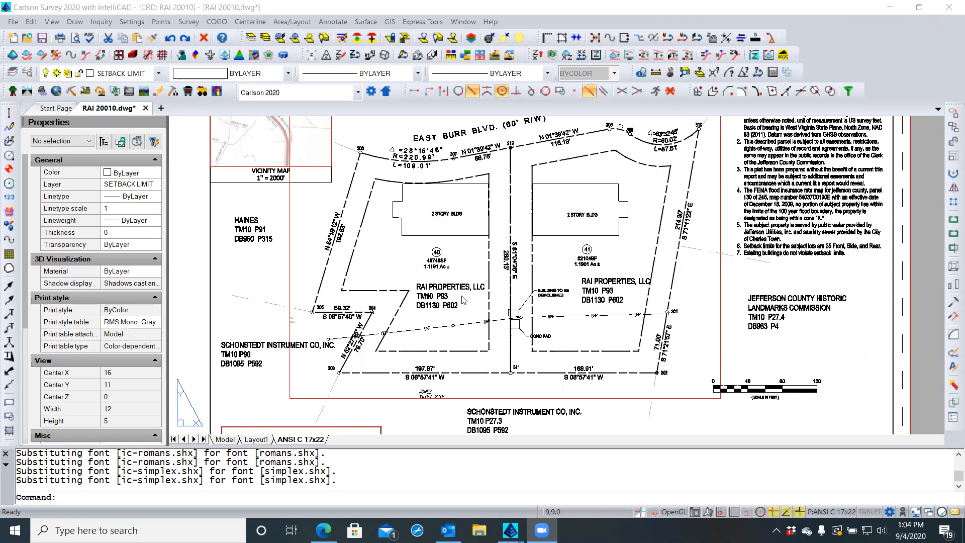
Zoom and pan the layout to inspect the title block and the top of the plat
scroll(616, 207, down, 2)
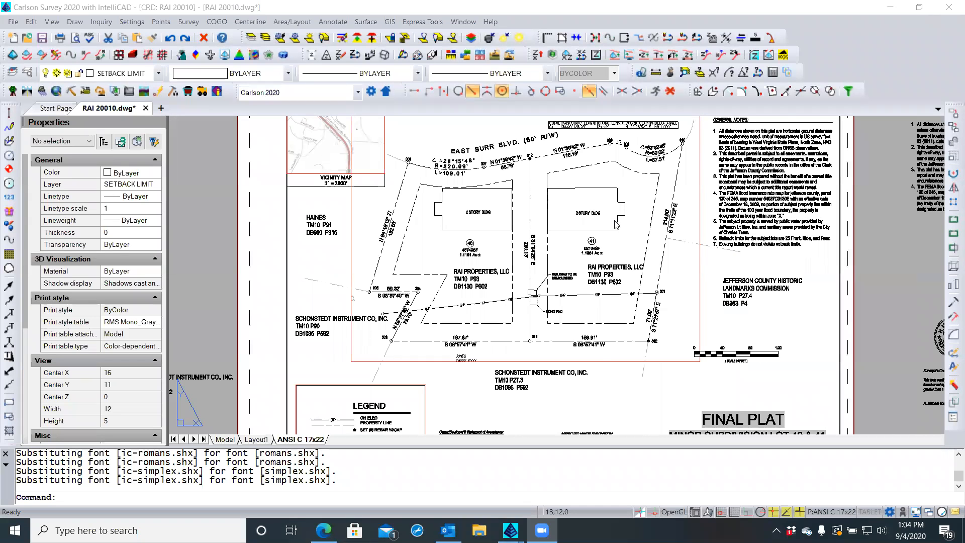
scroll(598, 261, down, 1)
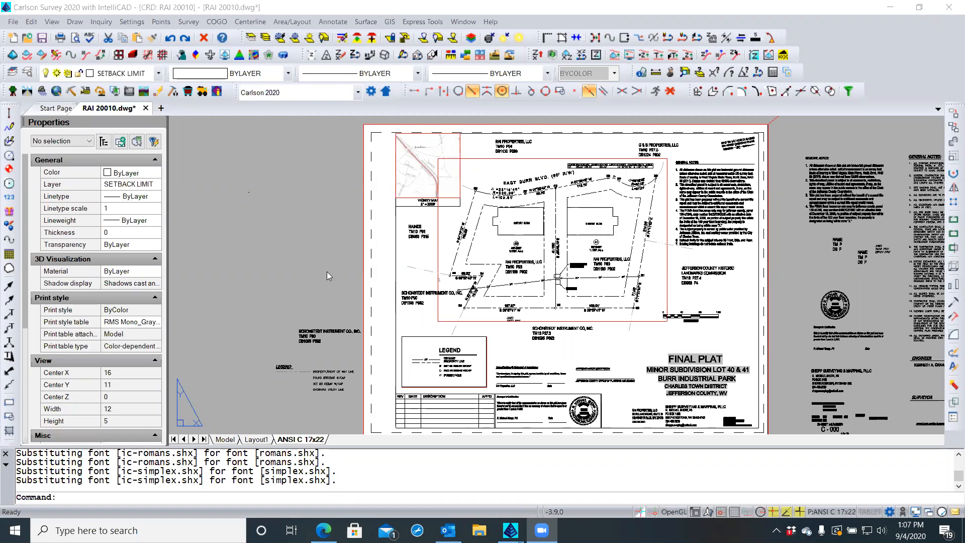
scroll(718, 379, up, 3)
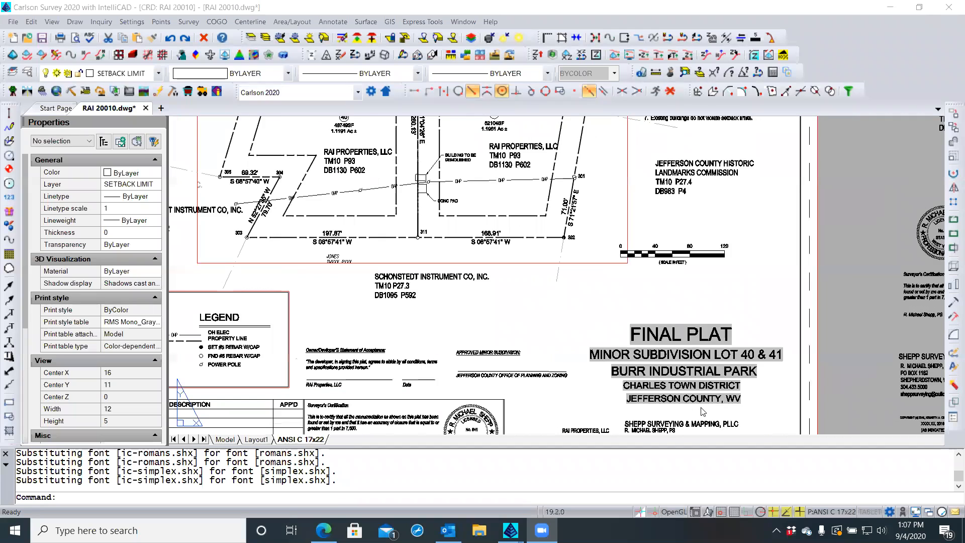
middle_drag(703, 410, 708, 347)
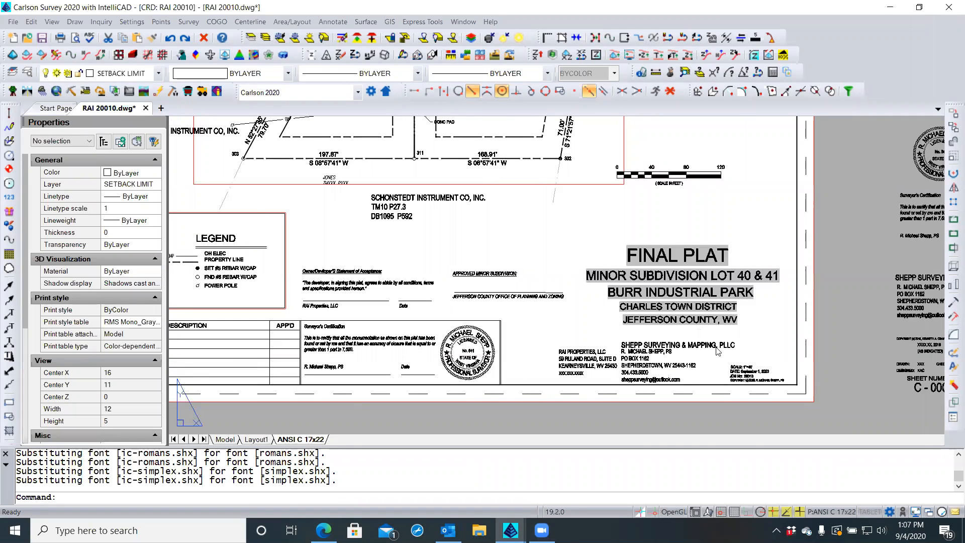
scroll(577, 345, down, 2)
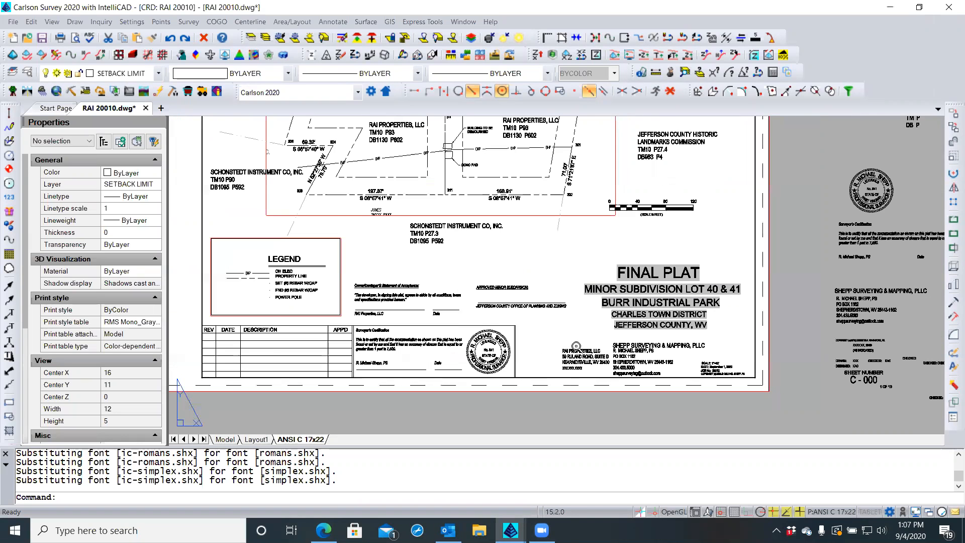
scroll(577, 346, down, 1)
scroll(577, 341, down, 1)
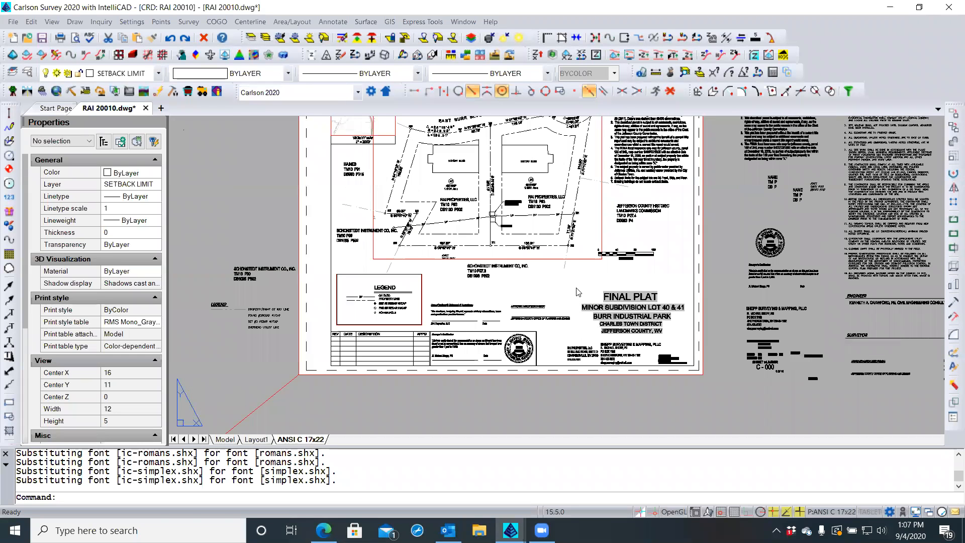
middle_drag(579, 323, 576, 362)
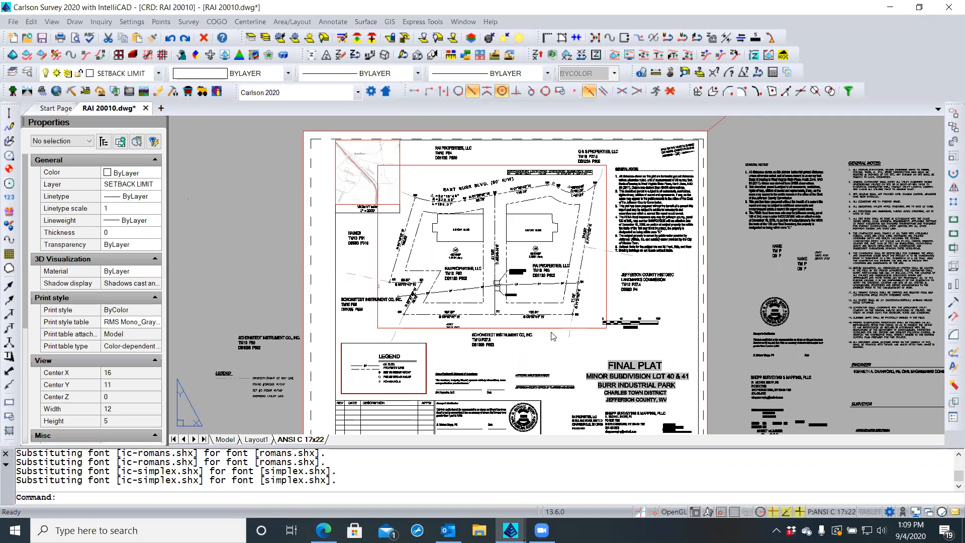
Turn off plotting for the VPORTS layer in the Layers Explorer, then close it
click(28, 75)
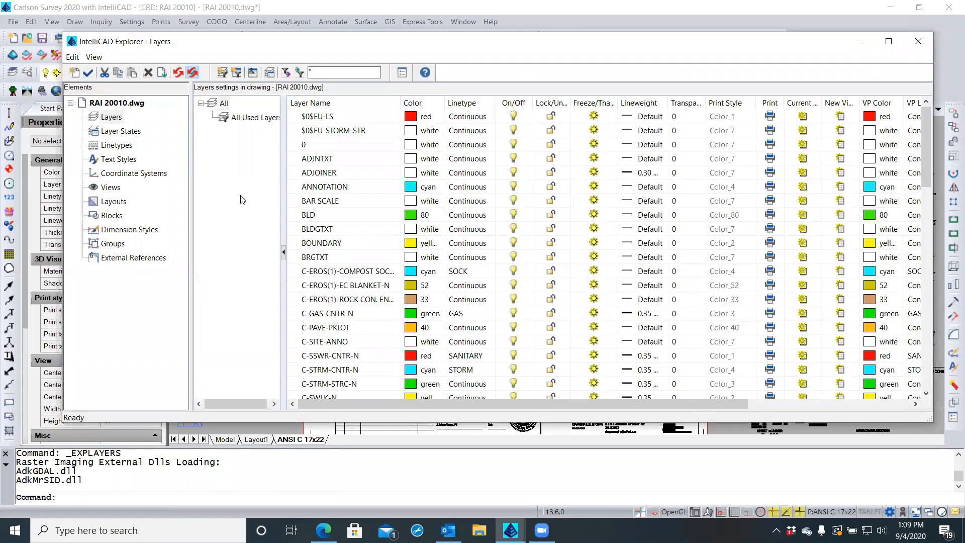
scroll(351, 200, down, 15)
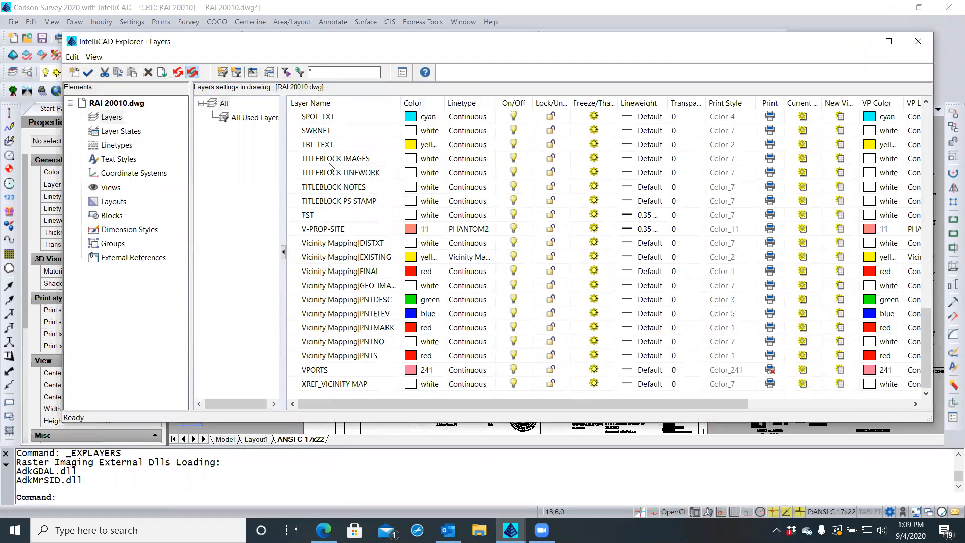
click(331, 370)
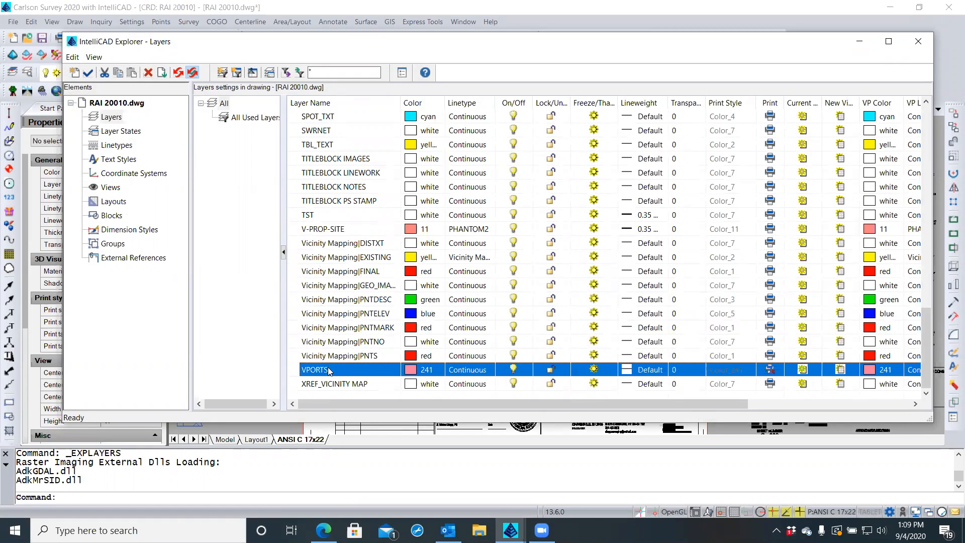
drag(332, 403, 512, 397)
click(542, 370)
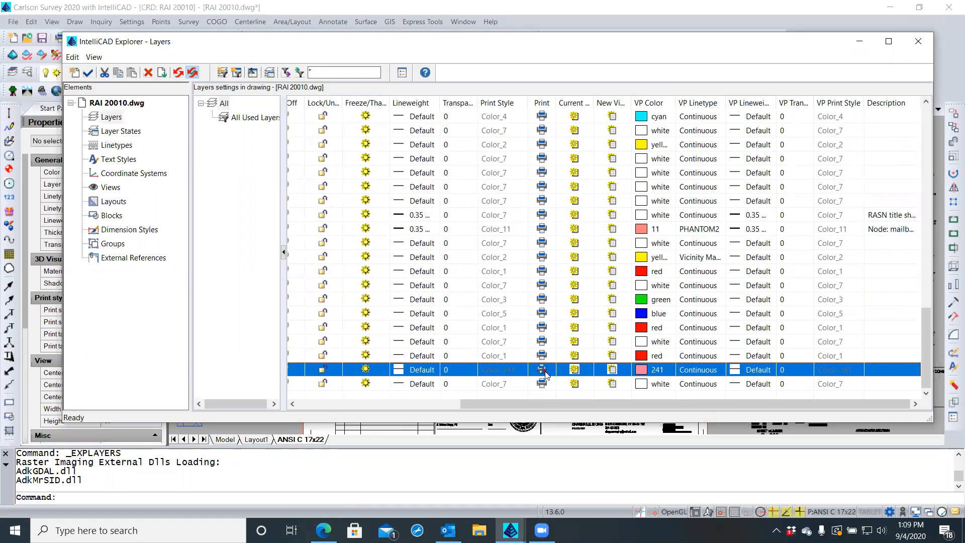
drag(479, 399, 294, 406)
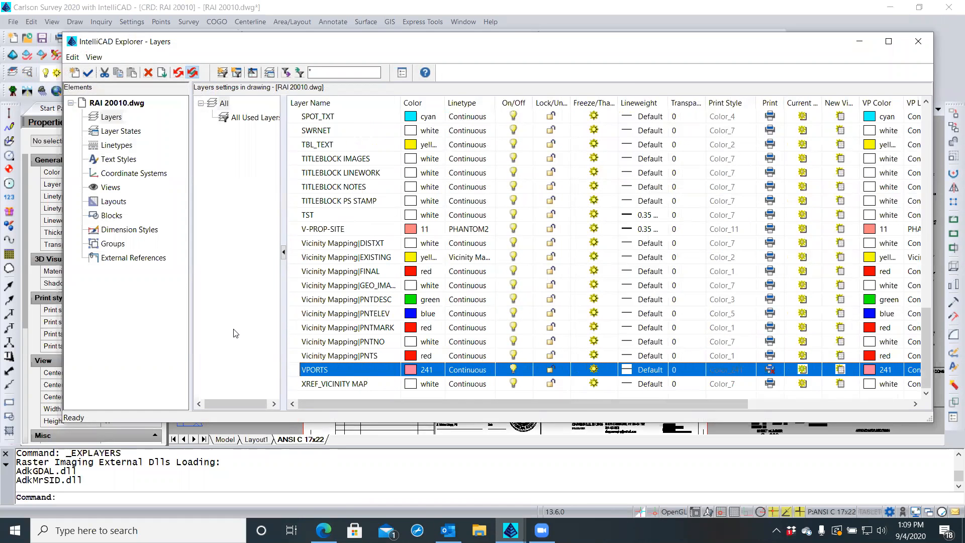
click(919, 41)
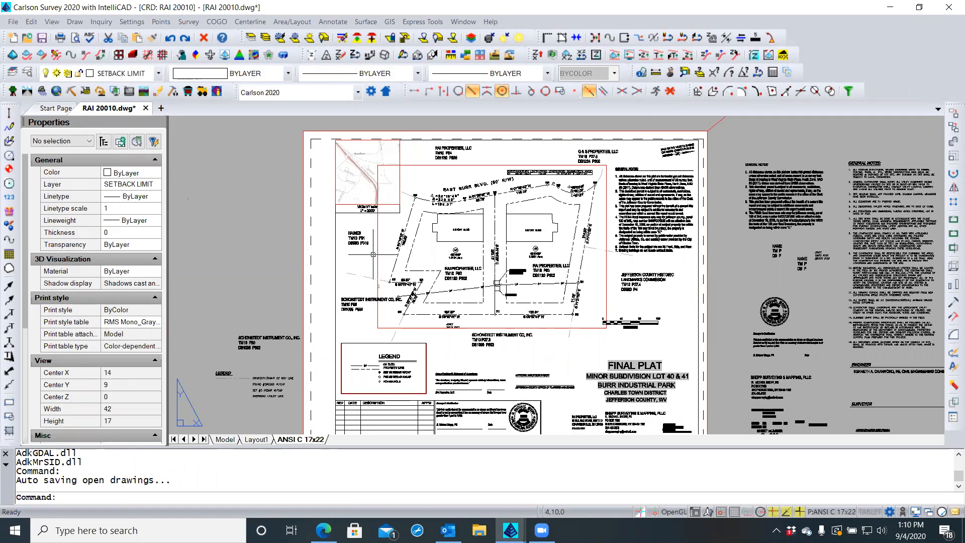
Open the ANSI C 17x22 page setup and review print style tables, keeping RMS Mono_Gray Scale.ctb
right_click(286, 440)
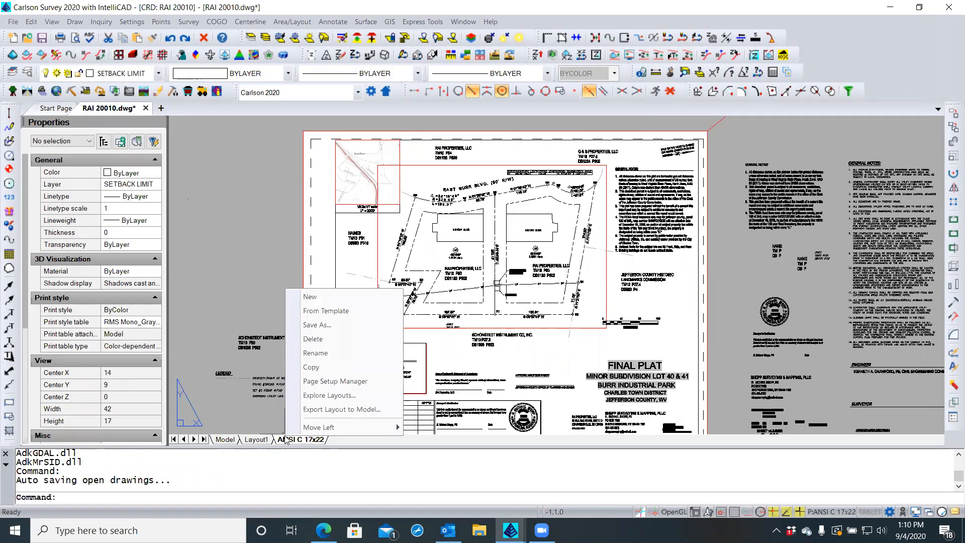
click(331, 382)
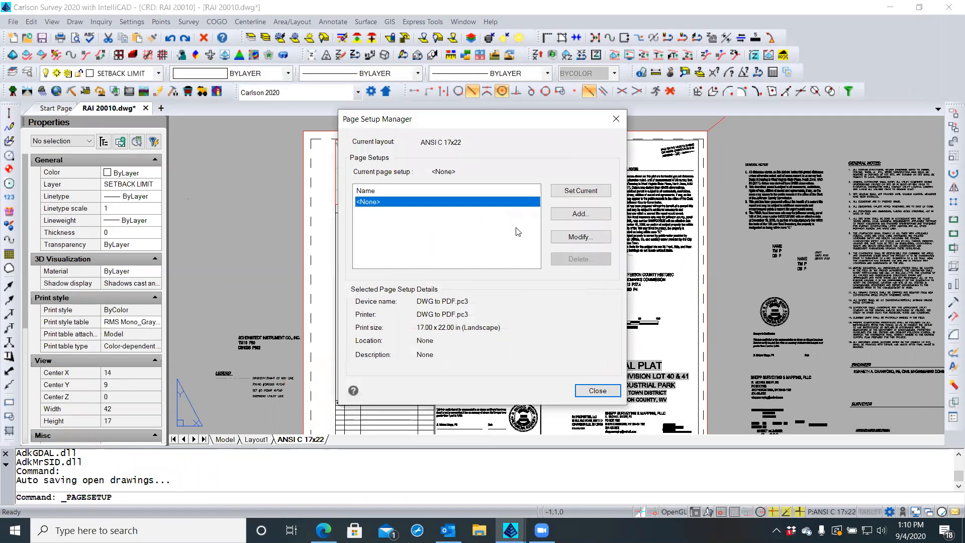
click(577, 236)
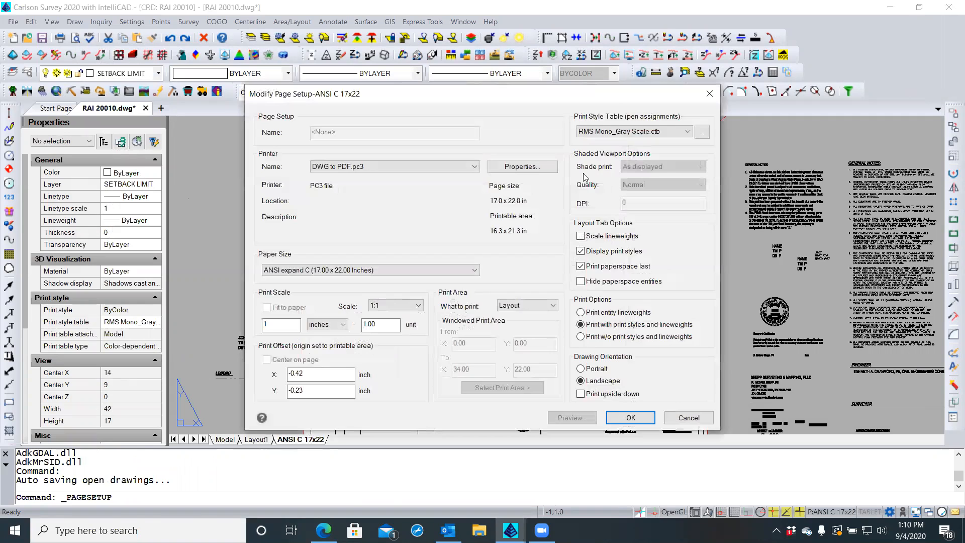
drag(615, 98, 419, 74)
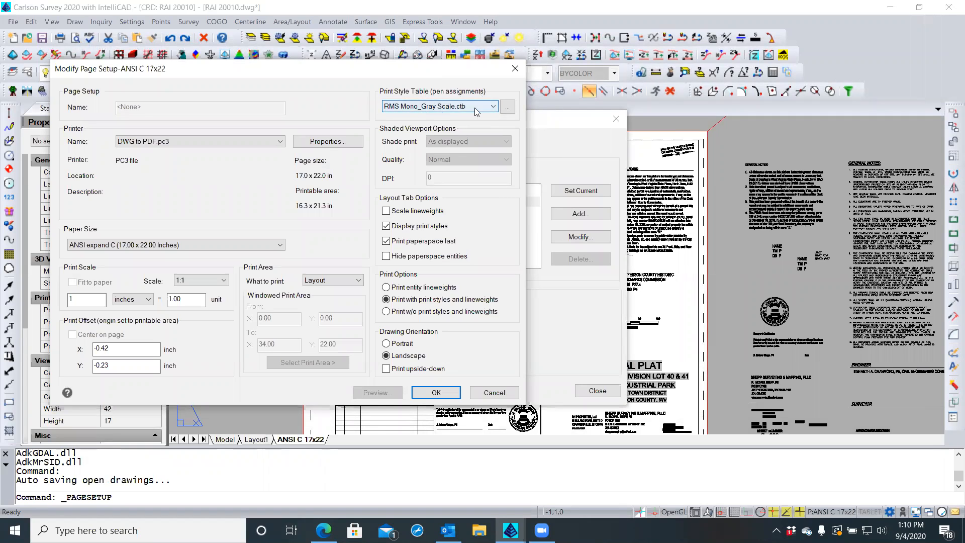
click(493, 107)
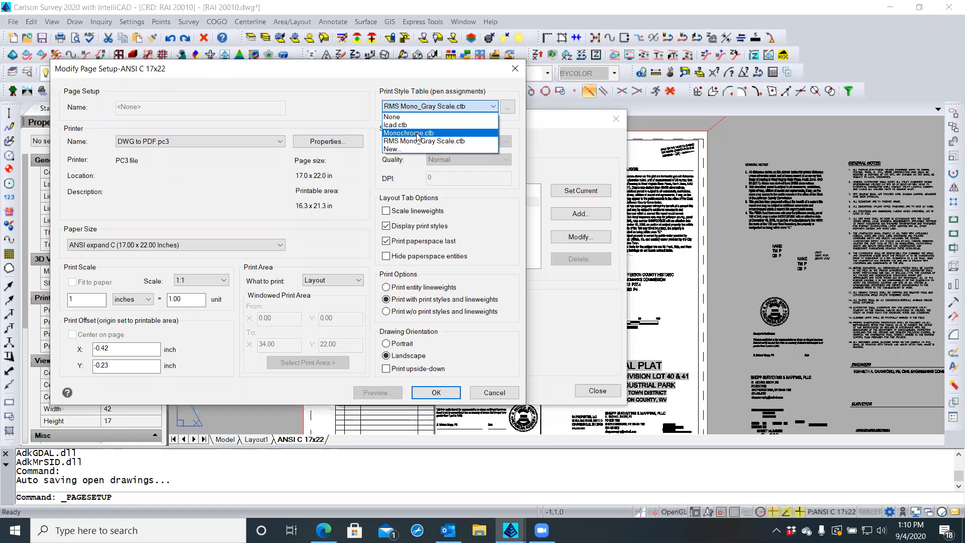
click(359, 84)
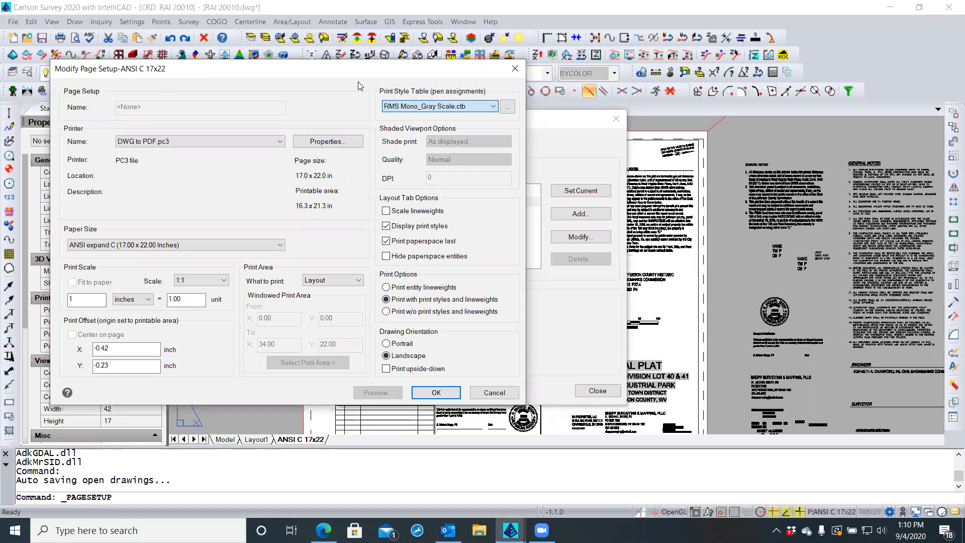
Edit RMS Mono_Gray Scale.ctb and inspect Color_2, Color_5, Color_3 and Color_8 output colours
click(507, 106)
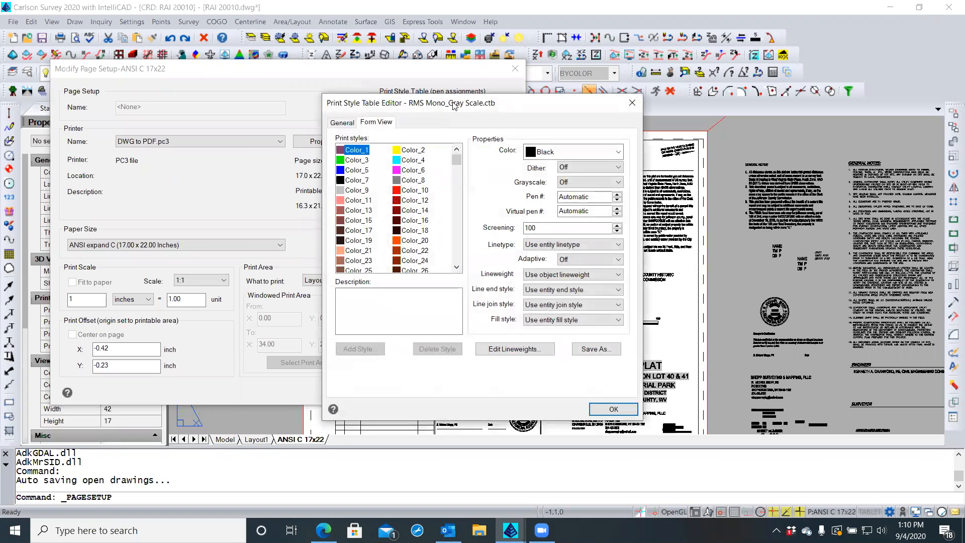
drag(450, 105, 433, 95)
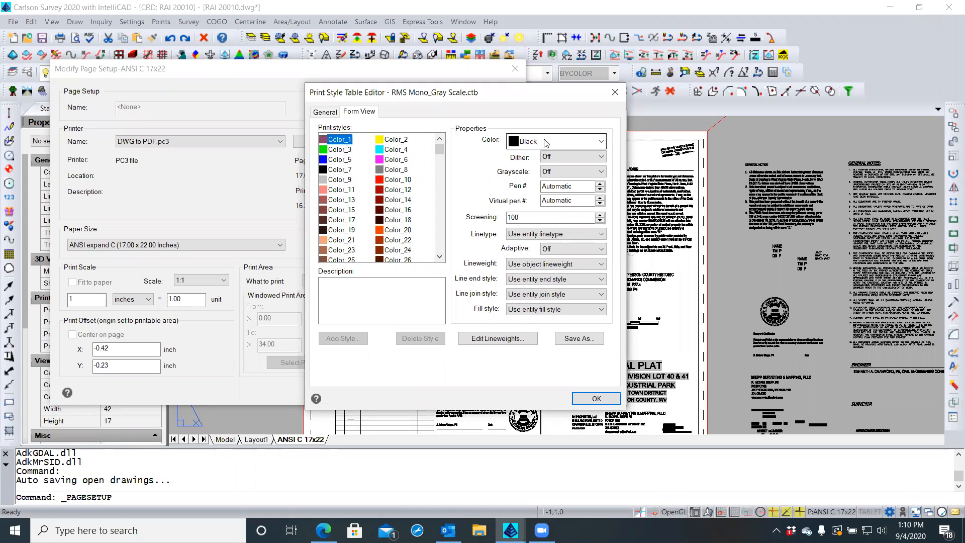
click(401, 140)
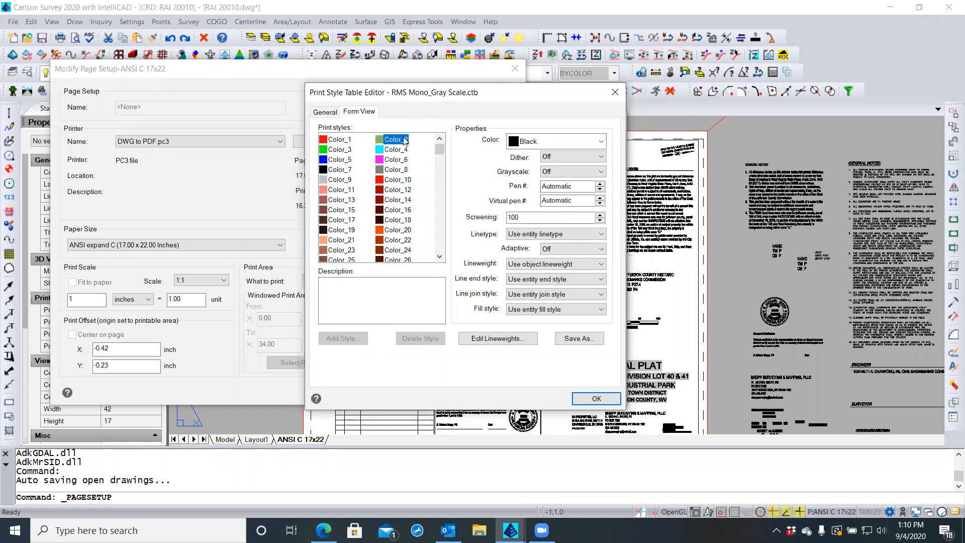
click(337, 160)
click(342, 151)
click(390, 170)
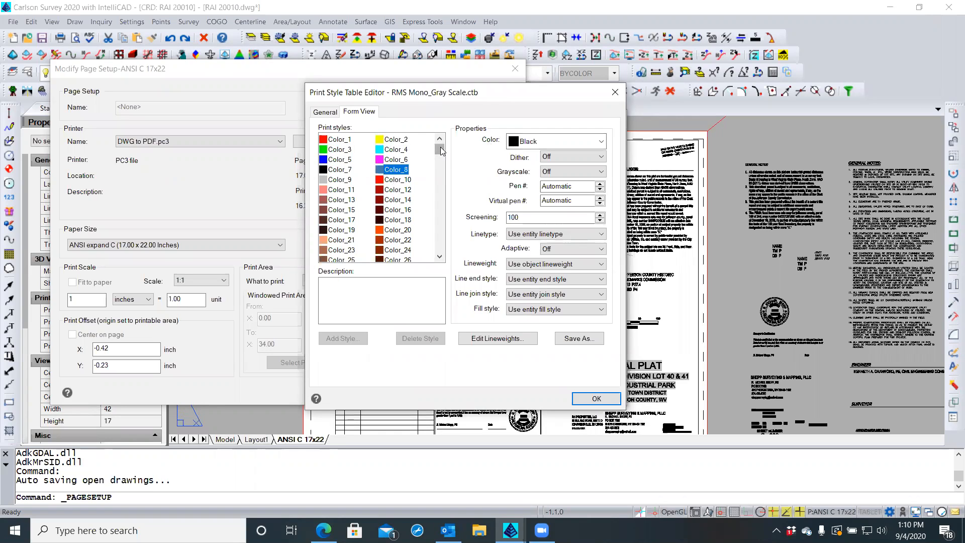
click(522, 145)
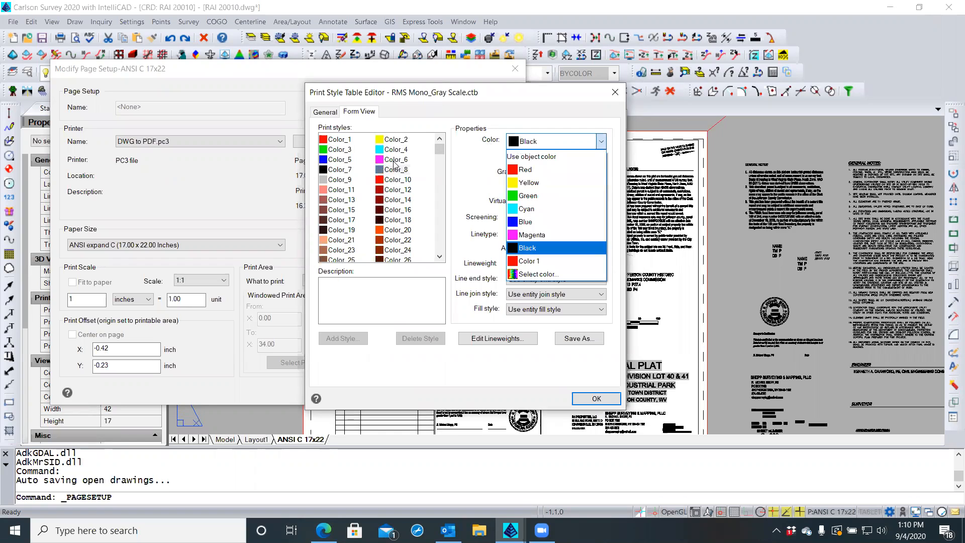
Keep Black, then inspect print styles Color_250 through Color_255 and Color_241's output colour
click(463, 164)
drag(439, 152, 438, 253)
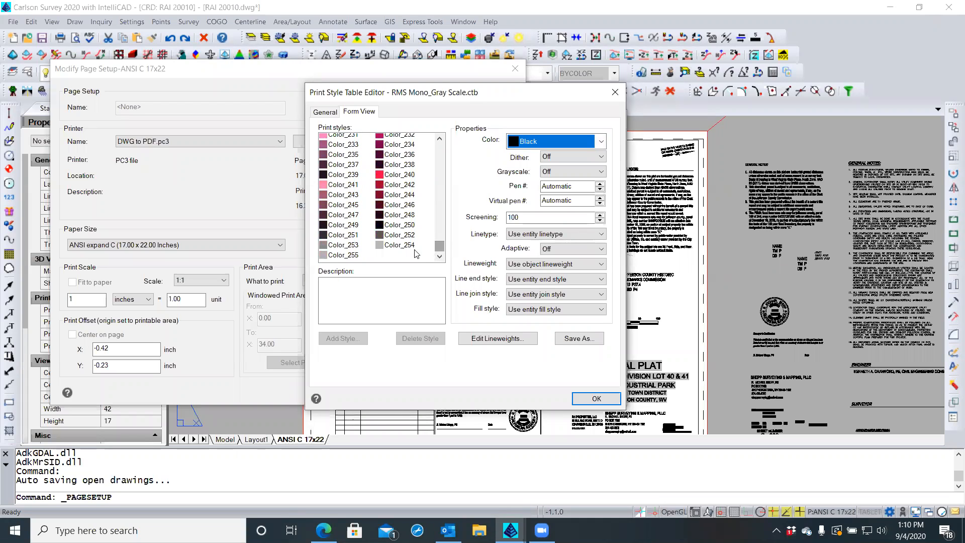
click(379, 227)
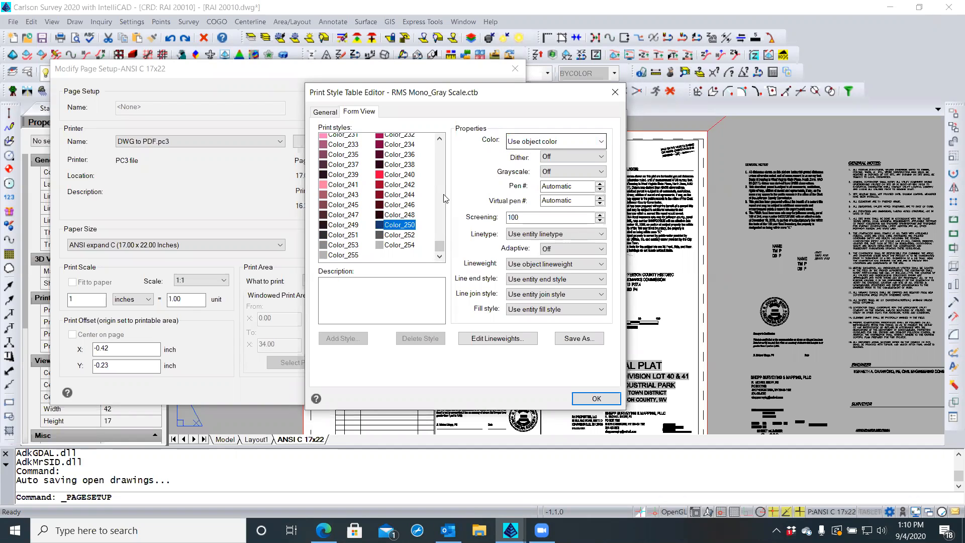
click(354, 235)
click(401, 236)
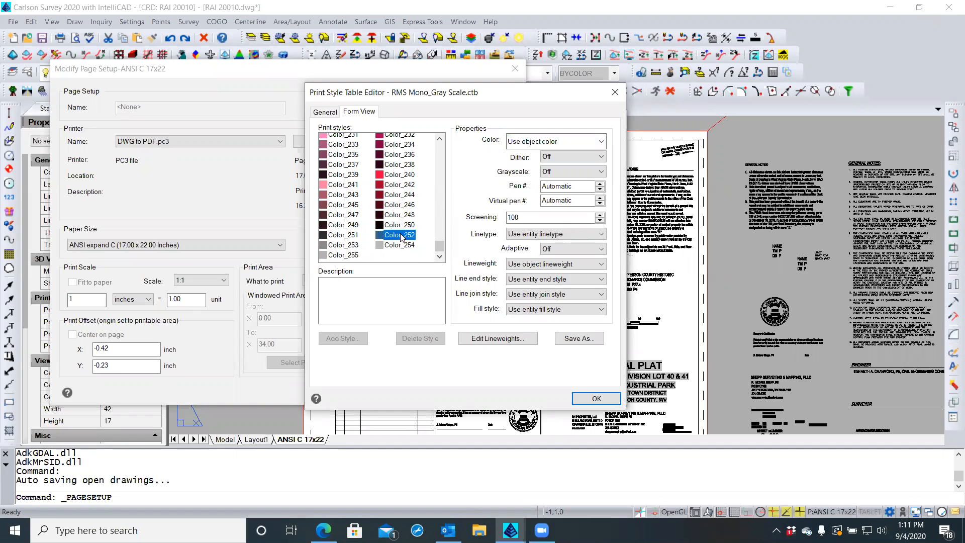
click(364, 245)
click(378, 246)
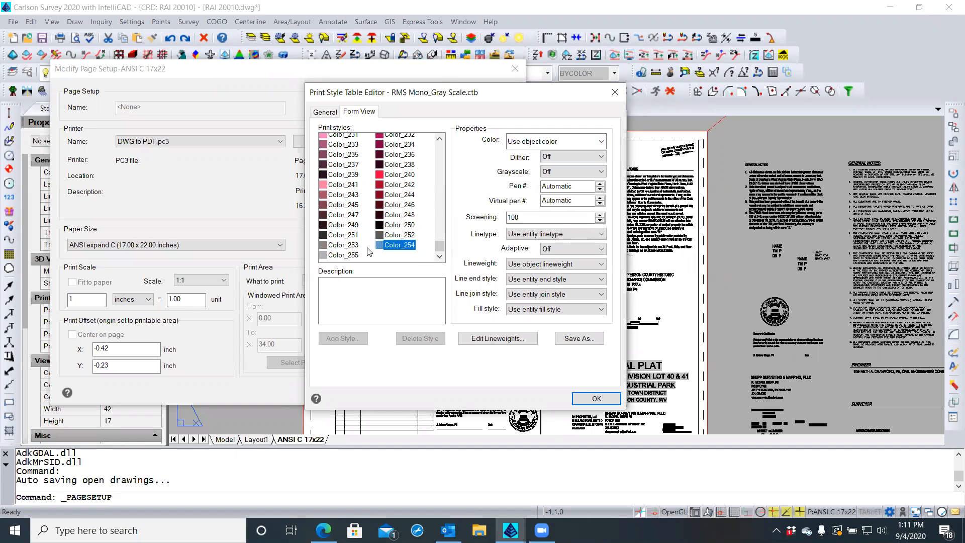
click(353, 255)
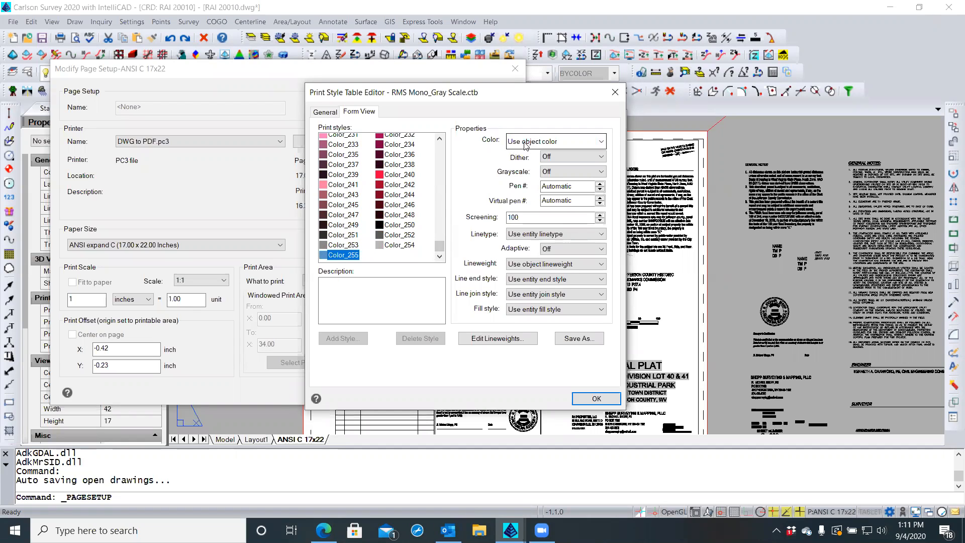
click(333, 186)
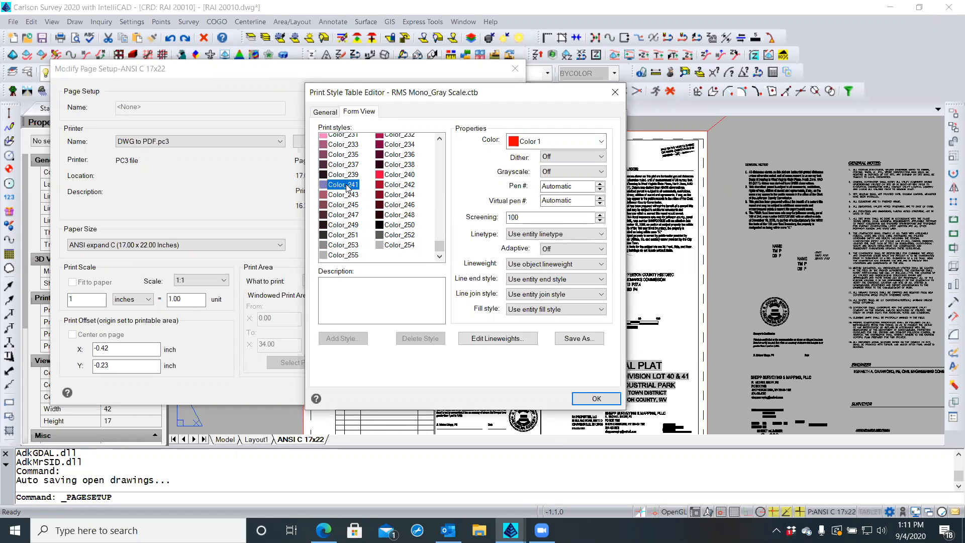
Set Color_241's output colour to Color 1 and save the print style table with OK
click(541, 143)
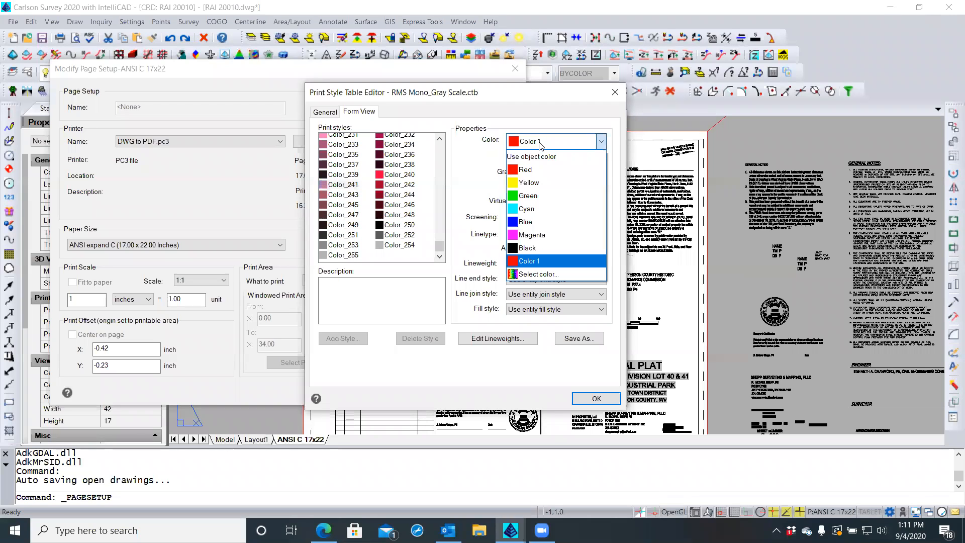
click(514, 264)
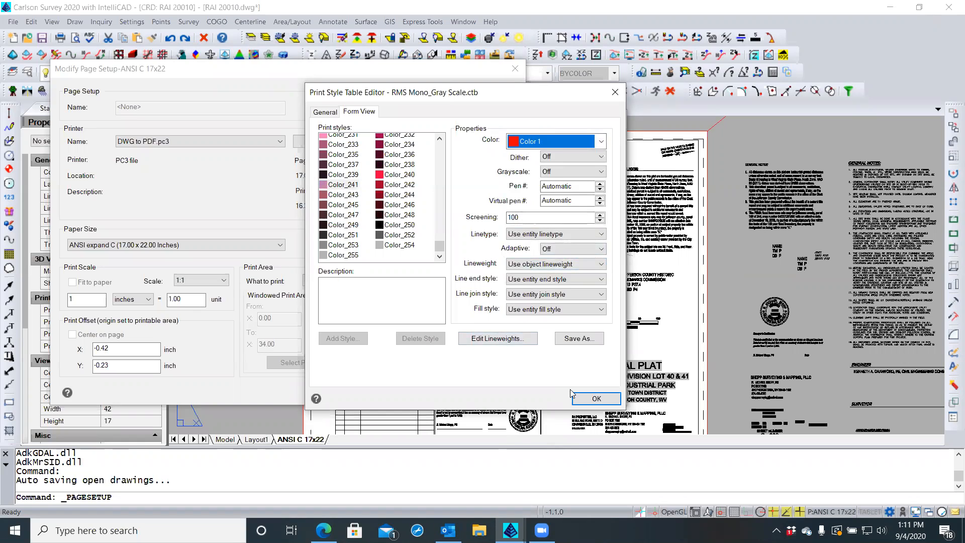
click(585, 399)
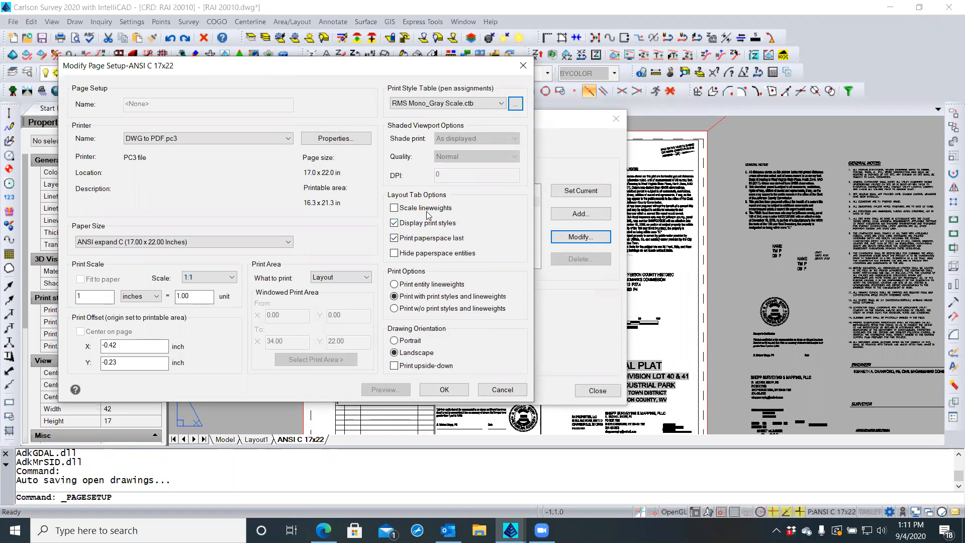
Turn off Display print styles for ANSI C 17x22 and close the Page Setup Manager
click(397, 224)
click(446, 389)
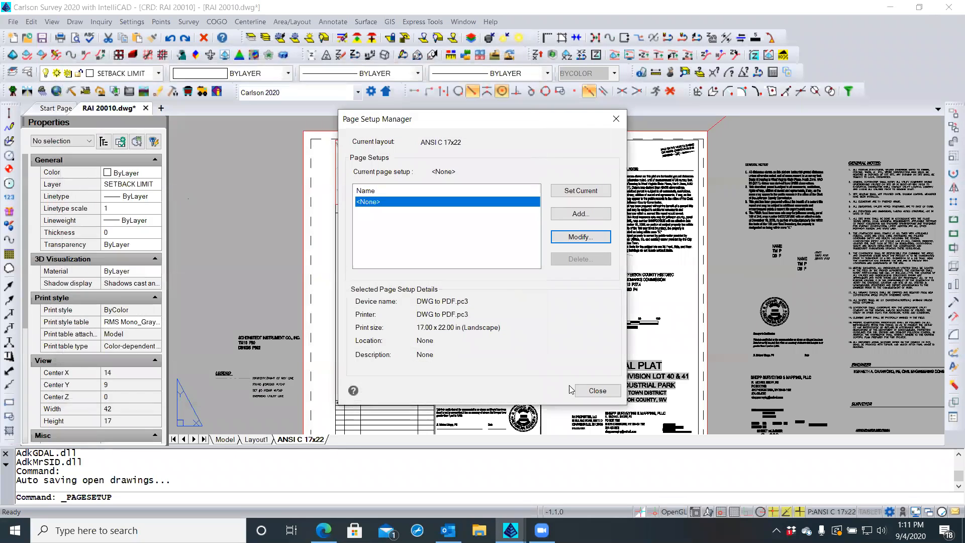
click(596, 391)
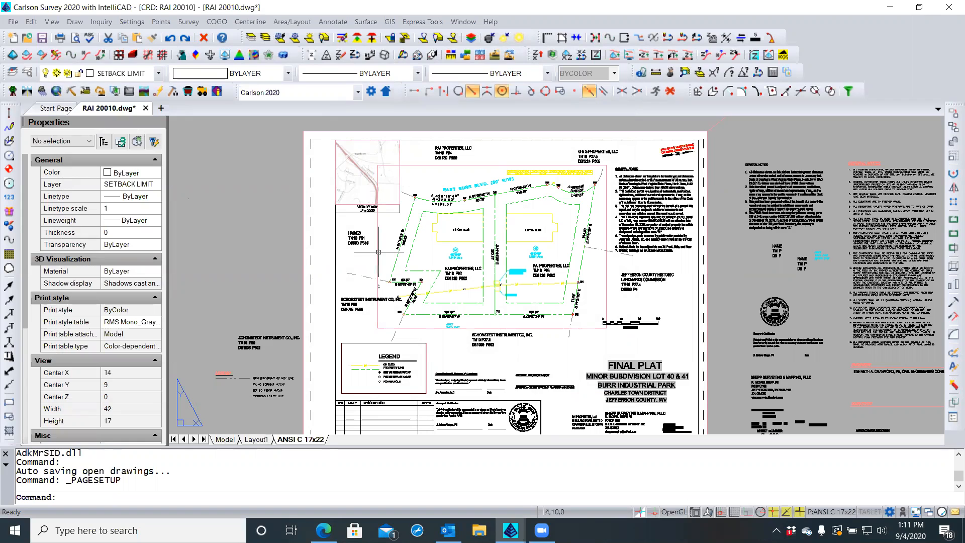
Re-enable Display print styles in the ANSI C 17x22 page setup and close the manager
right_click(289, 441)
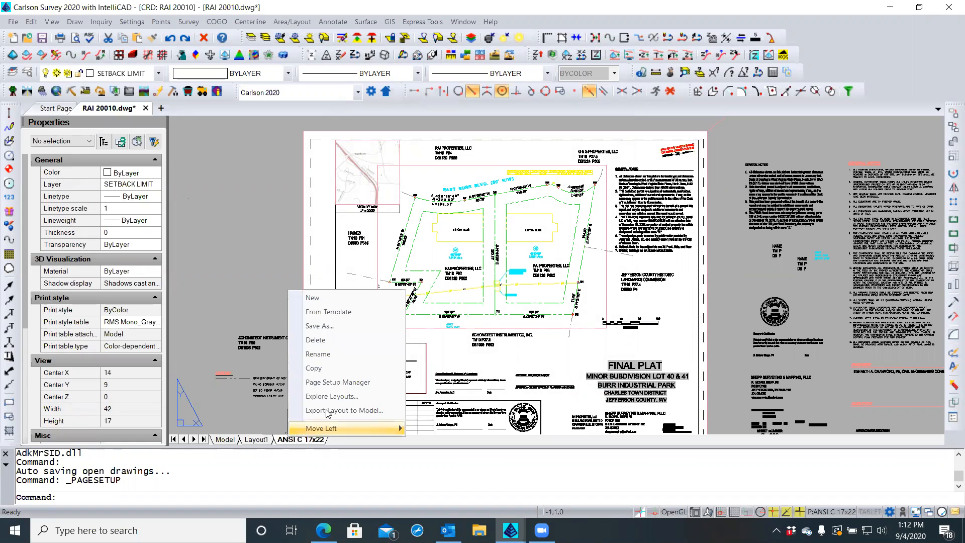
click(341, 383)
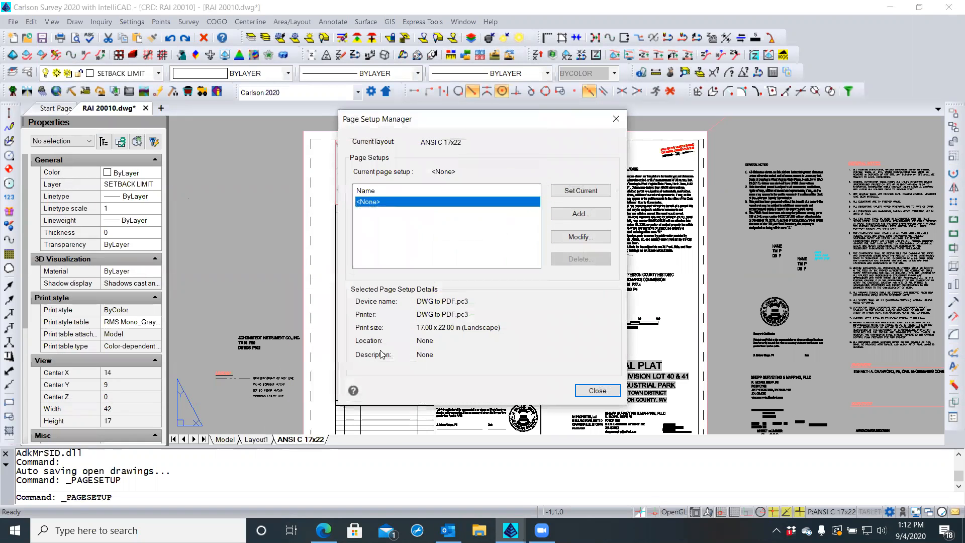
click(580, 237)
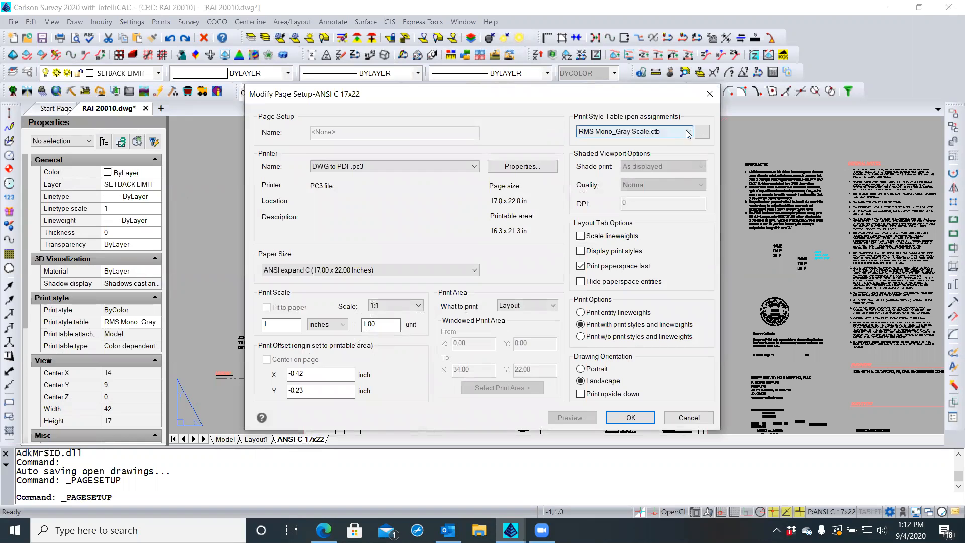
click(581, 252)
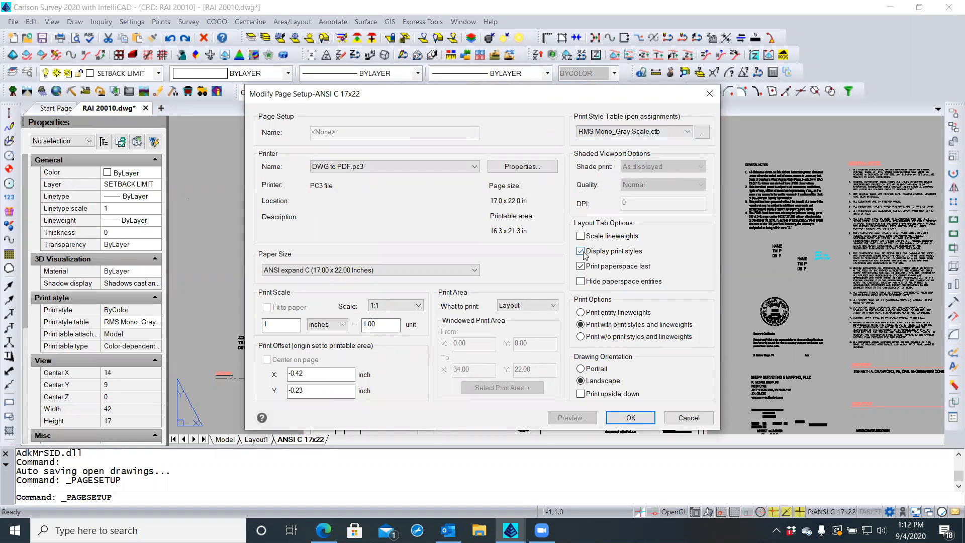
click(623, 418)
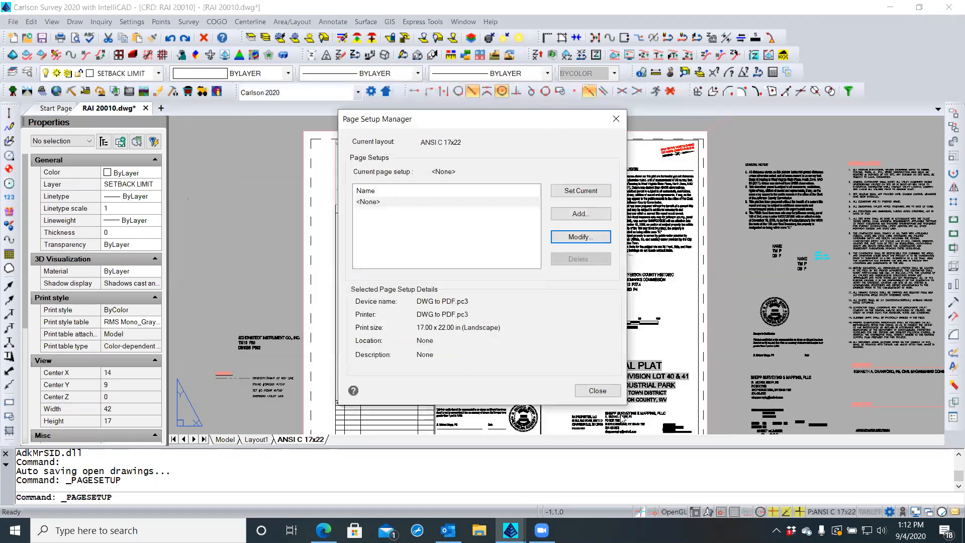
click(597, 391)
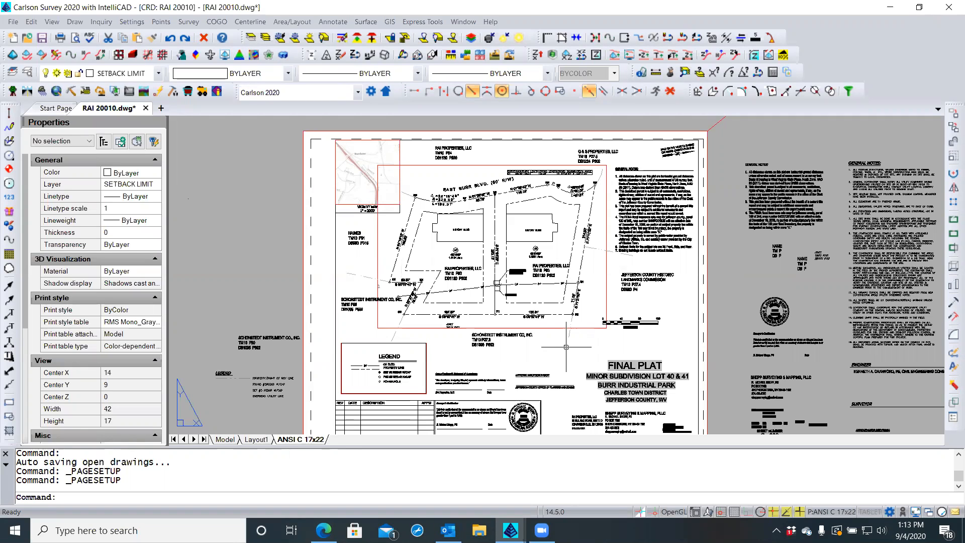
click(349, 204)
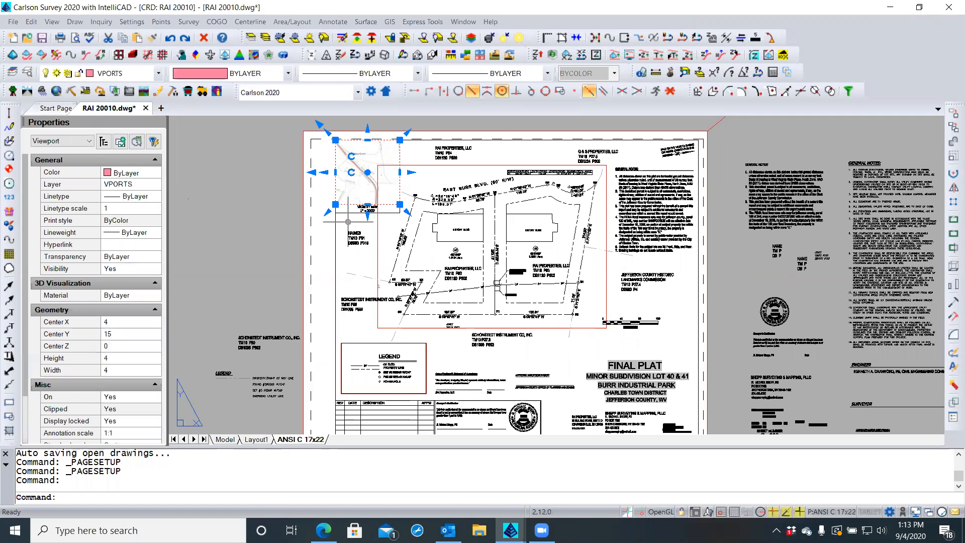
click(68, 142)
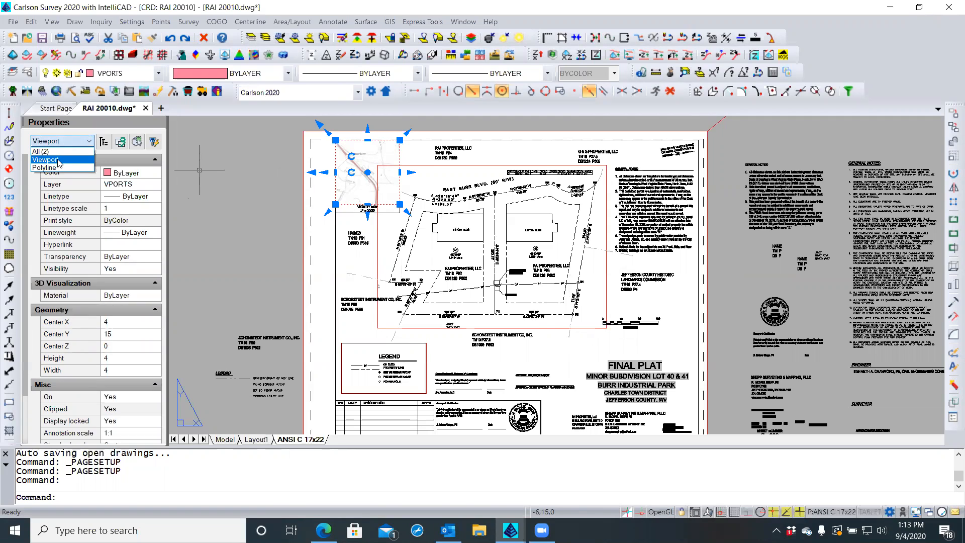
click(59, 159)
key(Escape)
key(Escape)
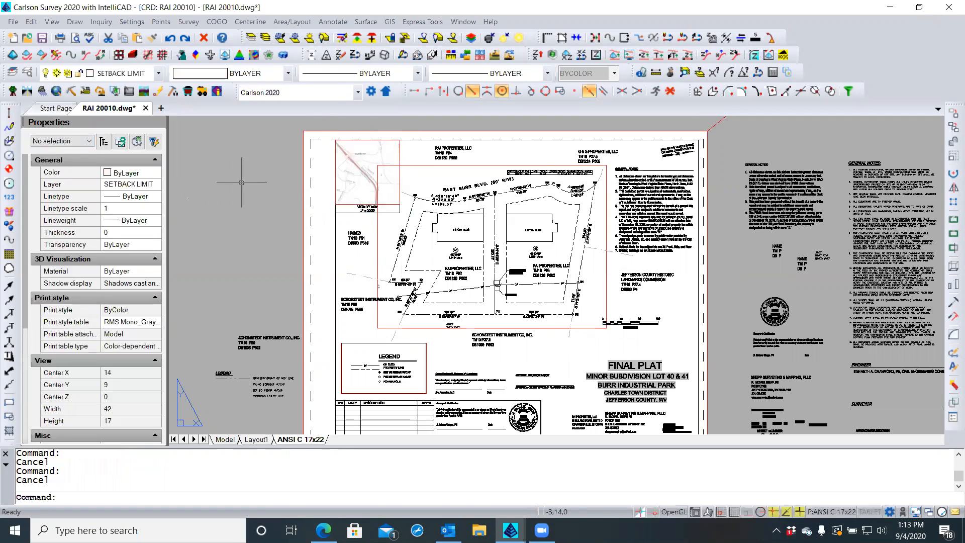
click(346, 203)
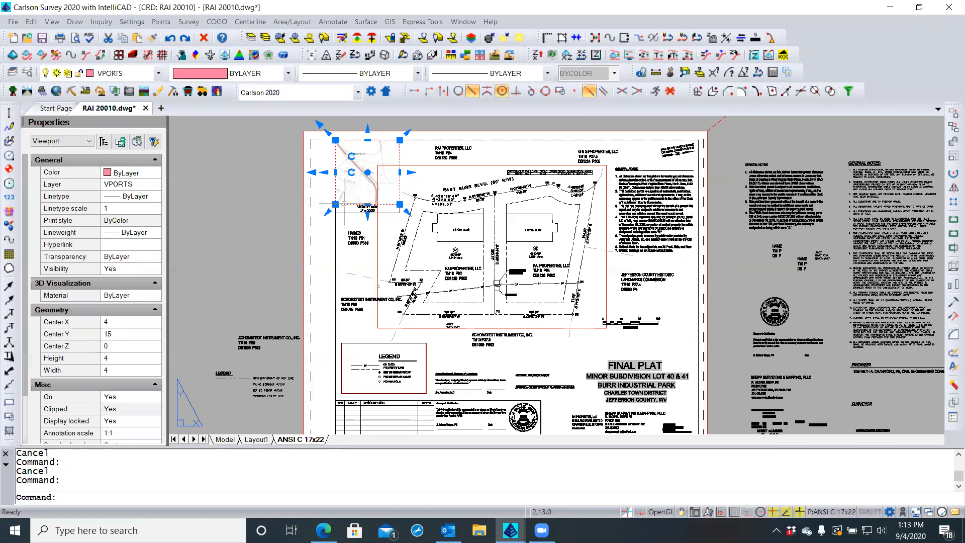
click(88, 142)
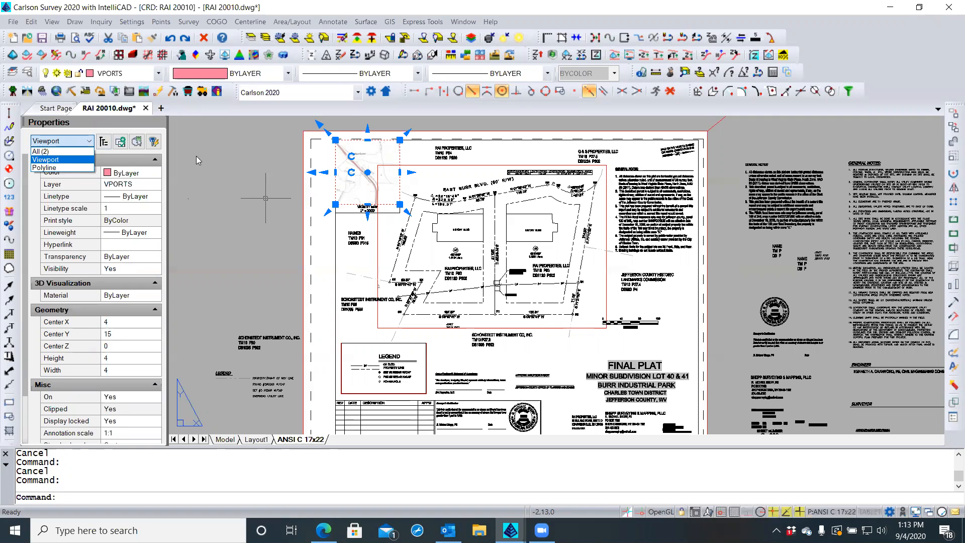
key(Escape)
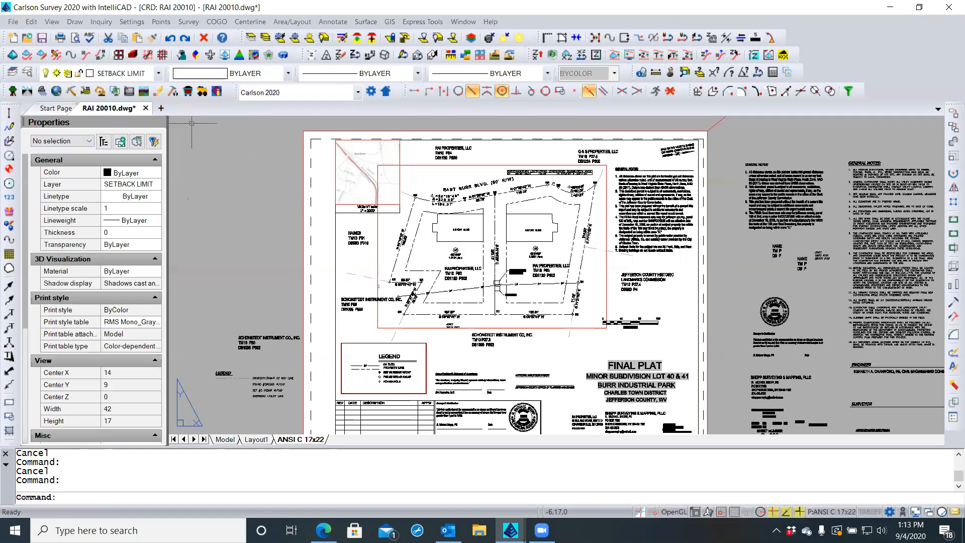
right_click(295, 440)
mouse_move(313, 432)
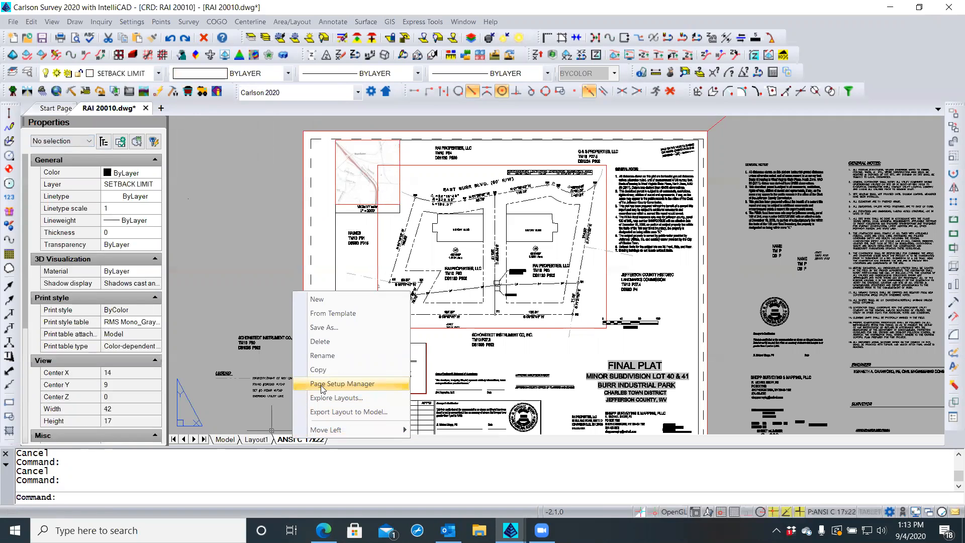
click(226, 290)
key(Escape)
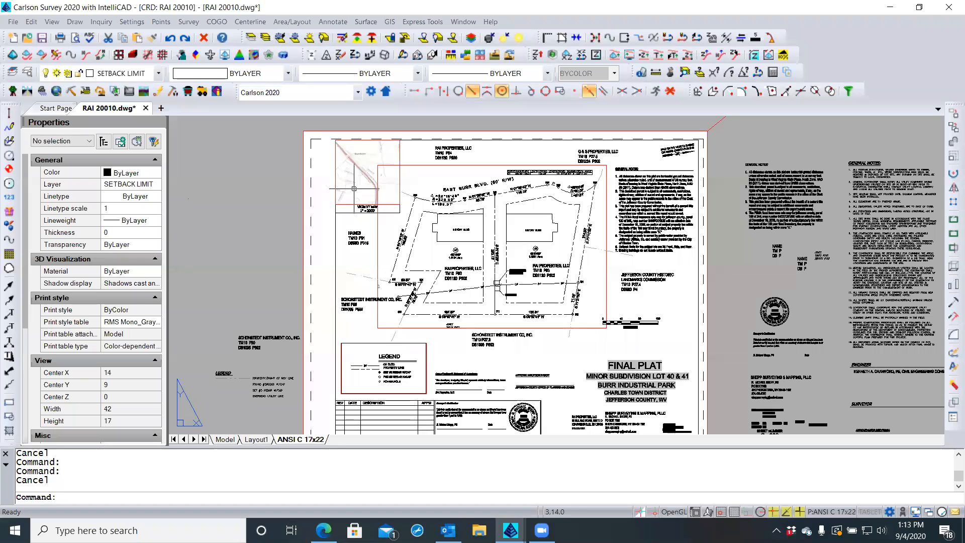
Zoom and pan to frame lots 40 and 41, the road frontage and general notes
scroll(356, 189, up, 3)
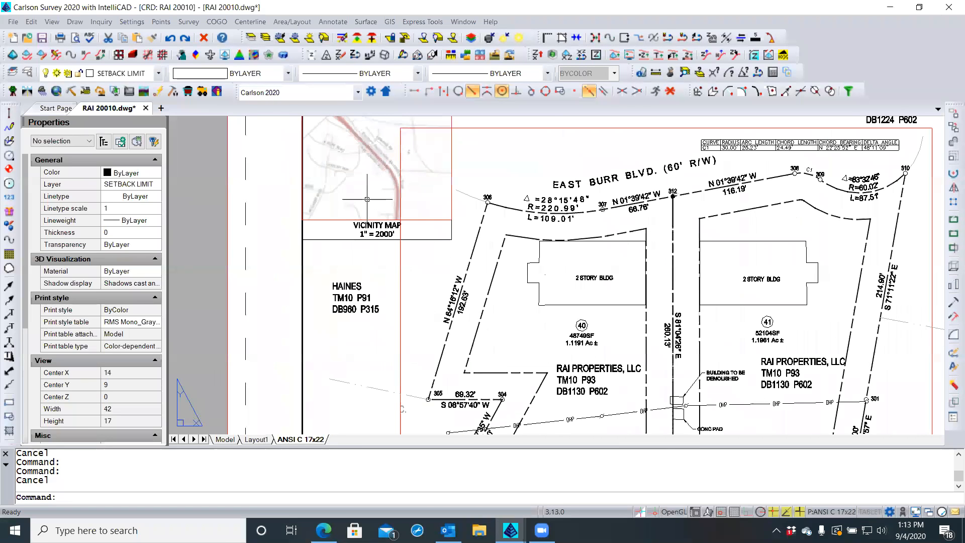
middle_drag(367, 200, 282, 266)
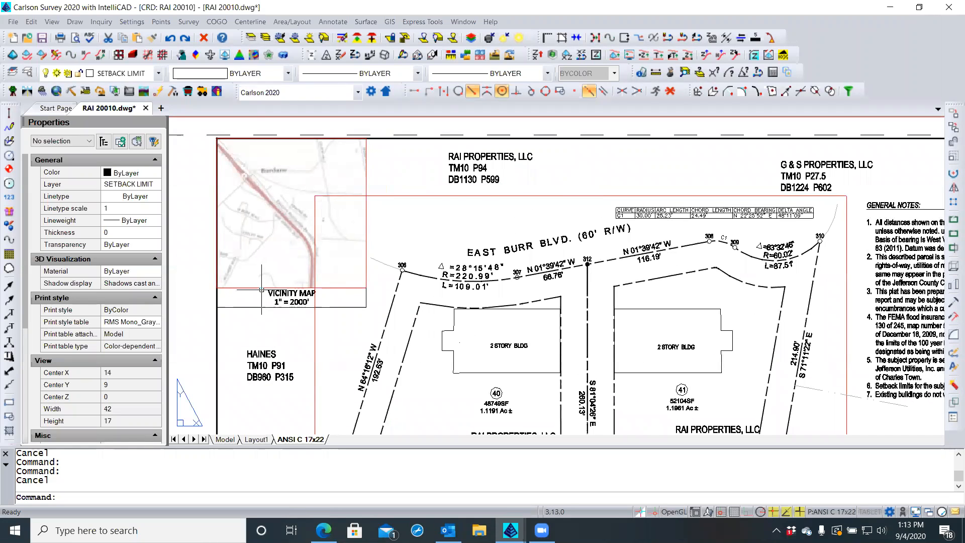
scroll(261, 270, down, 2)
middle_drag(262, 270, 262, 250)
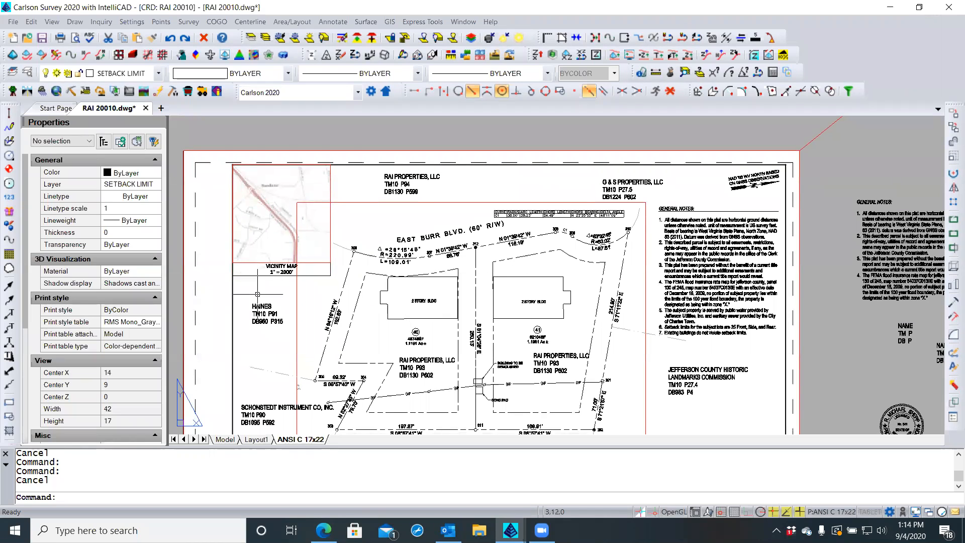
middle_drag(258, 294, 261, 276)
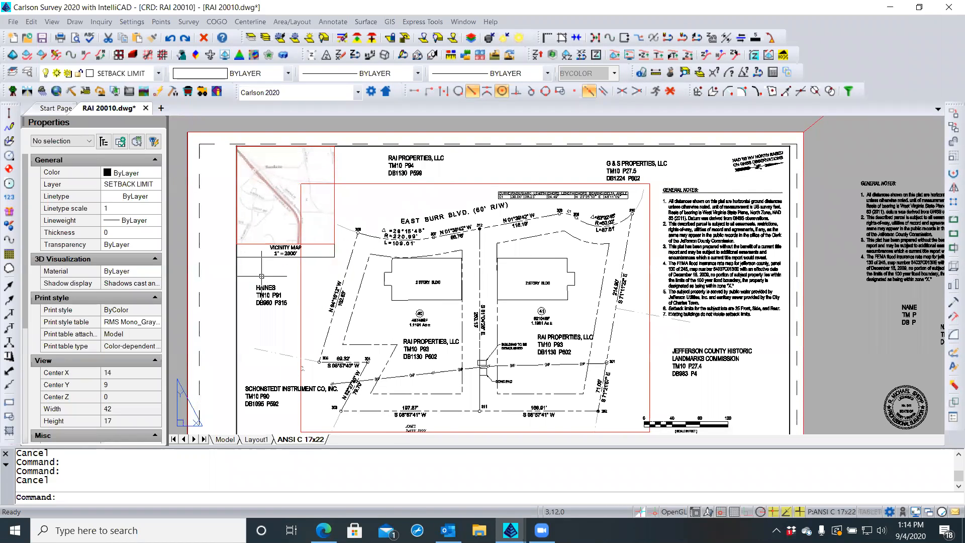
mouse_move(214, 314)
middle_down()
mouse_move(338, 313)
mouse_move(214, 314)
middle_up()
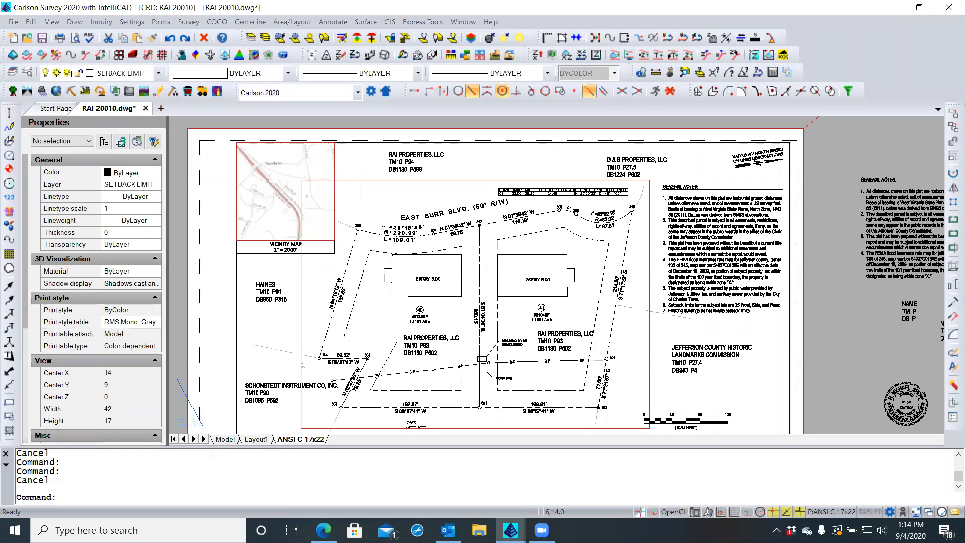
key(Escape)
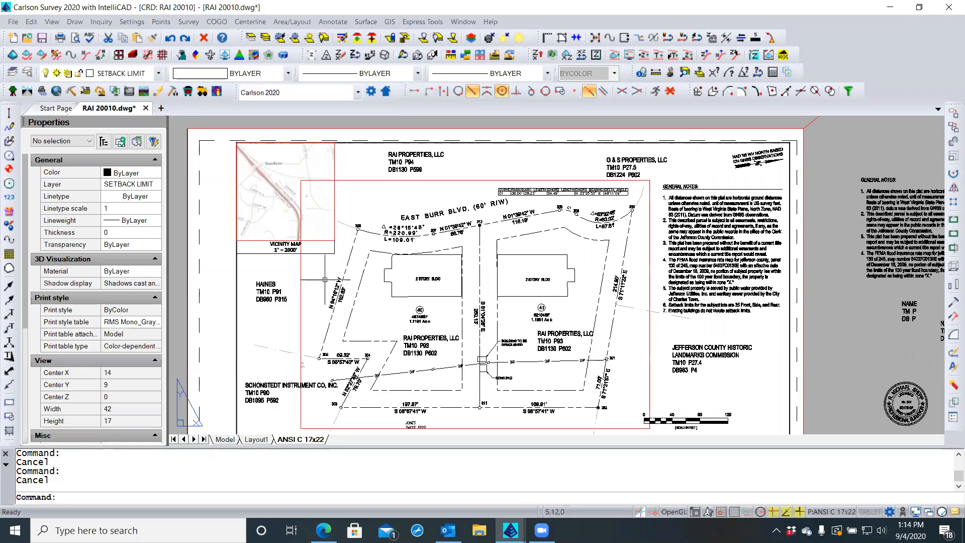
click(288, 276)
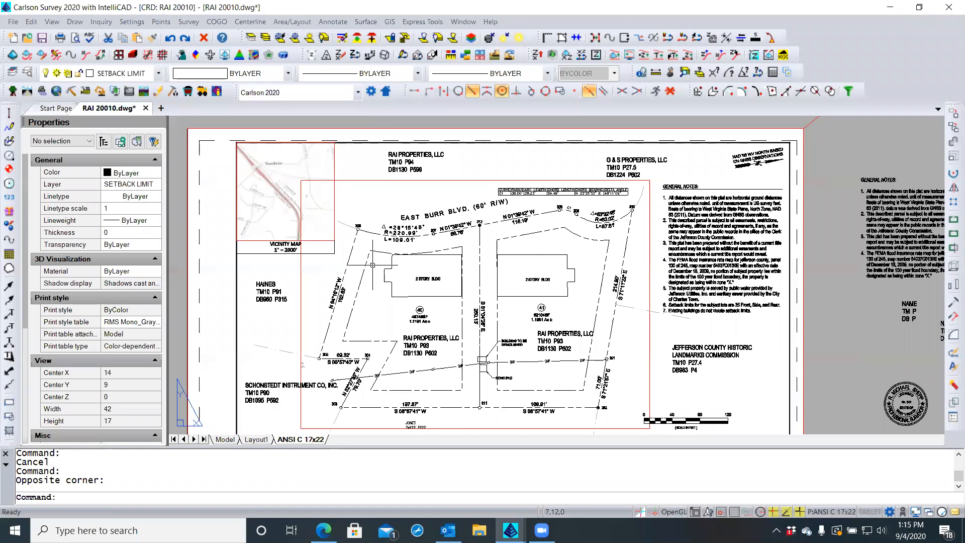
Activate the main plat viewport in model space and open the Annotate menu
double_click(373, 265)
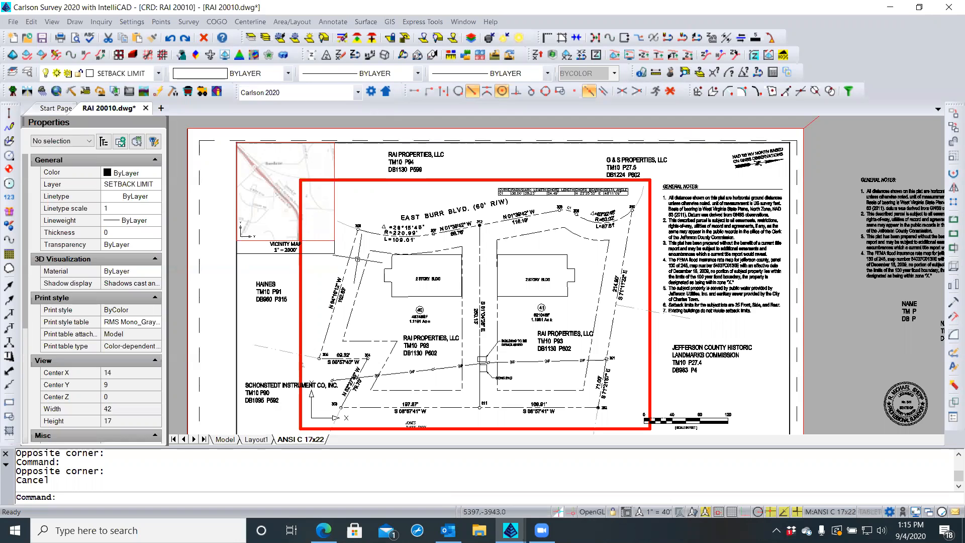
click(328, 22)
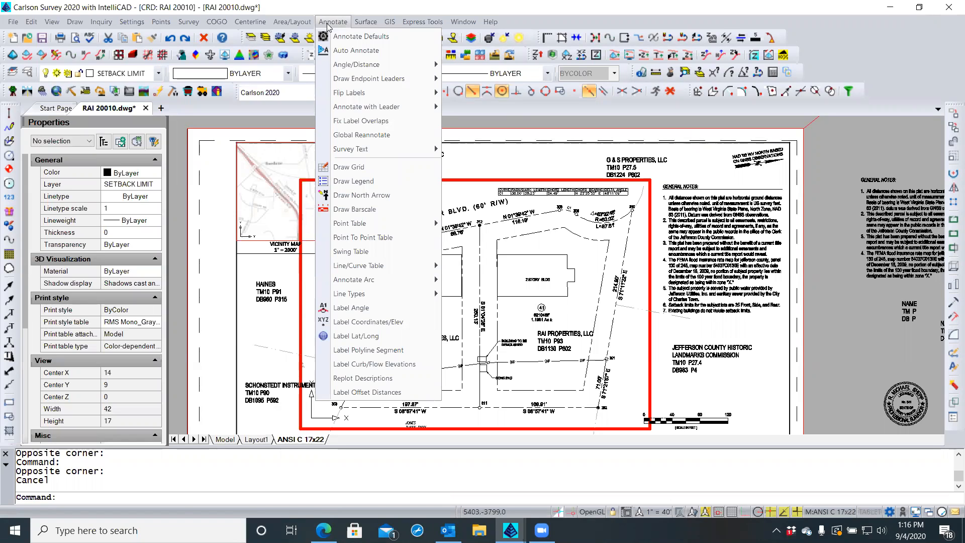
Start the Offset Dimensions command to label the 25' setback from the lot lines
mouse_move(366, 154)
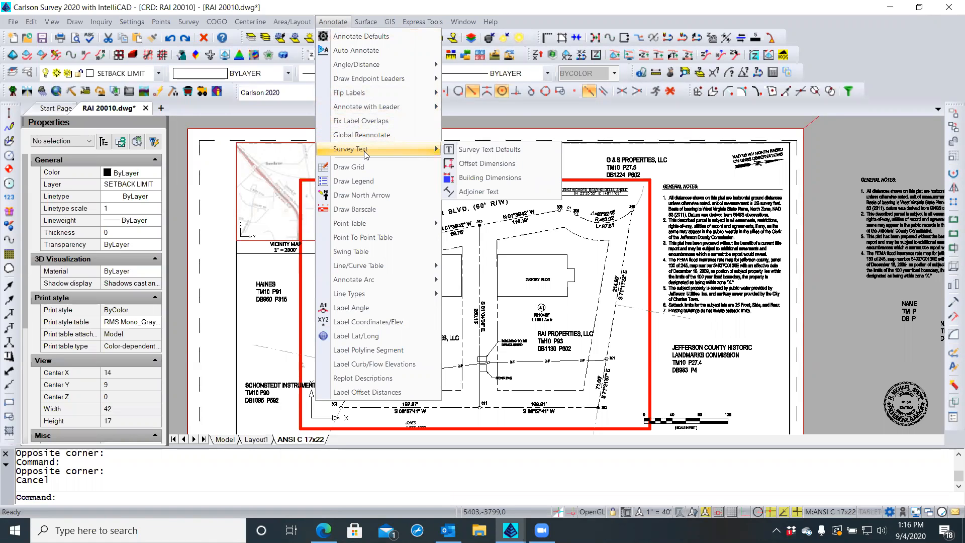
click(467, 167)
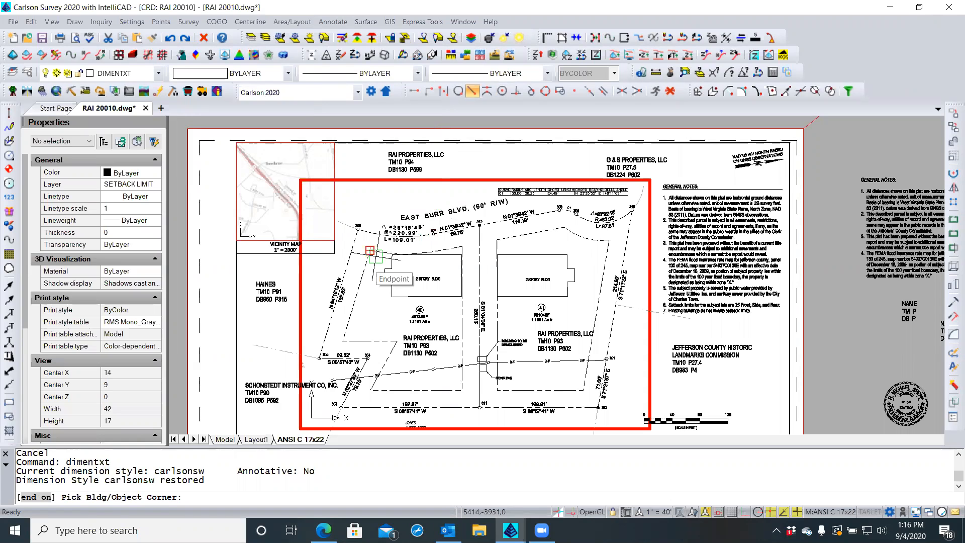
Dimension the setback corner near point 306 perpendicular to the front lot line with 25' text
click(370, 250)
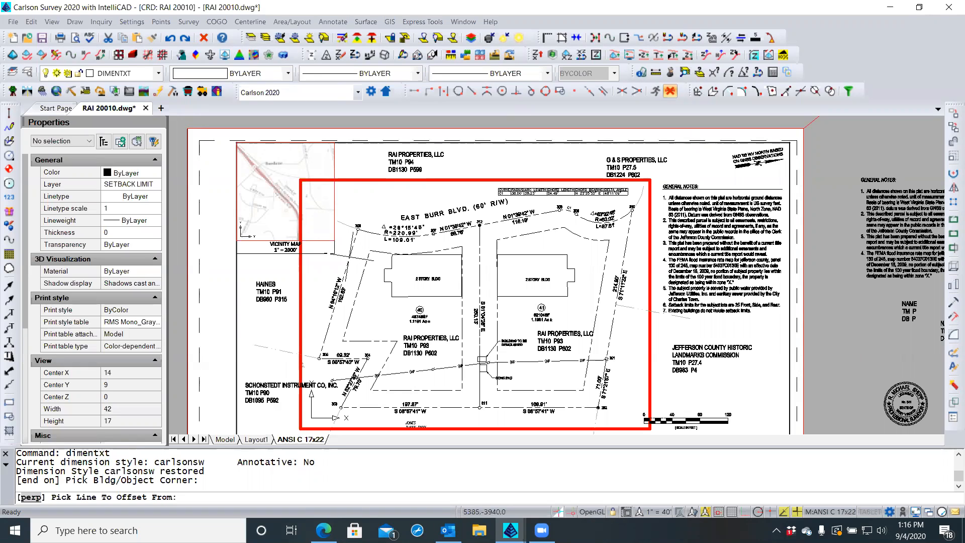
click(345, 257)
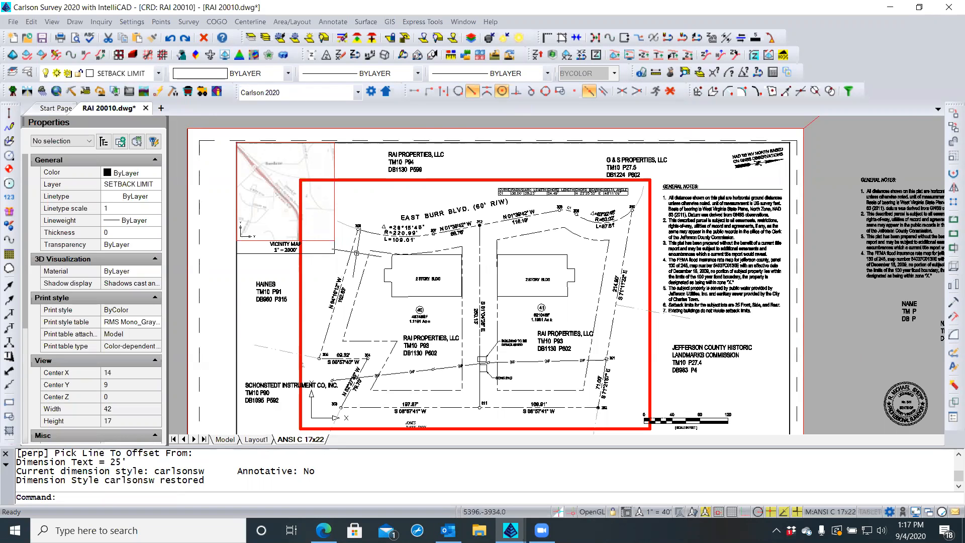
scroll(355, 248, up, 1)
scroll(355, 248, up, 2)
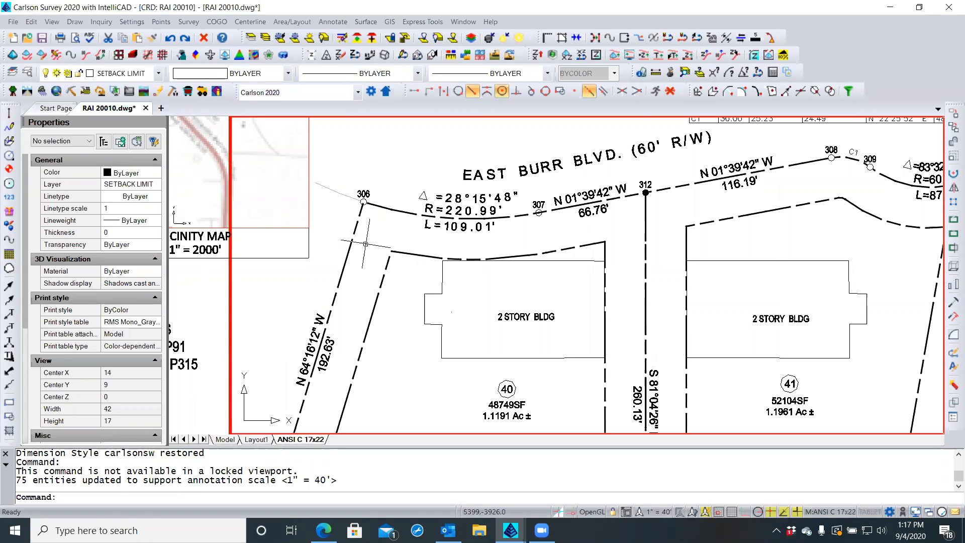
Regenerate the whole drawing with REA so the point circles display smoothly
scroll(364, 202, up, 4)
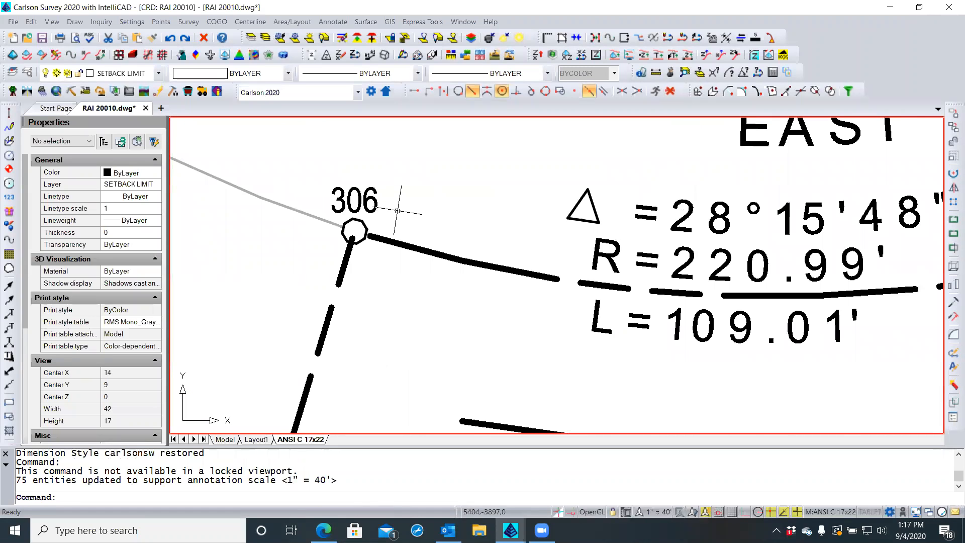
text(REA)
key(Return)
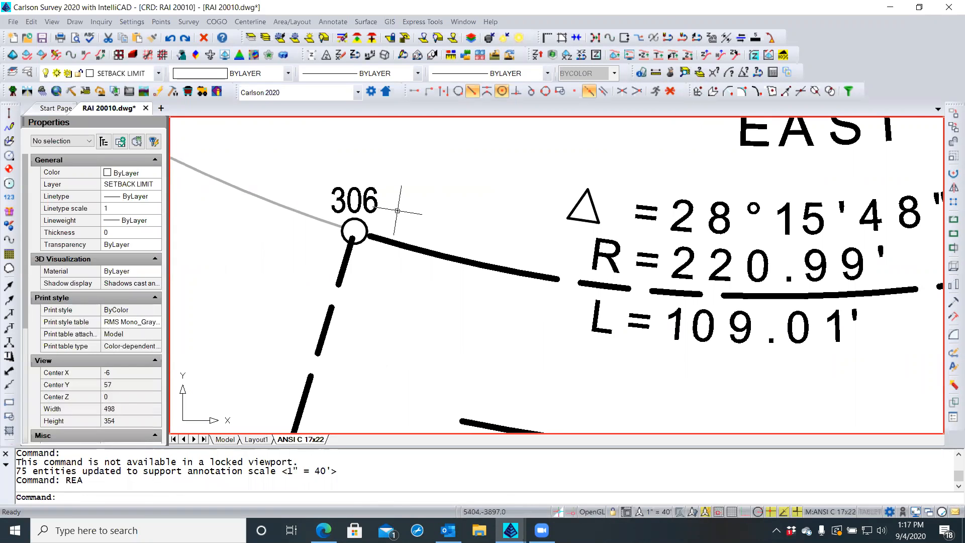
scroll(407, 210, down, 1)
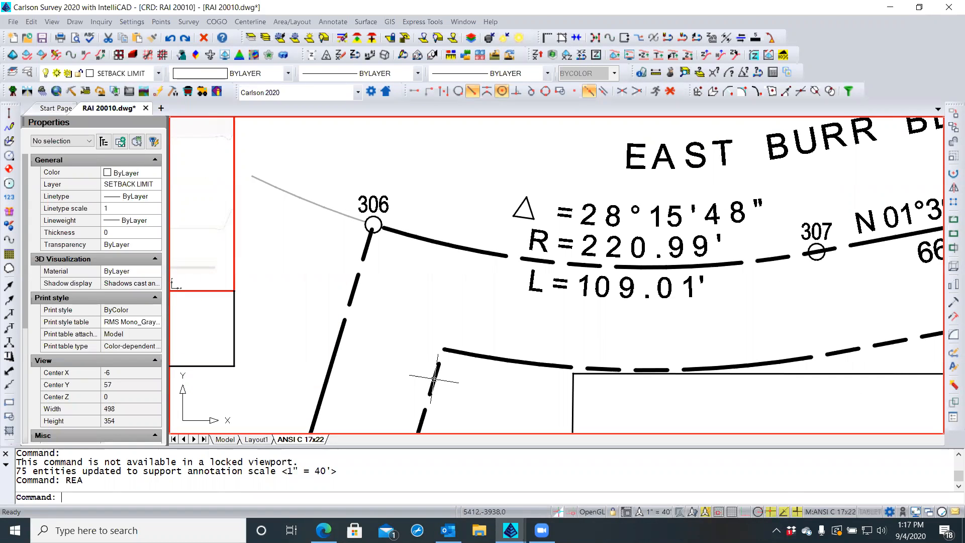
Crossing-select the two lot-line polylines to check them, then clear the selection
click(445, 374)
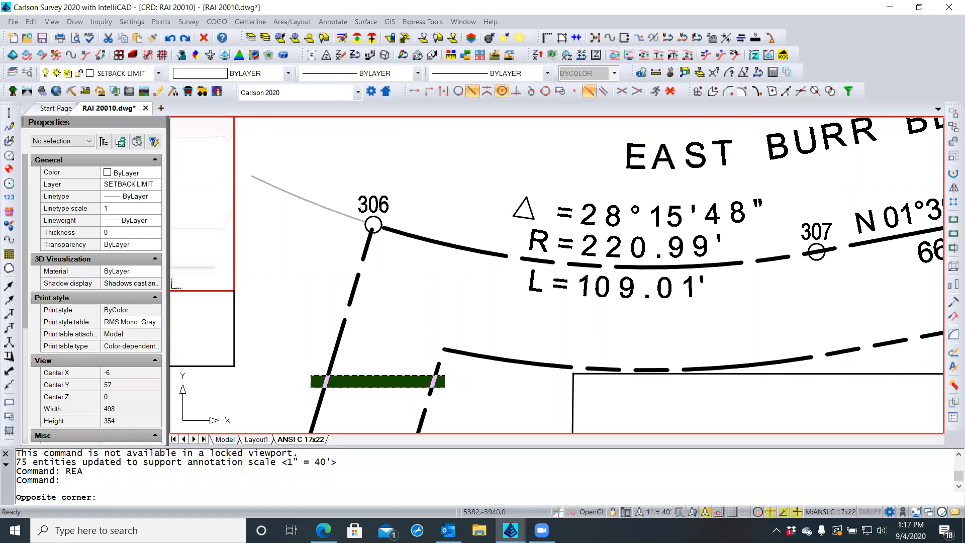
click(311, 387)
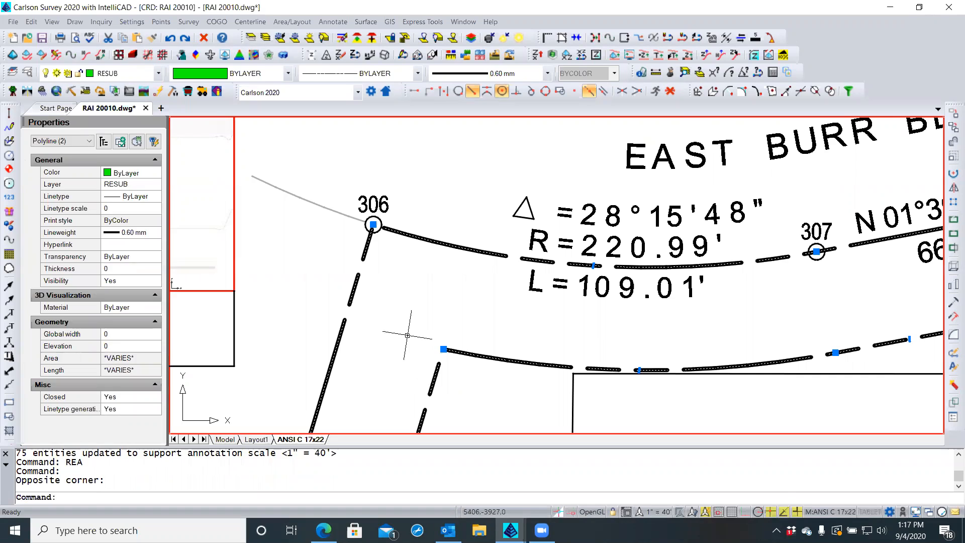
key(Escape)
key(Escape)
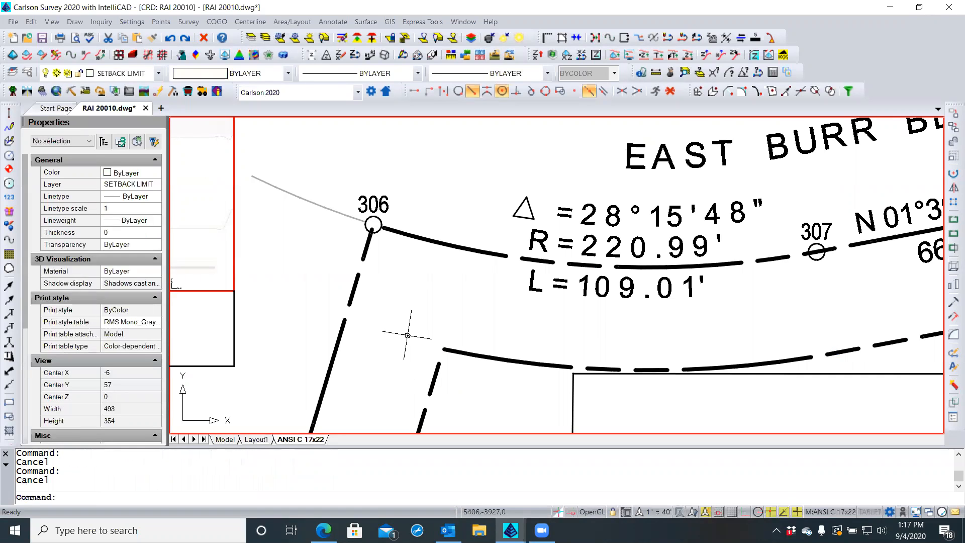
Bring point 306 and its label to the front of the draw order
click(376, 220)
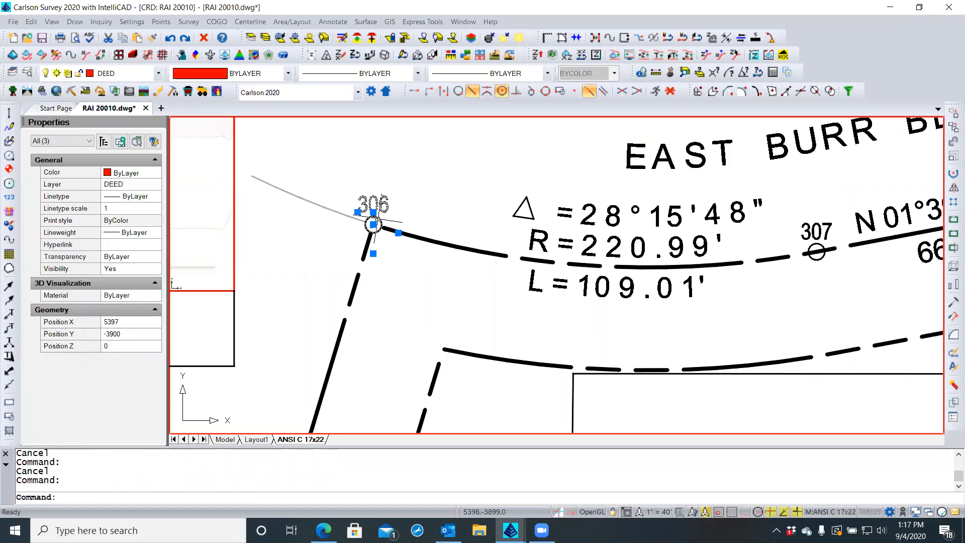
right_click(373, 224)
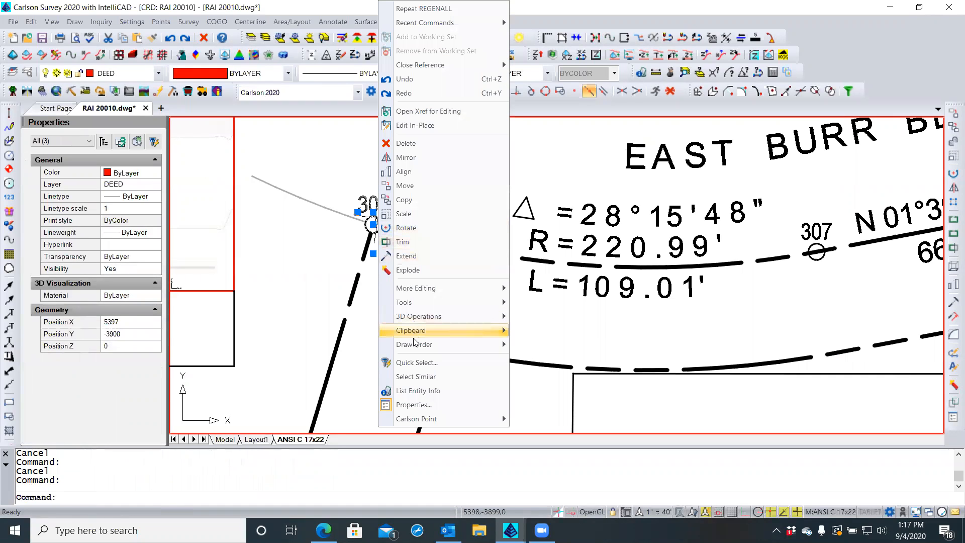
mouse_move(415, 345)
click(533, 346)
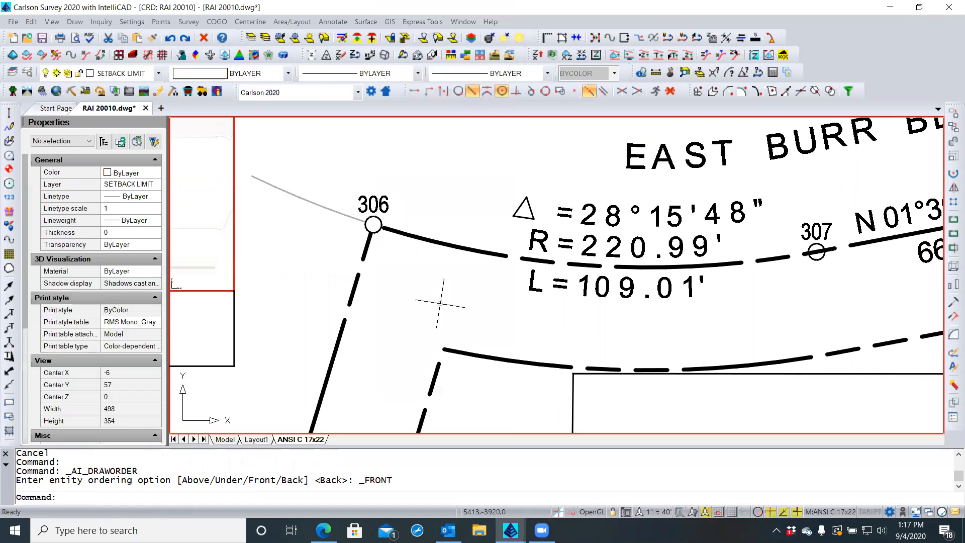
key(Escape)
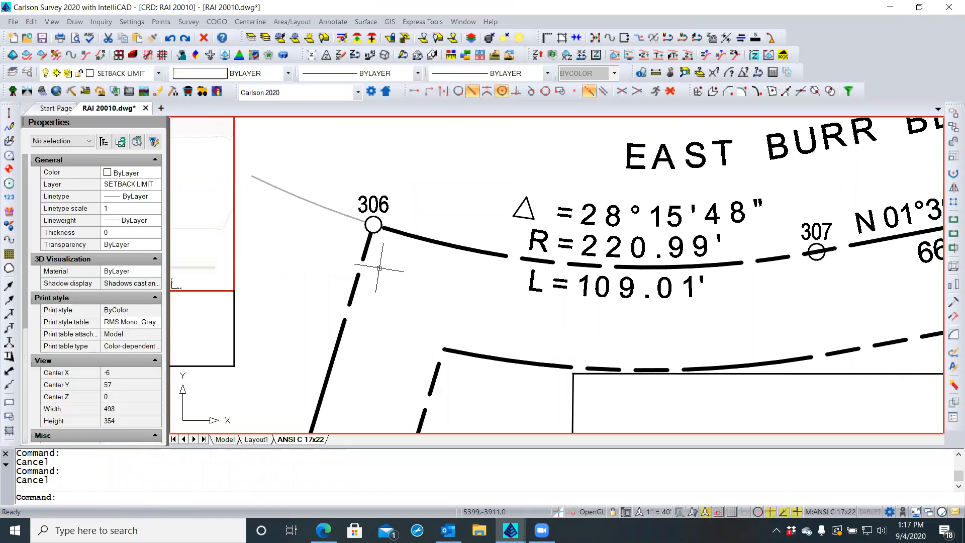
Bring point 305 and its label to the front of the draw order
scroll(337, 222, down, 2)
scroll(318, 209, down, 3)
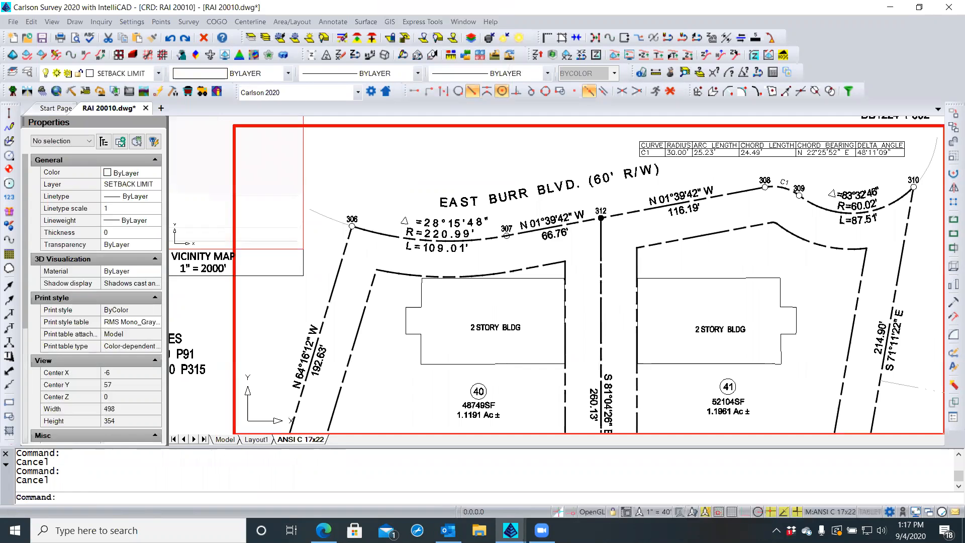
scroll(347, 221, down, 2)
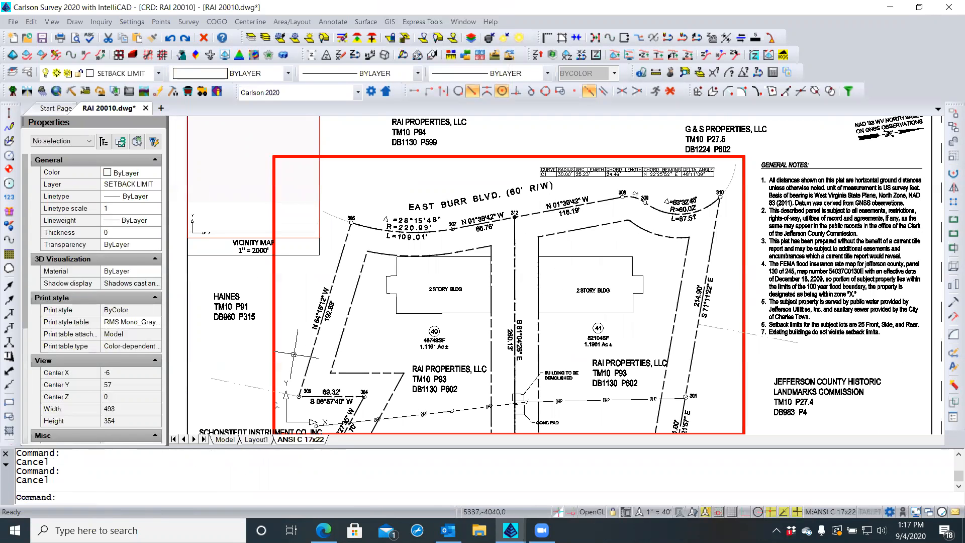
scroll(293, 404, up, 3)
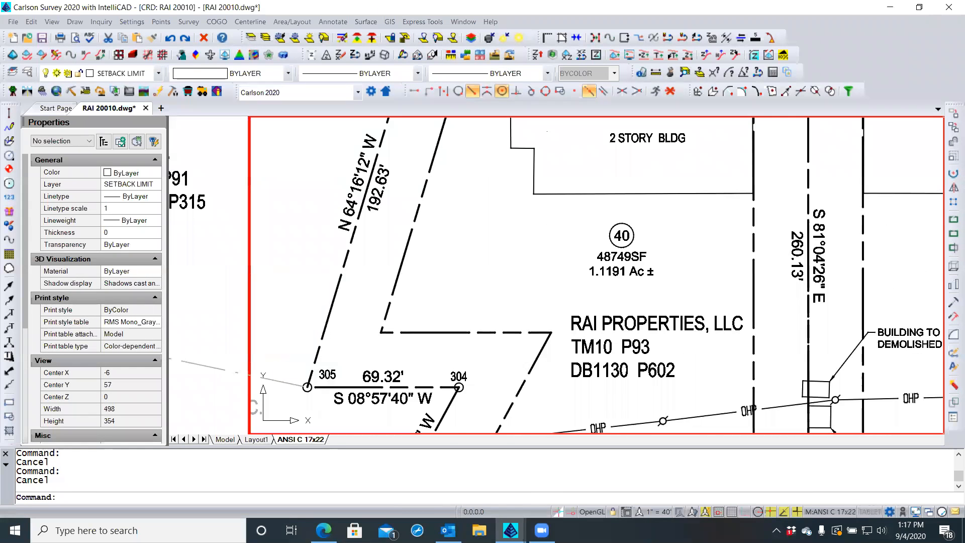
scroll(293, 402, up, 2)
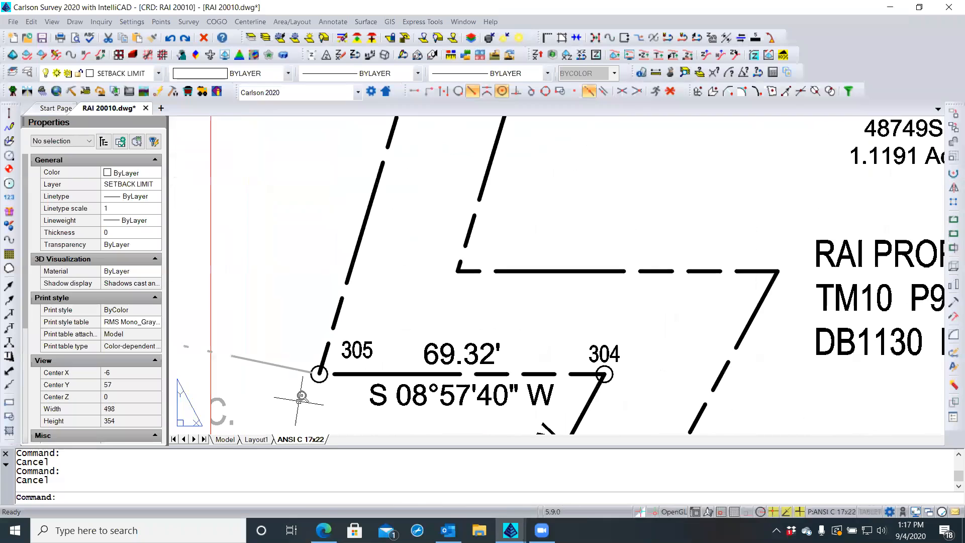
click(318, 376)
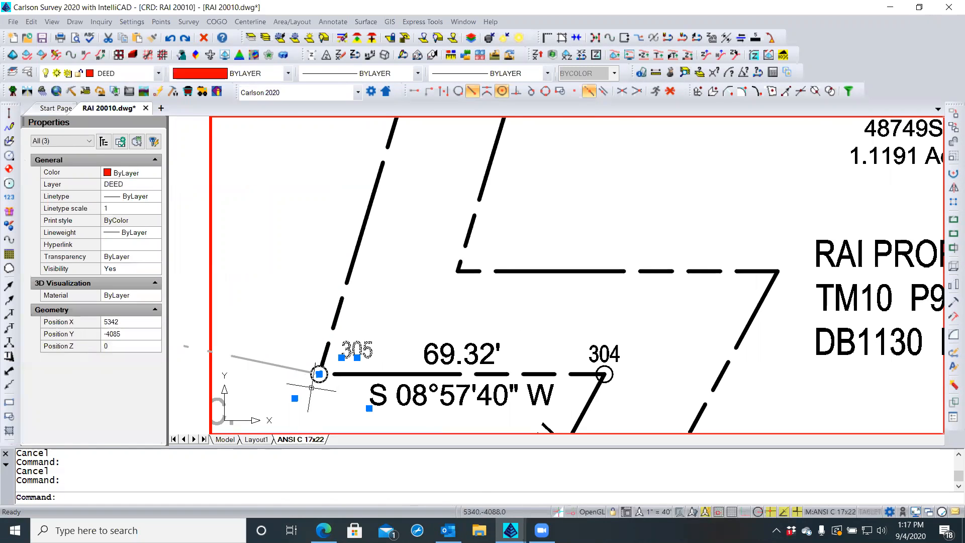
right_click(304, 347)
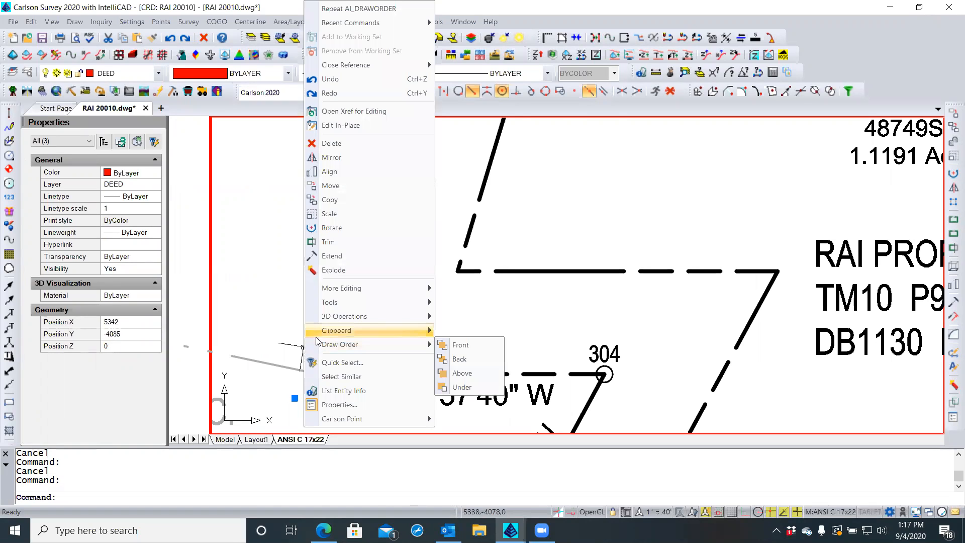
mouse_move(354, 301)
mouse_move(384, 346)
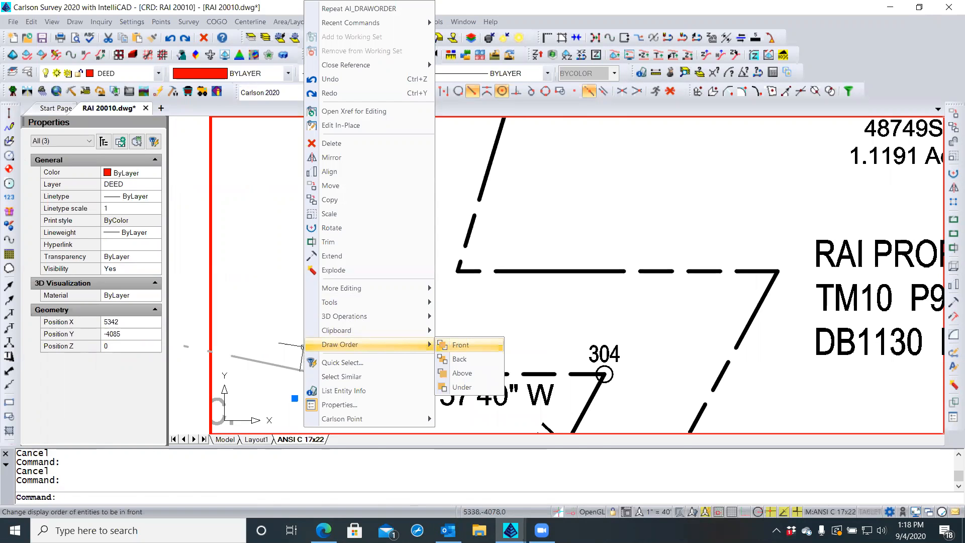
click(468, 345)
Activate the plat viewport and bring point 304 to the front of the draw order
scroll(244, 324, down, 2)
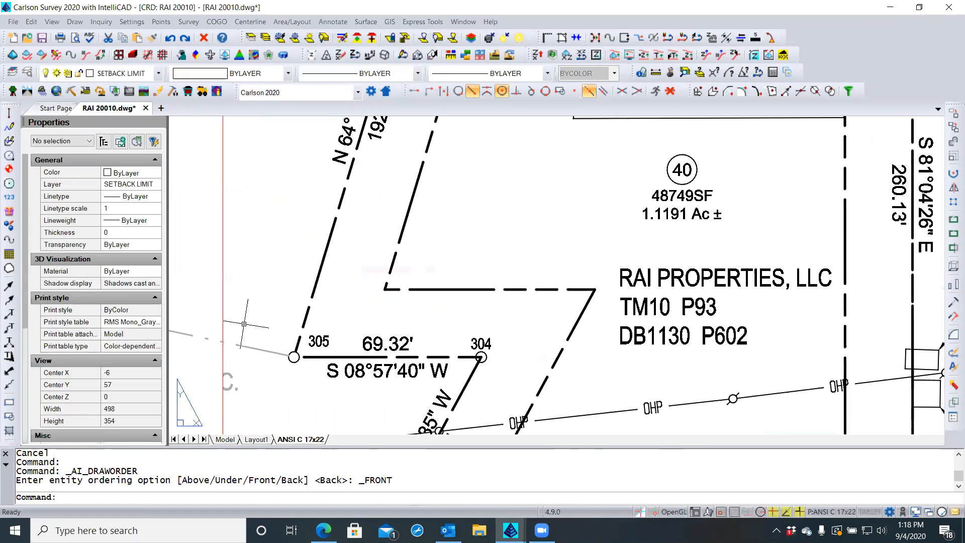
scroll(244, 324, down, 1)
double_click(245, 324)
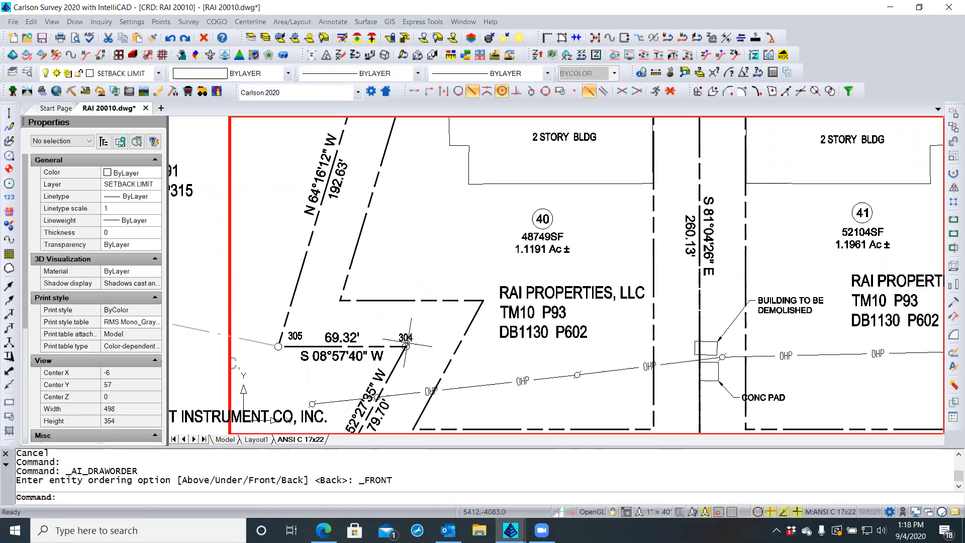
click(406, 346)
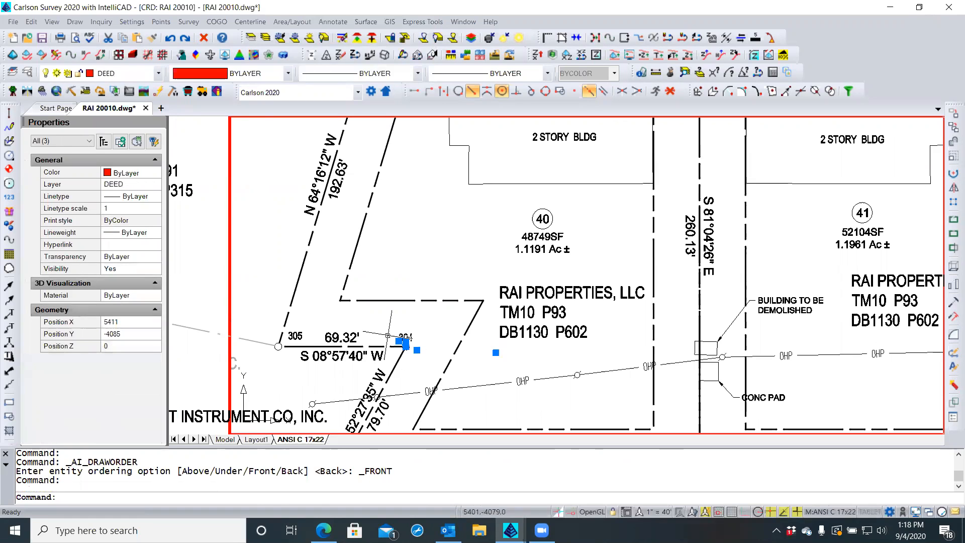
right_click(358, 317)
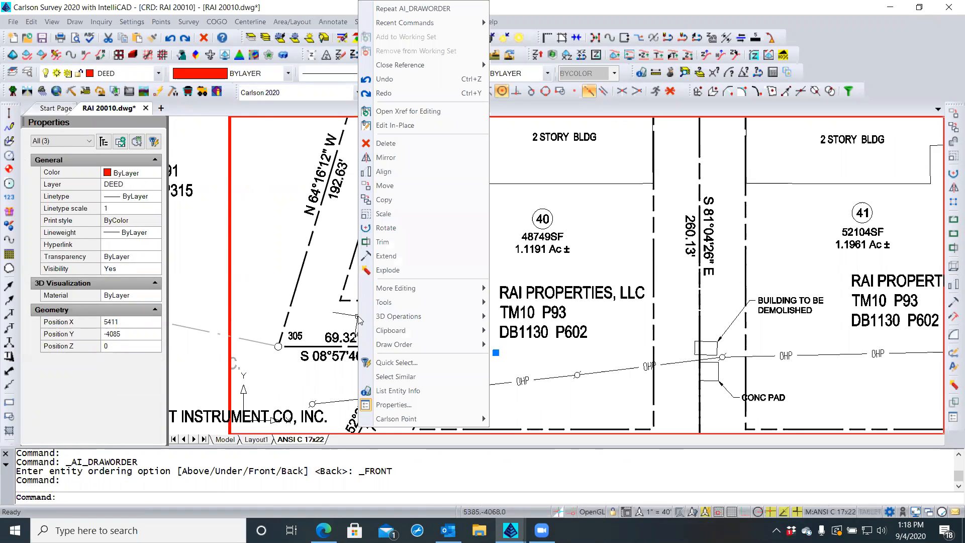
mouse_move(401, 343)
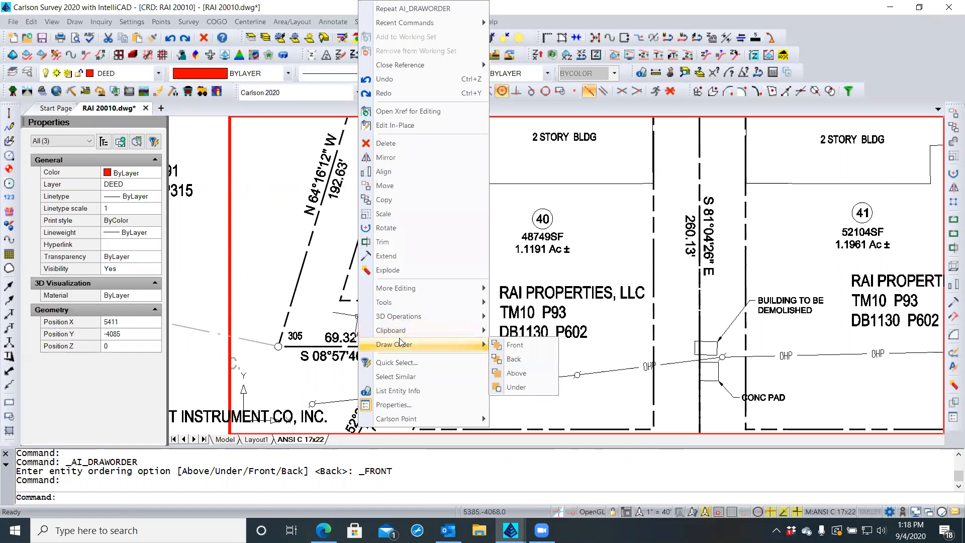
click(515, 345)
scroll(405, 310, down, 2)
scroll(405, 310, up, 1)
scroll(406, 311, down, 1)
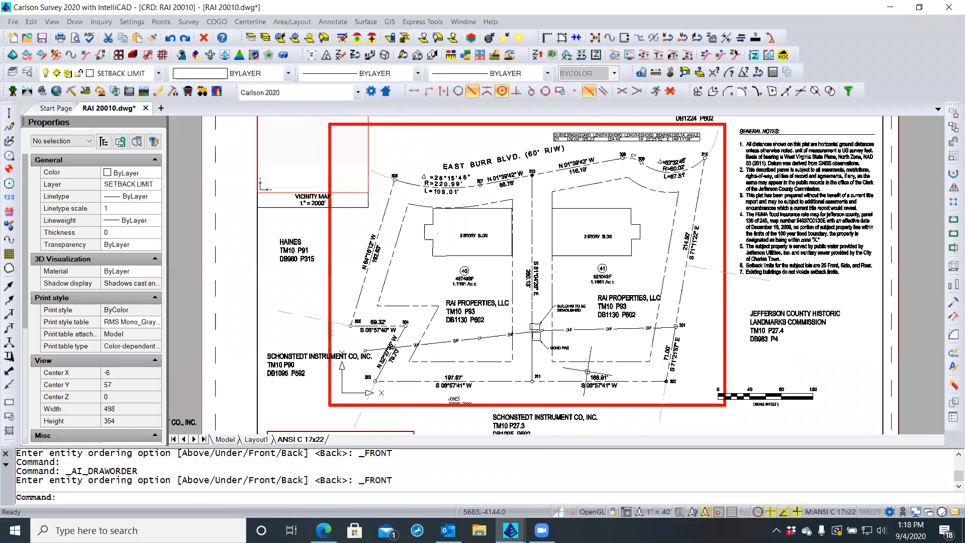
scroll(531, 381, up, 2)
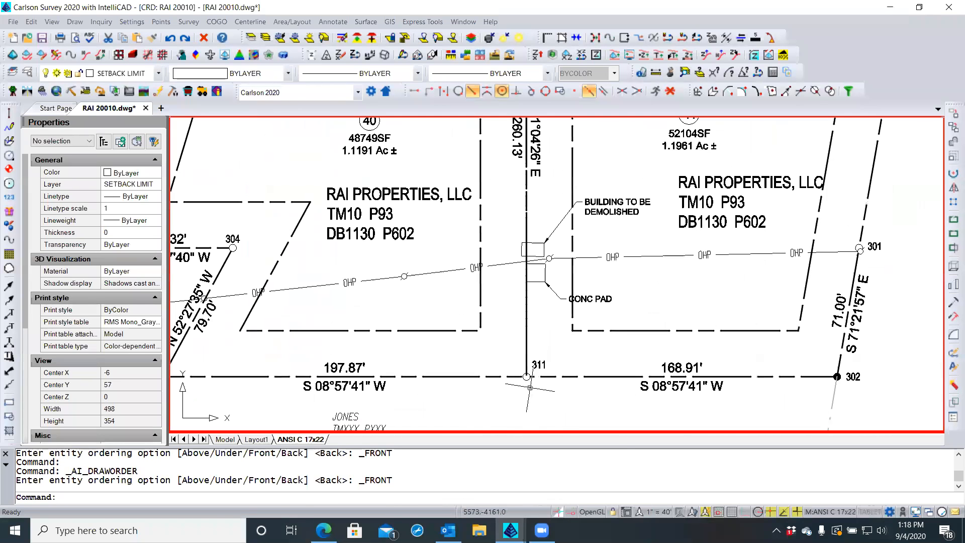
Select boundary corner points 311, 303 and 302 with their labels
click(527, 377)
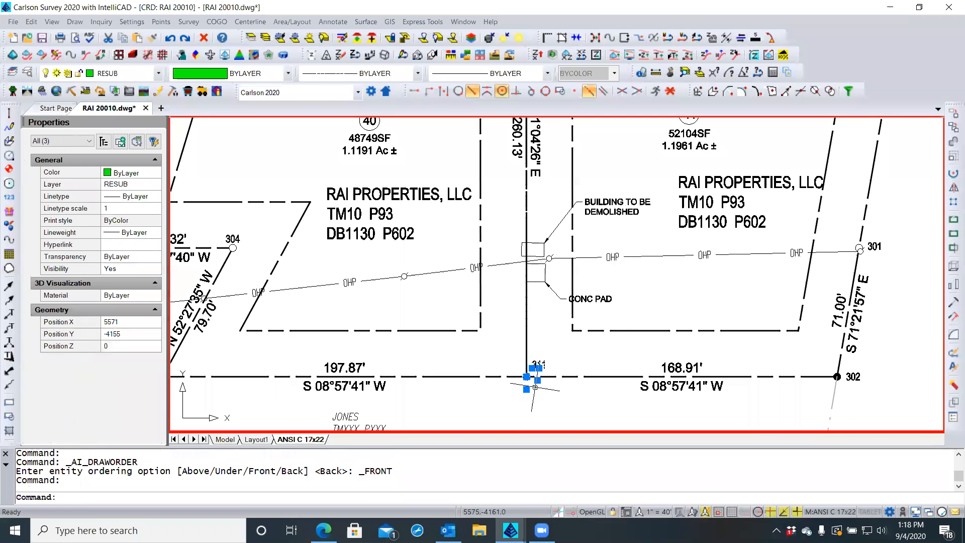
scroll(535, 387, down, 2)
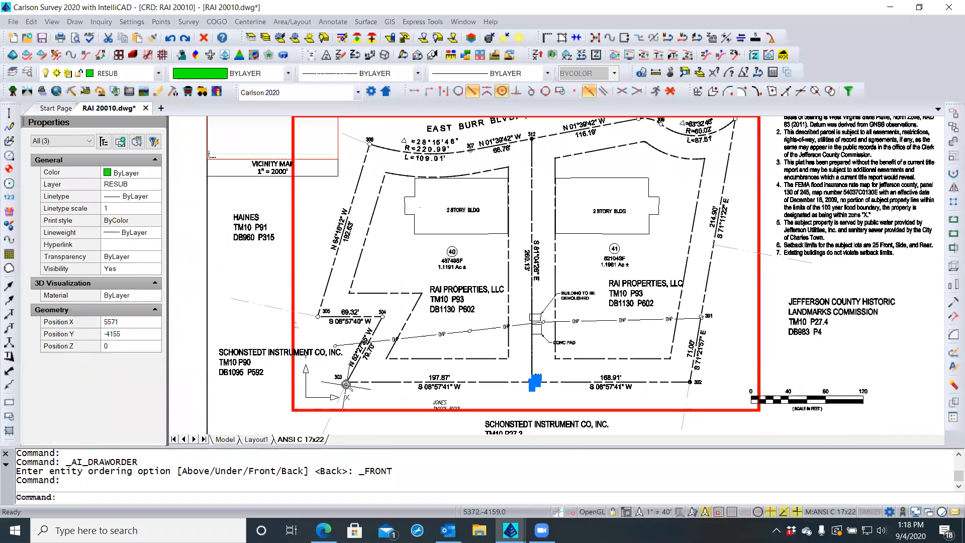
scroll(332, 295, up, 3)
click(351, 377)
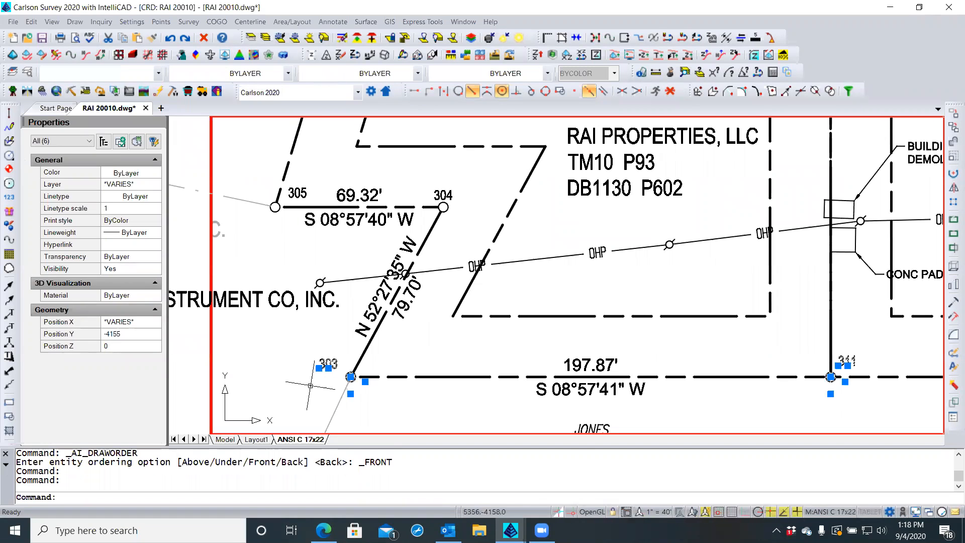
scroll(311, 385, down, 2)
scroll(832, 375, up, 3)
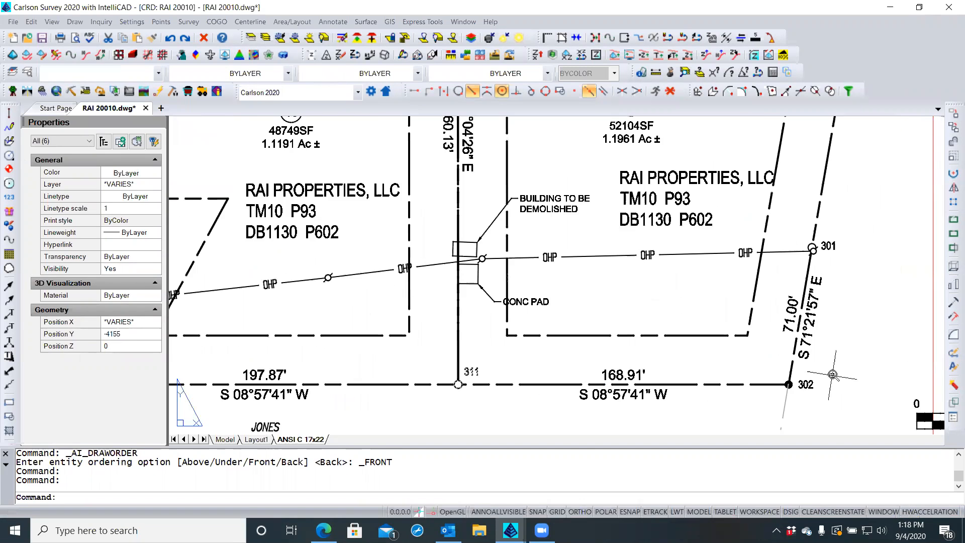
scroll(834, 375, up, 3)
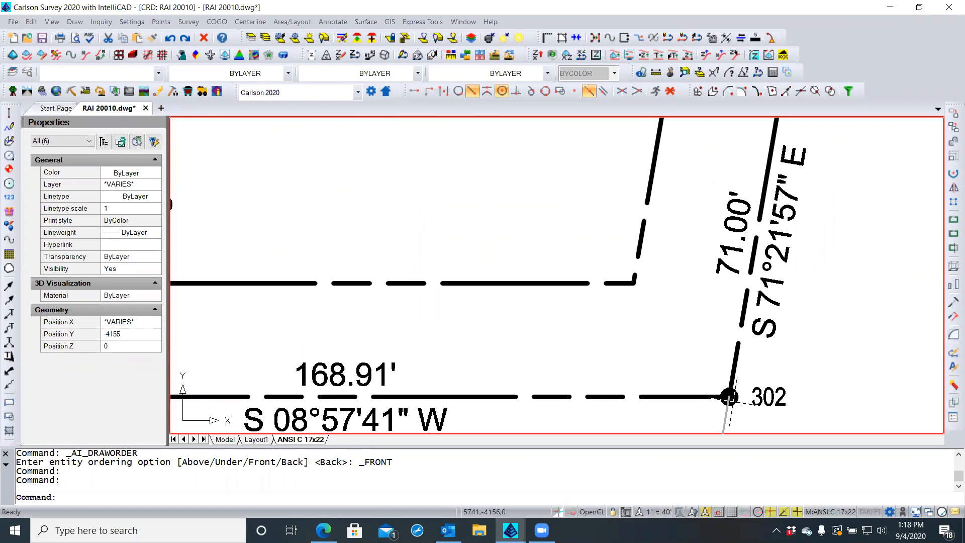
click(730, 397)
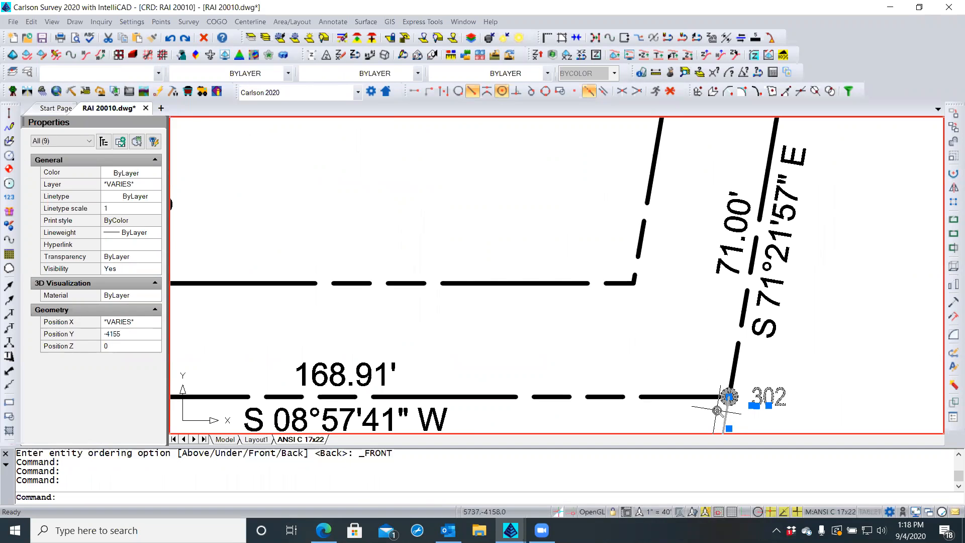
scroll(718, 411, down, 8)
scroll(720, 407, down, 1)
scroll(714, 401, down, 2)
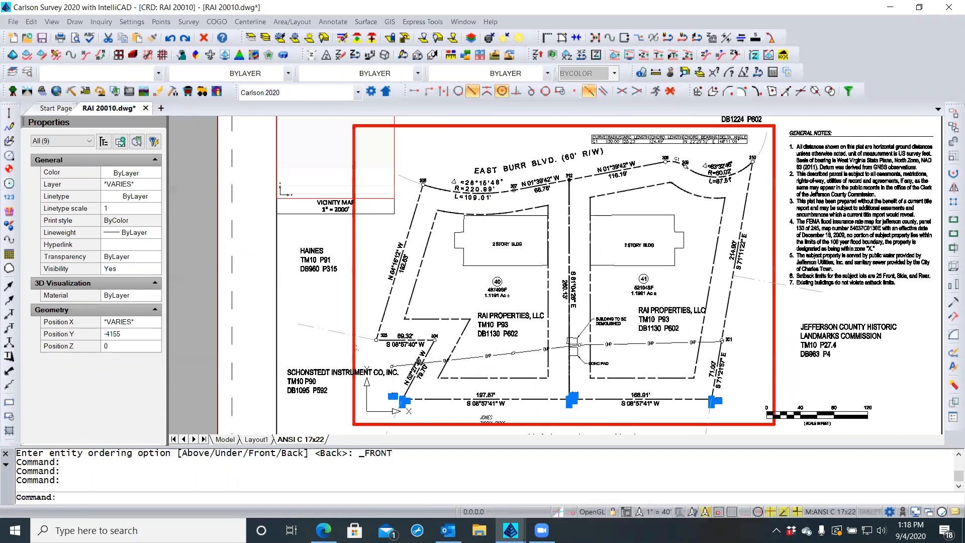
scroll(753, 157, up, 4)
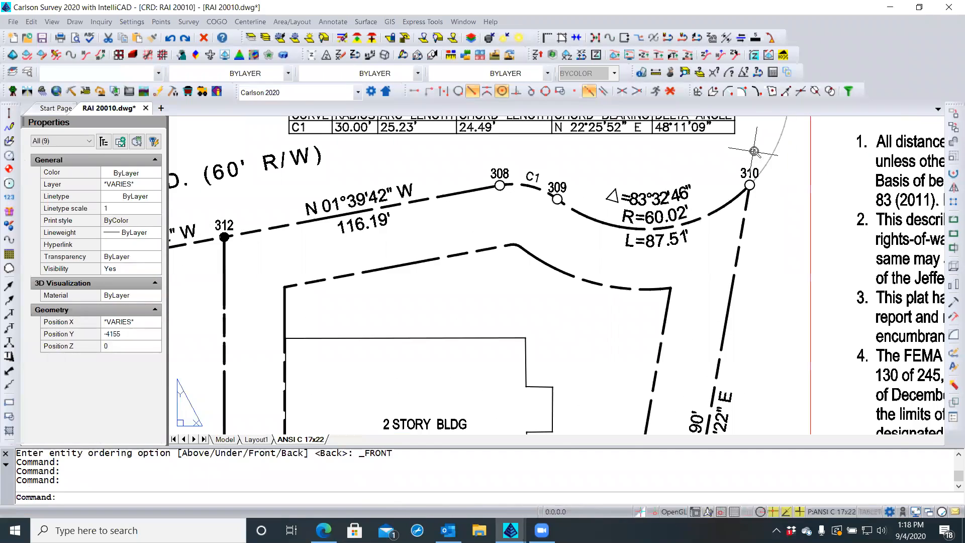
scroll(754, 151, up, 1)
scroll(755, 152, down, 1)
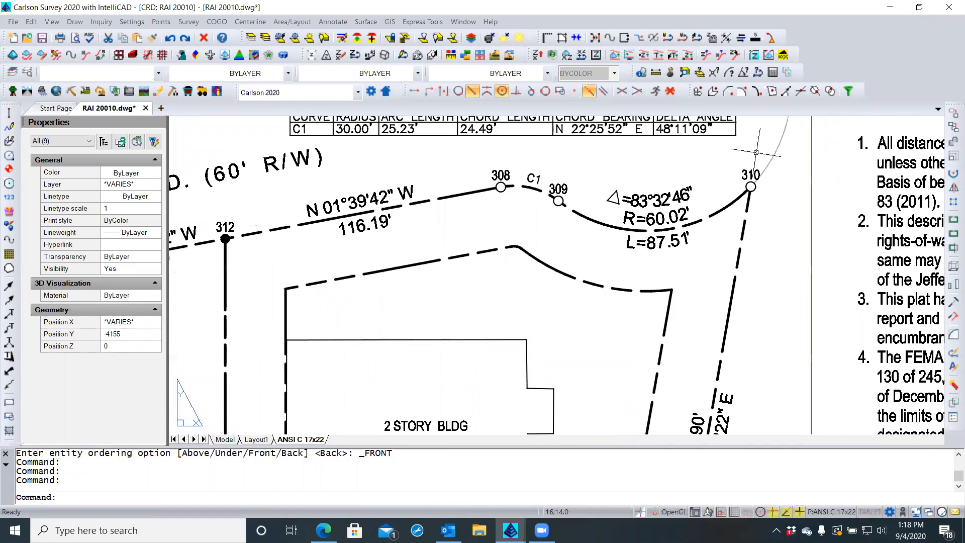
scroll(756, 152, down, 1)
Bring the selected points 311, 303 and 302 to the front, then clear the selection
double_click(756, 152)
scroll(757, 154, down, 1)
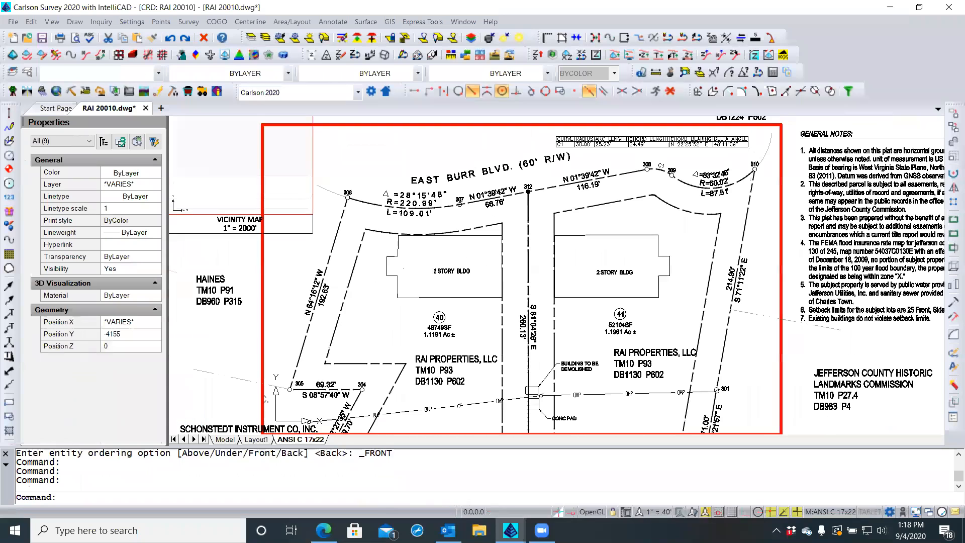
scroll(757, 154, down, 1)
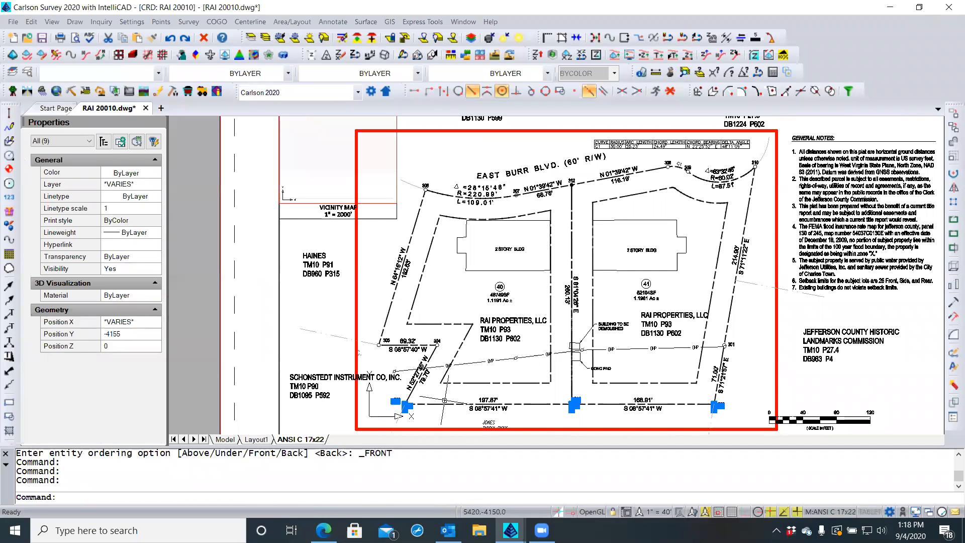
scroll(441, 407, up, 1)
scroll(441, 407, up, 1)
right_click(442, 407)
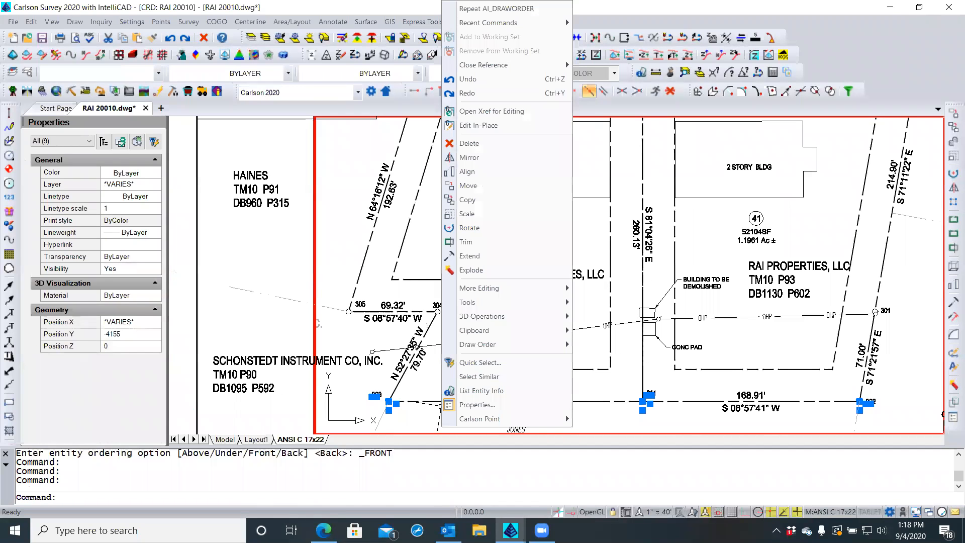
mouse_move(493, 349)
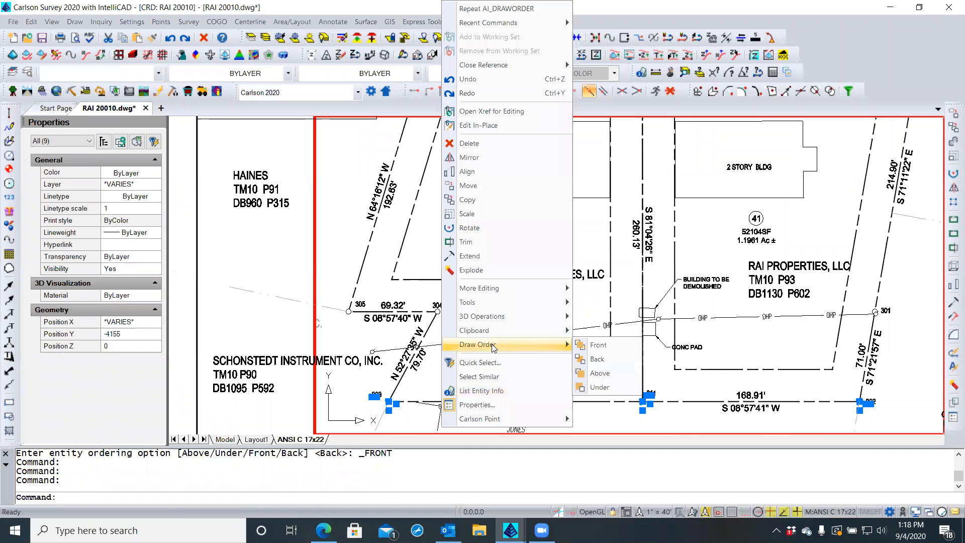
click(580, 346)
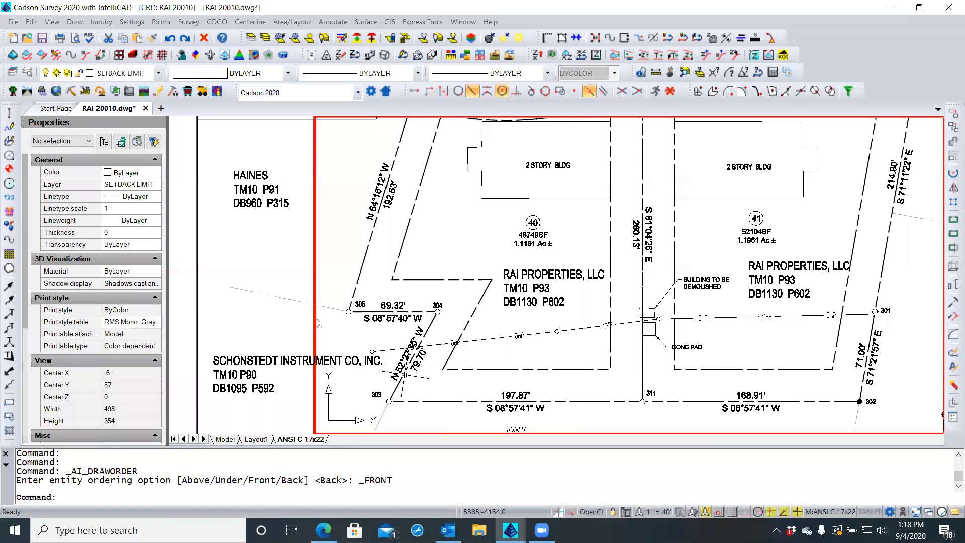
key(Escape)
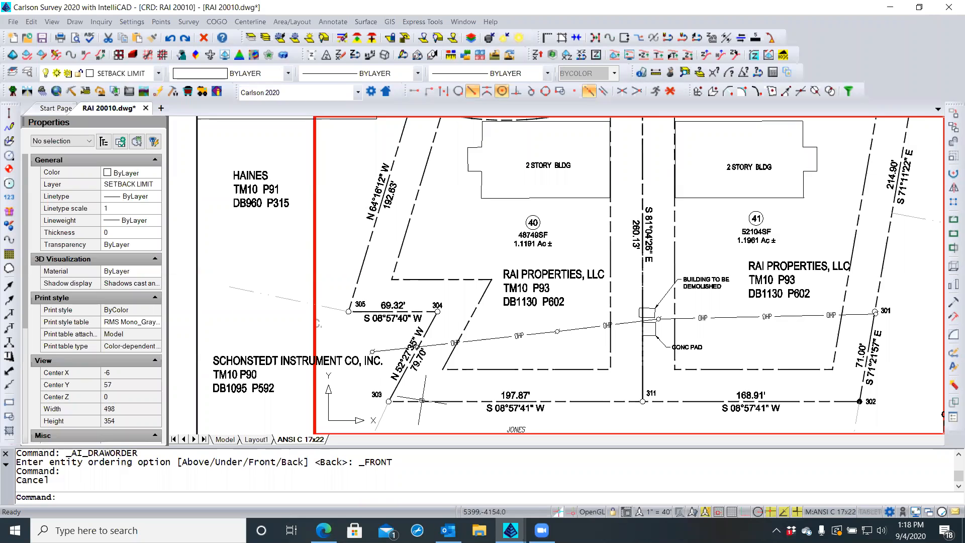
scroll(425, 397, down, 2)
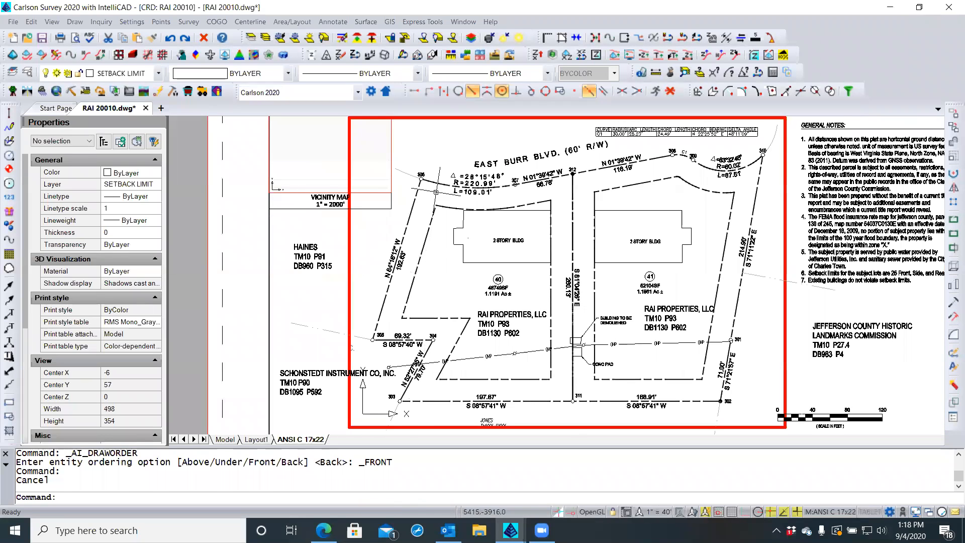
Select the inner setback polylines of lots 40 and 41
scroll(435, 196, up, 3)
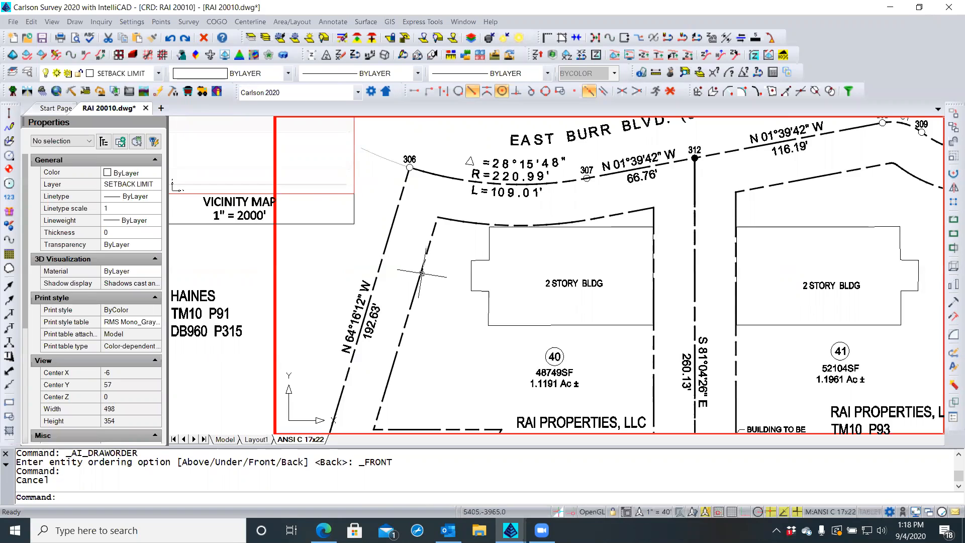
click(423, 266)
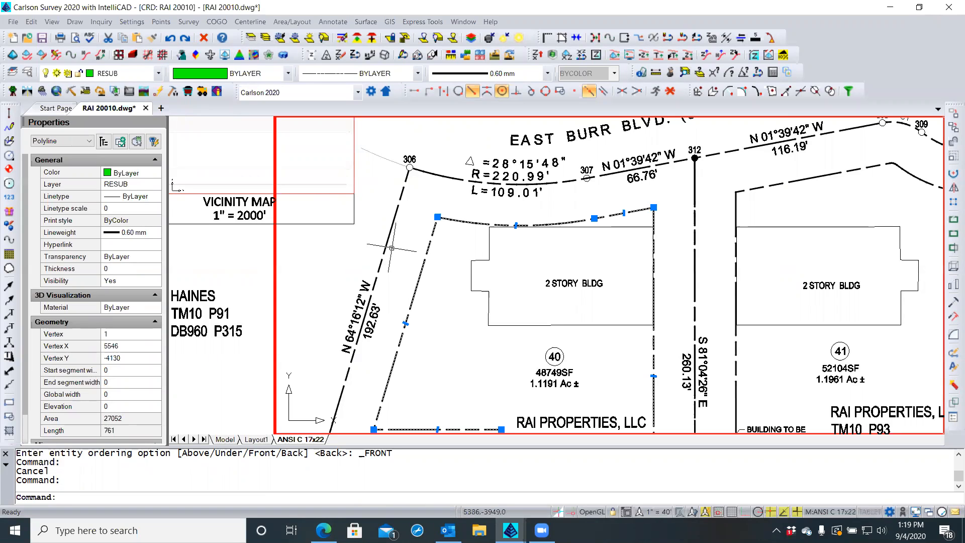
key(Escape)
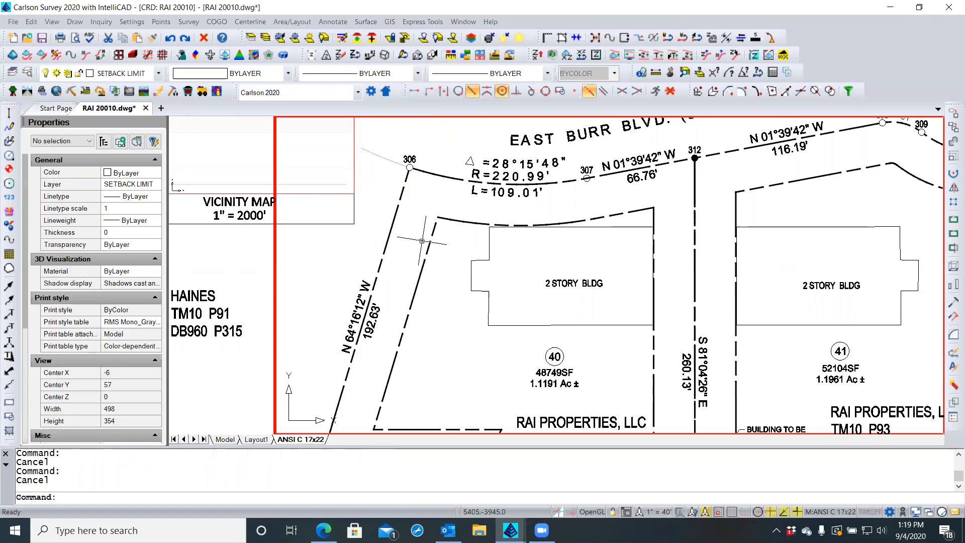
click(423, 269)
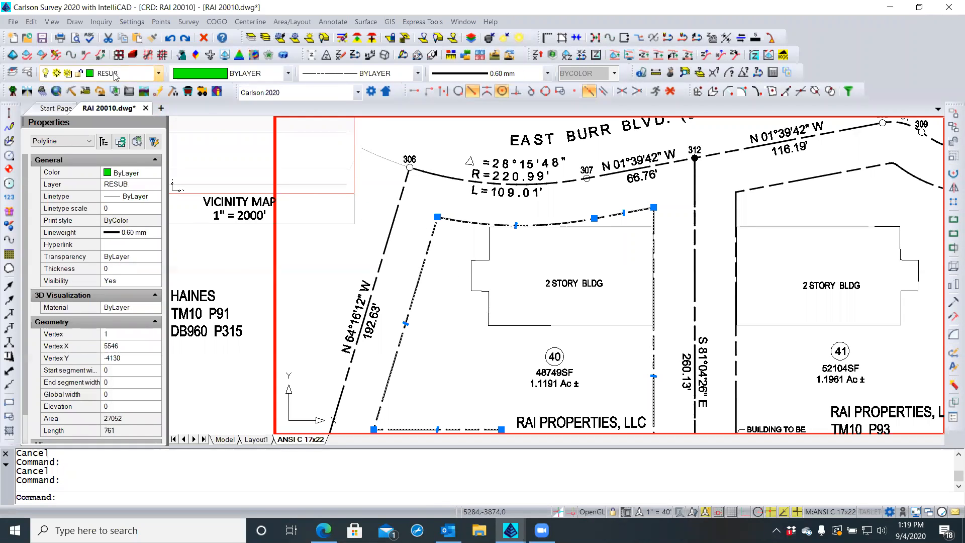
key(Escape)
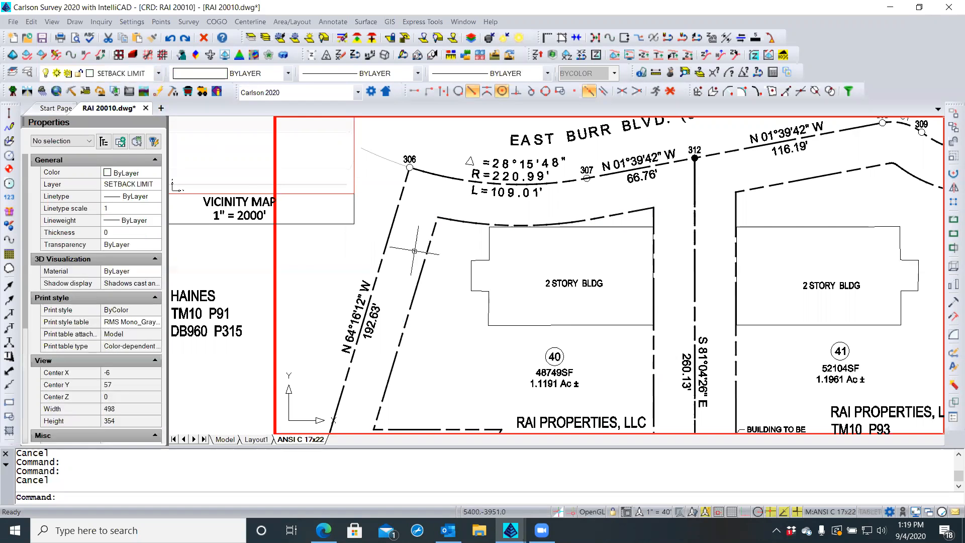
click(385, 244)
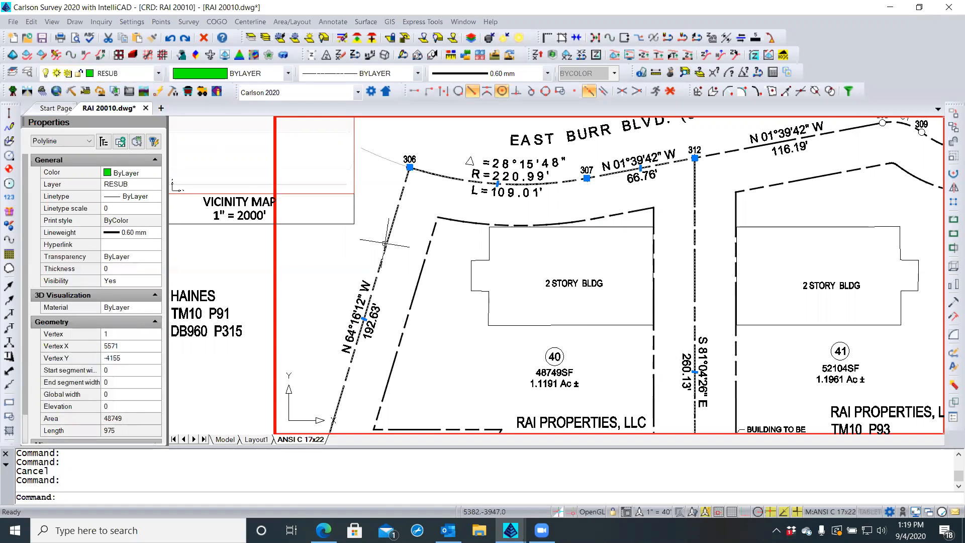
key(Escape)
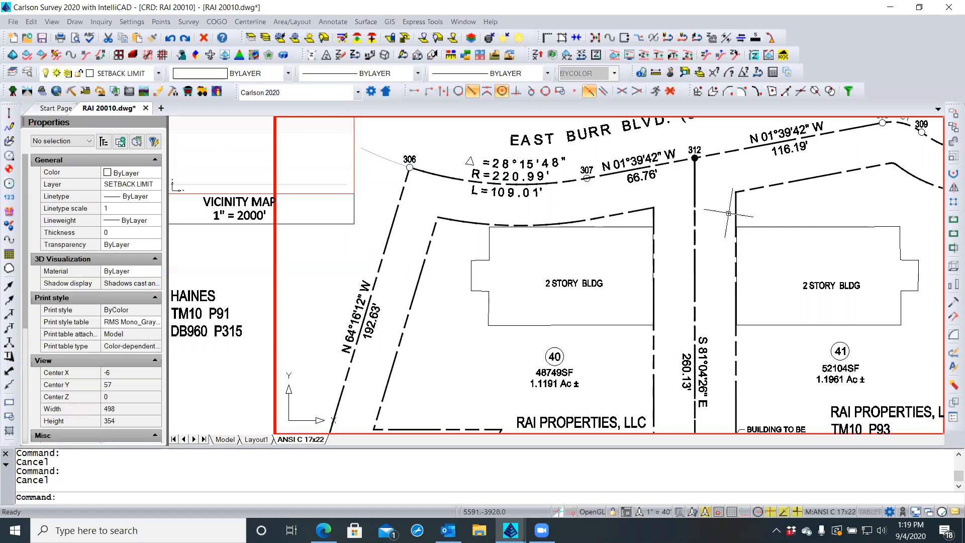
click(736, 205)
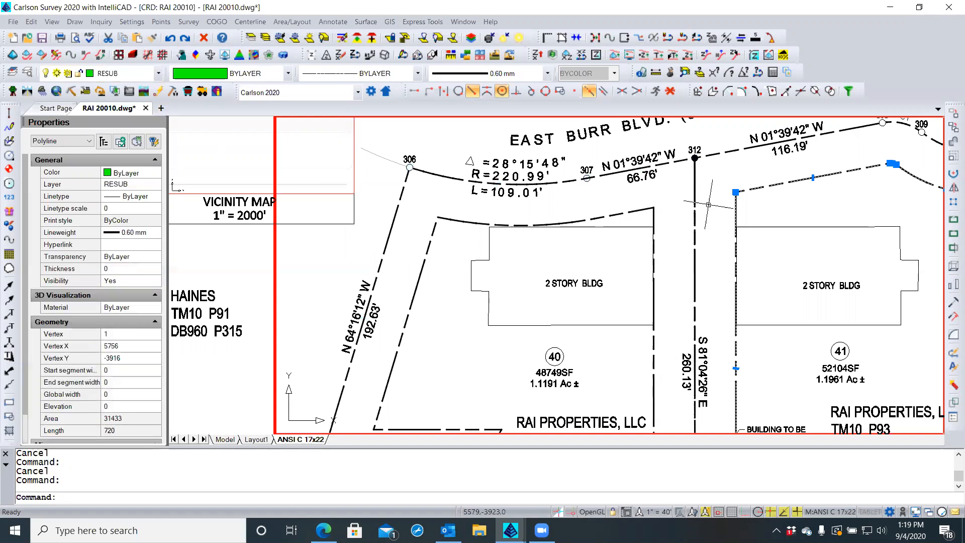
click(627, 212)
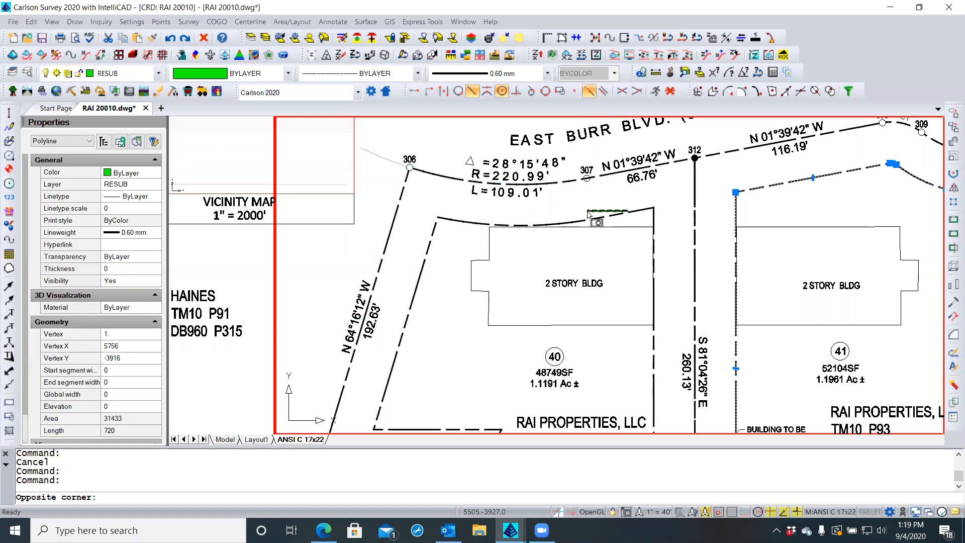
click(587, 213)
scroll(554, 204, down, 1)
double_click(555, 204)
scroll(555, 205, down, 1)
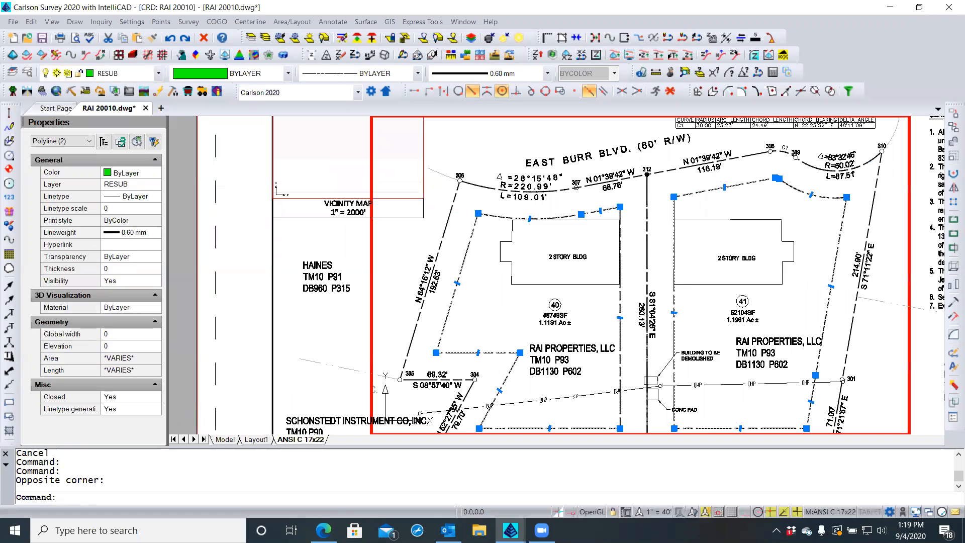
Change both polylines' layer to SETBACK LIMIT in Properties
click(148, 186)
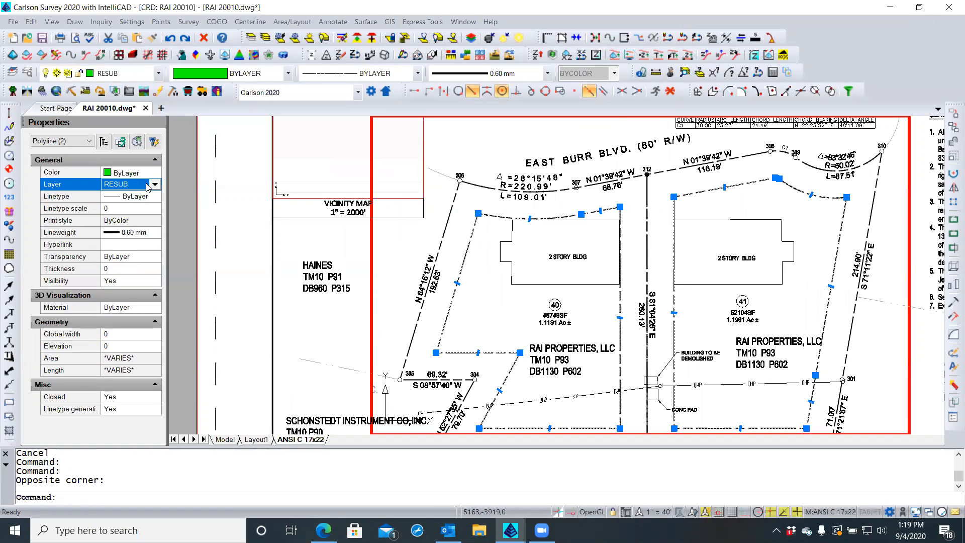
click(155, 186)
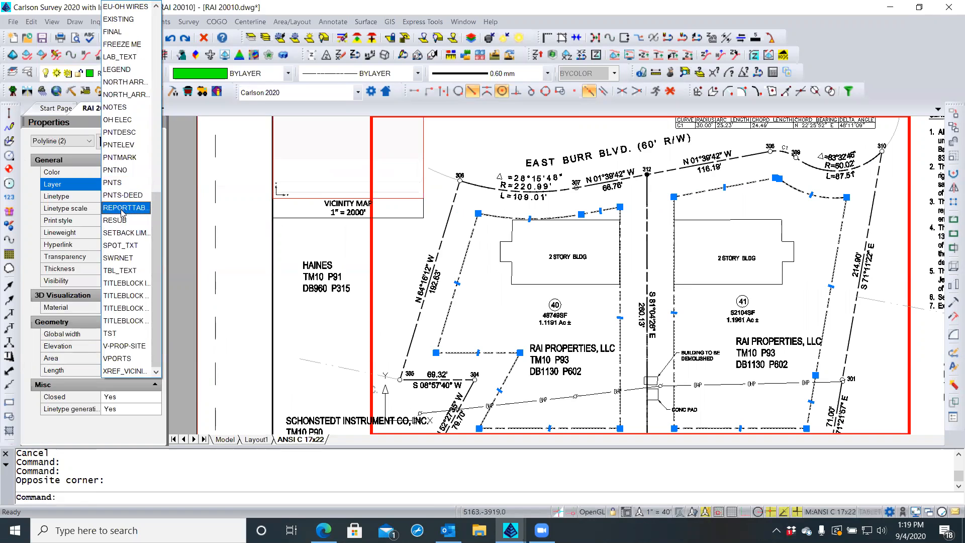
click(126, 233)
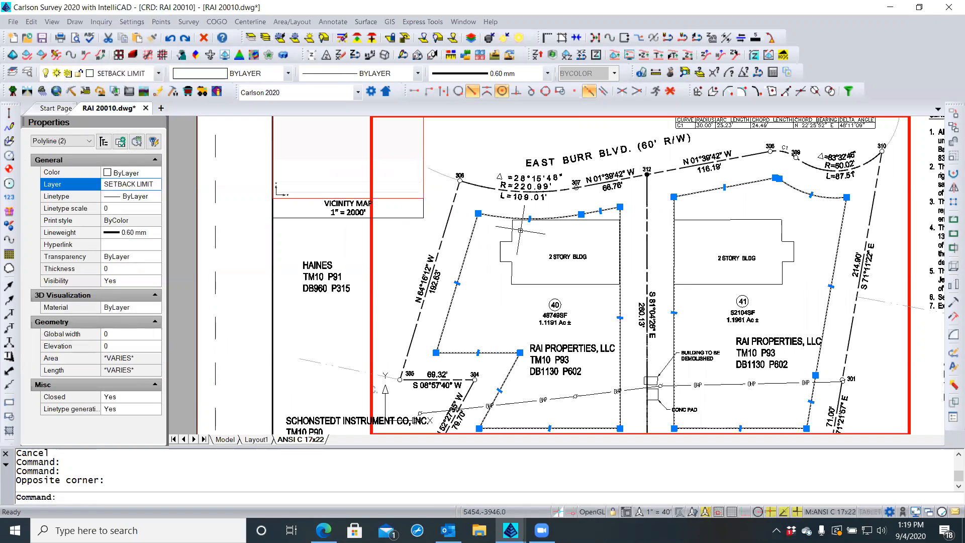
key(Escape)
key(Escape)
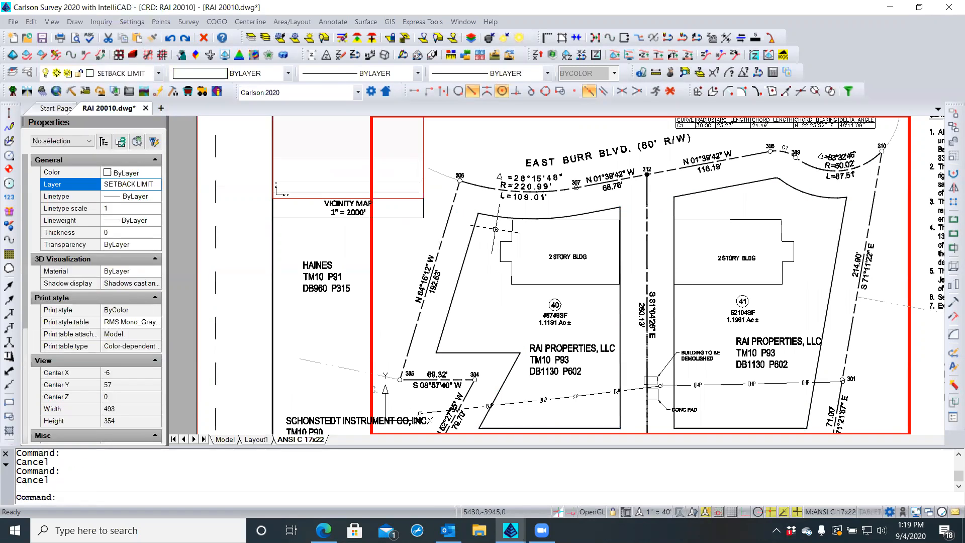
Regenerate the drawing with REA and open the layer explorer
text(REA)
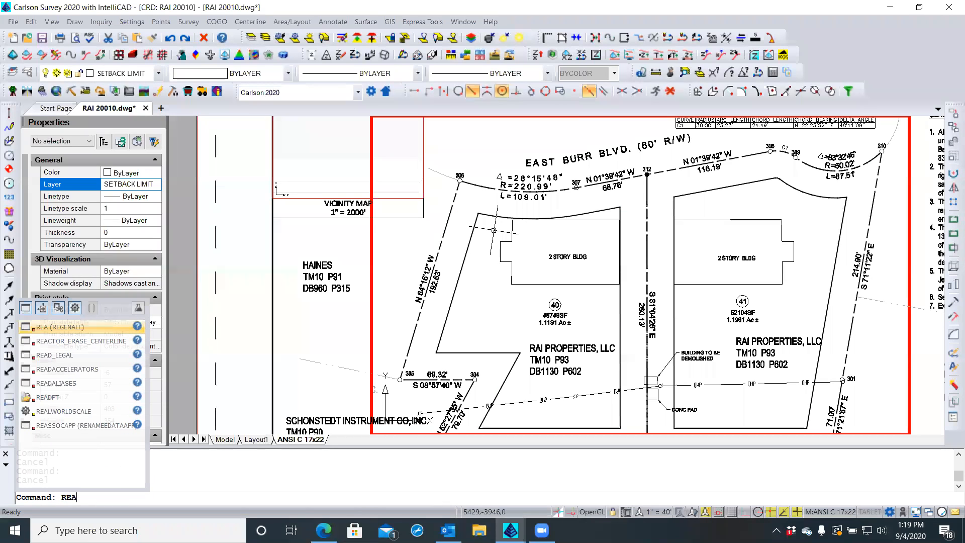
key(Return)
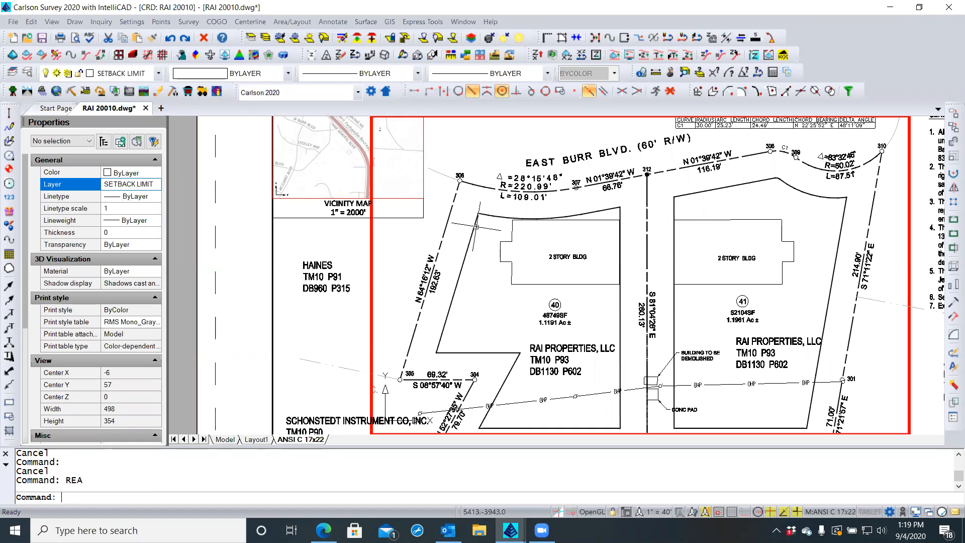
click(27, 73)
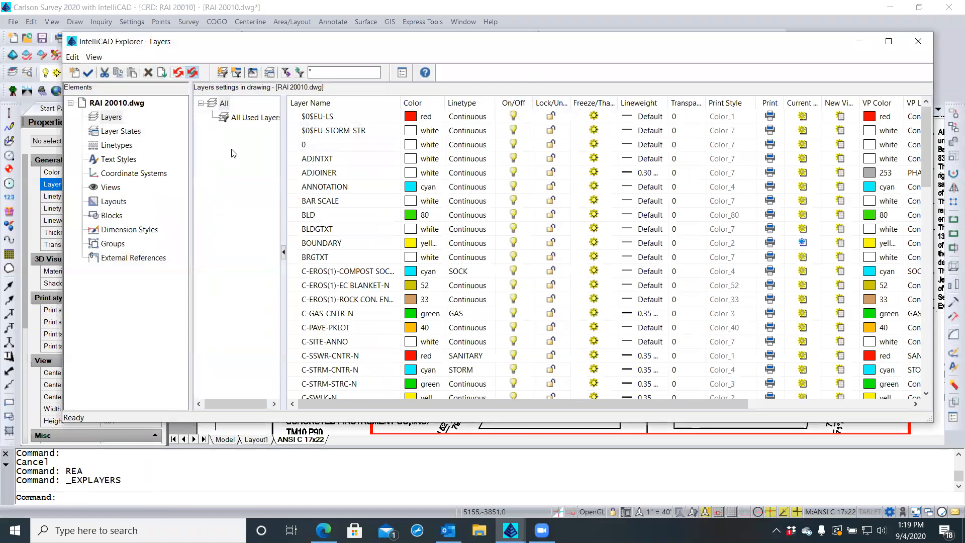
Assign the HIDDENX2 linetype to SETBACK LIMIT in the Linetype Manager, then close the Explorer
scroll(316, 236, down, 7)
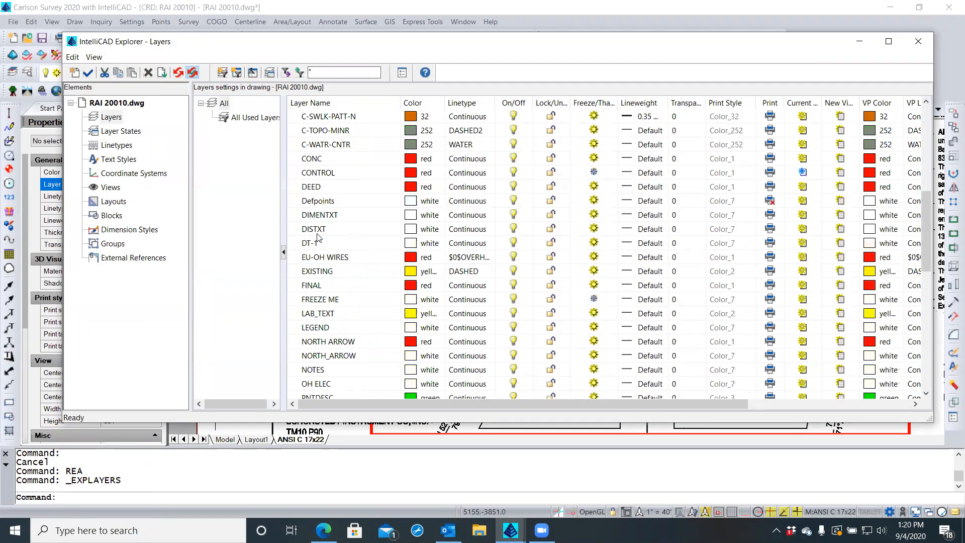
scroll(310, 233, down, 9)
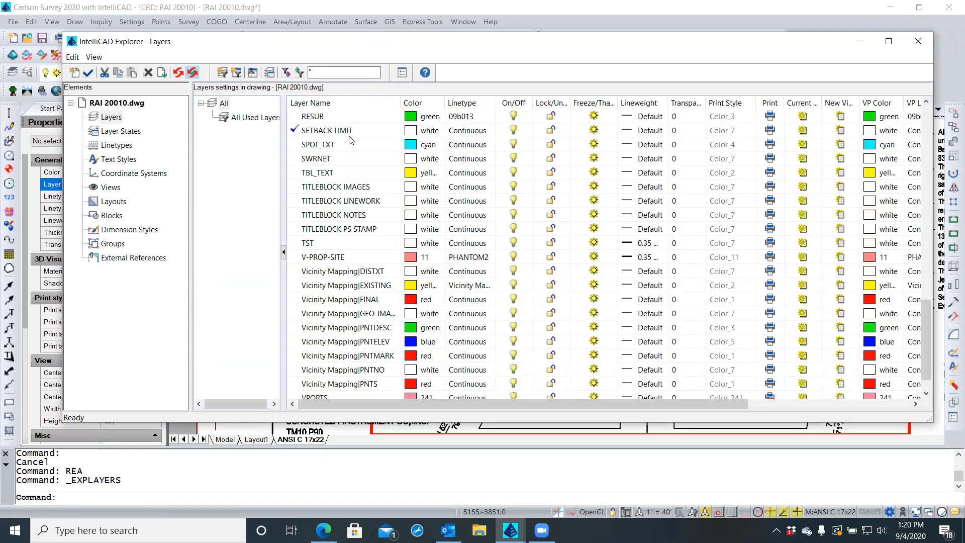
click(464, 132)
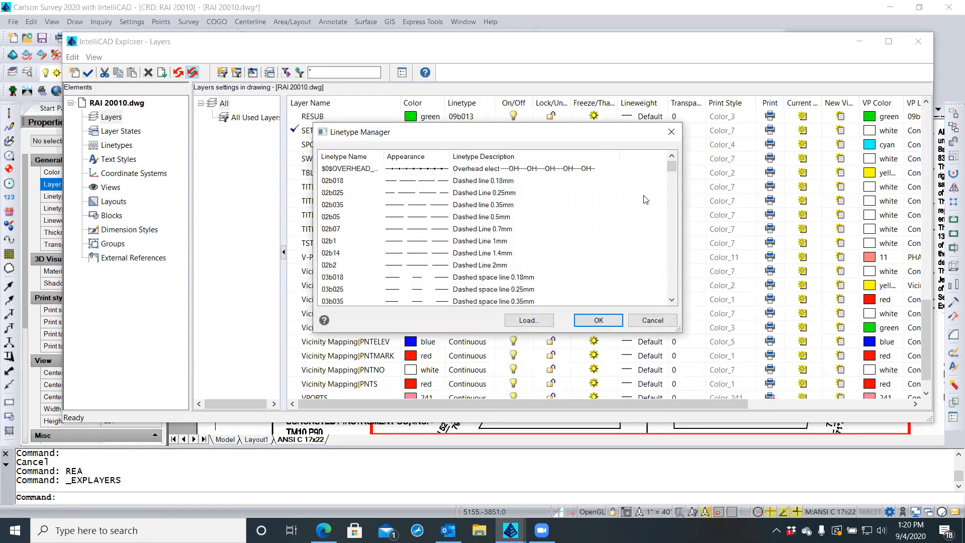
drag(671, 172, 668, 241)
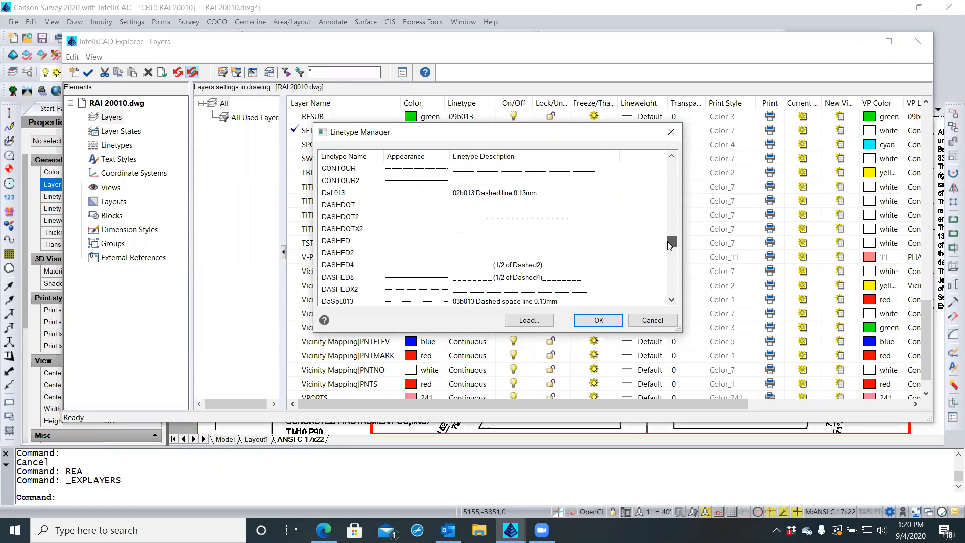
drag(668, 241, 668, 242)
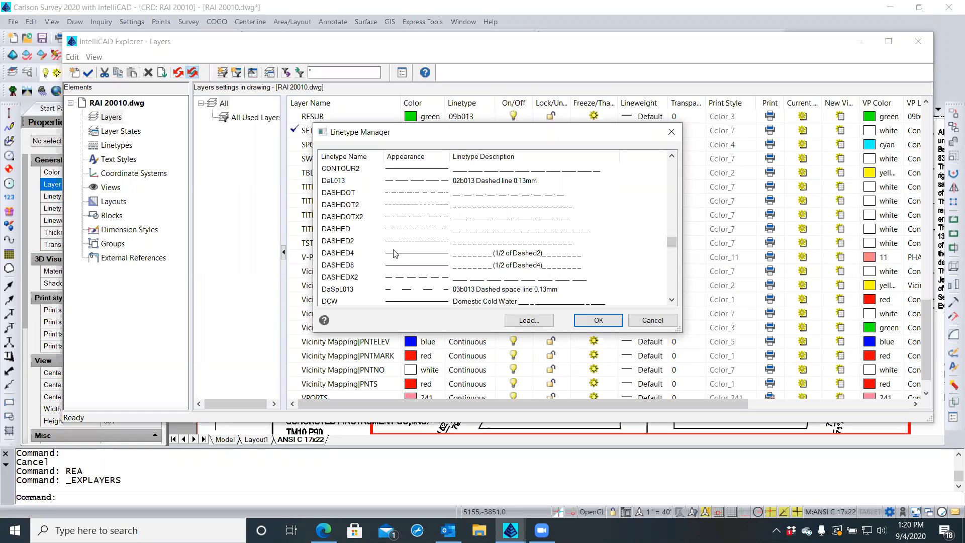
click(345, 229)
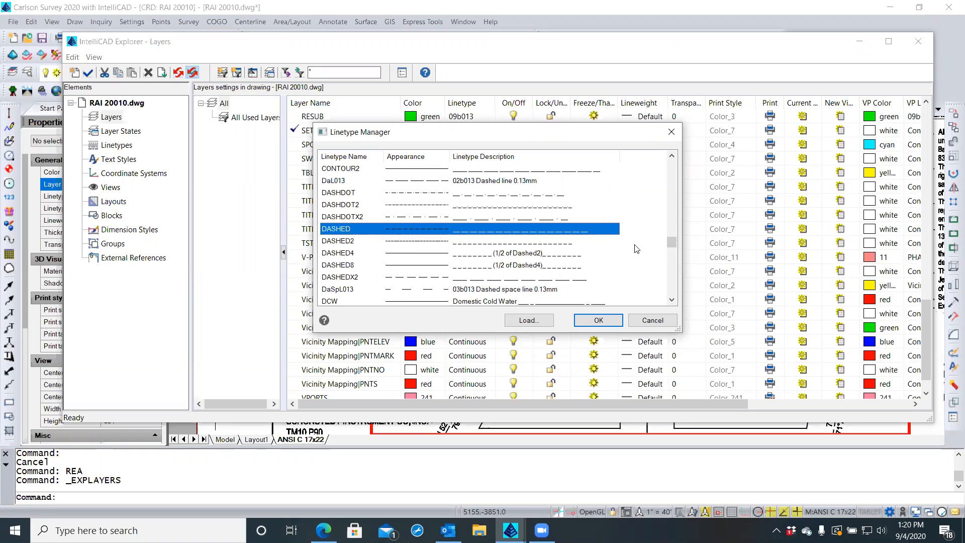
drag(674, 248, 672, 265)
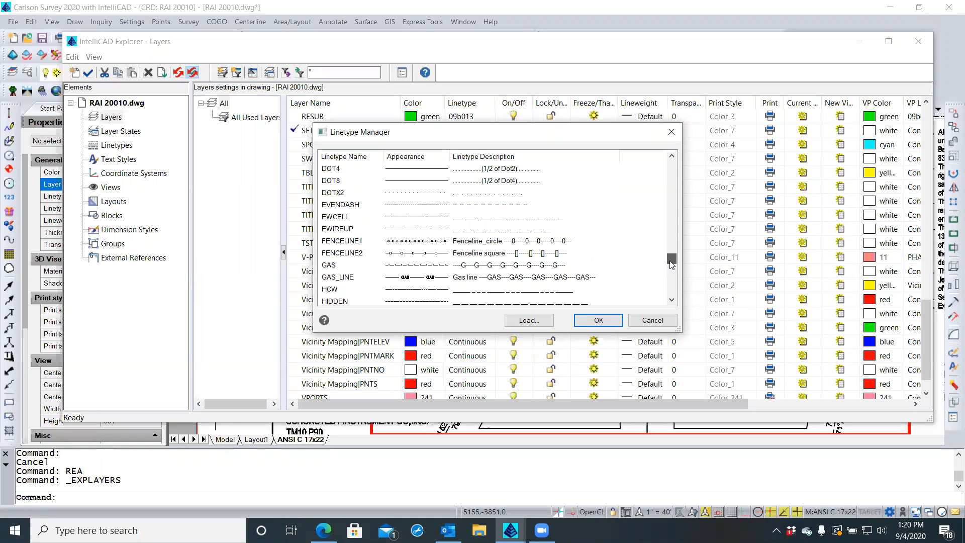
drag(672, 265, 672, 276)
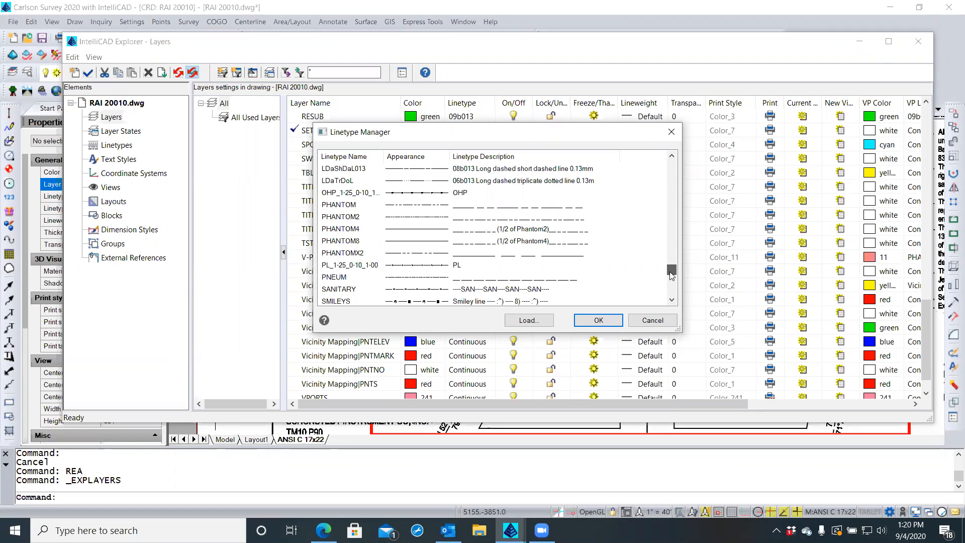
drag(673, 269, 675, 204)
drag(675, 206, 677, 267)
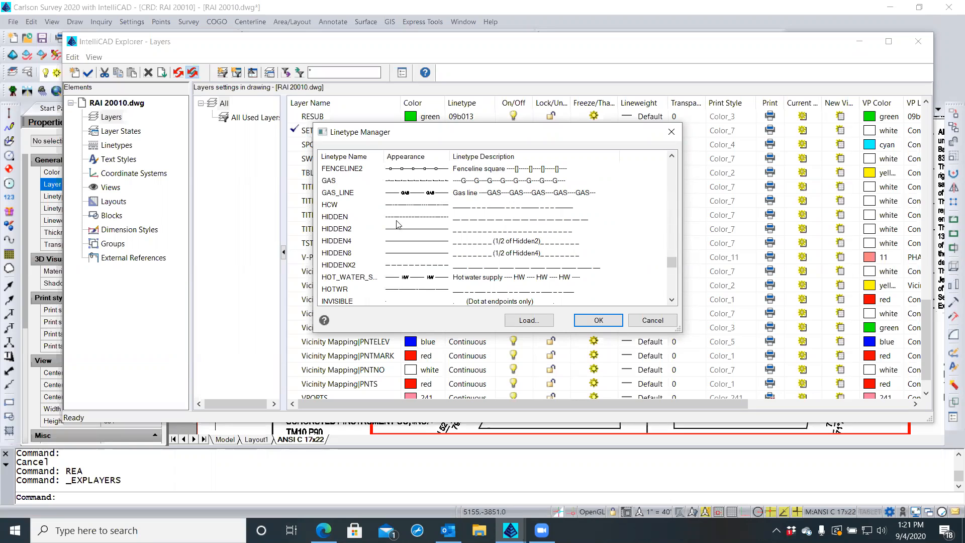
click(346, 267)
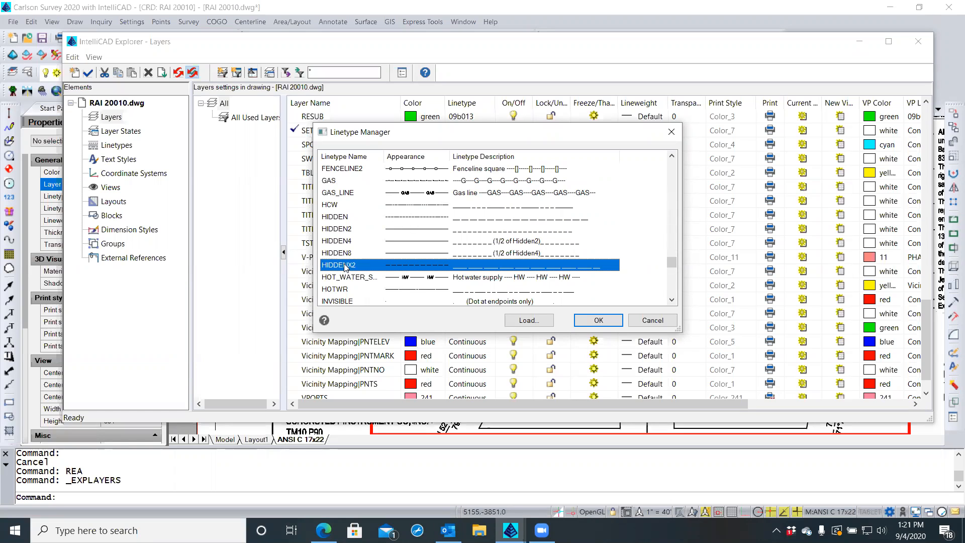
click(593, 322)
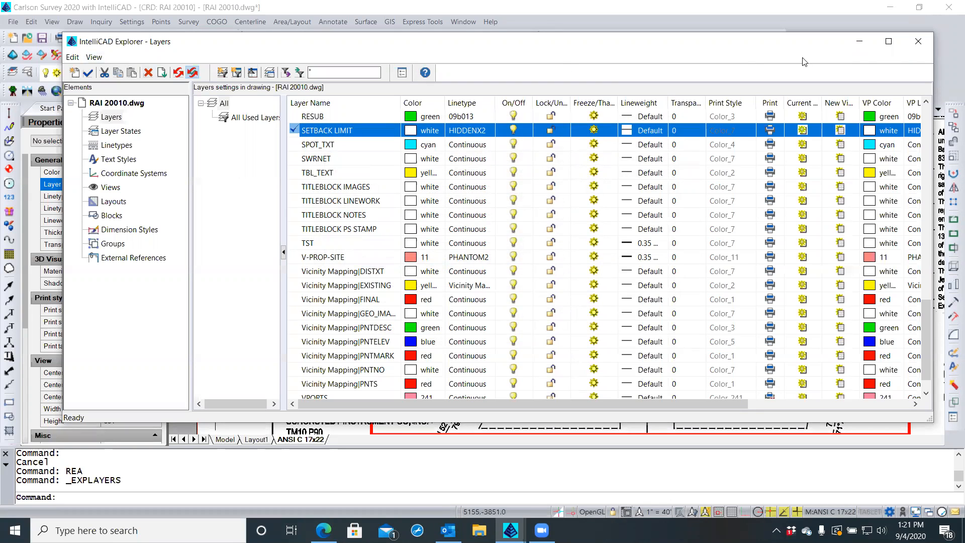
click(918, 41)
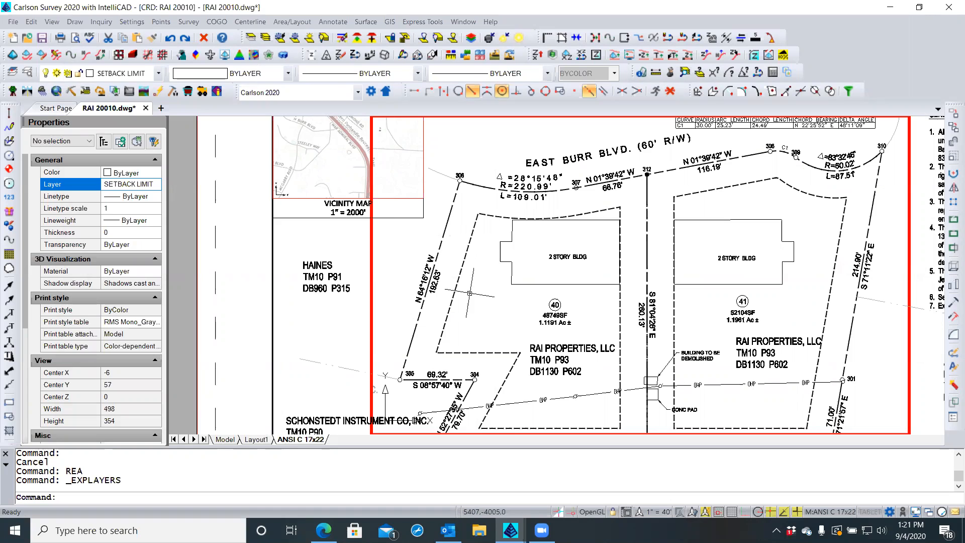
Set Linetype generation to No for the lot 40 and lot 41 setback polylines
click(458, 273)
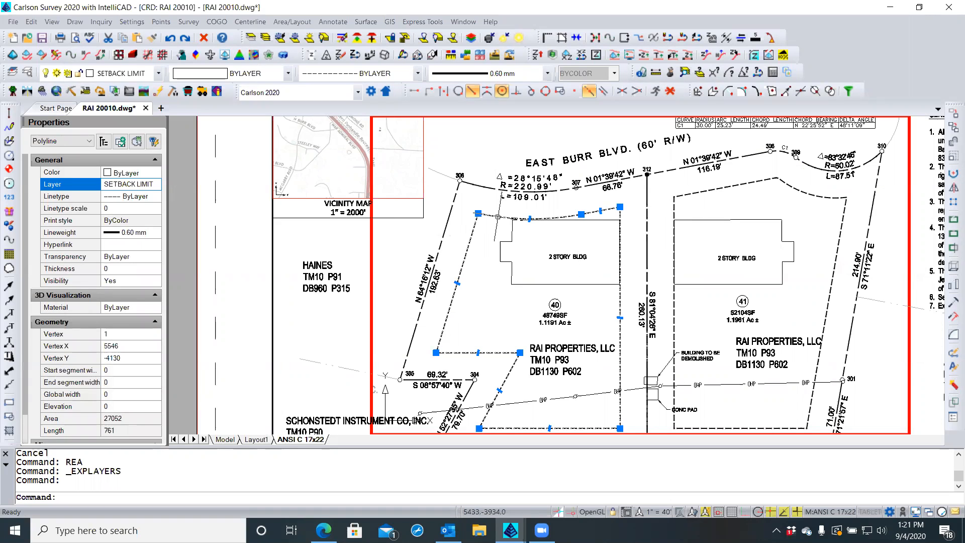
key(Escape)
scroll(495, 210, up, 2)
scroll(495, 210, up, 3)
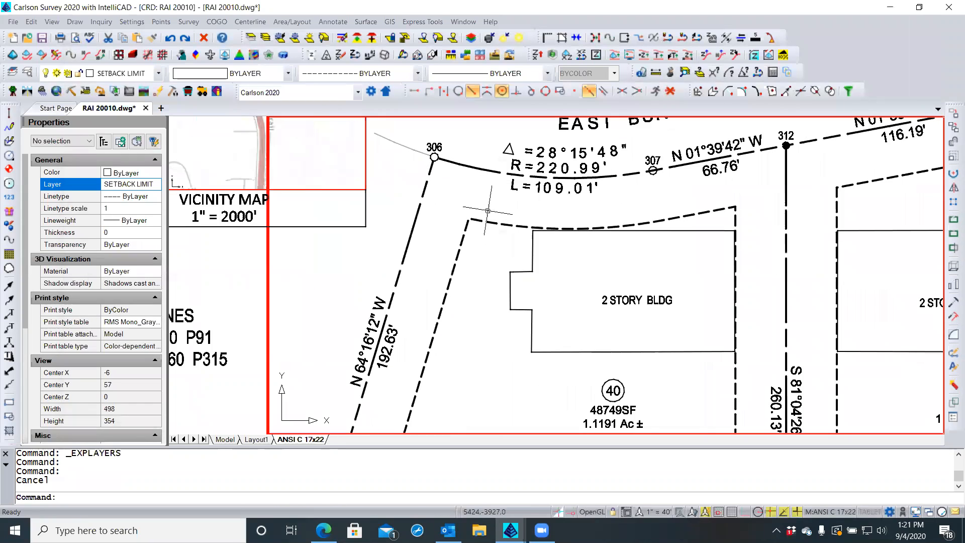
click(455, 251)
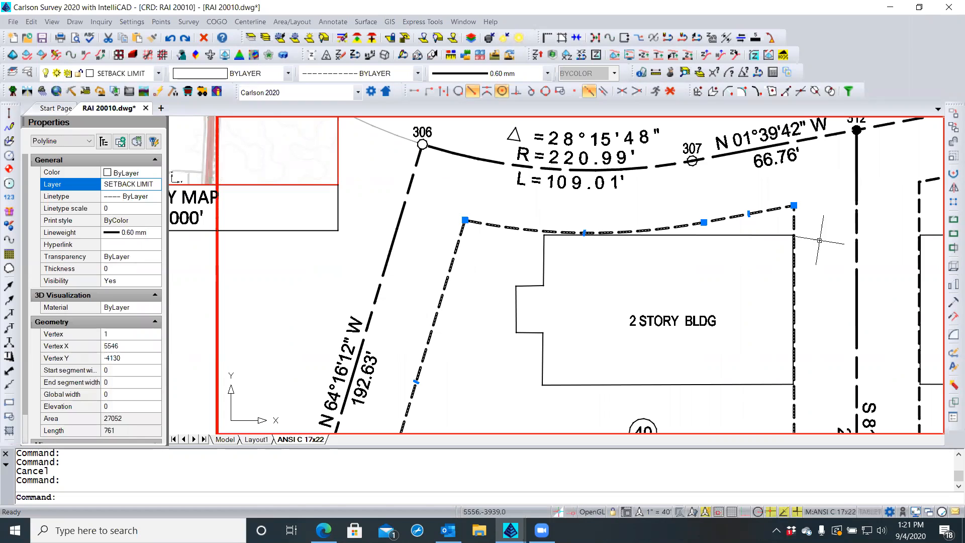
click(917, 204)
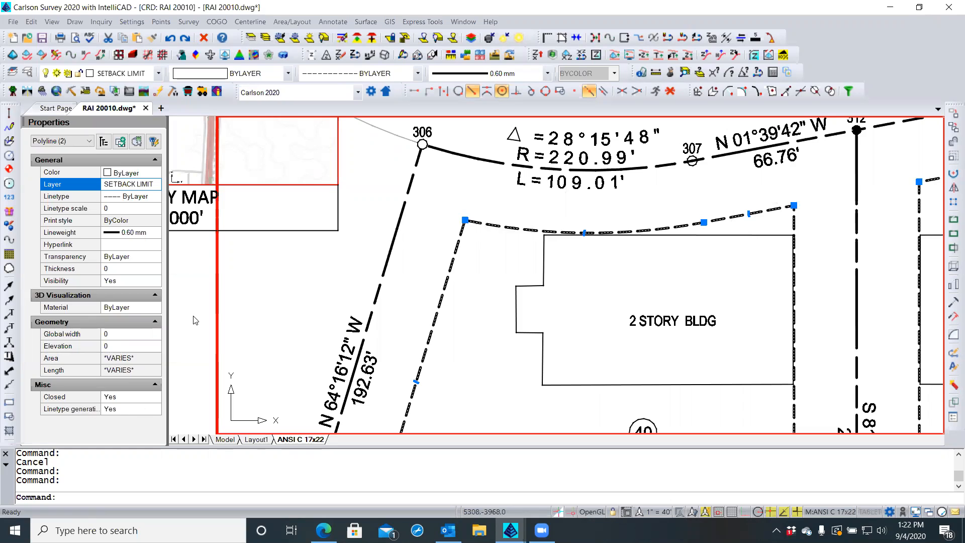
click(125, 411)
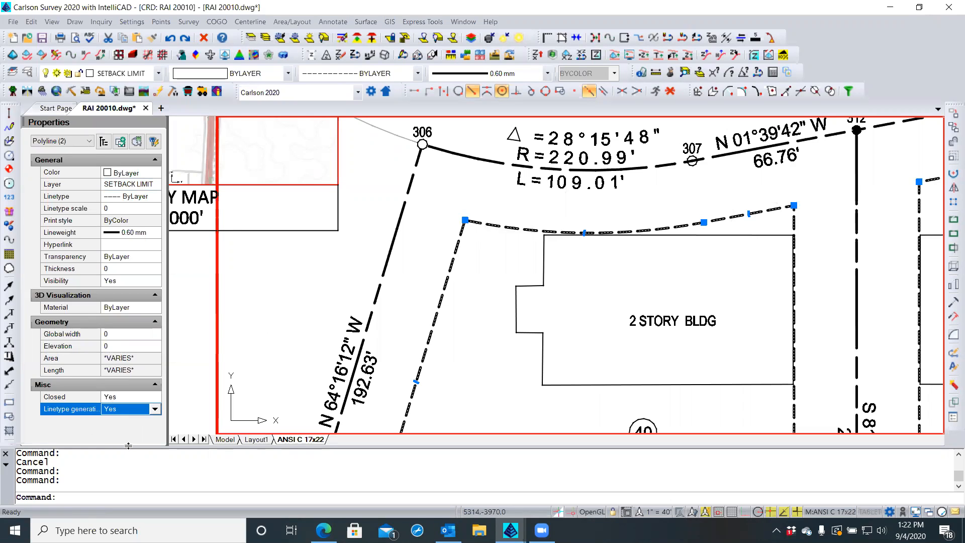
click(156, 410)
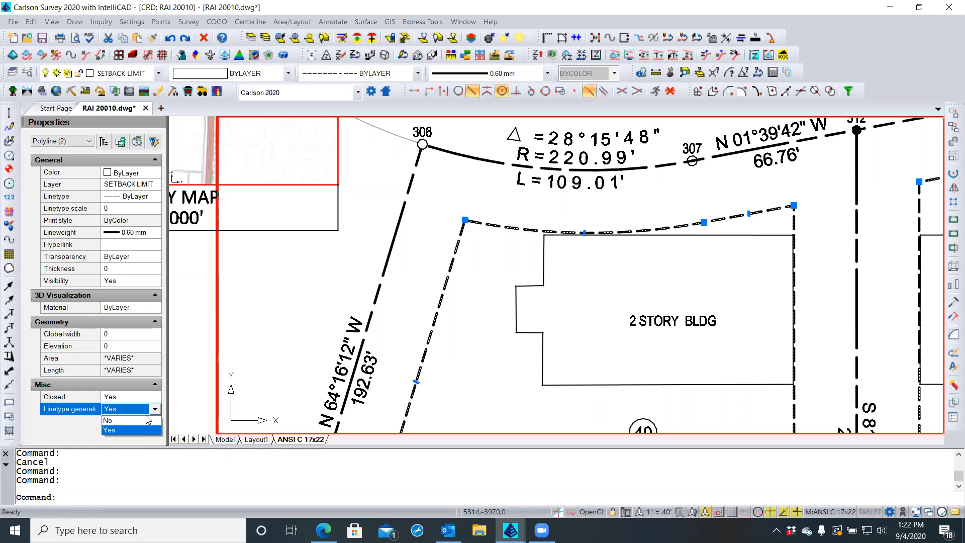
click(140, 421)
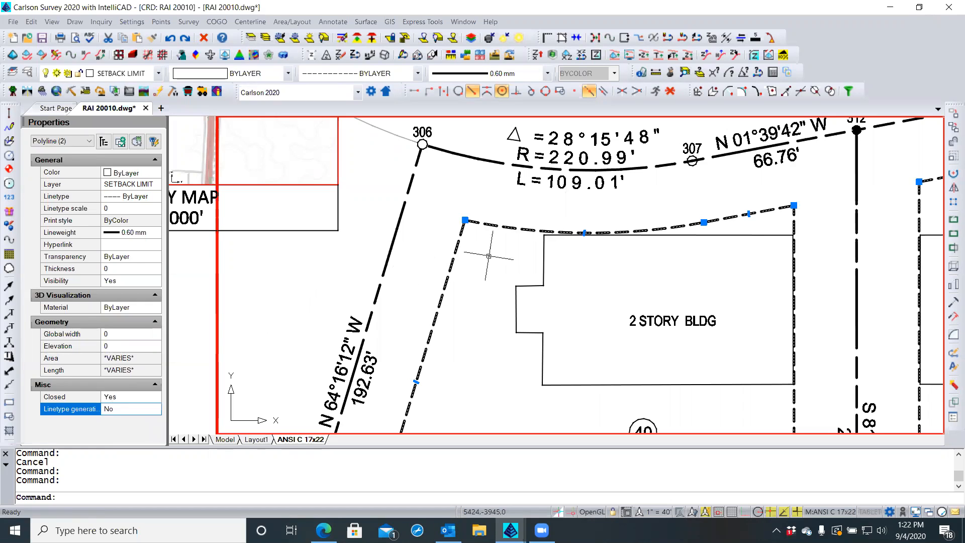
key(Escape)
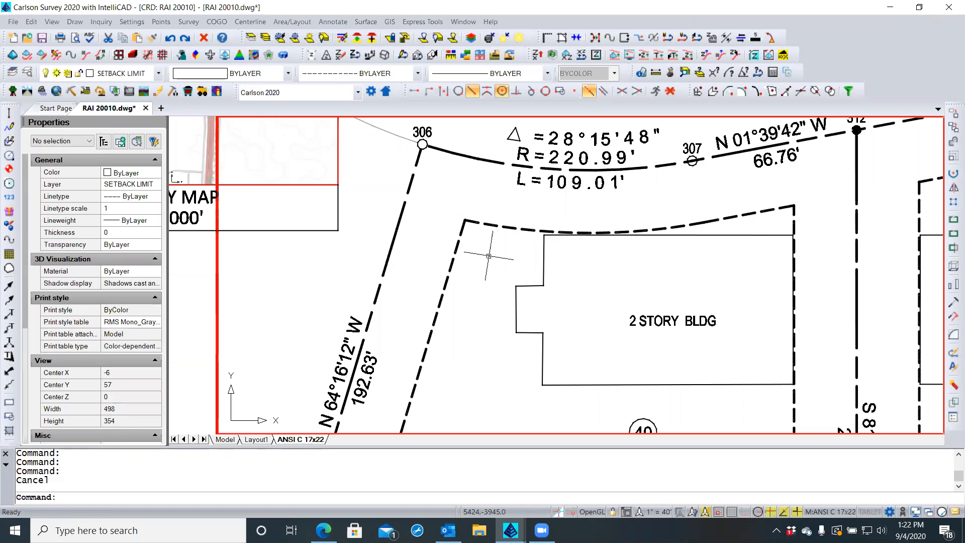
Inspect the setback polyline, then pan to bring points 306 and 307 into view
click(453, 259)
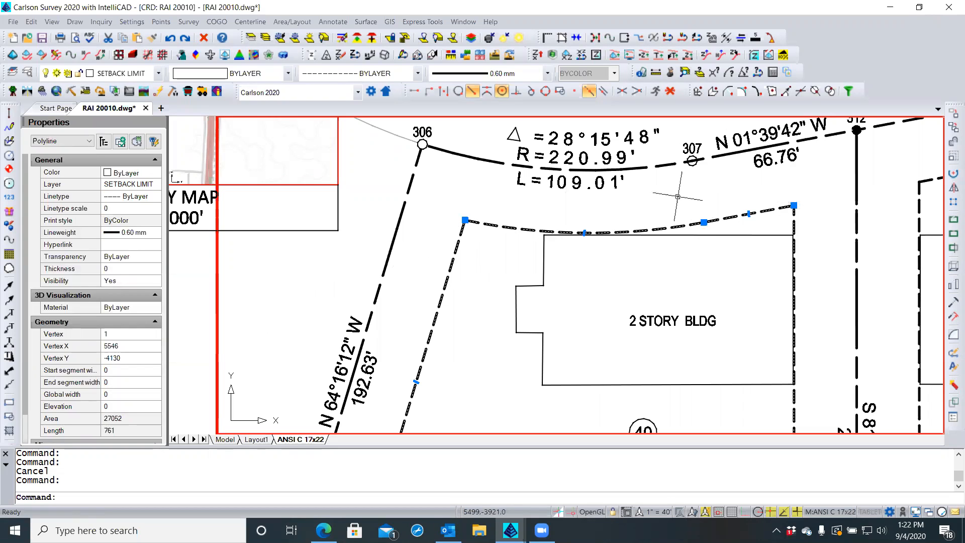
key(Escape)
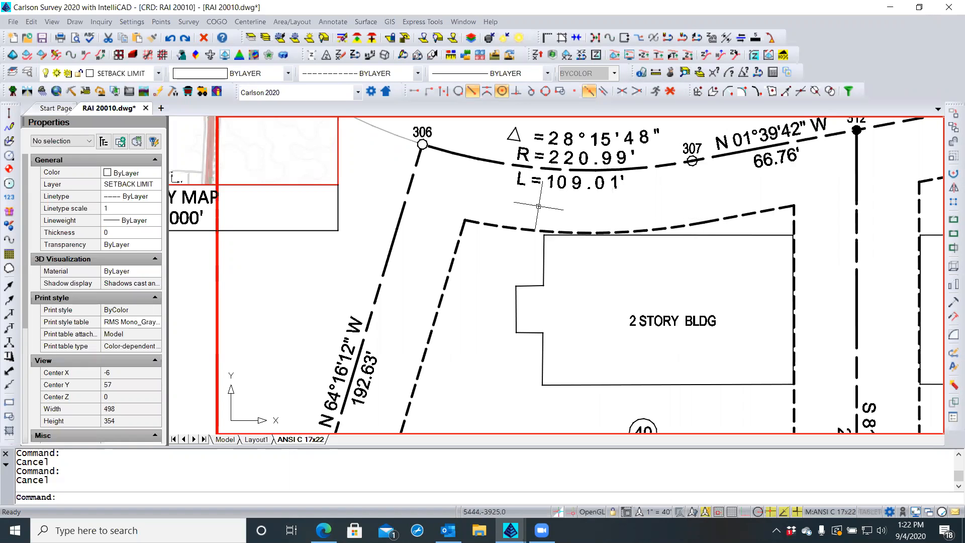
scroll(497, 203, down, 2)
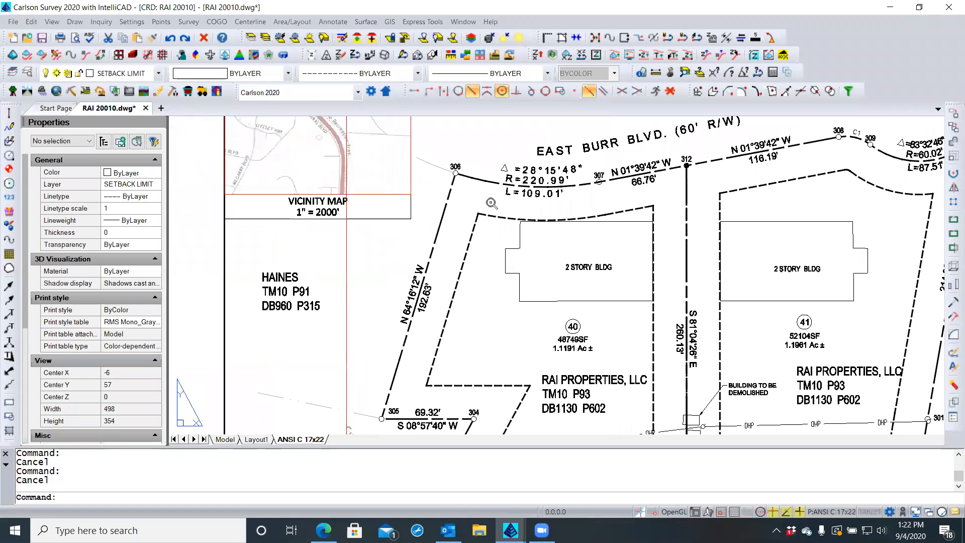
scroll(492, 204, down, 1)
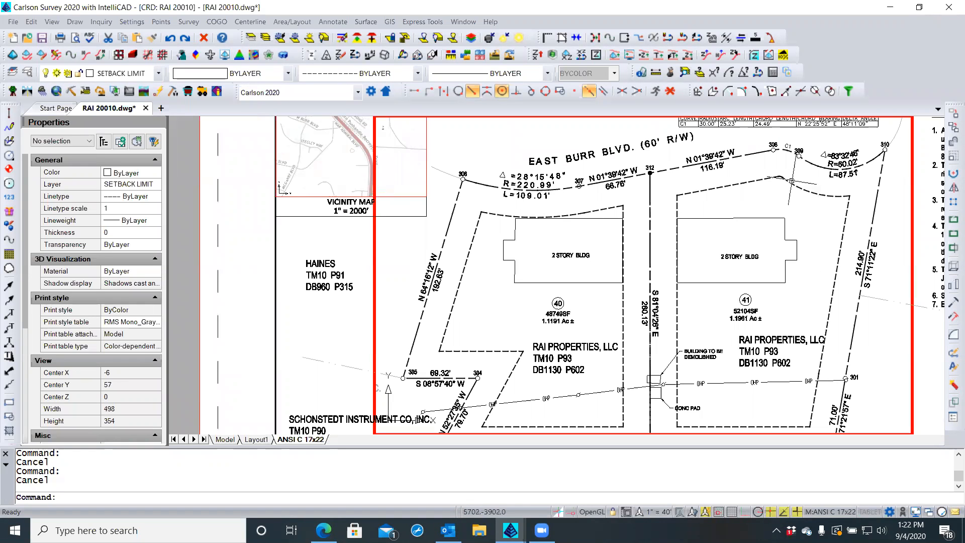
scroll(790, 174, up, 4)
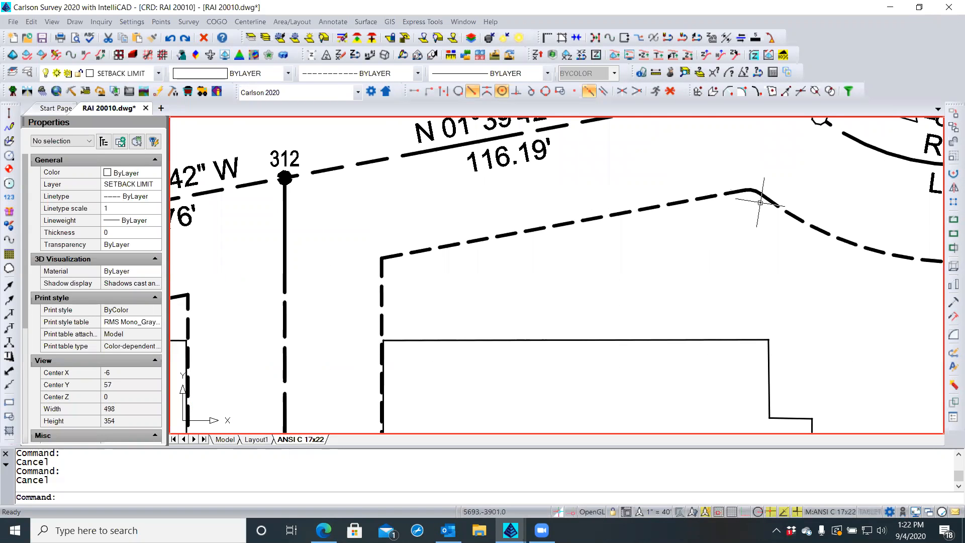
scroll(680, 196, down, 4)
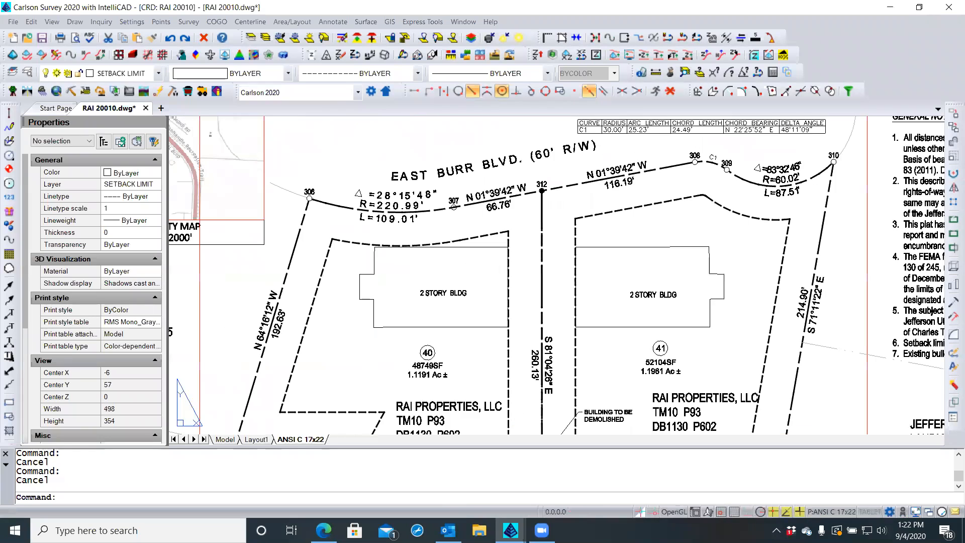
scroll(677, 196, down, 2)
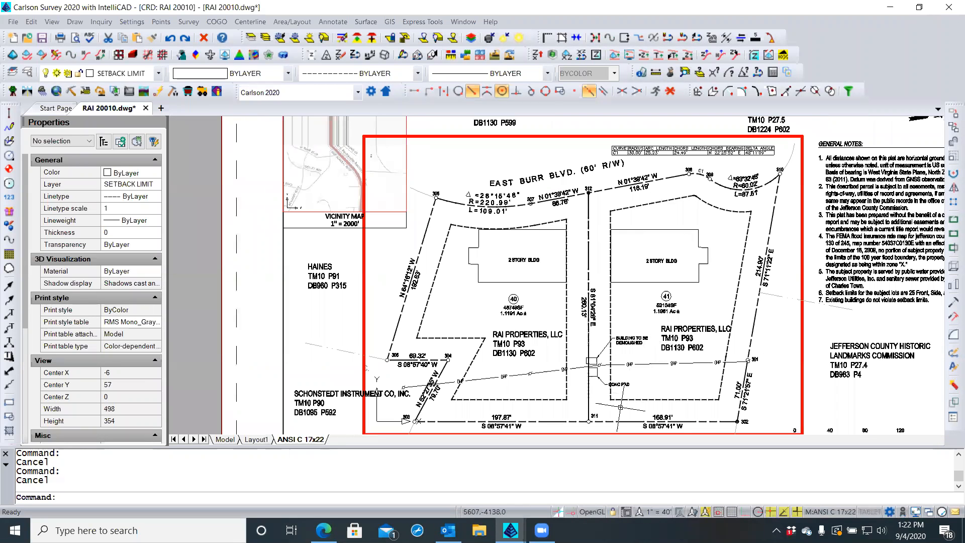
scroll(617, 408, up, 3)
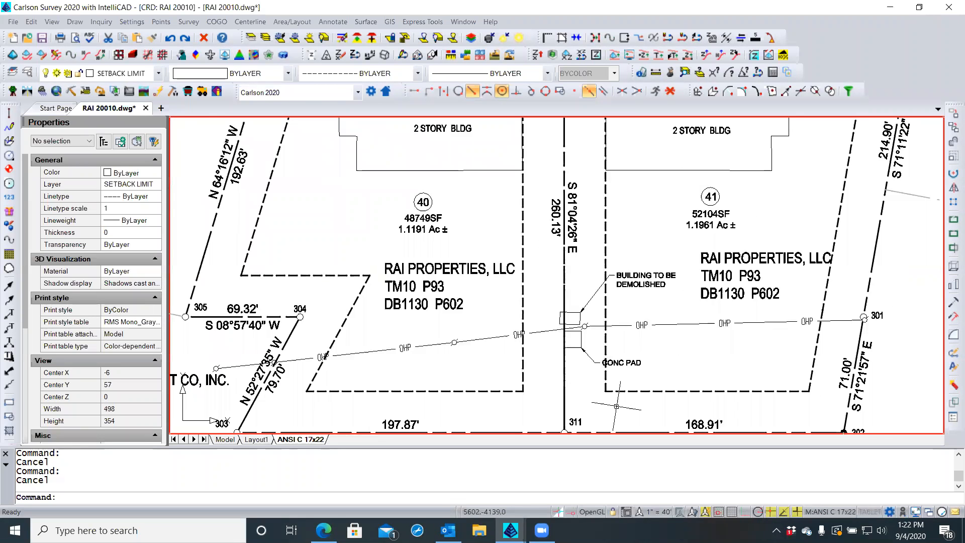
scroll(617, 406, down, 2)
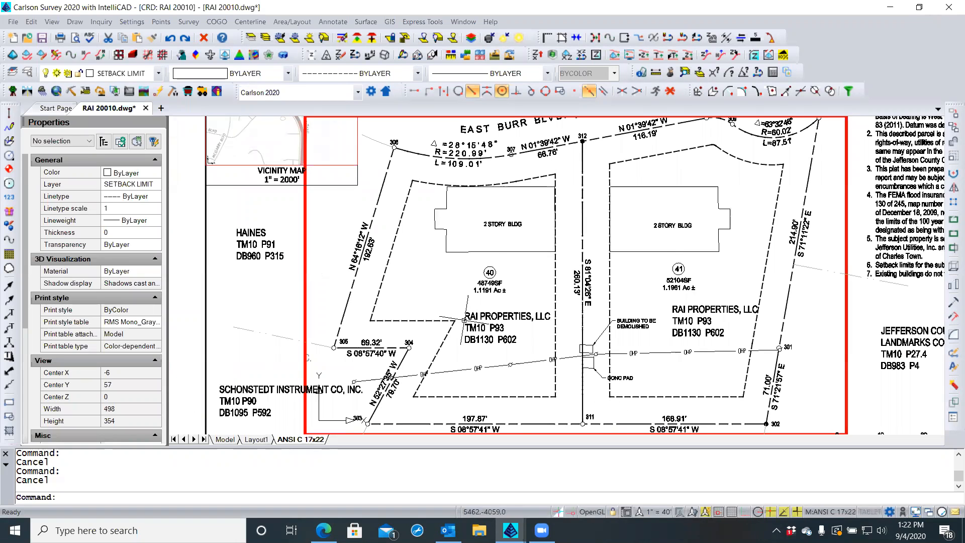
scroll(520, 178, up, 2)
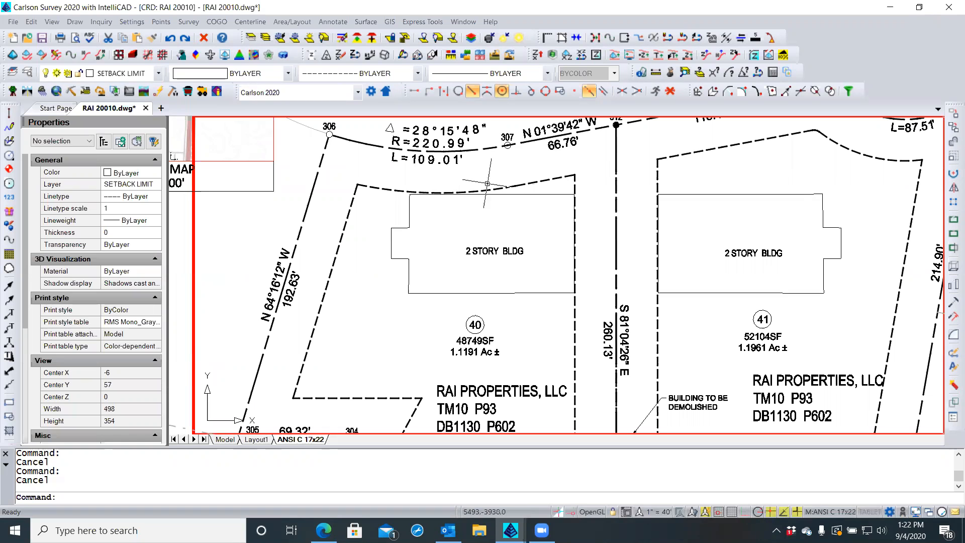
scroll(518, 171, down, 2)
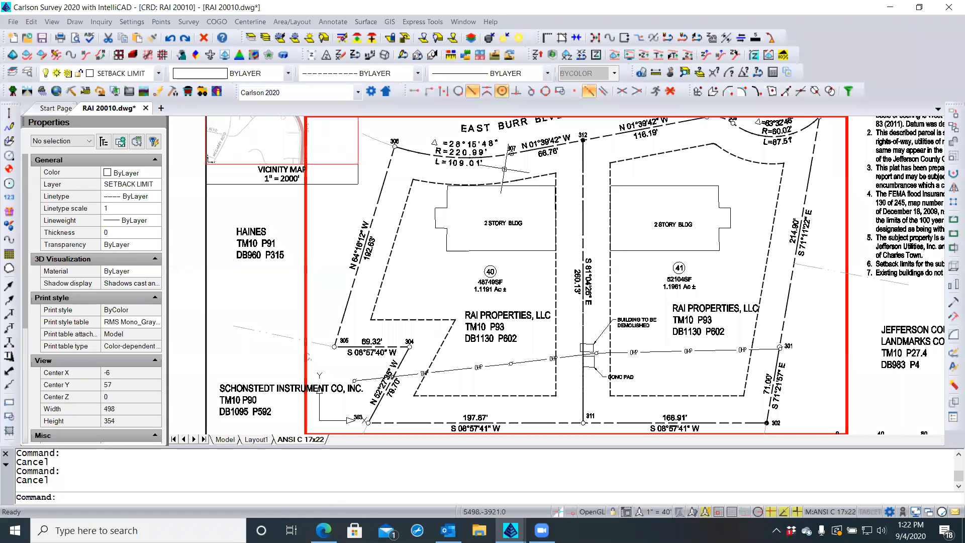
scroll(407, 176, up, 3)
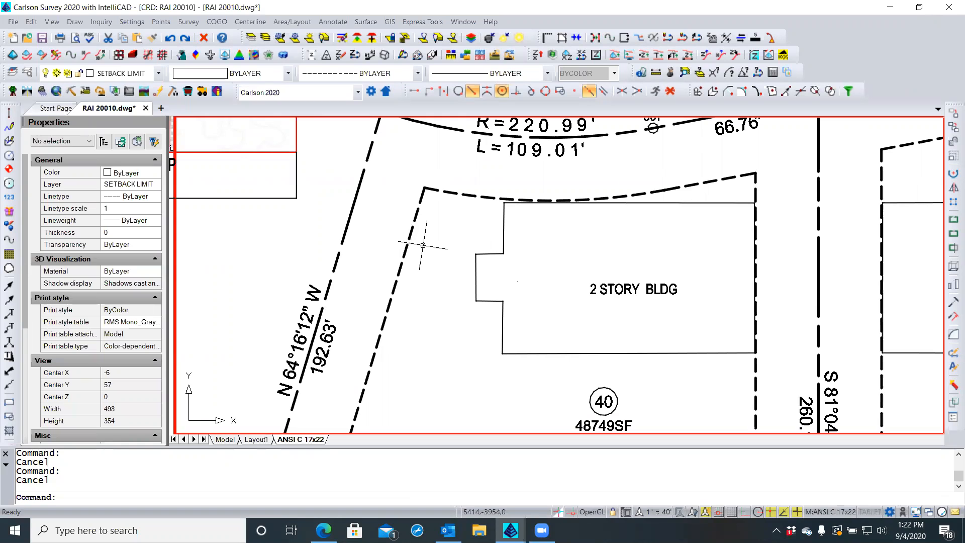
middle_drag(425, 245, 425, 265)
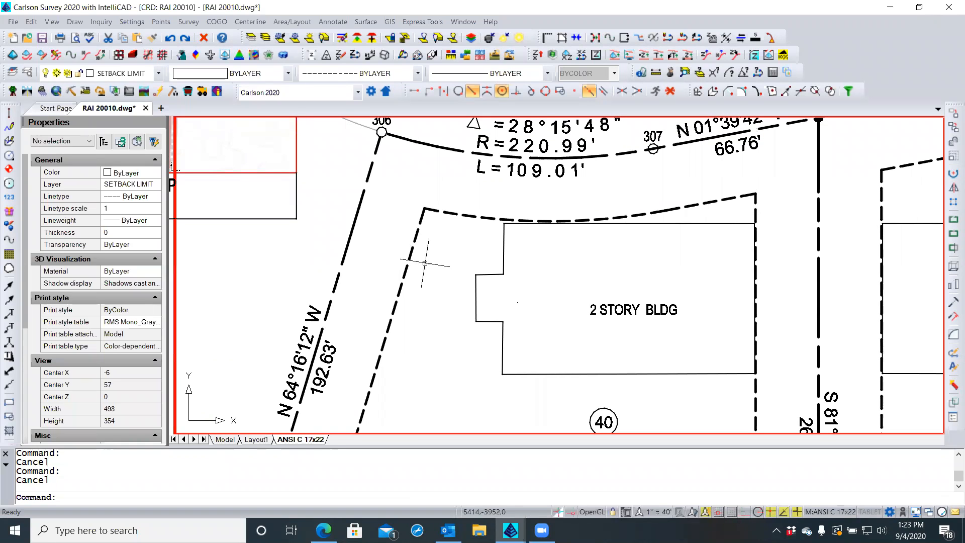
scroll(396, 129, up, 2)
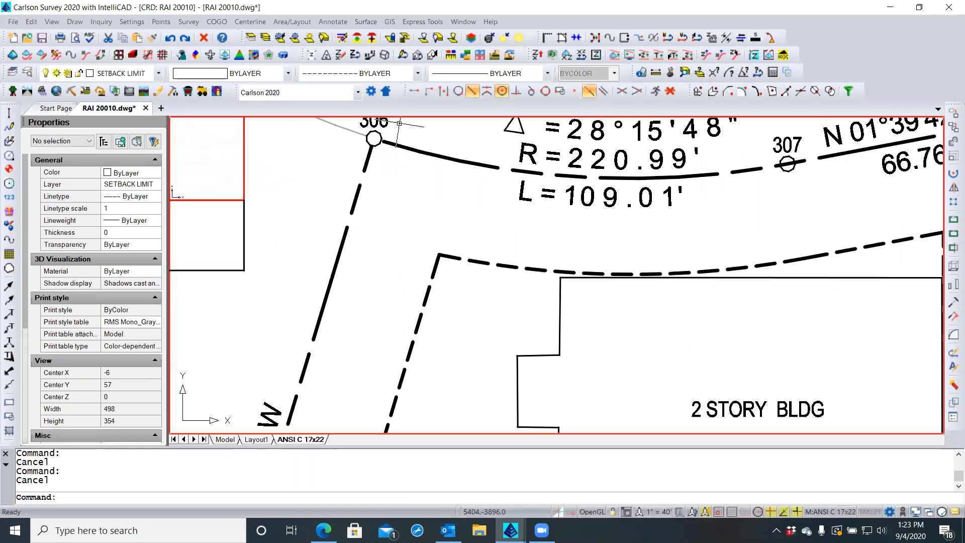
scroll(391, 182, down, 2)
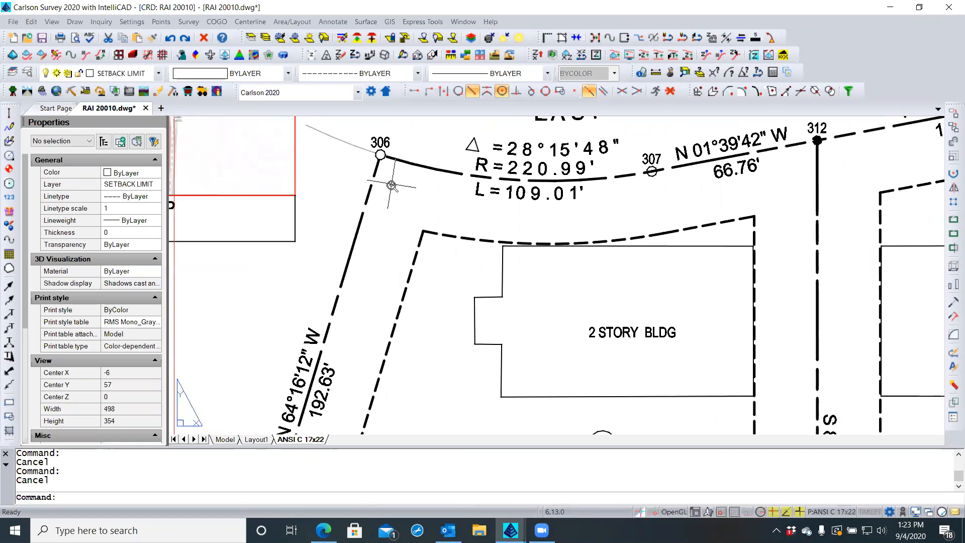
scroll(392, 187, down, 1)
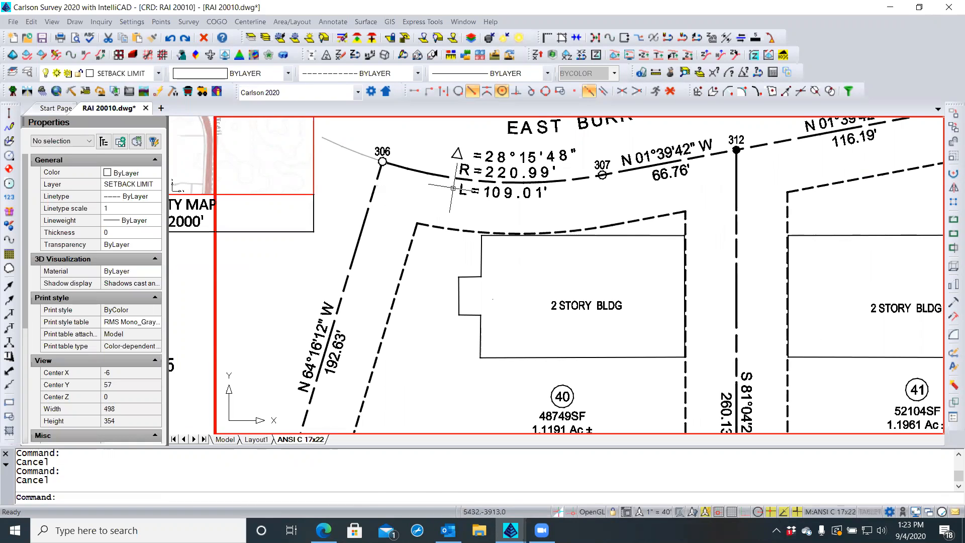
scroll(603, 175, up, 1)
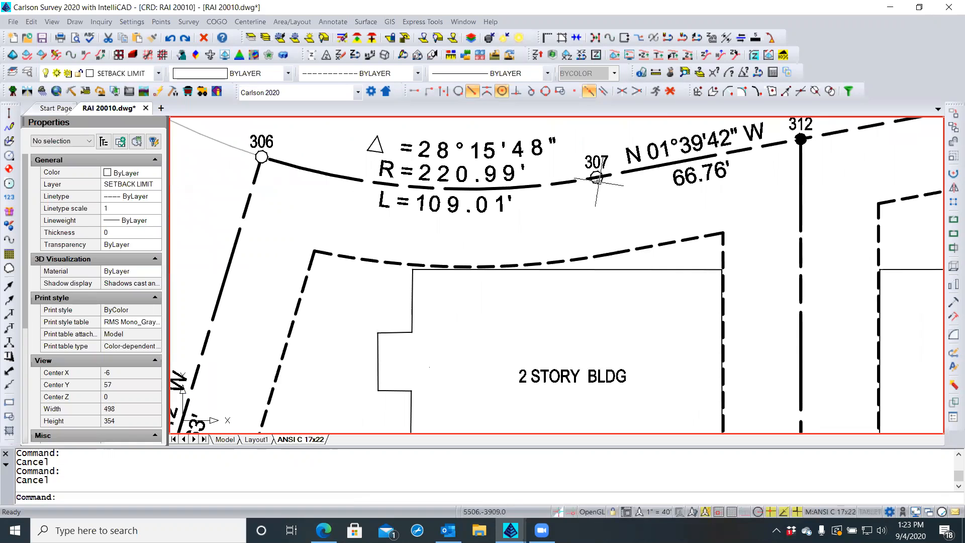
Bring survey point 307 to the front of the draw order
click(597, 178)
right_click(584, 198)
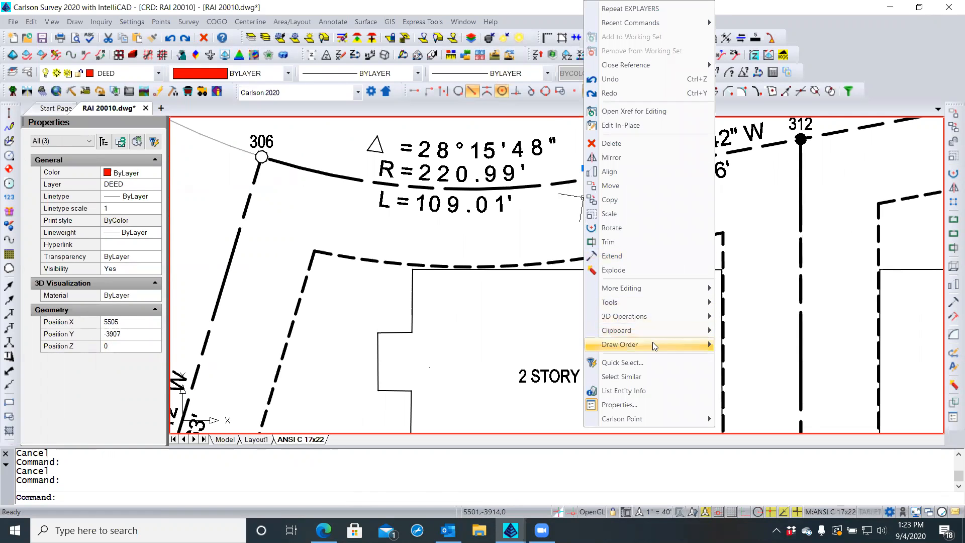
mouse_move(686, 344)
click(726, 345)
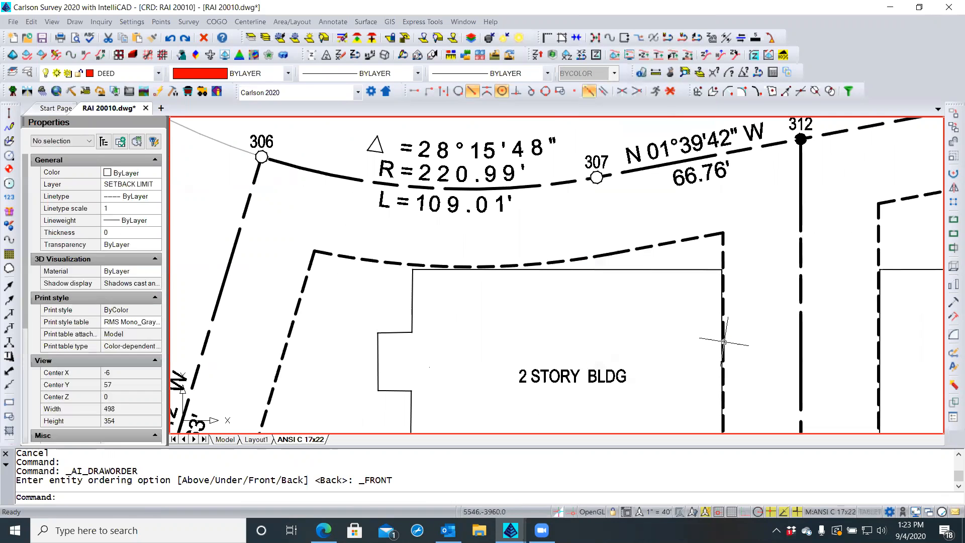
Recentre lots 40 and 41 on the sheet and reactivate the viewport in model space
double_click(576, 226)
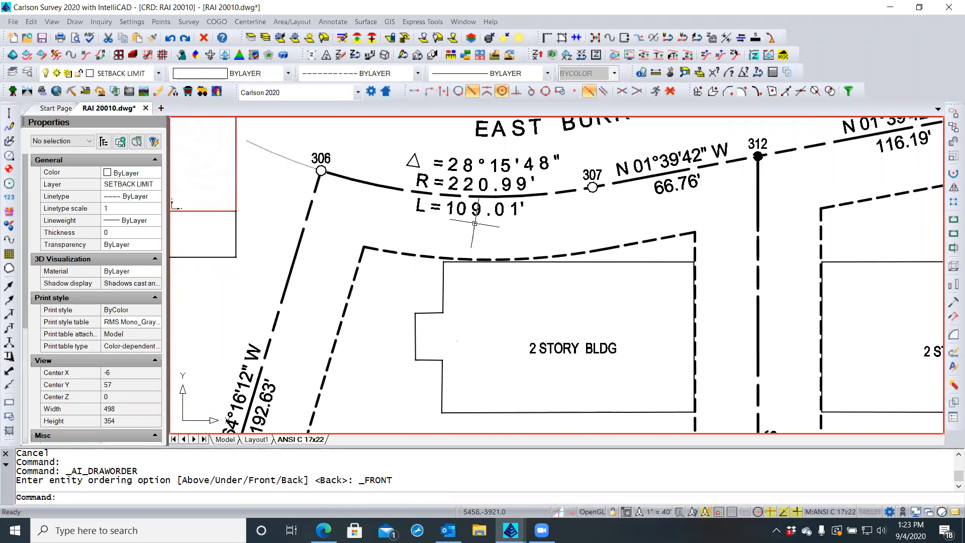
middle_drag(391, 225, 386, 211)
scroll(386, 212, down, 1)
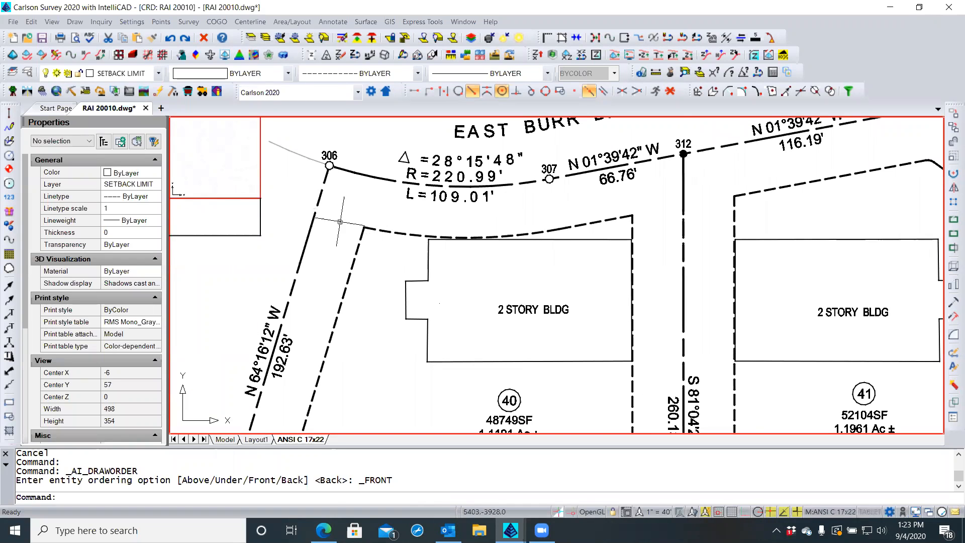
scroll(347, 248, down, 1)
double_click(347, 248)
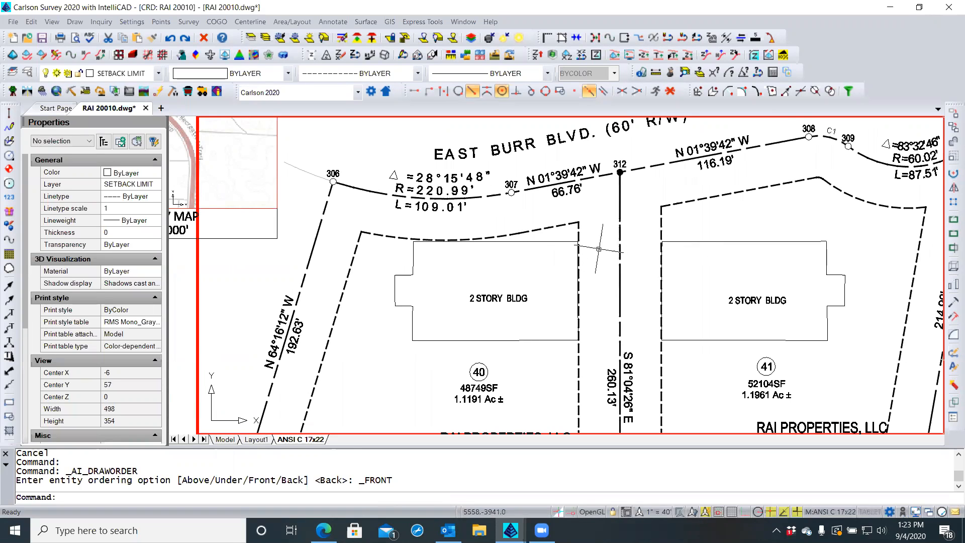
scroll(580, 246, up, 3)
scroll(583, 243, up, 1)
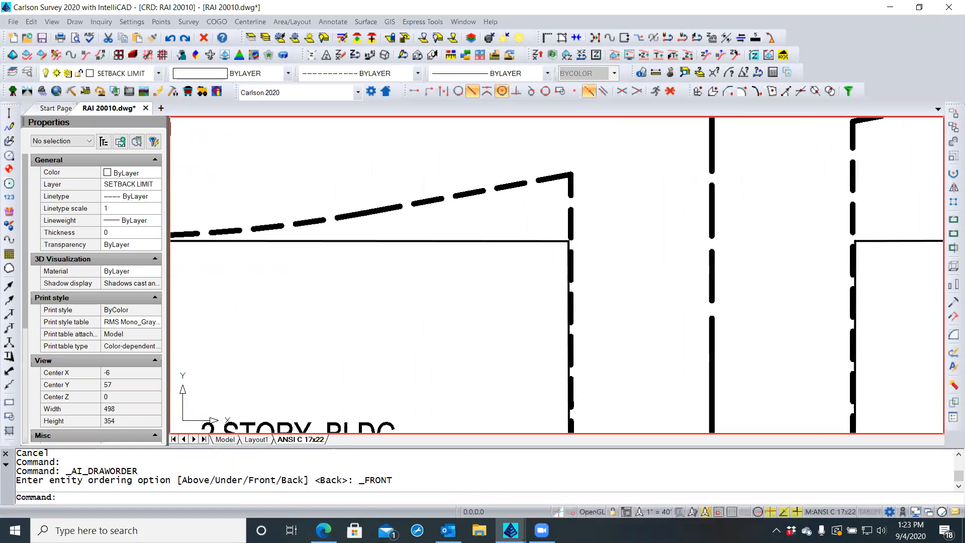
scroll(593, 263, down, 4)
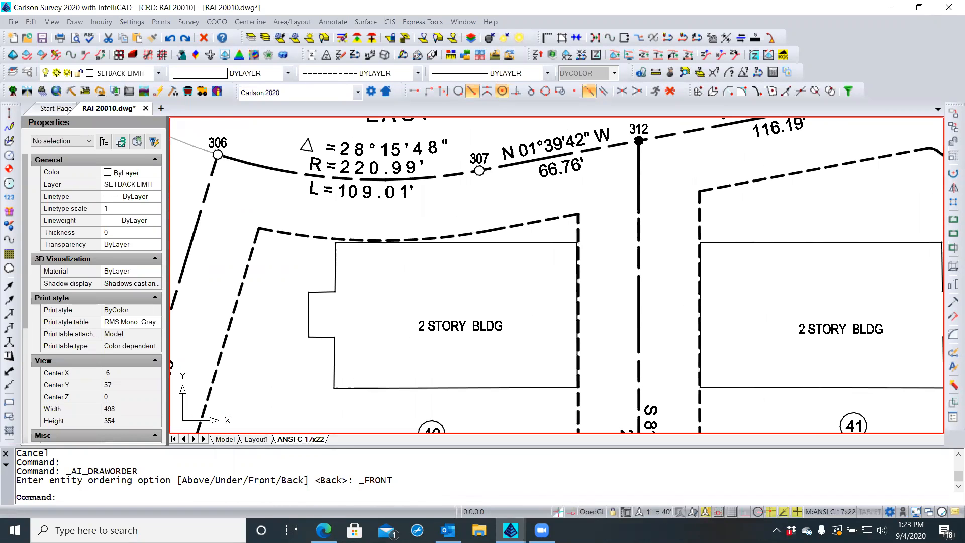
scroll(710, 383, up, 5)
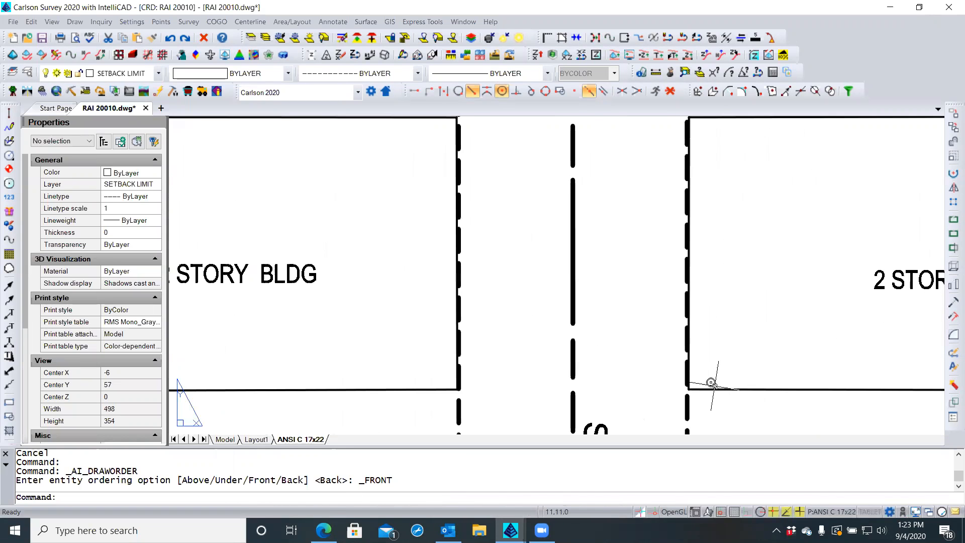
scroll(711, 382, down, 4)
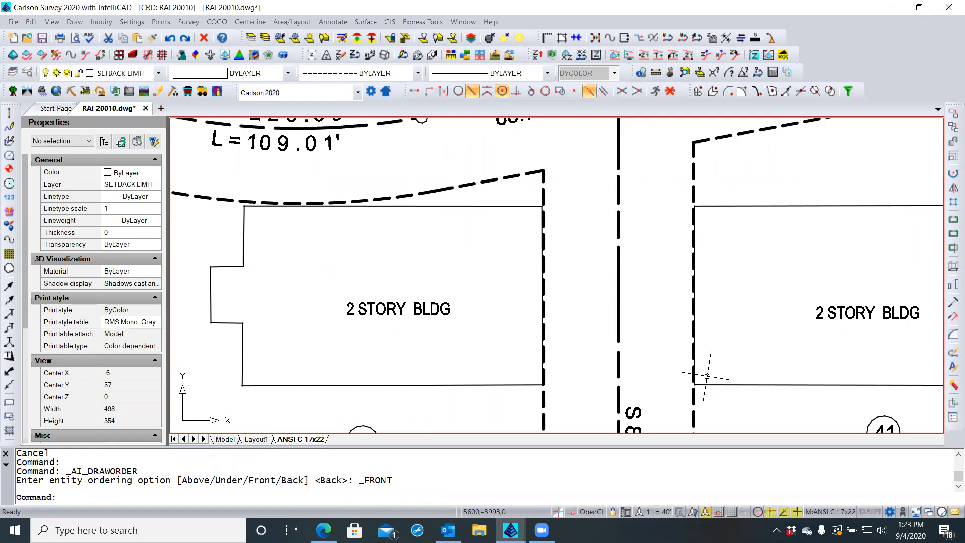
scroll(707, 376, down, 3)
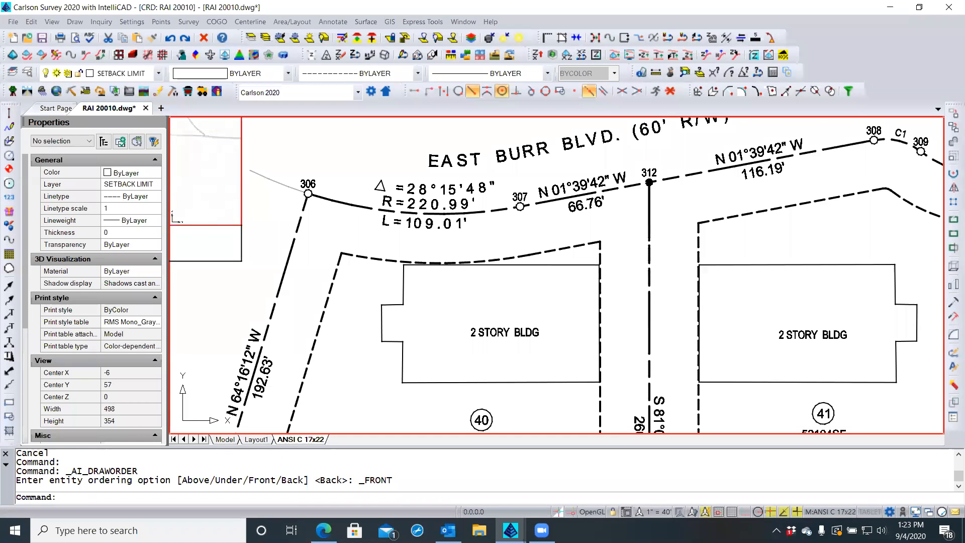
scroll(641, 318, down, 2)
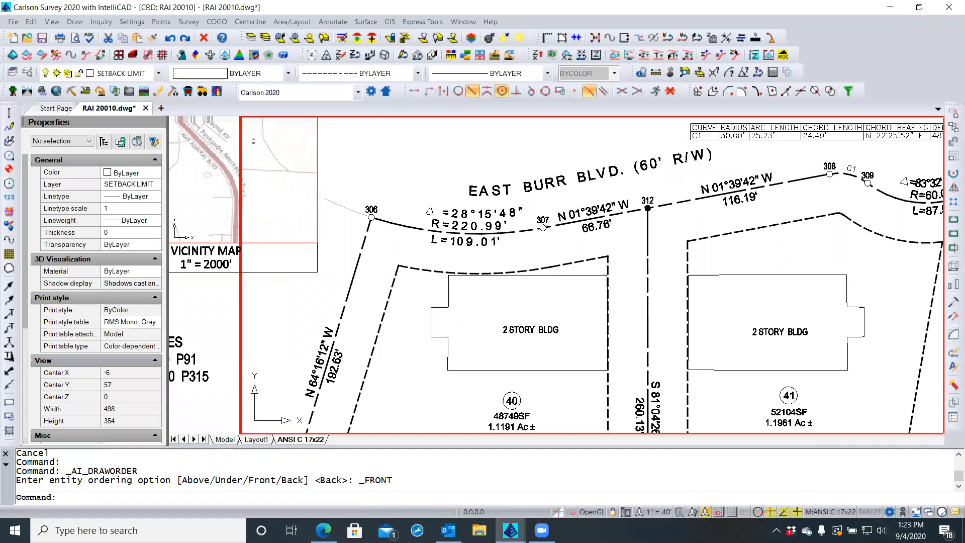
middle_drag(639, 319, 603, 298)
double_click(603, 298)
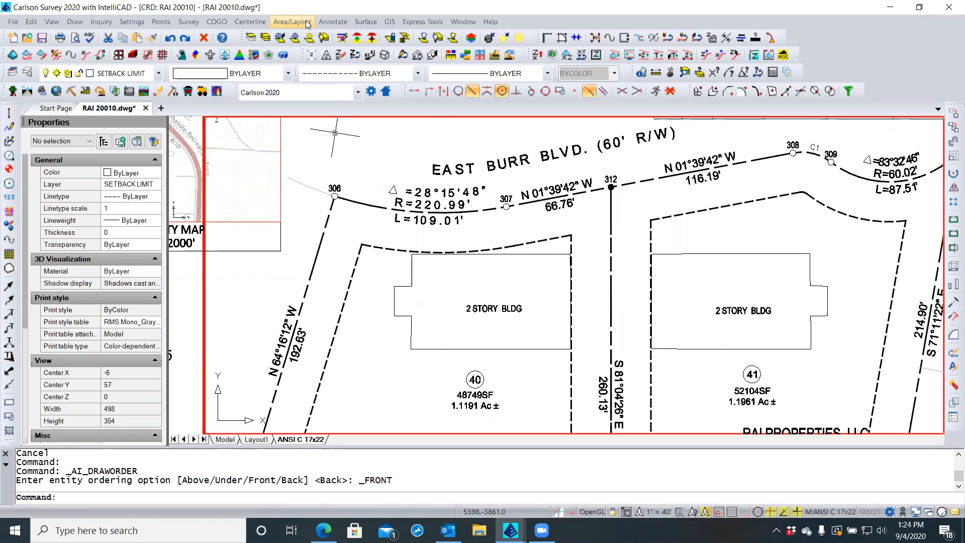
click(333, 22)
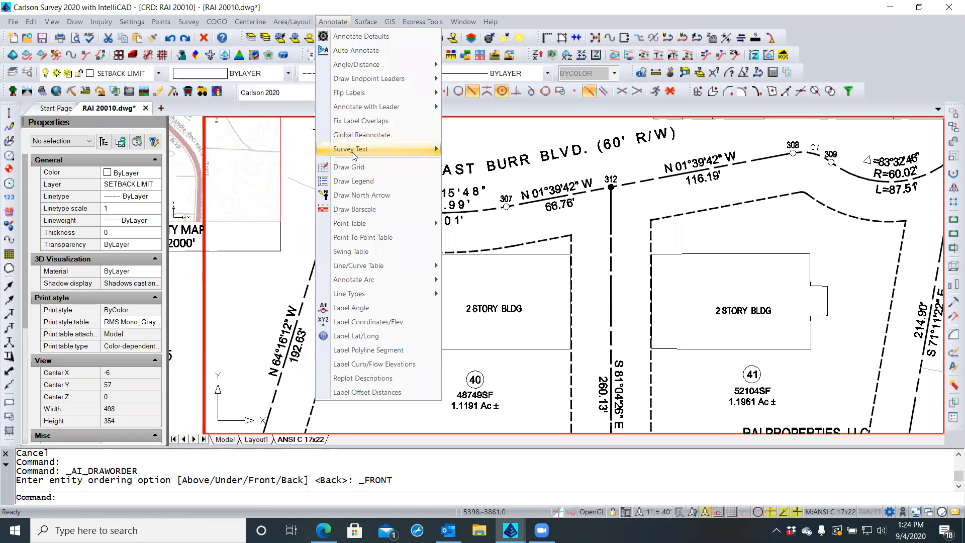
mouse_move(355, 150)
click(485, 151)
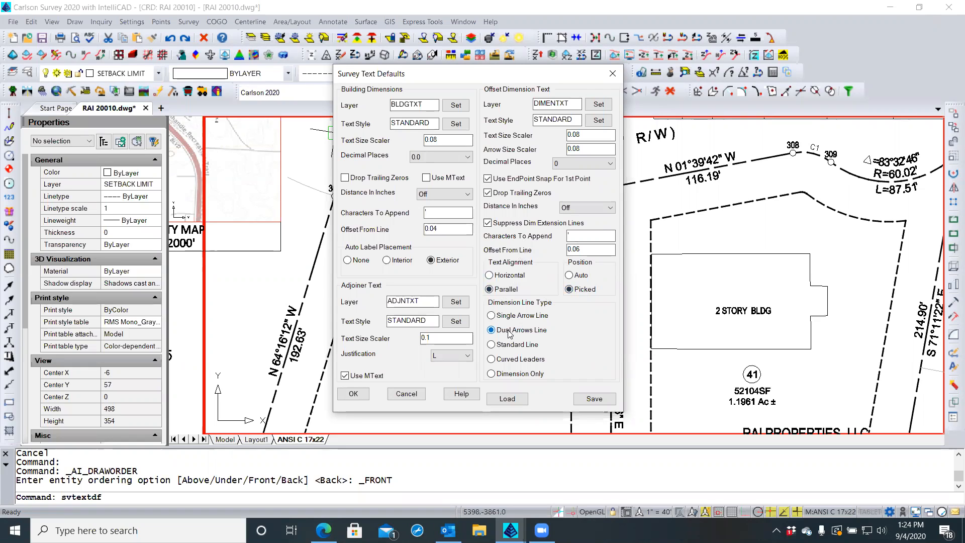
click(354, 394)
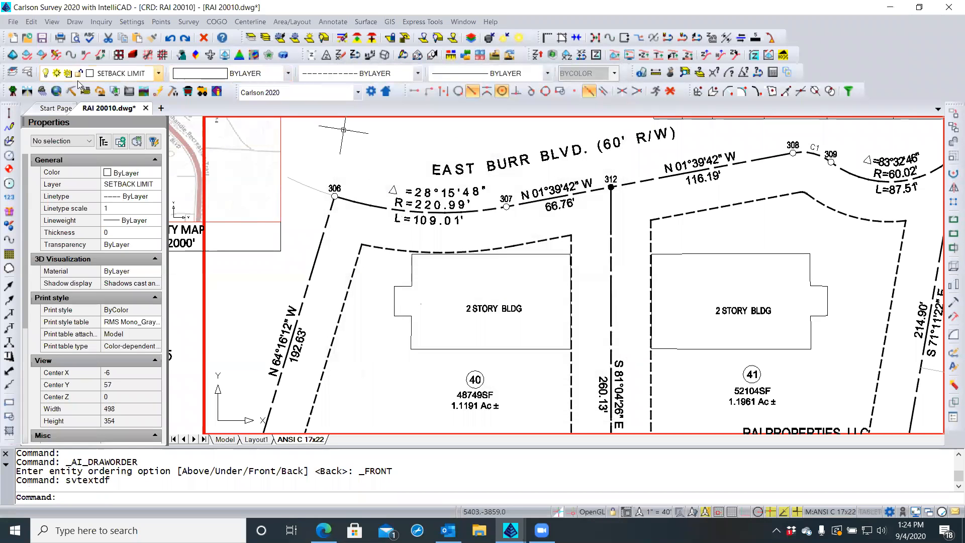
click(28, 73)
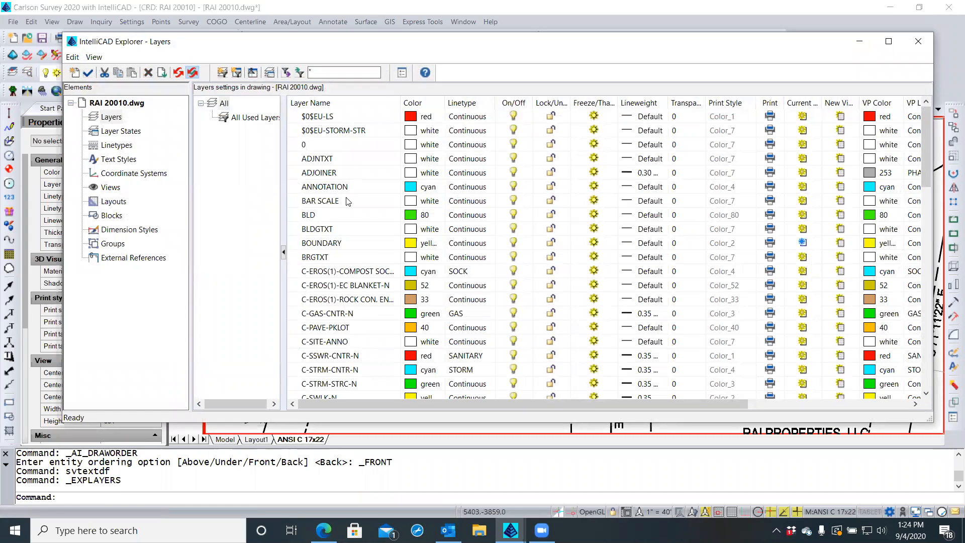
scroll(325, 248, down, 10)
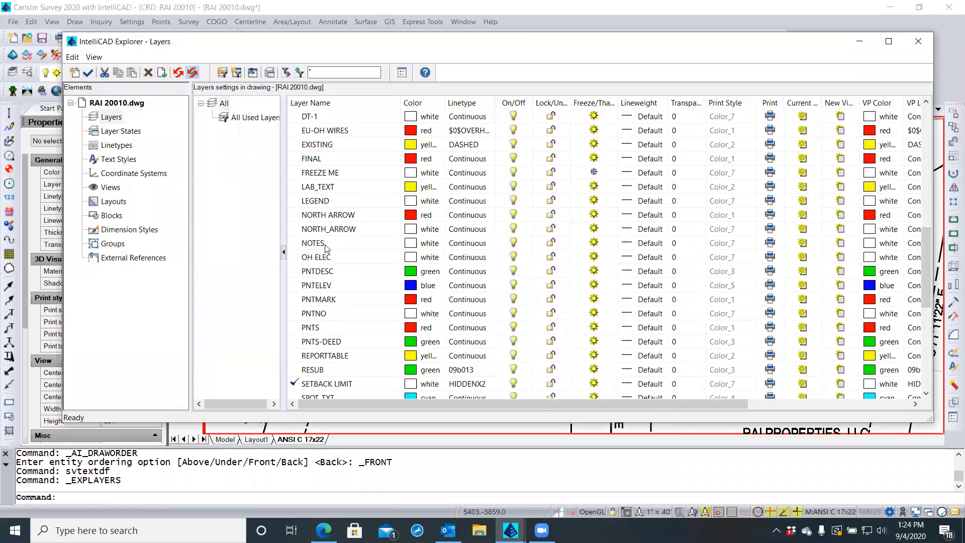
scroll(326, 247, up, 3)
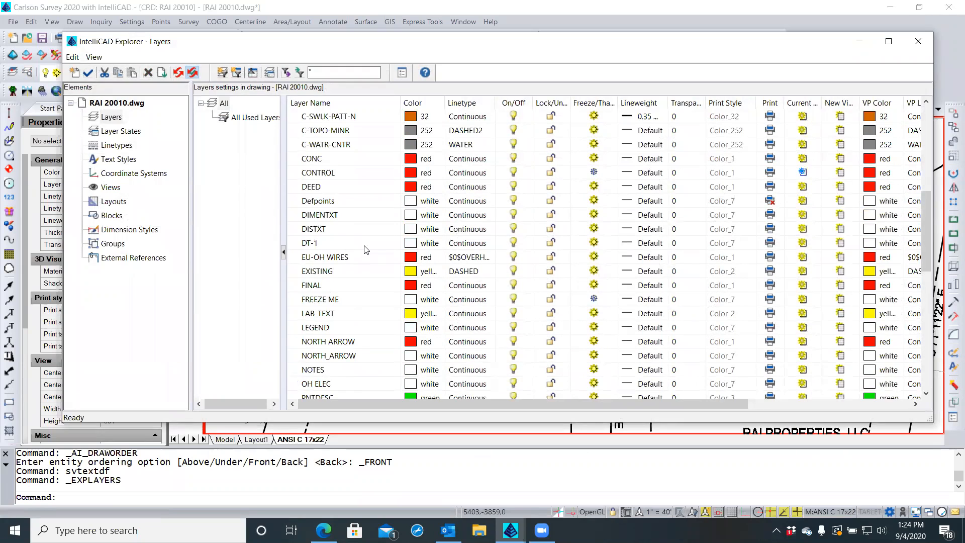
click(352, 215)
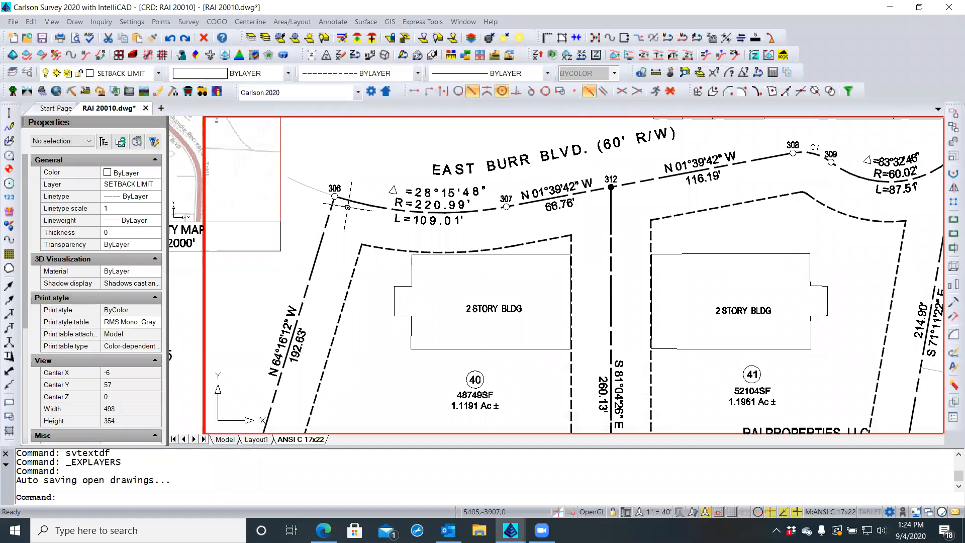
Run Offset Dimensions from lot 40's setback corner to its west lot line for the 25' label
click(328, 22)
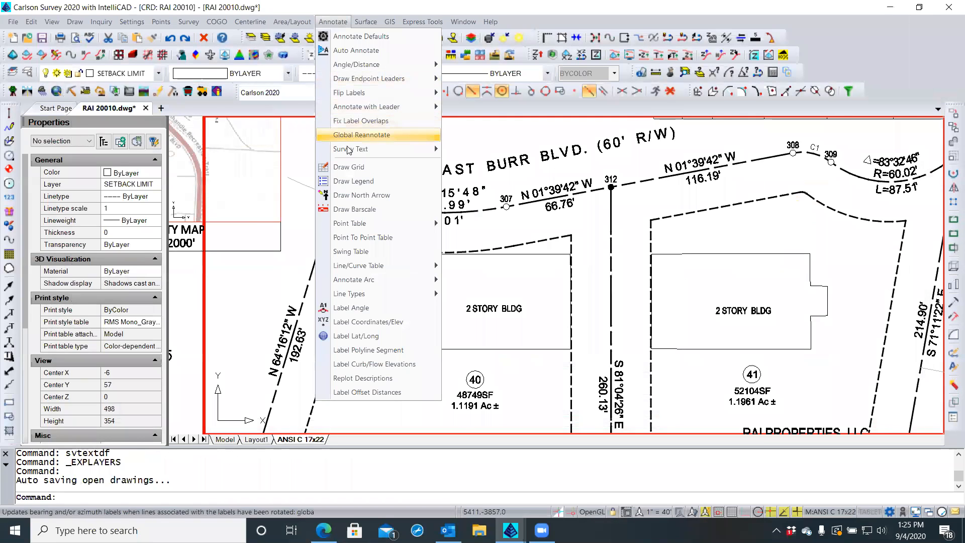
mouse_move(382, 149)
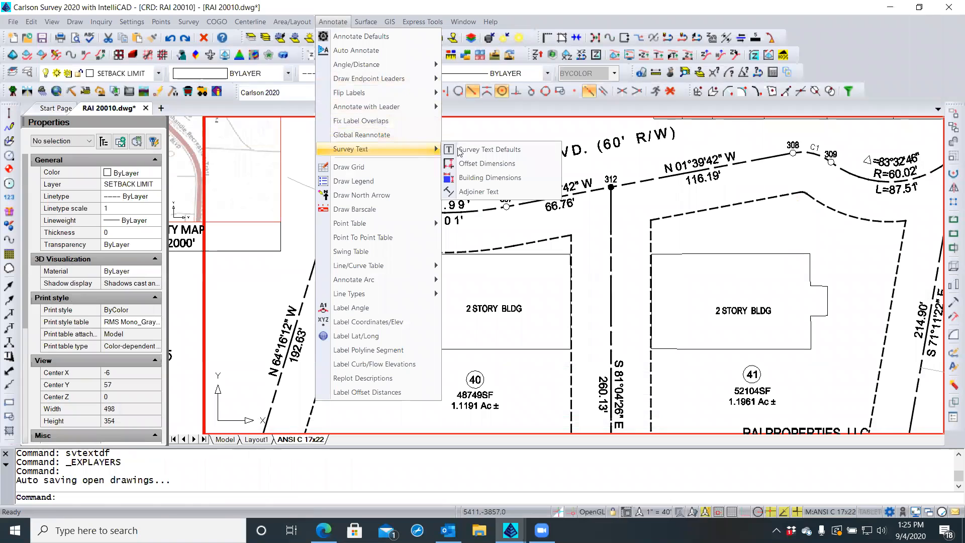
click(485, 164)
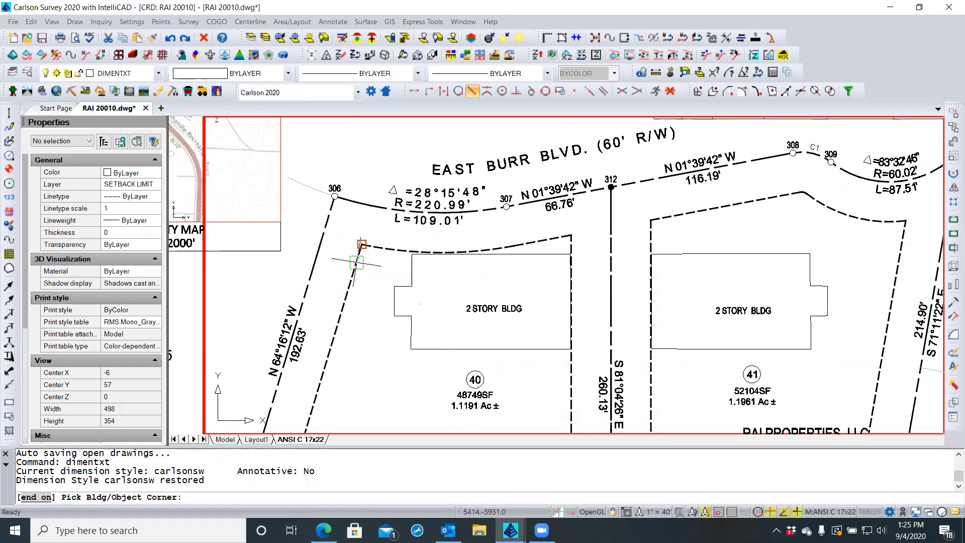
click(356, 262)
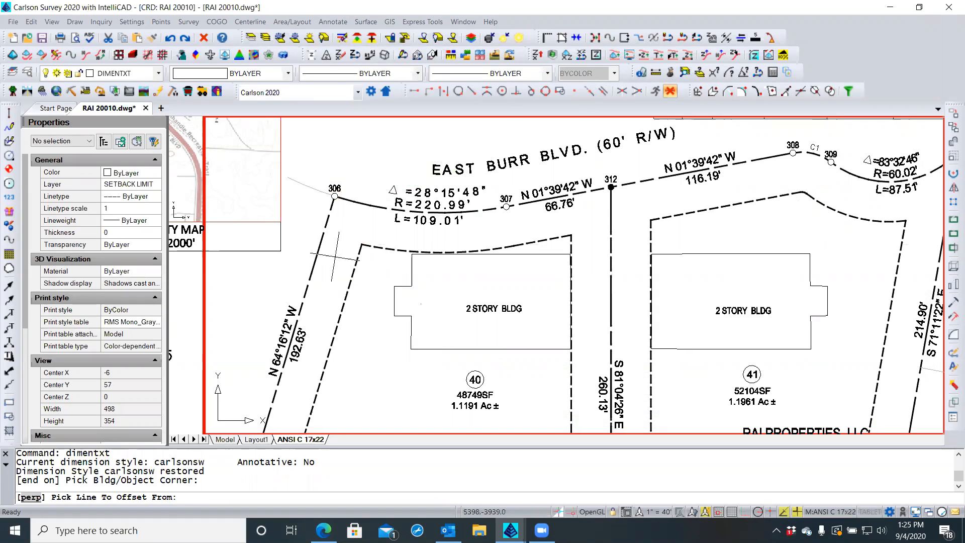
click(335, 262)
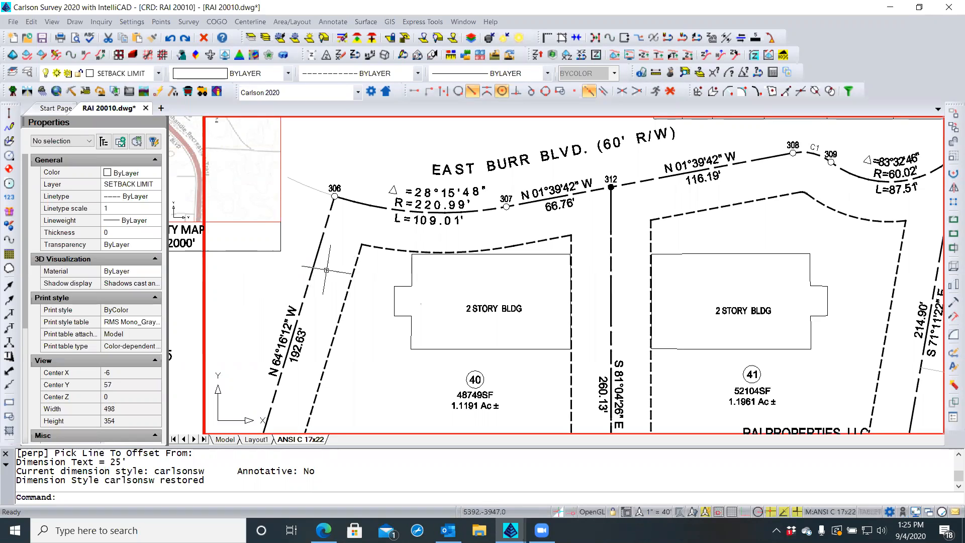
mouse_move(128, 459)
mouse_down()
mouse_move(111, 461)
mouse_move(128, 462)
mouse_up()
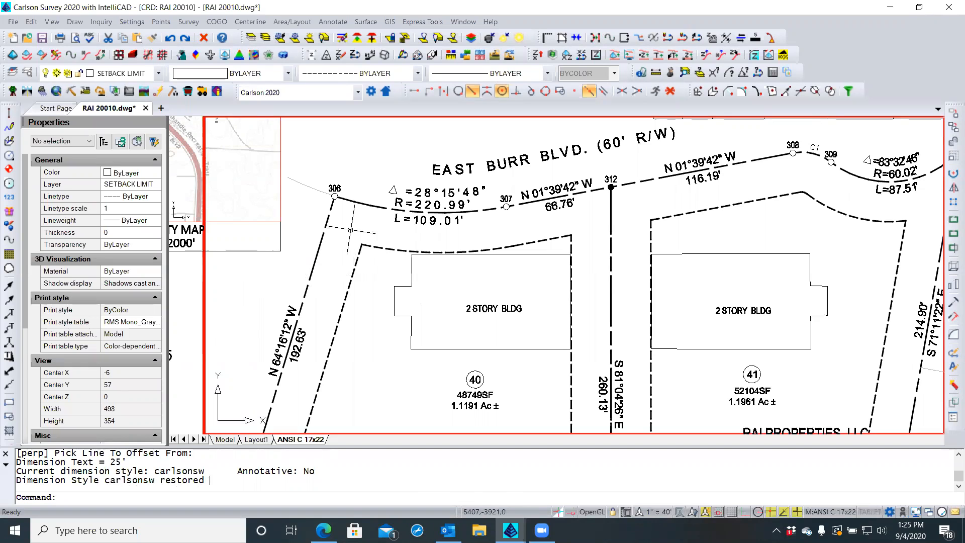
Leave the layout viewport and switch to the Model tab
double_click(194, 408)
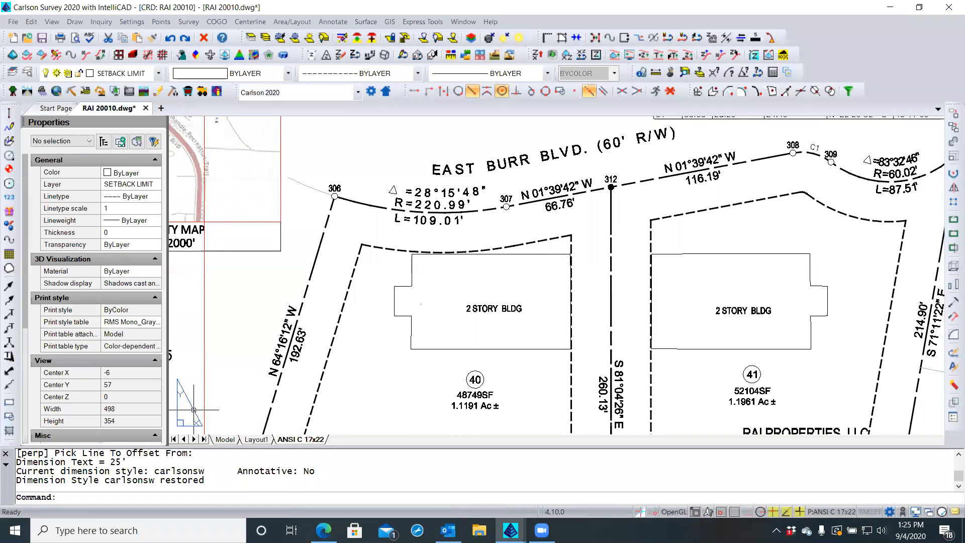
click(222, 440)
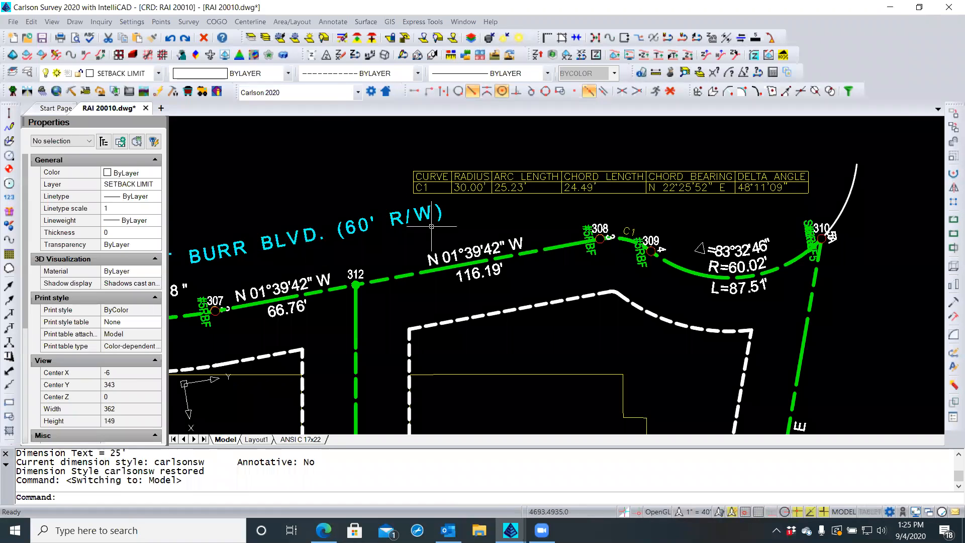
scroll(540, 216, down, 2)
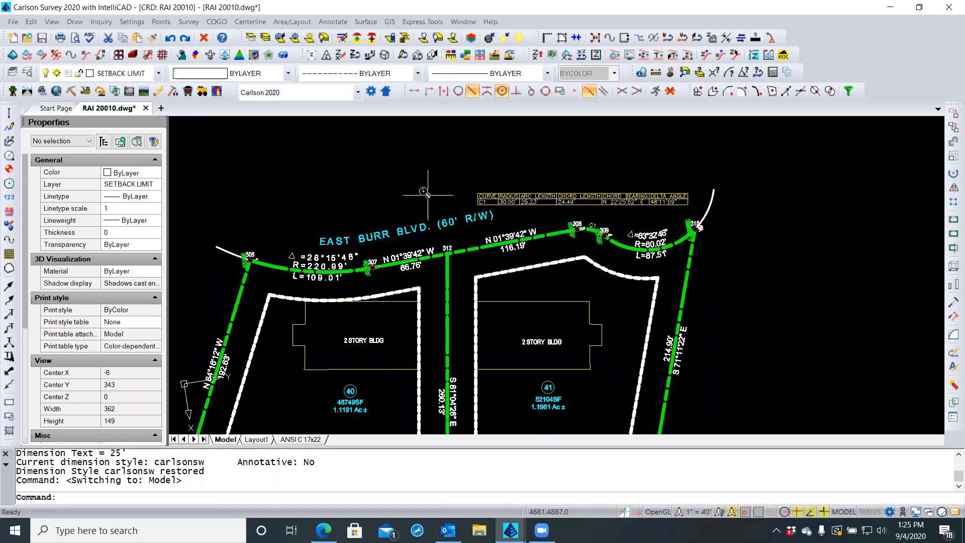
scroll(429, 190, down, 2)
scroll(270, 268, up, 2)
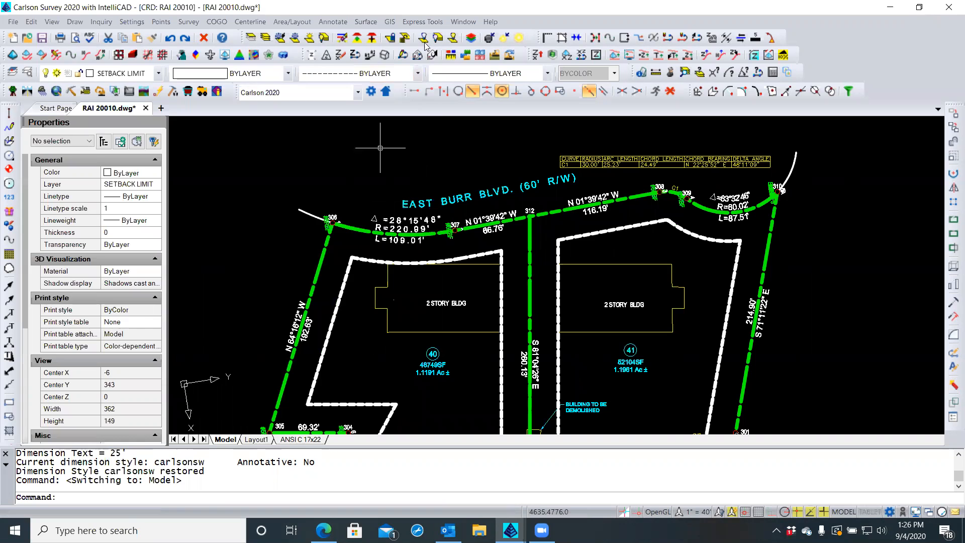
Place a 25' offset dimension from lot 40's setback corner to its west lot line
click(332, 22)
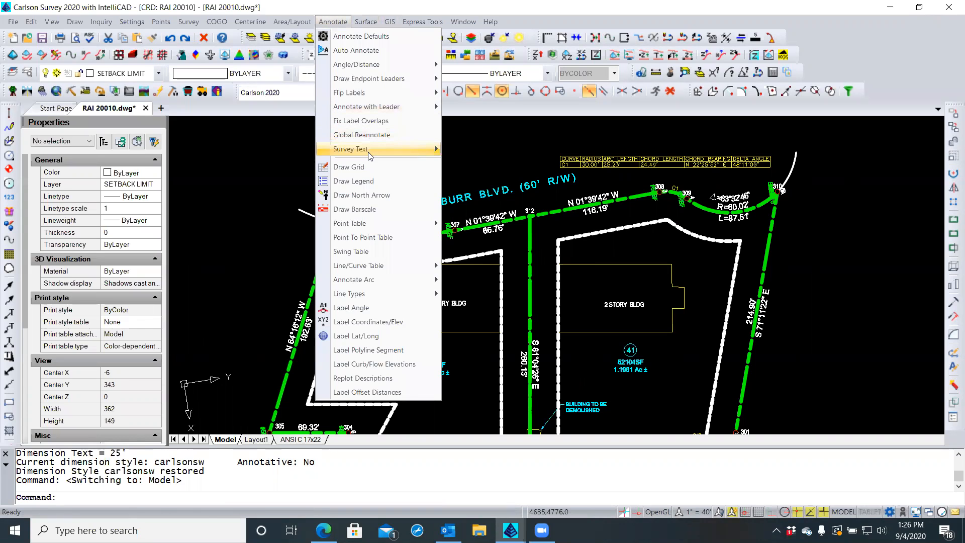
mouse_move(368, 150)
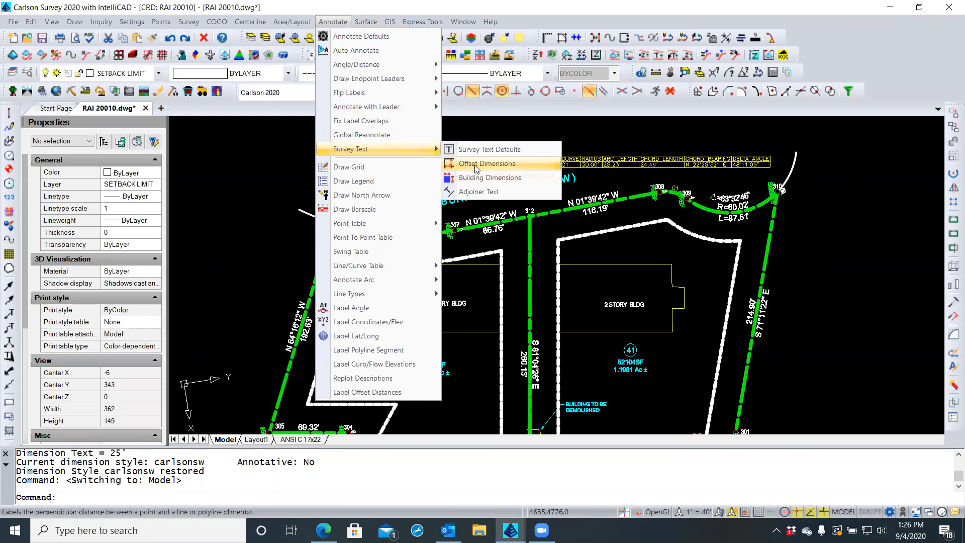
click(478, 166)
click(351, 259)
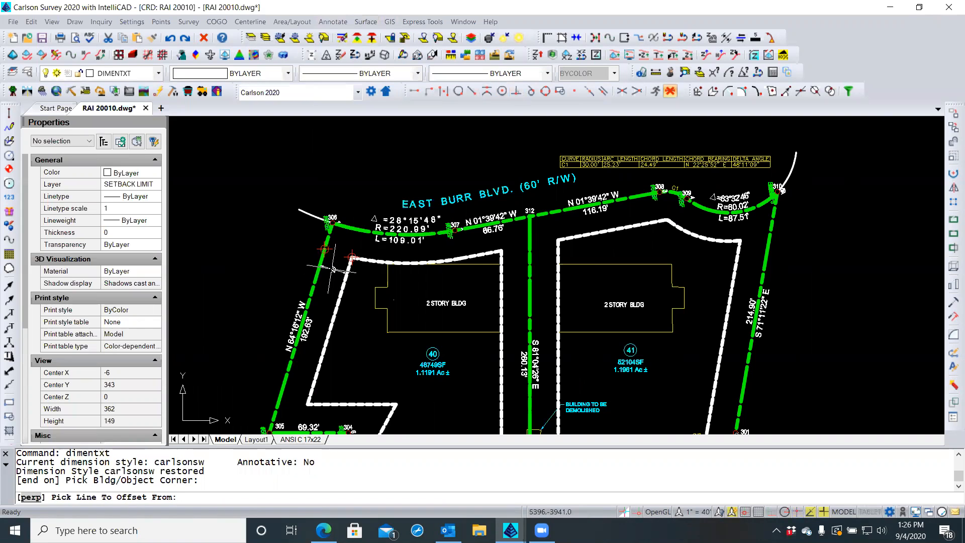
scroll(332, 267, up, 3)
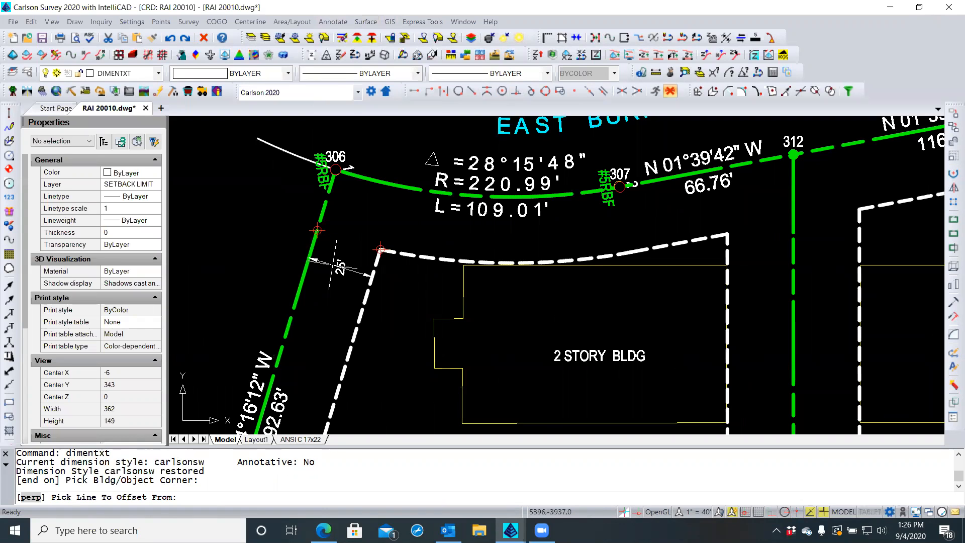
click(335, 265)
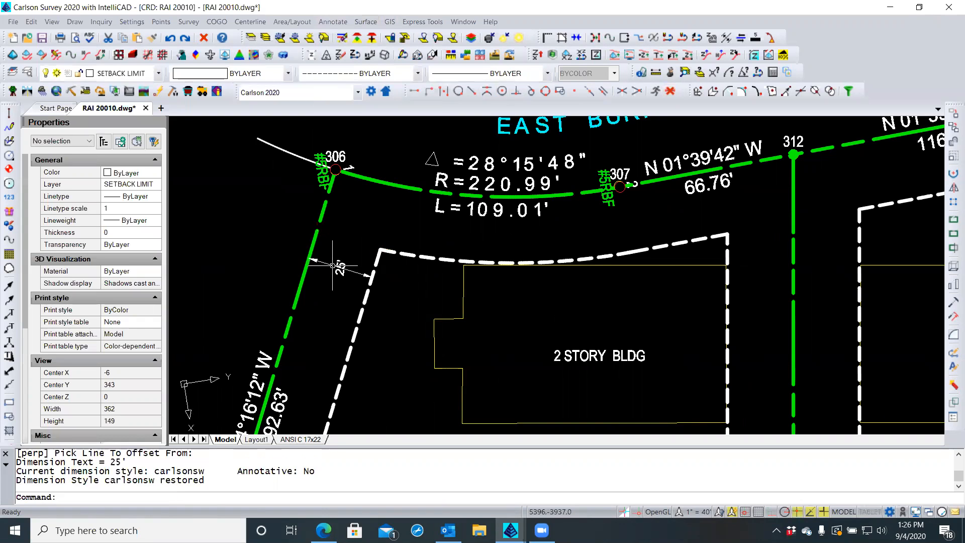
scroll(333, 274, up, 3)
scroll(333, 277, up, 2)
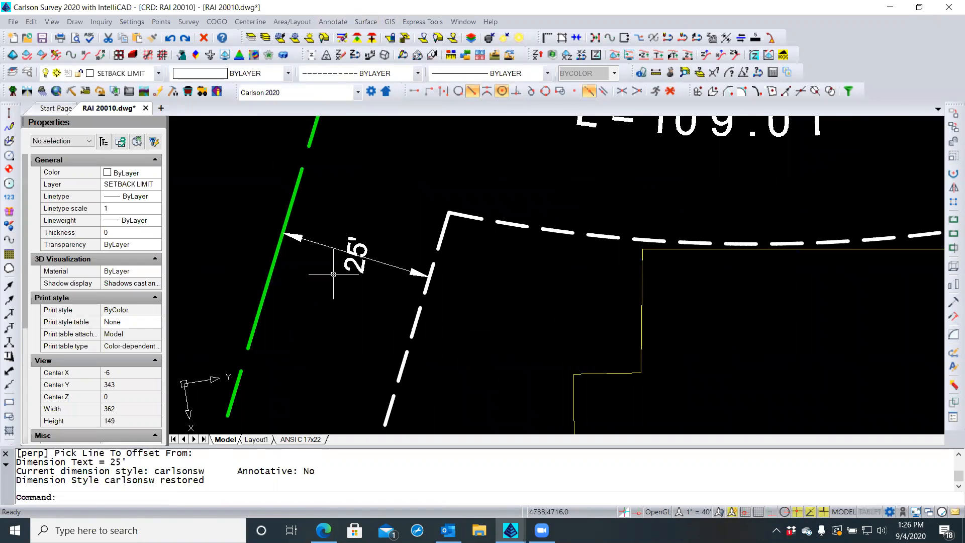
scroll(333, 275, down, 1)
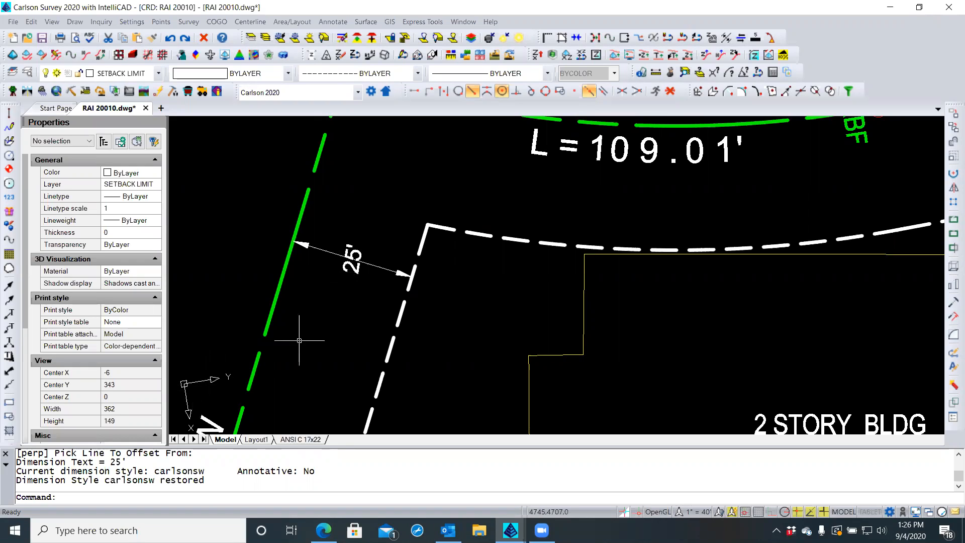
Select the 25' dimension, turn on outside text alignment and keep horizontal text centered
click(352, 270)
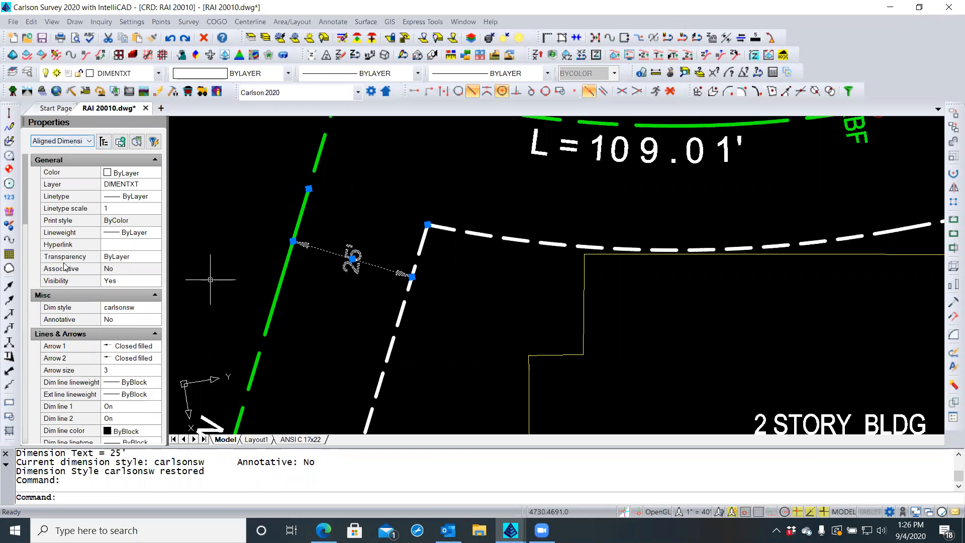
scroll(88, 296, down, 5)
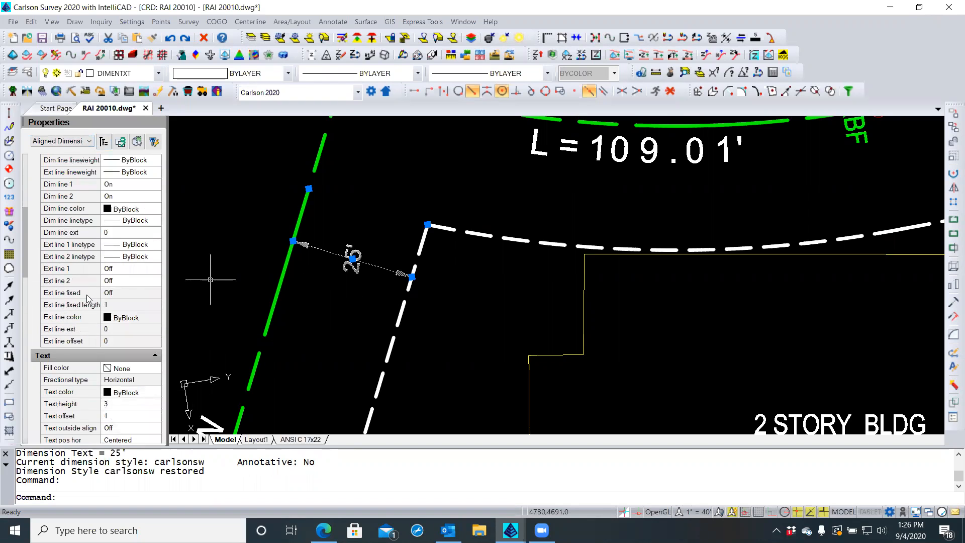
scroll(87, 298, down, 3)
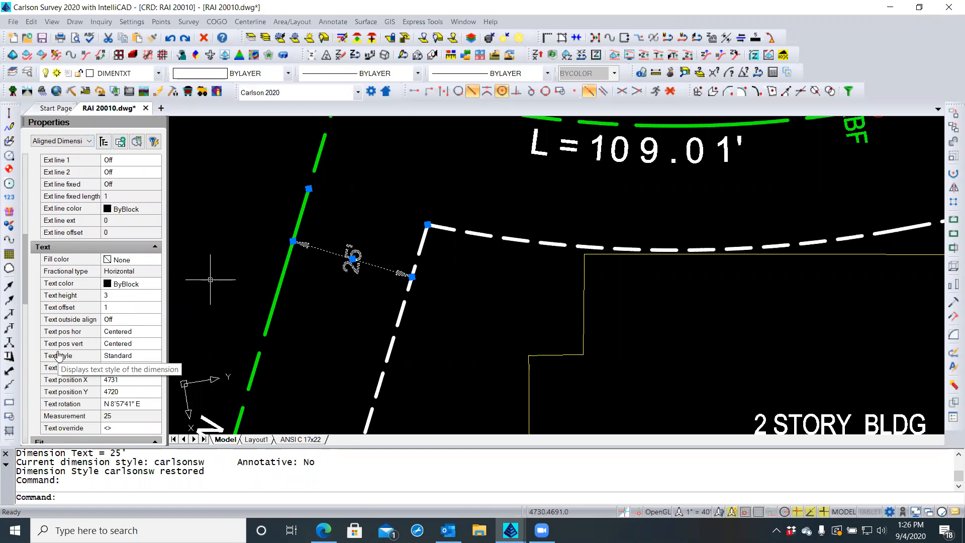
click(118, 320)
click(155, 320)
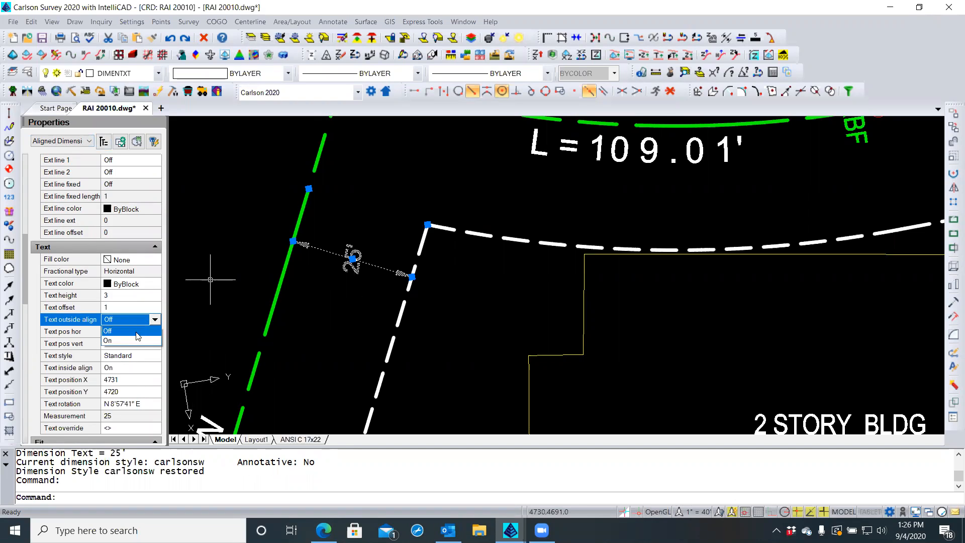
click(137, 342)
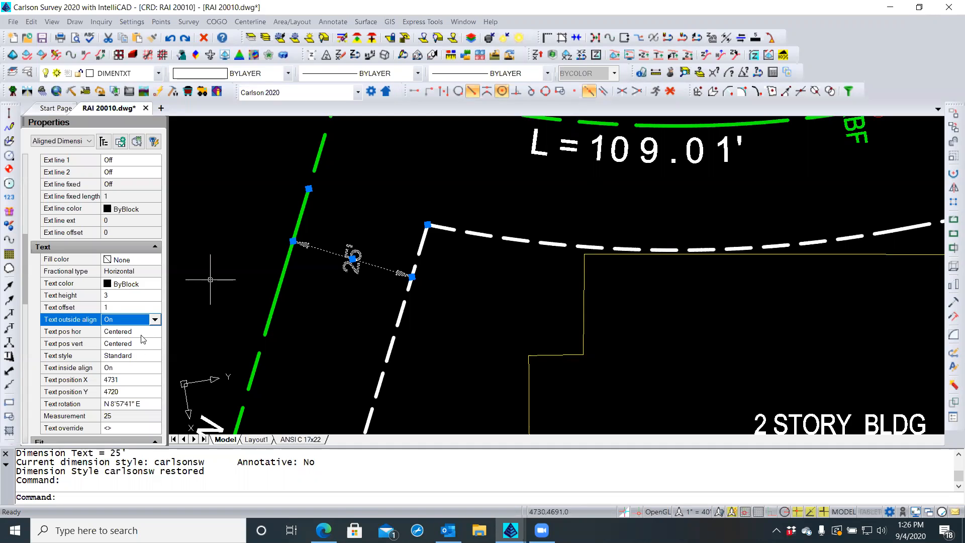
click(149, 332)
click(153, 332)
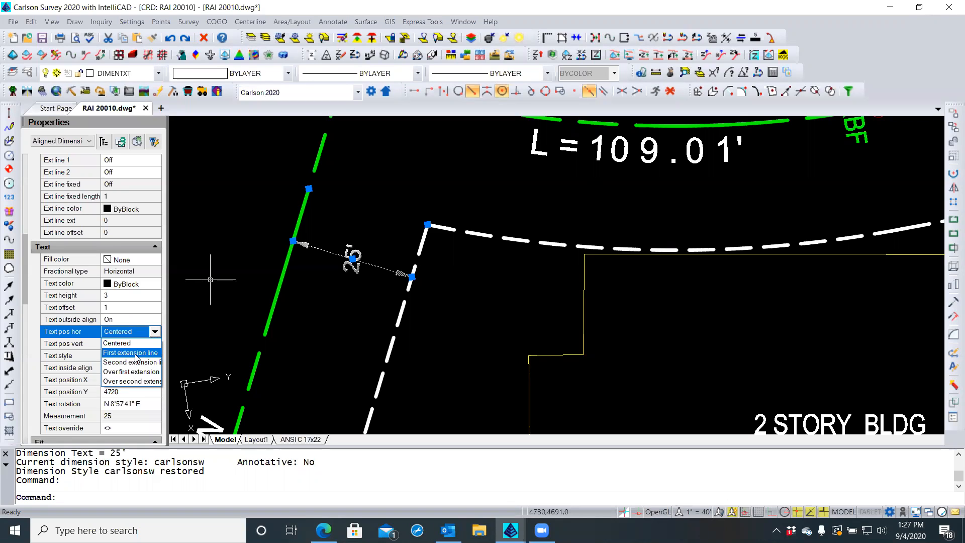
click(136, 353)
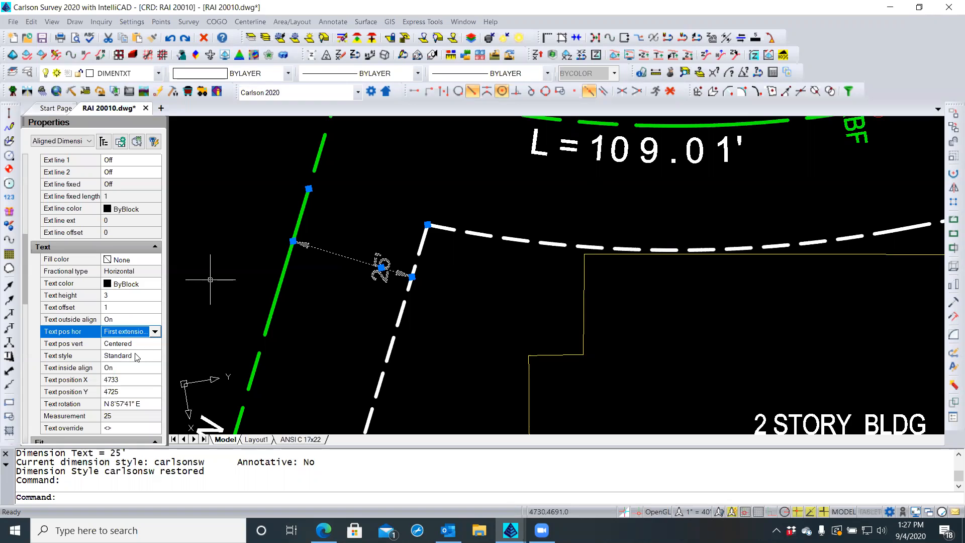
click(154, 332)
click(141, 343)
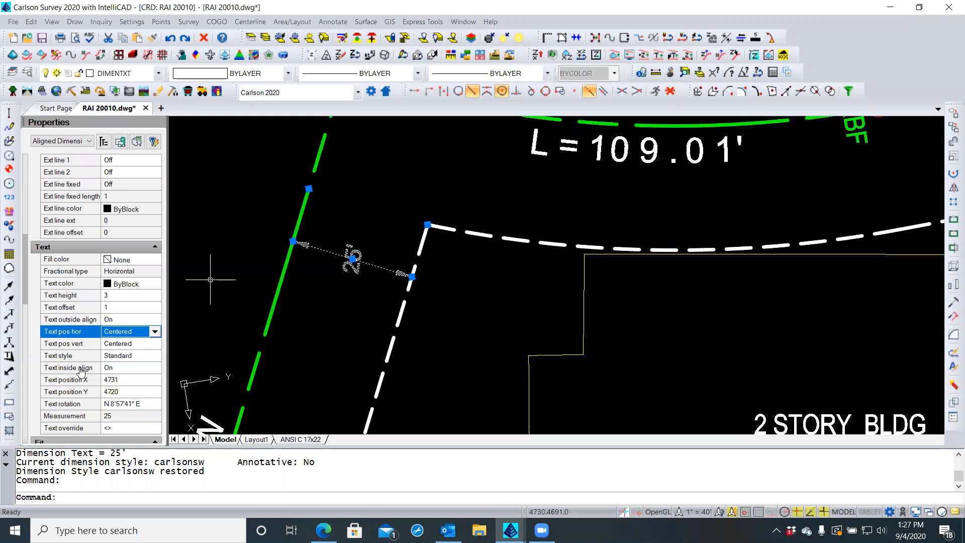
Toggle inside text alignment off and back on, and set text rotation to E
click(110, 370)
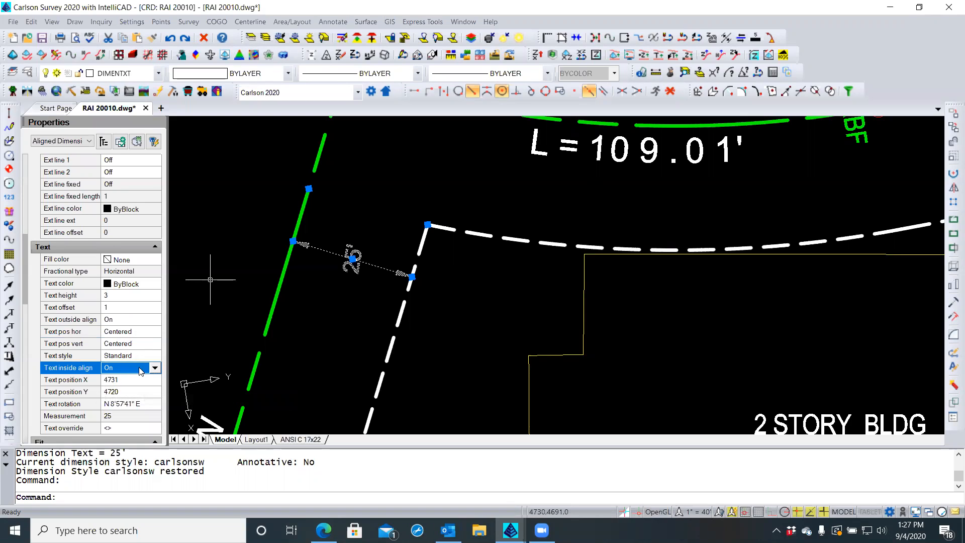
click(154, 368)
click(112, 381)
click(154, 367)
click(127, 390)
click(141, 404)
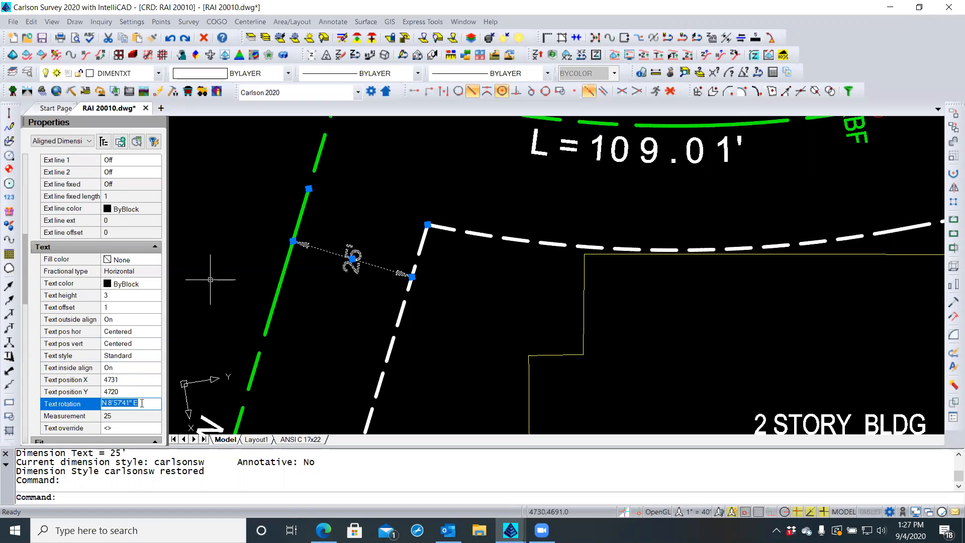
text(E)
key(Return)
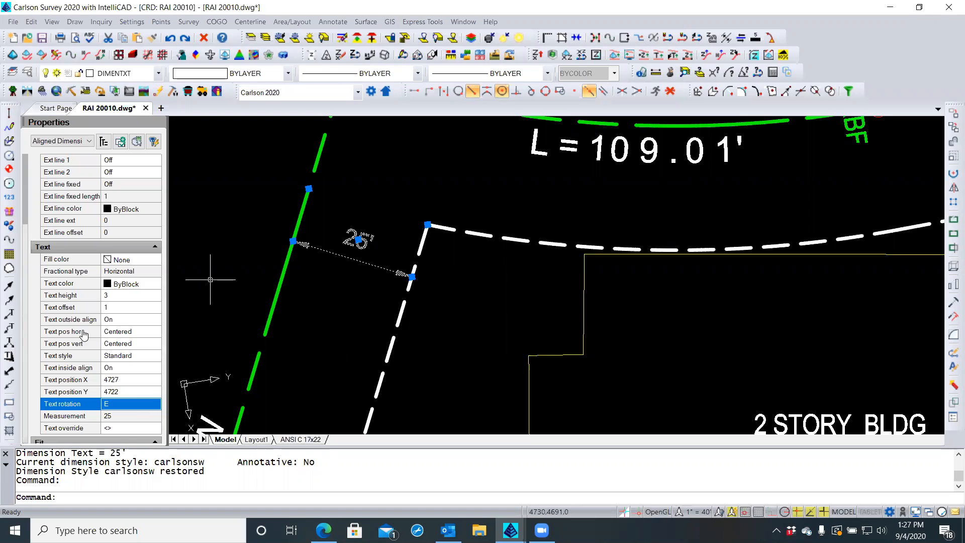
Keep horizontal text position Centered and try Above for the vertical text position
click(140, 333)
click(156, 332)
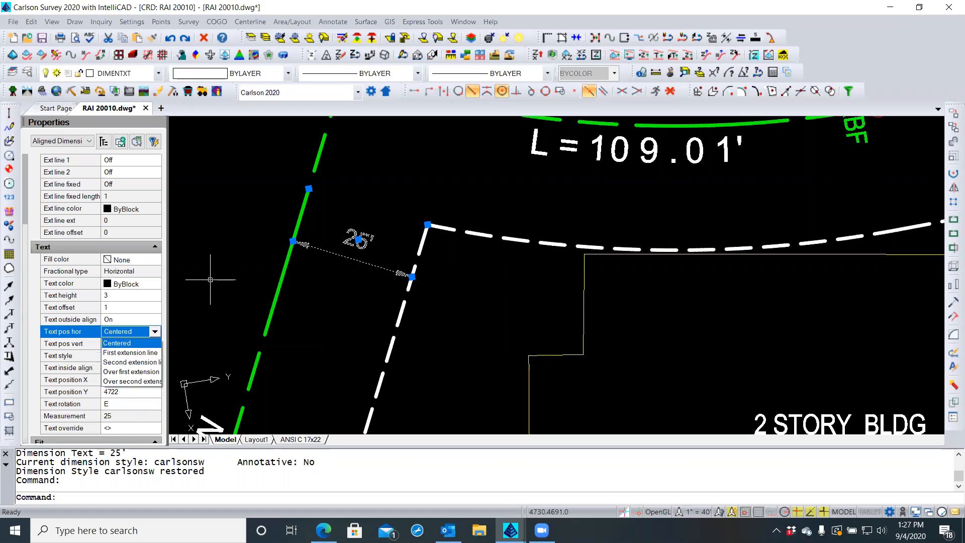
click(181, 324)
click(148, 344)
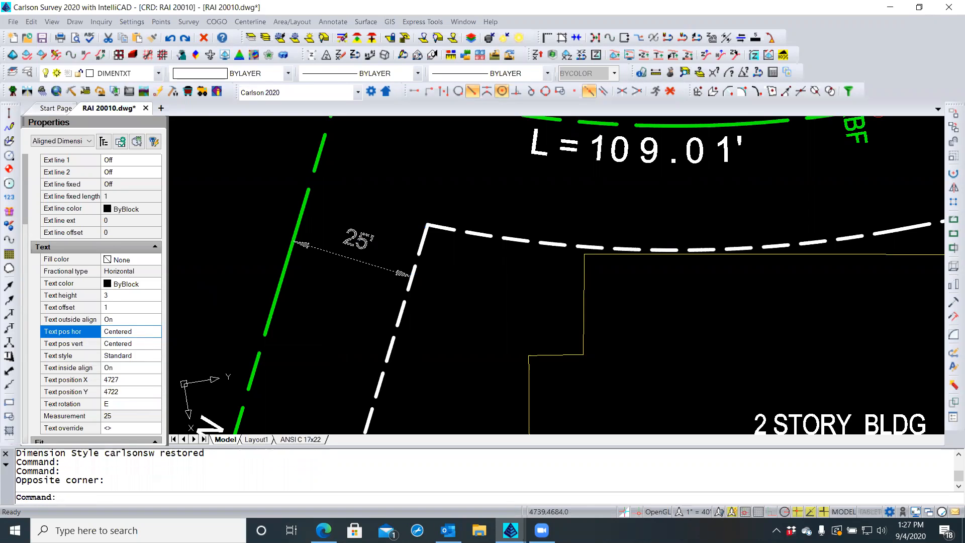
click(153, 343)
click(155, 344)
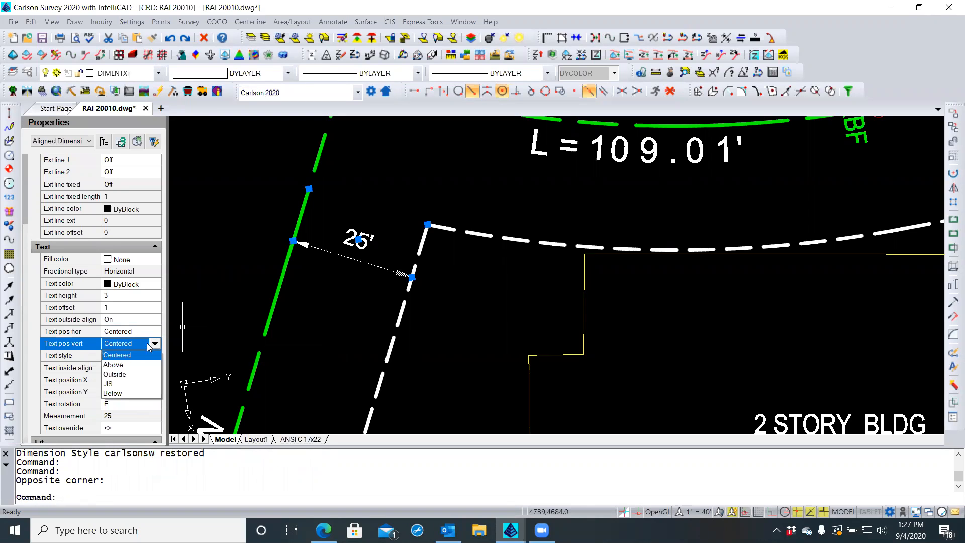
click(125, 366)
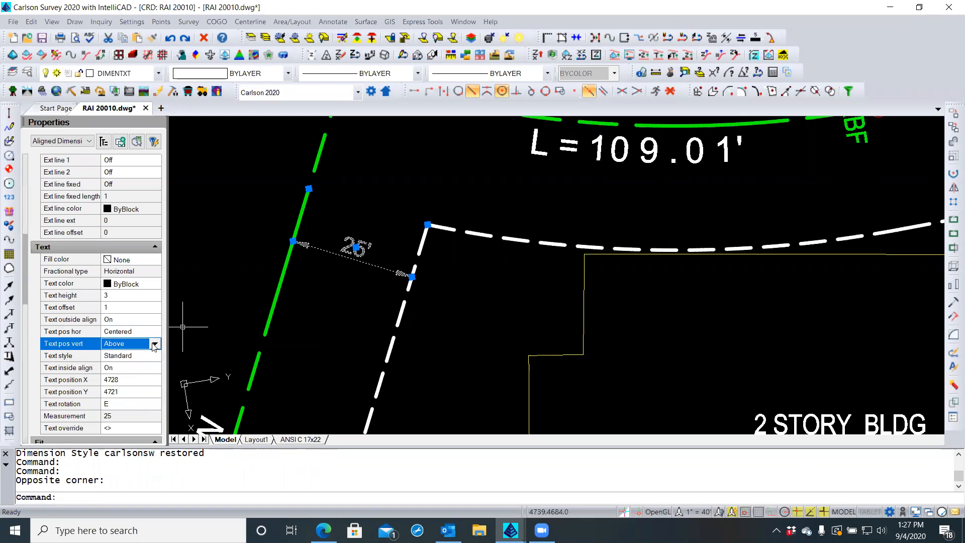
Cycle vertical text position through Outside, JIS and Below, finally setting Centered
click(154, 347)
click(116, 378)
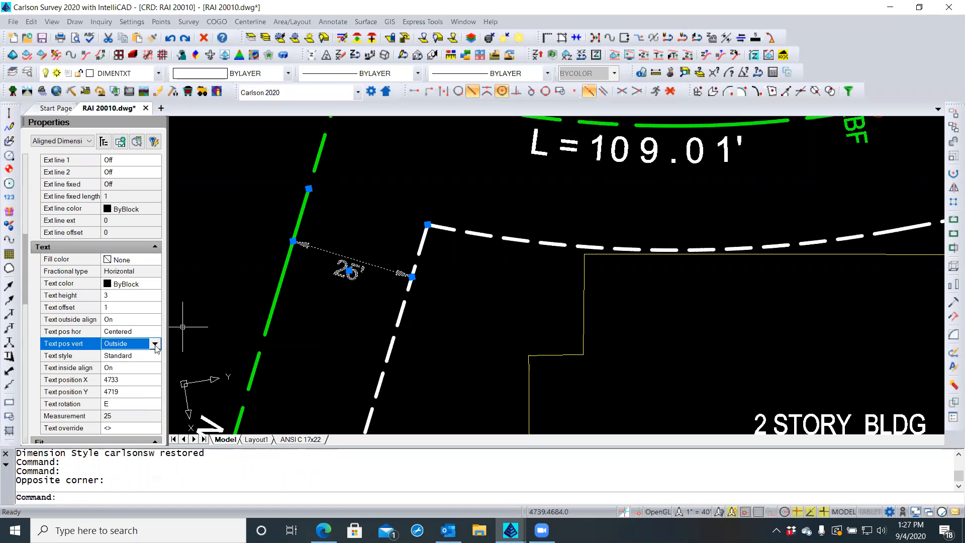
click(155, 344)
click(128, 384)
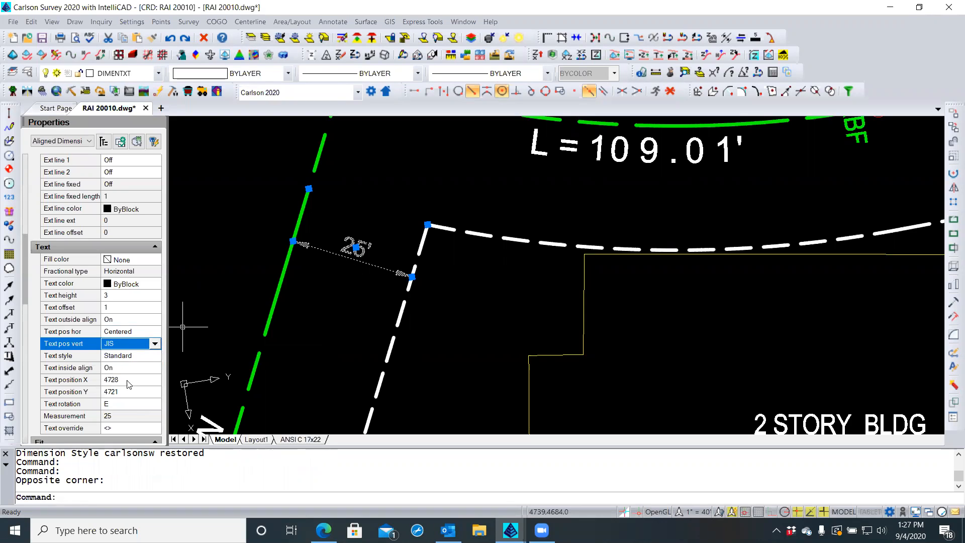
click(155, 344)
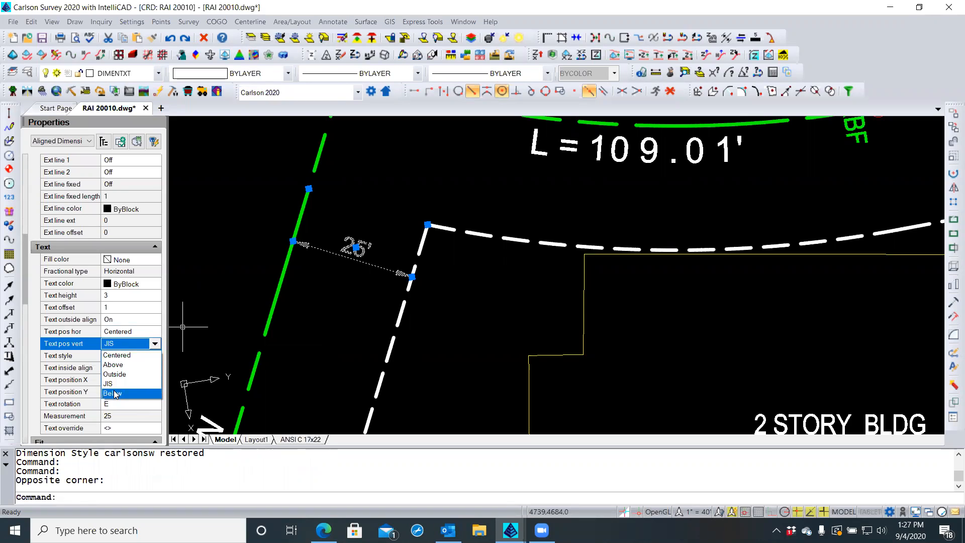
click(112, 393)
click(126, 346)
click(121, 357)
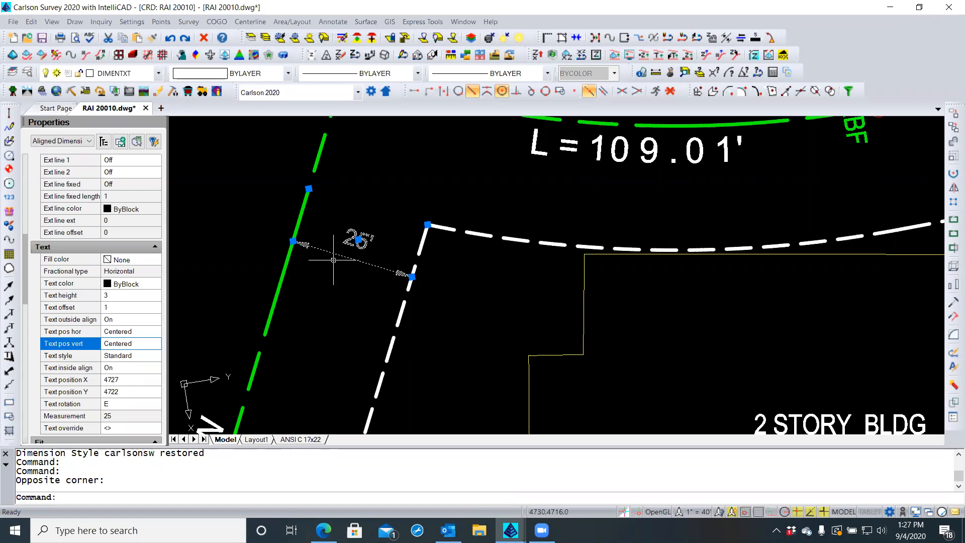
key(Escape)
key(Escape)
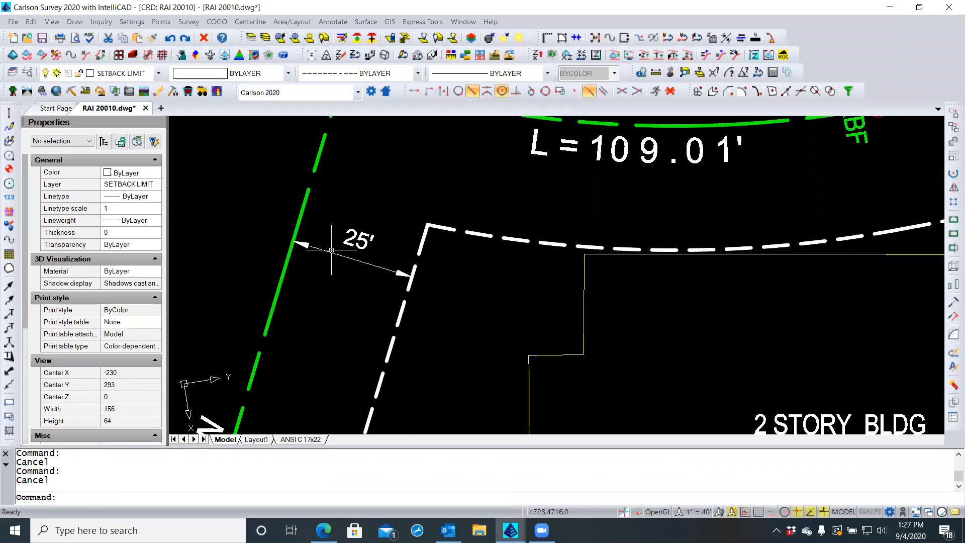
click(330, 258)
click(325, 254)
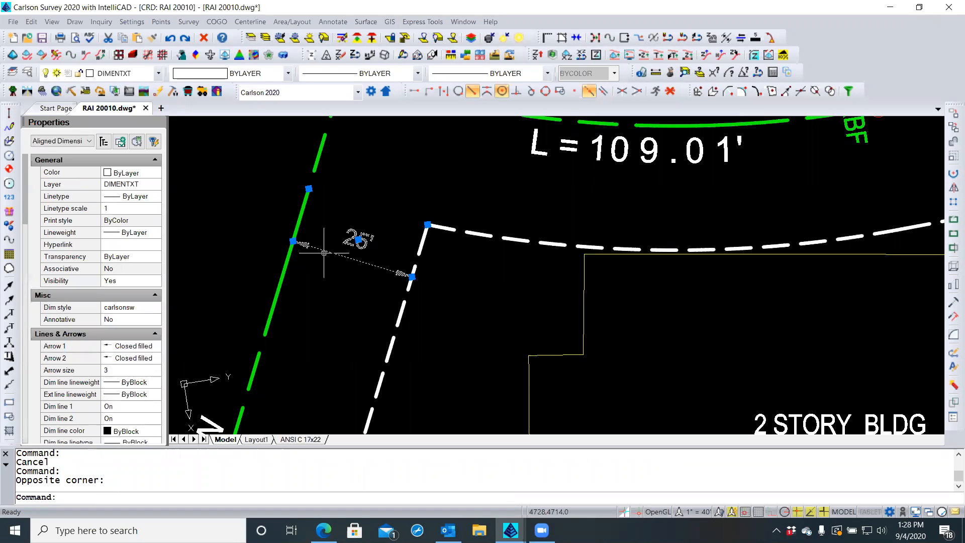
click(358, 240)
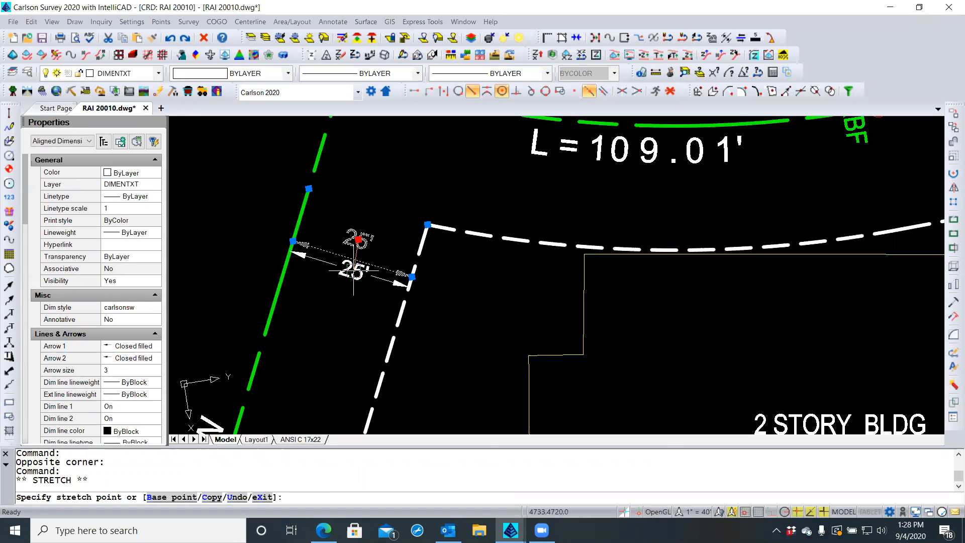
scroll(354, 271, up, 5)
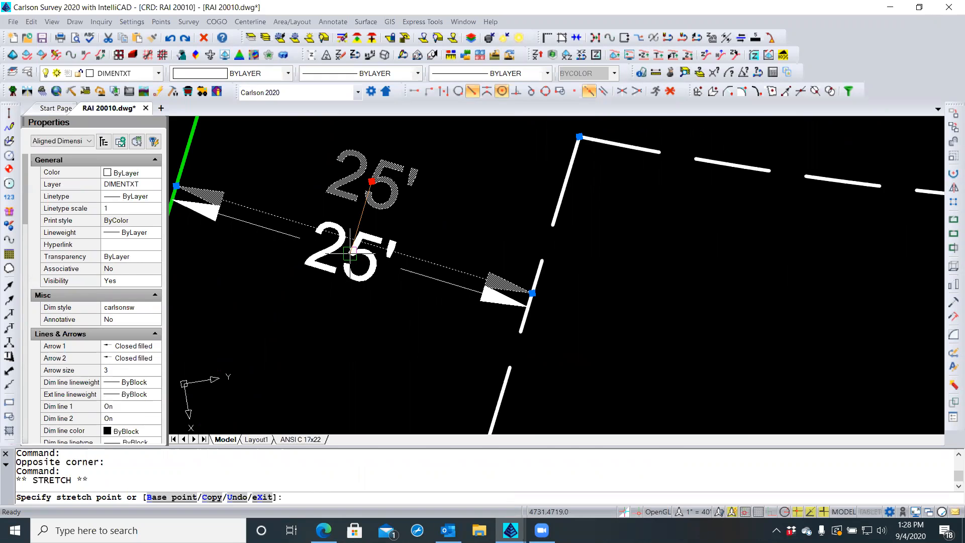
key(Escape)
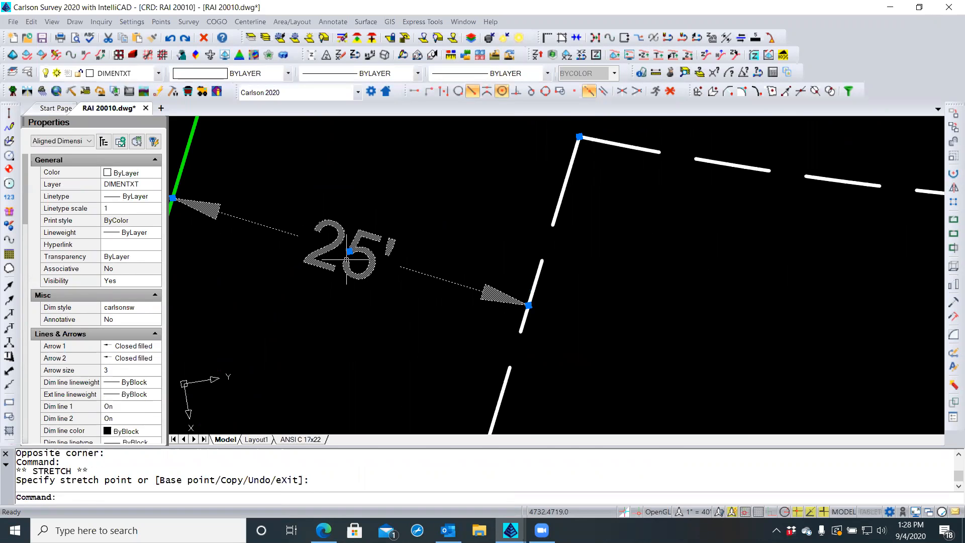
key(Escape)
scroll(427, 229, down, 5)
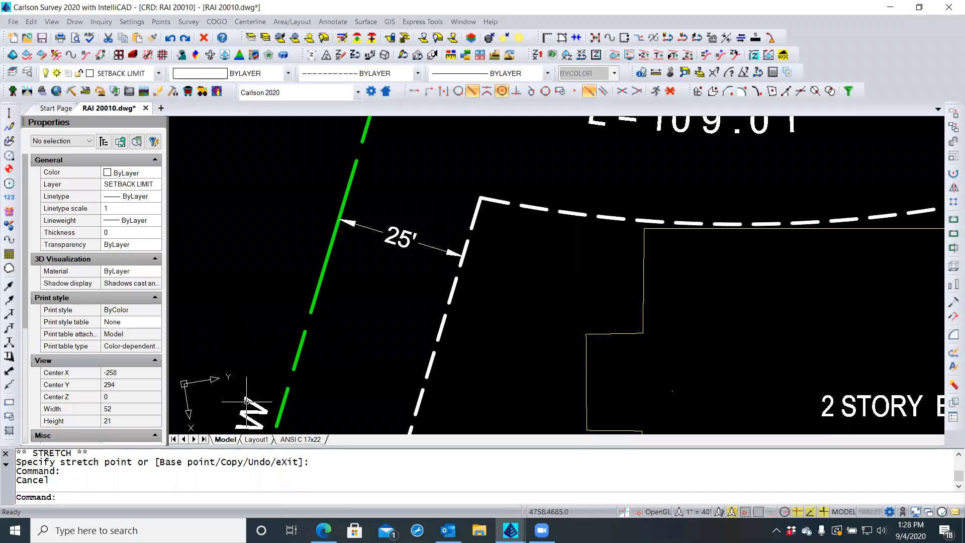
click(295, 440)
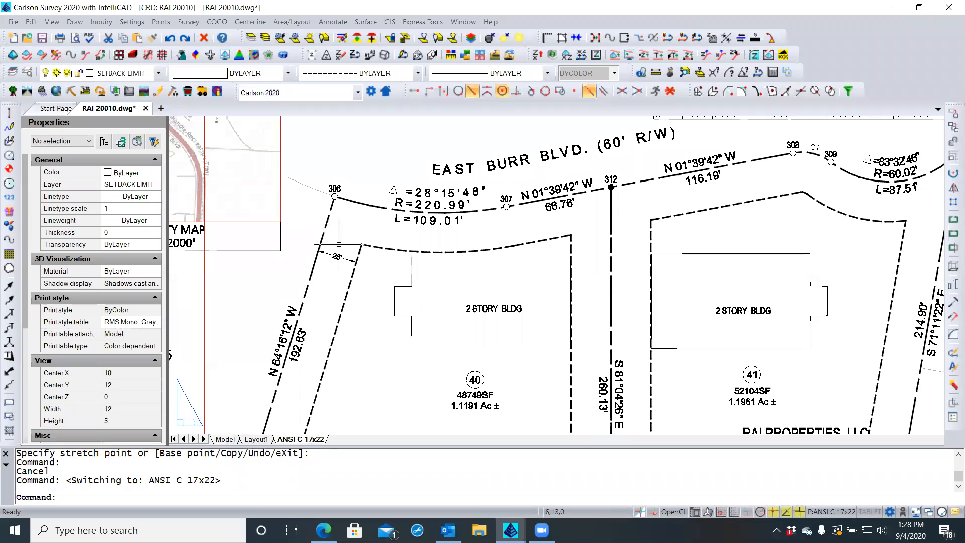
click(226, 440)
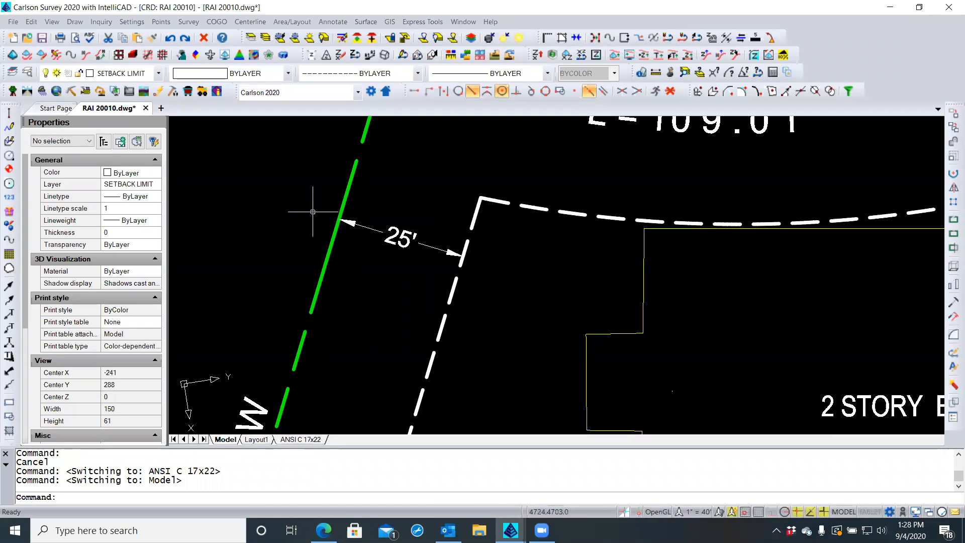
scroll(315, 203, down, 2)
scroll(314, 202, down, 3)
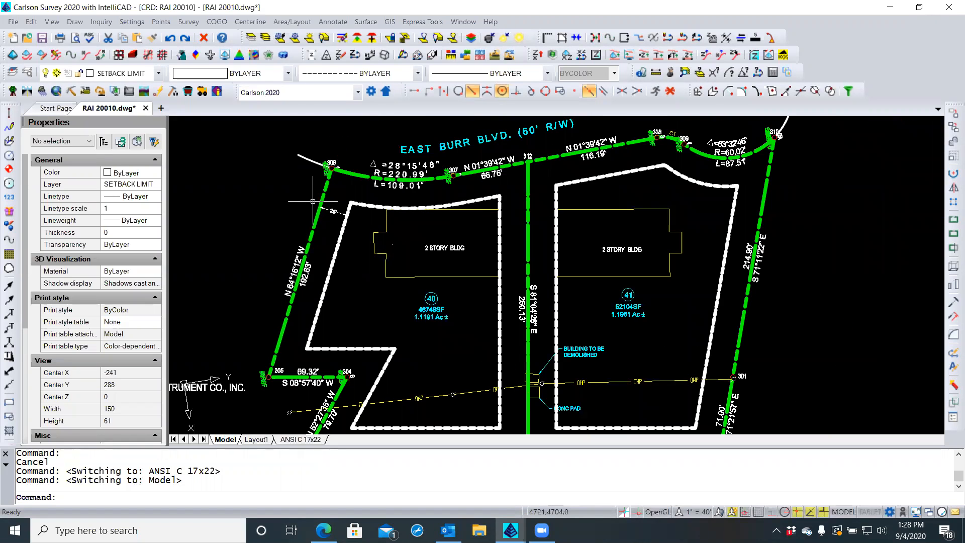
scroll(313, 202, down, 1)
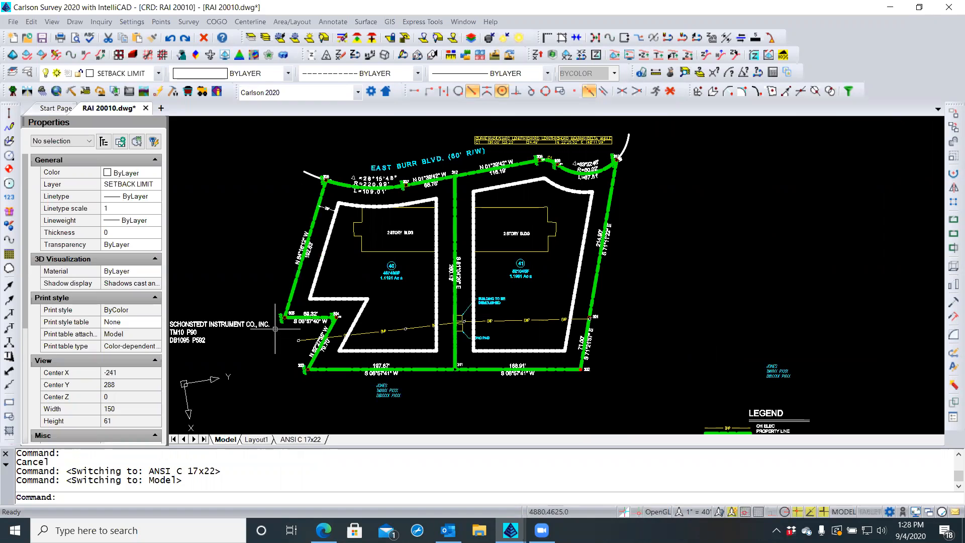
scroll(317, 206, up, 2)
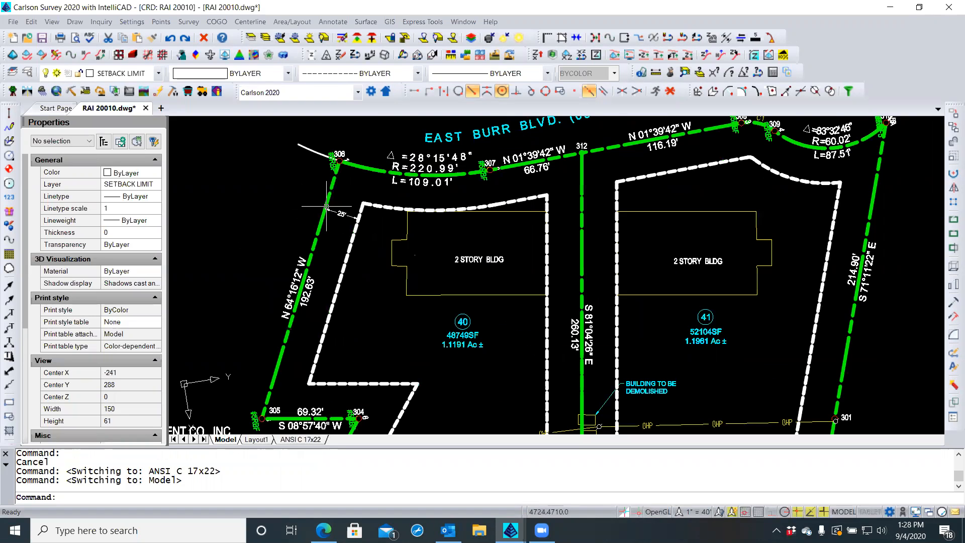
click(350, 214)
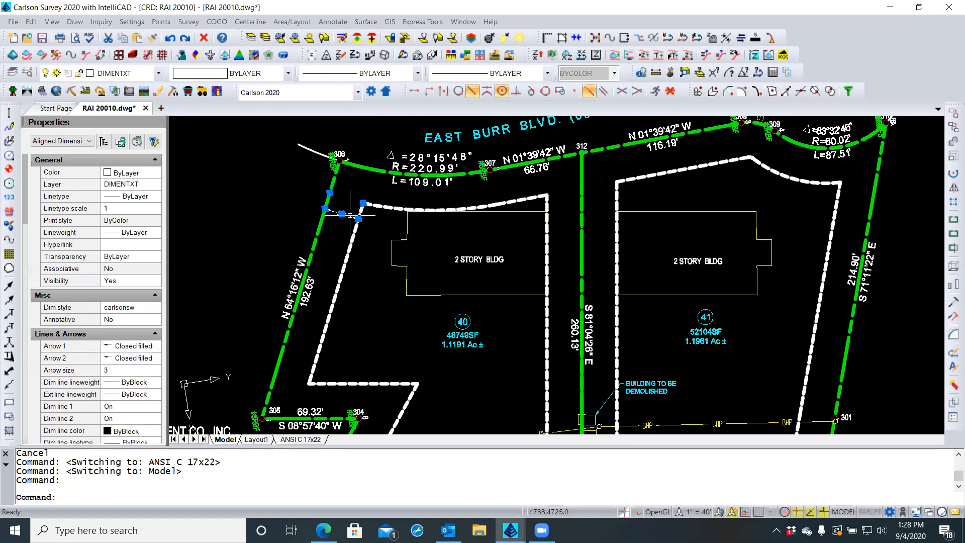
right_click(352, 217)
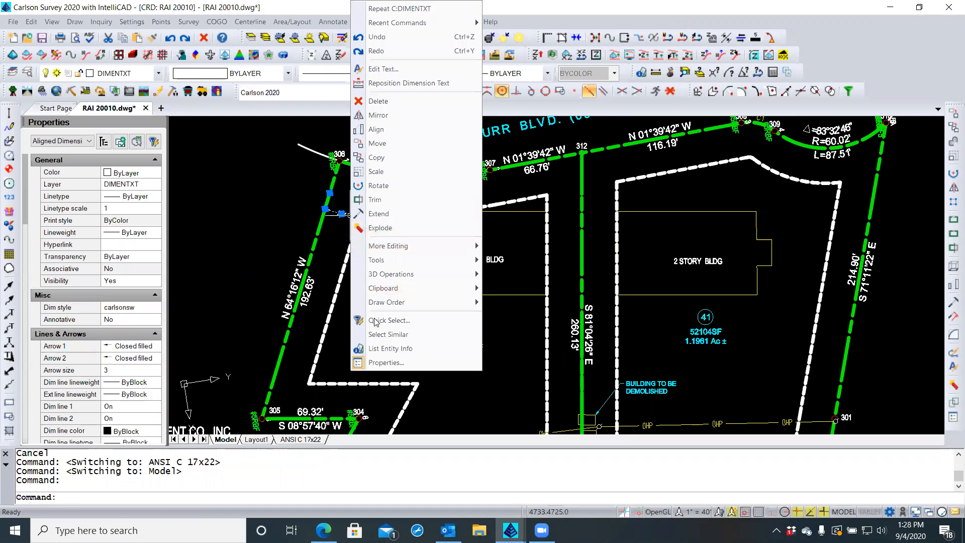
click(388, 334)
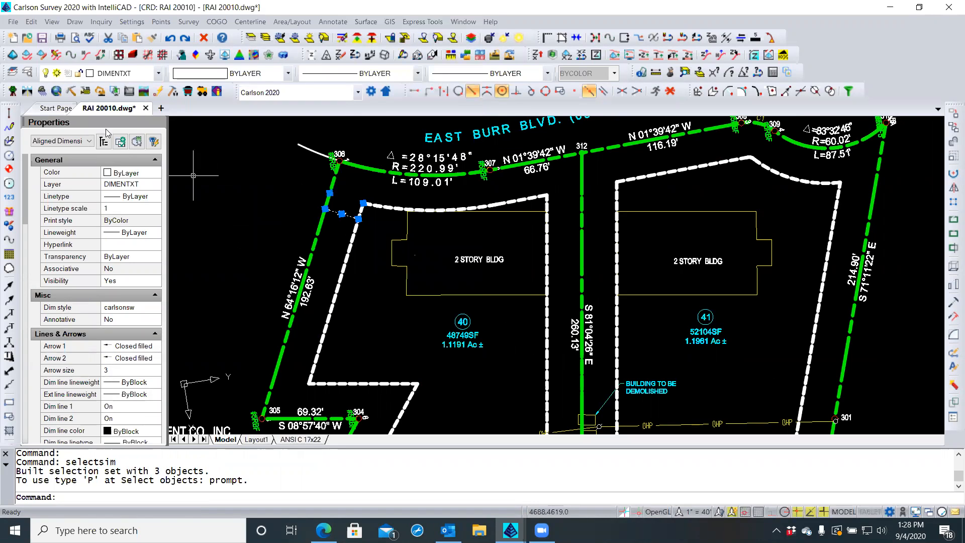
click(91, 142)
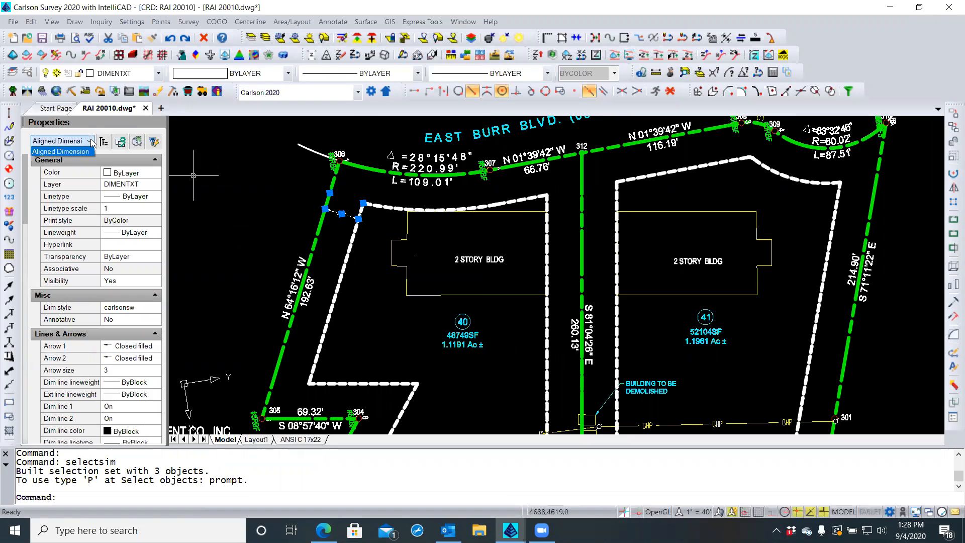
click(91, 143)
click(221, 154)
click(222, 158)
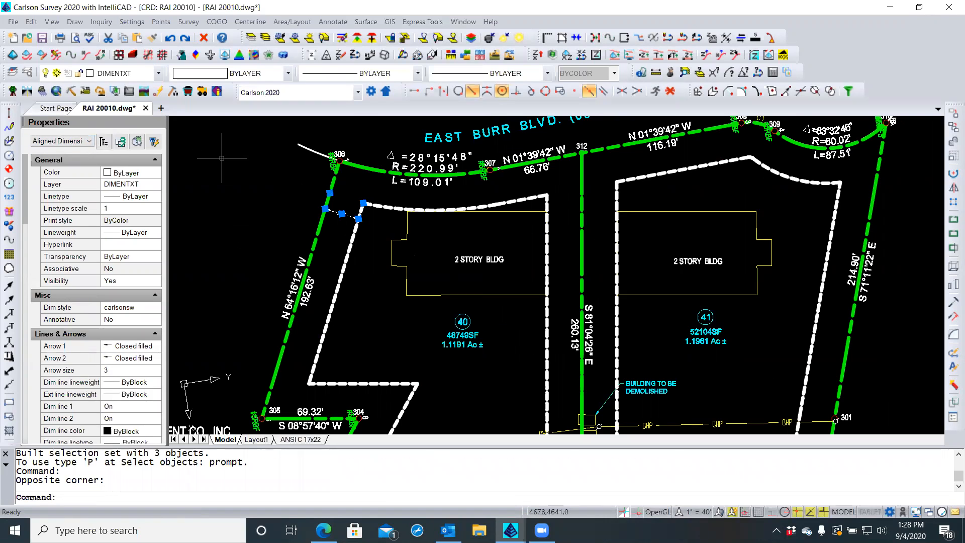
key(Escape)
key(Escape)
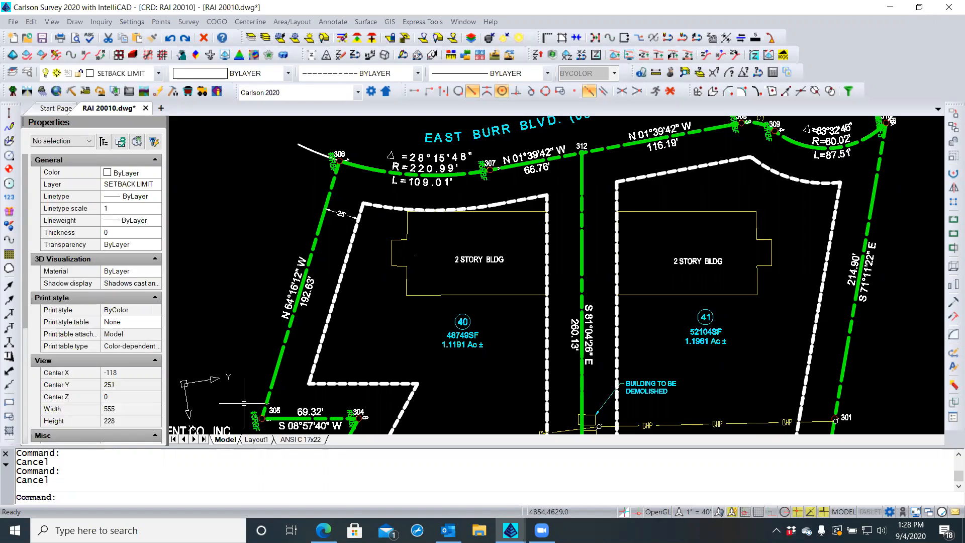
click(280, 431)
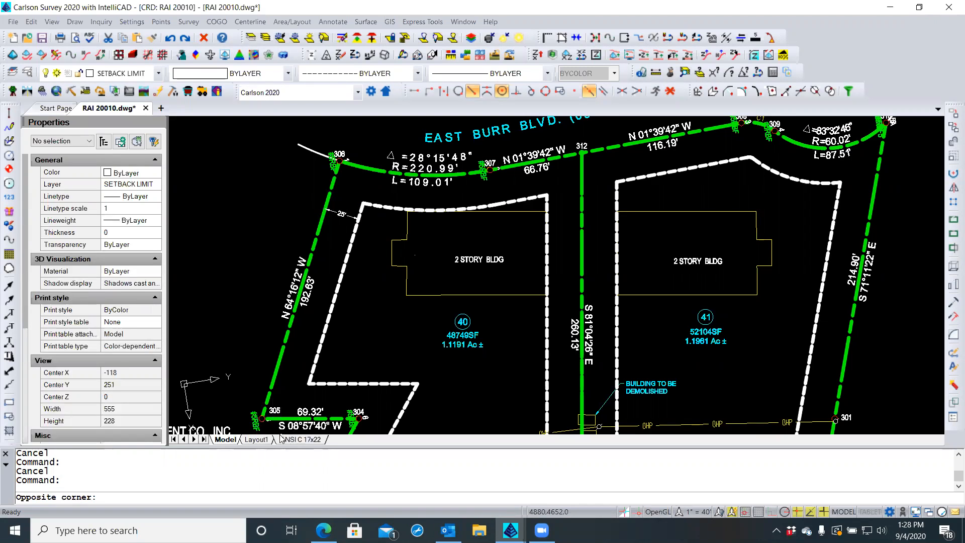
key(Escape)
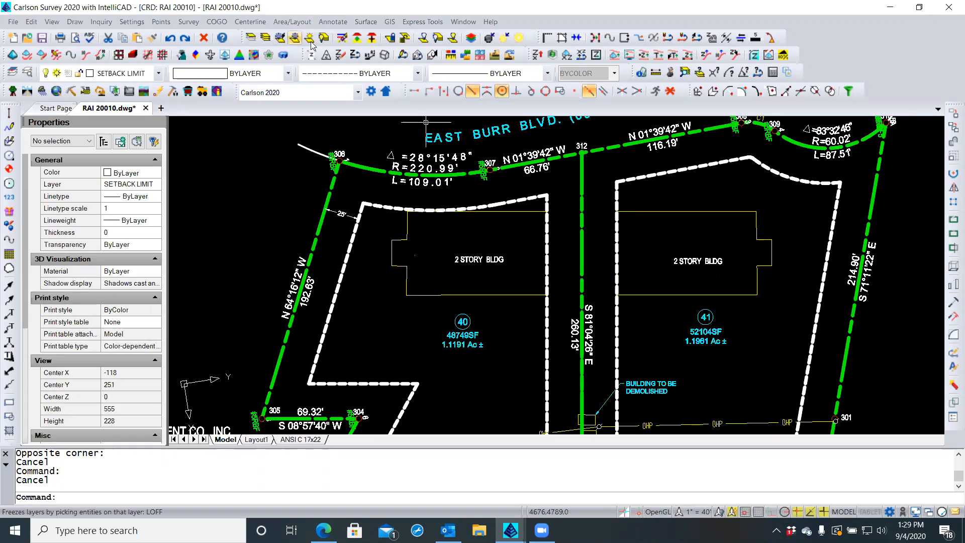
Run Offset Dimensions from lot 41's setback corner to the lot line near point 312
click(333, 21)
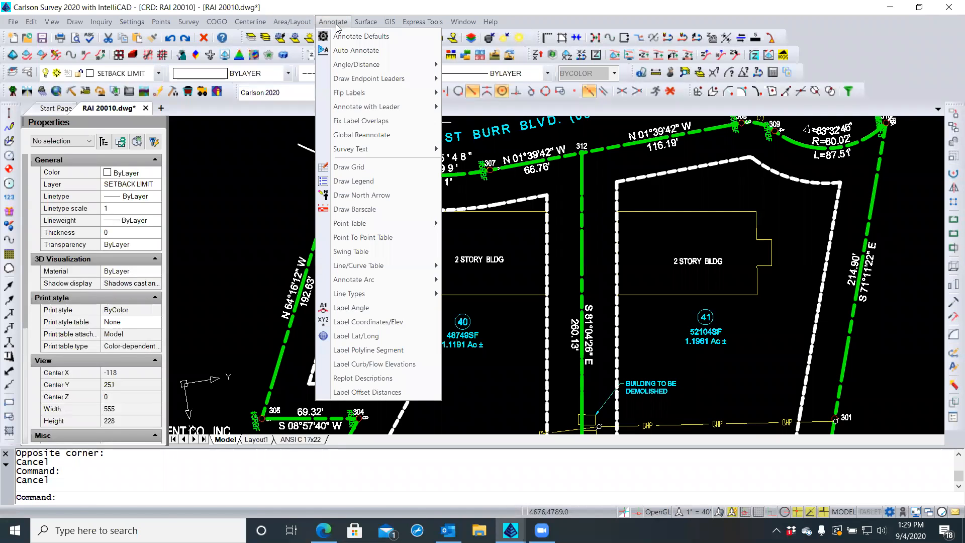
mouse_move(366, 150)
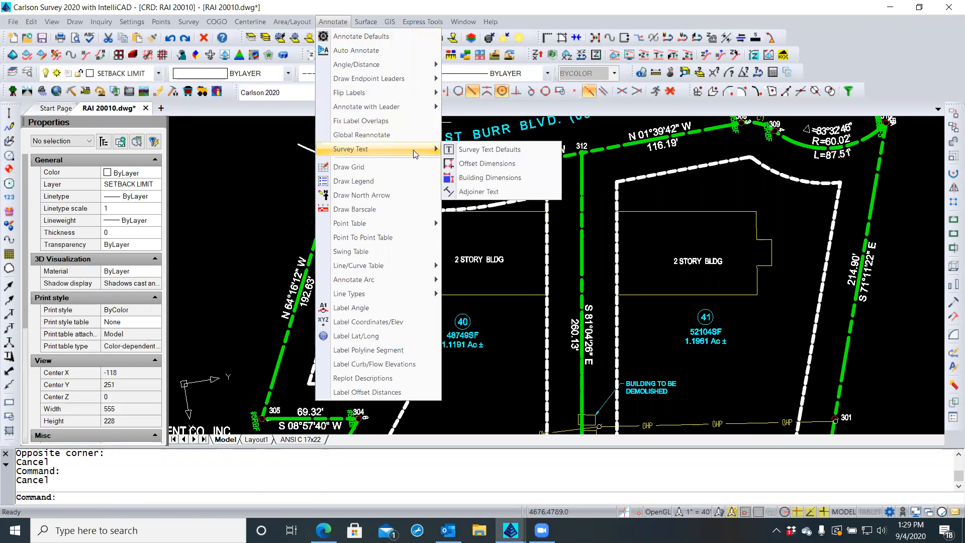
click(474, 164)
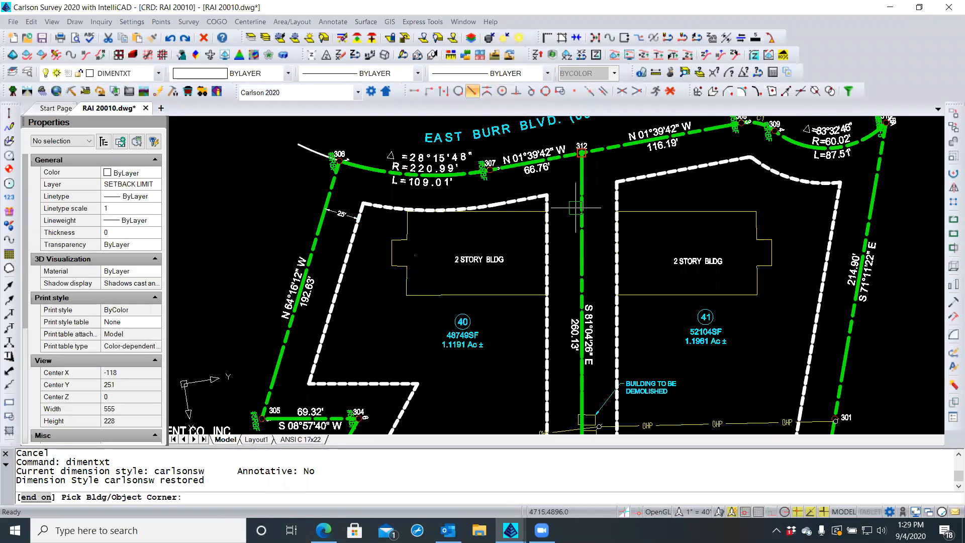
click(616, 190)
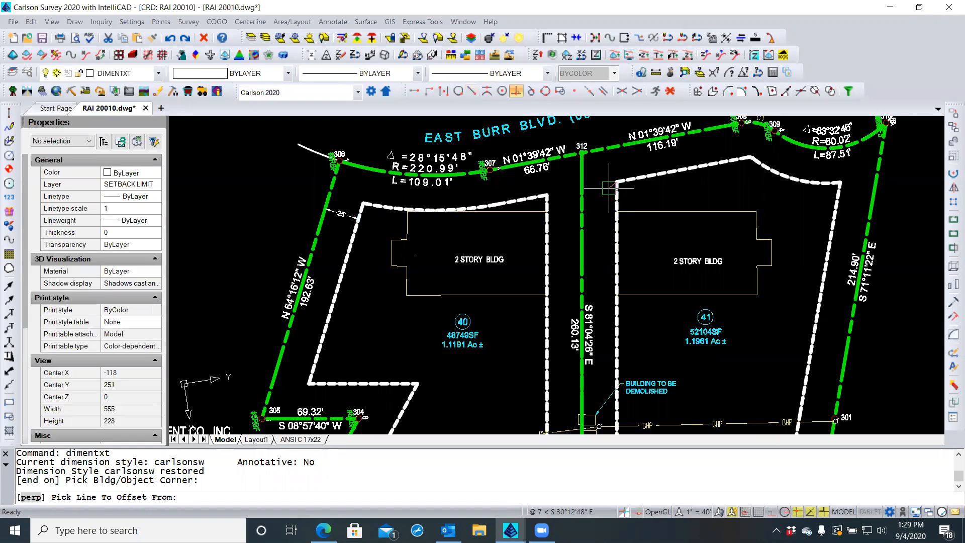
click(581, 182)
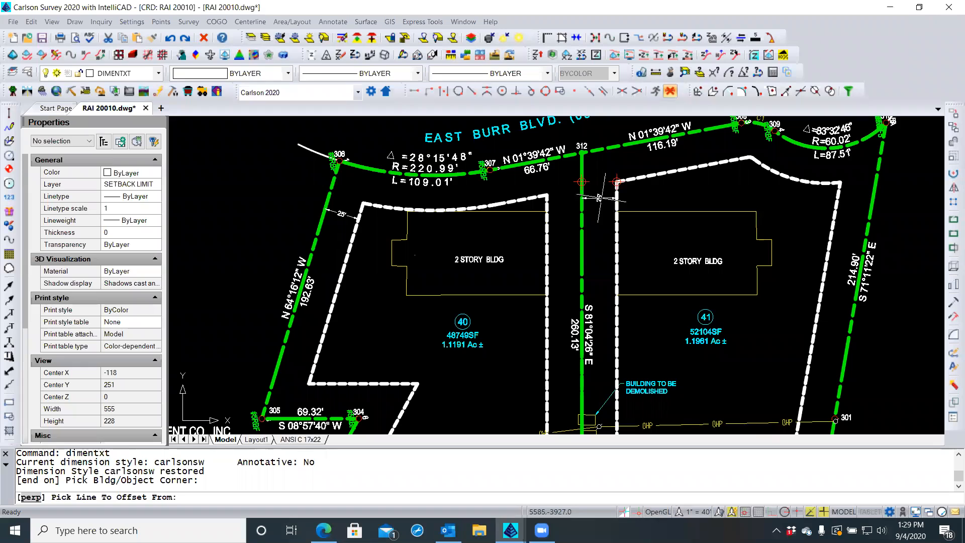
click(599, 197)
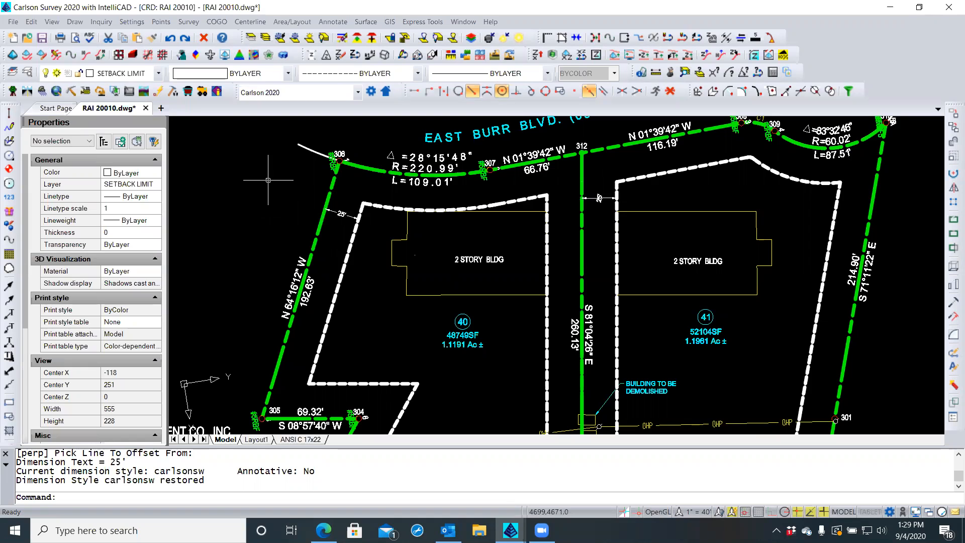
Match Properties from a source object onto the 25' setback dimension between lots 40 and 41
click(154, 39)
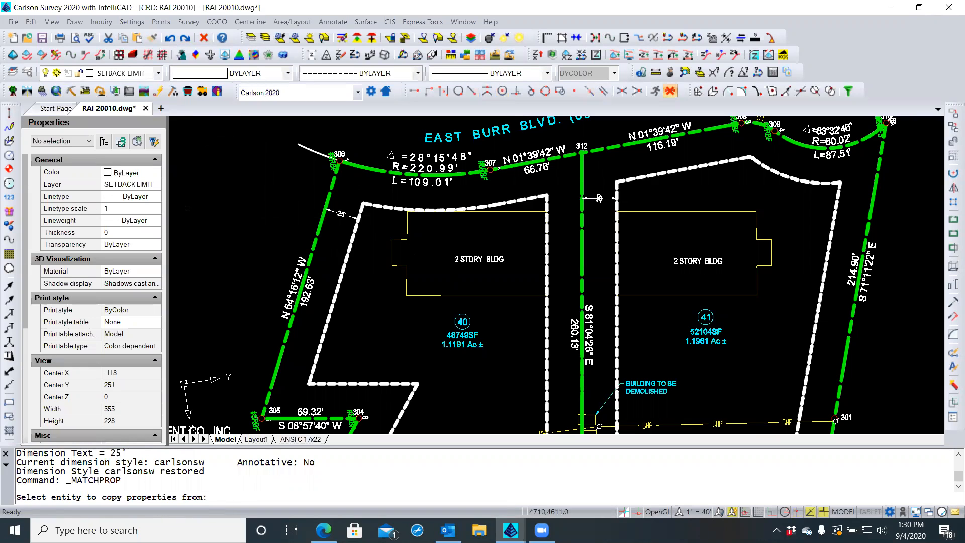
click(333, 212)
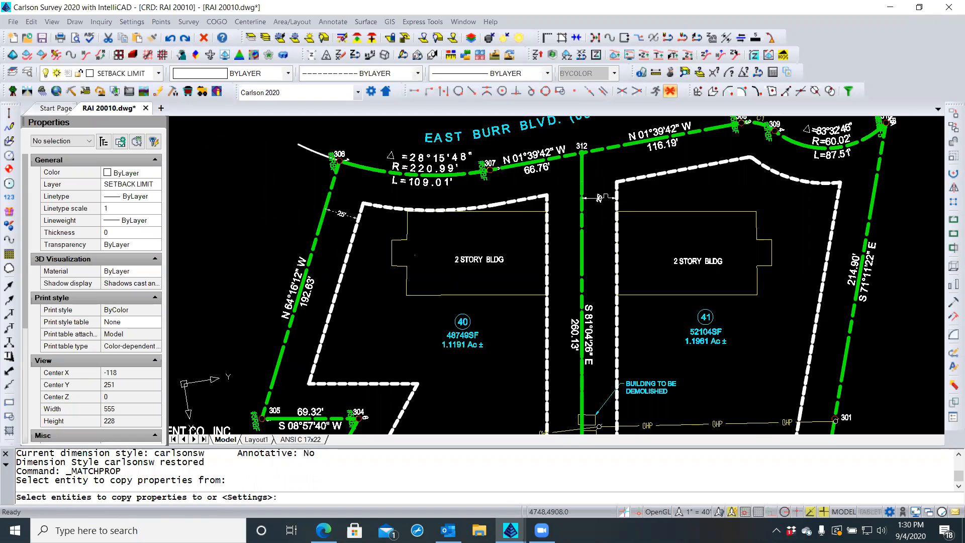
click(601, 198)
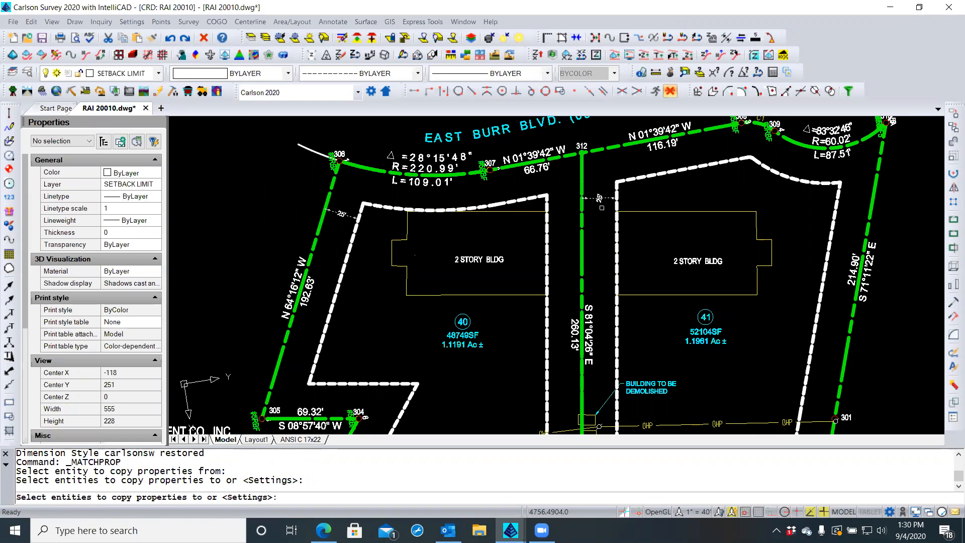
key(Return)
Select the 25' dimension, cancel an accidental text move, and reselect it
scroll(600, 198, up, 4)
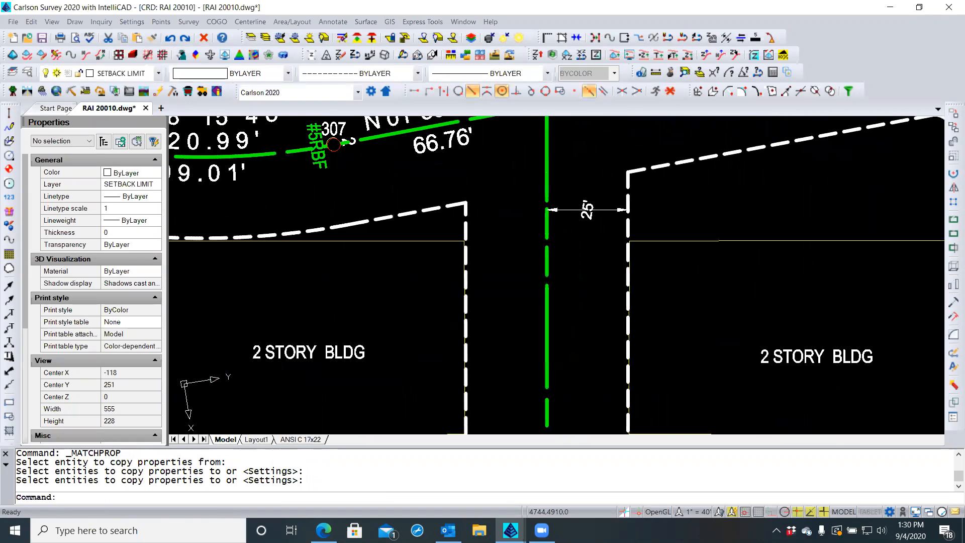
click(588, 209)
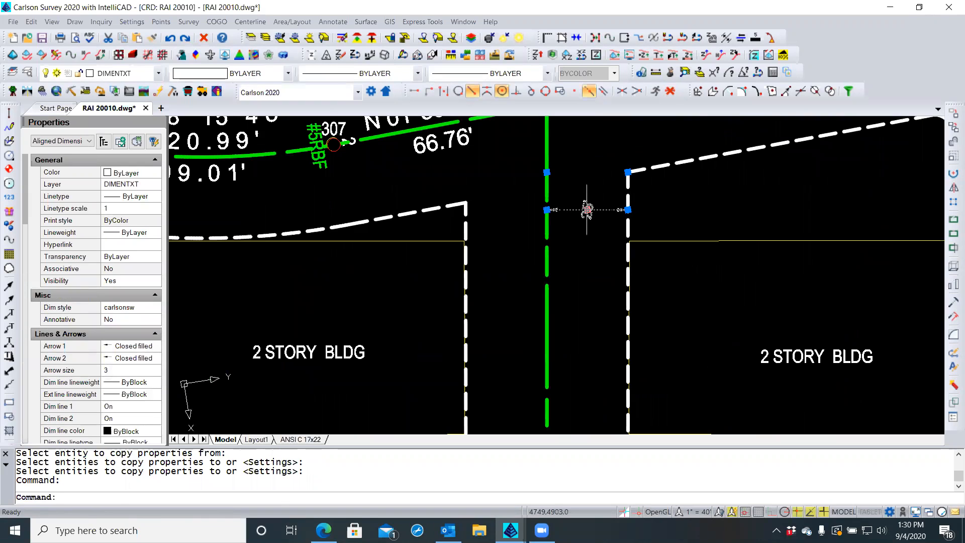
click(587, 209)
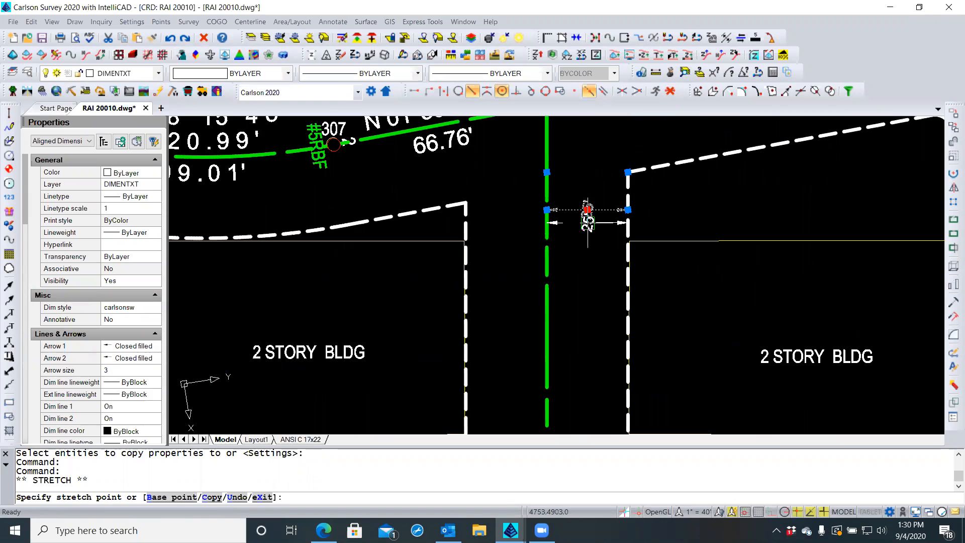
key(Escape)
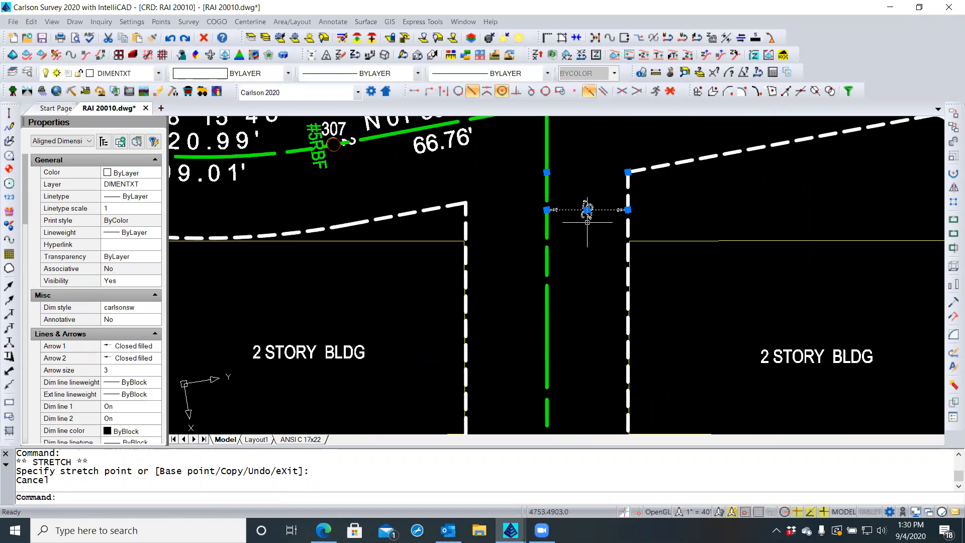
key(Escape)
scroll(595, 232, down, 2)
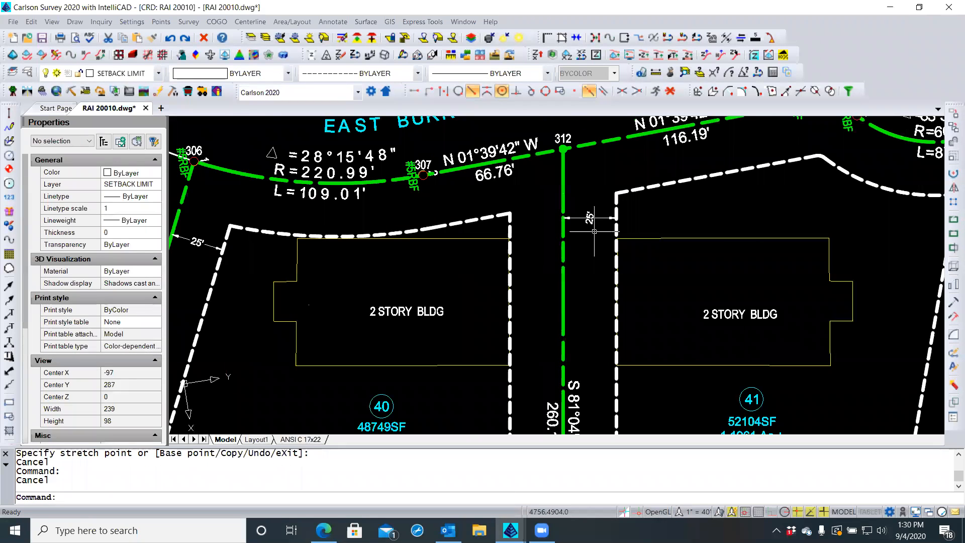
click(597, 219)
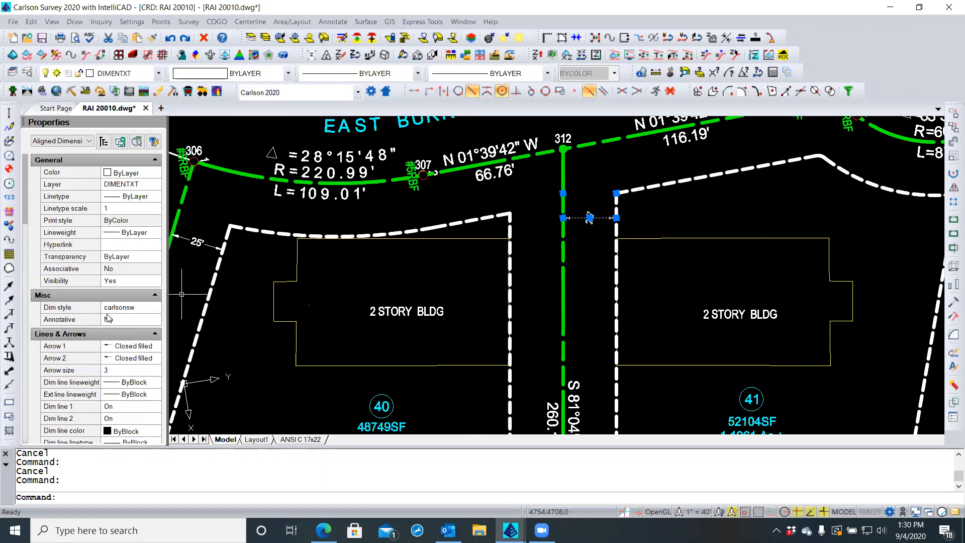
Turn Text outside align off and set vertical text position to Centered after trying Above
scroll(108, 317, down, 5)
scroll(108, 318, down, 4)
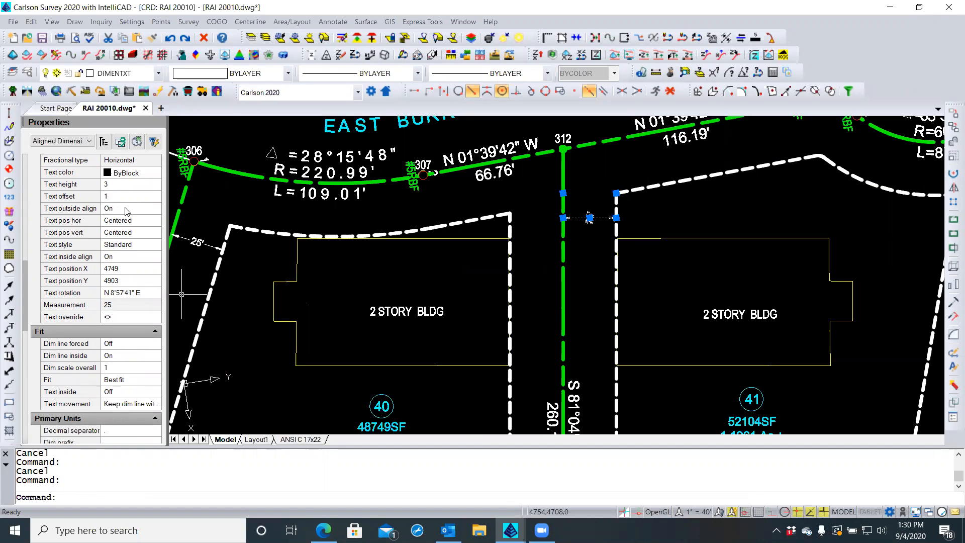
click(127, 211)
click(156, 209)
click(129, 222)
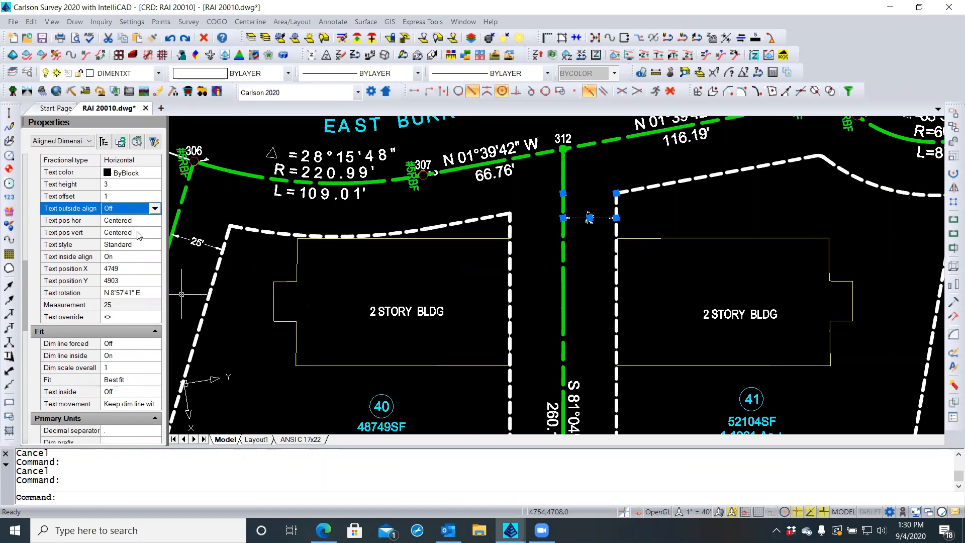
click(140, 232)
click(155, 233)
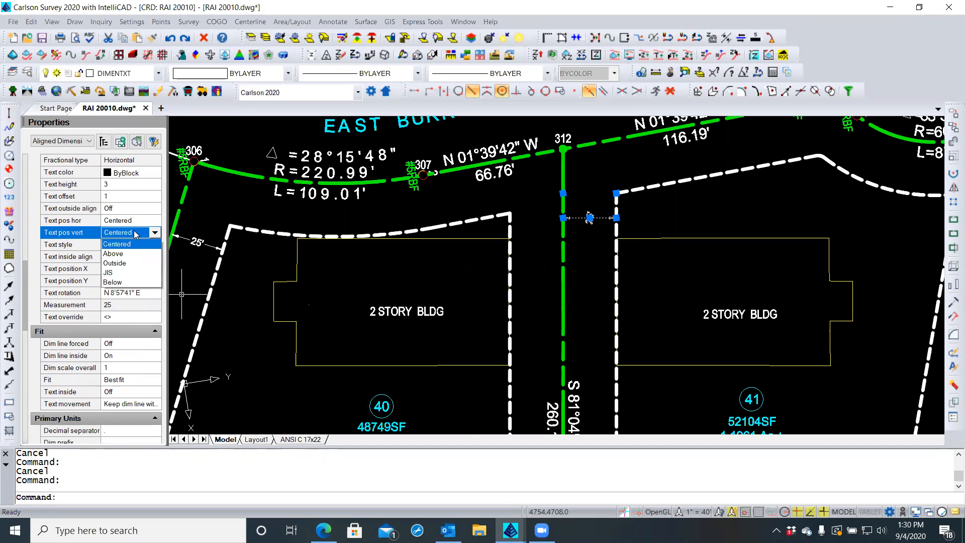
click(120, 252)
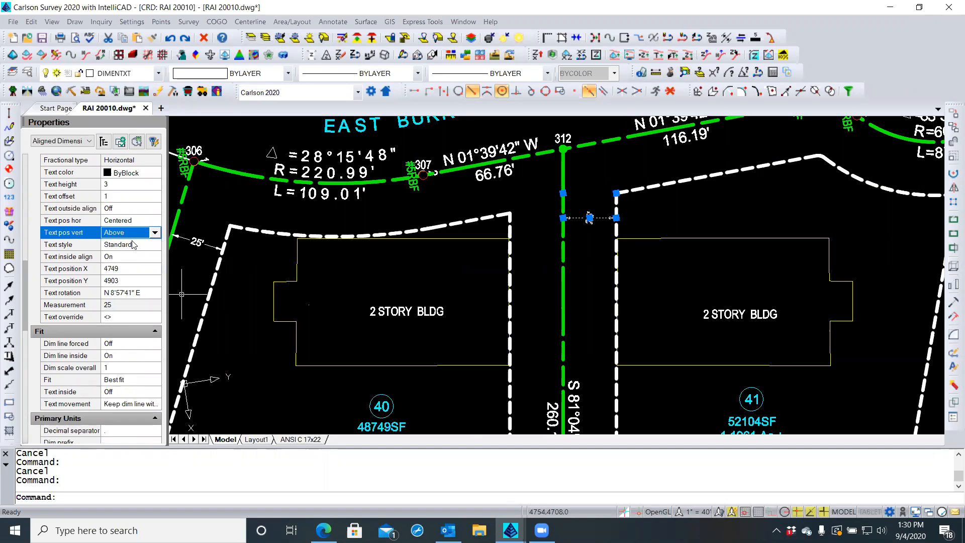
click(154, 232)
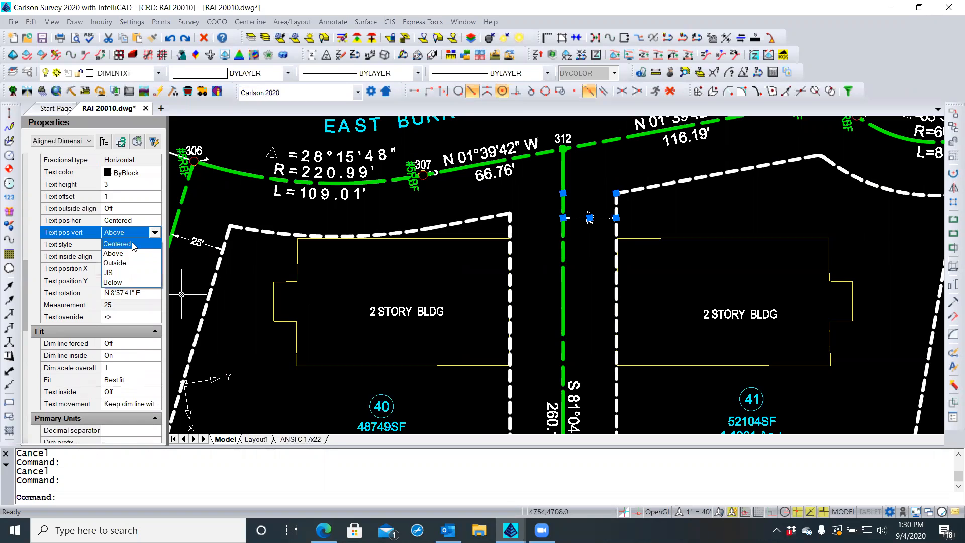
click(134, 246)
Set the dimension's text rotation to E so the 25' text reads horizontally
click(140, 222)
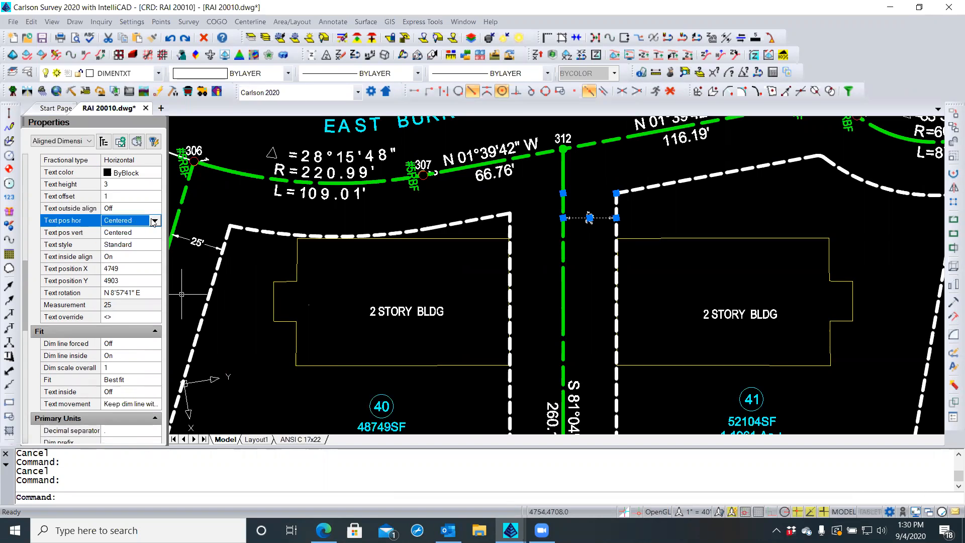
click(142, 291)
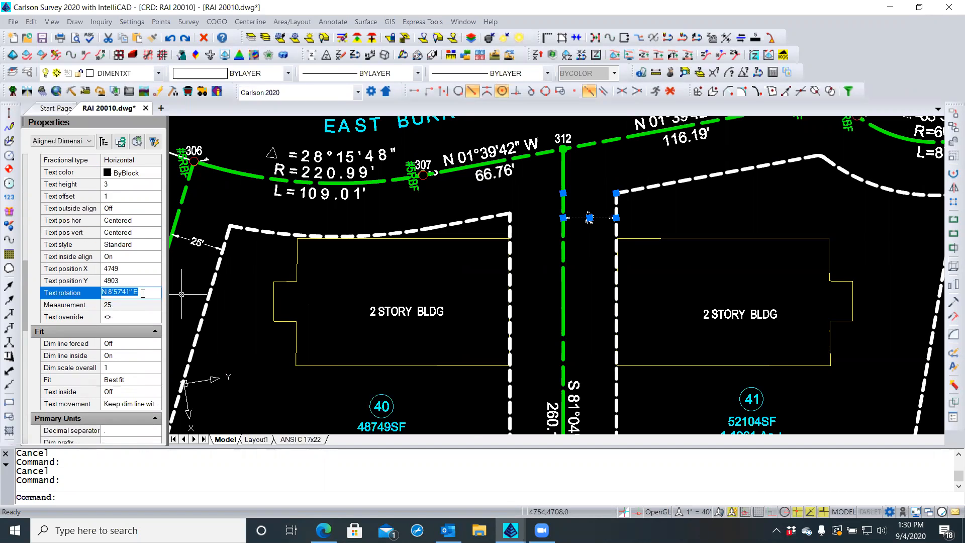
text(E)
key(Return)
key(Escape)
scroll(588, 219, up, 2)
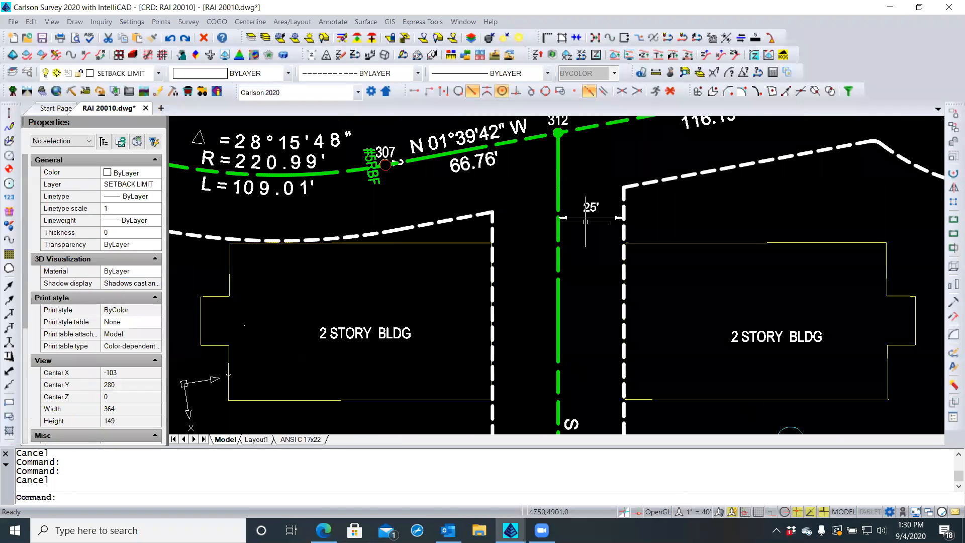
Drag the 25' text grip onto its dimension line between lots 40 and 41
click(591, 217)
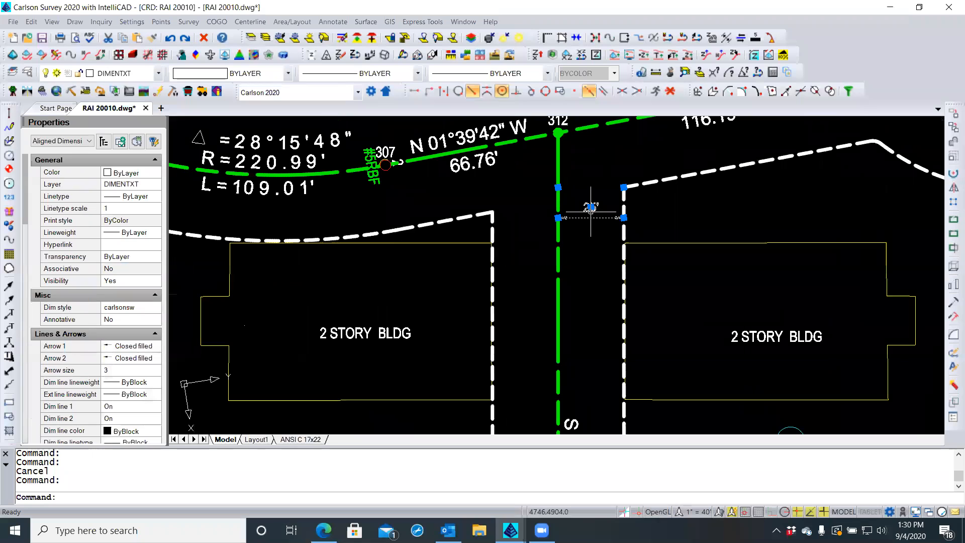
click(590, 207)
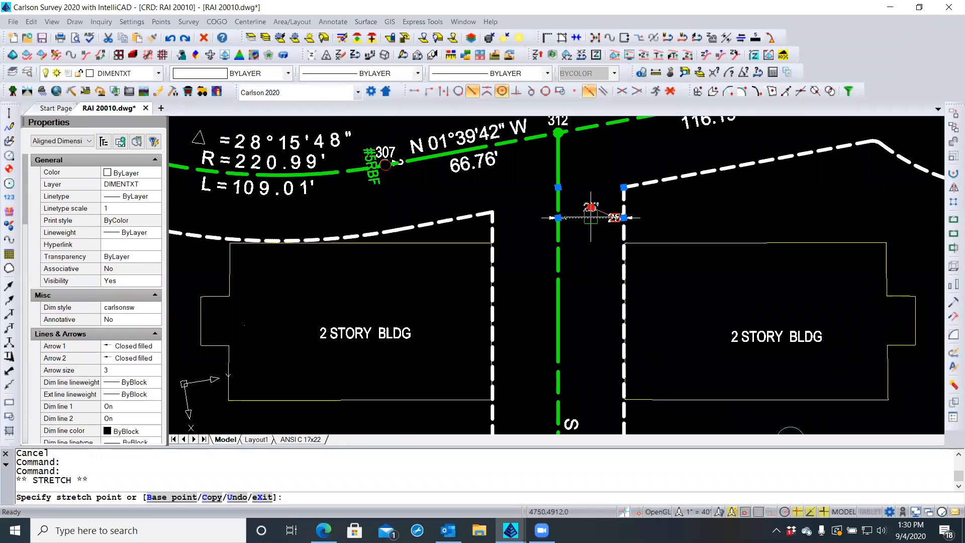
scroll(591, 209, up, 4)
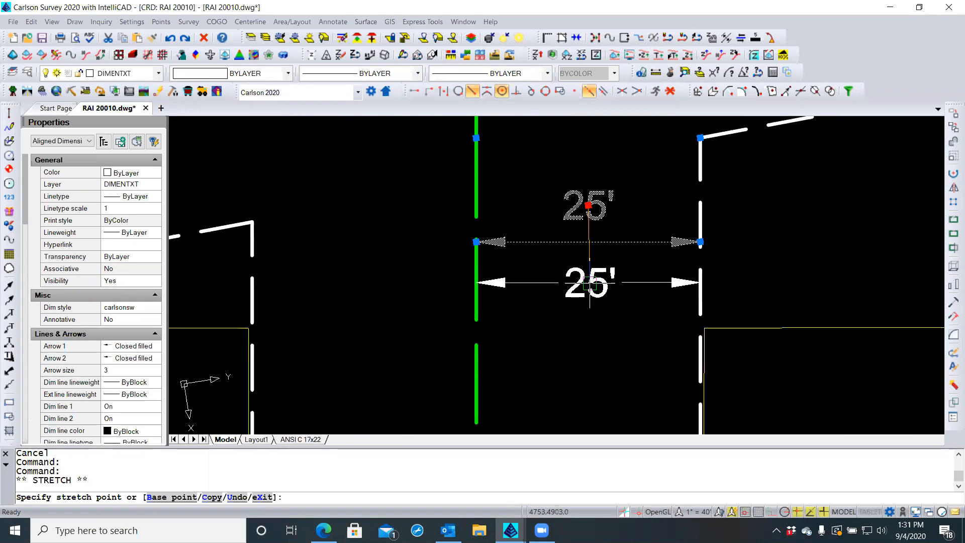
click(594, 206)
key(Escape)
key(Escape)
scroll(525, 263, down, 3)
scroll(525, 263, down, 4)
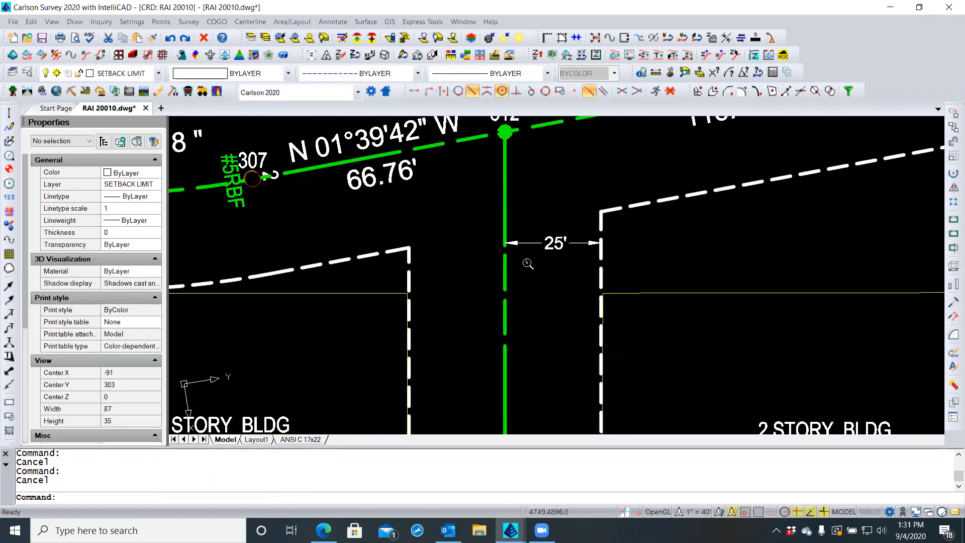
scroll(503, 265, down, 2)
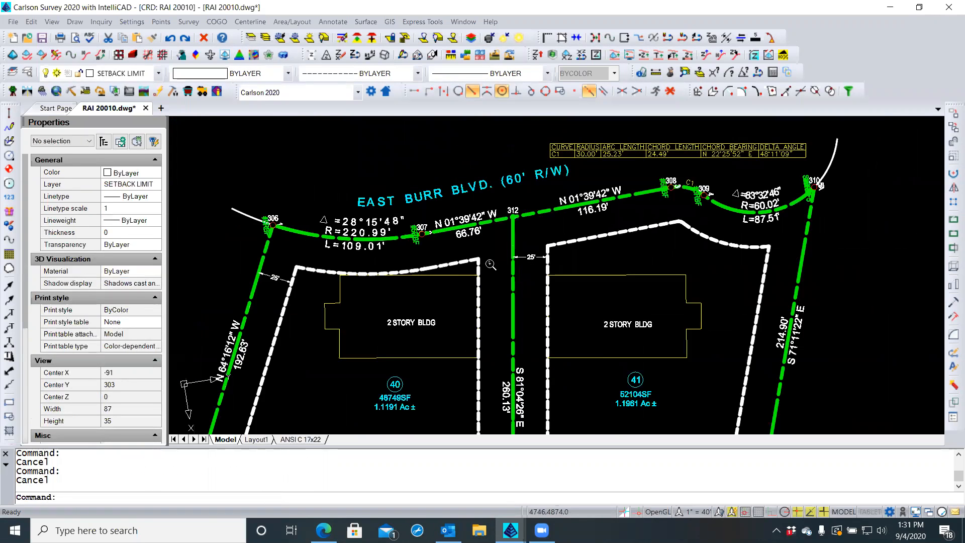
Switch to the ANSI C 17x22 layout, activate its viewport, and select the south adjoiner label
click(300, 440)
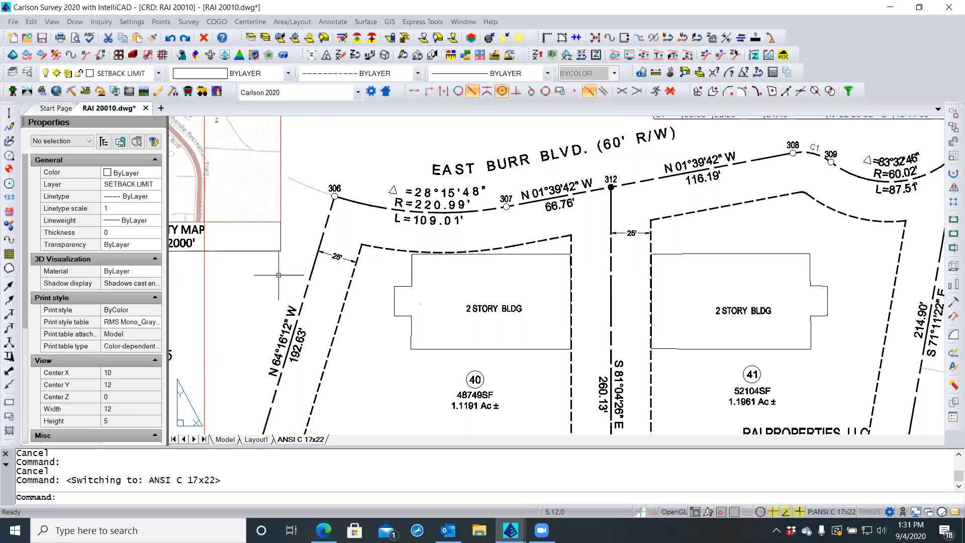
scroll(434, 226, down, 3)
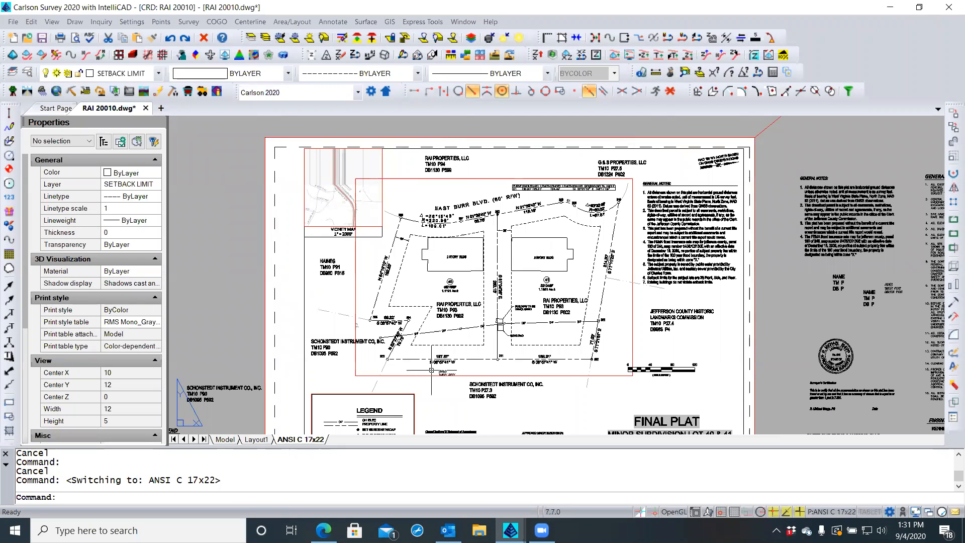
scroll(343, 310, up, 3)
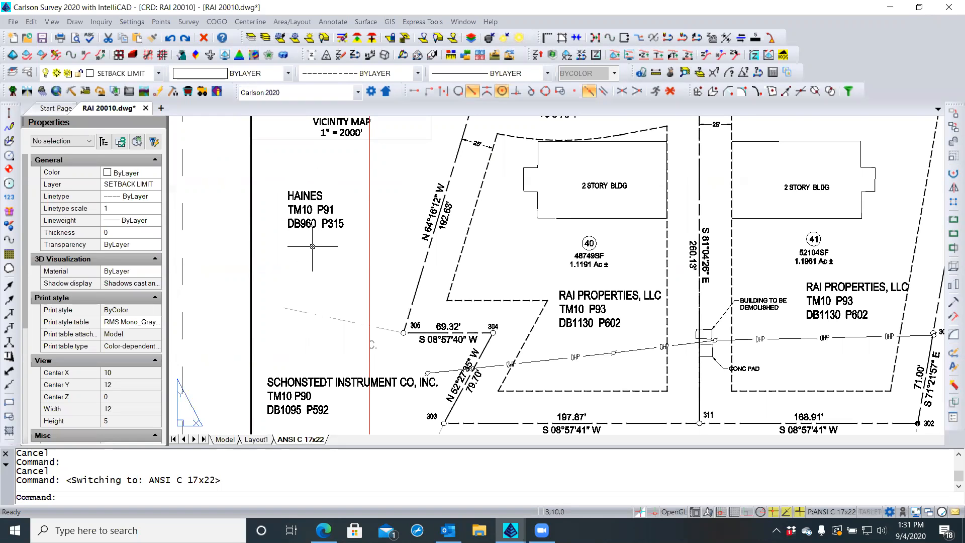
scroll(296, 256, down, 1)
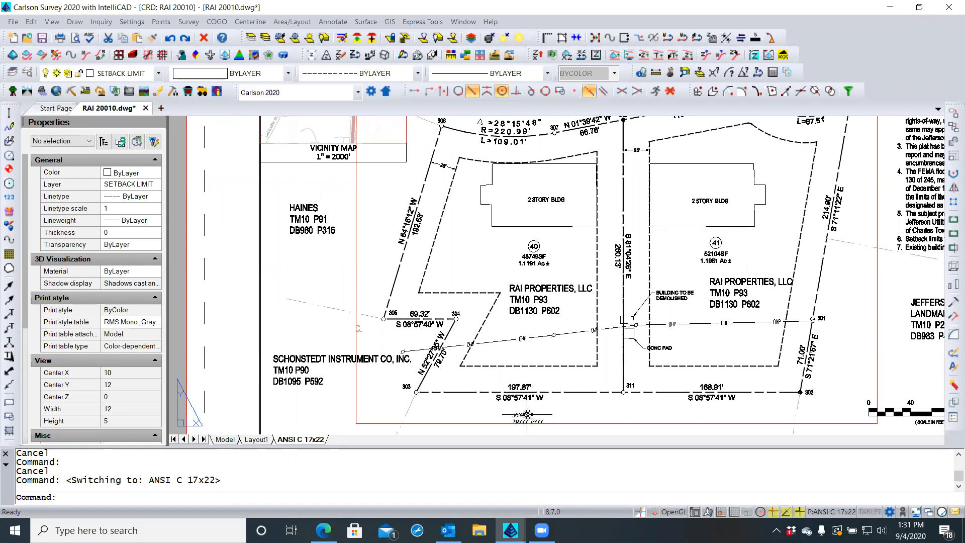
scroll(521, 414, up, 1)
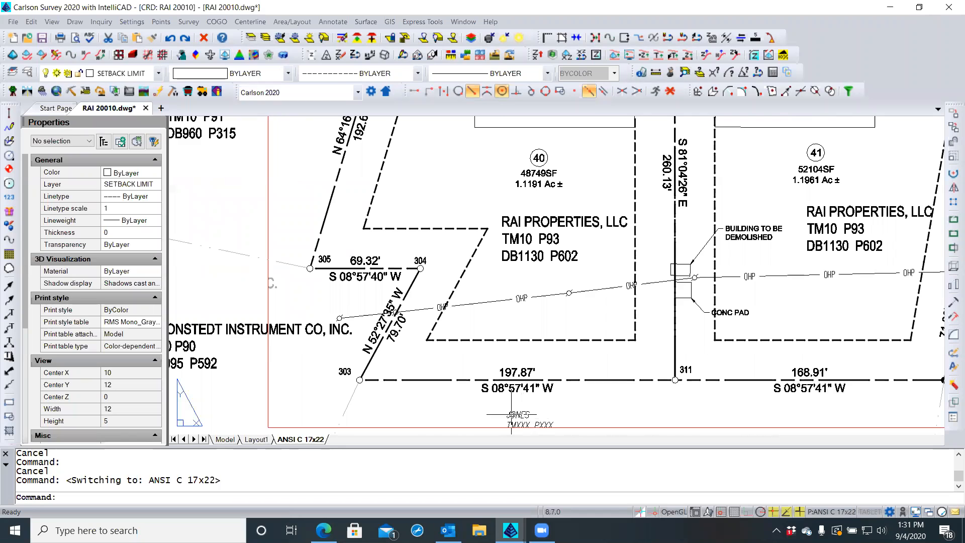
scroll(533, 407, down, 1)
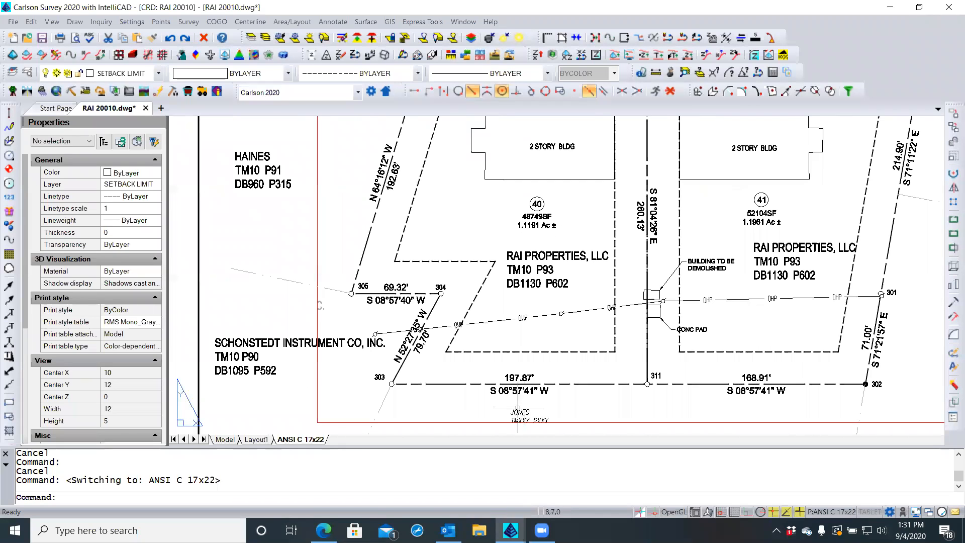
click(518, 411)
double_click(519, 410)
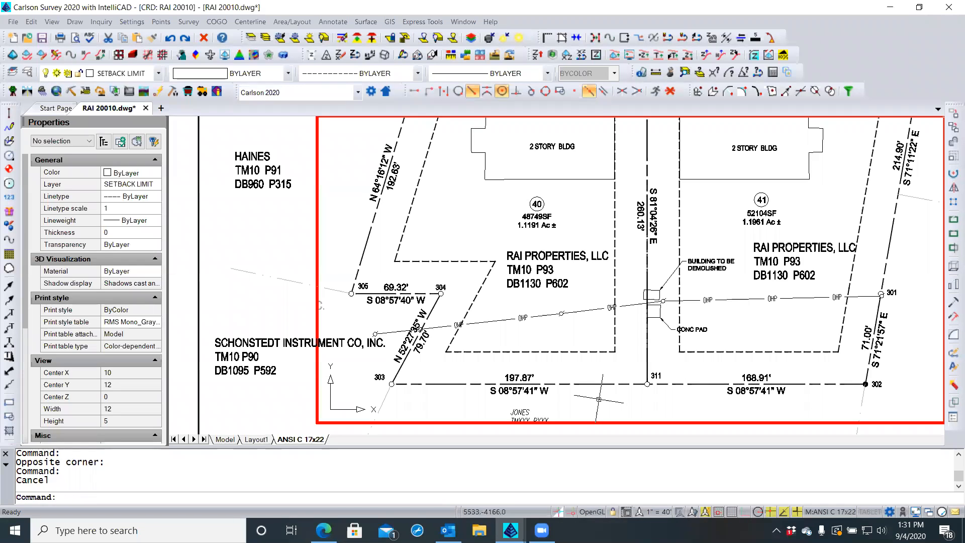
click(521, 411)
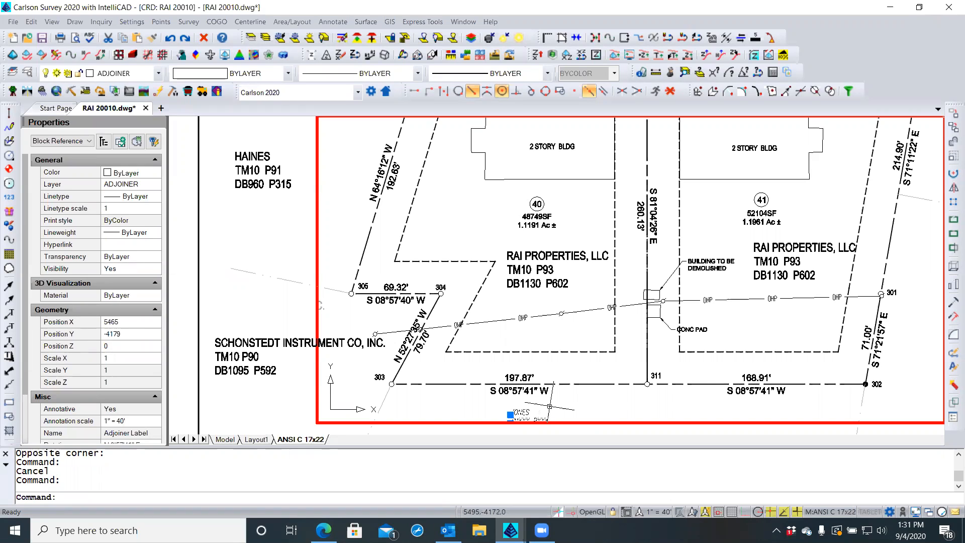
Delete the JONES adjoiner label and check Model before returning to the ANSI C 17x22 layout
key(Delete)
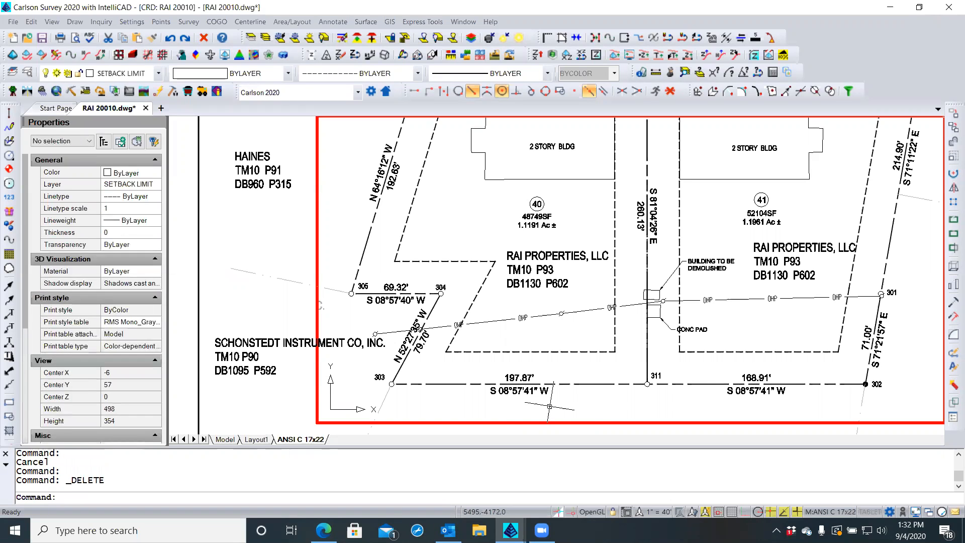
double_click(256, 230)
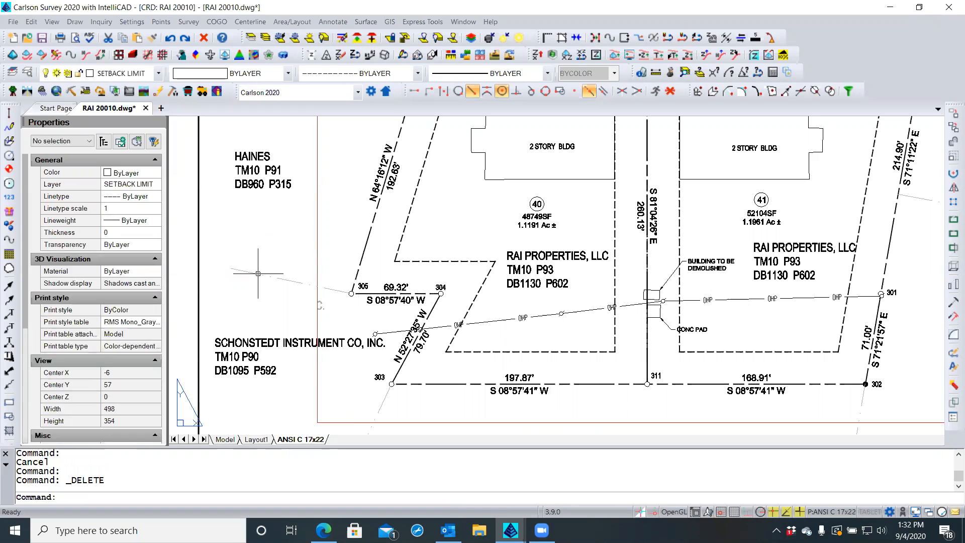
click(225, 440)
scroll(405, 201, down, 4)
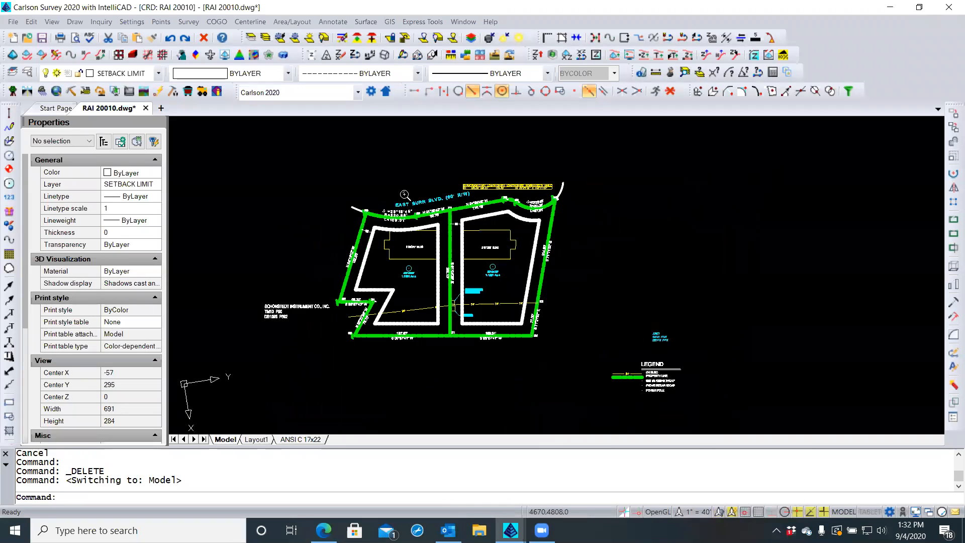
scroll(432, 347, up, 3)
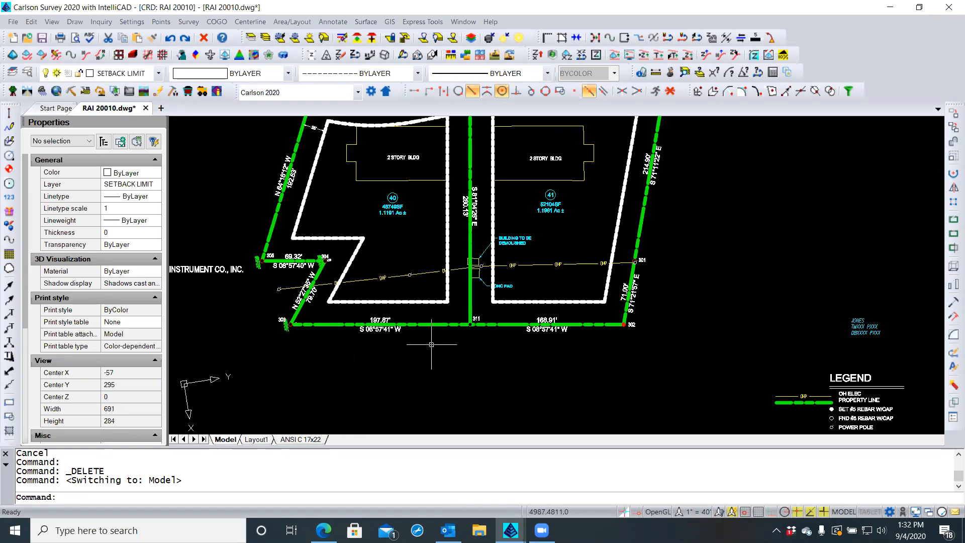
scroll(432, 344, down, 1)
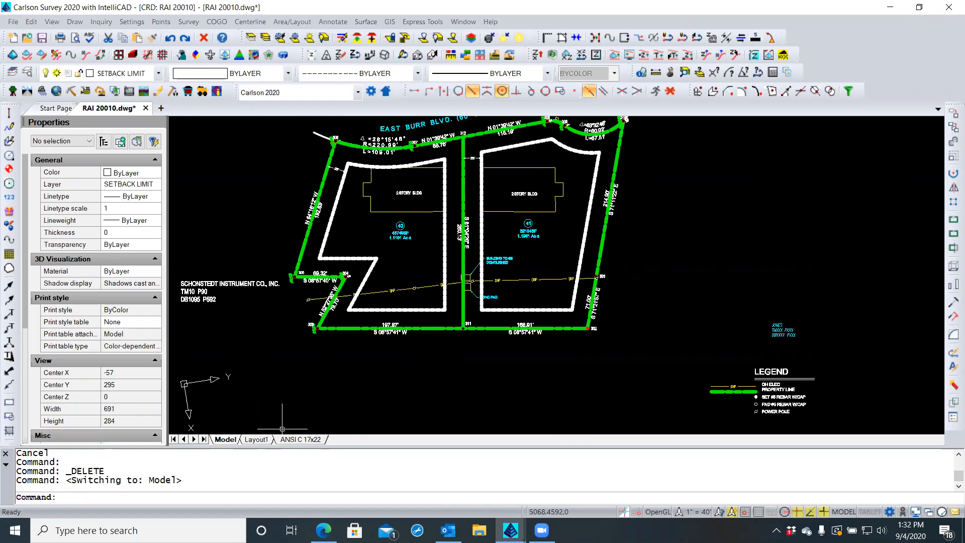
click(293, 441)
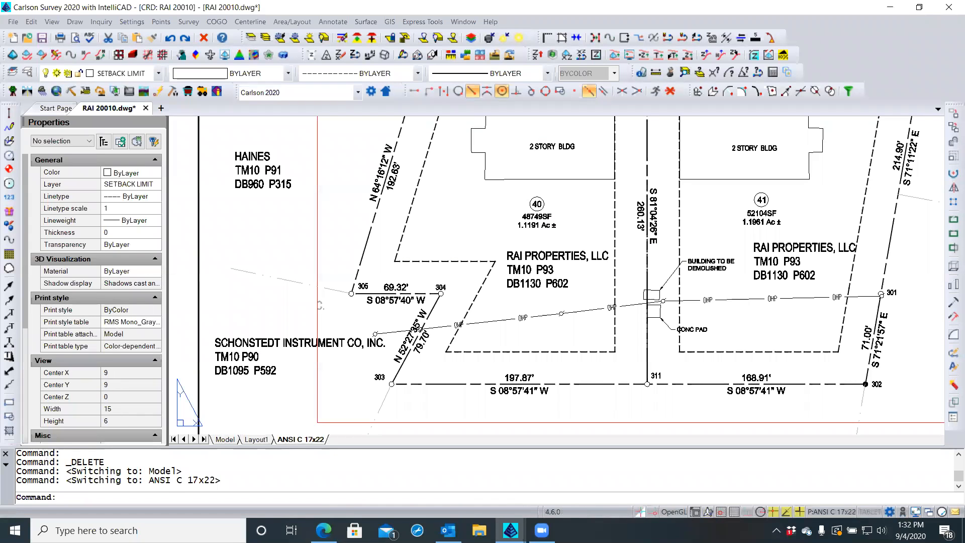
Inspect the two SCHONSTEDT INSTRUMENT CO. adjoiner labels on the sheet
click(265, 343)
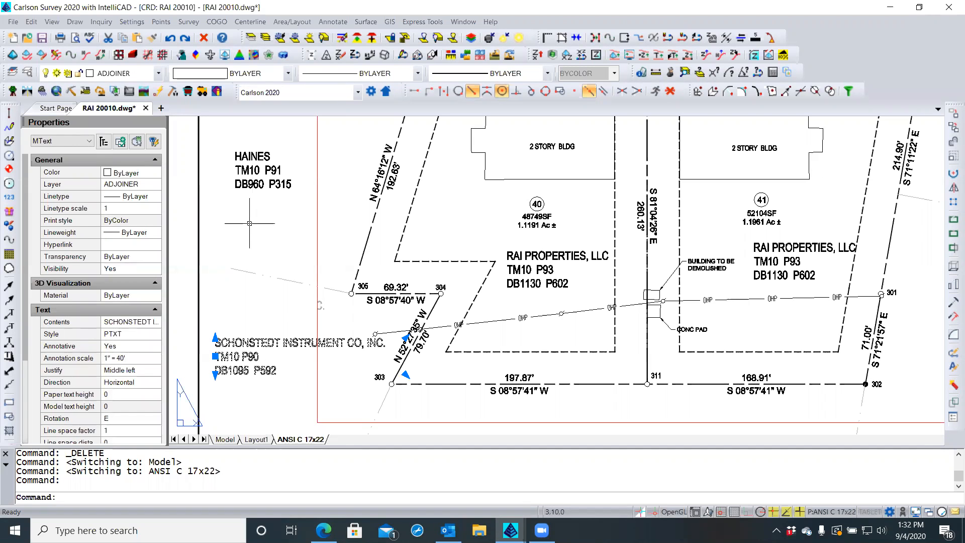
key(Escape)
key(Escape)
scroll(249, 224, down, 3)
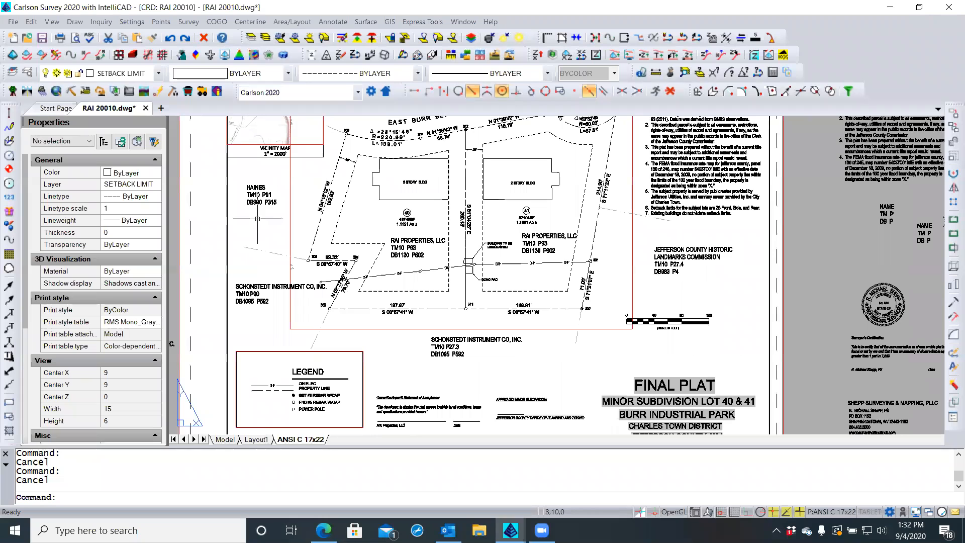
scroll(445, 347, up, 4)
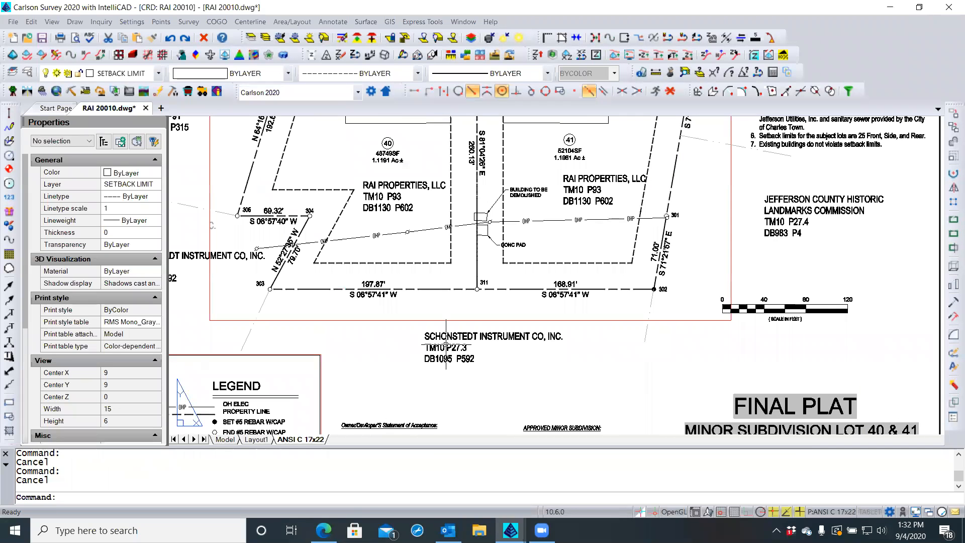
scroll(508, 353, down, 3)
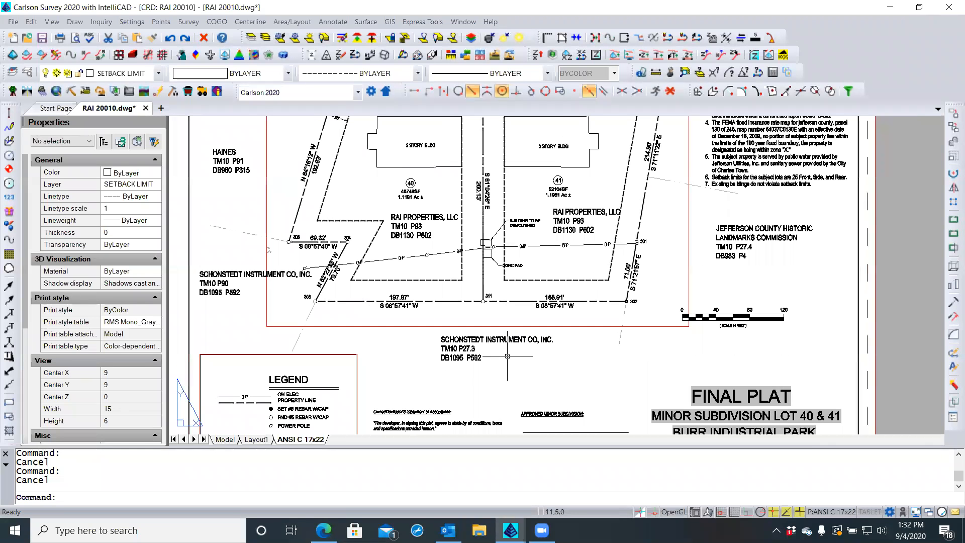
scroll(508, 354, down, 3)
scroll(509, 356, up, 2)
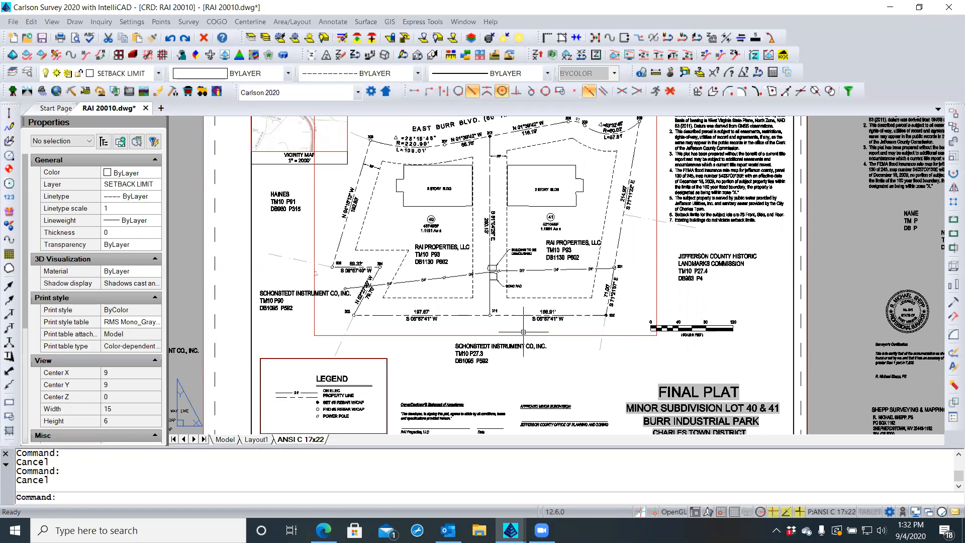
click(483, 350)
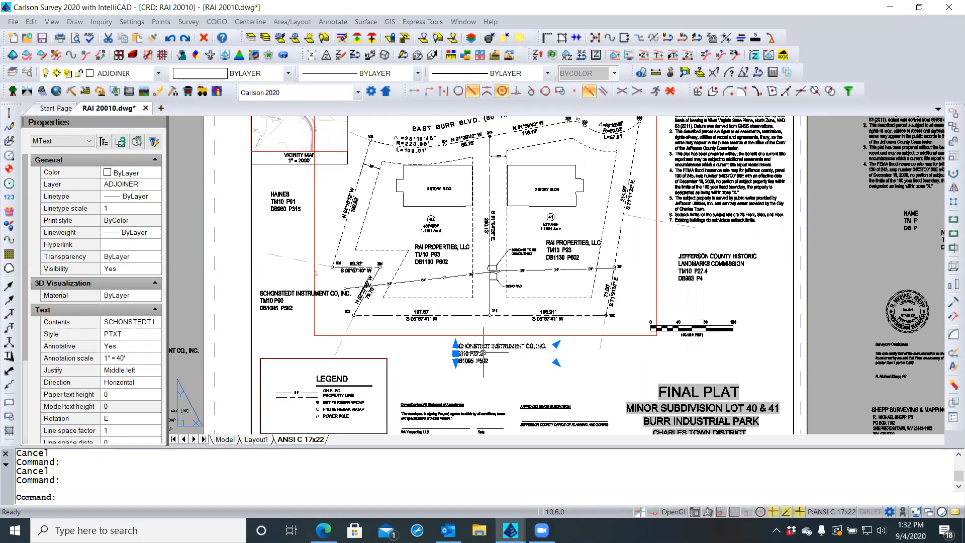
key(Escape)
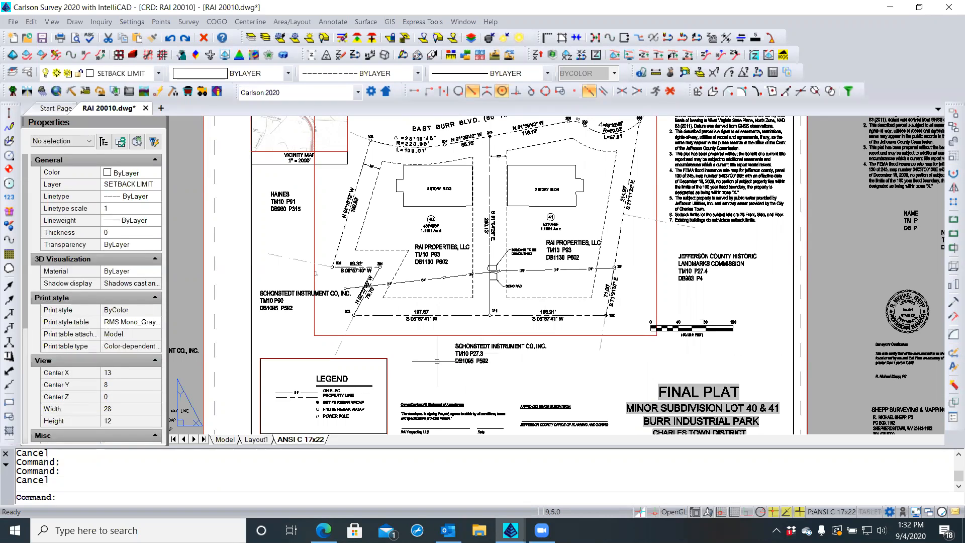
scroll(438, 362, down, 2)
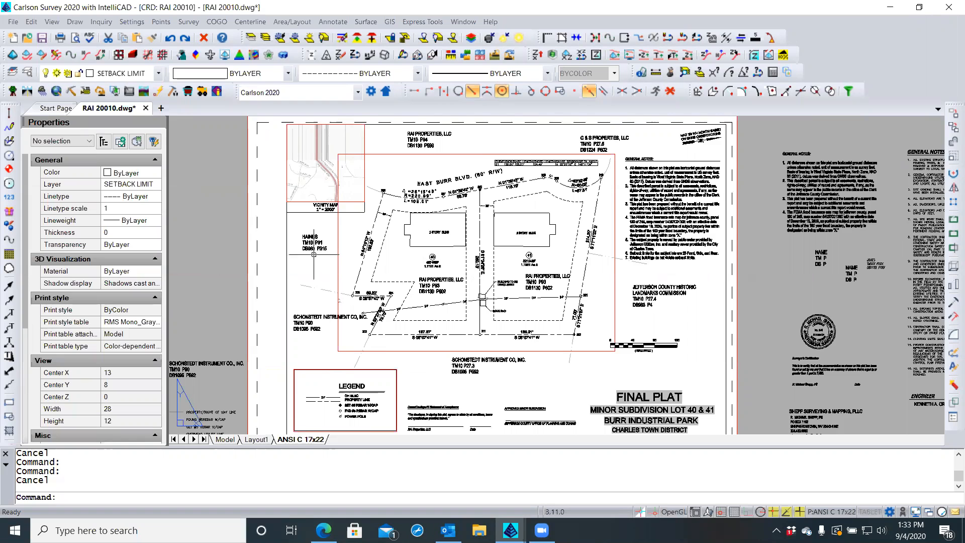
scroll(312, 256, up, 1)
scroll(313, 256, up, 1)
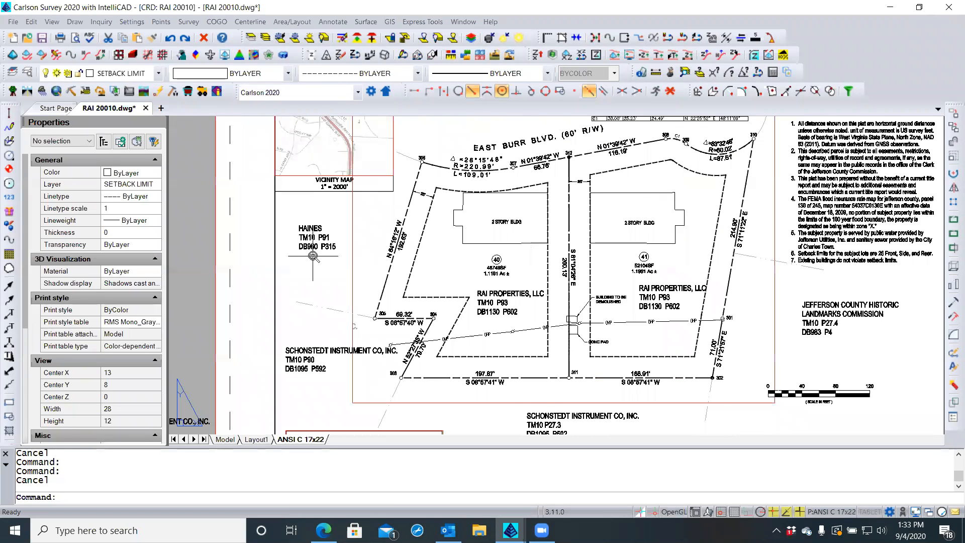
scroll(313, 256, up, 1)
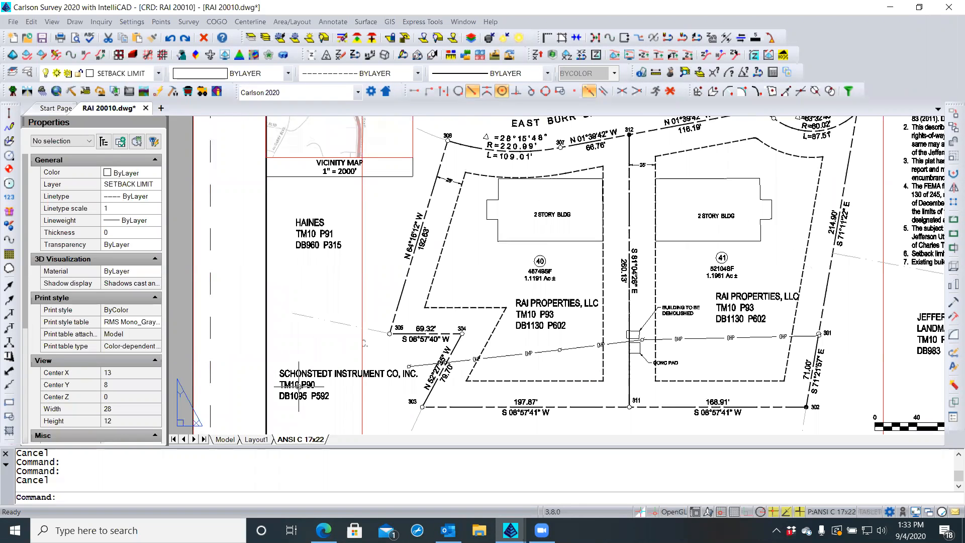
scroll(298, 388, up, 1)
scroll(321, 386, down, 1)
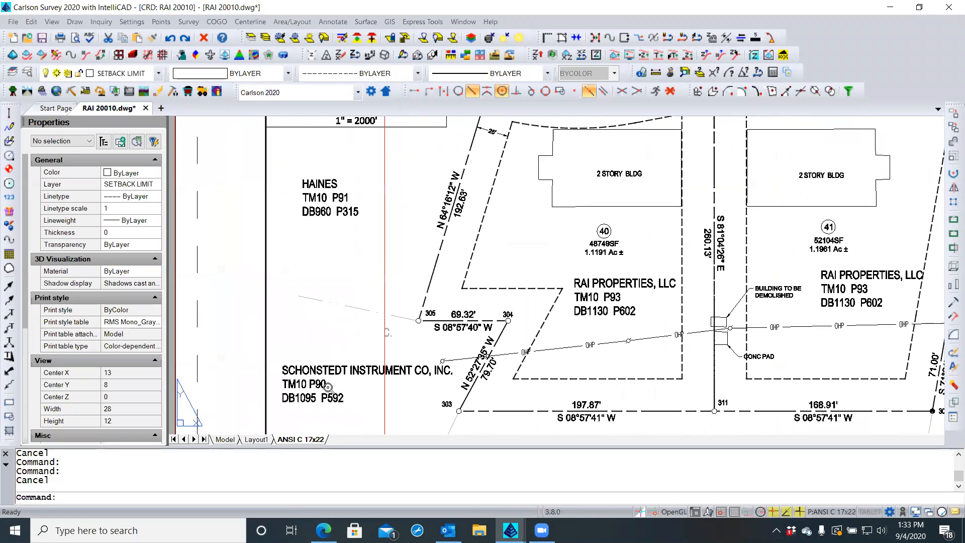
scroll(315, 383, up, 1)
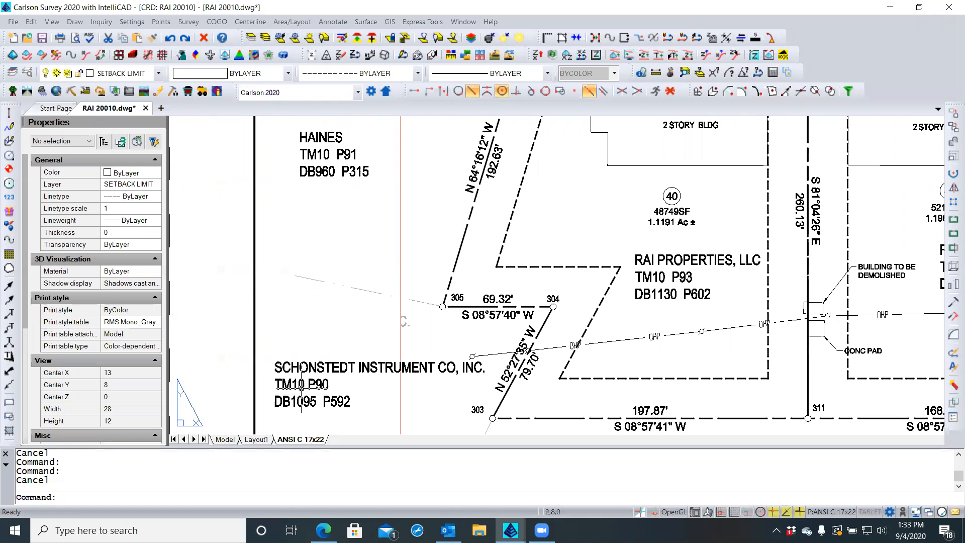
double_click(307, 370)
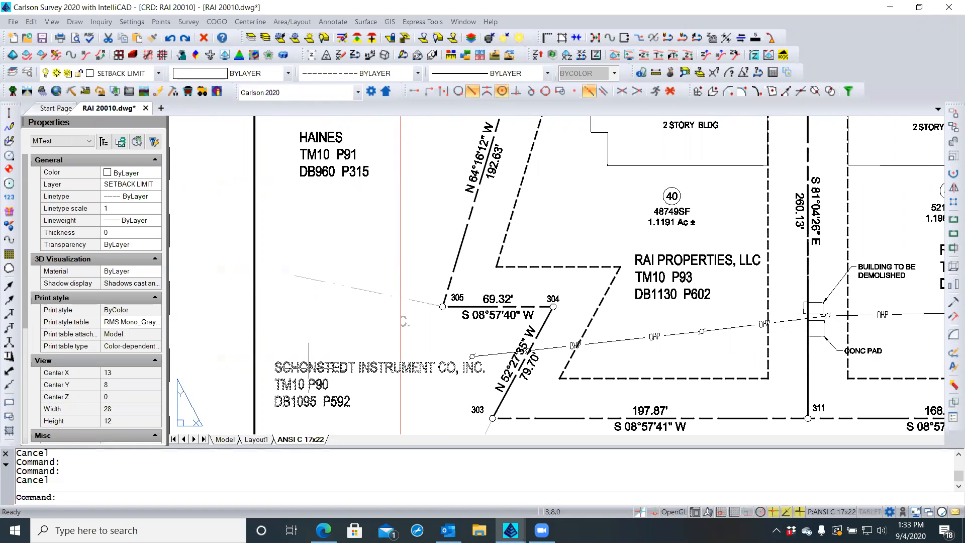
click(276, 372)
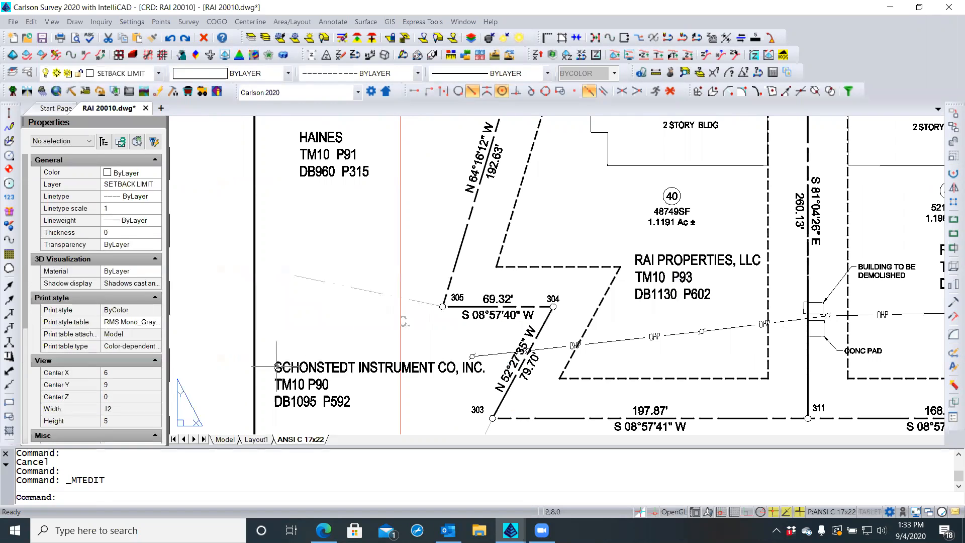
double_click(276, 367)
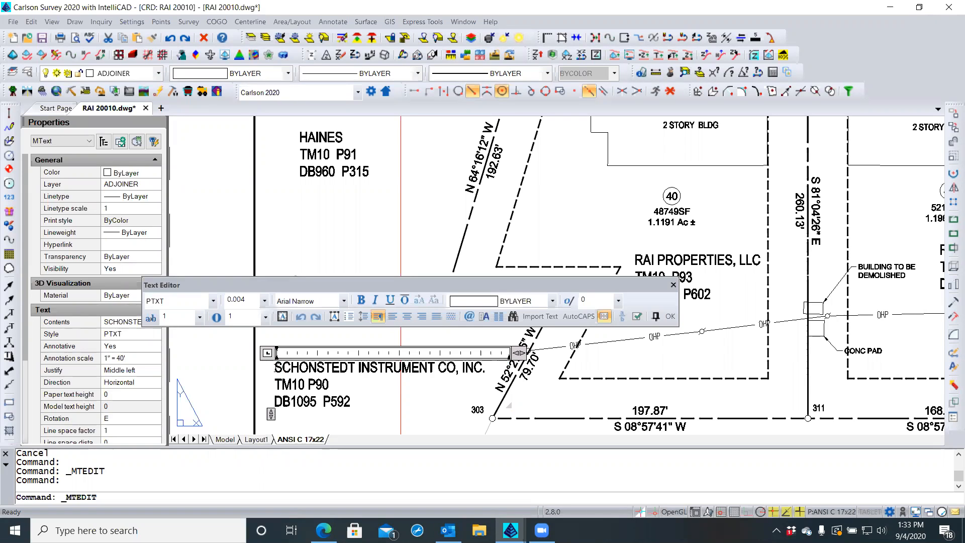
key(Escape)
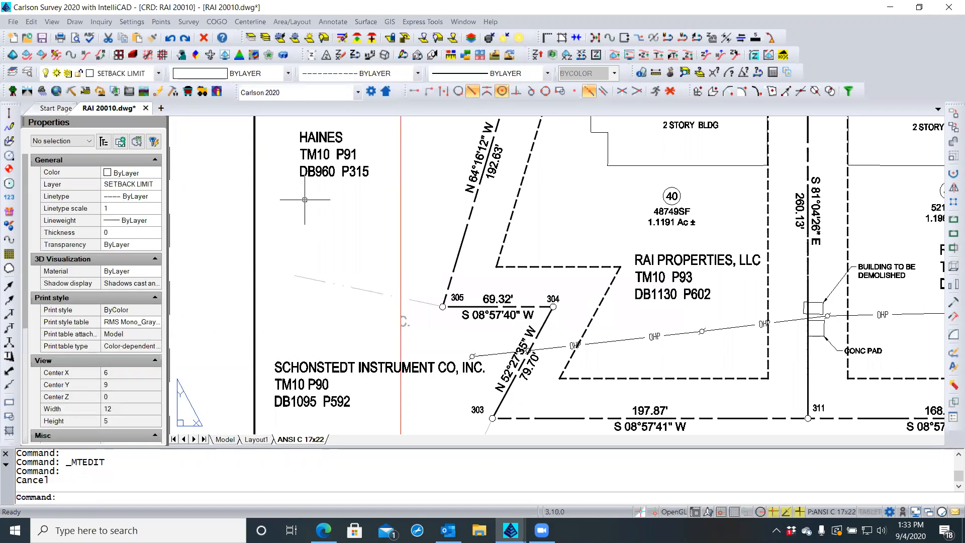
key(Escape)
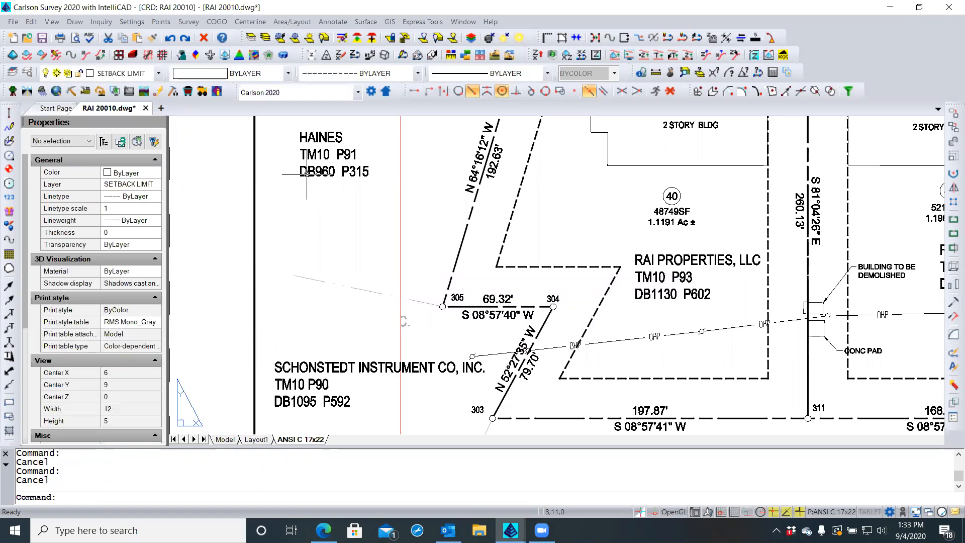
Change the HAINES adjoiner label's text style from PTXT to SLANT
click(306, 174)
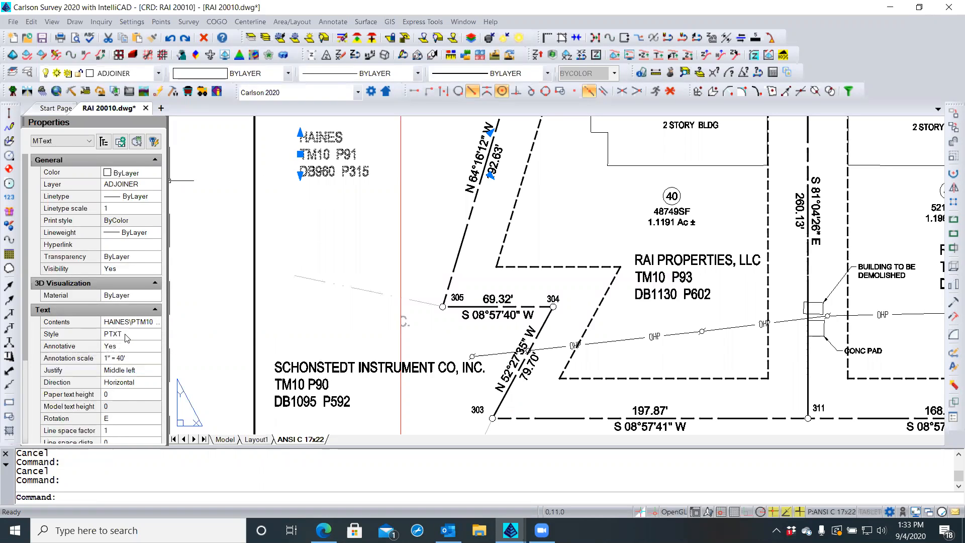
key(Escape)
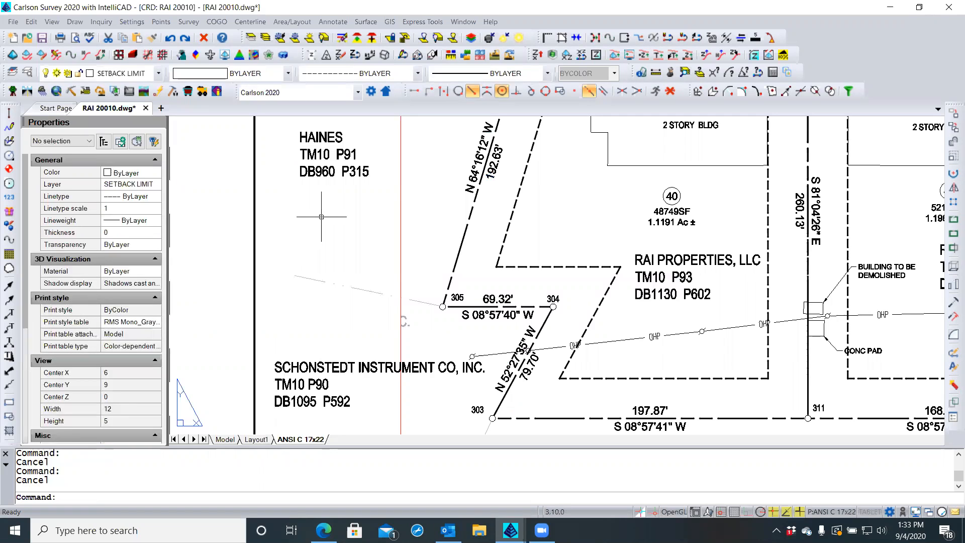
click(324, 186)
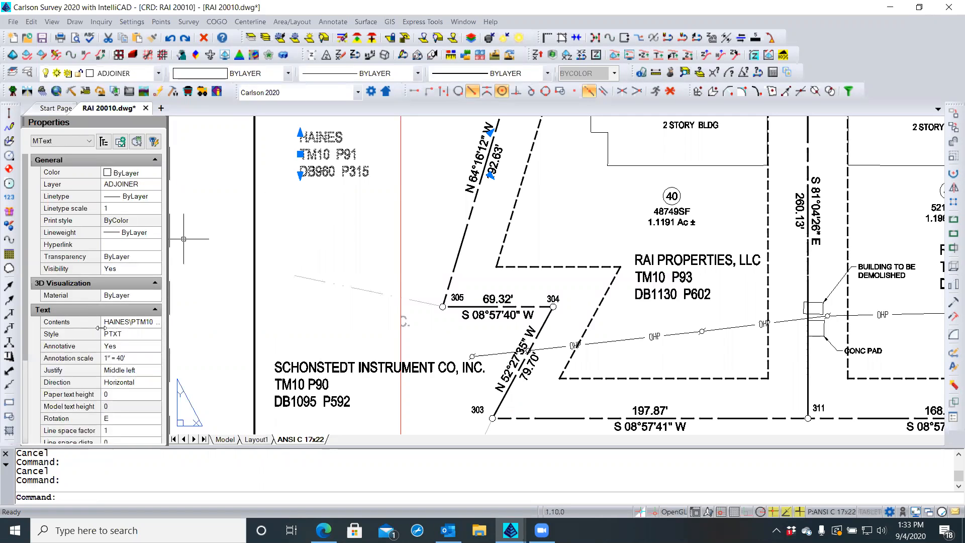
click(133, 335)
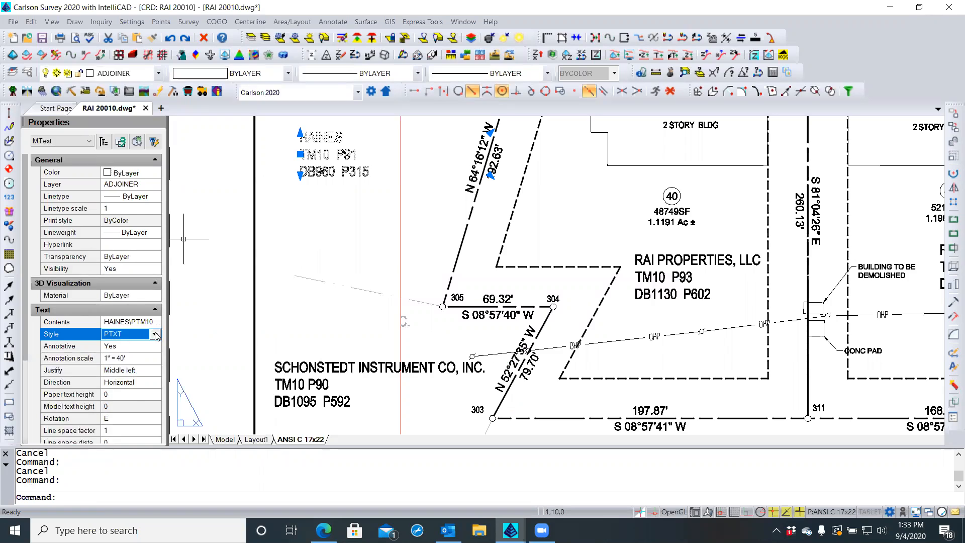
click(156, 334)
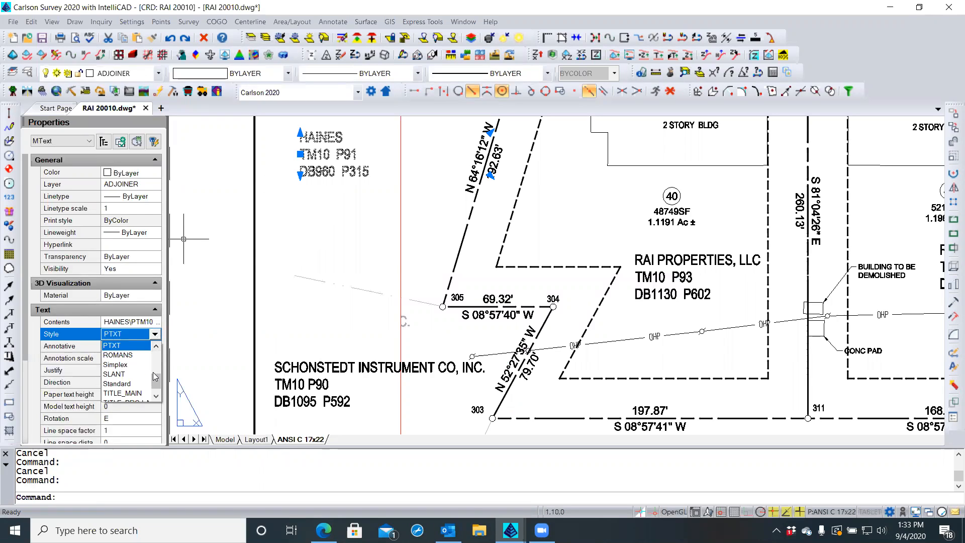
mouse_move(155, 383)
mouse_down()
mouse_move(159, 358)
mouse_move(152, 396)
mouse_up()
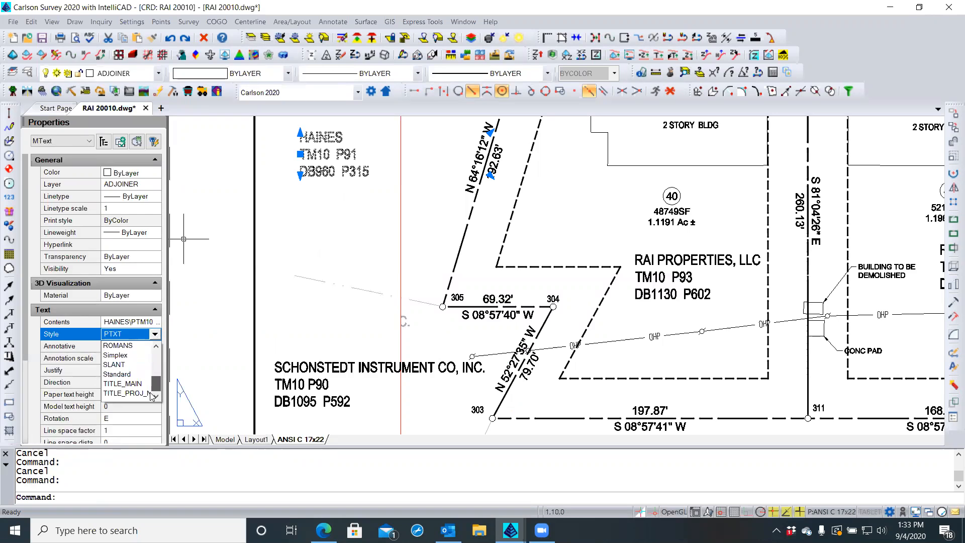
click(129, 365)
key(Escape)
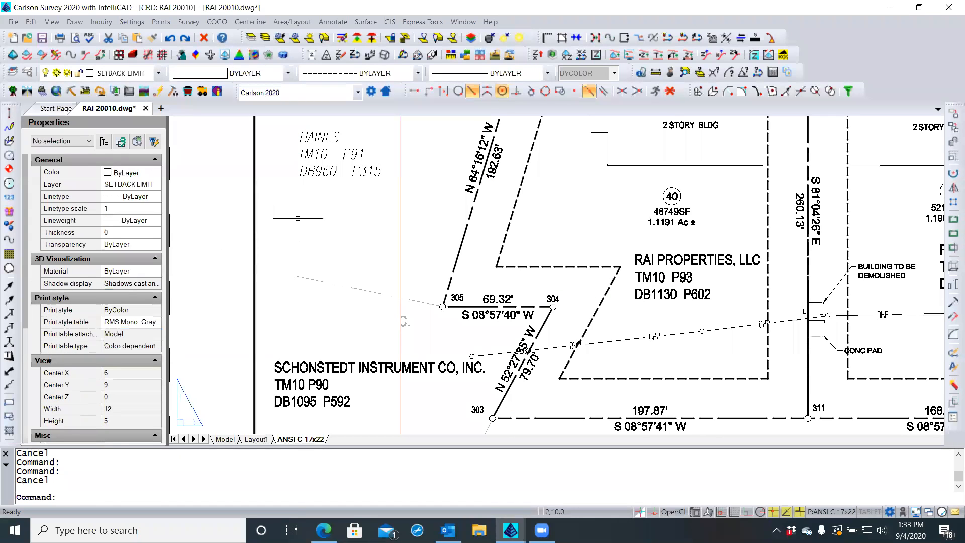
scroll(303, 216, down, 1)
scroll(308, 159, down, 1)
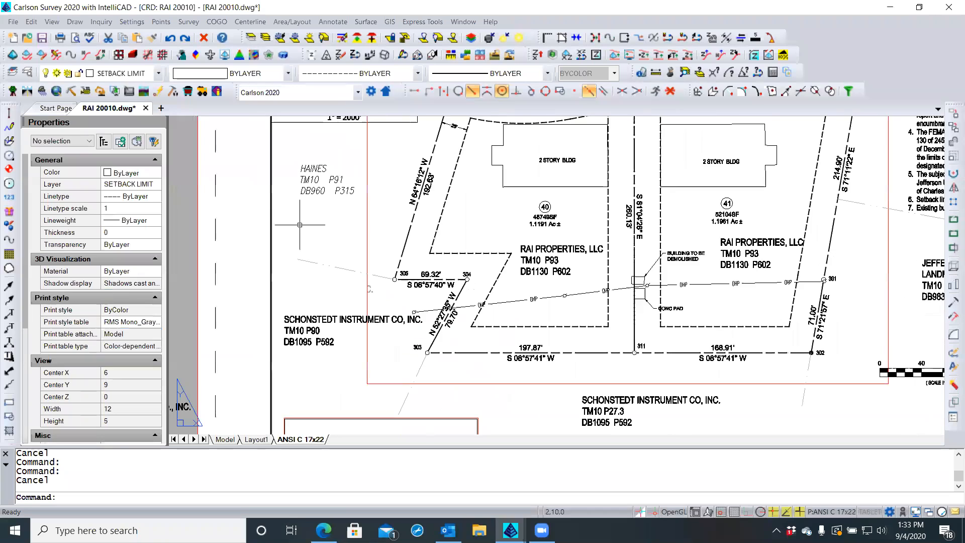
scroll(307, 159, up, 1)
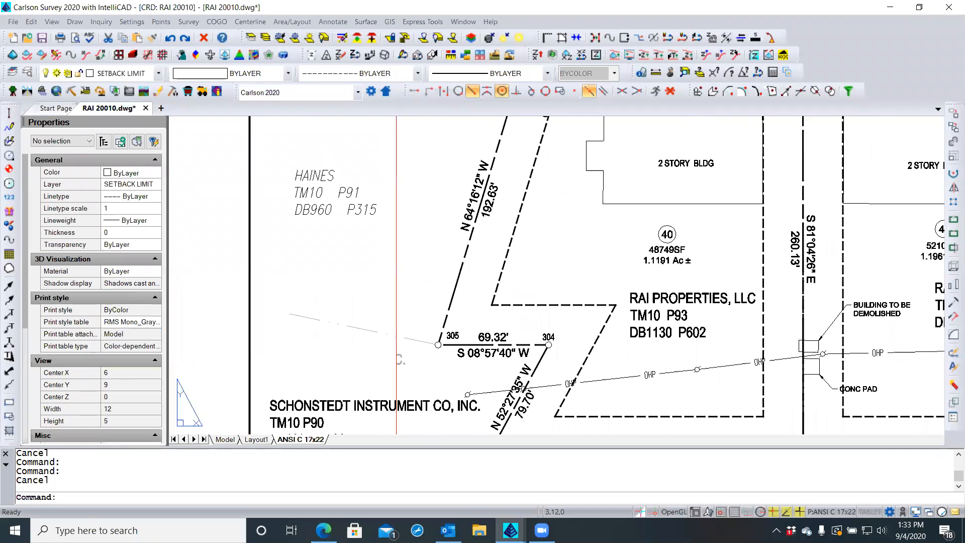
click(316, 171)
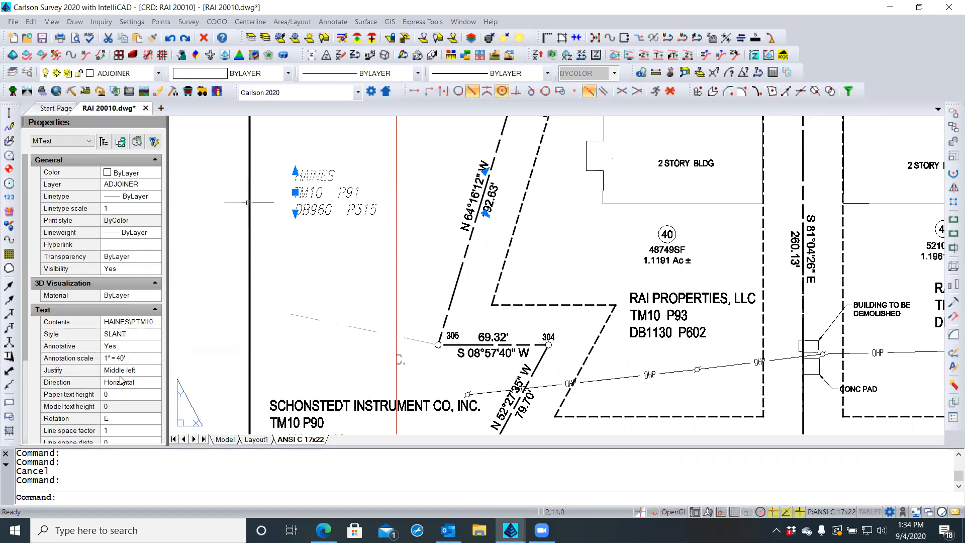
scroll(284, 202, down, 1)
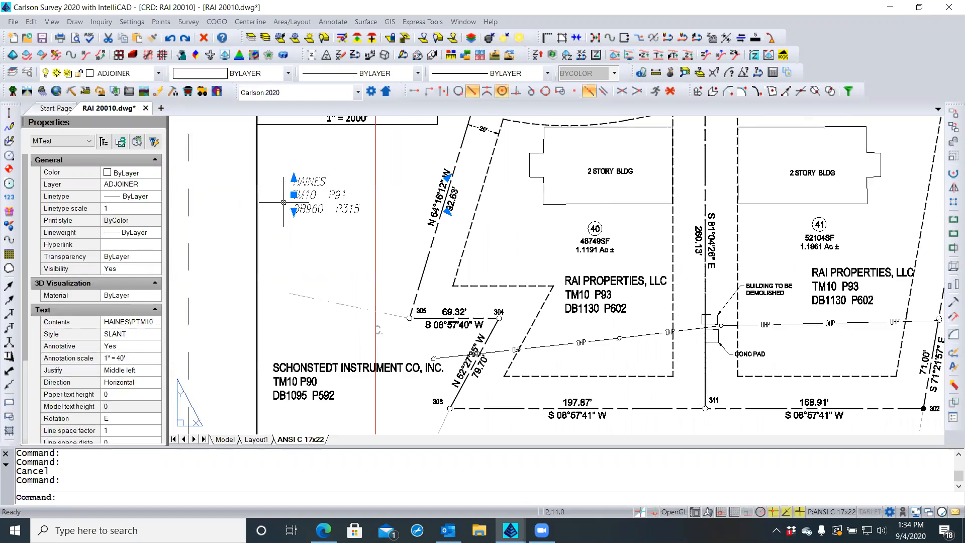
scroll(284, 202, down, 1)
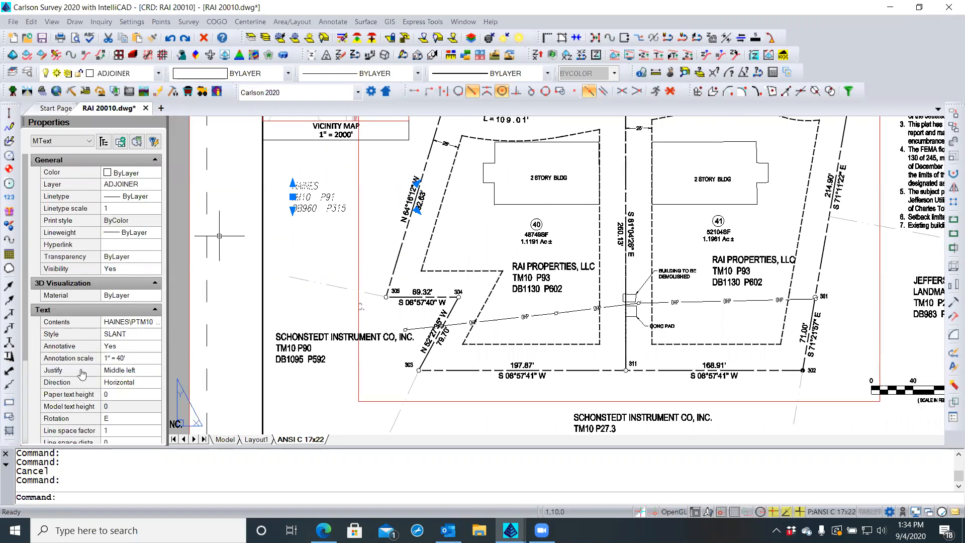
scroll(82, 374, down, 2)
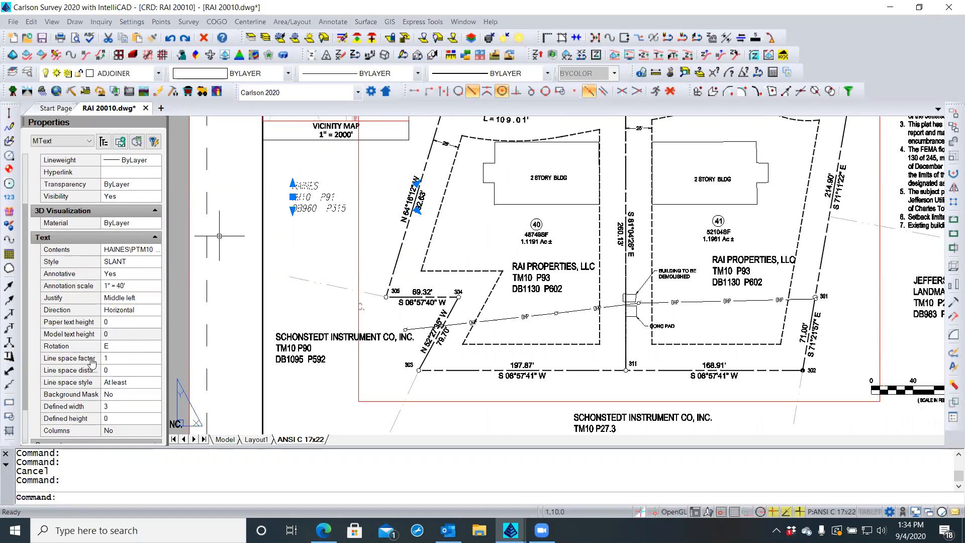
click(114, 322)
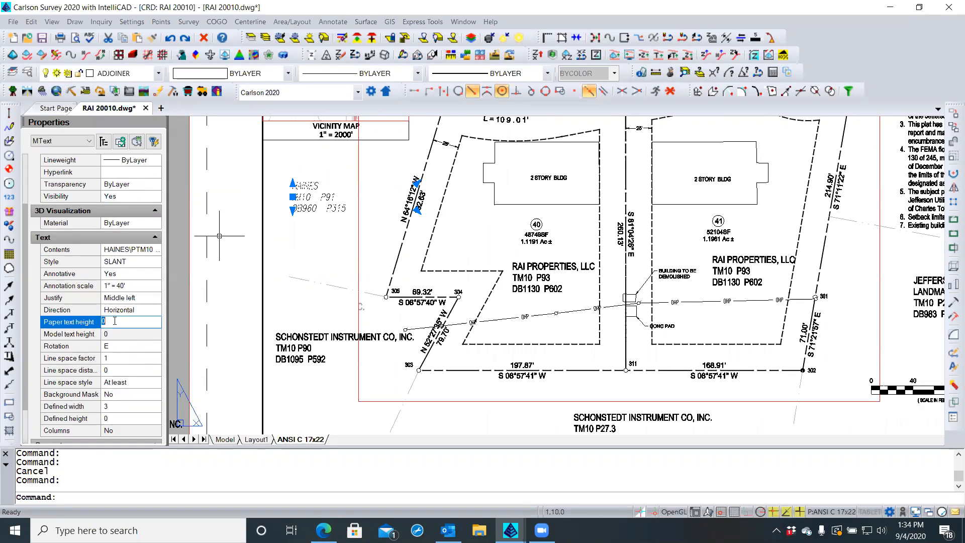
key(Escape)
key(Escape)
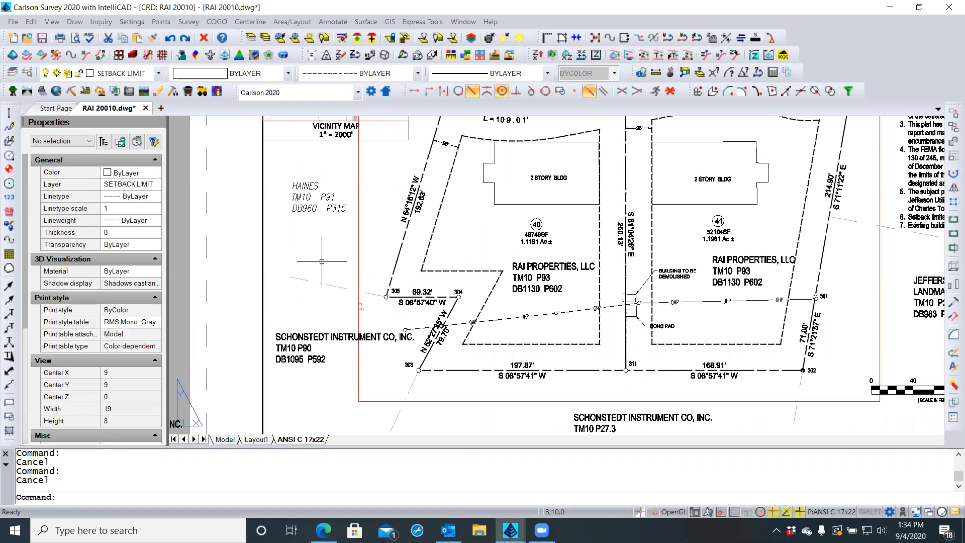
Raise linear display precision from 0 to 2 decimal places with UNITS
text(units)
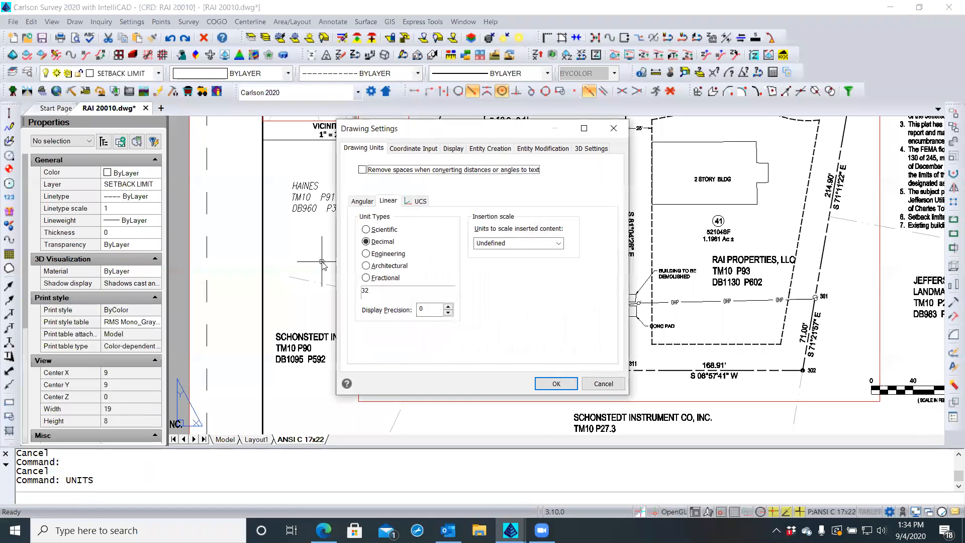
click(448, 306)
click(449, 306)
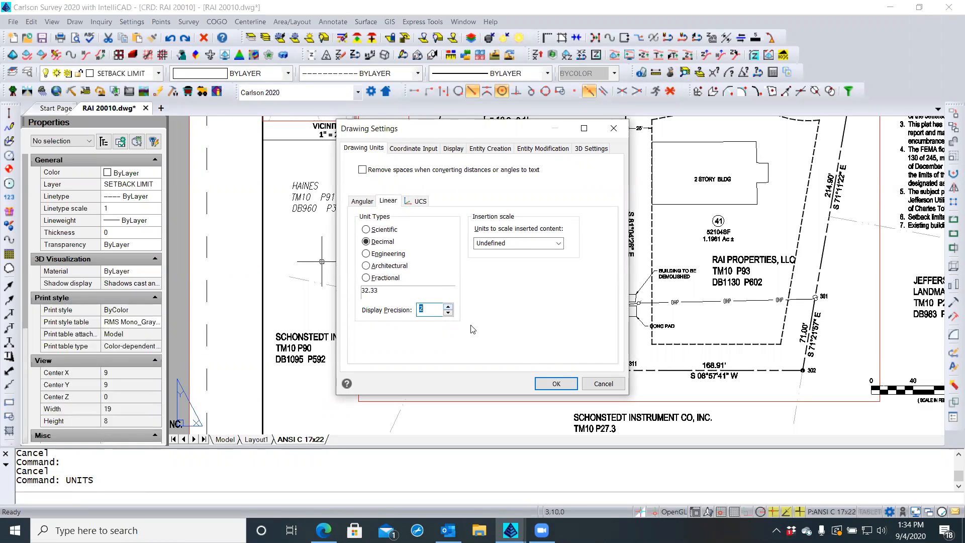
click(549, 385)
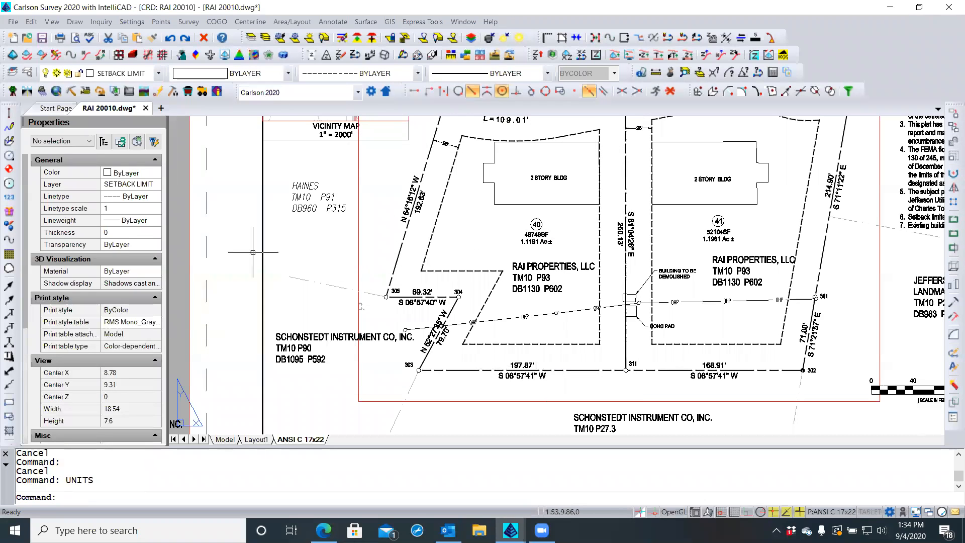
Set the HAINES label's paper text height to 0.1
click(297, 206)
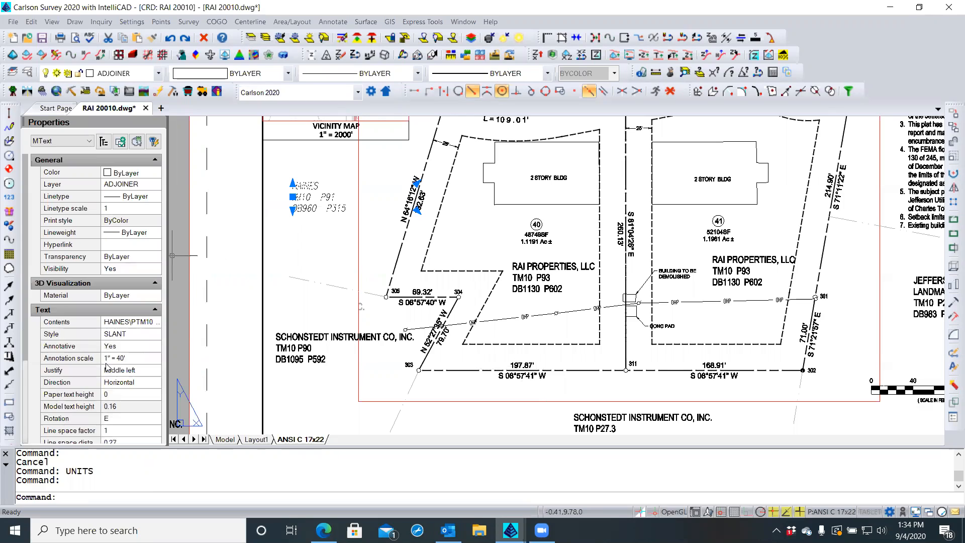
click(122, 394)
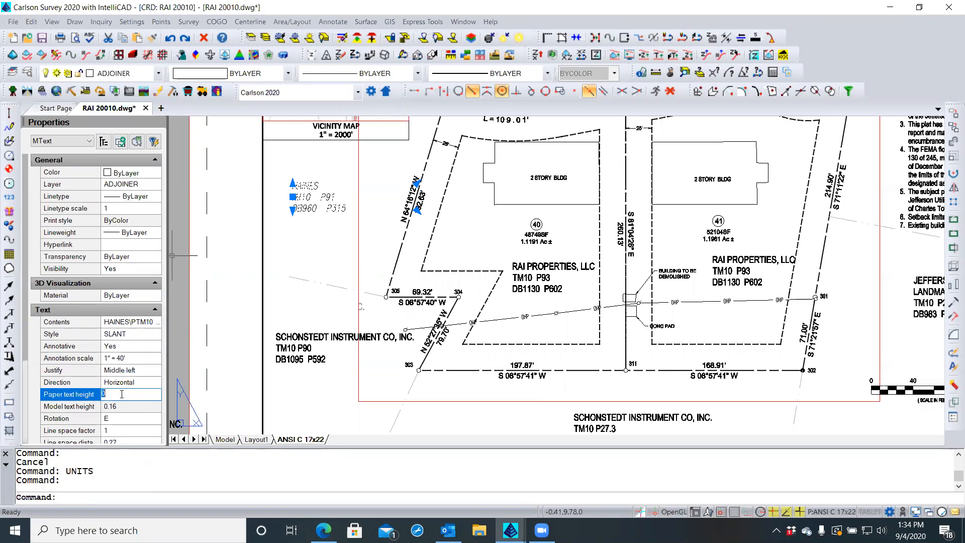
text(0.1)
key(Return)
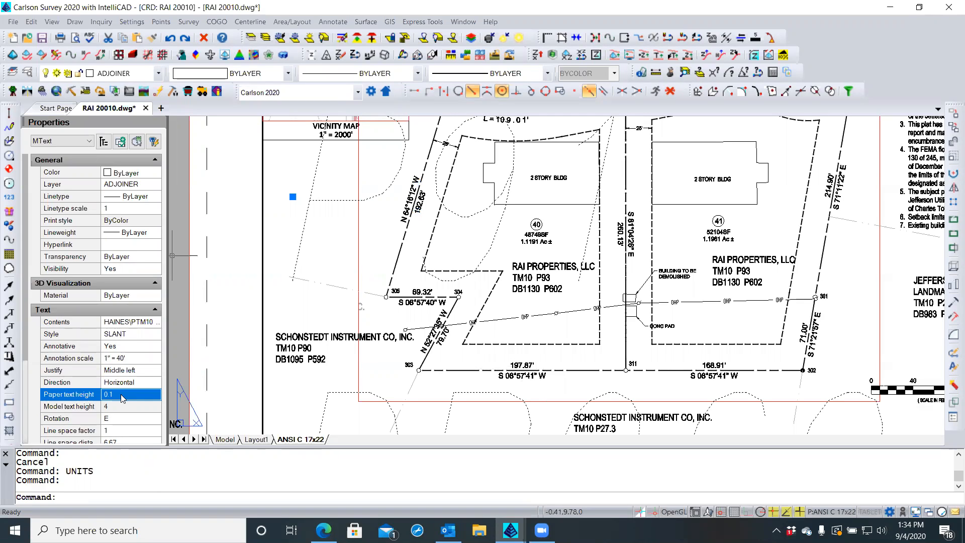
Assign the 1:1 annotation scale to the HAINES label
click(143, 359)
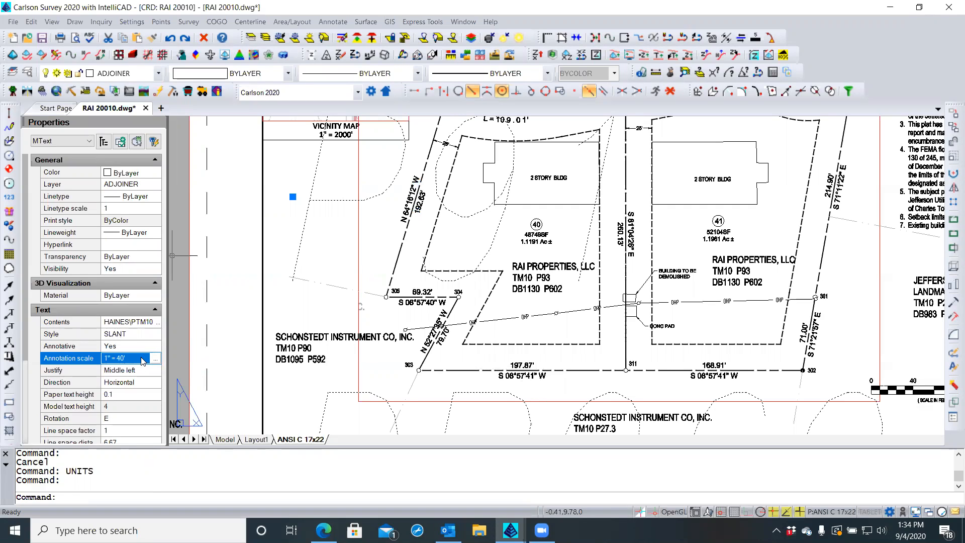
click(156, 359)
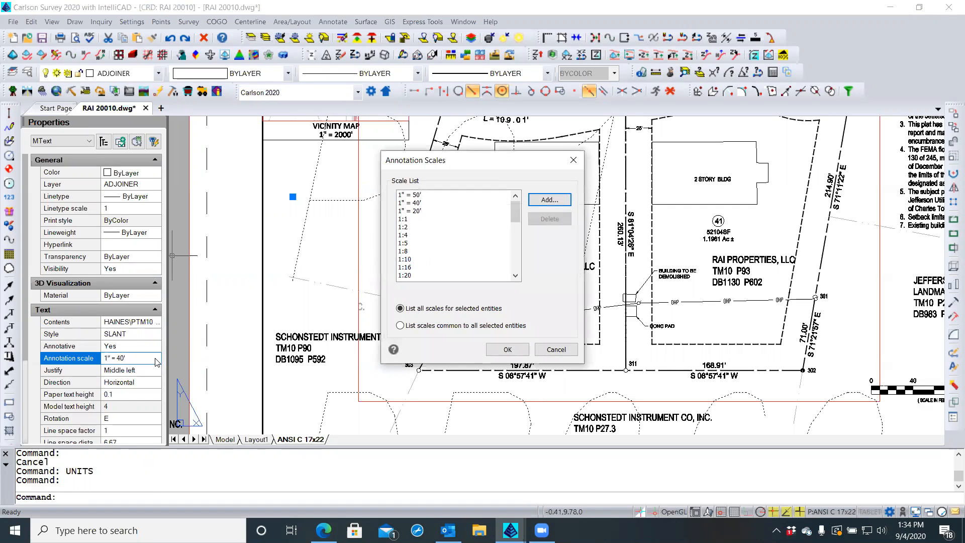
click(406, 220)
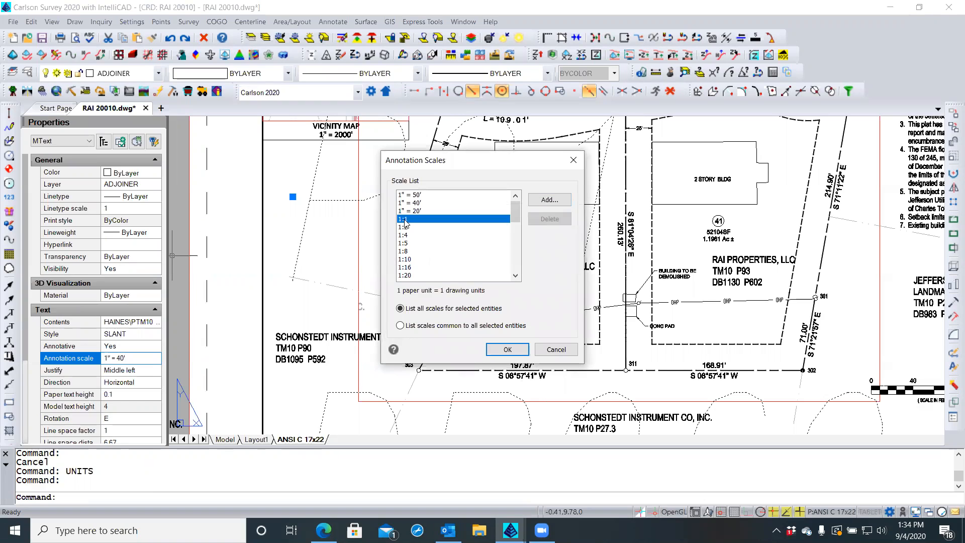
click(506, 349)
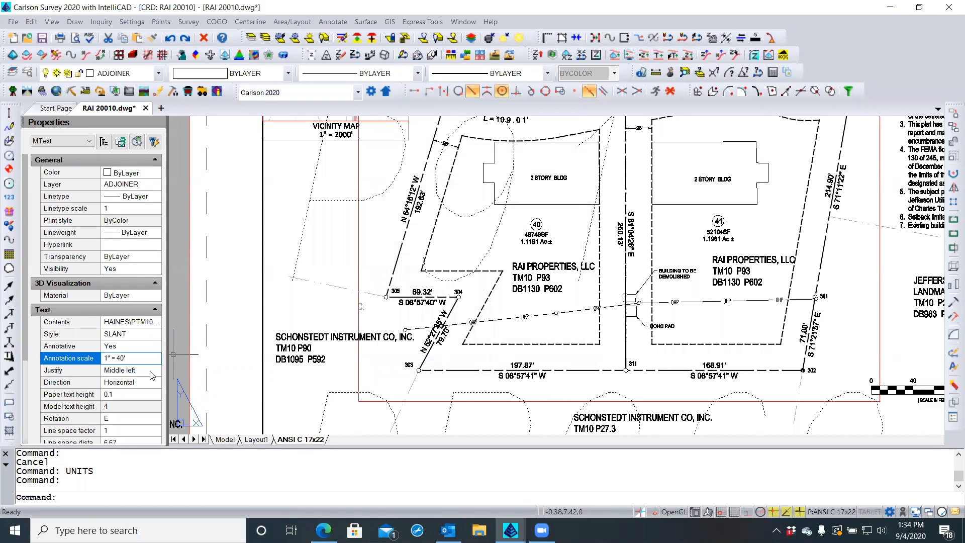
click(124, 393)
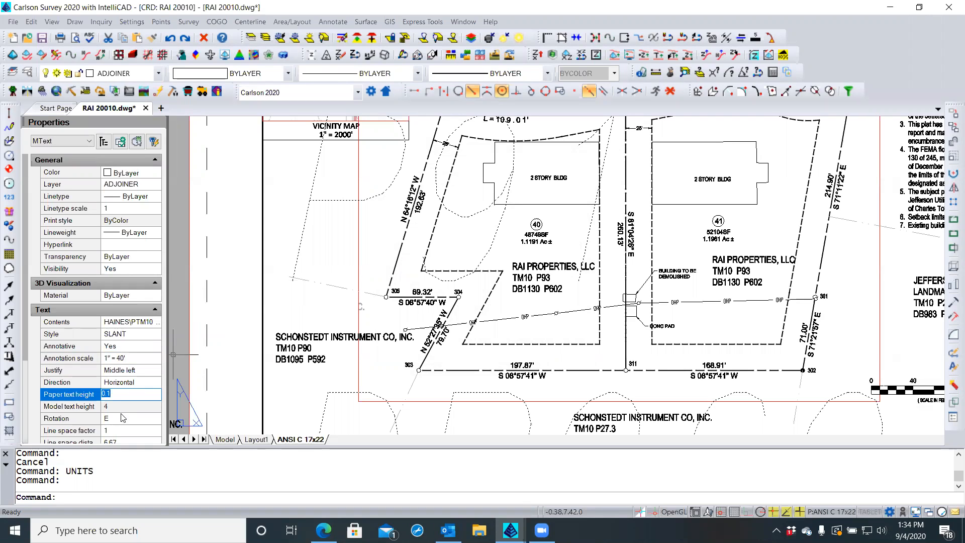
click(134, 363)
click(155, 359)
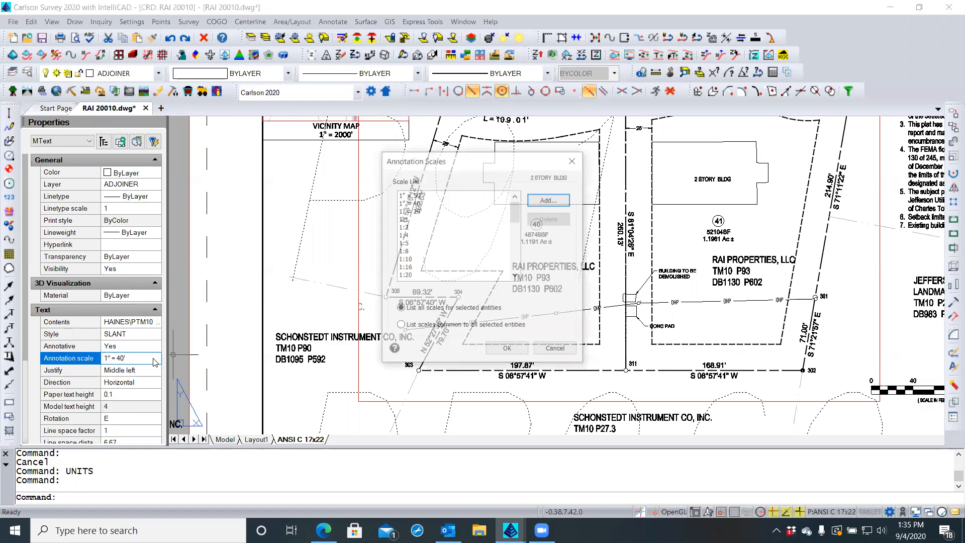
click(405, 220)
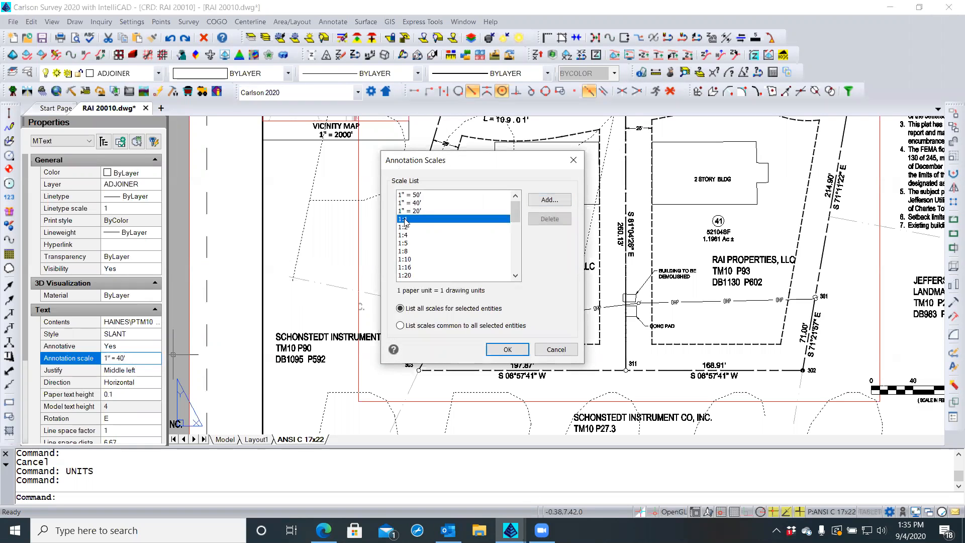
click(506, 349)
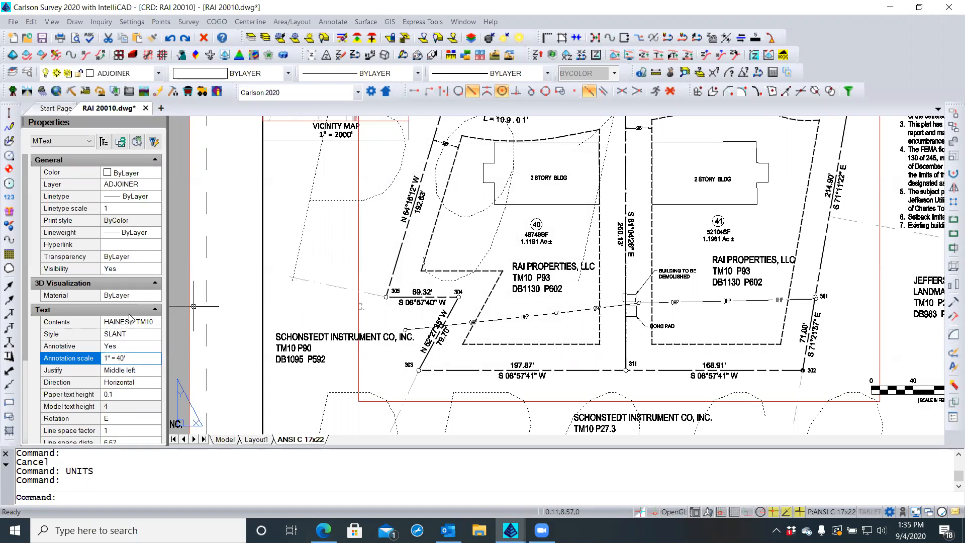
Make the HAINES label non-annotative with a text height of 0.1
click(132, 346)
click(135, 347)
click(131, 357)
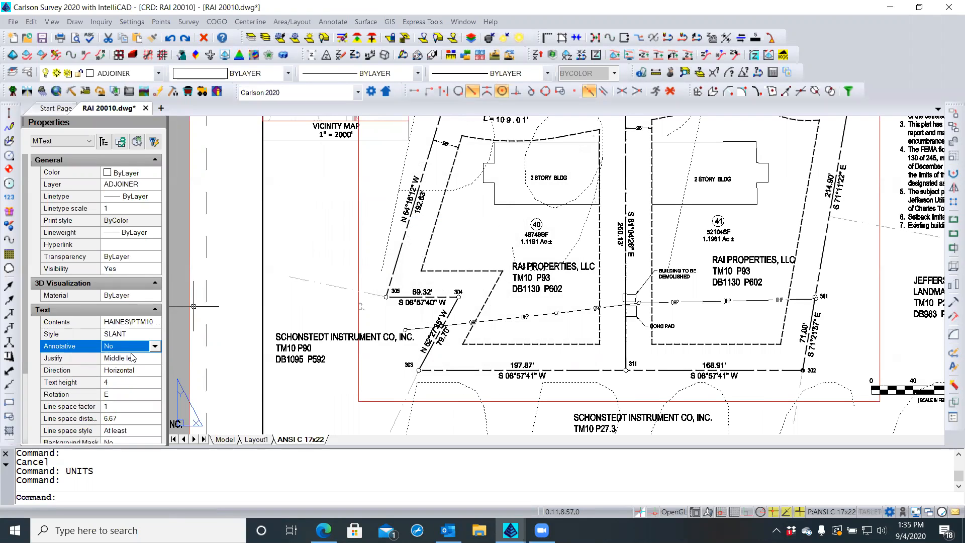
click(116, 382)
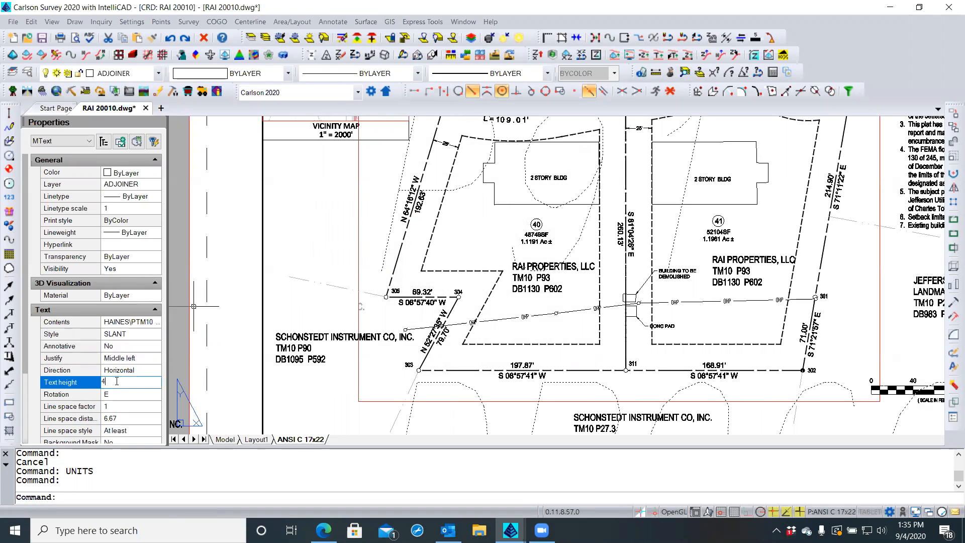
text(0.1)
key(Return)
key(Escape)
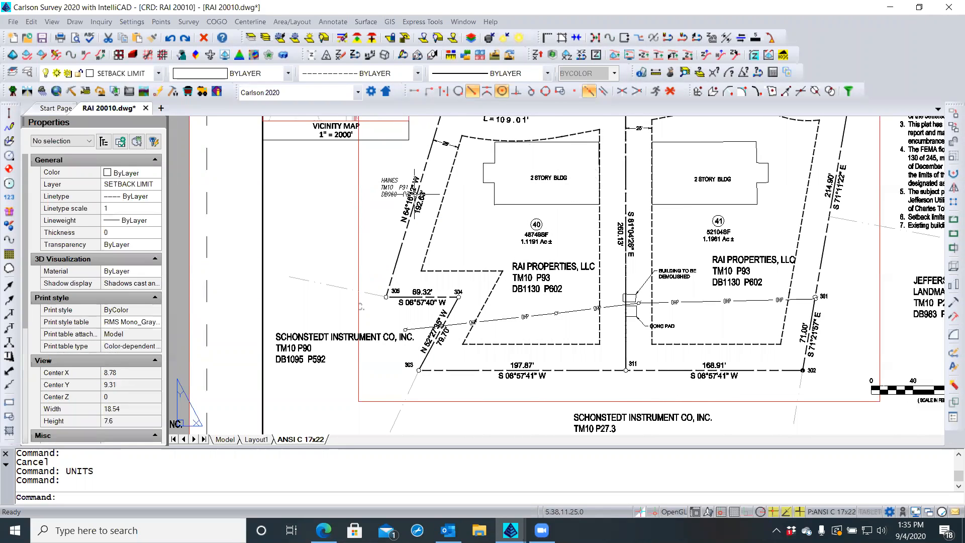
click(388, 190)
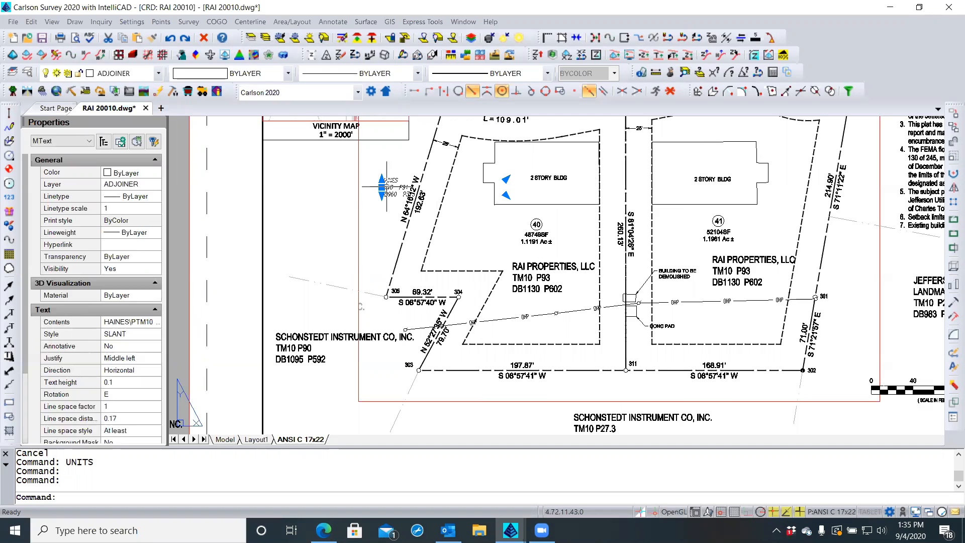
scroll(388, 184, up, 3)
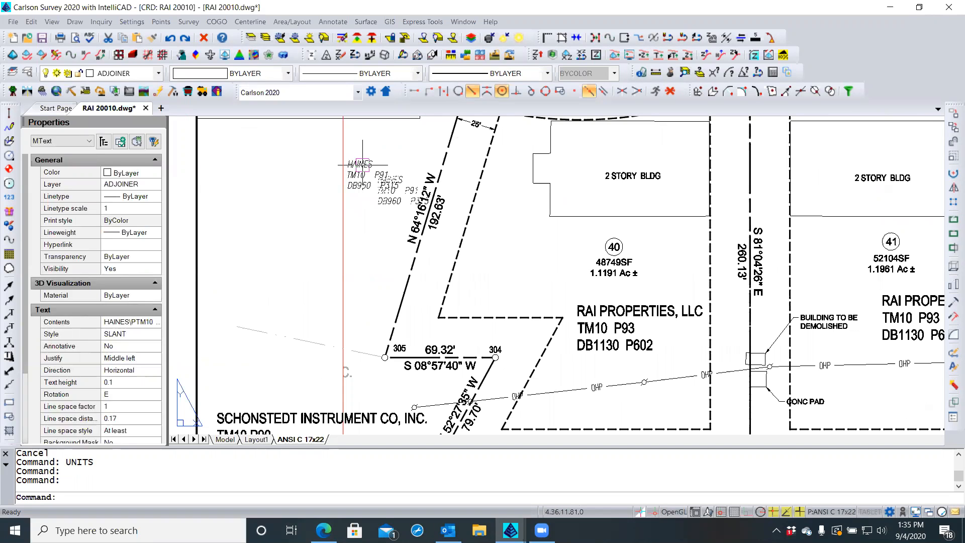
key(Escape)
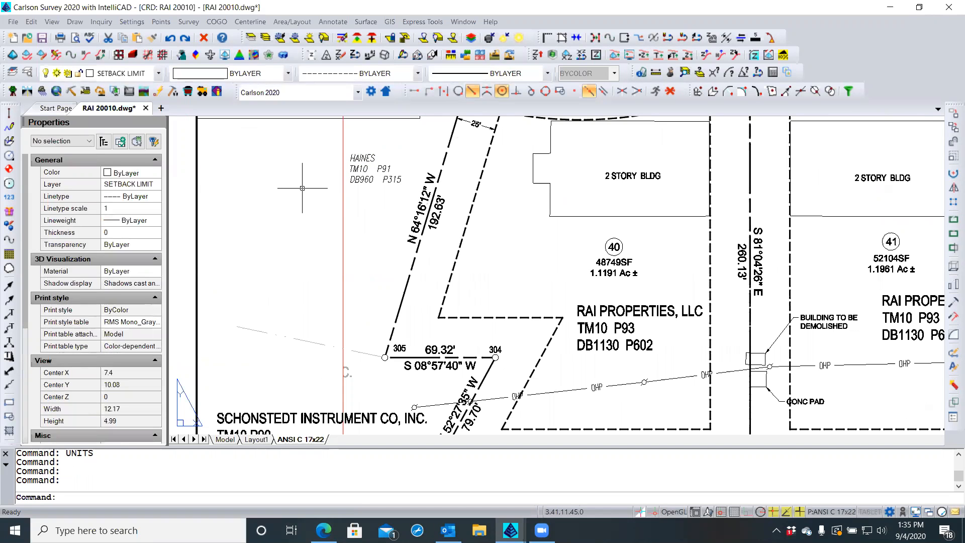
scroll(271, 211, down, 3)
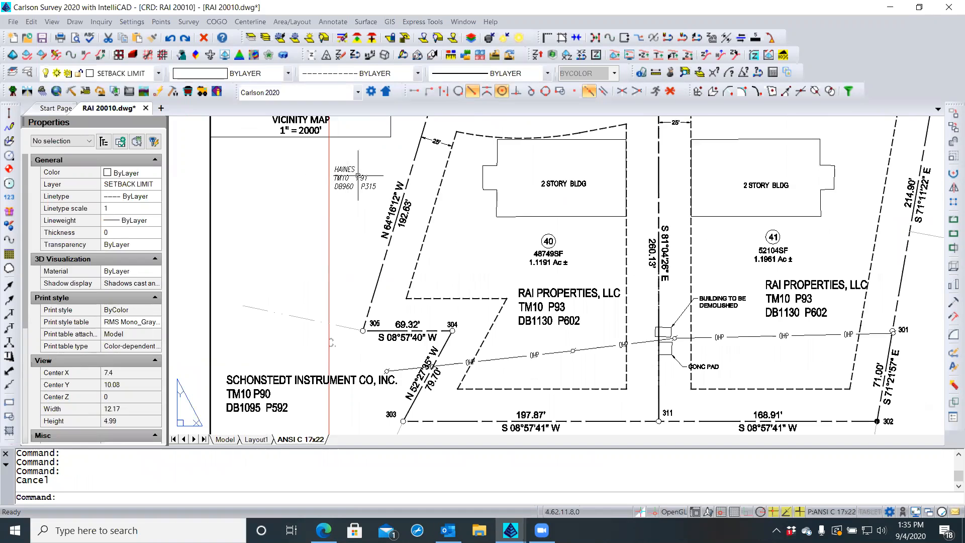
scroll(383, 163, up, 4)
scroll(383, 166, up, 2)
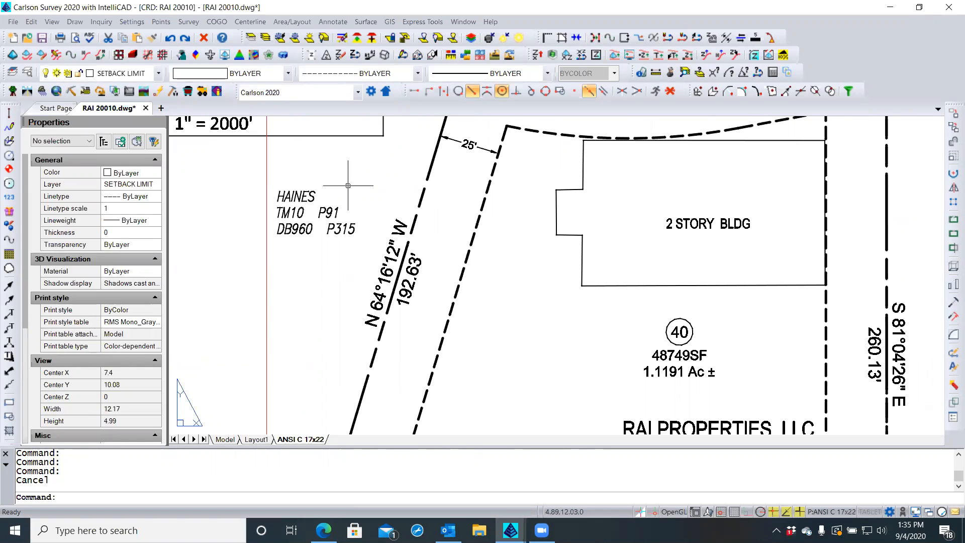
scroll(346, 187, down, 2)
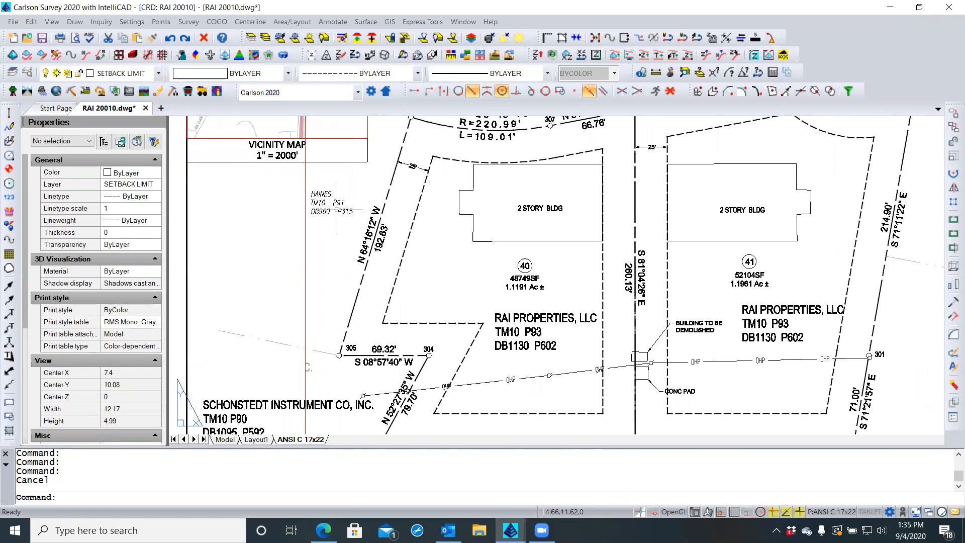
scroll(329, 215, up, 1)
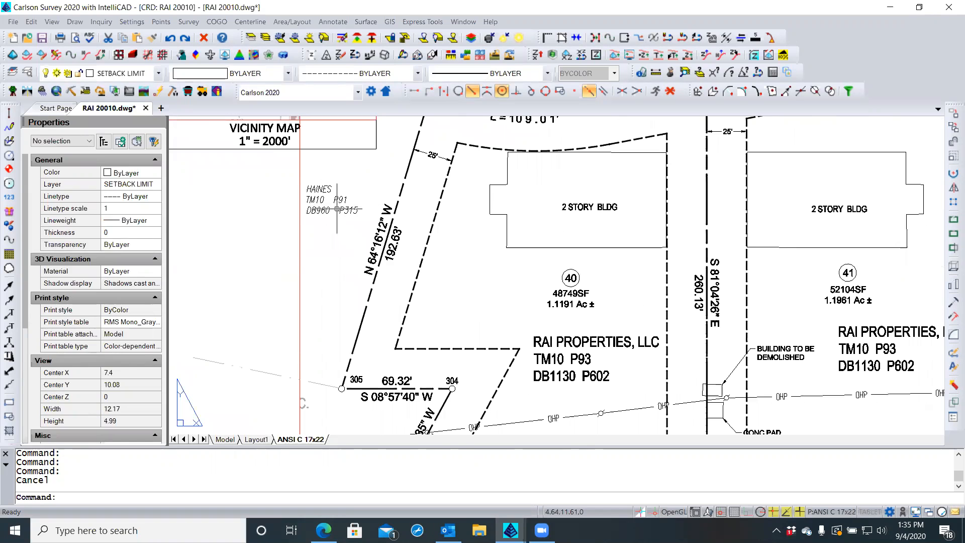
List Text Styles in IntelliCAD Explorer and review SLANT, PTXT, NOTES, Legend and title style fonts
click(27, 74)
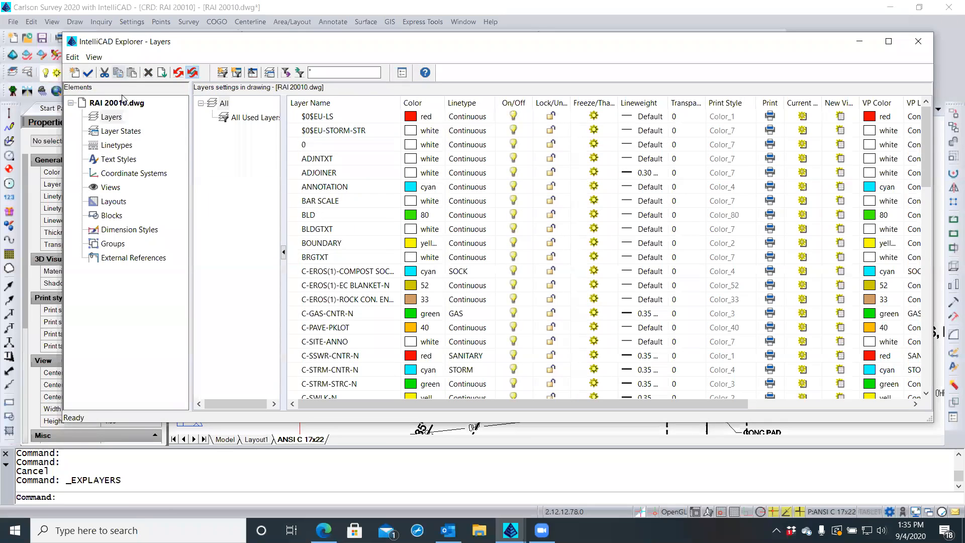
click(114, 160)
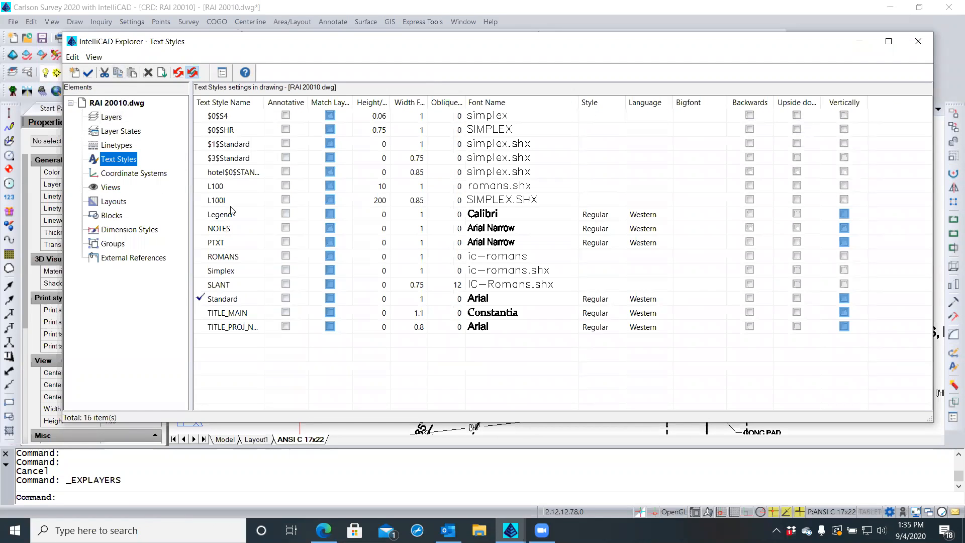
click(227, 286)
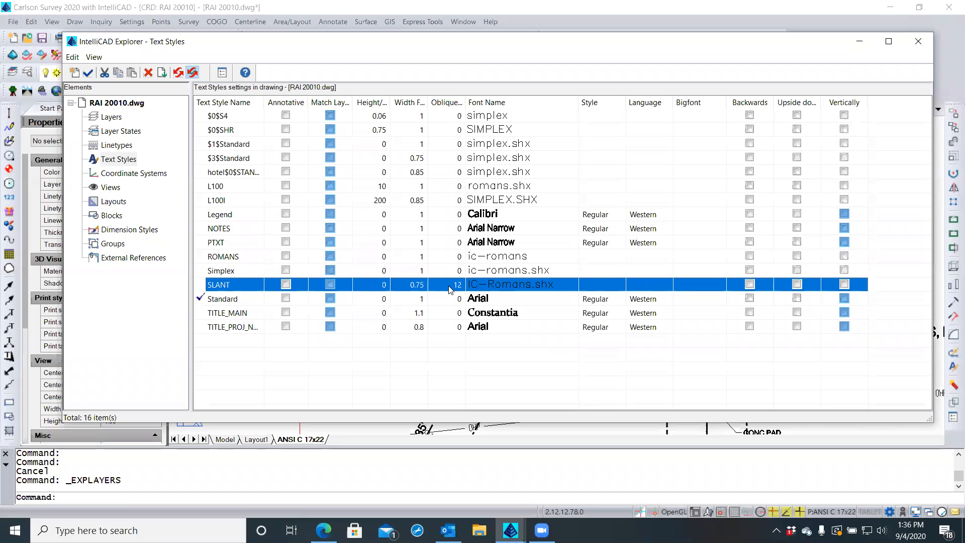
click(224, 242)
click(231, 229)
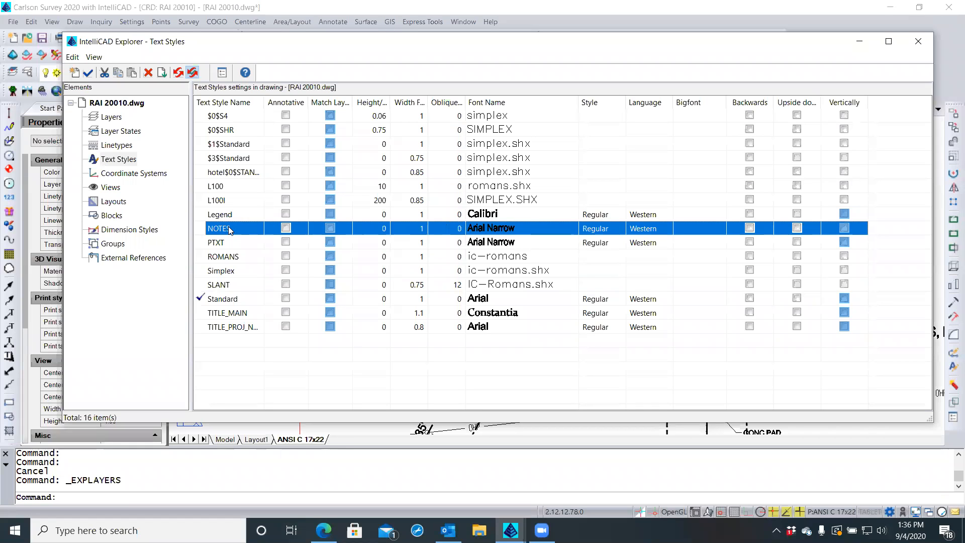
click(232, 215)
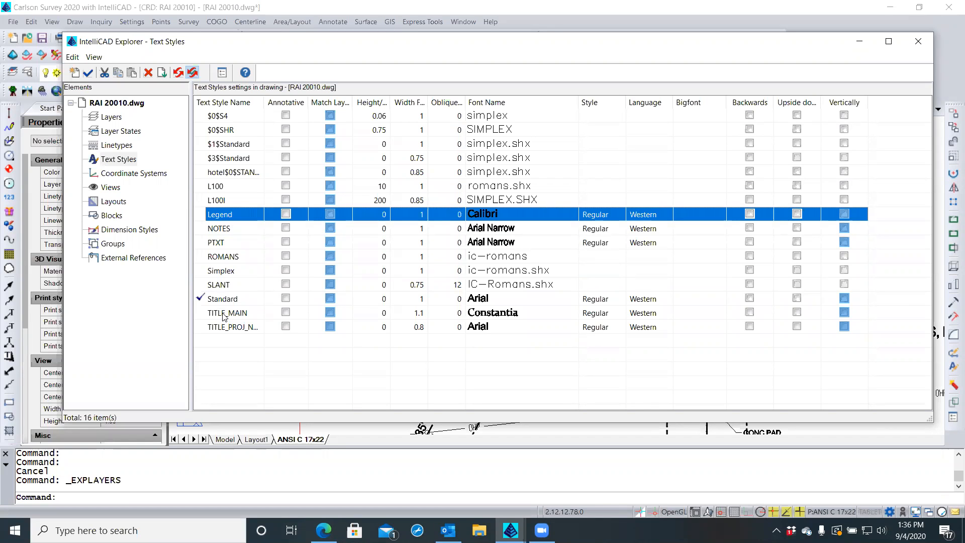
click(535, 316)
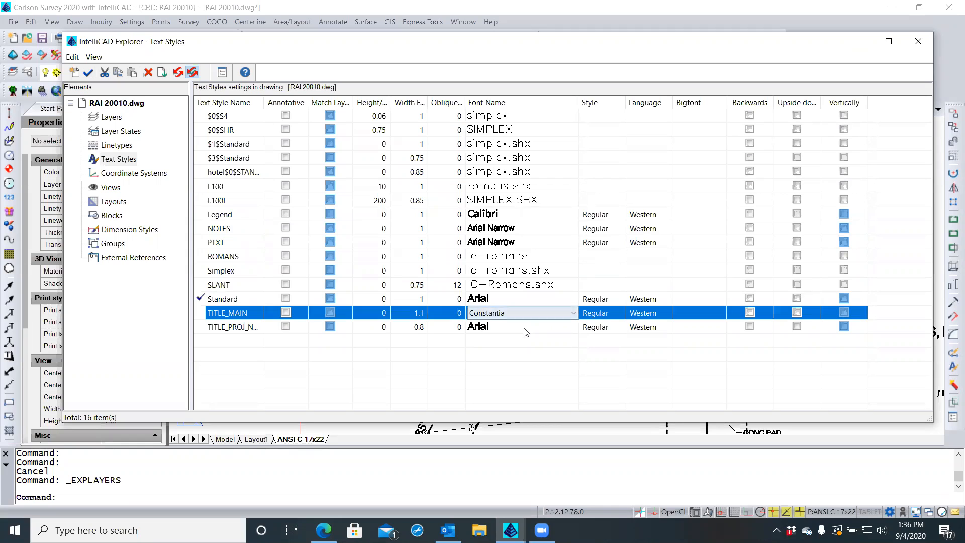
click(524, 332)
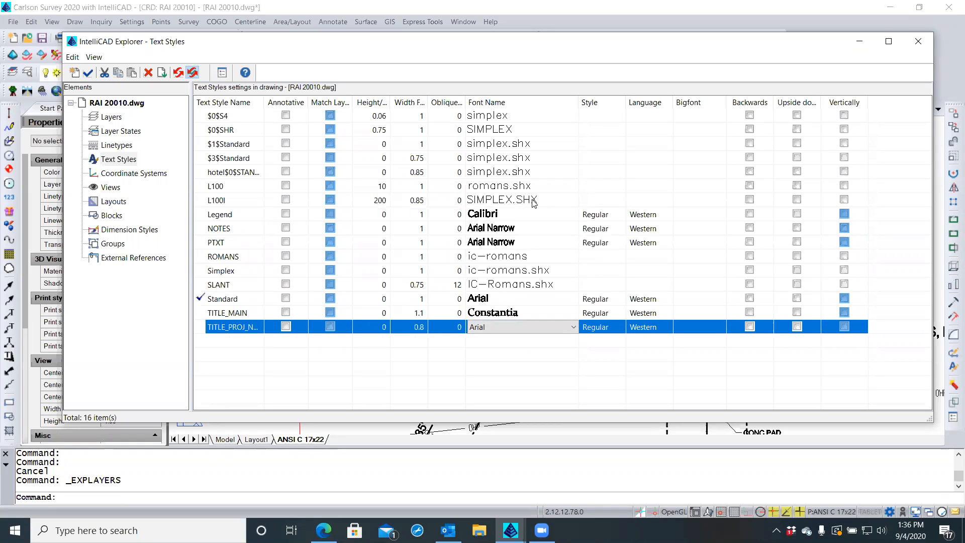
click(519, 216)
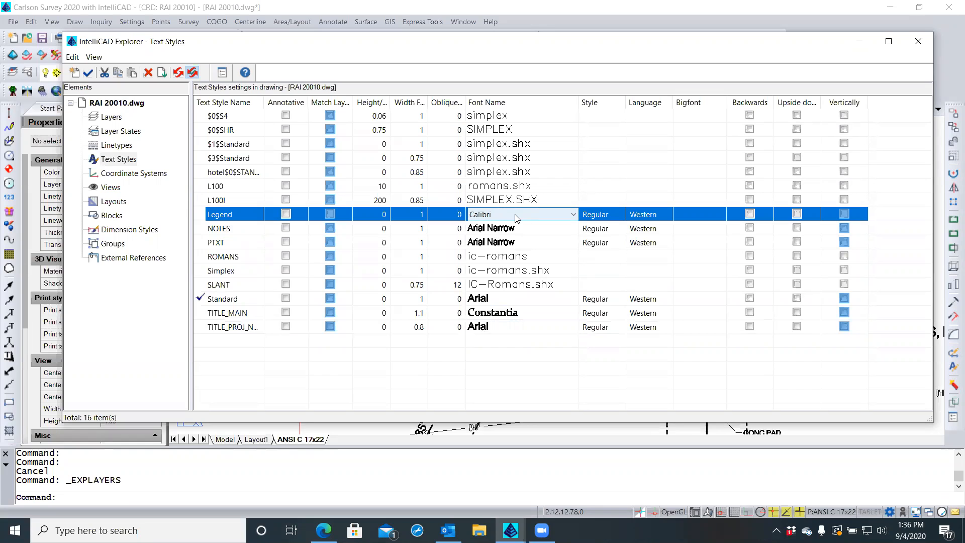
click(241, 346)
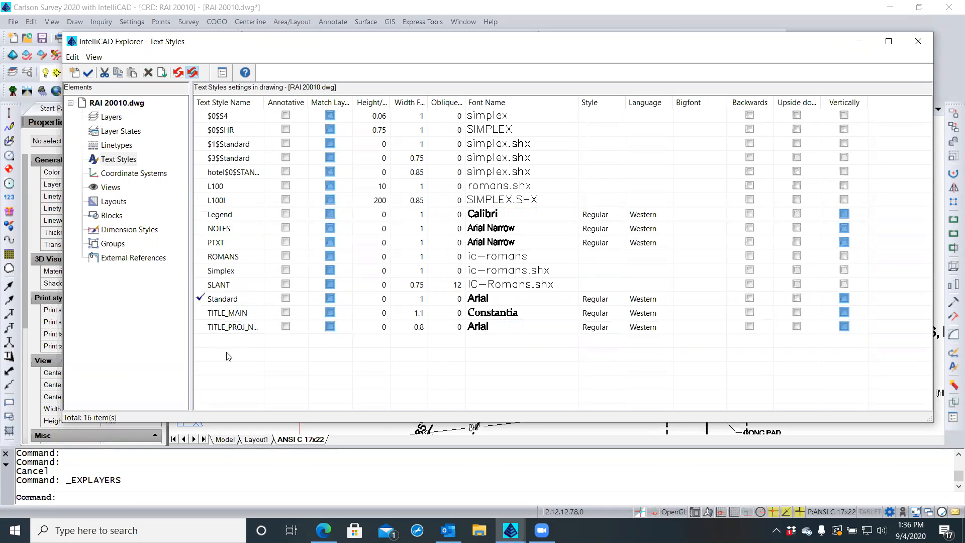
Create a new text style named Adjoiners
click(74, 72)
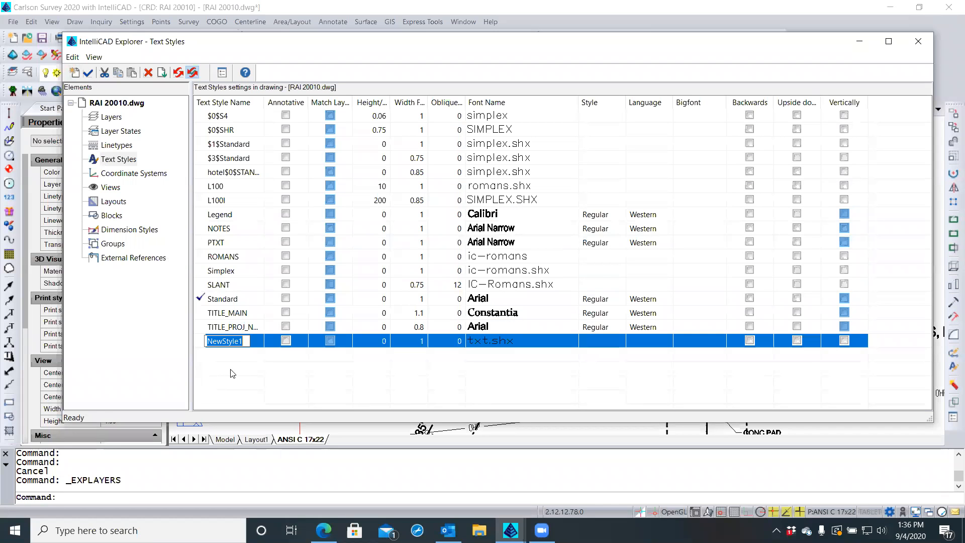
text(Adjoin)
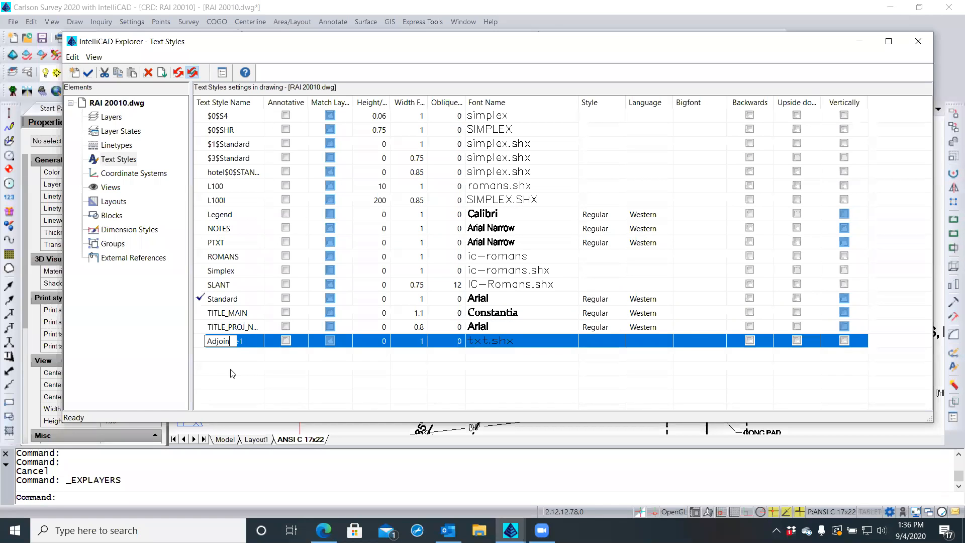
text(ers)
click(222, 375)
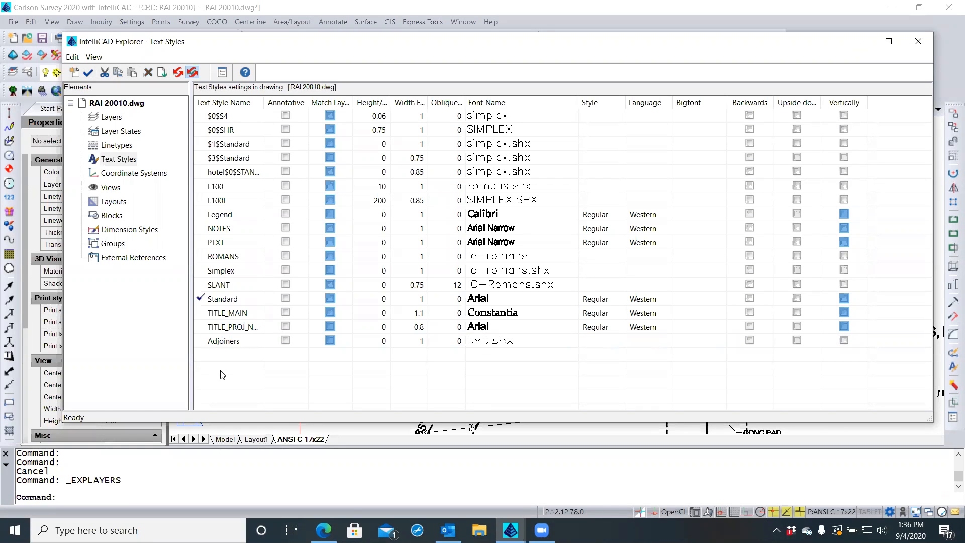
click(243, 343)
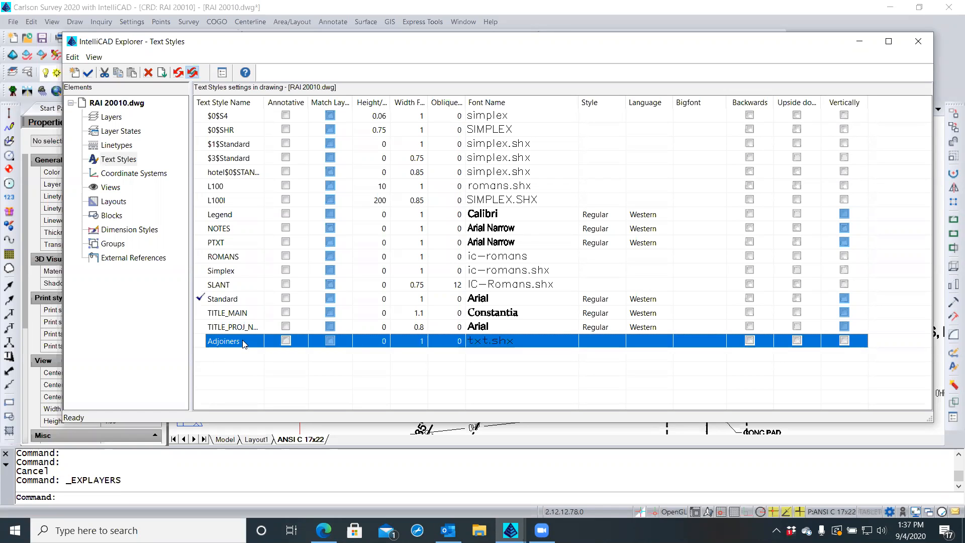
Set the Adjoiners style's font to Calibri Light
click(520, 340)
click(575, 342)
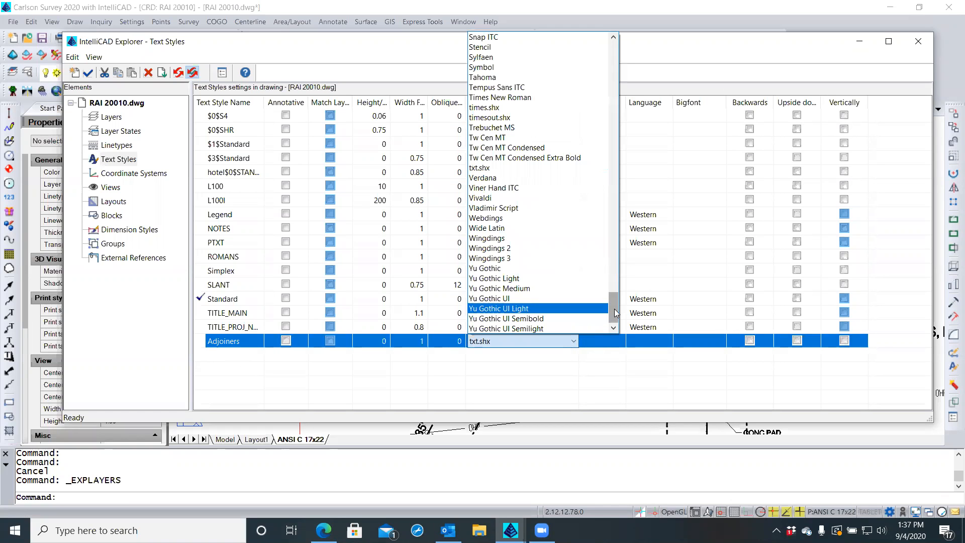
drag(616, 313, 613, 268)
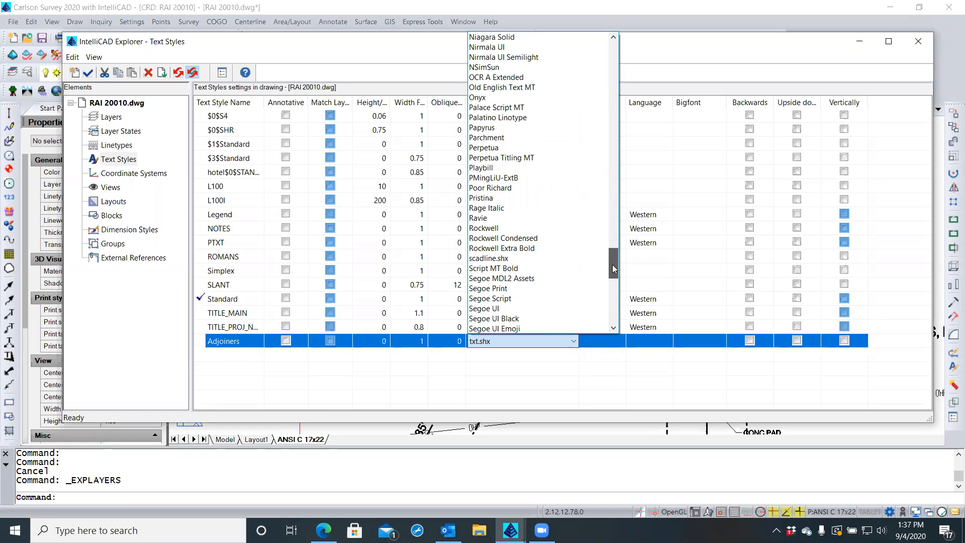
drag(612, 265, 606, 97)
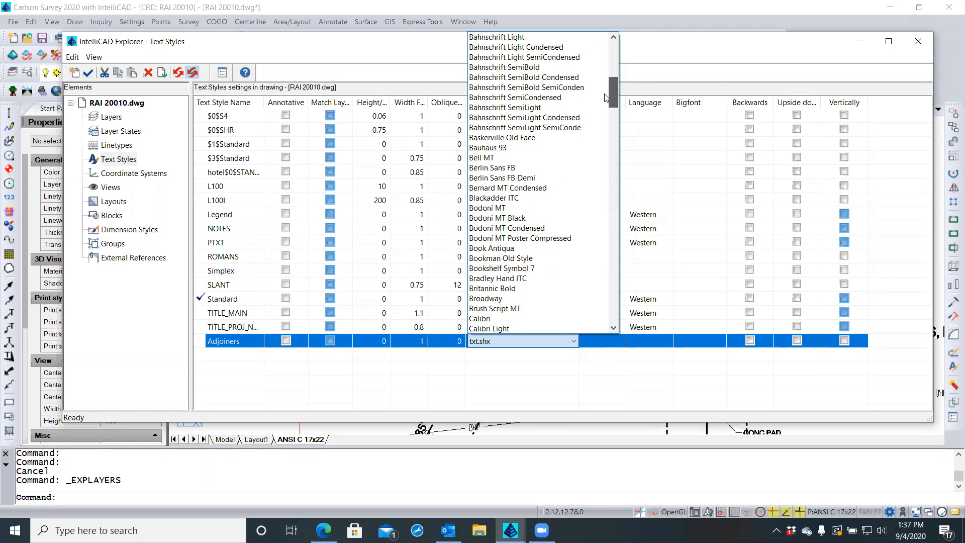
drag(606, 97, 606, 97)
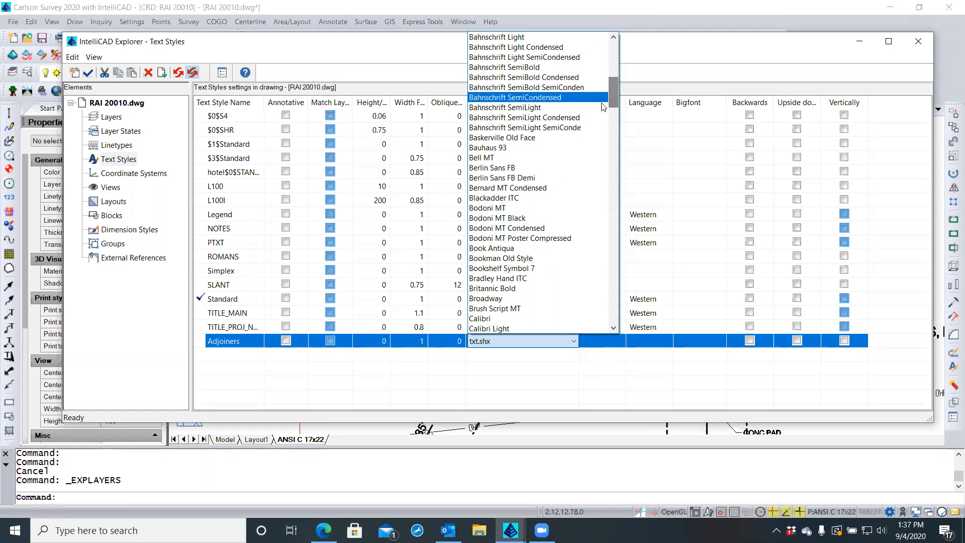
click(481, 329)
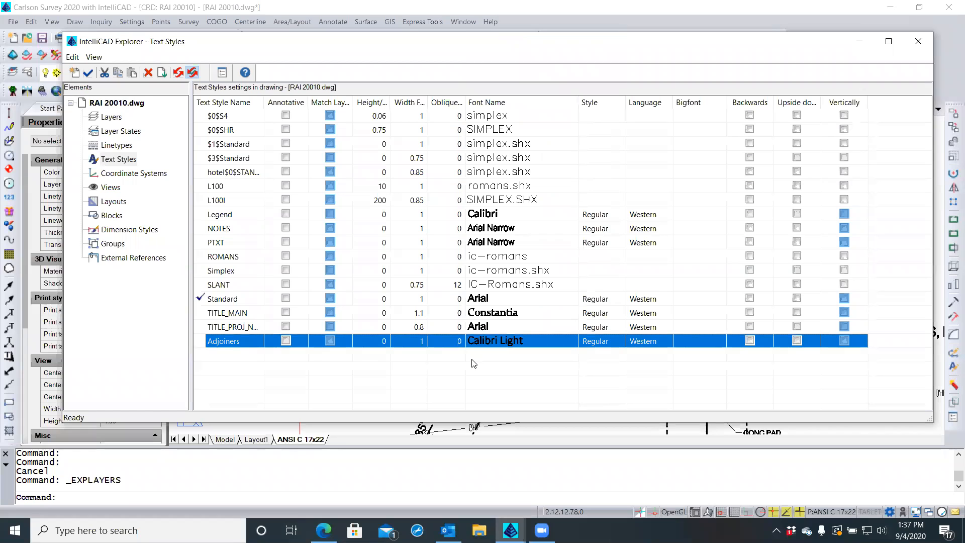
Enter .8 as the Adjoiners width factor, leaving oblique at 0 and the style Regular
click(413, 340)
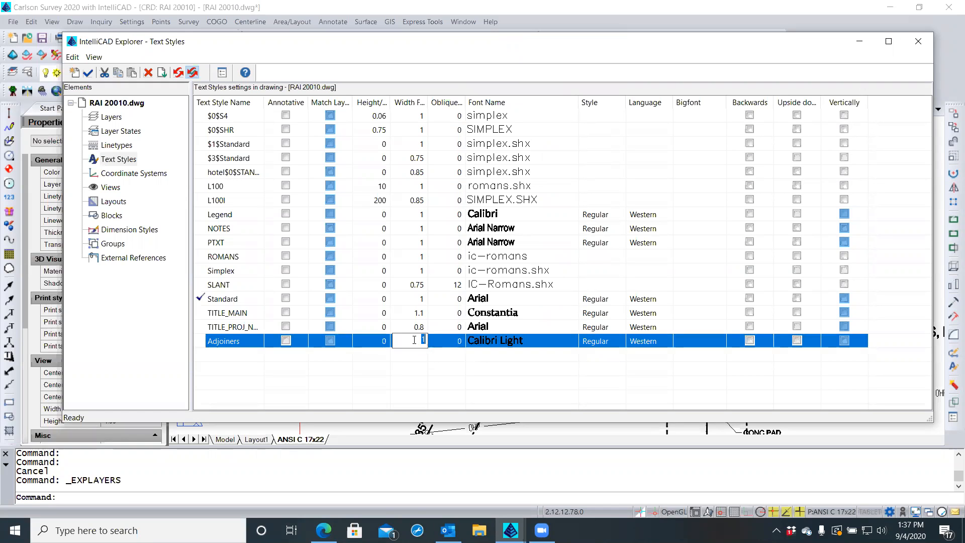
text(.8)
click(460, 341)
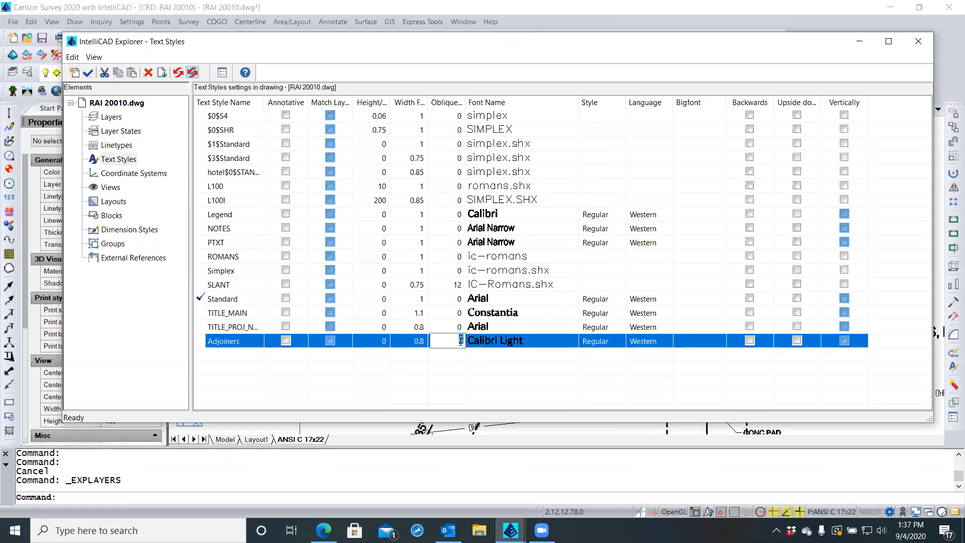
click(592, 342)
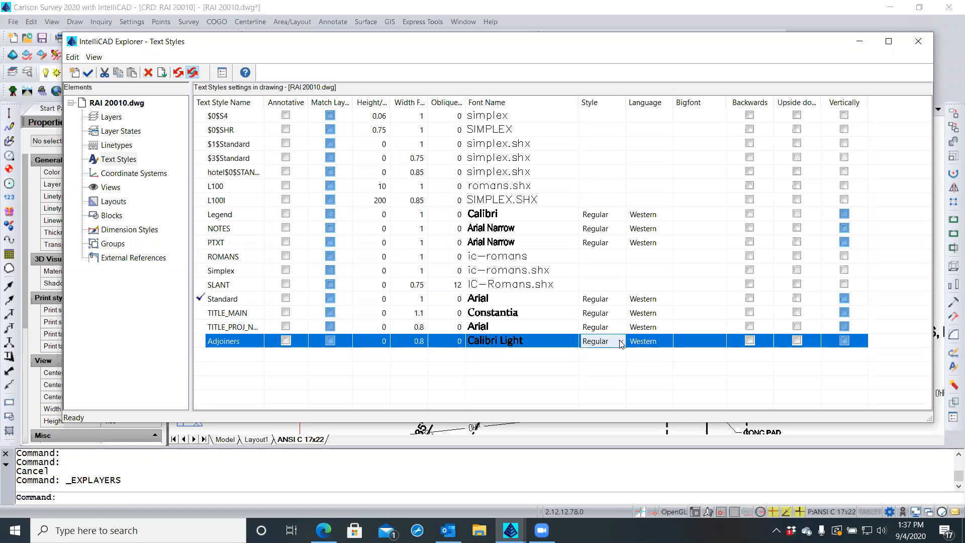
click(621, 342)
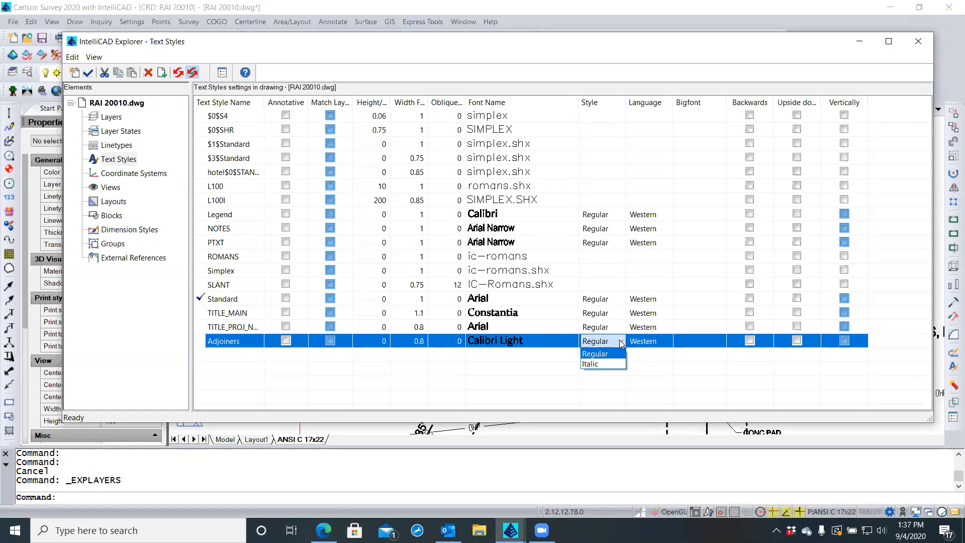
click(596, 355)
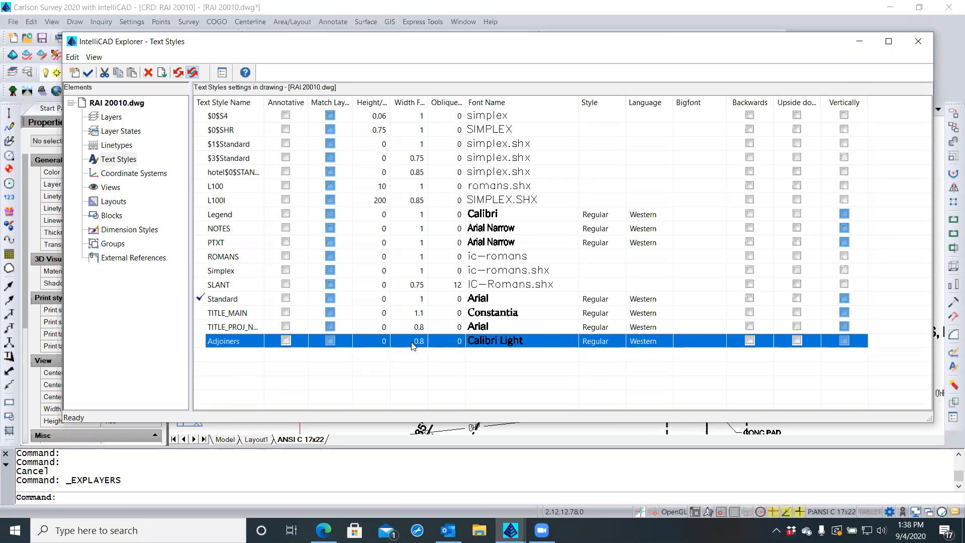
Apply the Adjoiners text style to the HAINES adjoiner label
click(918, 42)
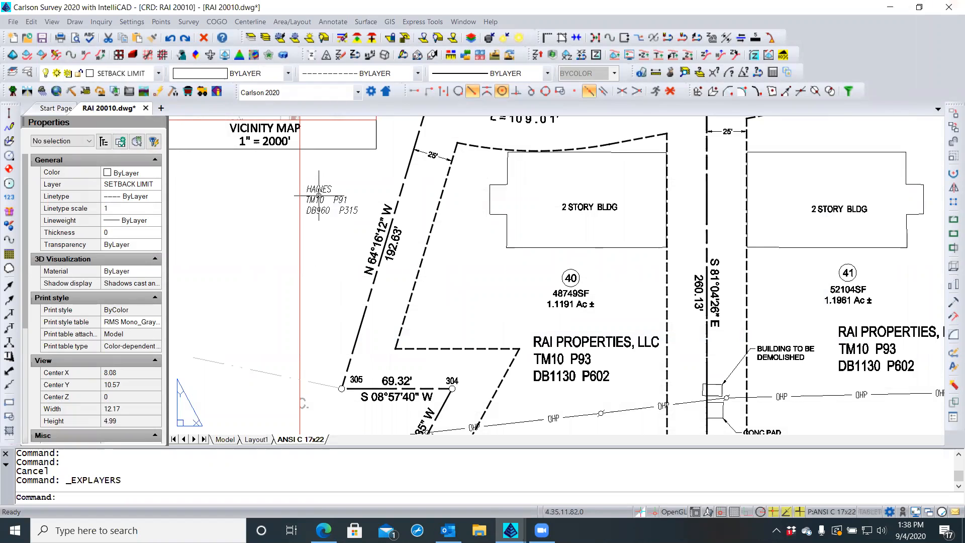
click(320, 192)
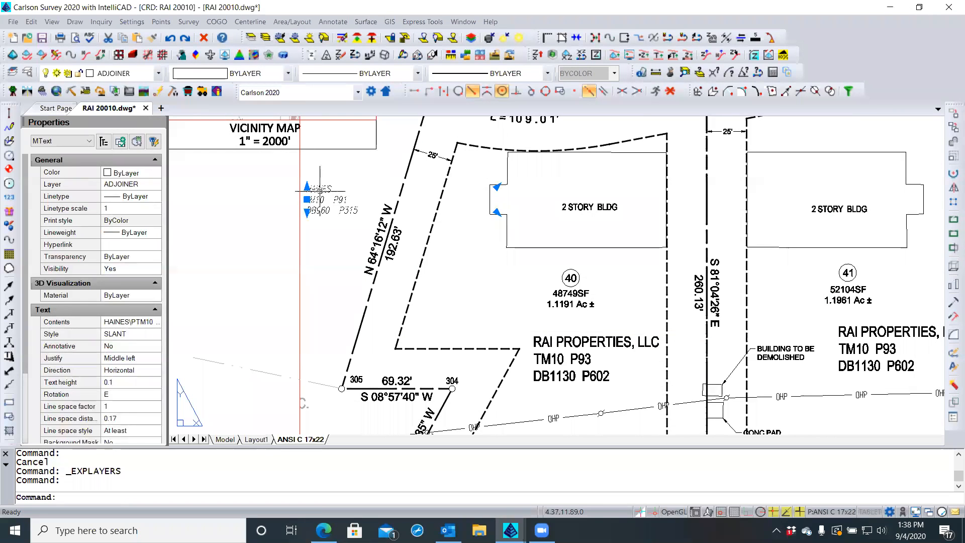
click(145, 334)
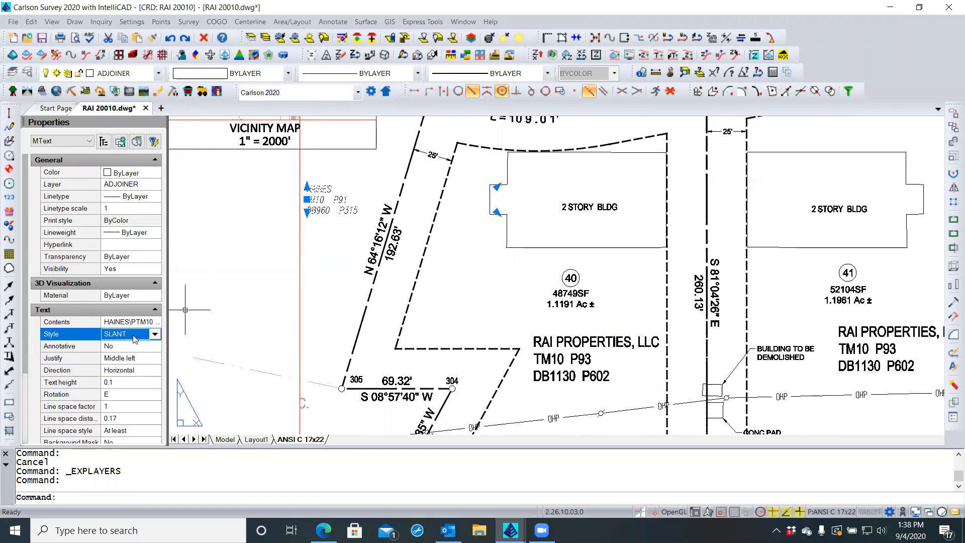
click(150, 335)
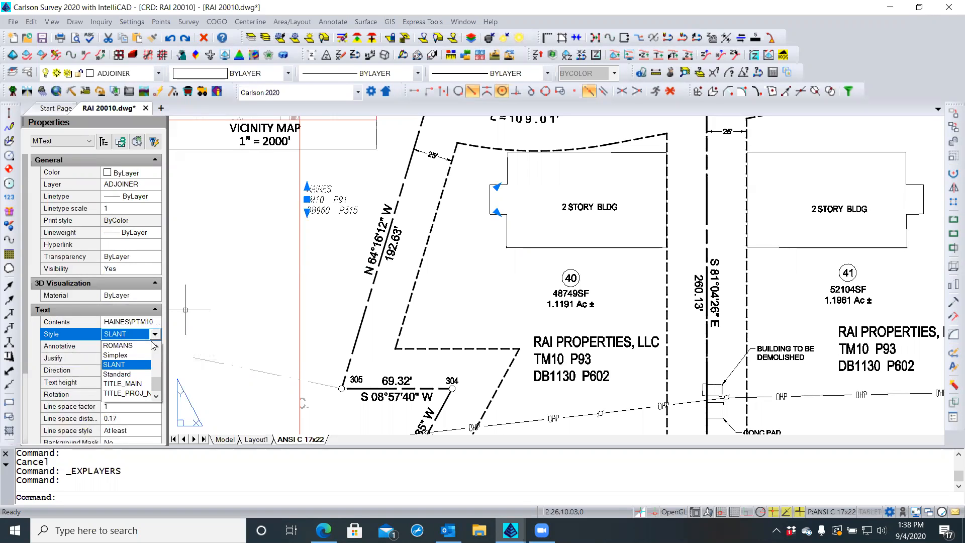
drag(158, 386, 161, 352)
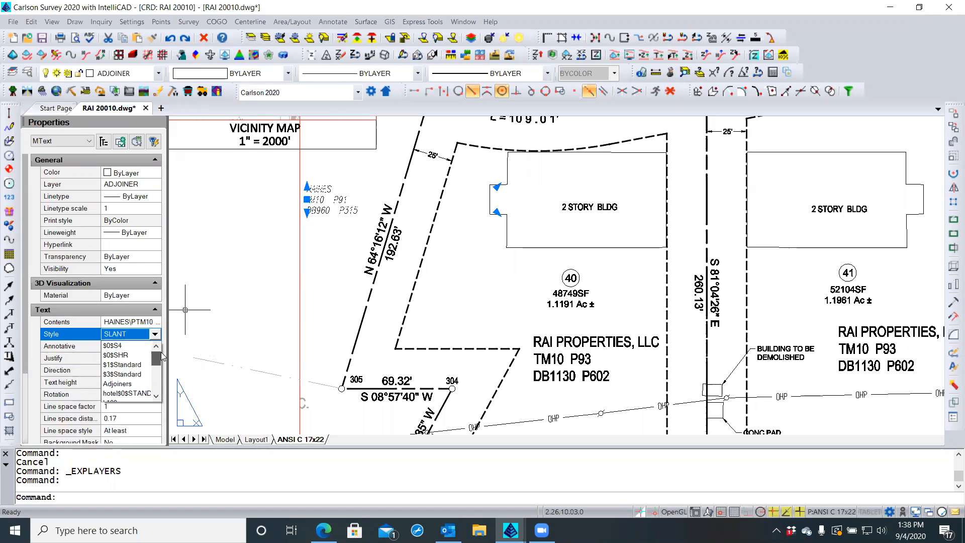
click(129, 384)
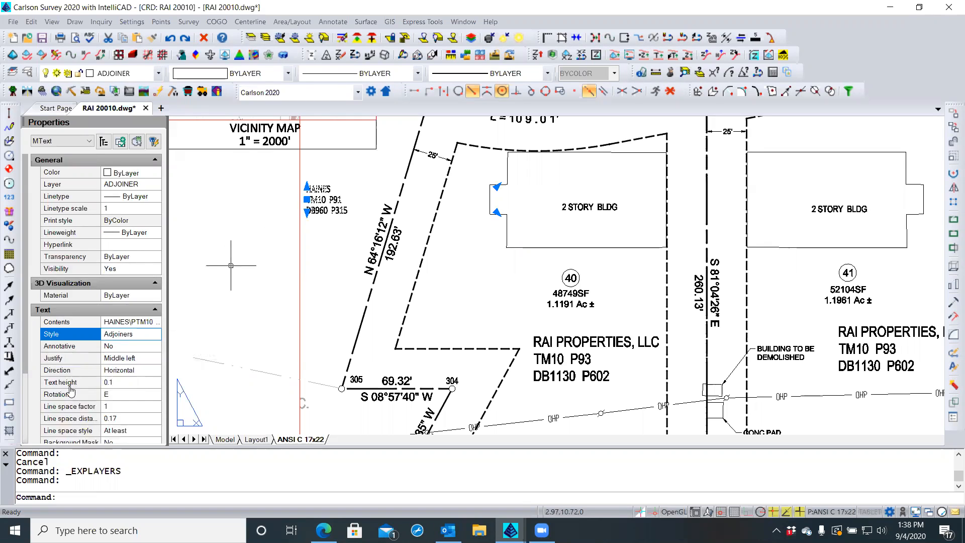
Set the HAINES label's text height to 0.1, deselect it, and bring up the layer list
scroll(265, 257, up, 2)
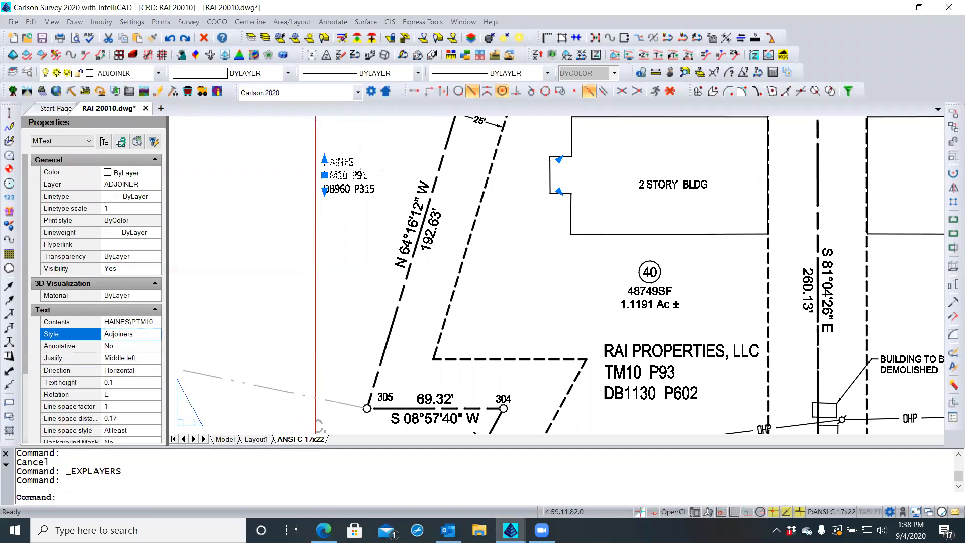
scroll(367, 165, up, 1)
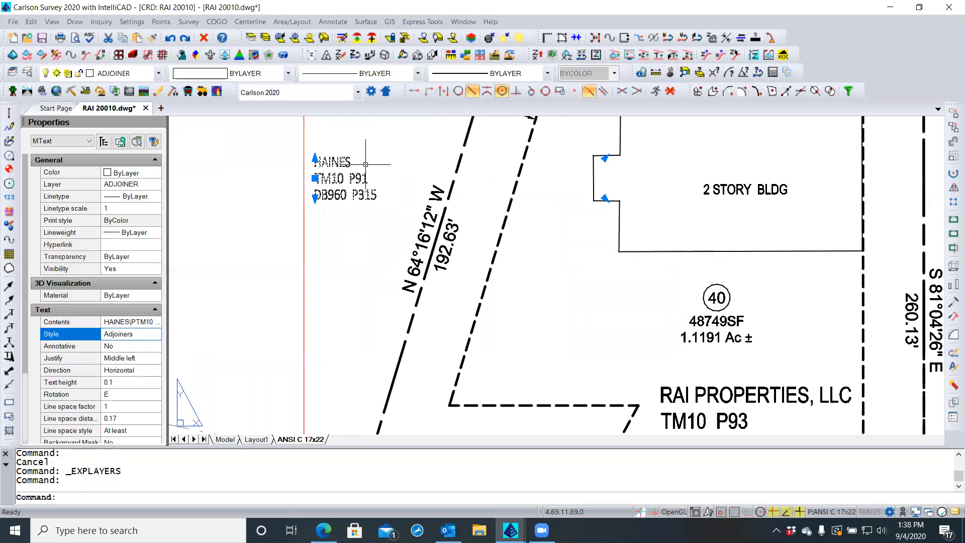
click(124, 382)
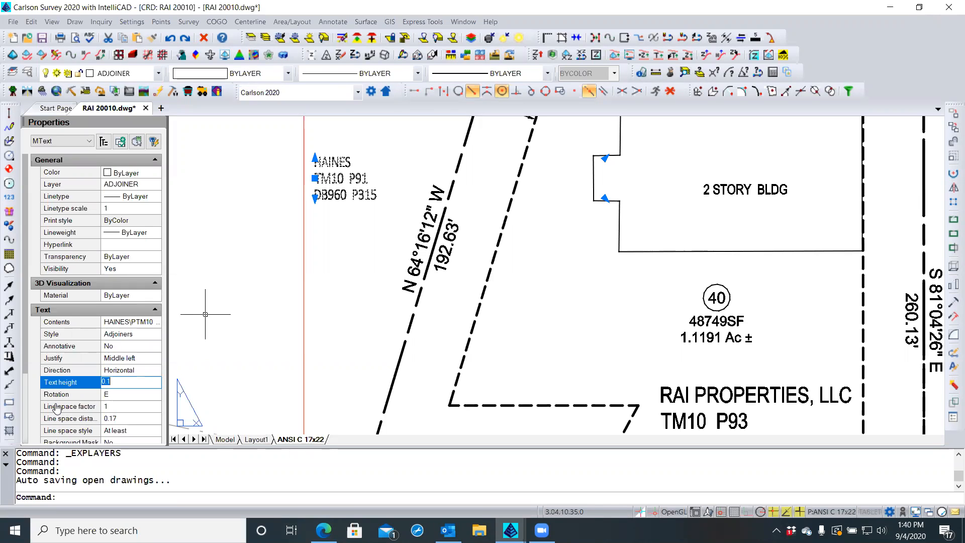
click(332, 214)
key(Escape)
key(Escape)
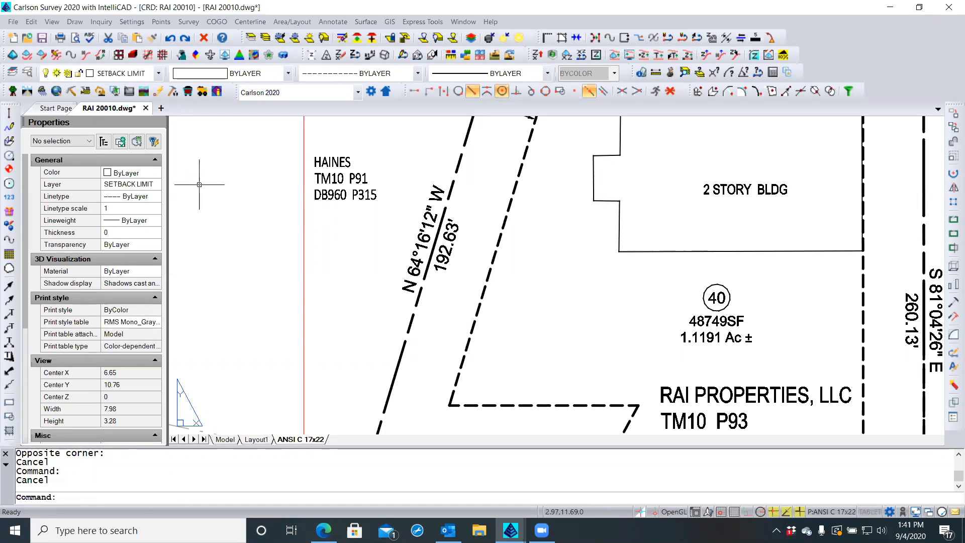
click(27, 73)
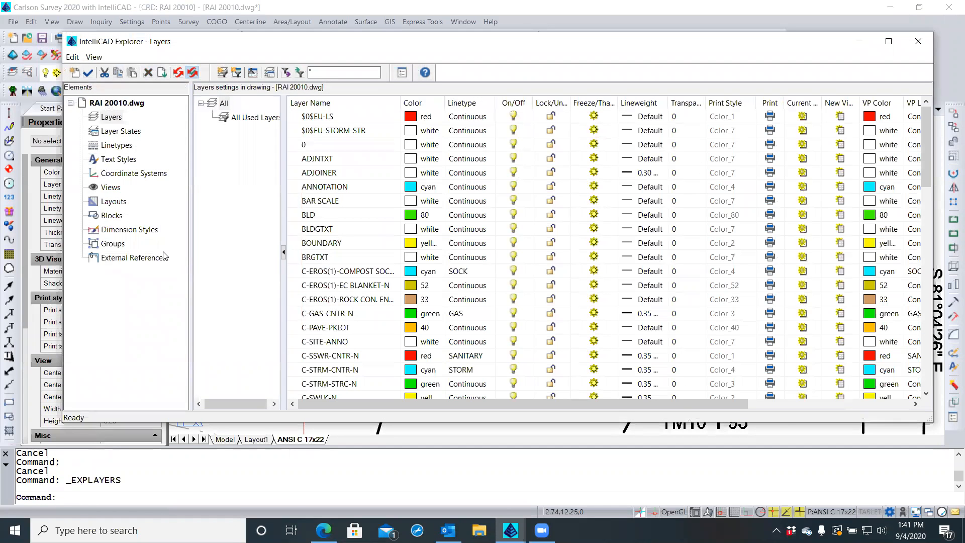
Give the Adjoiners text style width factor 1 and the ic-romans.shx font
click(135, 160)
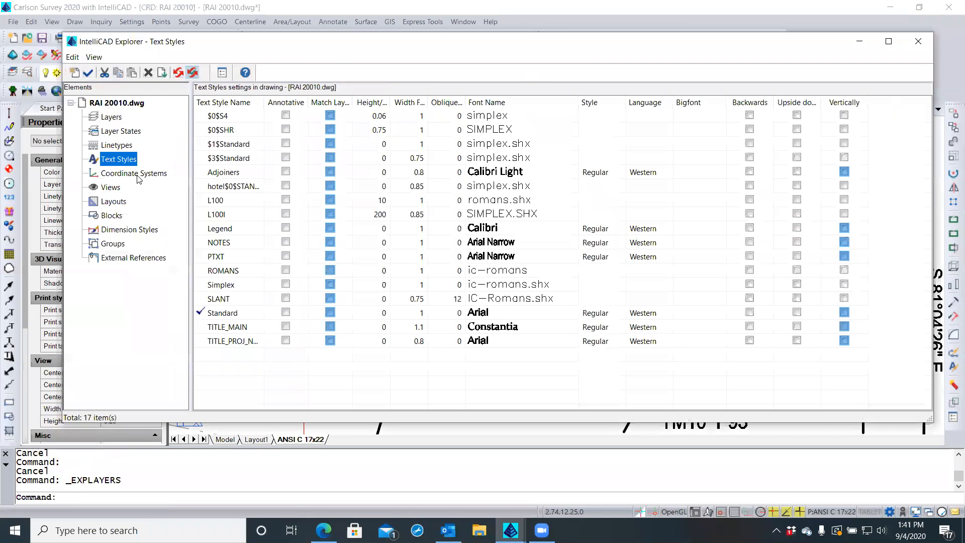
click(236, 173)
click(410, 172)
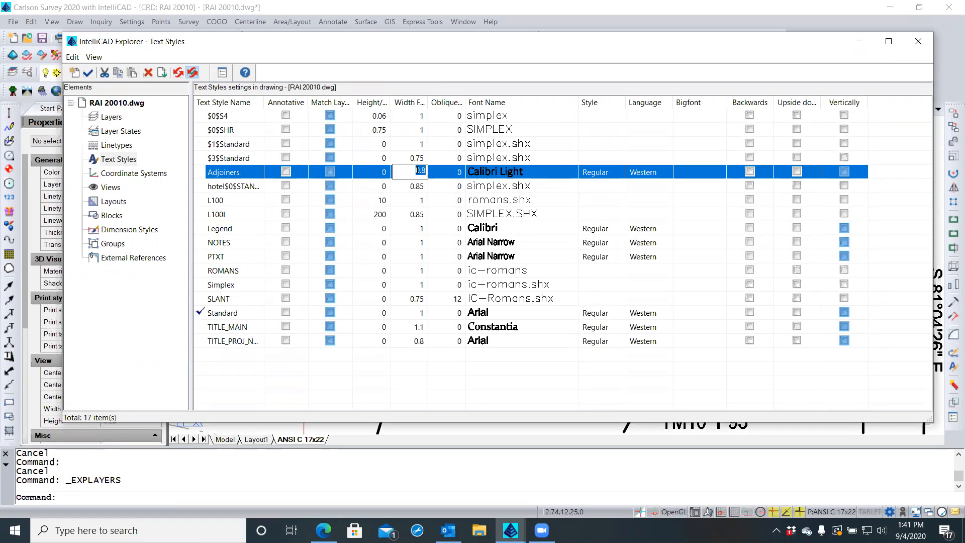
text(1)
click(525, 173)
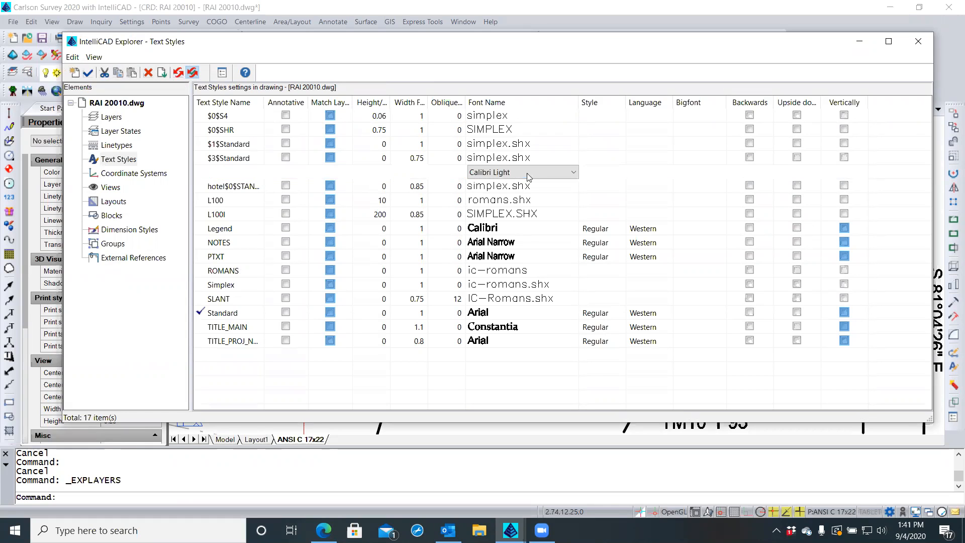
click(573, 173)
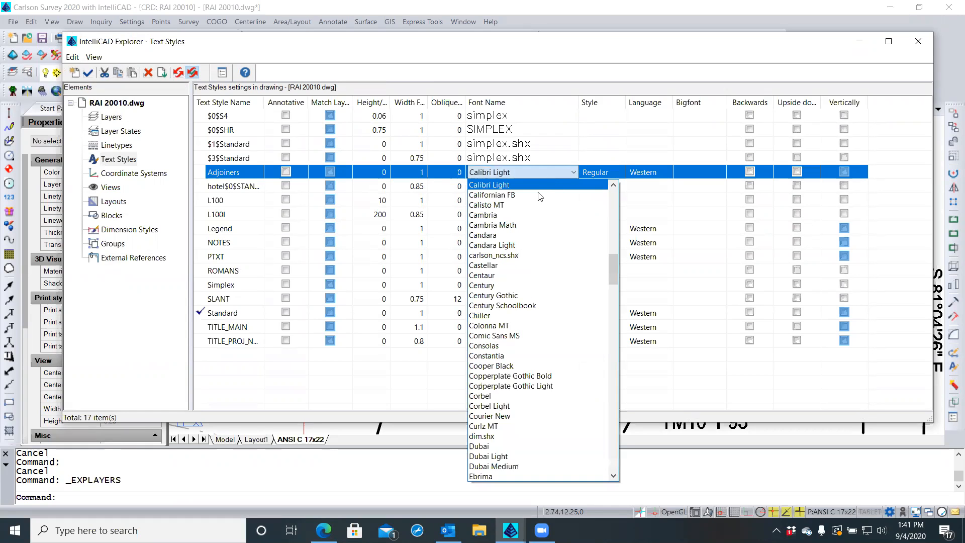
key(i)
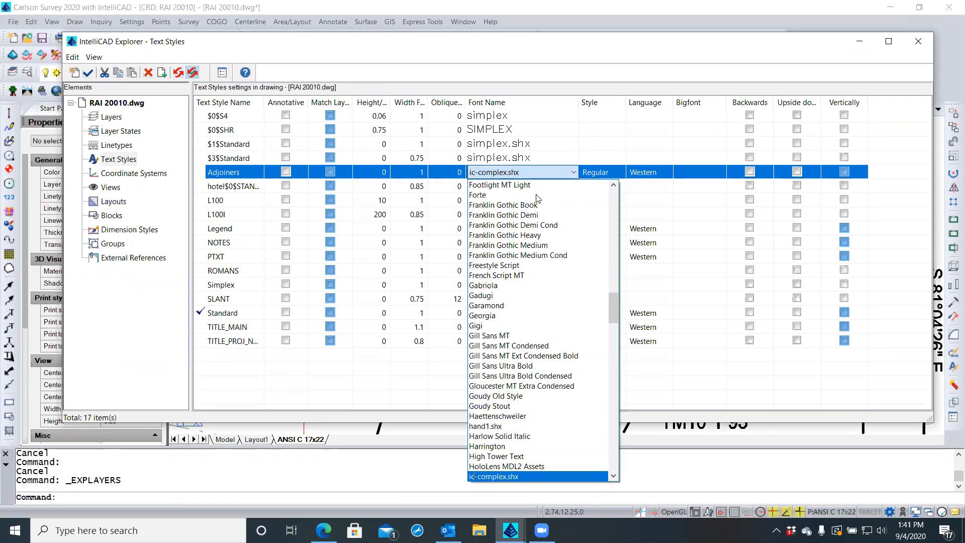
scroll(530, 238, down, 3)
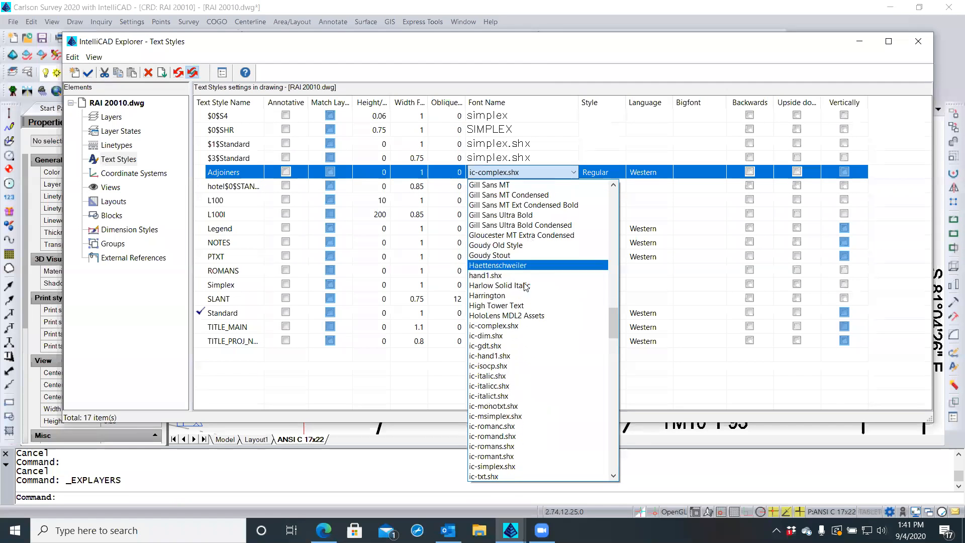
click(507, 447)
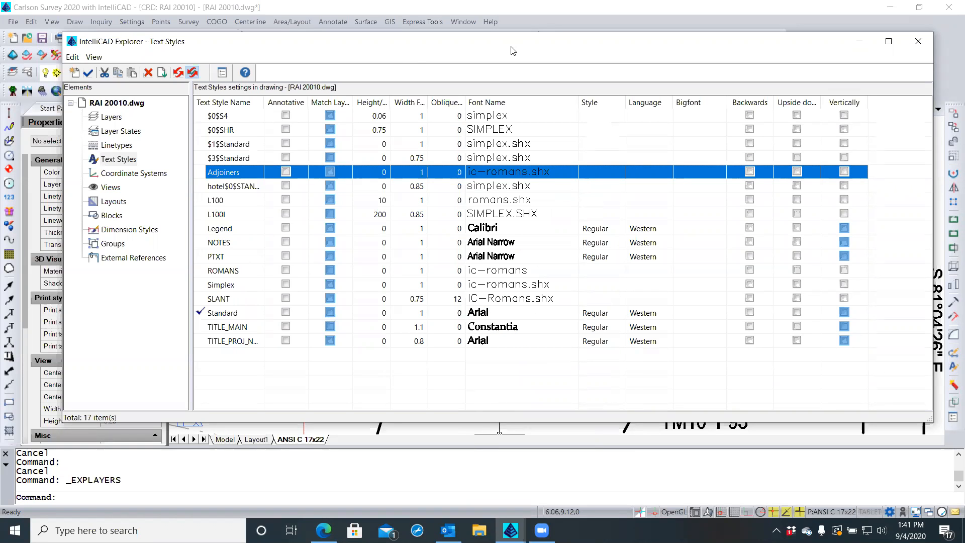
click(919, 43)
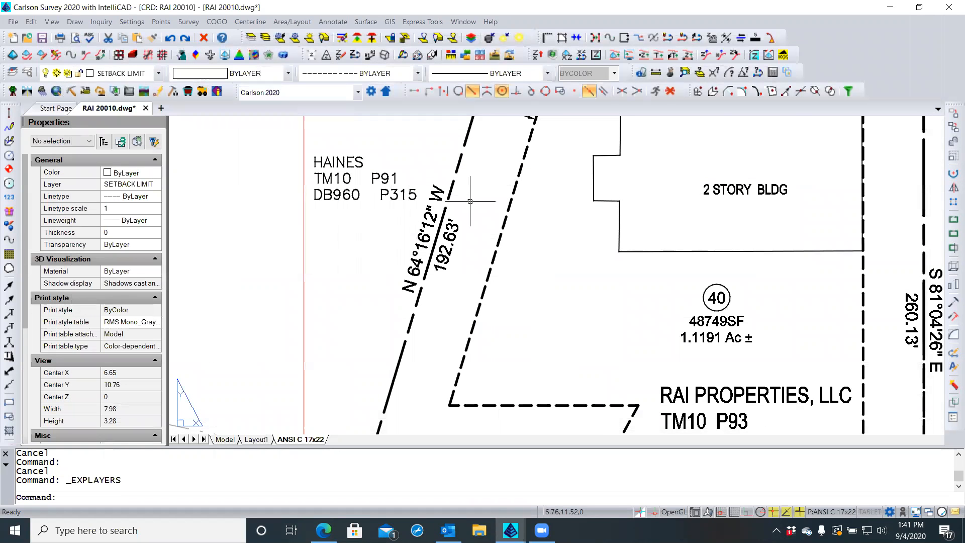
Select the HAINES label and undo its accidental deletion with U
scroll(504, 205, down, 3)
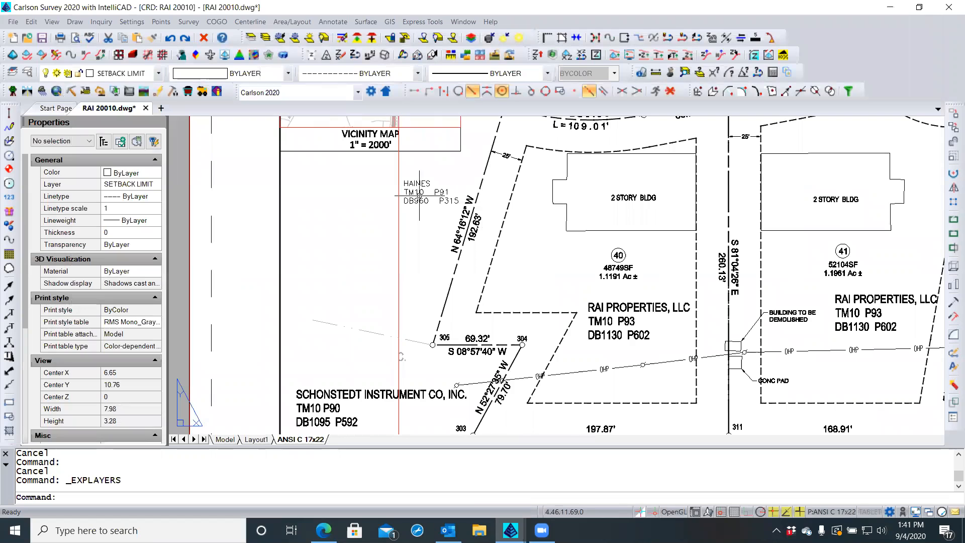
click(419, 194)
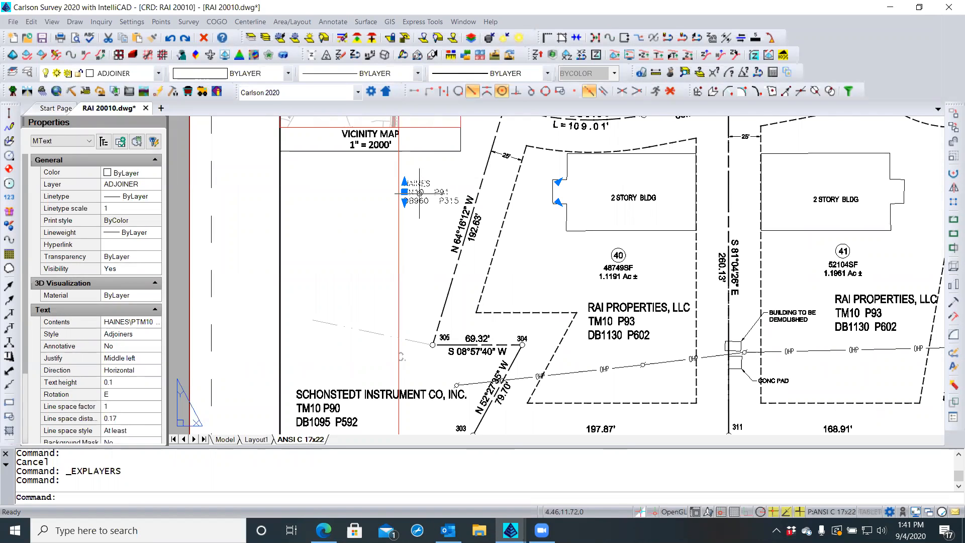
drag(419, 193, 404, 202)
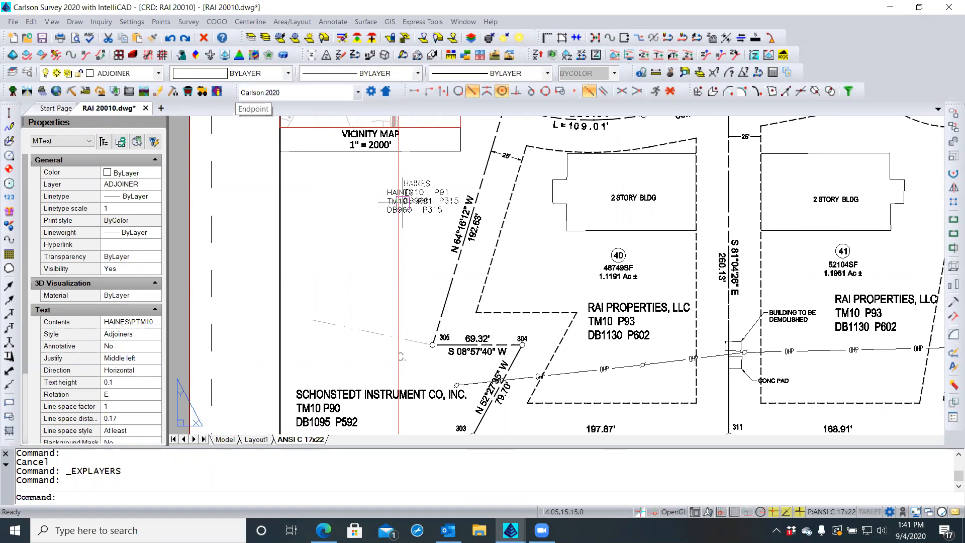
key(Delete)
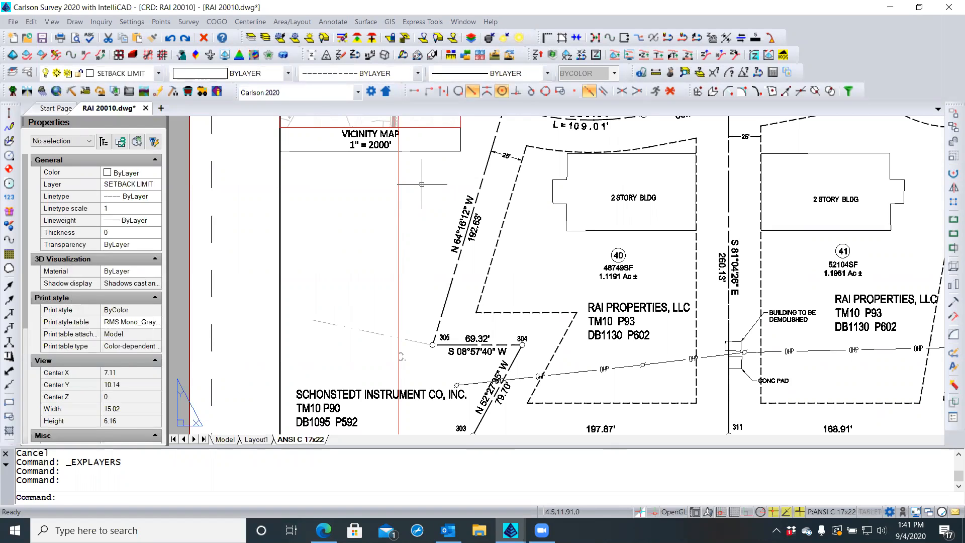
text(u)
key(Return)
Move the HAINES label slightly down-left beside the N 64°16'12" W line
click(422, 185)
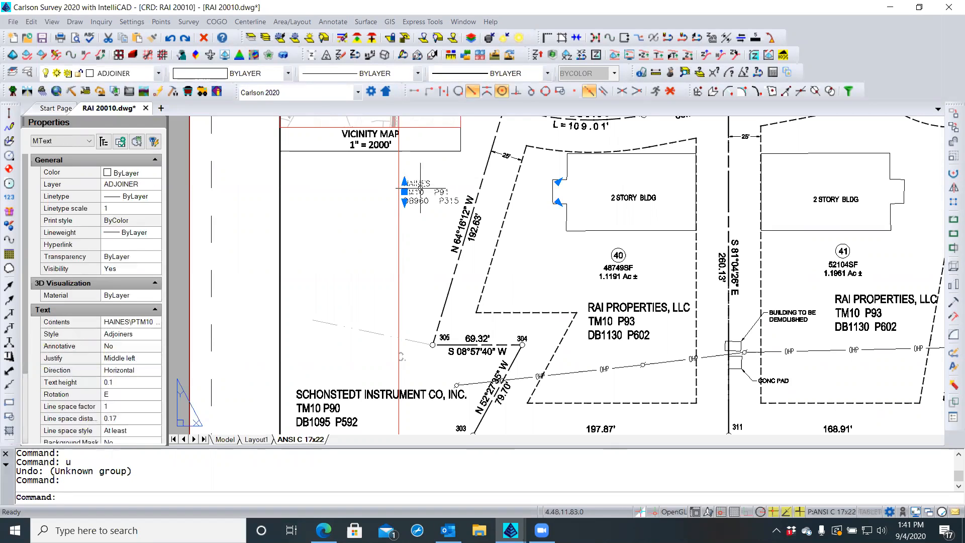
text(m)
key(Return)
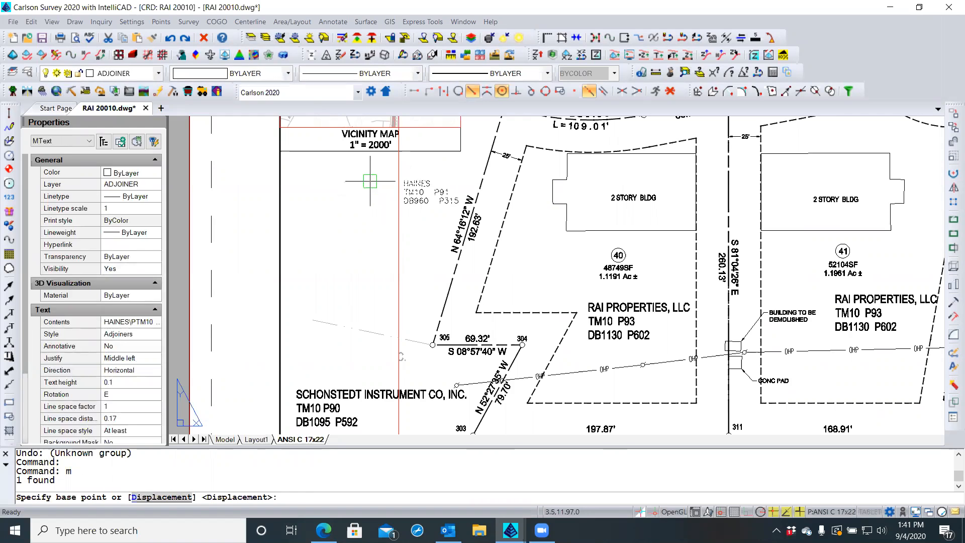
click(372, 178)
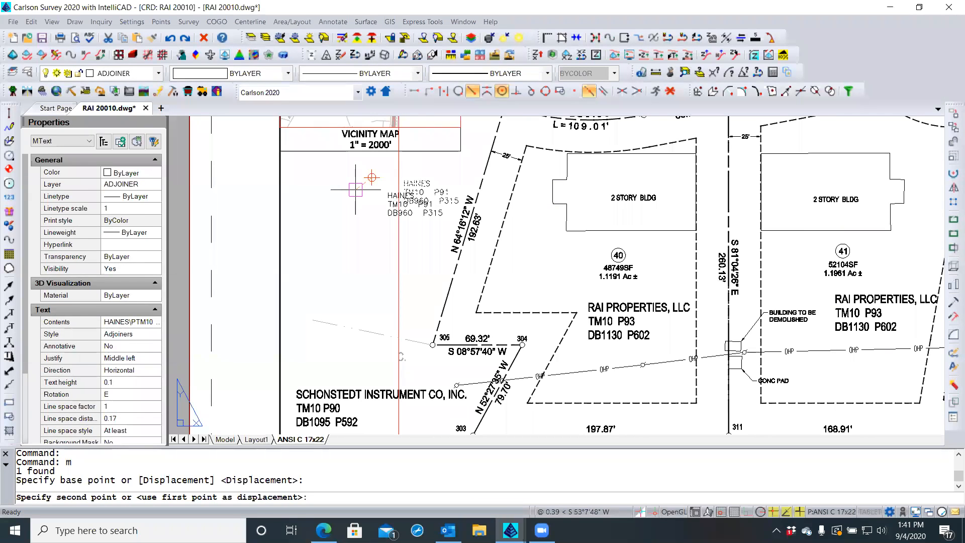
click(356, 190)
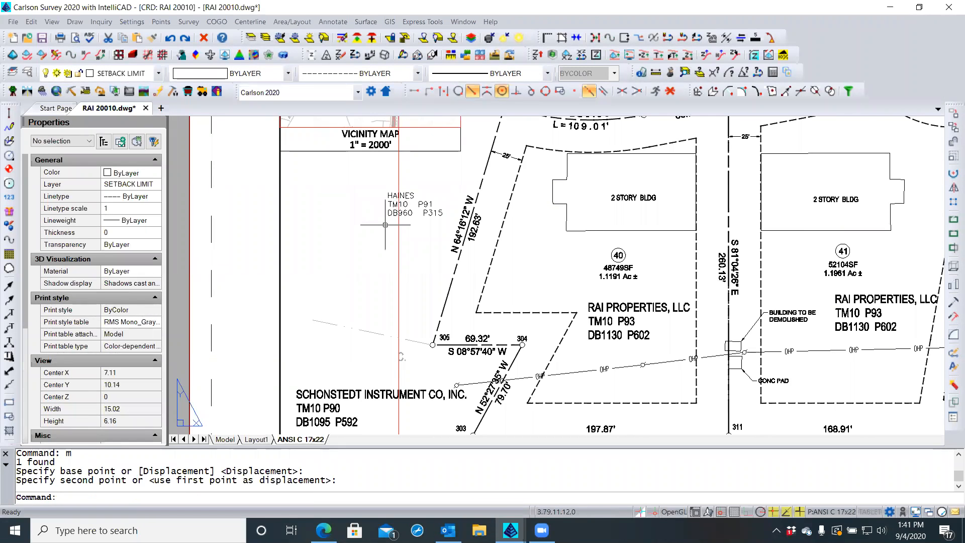
scroll(415, 224, up, 3)
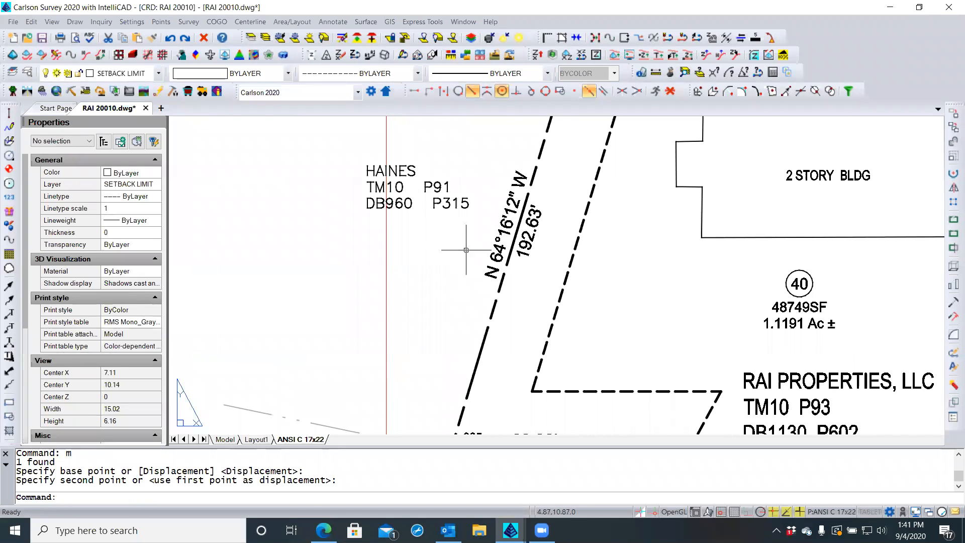
scroll(483, 261, up, 1)
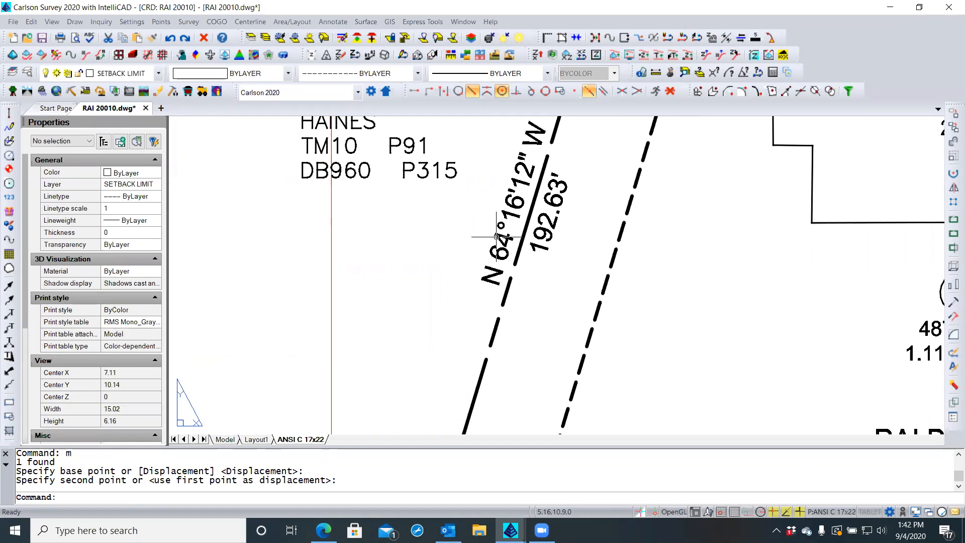
scroll(468, 209, down, 2)
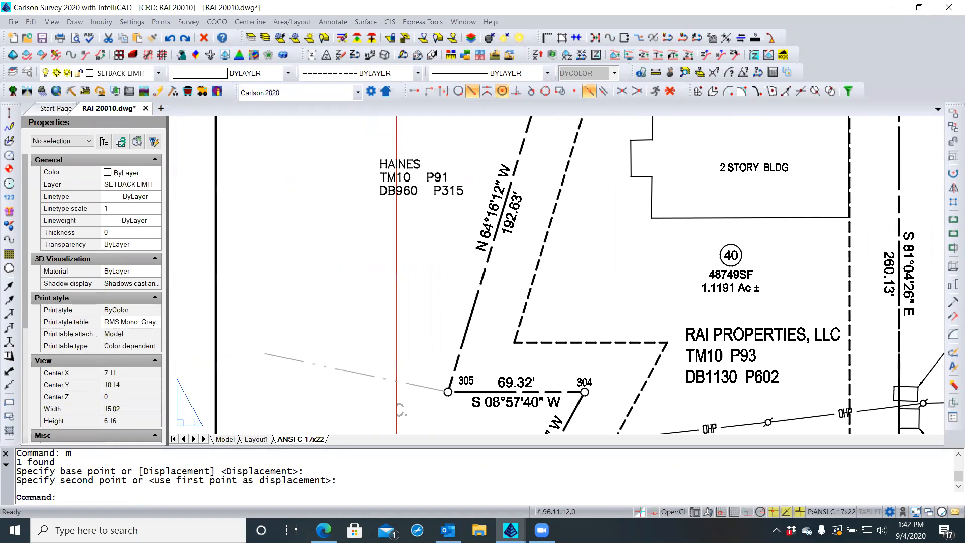
middle_drag(443, 215, 501, 140)
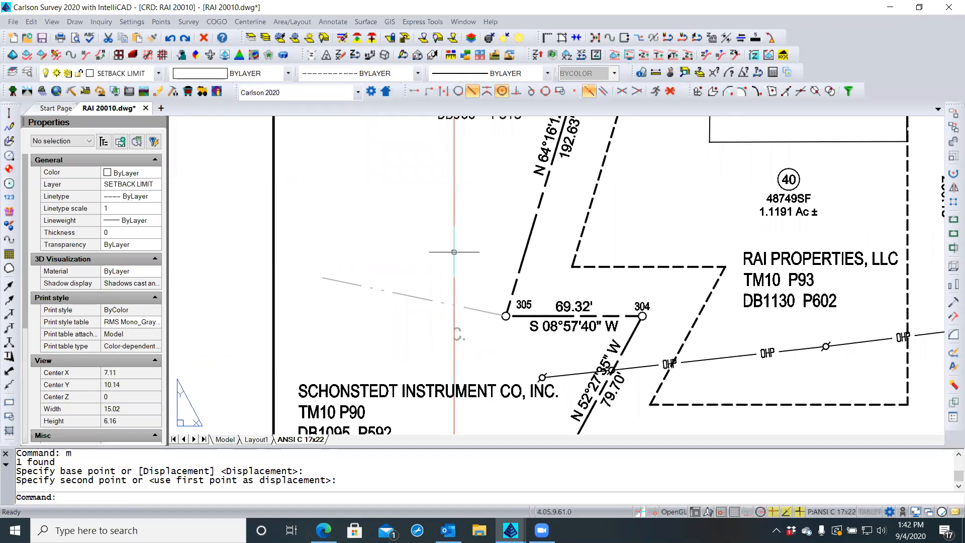
Inside the plat viewport, delete the stray faint text fragment beside point 305
click(464, 324)
double_click(458, 332)
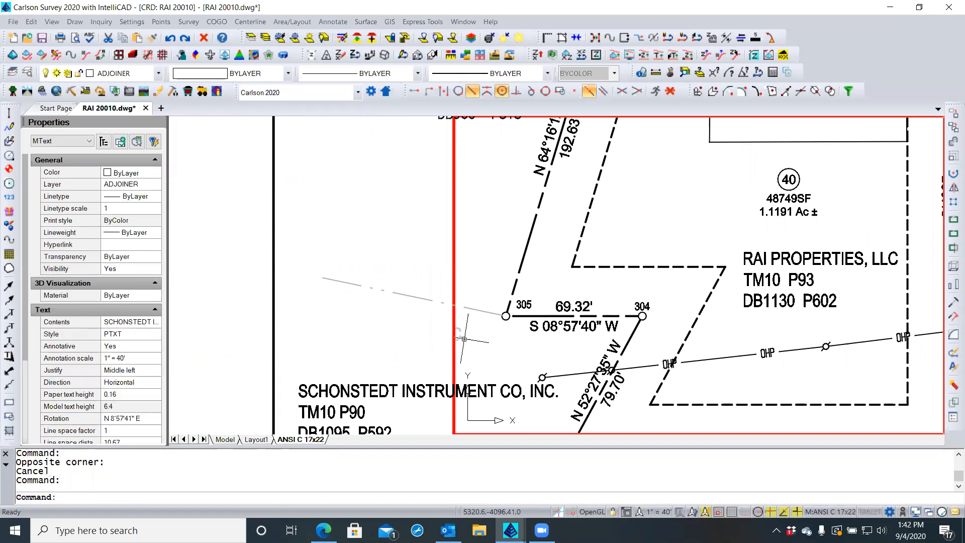
key(Escape)
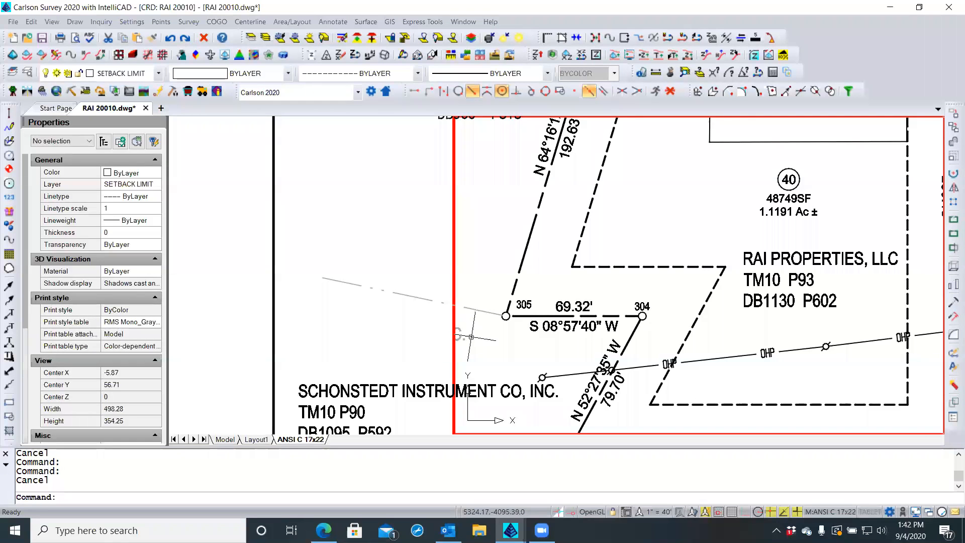
key(Delete)
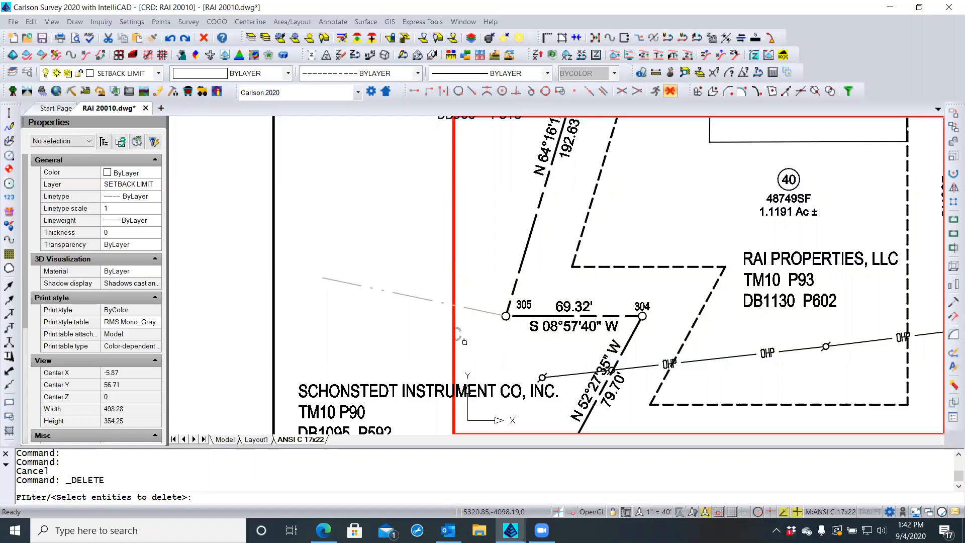
click(464, 339)
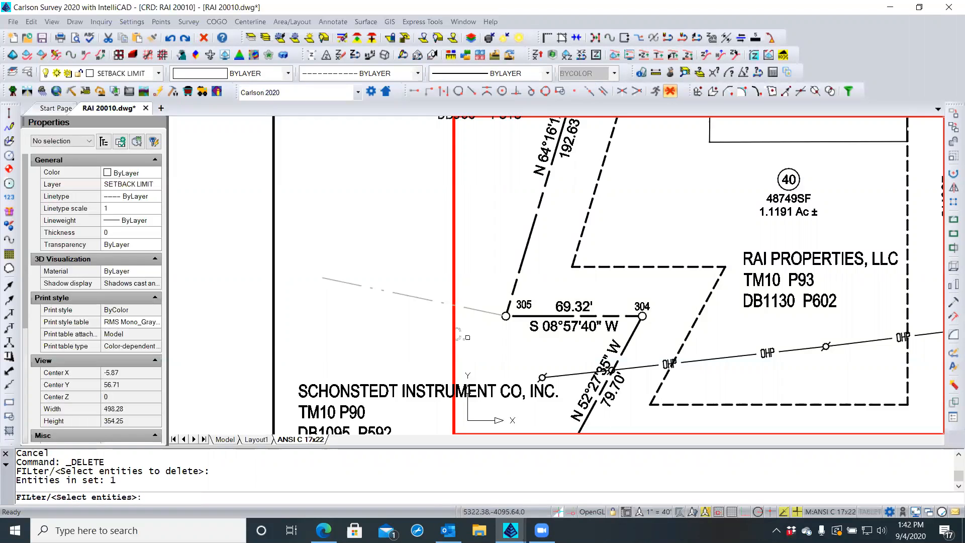
key(Return)
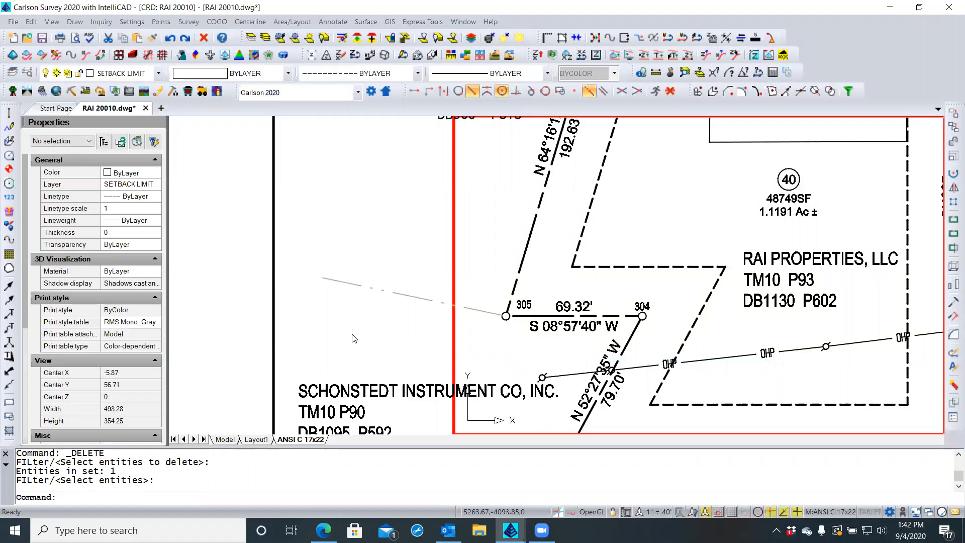
double_click(475, 376)
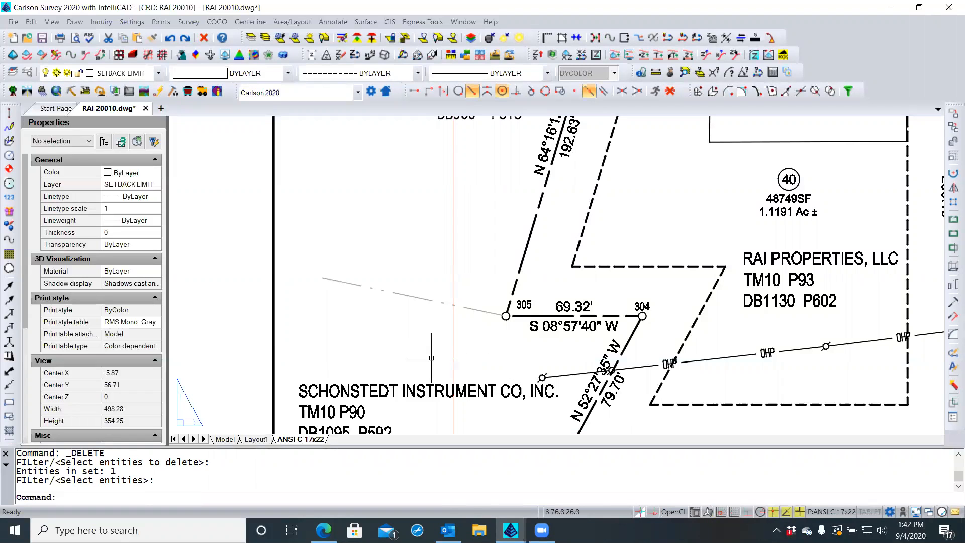
scroll(432, 359, down, 3)
scroll(424, 361, down, 2)
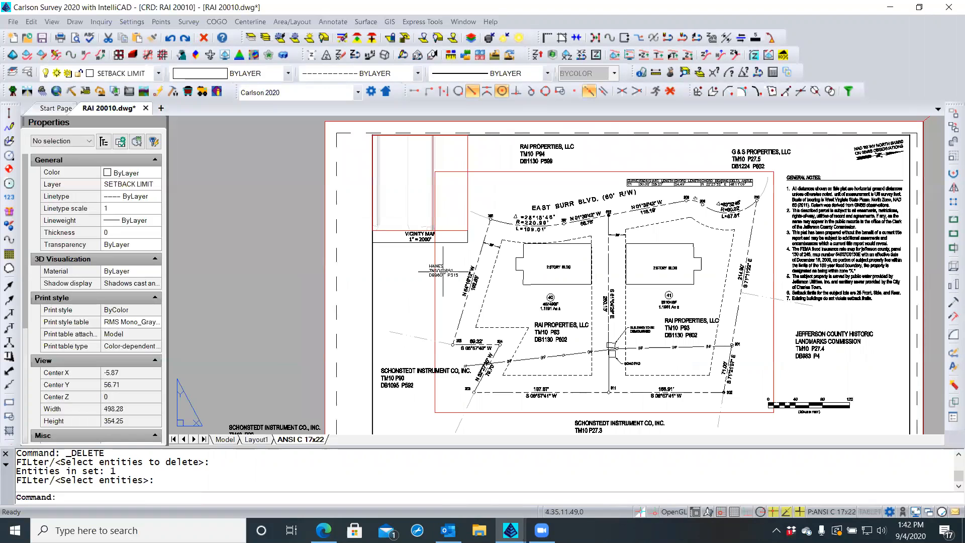
scroll(447, 269, up, 3)
middle_drag(454, 267, 464, 240)
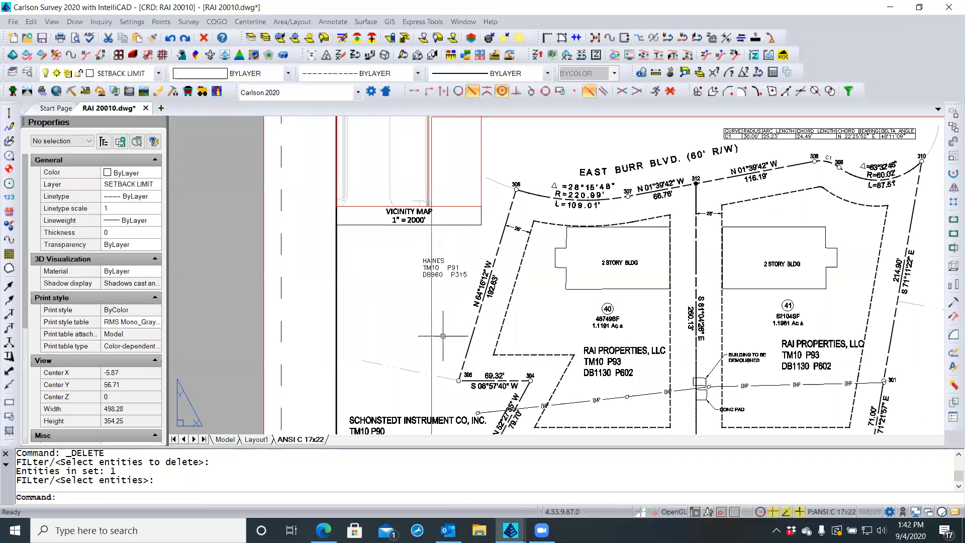
middle_drag(427, 405, 403, 334)
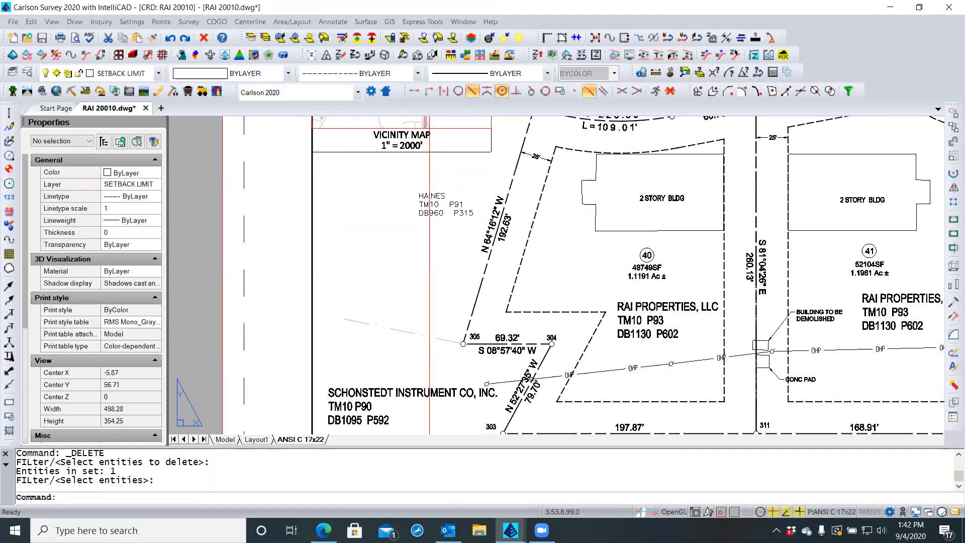
scroll(384, 399, up, 3)
scroll(384, 400, up, 1)
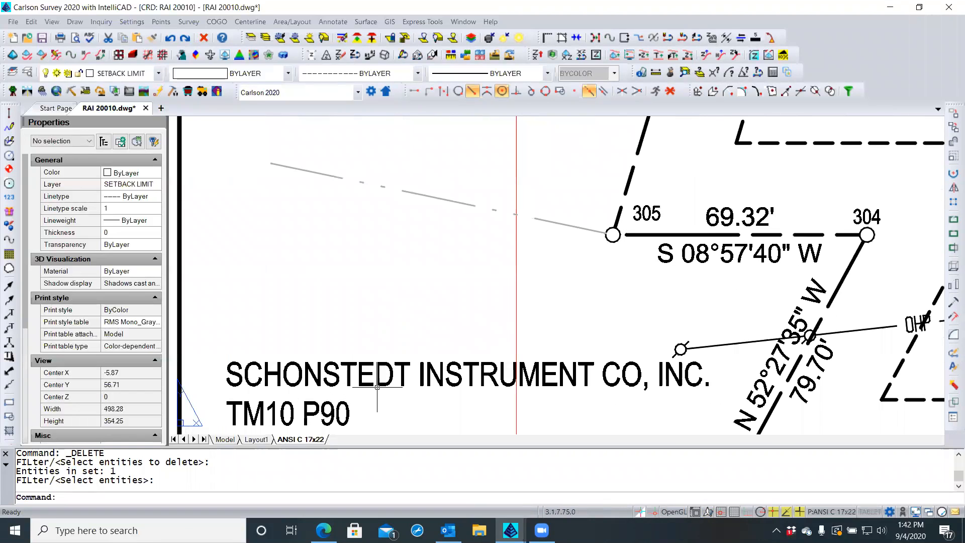
scroll(379, 385, down, 4)
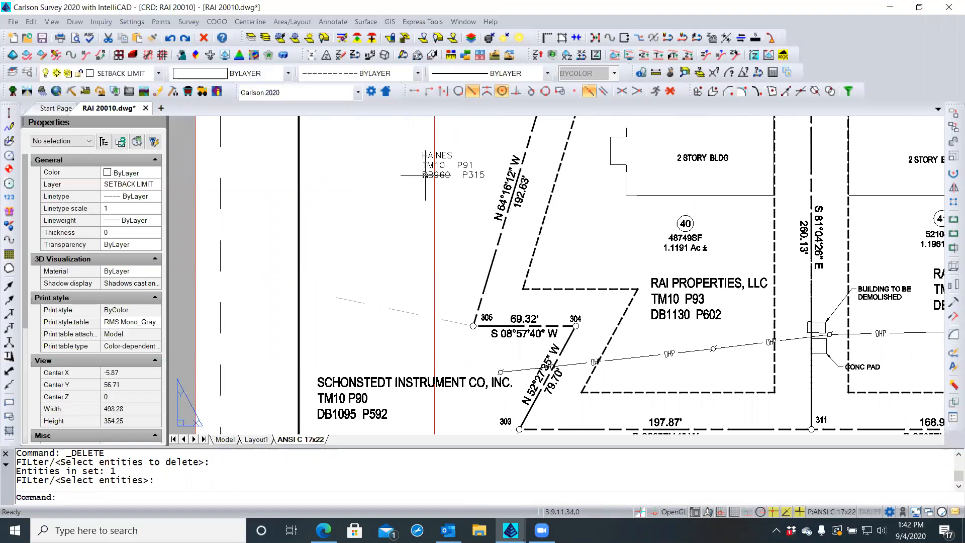
scroll(427, 170, up, 4)
scroll(426, 170, up, 1)
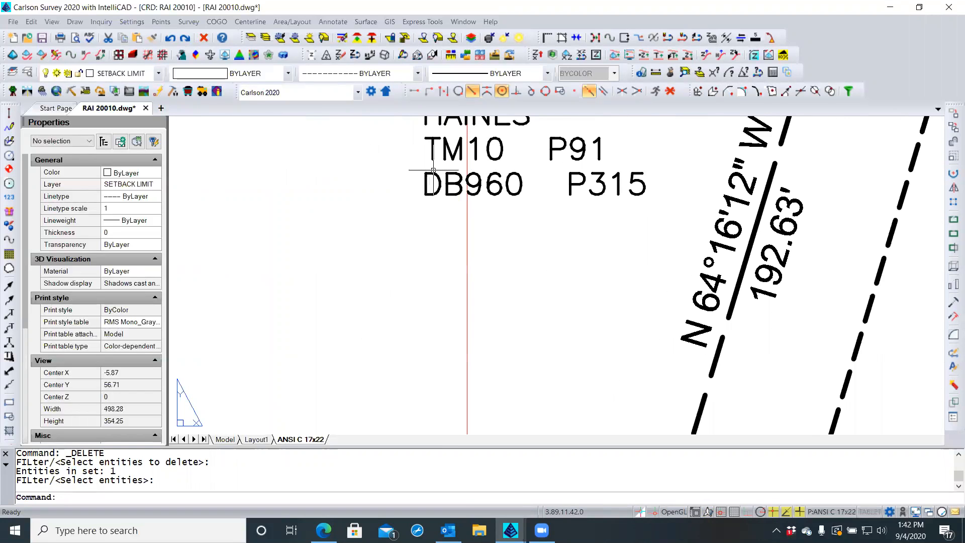
scroll(427, 171, up, 2)
scroll(408, 249, down, 2)
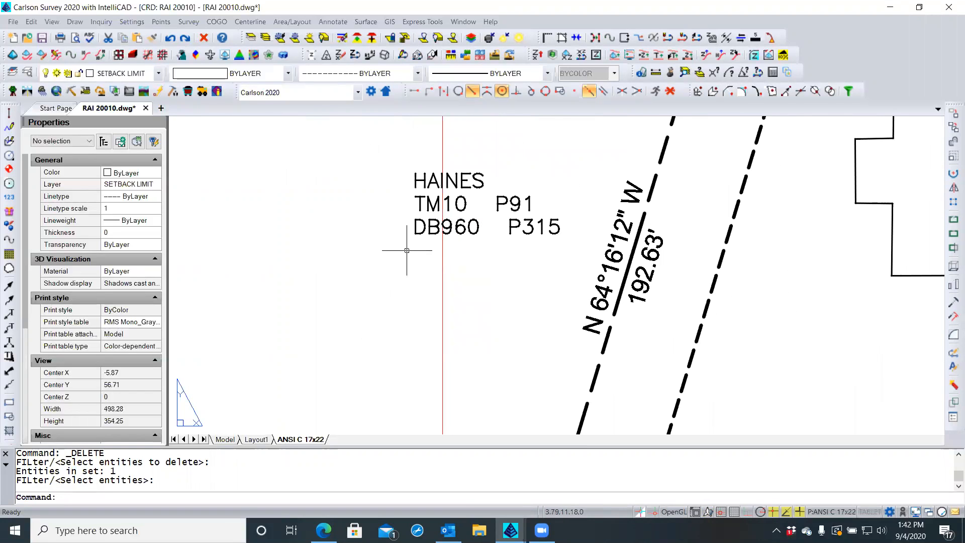
scroll(403, 252, down, 1)
middle_drag(393, 262, 409, 205)
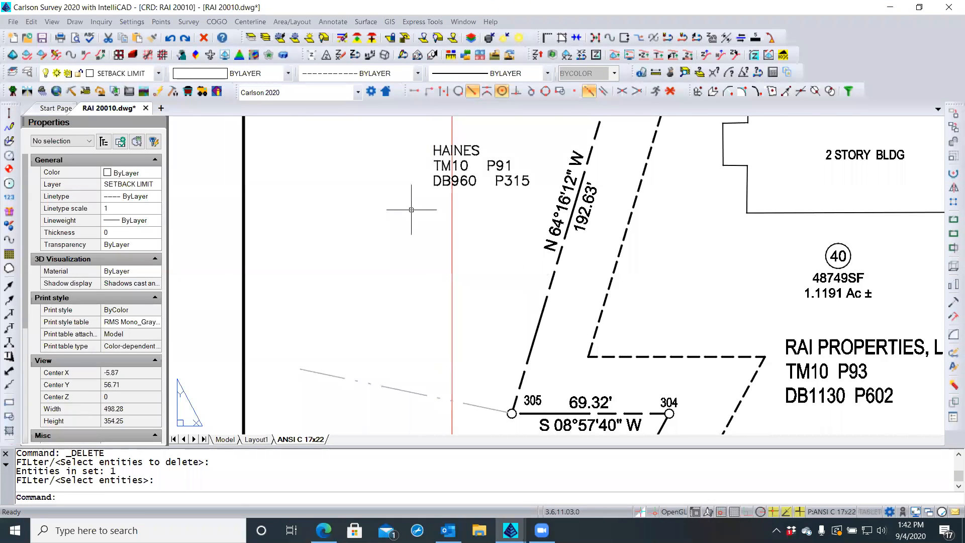
scroll(409, 211, down, 1)
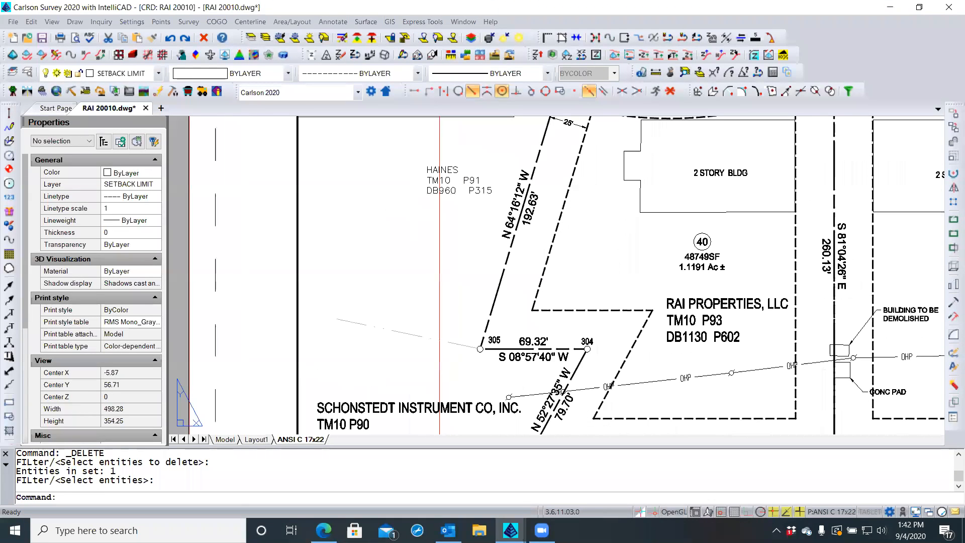
Set the HAINES label's lineweight to 0.50 mm, then change it to 0.05 mm
click(428, 193)
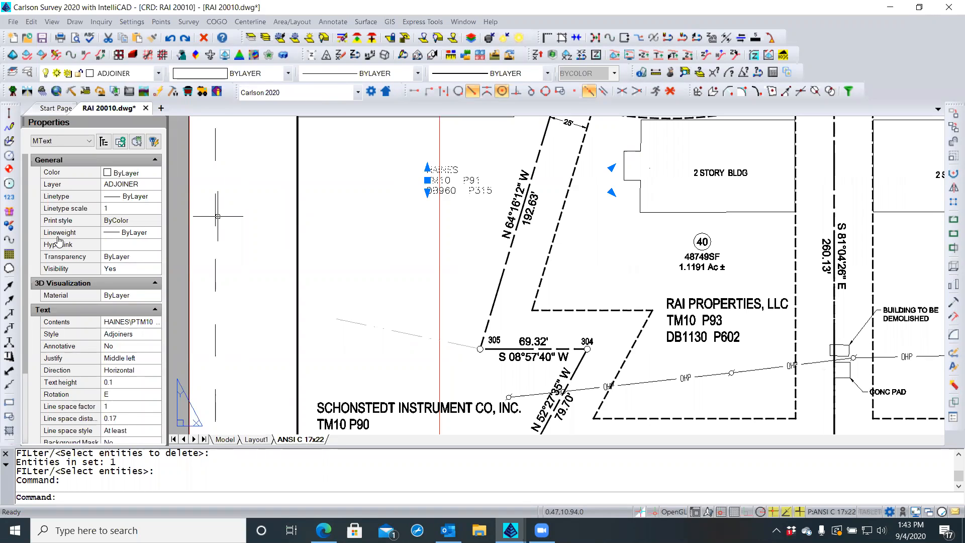
click(131, 233)
click(154, 233)
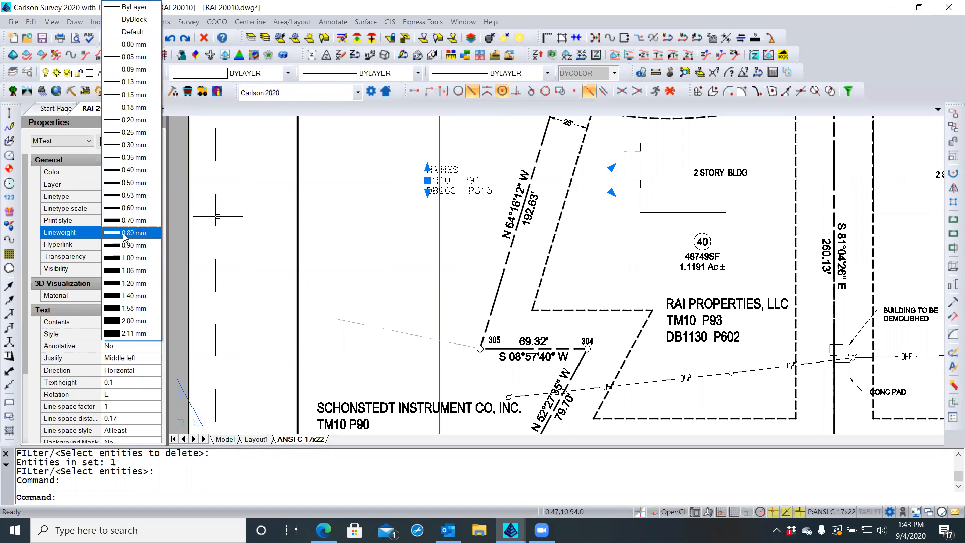
click(122, 183)
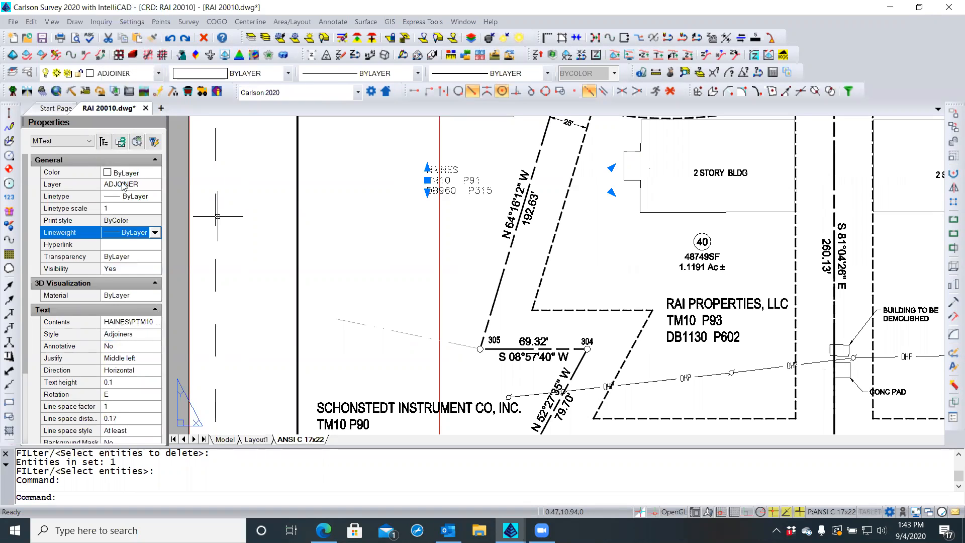
scroll(463, 170, up, 1)
scroll(461, 170, up, 2)
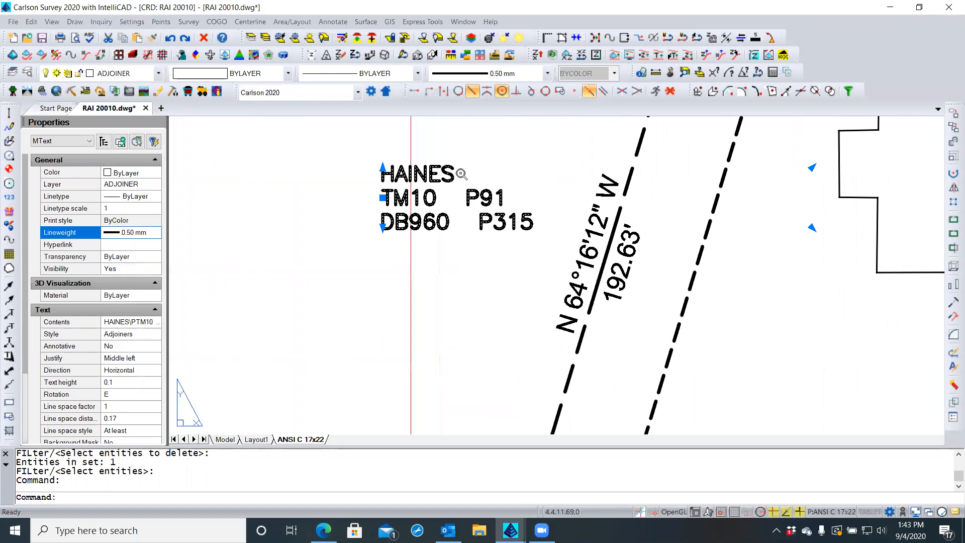
click(142, 235)
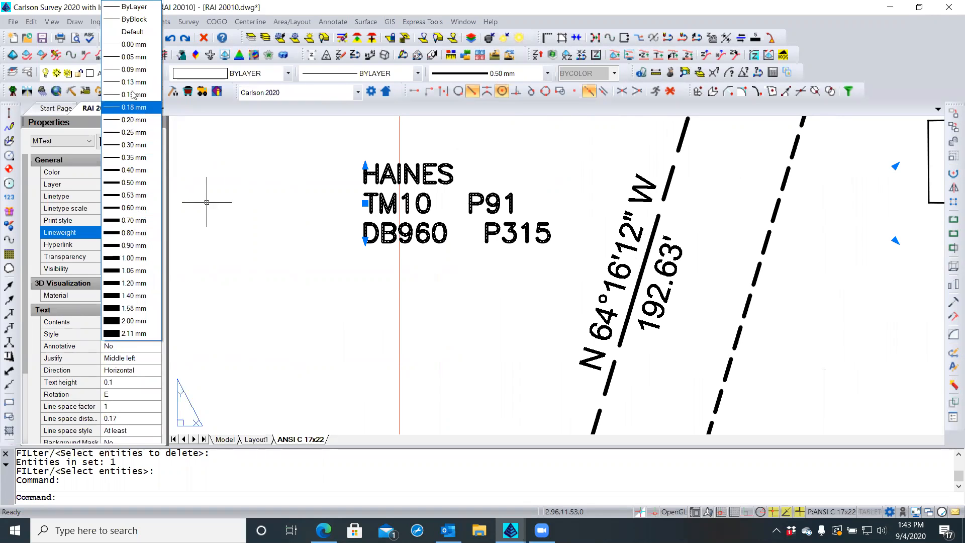
click(135, 57)
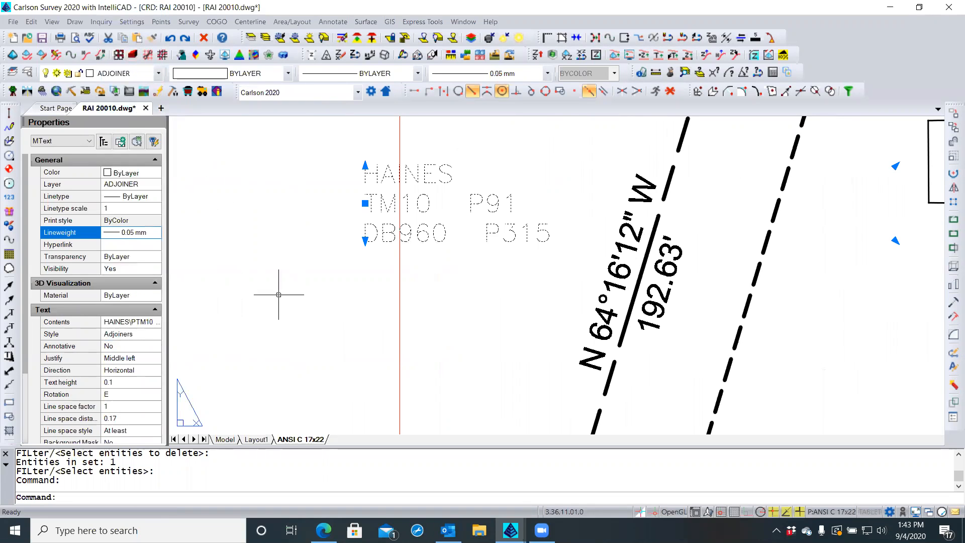
key(Escape)
key(Escape)
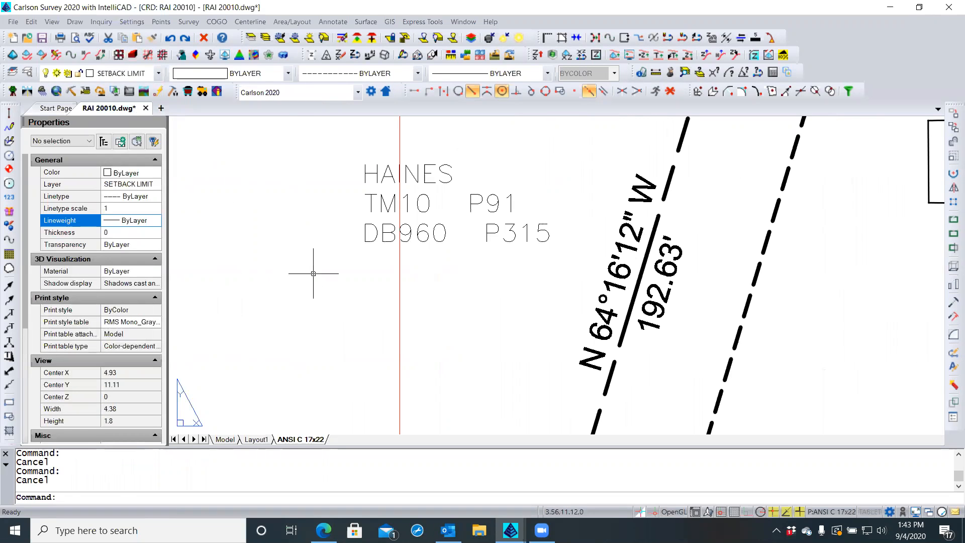
scroll(320, 268, down, 2)
scroll(380, 212, down, 3)
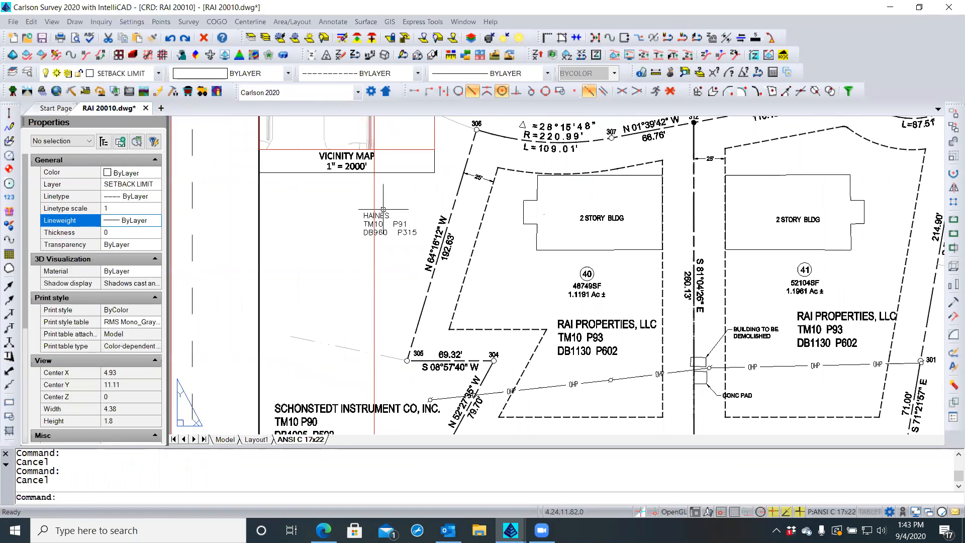
Set the SCHONSTEDT INSTRUMENT label's lineweight to 0.90 mm
click(320, 408)
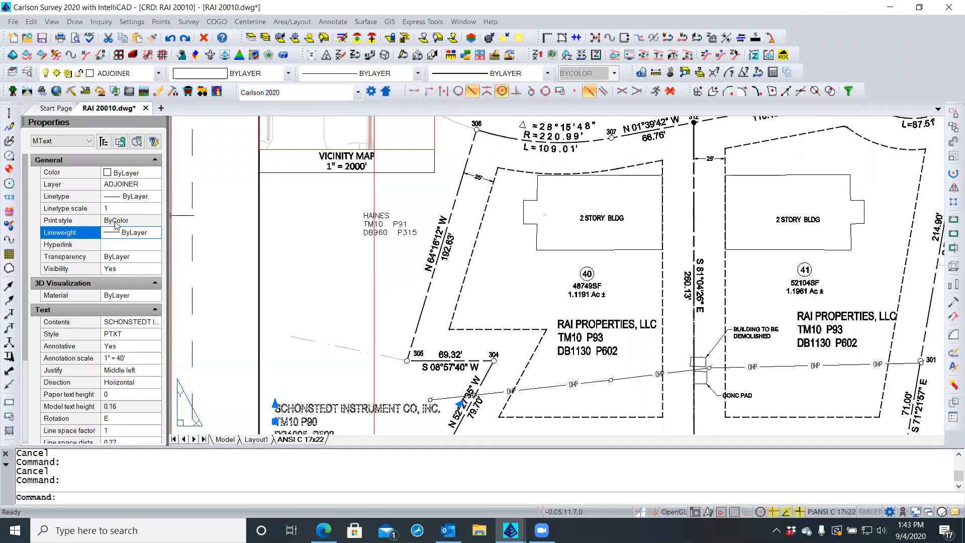
click(156, 233)
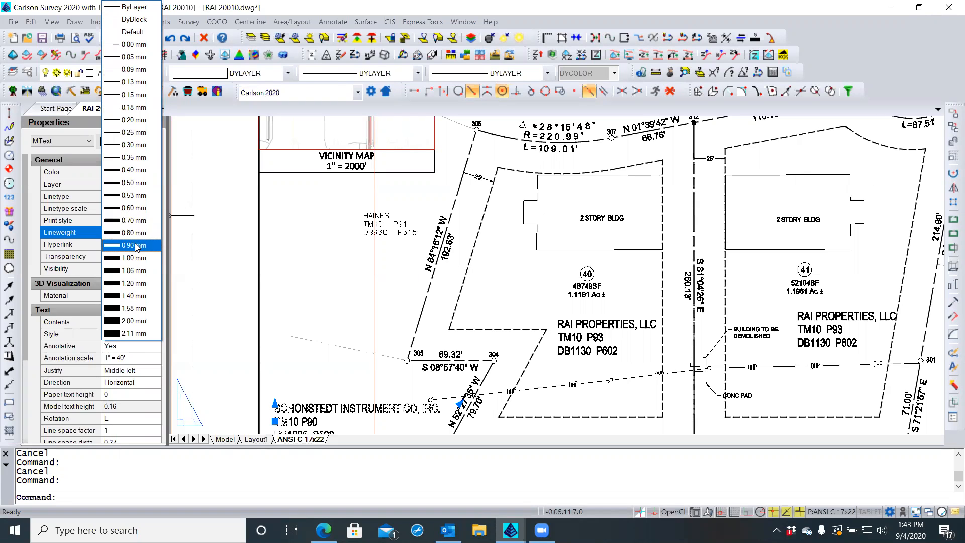
click(146, 246)
scroll(301, 412, up, 1)
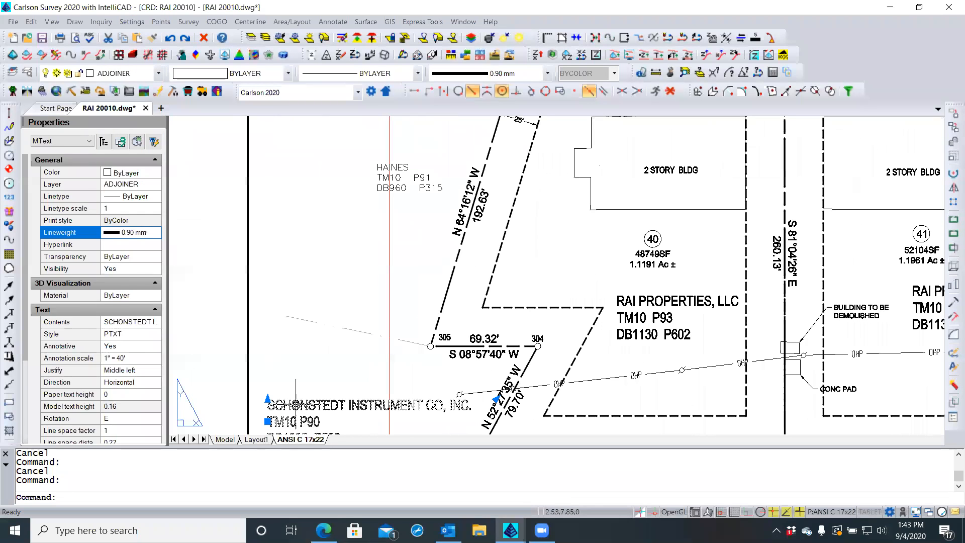
scroll(291, 420, up, 4)
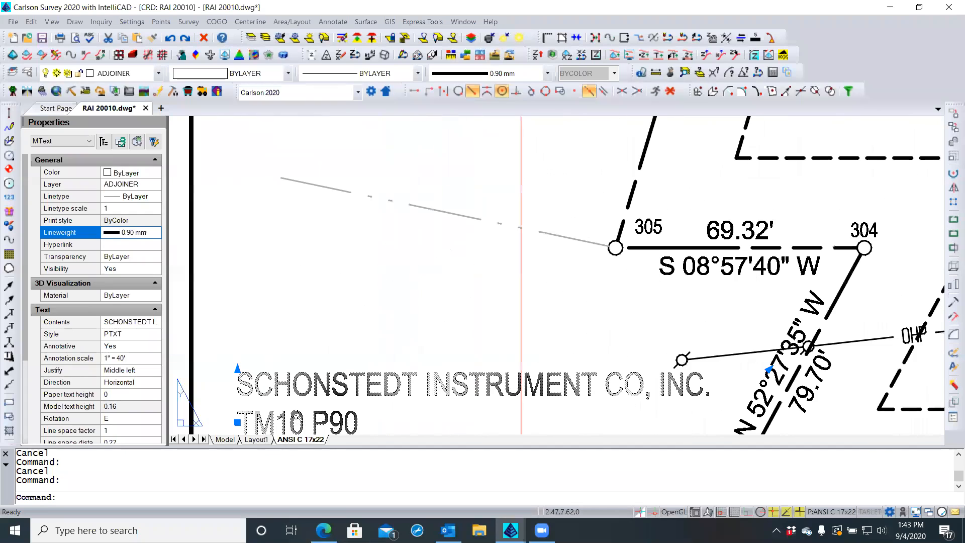
Try 0.05 mm on the SCHONSTEDT label, then return its lineweight to ByLayer
click(151, 232)
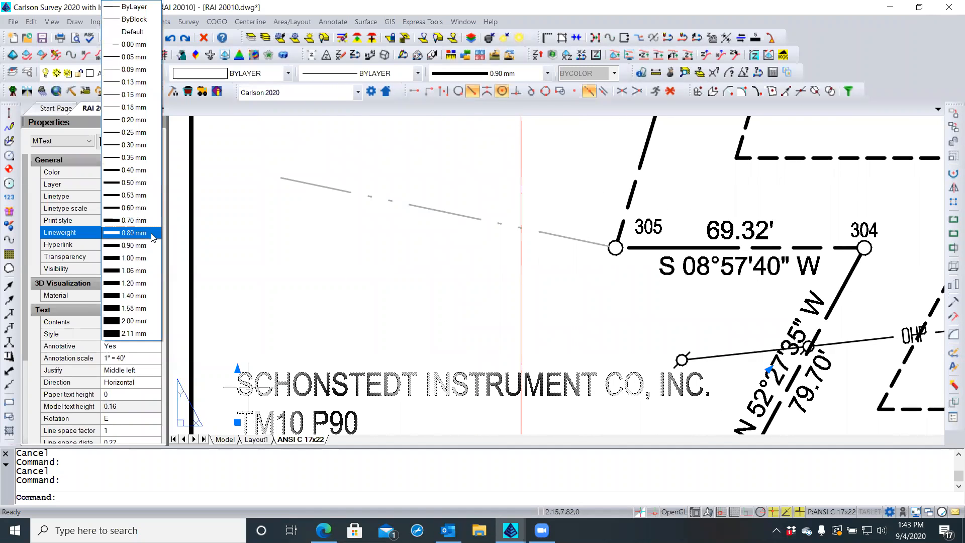
click(120, 57)
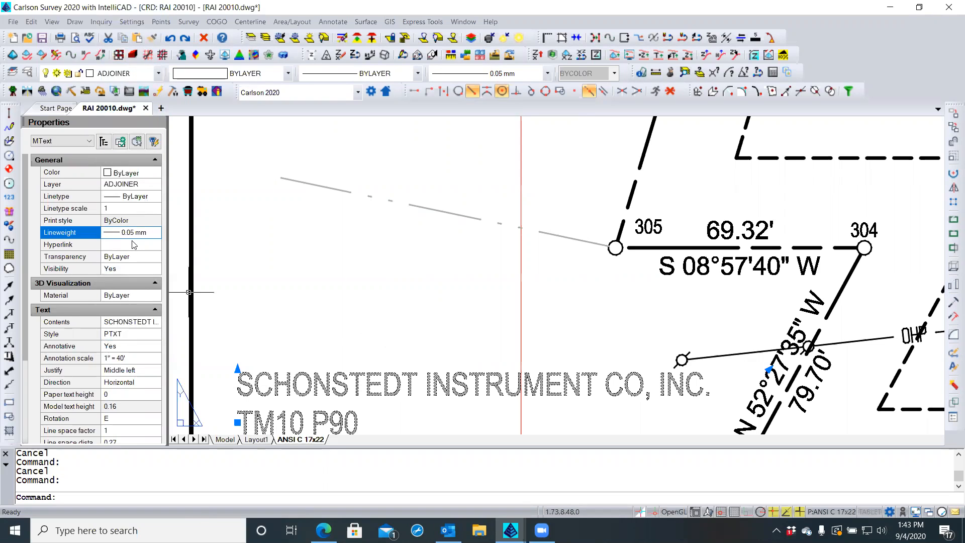
click(155, 234)
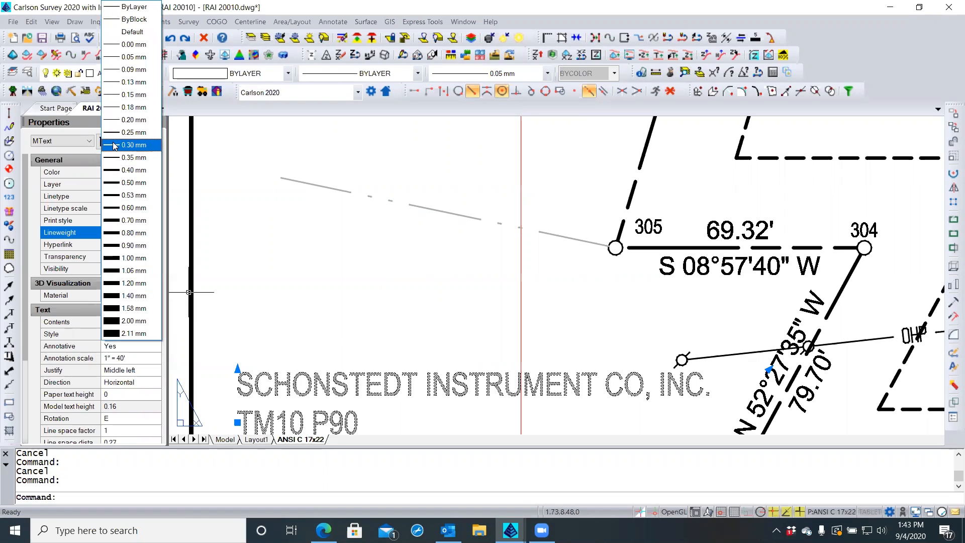
click(132, 7)
scroll(332, 367, down, 4)
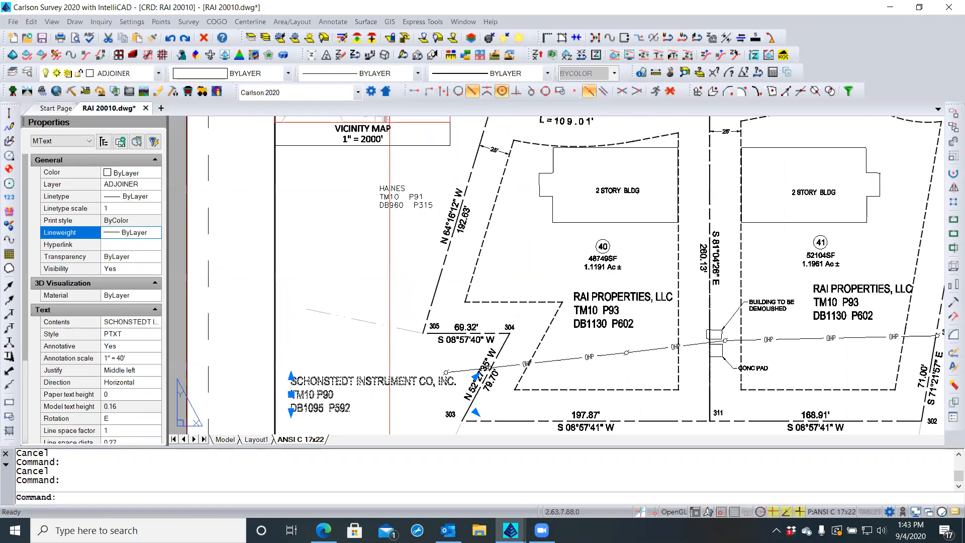
scroll(318, 379, down, 3)
scroll(382, 216, up, 5)
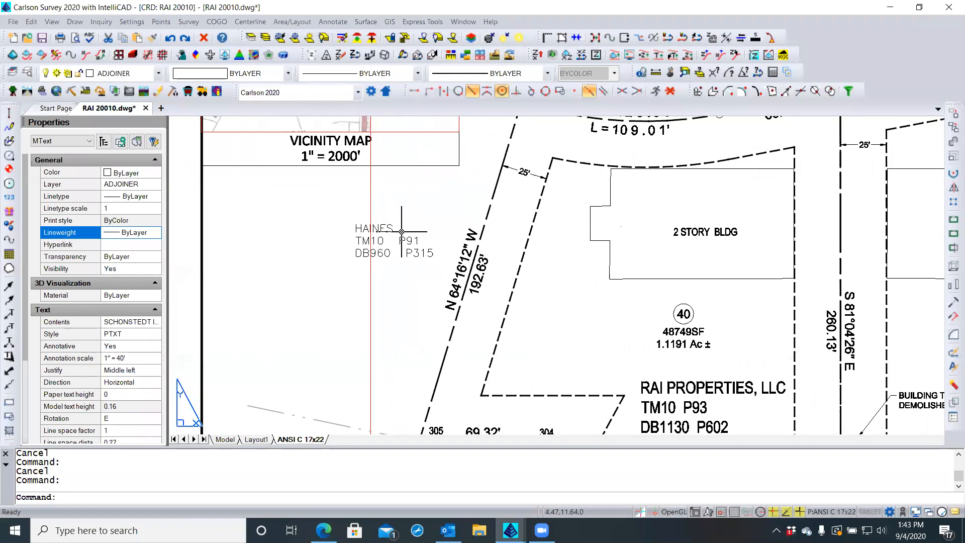
click(405, 236)
key(Escape)
key(Escape)
Change the HAINES label's lineweight from 0.05 mm to ByLayer and deselect it
click(405, 240)
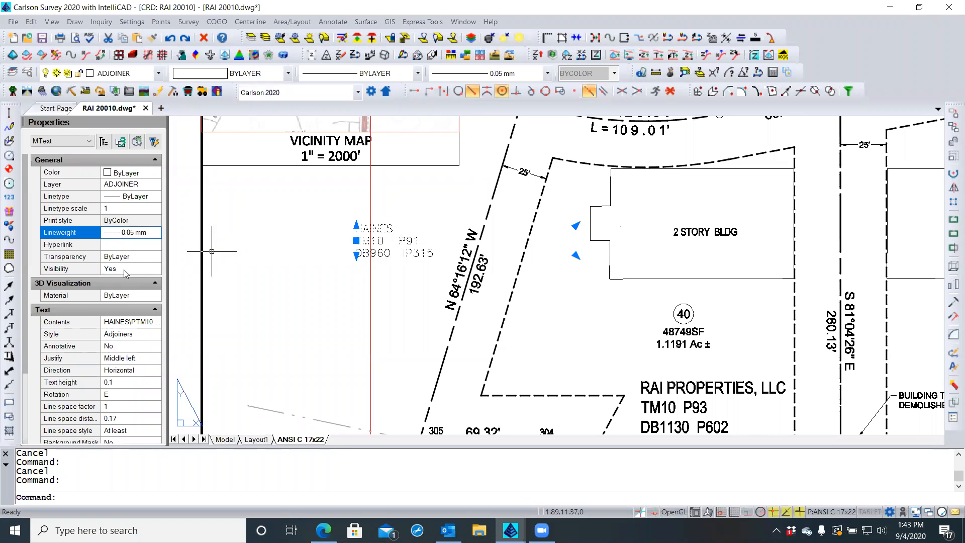
click(141, 233)
click(141, 233)
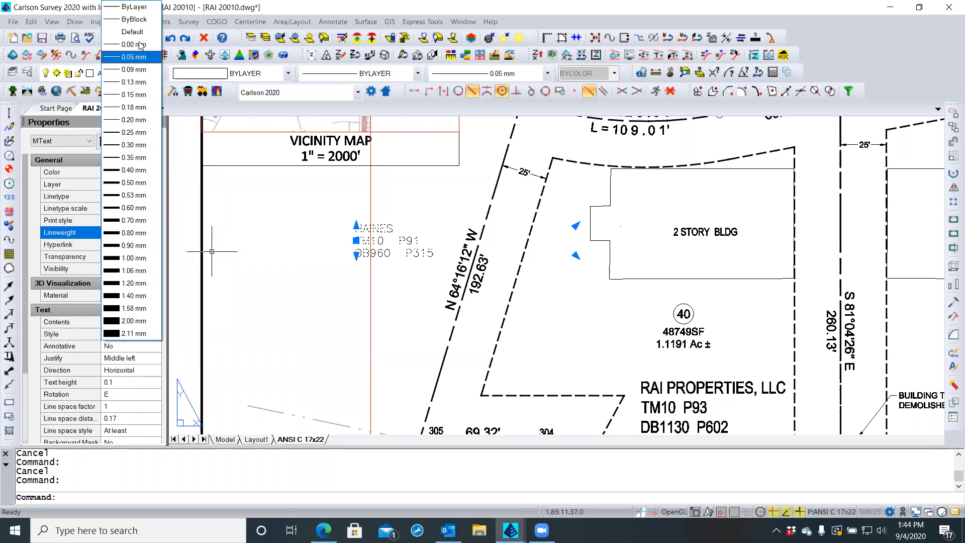
click(139, 7)
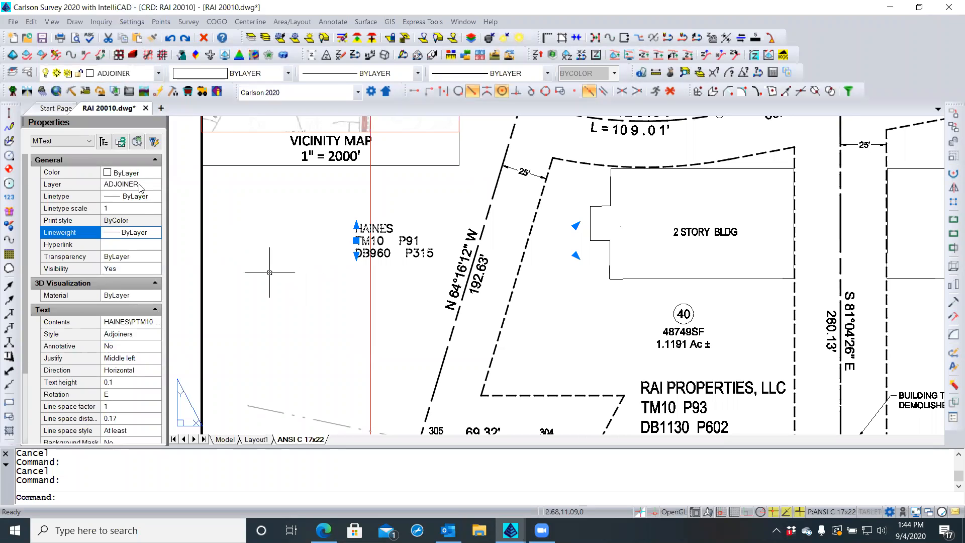
key(Escape)
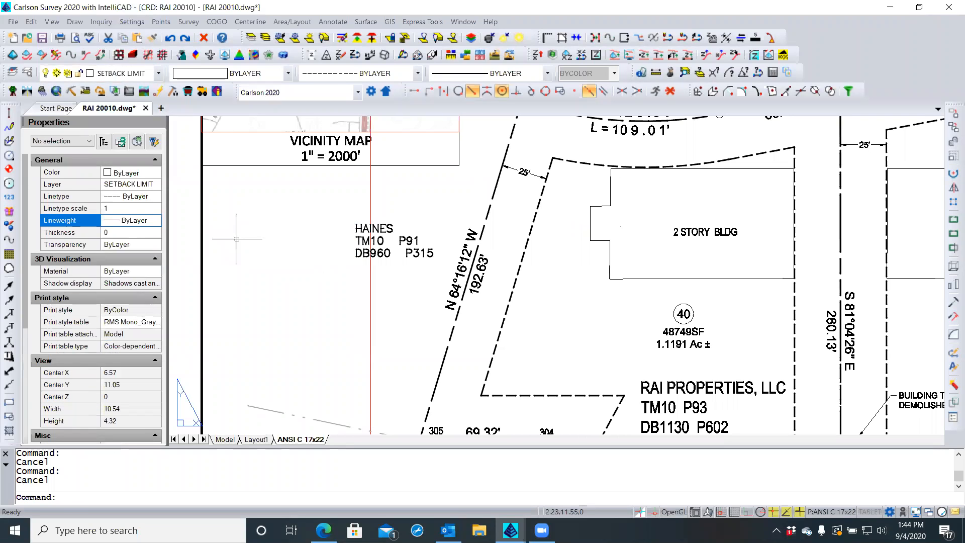
Reset the ADJOINER layer's lineweight from 0.30 mm to Default and close Explorer
click(27, 72)
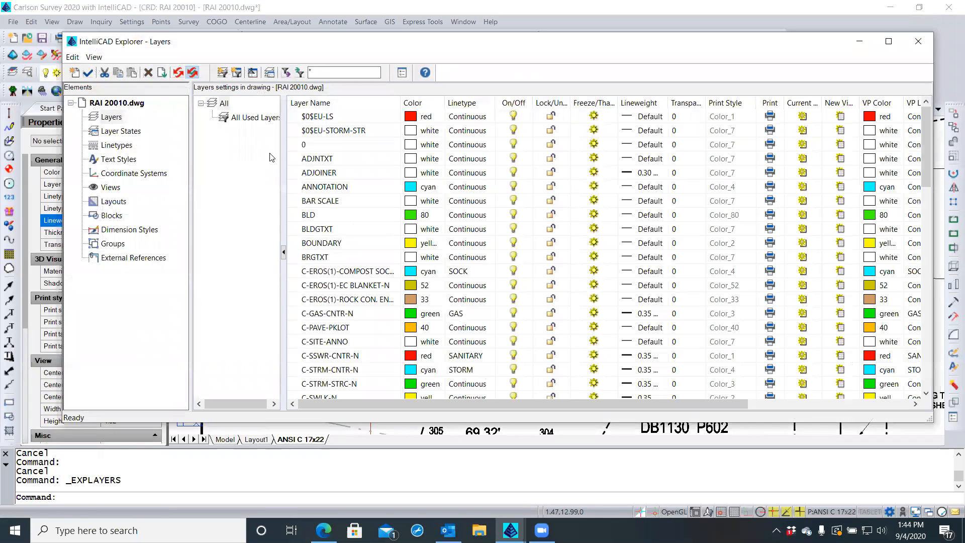
click(329, 173)
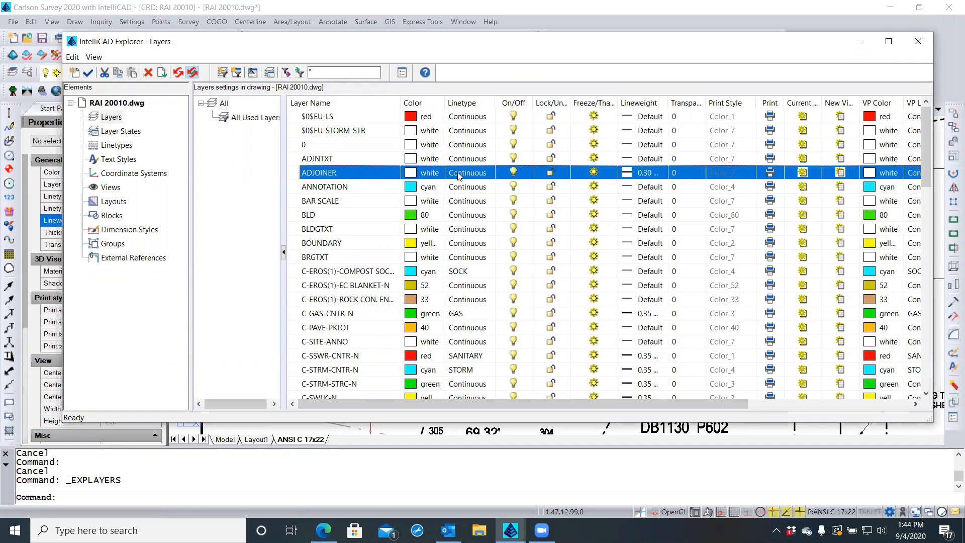
click(641, 173)
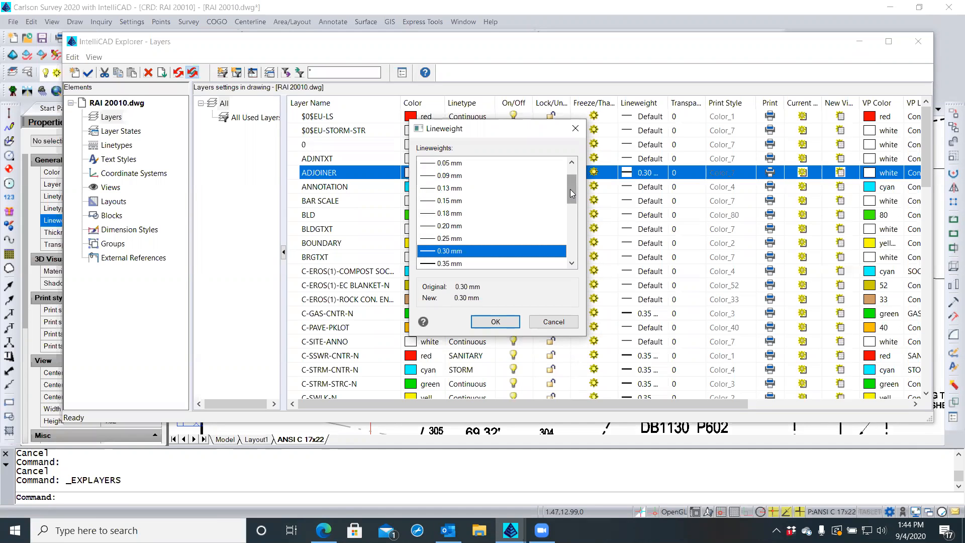
drag(571, 193, 572, 182)
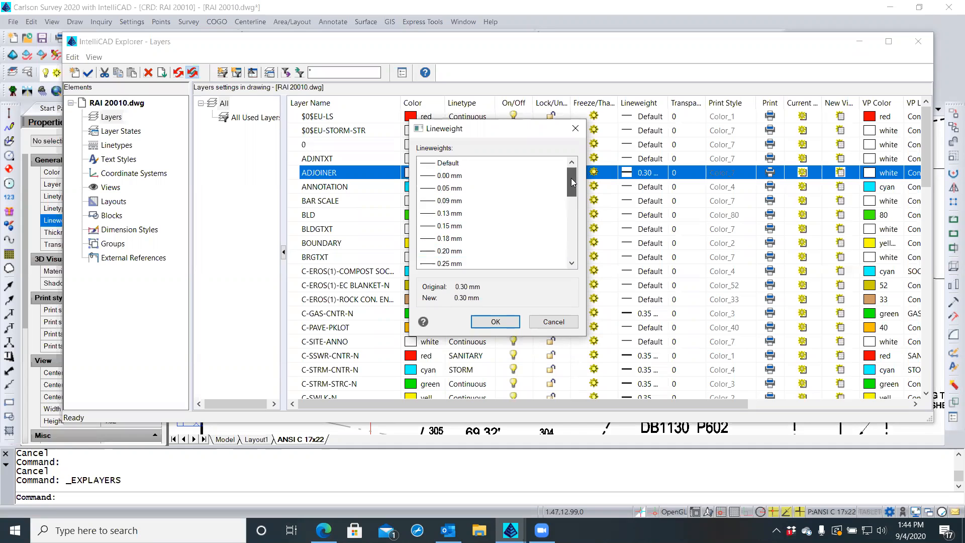
click(454, 163)
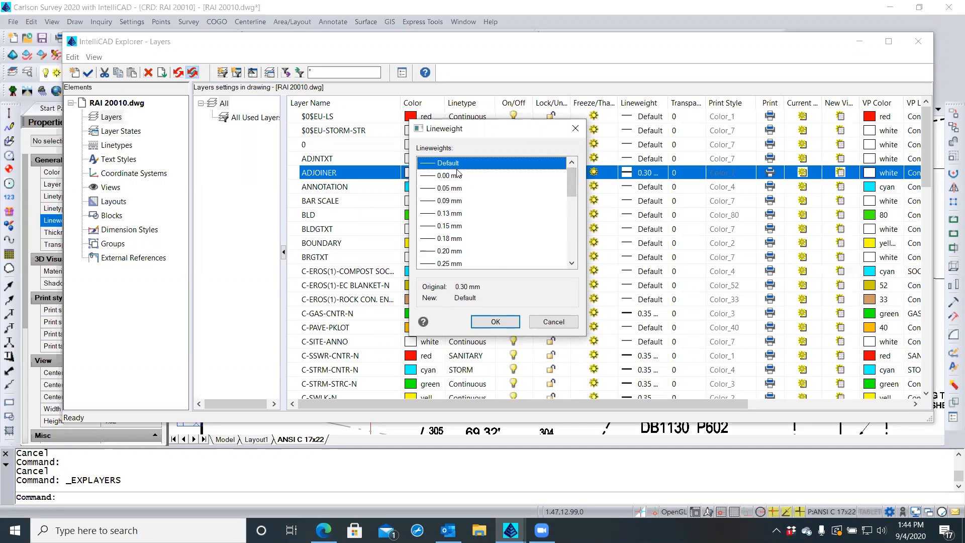
click(482, 322)
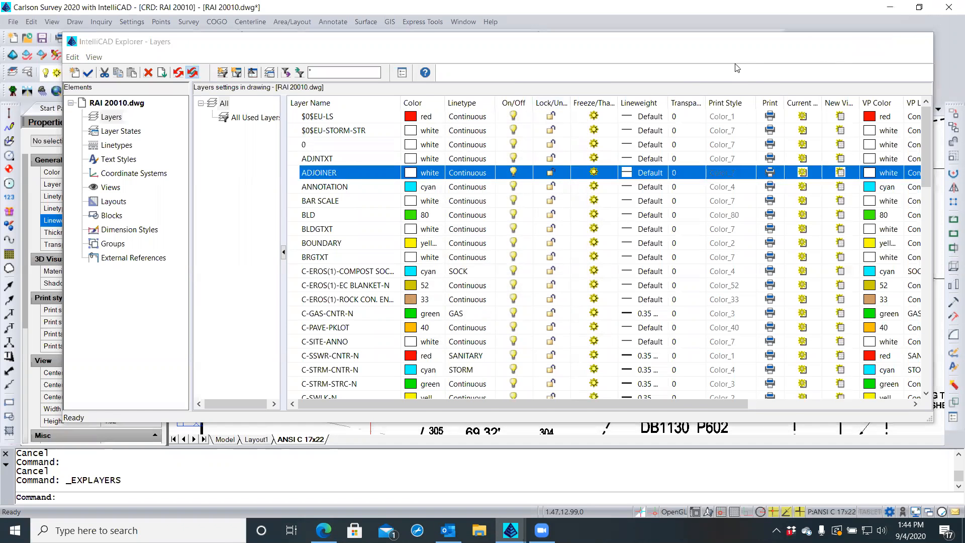
click(928, 39)
scroll(430, 230, down, 3)
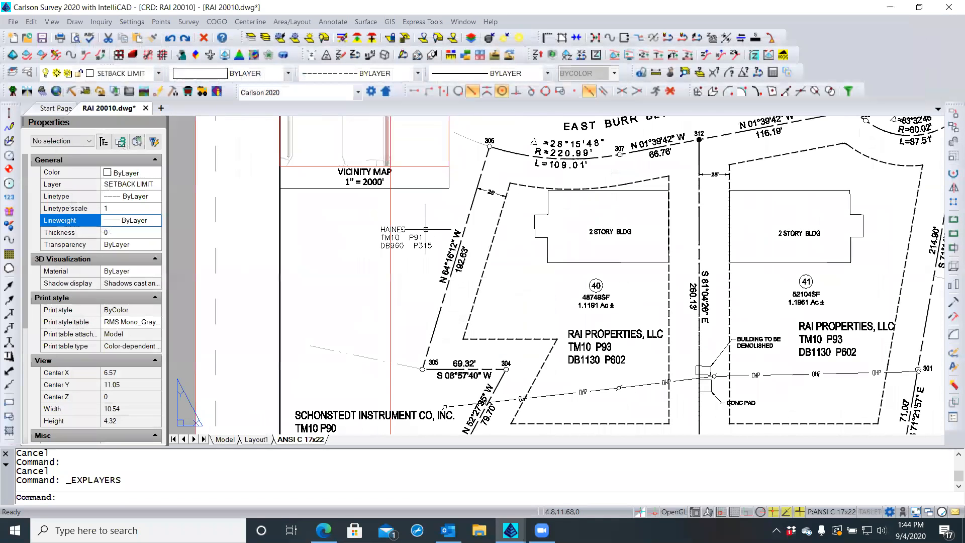
Regenerate the drawing with REA so the lineweight change shows
text(REA)
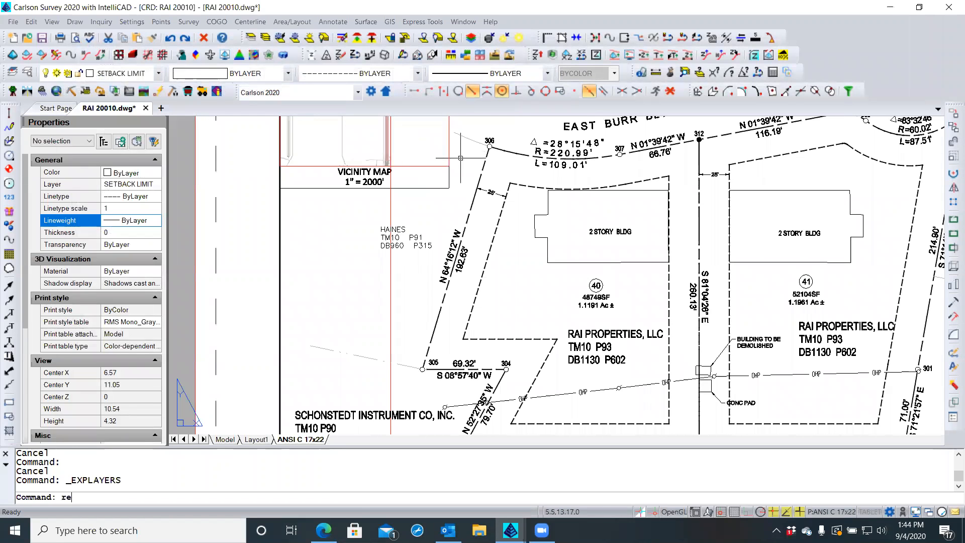
key(Return)
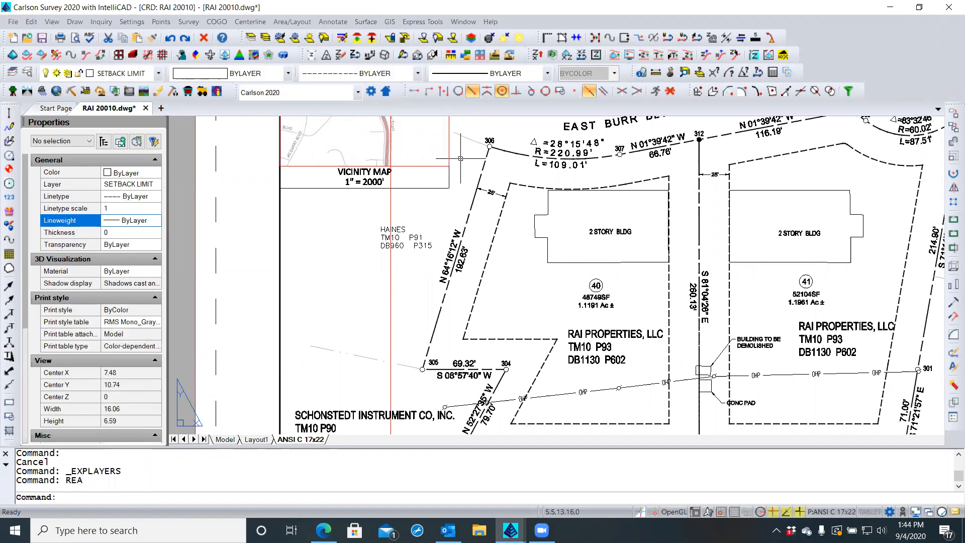
scroll(400, 368, up, 3)
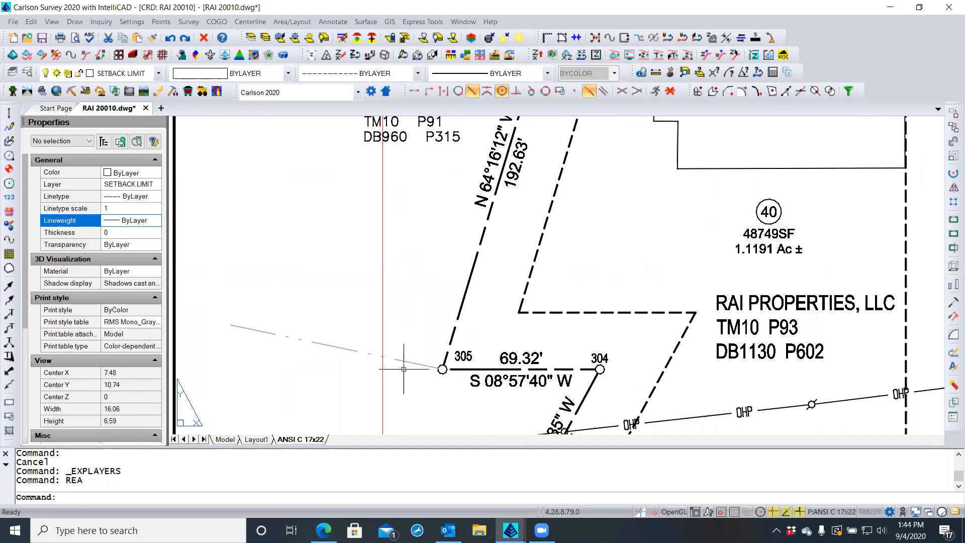
scroll(404, 363, down, 3)
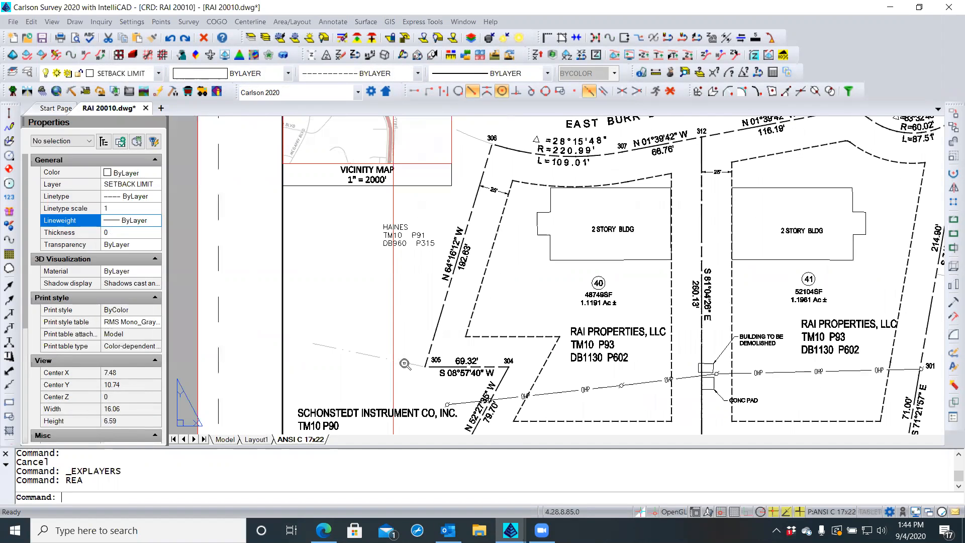
Inspect the dashed ADJOINER polyline near point 305 in Properties, then deselect it
click(404, 362)
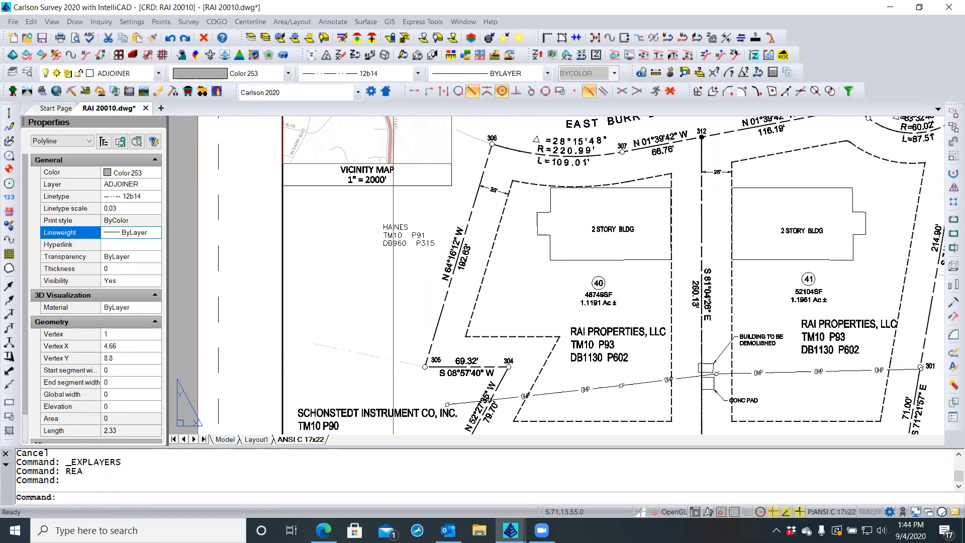
click(471, 142)
click(472, 142)
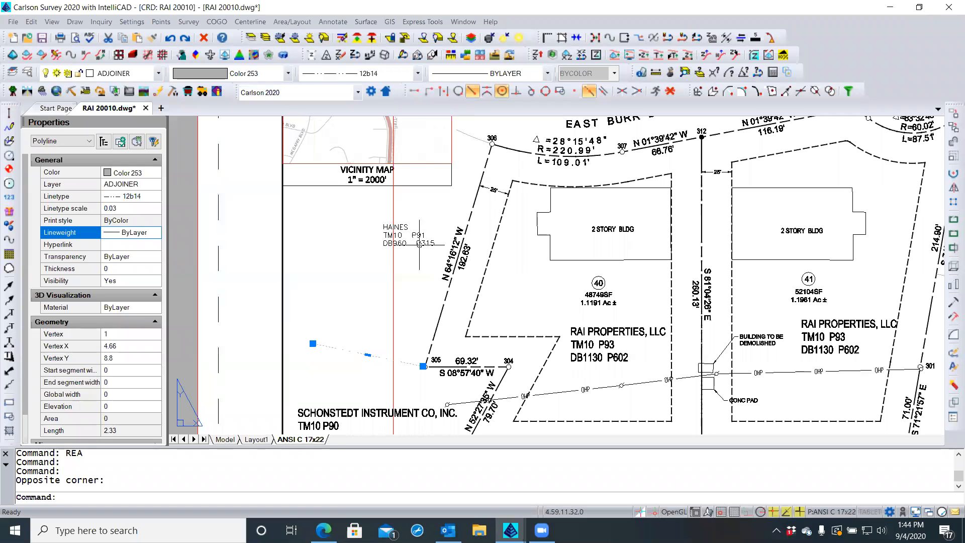
scroll(356, 289, down, 3)
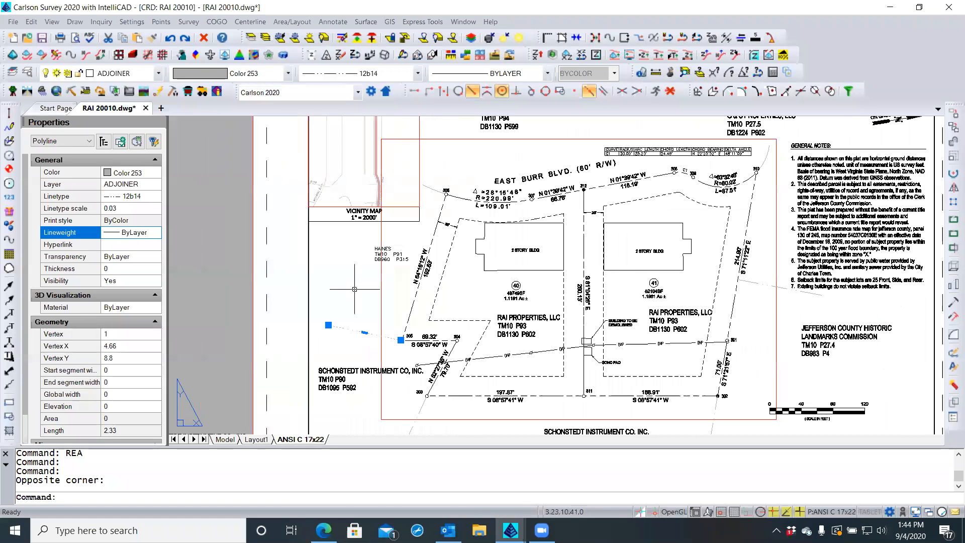
scroll(397, 386, up, 3)
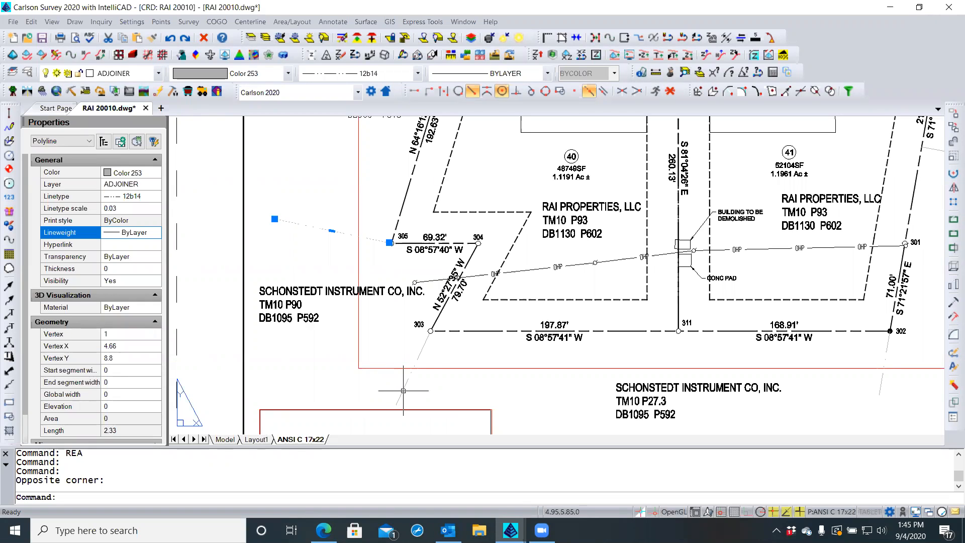
key(Escape)
key(Escape)
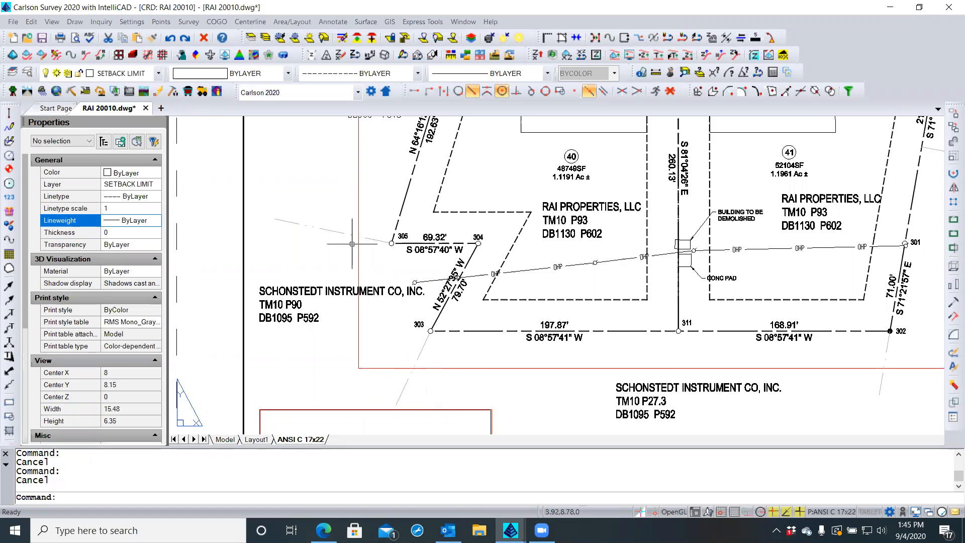
scroll(311, 231, up, 3)
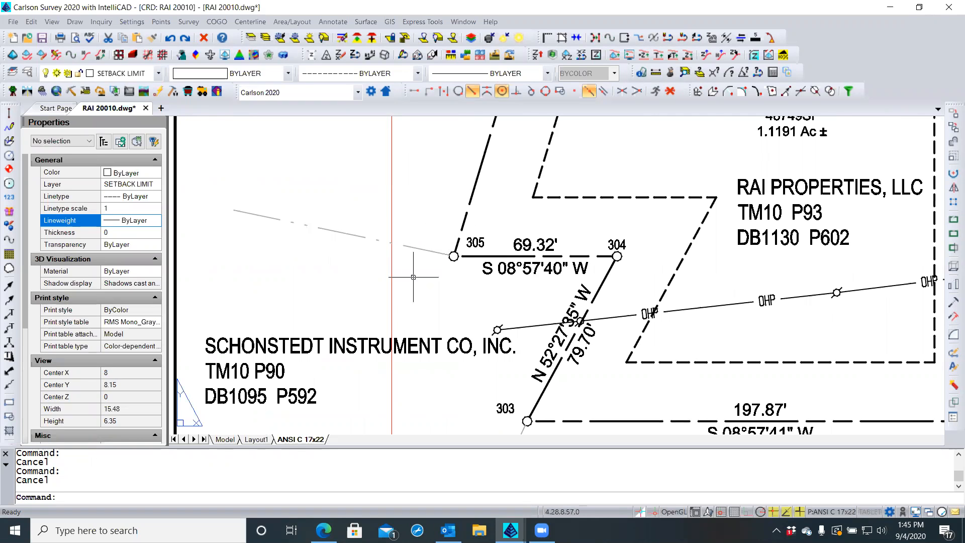
scroll(415, 284, down, 1)
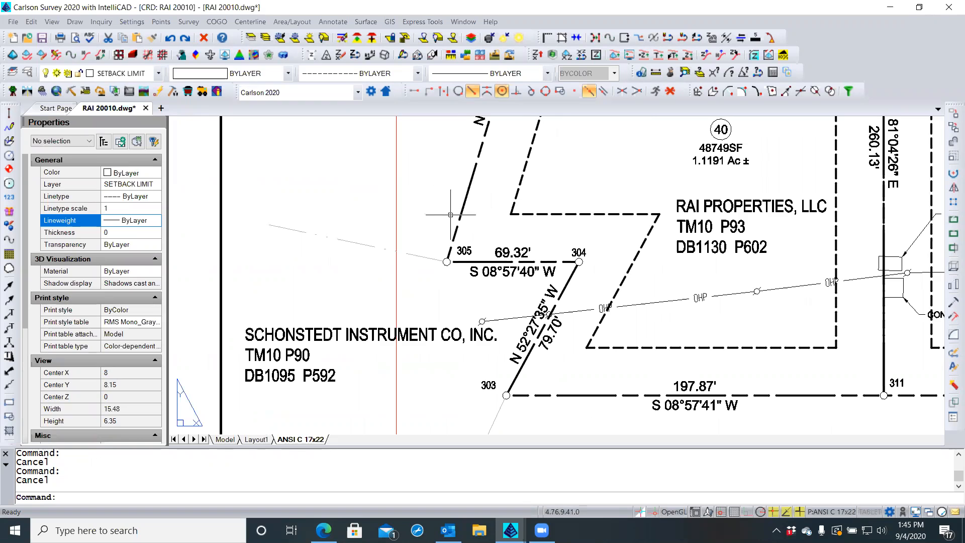
double_click(427, 219)
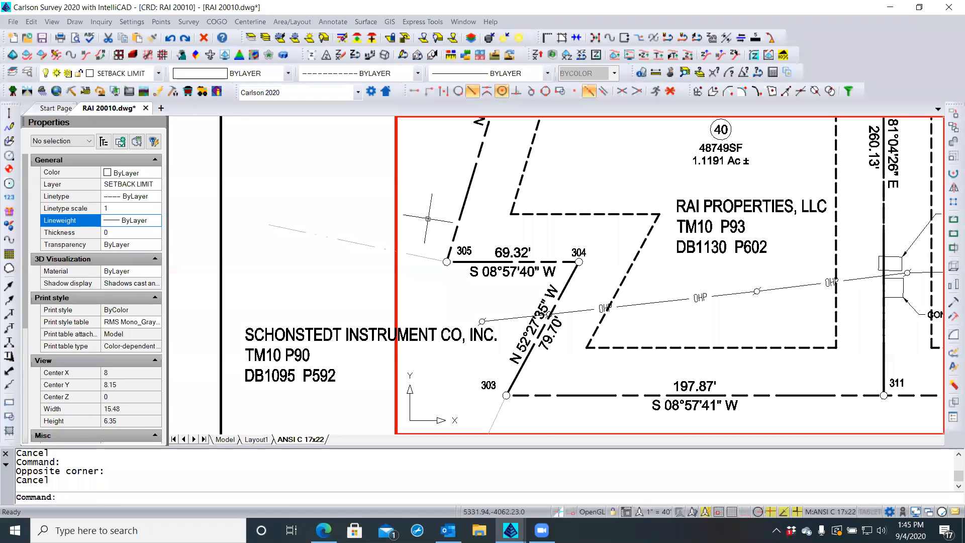
click(468, 186)
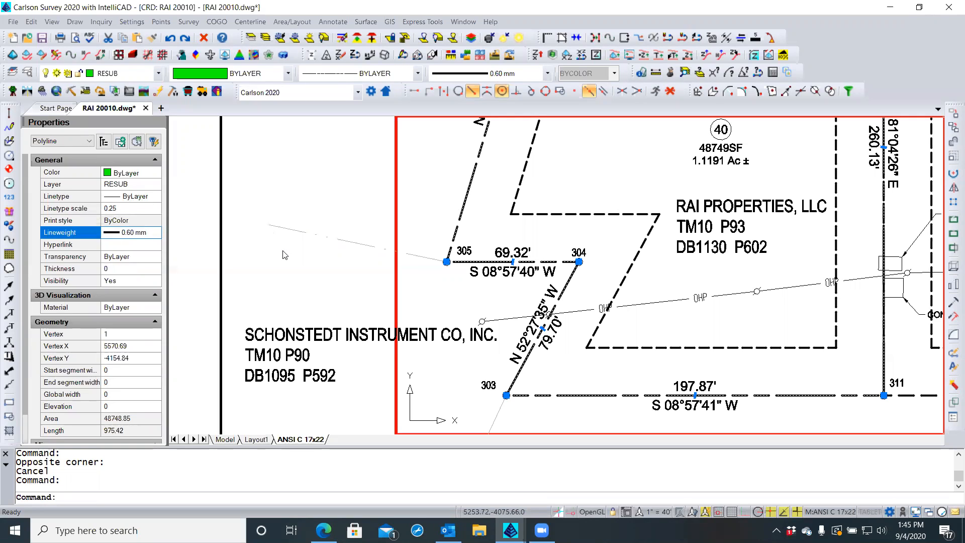
key(Escape)
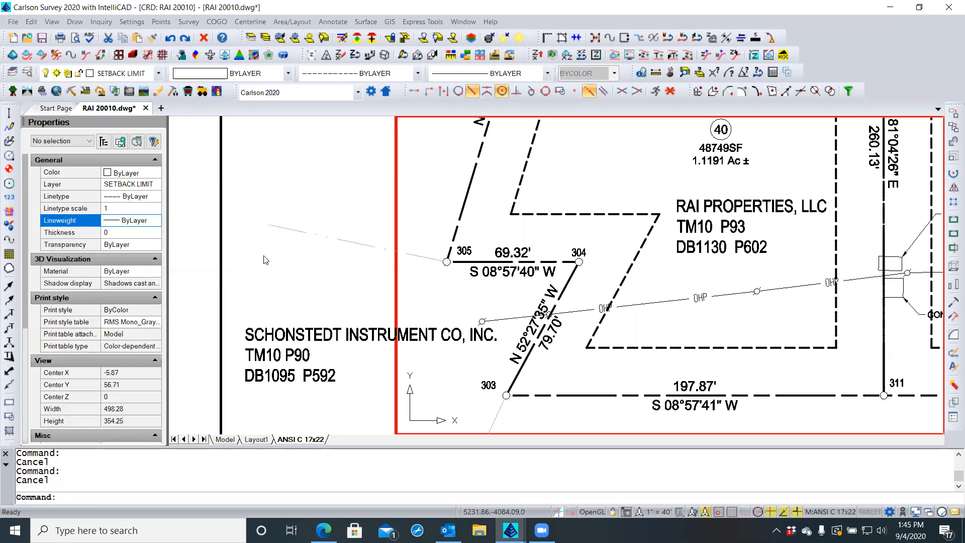
double_click(301, 253)
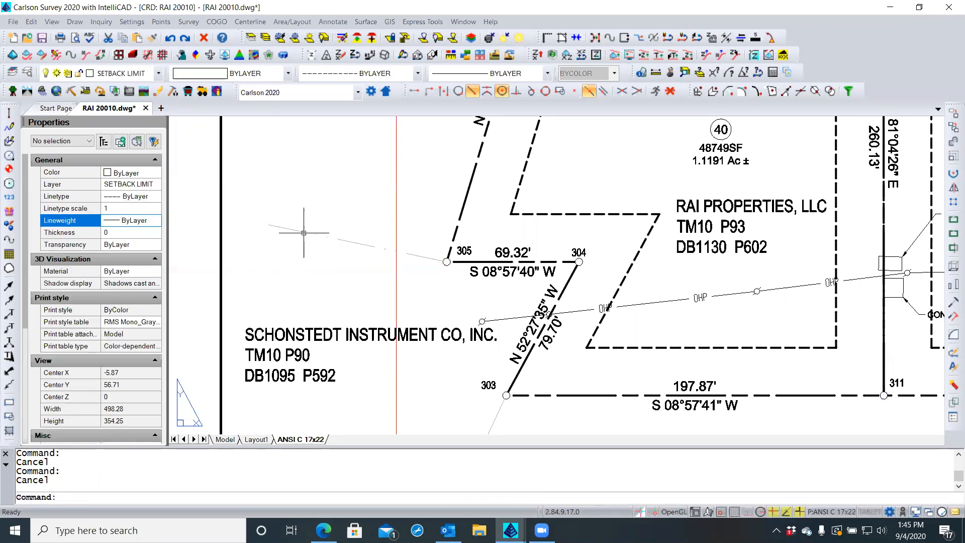
click(304, 233)
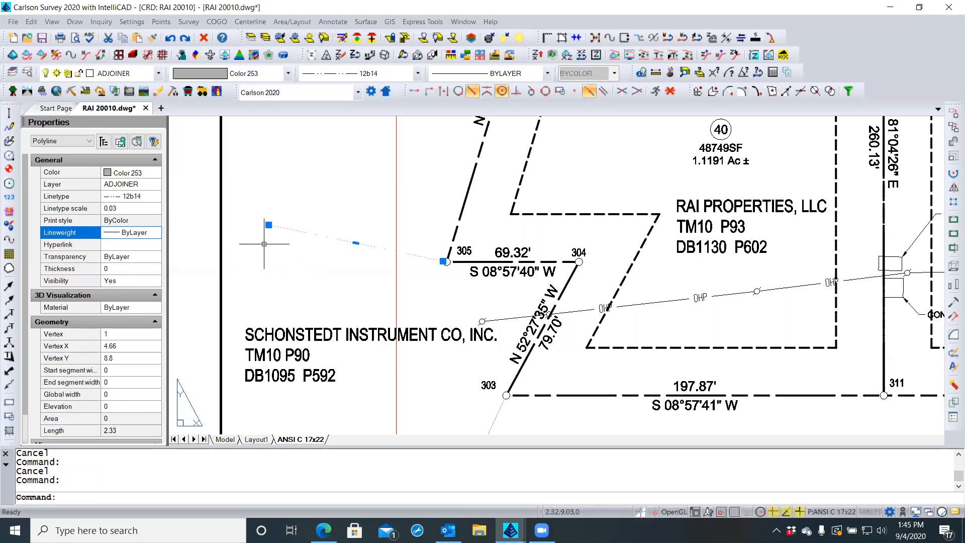
key(Escape)
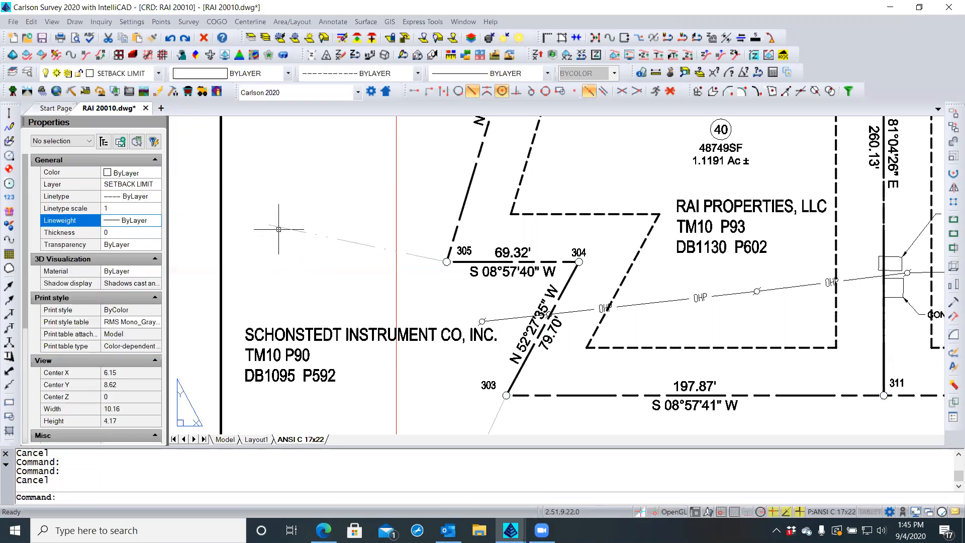
click(279, 230)
key(Escape)
scroll(282, 278, down, 3)
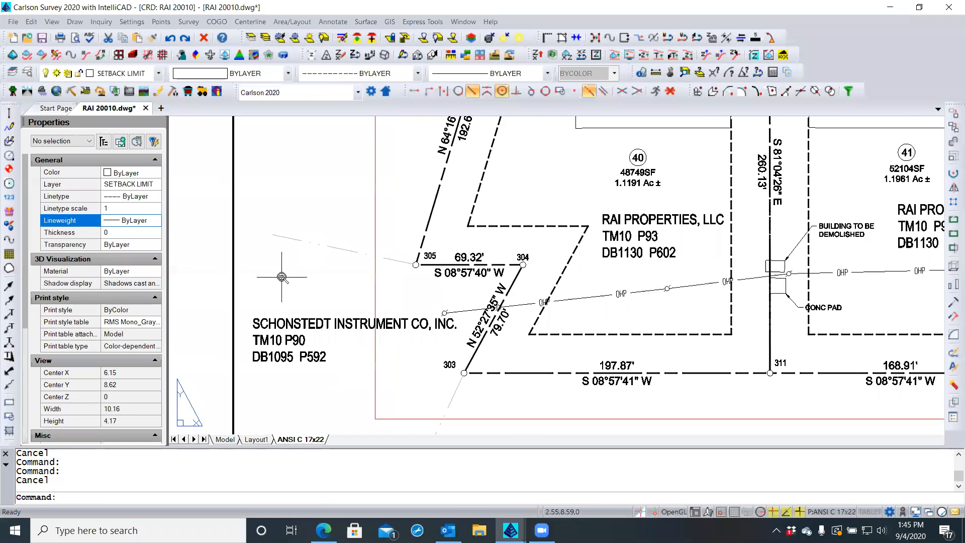
scroll(282, 277, down, 1)
scroll(343, 173, up, 3)
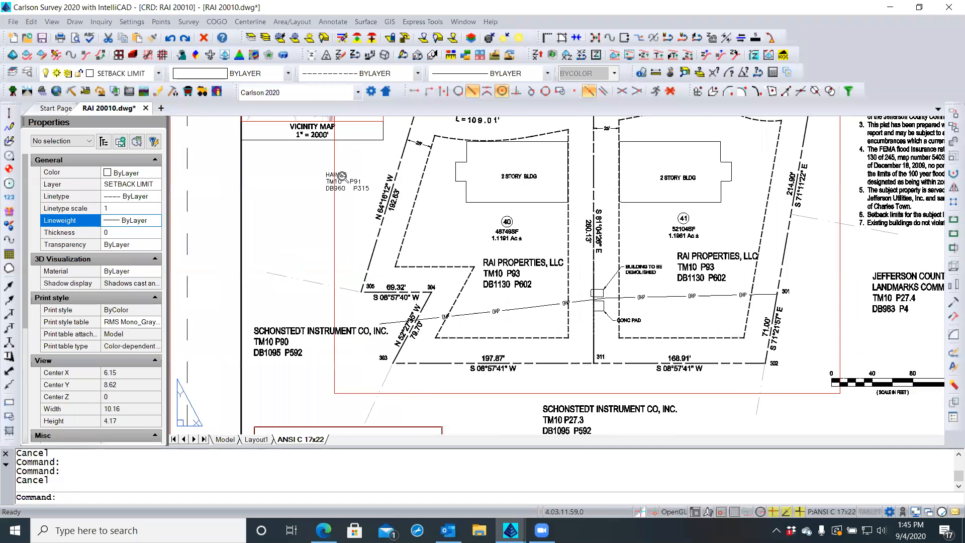
Select the HAINES adjoiner label and give it the 03b018 linetype as a first try
click(343, 174)
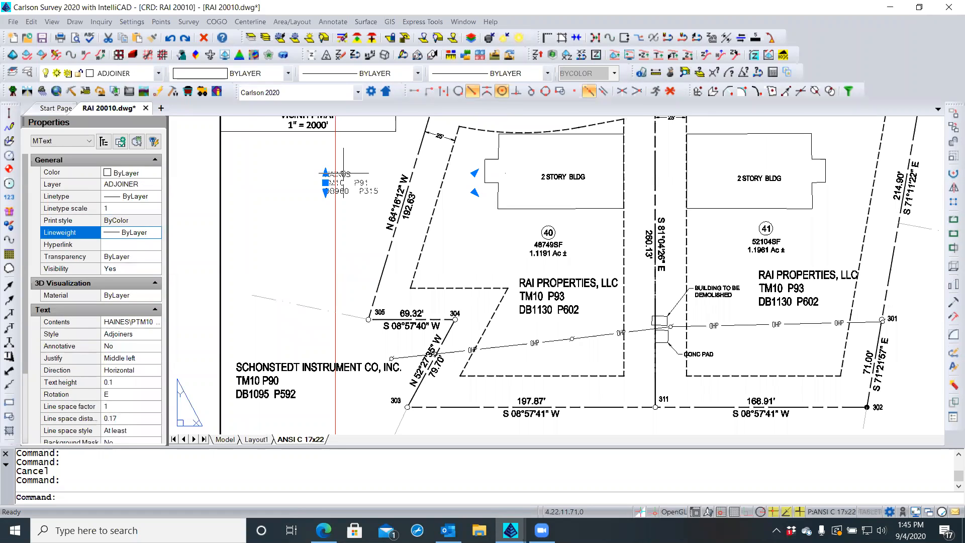
key(Escape)
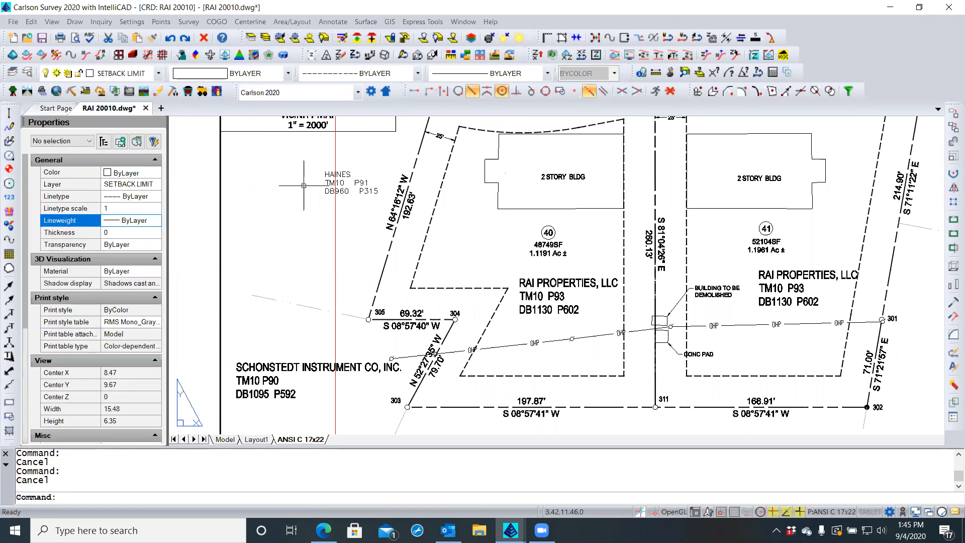
click(342, 183)
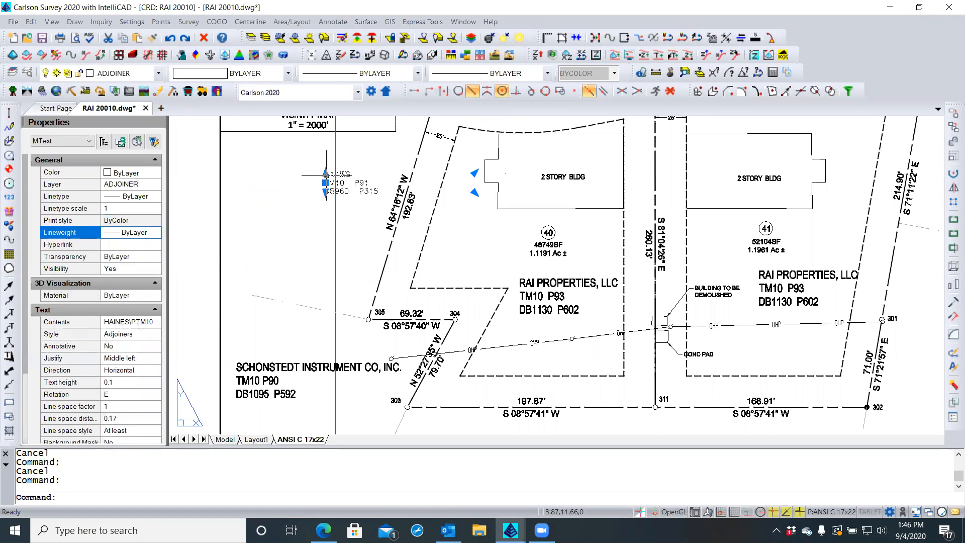
click(149, 197)
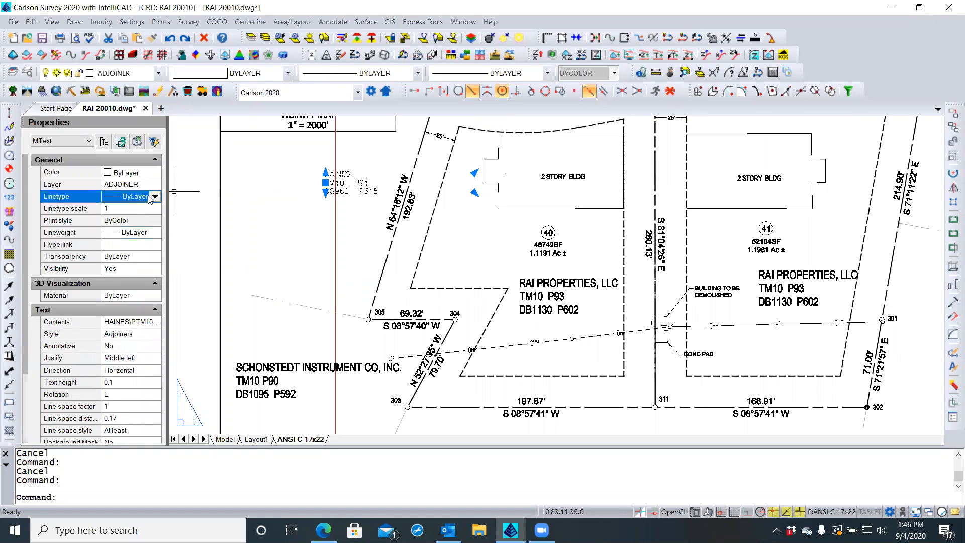
click(155, 197)
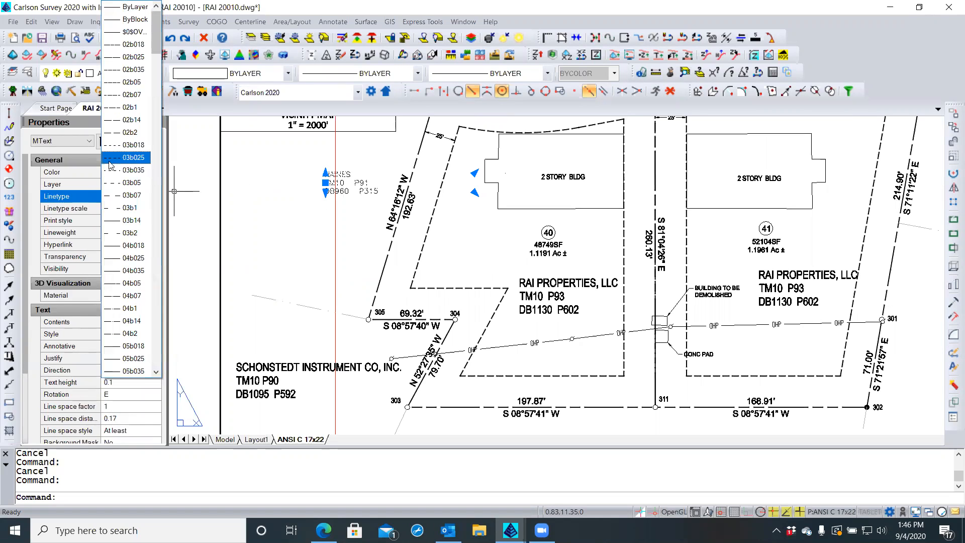
click(125, 145)
key(Escape)
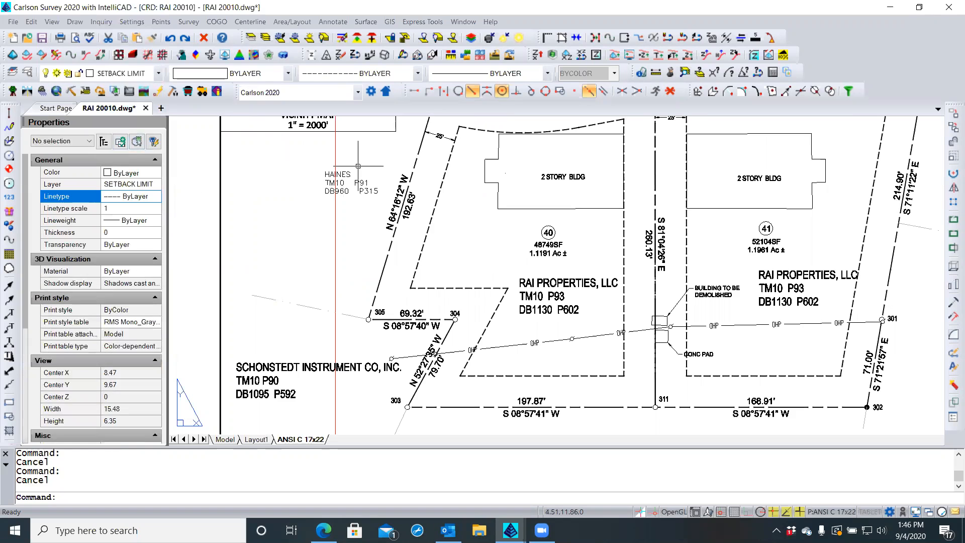
Regenerate the whole drawing with REA and zoom back in on the label
scroll(354, 173, up, 4)
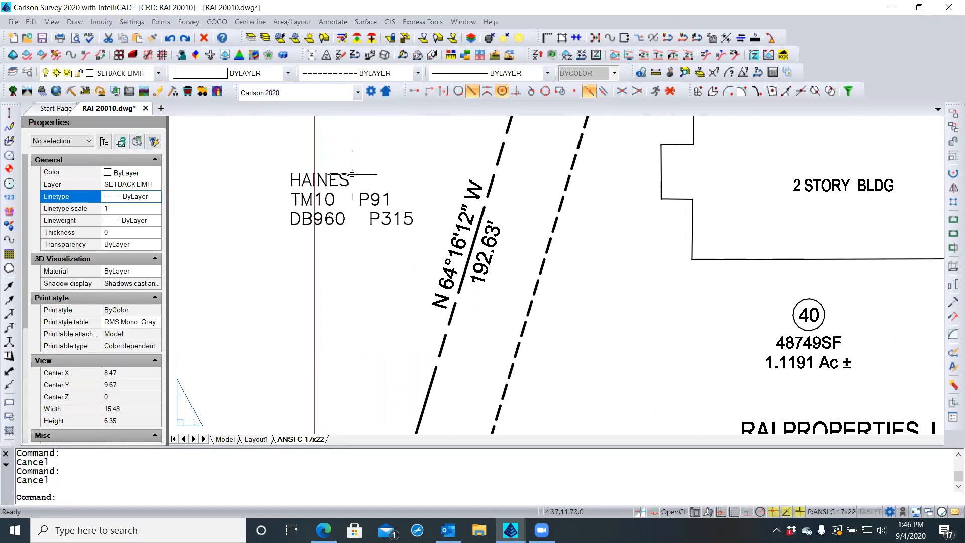
text(REA)
key(Return)
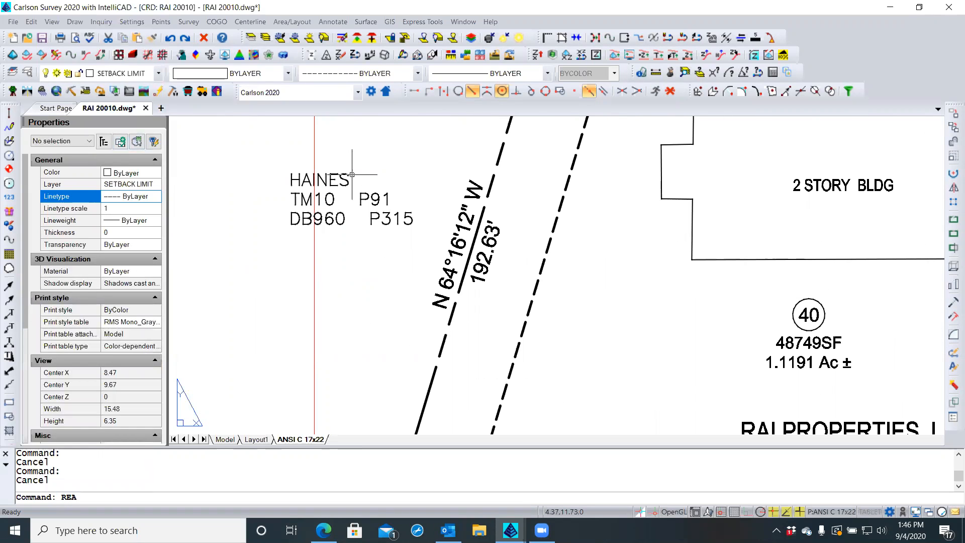
scroll(347, 177, up, 3)
scroll(342, 180, up, 1)
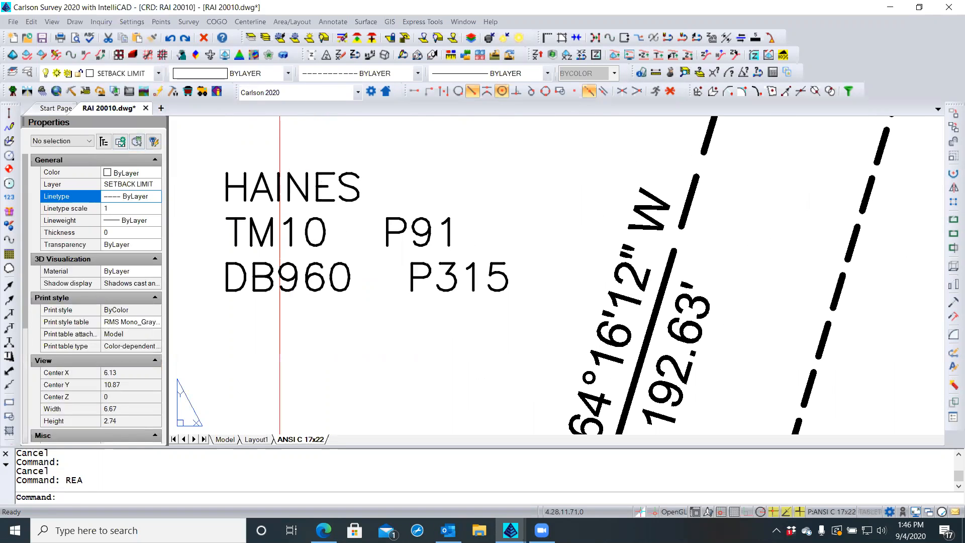
Apply the GAS_LINE linetype to the HAINES label and reselect it to verify
click(342, 182)
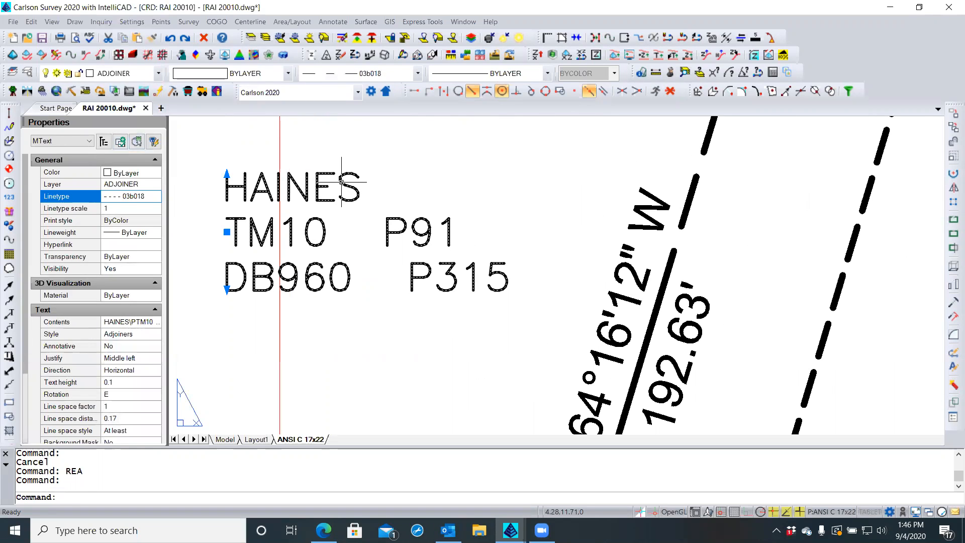
click(154, 196)
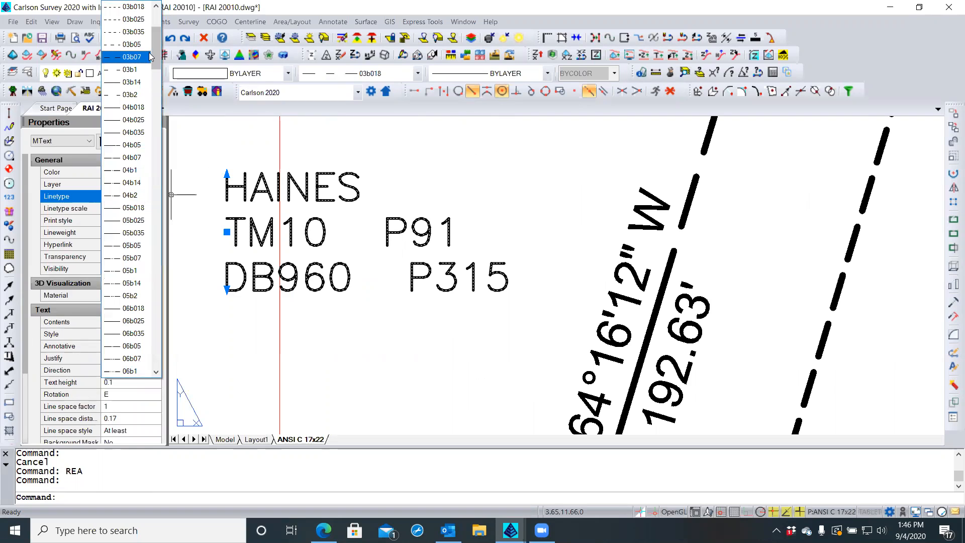
drag(156, 104, 156, 271)
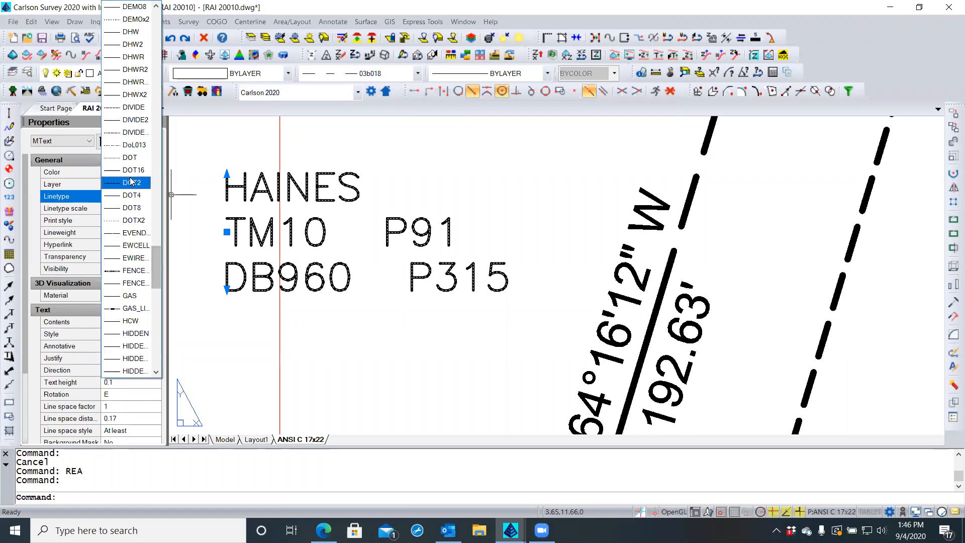
click(118, 308)
key(Escape)
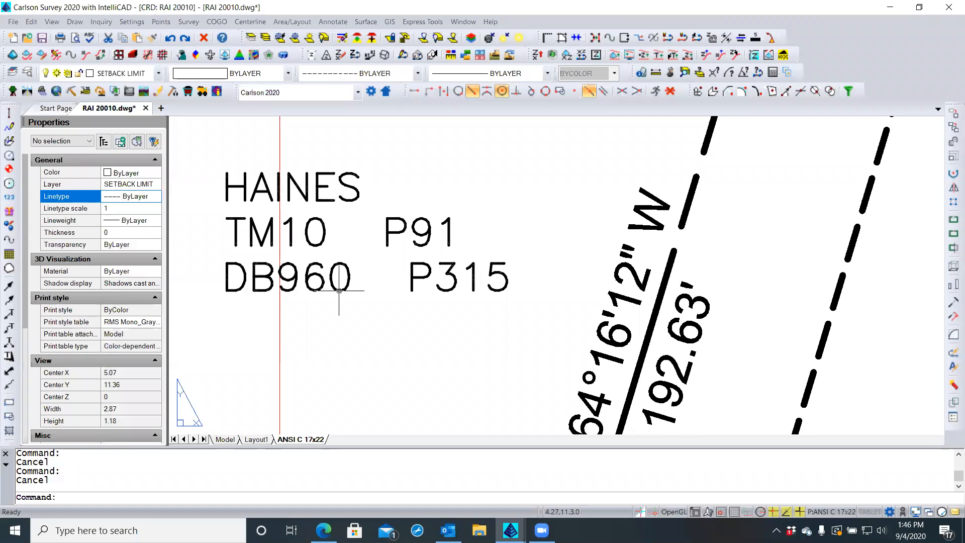
click(332, 287)
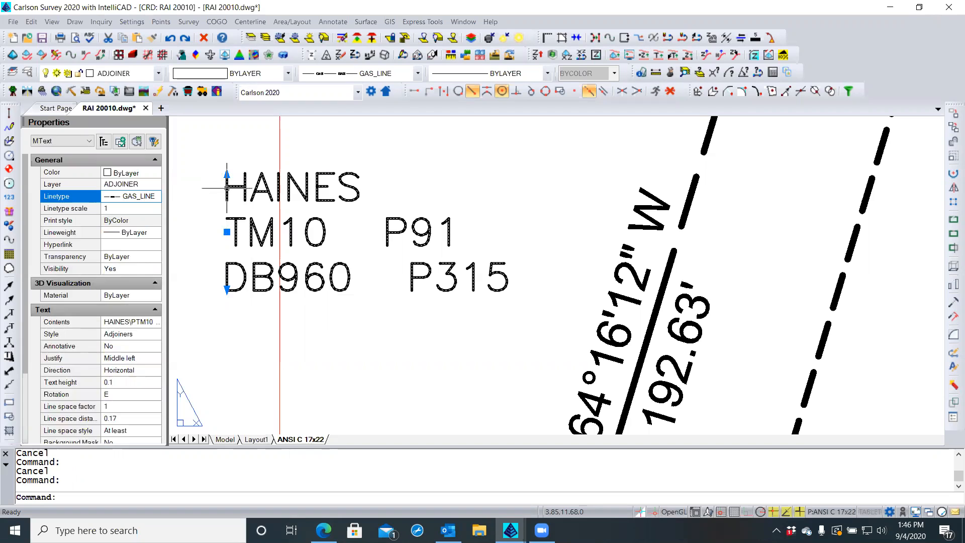
Reset the HAINES label's linetype to ByLayer and reselect the label
click(146, 196)
click(156, 196)
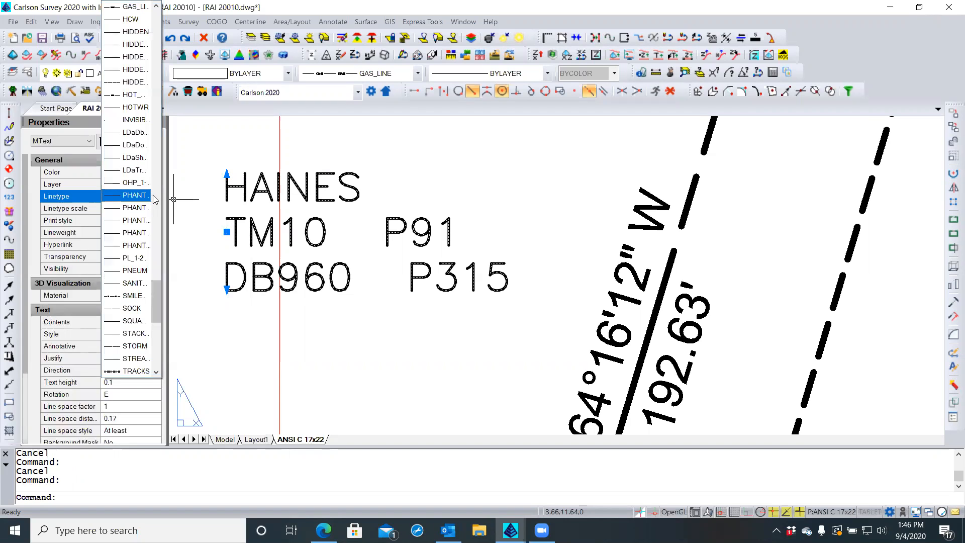
drag(155, 297, 161, 13)
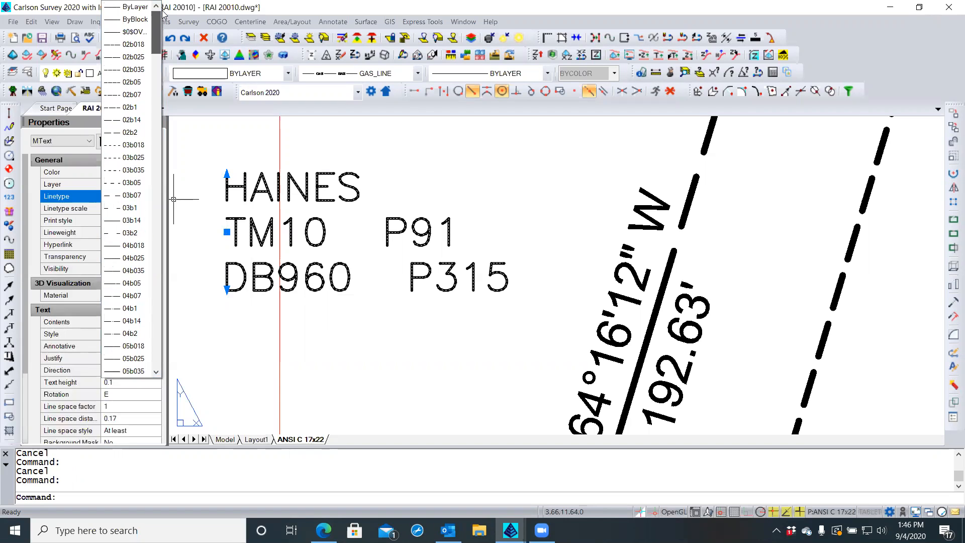
click(135, 8)
key(Escape)
click(320, 276)
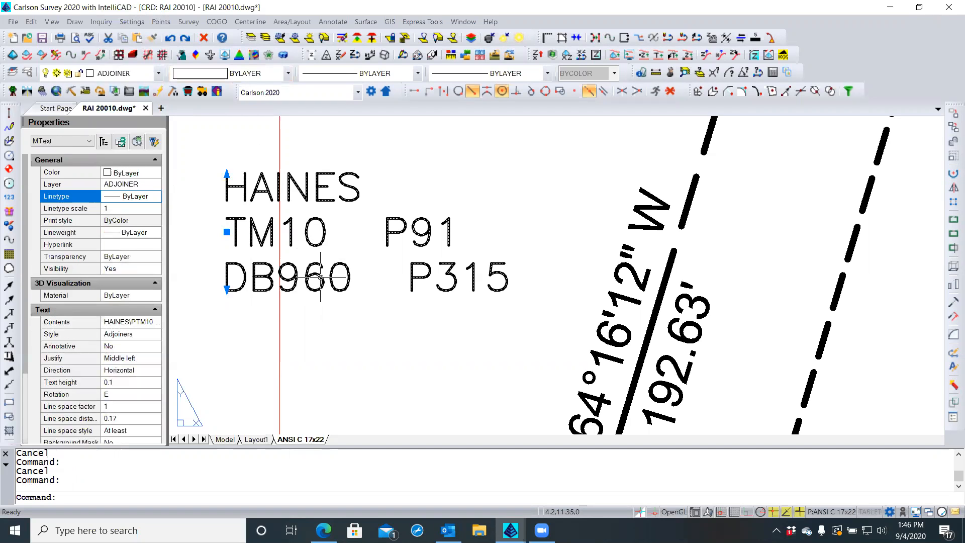
Apply the HIDDENX2 linetype to the label and regenerate the drawing with REA
click(110, 196)
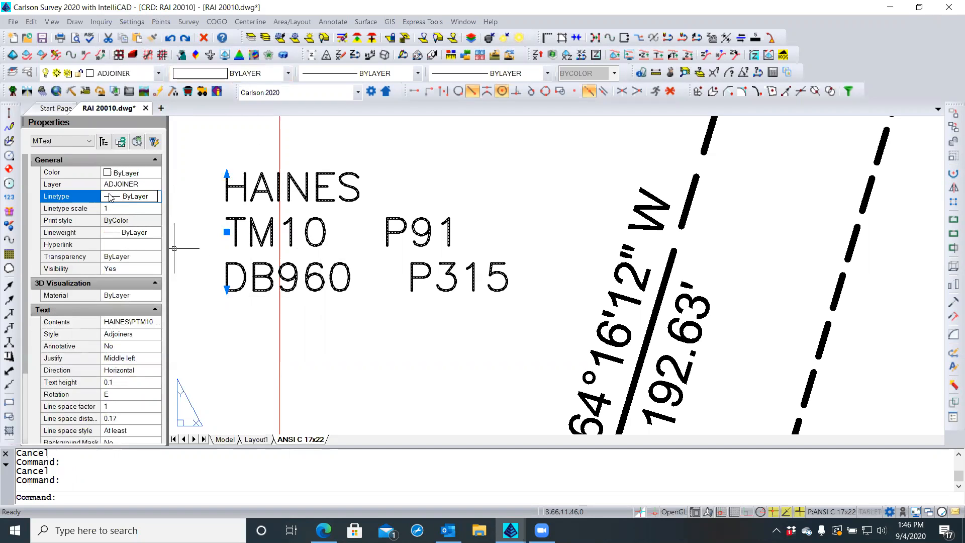
click(152, 198)
drag(158, 33, 157, 281)
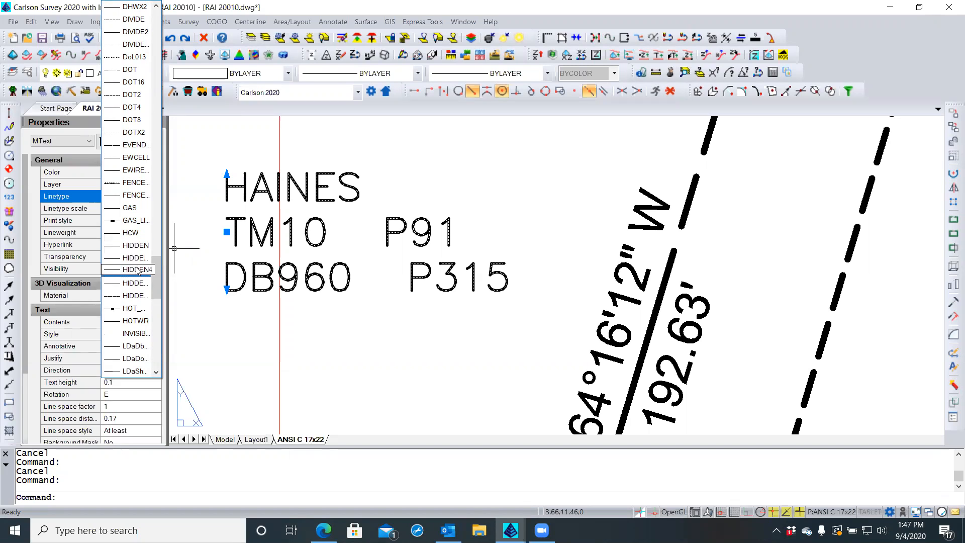
click(132, 296)
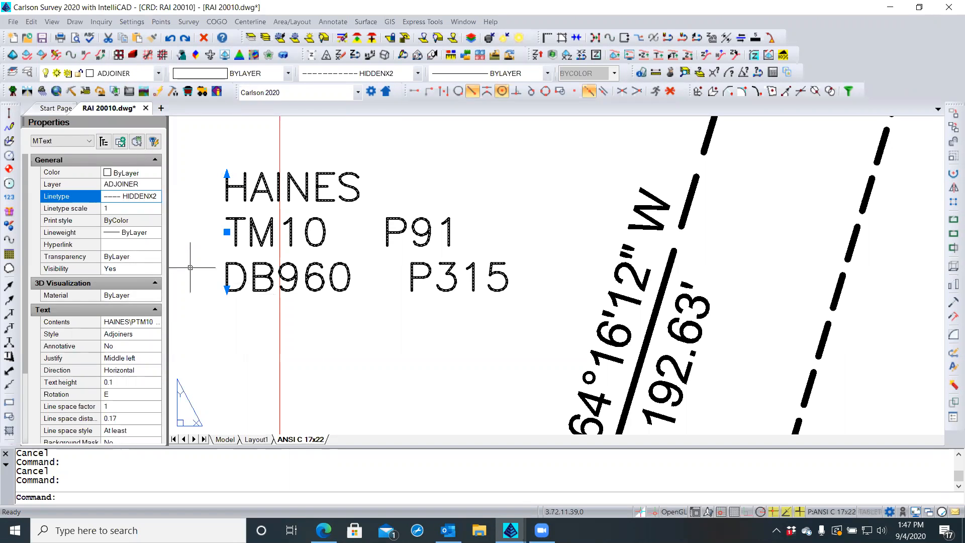
text(REA)
key(Return)
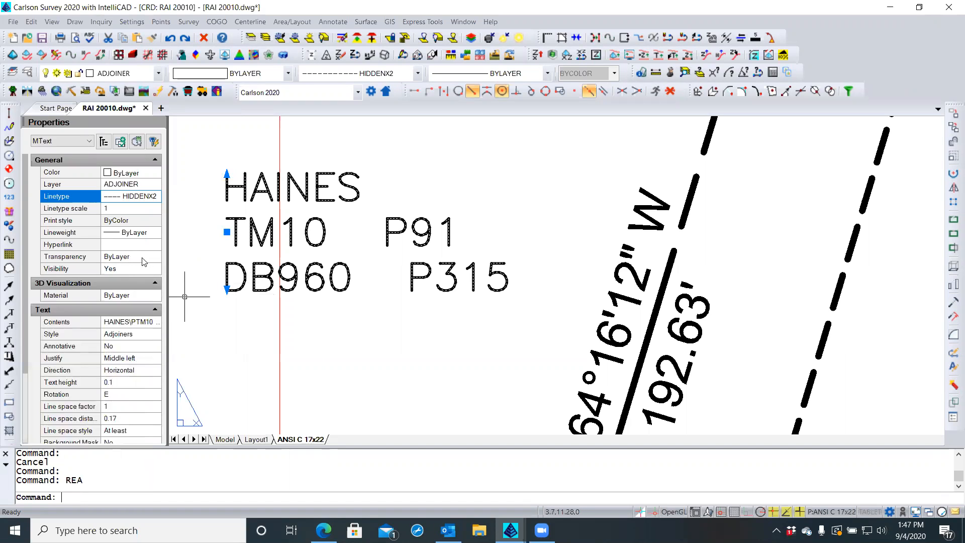
click(144, 233)
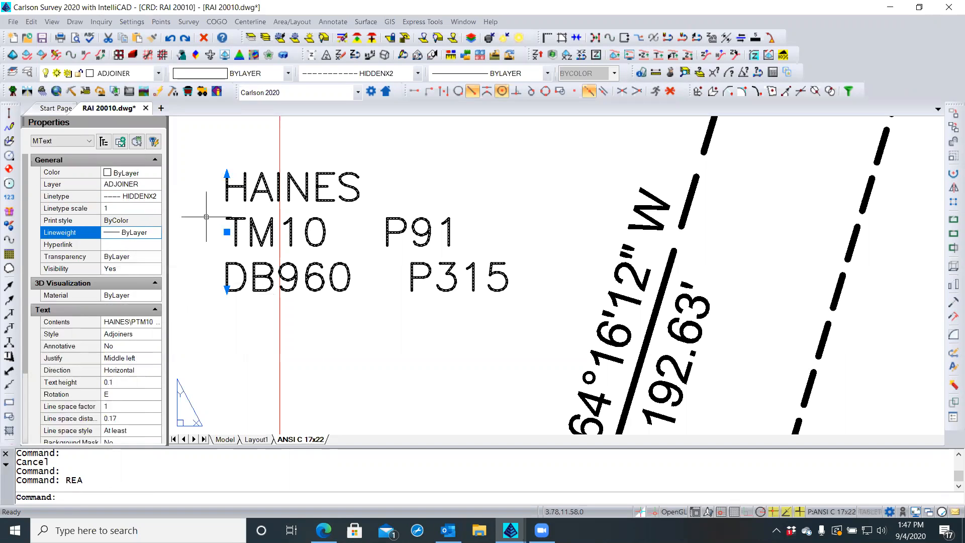
Try linetype scales of 0.1, 10 and 40 on the HAINES label
click(130, 207)
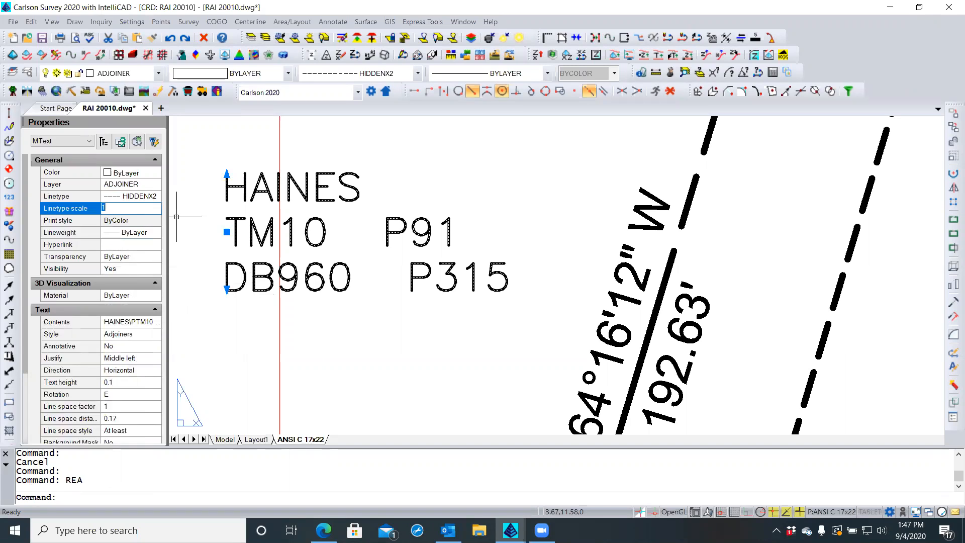
key(Return)
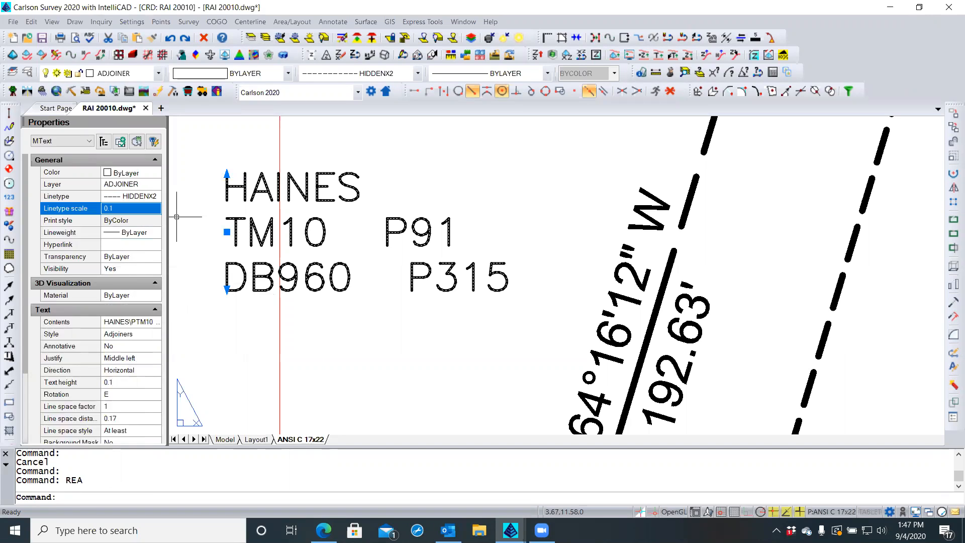
click(130, 207)
text(10)
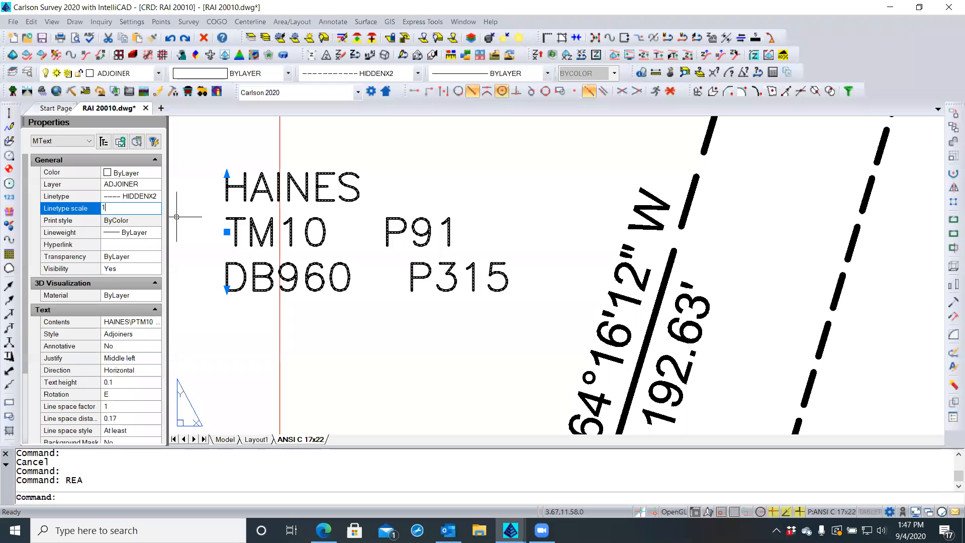
key(Return)
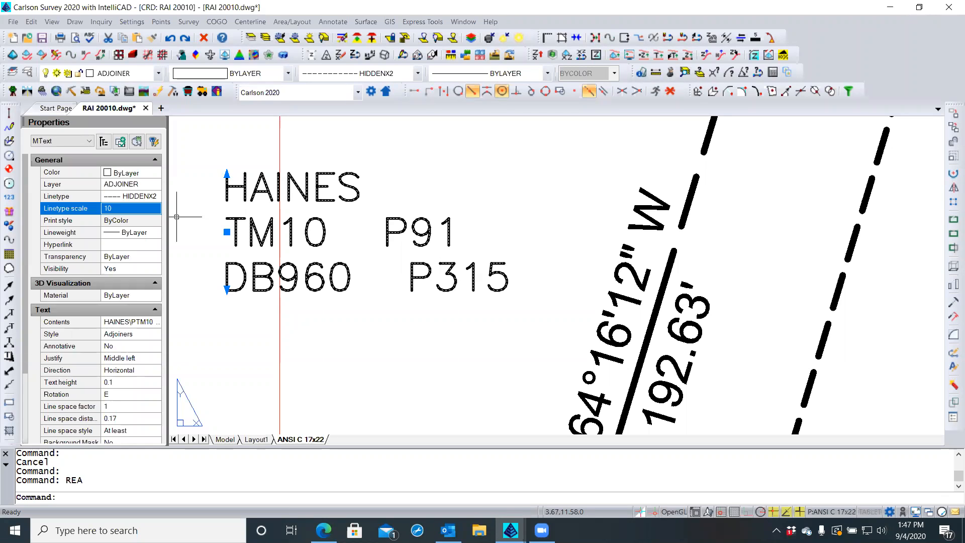
click(130, 207)
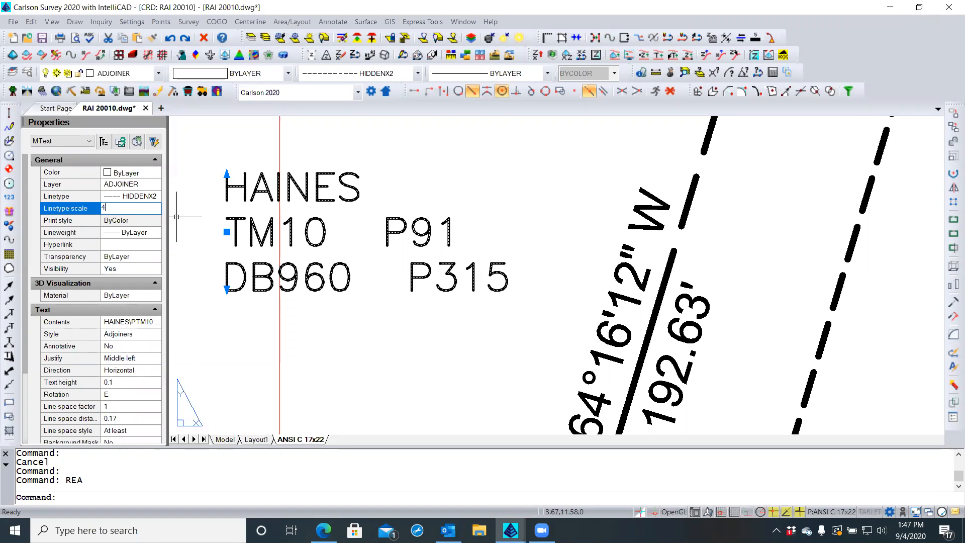
click(129, 207)
Restore the label's linetype scale to 1 and its linetype to ByLayer
click(138, 197)
click(154, 197)
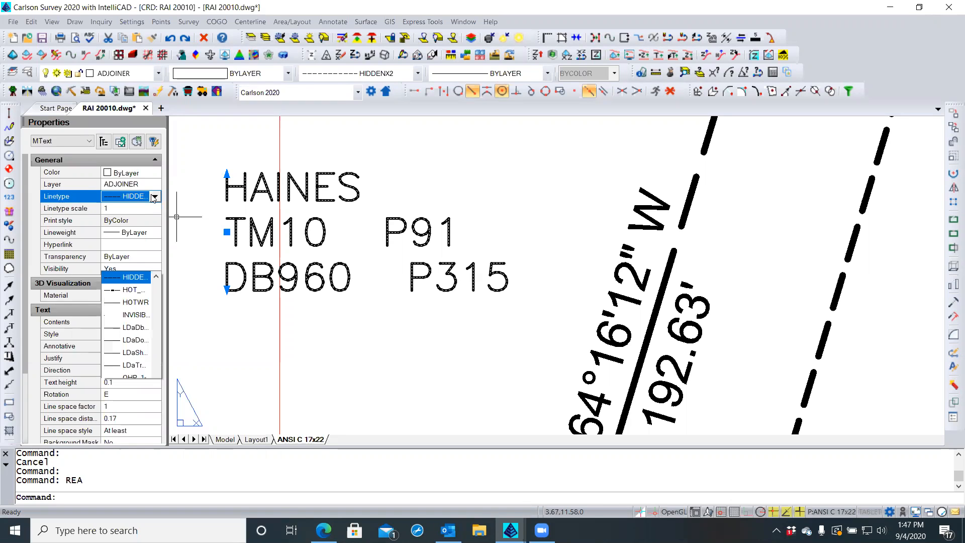
drag(160, 296, 142, 9)
click(141, 9)
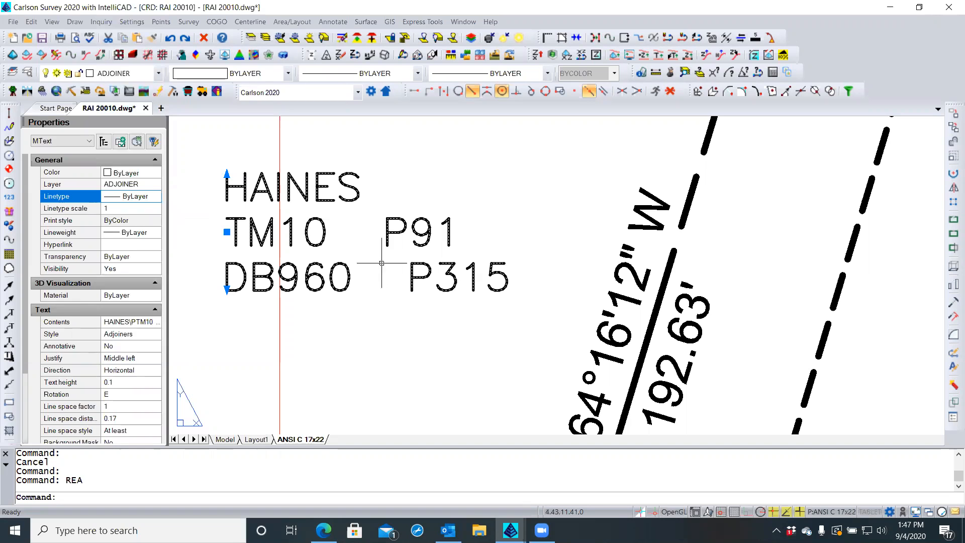
Zoom out to the full plat and select the ADJNTXT layer in the layer list
key(Escape)
scroll(330, 259, down, 1)
scroll(332, 266, down, 5)
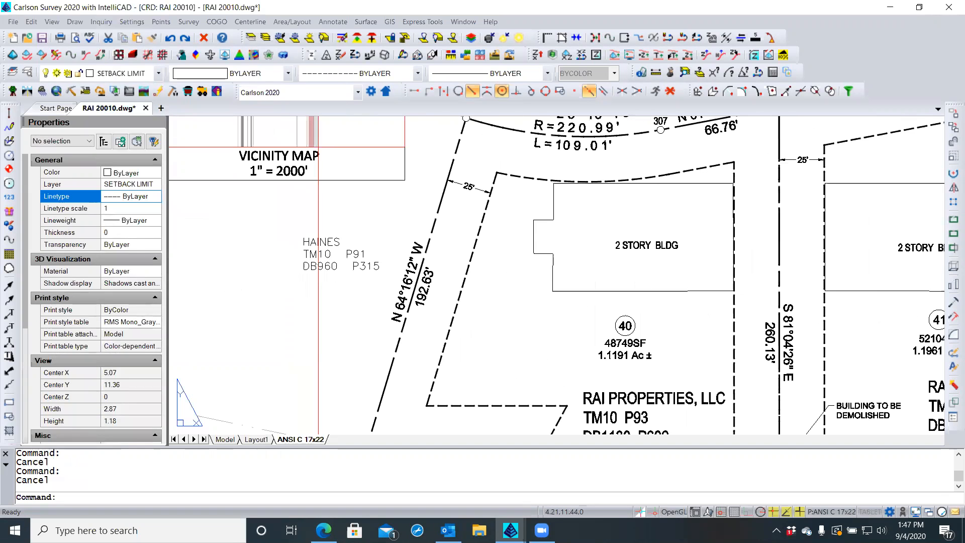
scroll(338, 286, down, 2)
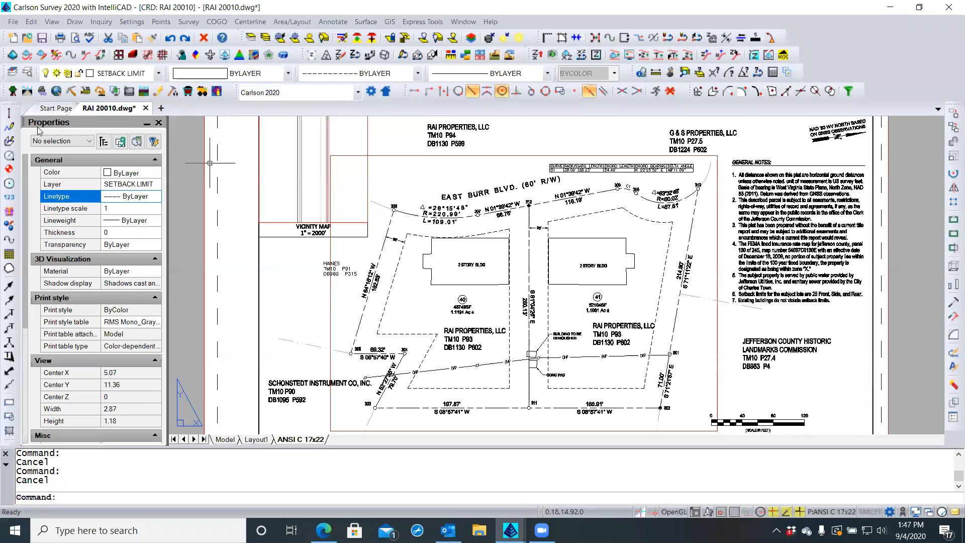
click(342, 268)
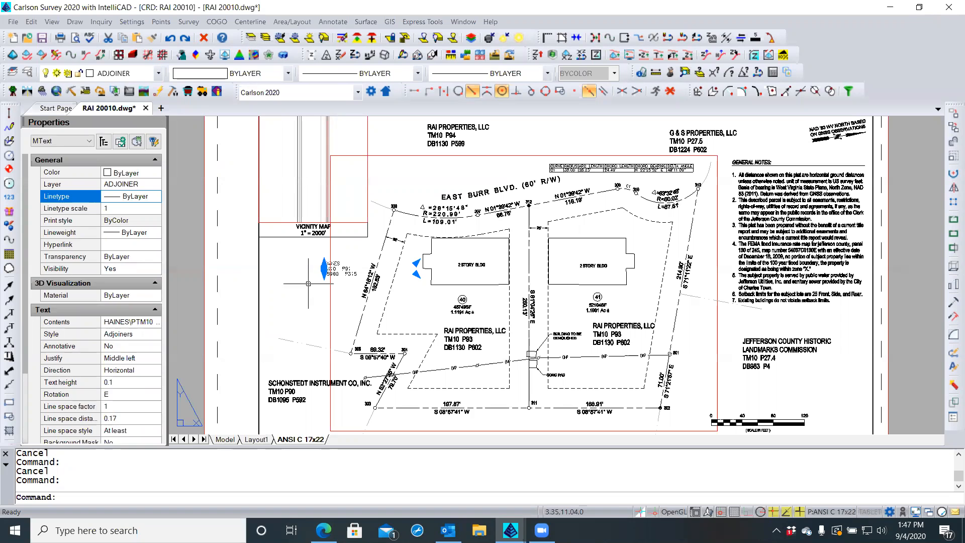
key(Escape)
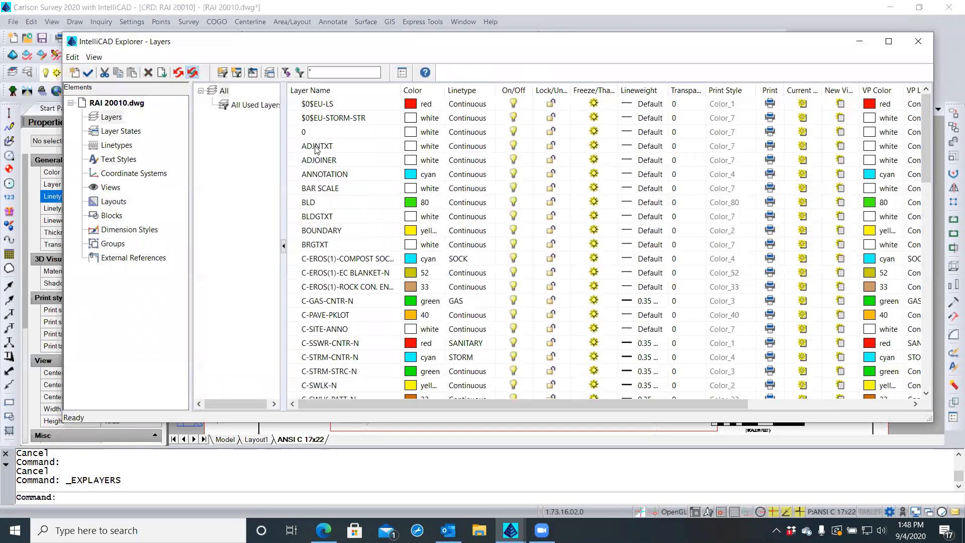
click(317, 146)
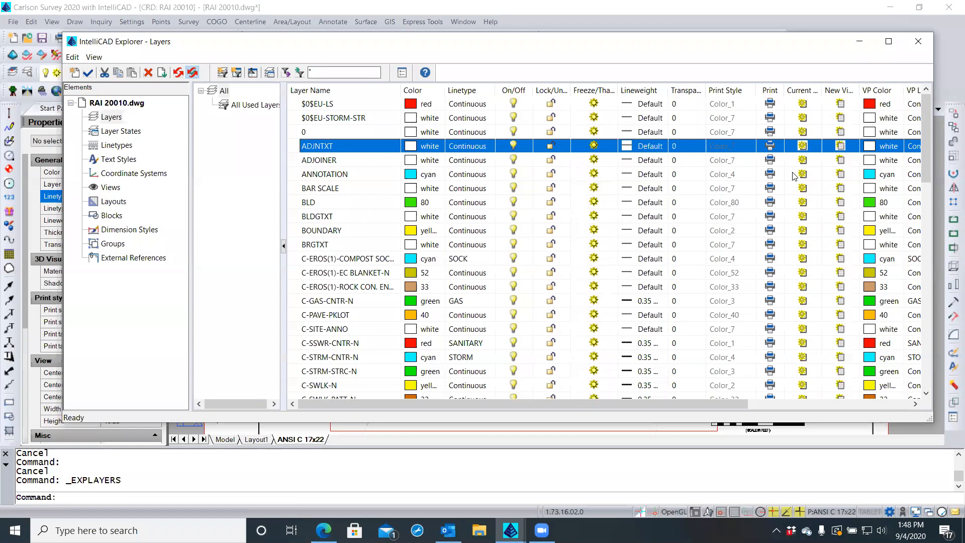
Select the ADJOINER layer and browse its linetype list, closing it unchanged
click(926, 217)
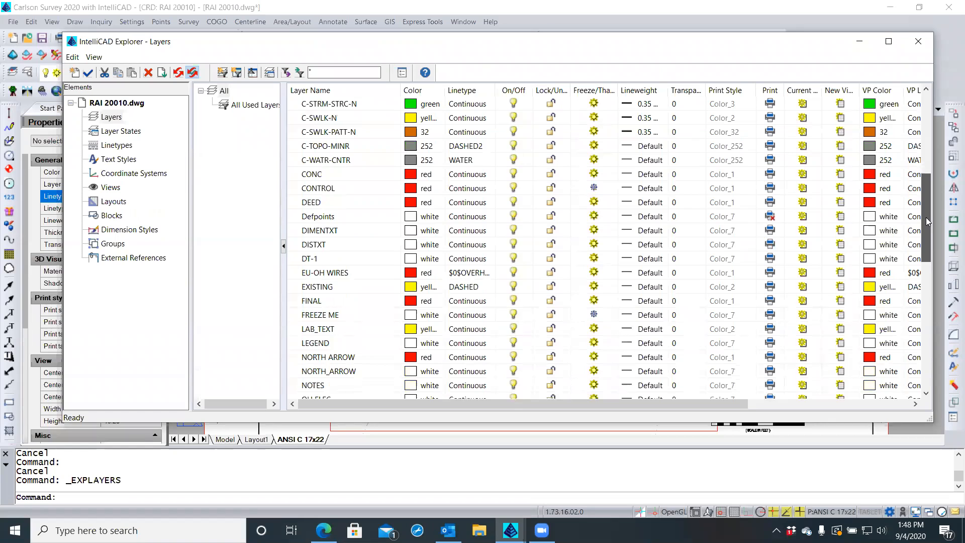
drag(926, 221, 924, 264)
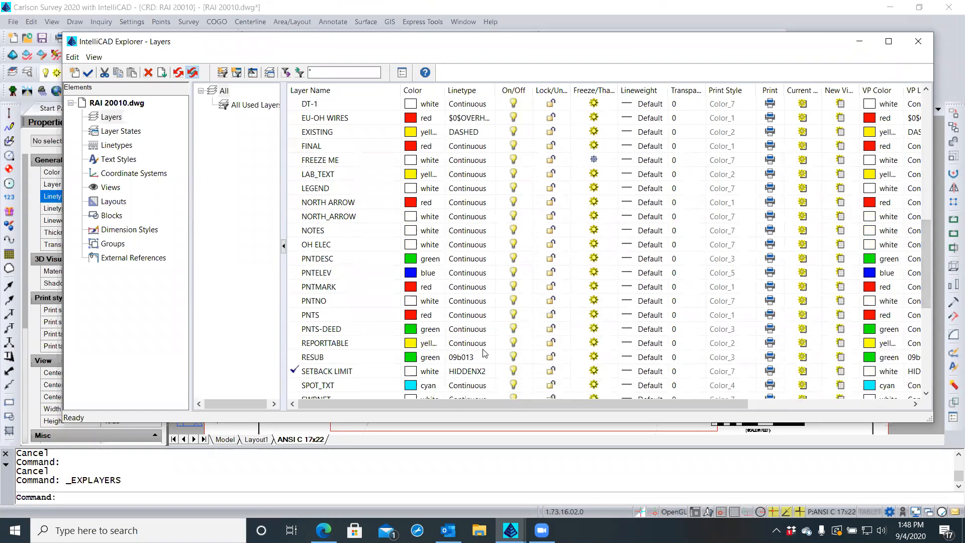
drag(928, 255, 925, 115)
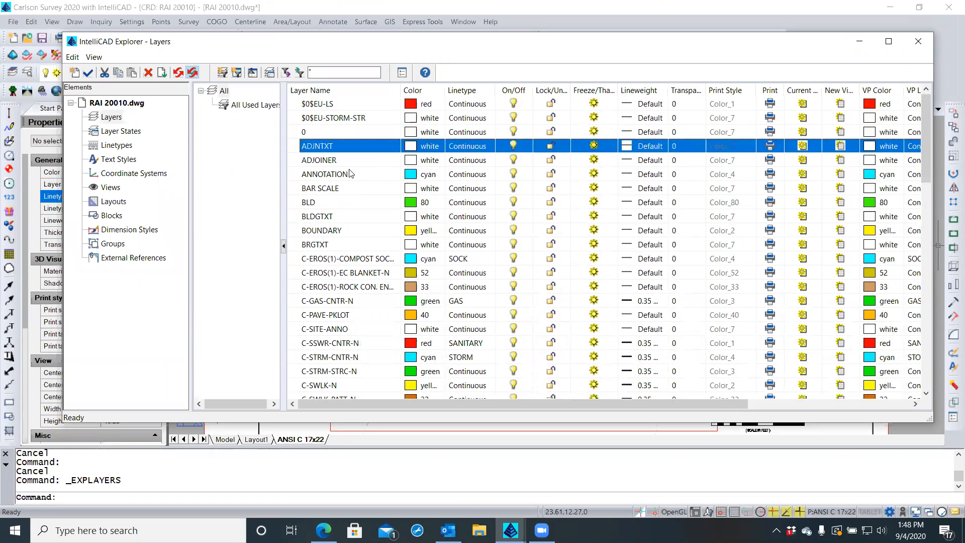
click(333, 161)
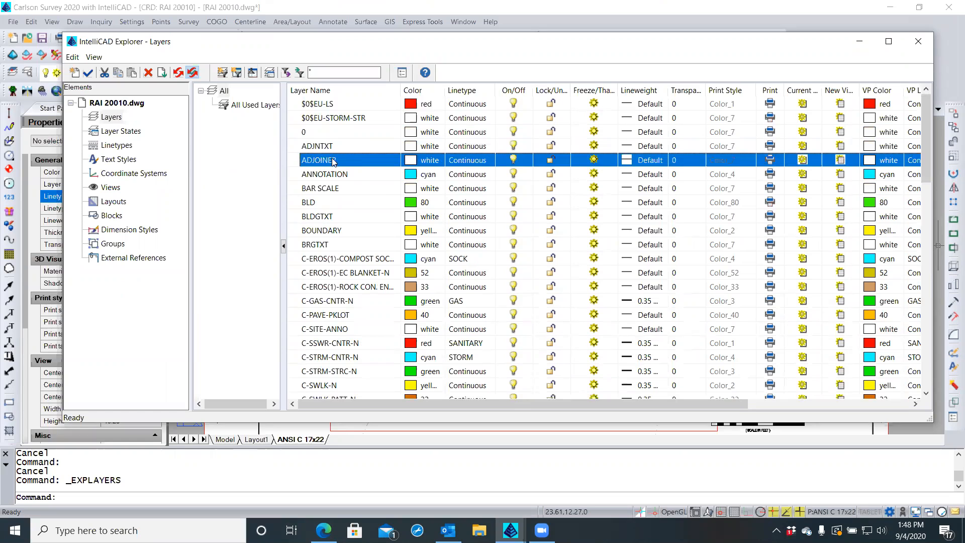
click(471, 160)
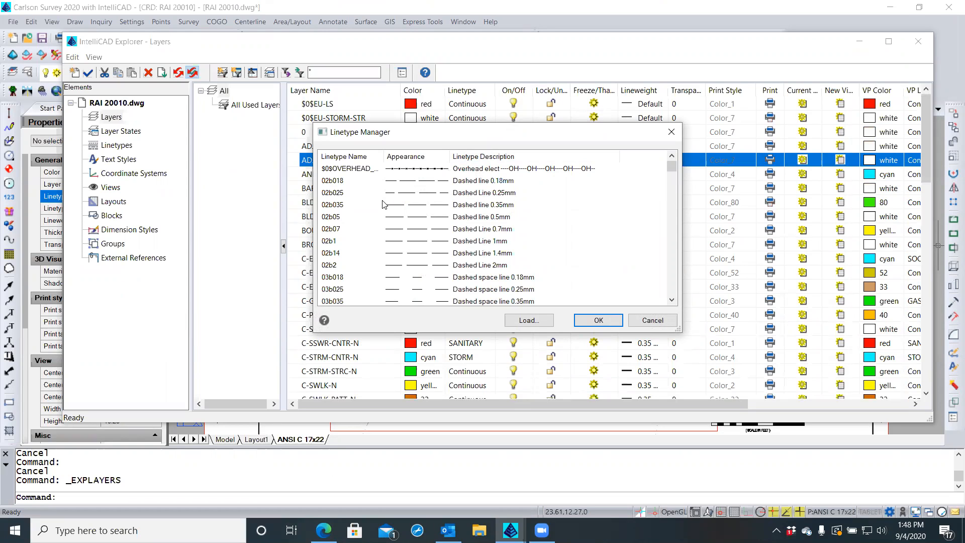
scroll(366, 206, down, 14)
scroll(365, 207, down, 2)
scroll(365, 207, down, 5)
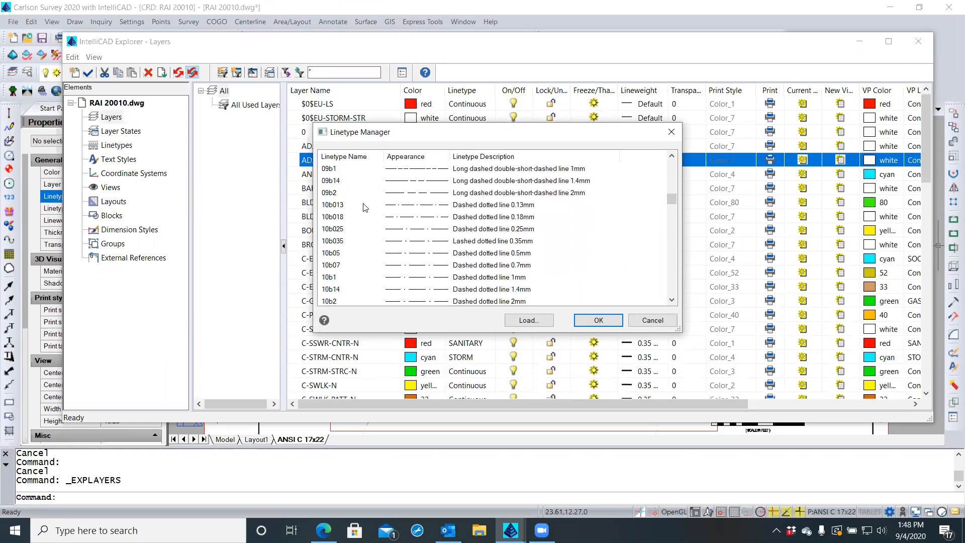
scroll(365, 207, up, 1)
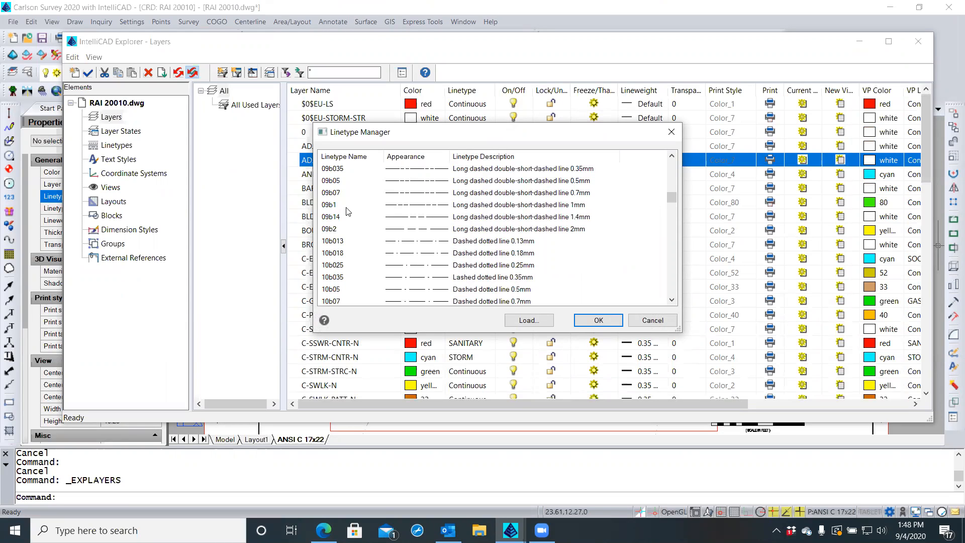
scroll(333, 213, up, 1)
scroll(332, 214, up, 1)
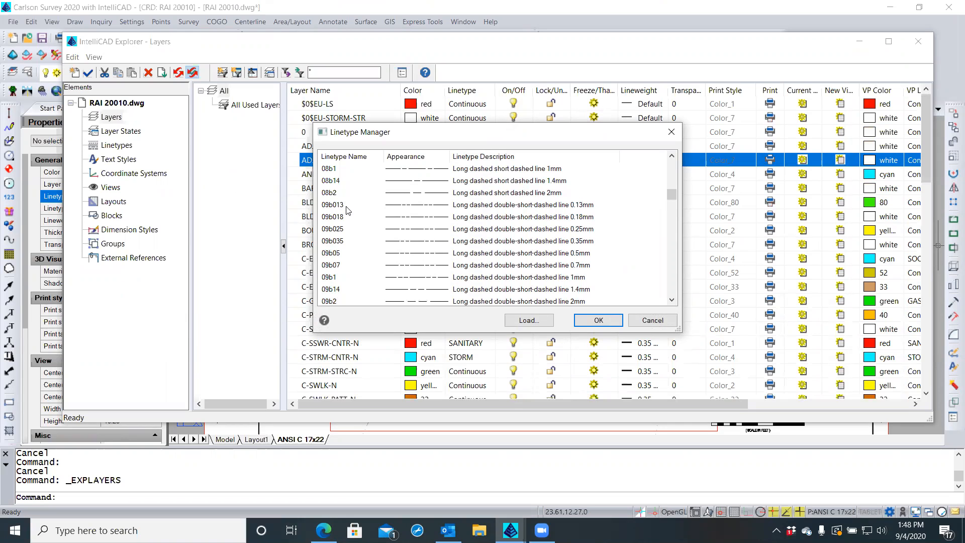
click(647, 321)
scroll(370, 274, down, 10)
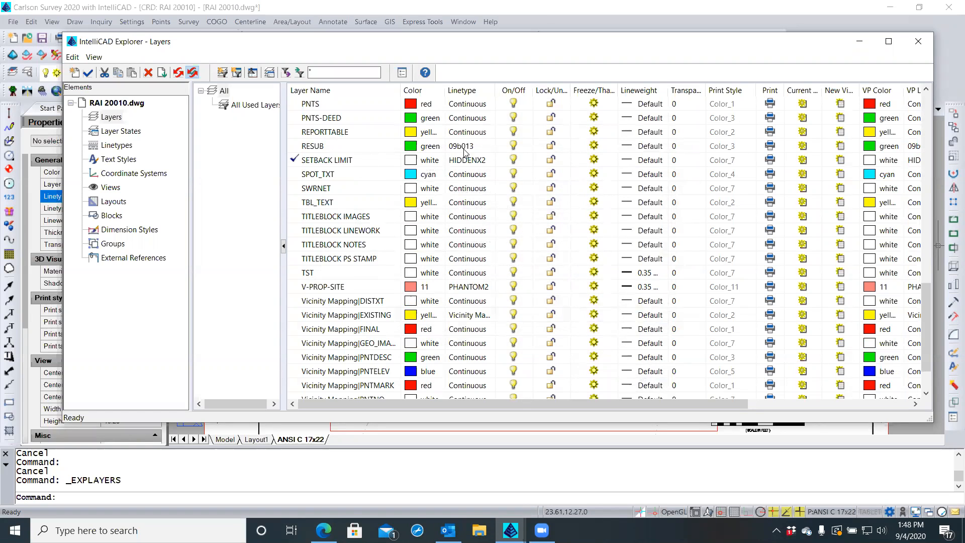
scroll(326, 207, up, 5)
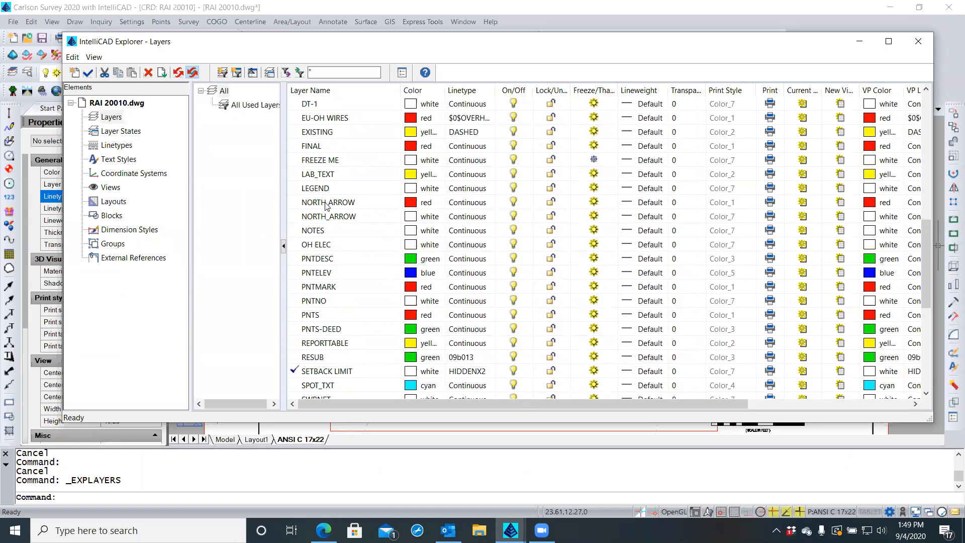
scroll(327, 206, up, 3)
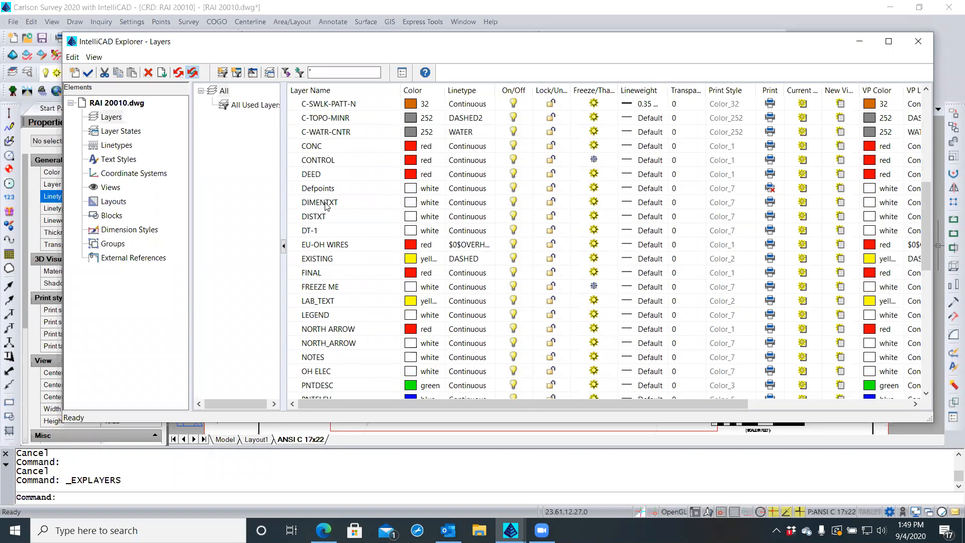
scroll(327, 206, up, 5)
scroll(326, 206, up, 2)
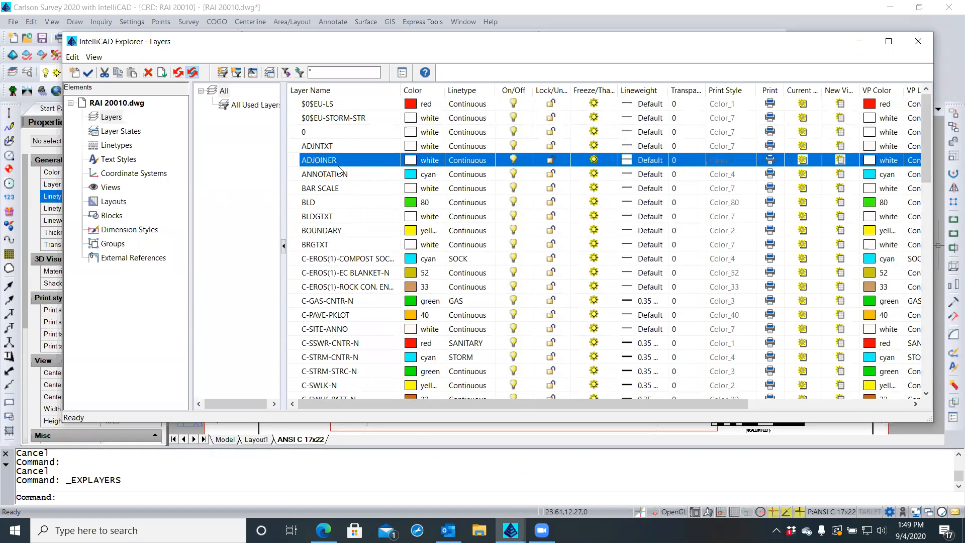
Assign the 09b013 linetype to the ADJOINER layer
click(466, 160)
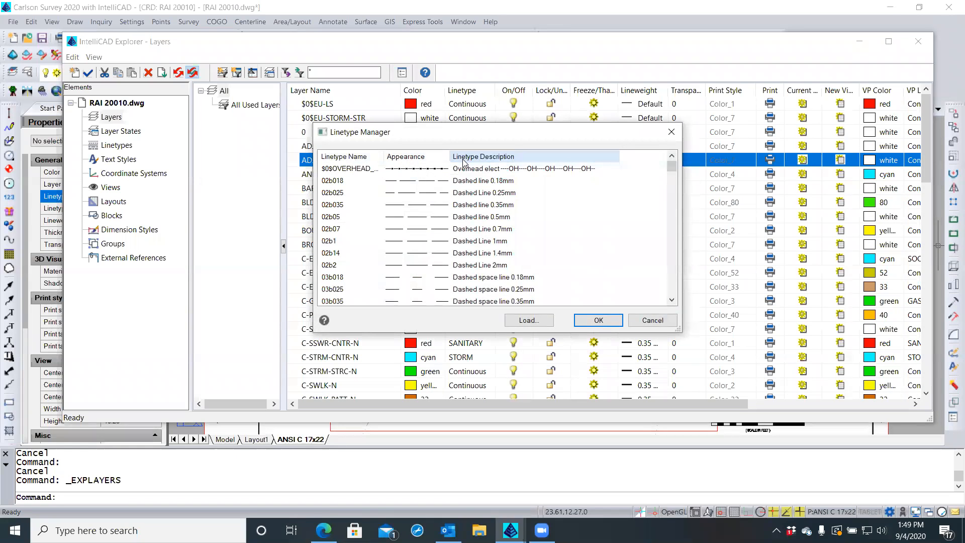
scroll(342, 217, down, 4)
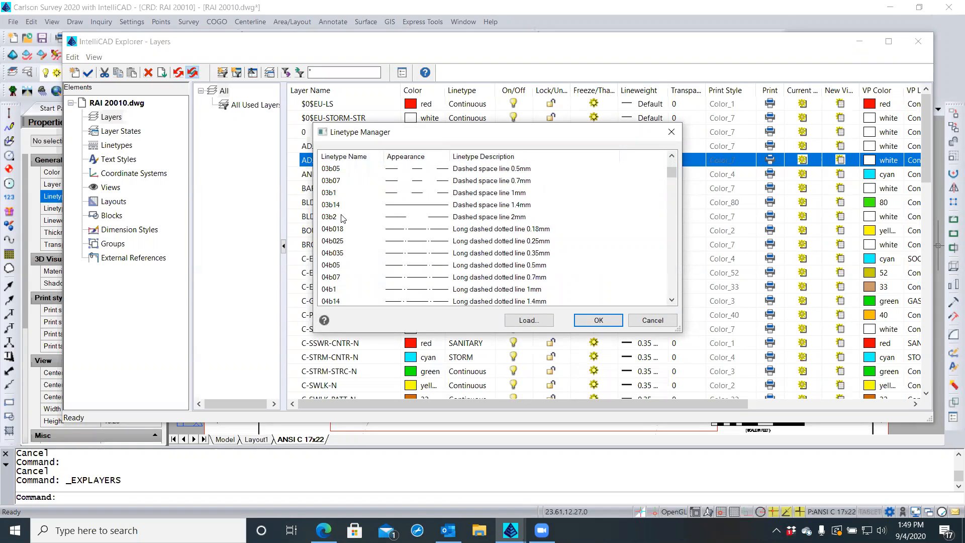
scroll(342, 218, down, 6)
scroll(342, 218, down, 6)
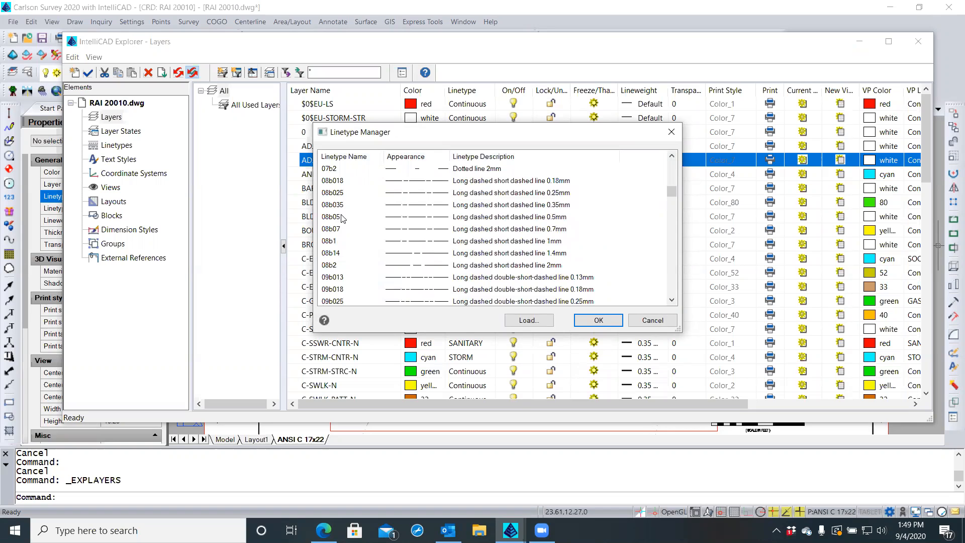
scroll(342, 218, down, 6)
scroll(342, 217, up, 1)
scroll(342, 218, up, 2)
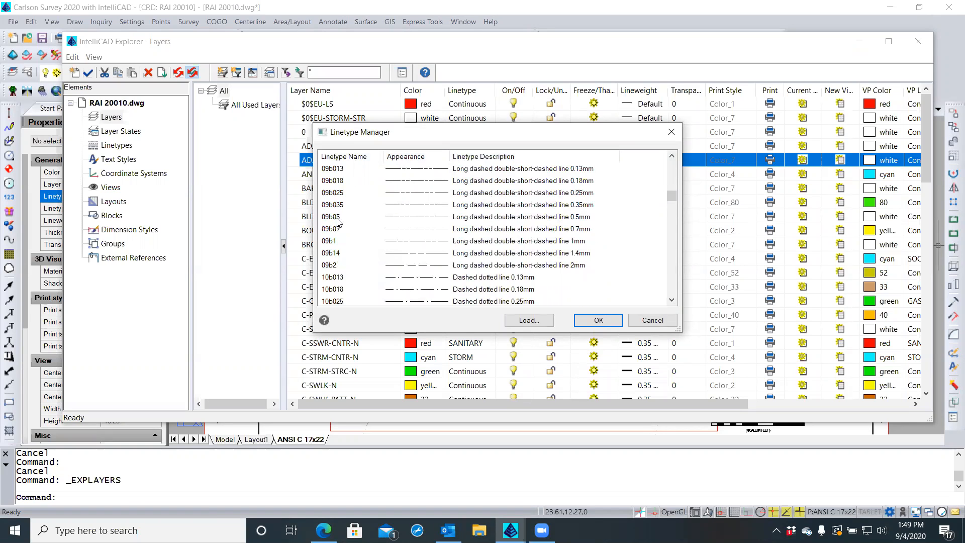
click(339, 169)
click(581, 320)
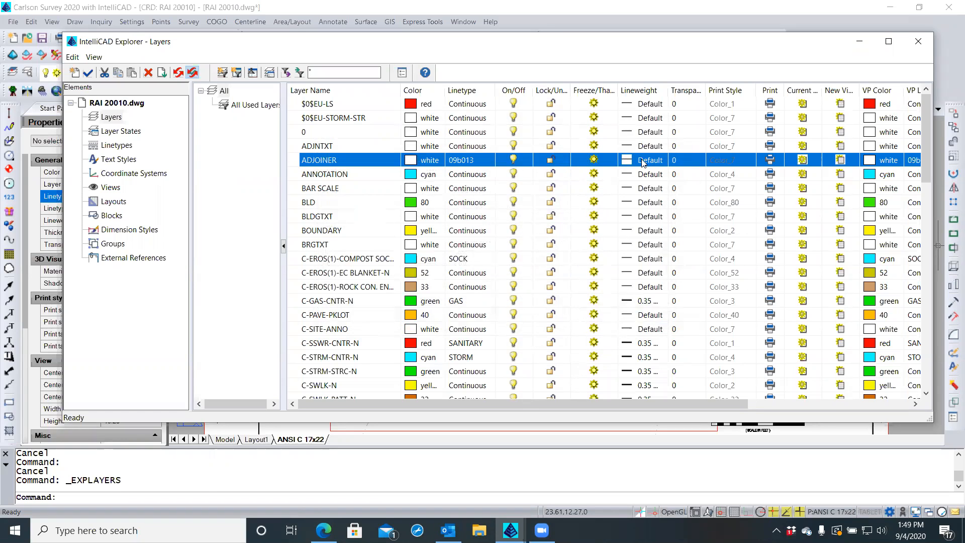
Set the ADJOINER layer colour to grey 253
click(411, 161)
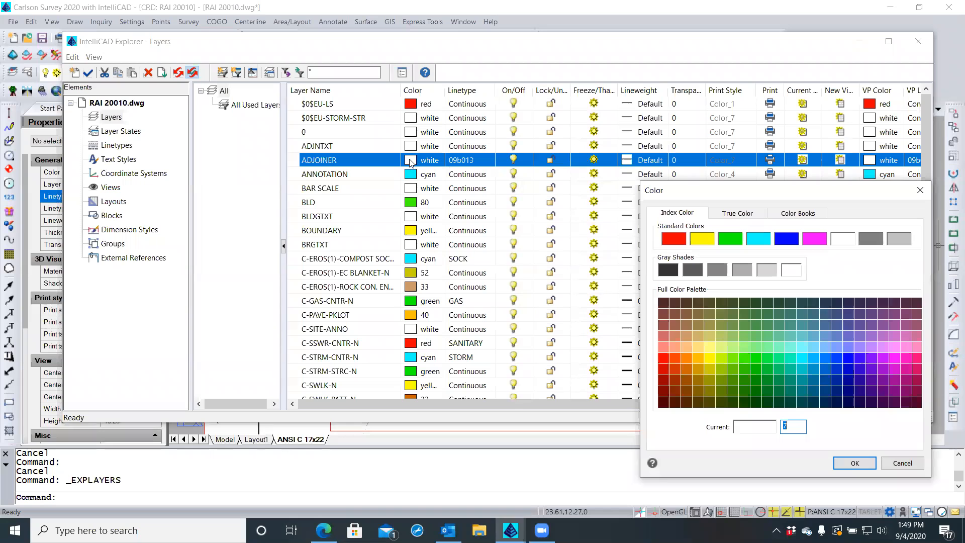
click(736, 271)
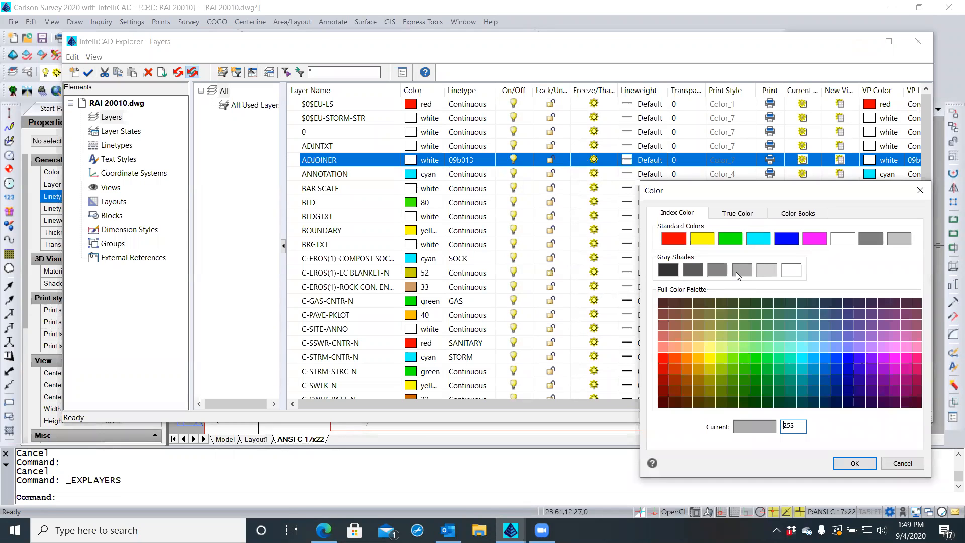
click(855, 463)
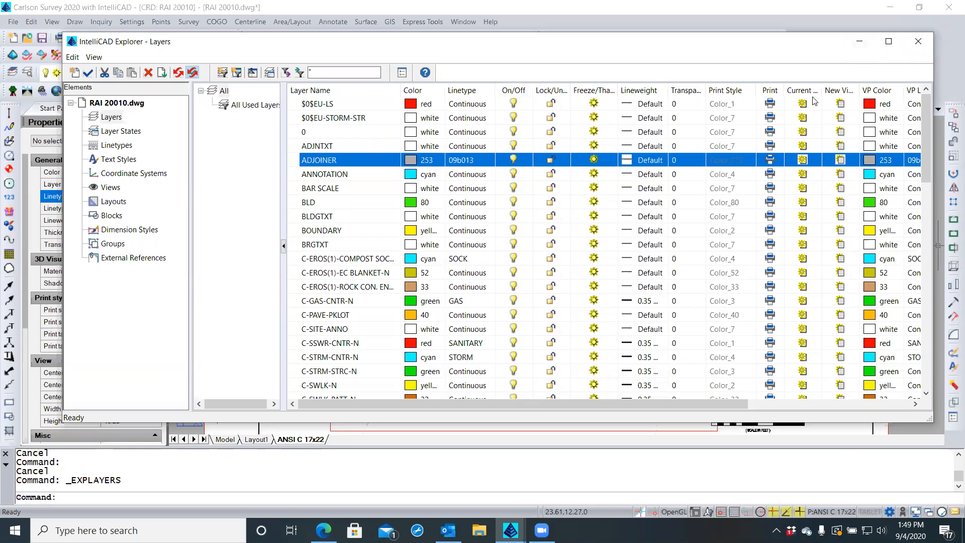
Back in the drawing, regenerate with REA and select all adjoiner polylines via Select Similar
click(919, 40)
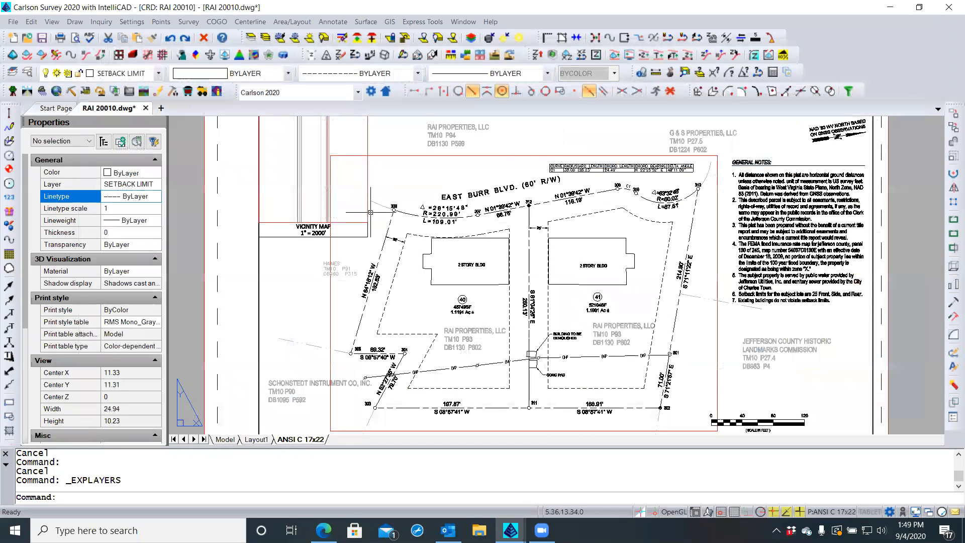
text(rea)
key(Return)
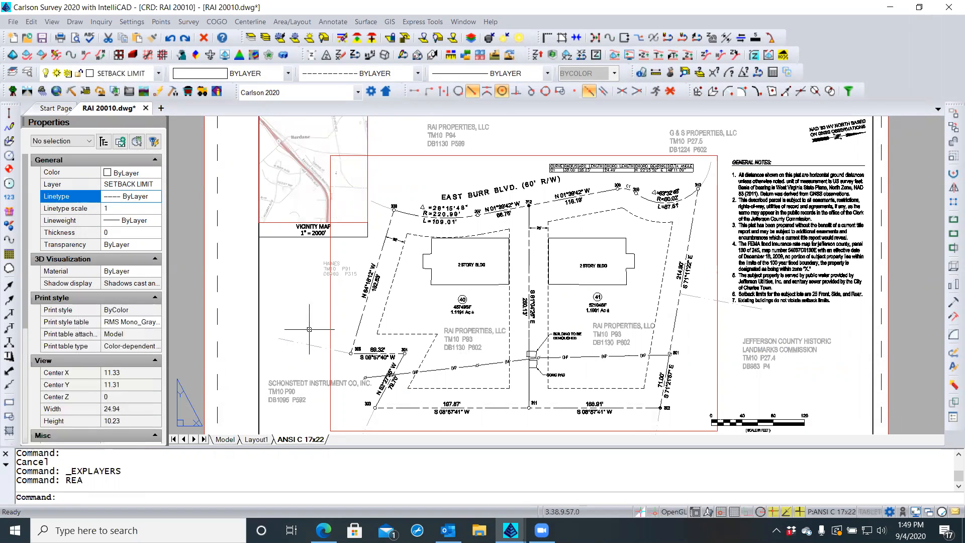
click(311, 344)
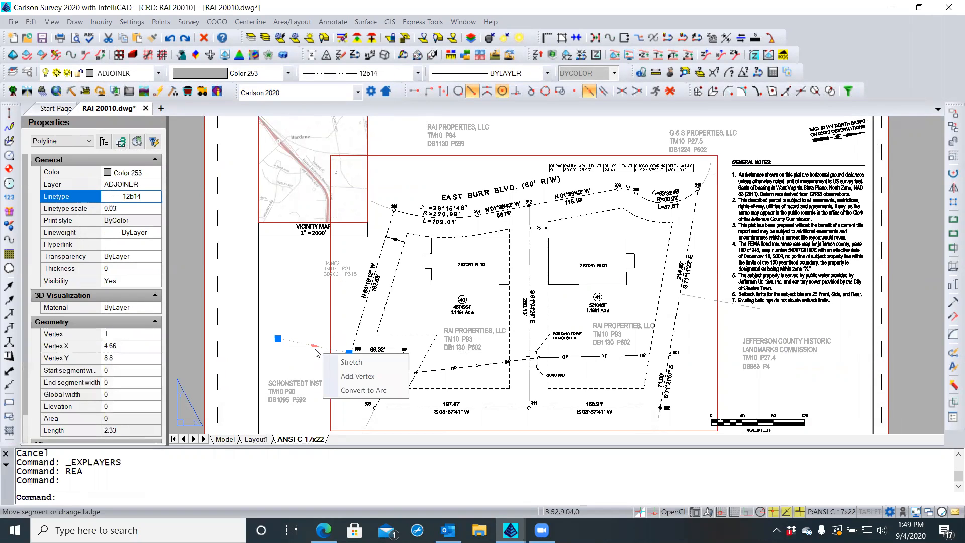
right_click(305, 352)
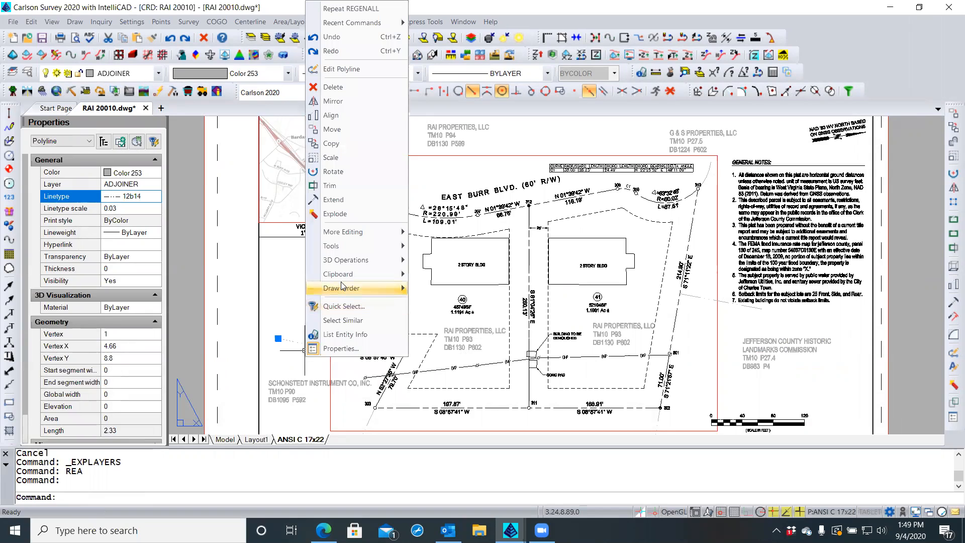
click(343, 320)
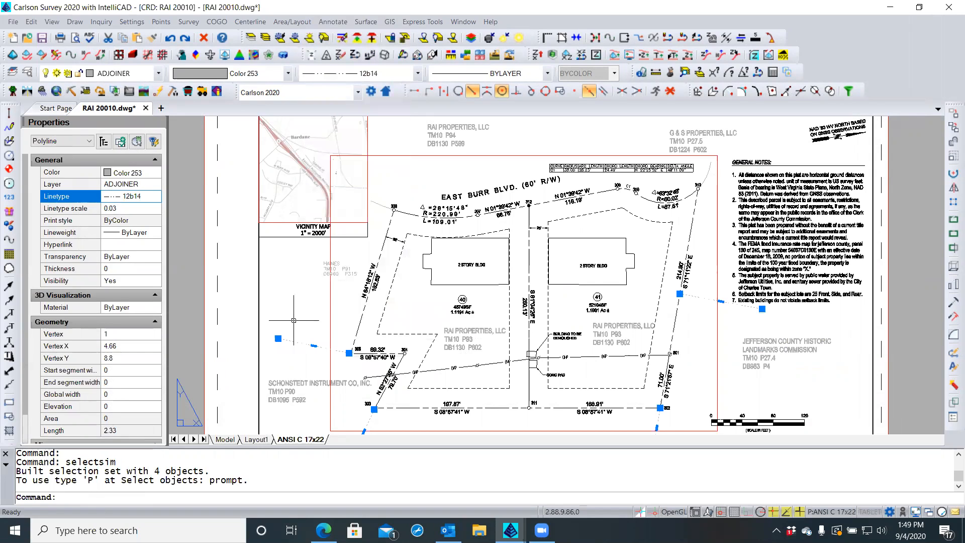
Set the selected polylines' linetype scale to 1 and linetype to ByLayer
click(123, 209)
text(1)
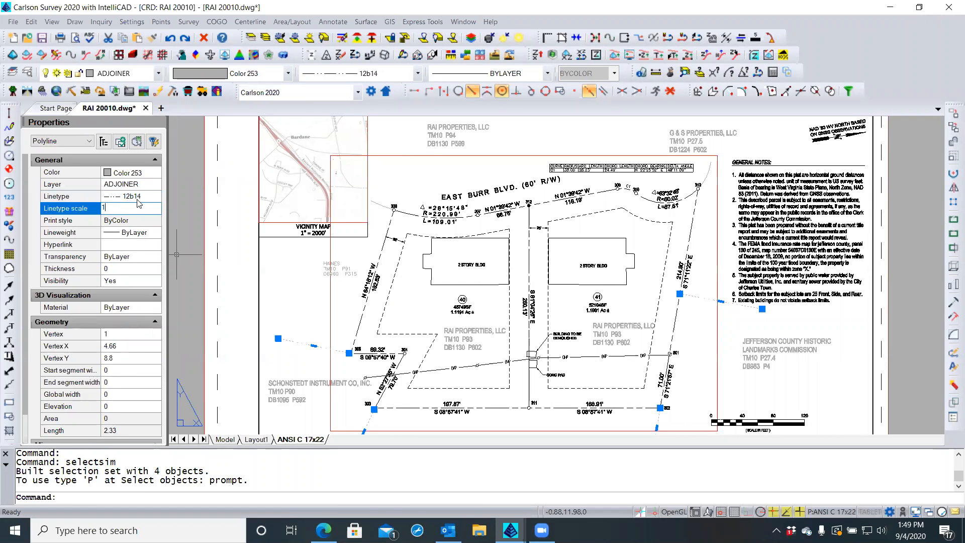
click(149, 200)
click(154, 198)
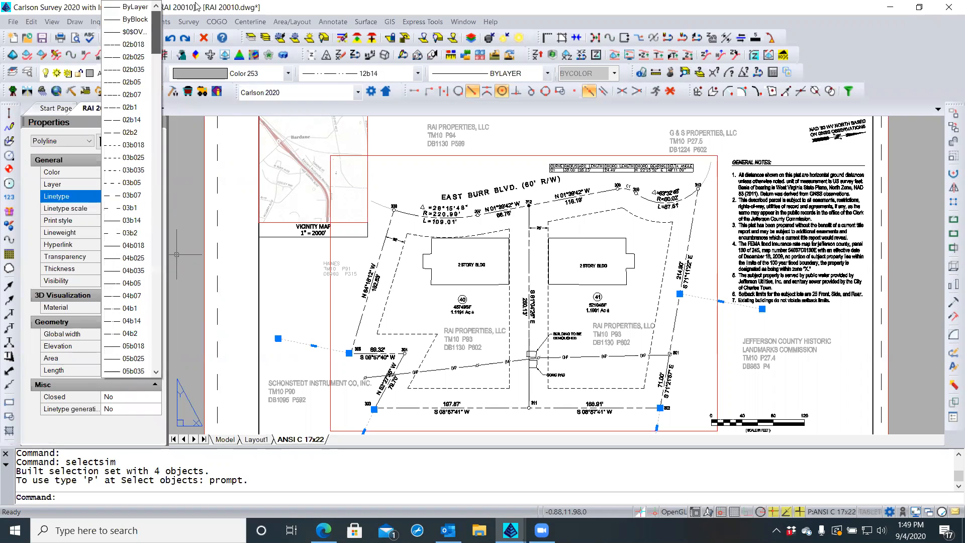
click(133, 7)
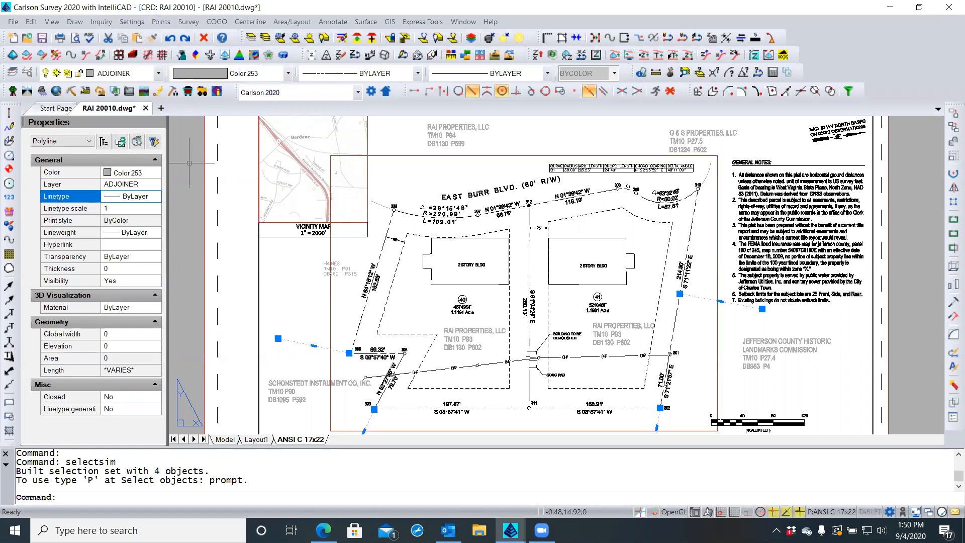
Clear the selection, regenerate with REA, and reselect all four adjoiner polylines via Select Similar
key(Escape)
key(Escape)
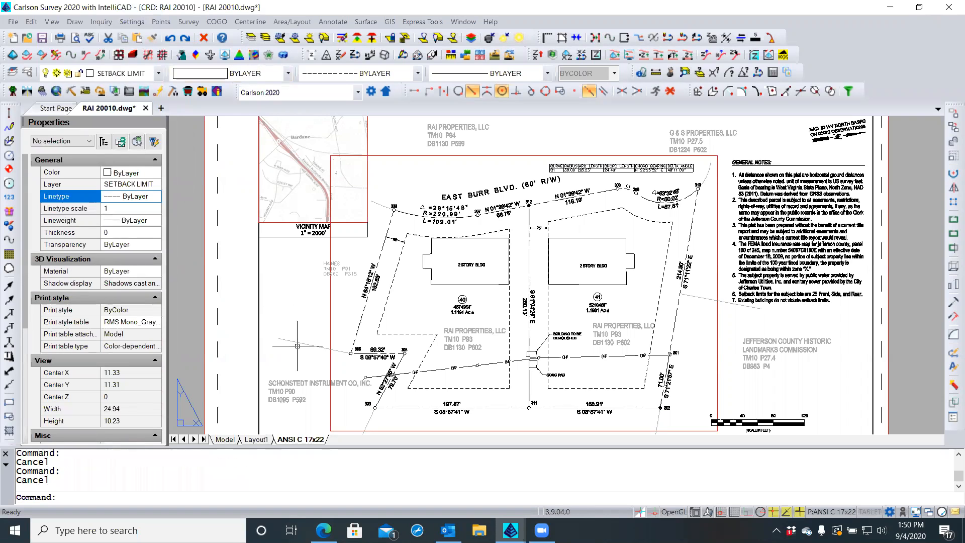
text(rea)
key(Return)
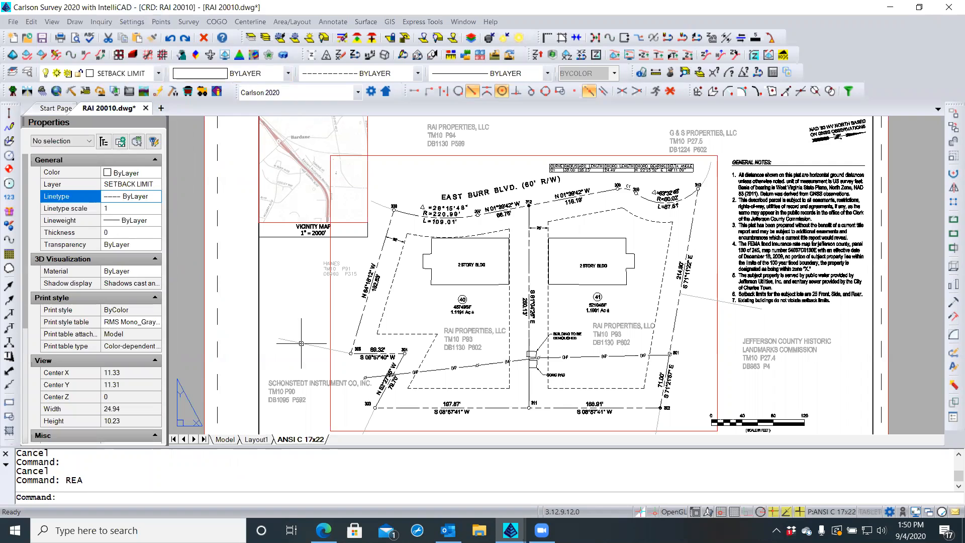
click(301, 343)
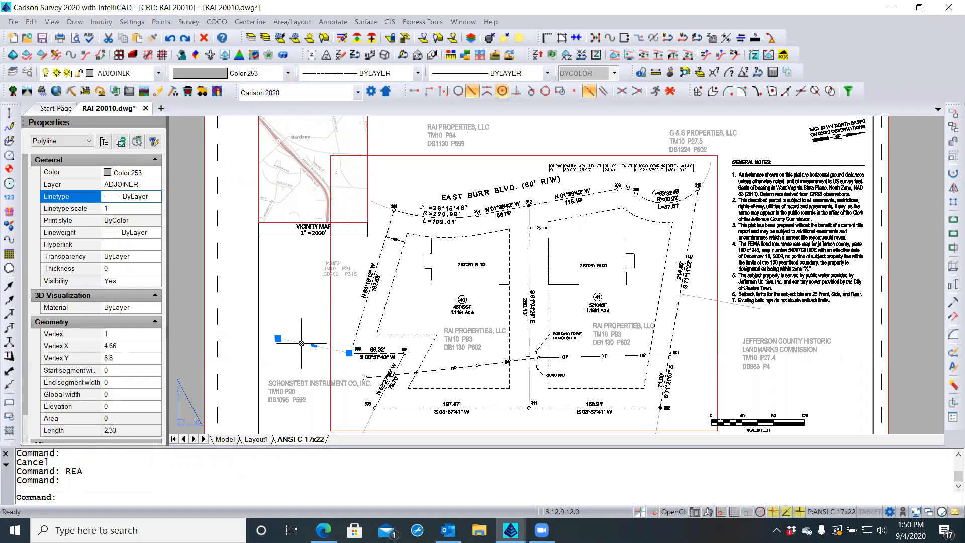
right_click(302, 343)
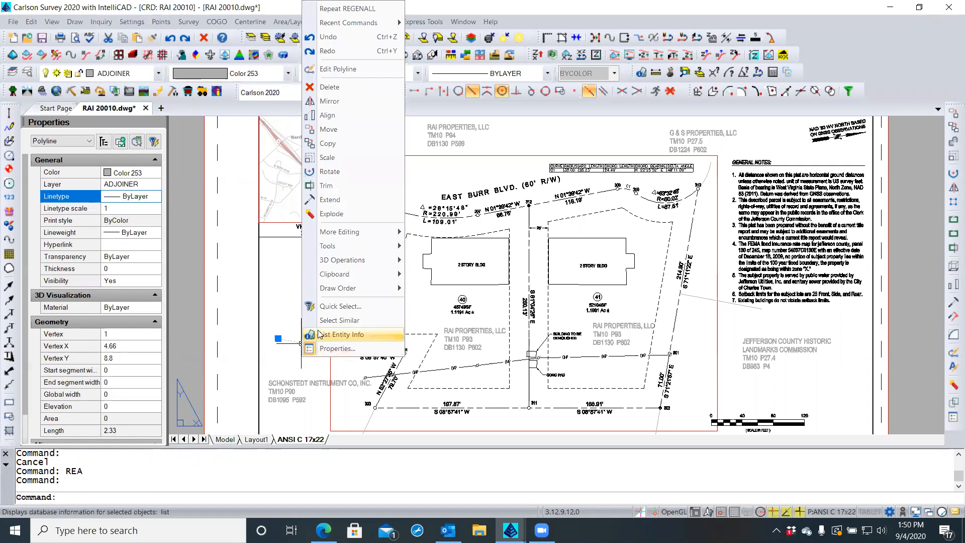
click(332, 320)
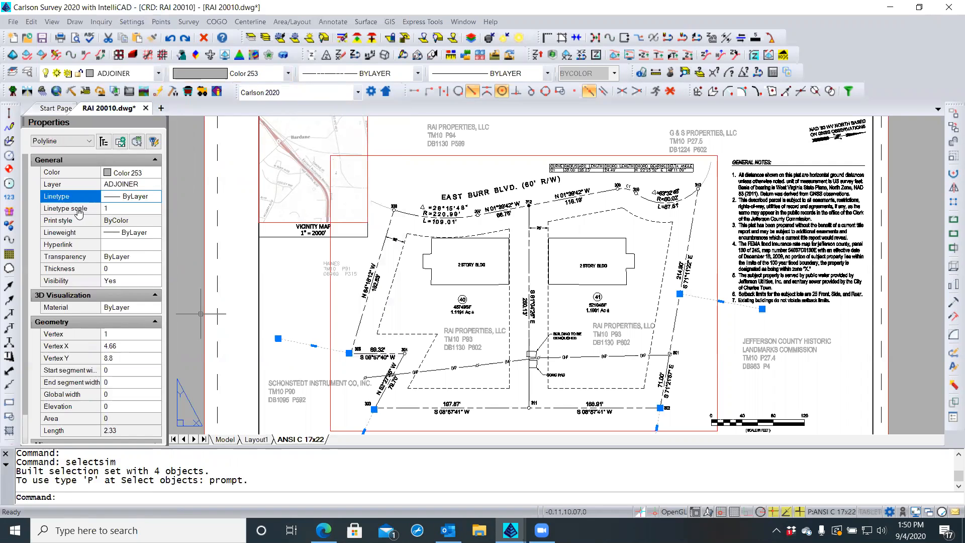
Change their linetype scale from 1 to 0.35 and clear the selection
click(107, 207)
key(BackSpace)
text(.35)
key(Return)
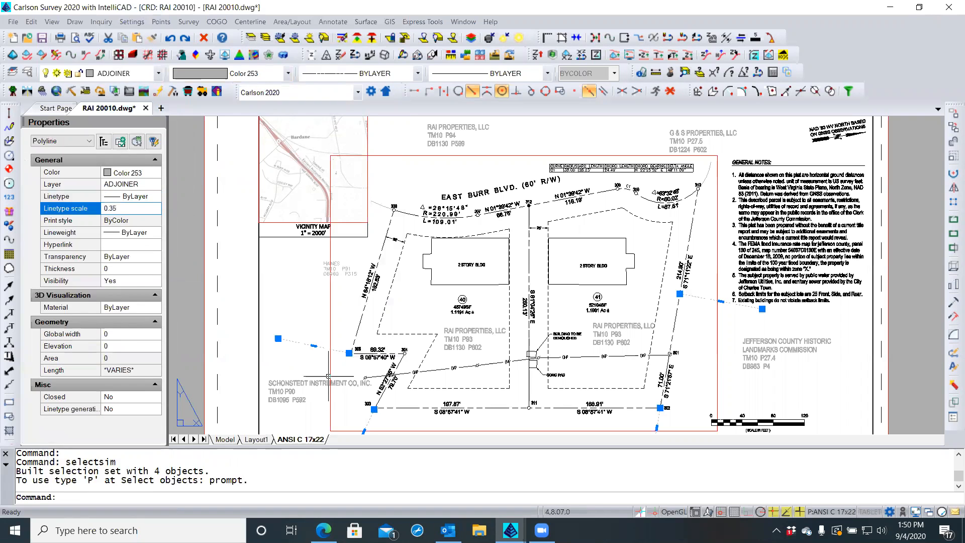
key(Escape)
scroll(335, 367, up, 3)
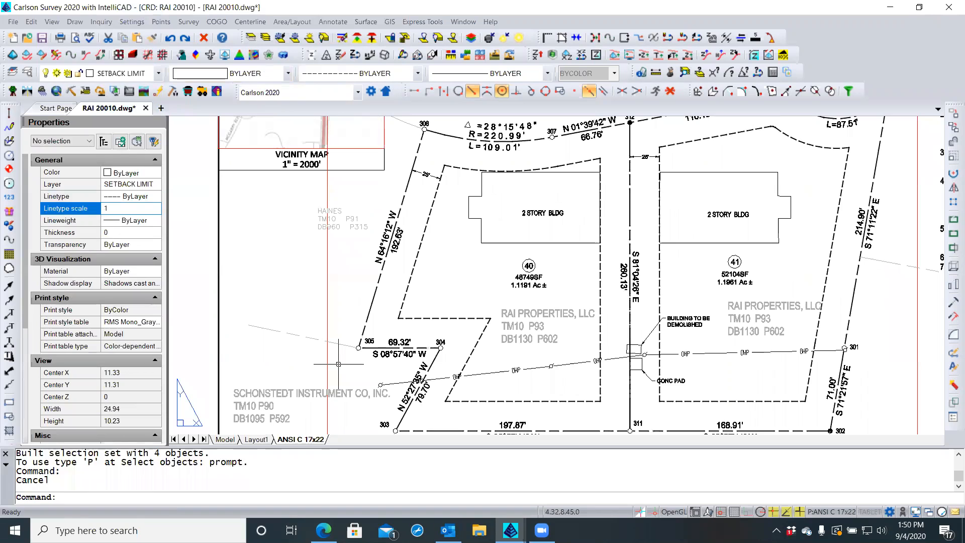
Change all adjoiner polylines' linetype scale to 0.25 using Select Similar
click(309, 338)
right_click(309, 339)
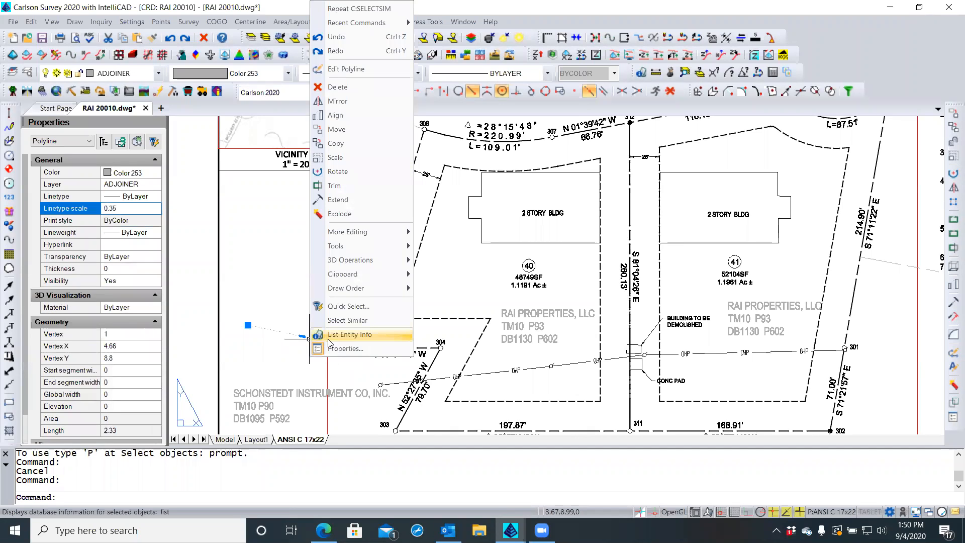
click(335, 321)
click(132, 207)
key(BackSpace)
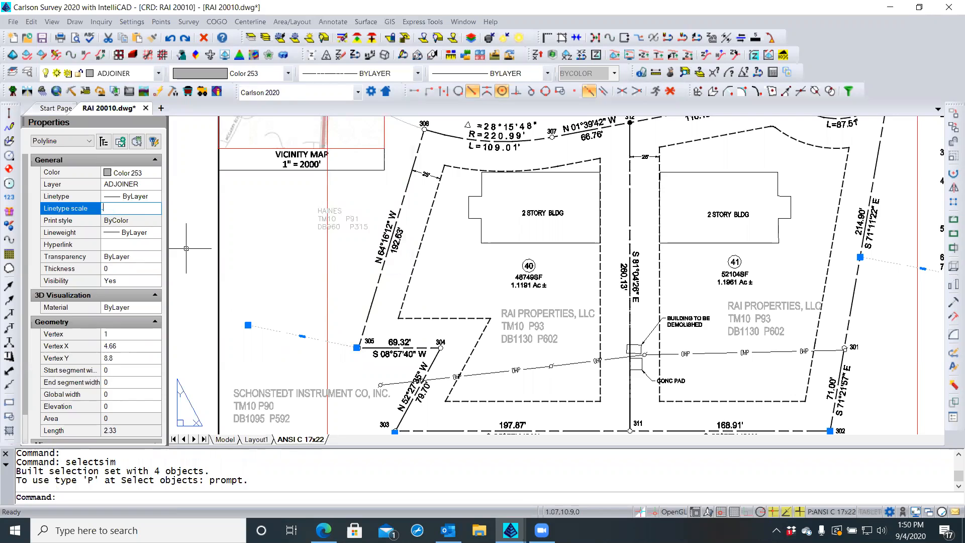
text(25)
key(Return)
key(Escape)
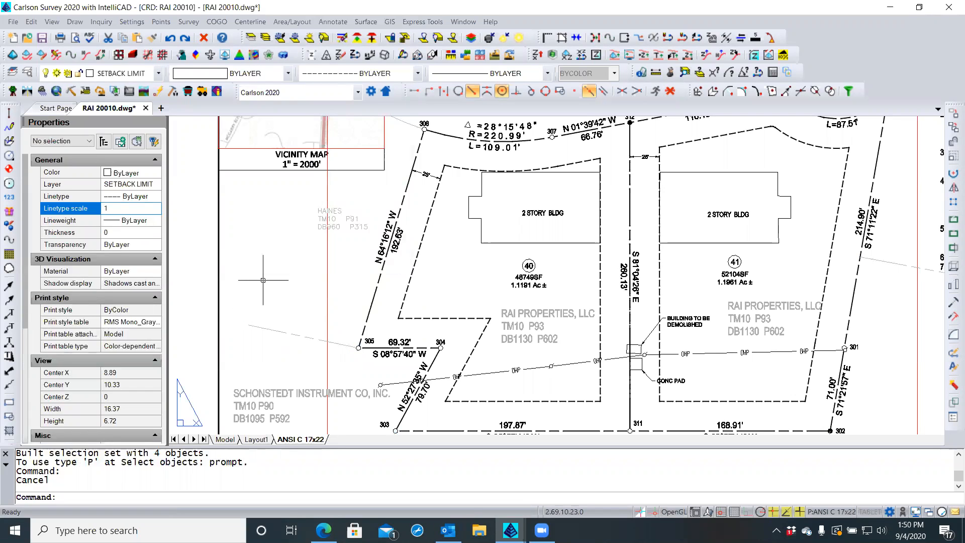
scroll(264, 280, down, 1)
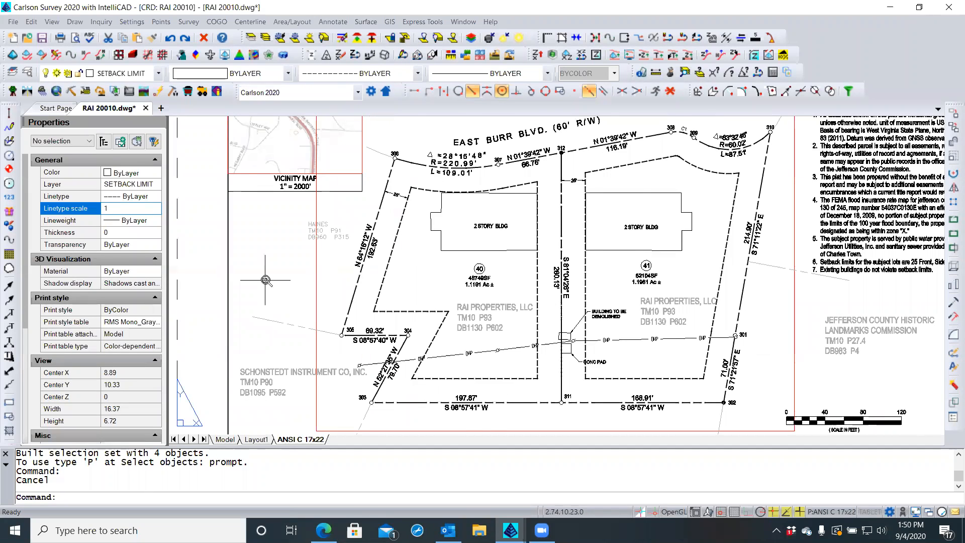
scroll(265, 280, down, 1)
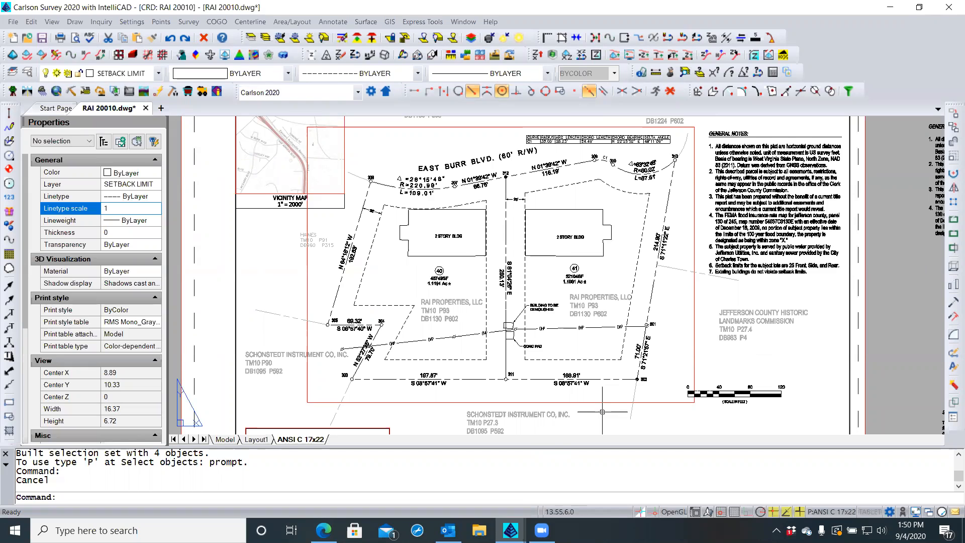
Lengthen the short adjoiner line below point 302 by stretching its loose end south
click(632, 411)
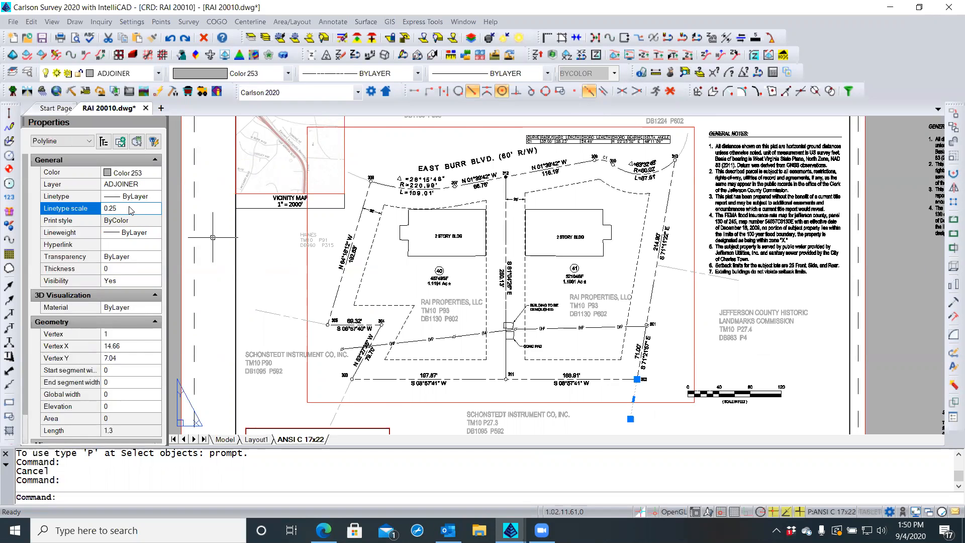
scroll(226, 193, down, 1)
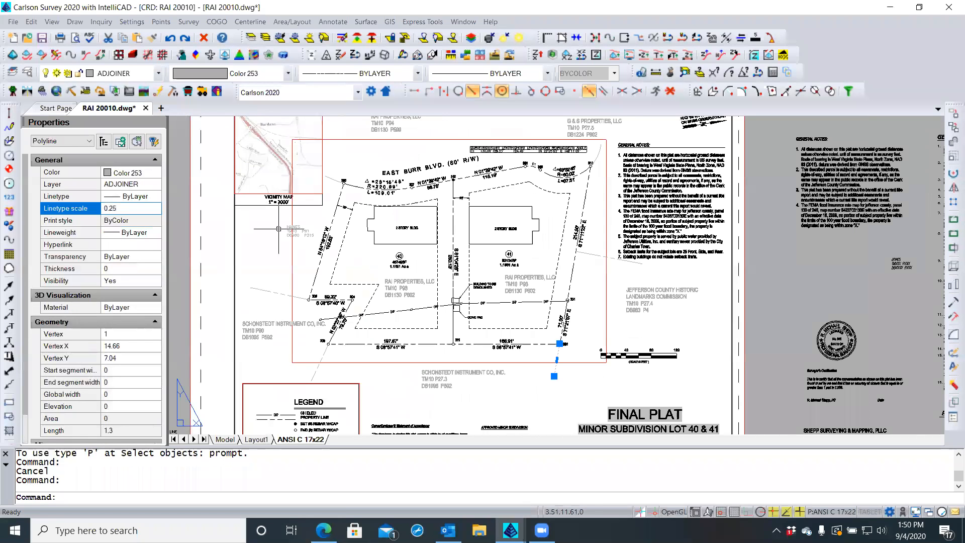
scroll(555, 384, up, 3)
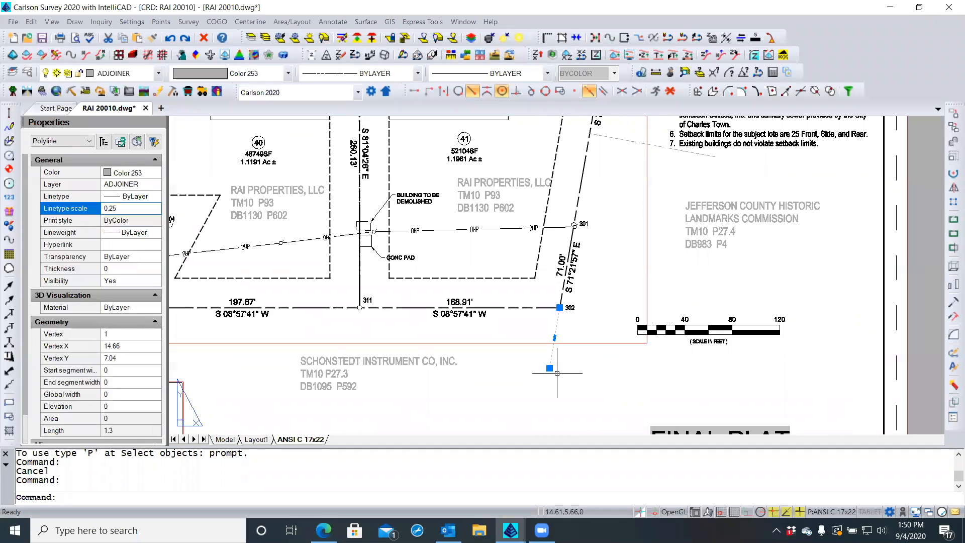
click(550, 369)
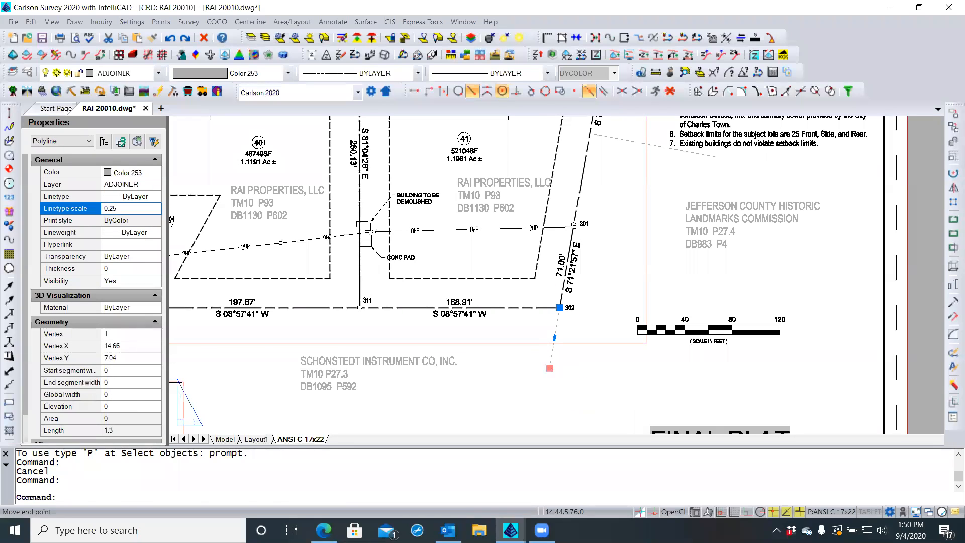
click(547, 383)
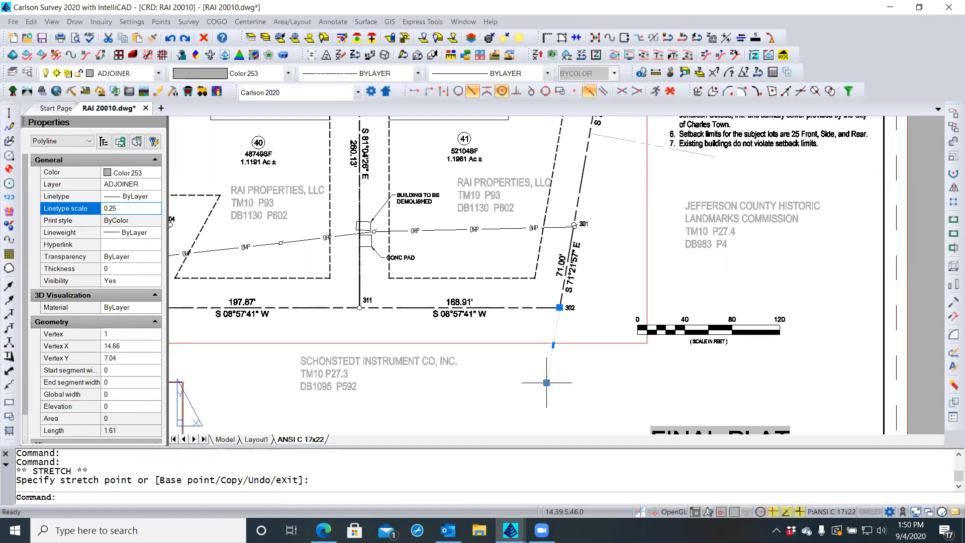
key(Escape)
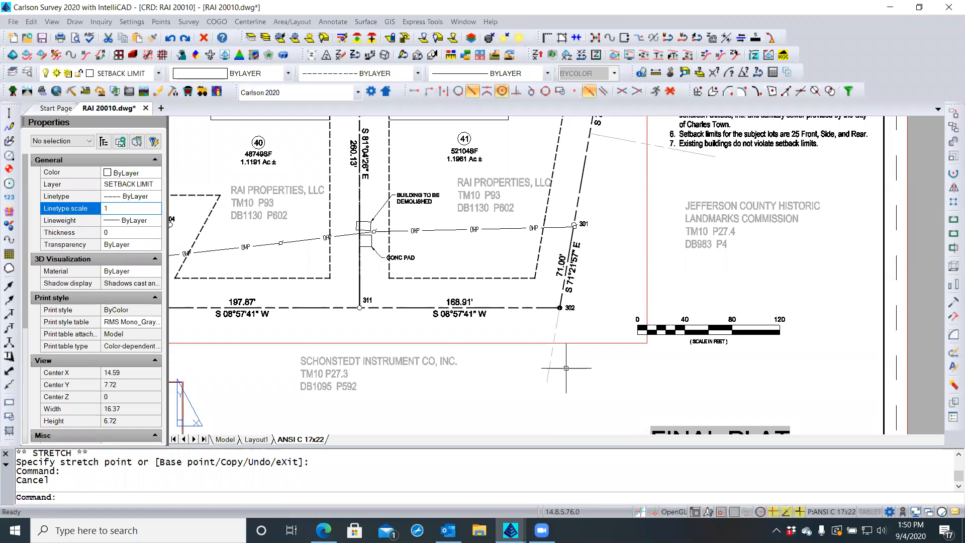
scroll(567, 368, down, 1)
scroll(566, 369, down, 1)
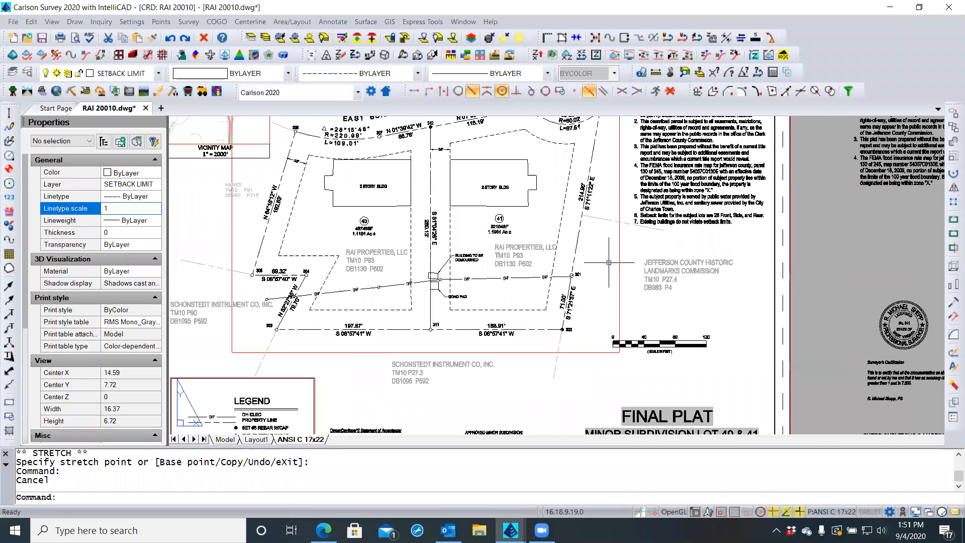
scroll(609, 263, down, 1)
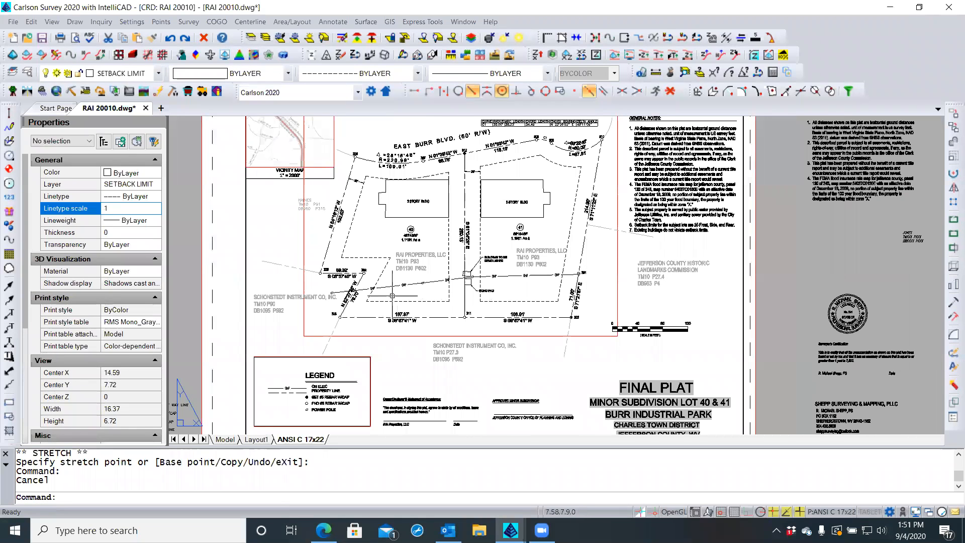
scroll(295, 199, up, 2)
scroll(294, 200, up, 2)
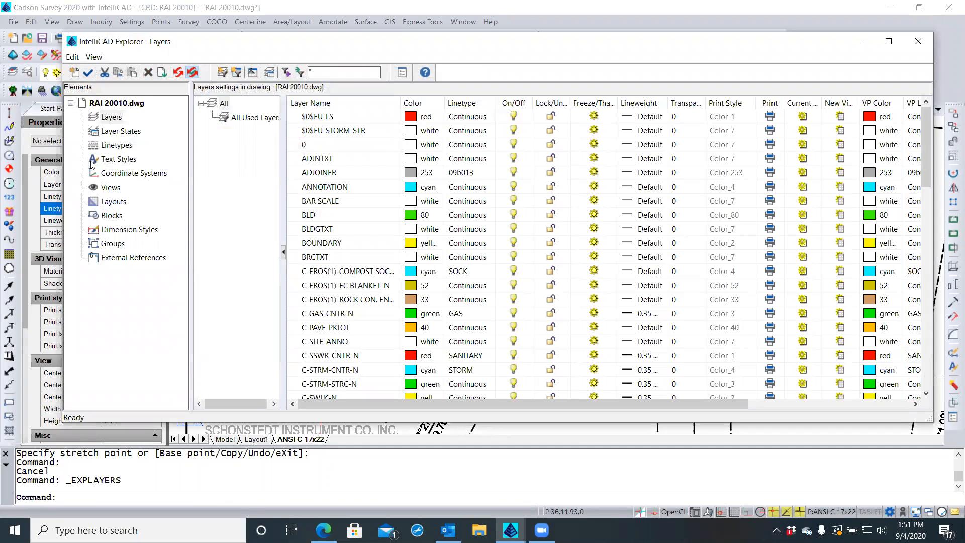
Set the Adjoiners text style's oblique angle to 12
click(112, 160)
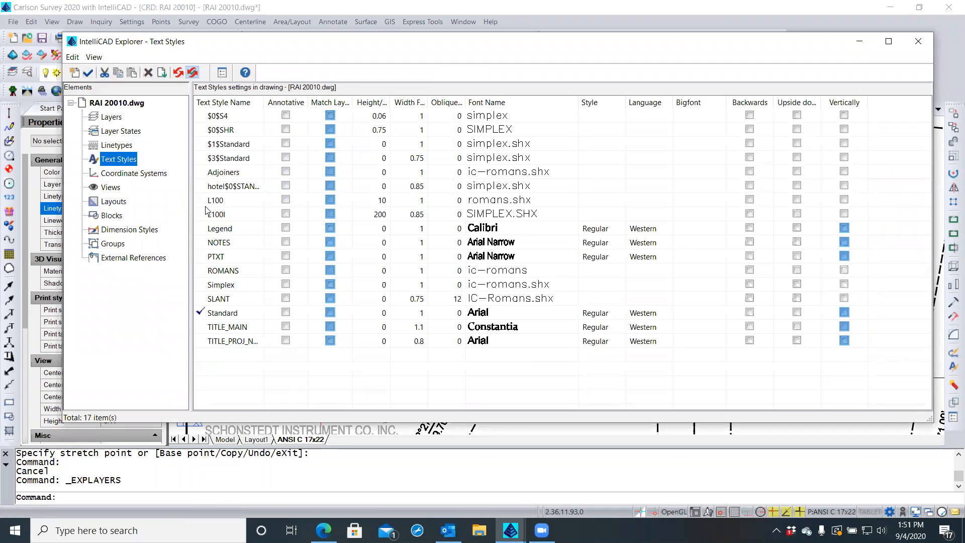
click(240, 173)
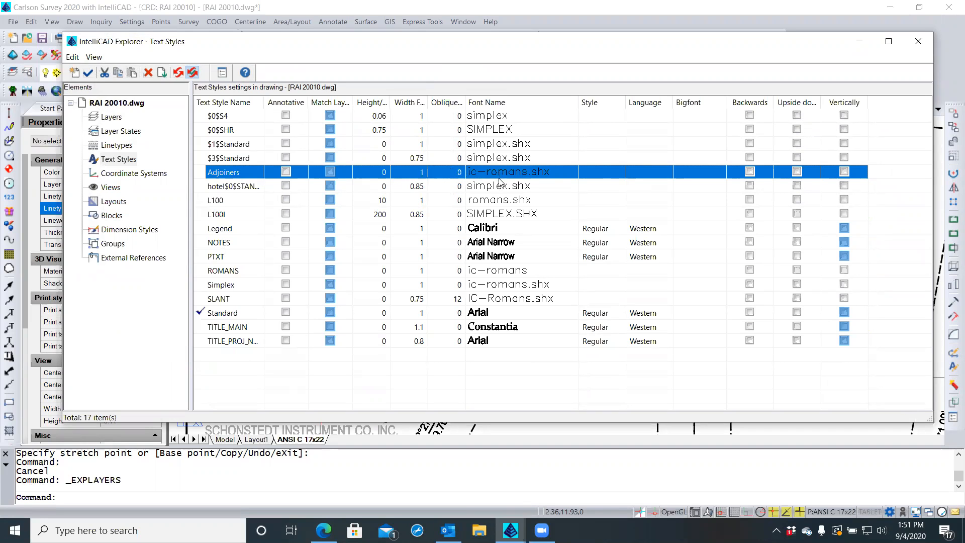
click(538, 173)
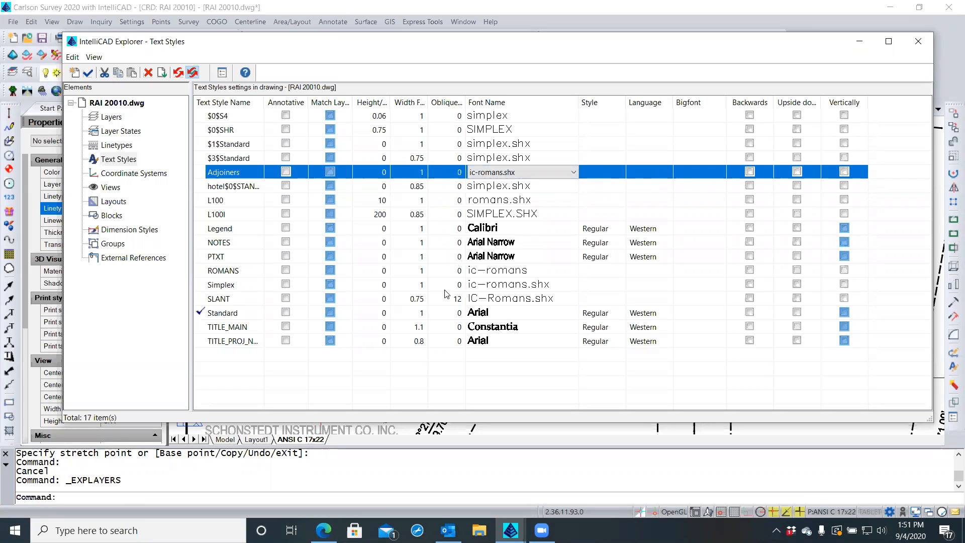
click(452, 171)
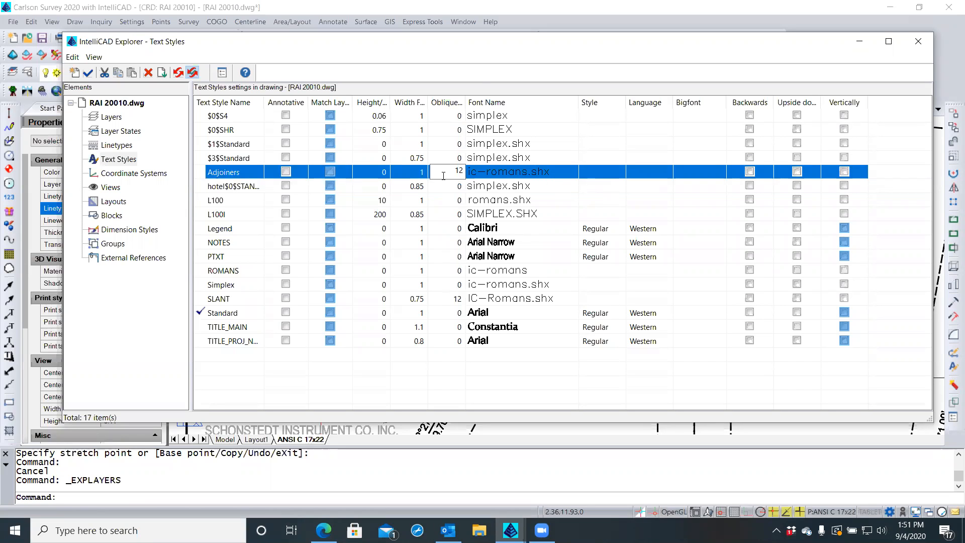
drag(466, 102, 483, 102)
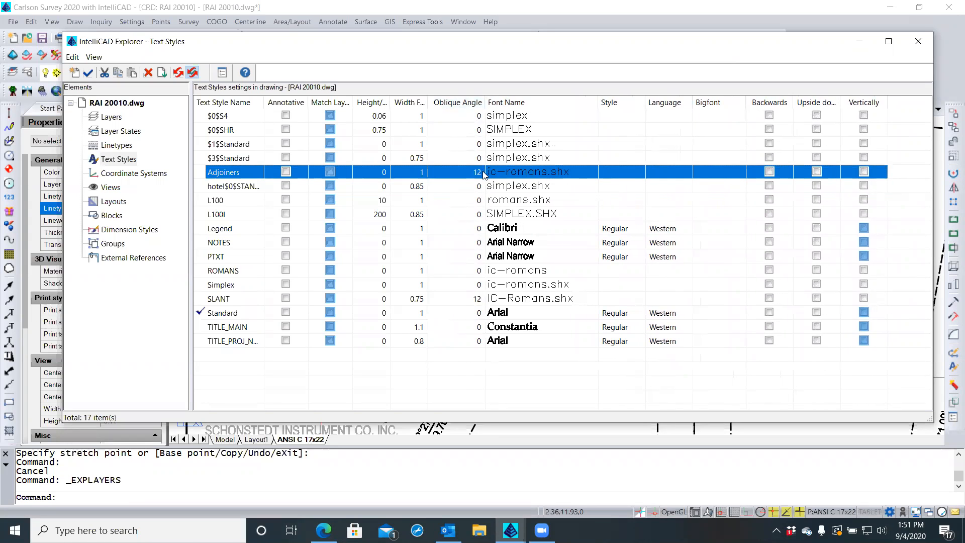
Check the Legend style's Calibri font and font styles, then close the explorer
click(531, 230)
click(532, 231)
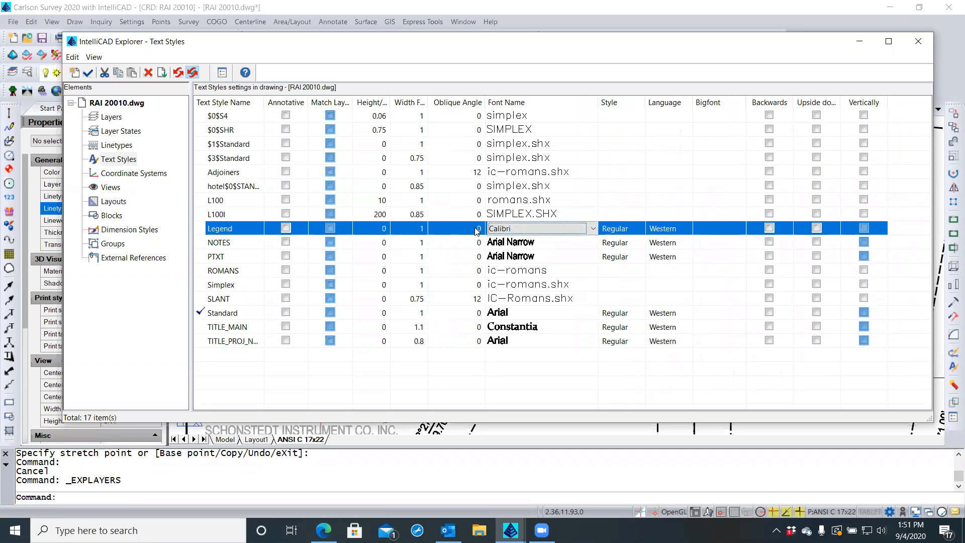
click(608, 230)
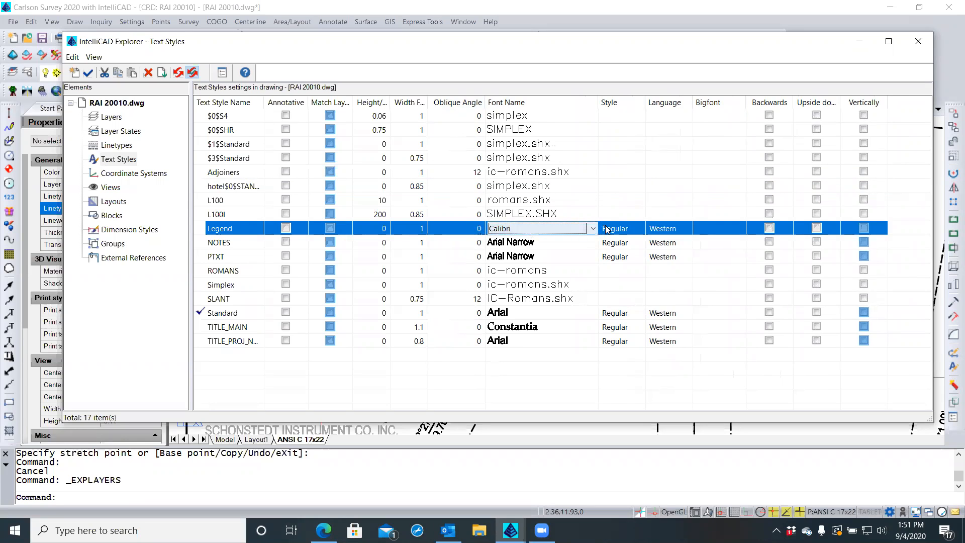
click(611, 230)
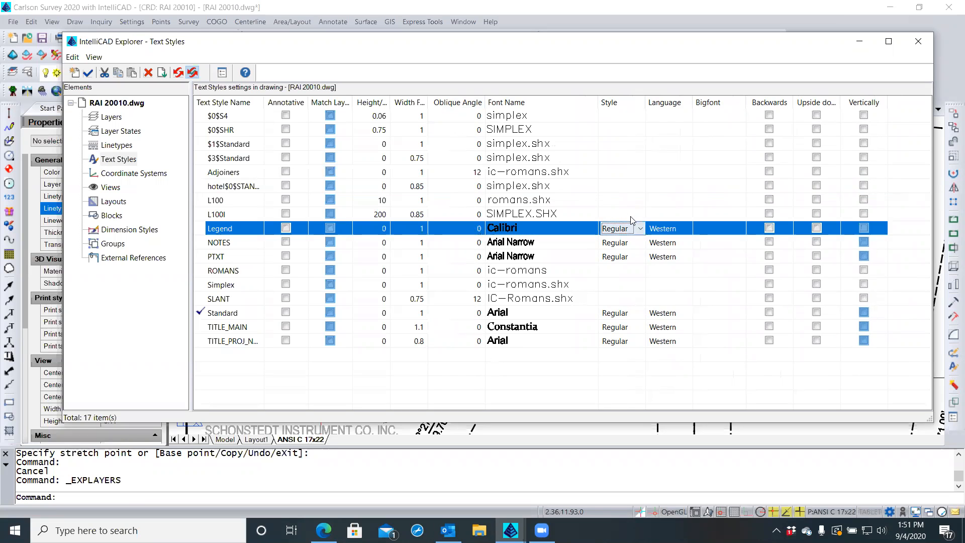
click(641, 229)
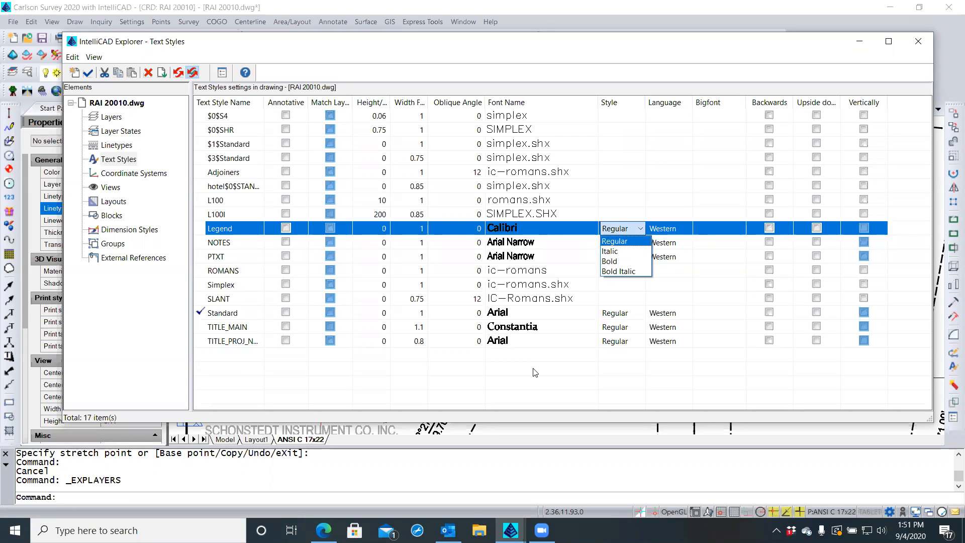
key(Escape)
key(Escape)
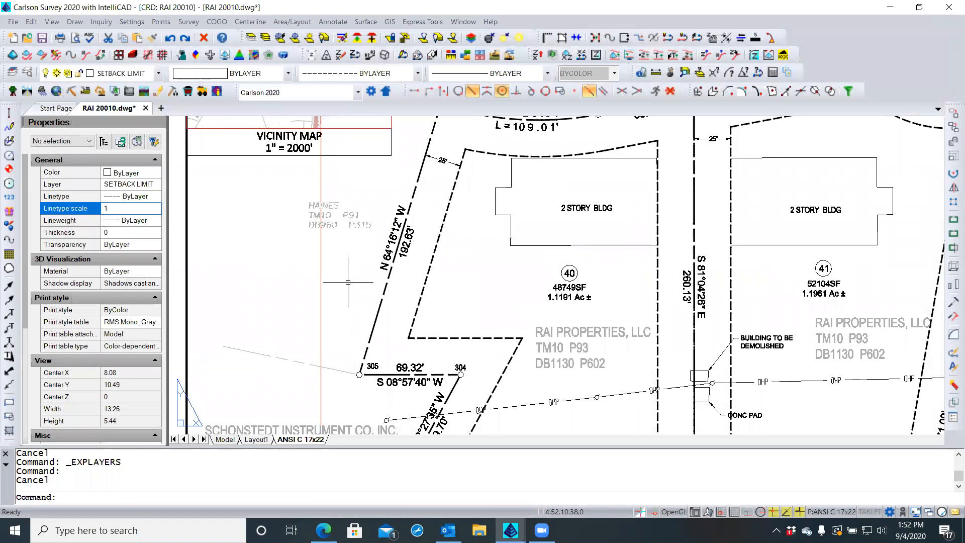
Give the HAINES label the Adjoiners text style and a 0.1 text height
scroll(337, 220, up, 3)
key(Escape)
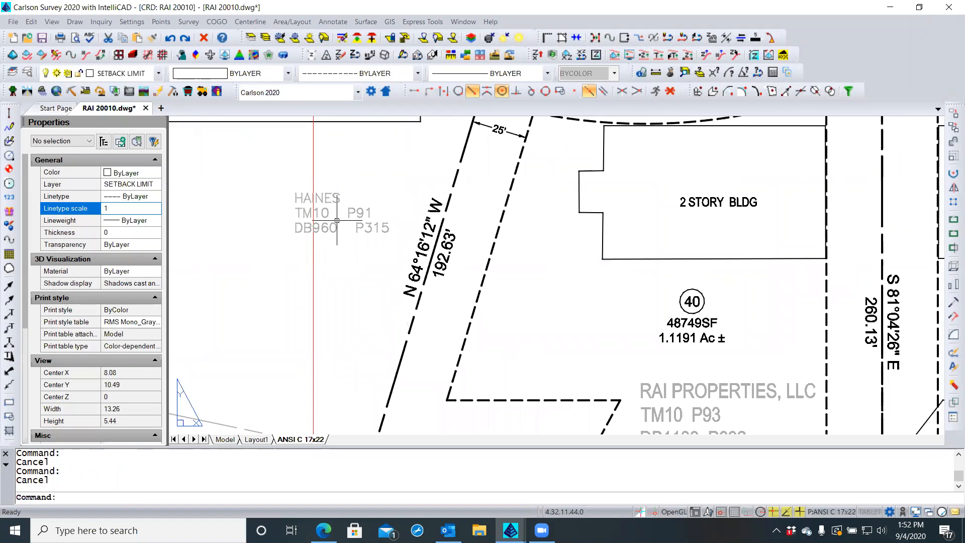
click(328, 215)
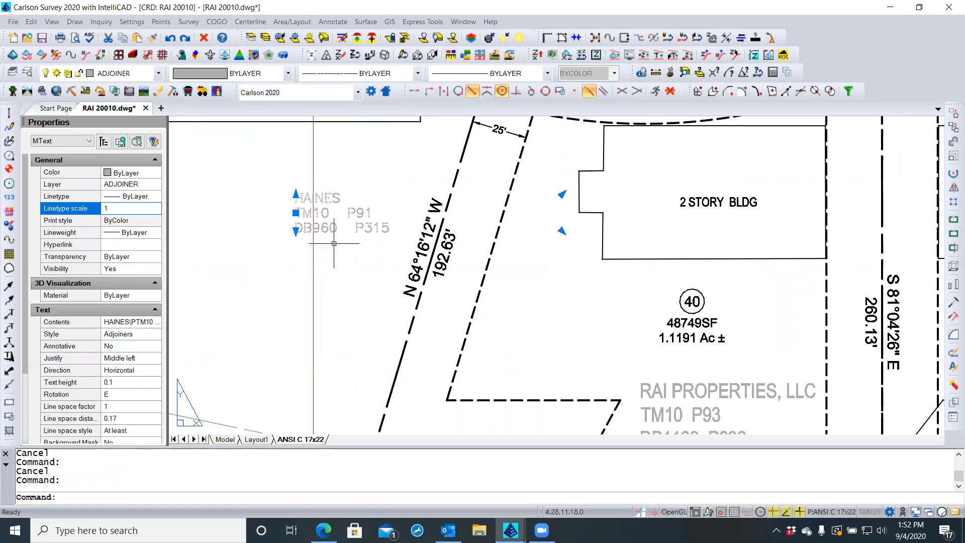
click(142, 335)
click(155, 334)
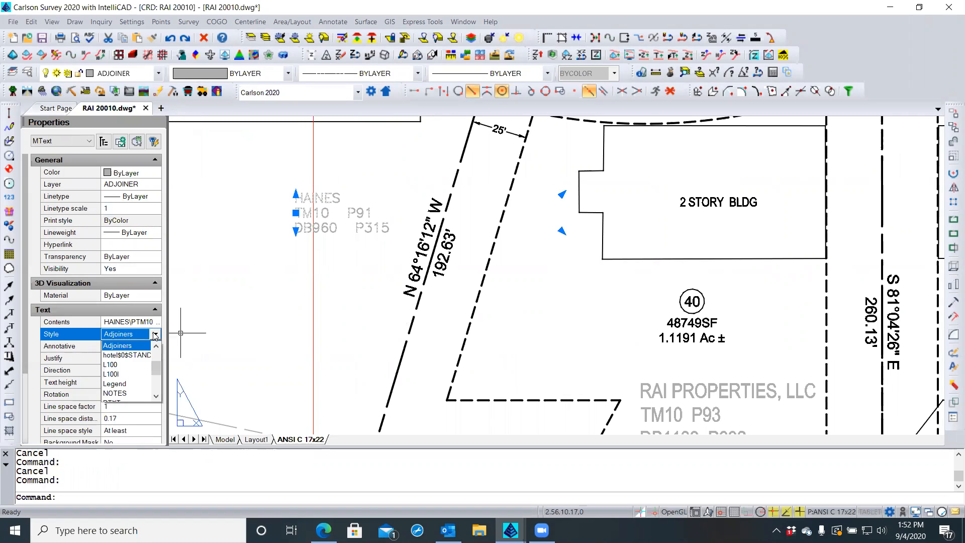
click(125, 366)
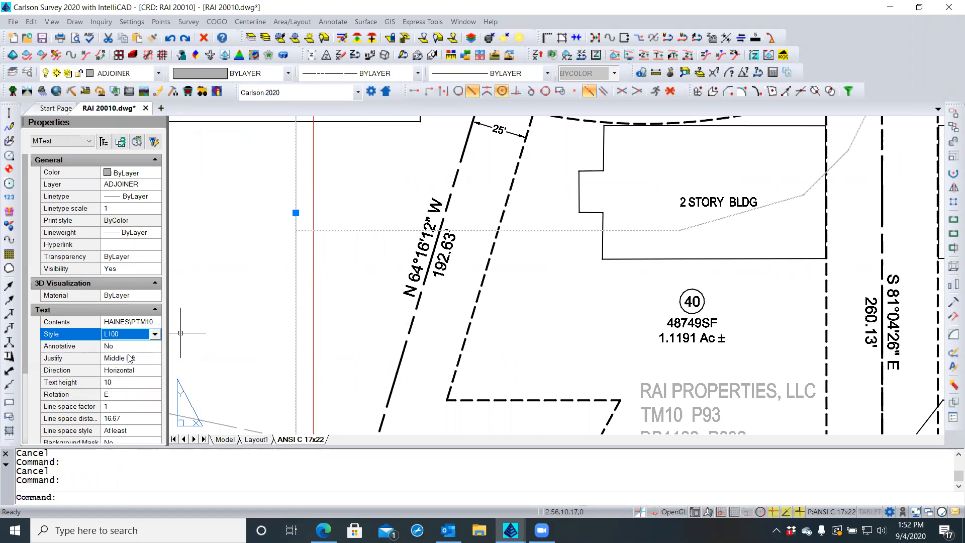
click(150, 336)
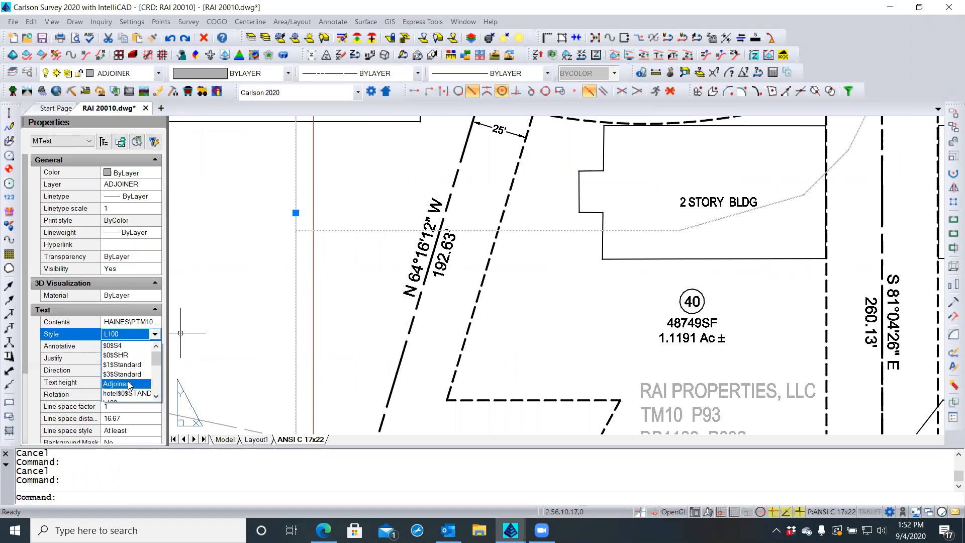
click(119, 362)
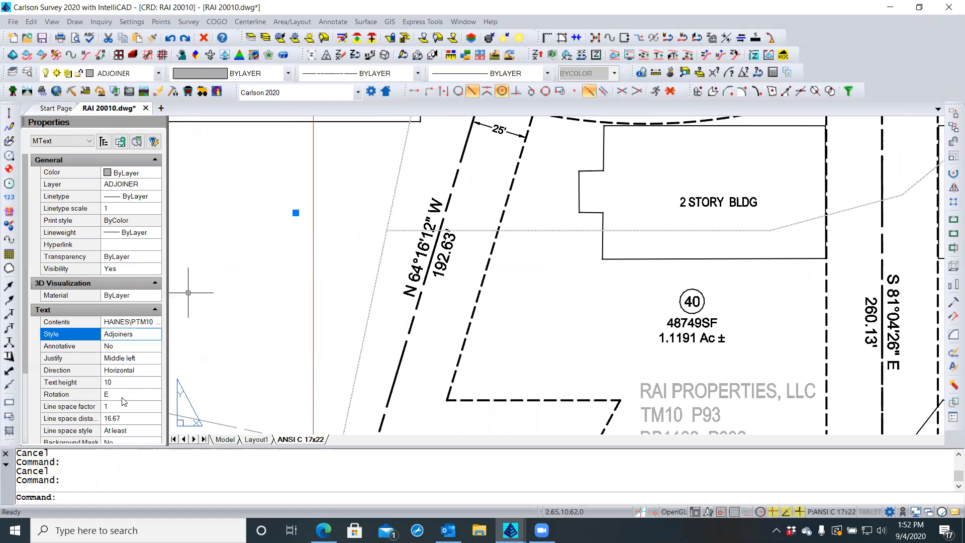
click(123, 383)
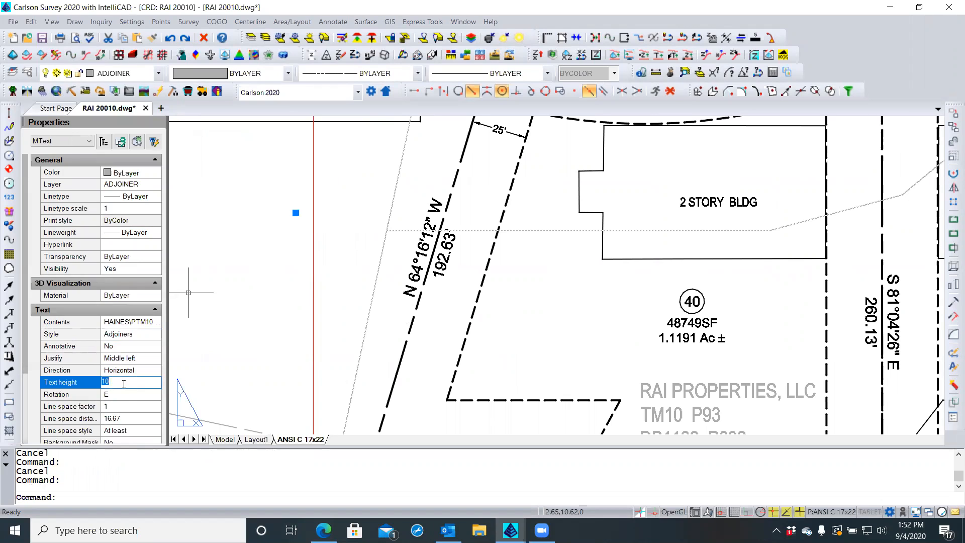
key(BackSpace)
key(Return)
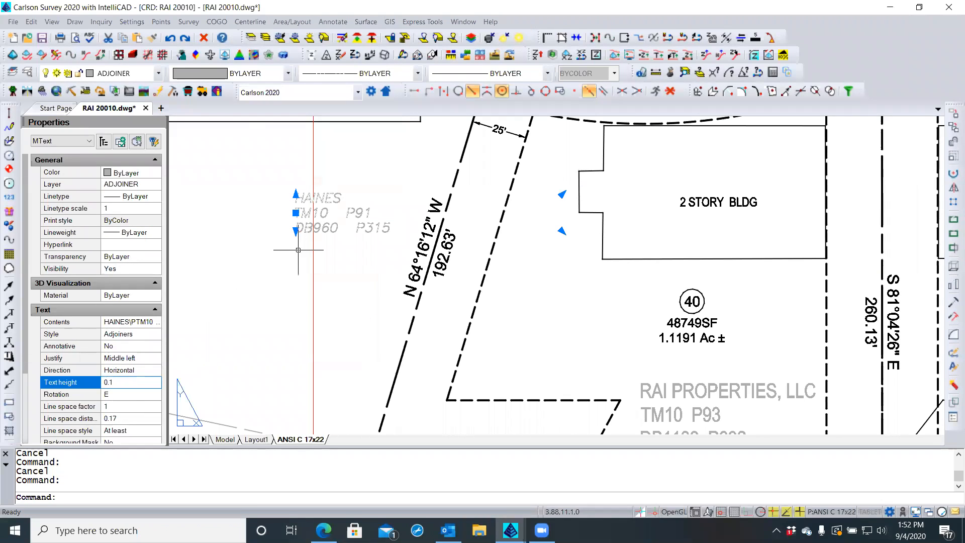
key(Escape)
key(Escape)
Put the HAINES label on layer ADJNTXT and recentre the plat view
scroll(380, 169, down, 3)
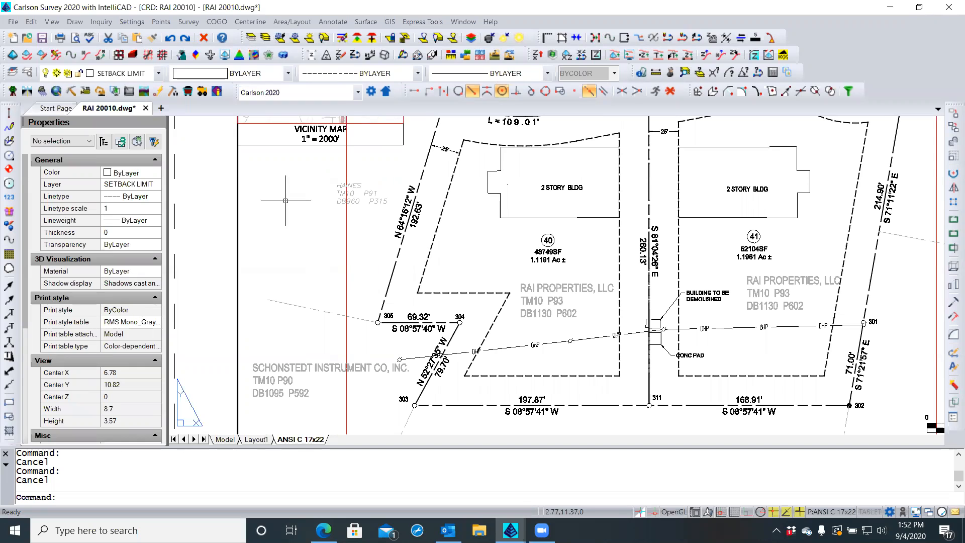
click(370, 201)
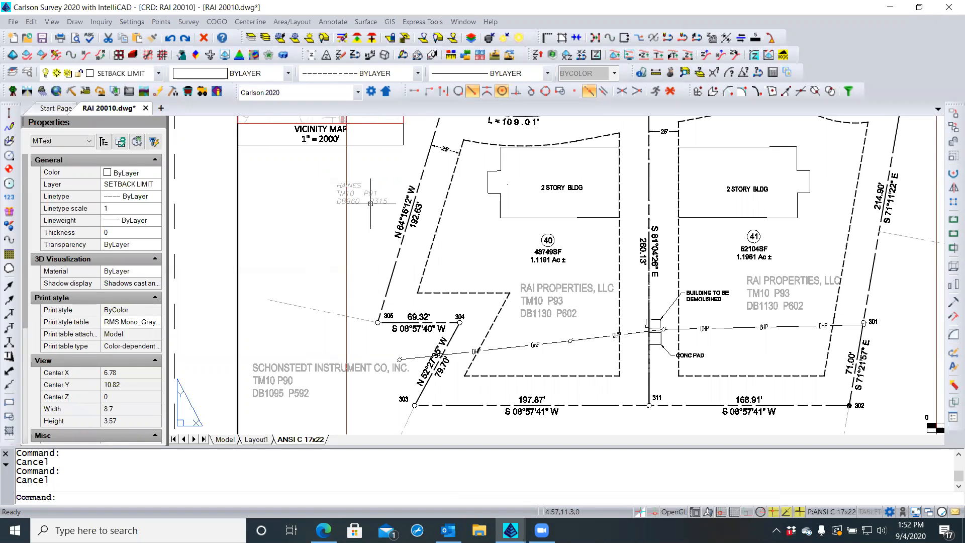
click(149, 185)
click(156, 185)
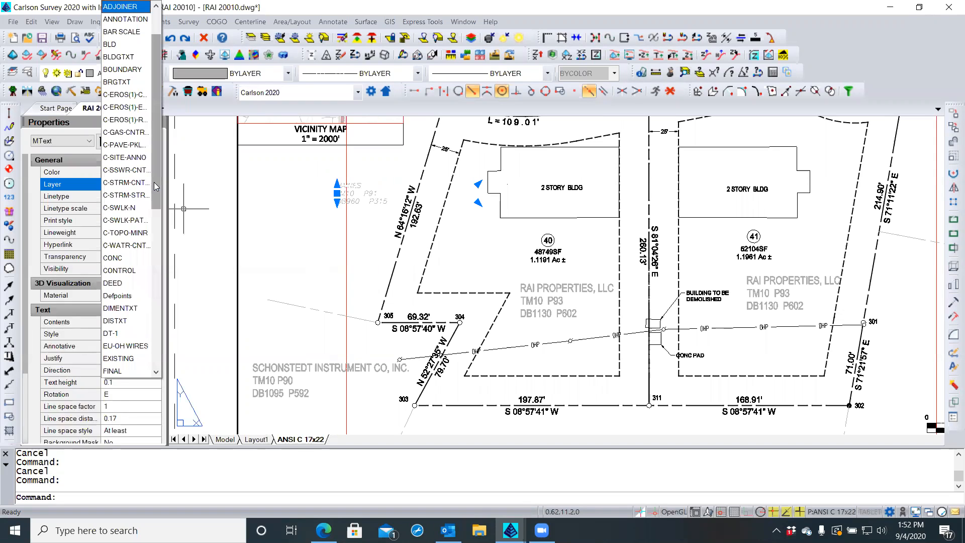
drag(155, 172, 156, 117)
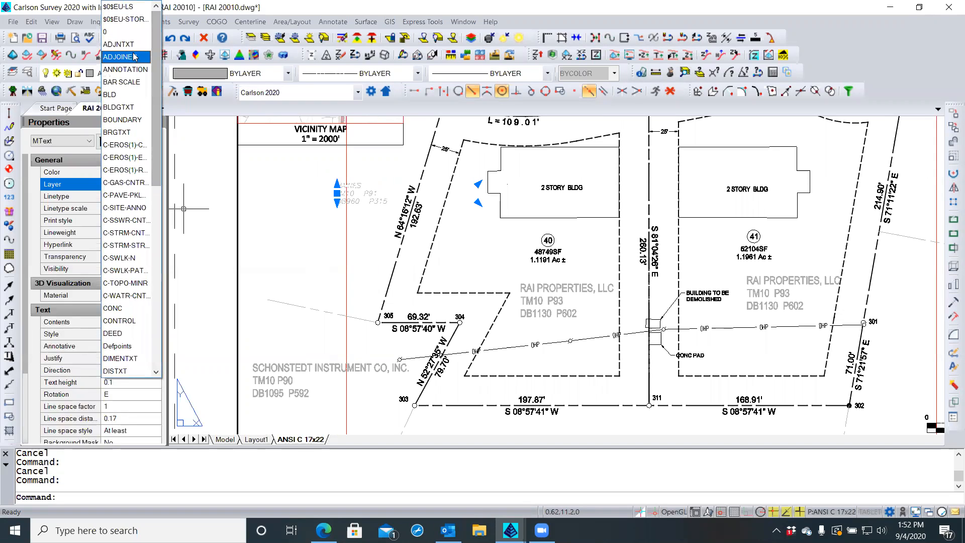
click(119, 44)
key(Escape)
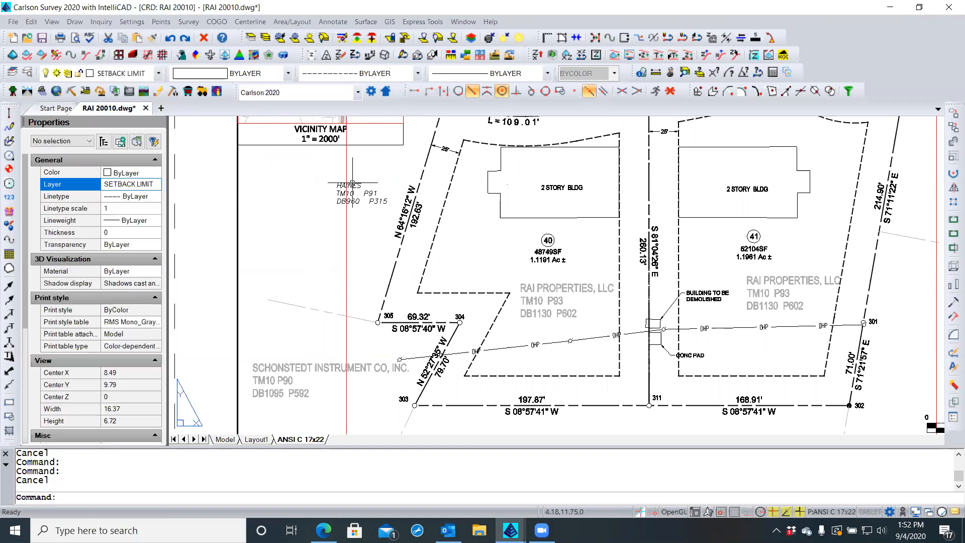
scroll(363, 181, up, 4)
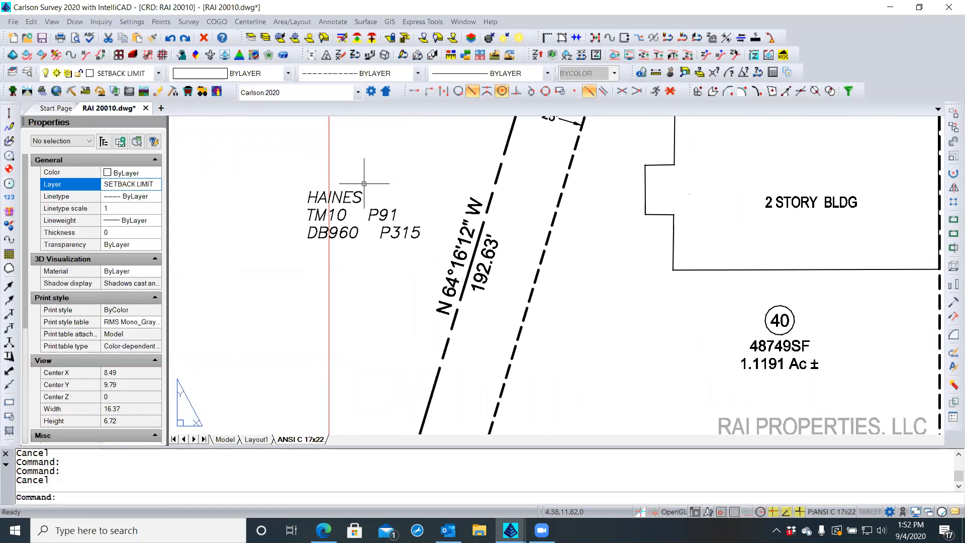
scroll(370, 226, down, 5)
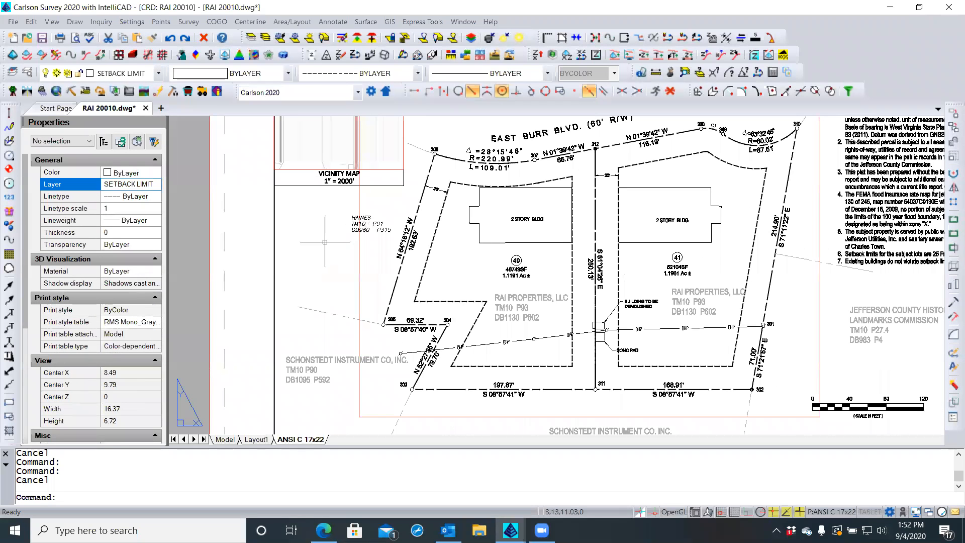
scroll(317, 246, down, 3)
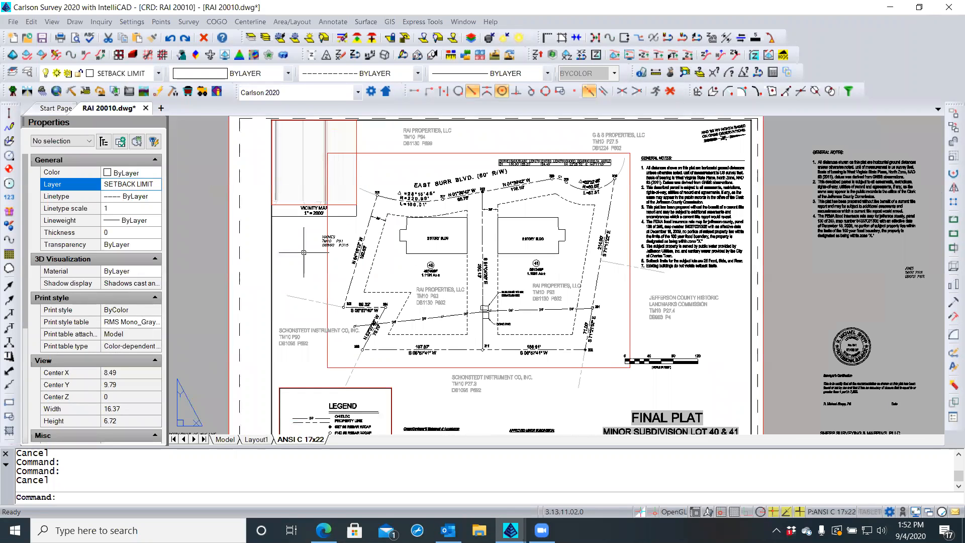
middle_drag(304, 252, 282, 259)
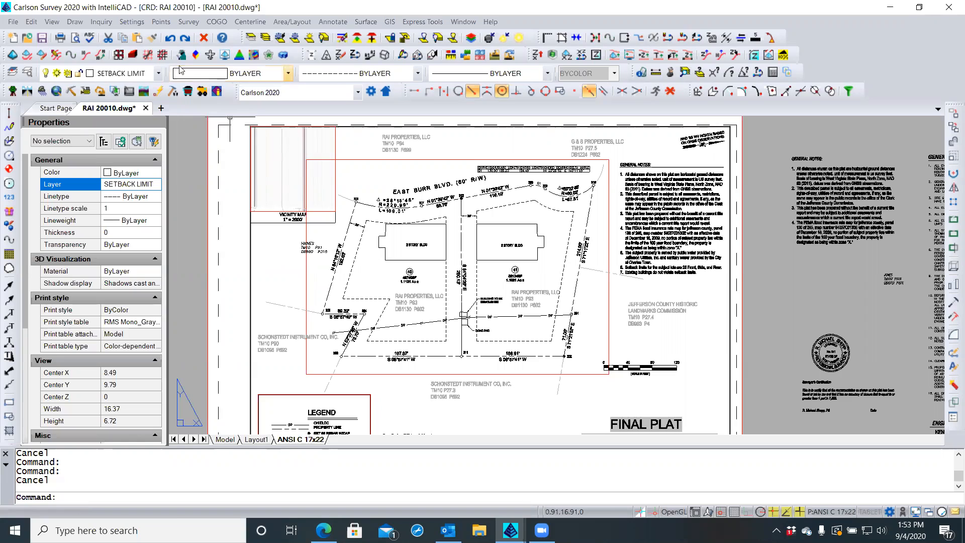
Match HAINES formatting onto both Schonstedt Instrument, Jefferson County Historic, G & S Properties and RAI PROPERTIES labels
click(157, 39)
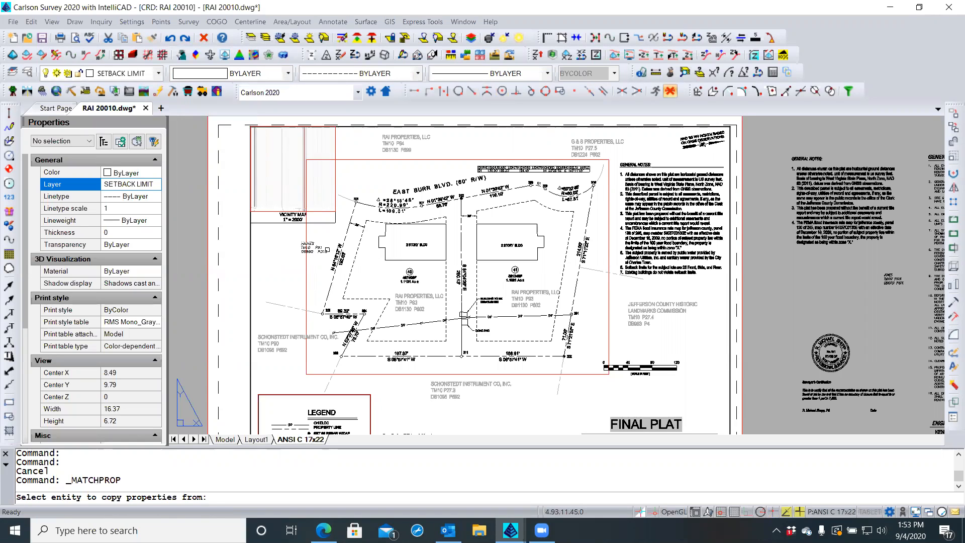
click(464, 316)
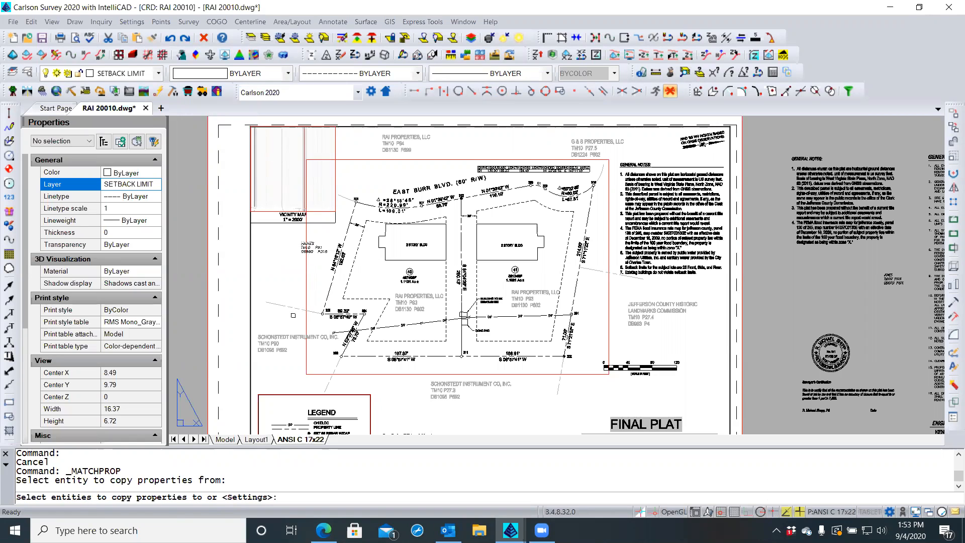
click(278, 350)
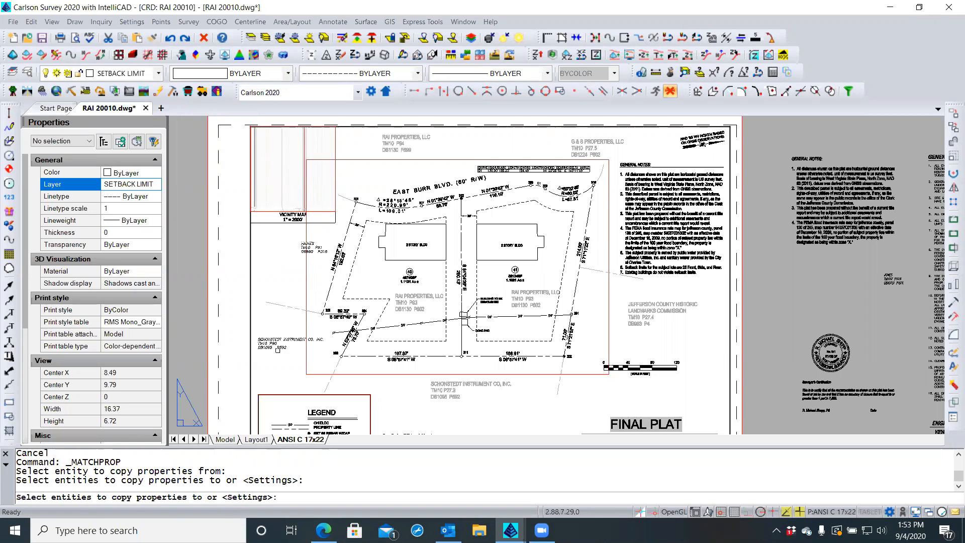
click(449, 394)
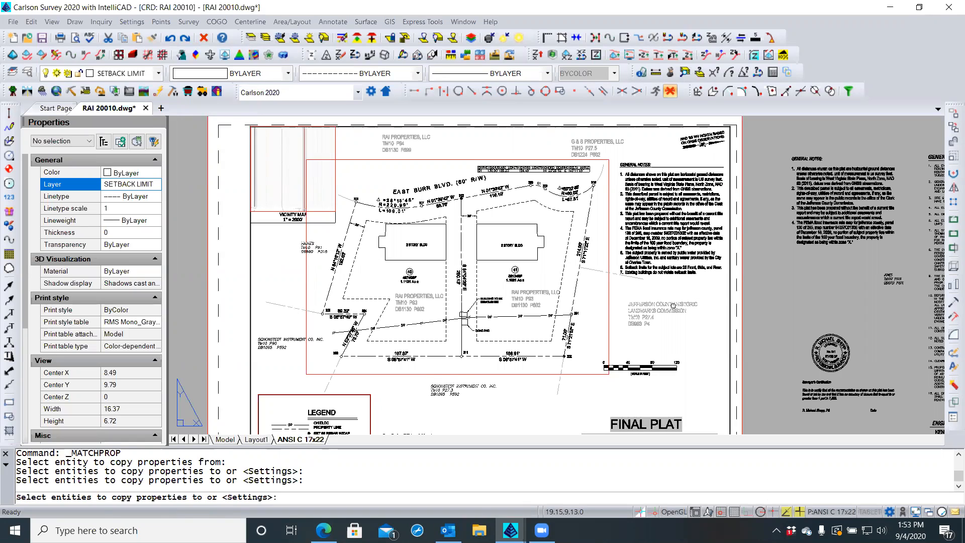
click(668, 309)
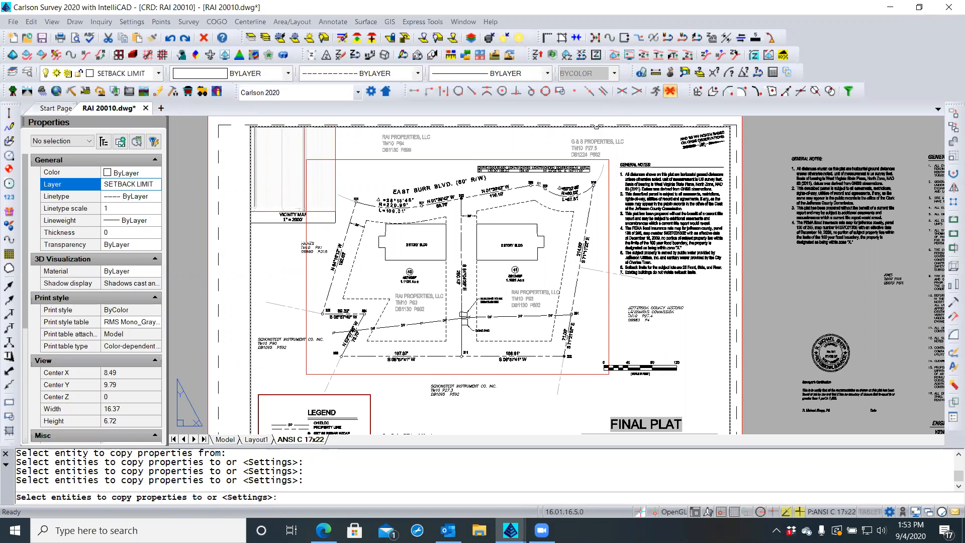
click(594, 150)
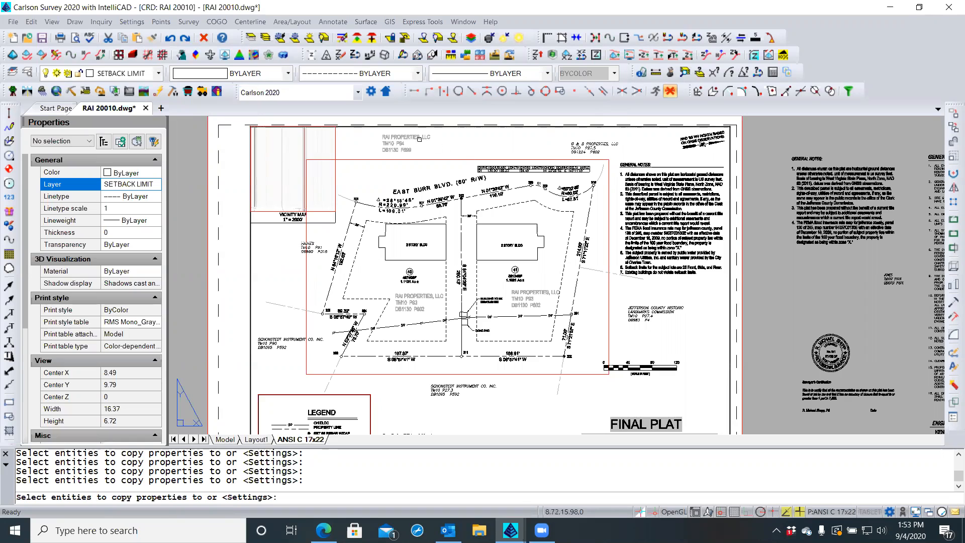
click(403, 137)
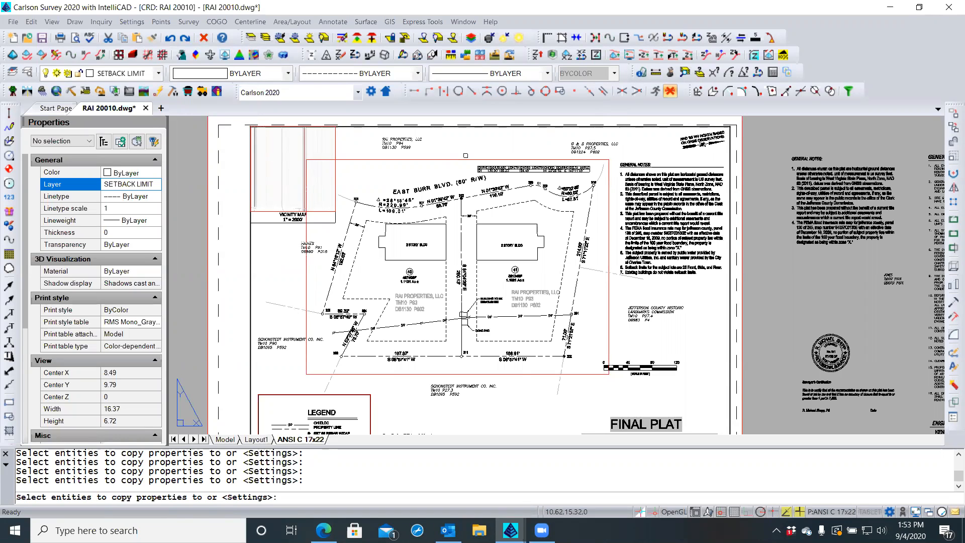
key(Escape)
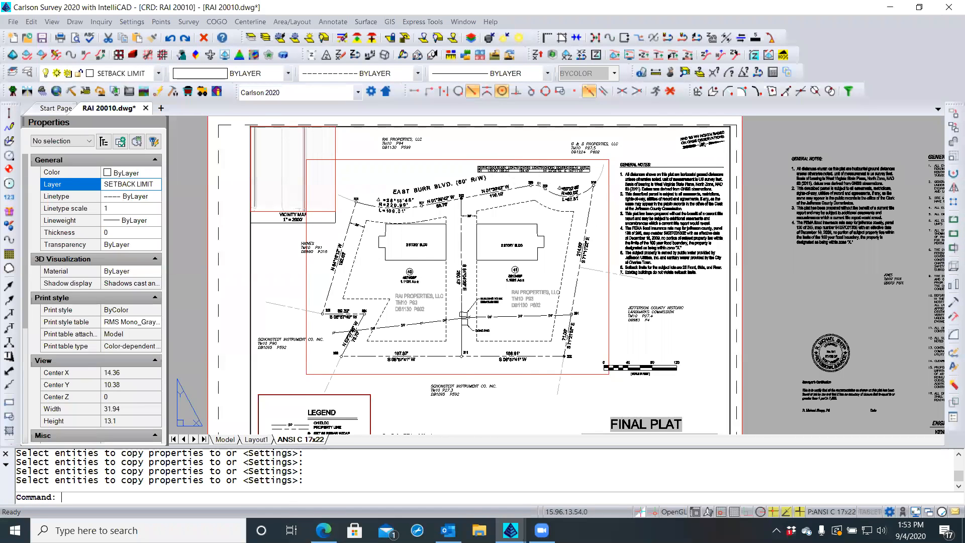
scroll(596, 199, up, 1)
scroll(557, 283, up, 4)
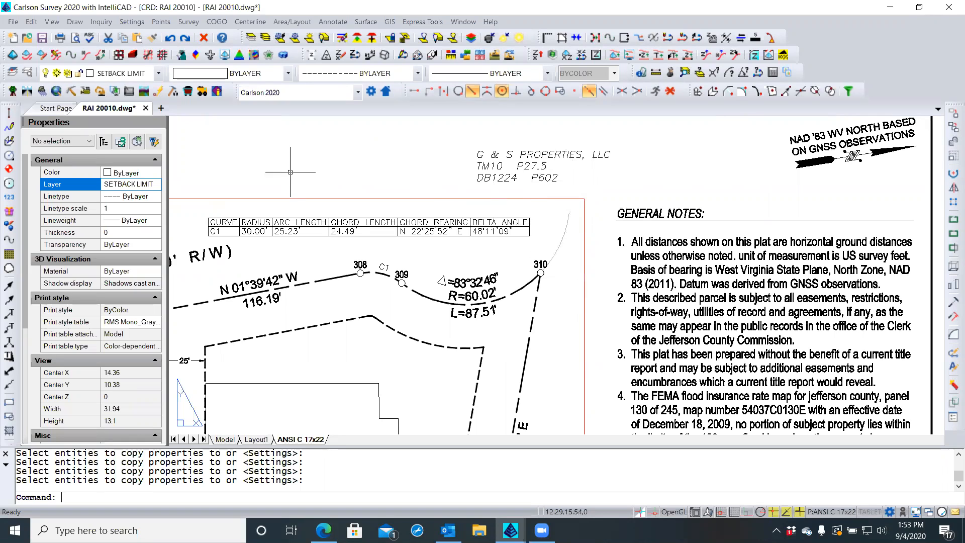
click(315, 161)
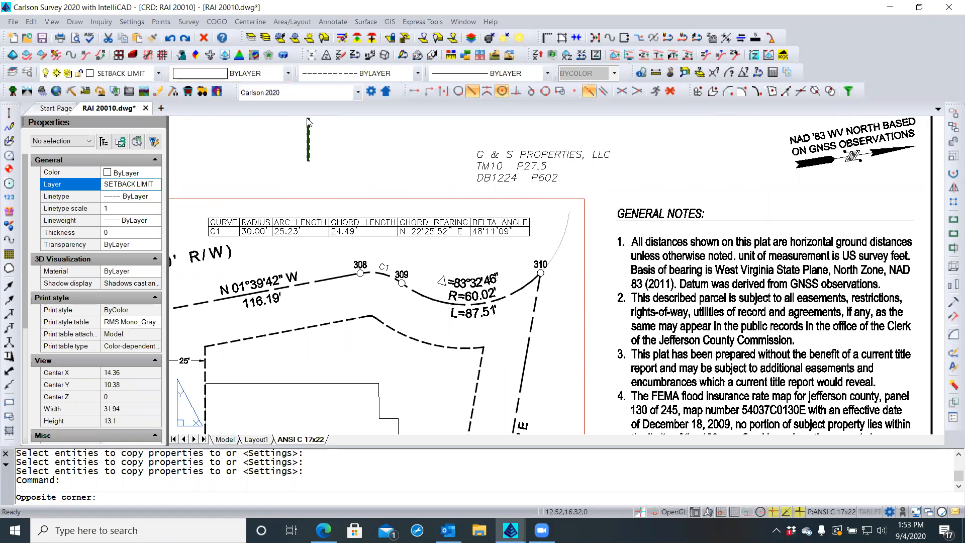
click(309, 121)
key(Escape)
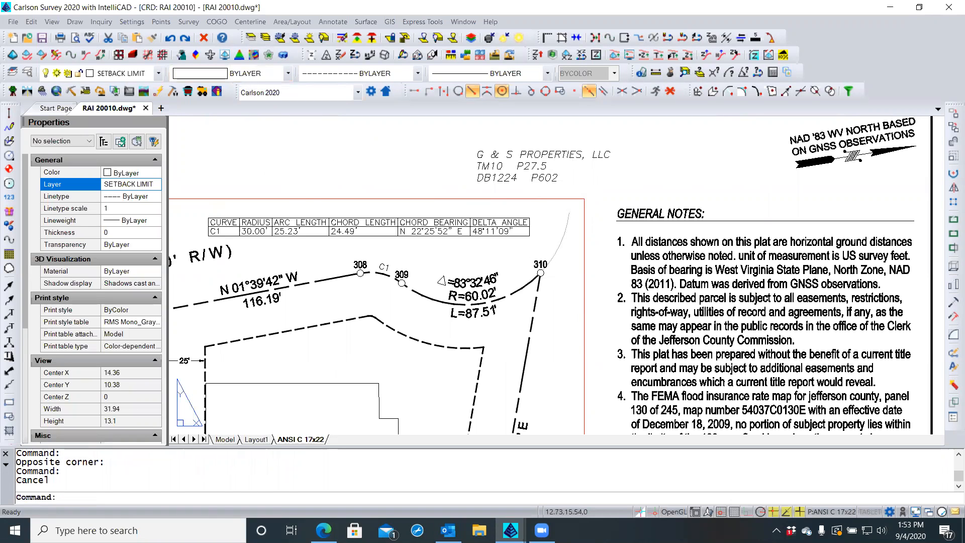
scroll(321, 172, down, 2)
scroll(321, 172, down, 1)
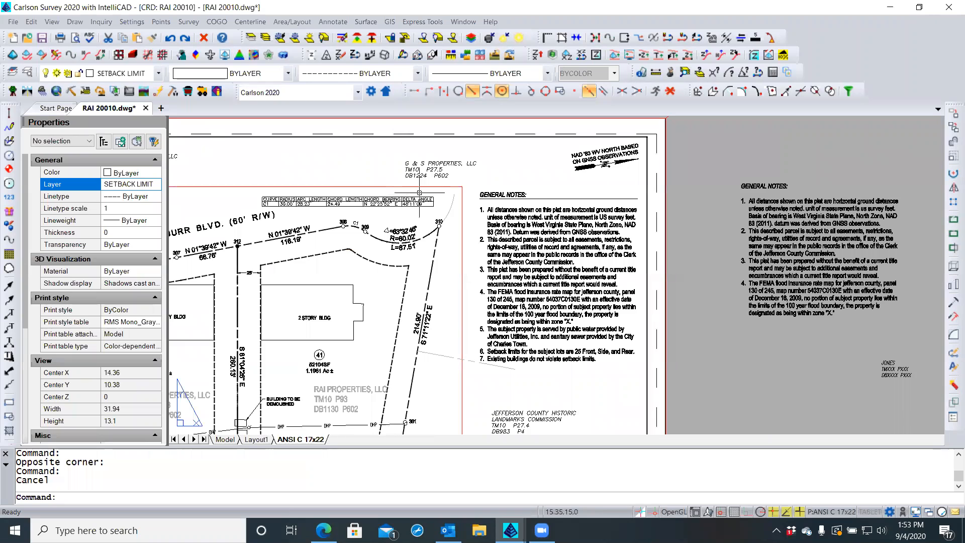
scroll(439, 174, up, 2)
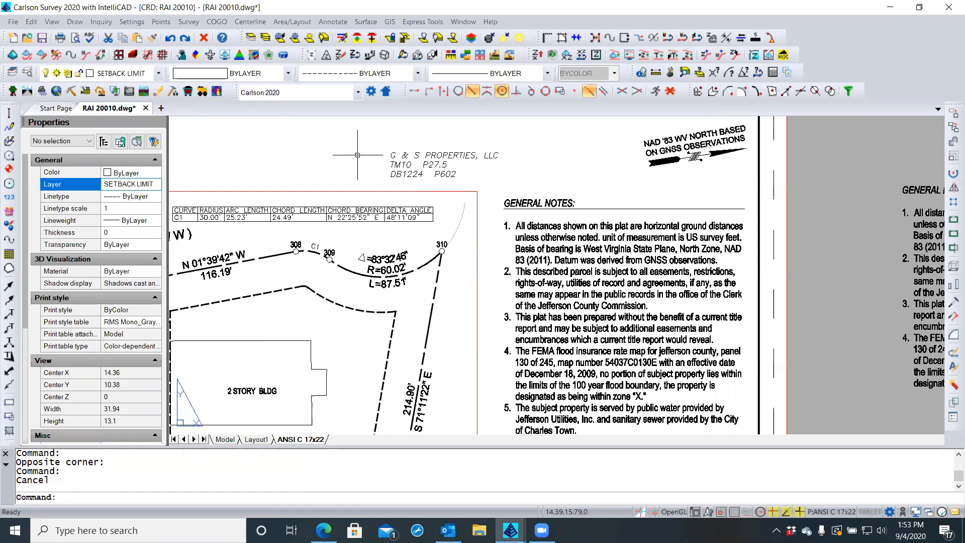
scroll(373, 159, down, 2)
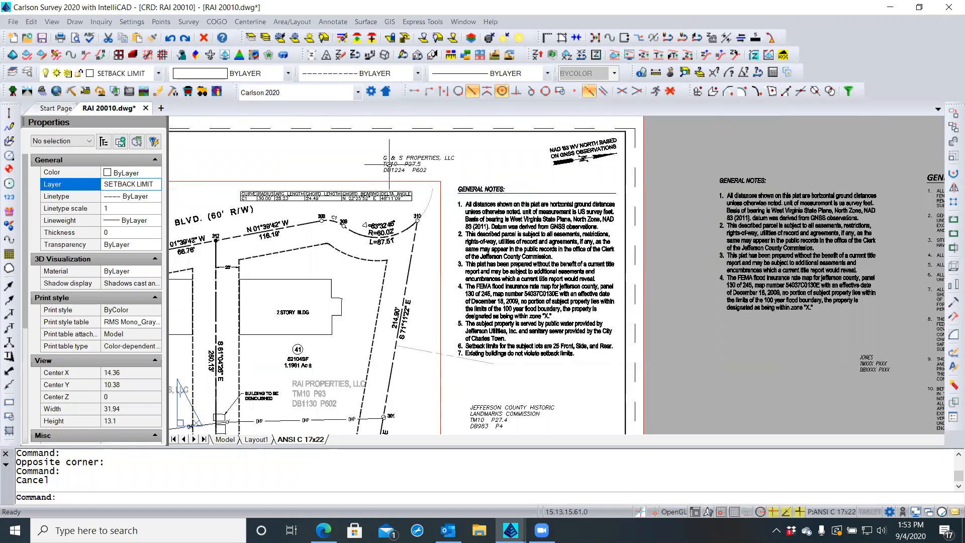
click(384, 163)
click(383, 164)
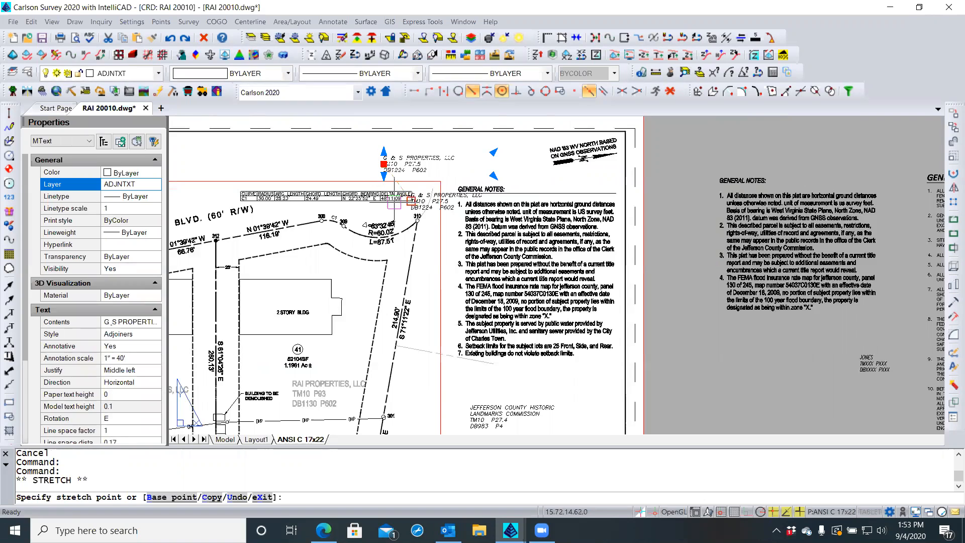
click(423, 321)
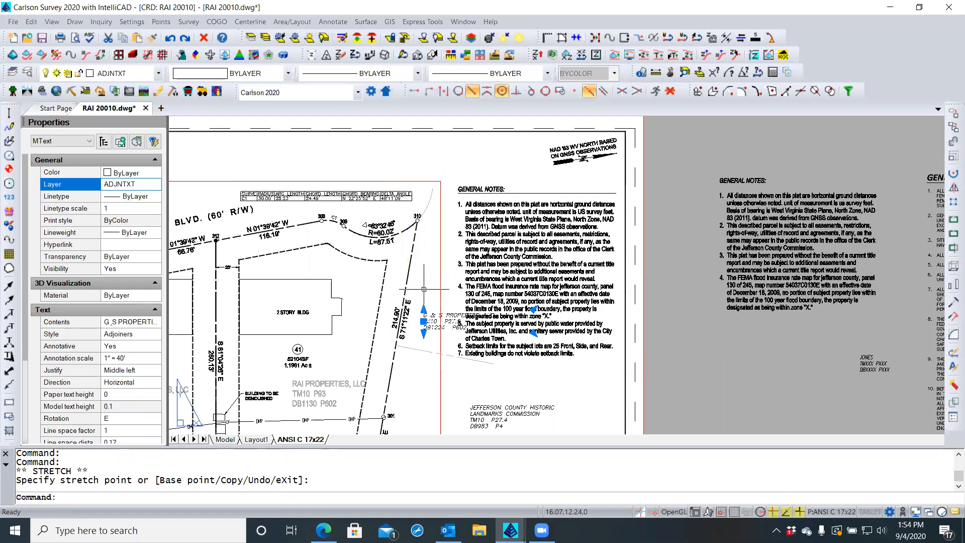
key(Escape)
key(Escape)
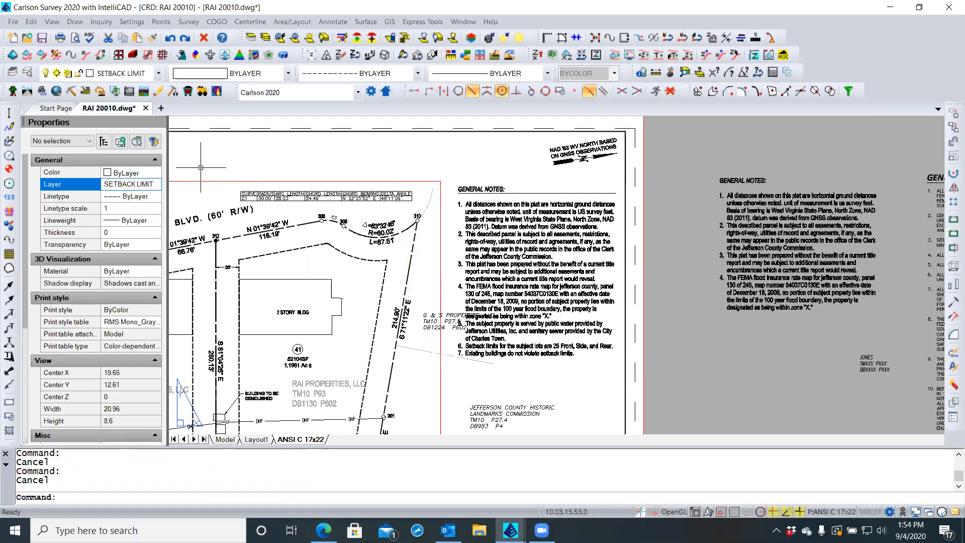
Draw a 2D polyline from the eastern boundary to point 310
click(8, 126)
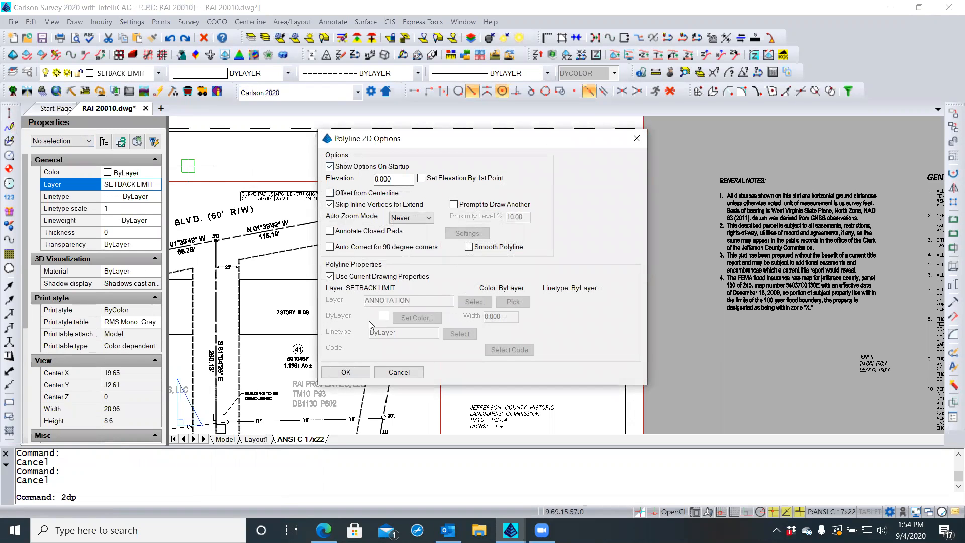
click(346, 371)
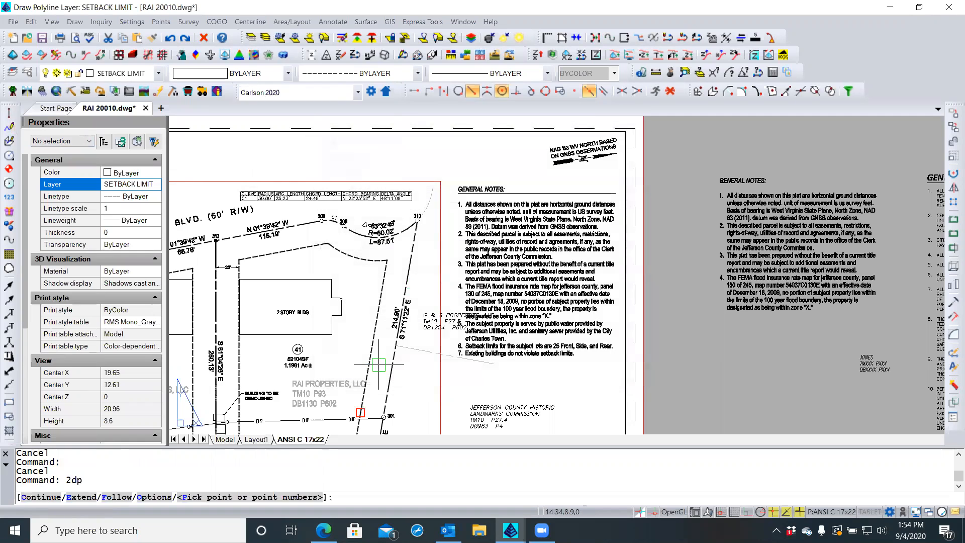
click(396, 346)
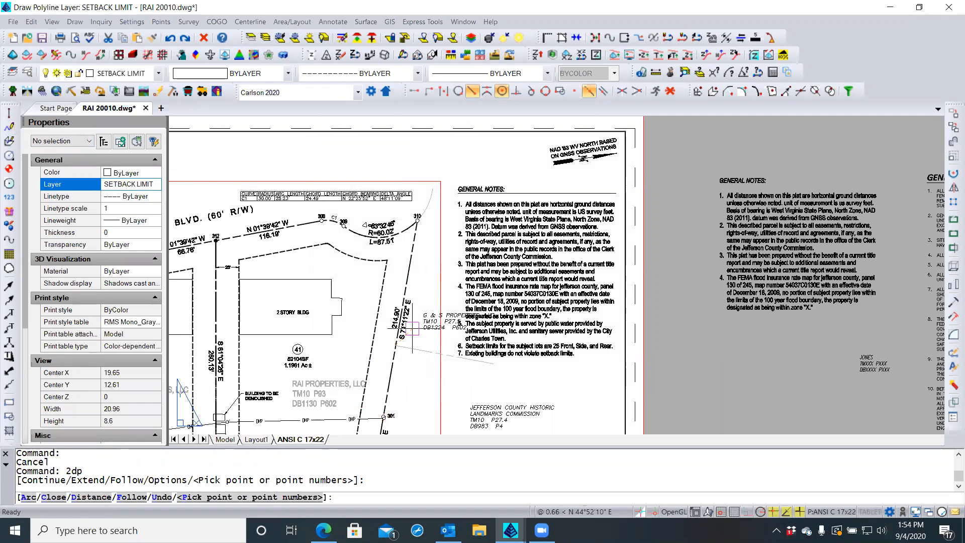
click(418, 221)
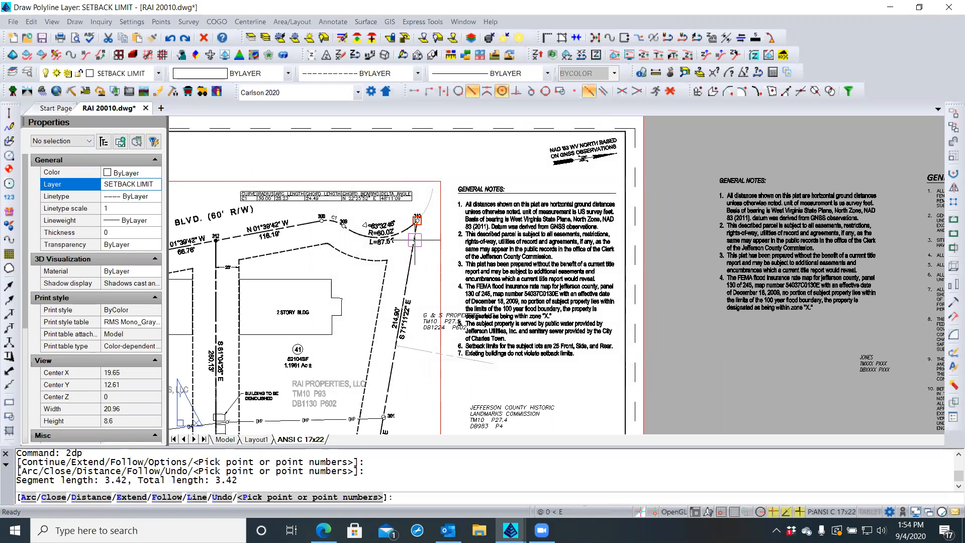
key(Return)
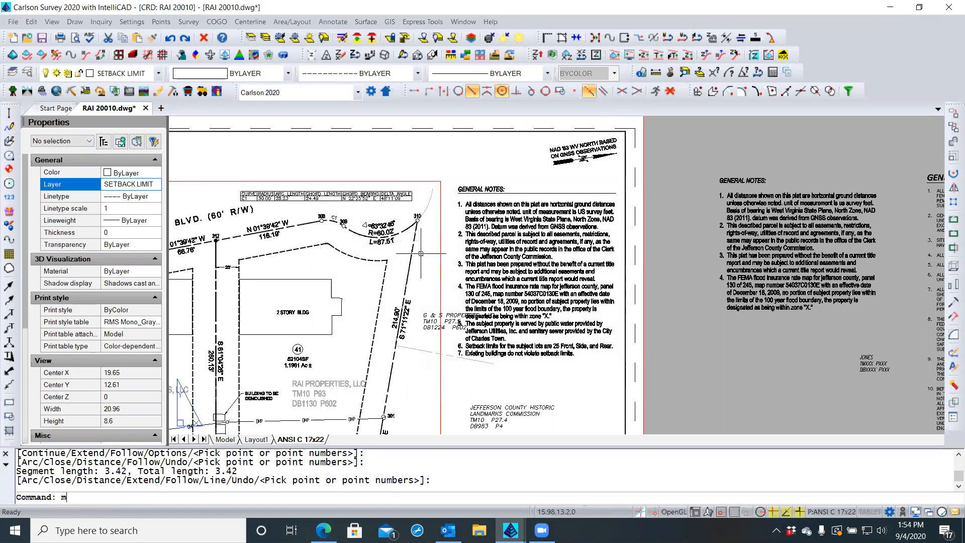
Move the new polyline slightly to the right with M
text(M)
key(Return)
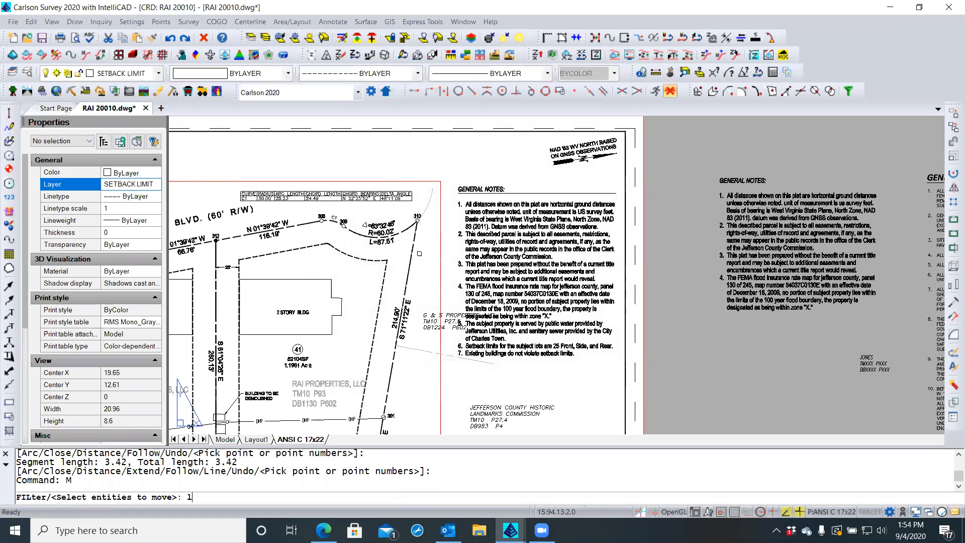
key(Return)
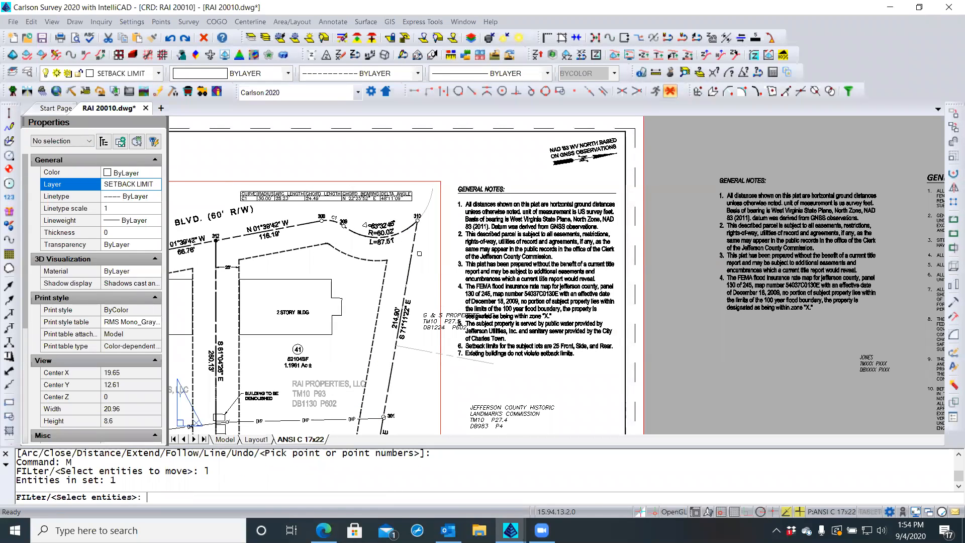
click(390, 167)
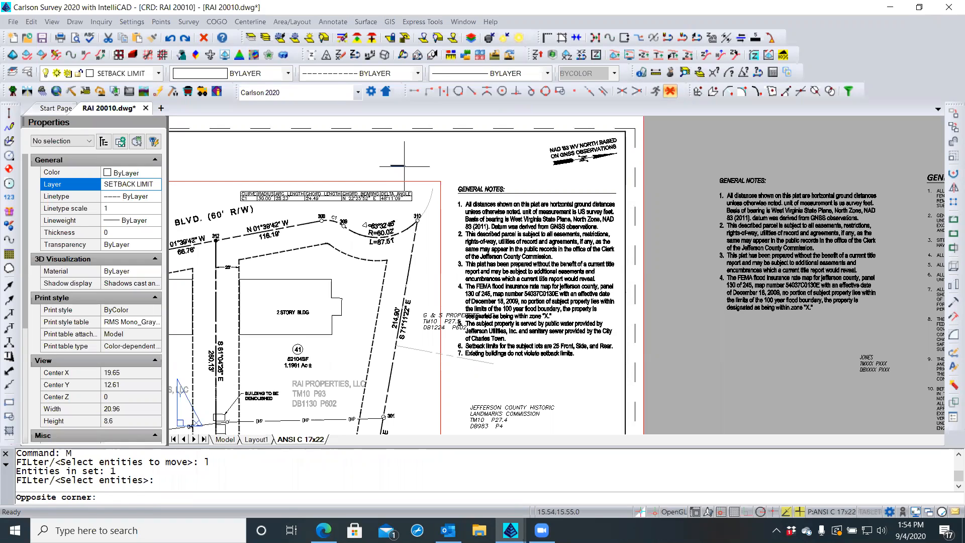
click(401, 166)
key(Return)
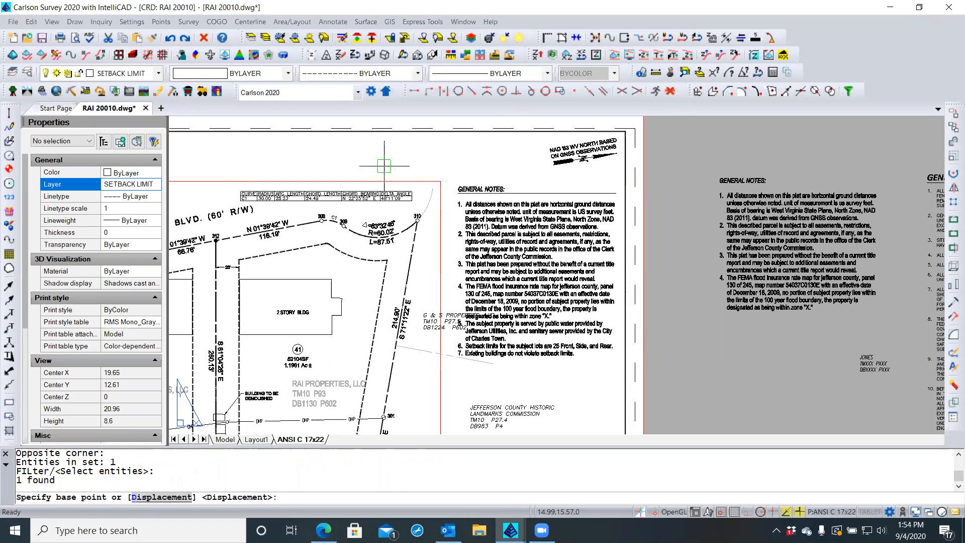
click(390, 159)
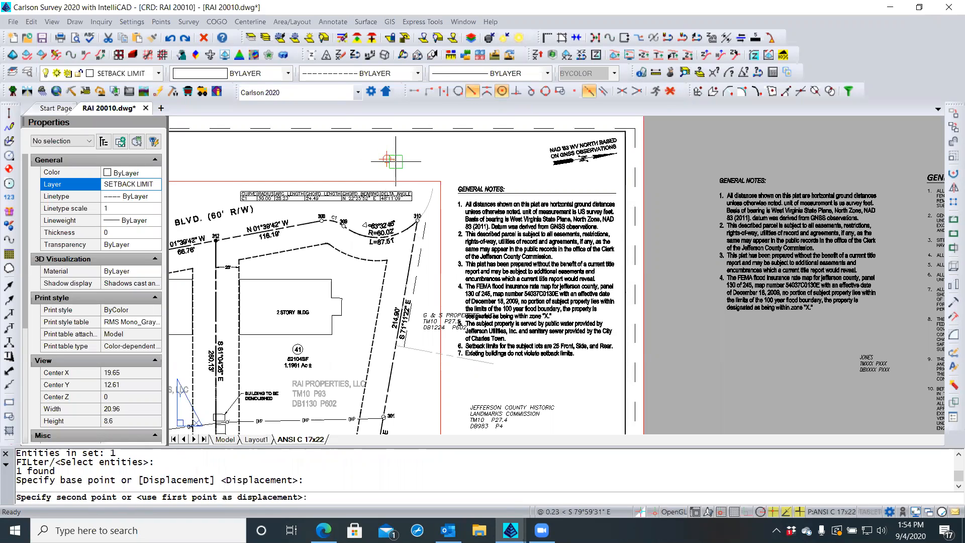
click(402, 163)
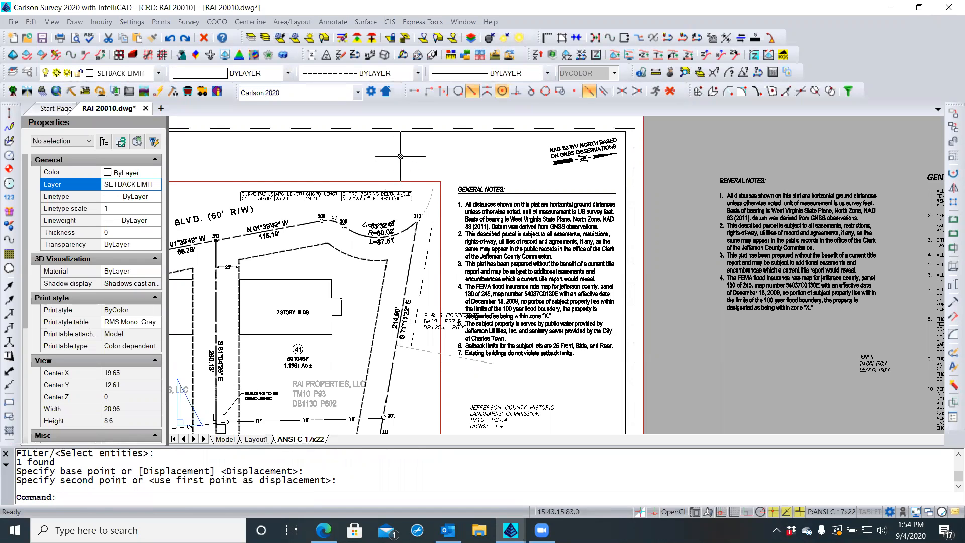
Select the dashed setback polyline to check its properties, then deselect it
click(424, 258)
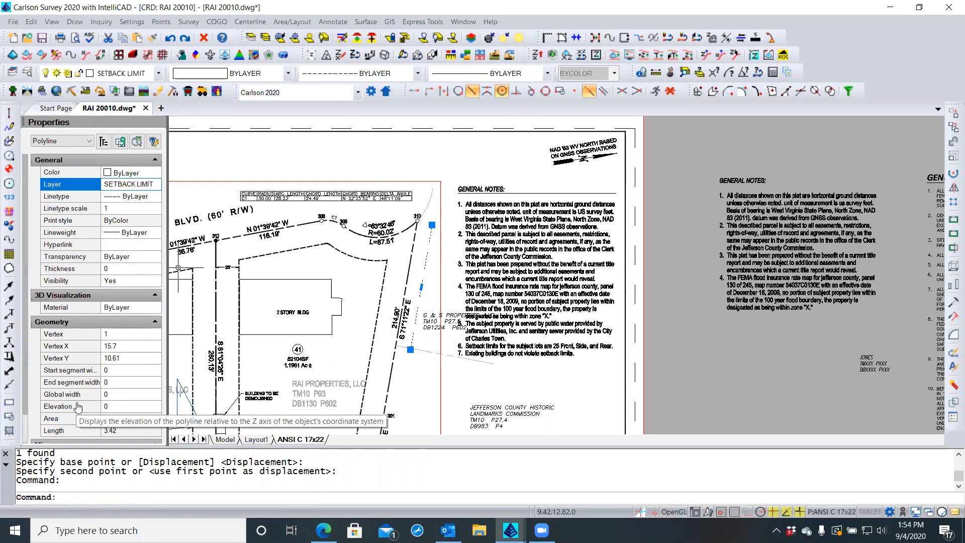
scroll(80, 369, down, 1)
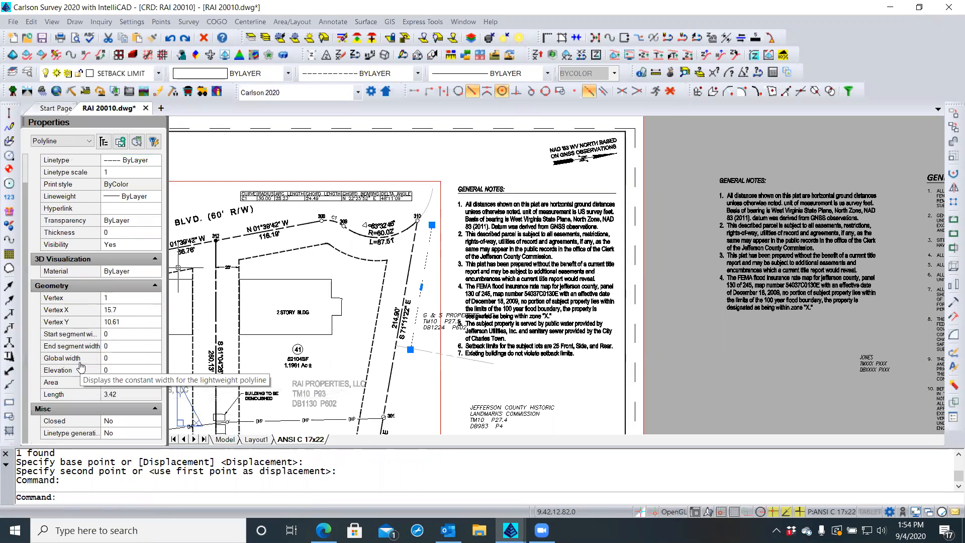
scroll(80, 366, up, 1)
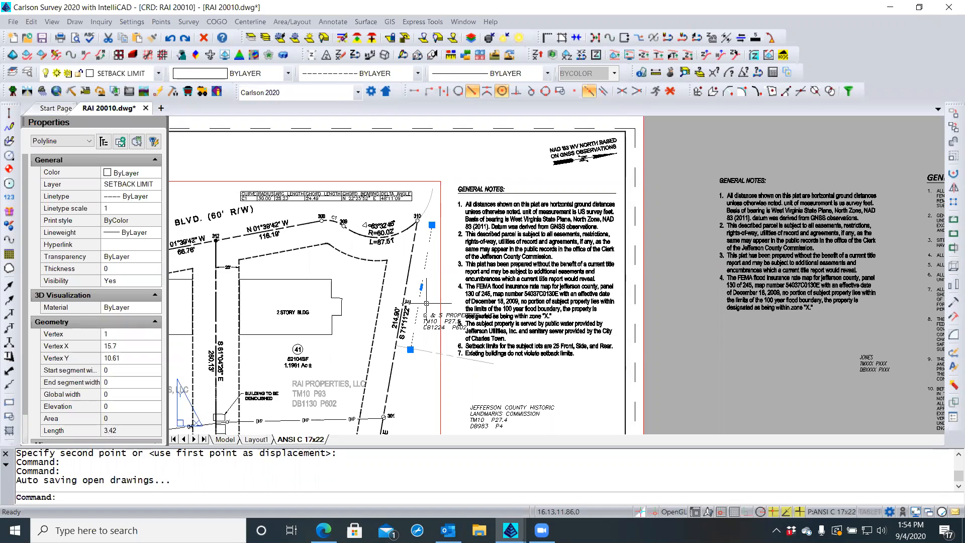
key(Escape)
key(Escape)
Move the G & S PROPERTIES label to a new position near the eastern boundary
click(430, 330)
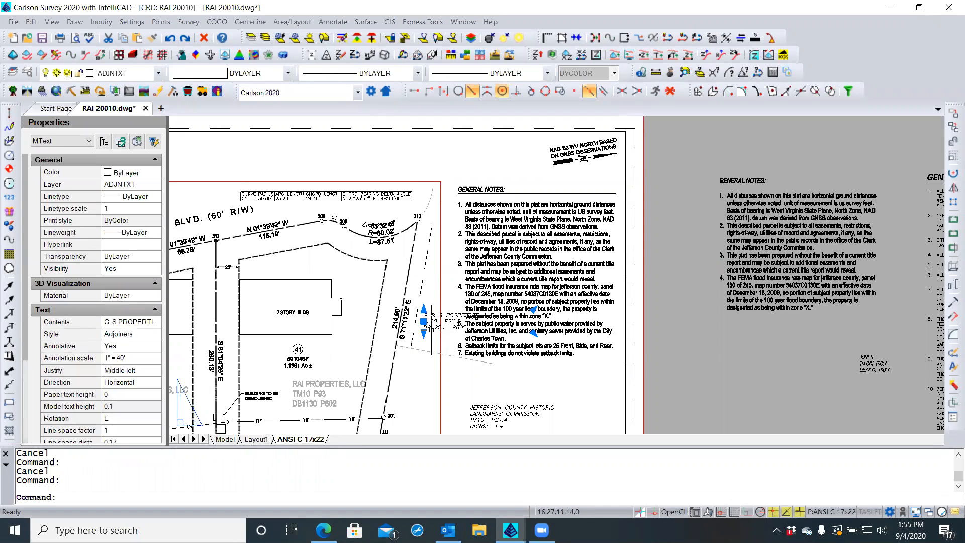
scroll(430, 327, up, 3)
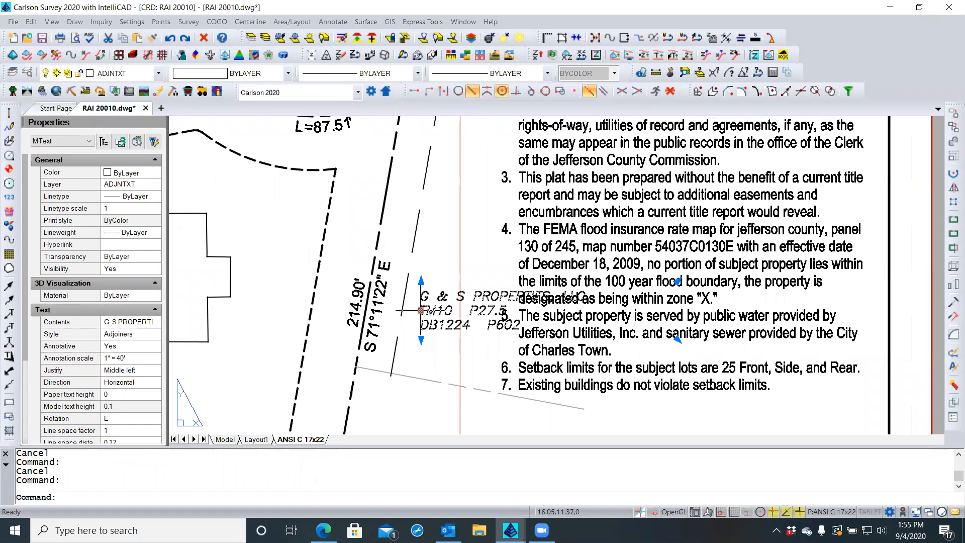
click(421, 310)
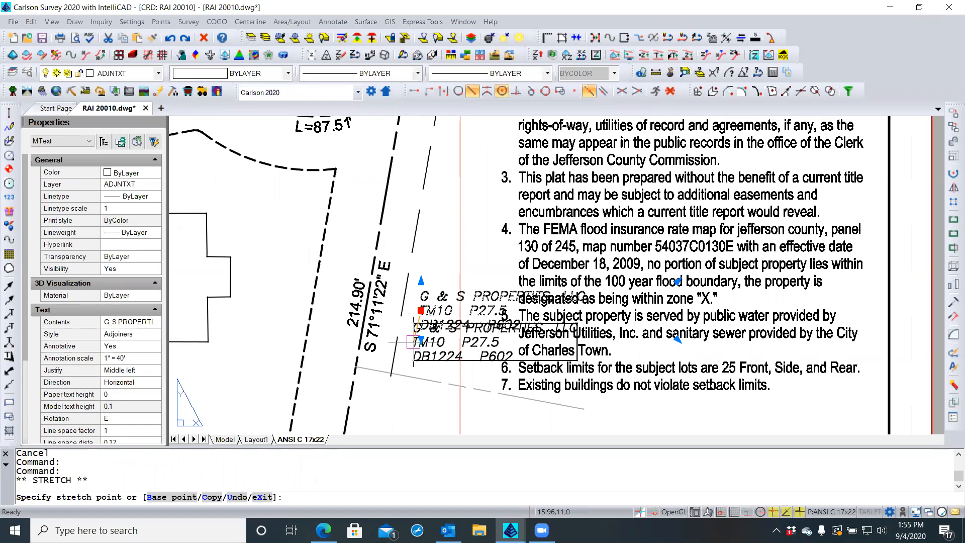
click(401, 350)
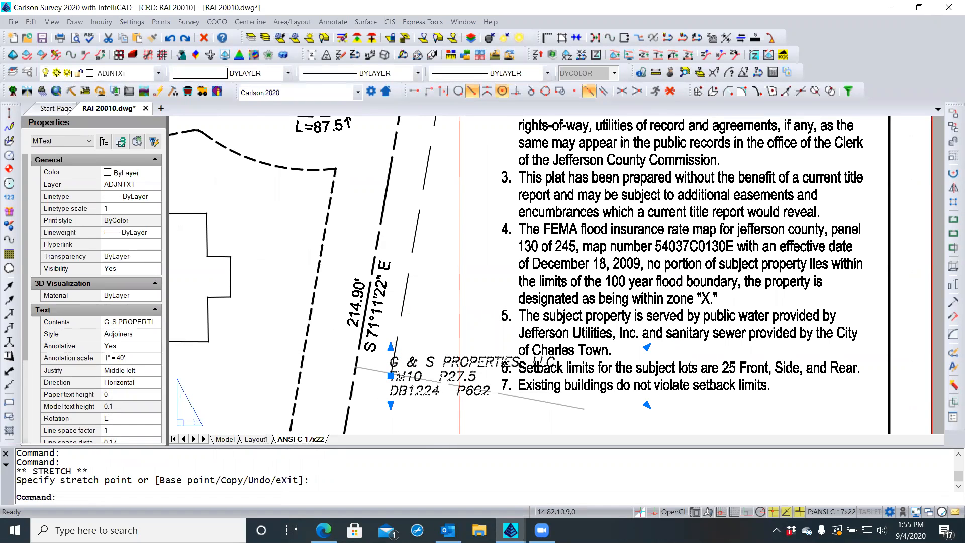
scroll(316, 352, down, 3)
scroll(377, 378, up, 2)
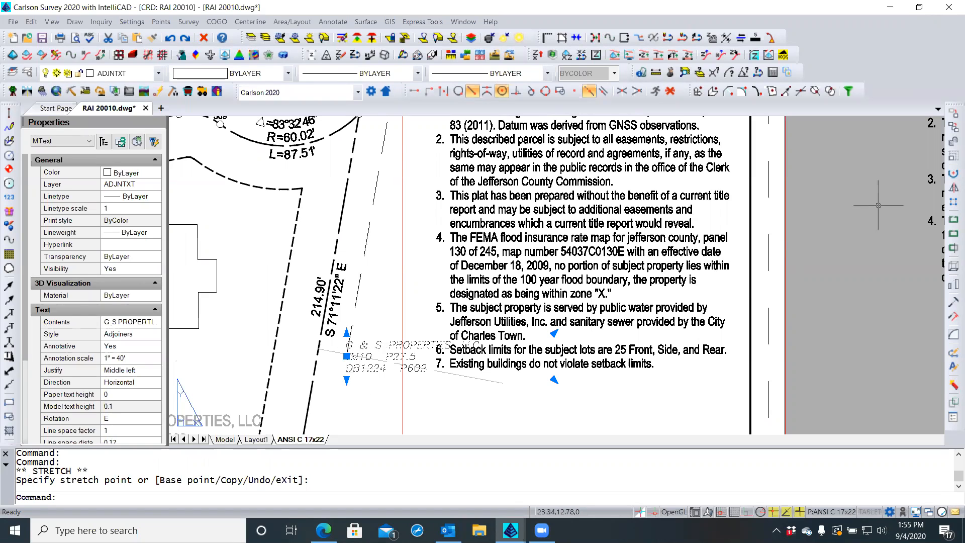
Rotate the label along the S 71°11'22" E line and delete the dashed helper polyline
click(951, 174)
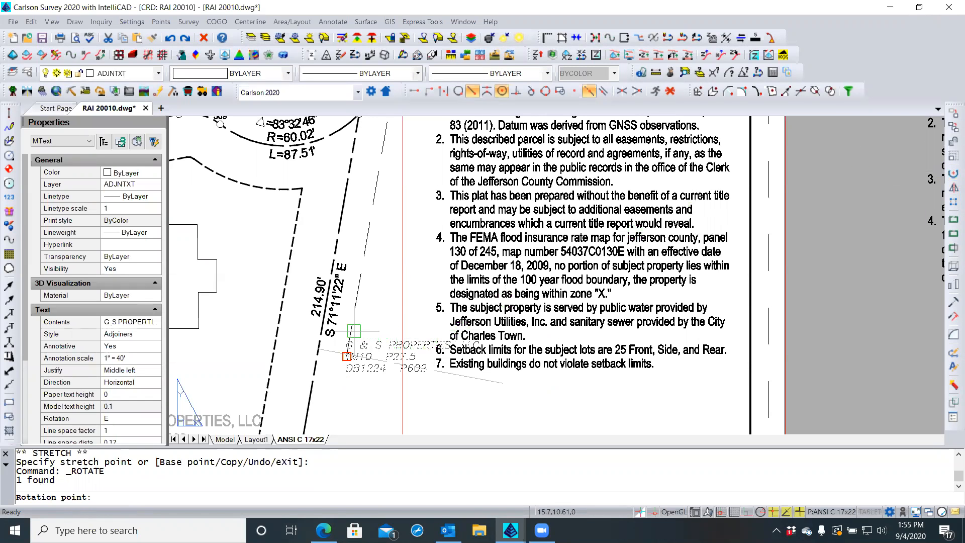
click(346, 356)
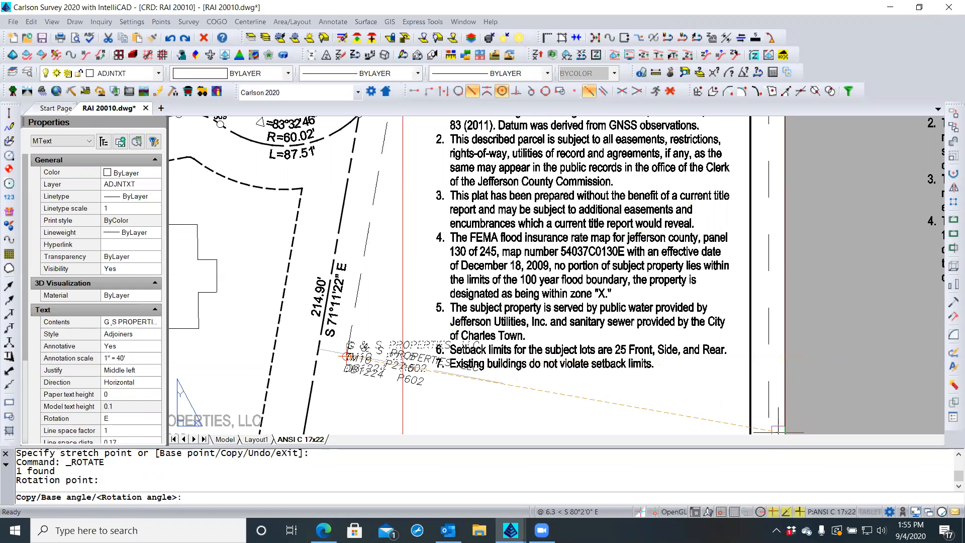
click(817, 355)
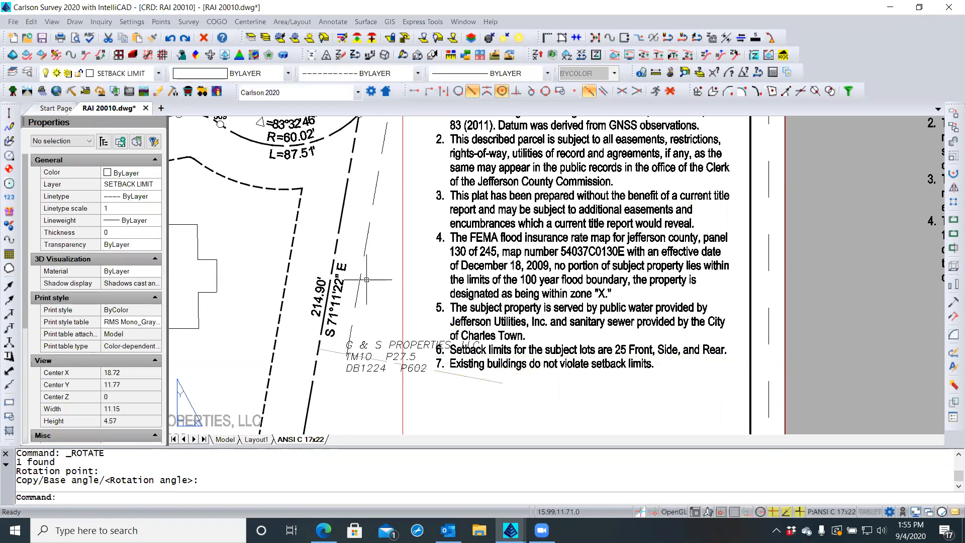
key(Escape)
key(Escape)
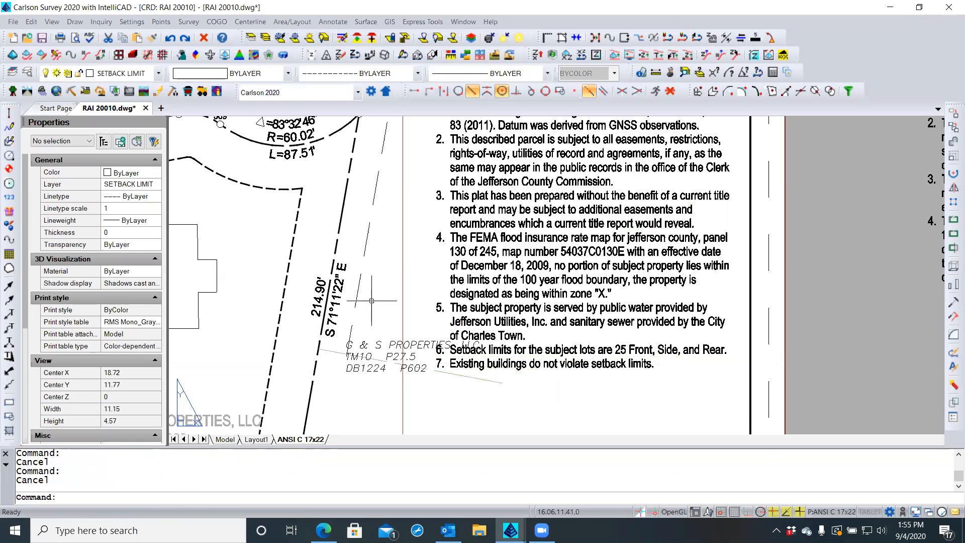
click(374, 341)
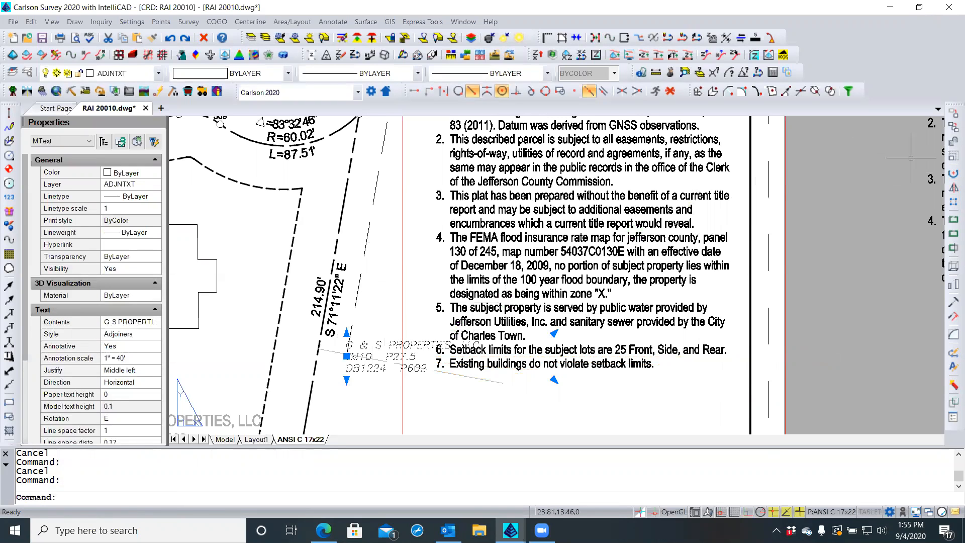
click(950, 174)
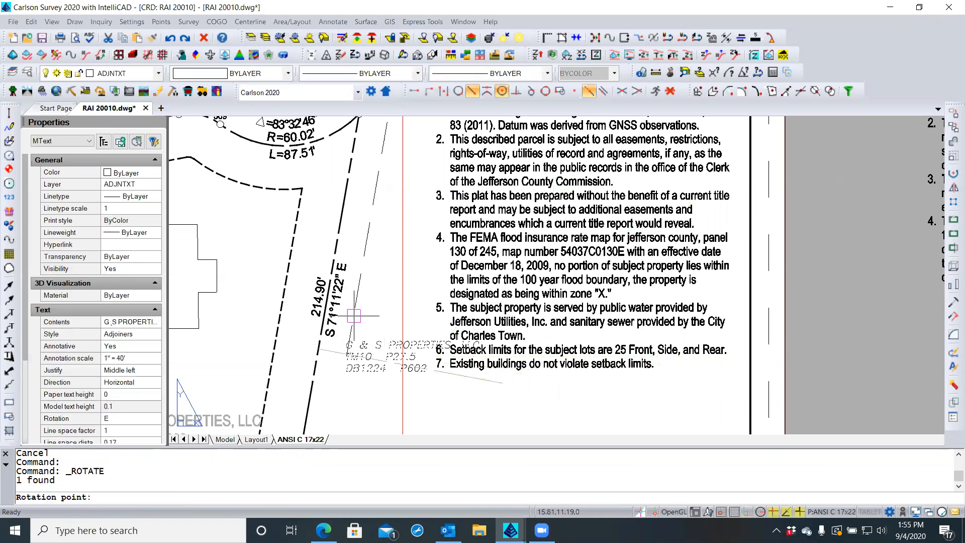
click(347, 355)
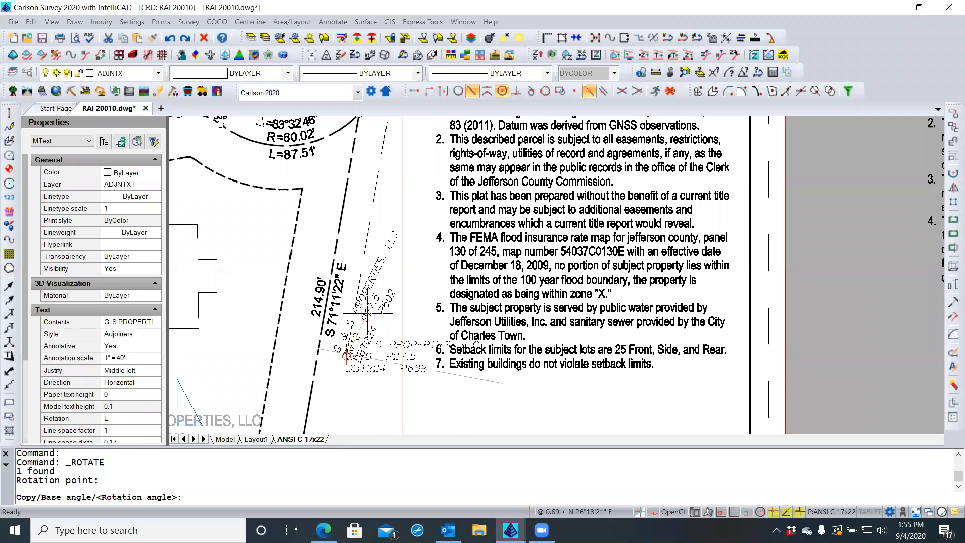
click(369, 203)
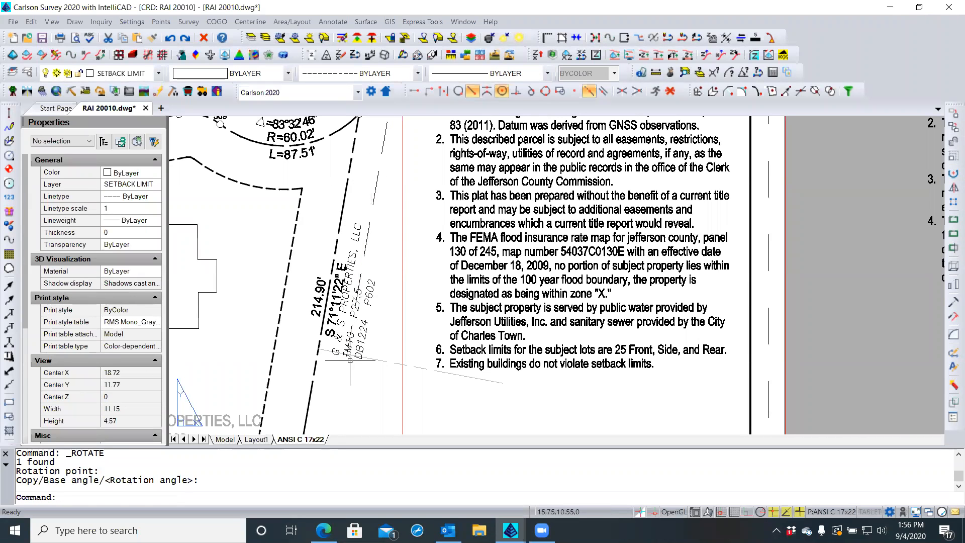
click(372, 204)
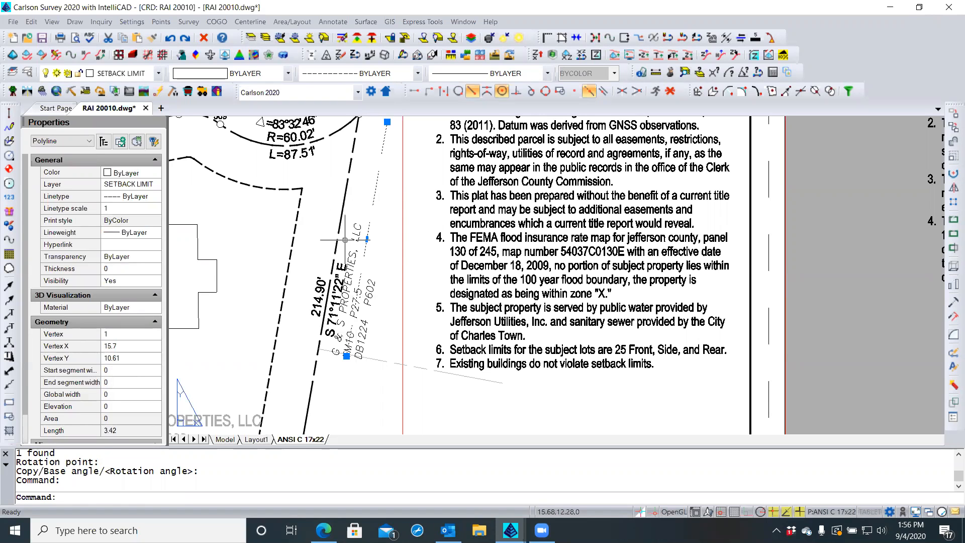
key(Delete)
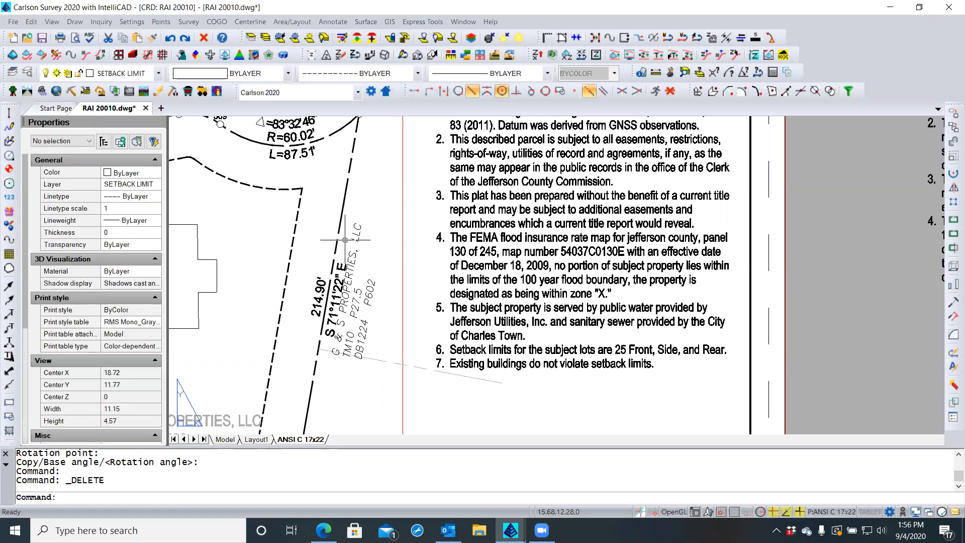
Start moving the rotated G & S PROPERTIES label, then cancel so it stays put
scroll(363, 383, down, 1)
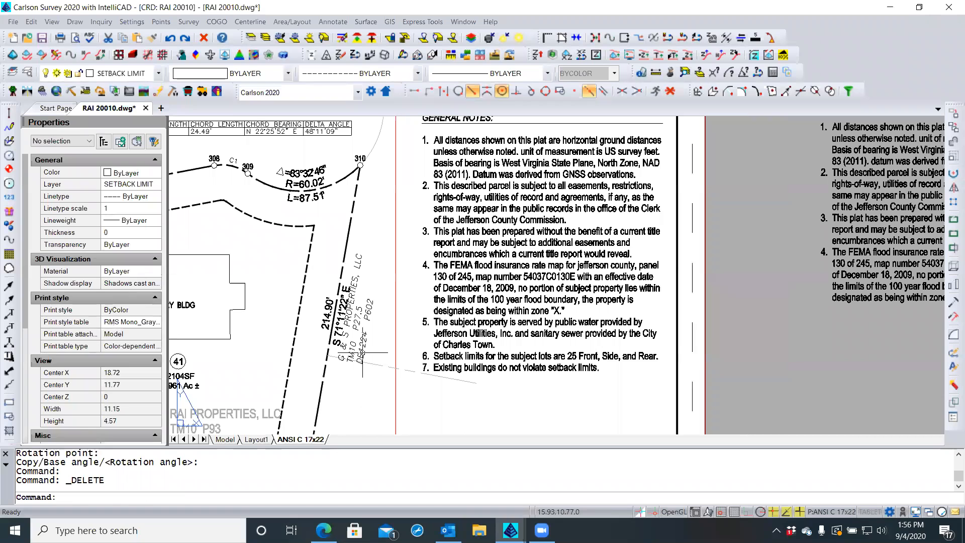
click(363, 353)
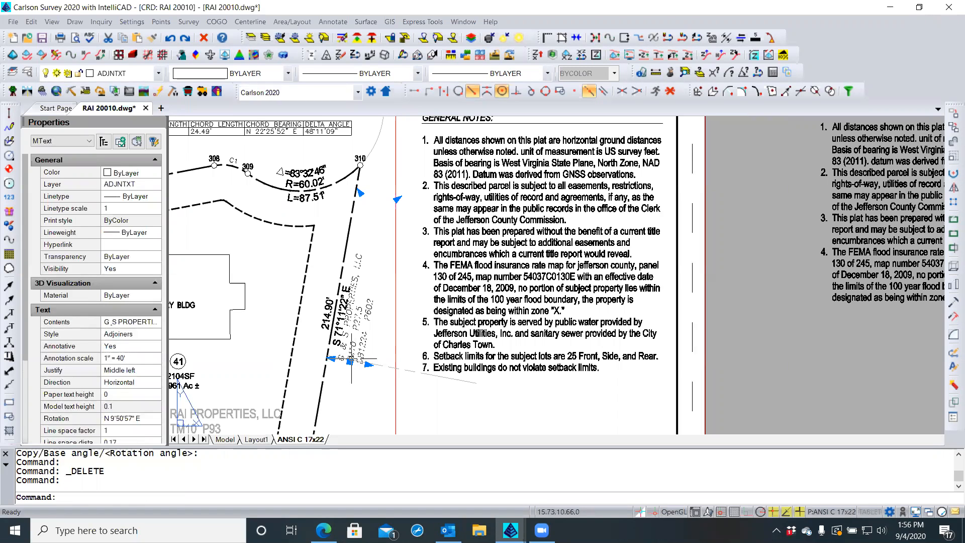
click(350, 362)
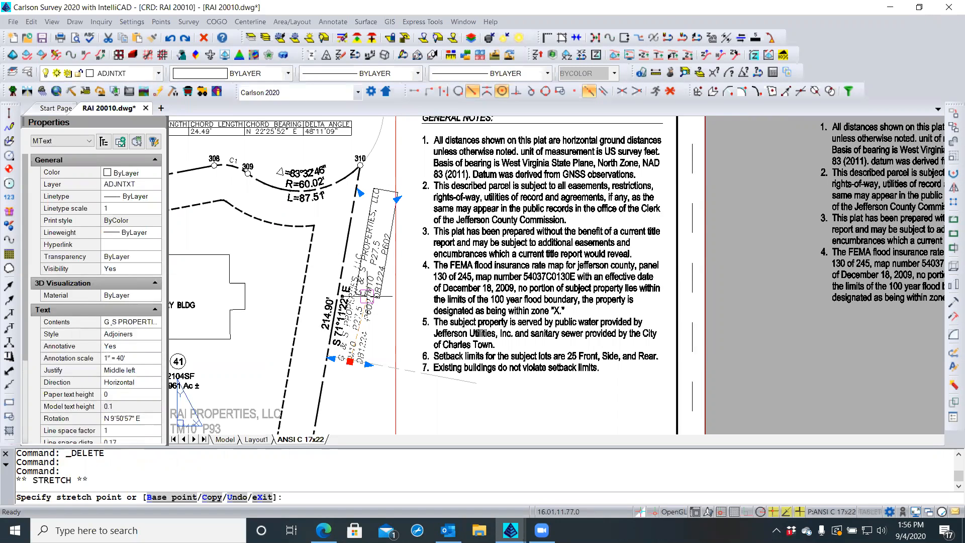
scroll(364, 296, up, 1)
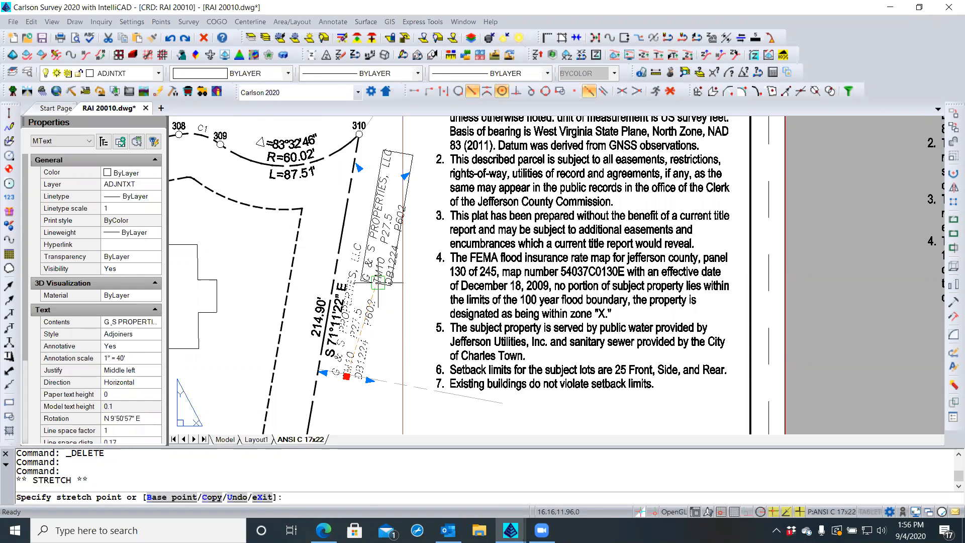
key(Escape)
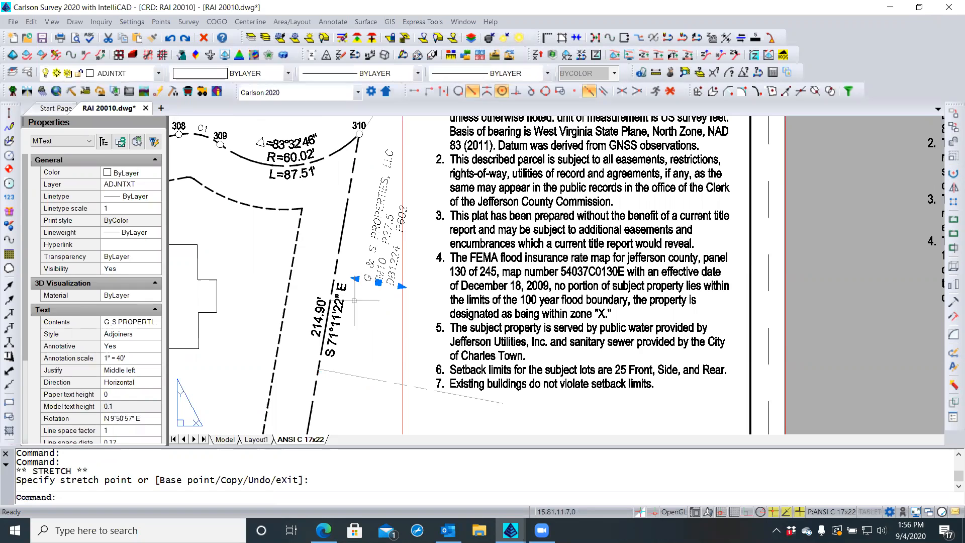
key(Escape)
key(Escape)
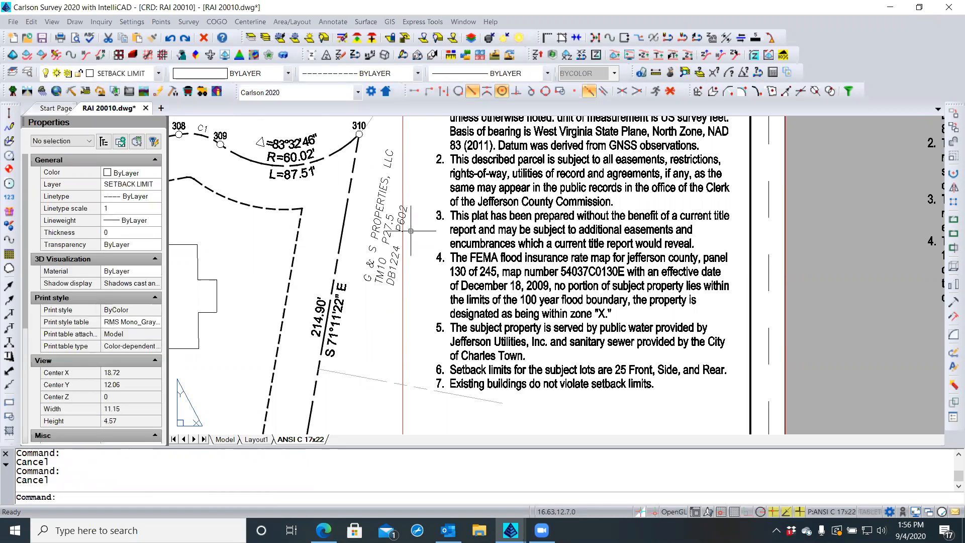
Zoom out on the plat and save the RAI 20010 drawing
scroll(412, 269, down, 3)
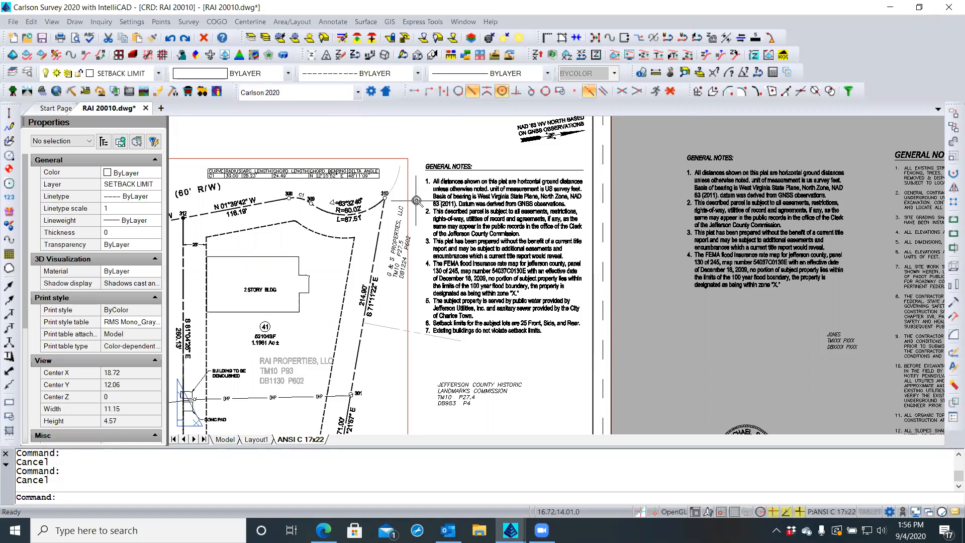
scroll(417, 200, down, 1)
scroll(416, 200, down, 1)
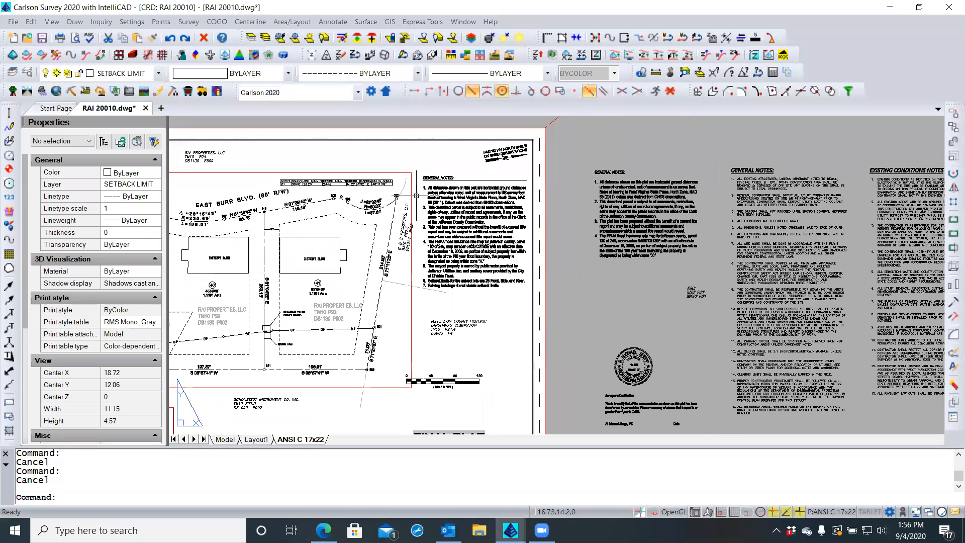
scroll(438, 166, down, 1)
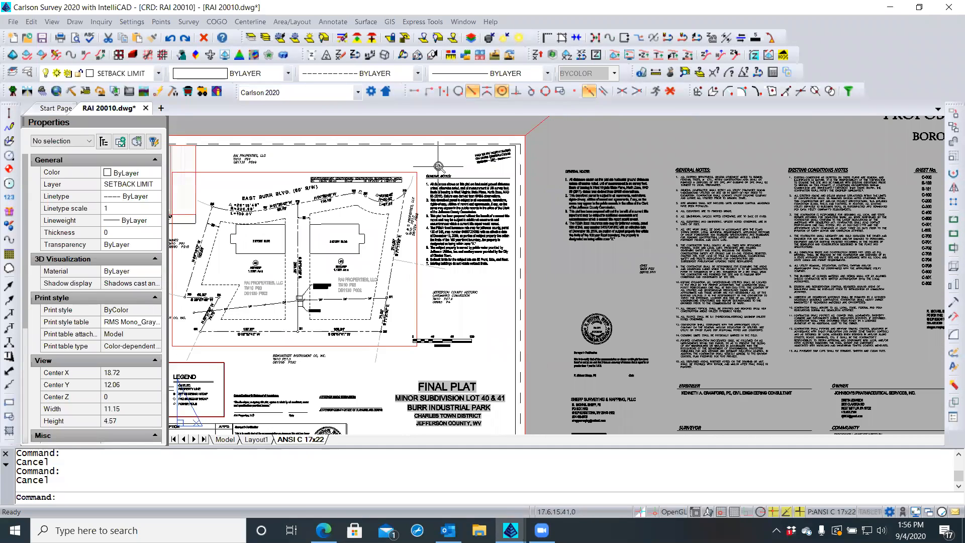
scroll(438, 166, down, 1)
scroll(380, 209, up, 1)
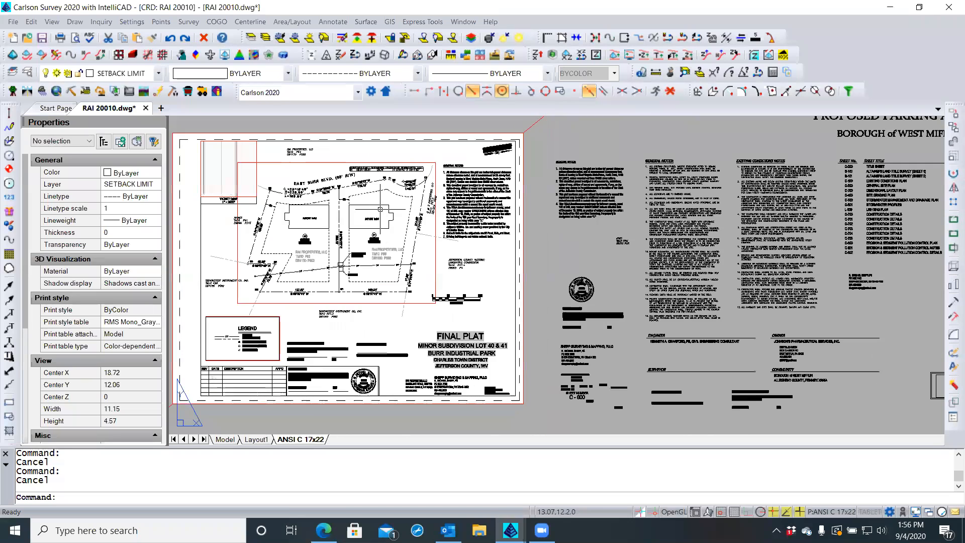
click(42, 37)
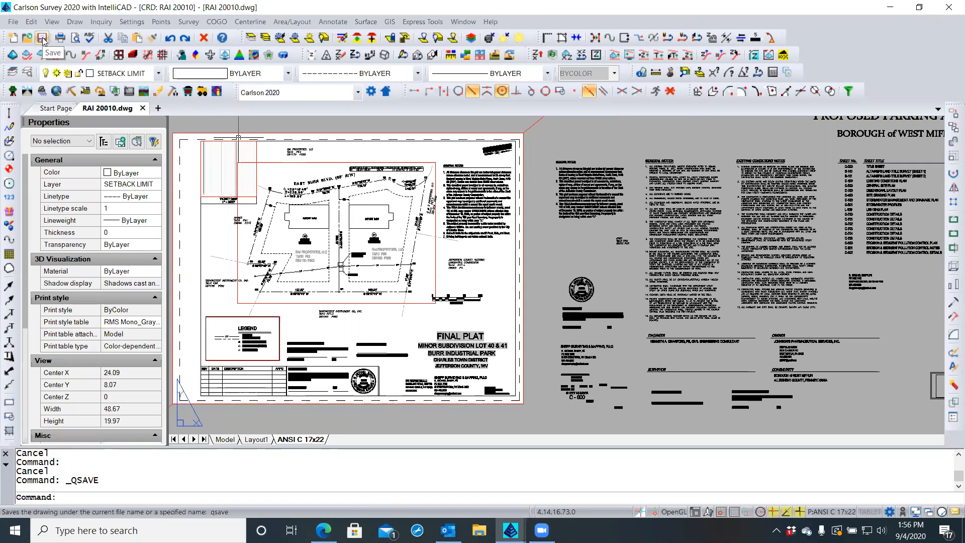
scroll(284, 244, up, 2)
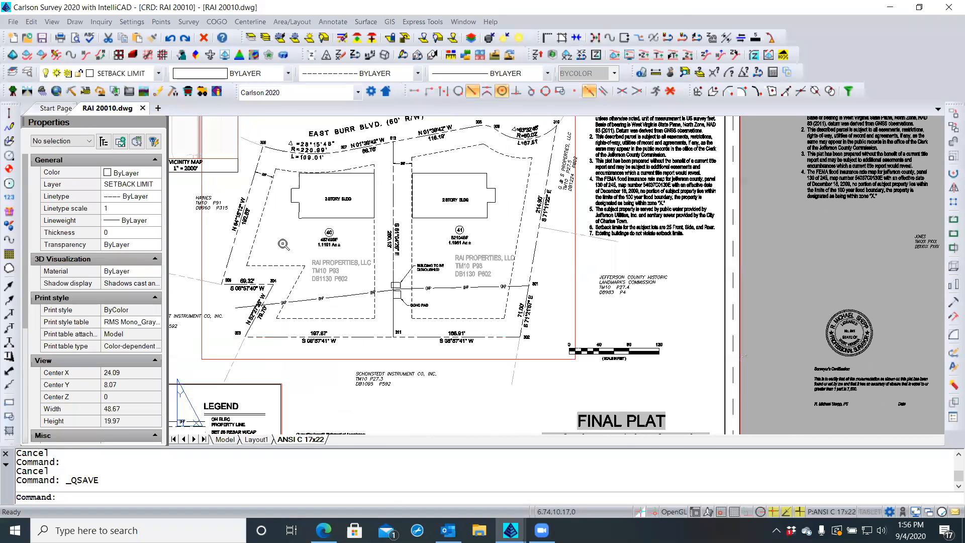
Delete the duplicate RAI PROPERTIES, LLC / TM10 P93 / DB1130 P602 label inside lot 41
scroll(301, 255, up, 1)
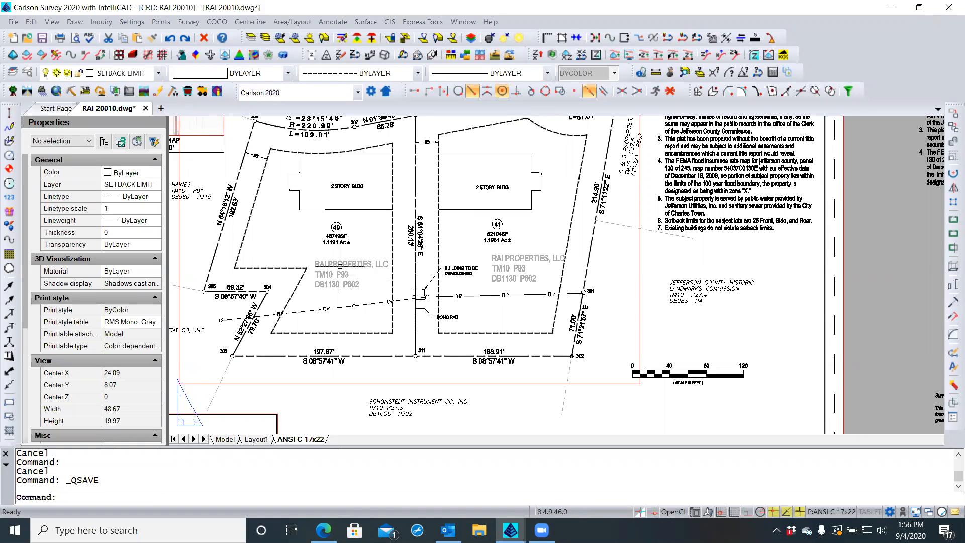
click(500, 260)
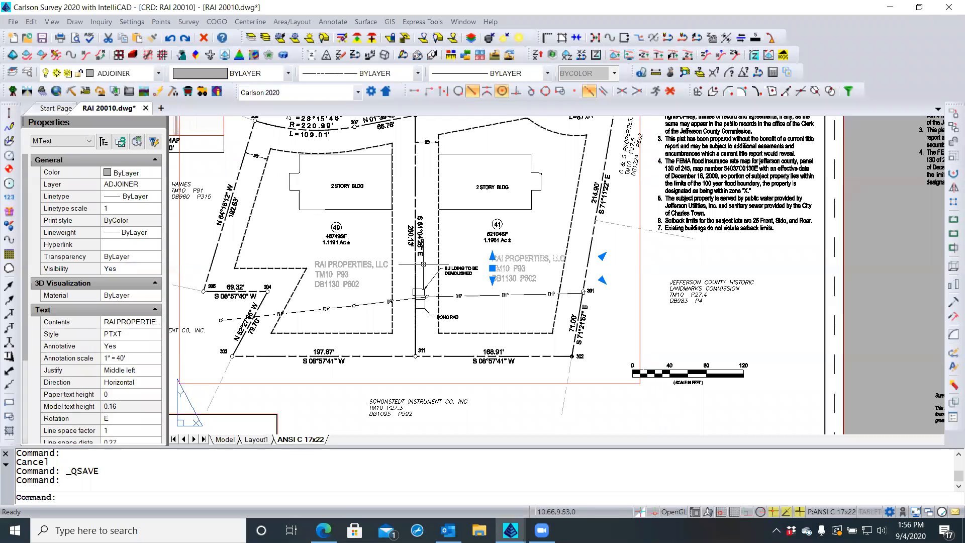
scroll(500, 270, up, 1)
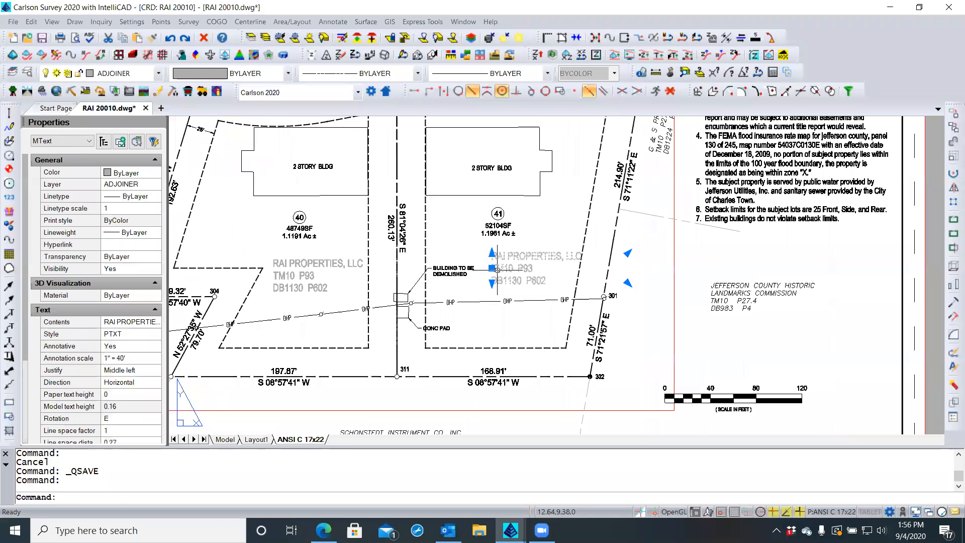
click(492, 268)
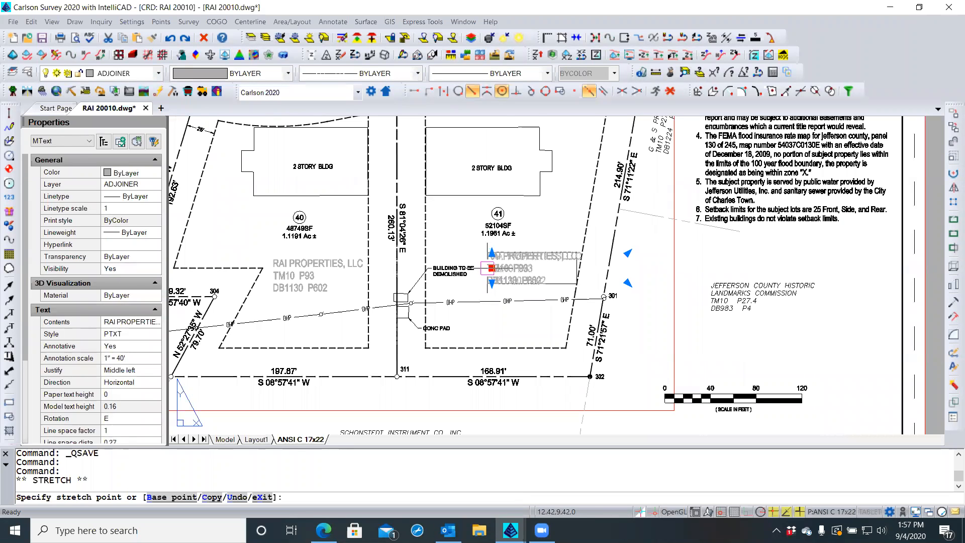
click(486, 268)
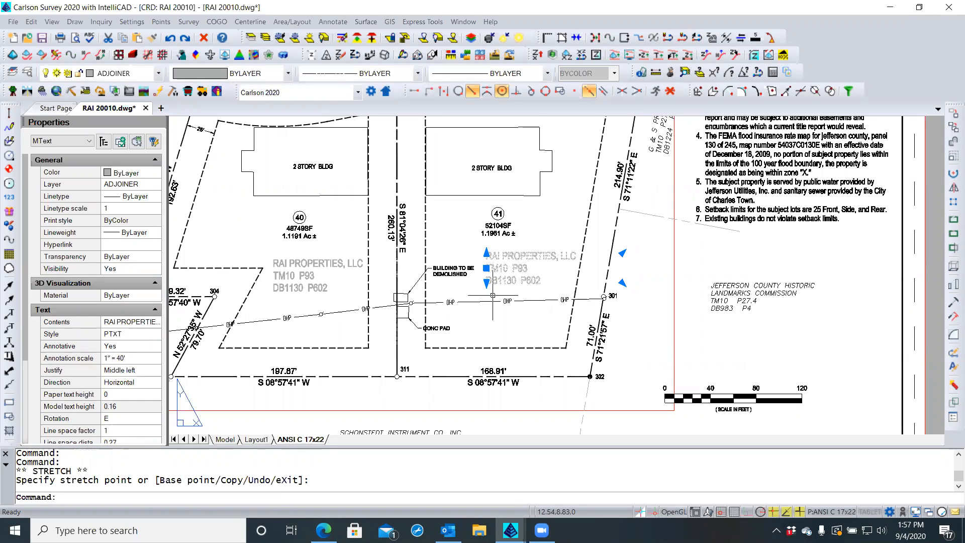
key(Escape)
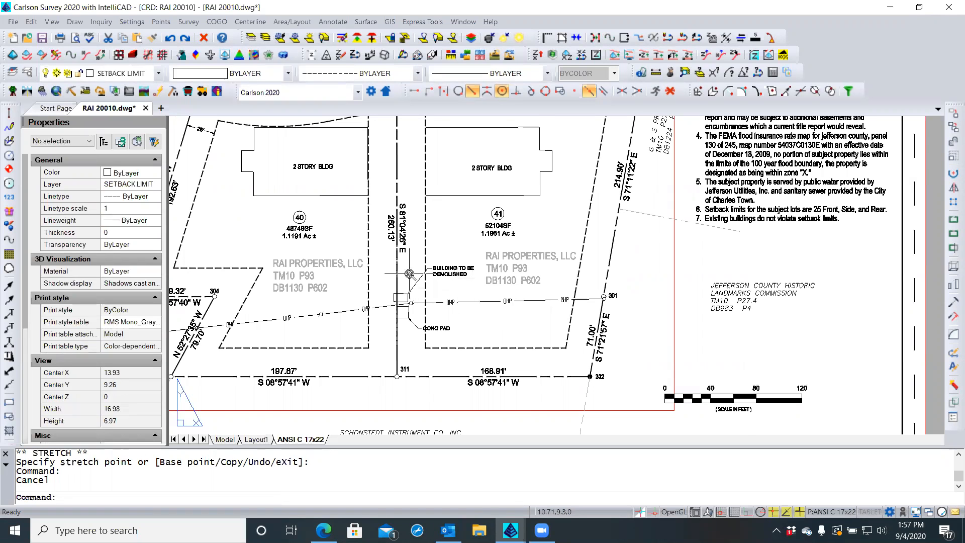
scroll(408, 273, up, 3)
scroll(408, 272, down, 3)
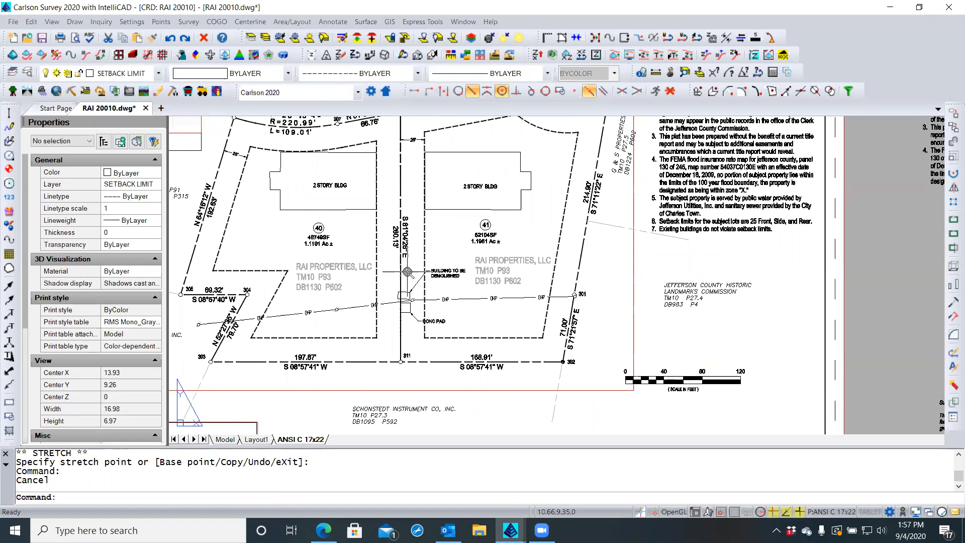
scroll(408, 272, down, 1)
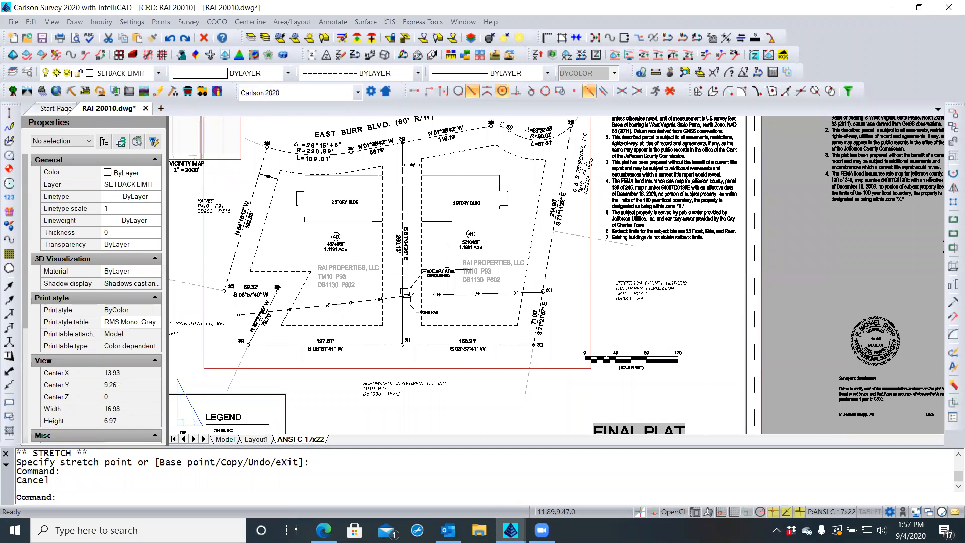
scroll(475, 266, up, 1)
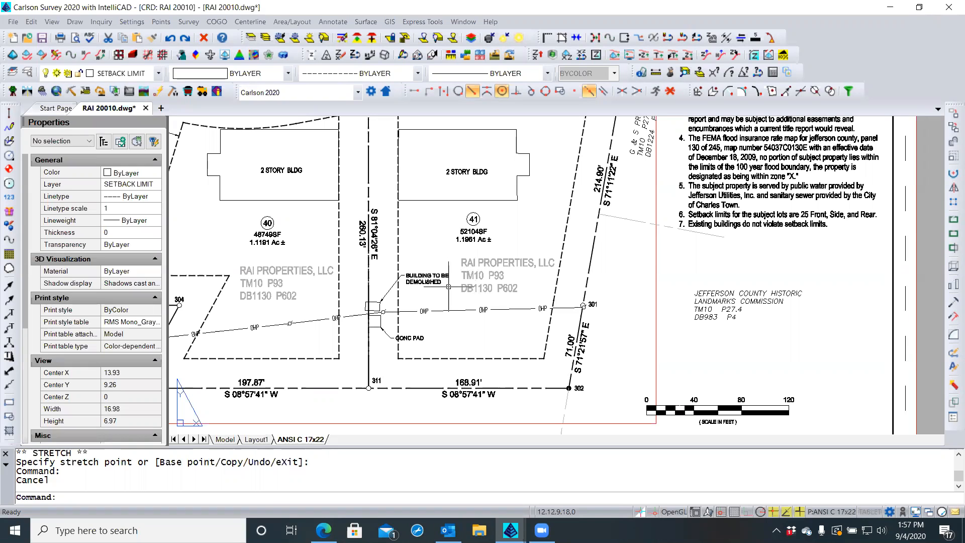
click(474, 290)
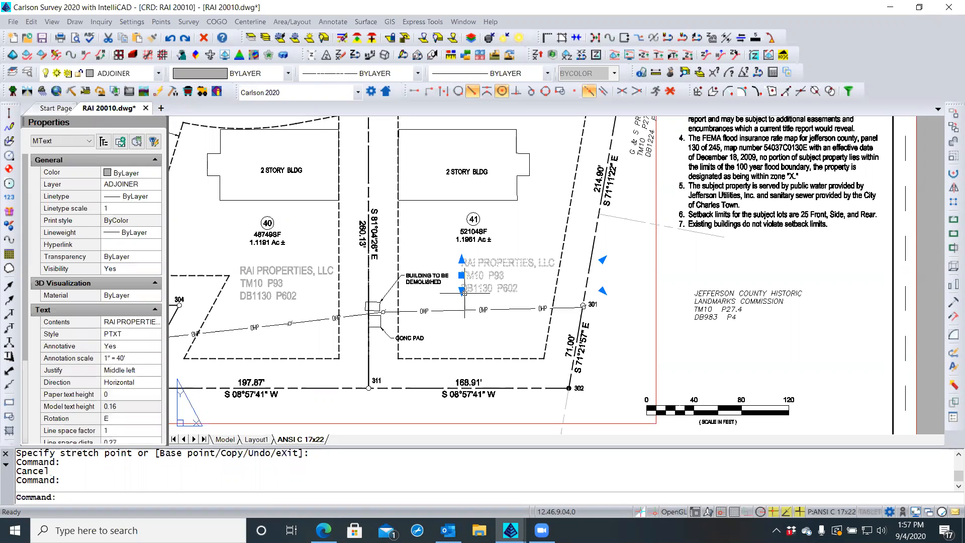
key(Delete)
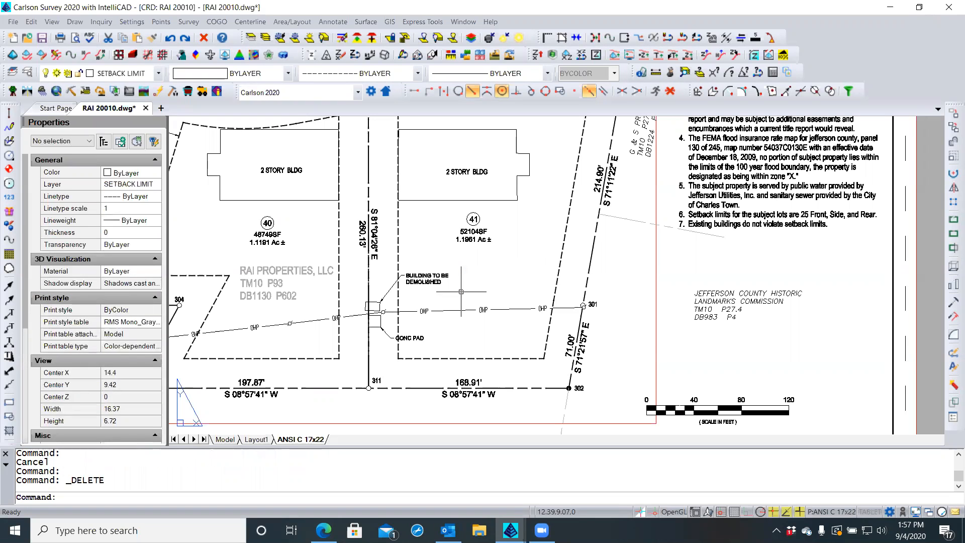
scroll(351, 358, up, 3)
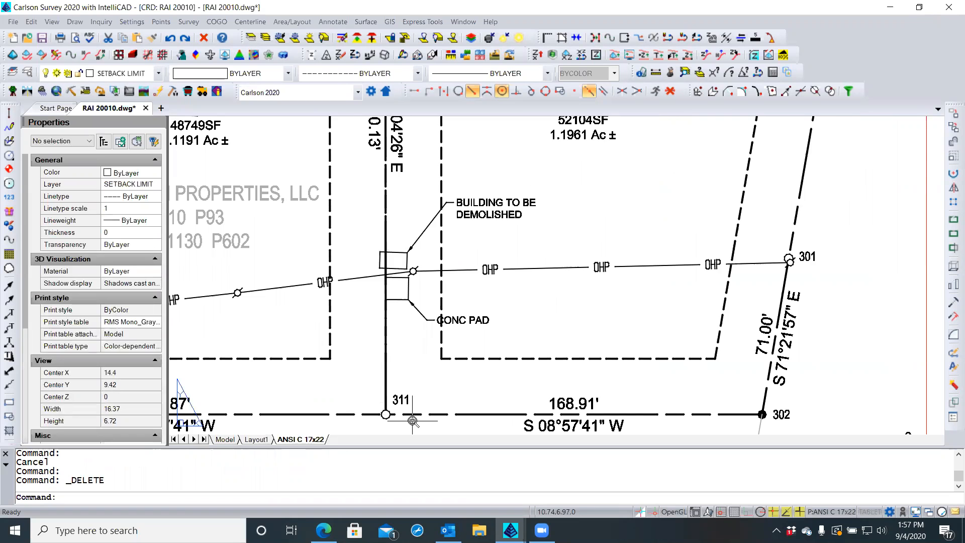
scroll(413, 420, down, 2)
scroll(412, 420, down, 2)
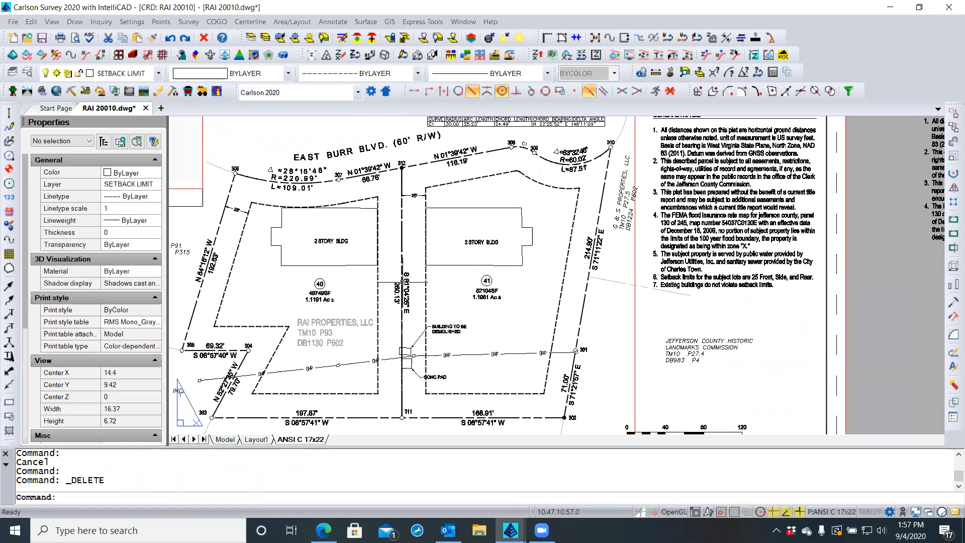
click(410, 232)
click(393, 235)
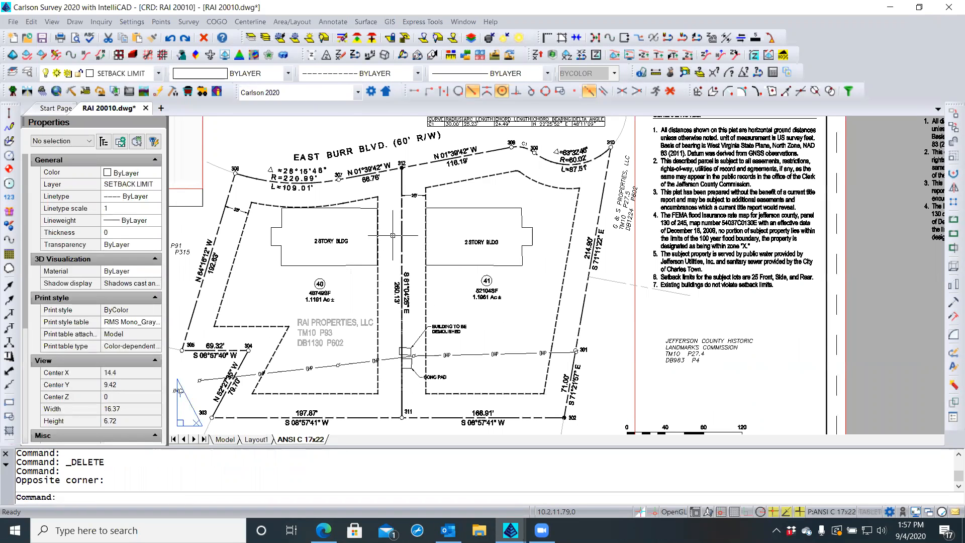
double_click(393, 235)
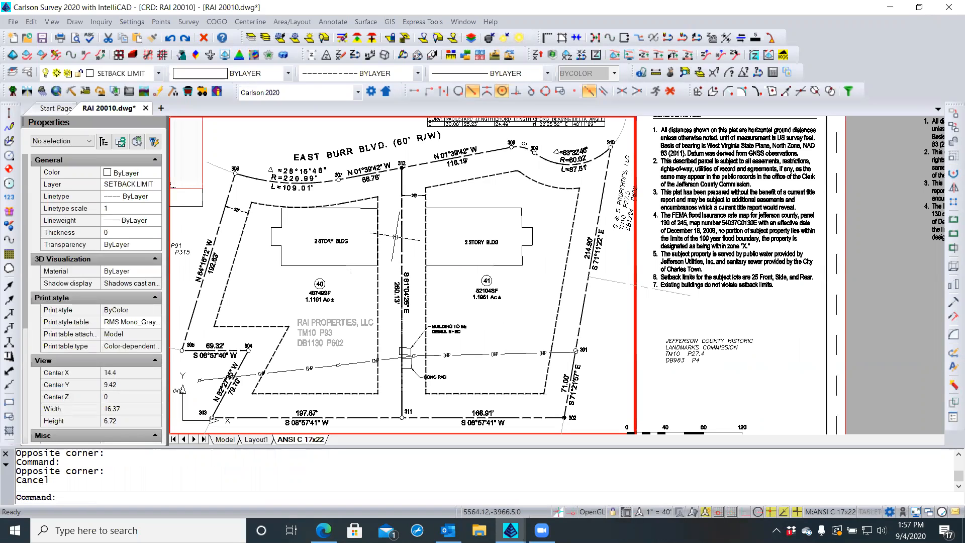
click(408, 230)
click(390, 232)
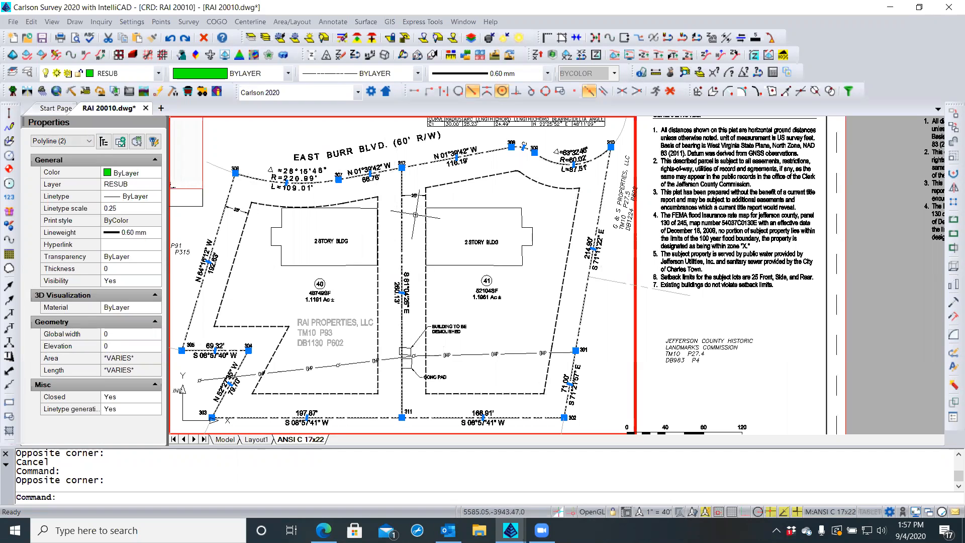
key(Escape)
key(Escape)
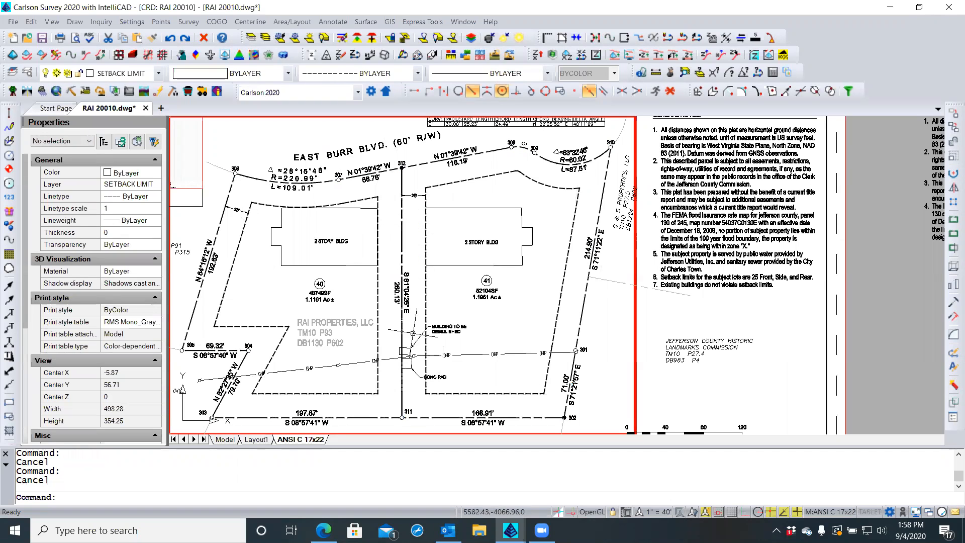
scroll(405, 217, up, 1)
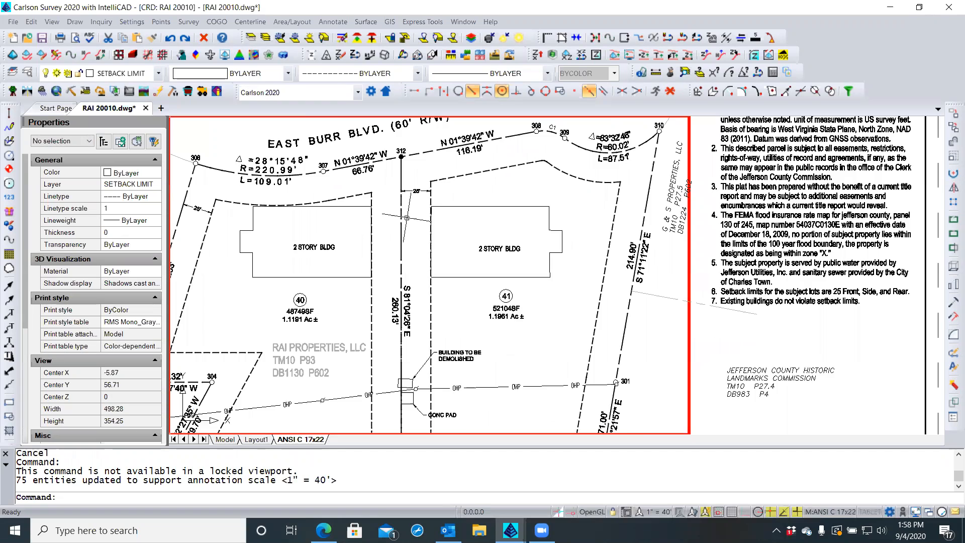
scroll(405, 217, up, 4)
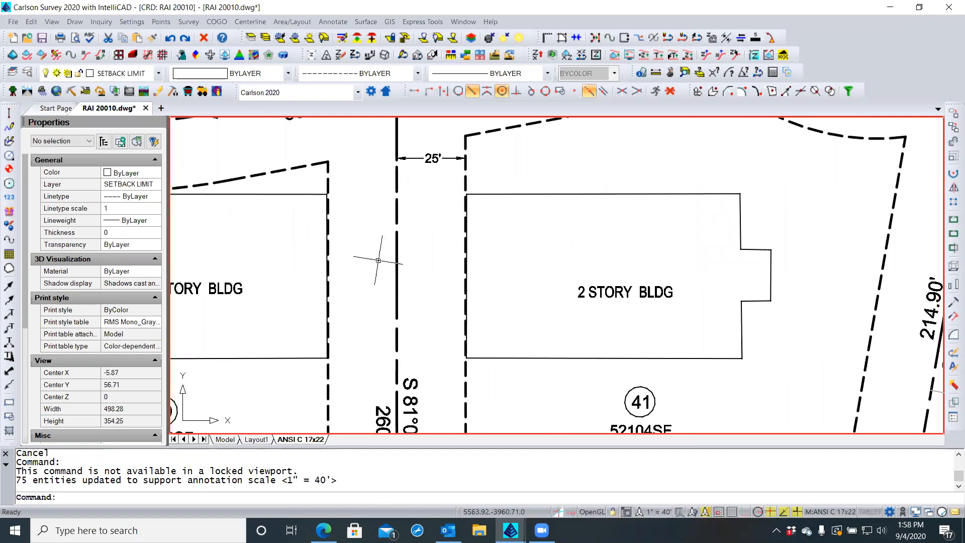
scroll(375, 228, down, 2)
double_click(374, 227)
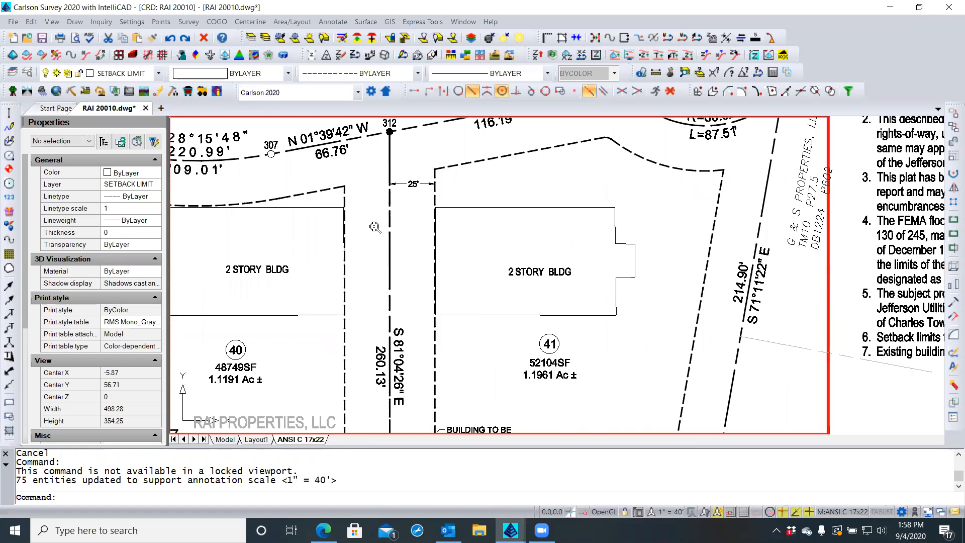
scroll(375, 229, down, 4)
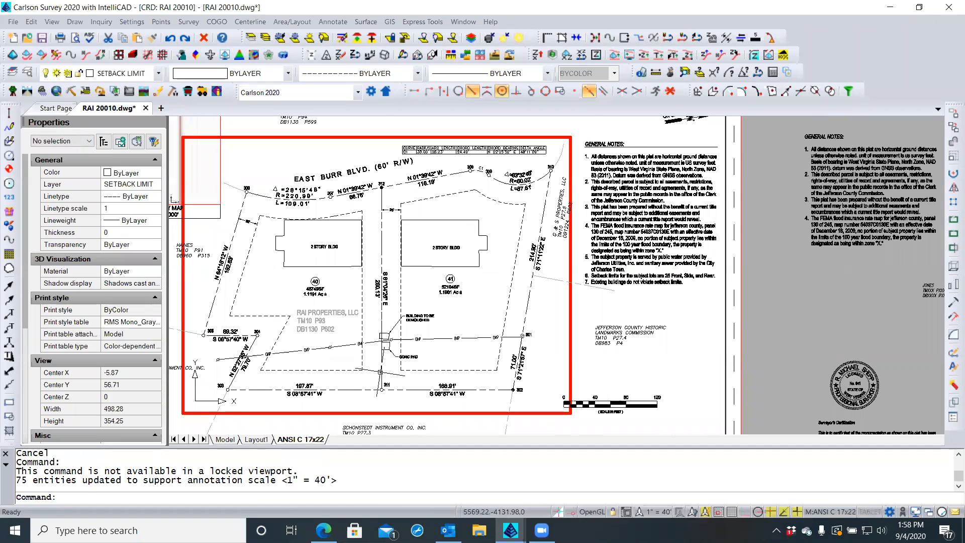
scroll(380, 368, up, 3)
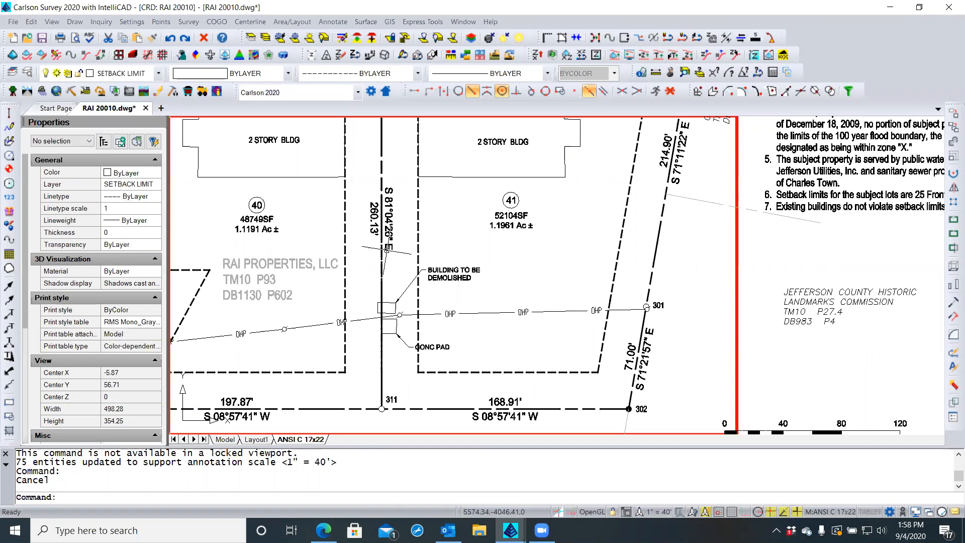
scroll(386, 259, up, 4)
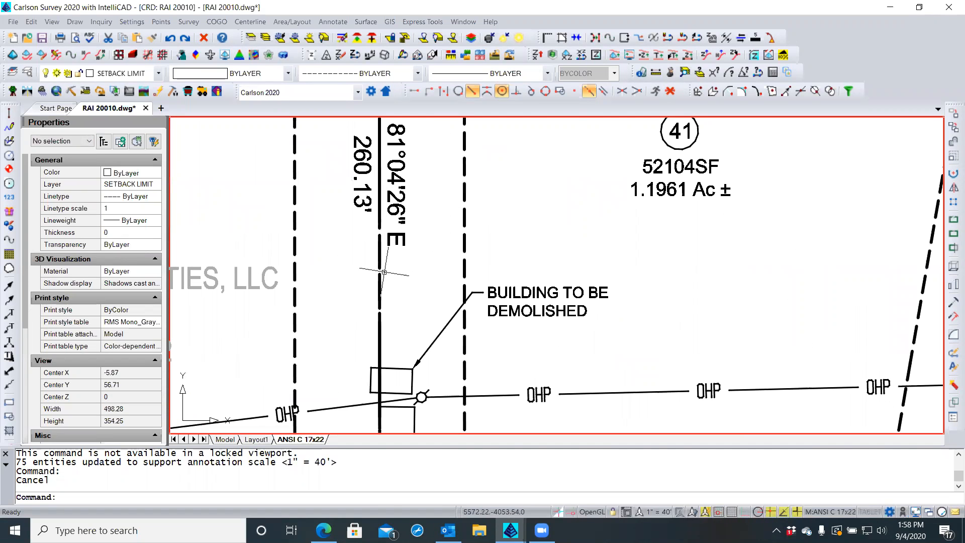
scroll(386, 261, down, 6)
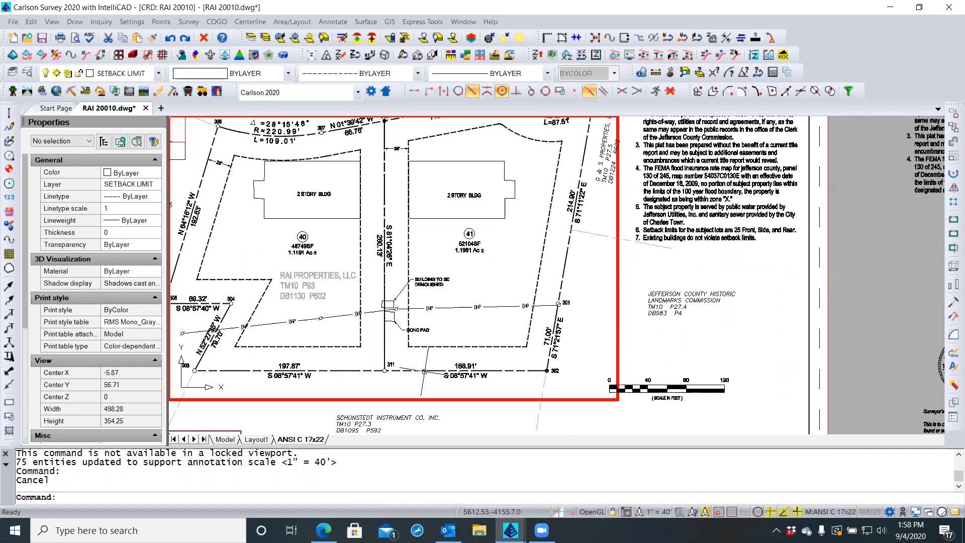
click(425, 371)
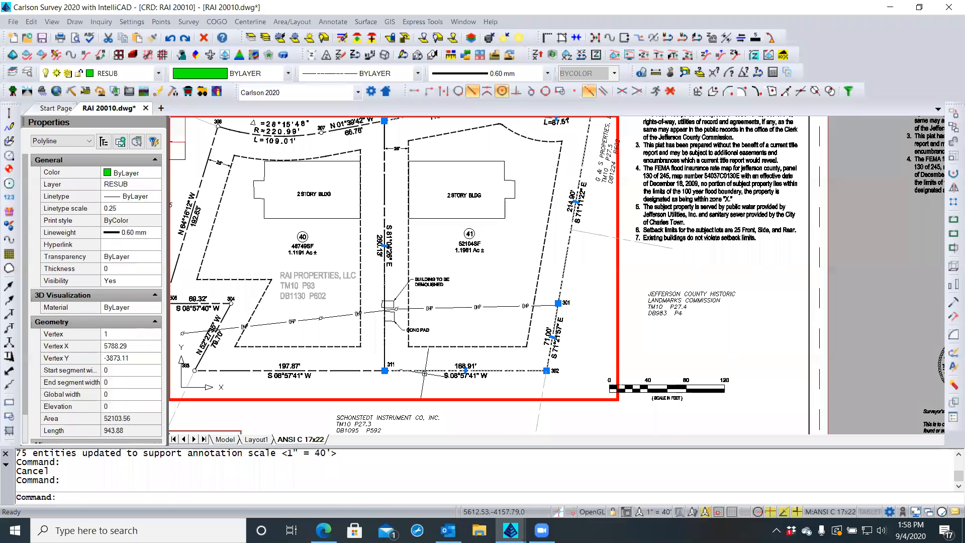
key(Escape)
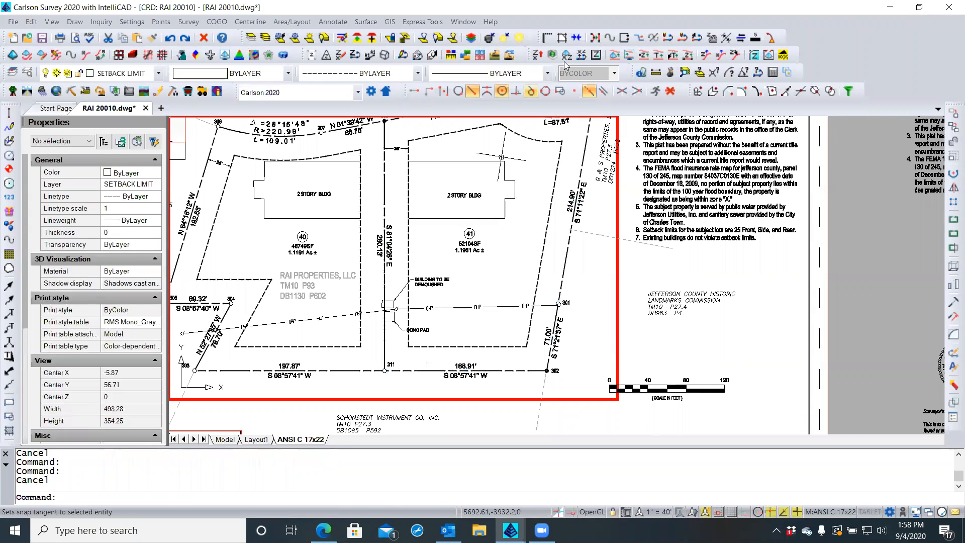
click(741, 38)
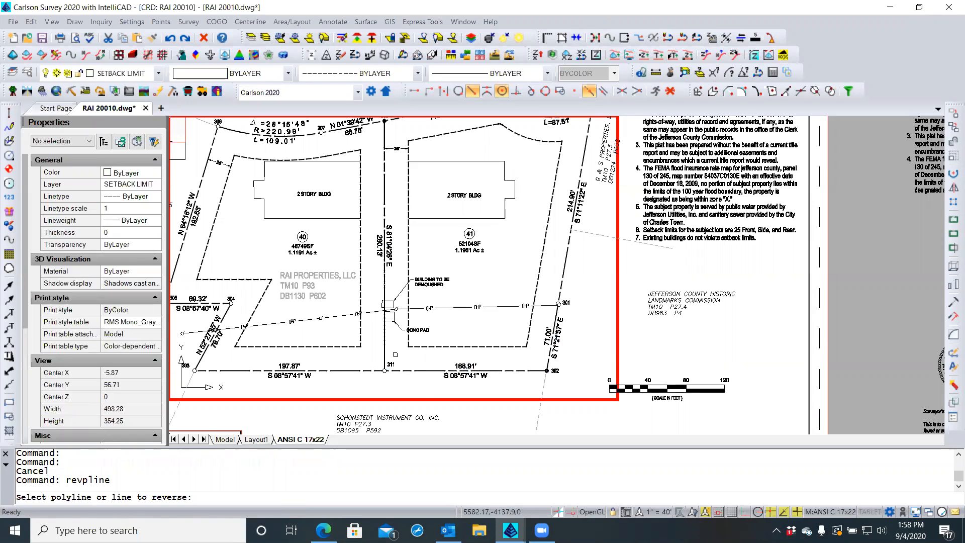
click(417, 370)
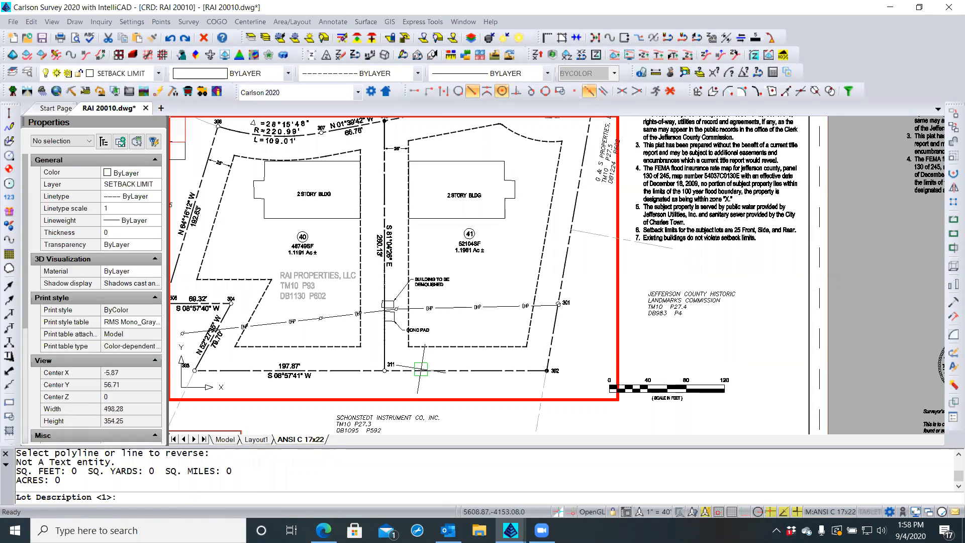
key(Return)
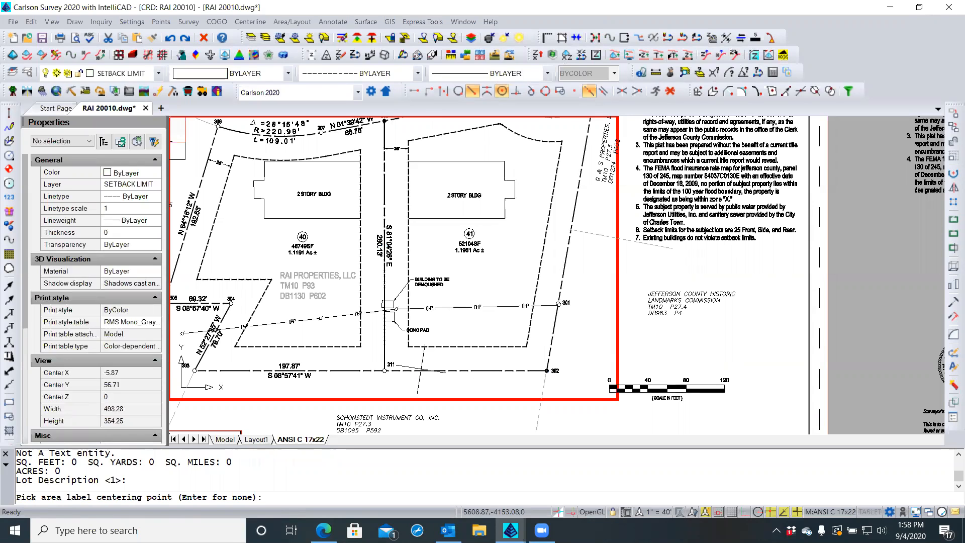
key(Escape)
key(Escape)
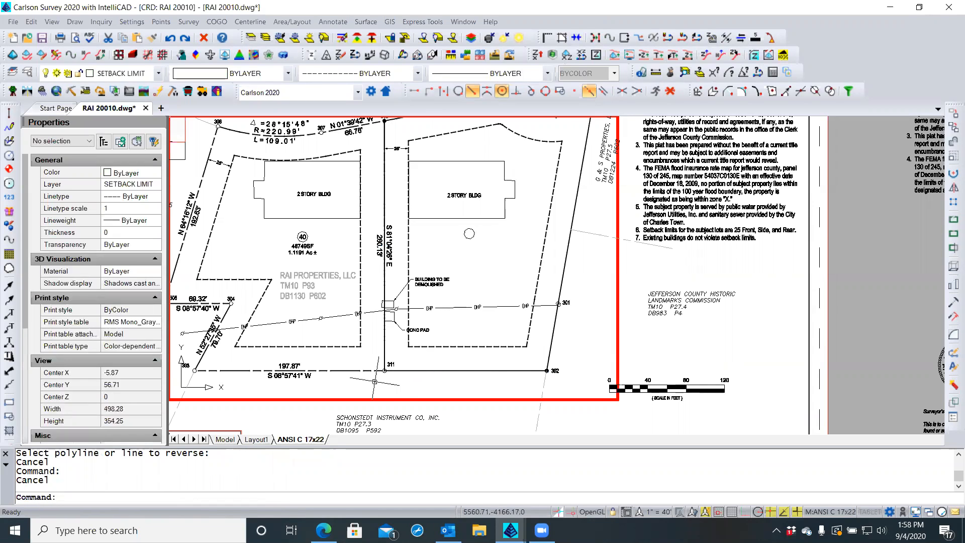
text(u)
key(Return)
text(u)
key(Return)
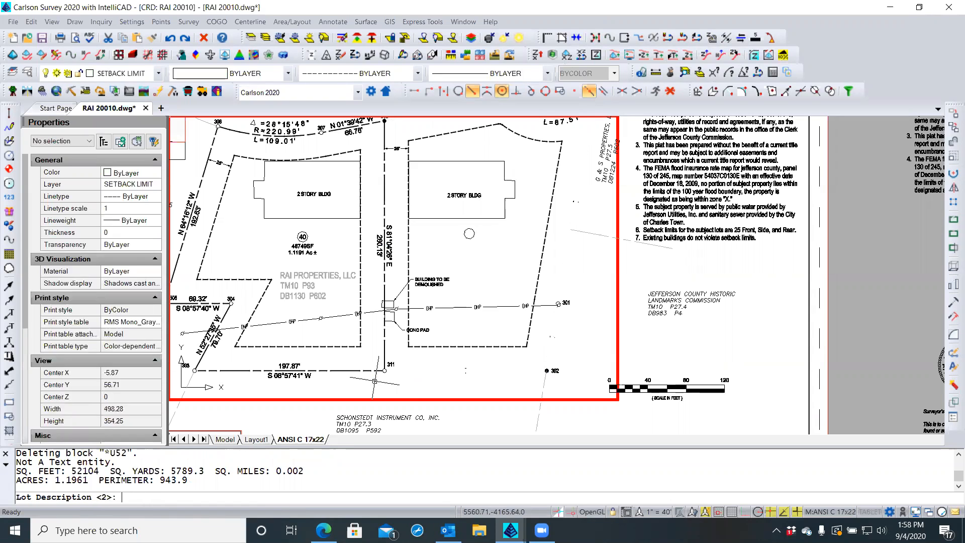
key(Return)
key(Escape)
key(Escape)
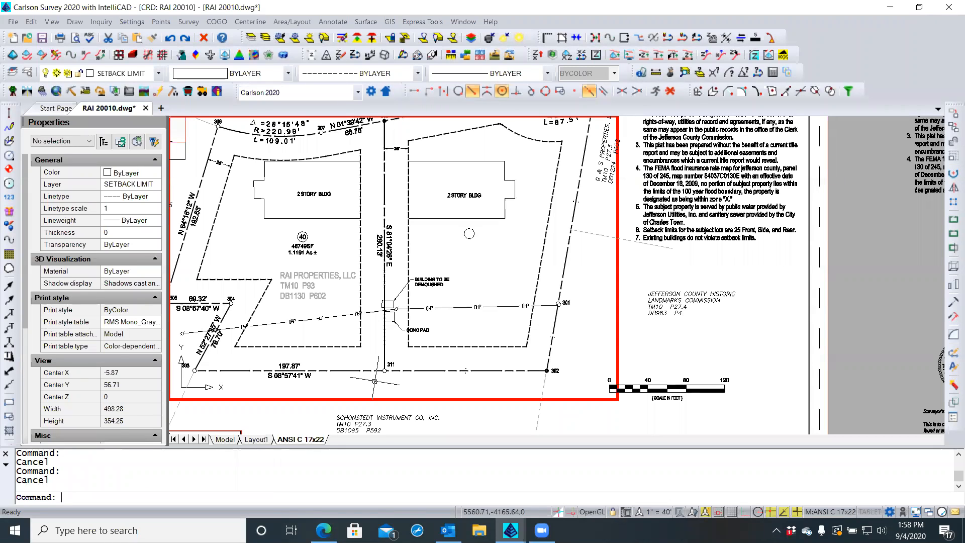
text(U)
key(Return)
key(ctrl+z)
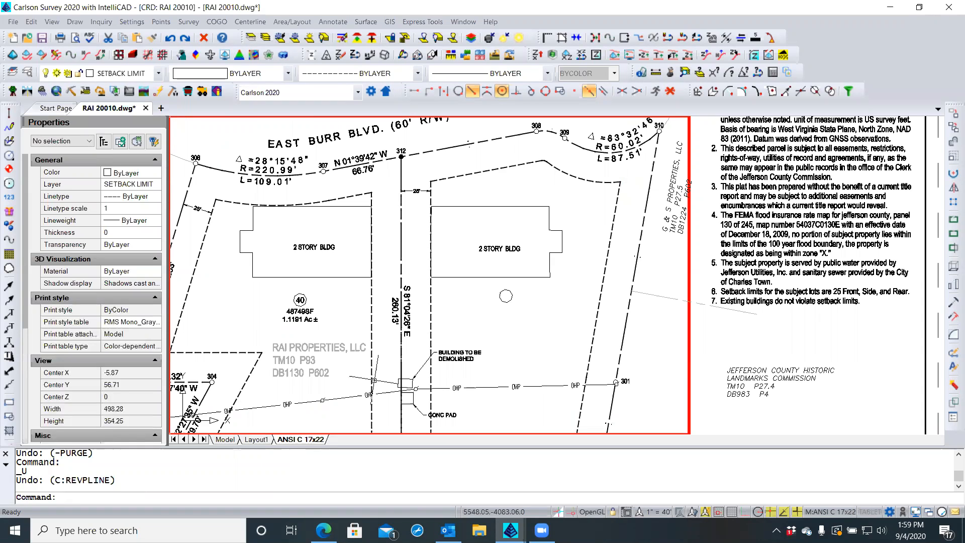
key(ctrl+z)
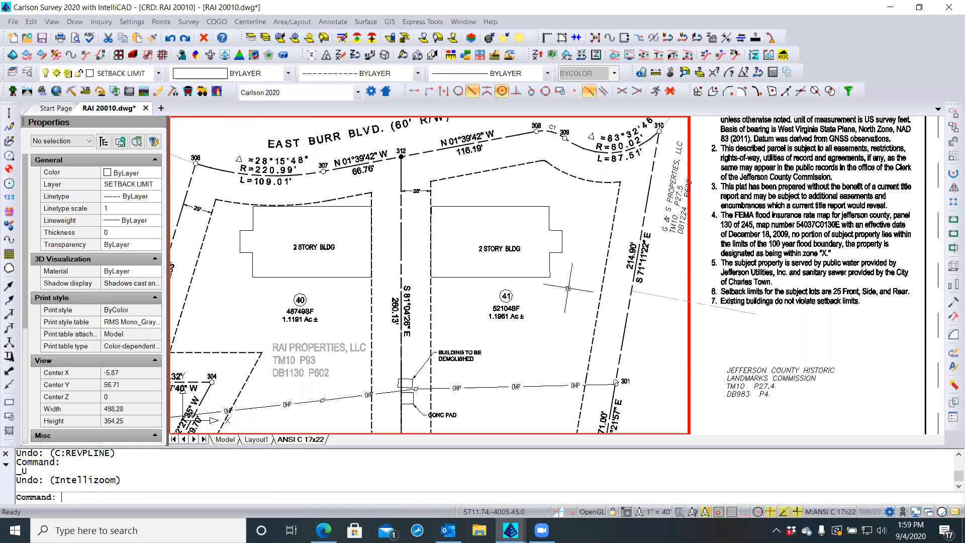
key(Escape)
key(Escape)
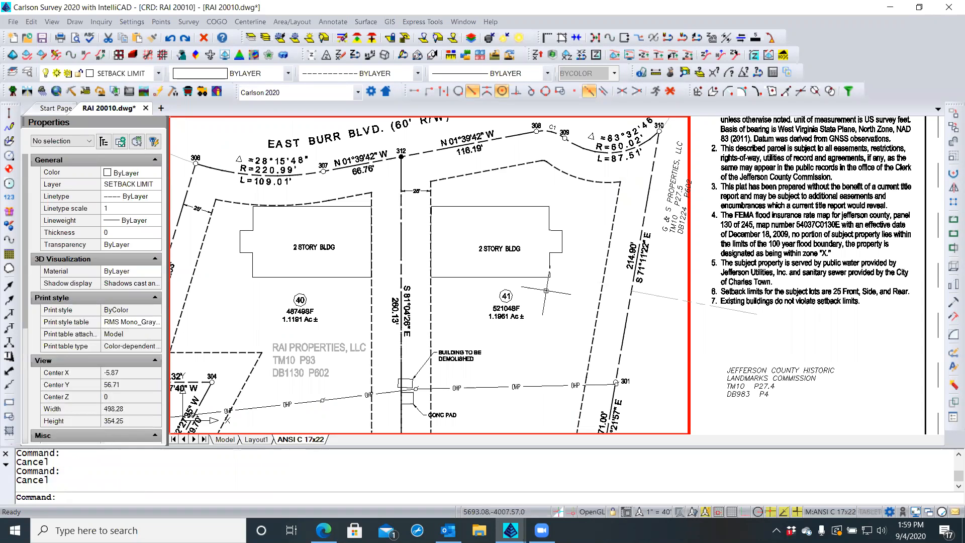
scroll(518, 302, up, 3)
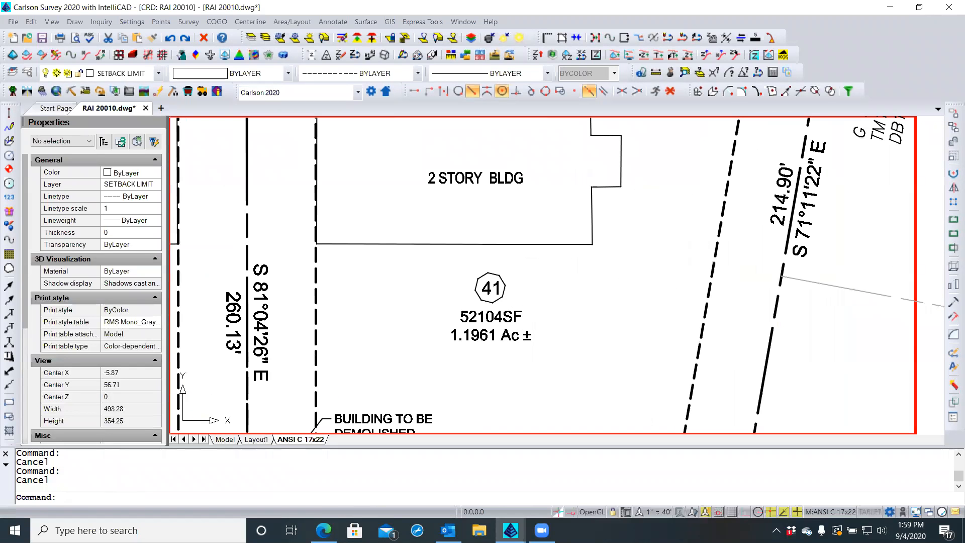
text(rea)
key(Return)
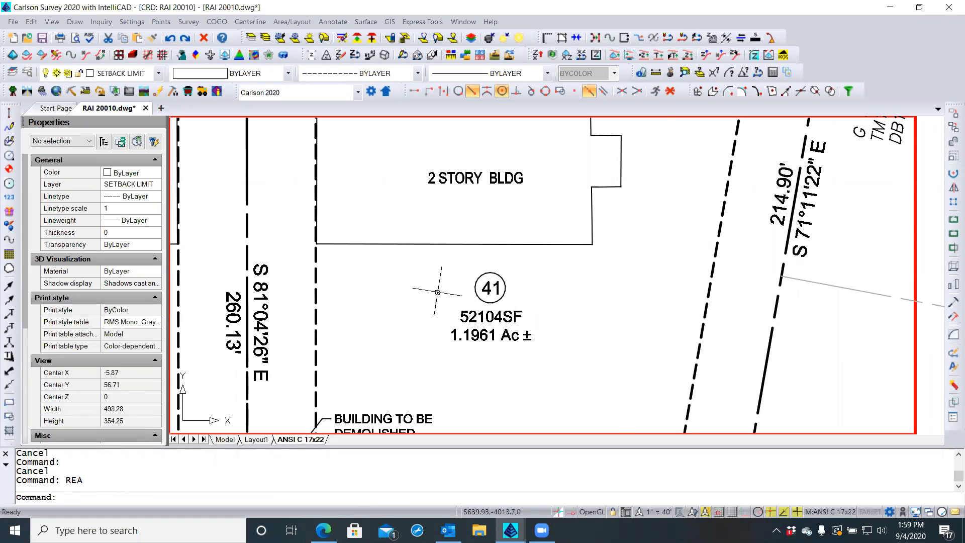
scroll(438, 292, down, 2)
middle_drag(438, 292, 445, 260)
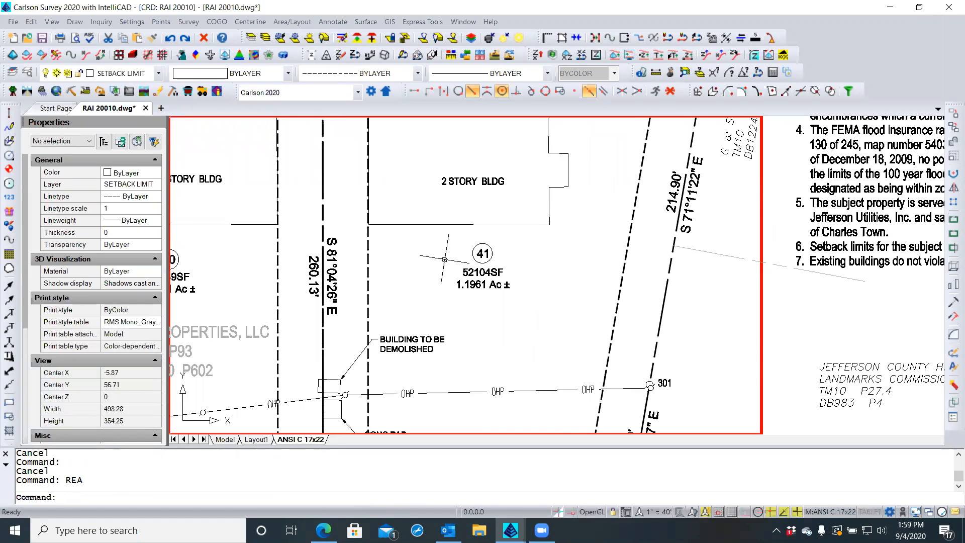
scroll(445, 260, down, 2)
scroll(443, 261, down, 2)
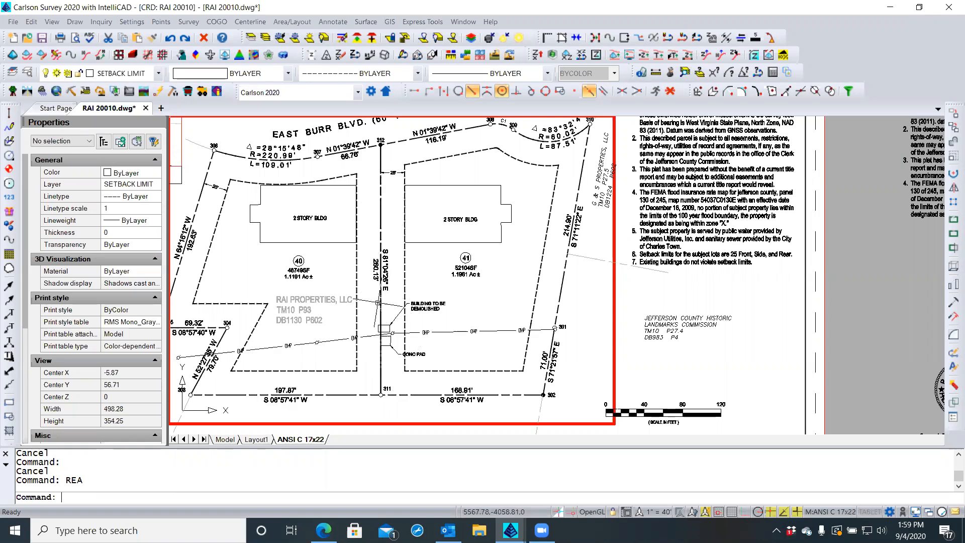
scroll(329, 312, up, 1)
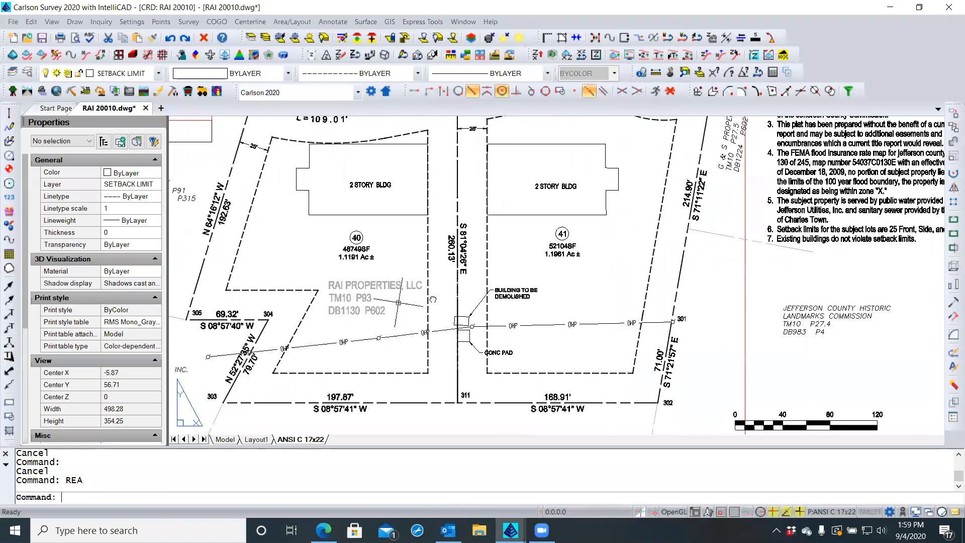
Leave the viewport and select the RAI PROPERTIES, LLC label on the sheet
middle_drag(299, 297, 394, 279)
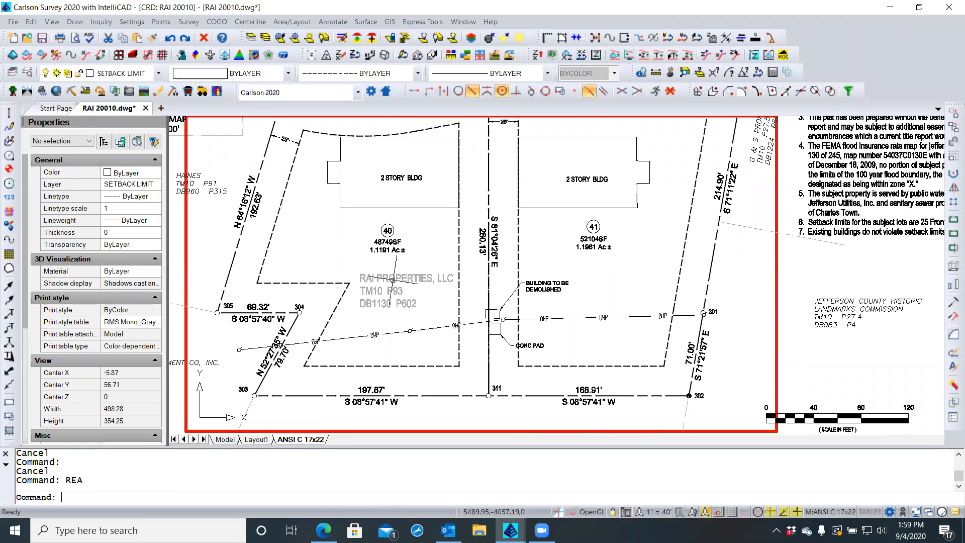
click(394, 279)
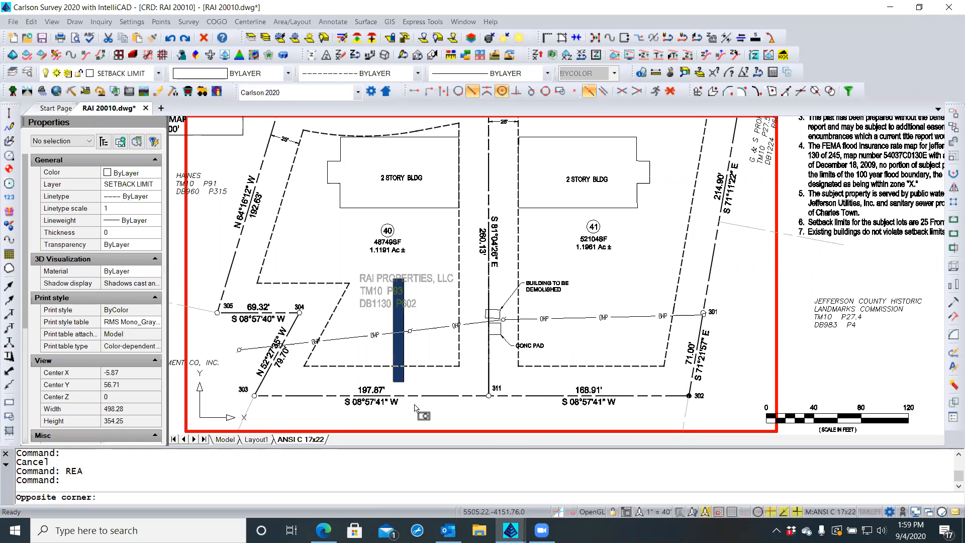
key(Escape)
key(Escape)
double_click(799, 262)
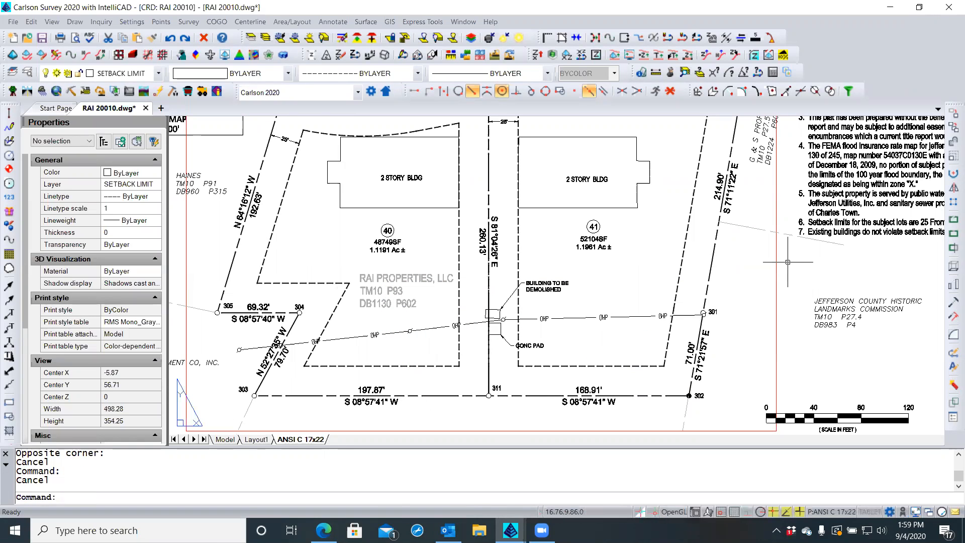
click(406, 275)
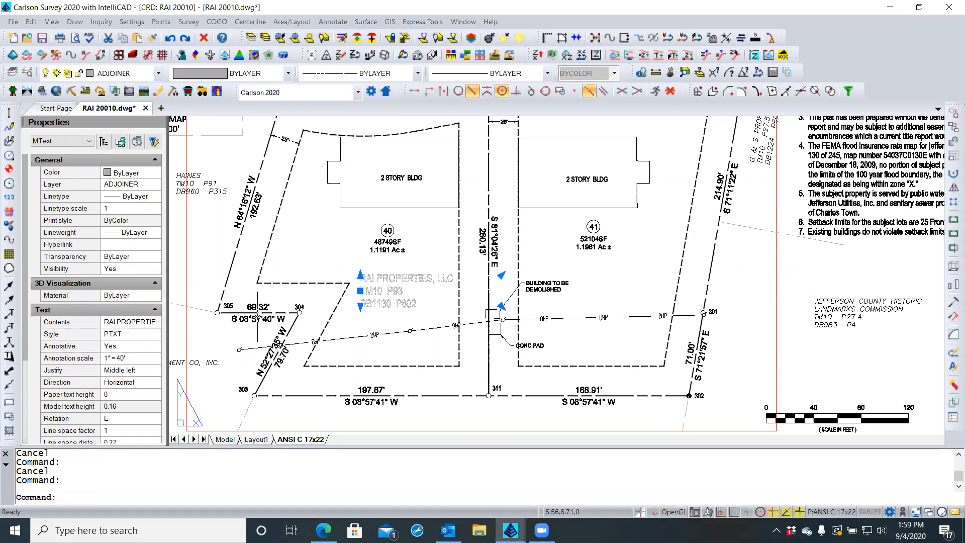
middle_drag(337, 290, 387, 283)
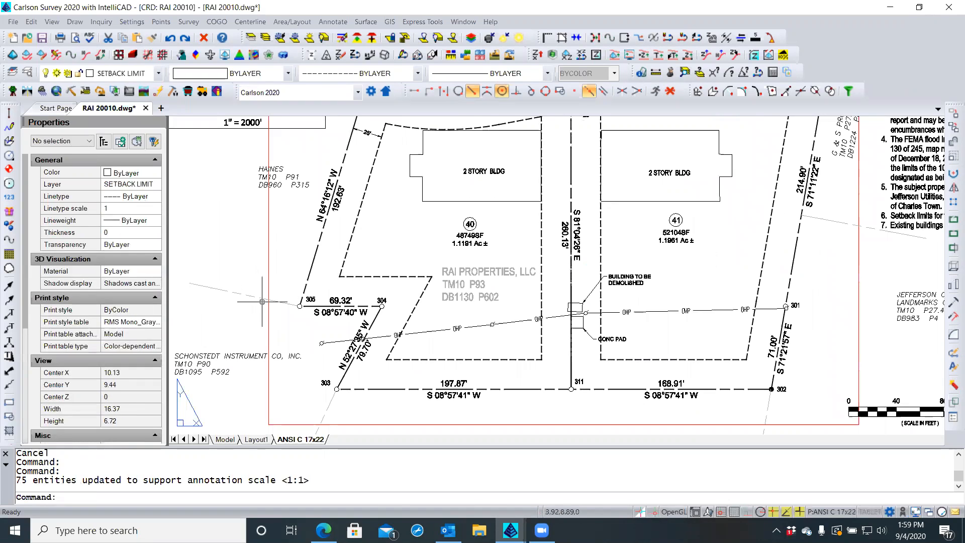
click(463, 271)
click(464, 271)
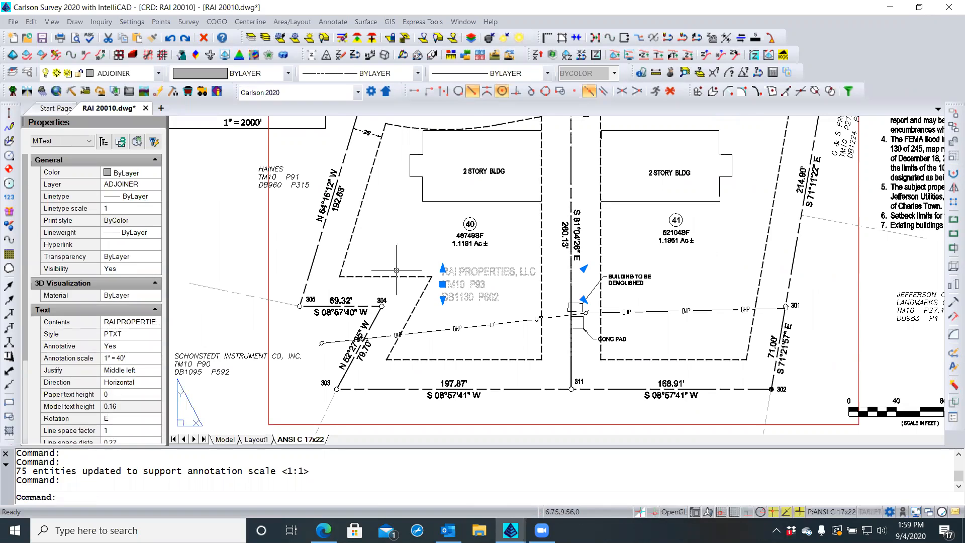
Browse the label's layer list without changing it, and widen the Properties palette
click(148, 186)
click(155, 185)
drag(155, 187, 162, 115)
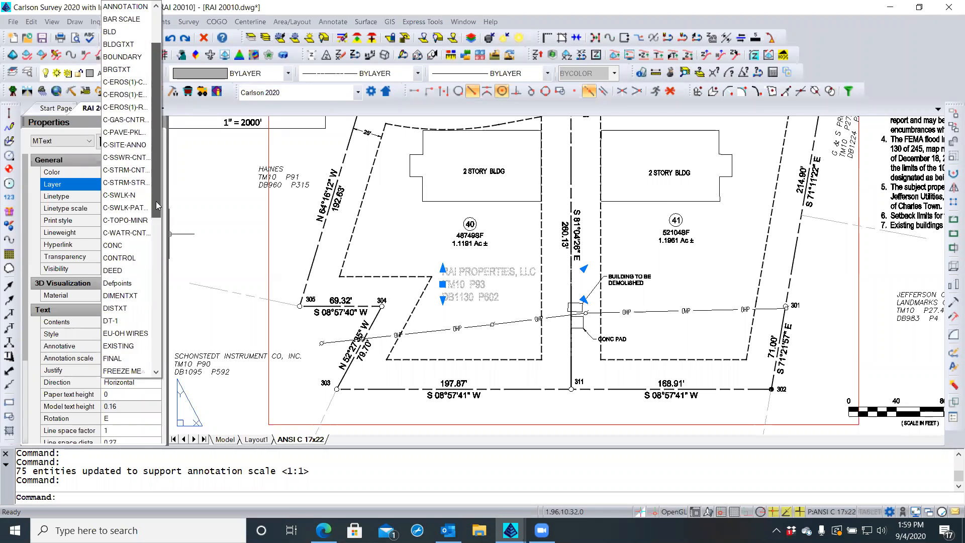
scroll(133, 201, down, 3)
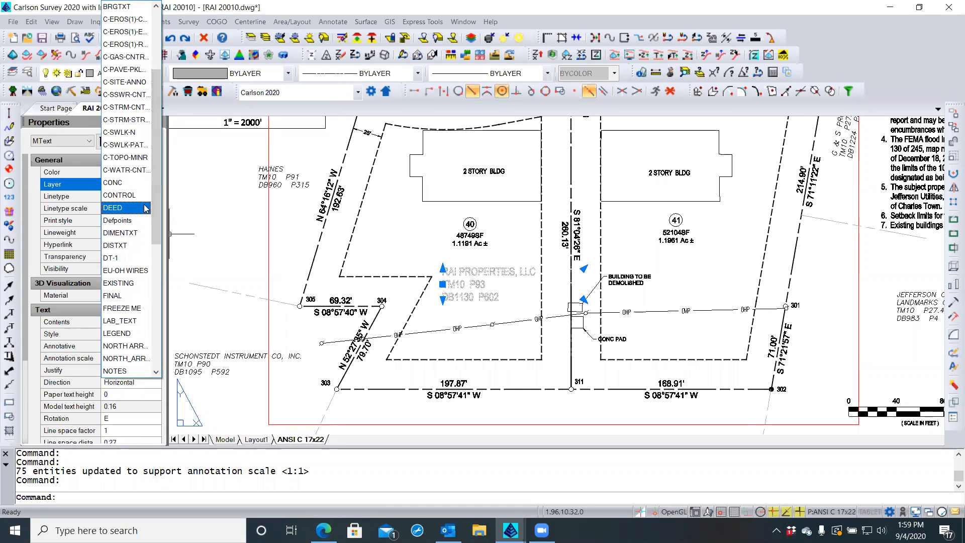
drag(154, 211, 151, 349)
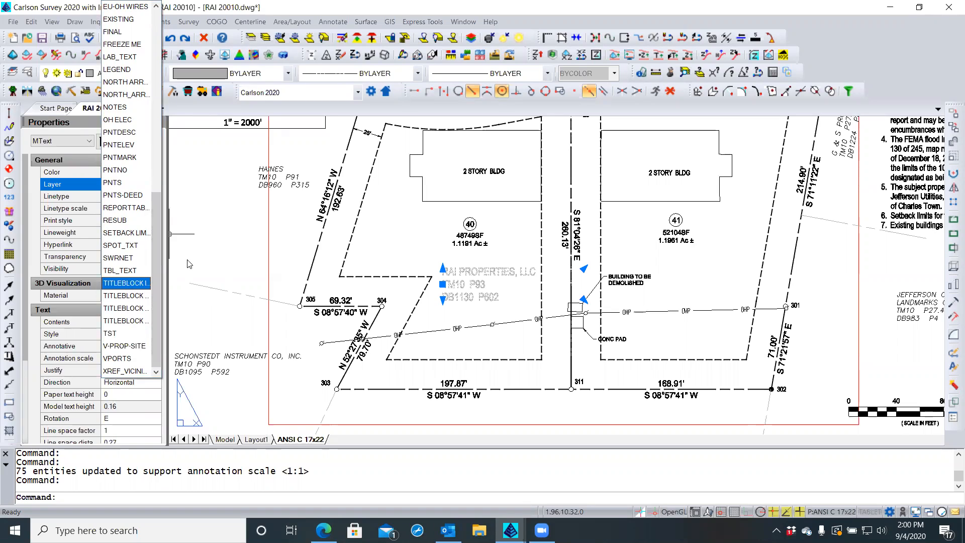
click(189, 264)
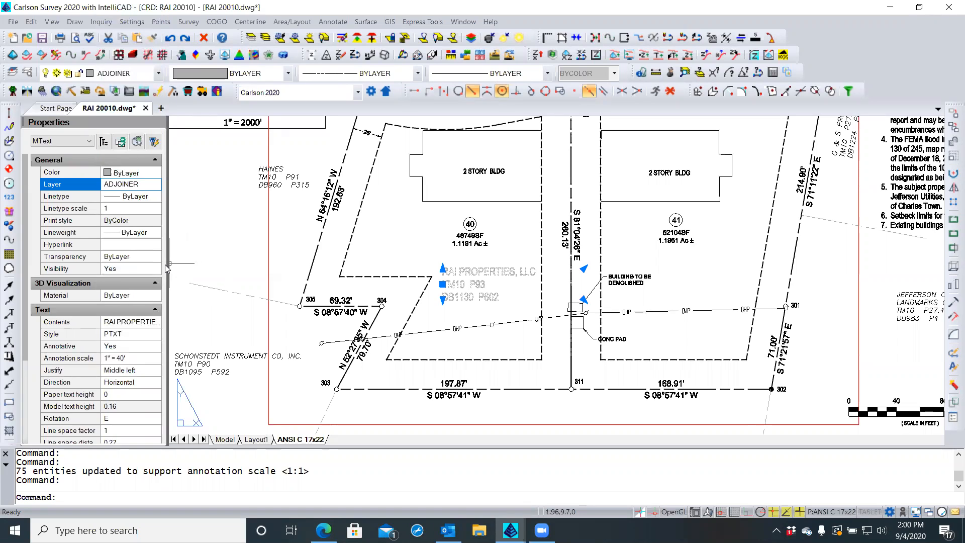
drag(167, 264, 211, 264)
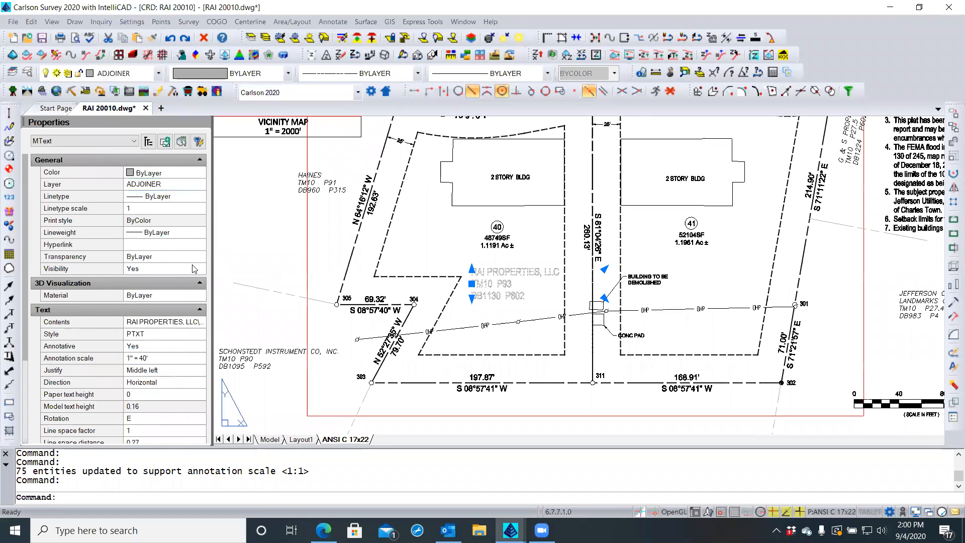
drag(121, 254, 92, 253)
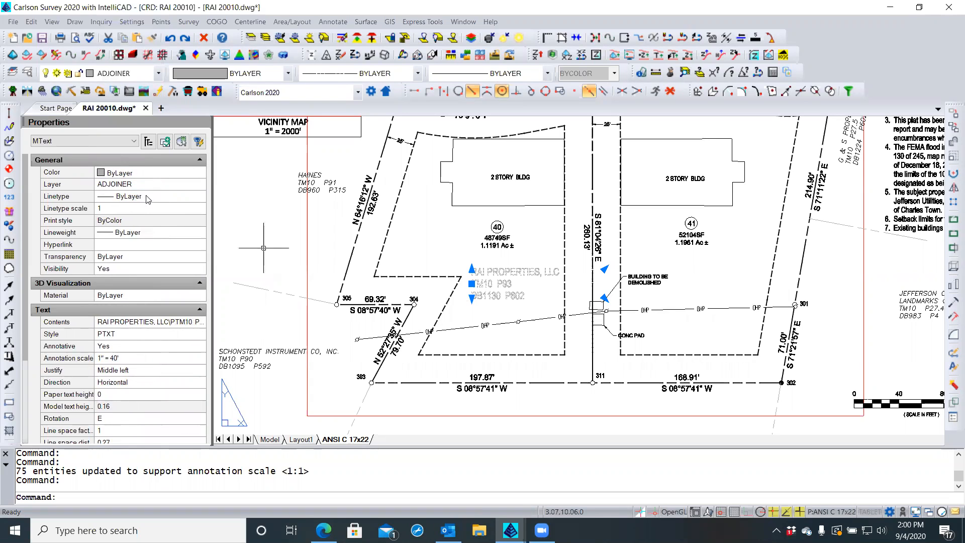
Change the label's layer from ADJOINER to ANNOTATION
click(172, 185)
click(199, 185)
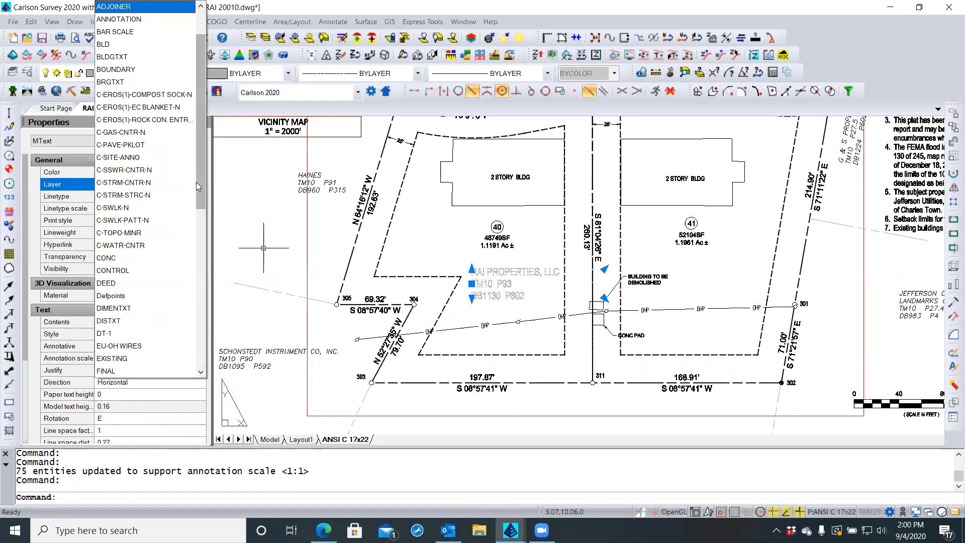
drag(201, 186, 197, 346)
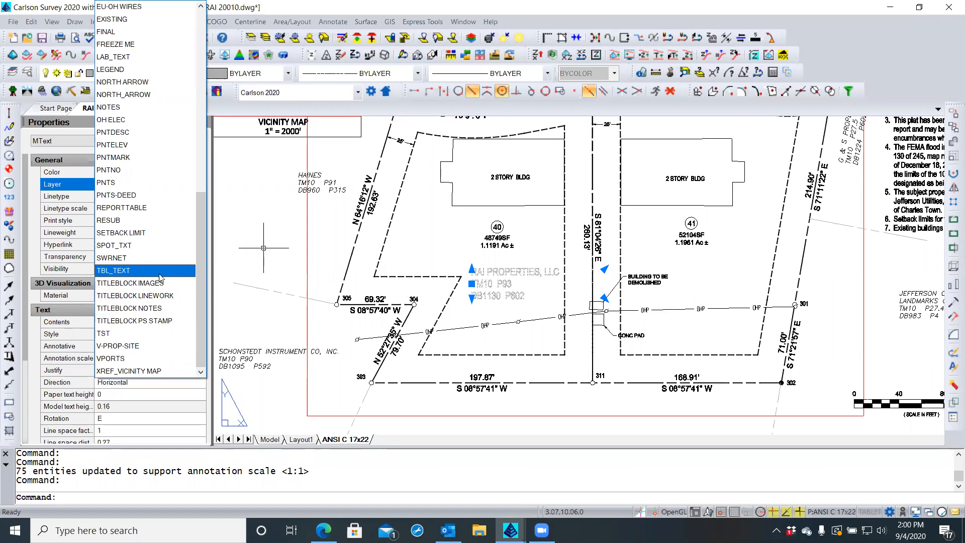
drag(203, 273, 196, 74)
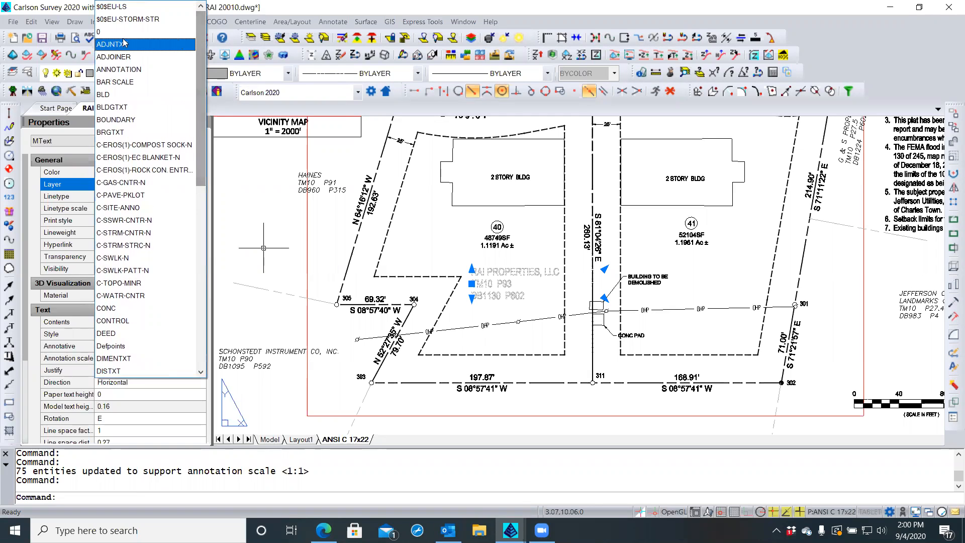
click(119, 70)
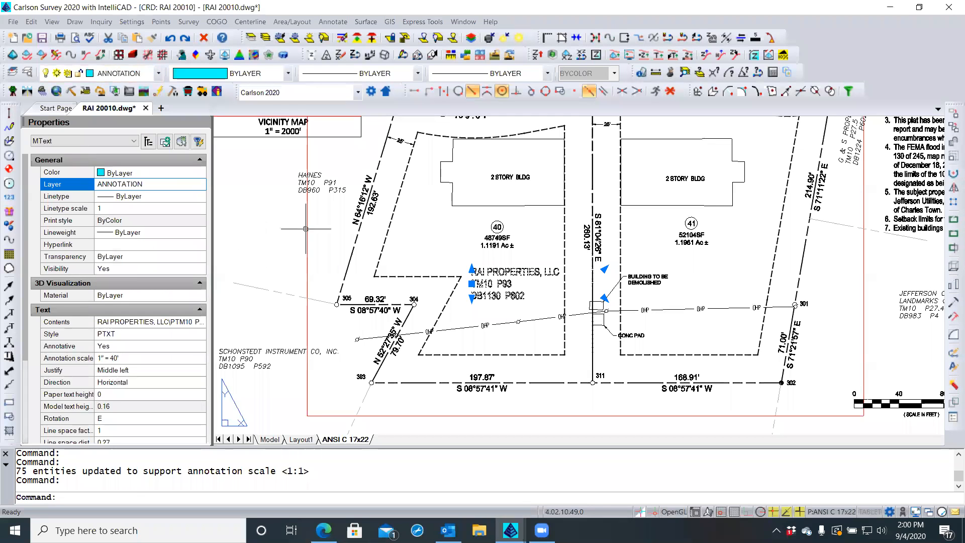
scroll(518, 271, up, 2)
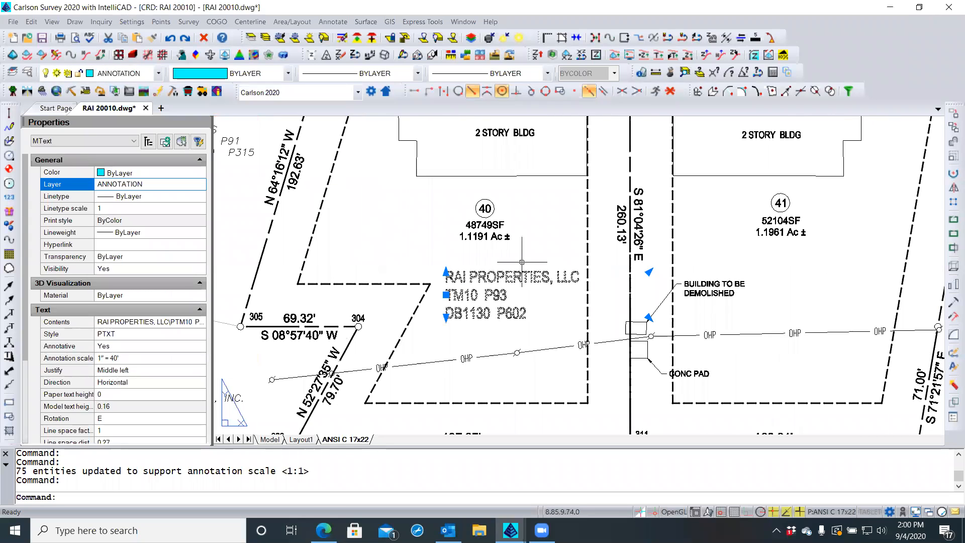
Deselect the label and narrow the Properties palette to enlarge the drawing area
key(Escape)
key(Escape)
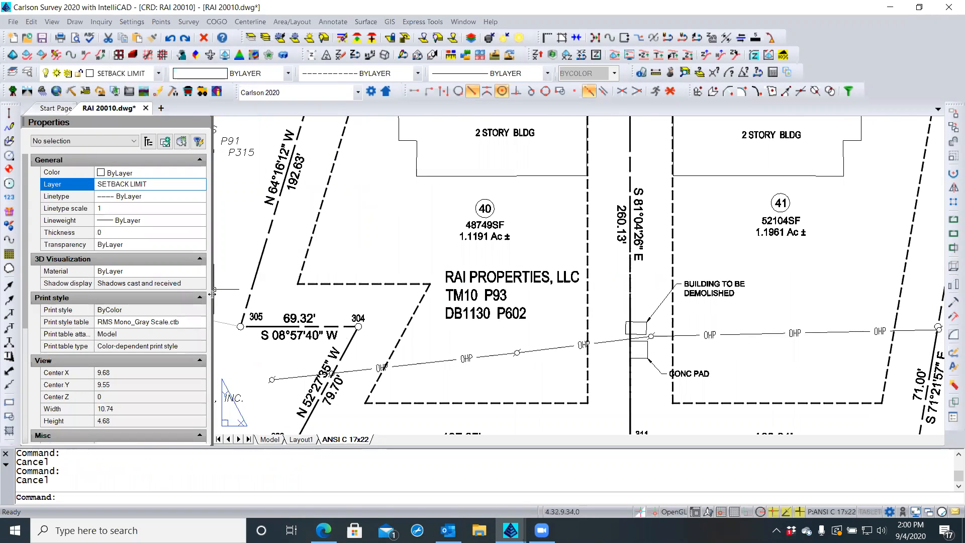
drag(212, 294, 181, 295)
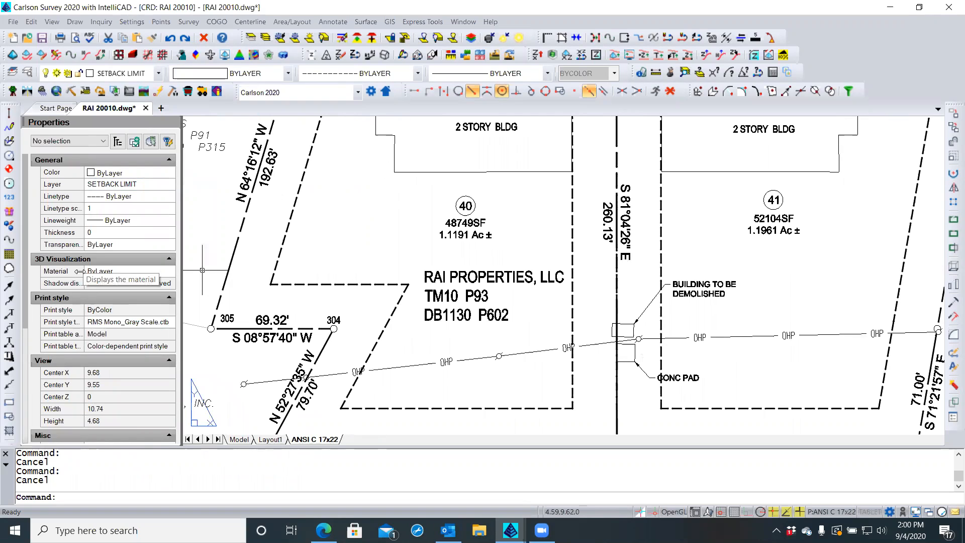
drag(85, 271, 89, 271)
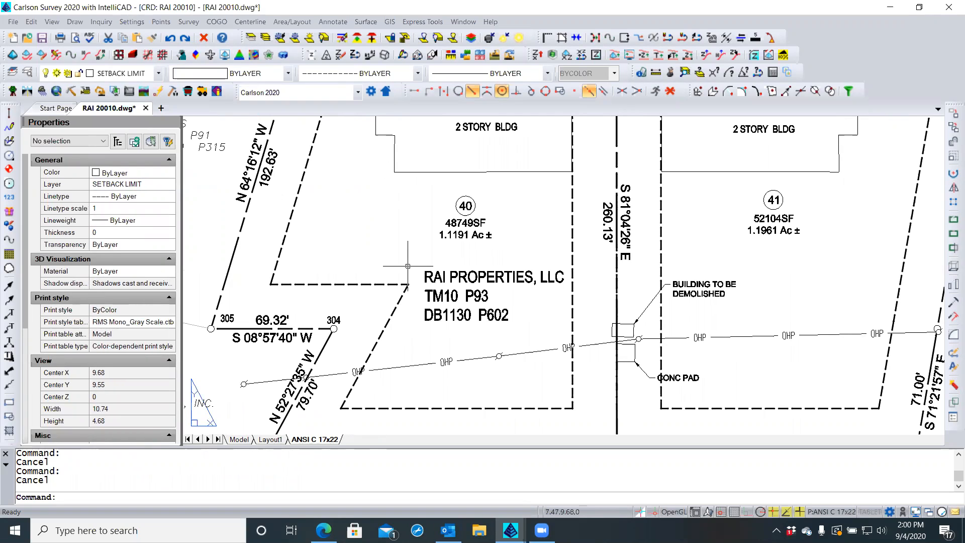
scroll(421, 270, down, 1)
scroll(422, 266, down, 1)
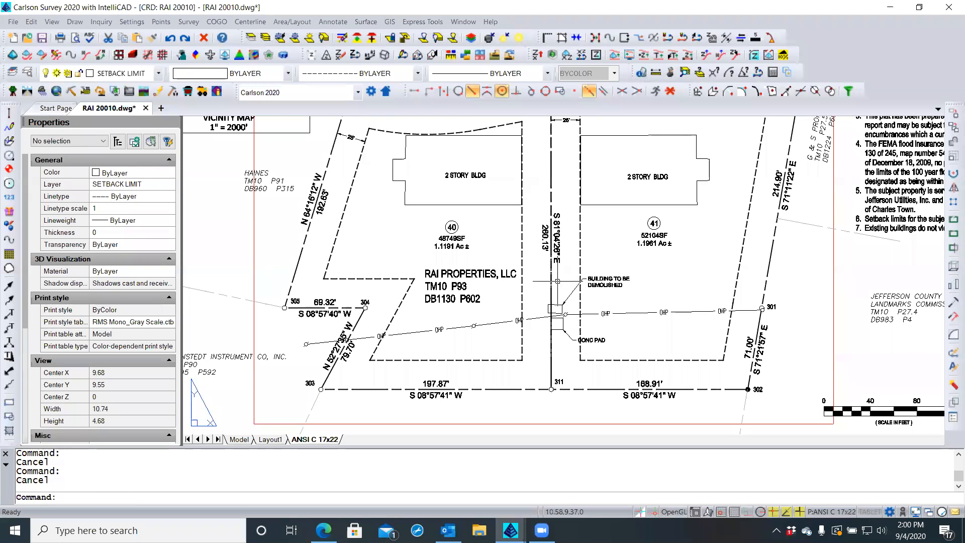
scroll(561, 282, up, 3)
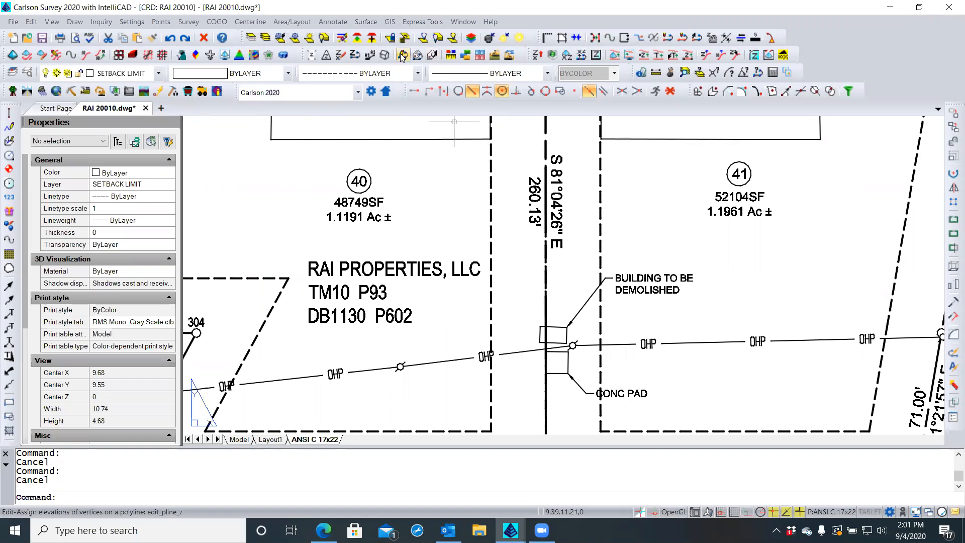
Check the layer list, keeping SETBACK LIMIT current, and activate the viewport in model space
click(158, 74)
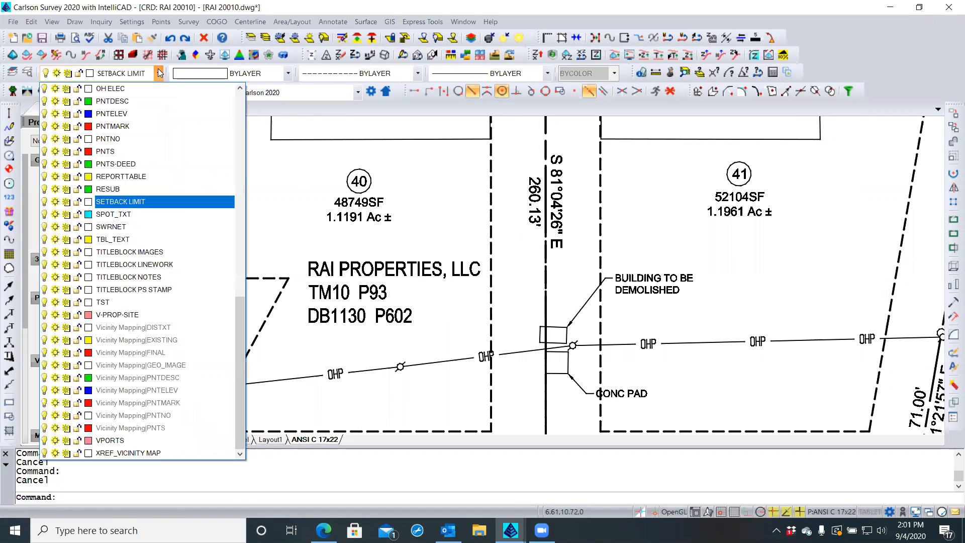
click(142, 202)
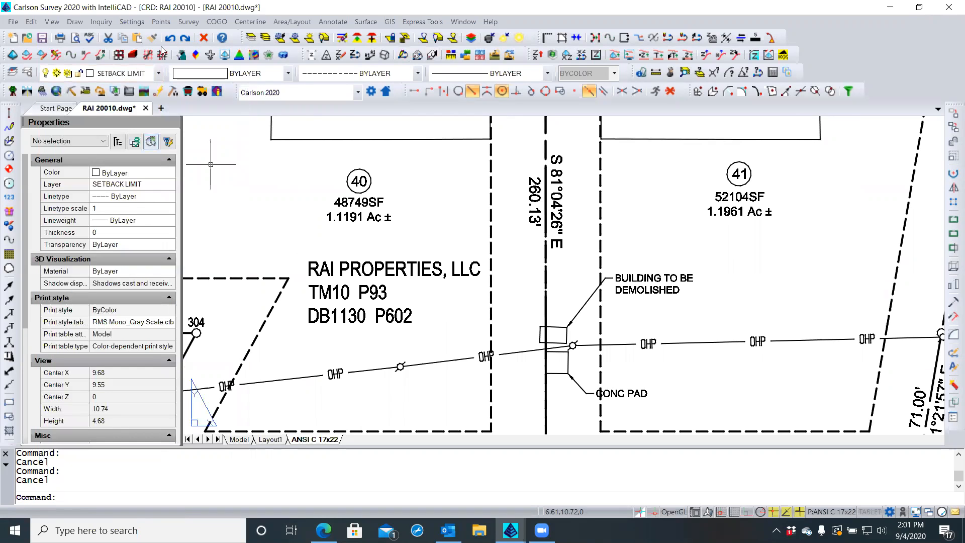
double_click(509, 284)
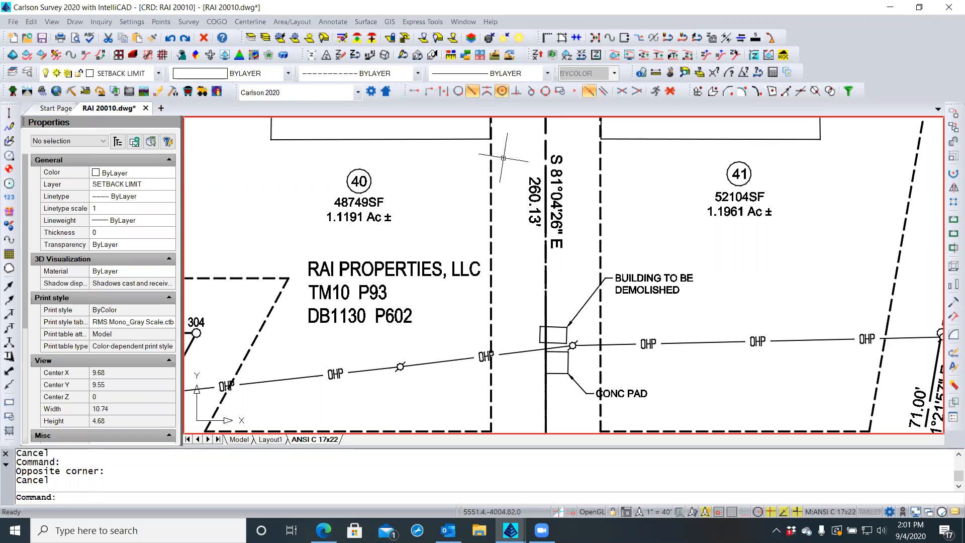
Make RESUB current by picking the lot boundary polyline and using Make Object's Layer Current
click(545, 136)
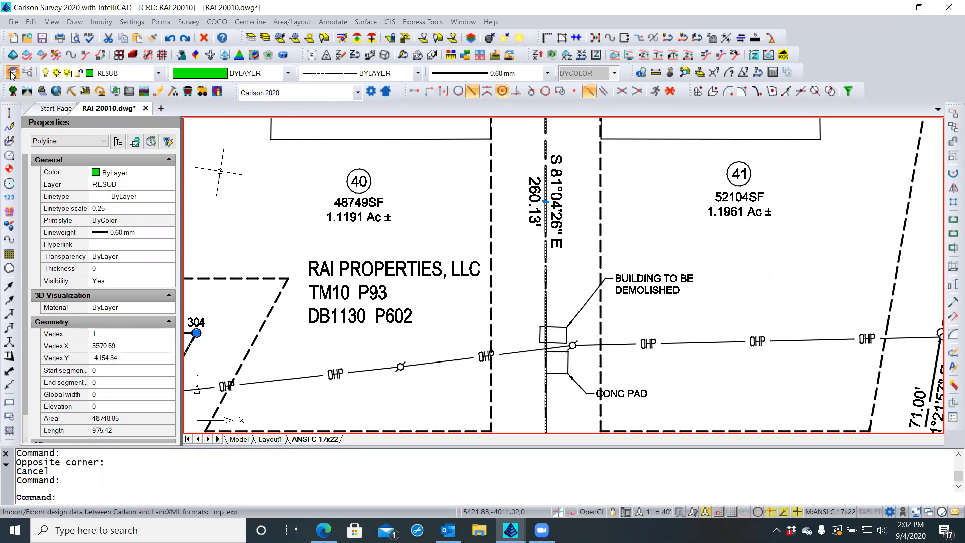
click(12, 74)
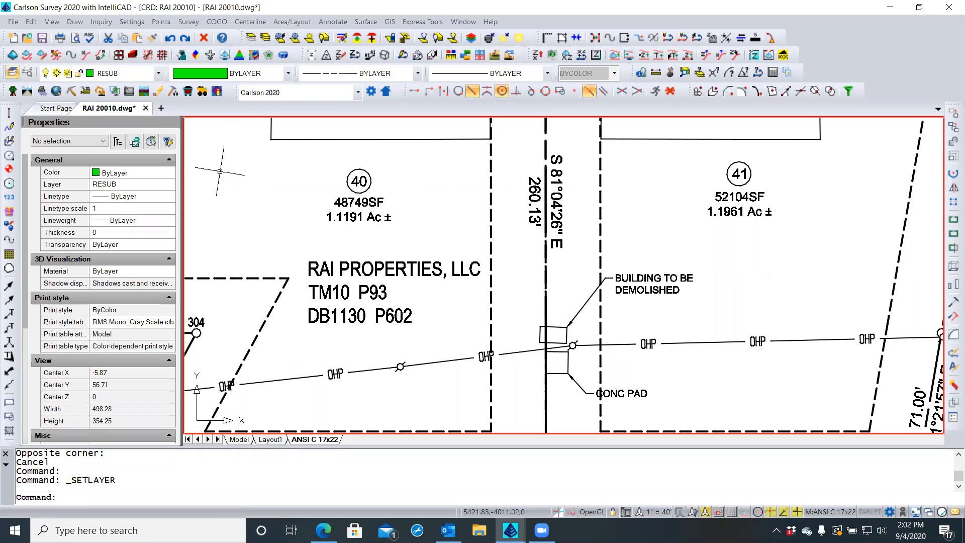
click(276, 199)
key(Escape)
key(Escape)
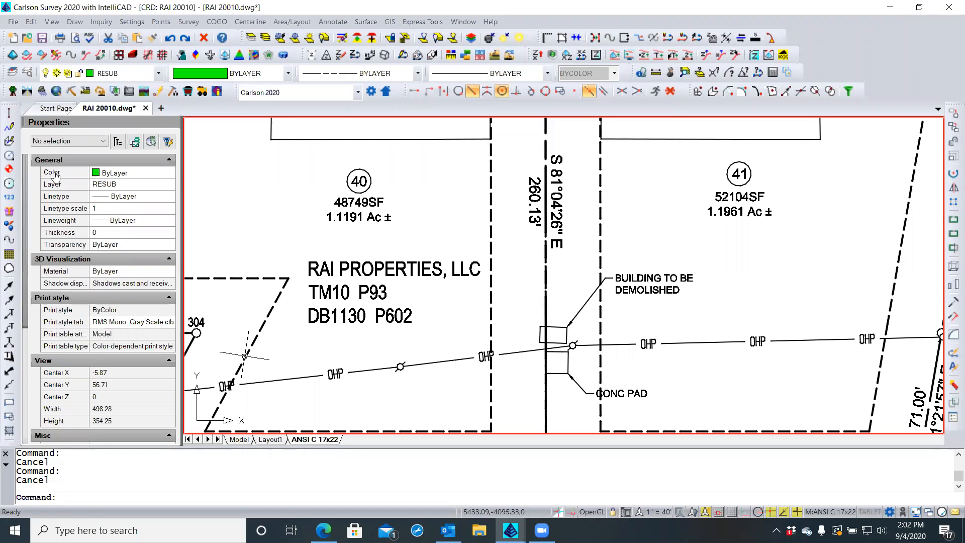
Open the Draw menu and bring up its Symbols submenu with Insert Symbols
click(74, 22)
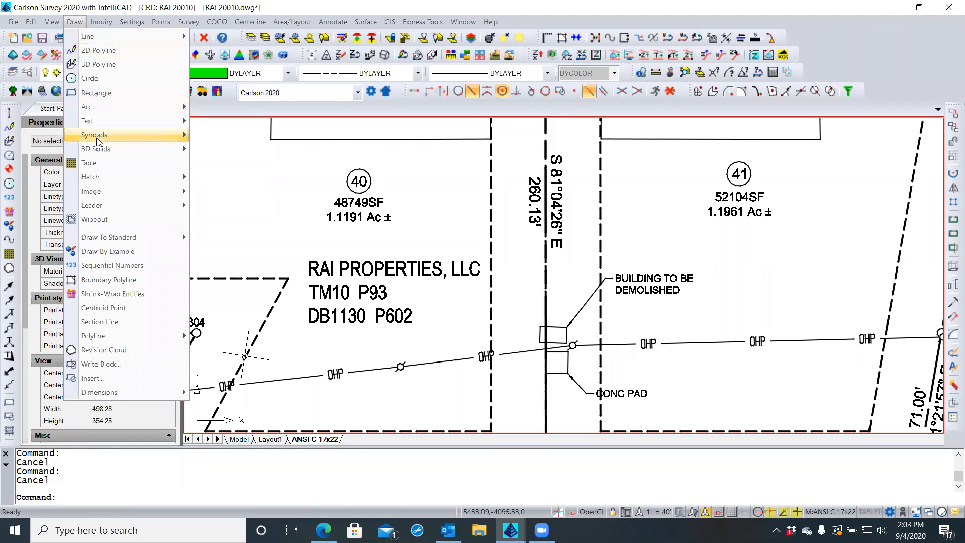
mouse_move(98, 141)
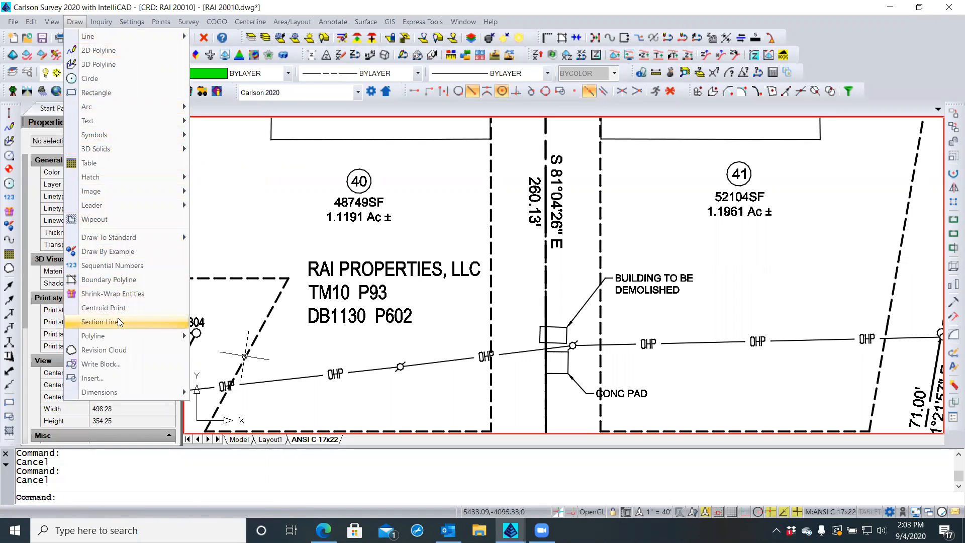
mouse_move(117, 334)
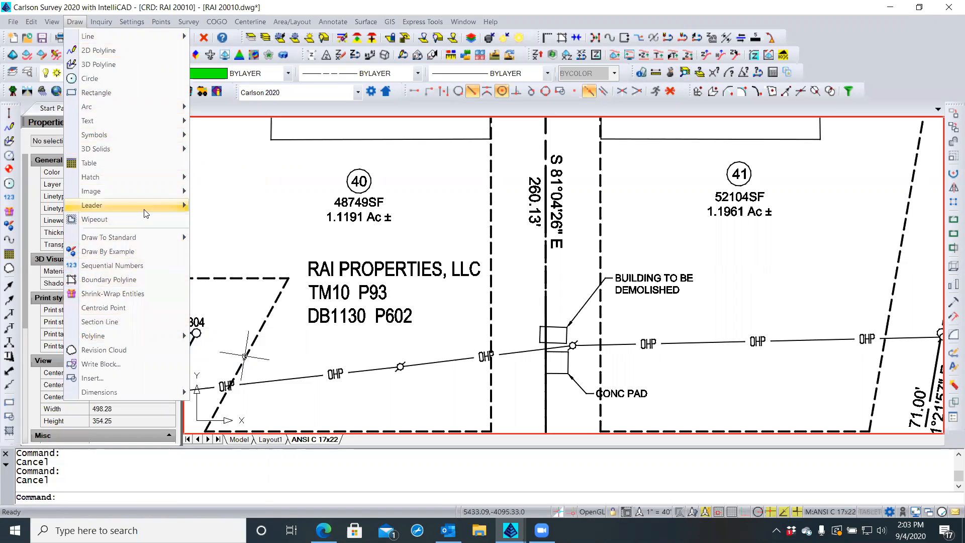
mouse_move(146, 214)
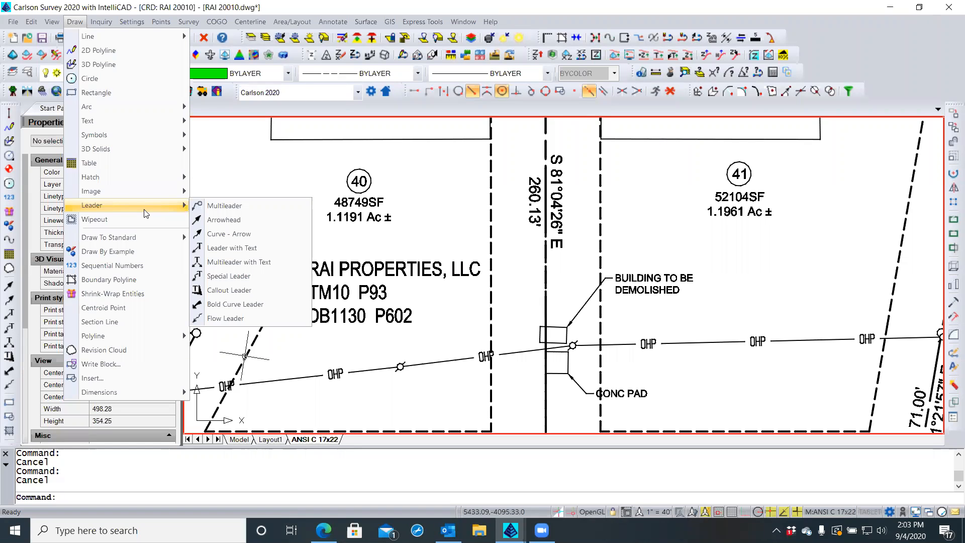
Start the symbol insertion command and open the symbol library browser
mouse_move(150, 132)
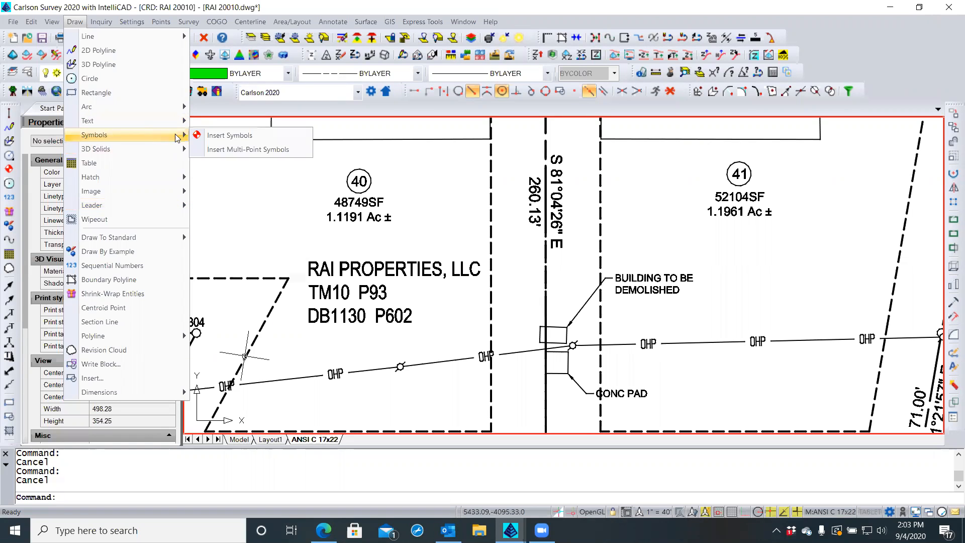
click(220, 137)
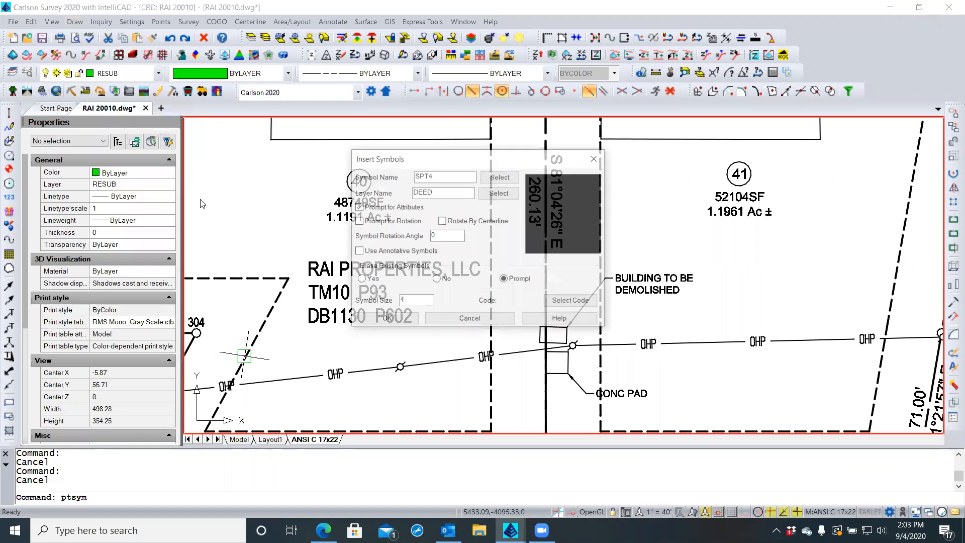
click(499, 177)
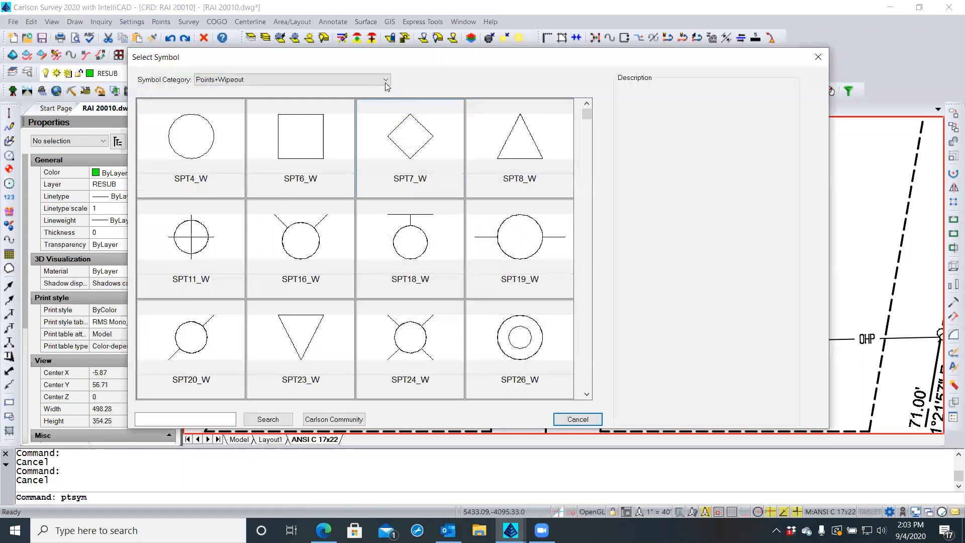
Browse the Map Symbols category down to its last symbols and back to the top
click(367, 81)
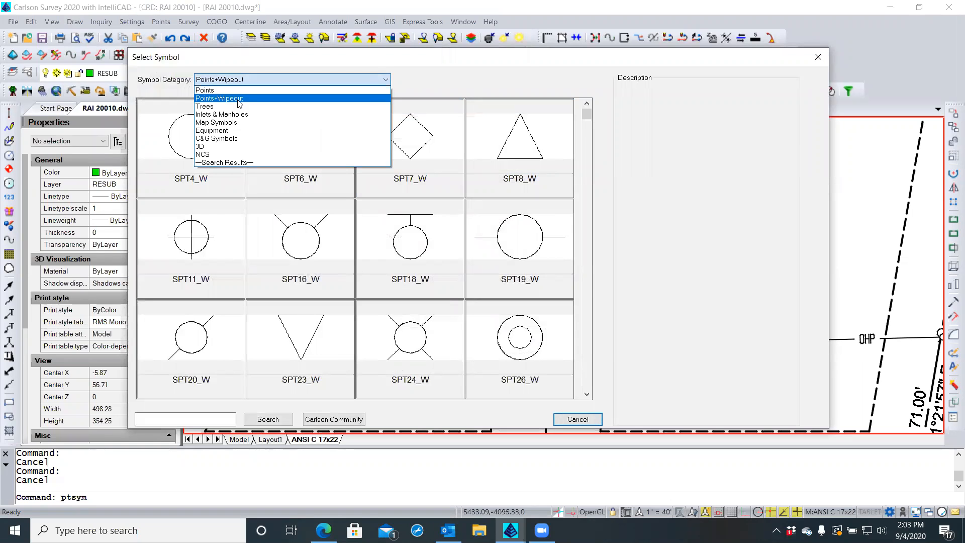
click(230, 123)
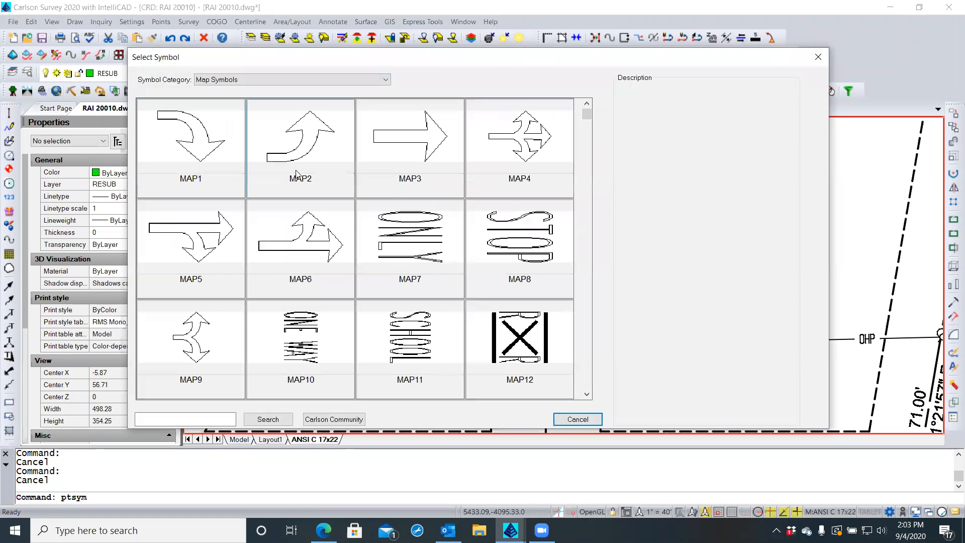
click(586, 395)
click(587, 395)
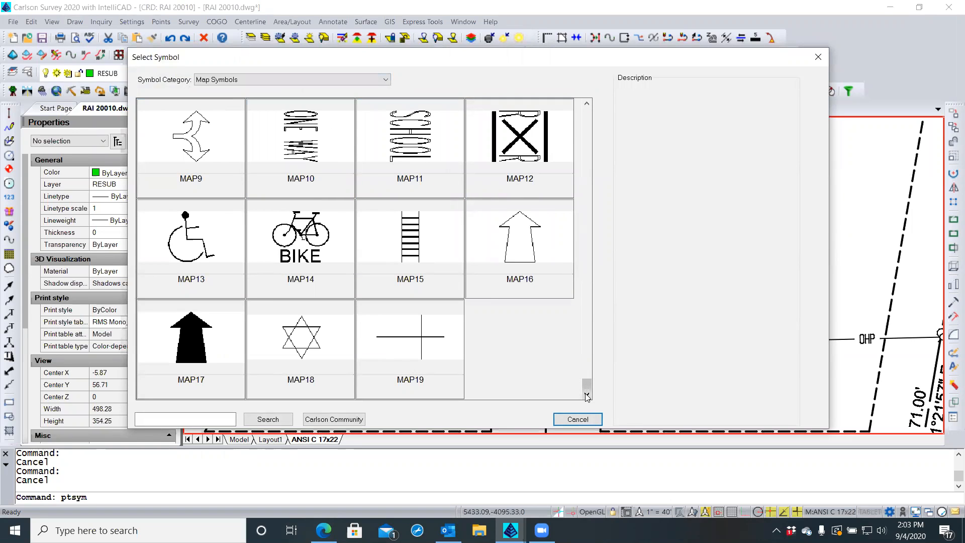
click(587, 104)
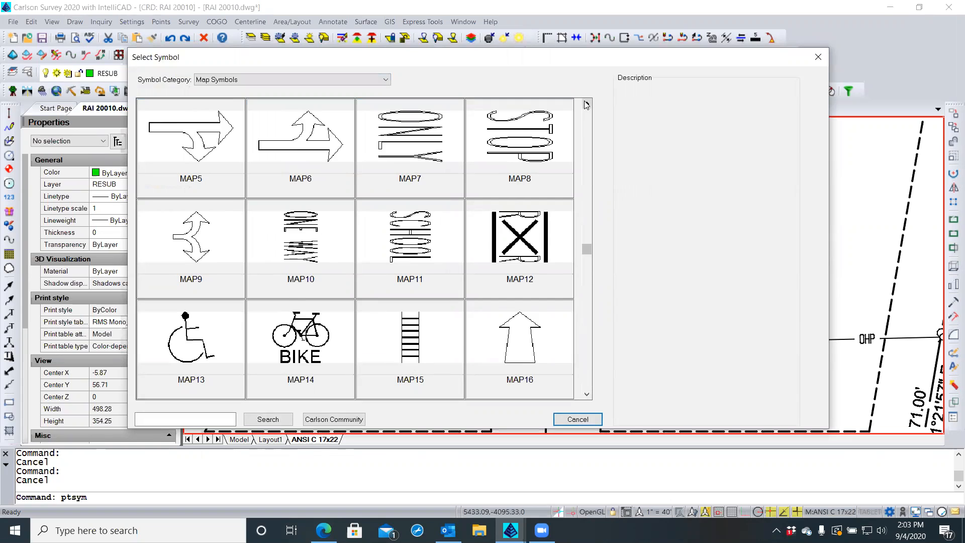
click(586, 105)
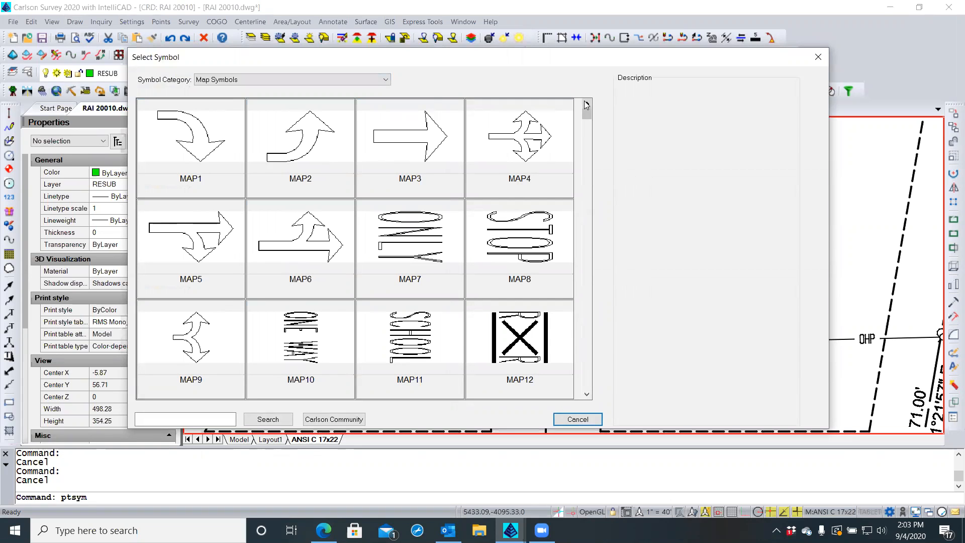
click(386, 80)
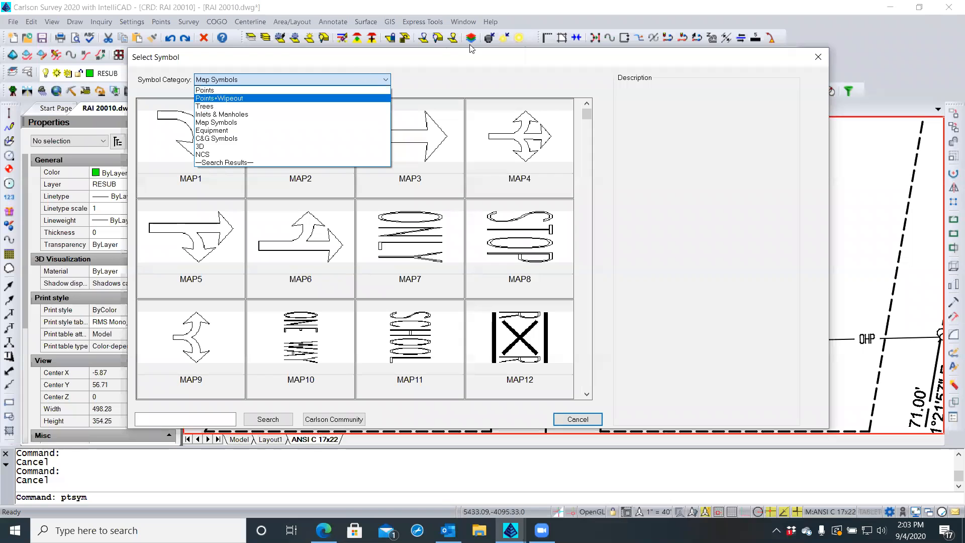
click(468, 61)
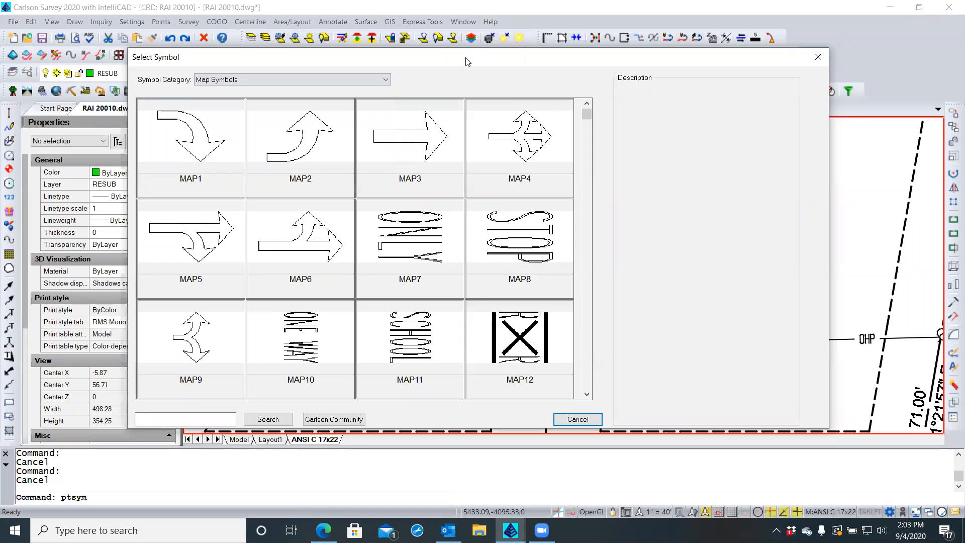
Switch to the Points category and scroll through its SPT symbols to SPT256
click(387, 82)
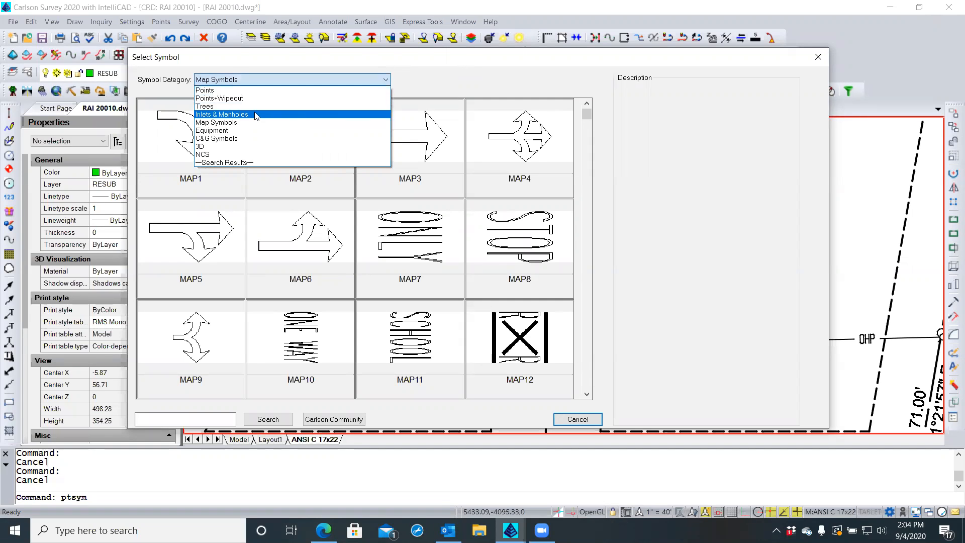
click(257, 90)
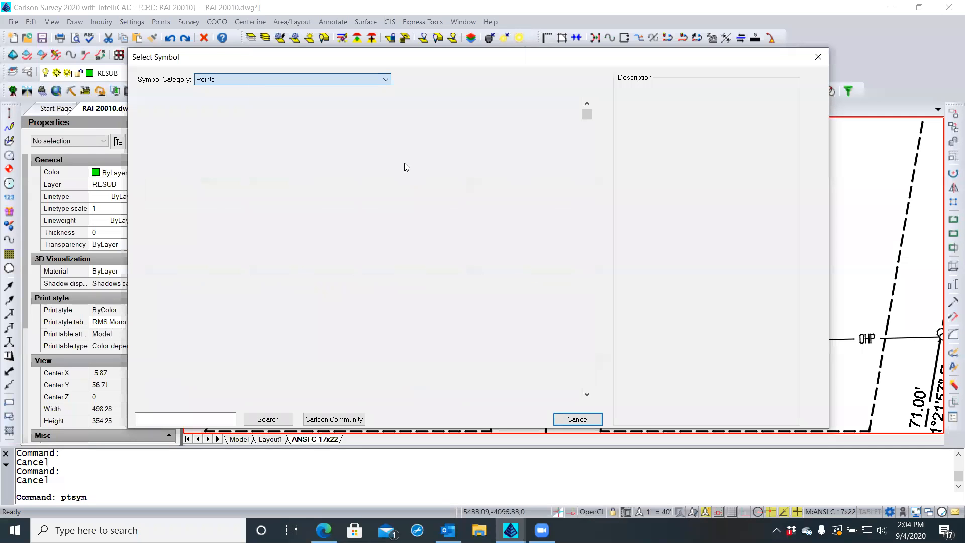
click(586, 395)
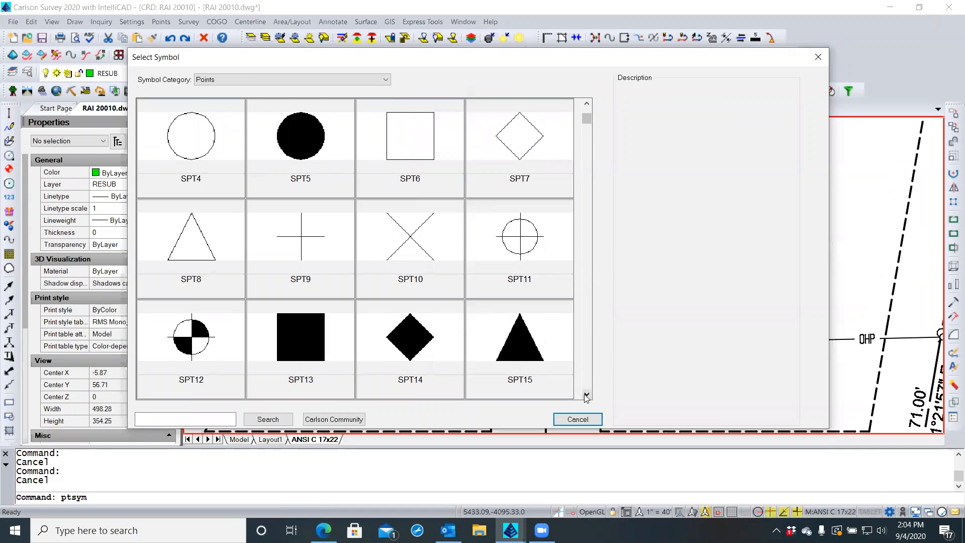
click(586, 395)
click(586, 395)
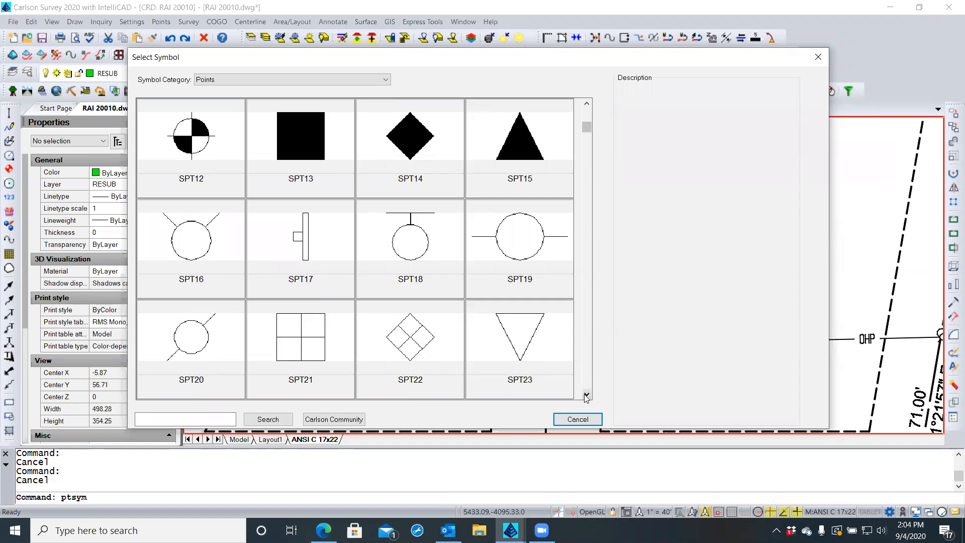
click(586, 395)
click(586, 396)
click(586, 395)
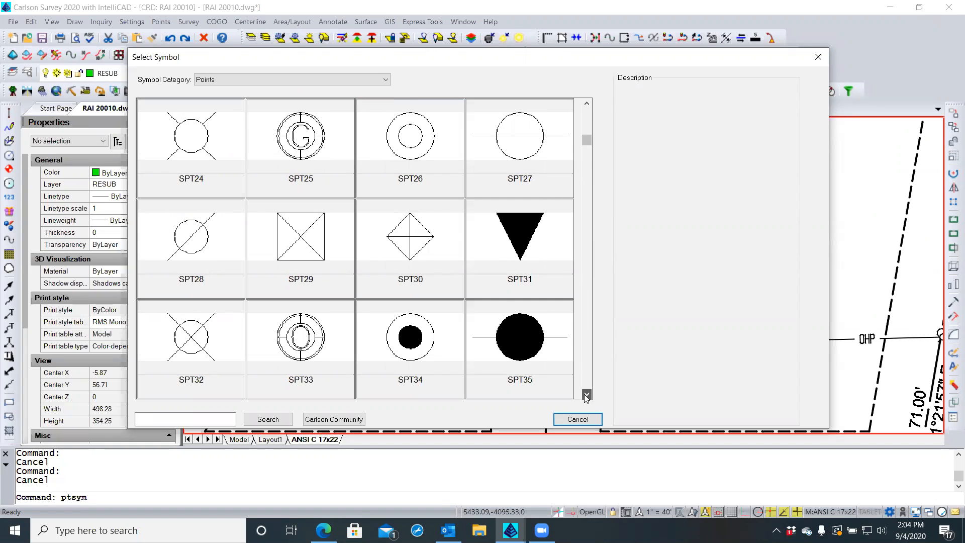
click(586, 395)
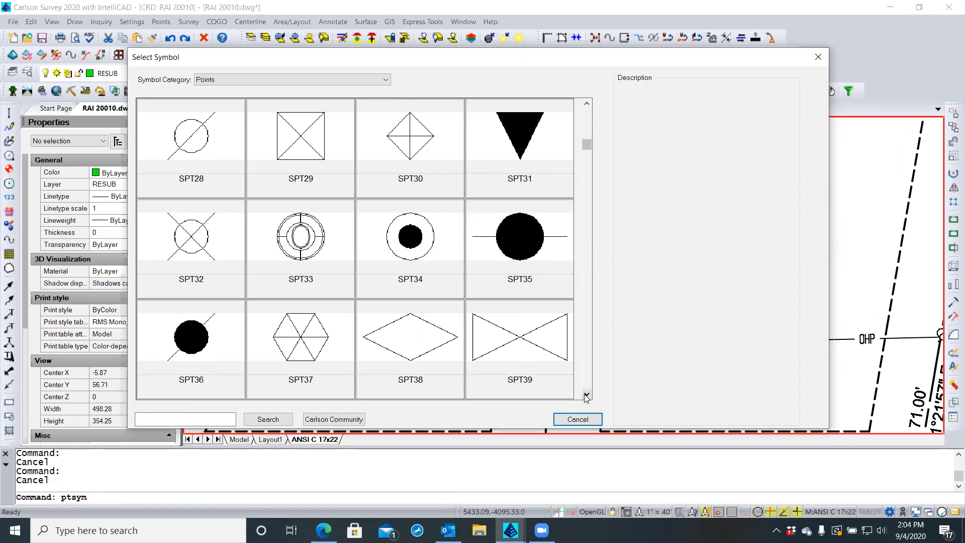
click(586, 395)
click(586, 395)
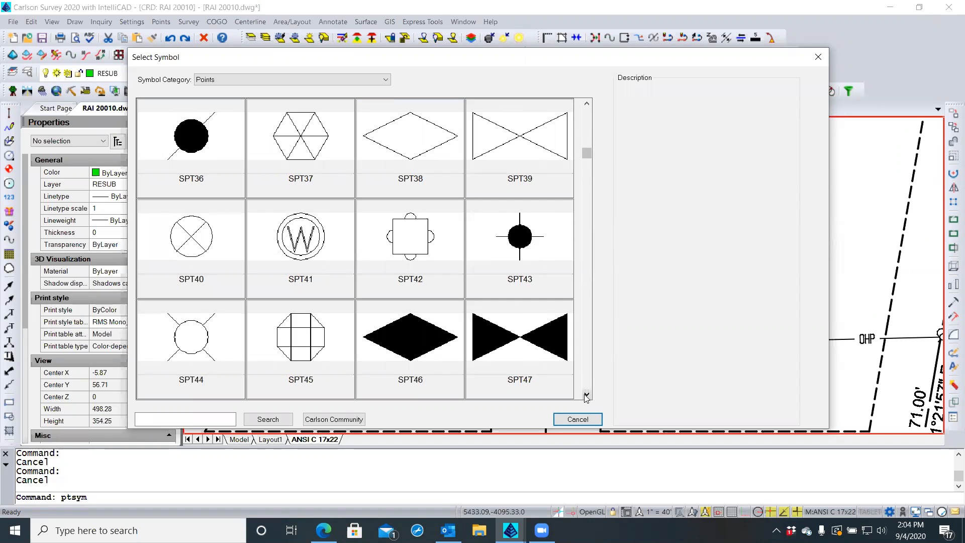
click(586, 395)
click(586, 395)
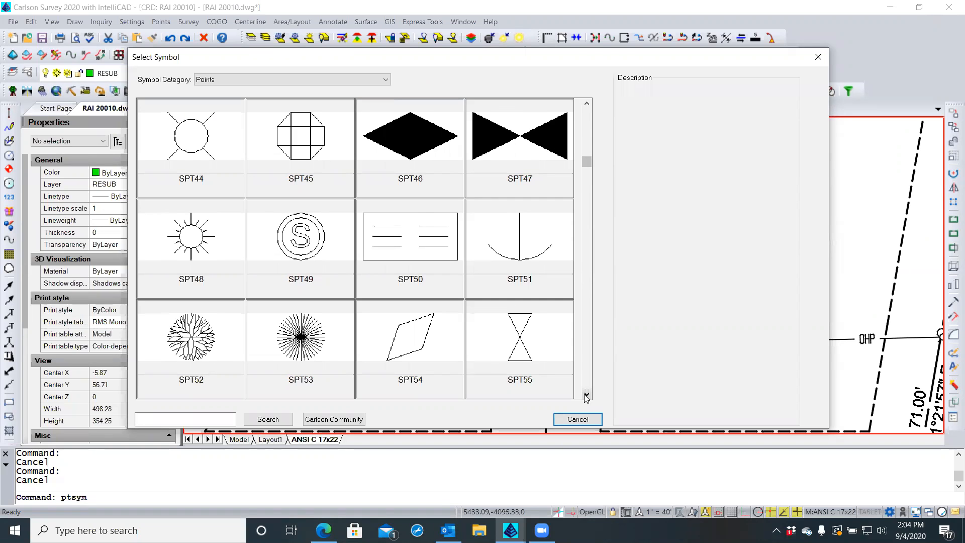
click(586, 395)
click(587, 395)
click(586, 395)
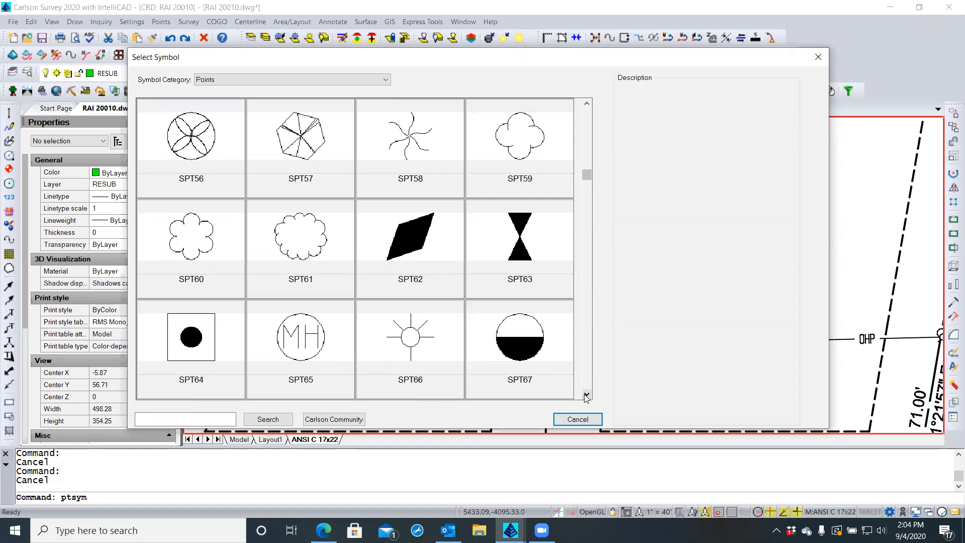
click(586, 395)
click(586, 395)
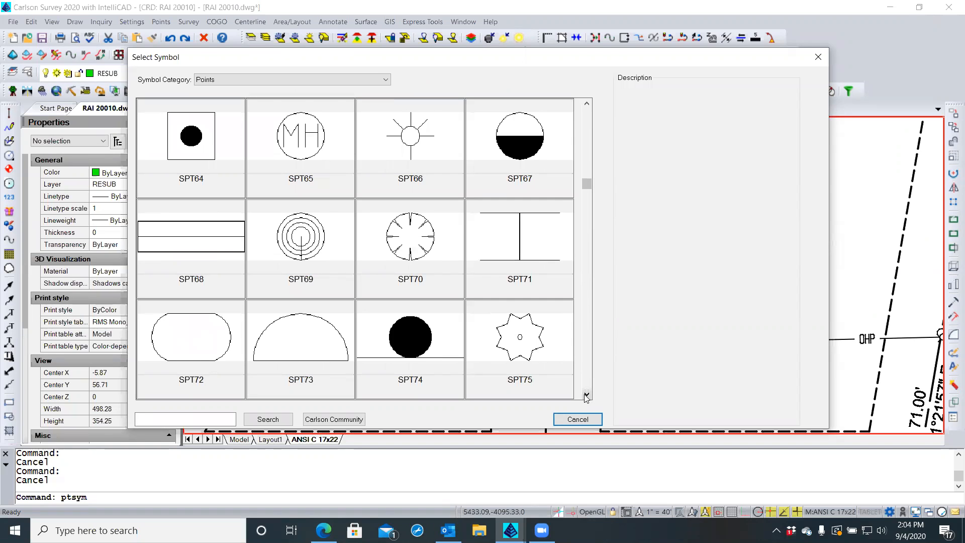
click(586, 395)
click(586, 396)
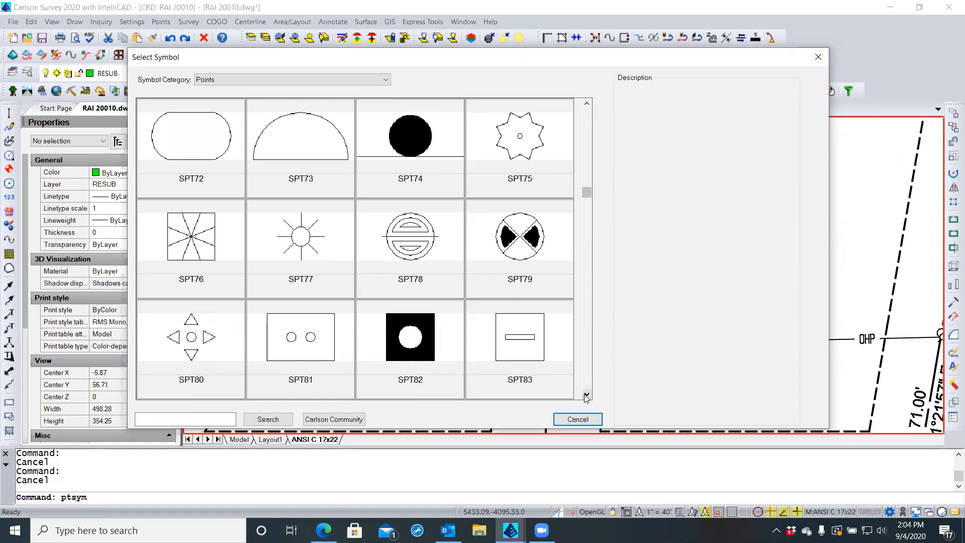
click(586, 395)
click(586, 395)
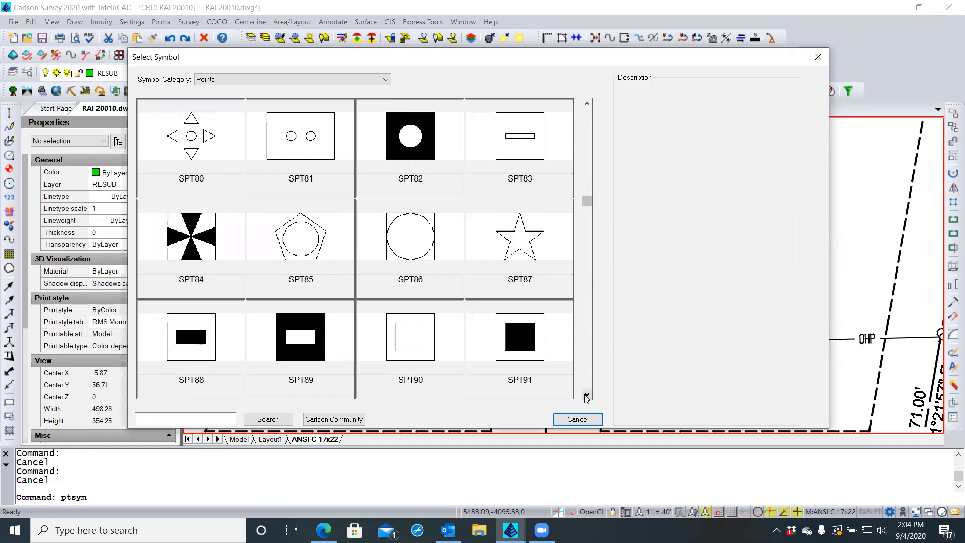
click(586, 395)
click(586, 396)
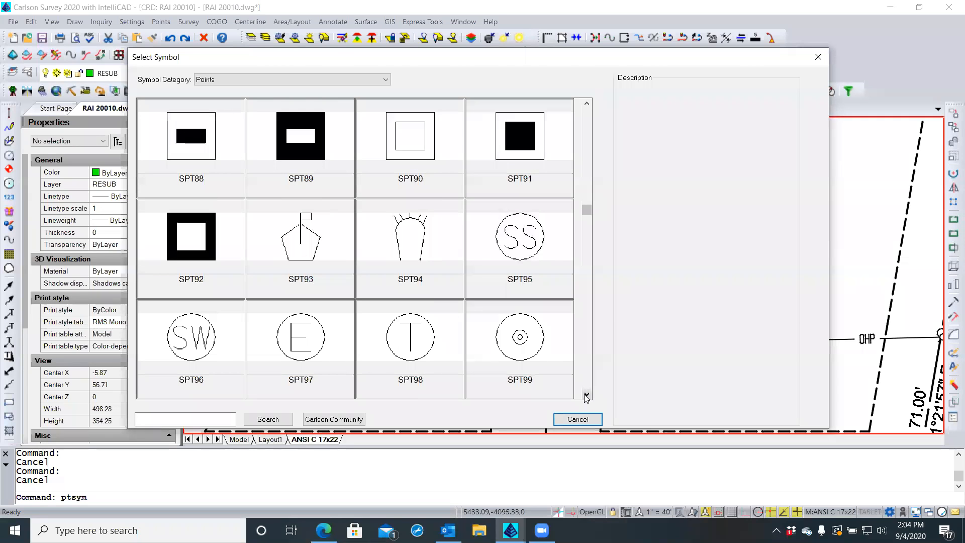
click(586, 395)
click(587, 395)
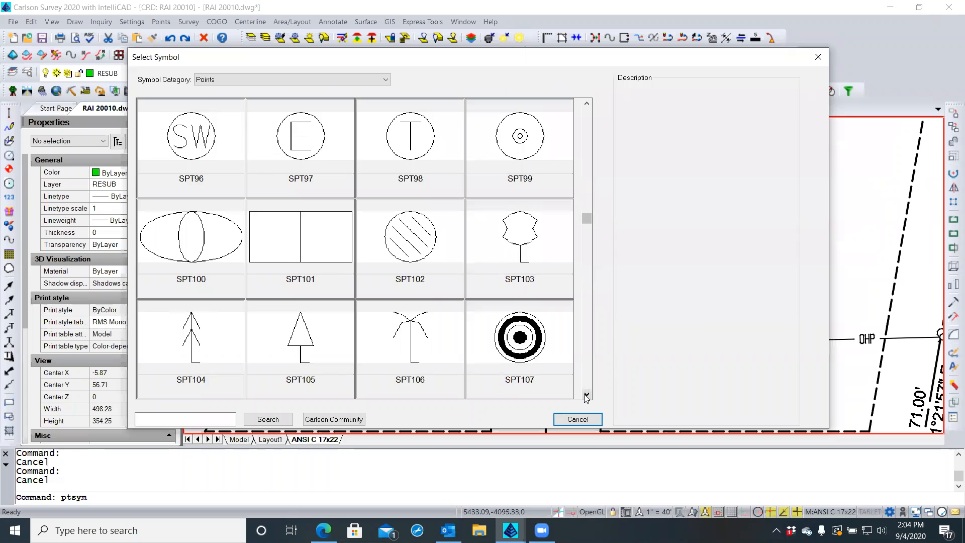
click(587, 395)
click(586, 396)
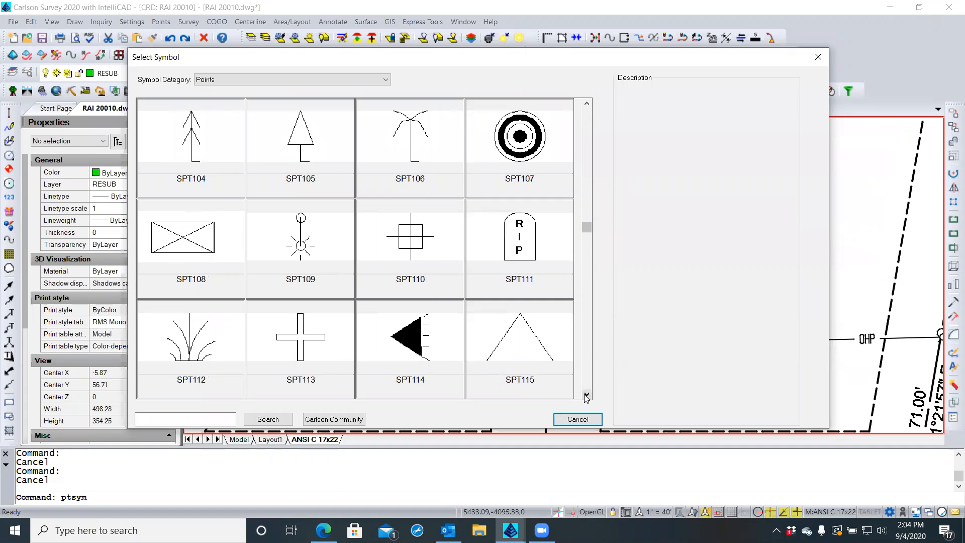
click(586, 395)
click(586, 395)
click(586, 395)
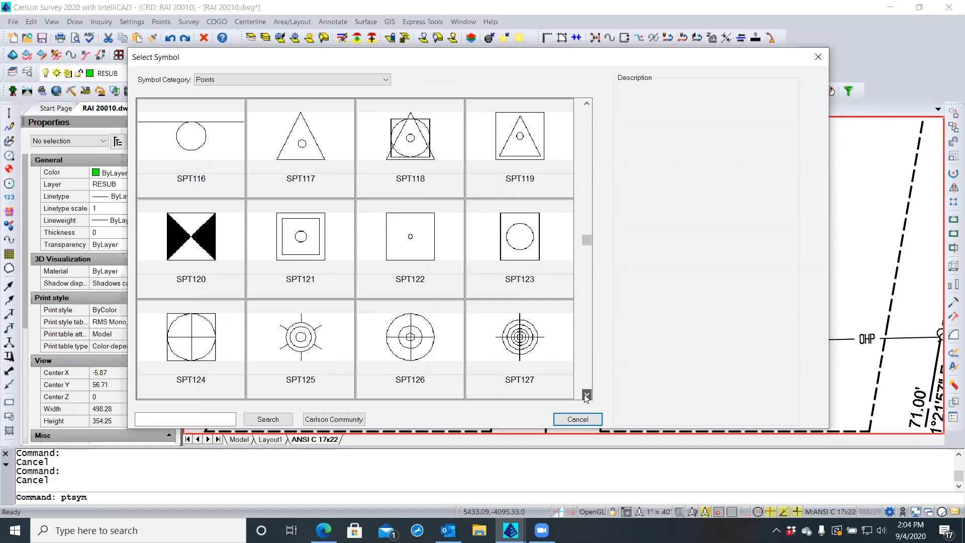
click(586, 395)
click(587, 395)
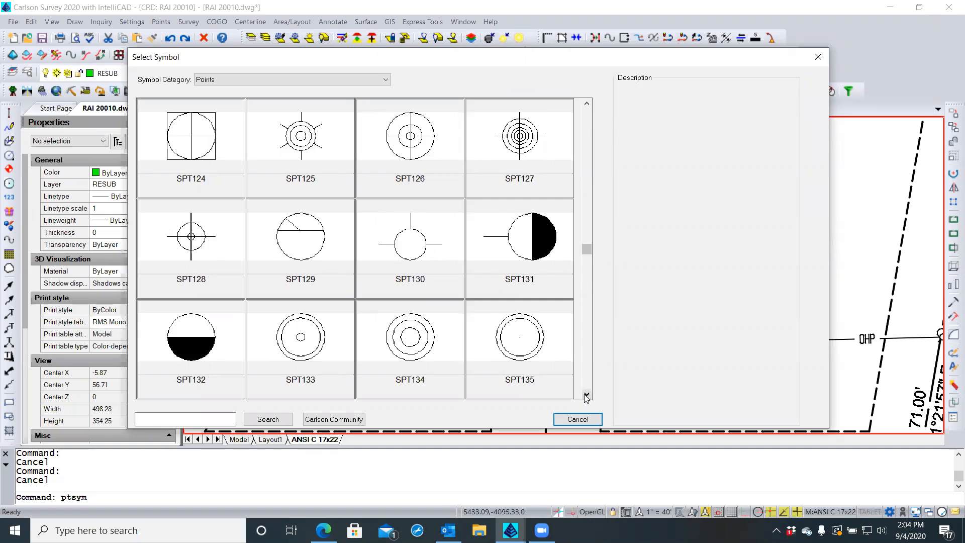
click(586, 395)
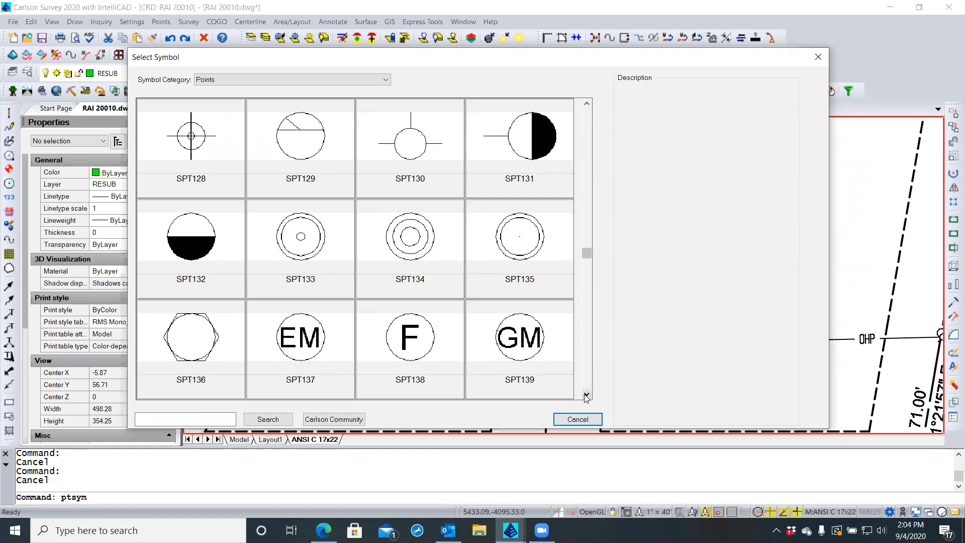
click(586, 396)
click(587, 395)
click(587, 396)
click(586, 395)
click(586, 395)
click(586, 395)
click(586, 396)
click(586, 396)
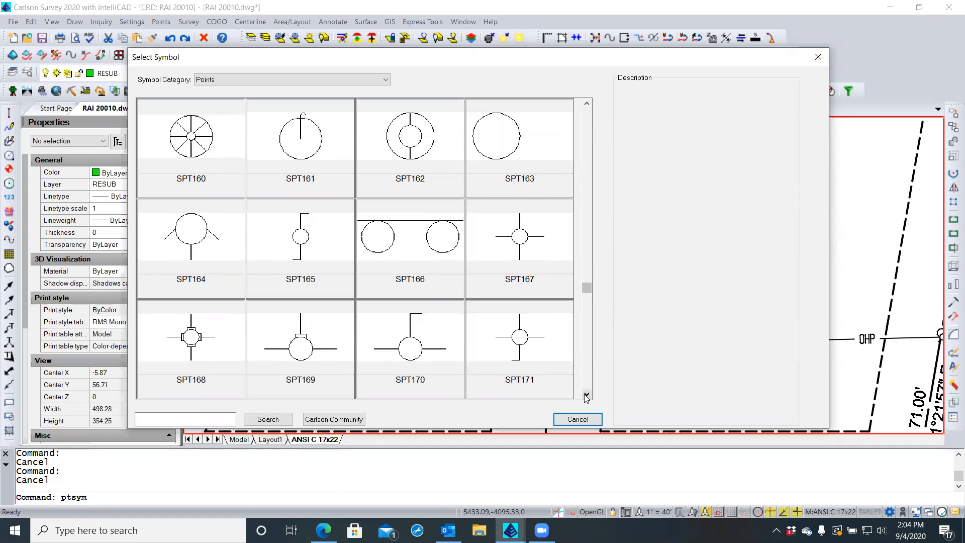
click(586, 395)
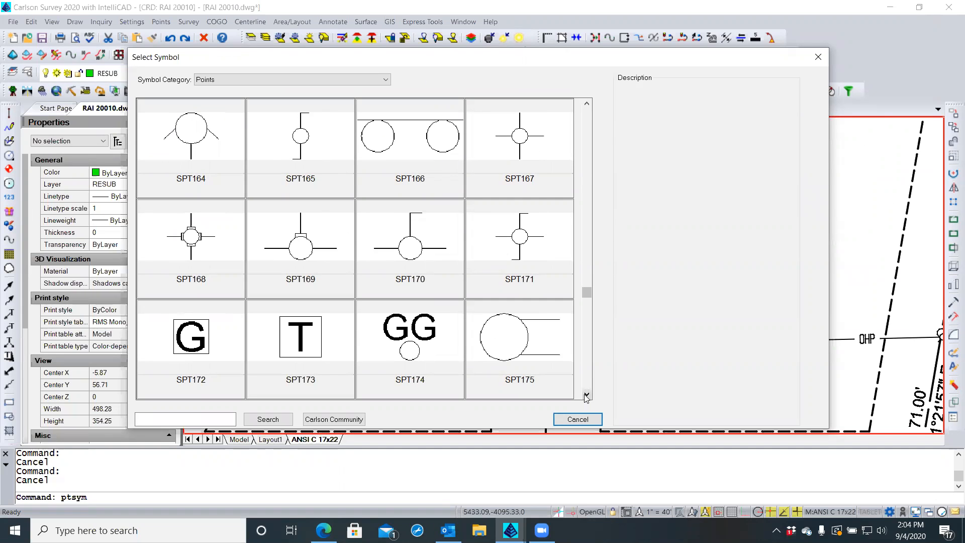
click(586, 395)
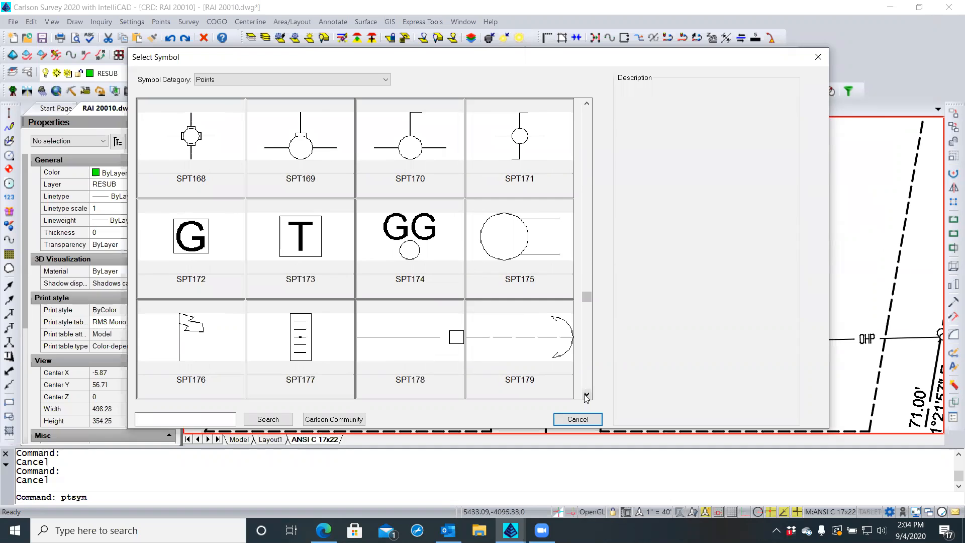
click(586, 395)
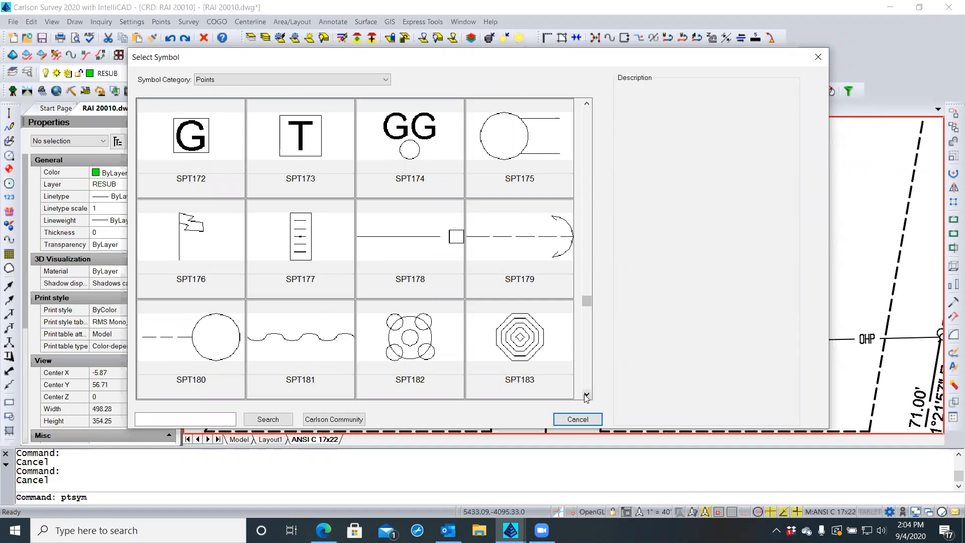
click(586, 395)
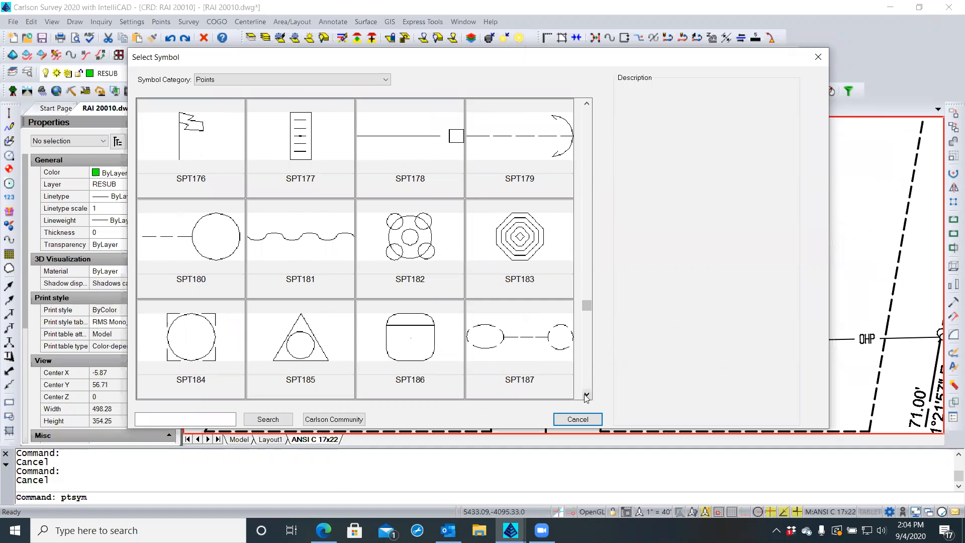
click(587, 395)
click(586, 395)
click(586, 396)
click(586, 396)
click(586, 396)
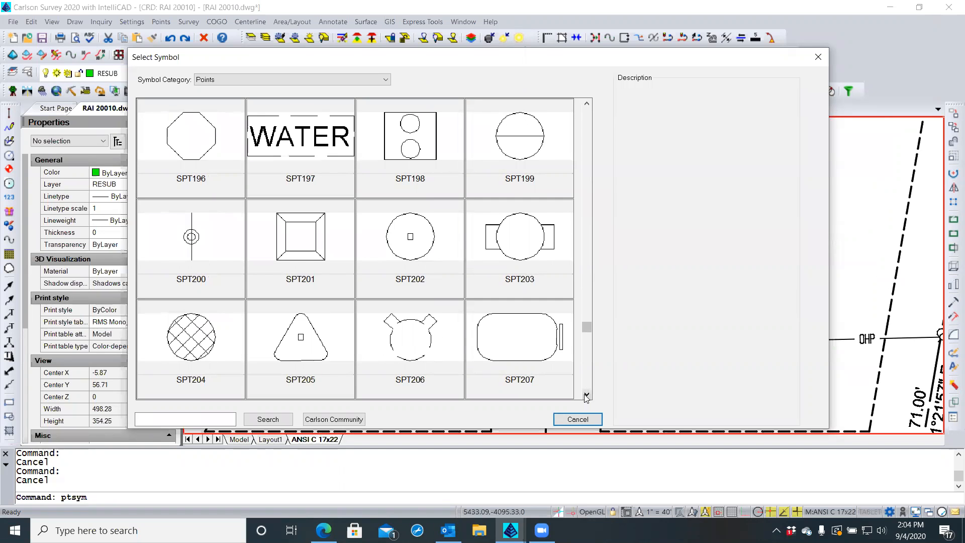
click(587, 395)
click(586, 395)
click(587, 395)
click(586, 395)
click(586, 395)
click(586, 395)
click(586, 395)
click(587, 395)
click(586, 395)
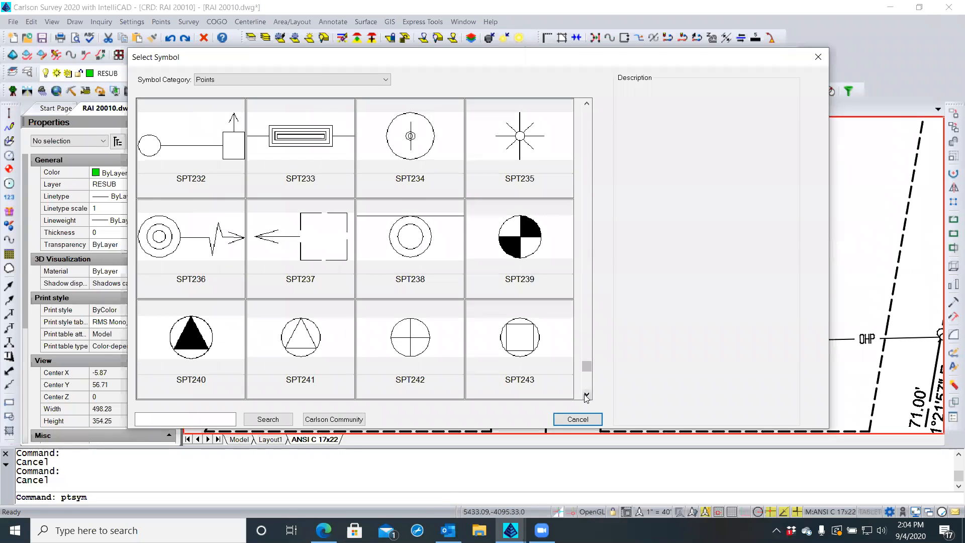
click(586, 395)
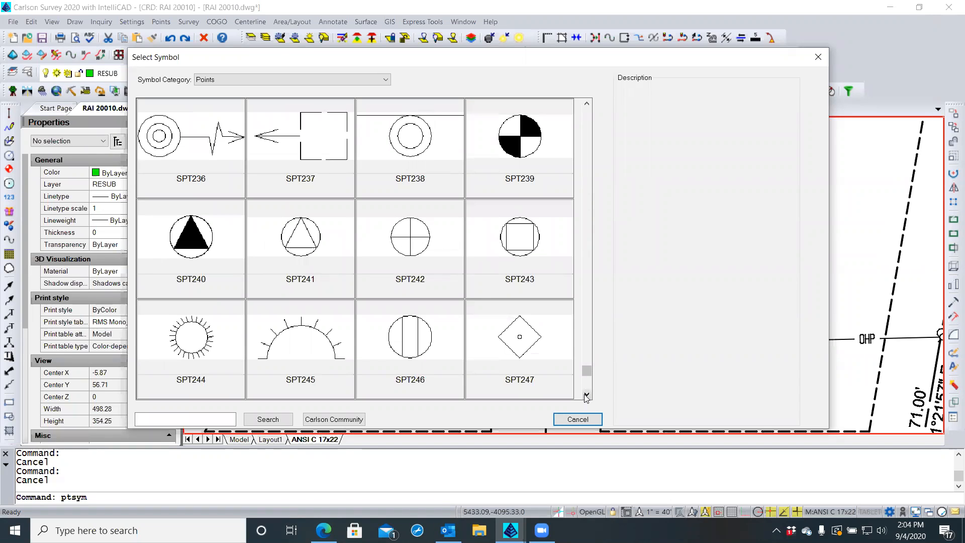
click(586, 395)
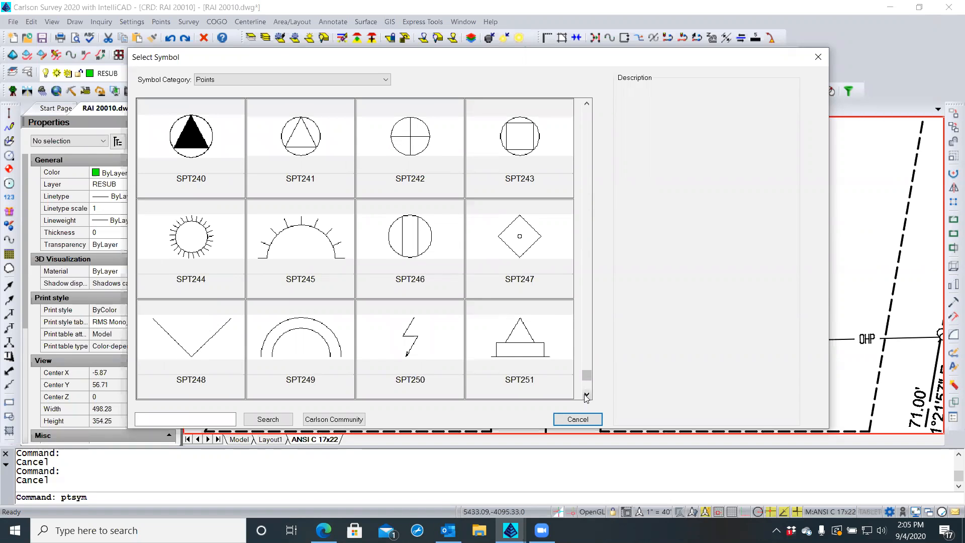
click(586, 395)
click(586, 395)
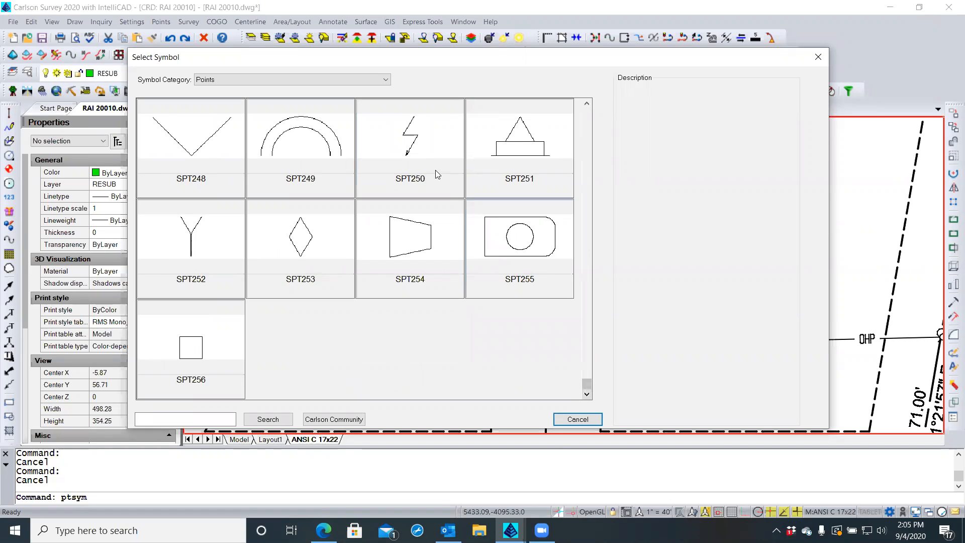
click(283, 79)
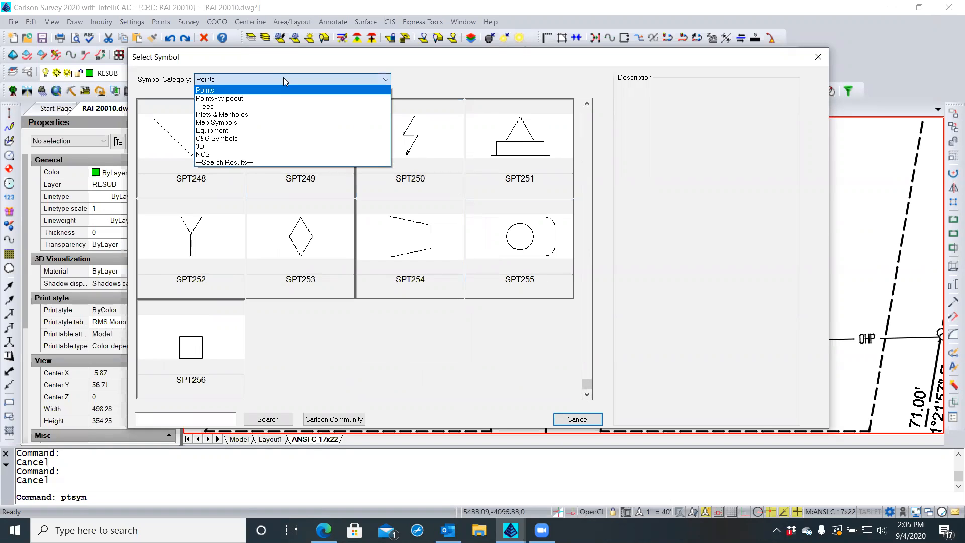
In C&G Symbols, page down to the CG108–CG119 row and double-click CG113
click(242, 140)
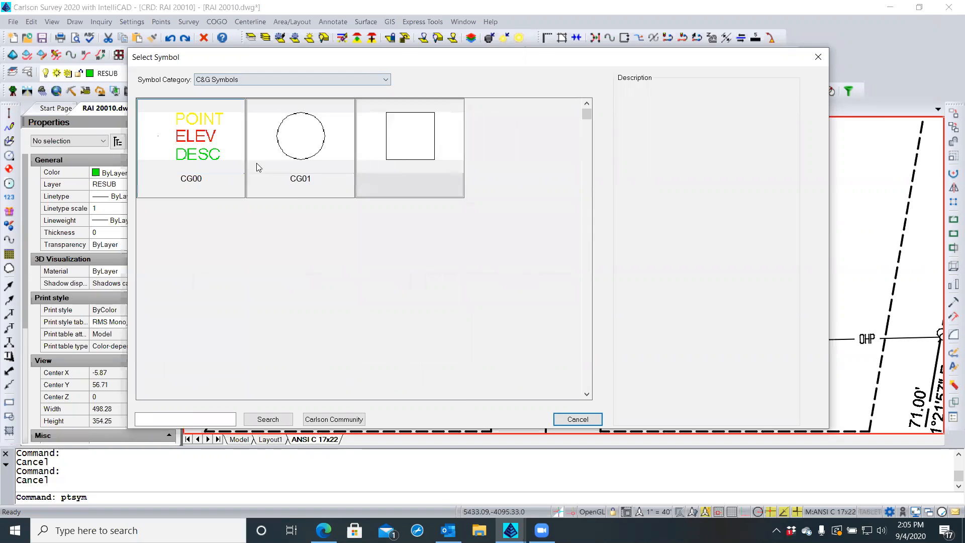
click(587, 355)
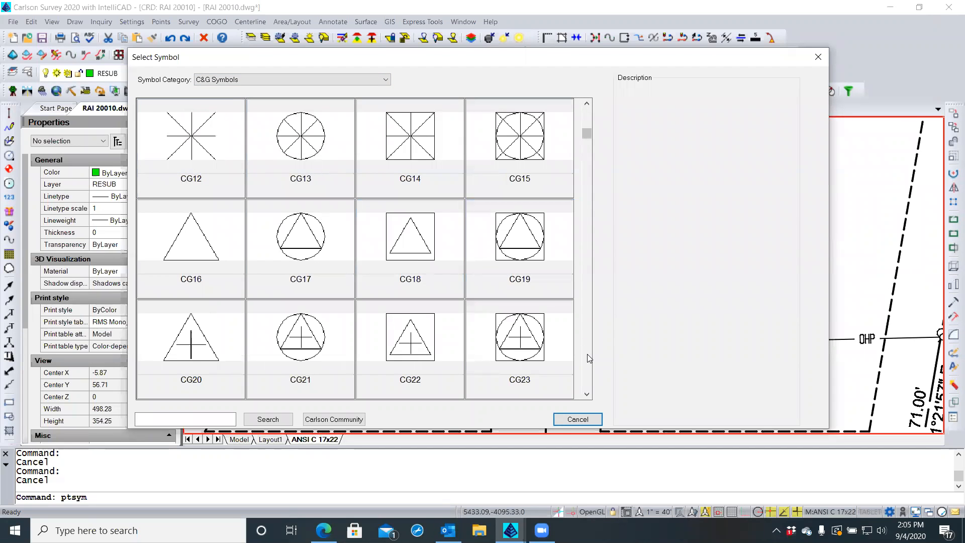
click(589, 356)
click(588, 356)
click(588, 356)
click(590, 358)
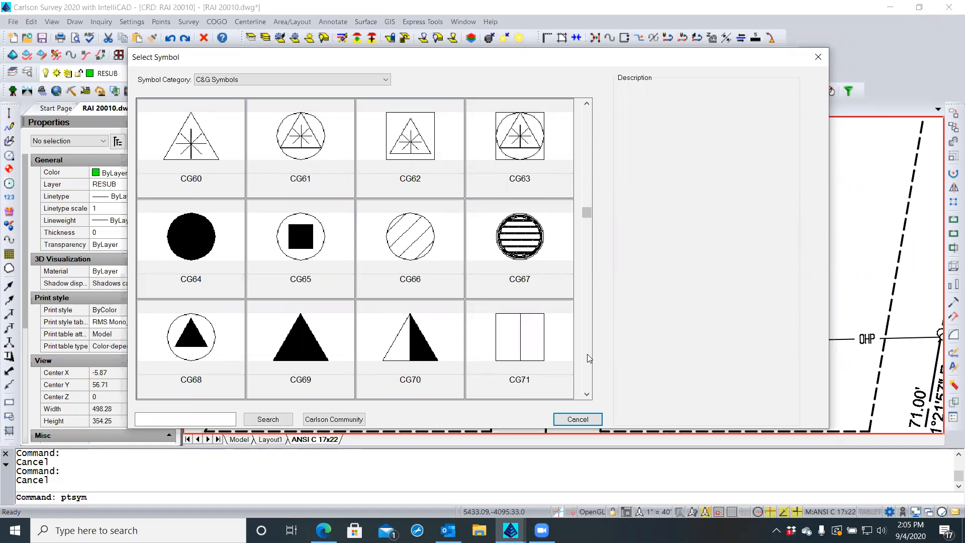
click(590, 358)
click(589, 358)
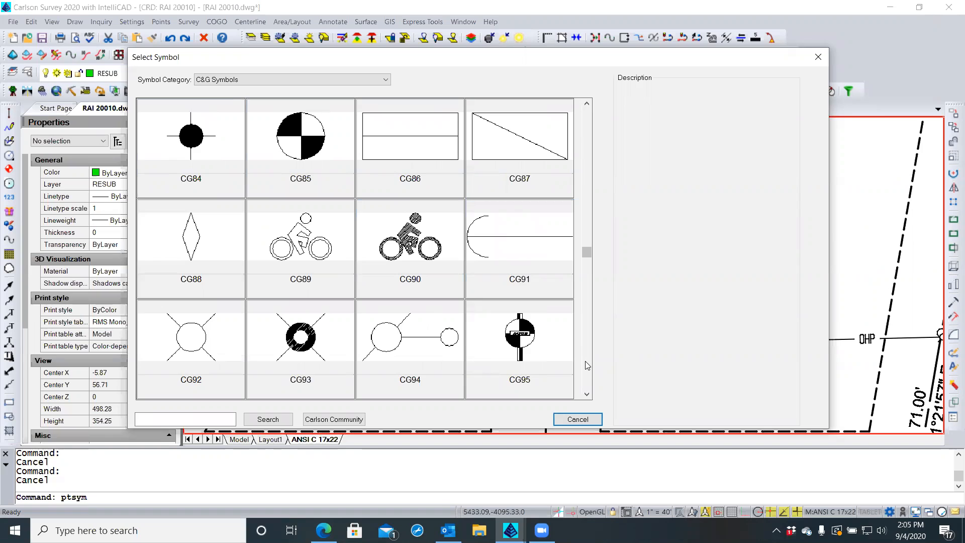
click(588, 366)
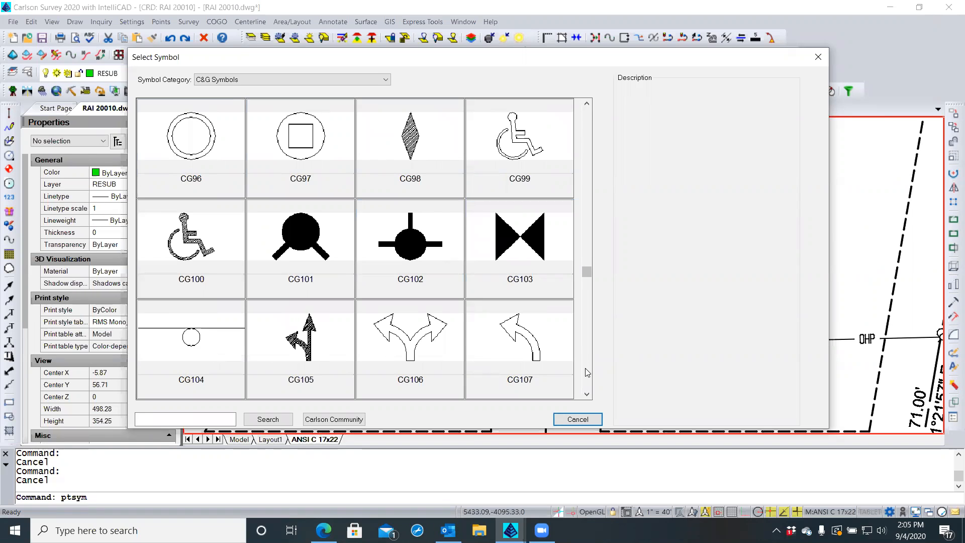
click(588, 373)
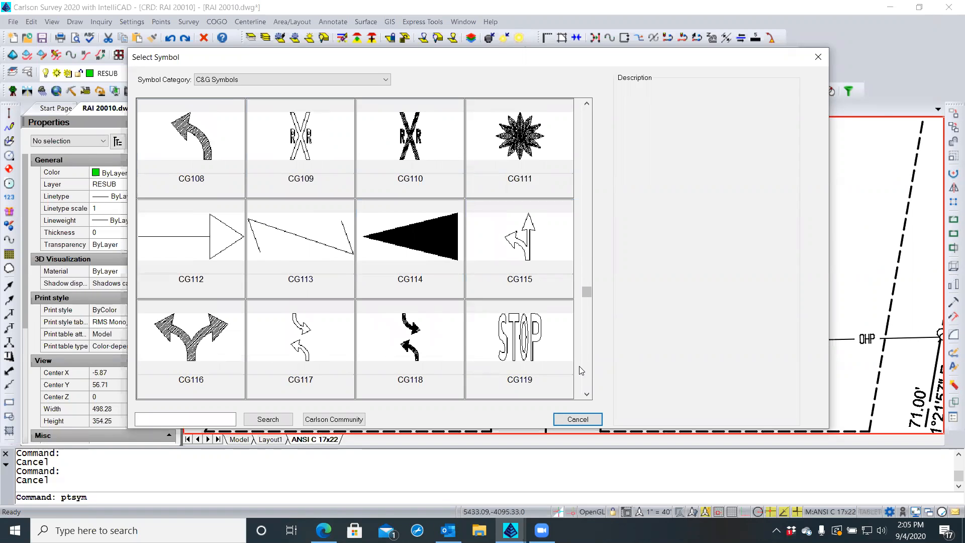
double_click(298, 244)
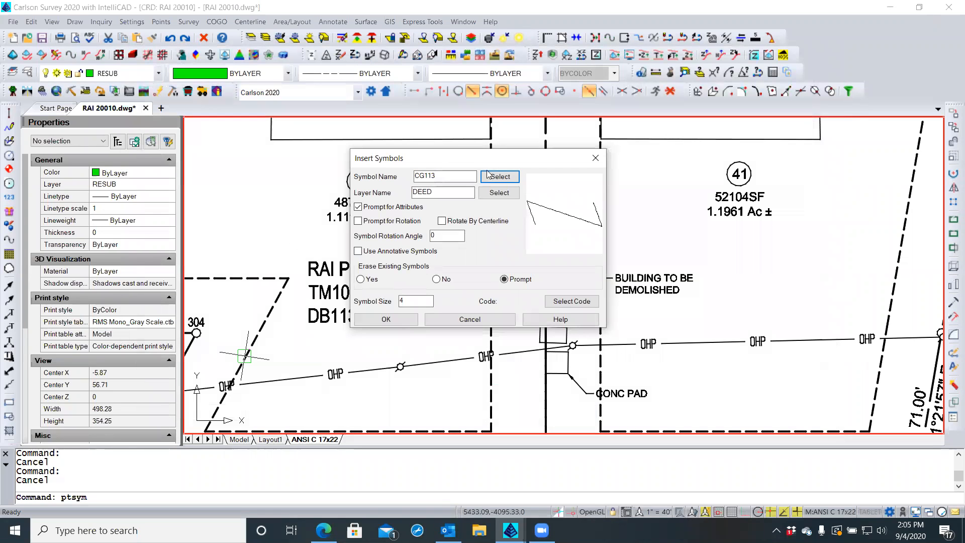
Turn on Prompt for Rotation and Use Annotative Symbols
drag(500, 160, 701, 162)
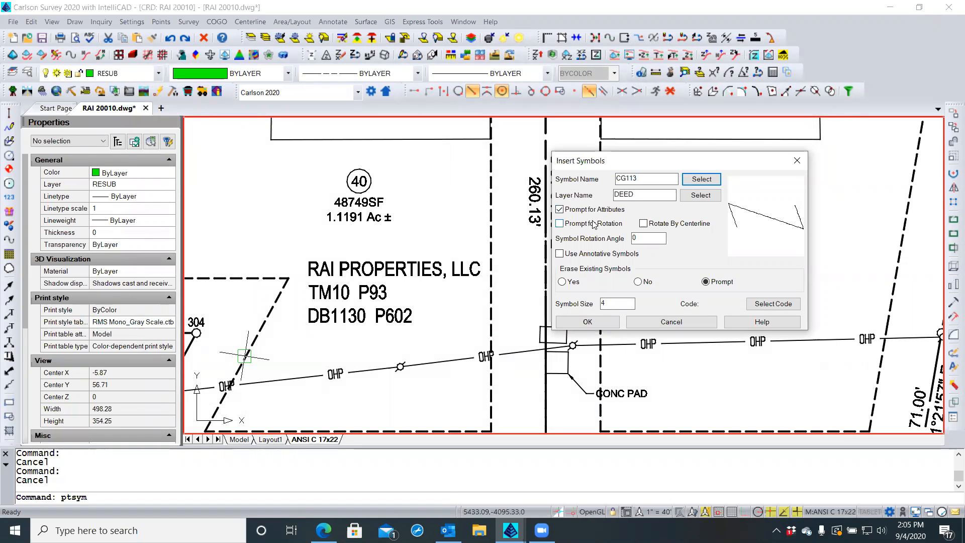
click(561, 224)
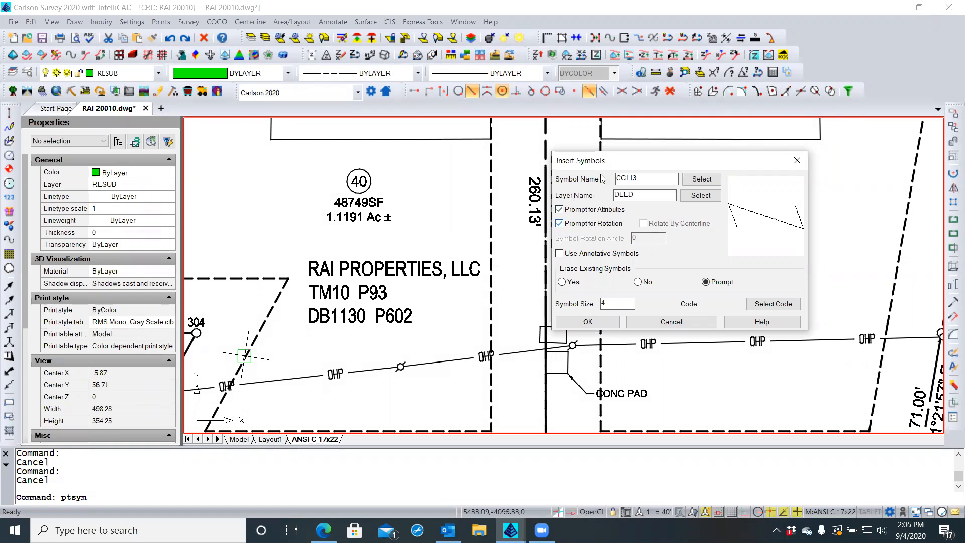
mouse_move(612, 161)
mouse_down()
mouse_move(317, 177)
mouse_move(323, 171)
mouse_up()
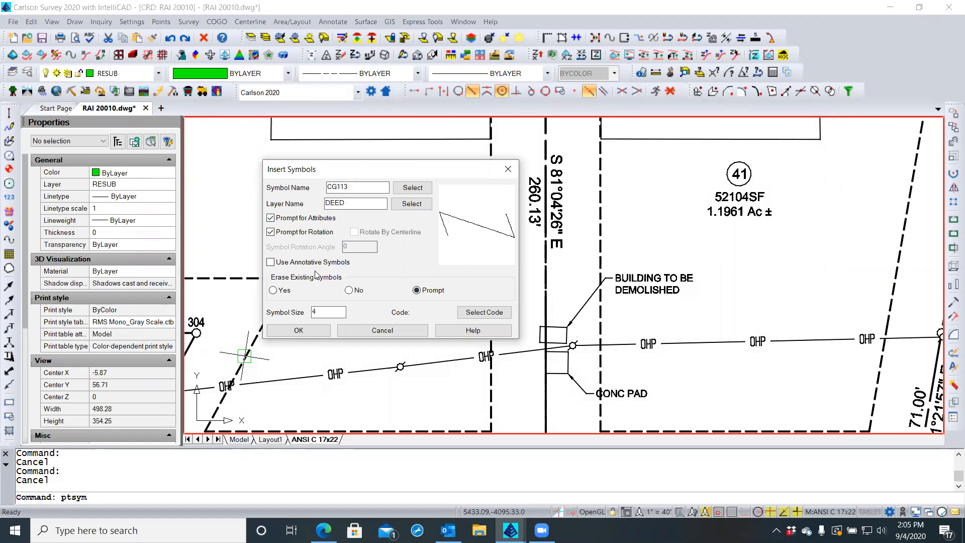
click(271, 263)
Change the Symbol Size to .5
click(321, 311)
drag(316, 312, 309, 315)
key(BackSpace)
double_click(317, 310)
click(324, 310)
key(BackSpace)
key(BackSpace)
text(5)
Choose BRGTXT as the symbol's layer
click(402, 206)
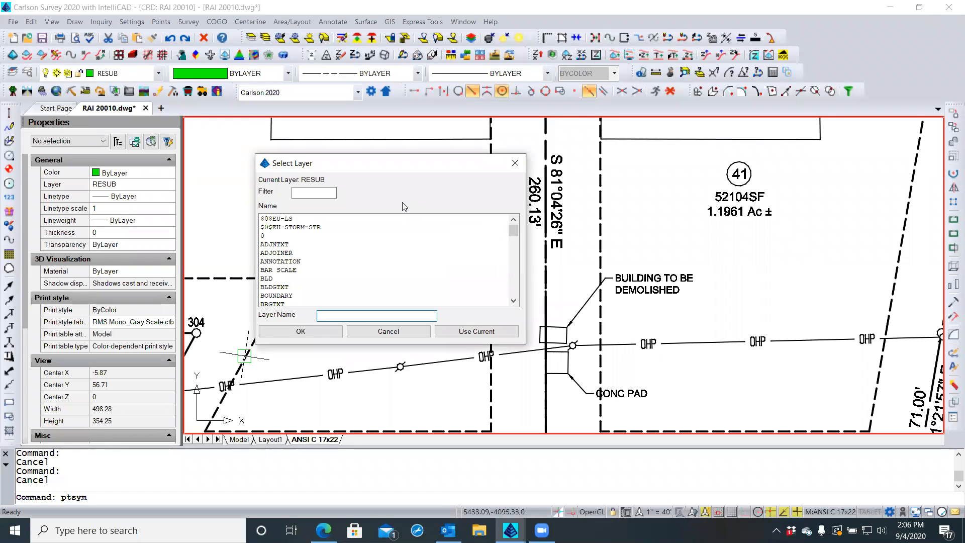
click(274, 303)
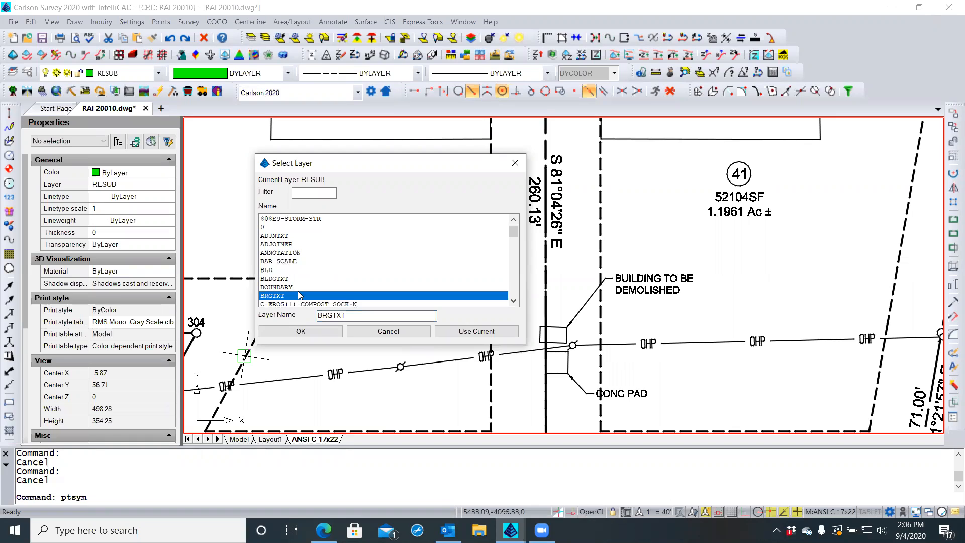
click(308, 333)
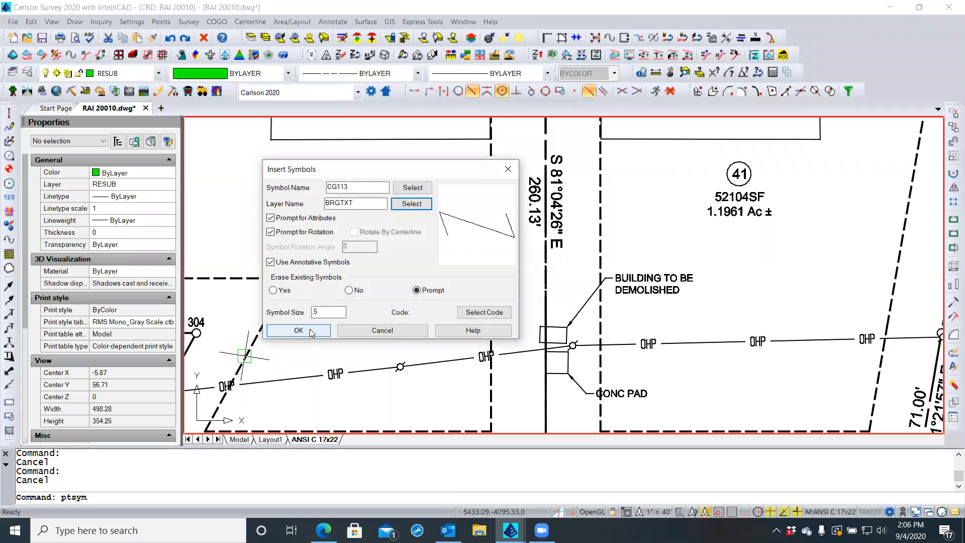
Start placing the symbol, answering o, yes to rotation prompts, and the default erase option
click(312, 331)
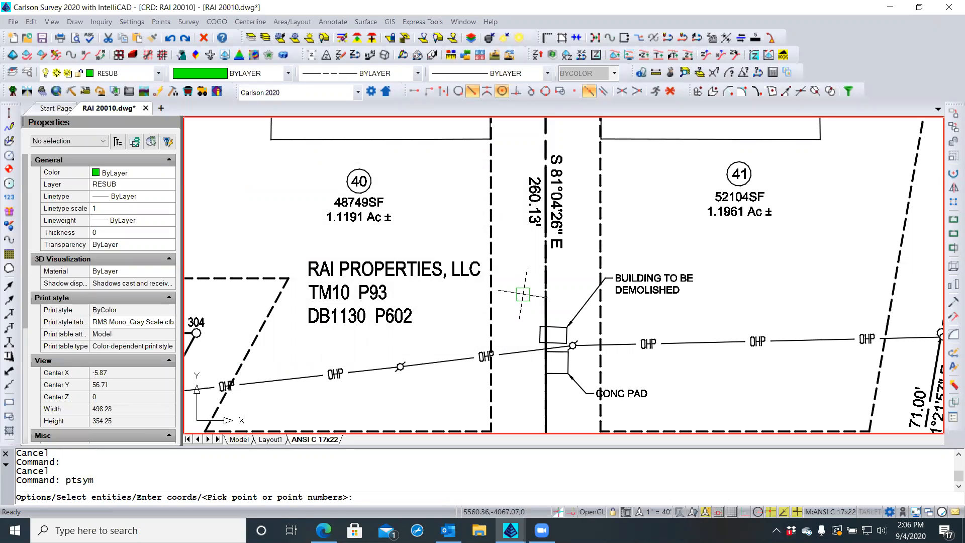
text(o)
key(Return)
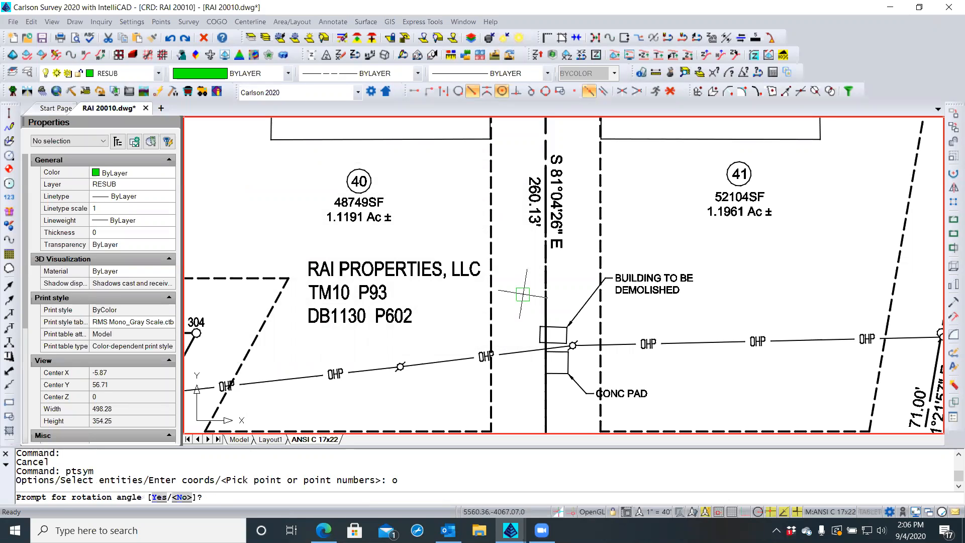
text(y)
key(Return)
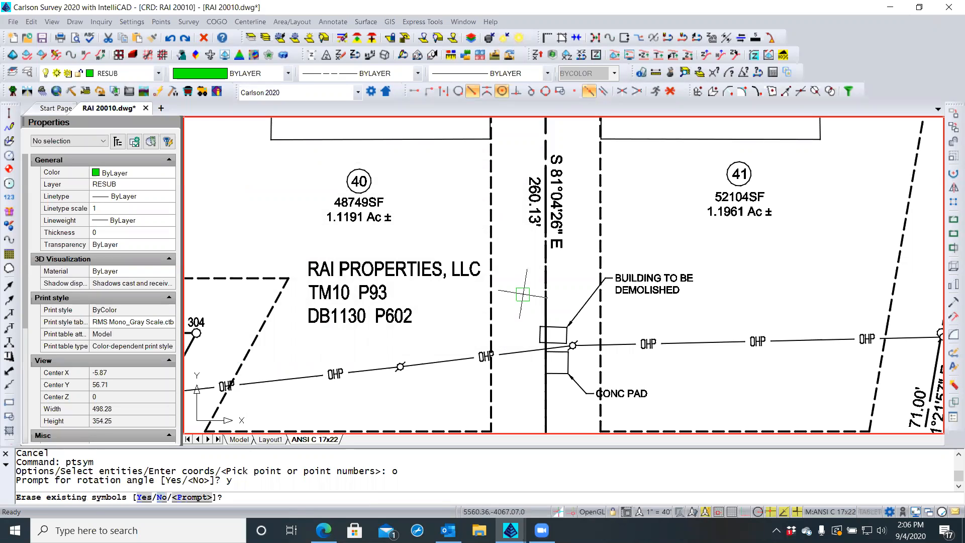
key(Return)
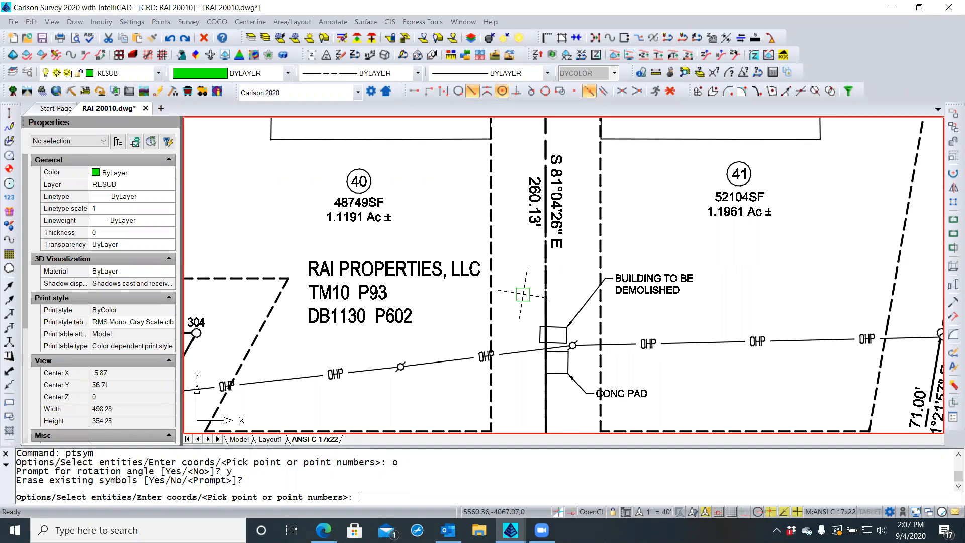
Zoom out on the plat, then cancel the placement refused by the locked viewport
scroll(522, 307, down, 3)
middle_drag(522, 313, 521, 337)
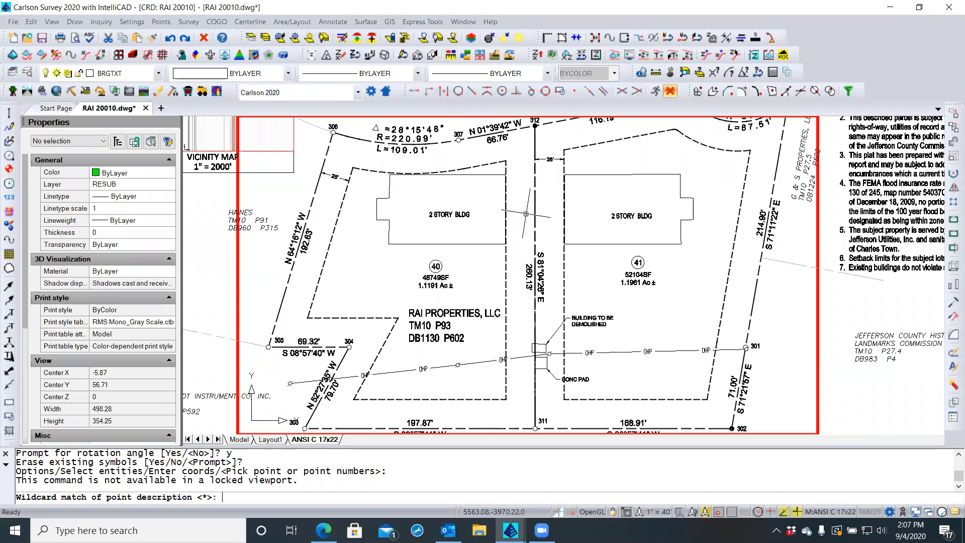
key(Escape)
key(Escape)
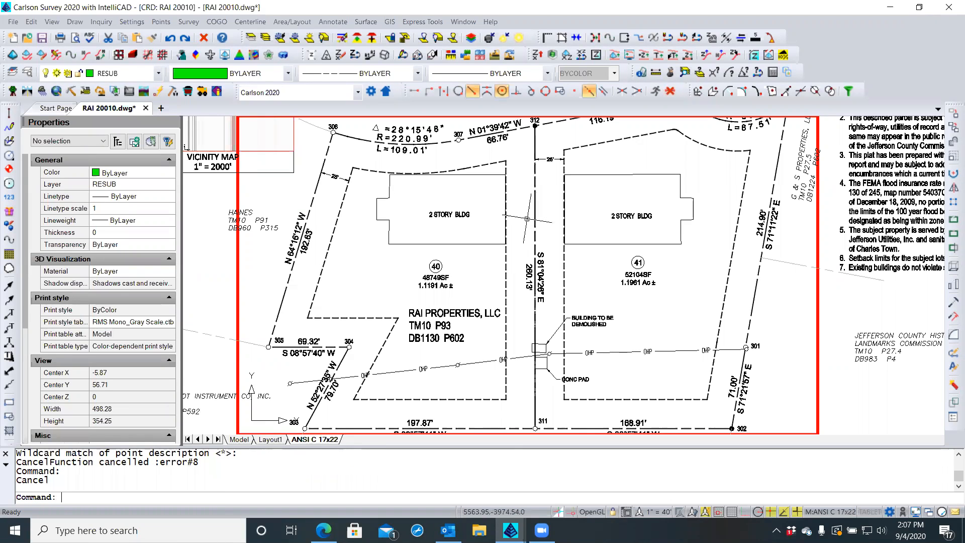
Switch to the Model tab and zoom in on lots 40/41
double_click(224, 427)
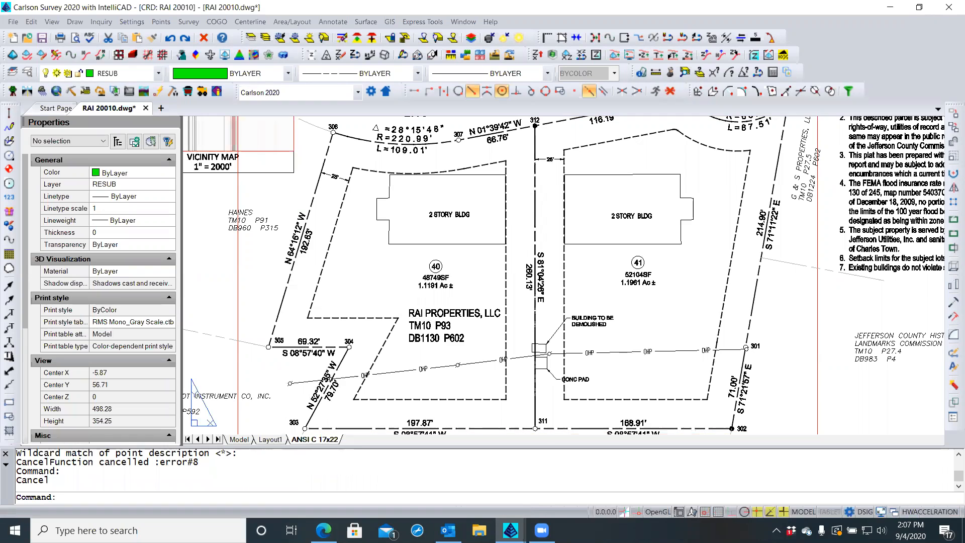
click(238, 440)
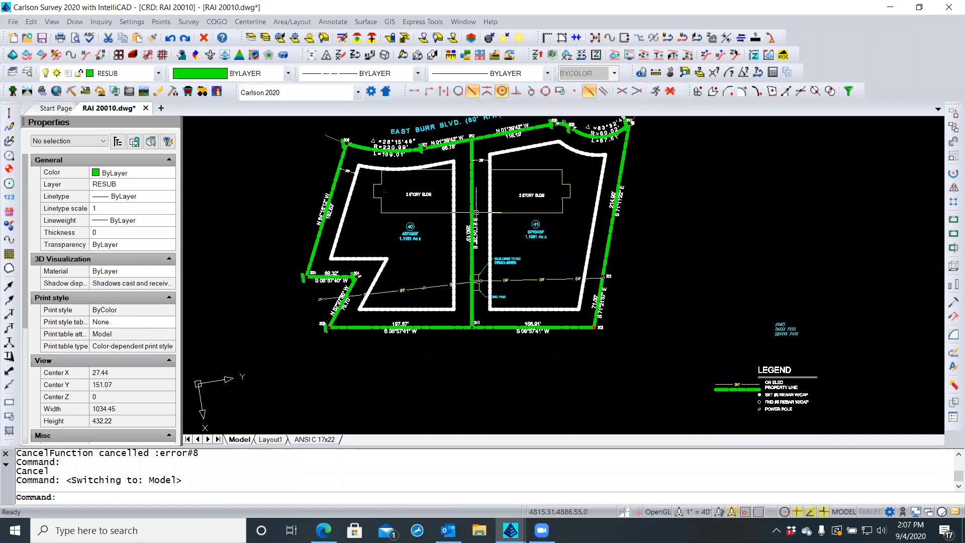
scroll(478, 185, up, 3)
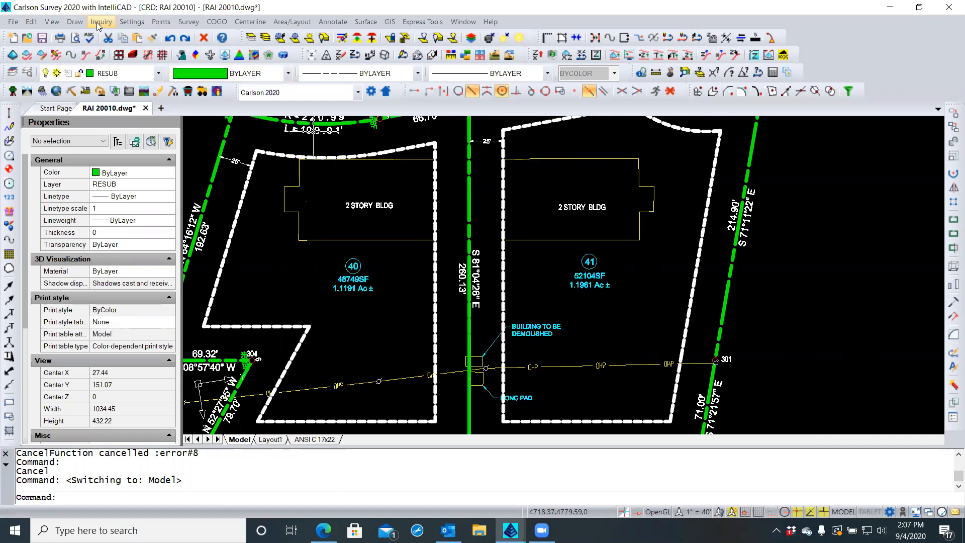
Reopen Draw > Symbols > Insert Symbols and select the 0.5 Symbol Size value
click(75, 22)
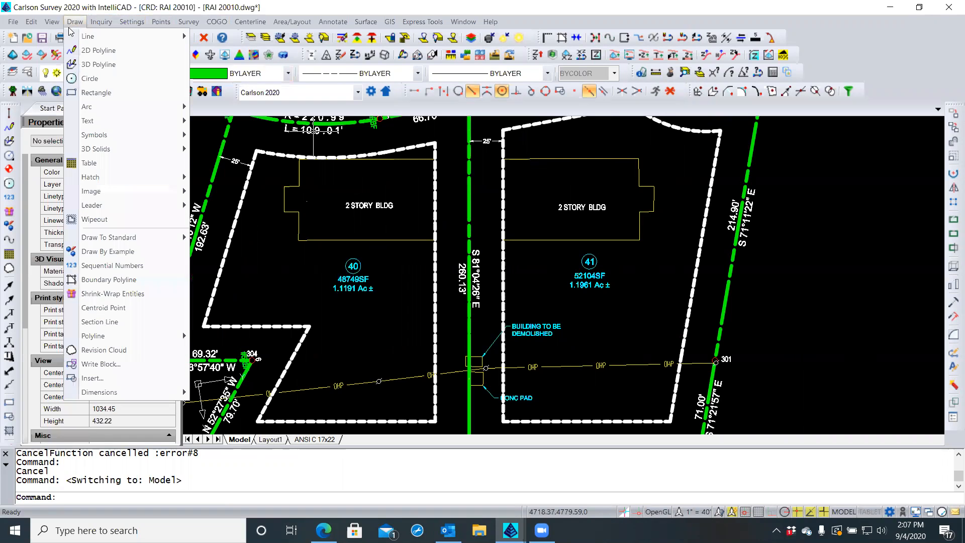
mouse_move(171, 135)
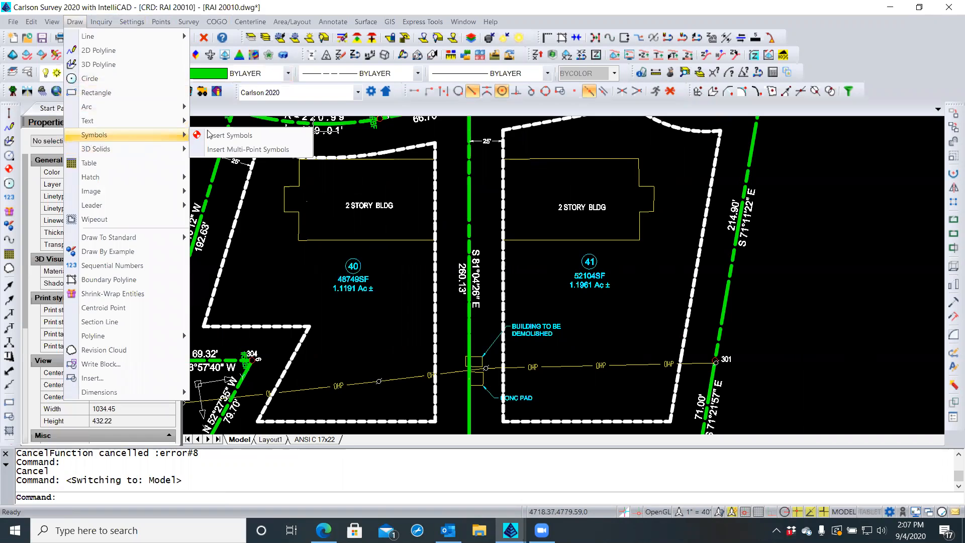
click(224, 135)
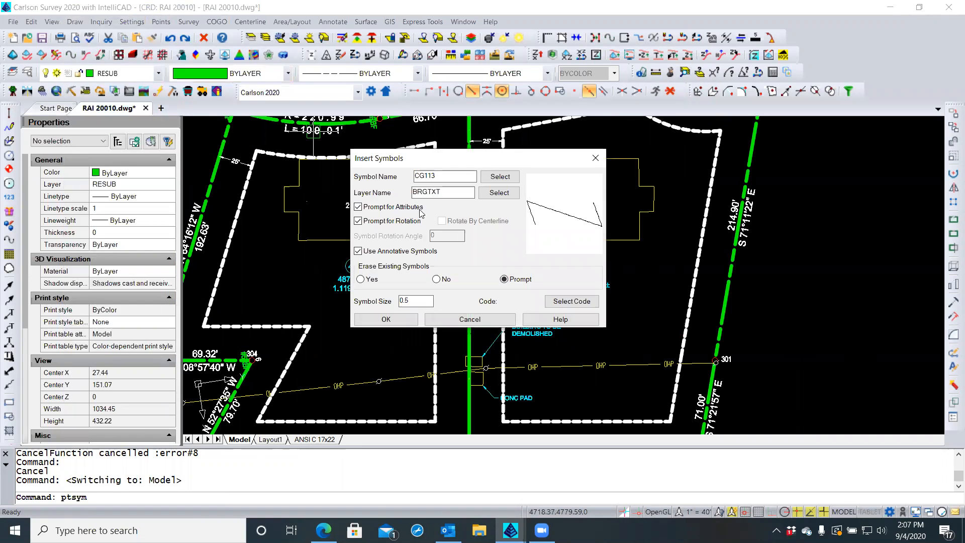
double_click(411, 298)
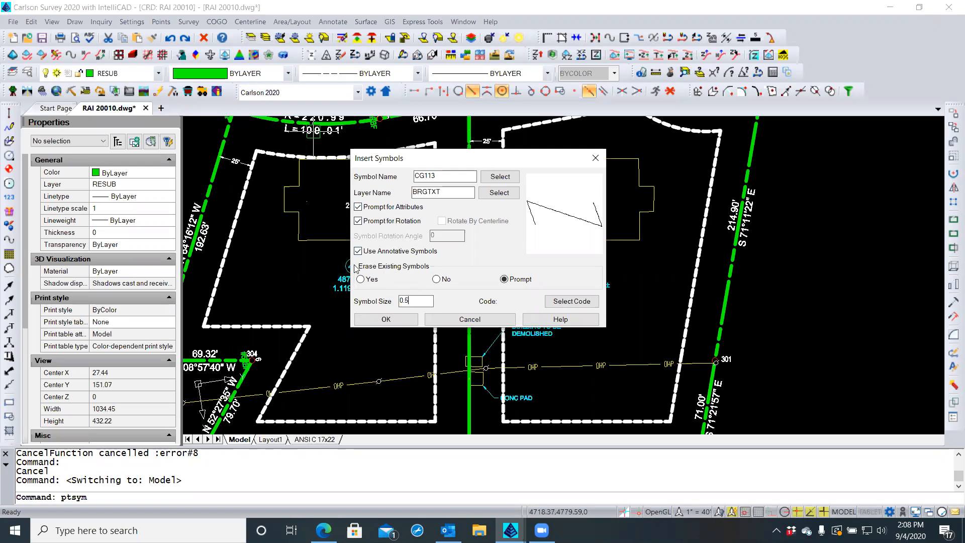
Place symbol CG113 (size 0.5) on the green lot line using Nearest snap, at rotation 0
click(401, 320)
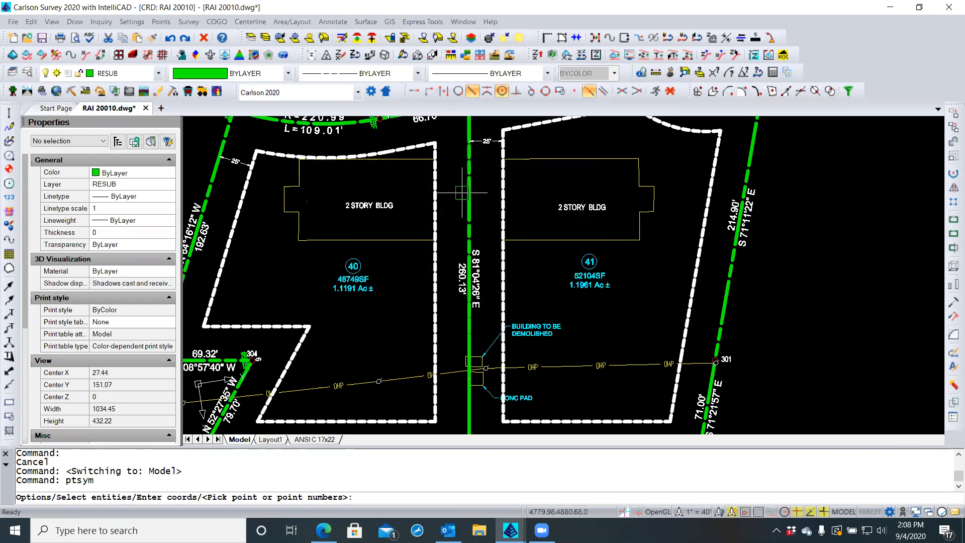
middle_drag(459, 207, 458, 227)
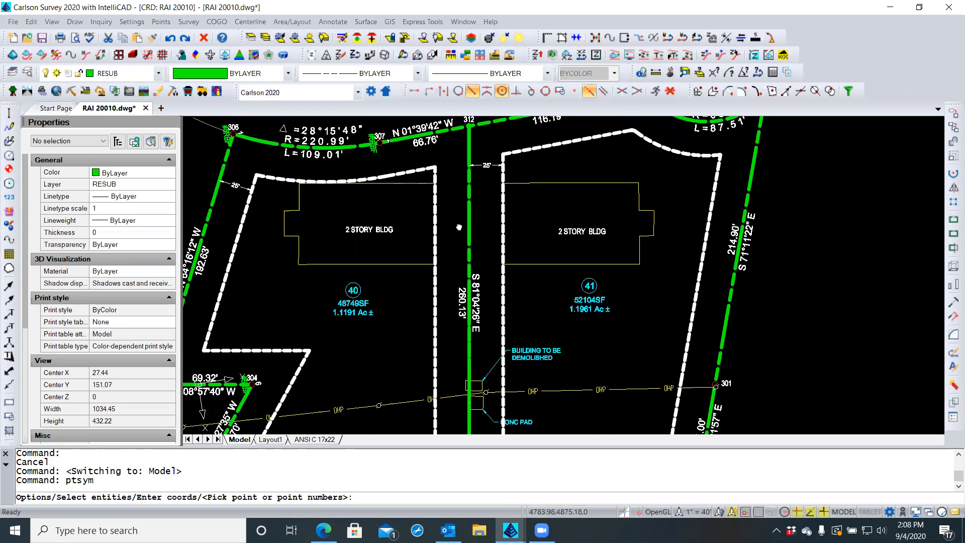
scroll(456, 223, down, 1)
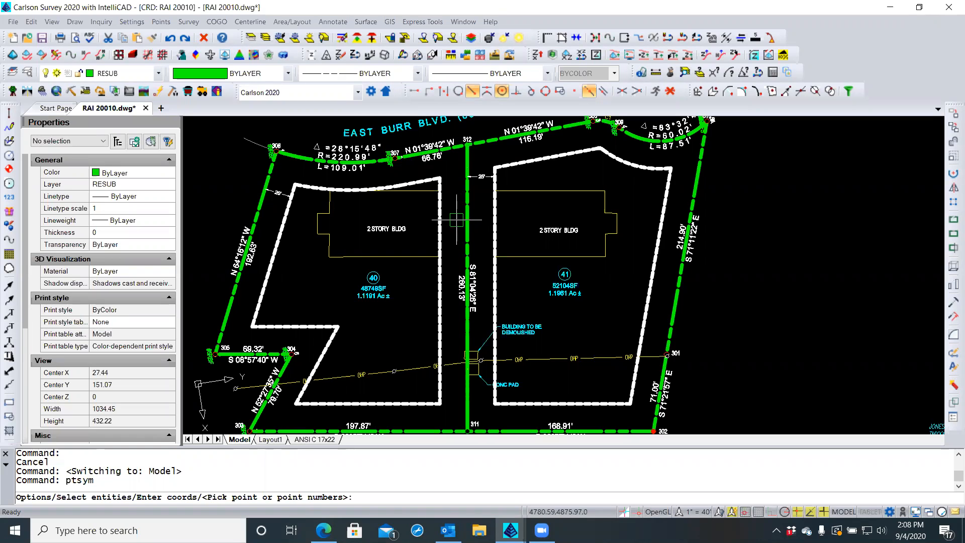
click(458, 93)
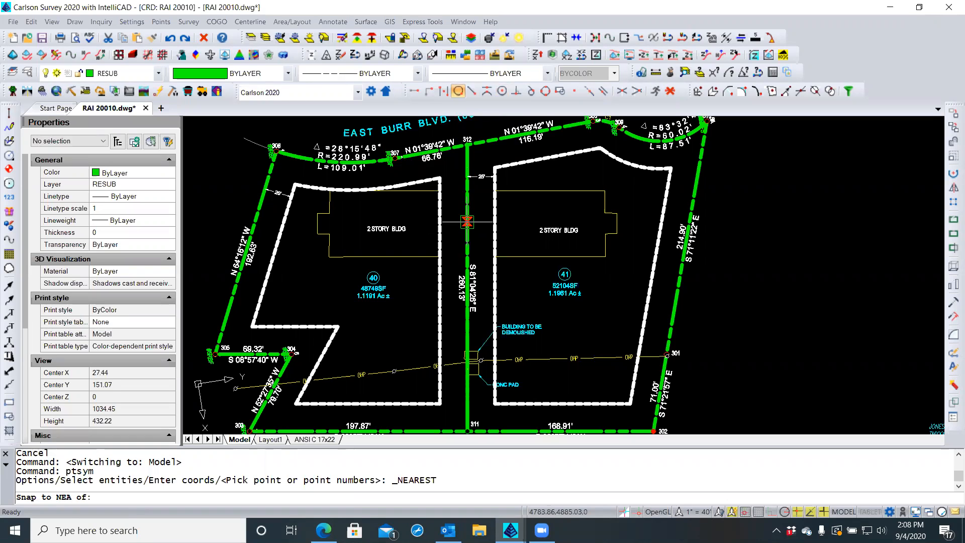
click(468, 221)
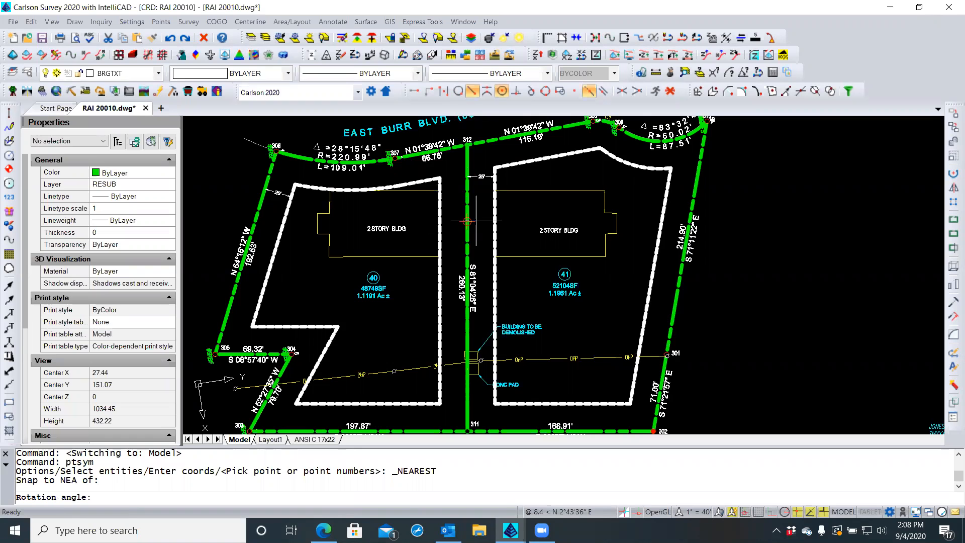
scroll(479, 218, up, 3)
scroll(478, 219, up, 3)
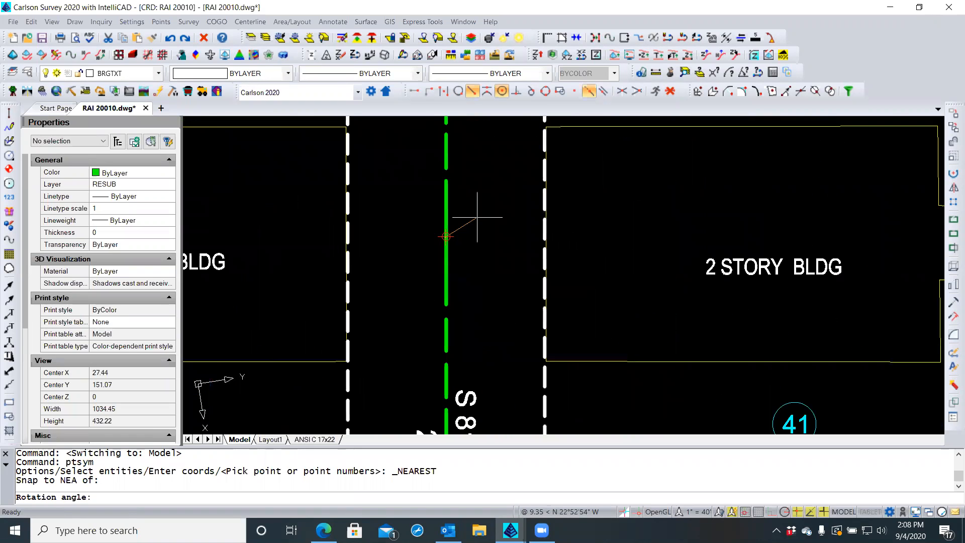
scroll(477, 217, up, 2)
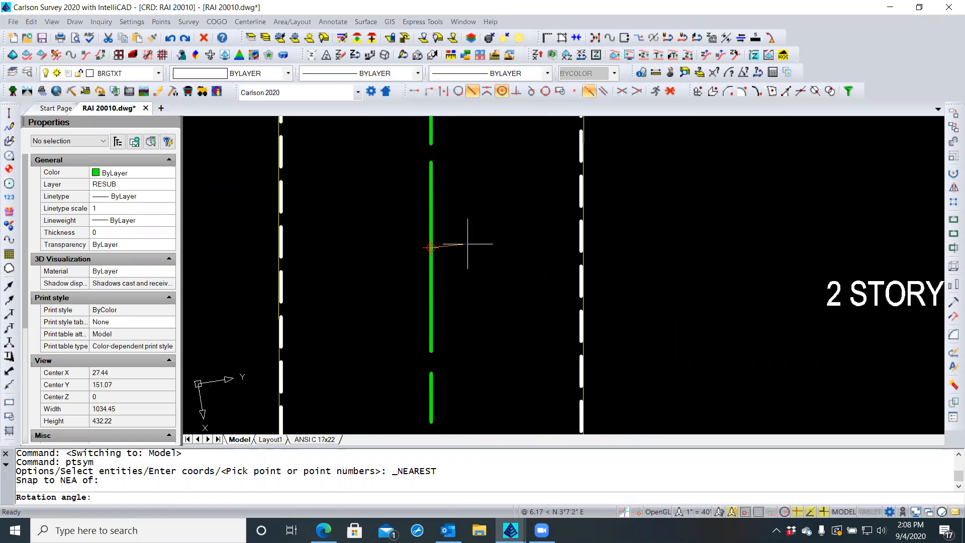
text(0)
key(Return)
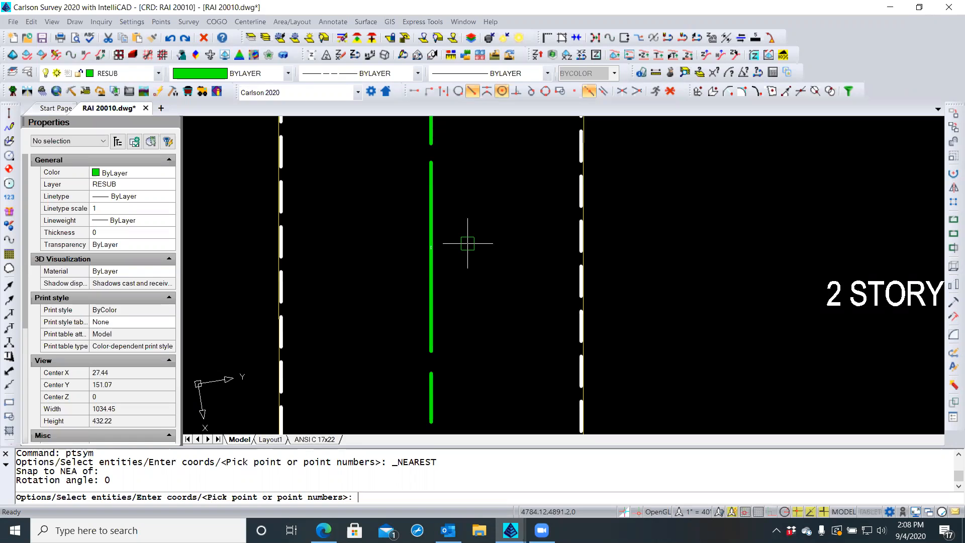
key(Return)
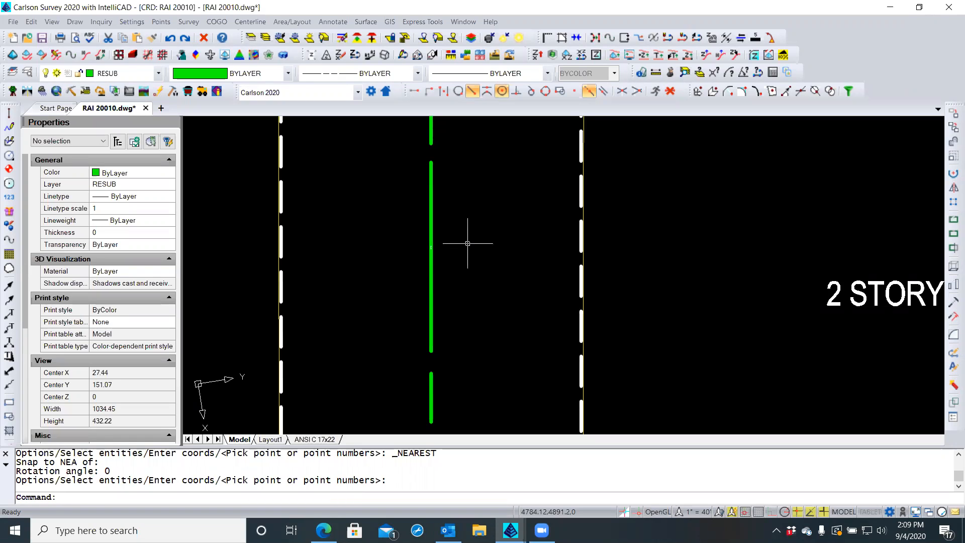
Zoom in on the two stray 25' dimensions far from the plat and delete them
middle_click(468, 243)
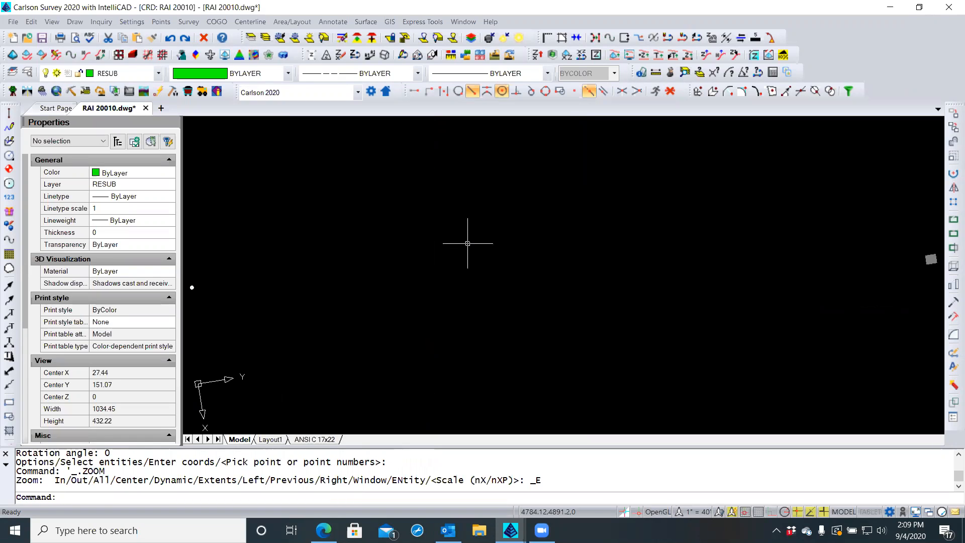
scroll(189, 290, up, 2)
scroll(190, 289, up, 5)
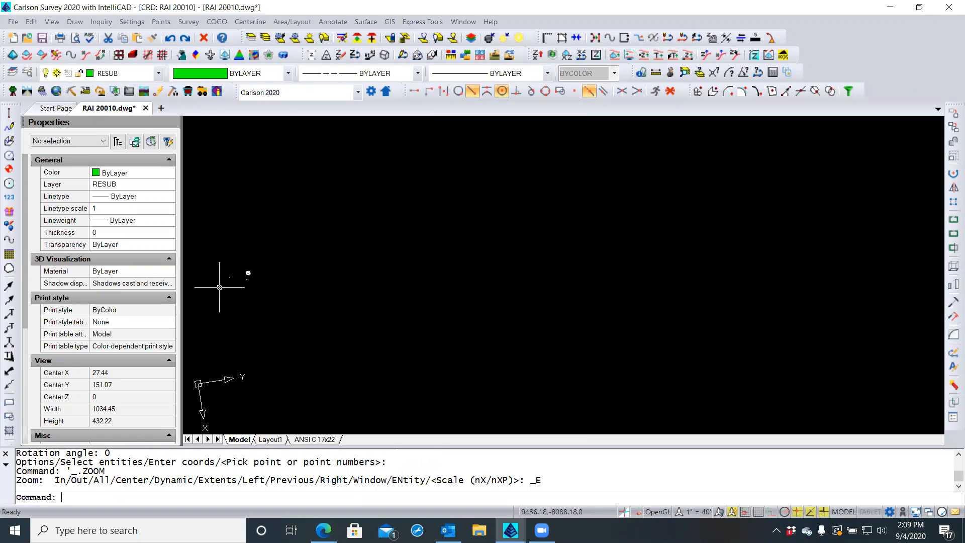
scroll(280, 259, up, 3)
scroll(302, 252, up, 6)
scroll(412, 222, down, 5)
scroll(372, 324, up, 5)
scroll(415, 291, up, 6)
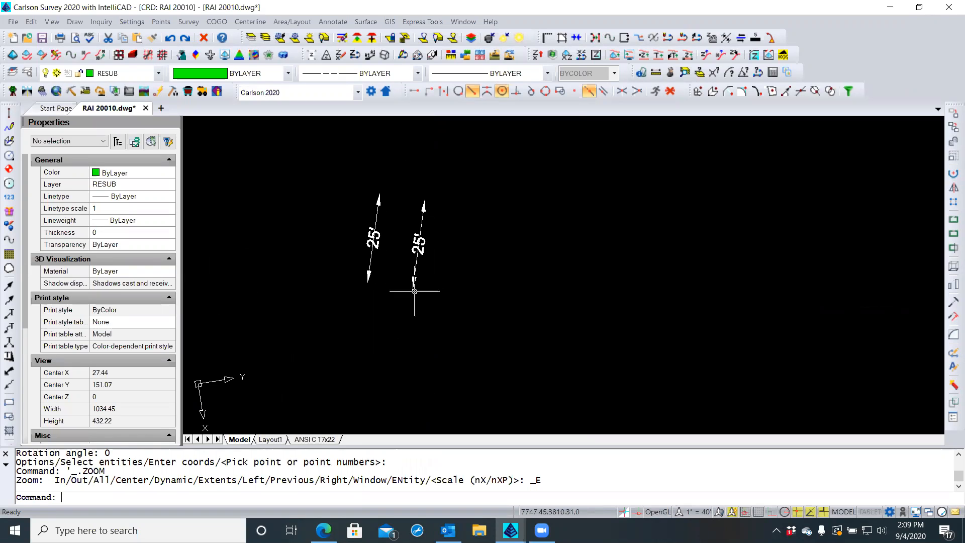
scroll(431, 295, down, 5)
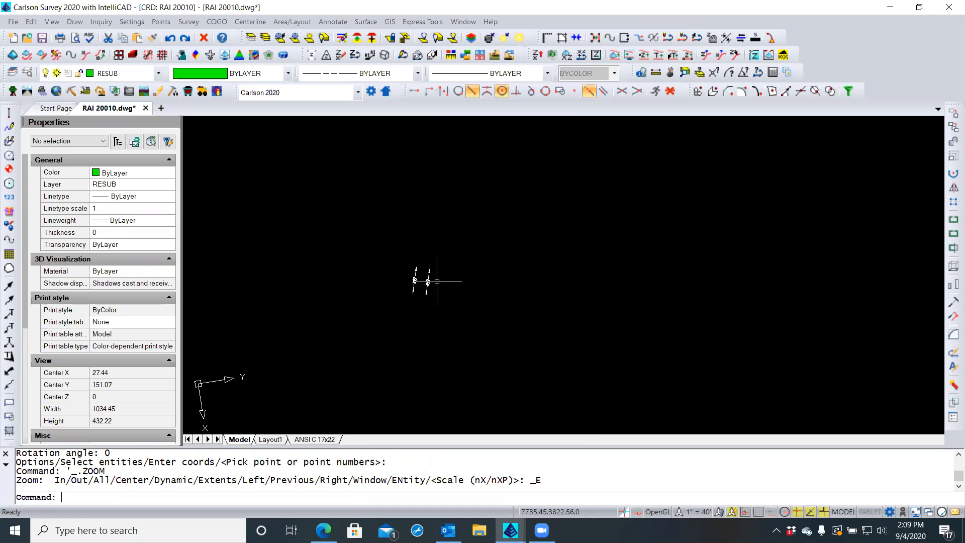
click(442, 266)
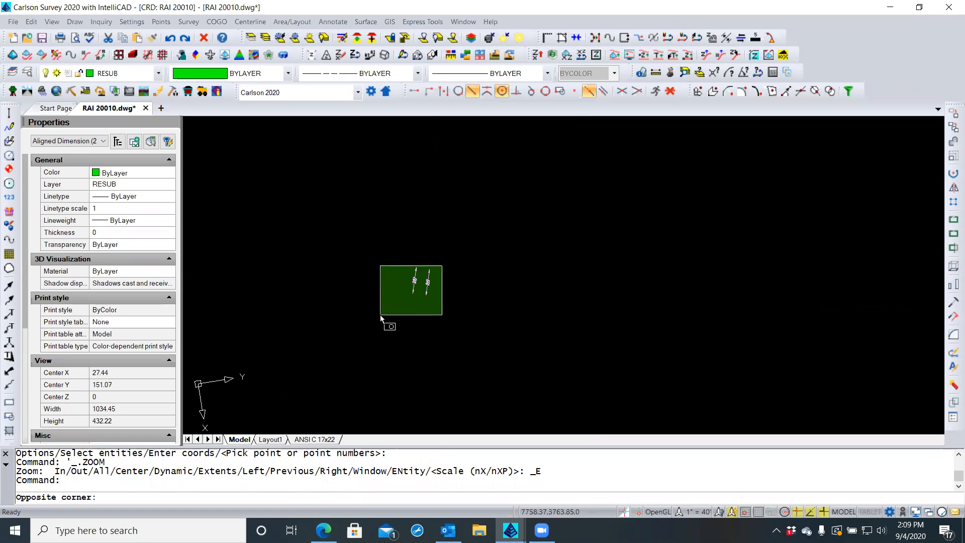
click(381, 314)
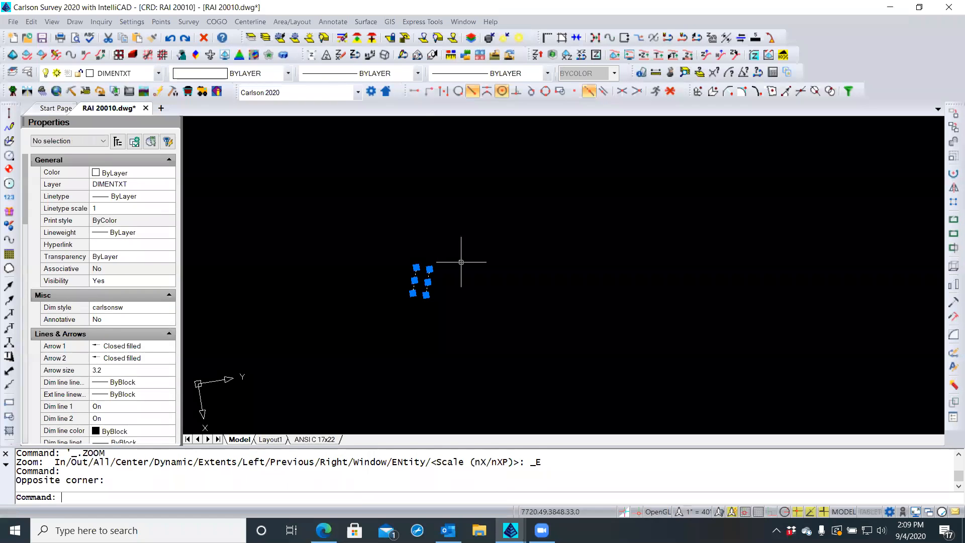
key(Delete)
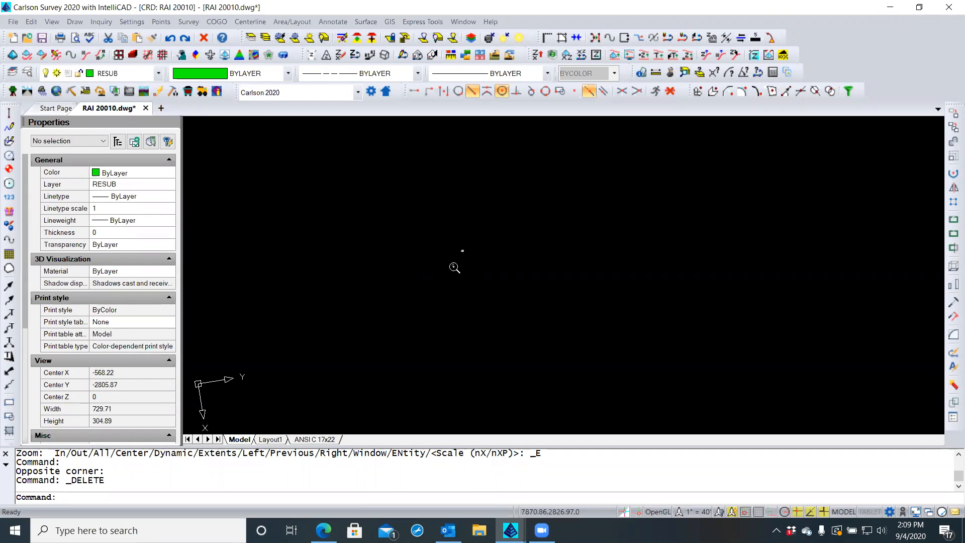
Zoom back to drawing extents and check the empty area for leftover objects
middle_click(443, 274)
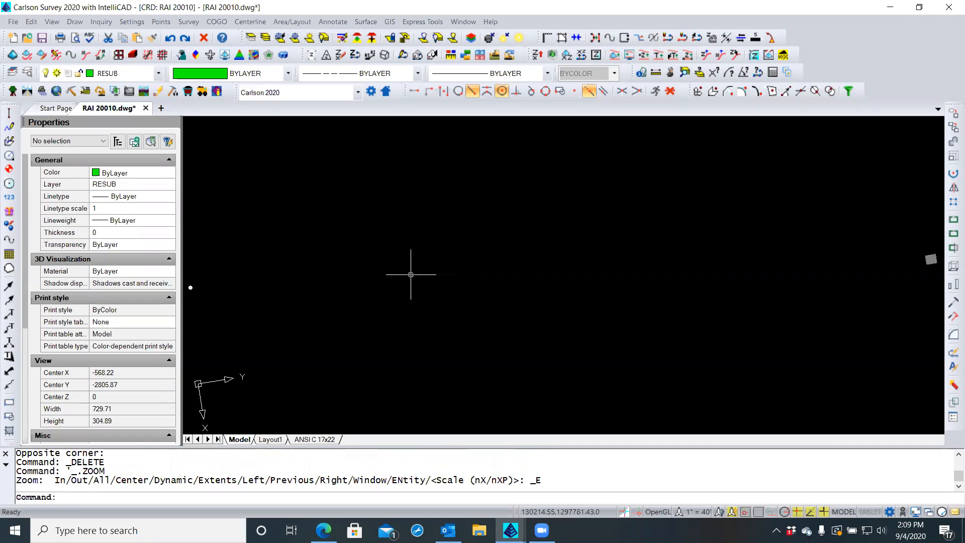
click(317, 264)
click(214, 352)
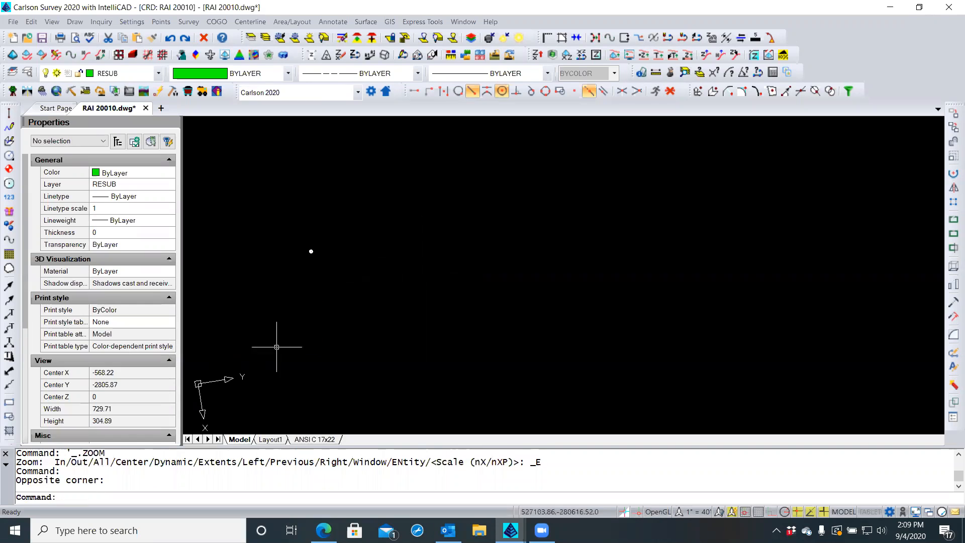
Zoom and pan until lot 41 and the green lot line shared with lot 40 fill the view
scroll(426, 313, up, 2)
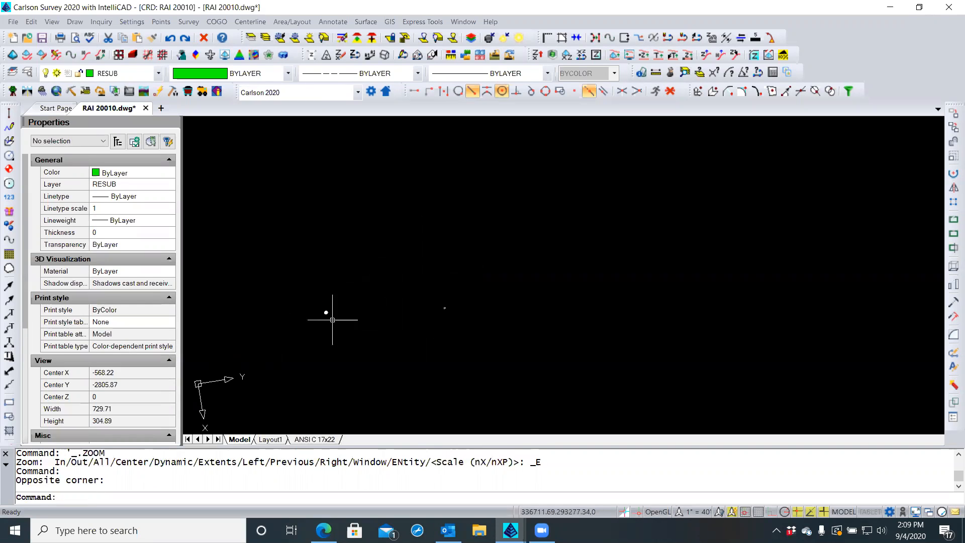
scroll(328, 313, down, 5)
scroll(326, 308, up, 3)
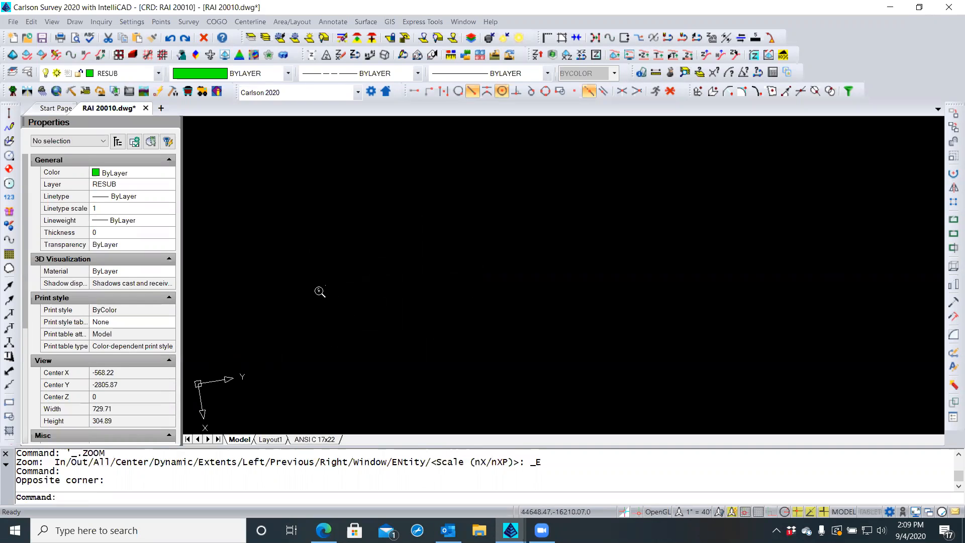
scroll(372, 259, up, 3)
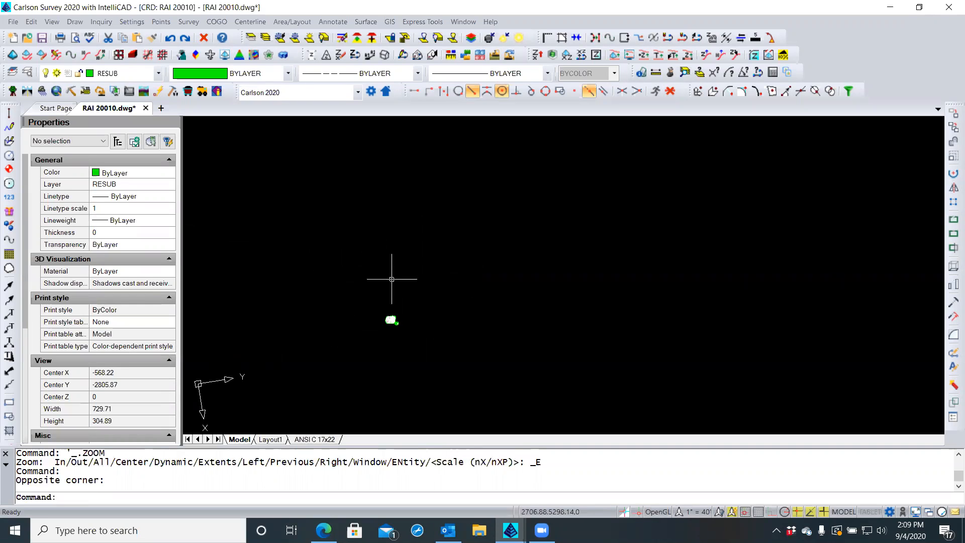
scroll(394, 340, up, 5)
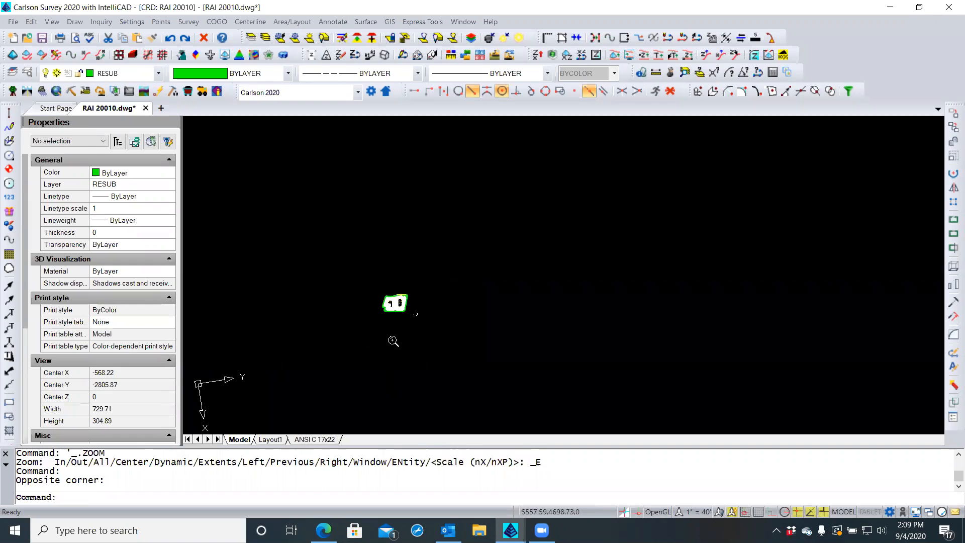
scroll(432, 287, up, 6)
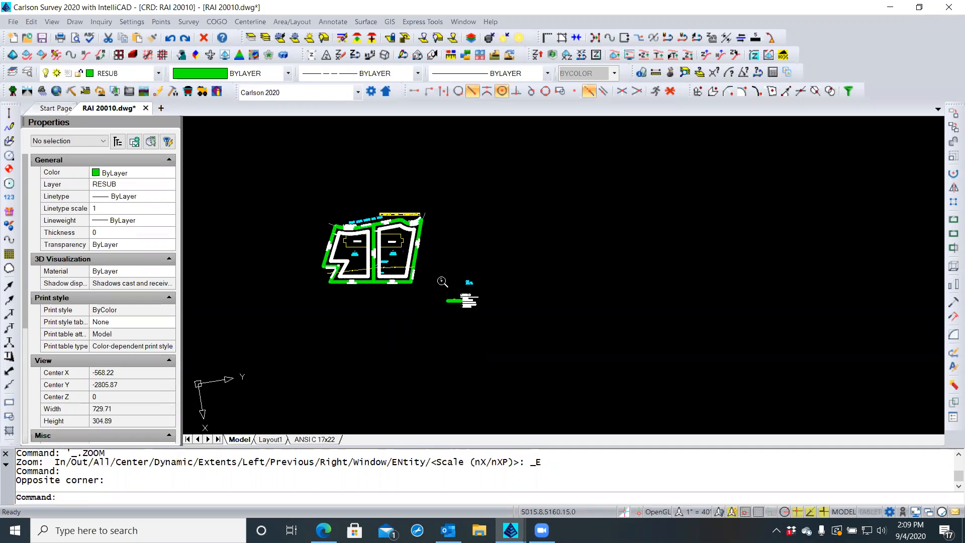
scroll(456, 284, up, 2)
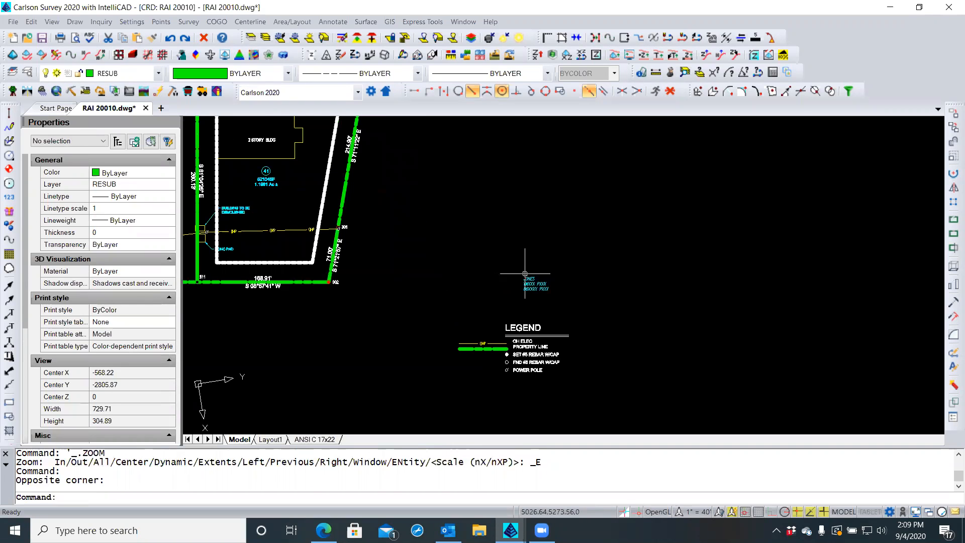
scroll(533, 273, up, 3)
scroll(537, 276, down, 3)
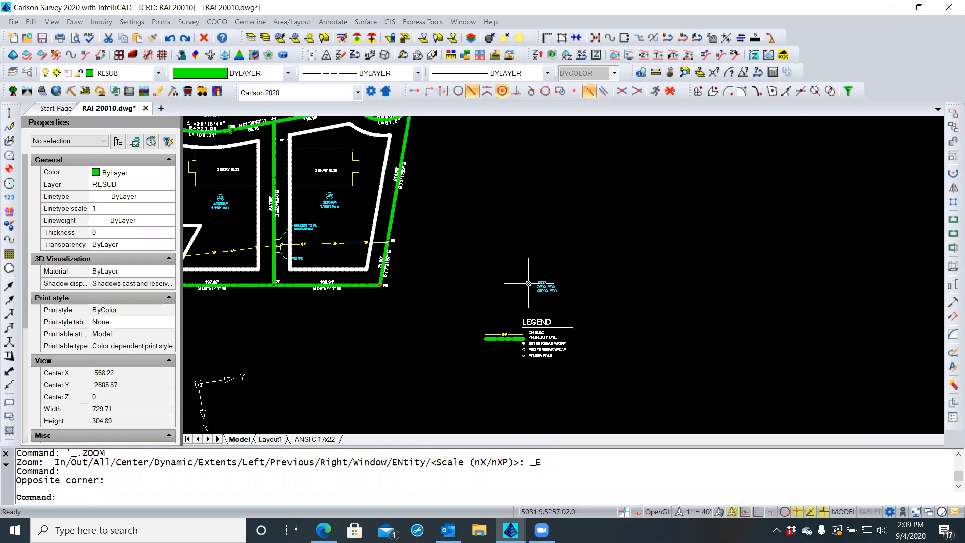
scroll(314, 226, up, 4)
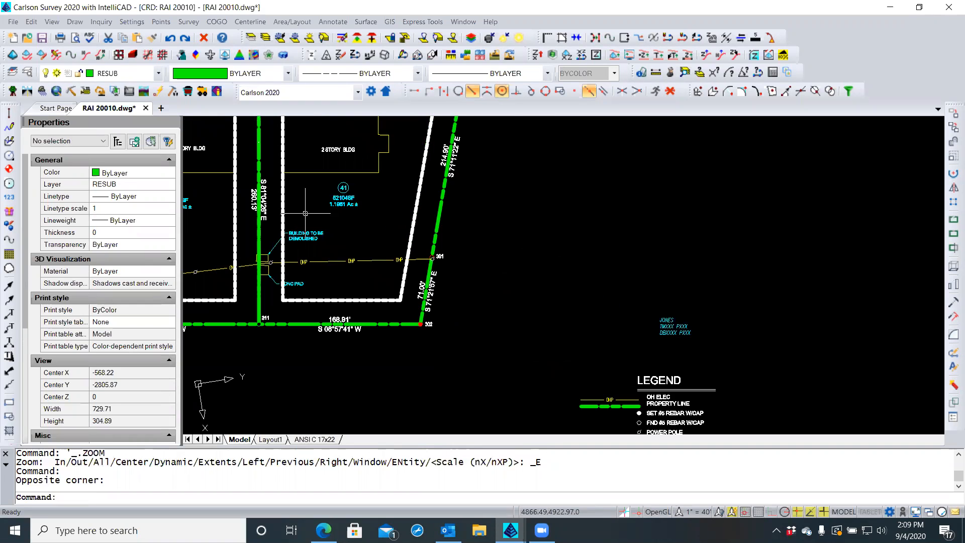
mouse_move(305, 214)
middle_down()
mouse_move(392, 282)
mouse_move(438, 344)
middle_up()
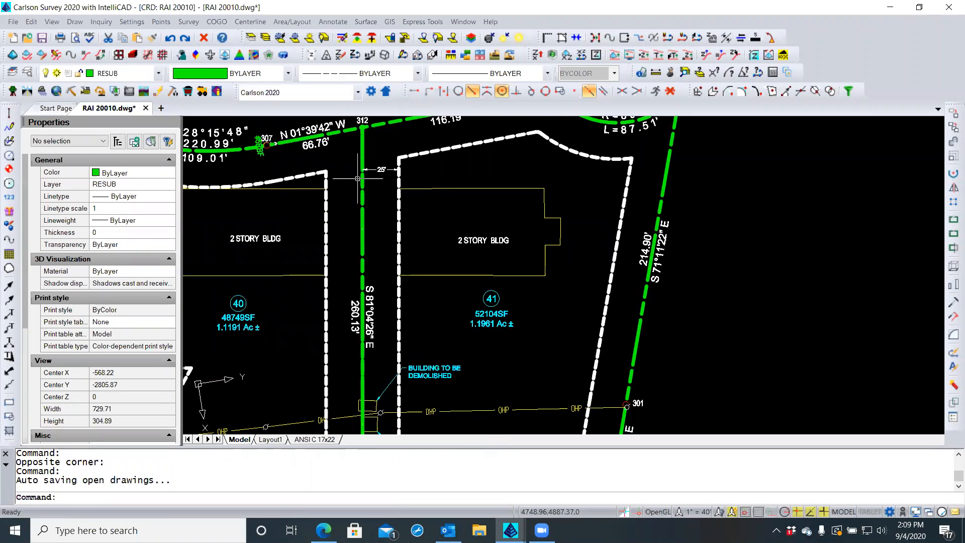
scroll(348, 156, up, 1)
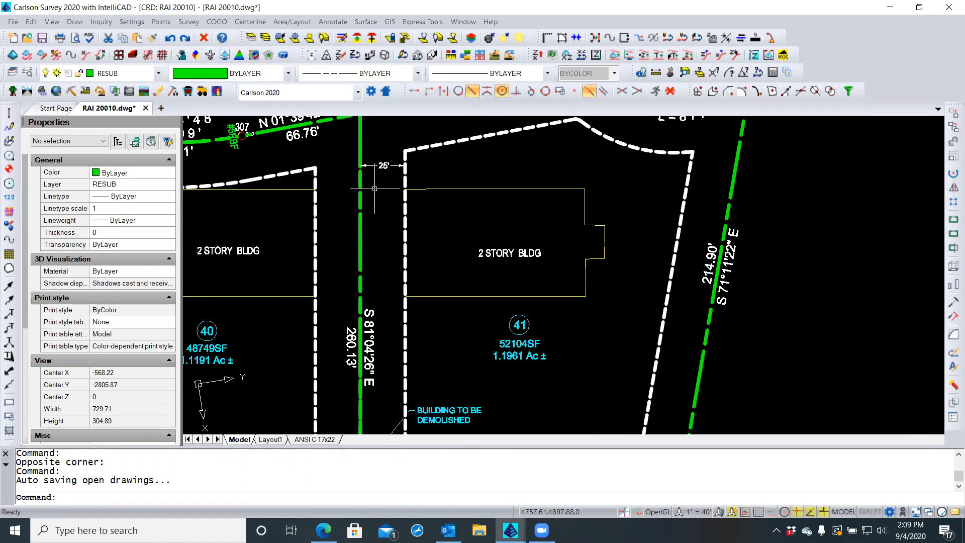
Run LIST on the last-created entity to show the CG113 symbol block's properties
text(list)
key(Return)
text(l)
key(Return)
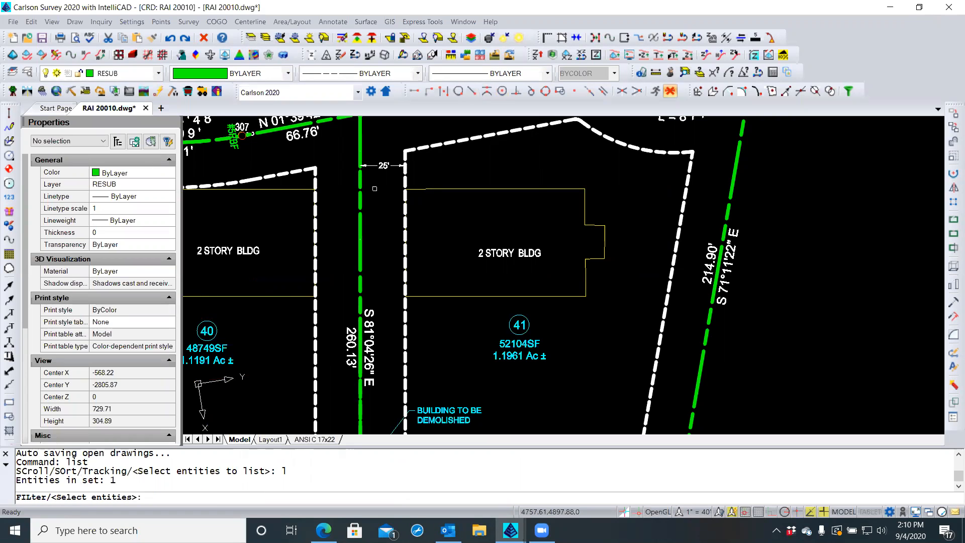
key(Return)
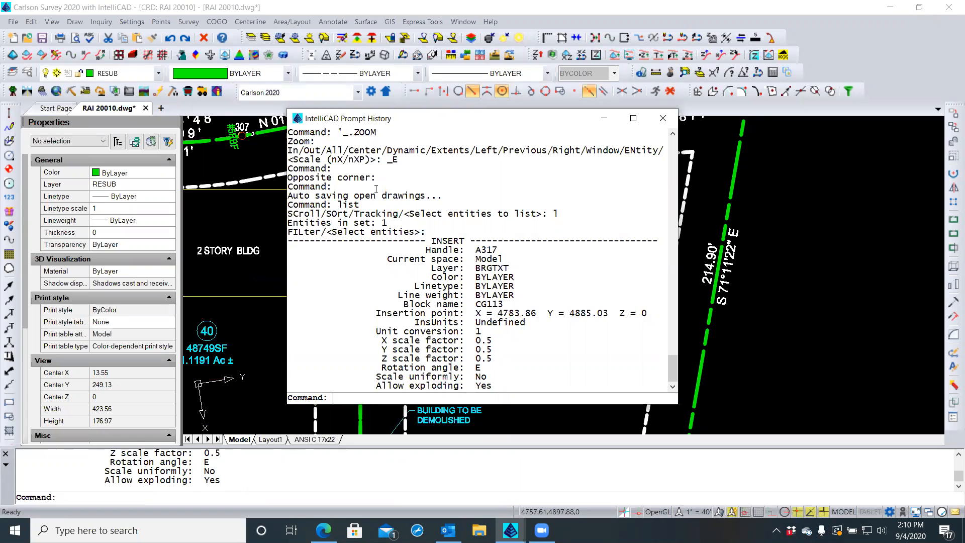
Cancel the command, close the prompt history, and zoom out to the whole plat
key(Escape)
key(Escape)
key(Escape)
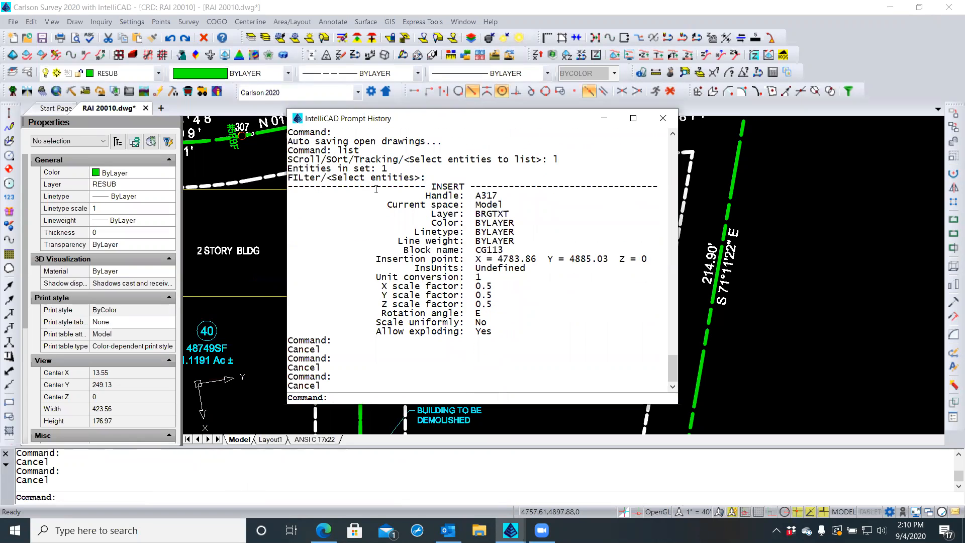
key(F2)
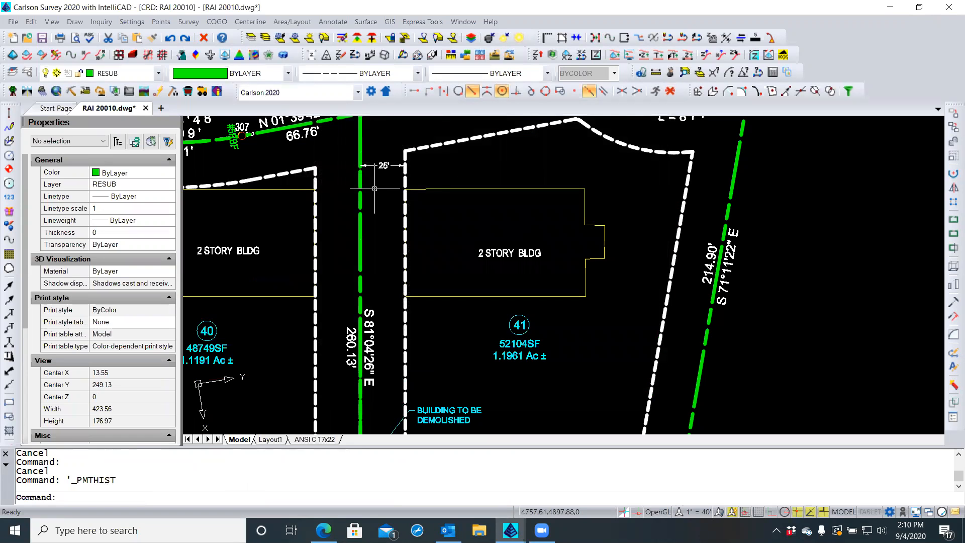
scroll(431, 225, down, 5)
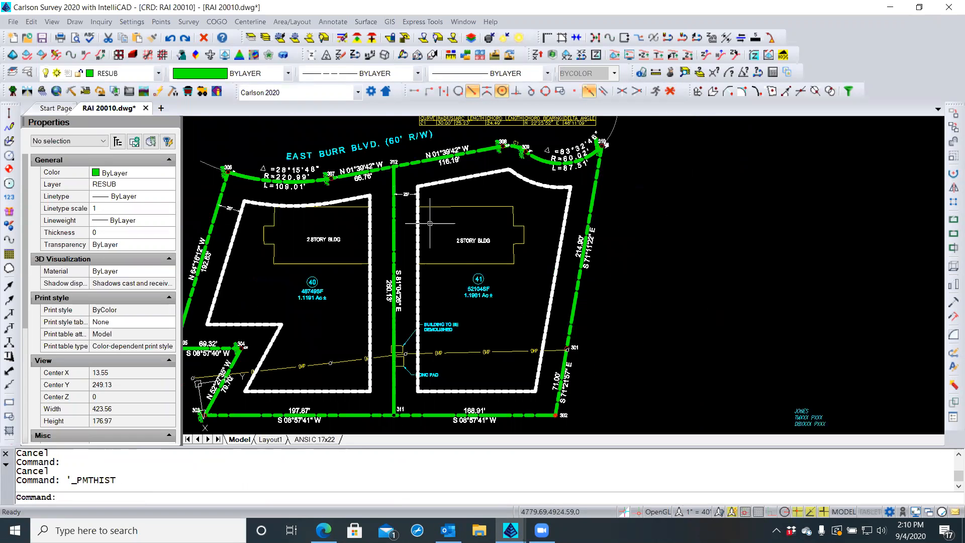
Select the CG113 north-arrow block and set its X, Y and Z scales to 5
click(390, 218)
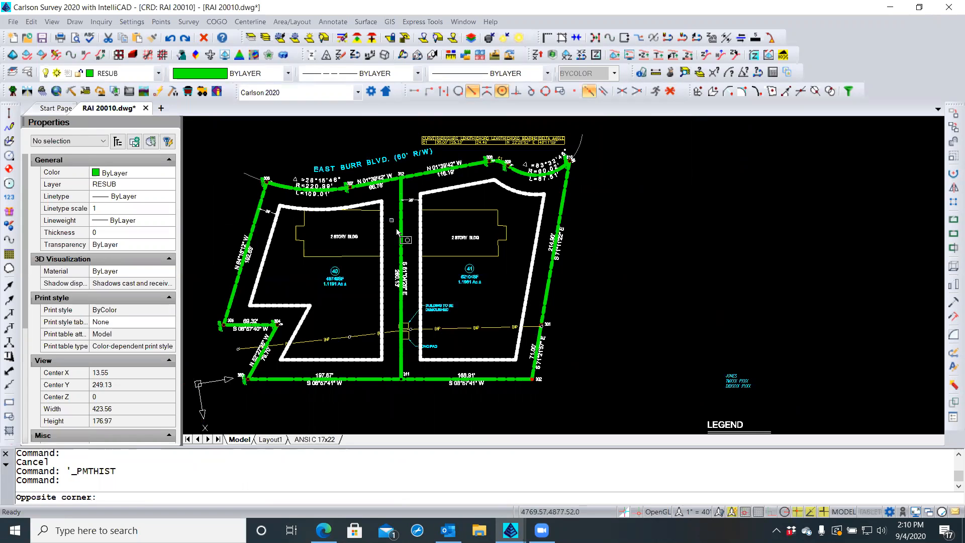
click(411, 257)
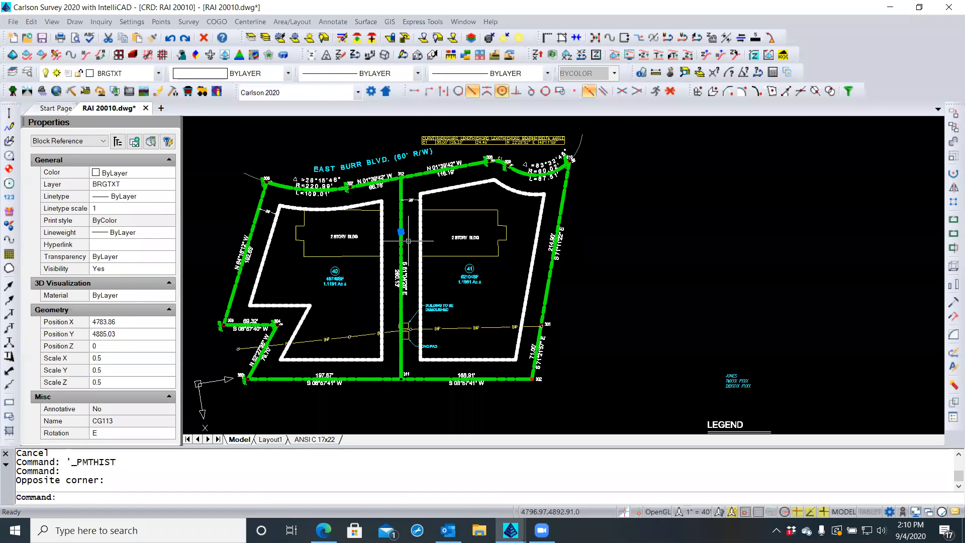
scroll(408, 226, up, 2)
scroll(408, 227, up, 3)
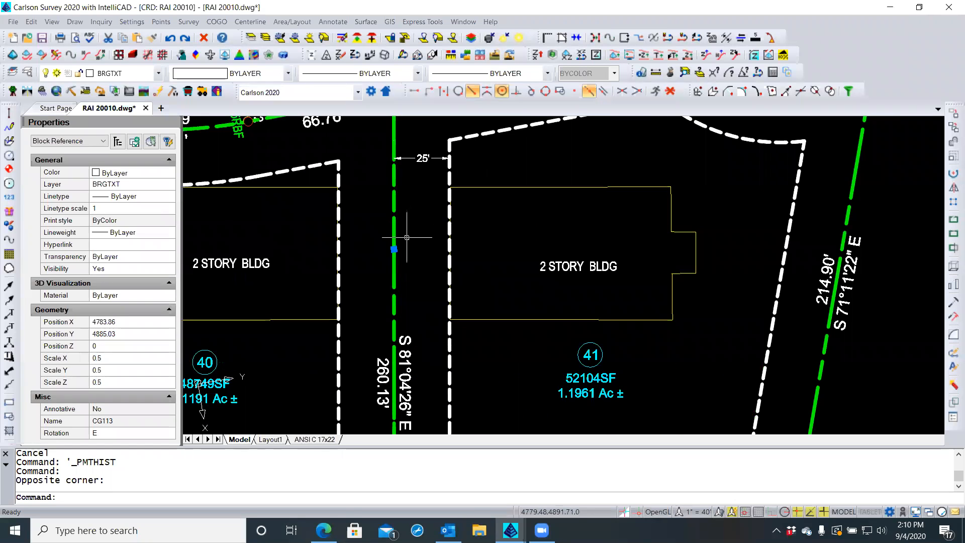
scroll(425, 237, down, 1)
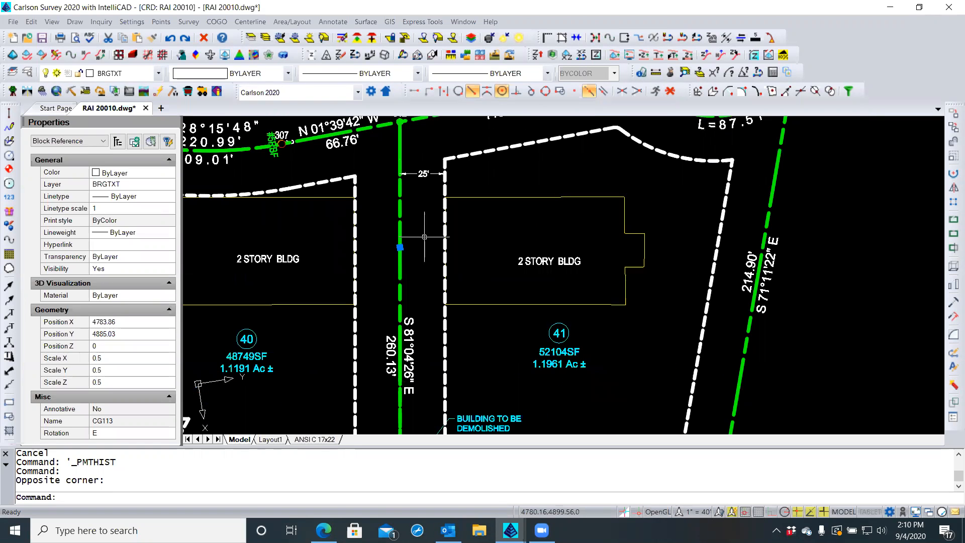
click(107, 358)
text(5)
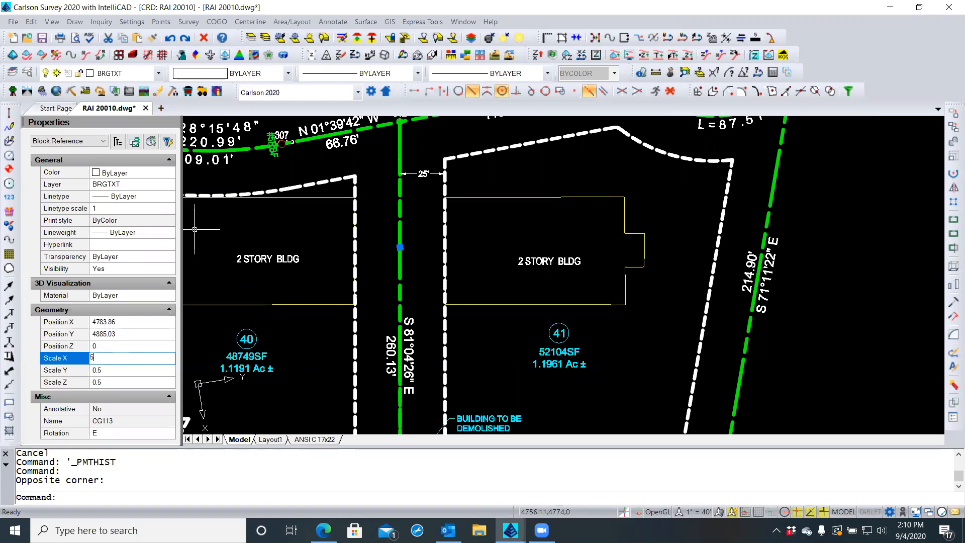
click(110, 370)
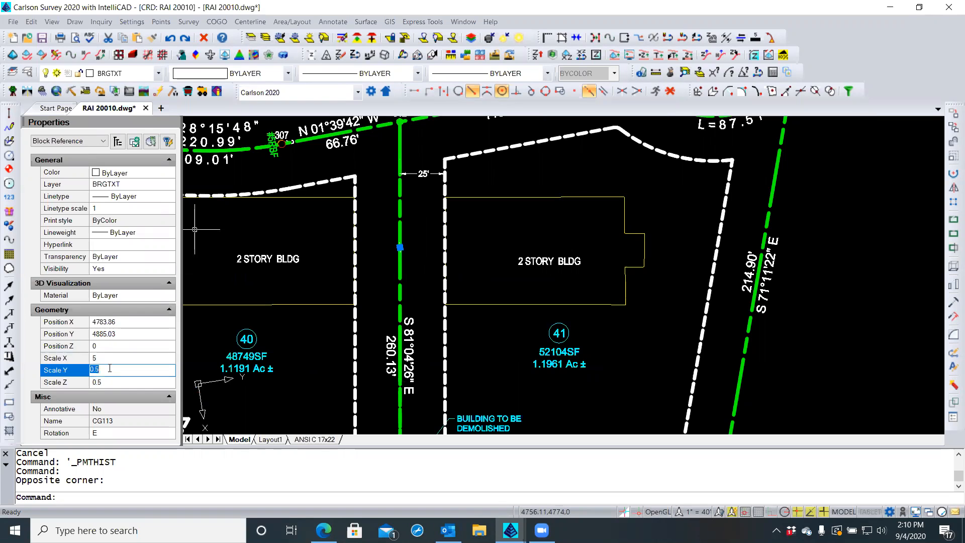
text(5)
key(Return)
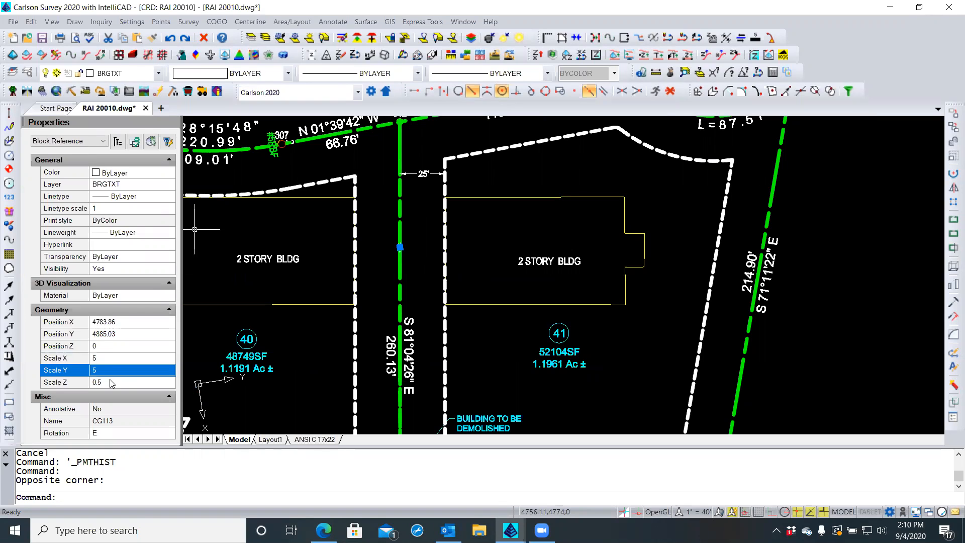
click(111, 382)
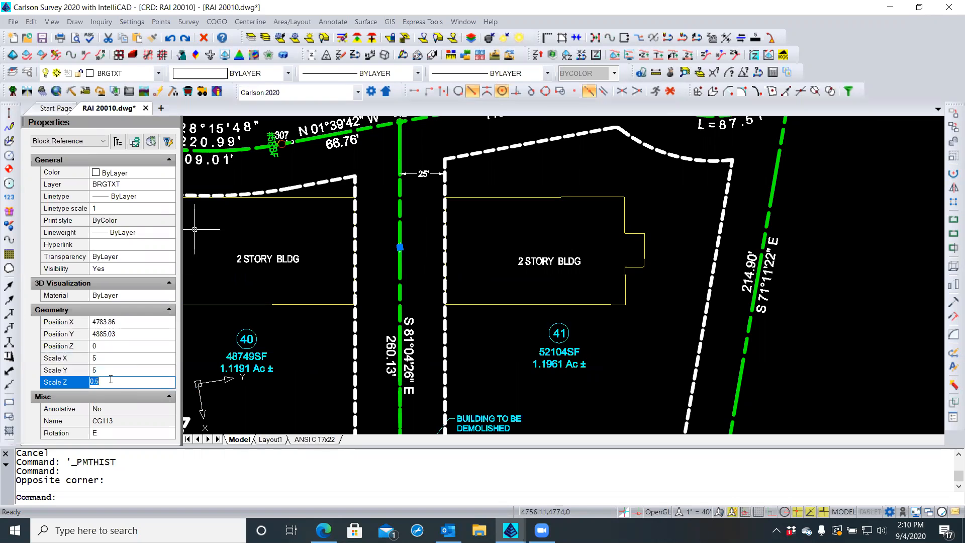
text(5)
key(Return)
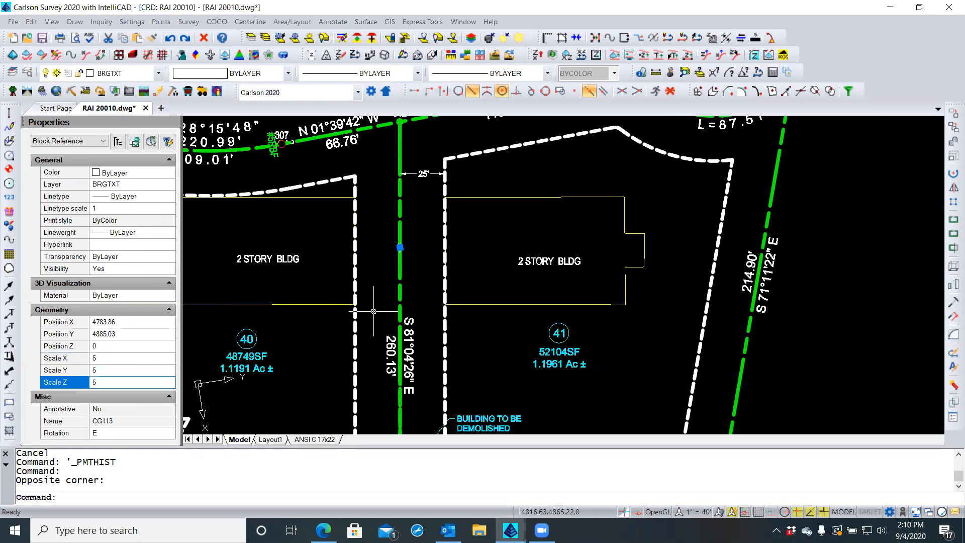
List the block to verify the scale, close the prompt history, and reselect the north arrow
key(Return)
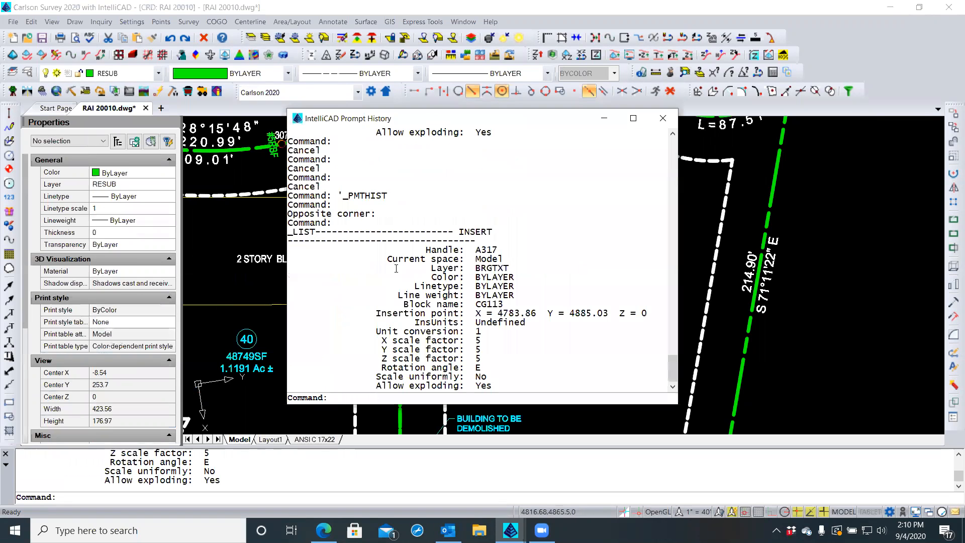
click(663, 118)
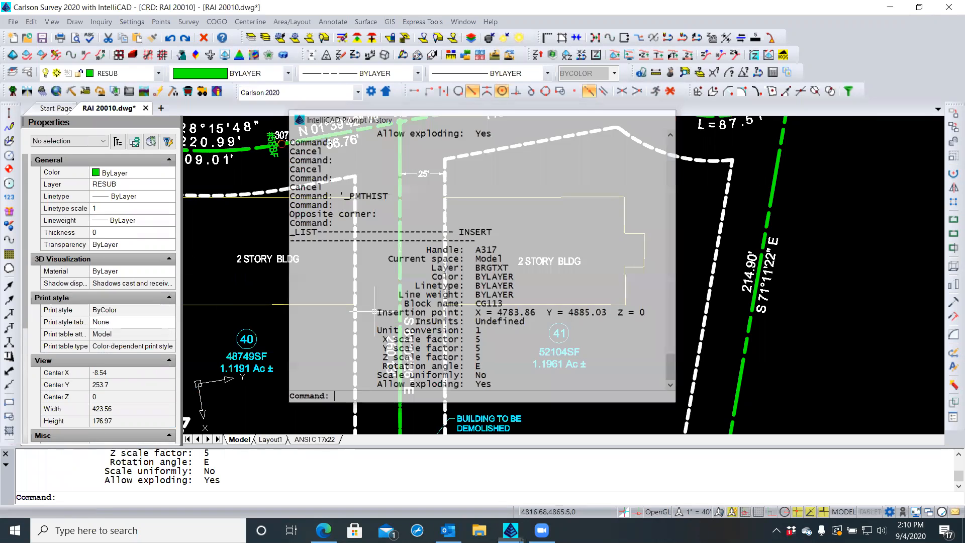
click(383, 237)
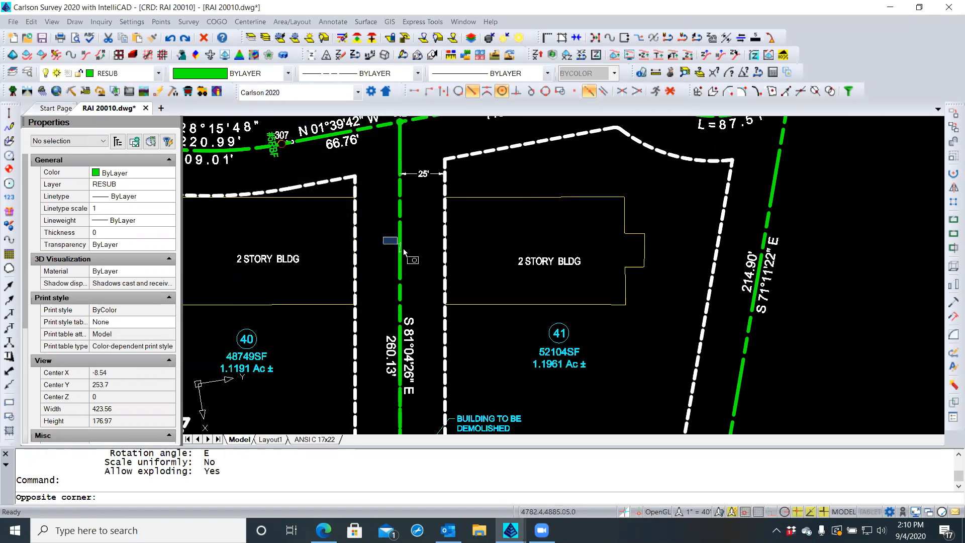
click(416, 258)
scroll(411, 253, up, 5)
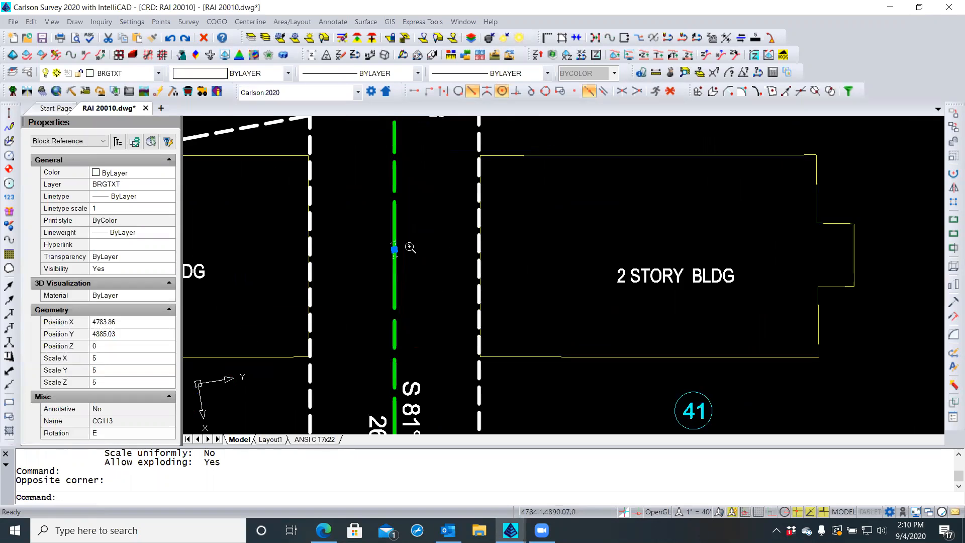
scroll(410, 252, up, 2)
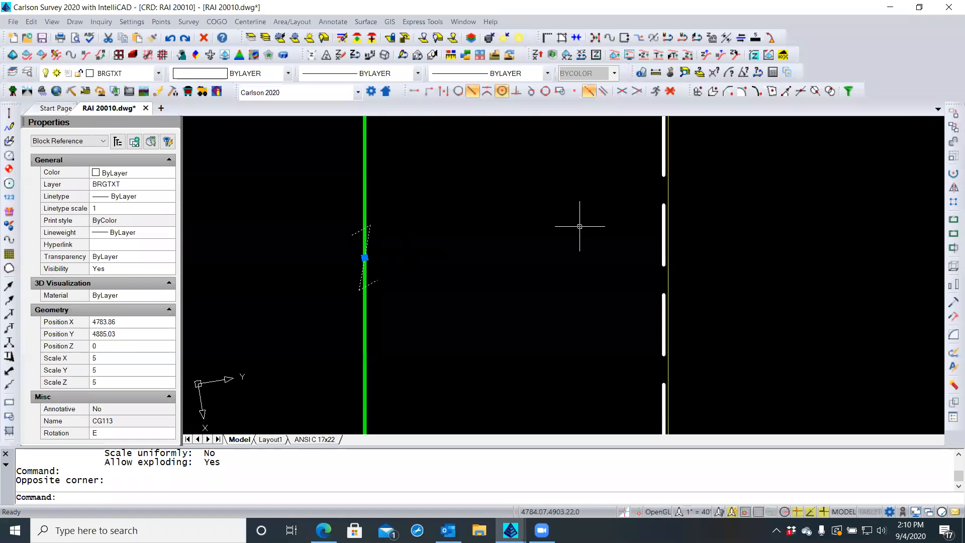
Rotate the north-arrow block about its insertion point to roughly 25° east of north
click(954, 173)
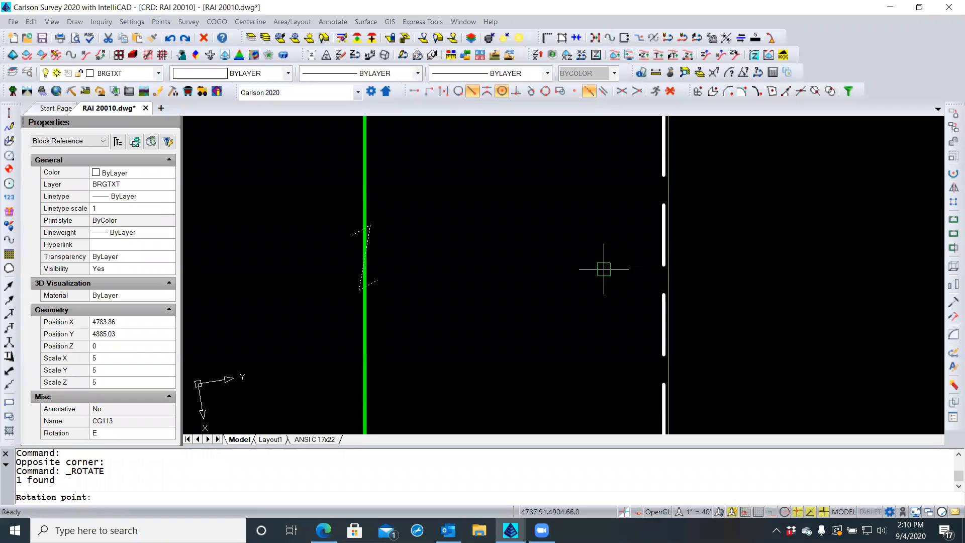
click(377, 280)
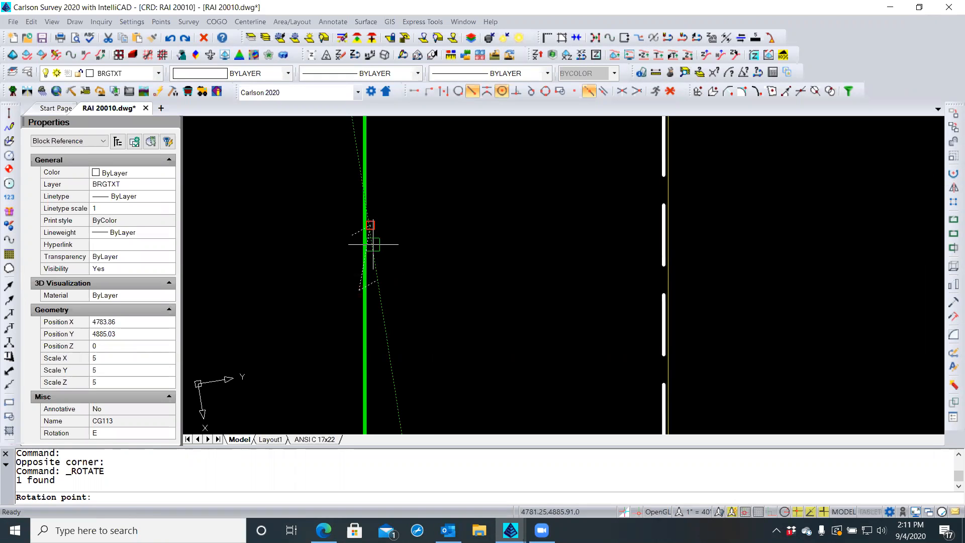
shift+right_click(409, 229)
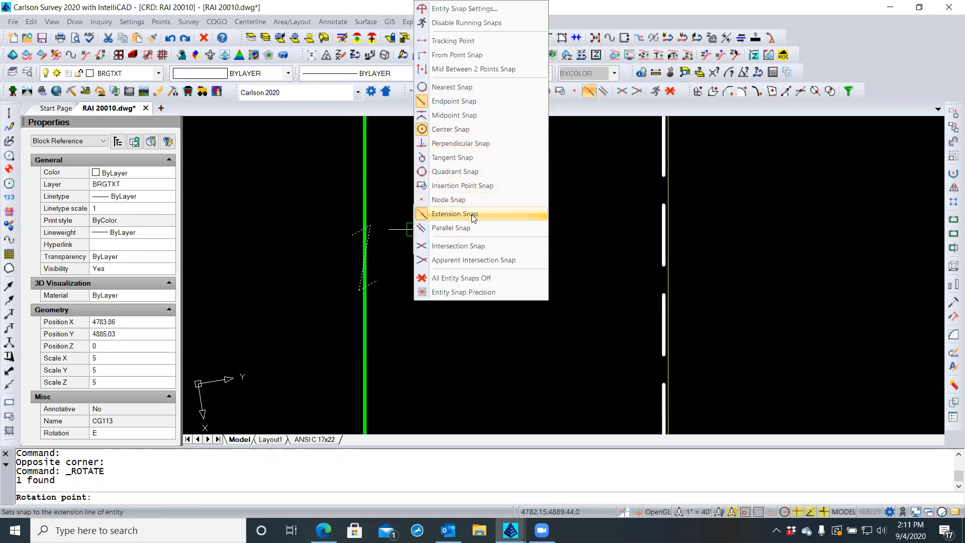
click(461, 186)
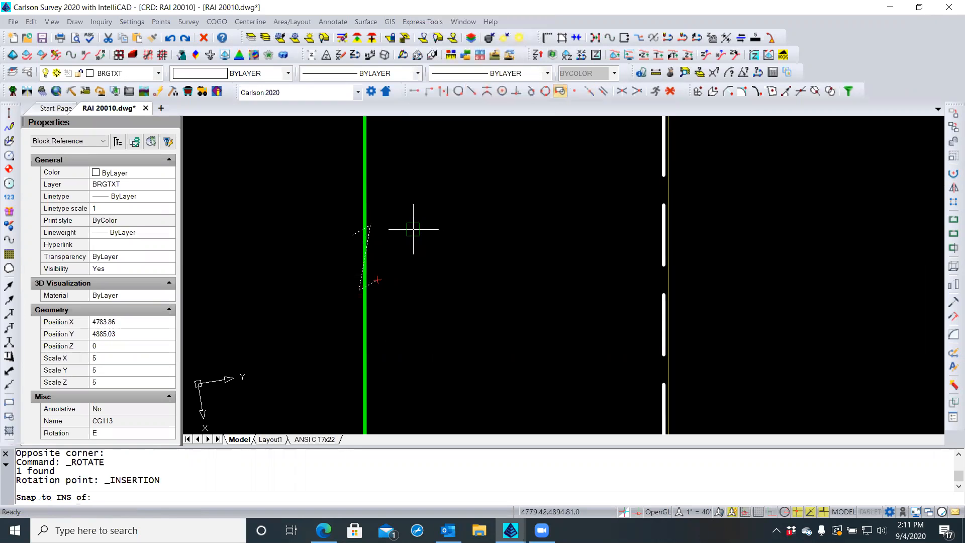
click(373, 274)
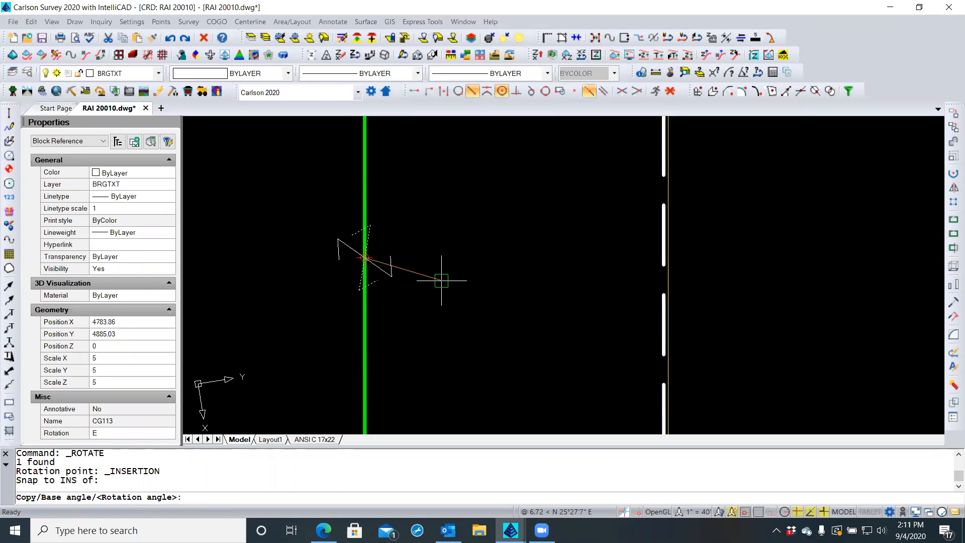
click(442, 281)
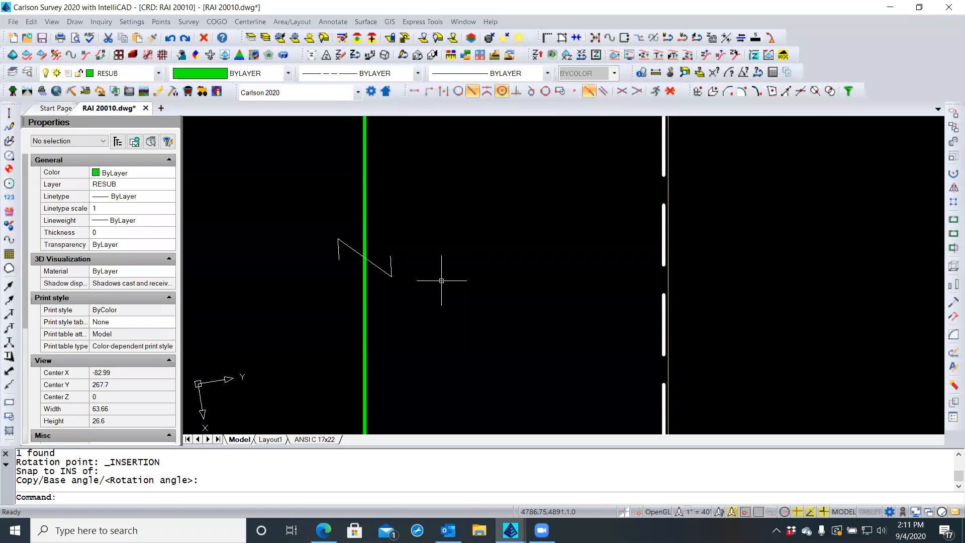
In the ANSI C 17x22 layout, activate the viewport and select the north-arrow block
scroll(442, 233, down, 3)
scroll(442, 230, down, 3)
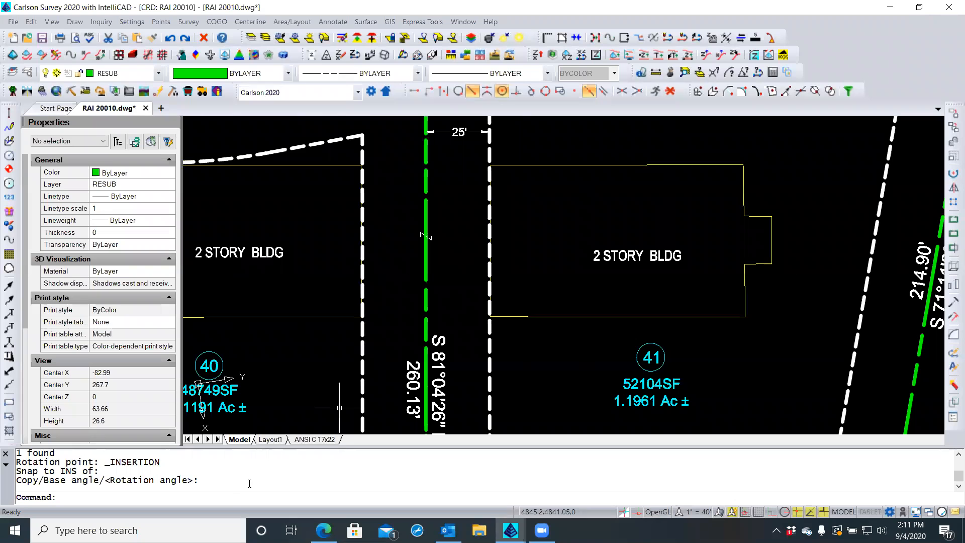
click(301, 440)
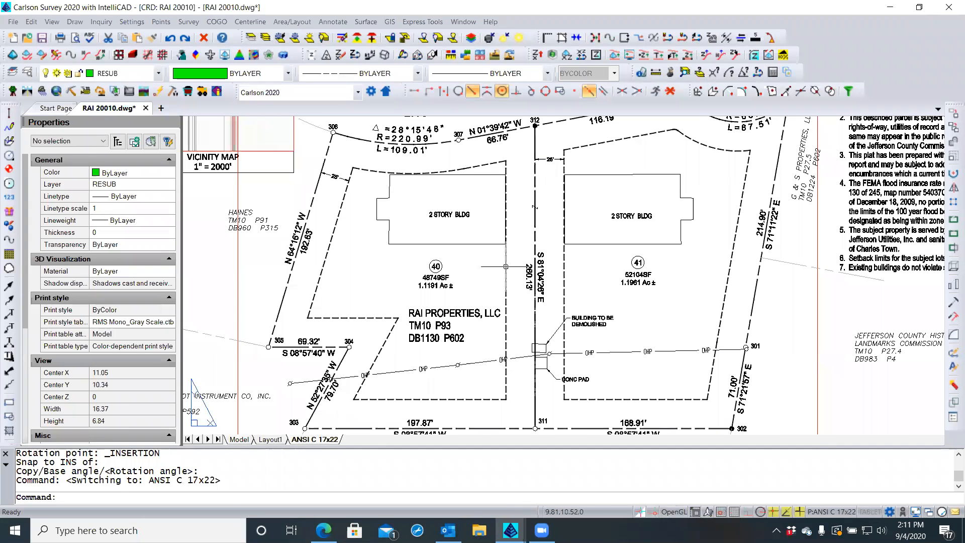
scroll(538, 193, up, 5)
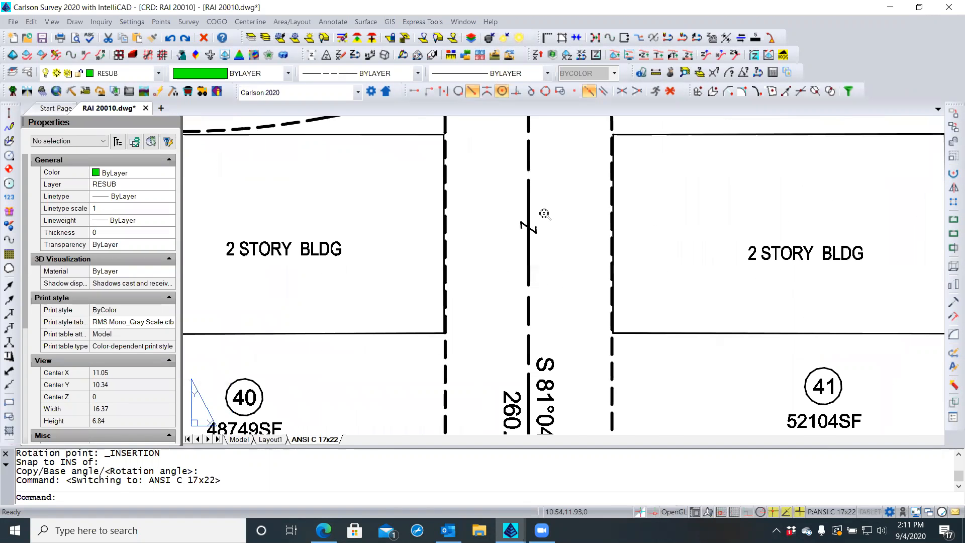
double_click(550, 241)
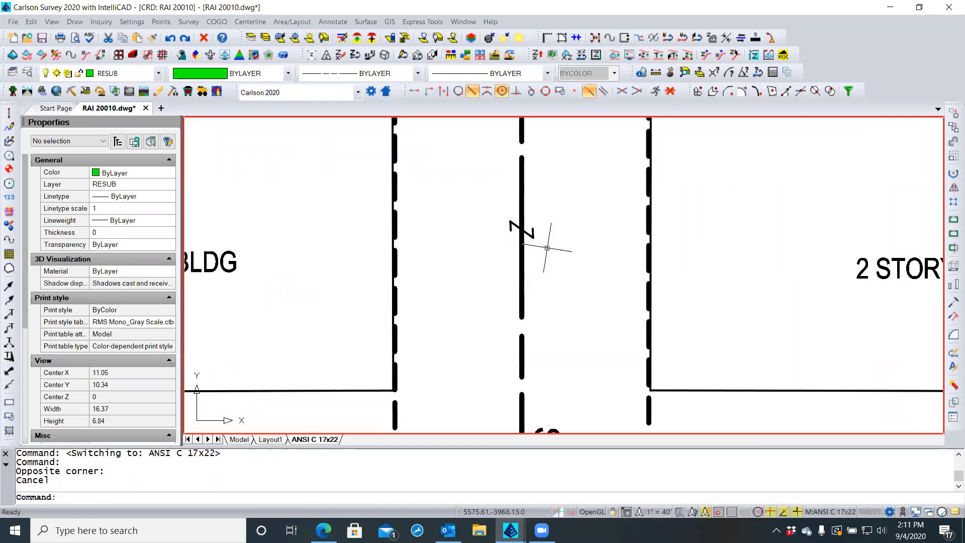
click(533, 238)
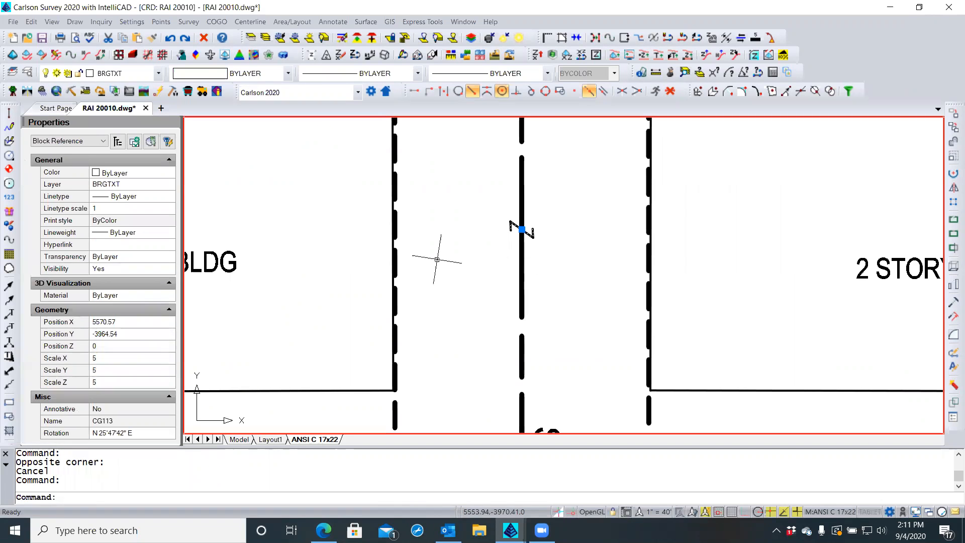
Set the block's X, Y and Z scales to 10, then deselect it
click(117, 358)
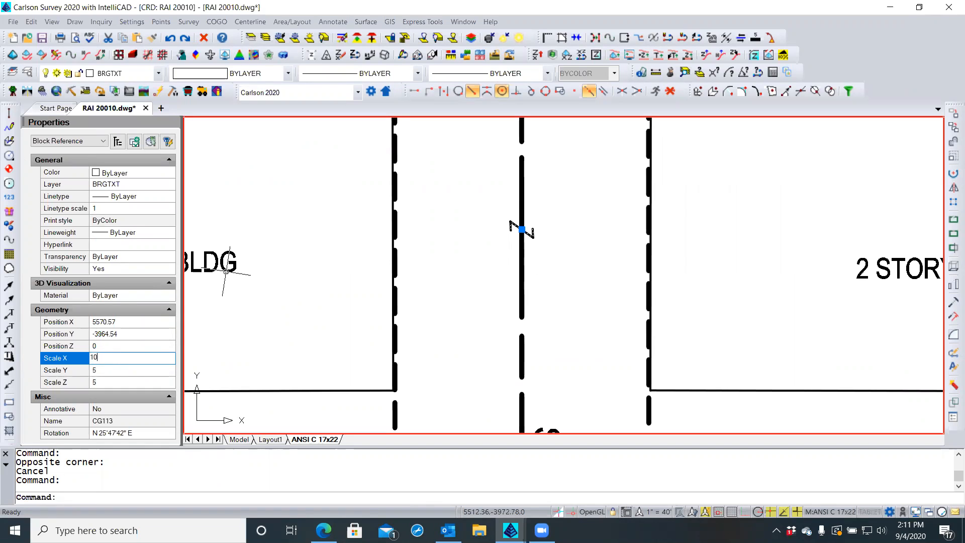
text(10)
key(Return)
click(103, 370)
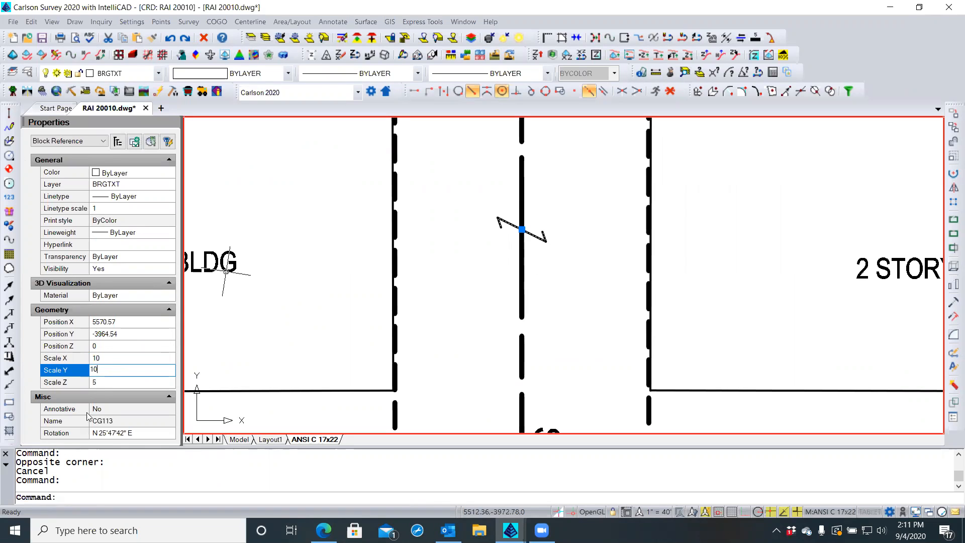
click(105, 384)
text(10)
key(Return)
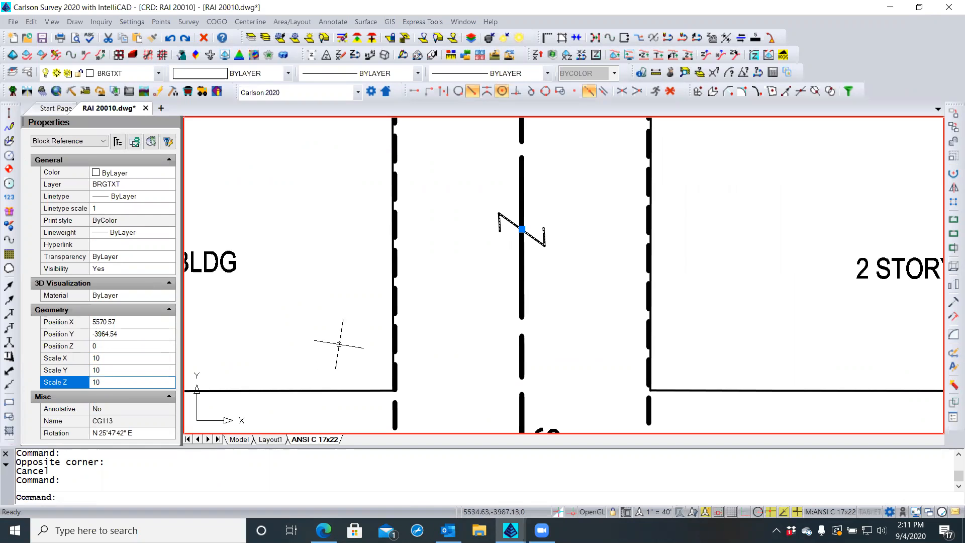
key(Escape)
key(Escape)
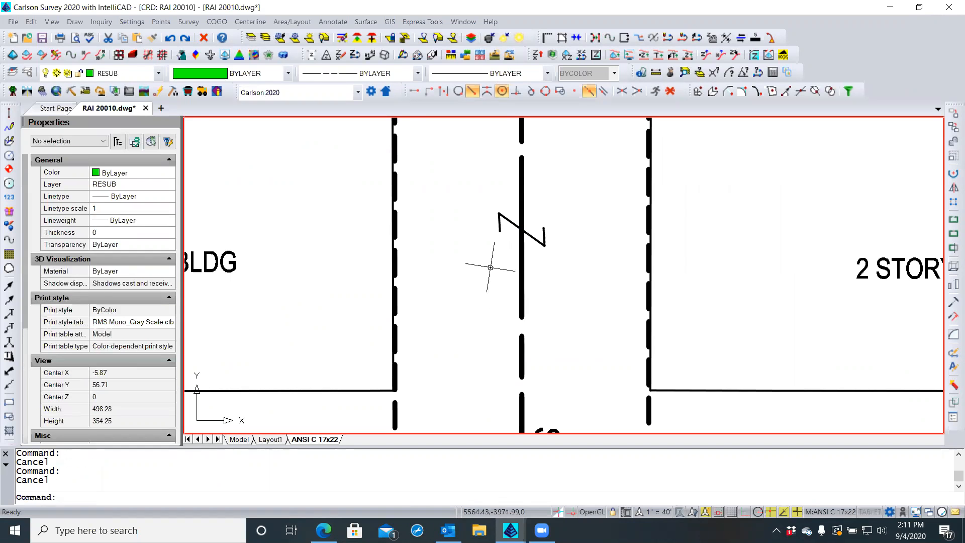
Activate the plat viewport and regenerate it with REA so lot labels and bearings show
scroll(482, 239, down, 4)
scroll(480, 237, down, 3)
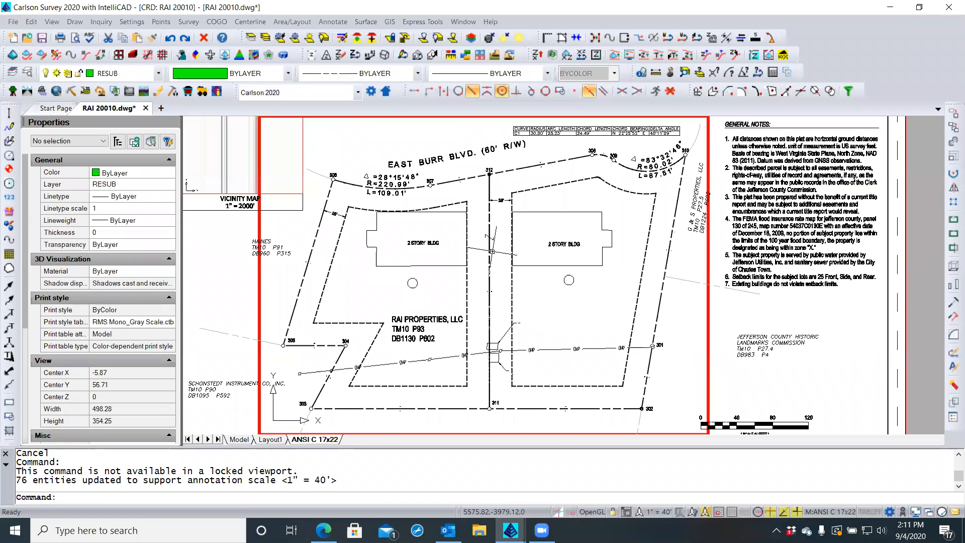
scroll(499, 247, up, 2)
double_click(500, 248)
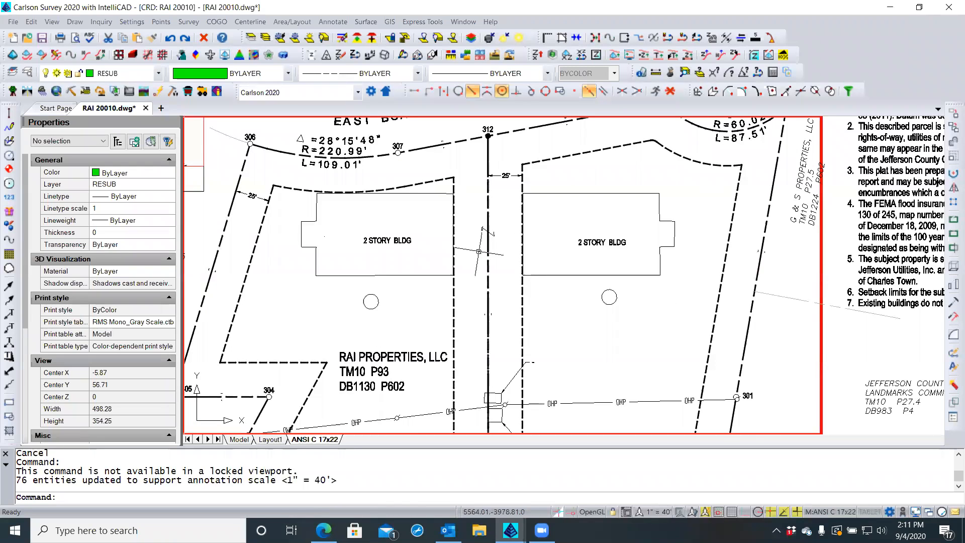
scroll(497, 321, up, 3)
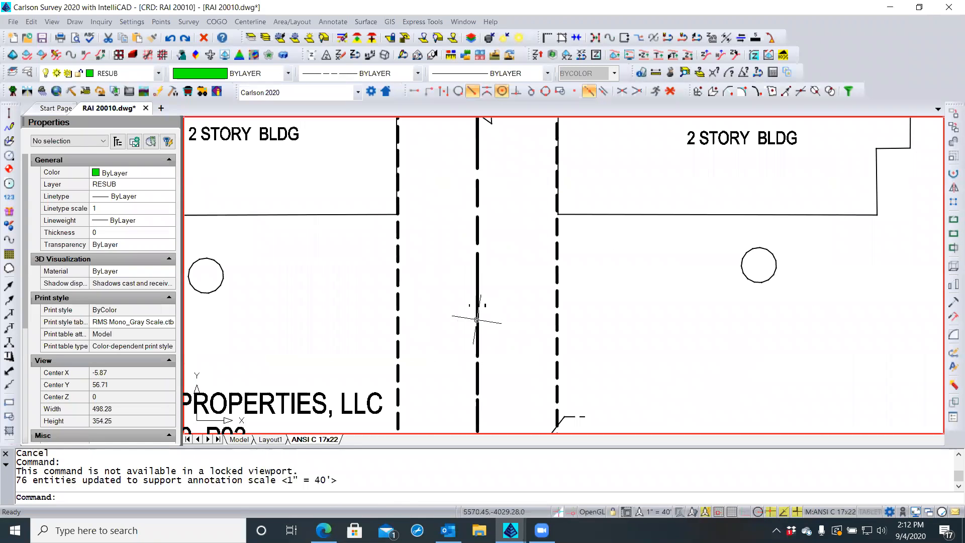
click(478, 305)
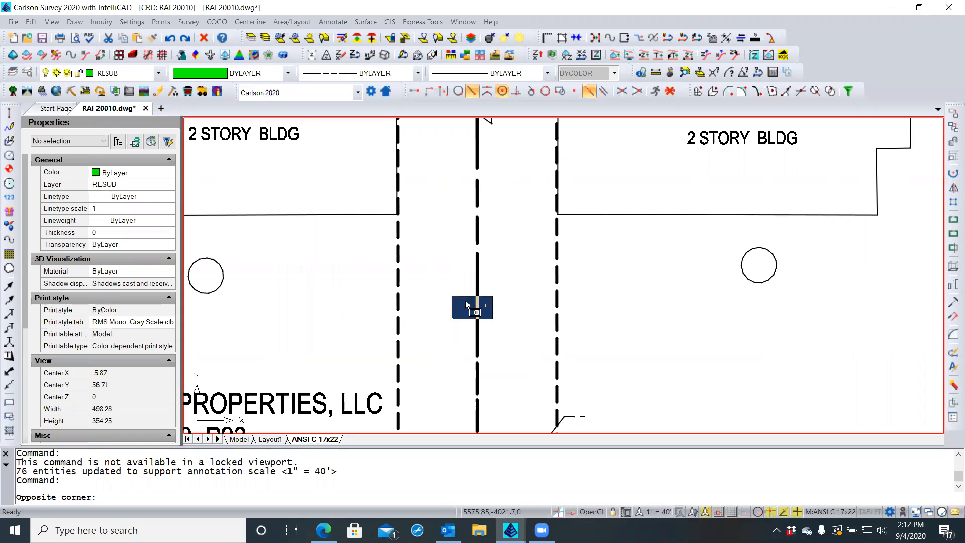
key(Escape)
key(Escape)
text(REA)
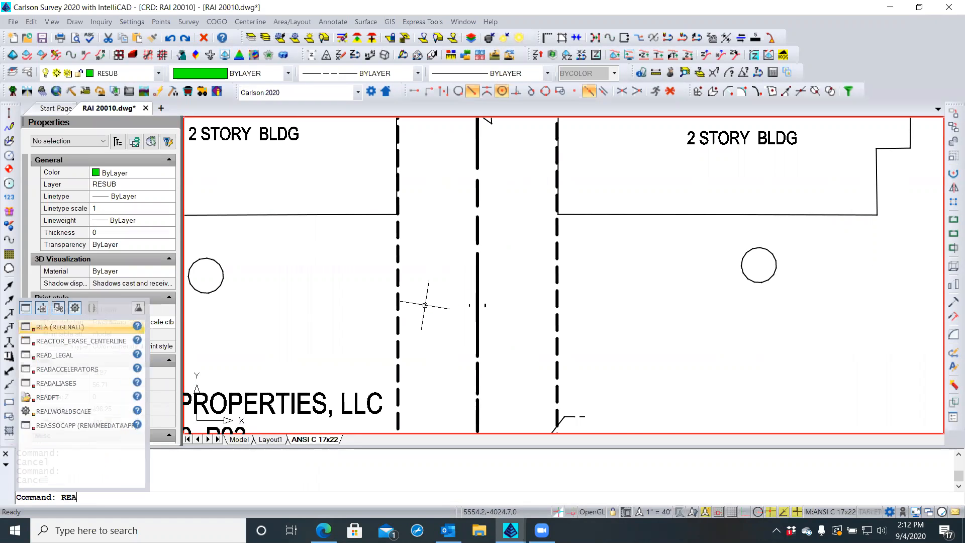
key(Return)
Zoom out and return from the viewport to the ANSI C 17x22 layout sheet
scroll(505, 267, down, 2)
scroll(504, 267, down, 2)
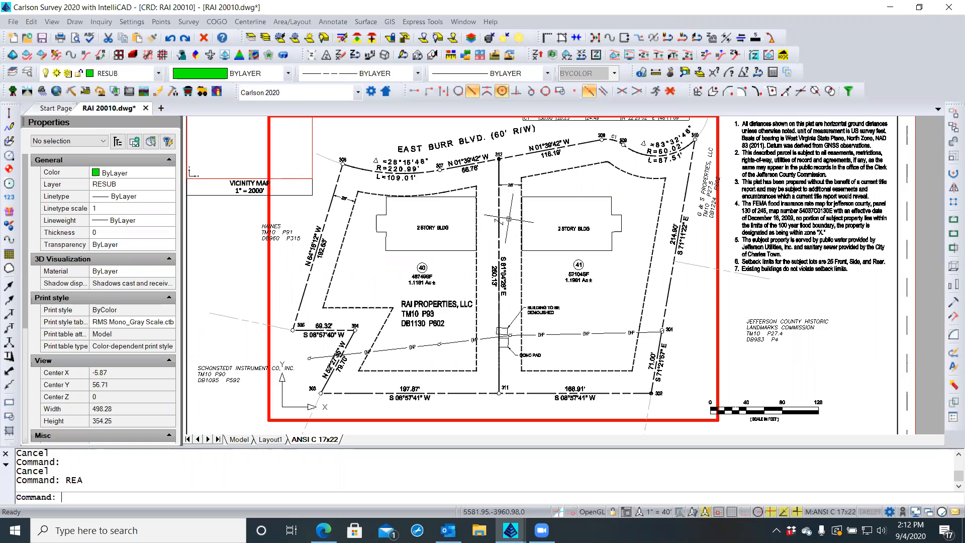
double_click(393, 285)
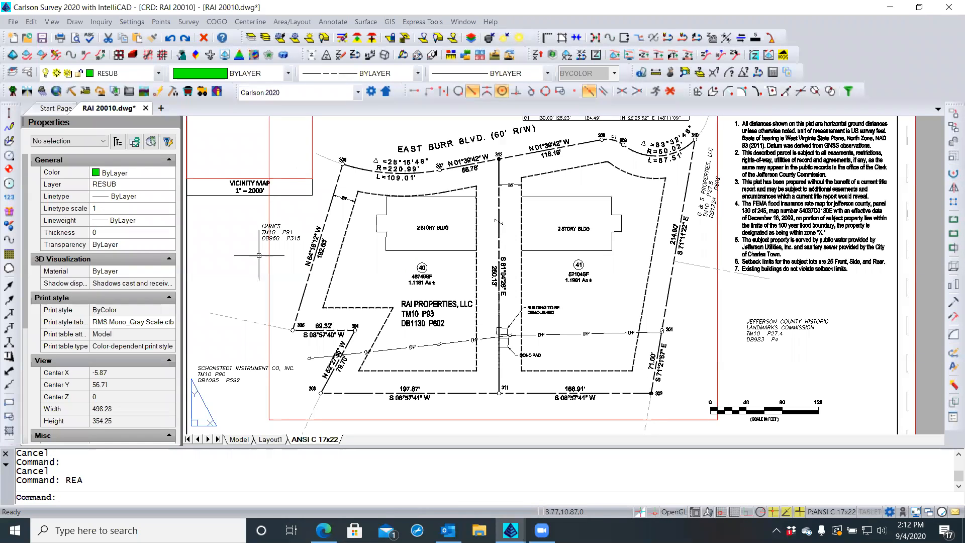
scroll(228, 352, up, 2)
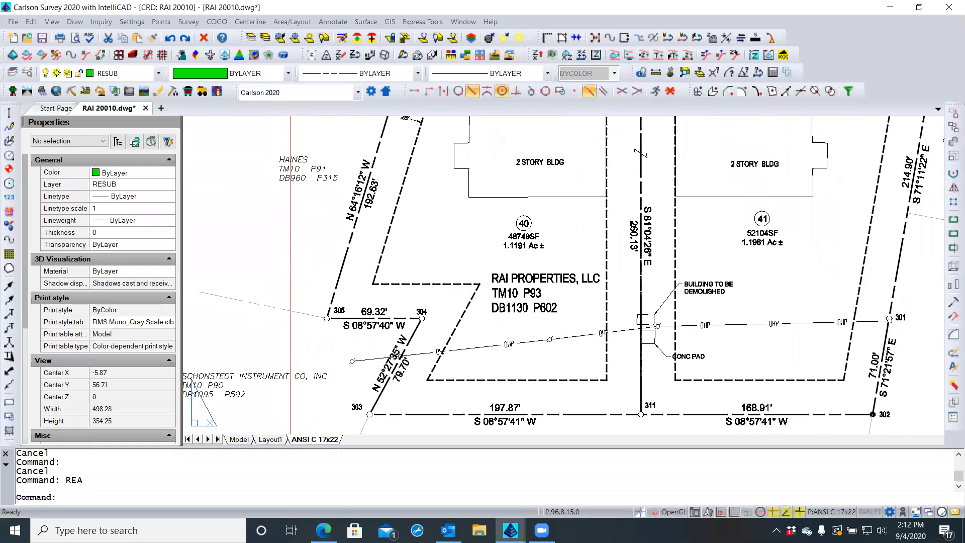
scroll(230, 354, down, 1)
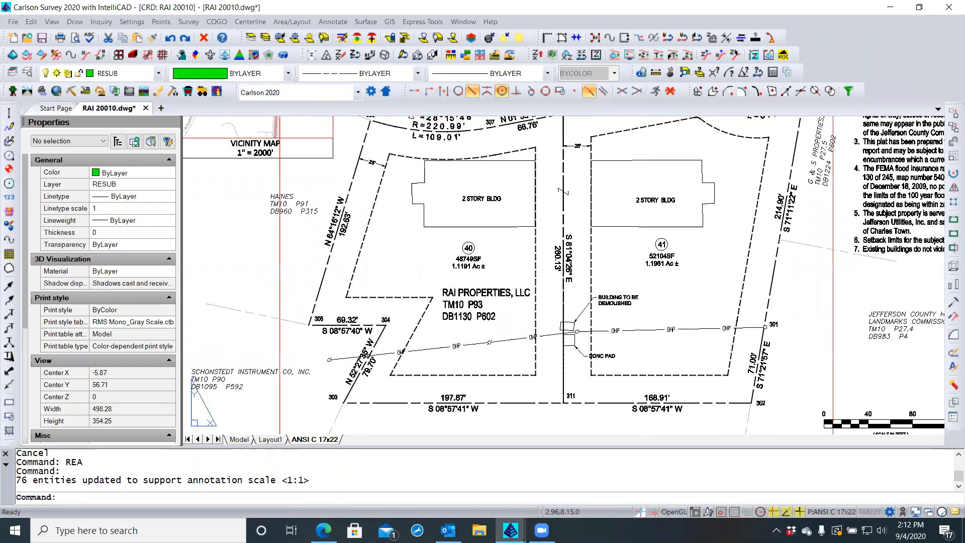
scroll(230, 353, down, 1)
scroll(230, 353, down, 1)
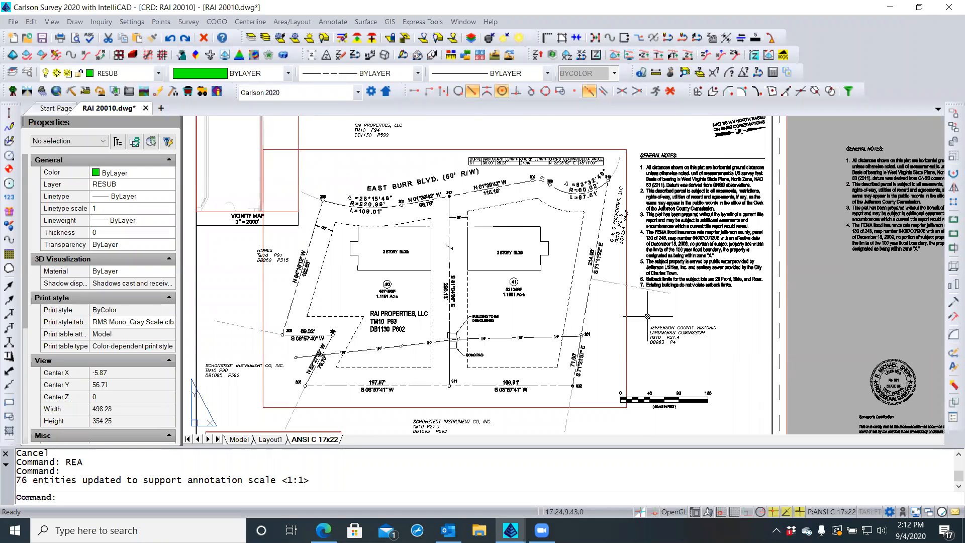
scroll(656, 318, up, 1)
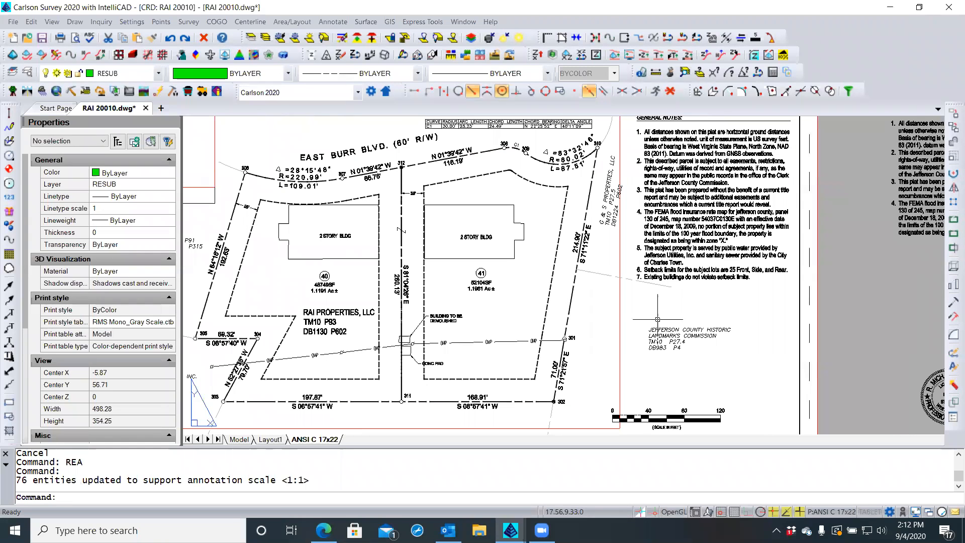
Move the Jefferson County Historic Landmarks Commission label left toward the lot by its middle grip
click(656, 333)
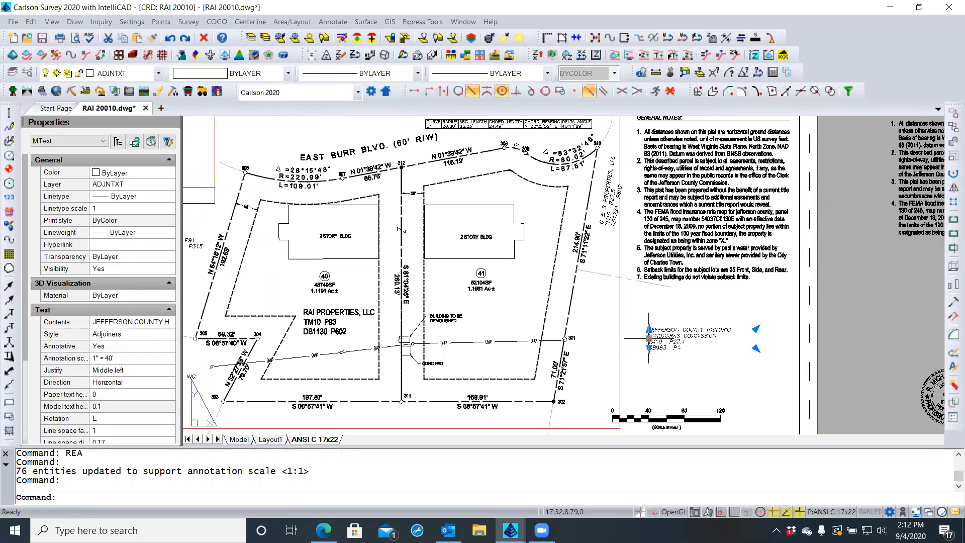
click(649, 338)
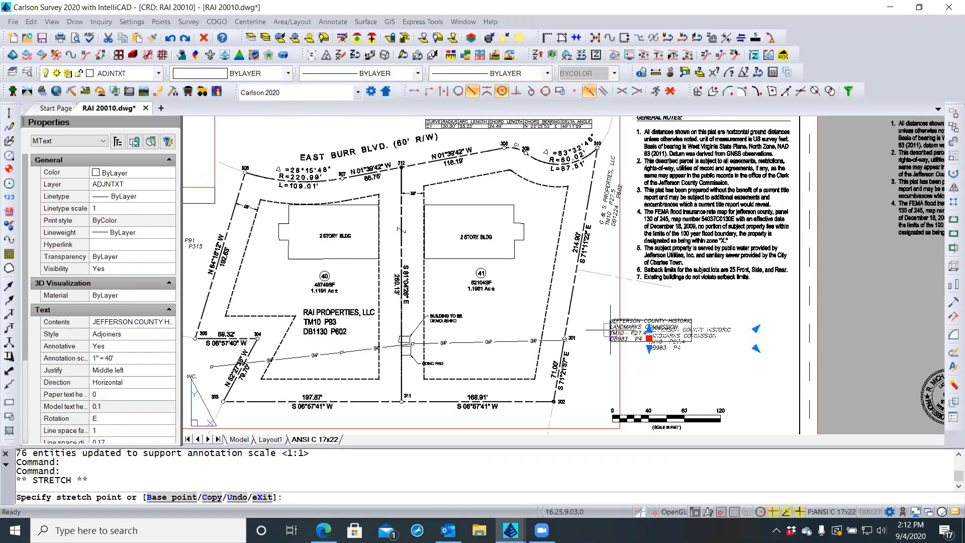
click(608, 329)
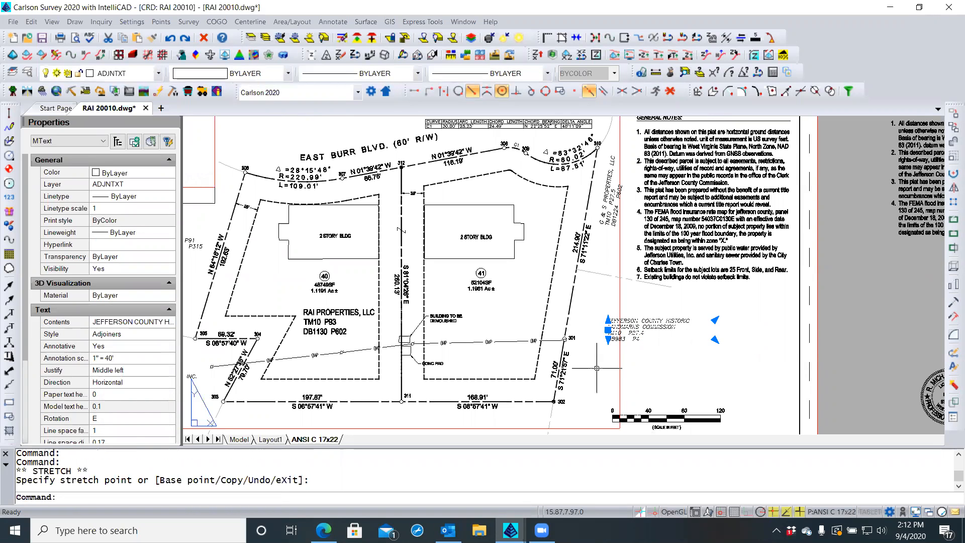
key(Escape)
key(Escape)
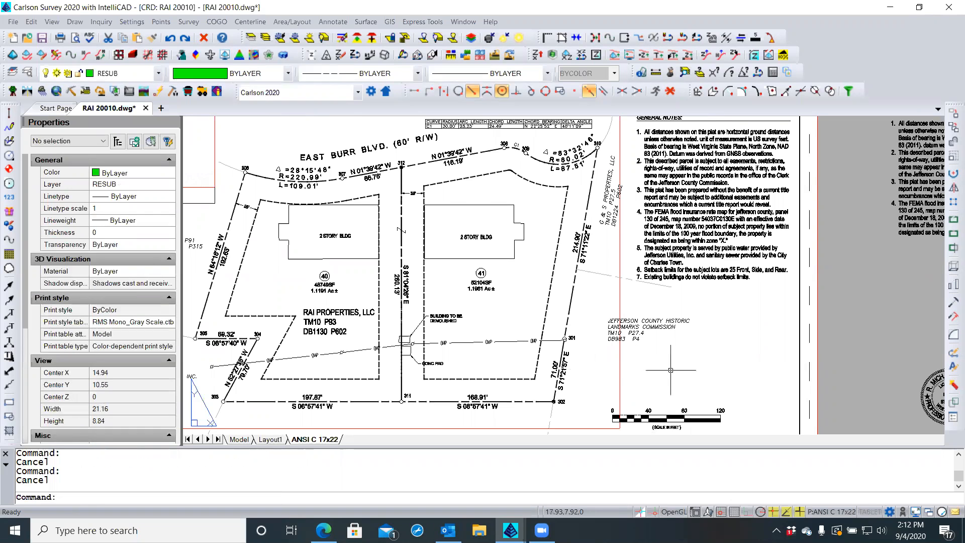
scroll(679, 371, down, 1)
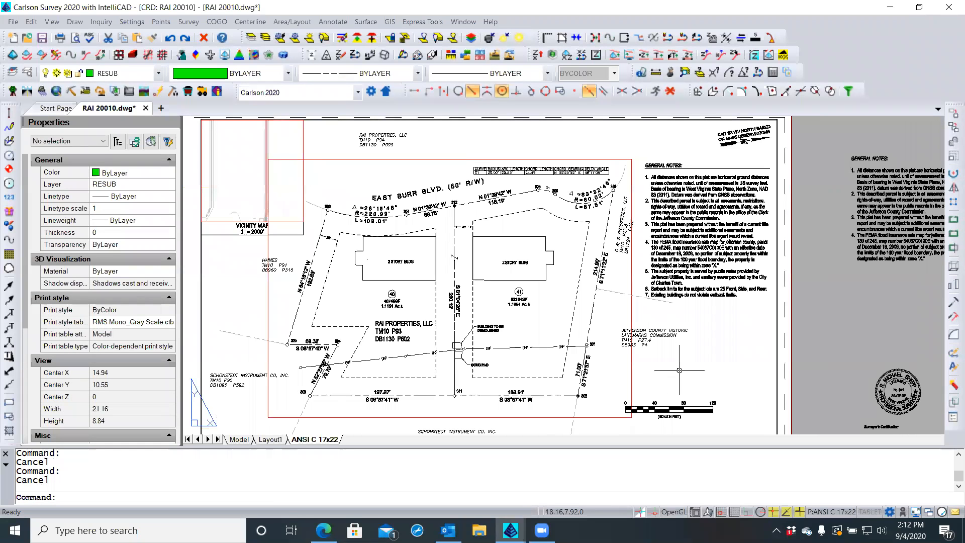
scroll(679, 370, down, 1)
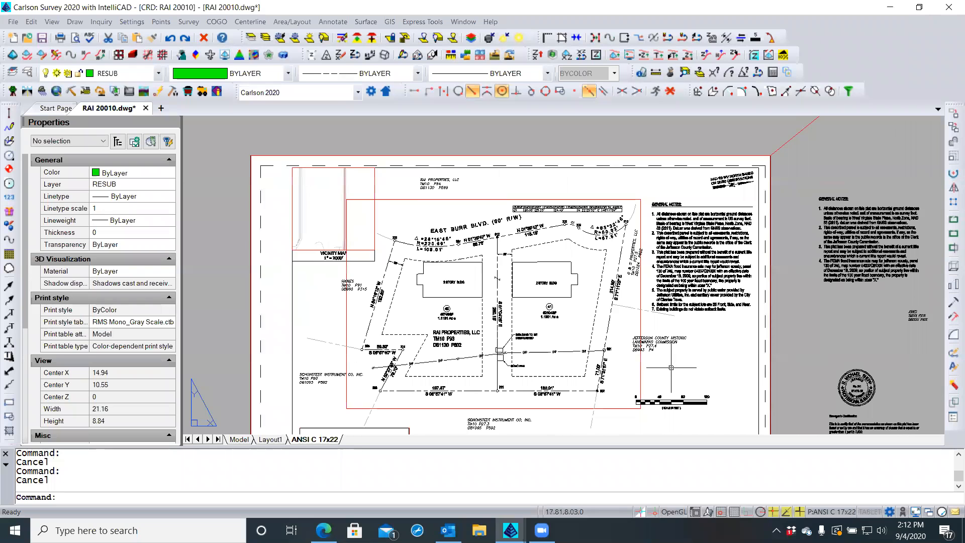
mouse_move(670, 365)
middle_down()
mouse_move(664, 351)
mouse_move(658, 361)
middle_up()
scroll(435, 174, up, 3)
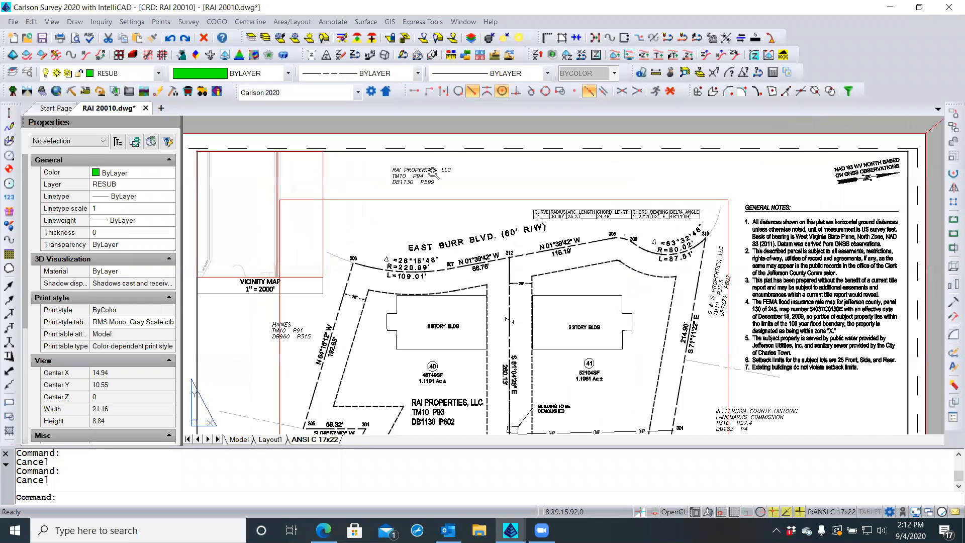
scroll(409, 180, down, 1)
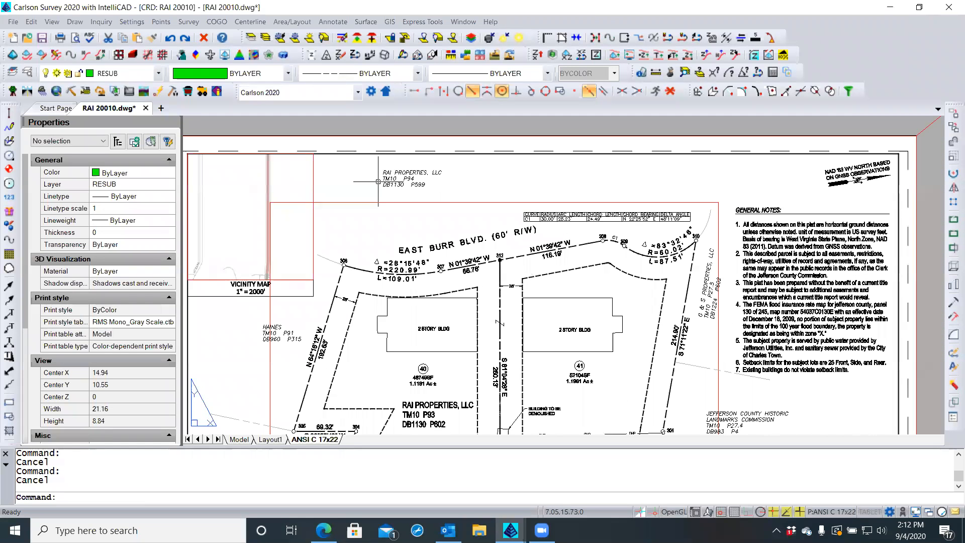
middle_drag(439, 188, 493, 190)
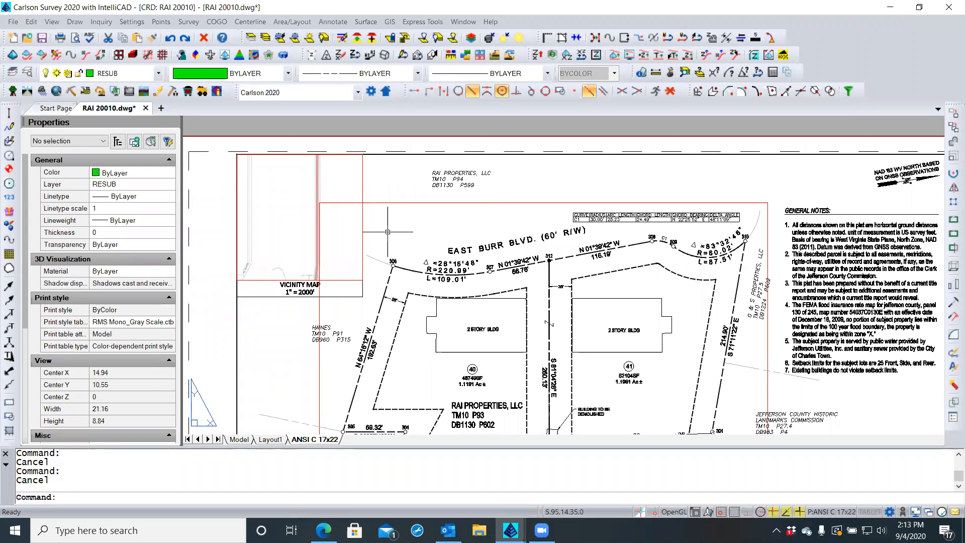
Regenerate with REA and zoom in to check the 1" = 2000' vicinity map displays
text(REA)
key(Return)
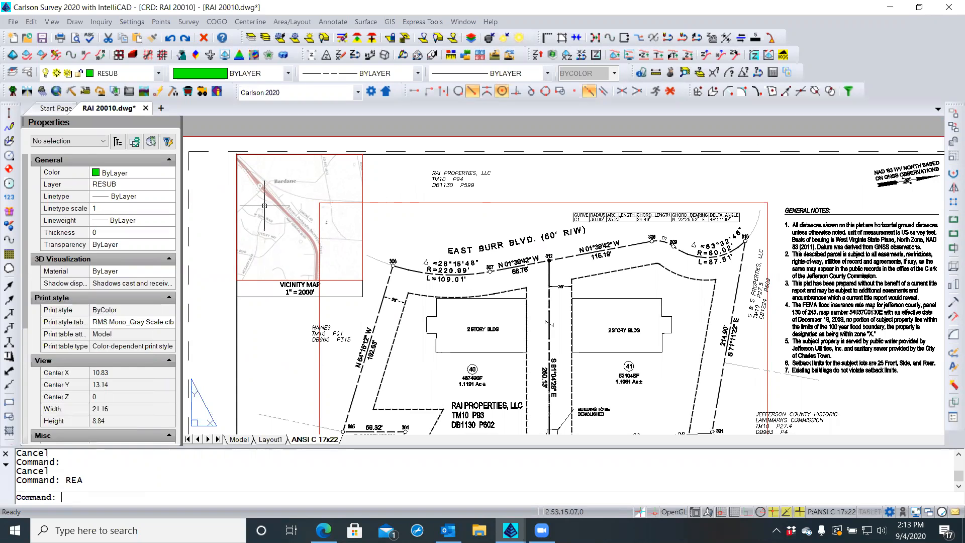
scroll(264, 206, up, 3)
middle_drag(263, 208, 310, 218)
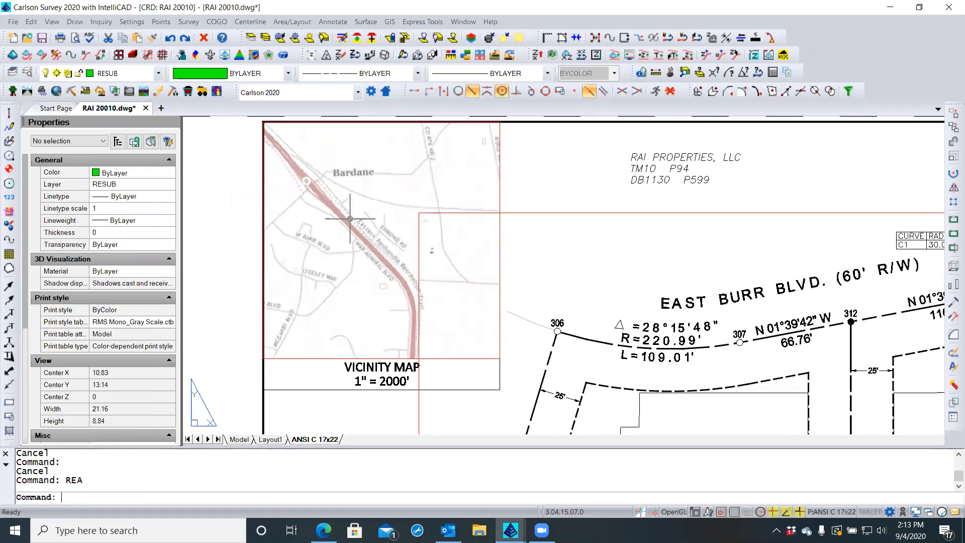
scroll(350, 218, up, 1)
scroll(340, 197, up, 2)
scroll(340, 197, up, 1)
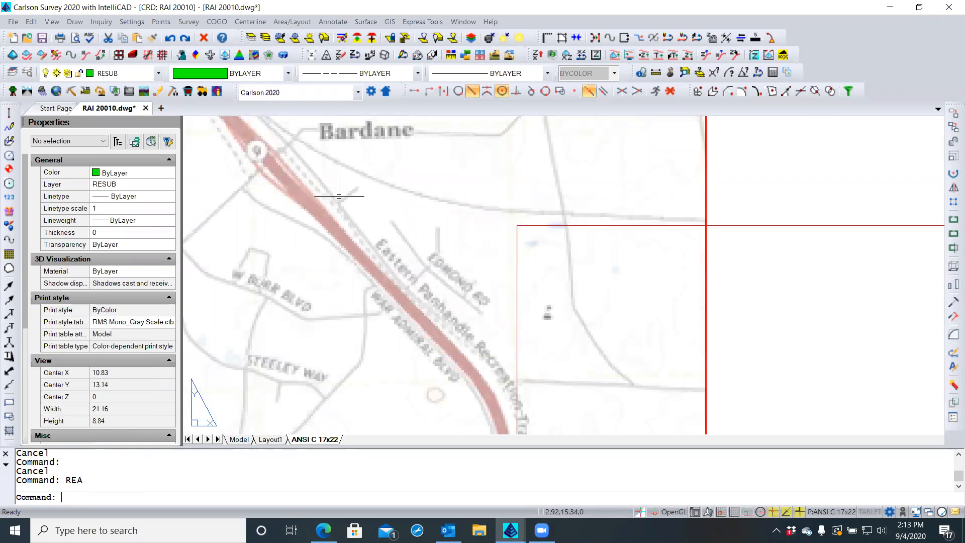
scroll(340, 197, down, 1)
scroll(338, 195, down, 1)
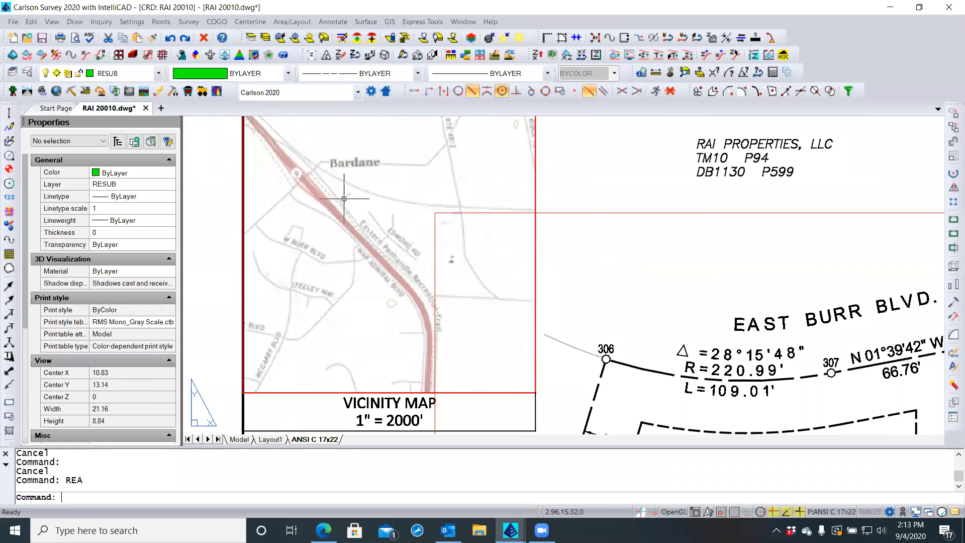
scroll(342, 200, down, 1)
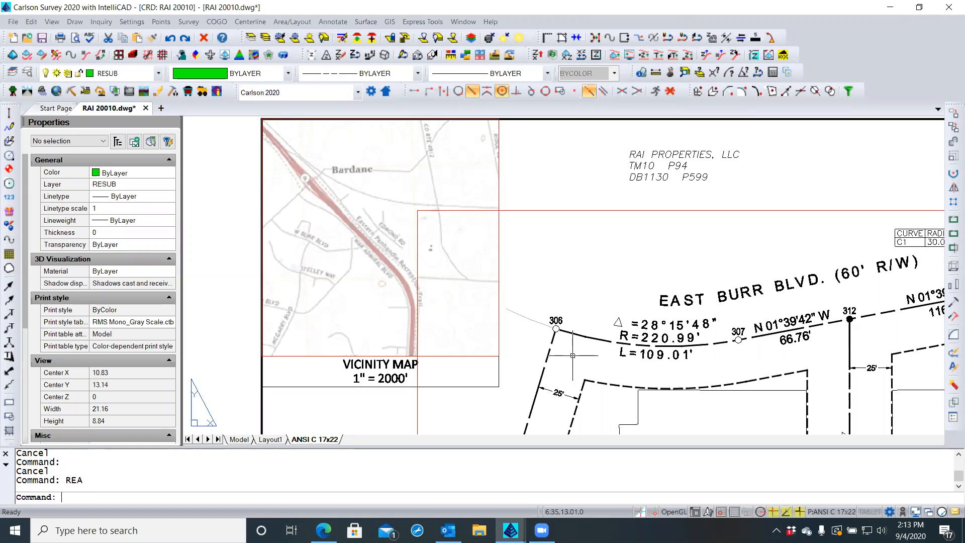
Return from the viewport to the layout sheet and regenerate it to redraw the vicinity map
click(573, 355)
key(Escape)
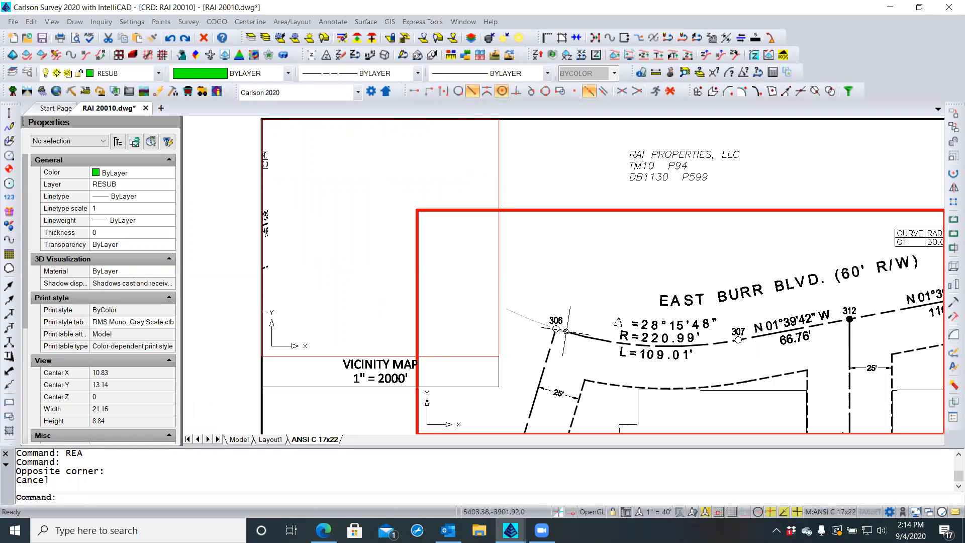
double_click(231, 344)
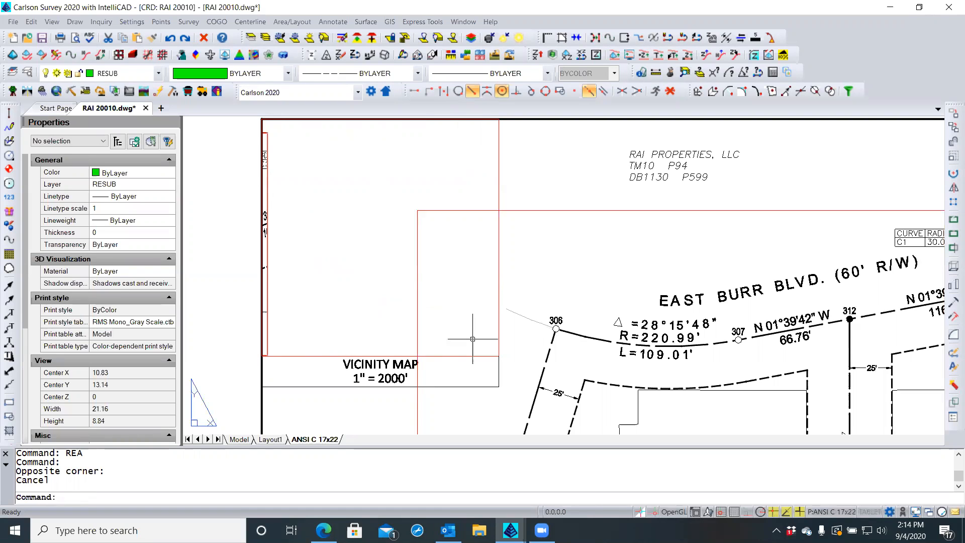
text(REA)
key(Return)
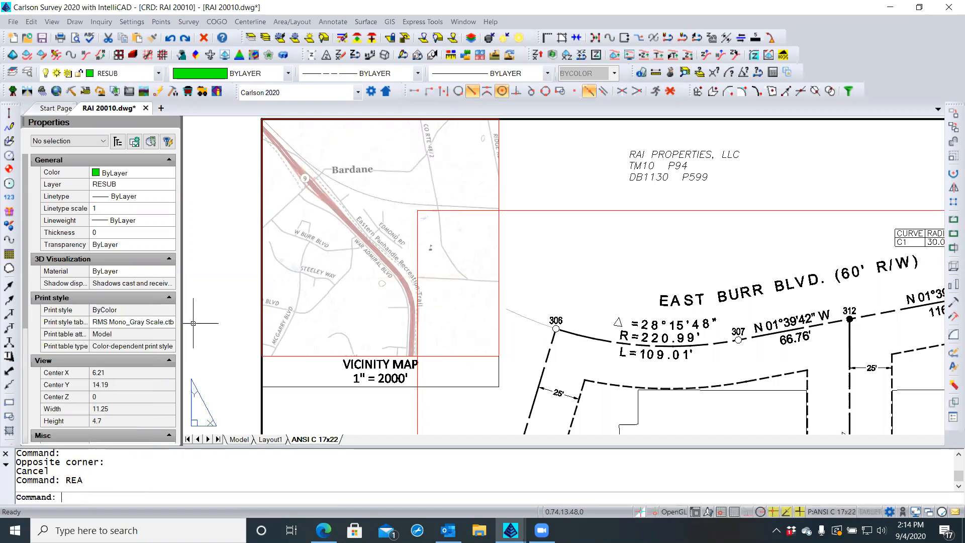
Select the vicinity map viewport to review its properties
click(216, 301)
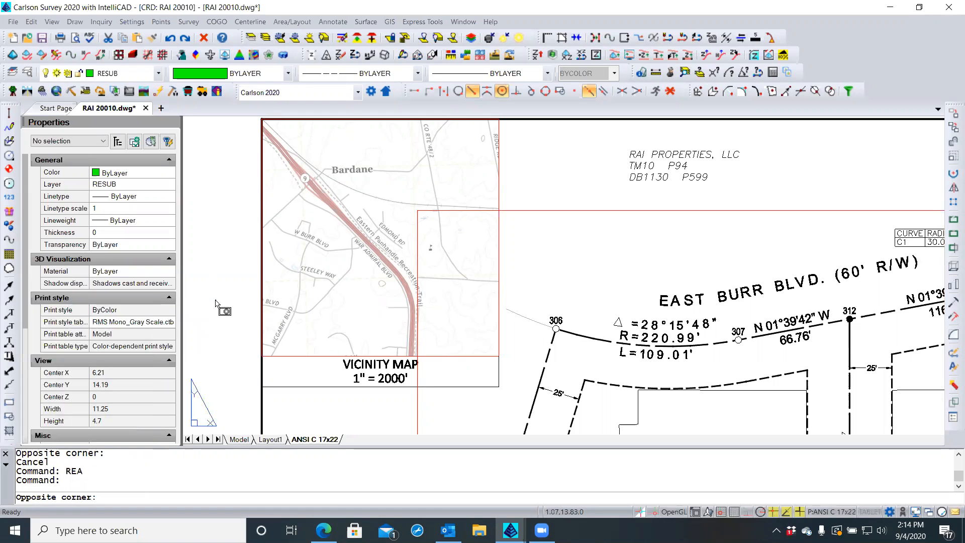
click(280, 302)
scroll(409, 270, down, 3)
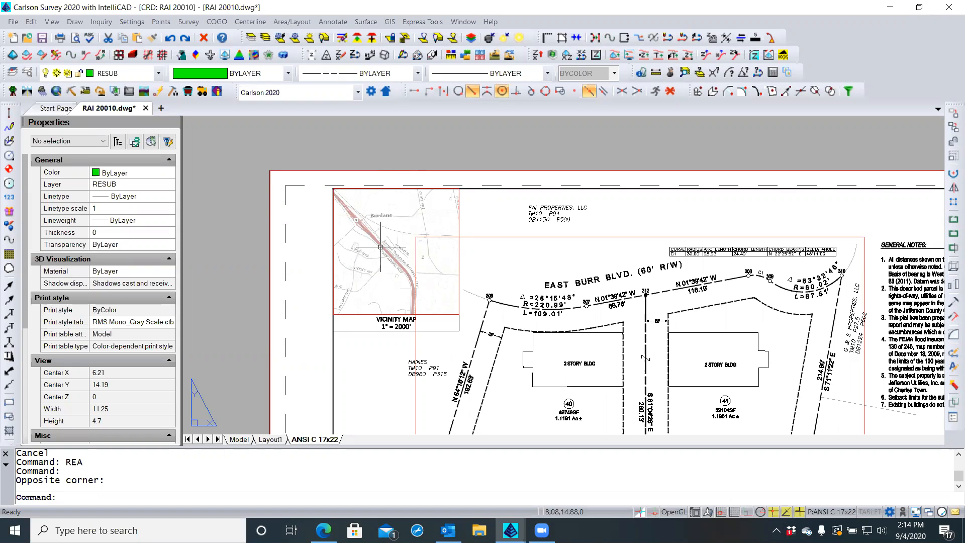
click(459, 221)
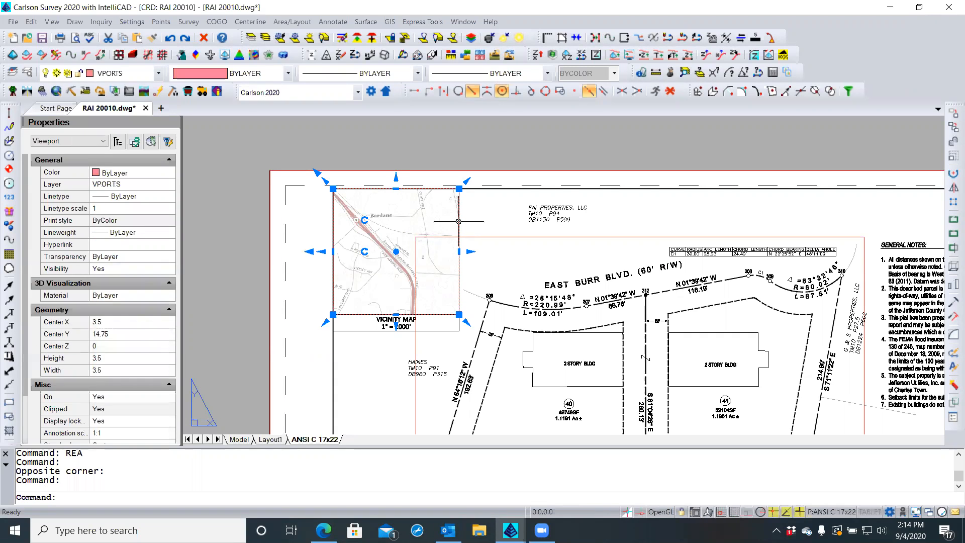
scroll(141, 343, down, 1)
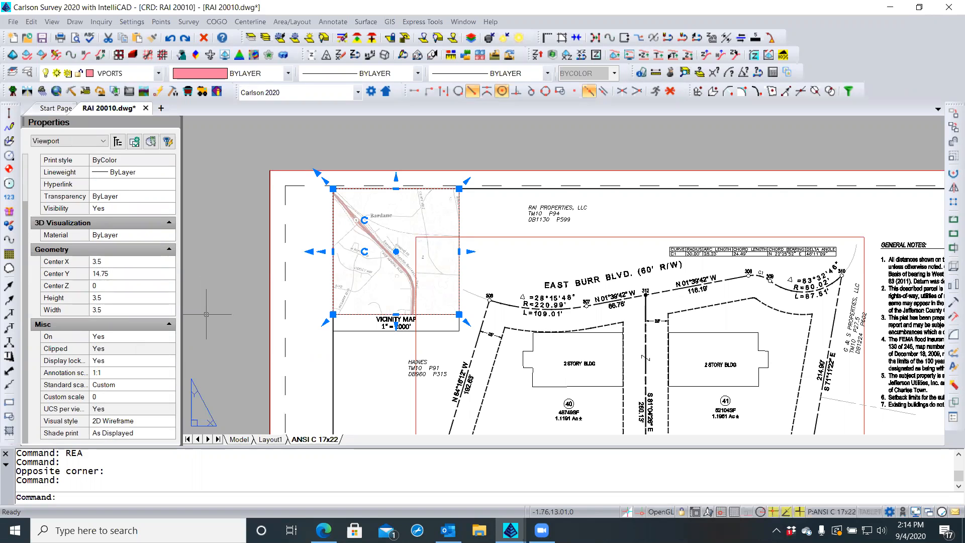
Open the UNITS settings, showing Decimal linear units at precision 2
key(Escape)
key(Escape)
text(units)
key(Return)
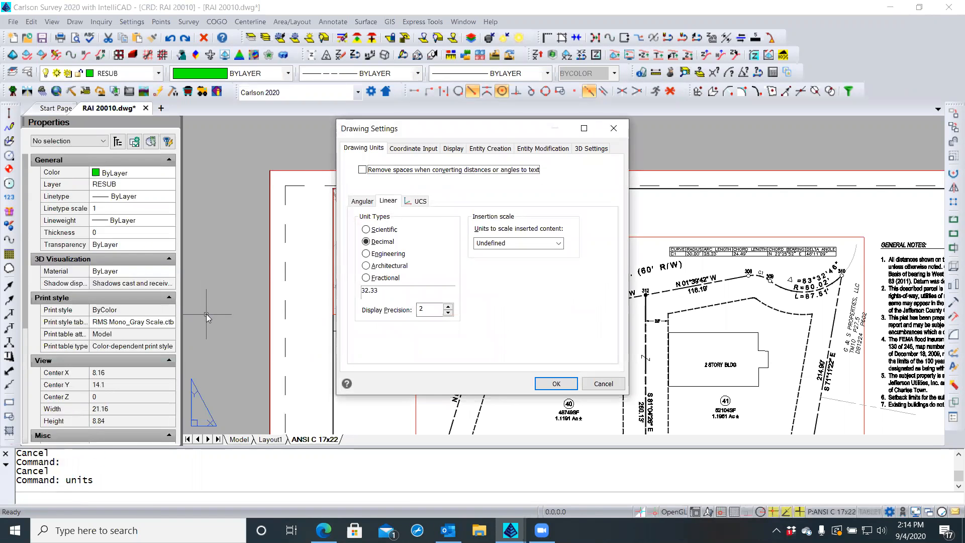
Close Drawing Settings and switch to model space showing lots 40 and 41
key(Return)
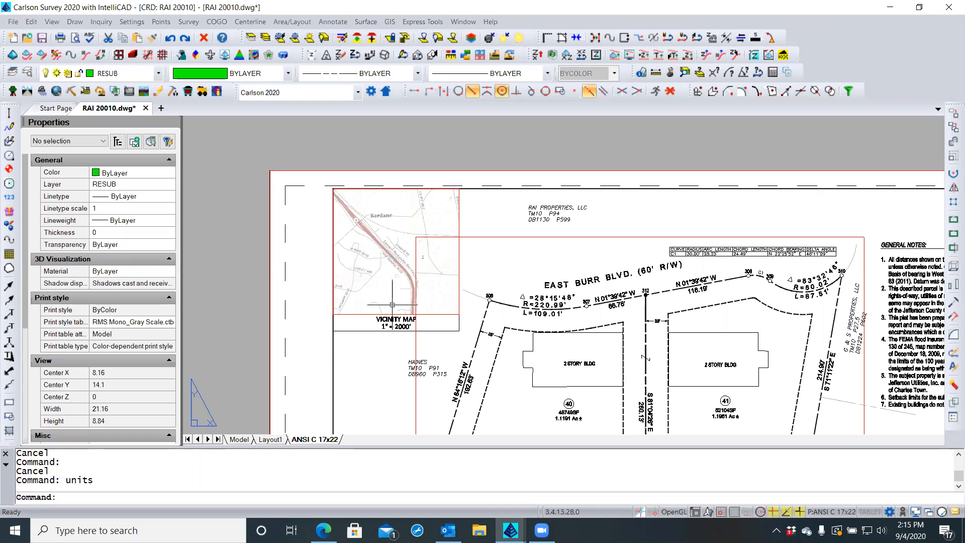
click(240, 439)
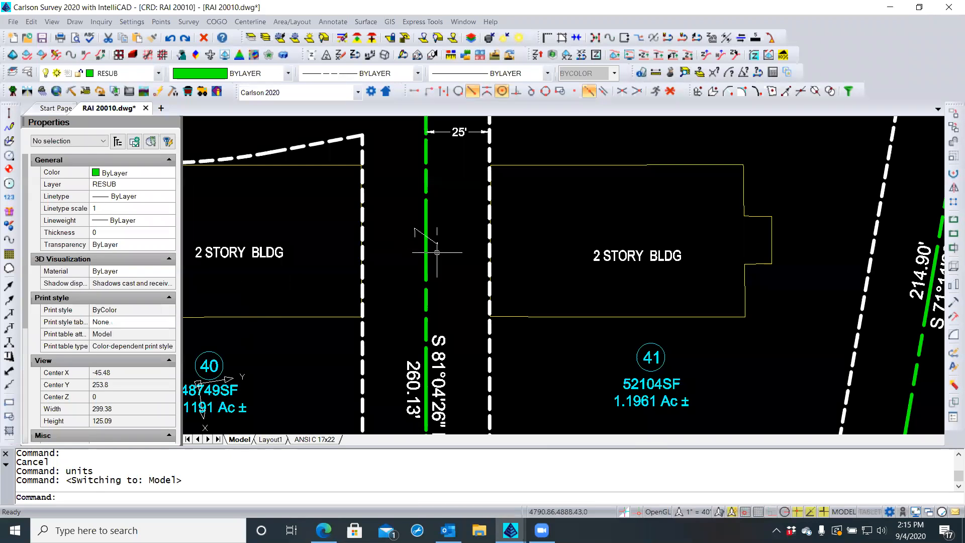
Copy both green RESUB lot polylines, using their lower-left corner as the base point
scroll(472, 270, down, 8)
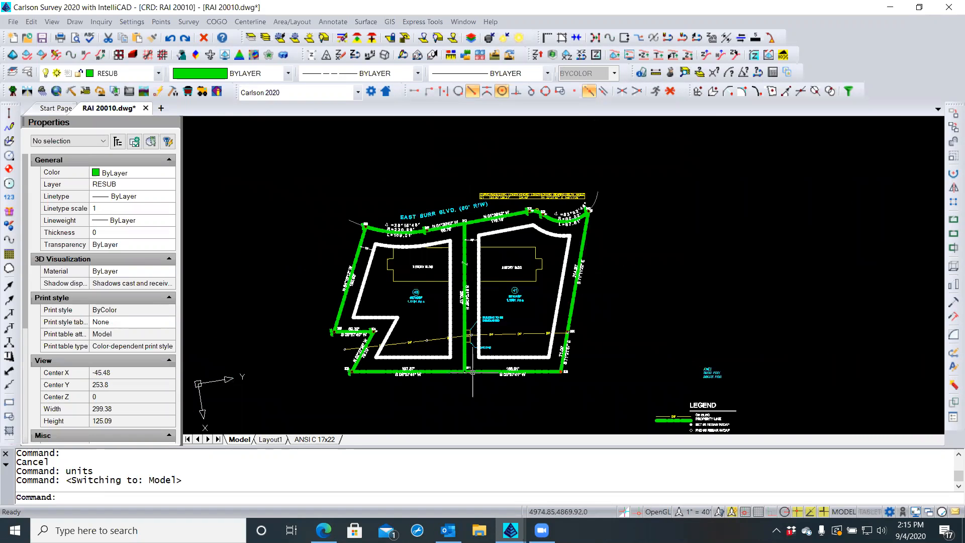
click(485, 373)
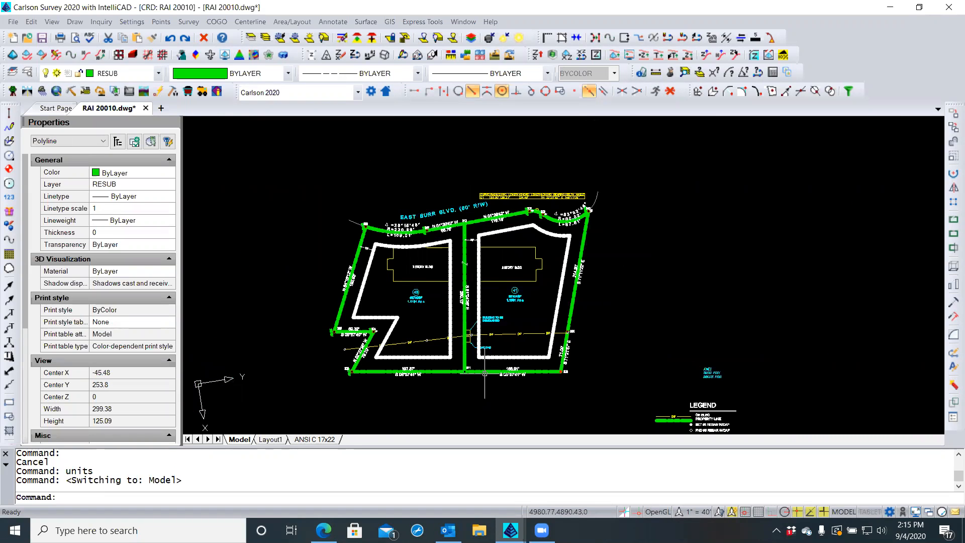
click(446, 373)
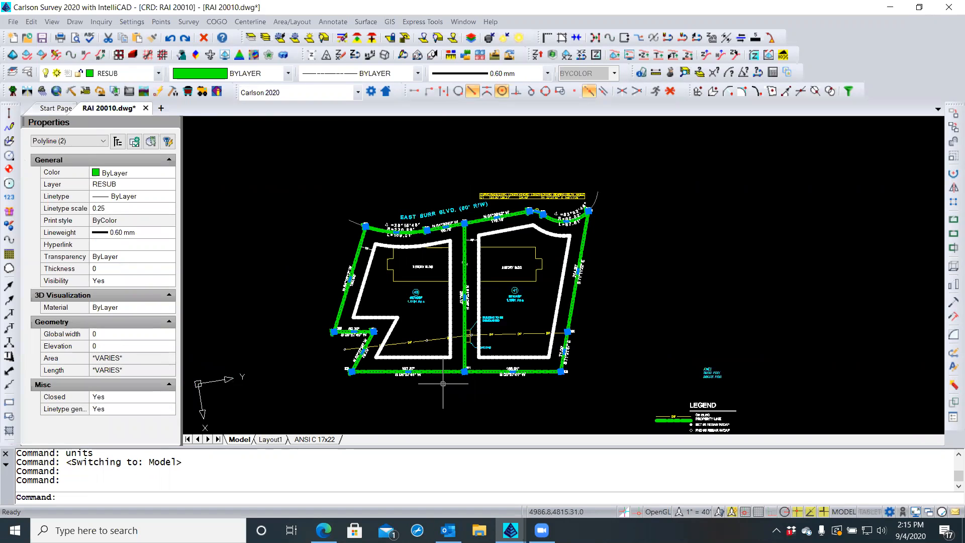
right_click(443, 383)
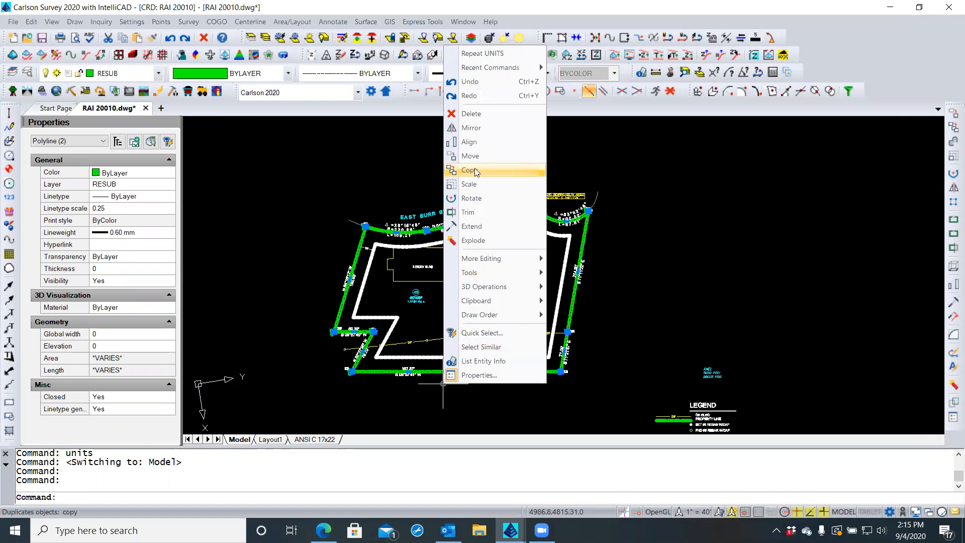
click(475, 170)
click(326, 377)
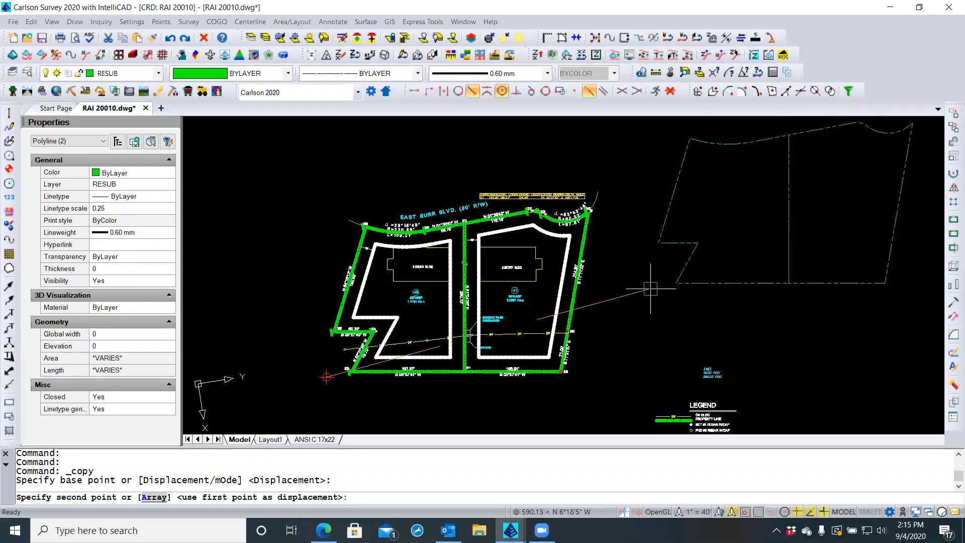
Pan and zoom across the USGS map to the lot's location beside Edmond Rd
scroll(575, 329, down, 6)
scroll(454, 301, down, 5)
scroll(454, 301, down, 3)
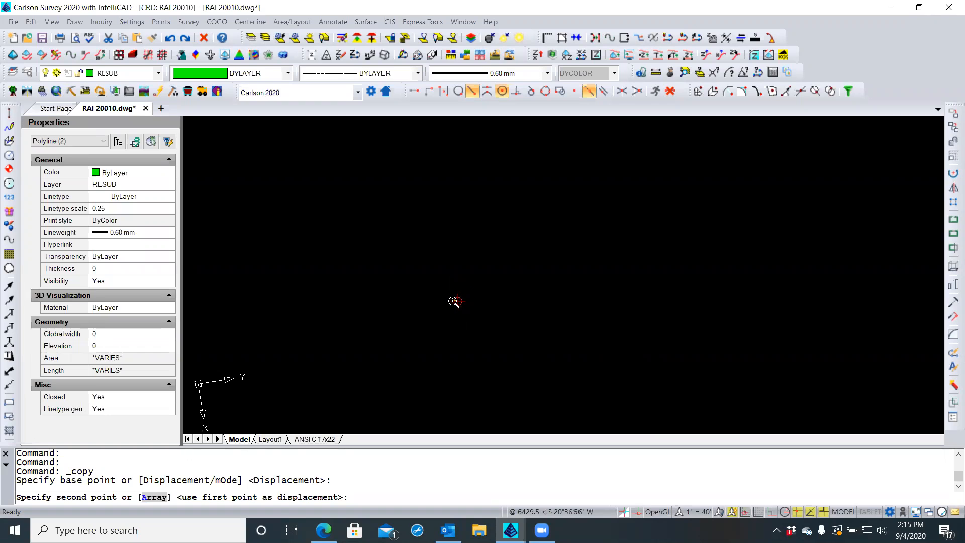
scroll(518, 279, down, 3)
scroll(517, 279, down, 1)
scroll(858, 267, up, 5)
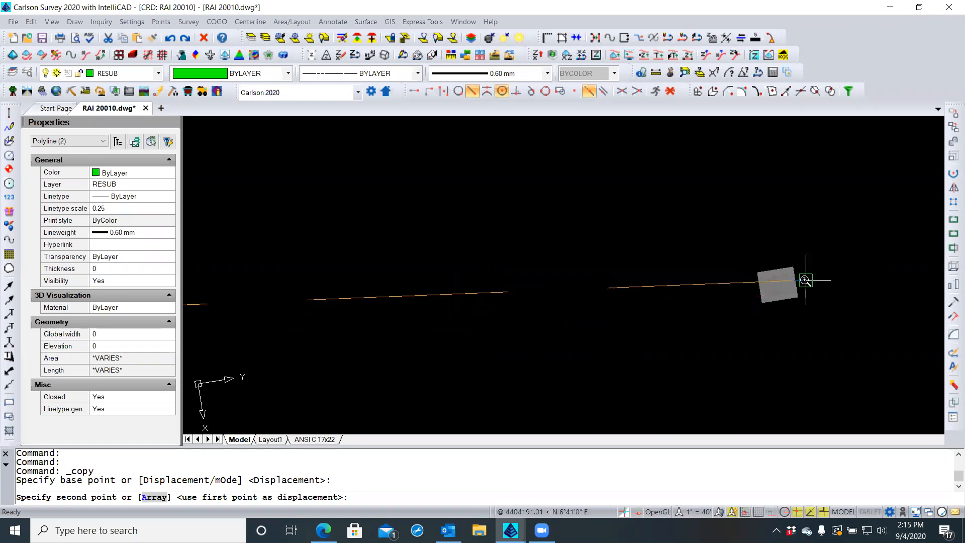
scroll(805, 280, up, 5)
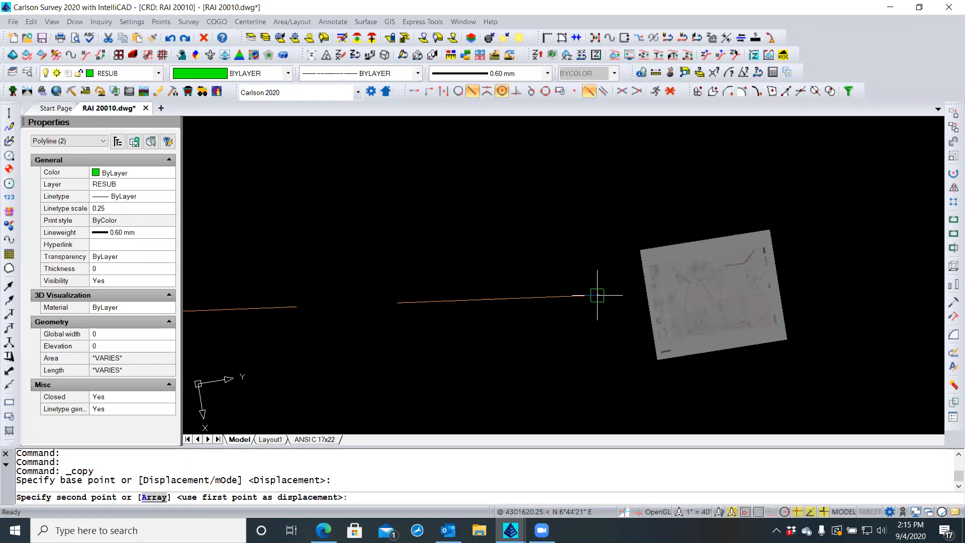
scroll(603, 294, up, 4)
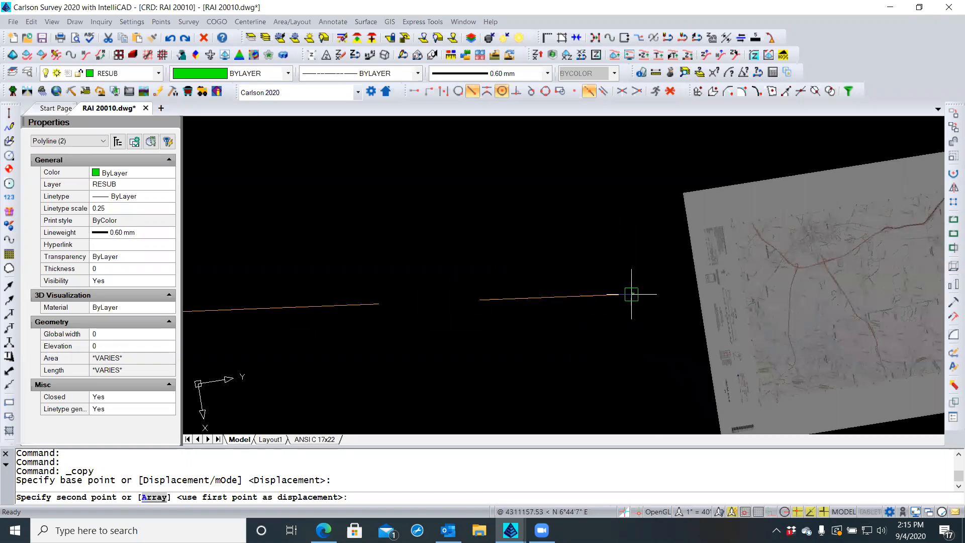
middle_drag(629, 292, 461, 241)
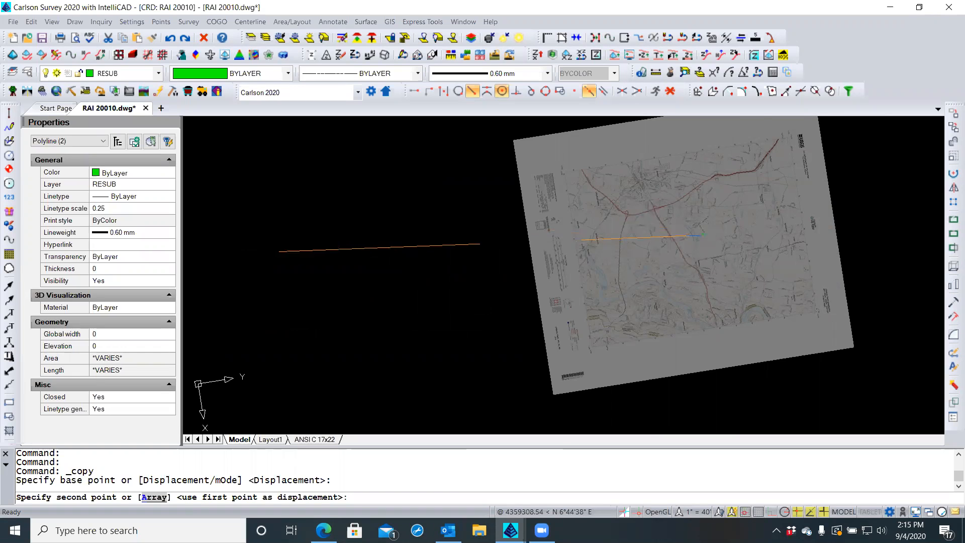
scroll(701, 234, up, 1)
scroll(701, 235, up, 2)
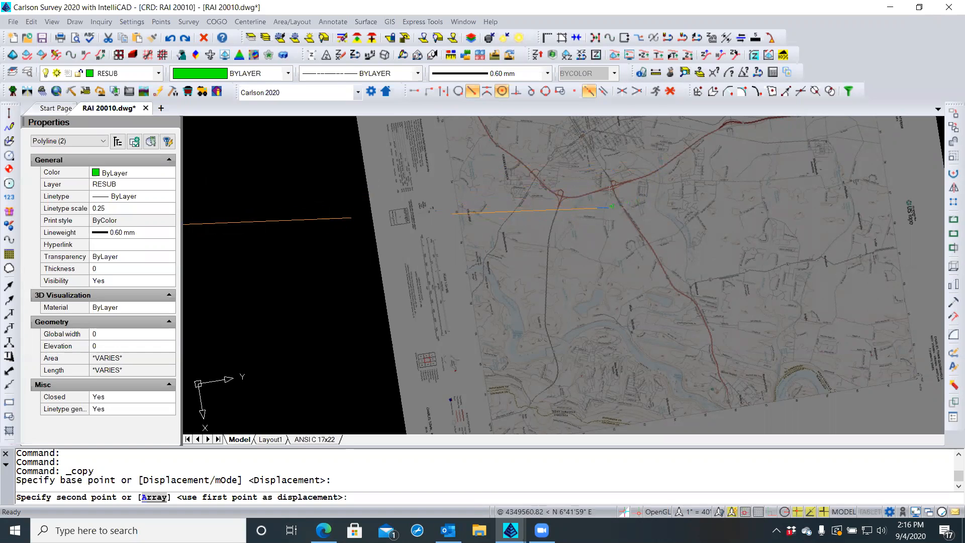
middle_drag(604, 209, 595, 308)
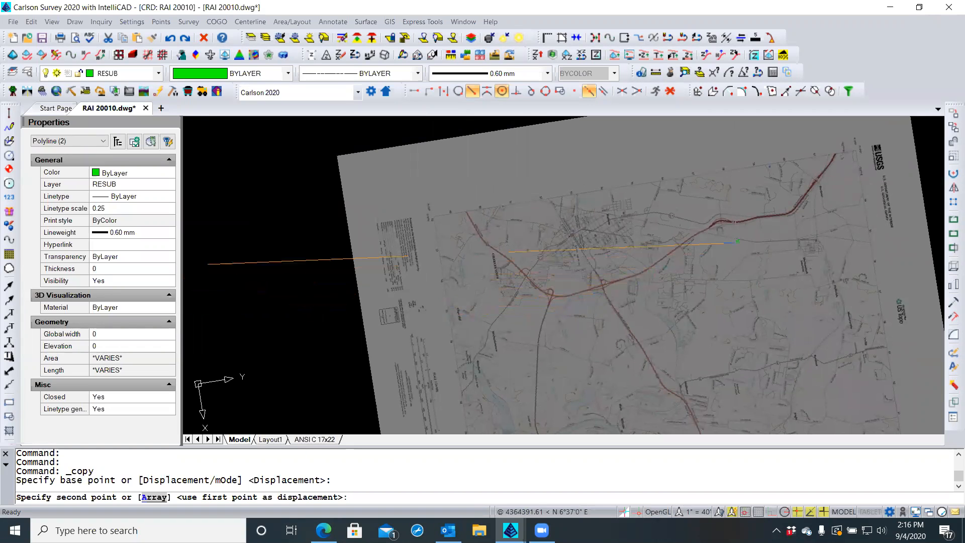
middle_drag(807, 219, 719, 298)
scroll(719, 299, up, 3)
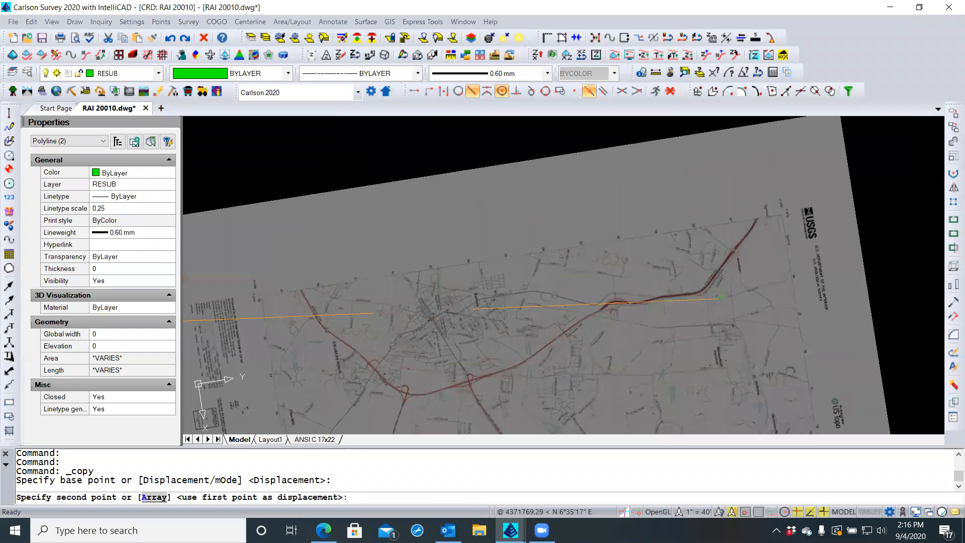
scroll(719, 298, up, 3)
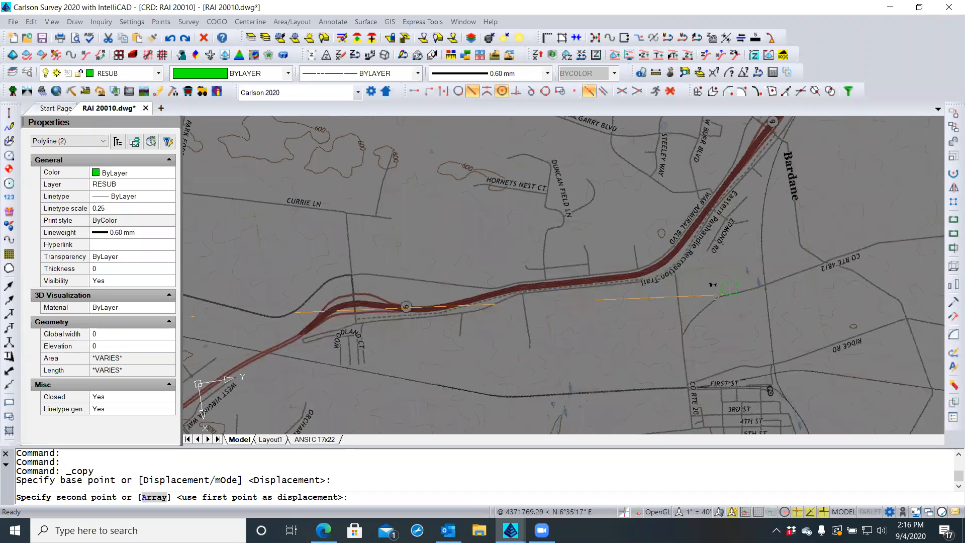
scroll(719, 297, up, 2)
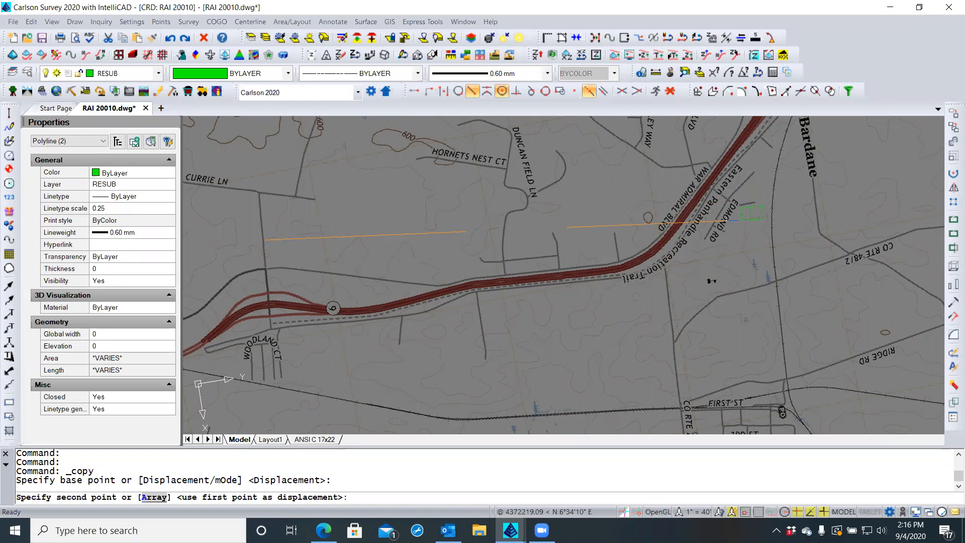
scroll(730, 220, up, 4)
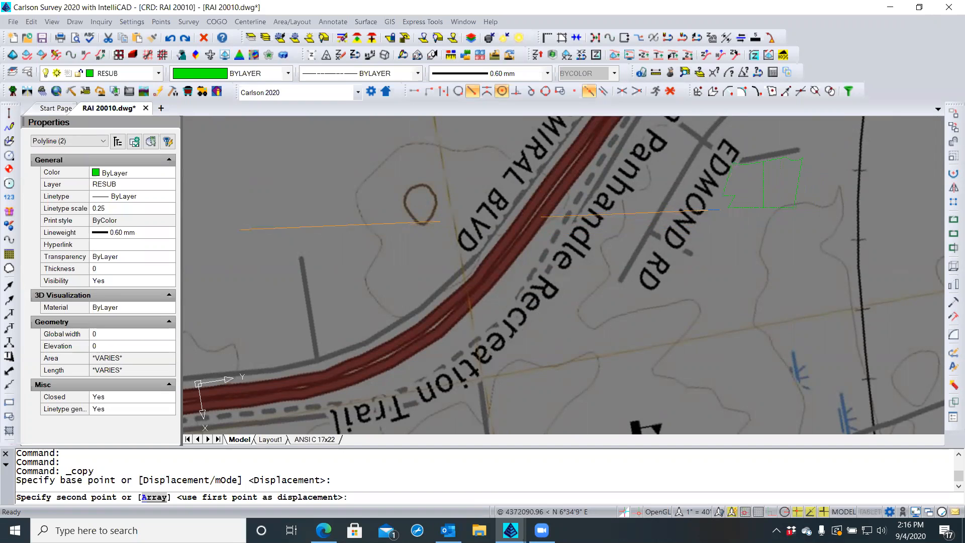
Place the copied lot outlines just east of Edmond Rd, skipping the description and area label prompts
click(718, 210)
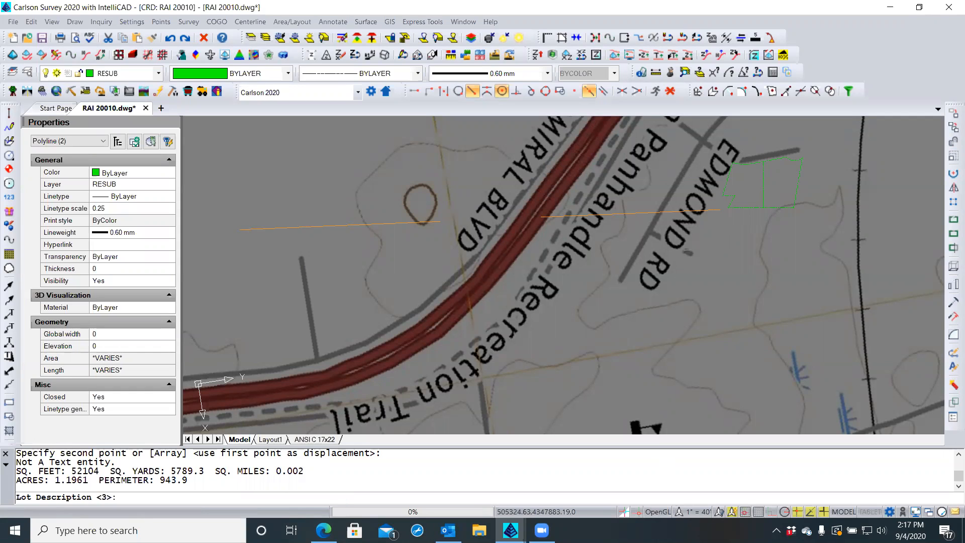
key(Return)
key(Return)
key(Escape)
key(Return)
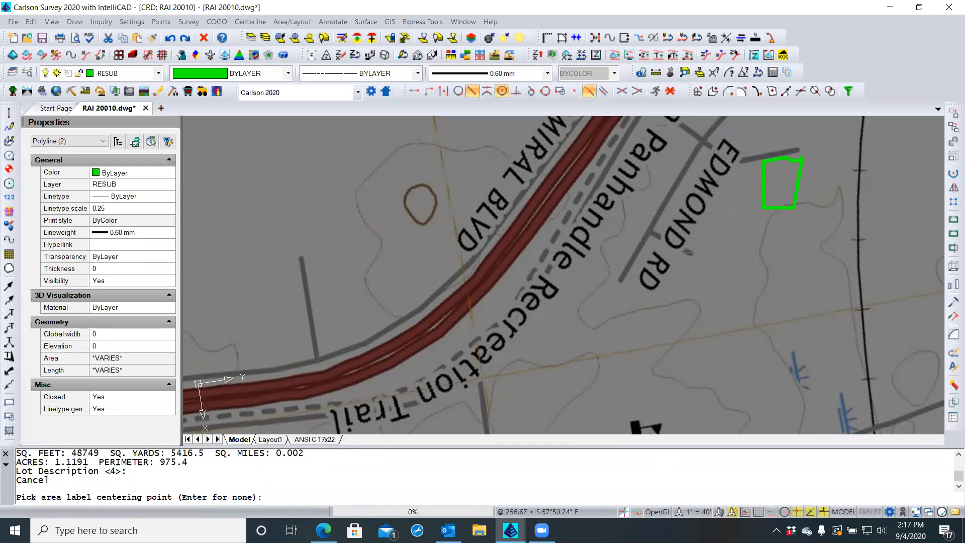
key(Escape)
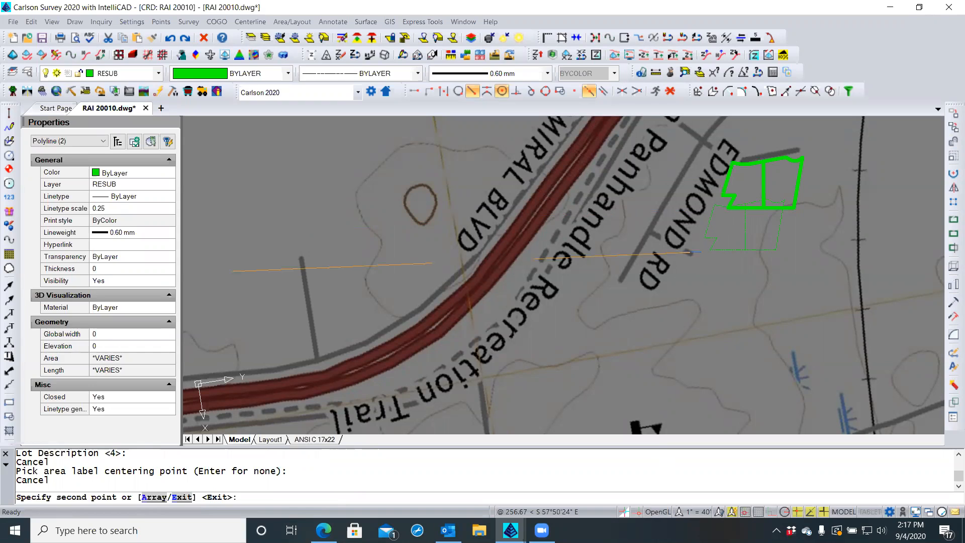
key(Escape)
key(Escape)
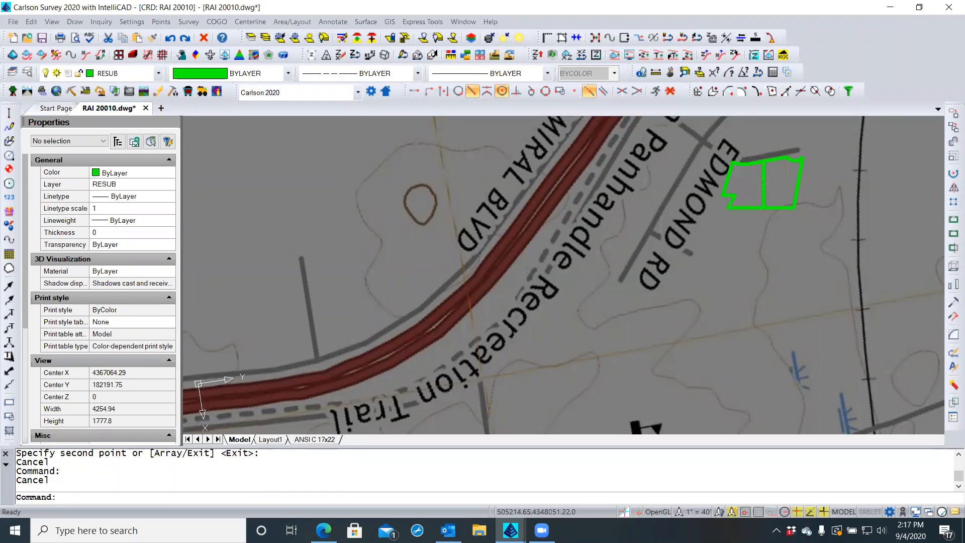
click(100, 496)
scroll(101, 487, up, 5)
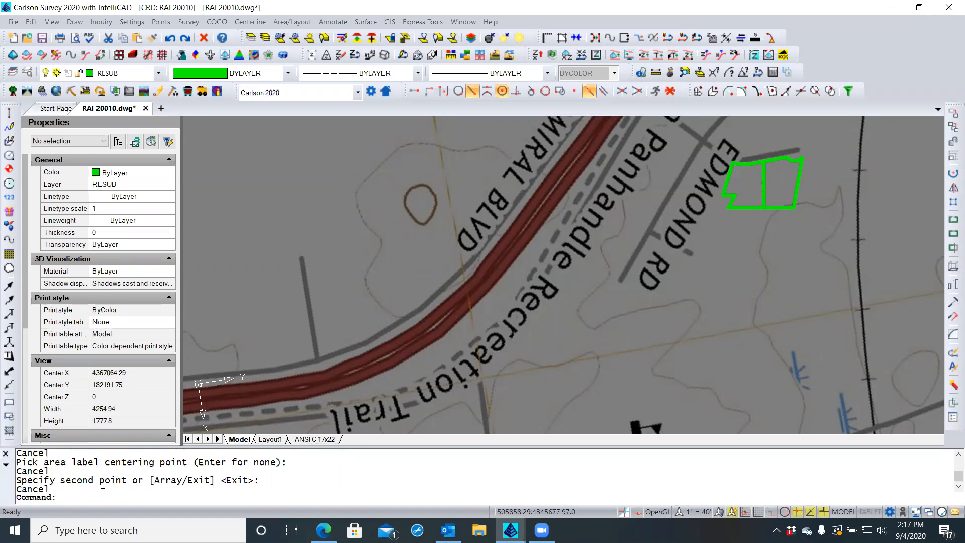
scroll(101, 483, up, 1)
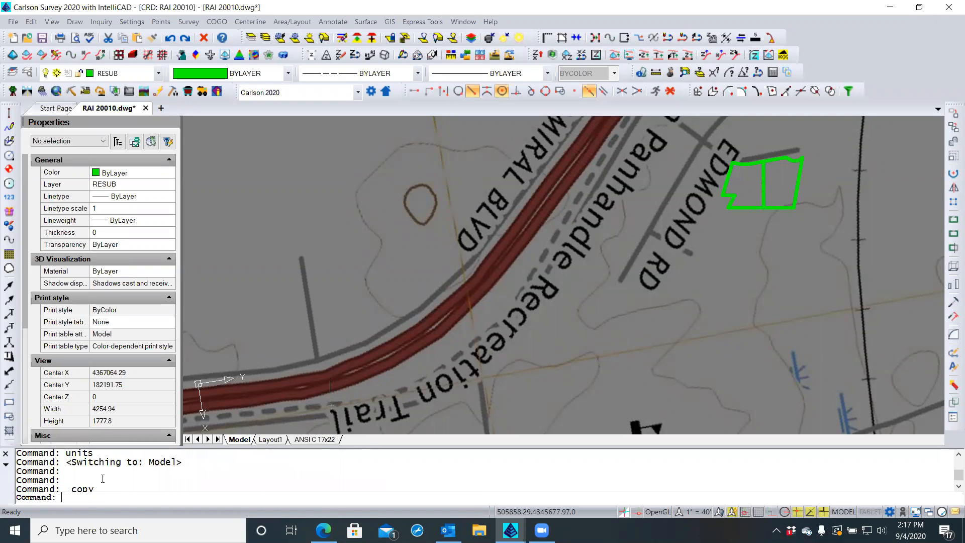
scroll(103, 478, down, 1)
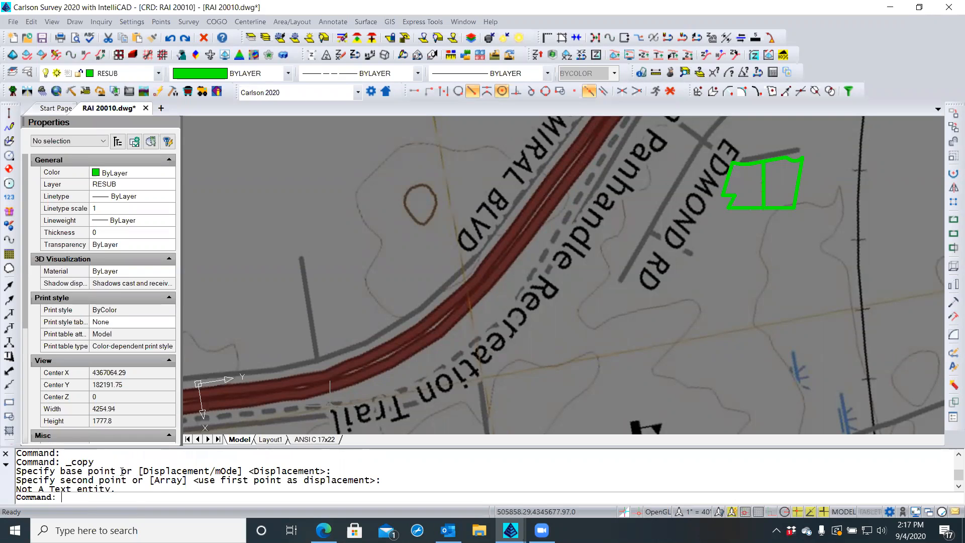
scroll(121, 470, down, 2)
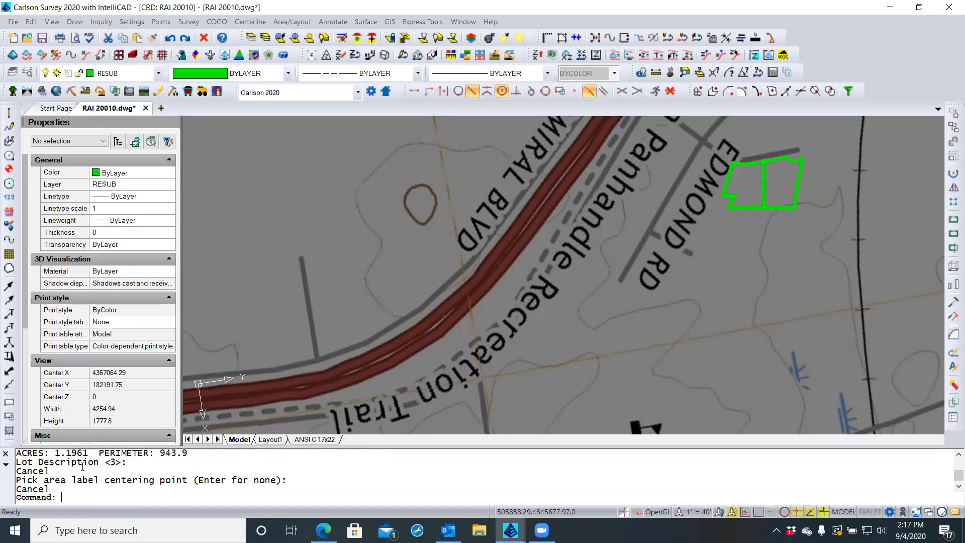
scroll(81, 467, up, 1)
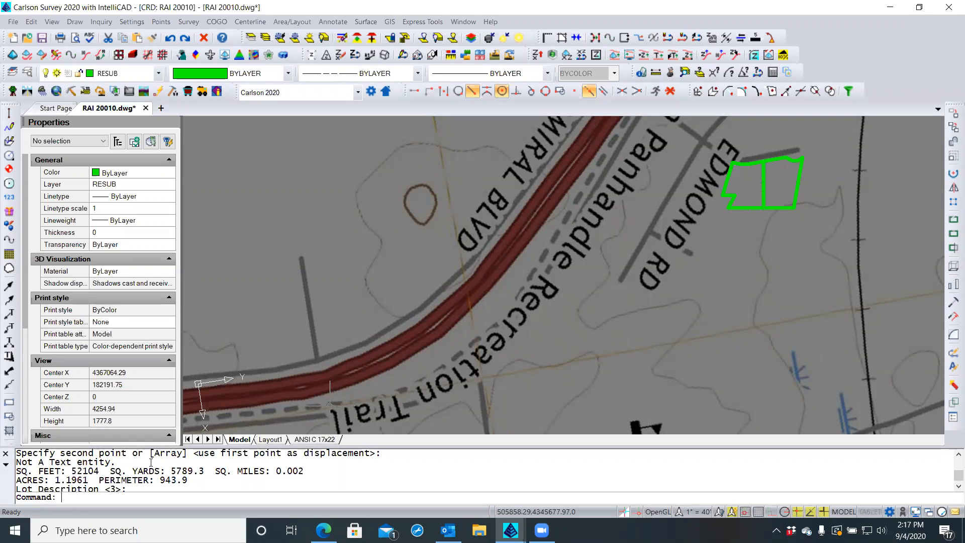
key(Escape)
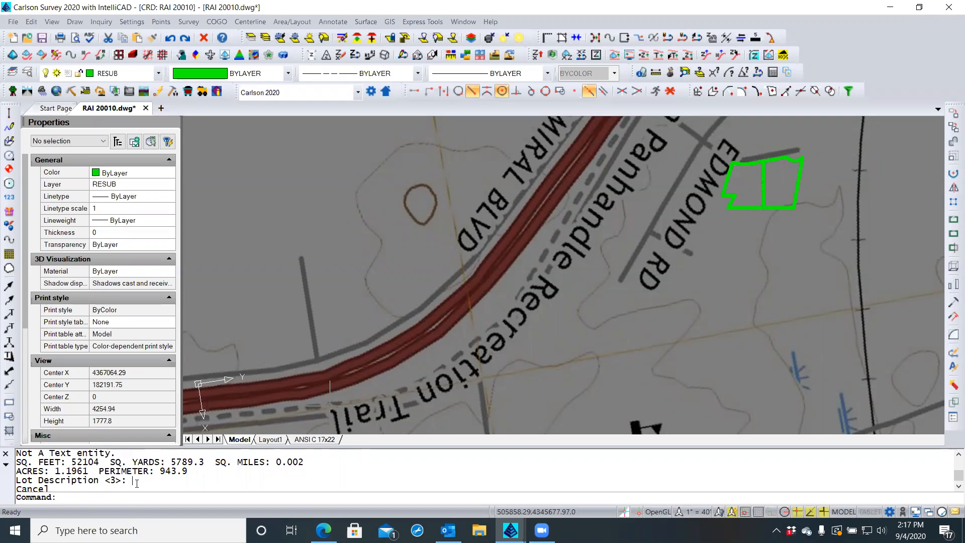
key(Escape)
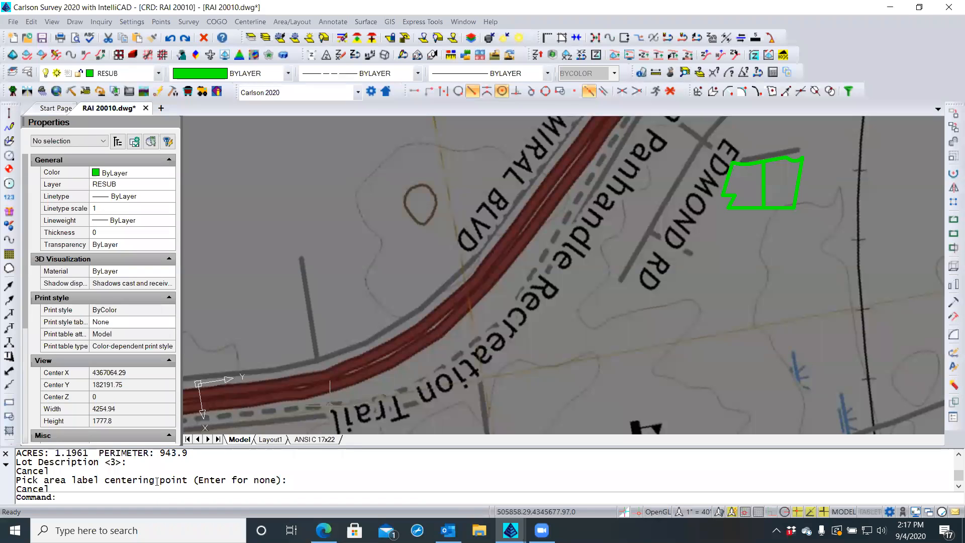
key(Down)
key(Down)
key(Down)
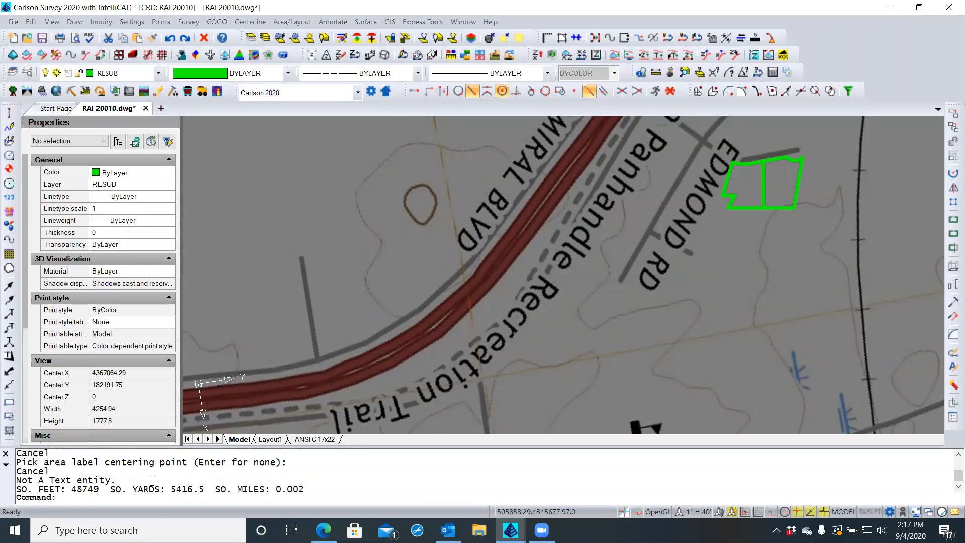
key(Down)
key(Down)
key(Down)
key(Down)
key(Down)
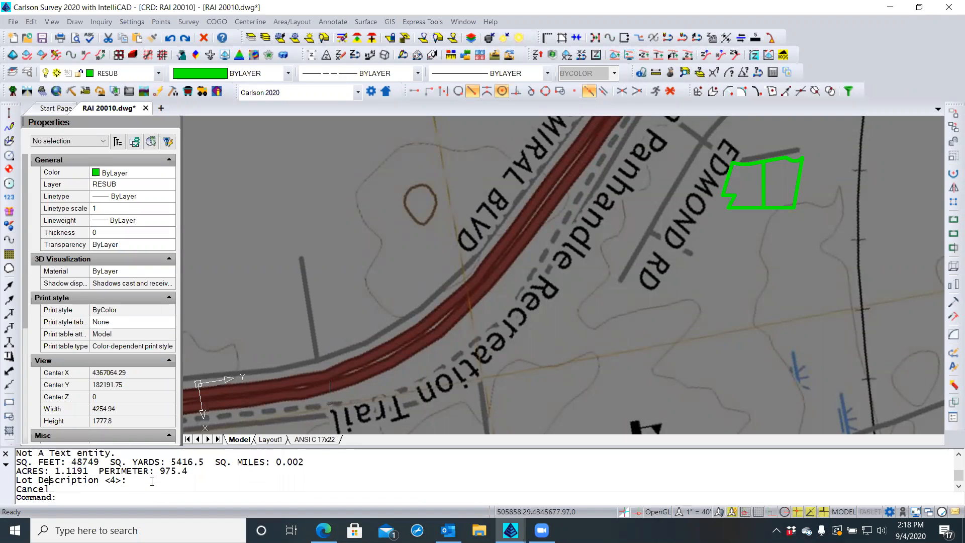
key(Down)
key(Down)
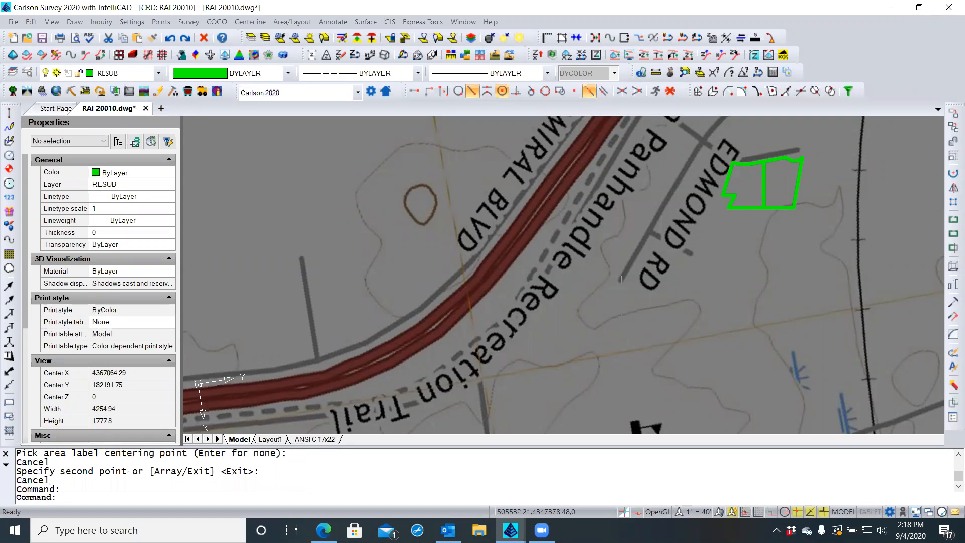
Zoom to the copied parcels and crossing-select both green polylines along their shared bottom edge
click(787, 166)
click(782, 166)
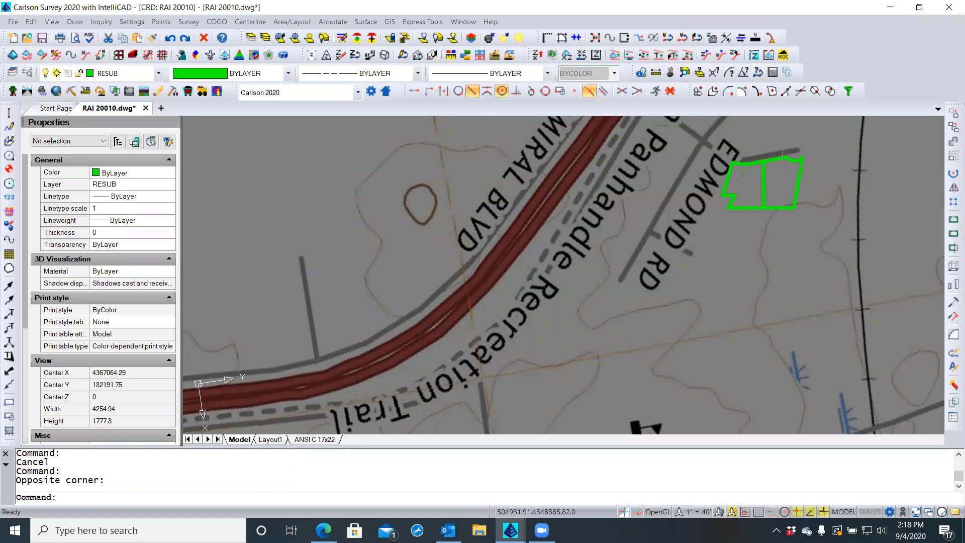
scroll(778, 167, up, 5)
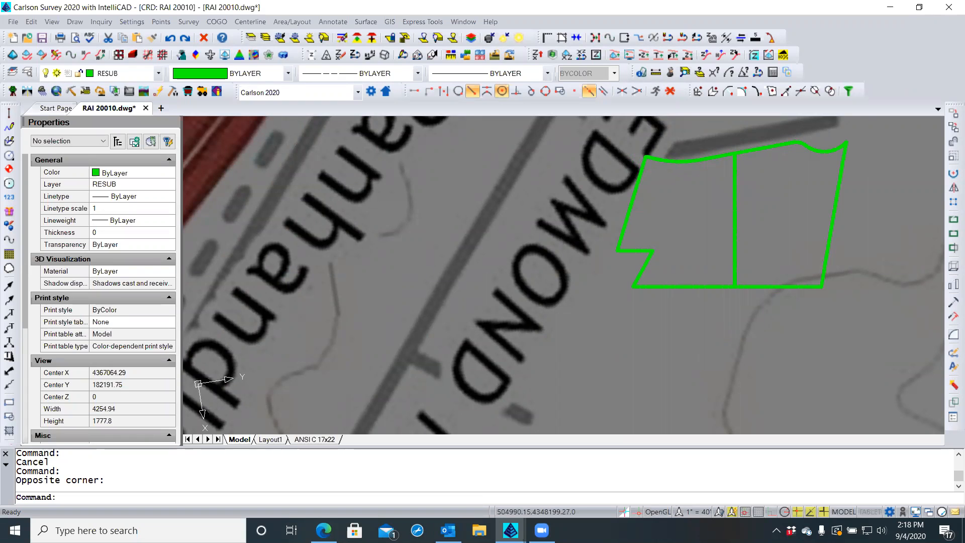
scroll(653, 235, down, 1)
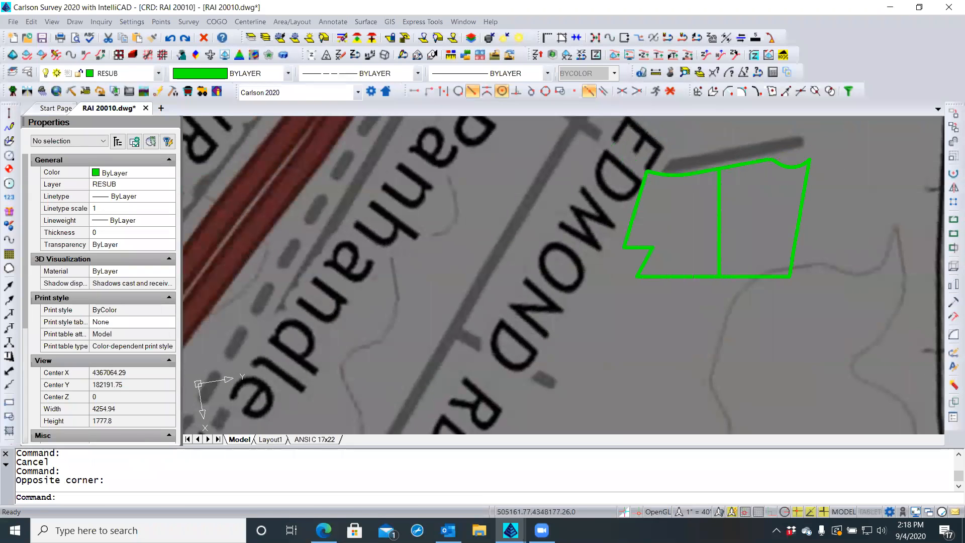
click(732, 286)
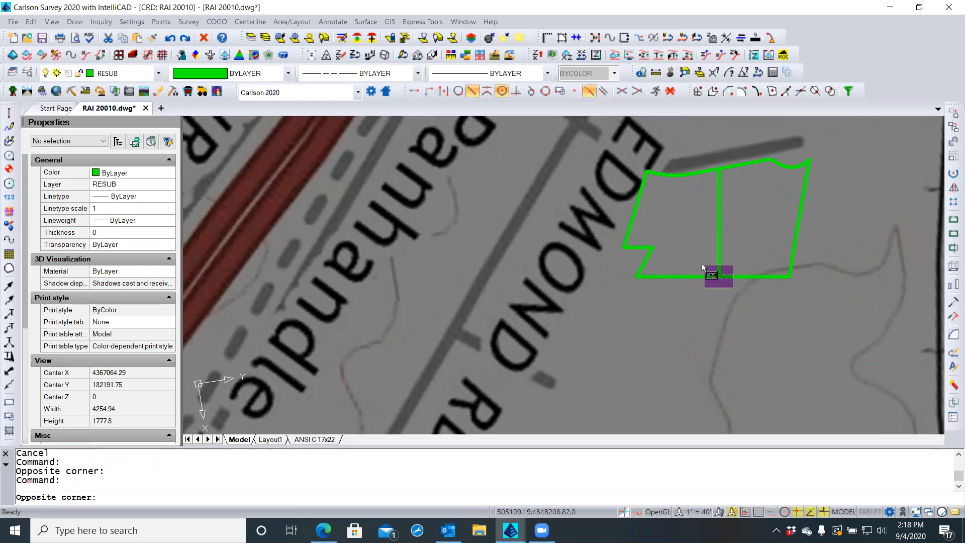
click(702, 264)
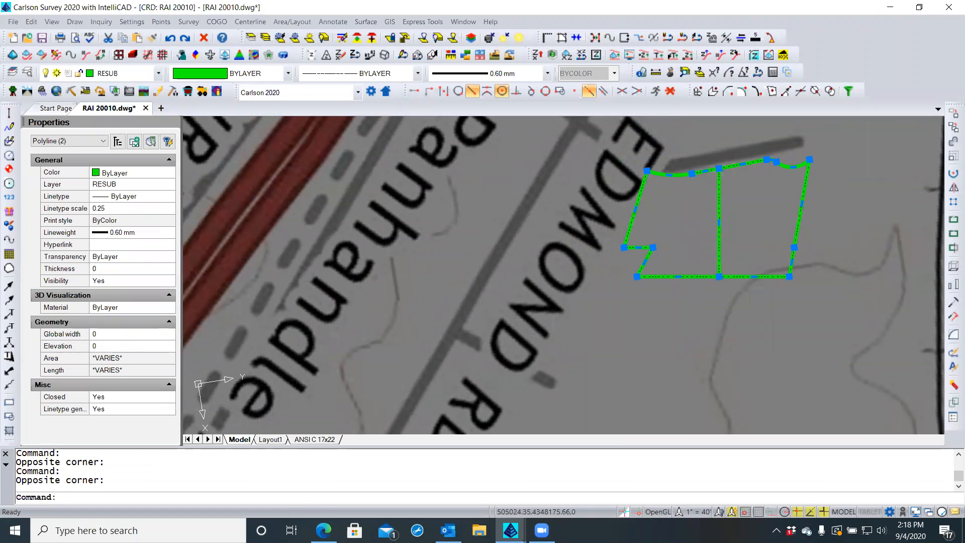
Strip the extended entity data from the copied parcel polylines using Remove XData
click(14, 22)
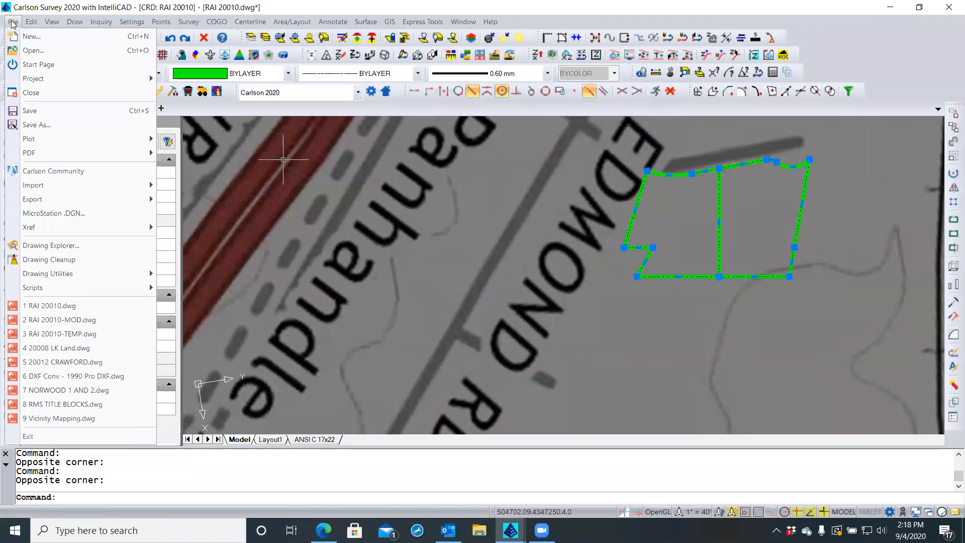
mouse_move(72, 274)
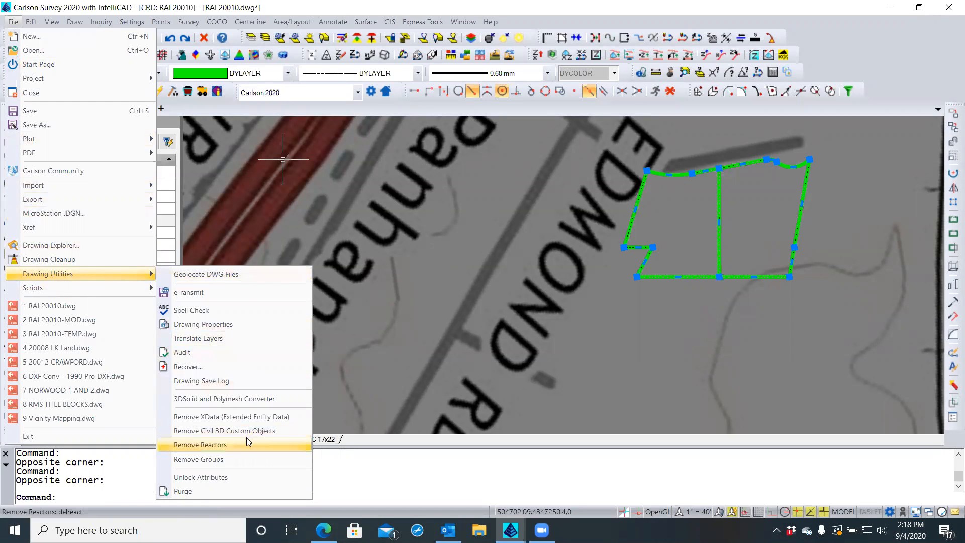
click(286, 417)
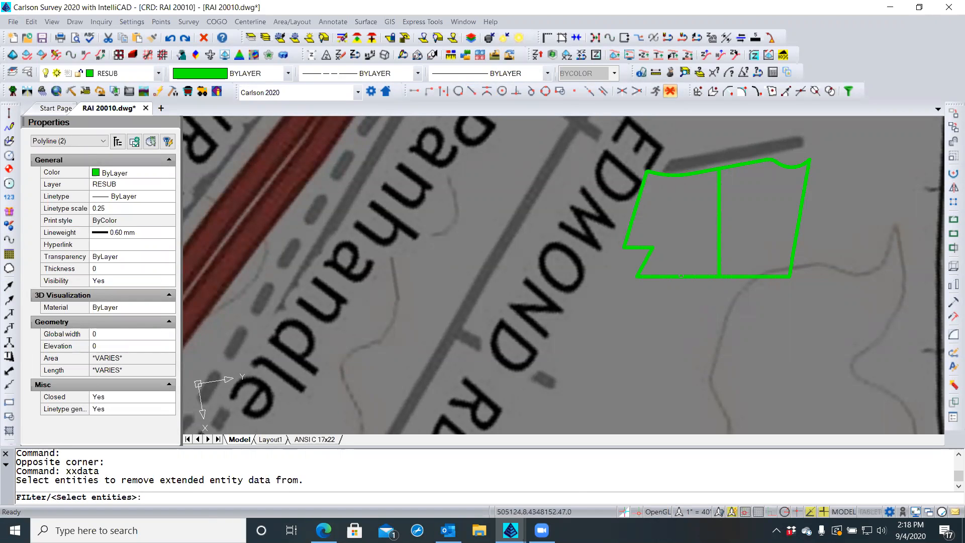
click(679, 276)
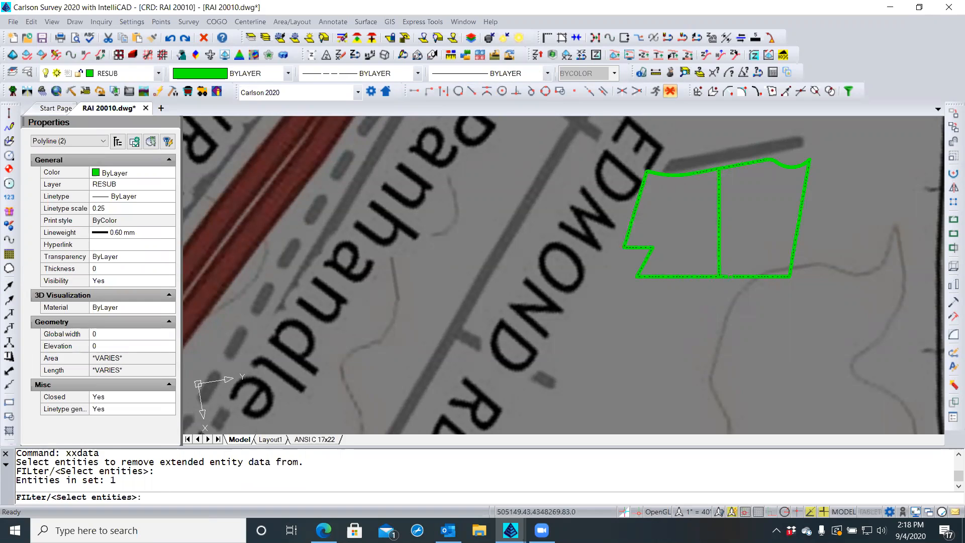
key(Return)
key(Return)
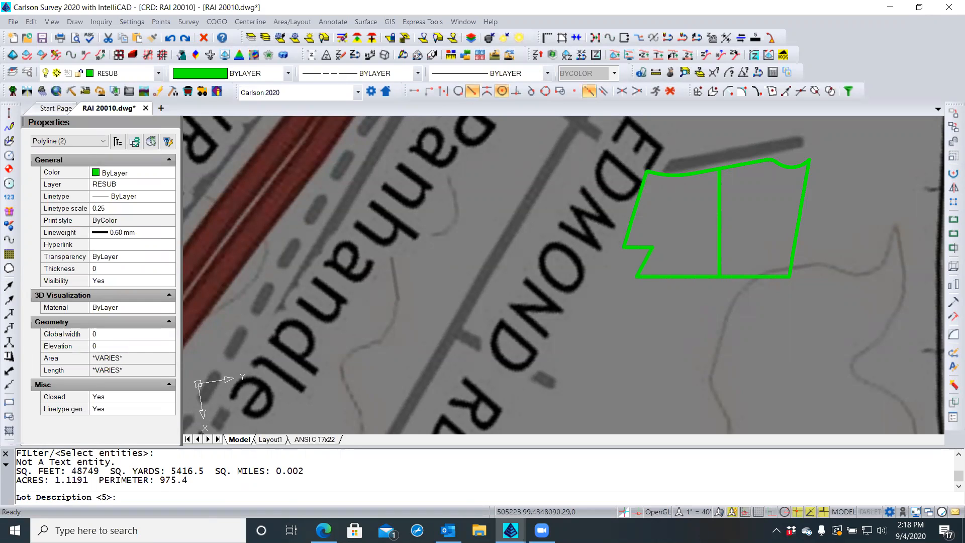
key(Escape)
key(Escape)
key(Escape)
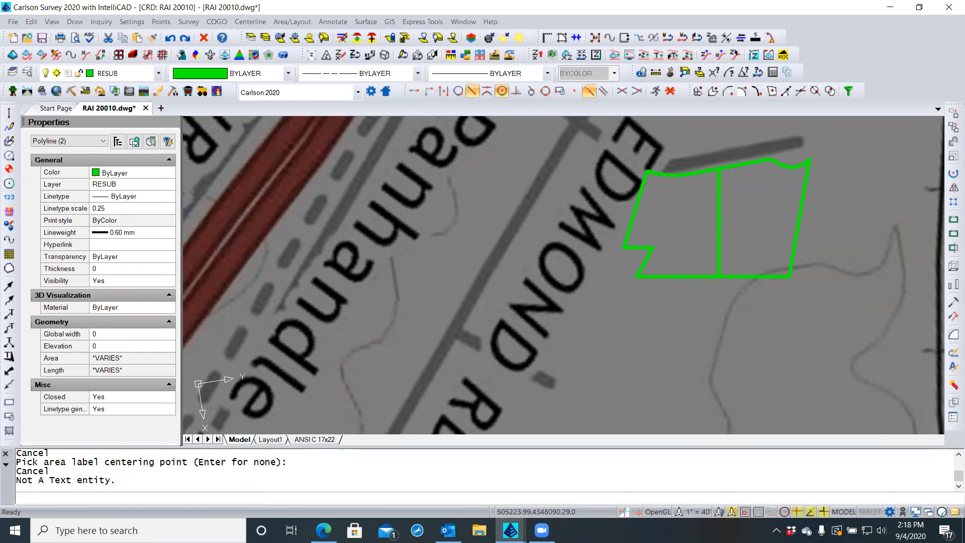
key(Escape)
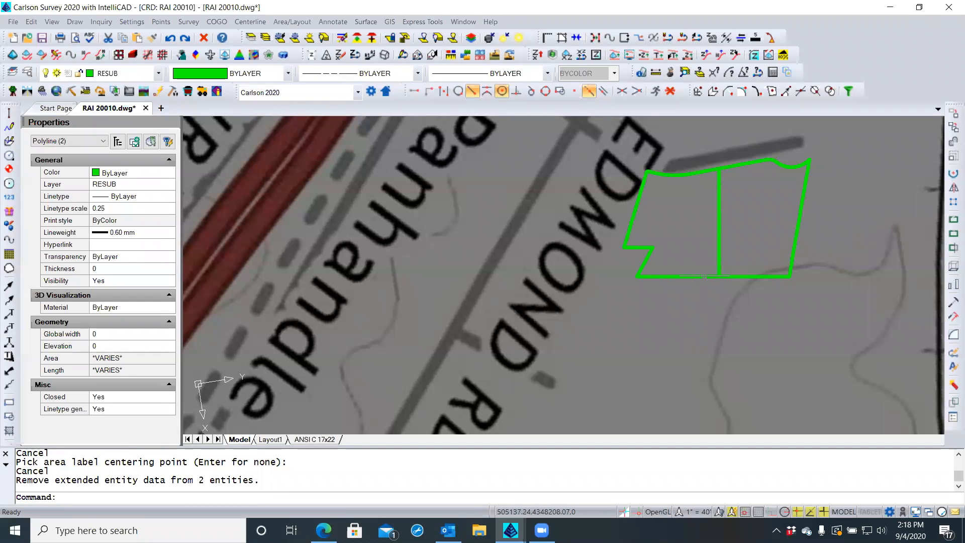
Run C:DELREACT on both copied parcel polylines to remove their reactors
click(13, 22)
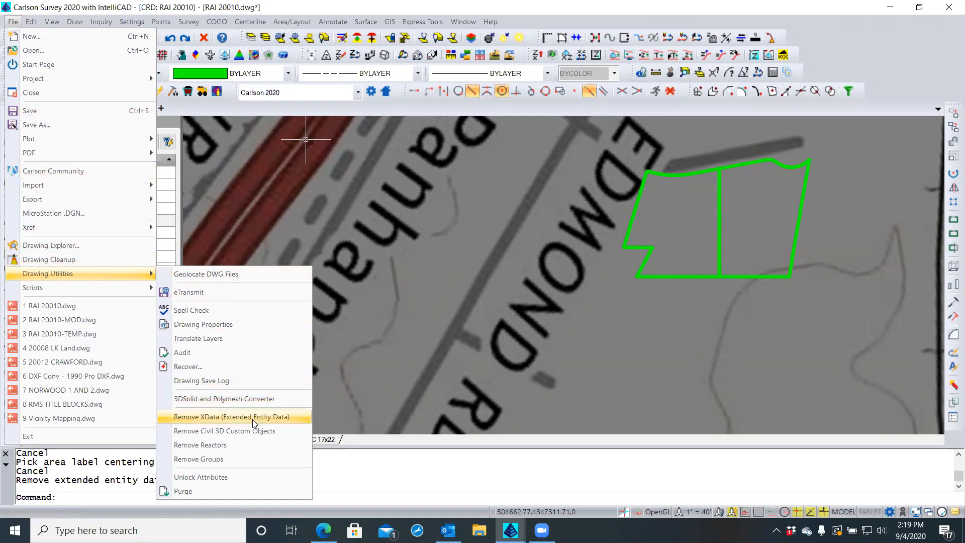
click(211, 450)
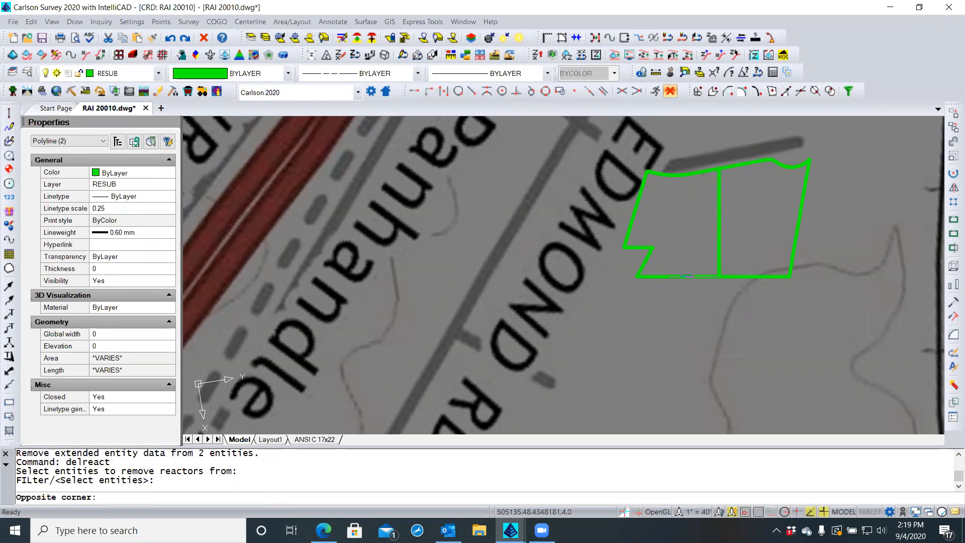
key(Escape)
key(Escape)
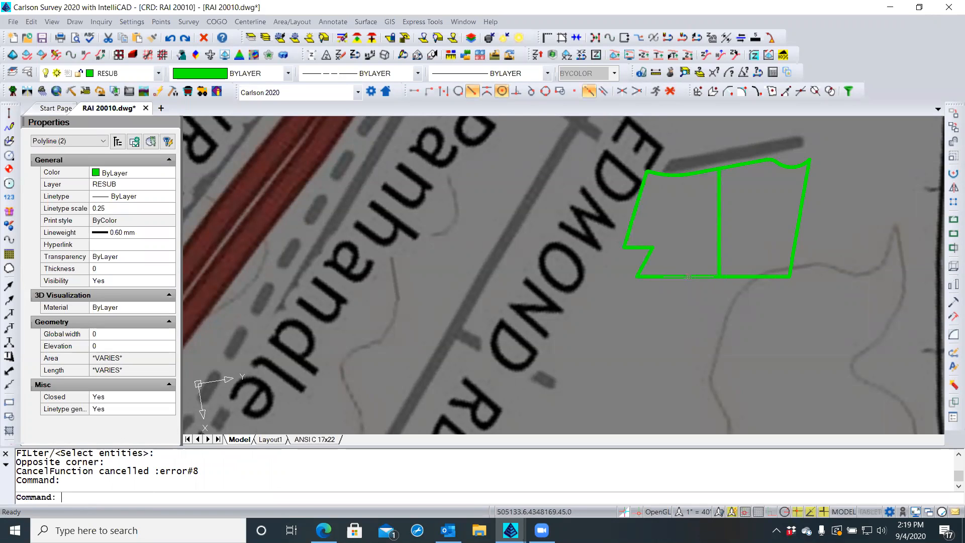
key(Escape)
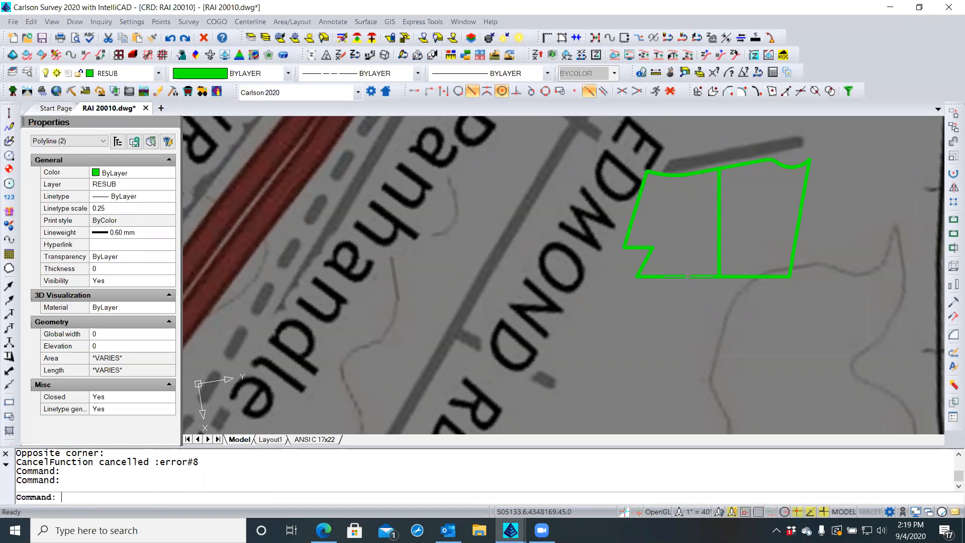
key(Escape)
text(C:XXDATA)
key(Tab)
key(Return)
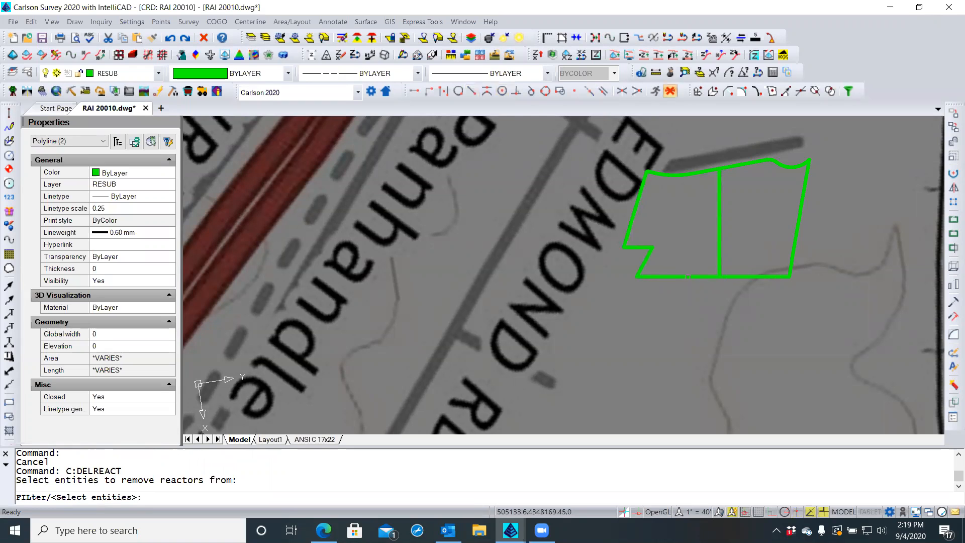
click(724, 276)
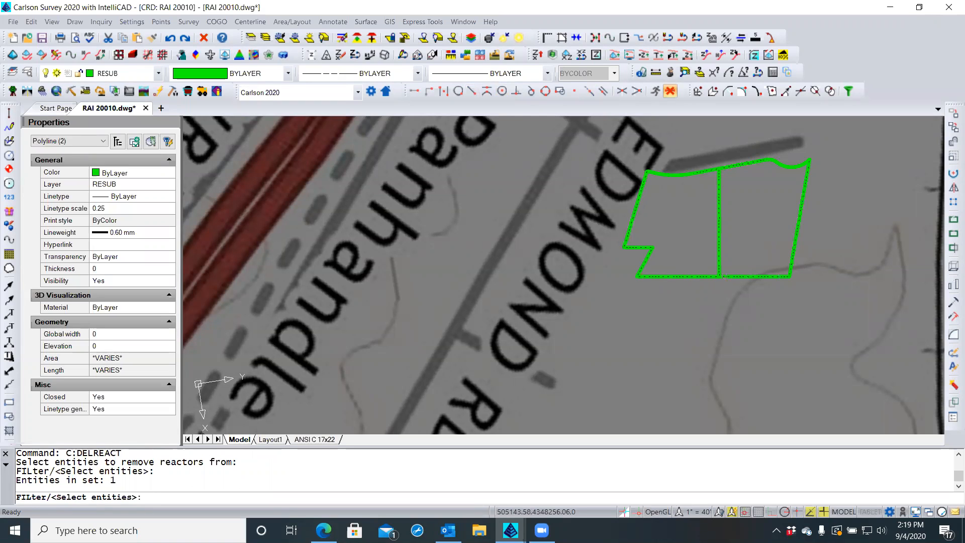
click(708, 276)
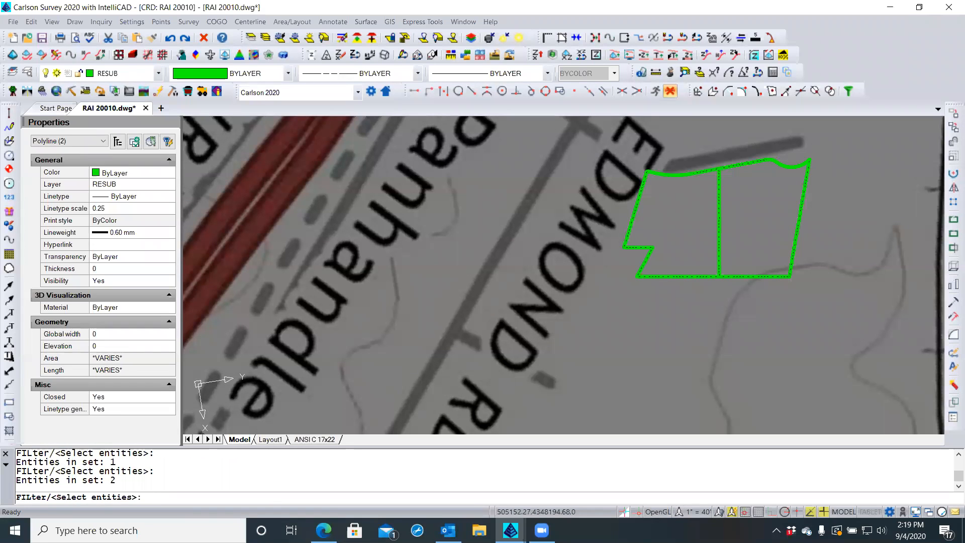
key(Return)
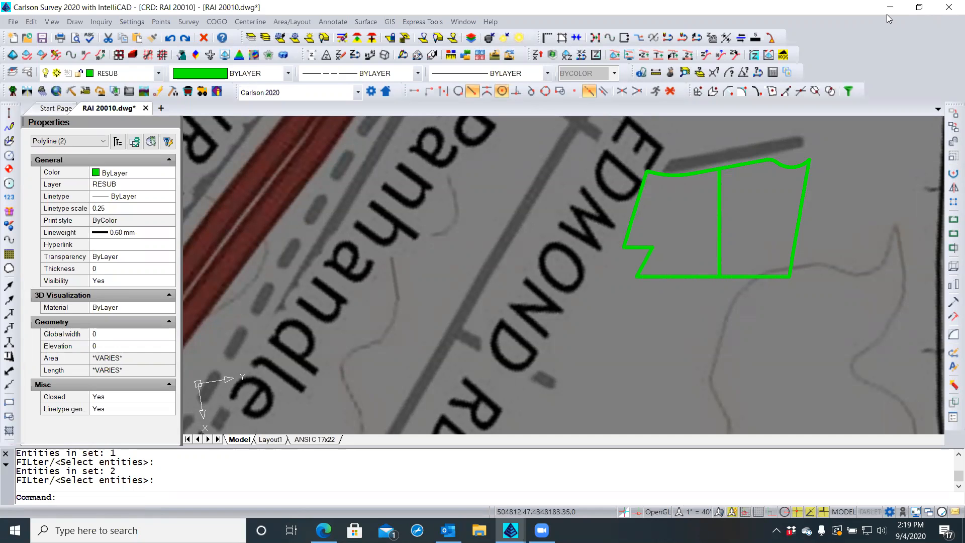
Select and inspect the right parcel and the green lot outline polylines
key(Escape)
click(719, 252)
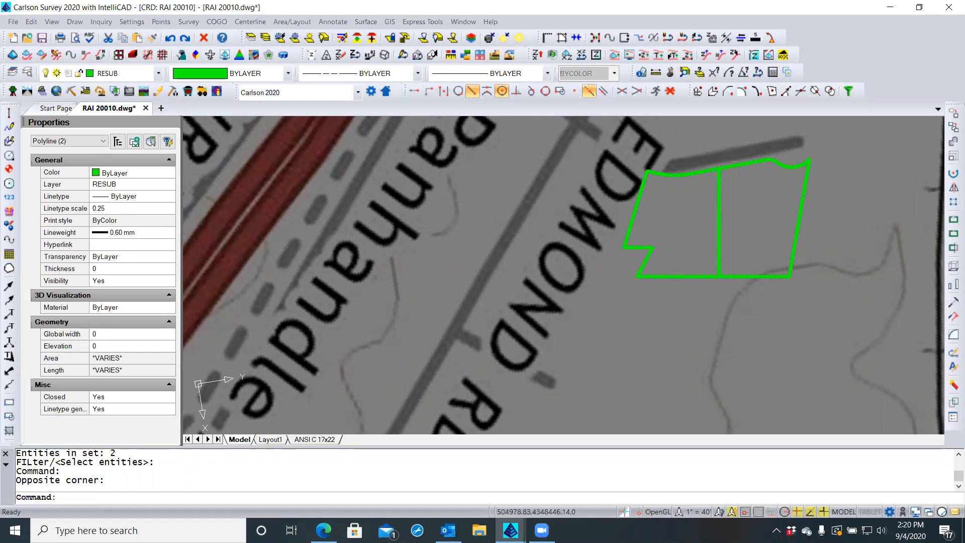
click(710, 205)
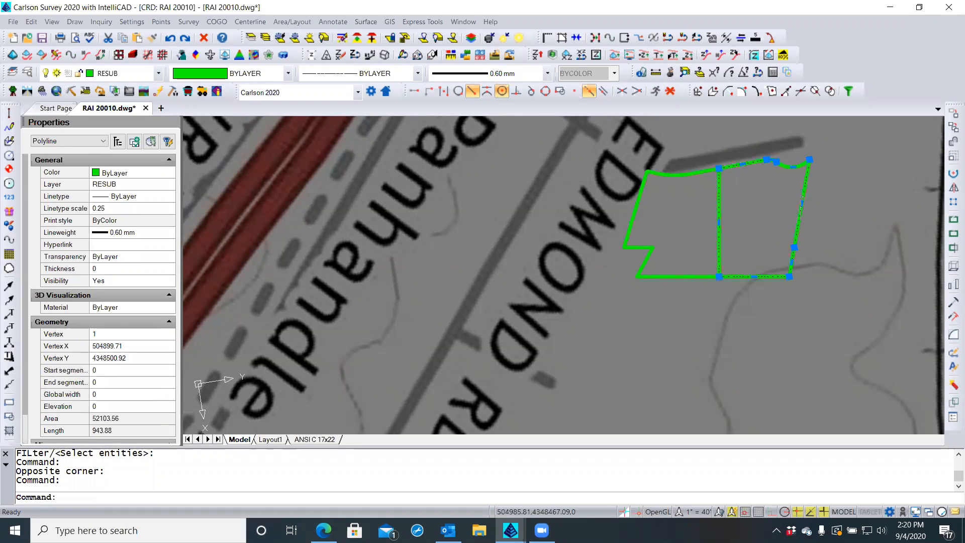
key(Escape)
key(Escape)
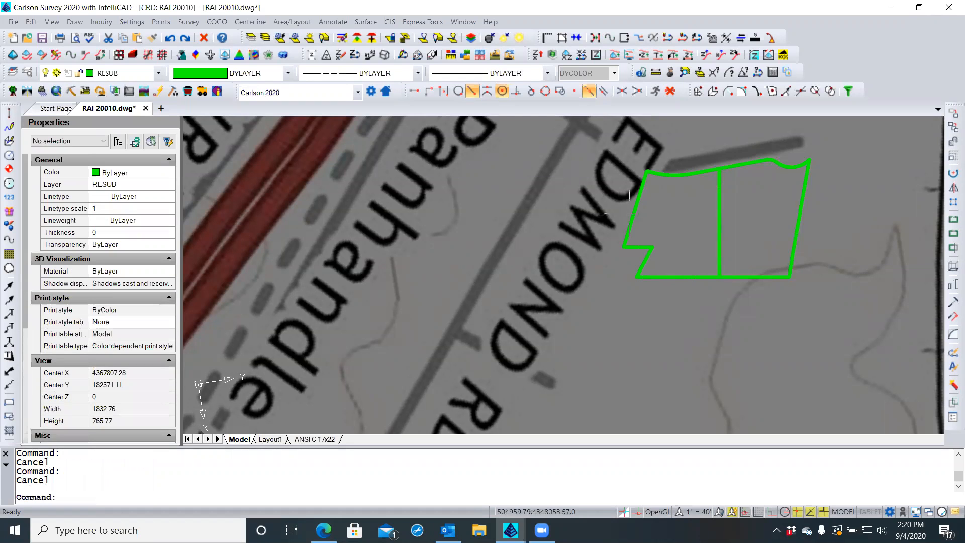
click(634, 203)
key(Escape)
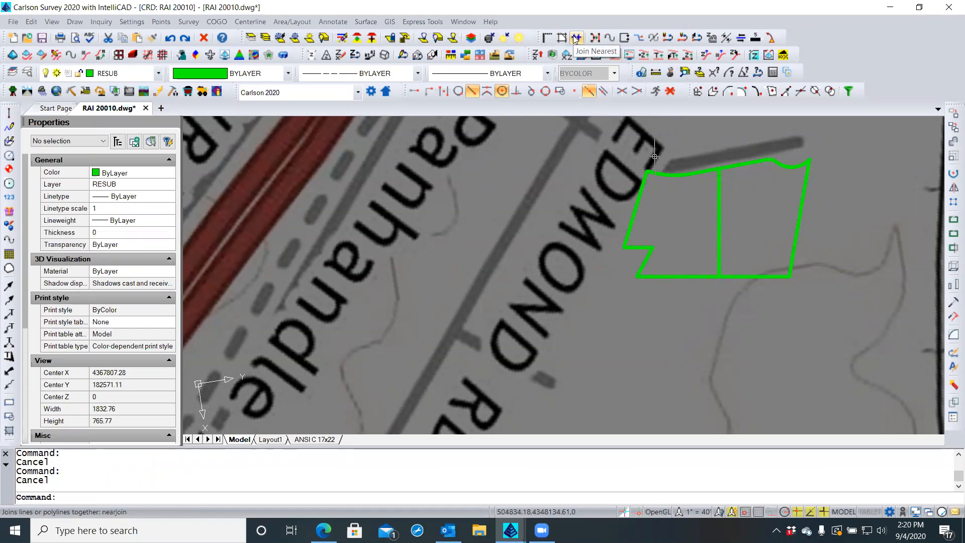
Delete the middle dividing segment with Remove Polyline Segment, leaving a single outer outline
click(684, 39)
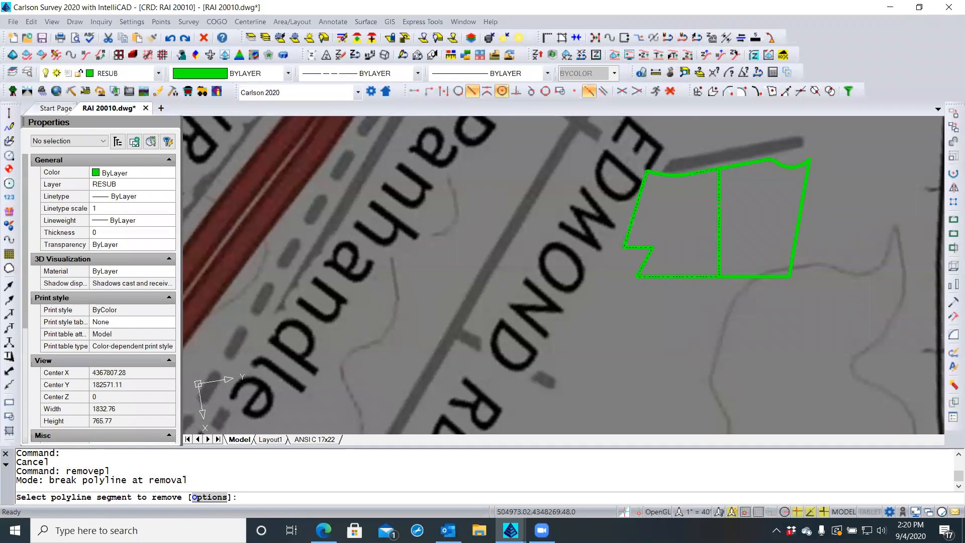
click(719, 205)
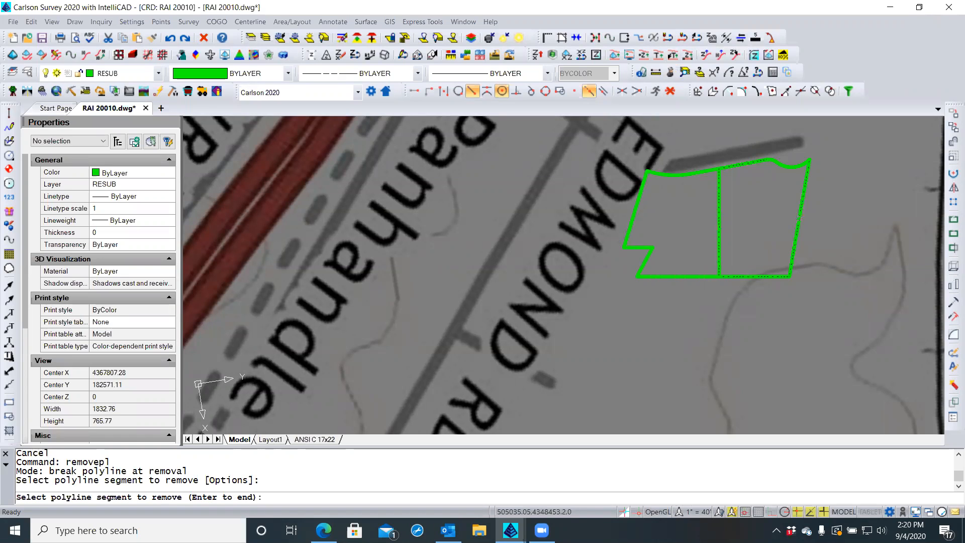
click(719, 219)
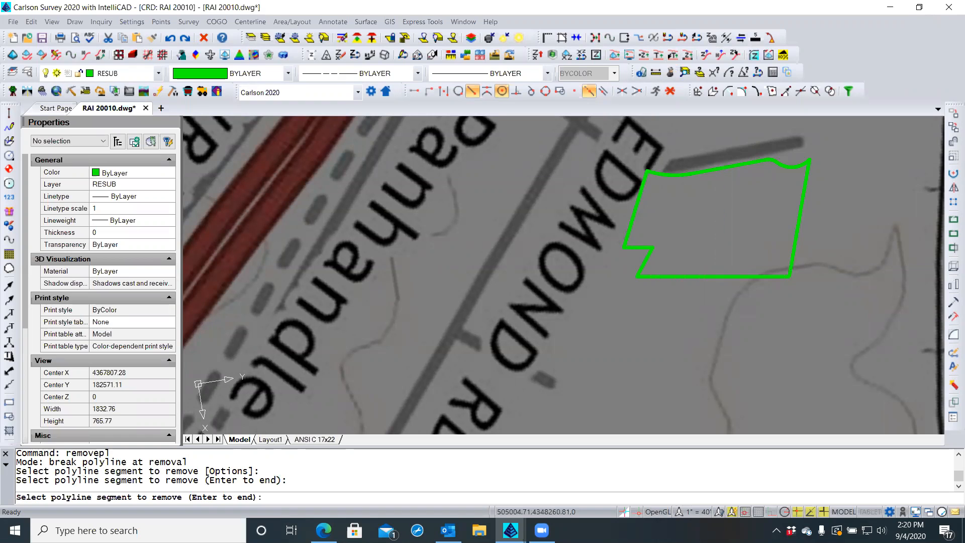
key(Escape)
right_click(687, 218)
key(Escape)
key(Escape)
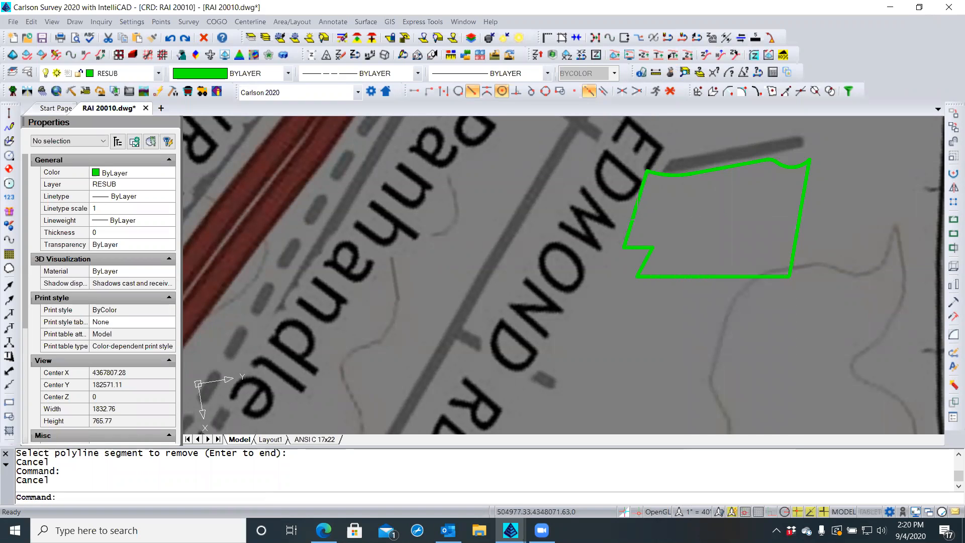
click(631, 221)
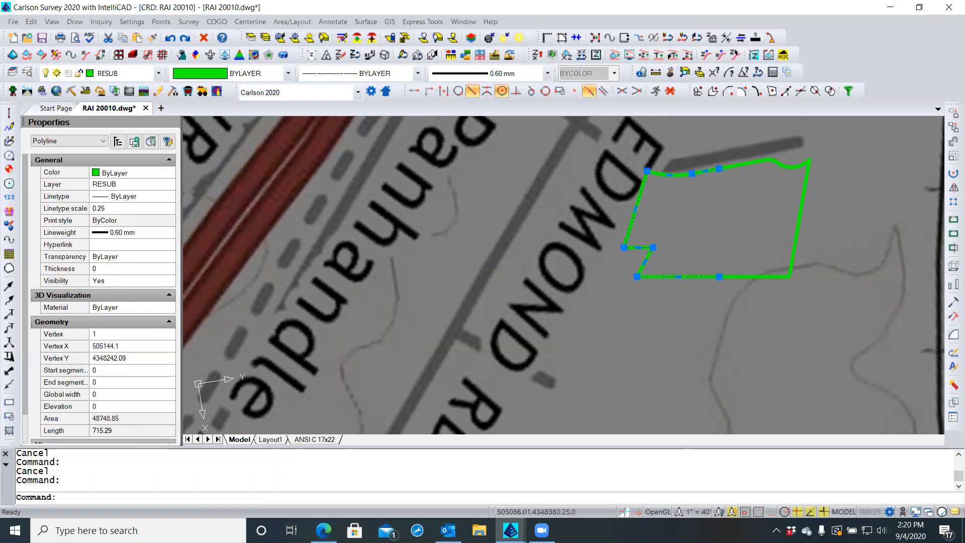
key(Escape)
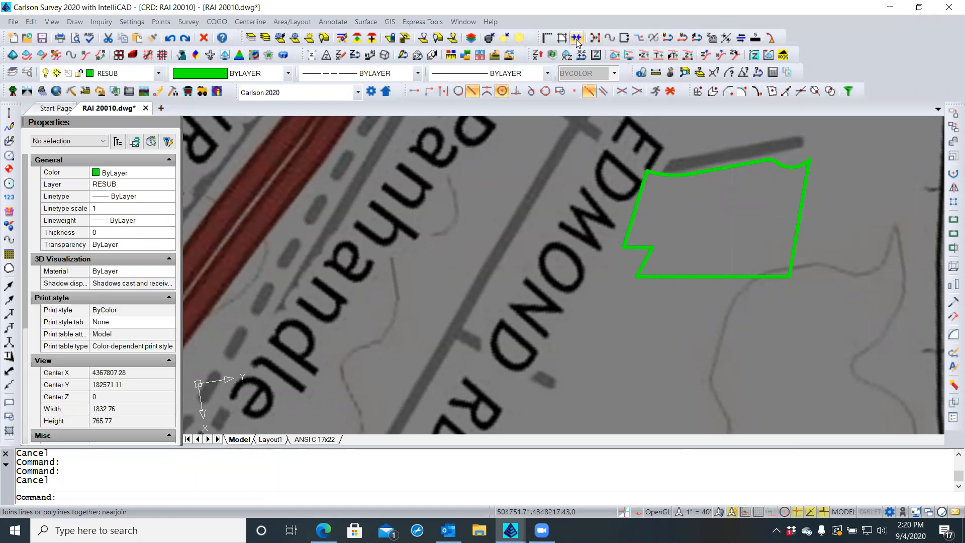
Join the two boundary pieces into one polyline with nearjoin
text(nearjoin)
key(Return)
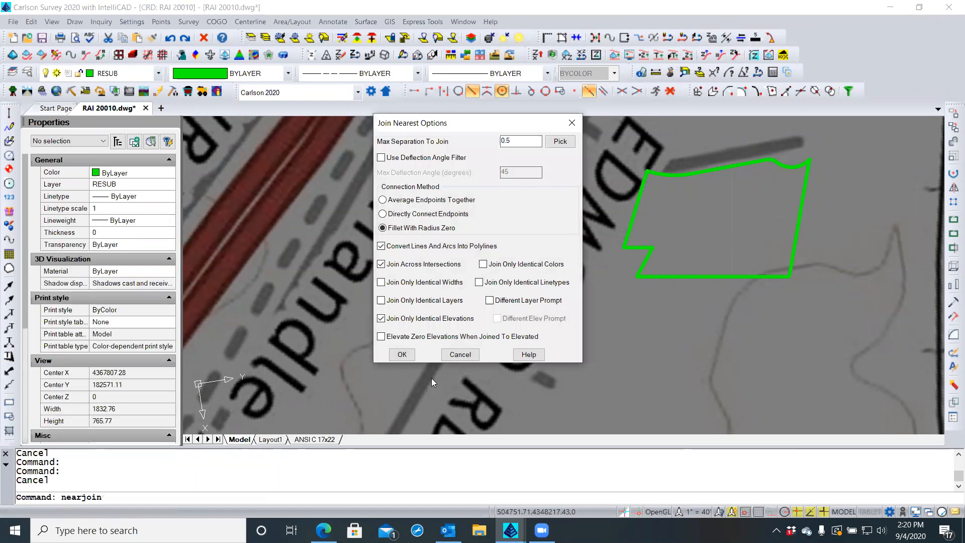
click(401, 355)
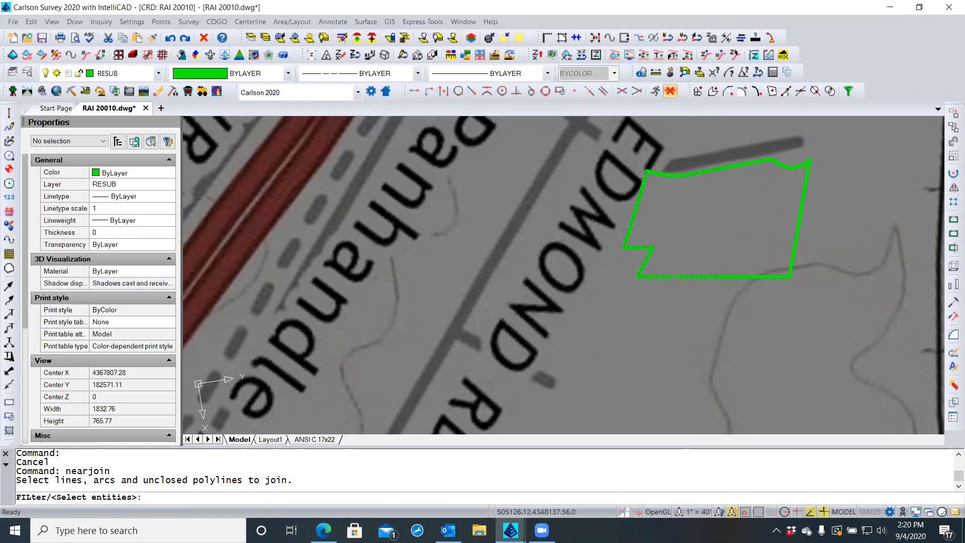
click(675, 277)
click(735, 276)
key(Return)
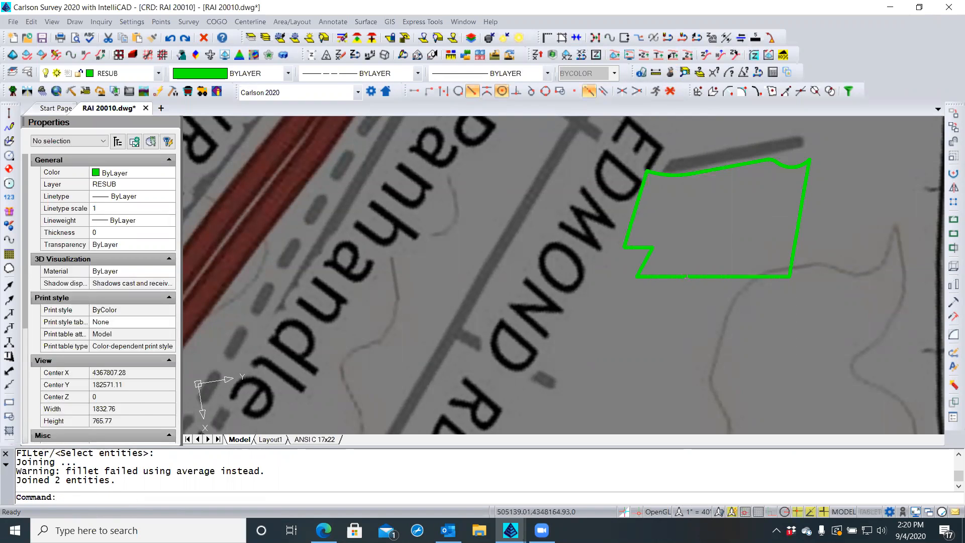
Check the joined boundary, then return to the ANSI C 17x22 plat layout
click(686, 276)
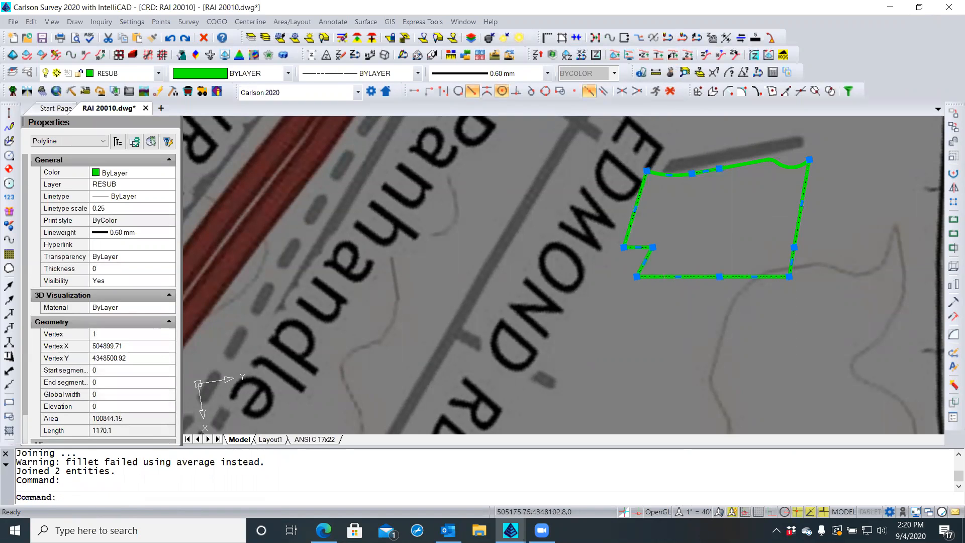
key(Escape)
key(Escape)
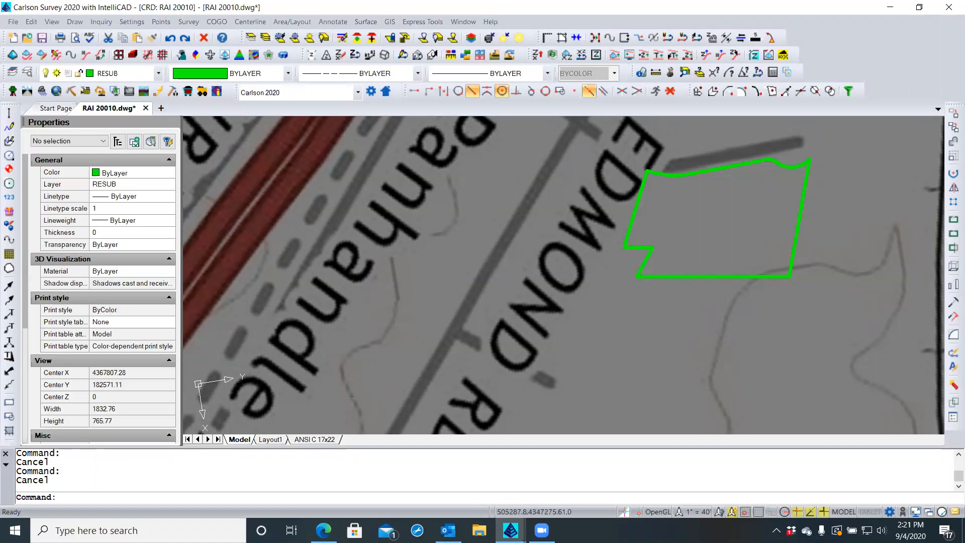
click(304, 441)
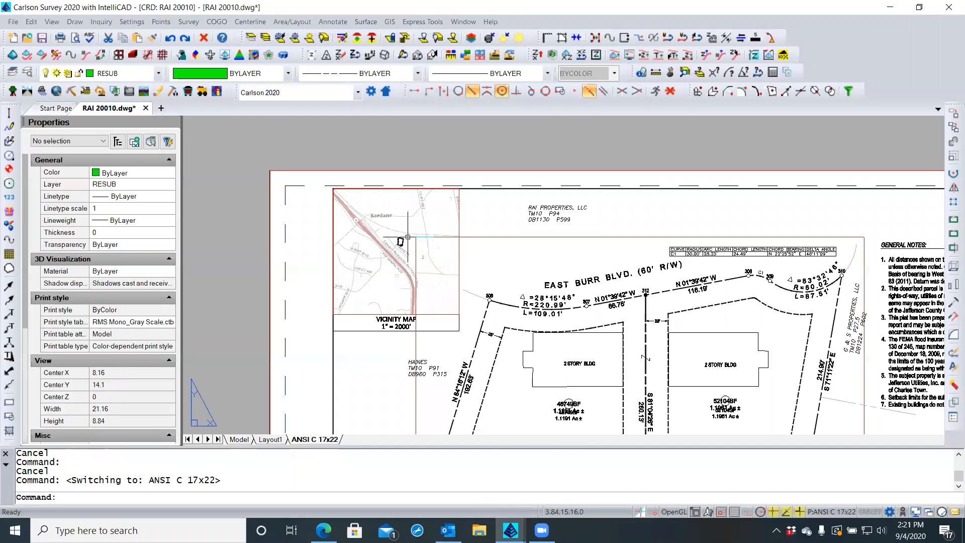
Zoom into the layout's vicinity map, regenerate with REGEN, and return to the Model tab
scroll(407, 237, up, 3)
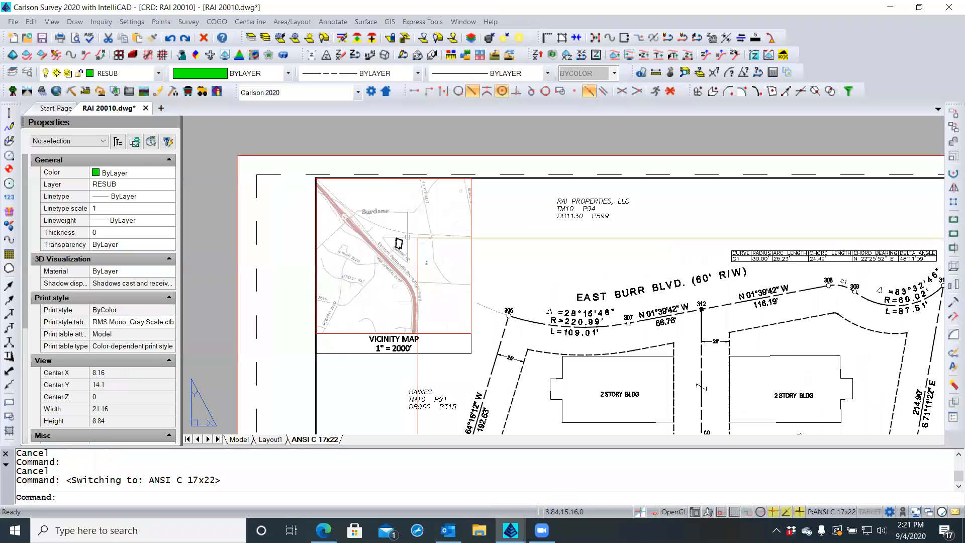
scroll(409, 236, up, 2)
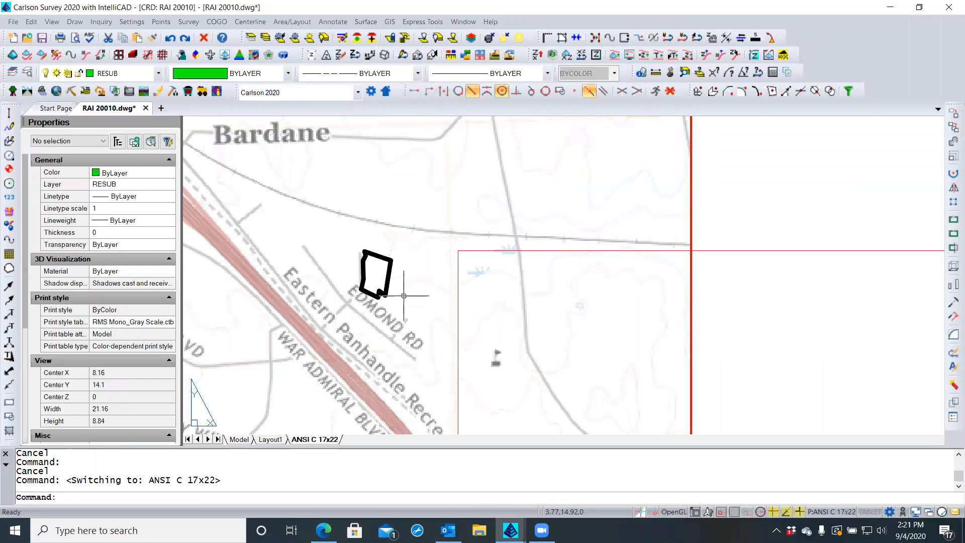
text(regen)
key(Return)
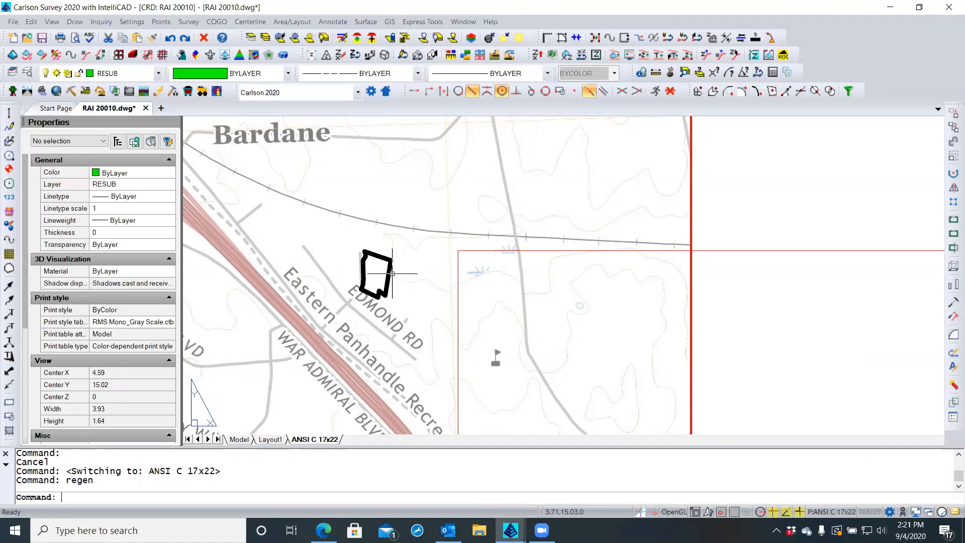
click(244, 440)
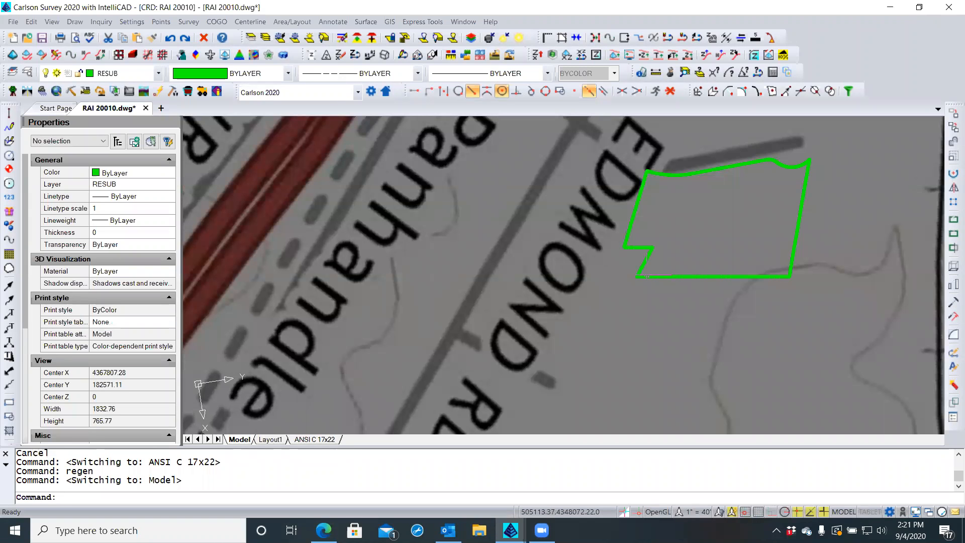
Set the green lot boundary's lineweight to Default in Properties
click(647, 276)
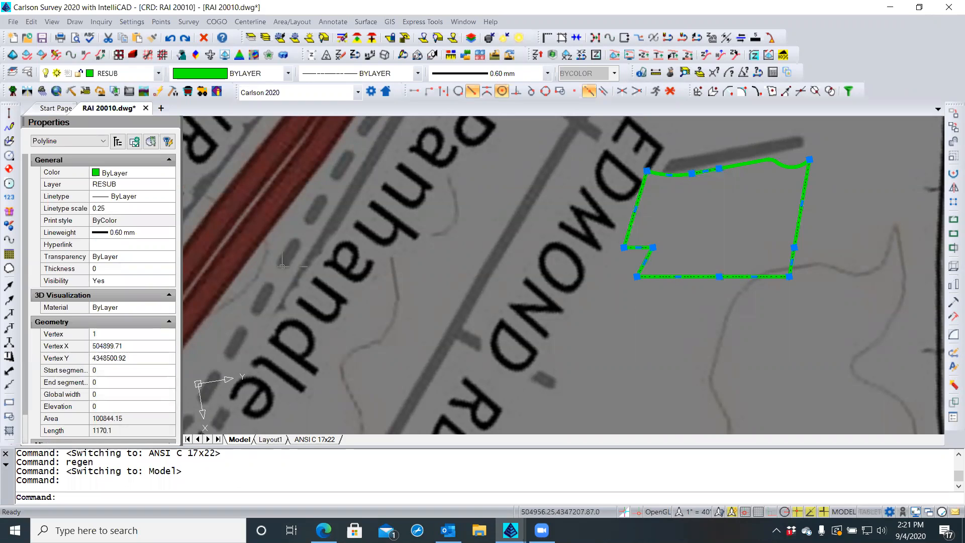
click(140, 233)
click(171, 234)
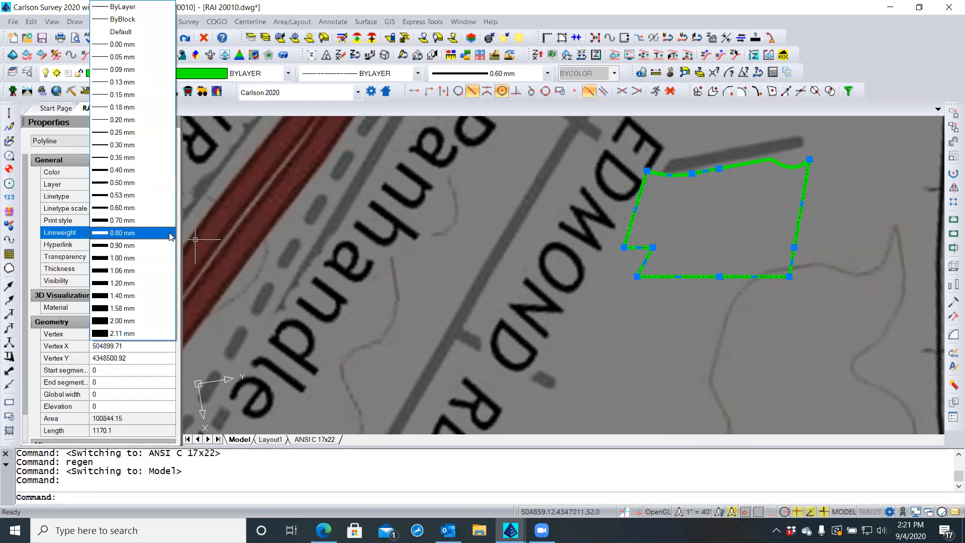
click(124, 32)
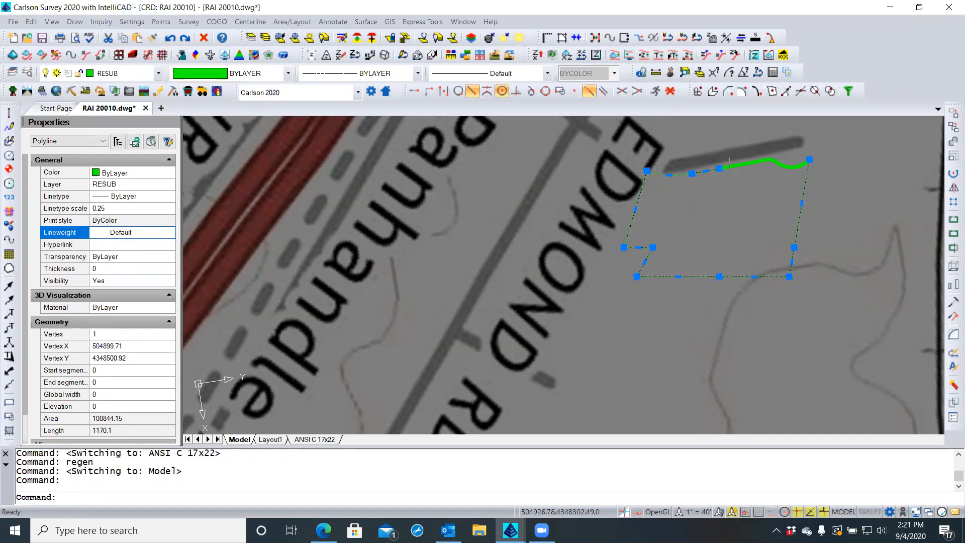
key(Escape)
Join the top edge piece into the lot boundary polyline with nearjoin
text(nearjoin)
key(Return)
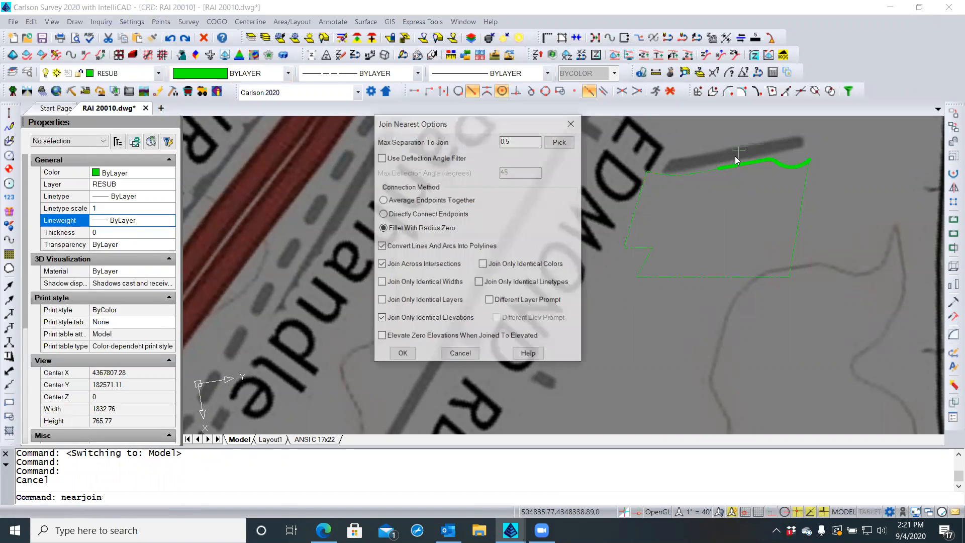
click(402, 354)
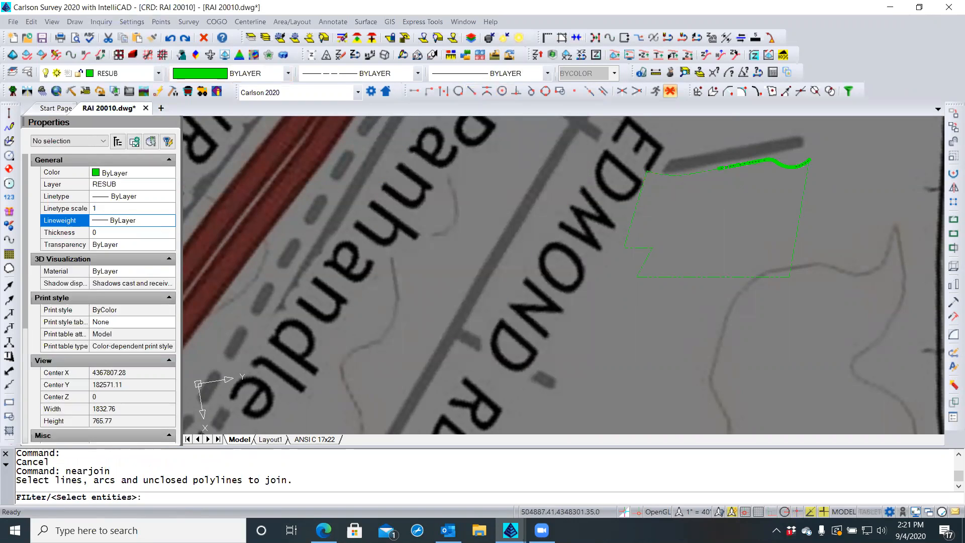
click(724, 276)
click(744, 164)
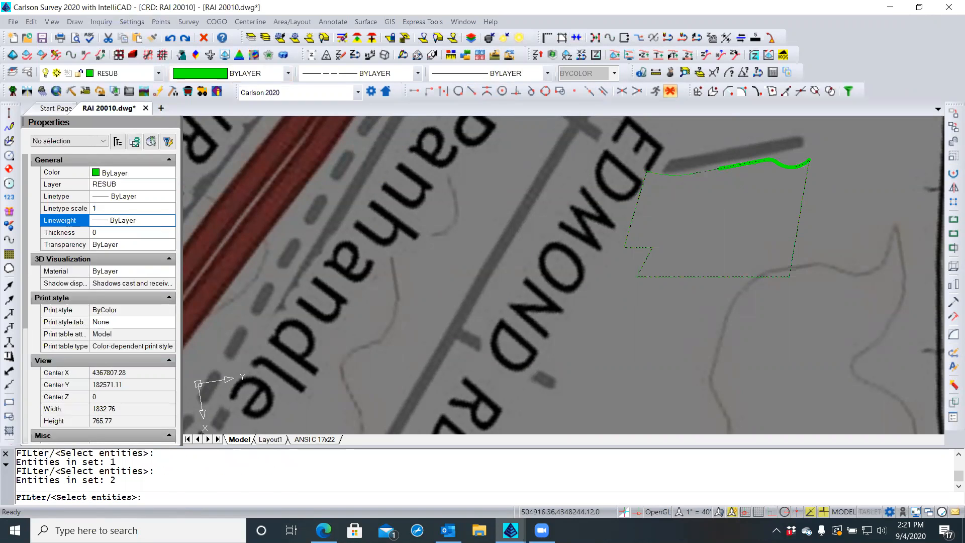
key(Return)
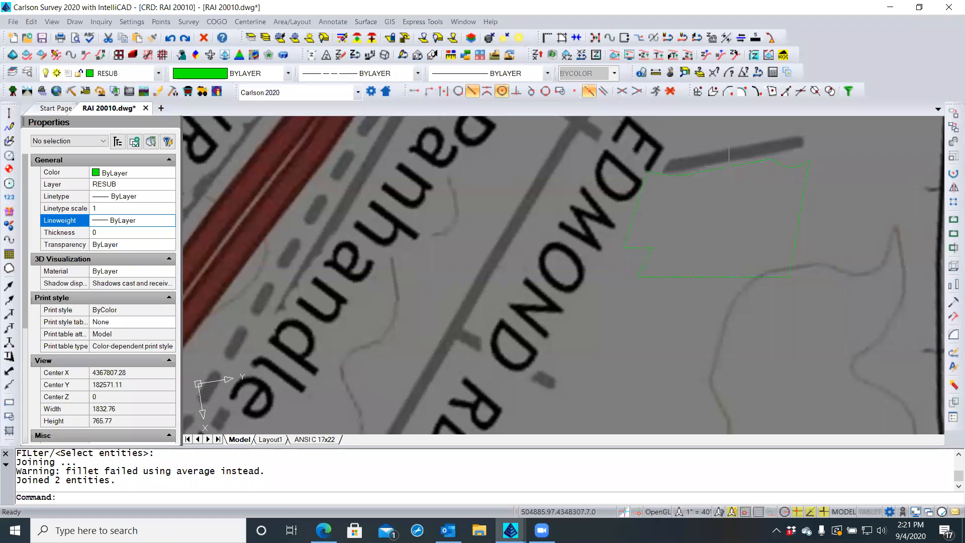
click(729, 161)
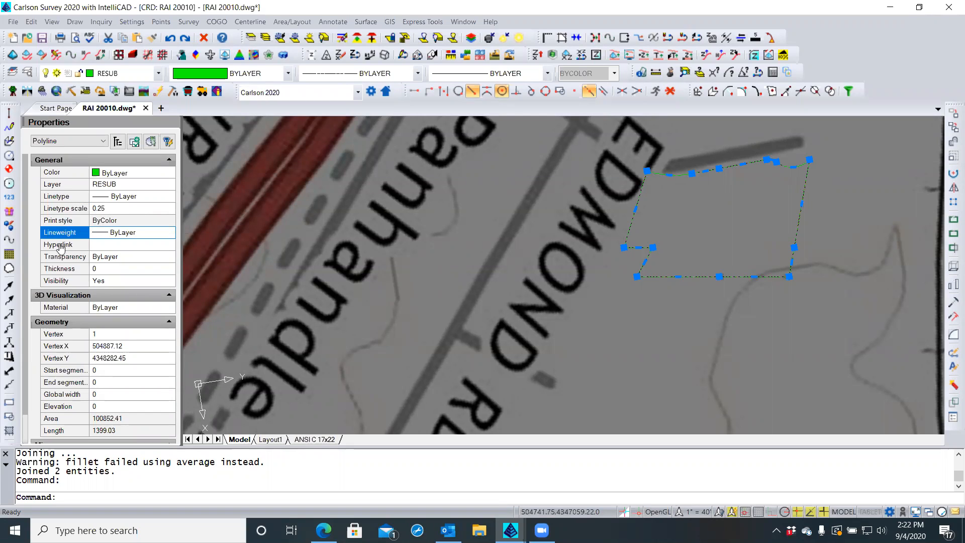
Set the lot boundary's linetype to Continuous
click(138, 197)
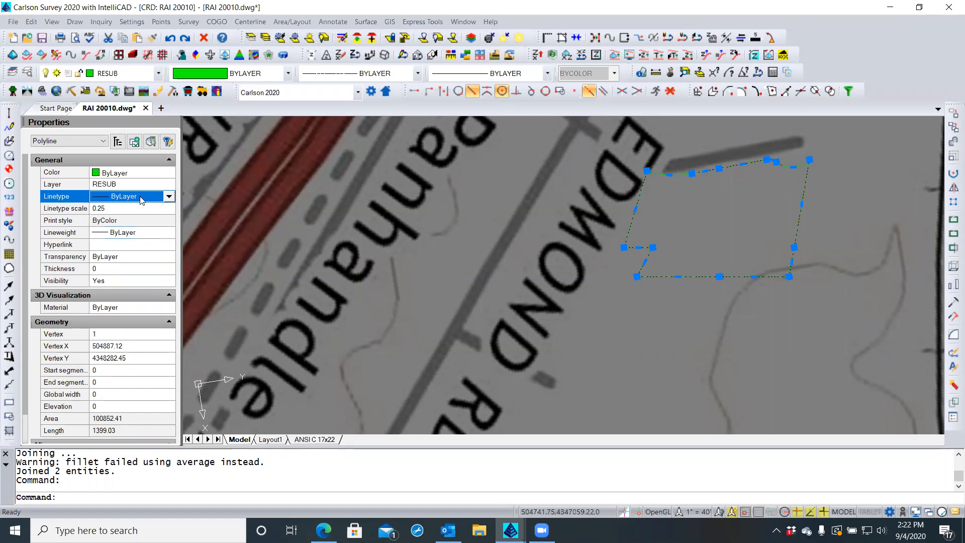
click(168, 198)
drag(173, 26, 170, 202)
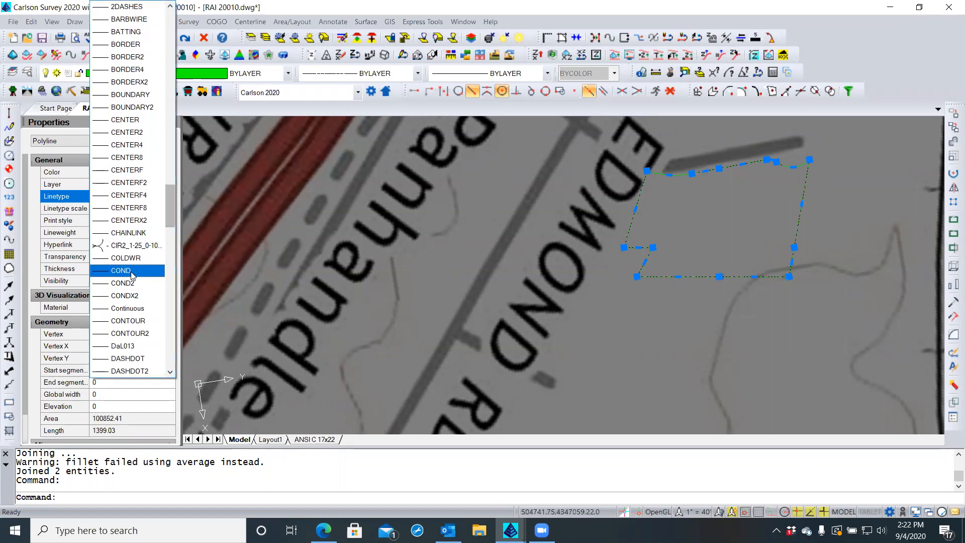
click(129, 309)
key(Escape)
key(Escape)
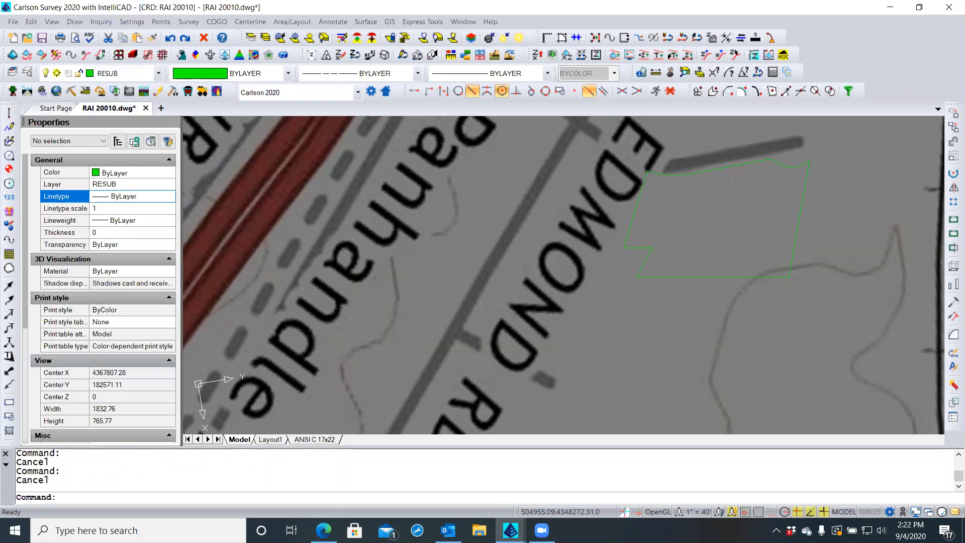
Move the lot outline onto the TITLEBLOCK LINEWORK layer
click(697, 171)
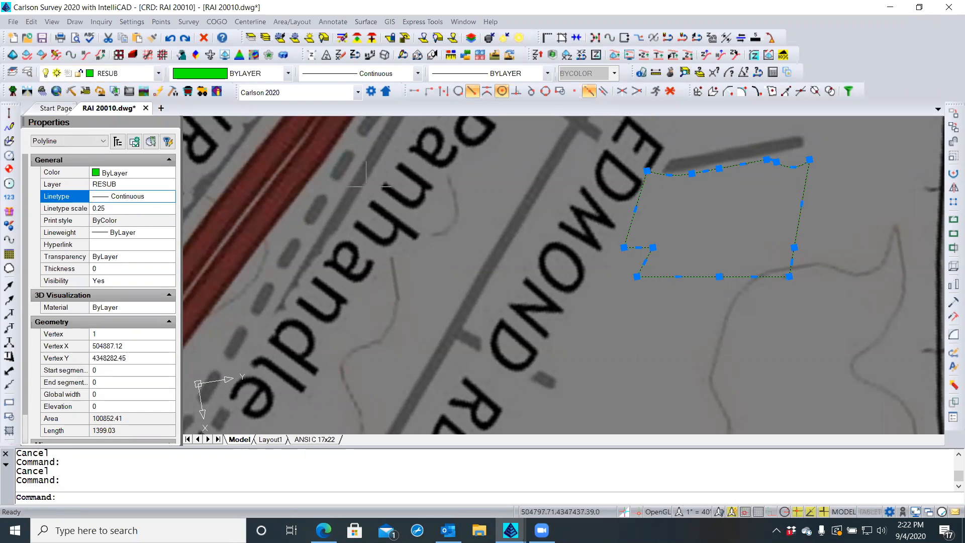
click(158, 73)
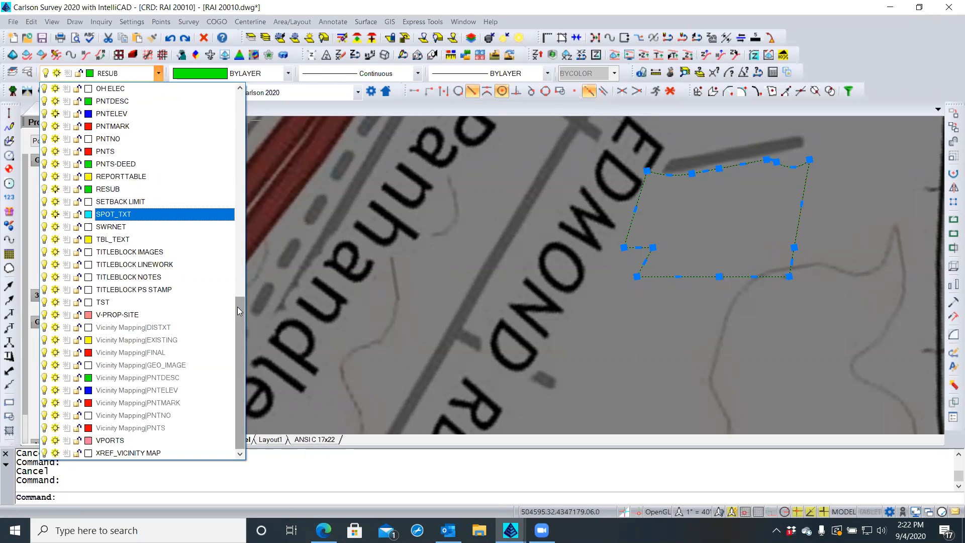
click(173, 264)
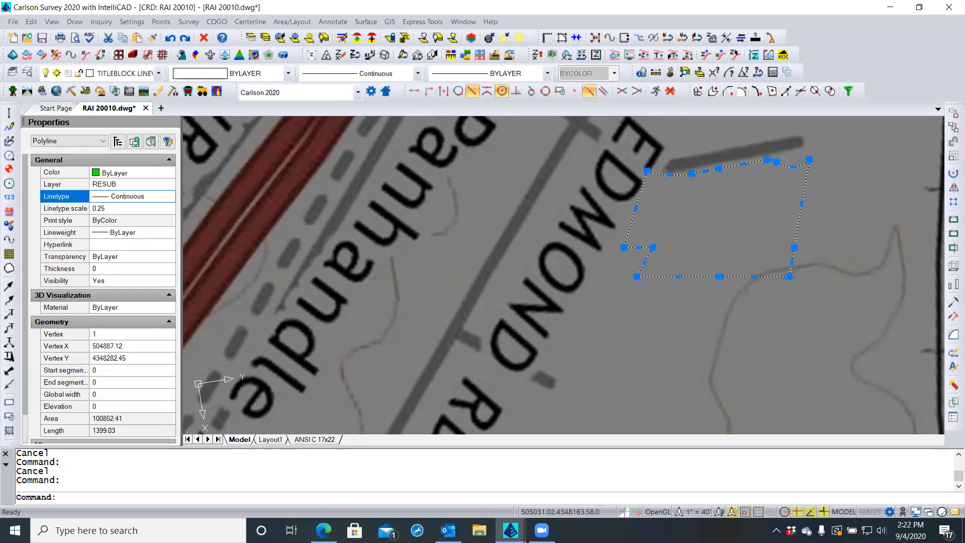
key(Escape)
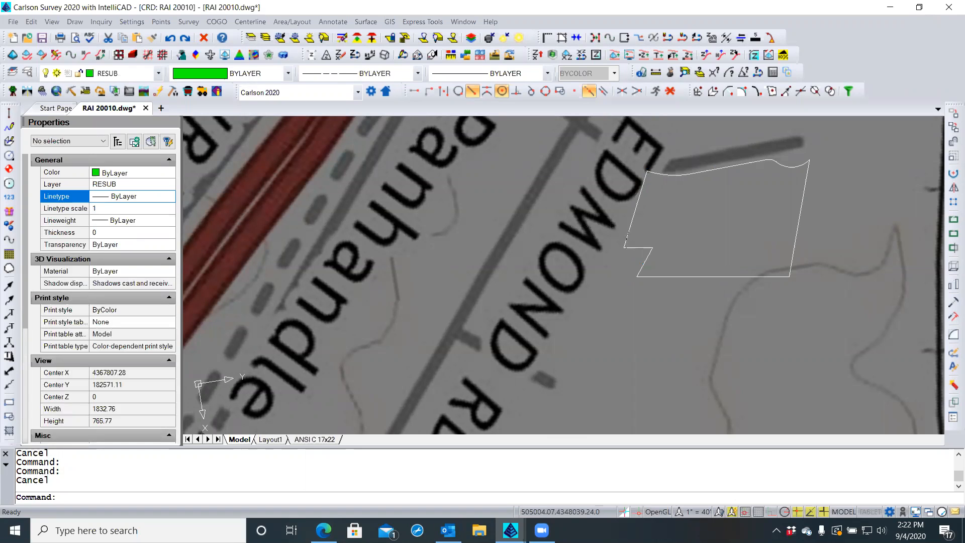
Make TITLEBLOCK LINEWORK the current layer using the selected lot outline
click(628, 237)
key(Escape)
click(628, 234)
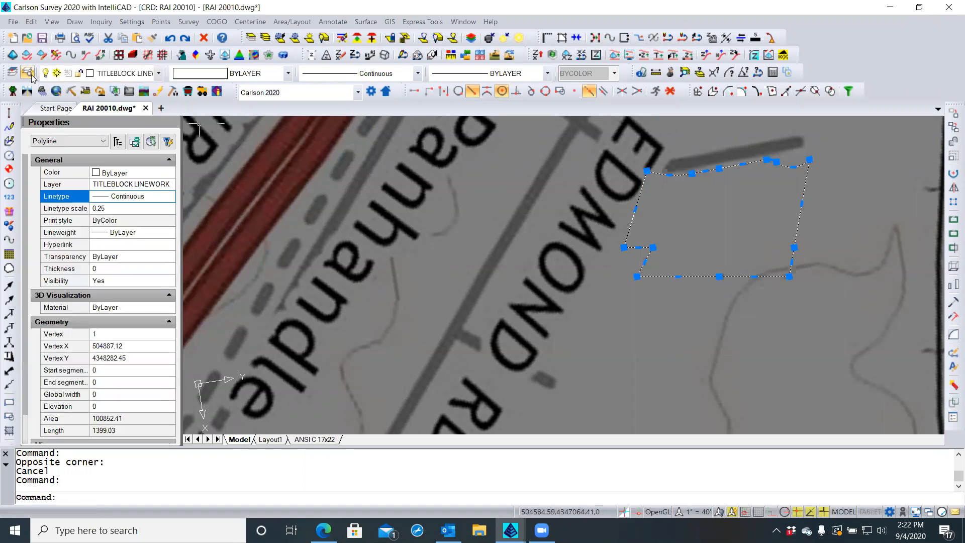
click(12, 73)
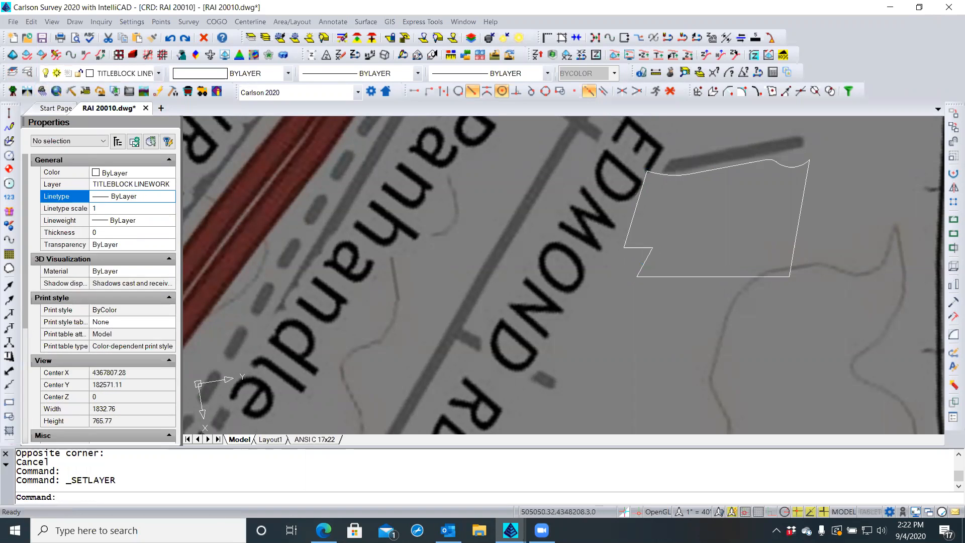
key(Escape)
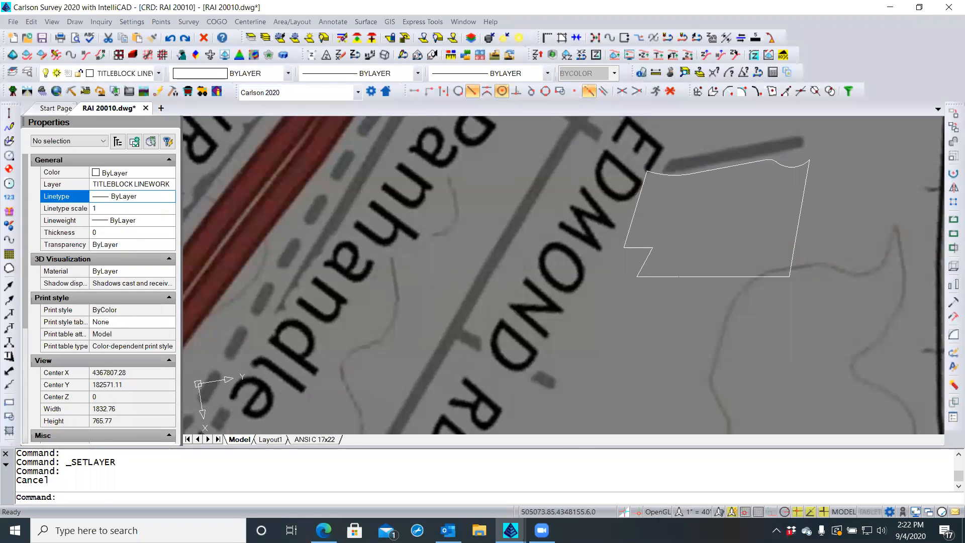
click(664, 276)
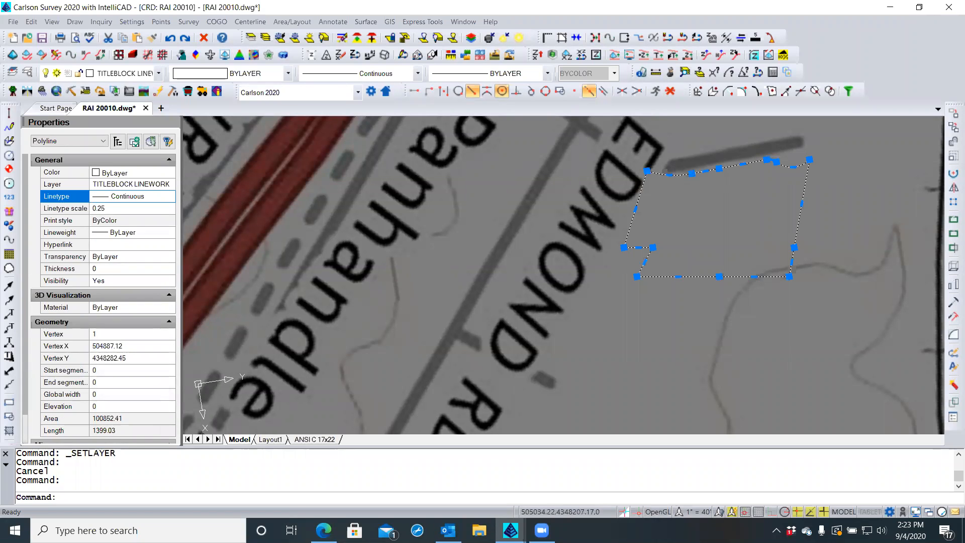
key(Escape)
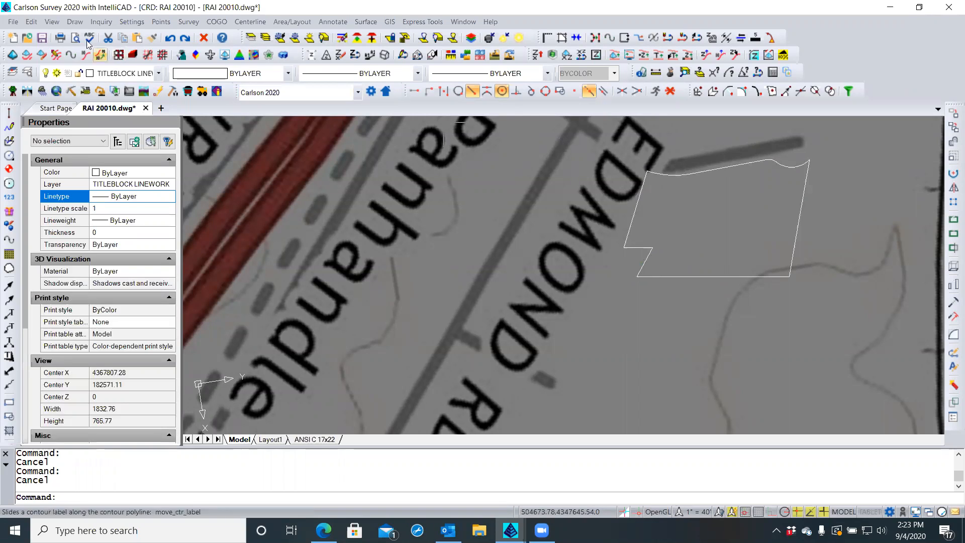
Start Draw > Hatch > Solid Fill Polyline and set the fill colour to gray 252
click(81, 21)
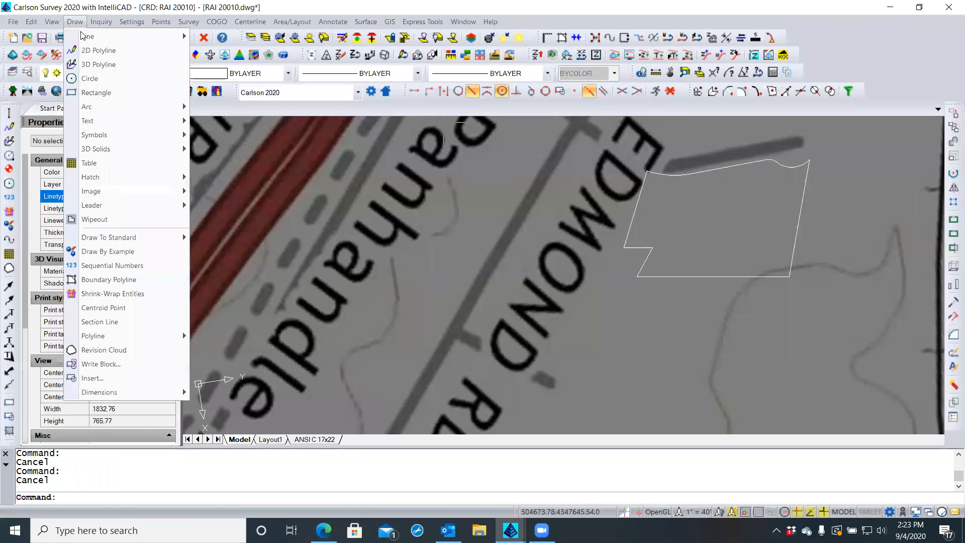
mouse_move(98, 179)
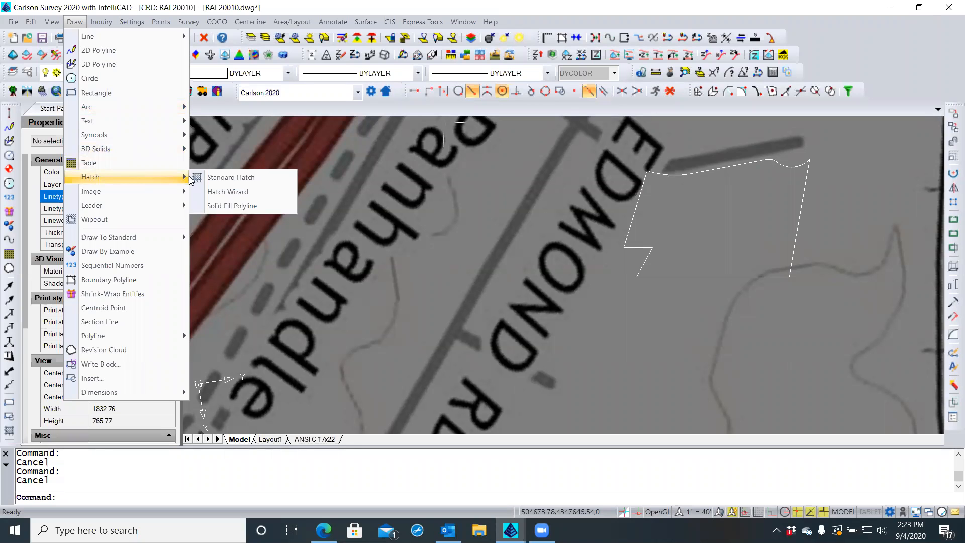
click(231, 206)
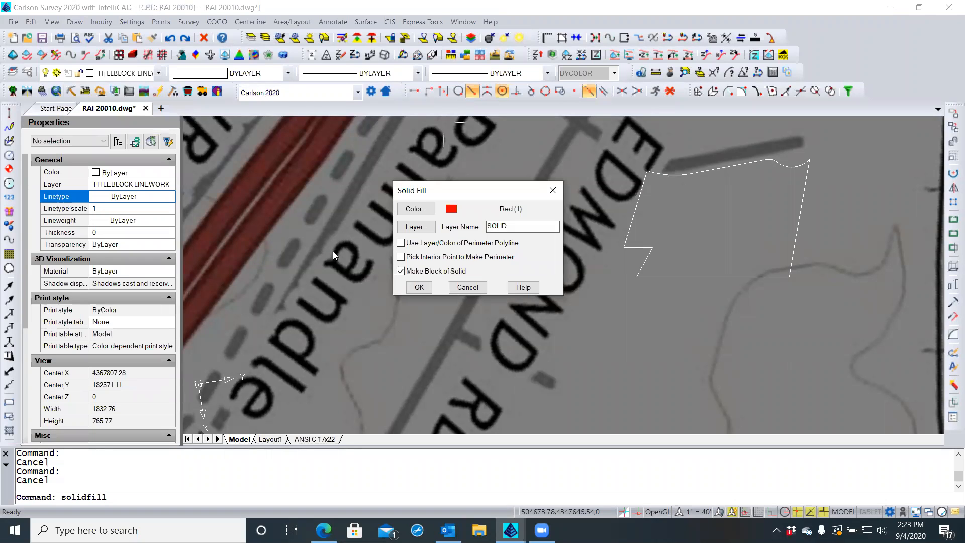
click(424, 209)
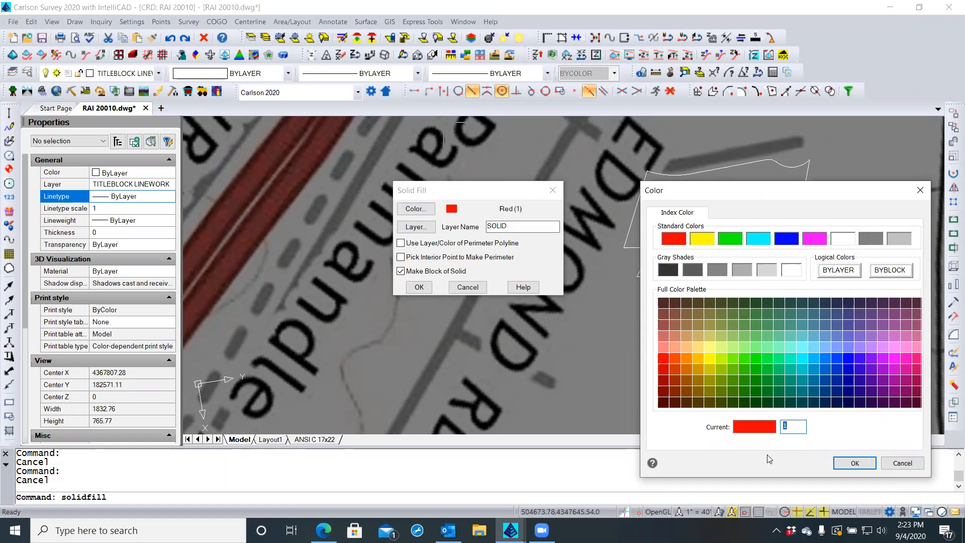
text(252)
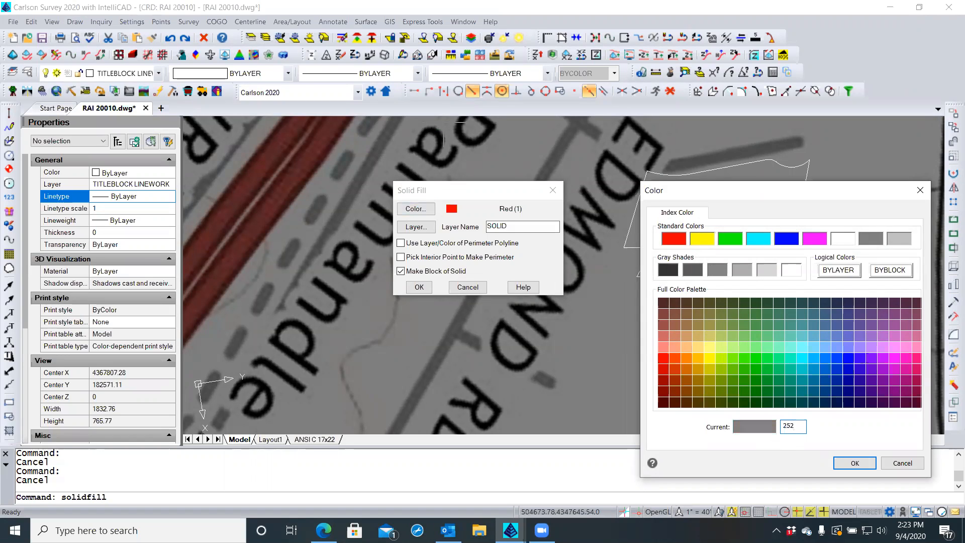
click(855, 463)
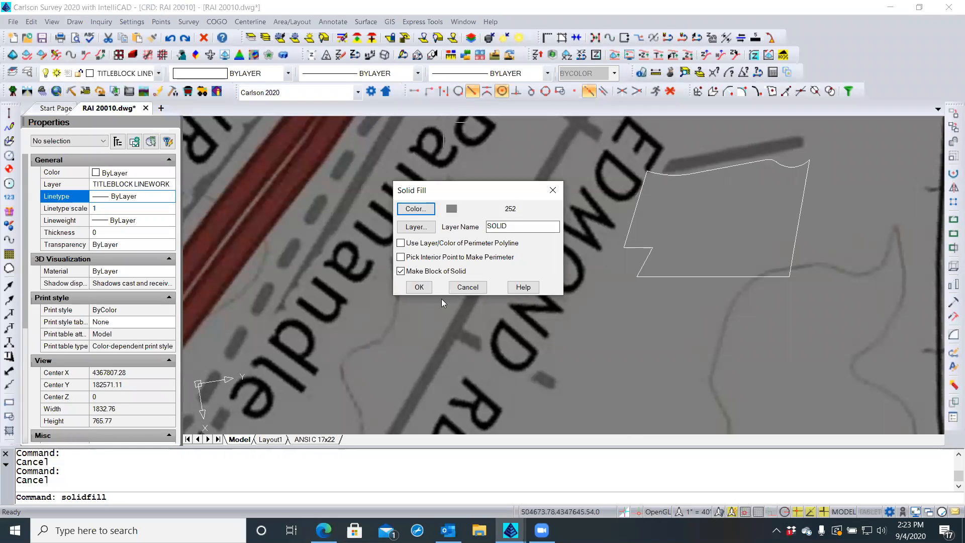
Change the fill layer name from SOLID to clayer and confirm the Solid Fill settings
click(491, 228)
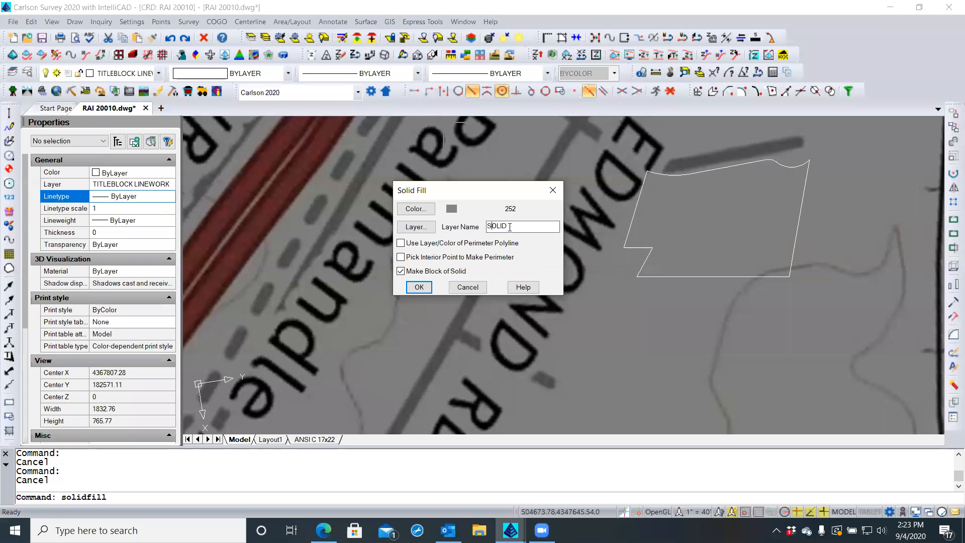
drag(509, 227, 481, 229)
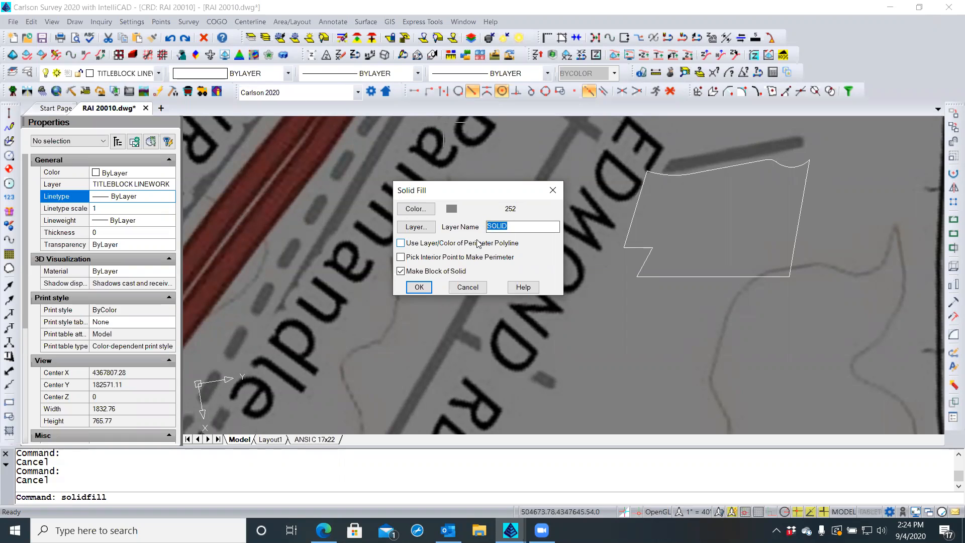
text(c)
key(BackSpace)
text(clayer)
click(401, 244)
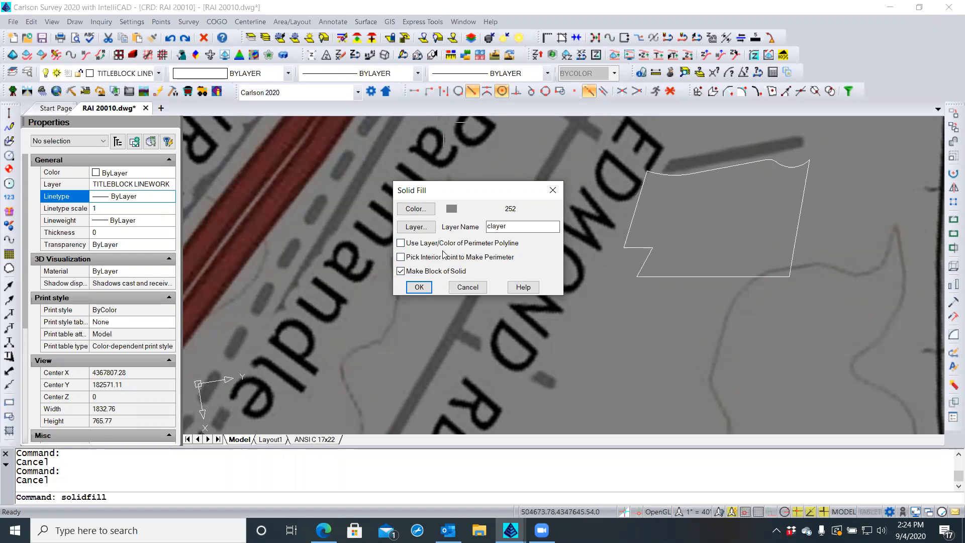
click(424, 287)
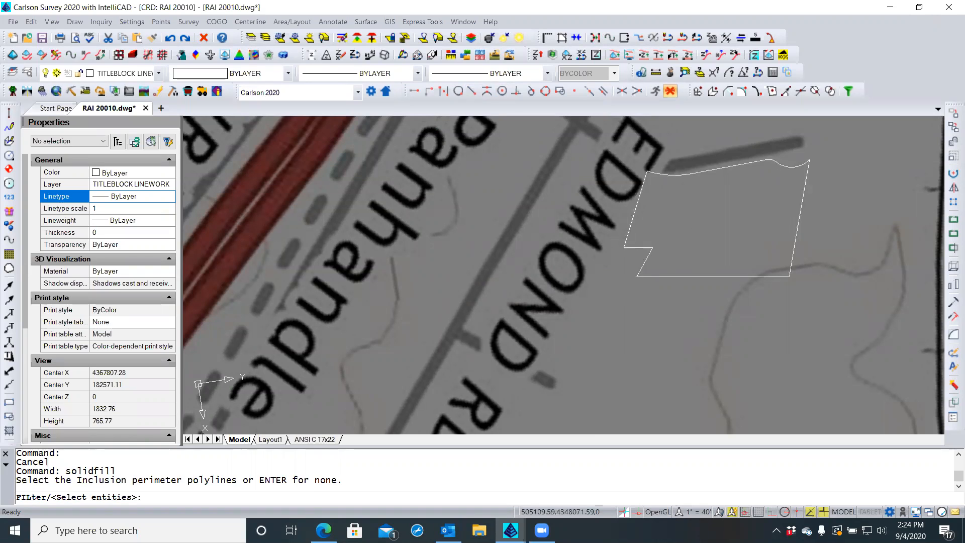
Use the lot outline as the only fill boundary, with no perimeter or text exclusions
click(714, 276)
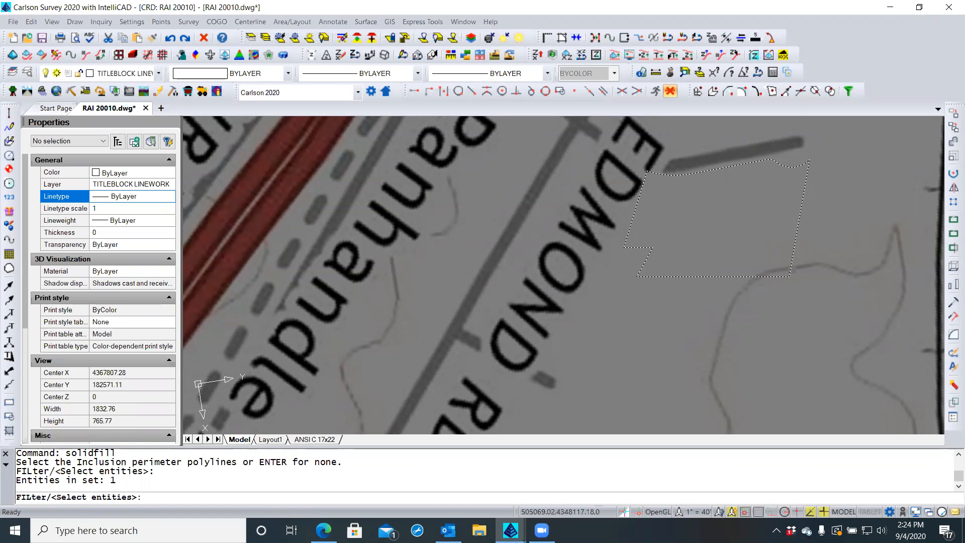
key(Return)
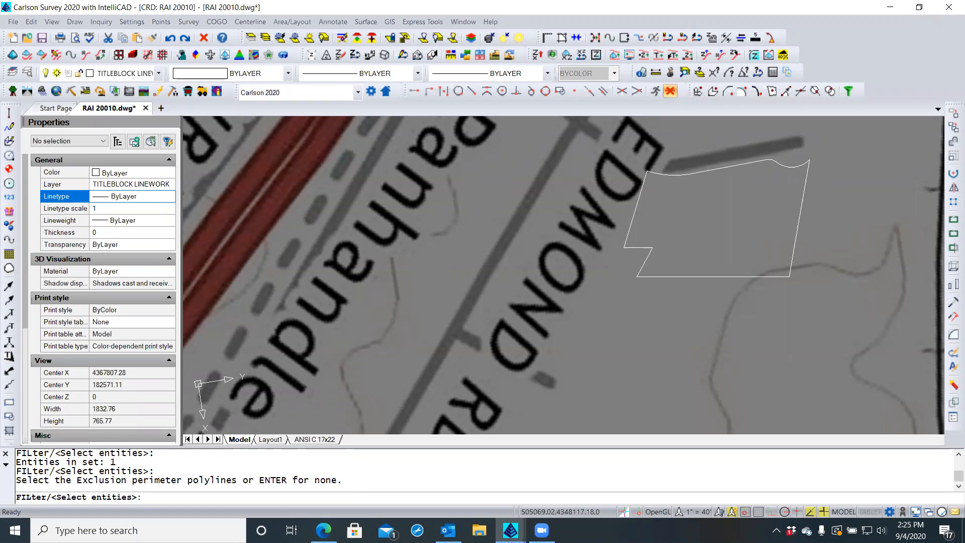
key(Return)
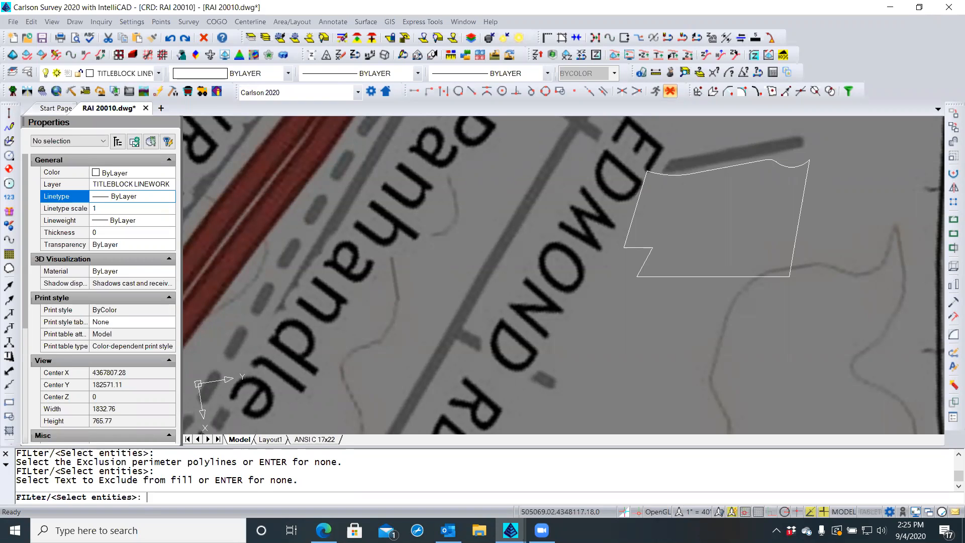
key(Return)
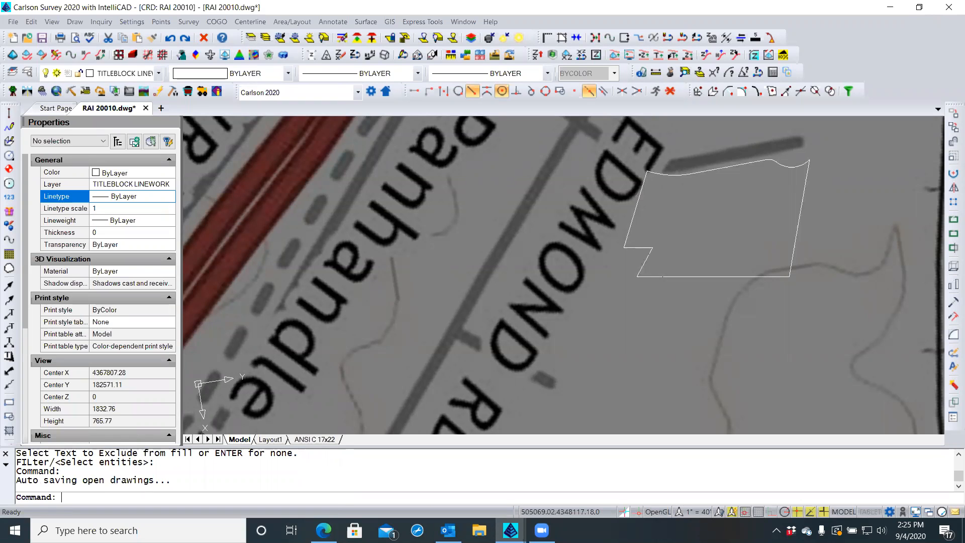
Inspect the new fill block without editing it, then zoom out to the vicinity map
double_click(658, 210)
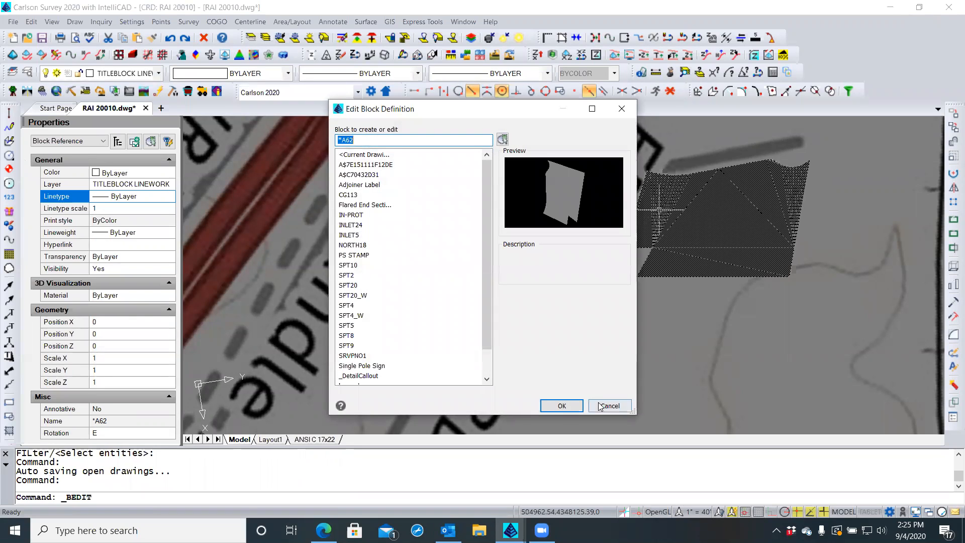
click(605, 405)
key(Escape)
key(Escape)
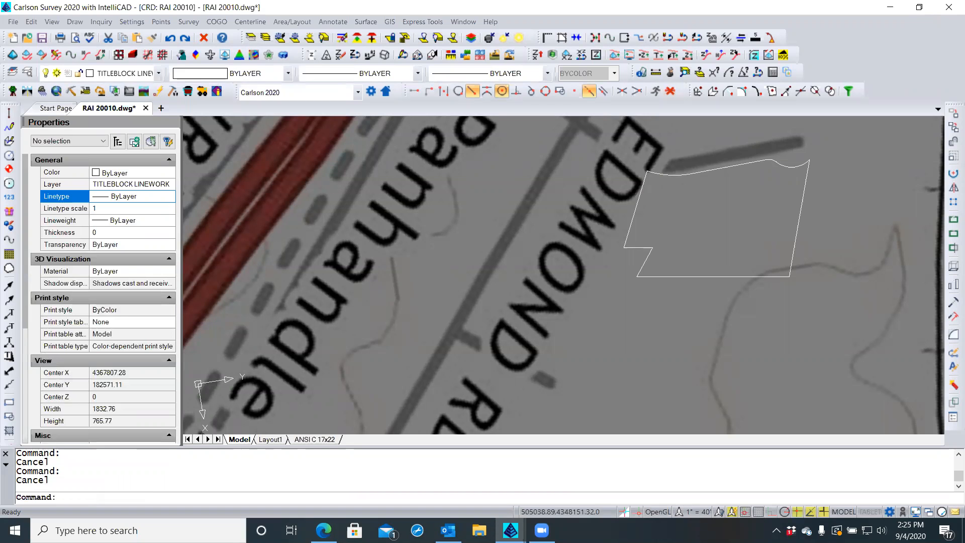
click(681, 248)
click(681, 247)
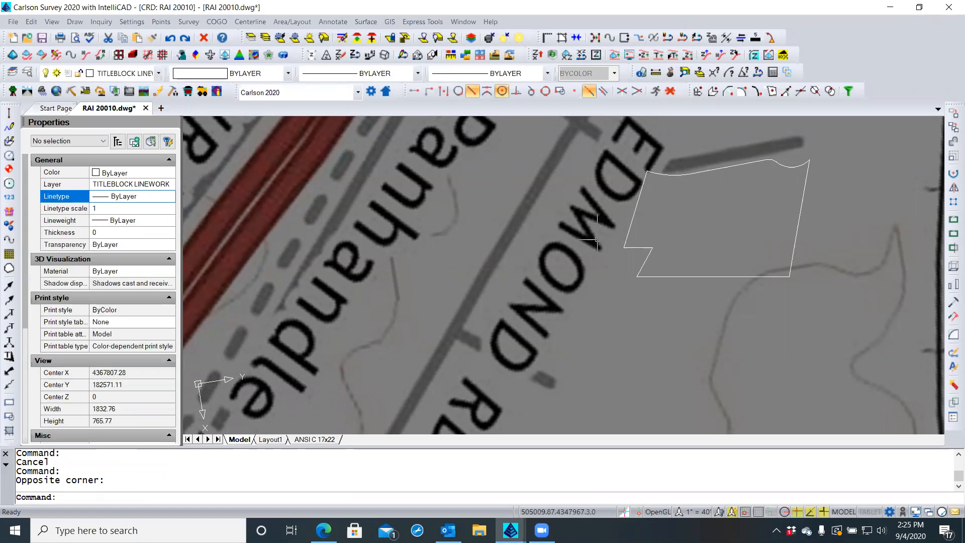
scroll(596, 241, down, 5)
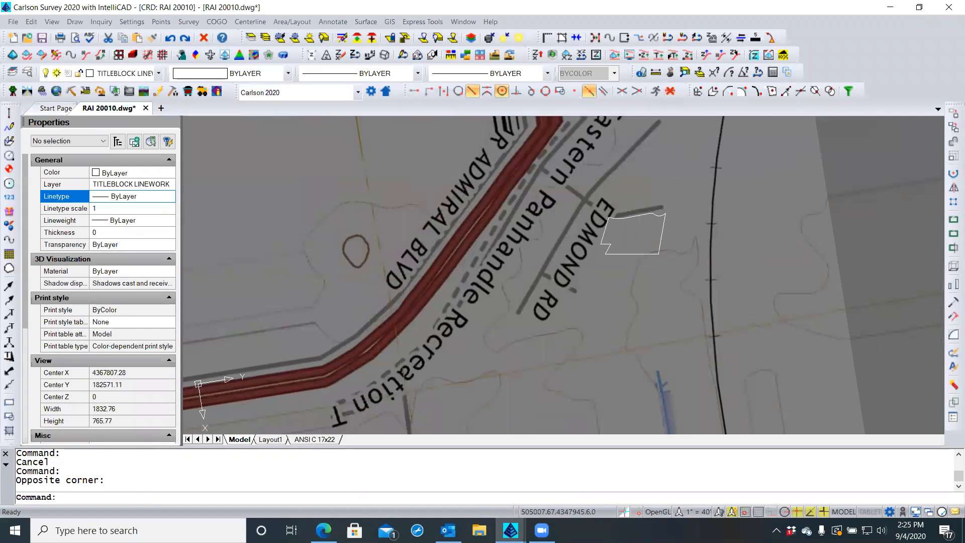
scroll(591, 242, down, 5)
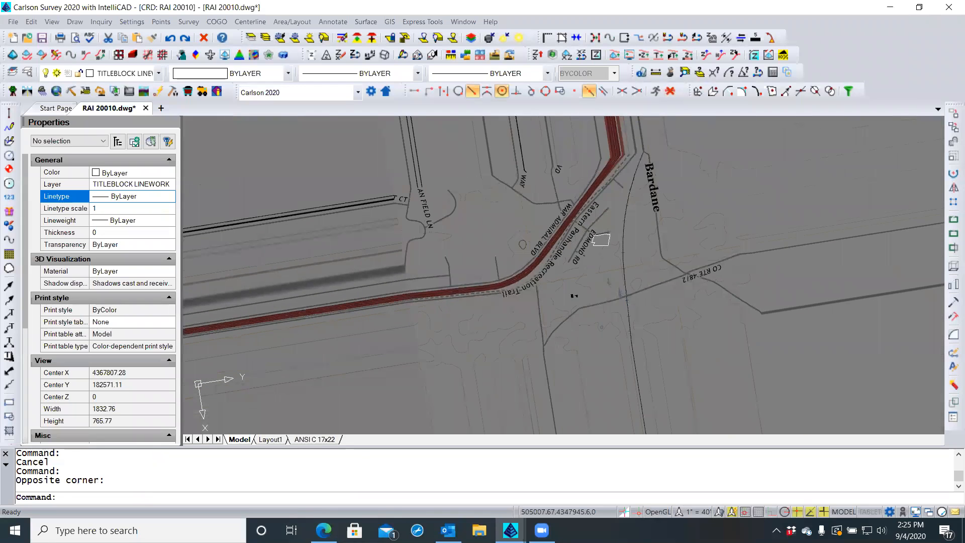
scroll(591, 242, down, 6)
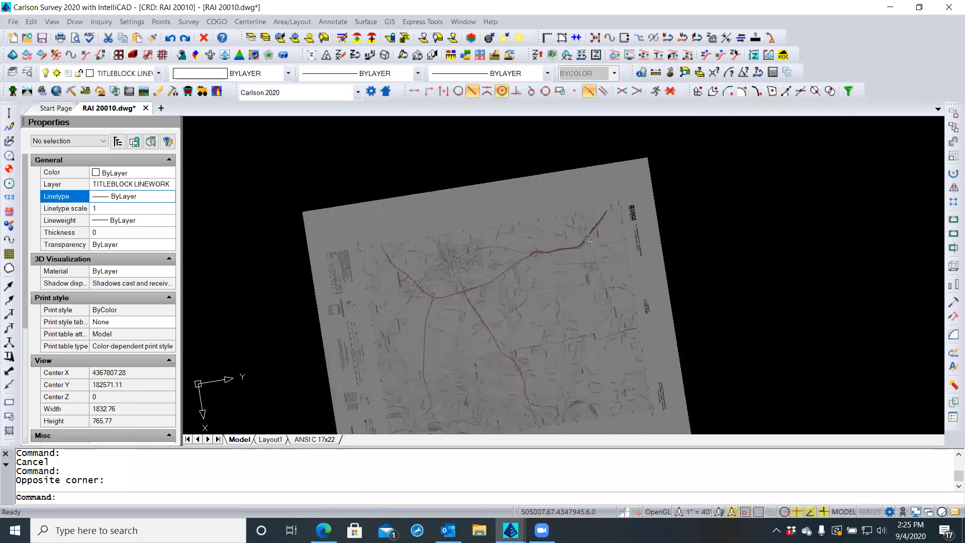
click(577, 156)
click(576, 158)
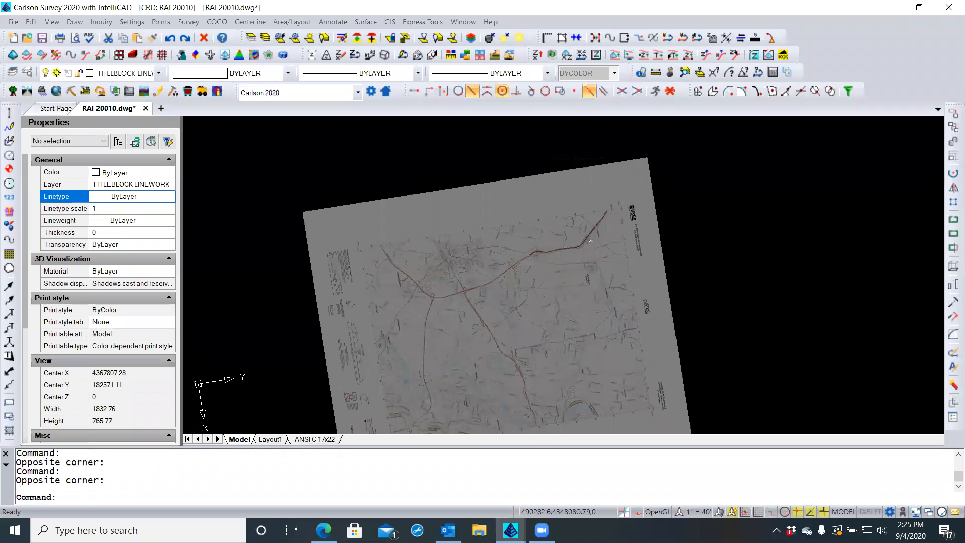
Send the vicinity map xref to the back with Draw Order > Back
click(570, 141)
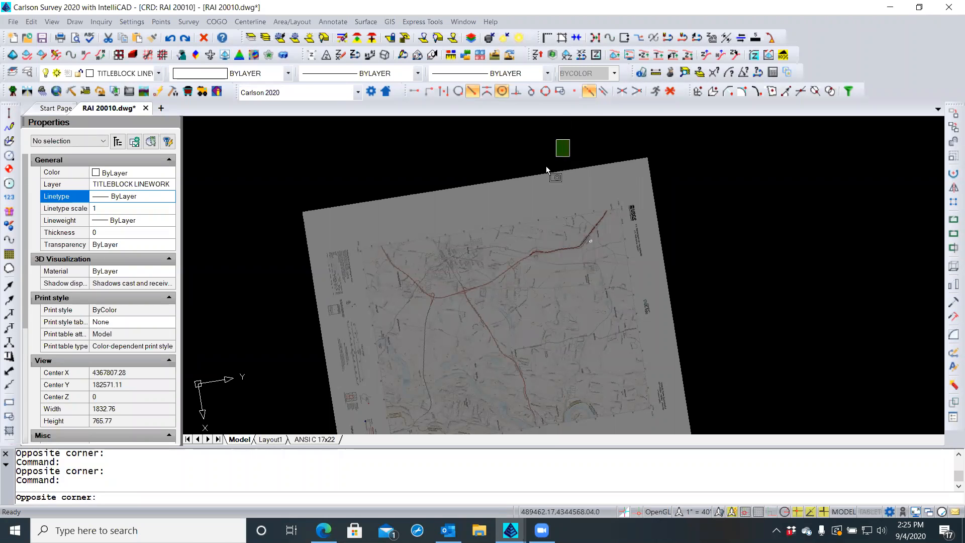
click(535, 181)
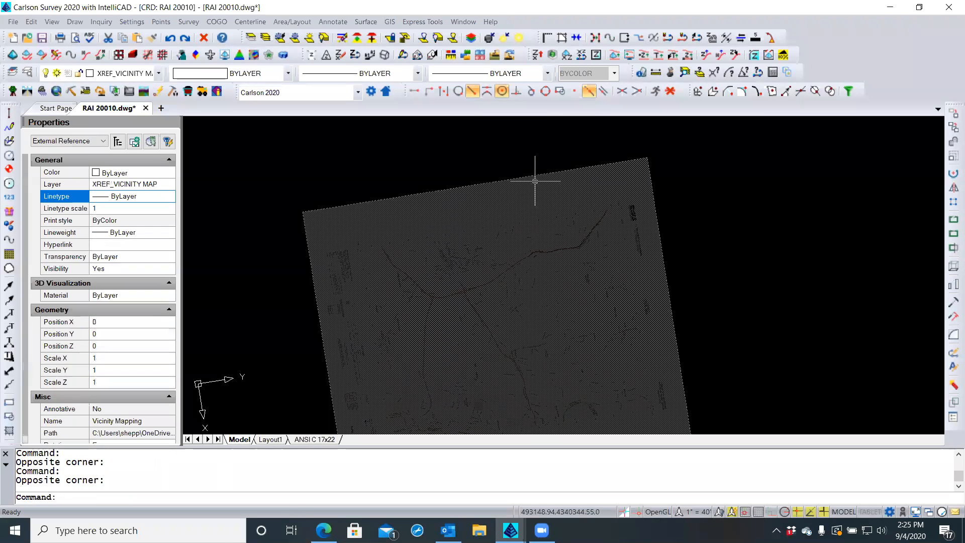
right_click(483, 145)
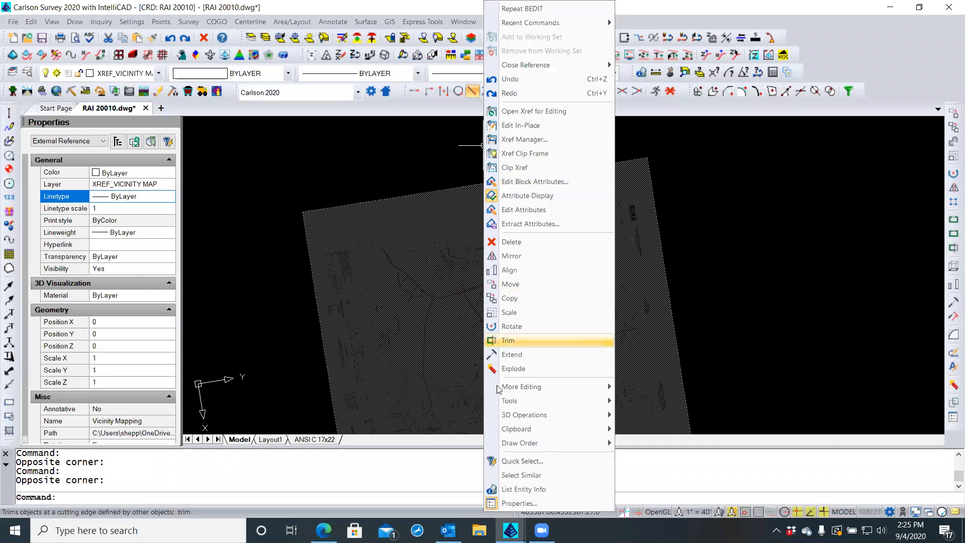
mouse_move(497, 399)
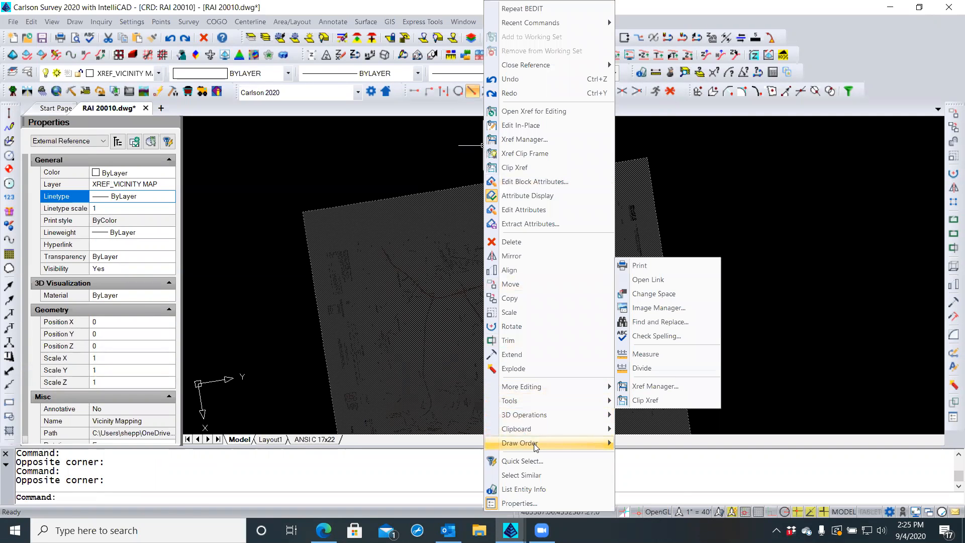
mouse_move(525, 442)
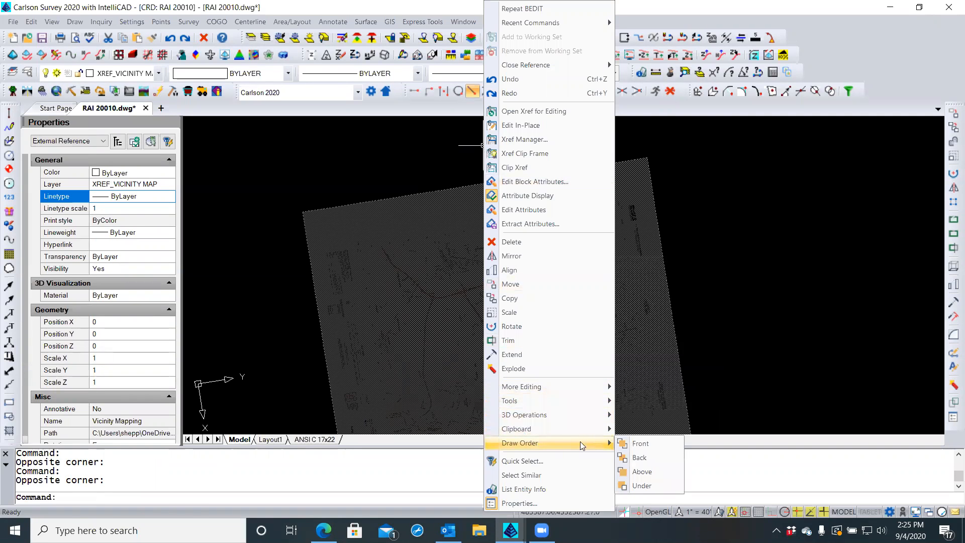
click(641, 458)
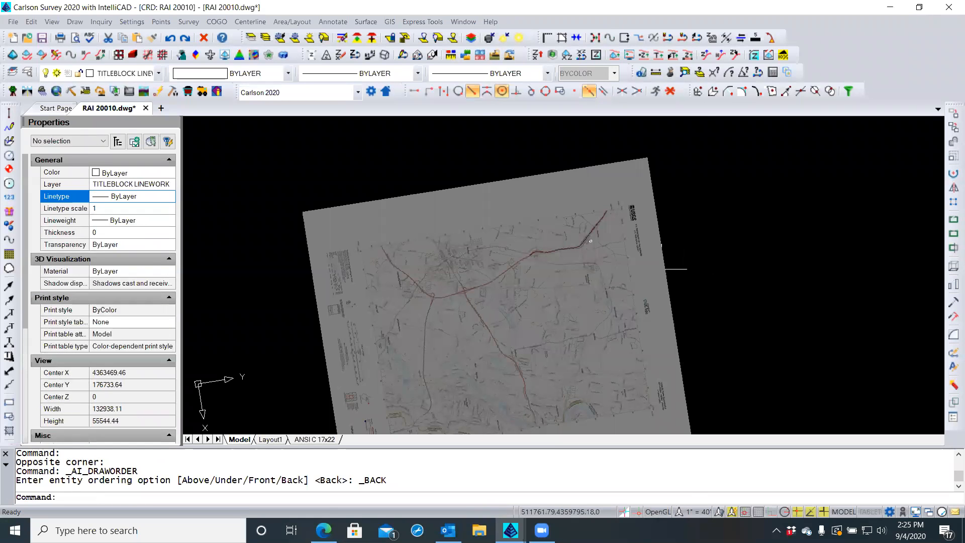
scroll(591, 240, up, 8)
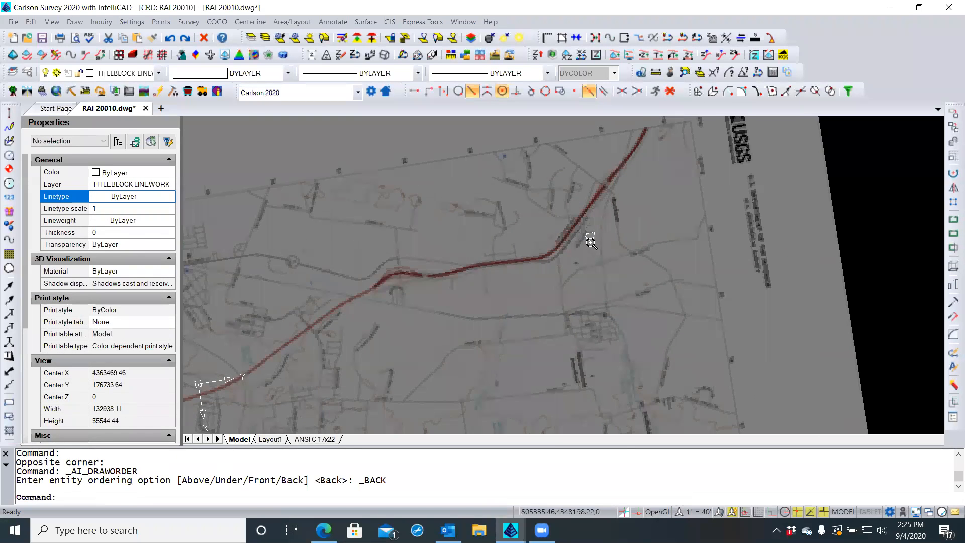
scroll(593, 228, up, 5)
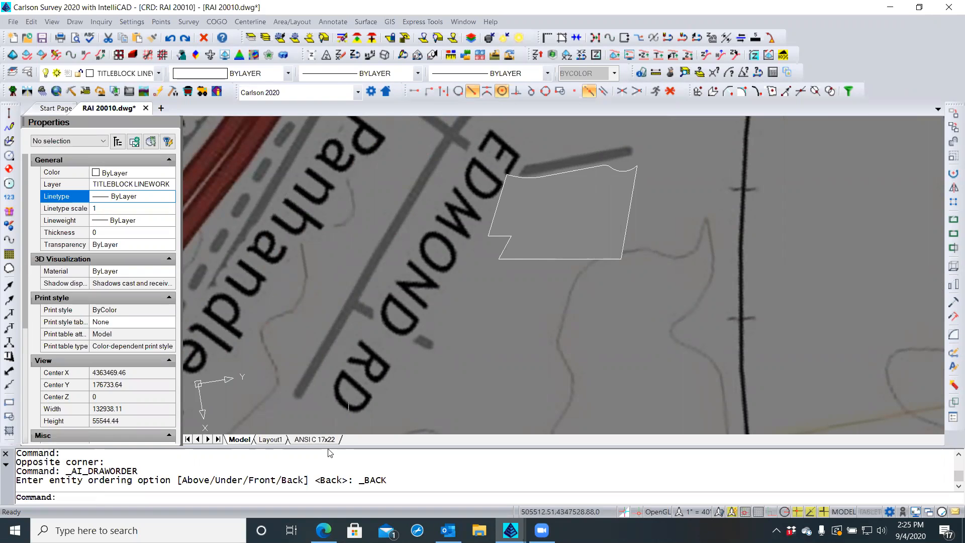
Switch to the ANSI C 17x22 layout and regenerate it with REA
click(315, 440)
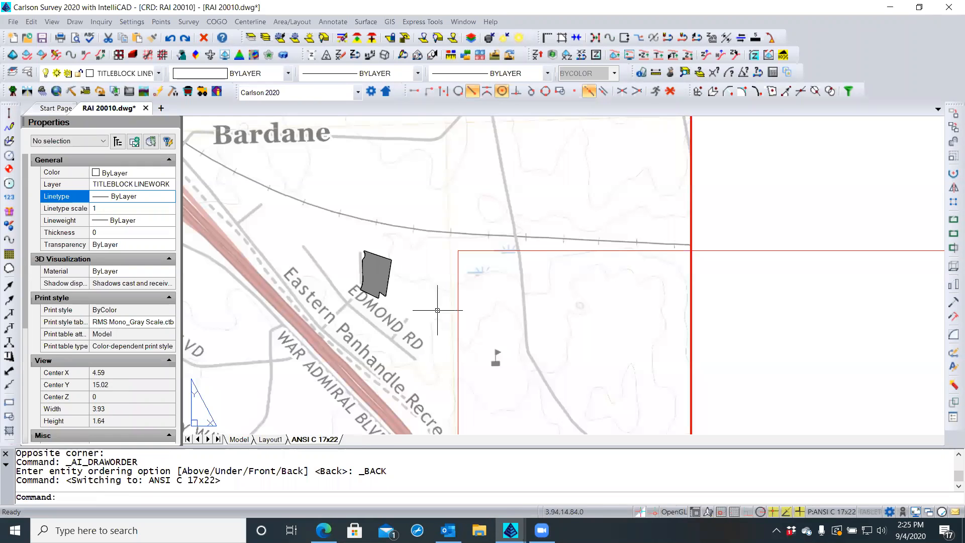
scroll(407, 242, down, 6)
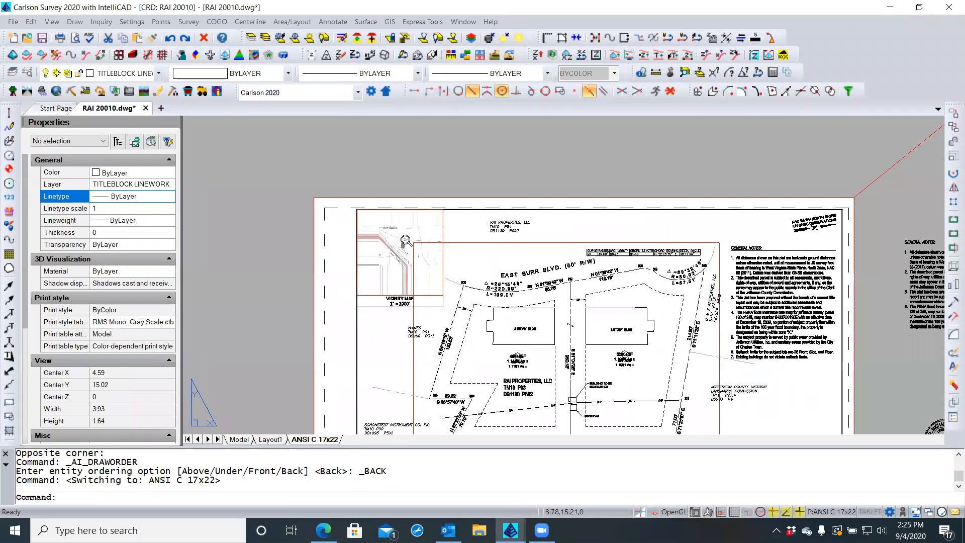
scroll(398, 242, up, 1)
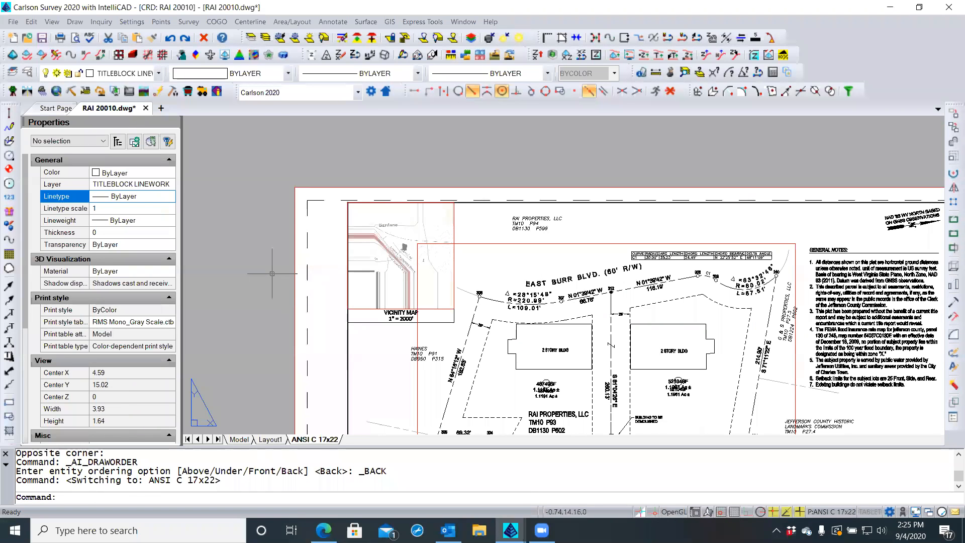
text(rea)
key(Return)
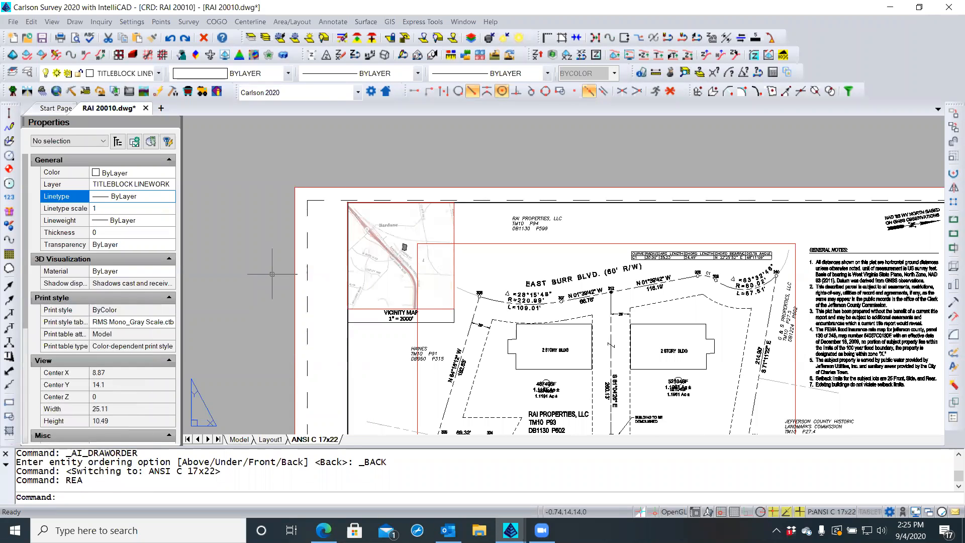
Zoom and pan to frame the vicinity map showing the gray-filled lot
scroll(410, 242, up, 2)
scroll(411, 243, up, 3)
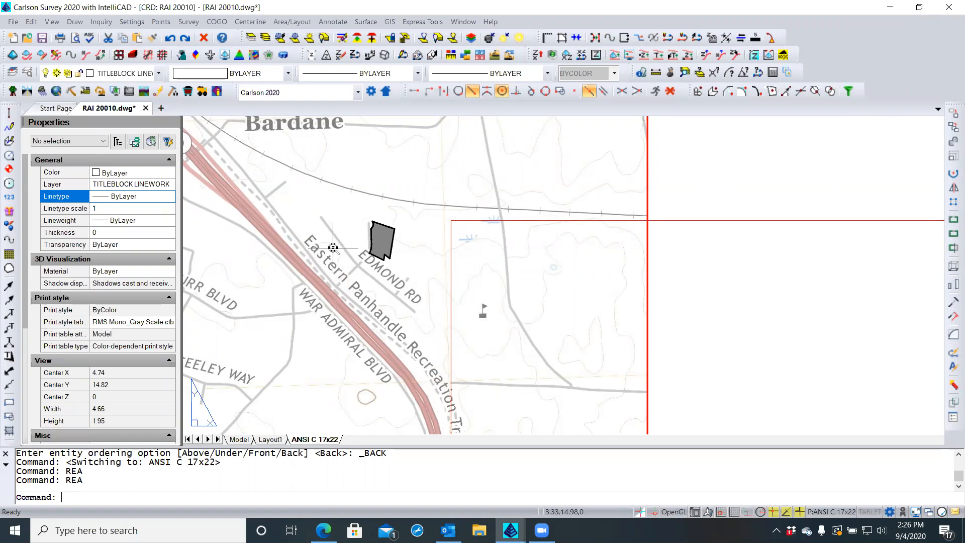
scroll(333, 247, down, 4)
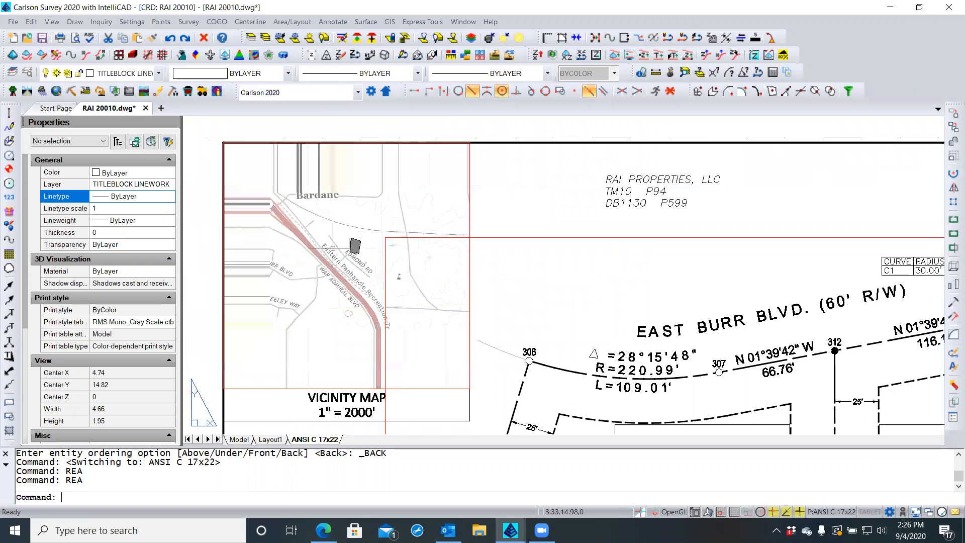
scroll(333, 248, down, 1)
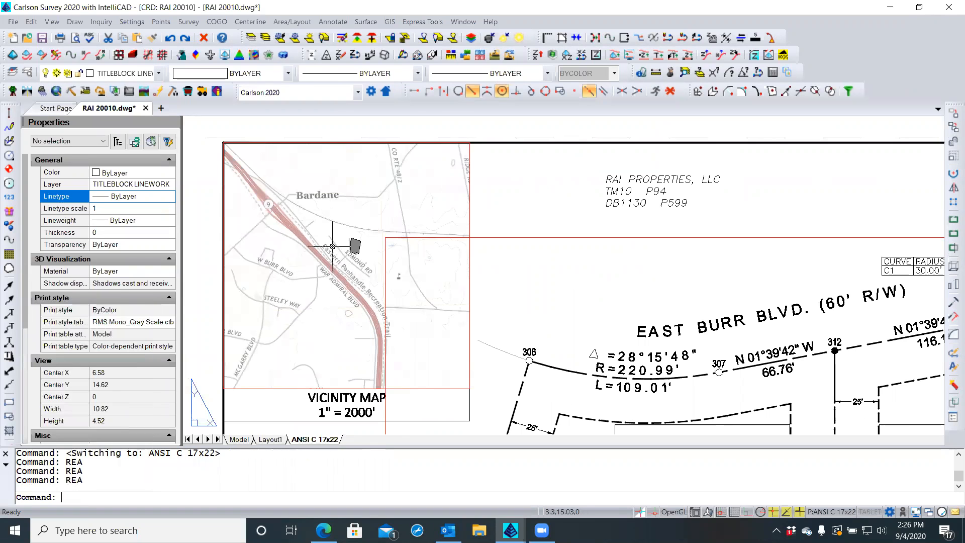
scroll(333, 247, down, 1)
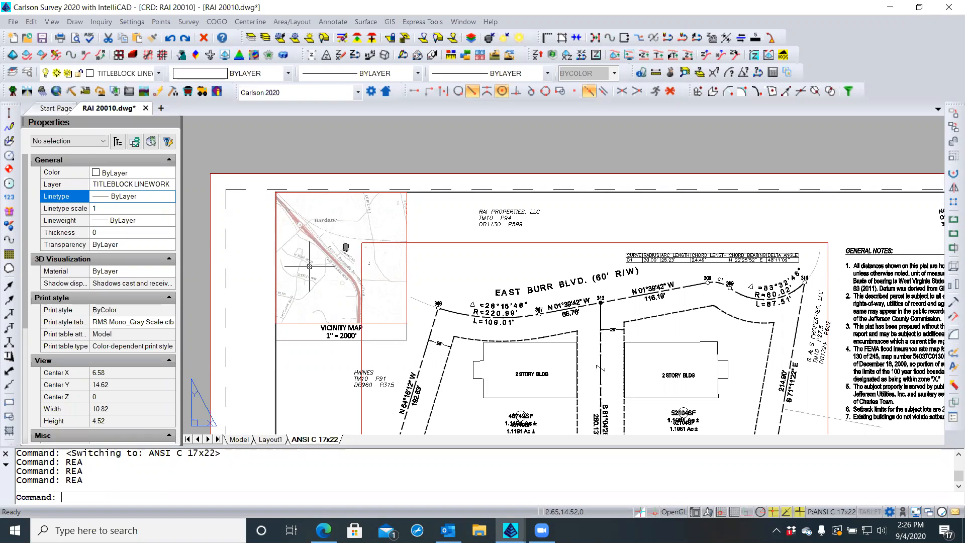
scroll(310, 265, up, 1)
scroll(379, 236, up, 1)
scroll(382, 236, up, 1)
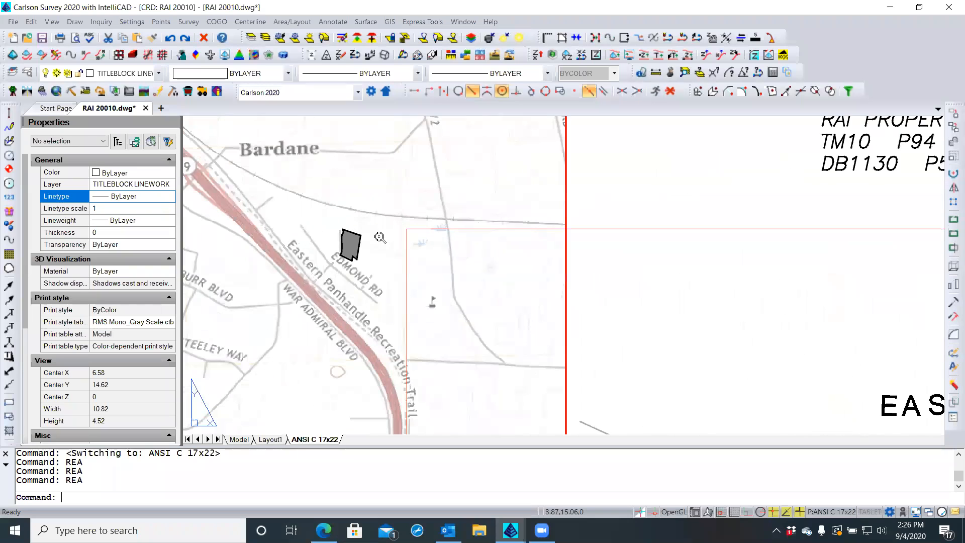
scroll(275, 278, down, 1)
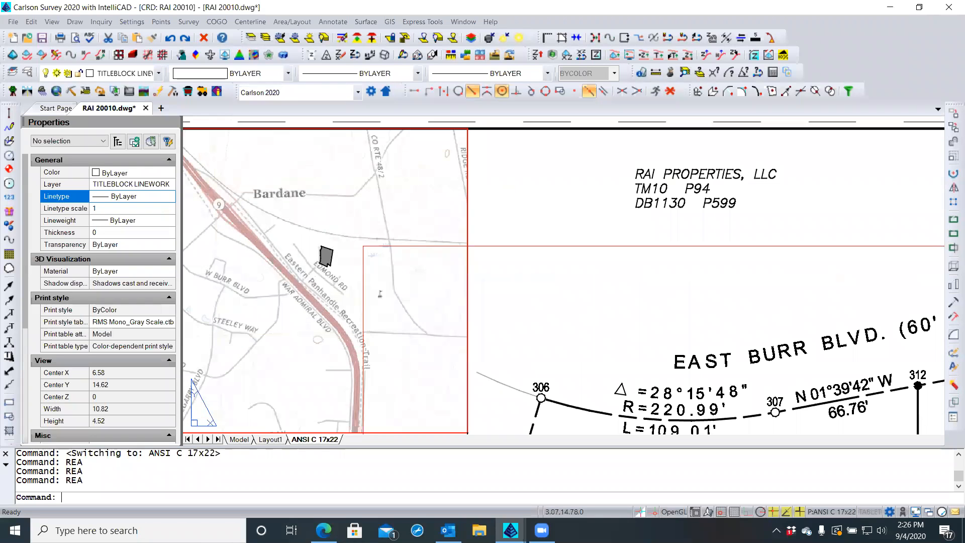
middle_drag(275, 275, 263, 279)
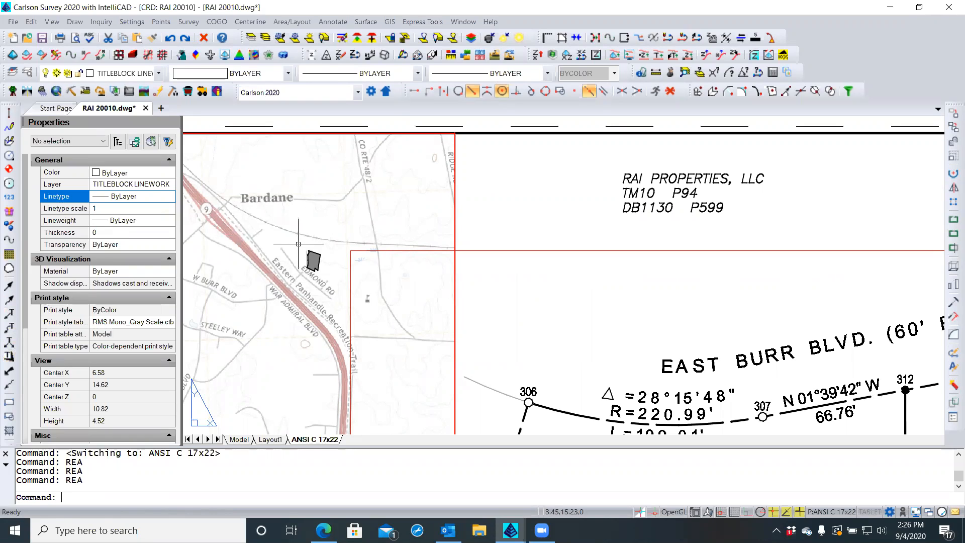
Draw a circle around the gray lot with snaps set to None, then show Draw > Leader
click(12, 158)
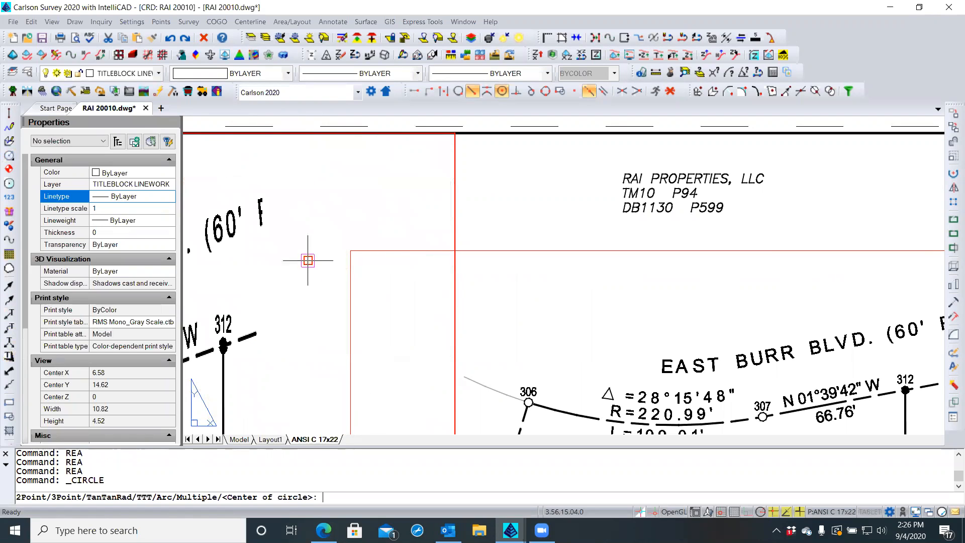
scroll(400, 218, down, 2)
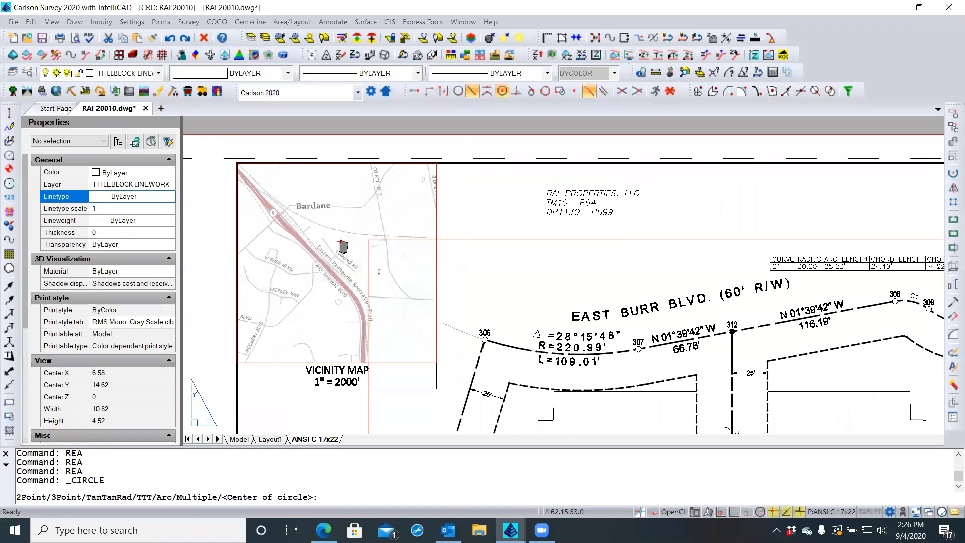
scroll(437, 221, up, 3)
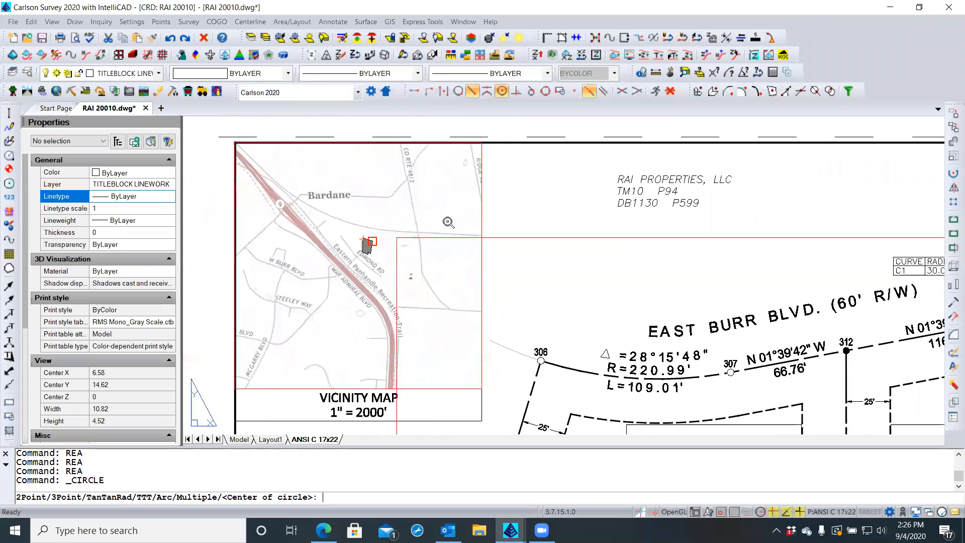
scroll(367, 245, up, 3)
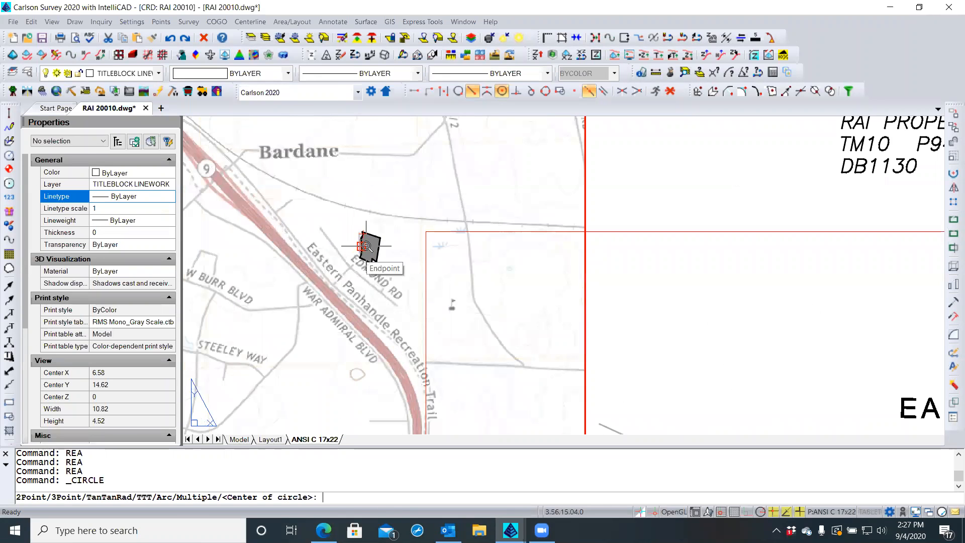
scroll(360, 248, up, 2)
scroll(364, 250, up, 1)
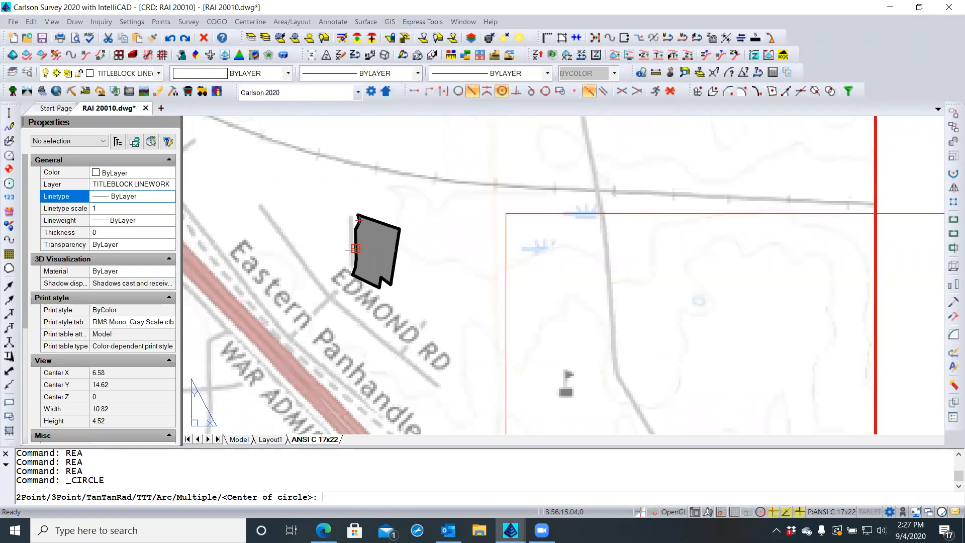
shift+right_click(344, 169)
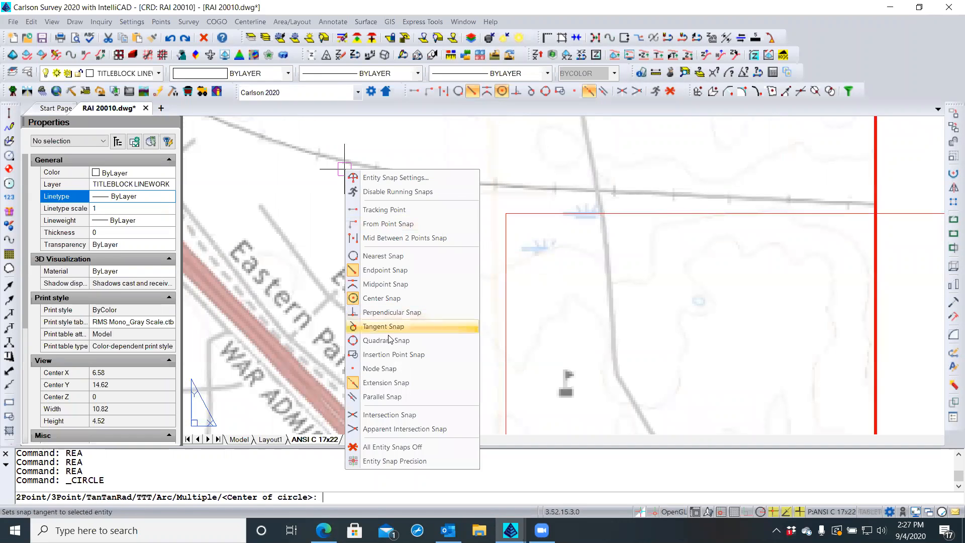
click(390, 449)
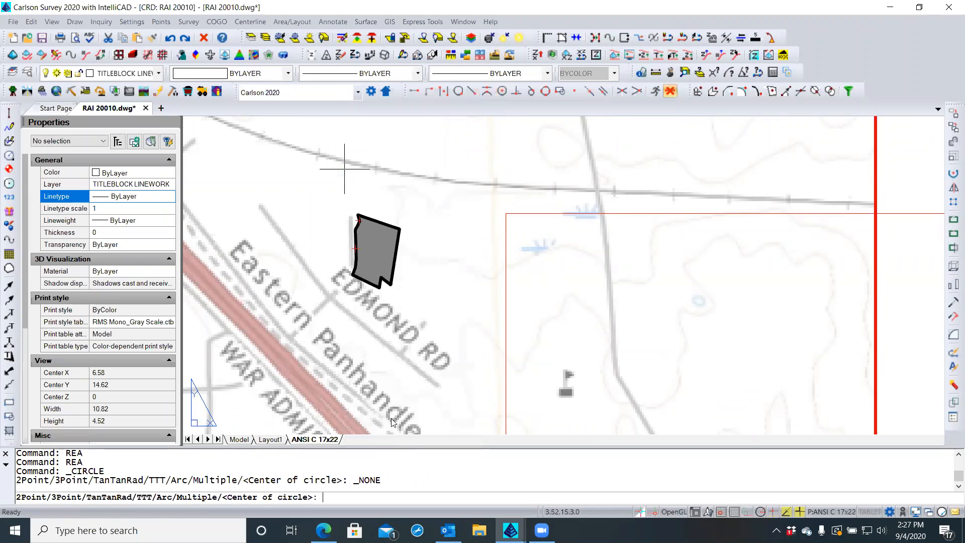
click(373, 248)
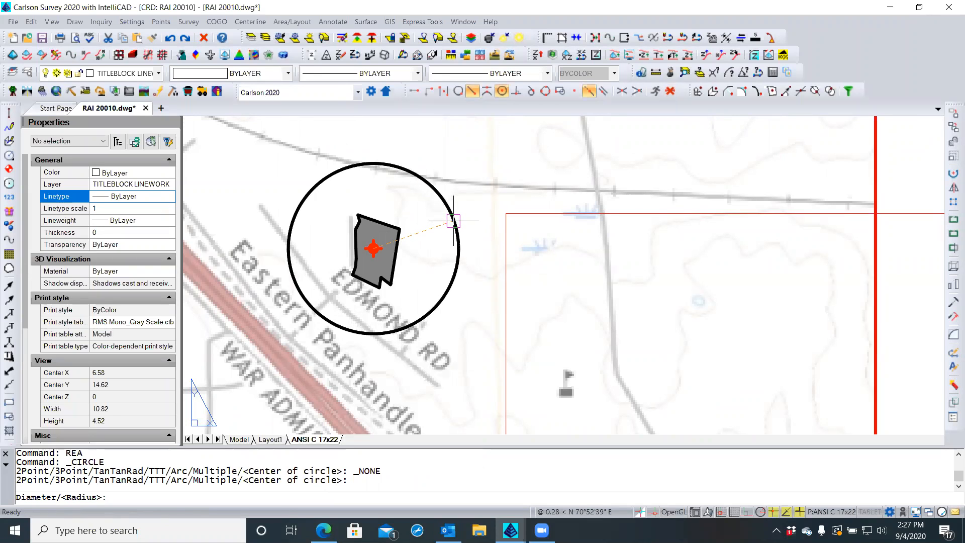
click(454, 221)
scroll(301, 237, down, 2)
scroll(297, 235, down, 3)
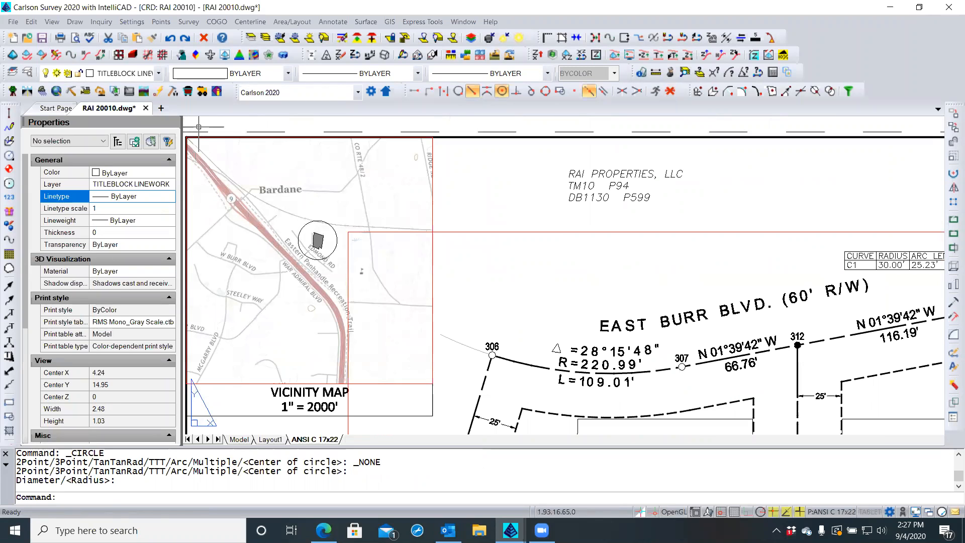
click(74, 22)
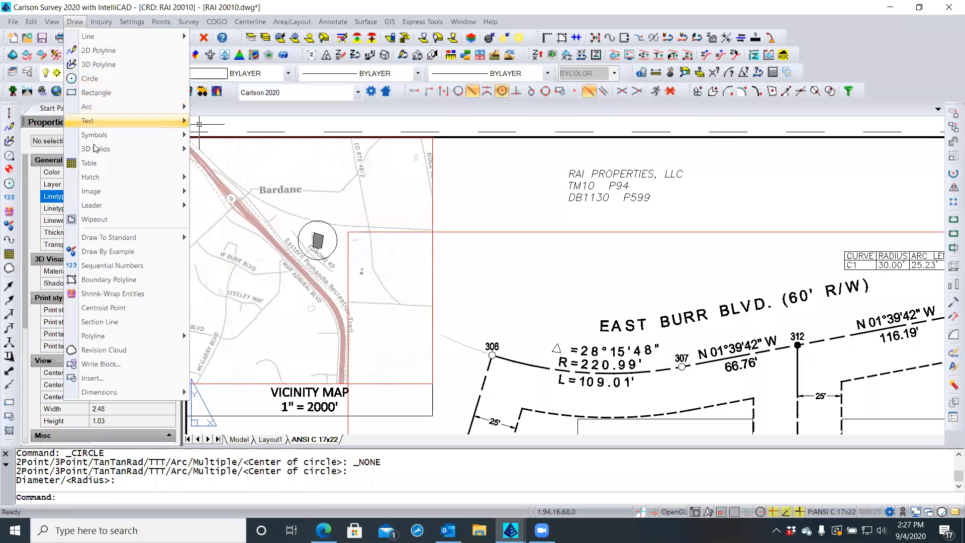
mouse_move(93, 202)
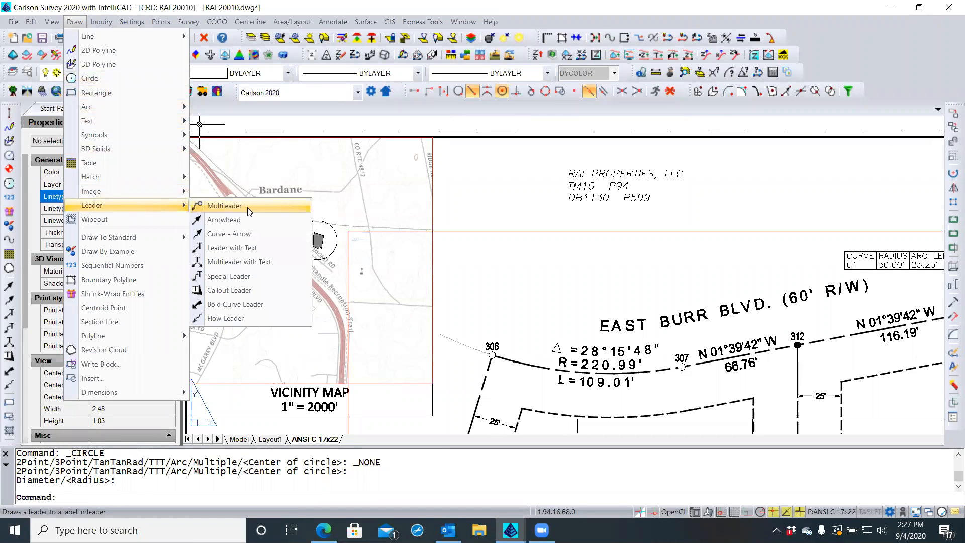
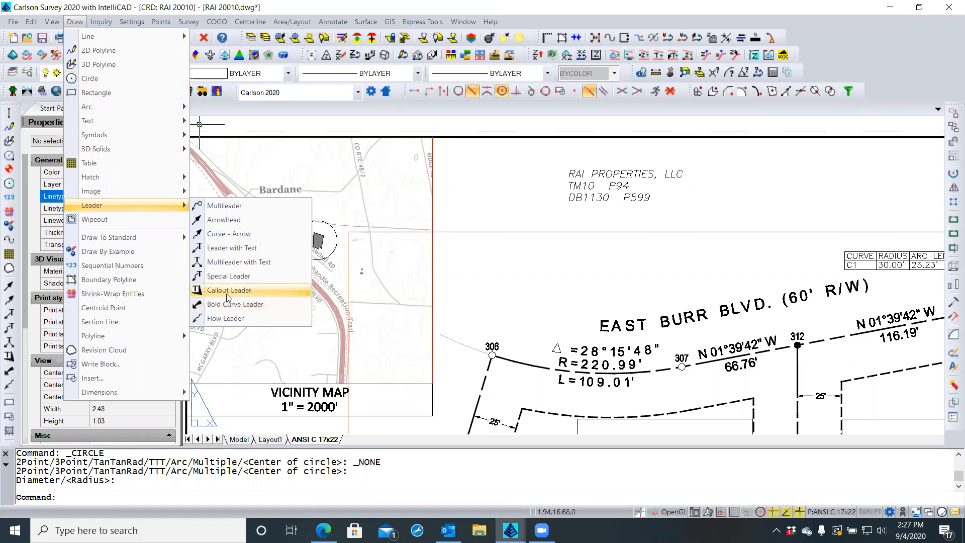
Start a Callout Leader and set its text layer to ANNOTATION
click(227, 289)
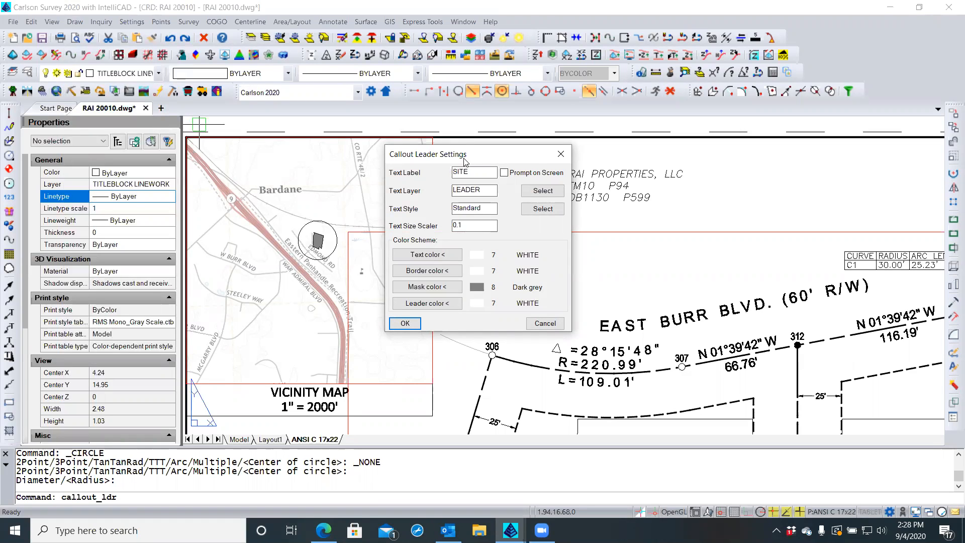
click(543, 191)
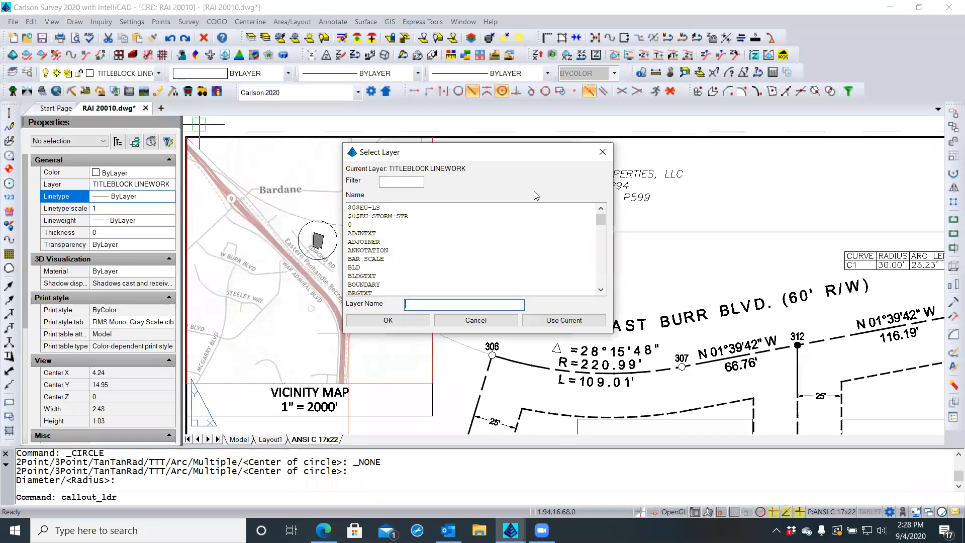
click(394, 180)
text(anno)
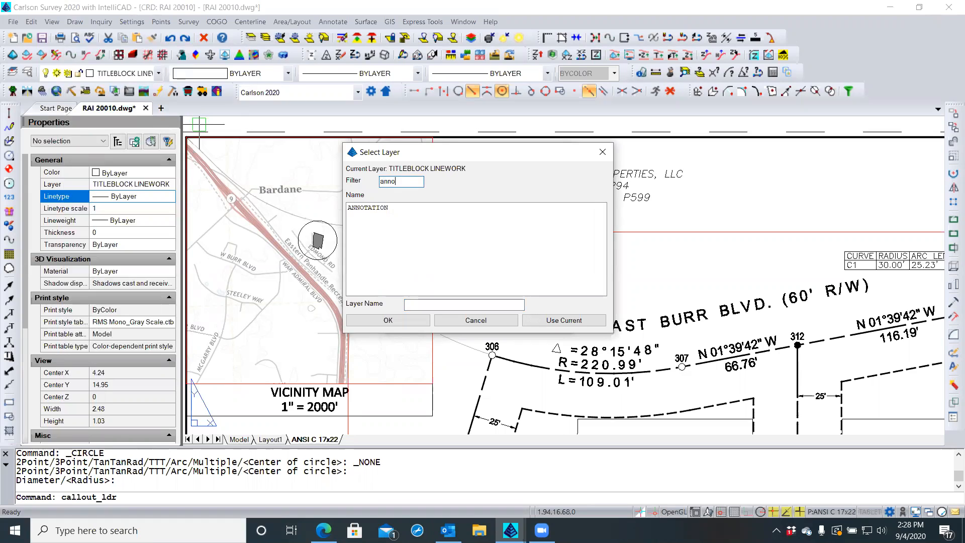
click(385, 208)
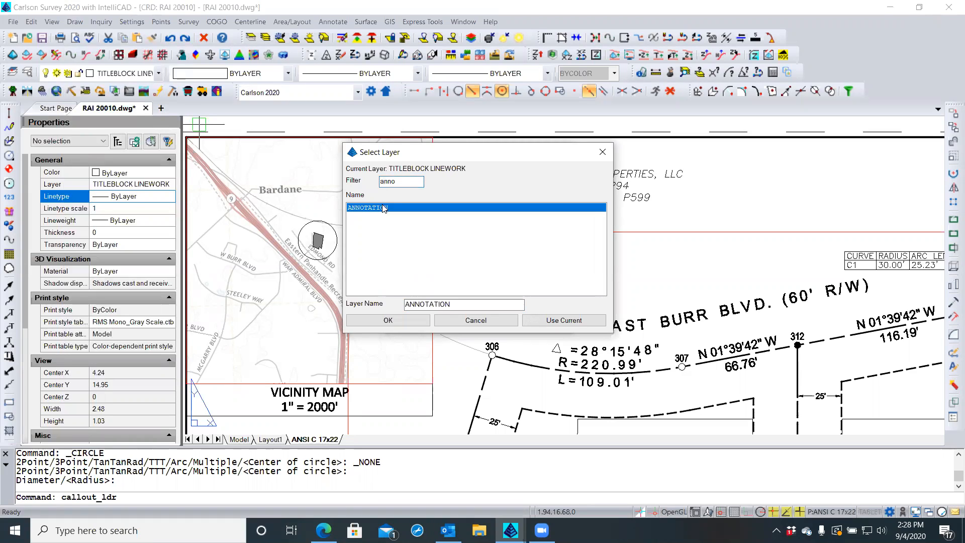
click(381, 322)
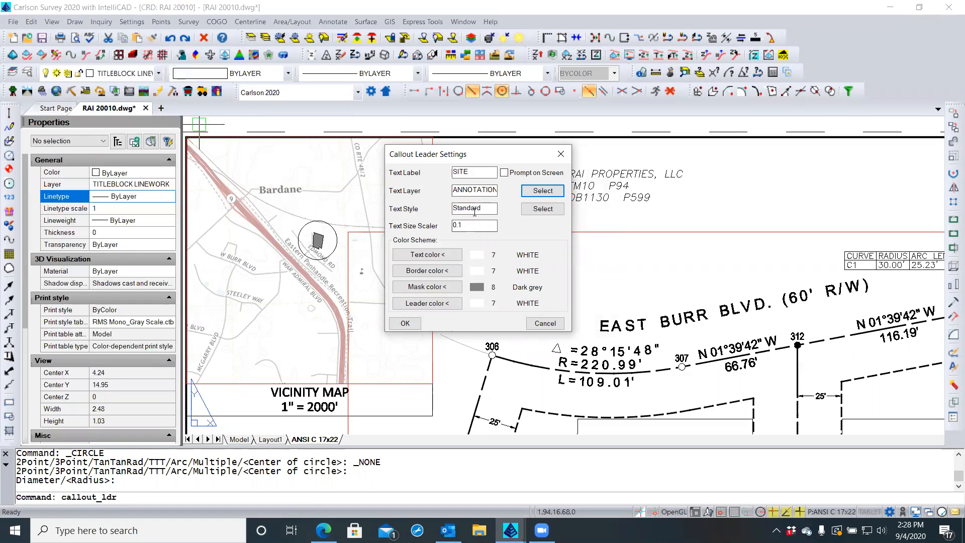
Set the callout text style to TITLE_MAIN and text size scaler to 0.2, keeping the mask colour
click(534, 210)
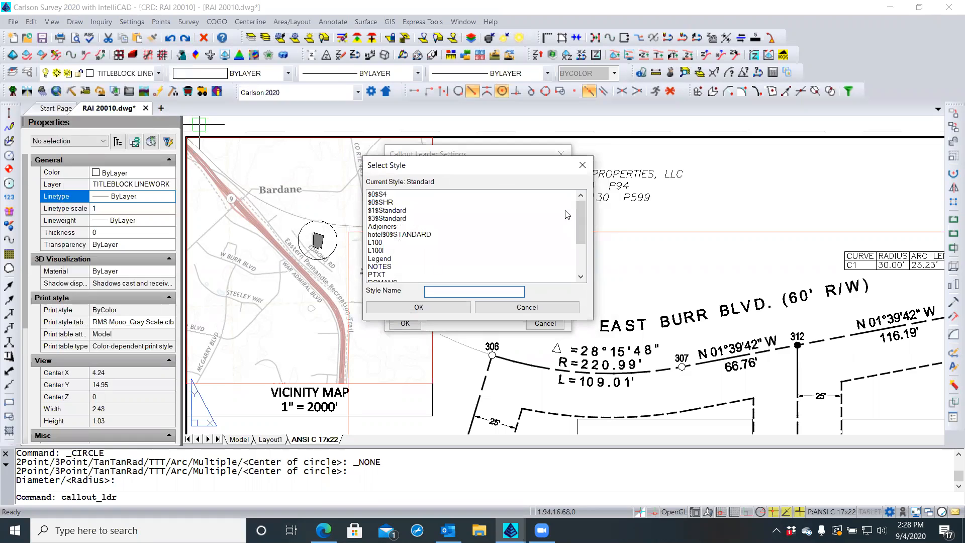
drag(579, 210, 586, 251)
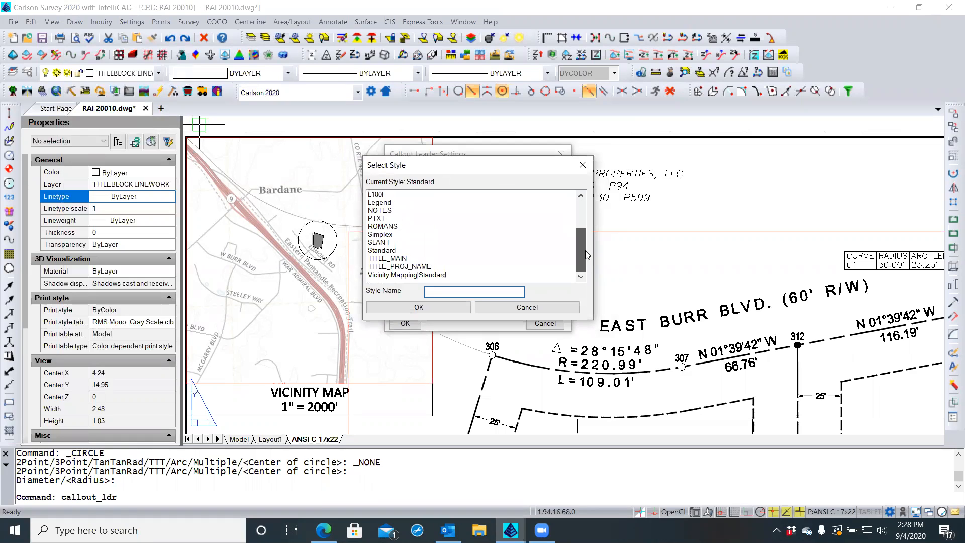
click(384, 259)
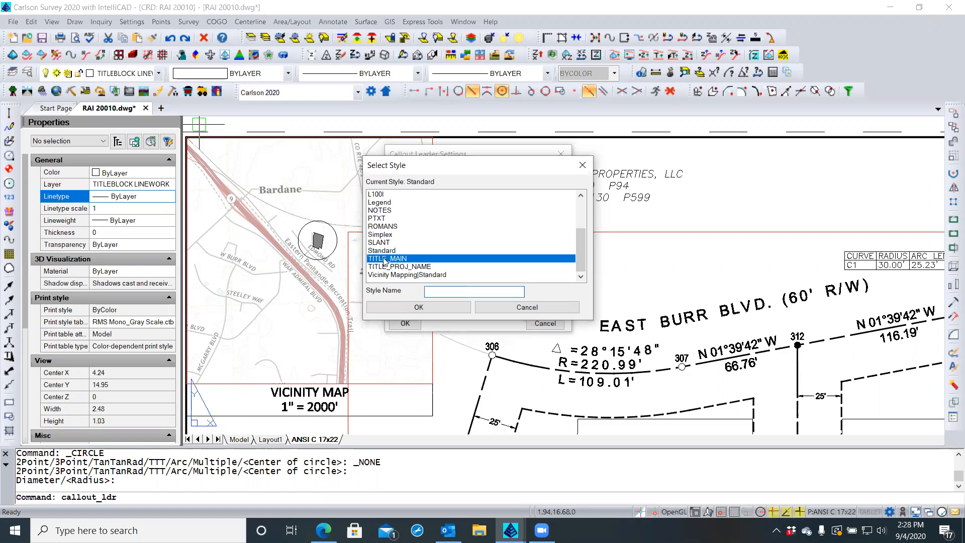
click(390, 307)
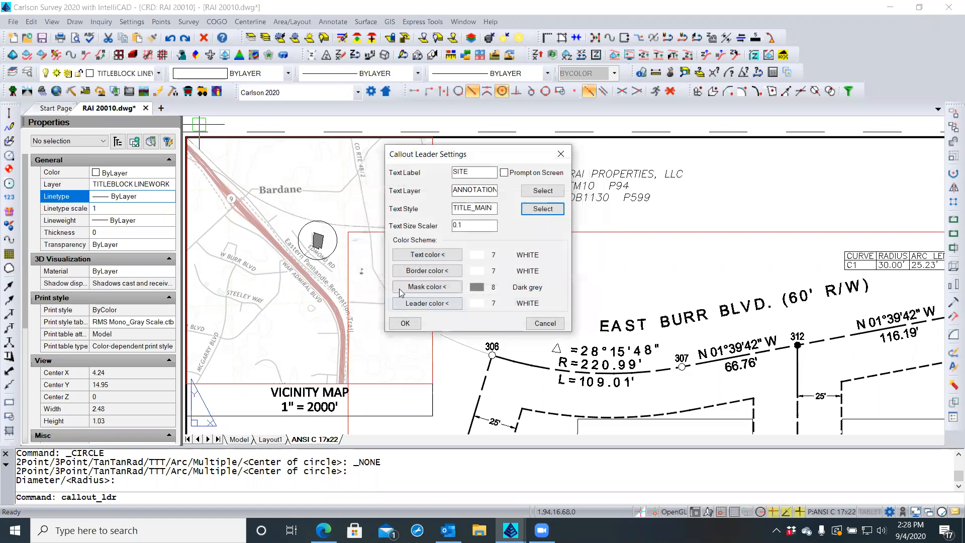
double_click(463, 225)
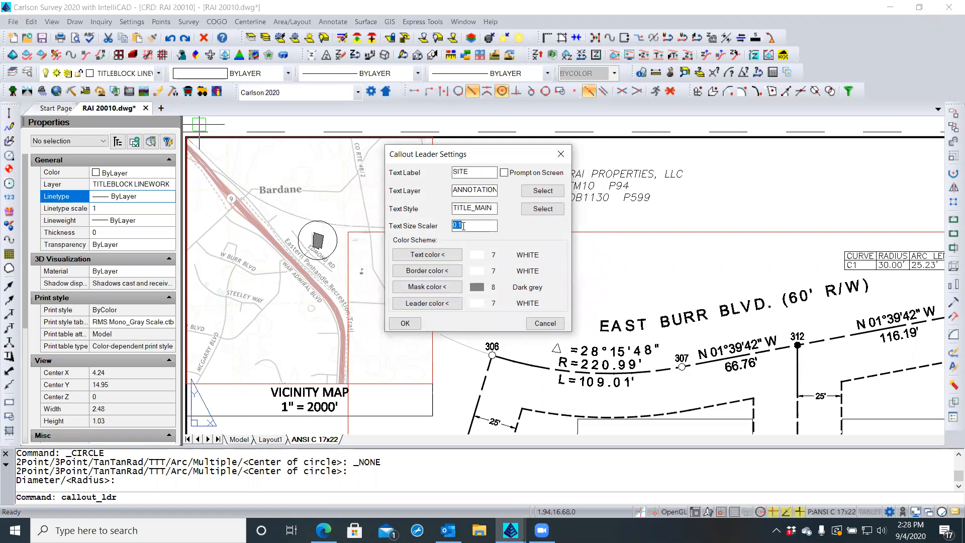
key(BackSpace)
click(445, 288)
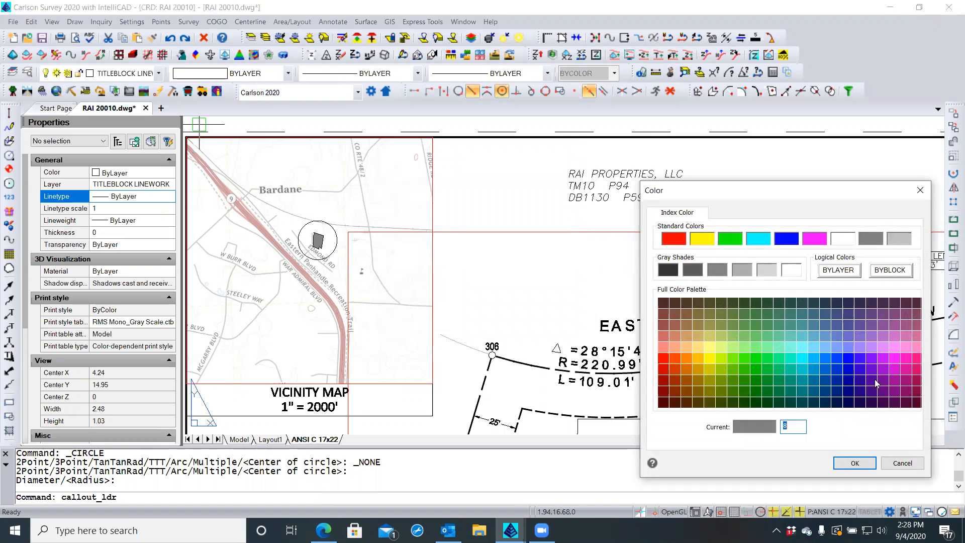
click(854, 464)
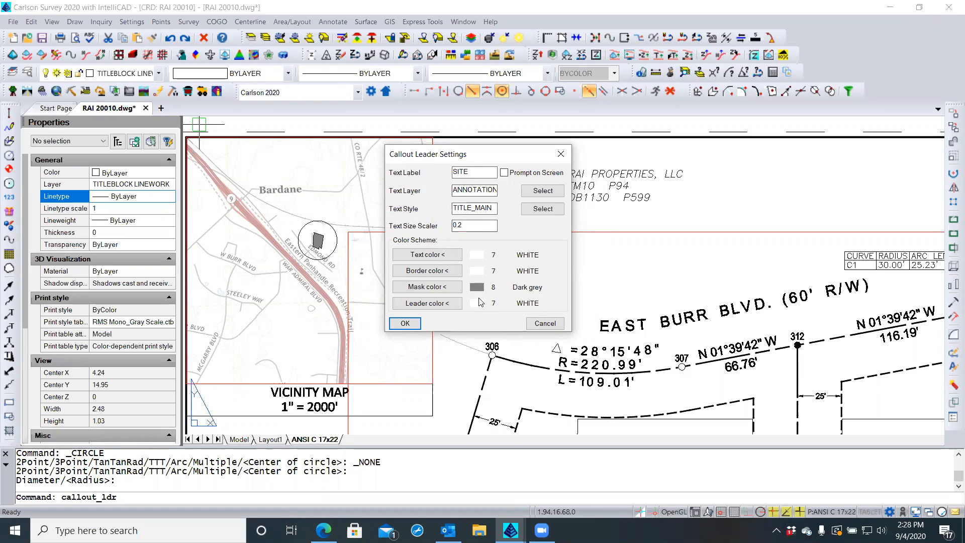
click(405, 323)
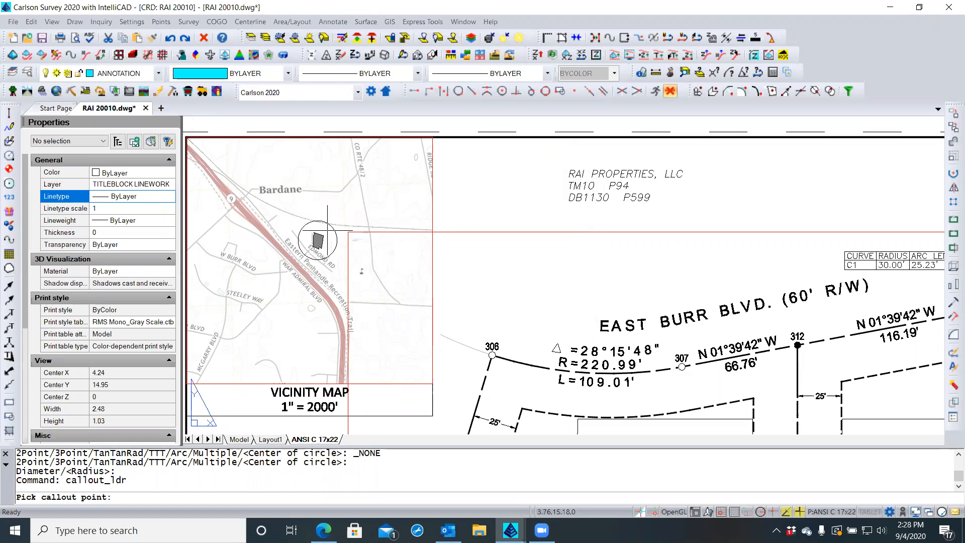
Anchor the SITE callout at the site circle and place its text box above the sheet
click(328, 230)
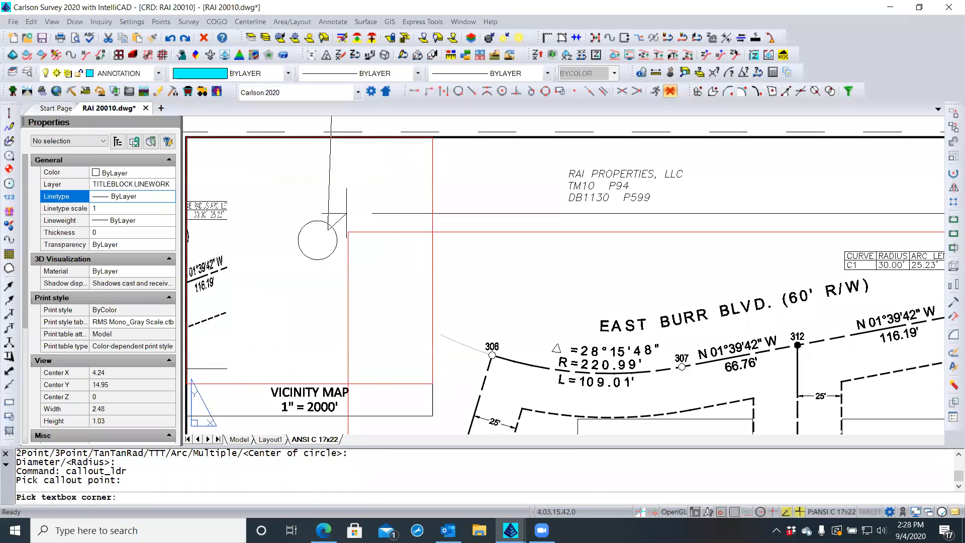
scroll(347, 212, down, 6)
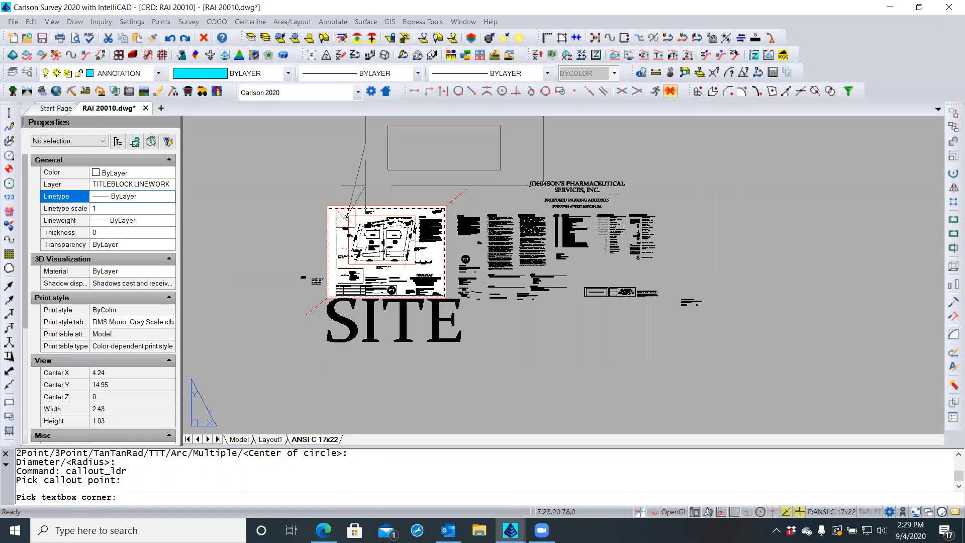
click(366, 185)
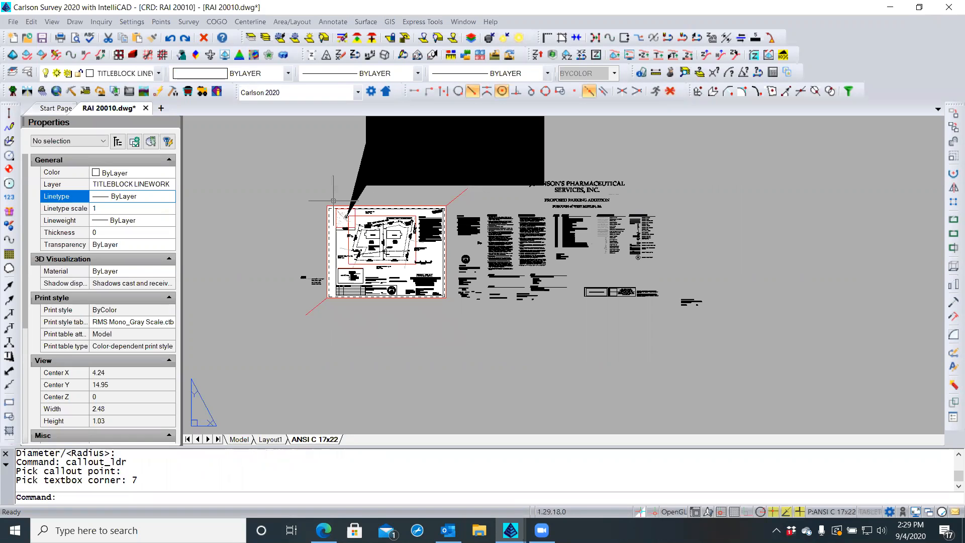
scroll(347, 180, up, 2)
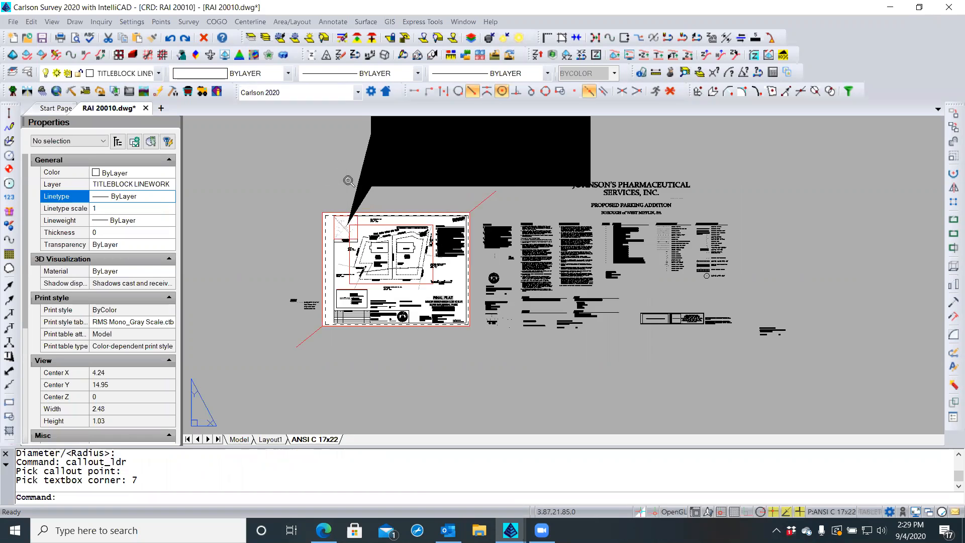
Select the callout's black leader wedge
click(403, 189)
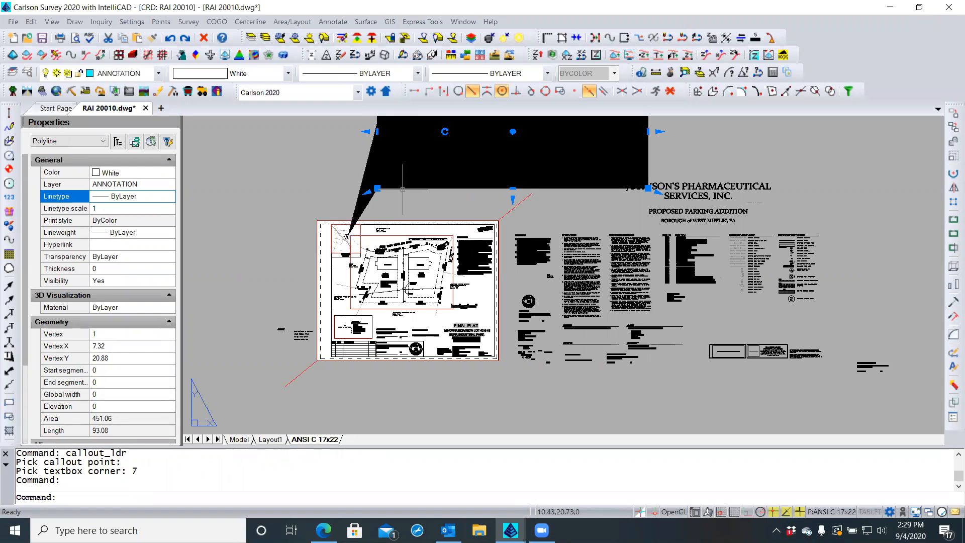
key(Escape)
click(403, 171)
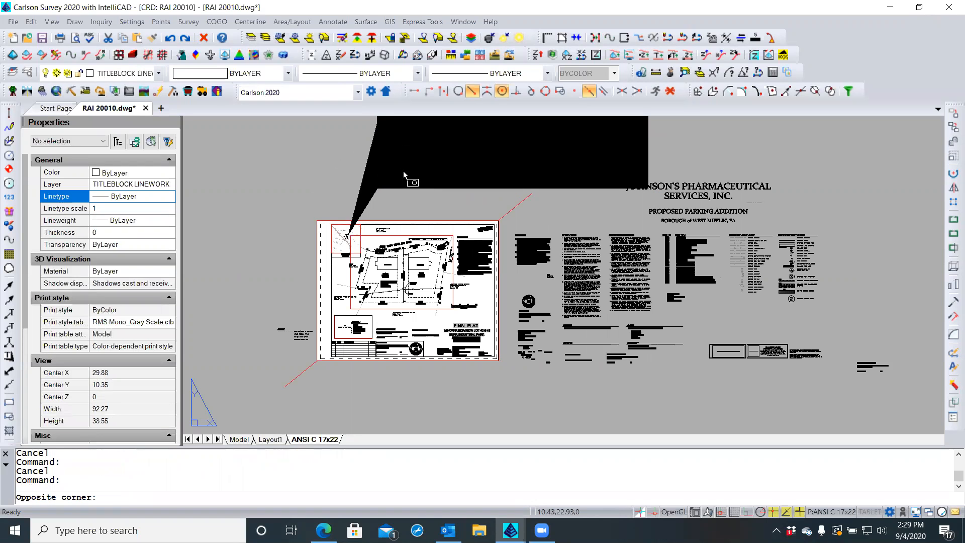
key(Escape)
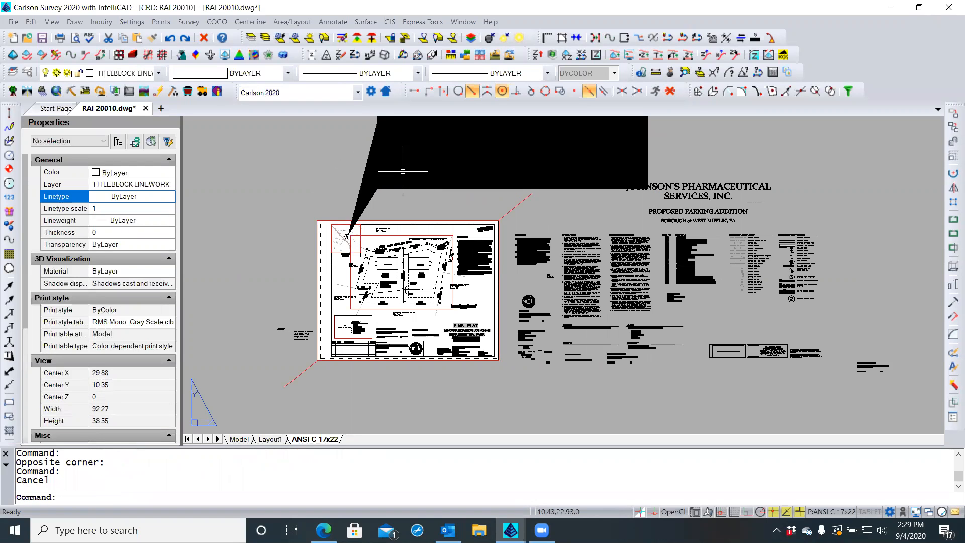
click(372, 190)
click(347, 196)
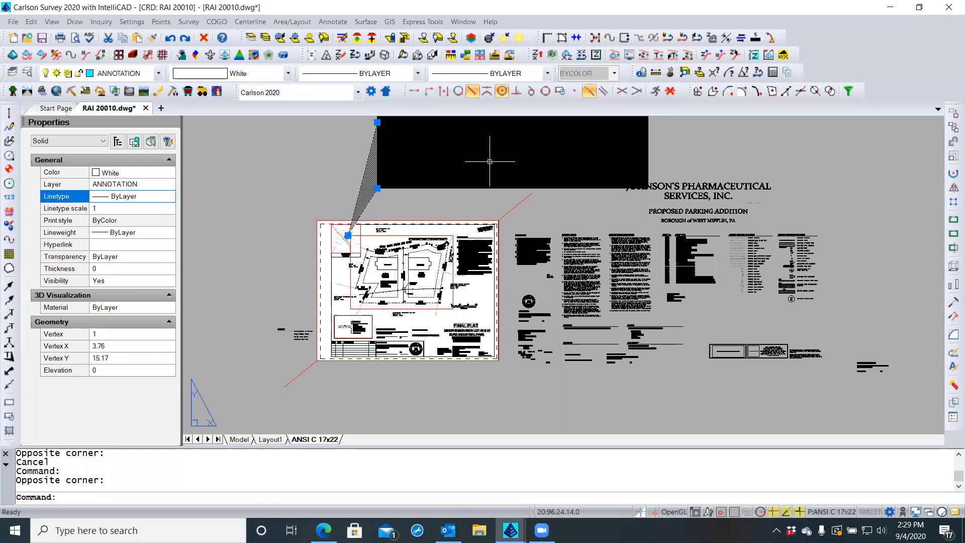
Reselect the black leader wedge and set its colour to Color 253
right_click(367, 200)
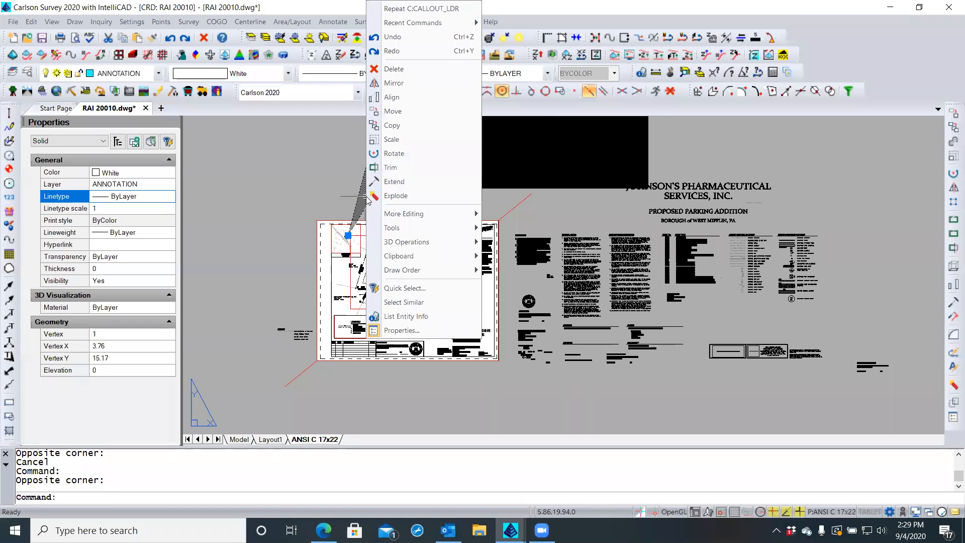
click(401, 302)
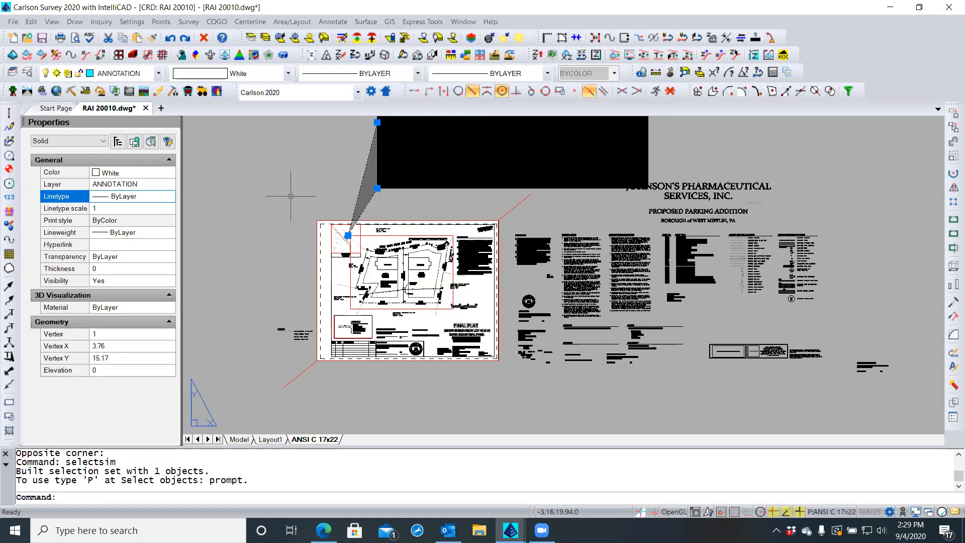
key(Escape)
key(Escape)
click(346, 236)
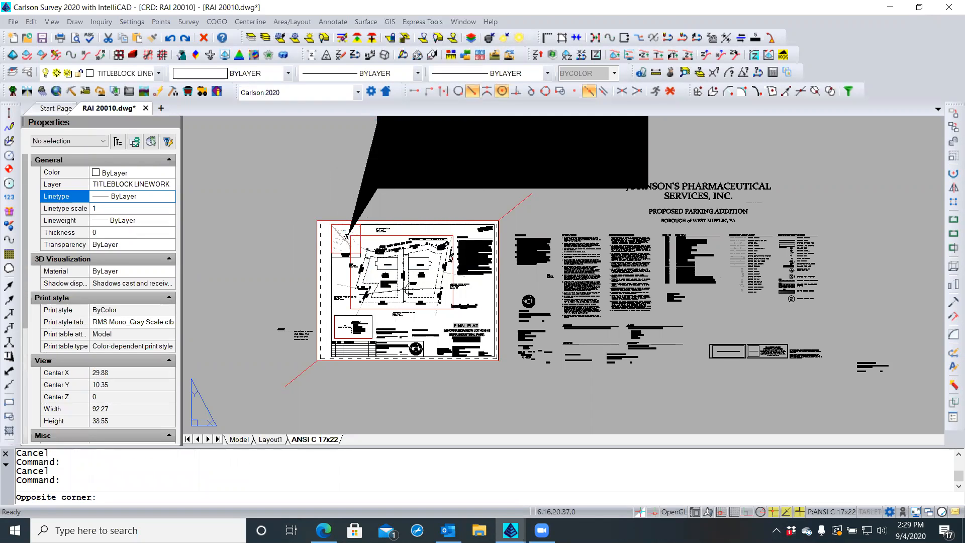
click(368, 193)
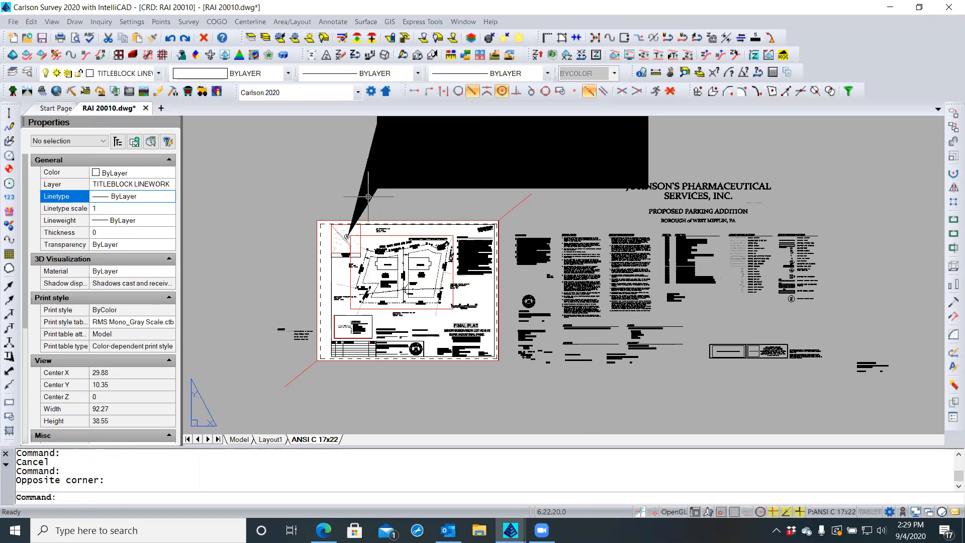
click(368, 203)
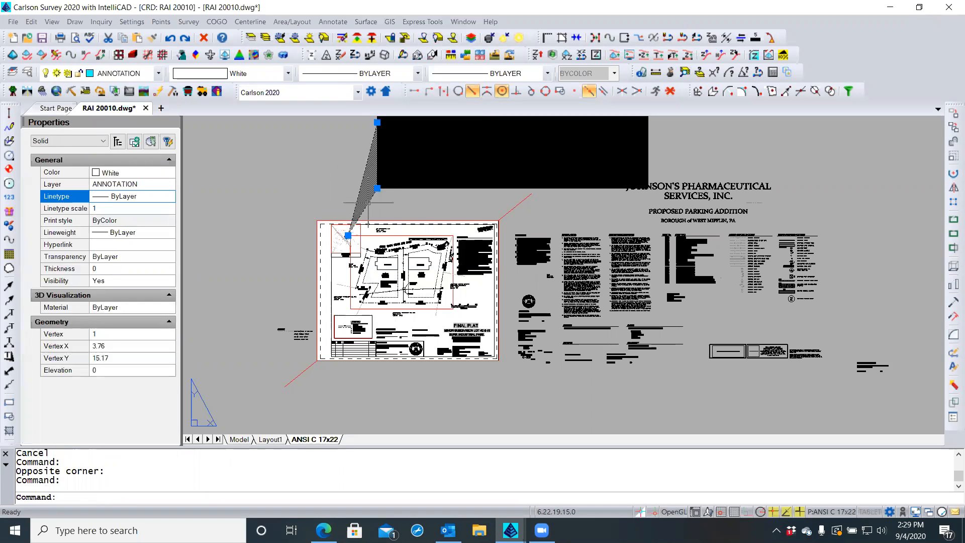
click(139, 174)
click(164, 174)
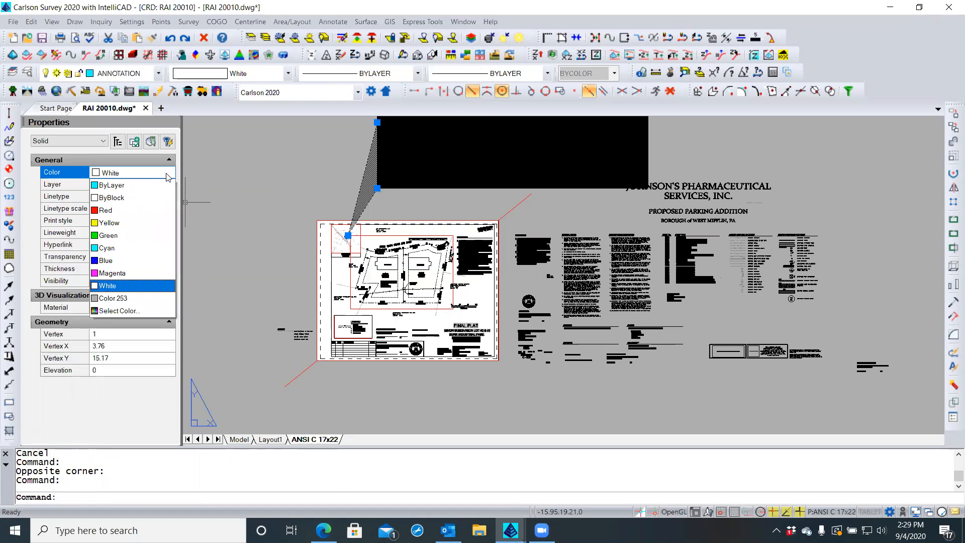
click(122, 300)
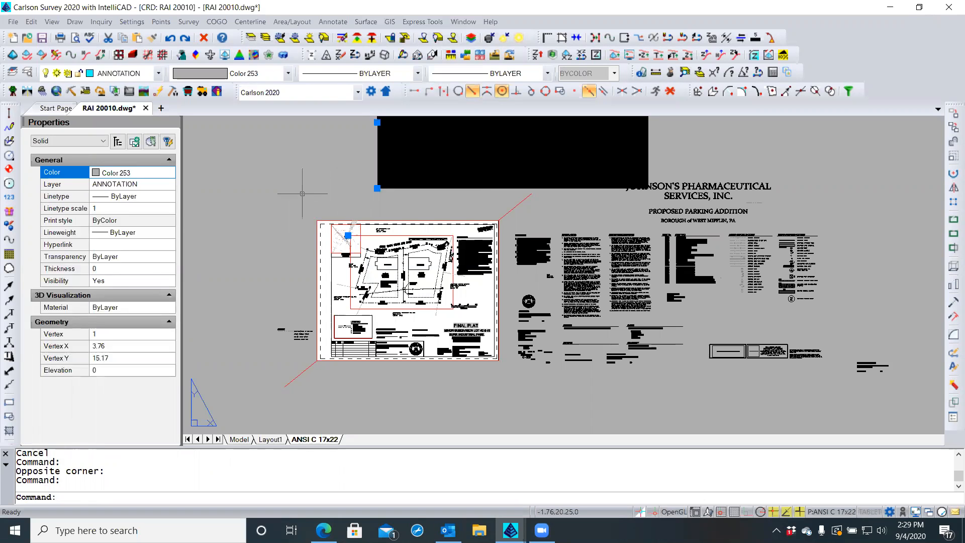
Change the solid to the darker grey Color 252 from the full colour picker
click(151, 174)
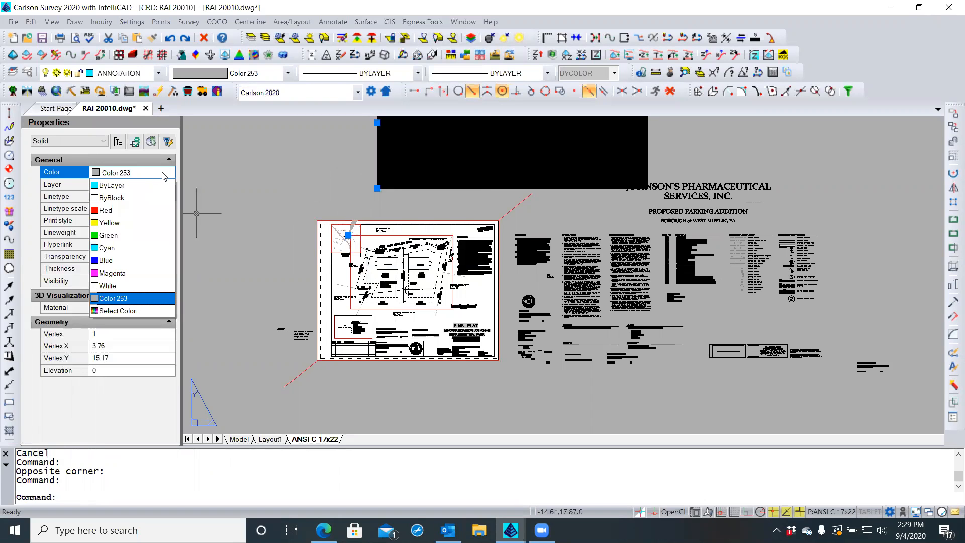
click(125, 311)
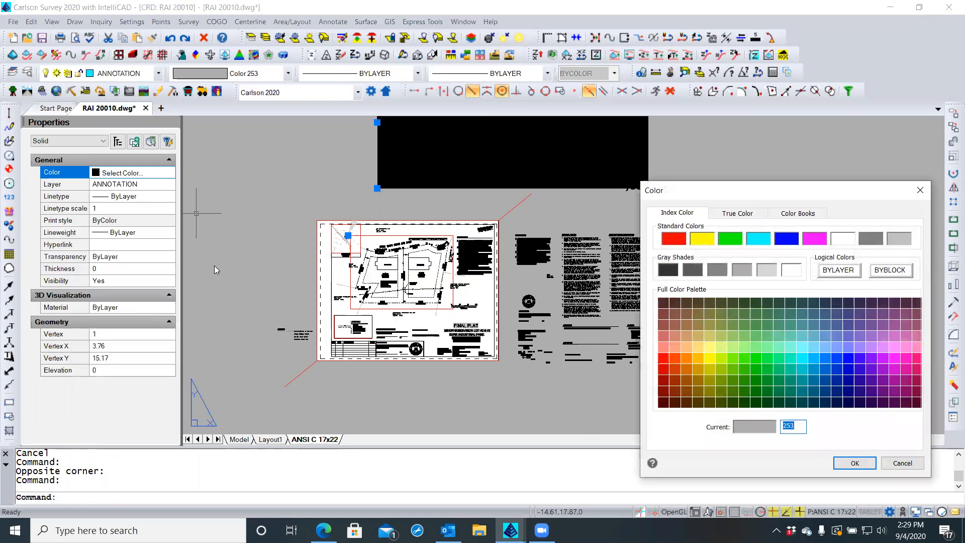
click(726, 272)
click(856, 463)
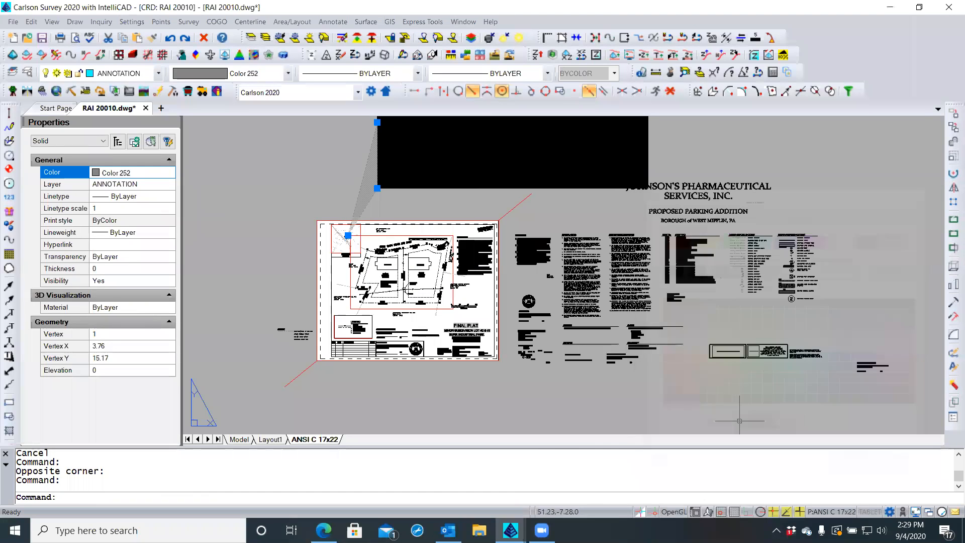
key(Escape)
key(Escape)
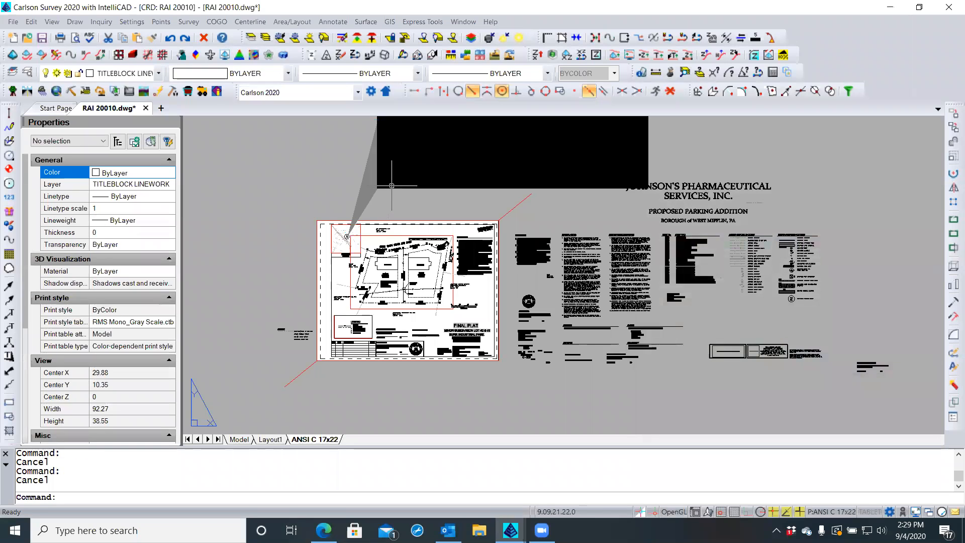
Window-select the callout, filter to its two solids, and recolour them to Color 252
click(378, 178)
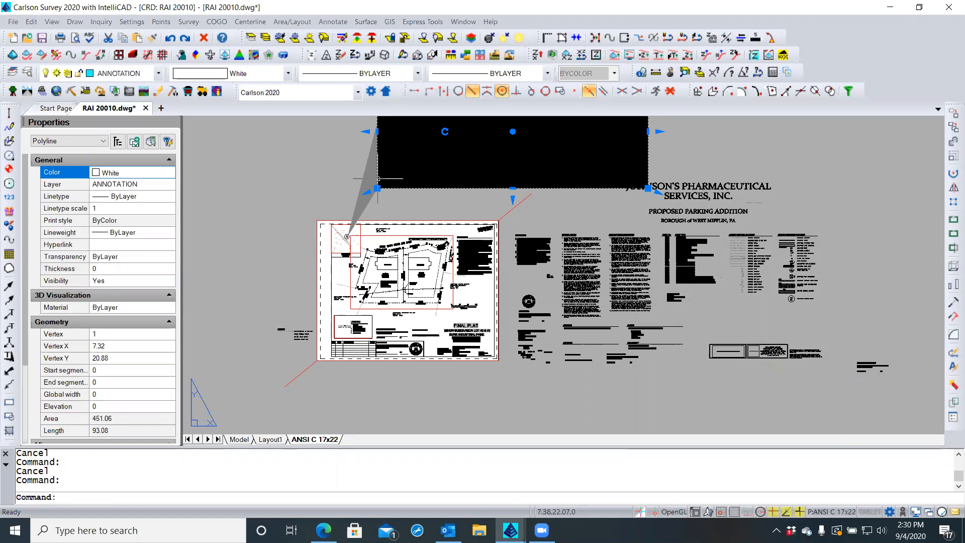
scroll(378, 179, up, 4)
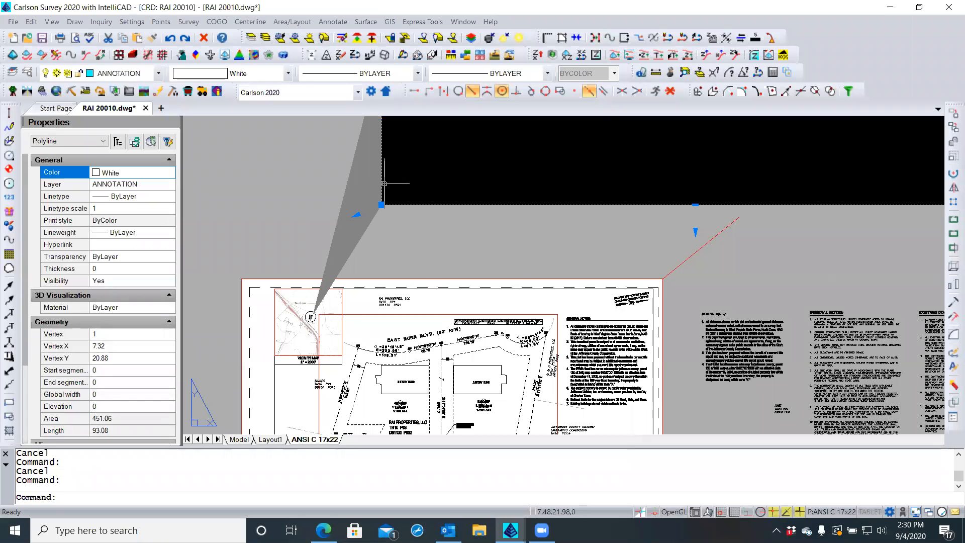
click(382, 185)
click(377, 187)
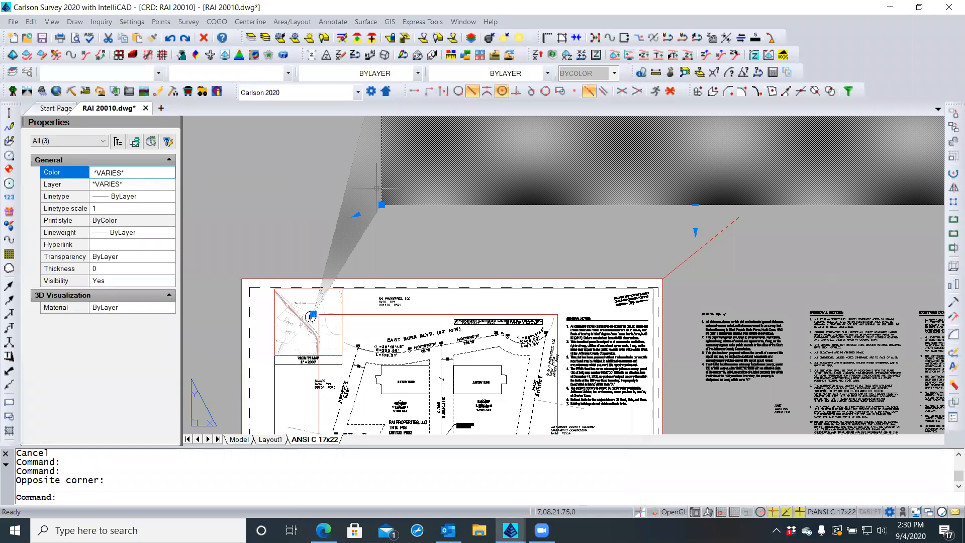
click(94, 144)
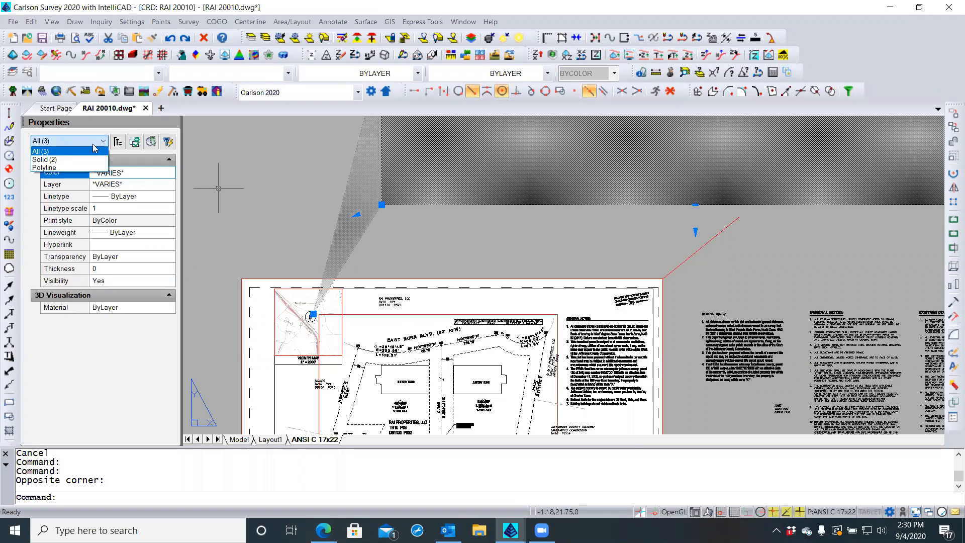
click(54, 160)
click(166, 174)
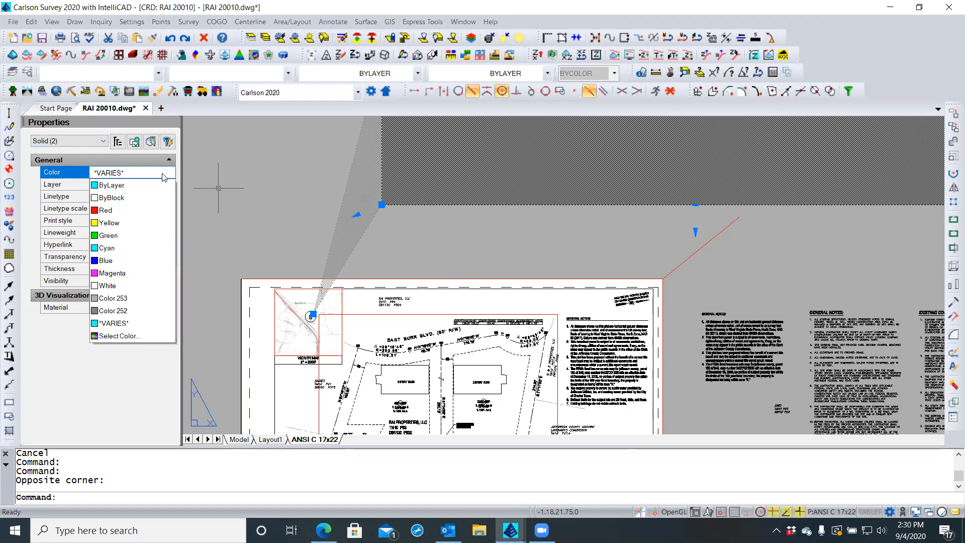
click(113, 310)
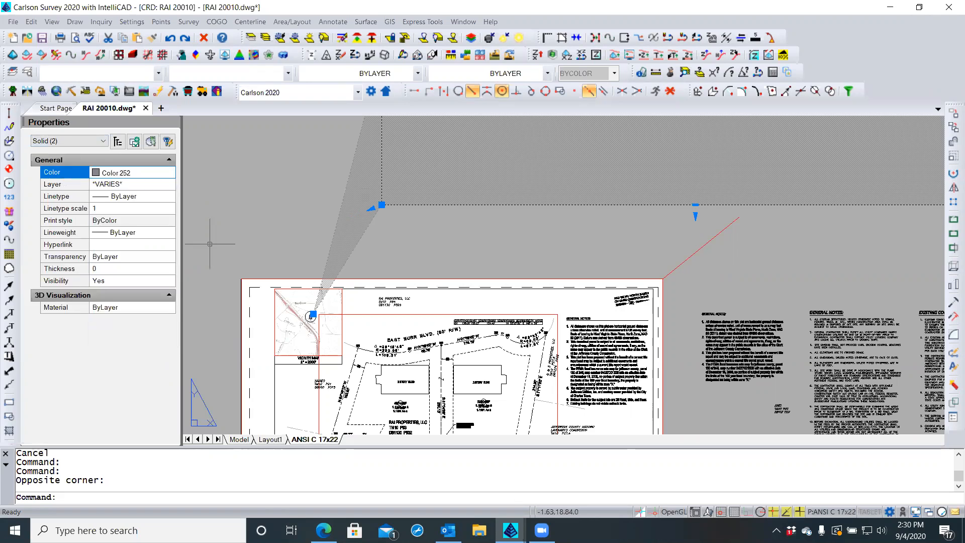
Send the two solids to the back with Draw Order > Back
right_click(241, 222)
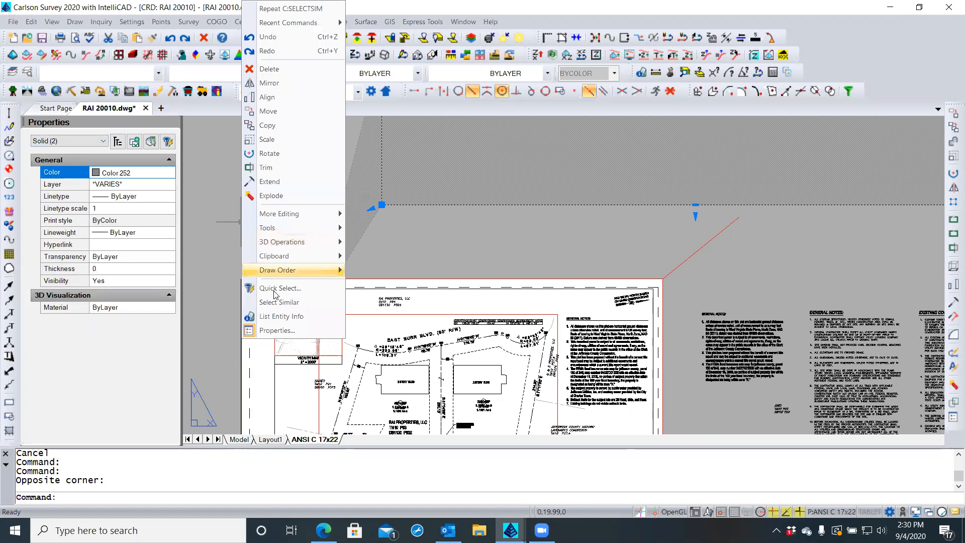
mouse_move(322, 270)
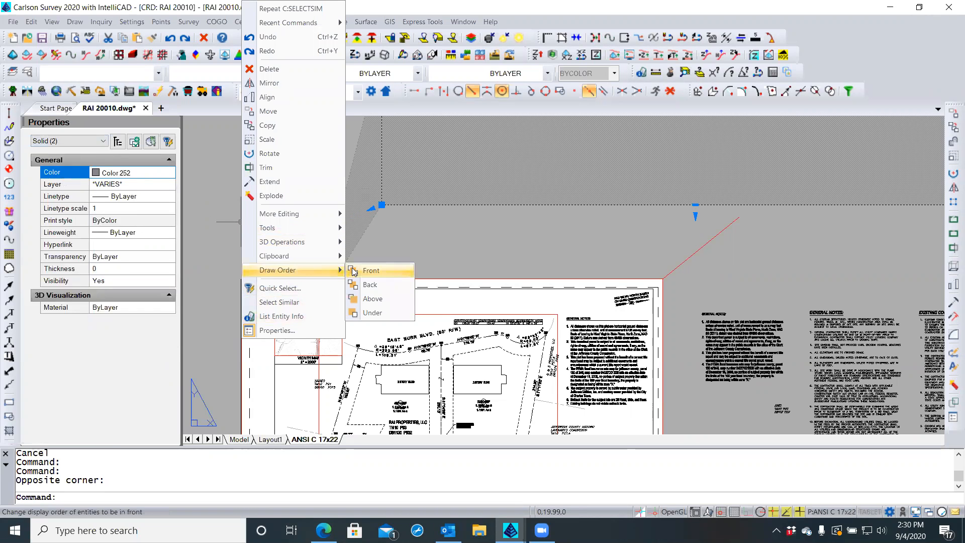
click(370, 284)
key(Escape)
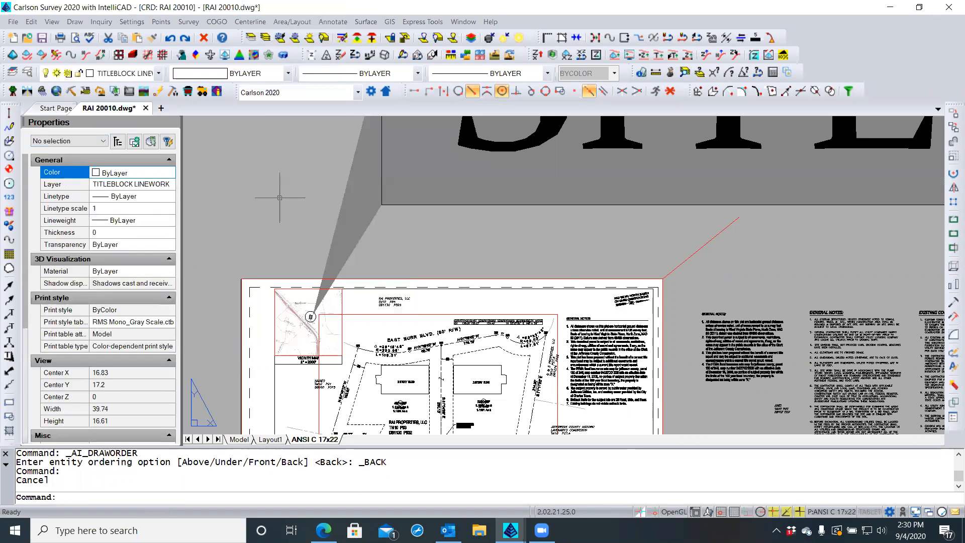
scroll(284, 214, down, 2)
scroll(283, 215, down, 1)
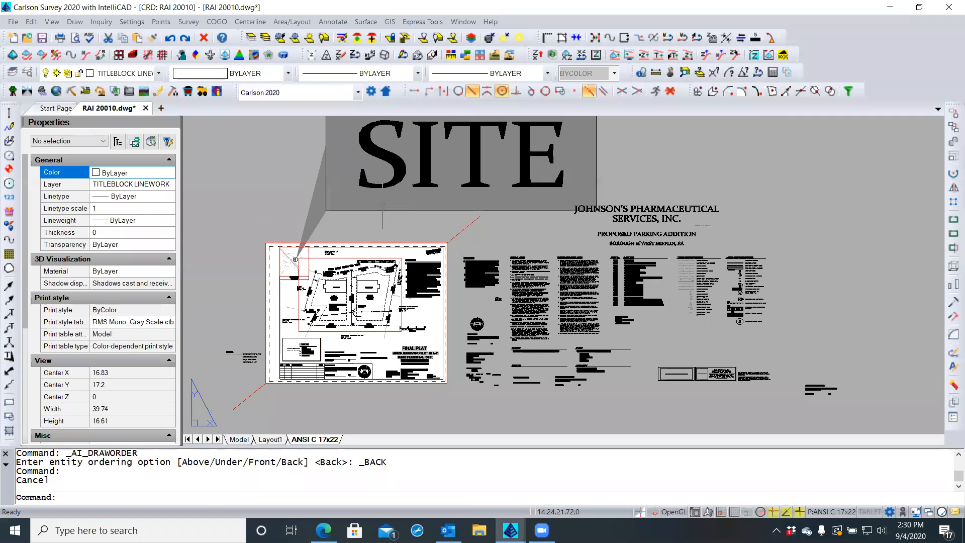
click(391, 184)
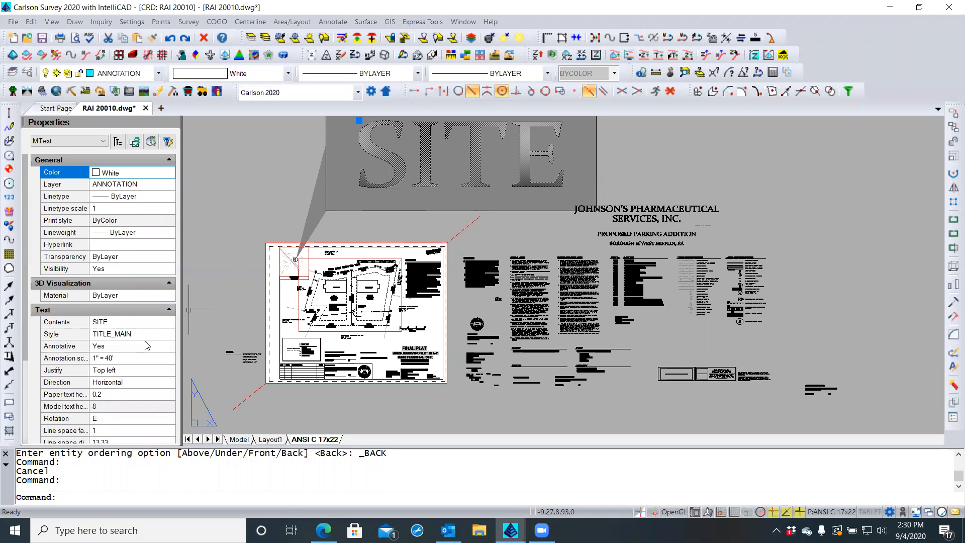
click(108, 394)
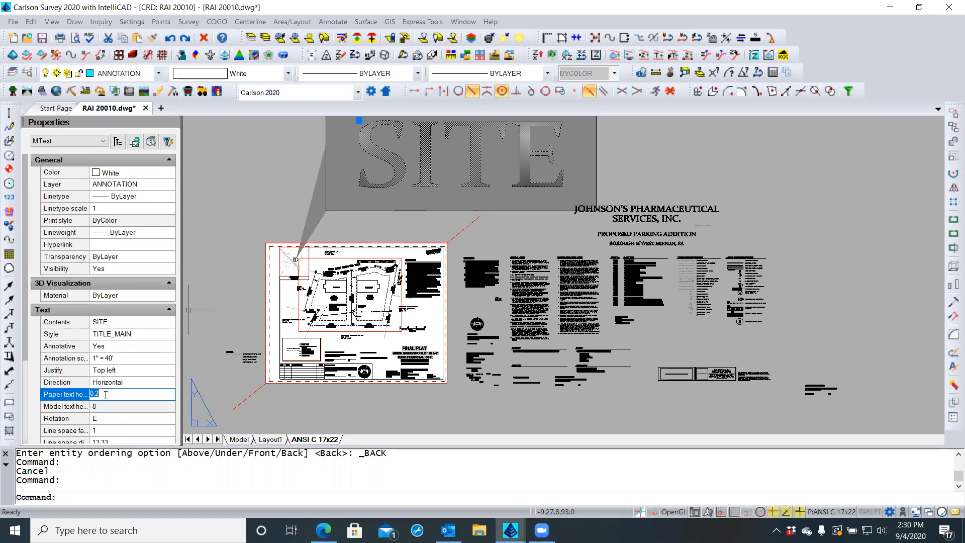
key(Escape)
key(Escape)
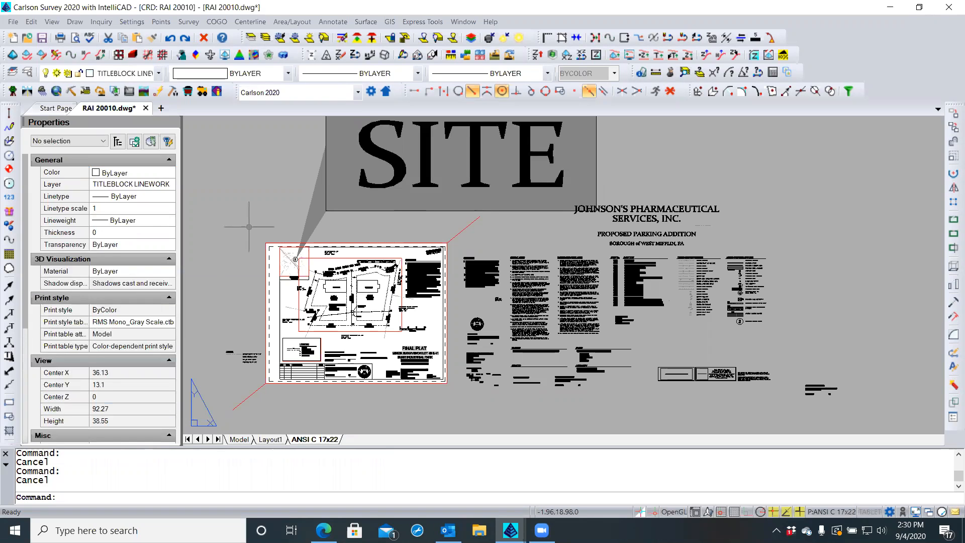
text(REA)
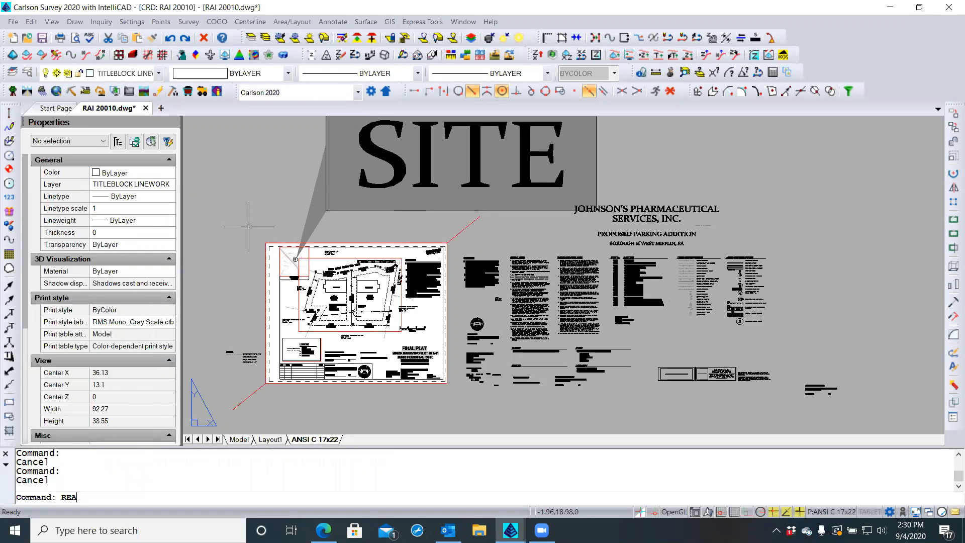
key(Return)
scroll(249, 226, down, 2)
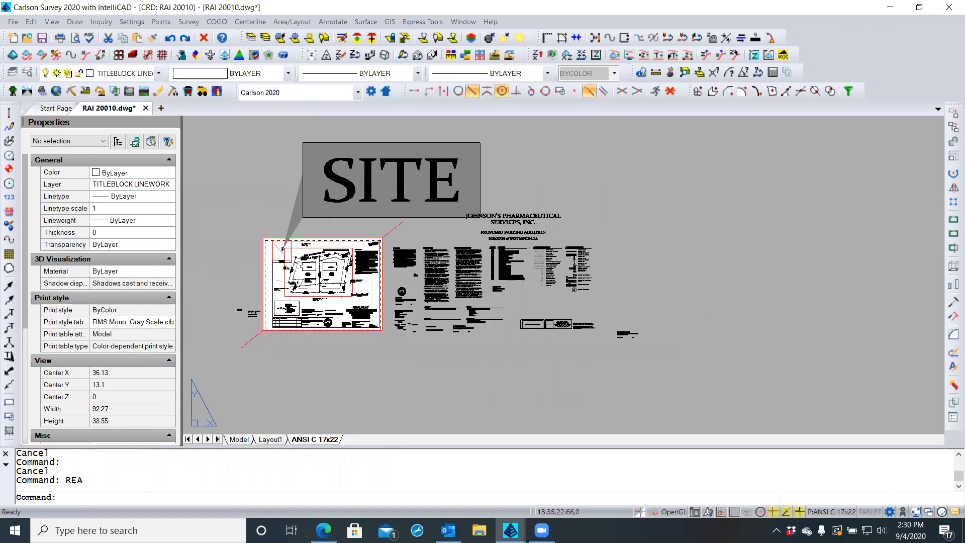
click(346, 200)
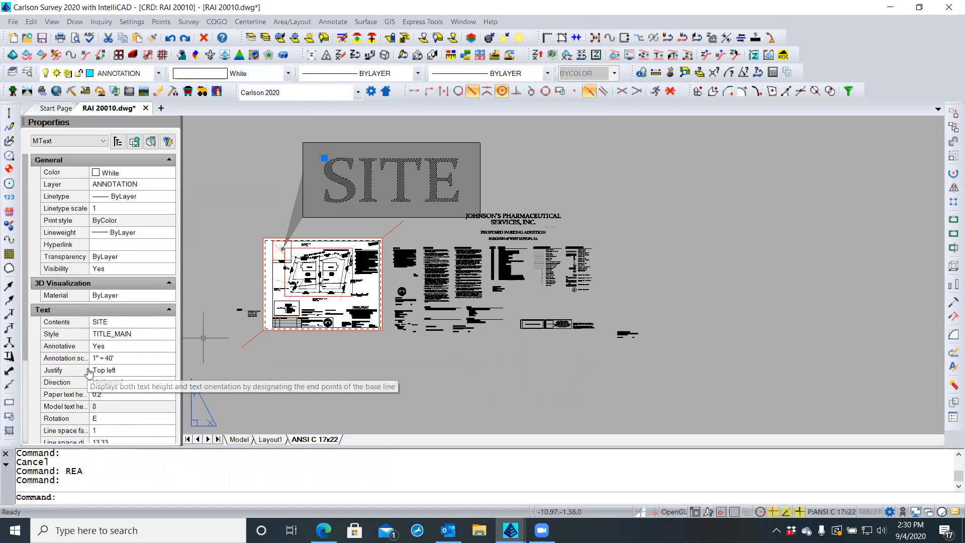
drag(90, 372, 93, 370)
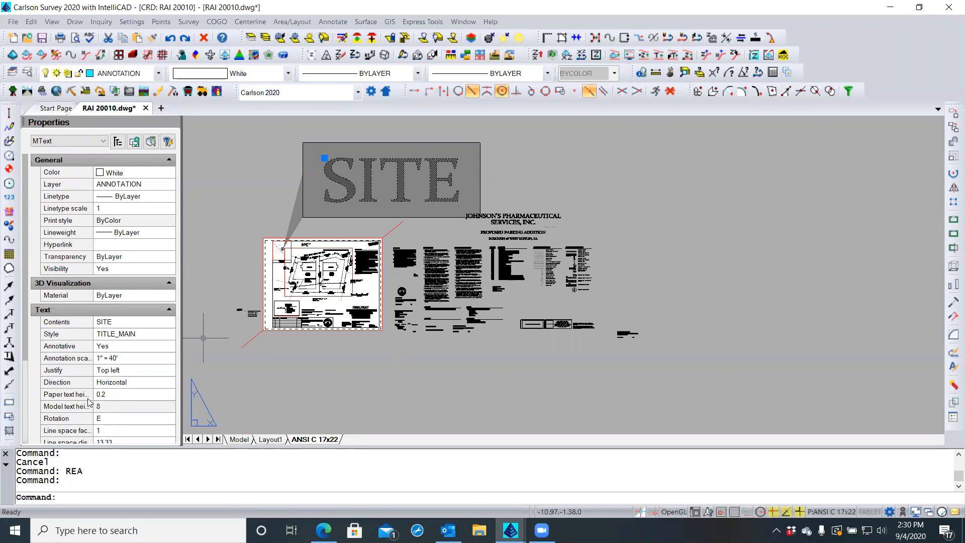
click(107, 394)
click(106, 394)
double_click(107, 394)
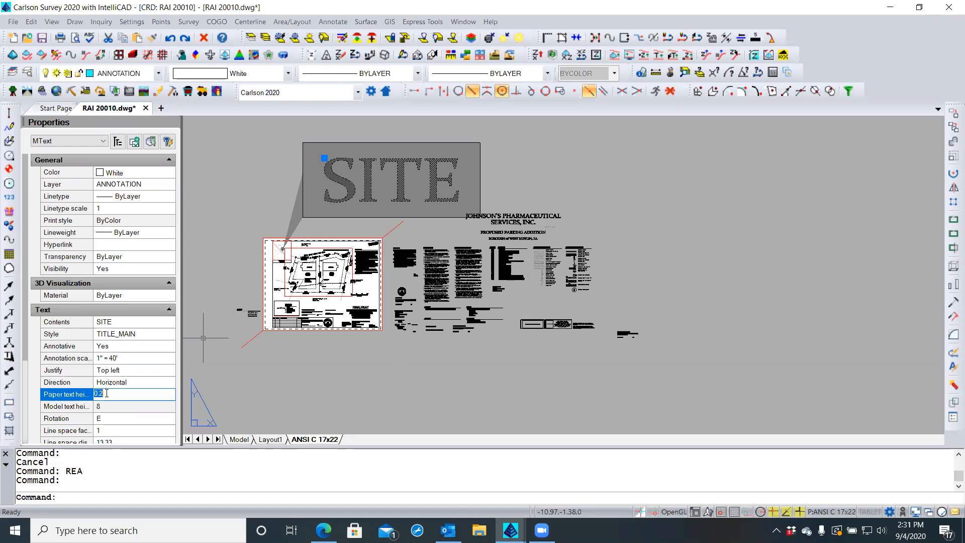
key(Escape)
key(Escape)
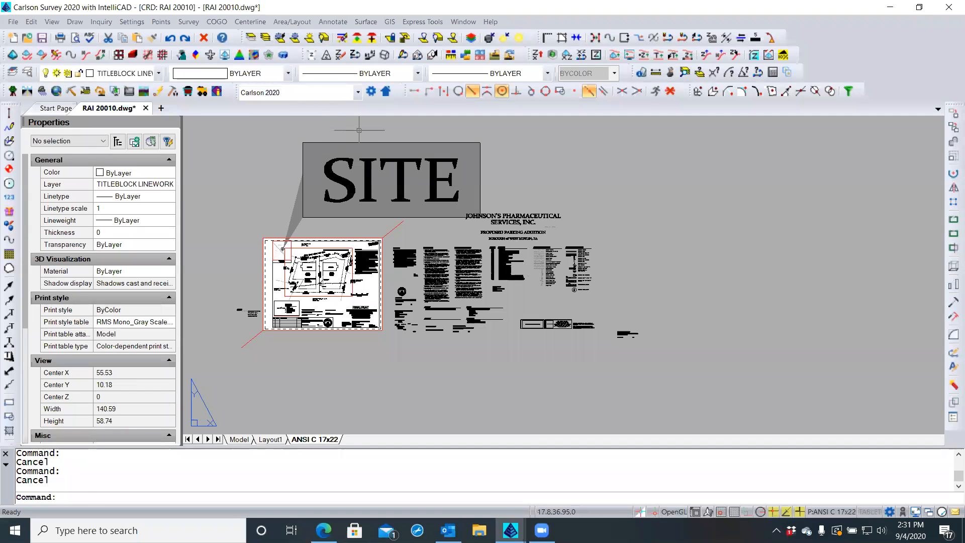
Window-select the SITE text with its grey callout shapes and delete them
click(359, 130)
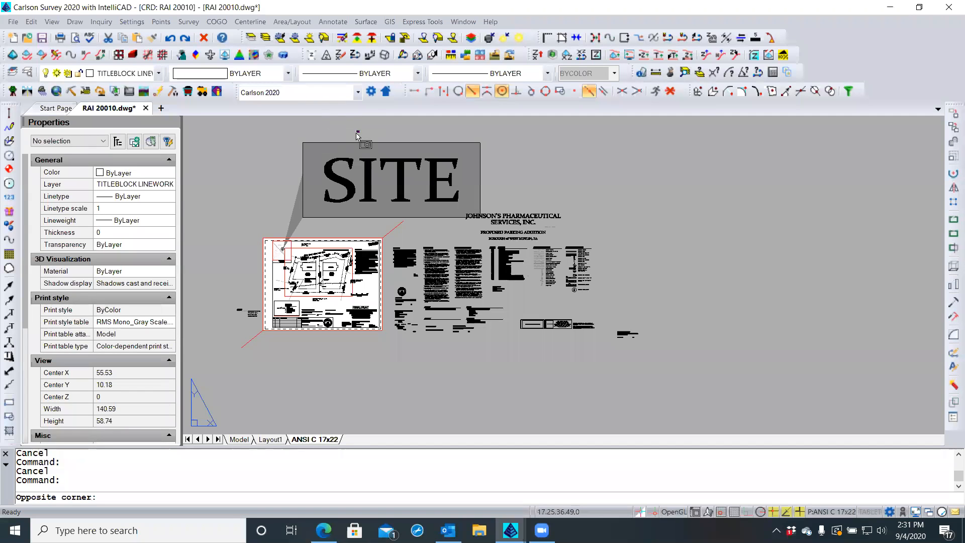
click(273, 222)
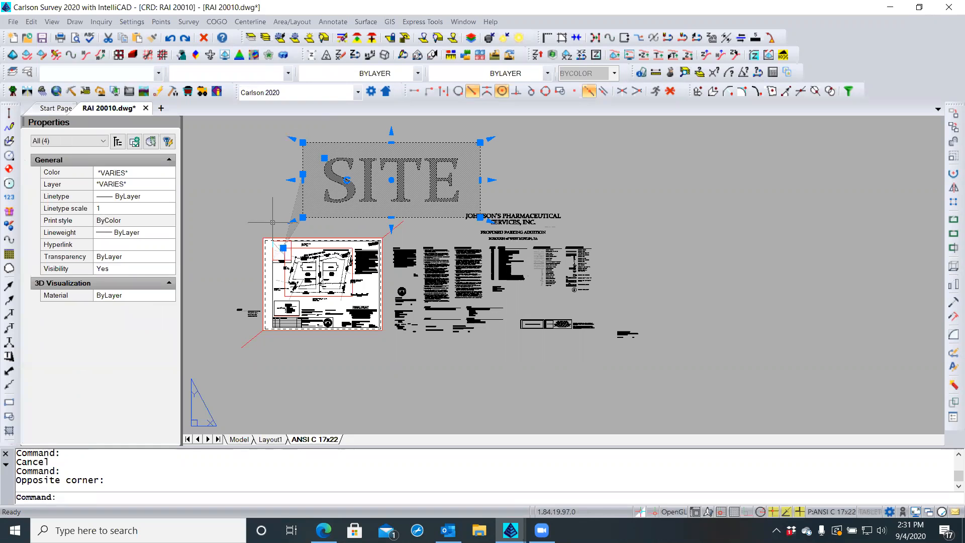
key(Delete)
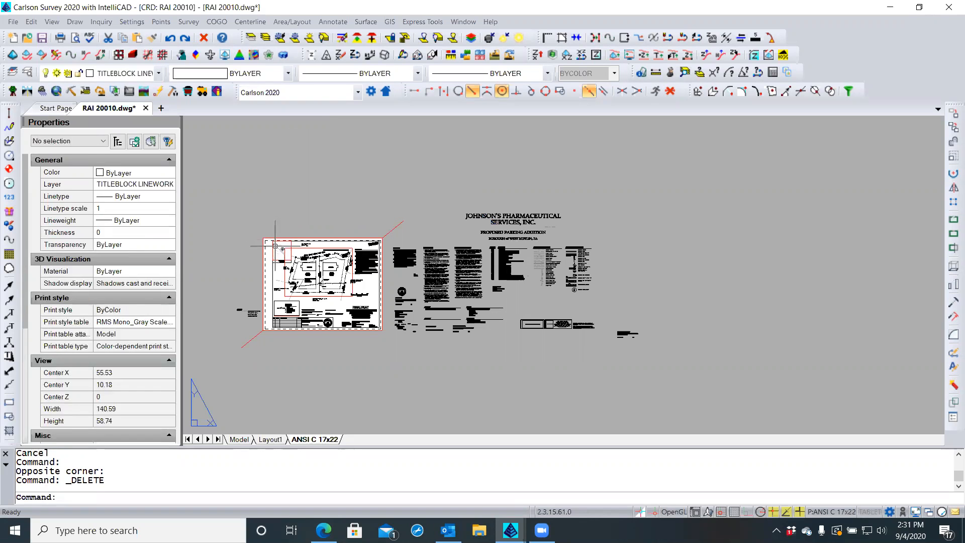
Zoom into the vicinity map and select its site circle
scroll(281, 257, up, 4)
scroll(280, 260, up, 5)
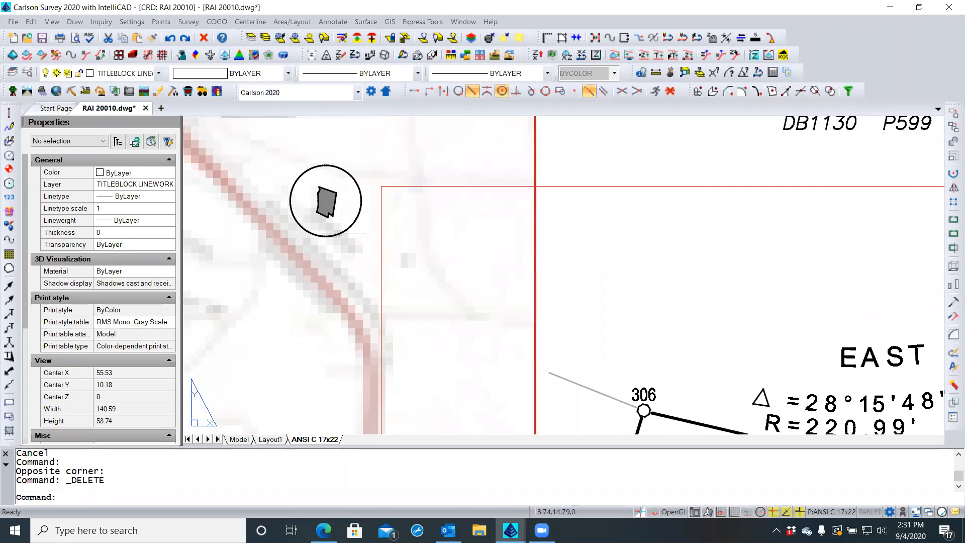
click(340, 233)
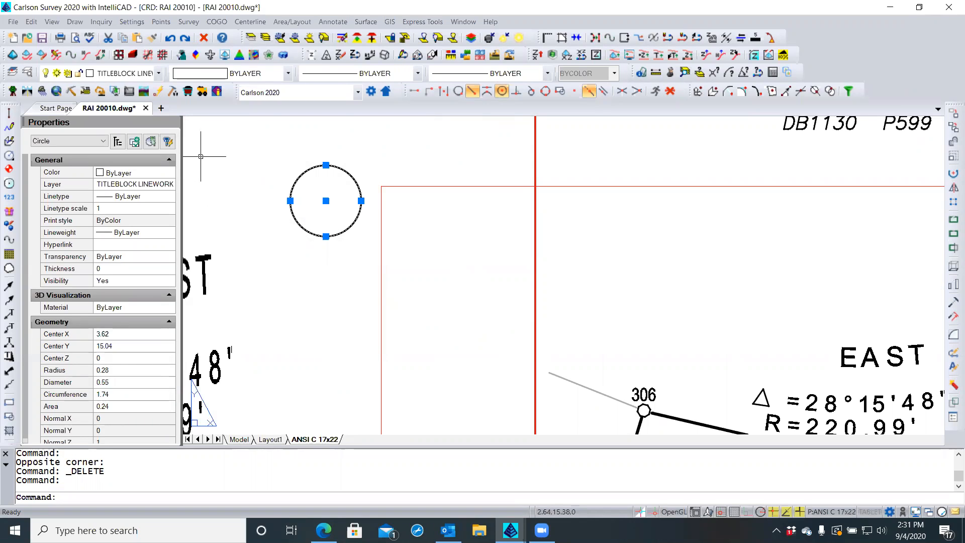
Put the circle on the ANNOTATION layer with a 0.40 mm lineweight
click(159, 74)
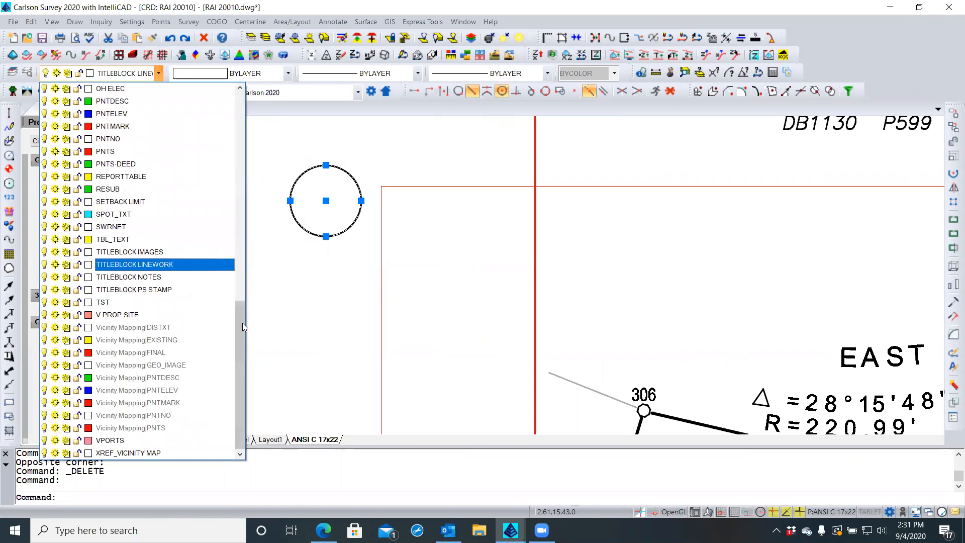
scroll(235, 239, up, 14)
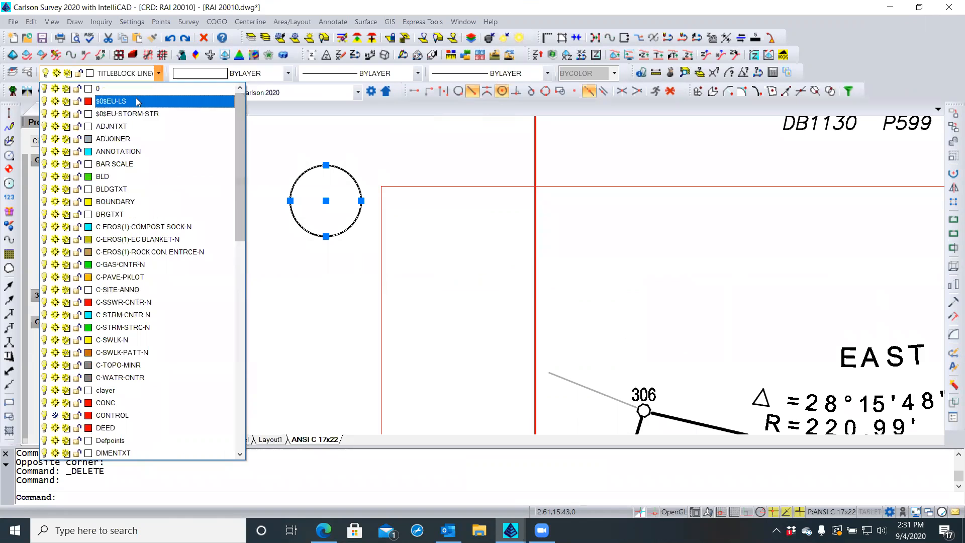
click(123, 152)
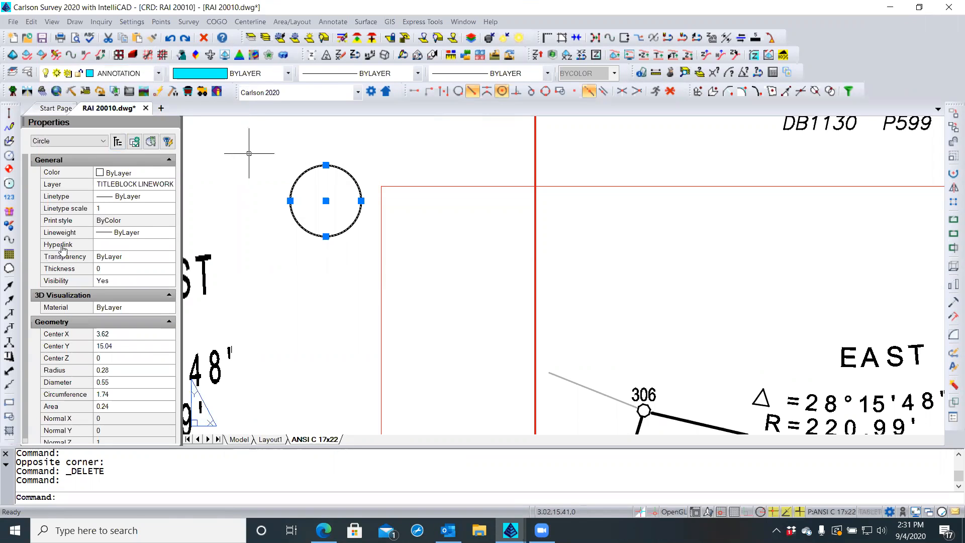
click(145, 235)
click(170, 235)
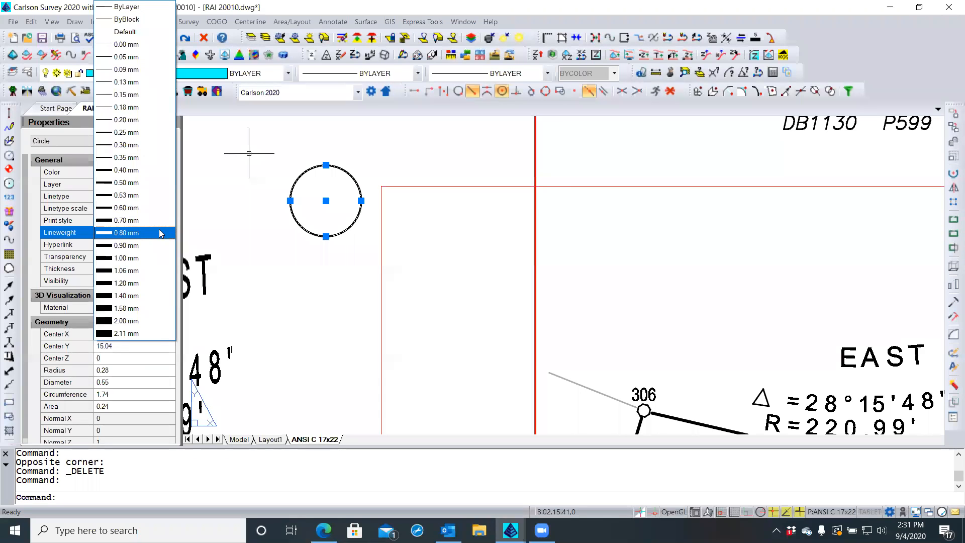
click(118, 146)
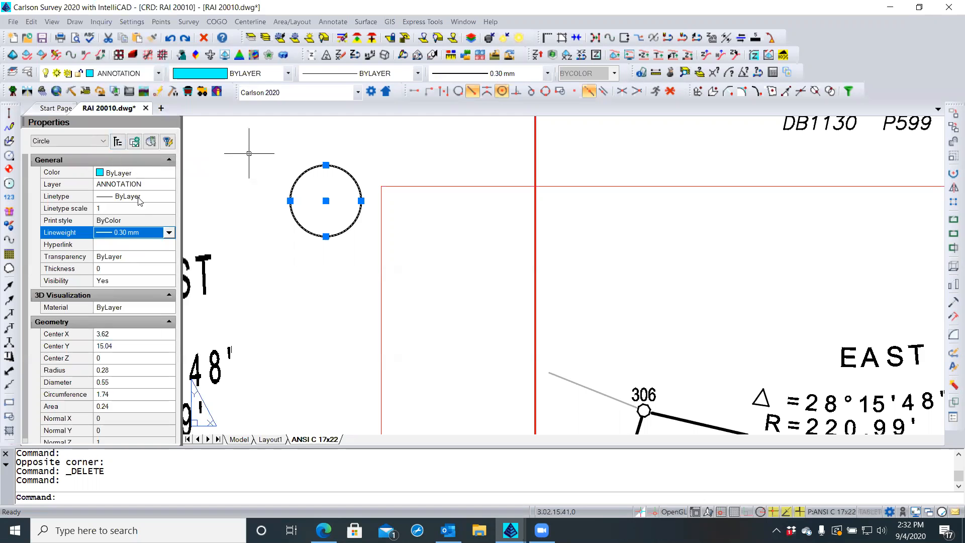
click(169, 233)
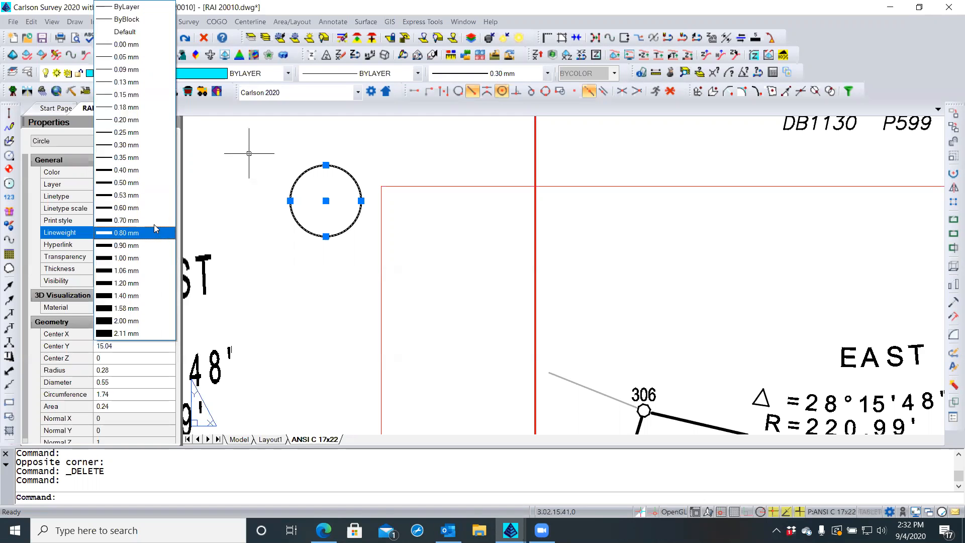
click(135, 166)
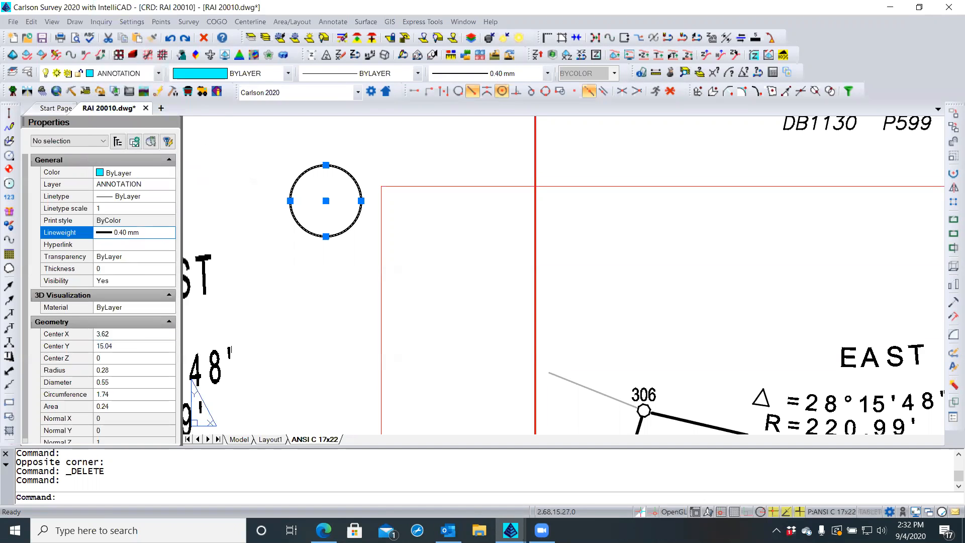
key(Escape)
key(Escape)
Regenerate the drawing twice with REA to show the map image
text(REA)
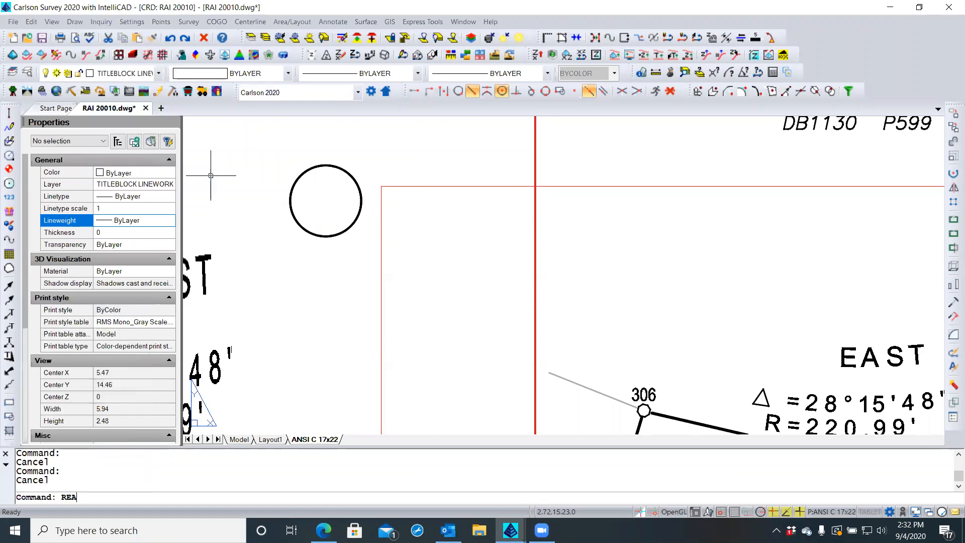
key(Return)
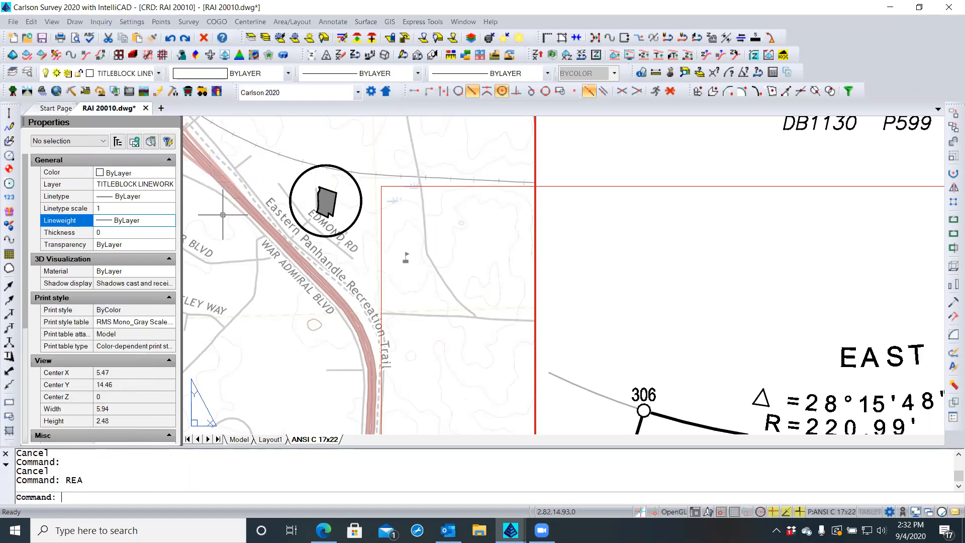
scroll(254, 230, down, 2)
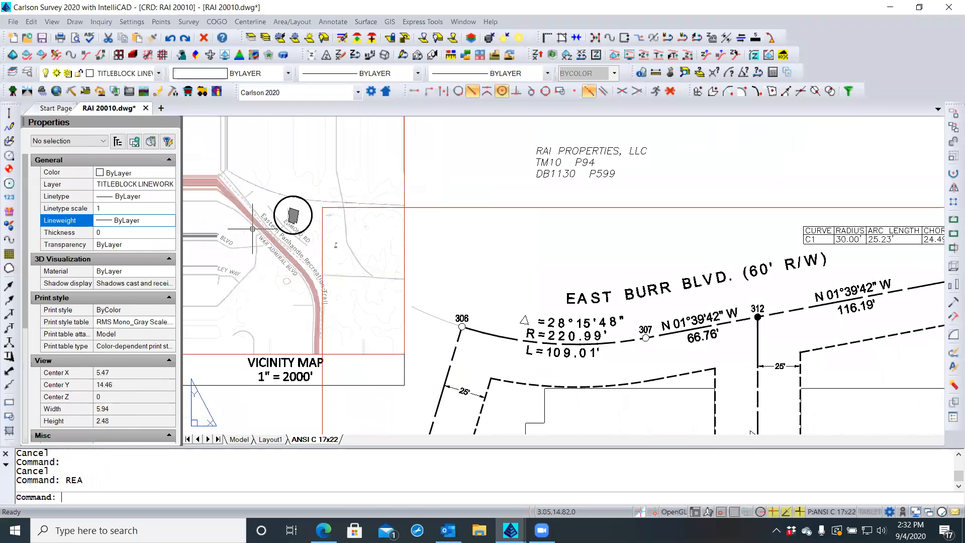
text(rea)
key(Return)
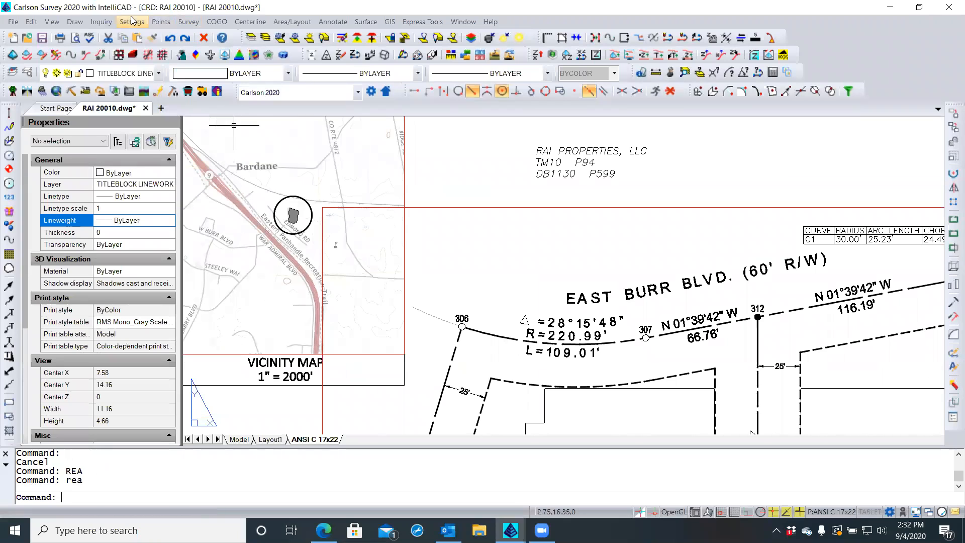
click(74, 21)
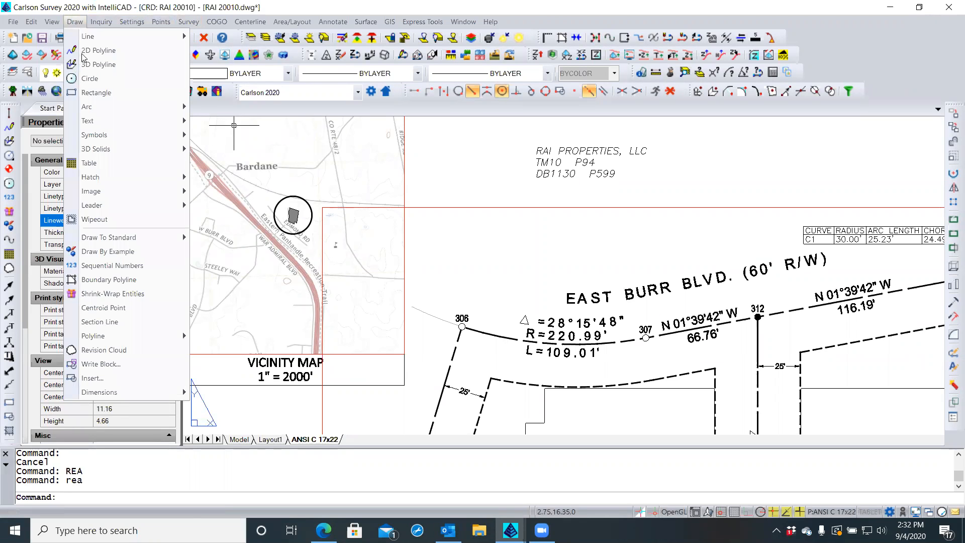
mouse_move(160, 204)
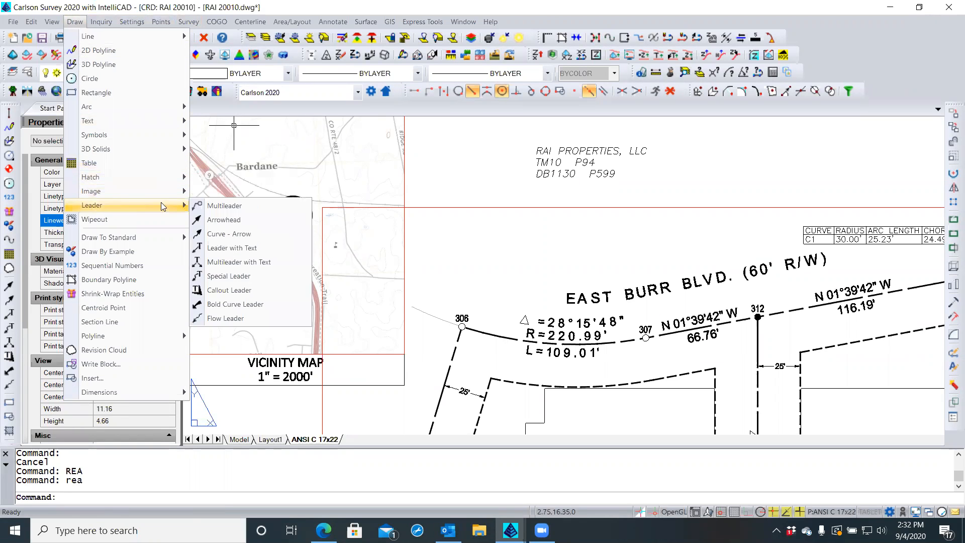
click(242, 306)
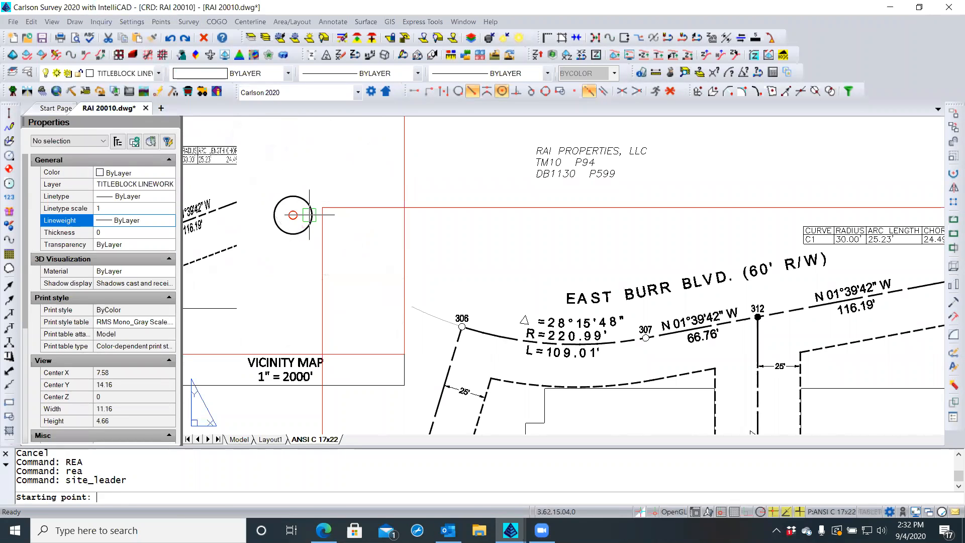
click(293, 214)
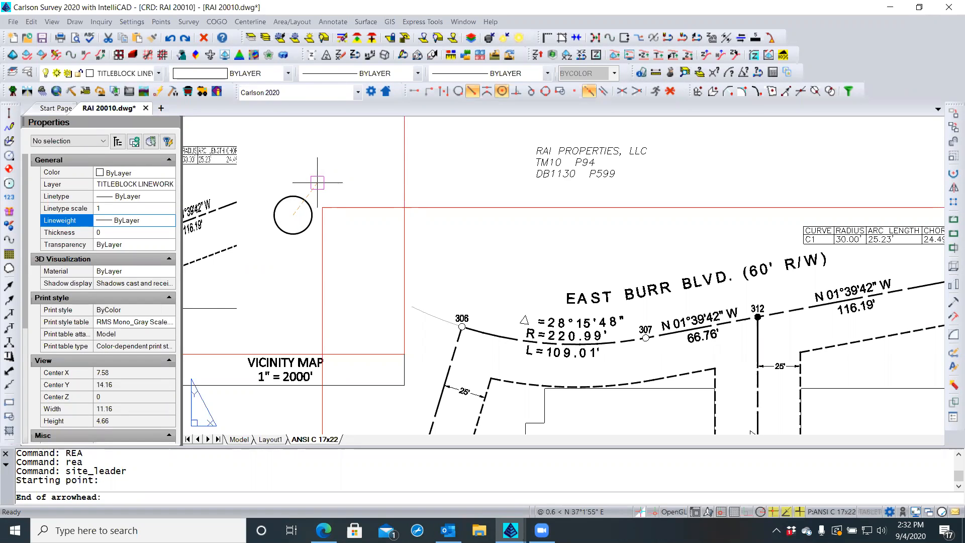
click(309, 183)
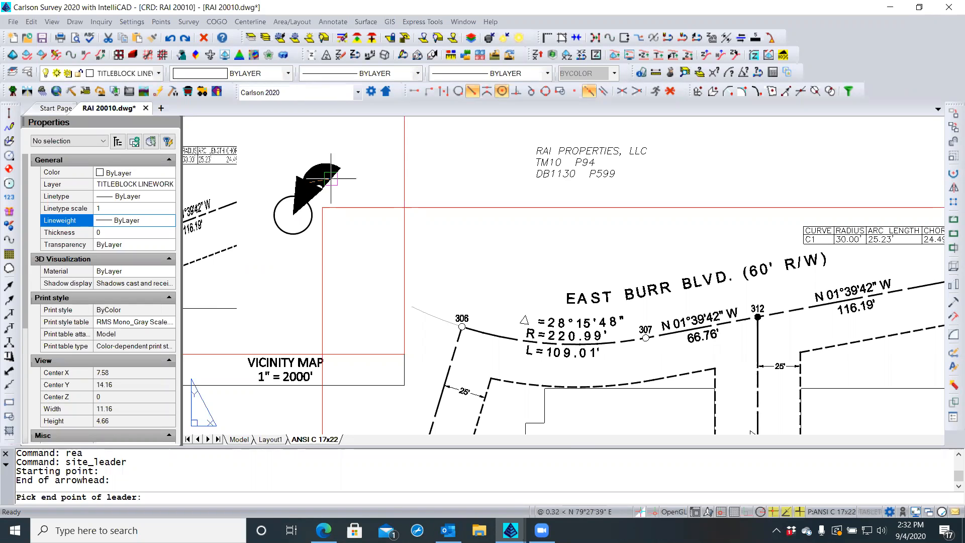
scroll(346, 209, down, 4)
scroll(354, 182, up, 4)
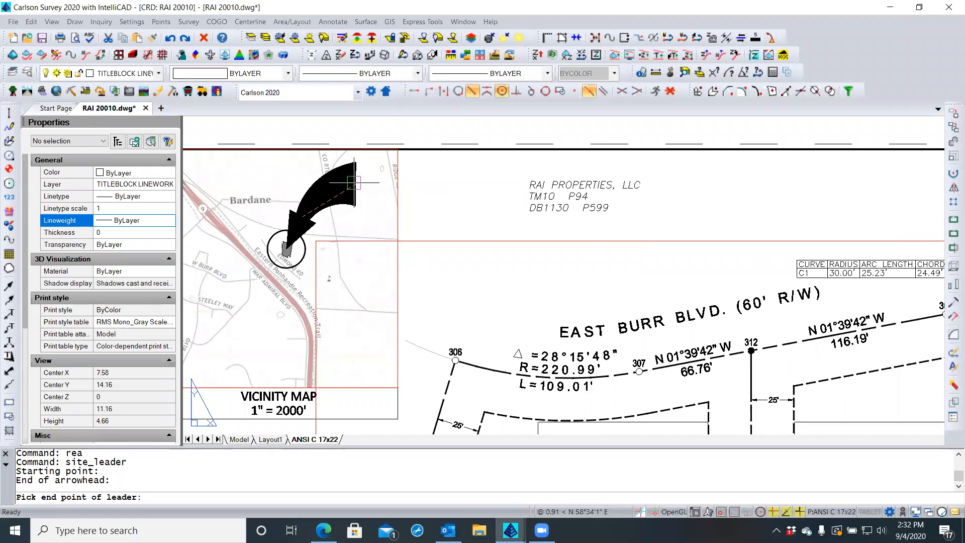
key(Escape)
key(Escape)
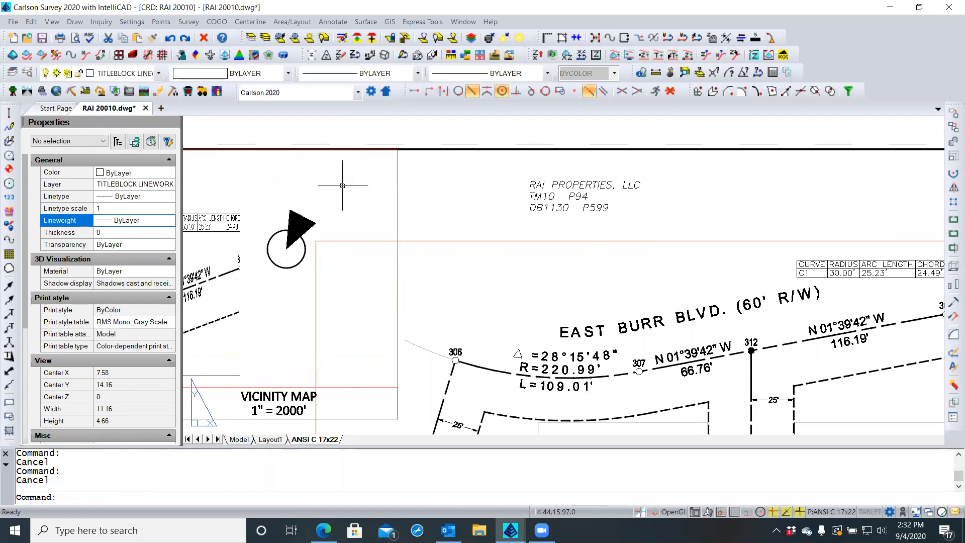
scroll(280, 208, up, 2)
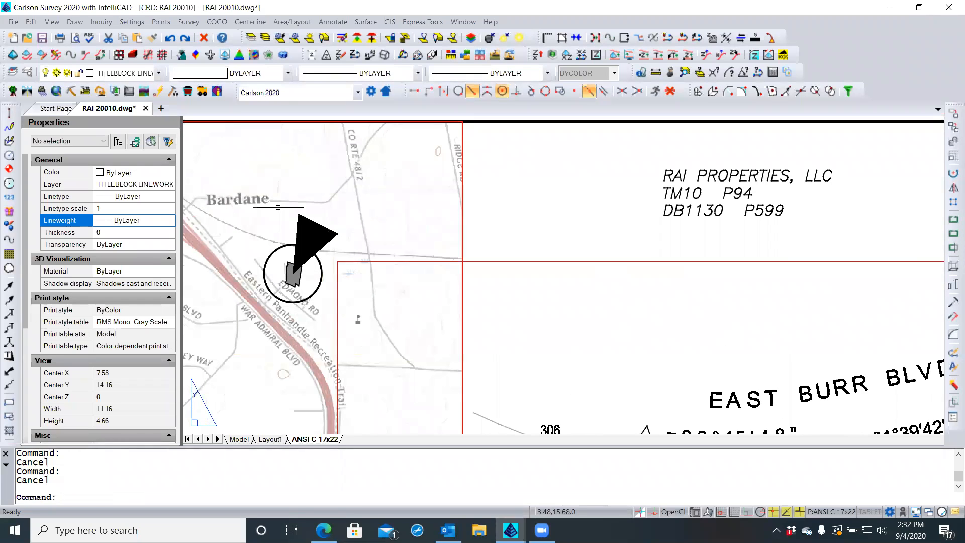
click(323, 226)
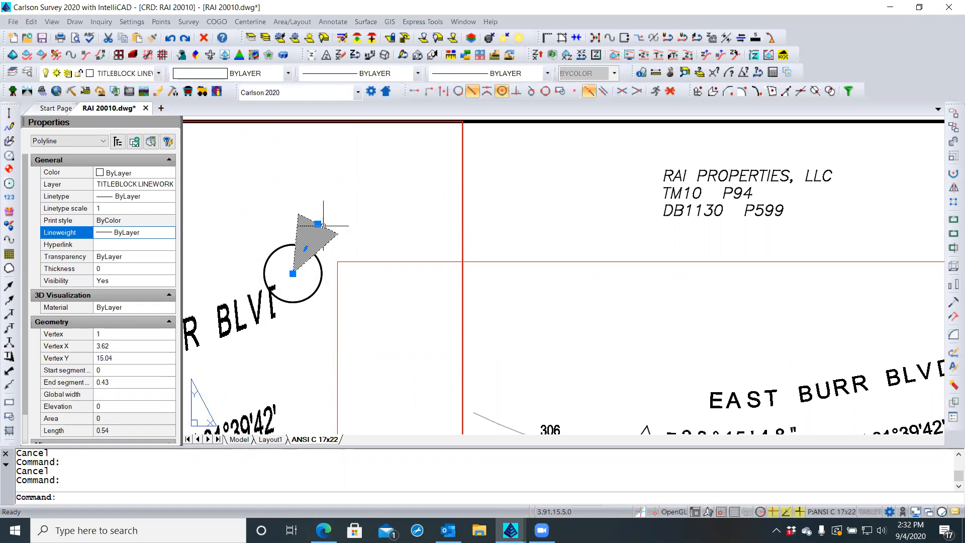
key(Delete)
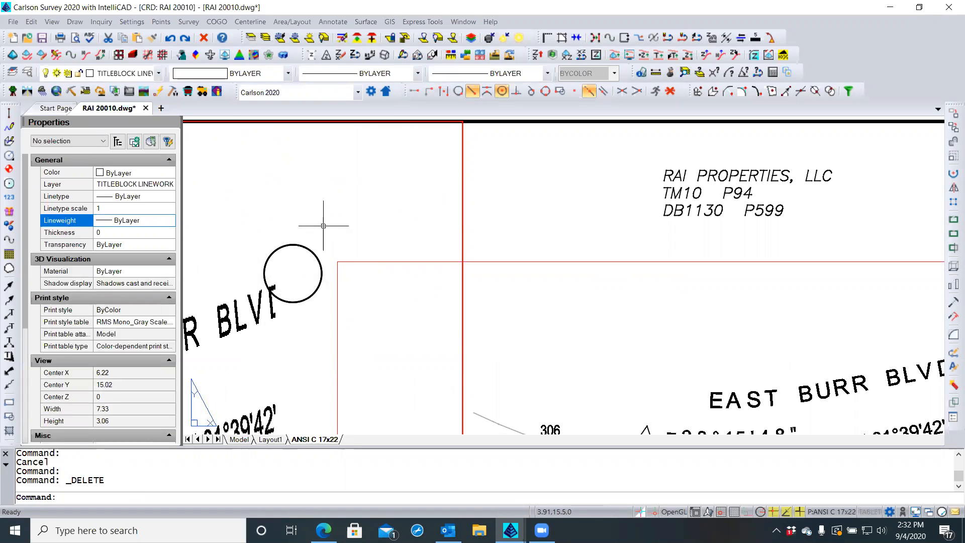
text(REA)
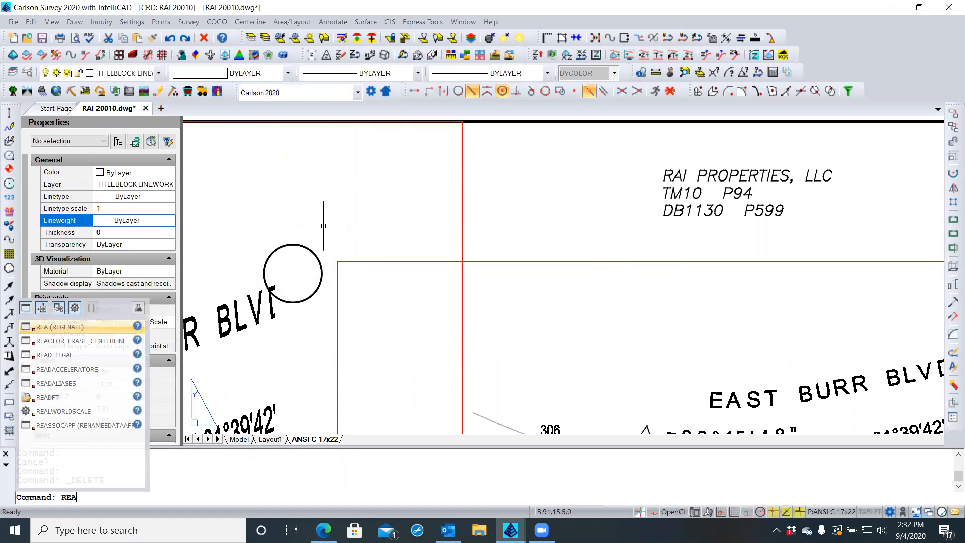
Draw a Bold Curve Leader with its arrowhead snapped Nearest to the circle's top edge, ending up-right
key(Return)
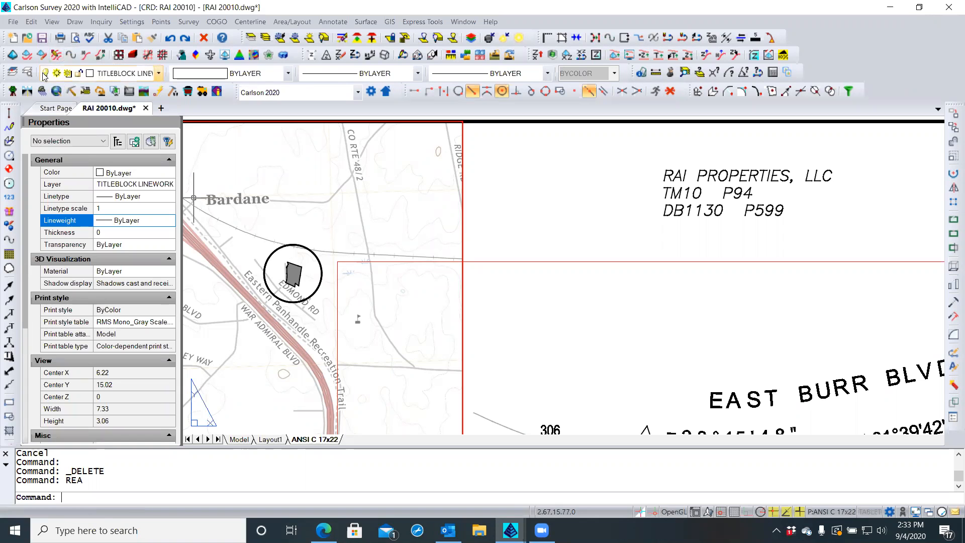
click(74, 22)
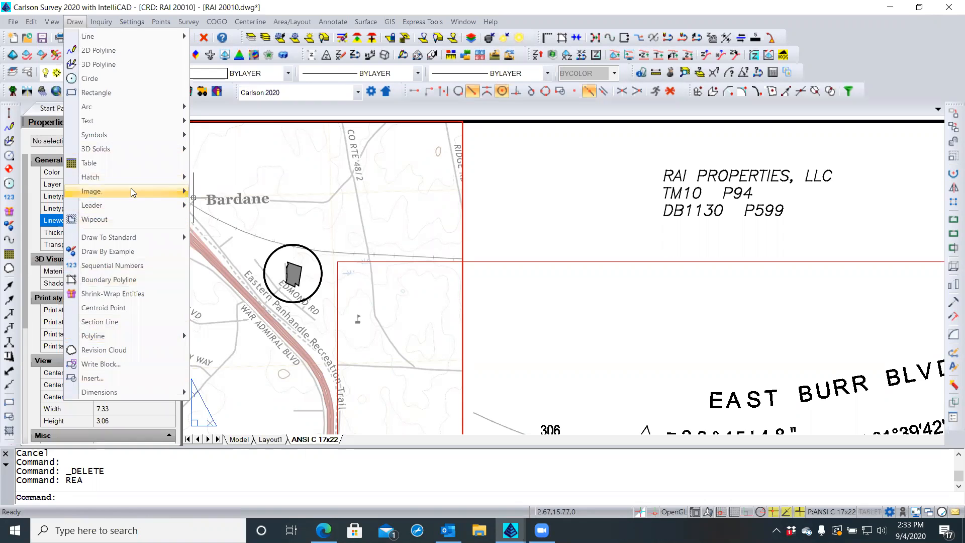
mouse_move(124, 205)
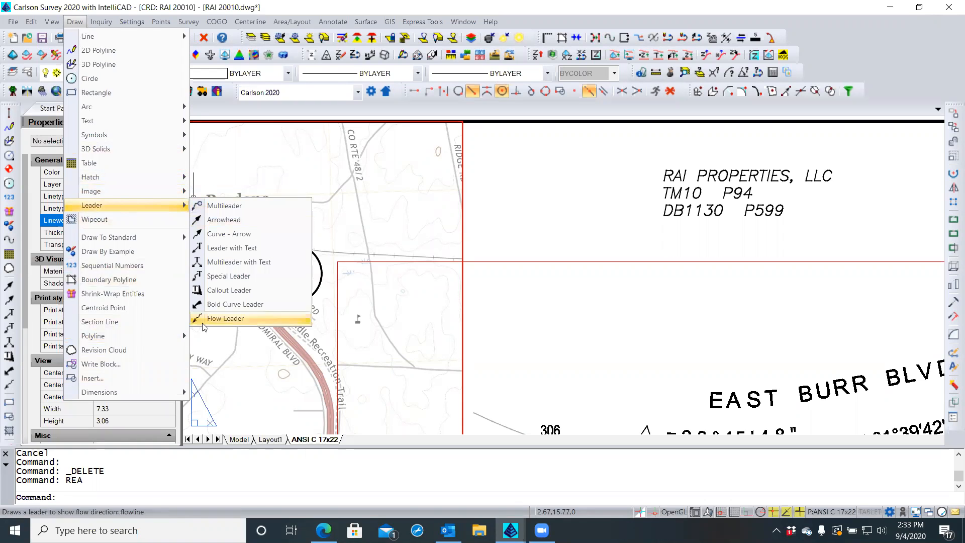
click(196, 307)
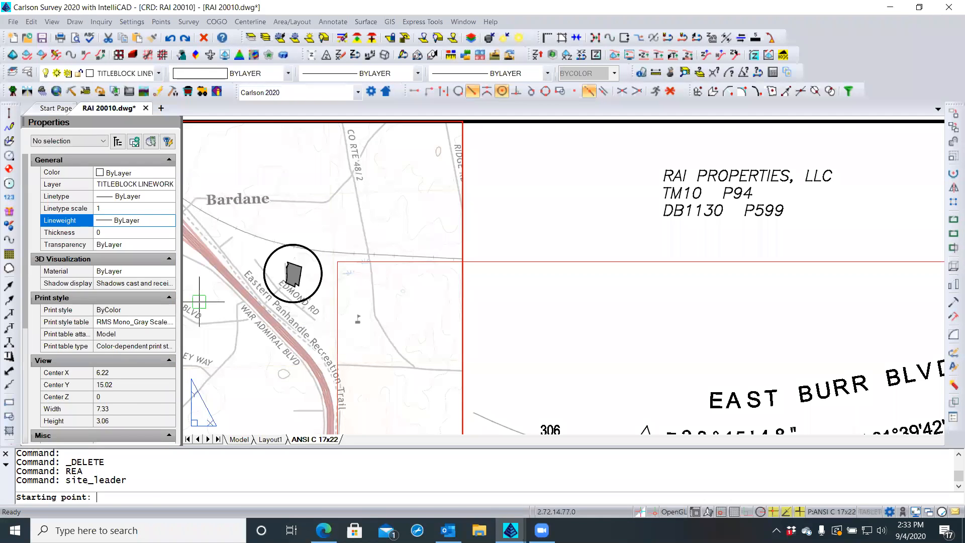
scroll(271, 268, up, 3)
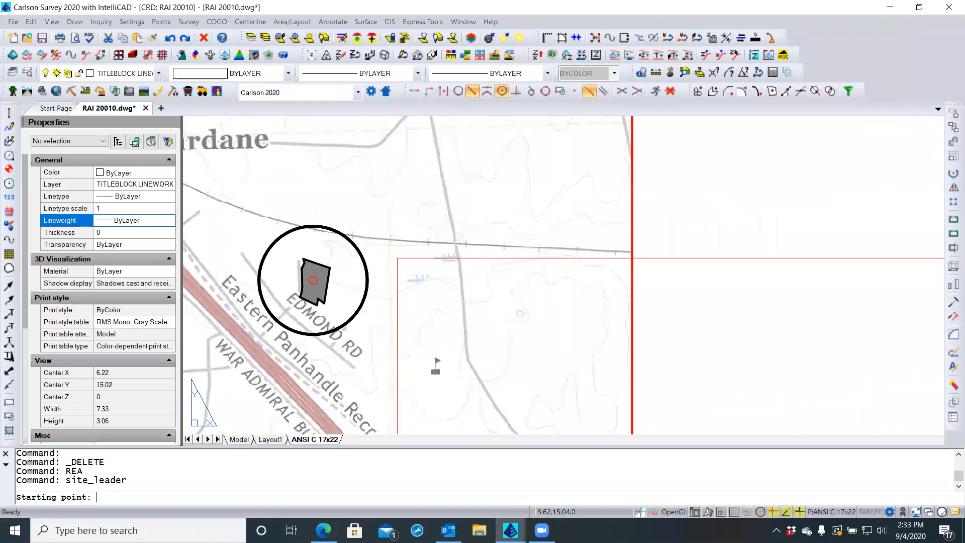
shift+right_click(277, 255)
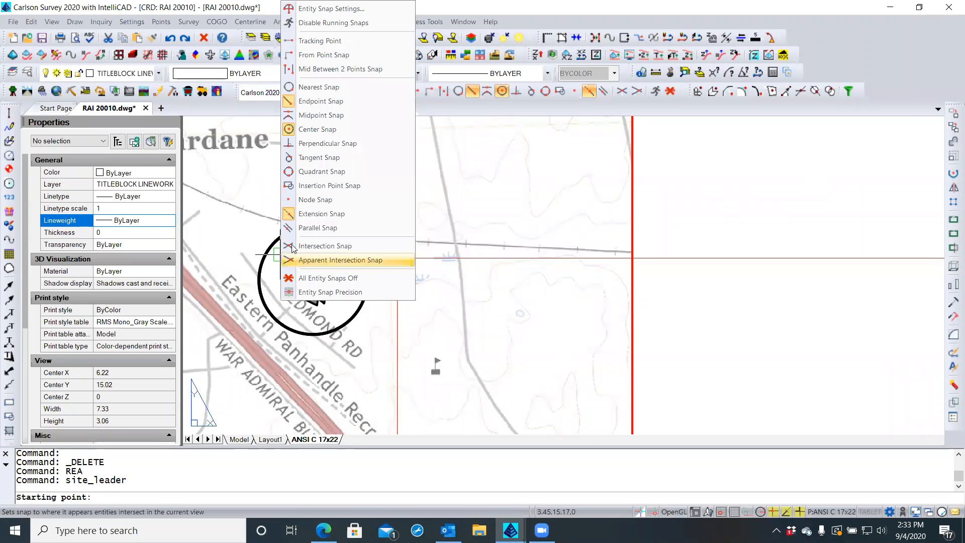
click(321, 87)
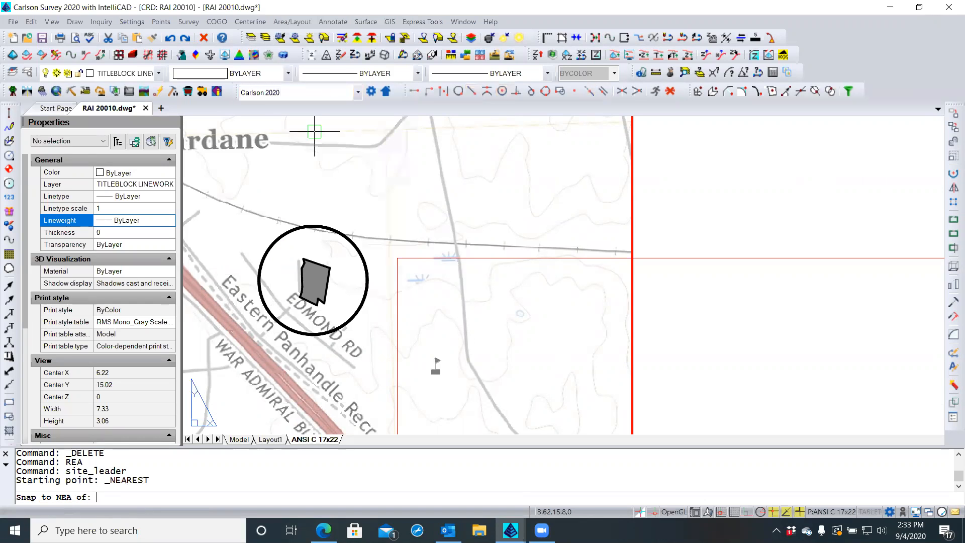
click(328, 222)
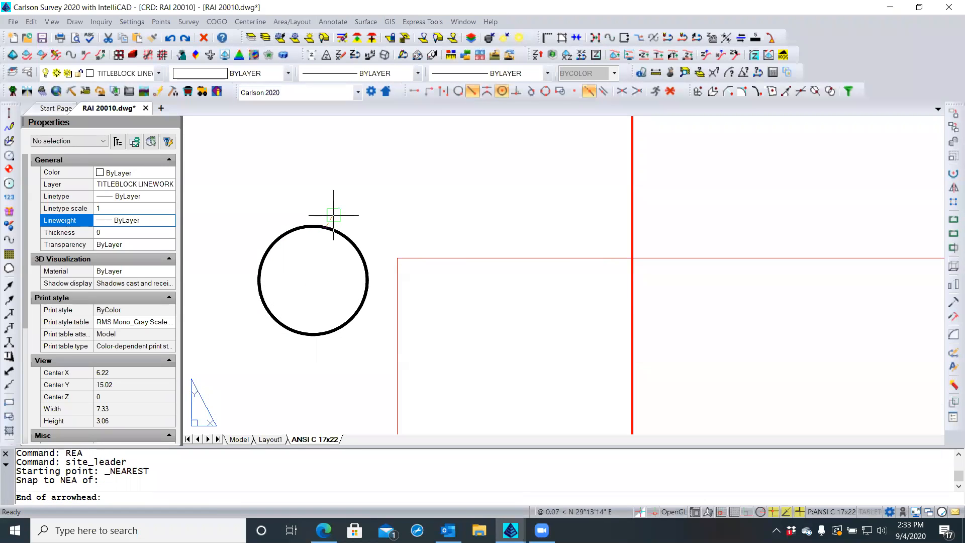
click(333, 215)
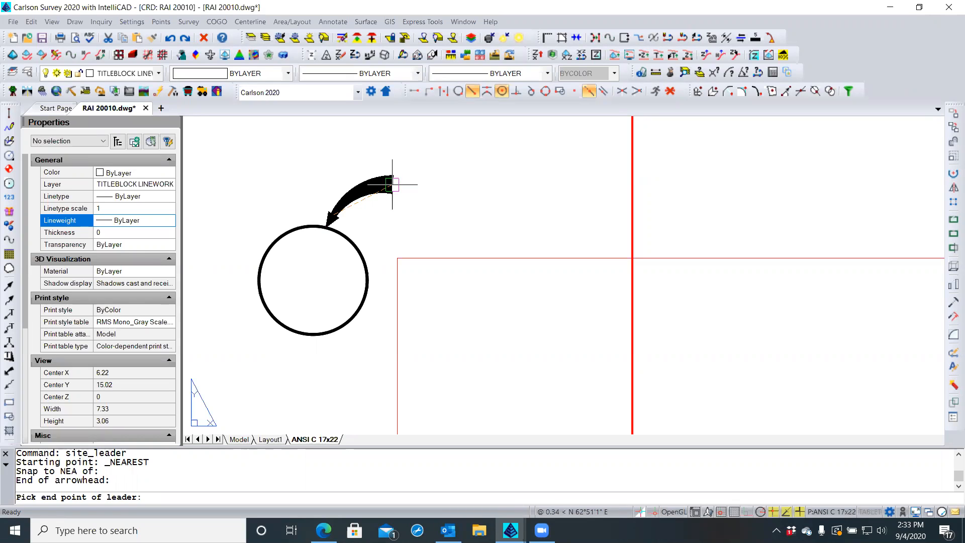
click(392, 183)
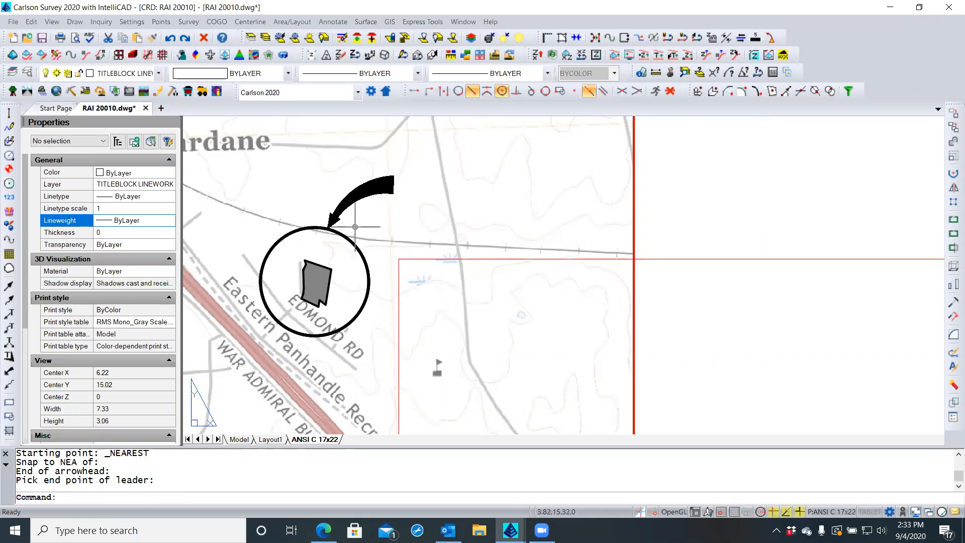
Place Standard single-line text 'SITE' at height 0.2 beside the arrow tail, default rotation
click(72, 24)
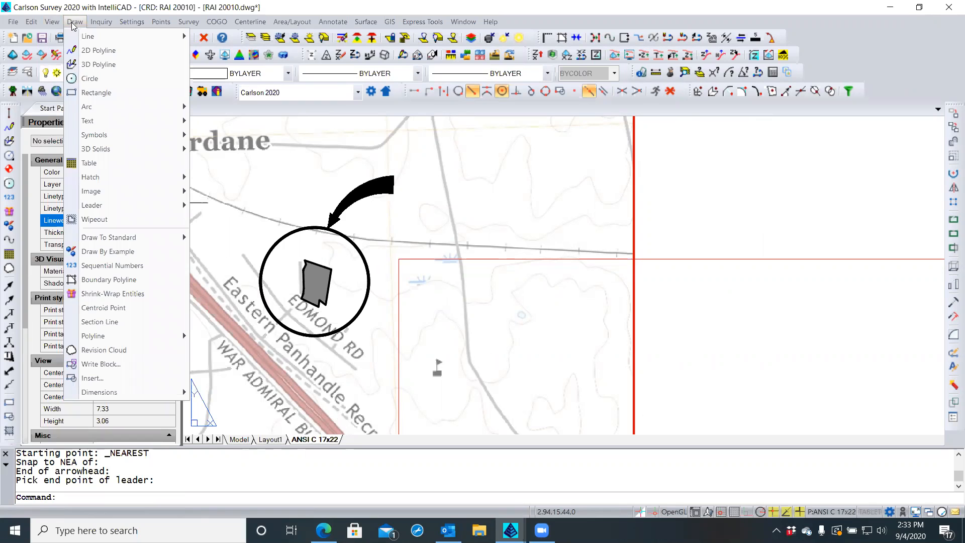
mouse_move(93, 122)
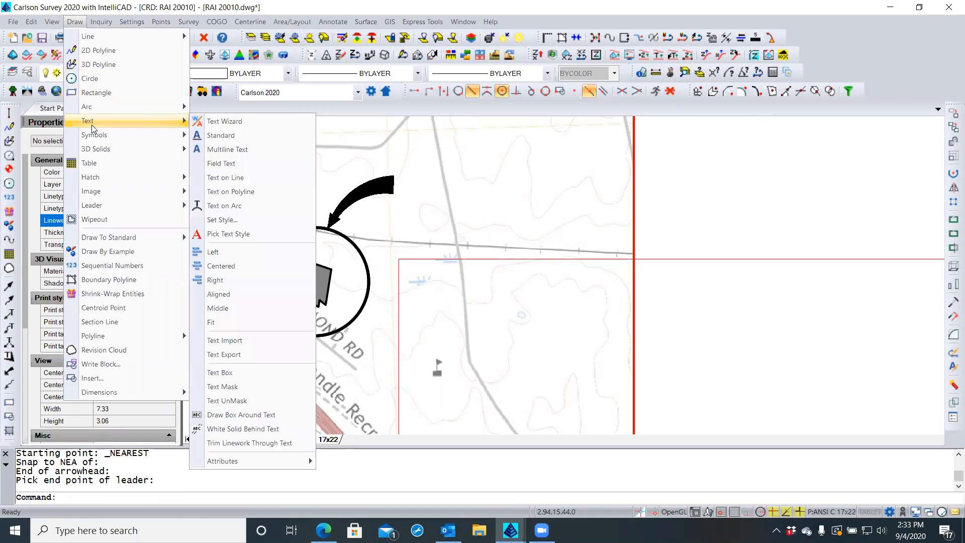
click(220, 138)
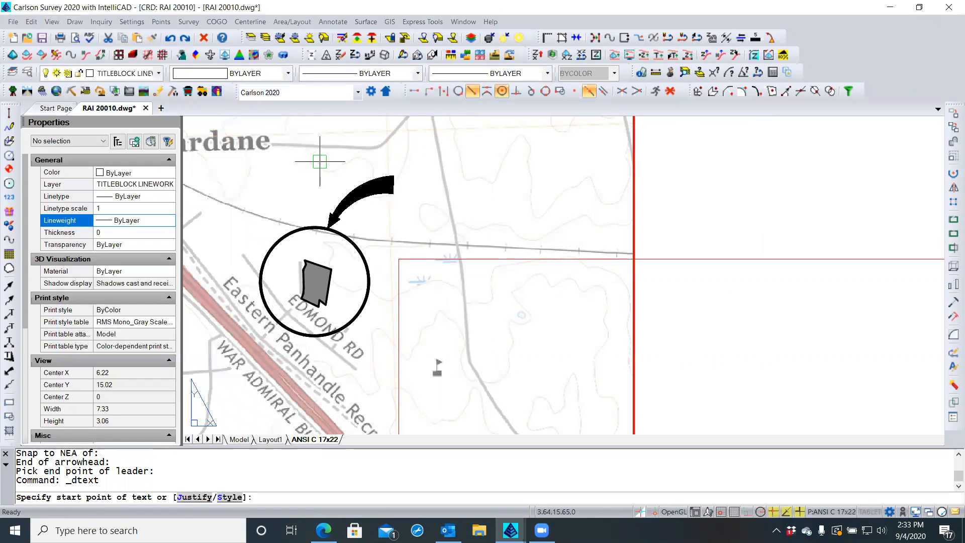
click(405, 194)
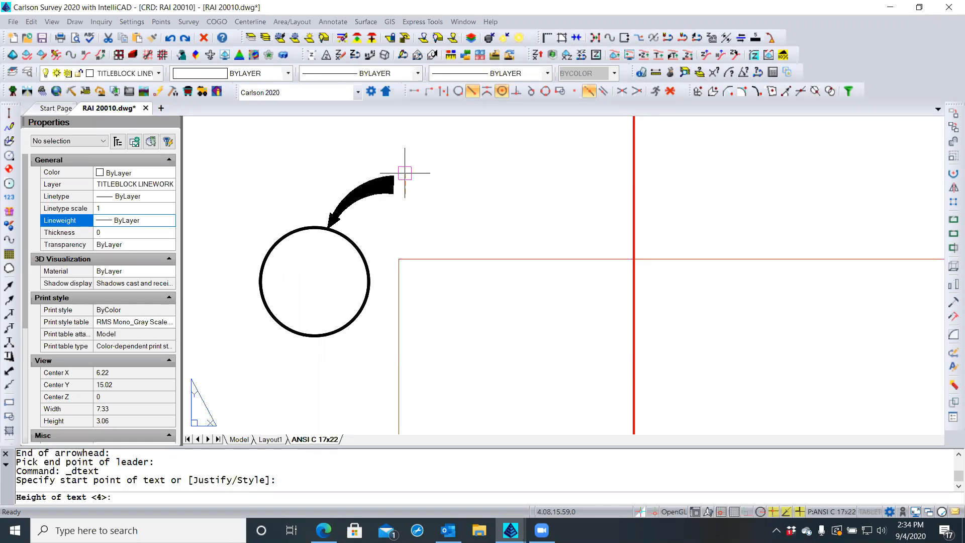
text(.2)
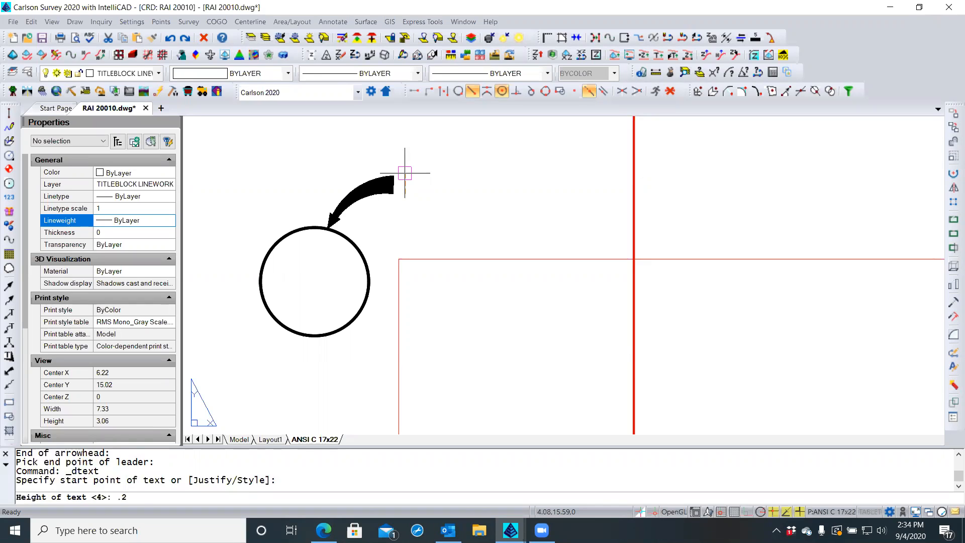
key(Return)
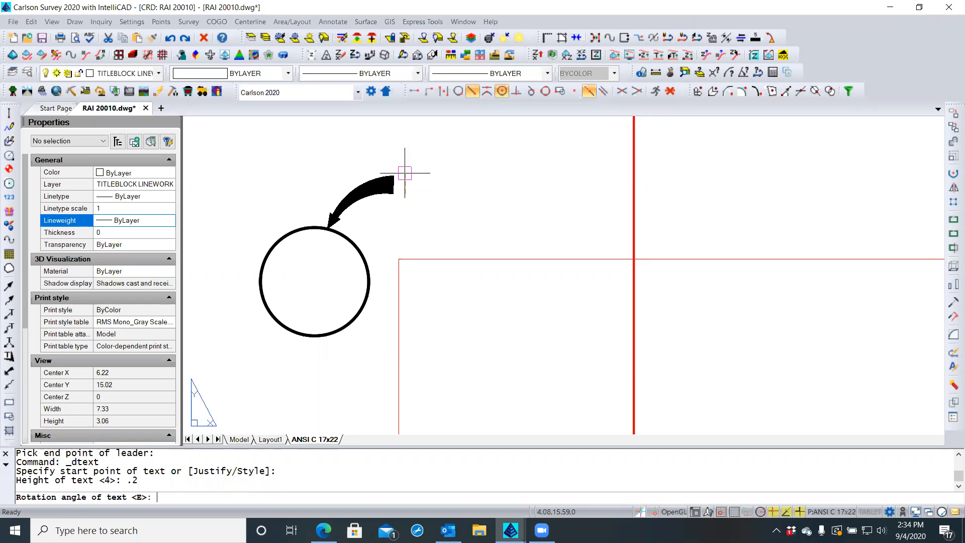
key(Return)
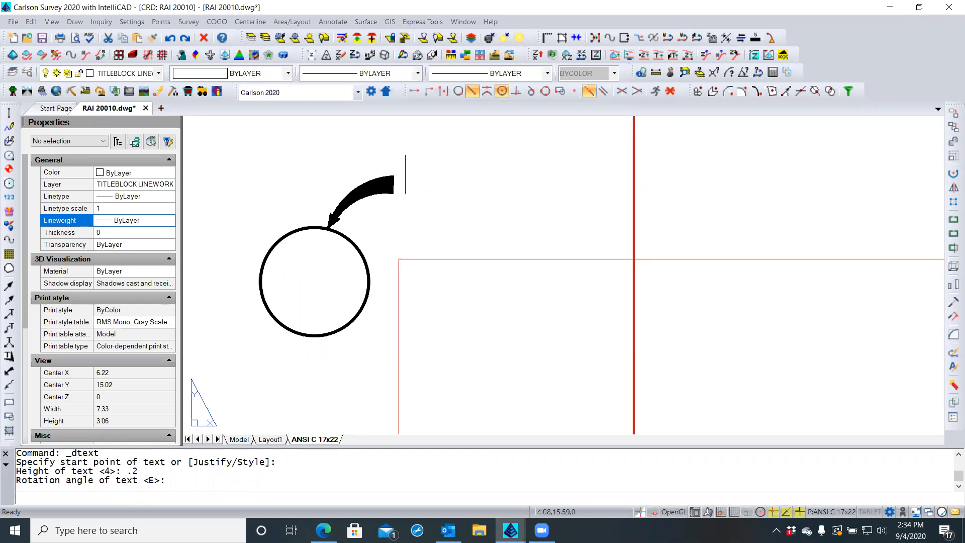
text(S)
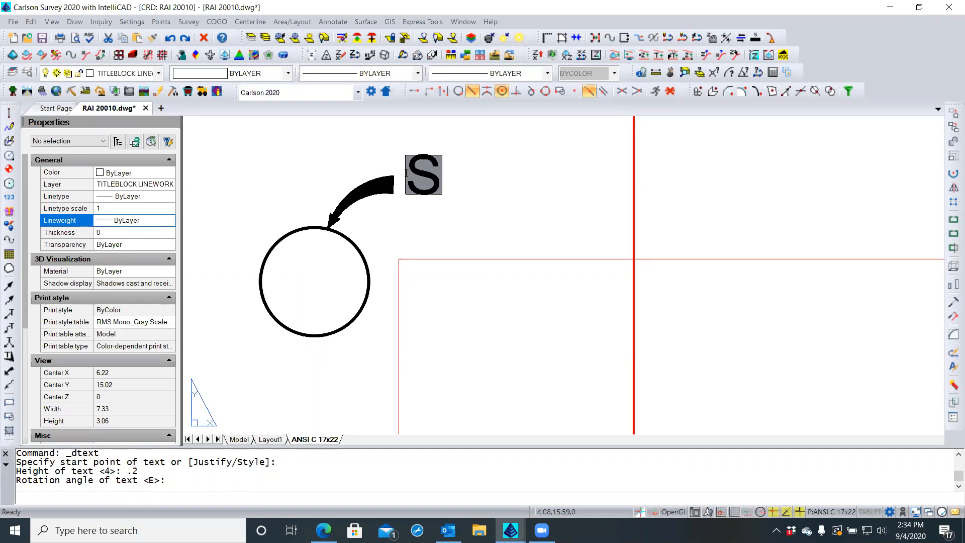
text(ITE)
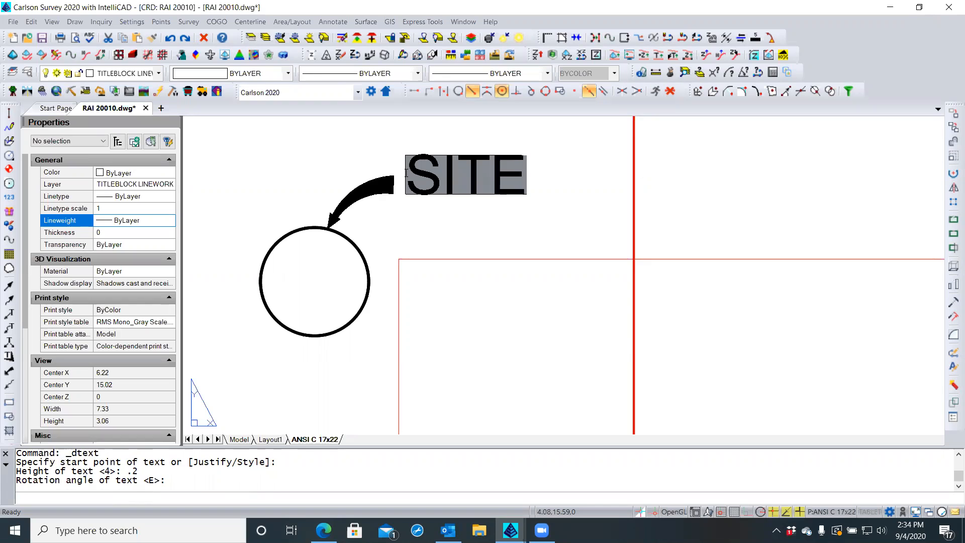
key(Return)
key(Return)
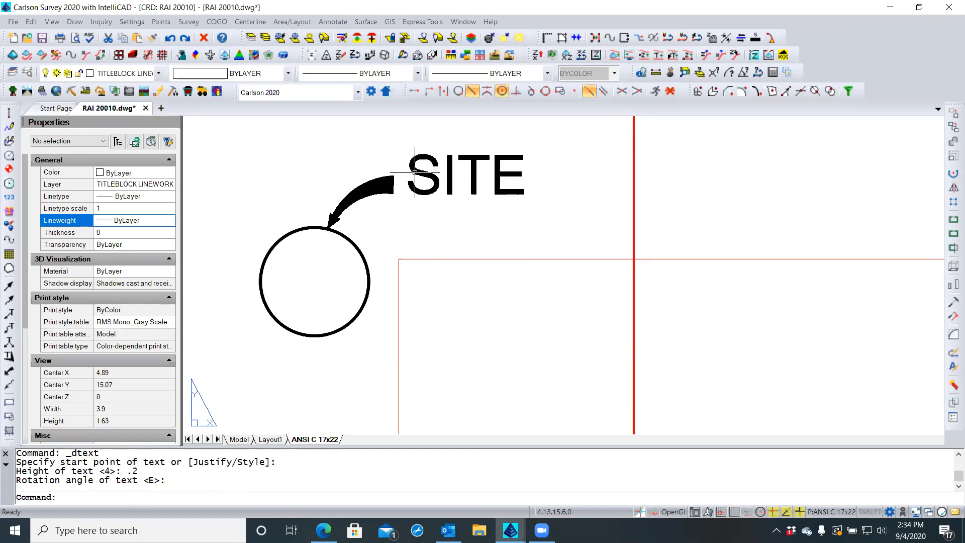
Move the SITE label by its grip further up and to the right
scroll(425, 220, down, 4)
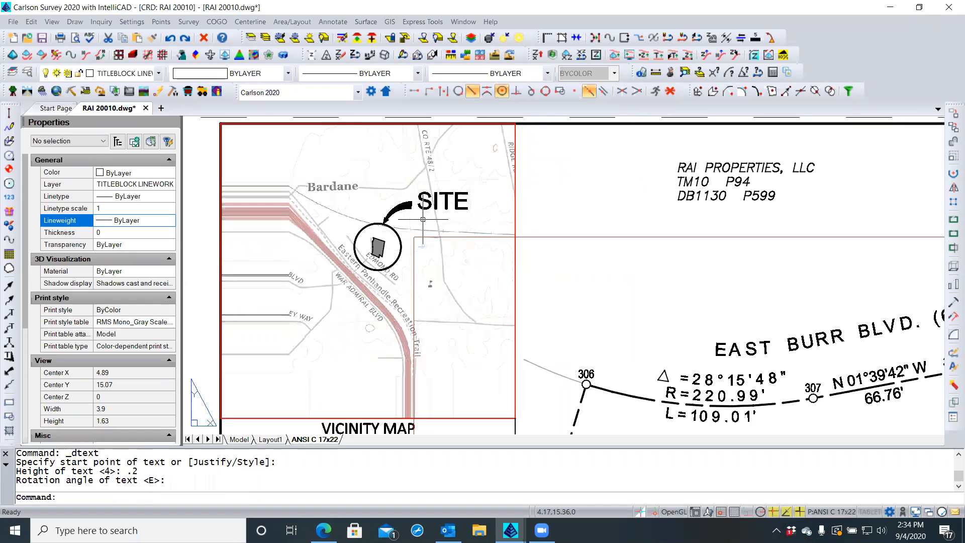
scroll(424, 219, up, 1)
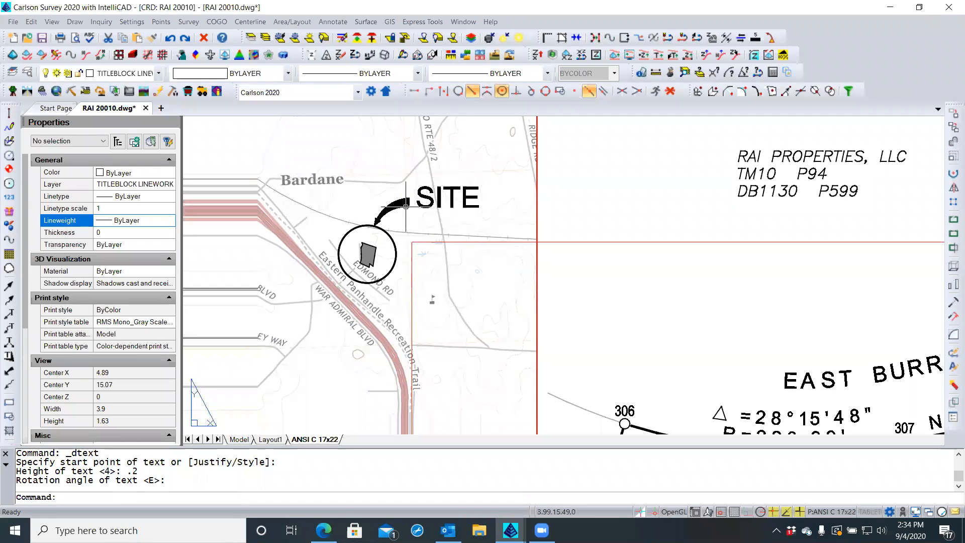
click(405, 207)
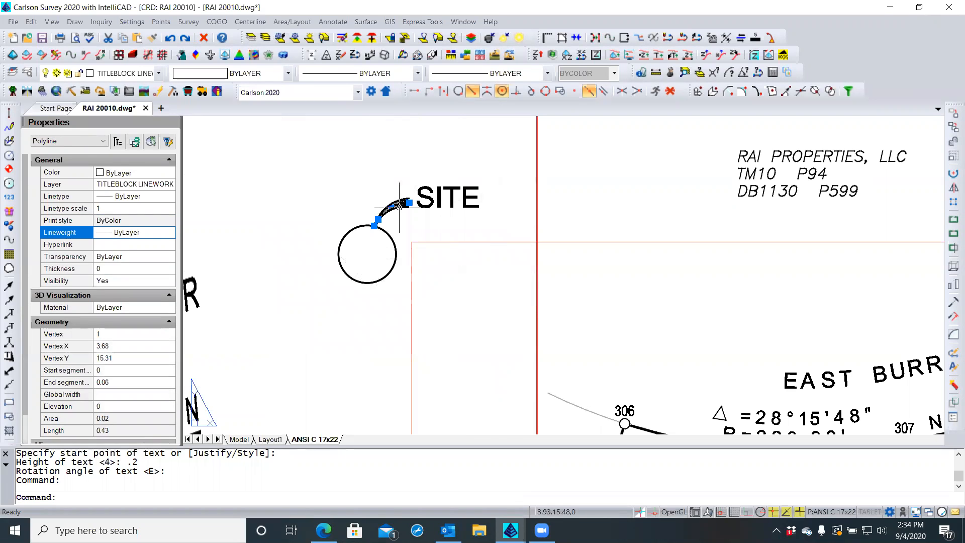
key(Escape)
key(Escape)
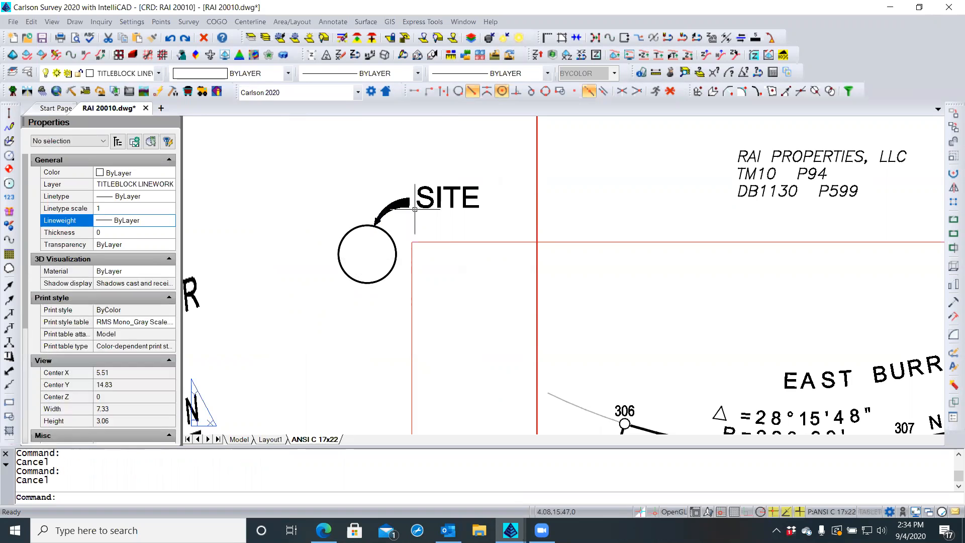
scroll(421, 209, up, 1)
click(421, 209)
scroll(422, 208, up, 1)
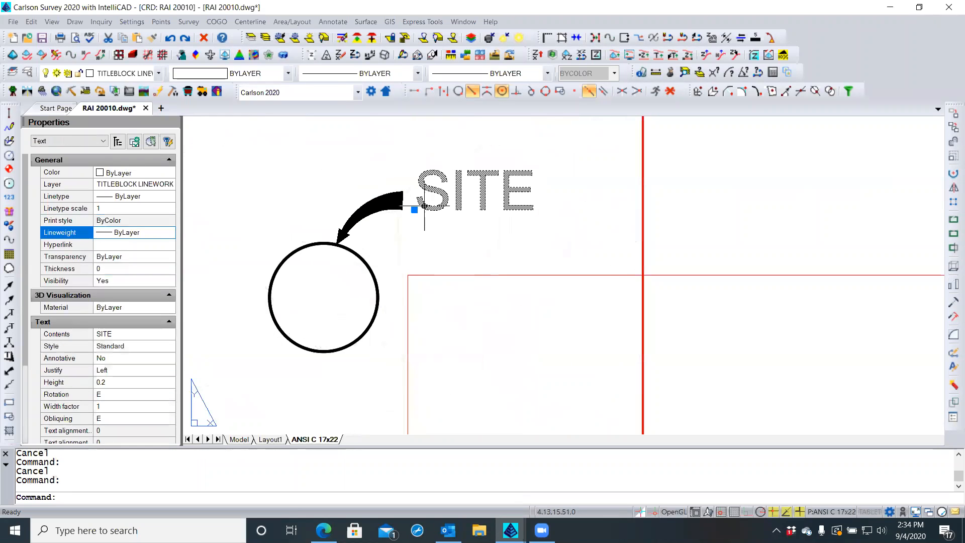
click(414, 210)
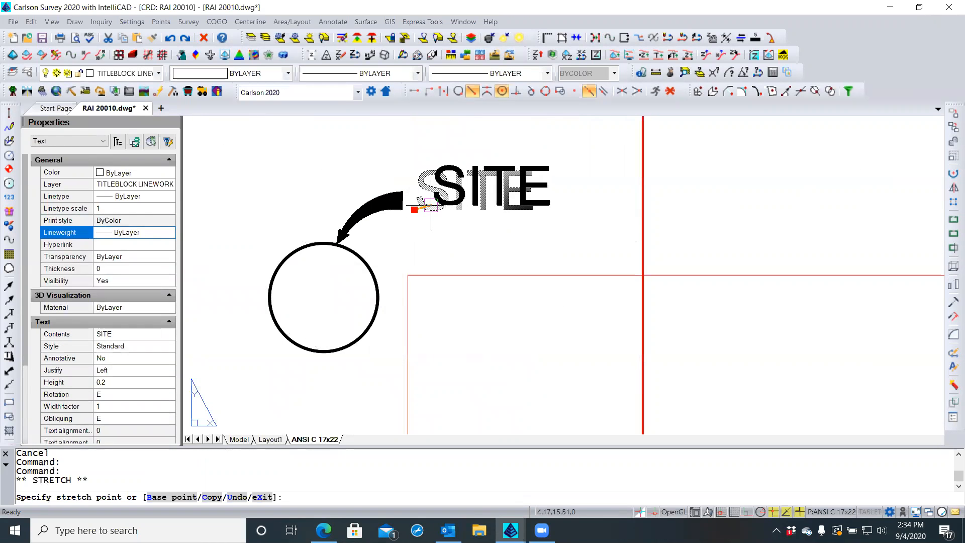
click(446, 189)
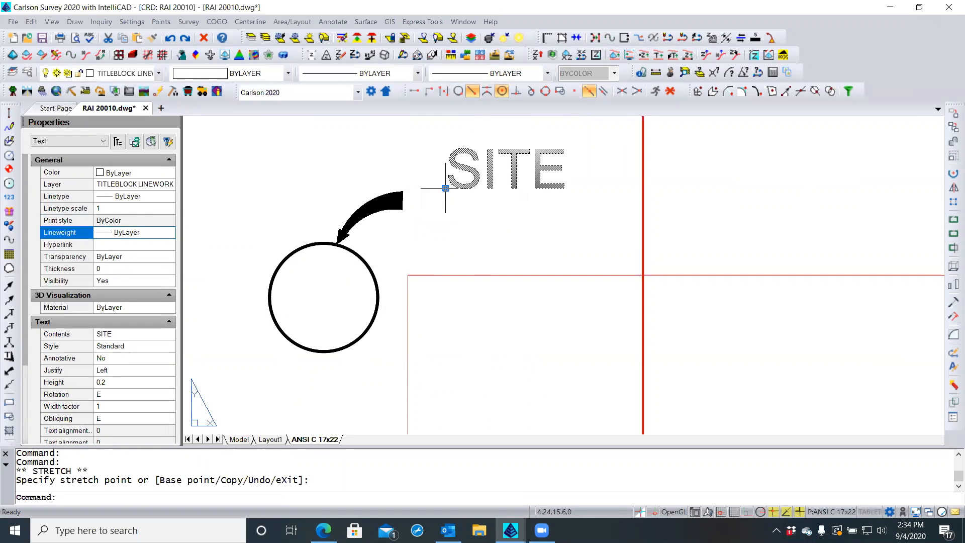
Delete the old curved arrow polyline
key(Escape)
click(394, 207)
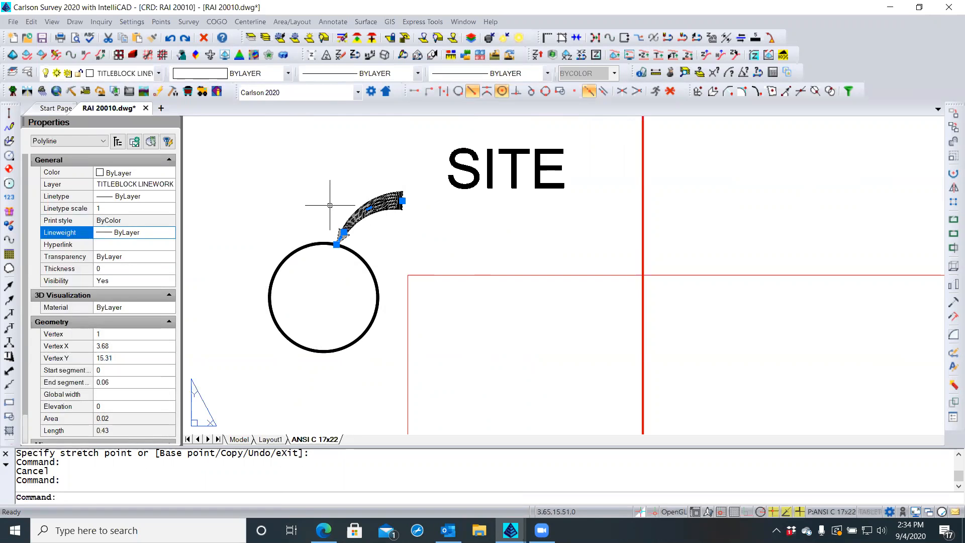
key(Delete)
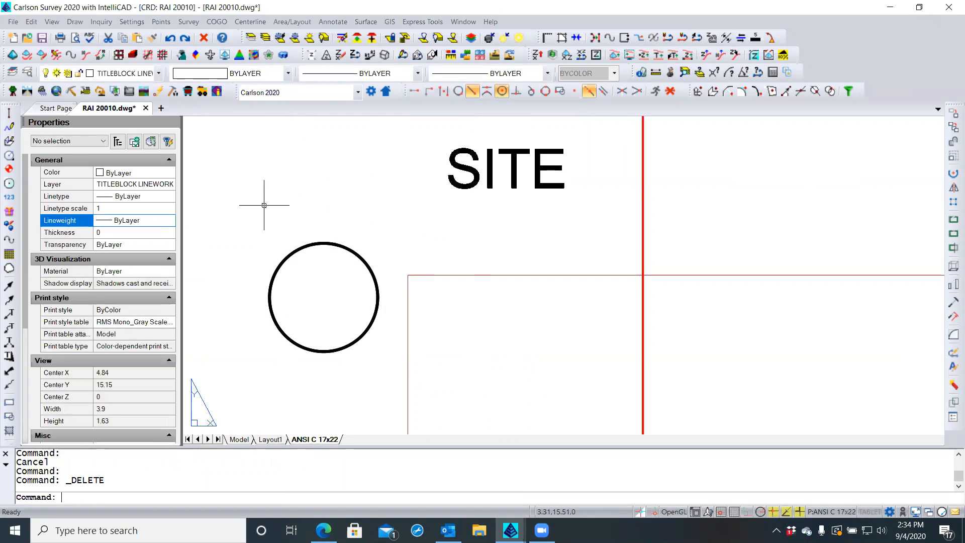
Redraw a Bold Curve Leader from the circle's top, snapped Nearest, ending beside the SITE label
click(75, 21)
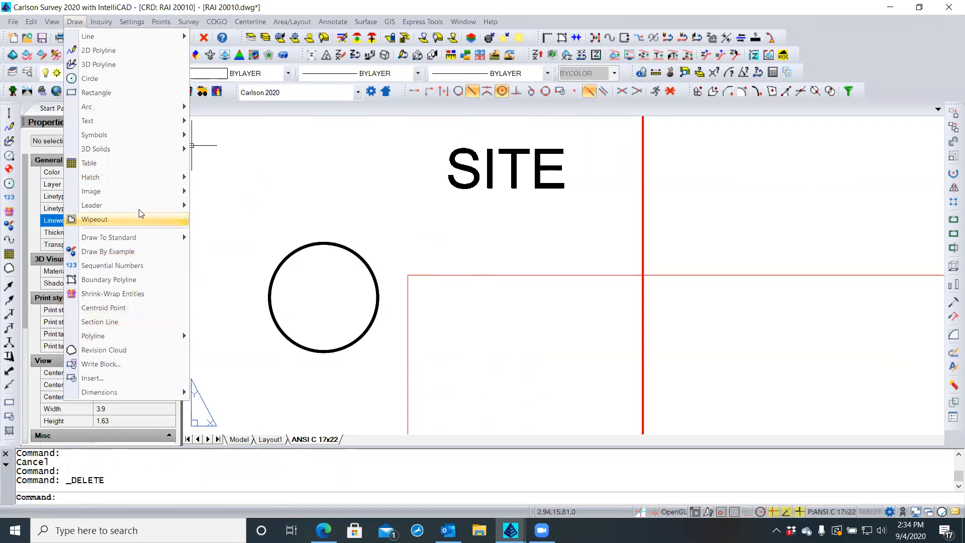
mouse_move(143, 203)
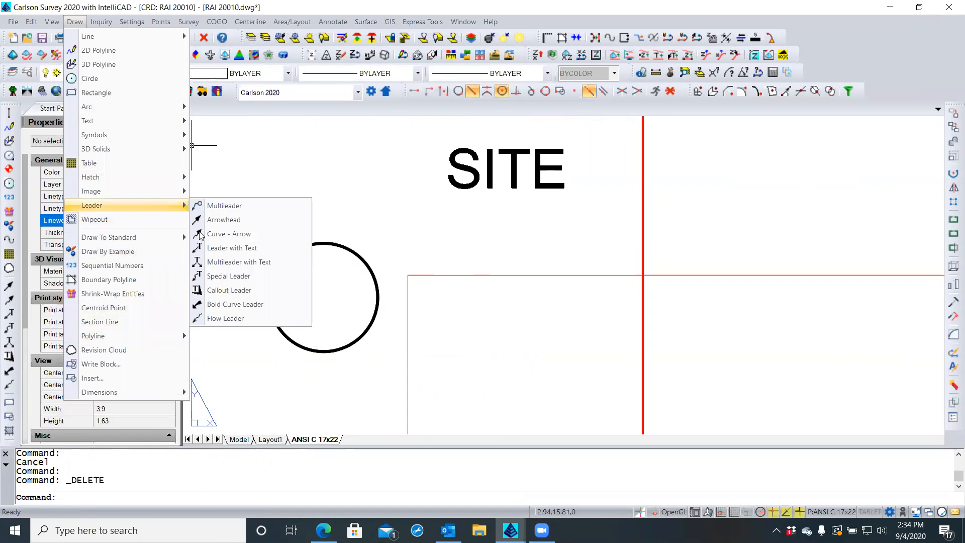
click(200, 305)
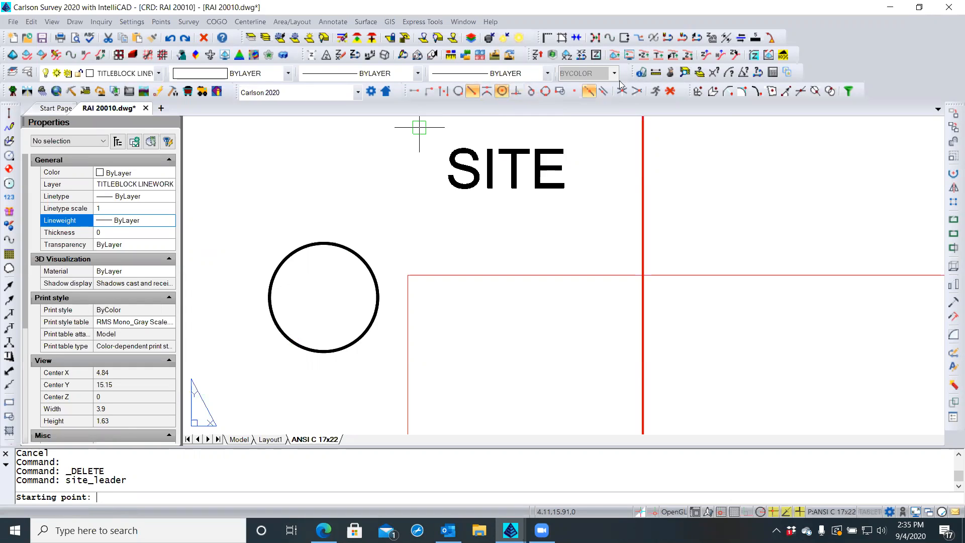
click(670, 92)
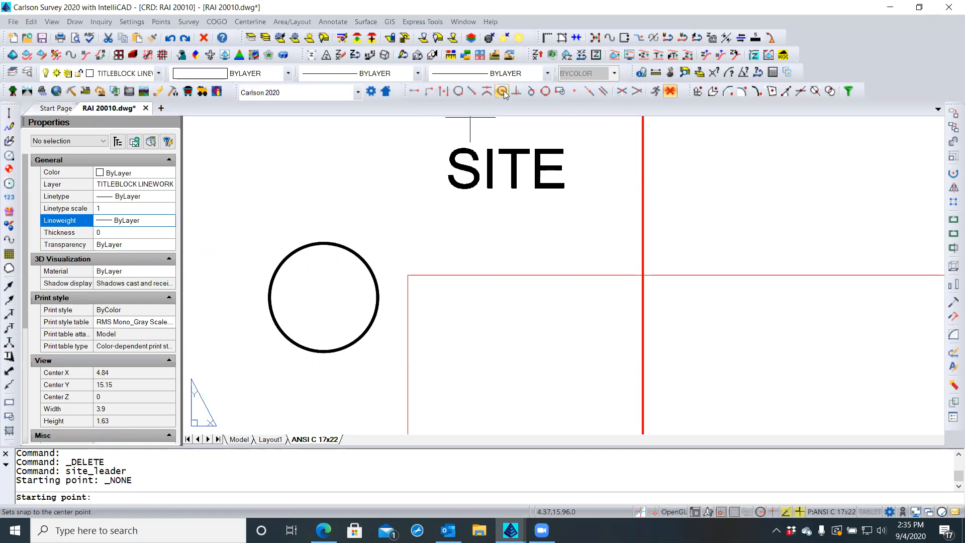
click(458, 93)
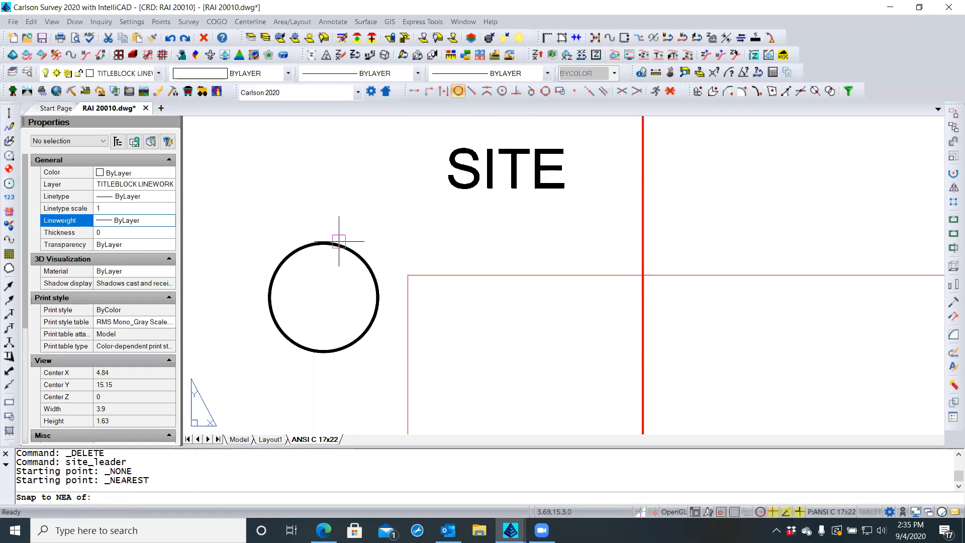
click(339, 242)
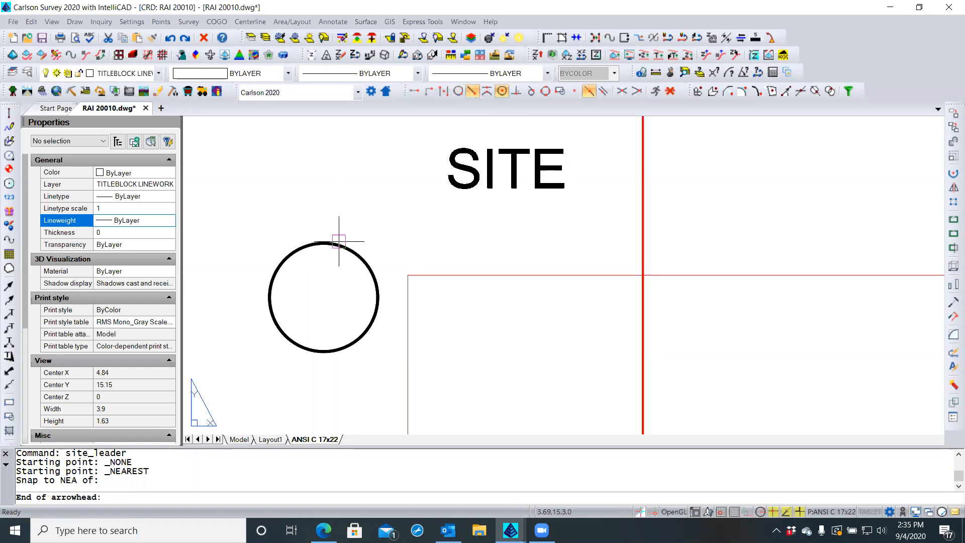
click(347, 217)
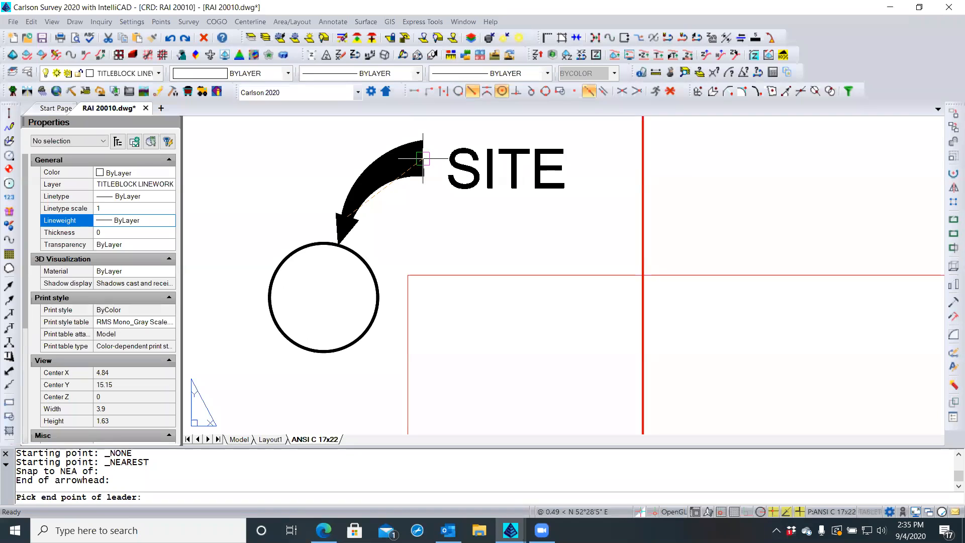
click(423, 159)
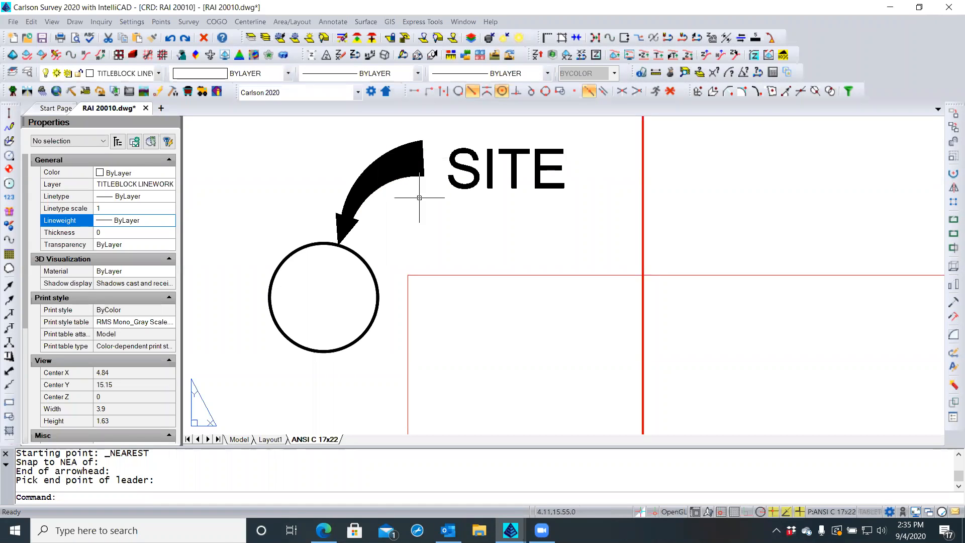
Move the SITE label by its grip to sit at the arrow's tail
click(451, 182)
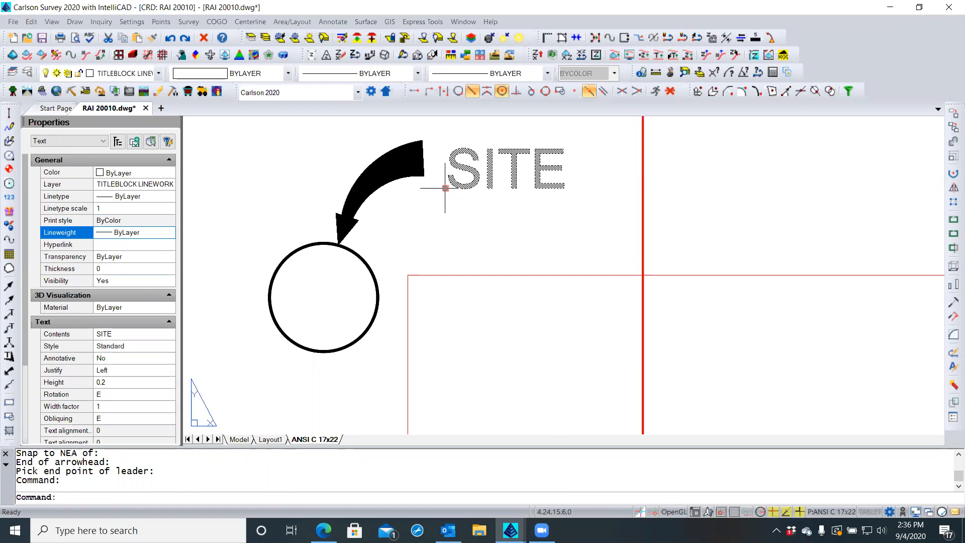
click(446, 188)
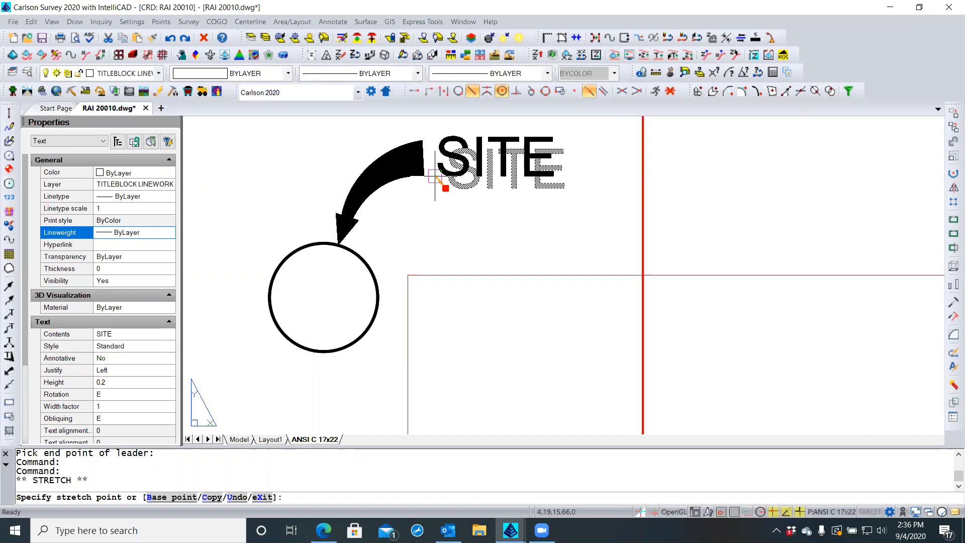
click(436, 177)
key(Escape)
key(Escape)
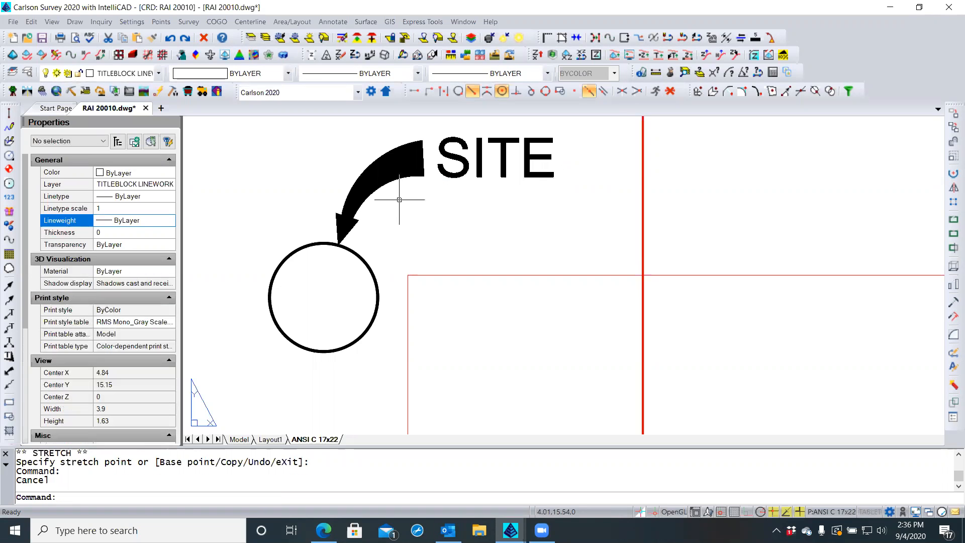
scroll(396, 202, down, 5)
scroll(396, 202, down, 2)
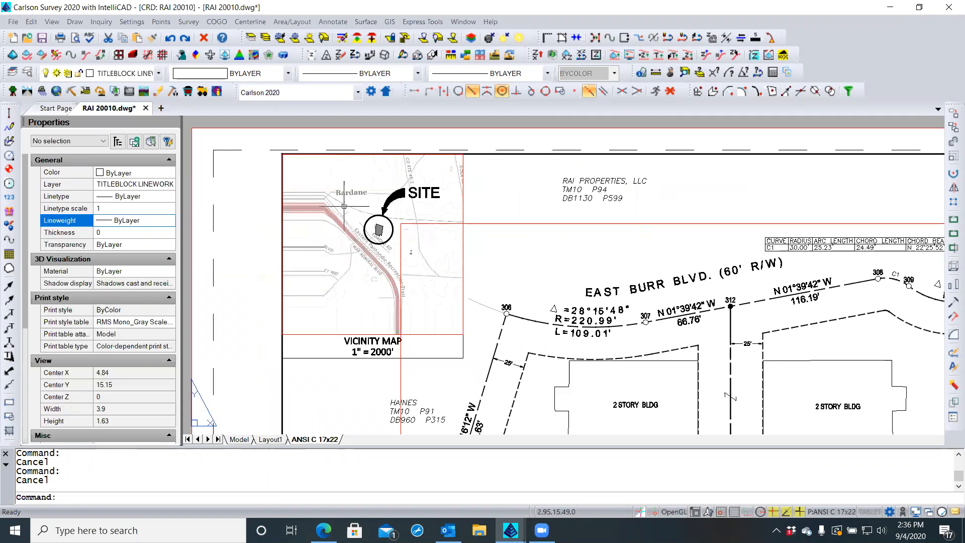
Regenerate with REA, then select and delete the curved SITE arrow
text(rea)
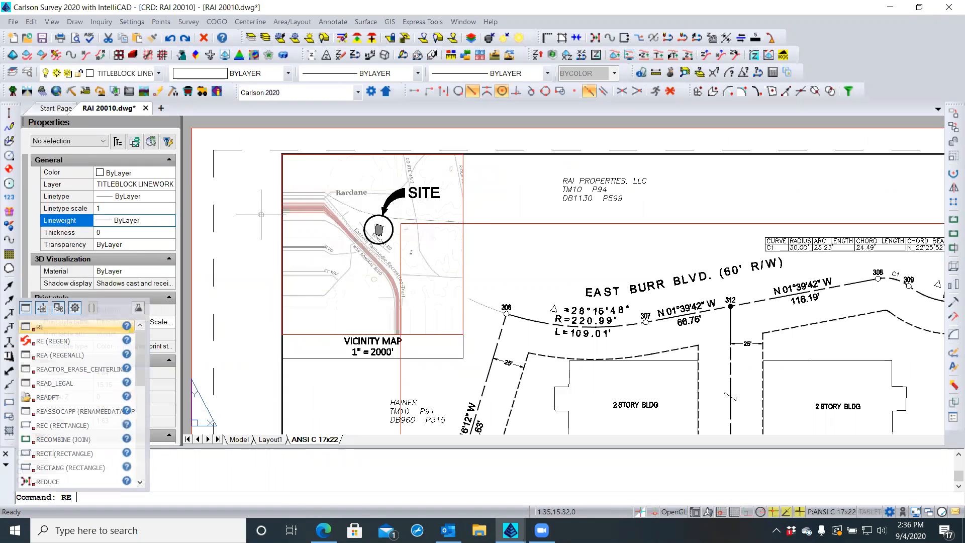
key(Return)
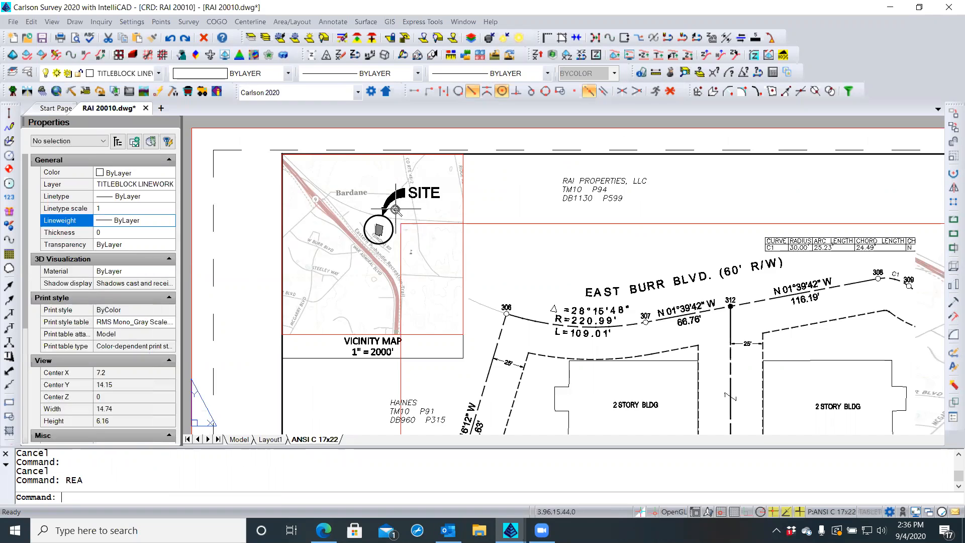
scroll(393, 209, up, 2)
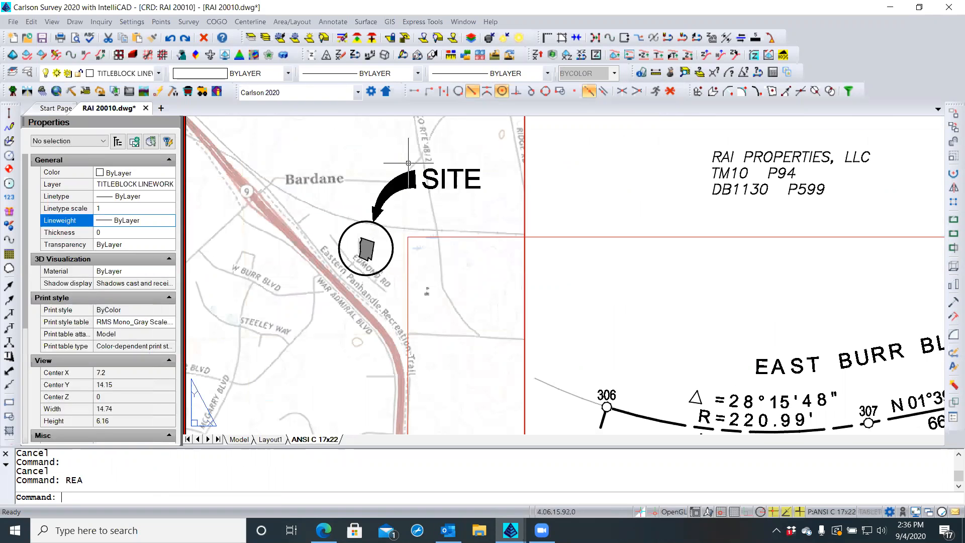
scroll(332, 191, down, 1)
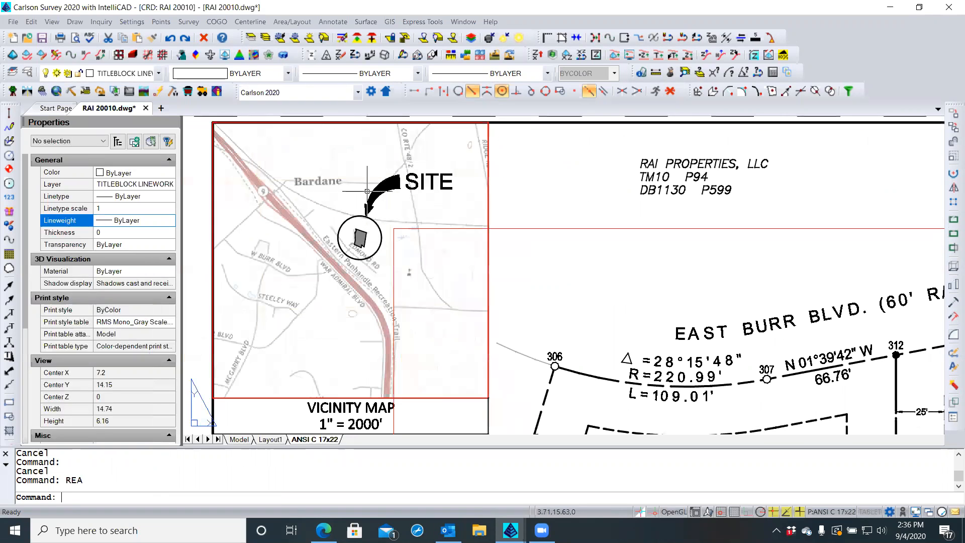
click(396, 191)
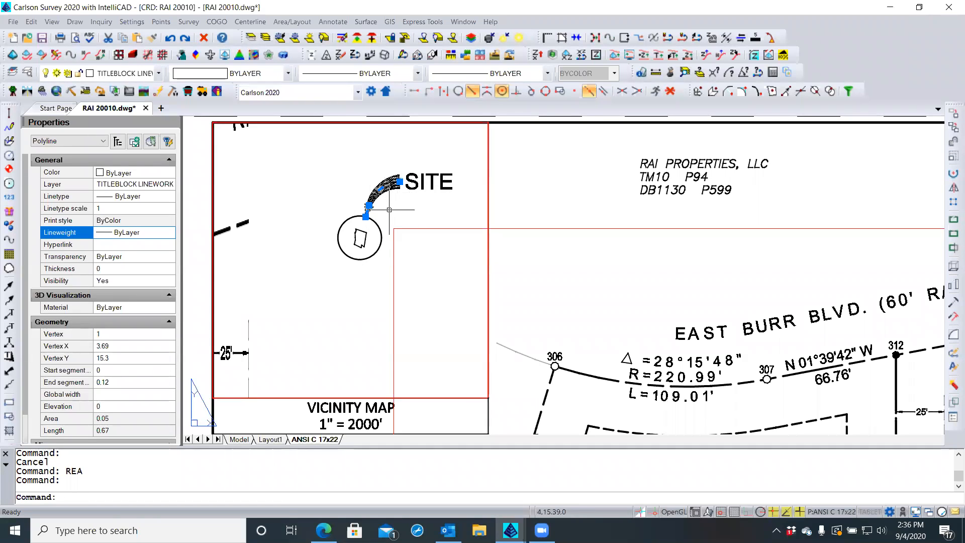
key(Delete)
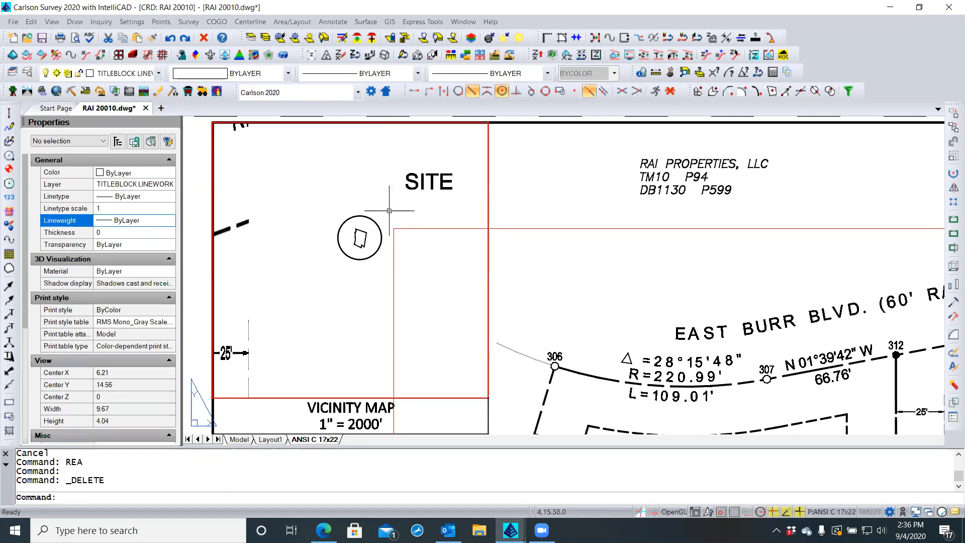
Regenerate again and frame the view on the SITE label and circle
text(rea)
key(Return)
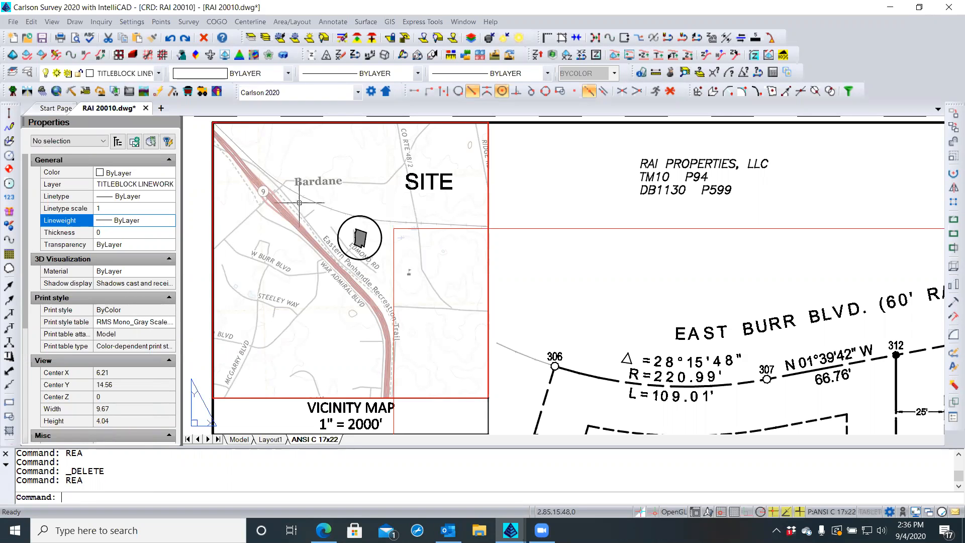
scroll(399, 206, up, 2)
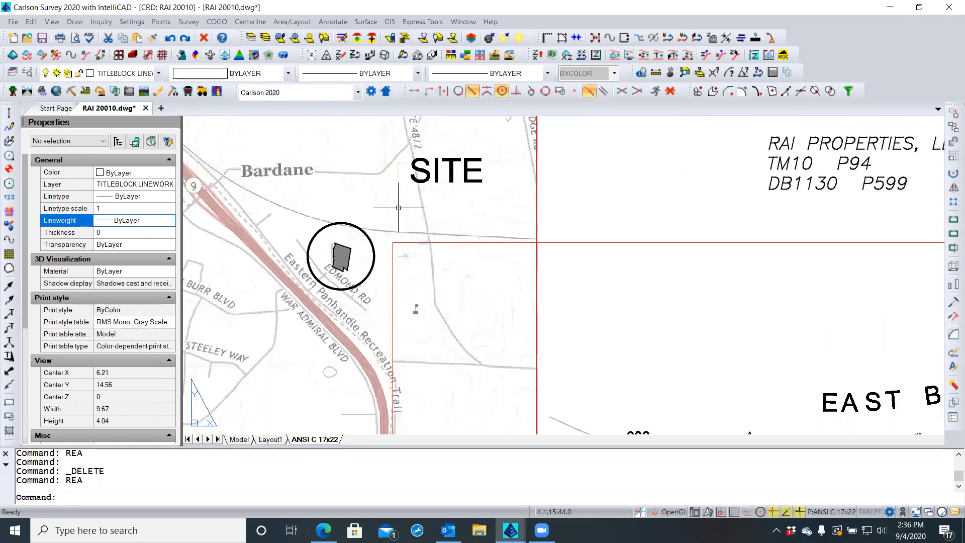
scroll(398, 207, up, 1)
middle_drag(413, 200, 365, 226)
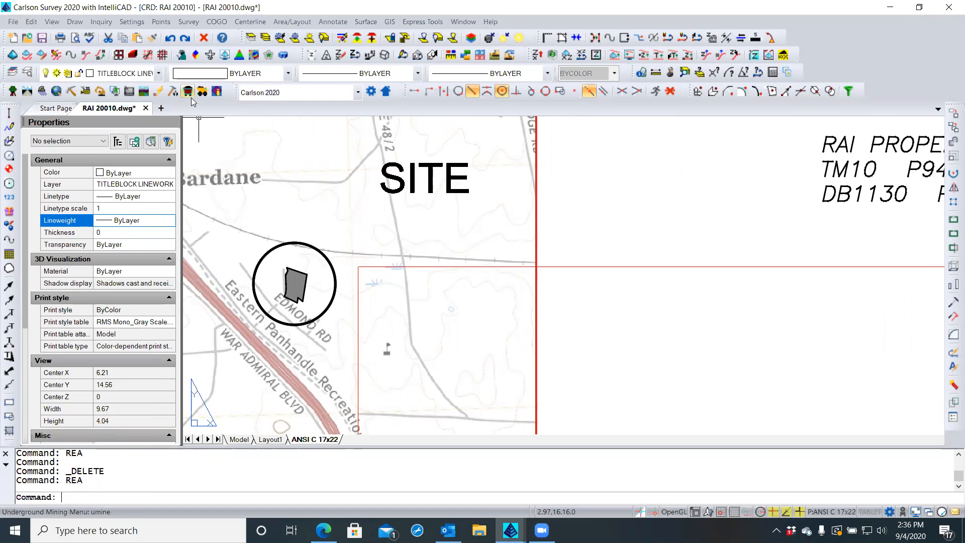
Draw a Bold Curve Leader with Nearest snap from the site circle's edge to beside the SITE label
click(75, 21)
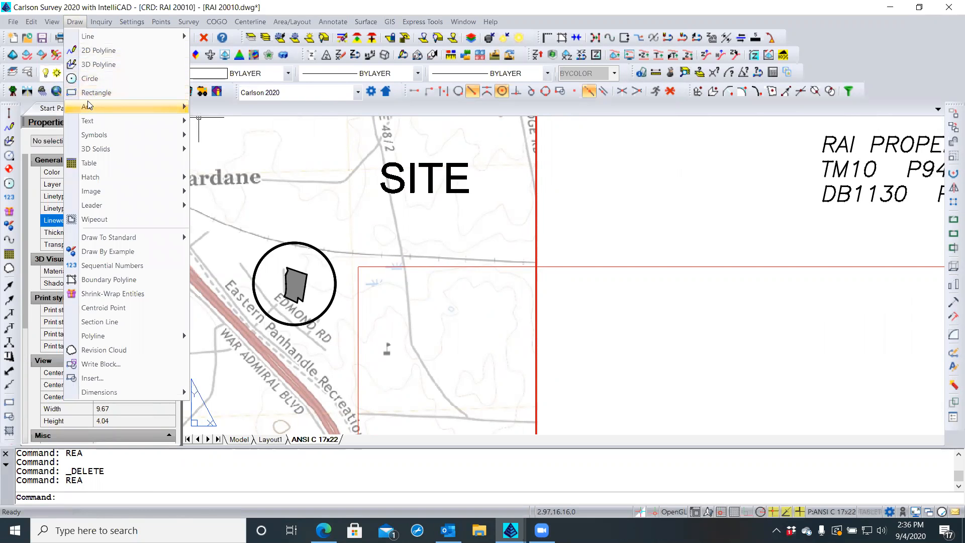
mouse_move(87, 101)
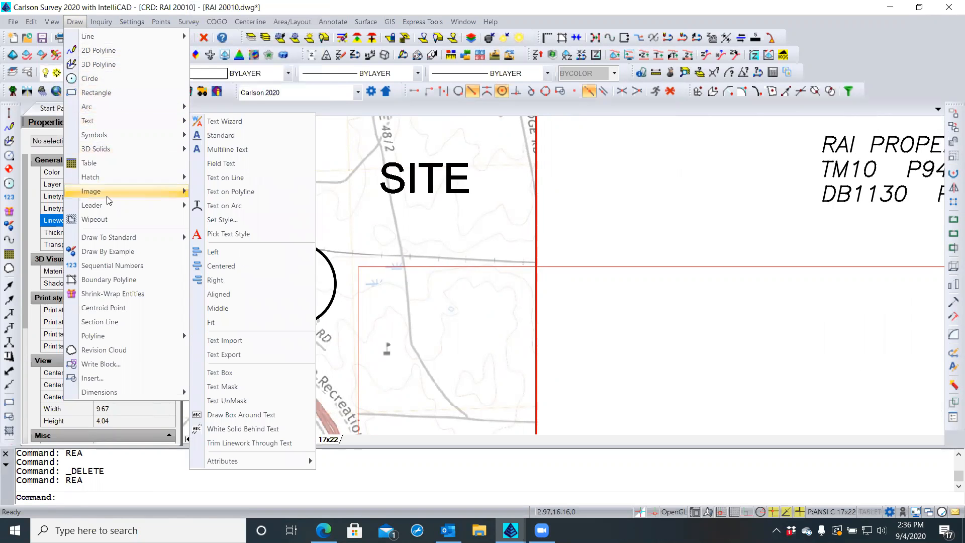
mouse_move(110, 210)
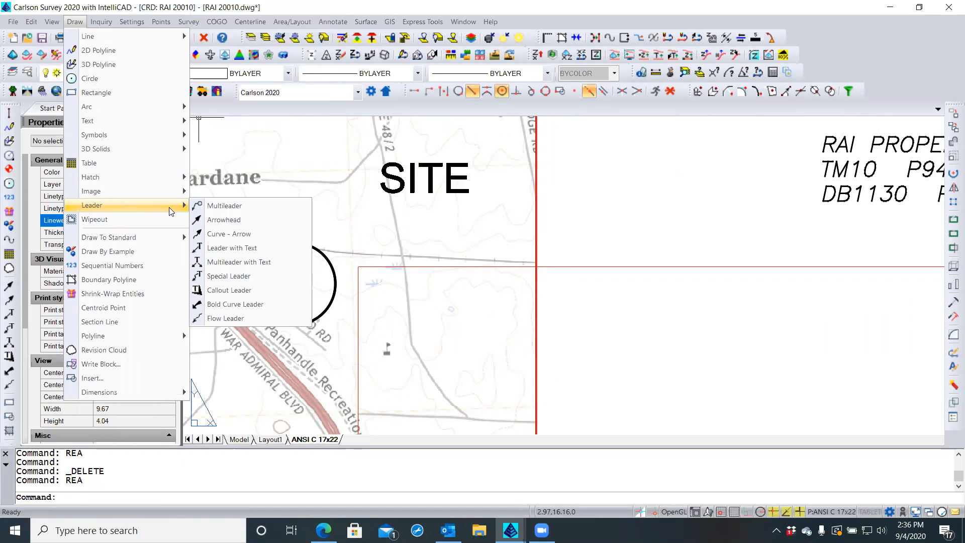
click(246, 305)
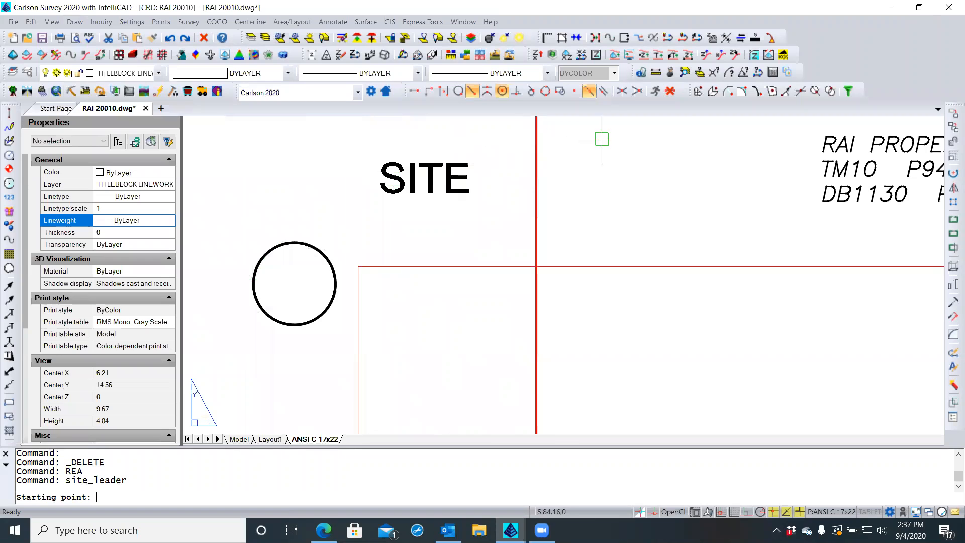
click(670, 91)
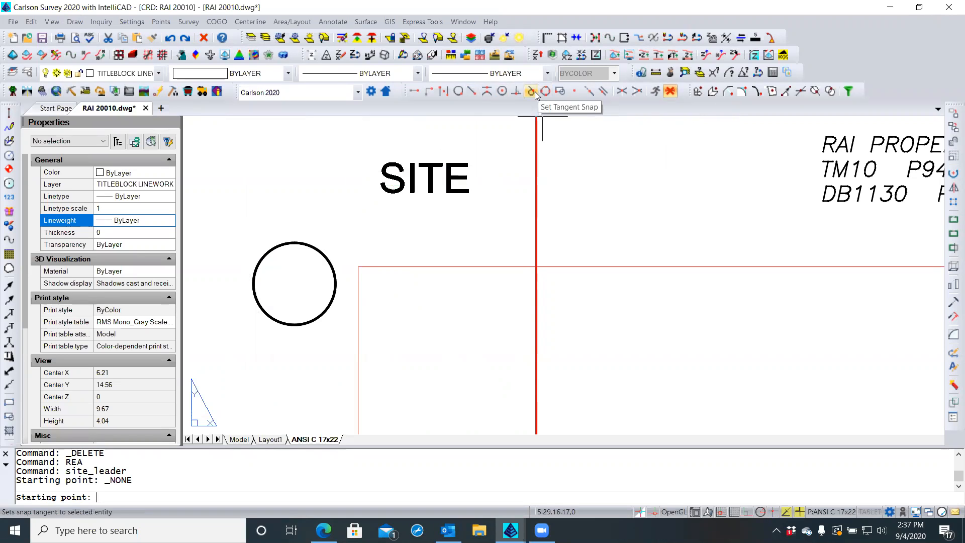
click(458, 91)
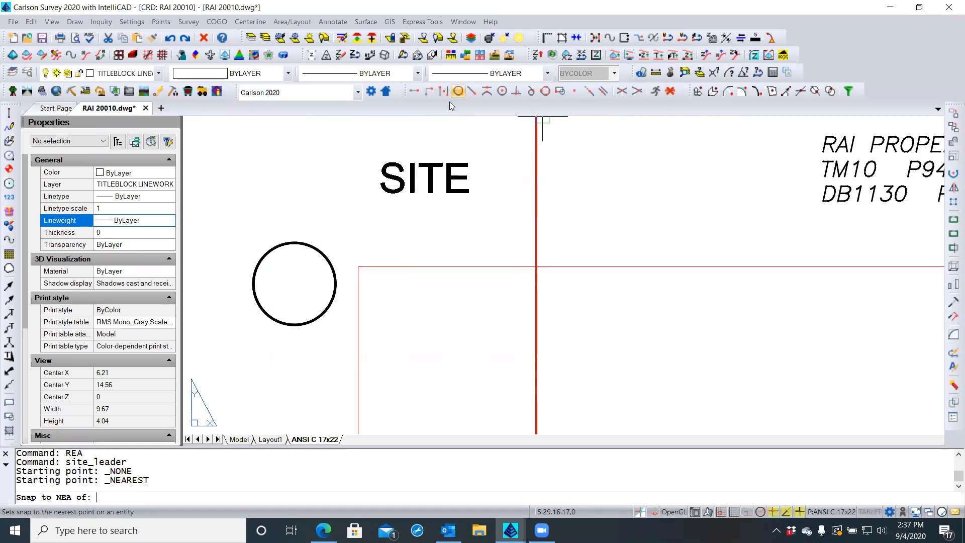
click(315, 248)
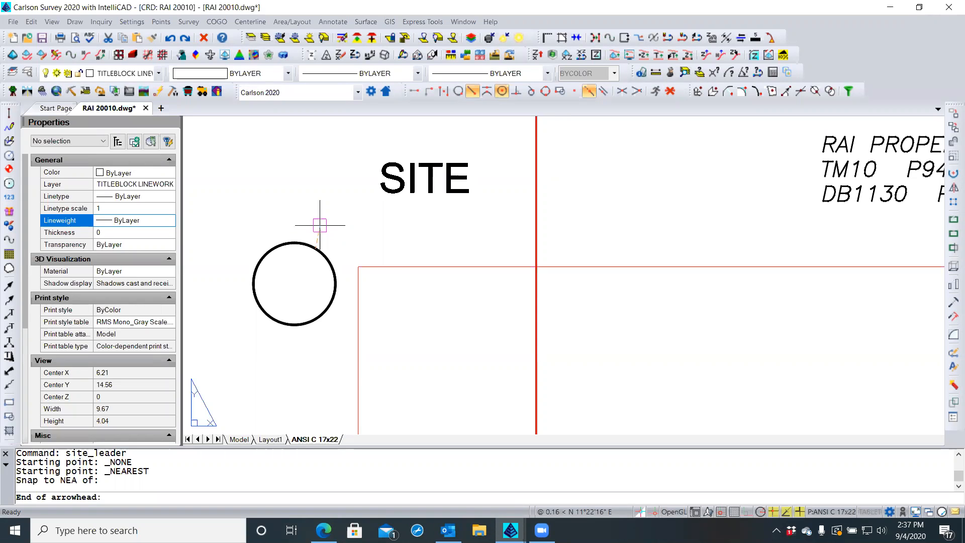
click(320, 225)
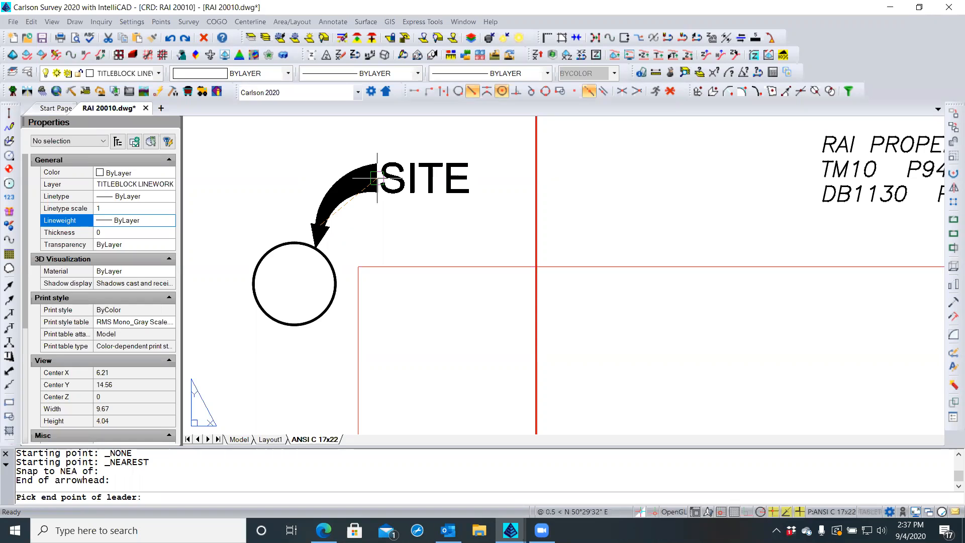
click(377, 178)
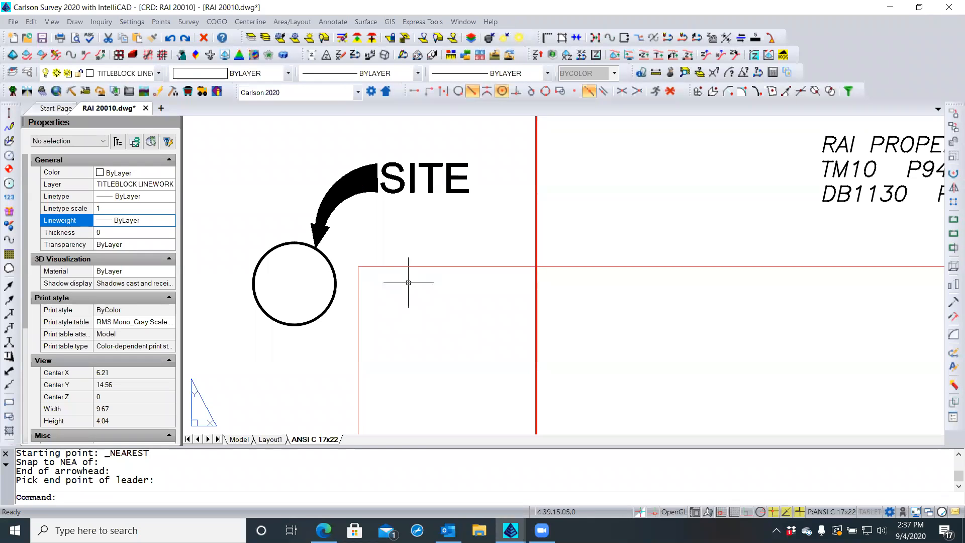
Regenerate the drawing with REA so the vicinity map background reappears, then zoom out over it
text(rea)
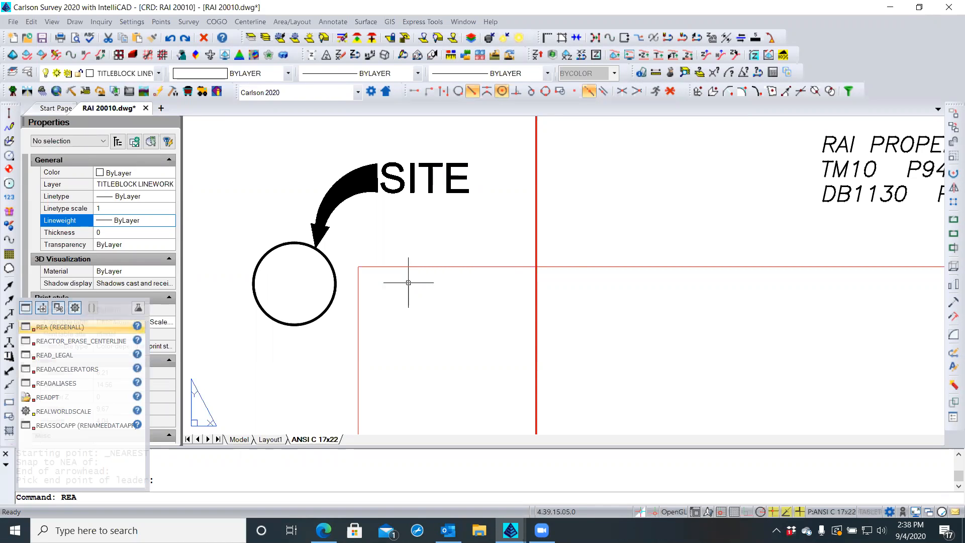
key(Return)
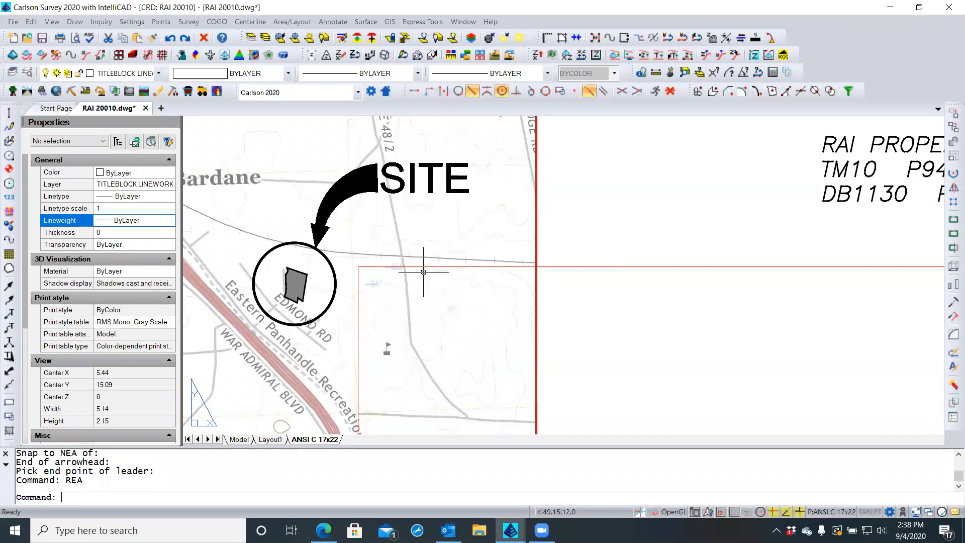
scroll(424, 272, down, 3)
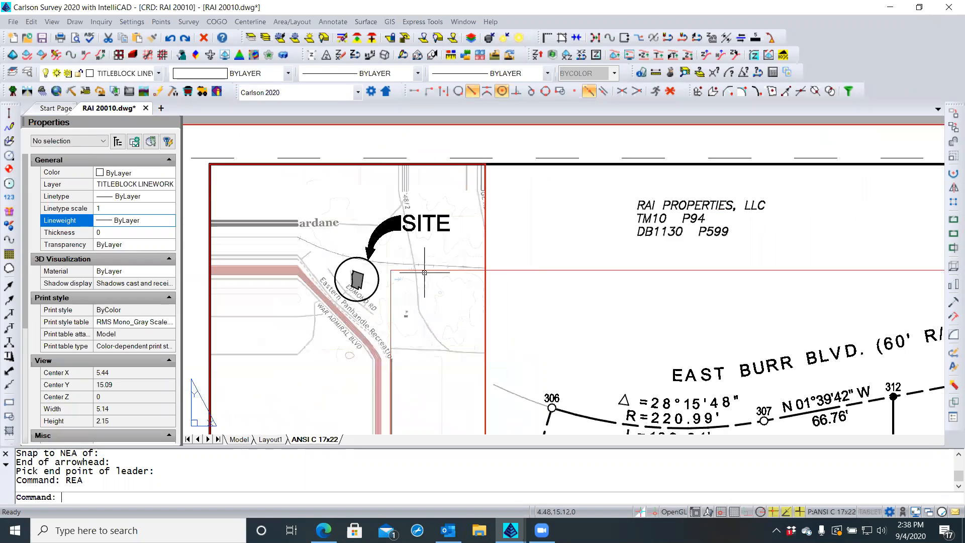
scroll(425, 273, down, 1)
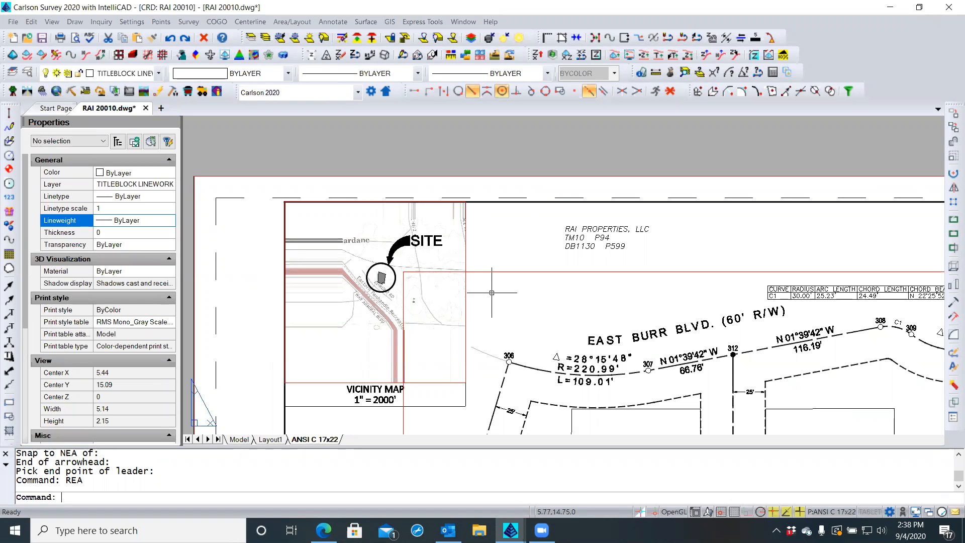
text(a)
key(Return)
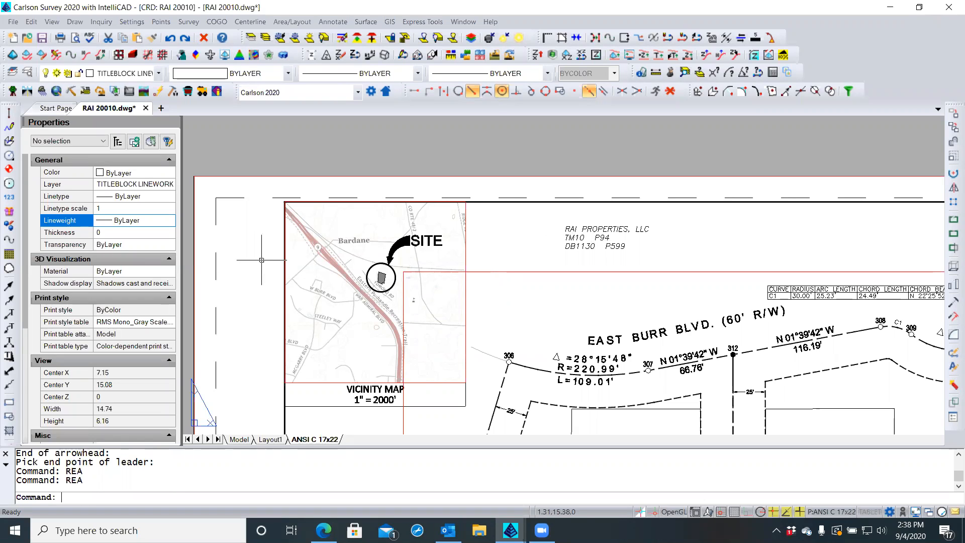
scroll(260, 261, down, 1)
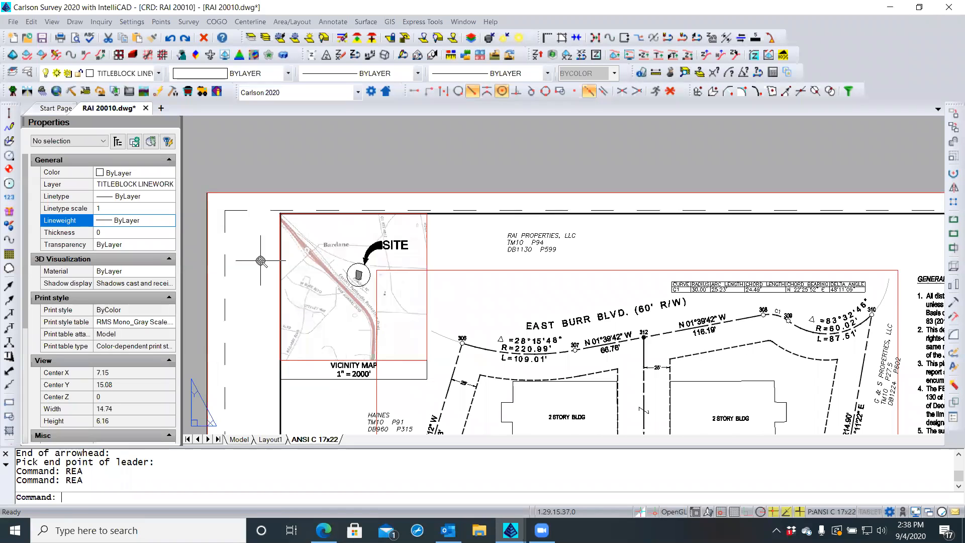
scroll(261, 260, down, 1)
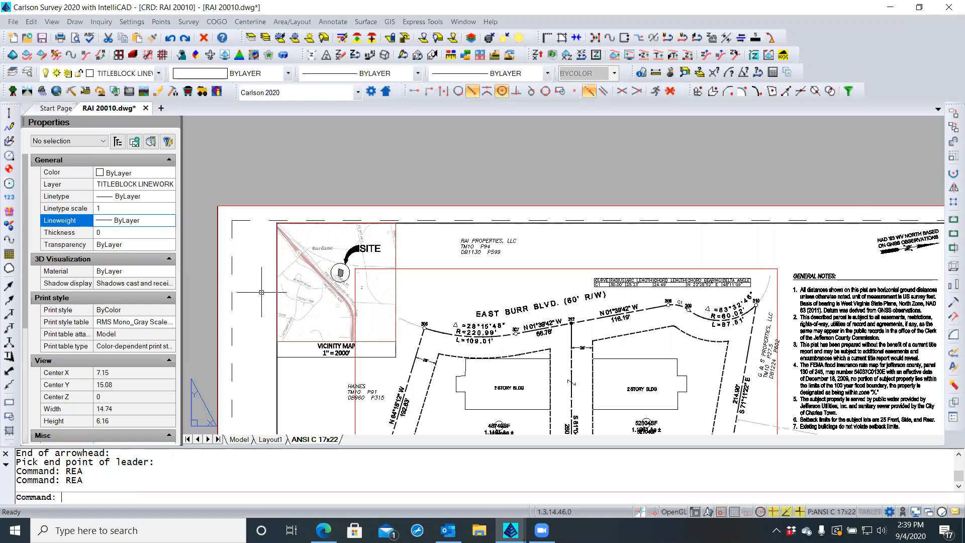
scroll(338, 297, down, 3)
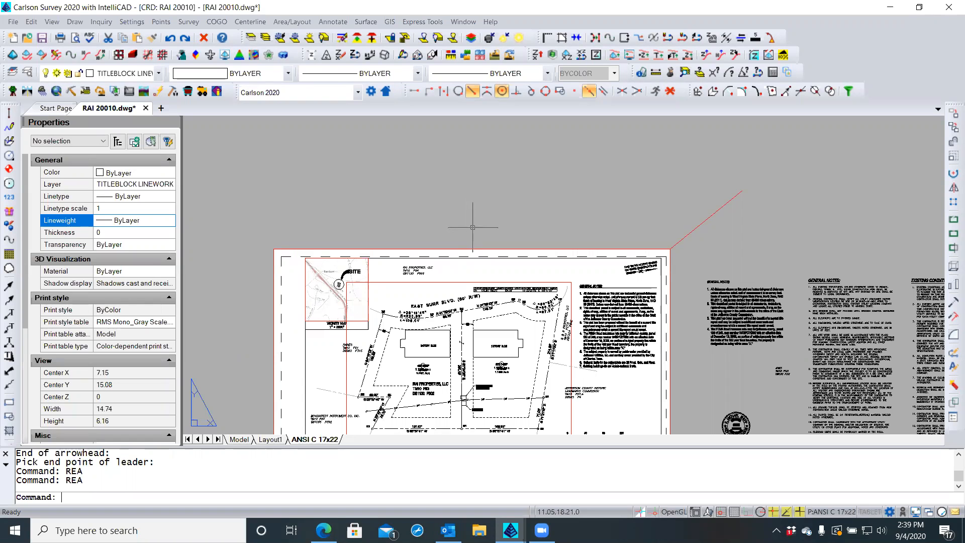
middle_drag(473, 228, 467, 173)
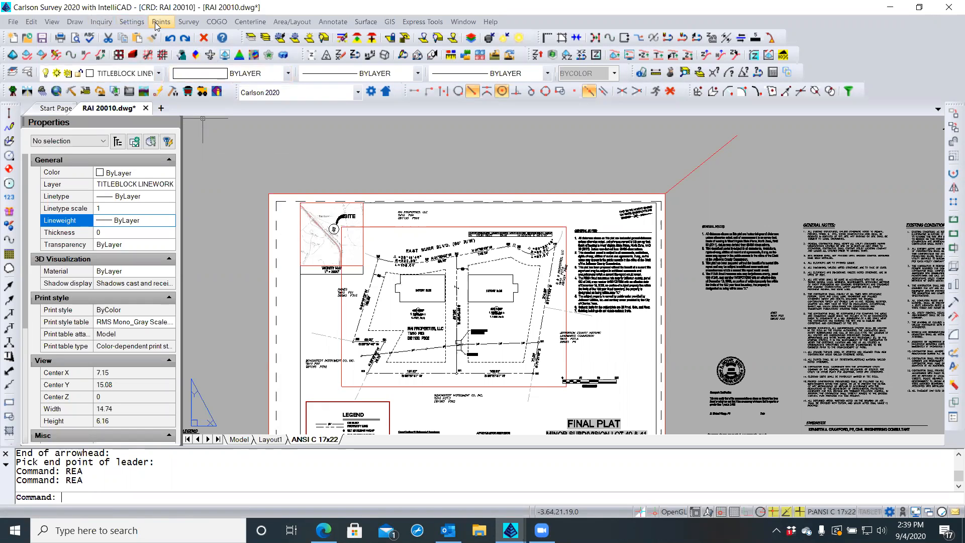
Choose Draw > Table to run csv2tbl and bring up the Input Data File dialog
click(74, 23)
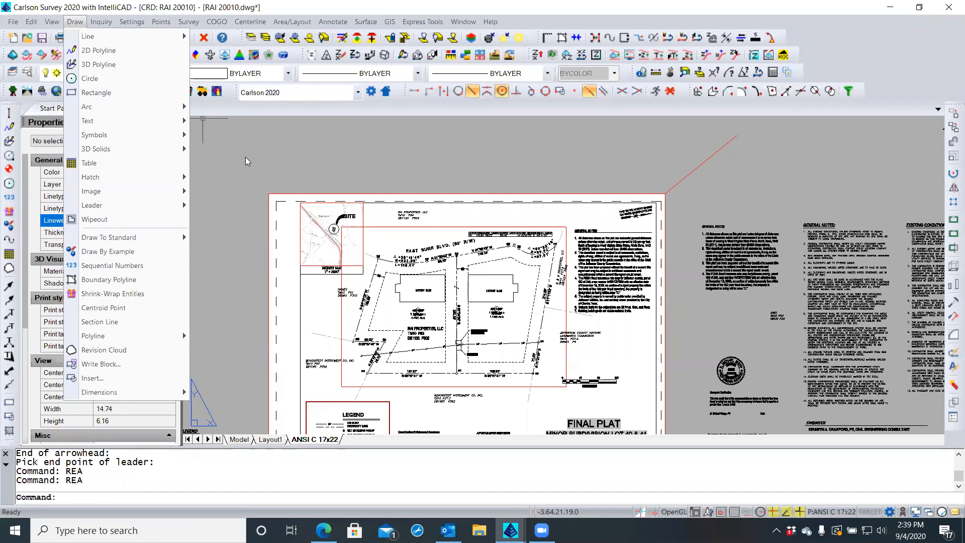
click(94, 163)
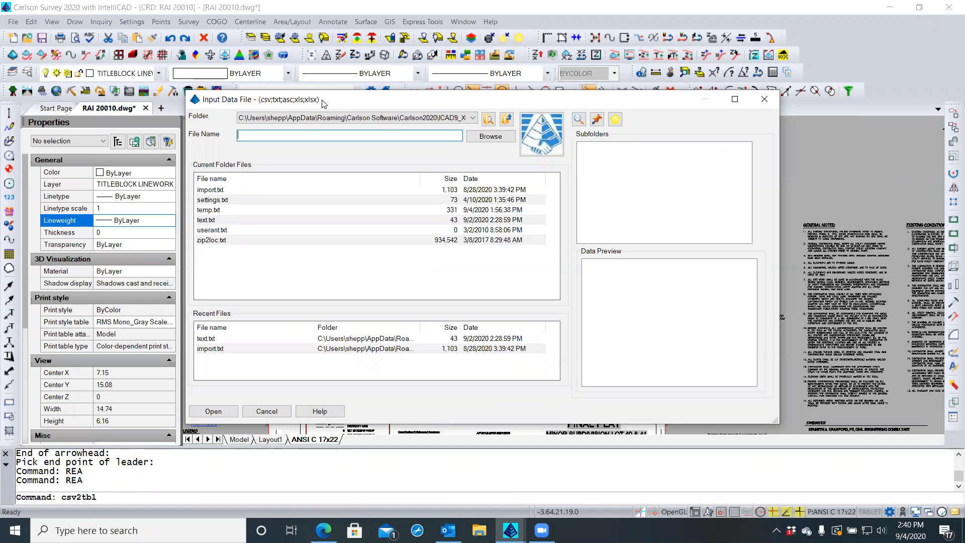
Browse from the Desktop through the company folder and 2020 Jobs into the 20010 RAI job folder
click(485, 137)
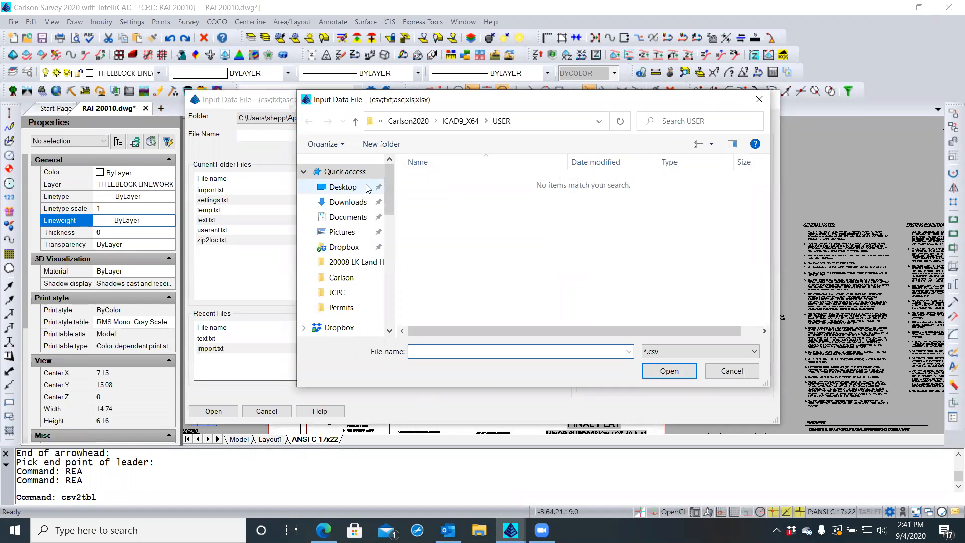
drag(390, 200, 390, 205)
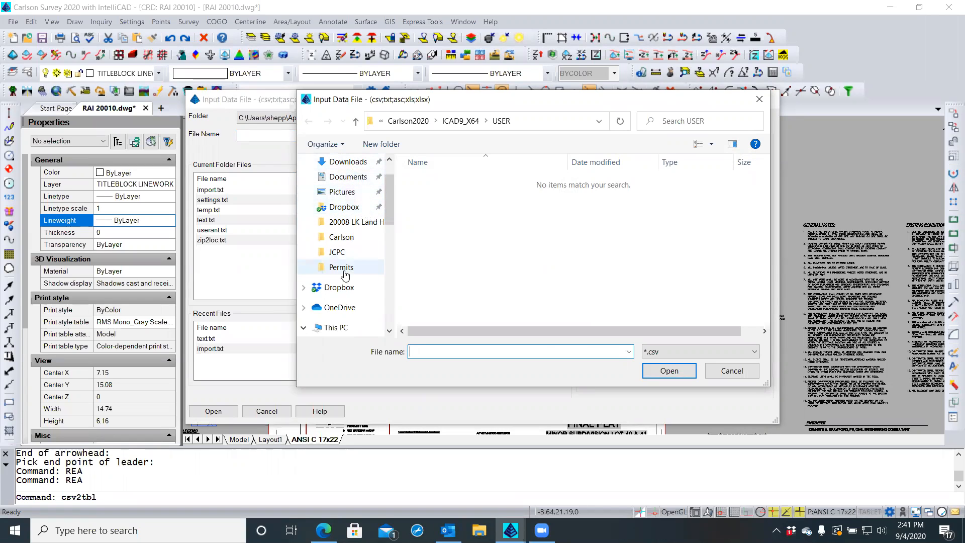
scroll(347, 292, down, 1)
scroll(346, 292, down, 1)
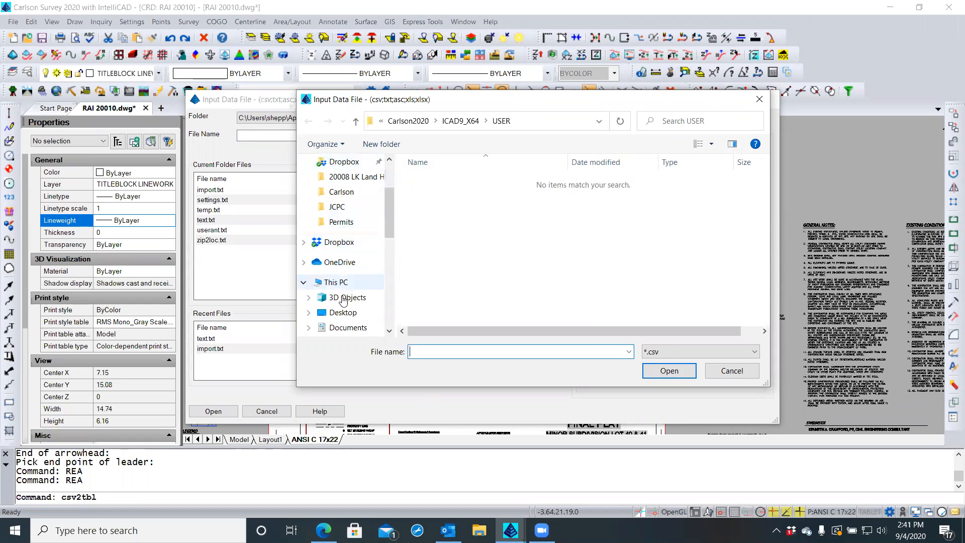
click(339, 314)
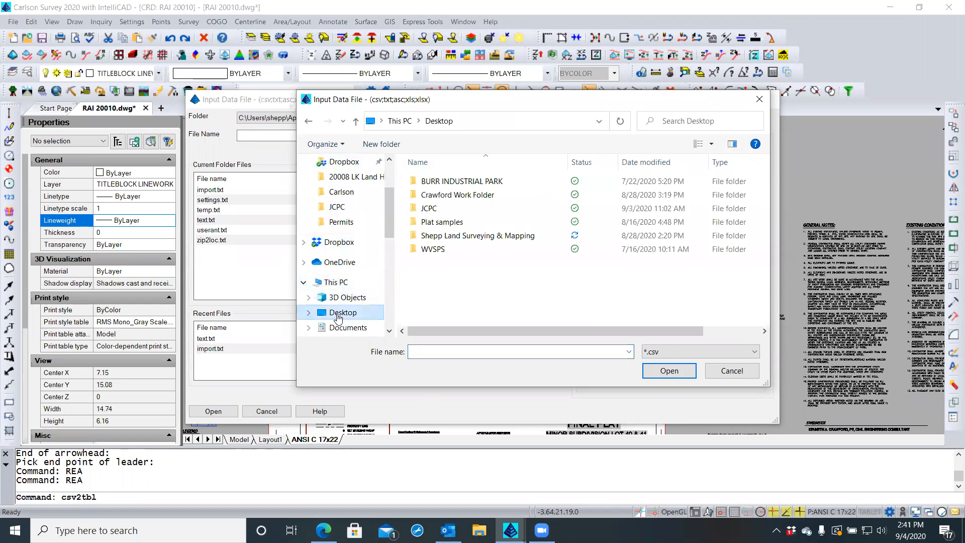
double_click(460, 241)
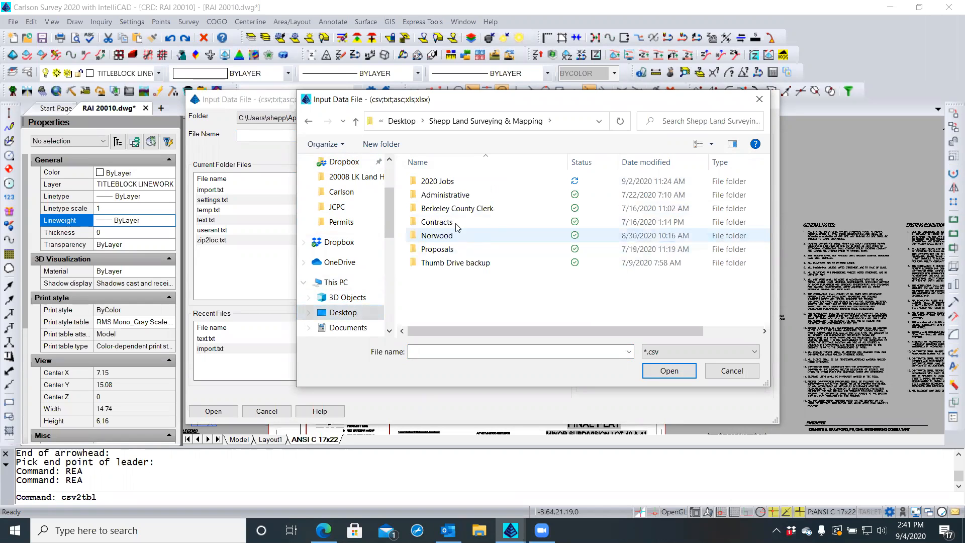
click(451, 182)
double_click(451, 182)
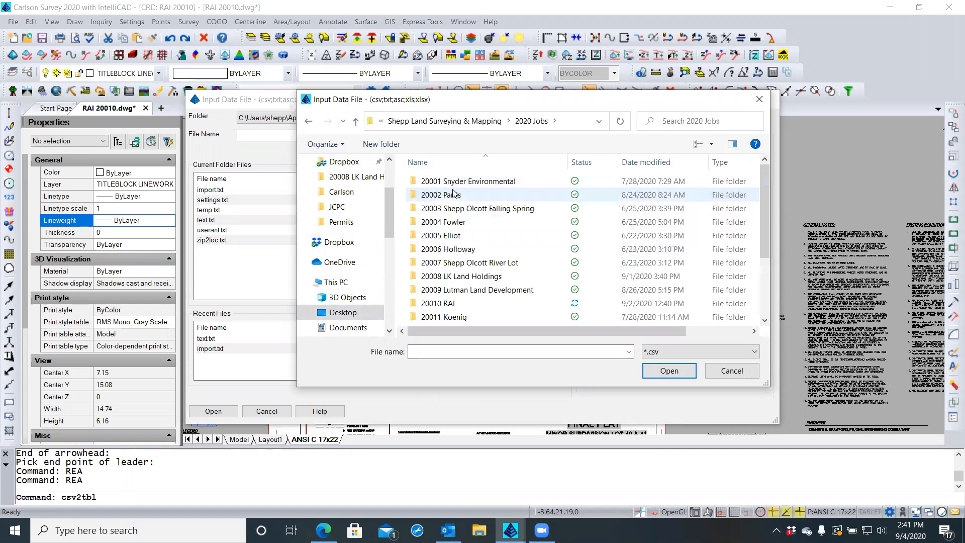
scroll(455, 201, down, 2)
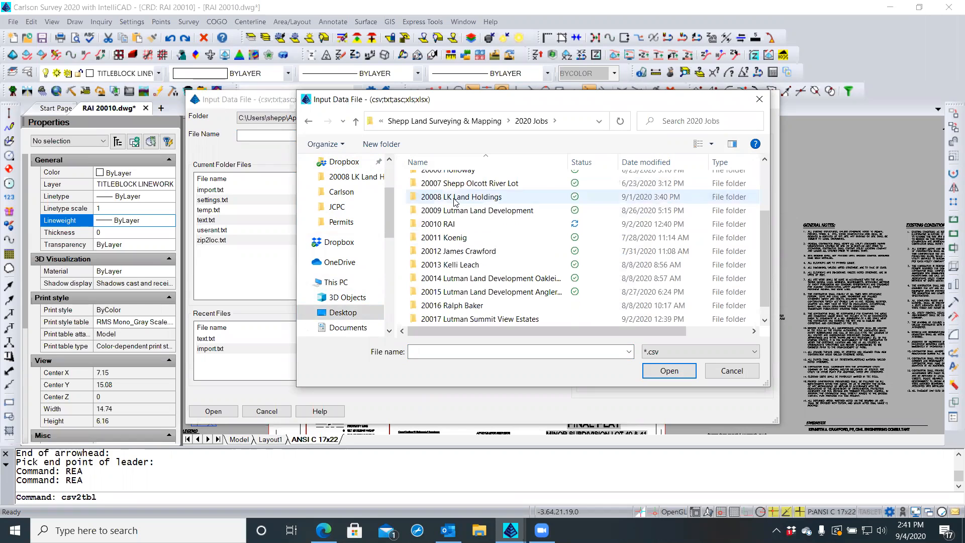
click(451, 226)
double_click(451, 226)
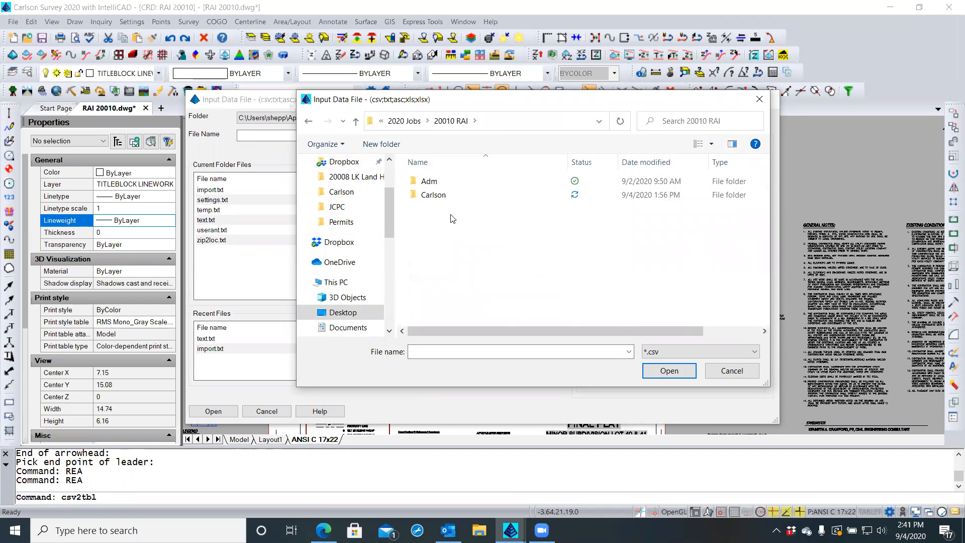
double_click(450, 200)
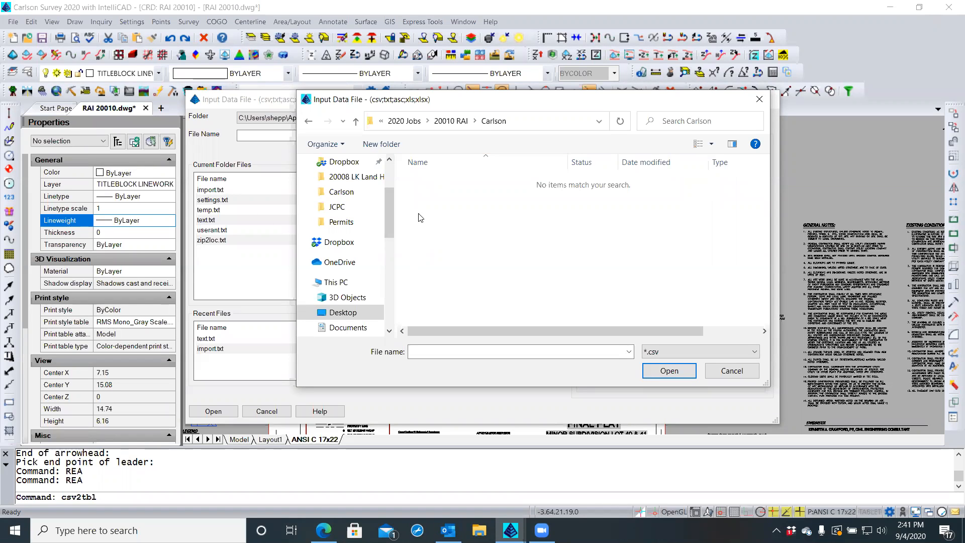
click(449, 122)
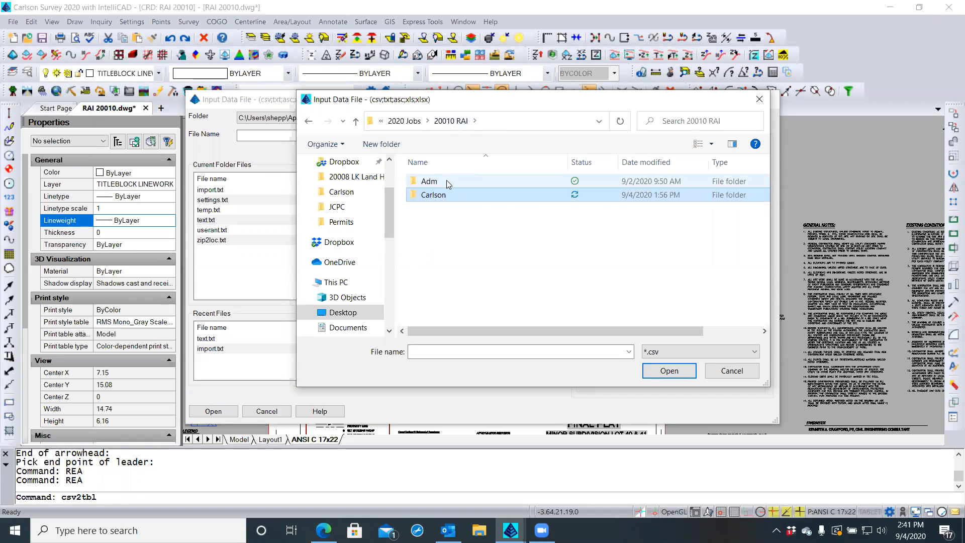
Switch the file type to *.xlsx and pick Waiver and variance tables.xlsx from Adm > Permits
click(667, 354)
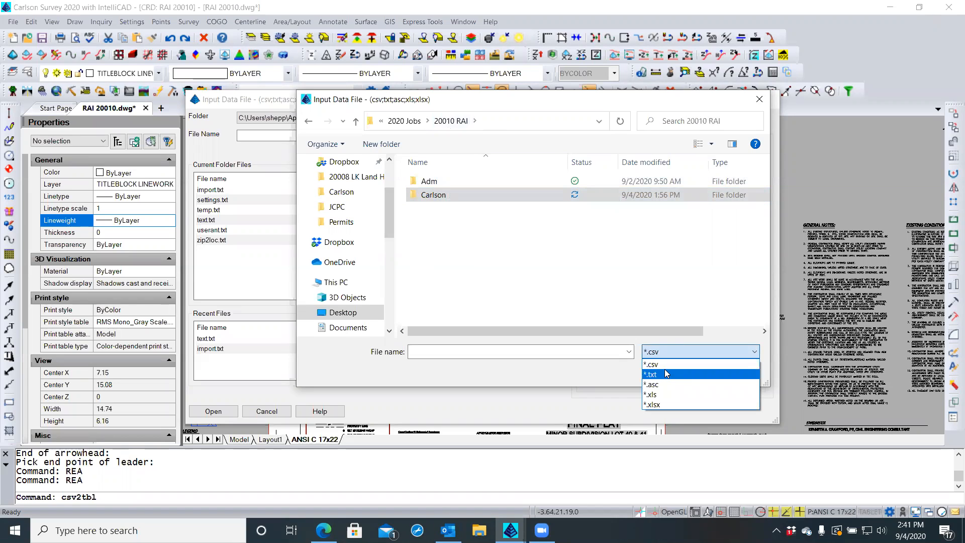
click(655, 404)
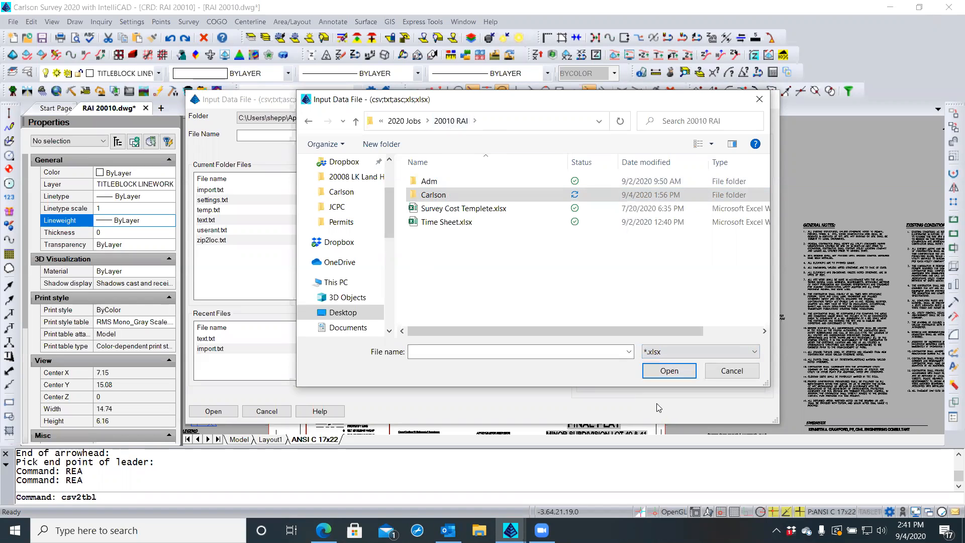
double_click(452, 193)
click(451, 121)
double_click(430, 182)
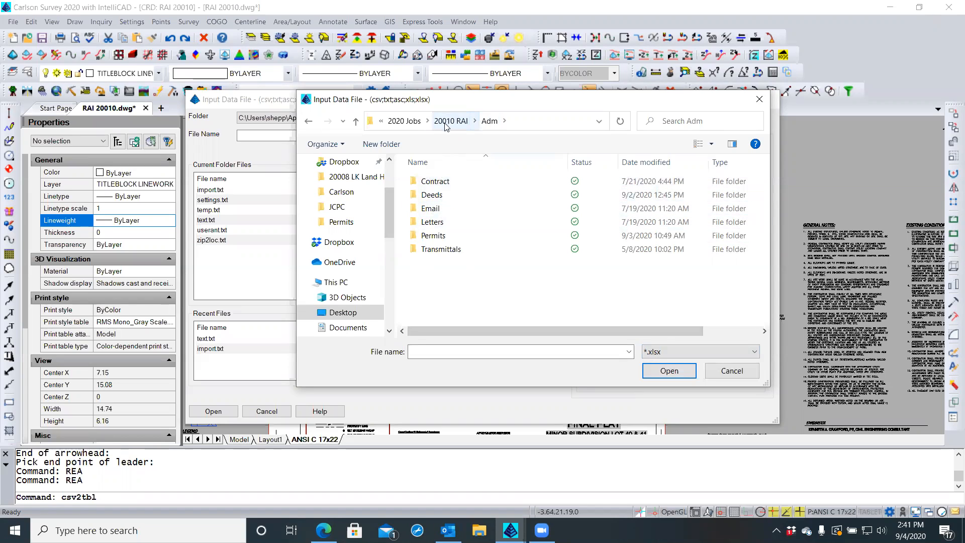
click(448, 121)
double_click(427, 199)
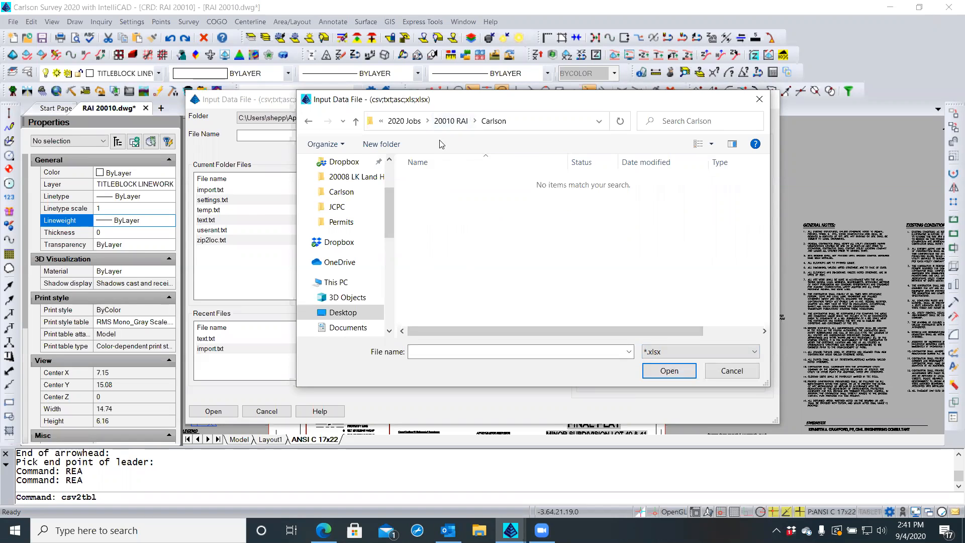
click(447, 122)
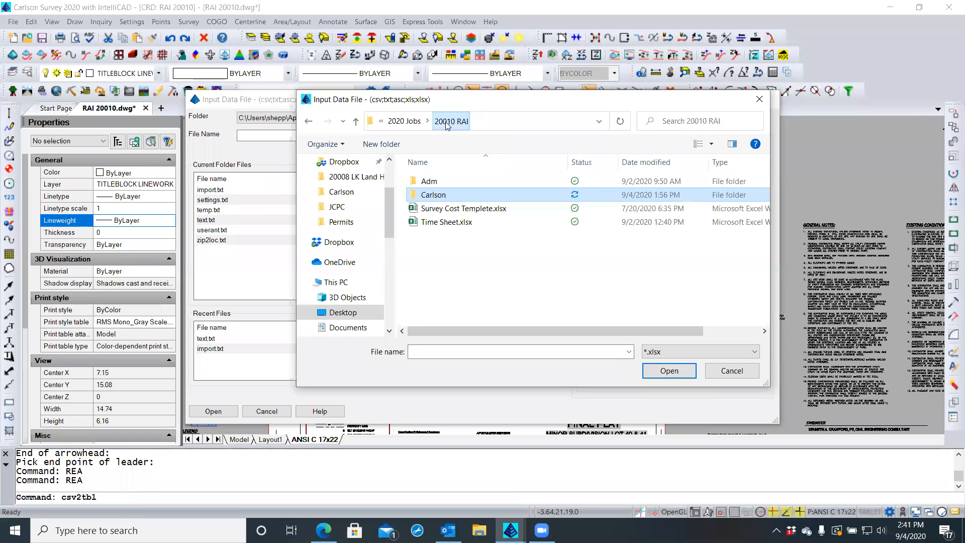
double_click(431, 183)
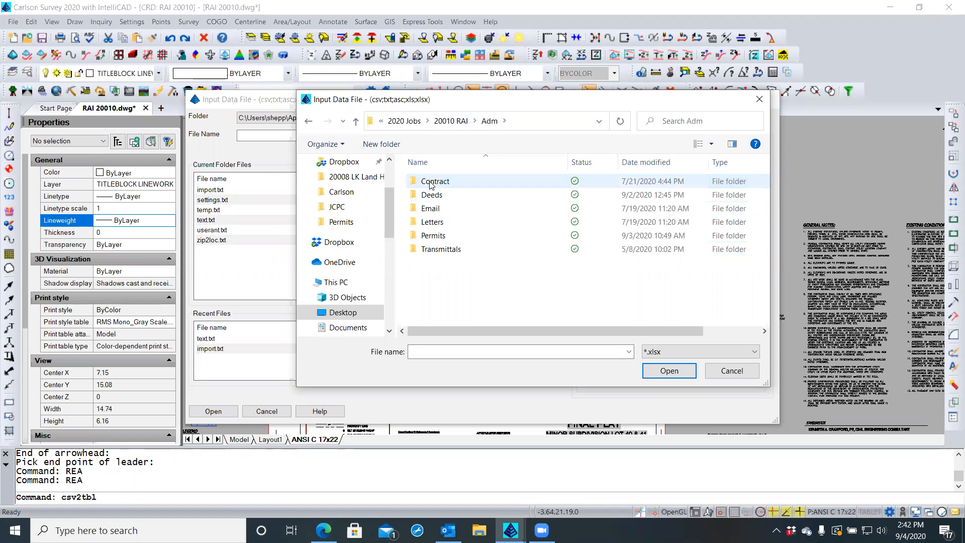
double_click(434, 236)
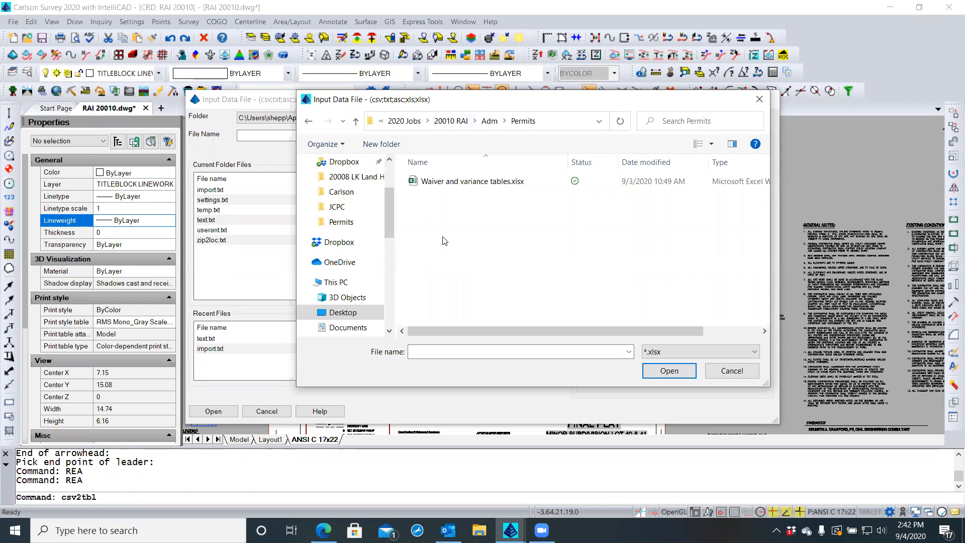
click(444, 185)
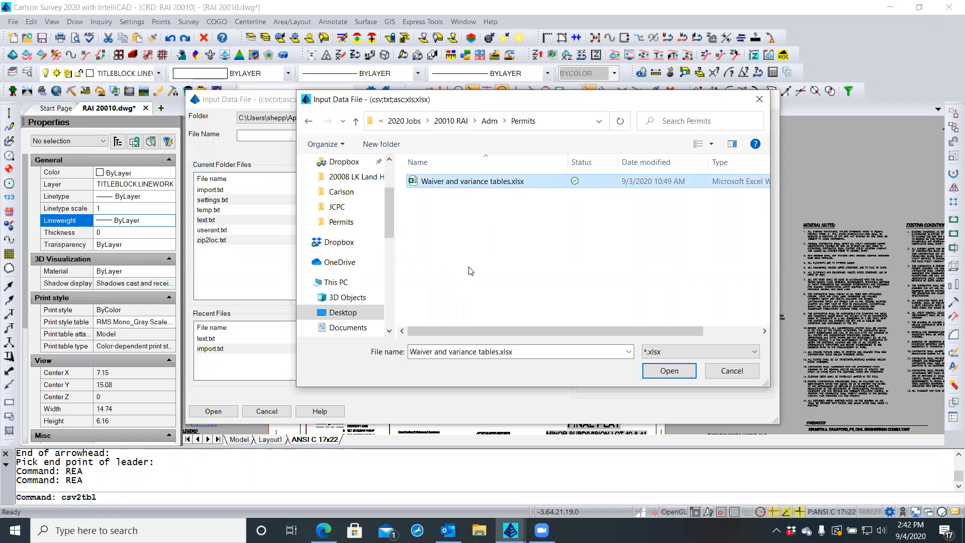
click(650, 373)
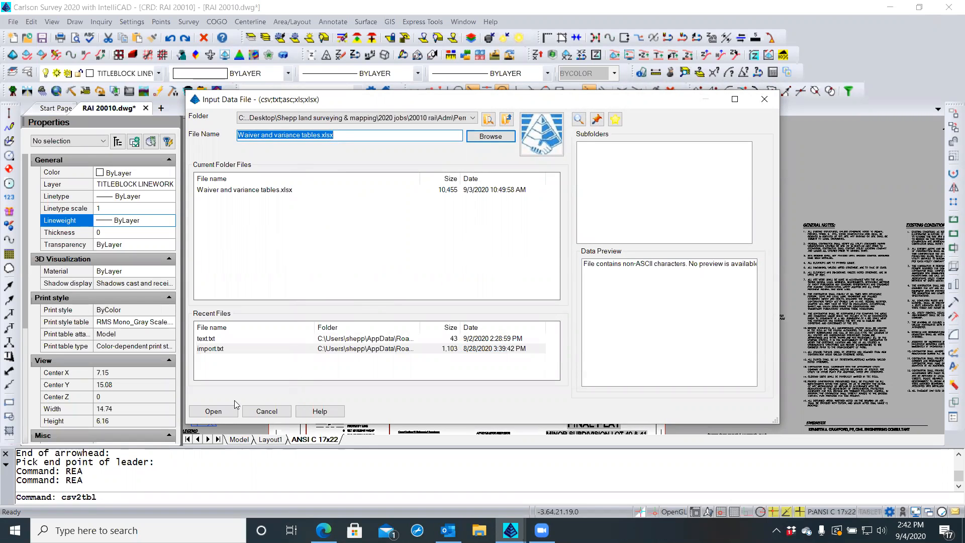
Accept the workbook and load Sheet1 in Draw Table with 'Total included on last line' unchecked
click(231, 414)
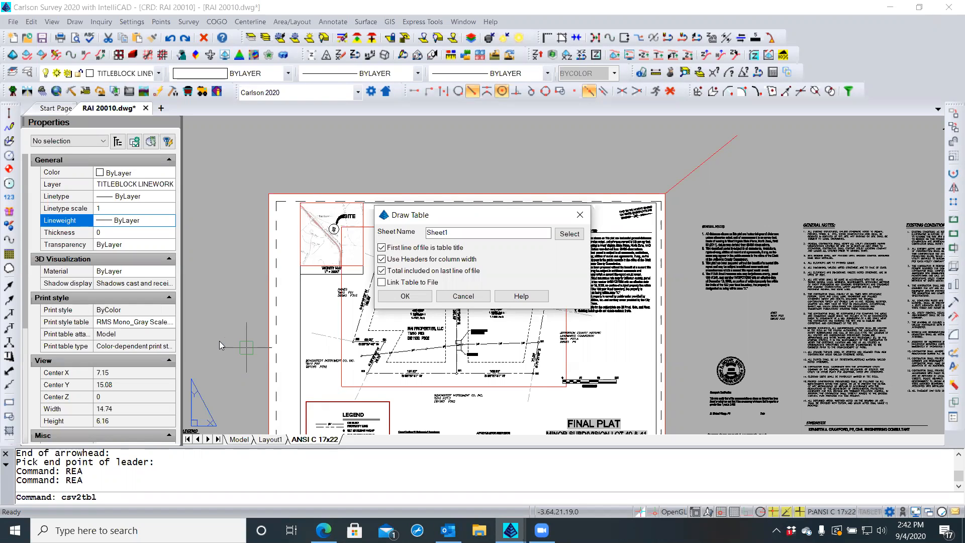
click(381, 271)
click(381, 272)
click(381, 271)
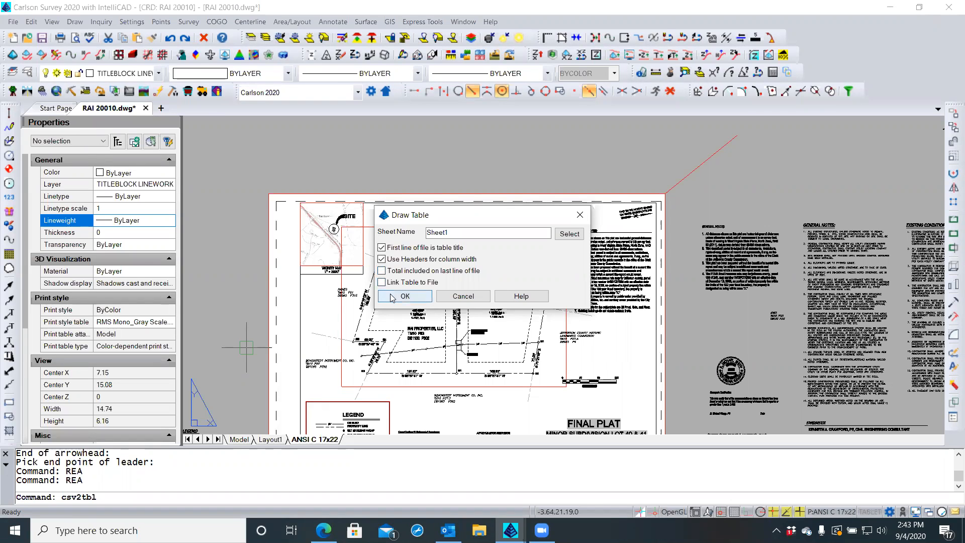
click(392, 296)
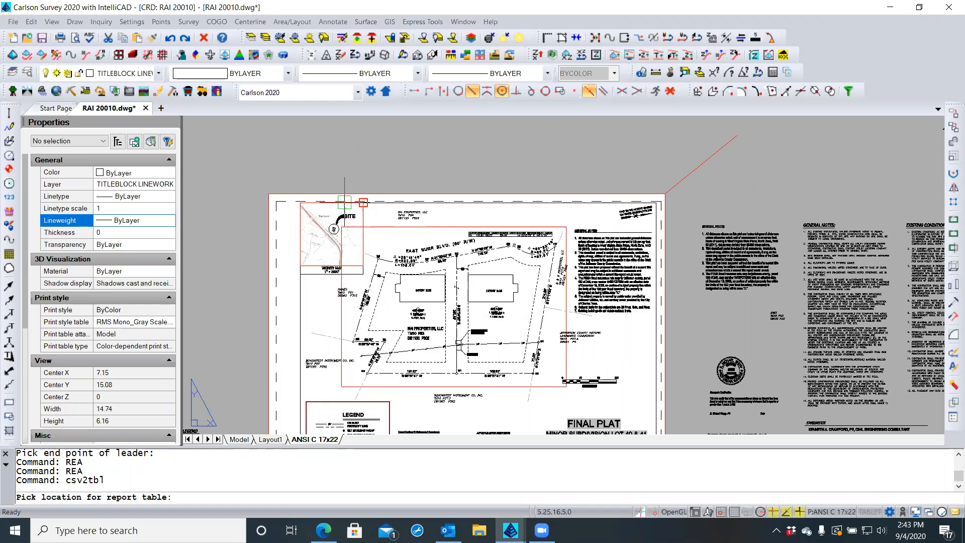
Place the Planning Commission waivers report table in empty space left of the plat sheet
scroll(257, 220, down, 2)
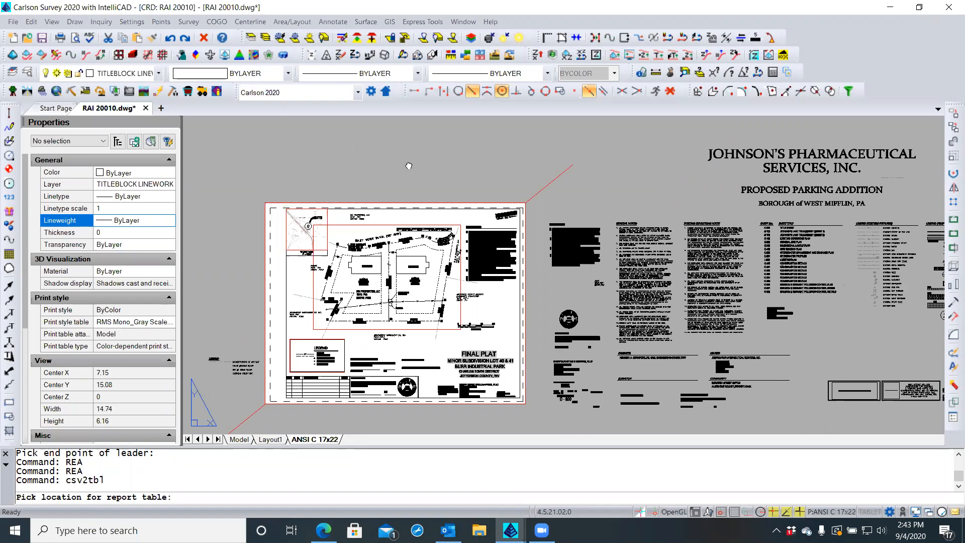
middle_drag(367, 161, 549, 167)
click(275, 232)
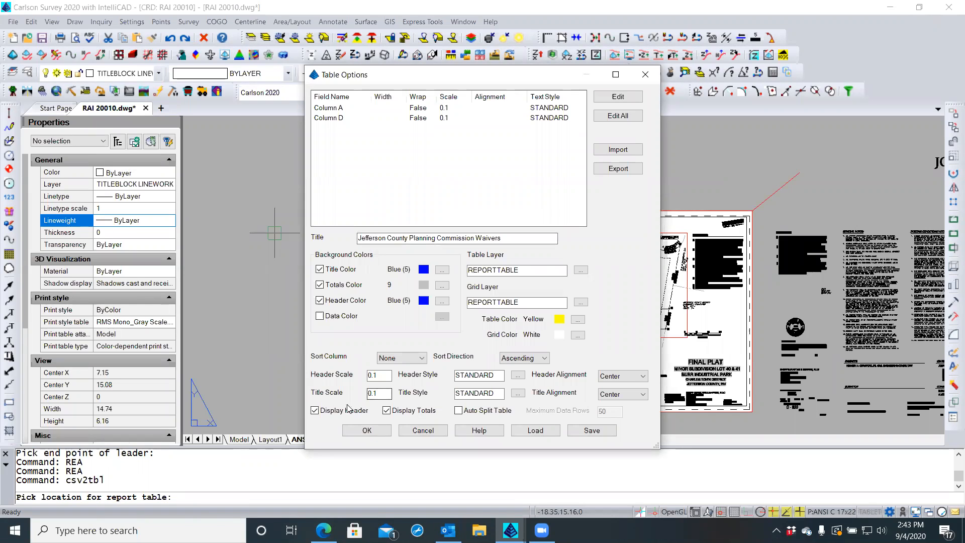
click(365, 432)
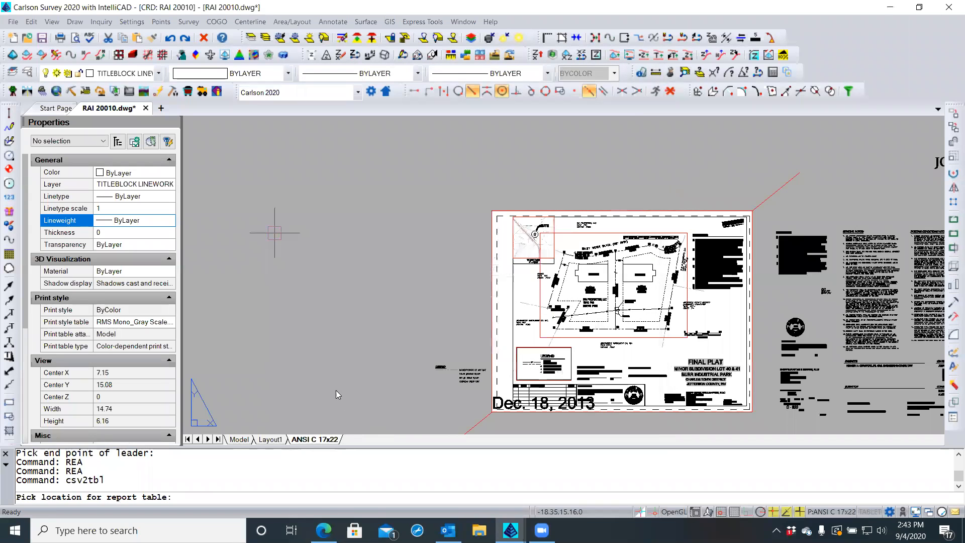
click(336, 389)
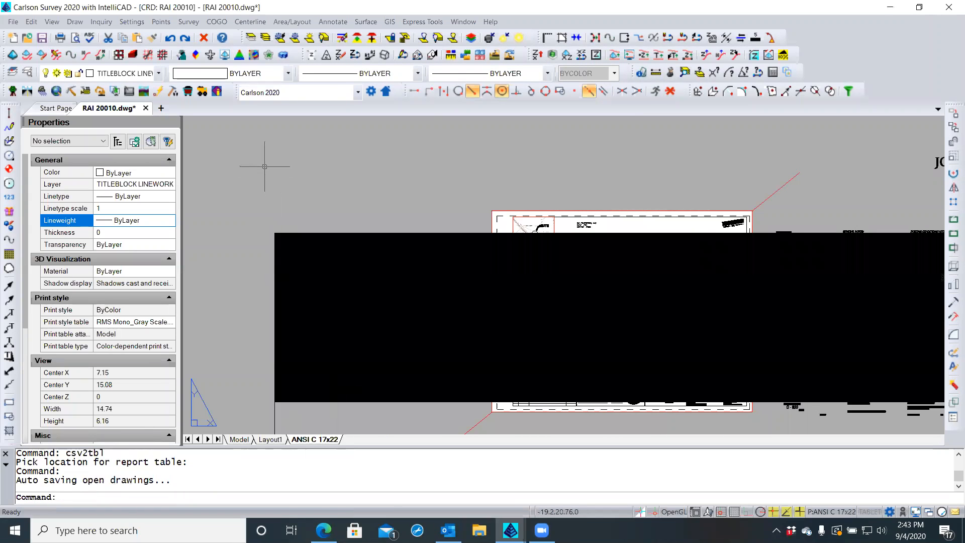
Window-select the report table and move it by its corner grip to the right of the title block
scroll(266, 169, down, 5)
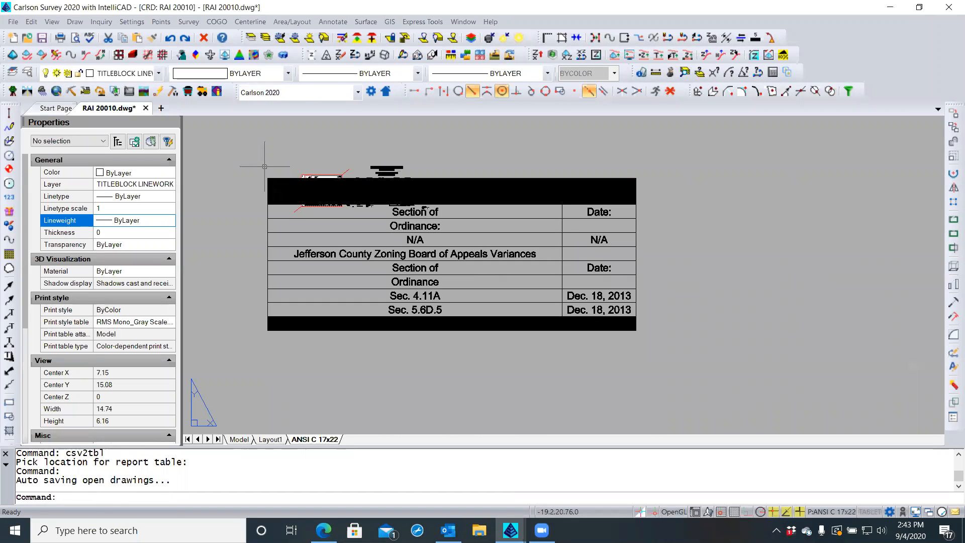
click(674, 153)
click(578, 364)
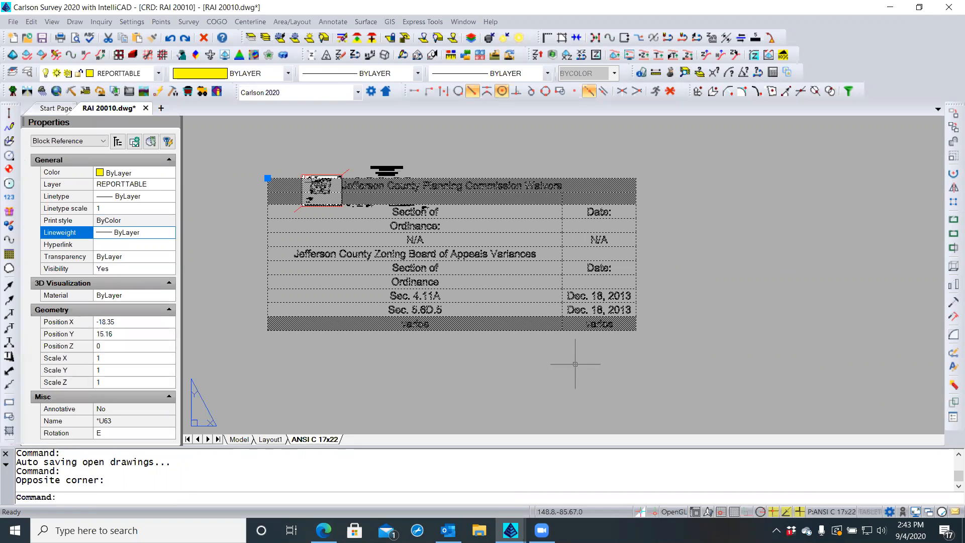
click(268, 178)
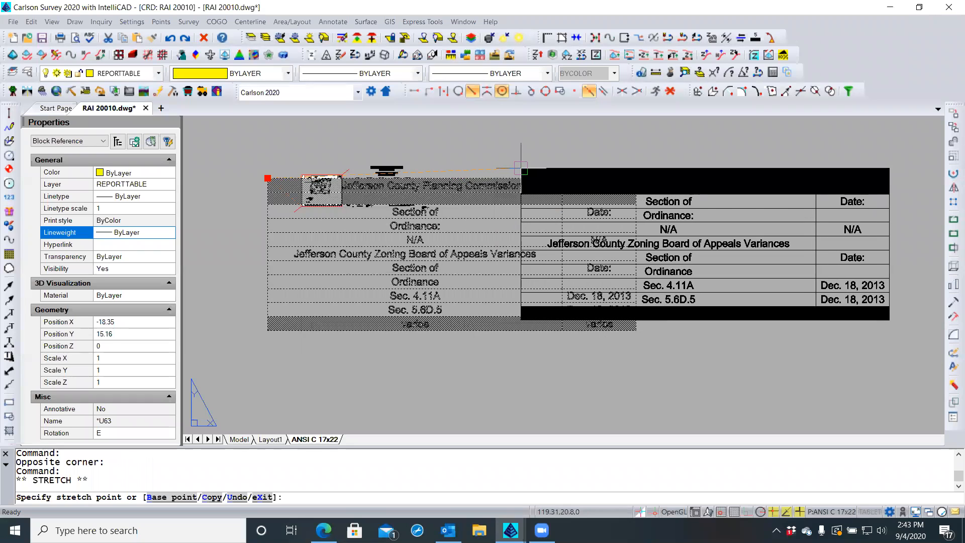
click(521, 169)
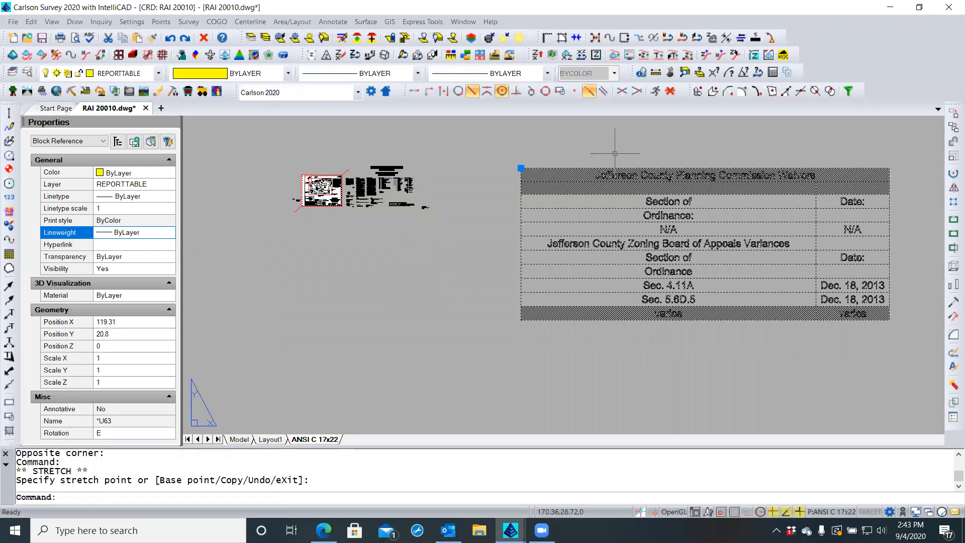
Window-select the moved waivers and variances report table and delete it
scroll(612, 149, up, 2)
key(Escape)
key(Escape)
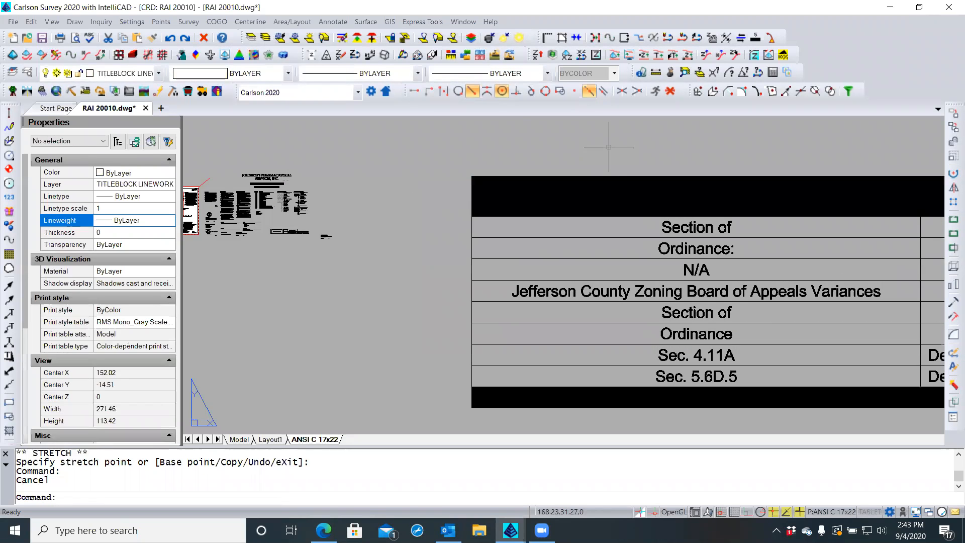
click(508, 183)
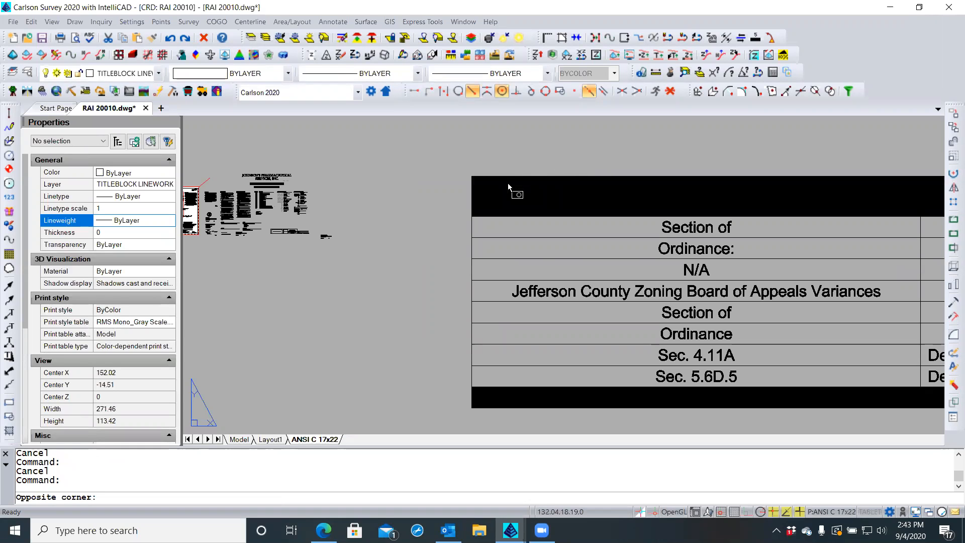
key(Escape)
click(505, 173)
click(461, 199)
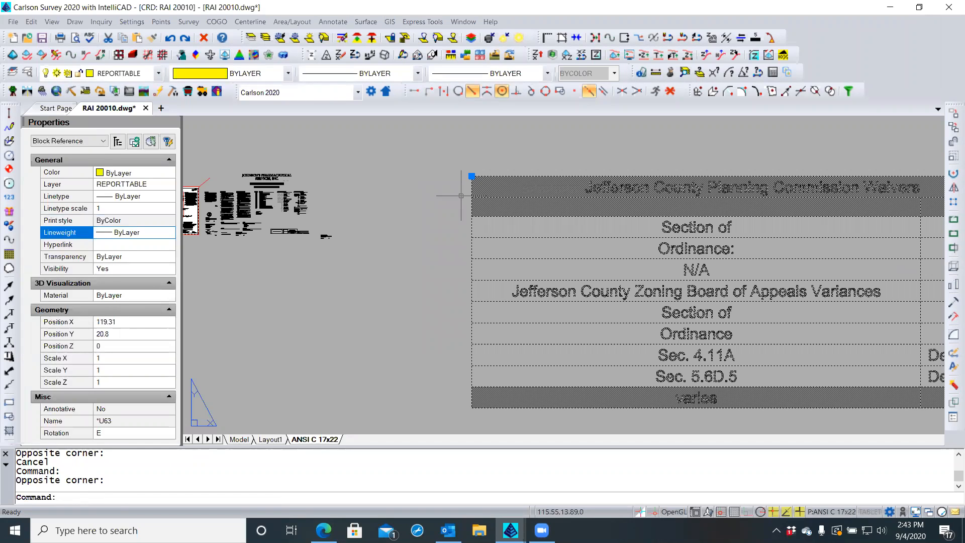
key(Delete)
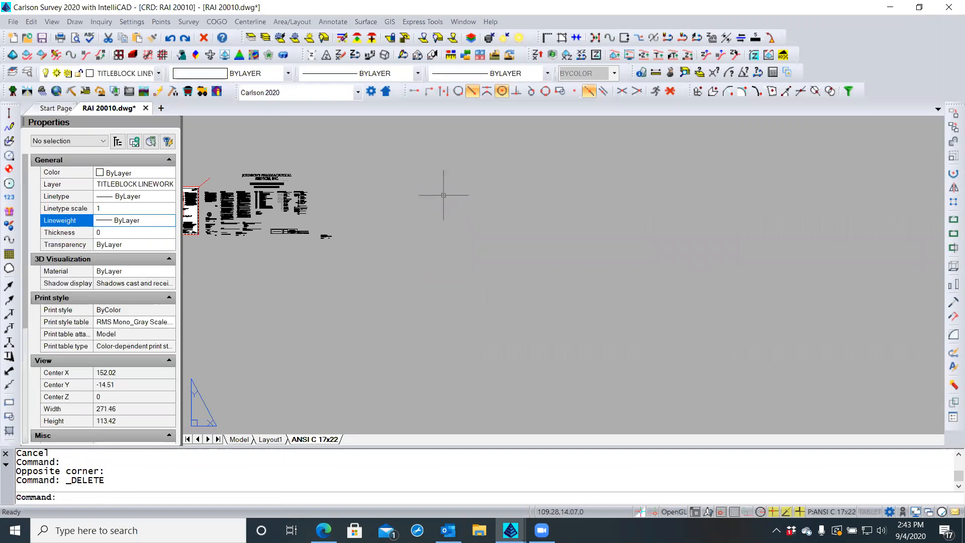
Pan back to the title block sheet and minimize Carlson Survey to the desktop
scroll(442, 194, down, 1)
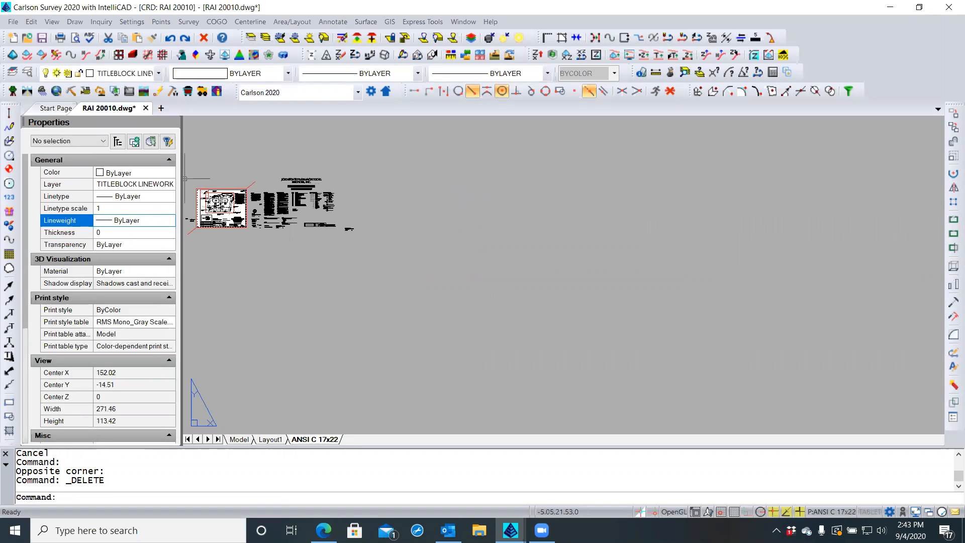
scroll(190, 177, up, 3)
middle_drag(199, 192, 307, 149)
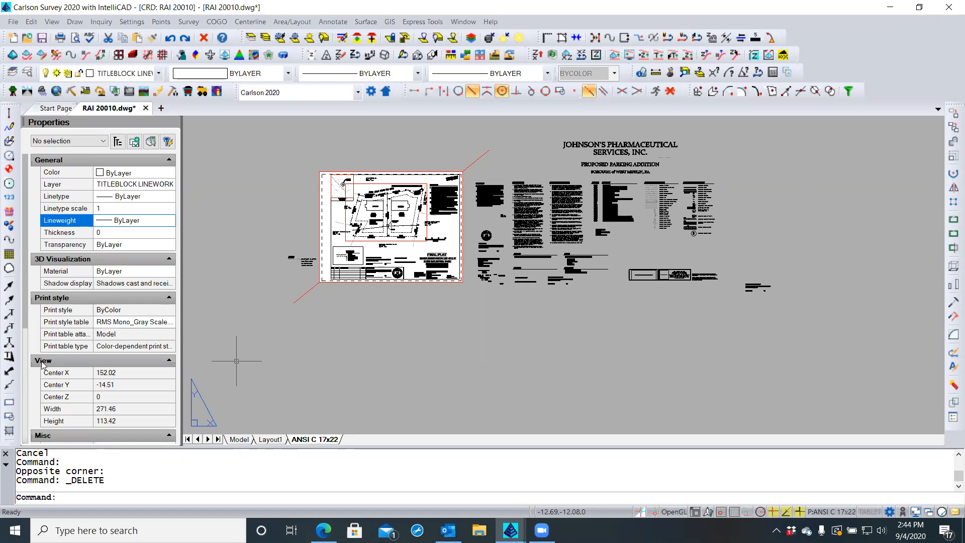
click(323, 334)
click(323, 343)
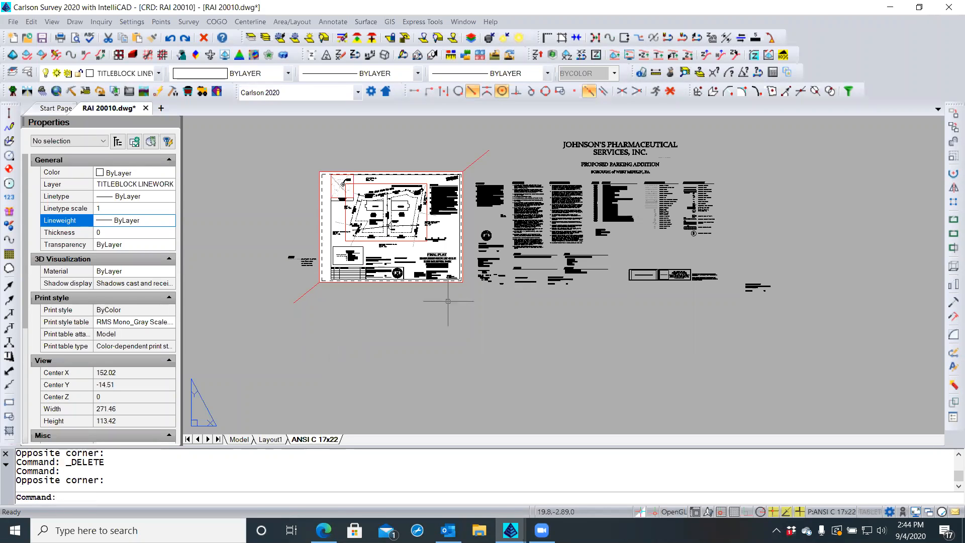
click(890, 8)
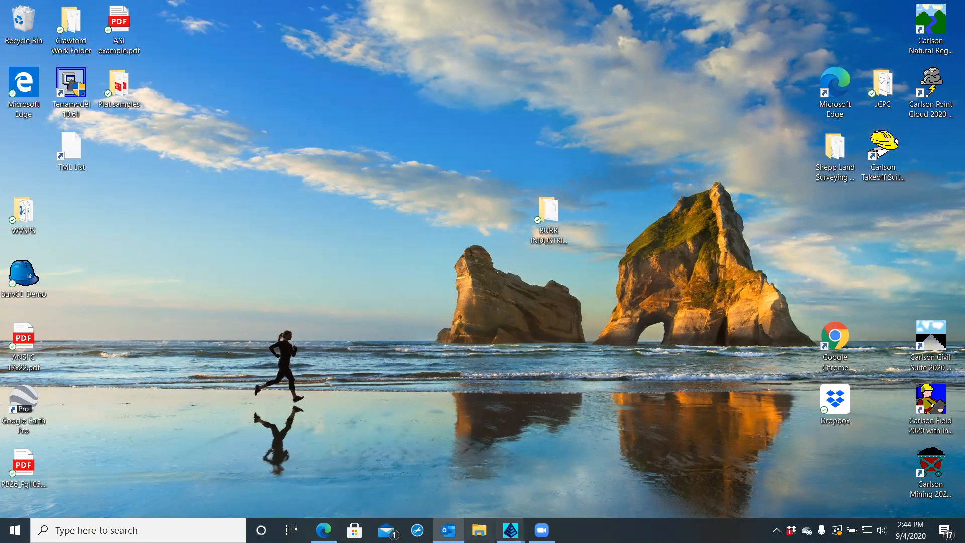
Open Waiver and variance tables.xlsx from the Shepp Land Surveying & Mapping 2020 Jobs > 20010 RAI > Adm > Permits folder
click(480, 530)
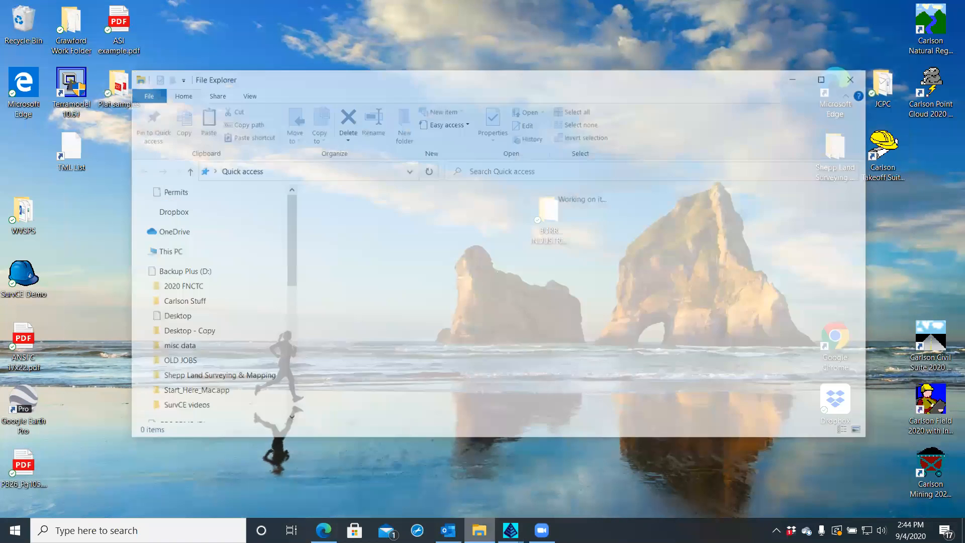
double_click(368, 225)
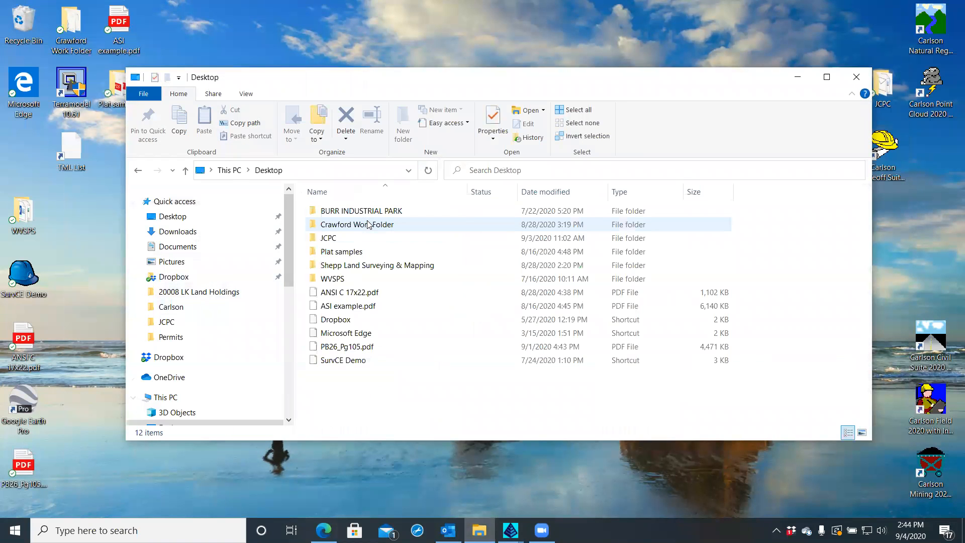
double_click(368, 266)
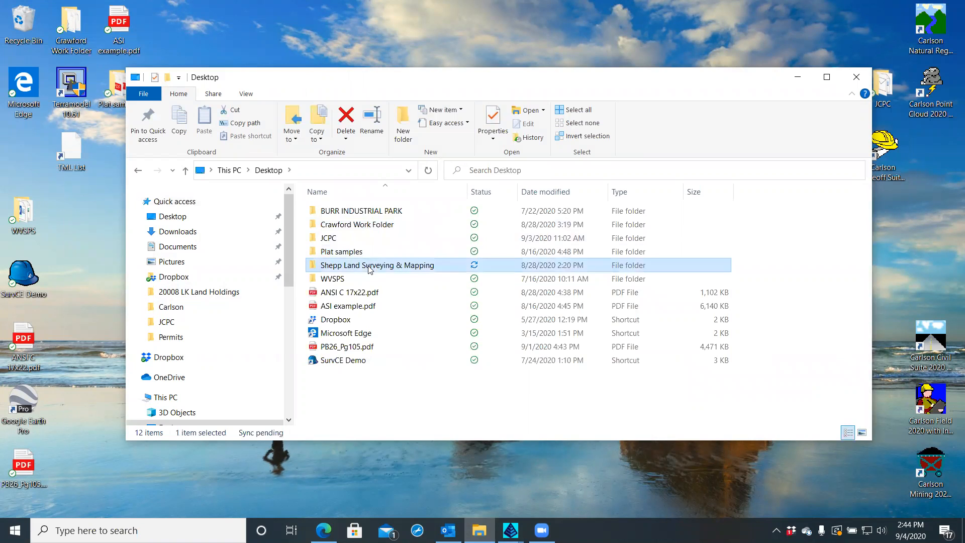
click(357, 216)
double_click(357, 219)
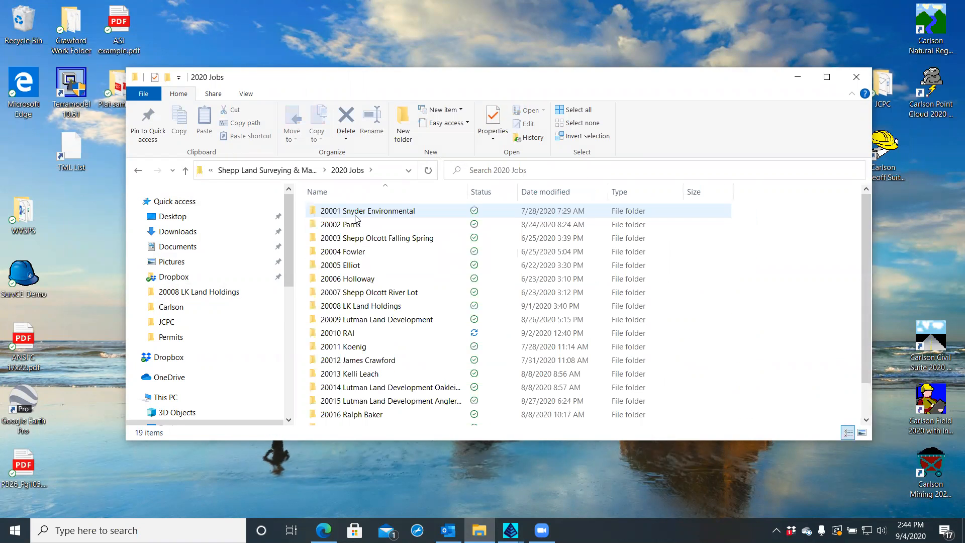
click(345, 336)
double_click(346, 335)
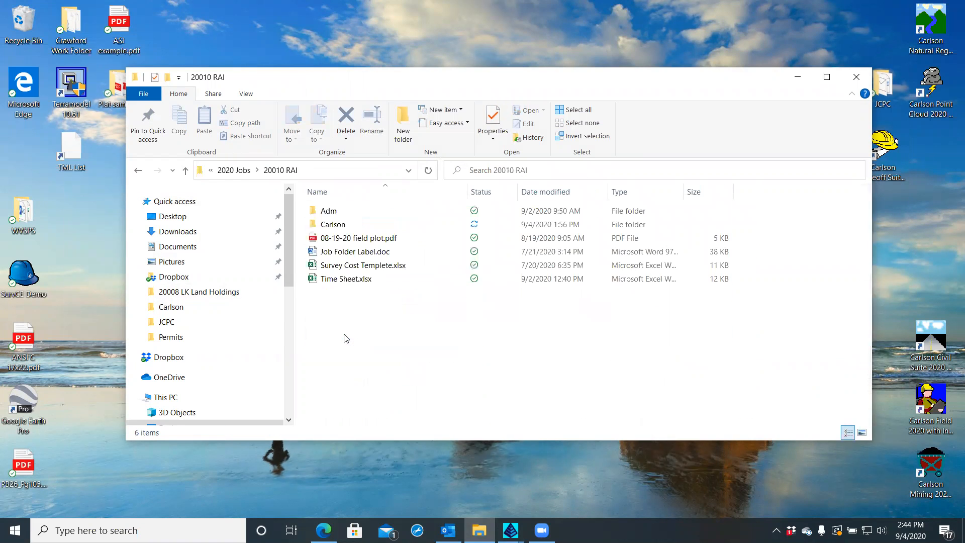
click(335, 217)
double_click(336, 217)
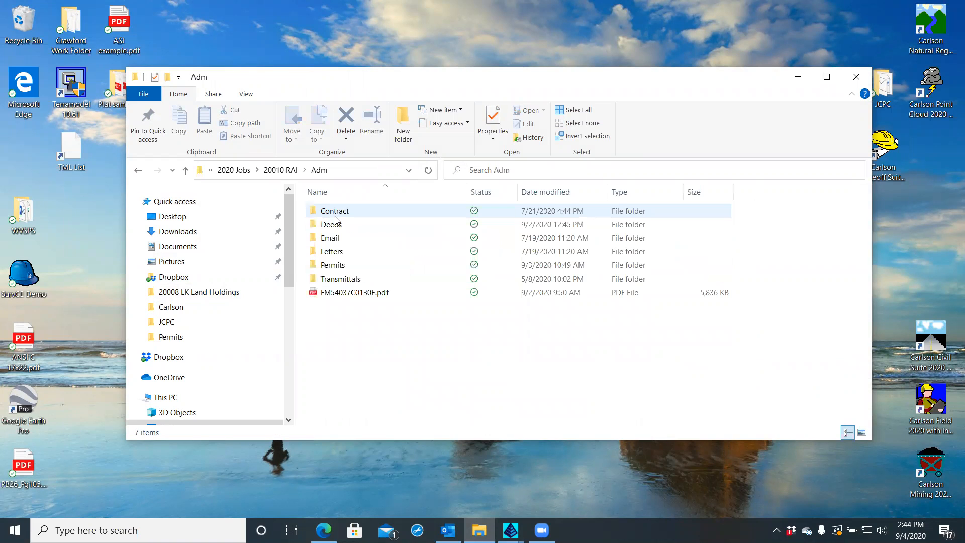
double_click(333, 266)
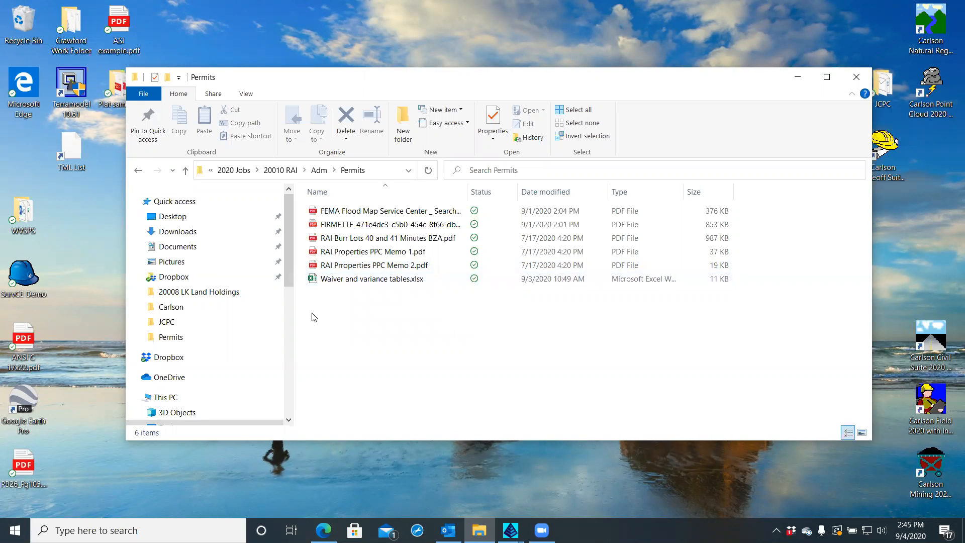
double_click(312, 280)
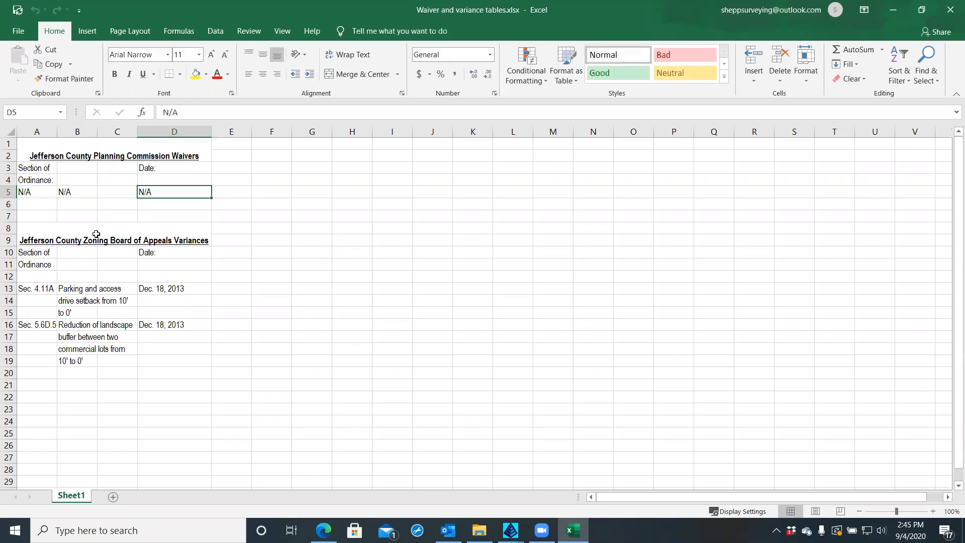
click(11, 132)
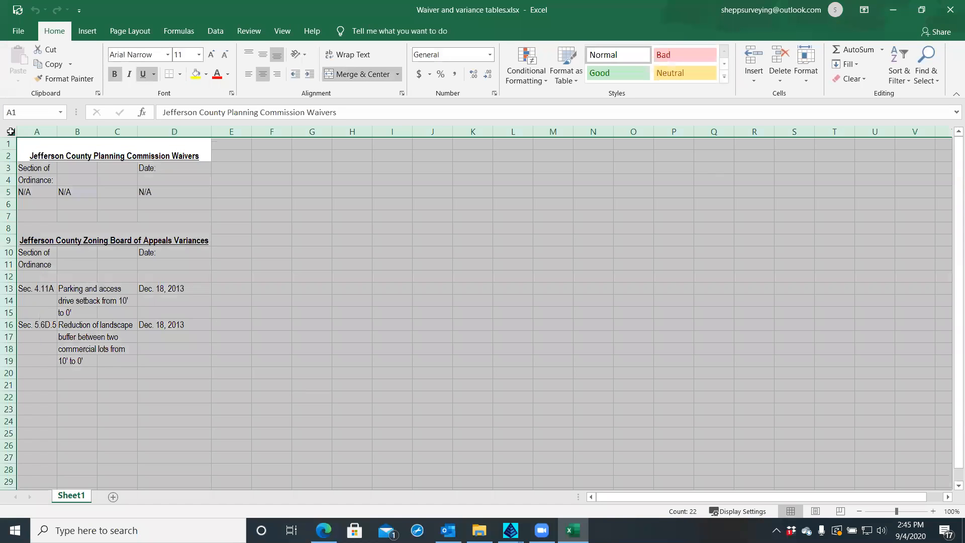
double_click(54, 132)
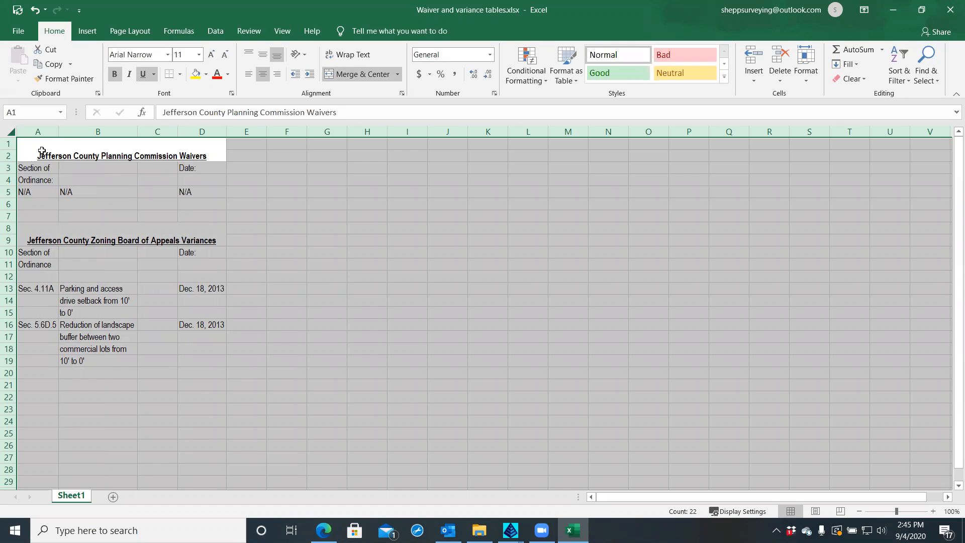
click(91, 221)
key(ctrl+Down)
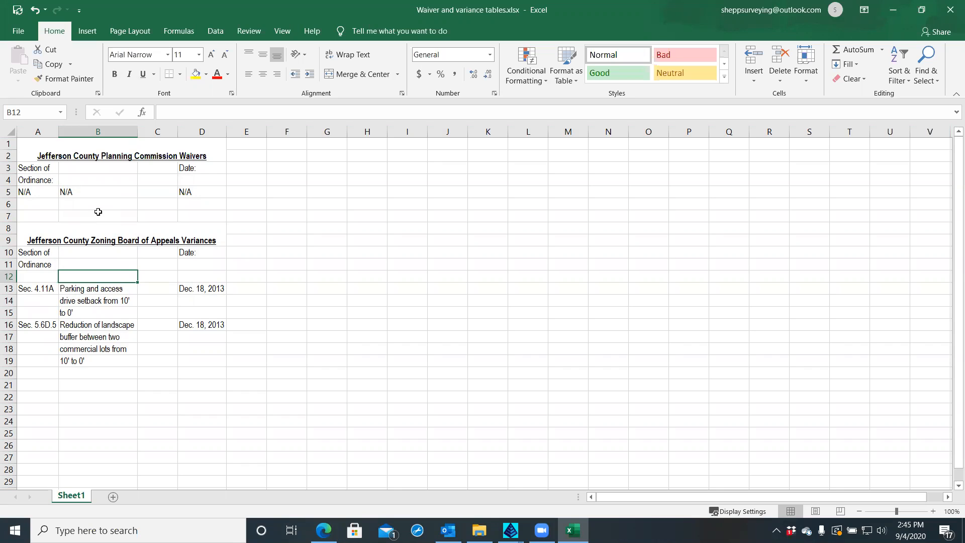
drag(35, 192, 114, 188)
text(`)
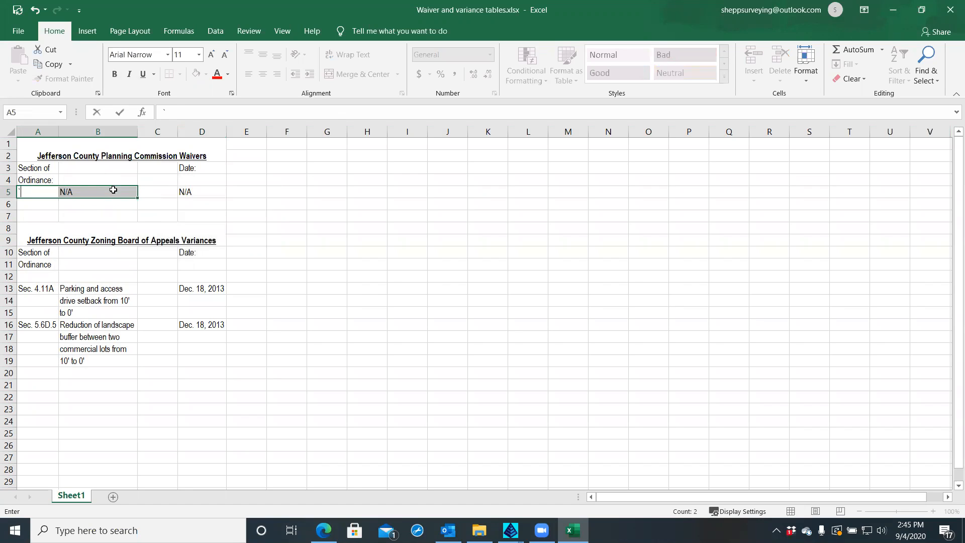
key(Escape)
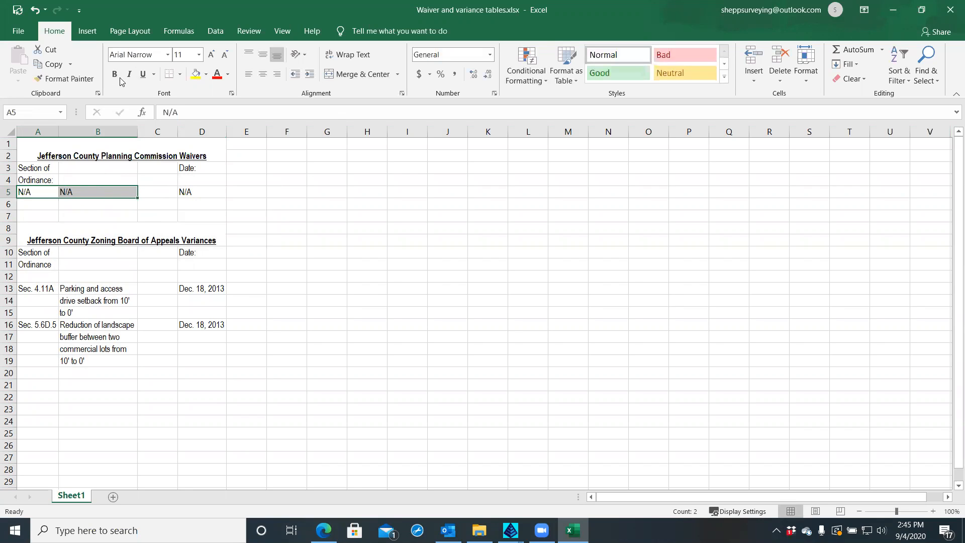
click(34, 10)
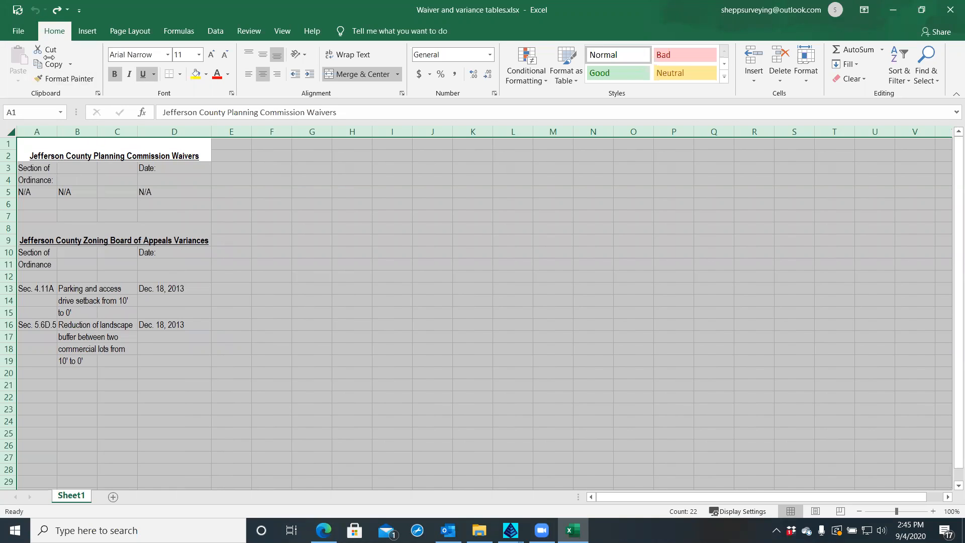
click(78, 219)
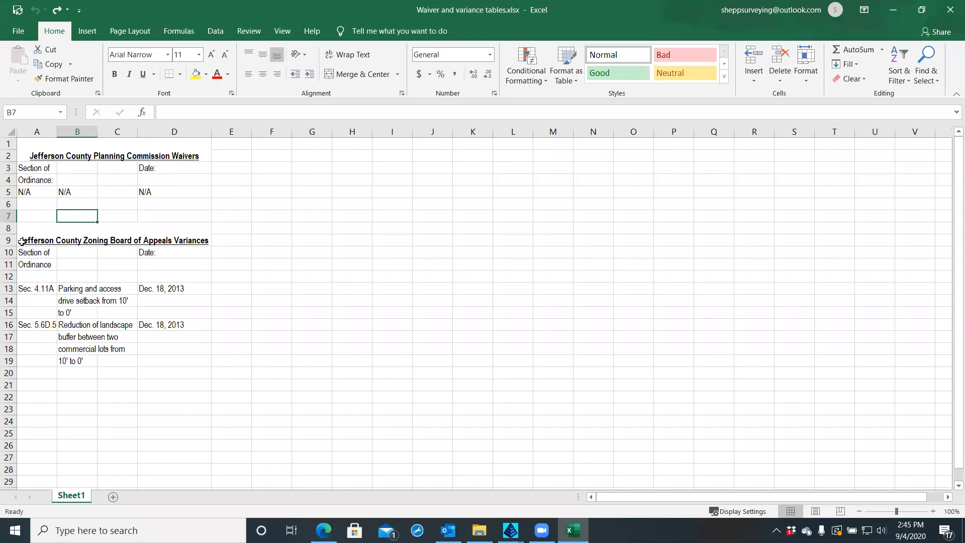
Copy the Zoning Board of Appeals Variances table (A8:D19) and add a new blank Sheet2
drag(24, 241, 180, 359)
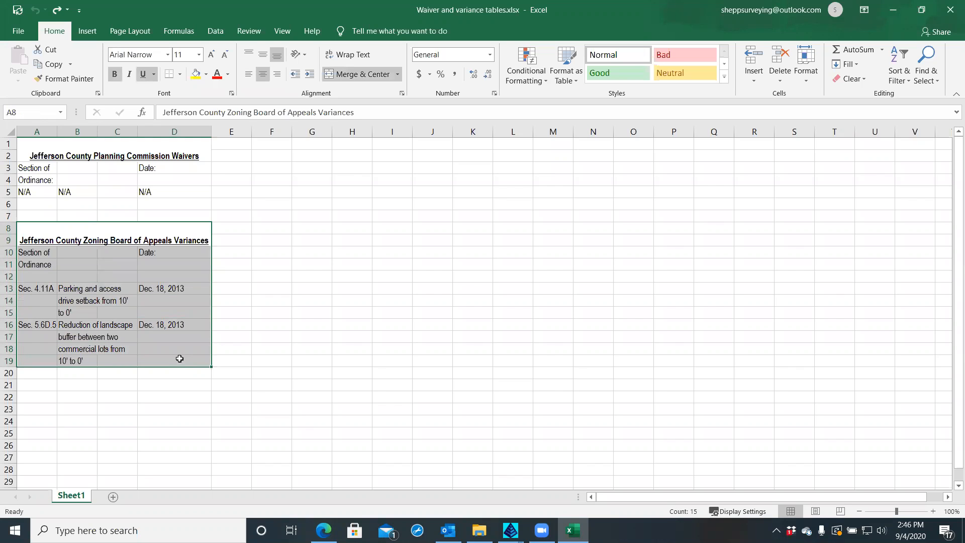
right_click(34, 241)
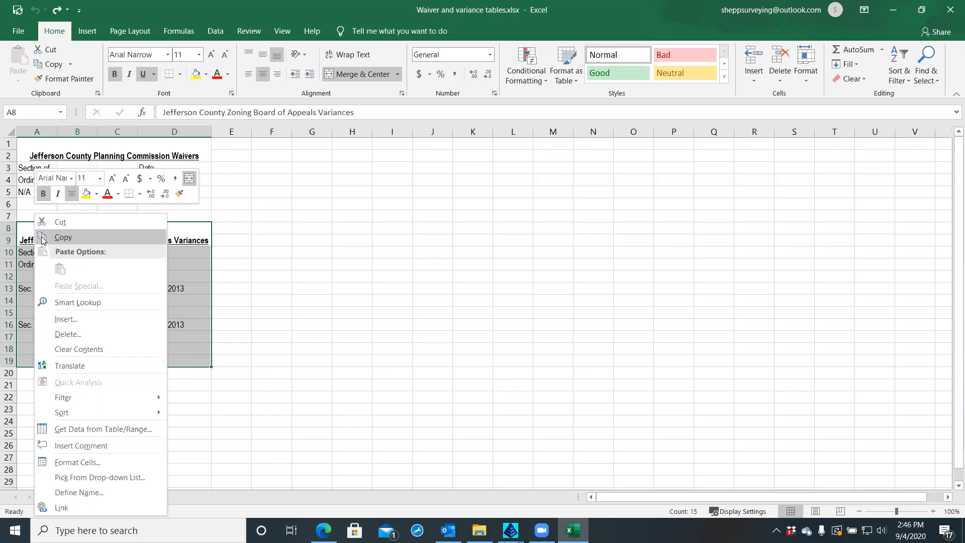
click(41, 237)
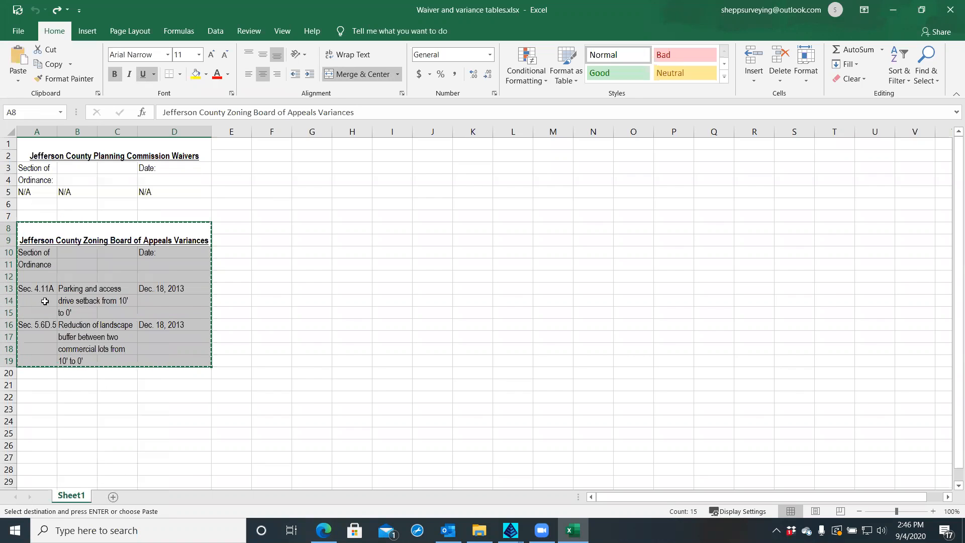
click(113, 497)
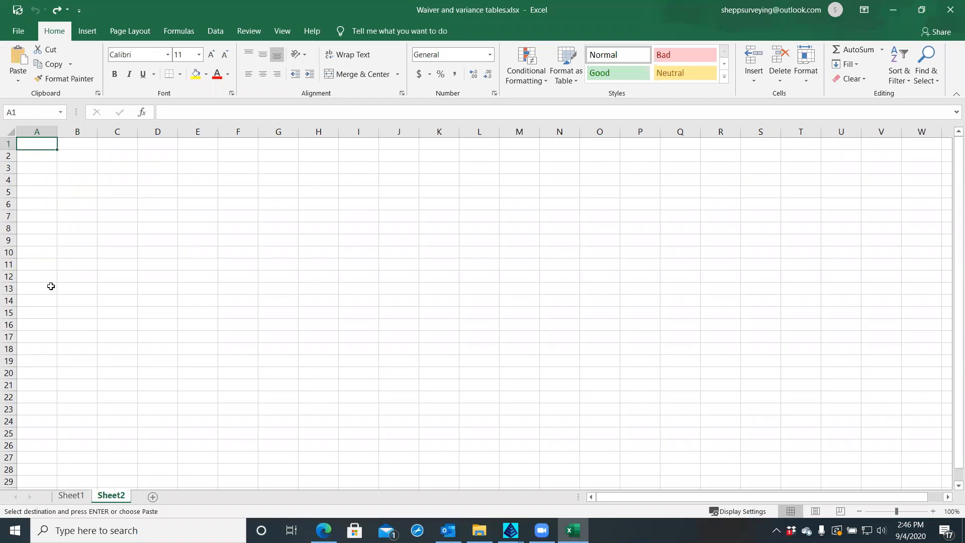
right_click(39, 142)
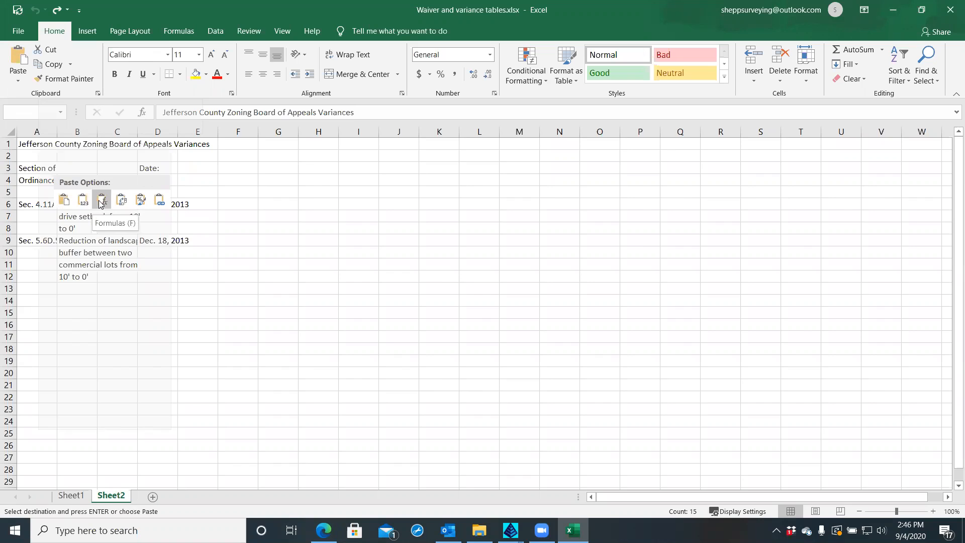
Paste the variances table at A1 on Sheet2, trying source-formatting, column-width and formatting-only paste options
click(67, 202)
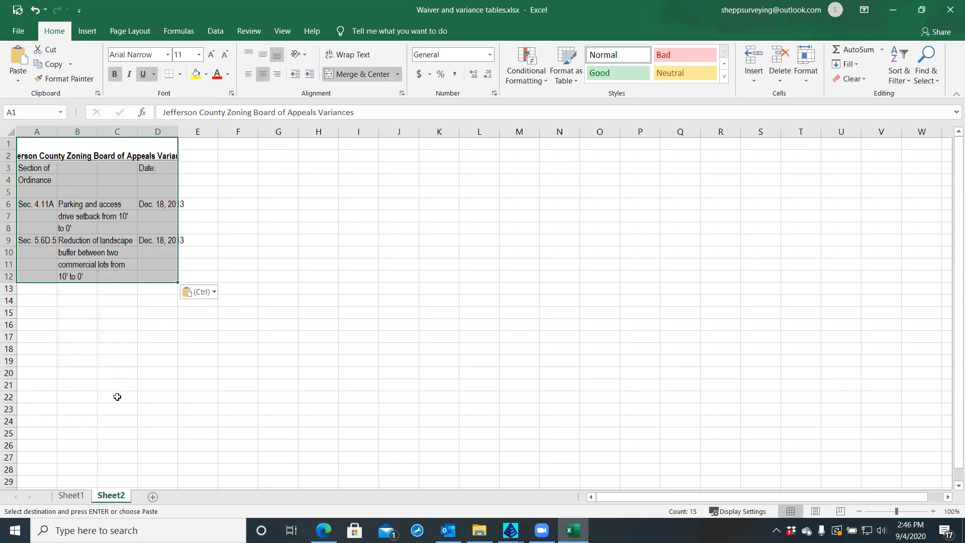
click(214, 293)
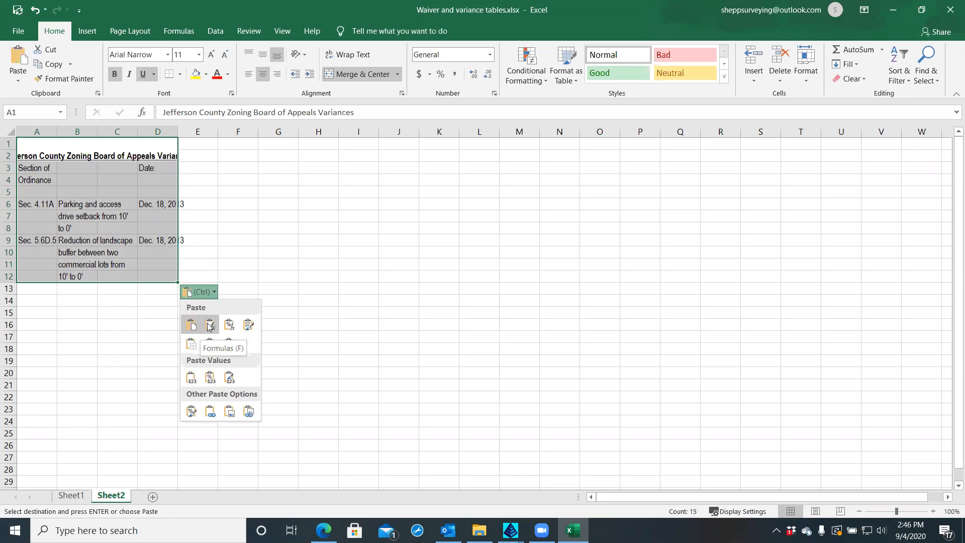
click(248, 325)
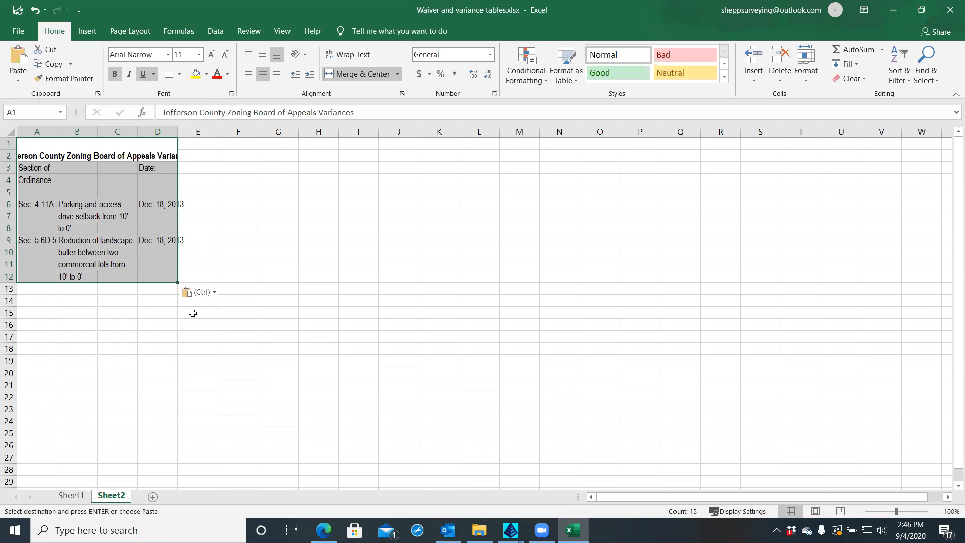
click(213, 294)
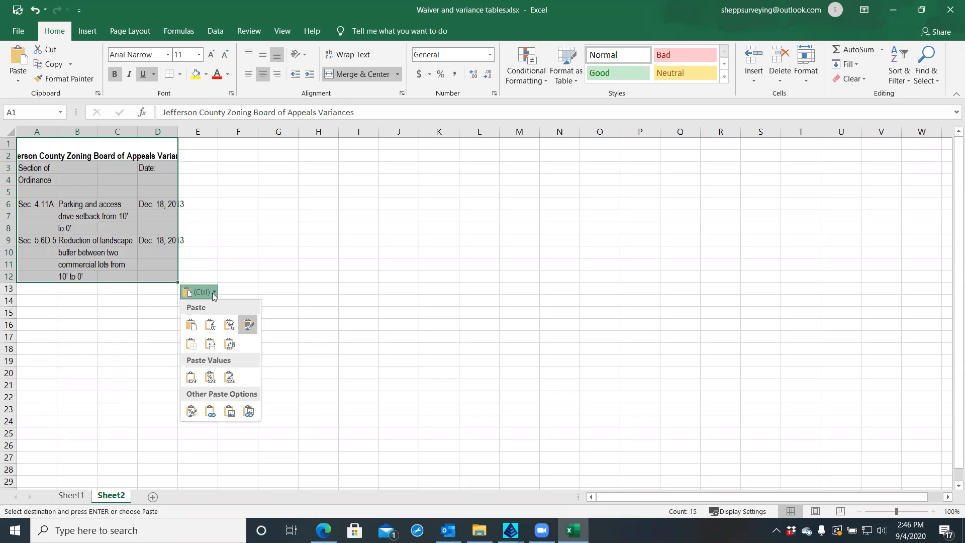
click(211, 346)
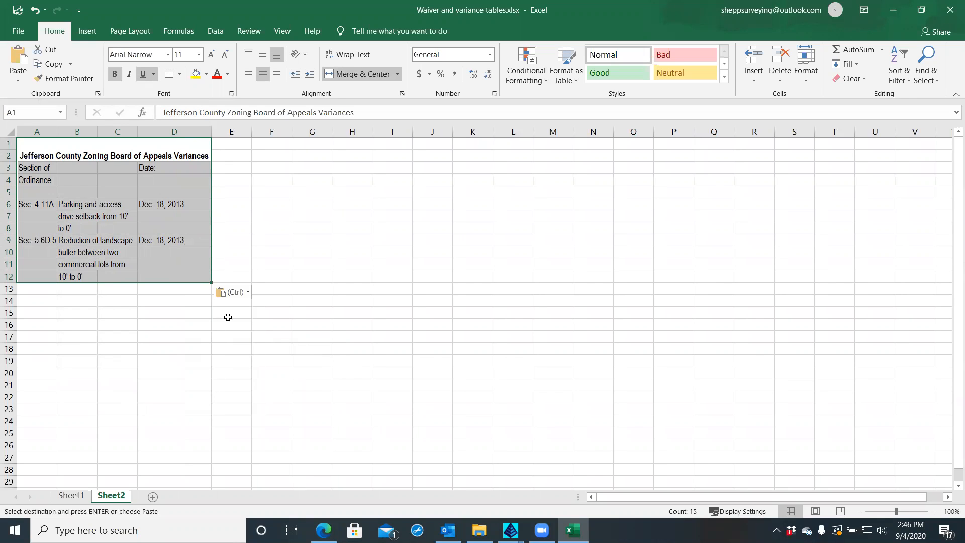
click(247, 295)
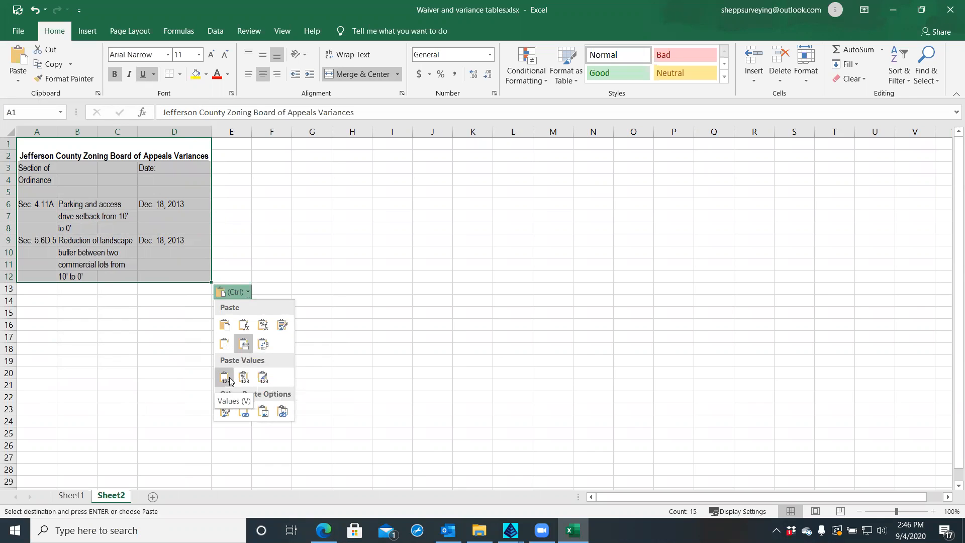
click(225, 412)
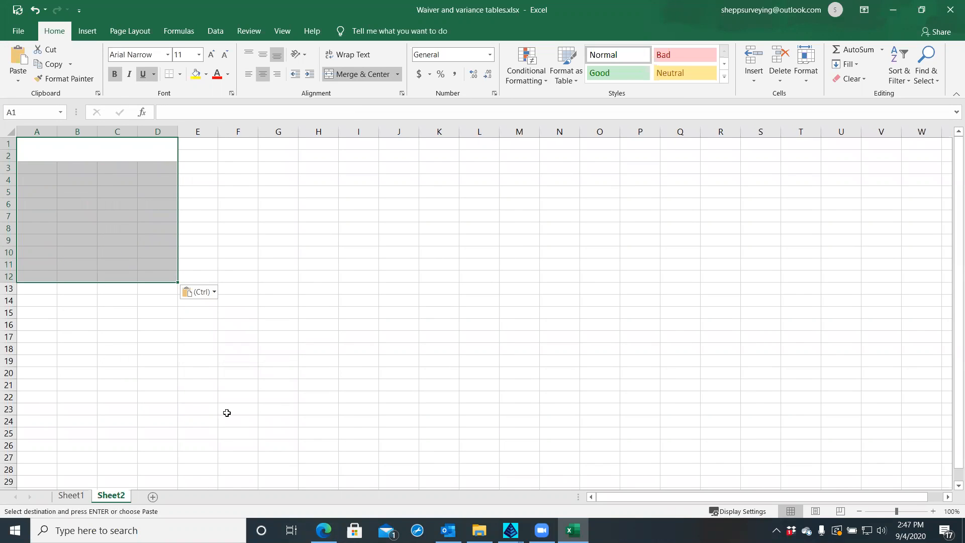
click(214, 292)
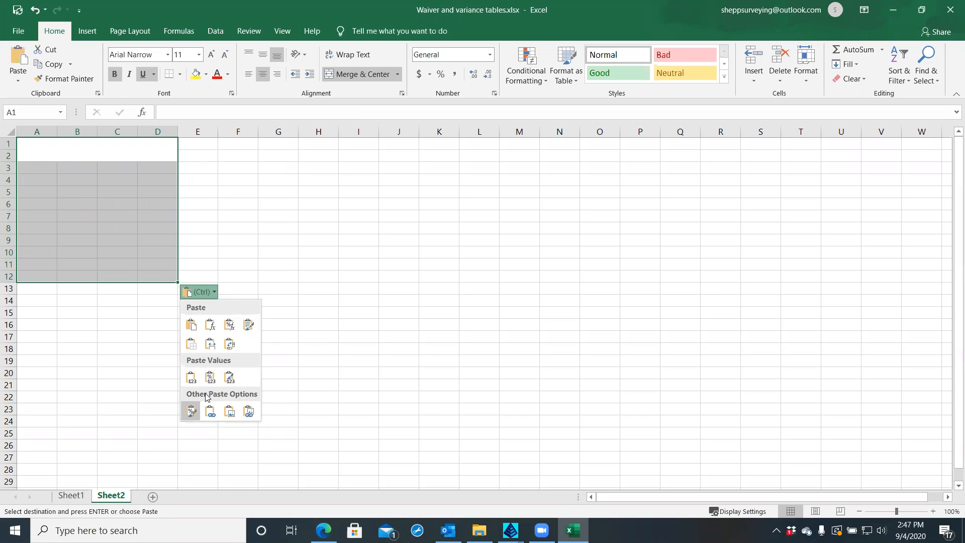
click(190, 411)
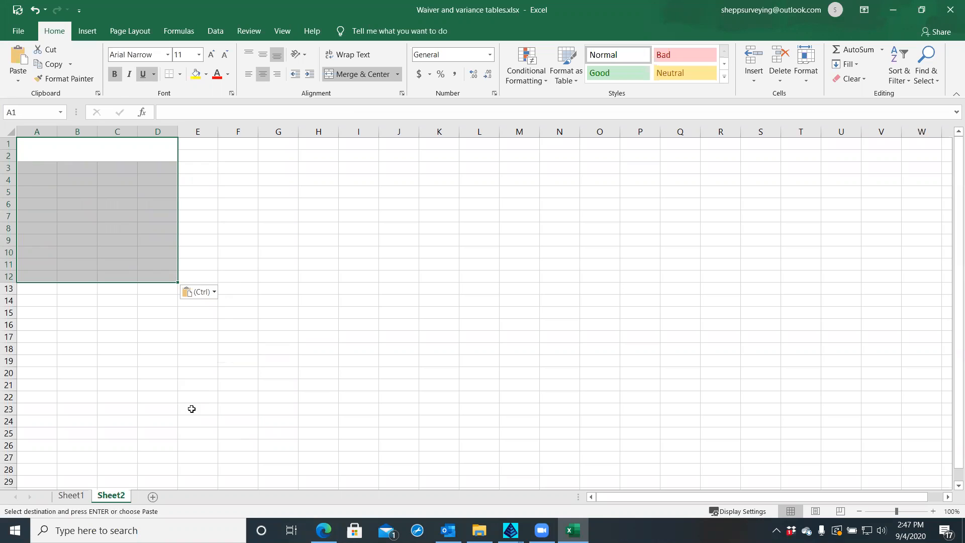
click(214, 293)
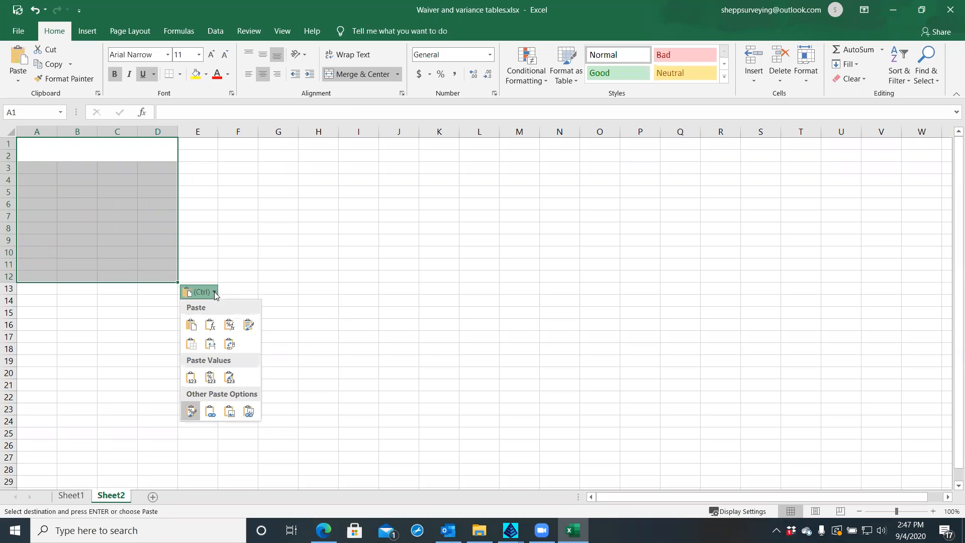
click(193, 327)
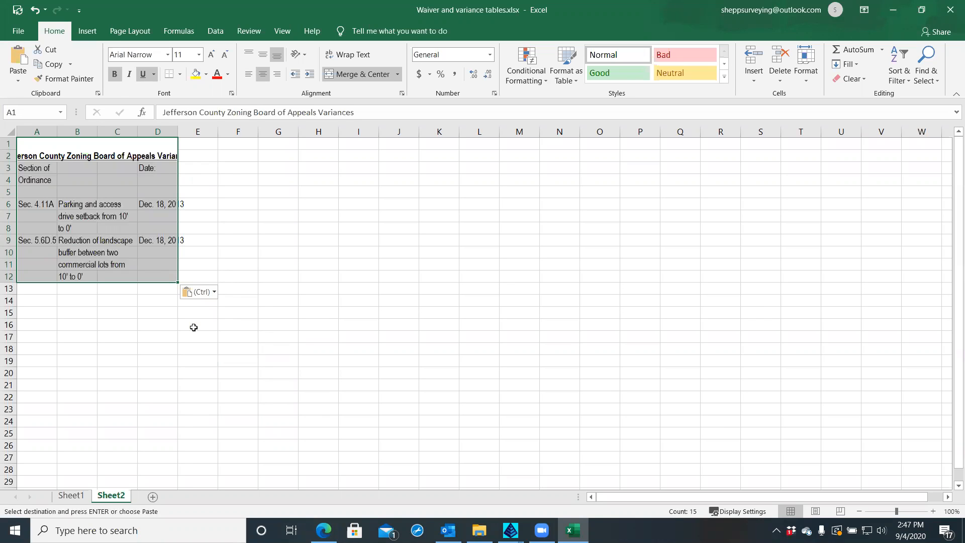
Settle on Keep Source Column Widths so the title and dates fit, then deselect the table
click(213, 292)
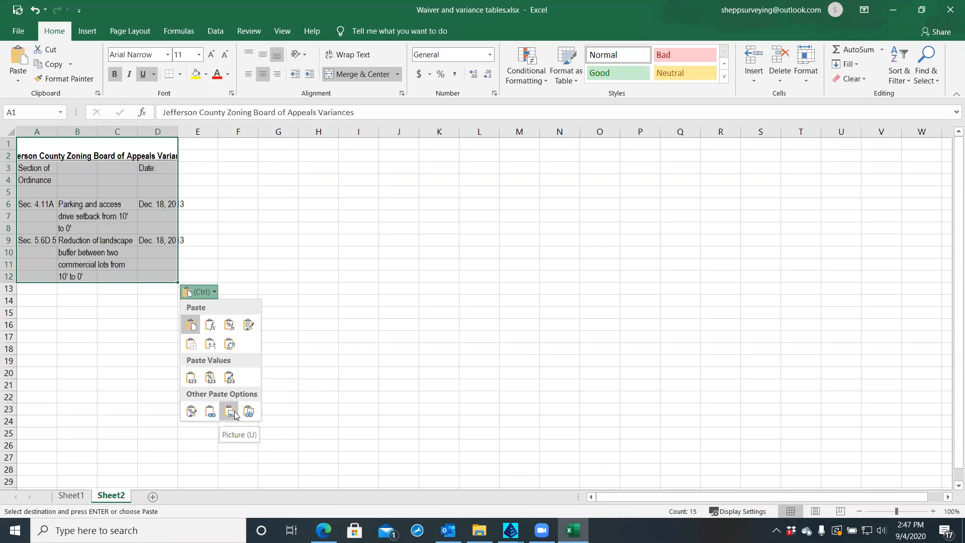
click(252, 322)
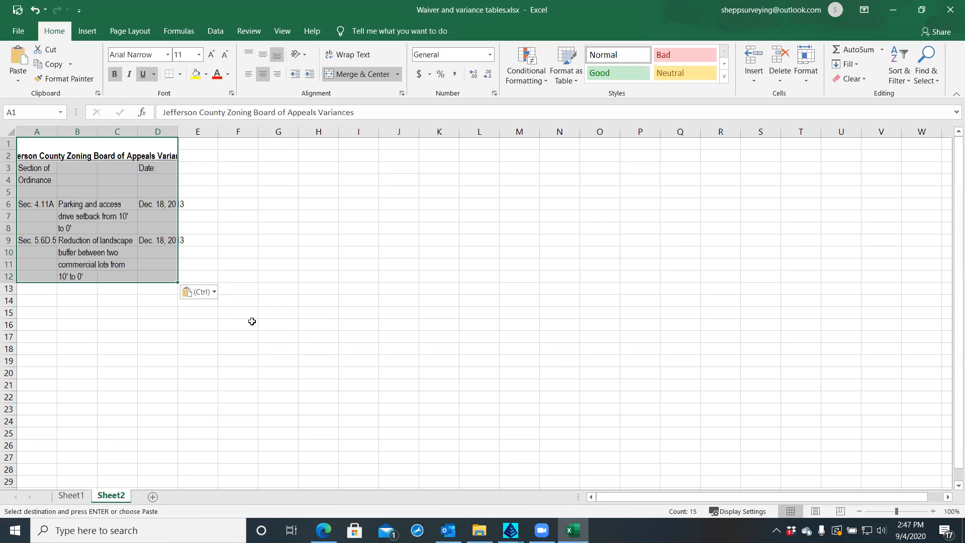
click(214, 292)
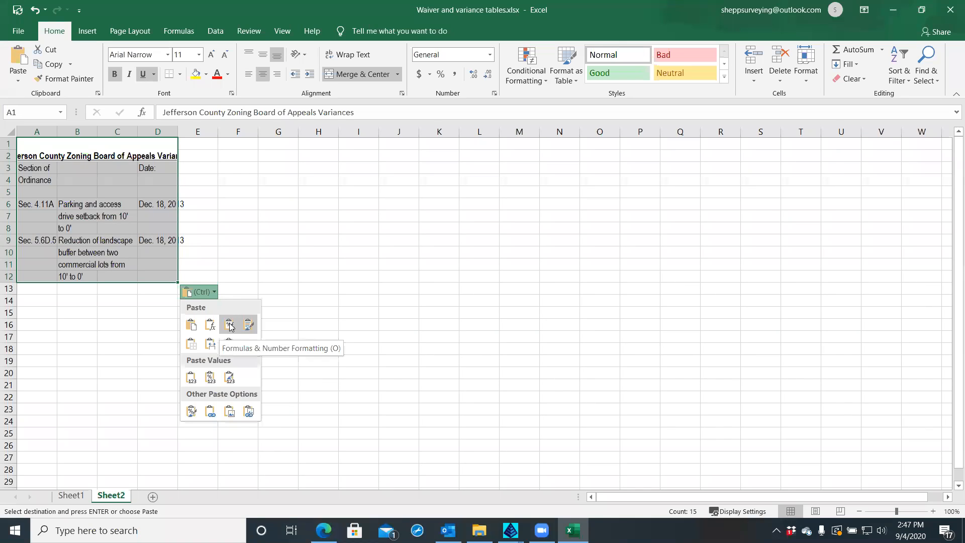
click(212, 346)
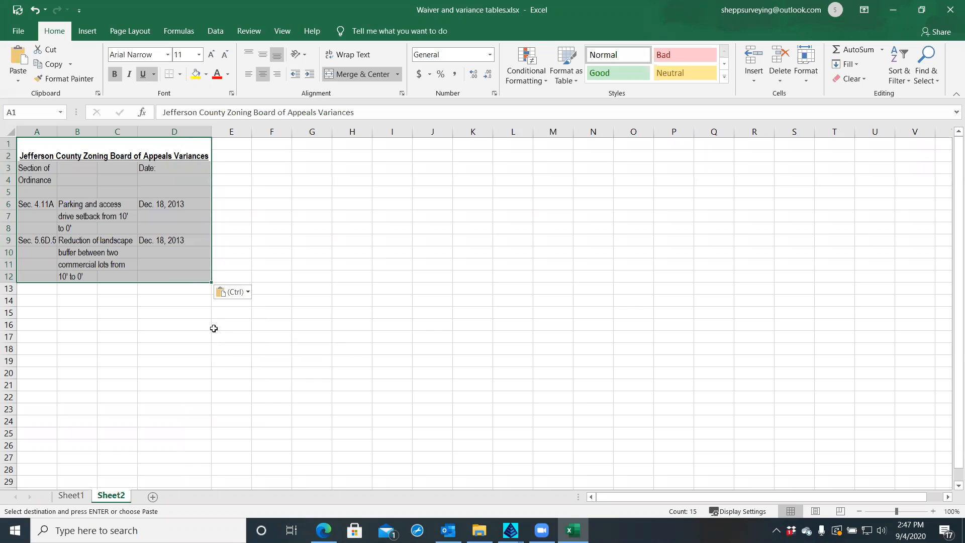
key(Escape)
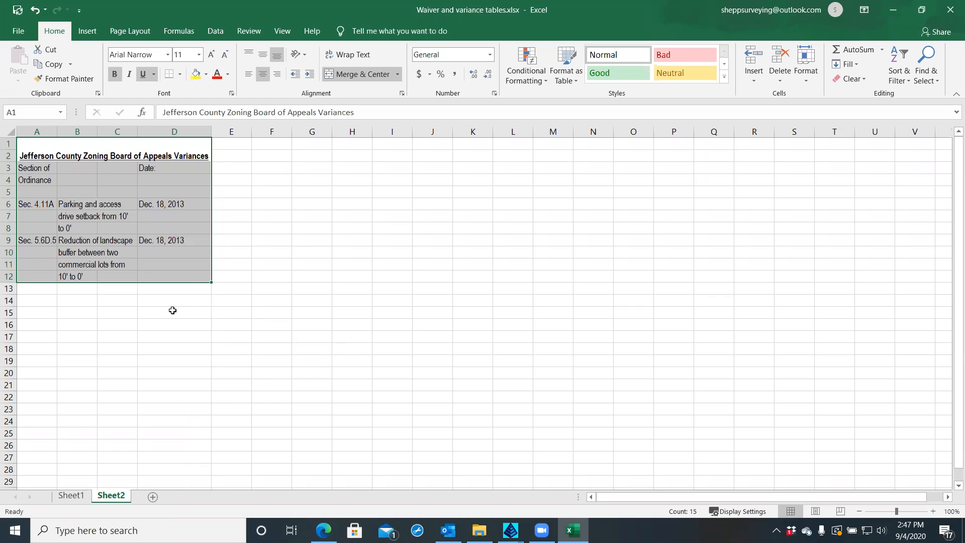
click(188, 327)
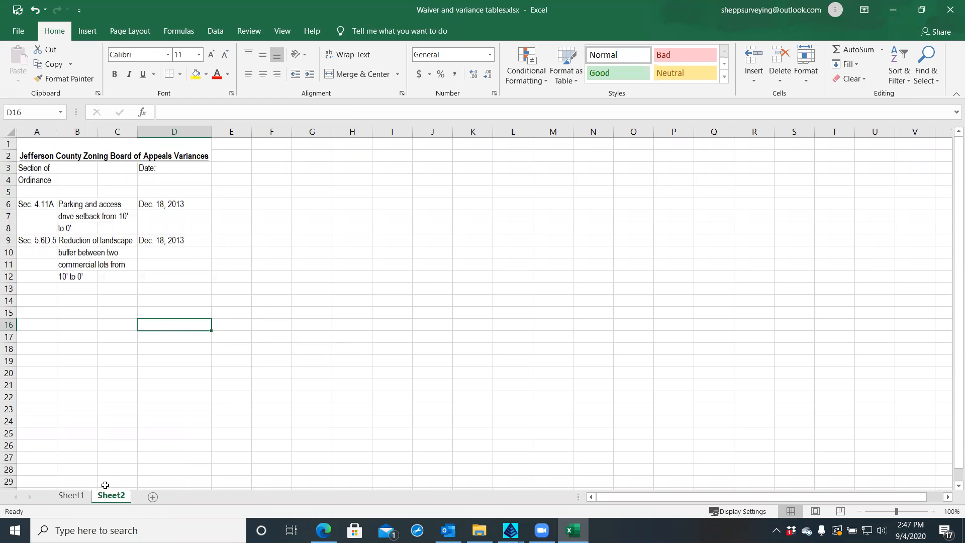
Clear the zoning variances table contents from cells A8:D19 on Sheet1
click(71, 496)
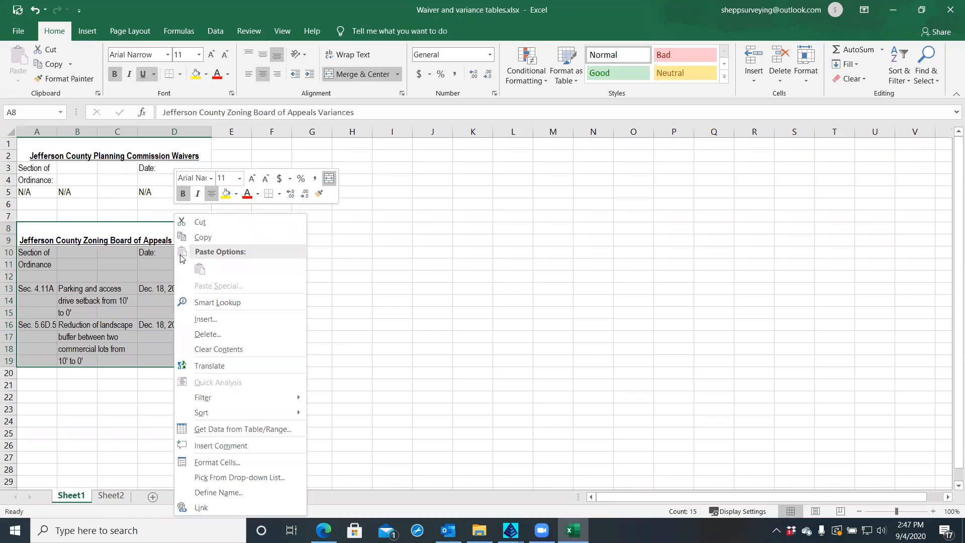
click(202, 348)
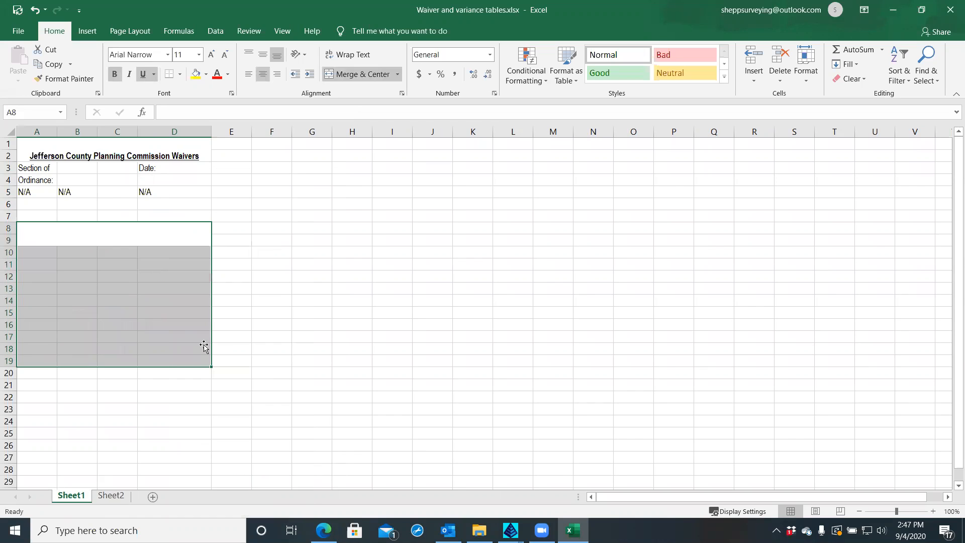
click(233, 336)
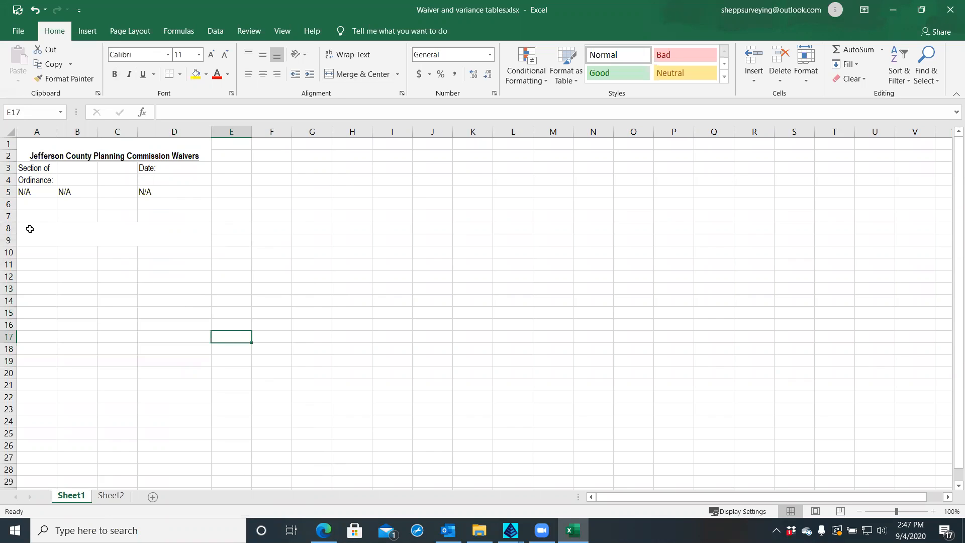
drag(25, 224, 155, 235)
right_click(162, 235)
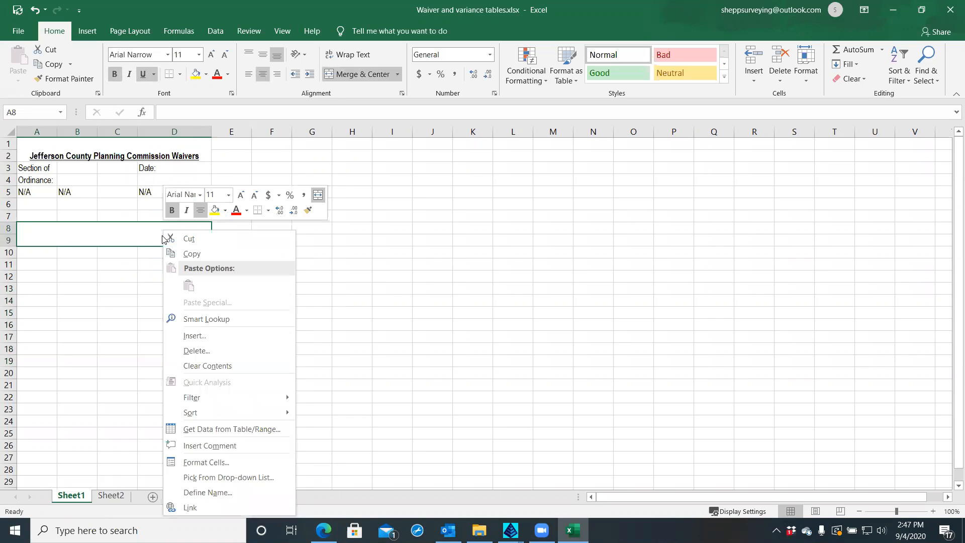
key(Escape)
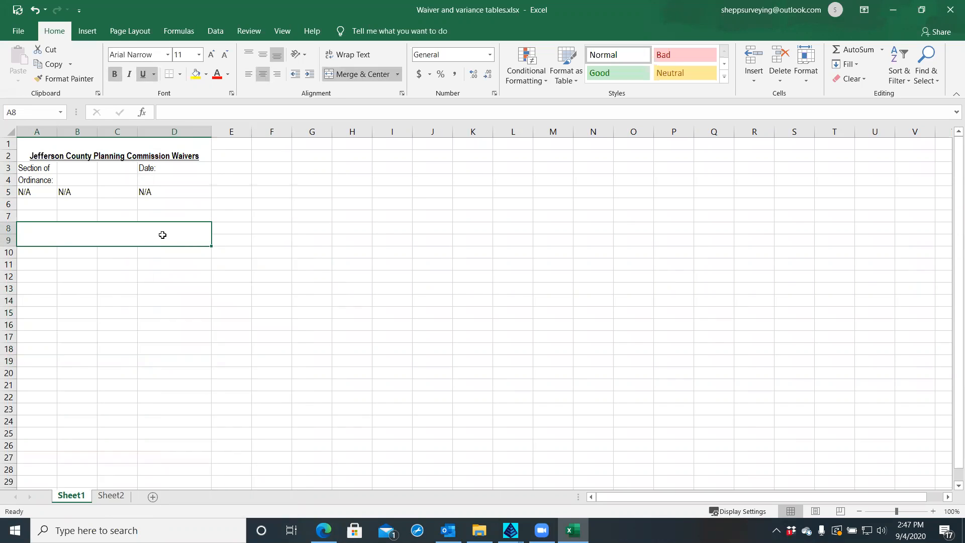
Delete the now-empty rows 7 through 11 from Sheet1
click(7, 216)
drag(4, 232, 7, 264)
right_click(8, 255)
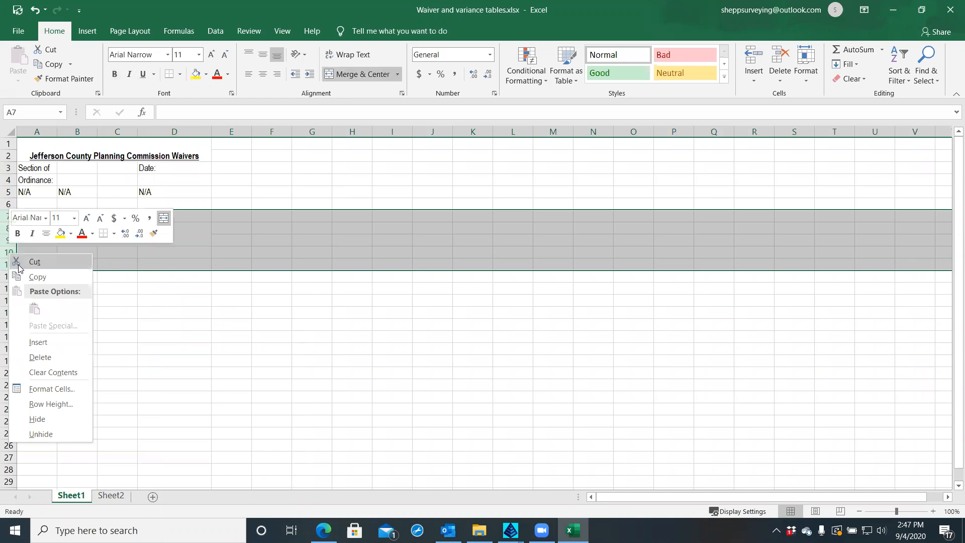
click(40, 357)
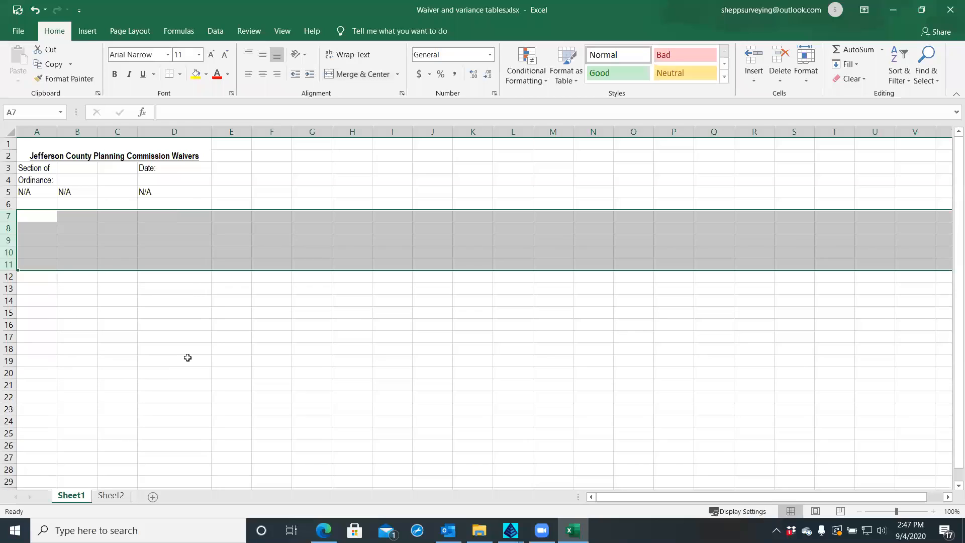
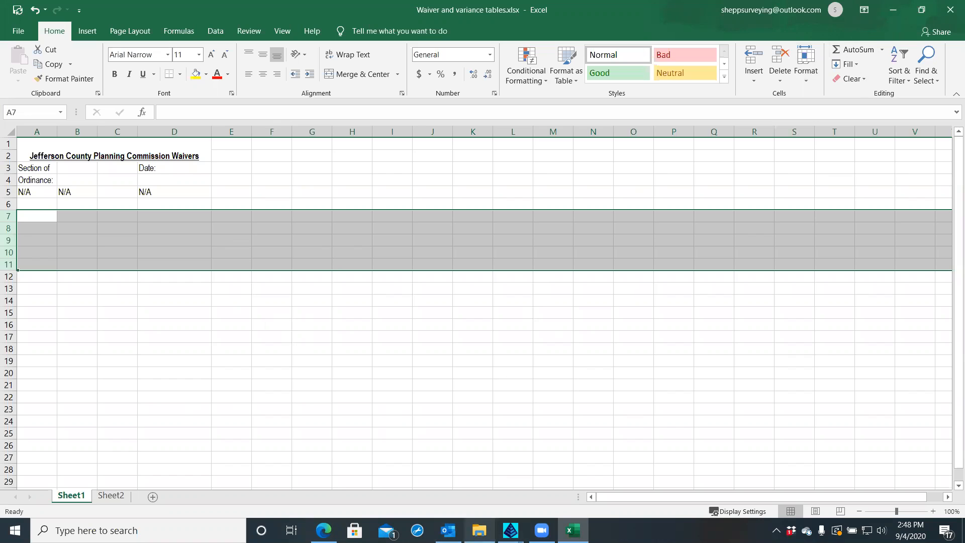
Bring the Permits folder window in front of the waiver workbook using its taskbar preview
mouse_move(480, 530)
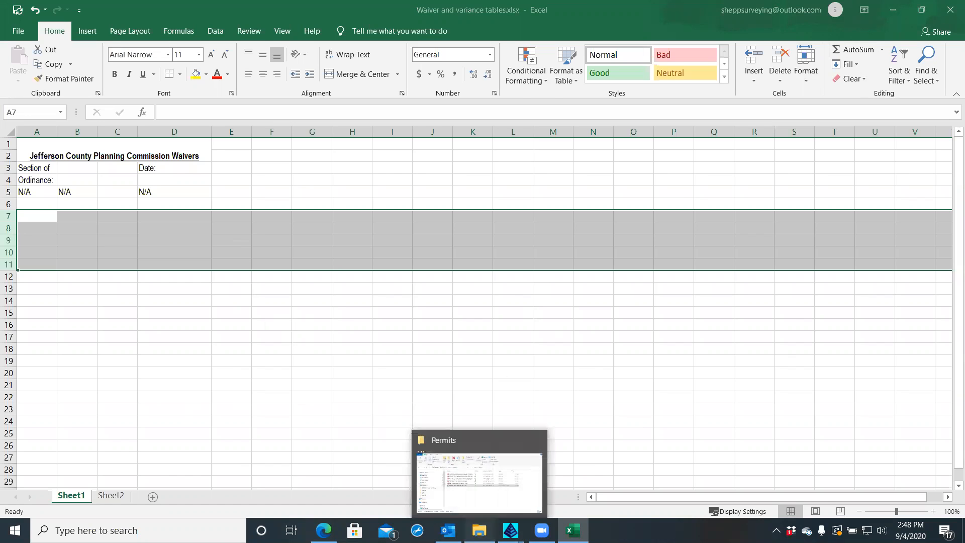
click(478, 478)
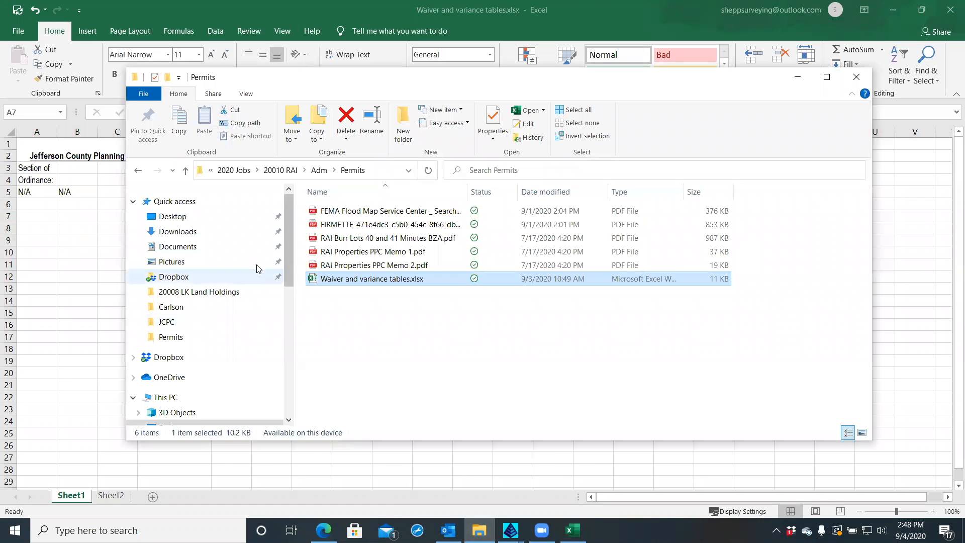
Open PB26_Pg105.pdf from the Desktop folder to view the Strider Cluster Subdivision plat
click(200, 221)
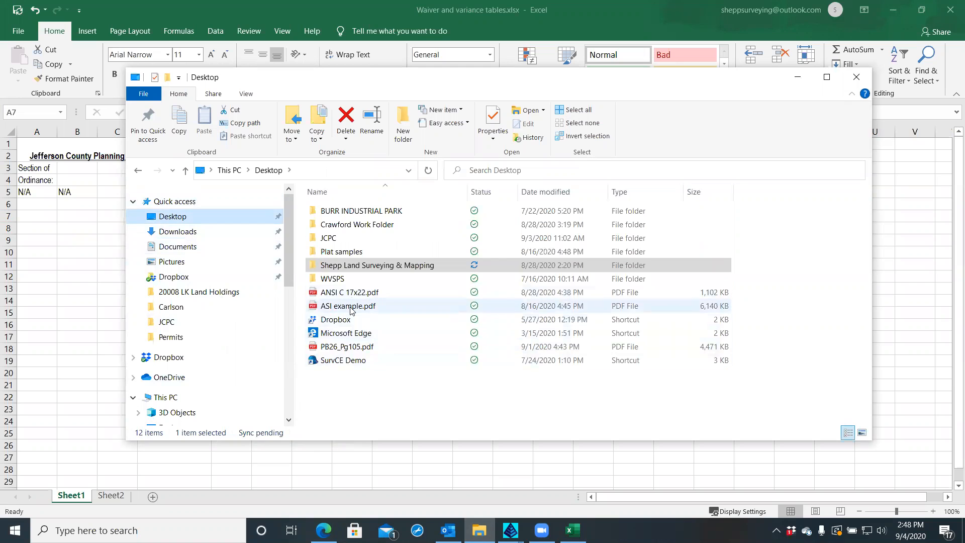
double_click(354, 350)
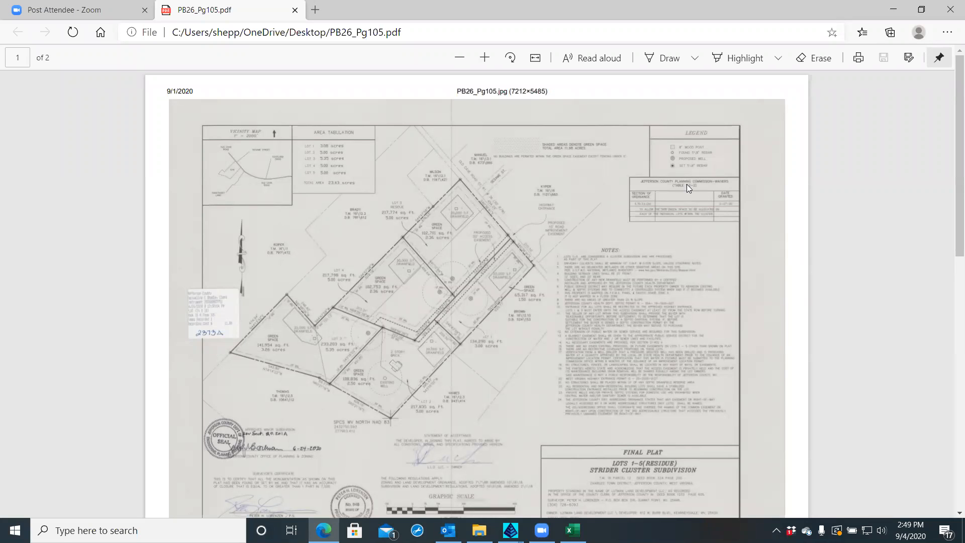
Zoom the PDF onto waivers table 1.2-2, then restore the Excel waiver workbook window
ctrl+scroll(701, 209, up, 5)
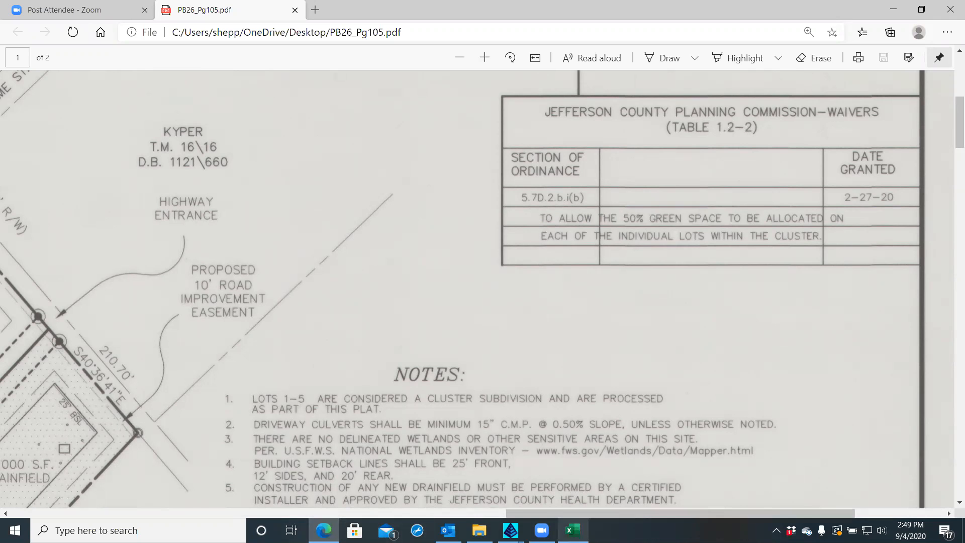
click(572, 530)
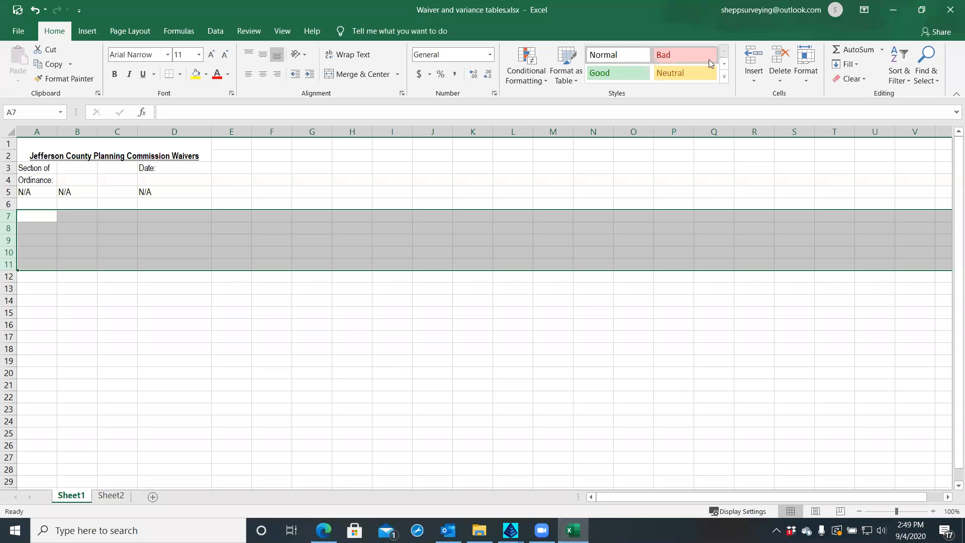
double_click(608, 10)
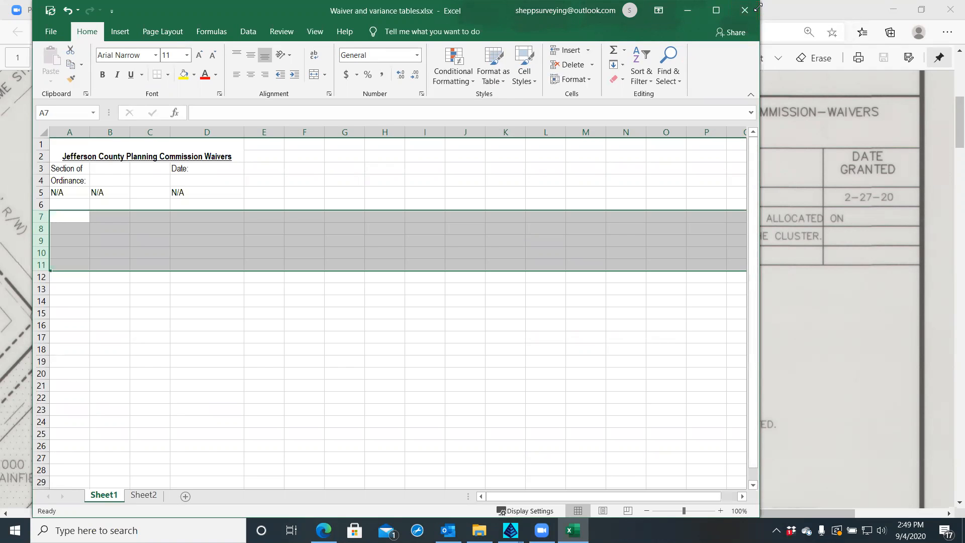
Shrink and move the Excel window beside the plat's waiver table, then select the title cell
drag(760, 2, 368, 228)
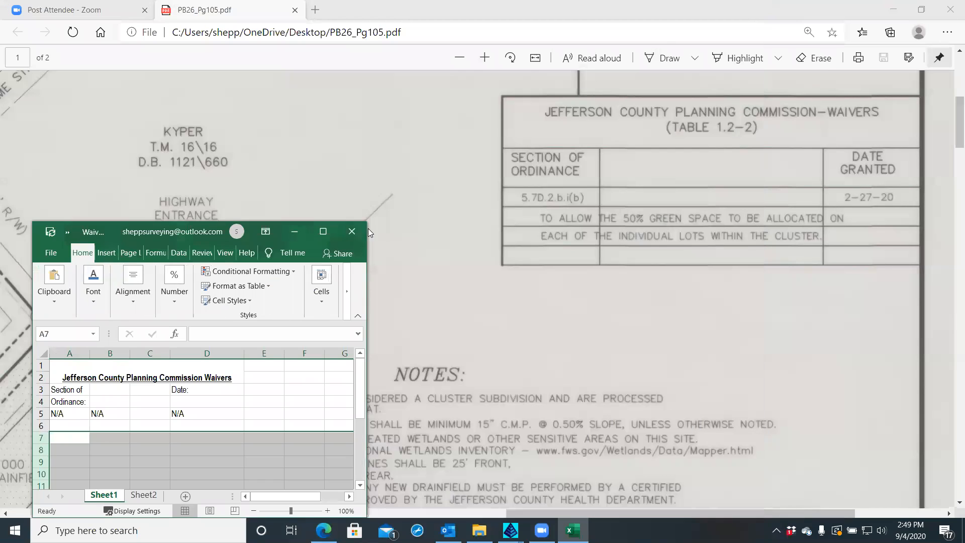
drag(179, 231, 265, 48)
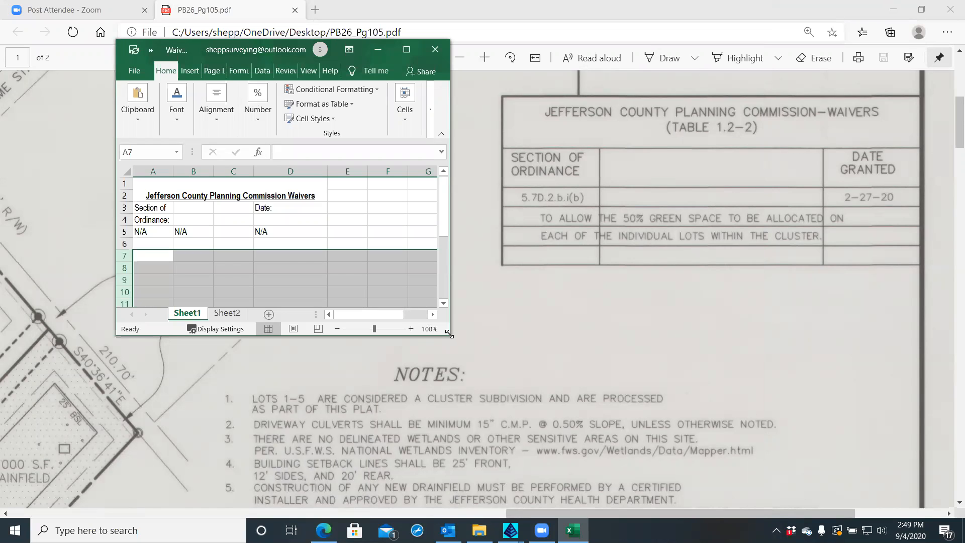
click(154, 196)
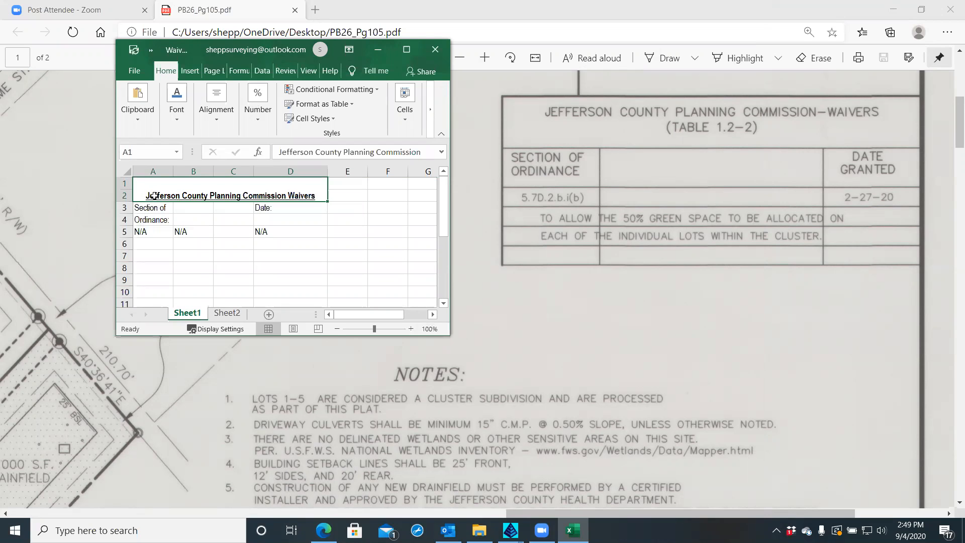
right_click(155, 197)
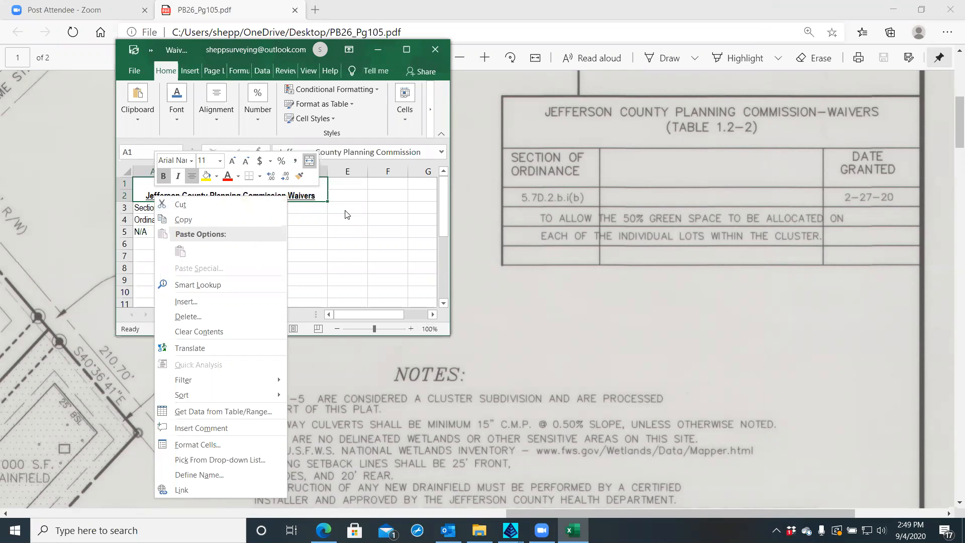
key(Escape)
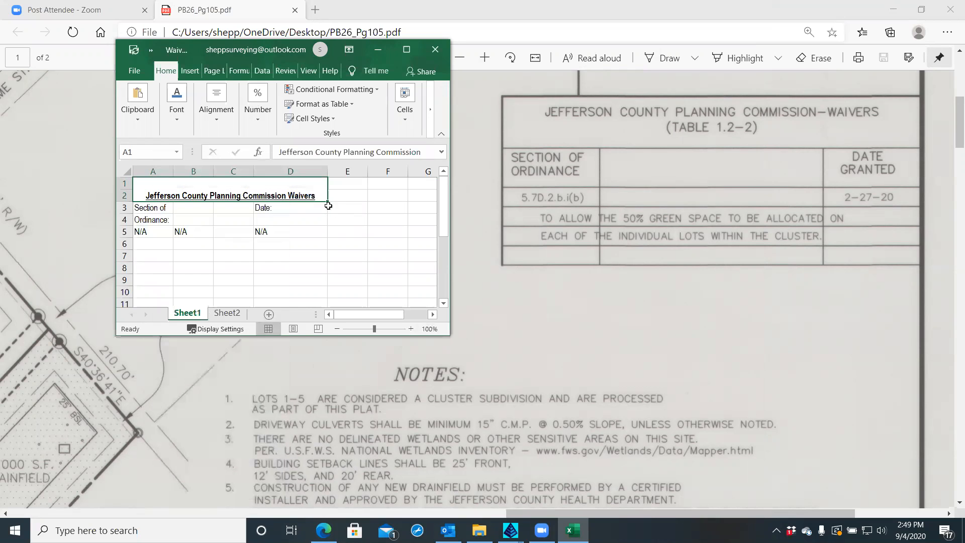
Underline the Jefferson County Planning Commission Waivers title text
double_click(161, 195)
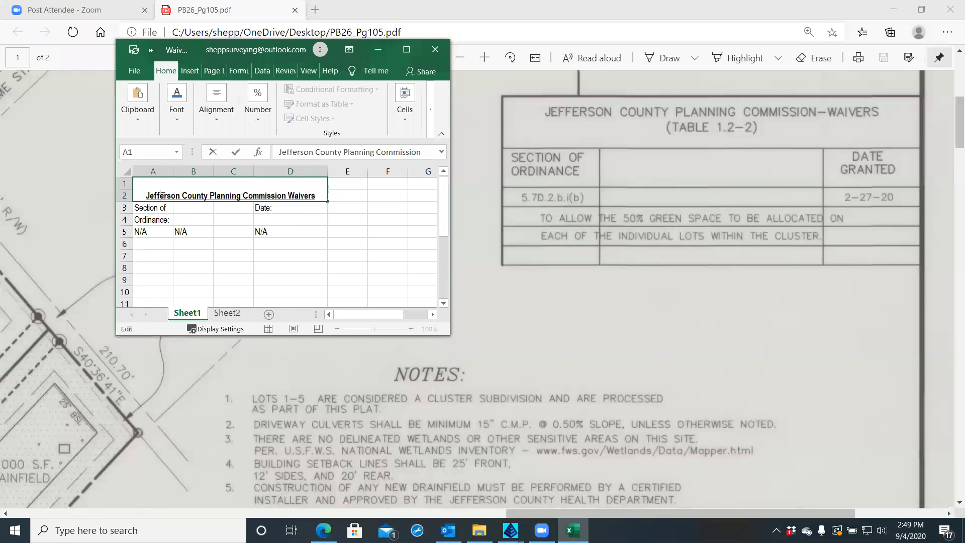
drag(162, 196, 302, 196)
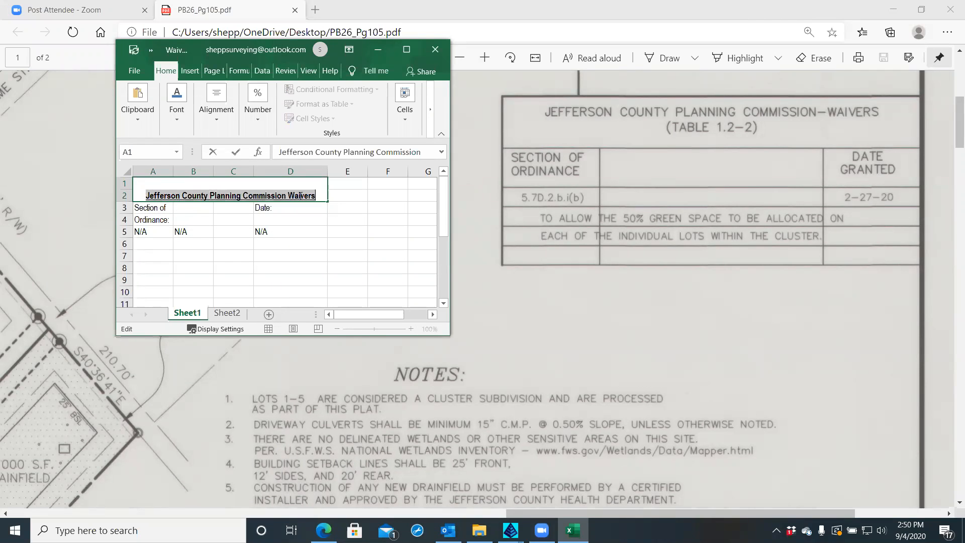
right_click(301, 196)
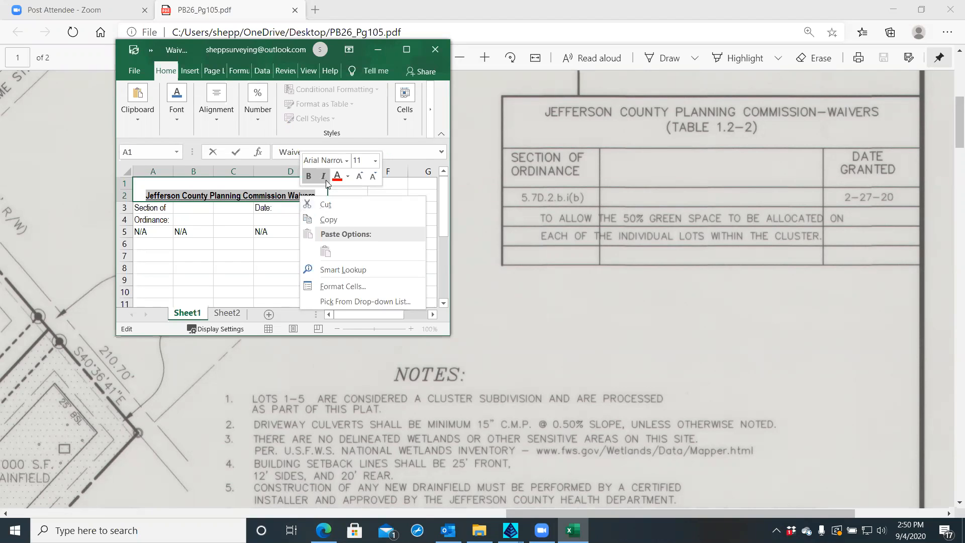
click(348, 177)
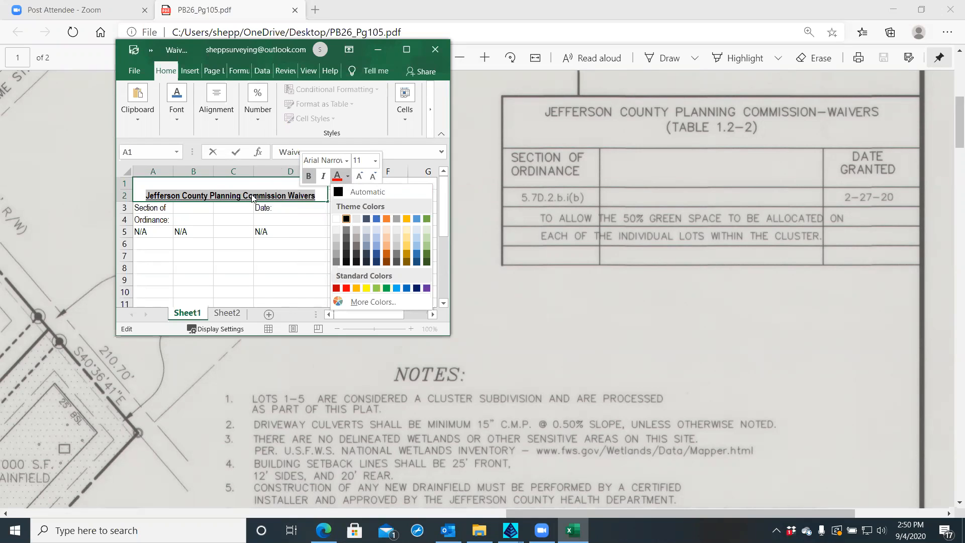
key(Escape)
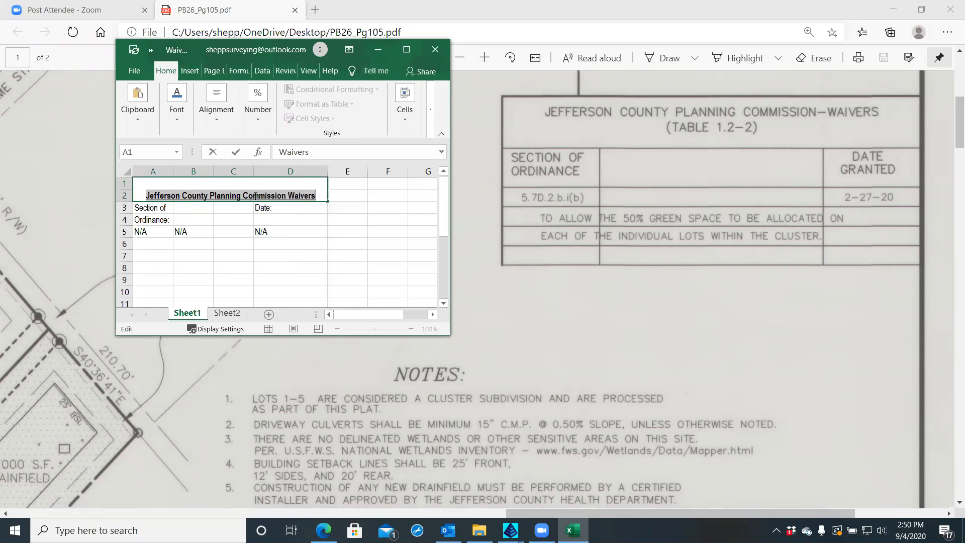
click(176, 120)
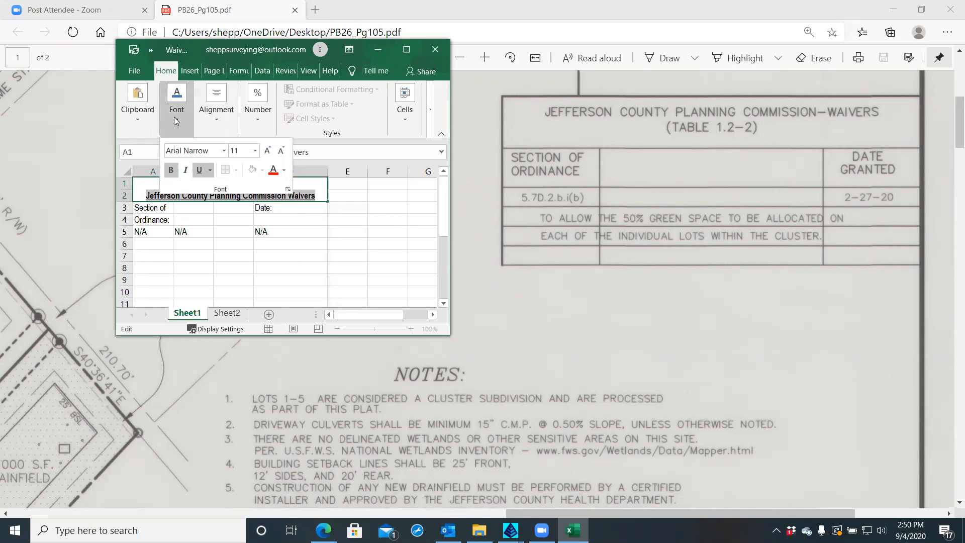
click(200, 171)
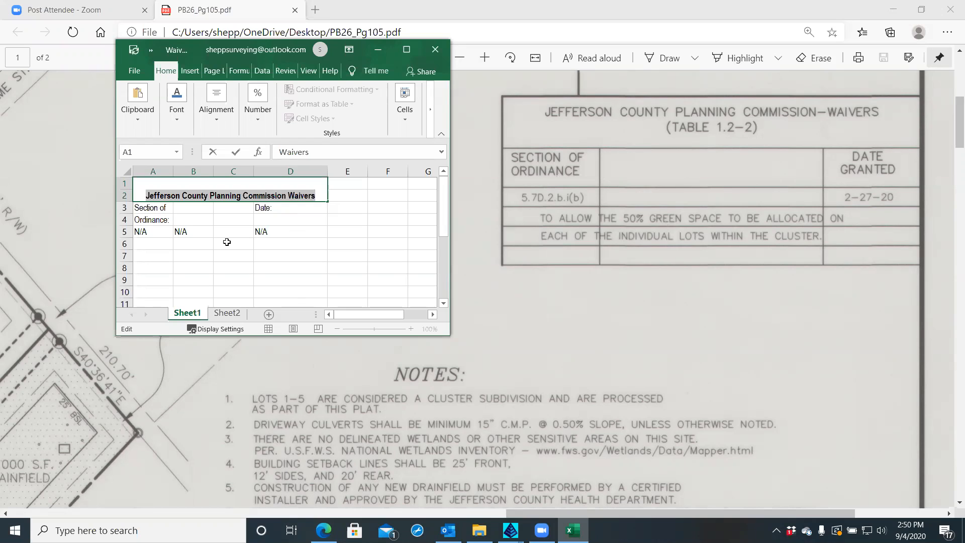
Remove the colon after Ordinance in the column A header
key(Escape)
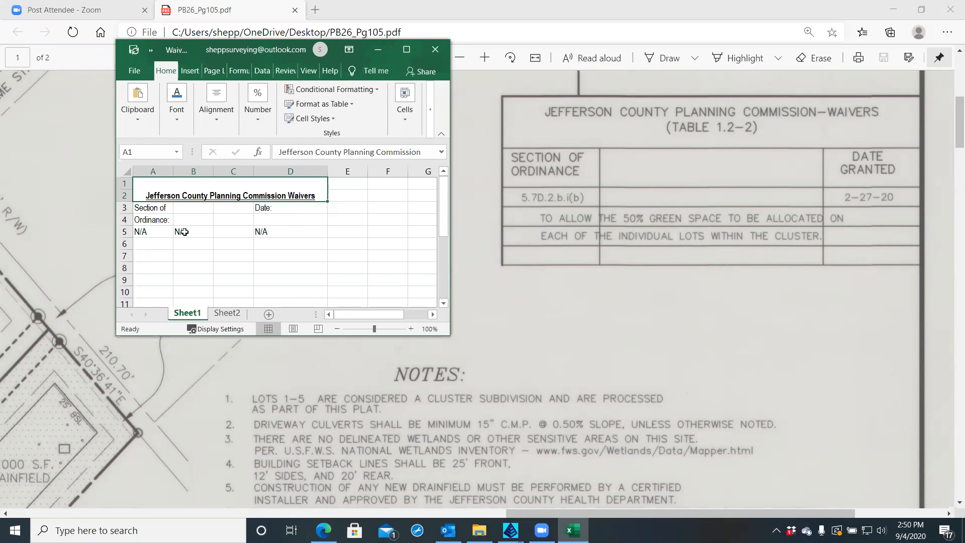
click(148, 220)
double_click(148, 220)
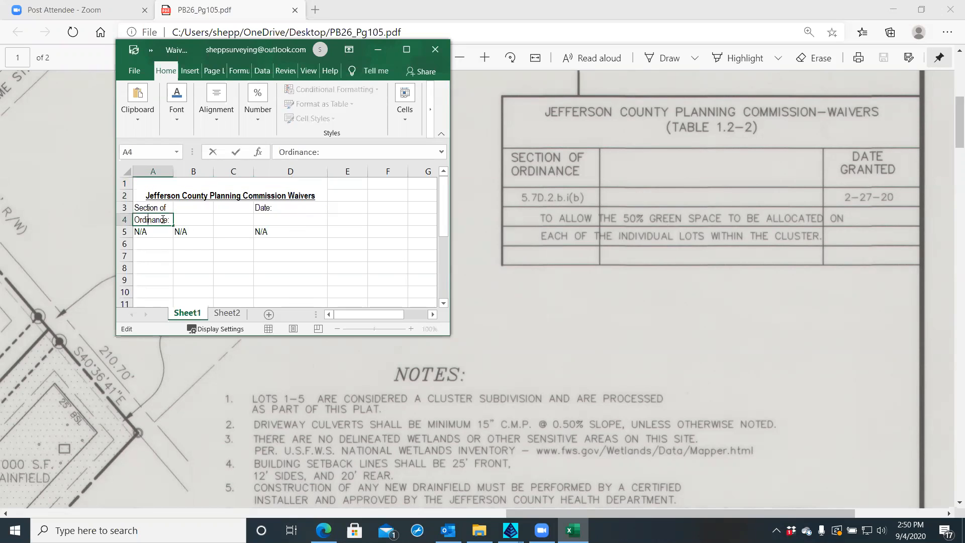
key(BackSpace)
Enter Granted in cell D4 beneath the Date: header
click(275, 209)
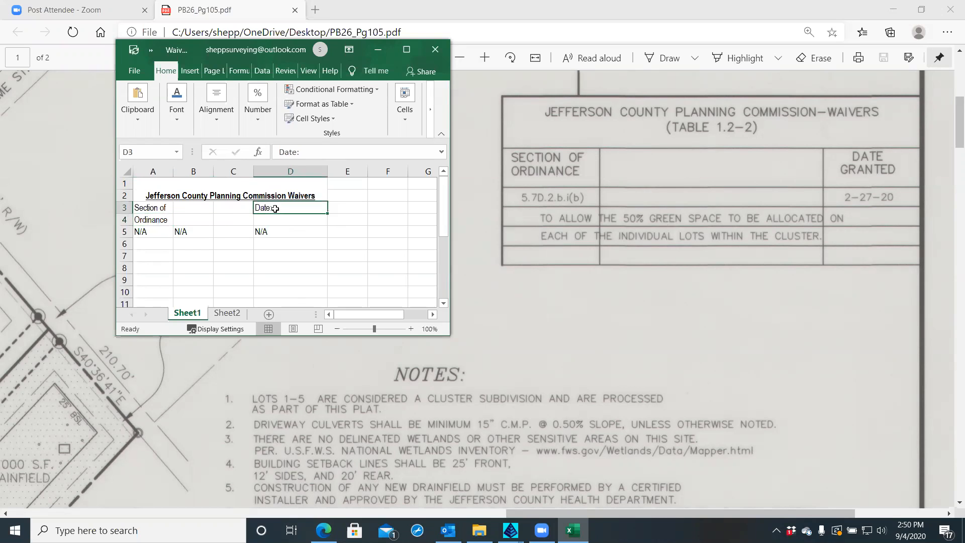
double_click(275, 208)
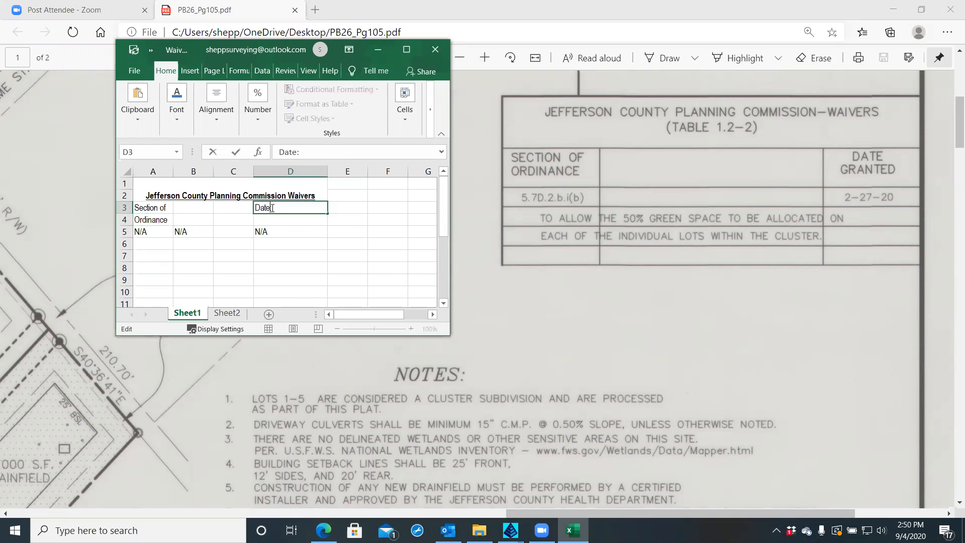
key(Return)
text(Gr)
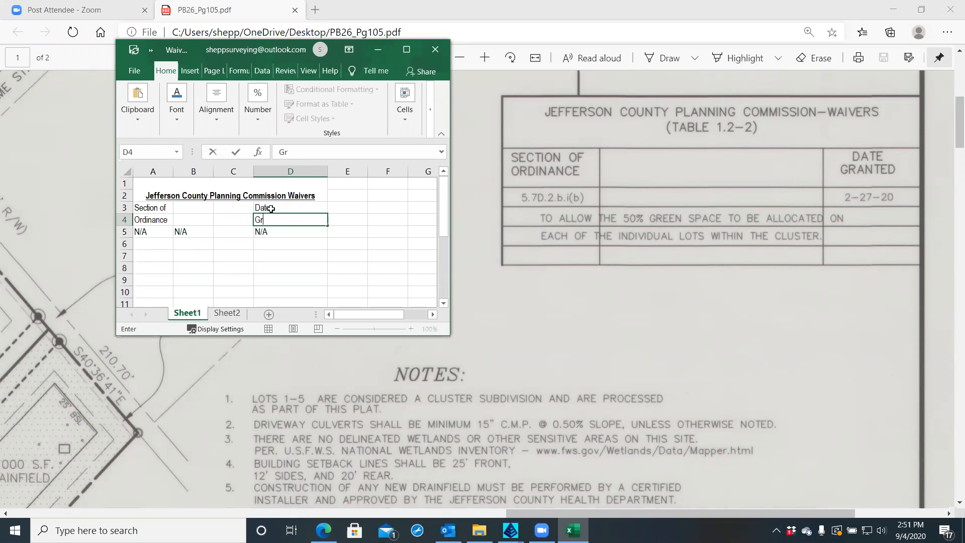
text(ntr)
text(ed)
key(Return)
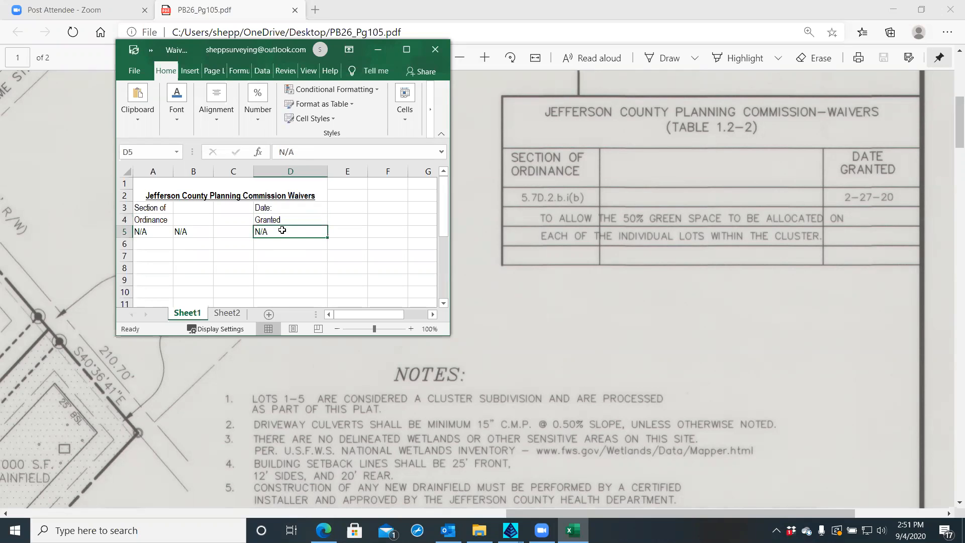
Widen column A and widen column D to 16.44 (155 pixels)
click(165, 230)
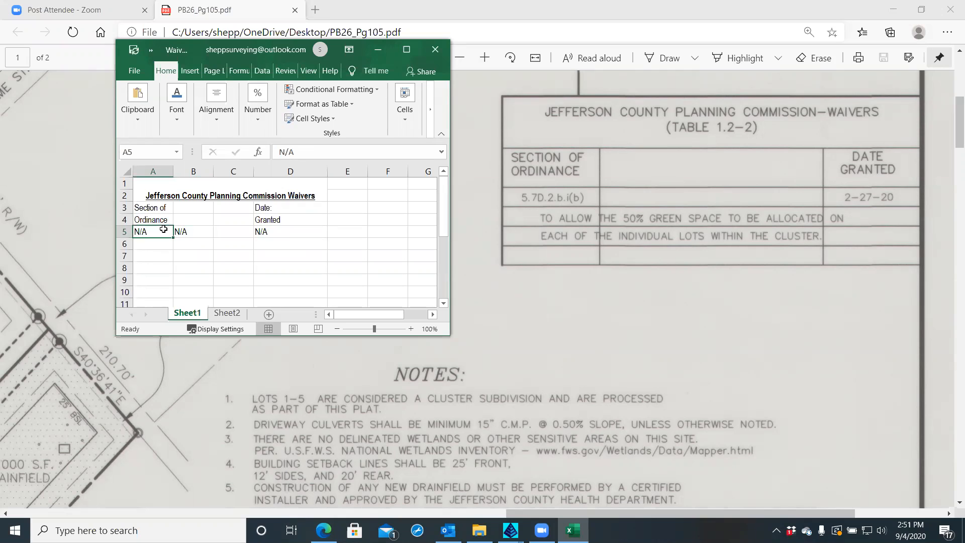
drag(173, 171, 192, 171)
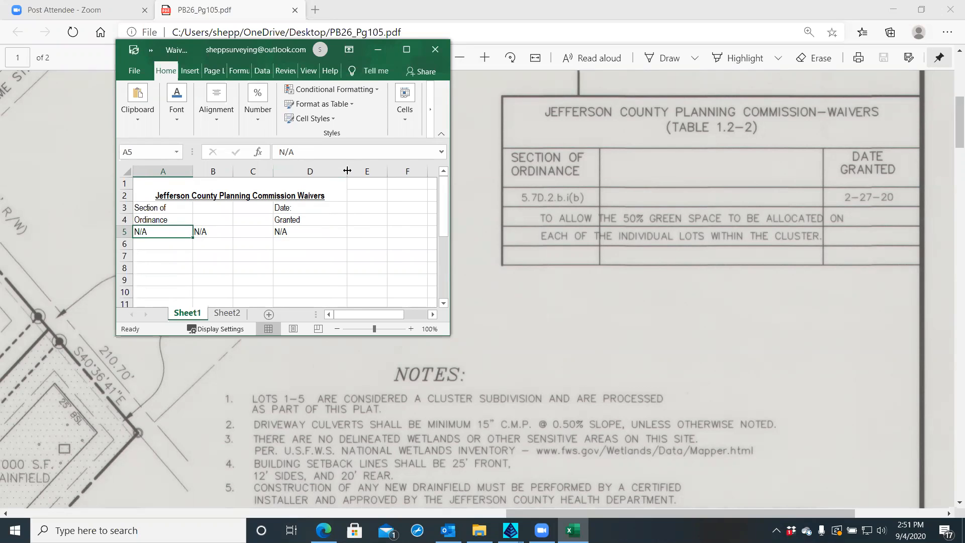
drag(347, 171, 355, 171)
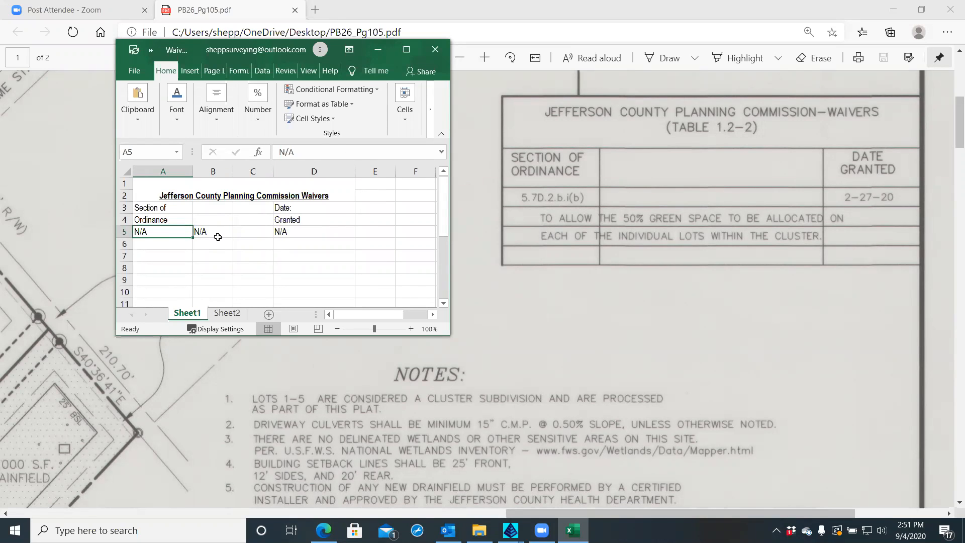
Delete the empty column C and widen column B so the title fits
right_click(252, 172)
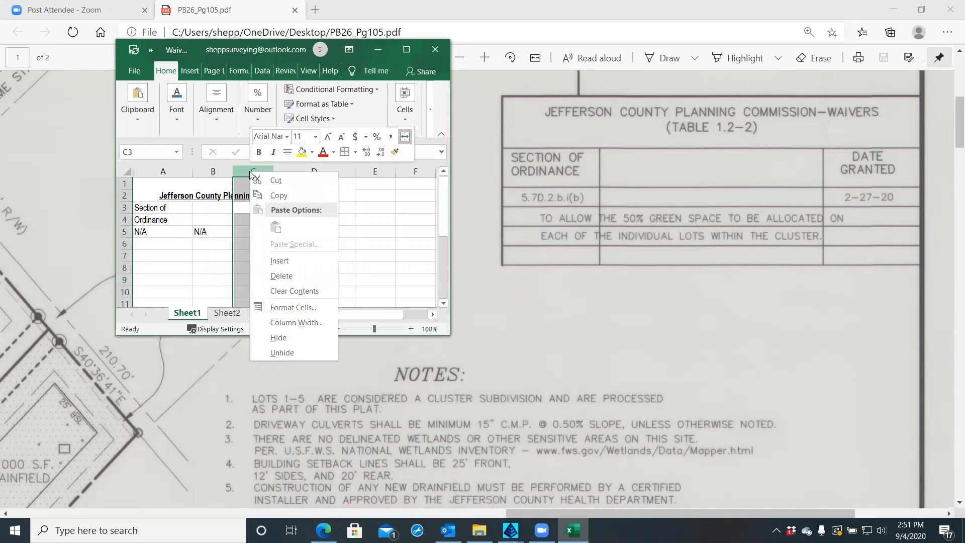
click(274, 273)
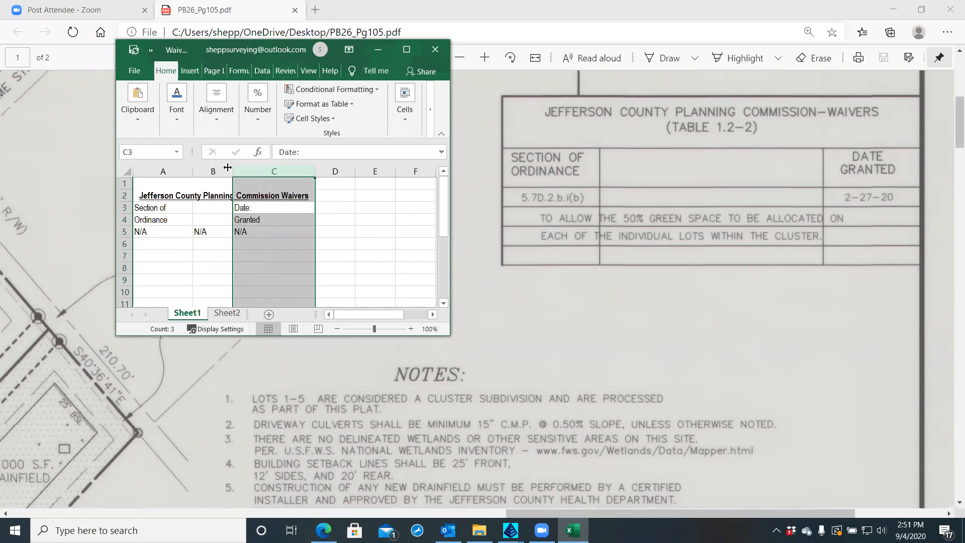
drag(234, 168, 323, 169)
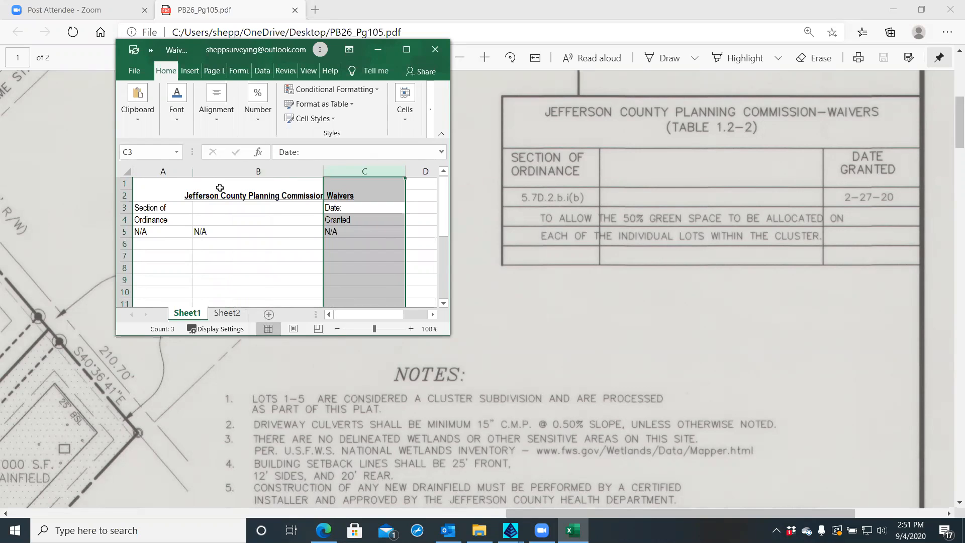
Center the N/A entries in A5:C5 horizontally through Format Cells alignment
click(155, 231)
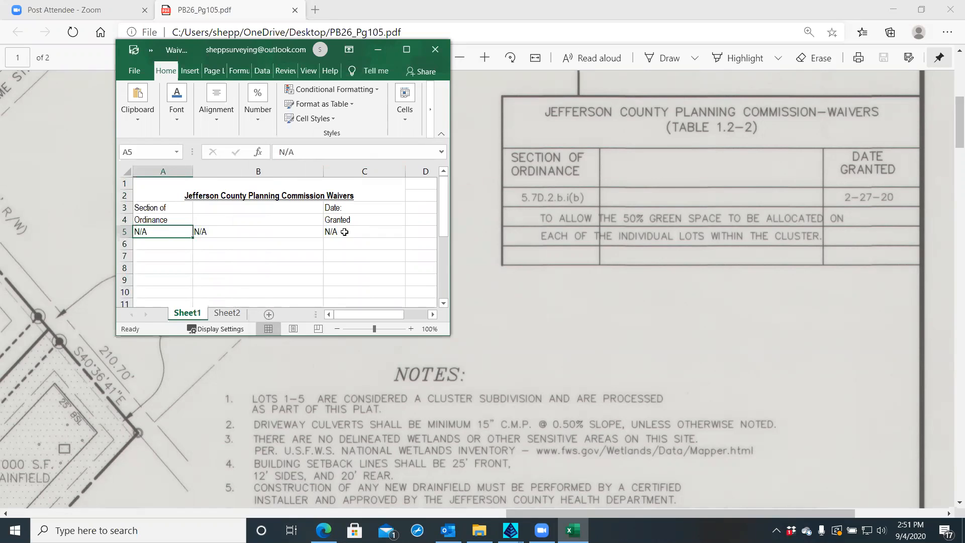
shift+click(344, 232)
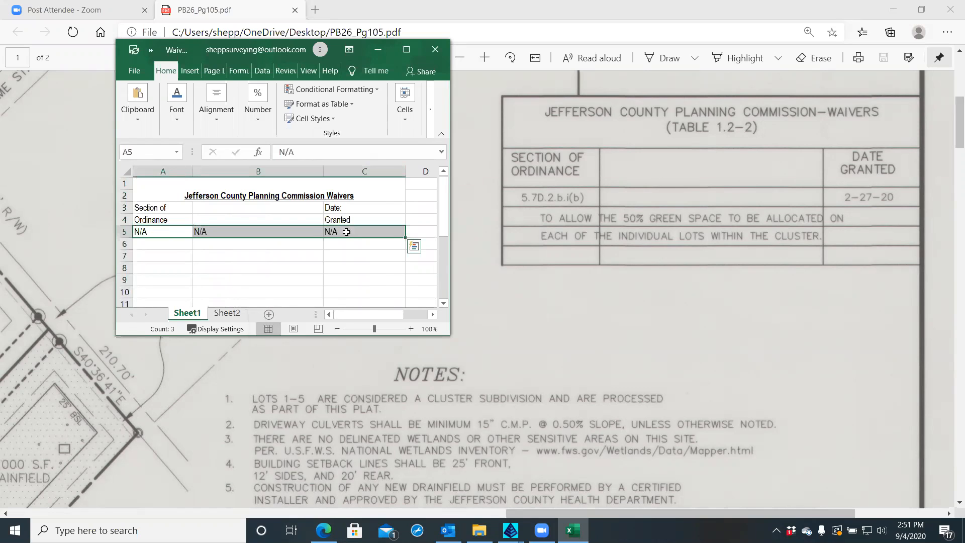
right_click(347, 233)
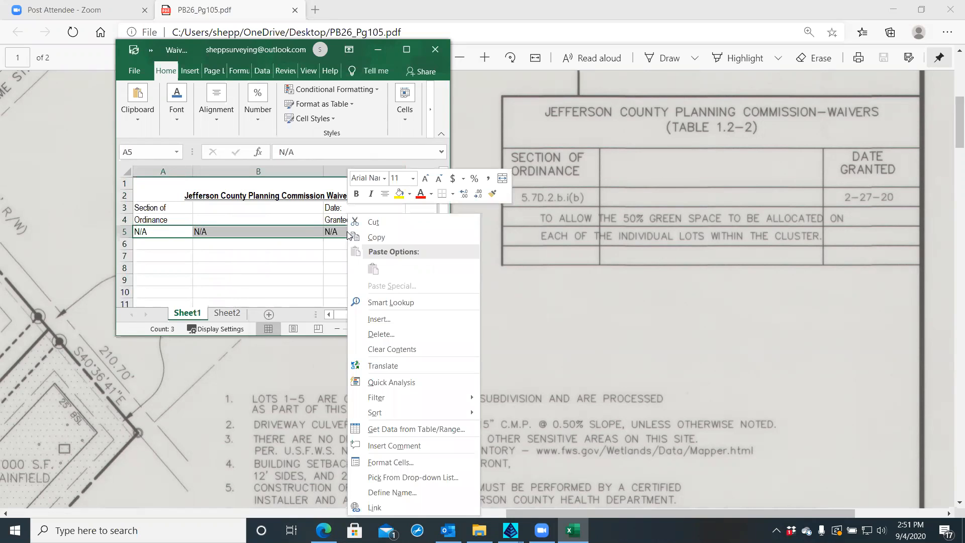
click(403, 459)
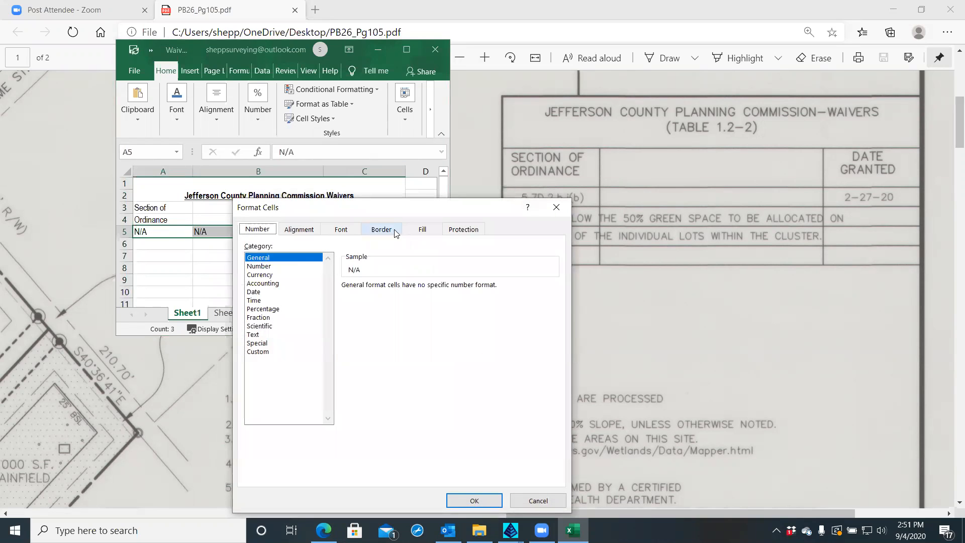
click(292, 231)
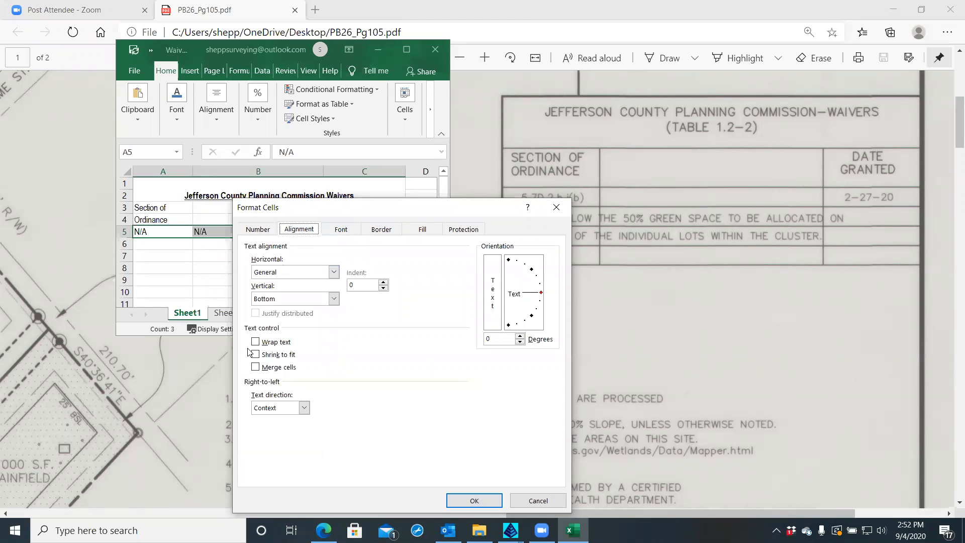
click(334, 273)
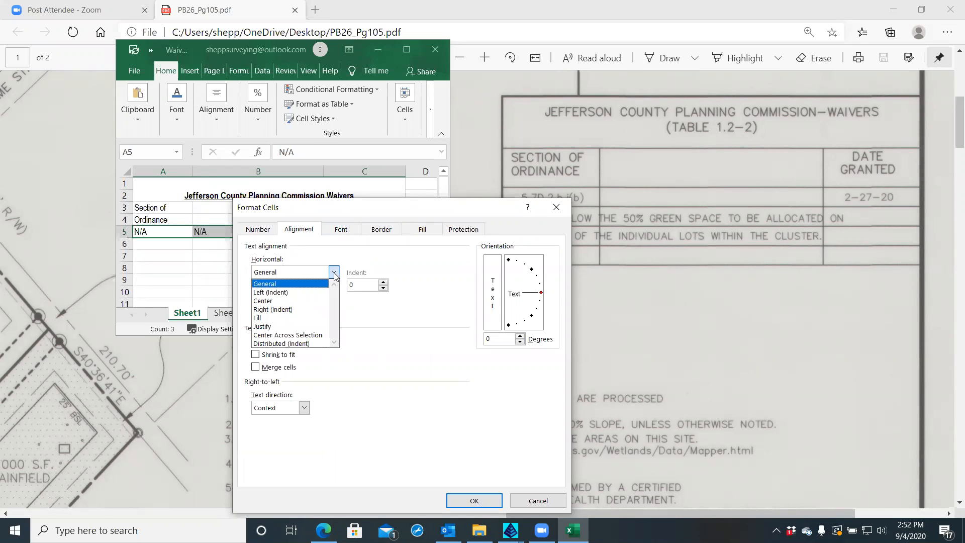
click(261, 302)
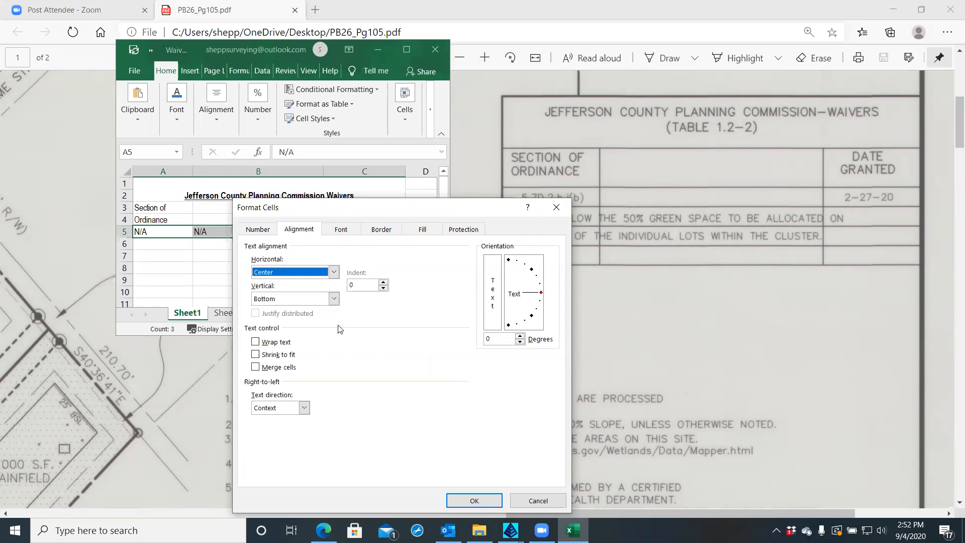
click(458, 500)
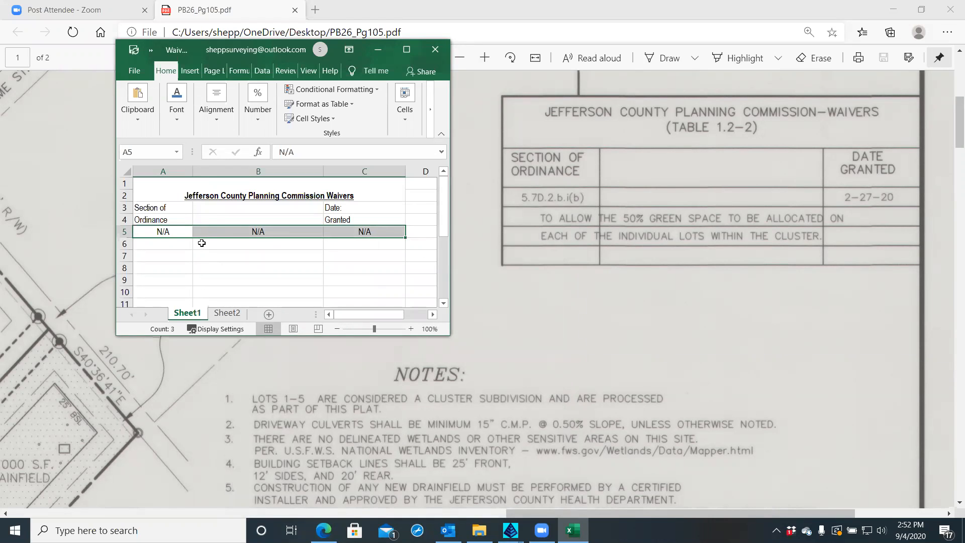
Delete the trailing colons from the Date: and Granted: headers in C3 and C4
click(177, 209)
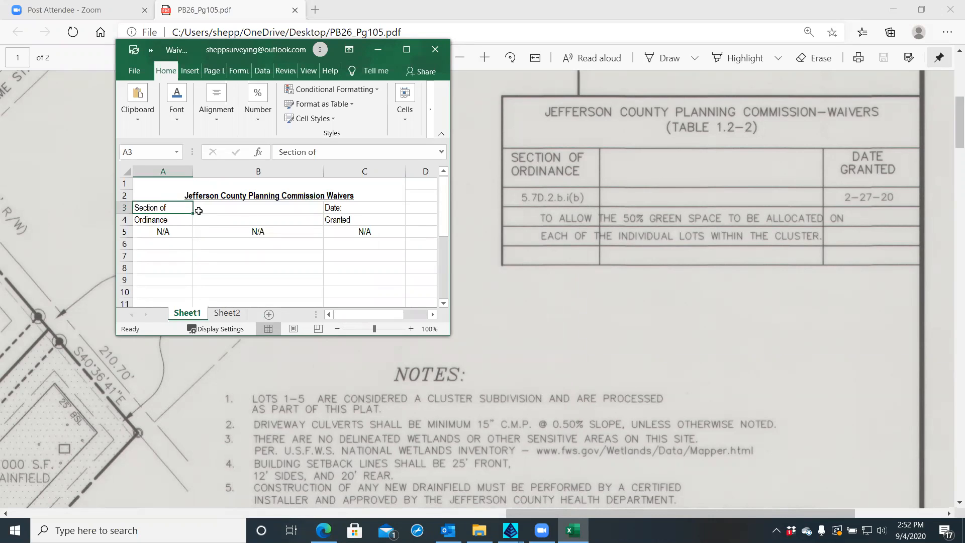
double_click(360, 208)
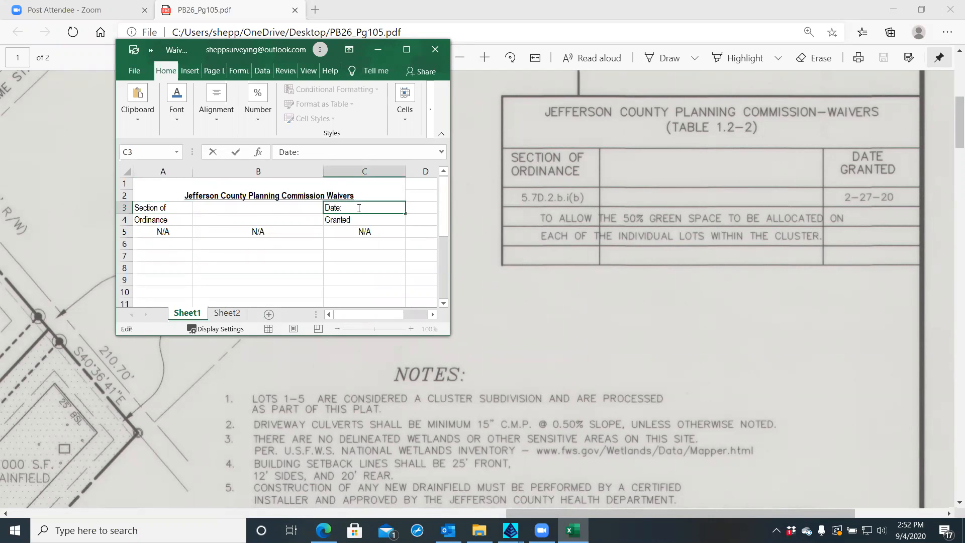
key(BackSpace)
click(356, 219)
double_click(356, 219)
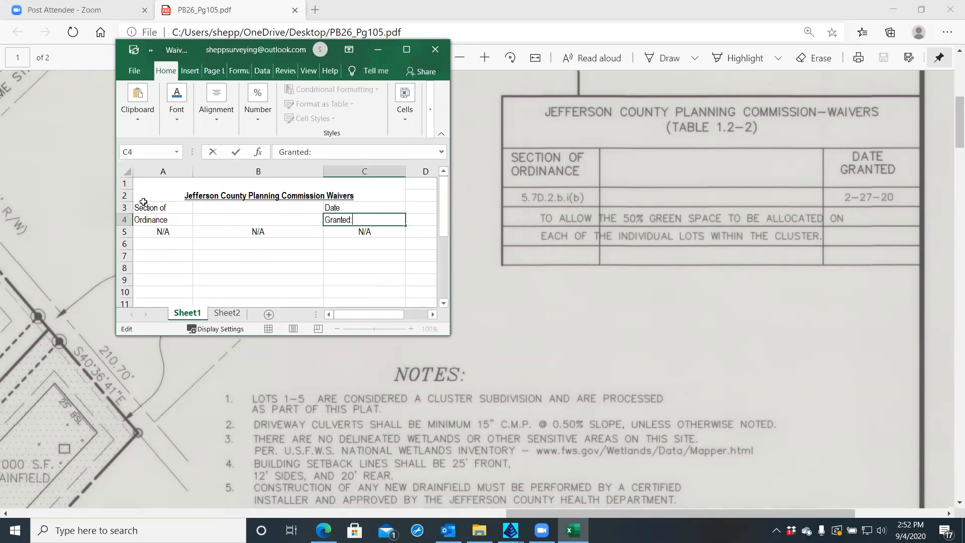
key(BackSpace)
click(174, 252)
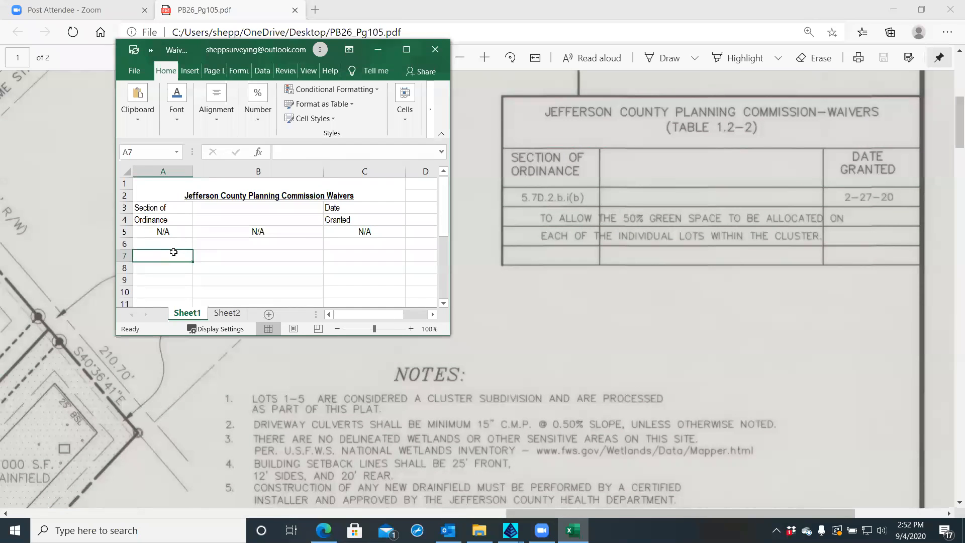
Select the Section of / Ordinance header cells in column A
click(165, 214)
drag(166, 213, 165, 215)
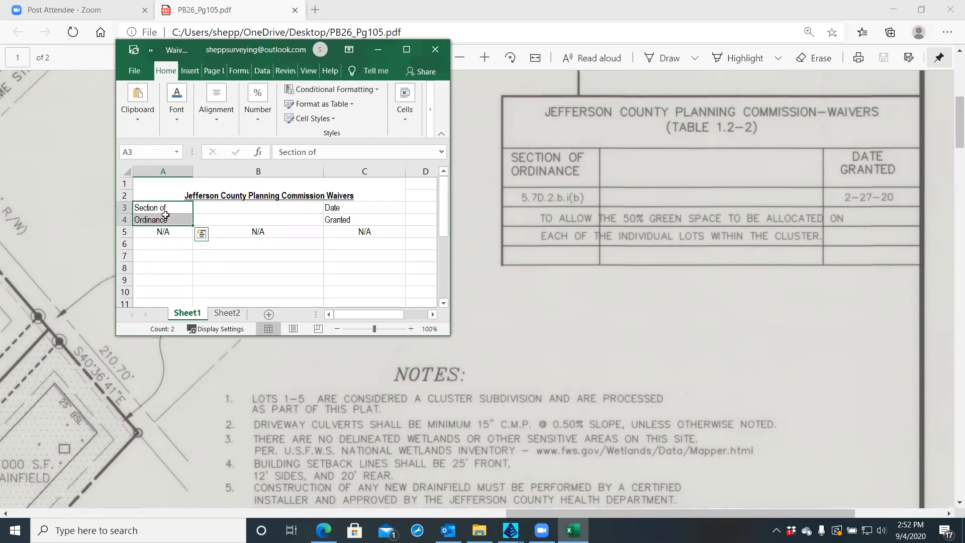
right_click(348, 210)
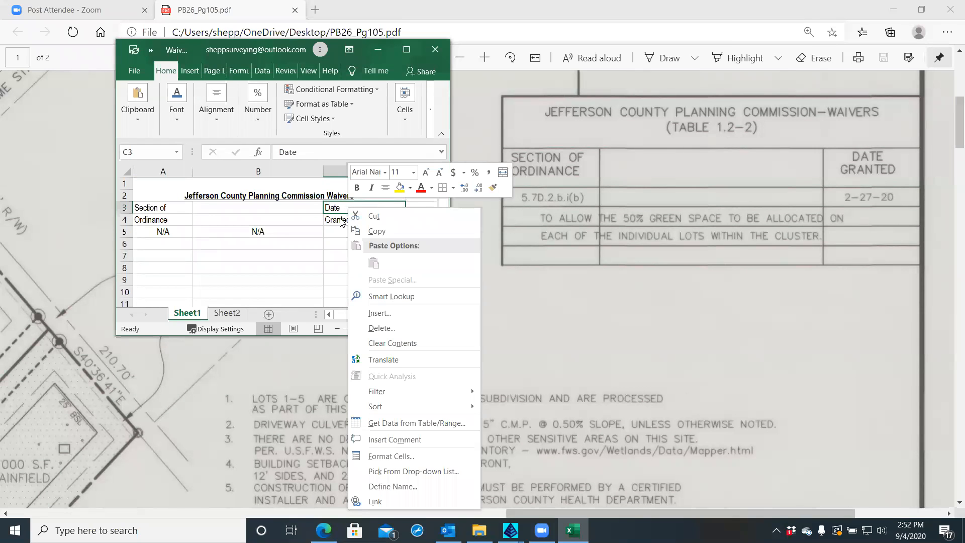
click(154, 216)
click(159, 207)
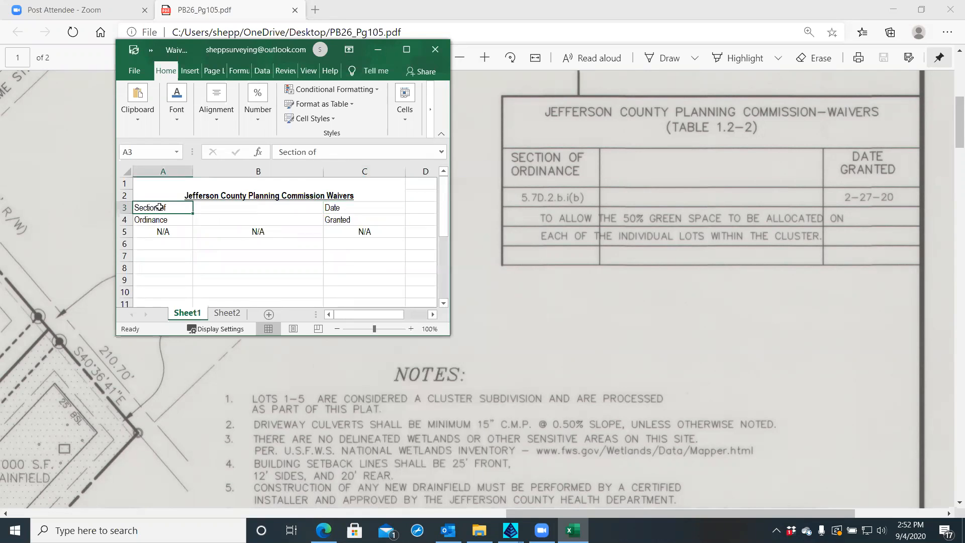
Top-align the header cells A3:A4 from the alignment choices
right_click(160, 216)
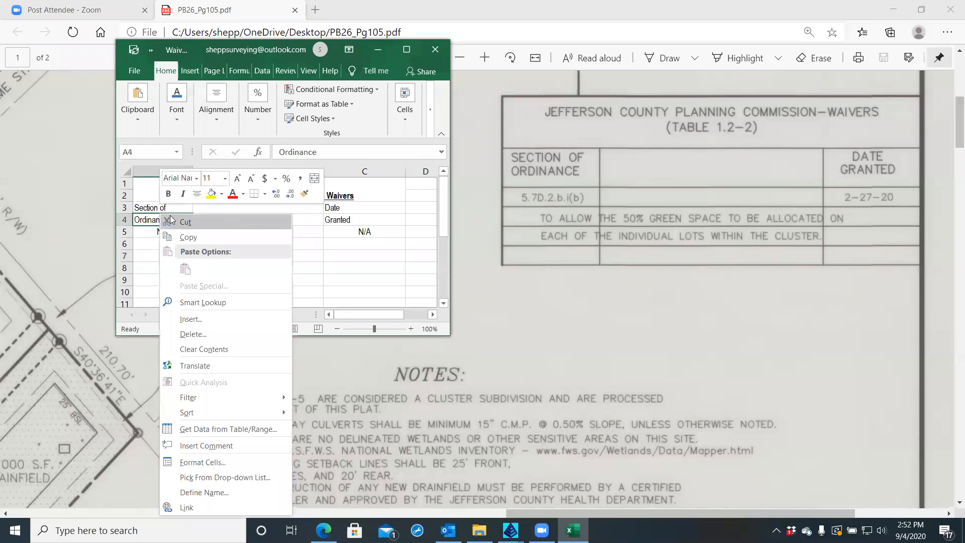
click(140, 211)
click(149, 207)
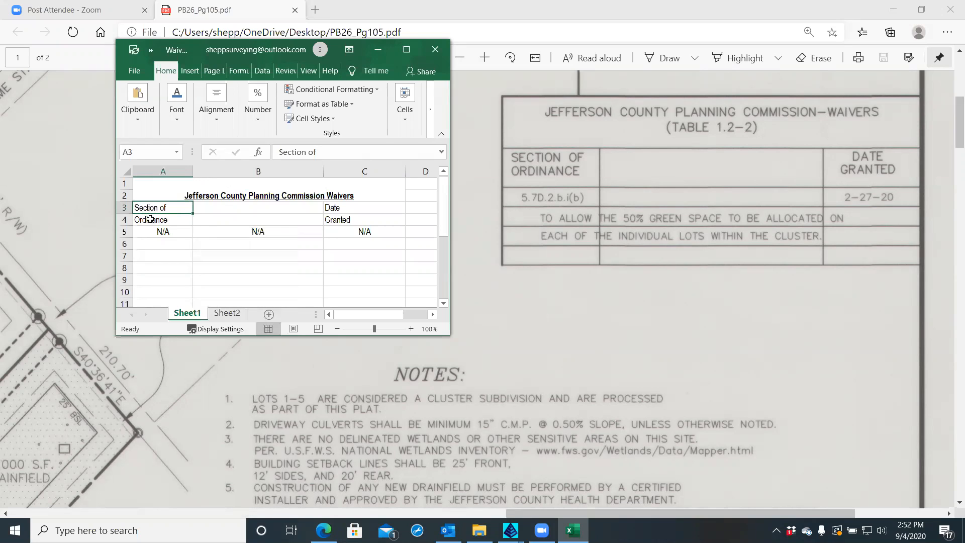
shift+click(150, 219)
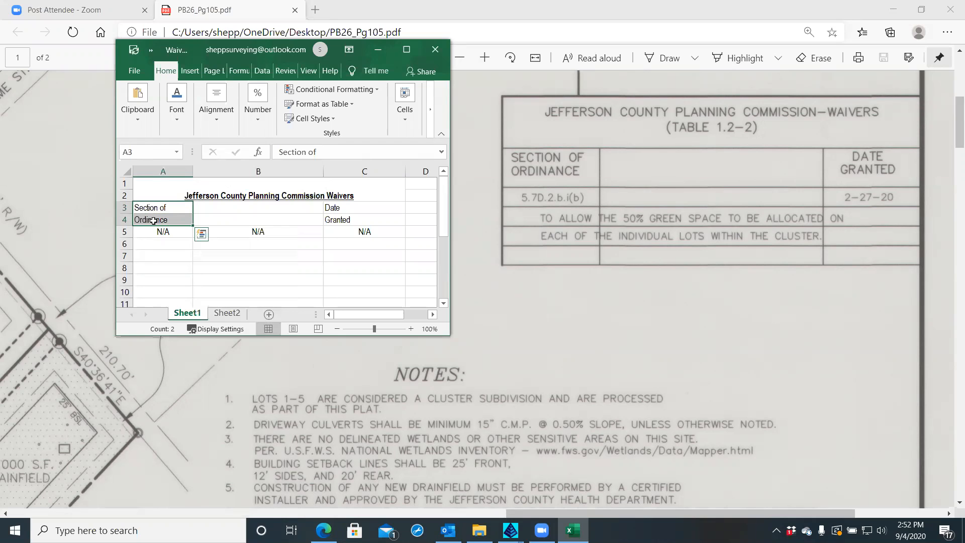
right_click(153, 221)
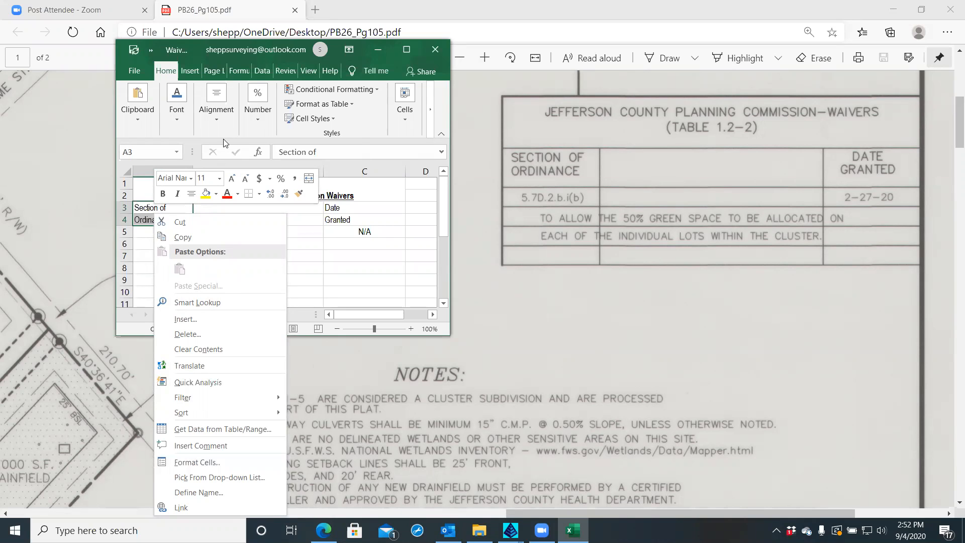
click(217, 116)
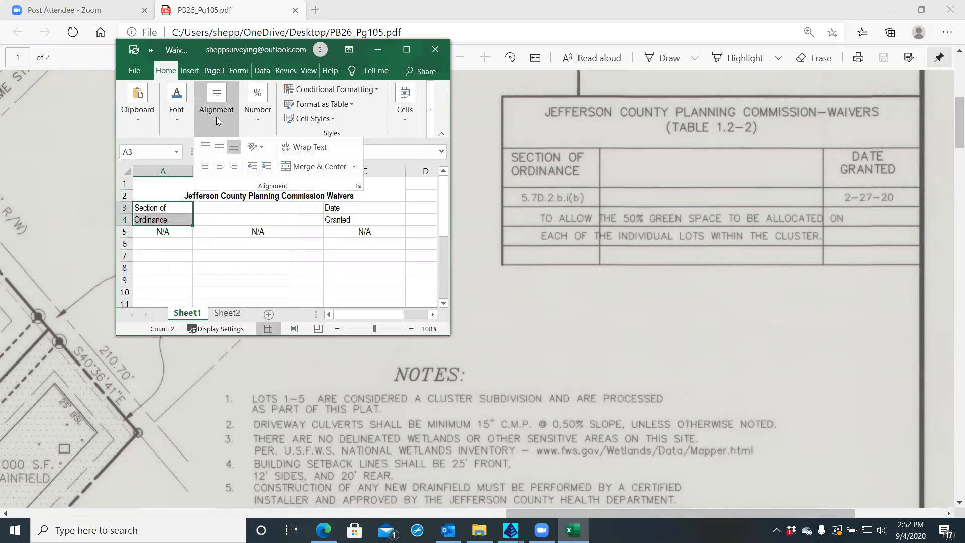
click(206, 152)
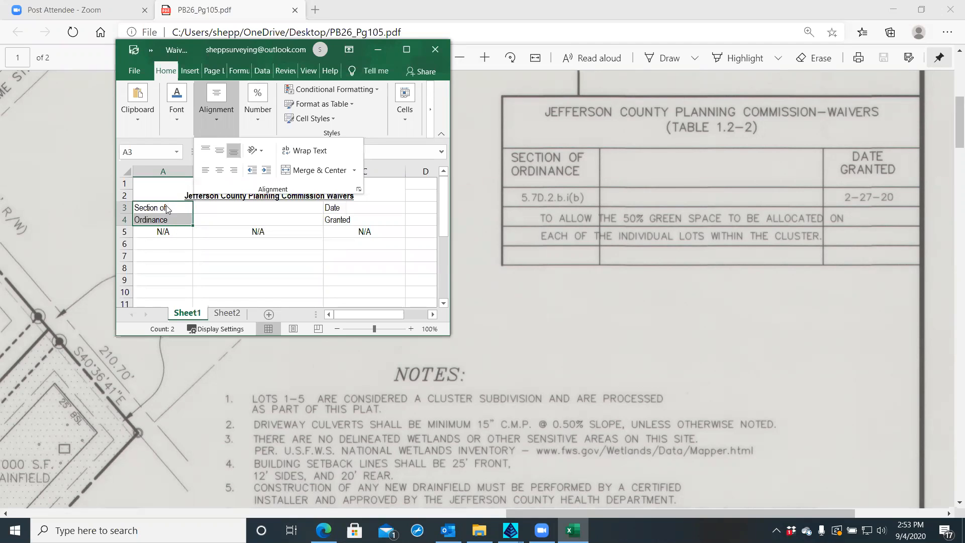
click(205, 152)
click(167, 225)
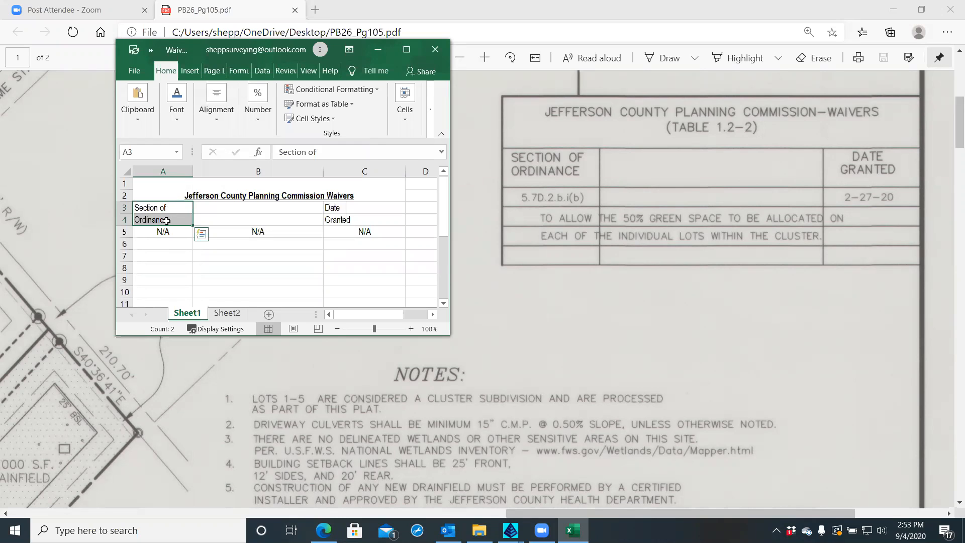
Reselect A3:A4 and recheck their alignment and cell options without further changes
click(170, 208)
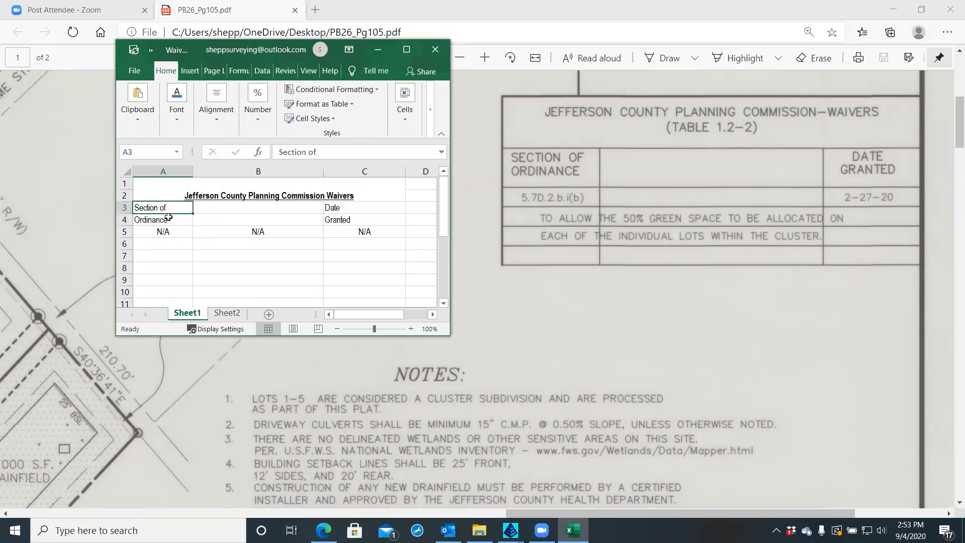
click(170, 217)
click(171, 208)
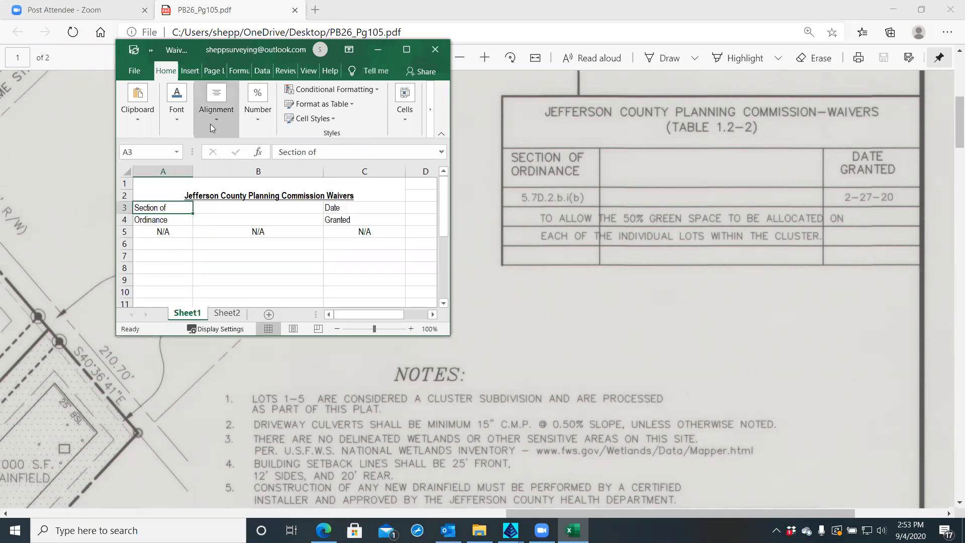
click(216, 101)
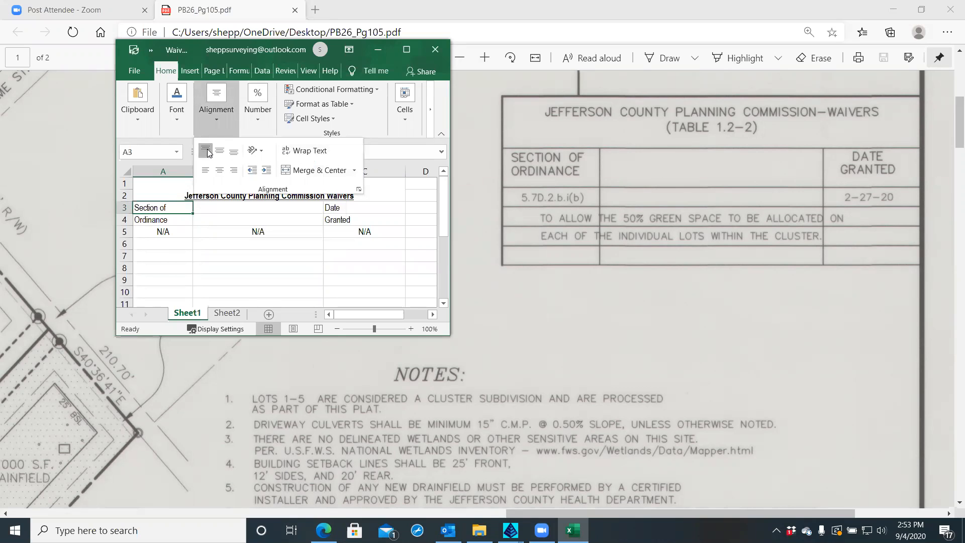
click(166, 220)
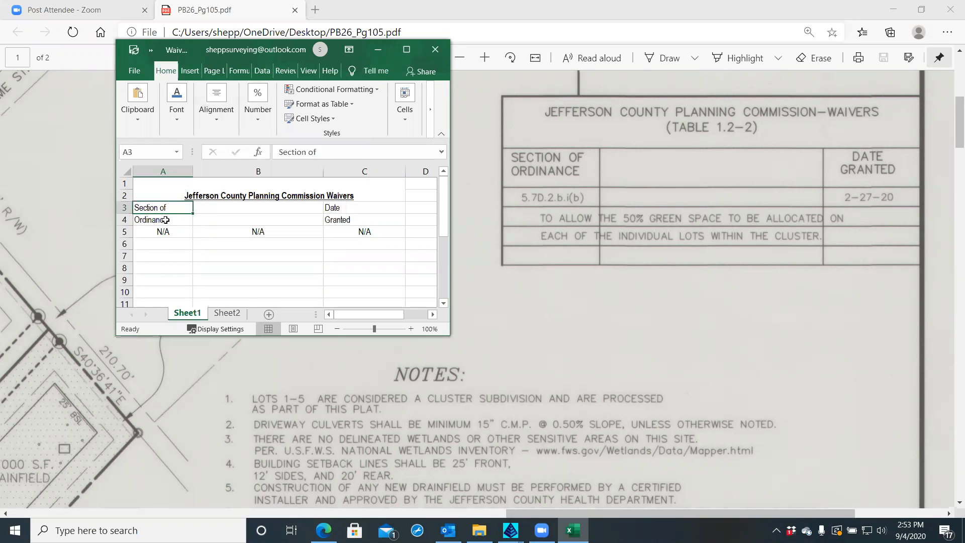
drag(167, 208, 166, 220)
right_click(166, 220)
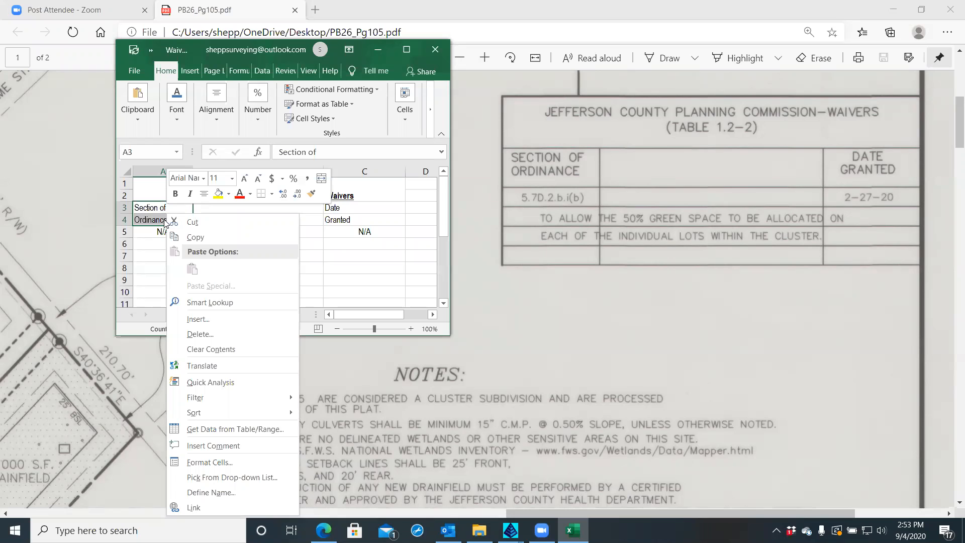
key(Escape)
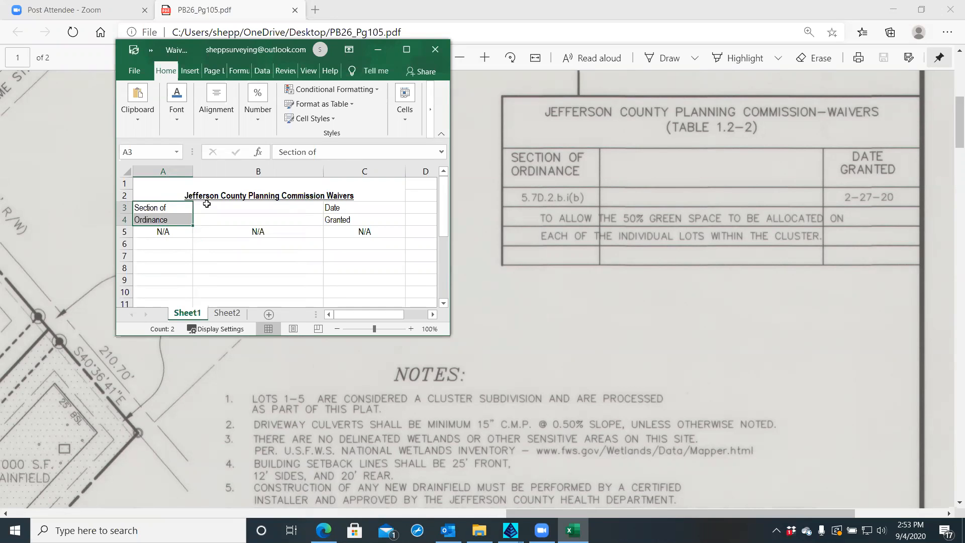
Select the full title text and review its font settings without changing them
click(195, 194)
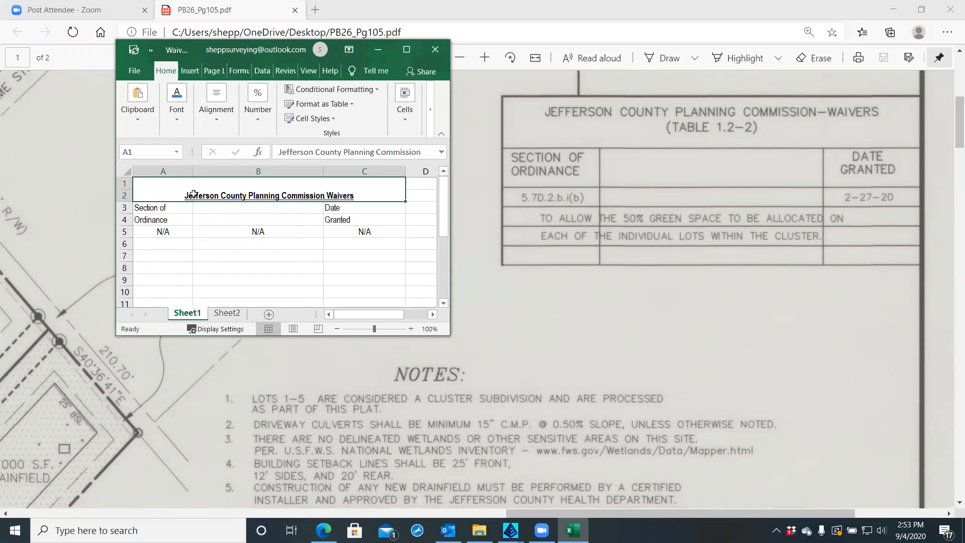
double_click(193, 194)
double_click(193, 194)
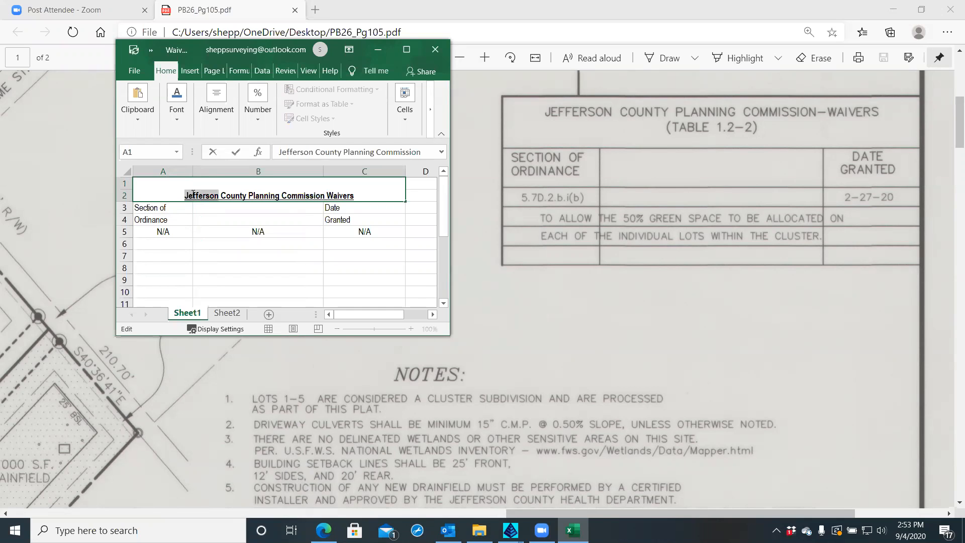
drag(240, 194, 330, 194)
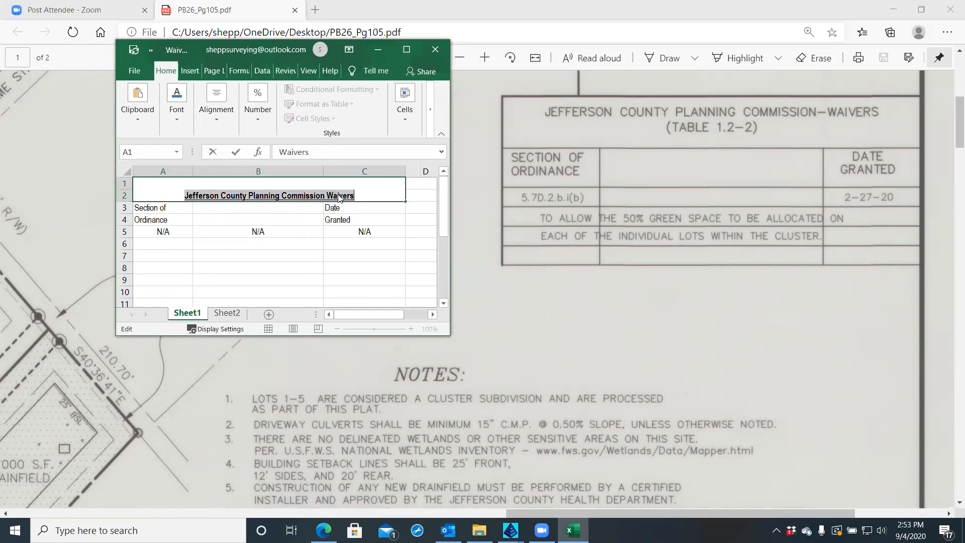
right_click(338, 195)
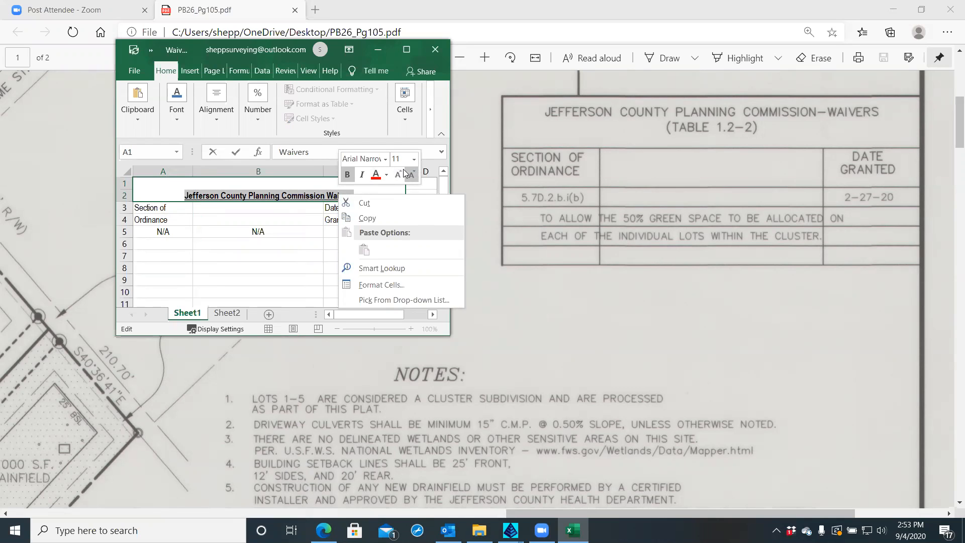
click(378, 285)
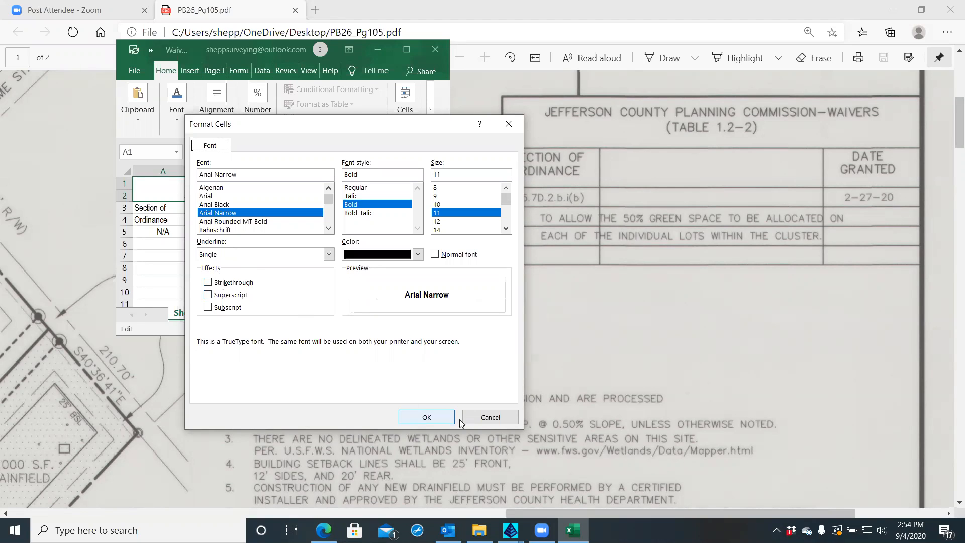
click(487, 420)
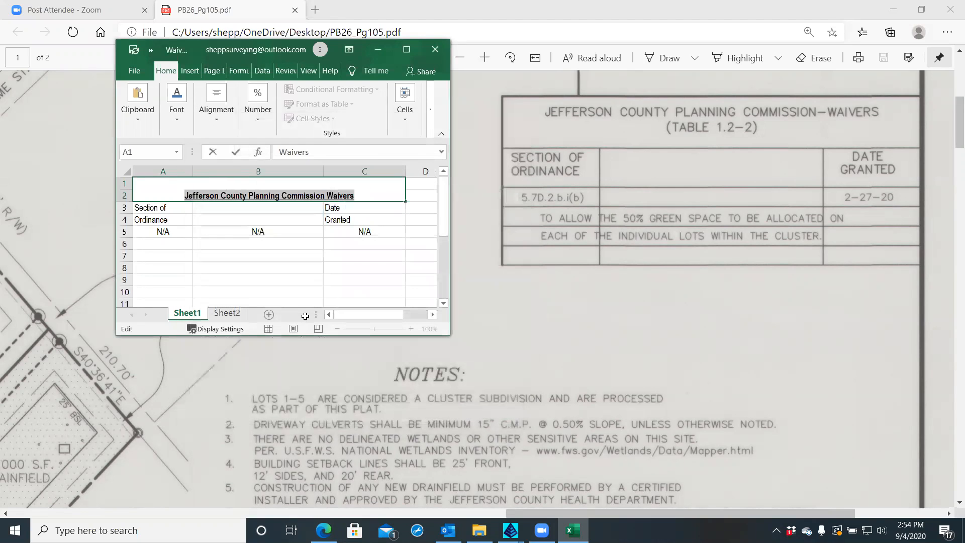
Toggle Underline off on the title cell, leaving it bold, and deselect to A6
click(176, 106)
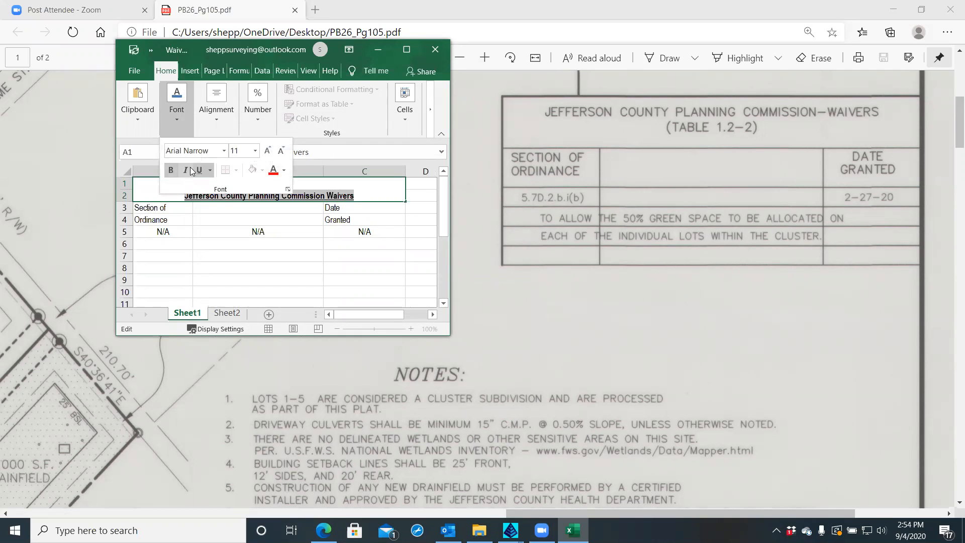
click(200, 172)
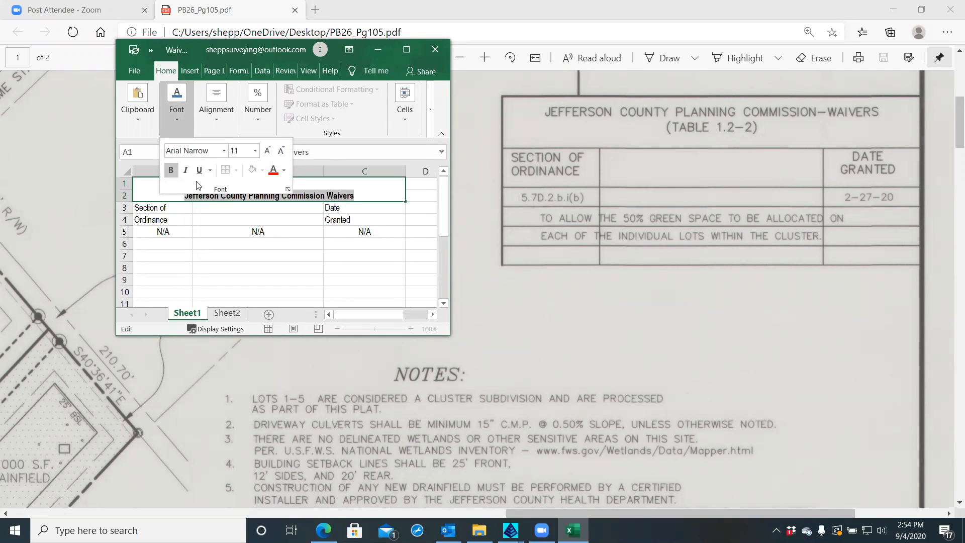
click(185, 244)
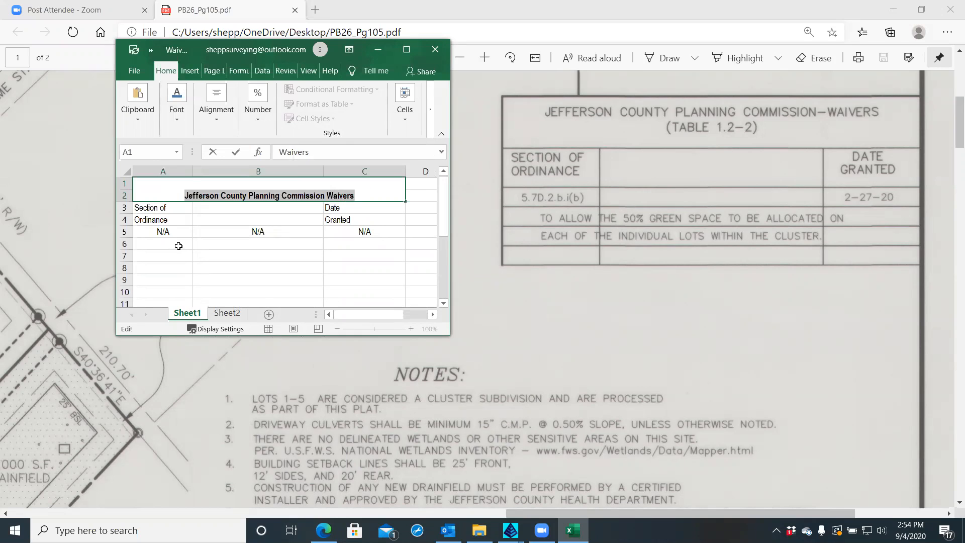
key(Escape)
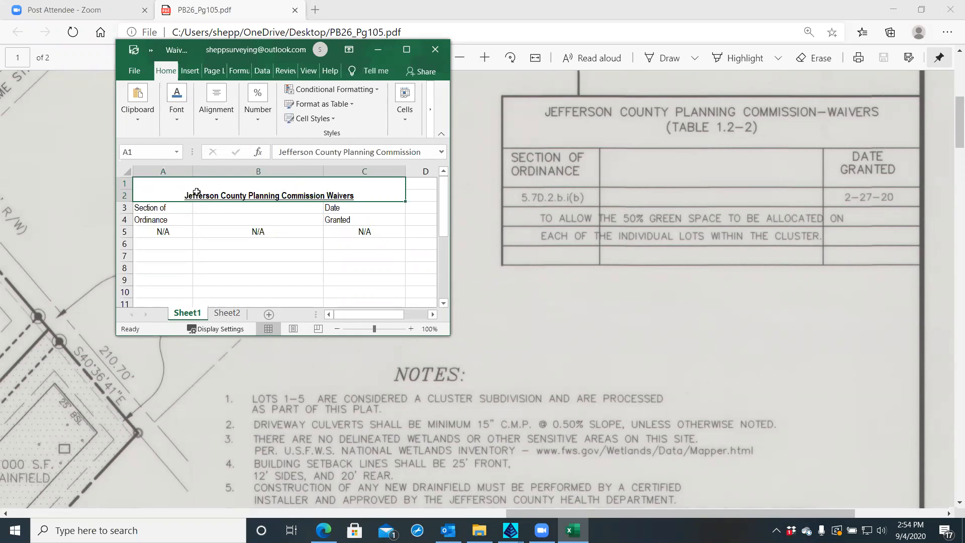
click(184, 219)
click(191, 193)
click(174, 119)
click(200, 171)
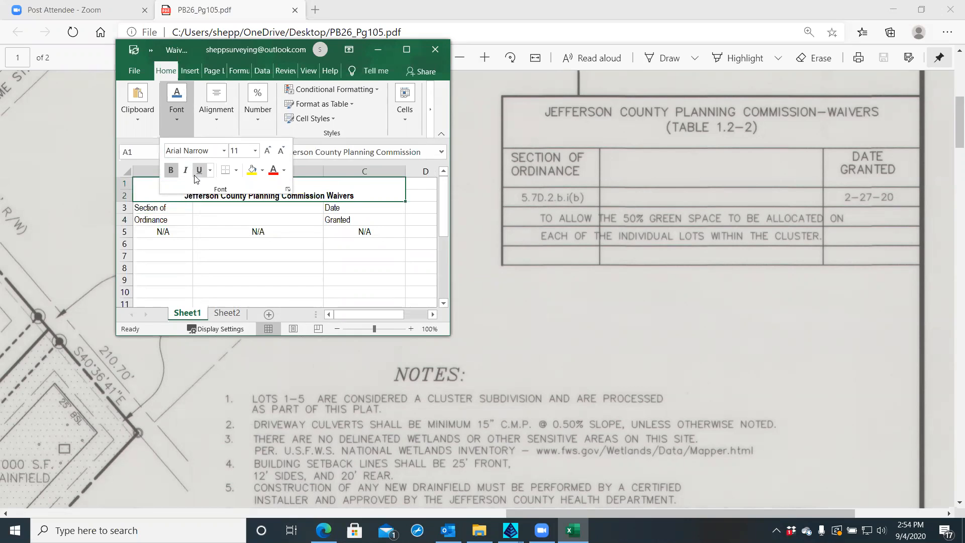
click(177, 242)
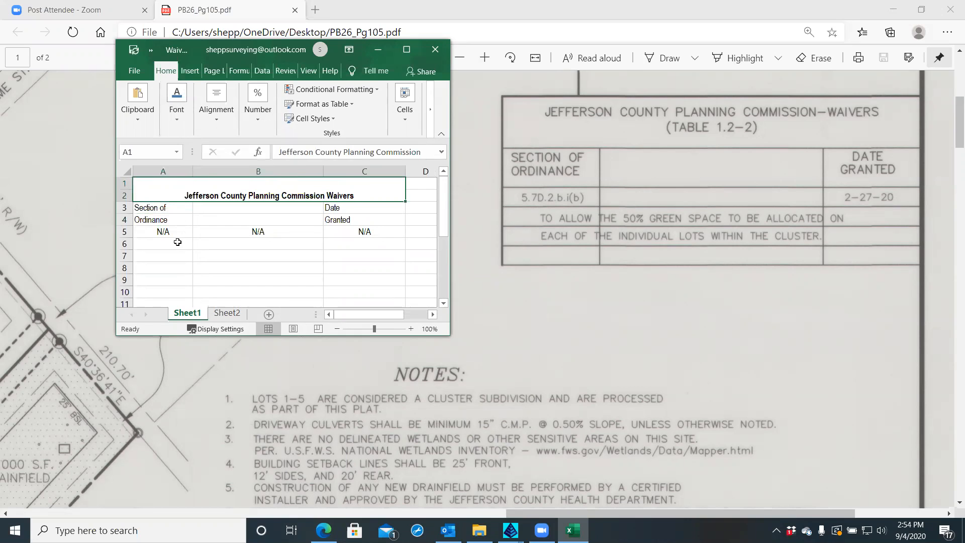
click(178, 242)
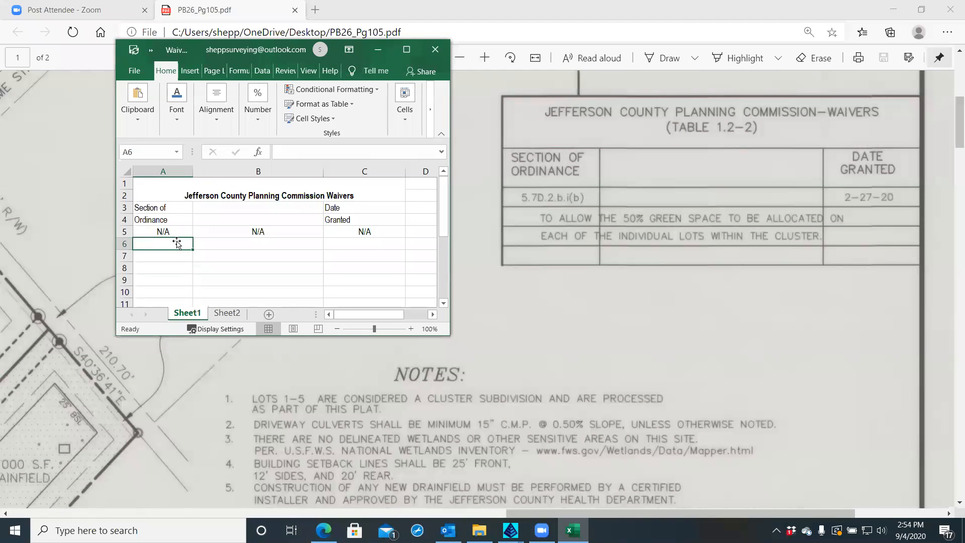
Change A3 to 'Section of Ordinance' and C3 to 'Date Granted'
double_click(165, 208)
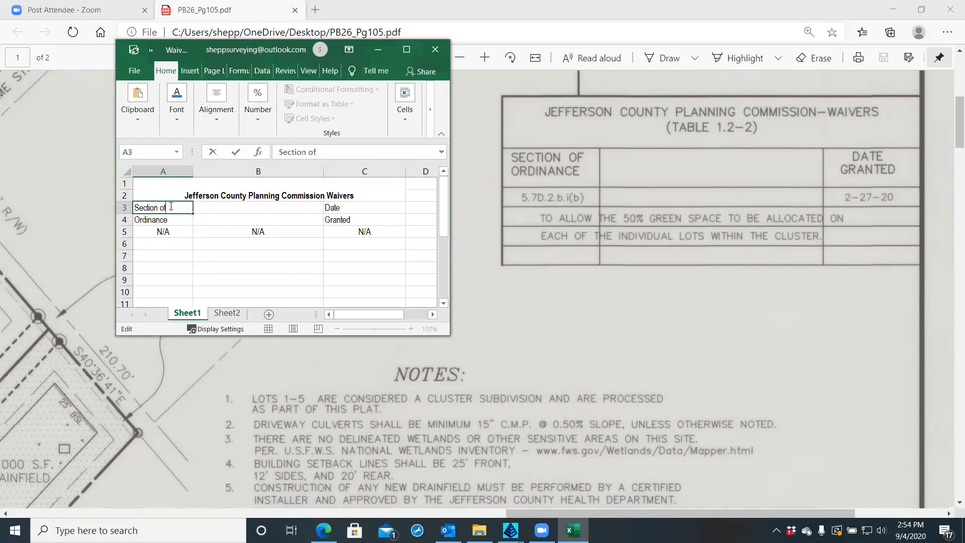
text(Ordinance)
click(349, 205)
double_click(350, 205)
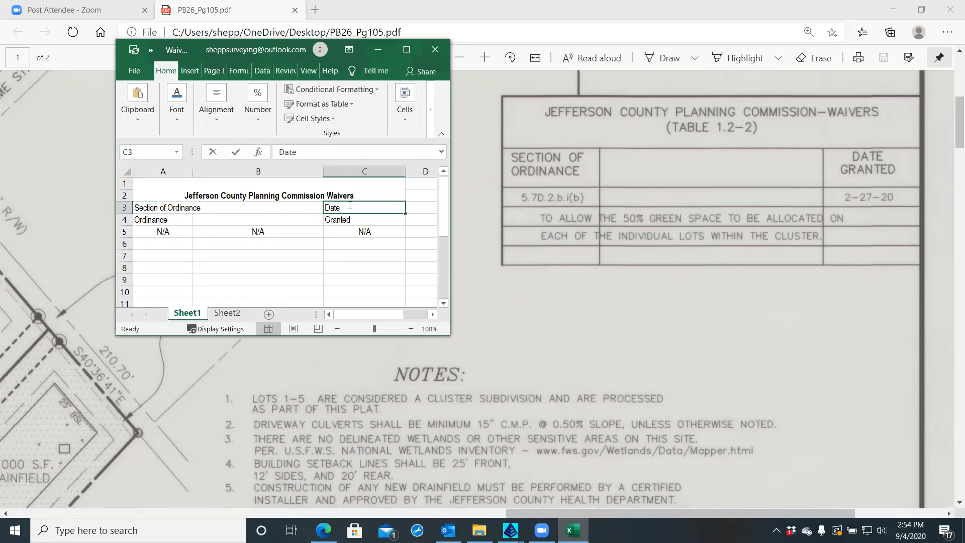
text(Granted)
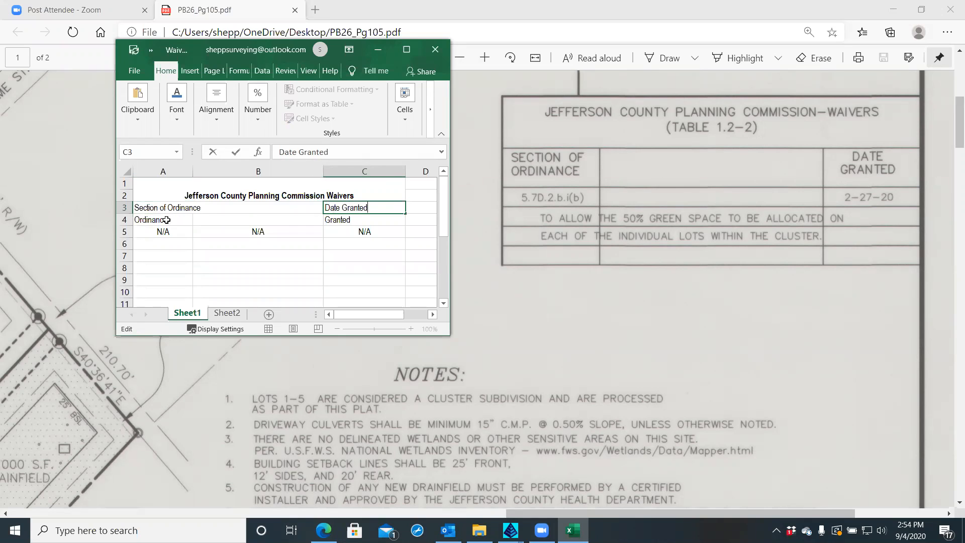
Delete the leftover row 4 so the N/A entries move up under the headers
click(115, 217)
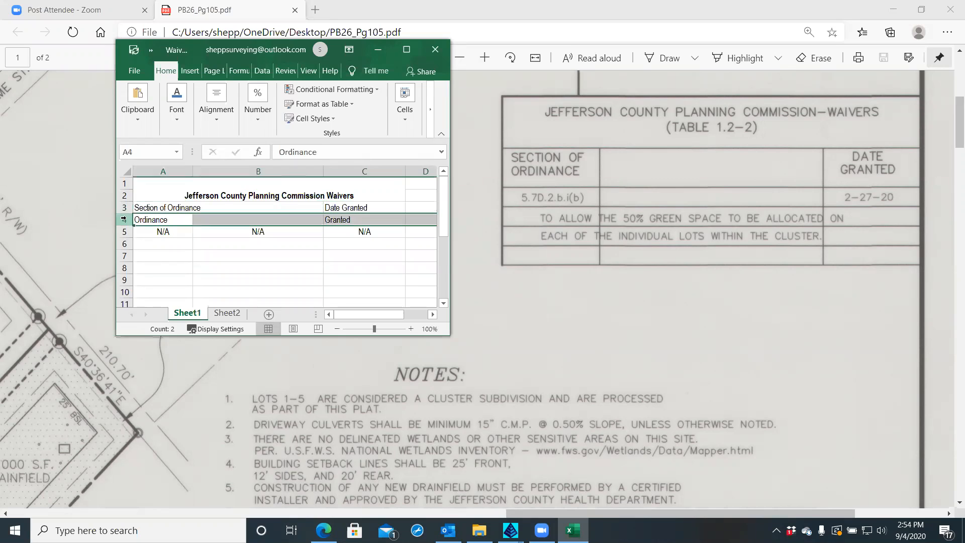
right_click(127, 220)
click(171, 324)
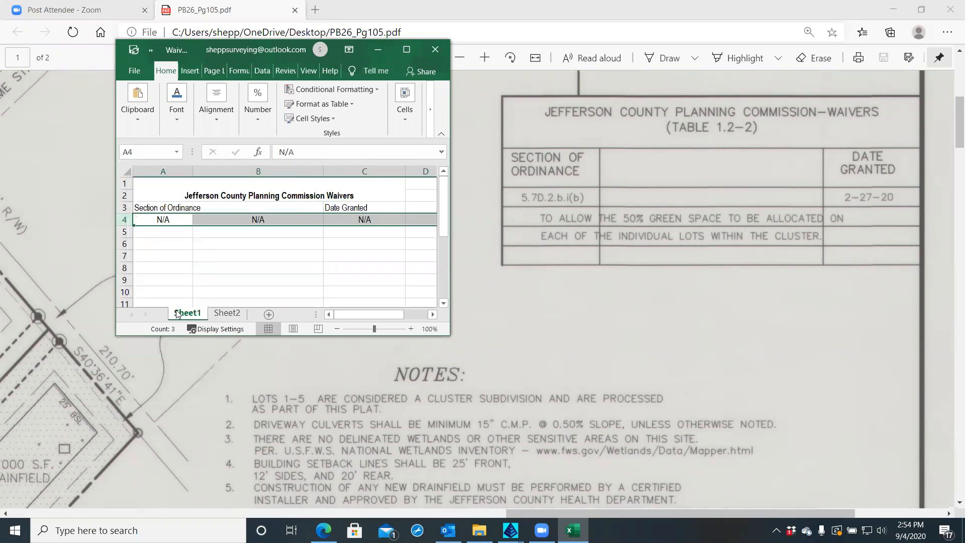
click(168, 208)
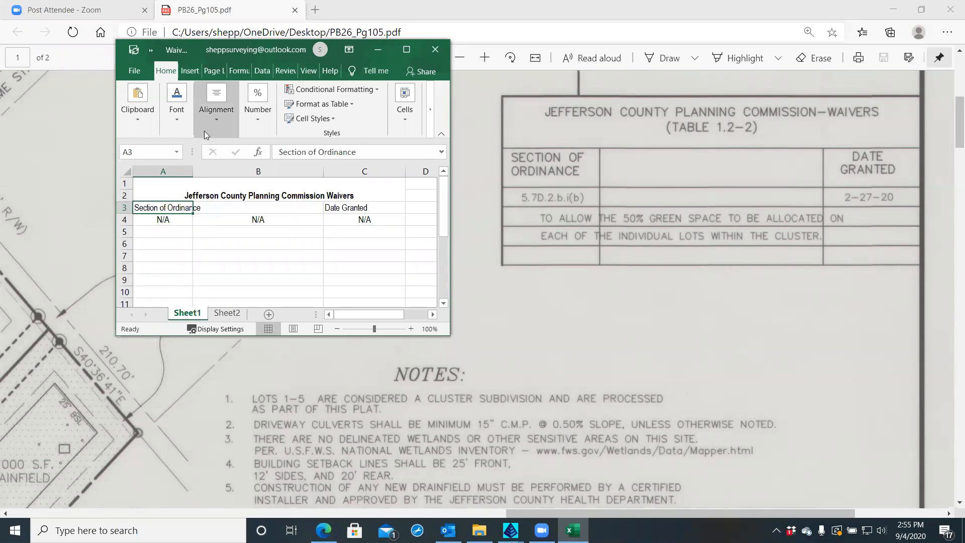
Top-align the Section of Ordinance header in A3 and turn on Wrap Text
click(216, 120)
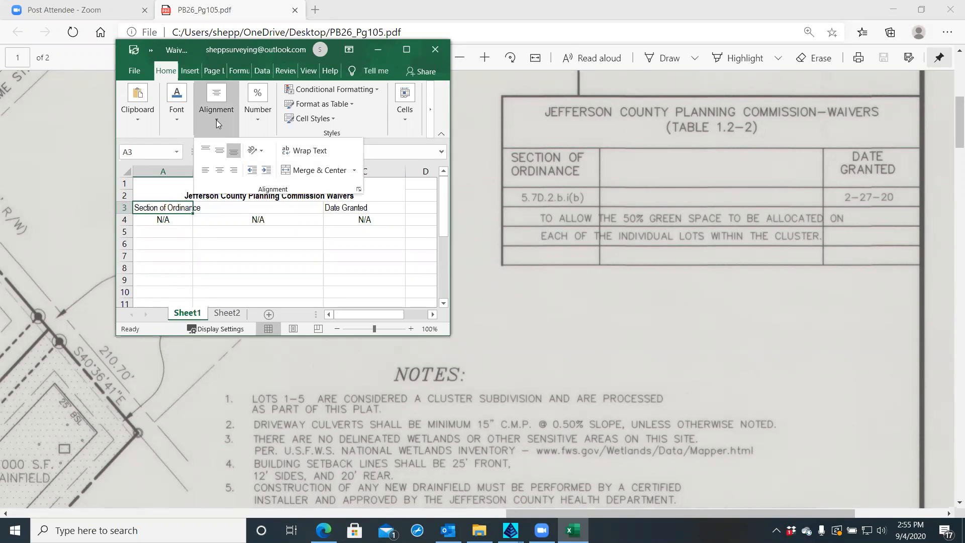
click(206, 150)
click(209, 229)
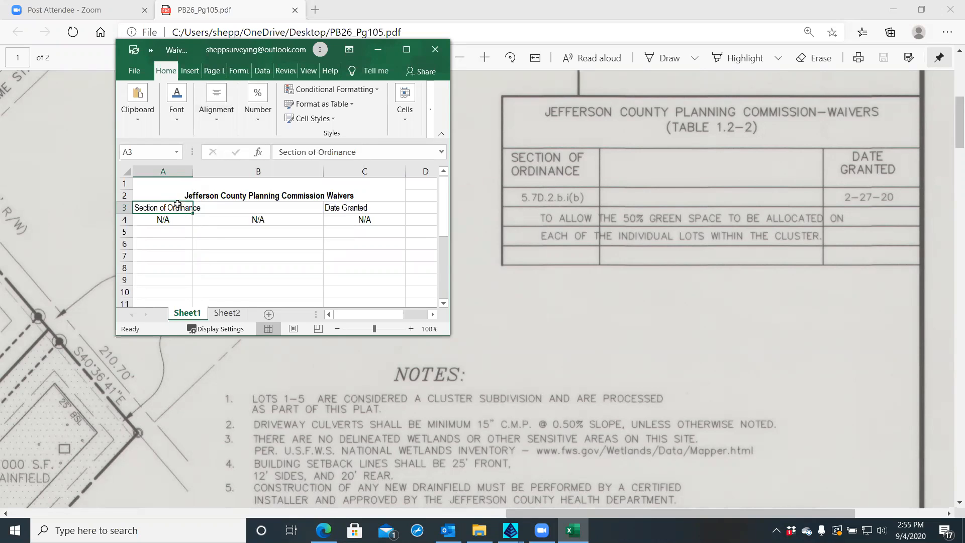
click(217, 116)
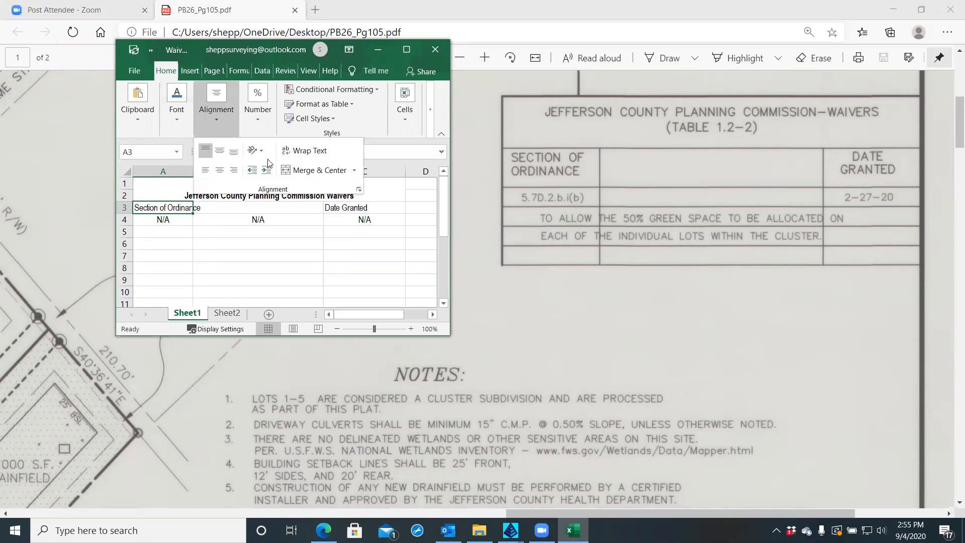
click(304, 151)
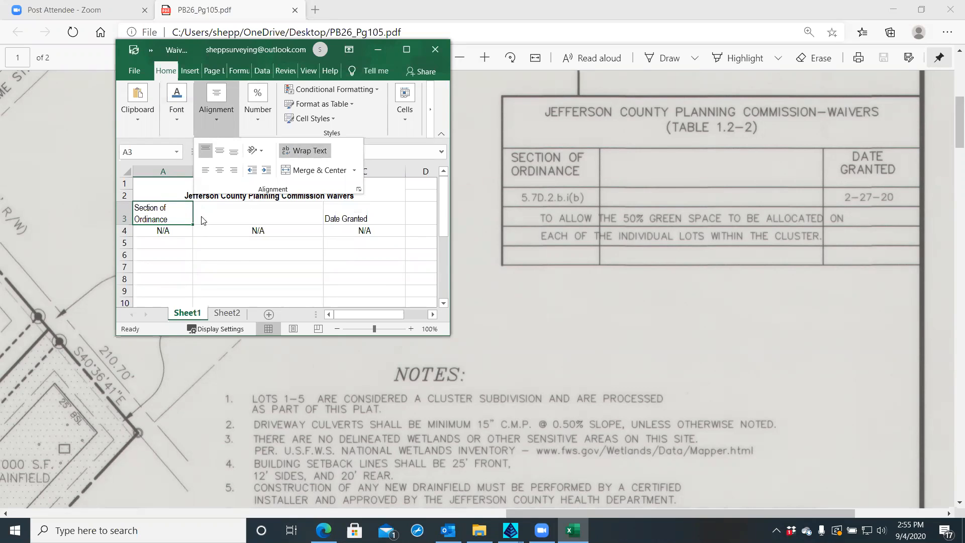
click(167, 219)
Select the wrapped A3 header text, review its font and alignment options, then reselect A3
double_click(167, 219)
drag(168, 220, 129, 208)
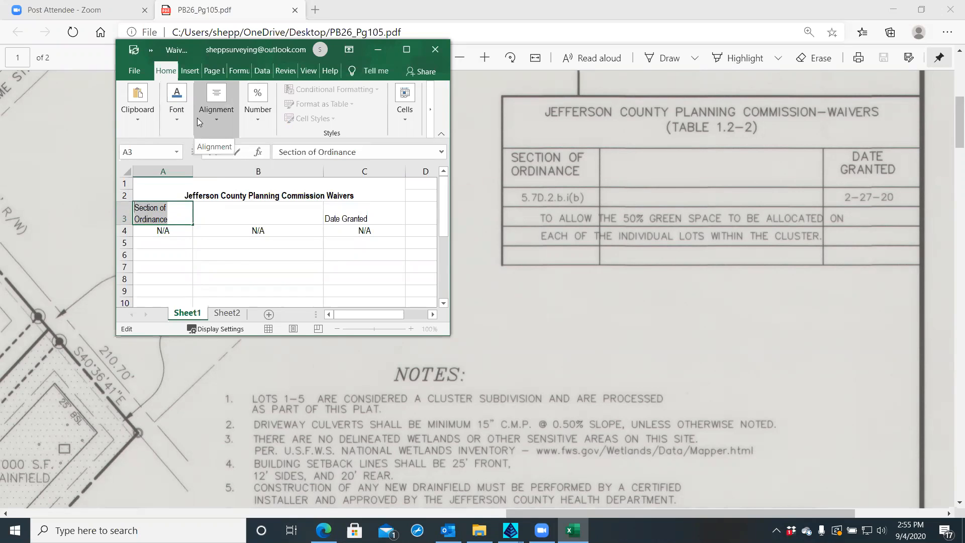
click(178, 118)
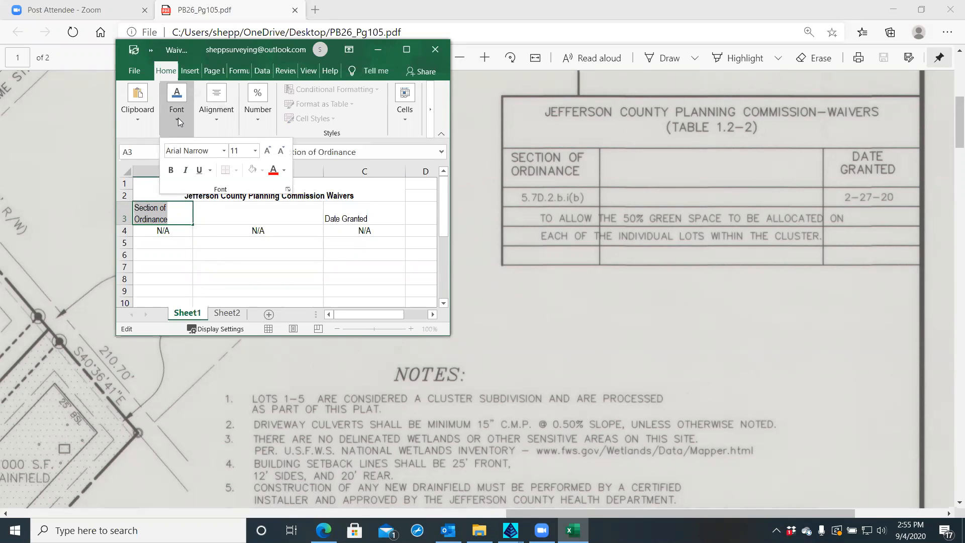
click(215, 117)
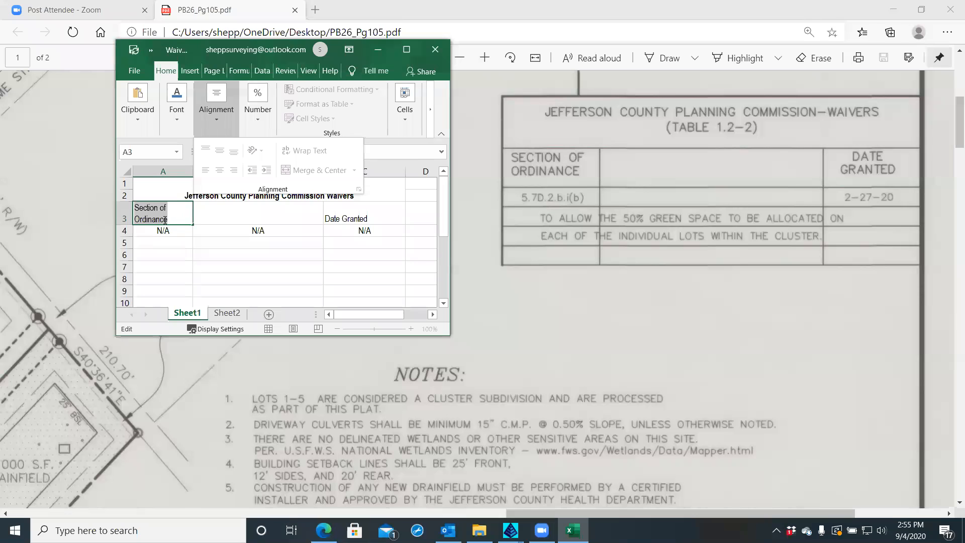
click(165, 219)
click(134, 242)
click(171, 218)
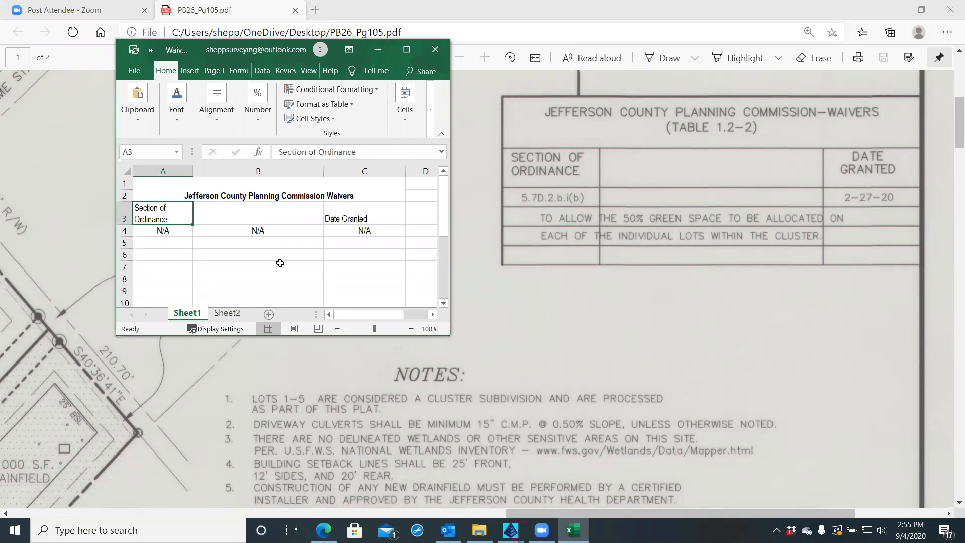
Widen the Excel window, top-align Section of Ordinance, and left-align the N/A in B4
drag(450, 264, 667, 257)
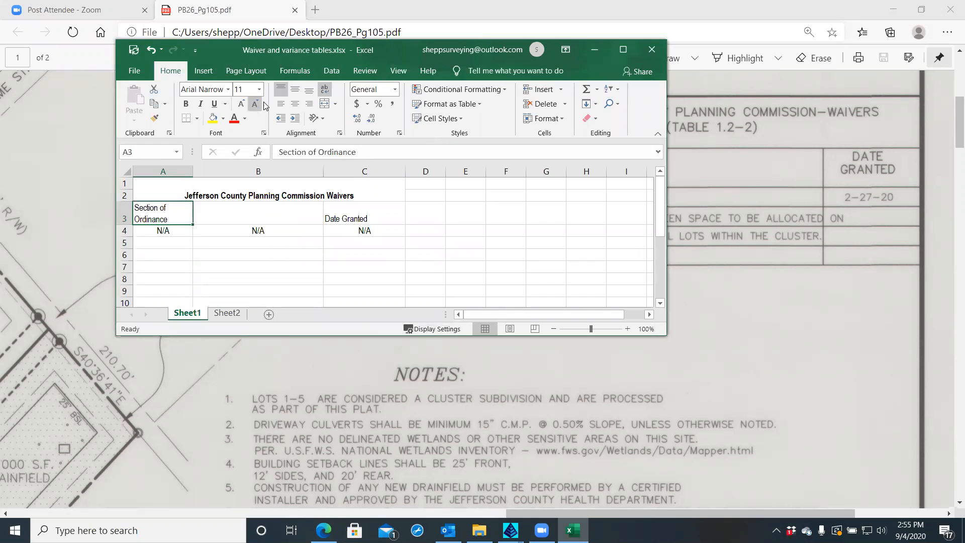
click(285, 93)
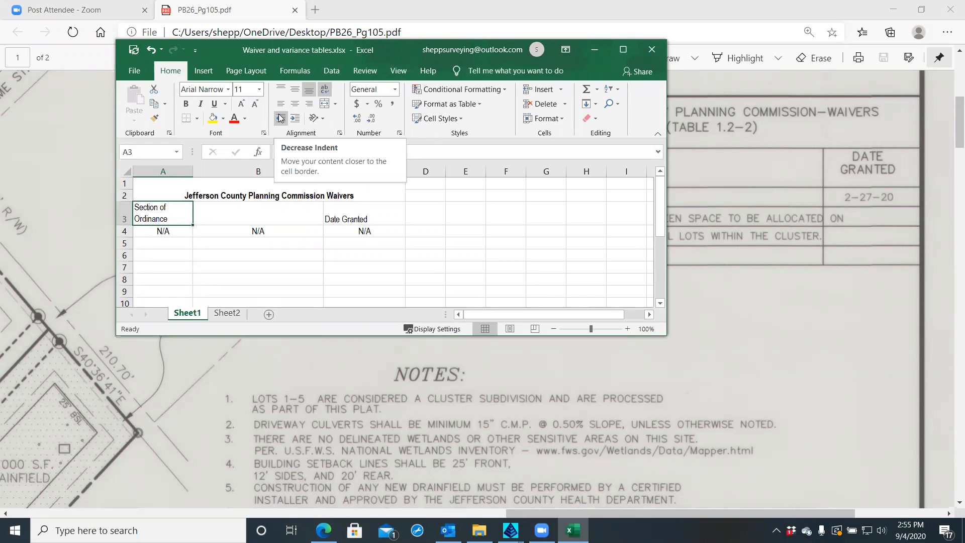
click(335, 211)
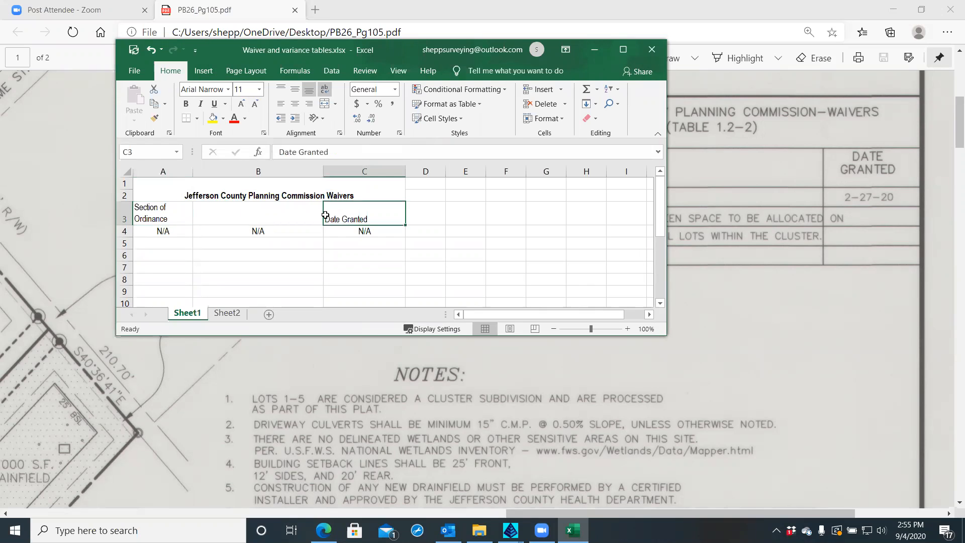
click(254, 230)
click(281, 104)
Move the Date Granted heading in C3 to the top of its cell
click(339, 219)
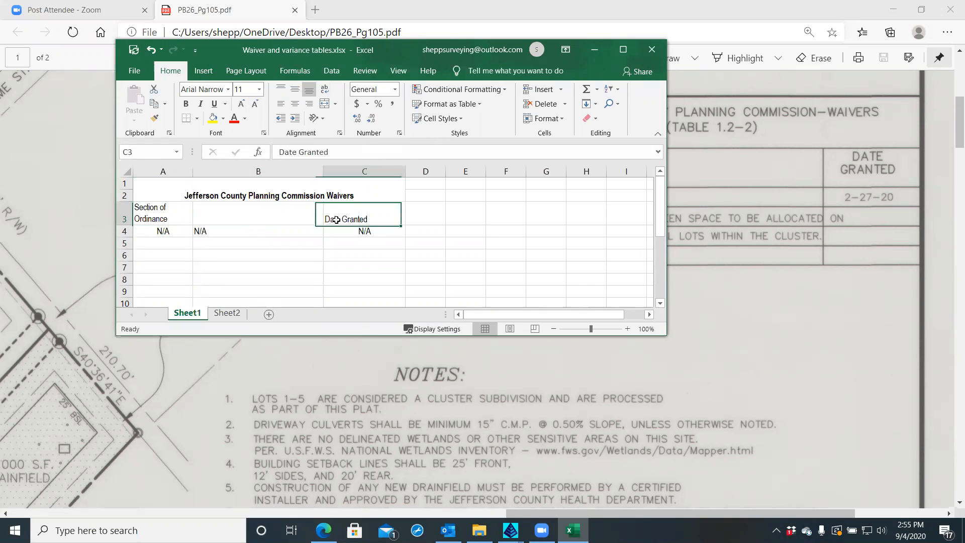
click(294, 91)
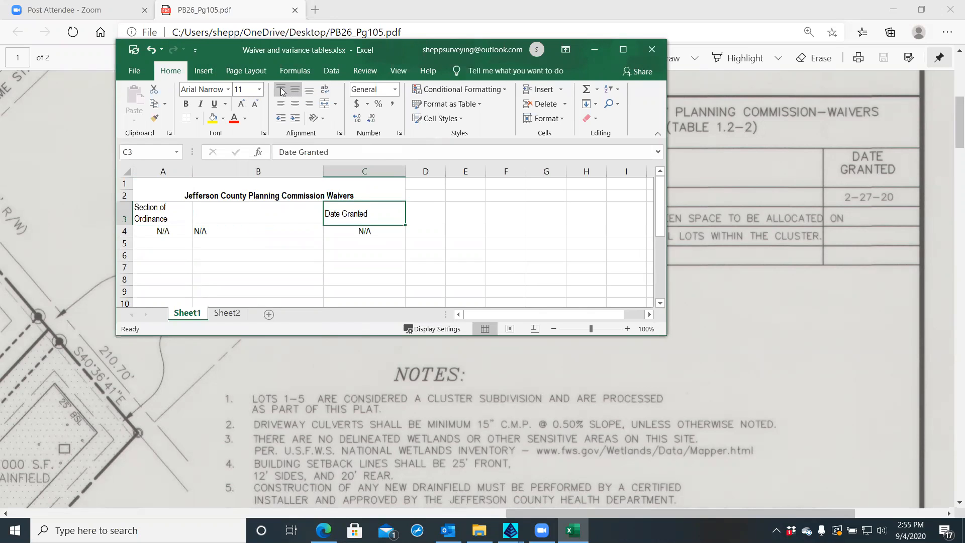
click(281, 90)
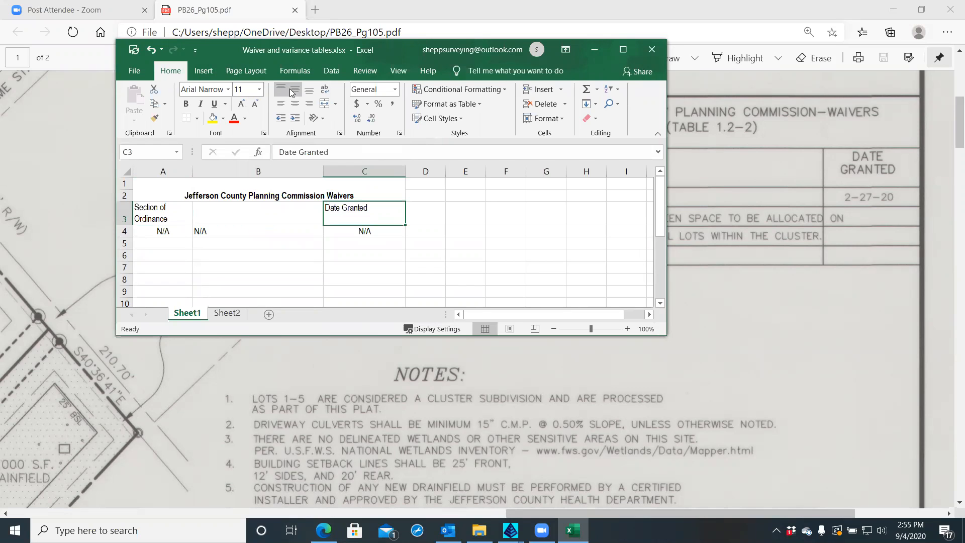
Centre Date Granted horizontally, and top-align and centre the Section of Ordinance heading
click(295, 104)
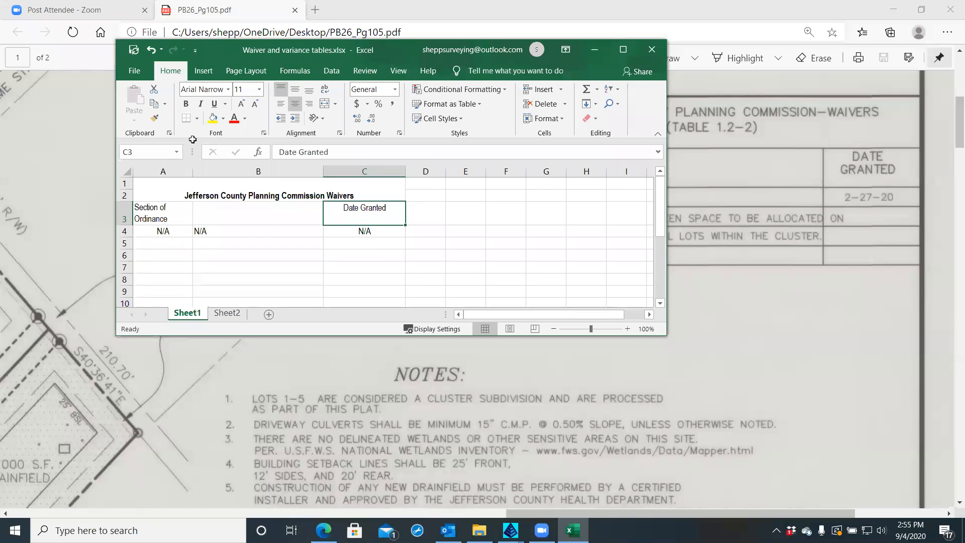
click(165, 211)
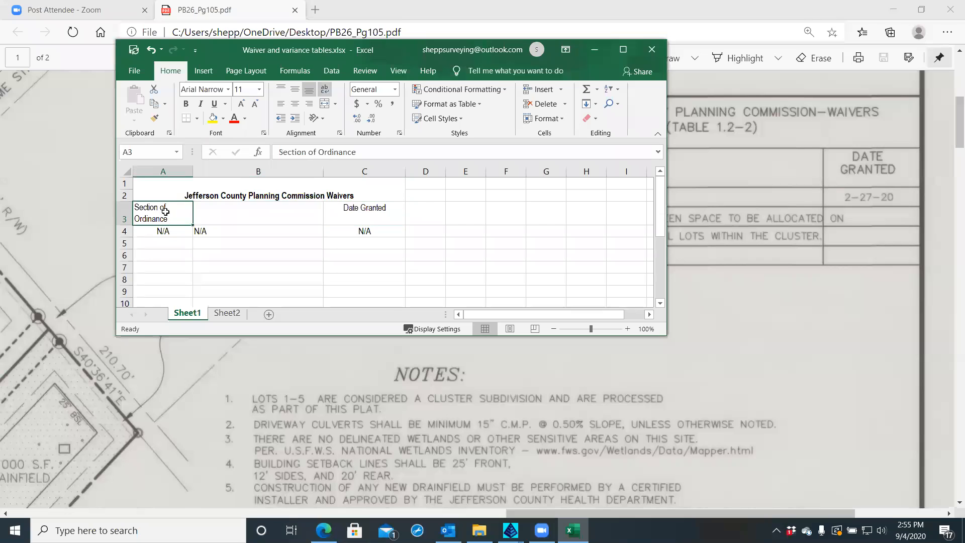
click(281, 90)
click(295, 105)
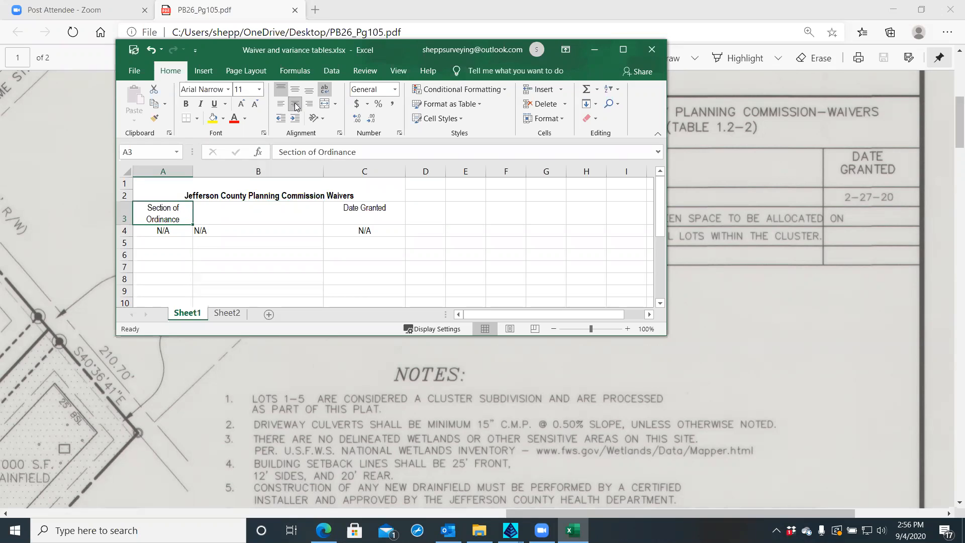
Narrow column A slightly and column C to 11.00 (106 pixels)
drag(191, 169, 183, 170)
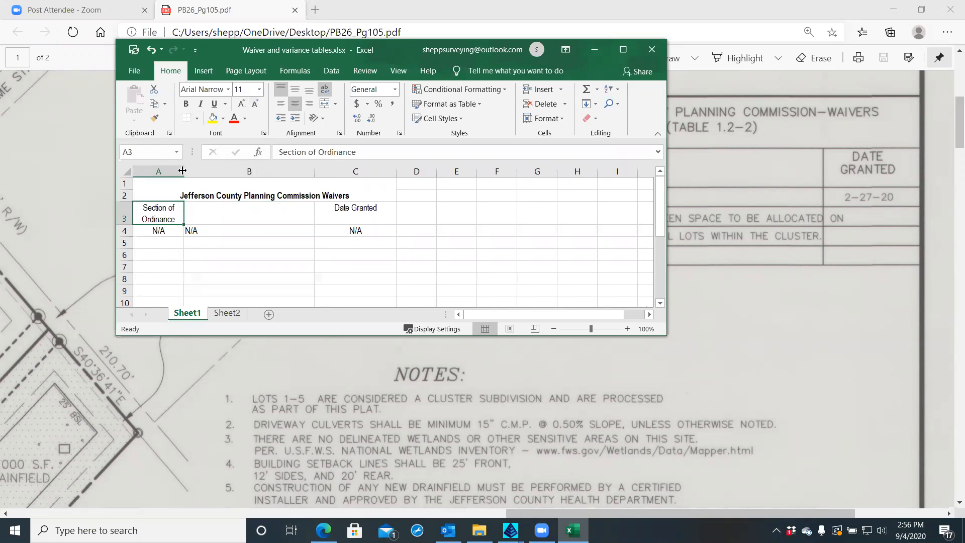
click(390, 171)
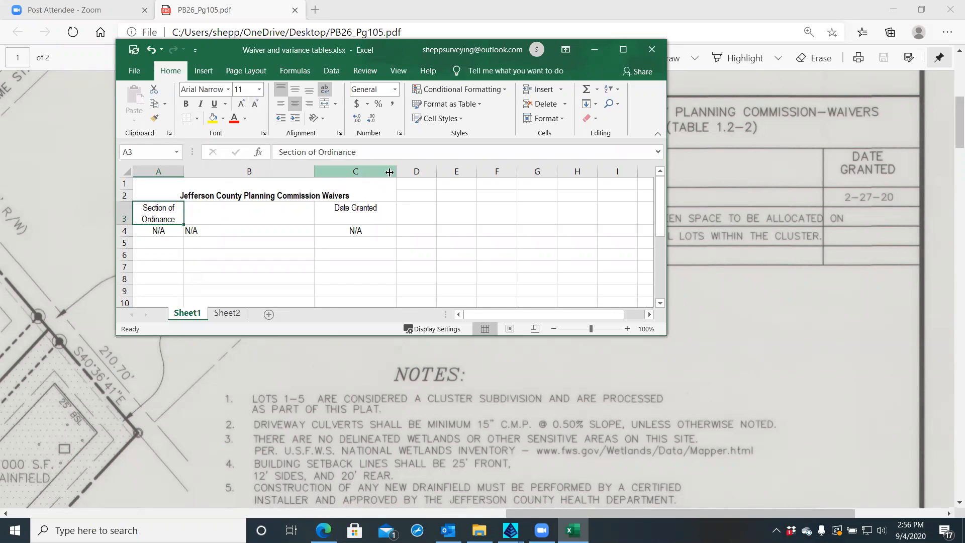
drag(397, 171, 359, 170)
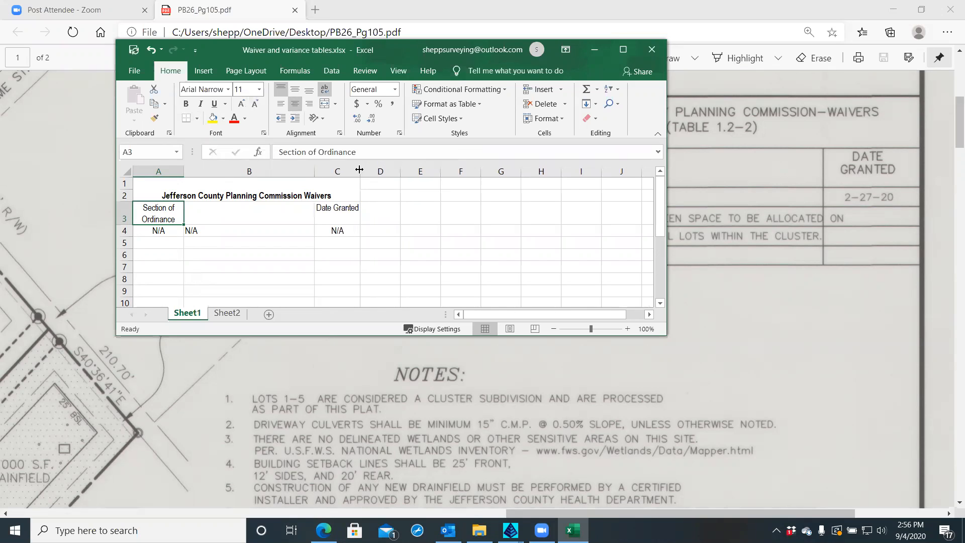
click(346, 211)
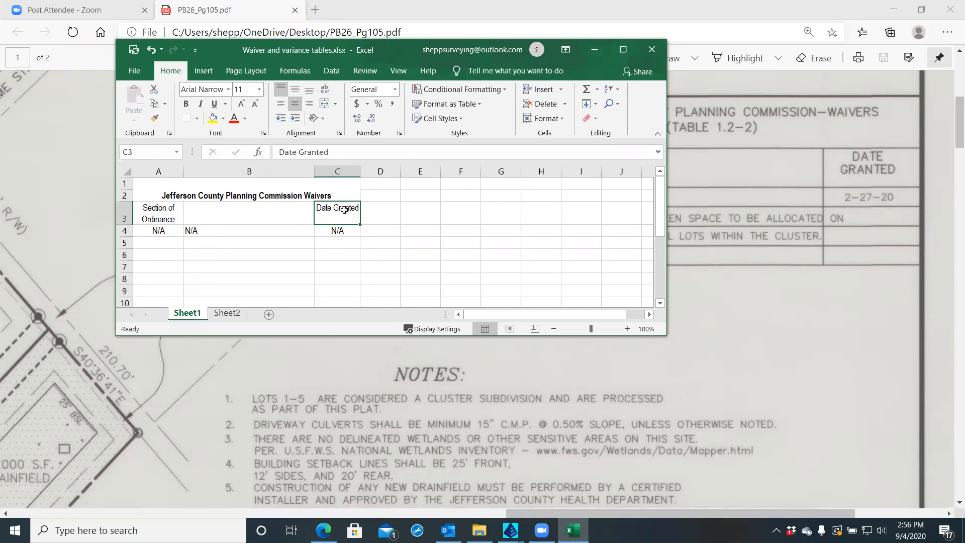
Turn on Wrap text for Date Granted in C3 and narrow column C slightly further
right_click(345, 210)
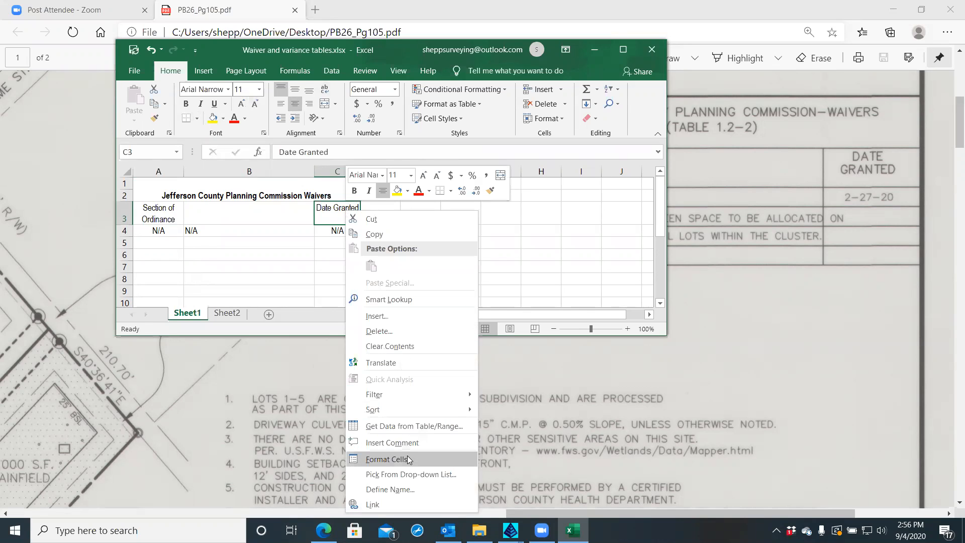
click(389, 459)
click(341, 228)
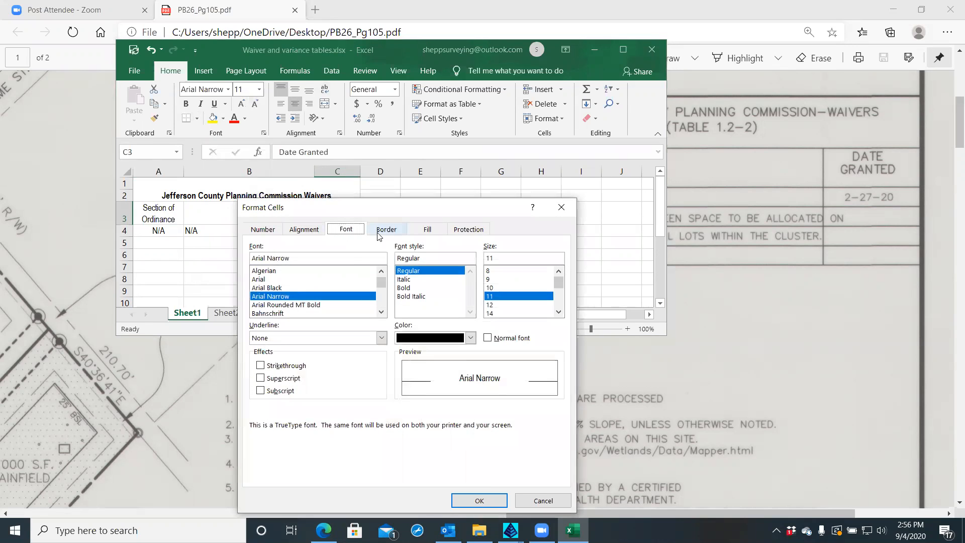
click(304, 229)
click(261, 342)
click(479, 500)
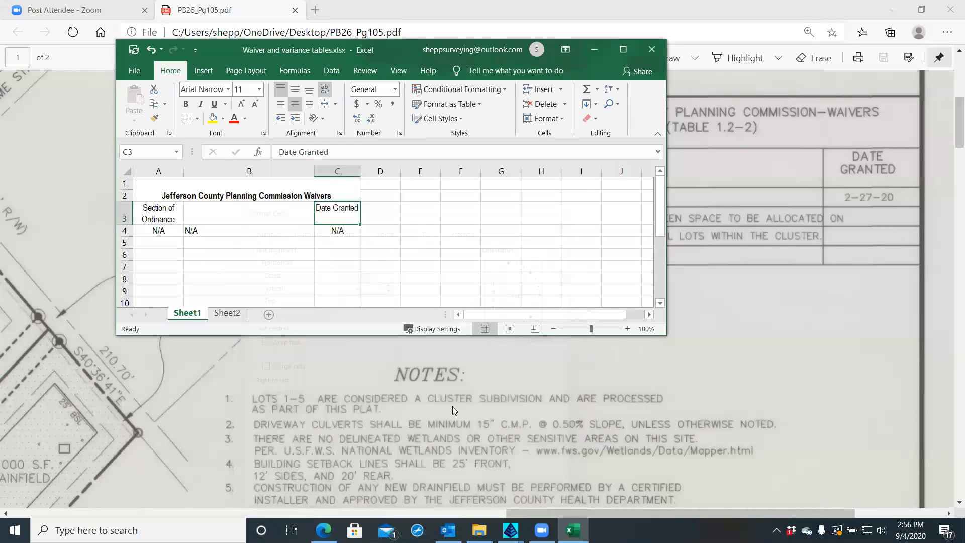
drag(361, 174, 355, 174)
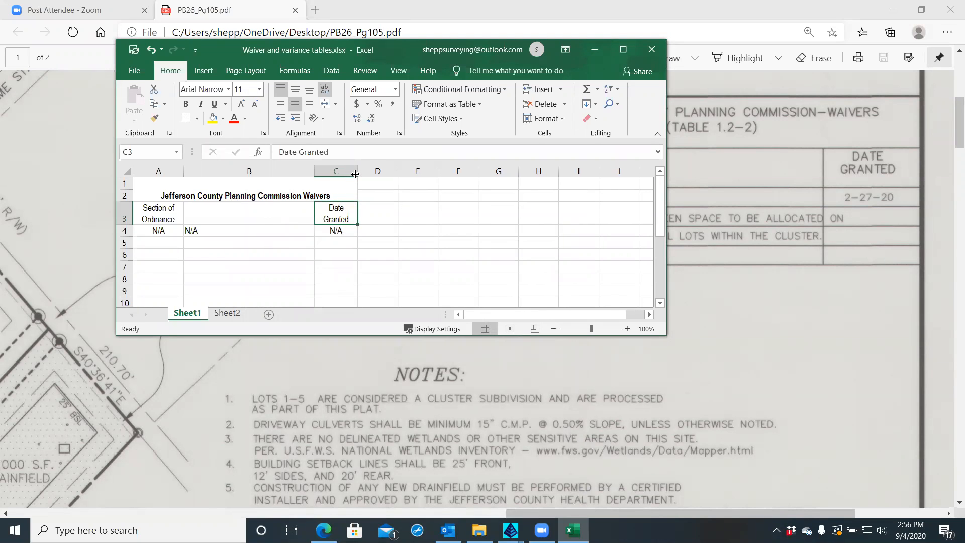
Briefly edit cell A3, then select the merged title cell
double_click(155, 209)
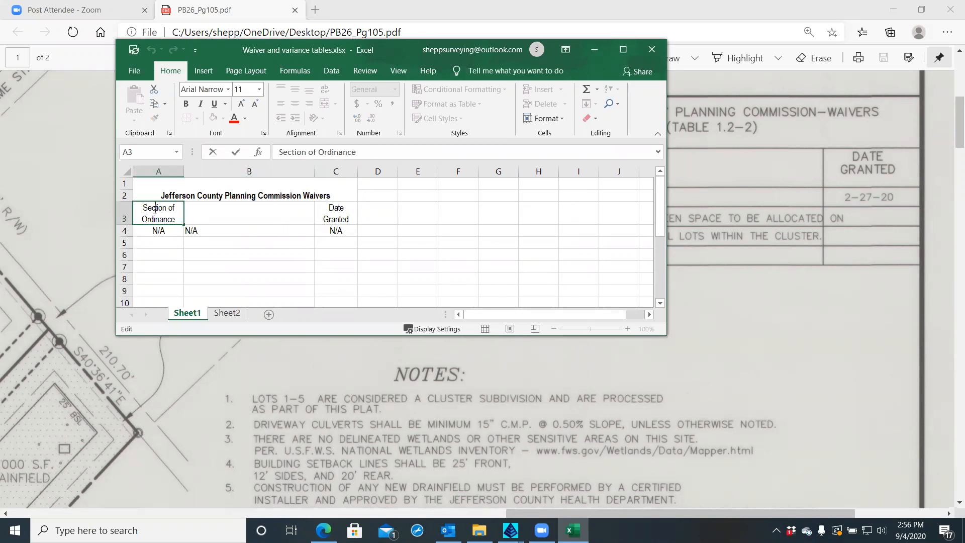
click(198, 232)
click(165, 220)
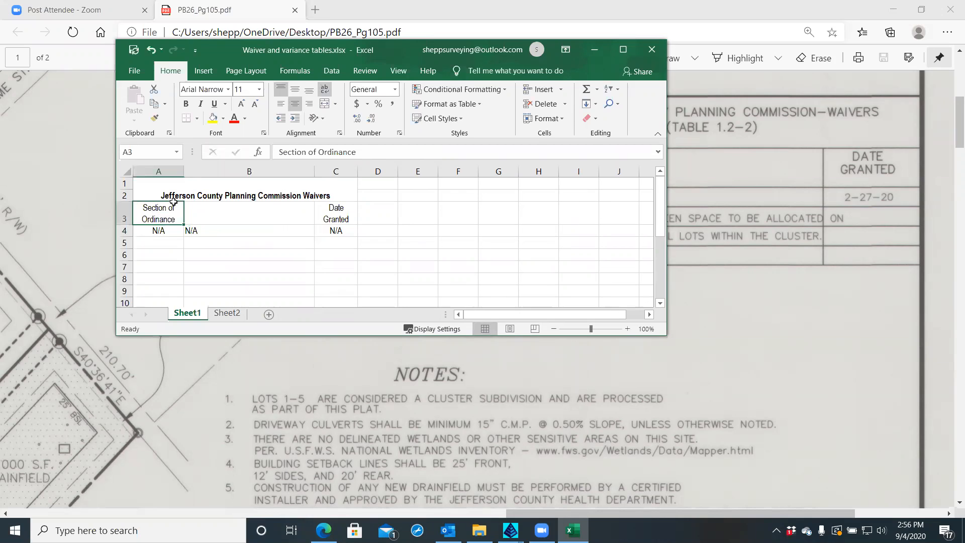
click(177, 196)
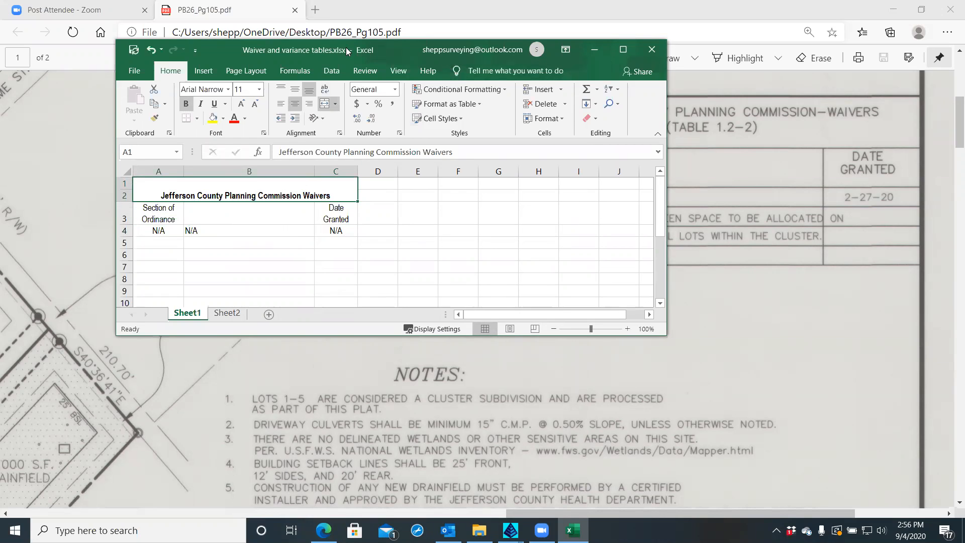
Move the Excel window lower-left over the plat and keep the A3 header in Arial Narrow
drag(345, 46, 295, 170)
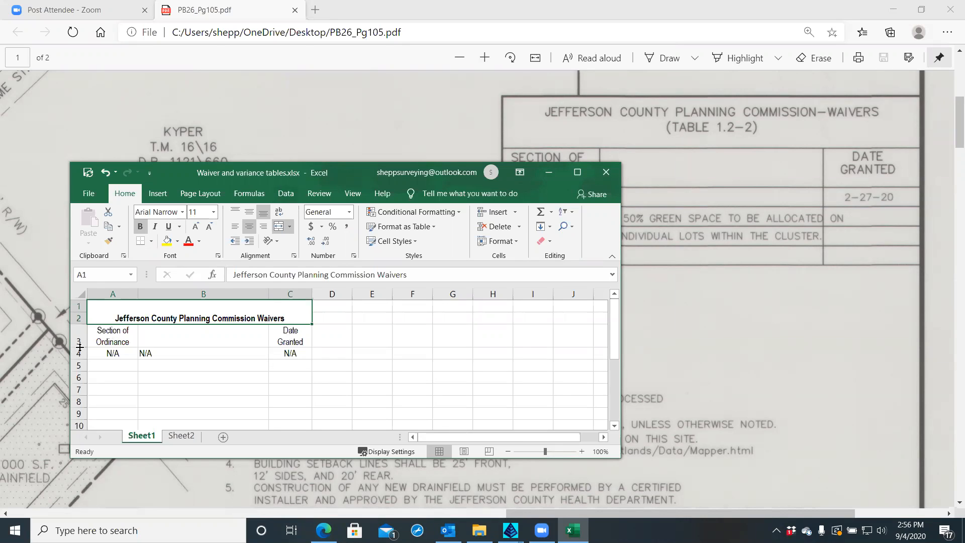
drag(78, 346, 78, 341)
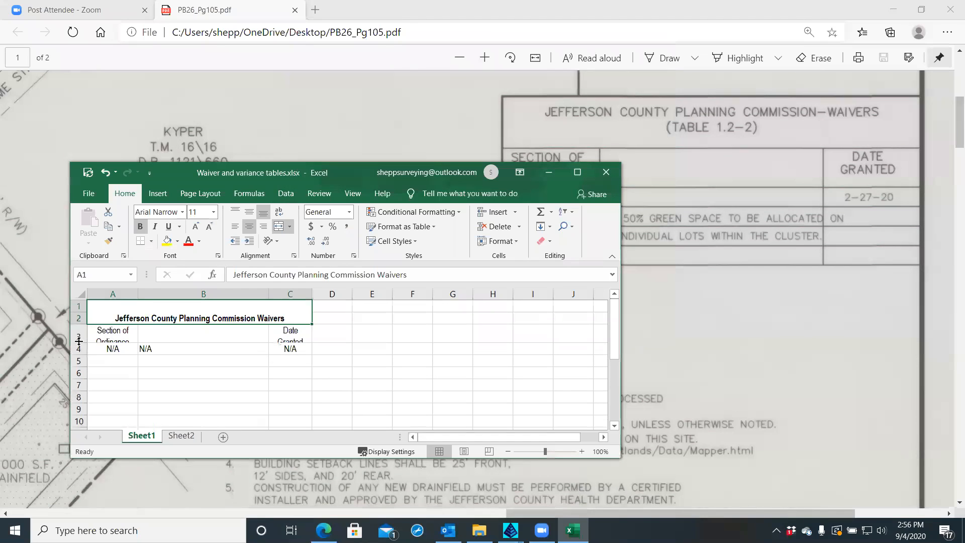
click(111, 335)
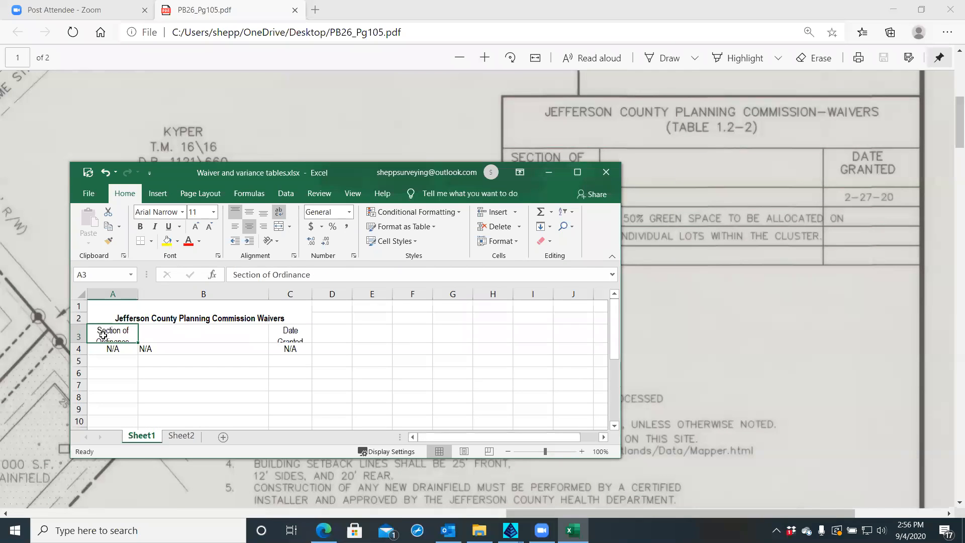
double_click(98, 331)
drag(98, 330, 130, 347)
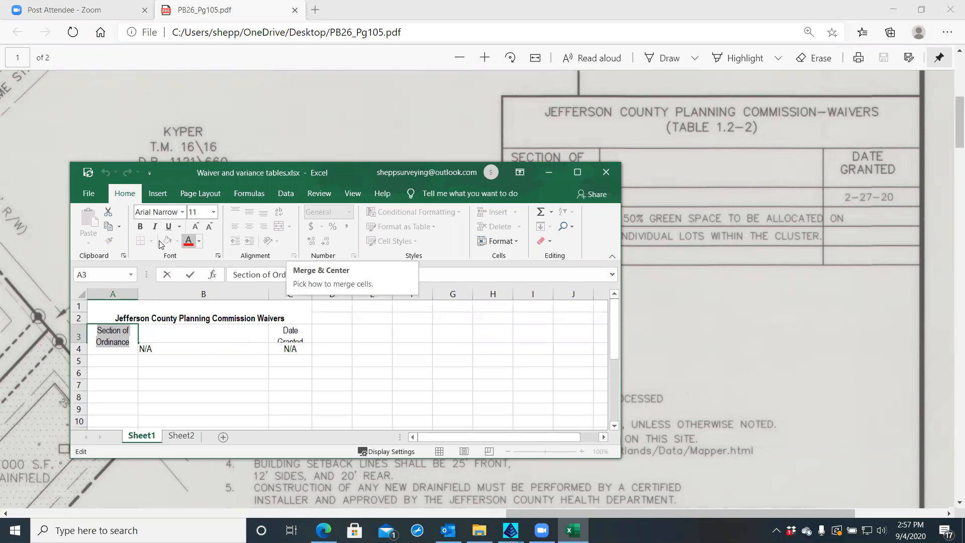
click(182, 212)
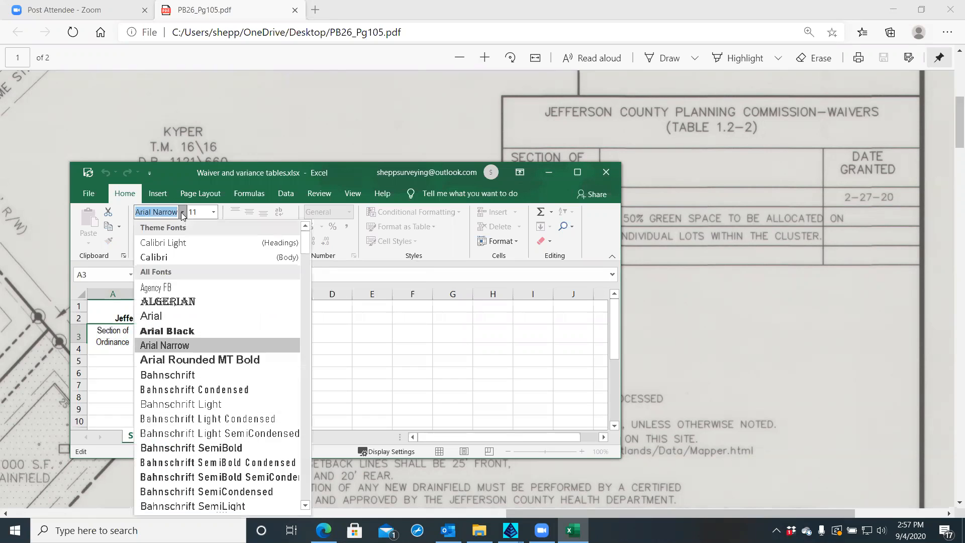
click(180, 169)
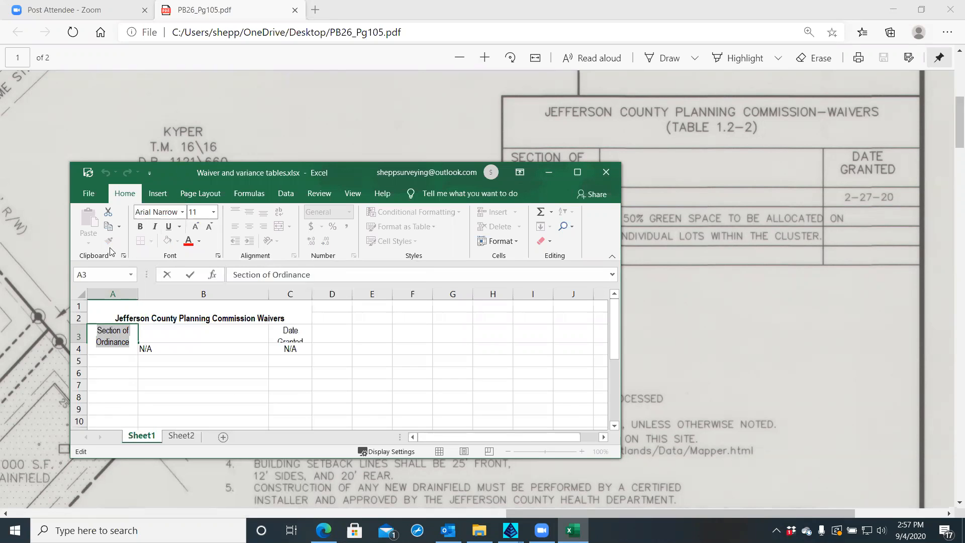
Drag row 3 taller so both two-line headings display fully
click(517, 242)
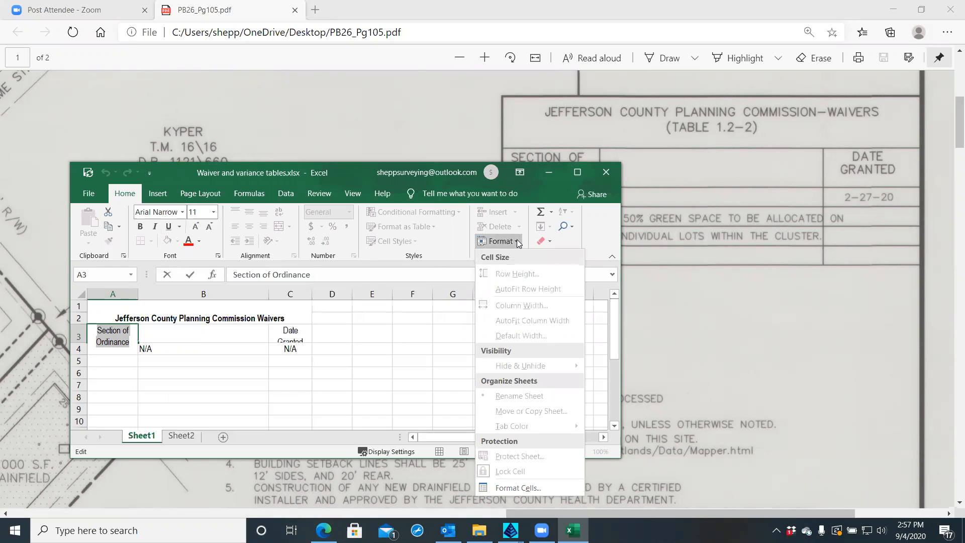
click(208, 169)
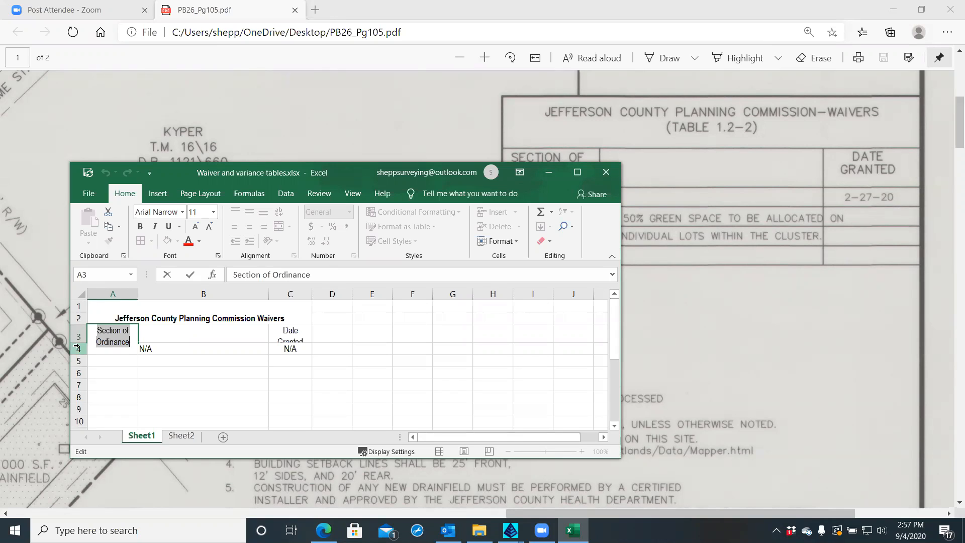
key(Escape)
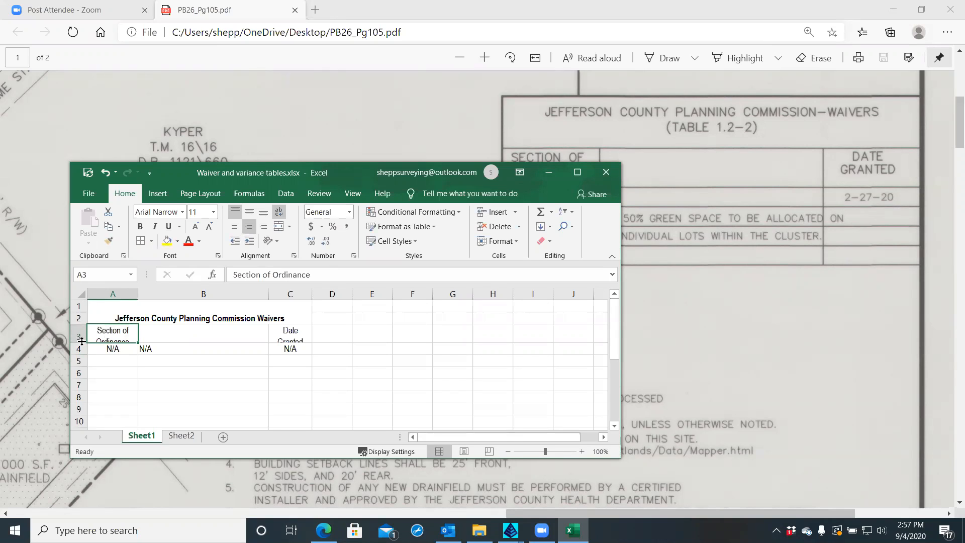
drag(81, 341, 81, 348)
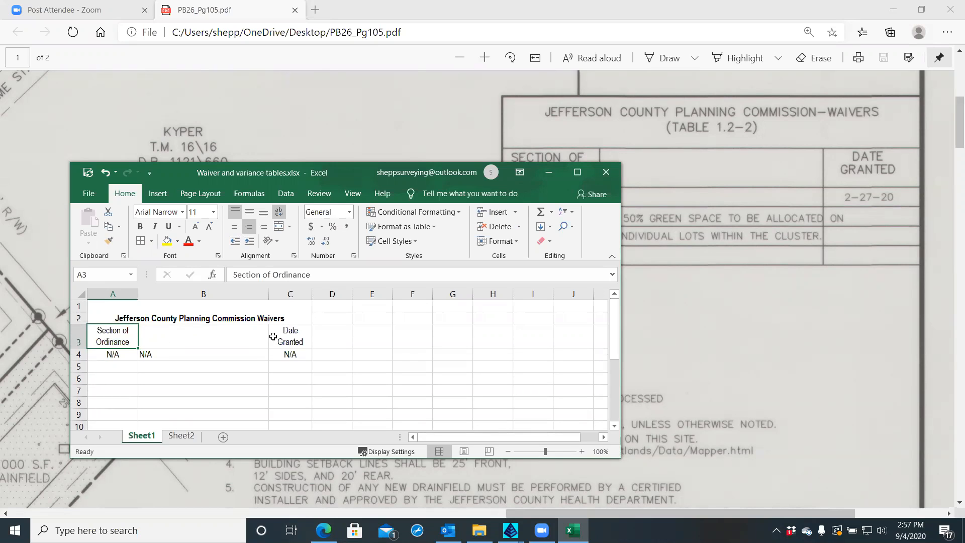
click(79, 337)
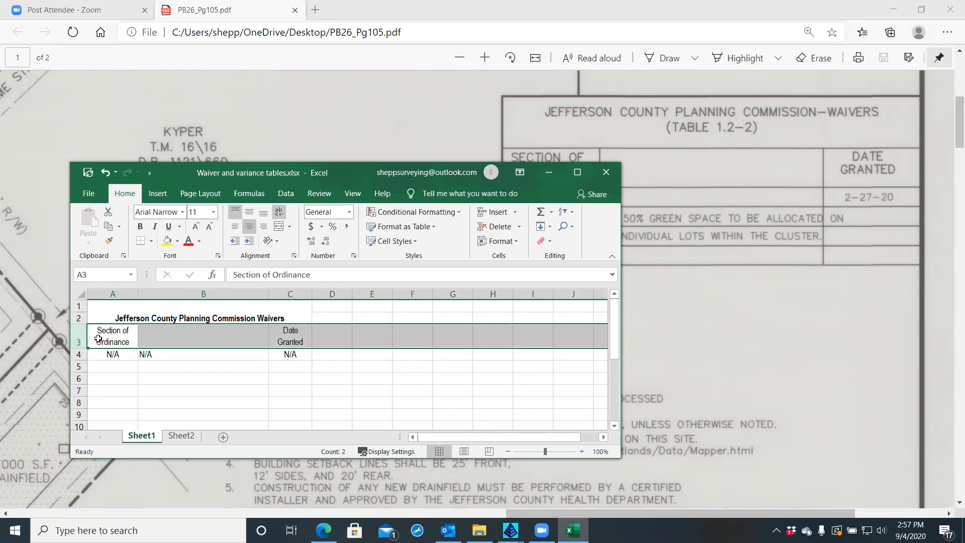
Set the row 3 headers to Top vertical and Center horizontal alignment in Format Cells
right_click(98, 340)
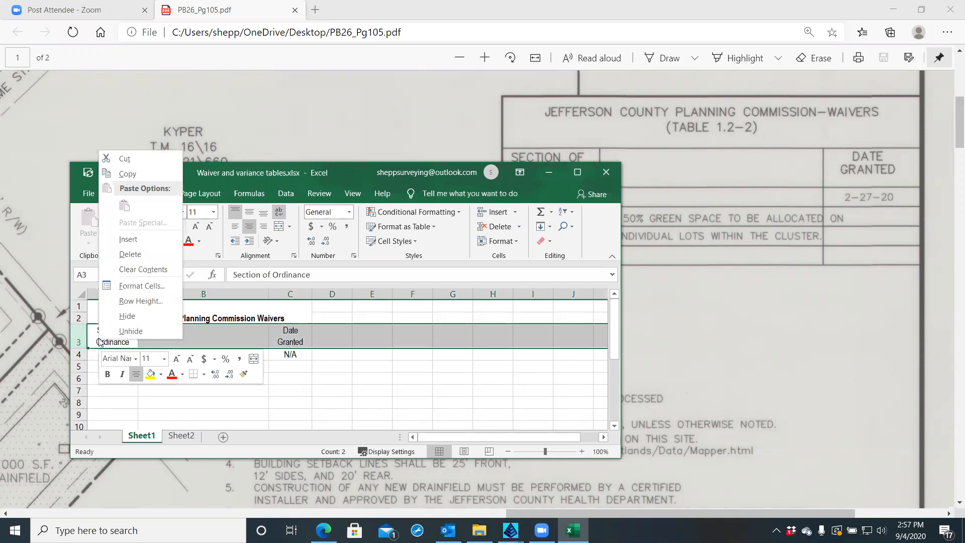
click(134, 286)
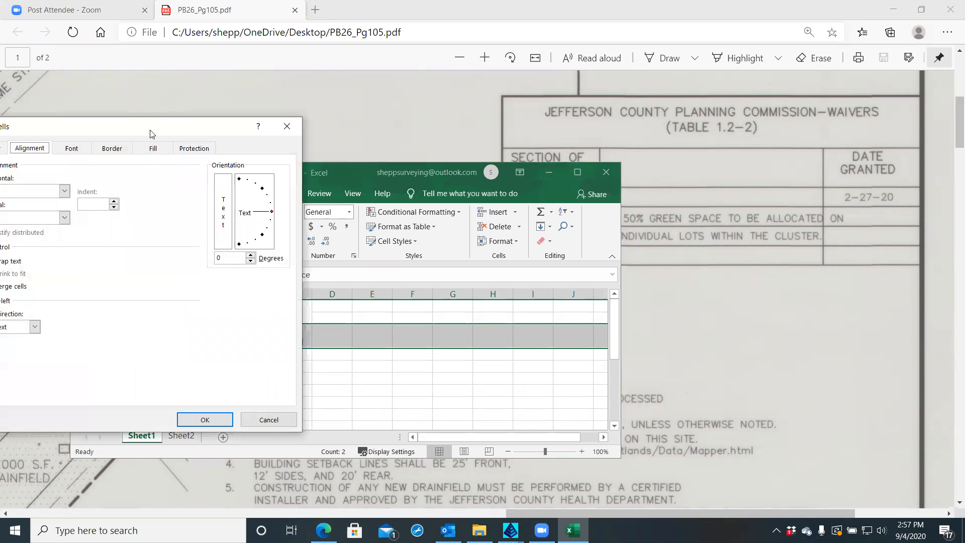
drag(142, 132, 308, 86)
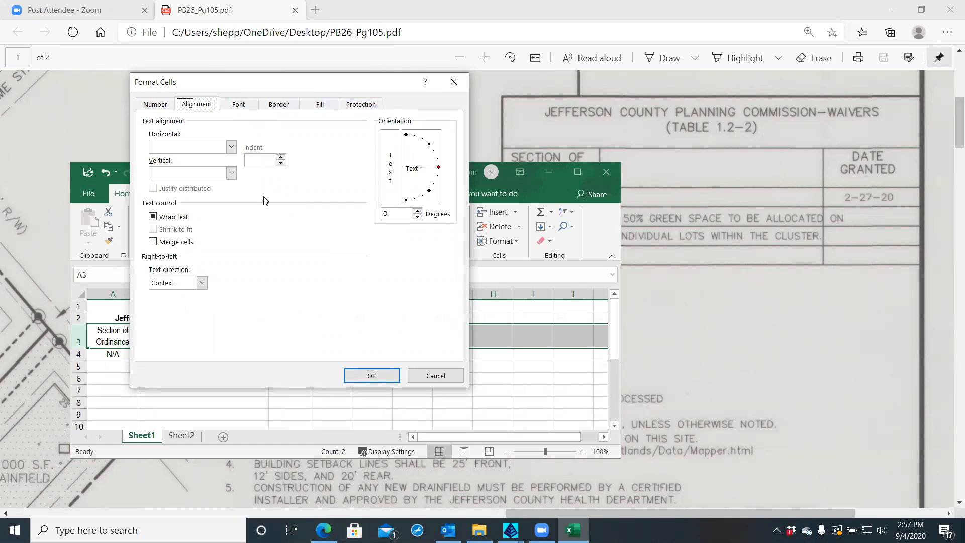
click(231, 174)
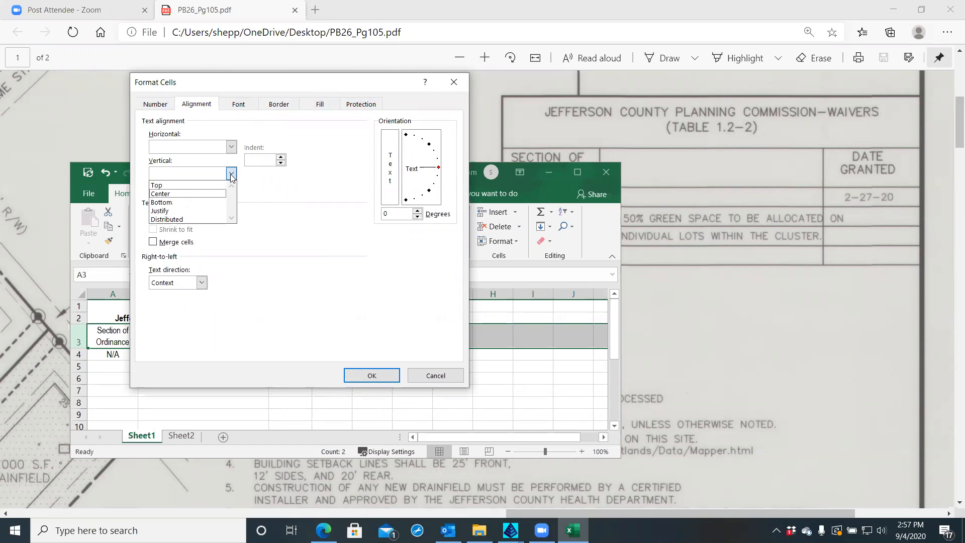
click(170, 186)
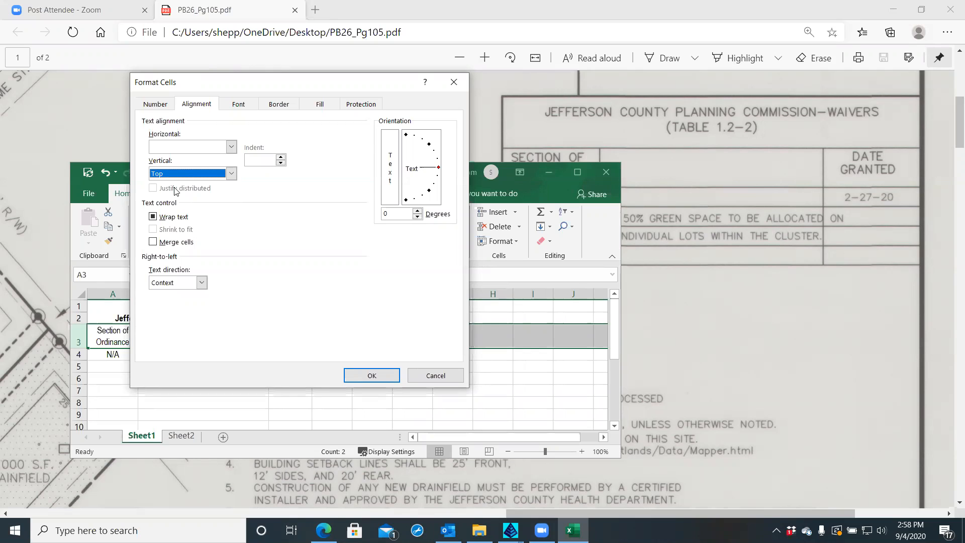
click(232, 147)
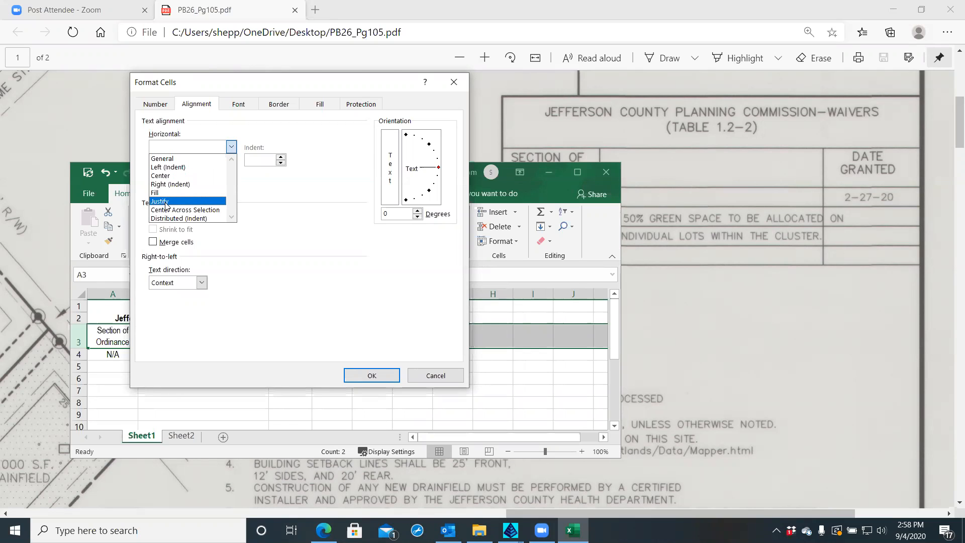
click(170, 176)
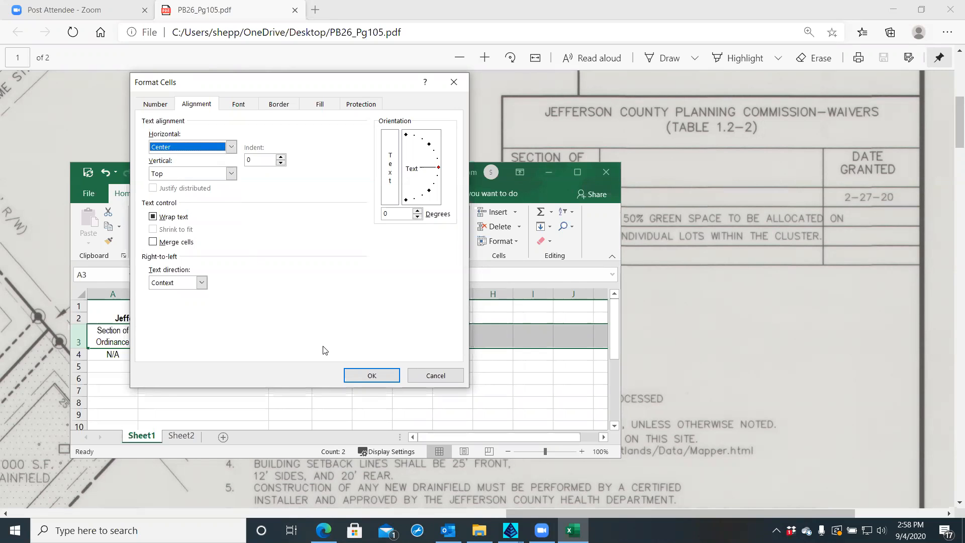
click(366, 375)
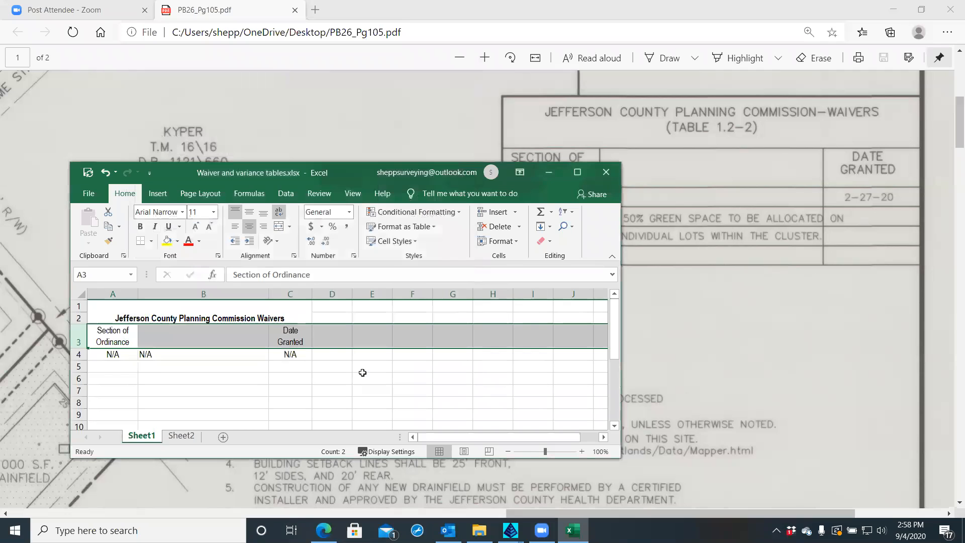
click(105, 332)
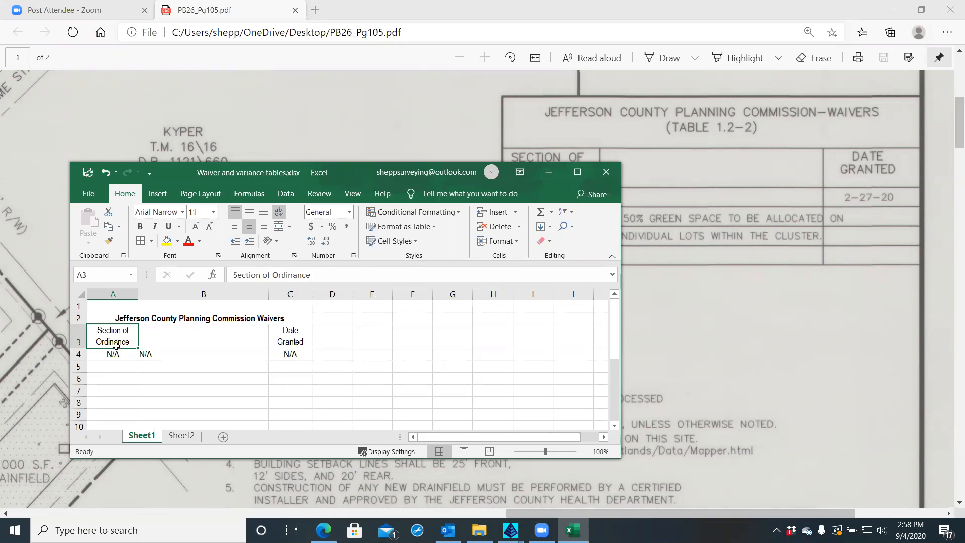
Set all the sheet's text to 12 point and drag header row 3 taller
click(128, 317)
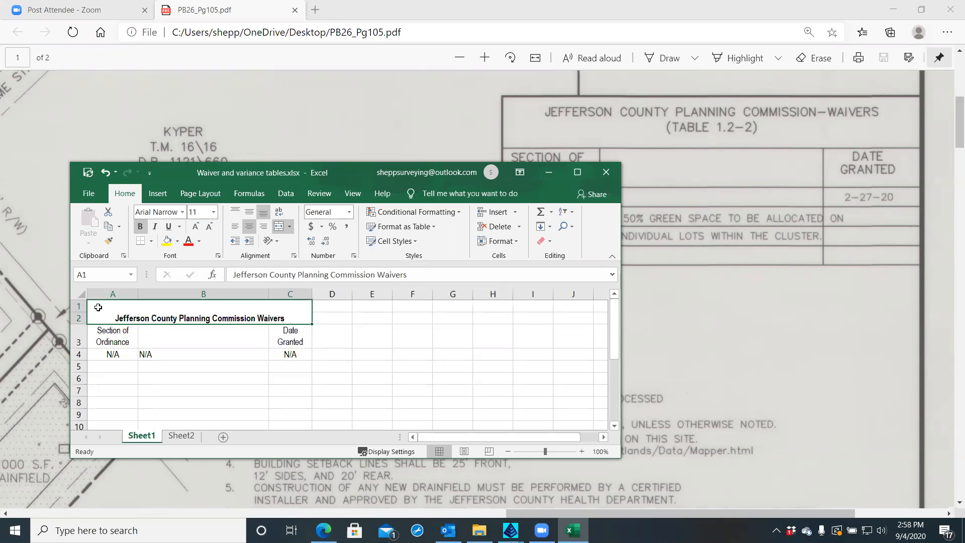
click(76, 293)
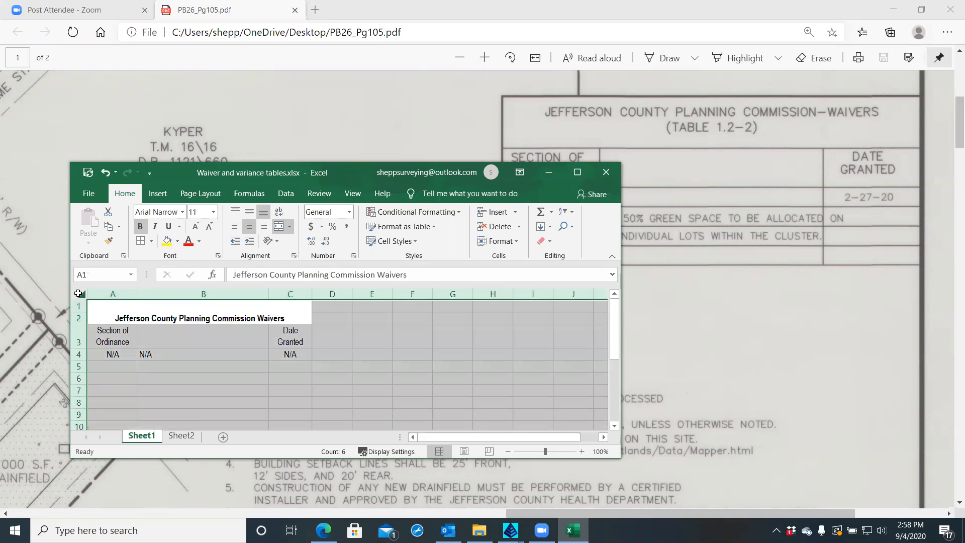
click(215, 212)
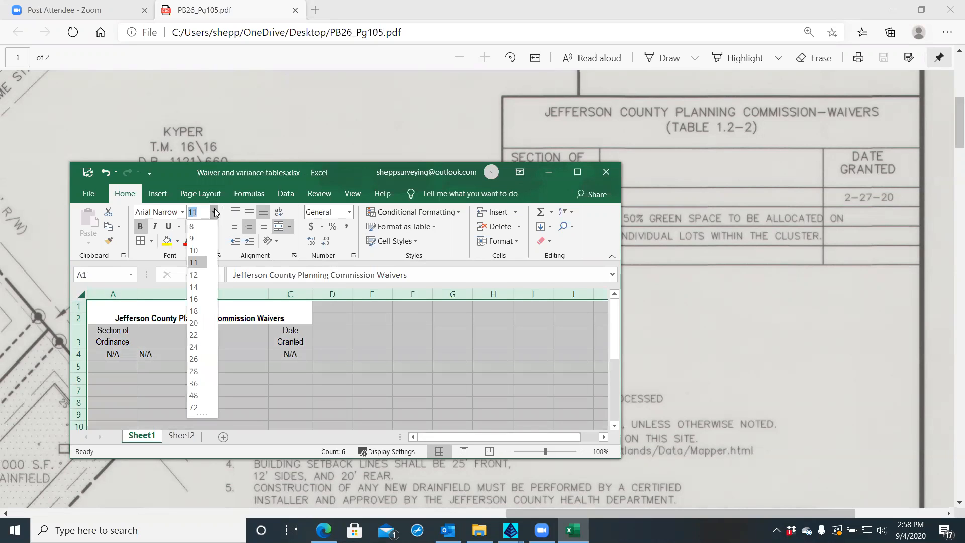
click(194, 275)
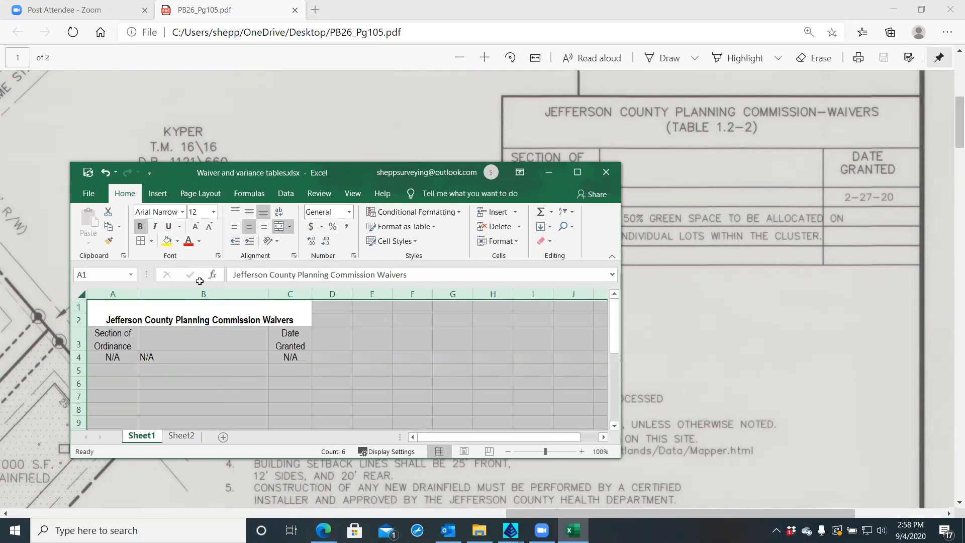
click(219, 348)
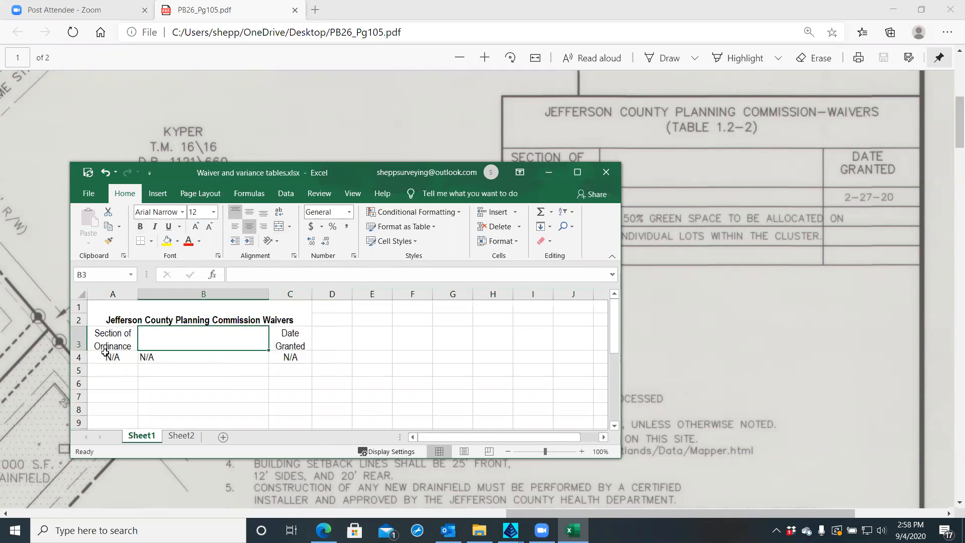
drag(79, 351, 79, 359)
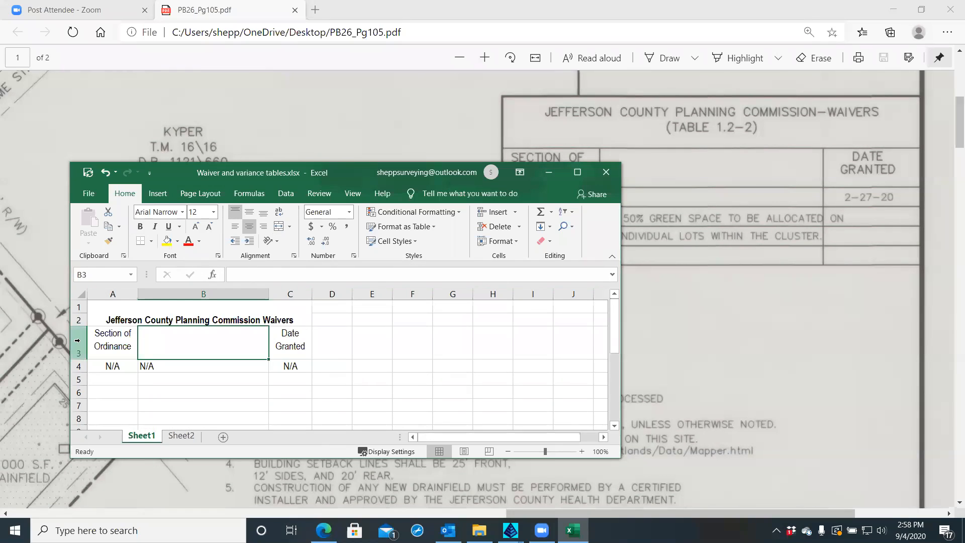
Delete row 1, then undo to restore the title
click(77, 307)
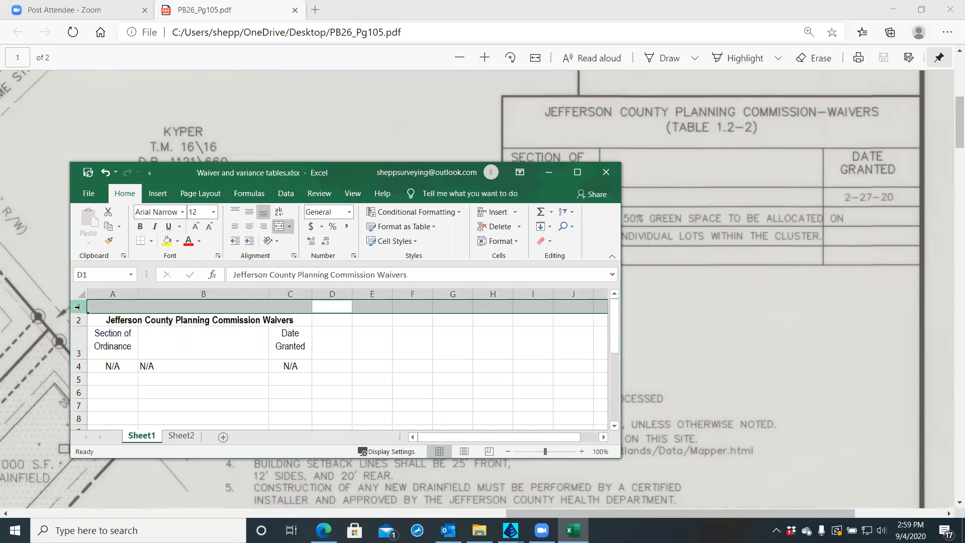
right_click(77, 307)
click(122, 412)
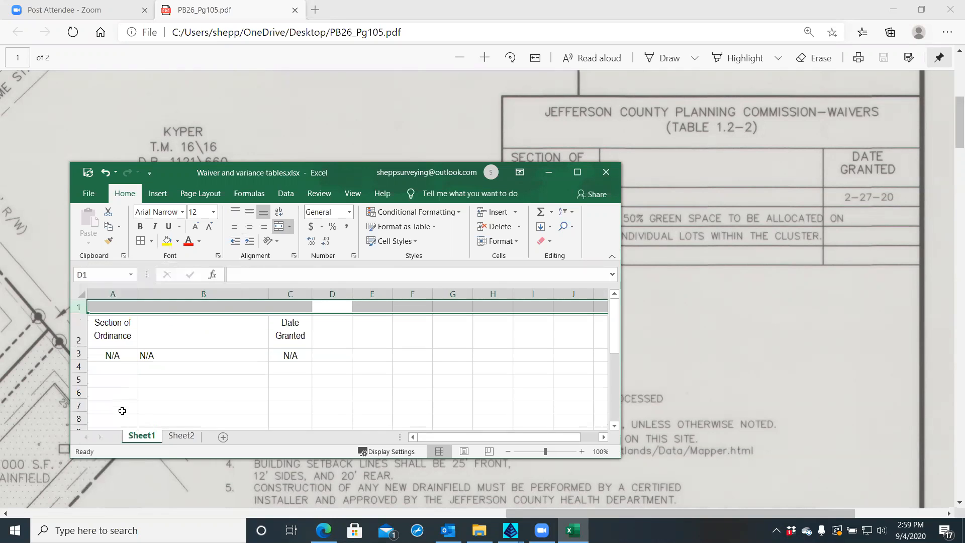
click(106, 174)
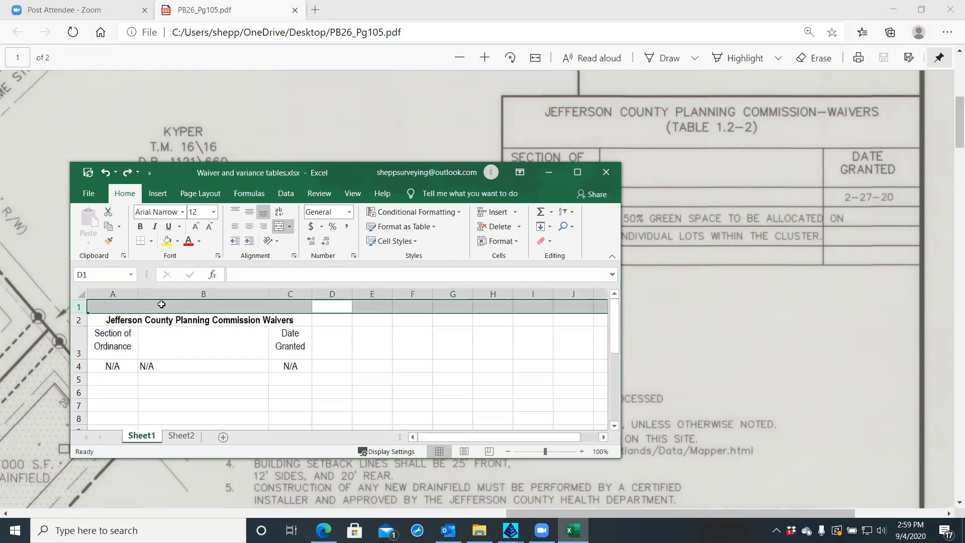
click(145, 357)
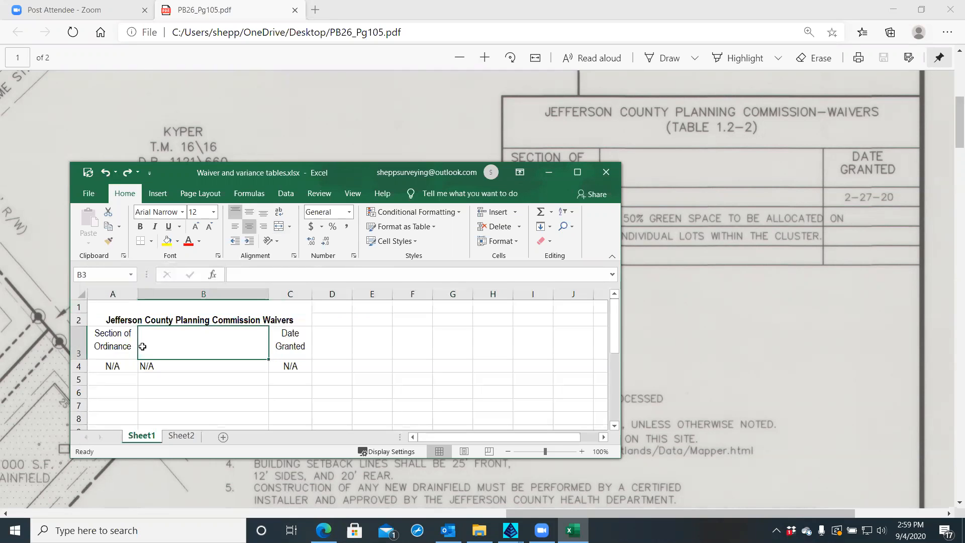
click(113, 309)
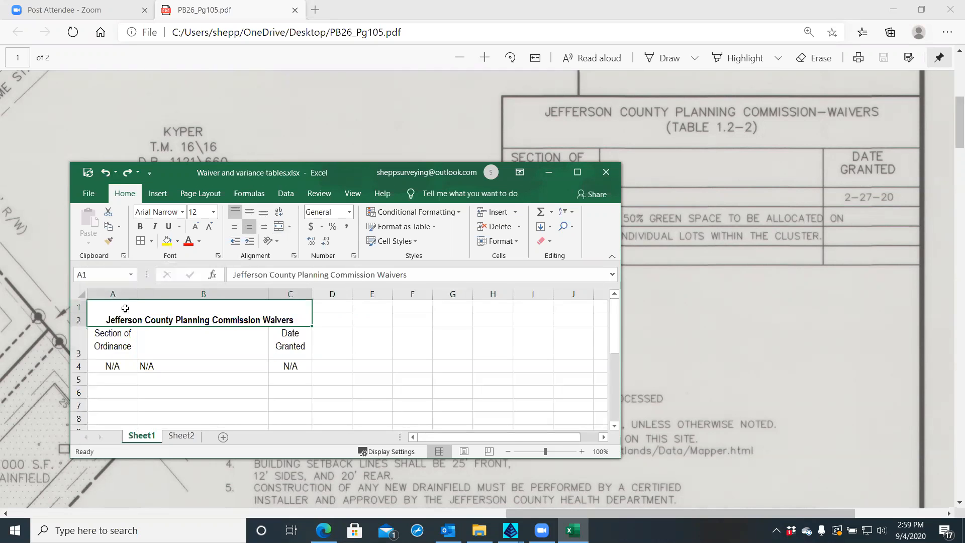
right_click(200, 312)
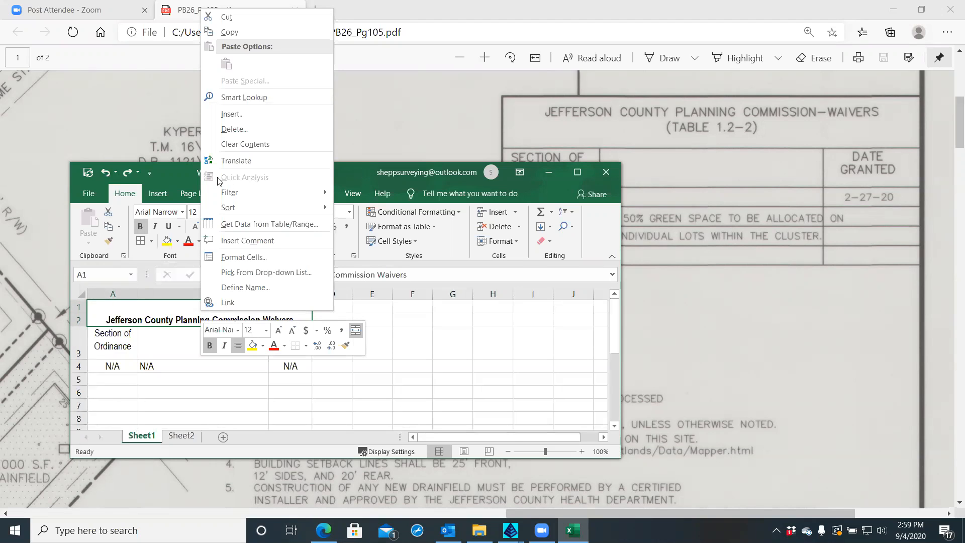
click(177, 169)
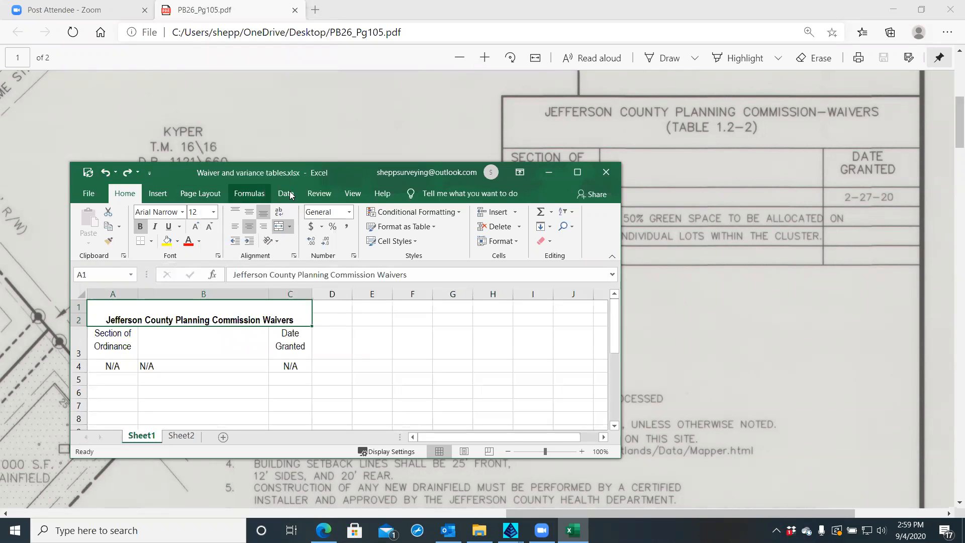
Unmerge the title cells and delete the empty row 2
click(278, 226)
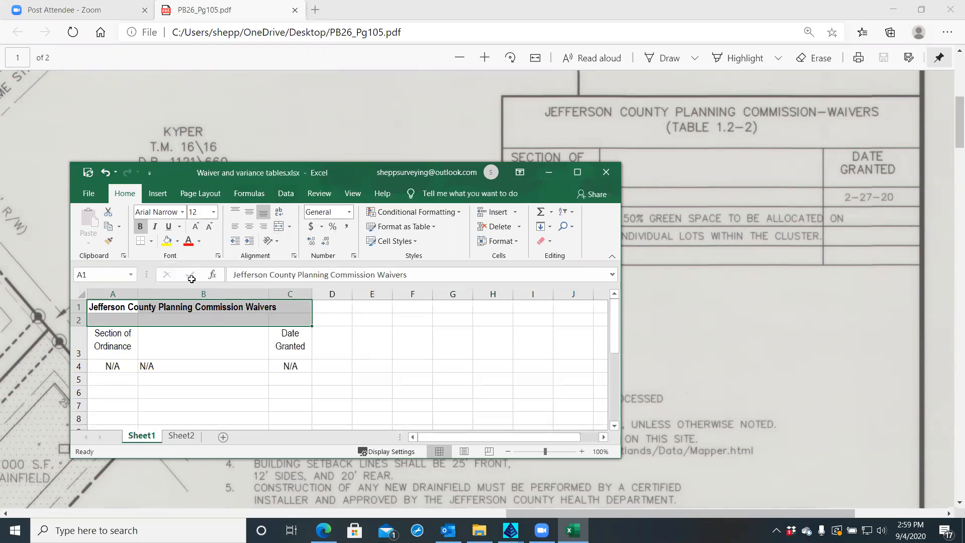
click(76, 320)
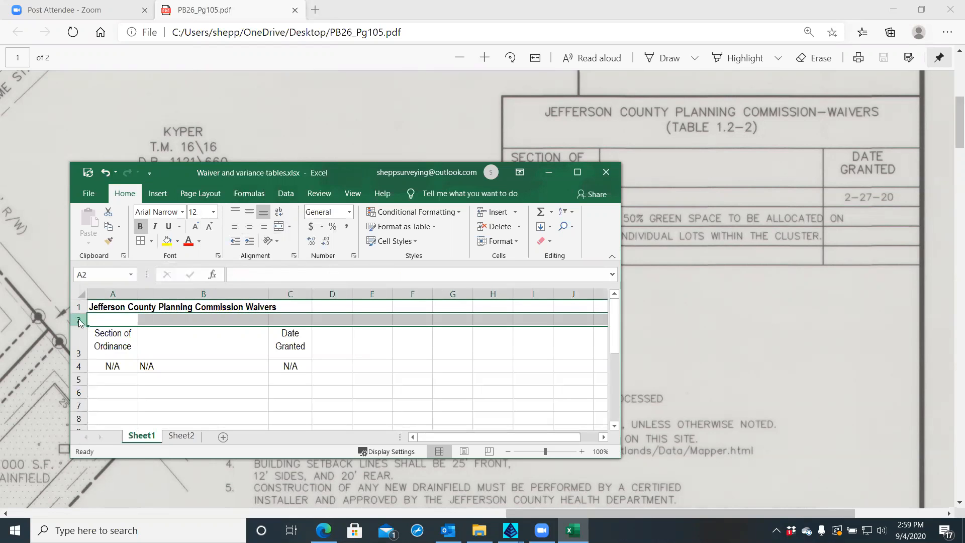
right_click(76, 318)
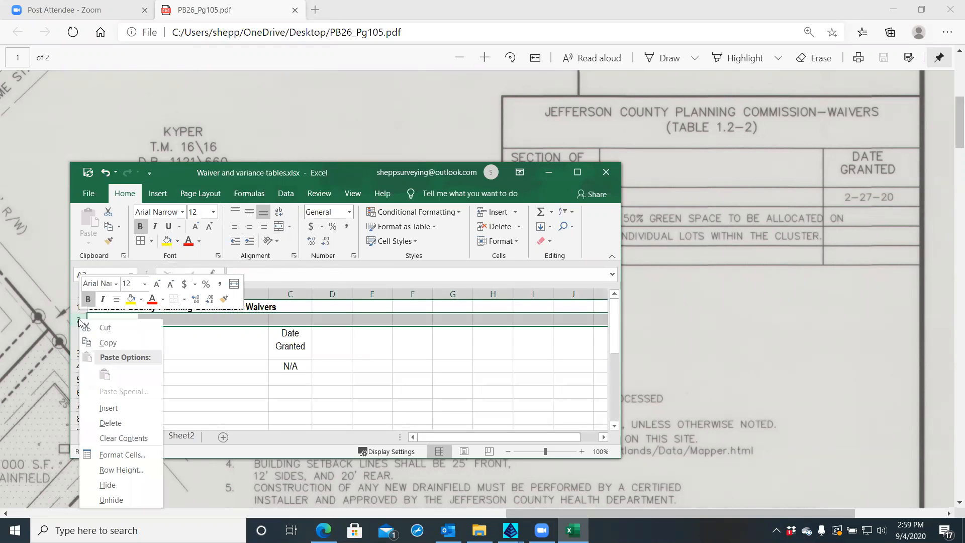
click(110, 423)
Merge and centre the title across A1:C1, make row 1 taller, and middle-align it
click(116, 307)
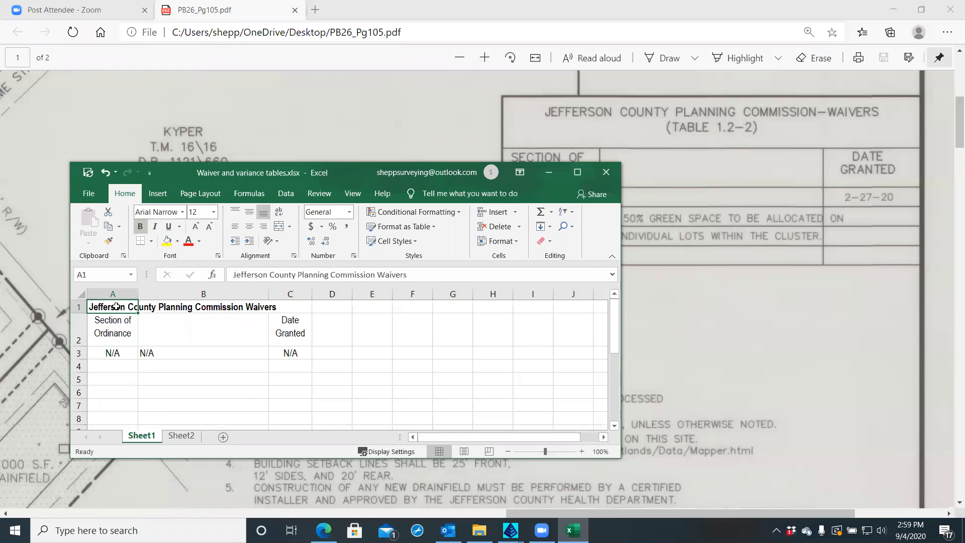
drag(120, 306, 282, 304)
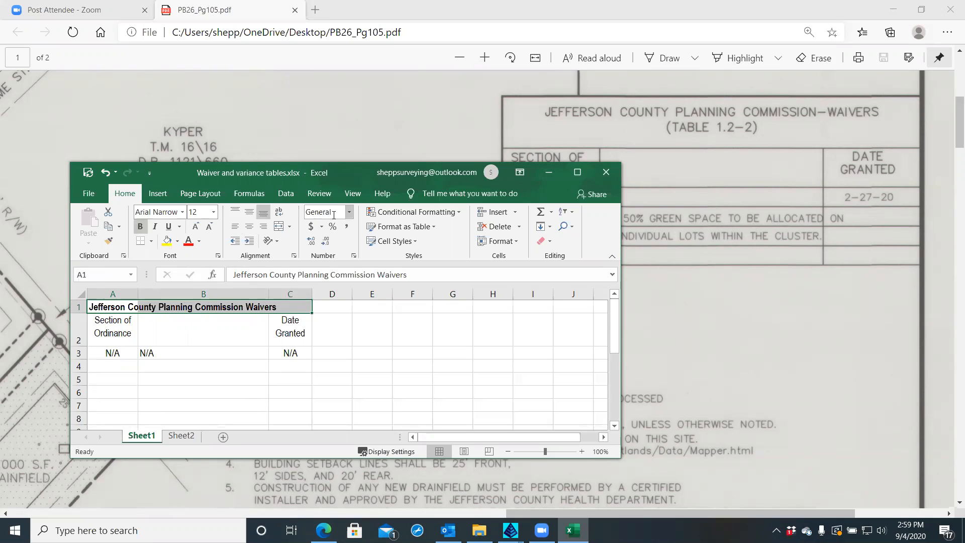
click(279, 227)
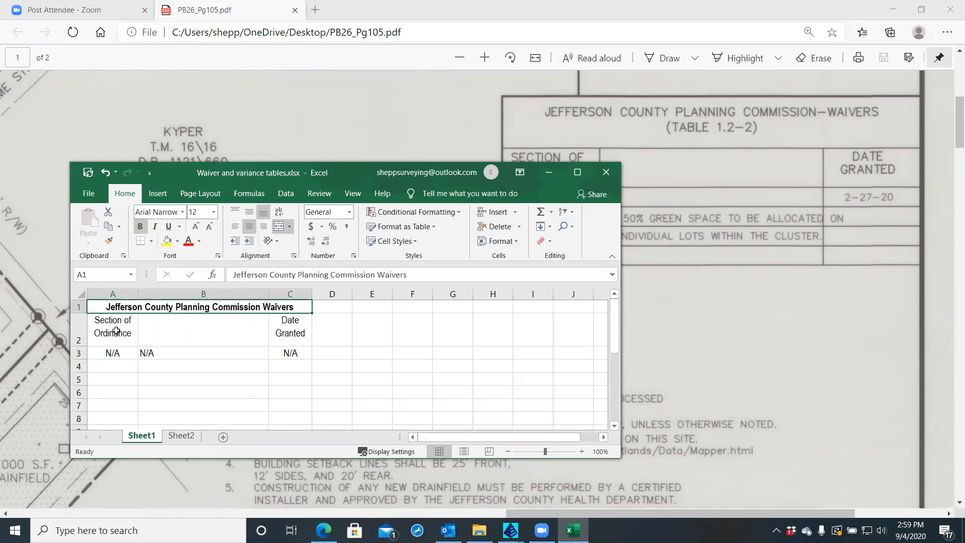
drag(80, 314, 81, 326)
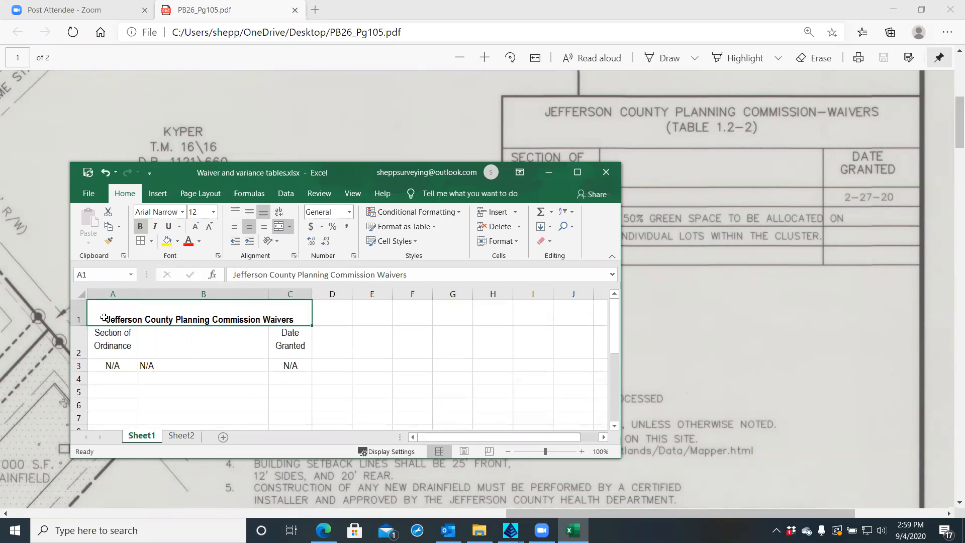
click(250, 213)
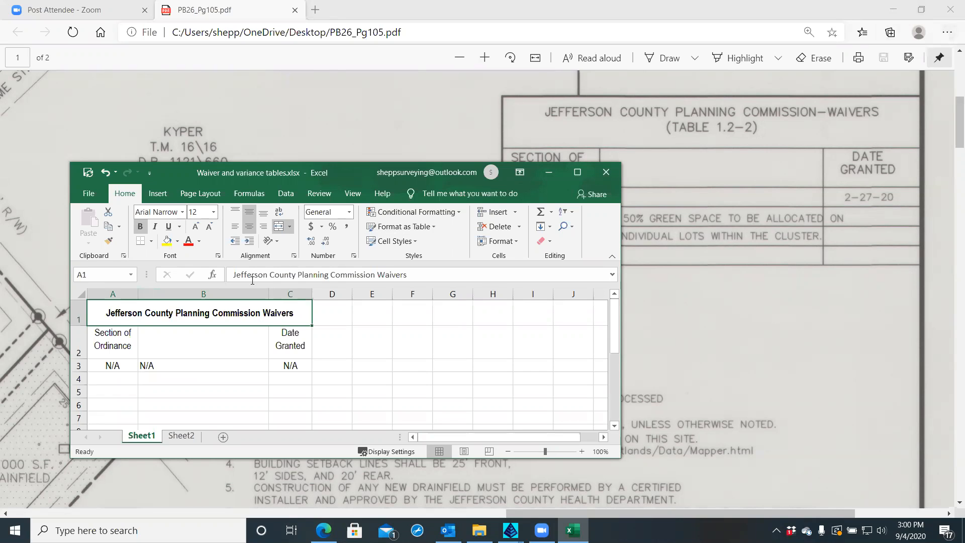
scroll(145, 326, down, 3)
scroll(145, 325, up, 3)
Widen column C and remove the space between Date and Granted in C2
drag(312, 295, 324, 295)
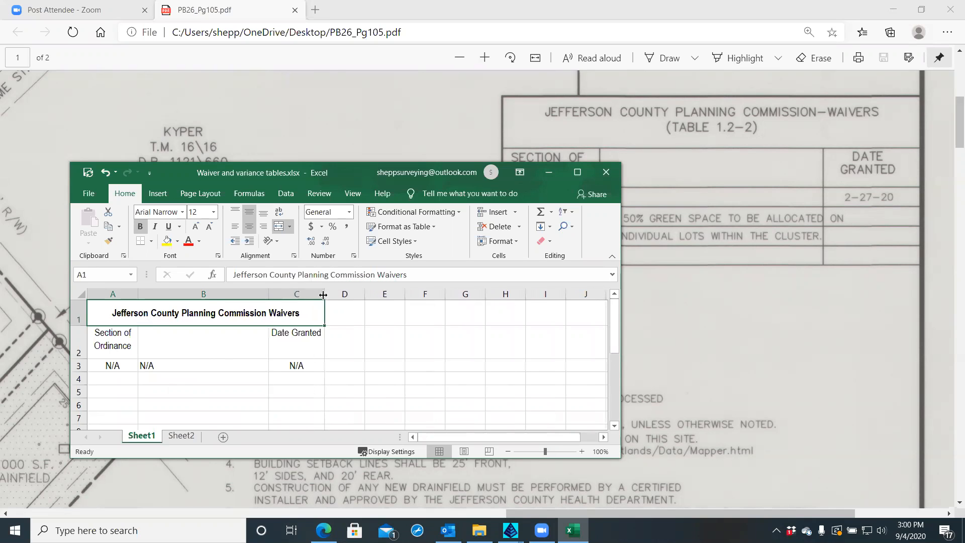
double_click(294, 333)
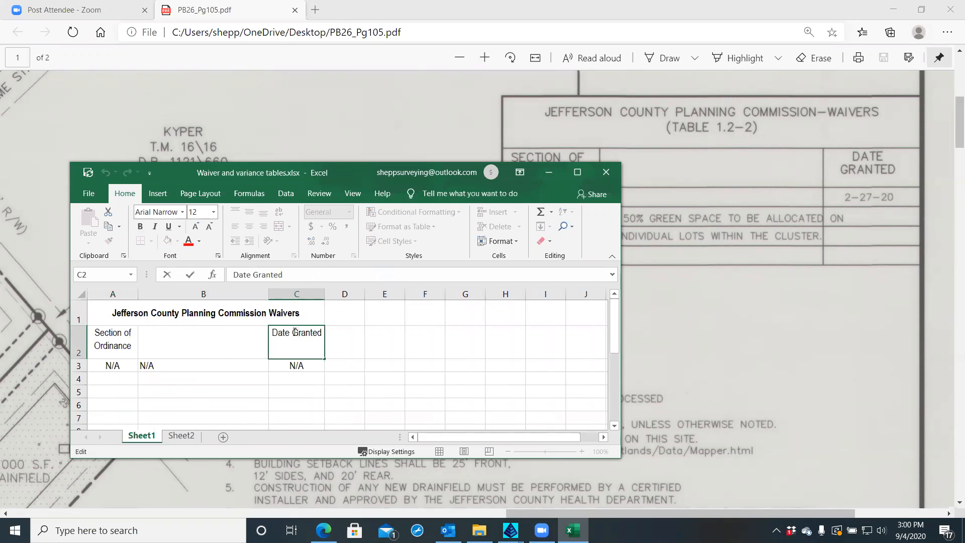
key(BackSpace)
key(shift+Return)
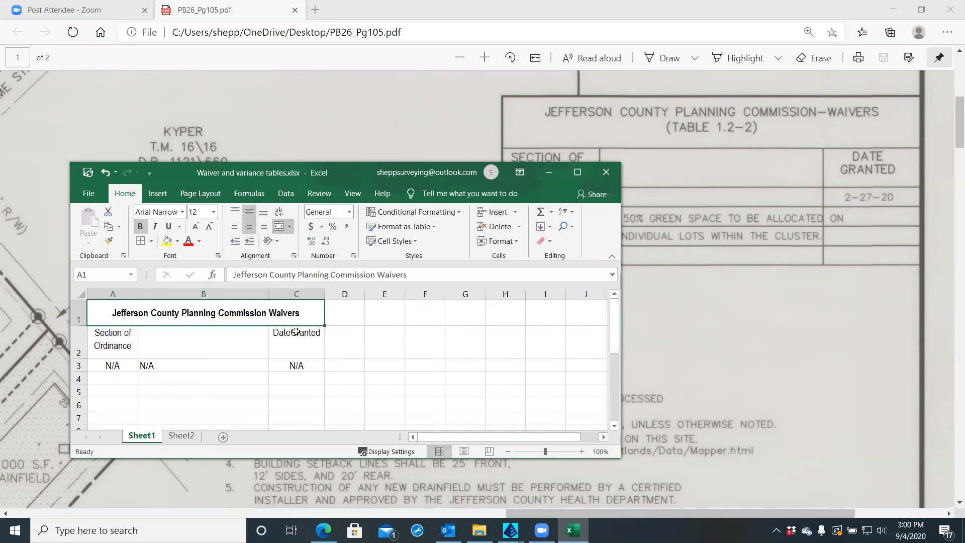
click(297, 332)
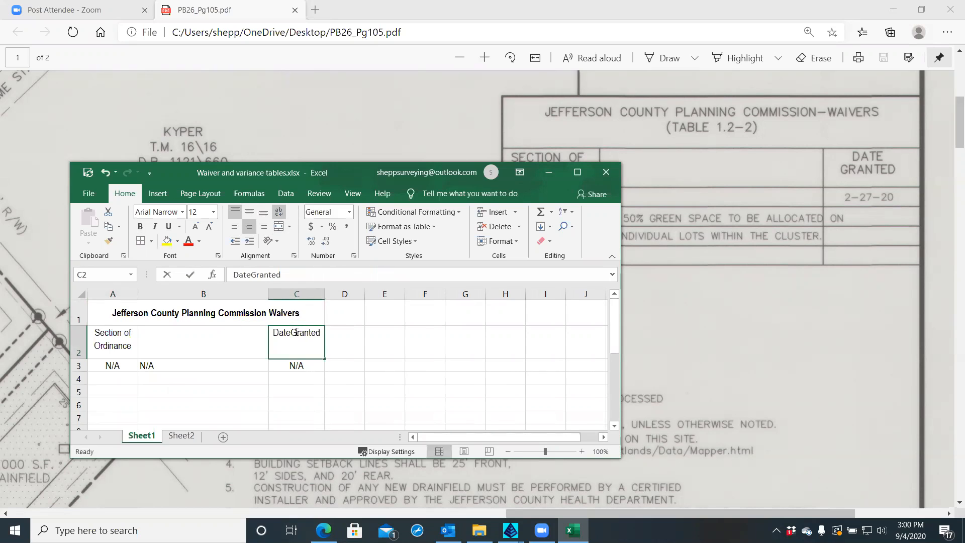
double_click(295, 333)
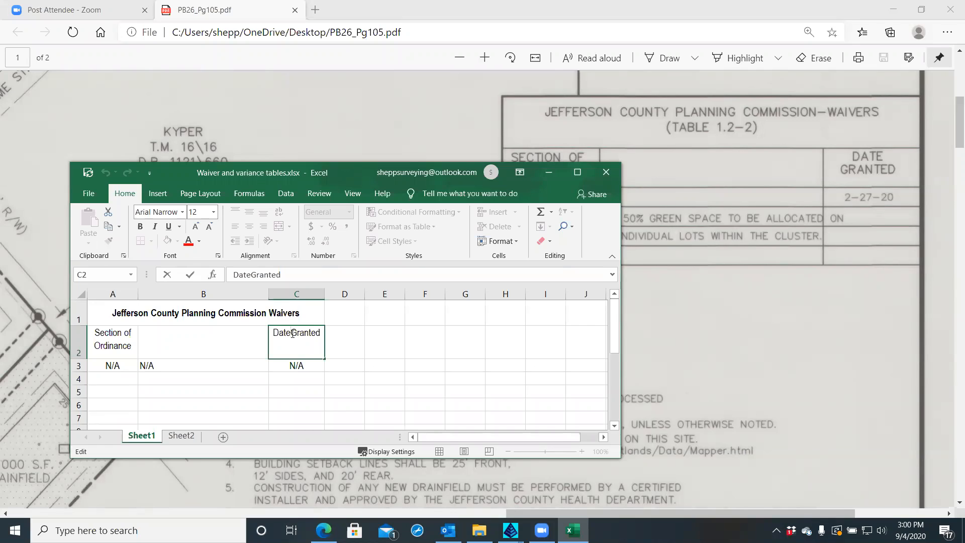
key(Escape)
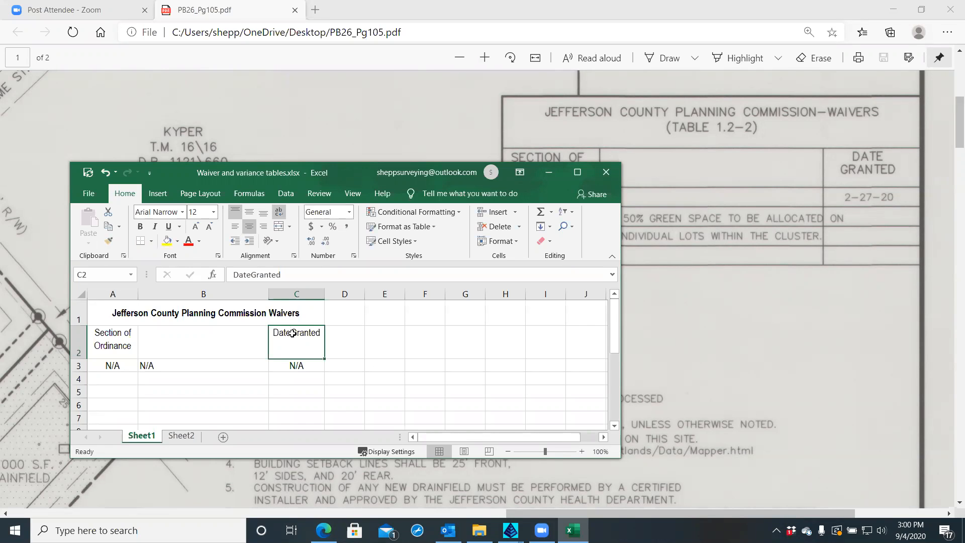
key(Down)
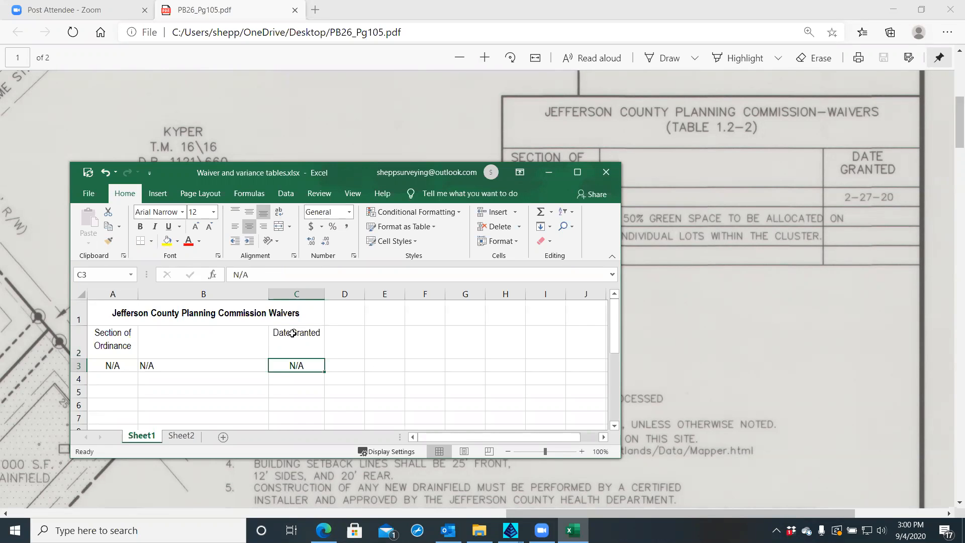
Insert a line break in C2 with Alt+Enter, turning off the accidentally started Narrator
double_click(292, 334)
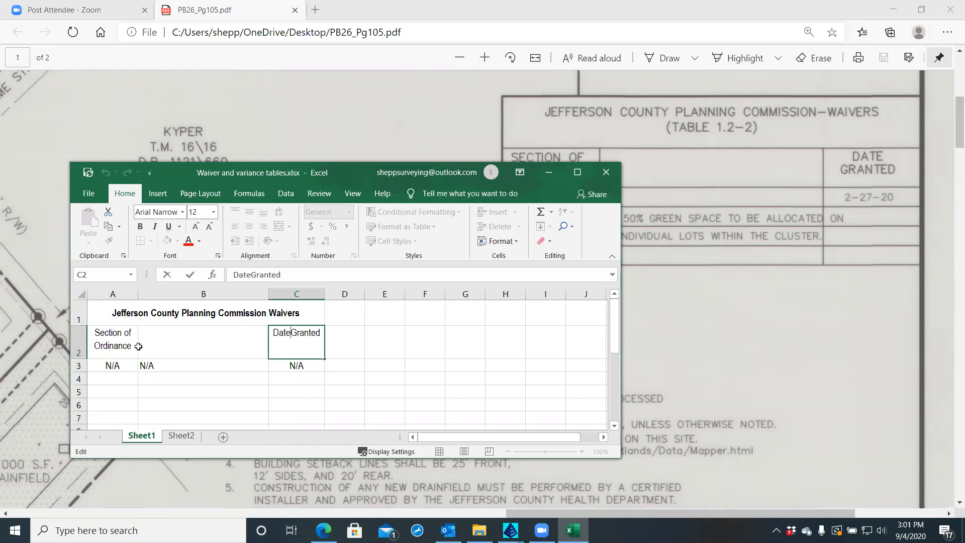
key(ctrl+super+Return)
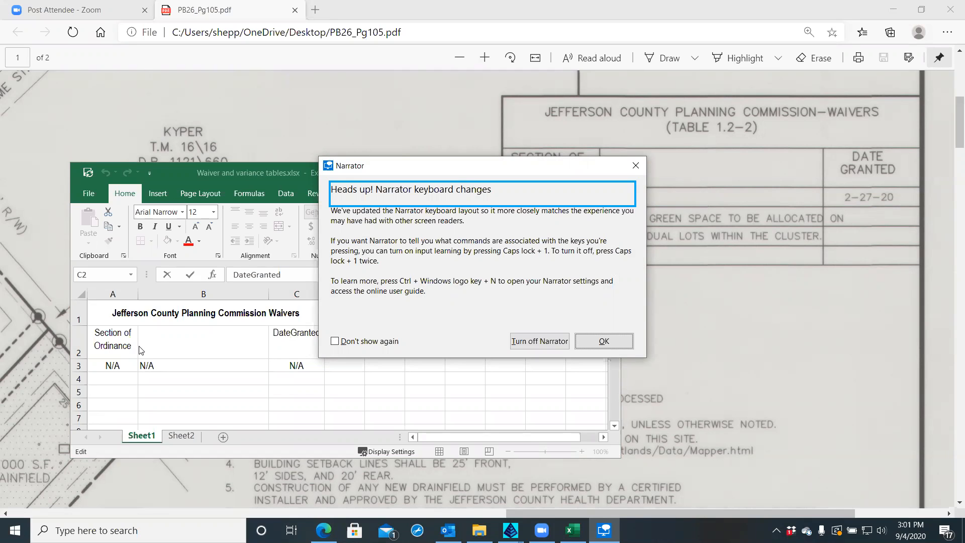
click(547, 341)
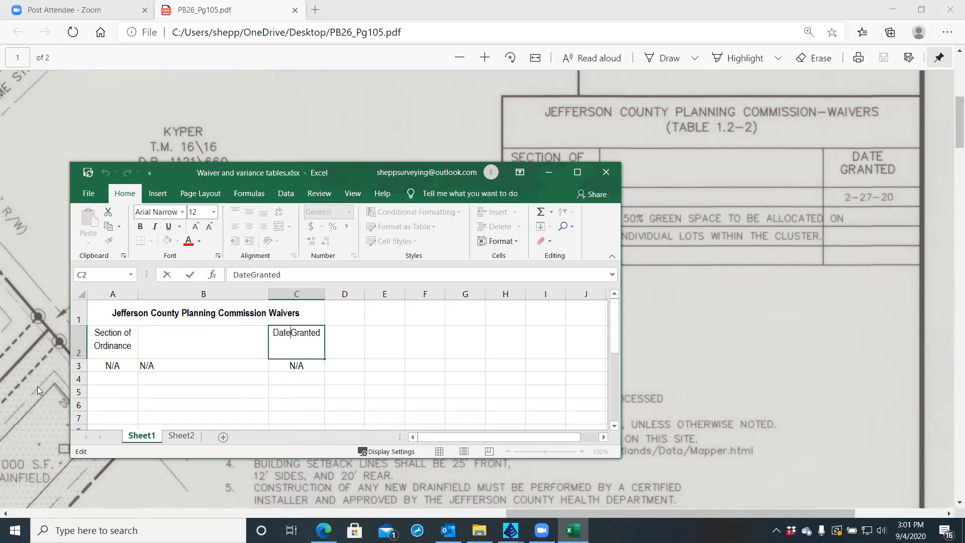
key(alt+Return)
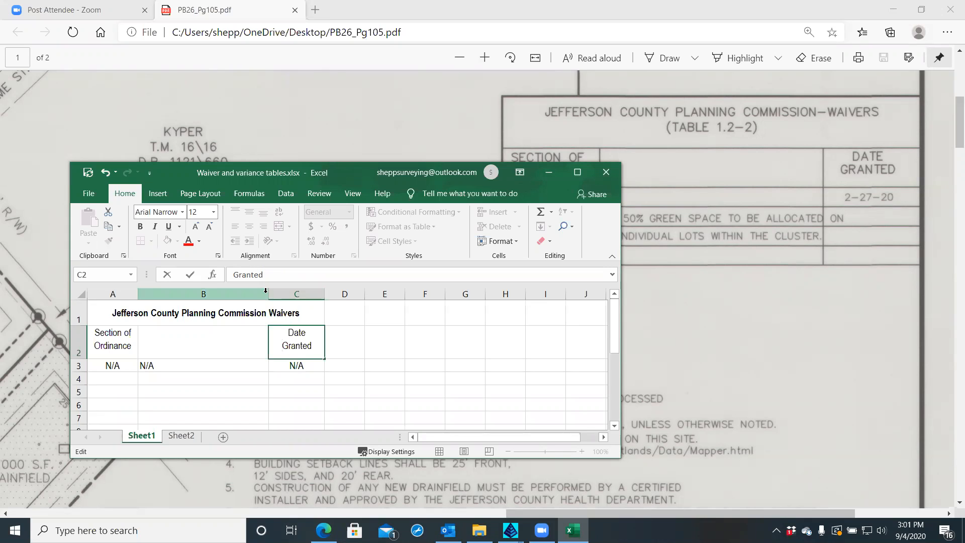
Widen column B by dragging the B/C border right
drag(269, 291, 276, 293)
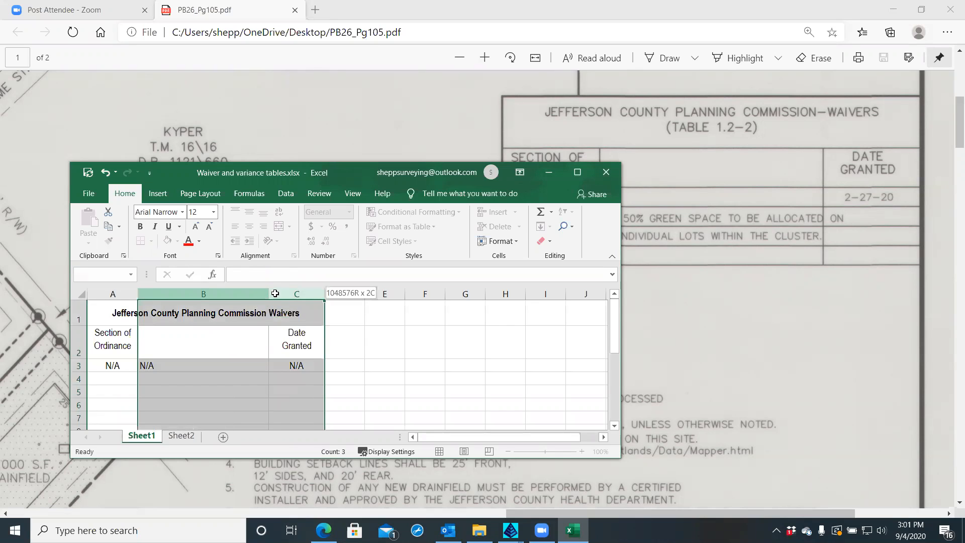
click(241, 339)
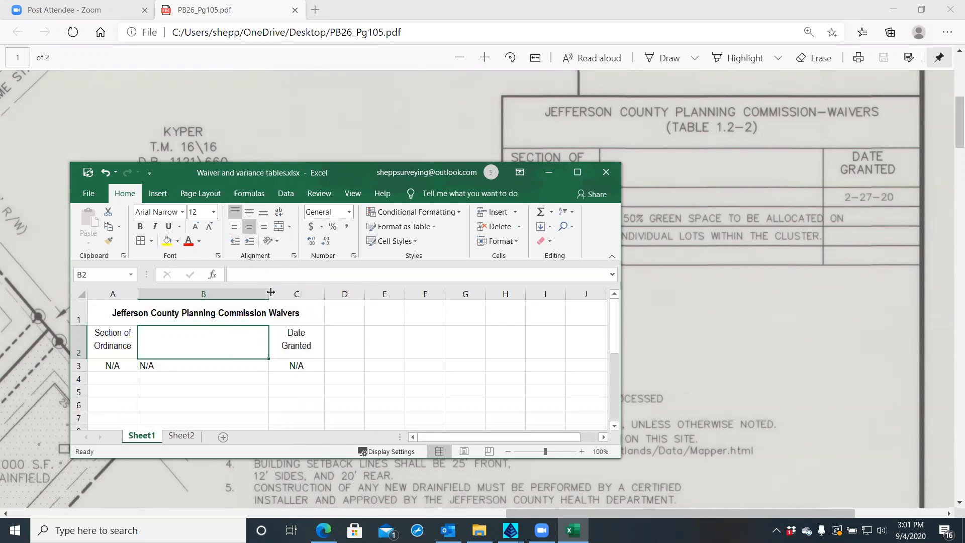
drag(271, 292, 295, 294)
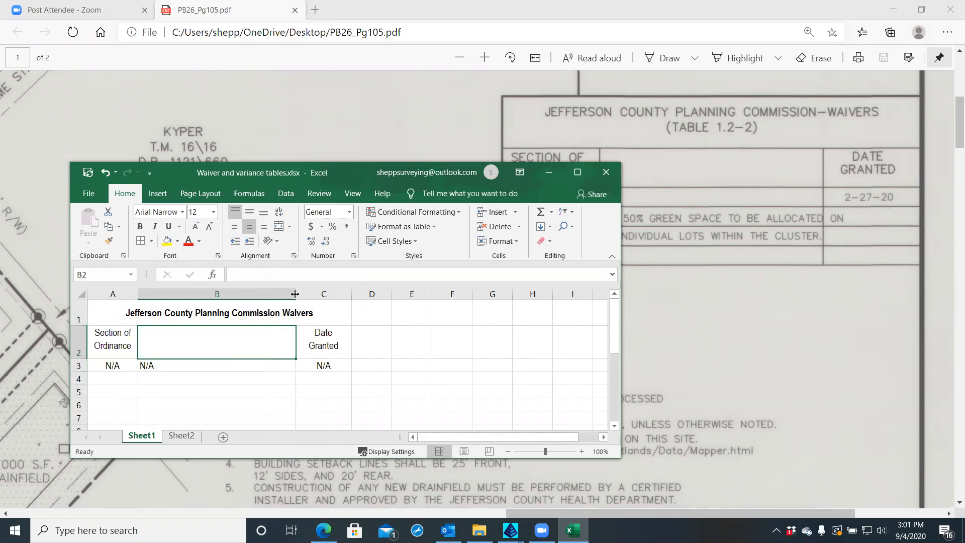
drag(296, 294, 312, 293)
Enter sample date 12-25-2020 in C4 and centre all values in column C
click(331, 381)
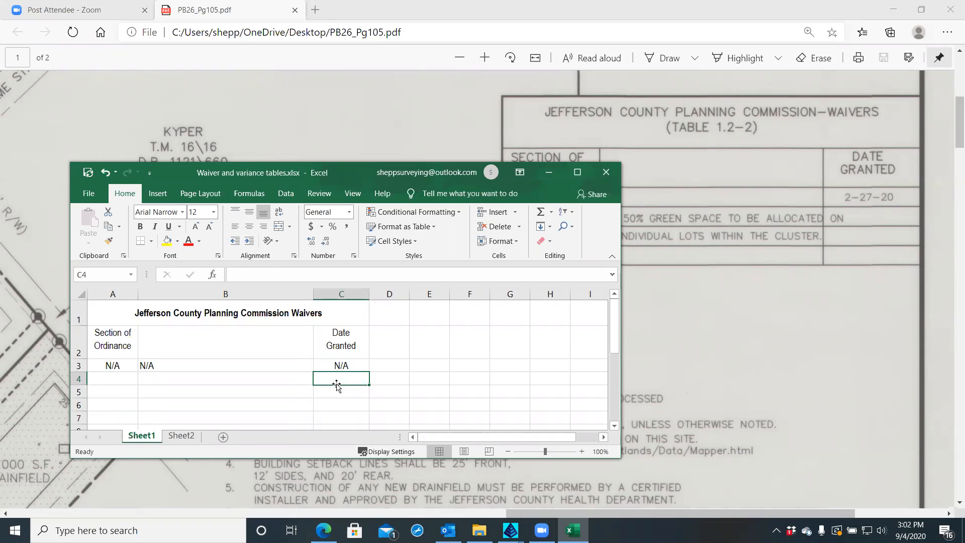
text(12-25)
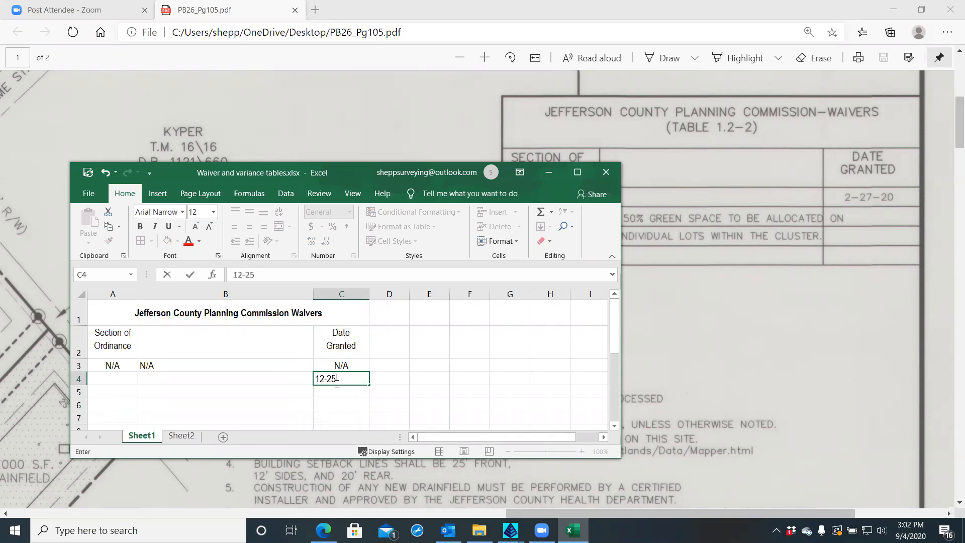
text(-2020)
key(Return)
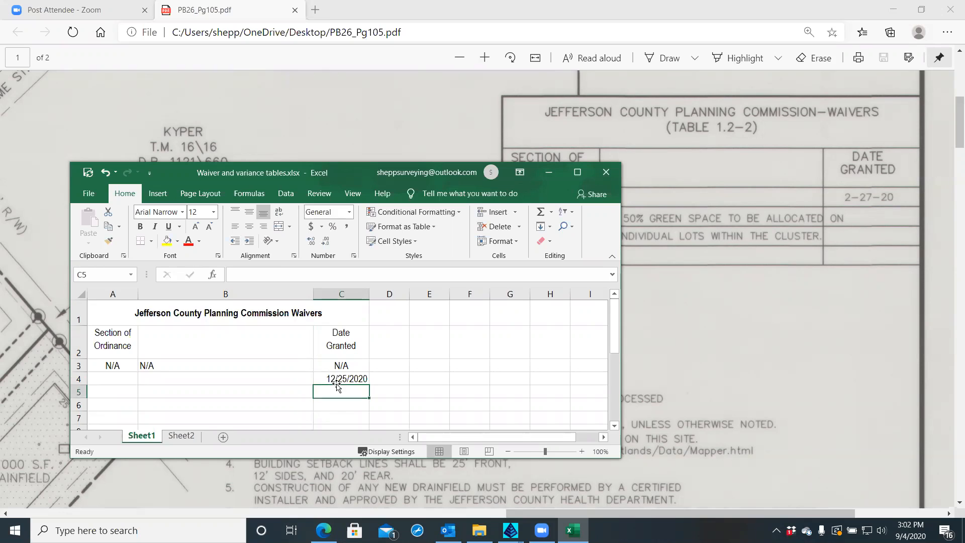
click(345, 292)
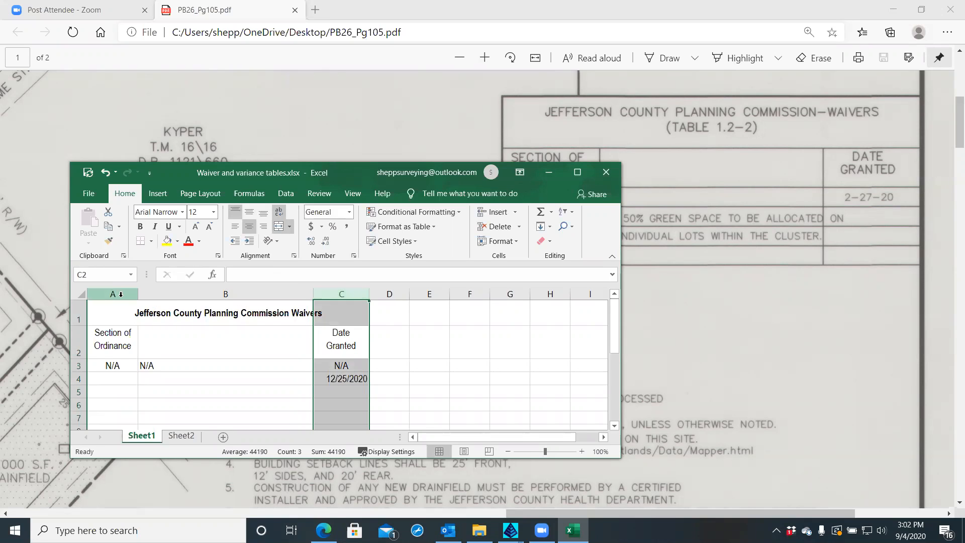
click(250, 231)
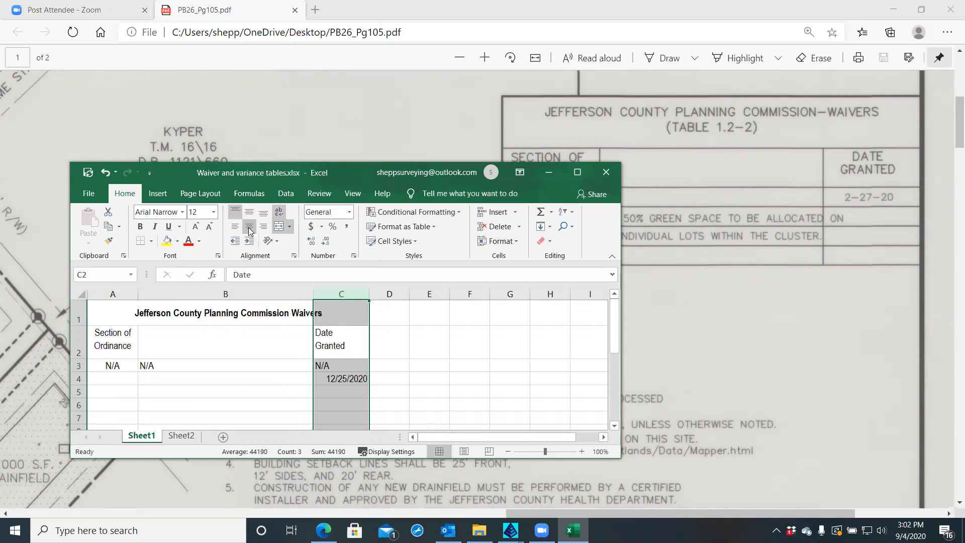
click(250, 230)
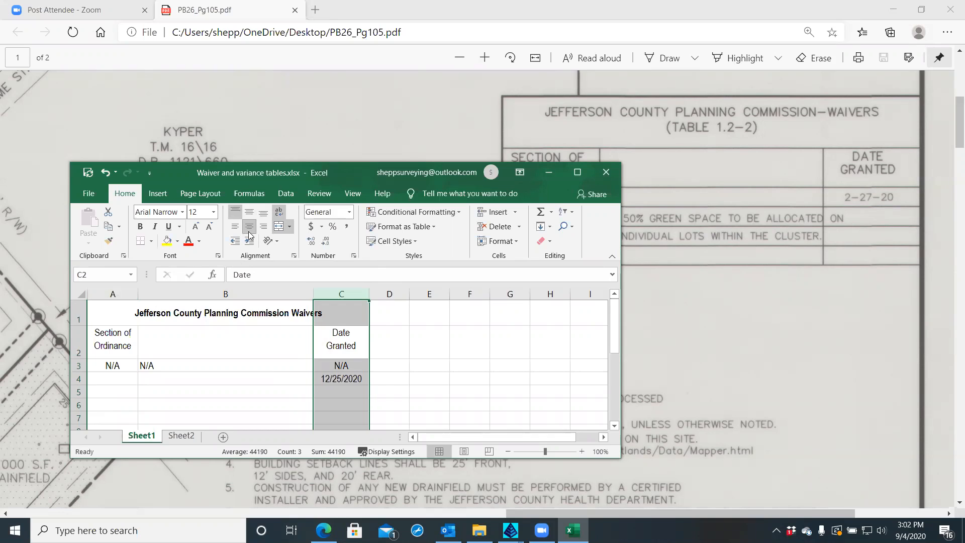
Clear the sample date from C4, leaving it empty
click(332, 392)
click(335, 382)
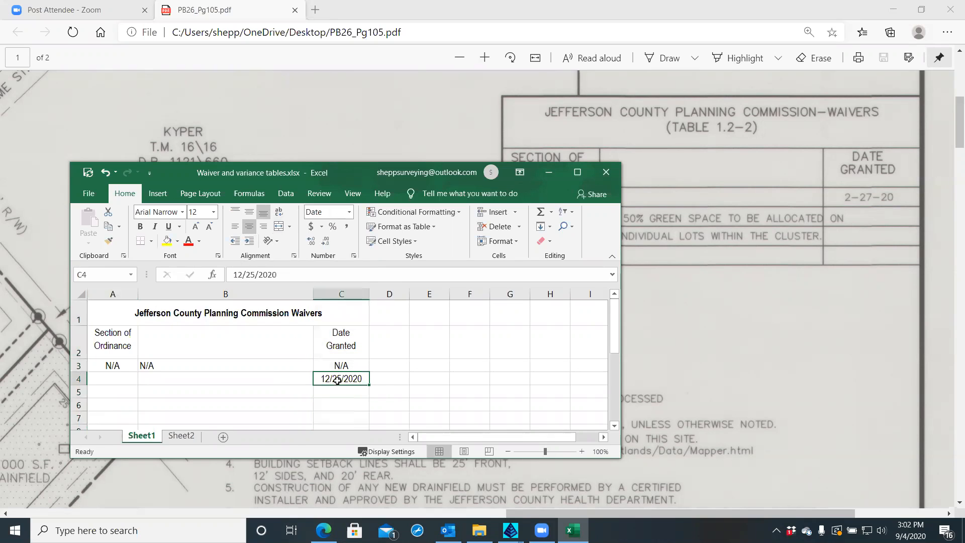
key(BackSpace)
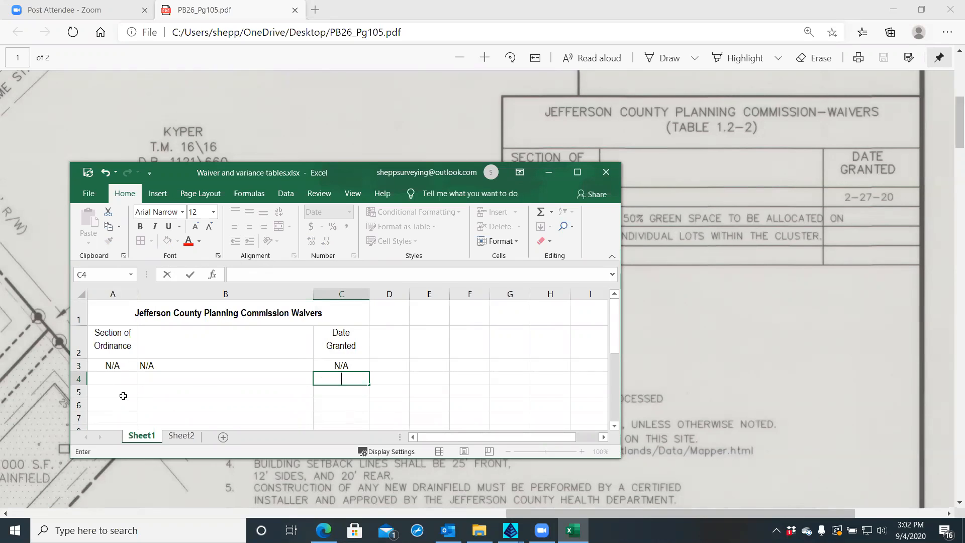
click(182, 407)
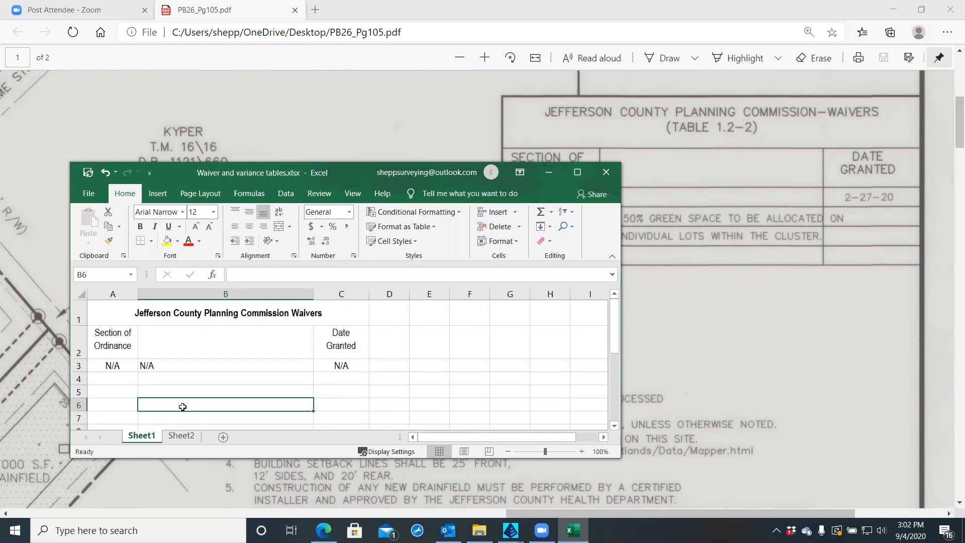
Give cells A1:C5 horizontal and vertical inside borders plus a thick outline border
click(116, 316)
drag(115, 316, 296, 398)
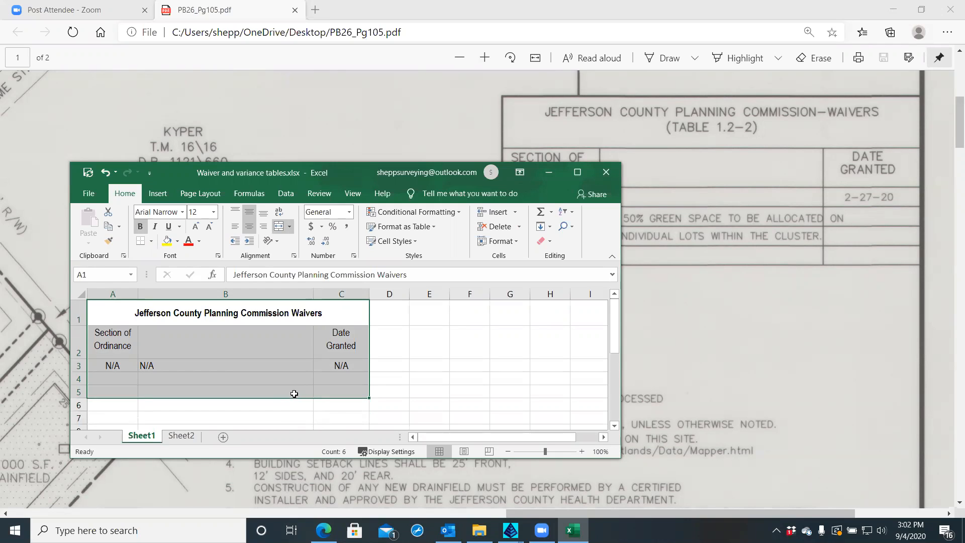
right_click(287, 365)
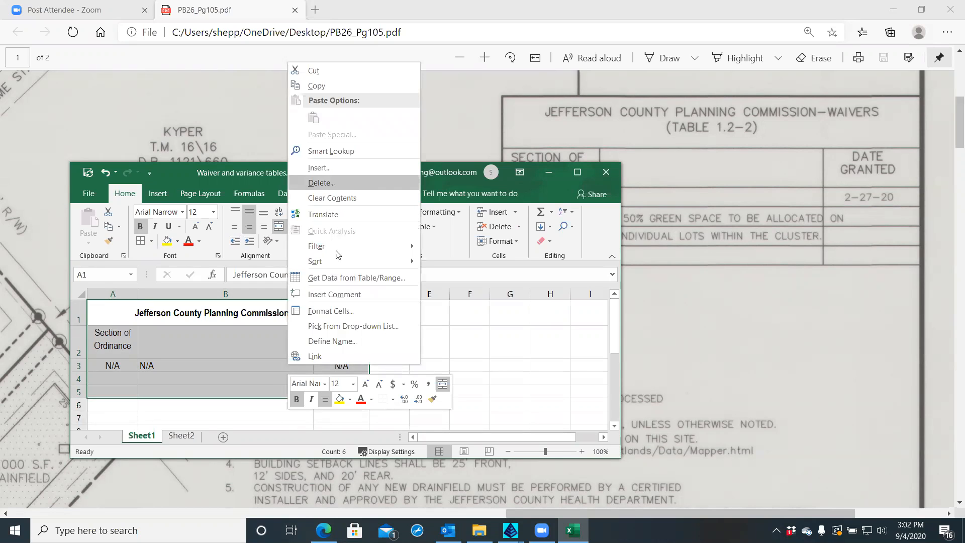
click(336, 310)
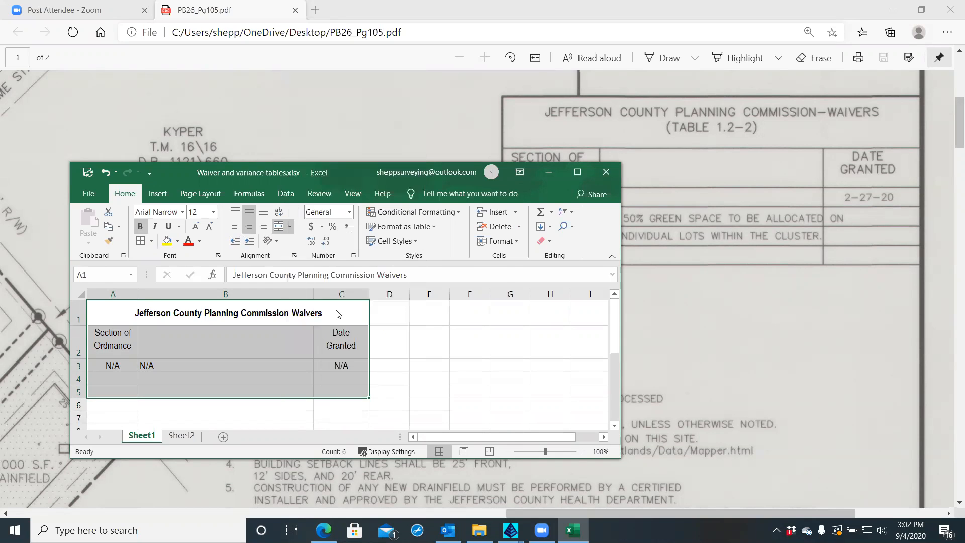
click(315, 175)
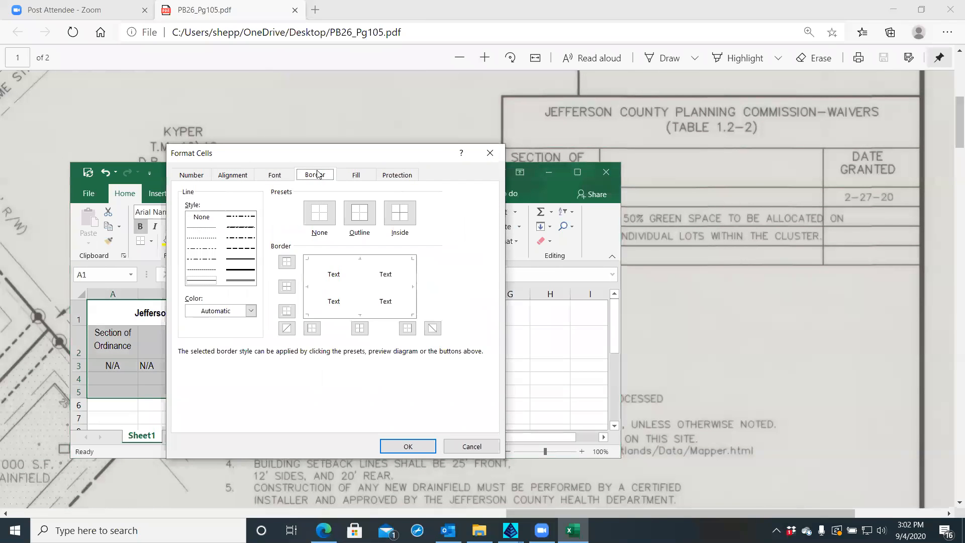
drag(323, 154, 569, 126)
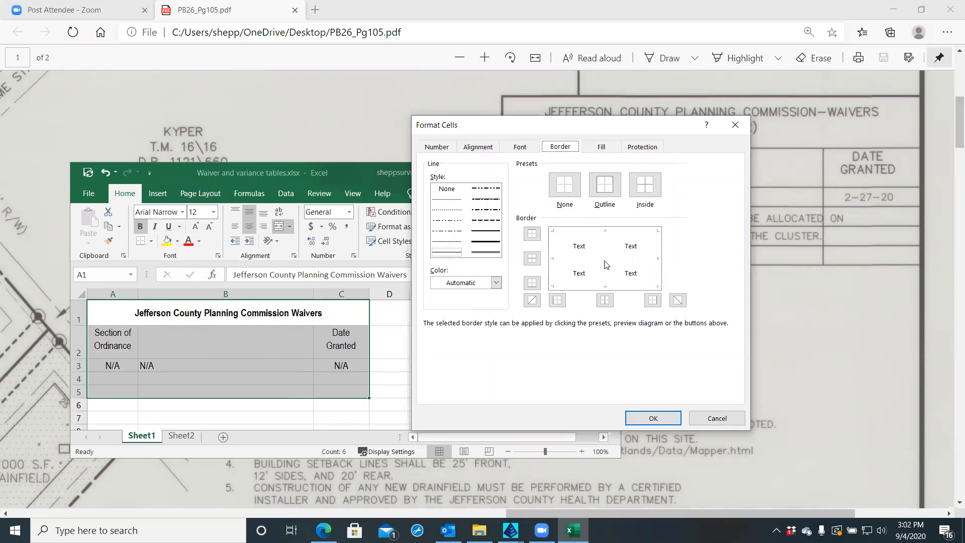
click(574, 258)
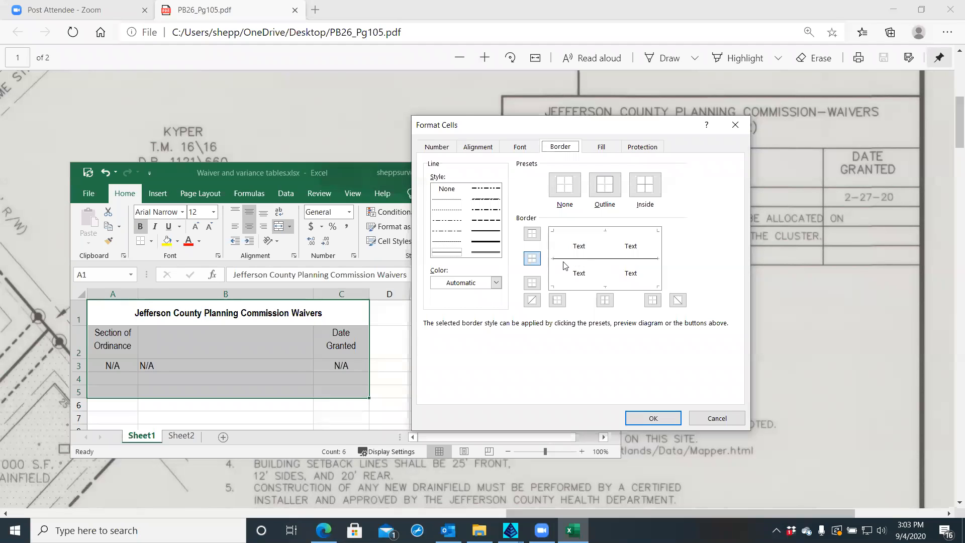
click(605, 246)
click(486, 245)
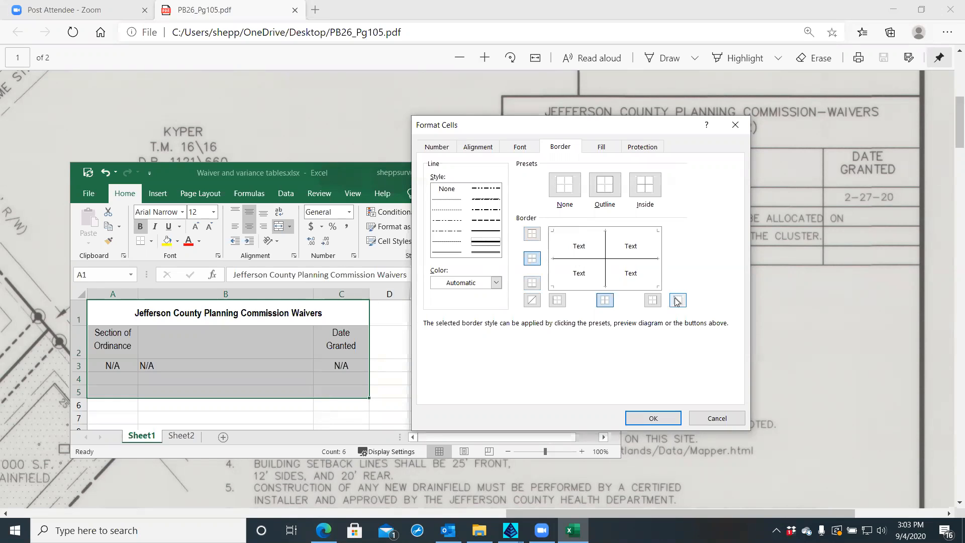
click(610, 191)
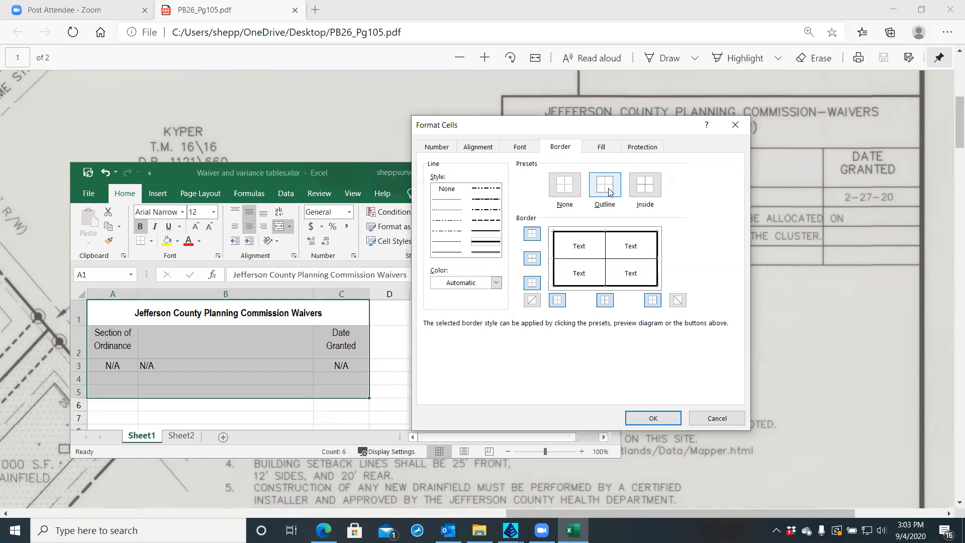
click(632, 419)
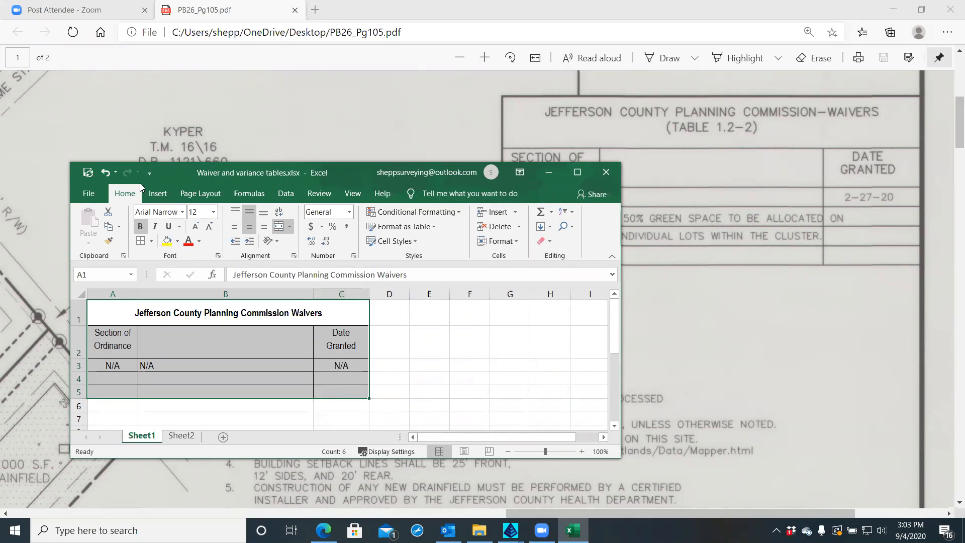
Save the workbook and copy the waiver table A1:C5
click(88, 173)
click(411, 353)
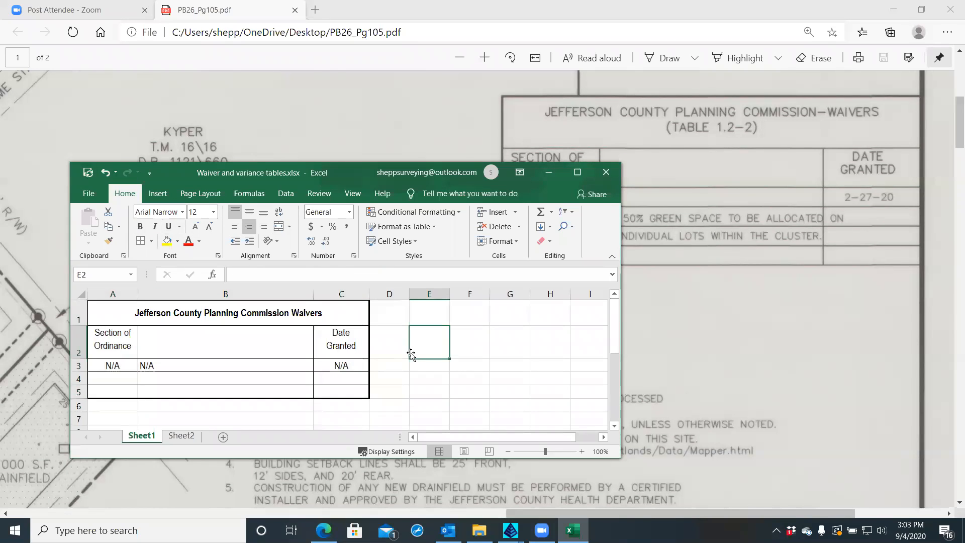
click(99, 310)
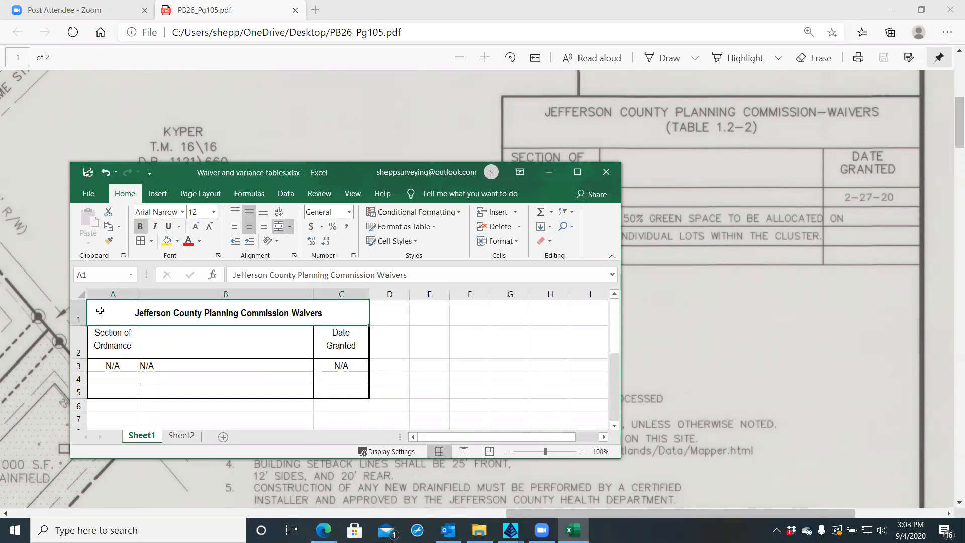
shift+click(337, 392)
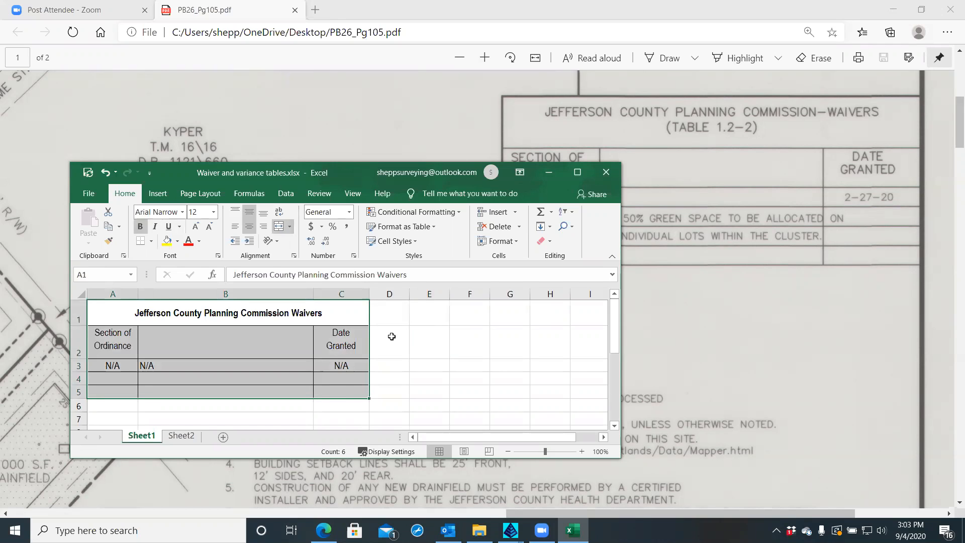
right_click(345, 319)
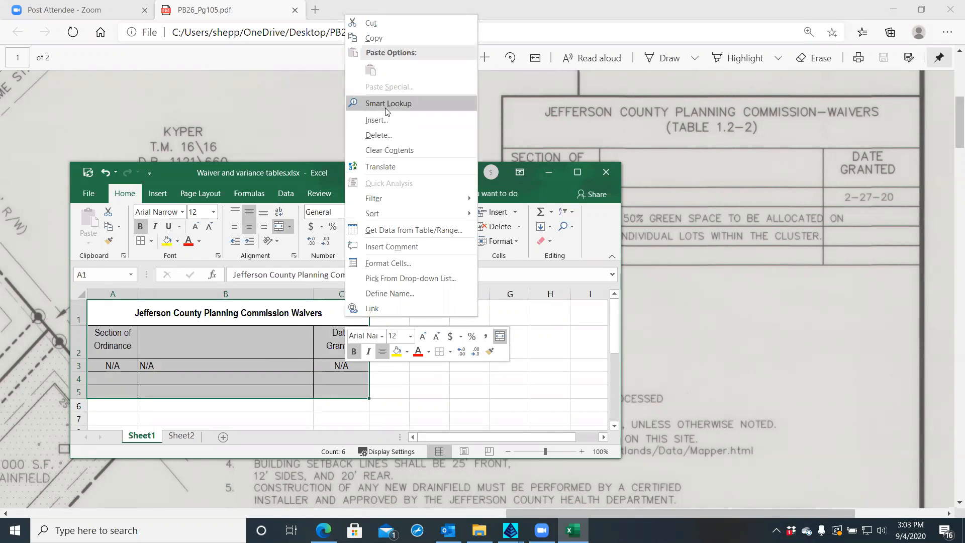
click(373, 37)
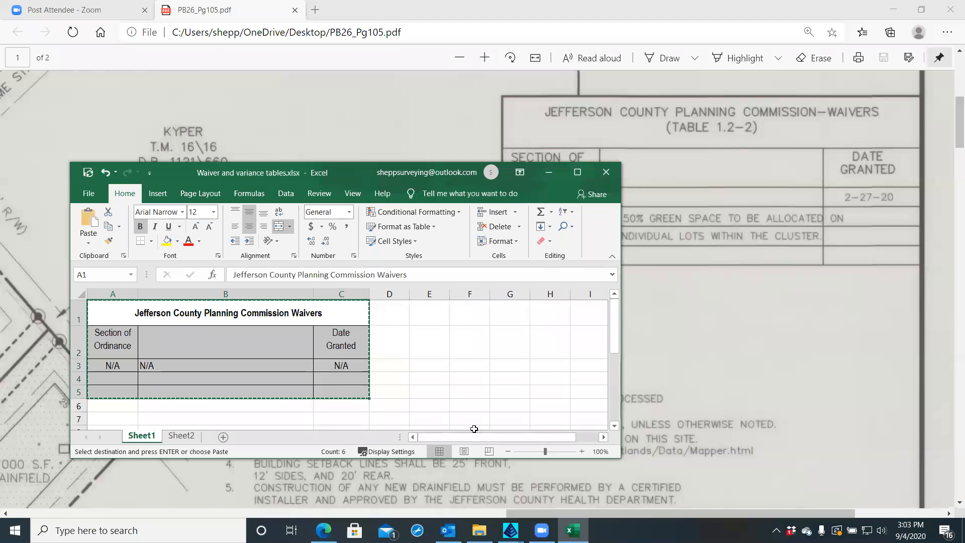
Switch to the RAI 20010.dwg drawing in Carlson Survey
click(511, 530)
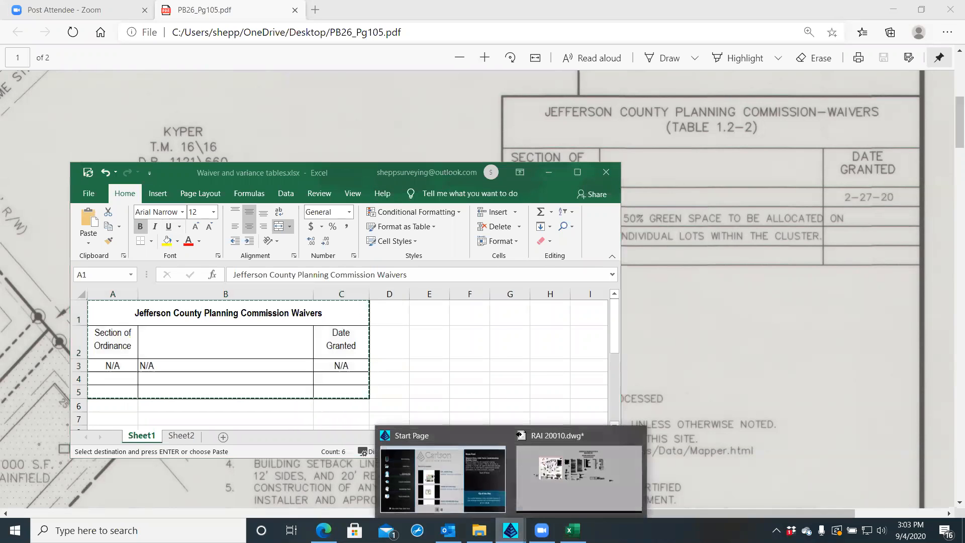
click(530, 497)
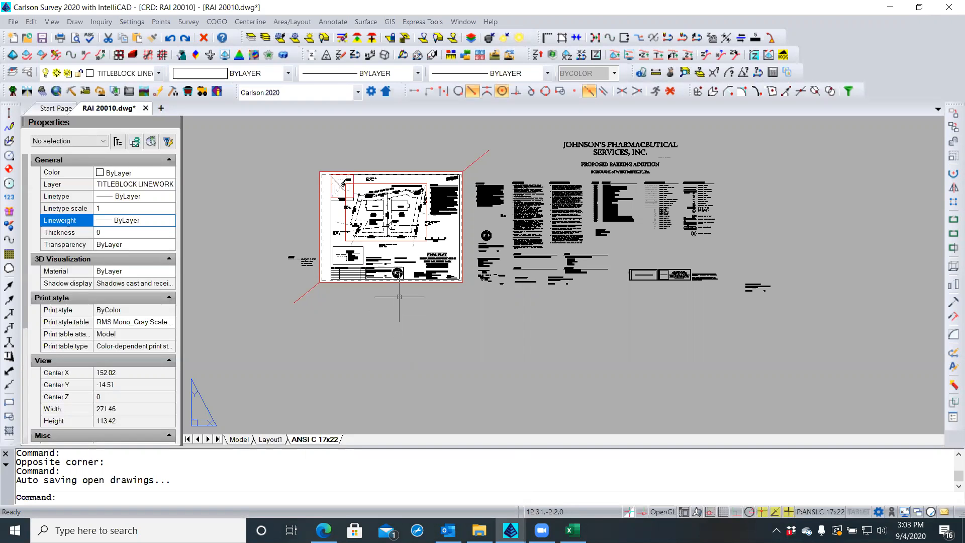
scroll(438, 226, up, 6)
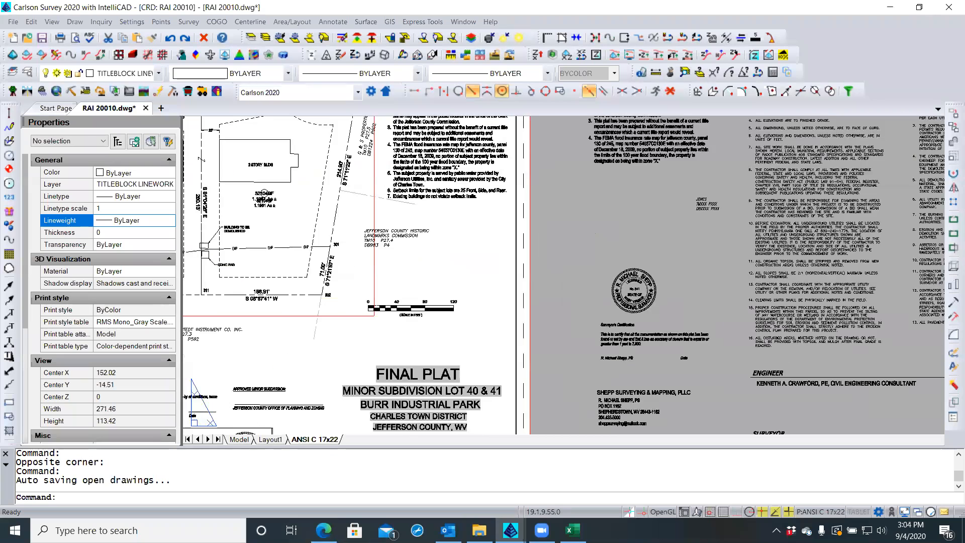
Choose ANNOTATION from the toolbar Layer list as the current layer
scroll(417, 270, up, 3)
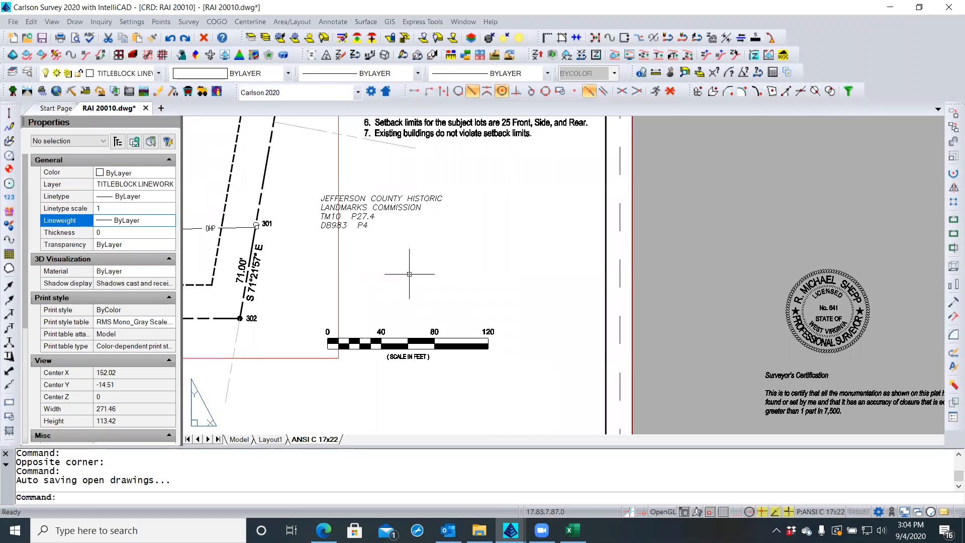
click(159, 73)
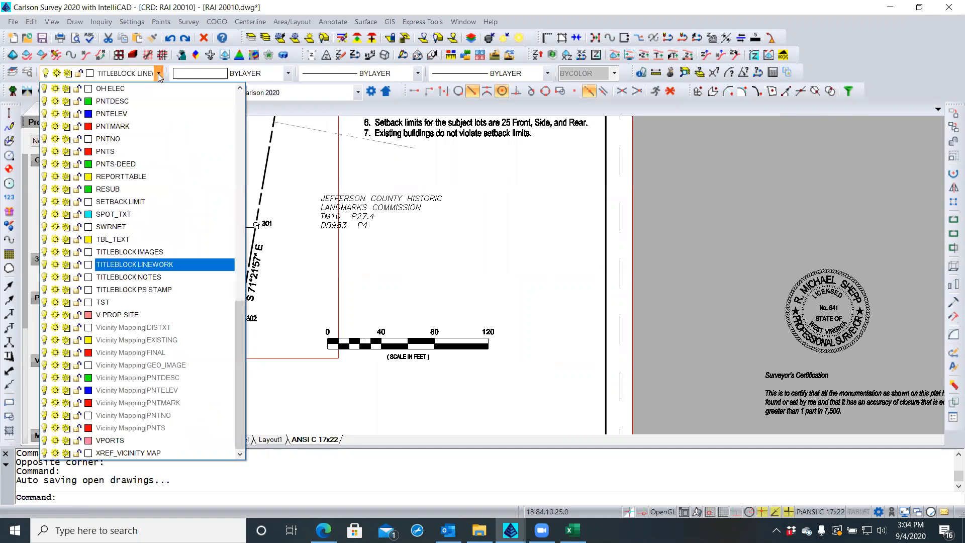
drag(240, 321, 240, 108)
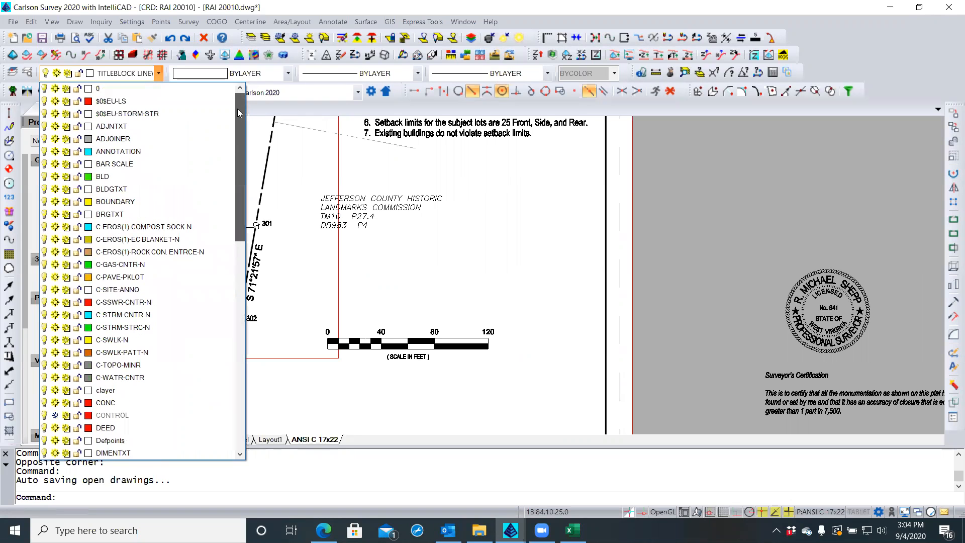
click(89, 152)
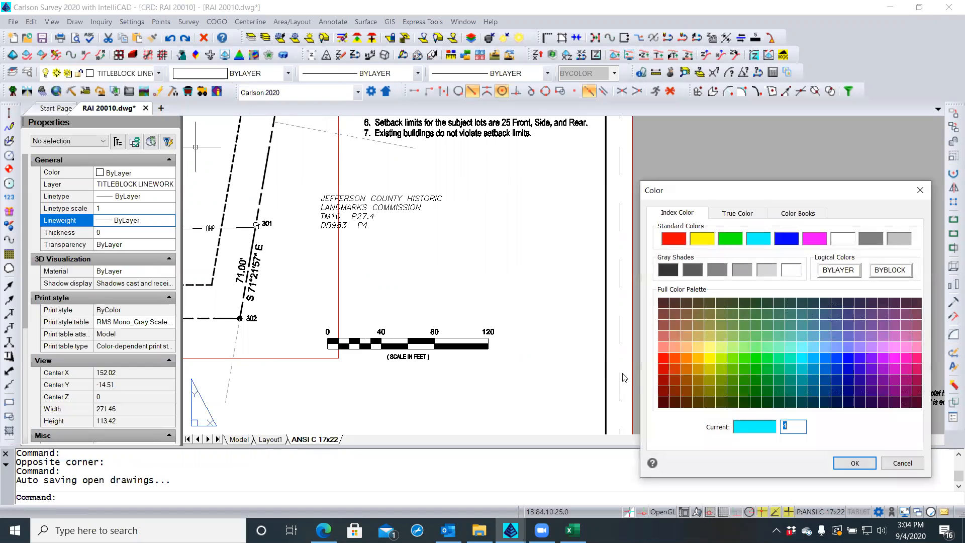
click(914, 462)
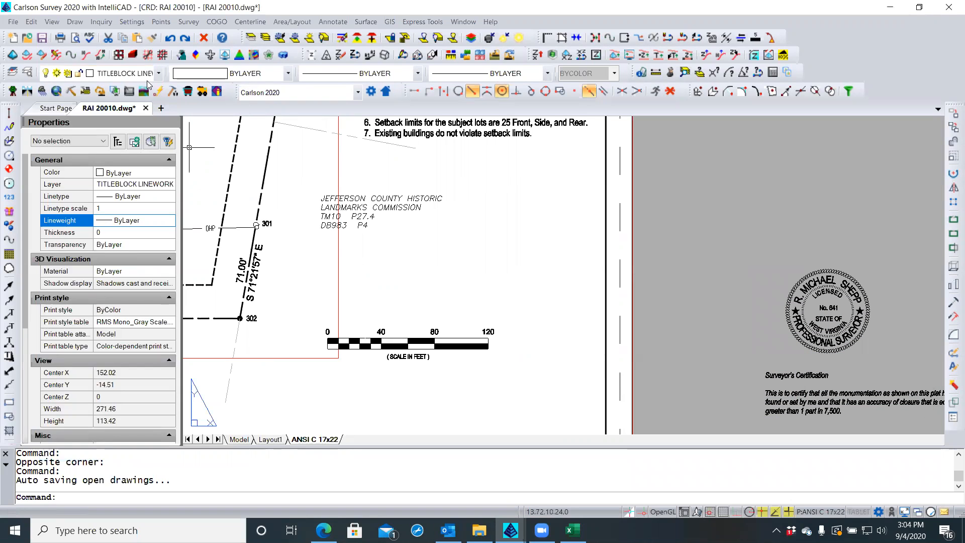
click(159, 74)
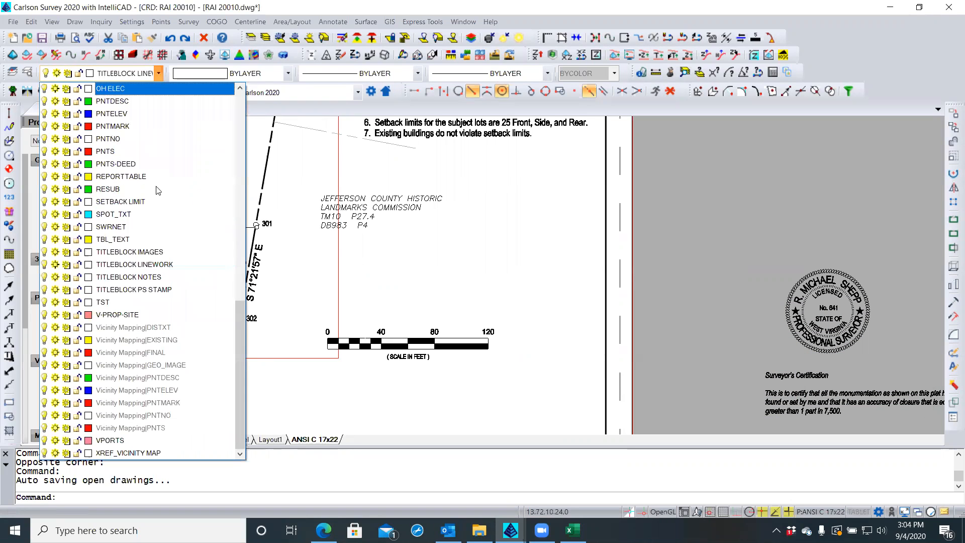
scroll(211, 146, up, 15)
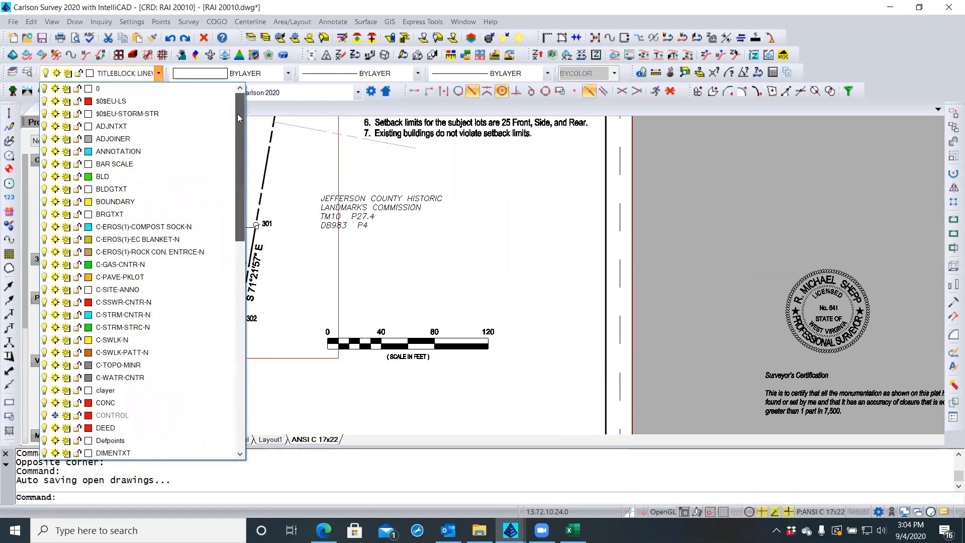
click(167, 152)
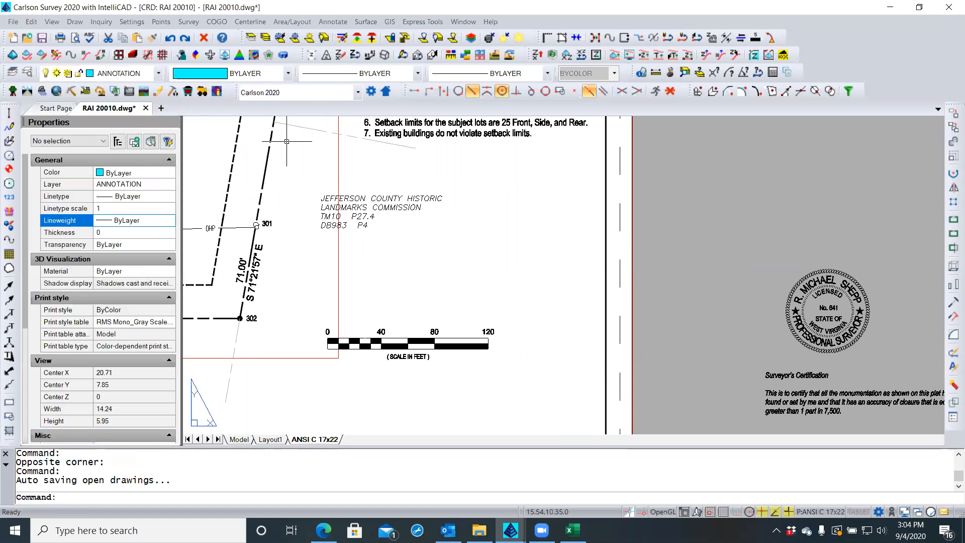
Try a plain paste of the table and the Insert Block command, cancelling both
right_click(430, 255)
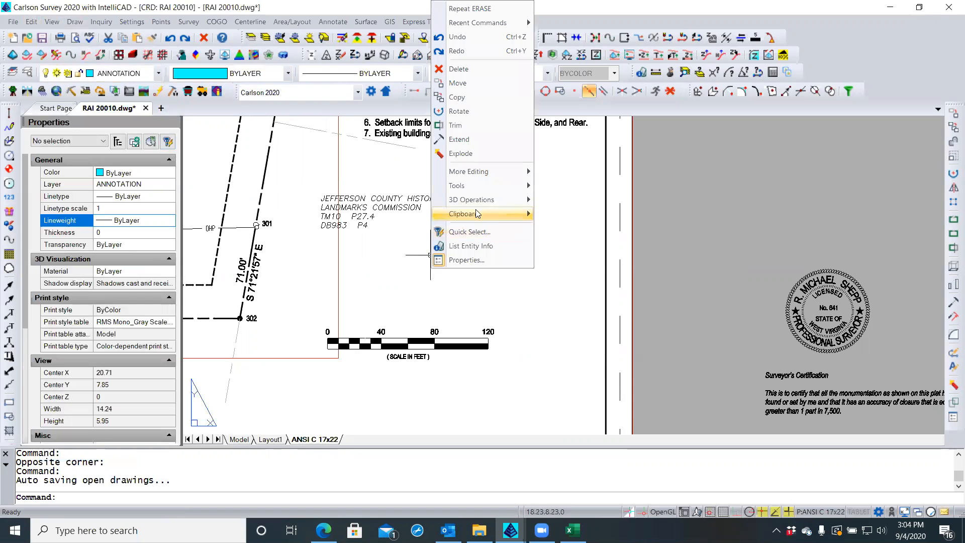
mouse_move(477, 213)
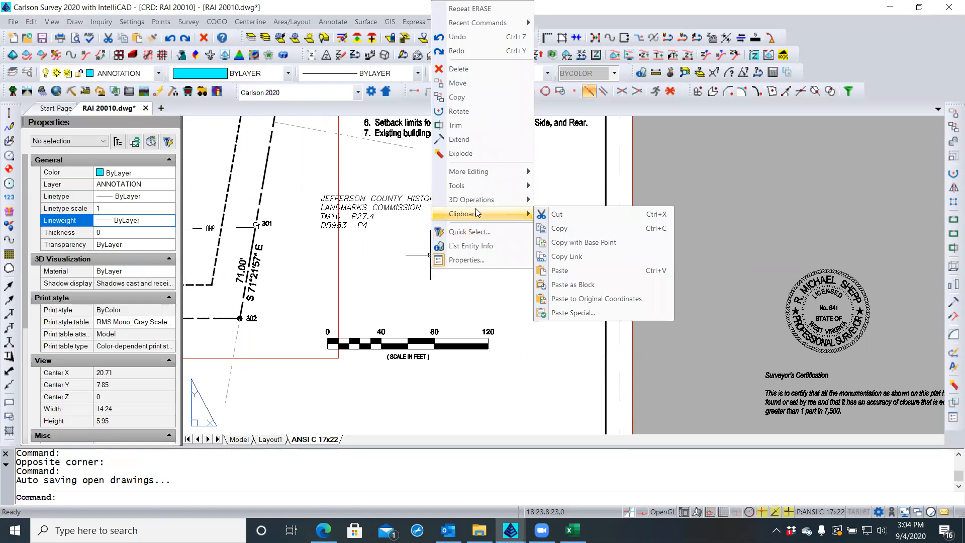
click(567, 272)
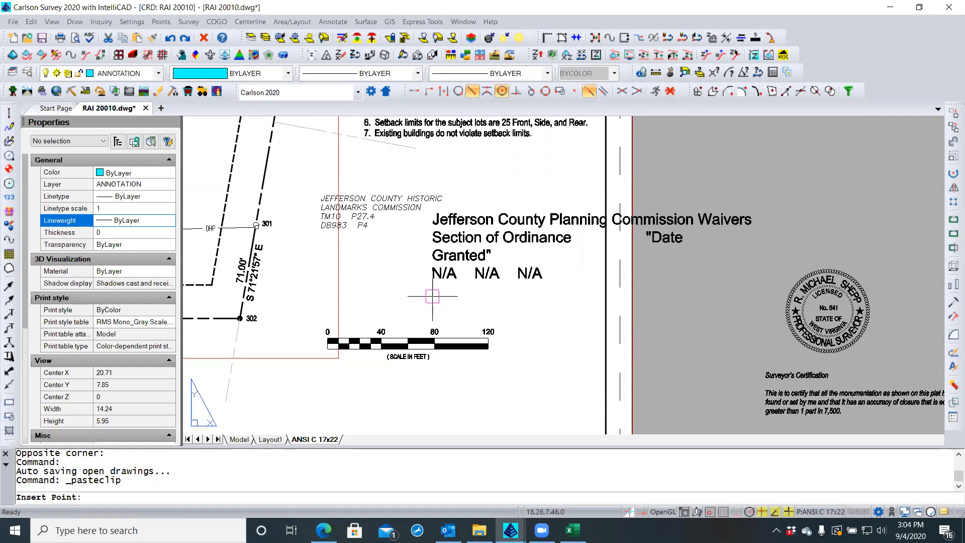
key(Escape)
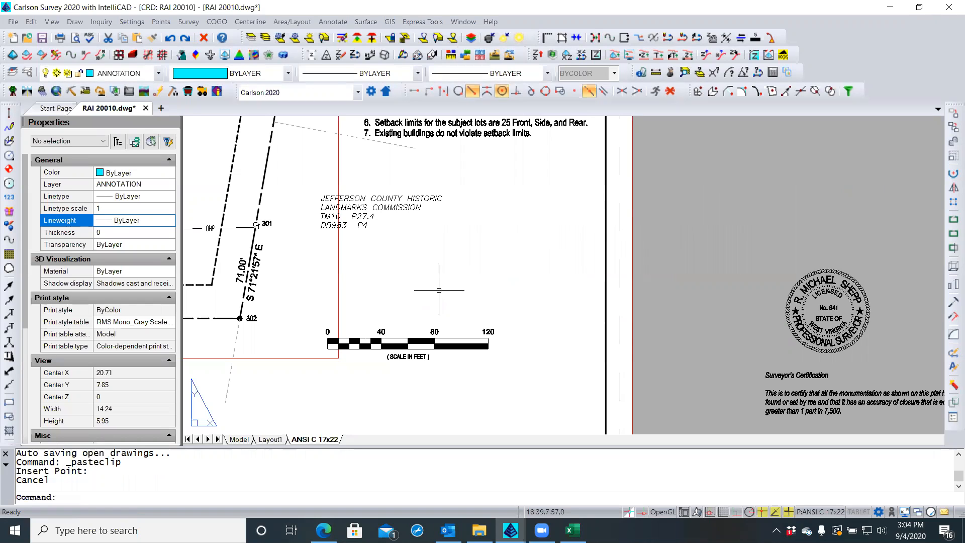
click(75, 22)
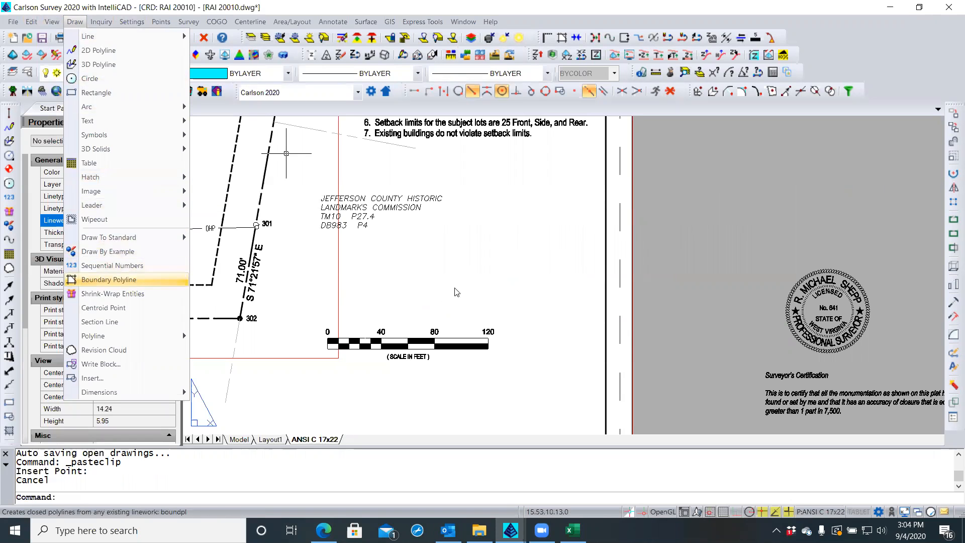
click(95, 377)
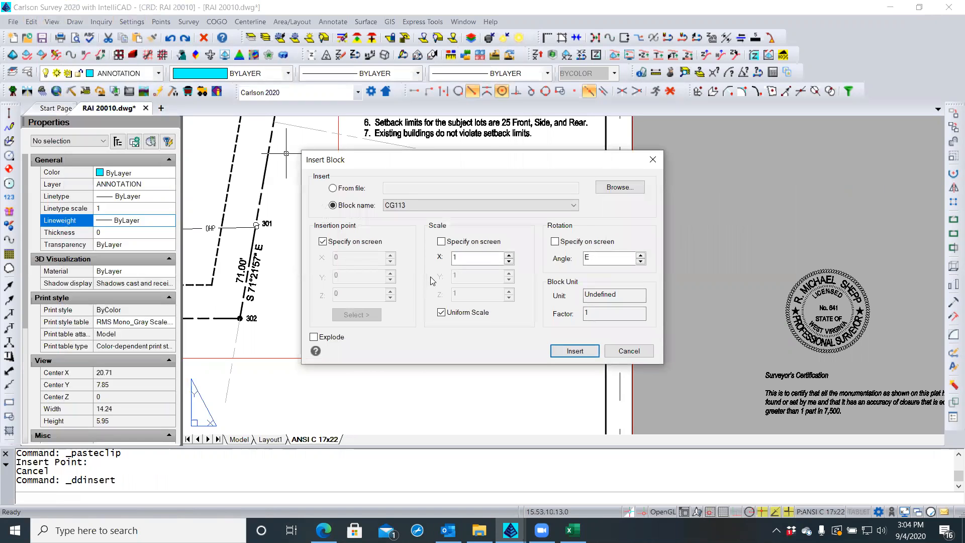
click(627, 350)
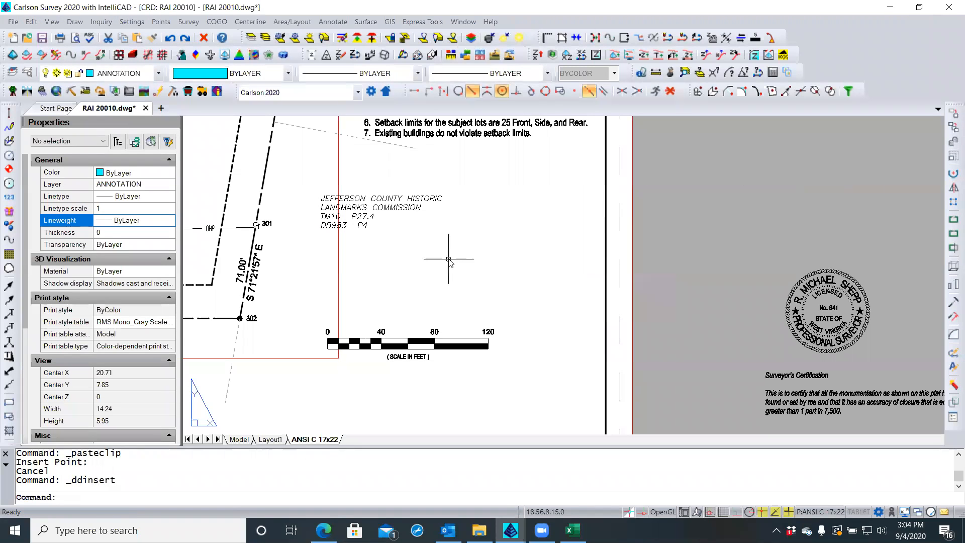
Paste the waiver table via Paste Special as a Microsoft Excel Worksheet
right_click(449, 260)
mouse_move(495, 214)
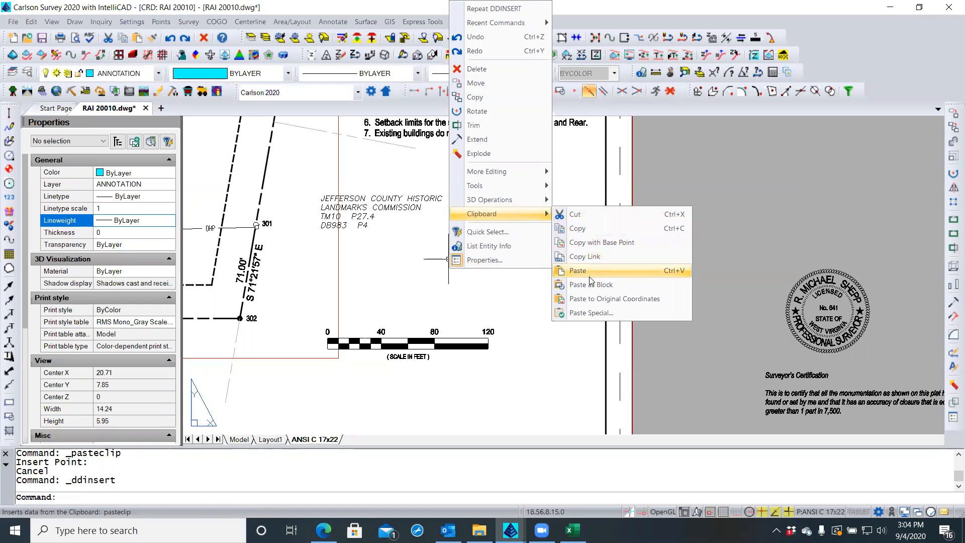
click(588, 313)
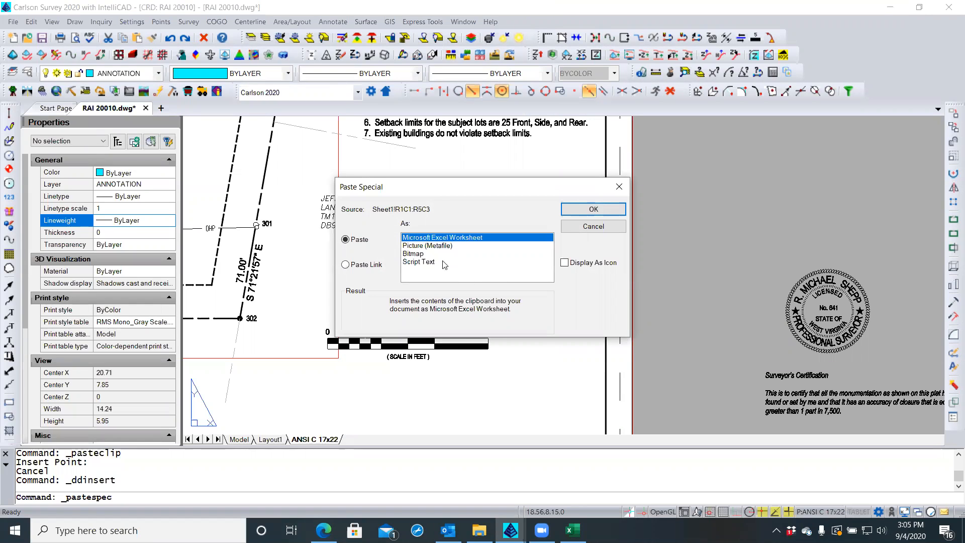
click(594, 208)
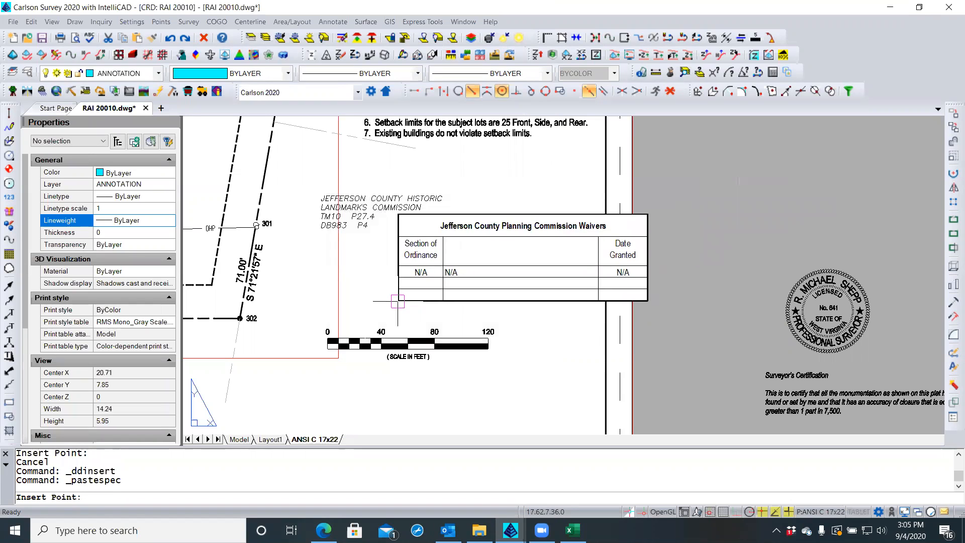
Place the embedded waiver table just below the plat notes, above the scale bar
middle_drag(372, 298, 384, 260)
scroll(383, 260, down, 1)
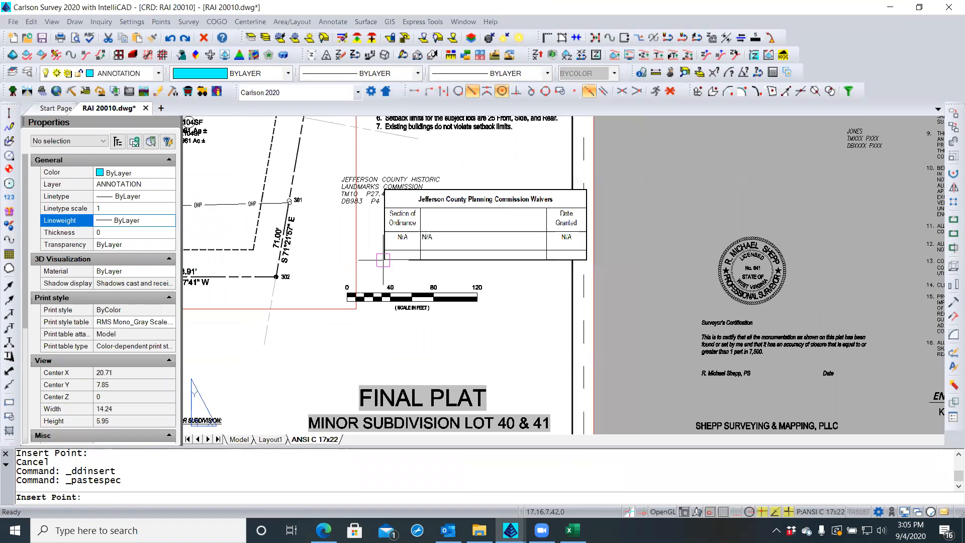
scroll(383, 260, down, 1)
scroll(383, 260, up, 1)
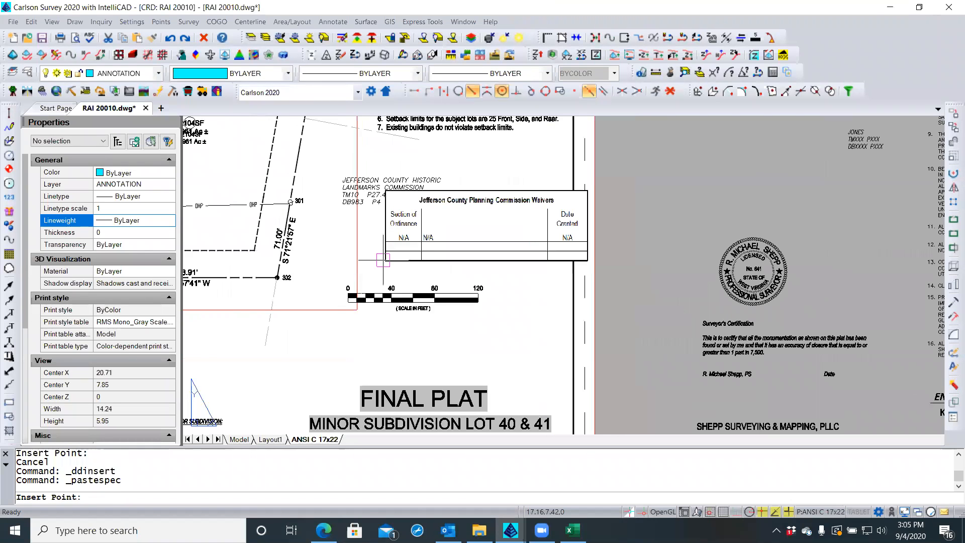
scroll(383, 260, up, 1)
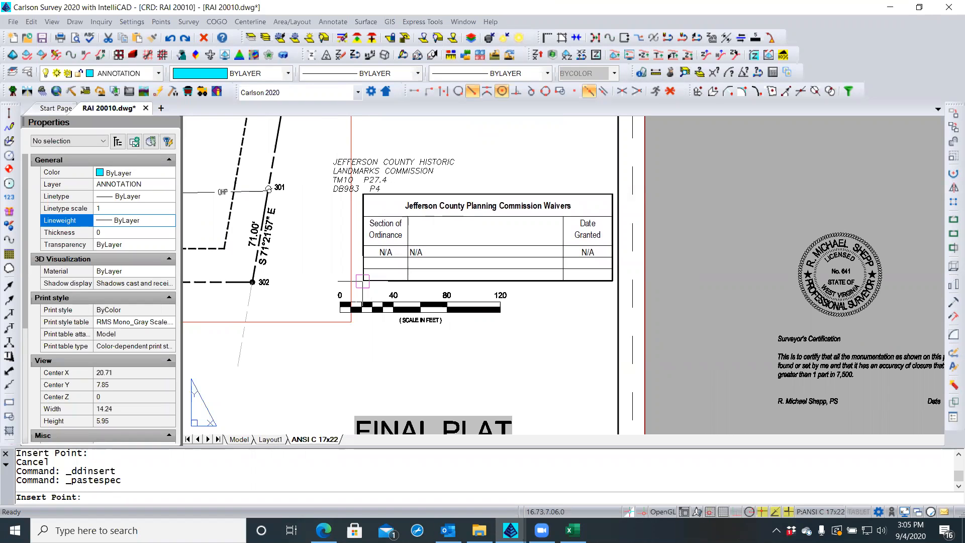
middle_drag(363, 281, 351, 379)
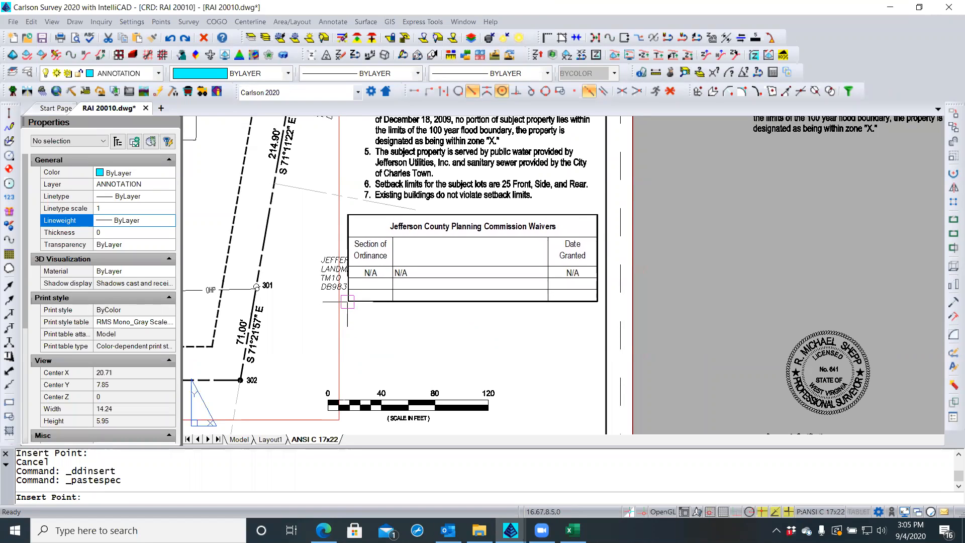
click(348, 300)
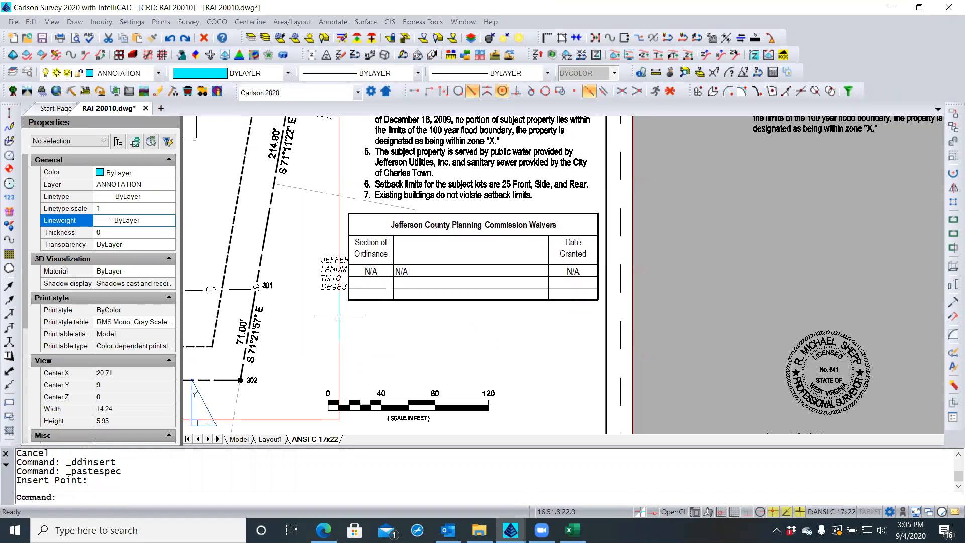
Move the Jefferson County Historic Landmarks label down-left, clear of the table
click(329, 289)
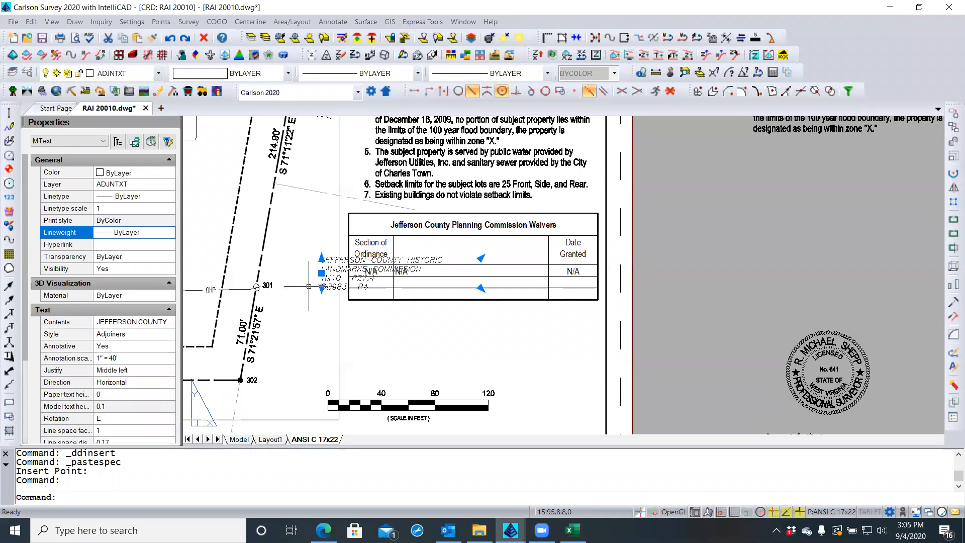
click(321, 273)
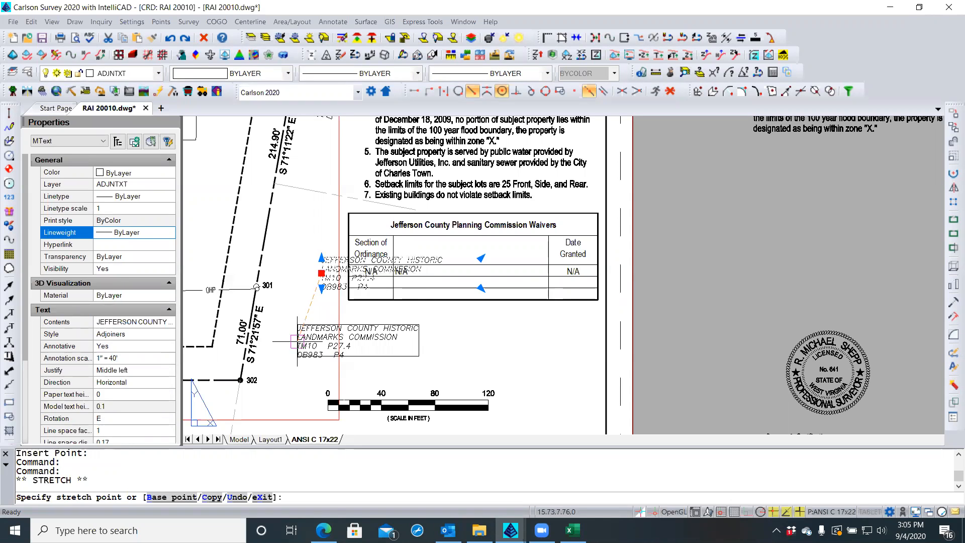
click(294, 342)
key(Escape)
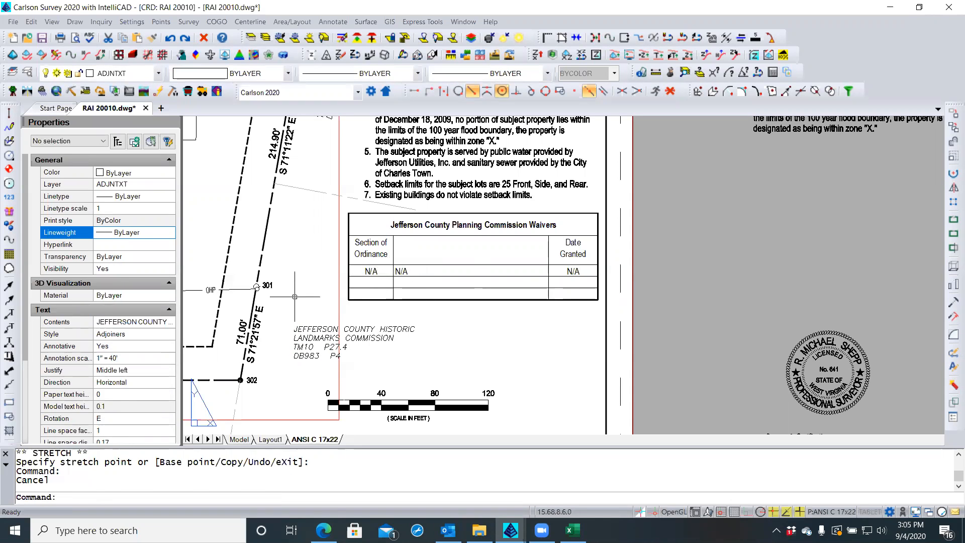
Check the G S Properties label's rotation angle in the Properties palette
scroll(302, 350, down, 1)
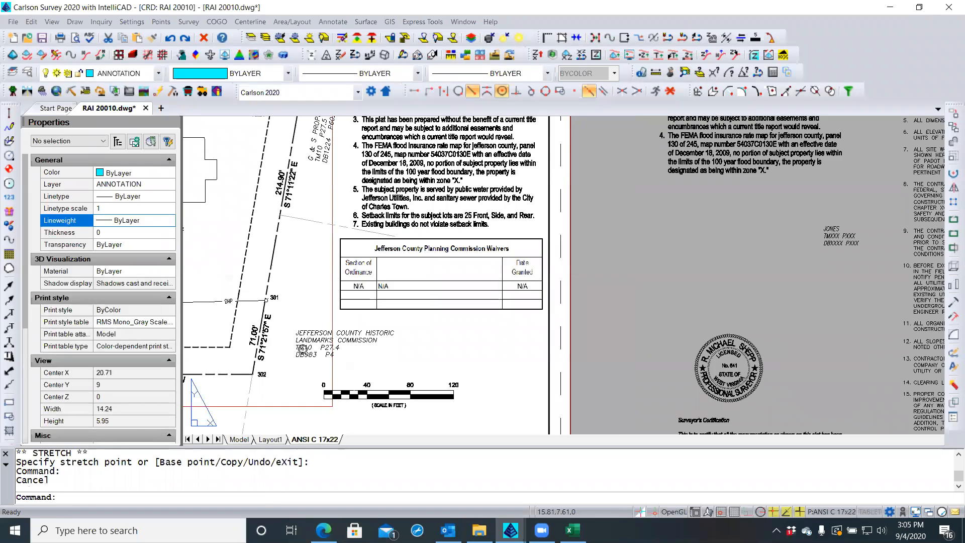
click(316, 162)
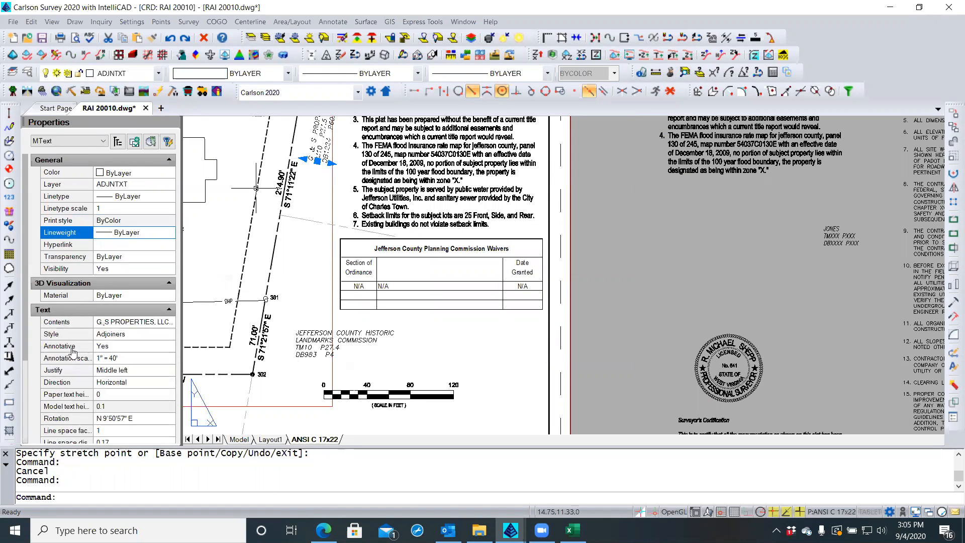
click(141, 417)
key(ctrl+c)
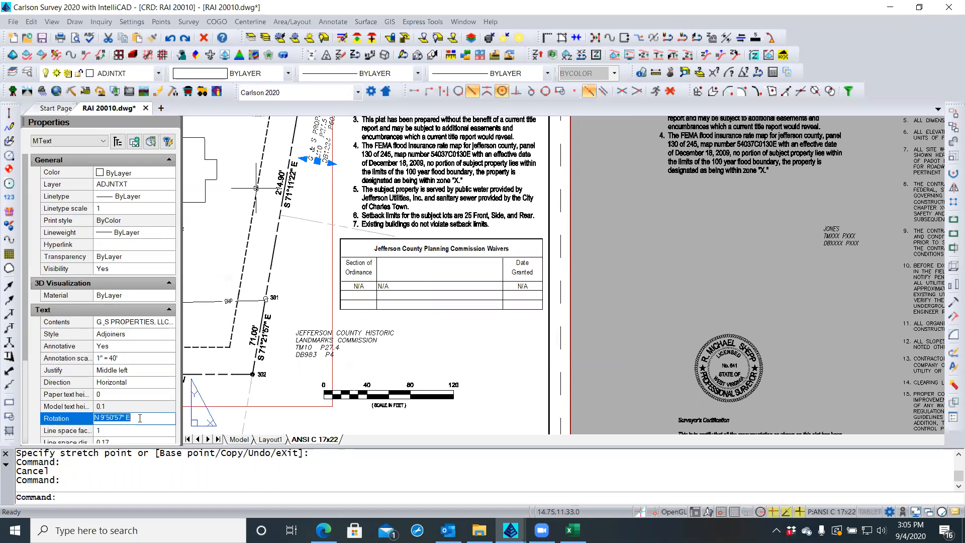
click(297, 335)
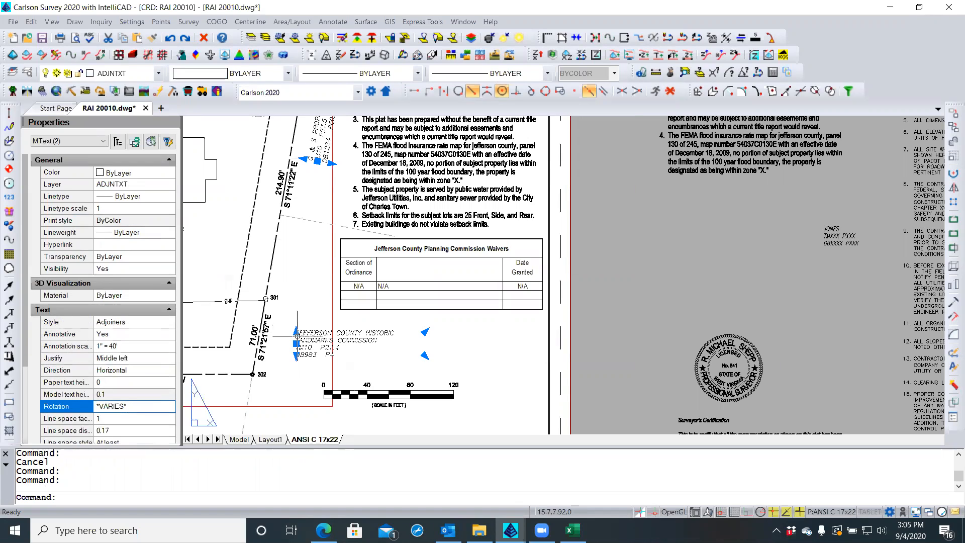
key(Escape)
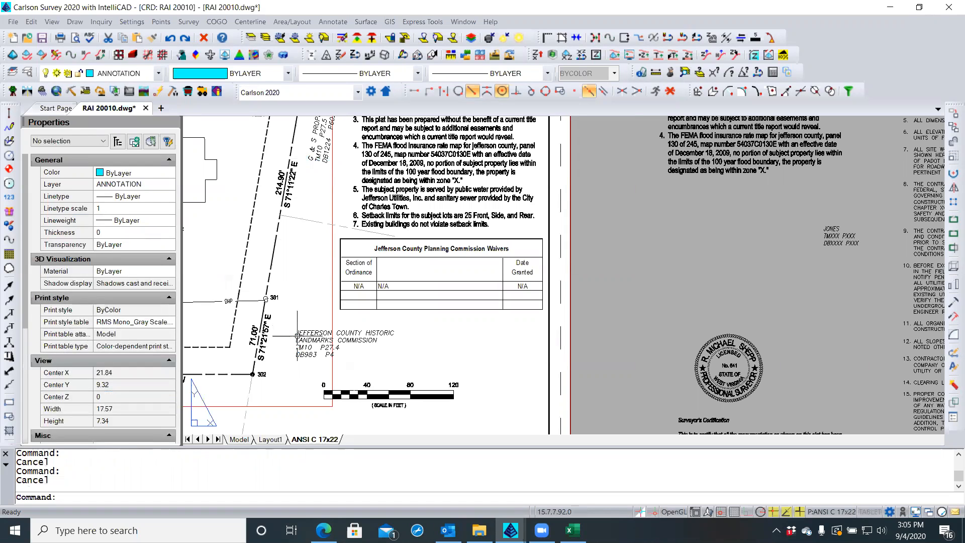
Set the Jefferson County label's Rotation to N 9°50'57" E
click(301, 340)
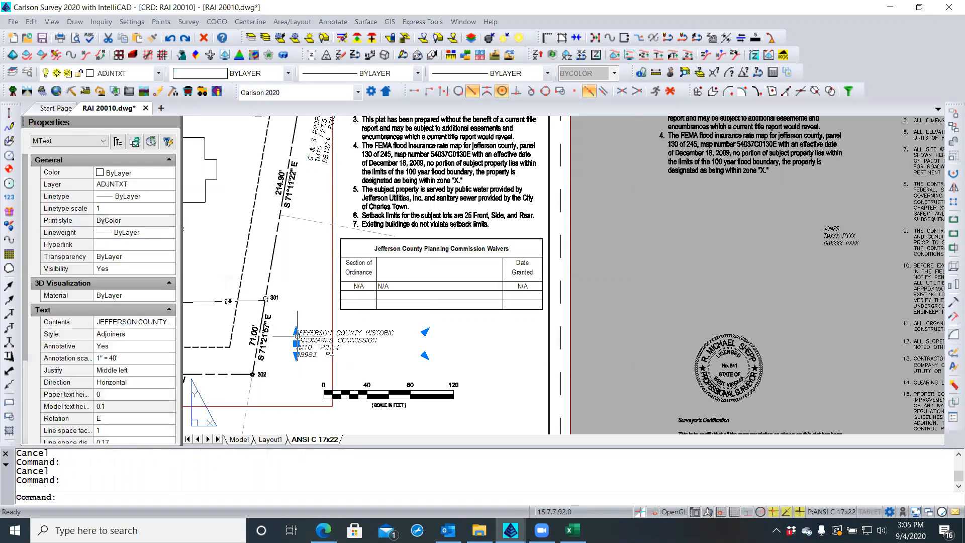
click(122, 417)
double_click(123, 417)
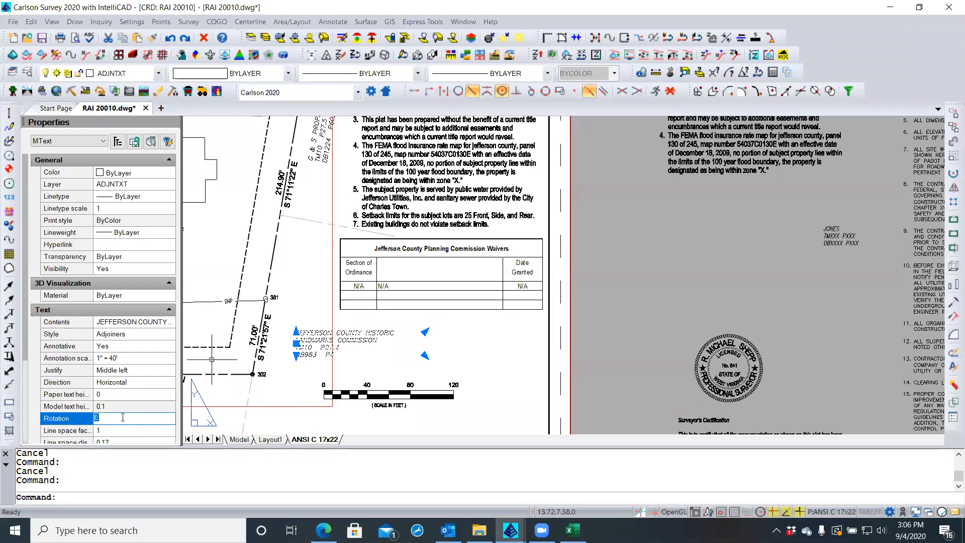
key(ctrl+v)
key(Return)
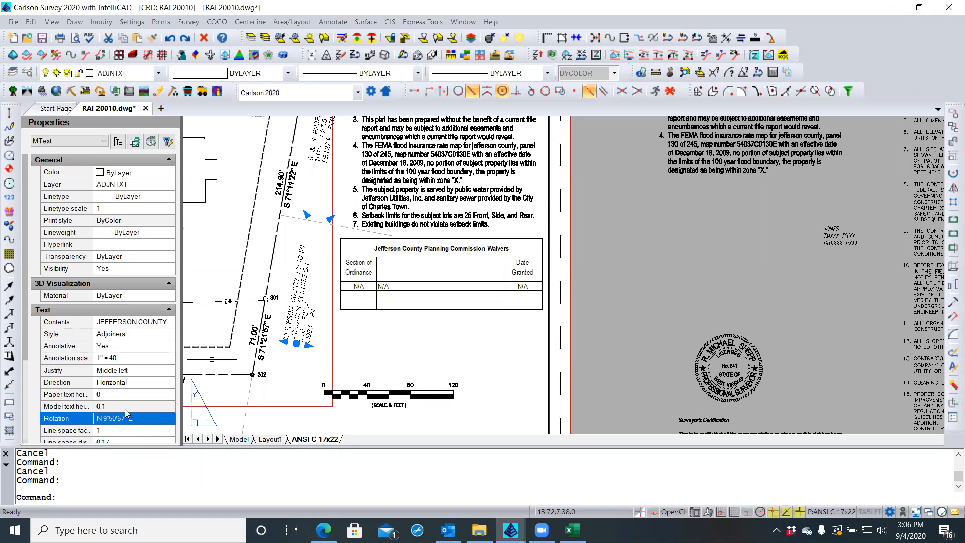
key(Escape)
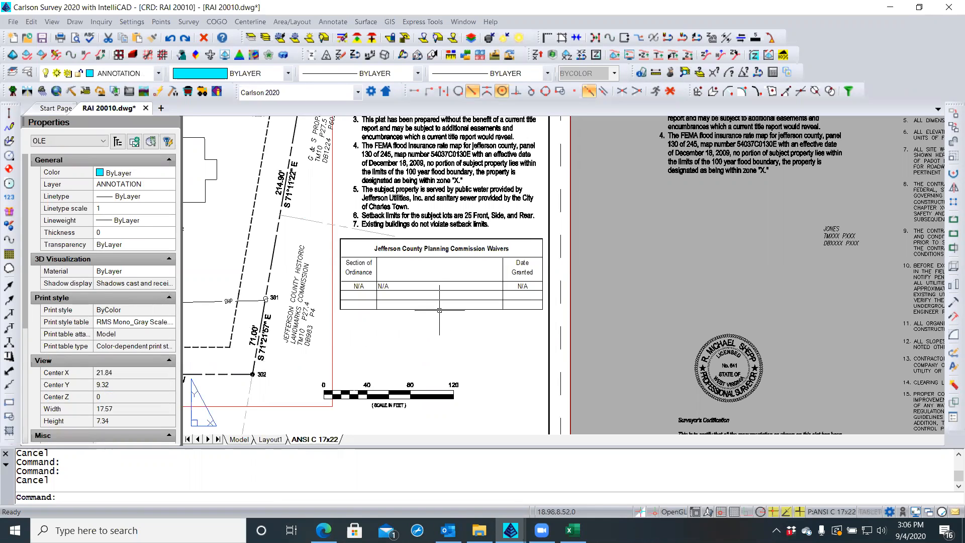
Delete the embedded waiver table and bring the Waiver and variance tables workbook forward
click(439, 310)
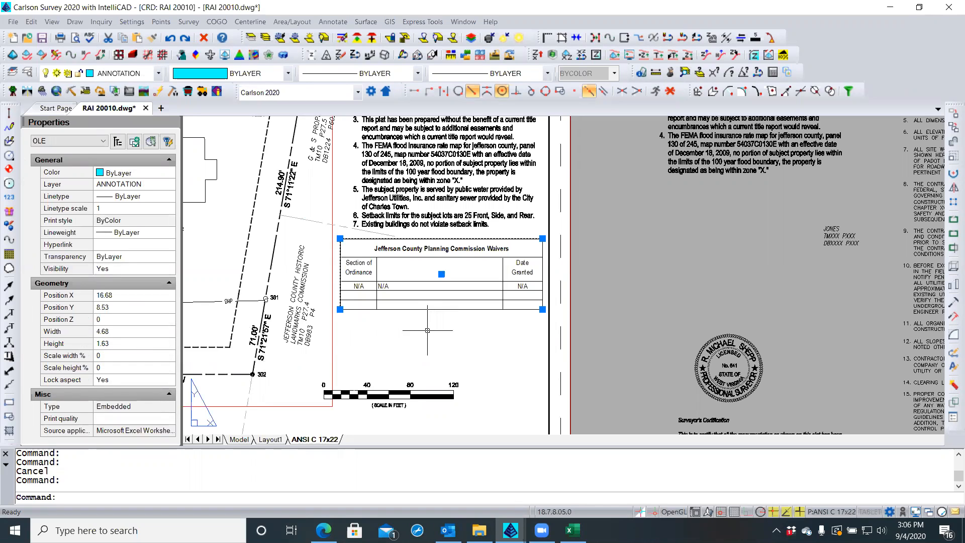
key(Delete)
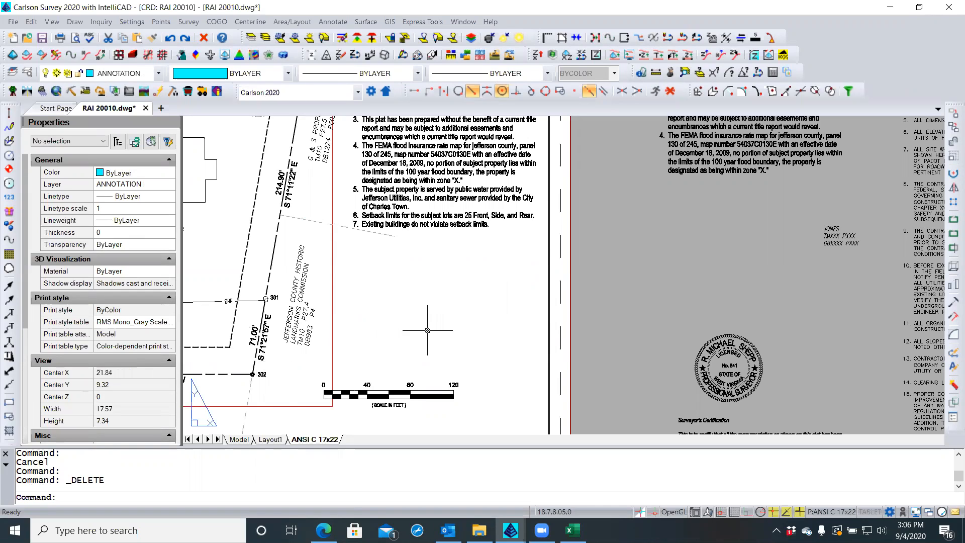
click(572, 530)
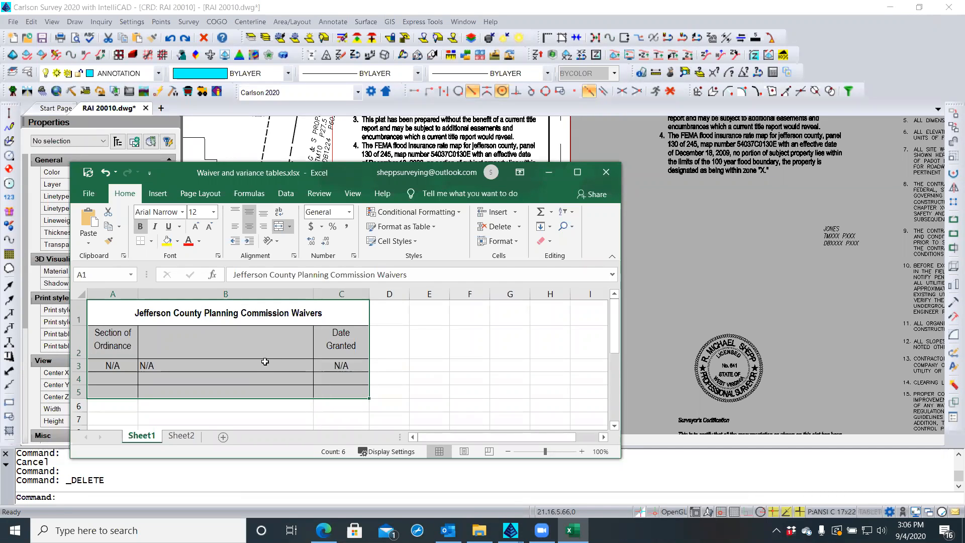
Move and enlarge the Excel window to show more cells
drag(296, 172, 269, 116)
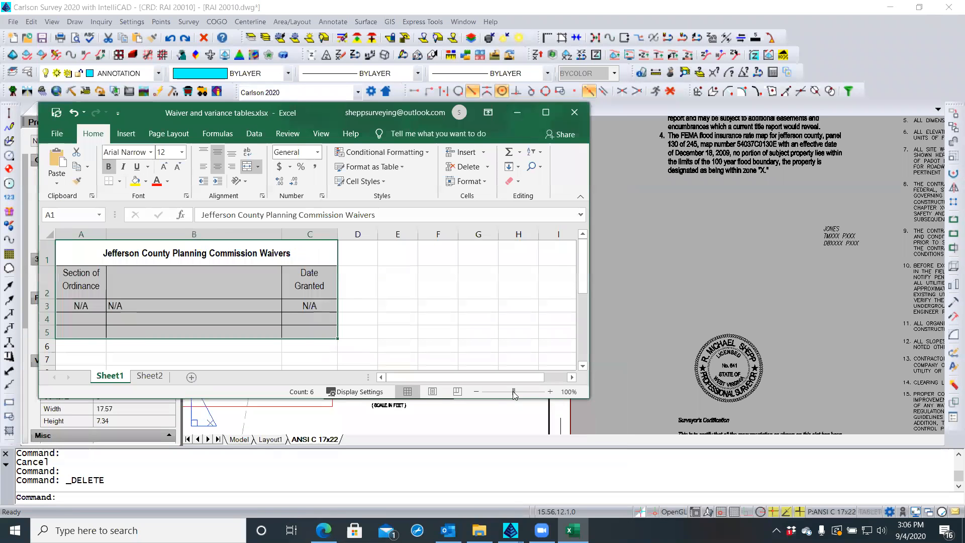
drag(587, 397, 683, 433)
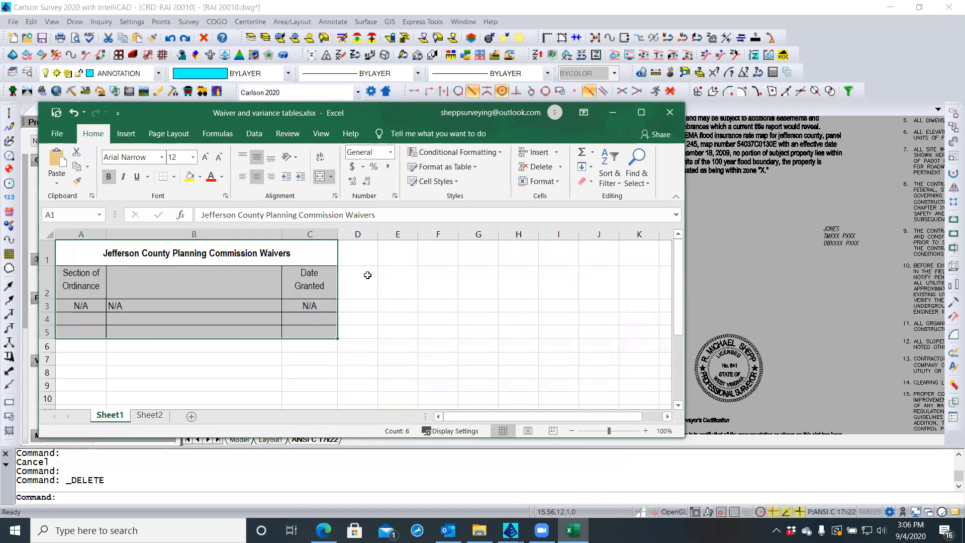
click(372, 274)
click(392, 288)
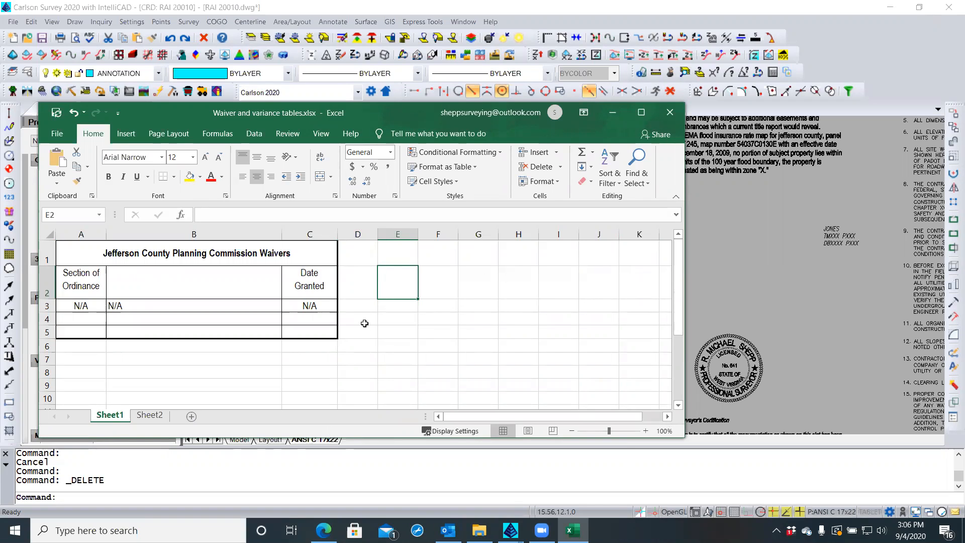
Bold the row 2 headers, then select title cell A1 and show Fill Color choices
click(73, 259)
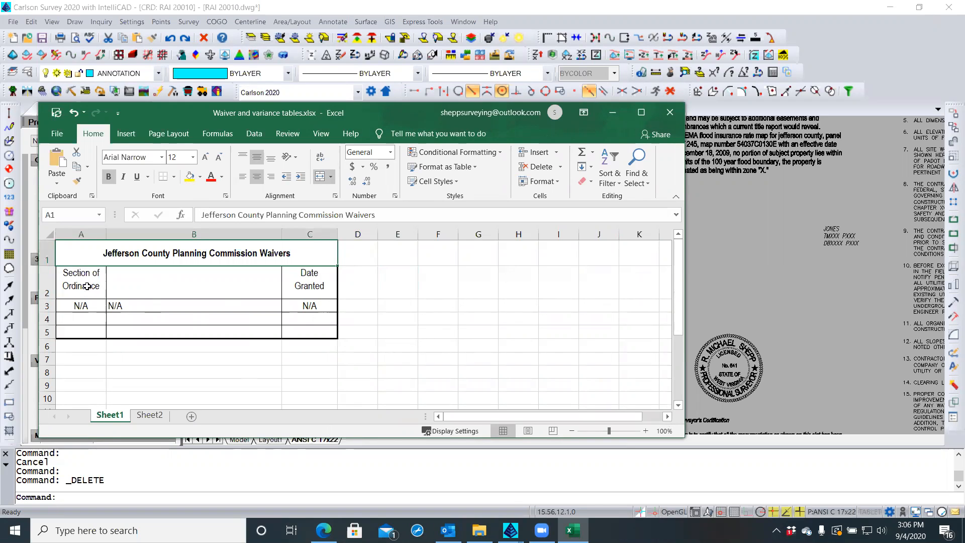
click(85, 288)
click(50, 283)
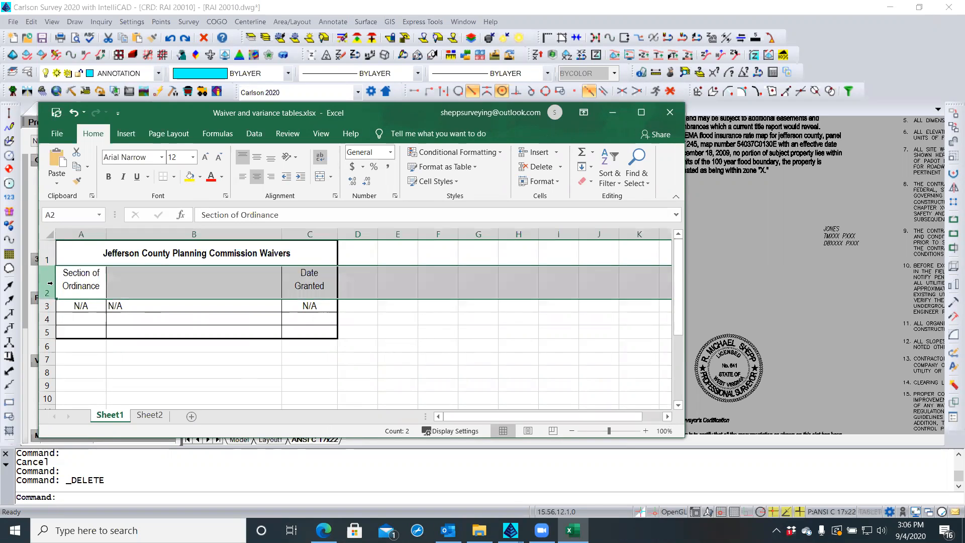
click(110, 177)
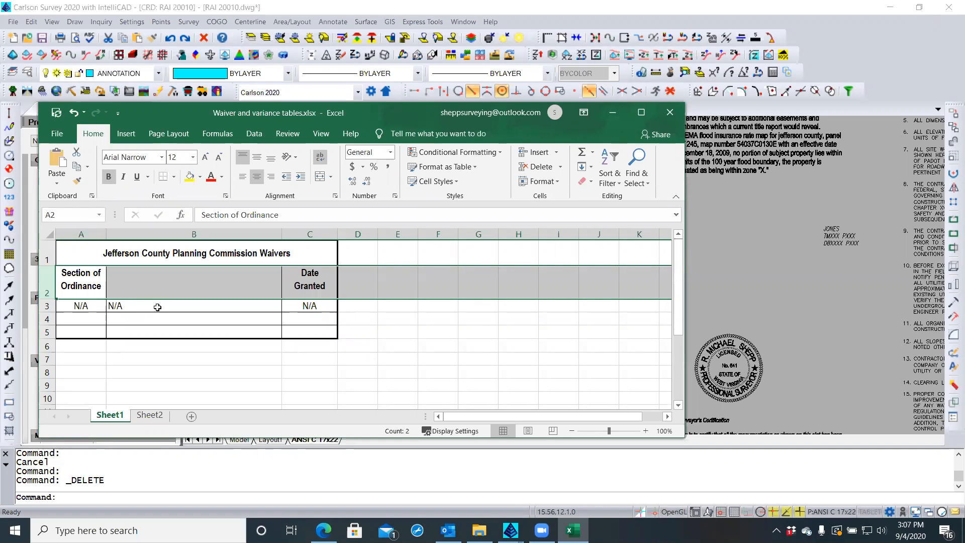
click(69, 254)
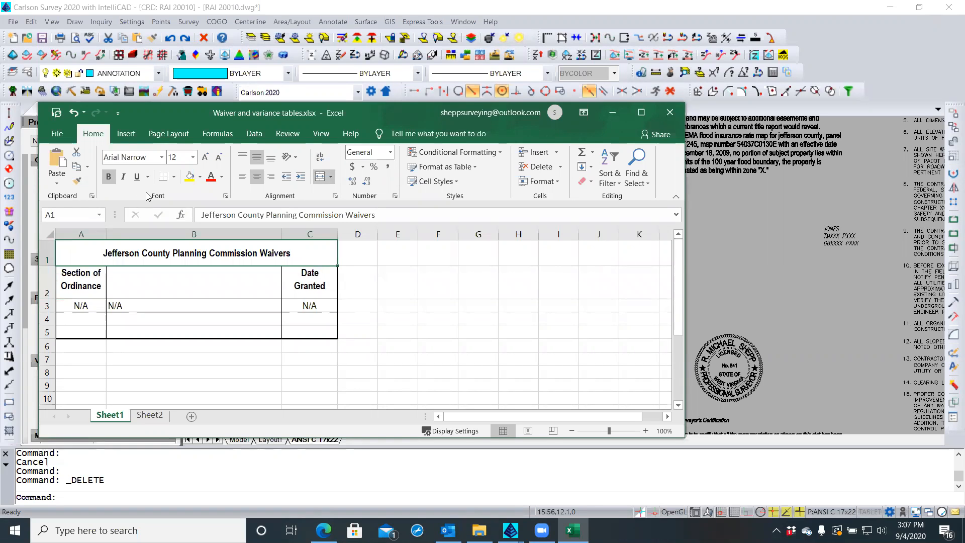
click(200, 177)
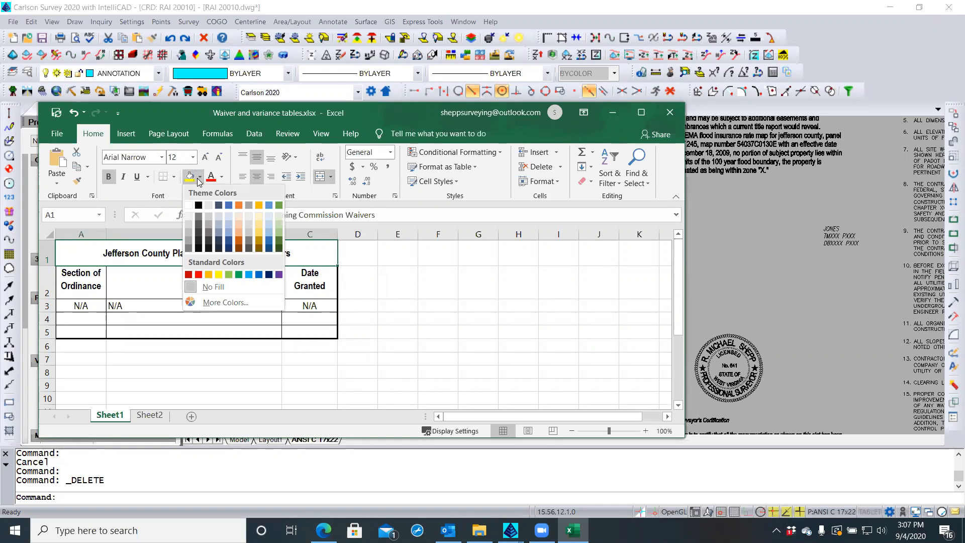
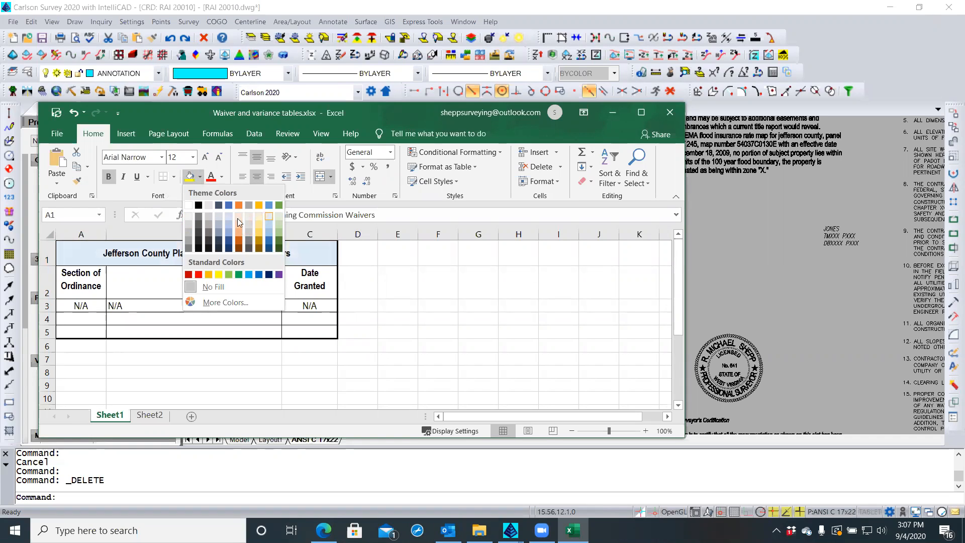
Fill the Waivers header cells with White, Background 1, Darker 15% grey
click(186, 228)
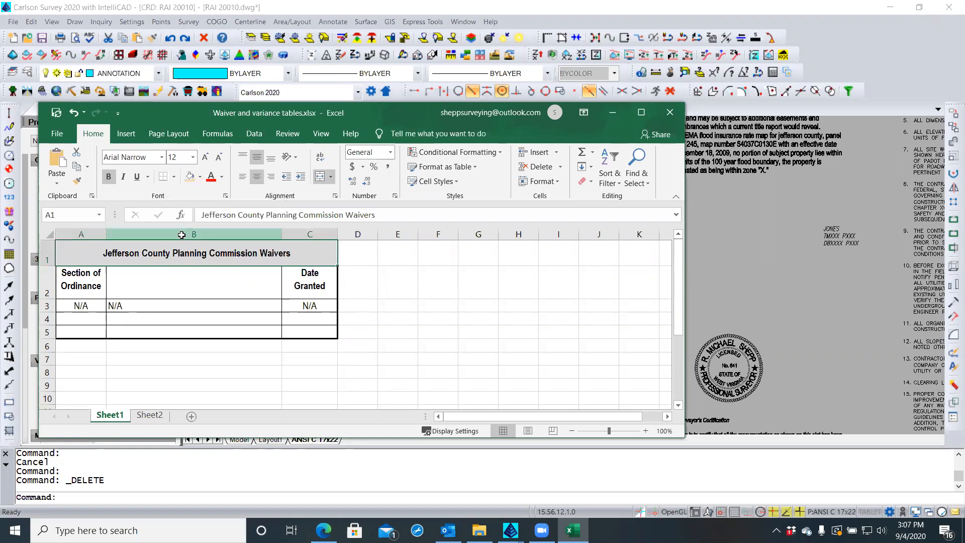
click(368, 274)
click(382, 276)
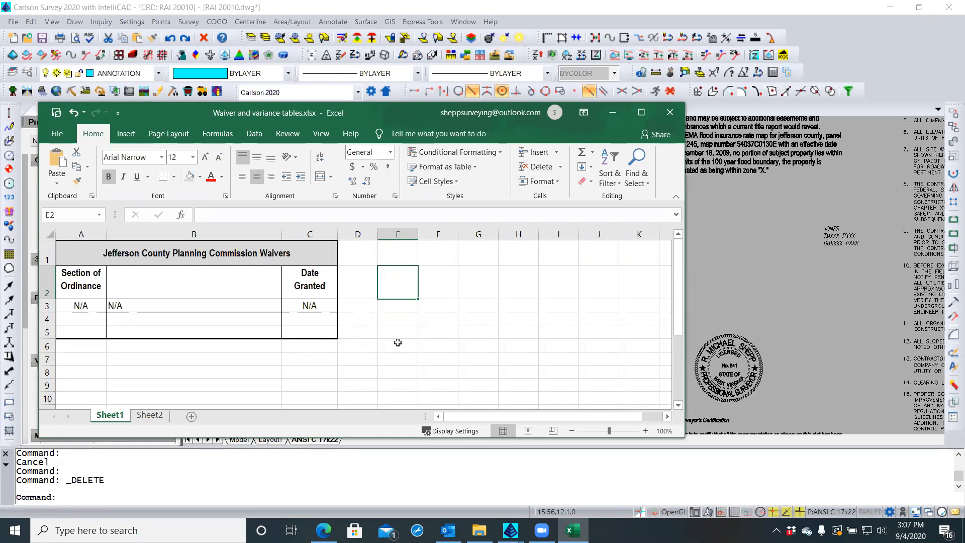
Set the title cell A1 to 14 point and select the table range A1:C5
click(114, 252)
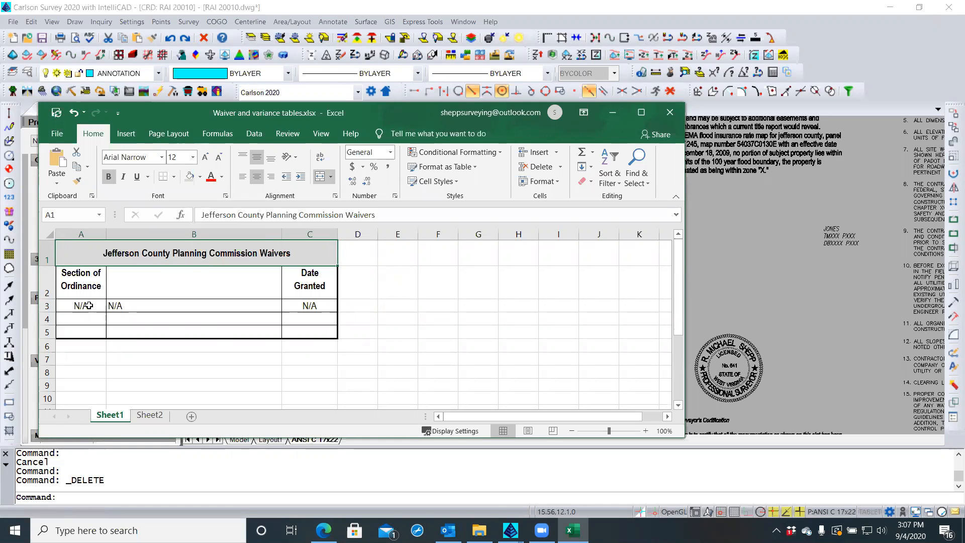
click(193, 157)
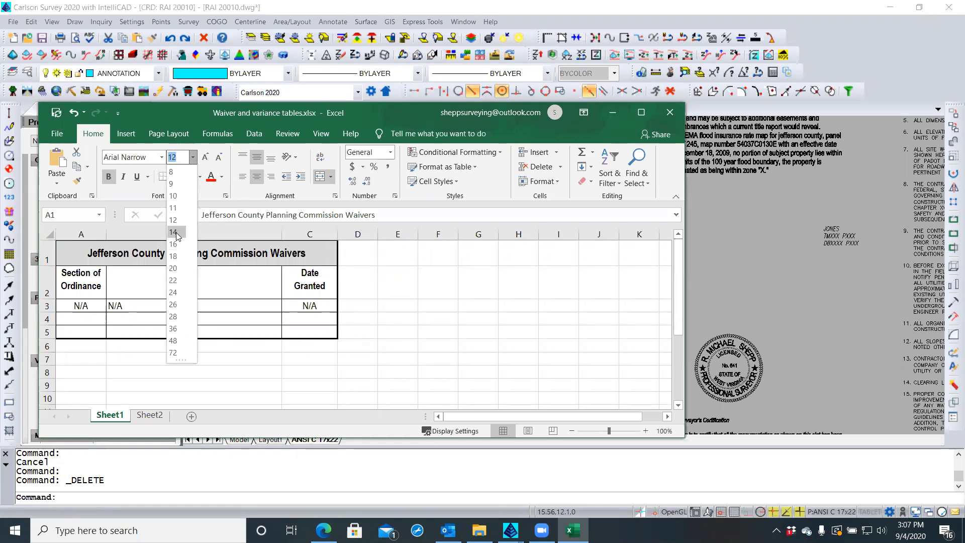
click(175, 232)
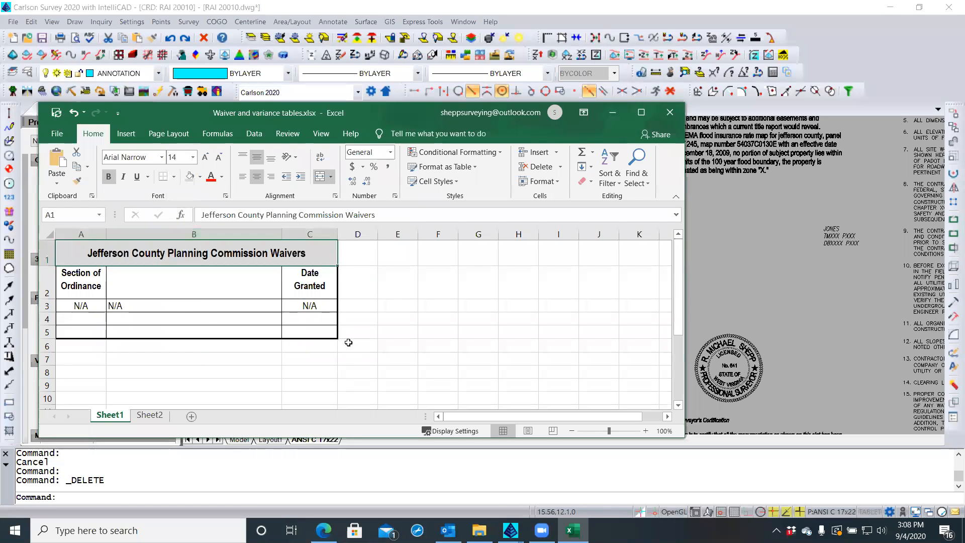
click(383, 341)
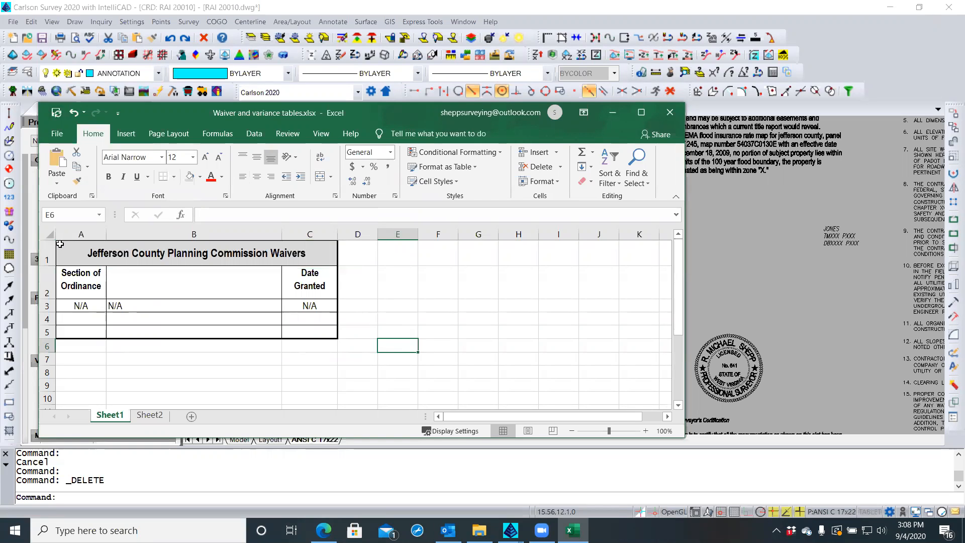
drag(60, 244, 249, 330)
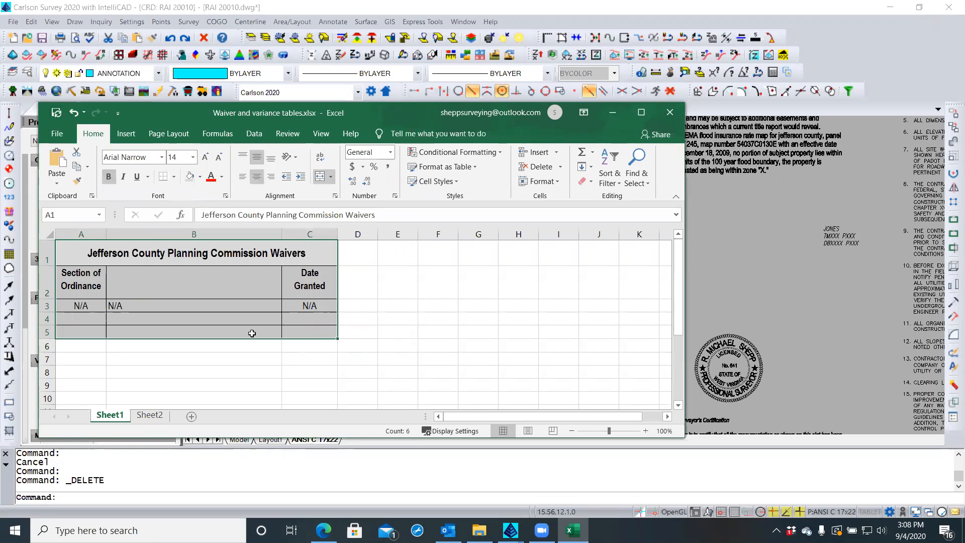
Copy the Waivers table and Paste Special it as a Microsoft Excel Worksheet below the plat notes
right_click(253, 335)
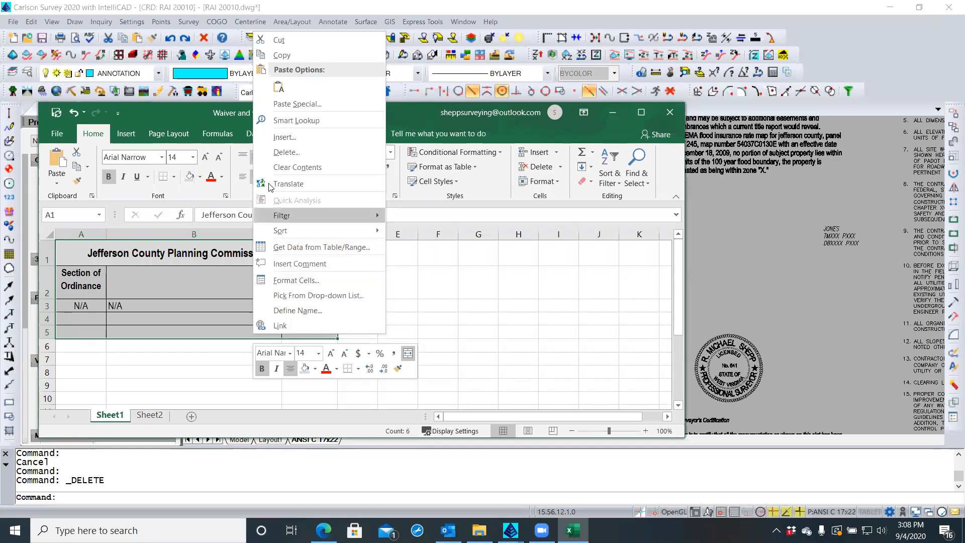
click(290, 54)
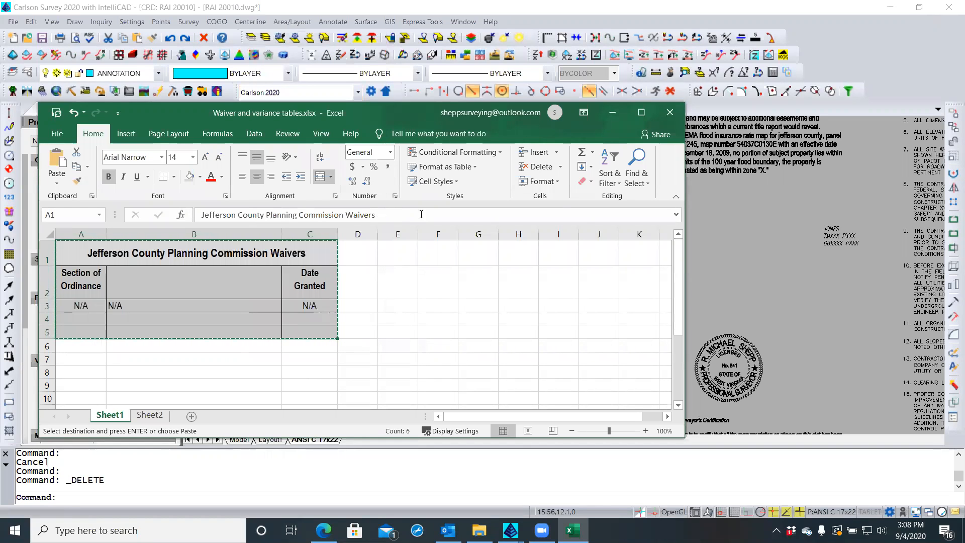
click(757, 300)
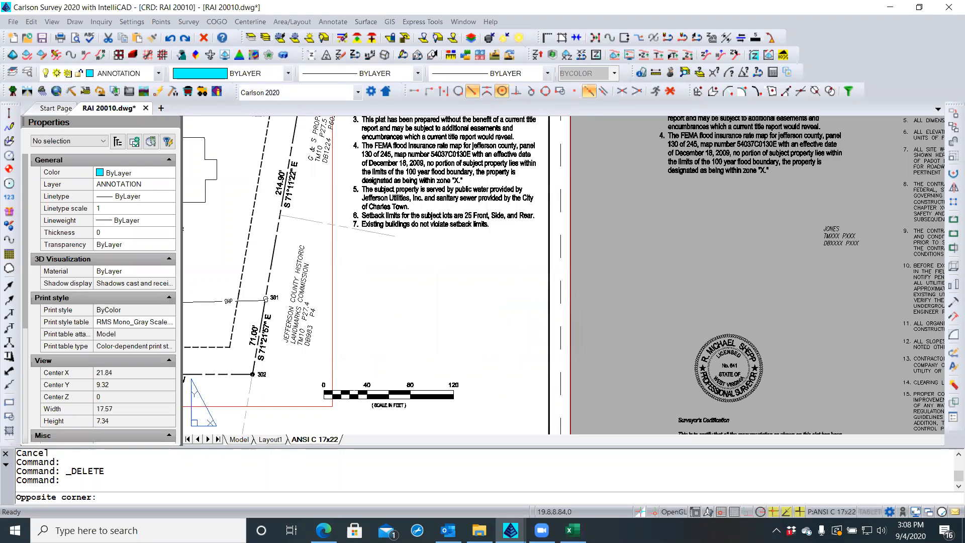
key(Escape)
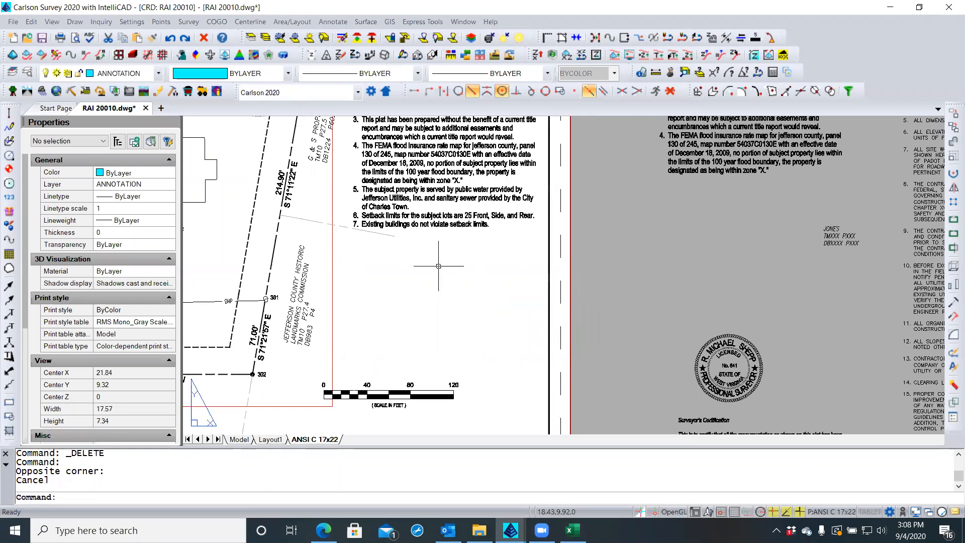
right_click(358, 259)
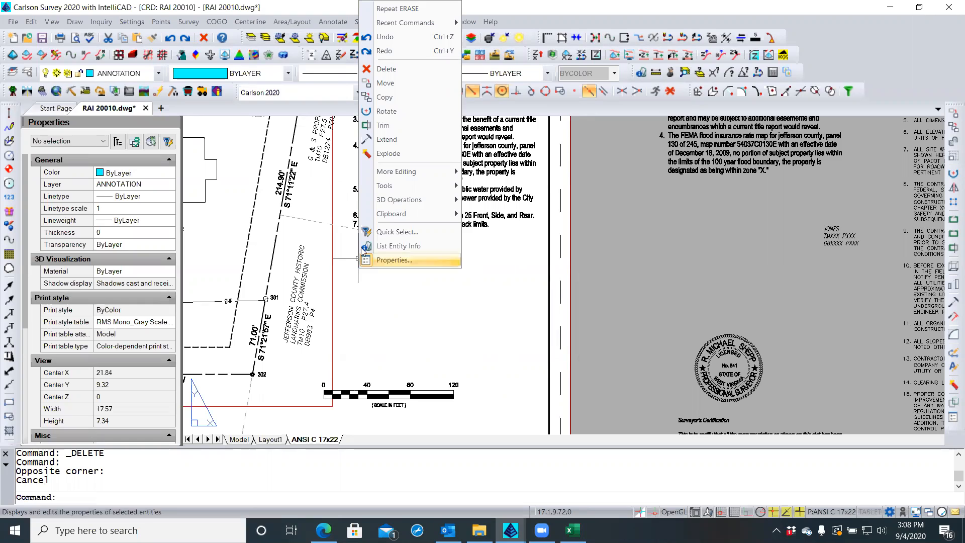
mouse_move(383, 213)
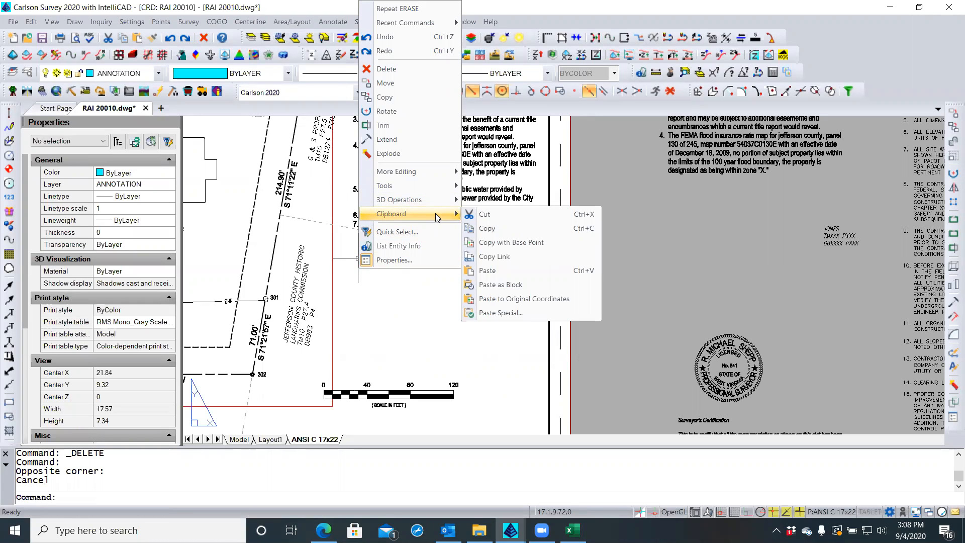
click(488, 315)
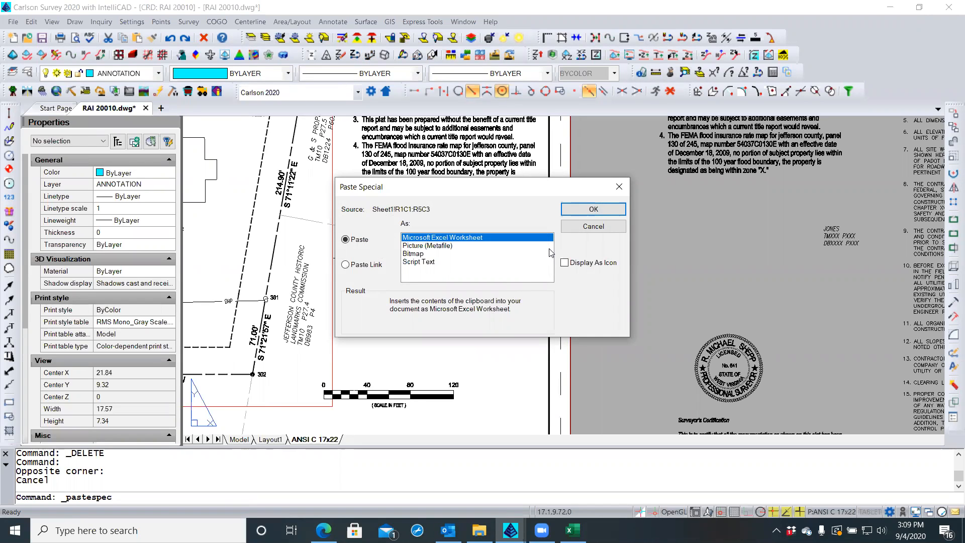
click(595, 210)
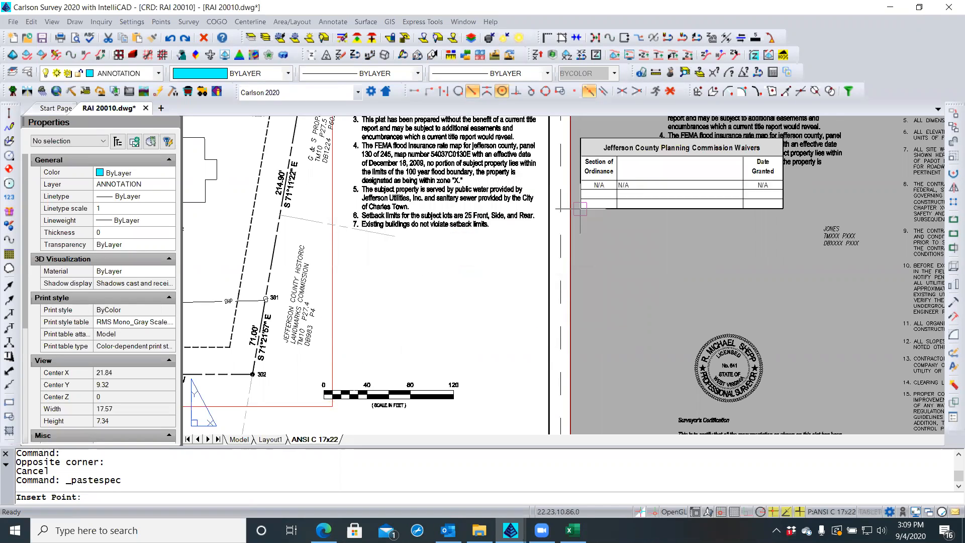
click(668, 92)
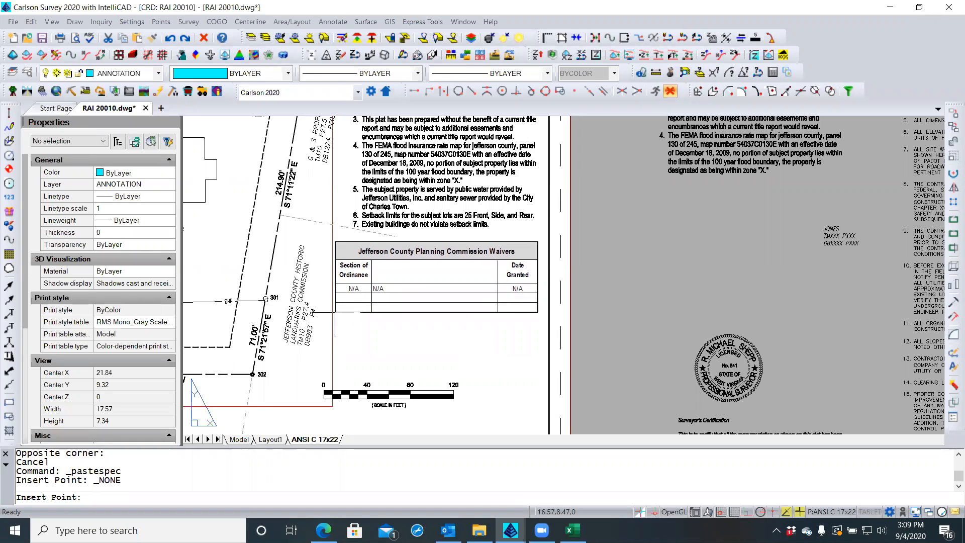
click(336, 312)
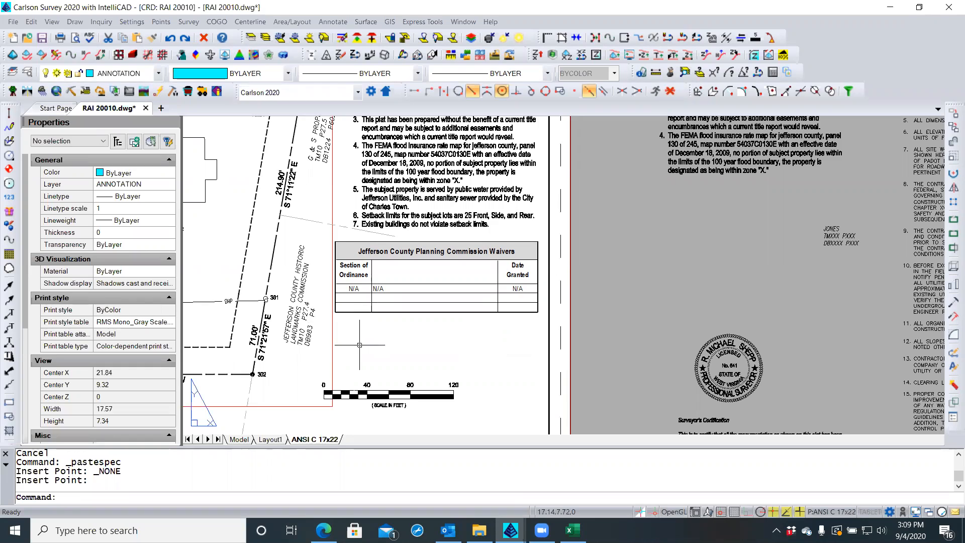
Save the drawing and close the source Excel workbook
click(50, 38)
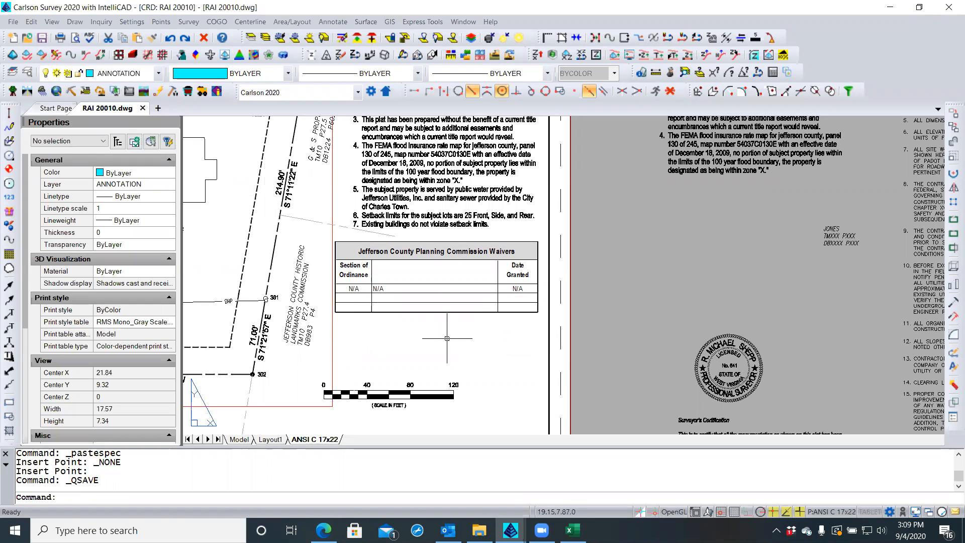
click(574, 530)
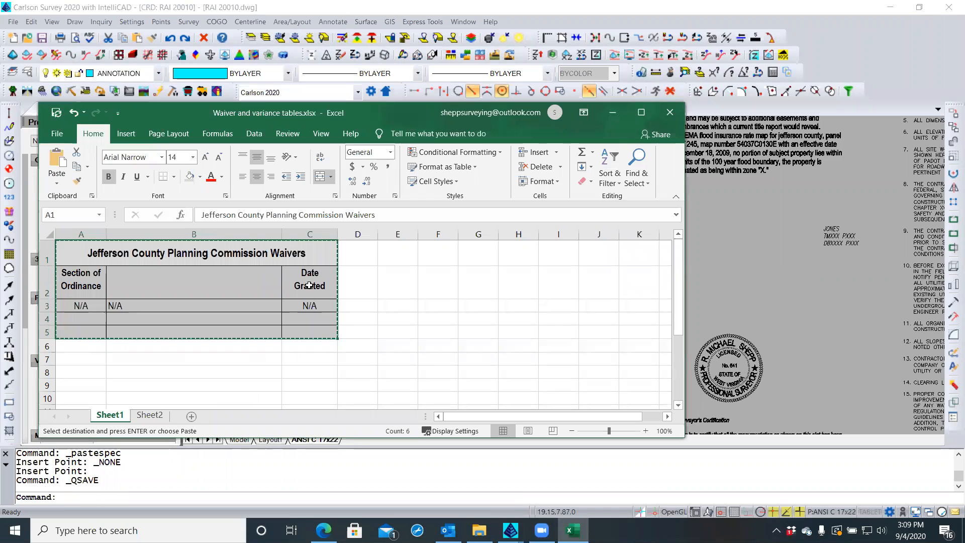
key(Escape)
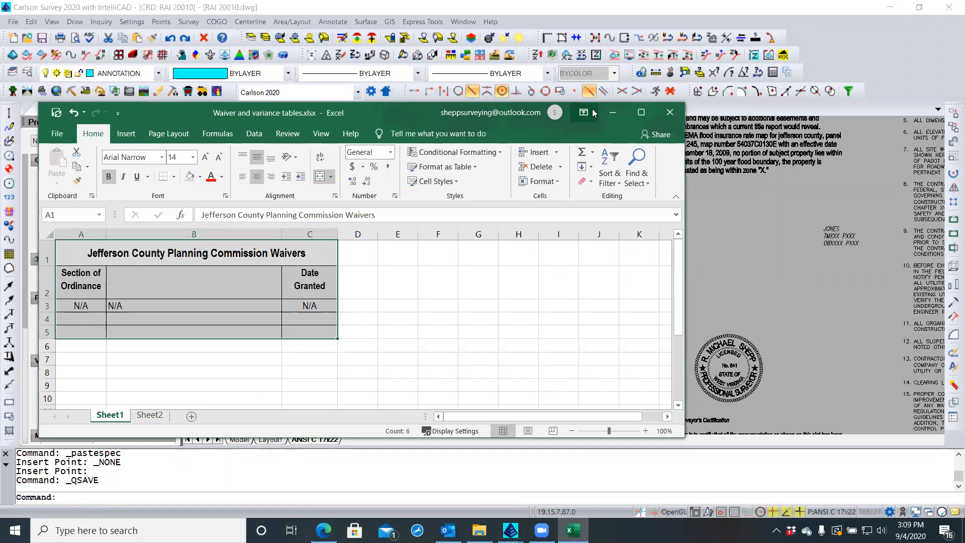
click(678, 114)
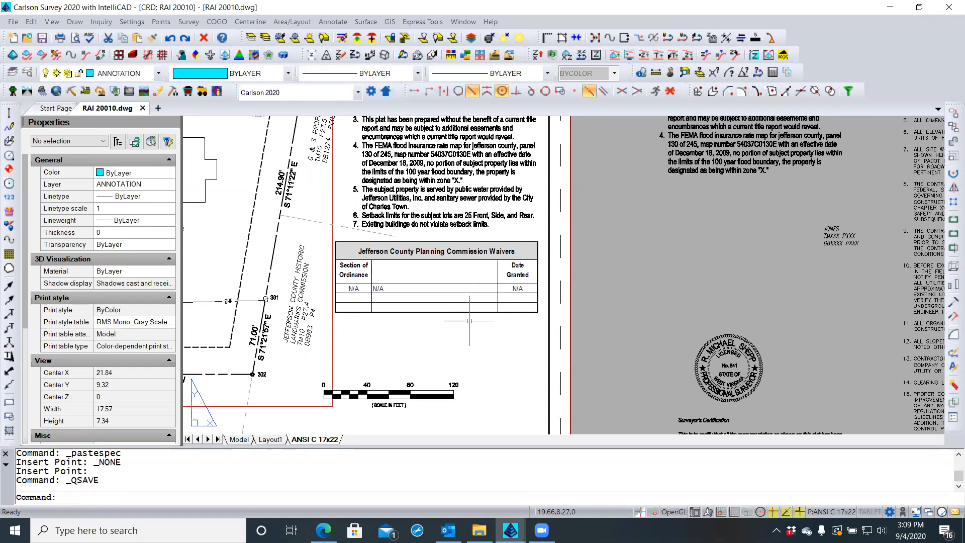
Open the embedded Waivers table in Excel and reposition its window at the upper left
click(458, 292)
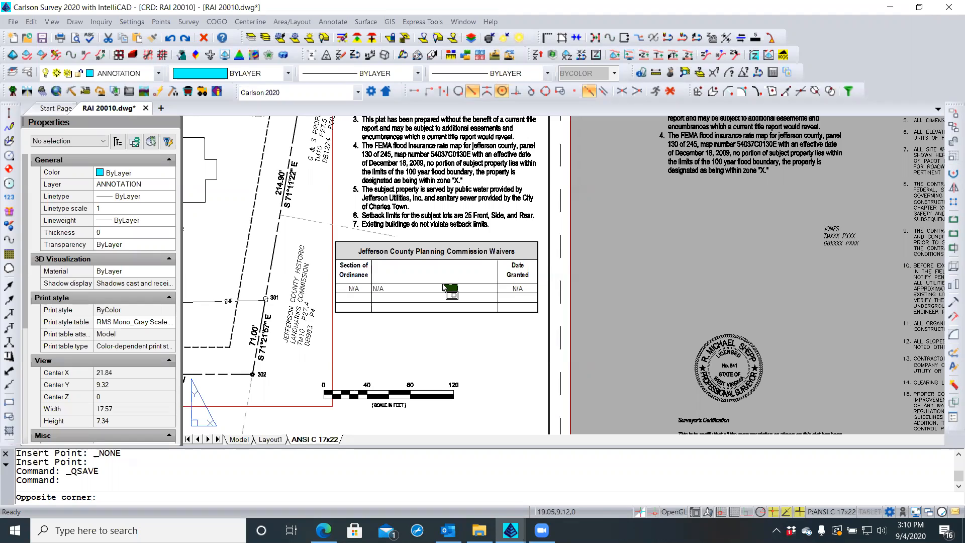
key(Escape)
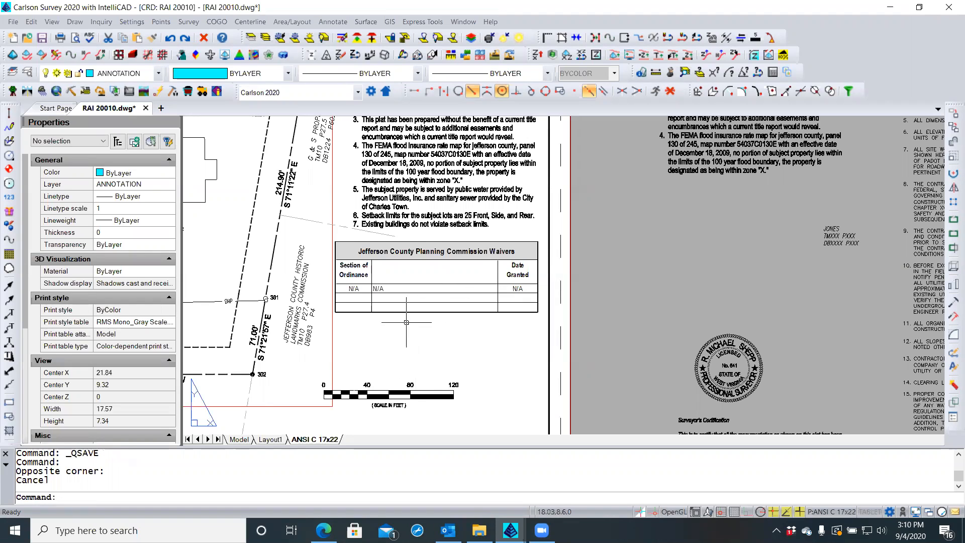
click(337, 242)
double_click(337, 242)
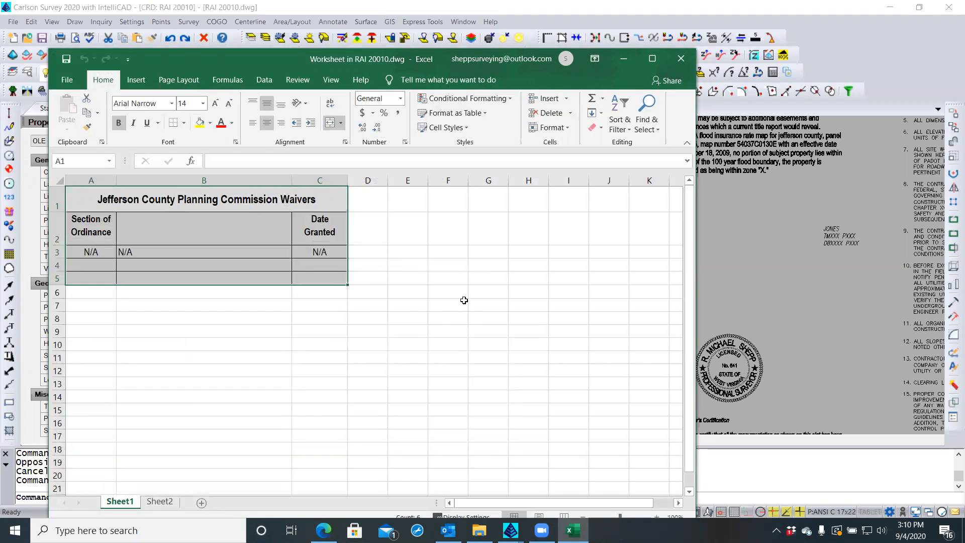
drag(349, 61, 544, 61)
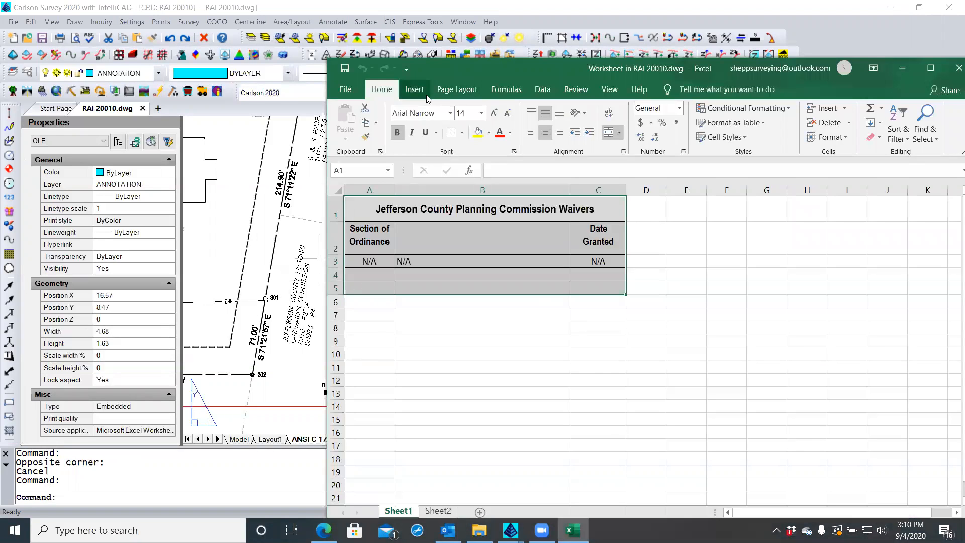
drag(452, 61, 548, 153)
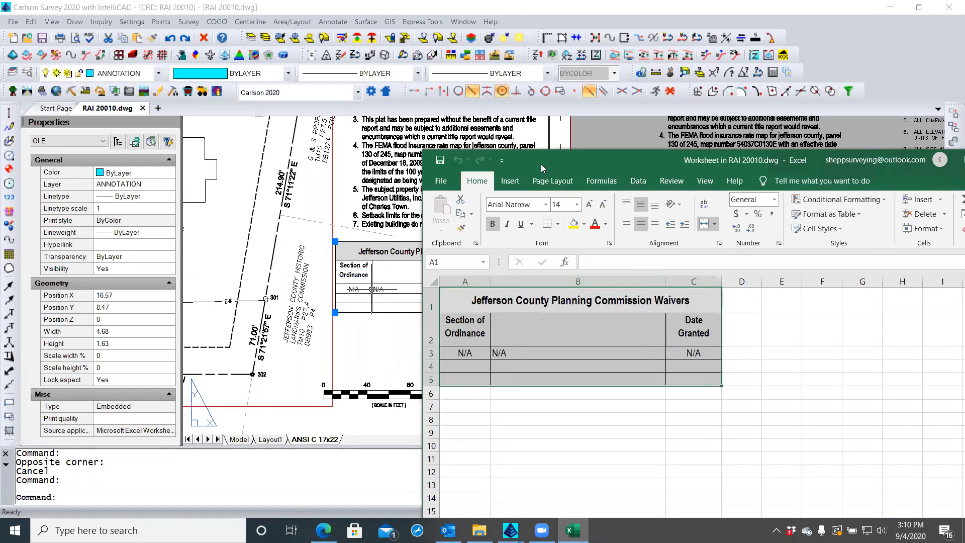
mouse_move(542, 159)
mouse_down()
mouse_move(194, 83)
mouse_move(119, 16)
mouse_move(163, 21)
mouse_move(156, 25)
mouse_up()
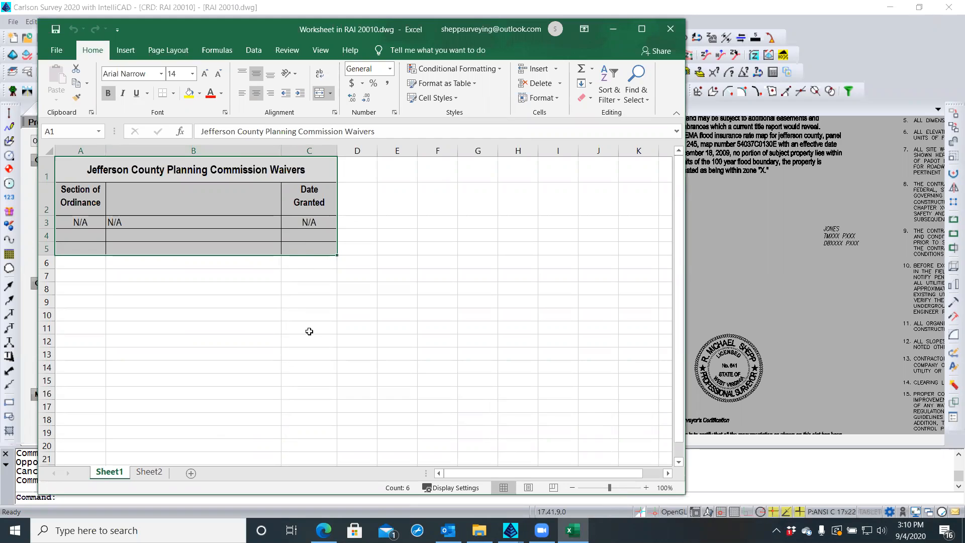
Cut the Zoning Board of Appeals Variances table from Sheet2 and paste it at A9 on Sheet1
click(252, 347)
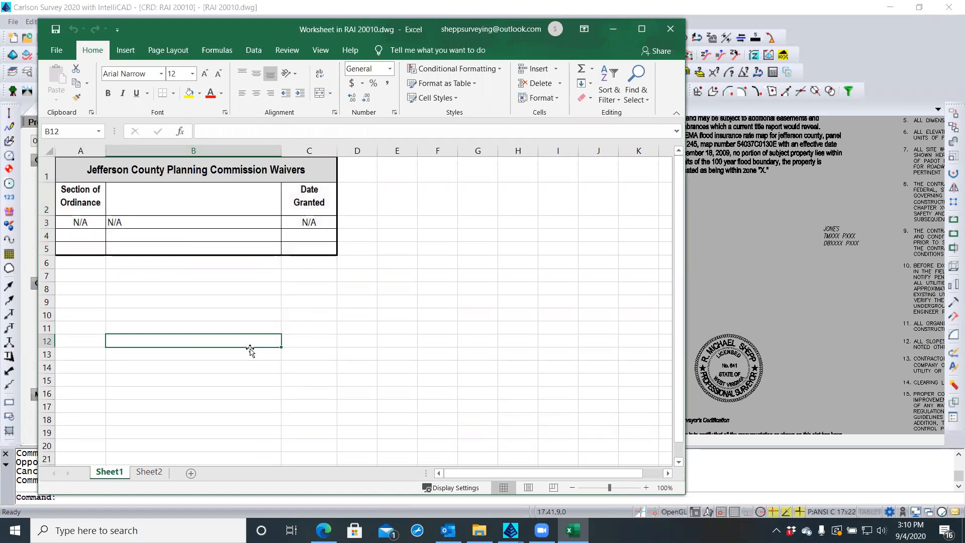
click(305, 355)
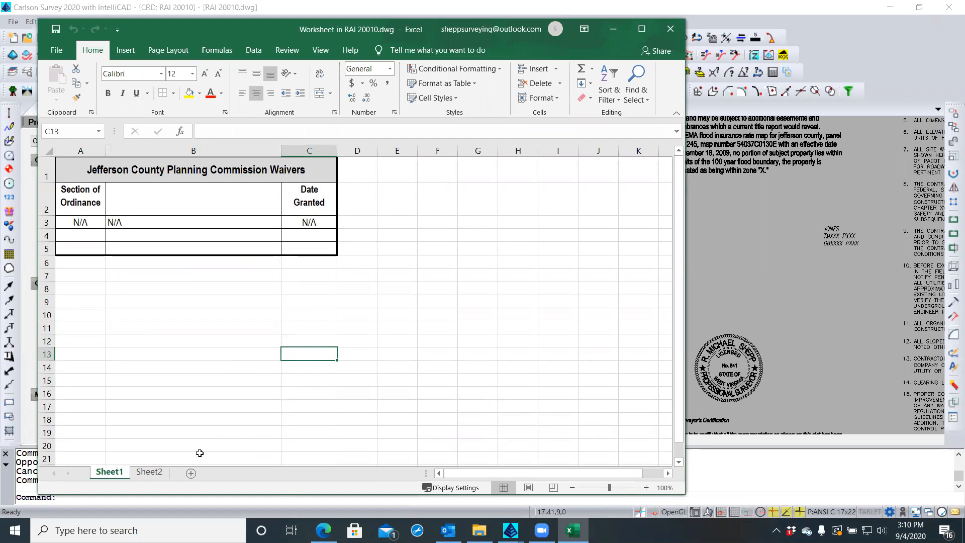
click(150, 472)
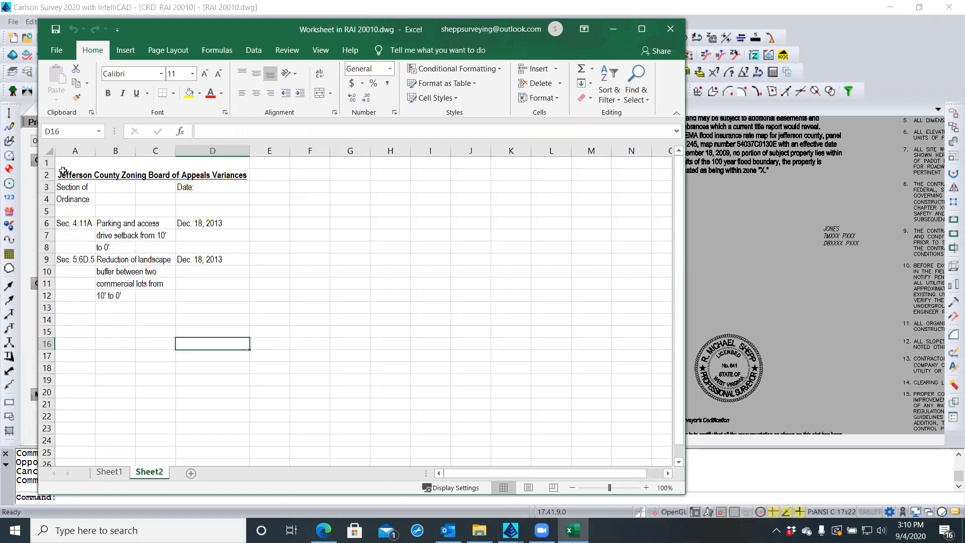
drag(64, 170, 208, 301)
right_click(200, 224)
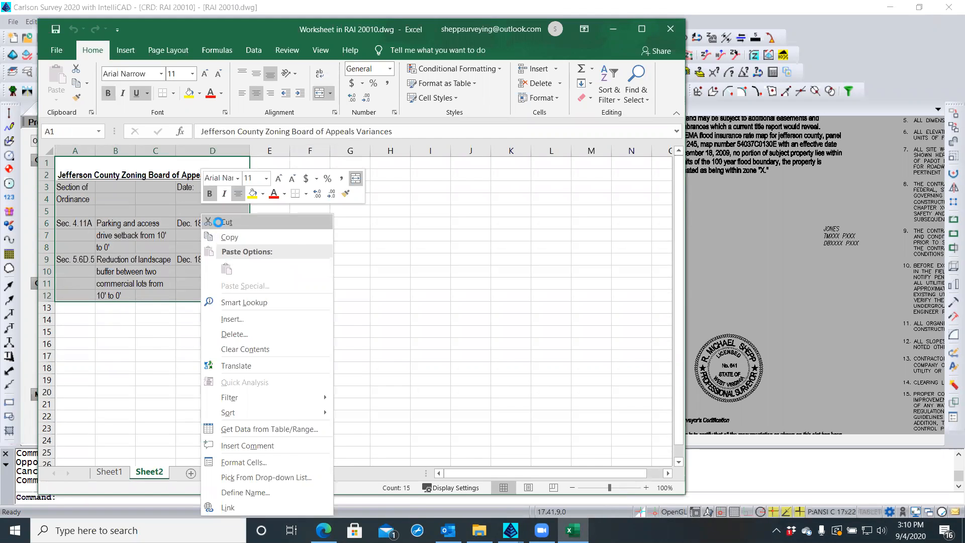
click(226, 223)
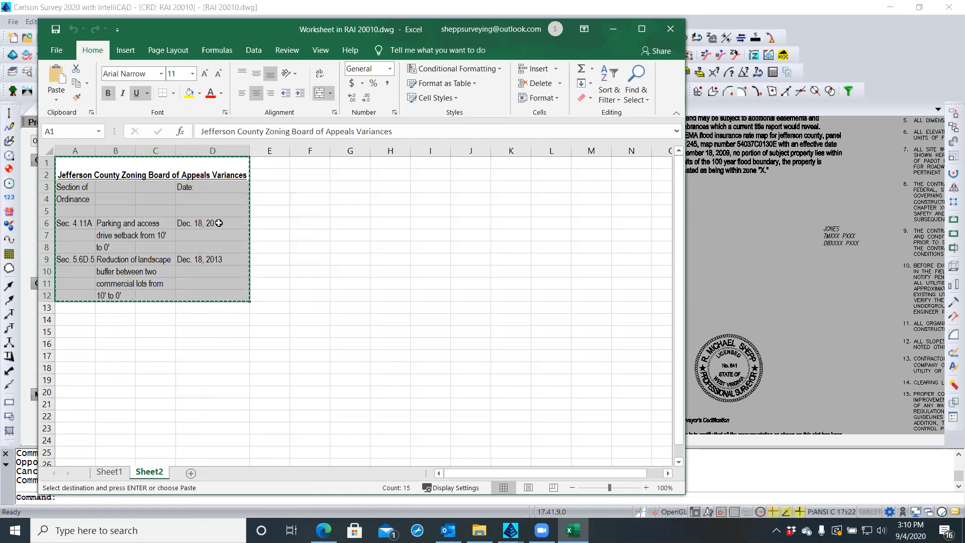
click(122, 470)
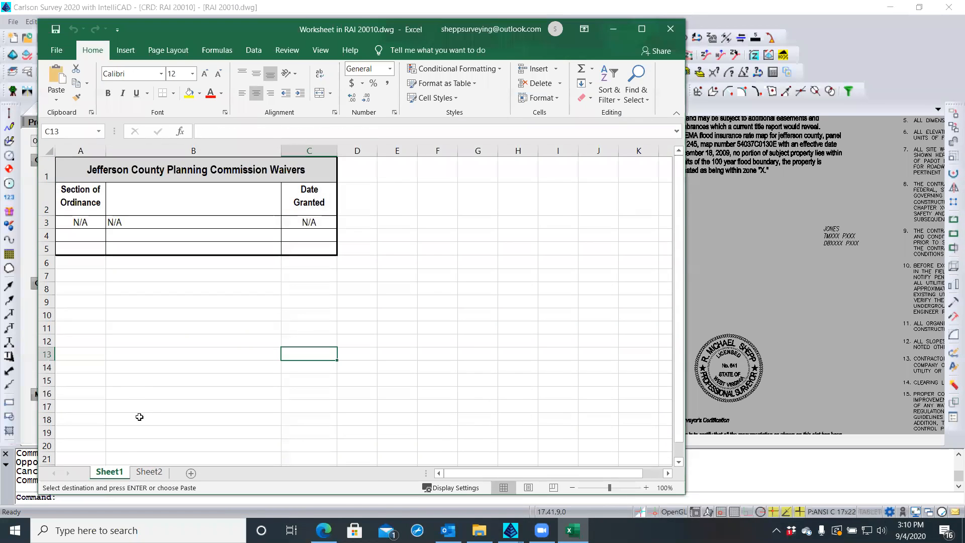
click(74, 301)
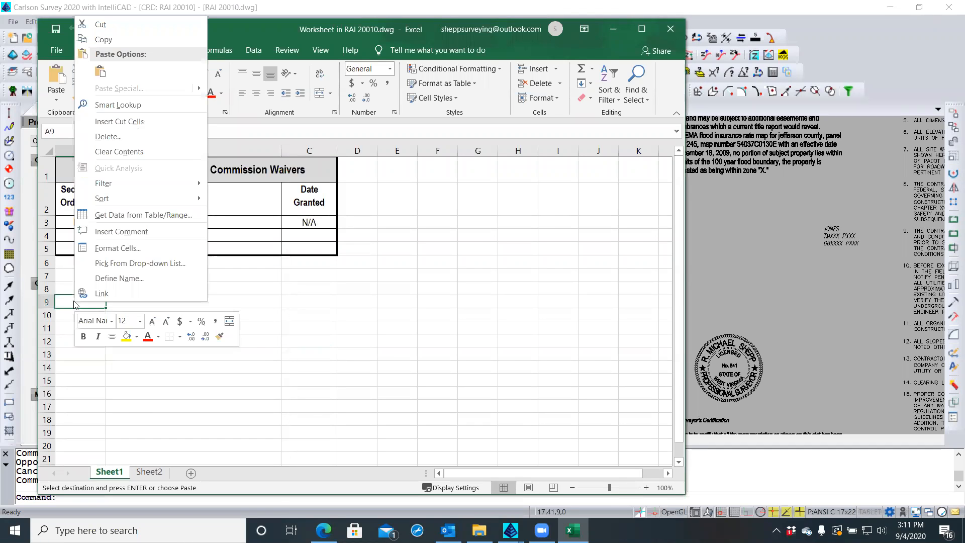
click(100, 74)
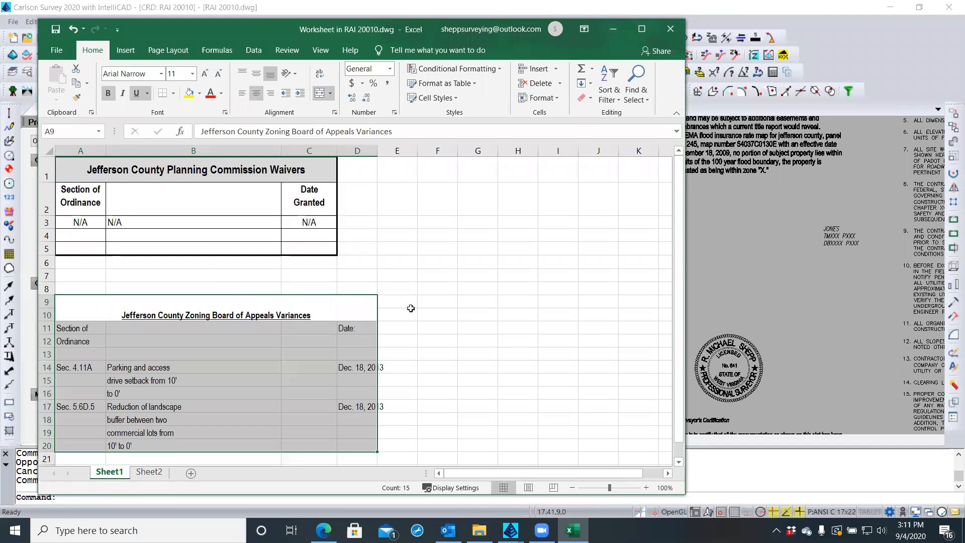
click(430, 303)
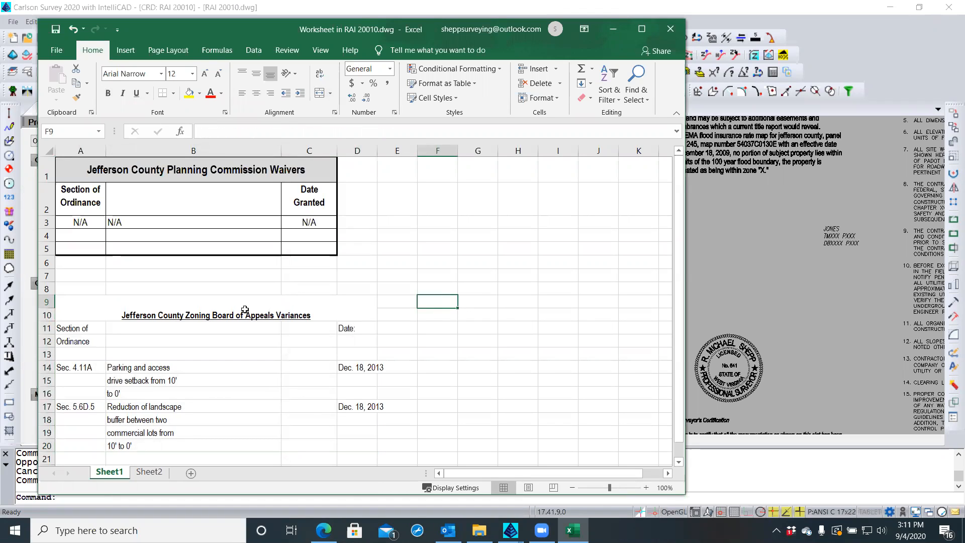
Unmerge the variances title in A9 and confirm Sheet2 is now empty
click(76, 305)
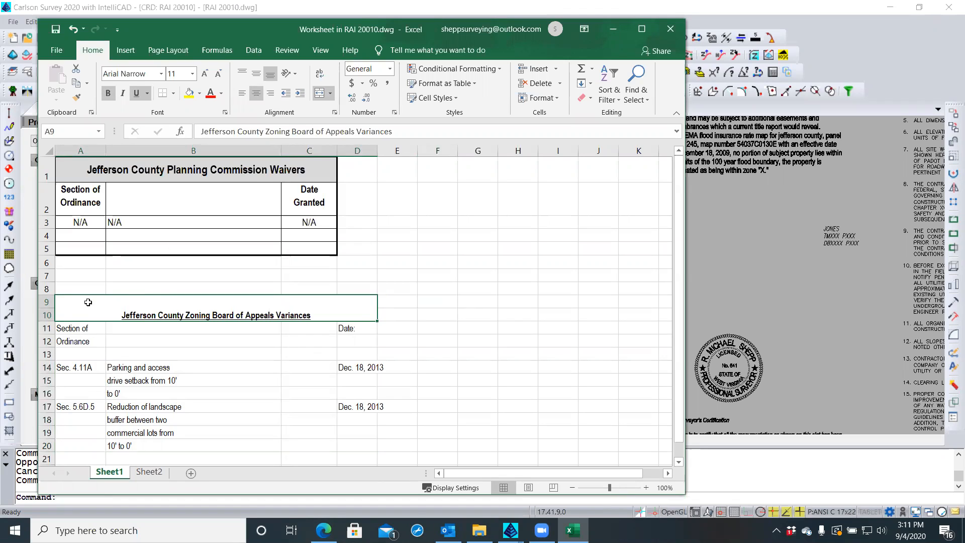
click(319, 94)
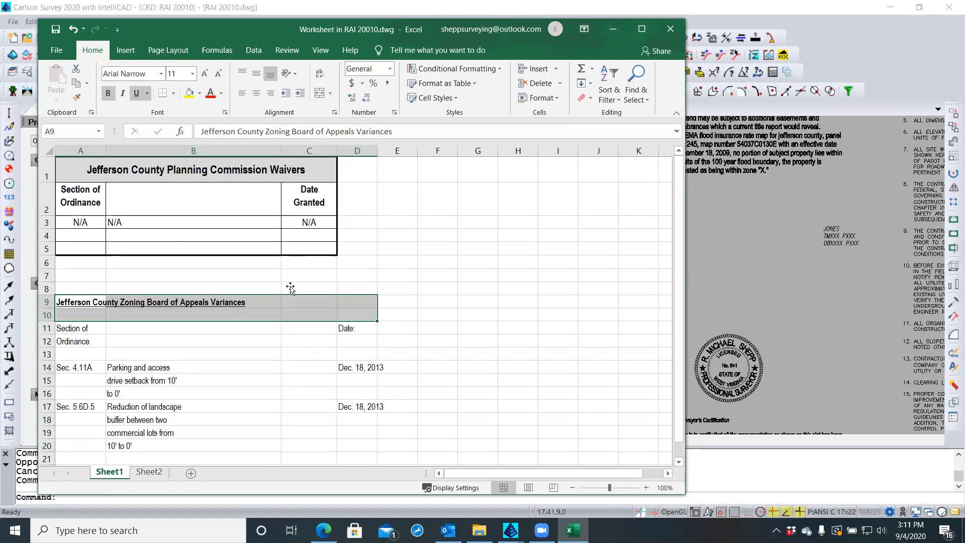
click(275, 311)
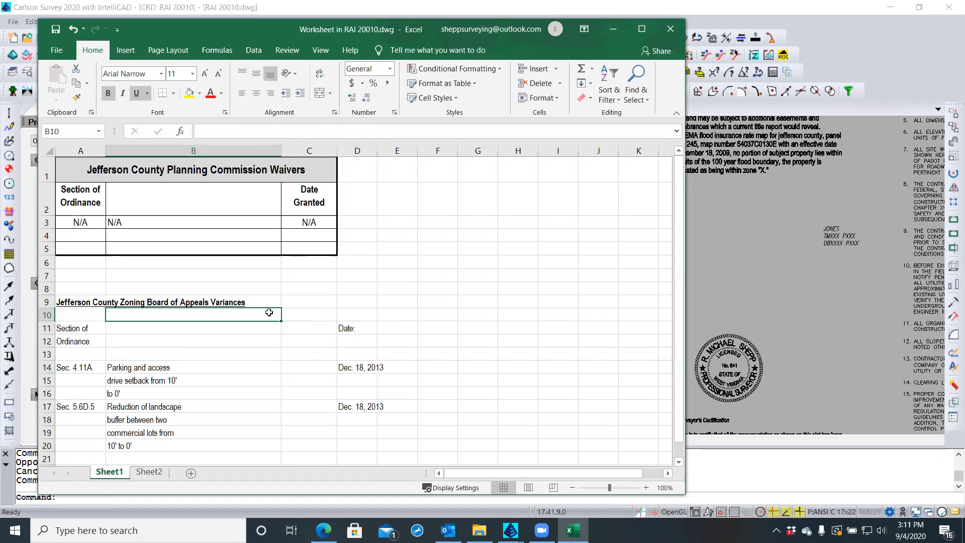
click(74, 316)
click(46, 315)
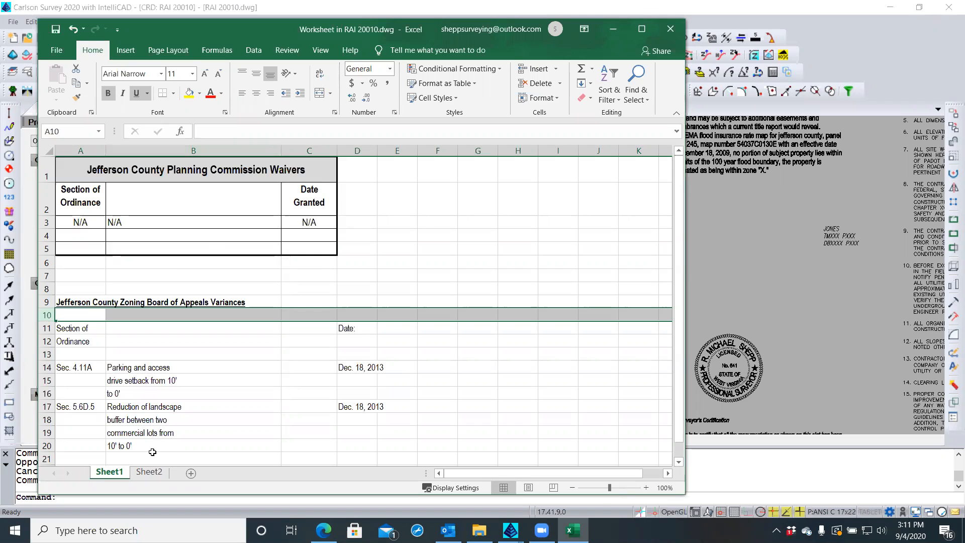
click(153, 471)
Delete the empty Sheet2 tab, confirm the deletion, and save the embedded workbook
click(123, 472)
right_click(141, 472)
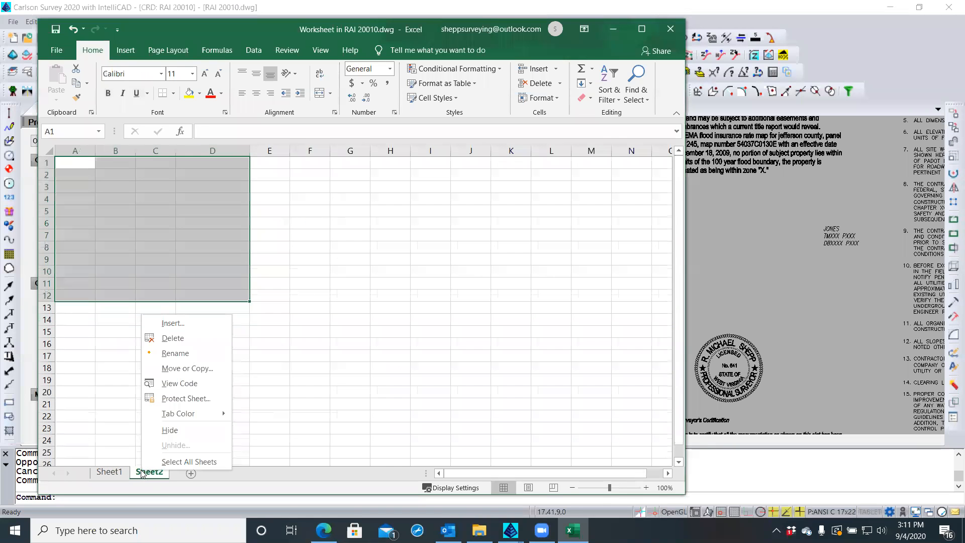
click(171, 338)
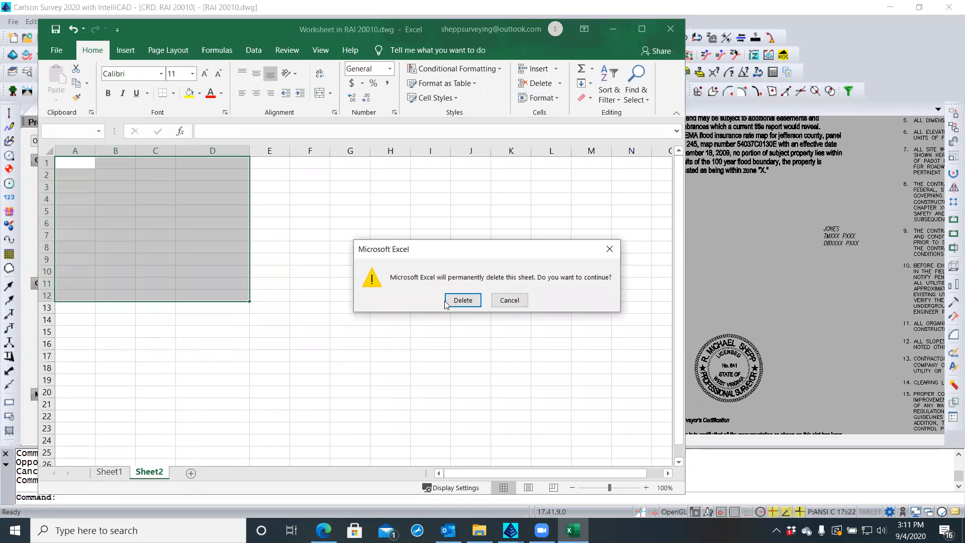
click(462, 301)
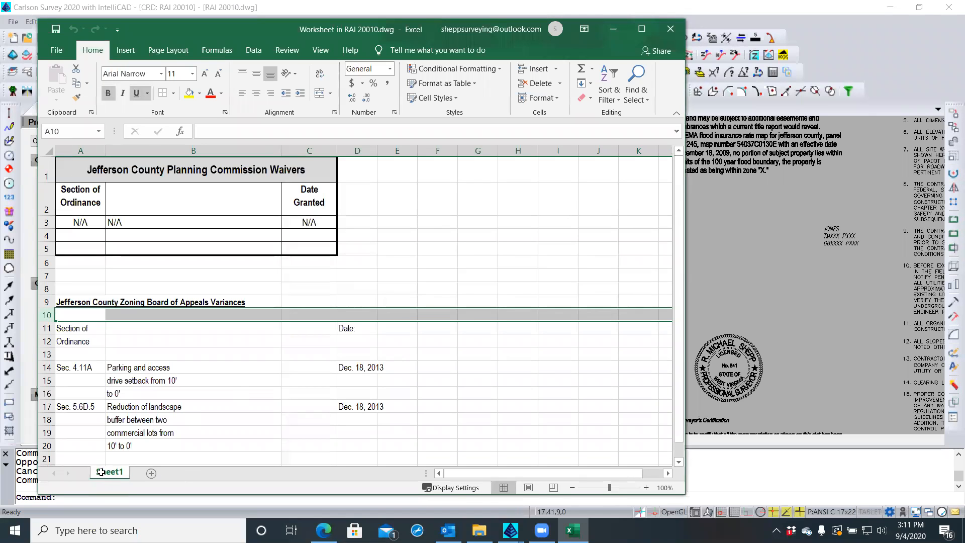
click(56, 31)
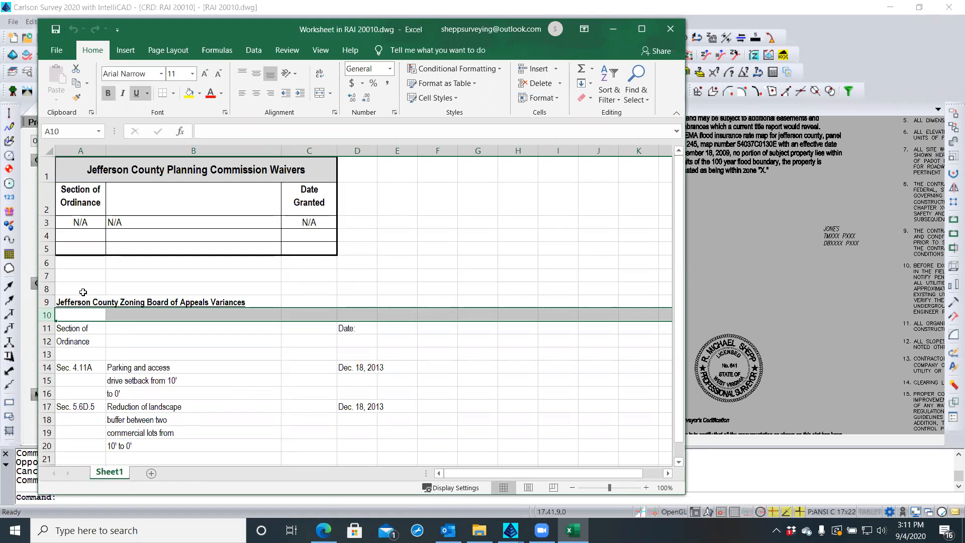
click(151, 329)
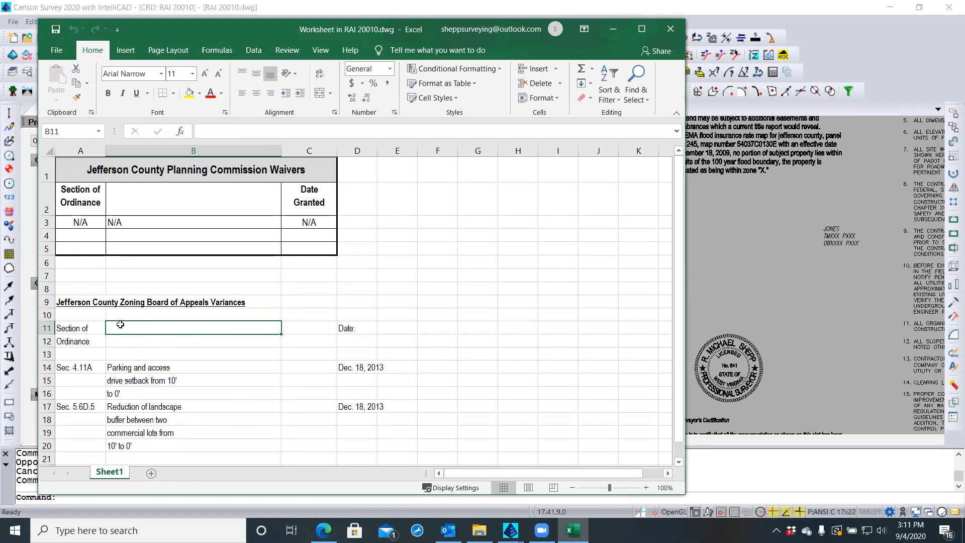
click(44, 171)
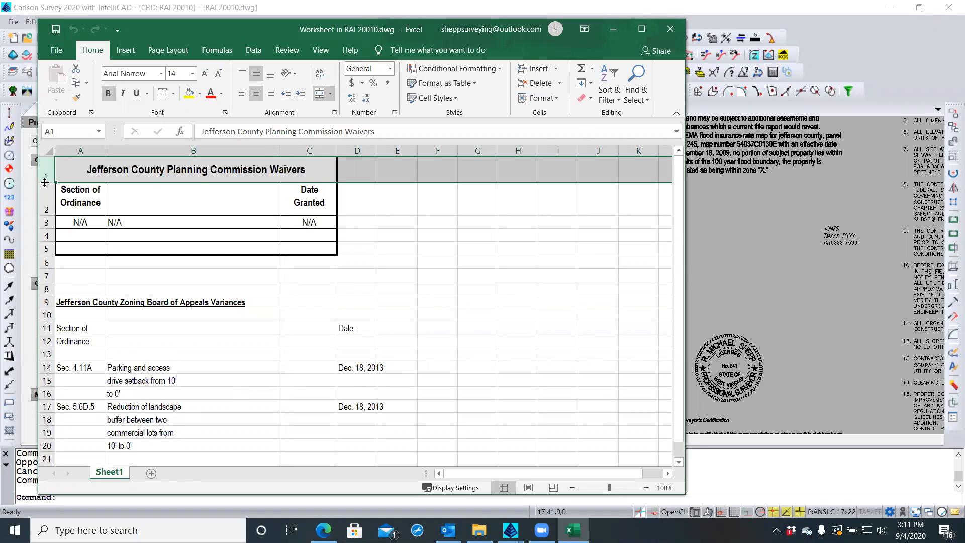
Make row 9 taller and Format Paint the A1 title style onto the variances title A9
drag(45, 182, 45, 182)
click(45, 302)
drag(47, 307, 46, 320)
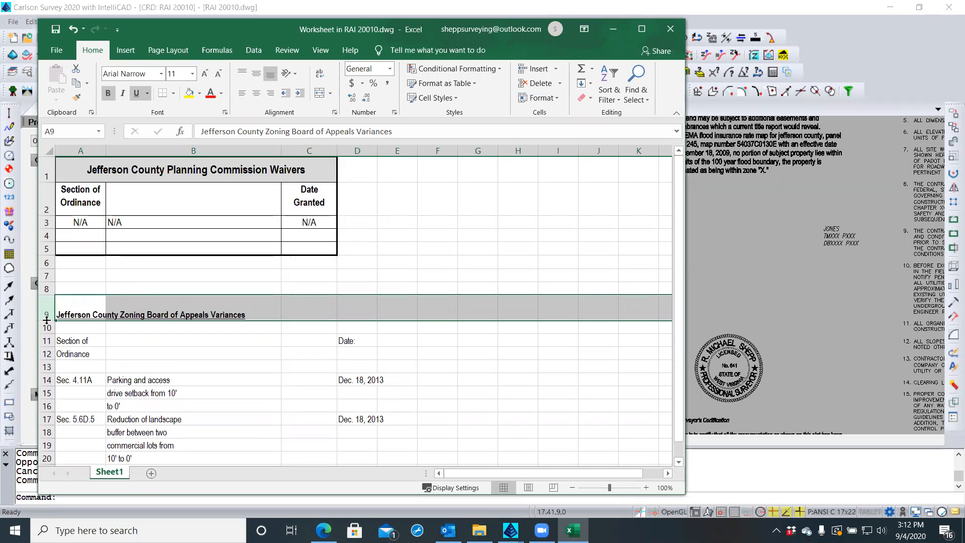
click(90, 302)
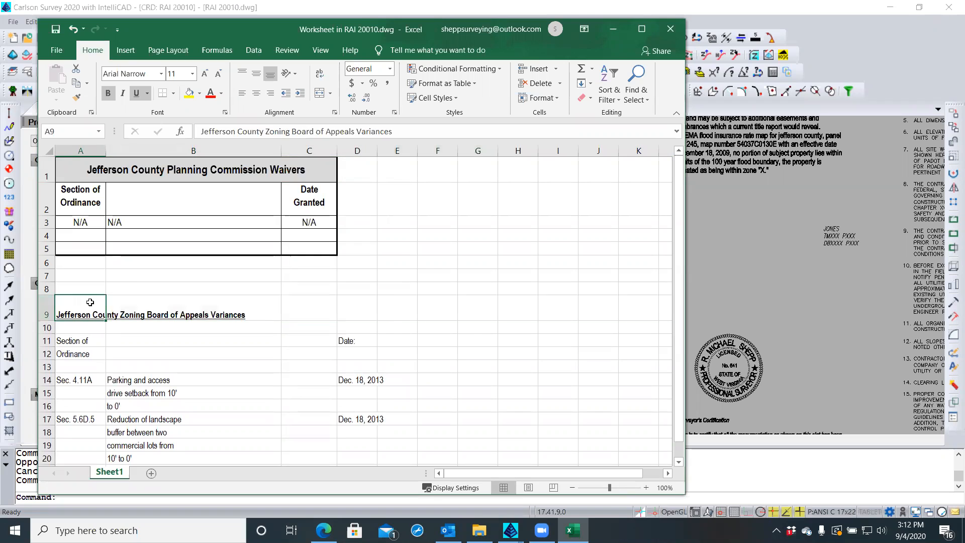
click(70, 165)
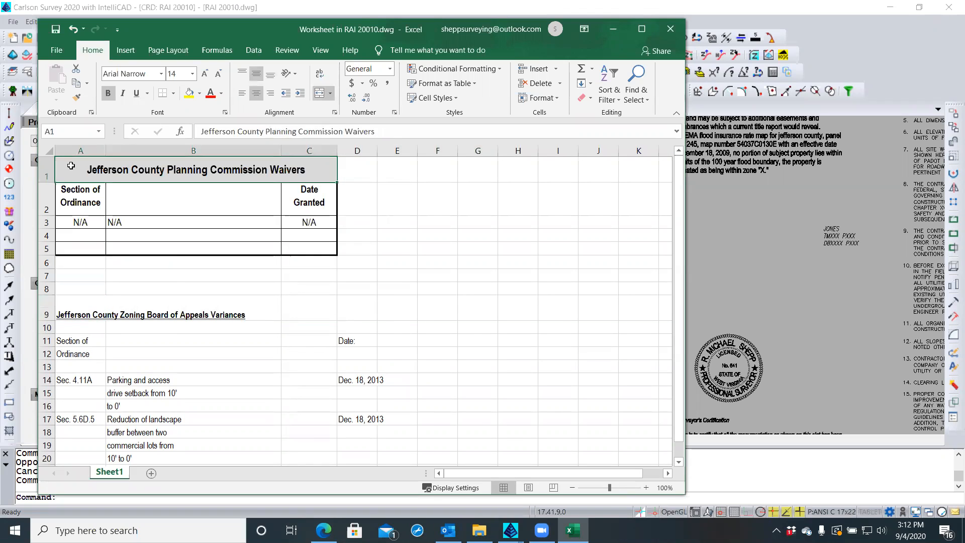
click(76, 98)
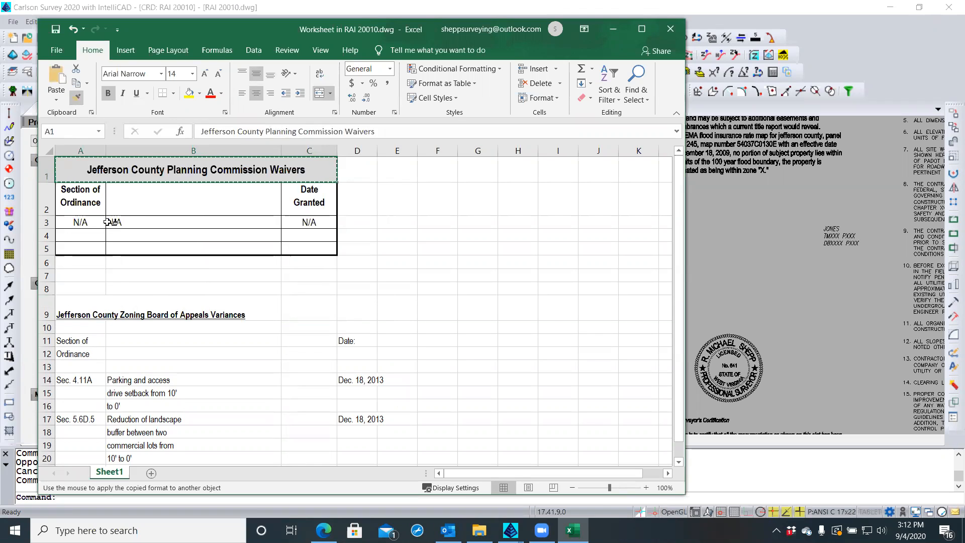
click(72, 309)
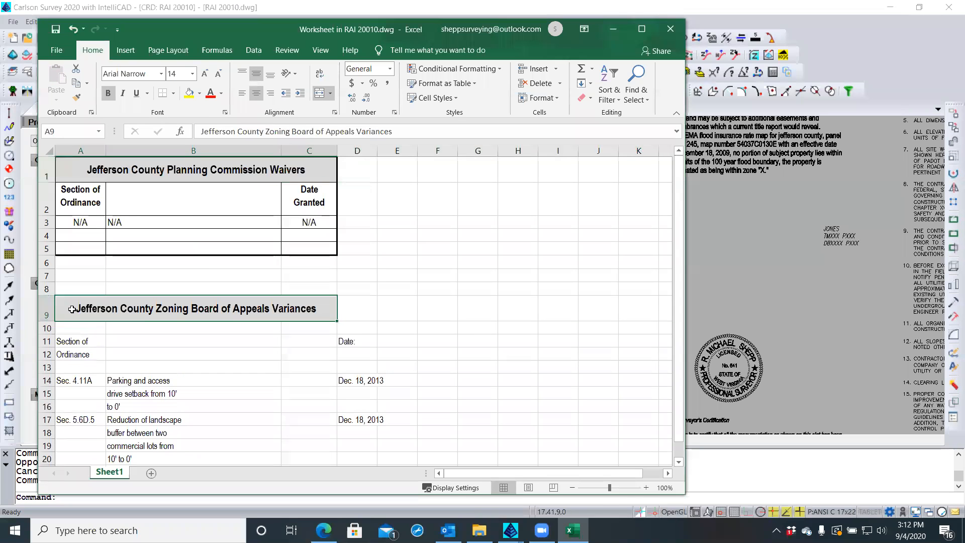
click(359, 306)
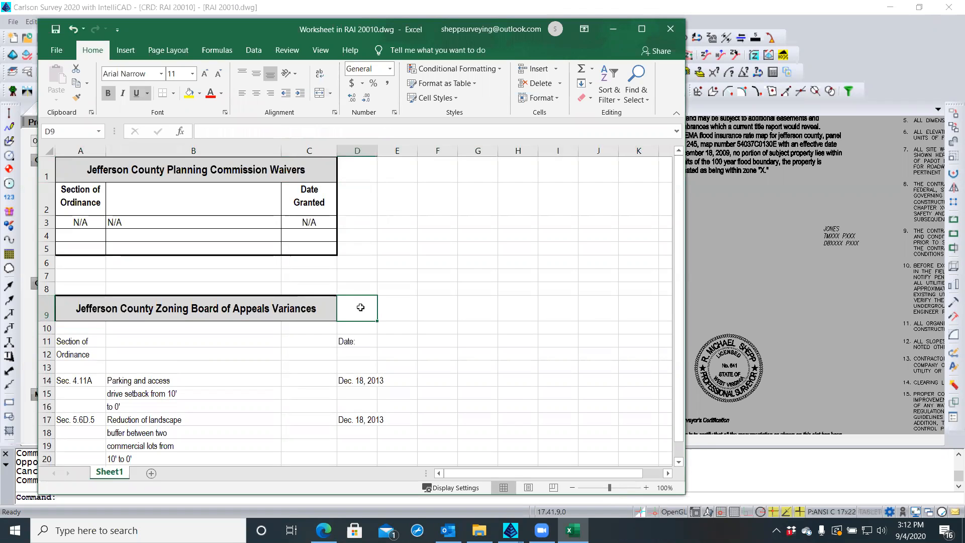
click(409, 303)
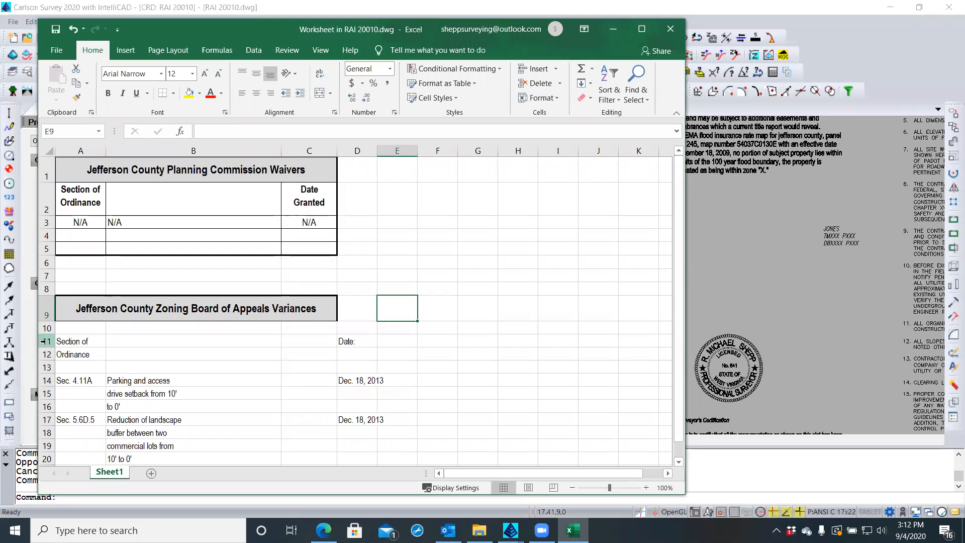
drag(46, 327, 46, 354)
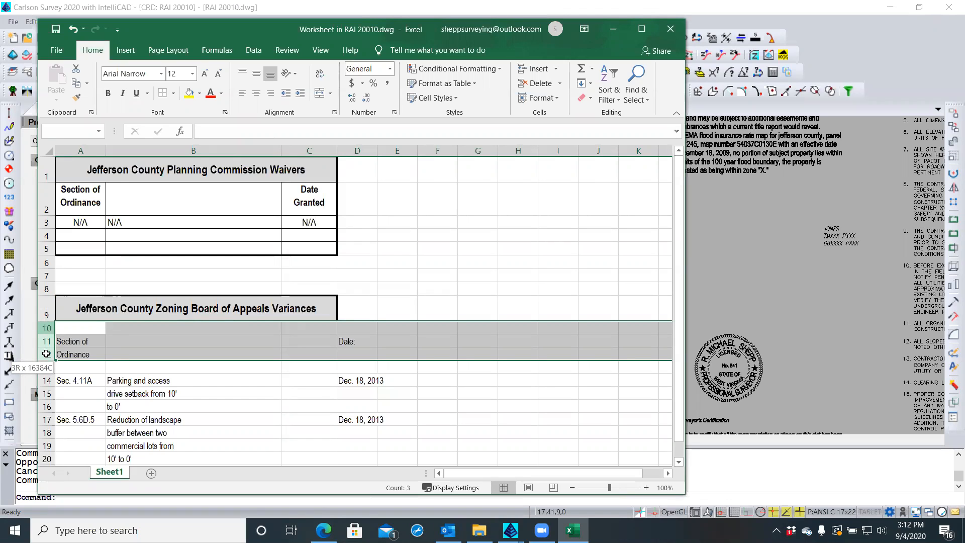
drag(45, 354, 43, 354)
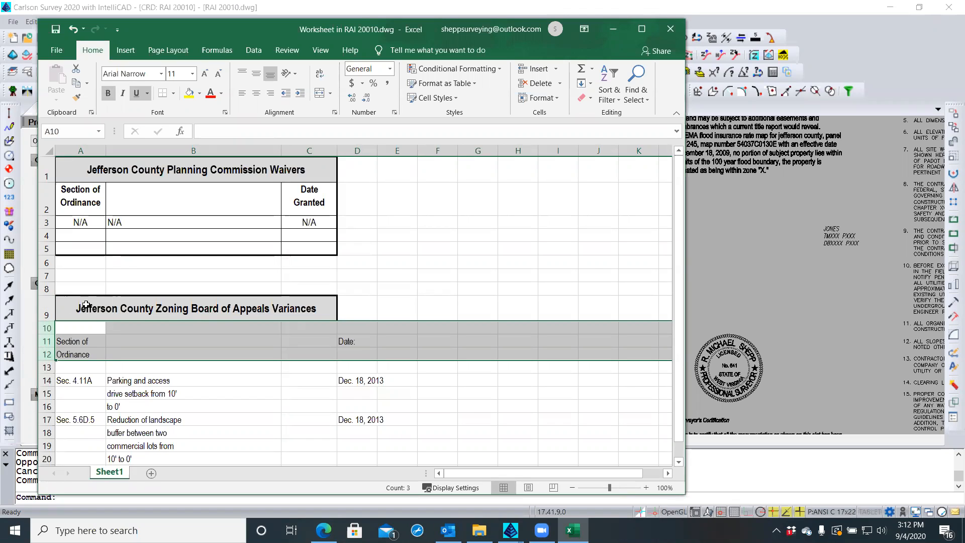
click(65, 275)
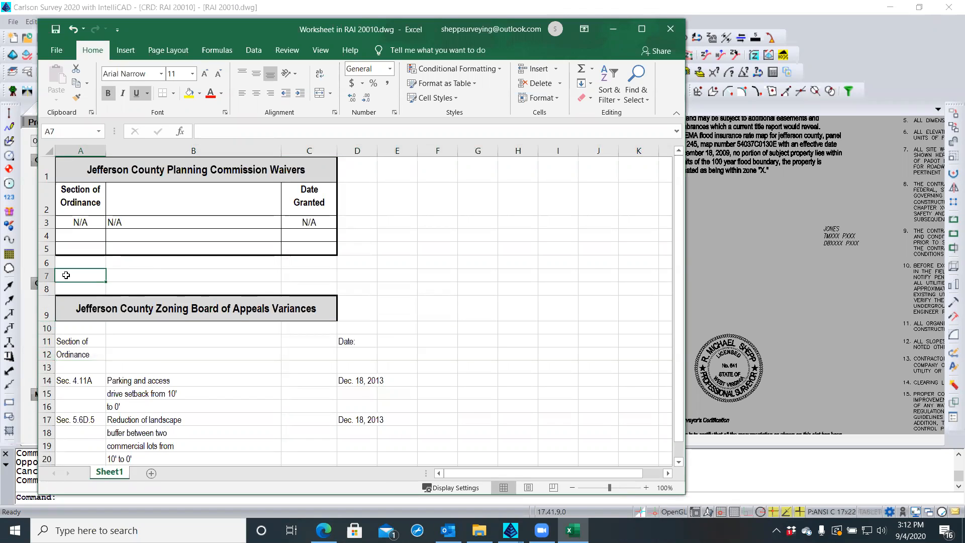
Insert blank rows at row 7, pushing the Variances title down to row 14
click(45, 275)
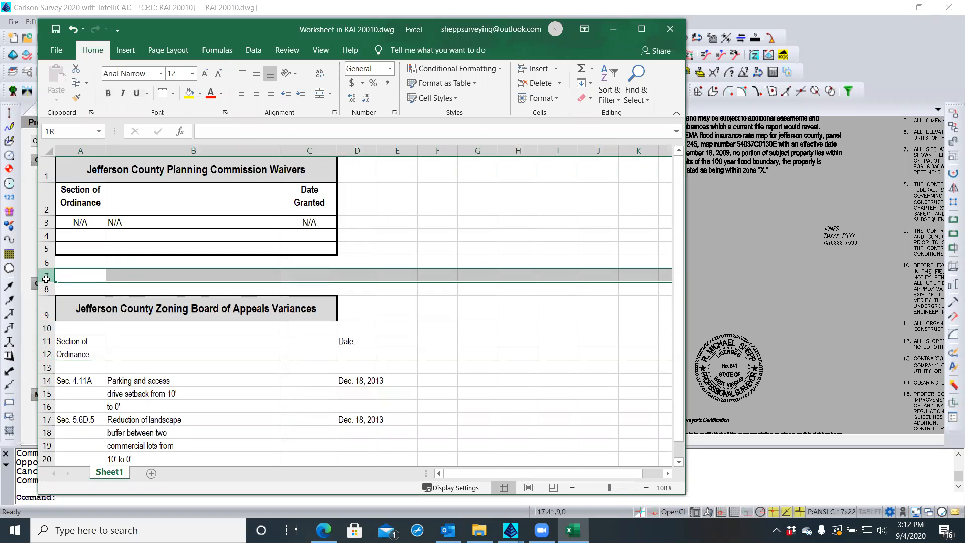
right_click(45, 276)
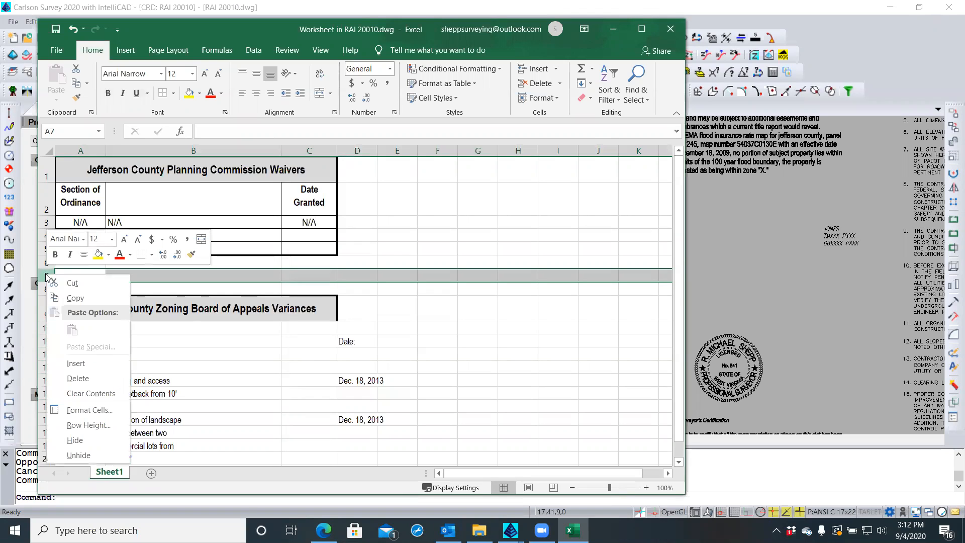
click(76, 363)
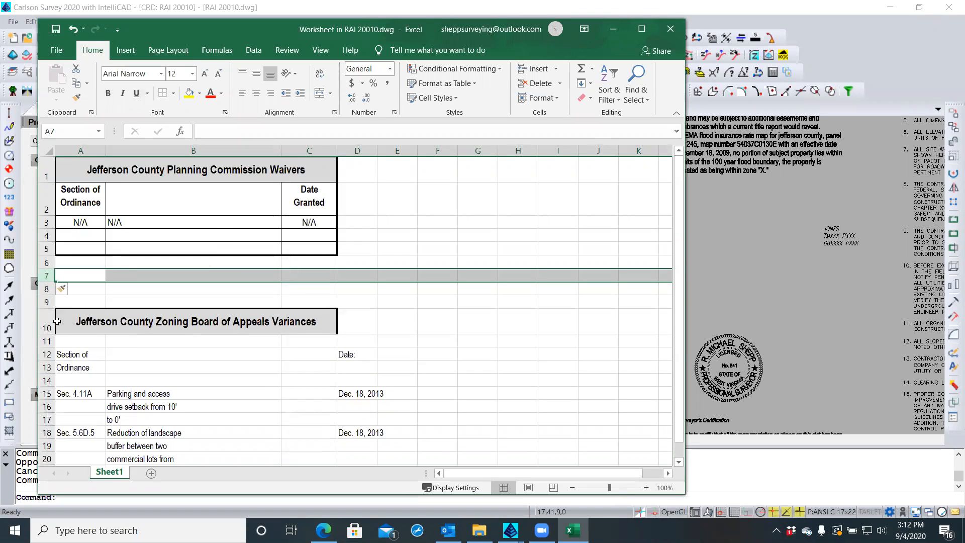
right_click(46, 275)
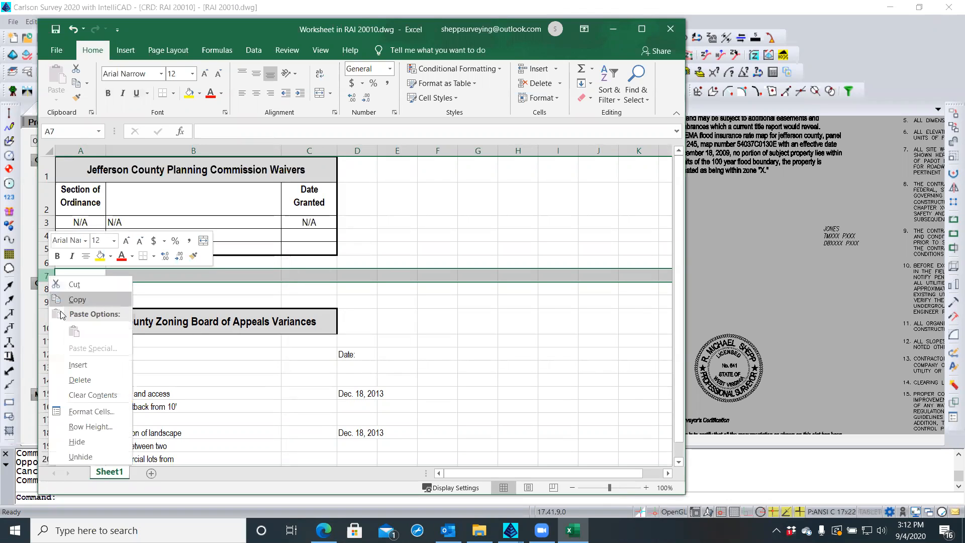
click(68, 366)
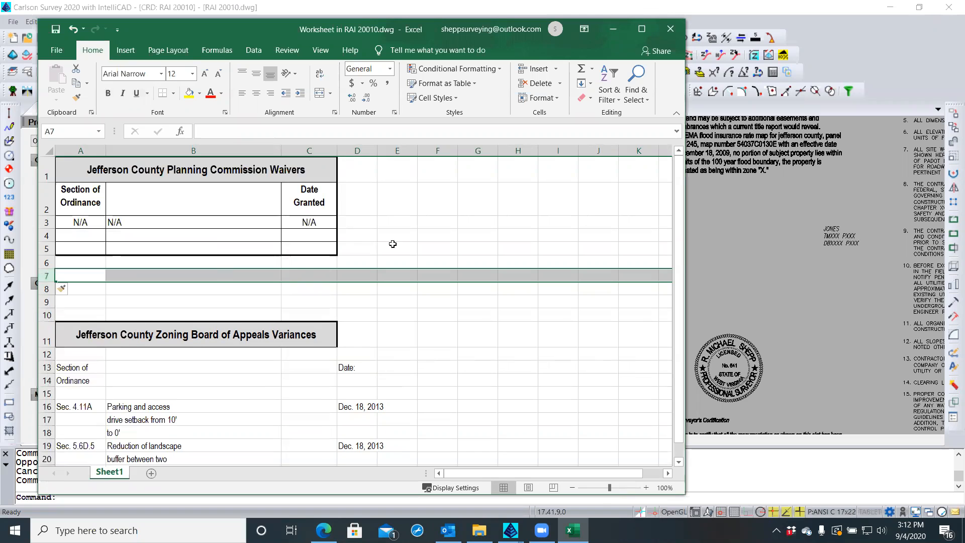
scroll(457, 231, down, 3)
scroll(460, 230, up, 3)
drag(39, 275, 47, 296)
right_click(47, 278)
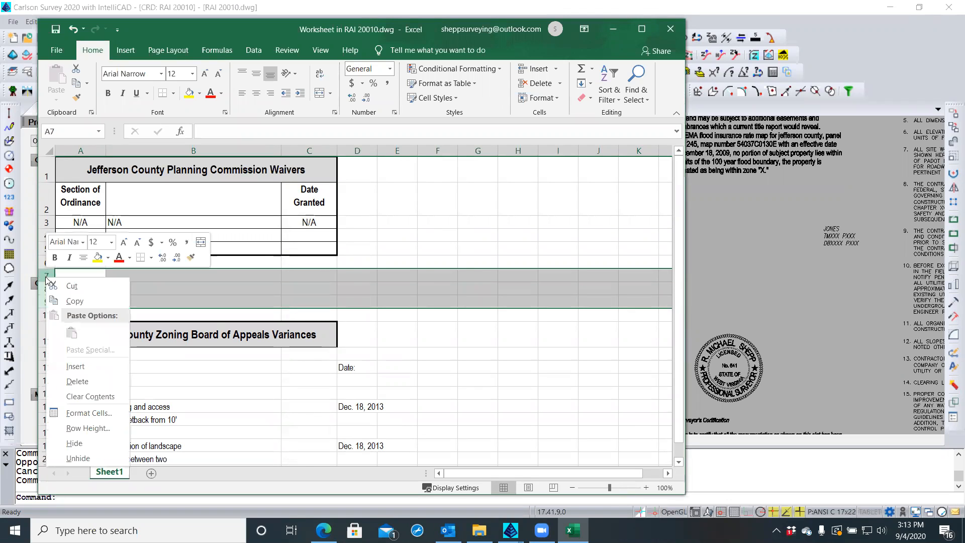
click(61, 368)
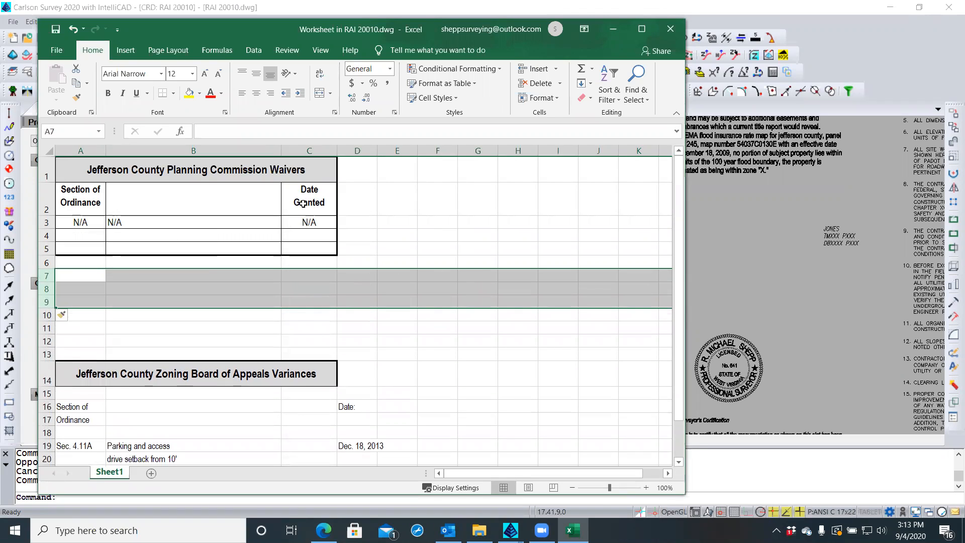
click(65, 165)
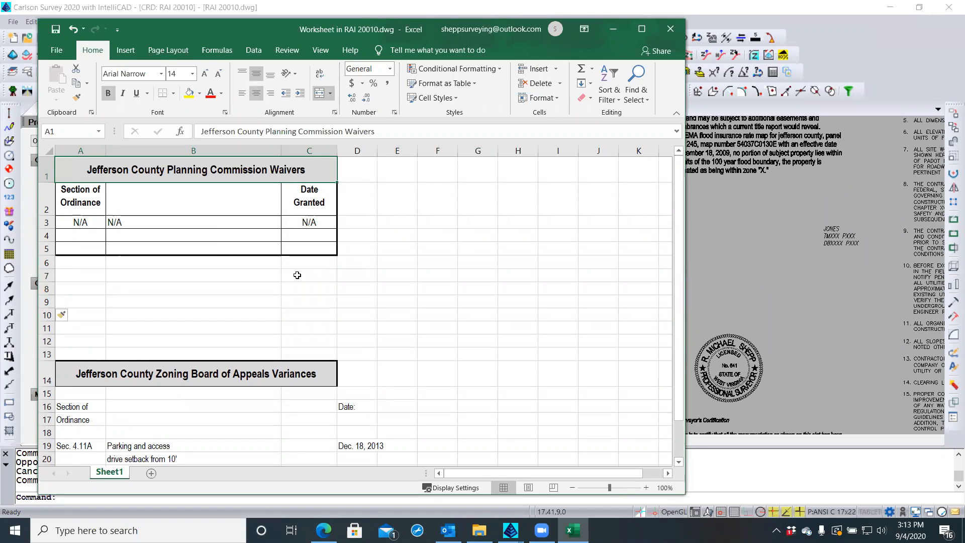
Copy the Waivers table A1:C5 and paste it at A7 as a duplicate
shift+click(305, 248)
right_click(305, 248)
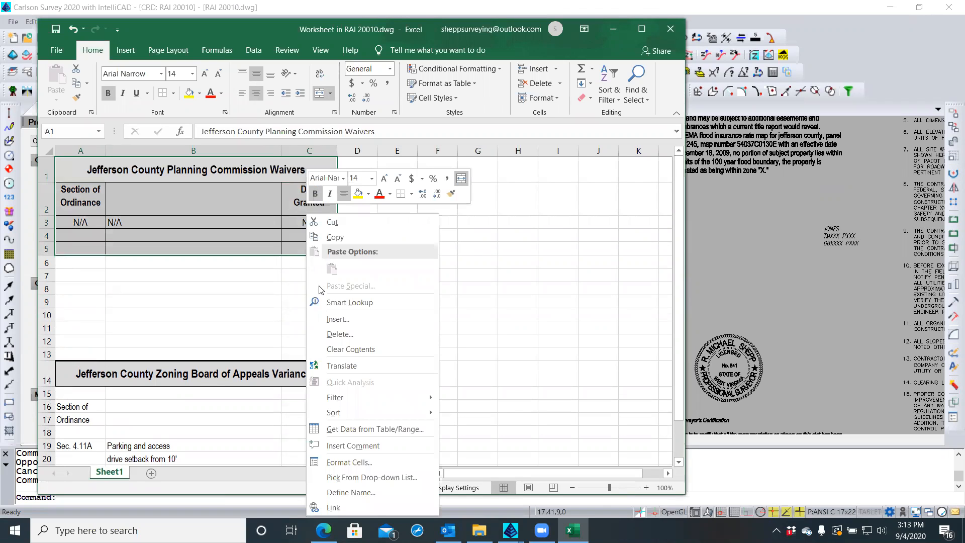
click(323, 237)
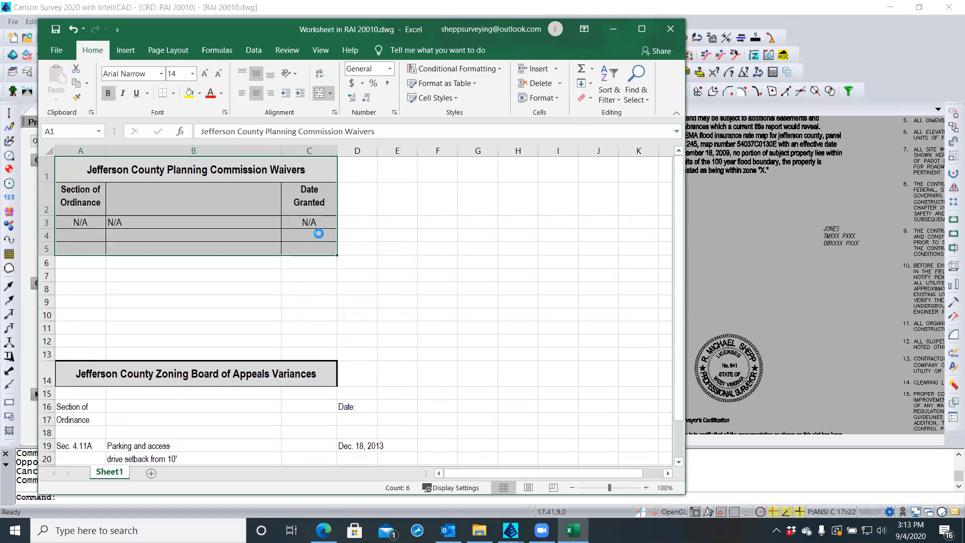
click(93, 275)
right_click(93, 275)
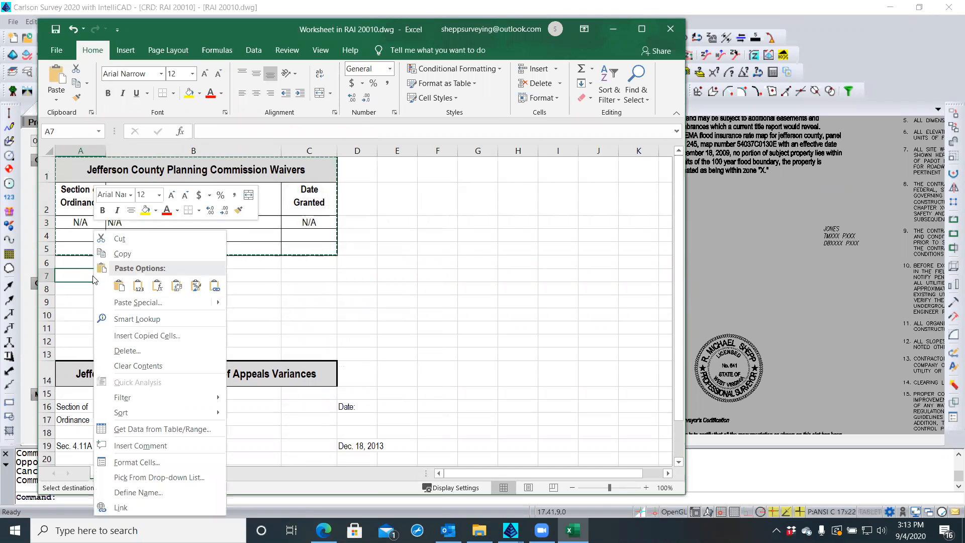
click(119, 286)
key(Escape)
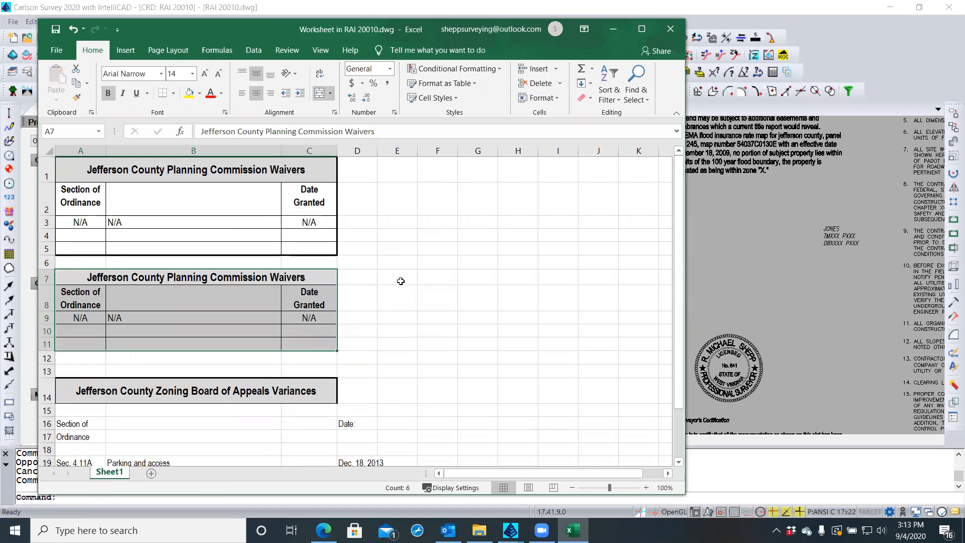
Try pasting the Zoning Board title text into the A7 title, then cancel to keep the original
click(86, 388)
double_click(87, 387)
drag(86, 387, 312, 389)
right_click(308, 391)
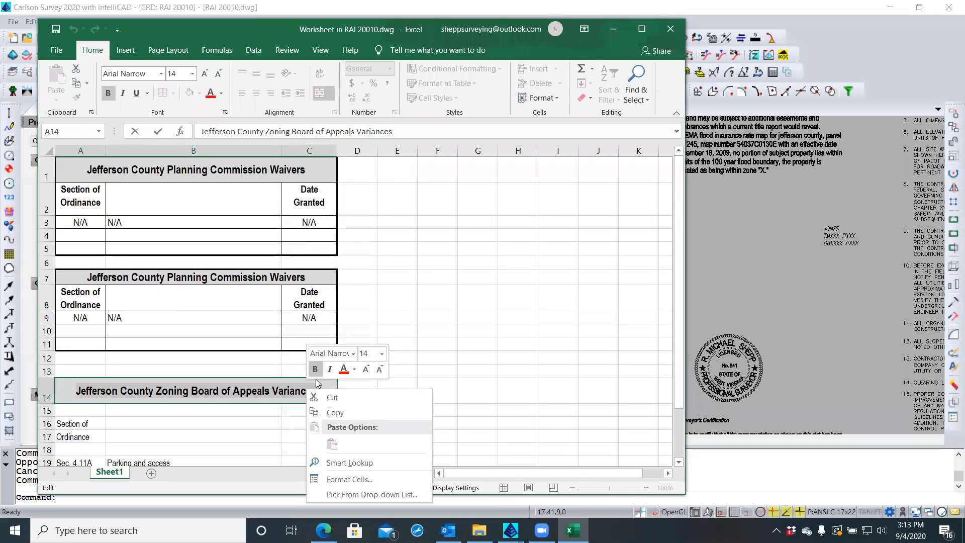
click(331, 413)
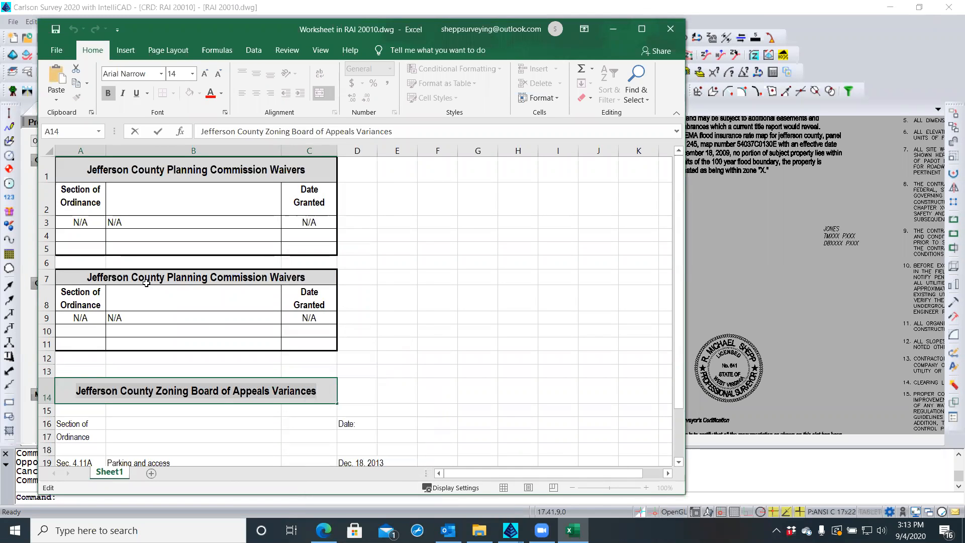
click(95, 275)
double_click(95, 276)
drag(181, 279, 299, 279)
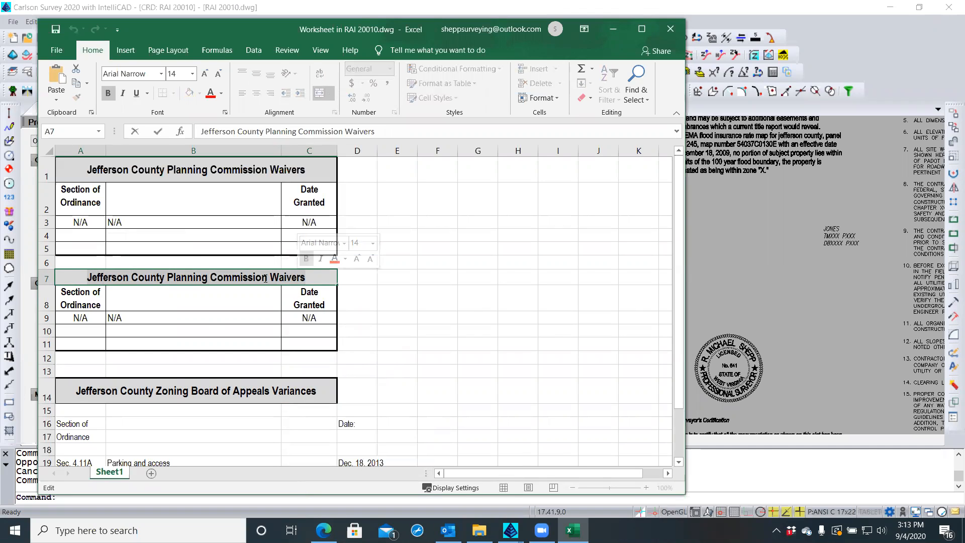
right_click(265, 283)
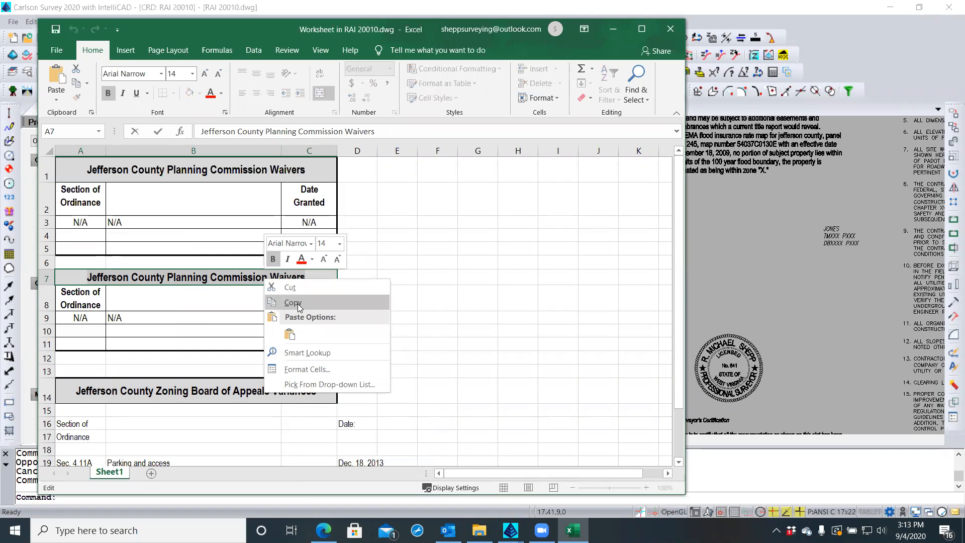
click(289, 337)
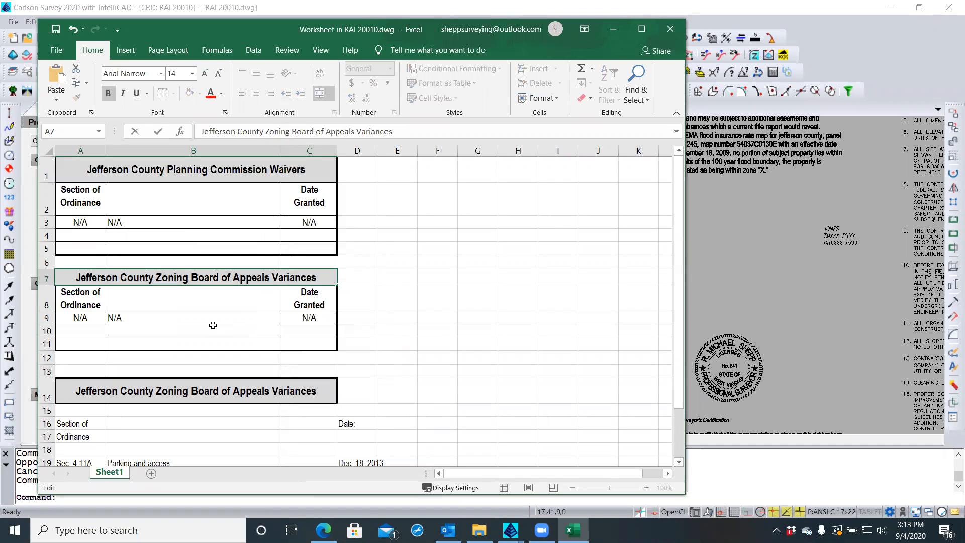
key(Escape)
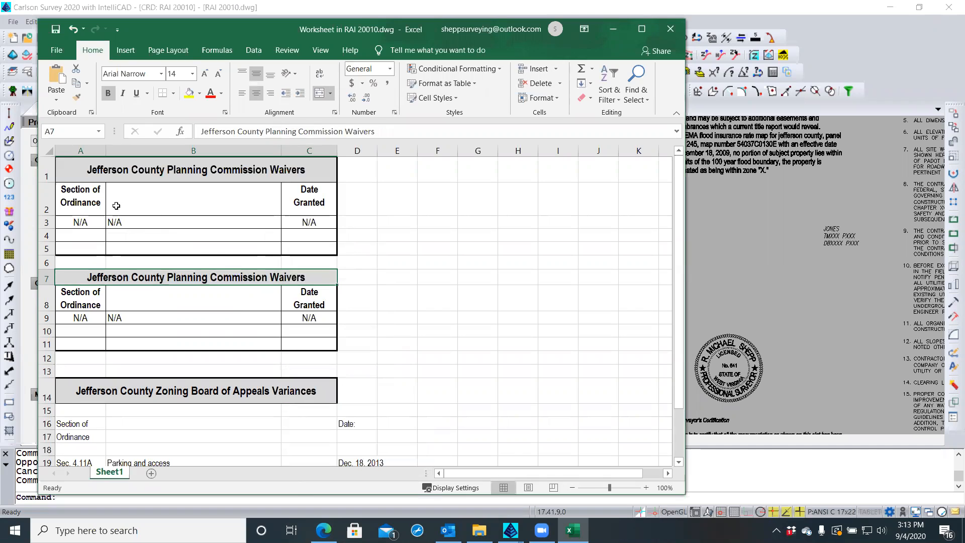
Format Paint row 1's title formatting and row height onto row 7
click(77, 96)
click(74, 171)
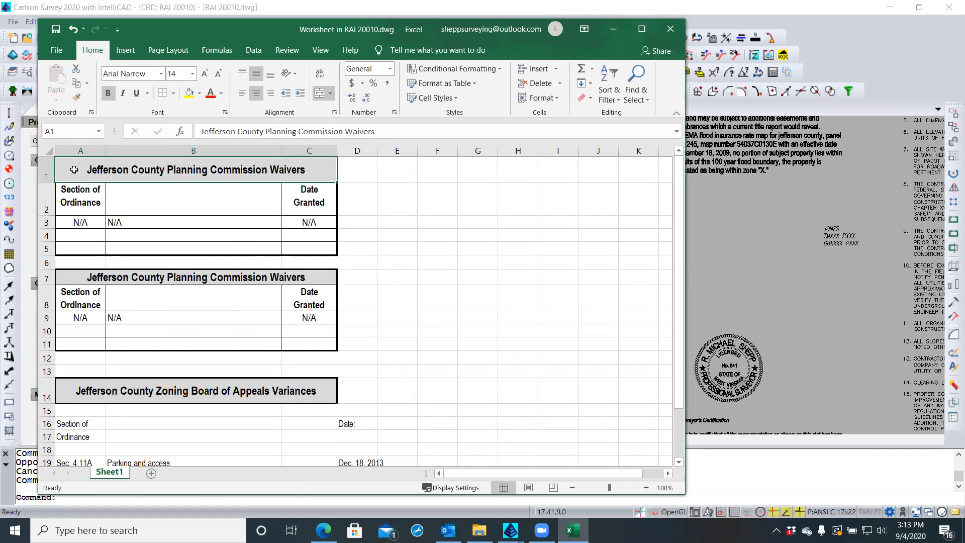
click(70, 279)
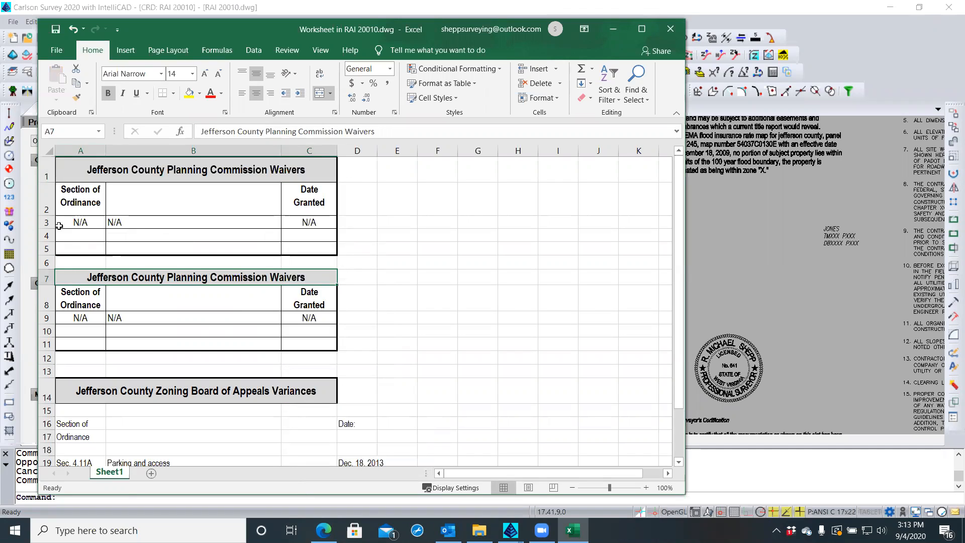
click(69, 170)
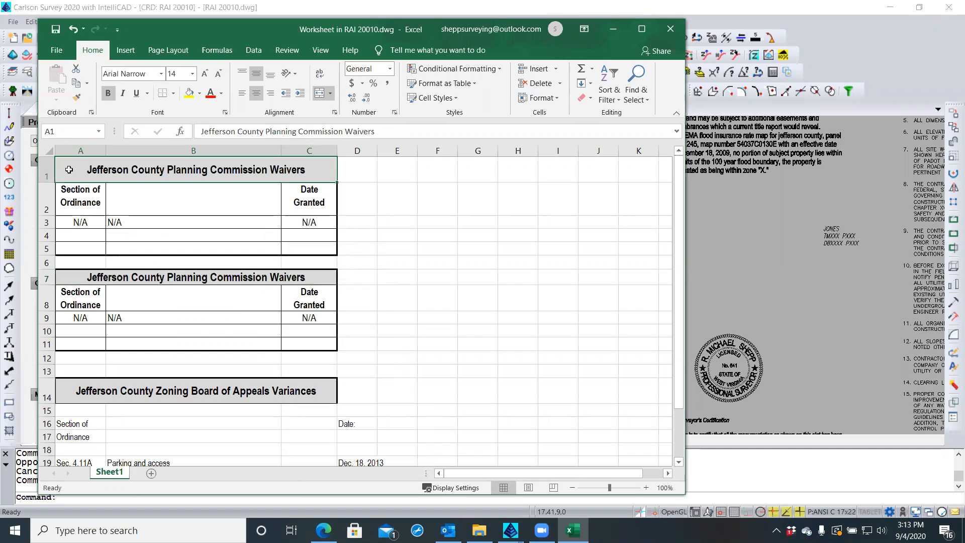
click(78, 99)
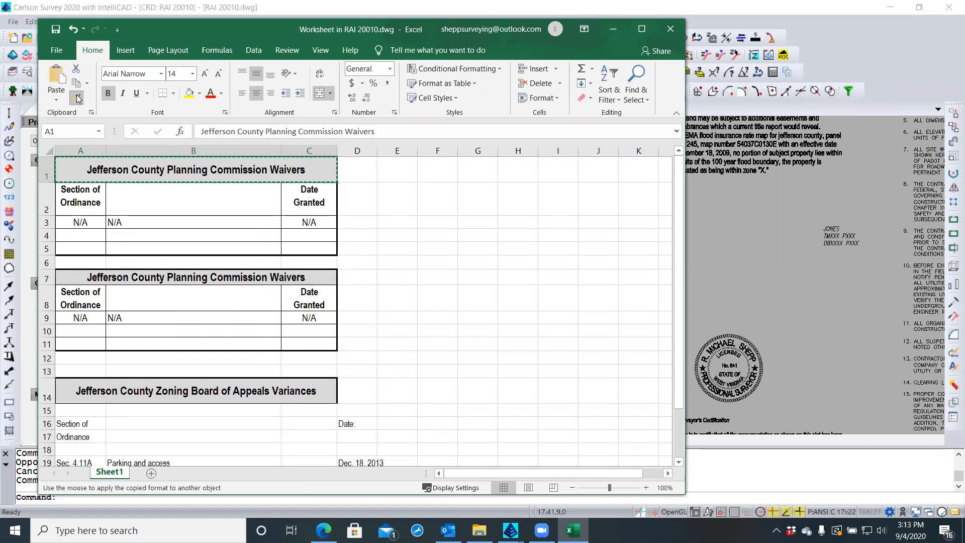
click(67, 277)
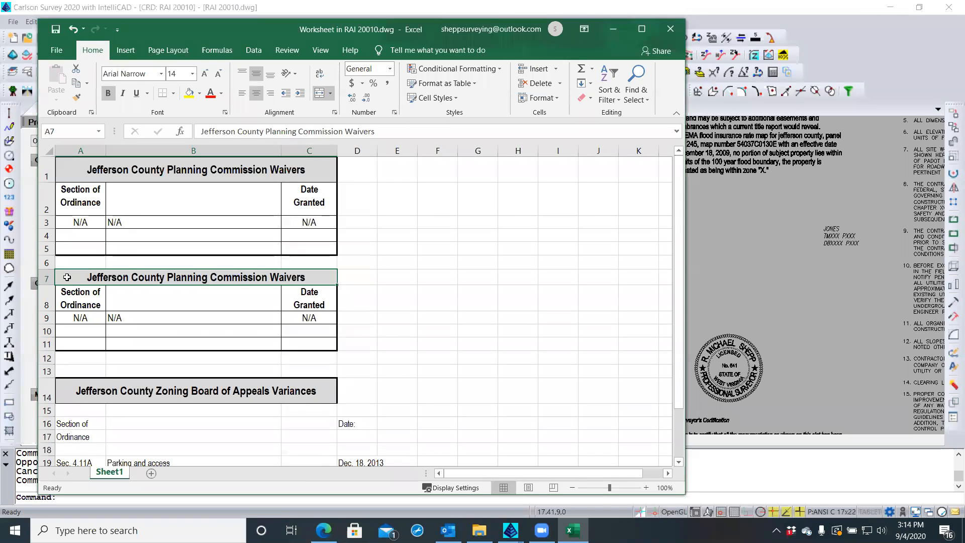
click(49, 166)
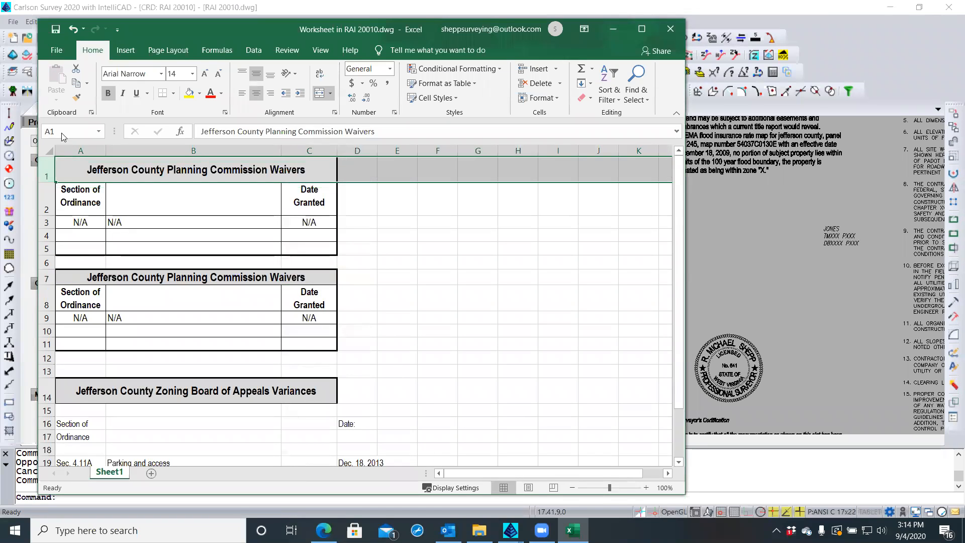
click(76, 98)
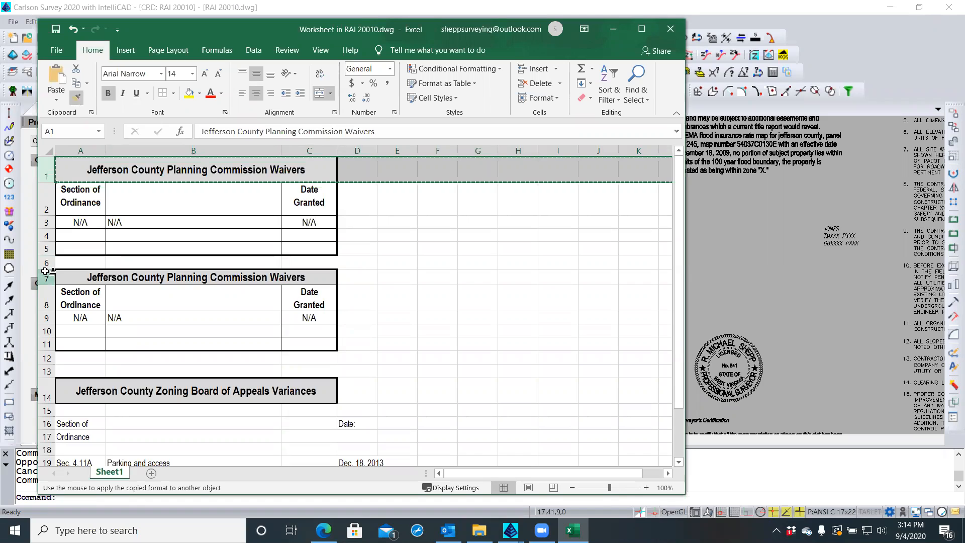
click(45, 274)
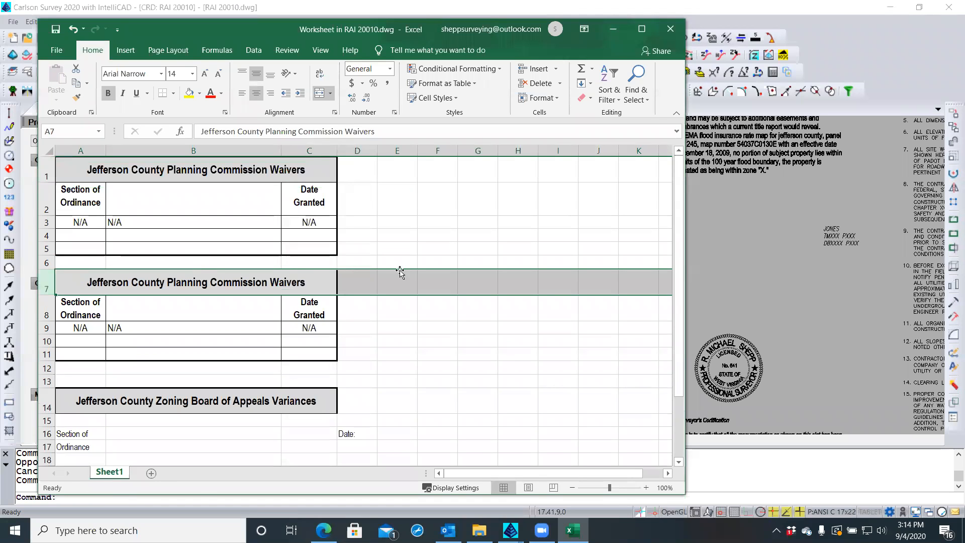
click(406, 305)
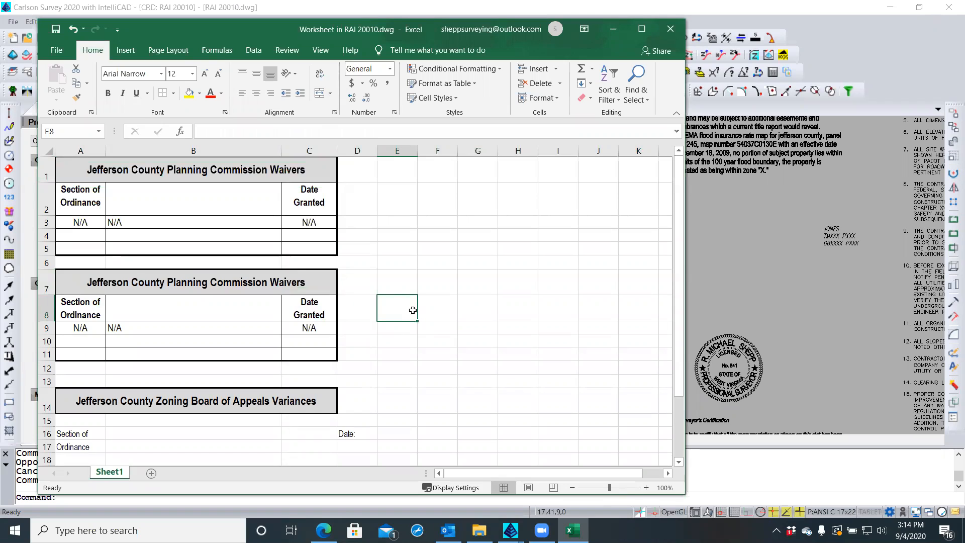
scroll(469, 262, down, 1)
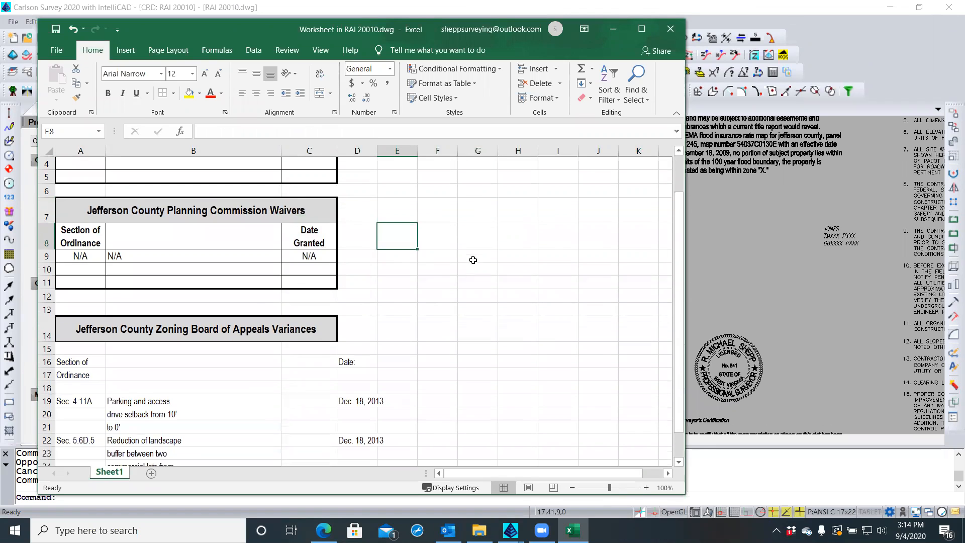
Clear the old Zoning Board title text in A14
drag(47, 327, 47, 375)
key(BackSpace)
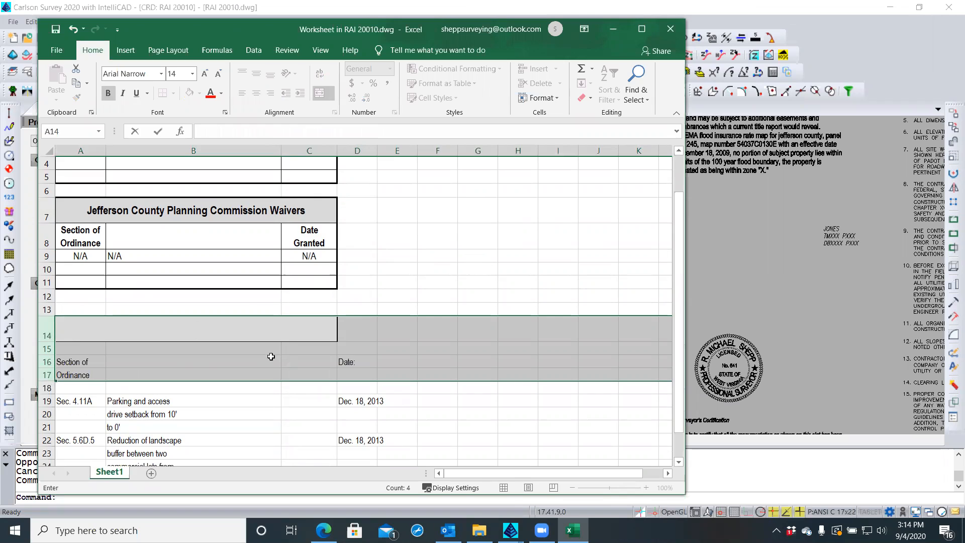
click(239, 362)
click(95, 365)
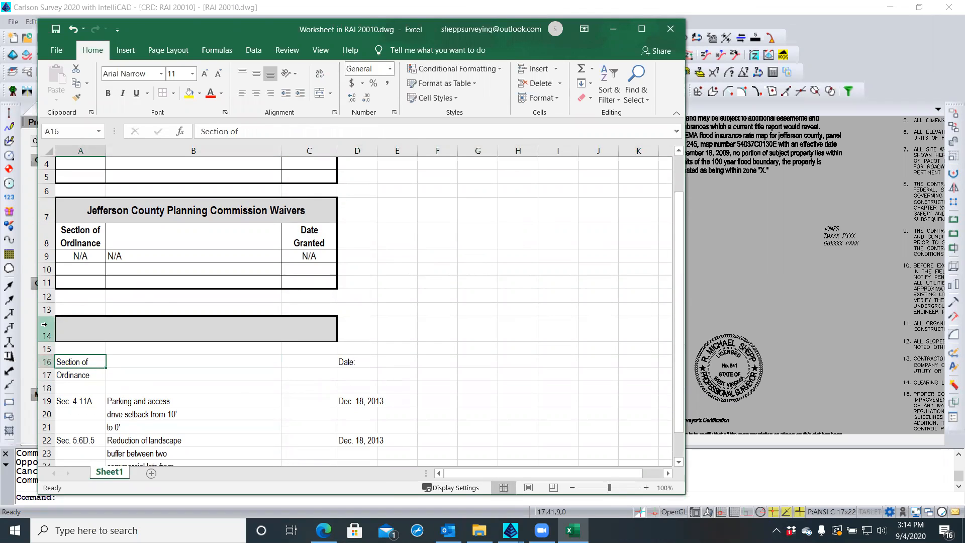
Delete the old title and heading rows so the variance entries start at row 13
drag(47, 309, 48, 389)
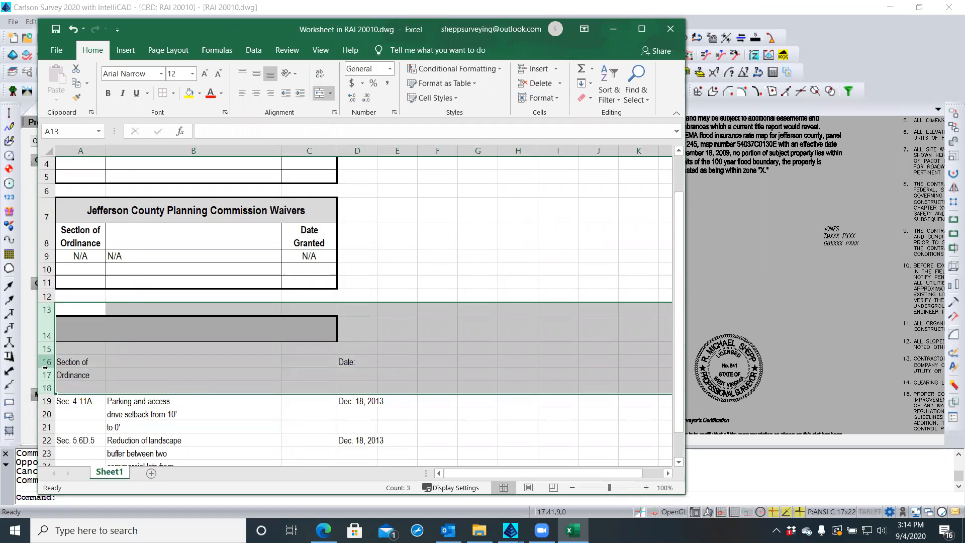
right_click(47, 364)
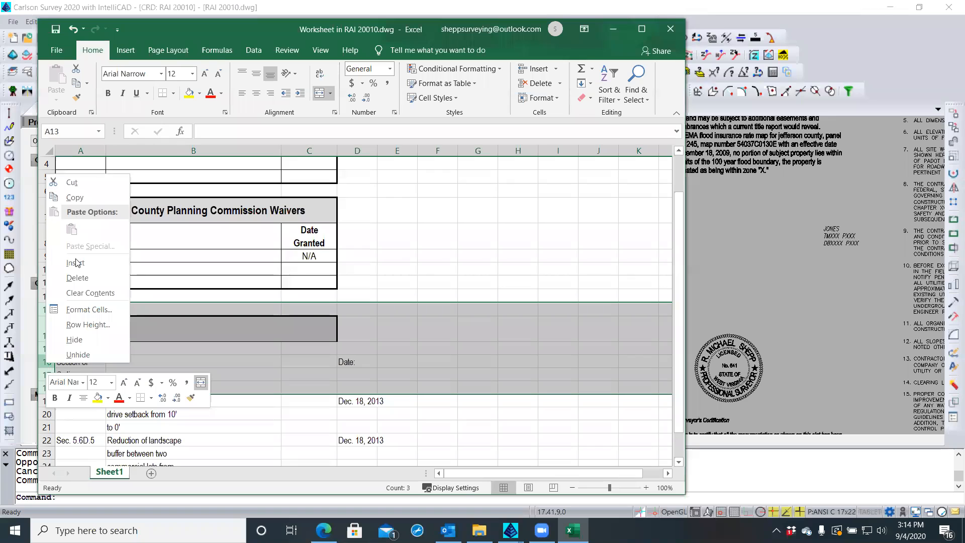
click(70, 278)
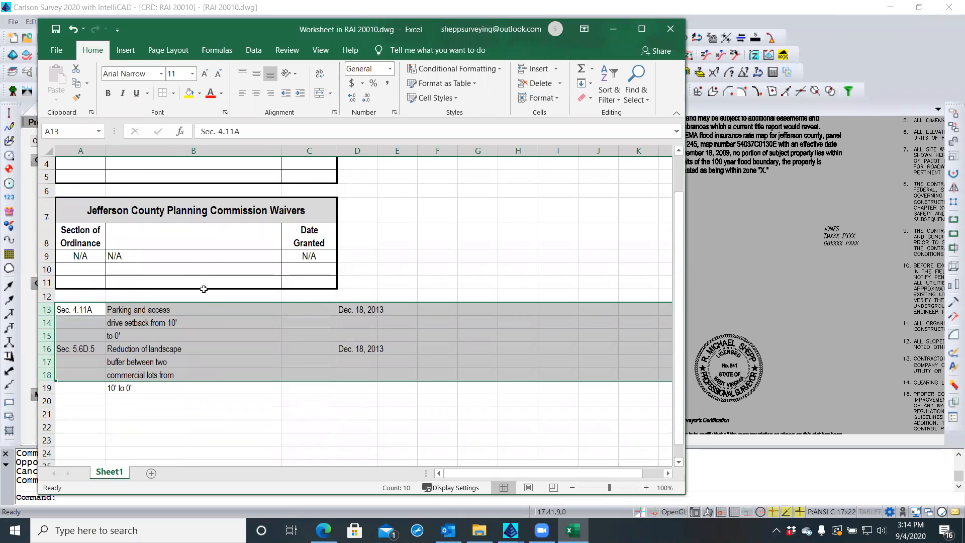
click(203, 311)
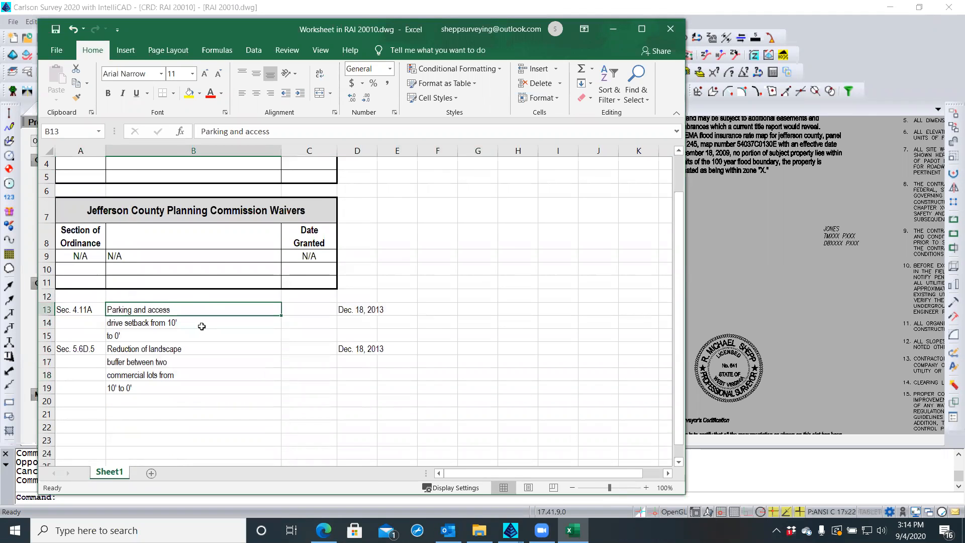
click(186, 322)
click(186, 334)
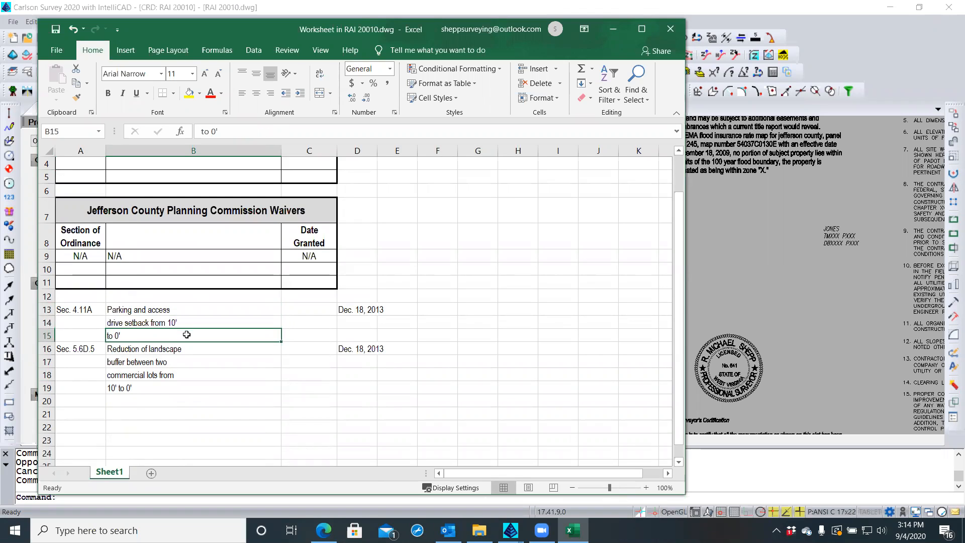
click(187, 310)
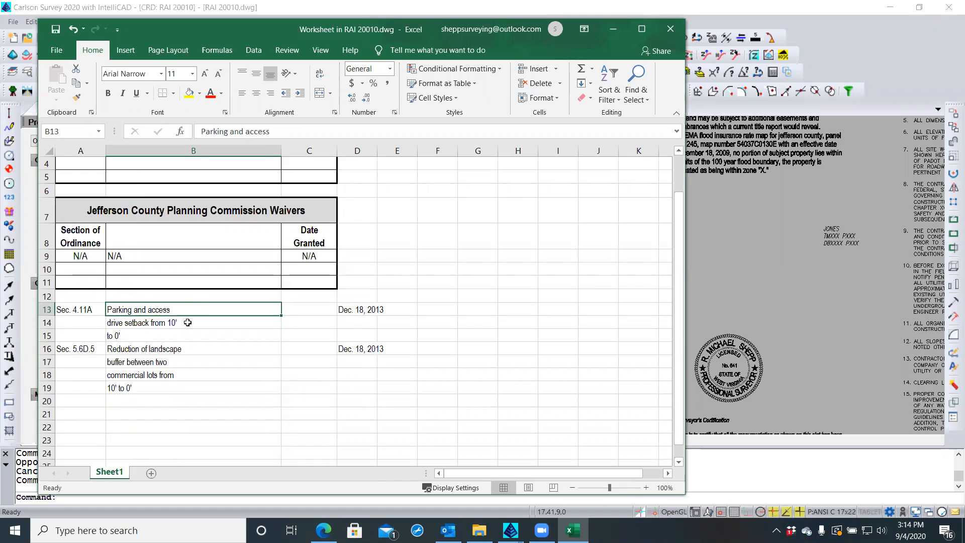
Cut "to 0'" from B15 and append it to the end of B14's text
double_click(121, 335)
drag(121, 335, 99, 336)
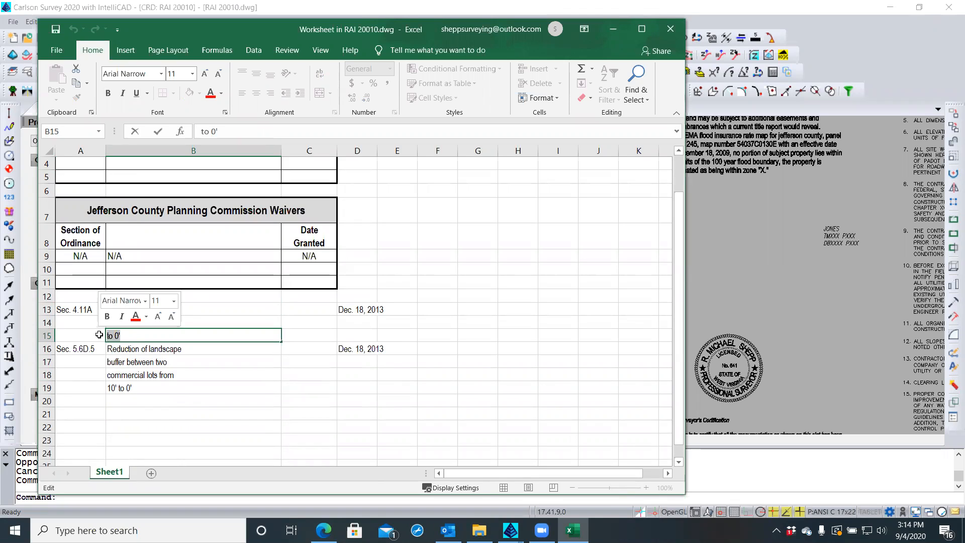
key(ctrl+x)
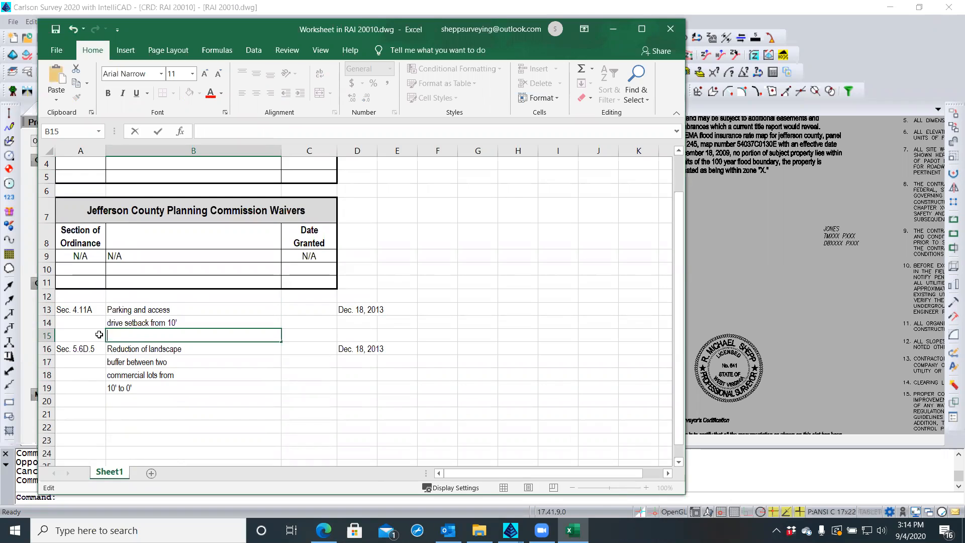
double_click(193, 322)
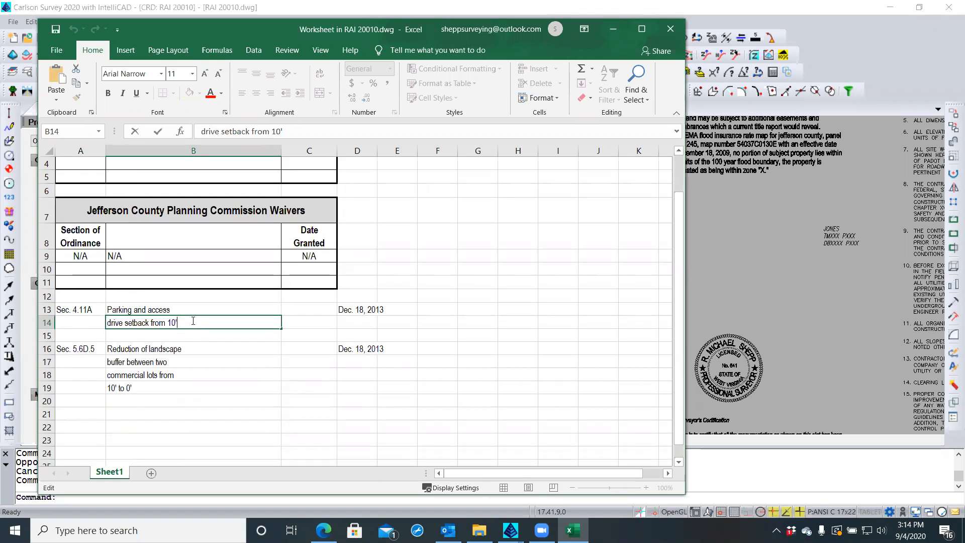
key(ctrl+v)
Move B14's setback phrase into B13 after "Parking and access", leaving B14 and B15 empty
drag(196, 323, 107, 322)
key(ctrl+x)
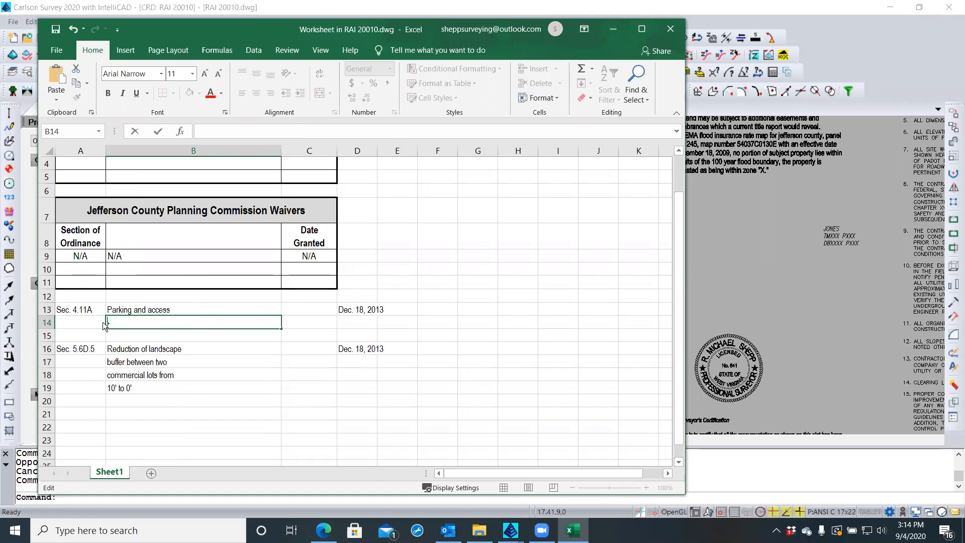
double_click(184, 306)
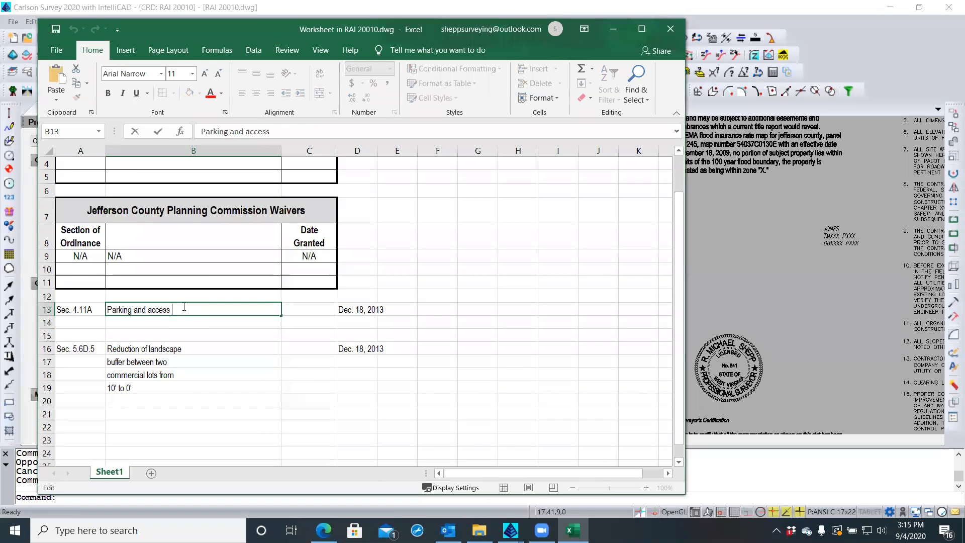
key(ctrl+v)
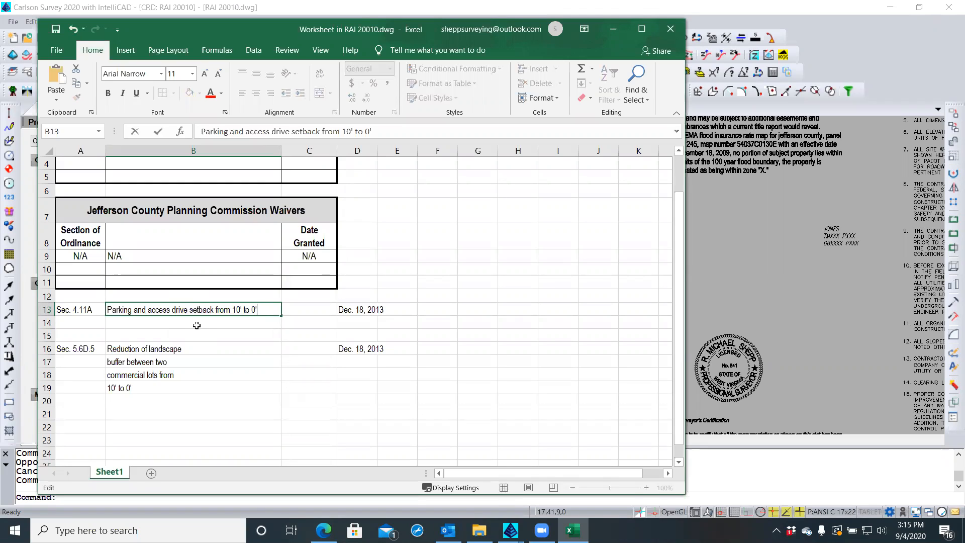
click(354, 309)
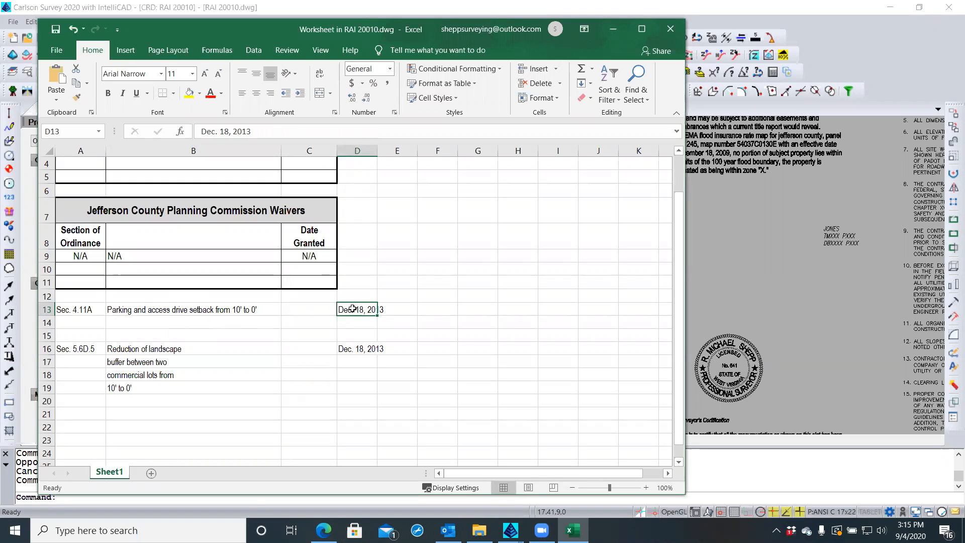
click(385, 309)
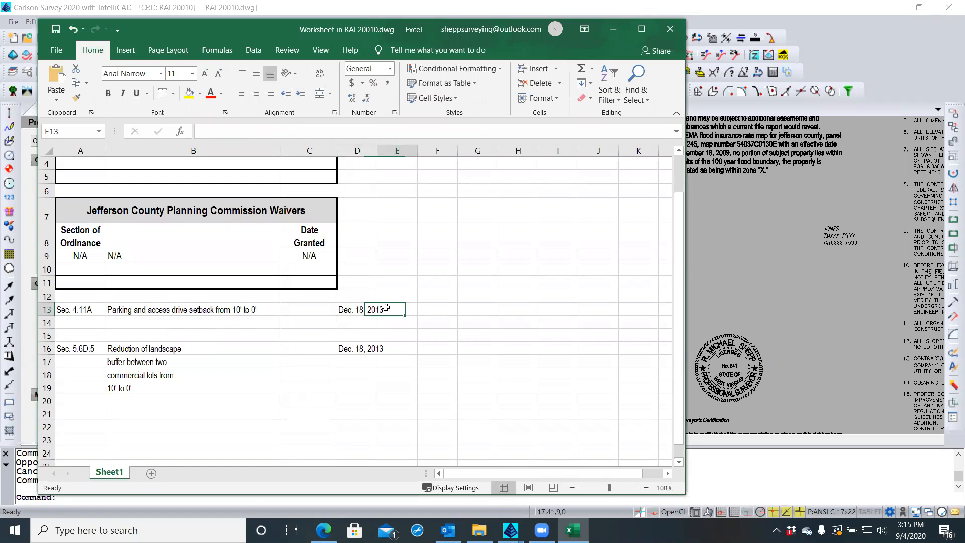
click(344, 310)
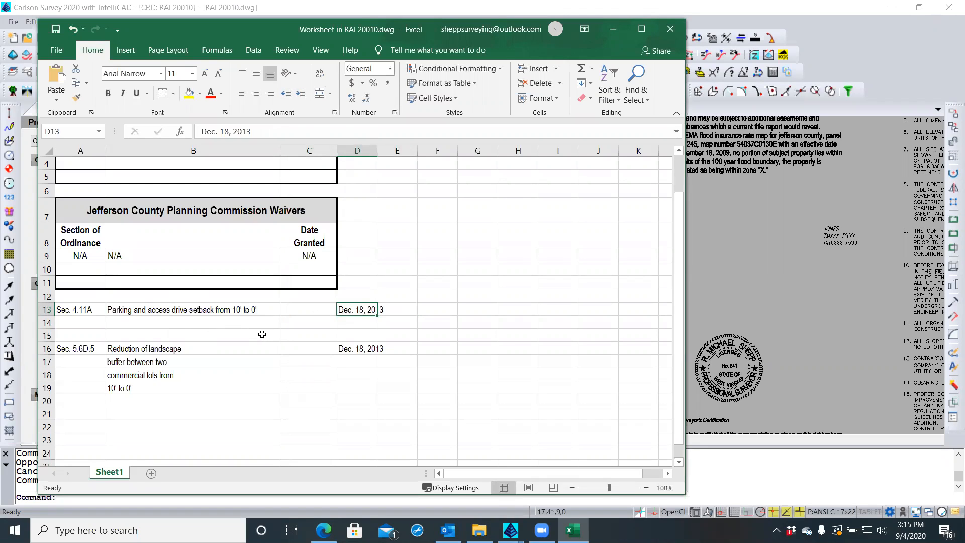
Move "10' to 0'" from B19 onto the end of B18 after "commercial lots from"
double_click(348, 310)
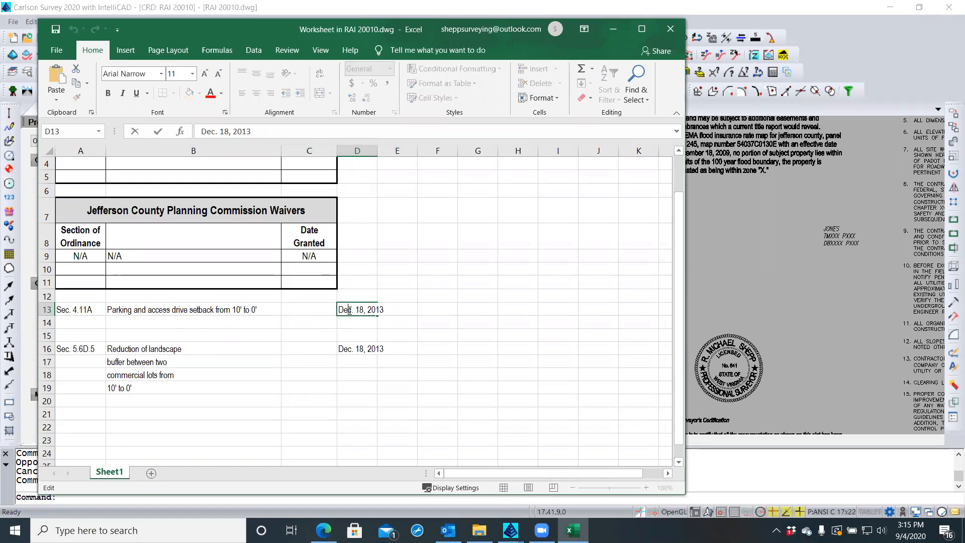
drag(353, 310, 346, 310)
click(132, 388)
double_click(133, 388)
drag(133, 388, 86, 385)
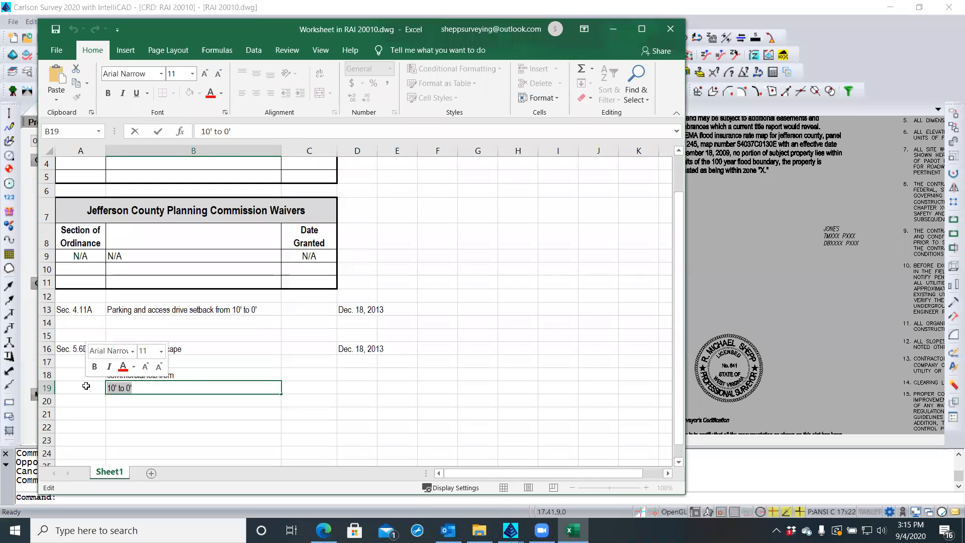
key(Delete)
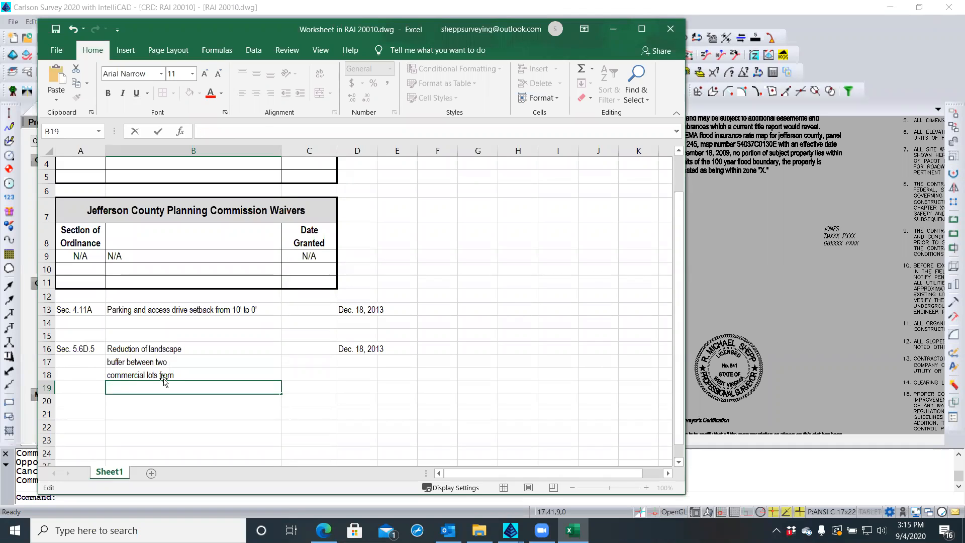
double_click(196, 374)
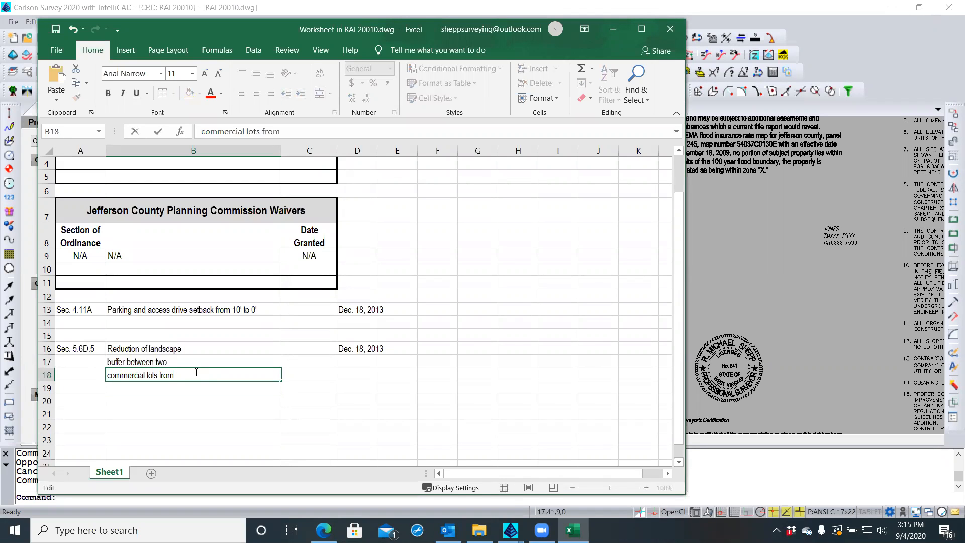
key(ctrl+v)
Carry B18's and B17's text up into B16 so it reads the full landscape buffer description
drag(207, 375, 97, 374)
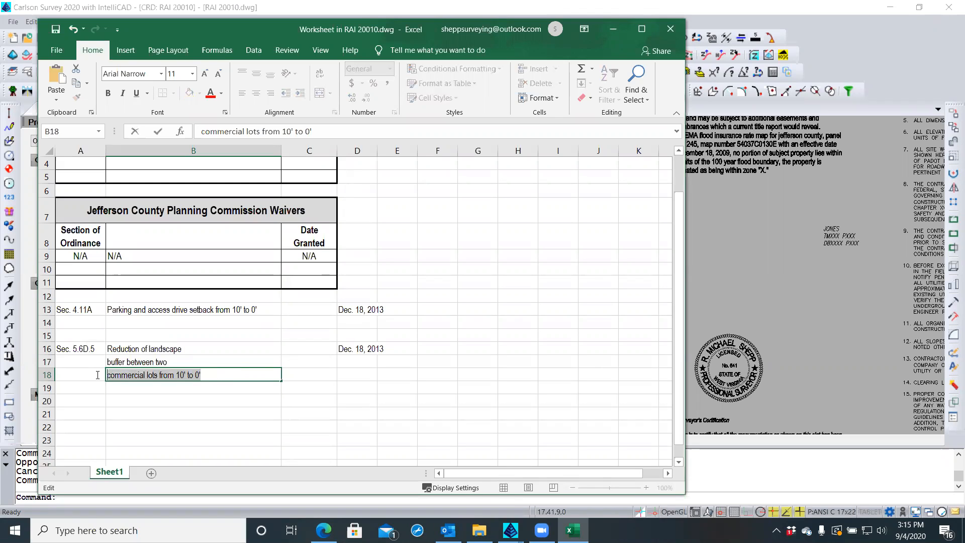
key(Delete)
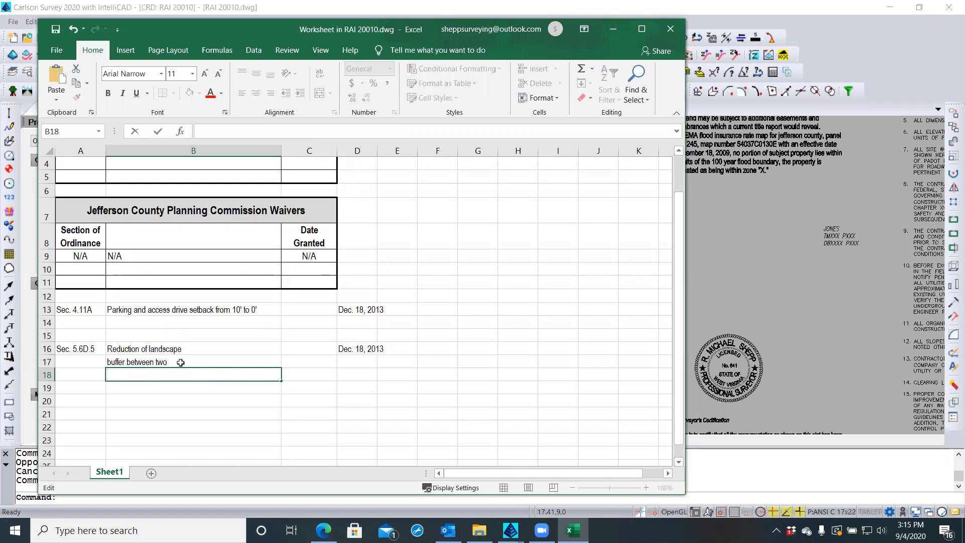
double_click(184, 362)
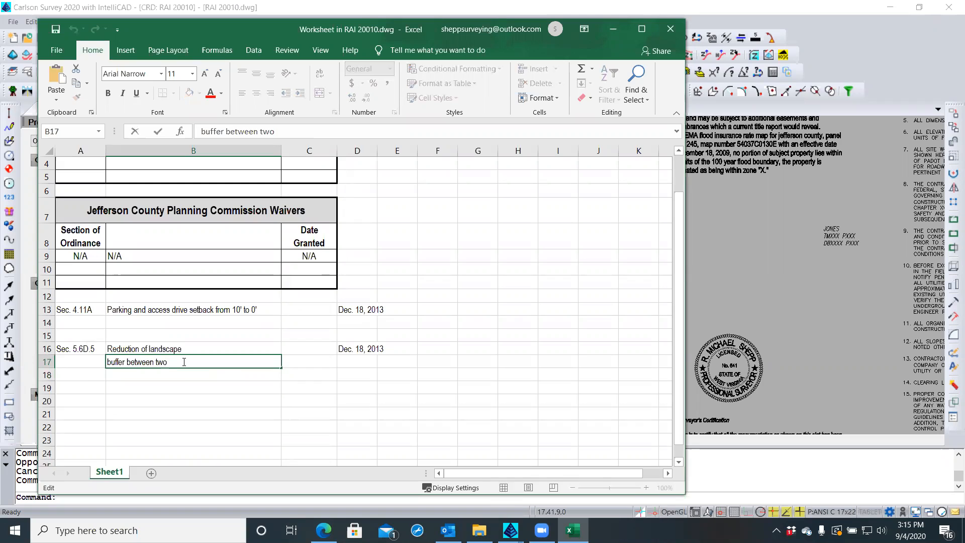
key(ctrl+v)
drag(268, 360, 106, 362)
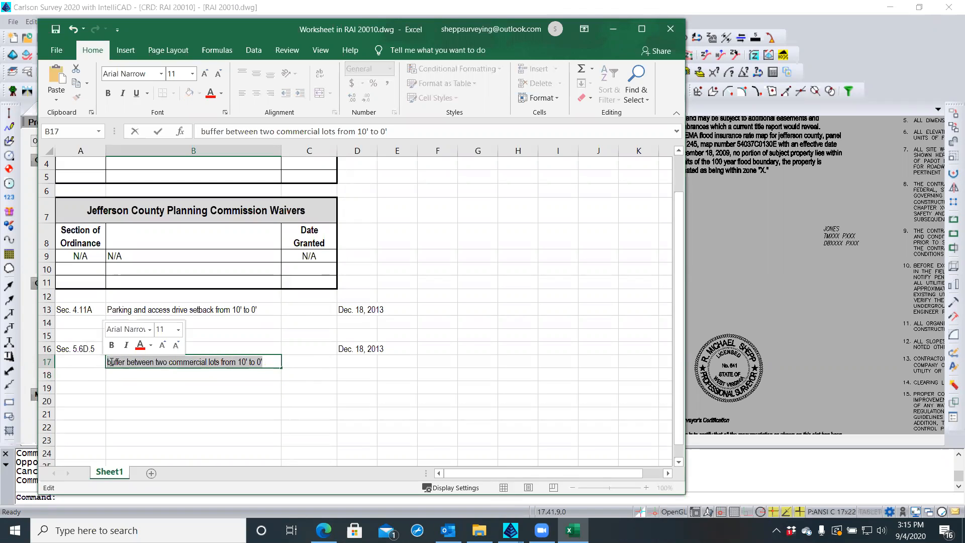
key(BackSpace)
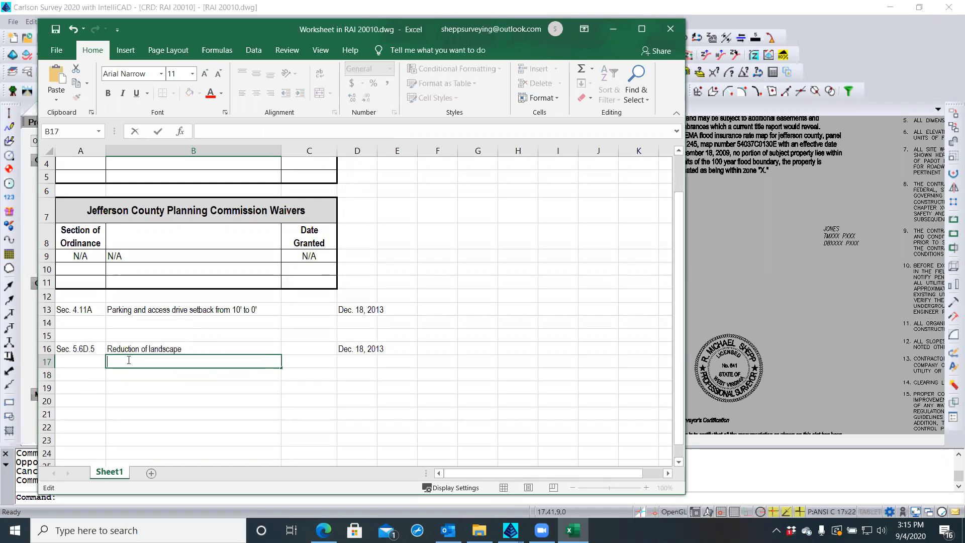
double_click(198, 346)
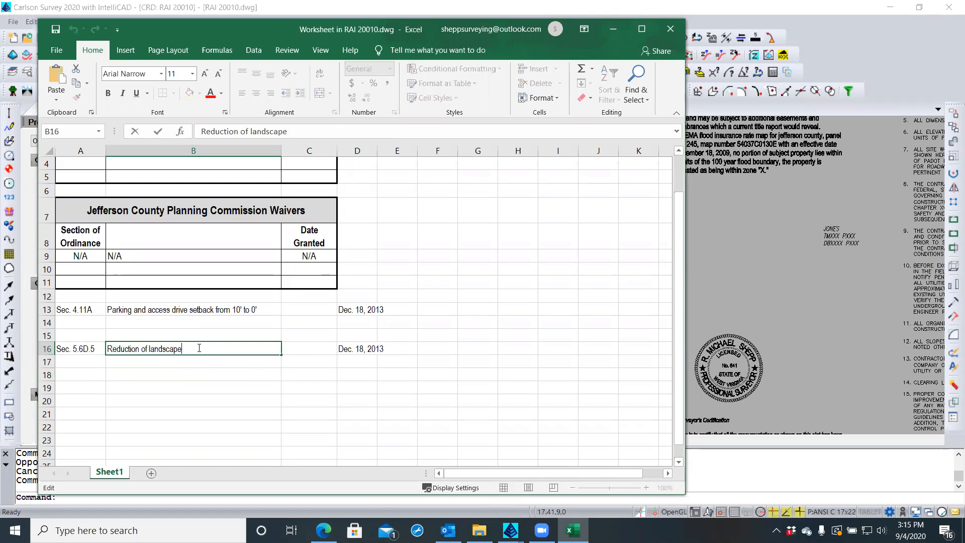
key(ctrl+v)
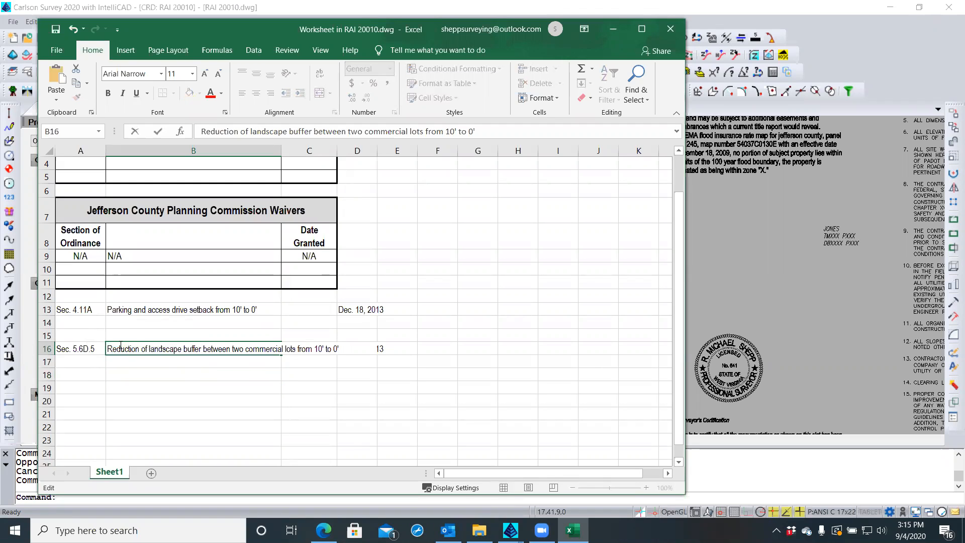
click(97, 308)
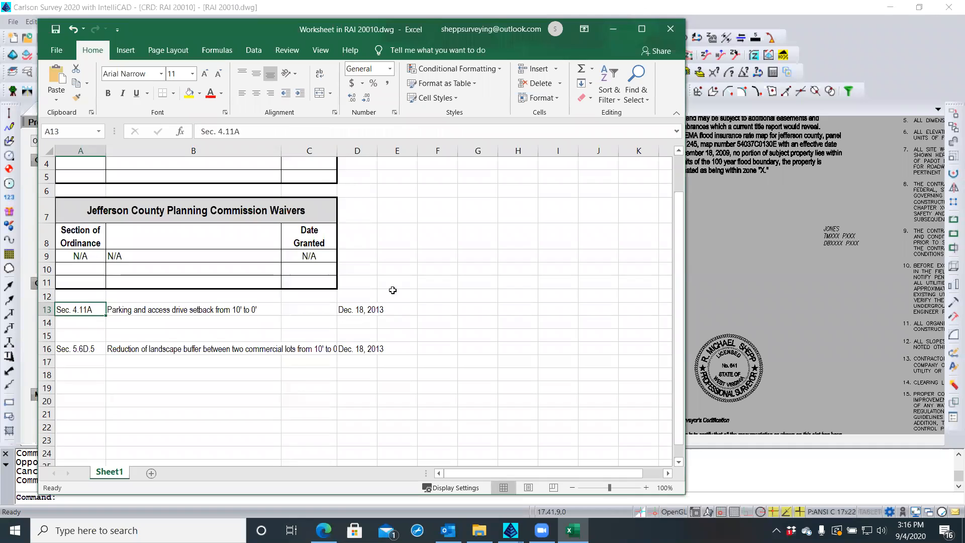
Drag the Dec. 18, 2013 dates from column D into C13 and C16 under Date Granted
click(418, 295)
click(351, 309)
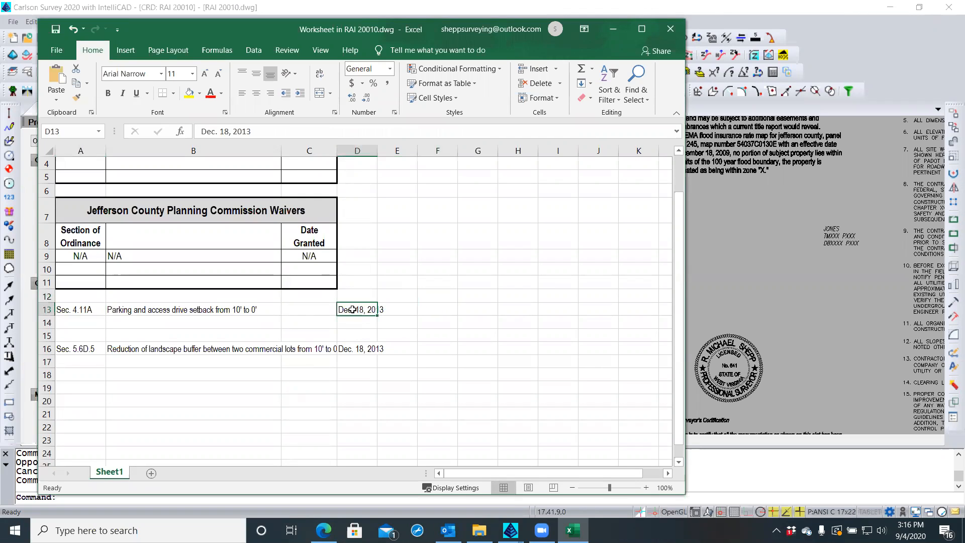
right_click(353, 350)
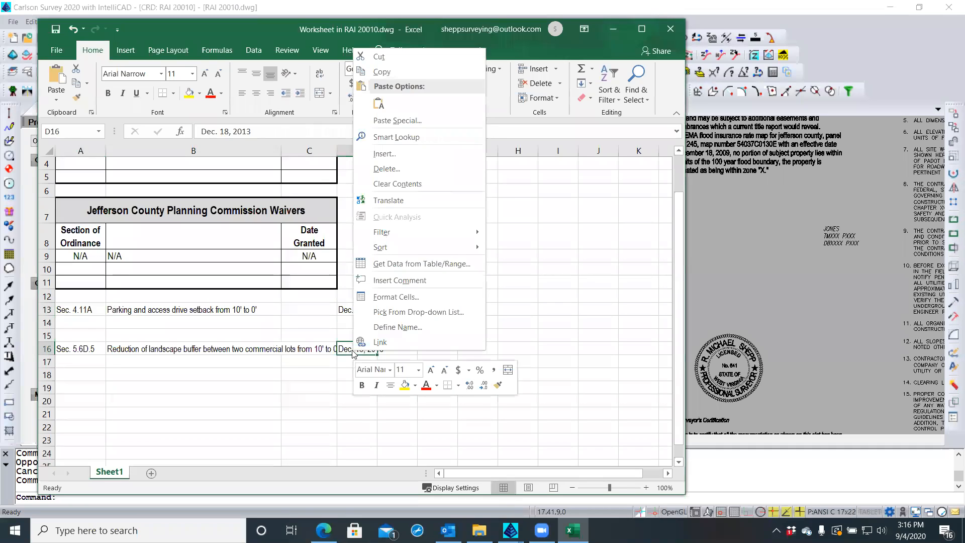
click(345, 332)
click(345, 310)
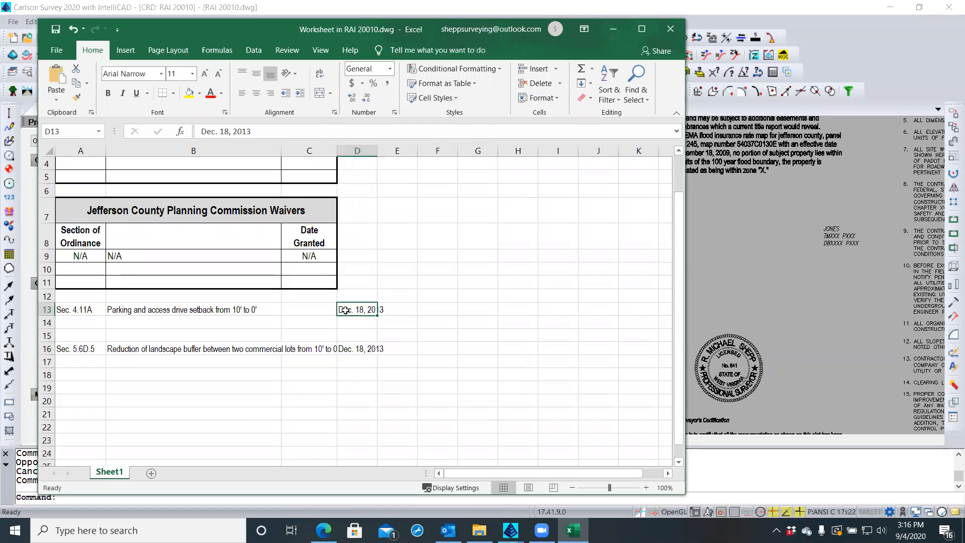
drag(345, 310, 306, 356)
click(352, 348)
click(348, 358)
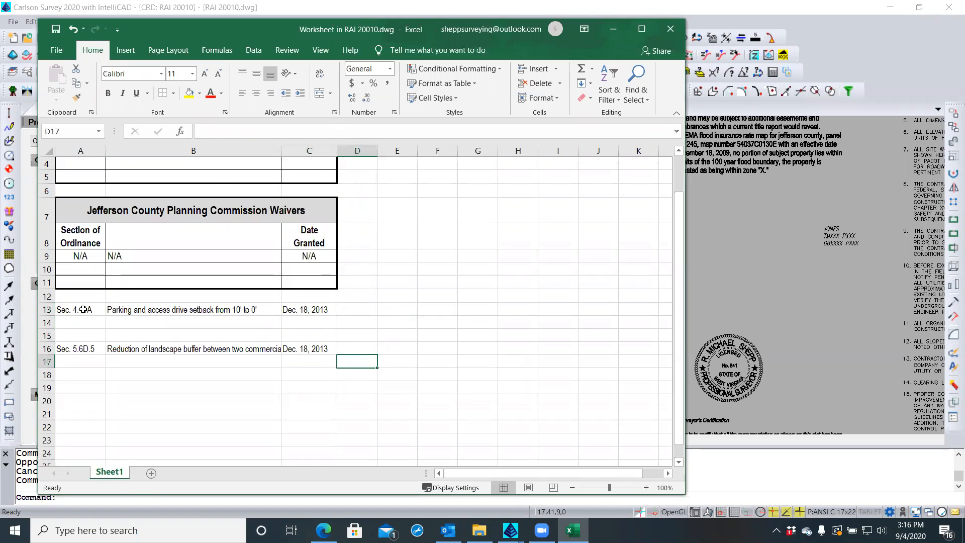
Copy the Sec. 4.11A entry A13:C13 and paste it into row 9 at A9
click(84, 310)
shift+click(305, 310)
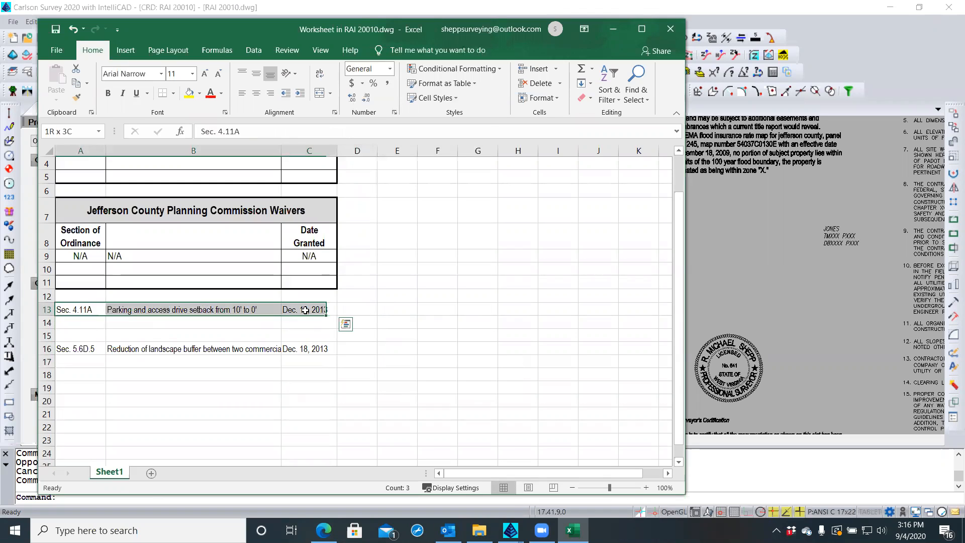
right_click(305, 311)
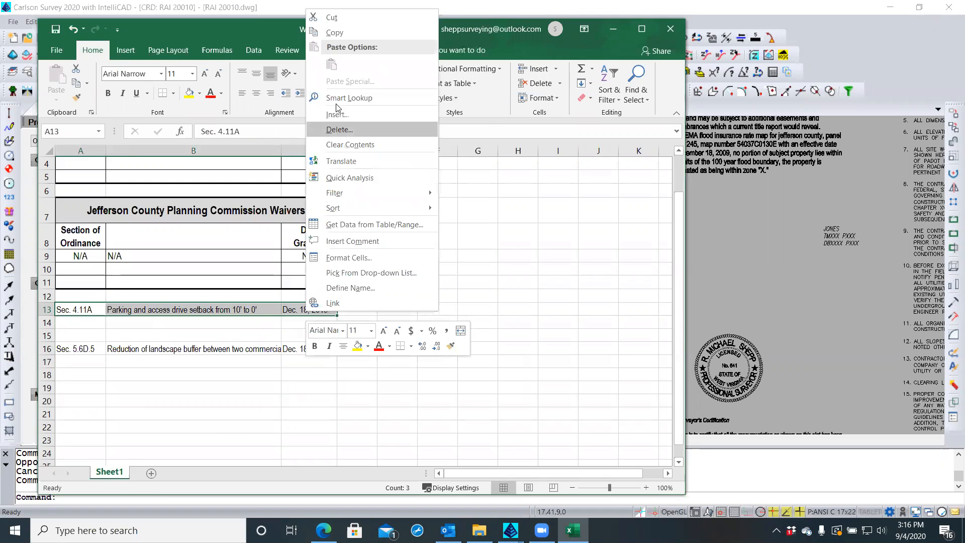
click(335, 33)
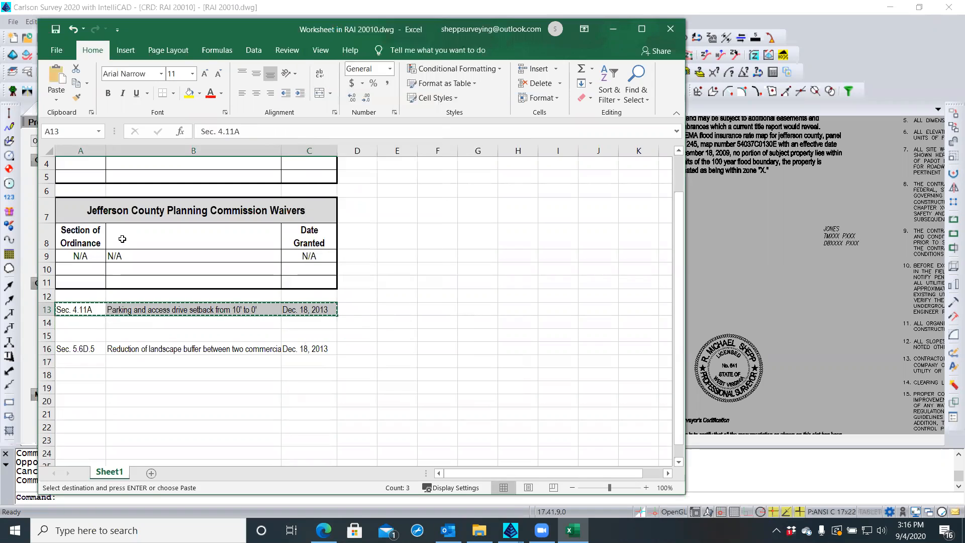
click(80, 257)
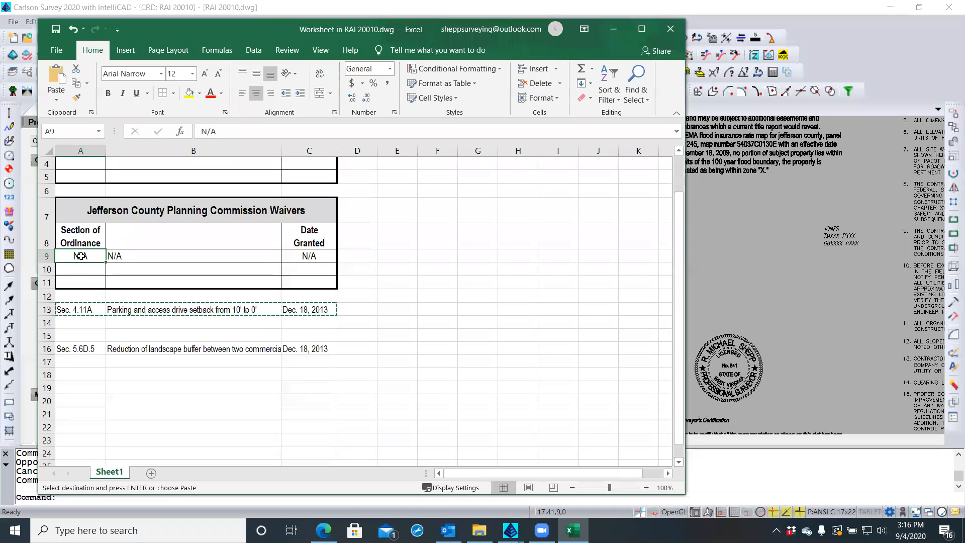
right_click(82, 257)
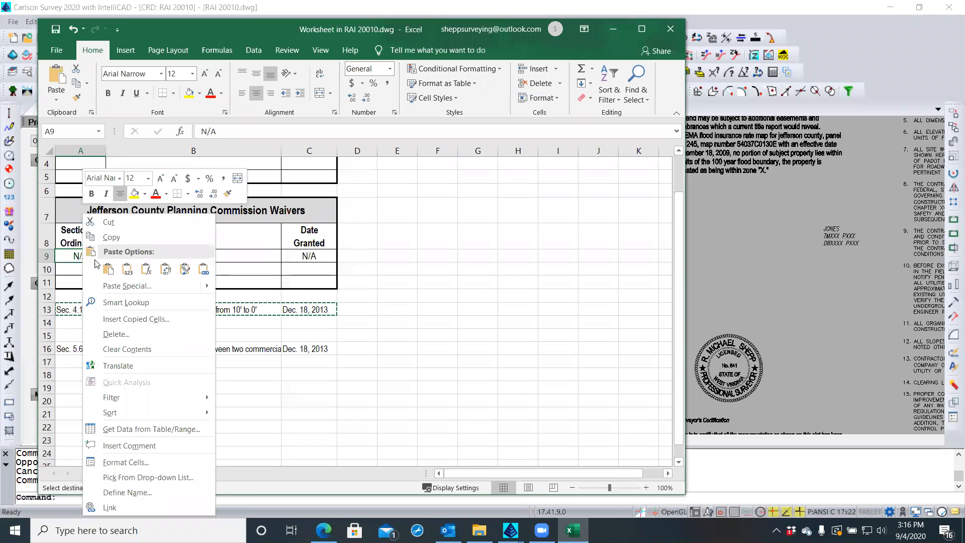
click(108, 269)
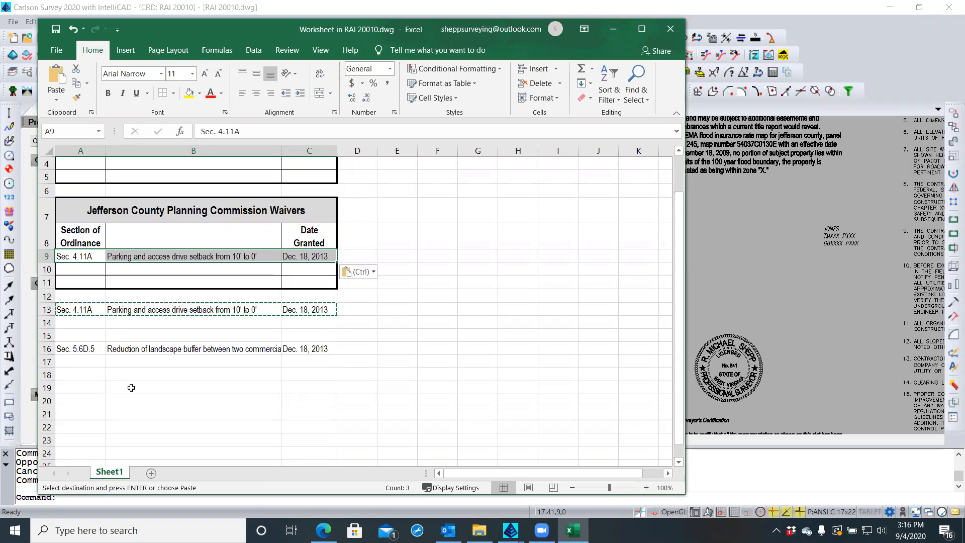
Dismiss the paste options and copy, then undo the paste so row 9 shows N/A
click(374, 272)
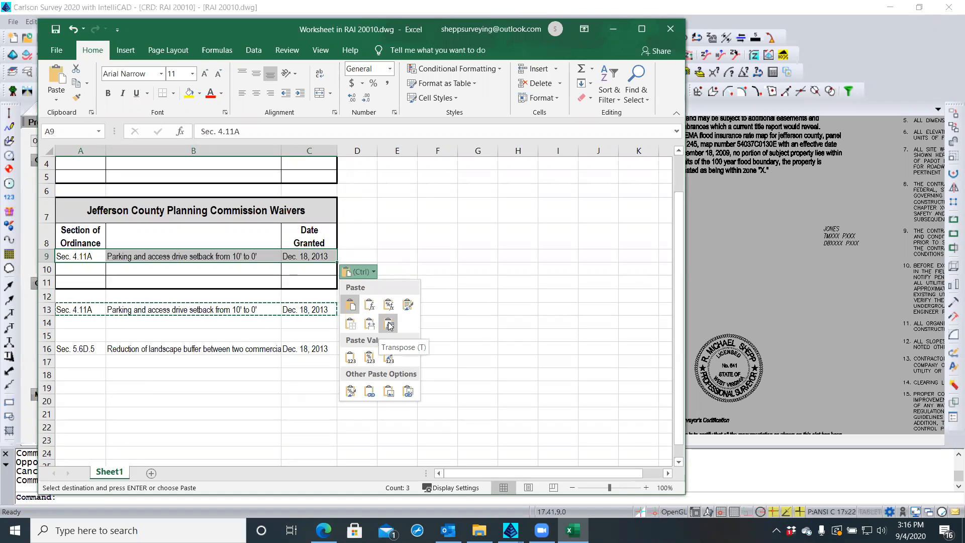
key(Escape)
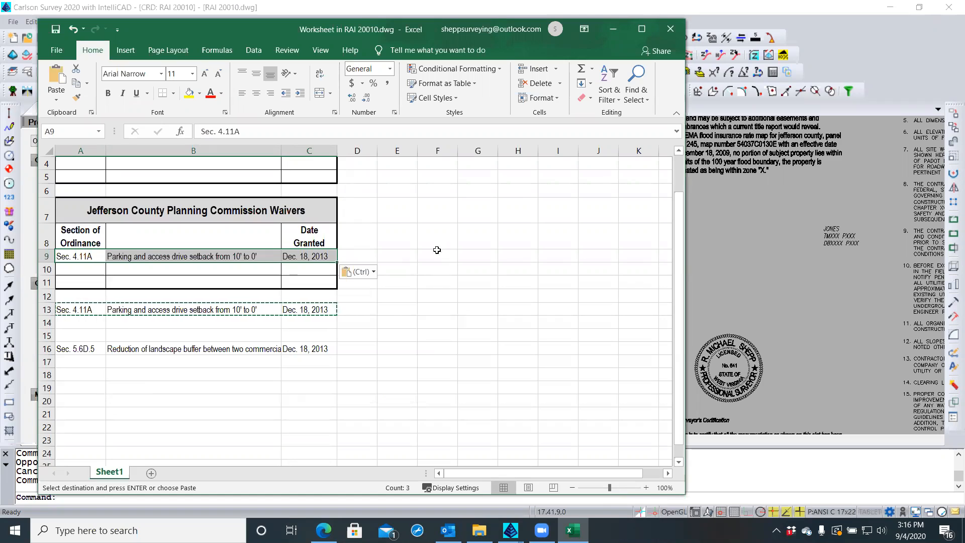
key(Escape)
click(375, 245)
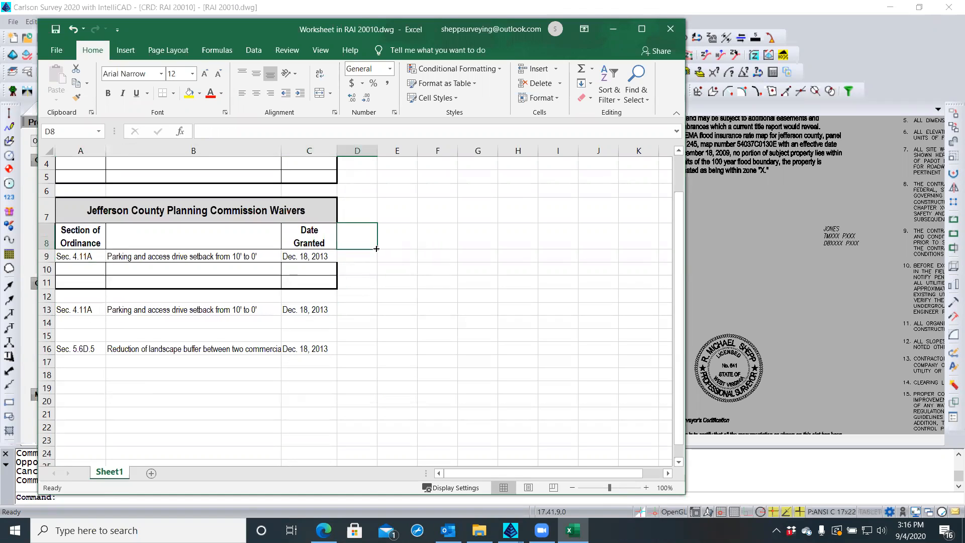
click(416, 256)
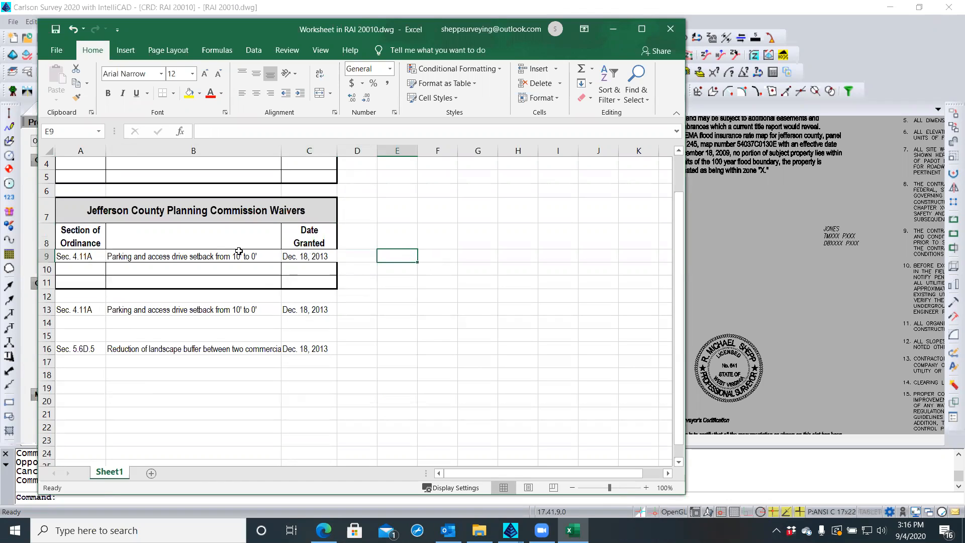
click(73, 30)
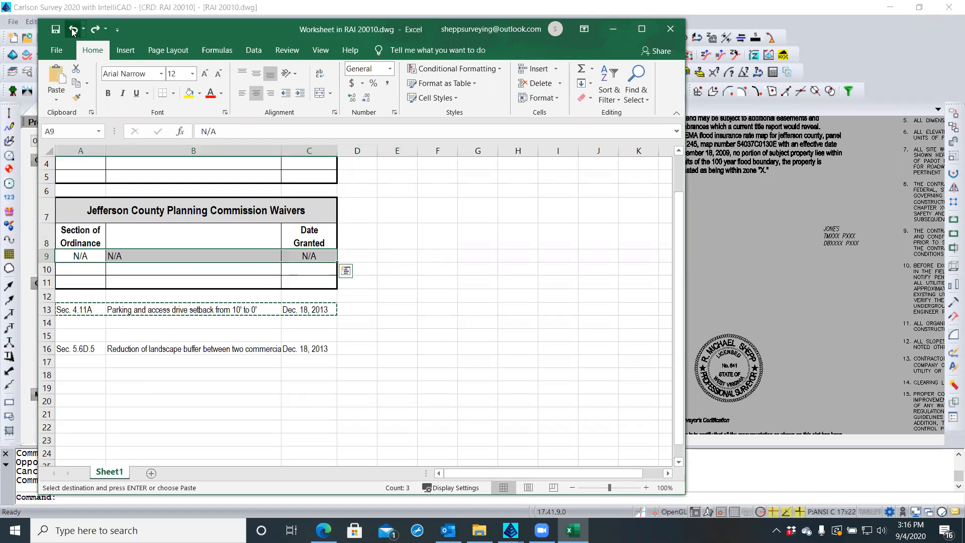
Undo once more and move the Dec. 18, 2013 date from D16 back into C16
click(73, 30)
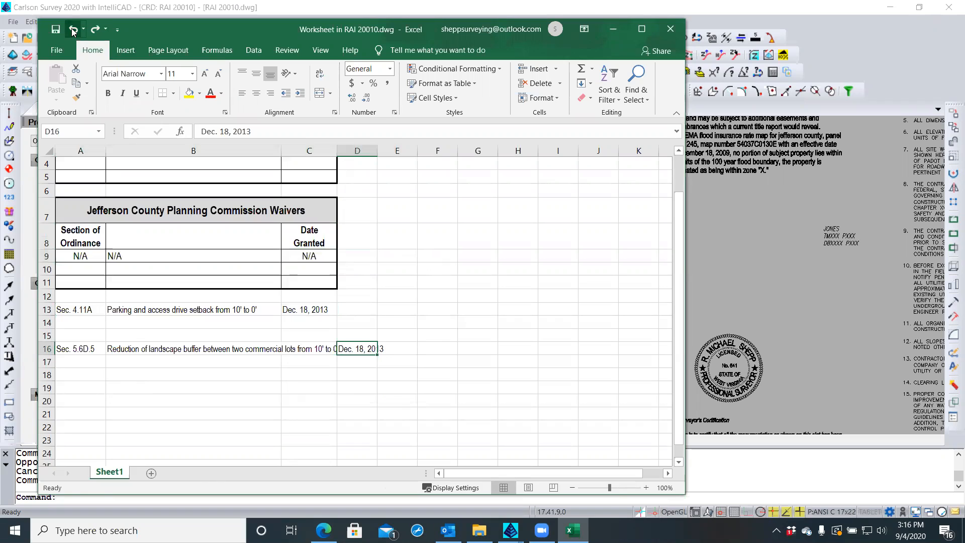
click(384, 384)
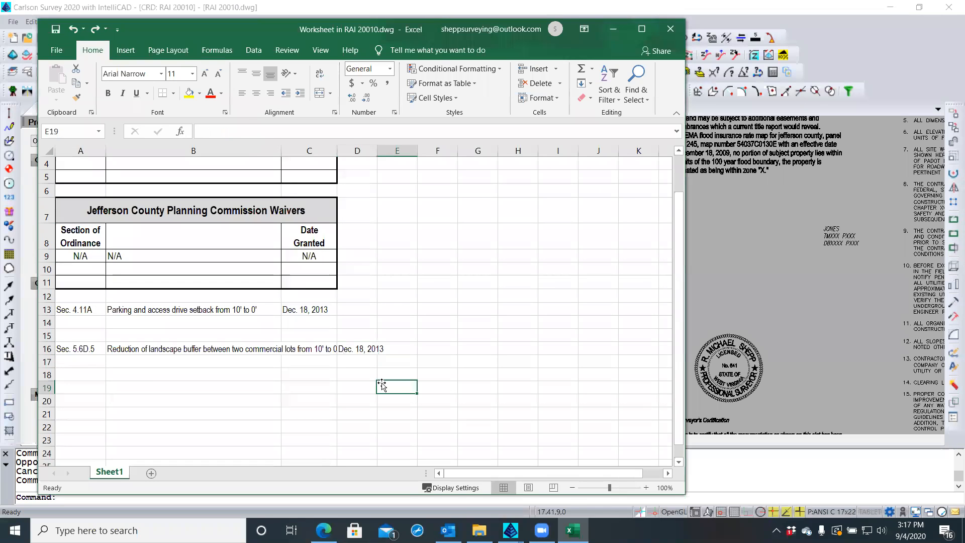
click(355, 352)
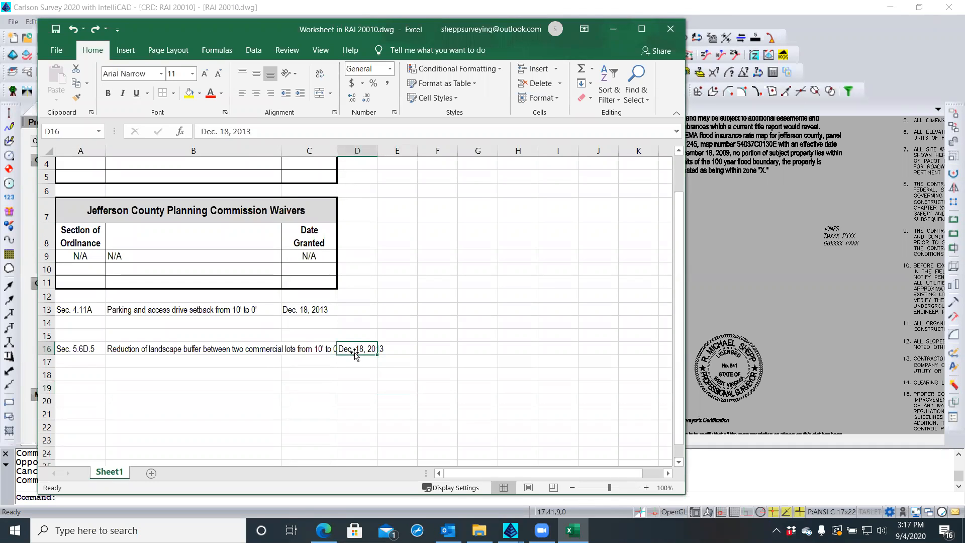
drag(355, 355, 319, 353)
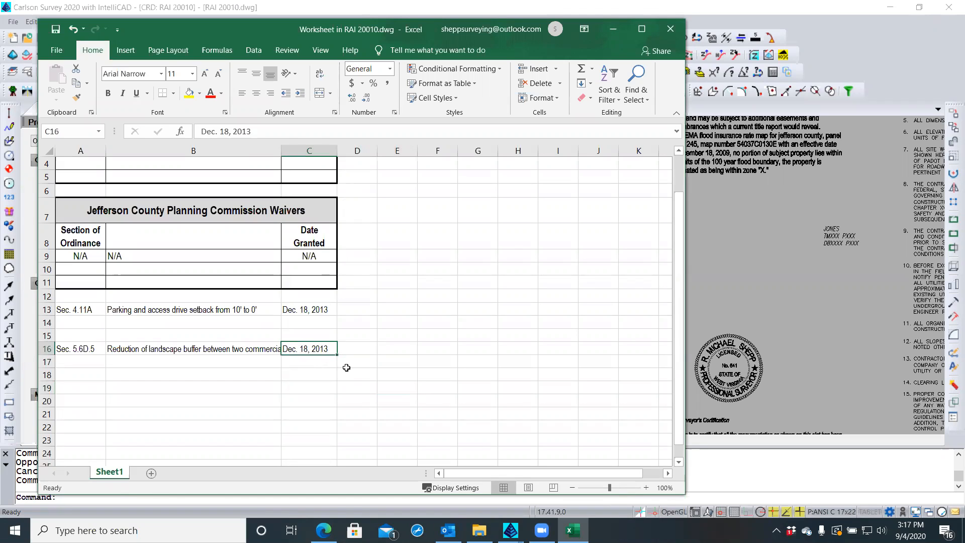
Copy A13:C13 and paste only its values into row 9 at A9 using Paste Special > Values
click(89, 309)
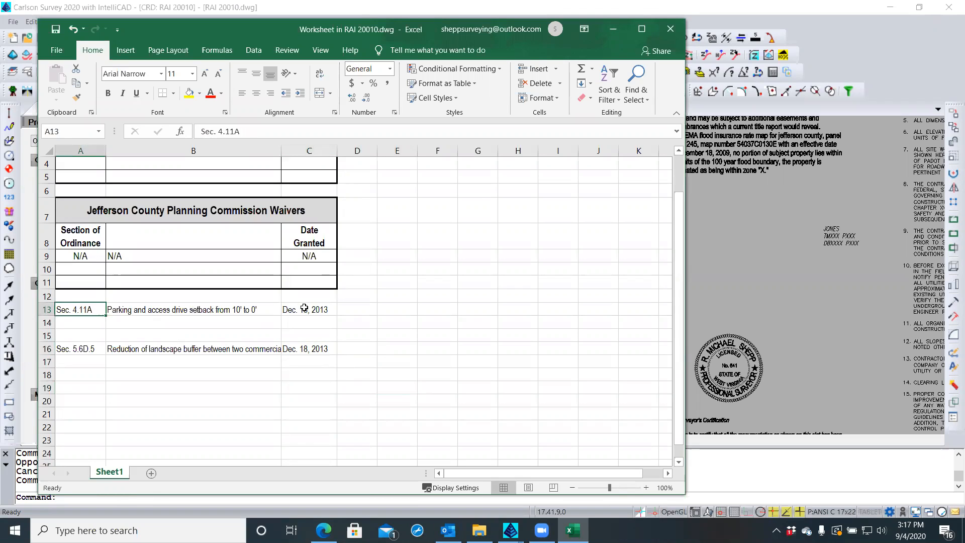
shift+click(305, 309)
right_click(306, 310)
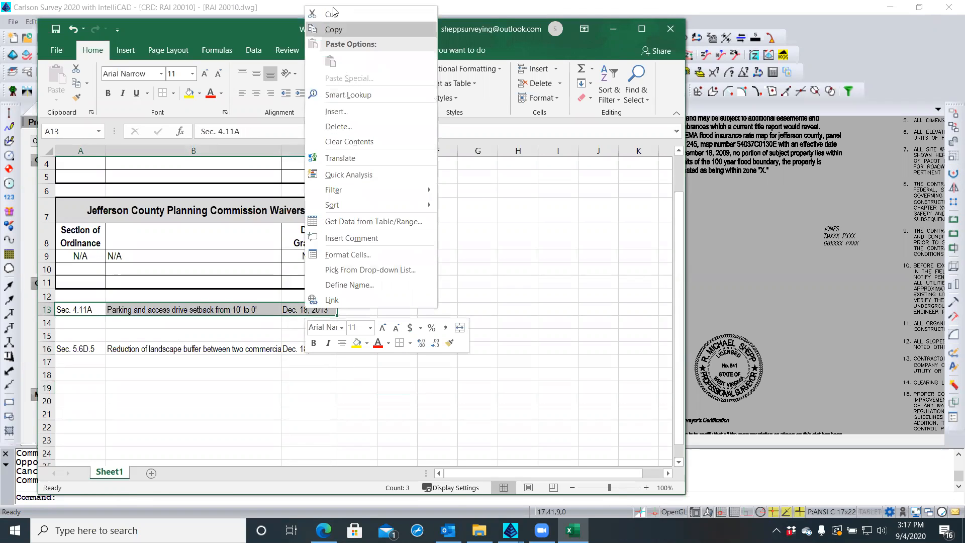
click(327, 29)
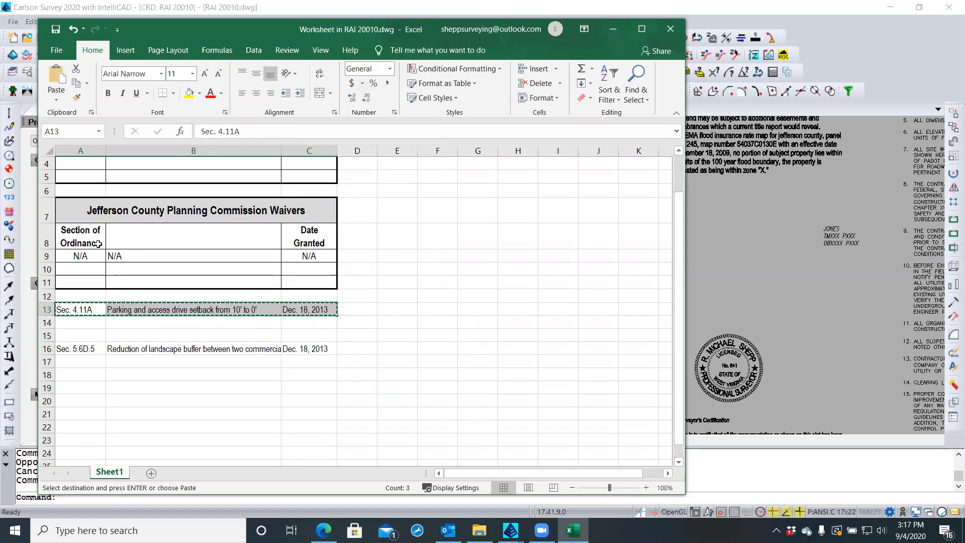
click(89, 257)
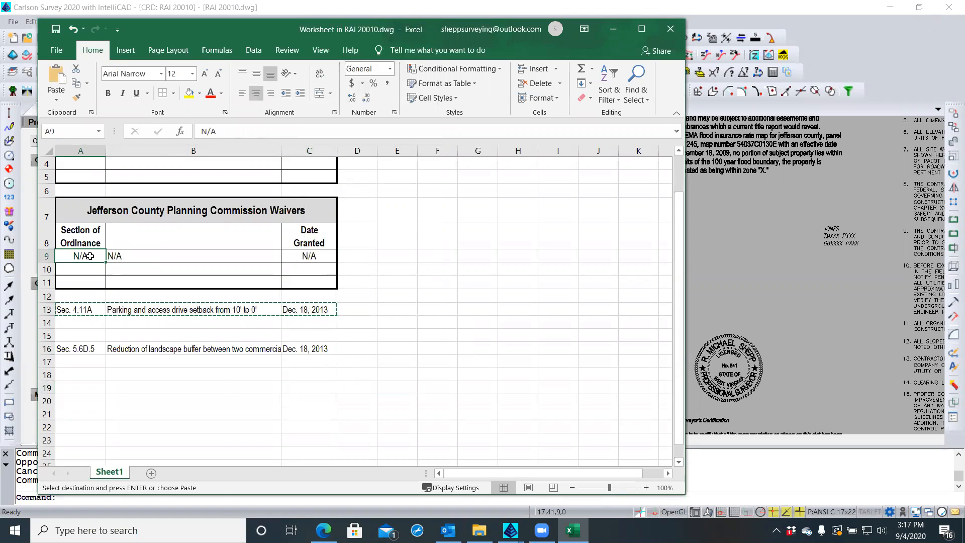
right_click(89, 258)
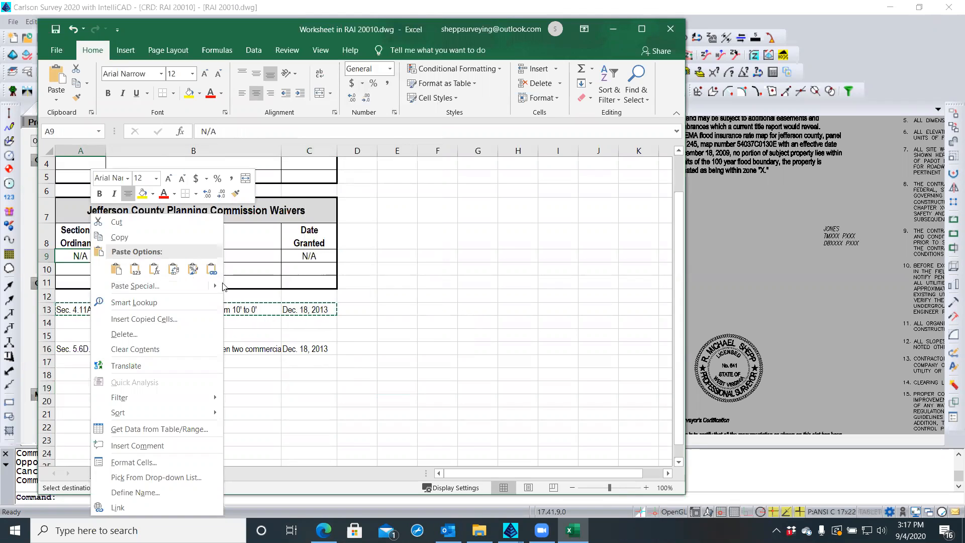
mouse_move(217, 287)
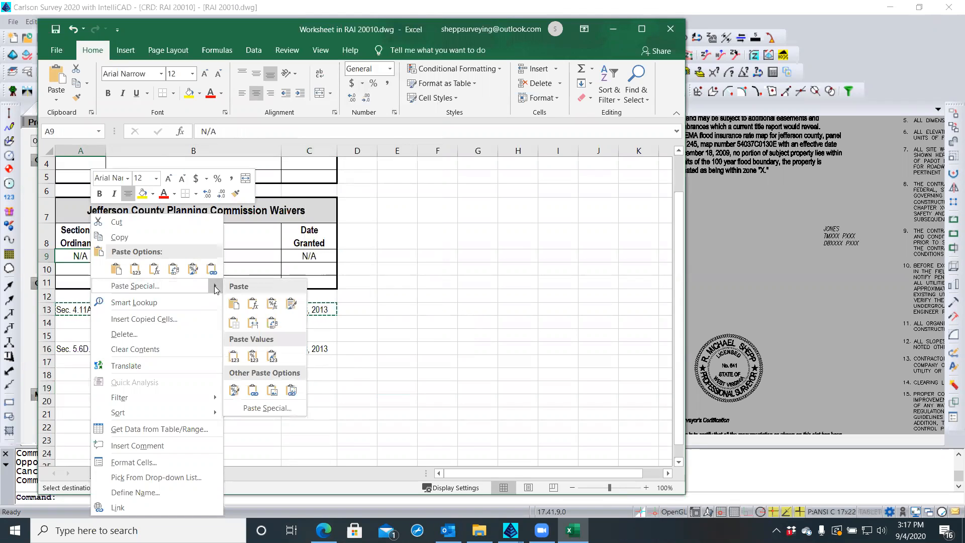
click(234, 358)
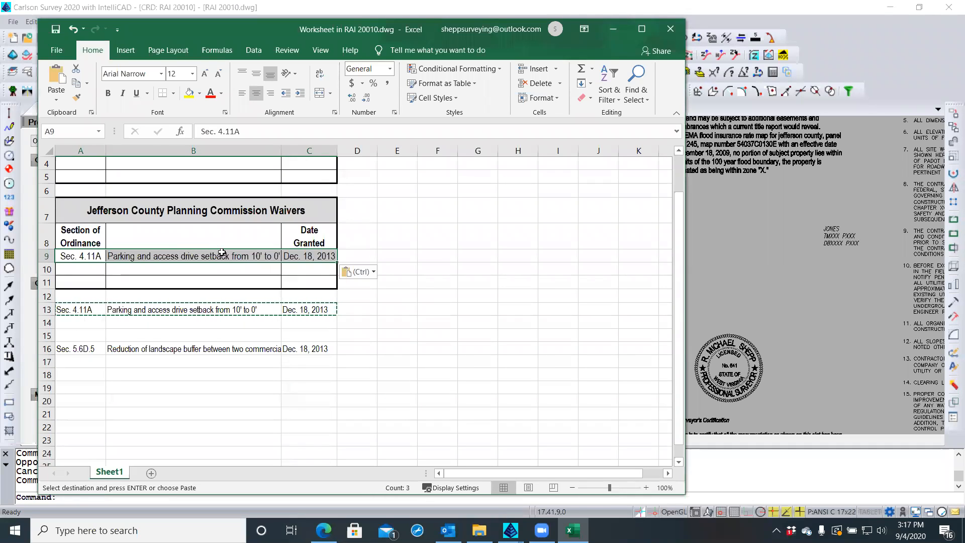
click(373, 273)
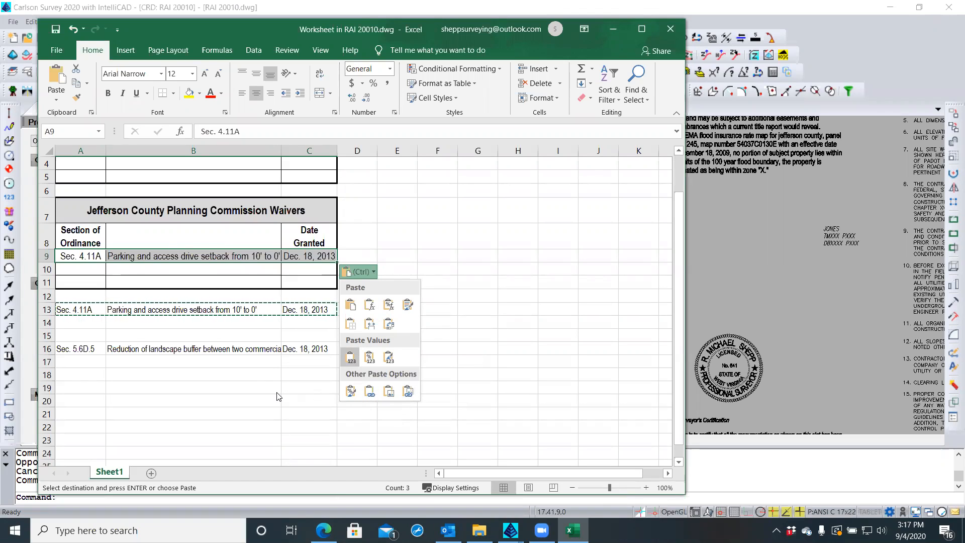
key(Escape)
key(Escape)
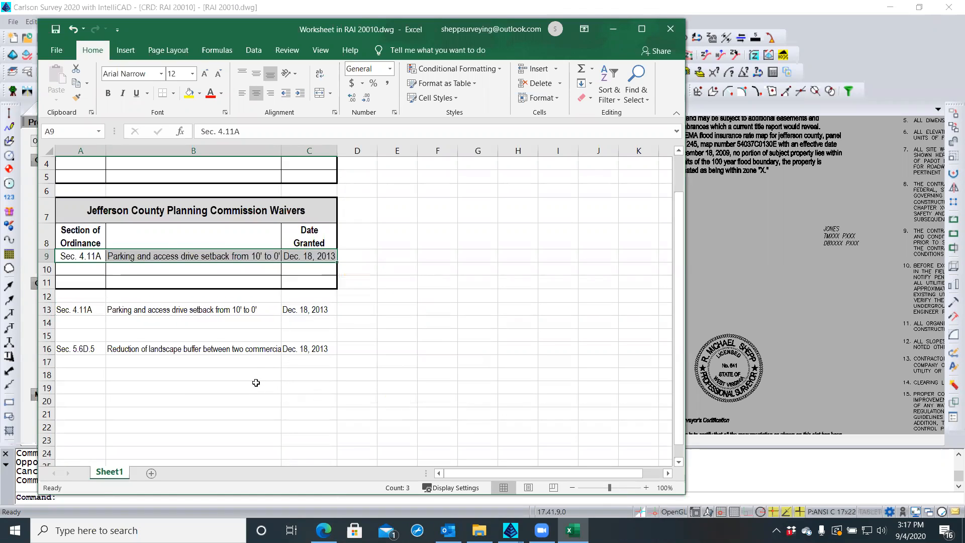
Copy the Sec. 5.6D.5 row A16:C16 and paste it into the table's second row at A10
click(256, 383)
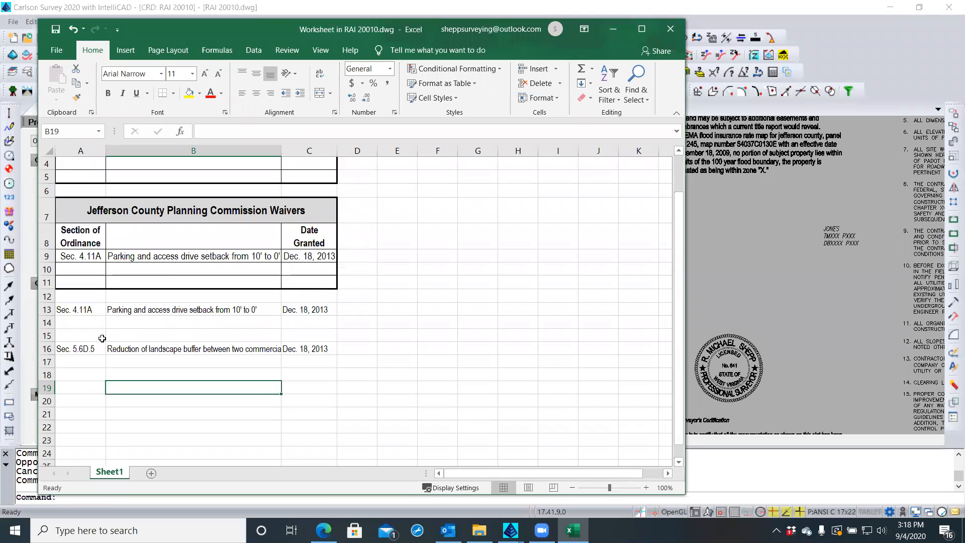
click(86, 348)
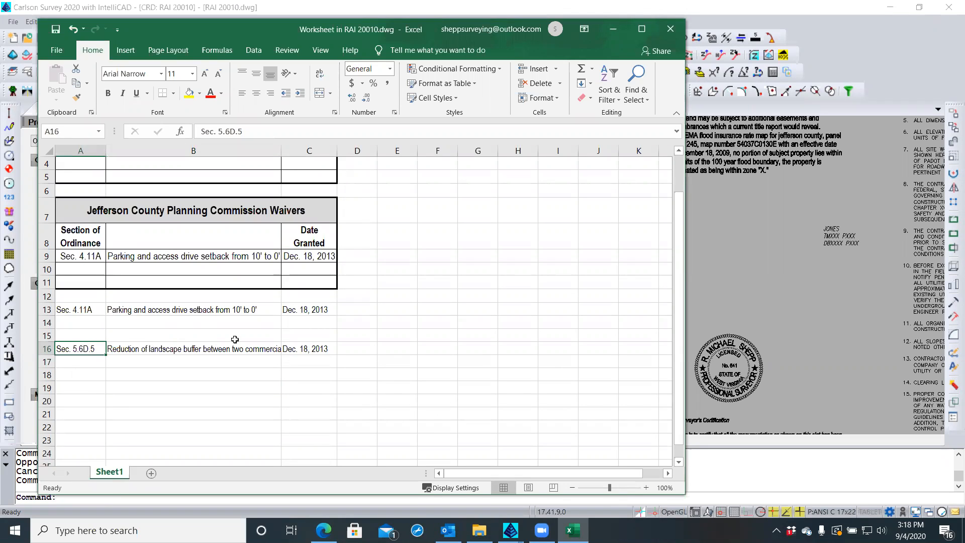
shift+click(294, 345)
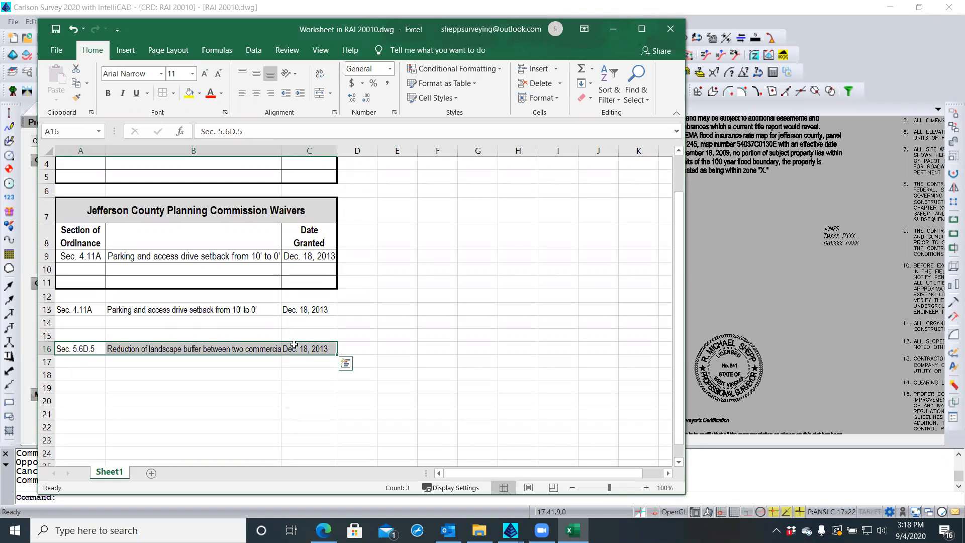
key(ctrl+c)
click(83, 268)
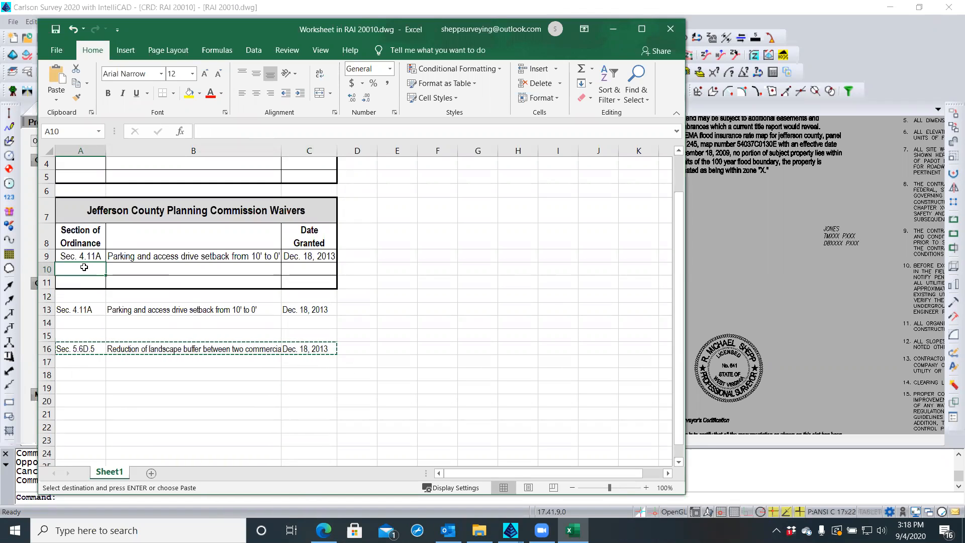
key(ctrl+v)
key(Escape)
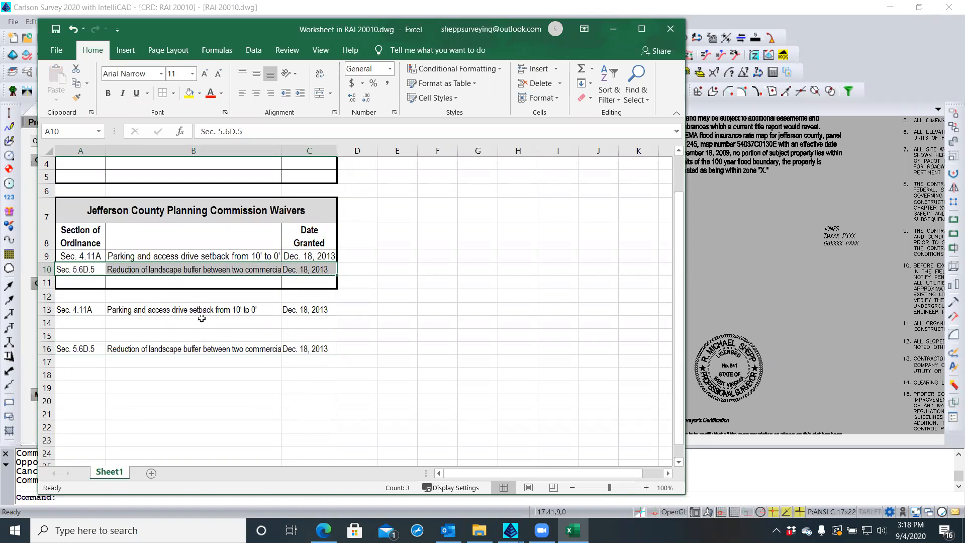
click(206, 315)
click(208, 323)
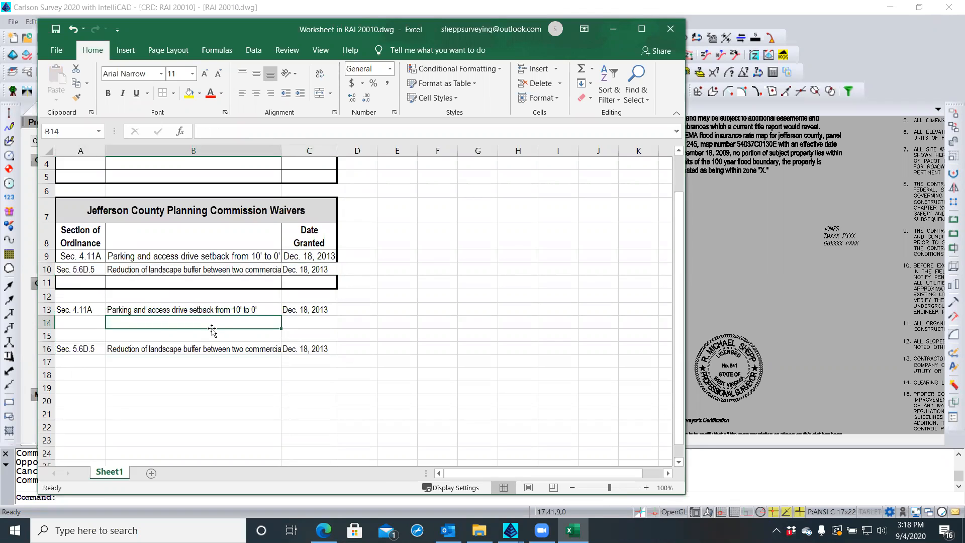
Clear the contents of the leftover rows A13:C16 below the table
click(88, 311)
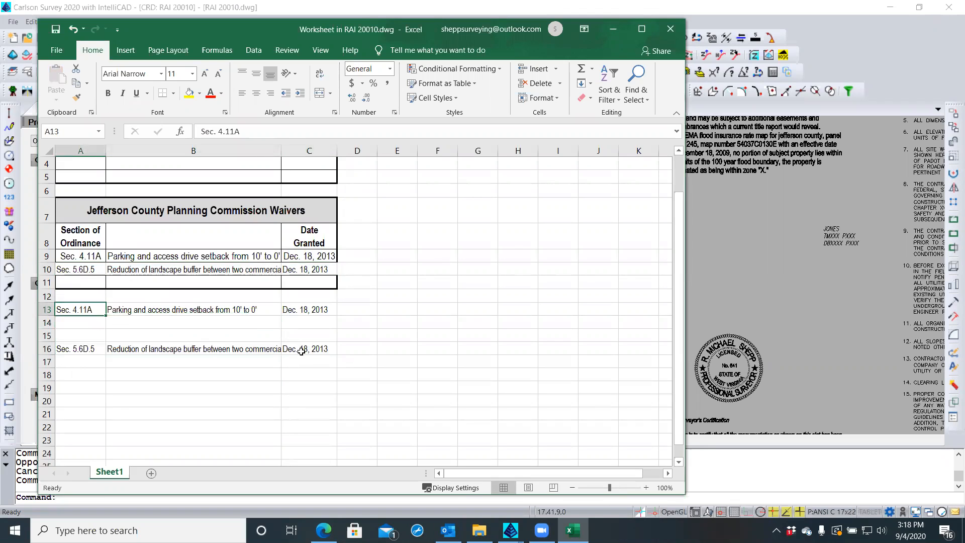
shift+click(300, 349)
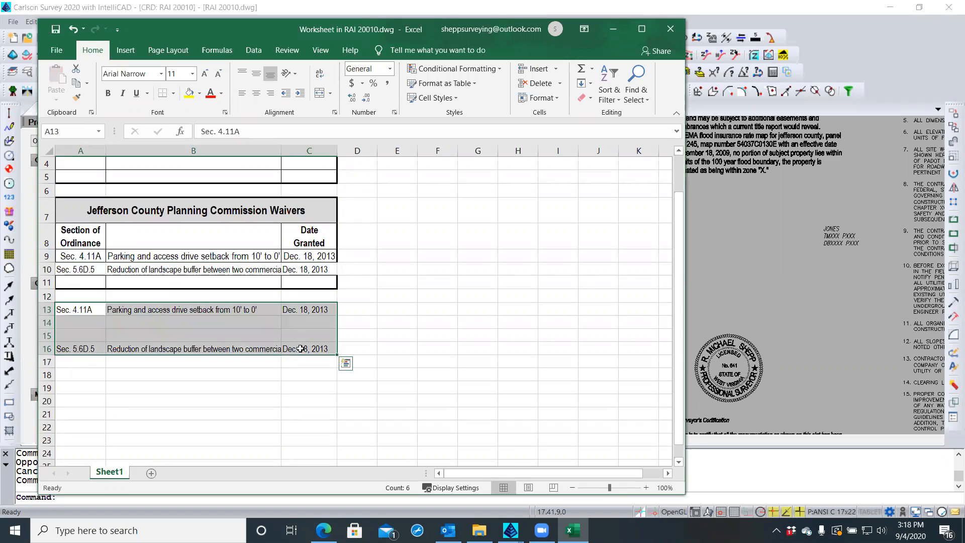
key(BackSpace)
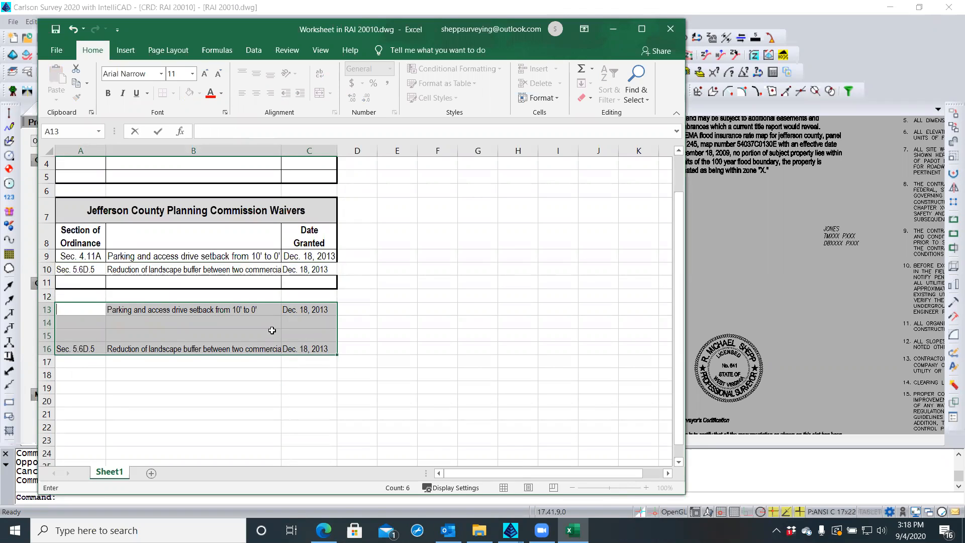
right_click(257, 309)
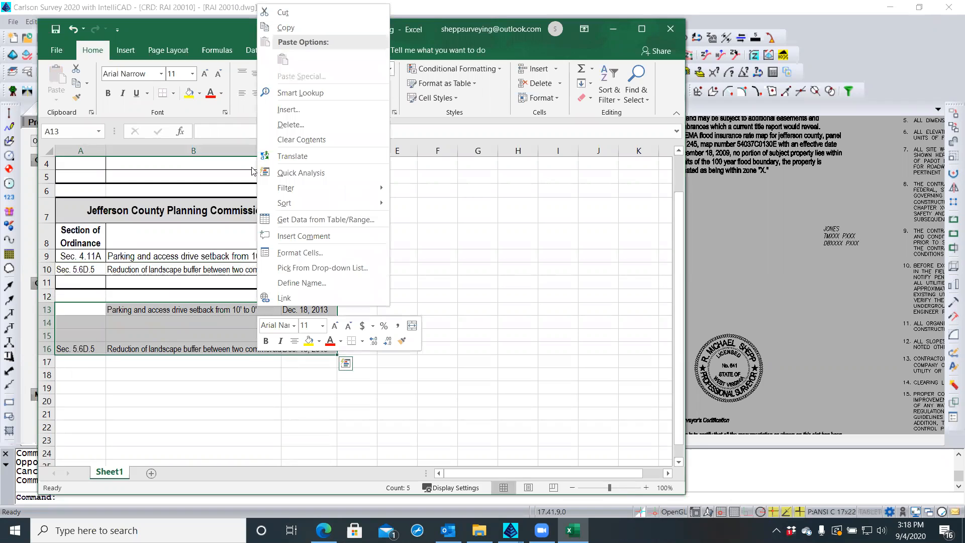
click(302, 139)
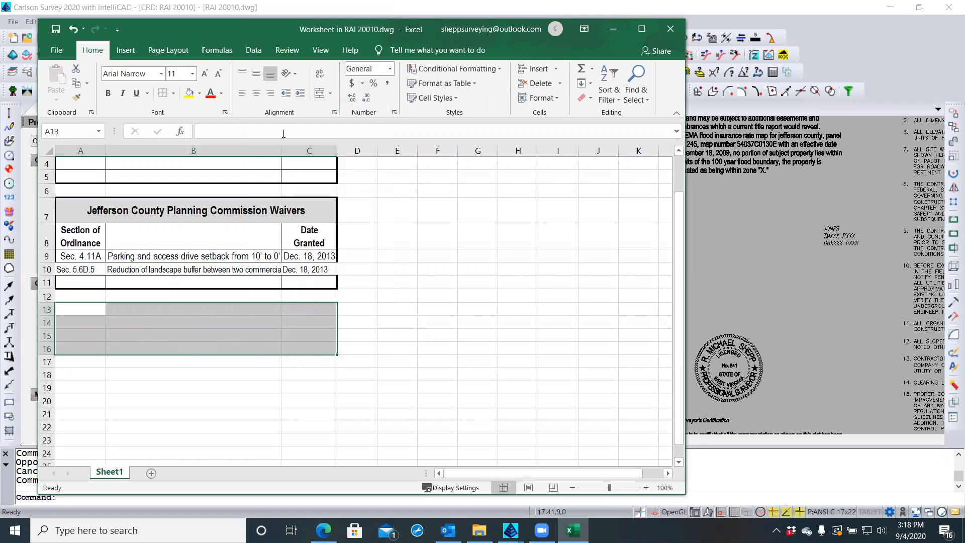
click(96, 320)
click(89, 376)
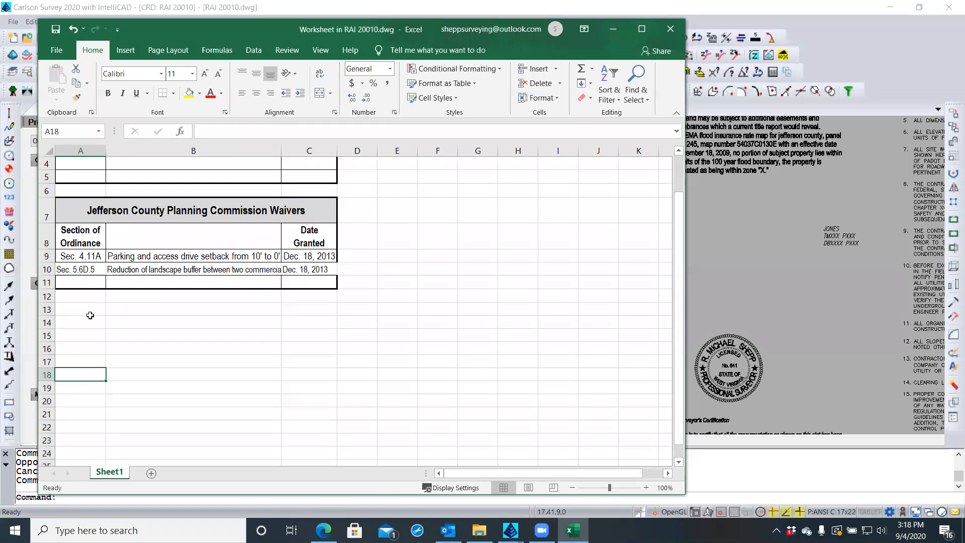
Compare the description fonts of the two waiver rows 9 and 10
click(90, 313)
click(123, 269)
click(126, 257)
click(140, 324)
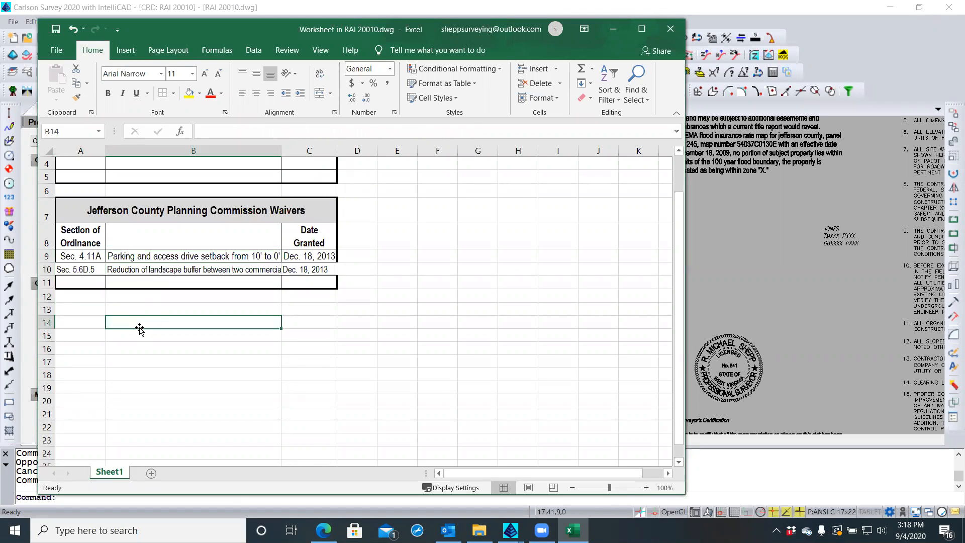
click(79, 256)
scroll(122, 351, down, 2)
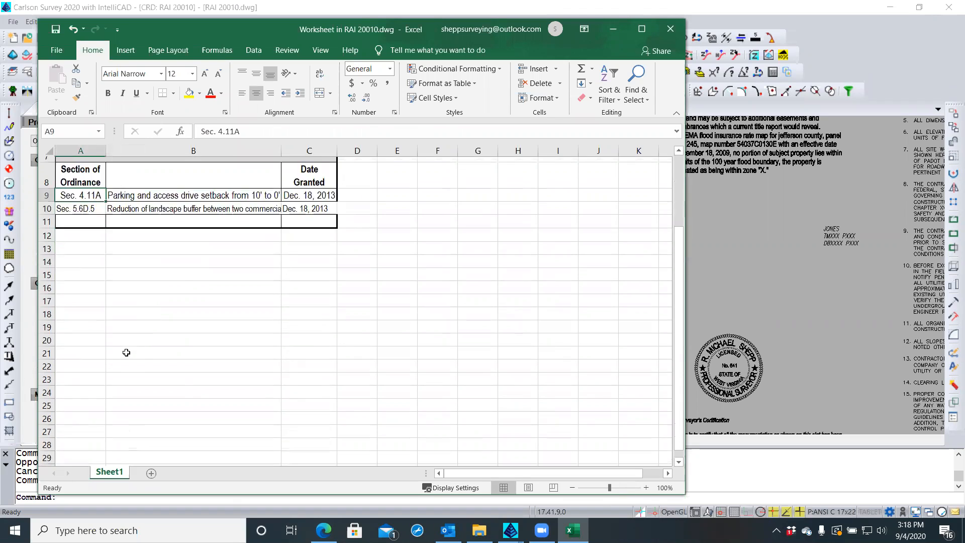
scroll(126, 351, up, 3)
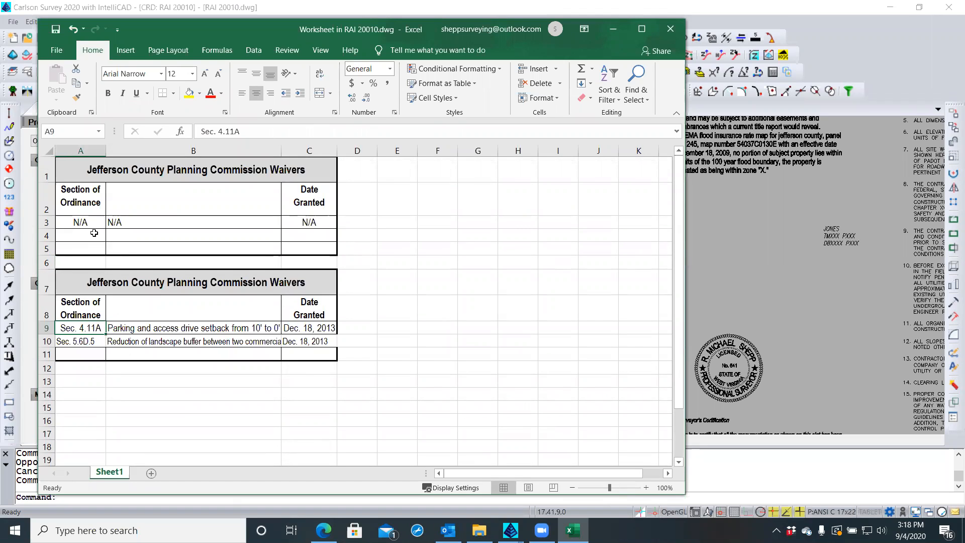
click(87, 149)
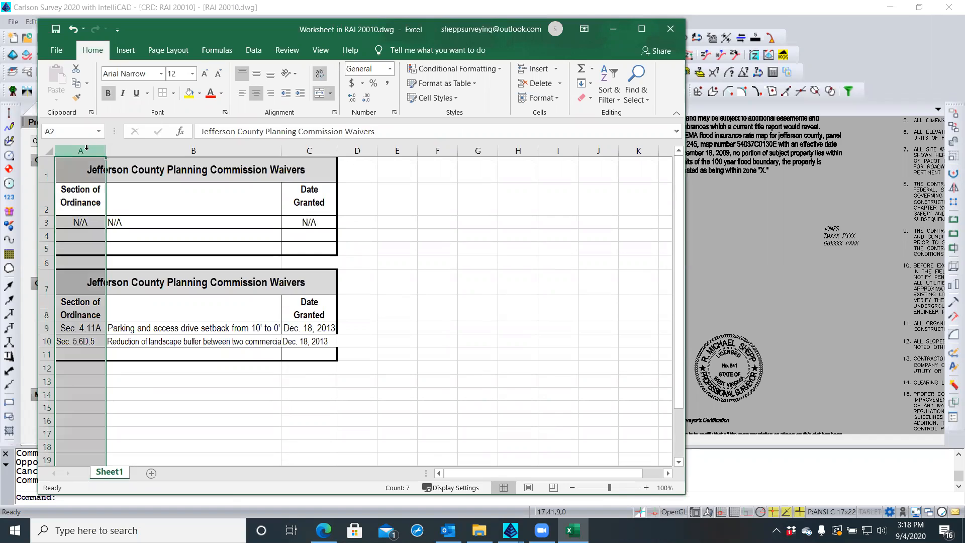
click(256, 94)
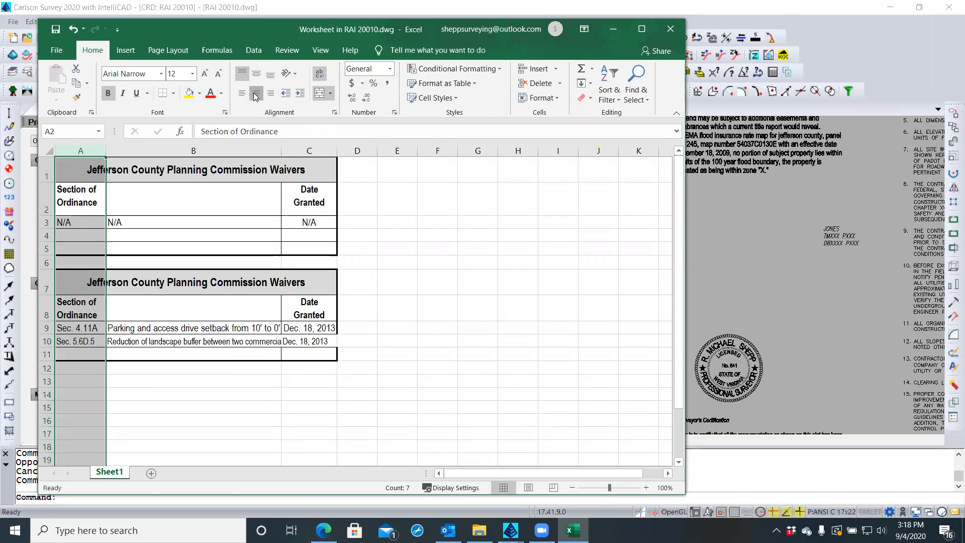
click(256, 95)
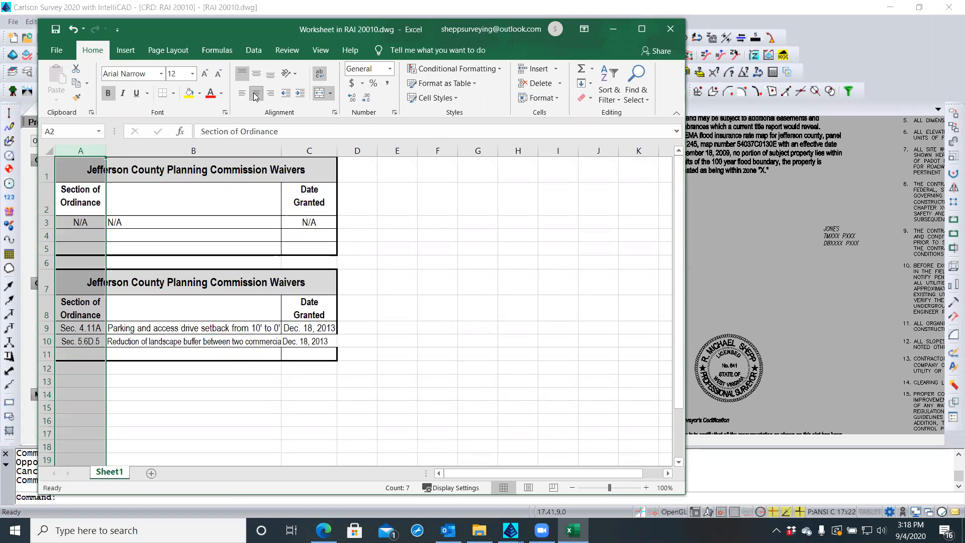
click(197, 395)
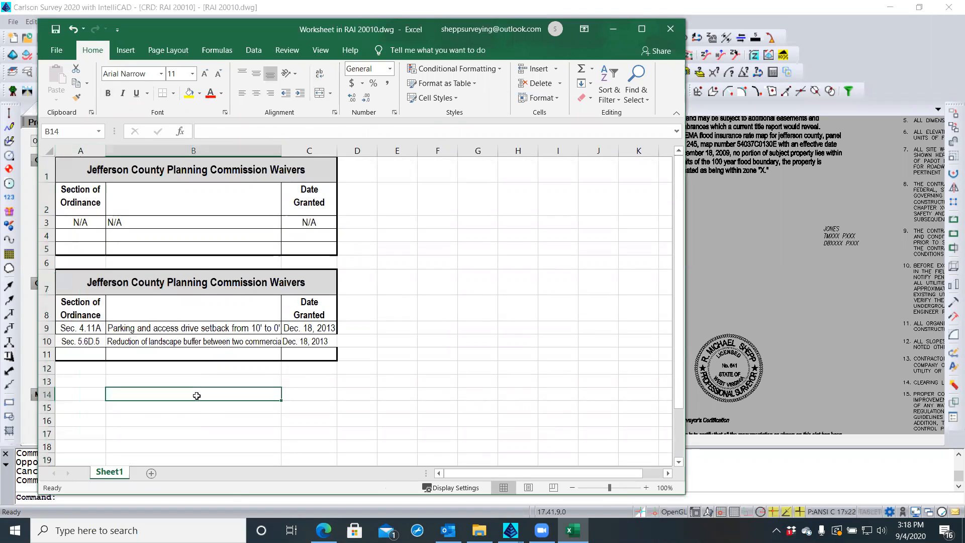
click(74, 386)
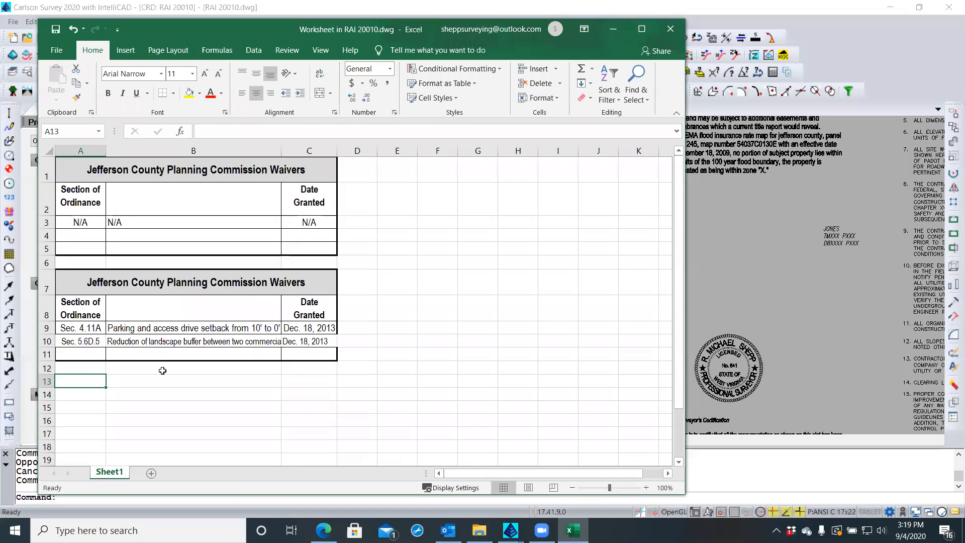
ctrl+scroll(165, 380, up, 3)
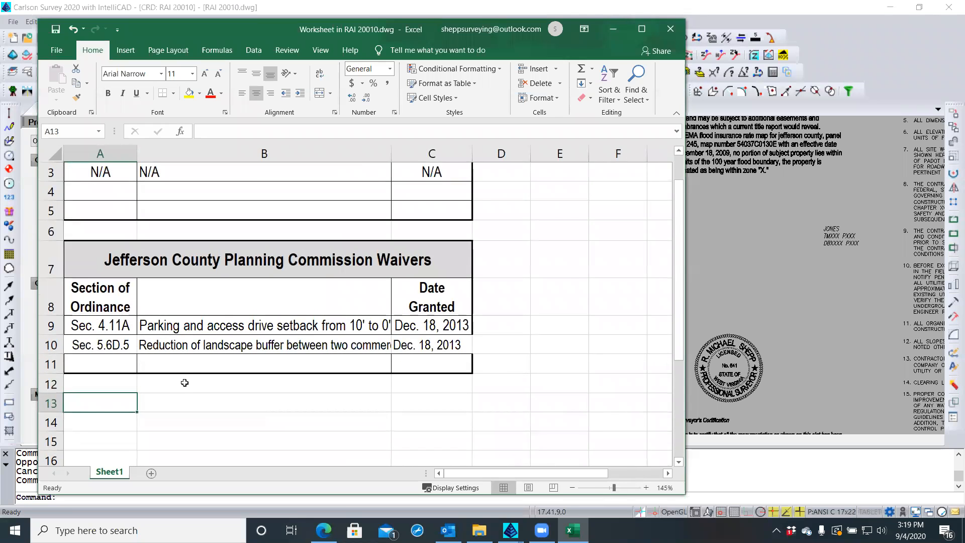
ctrl+scroll(306, 402, down, 3)
middle_click(387, 414)
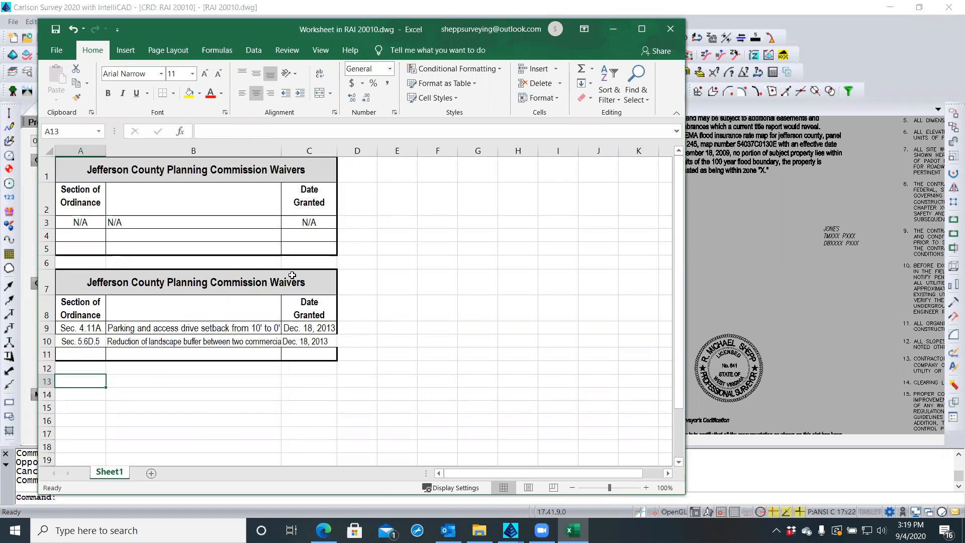
In title cell A7, replace "Planning Commission Waivers" with "Zoning Board of Appeals Variances"
click(115, 283)
double_click(114, 283)
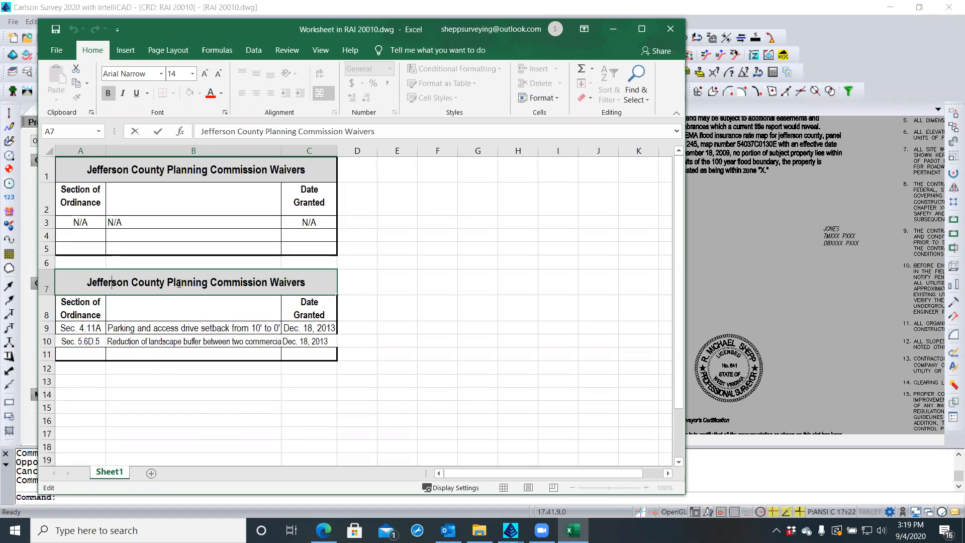
triple_click(187, 284)
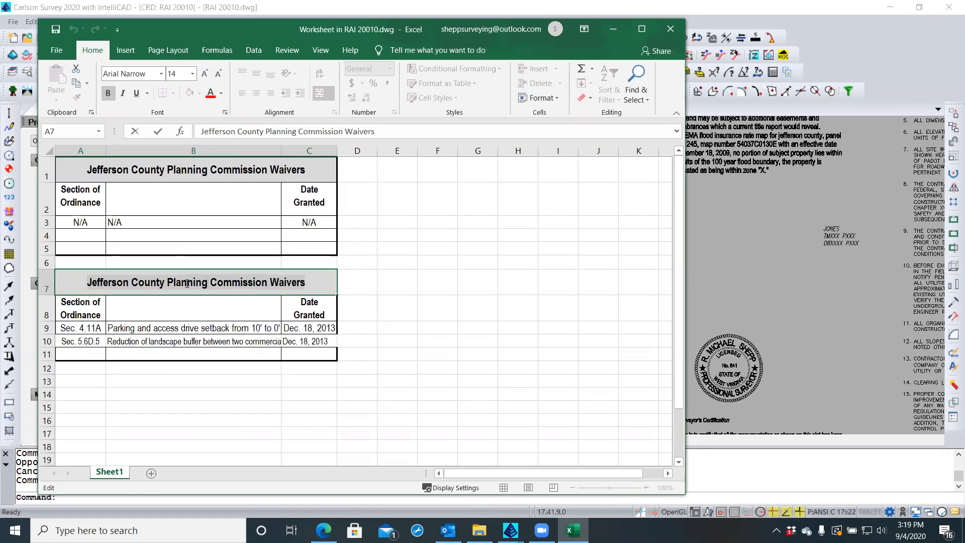
double_click(187, 284)
drag(186, 283, 284, 284)
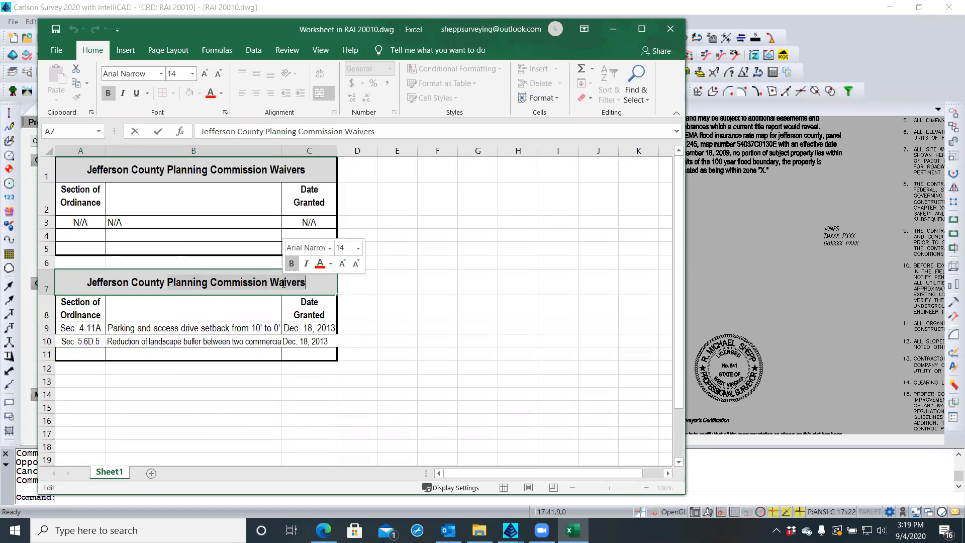
text(Zoning Board of Appeals Variances)
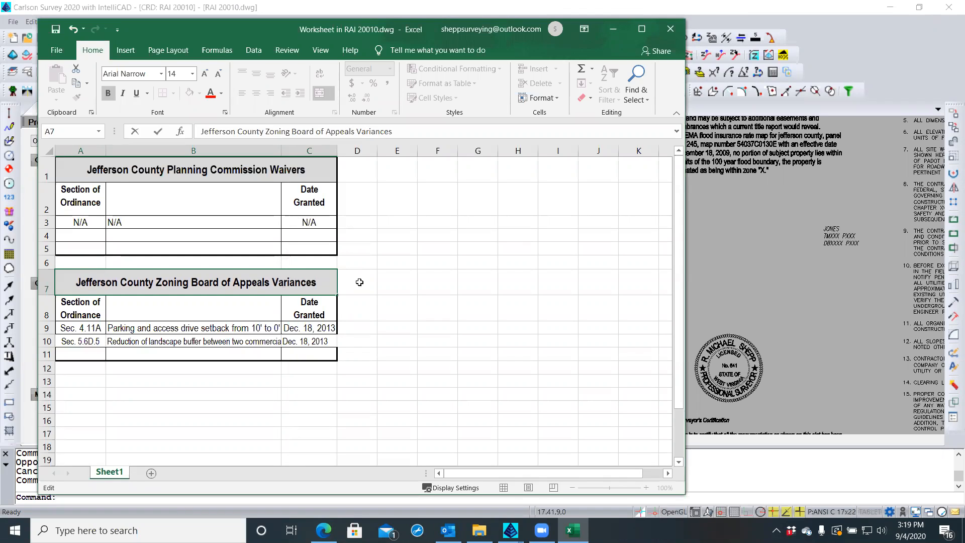
click(372, 283)
click(371, 329)
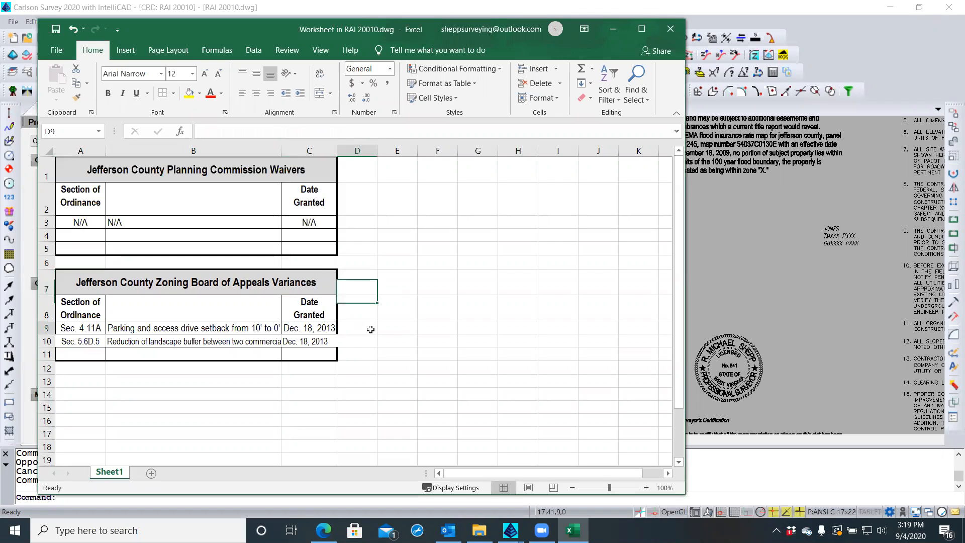
Give A8:C11 inside horizontal and vertical lines and a thick outline border through Format Cells
drag(70, 306, 299, 352)
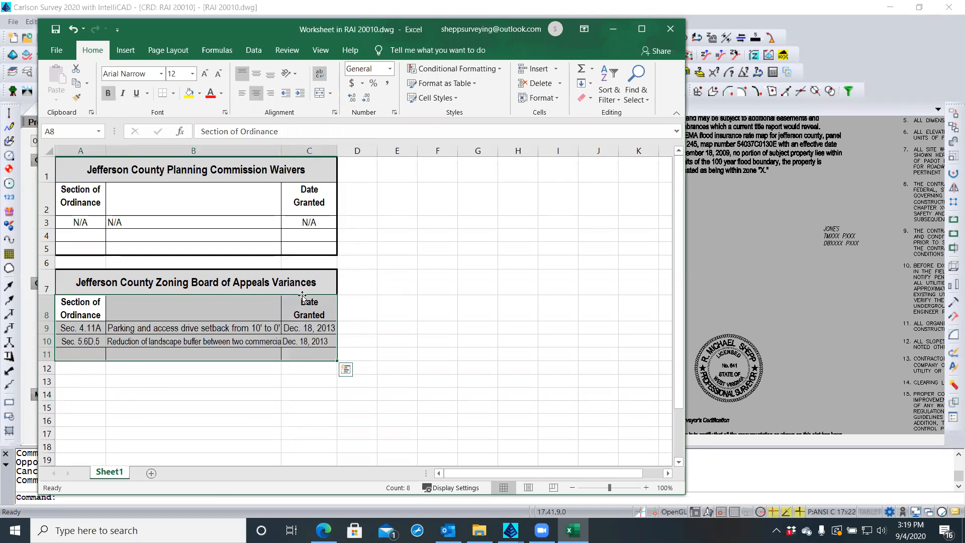
right_click(299, 329)
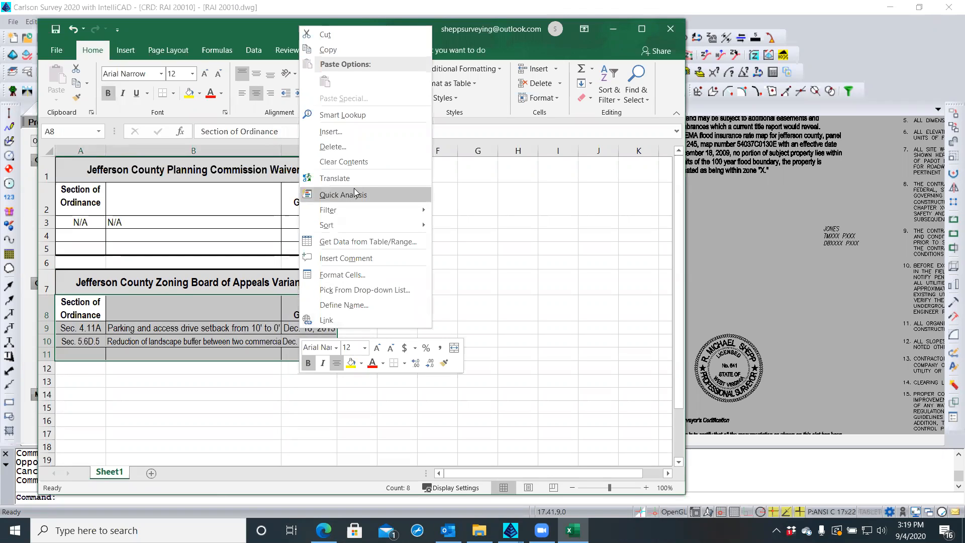
click(363, 276)
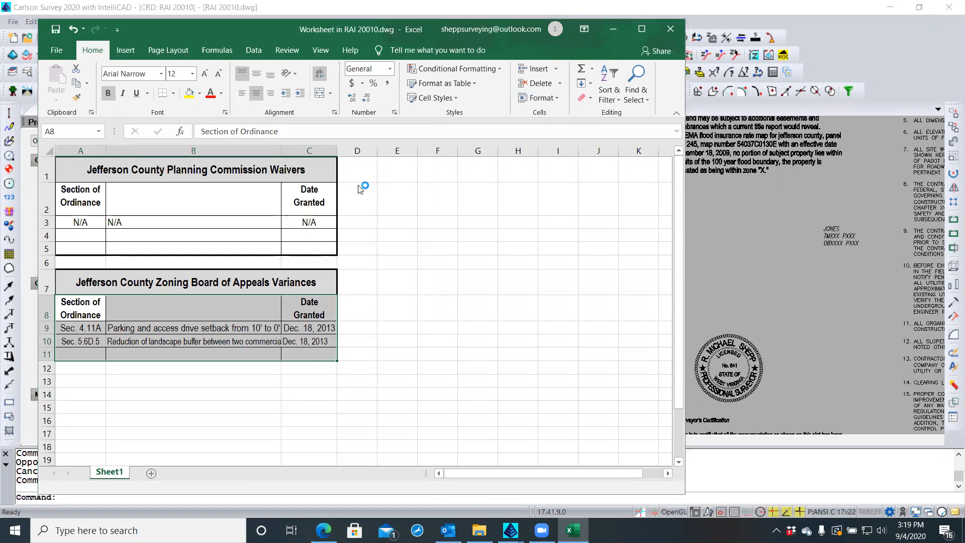
click(337, 136)
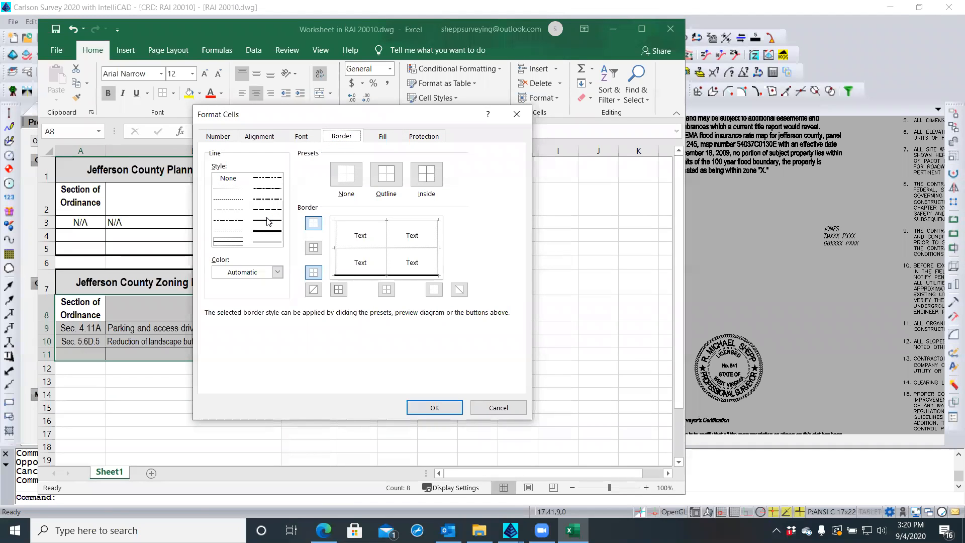
click(346, 249)
click(388, 237)
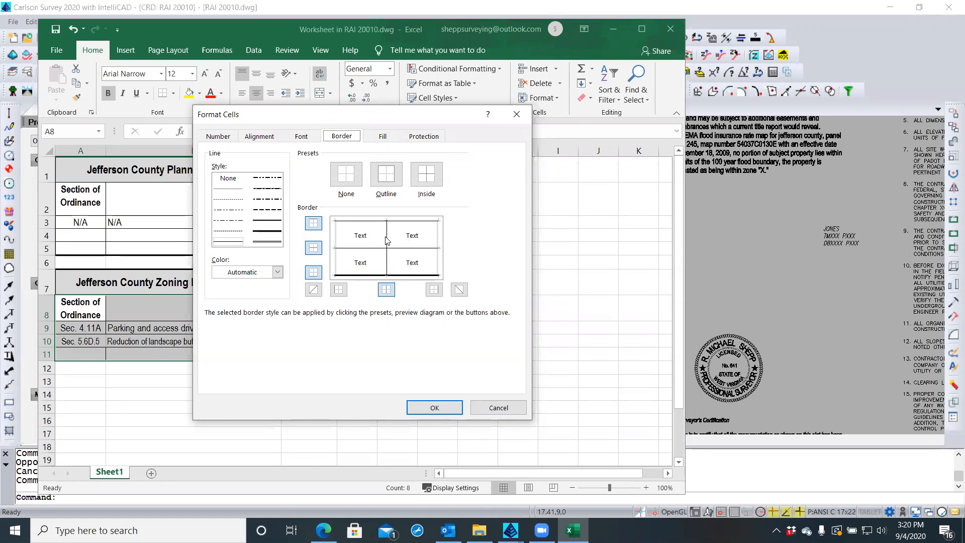
click(266, 223)
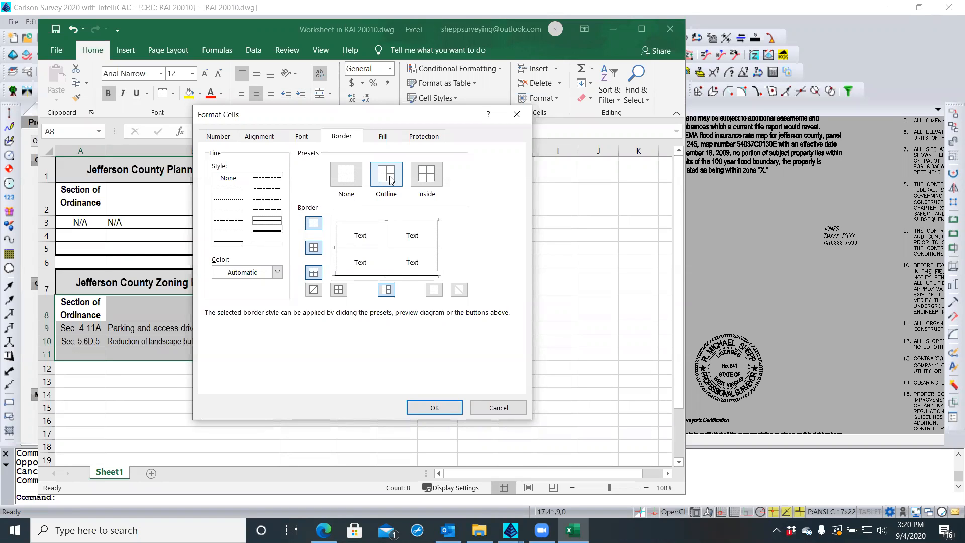
drag(354, 117, 510, 132)
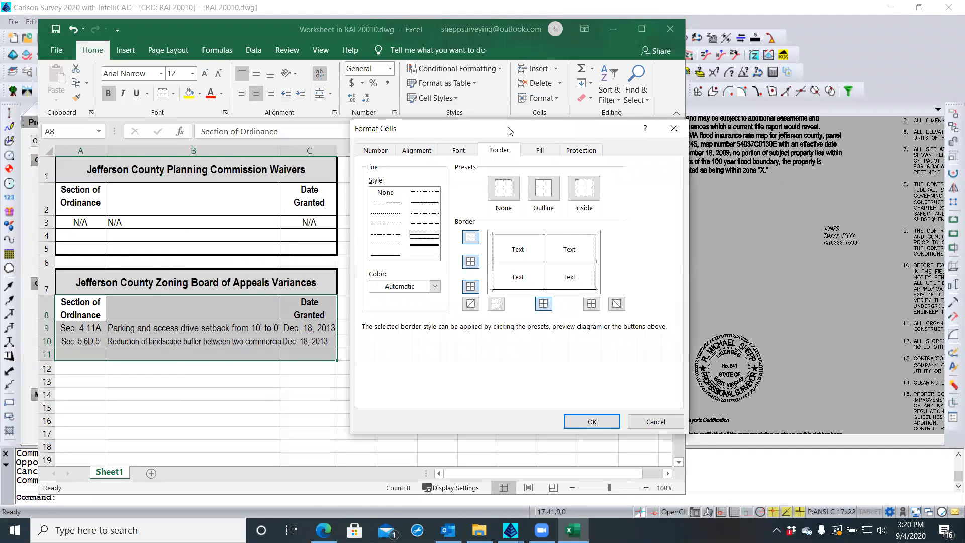
click(534, 199)
click(592, 421)
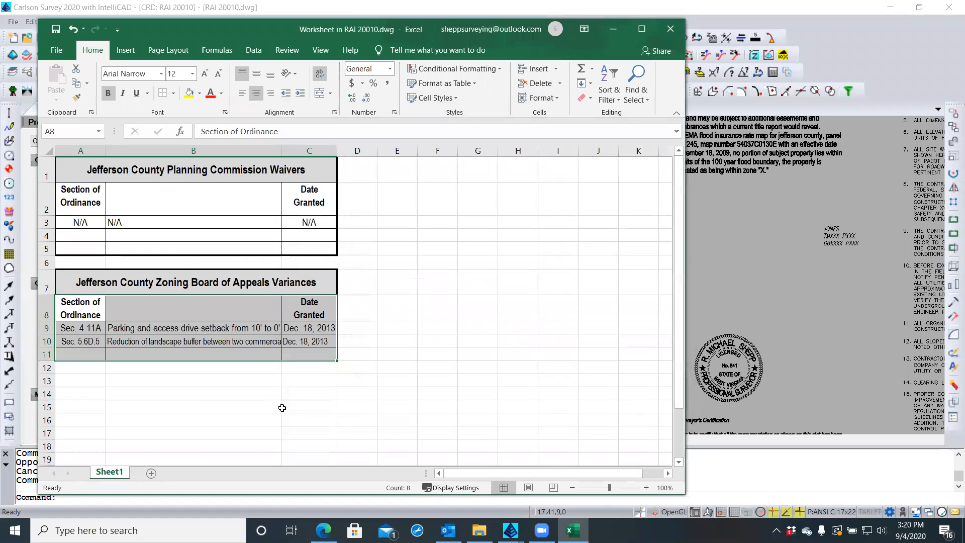
Set the first table's data rows A3:C5 to 11-point font
click(282, 408)
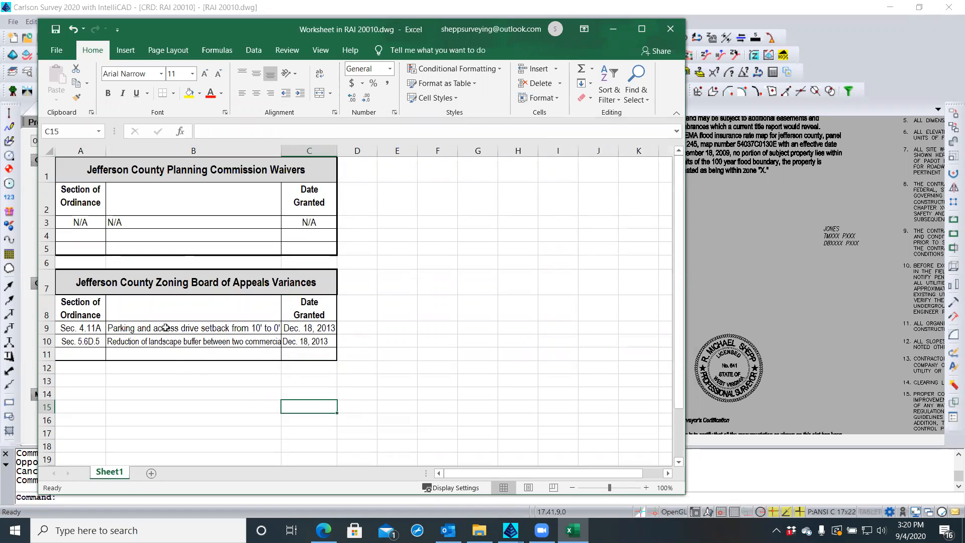
click(145, 340)
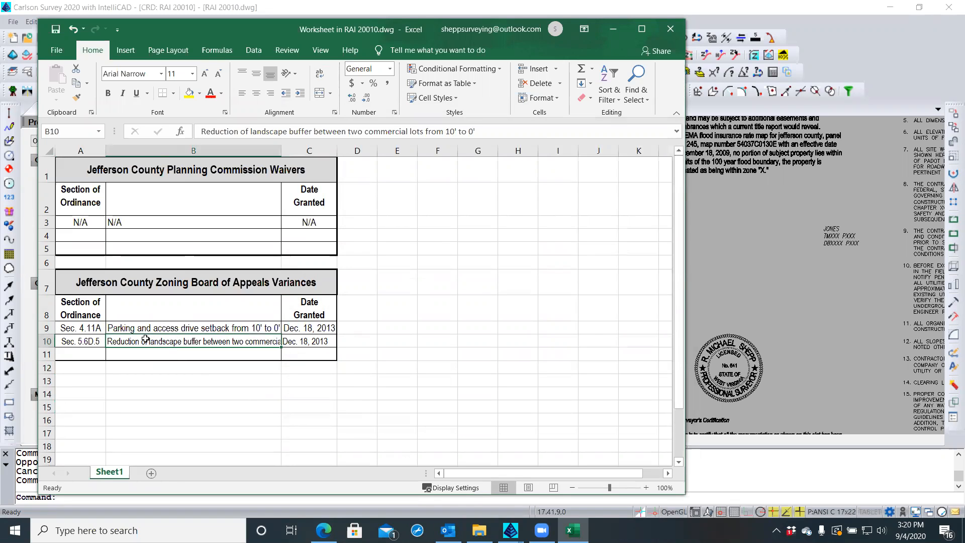
click(146, 329)
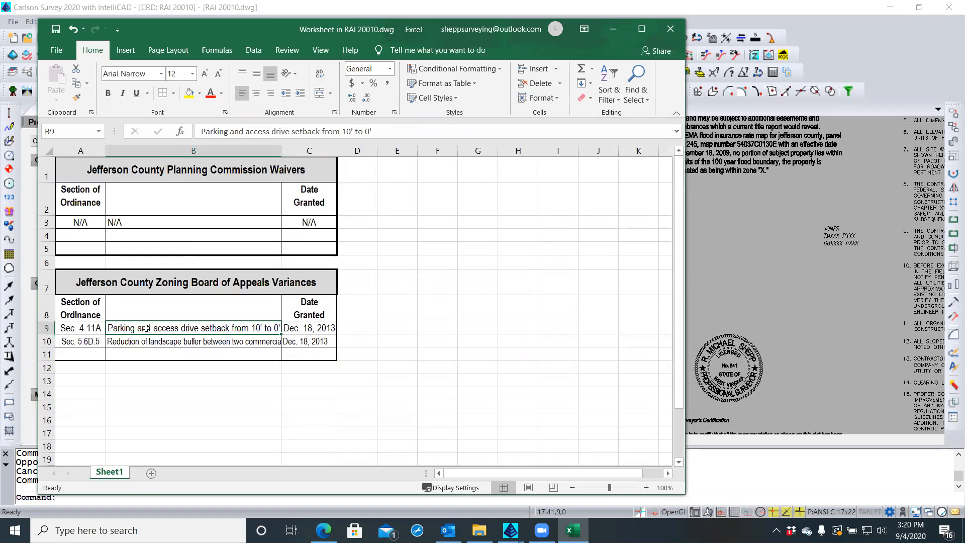
click(147, 222)
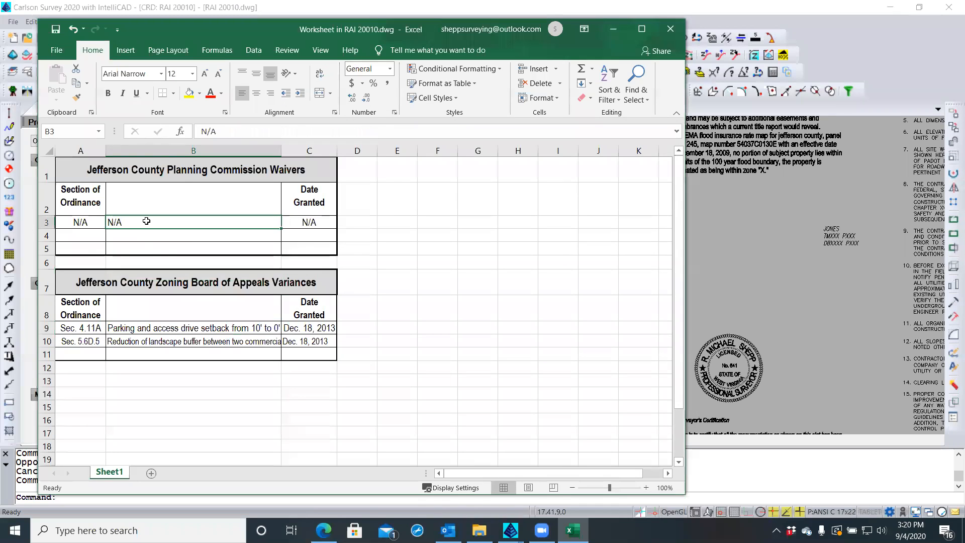
click(93, 206)
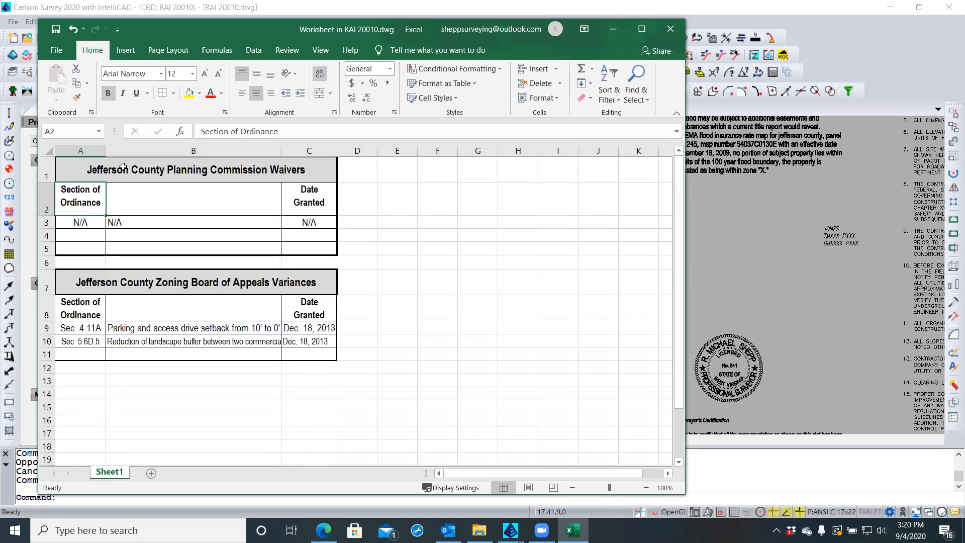
click(91, 221)
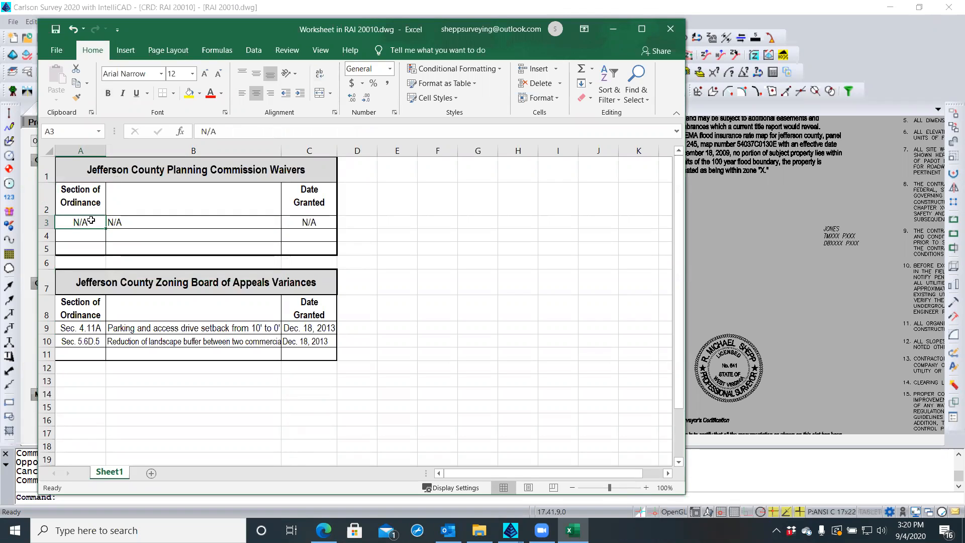
shift+click(293, 247)
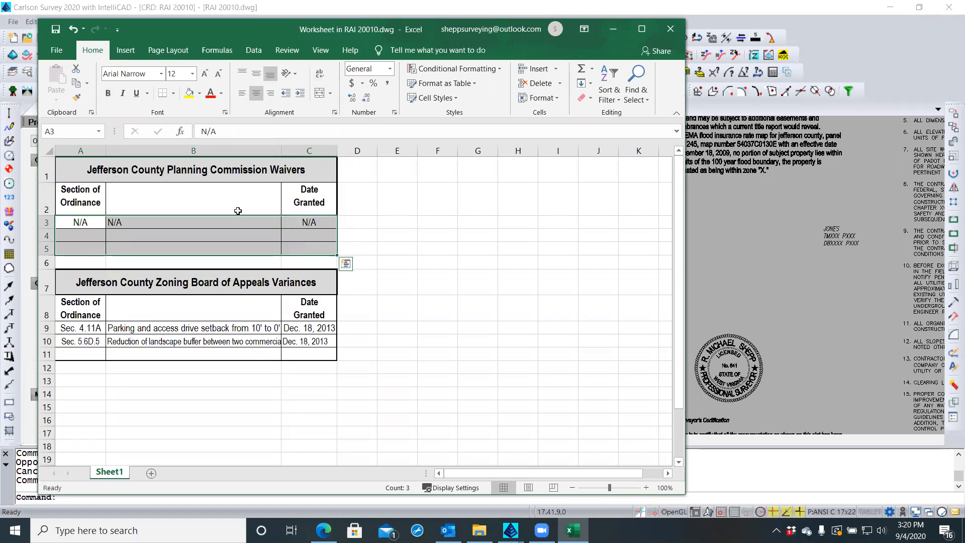
click(192, 74)
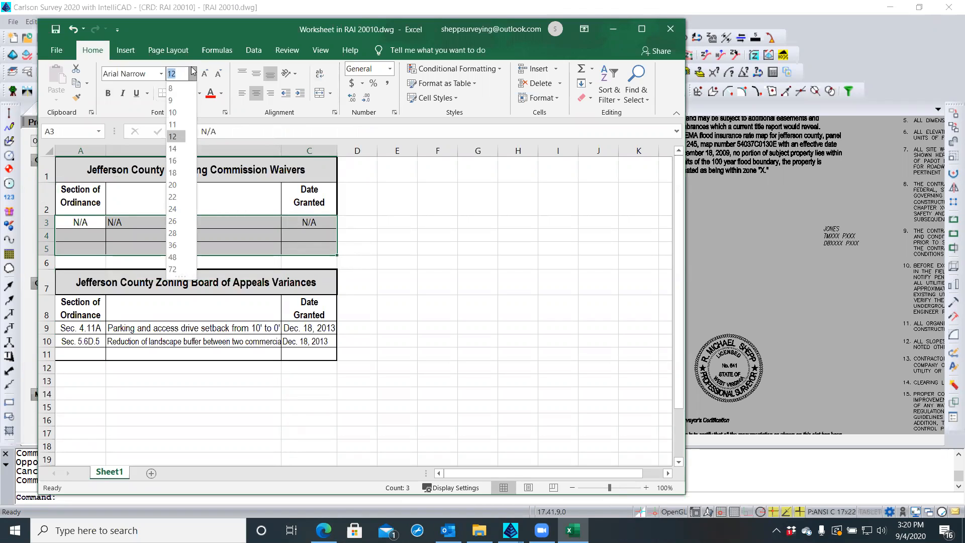
click(175, 125)
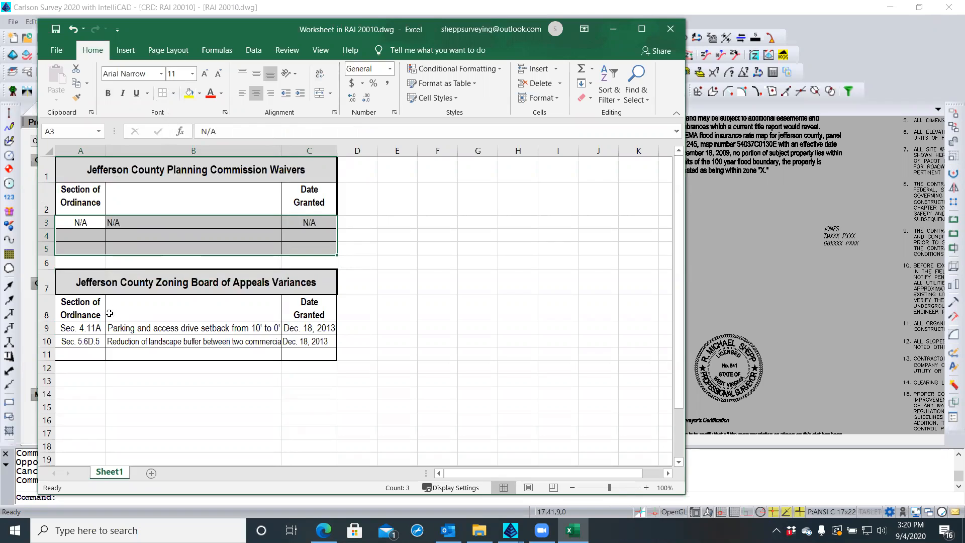
Set the variance rows A9:C11 to 11-point font, then select A8:C11
click(96, 327)
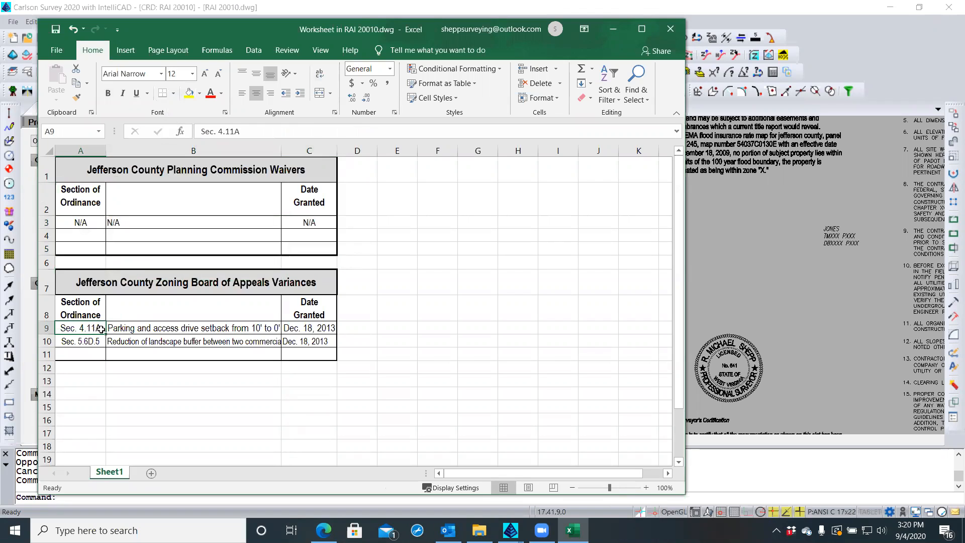
shift+click(303, 354)
click(193, 74)
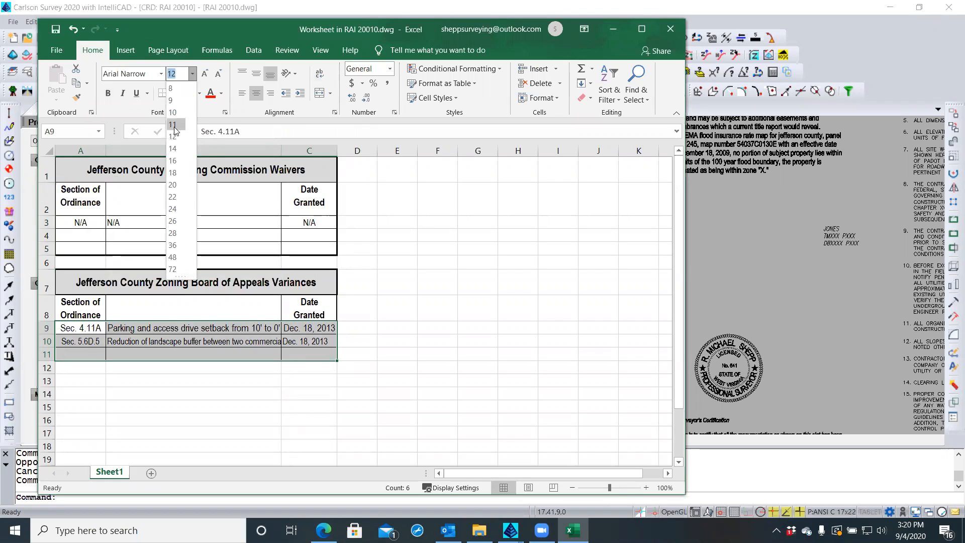
click(173, 124)
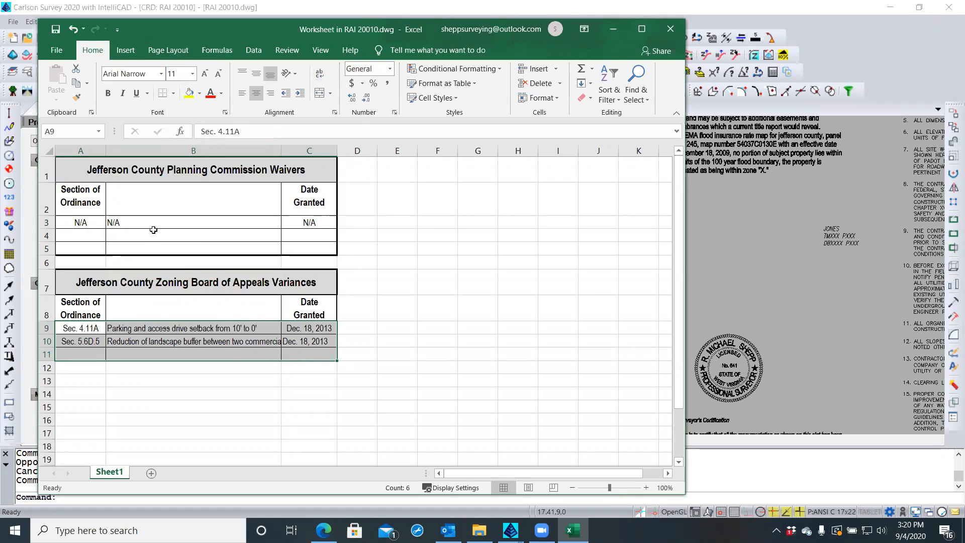
click(216, 341)
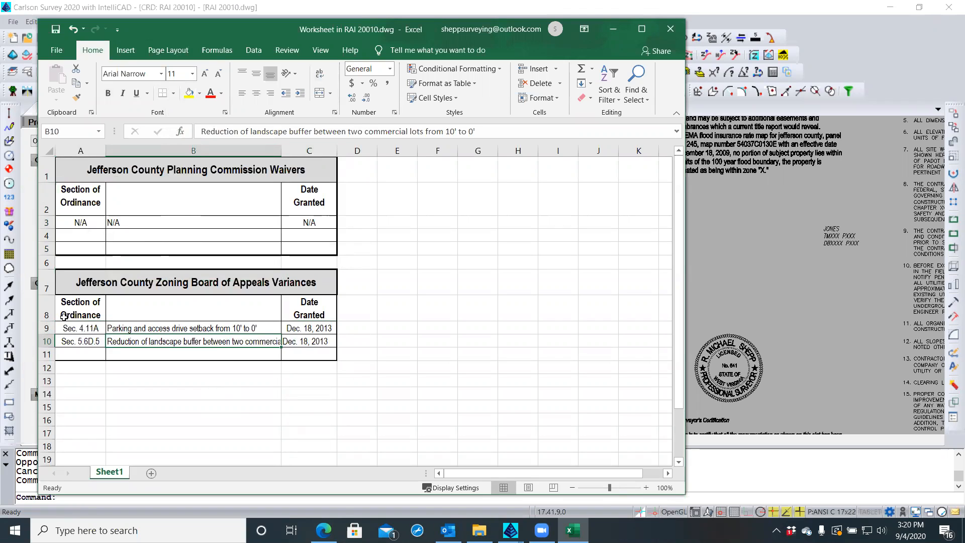
drag(65, 312, 298, 349)
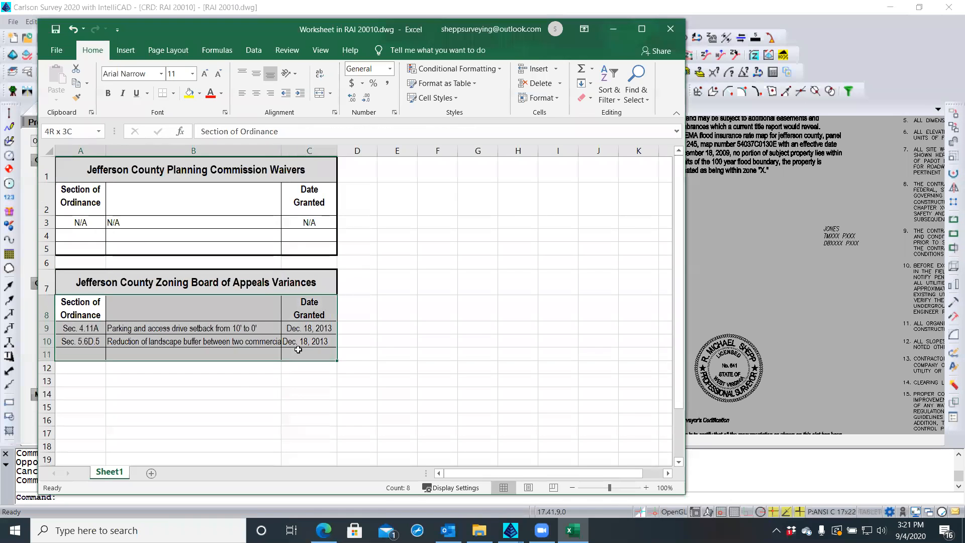
Turn on Wrap text for the Variances table cells A8:C11
right_click(263, 324)
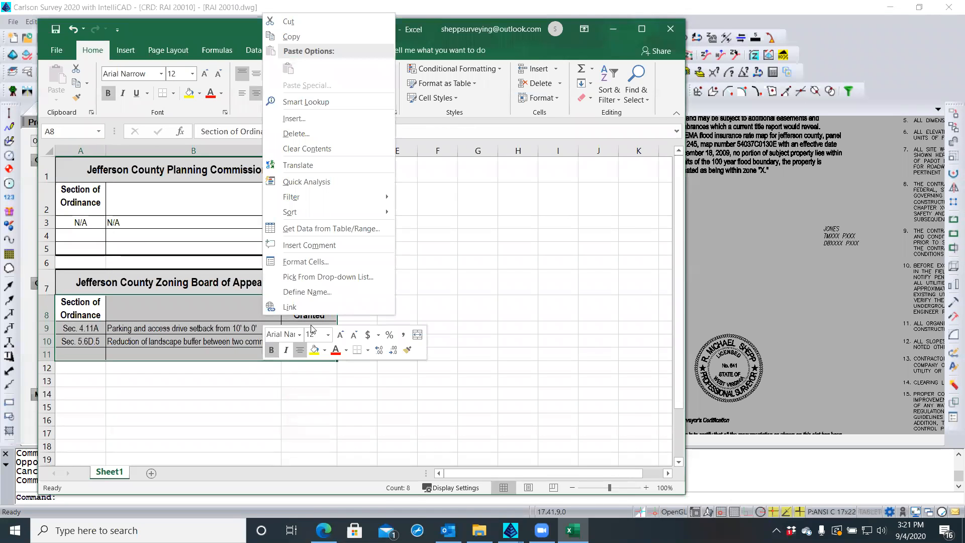
click(328, 261)
click(237, 122)
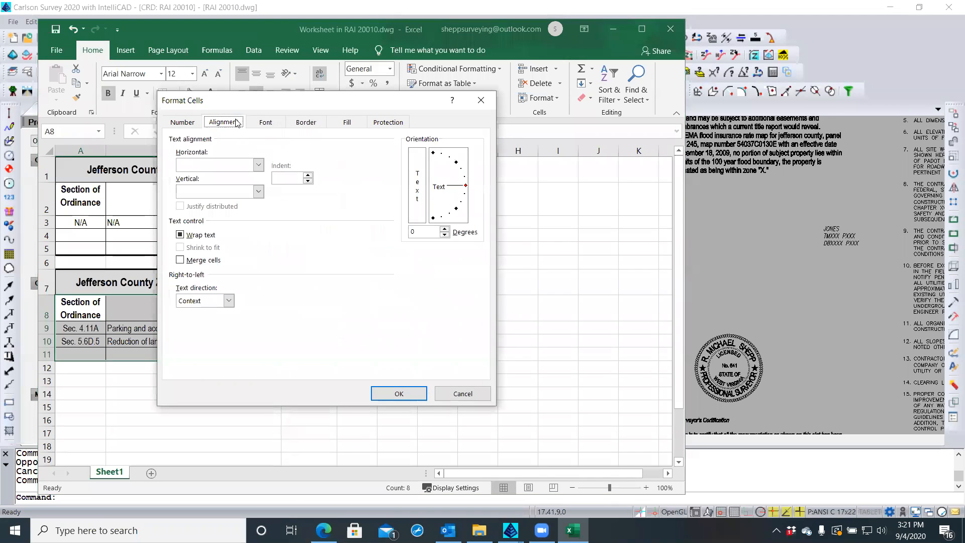
click(181, 235)
click(397, 393)
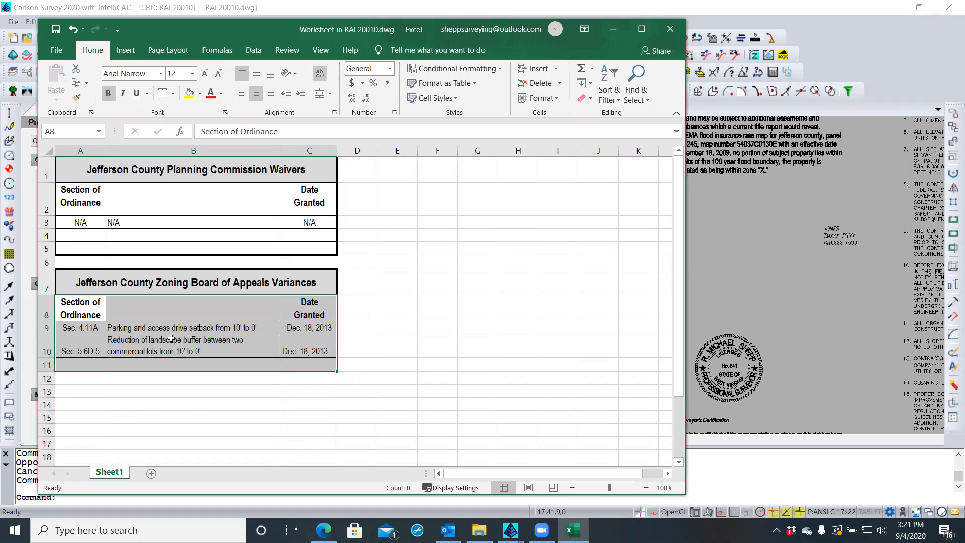
Top-align the table text and centre the Dec. 18, 2013 date in C10
click(242, 74)
click(242, 74)
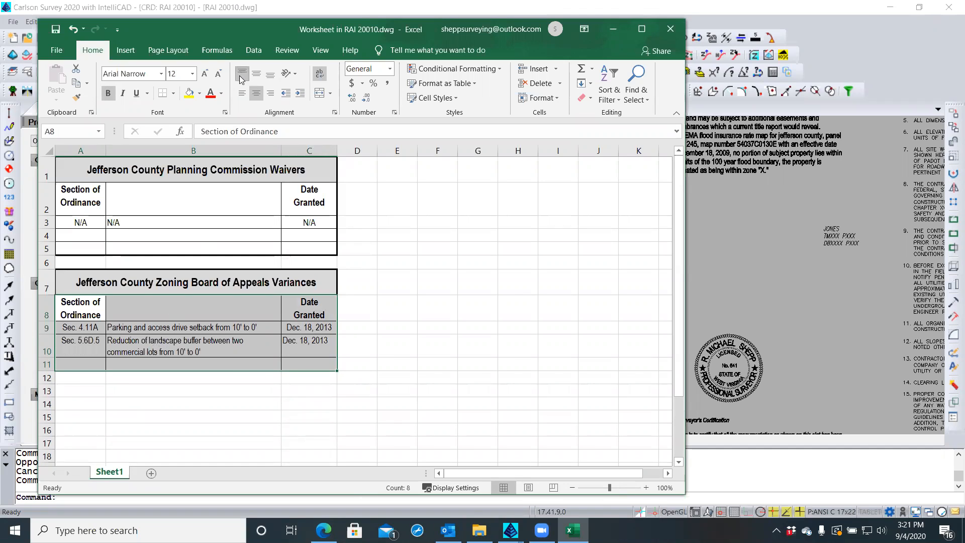
click(294, 346)
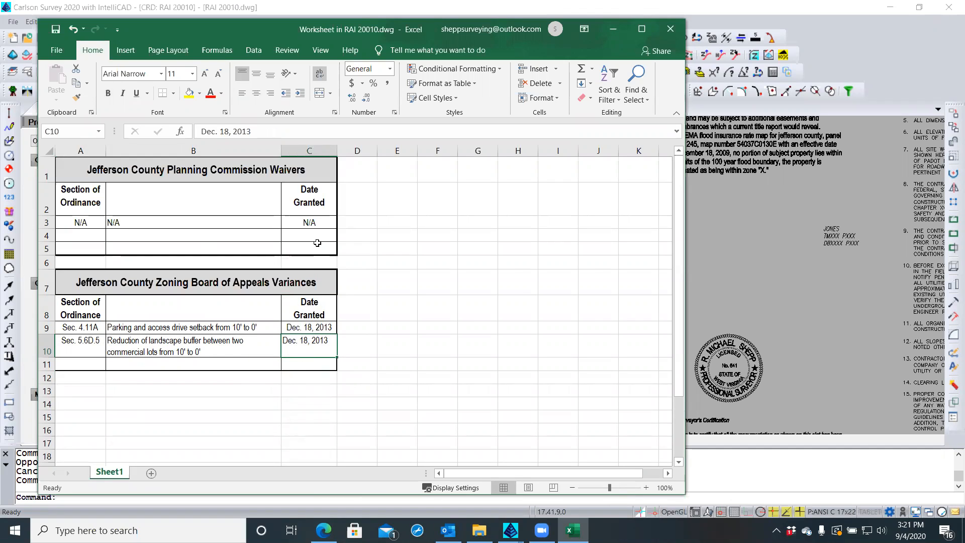
click(256, 94)
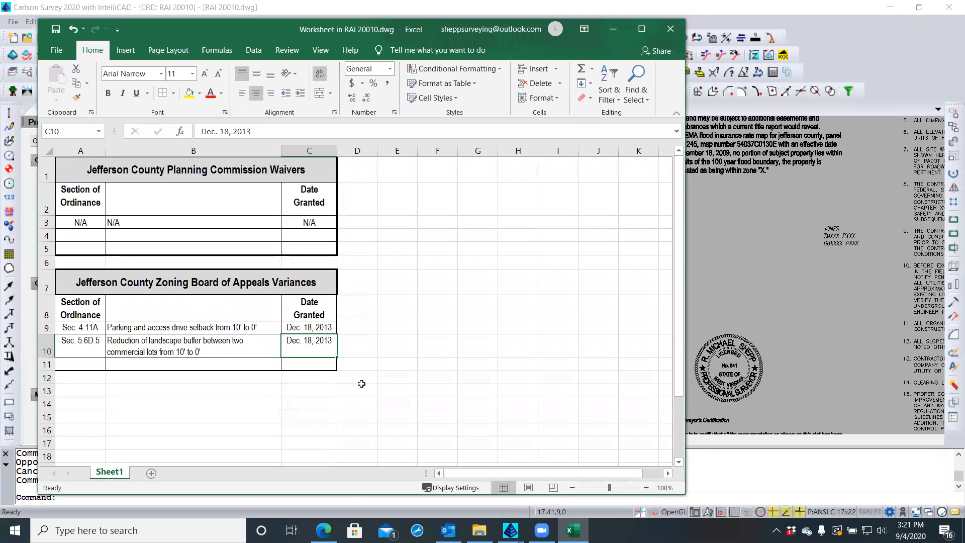
Make the Zoning Board heading row 8 taller, to 42.60 height
click(359, 388)
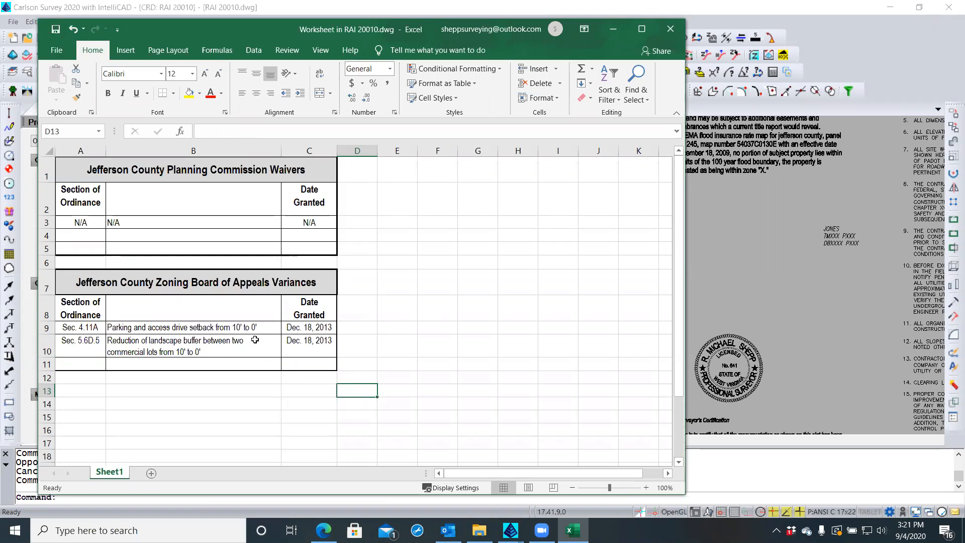
click(44, 197)
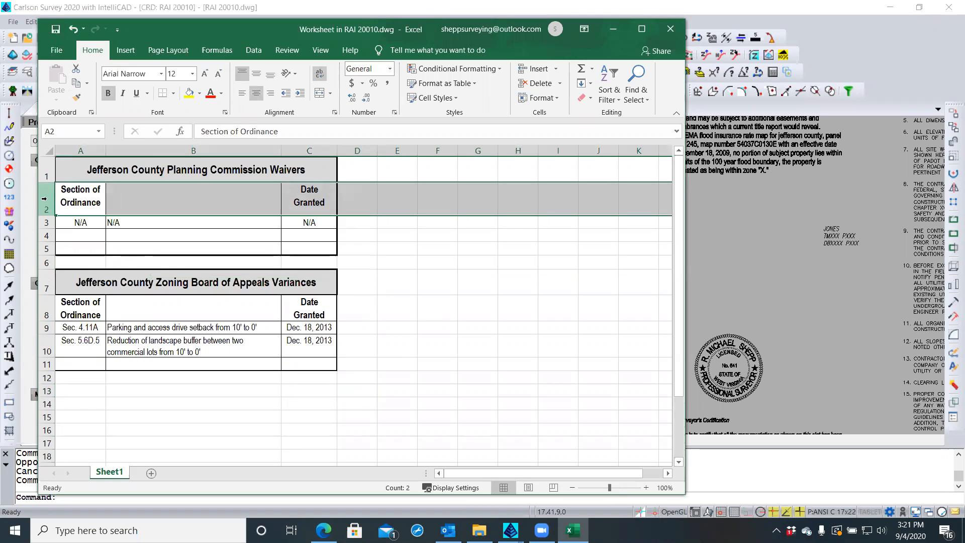
drag(47, 215, 47, 215)
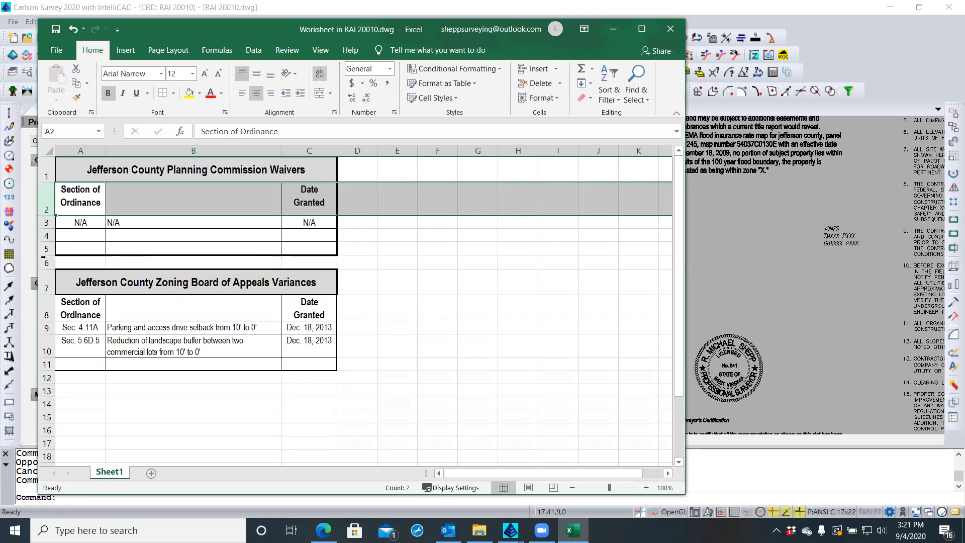
click(45, 282)
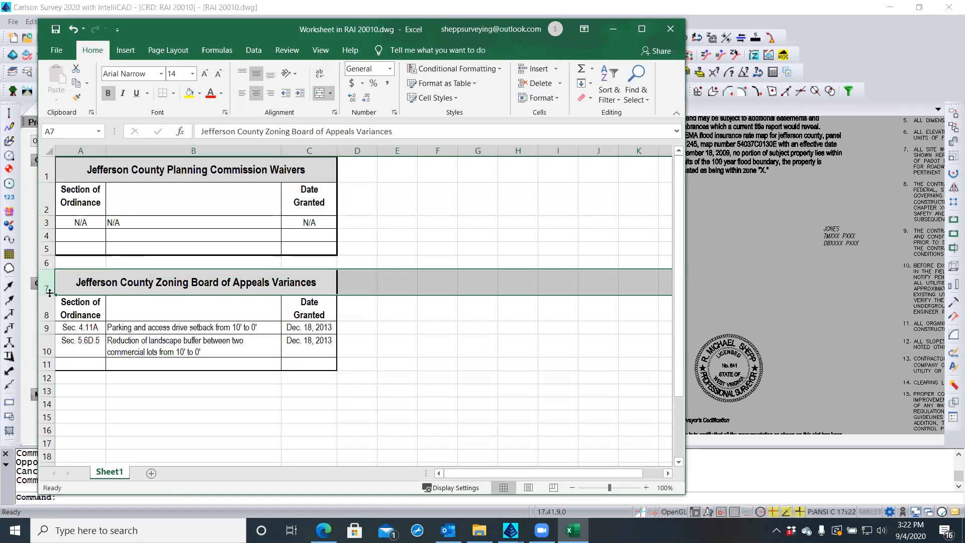
click(46, 303)
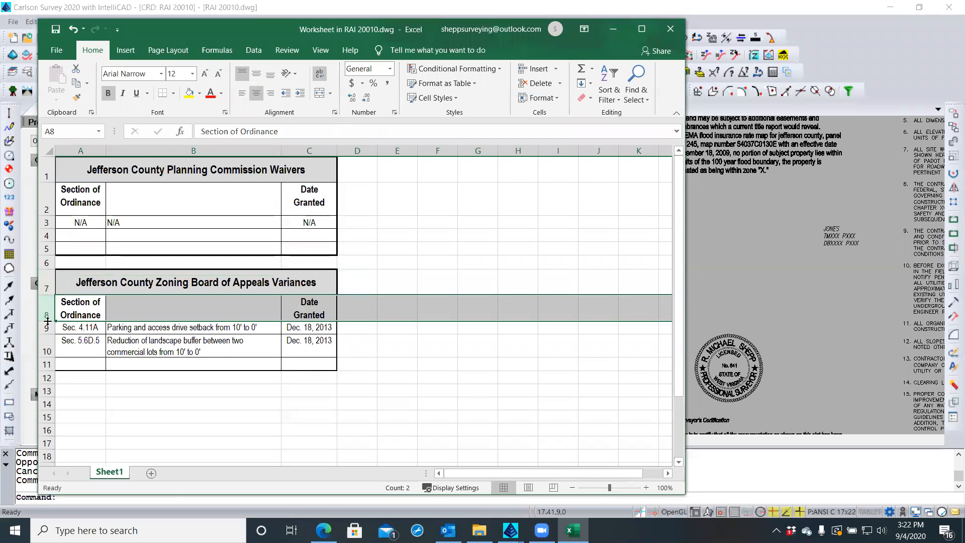
drag(46, 321, 45, 327)
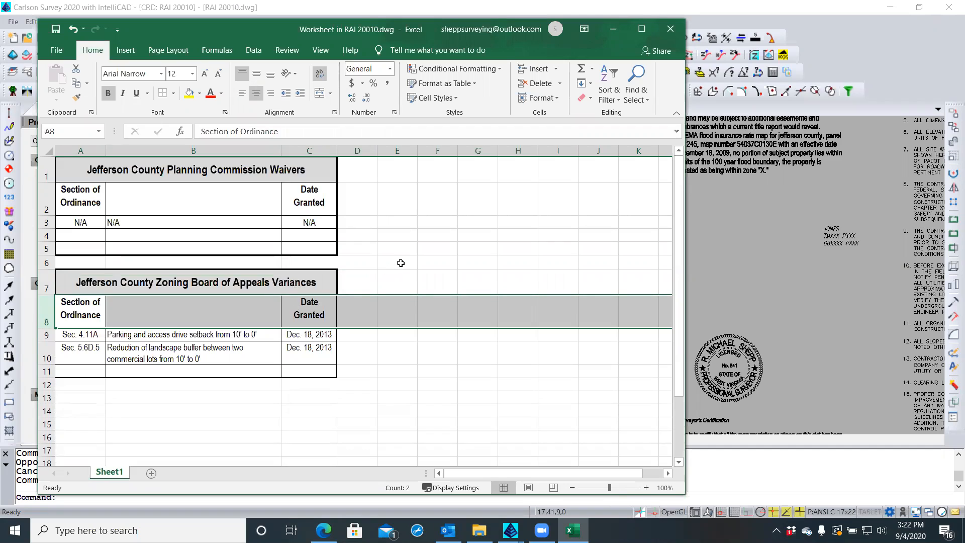
Middle-align the column headings in rows 2 and 8
click(45, 201)
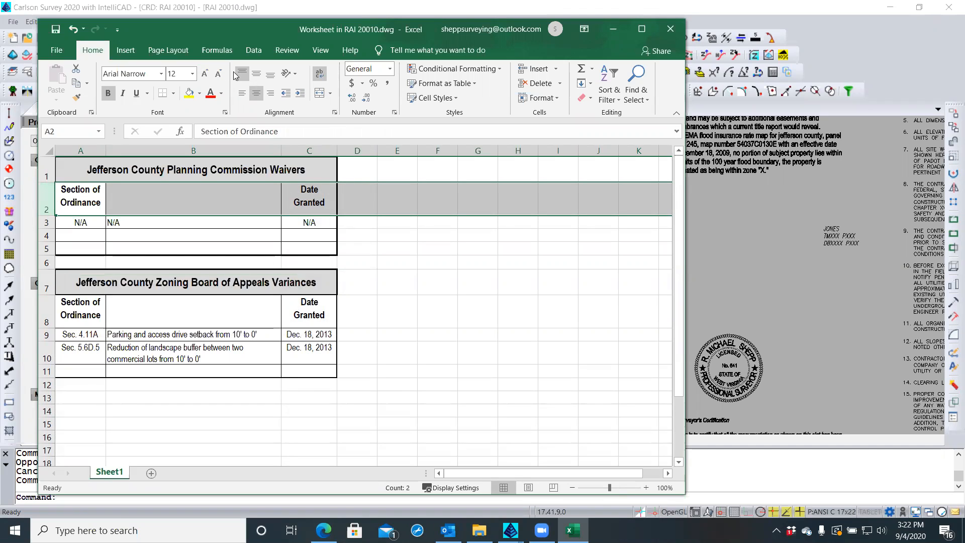
click(256, 74)
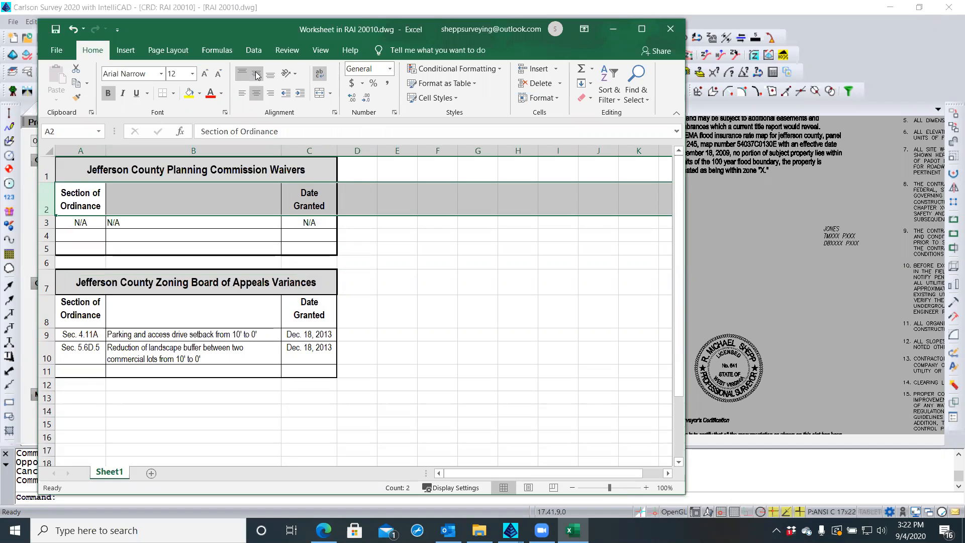
click(46, 312)
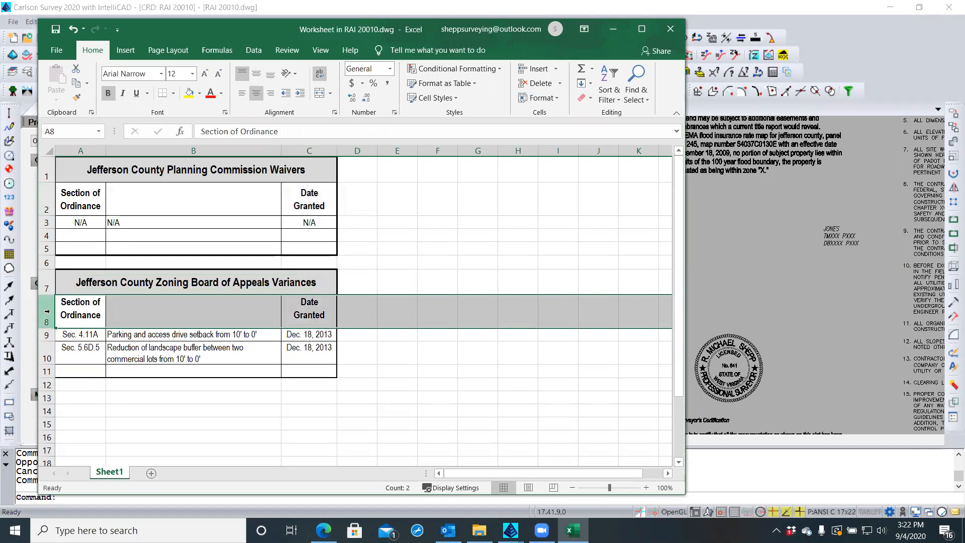
click(256, 74)
click(365, 384)
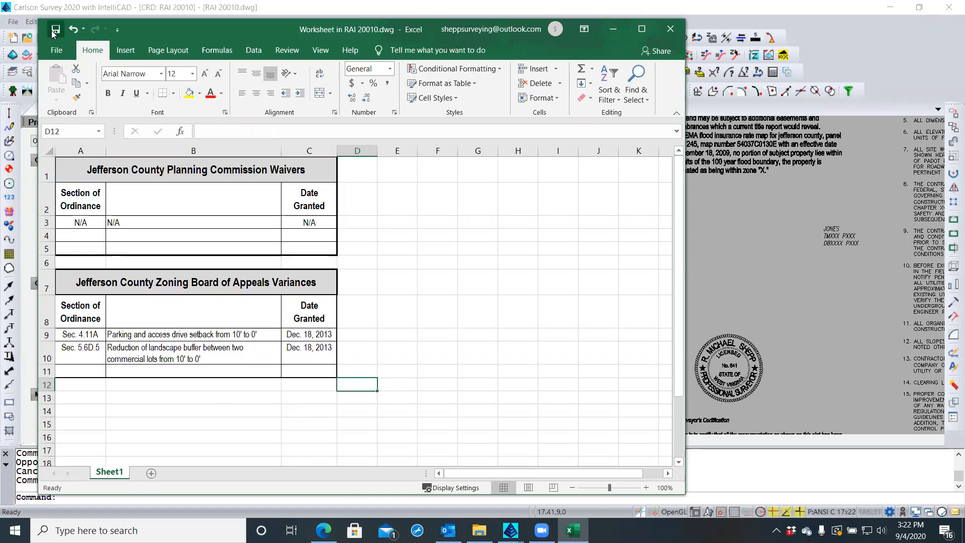
Border the Zoning Board title cell A7: thin bottom edge, medium left, top and right edges
click(410, 278)
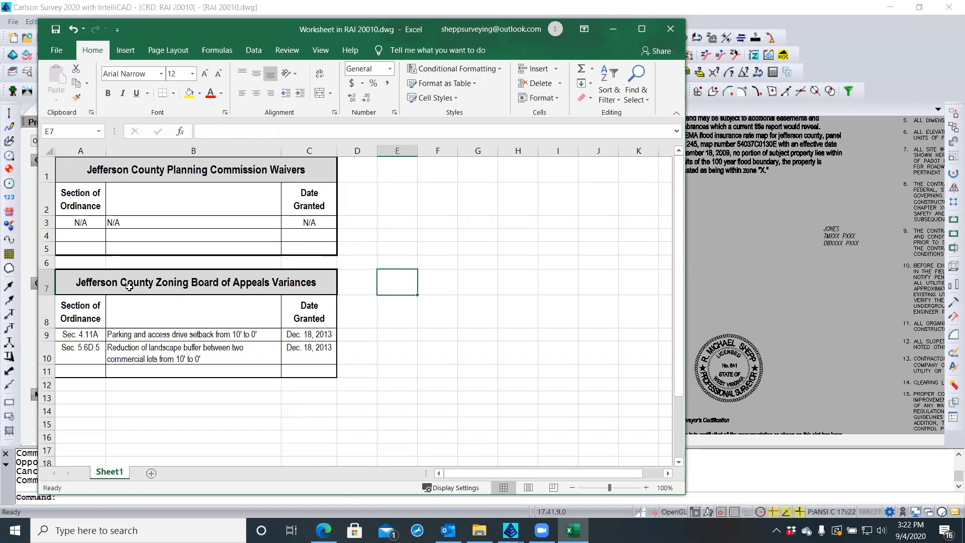
click(83, 282)
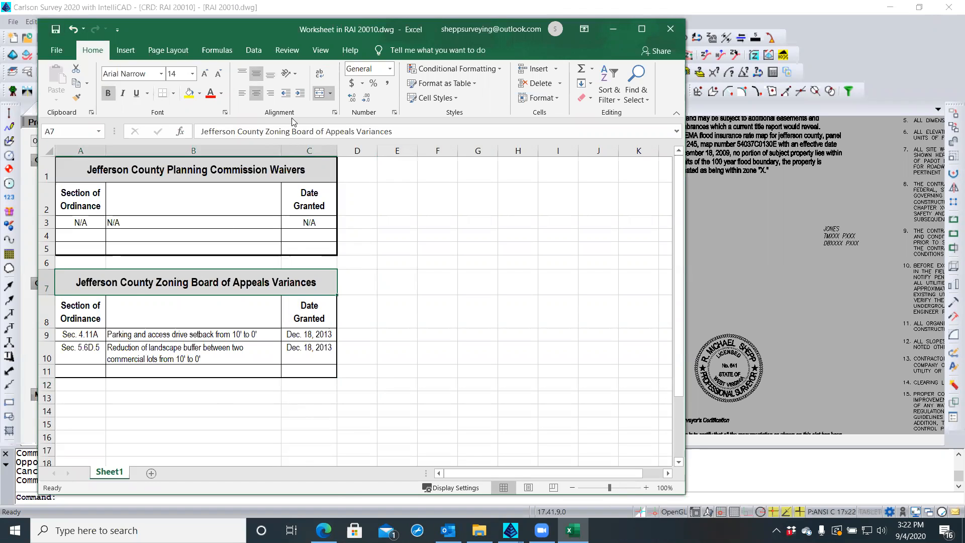
right_click(288, 287)
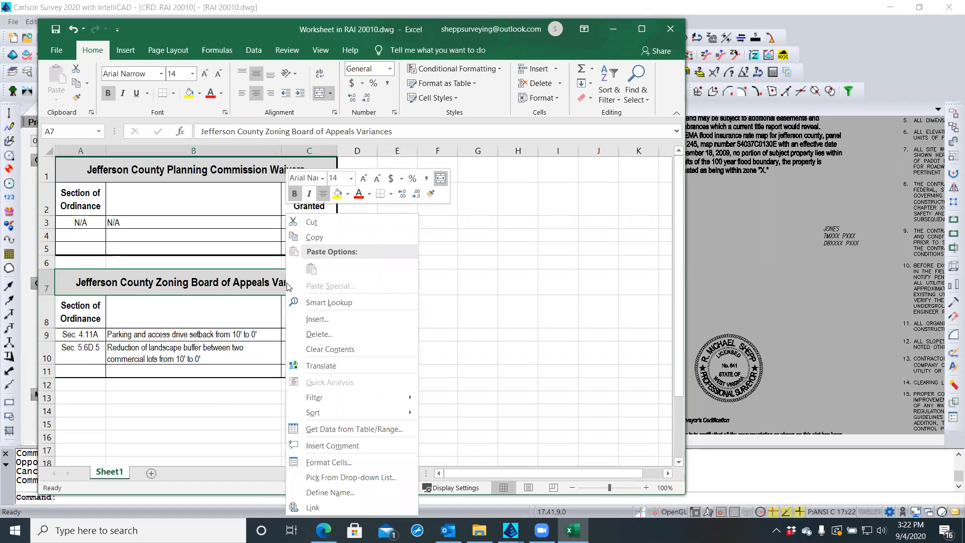
click(347, 463)
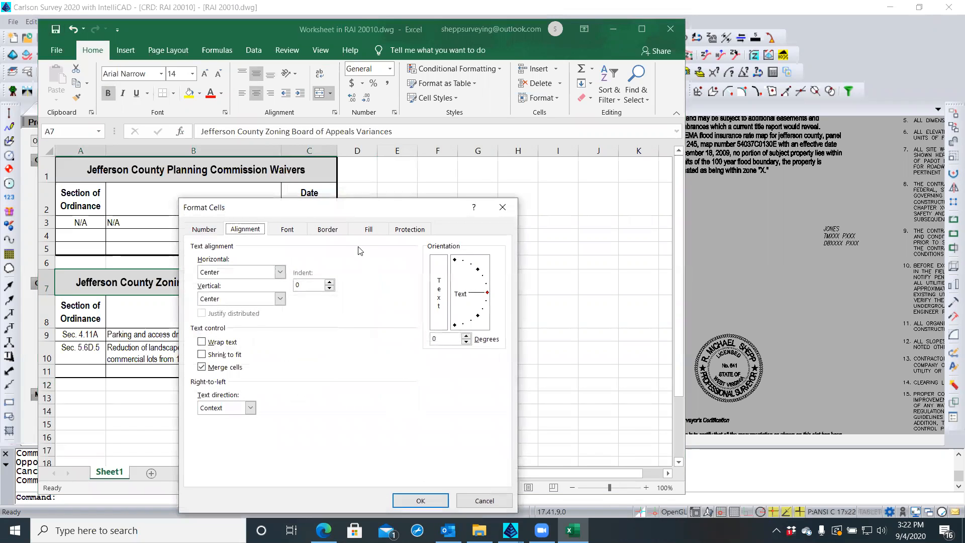
click(327, 230)
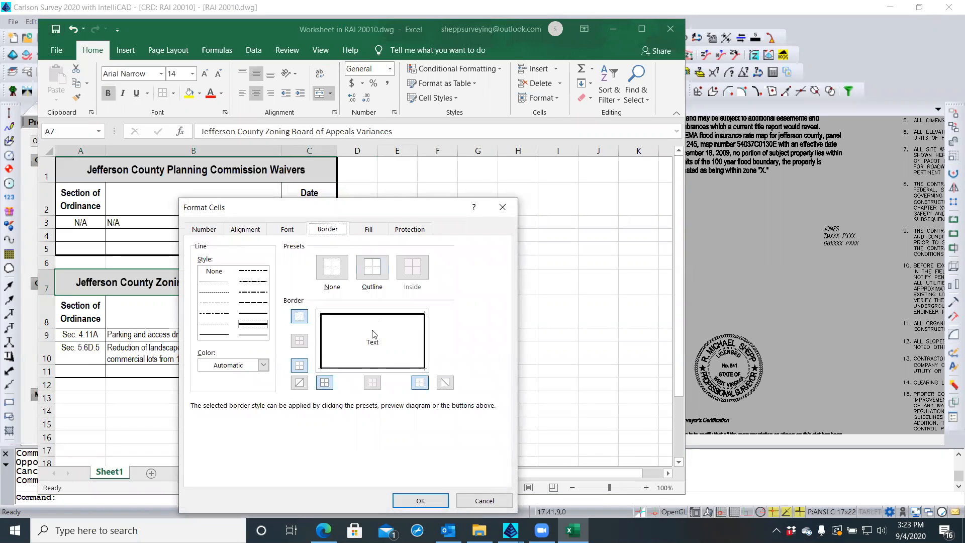
click(225, 334)
click(346, 368)
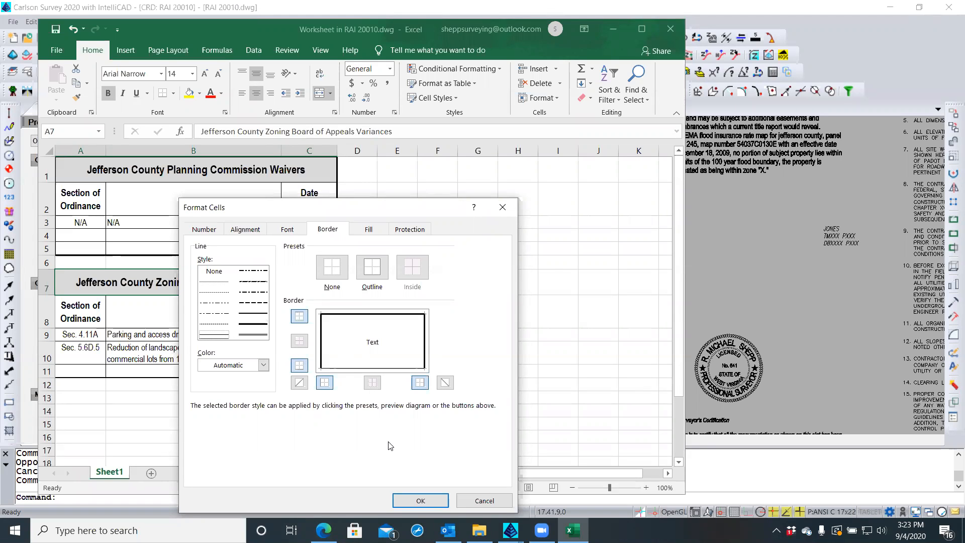
click(250, 314)
click(322, 328)
click(338, 315)
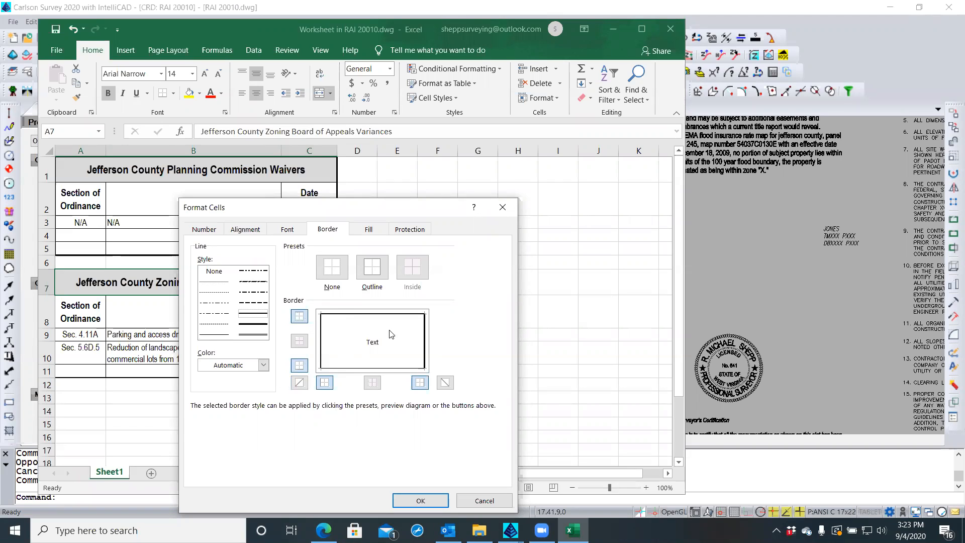
click(425, 339)
click(440, 502)
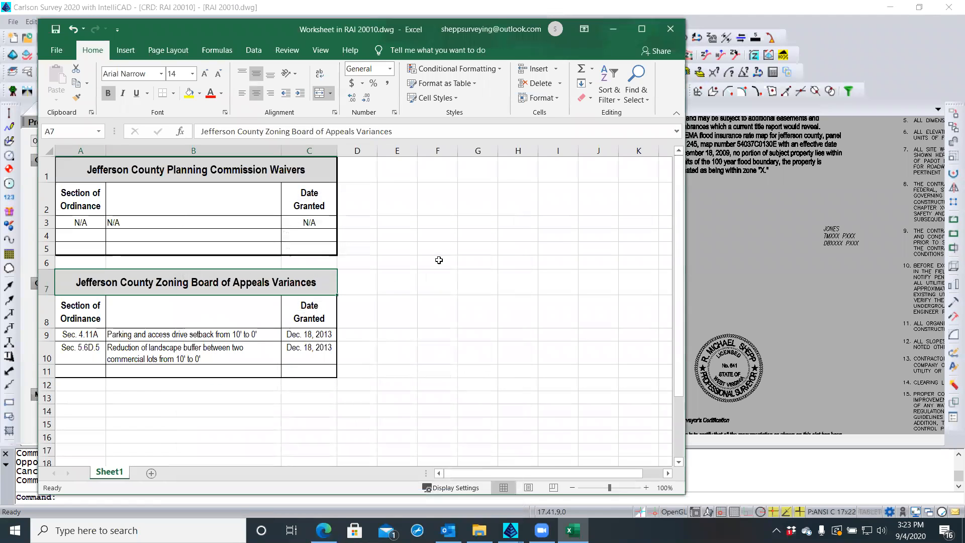
click(424, 263)
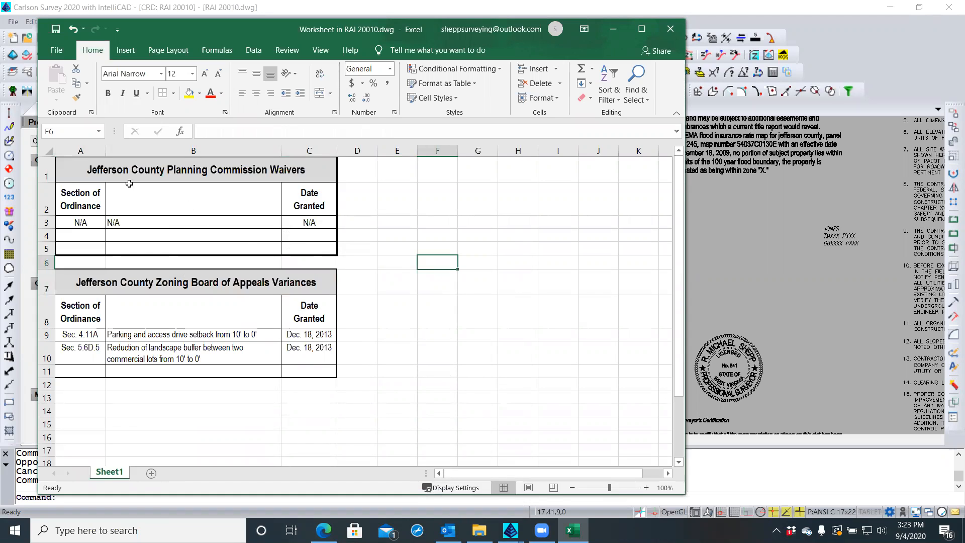
Give the Waivers table medium solid left, top and bottom borders
click(76, 170)
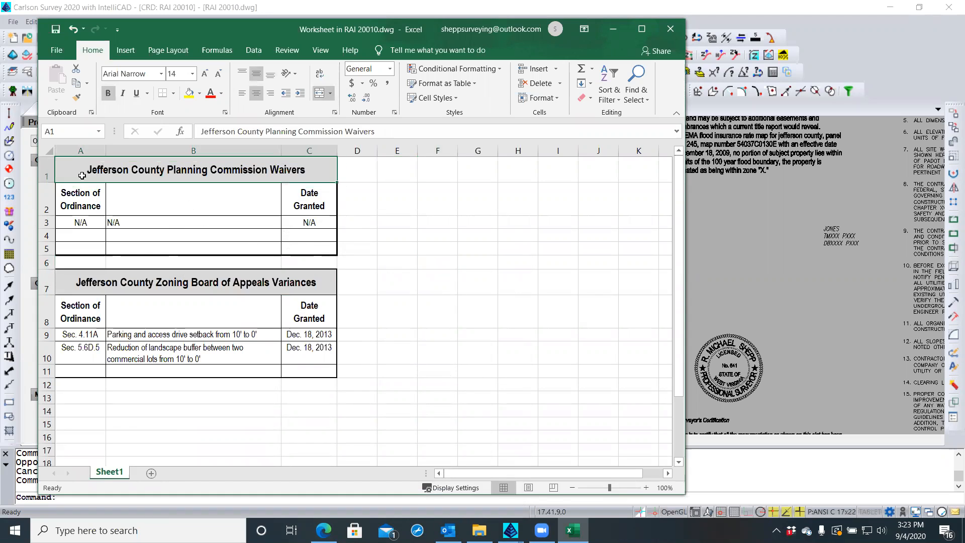
shift+click(321, 249)
right_click(322, 251)
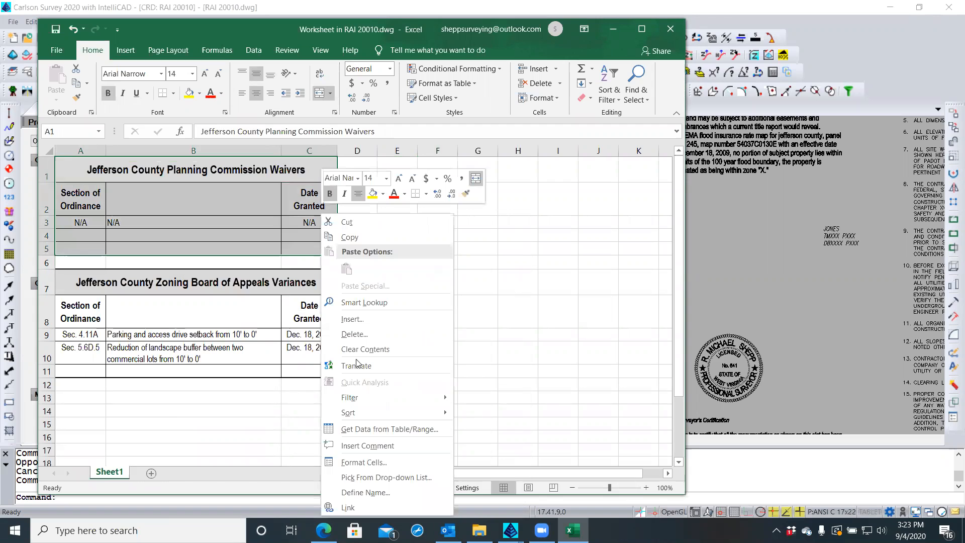
click(379, 462)
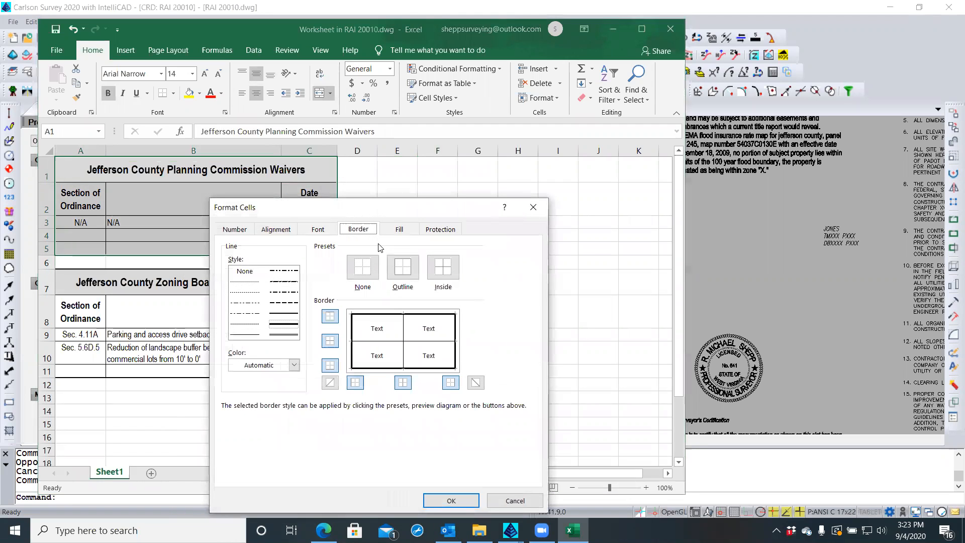
click(278, 315)
click(351, 321)
click(363, 313)
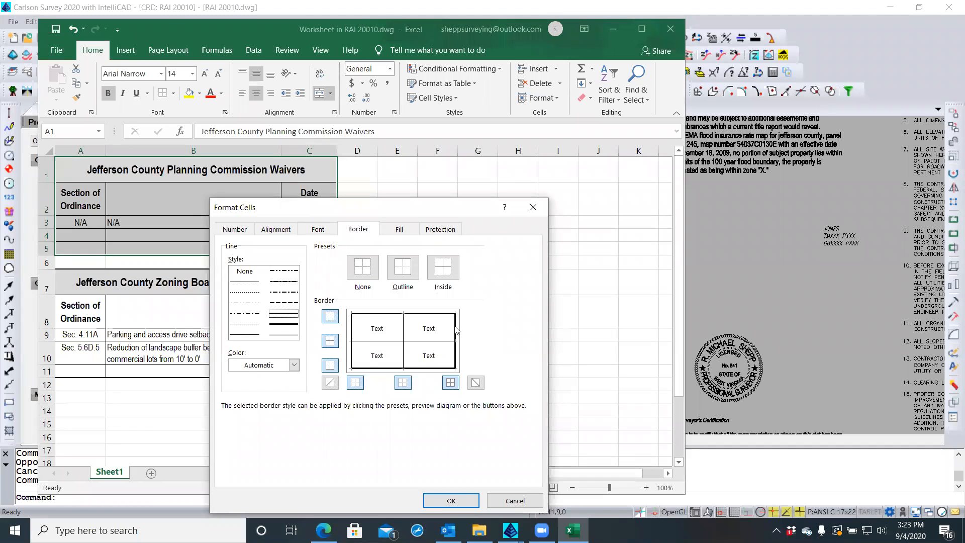
click(432, 369)
click(447, 501)
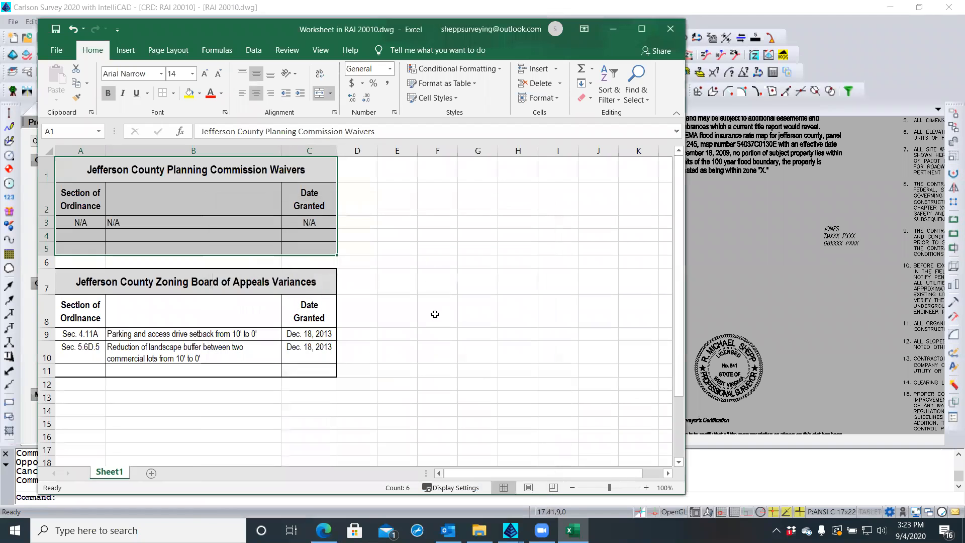
Exit Excel editing, check the updated Waivers table on the plat, then reopen it in Excel
mouse_move(331, 29)
mouse_down()
mouse_move(330, 50)
mouse_move(768, 138)
mouse_up()
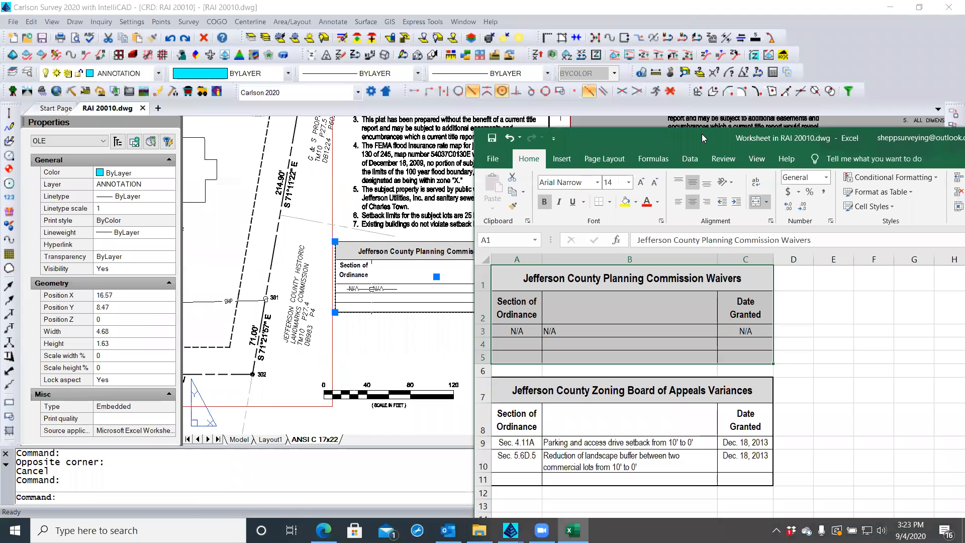
click(355, 347)
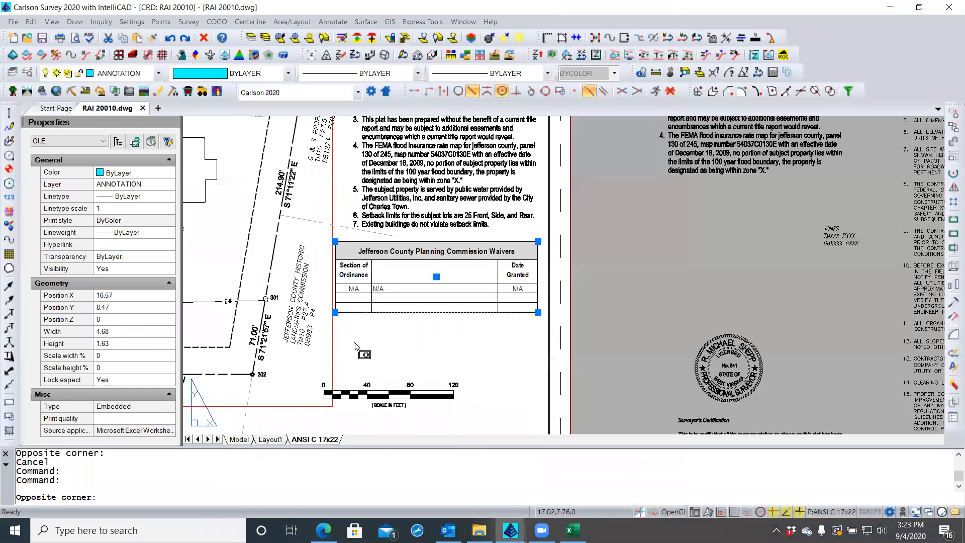
key(Escape)
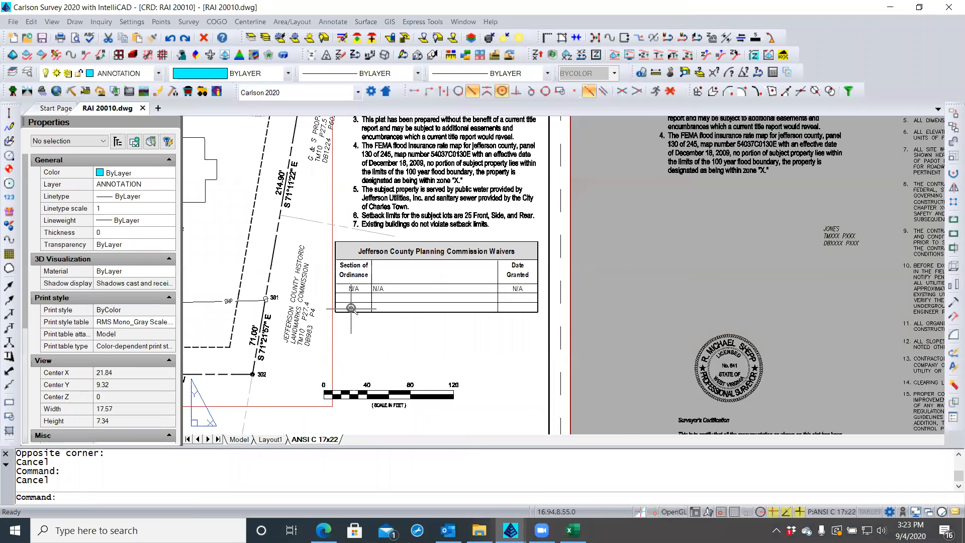
scroll(351, 308, up, 3)
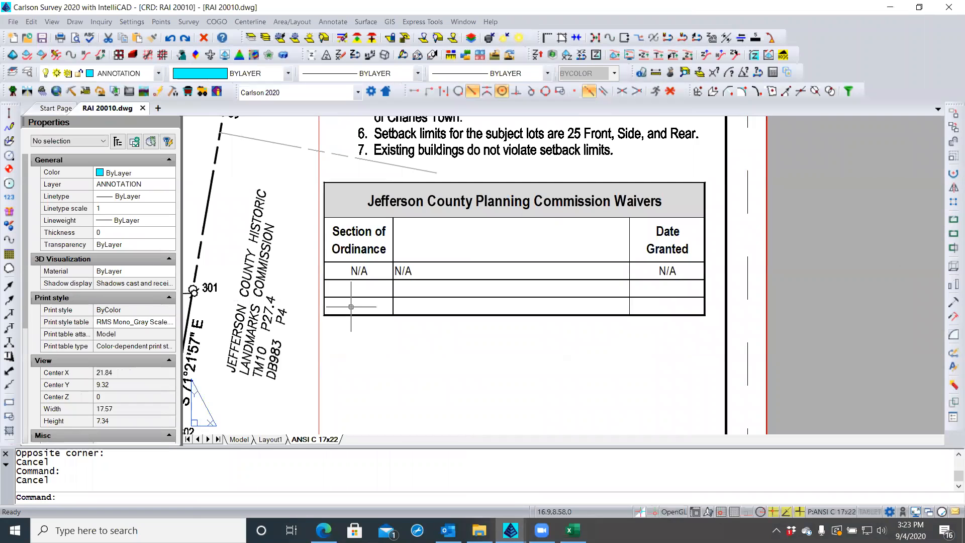
scroll(351, 307, down, 2)
scroll(351, 308, down, 2)
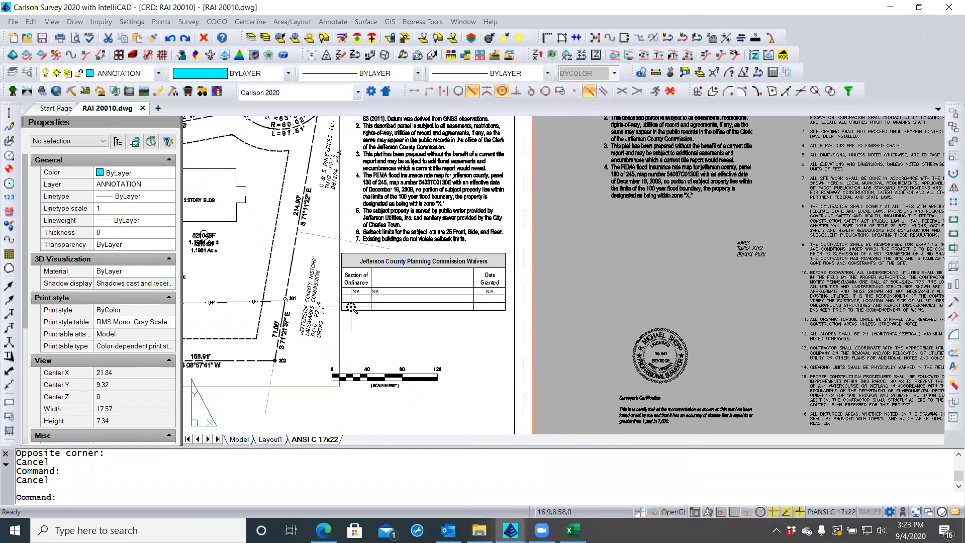
scroll(350, 307, up, 1)
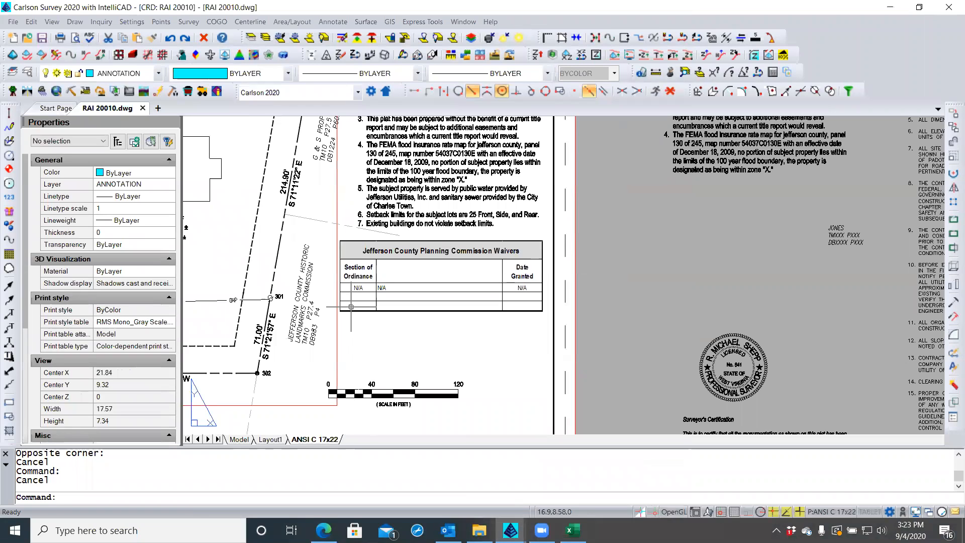
double_click(351, 307)
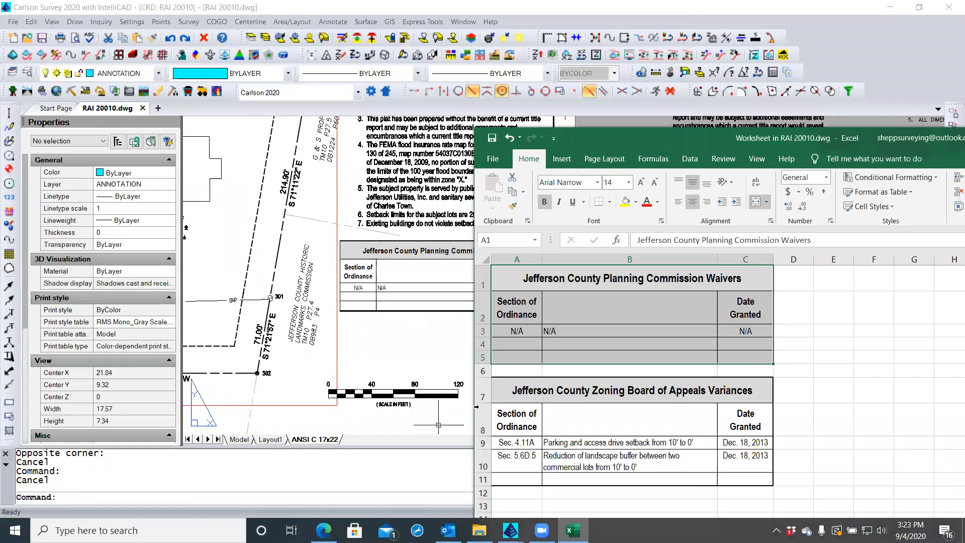
Shift the Excel window up-left and select the waivers table A1:C5
drag(562, 132, 414, 20)
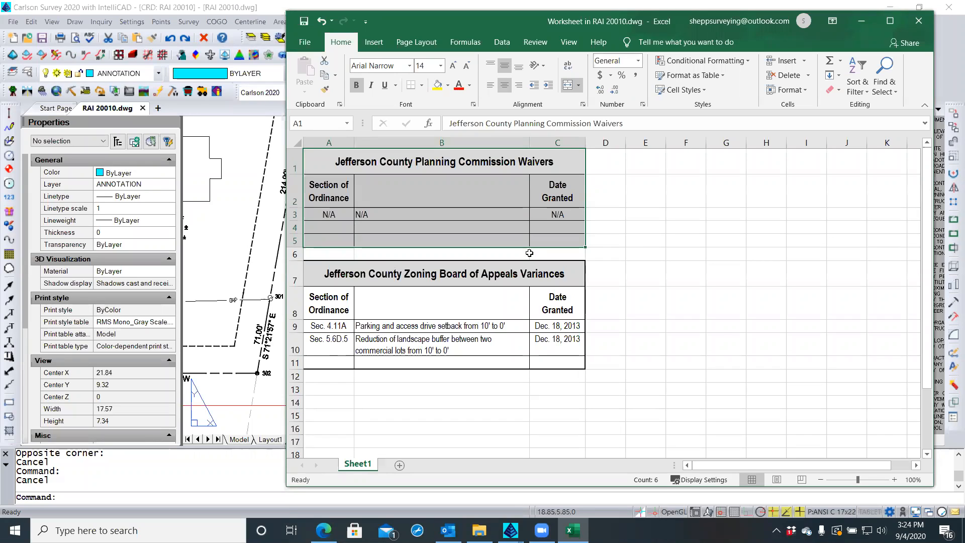
click(624, 241)
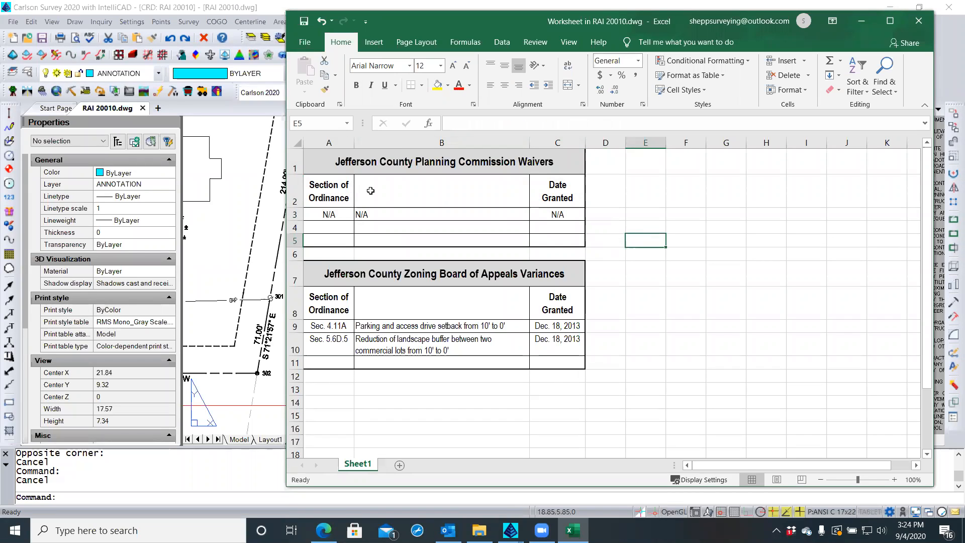
click(316, 164)
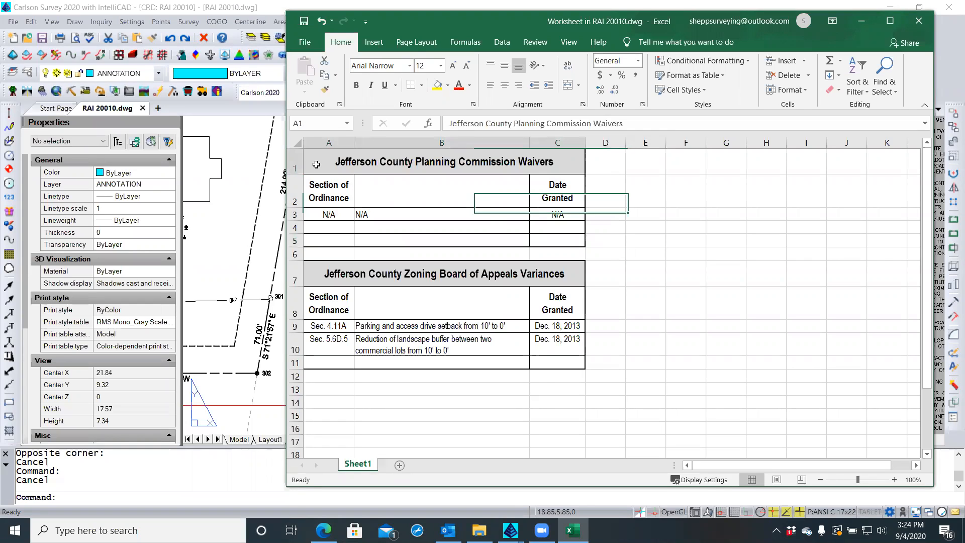
shift+click(547, 238)
Give A1:C5 a thick outline border and grey double inside lines
right_click(548, 237)
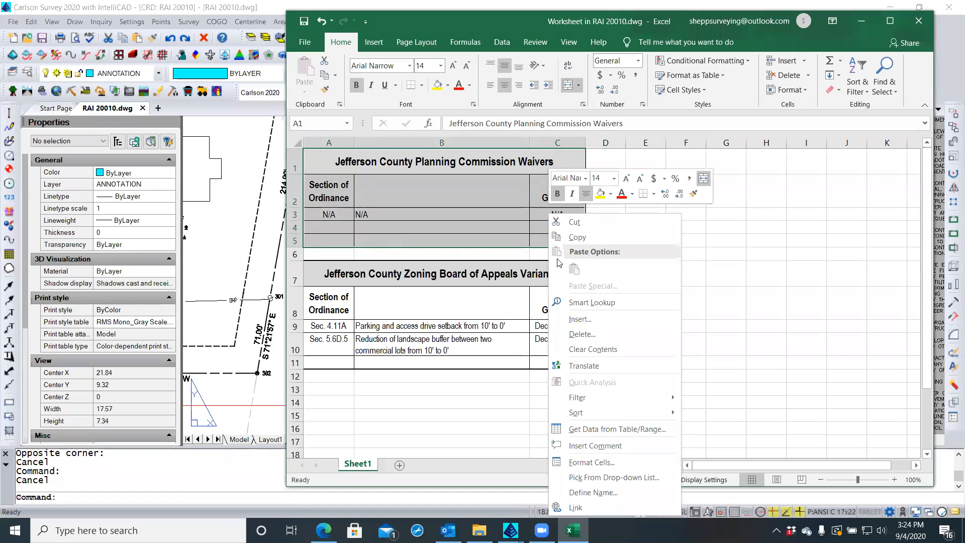
click(593, 463)
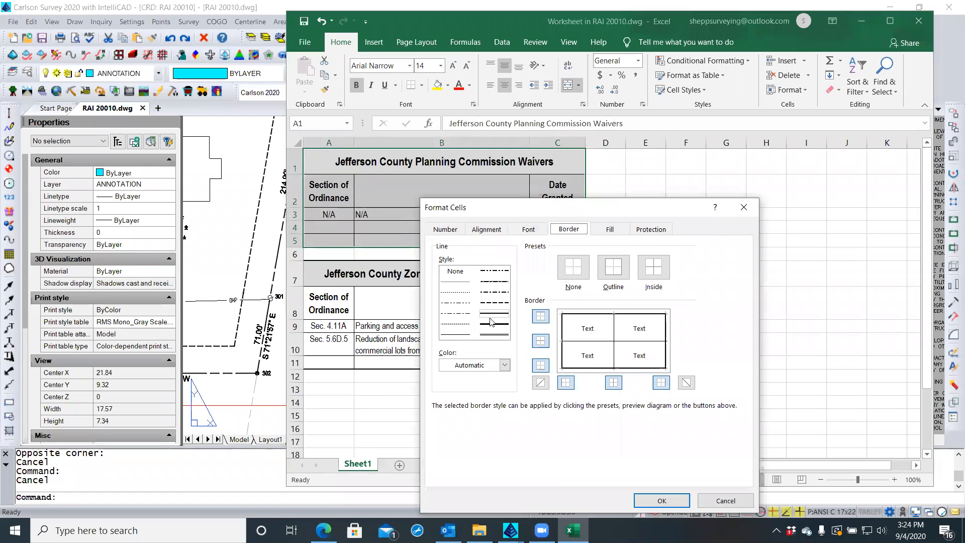
click(492, 324)
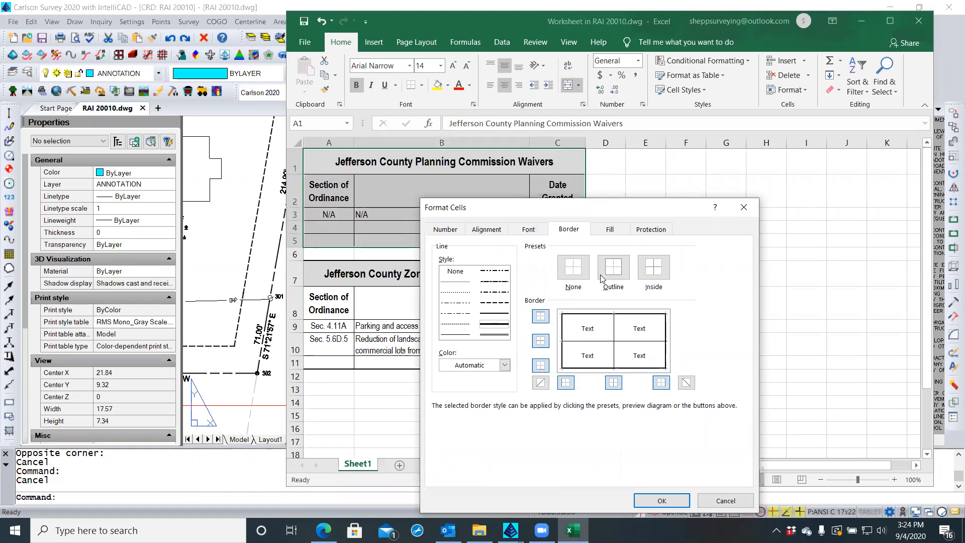
click(618, 270)
click(488, 332)
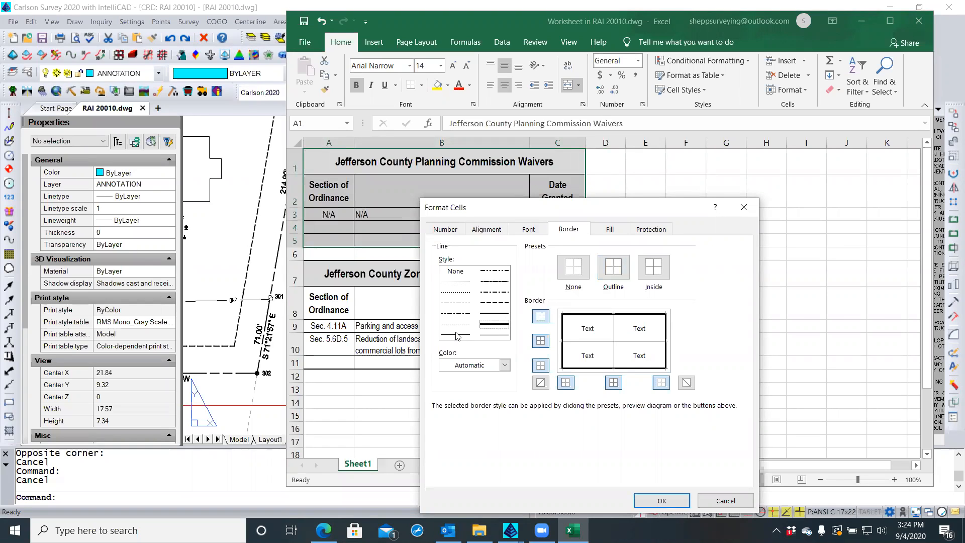
click(456, 334)
click(504, 366)
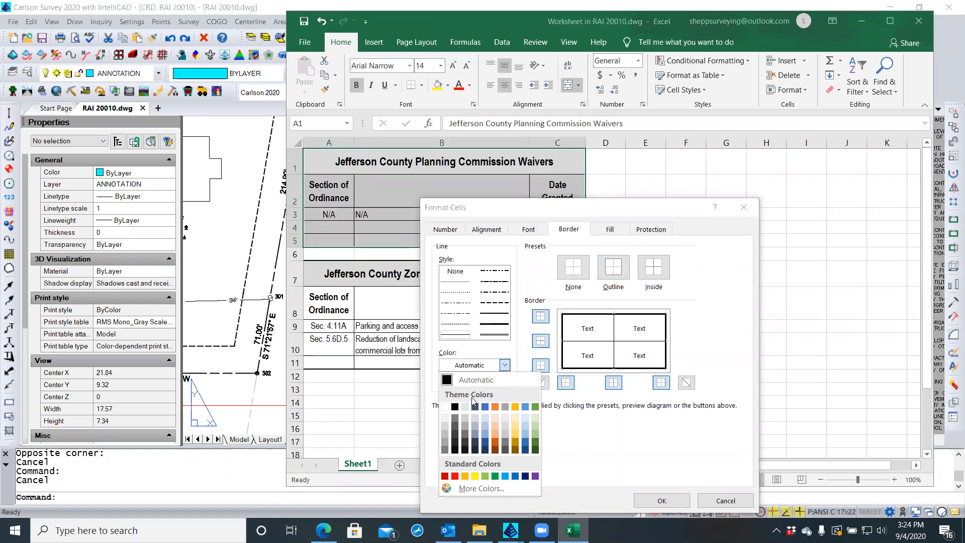
click(446, 449)
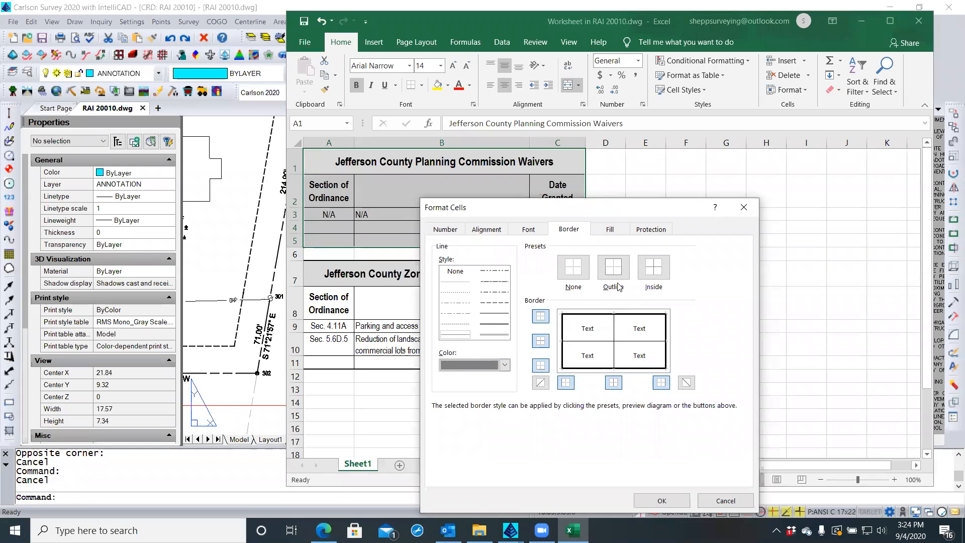
click(652, 274)
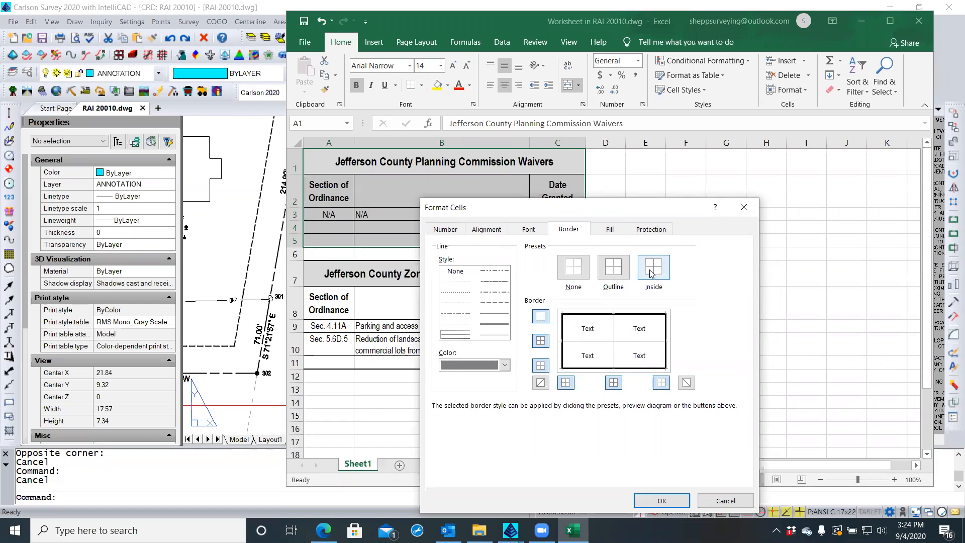
click(662, 501)
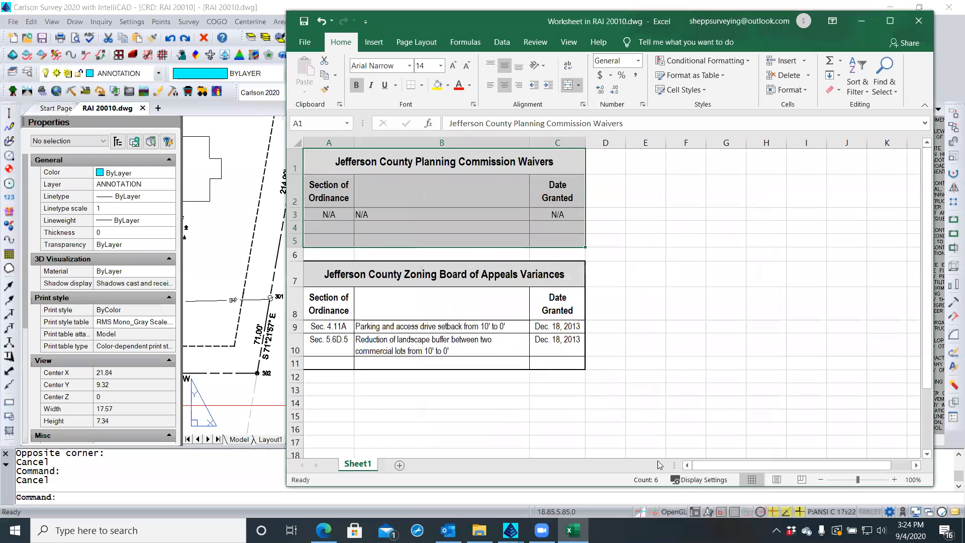
click(628, 413)
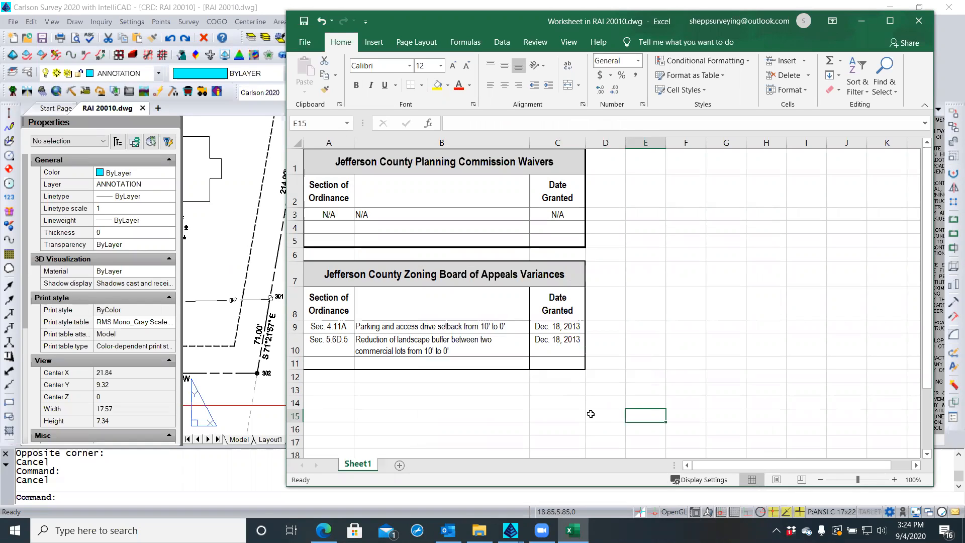
Replace the Waivers table's inside lines with thin solid lines
drag(332, 160, 546, 241)
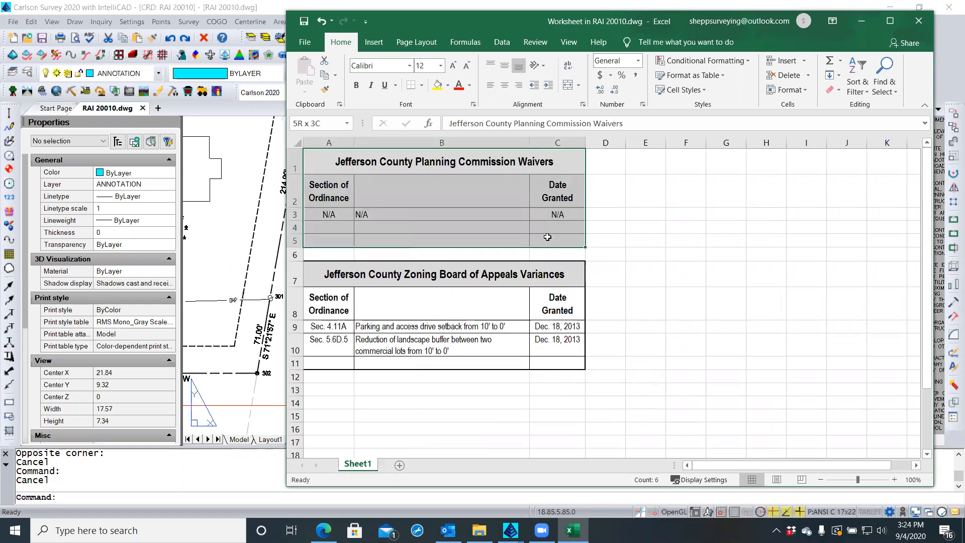
right_click(549, 240)
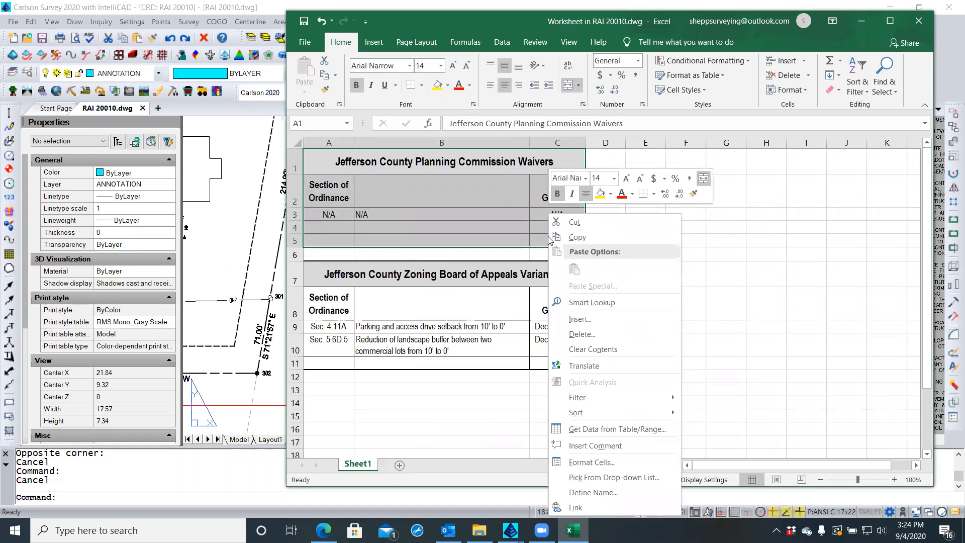
click(603, 463)
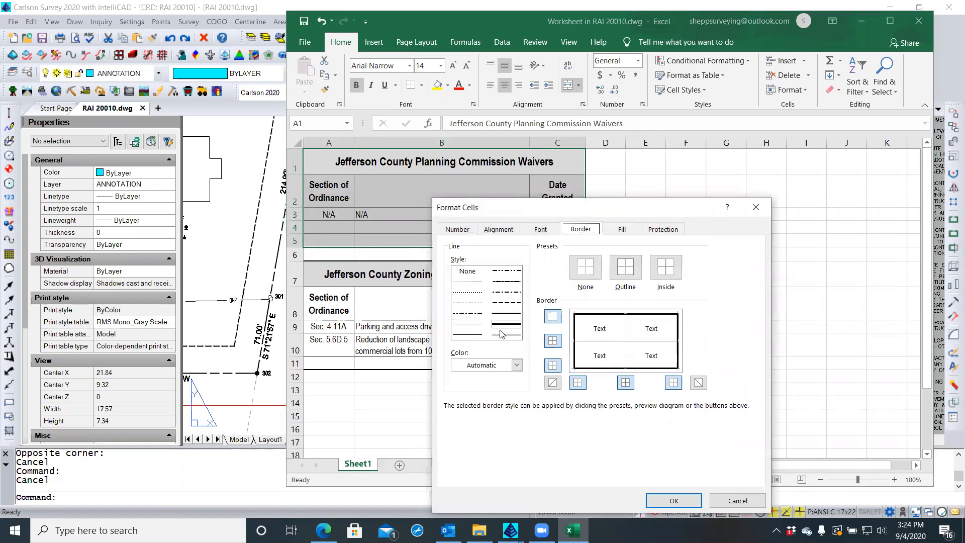
click(466, 335)
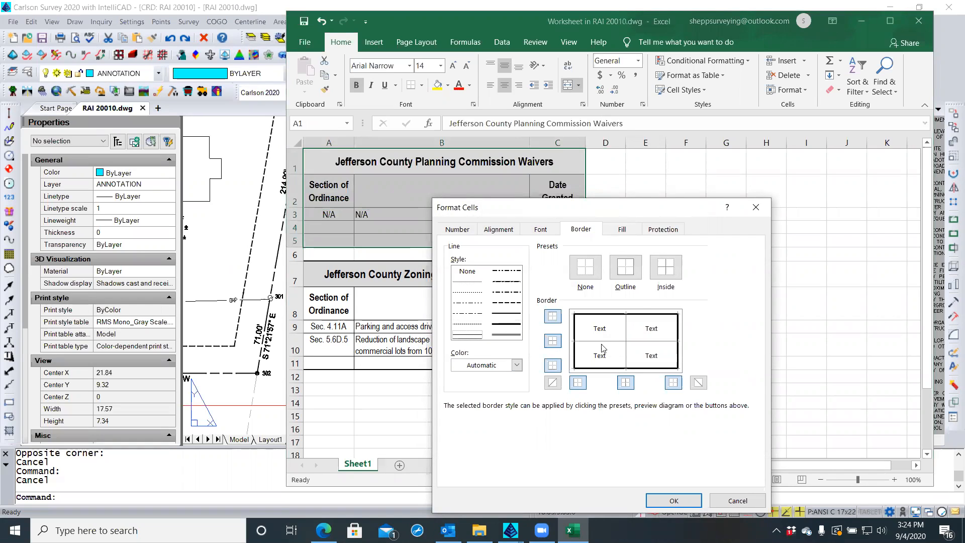
click(661, 274)
click(672, 500)
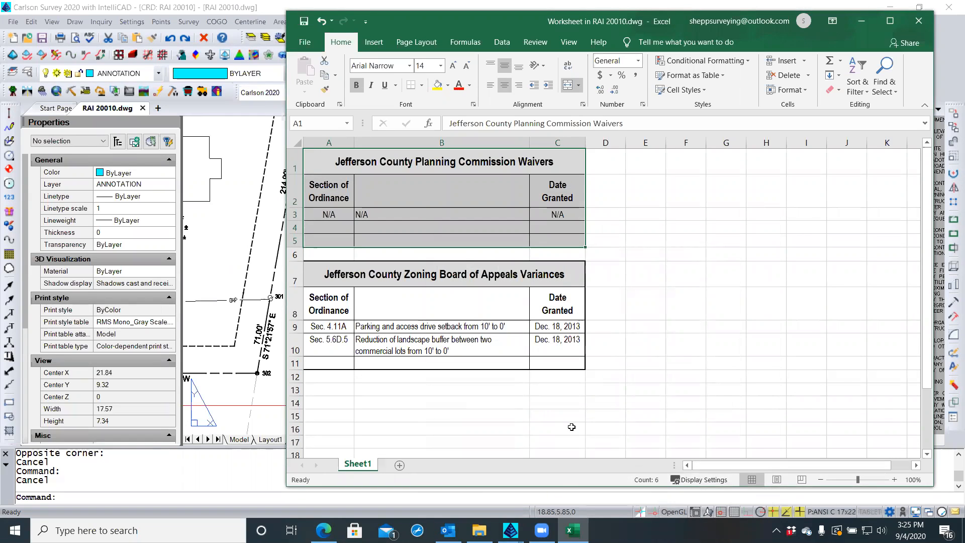
click(329, 276)
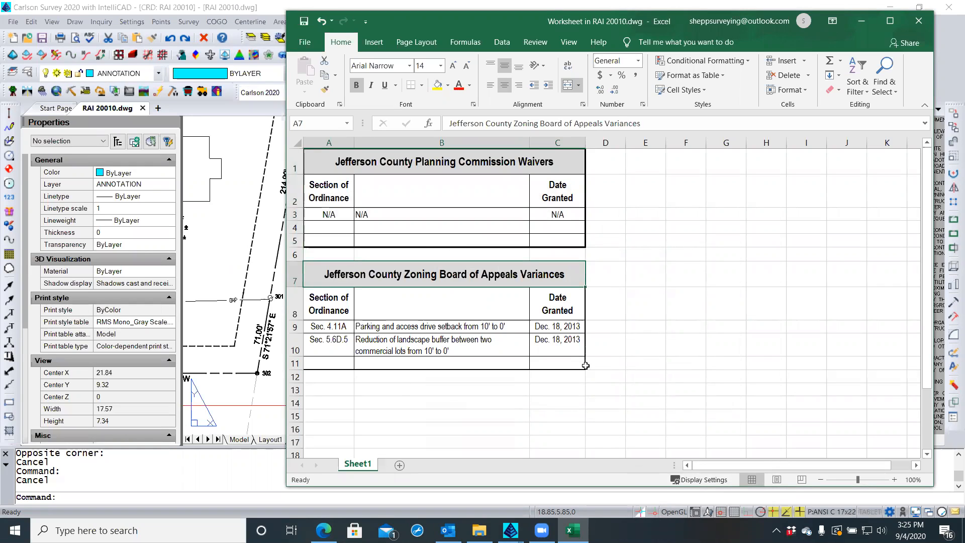
Give the Variances table A7:C11 a thick outline and thin inside lines, then return to the plat
shift+click(561, 361)
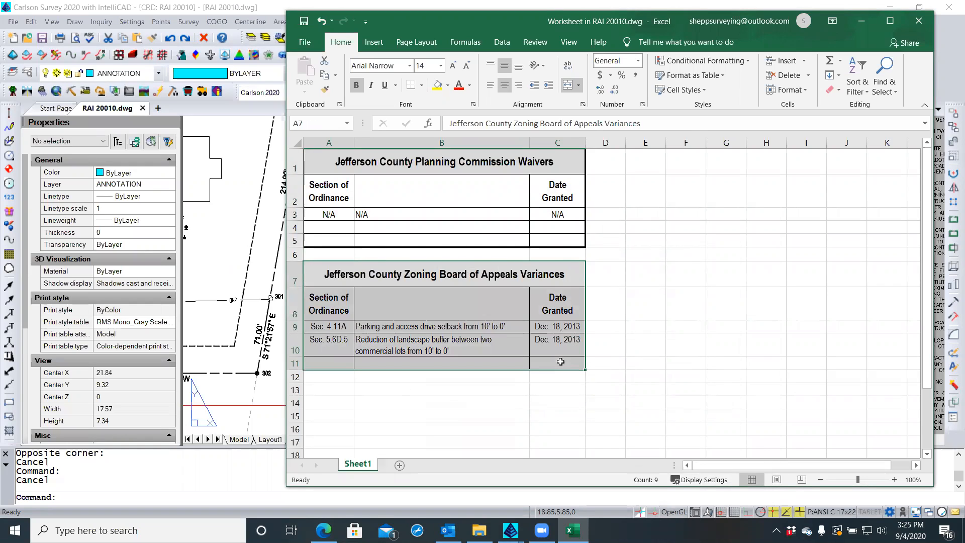
right_click(561, 361)
click(579, 312)
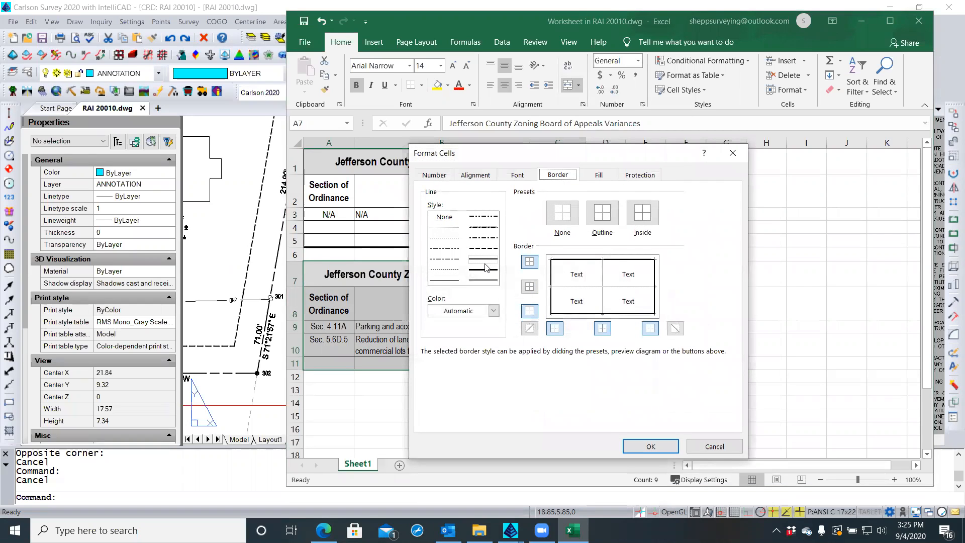
click(485, 270)
click(602, 213)
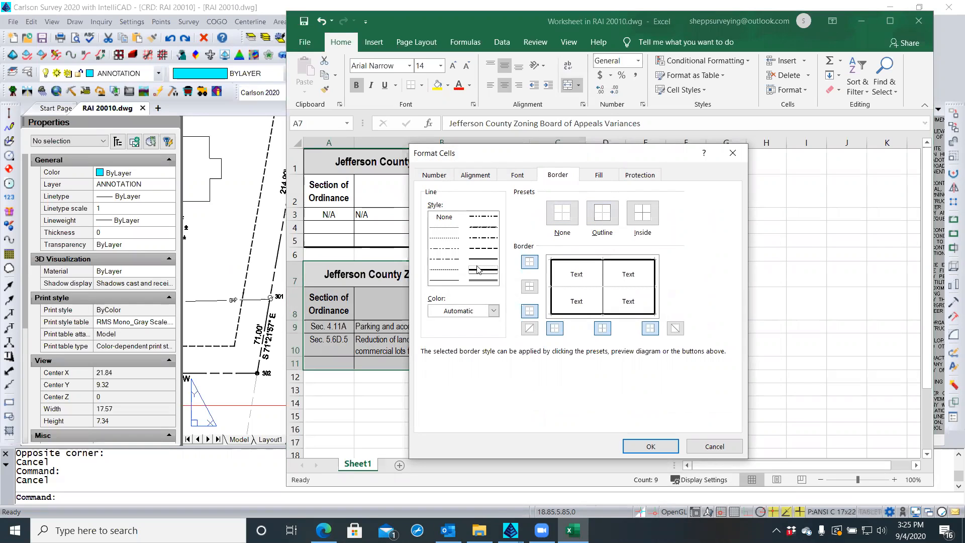
click(436, 280)
click(644, 220)
click(651, 446)
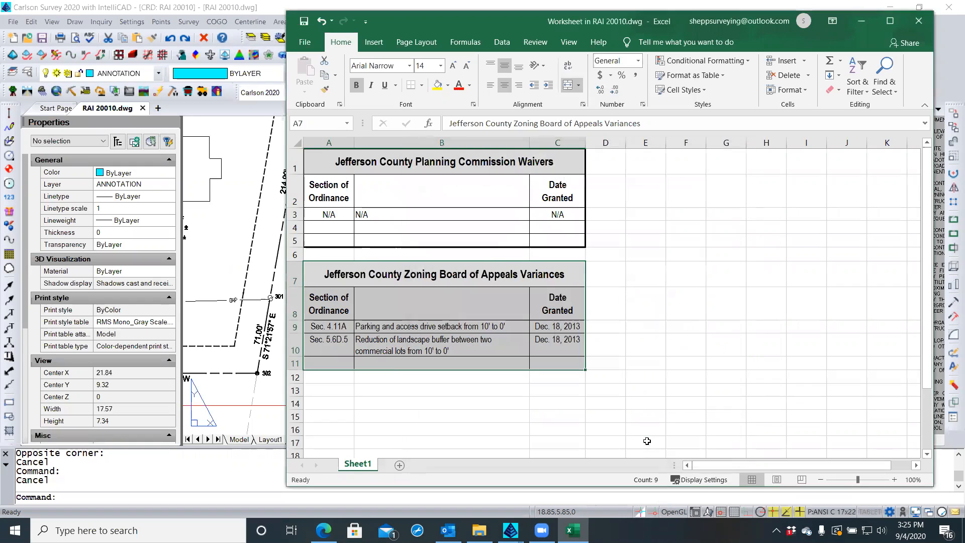
click(630, 424)
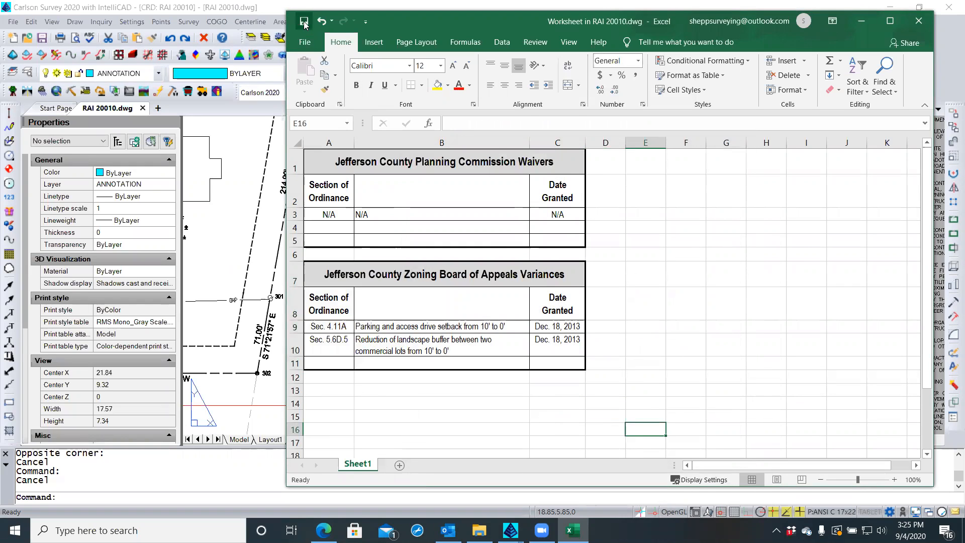
click(225, 267)
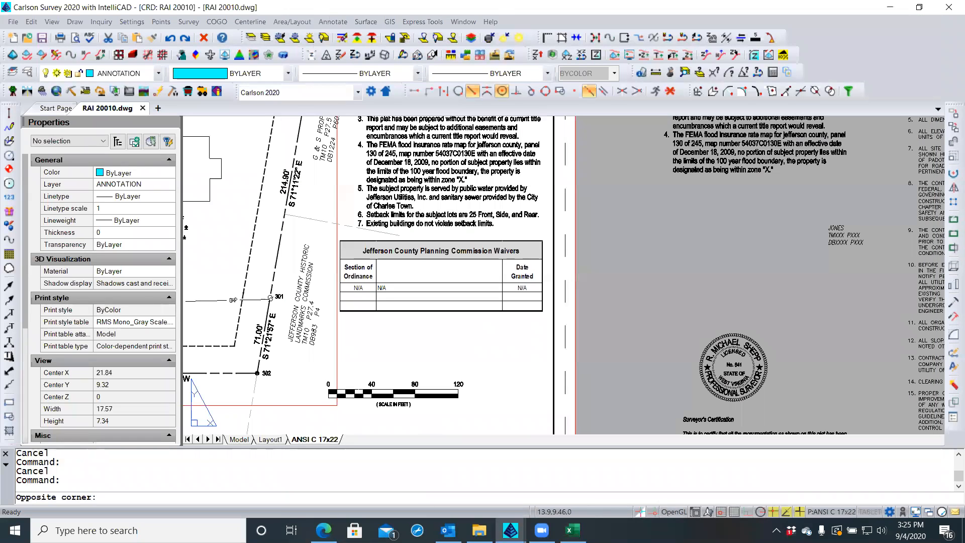
Regenerate the drawing with REGEN and bring the embedded worksheet back up in Excel
key(Escape)
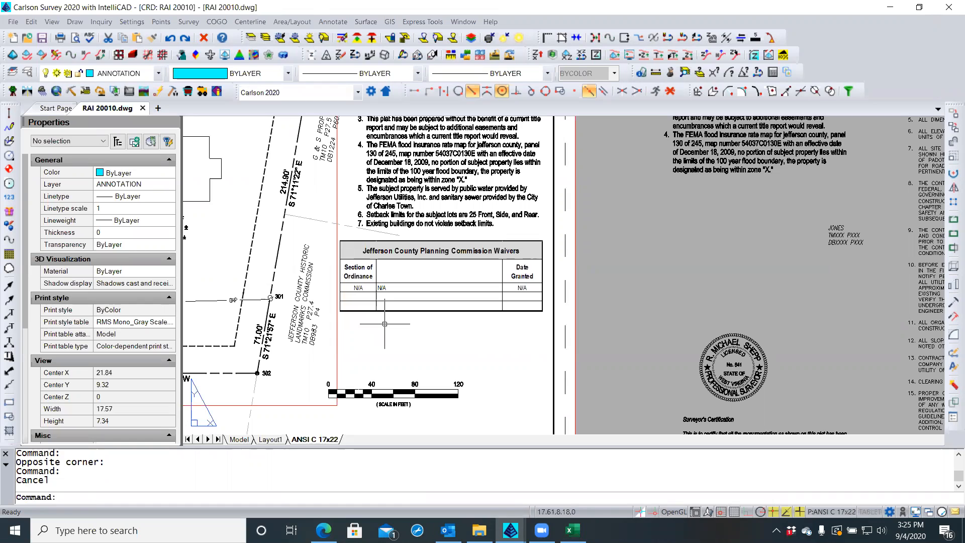
text(REGEN)
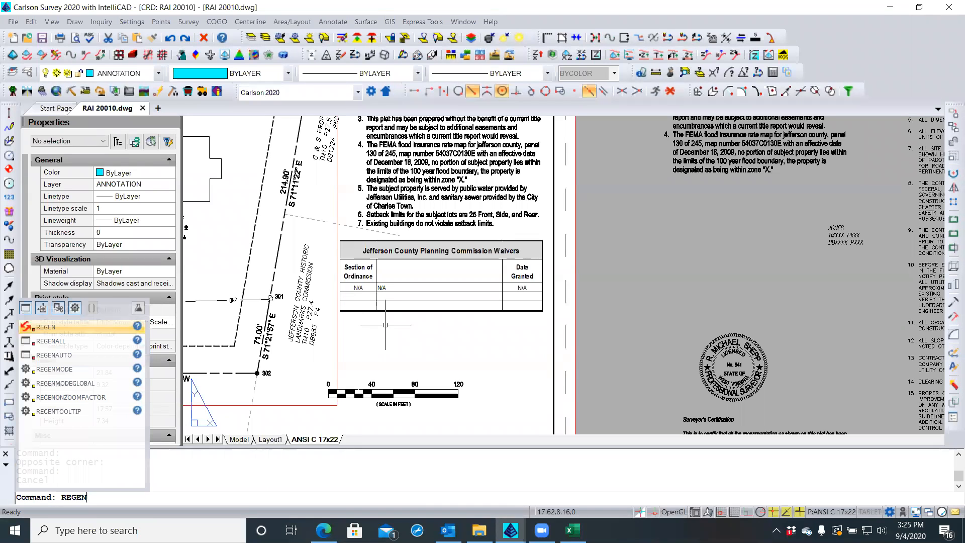
key(Return)
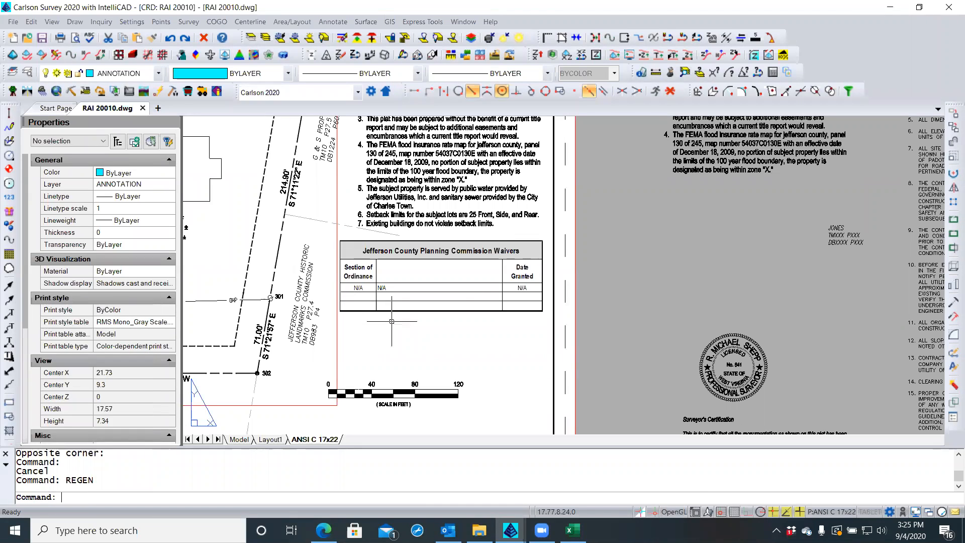
click(433, 311)
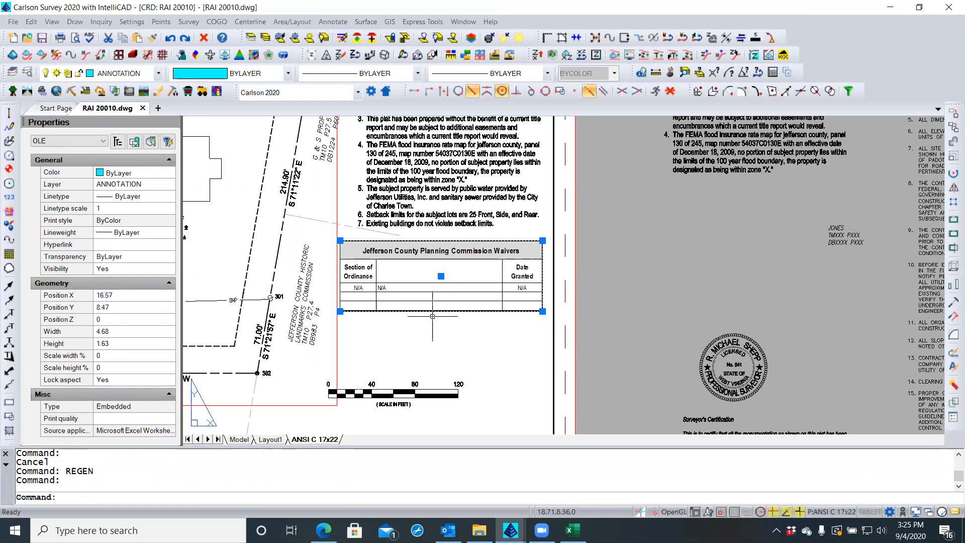
key(Escape)
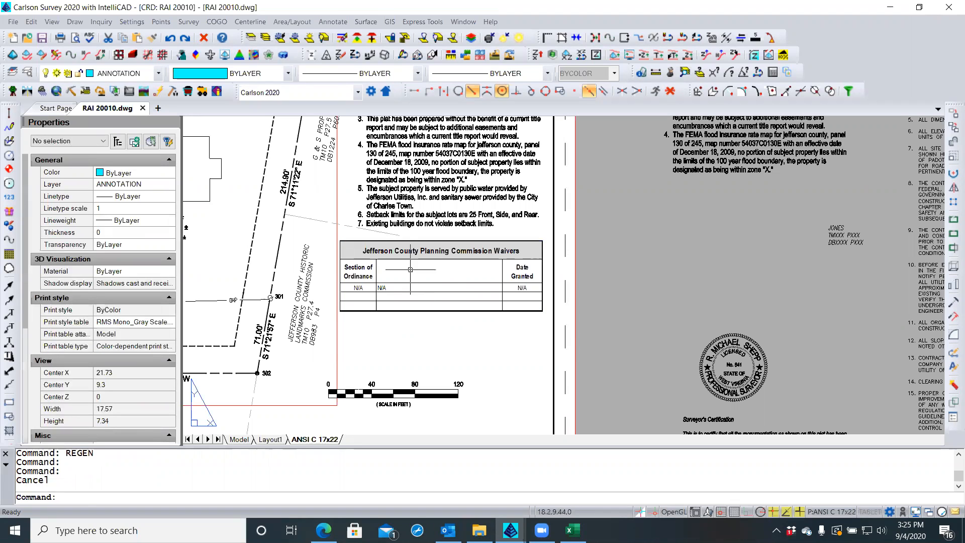
scroll(409, 257, down, 1)
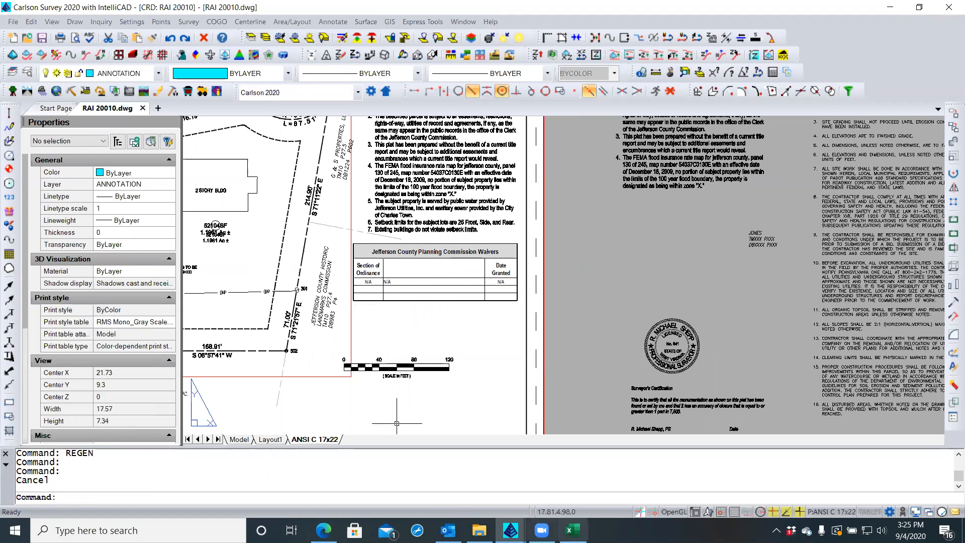
click(573, 530)
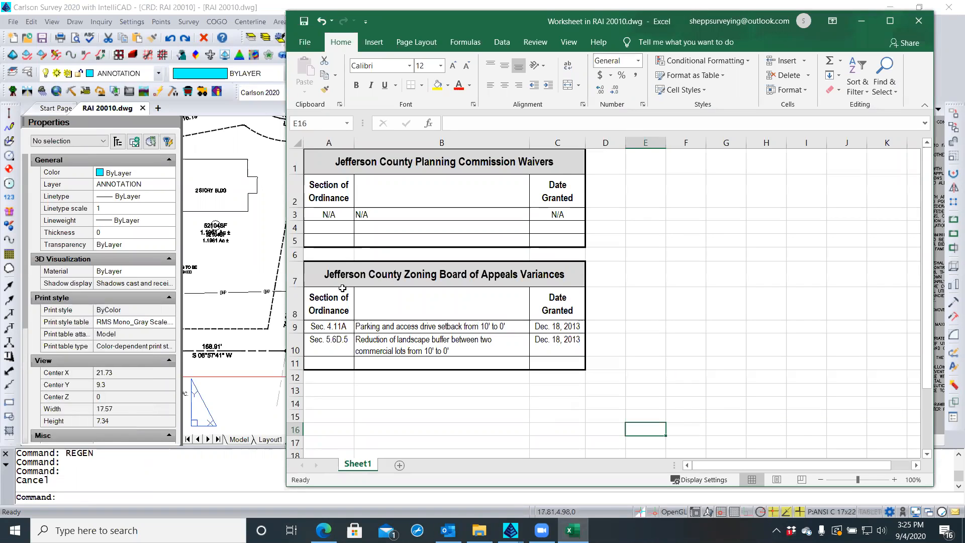
Copy both tables, A1:C11, and switch back to the plat drawing
mouse_move(326, 272)
mouse_down()
mouse_move(475, 328)
mouse_move(533, 363)
mouse_up()
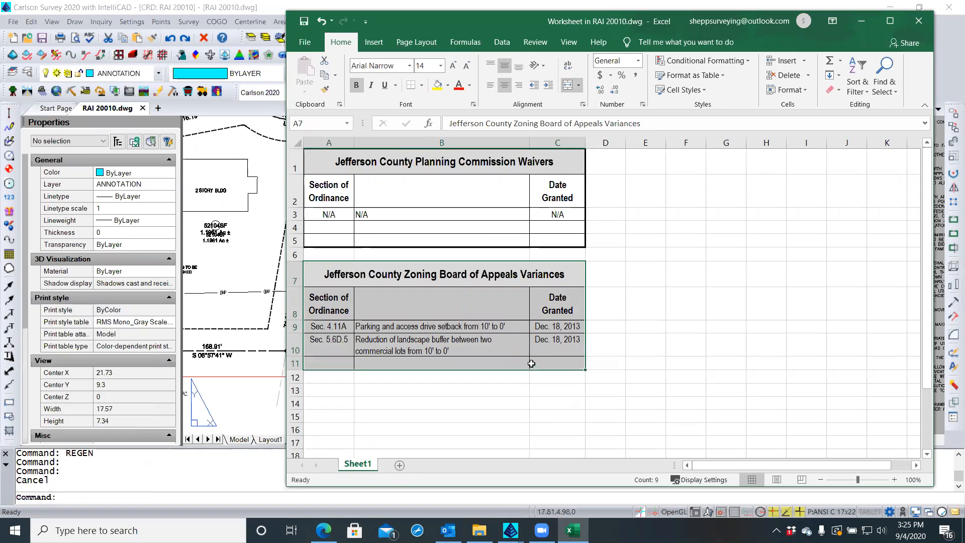
drag(324, 158, 546, 363)
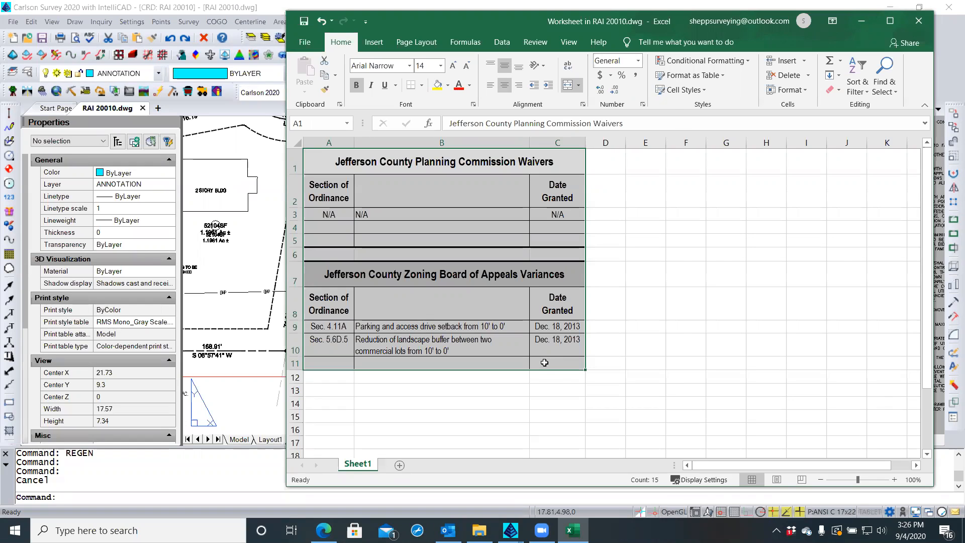
right_click(545, 362)
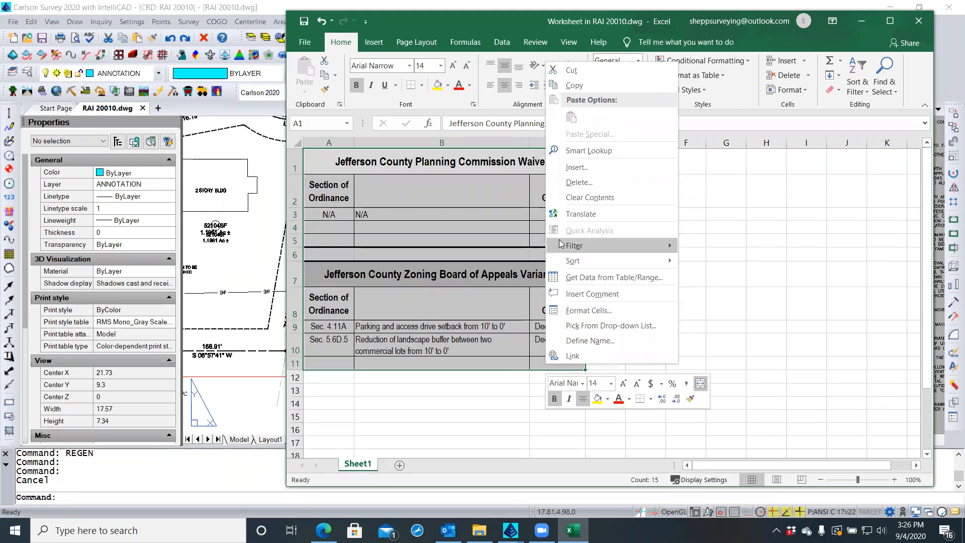
click(579, 86)
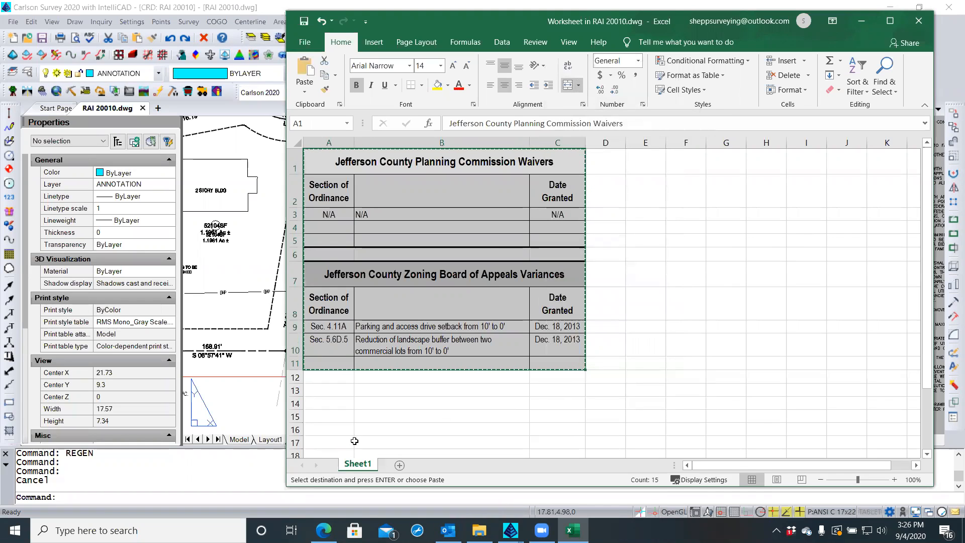
click(278, 423)
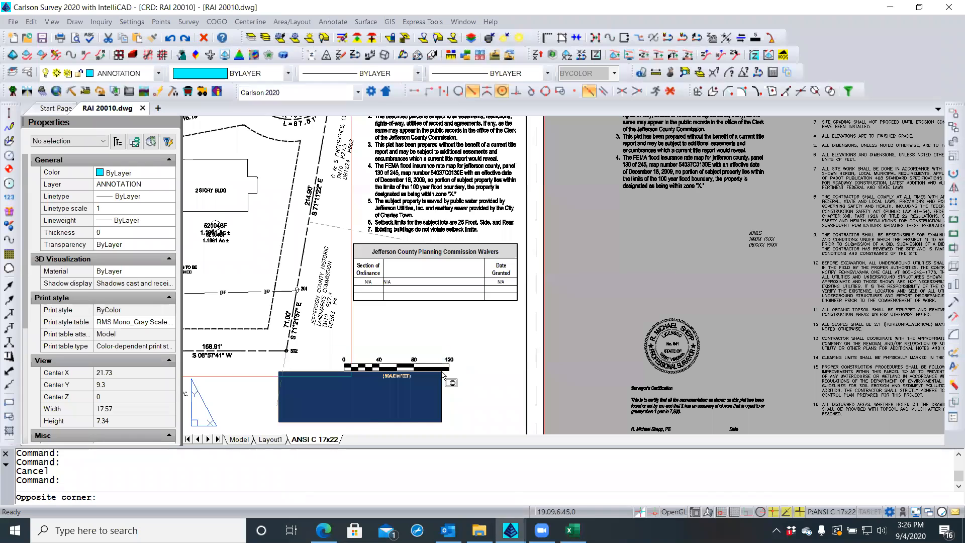
Delete the old embedded waivers table from the plat
key(Escape)
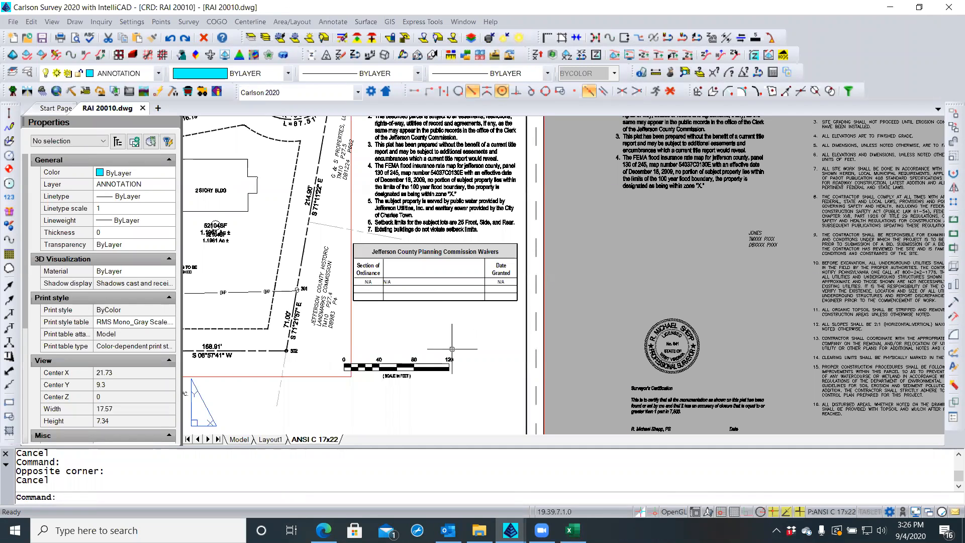
click(415, 260)
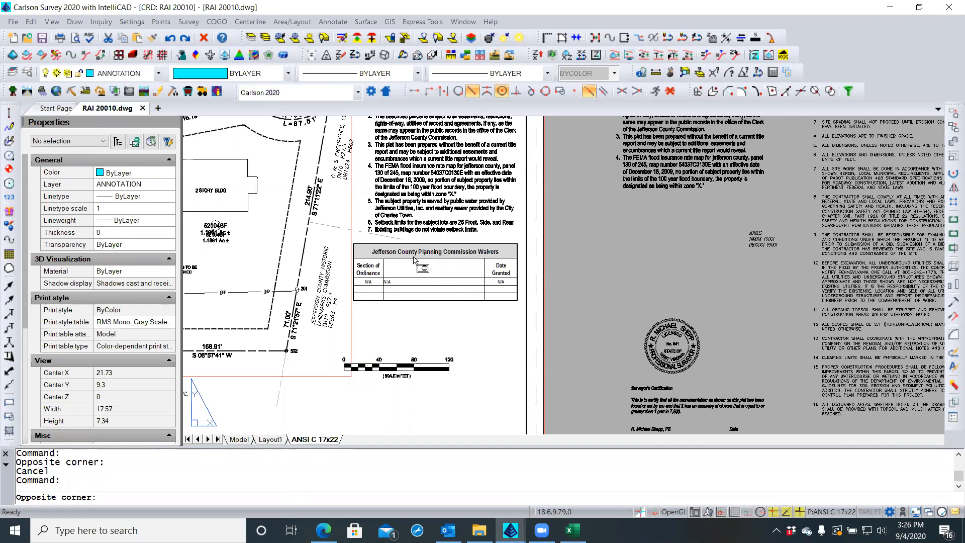
key(Escape)
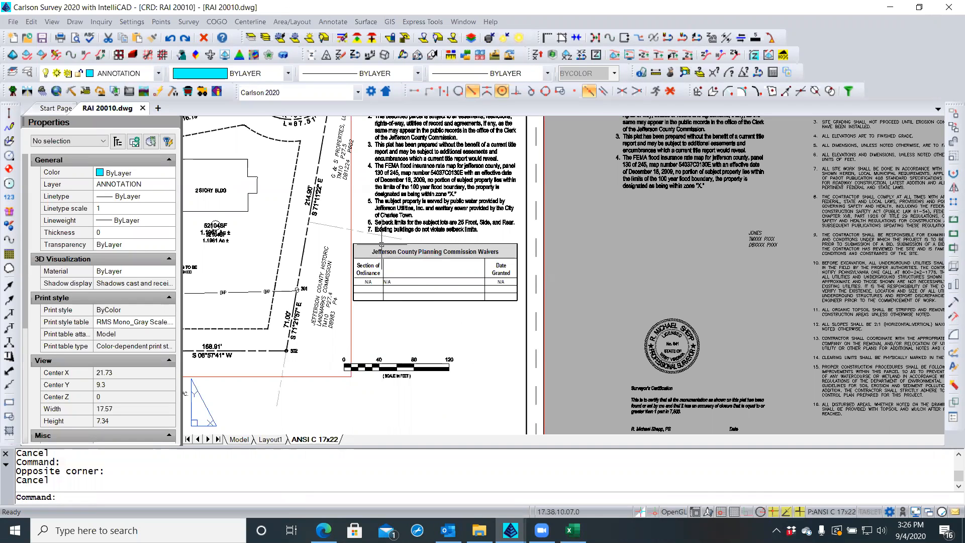
click(385, 245)
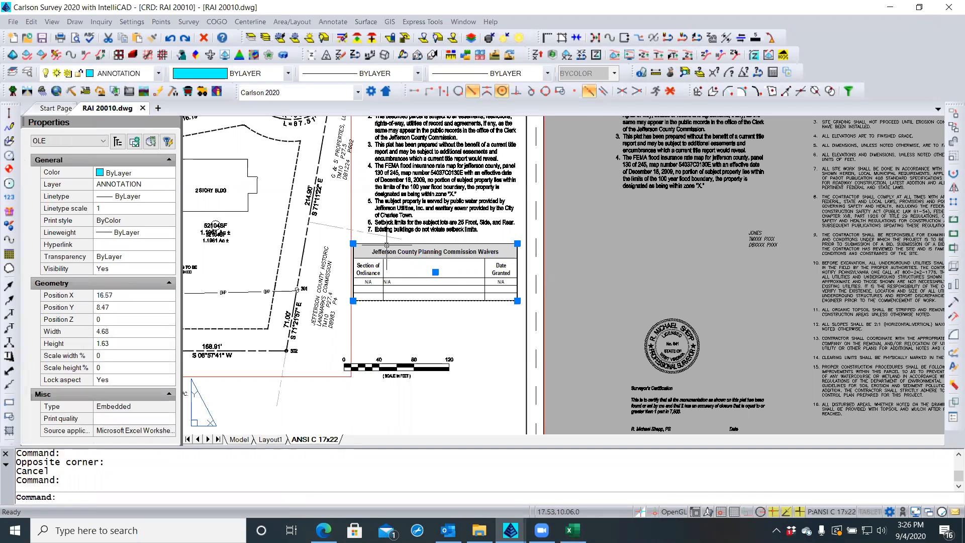
key(Delete)
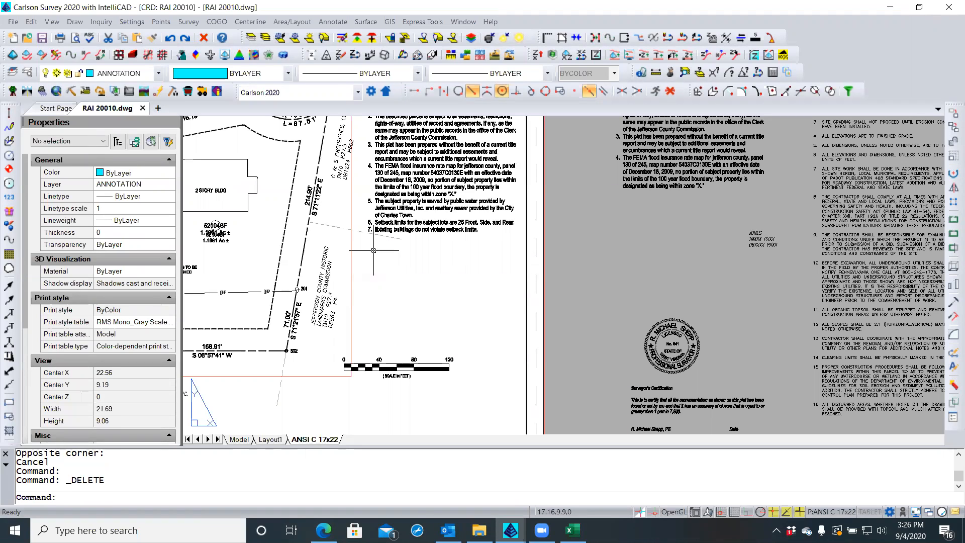
Paste Special the copied tables as a Microsoft Excel Worksheet object
right_click(373, 250)
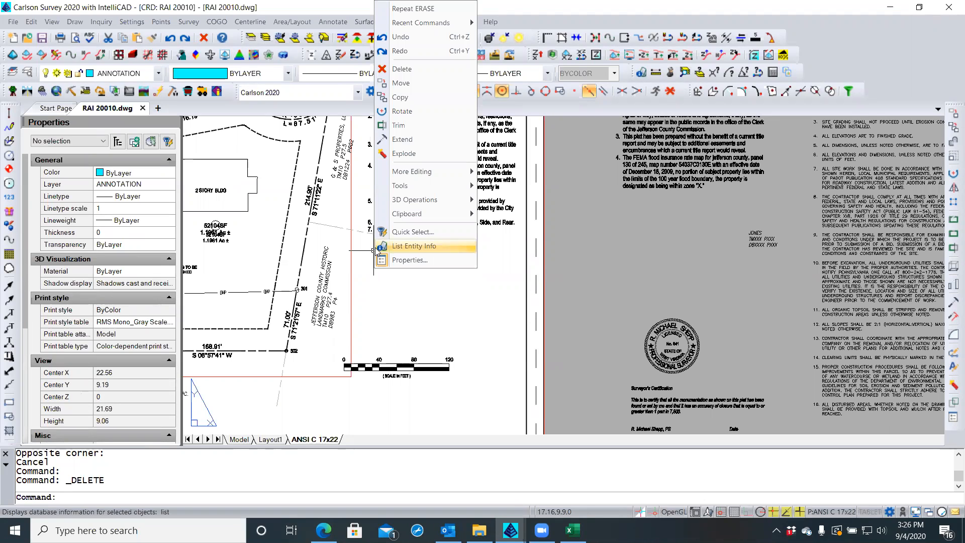
mouse_move(407, 220)
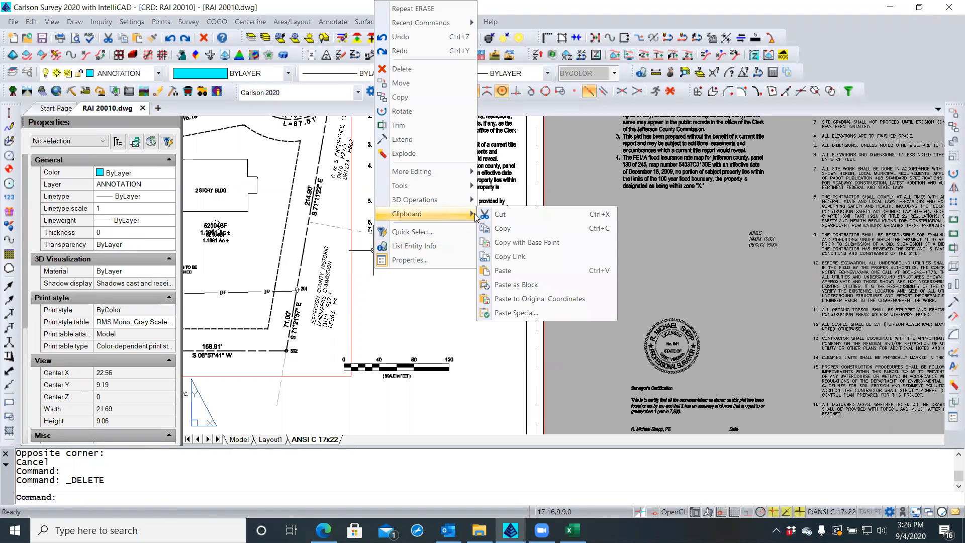
click(510, 314)
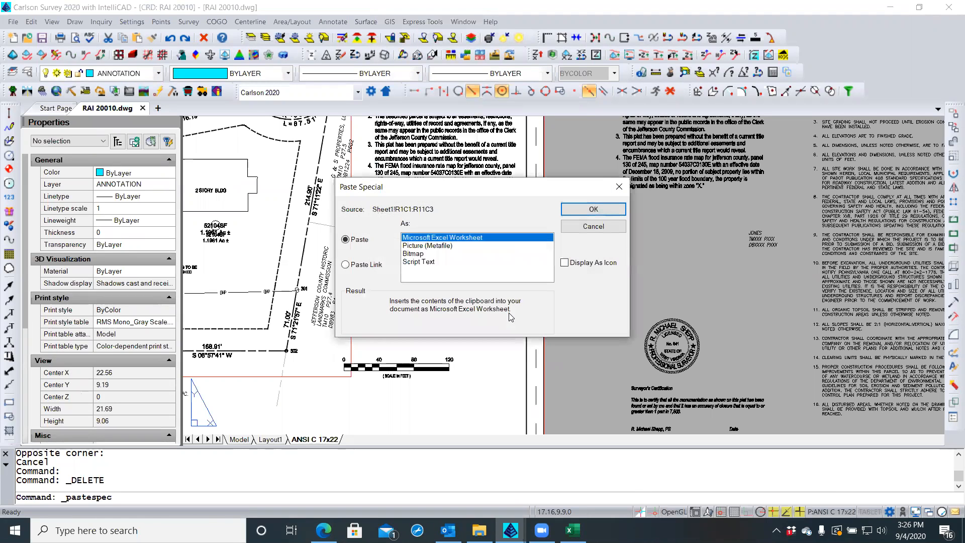
click(591, 210)
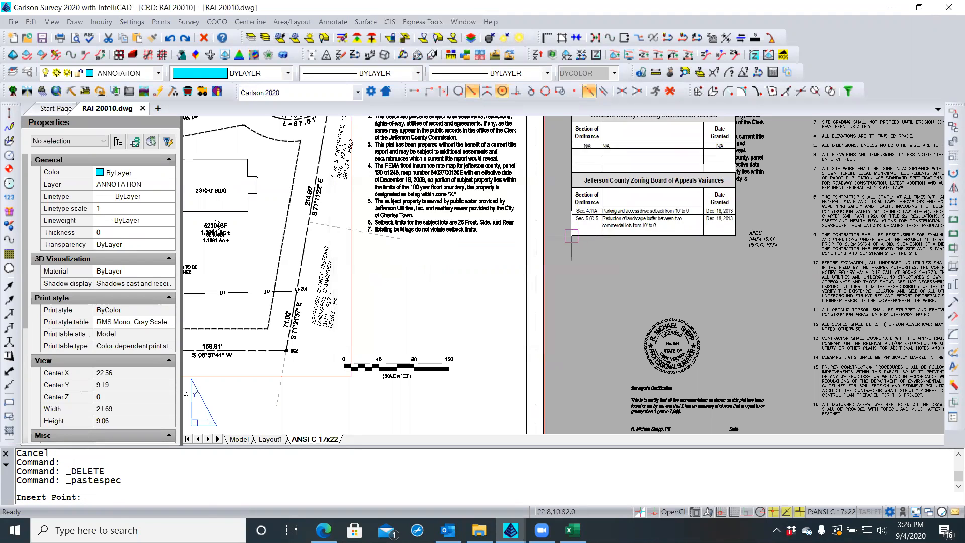
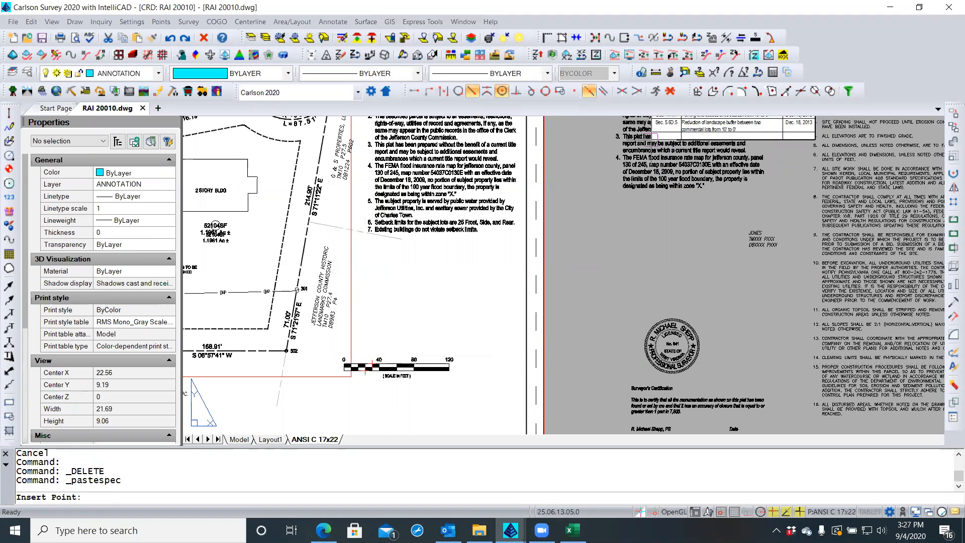
Turn off object snaps and place the pasted waiver and variance tables below the plat notes
click(670, 91)
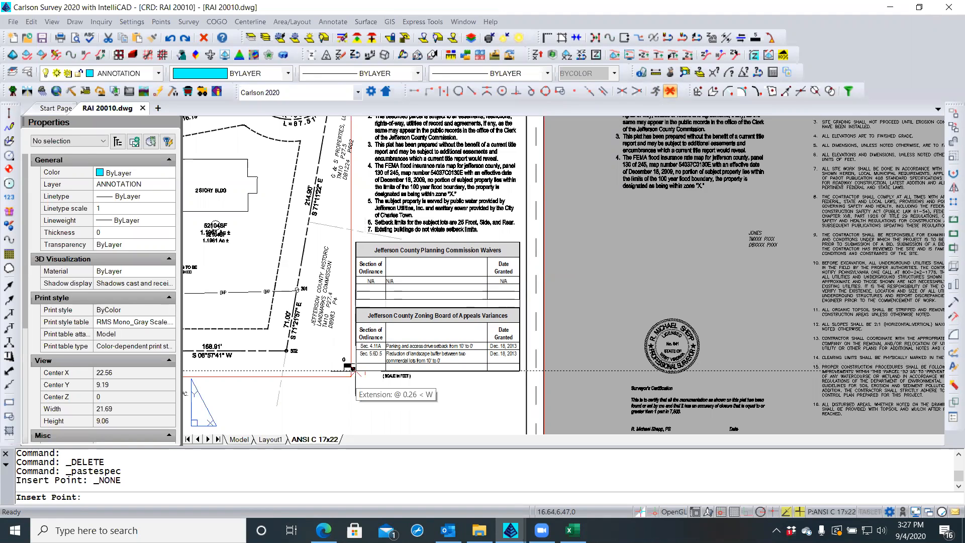
click(352, 371)
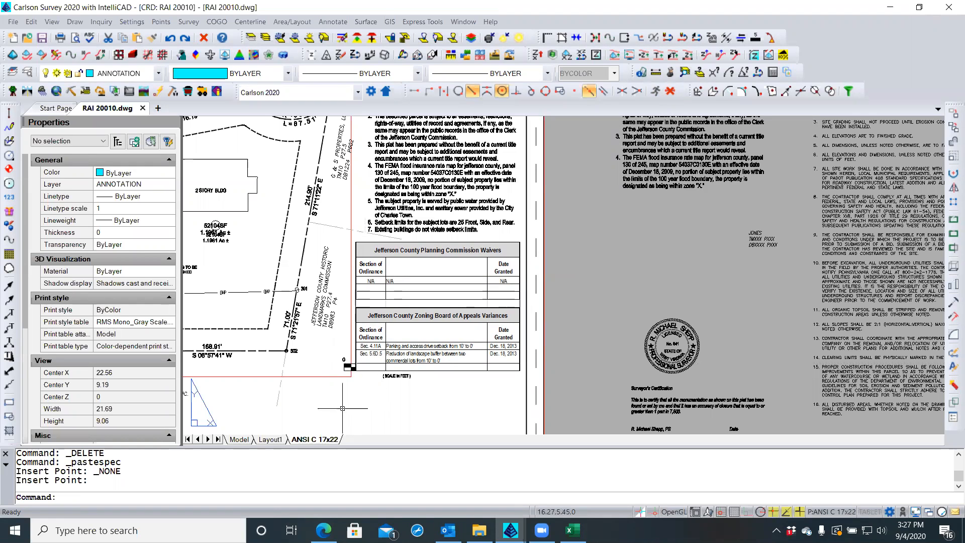
scroll(351, 387, up, 3)
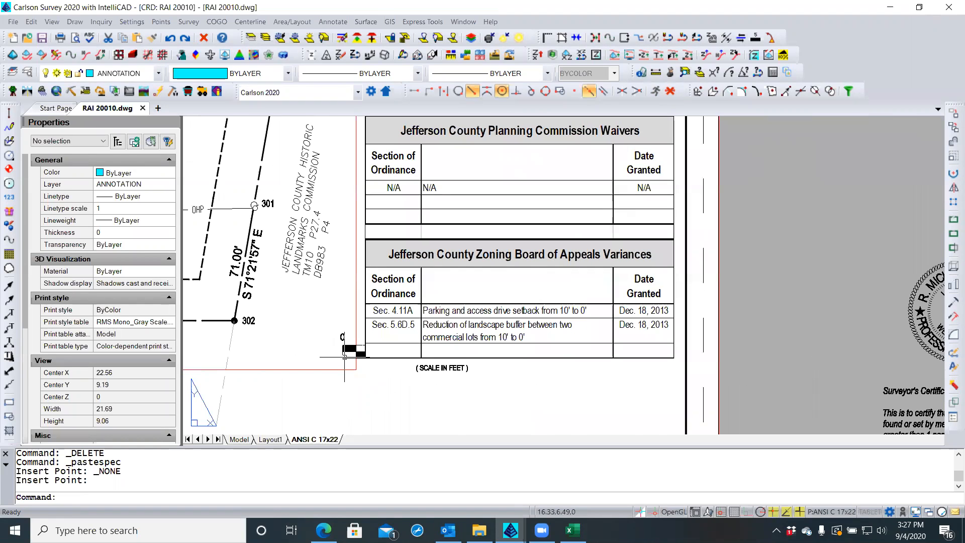
Window-select the bar scale and its label and move it just below the tables
click(324, 389)
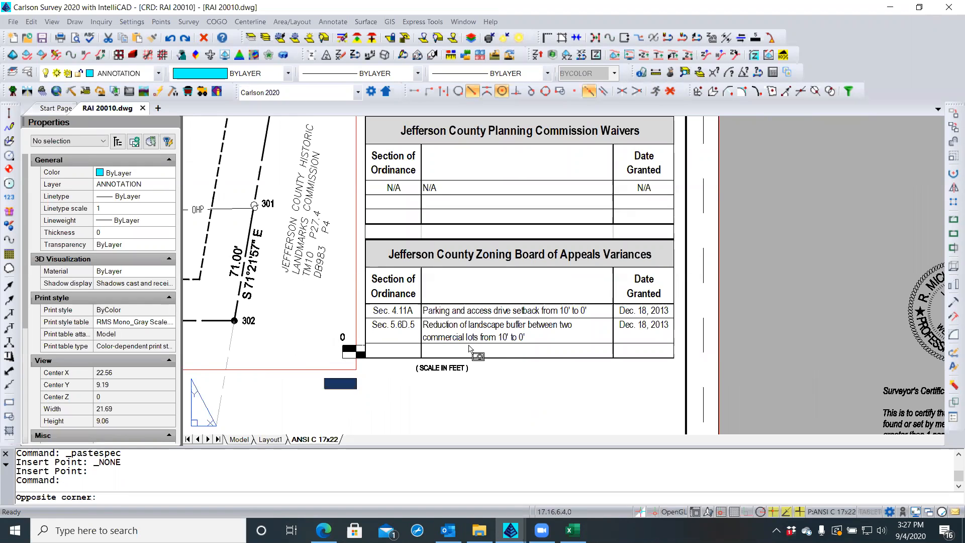
click(599, 323)
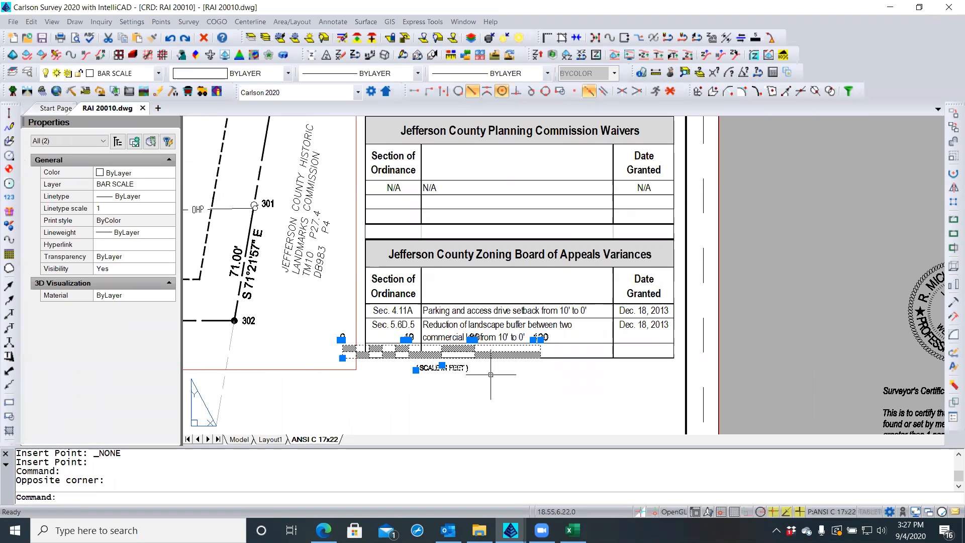
scroll(544, 370, down, 2)
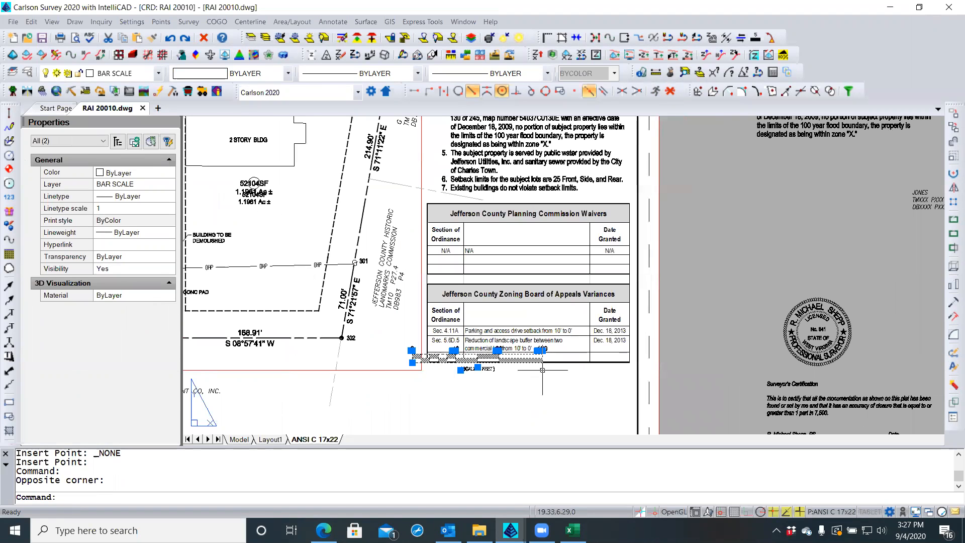
click(103, 143)
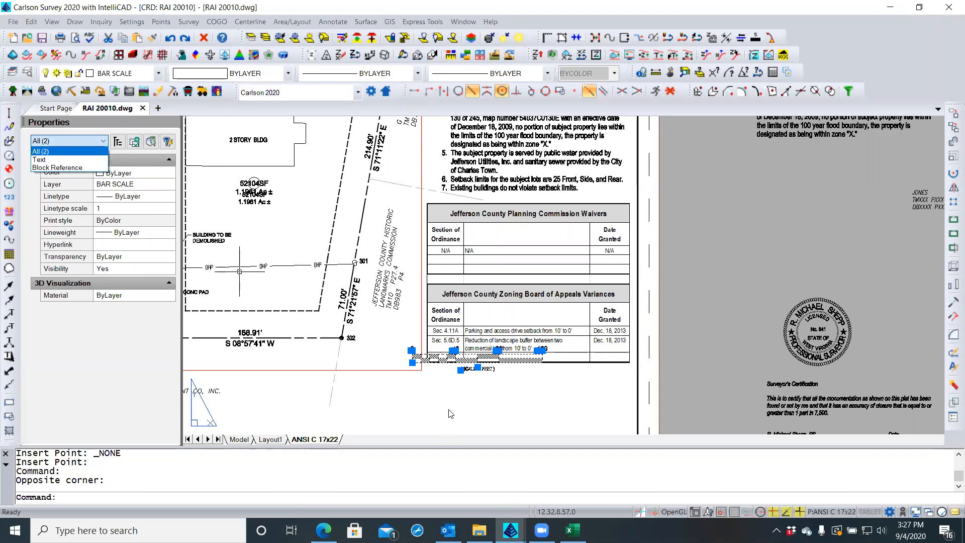
scroll(444, 407, down, 2)
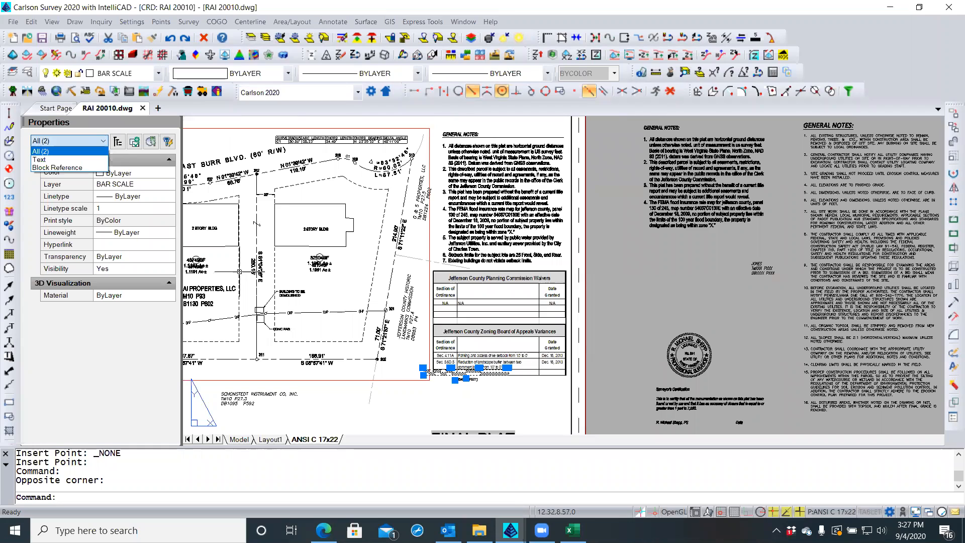
click(240, 272)
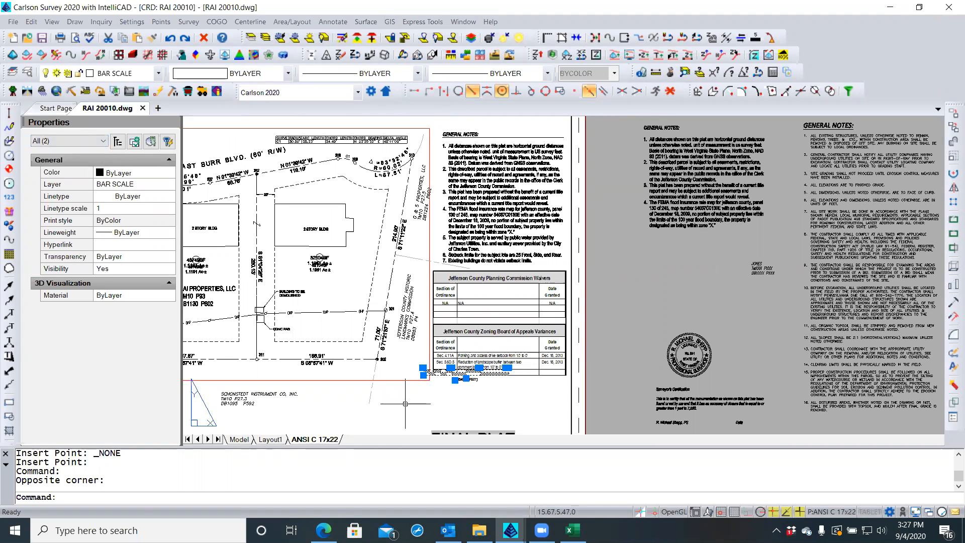
text(m)
key(Return)
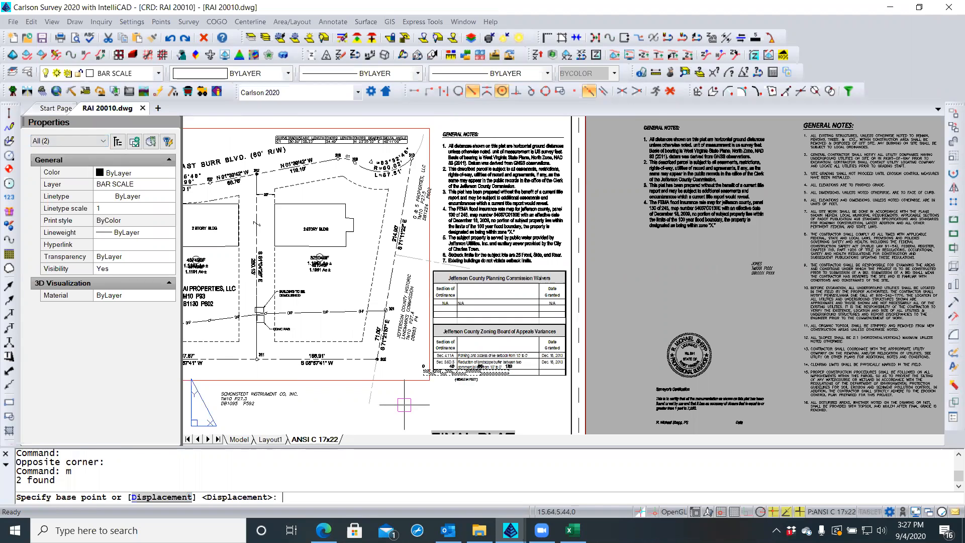
click(477, 394)
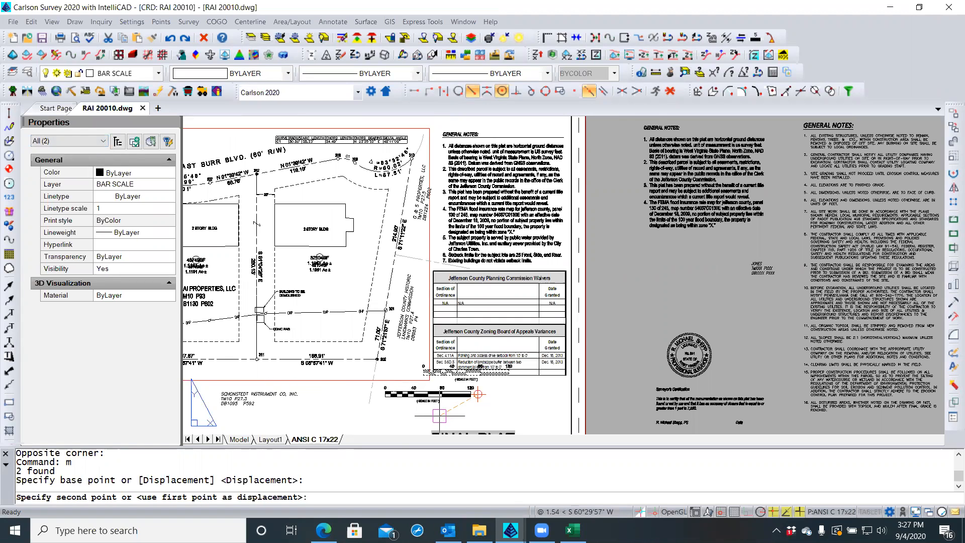
click(469, 395)
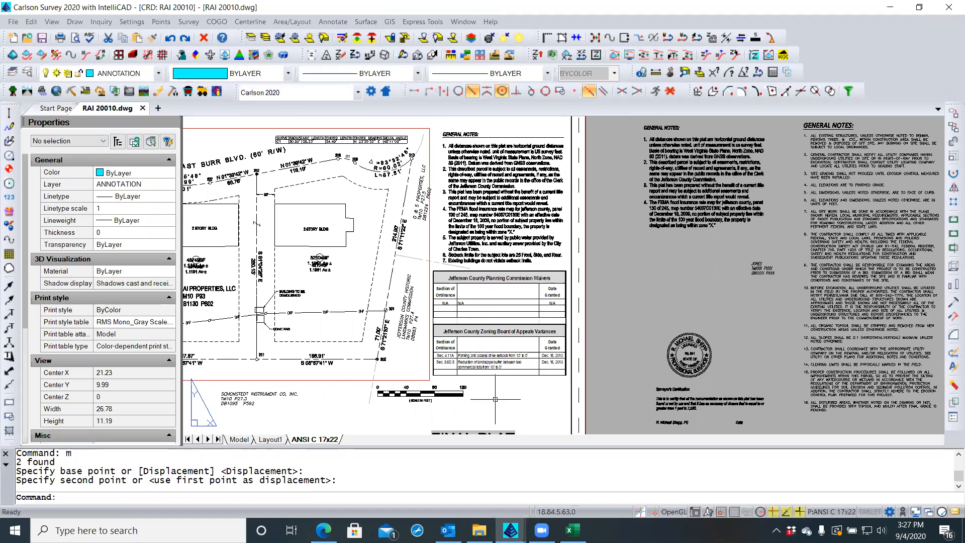
key(Escape)
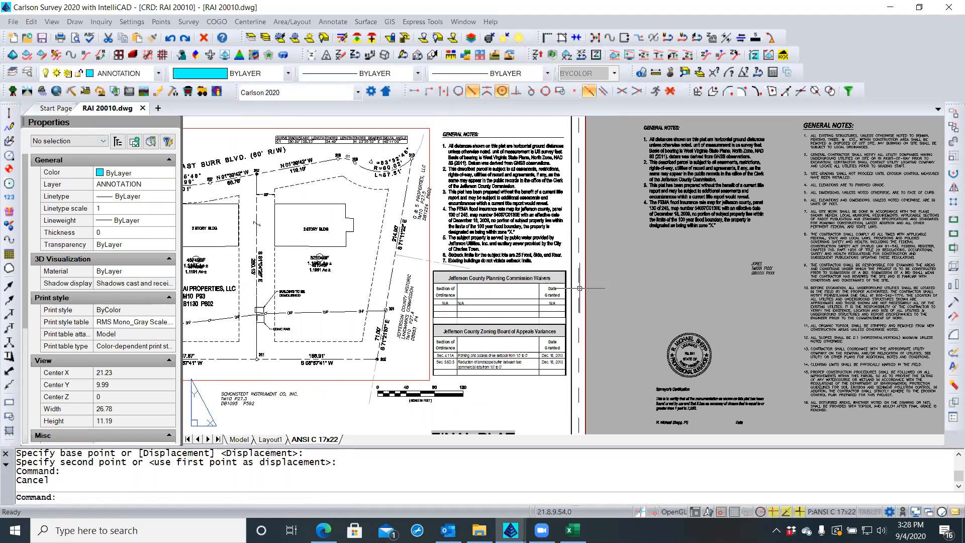
Open the embedded waivers and variances table for editing in Excel
scroll(556, 313, up, 4)
scroll(547, 327, up, 3)
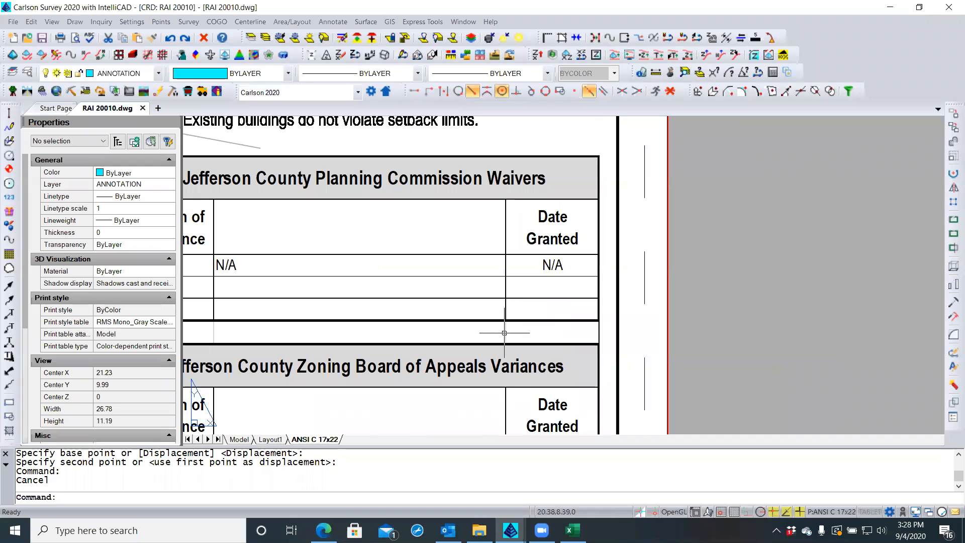
scroll(498, 331, down, 3)
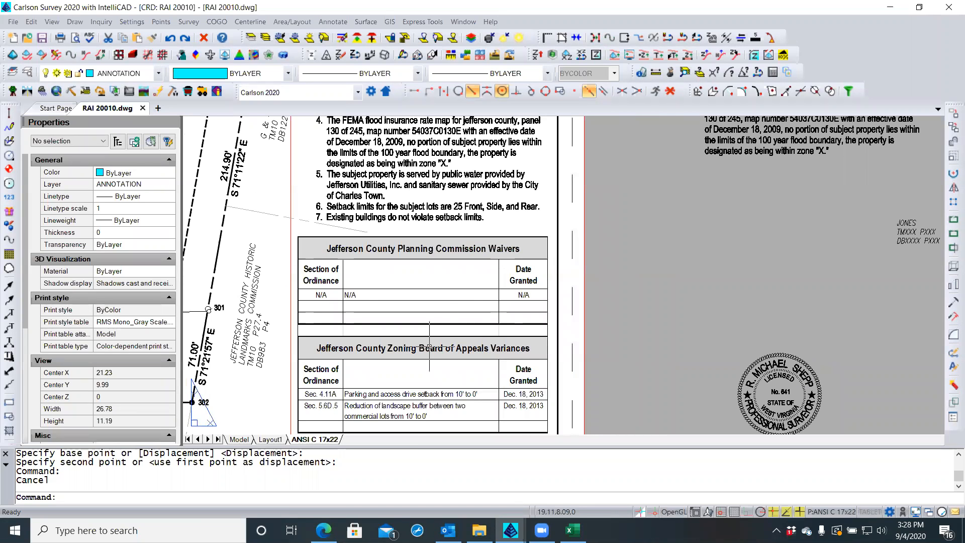
double_click(297, 317)
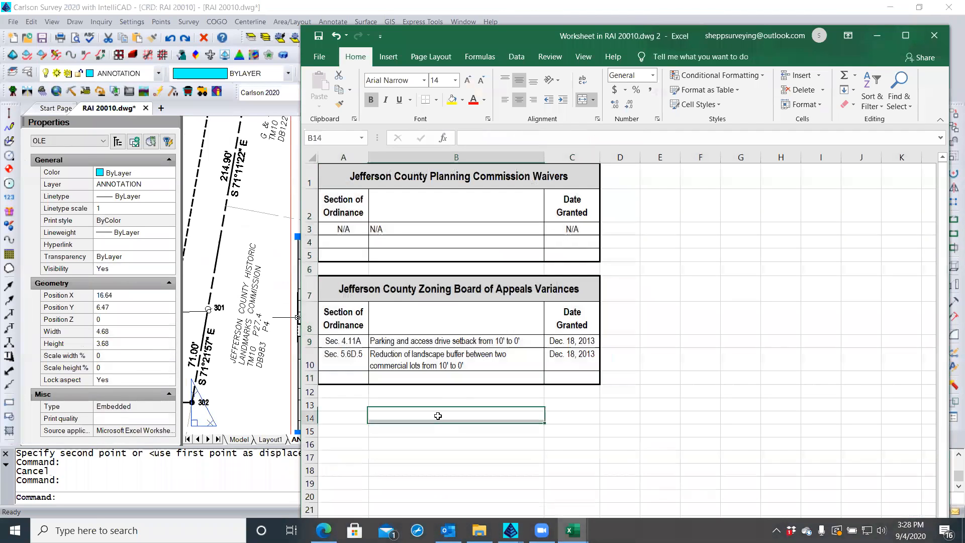
click(441, 416)
click(361, 419)
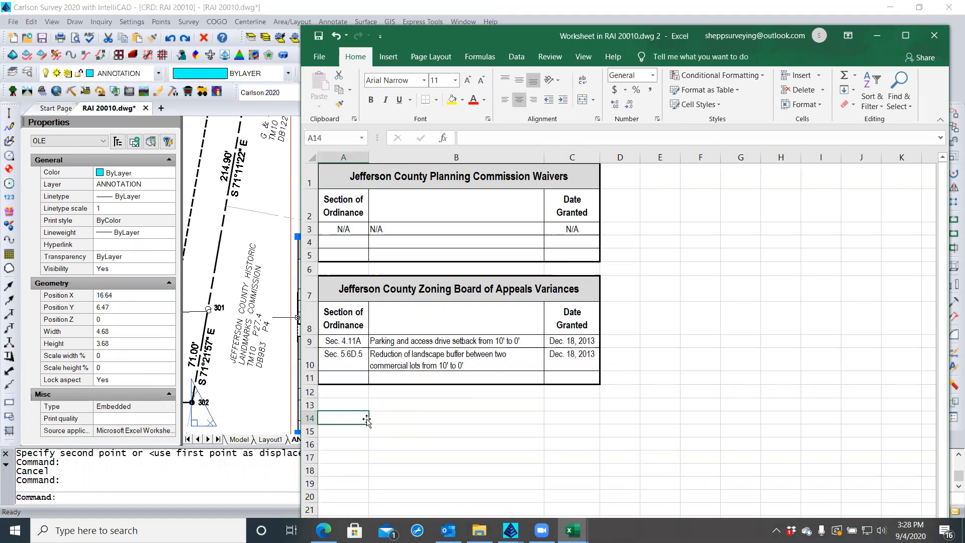
click(319, 58)
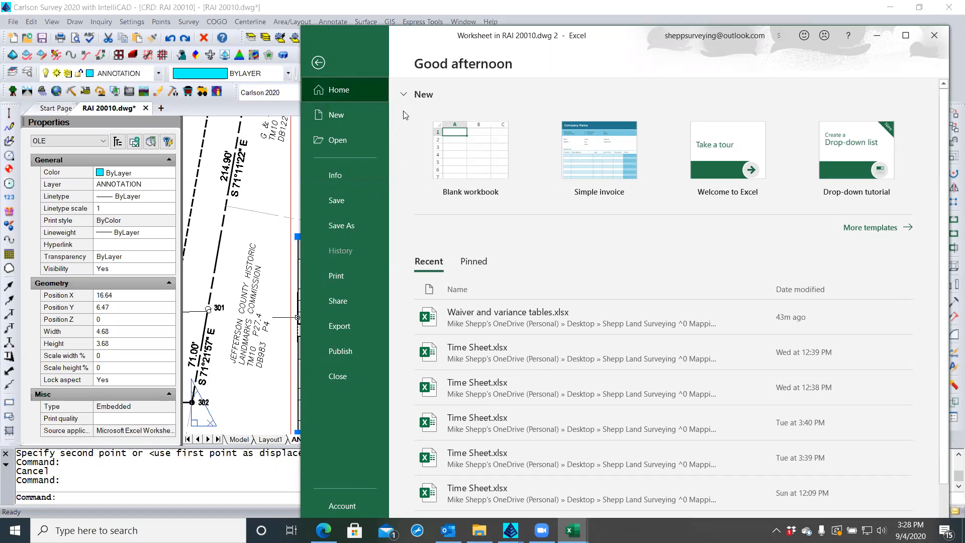
drag(368, 45, 369, 74)
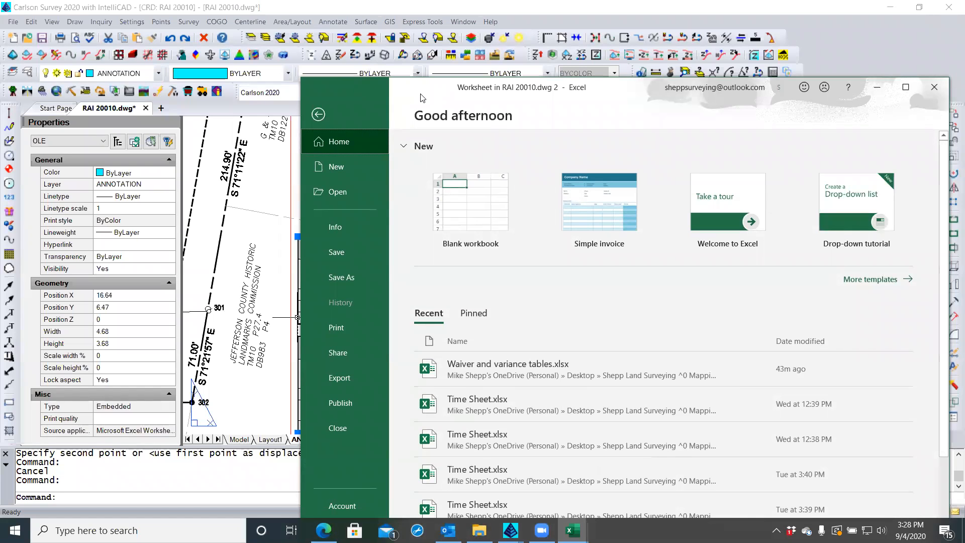
drag(425, 93, 378, 40)
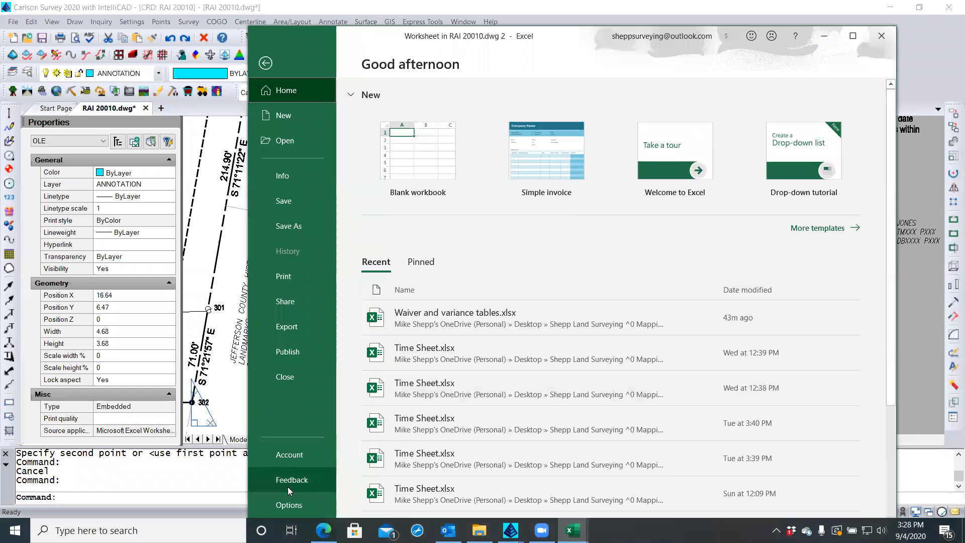
click(290, 505)
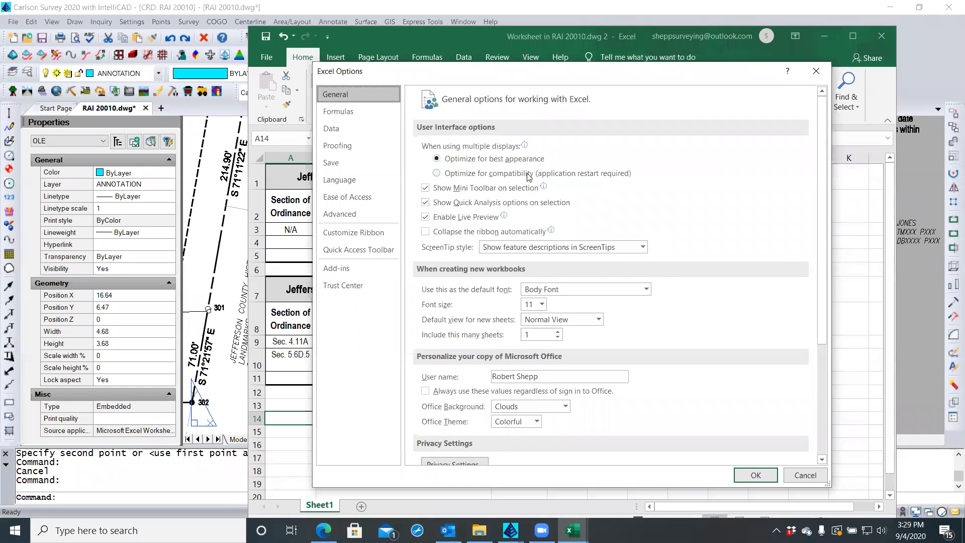
scroll(529, 177, down, 1)
scroll(529, 177, down, 4)
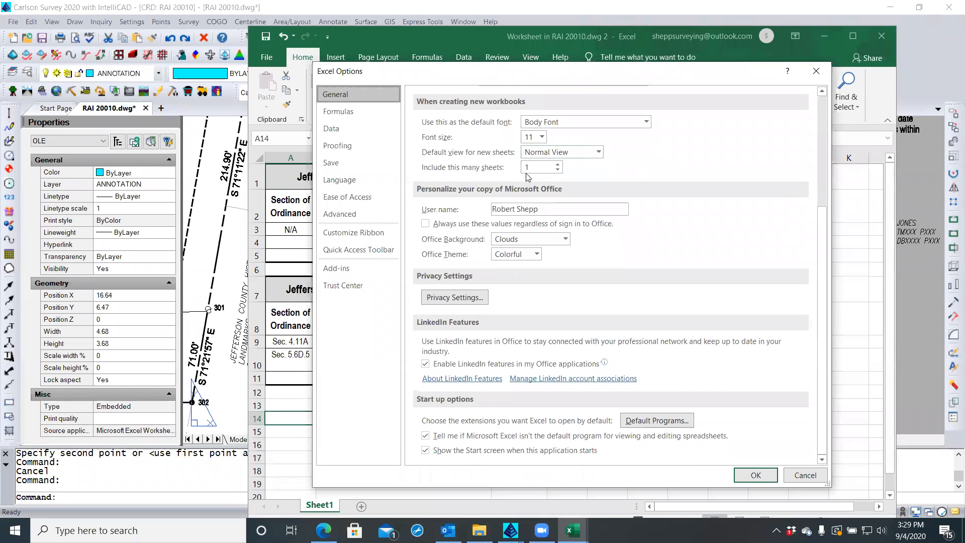
scroll(528, 177, up, 5)
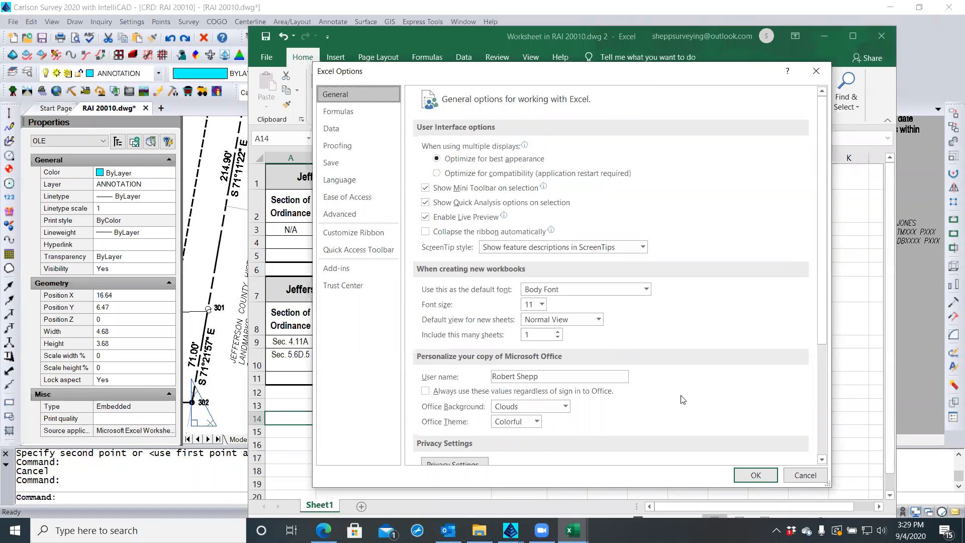
click(805, 475)
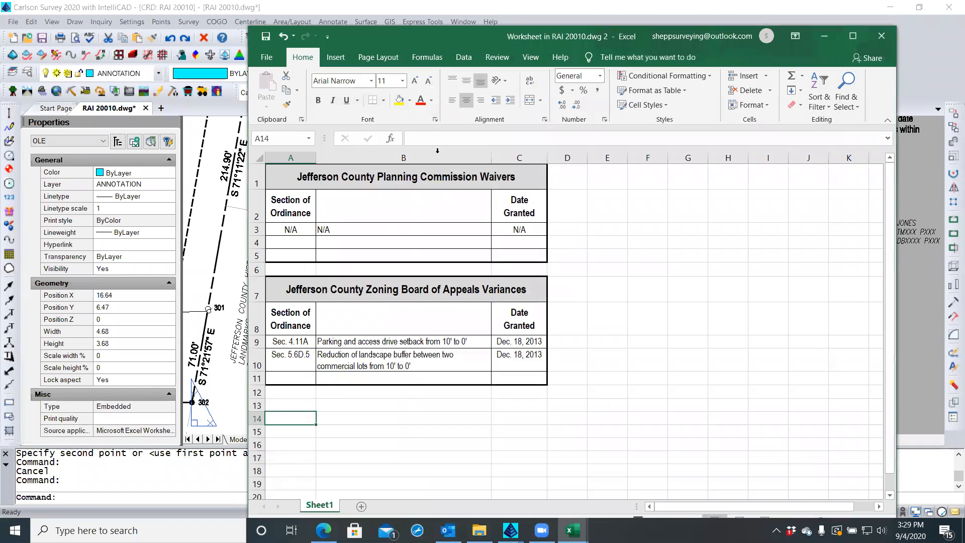
Uncheck Gridlines on the View tab and save the worksheet back into the drawing
click(496, 58)
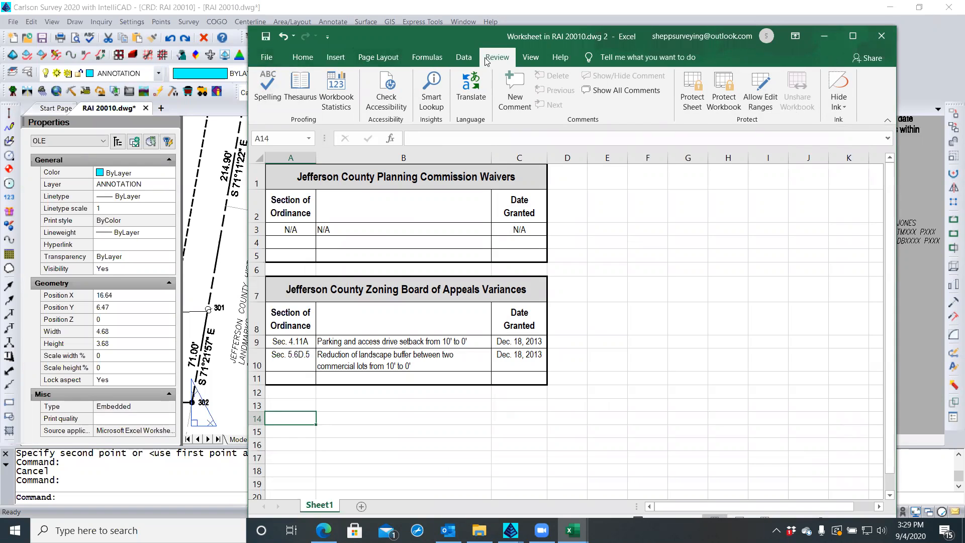
click(529, 57)
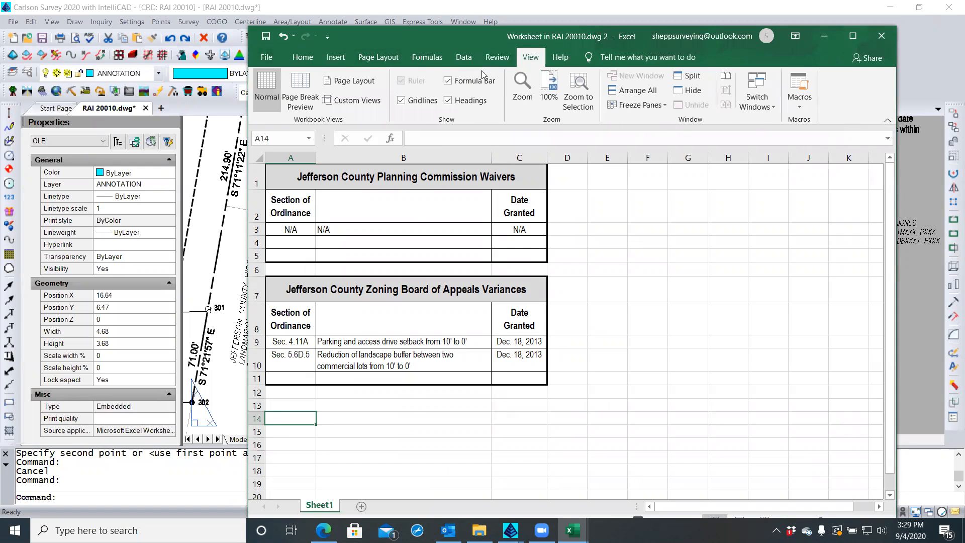
click(401, 101)
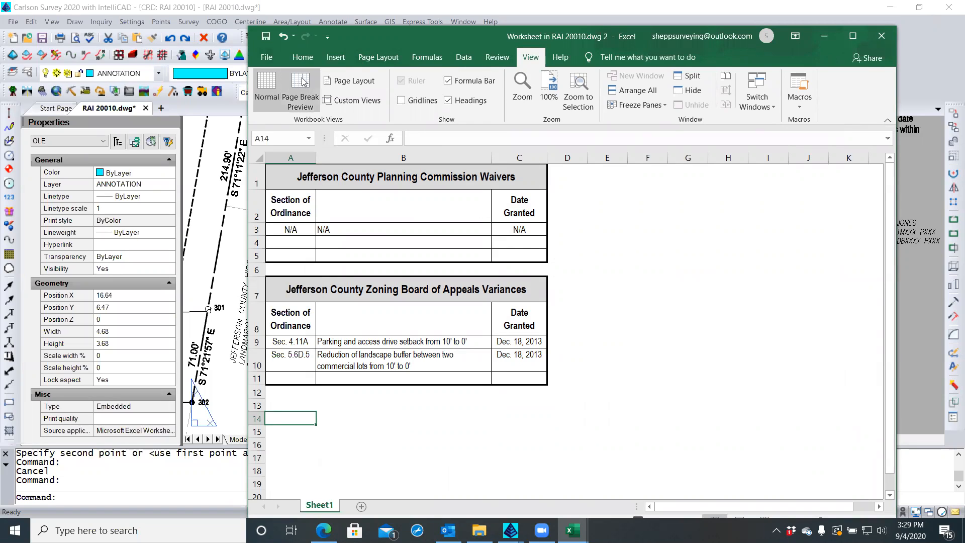
click(265, 40)
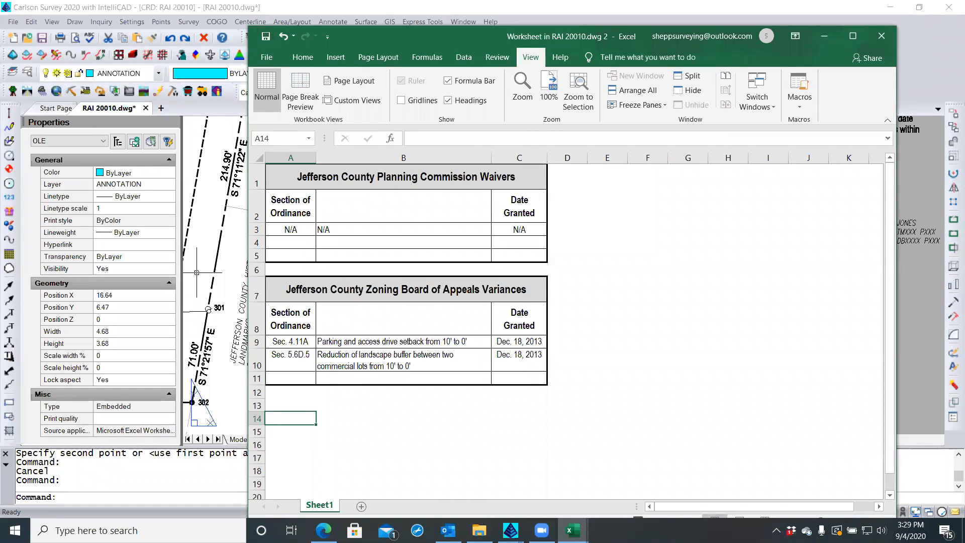
click(197, 272)
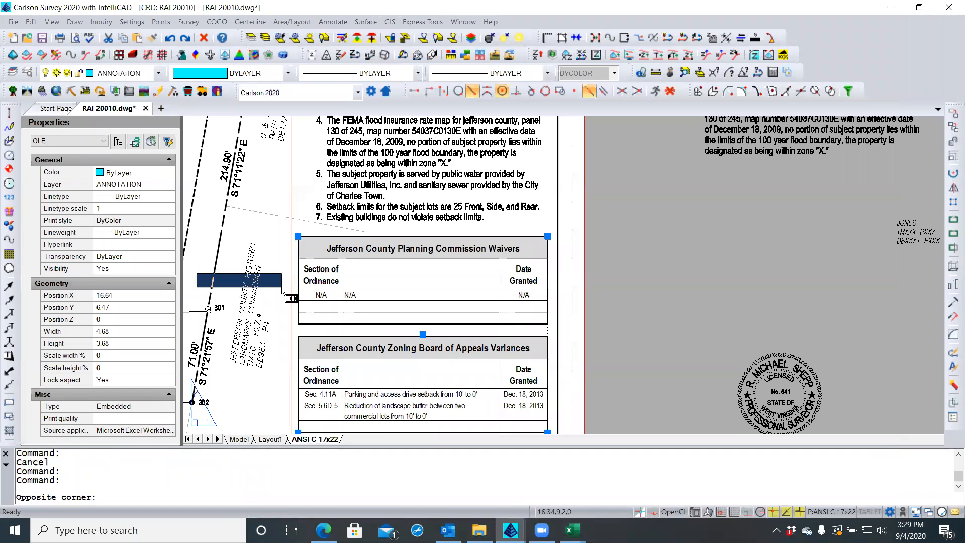
Cancel the stray selection and regenerate the drawing with REA
key(Escape)
key(Escape)
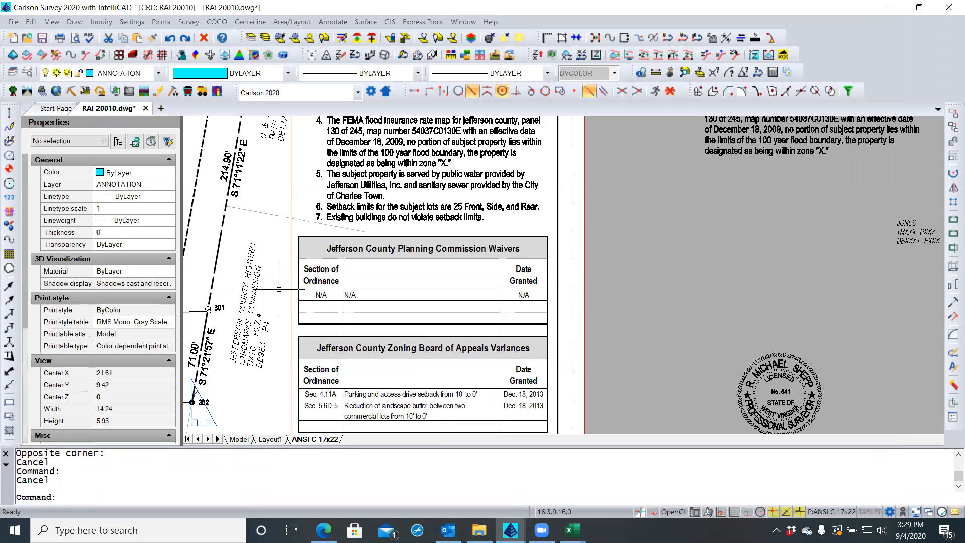
text(rea)
key(Return)
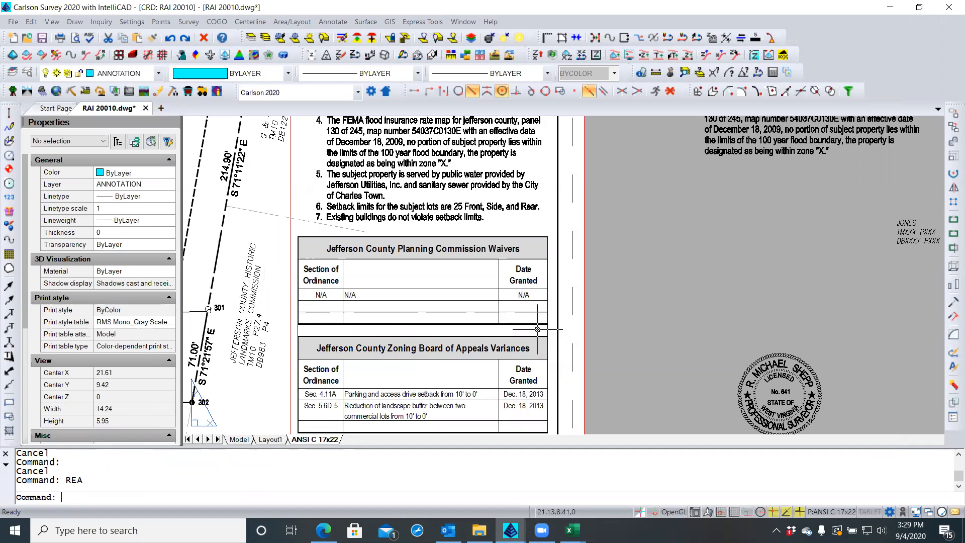
Close the duplicate Excel worksheet window and return to the plat drawing
click(577, 527)
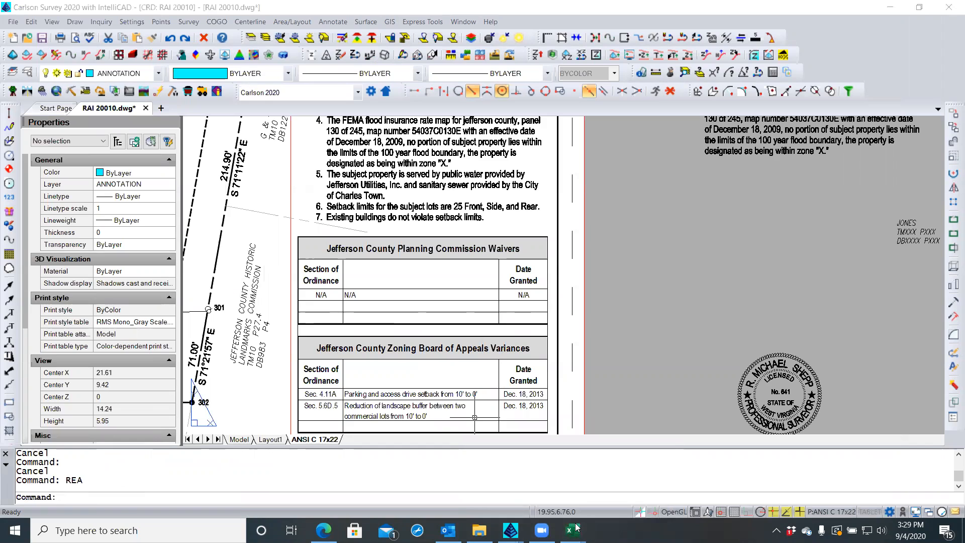
mouse_move(577, 526)
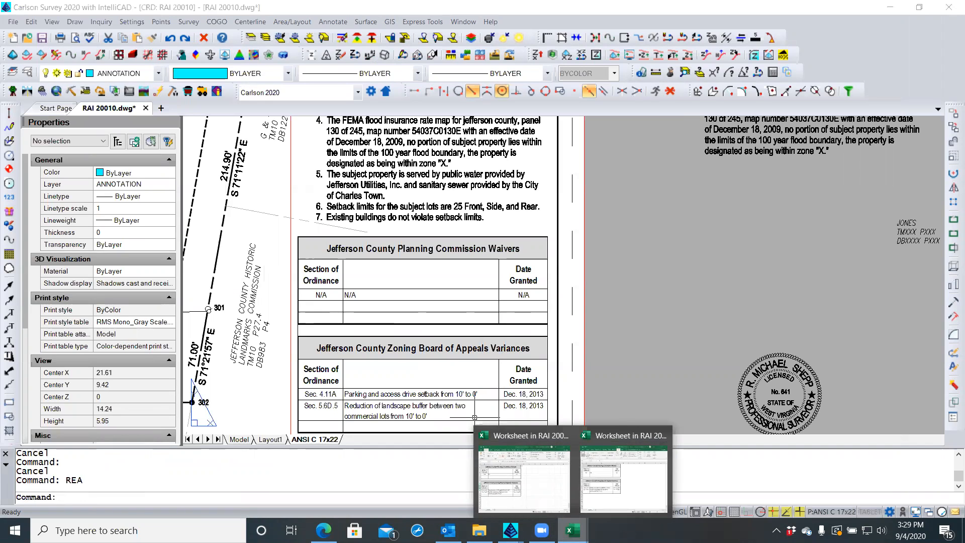
mouse_move(580, 488)
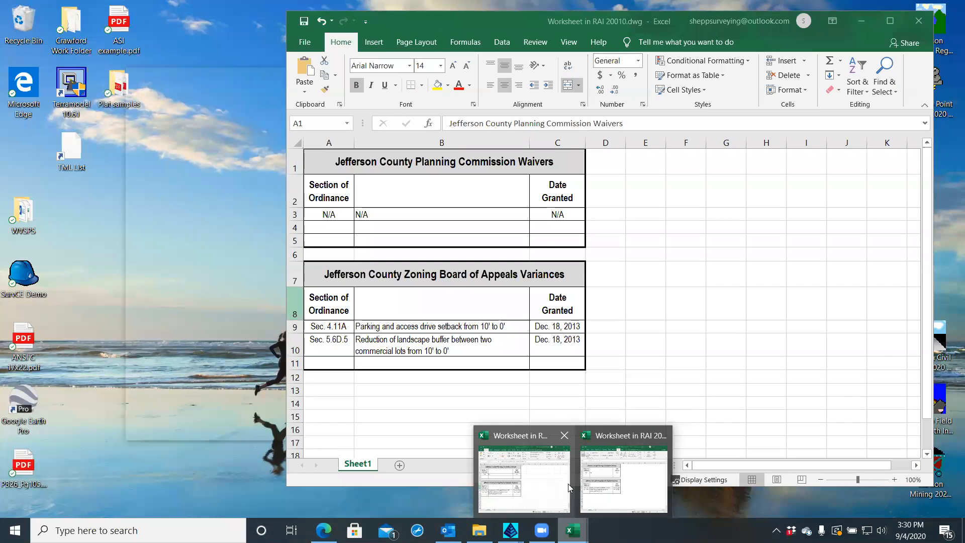
click(564, 436)
mouse_move(563, 436)
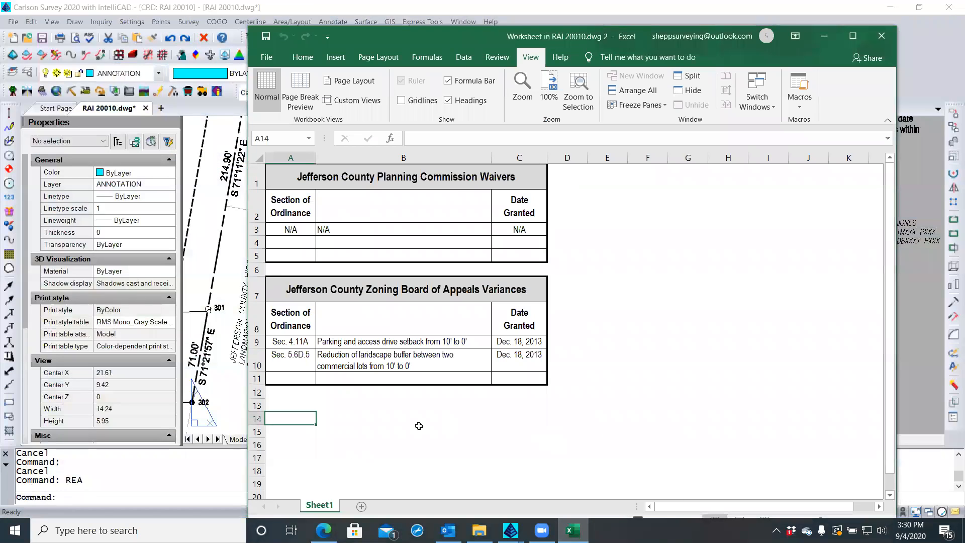
click(417, 428)
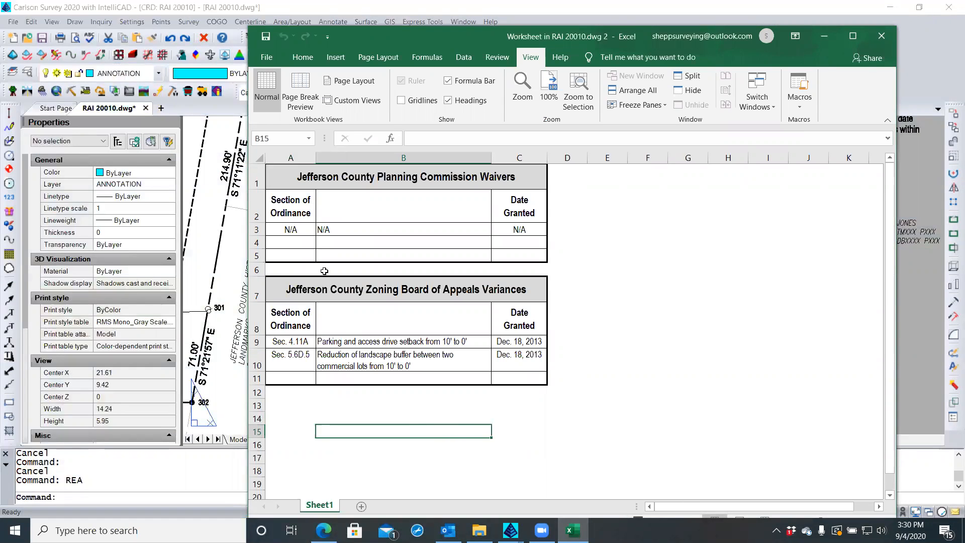
click(284, 178)
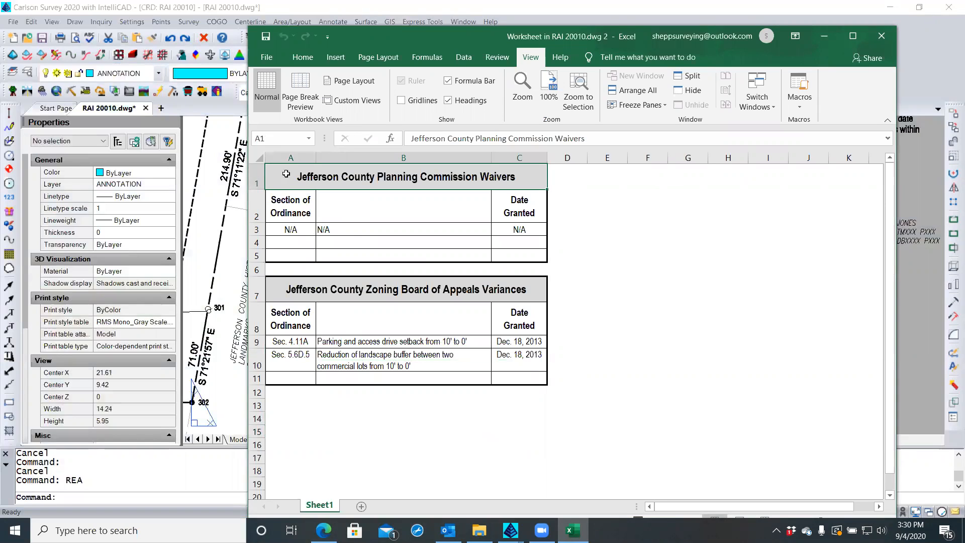
click(301, 267)
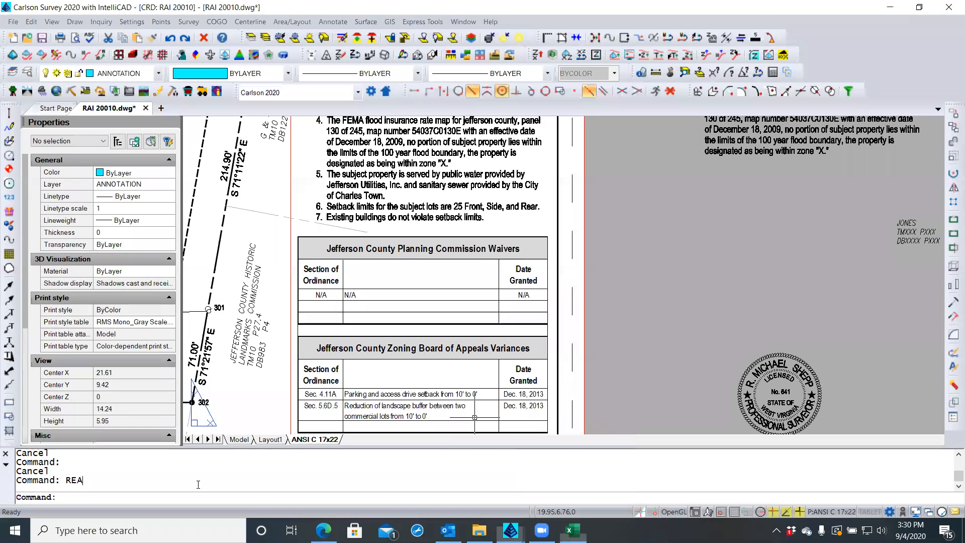
click(205, 482)
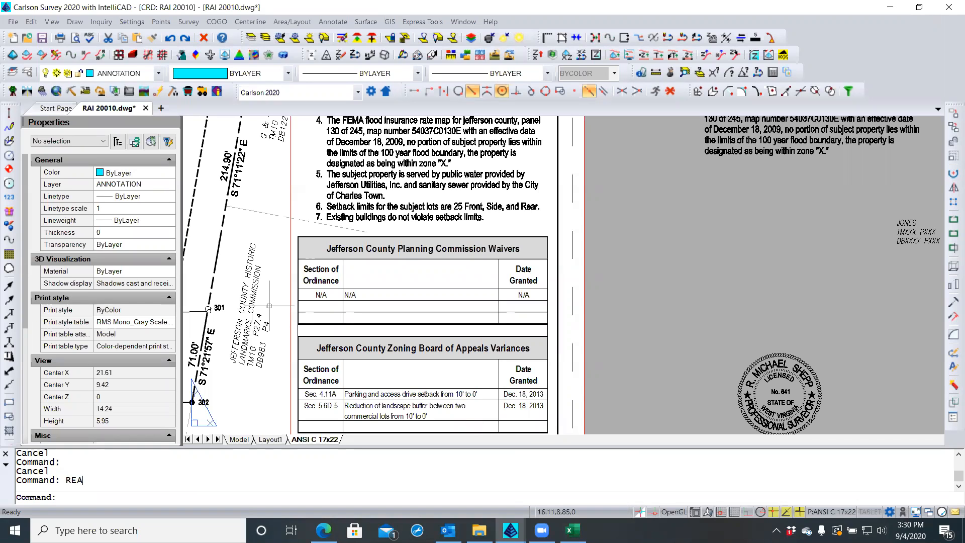
Regenerate again, briefly reopen the embedded table in Excel, close it, and select the table
text(rea)
key(Return)
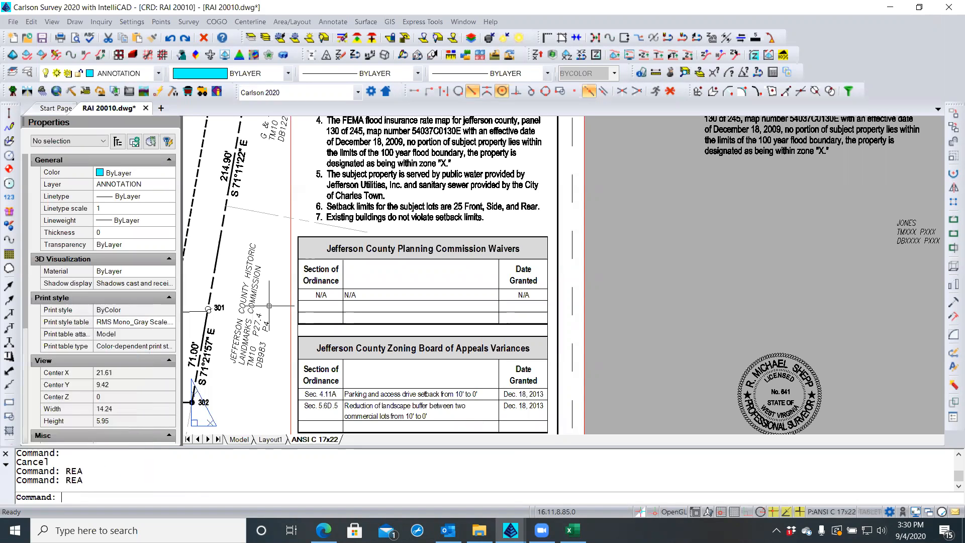
double_click(516, 410)
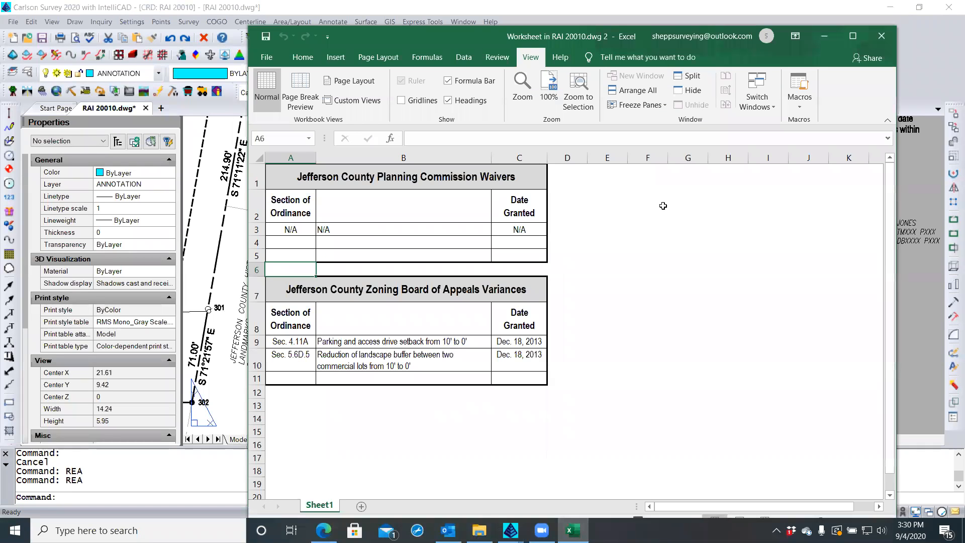
click(879, 35)
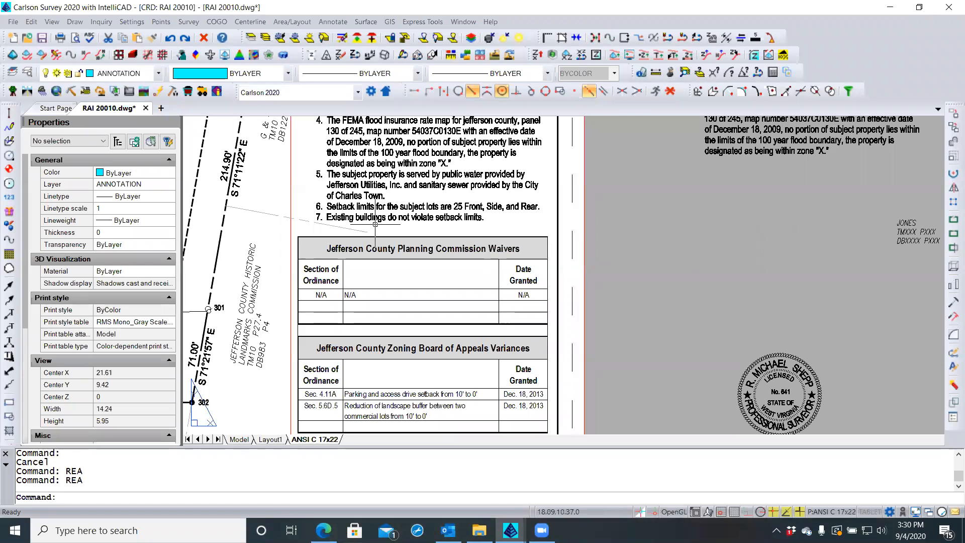
click(315, 237)
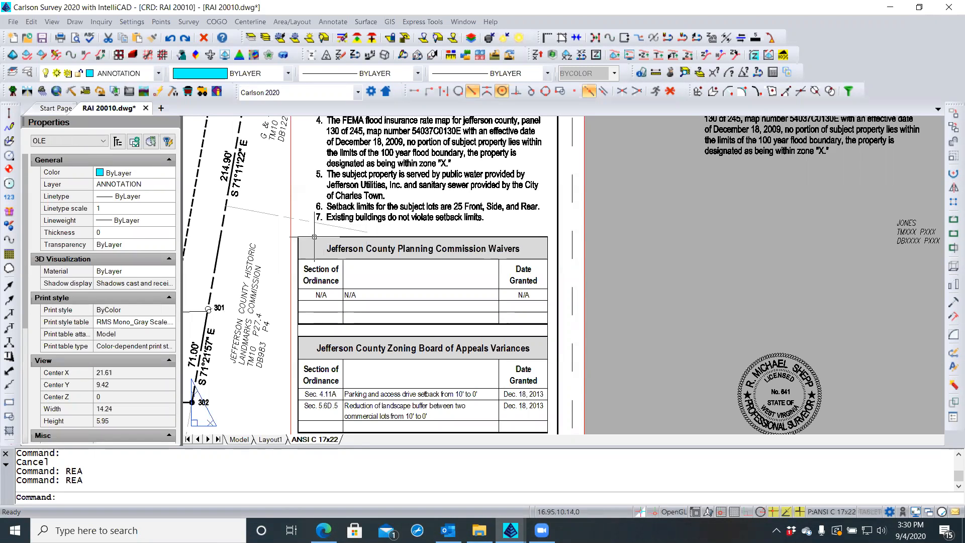
double_click(314, 237)
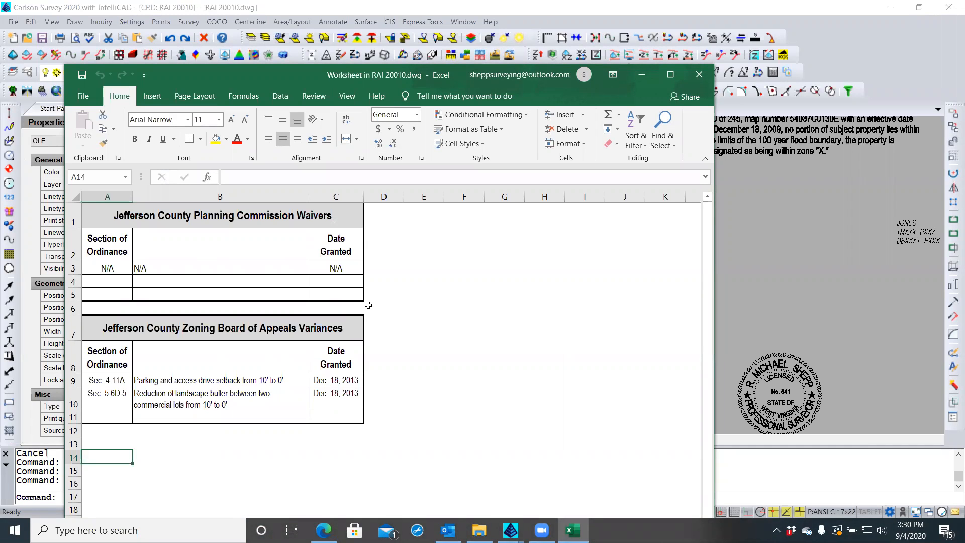
click(83, 76)
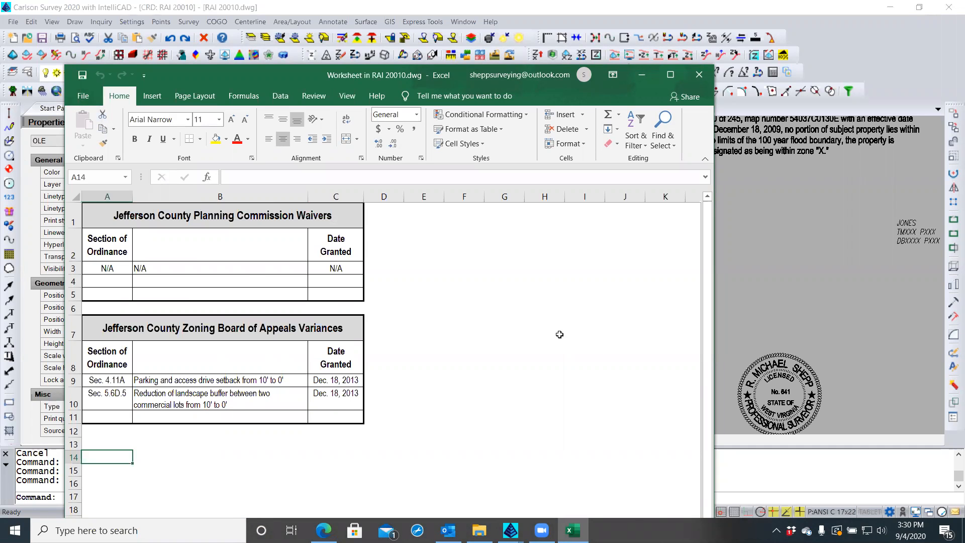
click(741, 303)
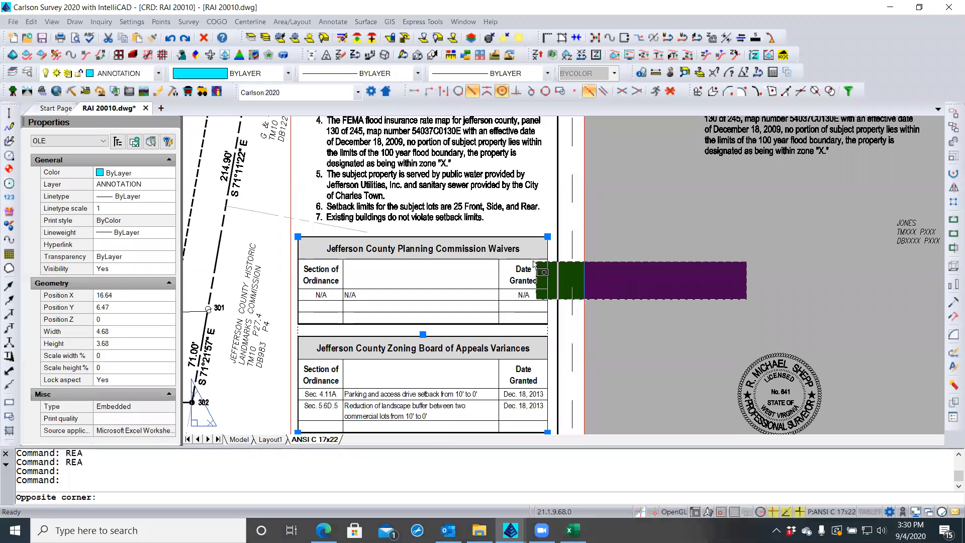
click(747, 233)
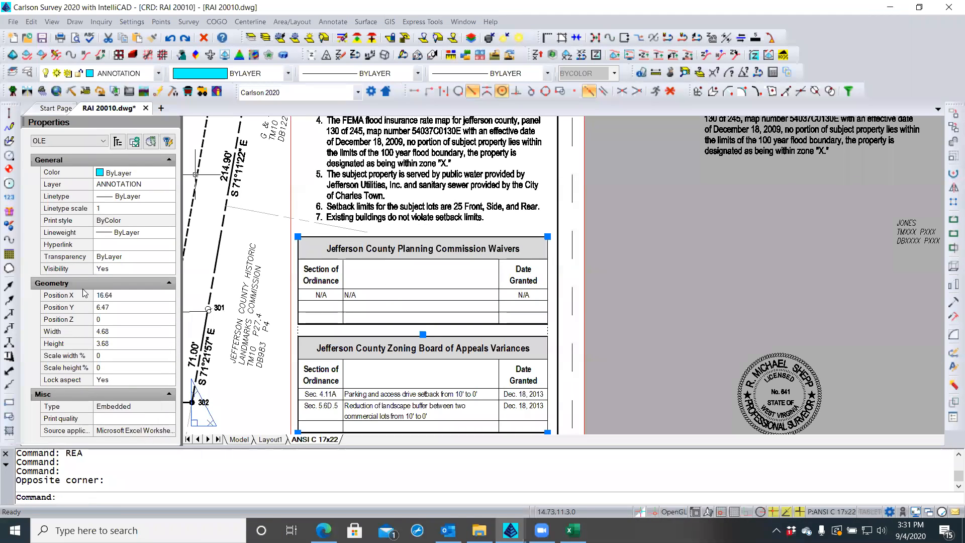
scroll(455, 216, down, 1)
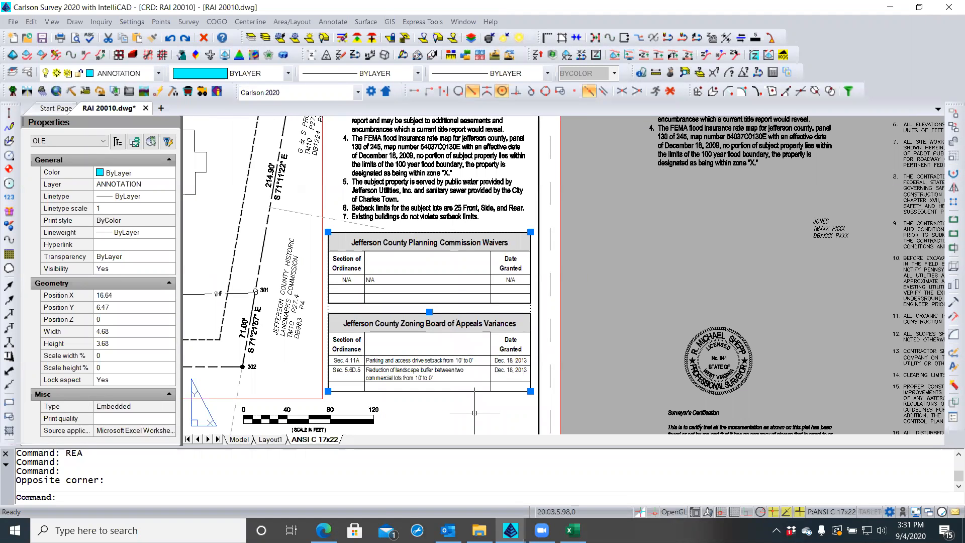
key(Escape)
key(Escape)
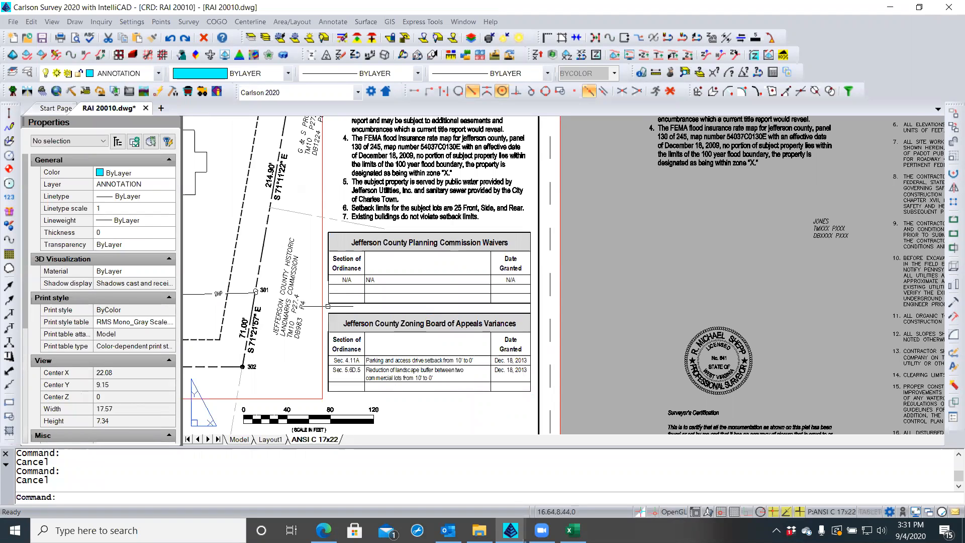
Set the embedded Excel table's print quality to Monochrome
click(331, 305)
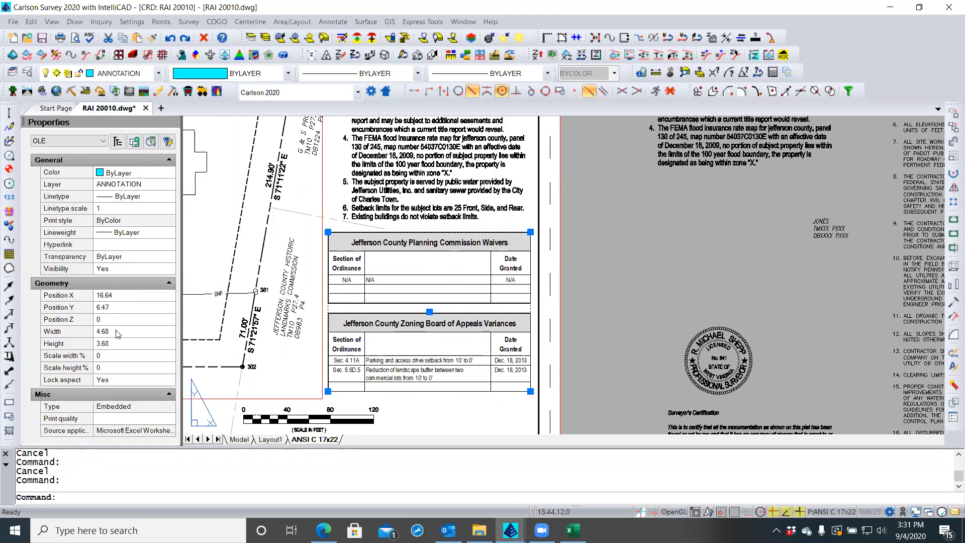
click(132, 420)
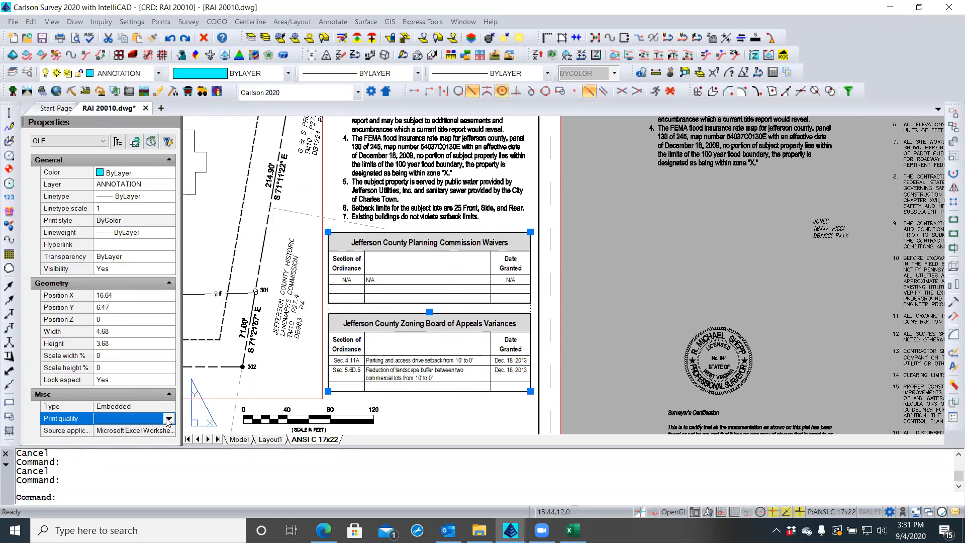
click(169, 419)
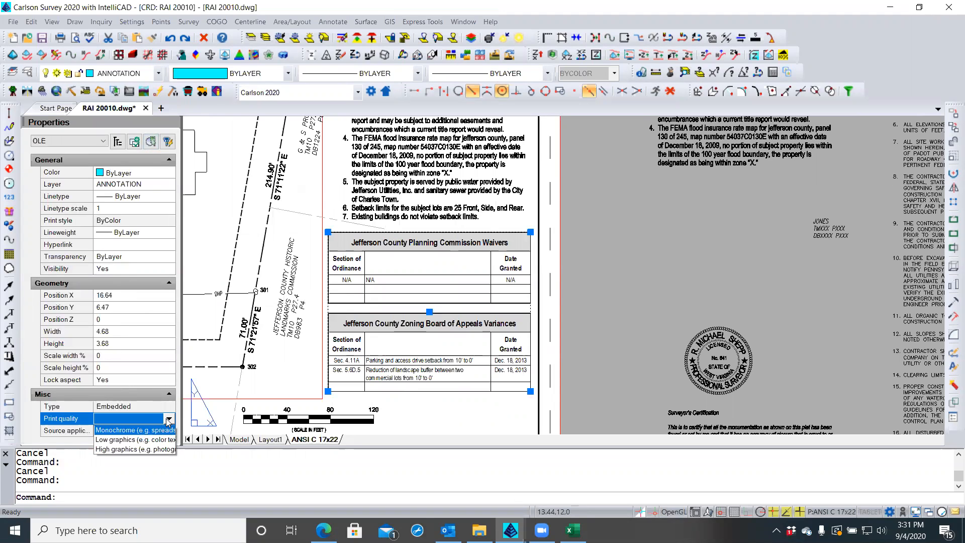
click(112, 431)
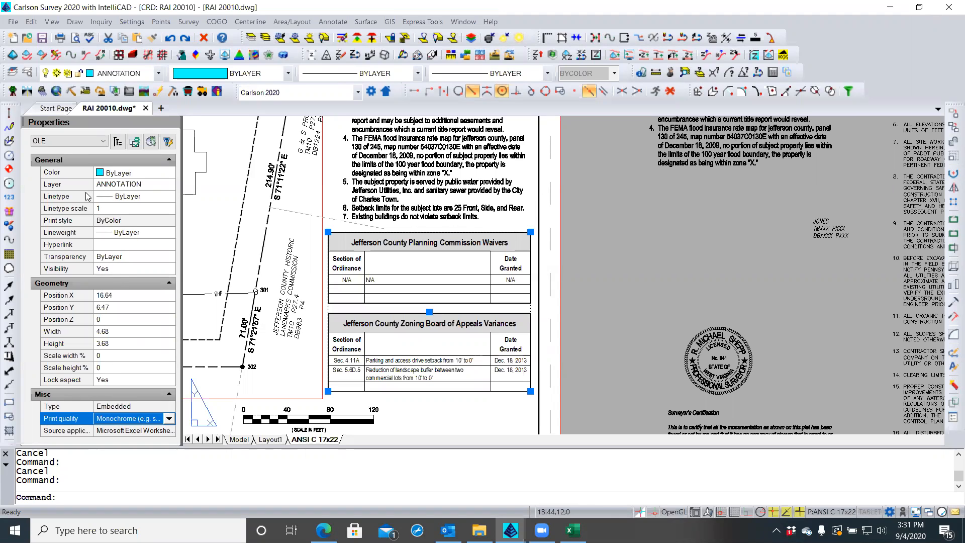
key(Escape)
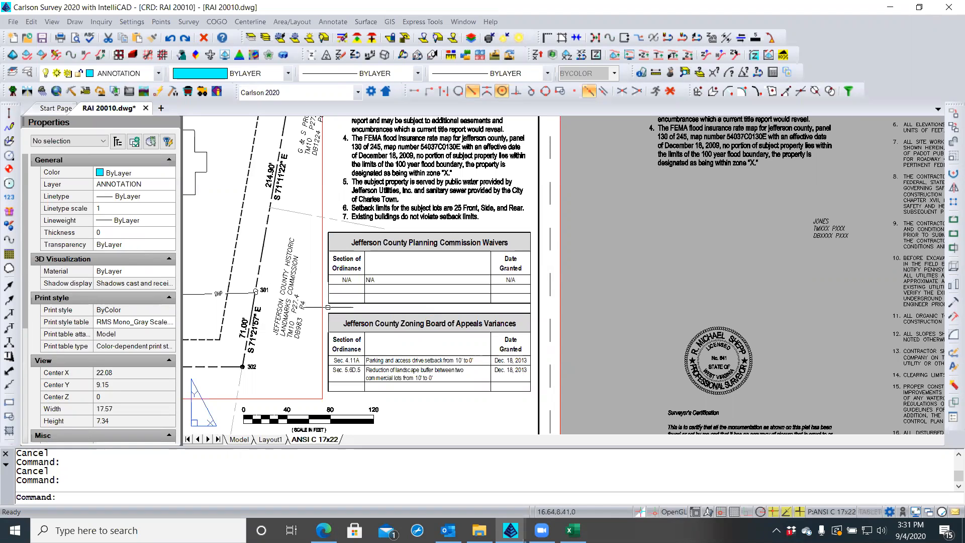
Reselect the table and review its layer list, leaving it on ANNOTATION
click(328, 307)
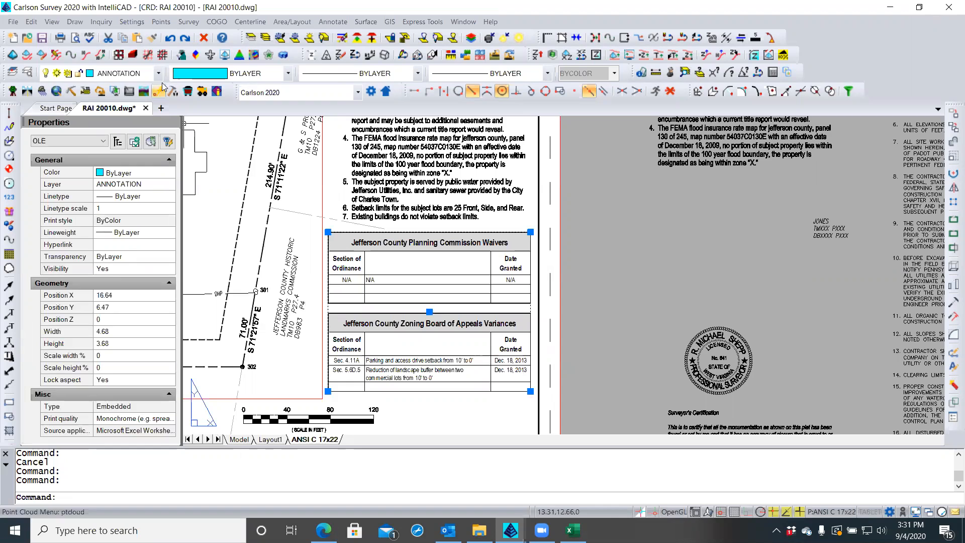
click(155, 185)
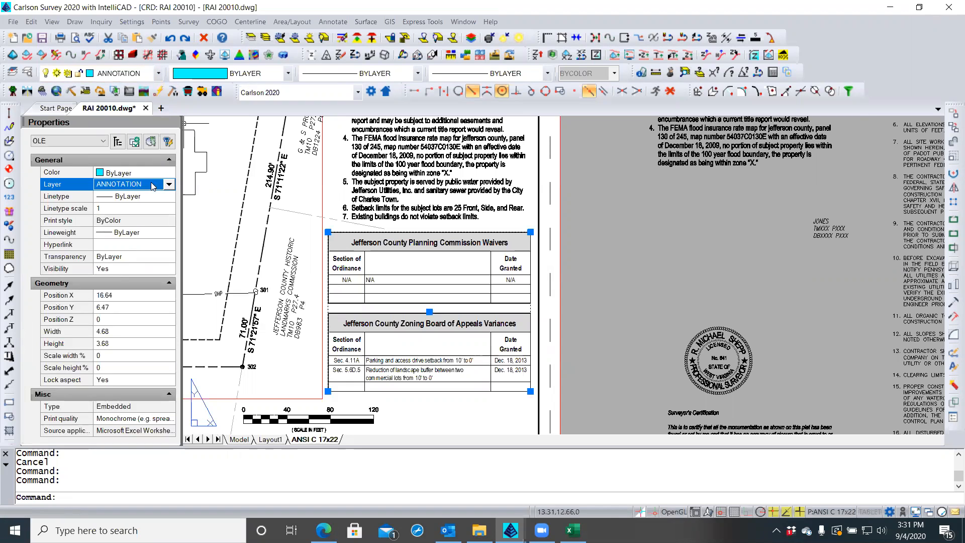
click(170, 185)
drag(169, 176, 165, 348)
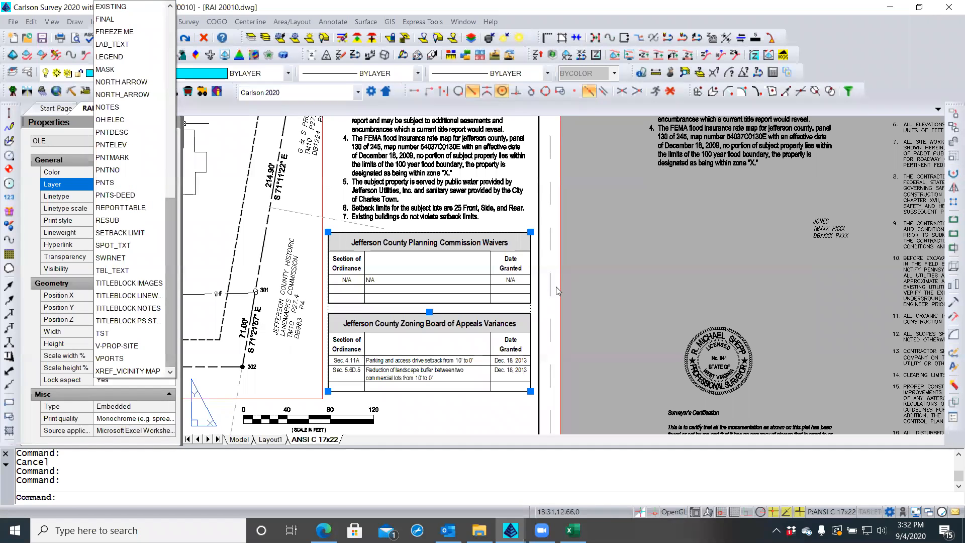
key(Escape)
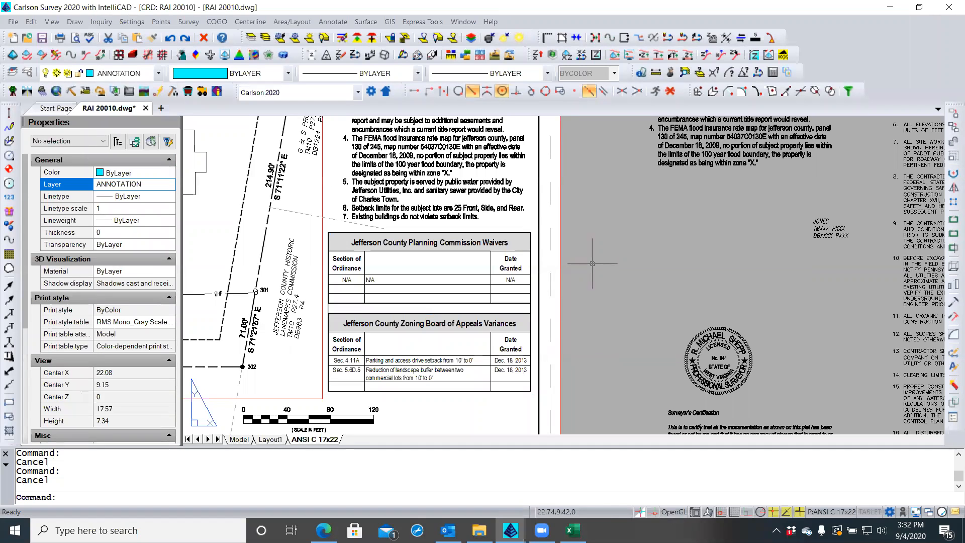
Run OLEFRAME from the command line, cancel its prompt, and retype OLEFRAME
text(FRAME)
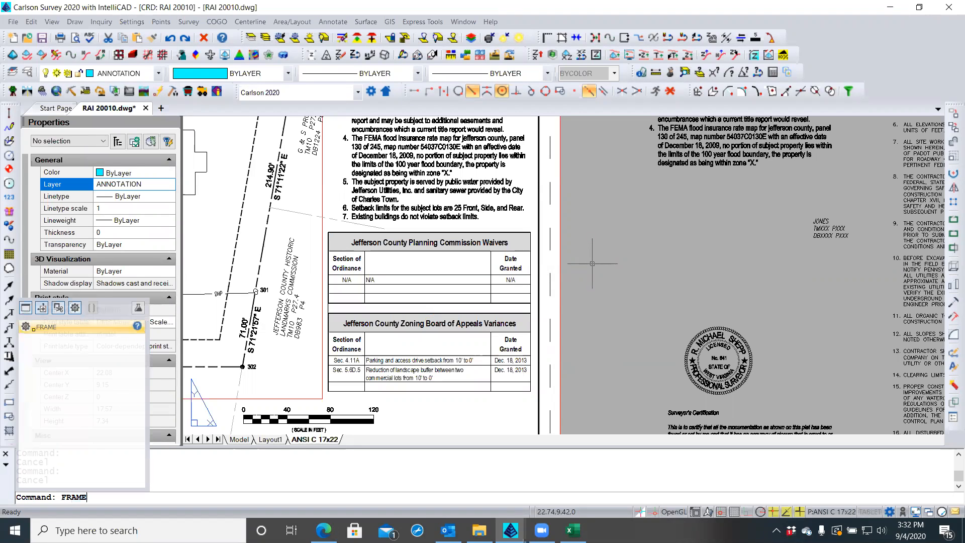
key(BackSpace)
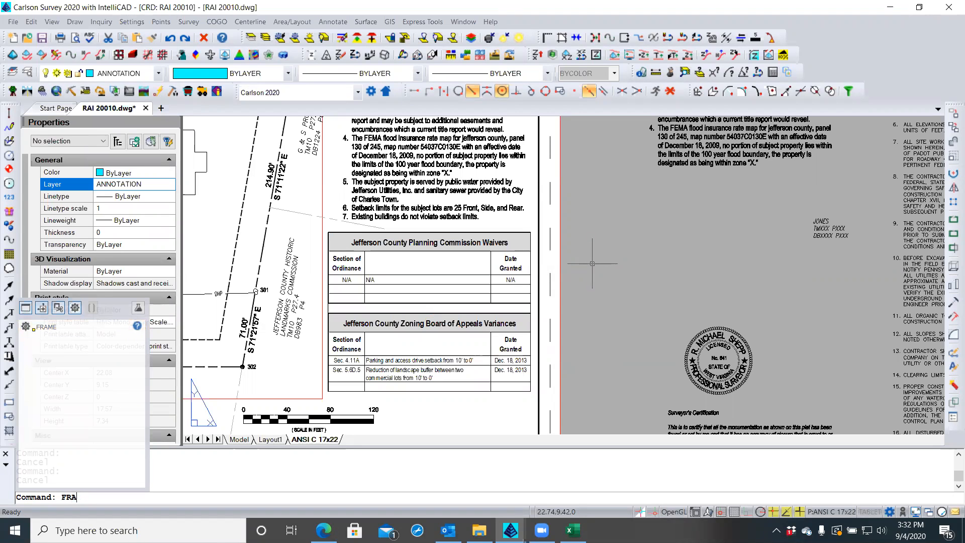
key(BackSpace)
key(BackSpace)
key(BackSpace)
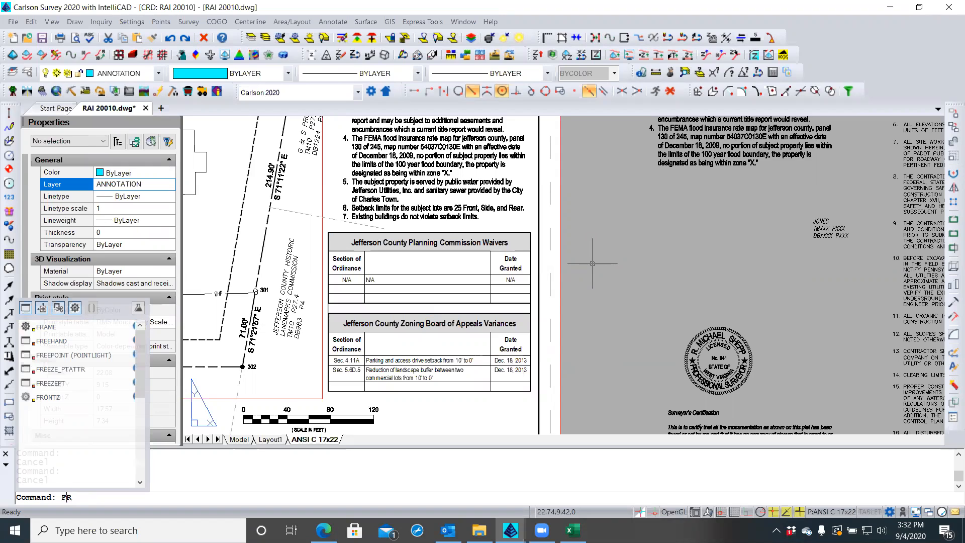
text(OLE)
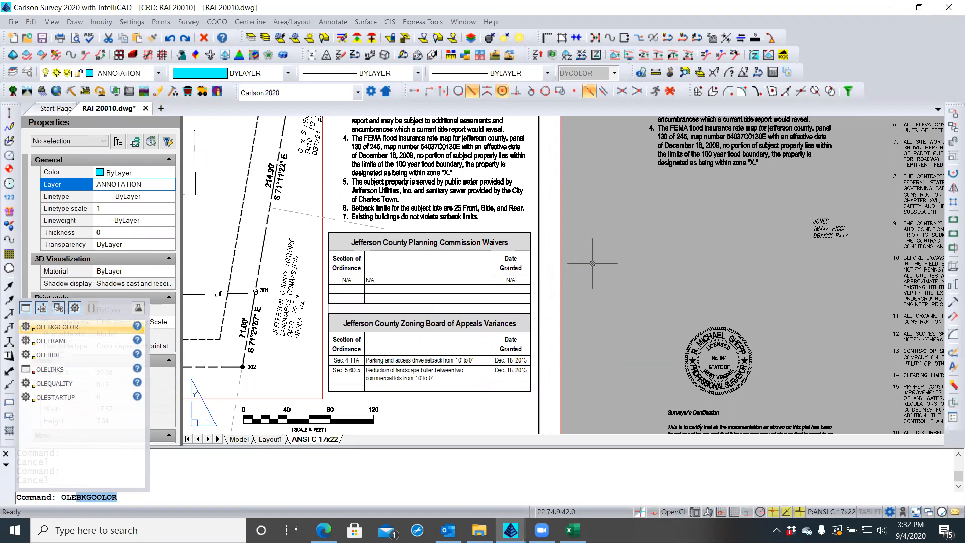
key(Down)
key(Return)
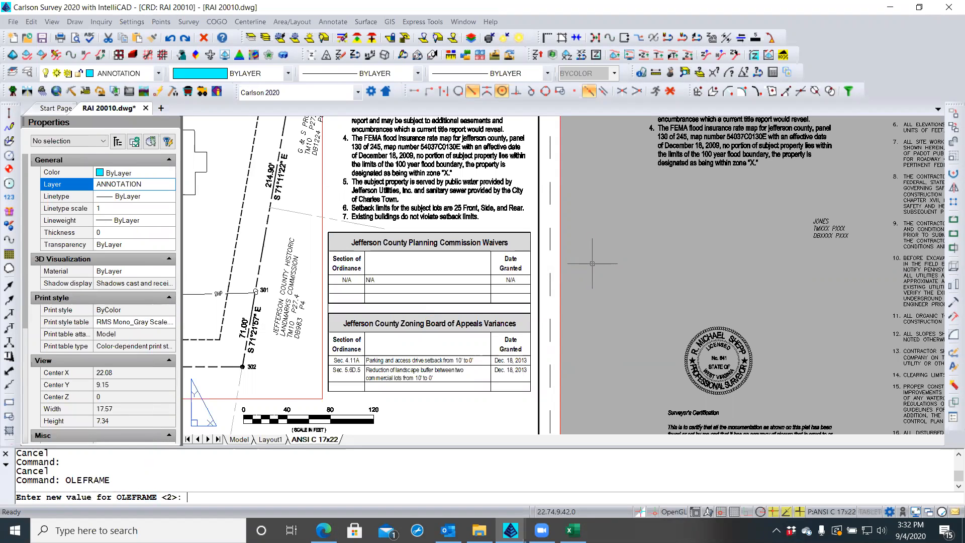
key(Escape)
key(Escape)
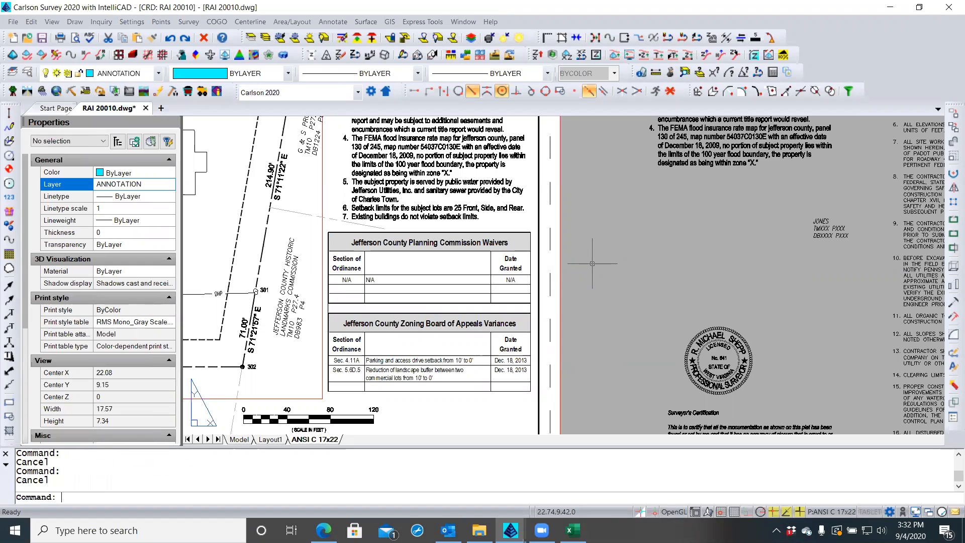
text(OLEFRAME)
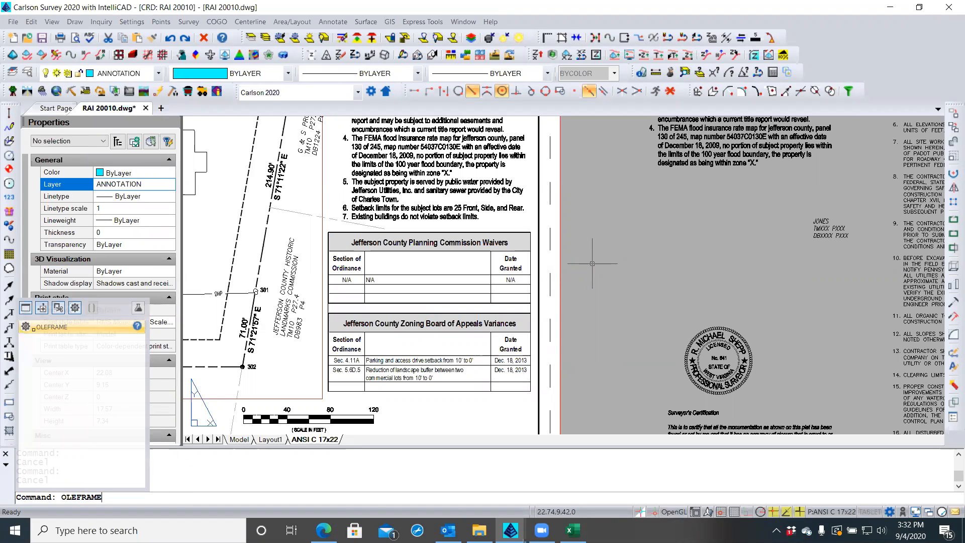
Open IntelliCAD Help from the OLEFRAME entry and view the OLEBKGCOLOR topic
click(137, 327)
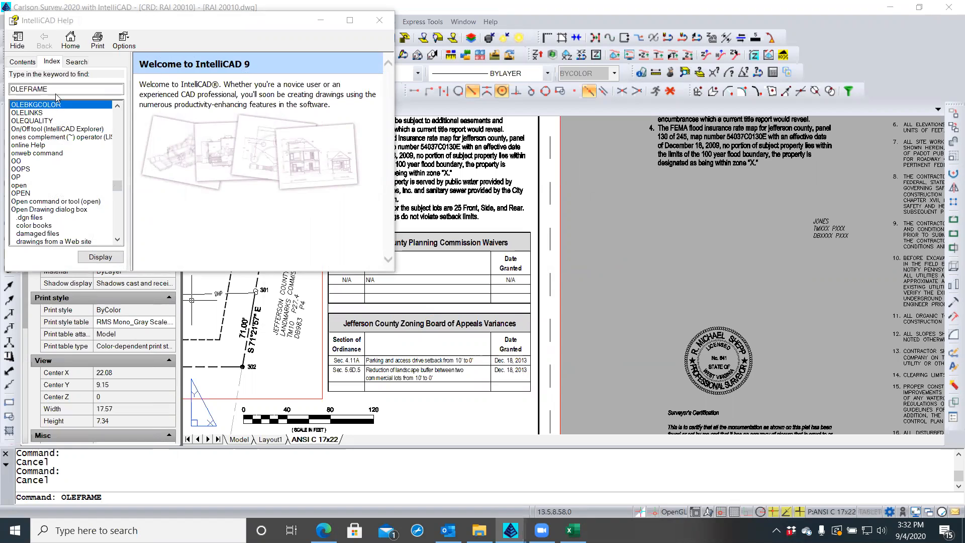
click(95, 257)
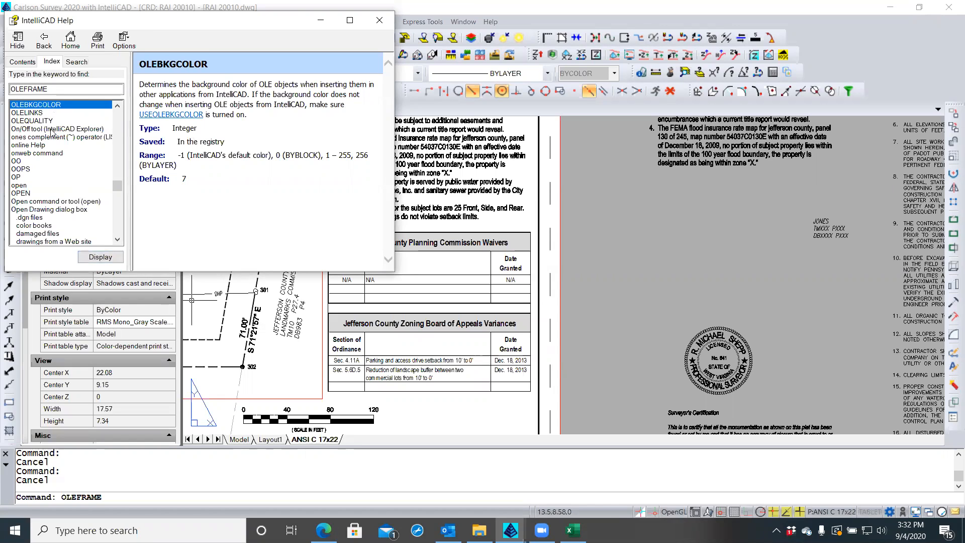
click(116, 106)
click(116, 107)
click(116, 107)
click(117, 106)
click(116, 106)
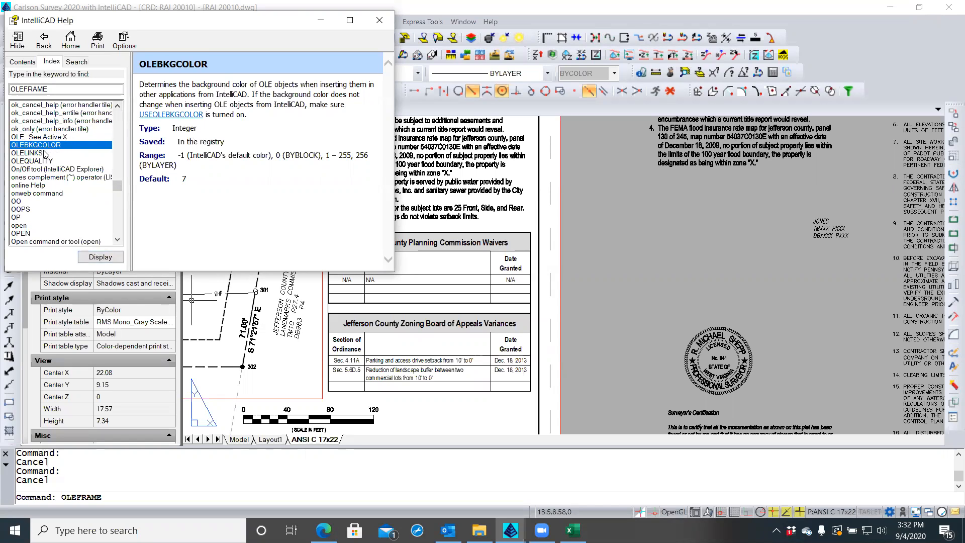
Open the 'OLE. See Active X' index entry and enlarge the Help window
click(62, 92)
click(63, 92)
double_click(59, 137)
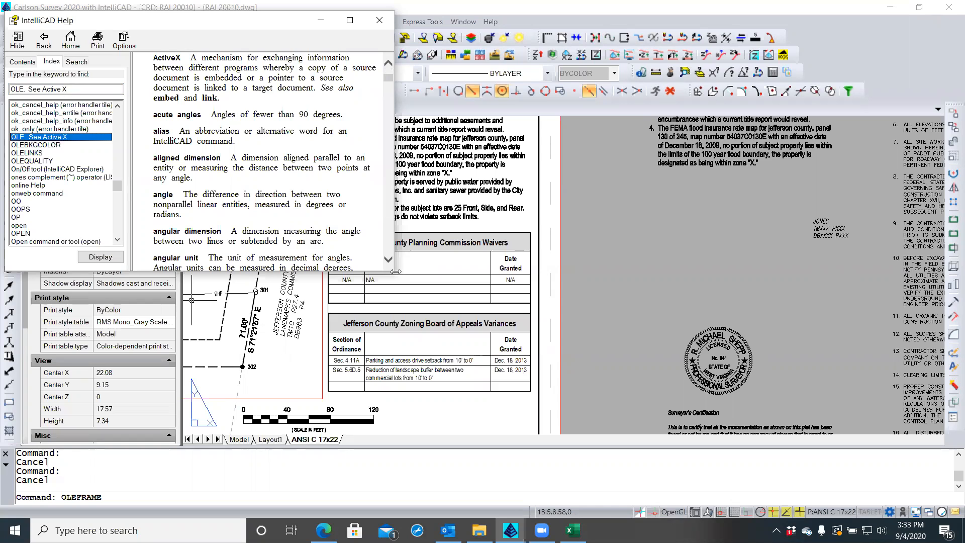
drag(396, 272, 592, 350)
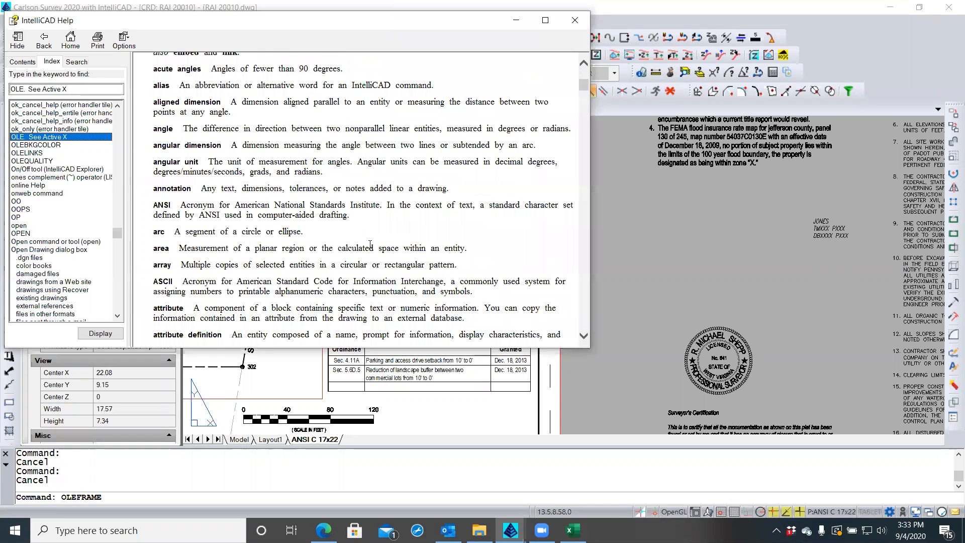
Open the OLELINKS Links help topic from the Index
click(37, 153)
double_click(36, 153)
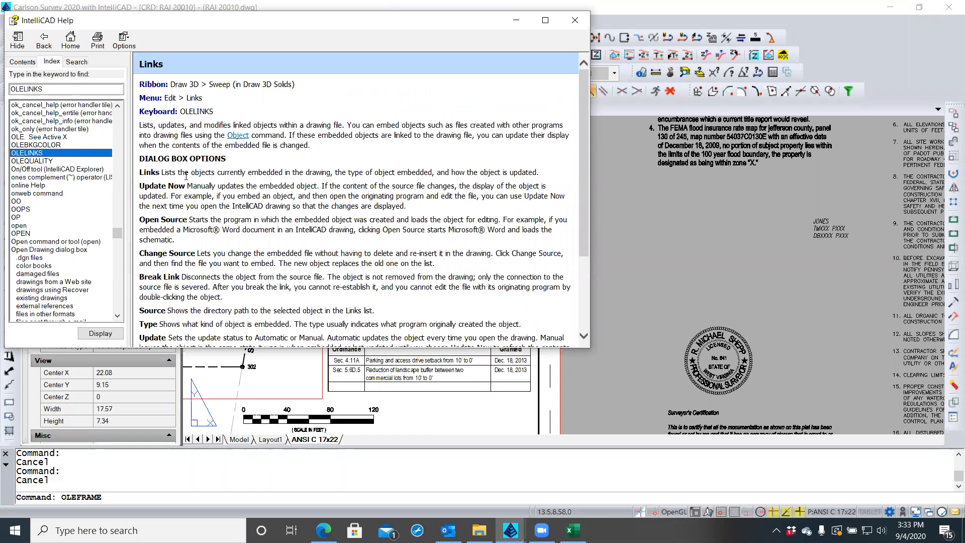
scroll(186, 176, down, 5)
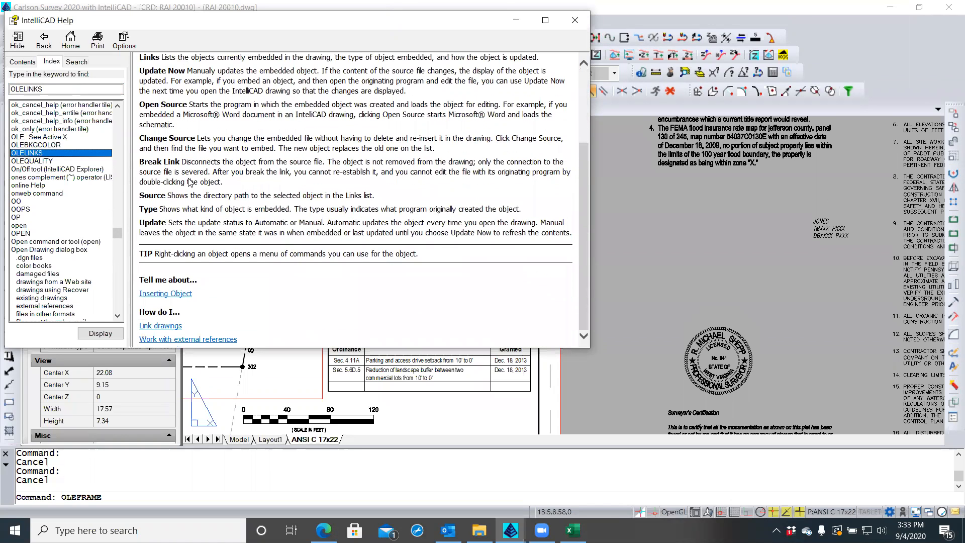
scroll(190, 182, up, 5)
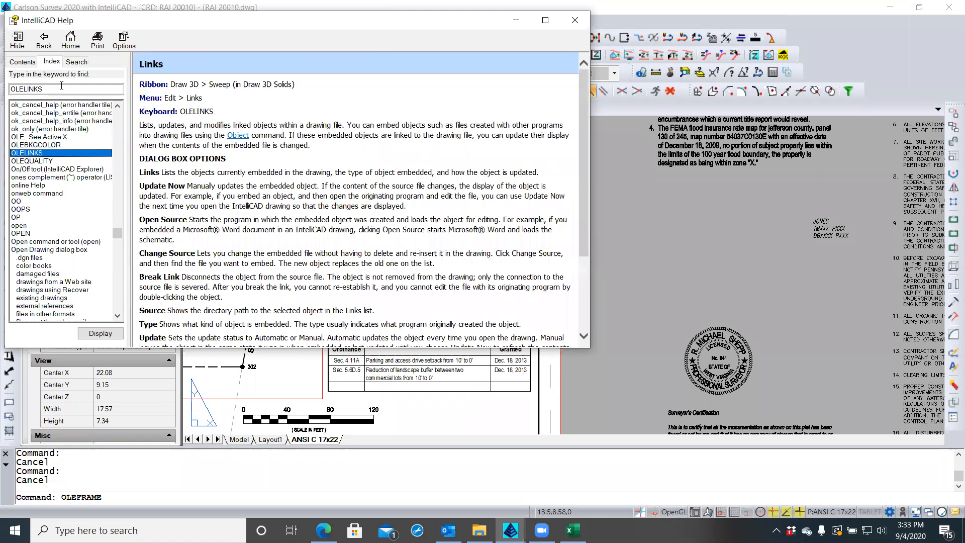
Search the Index for 'oleframe', then 'frame', to show 'Turning image frames on or off for all images'
double_click(49, 88)
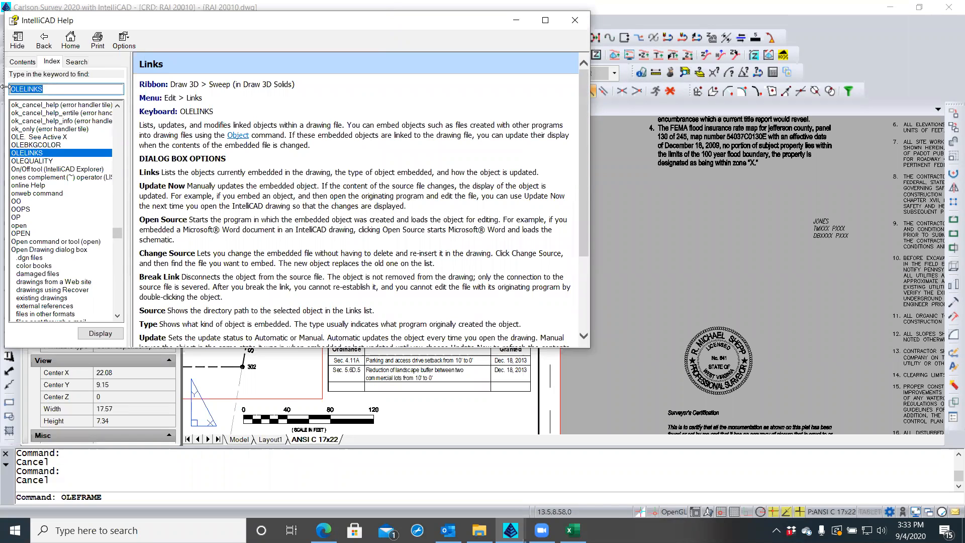
text(oleframe)
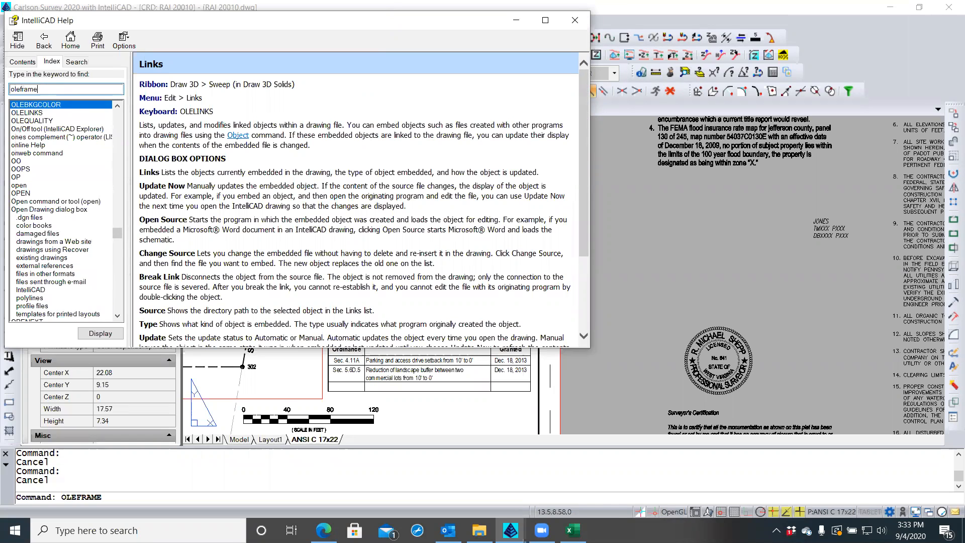
key(Return)
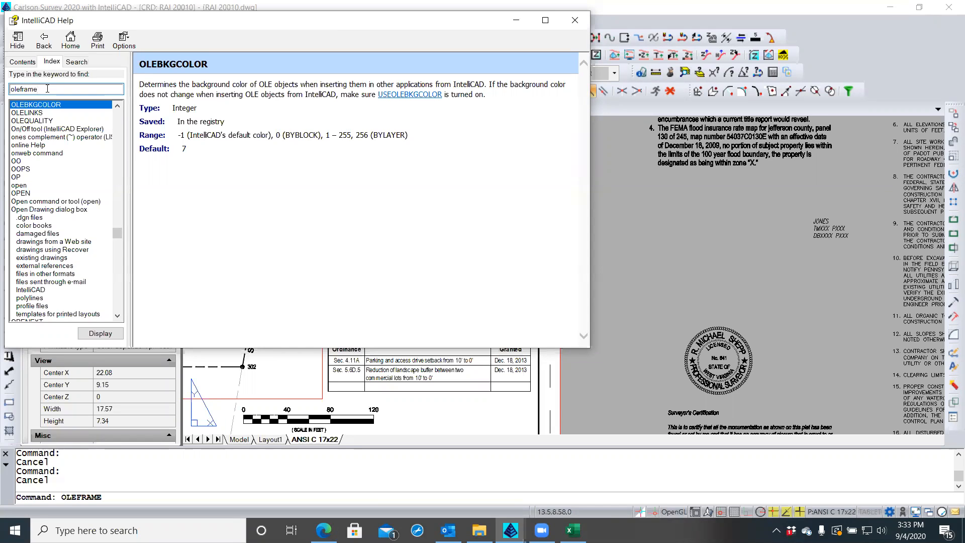
drag(40, 89, 4, 90)
text(fram)
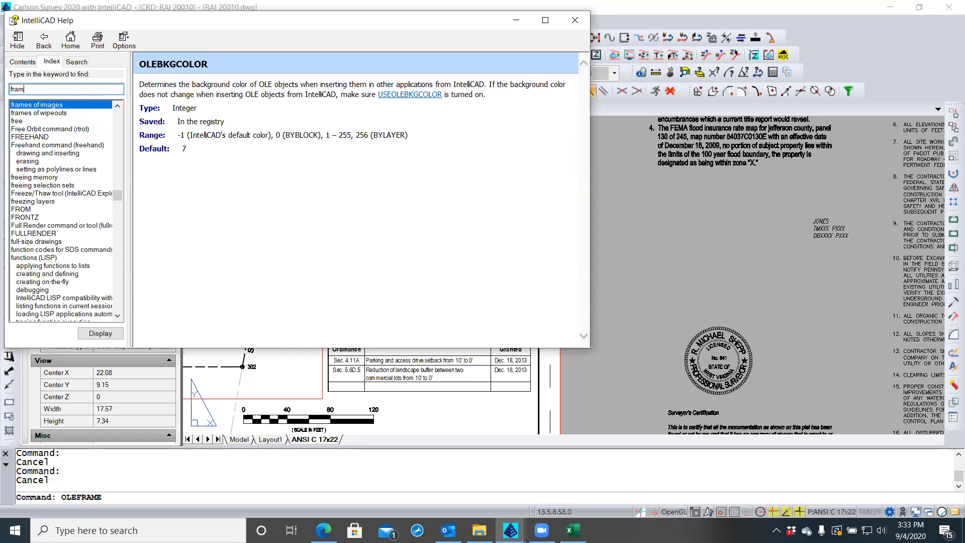
text(e)
key(Return)
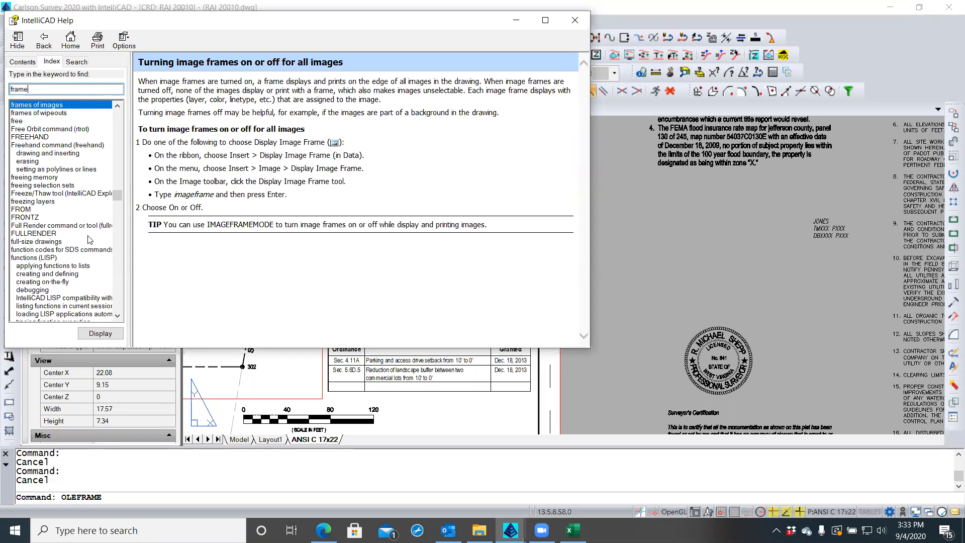
scroll(71, 221, up, 4)
scroll(71, 222, down, 4)
click(574, 22)
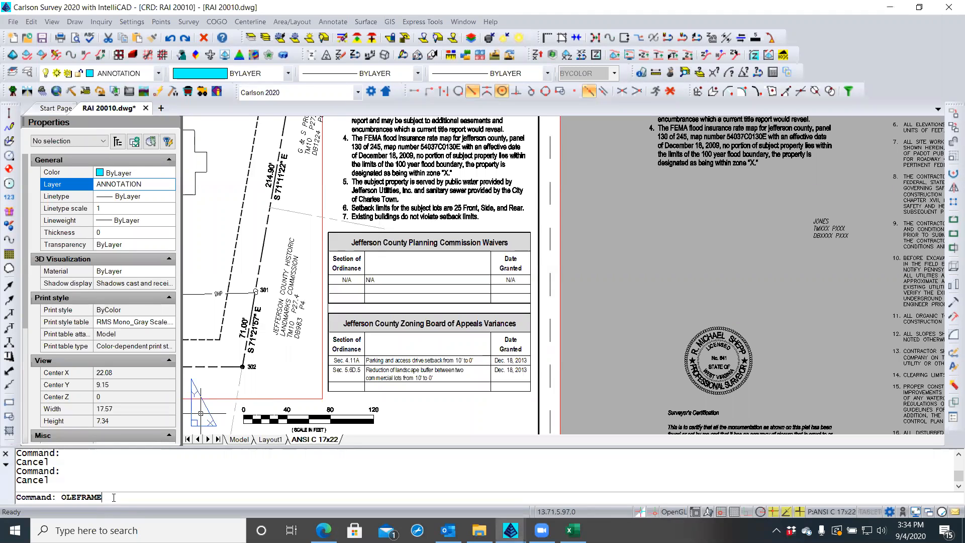
key(Return)
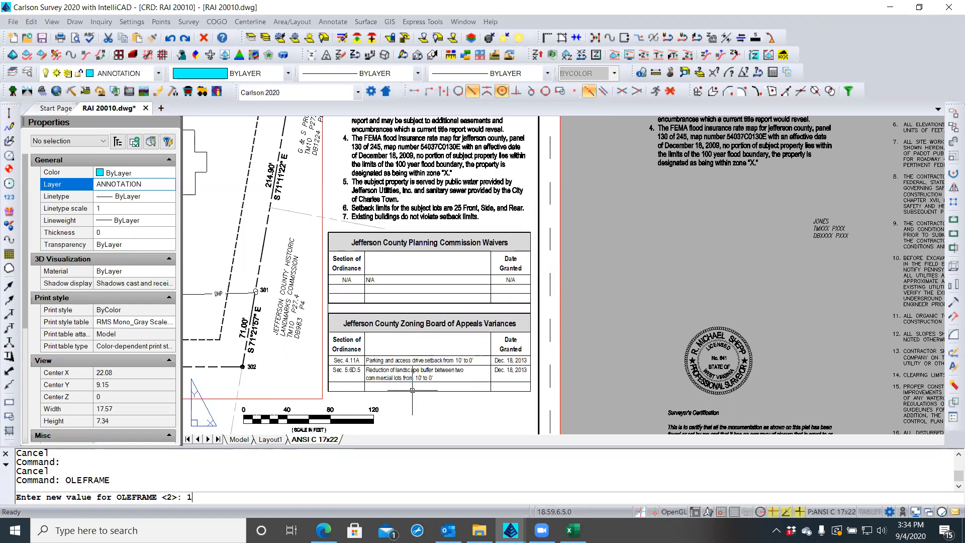
text(1)
key(Return)
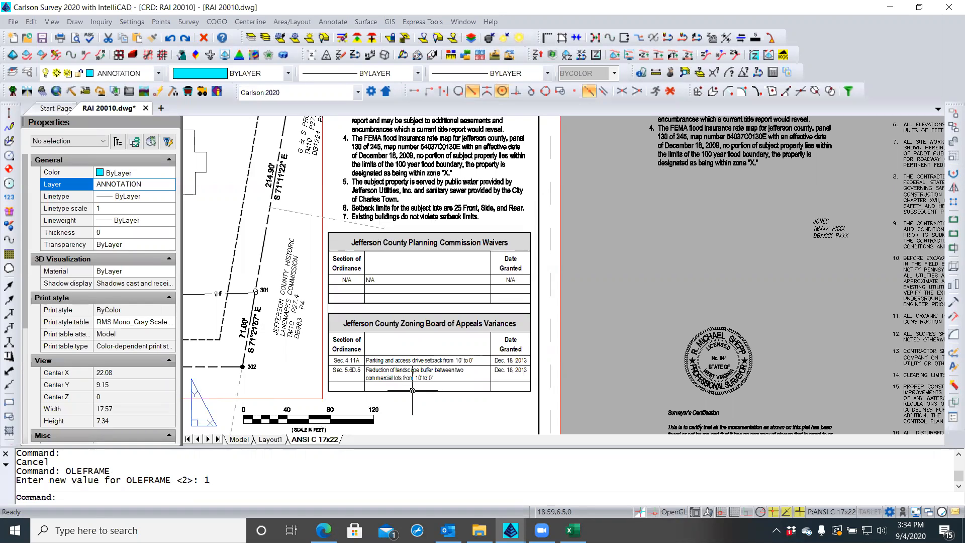
key(Up)
key(Return)
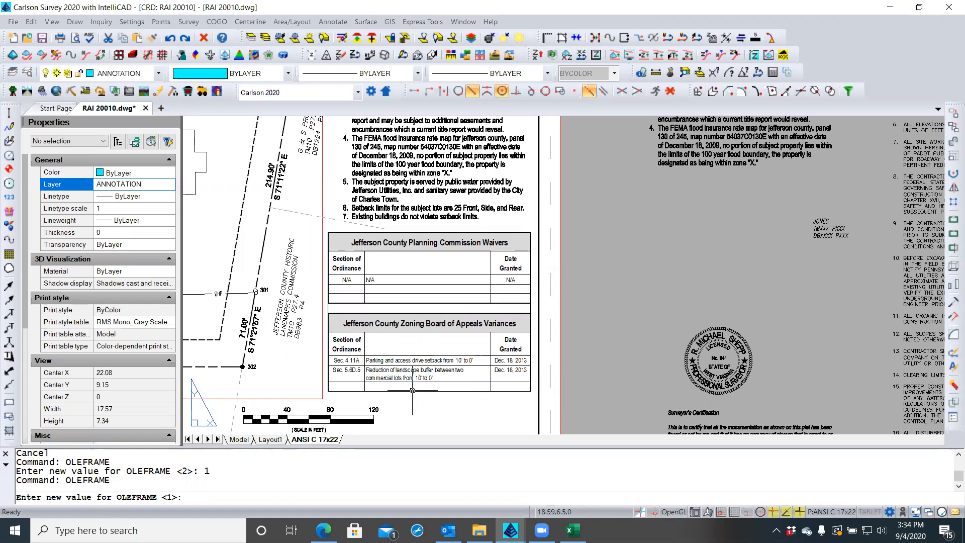
text(0)
key(Return)
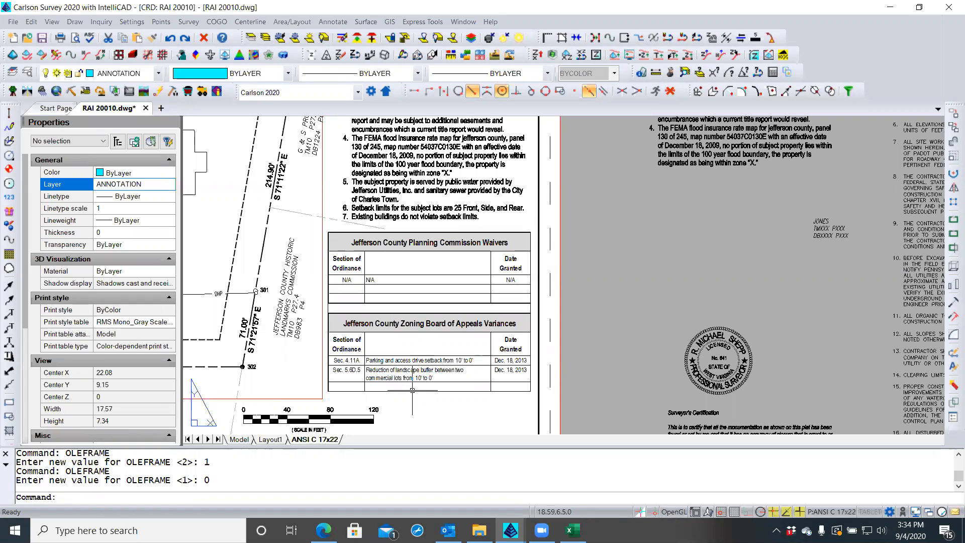
text(REA)
key(Return)
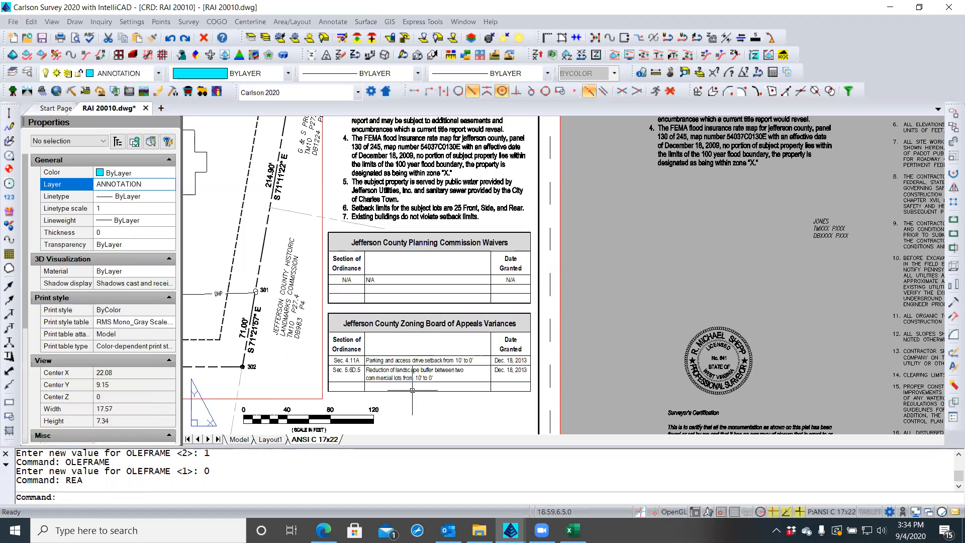
click(412, 390)
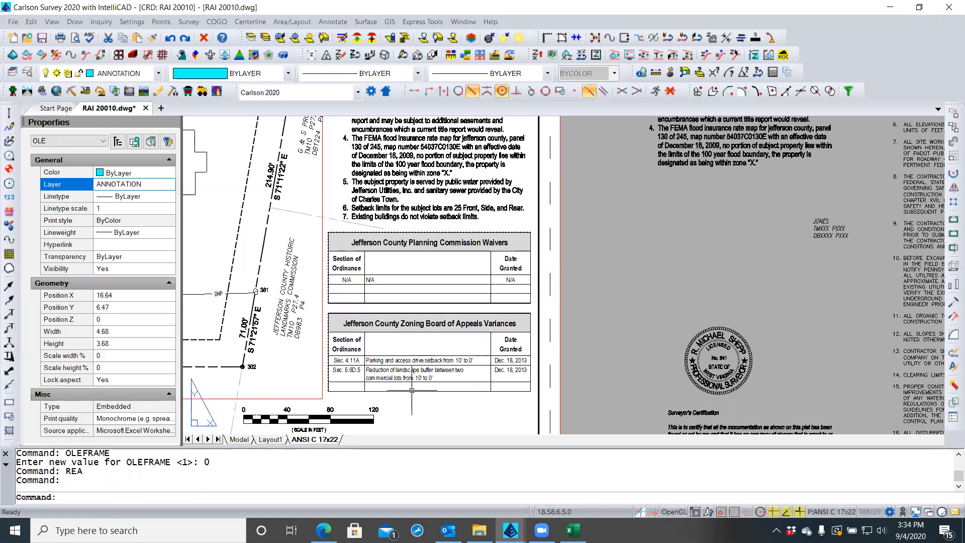
double_click(398, 391)
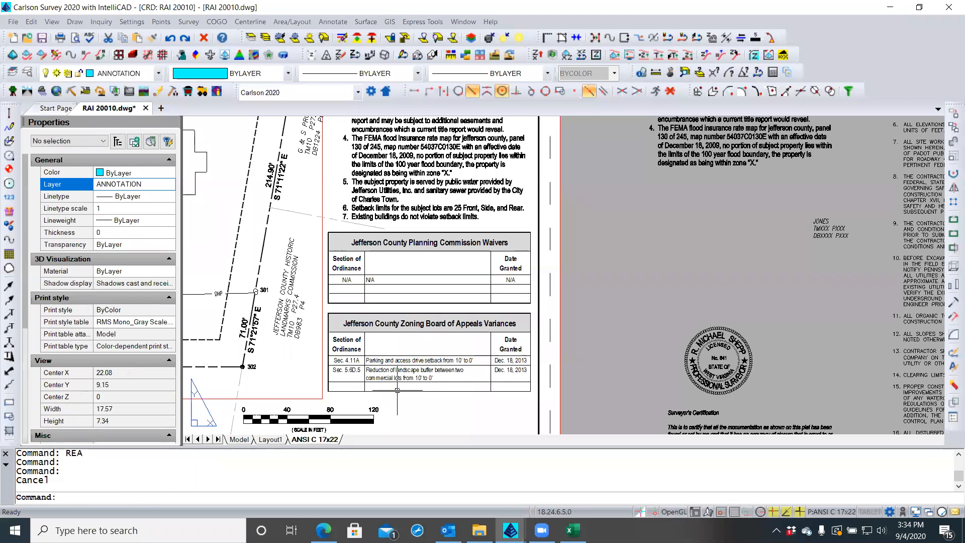
click(398, 391)
click(393, 390)
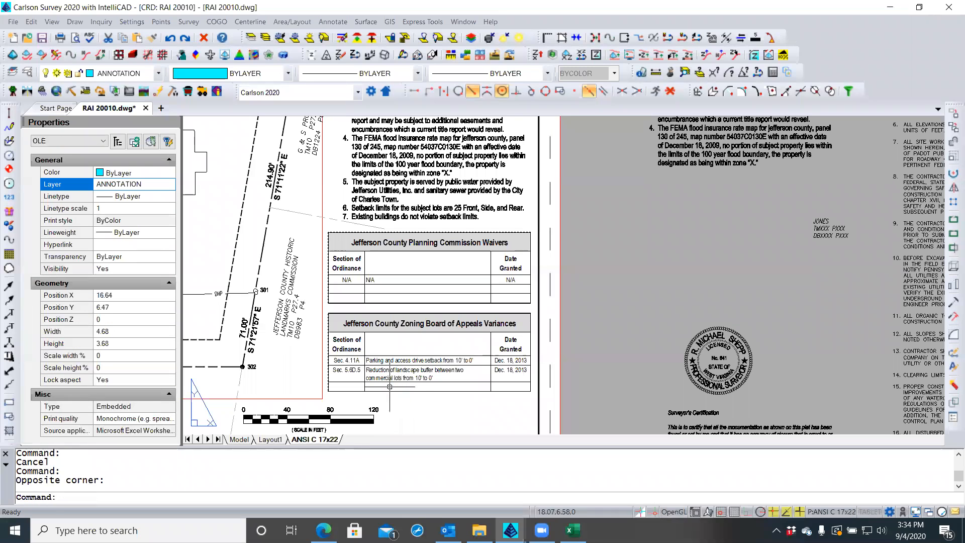
key(Escape)
click(416, 403)
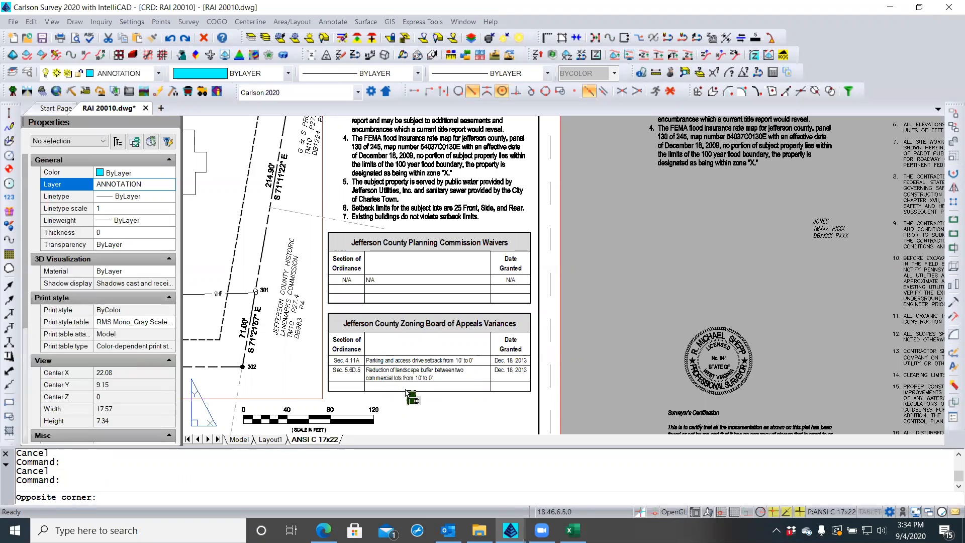
click(406, 389)
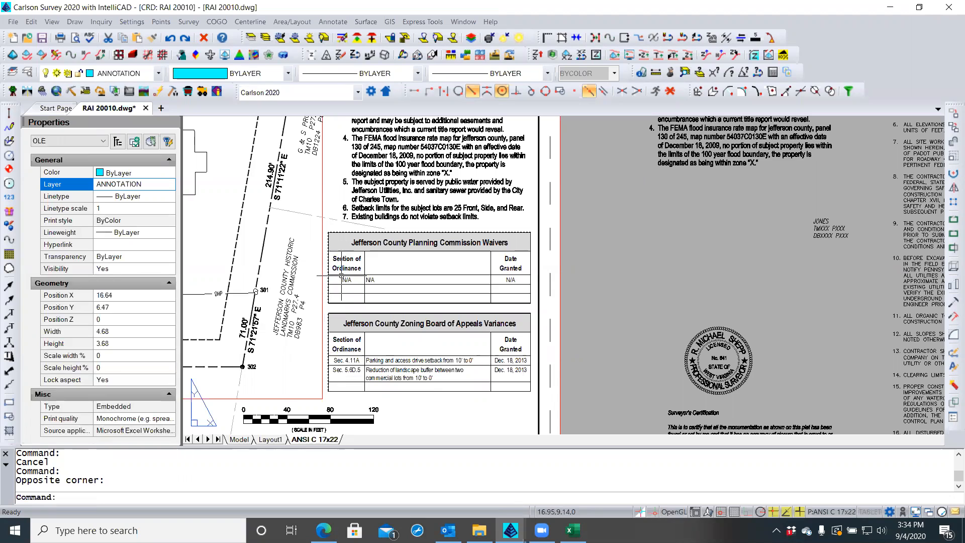
key(Escape)
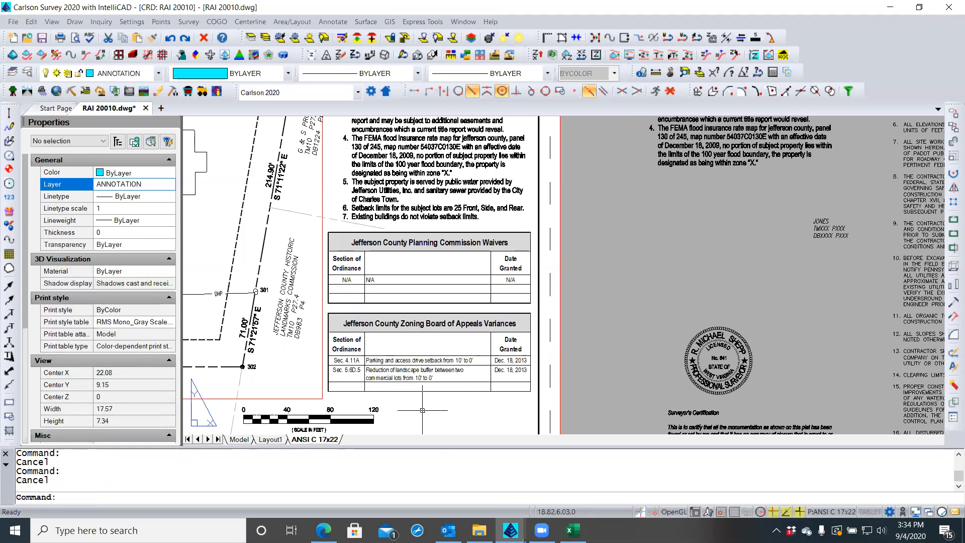
click(420, 394)
key(Escape)
text(oleframe)
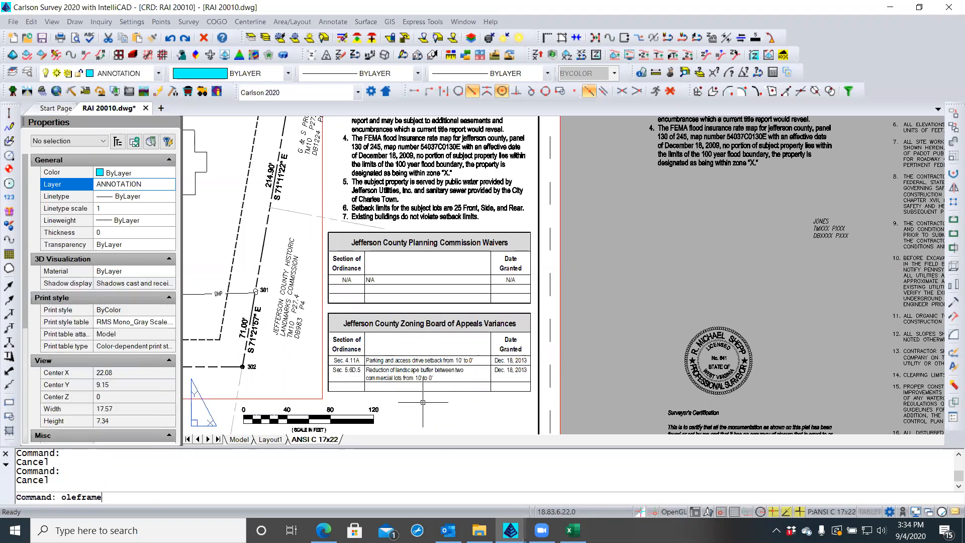
key(Return)
text(2)
key(Return)
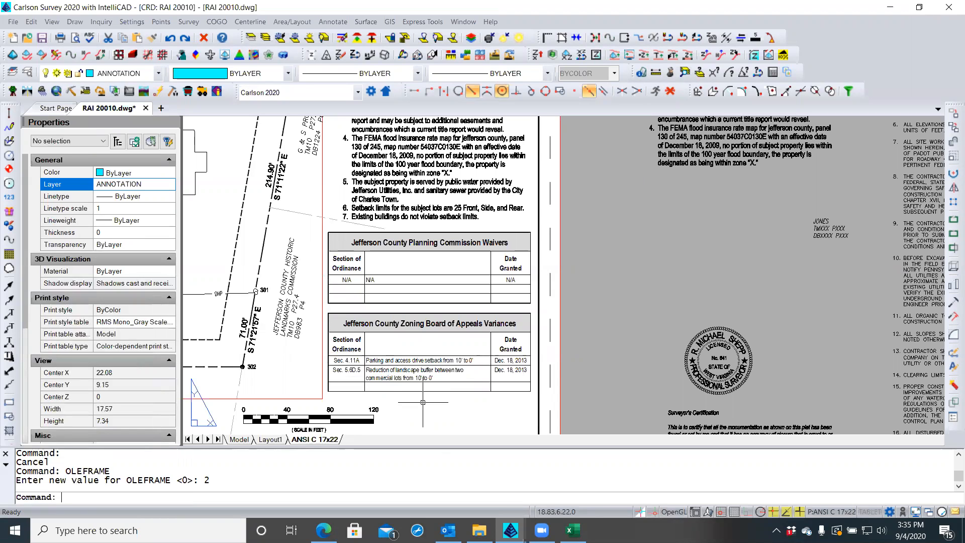
text(rea)
key(Return)
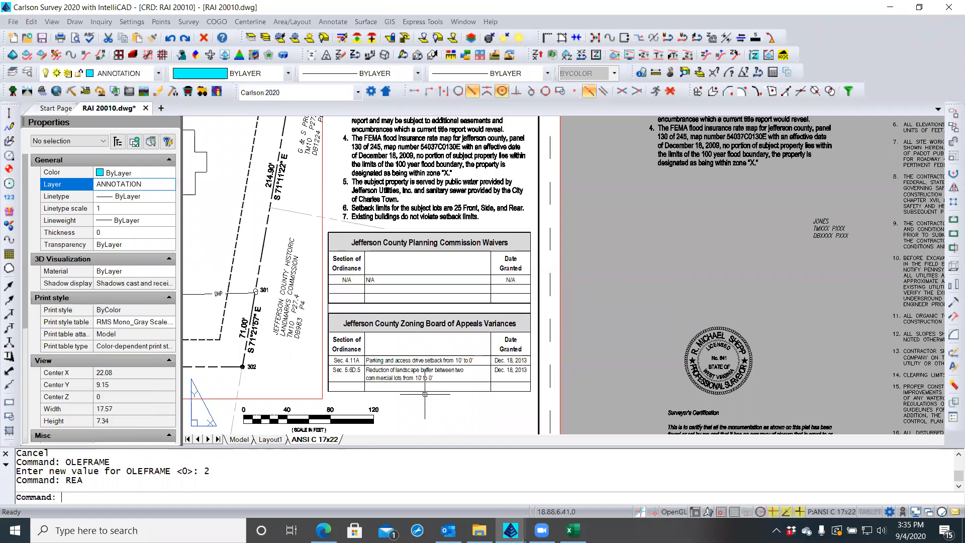
click(425, 391)
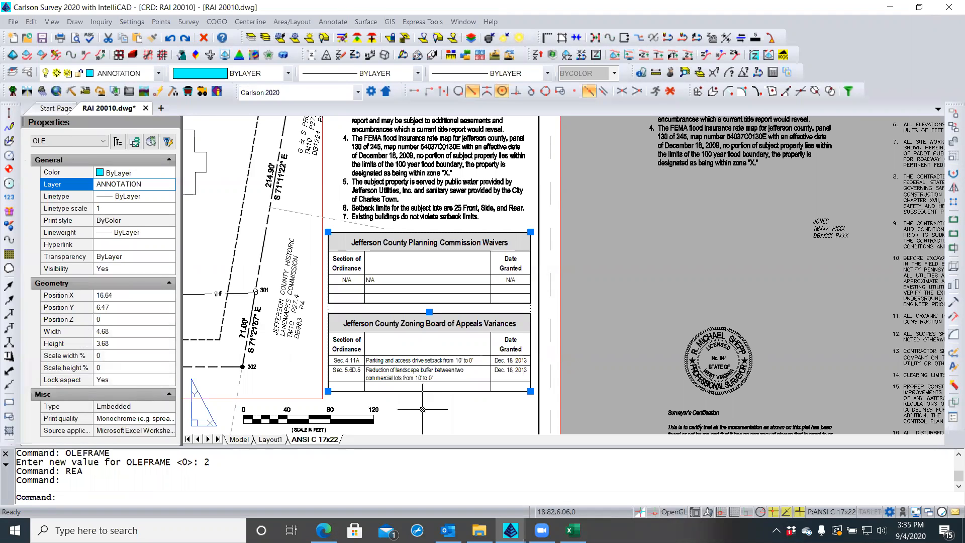
click(328, 390)
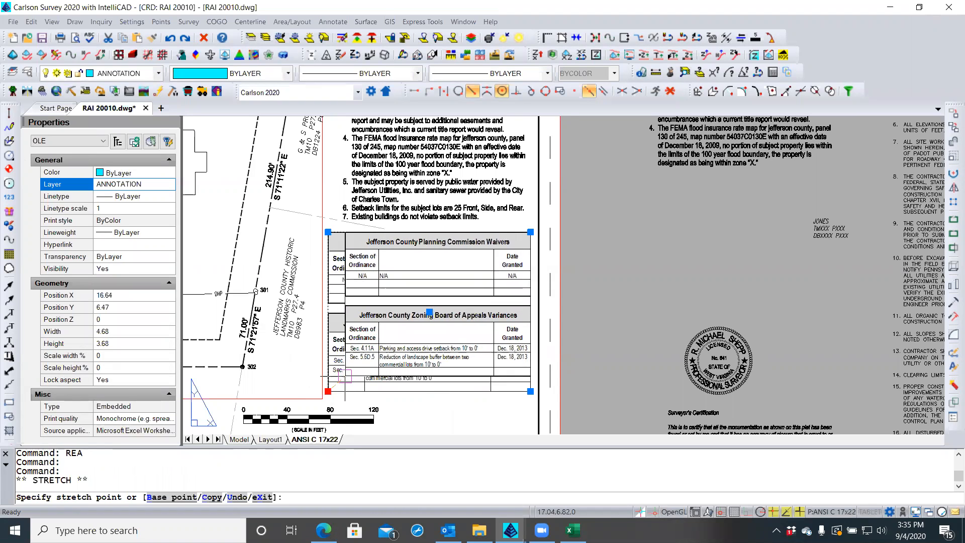
key(Escape)
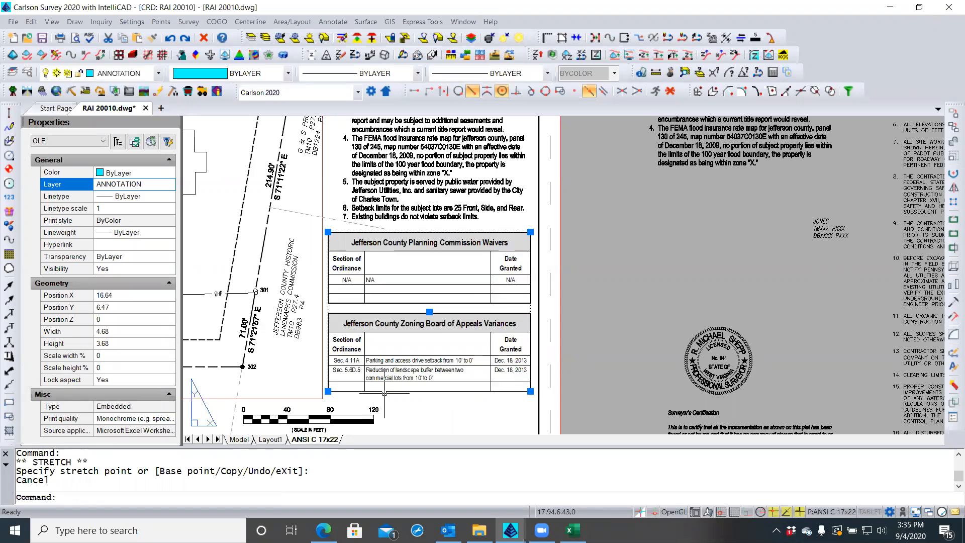
key(Escape)
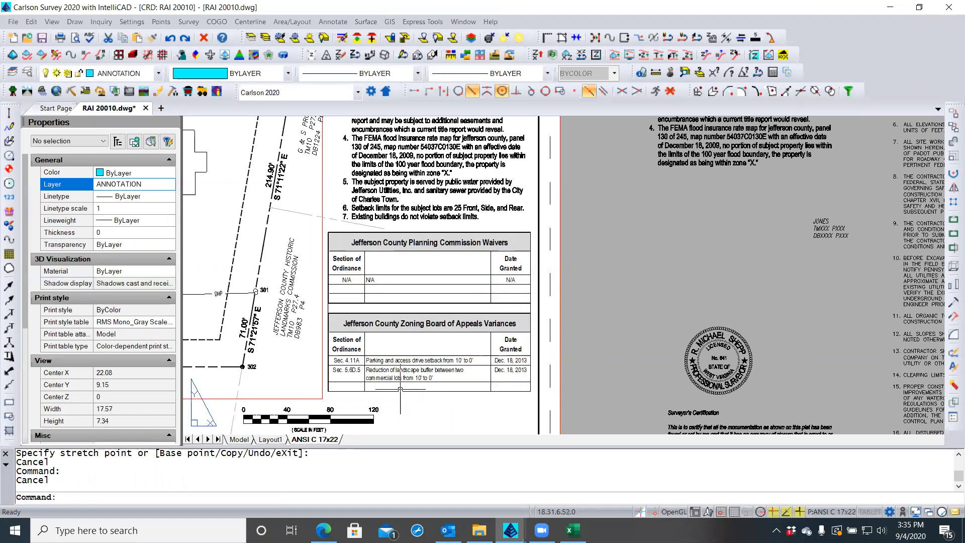
click(400, 387)
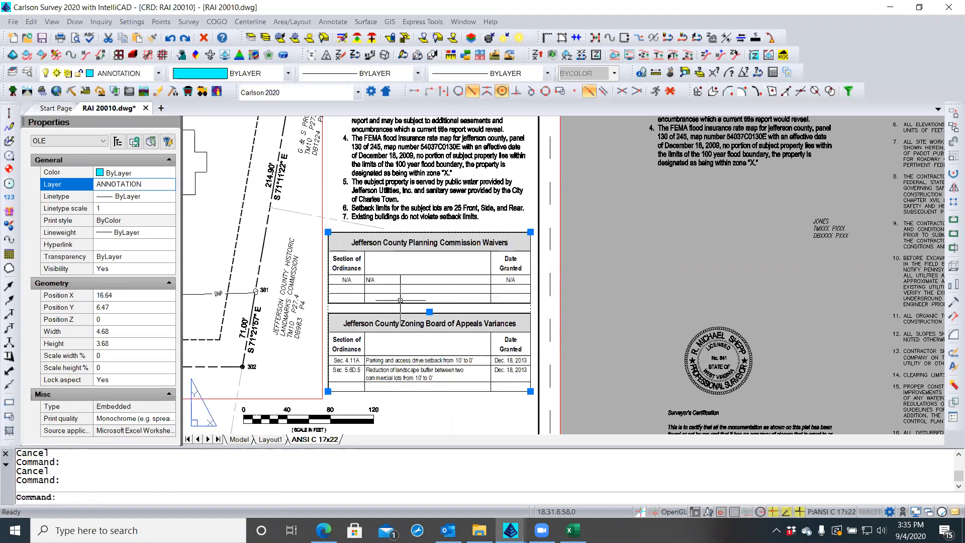
click(430, 312)
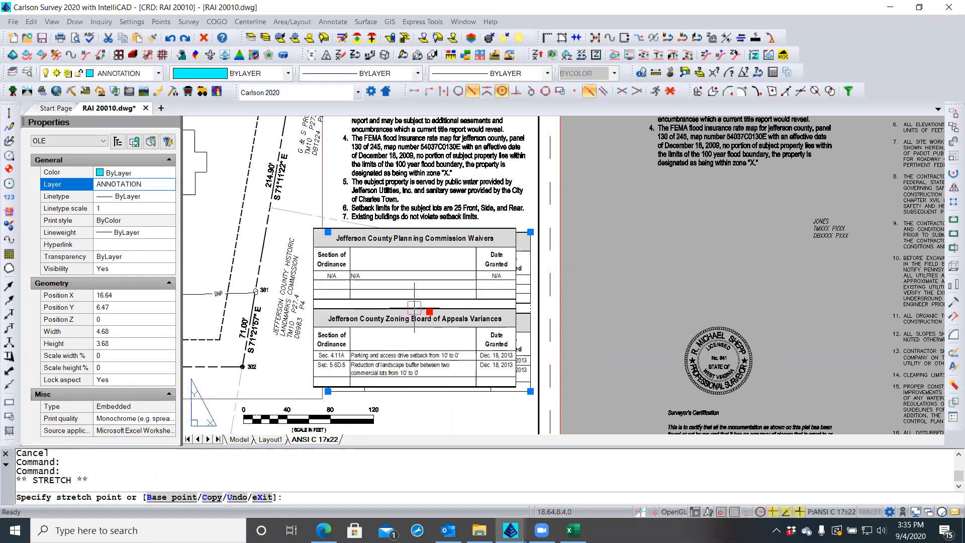
key(Escape)
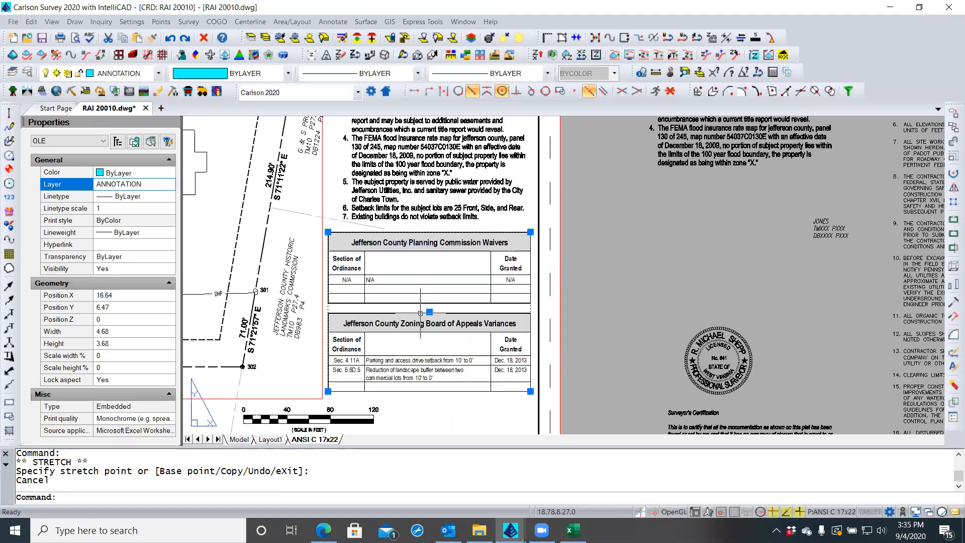
key(Escape)
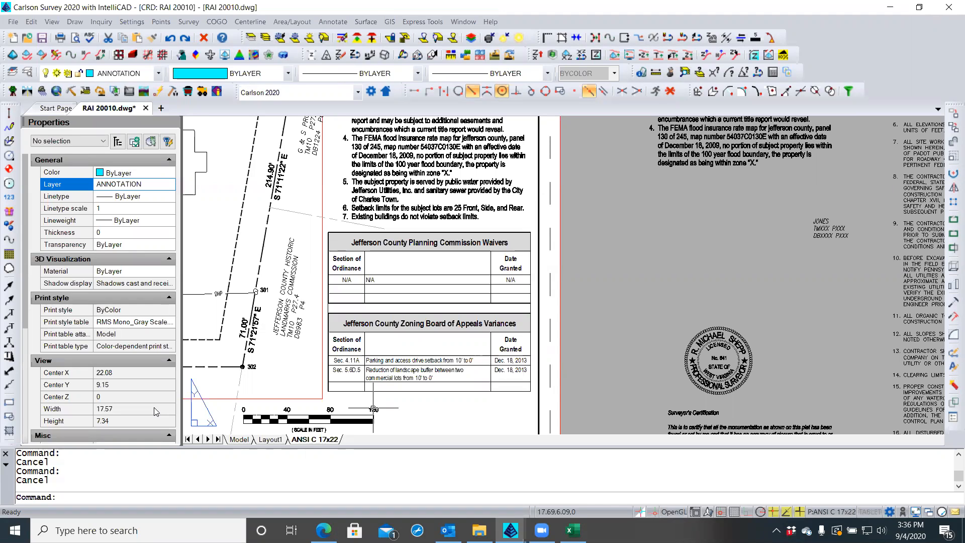
Set the OLEFRAME variable to 2
click(86, 497)
text(ole)
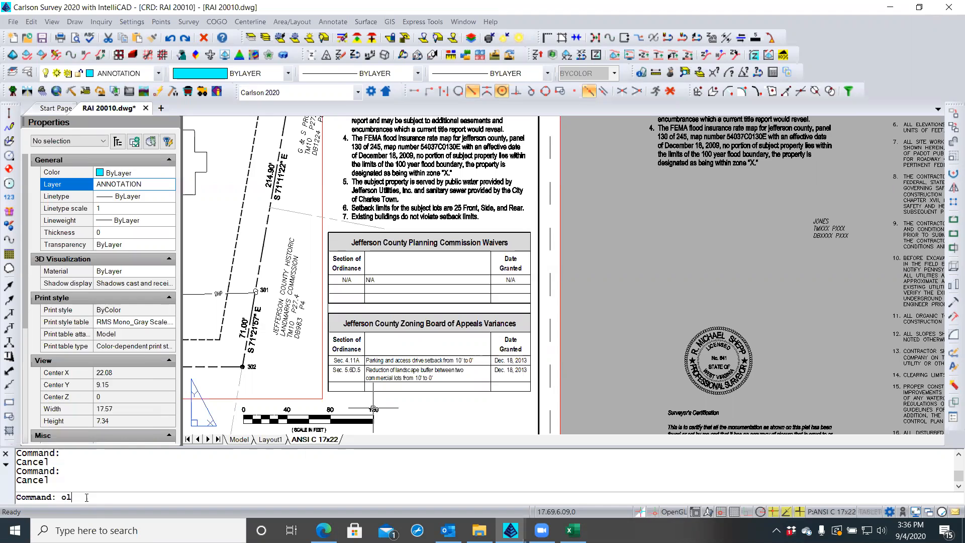
text(fr)
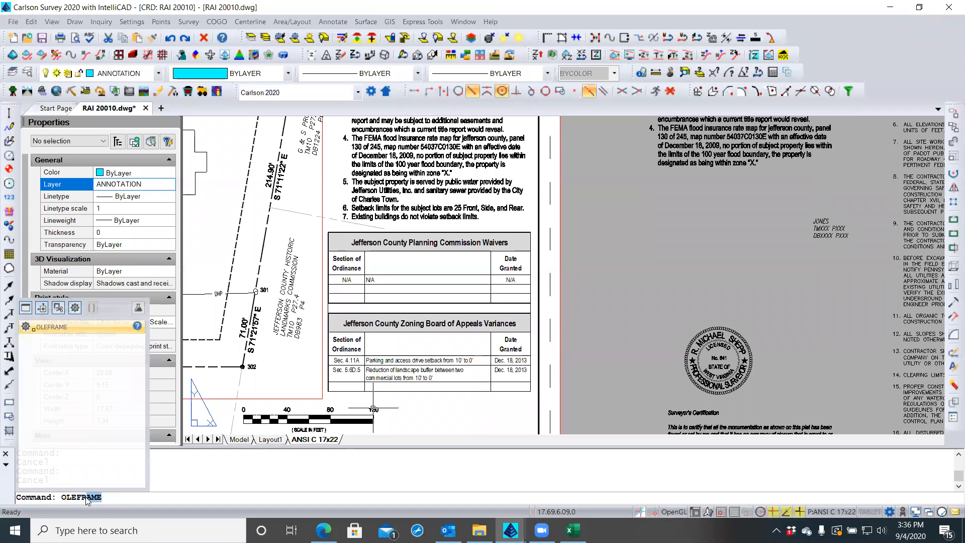
key(Return)
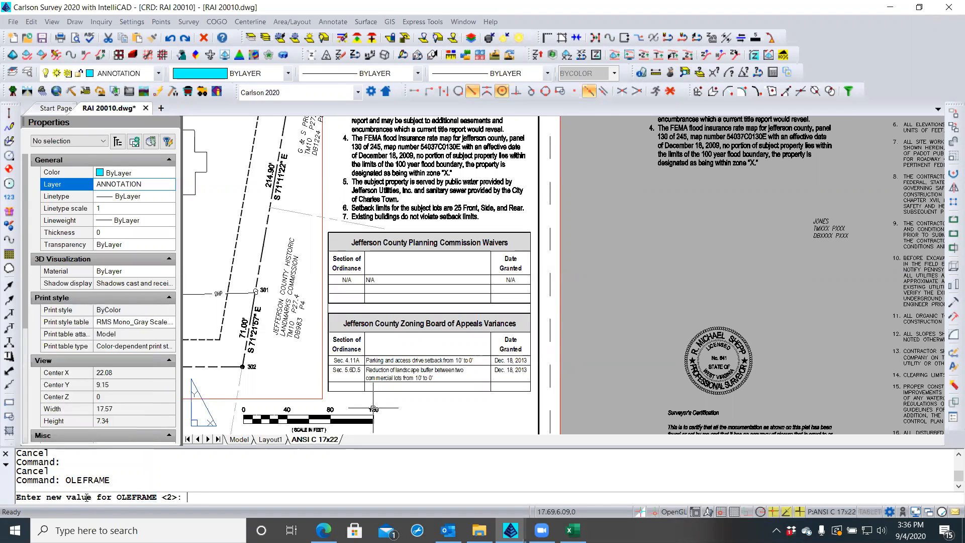
text(2)
key(Return)
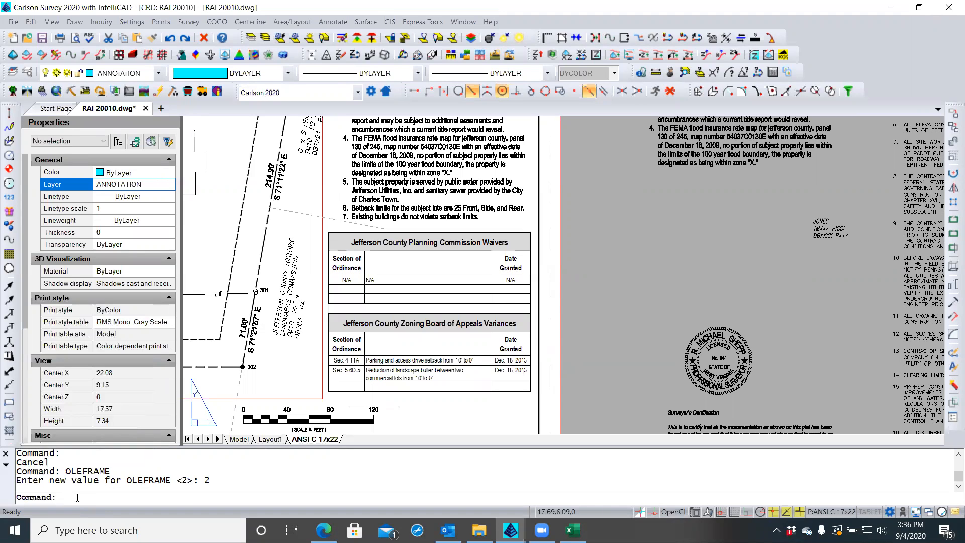
Save the drawing and zoom extents to show the whole sheet
click(42, 38)
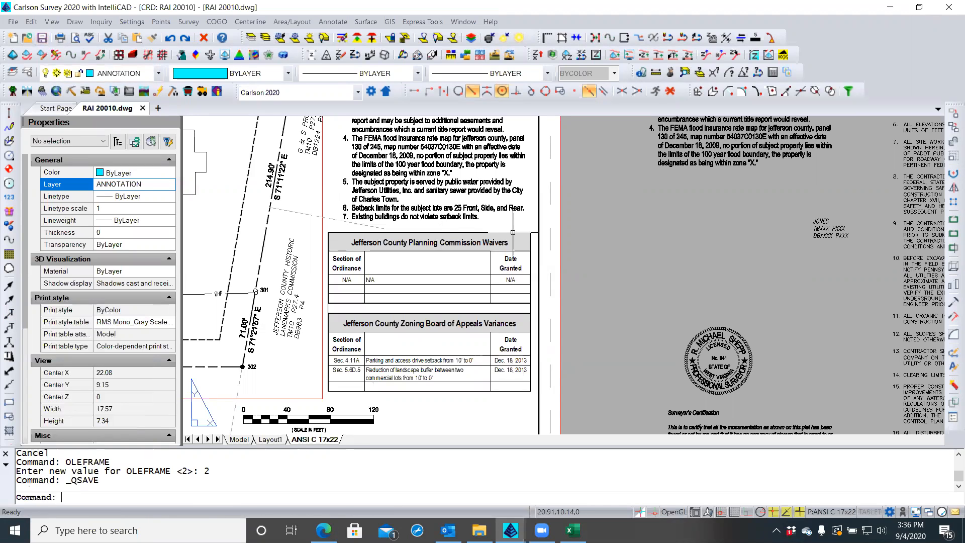
click(628, 243)
click(626, 244)
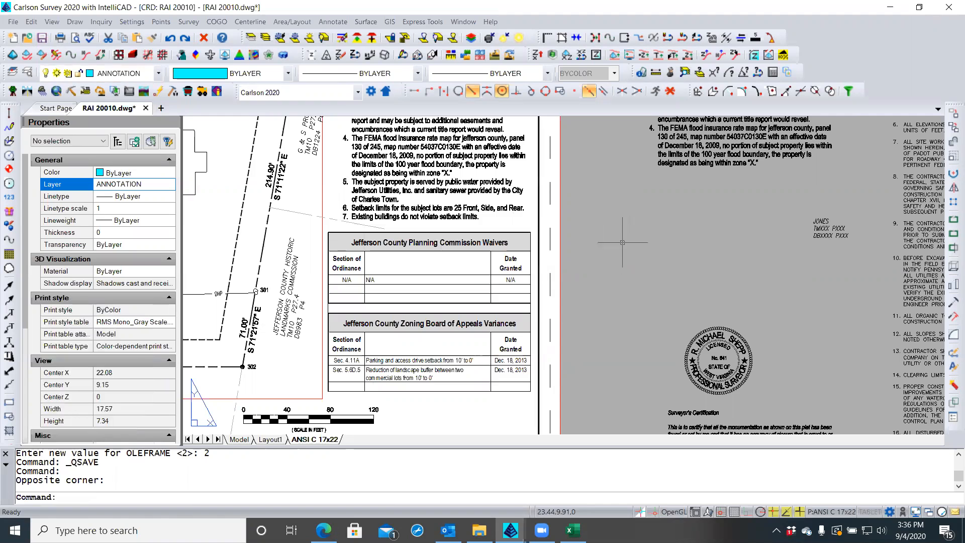
middle_click(622, 242)
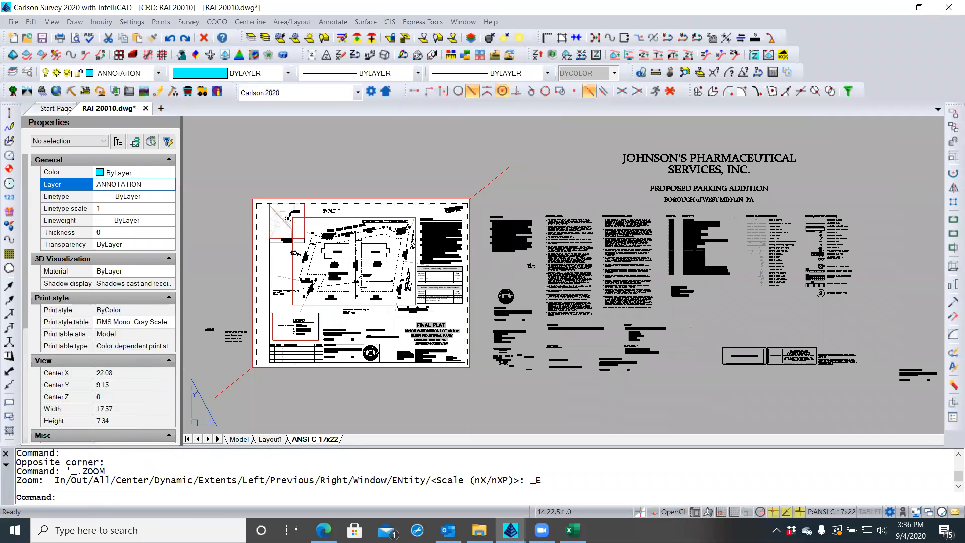
Zoom and pan until the Owner/Developer, Approved Minor Subdivision and Surveyor's Certification blocks fill the view
scroll(378, 320, up, 2)
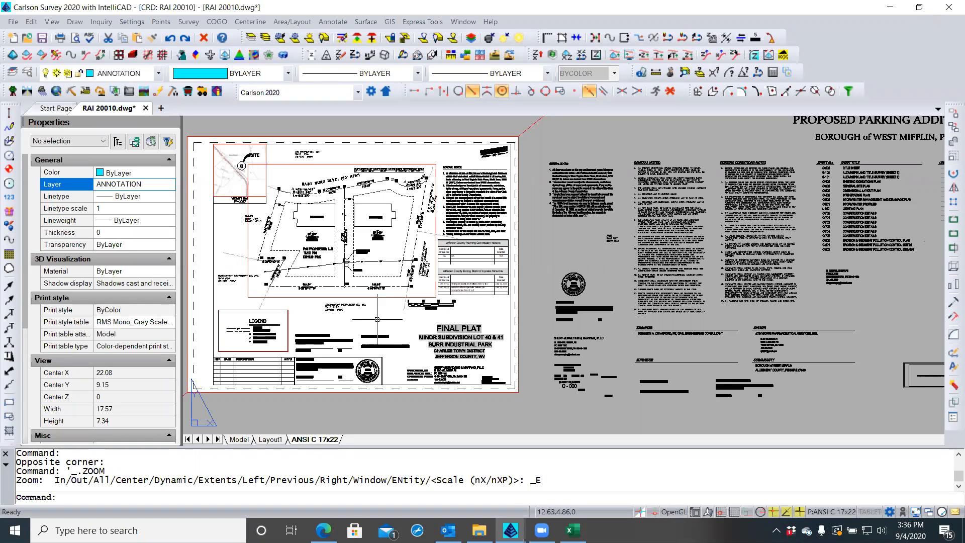
scroll(327, 359, up, 2)
scroll(327, 359, up, 1)
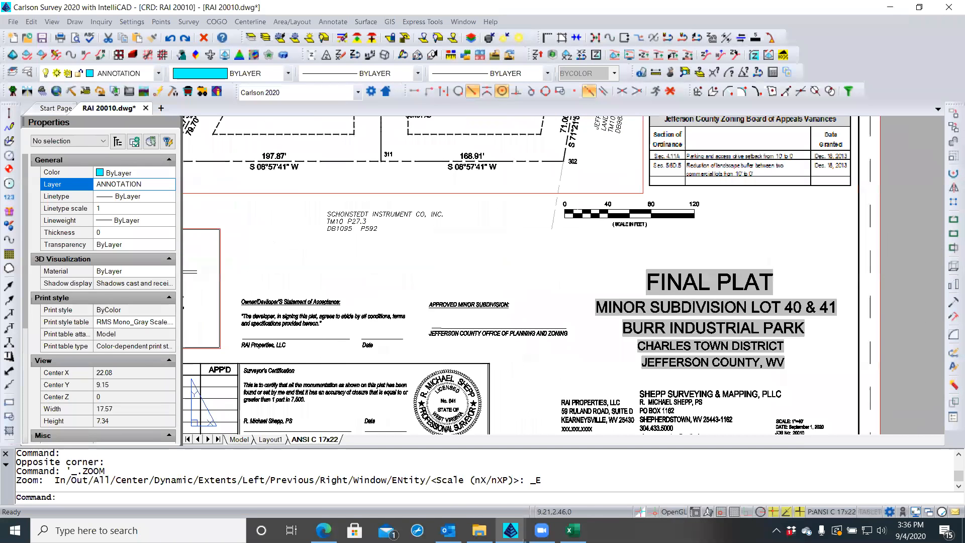
scroll(328, 359, up, 1)
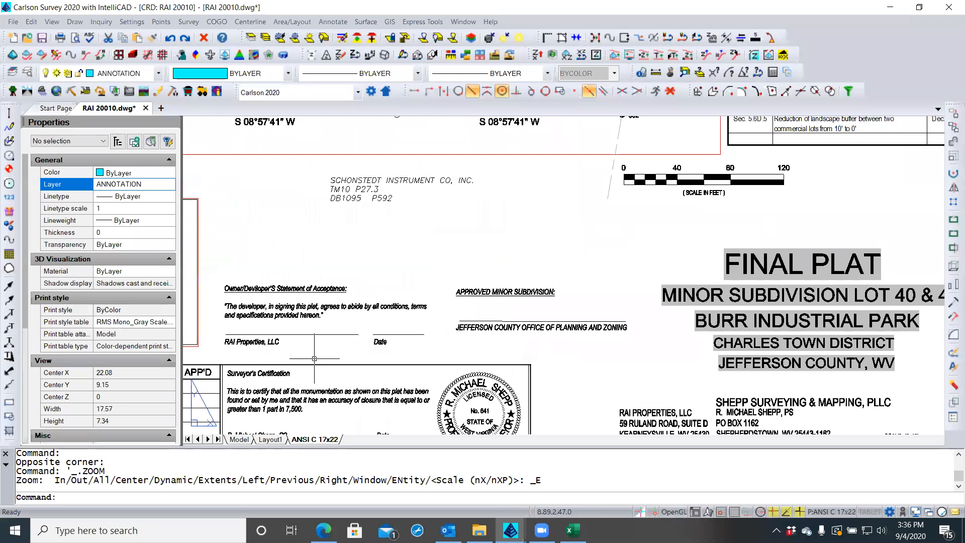
middle_drag(328, 359, 325, 347)
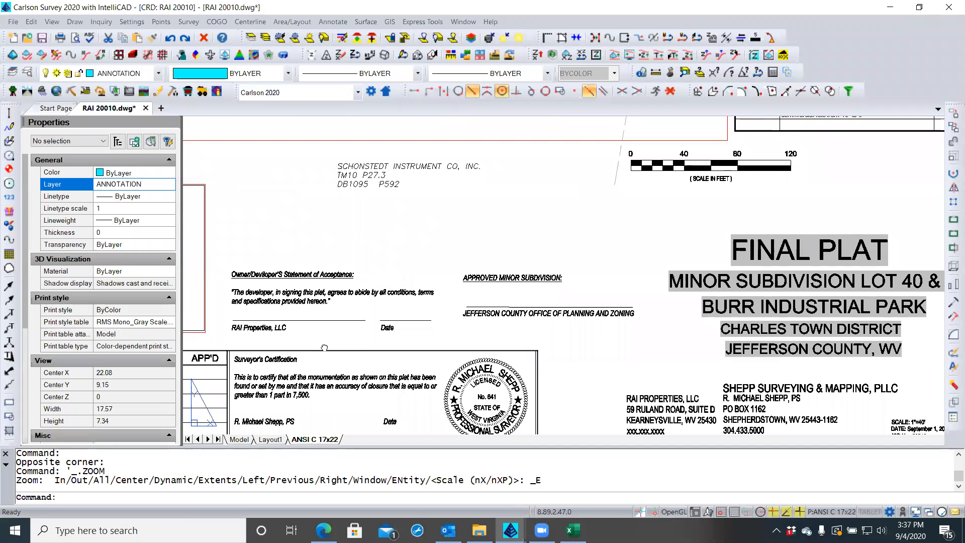
middle_drag(324, 347, 328, 322)
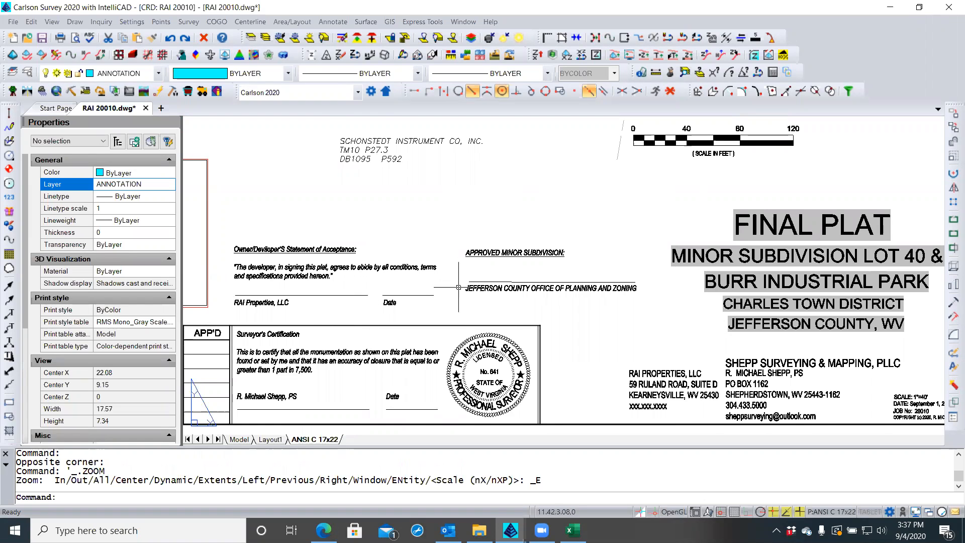
scroll(450, 281, up, 1)
scroll(438, 286, down, 1)
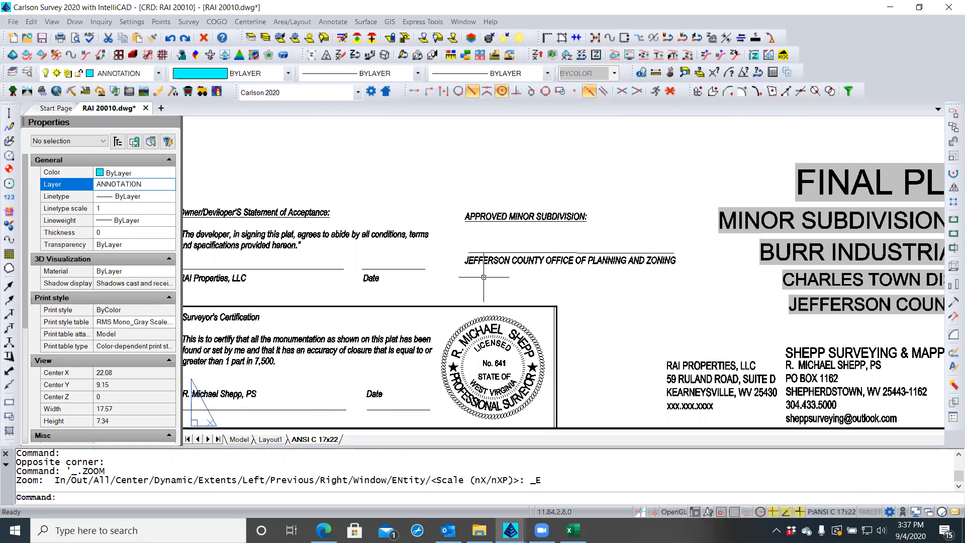
middle_drag(488, 280, 501, 272)
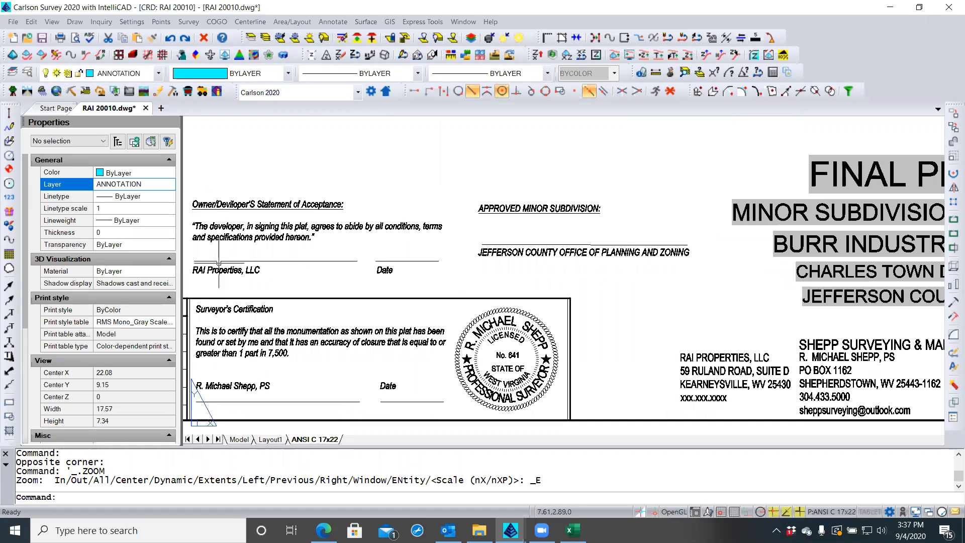
middle_drag(317, 260, 346, 252)
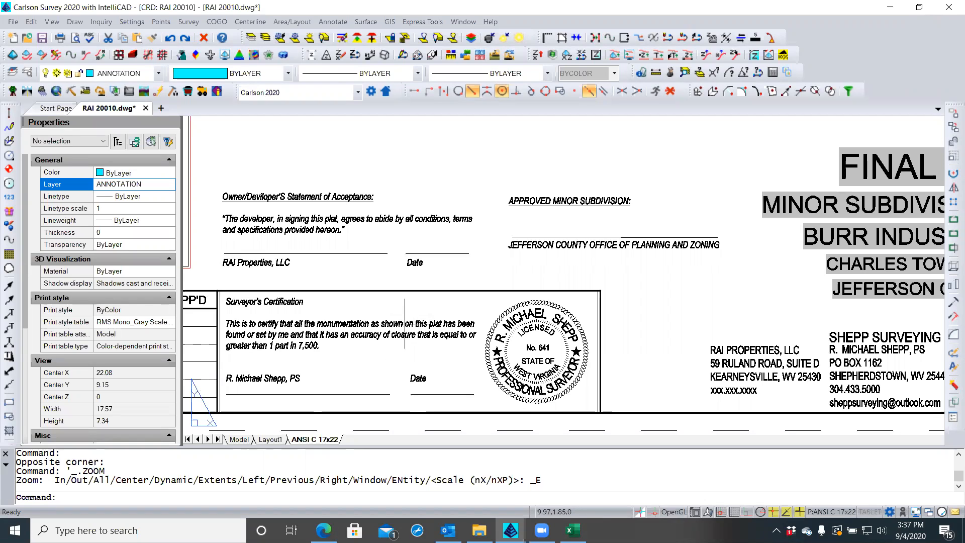
Add two line breaks after '7,500.' in the Surveyor's Certification so the name and Date drop below their signature lines
click(313, 395)
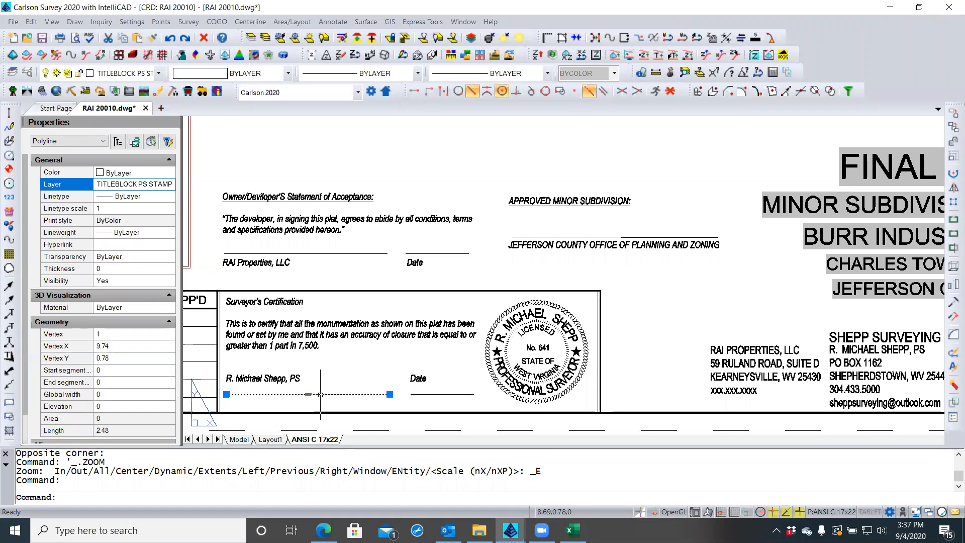
key(Escape)
key(Escape)
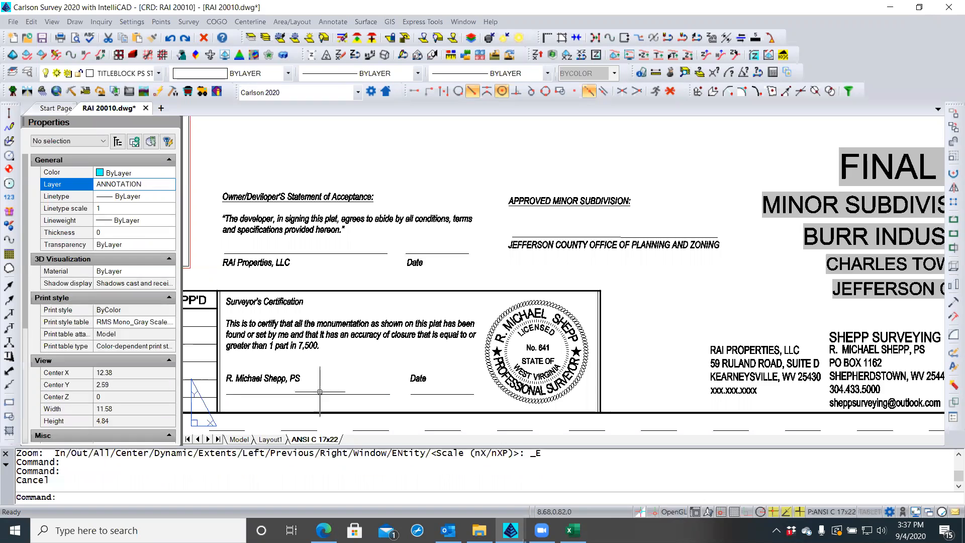
click(315, 347)
double_click(316, 347)
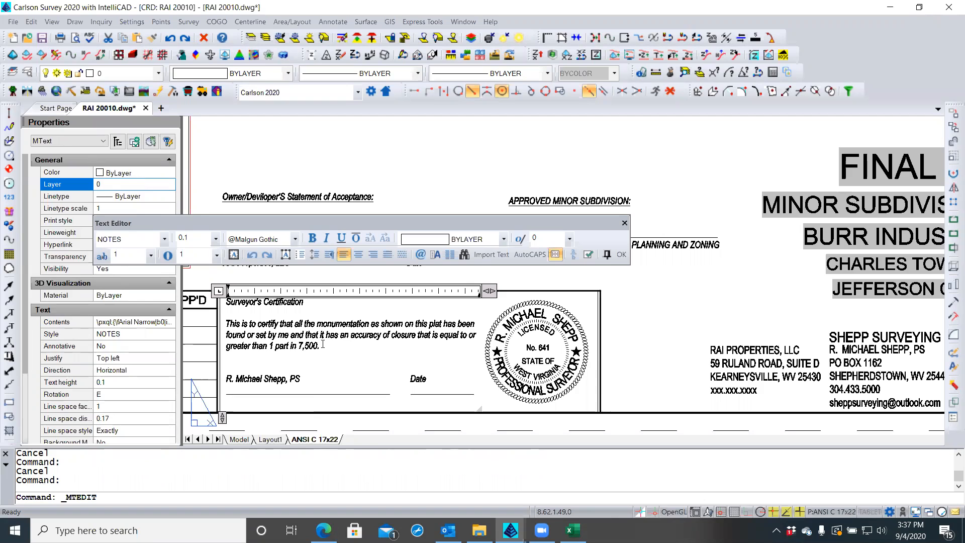
key(Return)
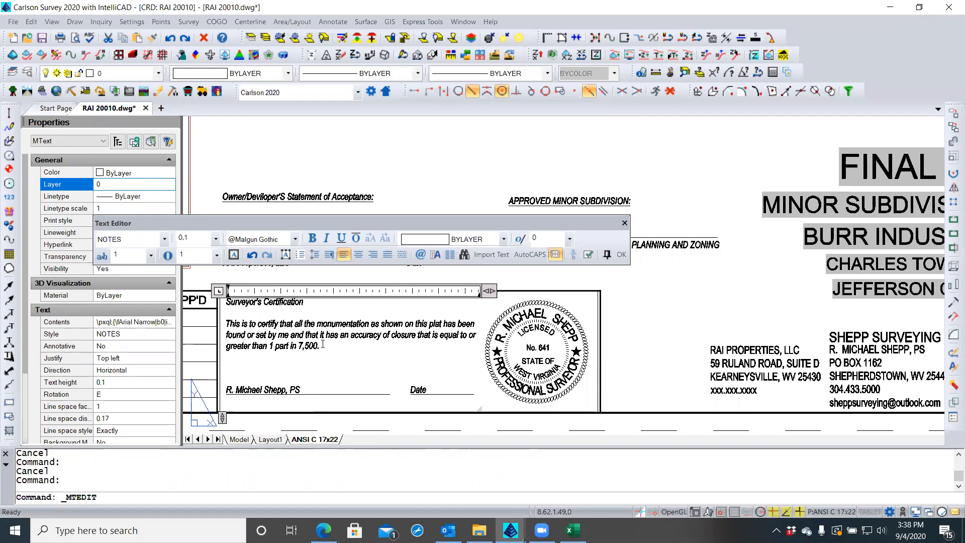
key(Return)
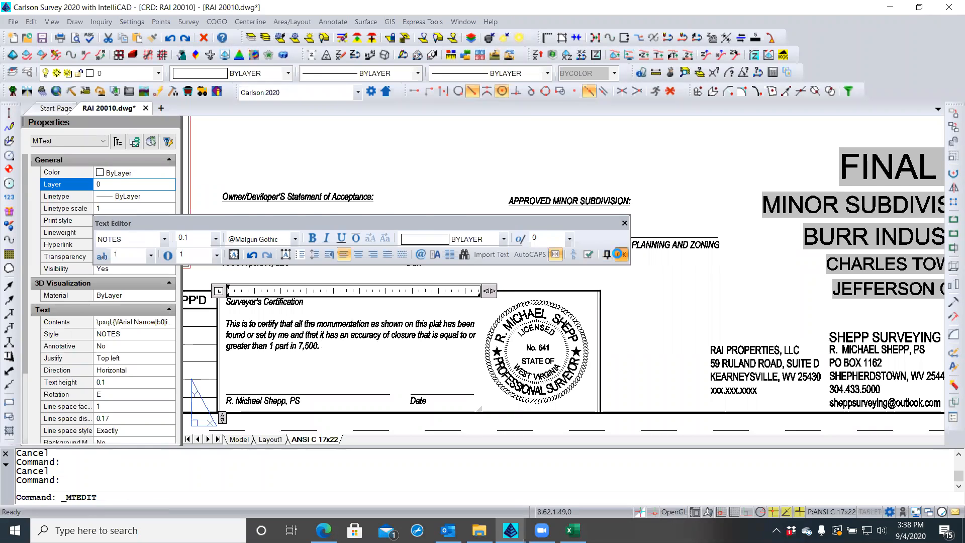
click(619, 254)
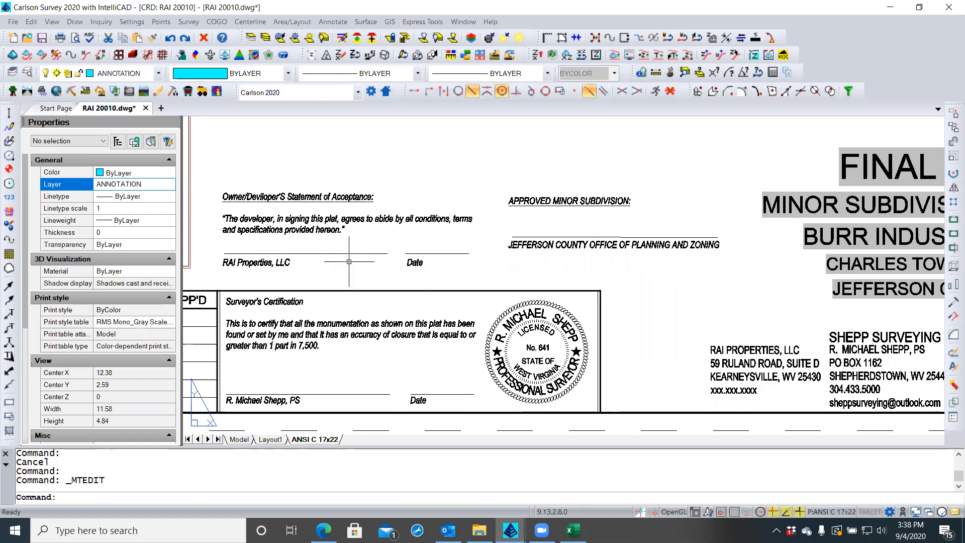
Open the Owner/Developer statement text for editing and close it again
double_click(334, 227)
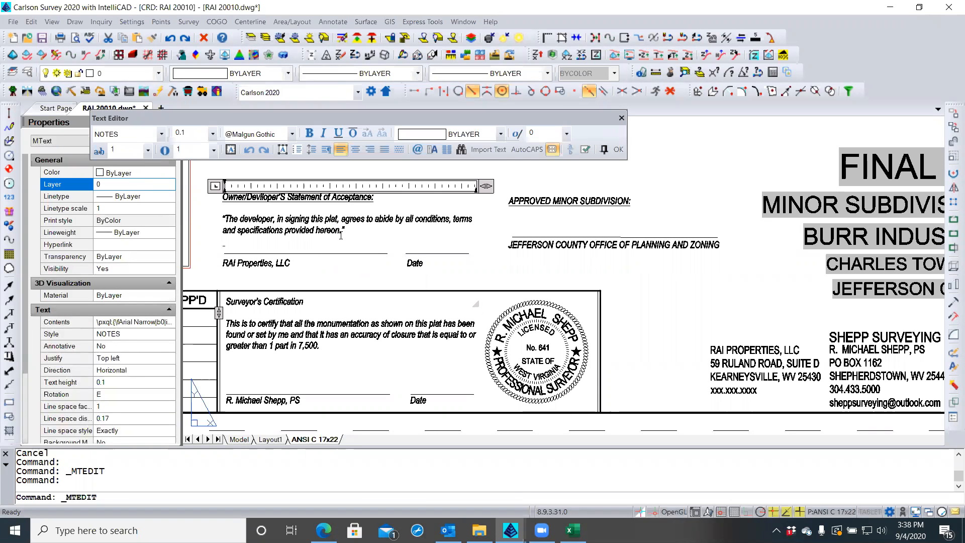
click(240, 247)
click(226, 258)
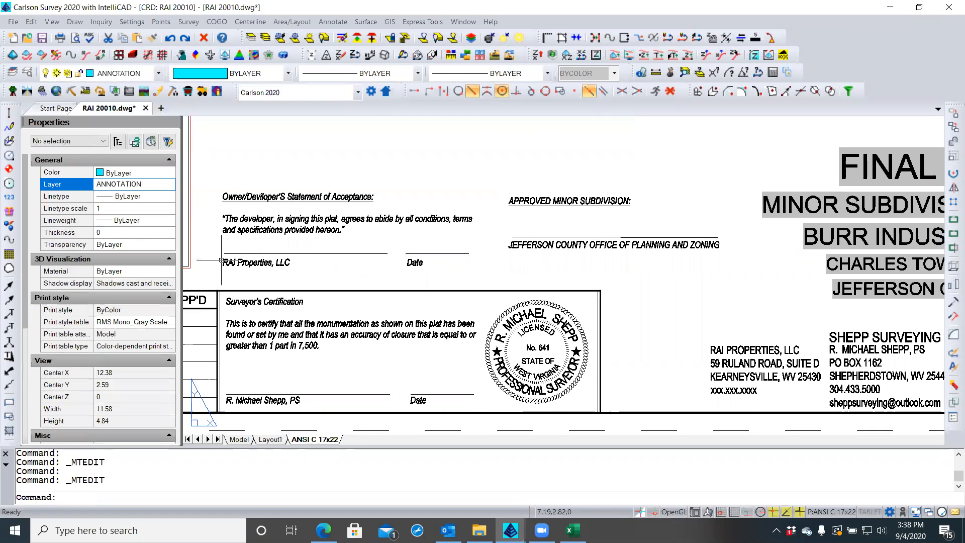
key(Escape)
key(Escape)
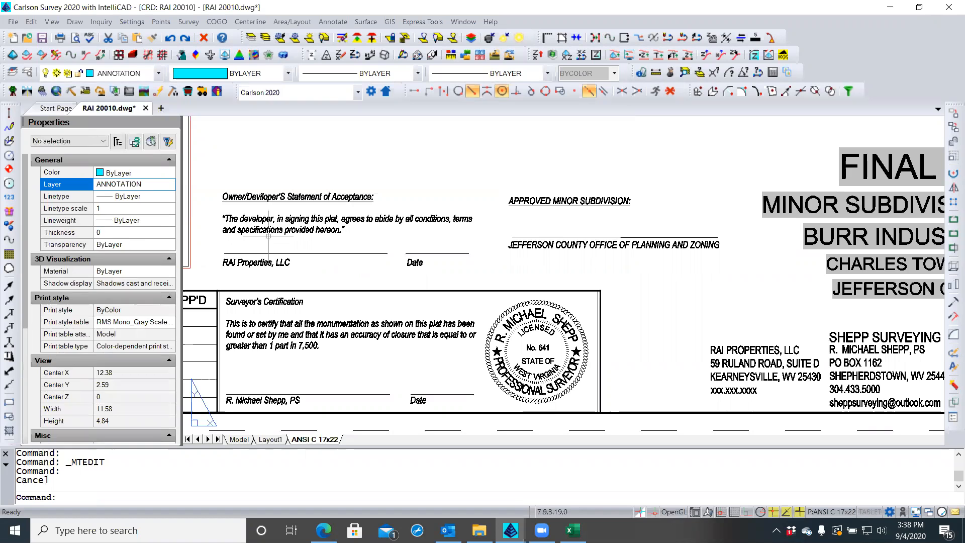
Insert line breaks before 'RAI Properties, LLC … Date' so it sits below the owner underlines
click(275, 225)
double_click(275, 225)
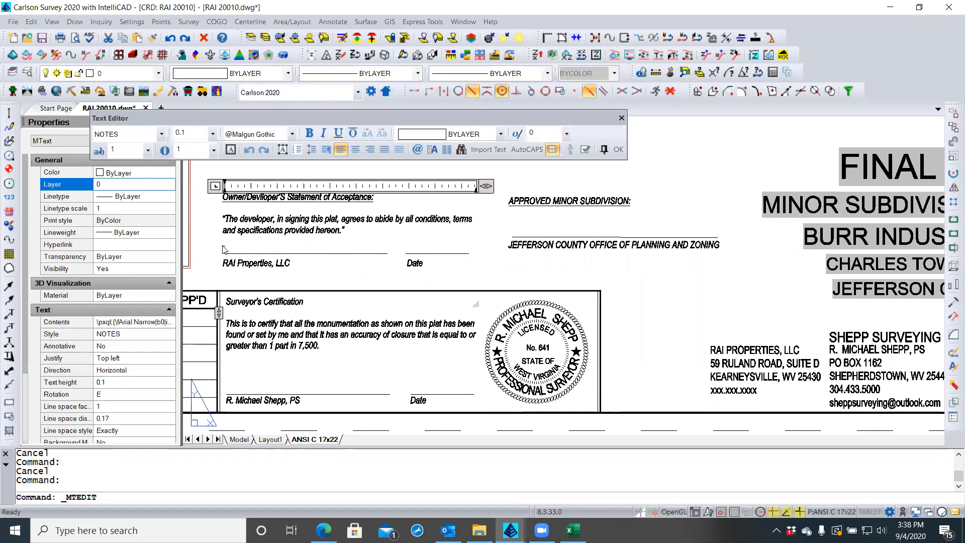
scroll(218, 250, up, 3)
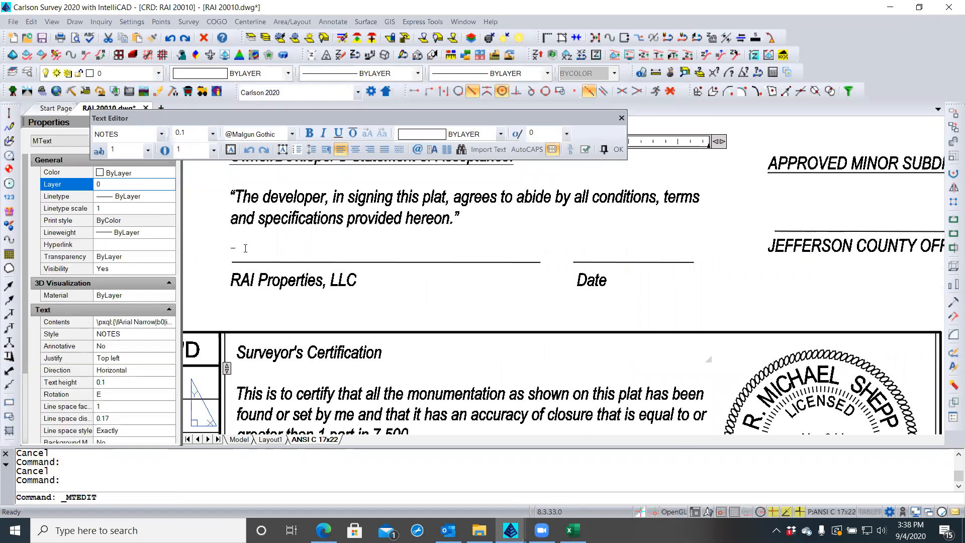
click(232, 277)
key(BackSpace)
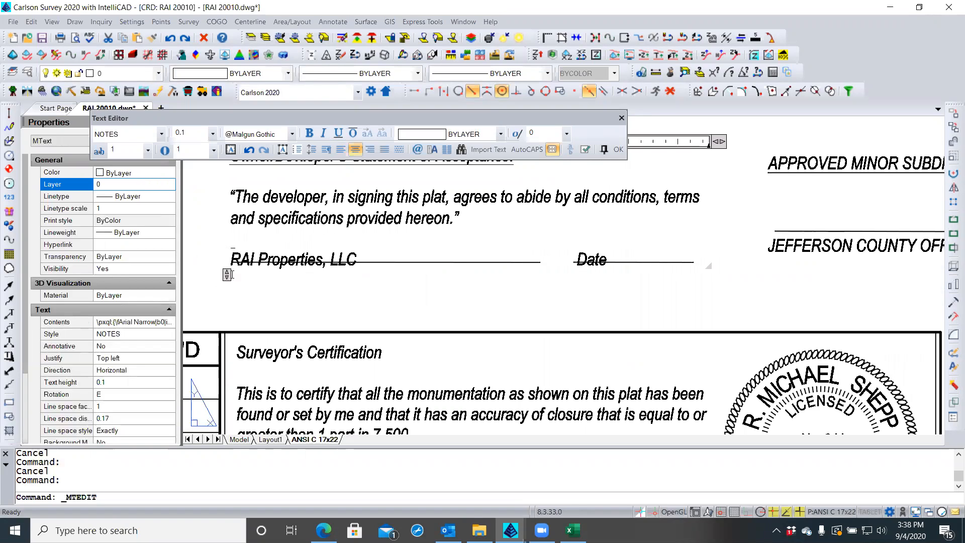
key(Return)
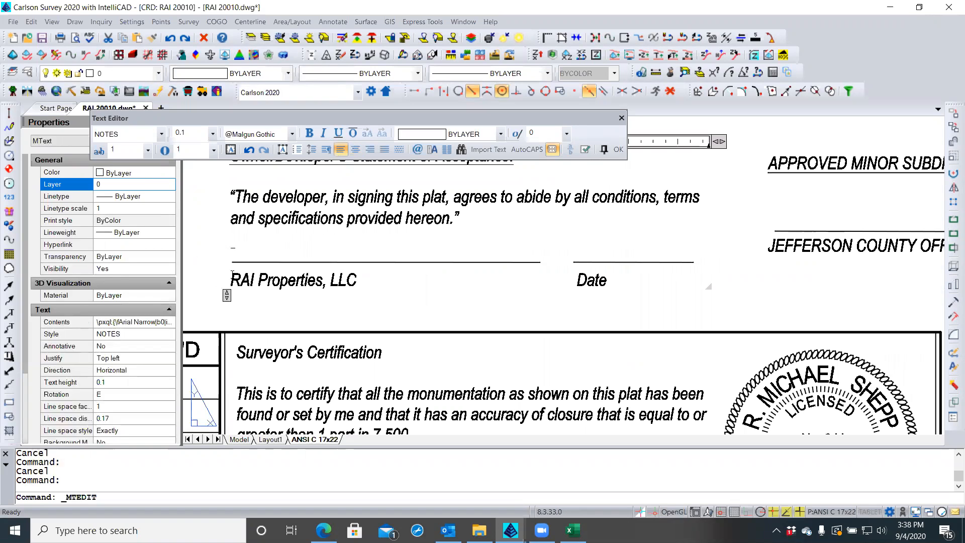
key(Return)
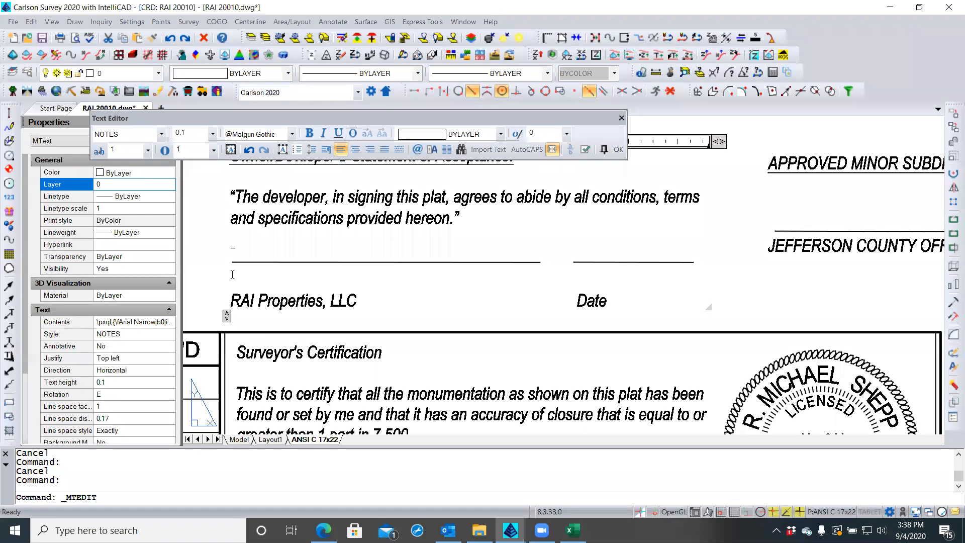
scroll(317, 252, down, 2)
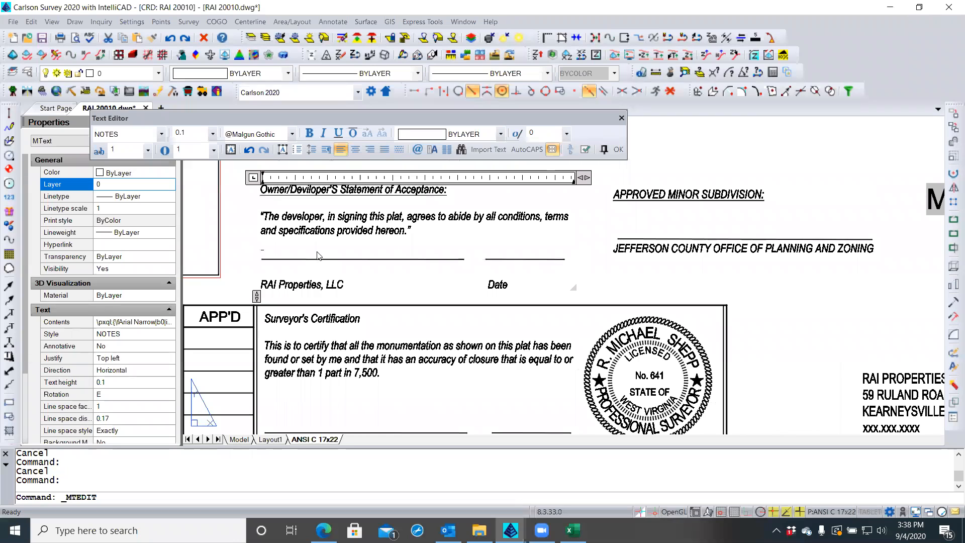
scroll(317, 255, down, 1)
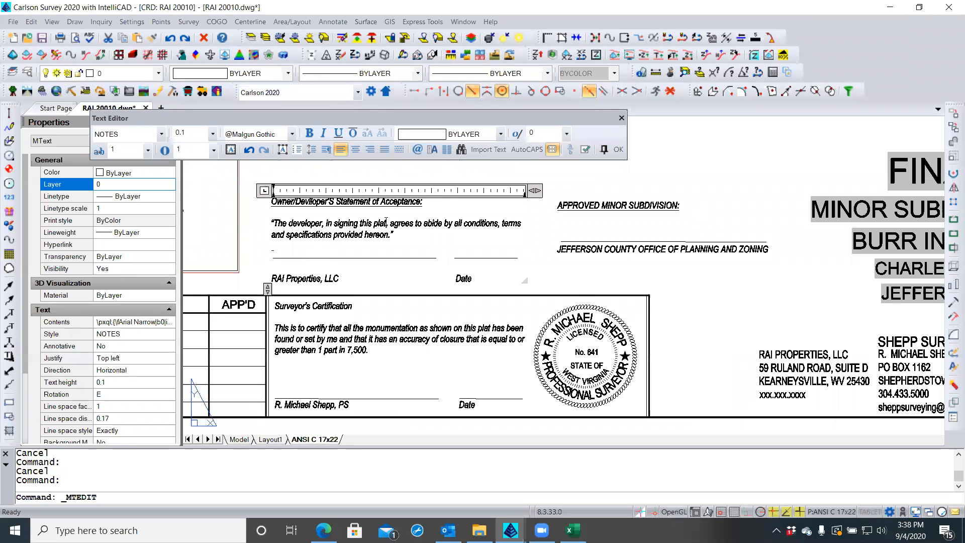
click(617, 149)
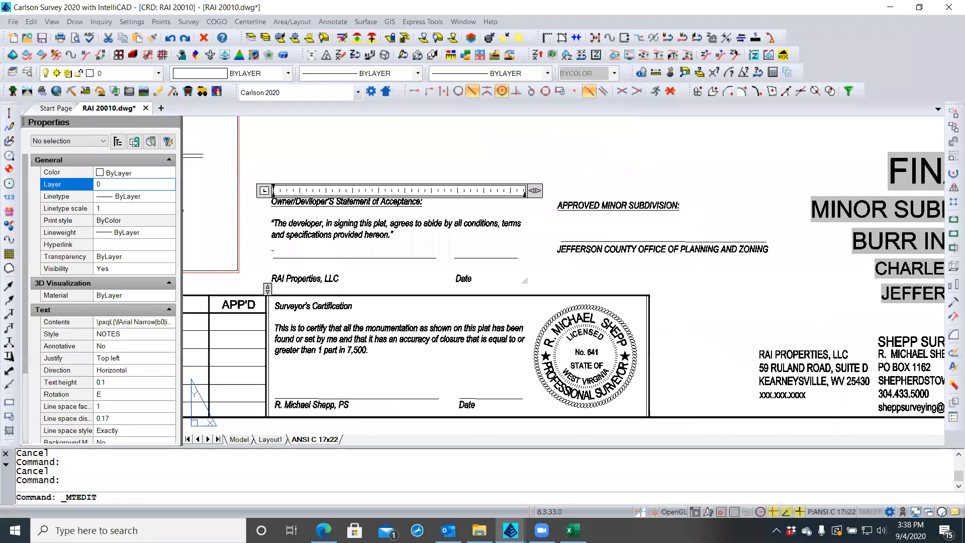
double_click(365, 344)
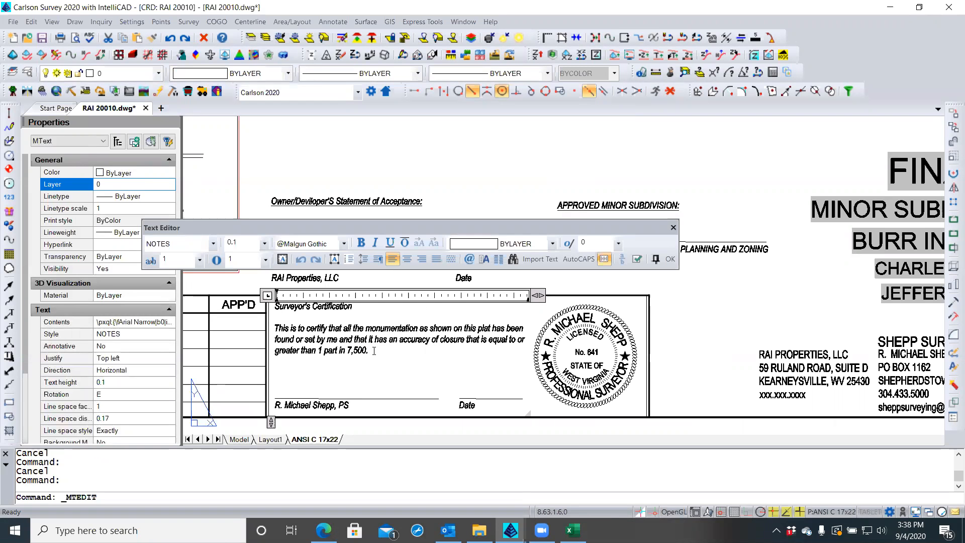
click(271, 405)
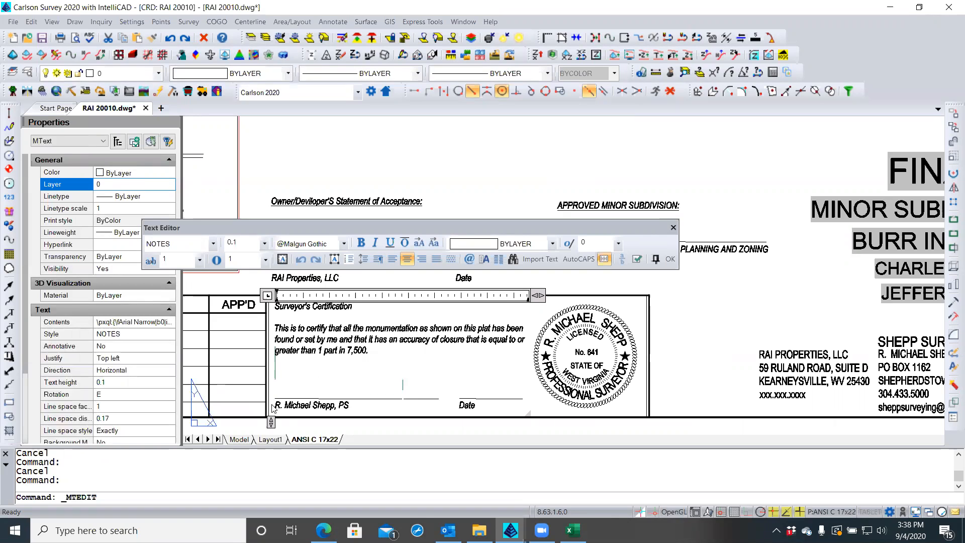
click(373, 351)
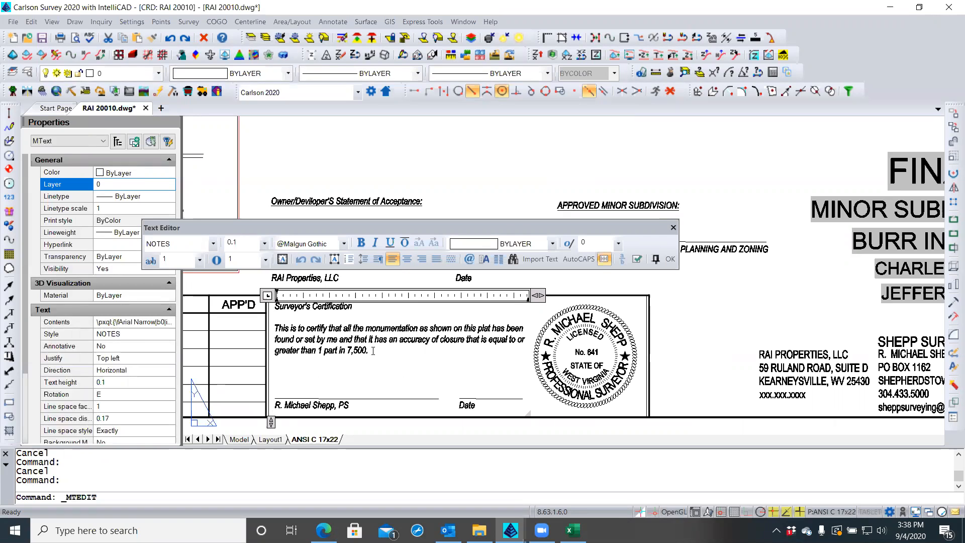
key(Home)
key(Down)
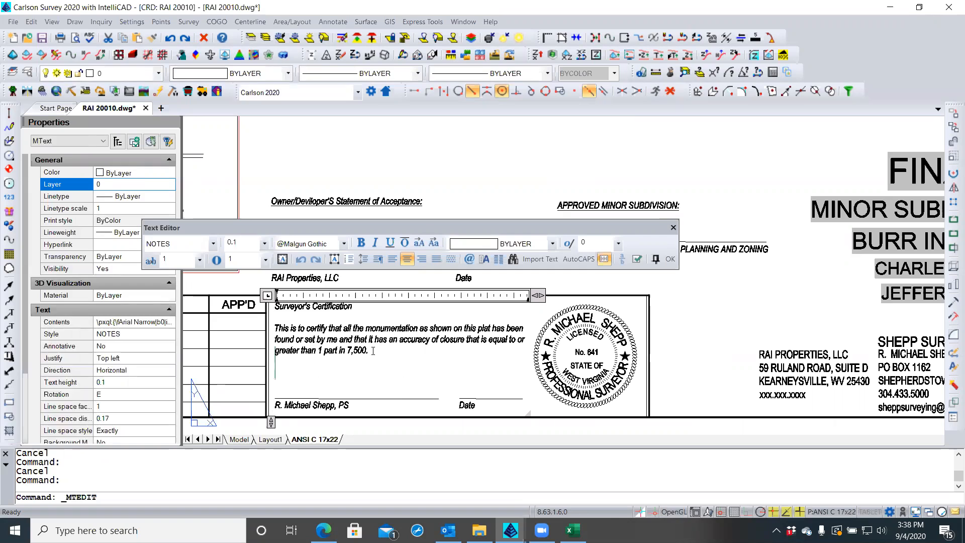
key(shift+Down)
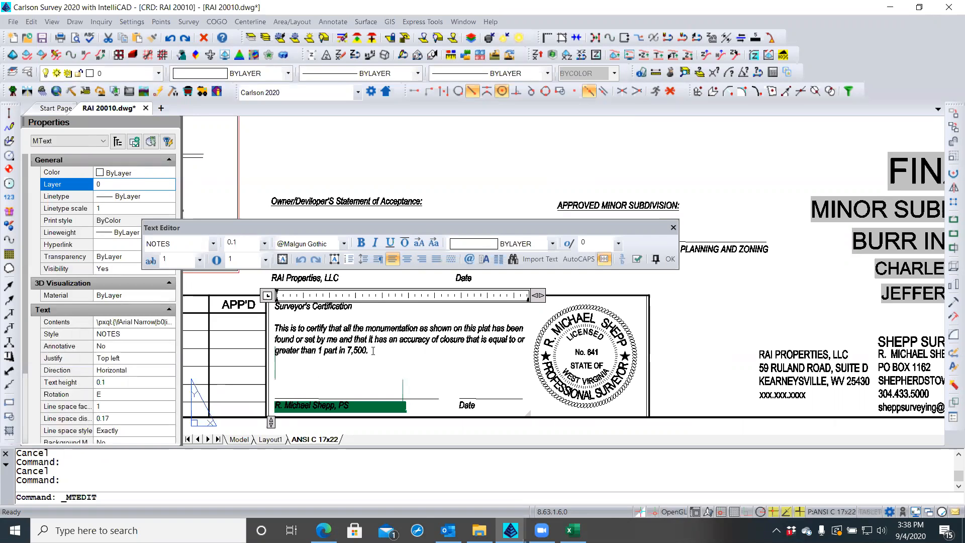
click(373, 350)
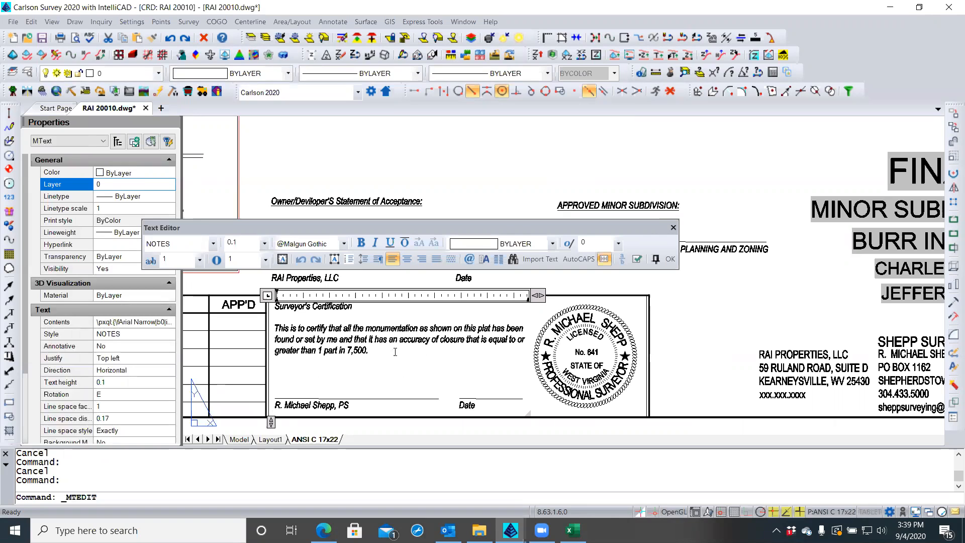
key(Down)
key(Delete)
key(Delete)
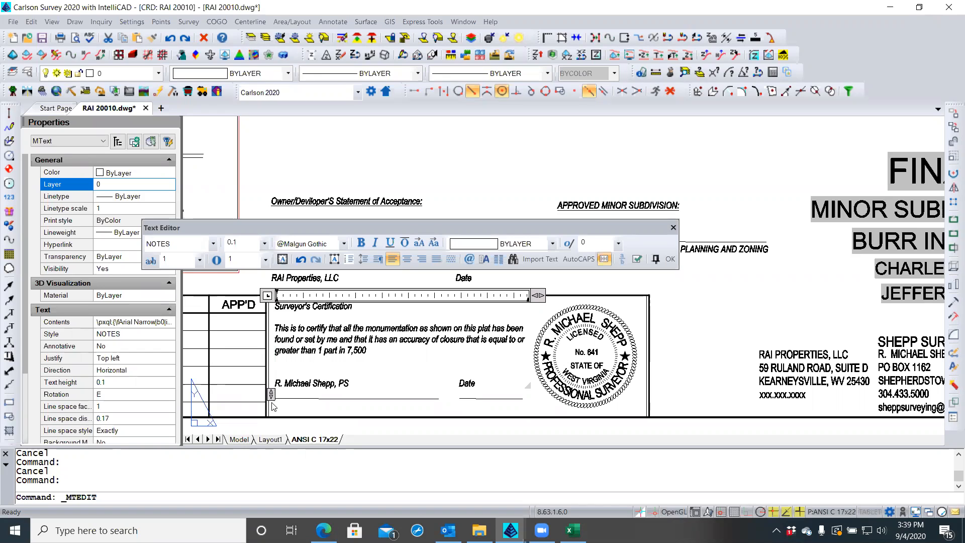
key(Down)
key(Delete)
key(BackSpace)
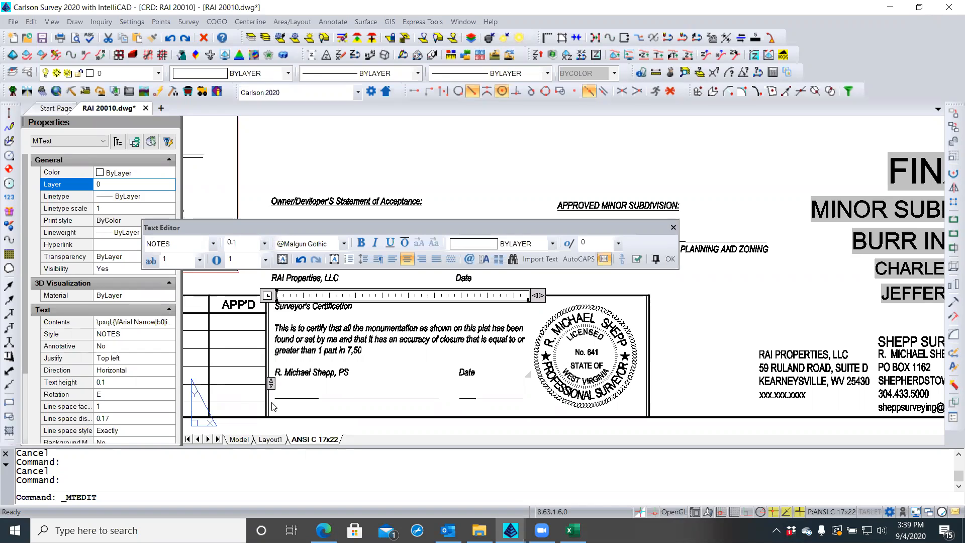
text(00.)
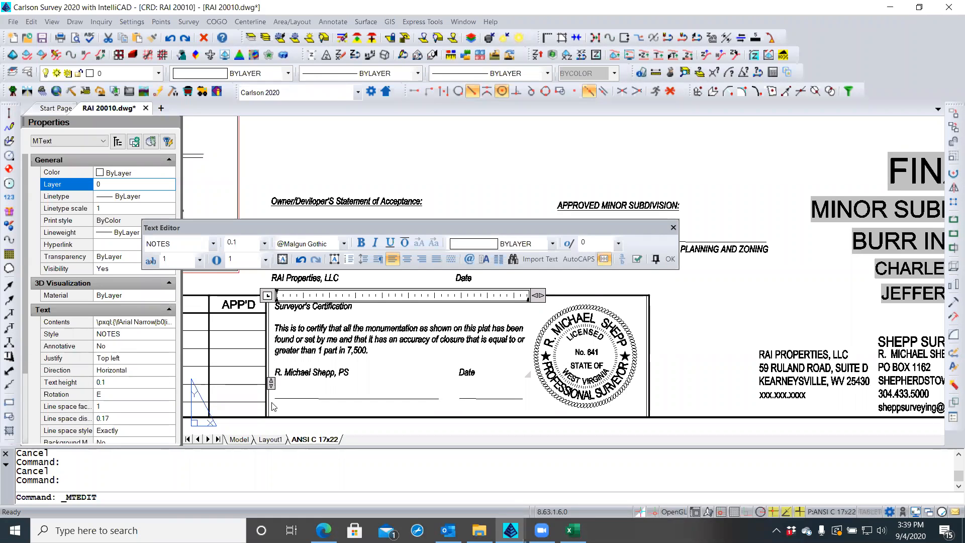
key(ctrl+e)
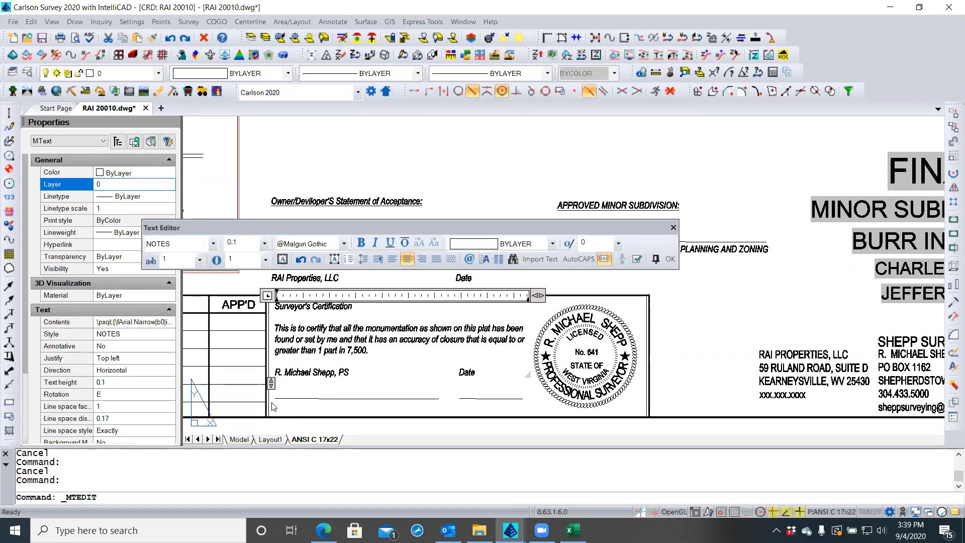
key(BackSpace)
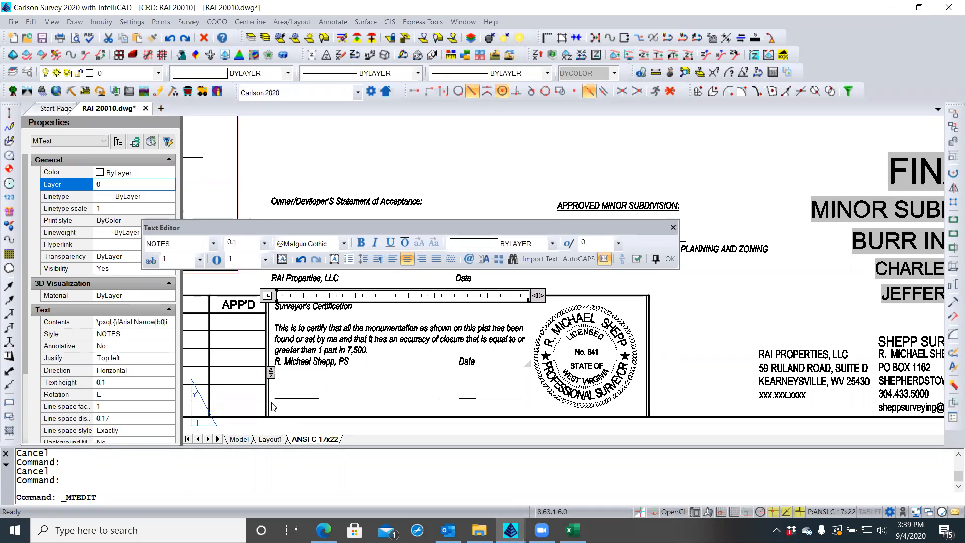
key(Return)
key(Return)
key(Return)
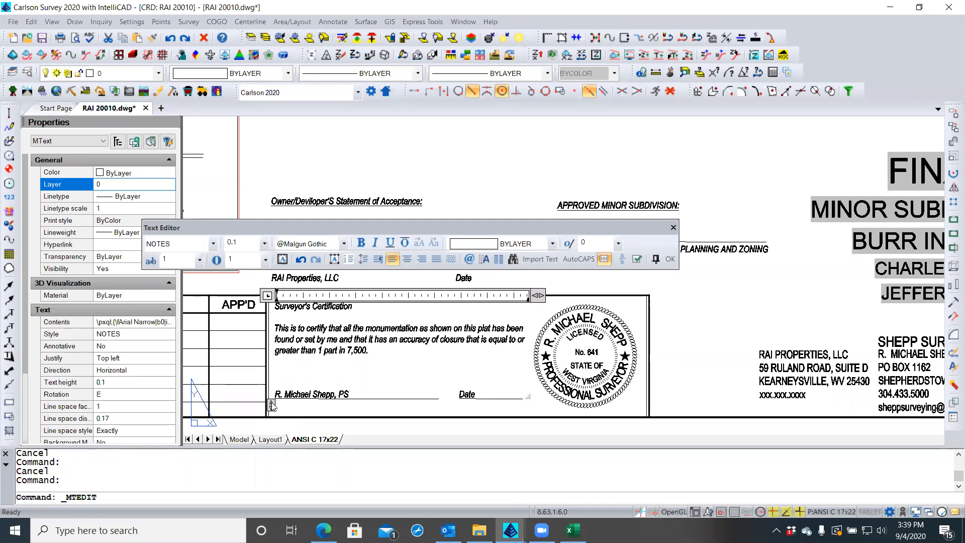
key(Return)
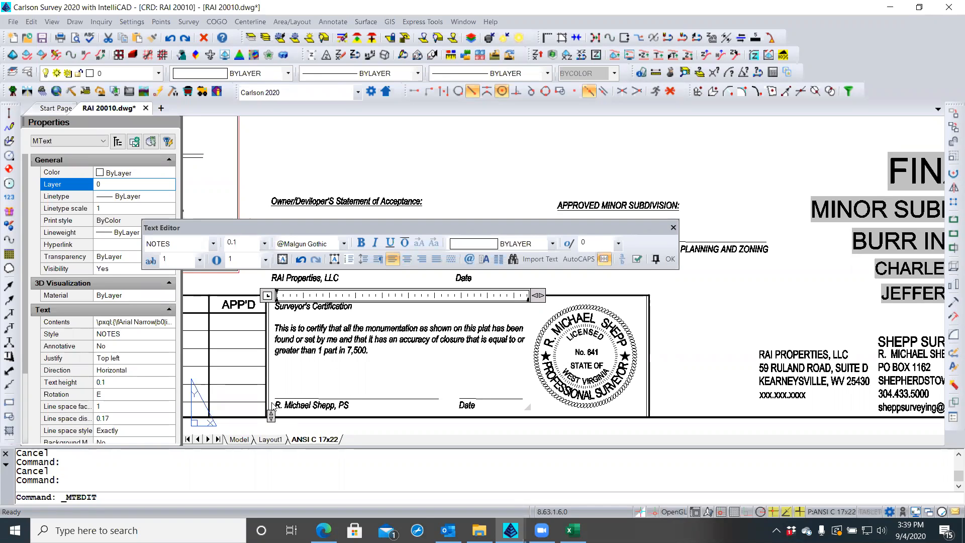
click(671, 259)
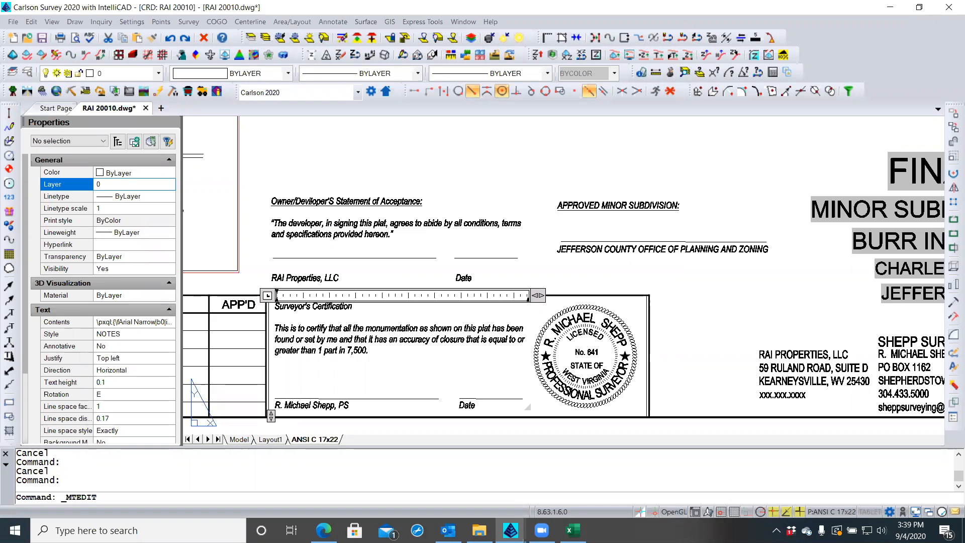
Add extra line breaks before 'RAI Properties, LLC … Date' to lower it well beneath the underlines
double_click(392, 228)
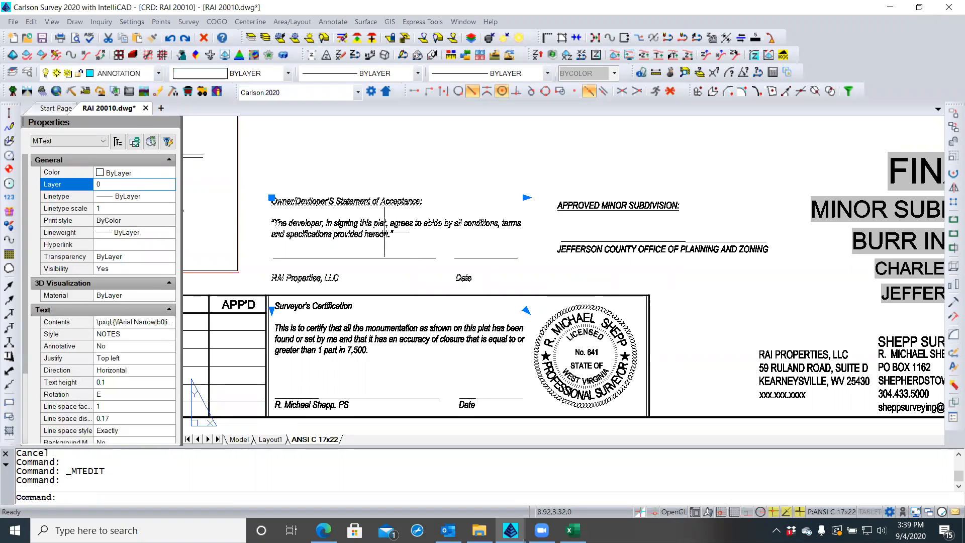
click(272, 280)
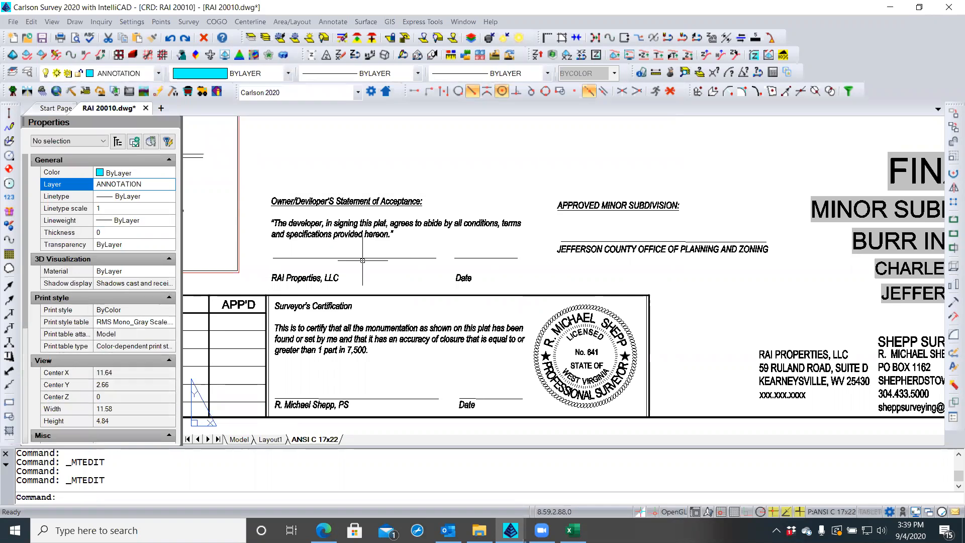
double_click(303, 276)
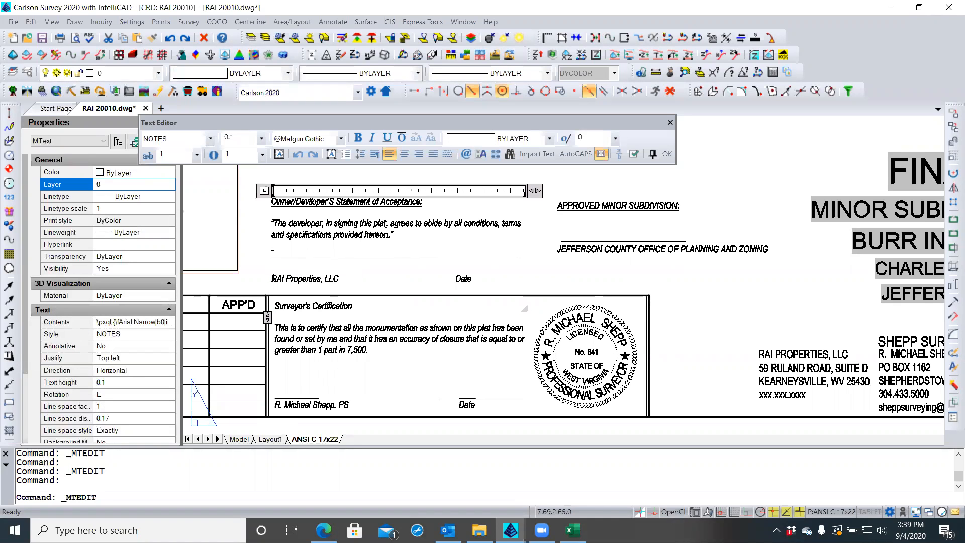
click(272, 278)
double_click(274, 276)
key(BackSpace)
key(BackSpace)
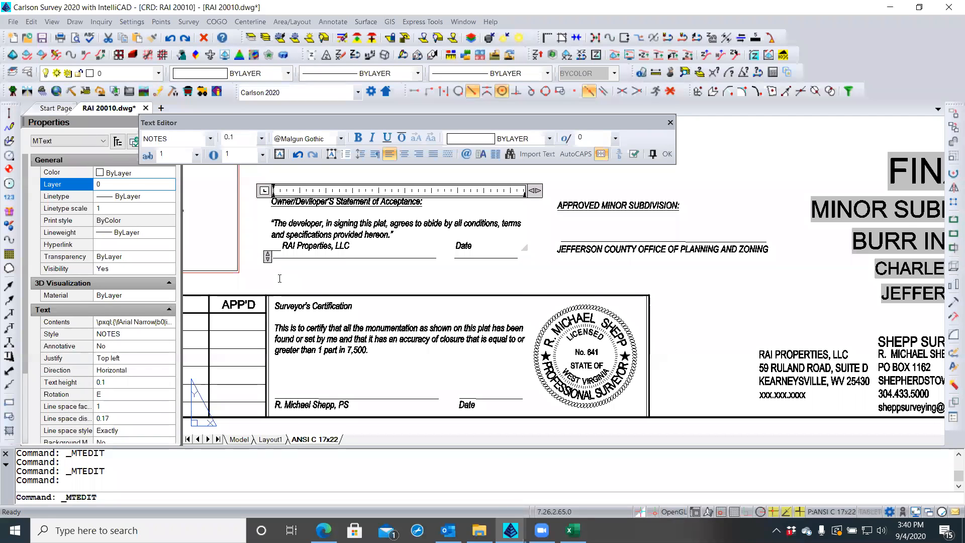
key(BackSpace)
key(BackSpace)
key(BackSpace)
key(BackSpace)
key(BackSpace)
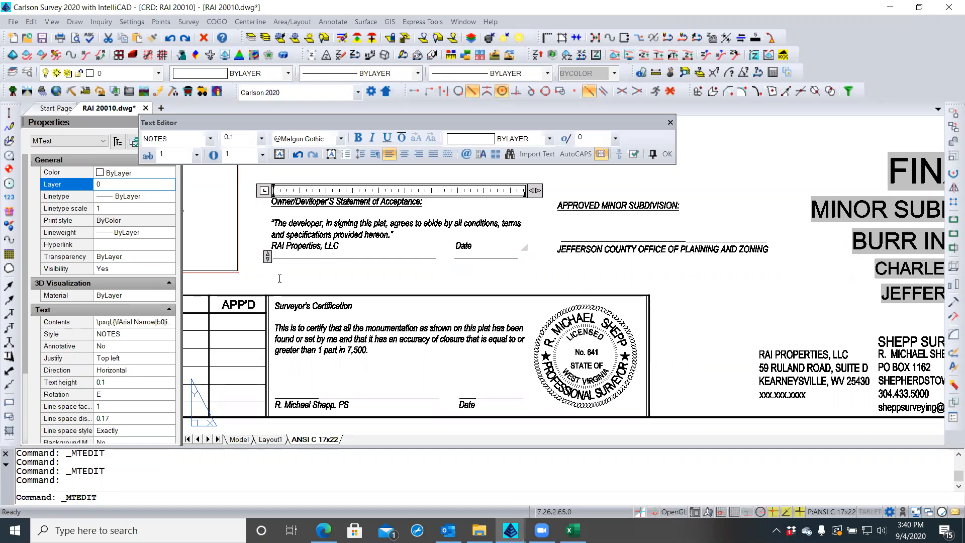
key(BackSpace)
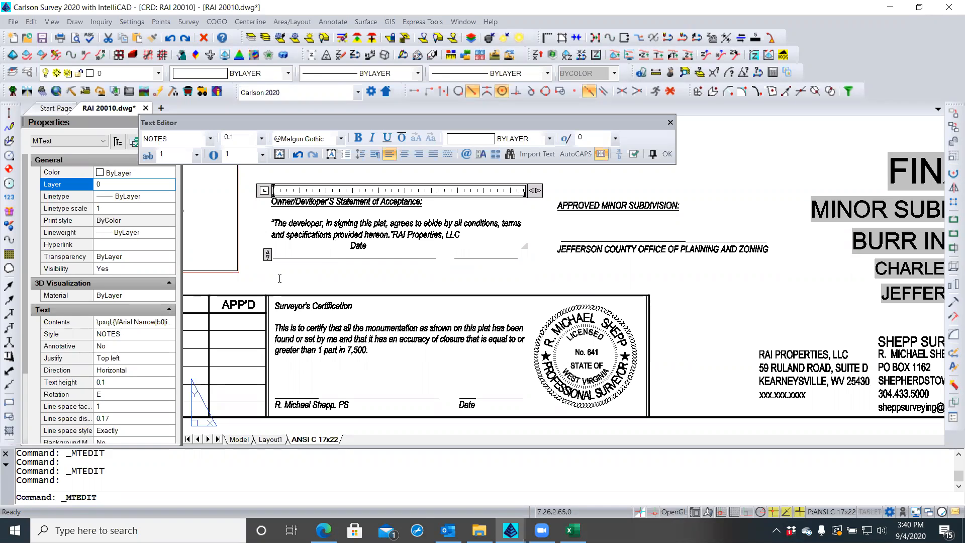
key(Return)
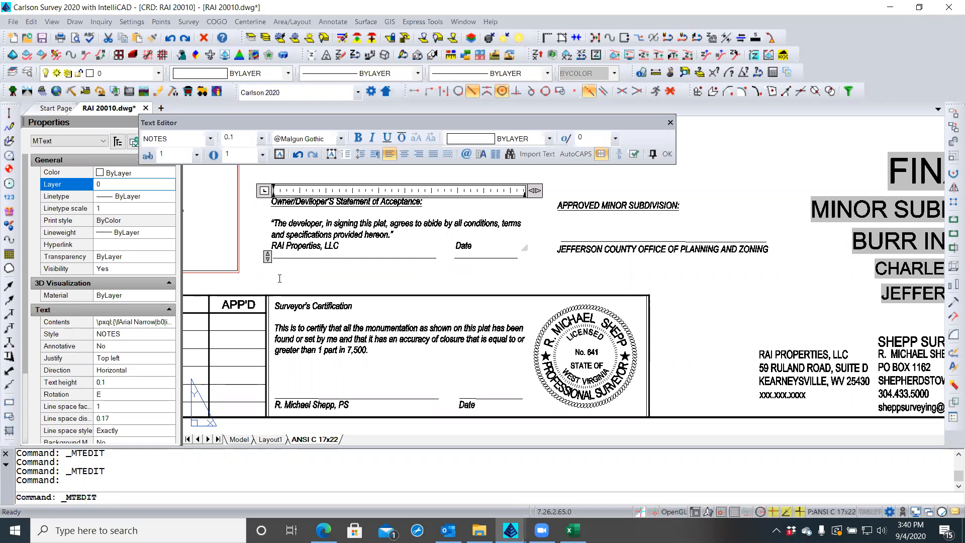
key(Return)
key(Return)
key(Return)
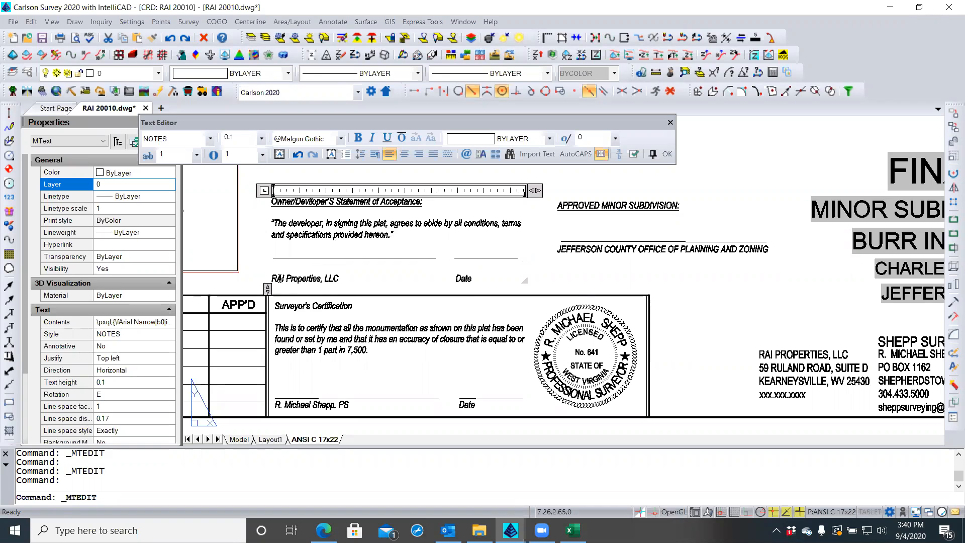
key(Return)
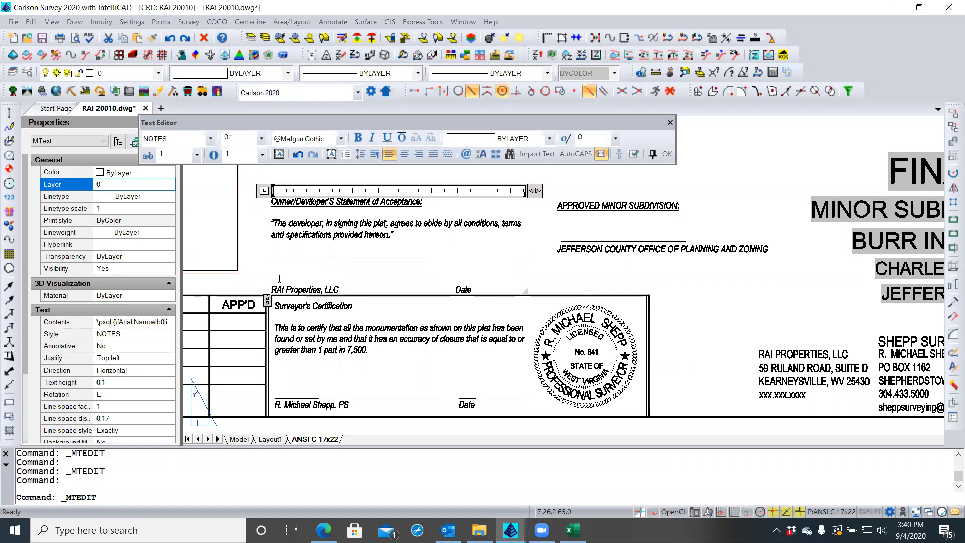
click(668, 157)
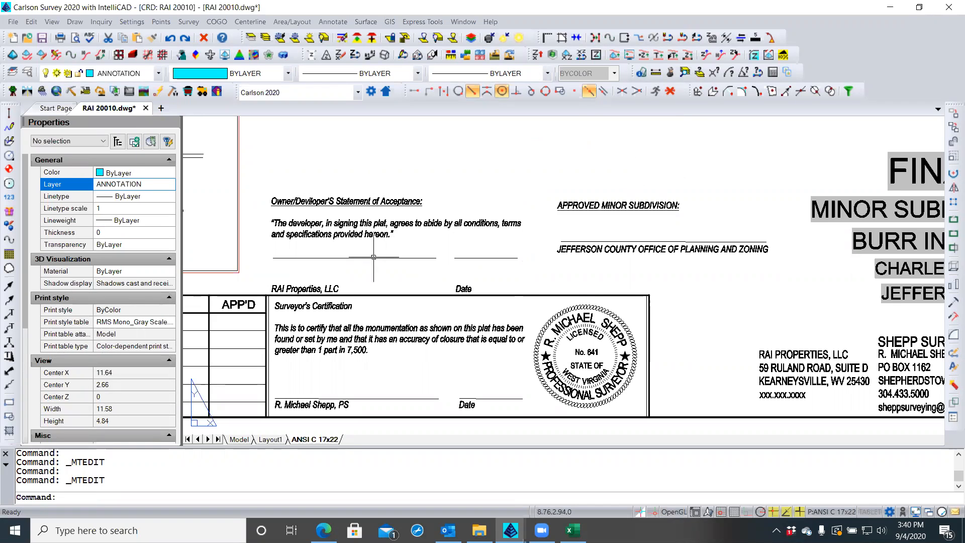
Stretch the Owner/Developer statement text block slightly upward from its corner
click(336, 287)
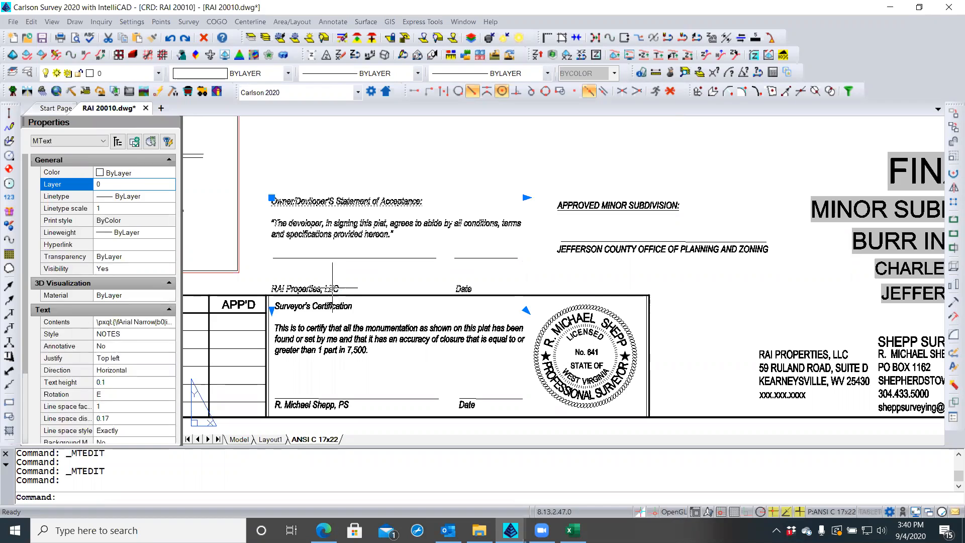
click(272, 196)
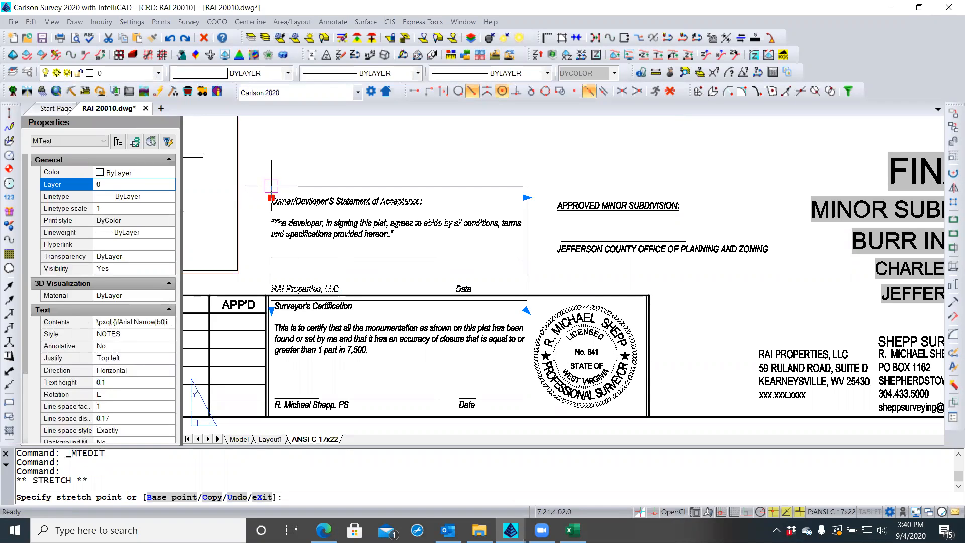
click(272, 182)
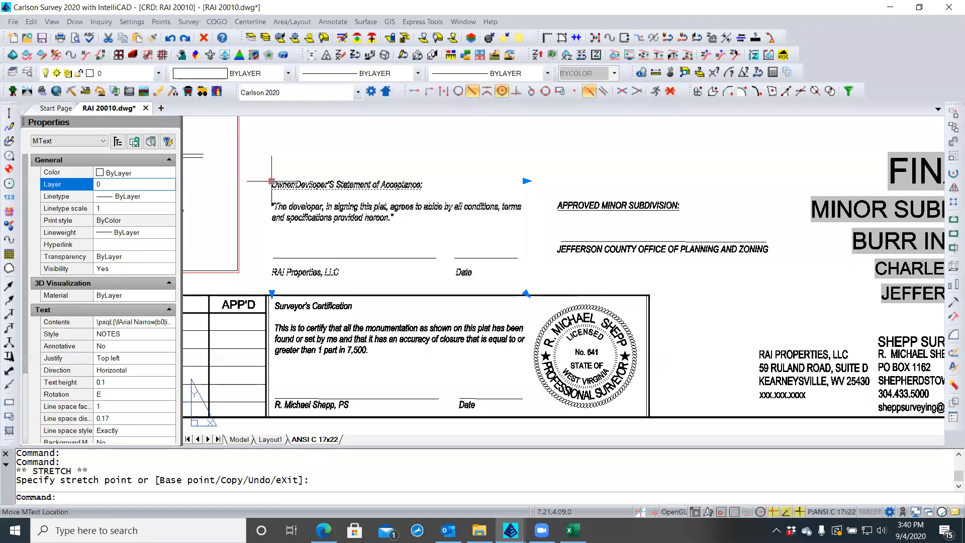
key(Escape)
key(Escape)
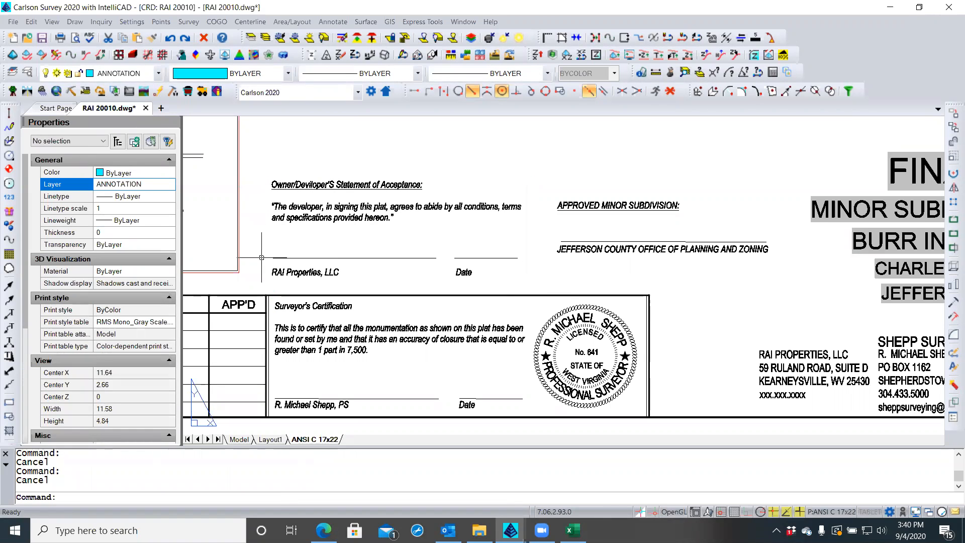
click(310, 189)
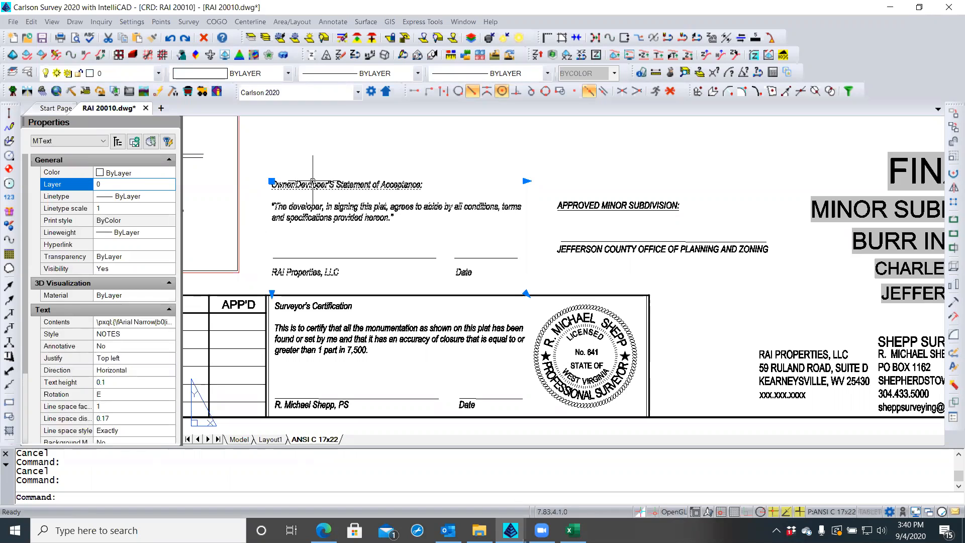
key(Escape)
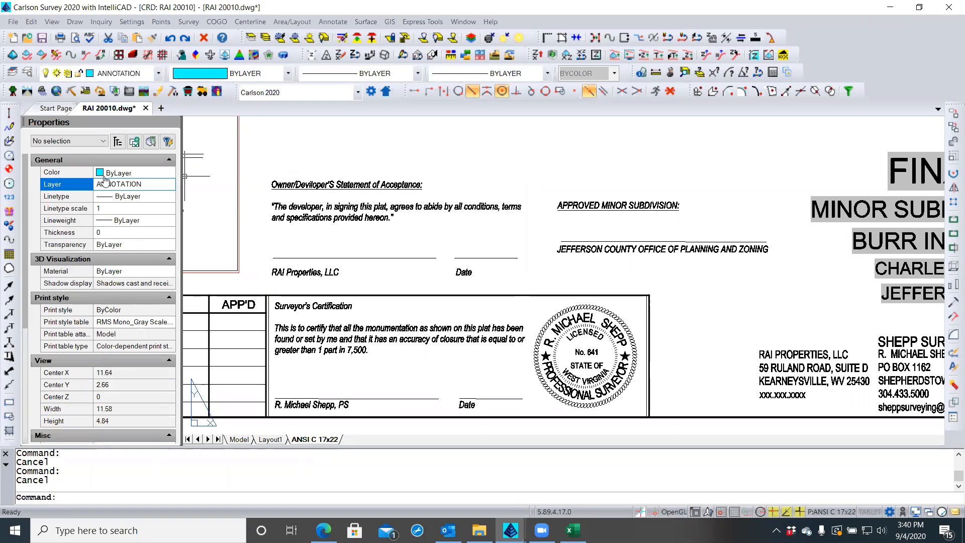
Draw a 2.24-unit vertical polyline upward from the Surveyor's Certification text's insertion point
click(10, 128)
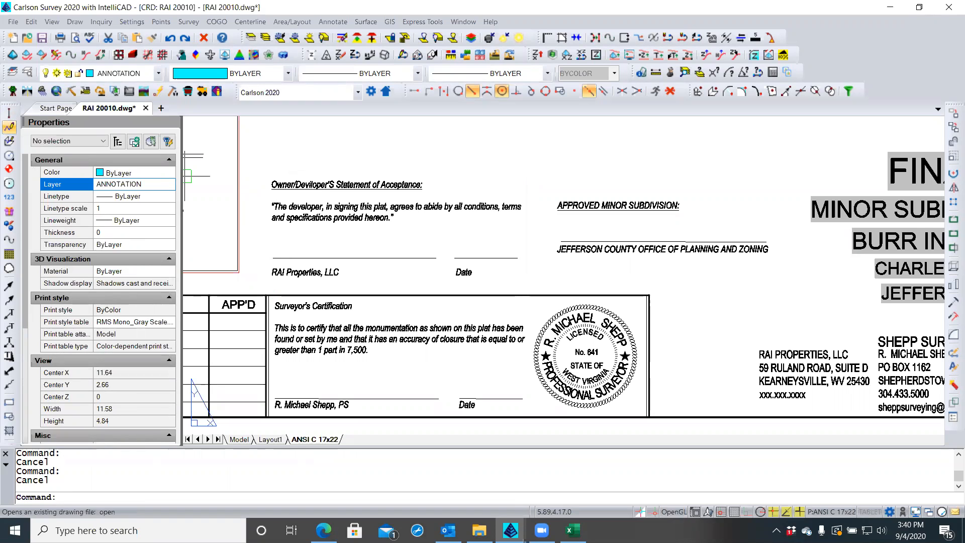
drag(432, 141, 569, 137)
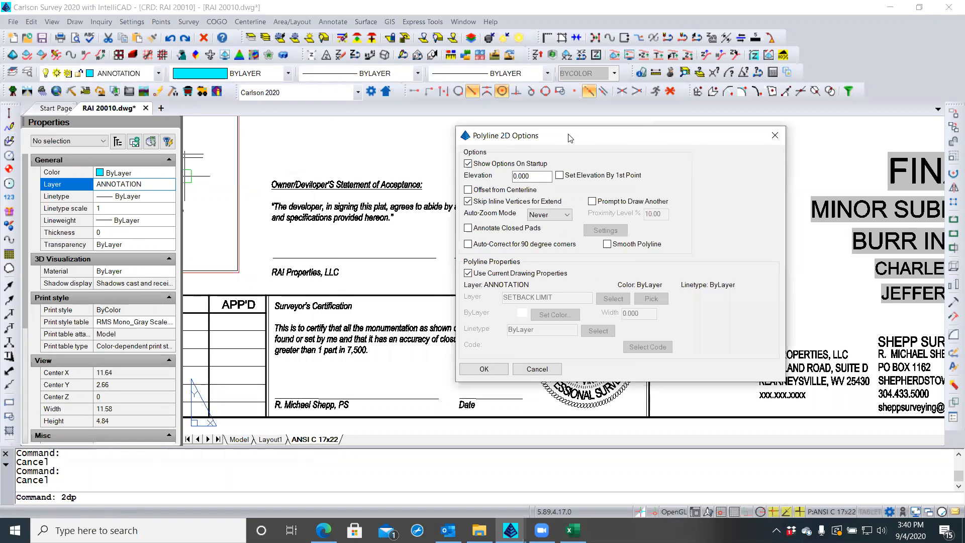
click(483, 369)
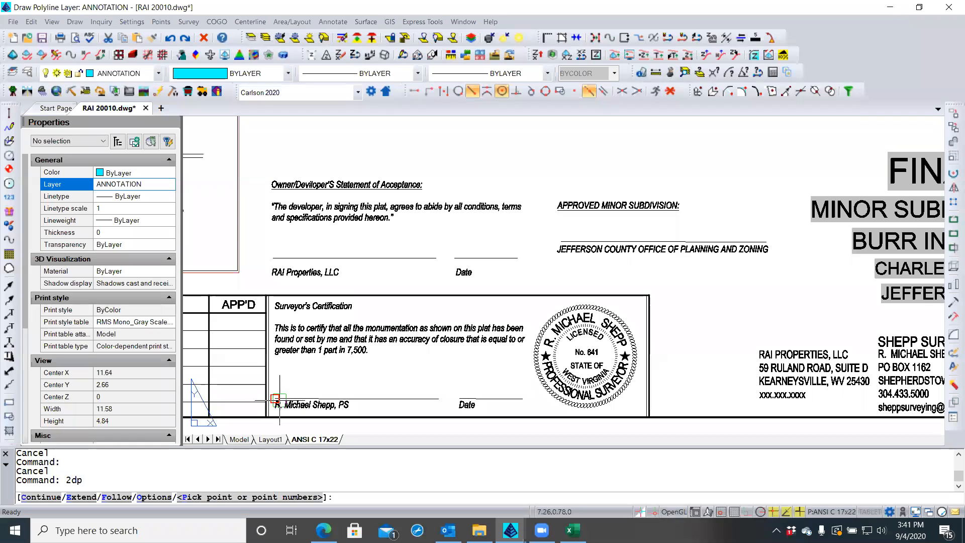
shift+right_click(283, 368)
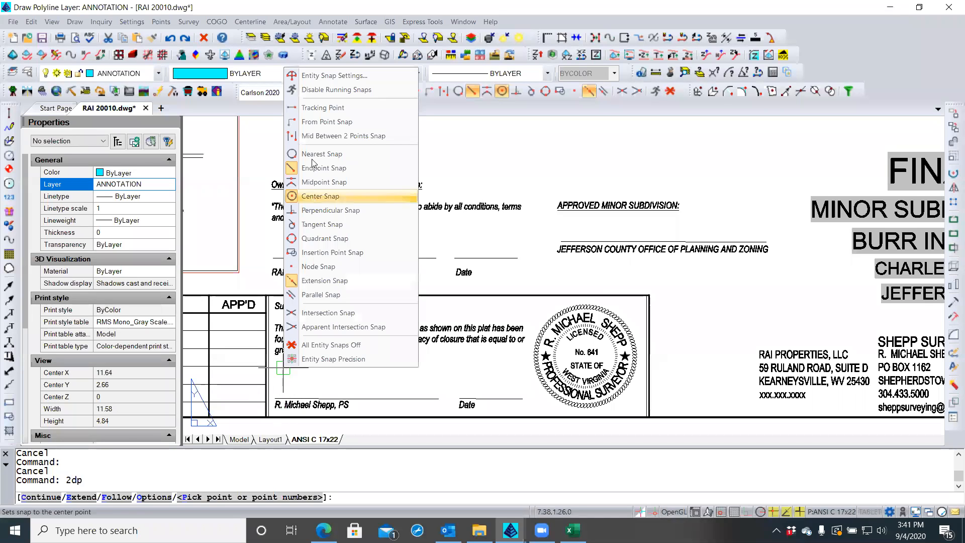
click(332, 253)
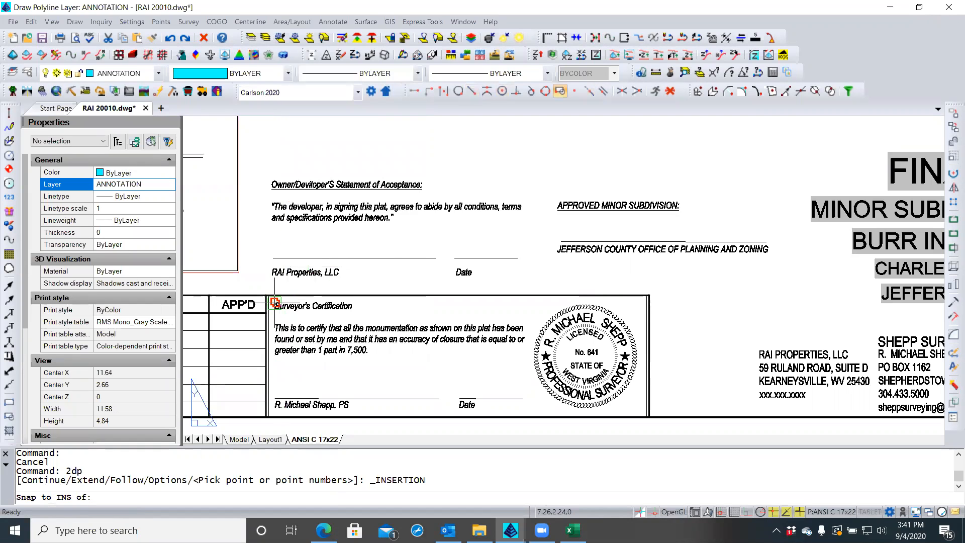
click(274, 302)
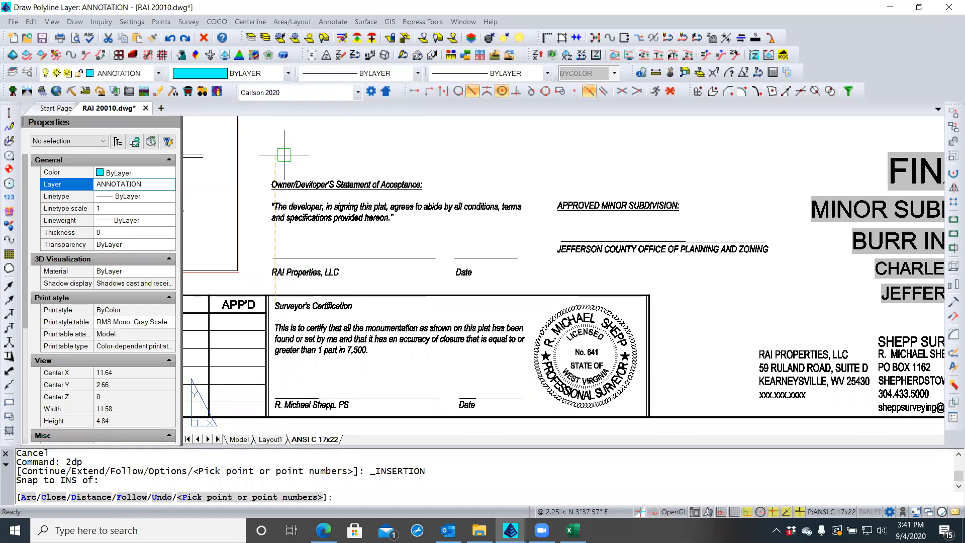
click(284, 155)
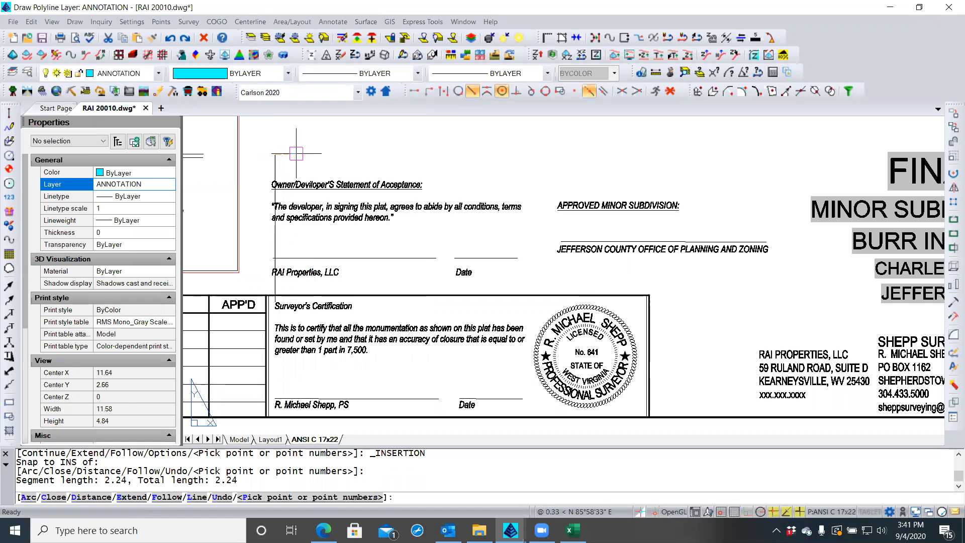
key(Return)
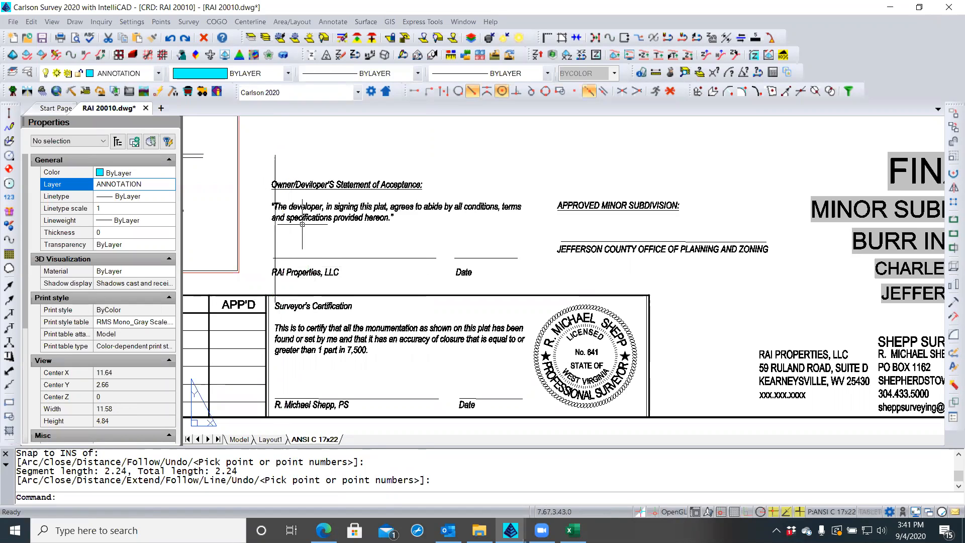
click(303, 218)
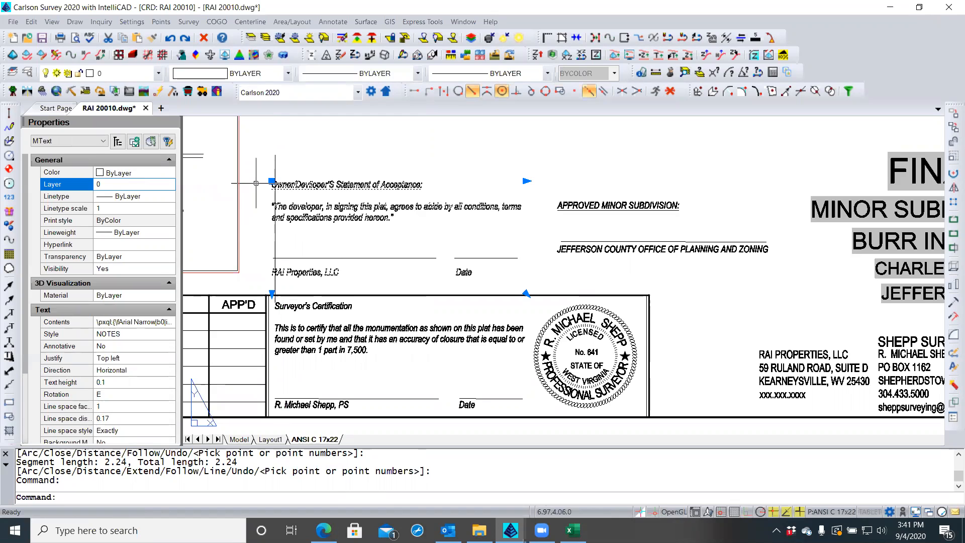
Move the Owner/Developer statement so its insertion point sits perpendicular on the guide line
scroll(253, 186, up, 3)
text(m)
key(Return)
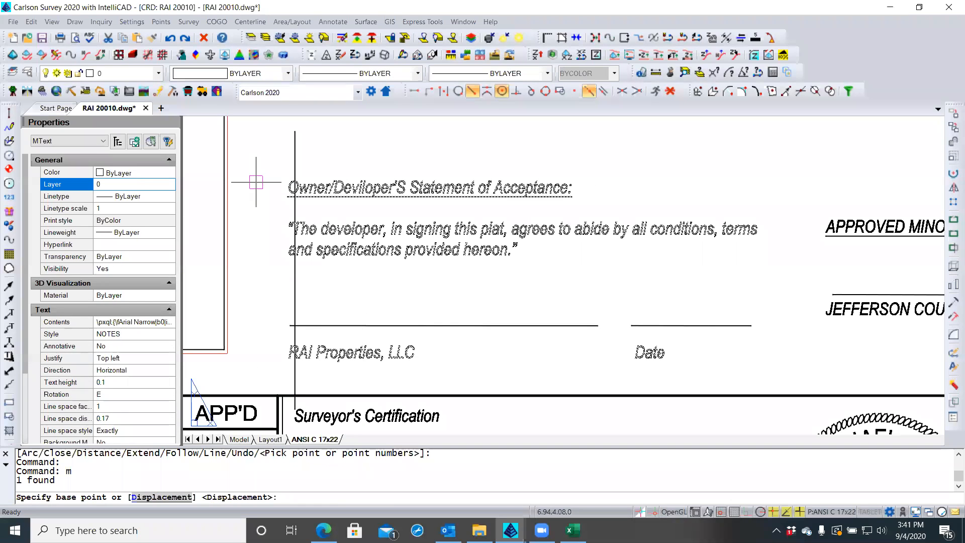
click(558, 92)
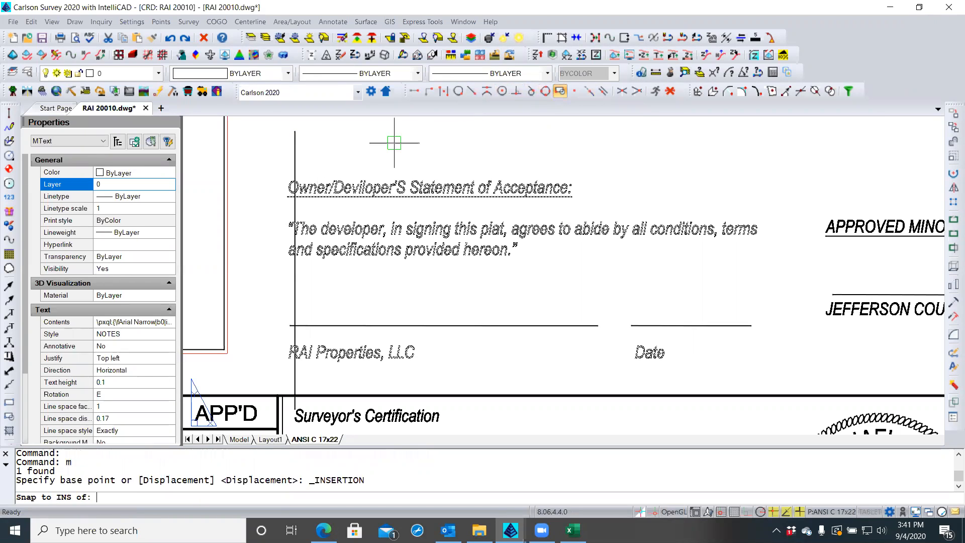
click(327, 179)
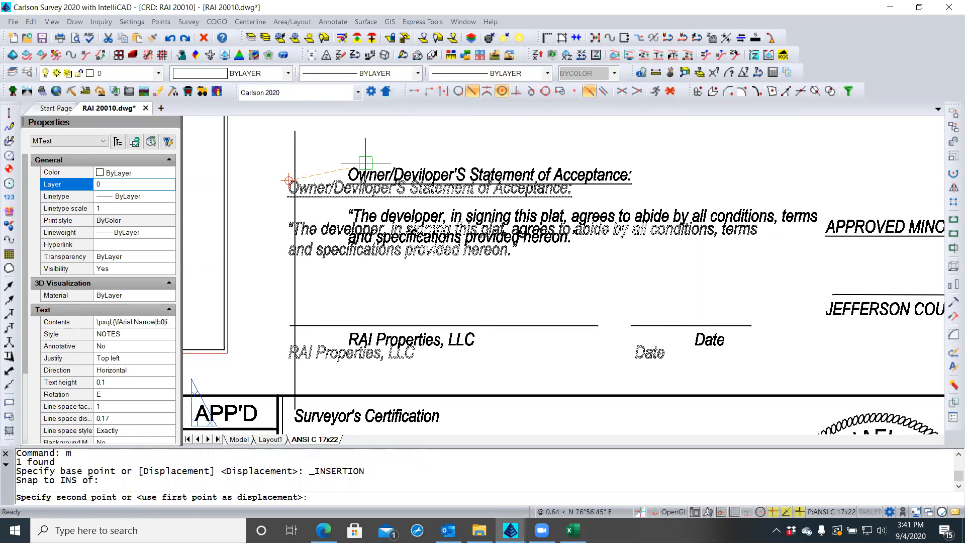
click(516, 91)
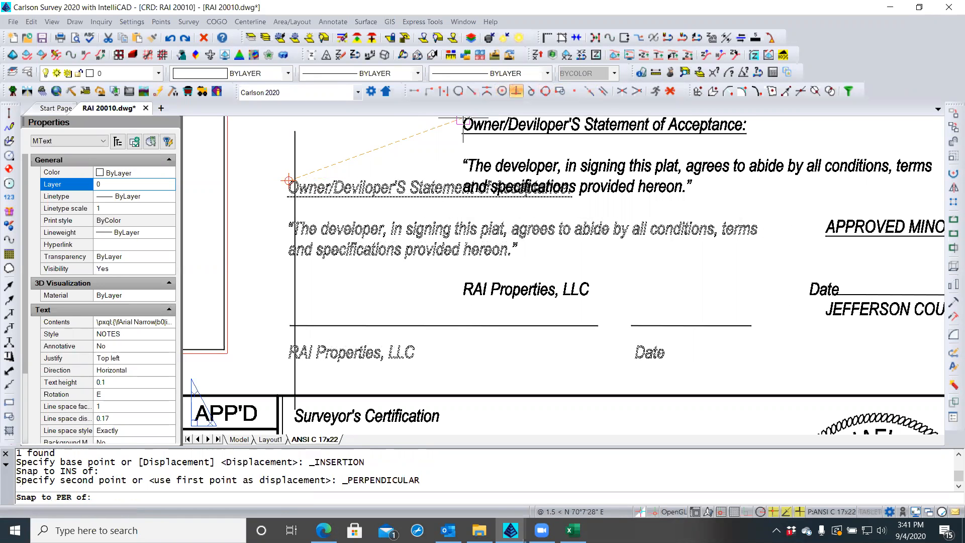
click(295, 158)
Check the owner signature line's vertex X coordinates
scroll(238, 169, down, 2)
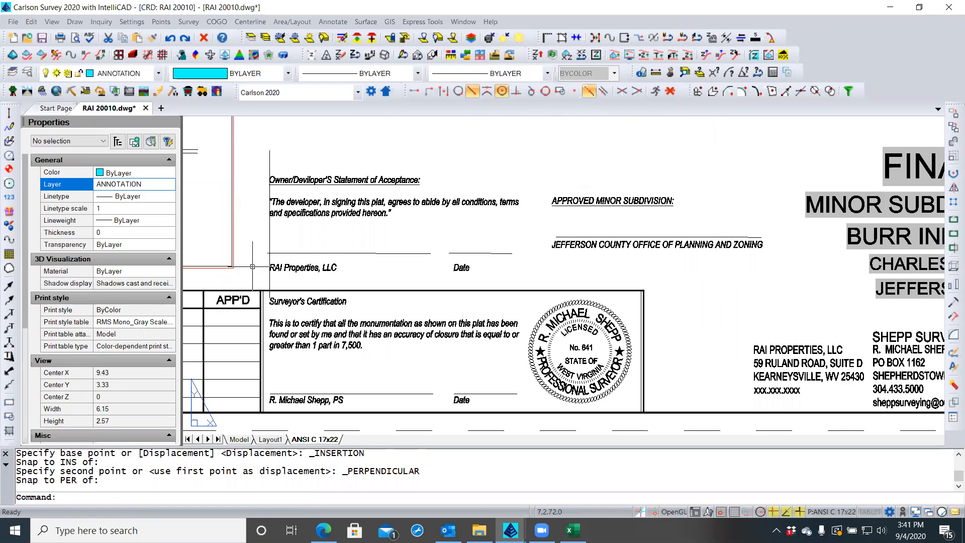
click(296, 255)
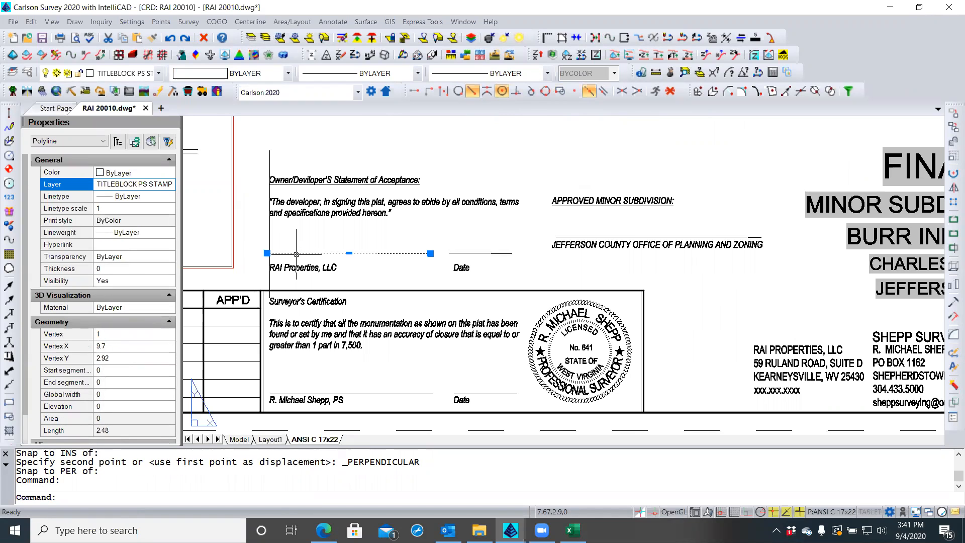
click(134, 334)
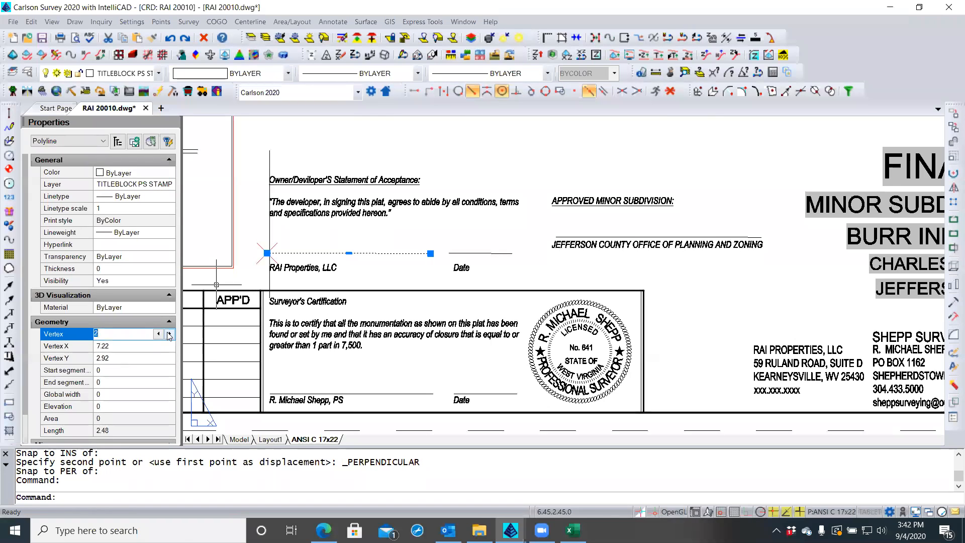
click(158, 334)
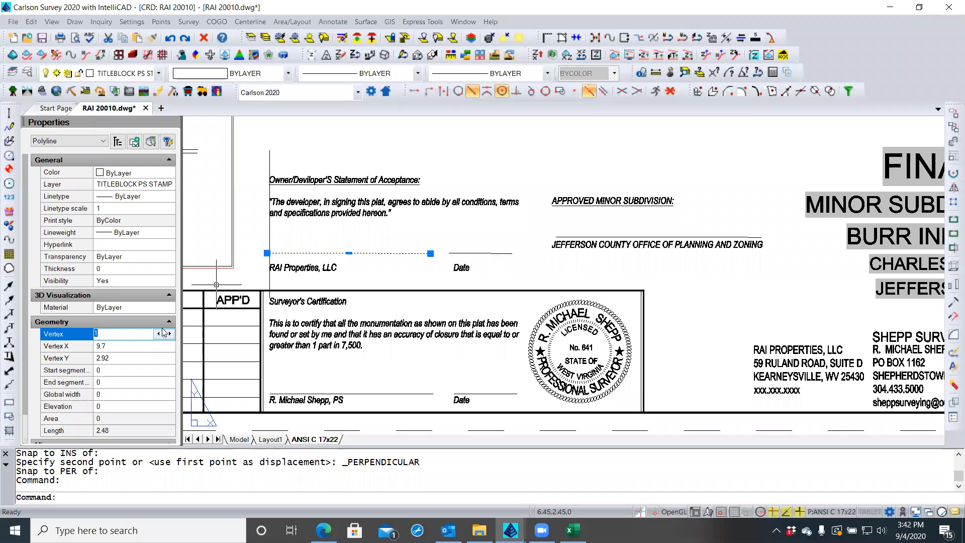
key(Escape)
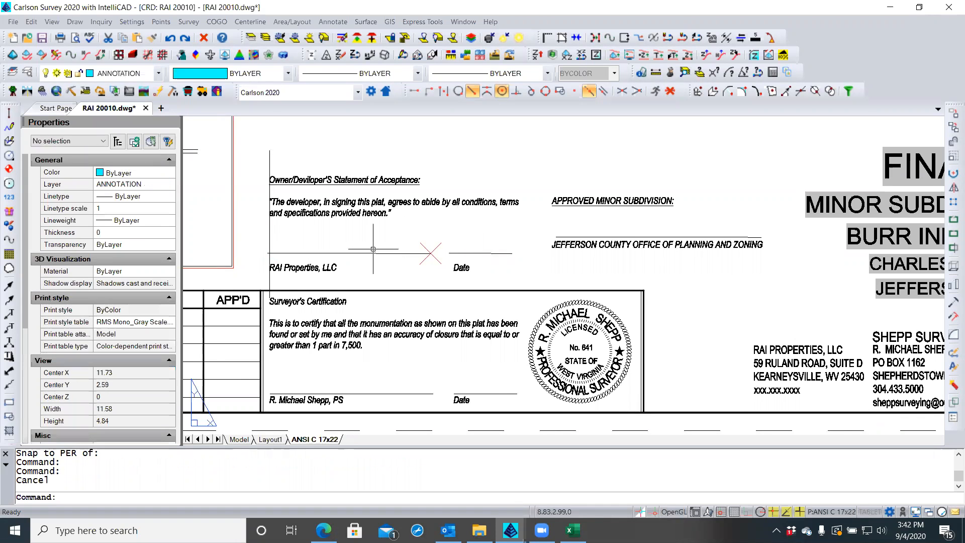
Move both owner signature lines flush against the guide line, then delete the guide line
scroll(377, 243, up, 1)
scroll(454, 230, up, 1)
scroll(454, 230, down, 1)
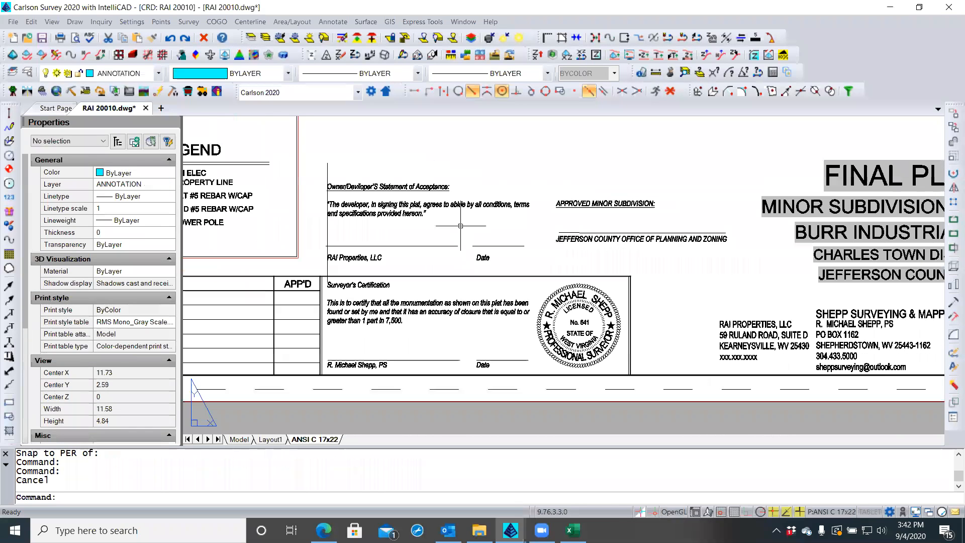
click(480, 241)
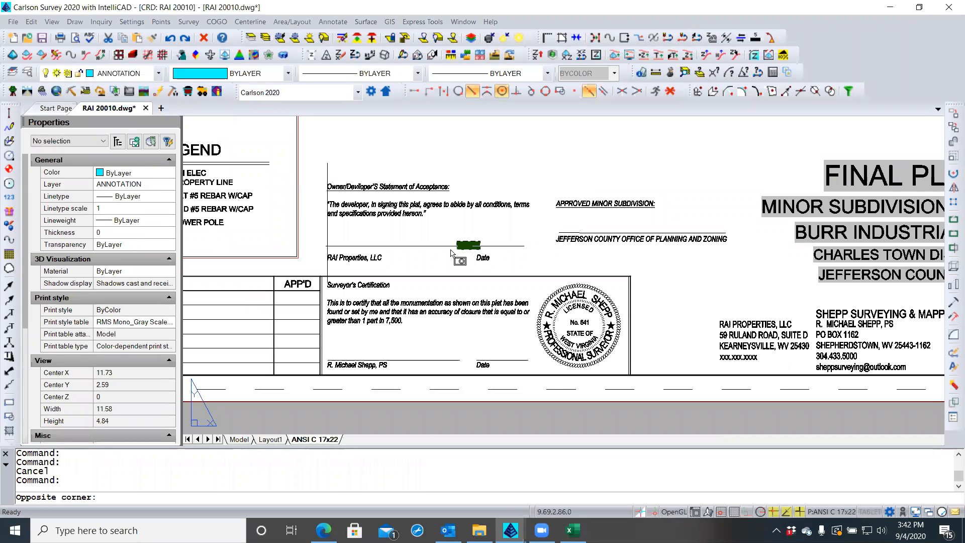
click(449, 250)
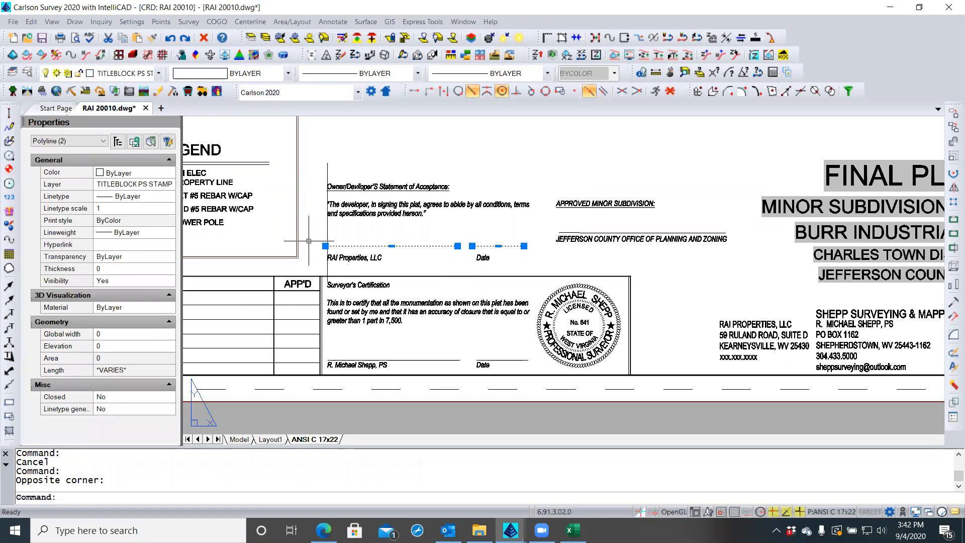
text(m)
key(Return)
scroll(311, 240, up, 2)
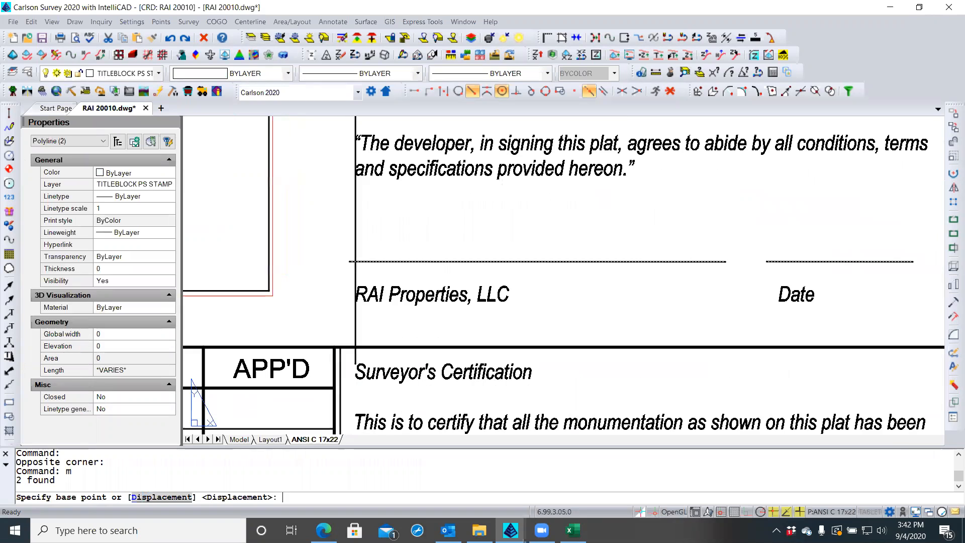
click(349, 261)
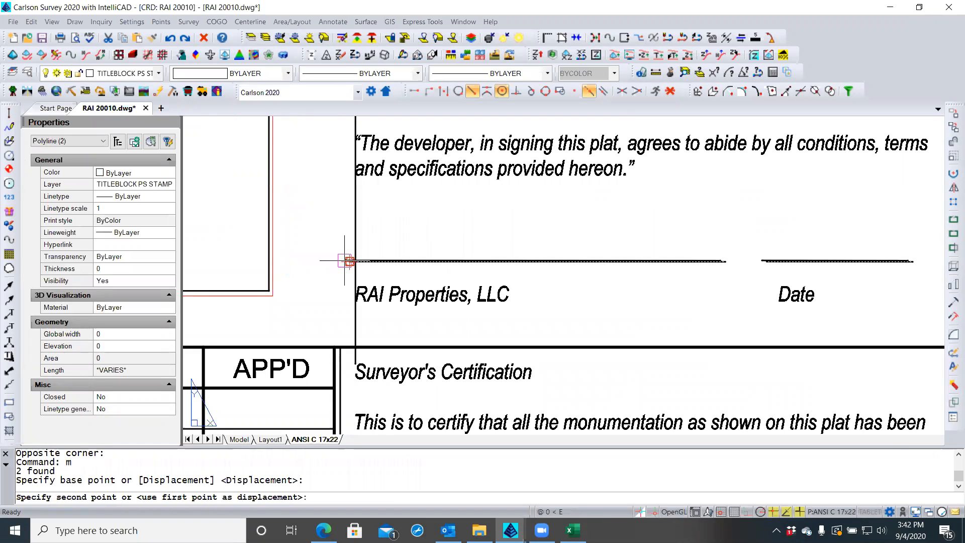
click(516, 91)
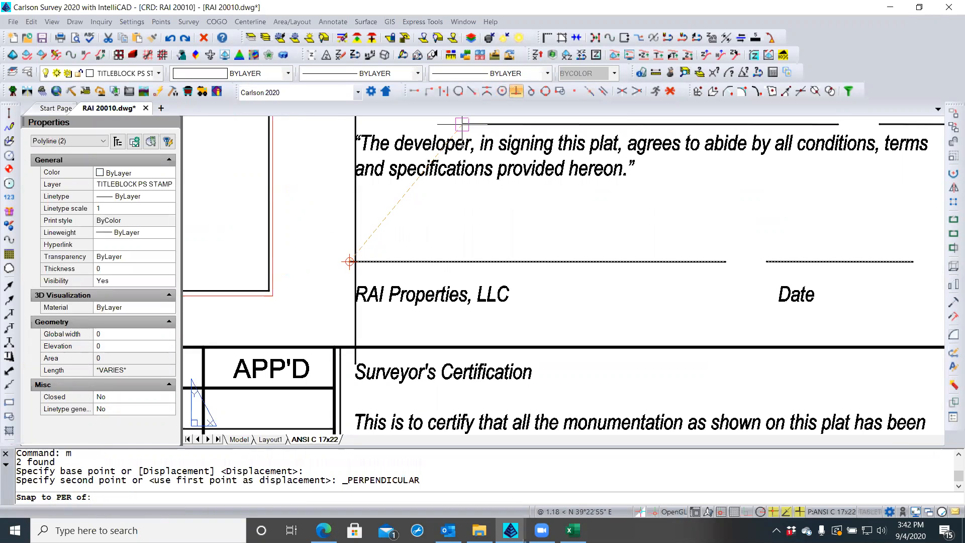
click(355, 194)
scroll(331, 196, down, 2)
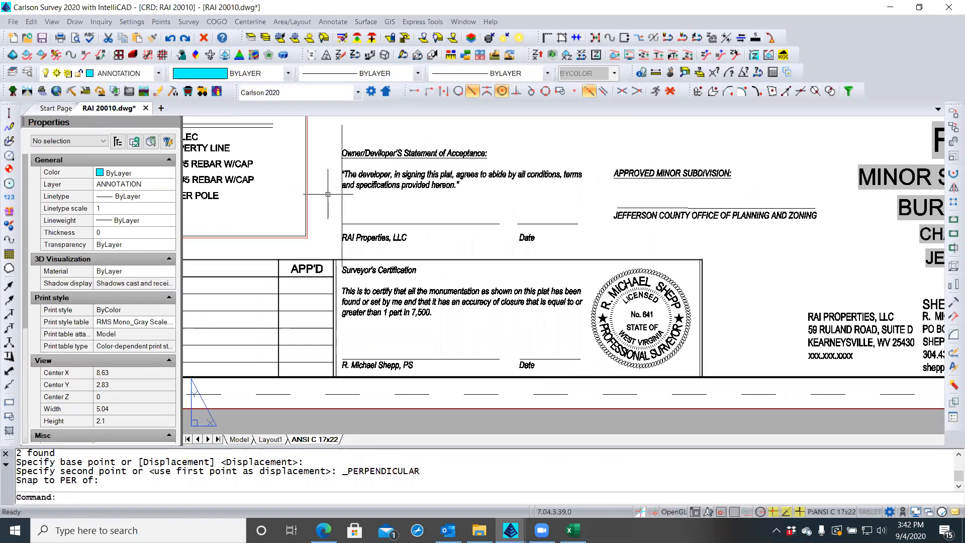
key(Escape)
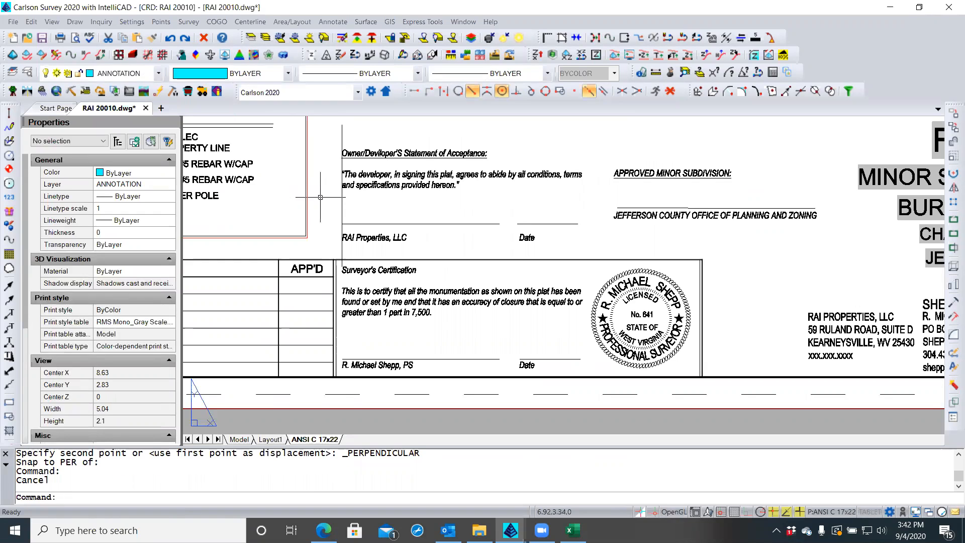
click(341, 205)
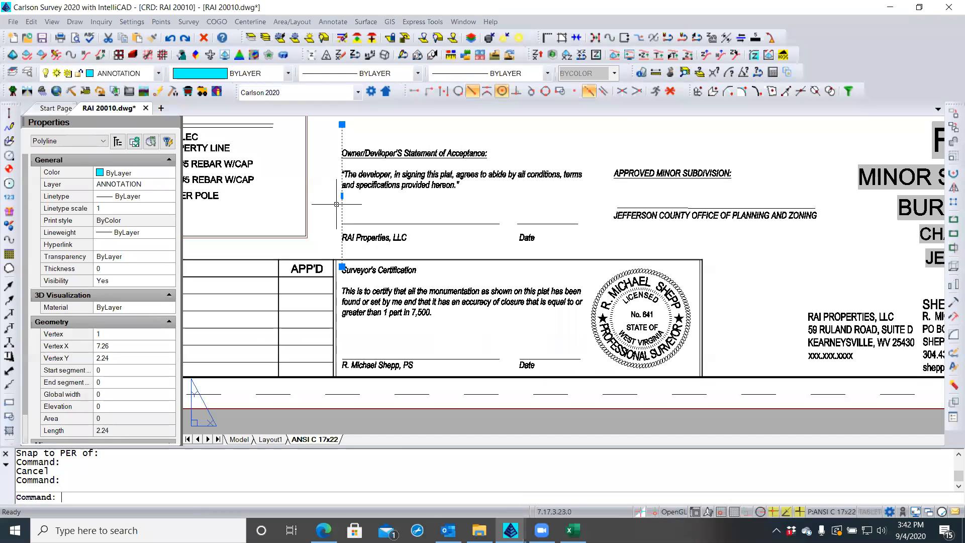
key(Delete)
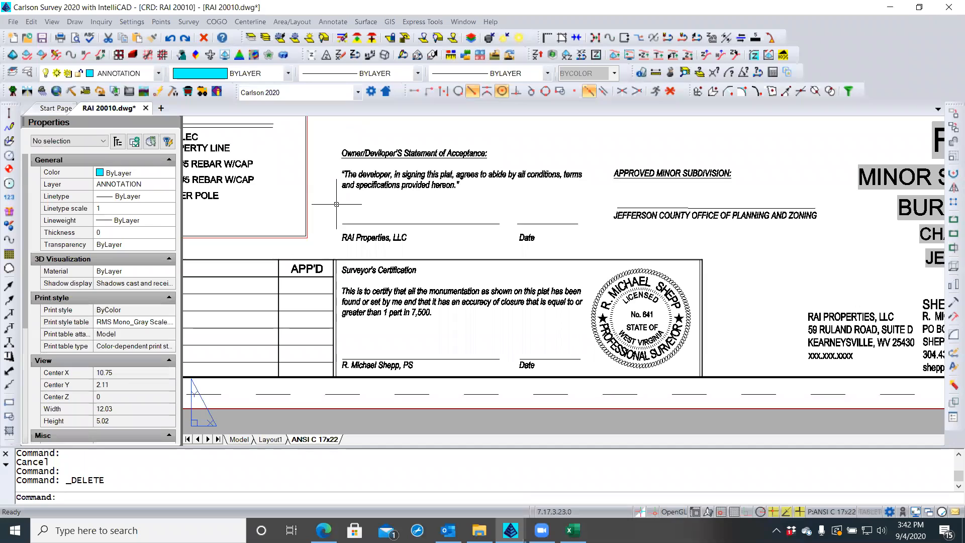
Move the county approval signature line down, perpendicular to the Jefferson County office text
click(654, 206)
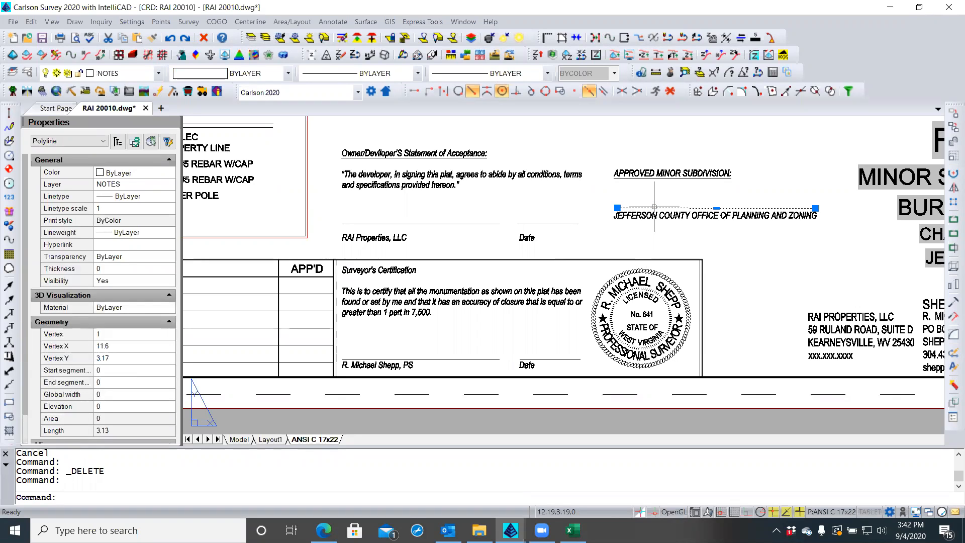
text(m)
key(Return)
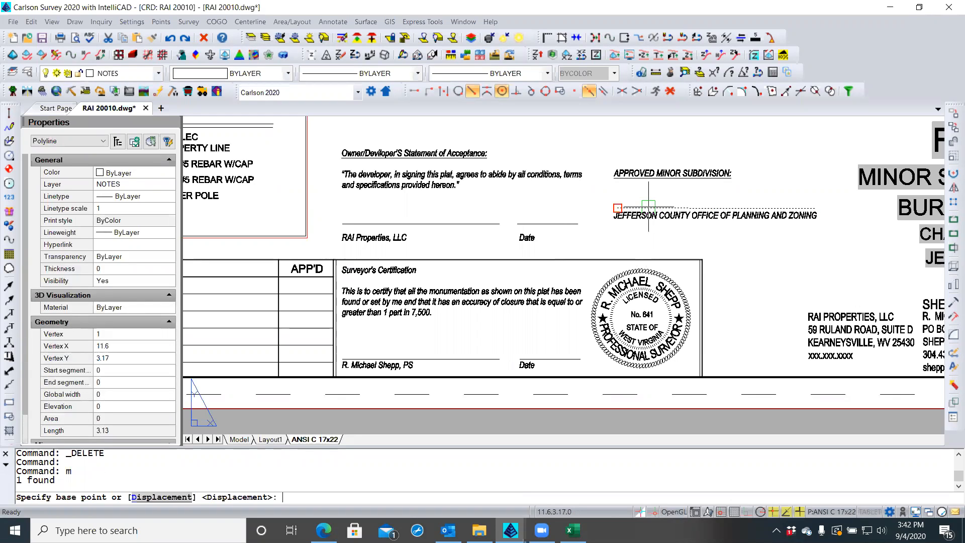
click(619, 207)
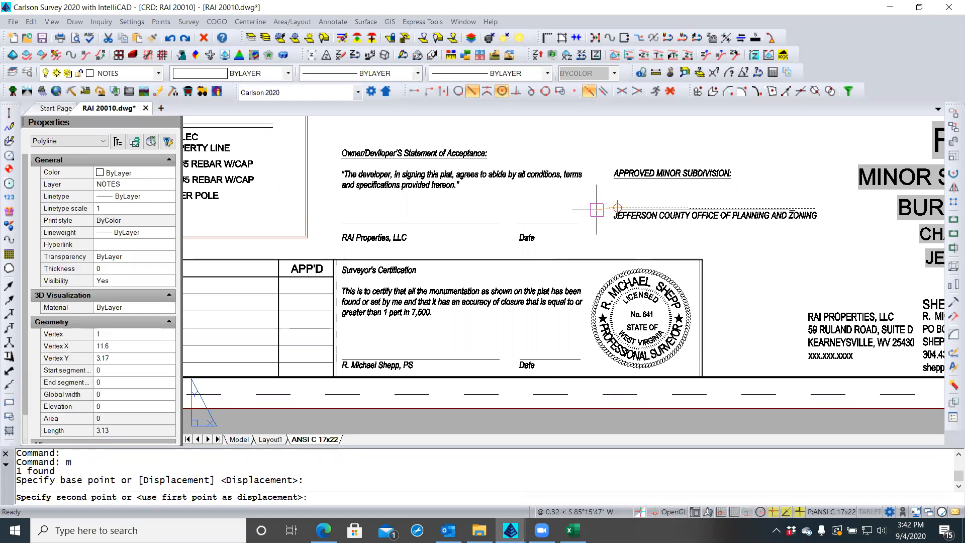
click(516, 91)
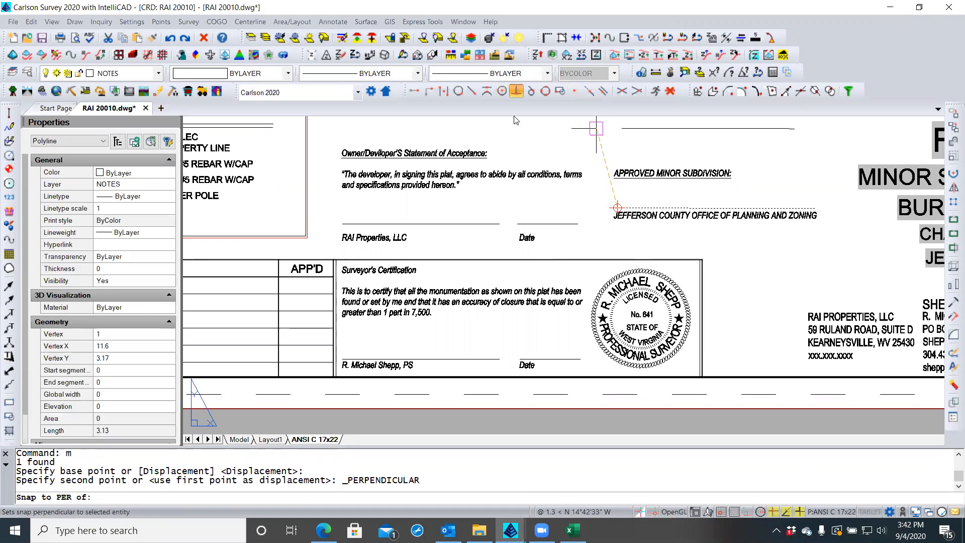
click(534, 220)
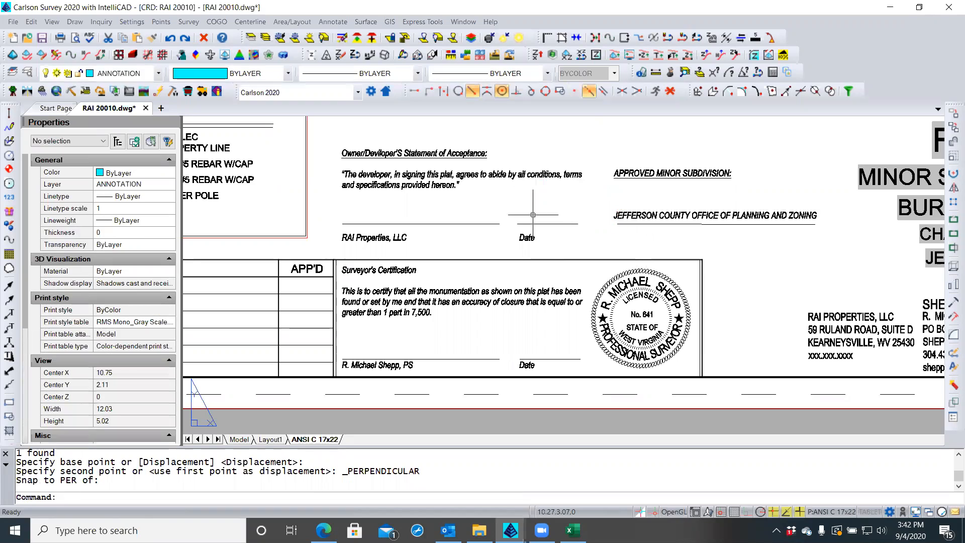
key(Escape)
key(Escape)
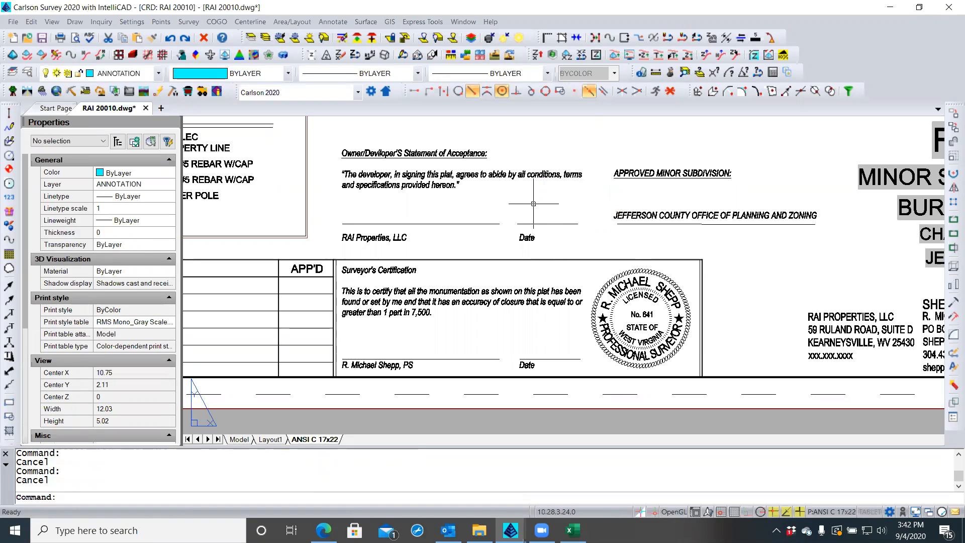
click(654, 215)
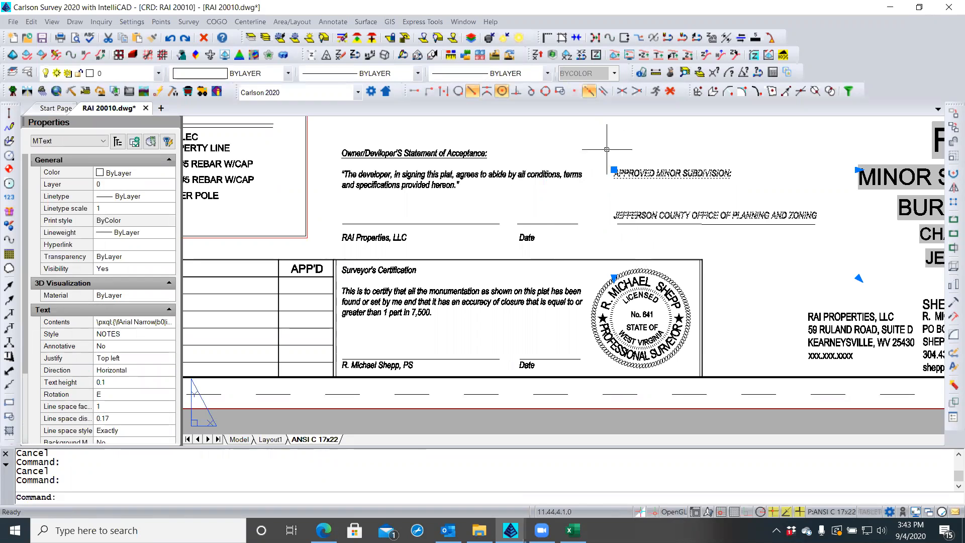
text(m)
key(Return)
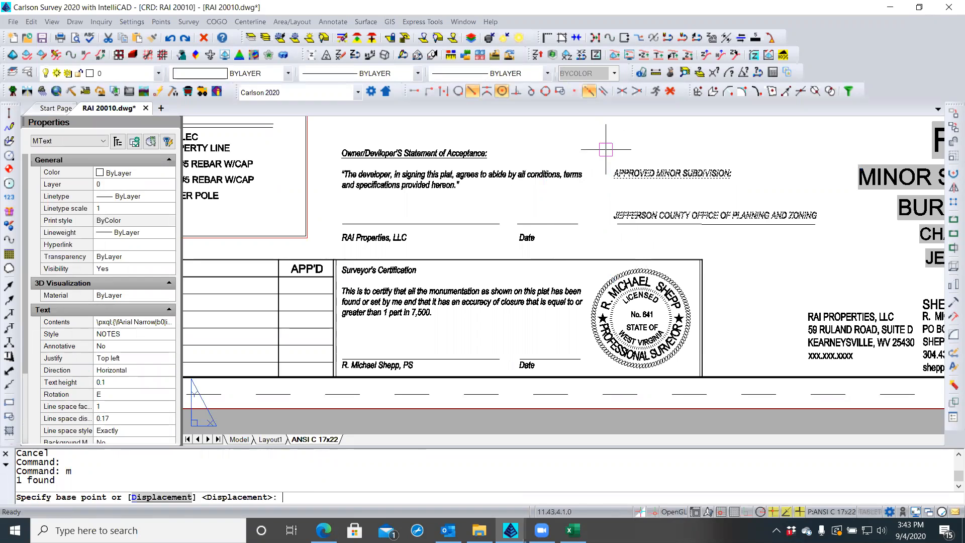
click(560, 92)
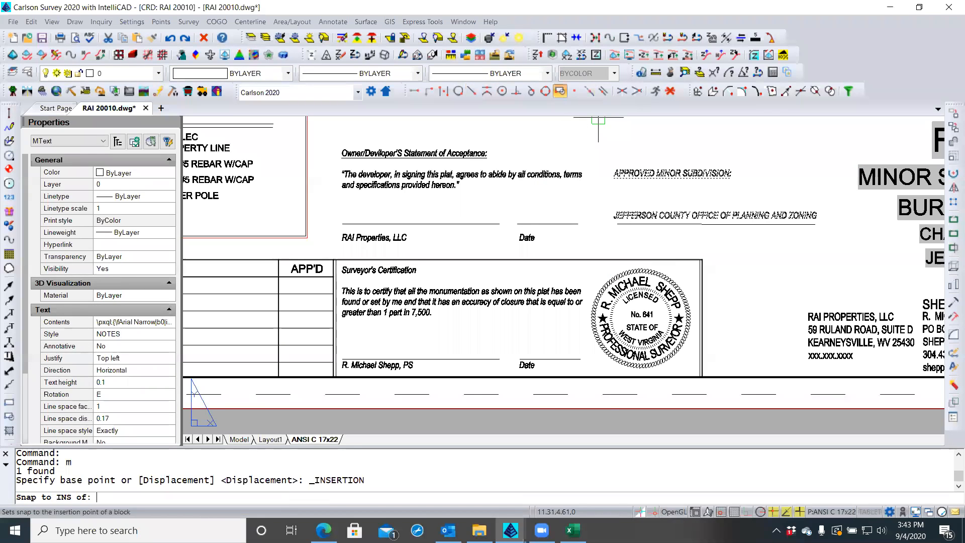
click(619, 169)
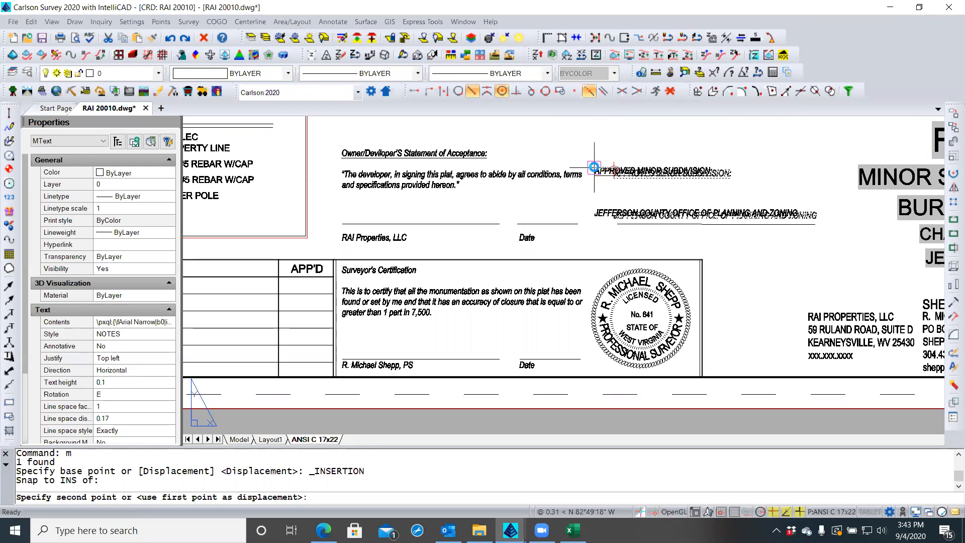
key(Escape)
key(Escape)
key(Escape)
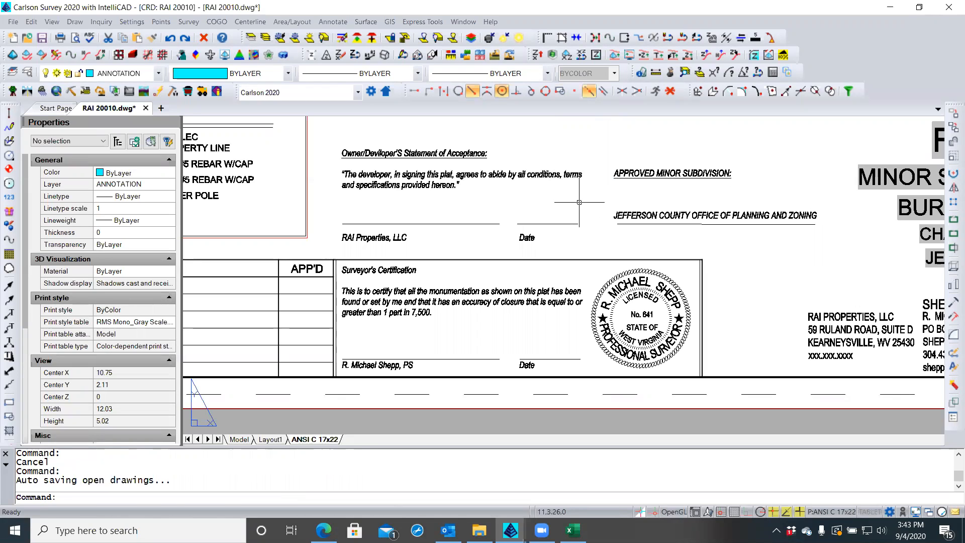
click(9, 126)
Draw a vertical polyline from the county underline's left end up past the approval heading
key(Return)
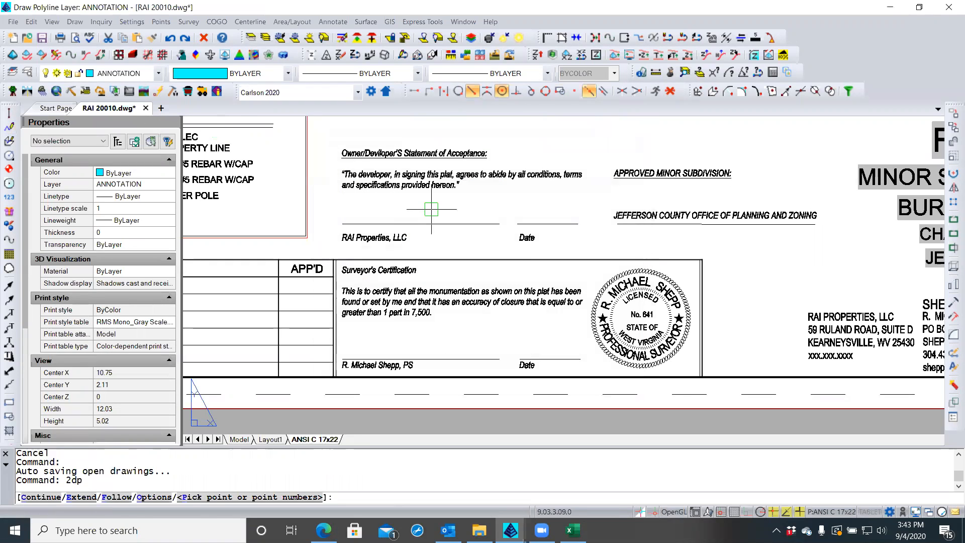
click(618, 223)
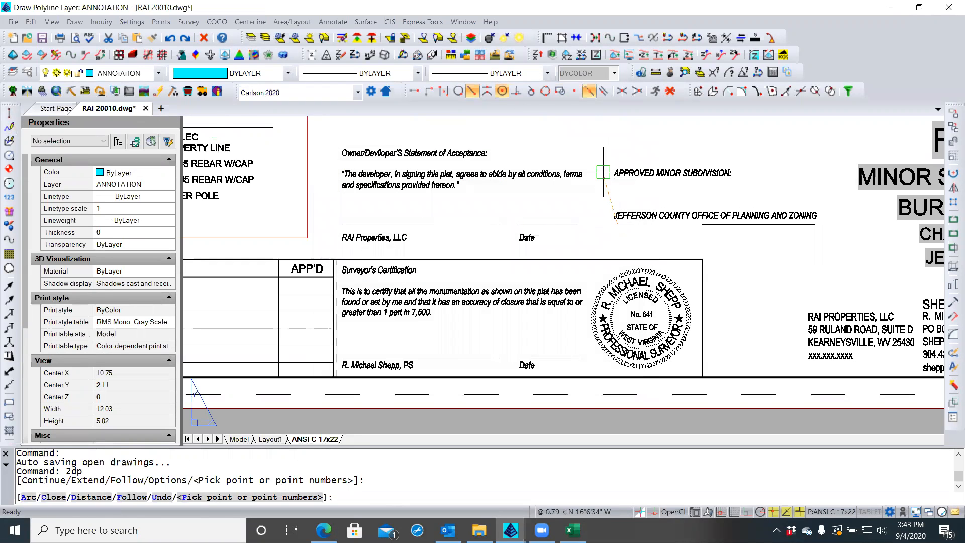
click(611, 137)
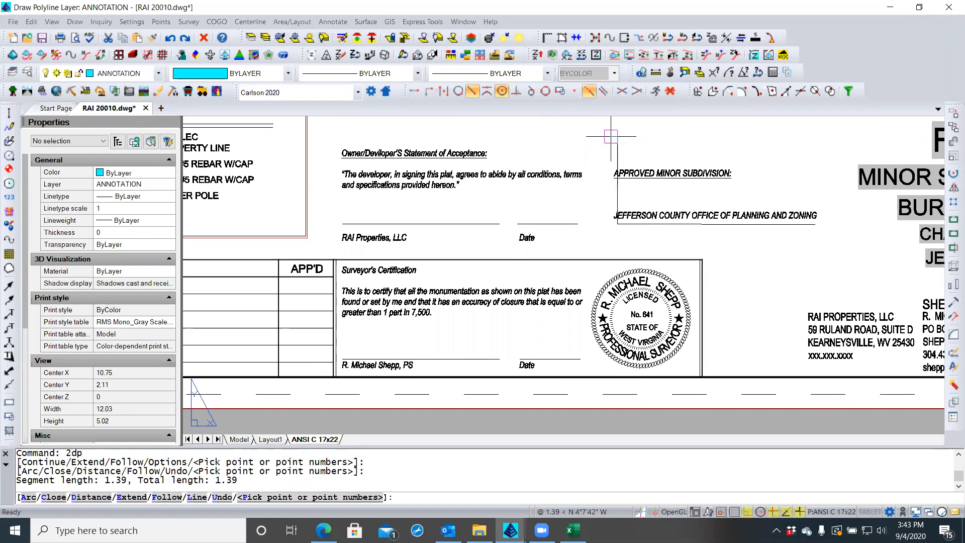
key(Return)
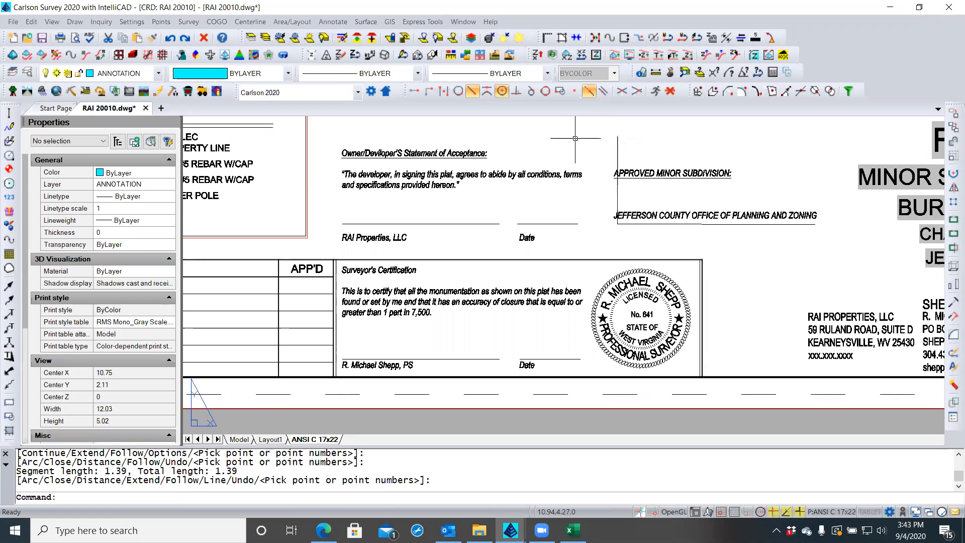
Move the county approval text block so its insertion point sits on the guide line
click(630, 171)
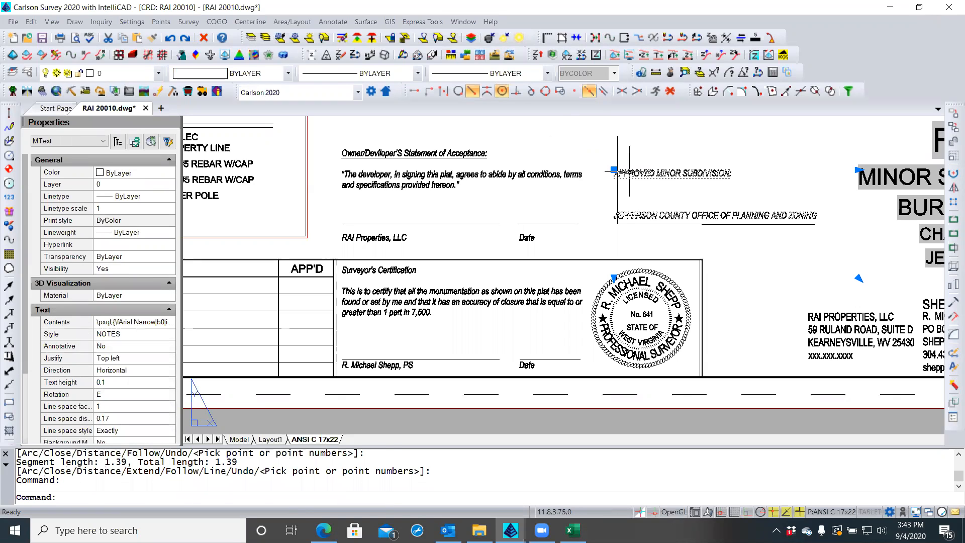
text(m)
key(Return)
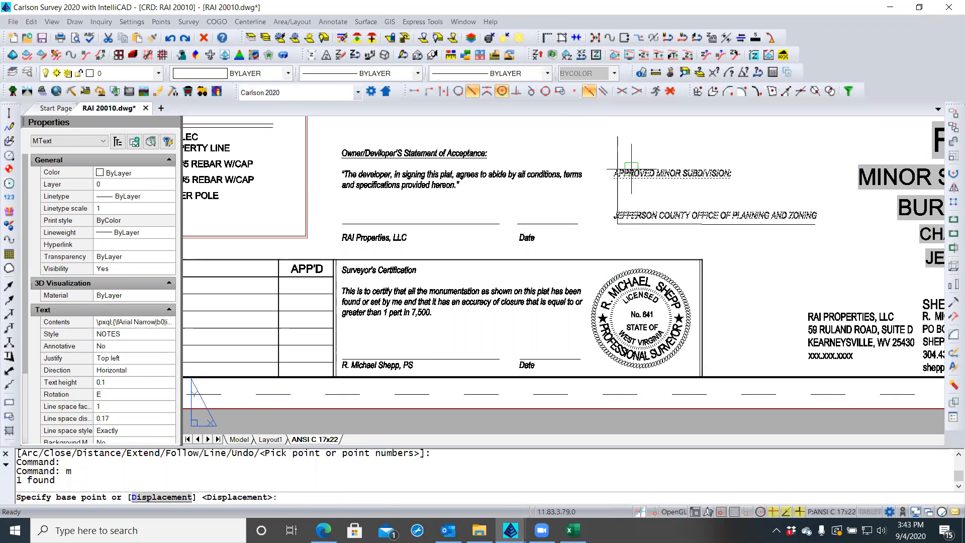
click(560, 91)
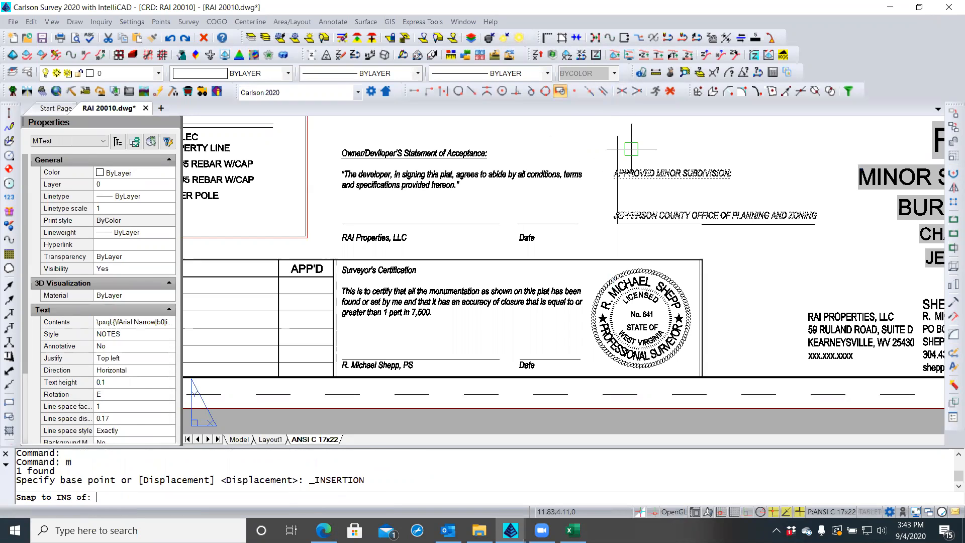
click(642, 165)
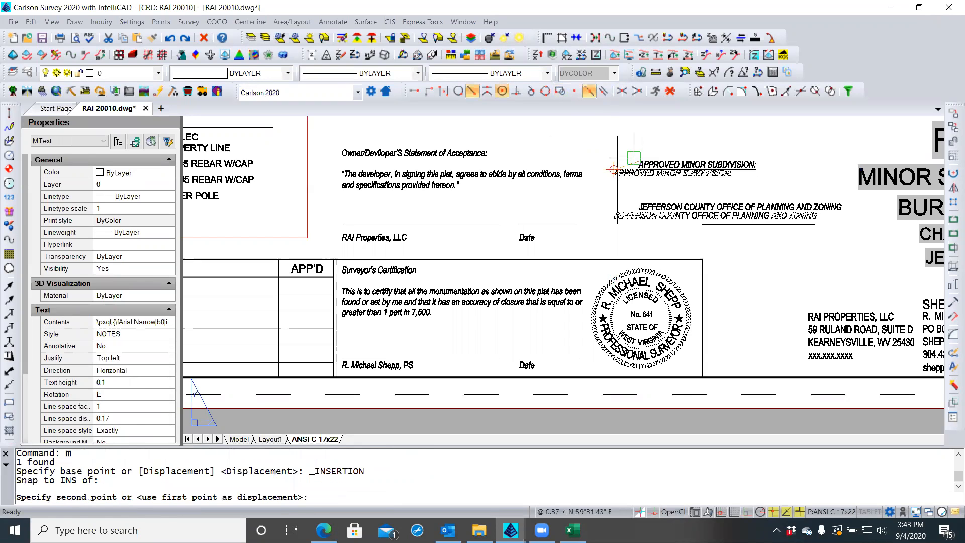
click(517, 91)
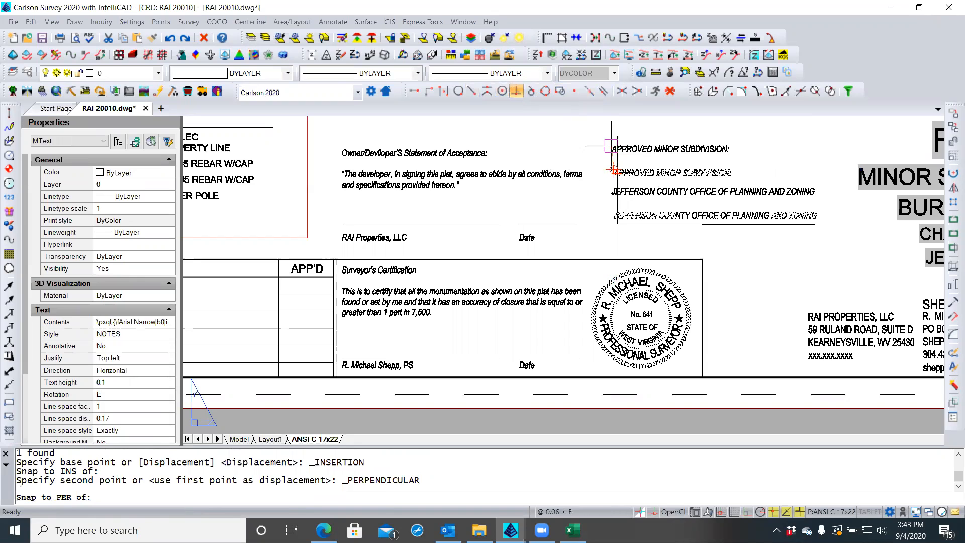
click(614, 146)
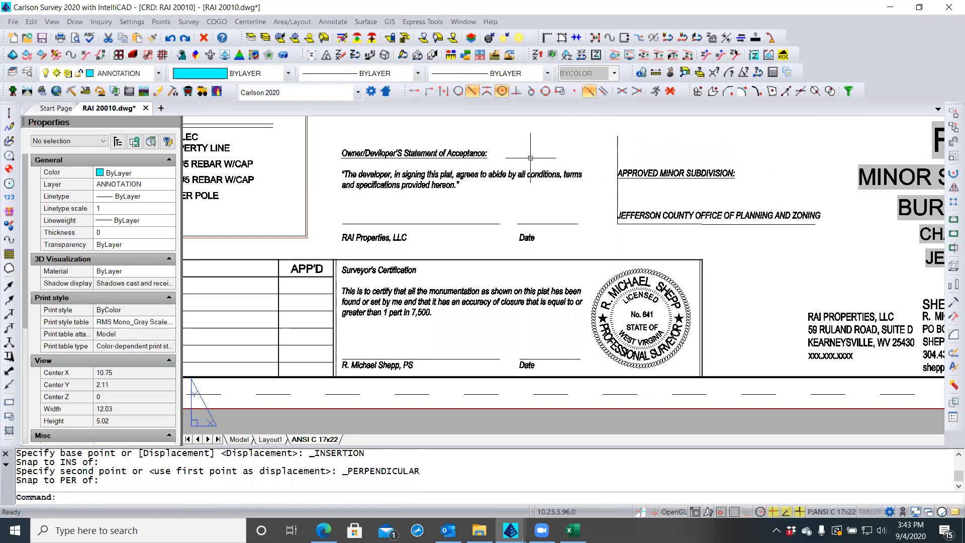
key(Escape)
key(Escape)
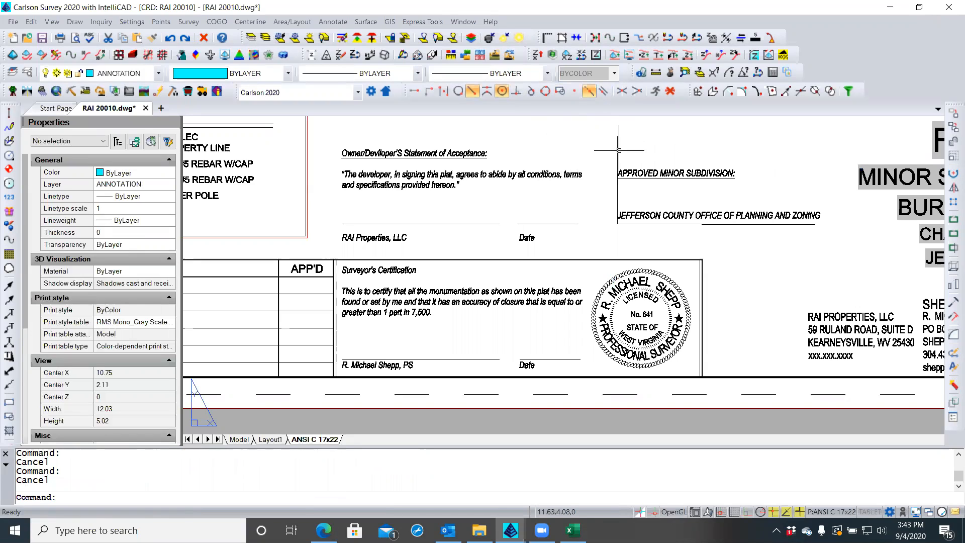
Erase the vertical guide polyline beside the county approval text
click(618, 149)
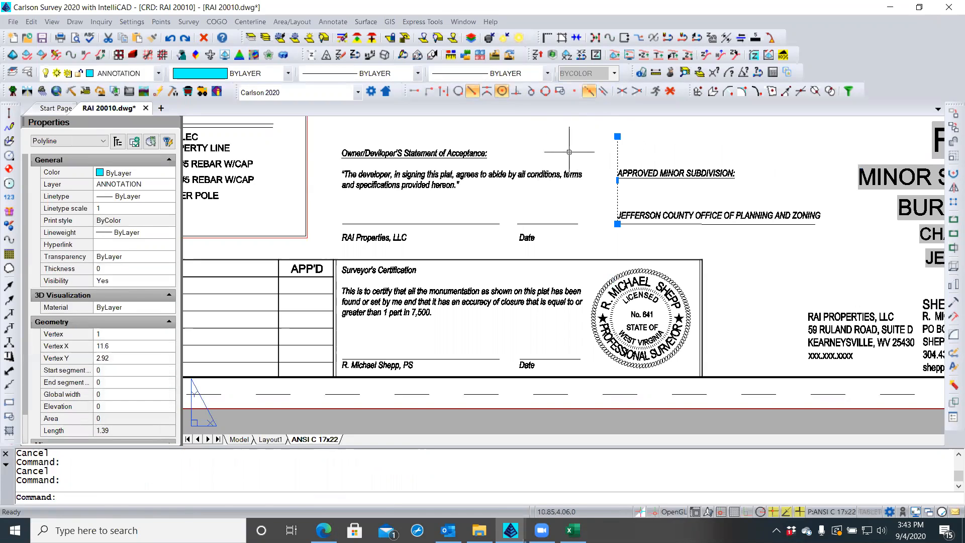
key(m)
key(Return)
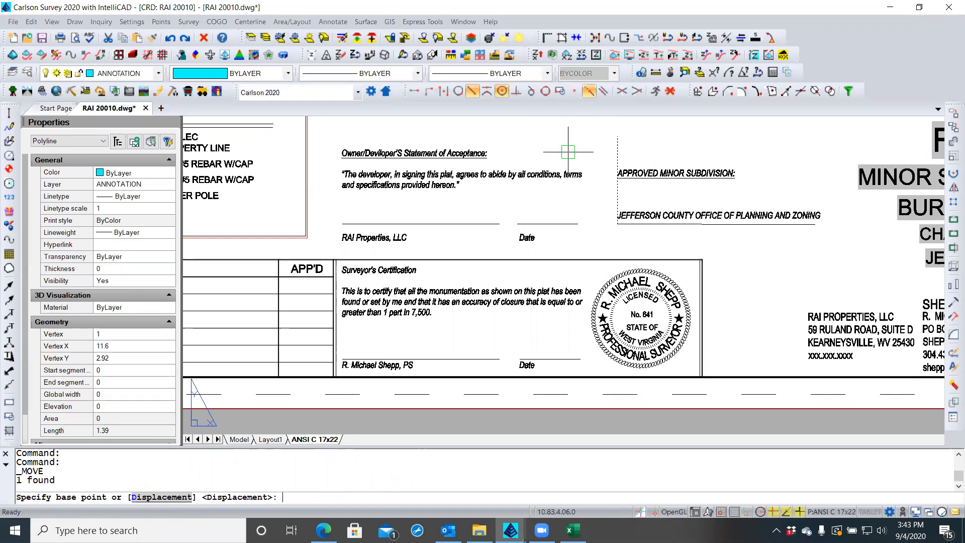
key(Escape)
key(Delete)
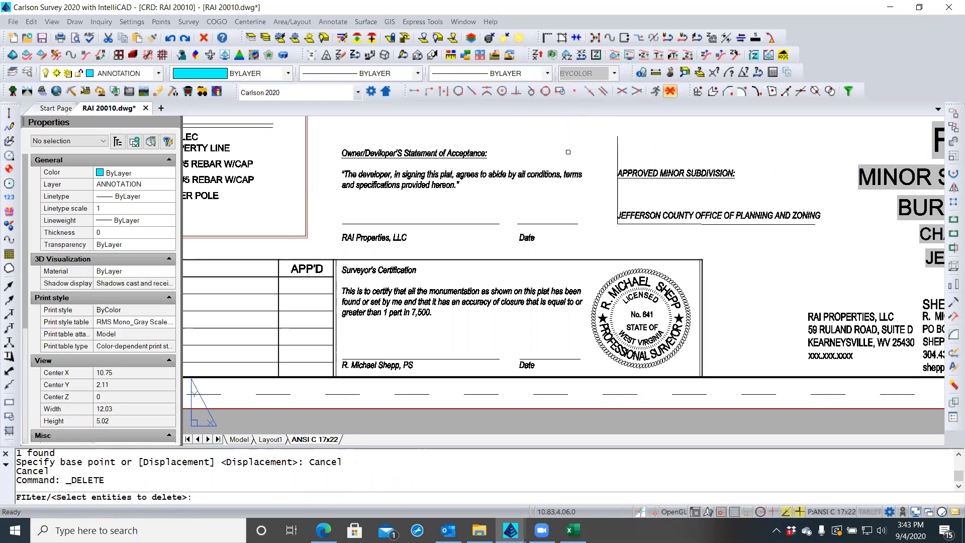
click(628, 146)
click(608, 150)
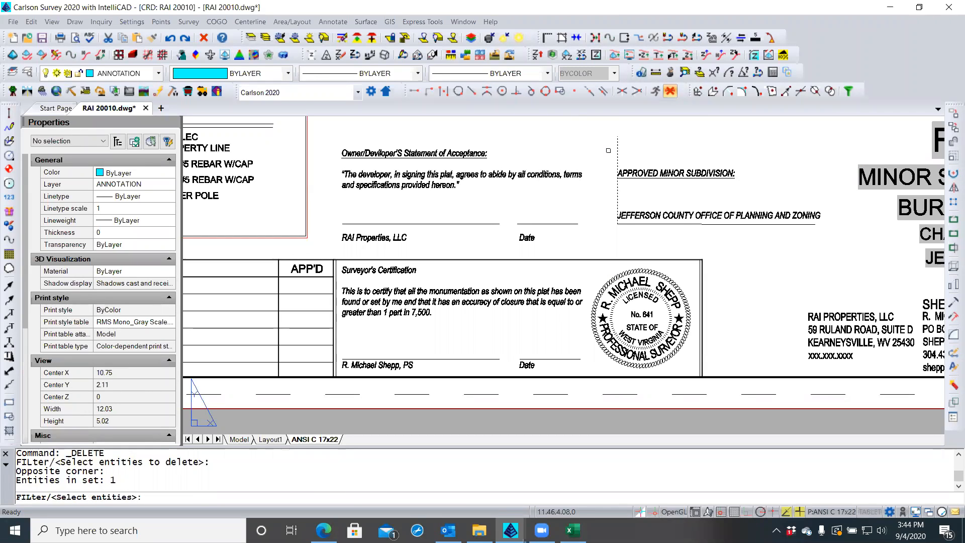
key(Escape)
key(Delete)
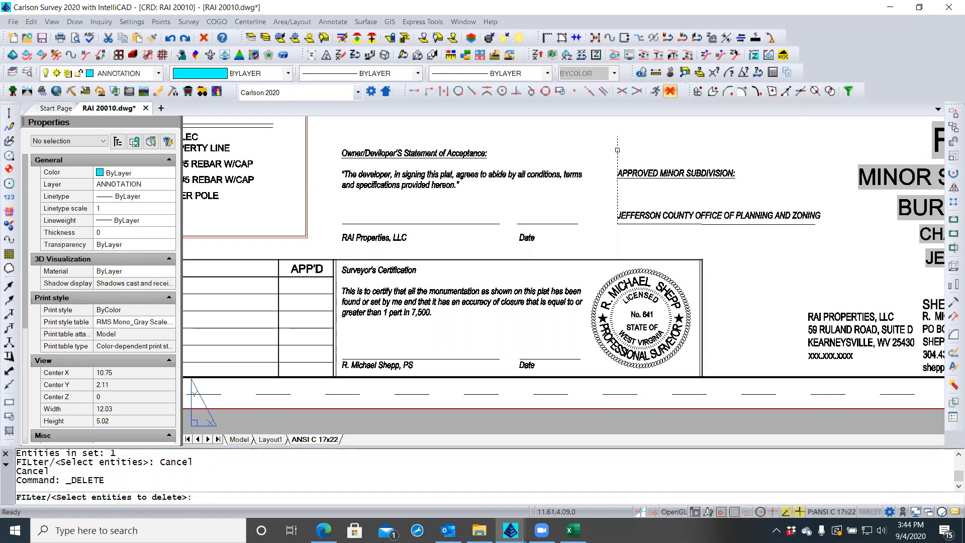
key(Return)
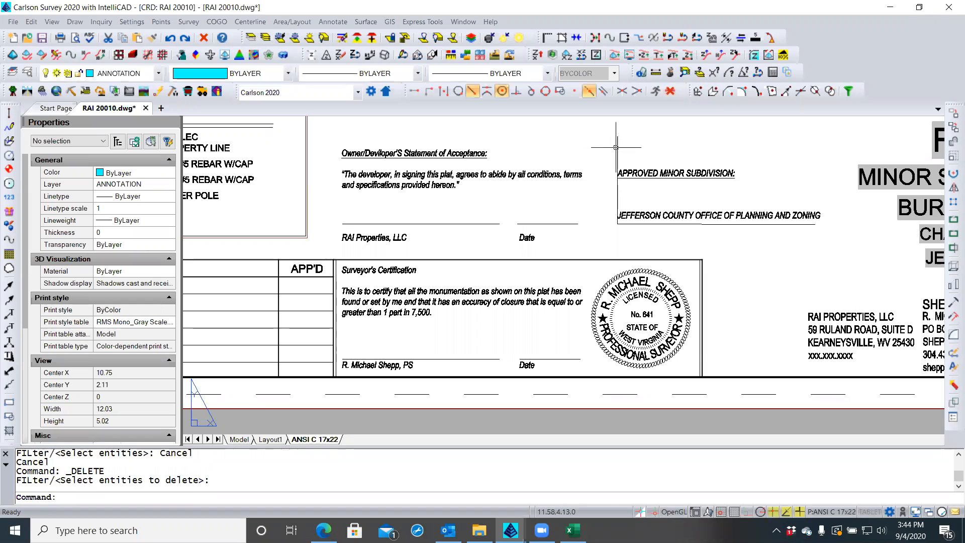
click(616, 147)
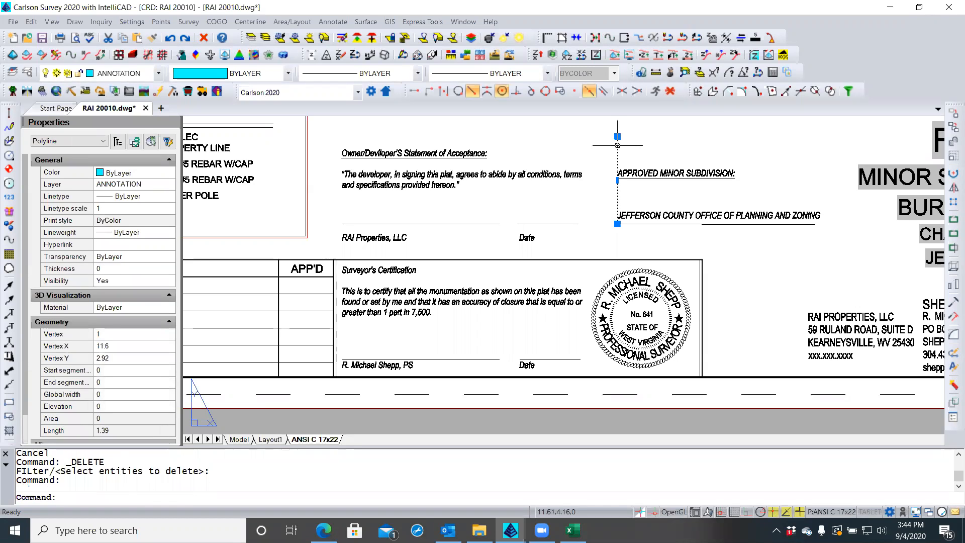
key(Delete)
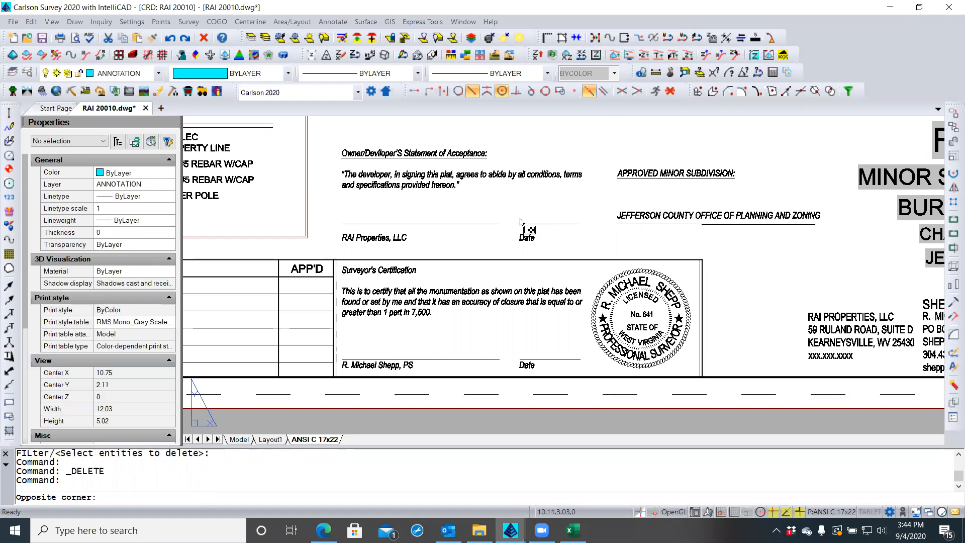
With Ortho on, move the owner and date signature lines above RAI Properties, LLC and Date
click(487, 226)
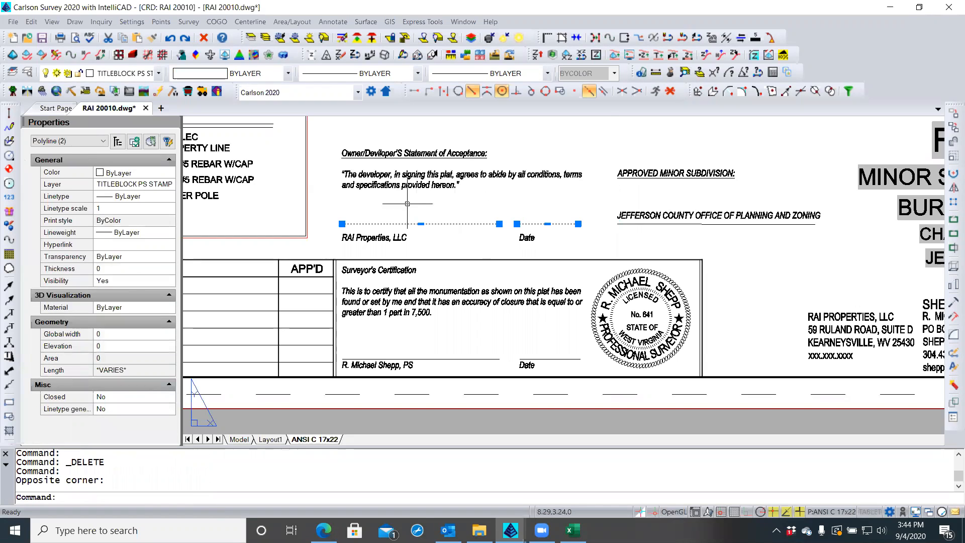
text(m)
key(Return)
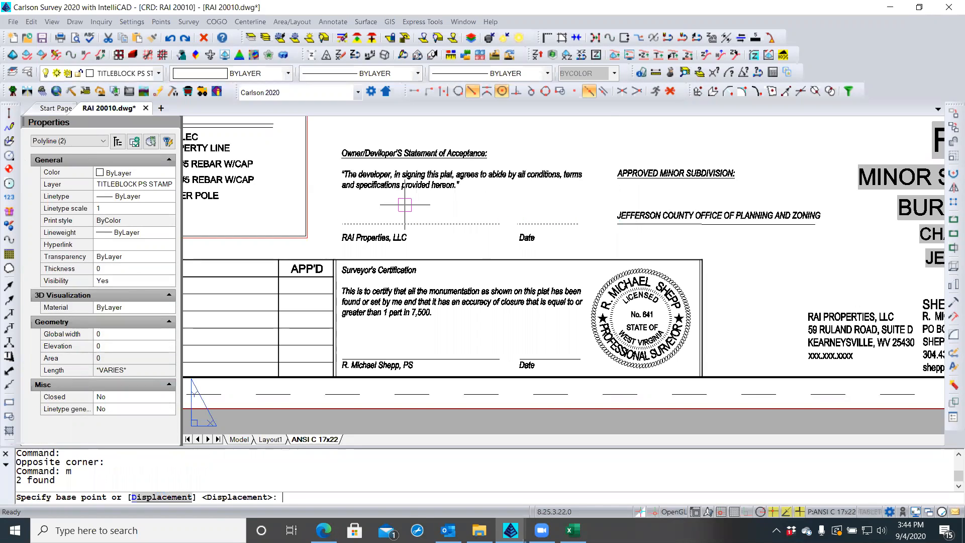
click(342, 224)
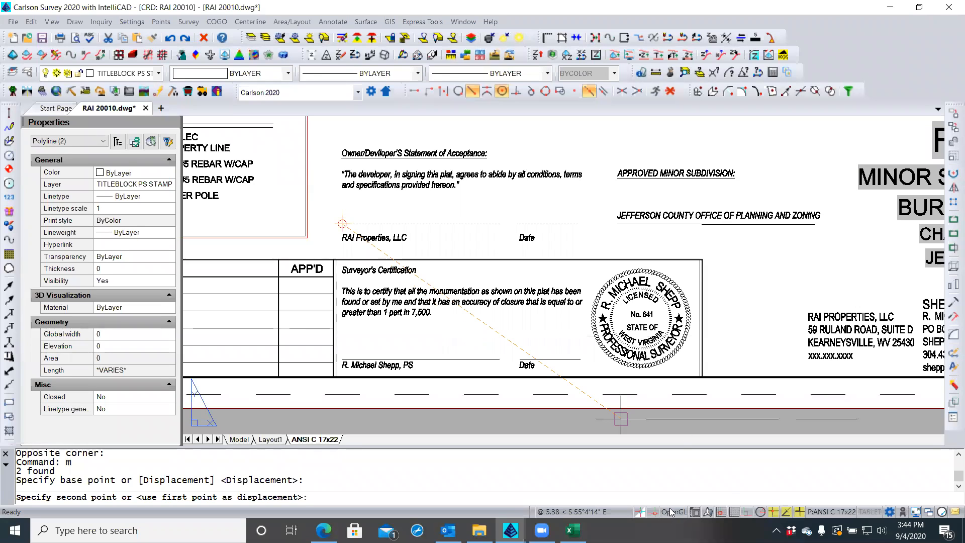
click(746, 513)
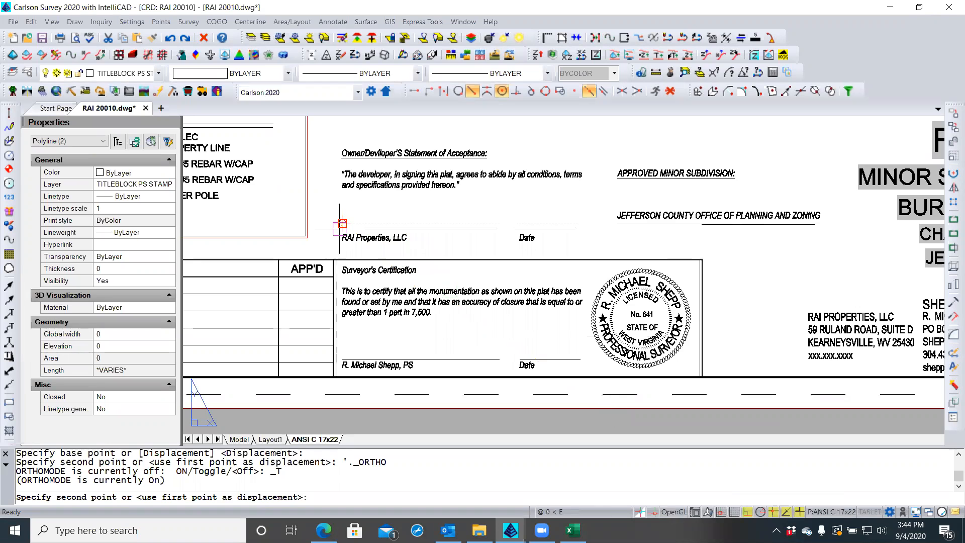
scroll(340, 229, up, 3)
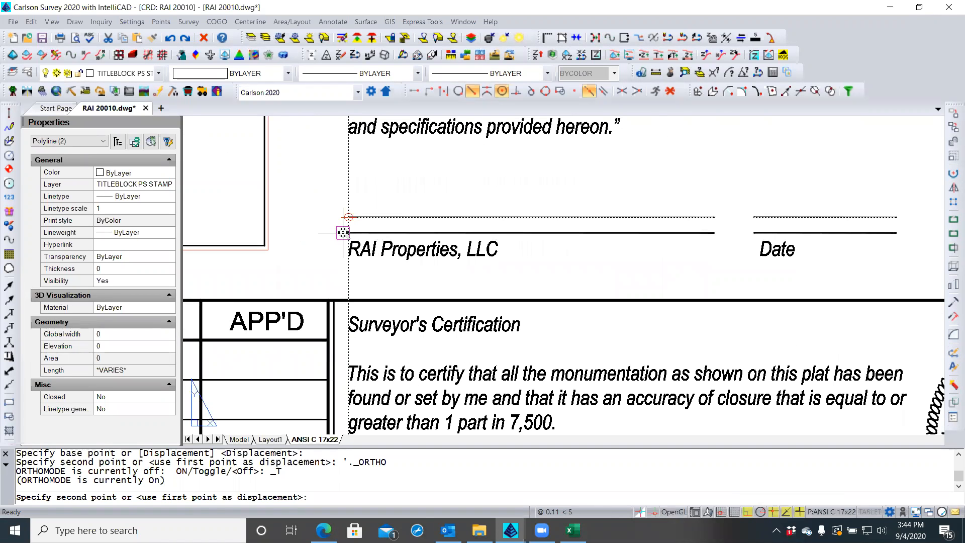
scroll(343, 233, down, 1)
middle_drag(352, 208, 366, 126)
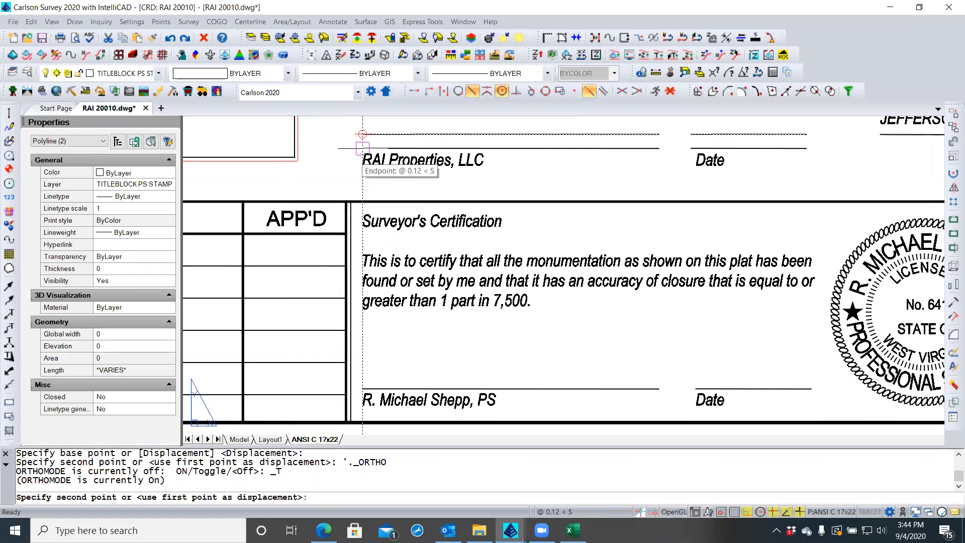
click(362, 149)
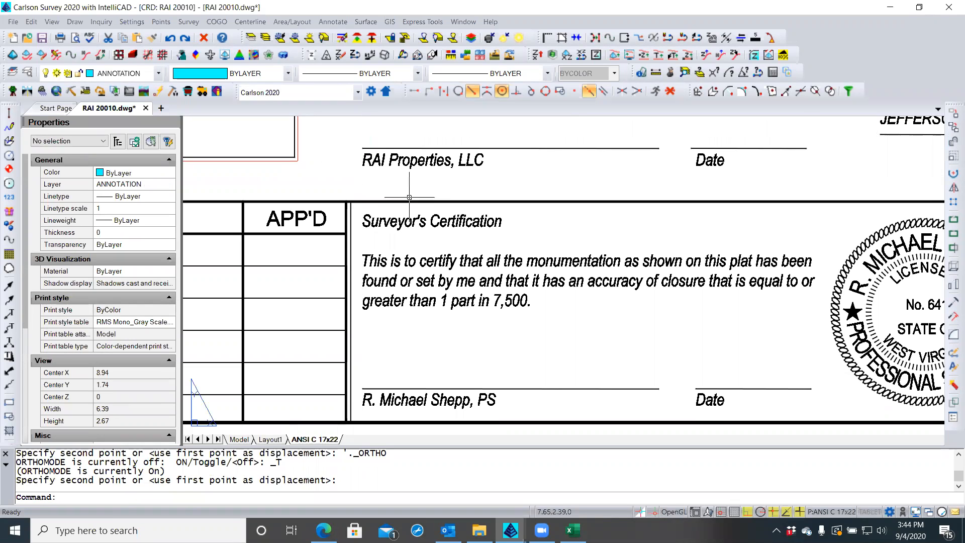
scroll(355, 238, down, 2)
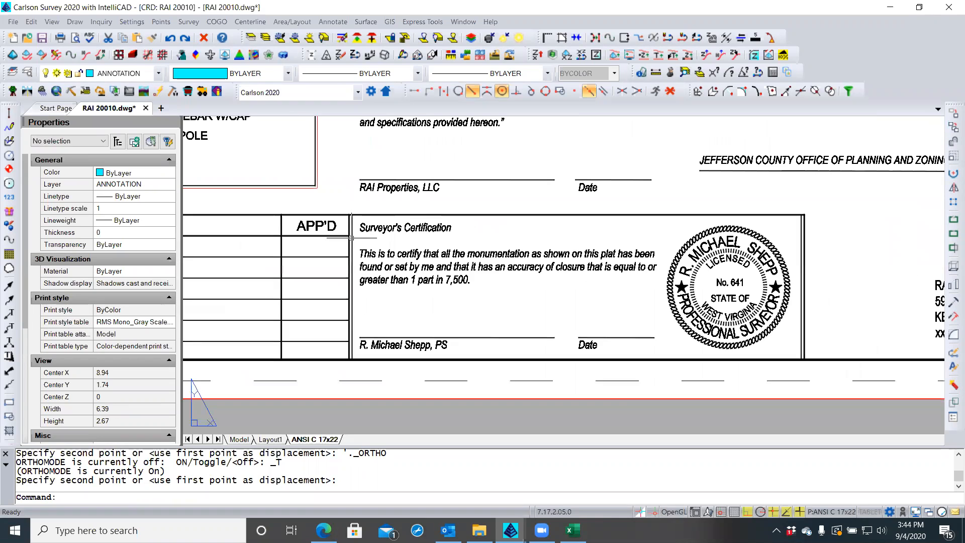
scroll(614, 319, up, 1)
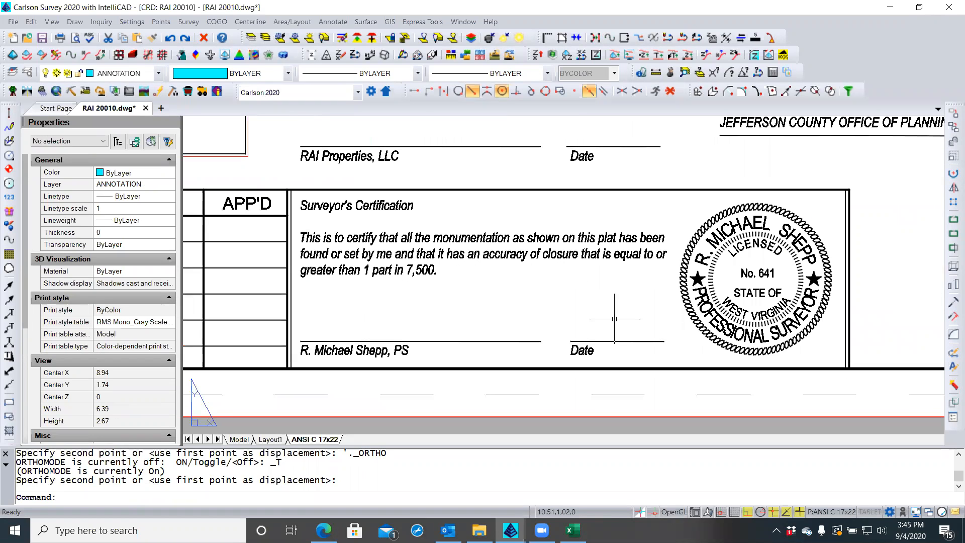
Delete the owner's Date signature line
click(614, 147)
mouse_move(614, 146)
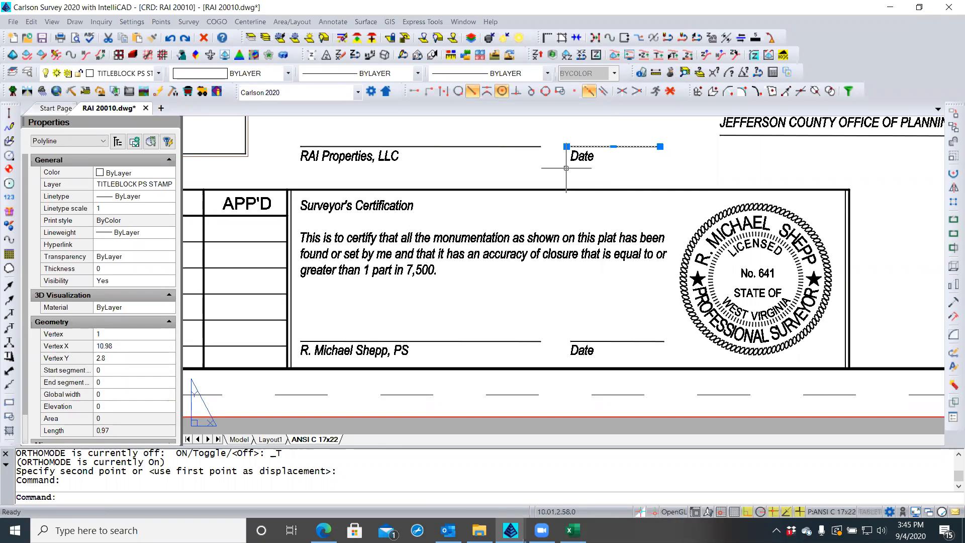
key(Delete)
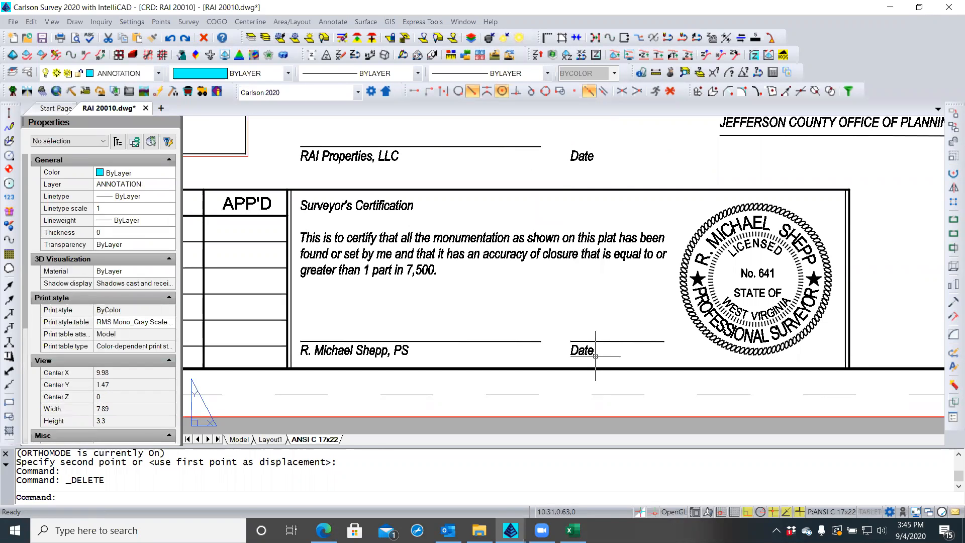
Copy the surveyor's Date line straight up, perpendicular-snapped, to sit above the owner's Date caption
click(608, 344)
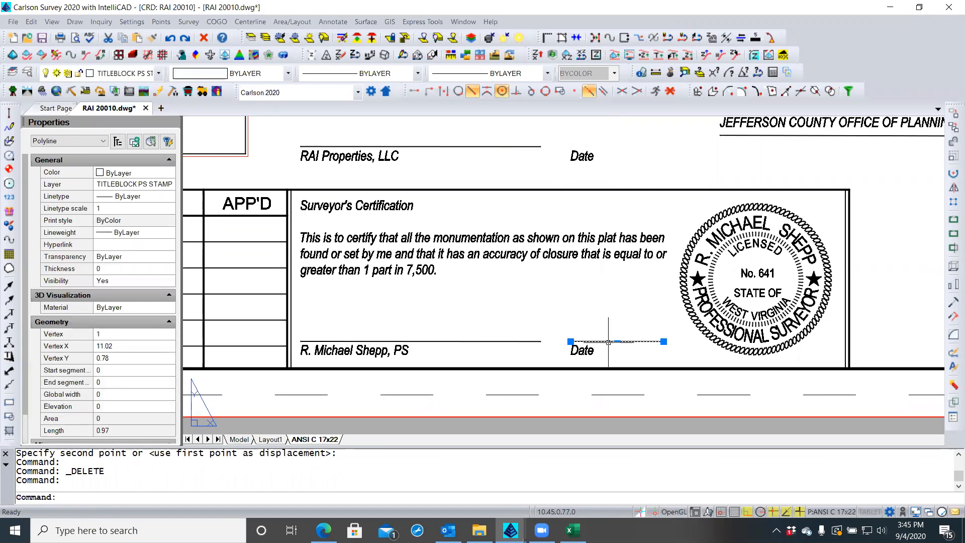
right_click(564, 301)
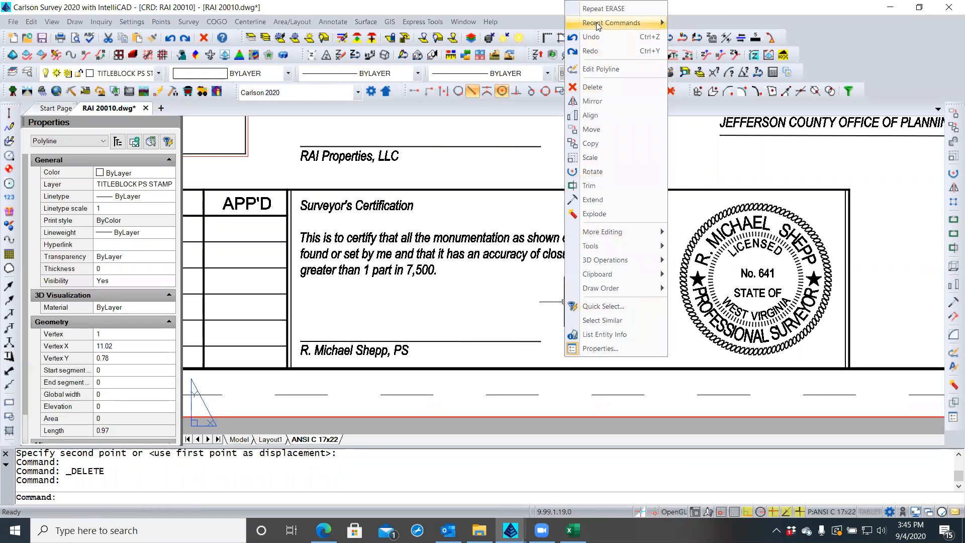
click(591, 143)
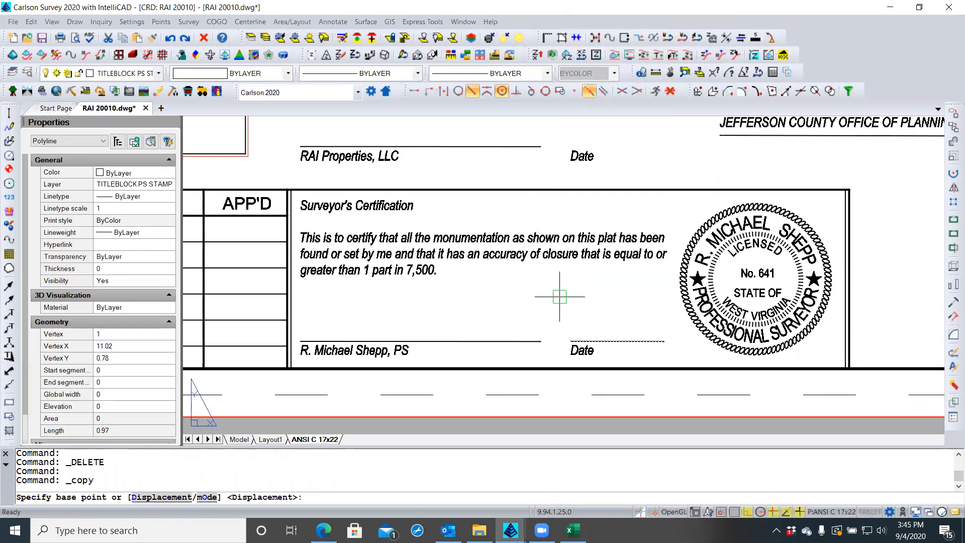
click(570, 341)
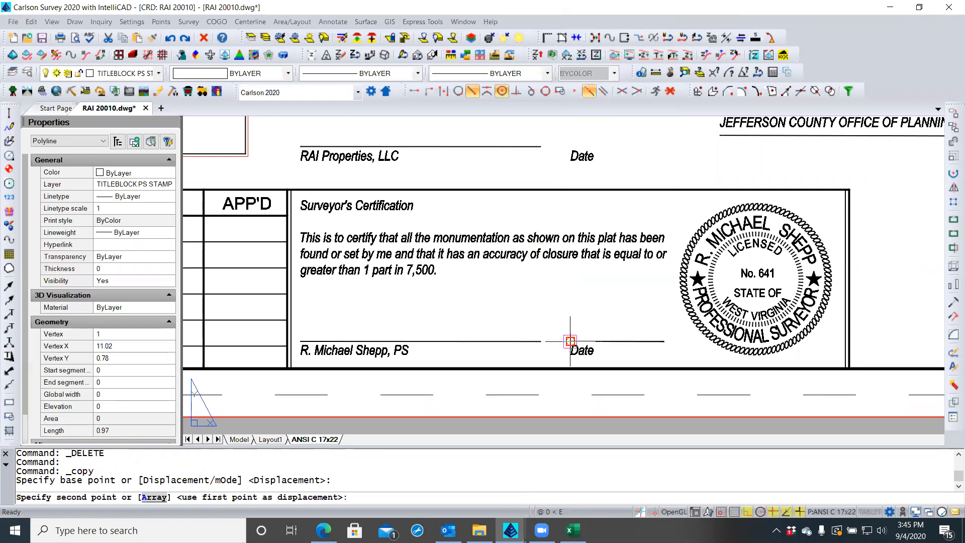
click(516, 90)
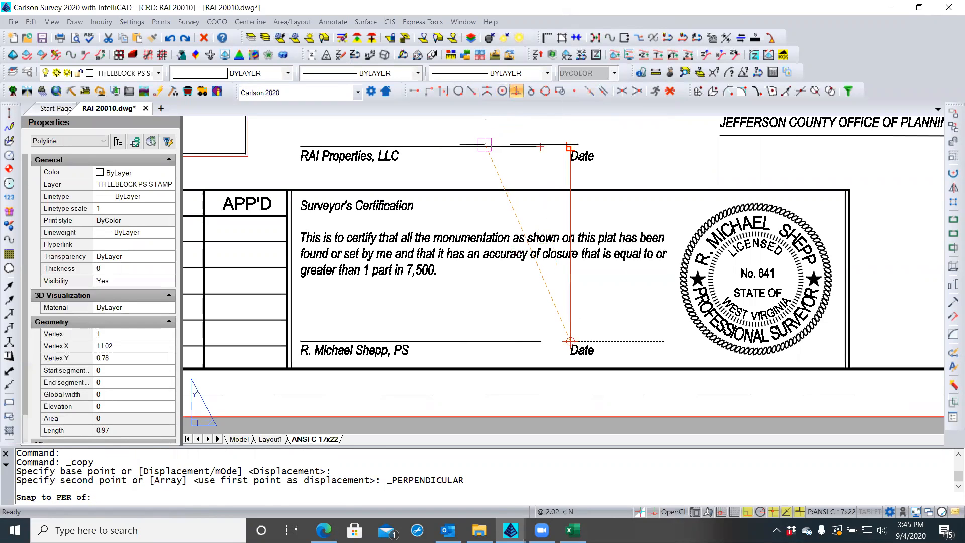
click(485, 144)
key(Return)
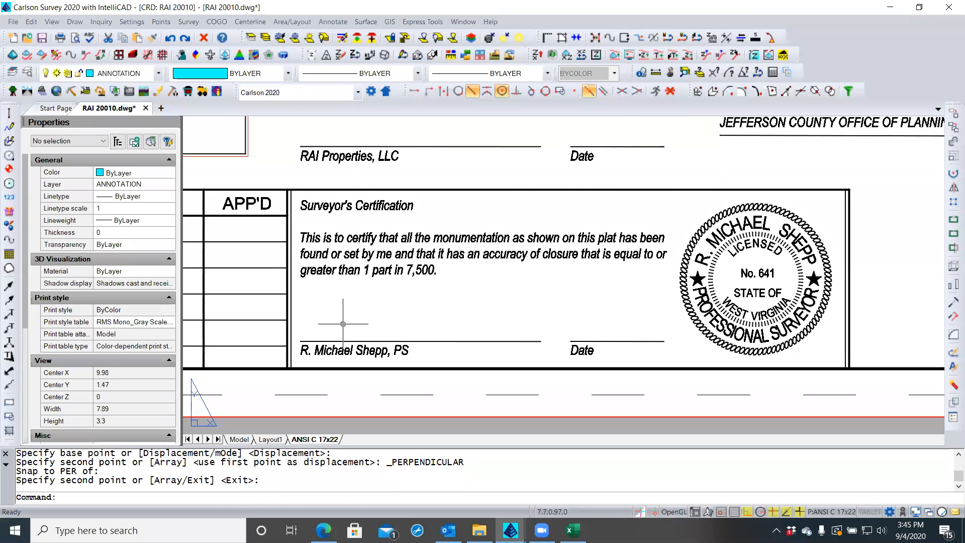
scroll(264, 247, down, 3)
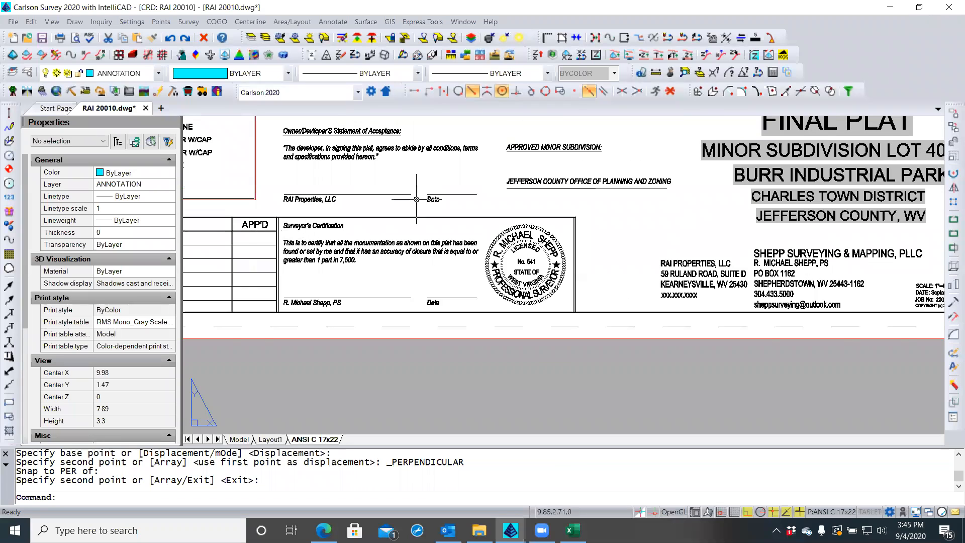
scroll(523, 163, up, 2)
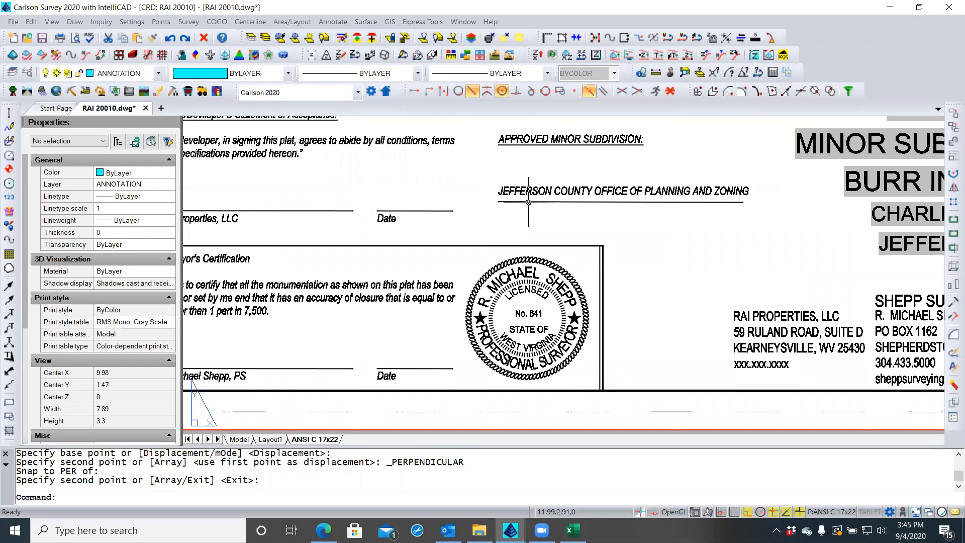
Move the JEFFERSON COUNTY signature line down, perpendicular-snapped level with the owner's Date line
key(Return)
click(528, 201)
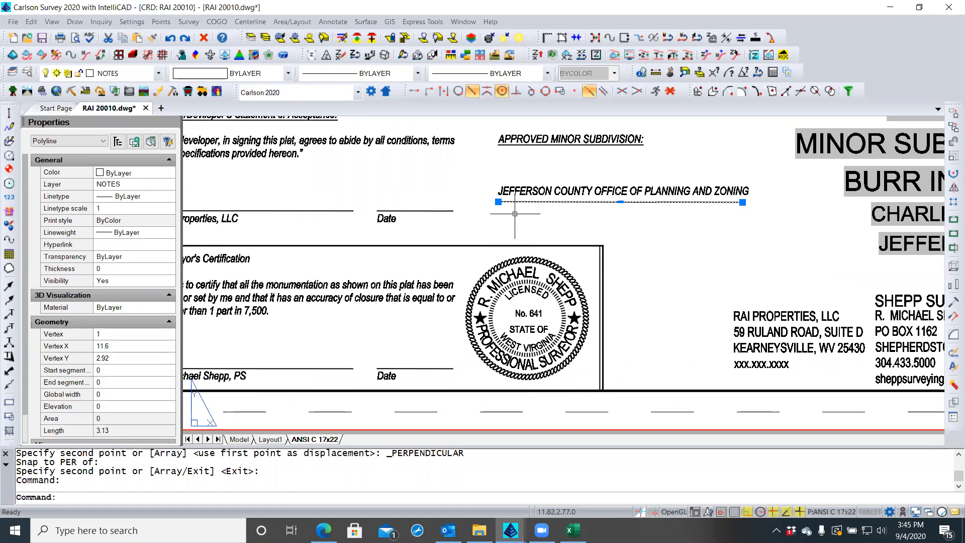
right_click(515, 214)
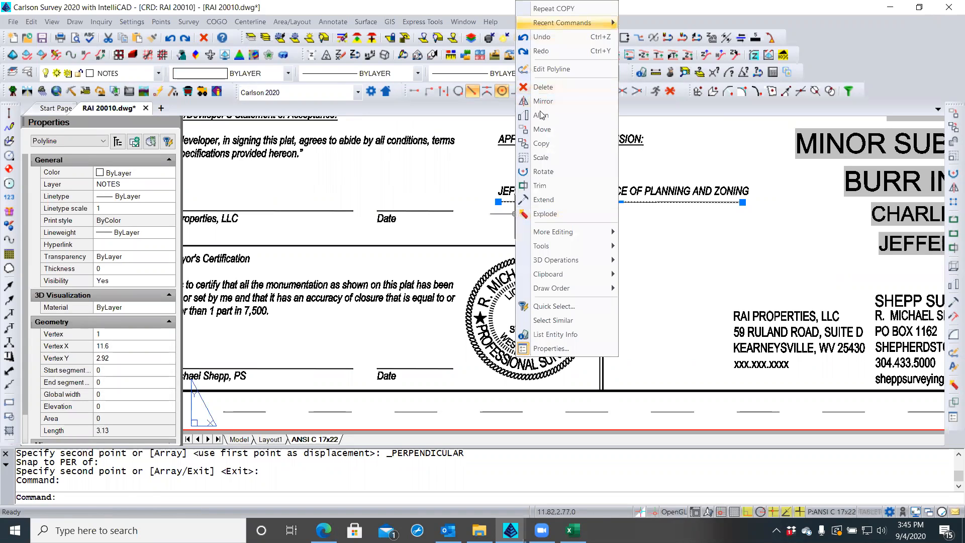
click(542, 131)
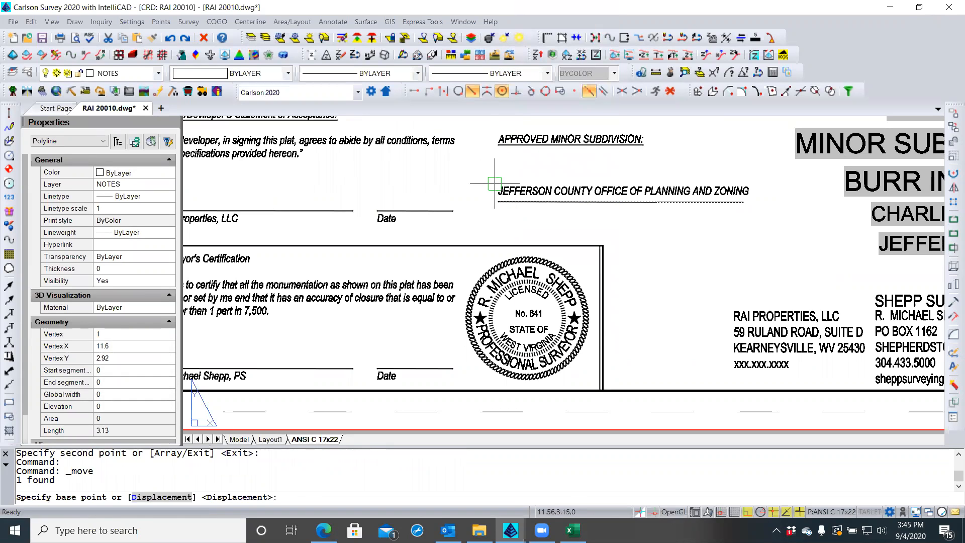
click(497, 197)
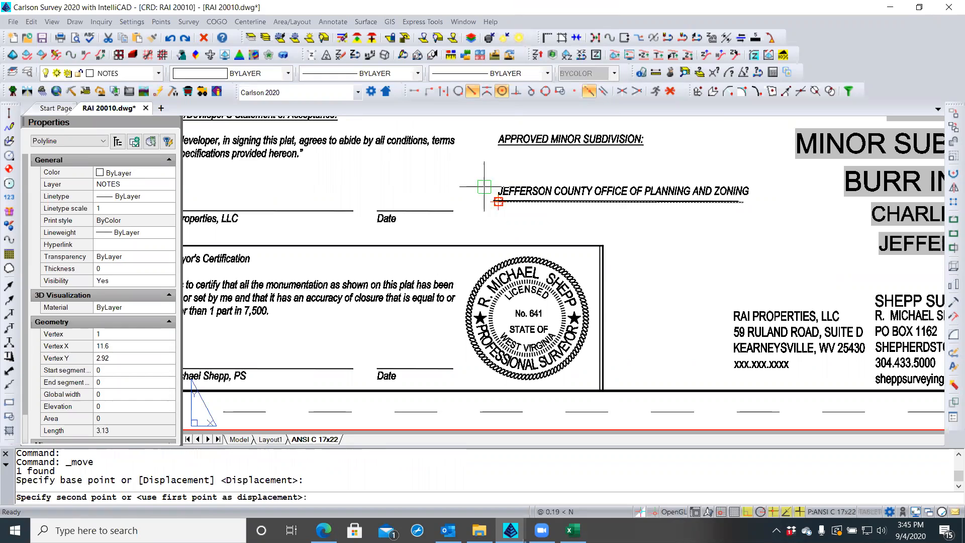
click(517, 92)
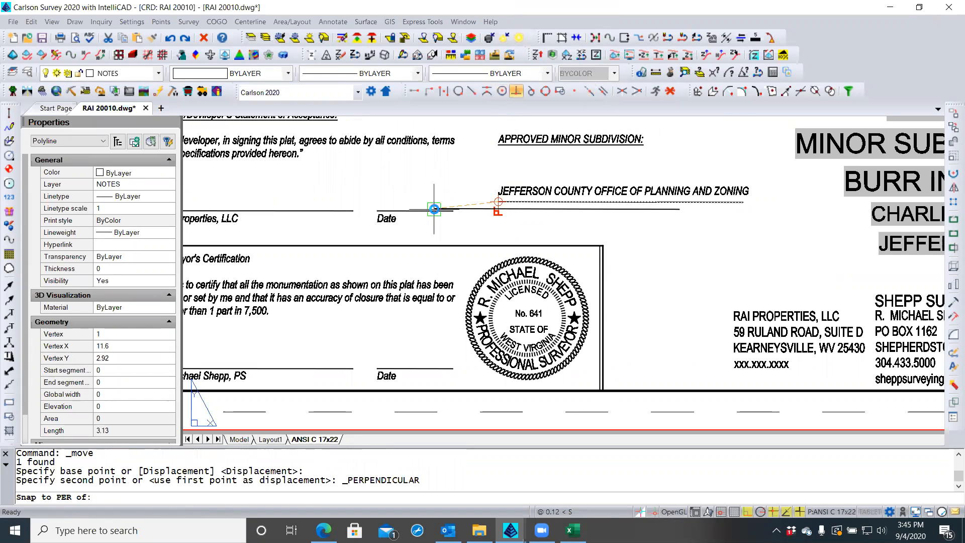
click(434, 206)
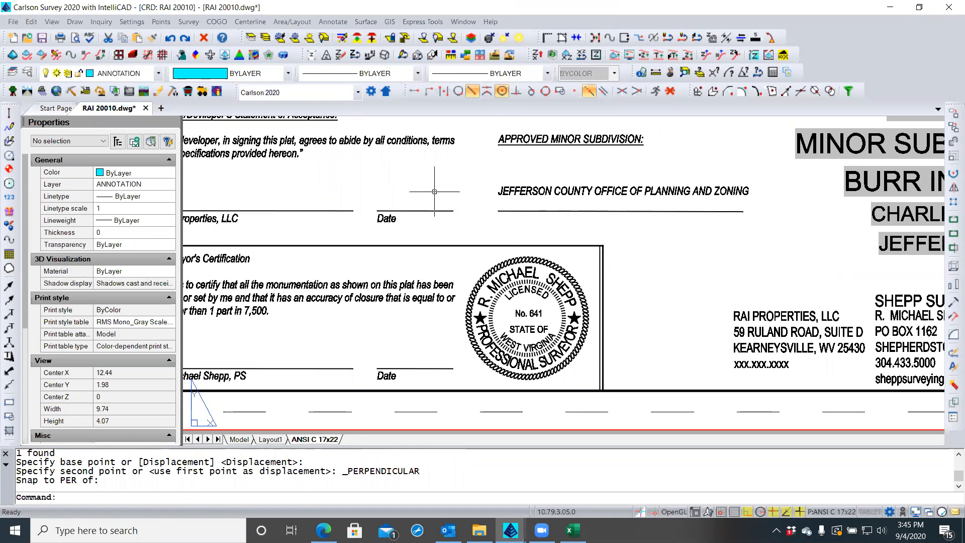
key(Escape)
key(Escape)
scroll(578, 176, down, 1)
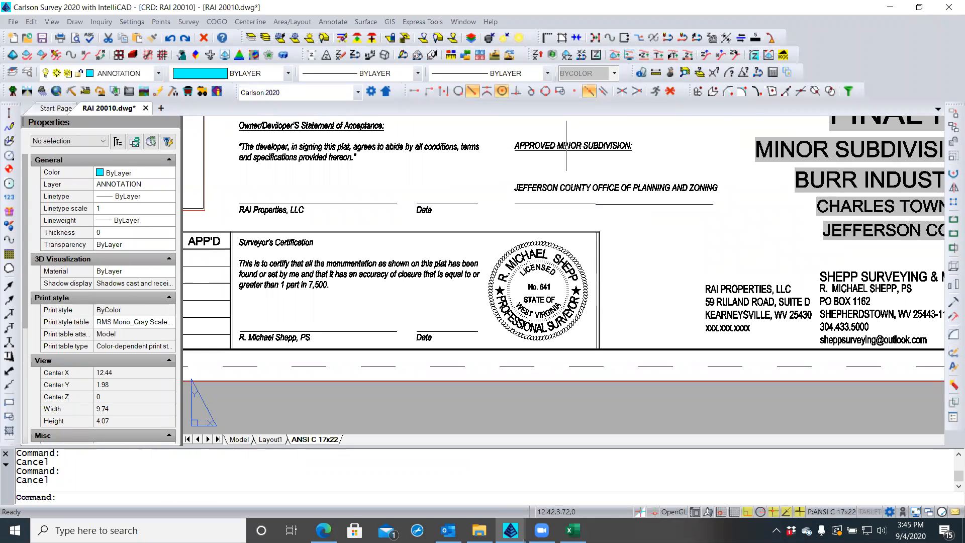
double_click(566, 146)
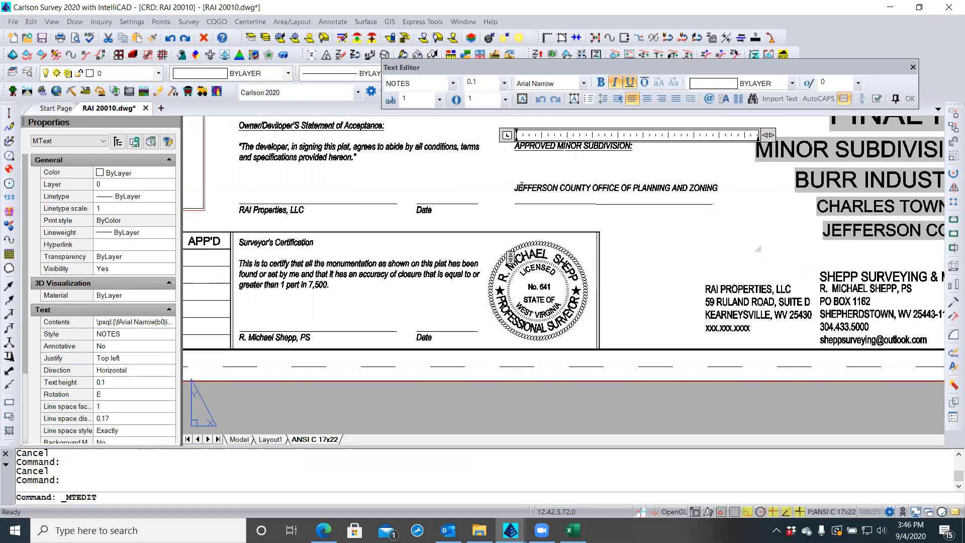
key(Escape)
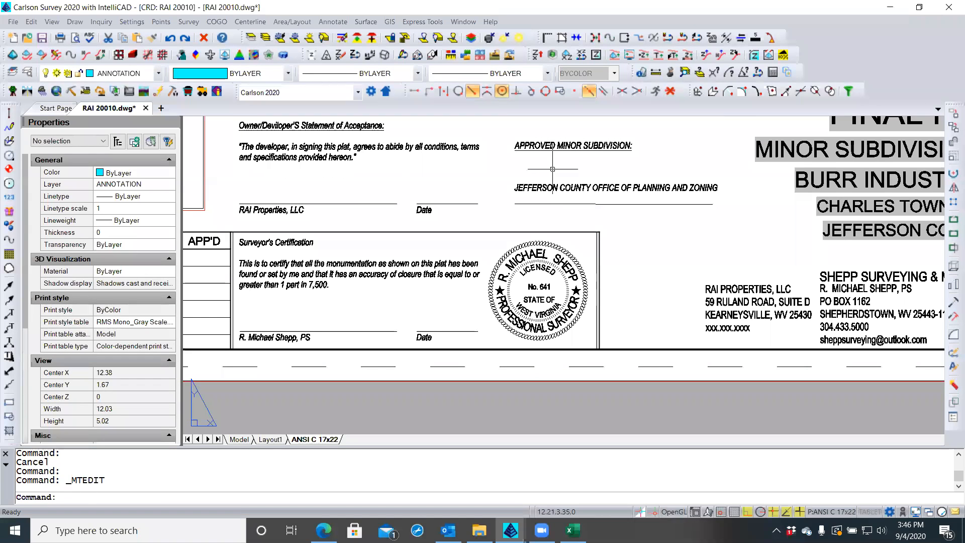
double_click(550, 184)
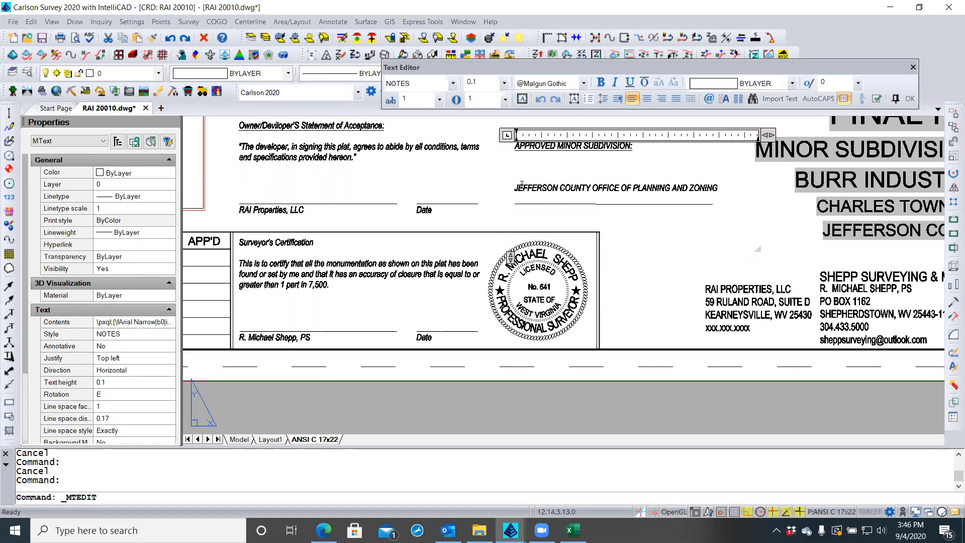
key(BackSpace)
key(BackSpace)
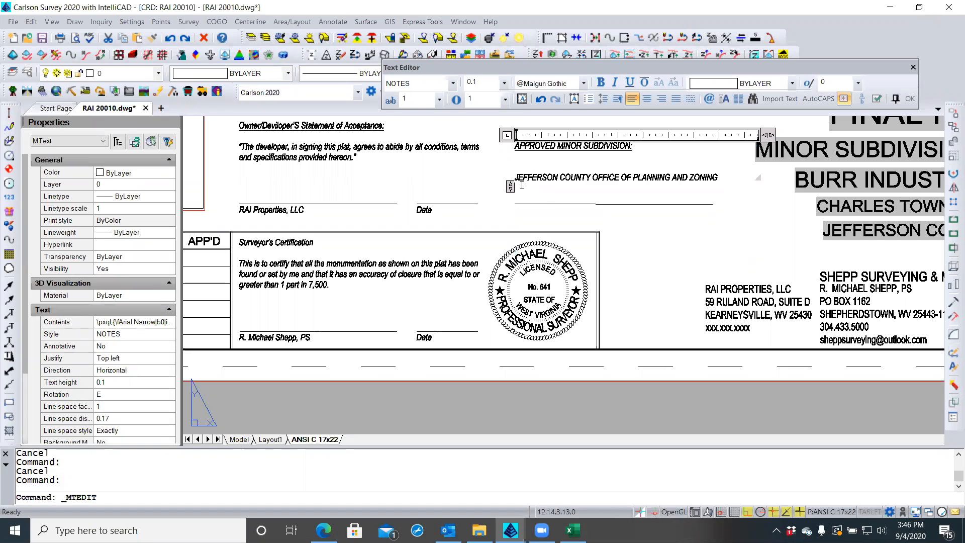
key(BackSpace)
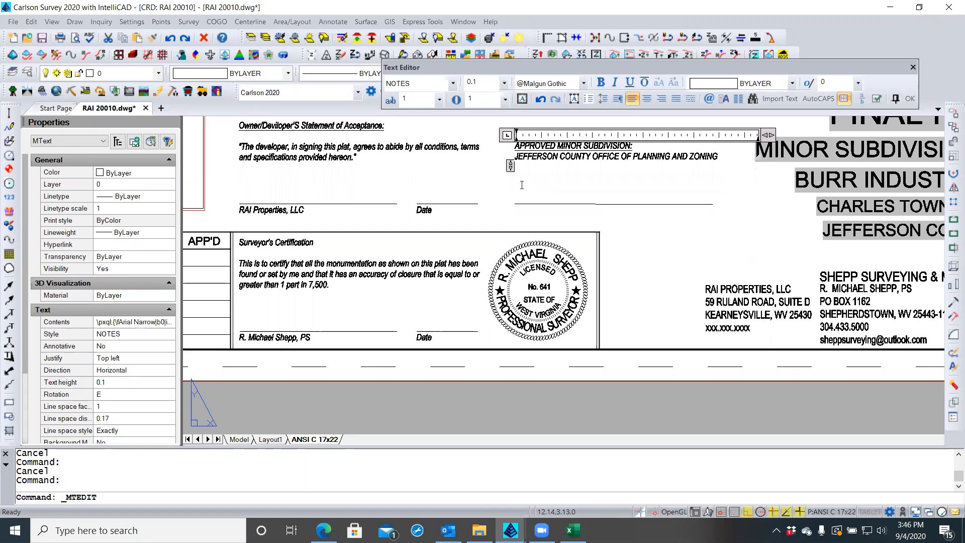
key(Return)
key(Return)
key(Return)
key(Return)
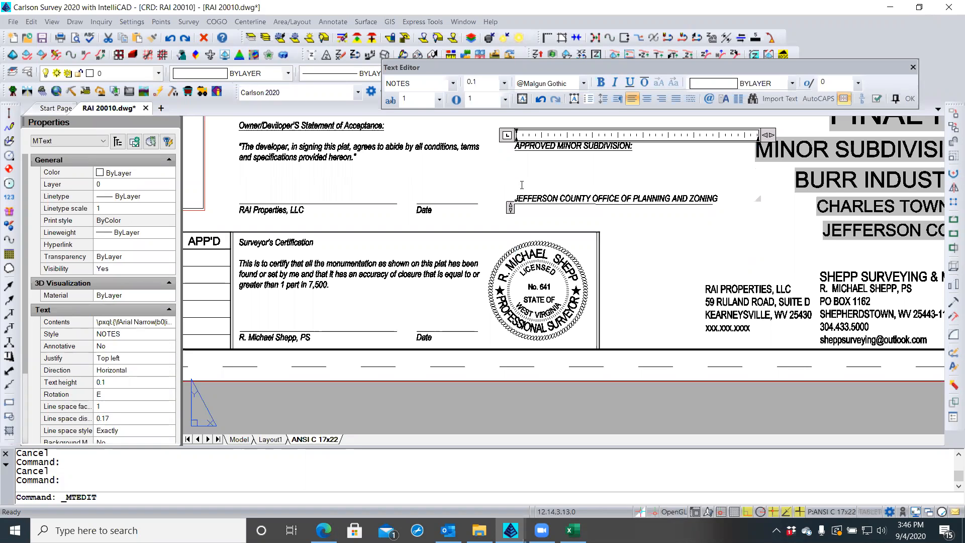
click(910, 99)
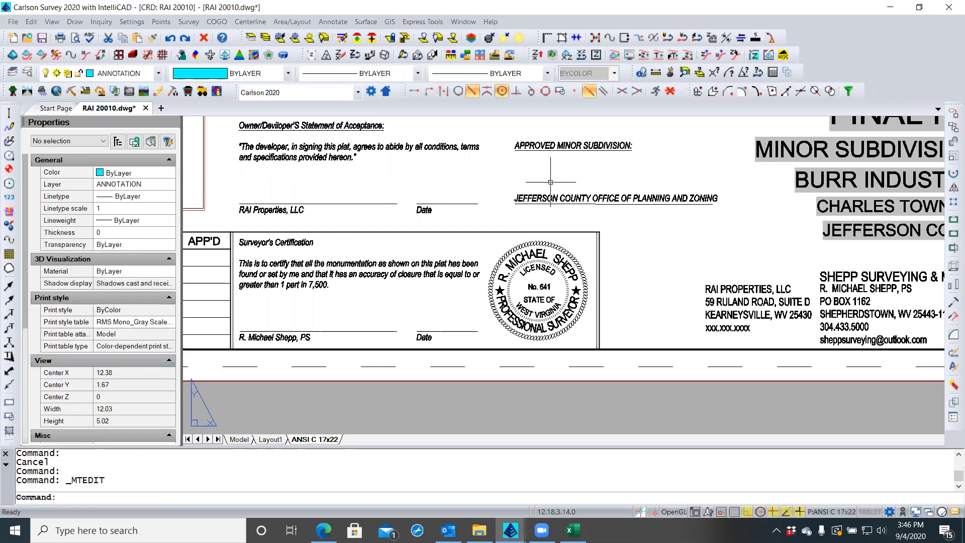
click(555, 146)
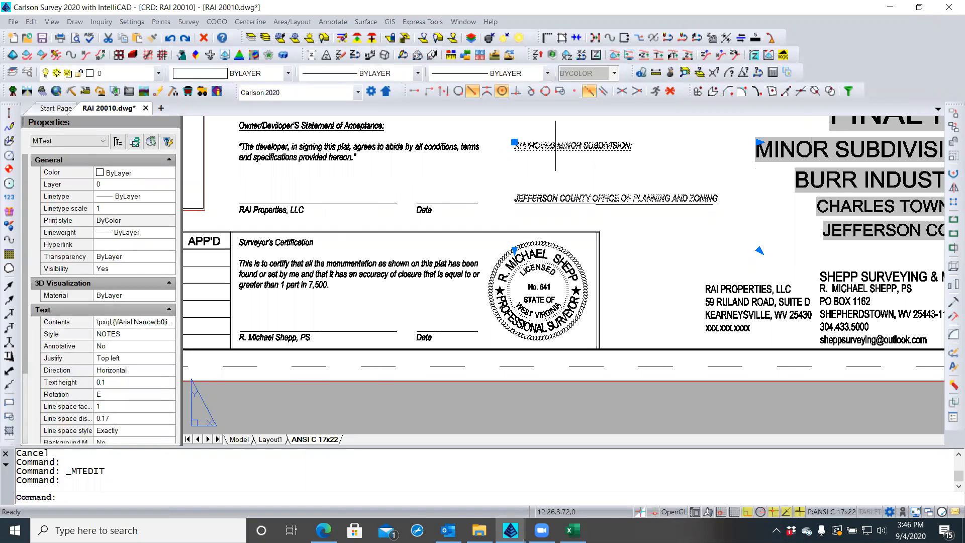
click(514, 142)
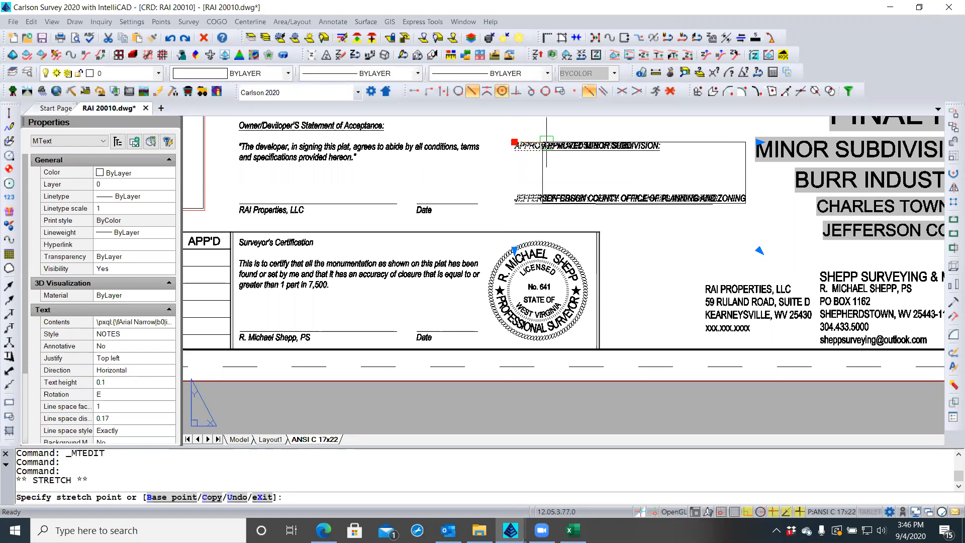
click(560, 91)
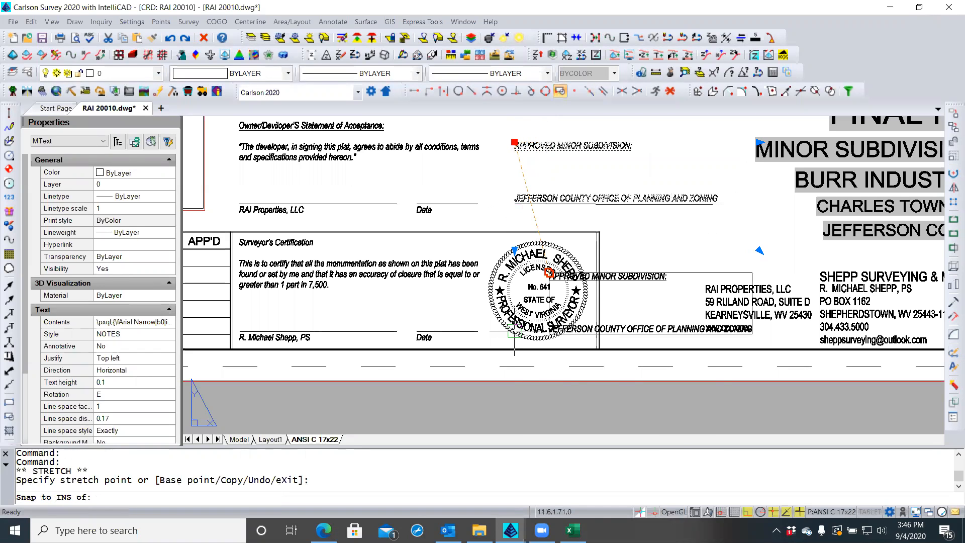
click(746, 512)
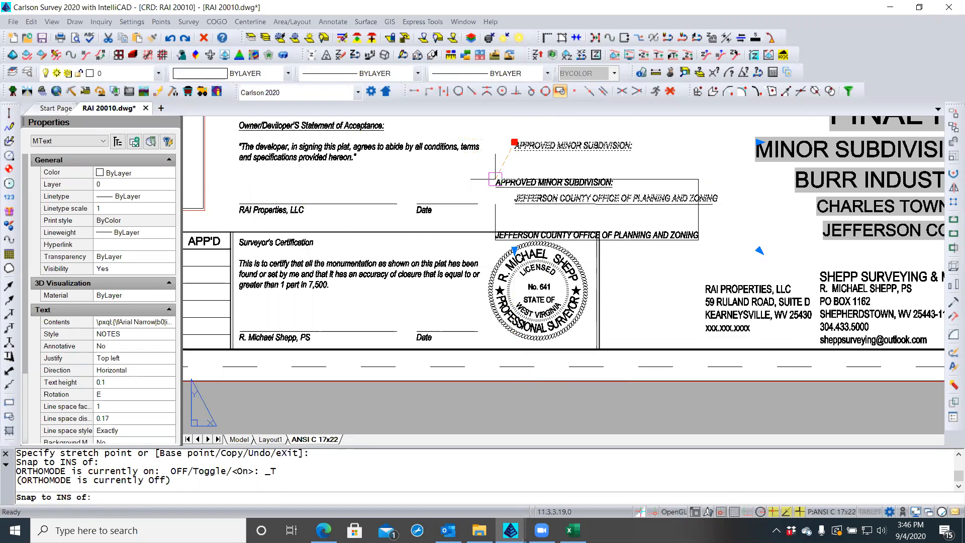
key(Escape)
key(Escape)
key(Escape)
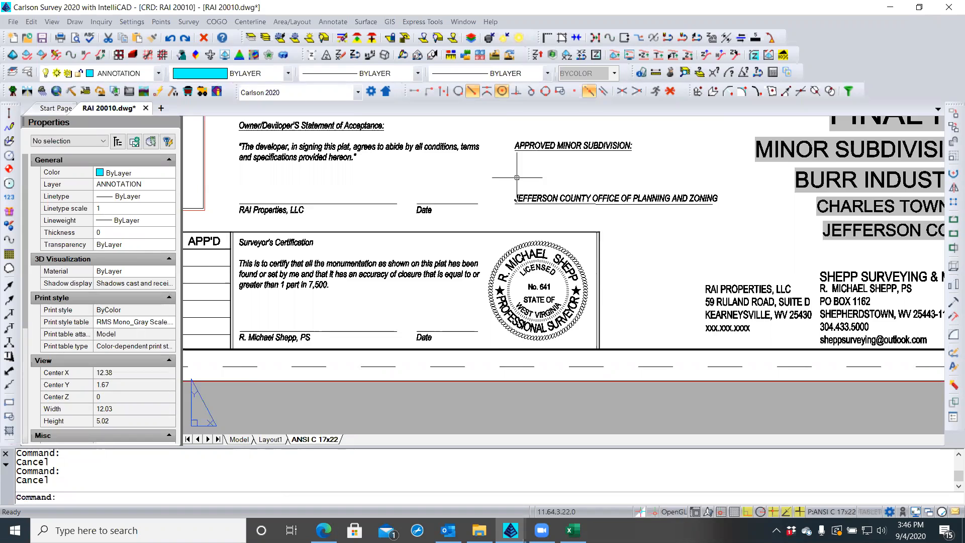
scroll(518, 178, up, 1)
scroll(517, 178, down, 1)
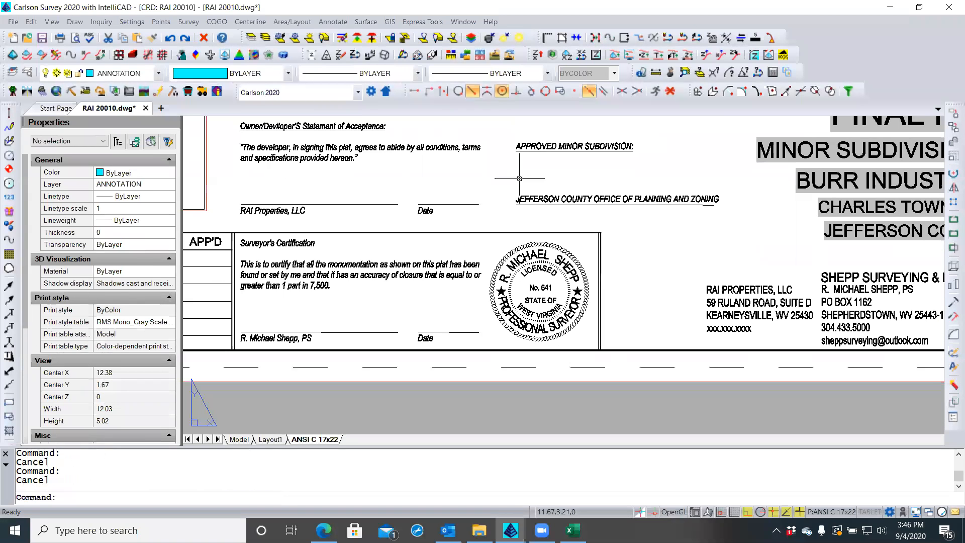
click(526, 201)
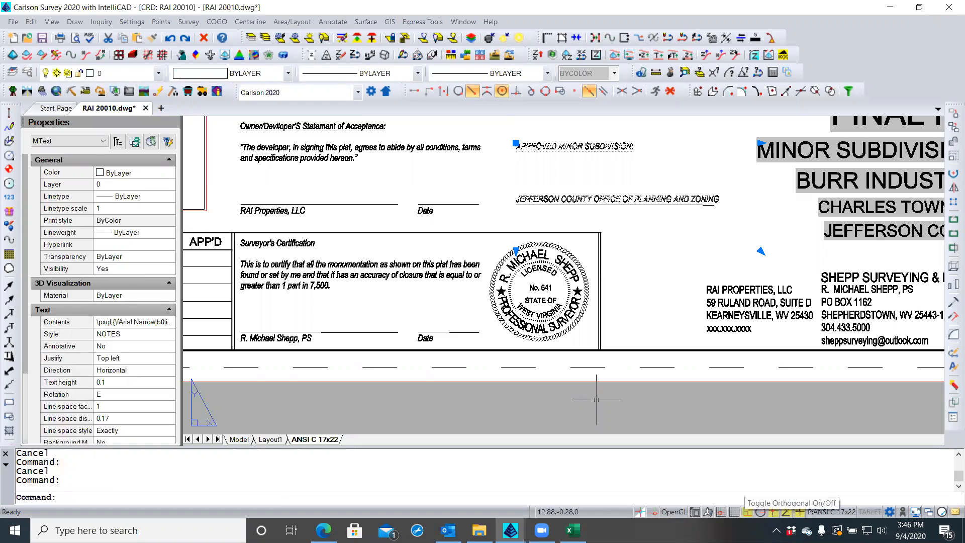
Move the county approval text slightly lower with the M command
text(m)
key(Return)
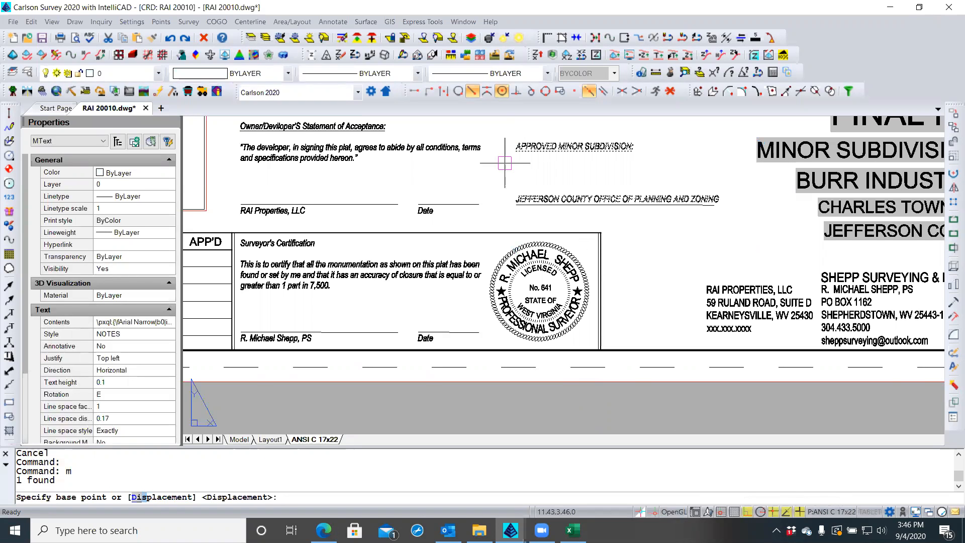
scroll(514, 169, up, 1)
scroll(476, 182, up, 1)
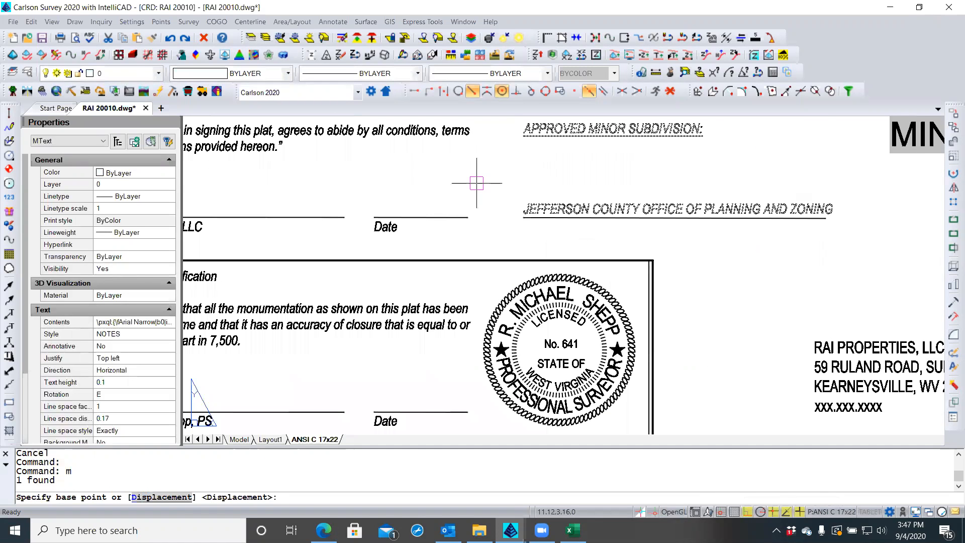
click(479, 172)
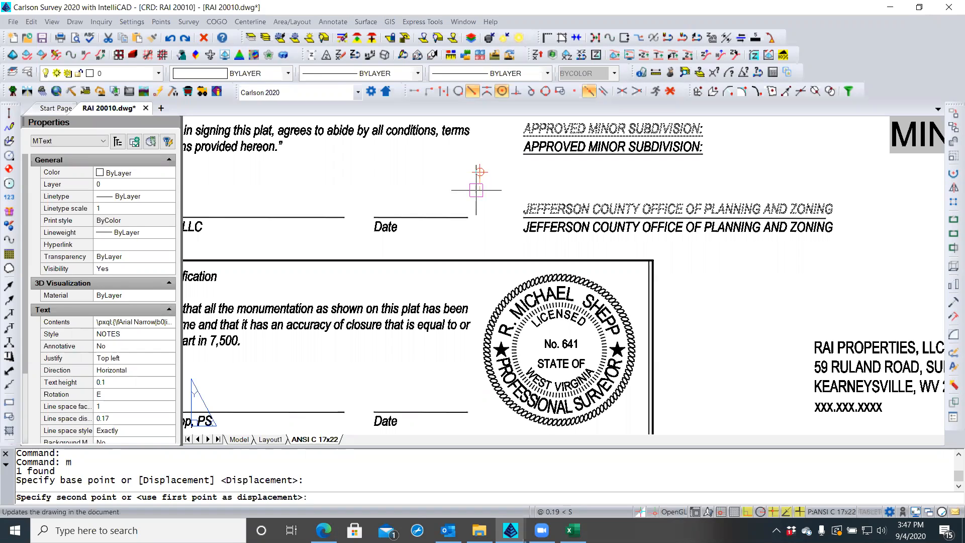
click(474, 190)
key(Escape)
key(Escape)
scroll(431, 194, down, 2)
scroll(622, 199, up, 1)
Edit the planning office line so 'OFFICE OF' reads 'OFFICE of'
double_click(627, 221)
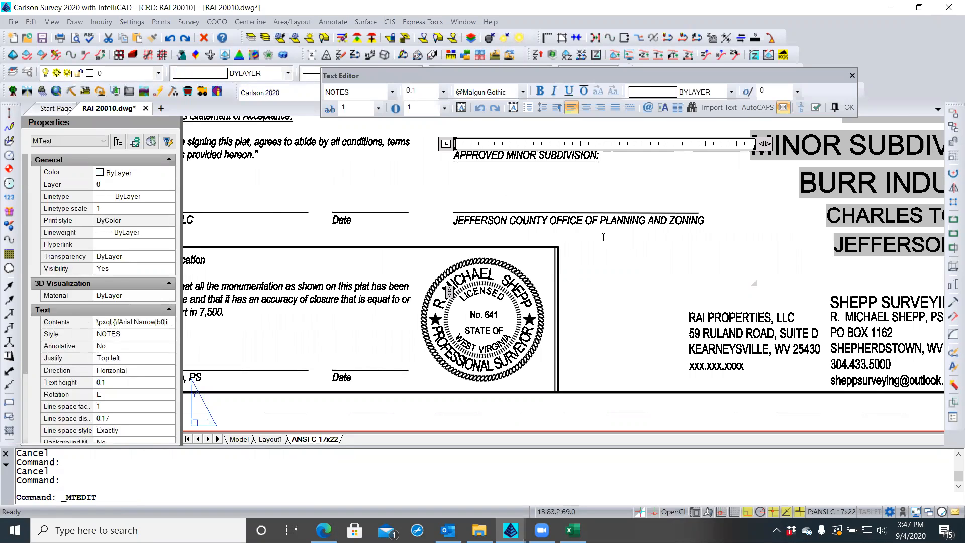
key(BackSpace)
key(BackSpace)
text(o)
key(shift+Left)
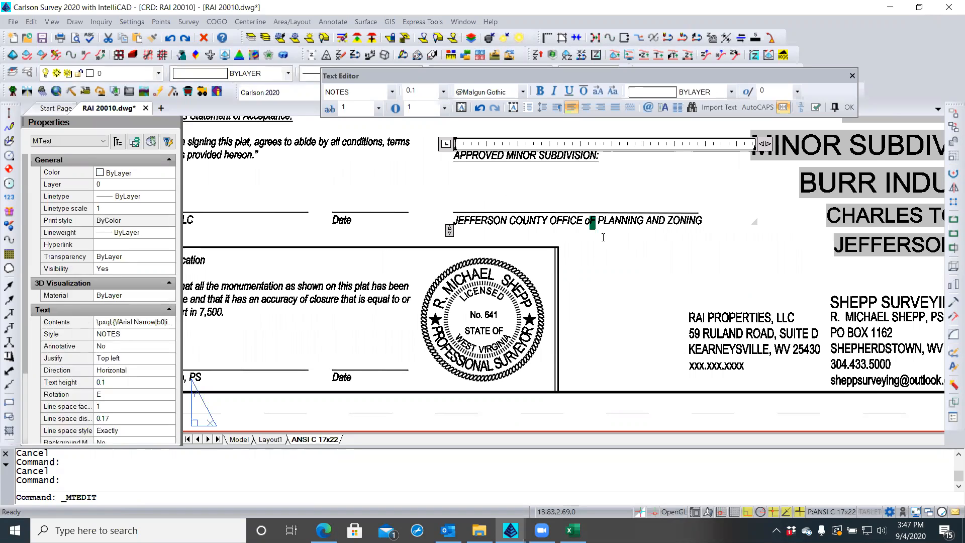
text(f)
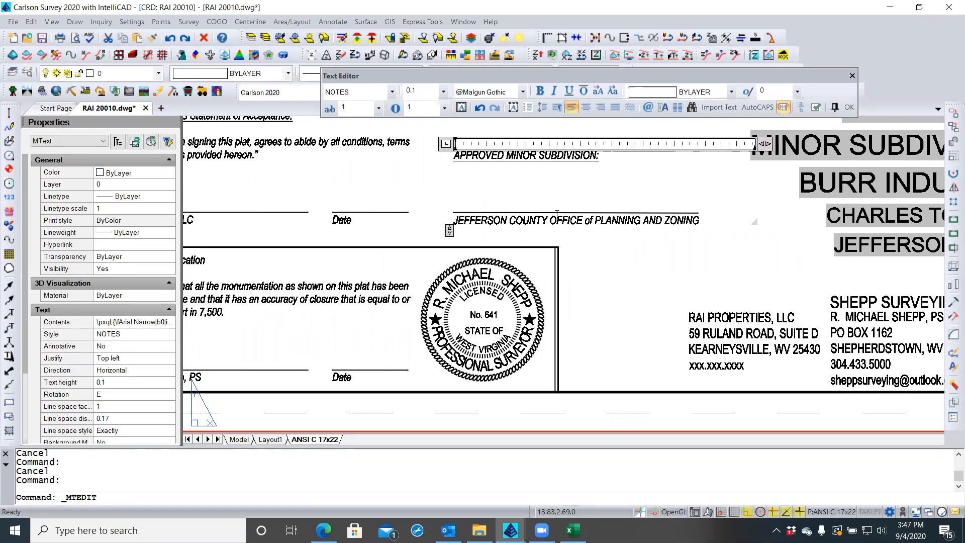
click(848, 107)
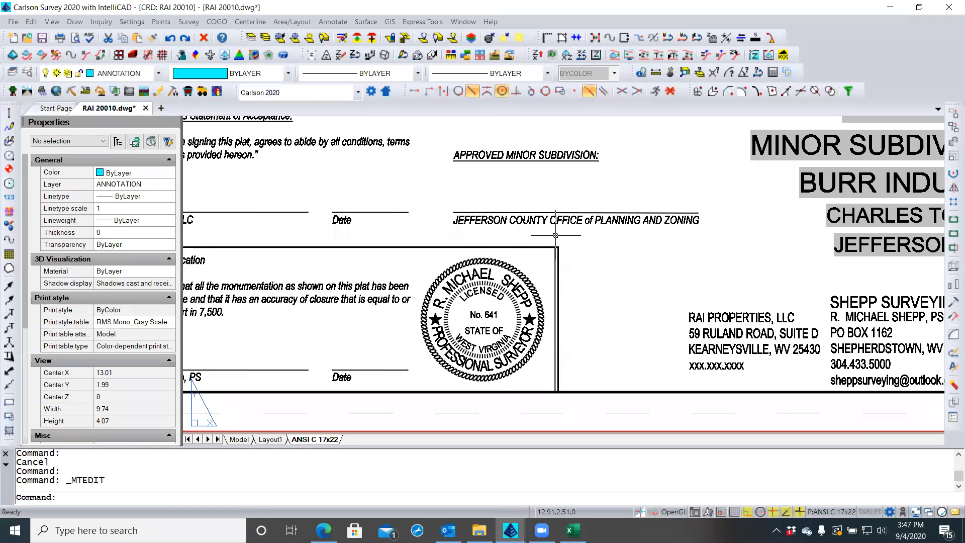
Shift the RAI Properties, LLC address block left using its insertion grip
scroll(575, 244, down, 2)
scroll(558, 244, up, 2)
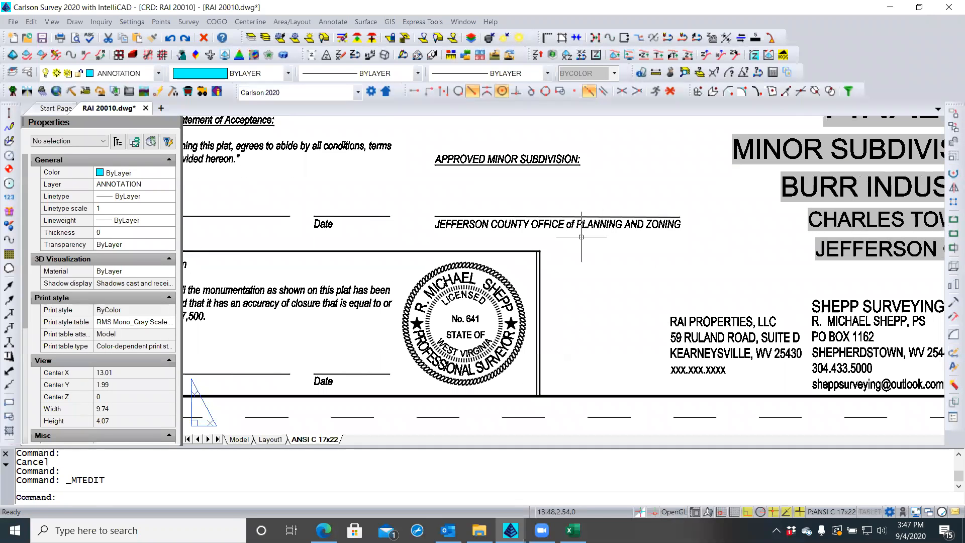
scroll(566, 236, down, 2)
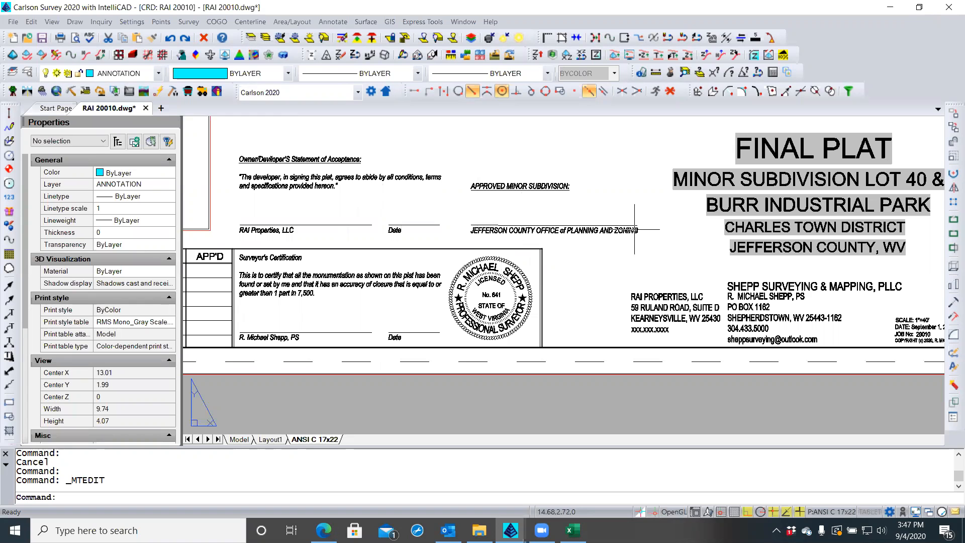
scroll(561, 265, down, 2)
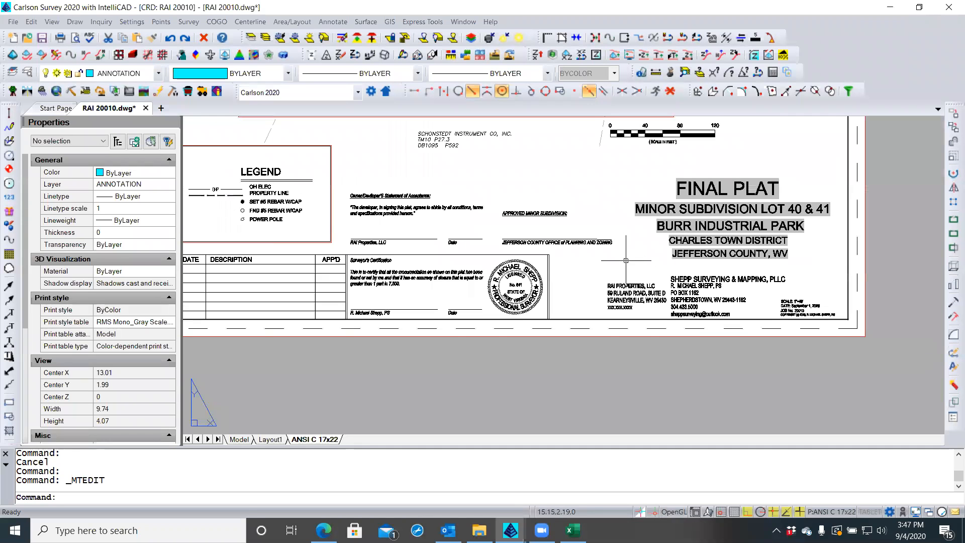
scroll(626, 260, up, 3)
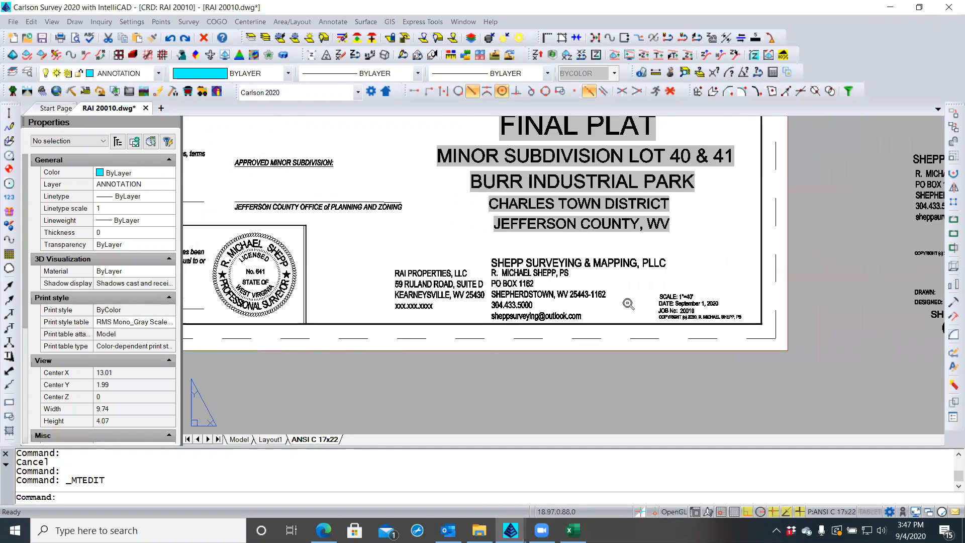
scroll(629, 304, up, 2)
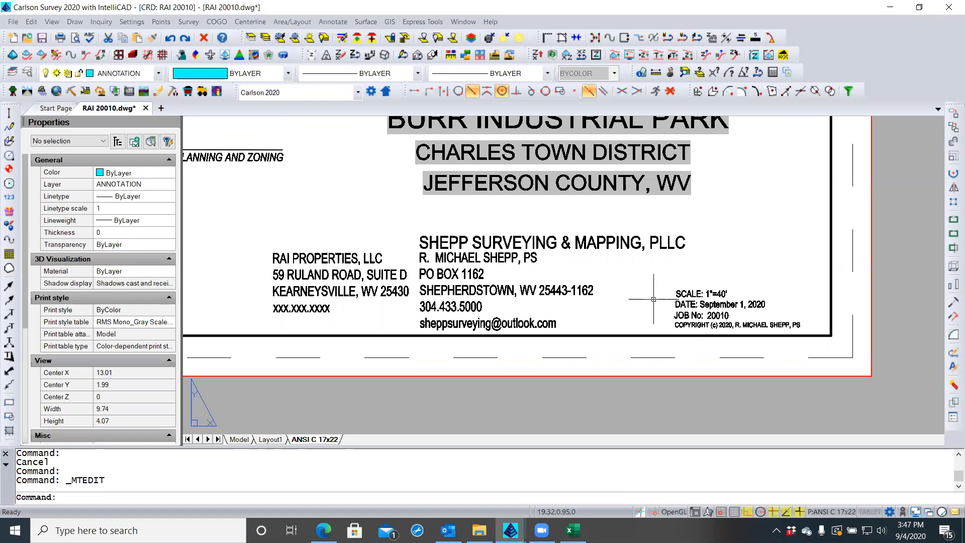
scroll(635, 282, down, 2)
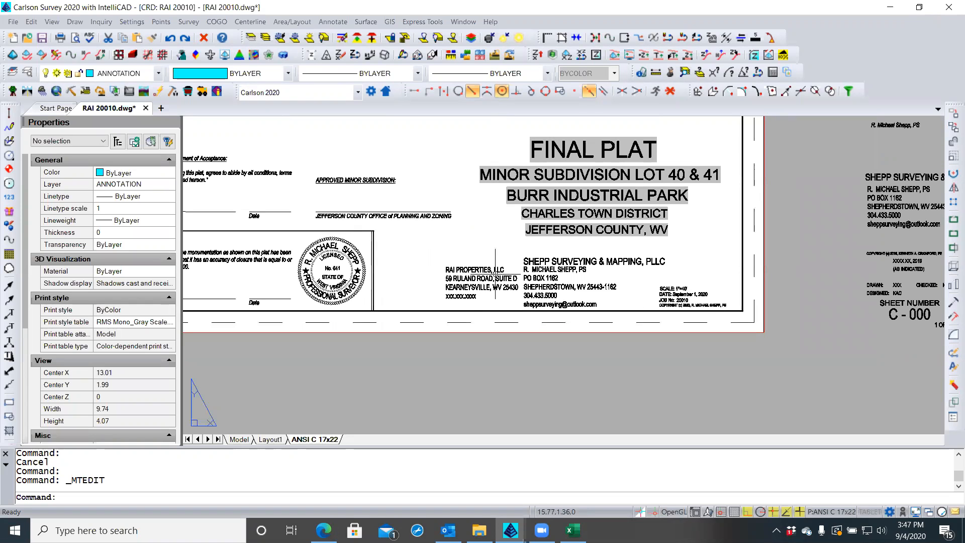
middle_drag(475, 255, 526, 251)
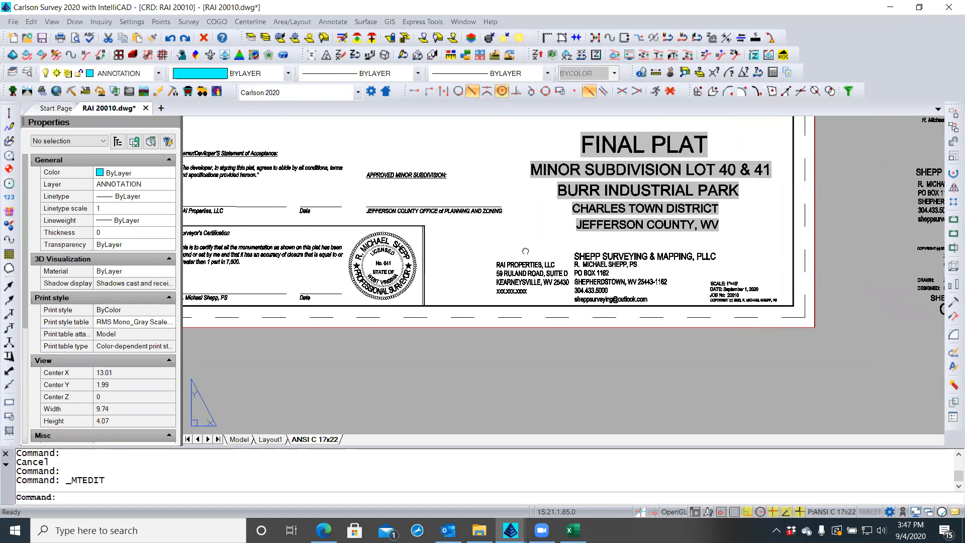
click(521, 262)
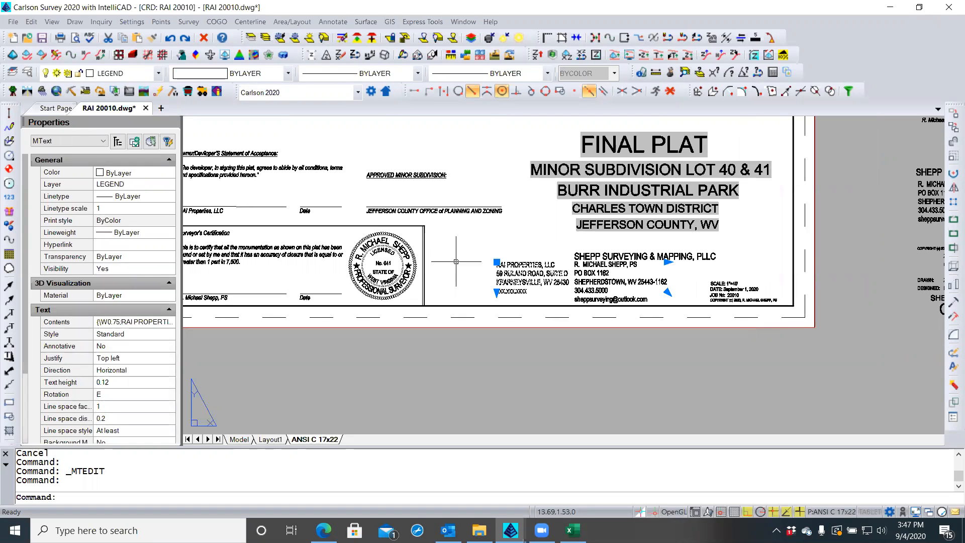
click(497, 262)
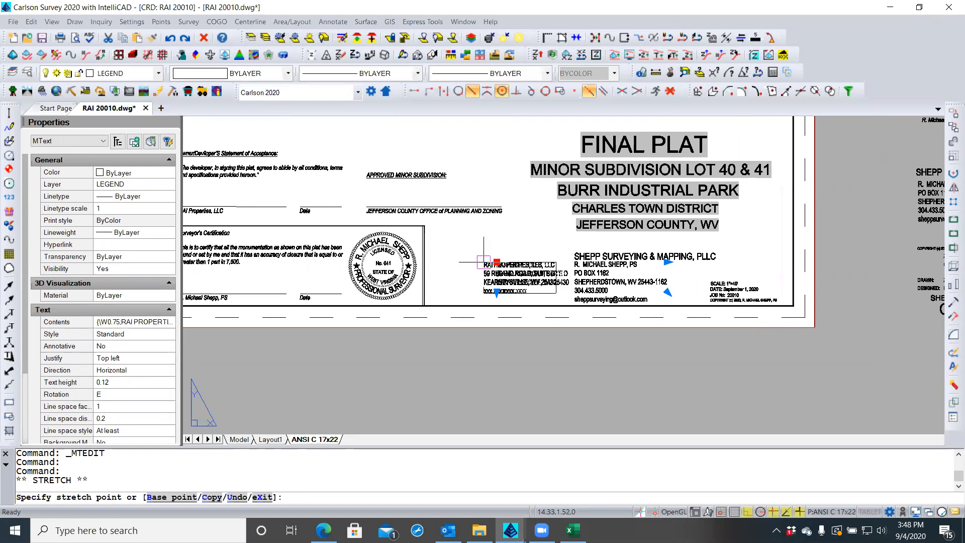
click(458, 262)
key(Escape)
key(Escape)
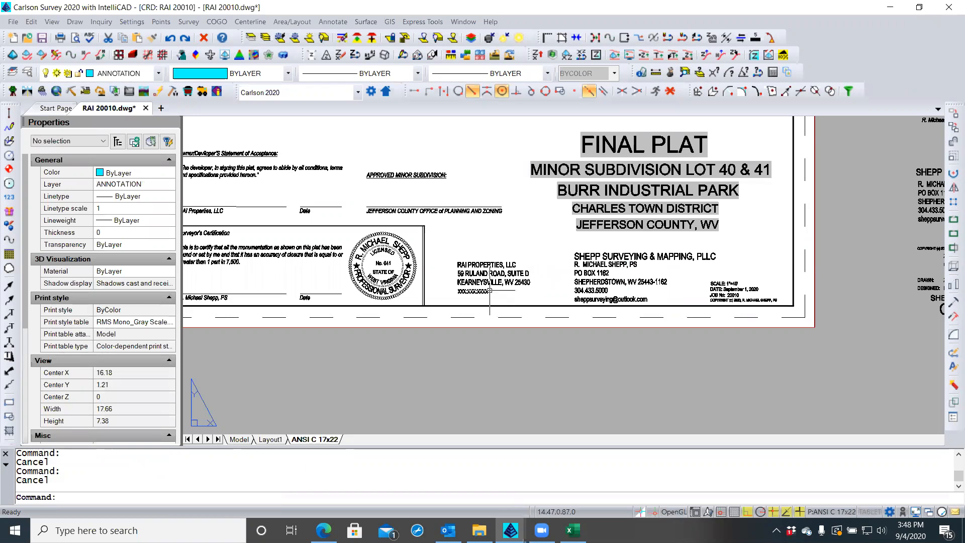
Turn Ortho off, zoom to the full drawing, and quick-save the RAI 20010 plat
scroll(473, 291, up, 4)
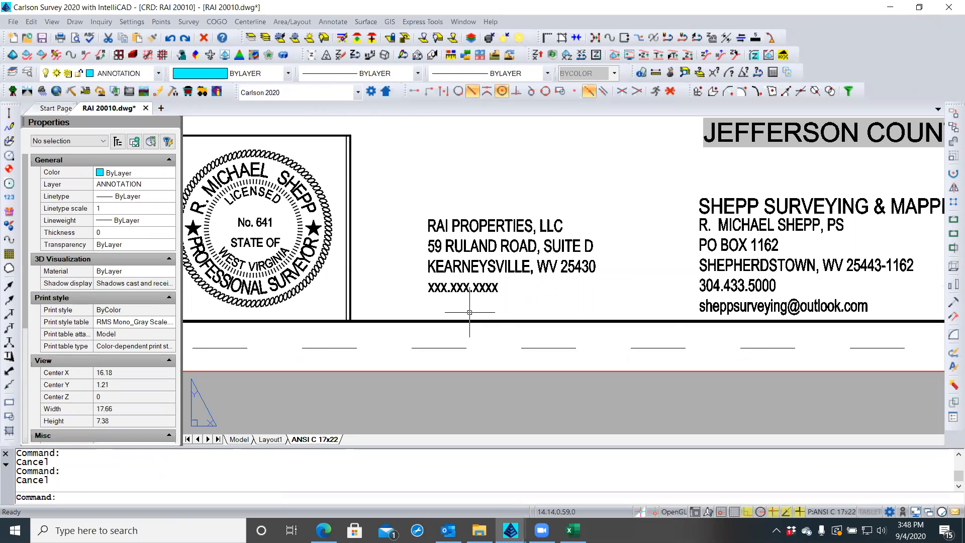
click(747, 513)
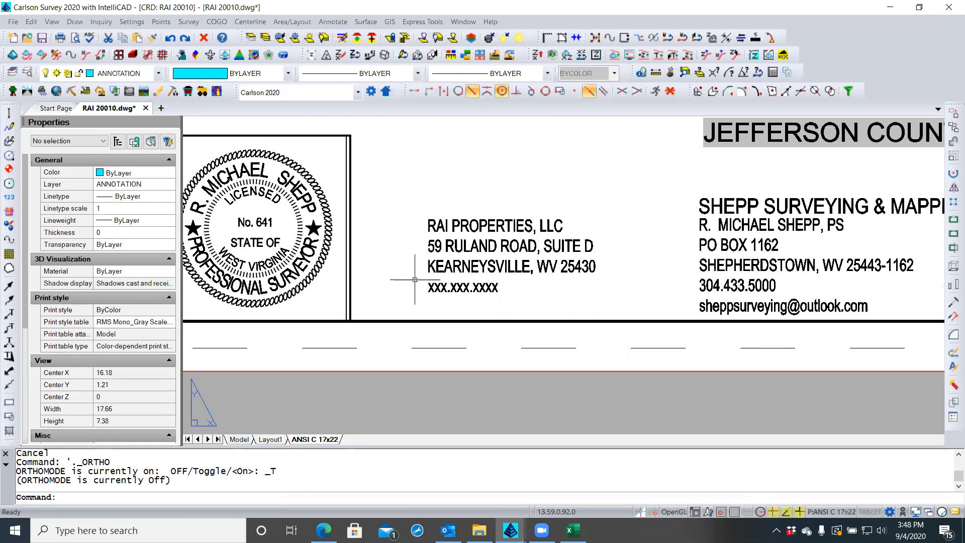
scroll(441, 289, down, 3)
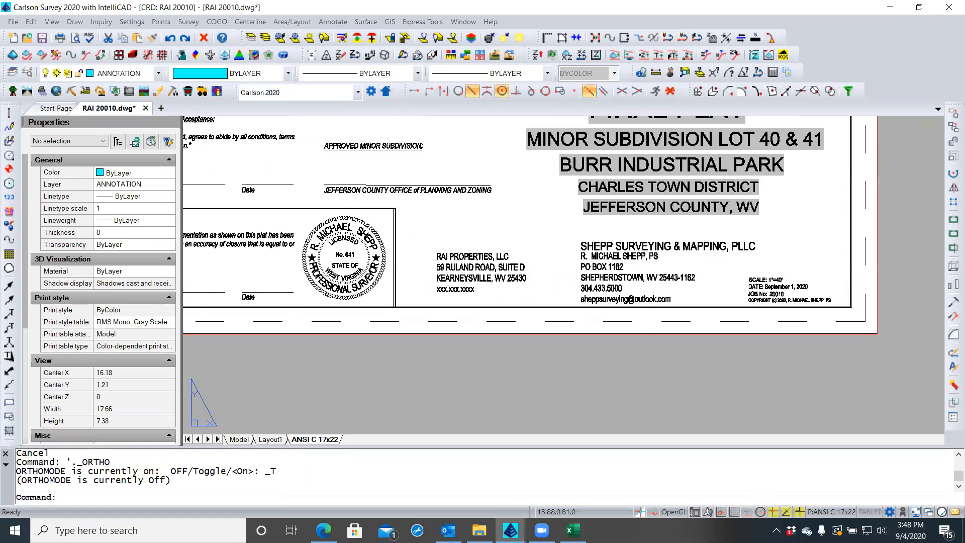
scroll(443, 289, down, 2)
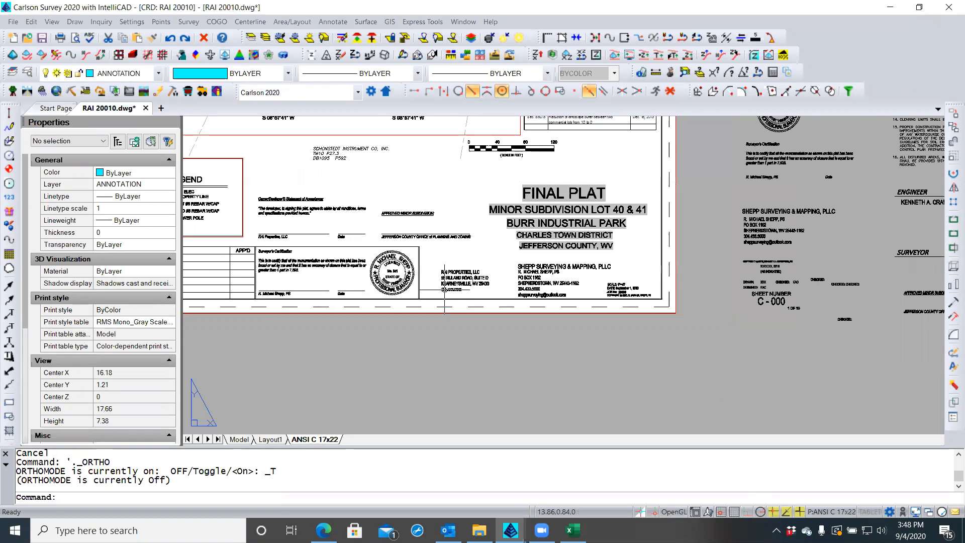
scroll(478, 239, down, 2)
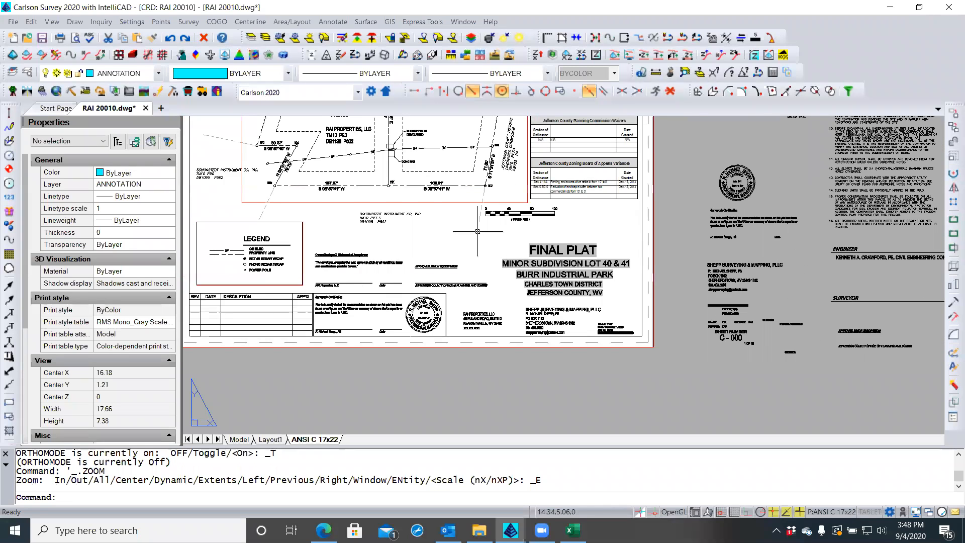
middle_click(479, 237)
middle_click(478, 237)
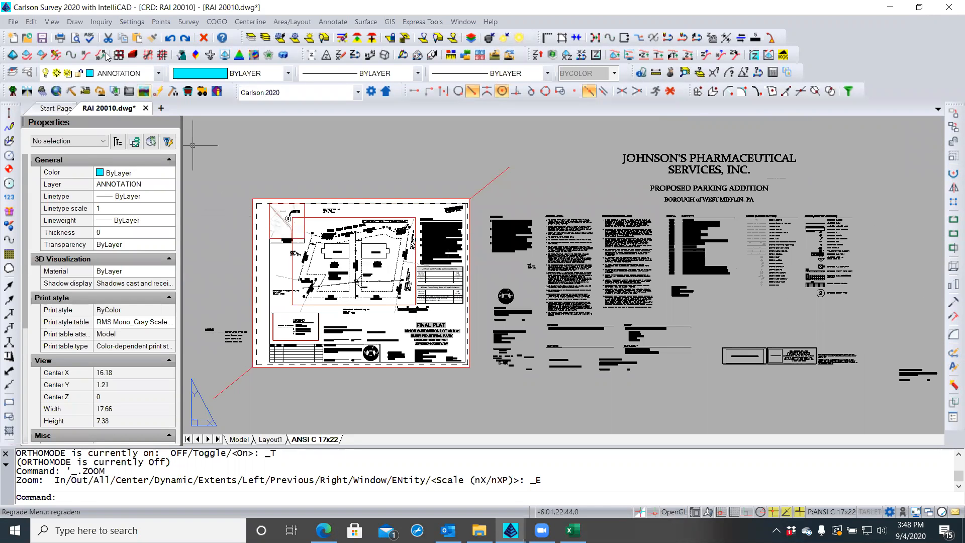
click(40, 39)
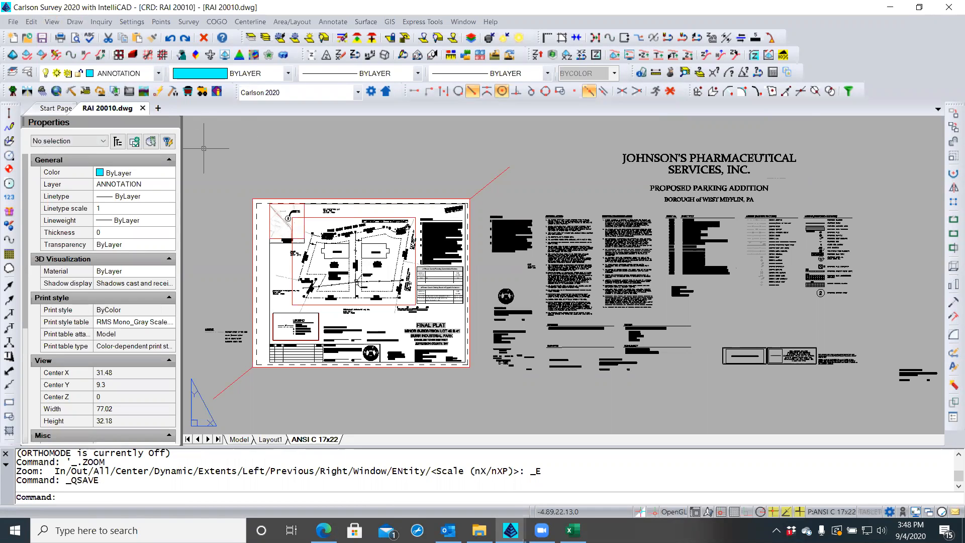
key(alt+Tab)
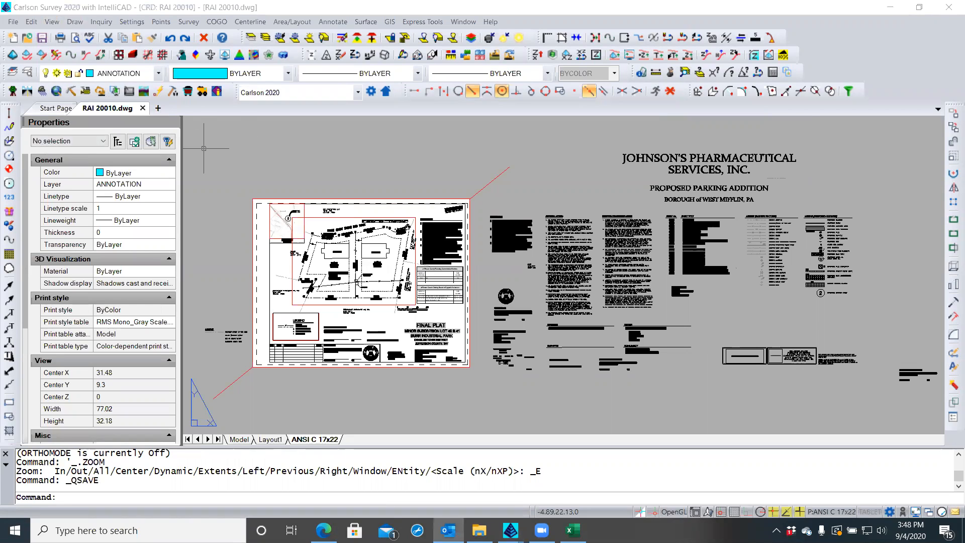
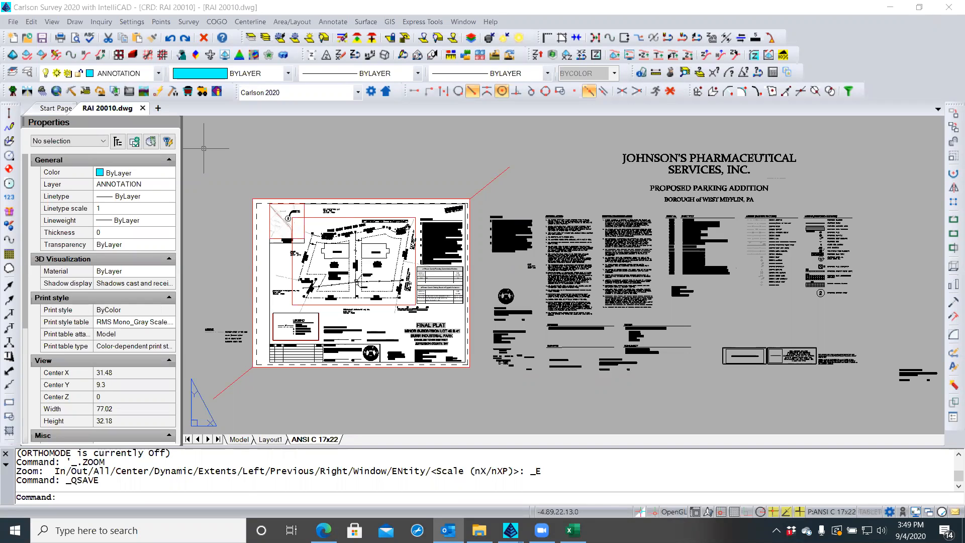
Zoom around the paper-space legend, then close in on the title block's owner and surveyor address area
click(218, 347)
scroll(218, 346, up, 5)
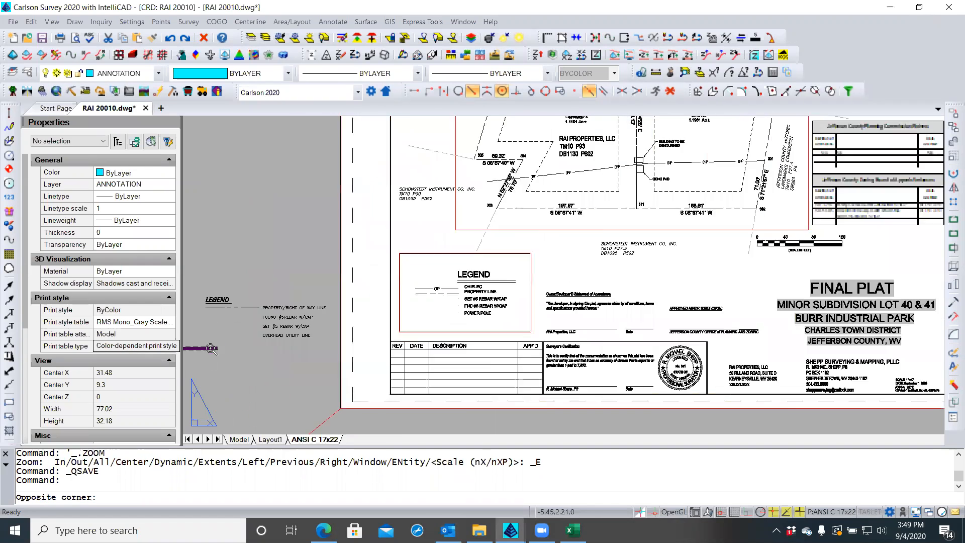
scroll(211, 341, down, 2)
click(197, 322)
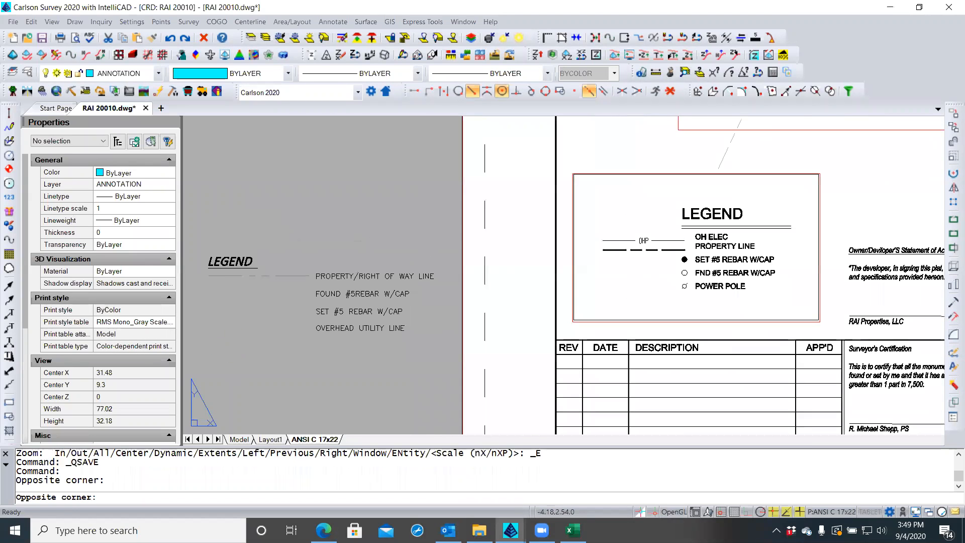
scroll(245, 321, down, 3)
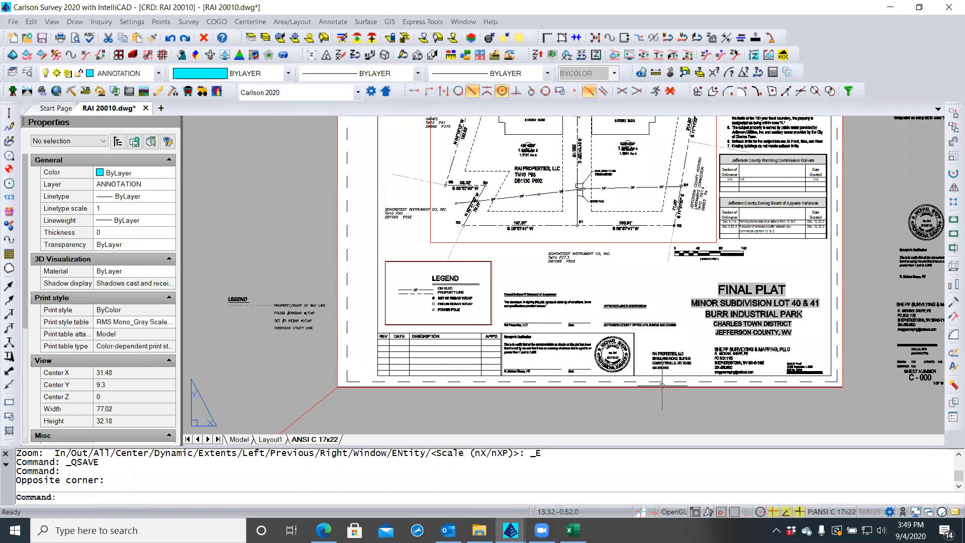
scroll(674, 374, up, 1)
scroll(692, 373, up, 3)
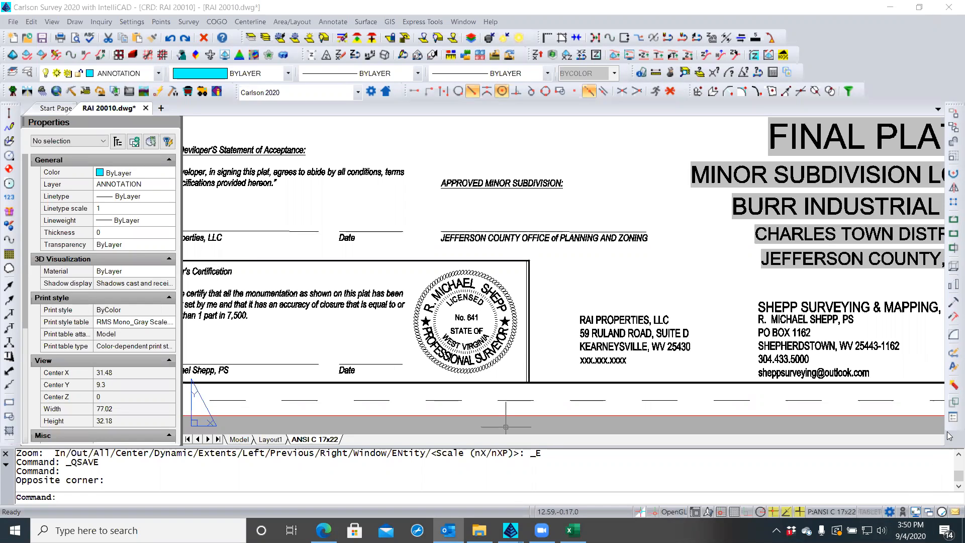
Replace the xxx.xxx.xxxx placeholder in the RAI Properties, LLC block with the owner's phone number
double_click(601, 356)
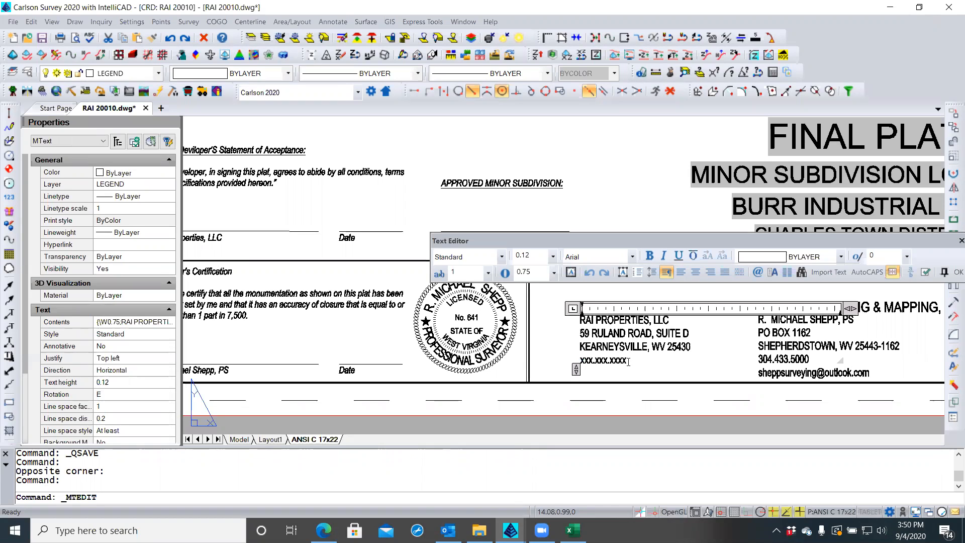
key(BackSpace)
key(BackSpace)
key(BackSpace)
key(BackSpace)
key(BackSpace)
key(BackSpace)
key(BackSpace)
key(BackSpace)
key(BackSpace)
key(BackSpace)
key(BackSpace)
key(BackSpace)
key(BackSpace)
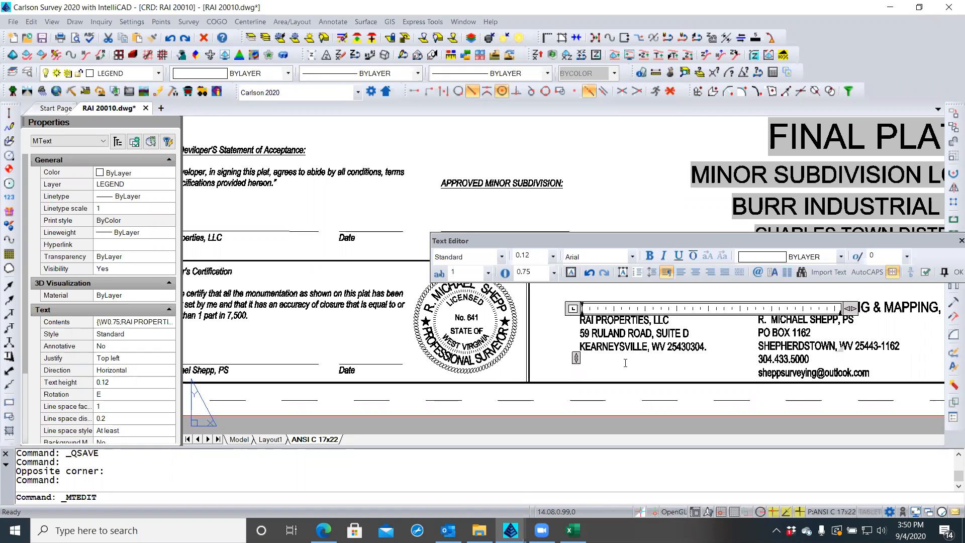
click(609, 364)
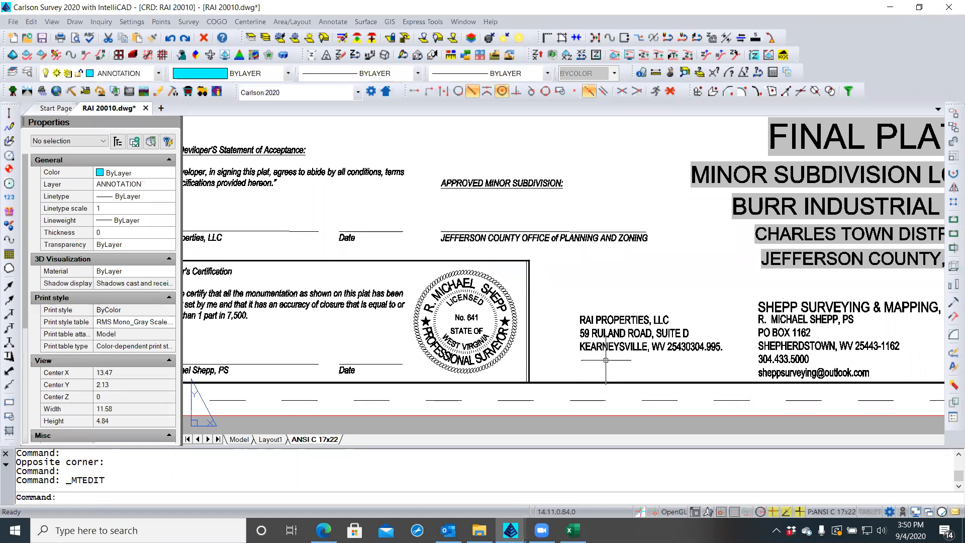
Put the owner's phone number on its own line below the ZIP code, keep the changes, and save
click(691, 354)
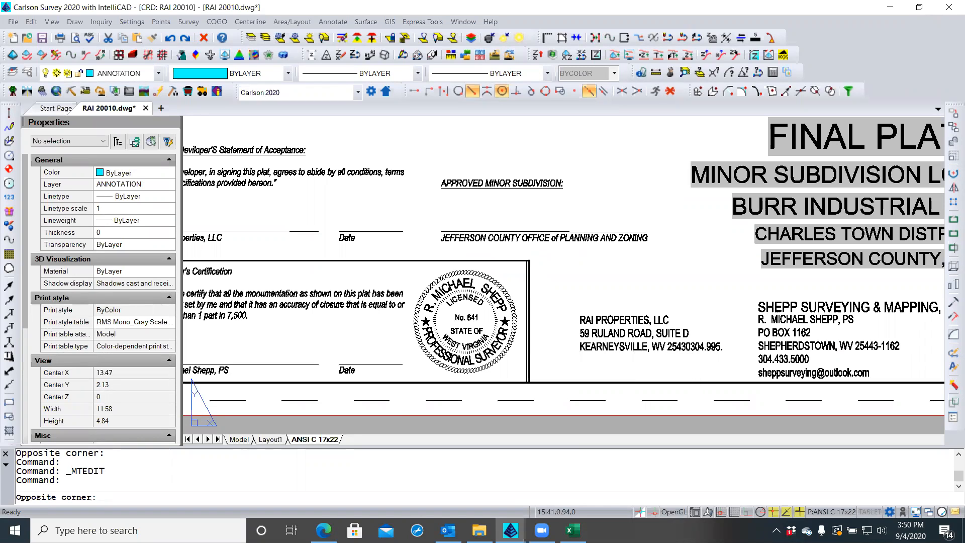
double_click(699, 352)
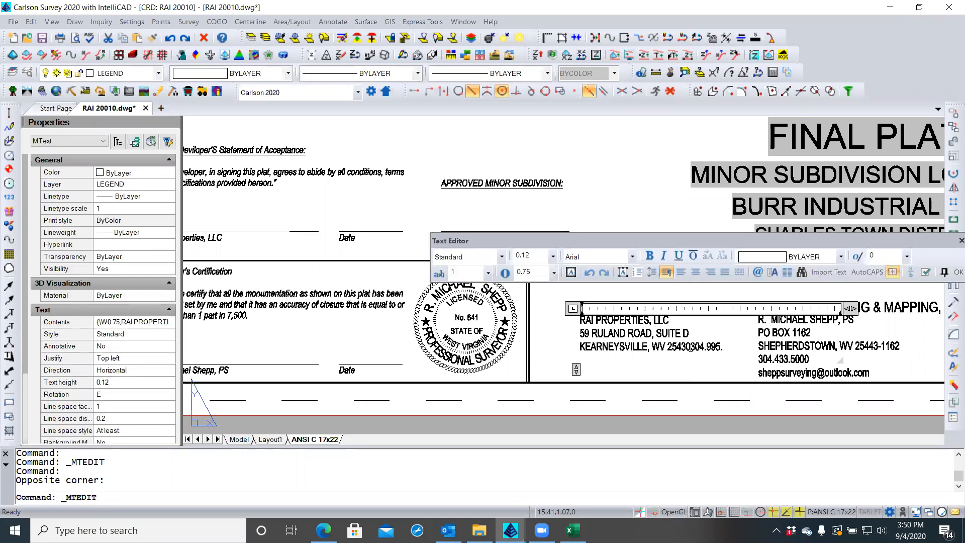
click(692, 347)
key(Return)
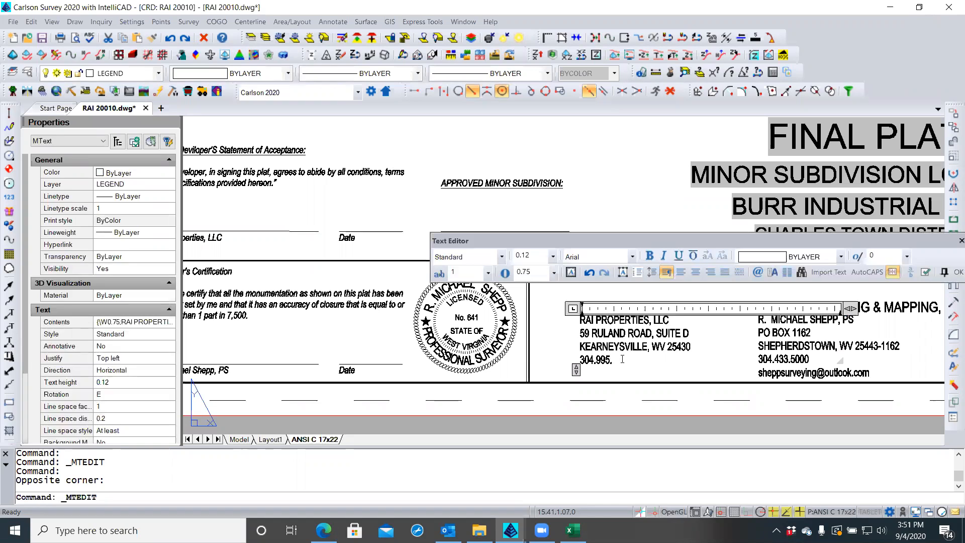
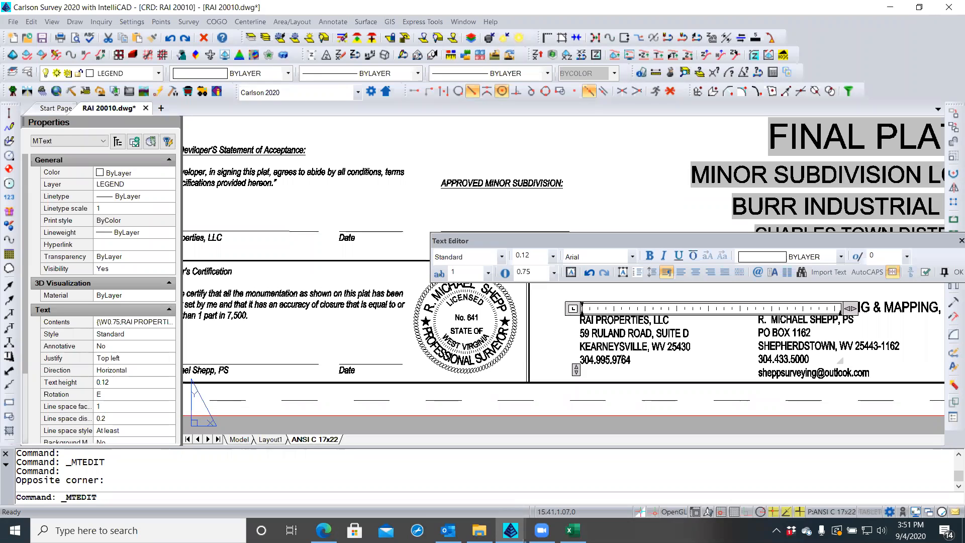
key(Escape)
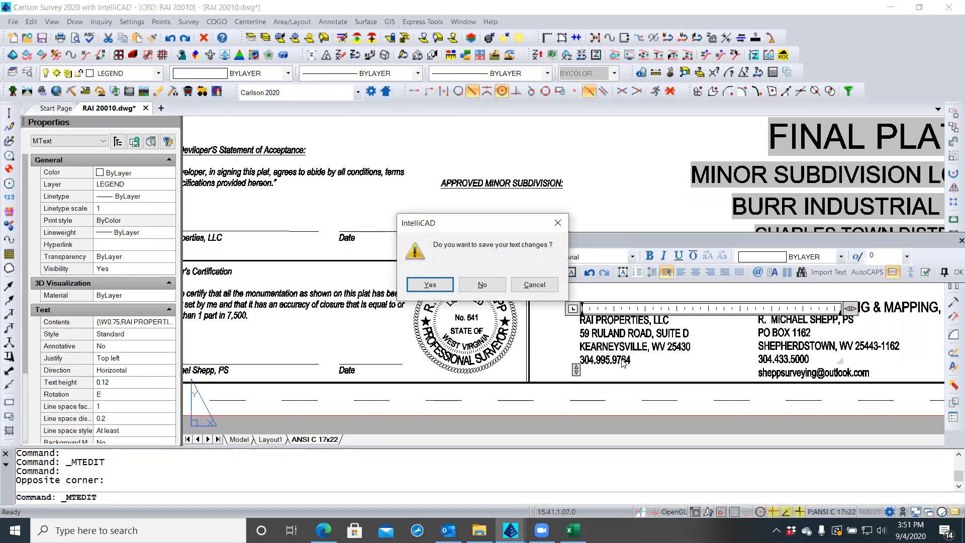
click(431, 285)
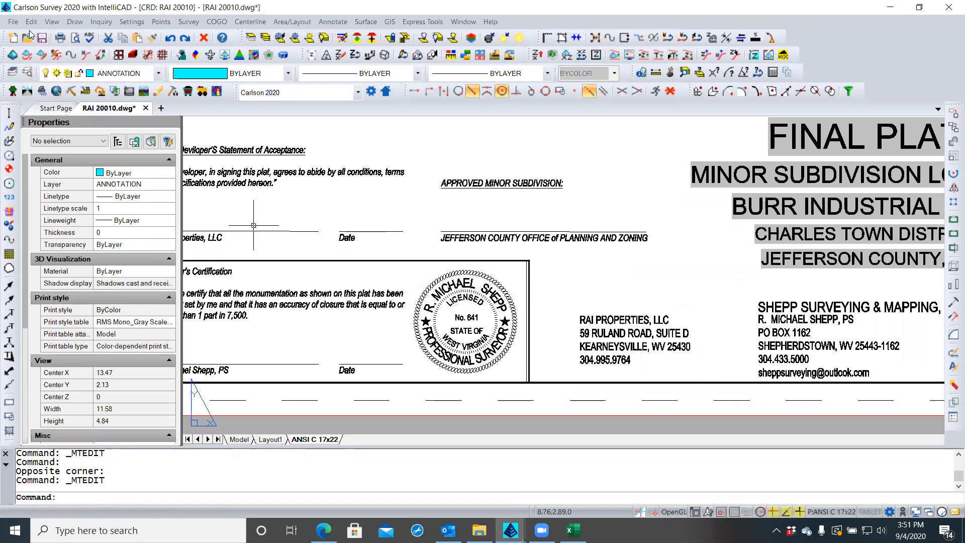
click(44, 39)
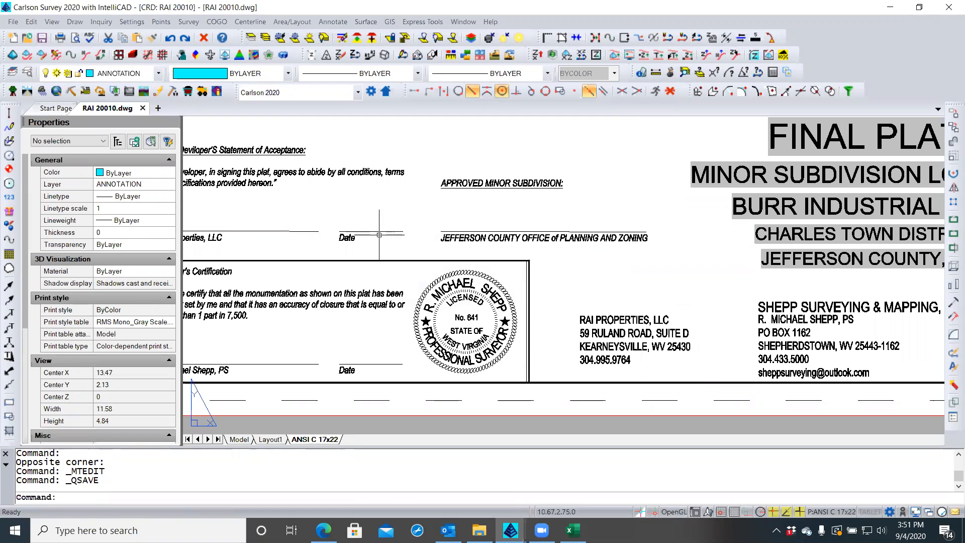
click(592, 279)
scroll(593, 277, down, 2)
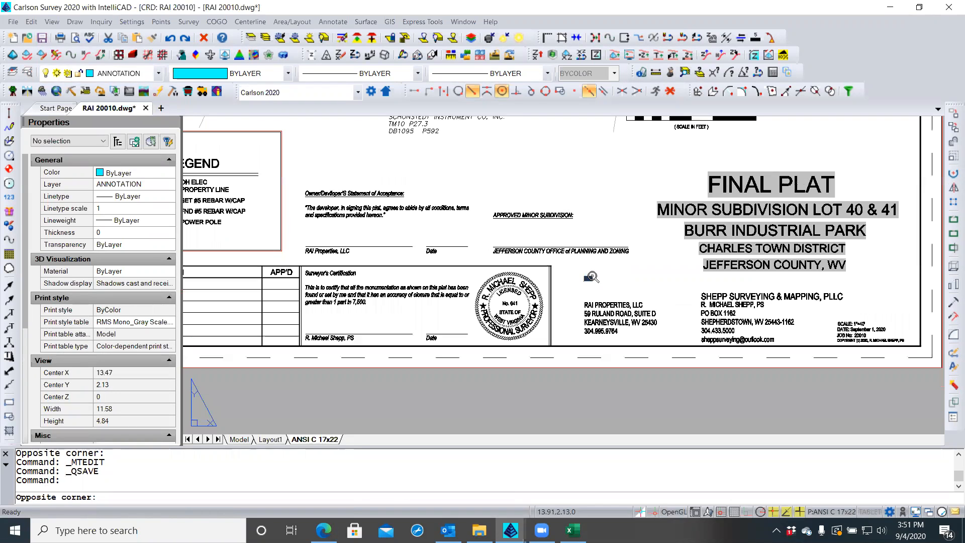
click(593, 276)
scroll(643, 276, down, 2)
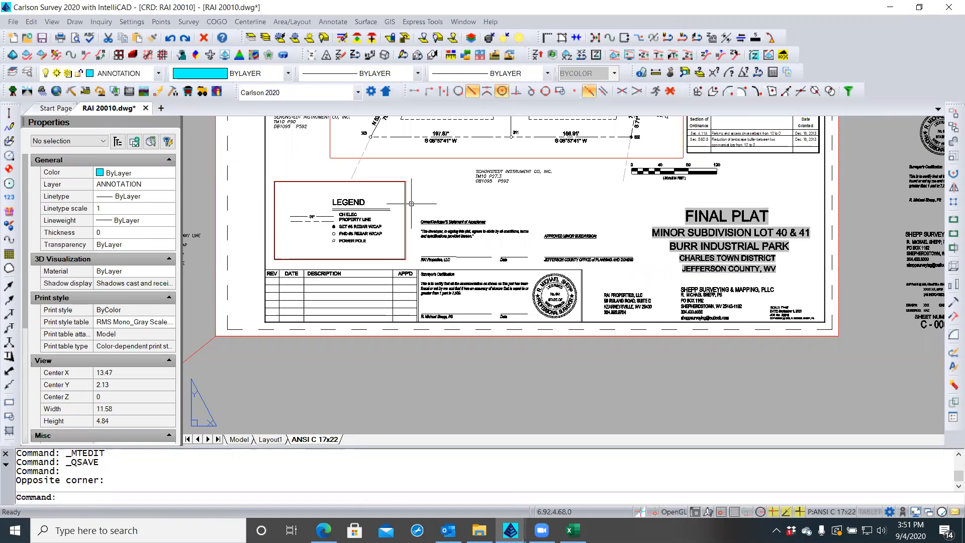
scroll(411, 204, up, 2)
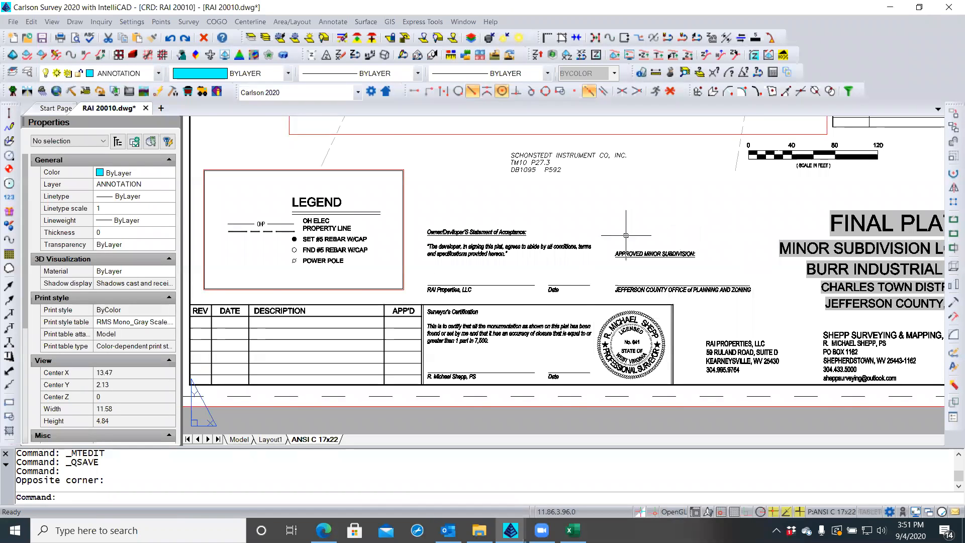
scroll(624, 235, down, 2)
mouse_move(624, 235)
middle_down()
mouse_move(586, 239)
mouse_move(594, 236)
middle_up()
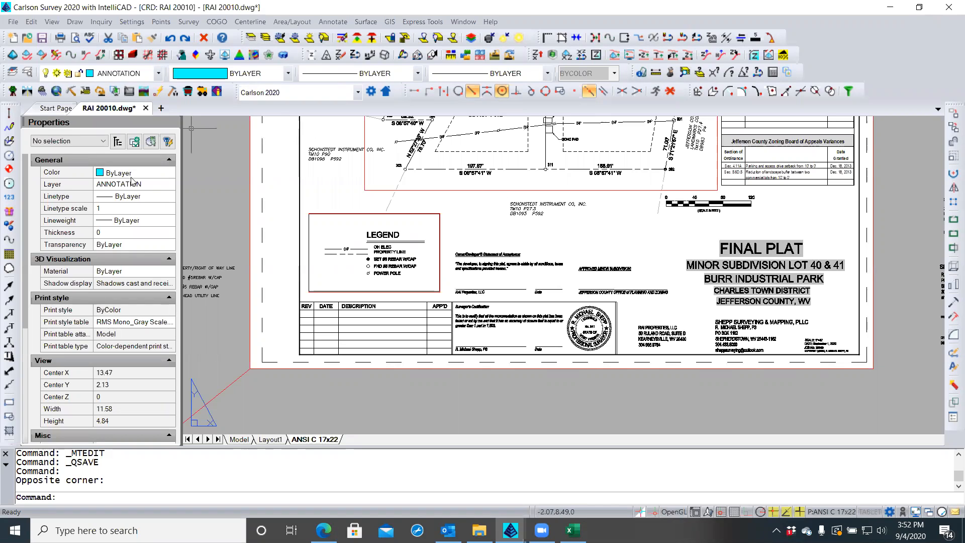
click(13, 21)
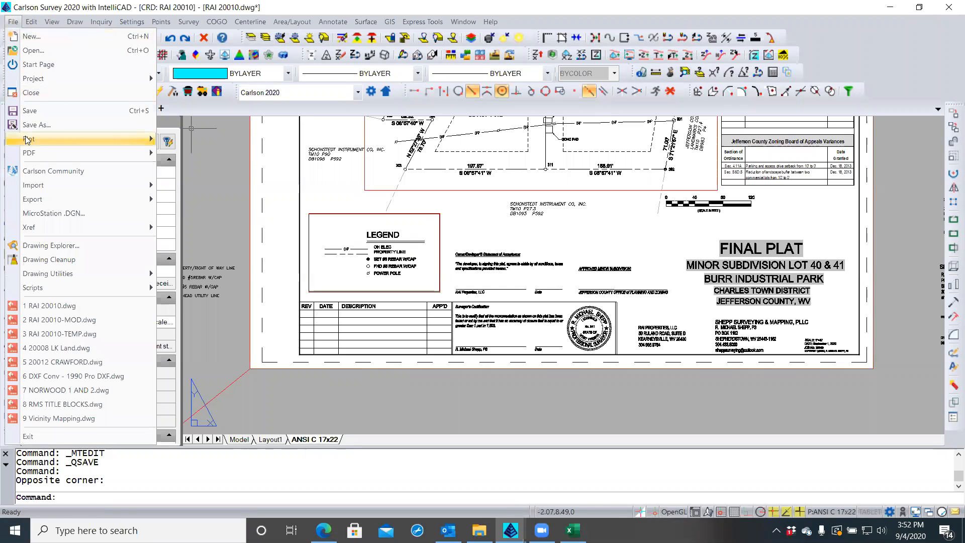
mouse_move(27, 140)
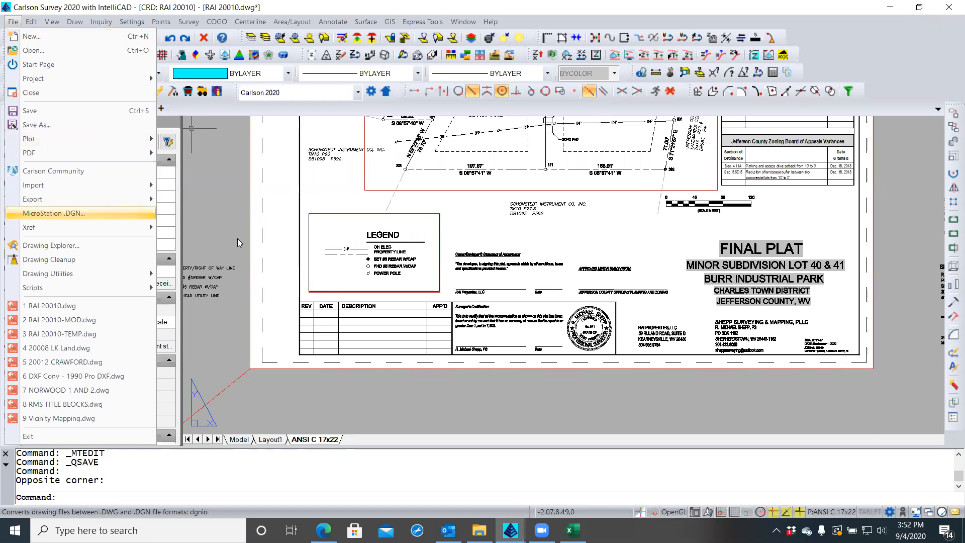
click(370, 401)
click(382, 412)
click(337, 312)
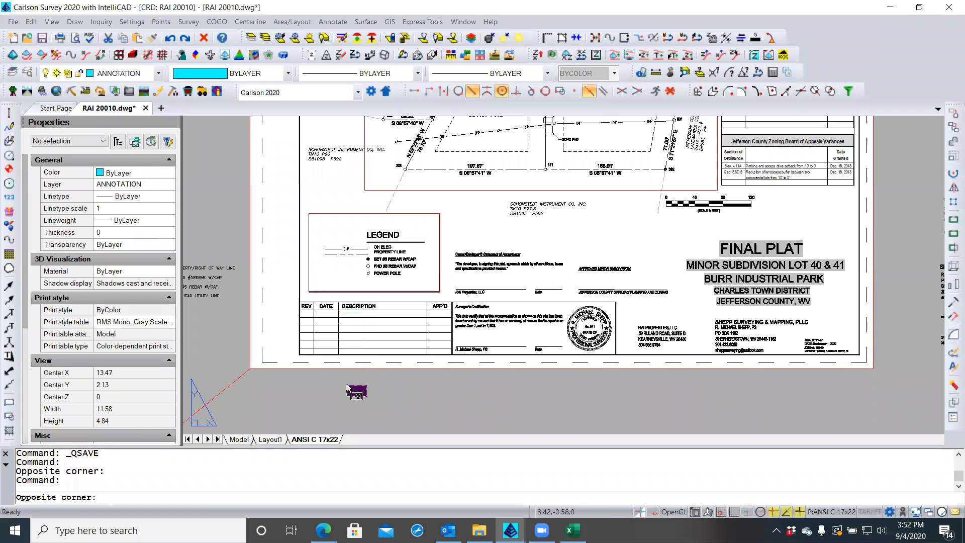
double_click(348, 235)
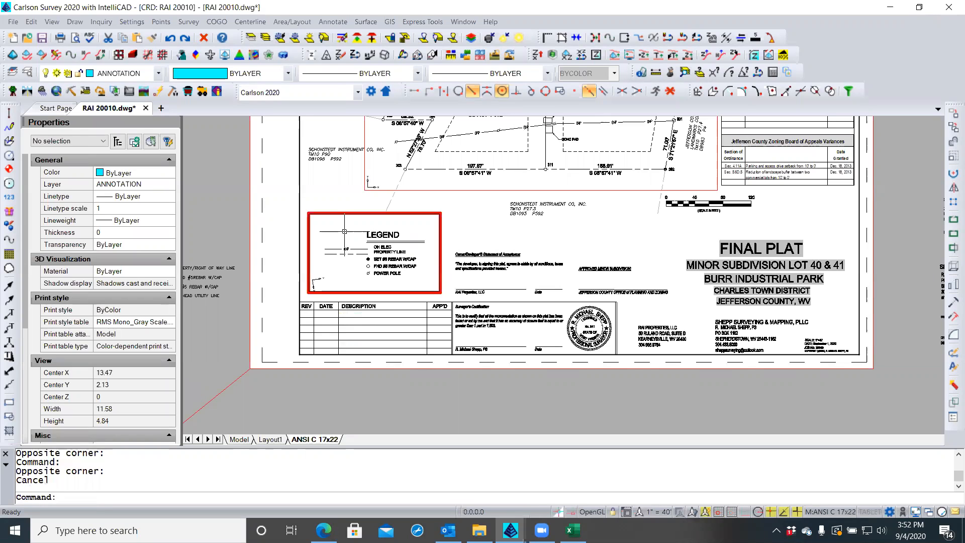
click(401, 227)
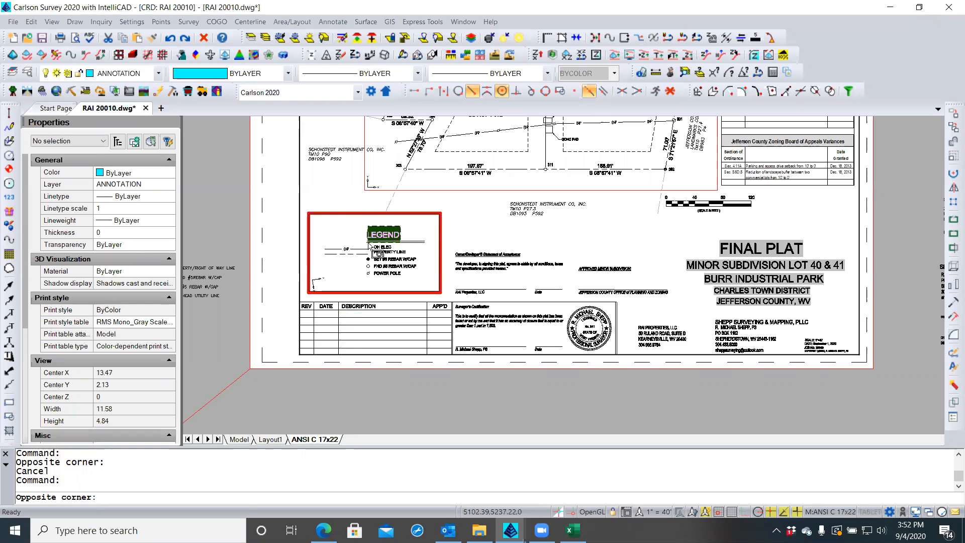
click(369, 245)
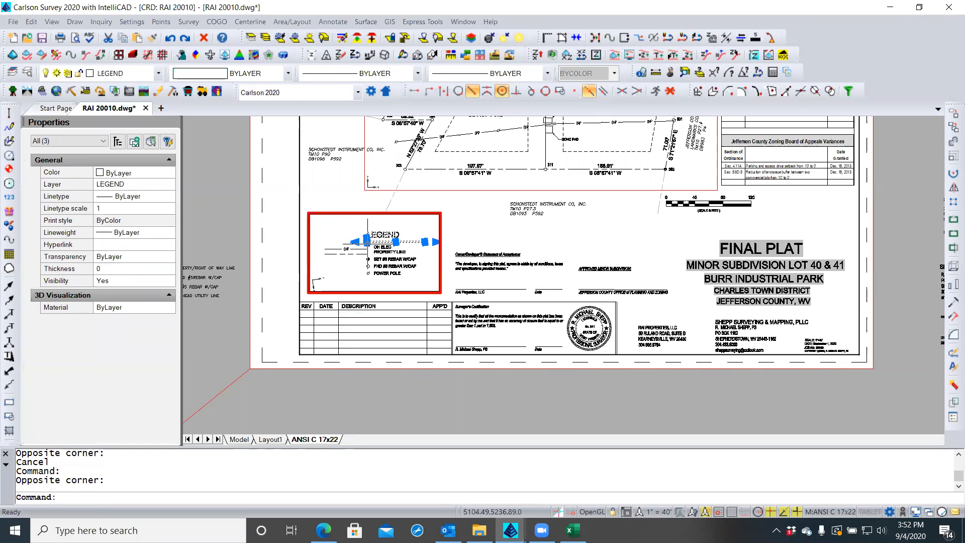
scroll(348, 235, up, 1)
scroll(349, 236, up, 1)
double_click(347, 235)
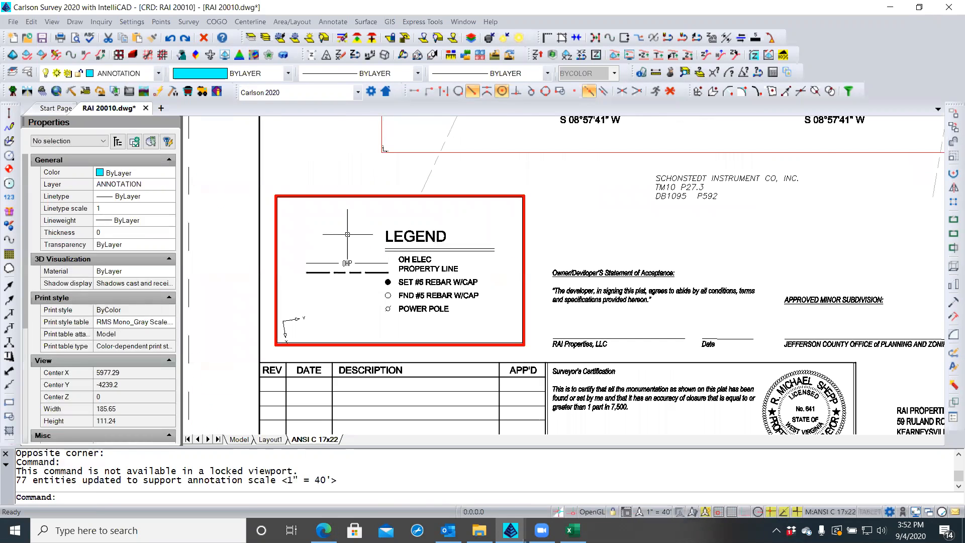
text(m)
key(Return)
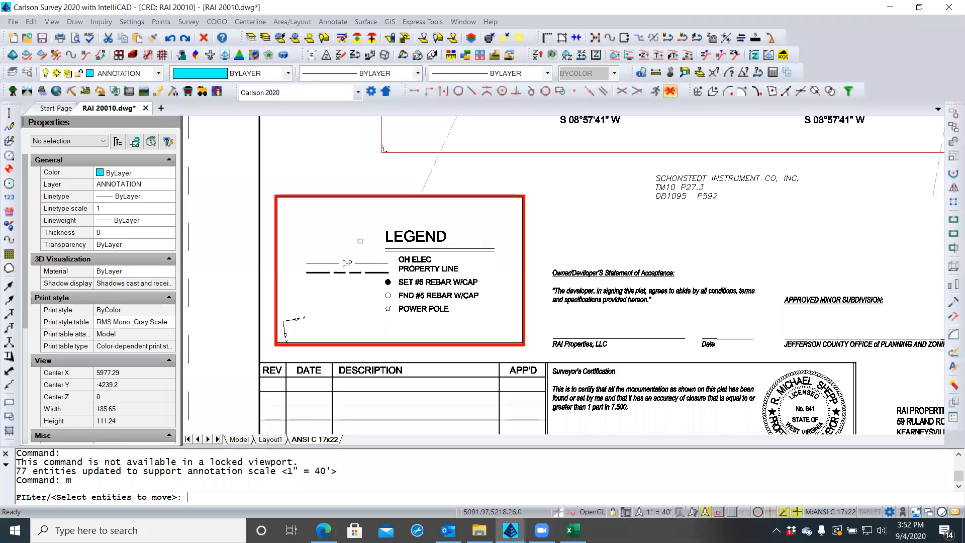
click(360, 240)
click(333, 232)
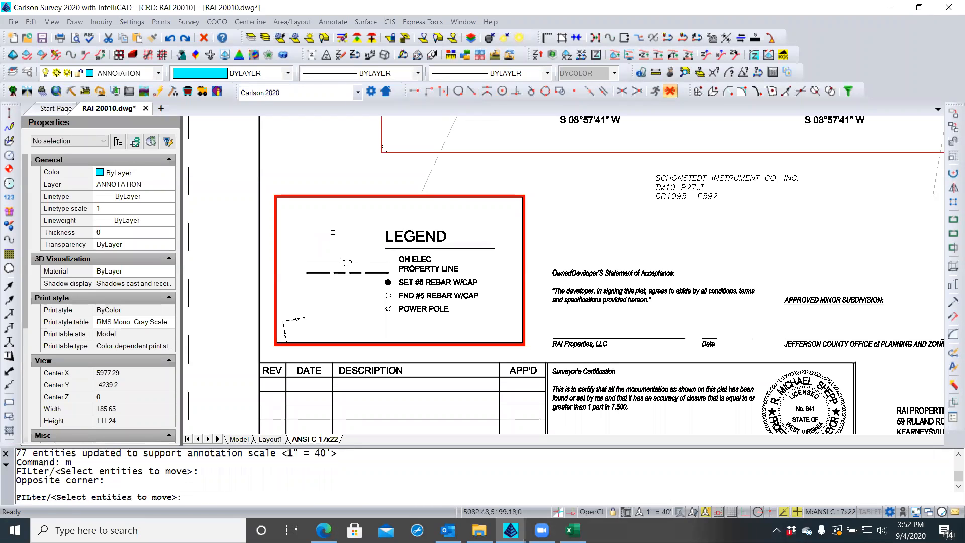
key(Escape)
key(Escape)
click(427, 222)
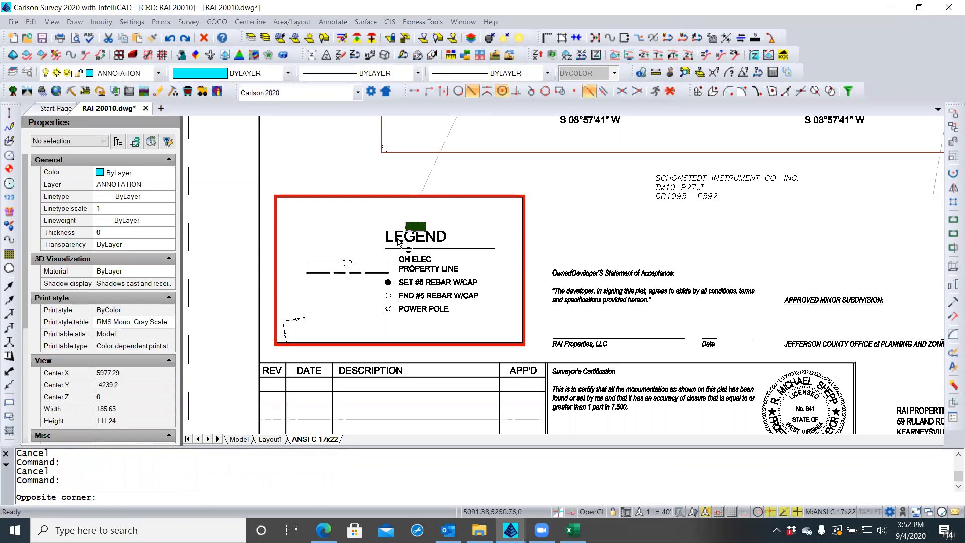
click(390, 251)
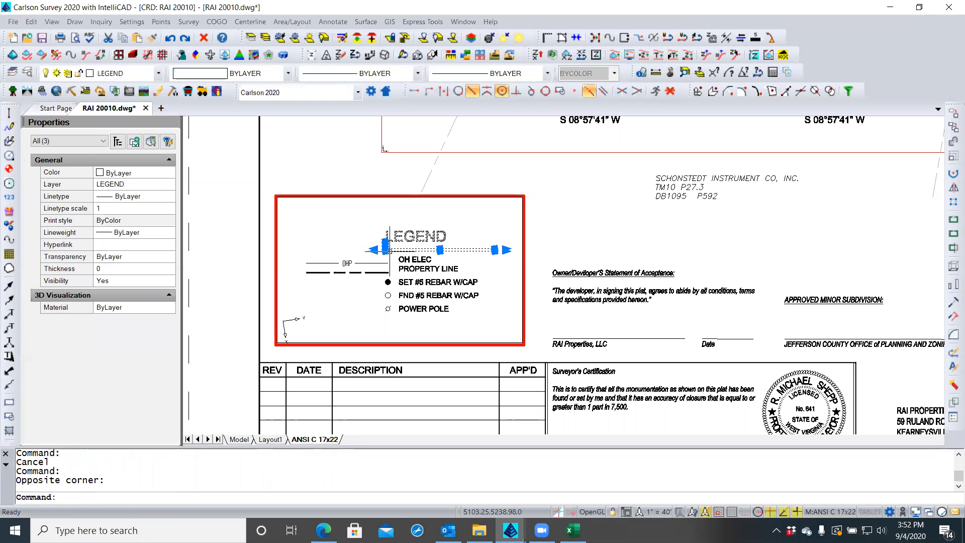
text(m)
key(Return)
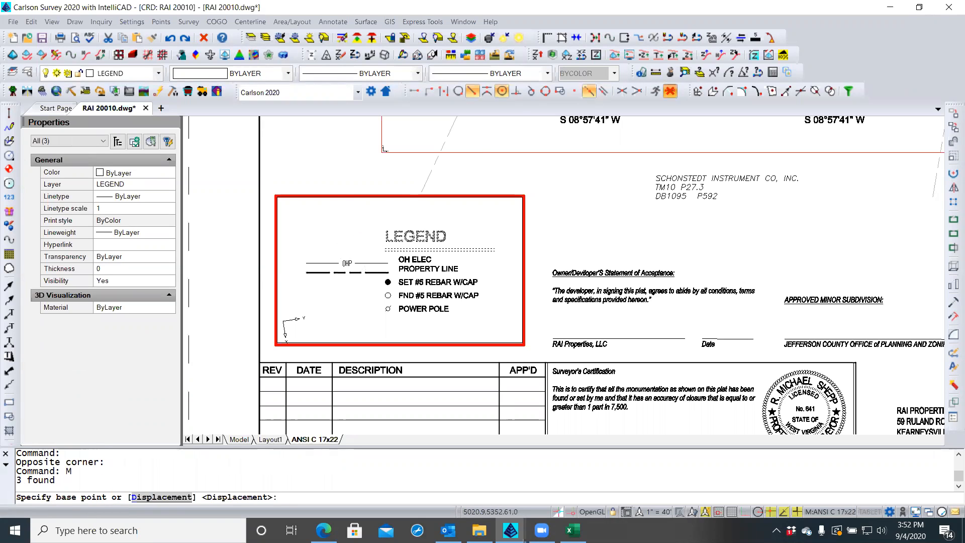
click(670, 91)
click(373, 252)
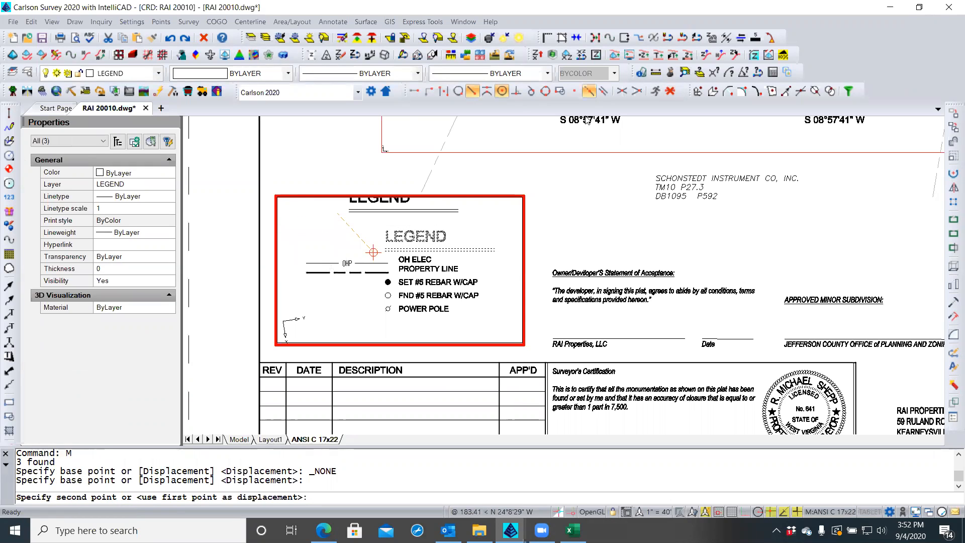
click(669, 92)
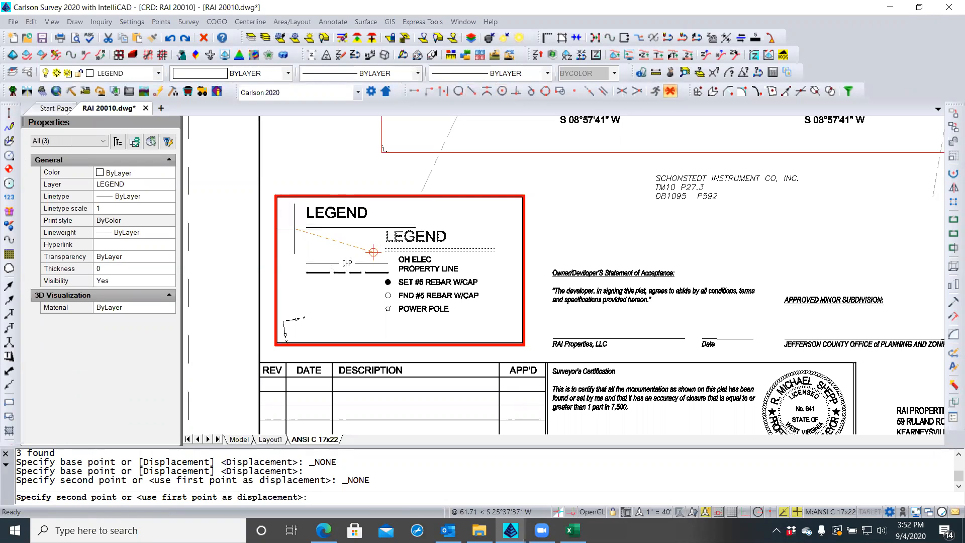
key(Escape)
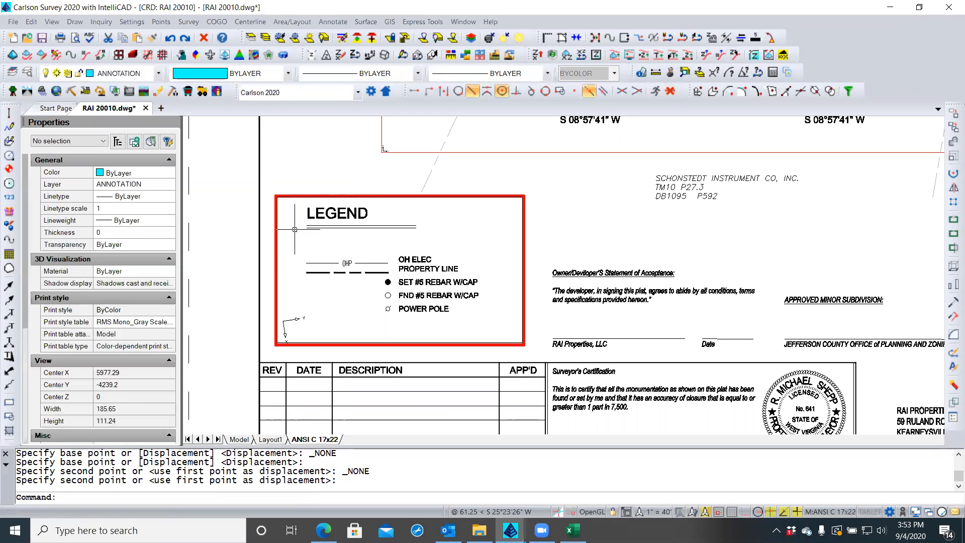
key(Escape)
key(Escape)
Grip-stretch the legend box's bottom edge upward, closer to the symbols
double_click(229, 235)
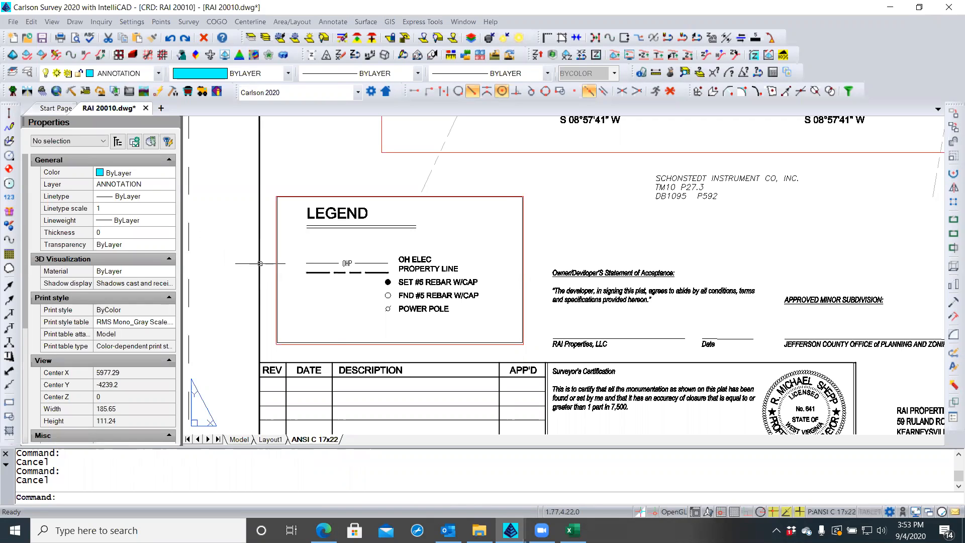
click(336, 342)
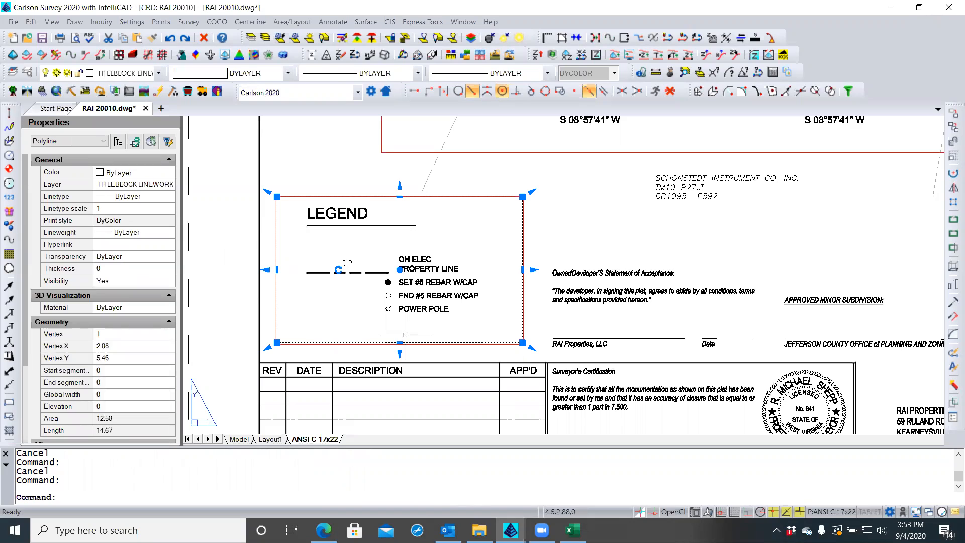
mouse_move(400, 342)
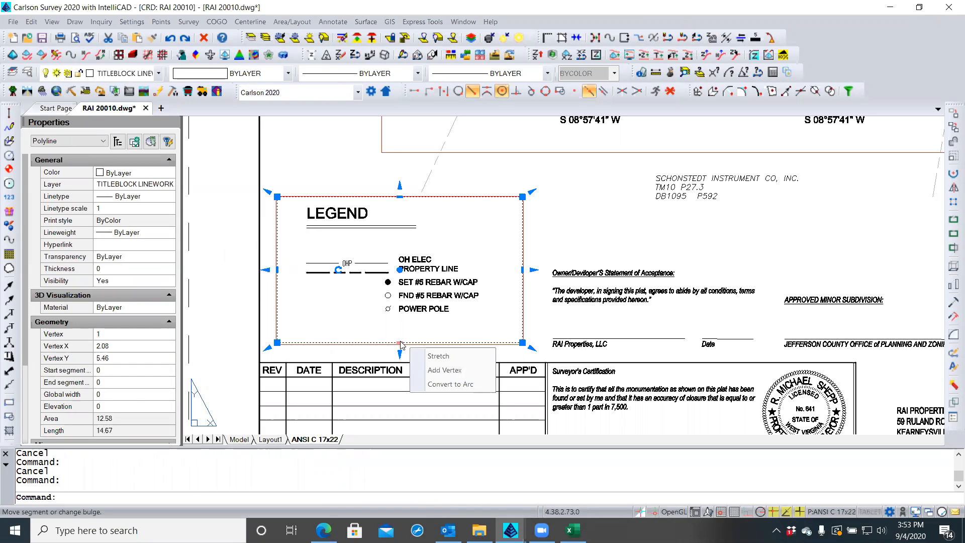
click(400, 343)
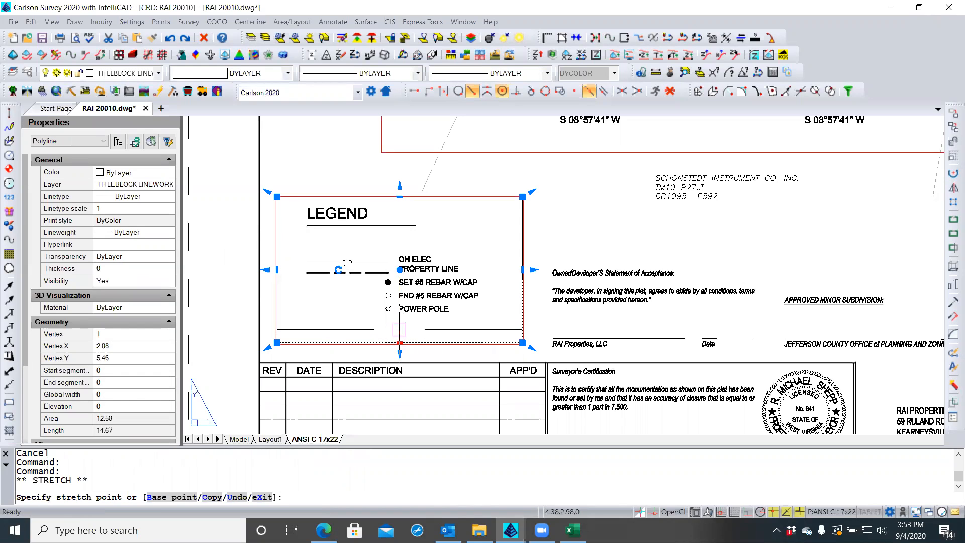
click(399, 324)
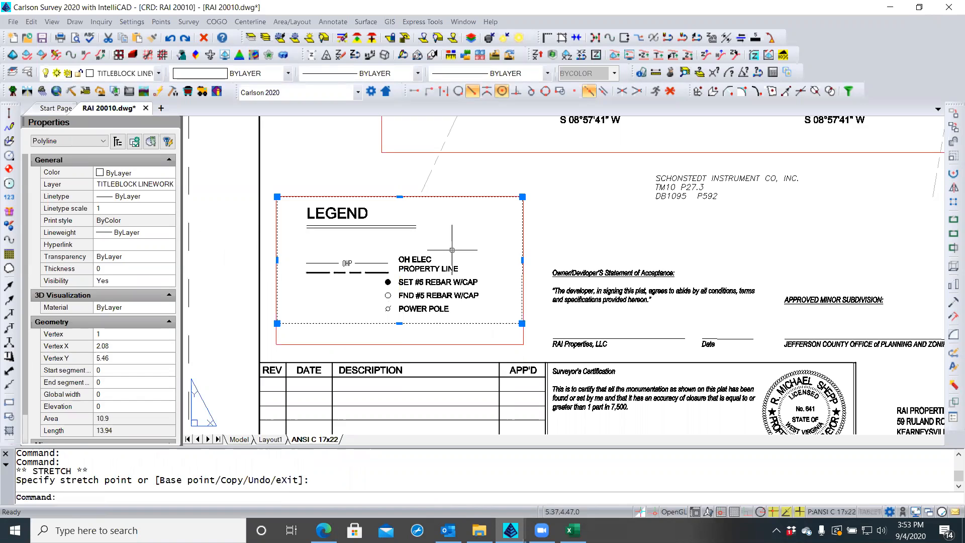
key(Escape)
key(Escape)
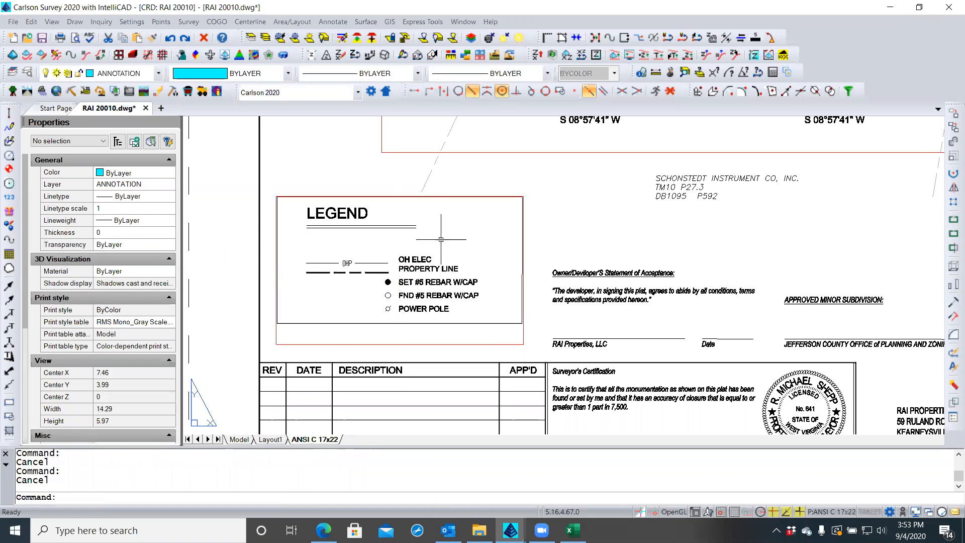
Inside the legend viewport, stretch the right end of the LEGEND underlines further right
click(417, 227)
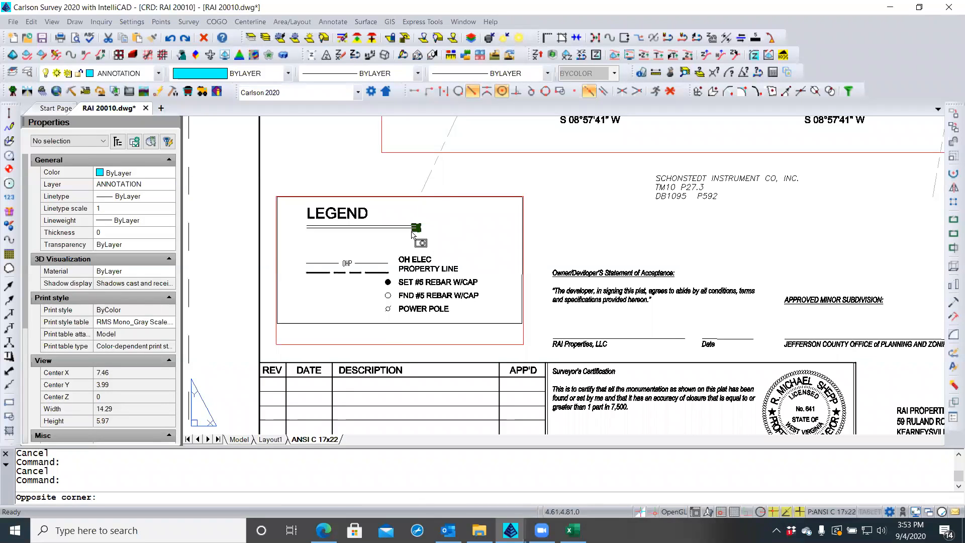
click(411, 232)
key(Escape)
double_click(411, 230)
click(410, 232)
click(403, 222)
scroll(422, 221, up, 2)
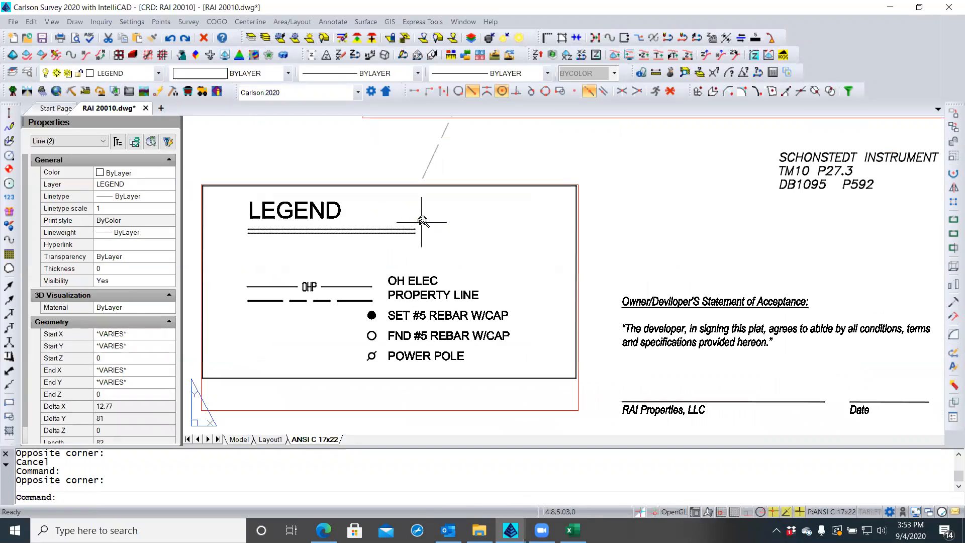
click(415, 231)
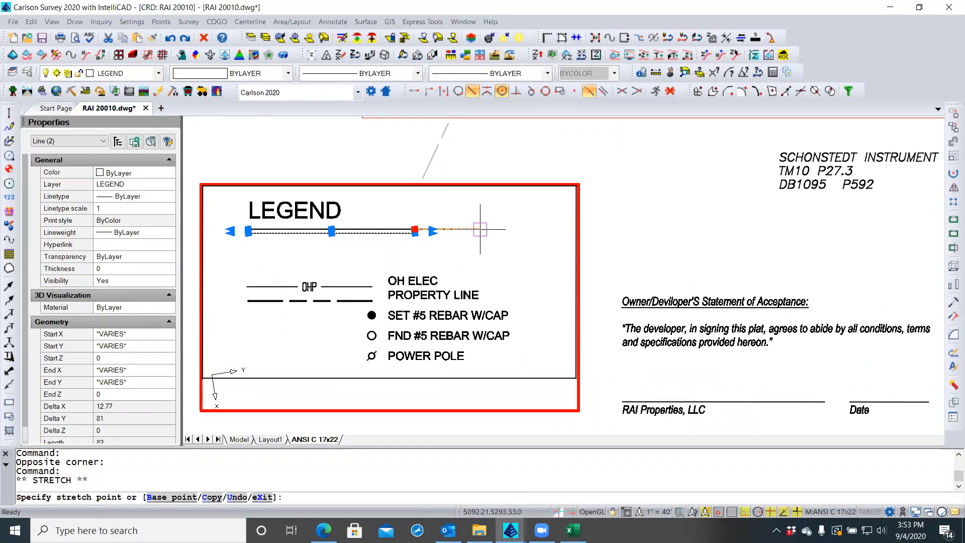
click(513, 230)
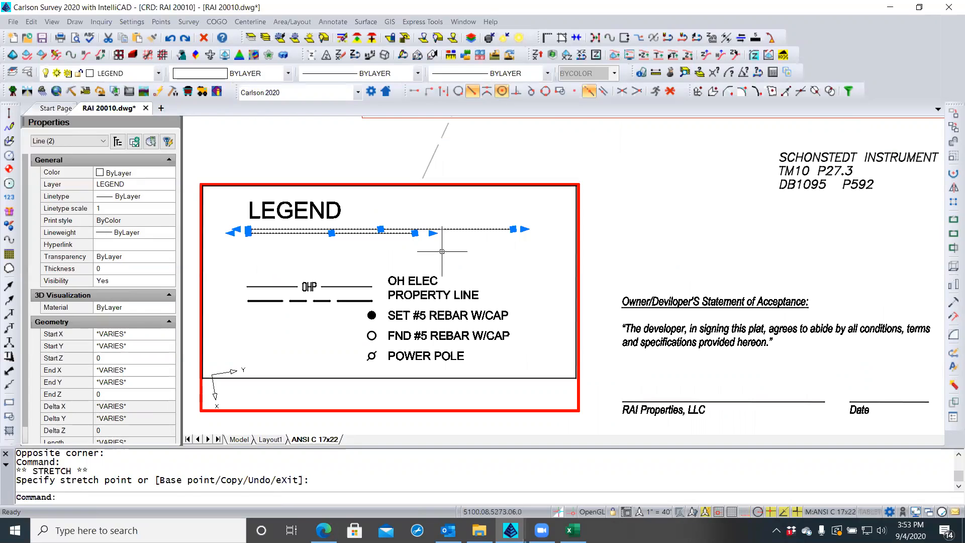
click(415, 233)
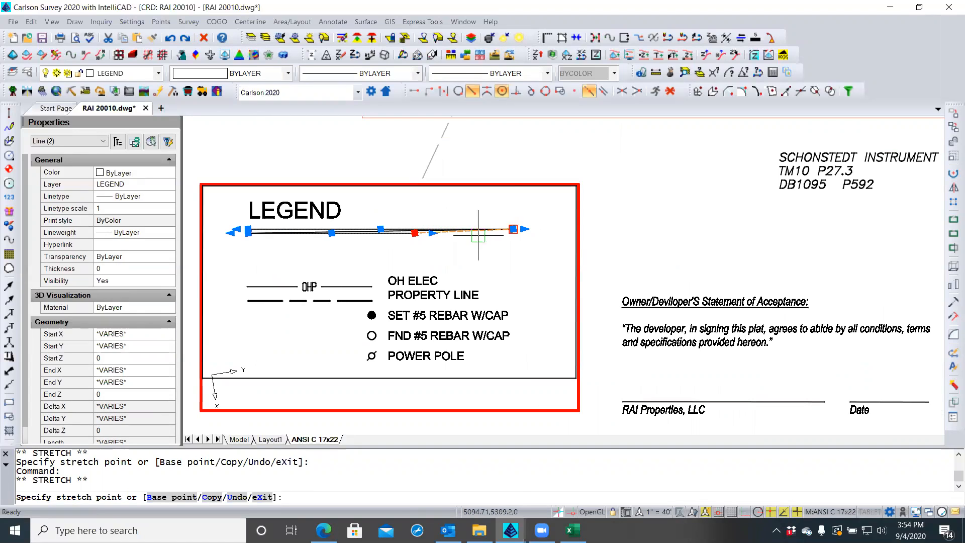
scroll(516, 229, up, 3)
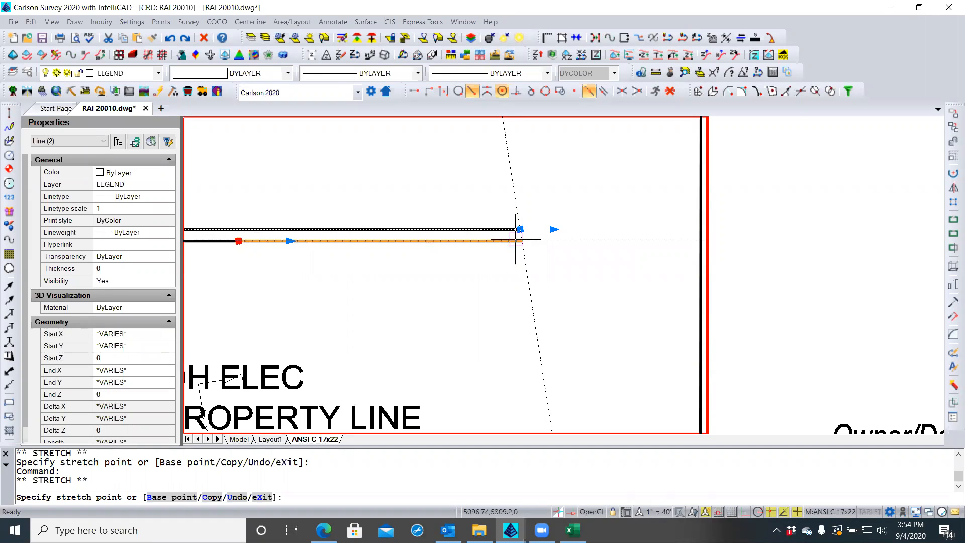
key(Escape)
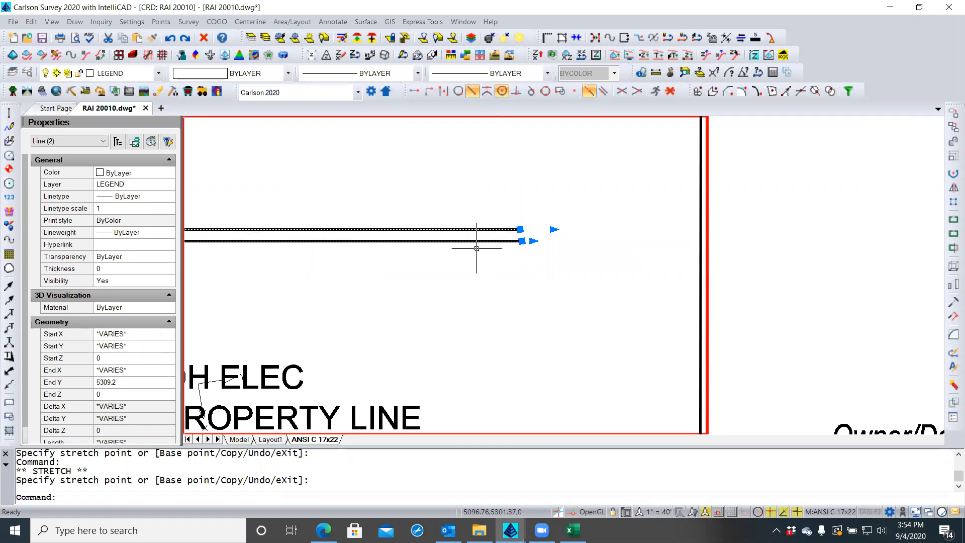
key(Escape)
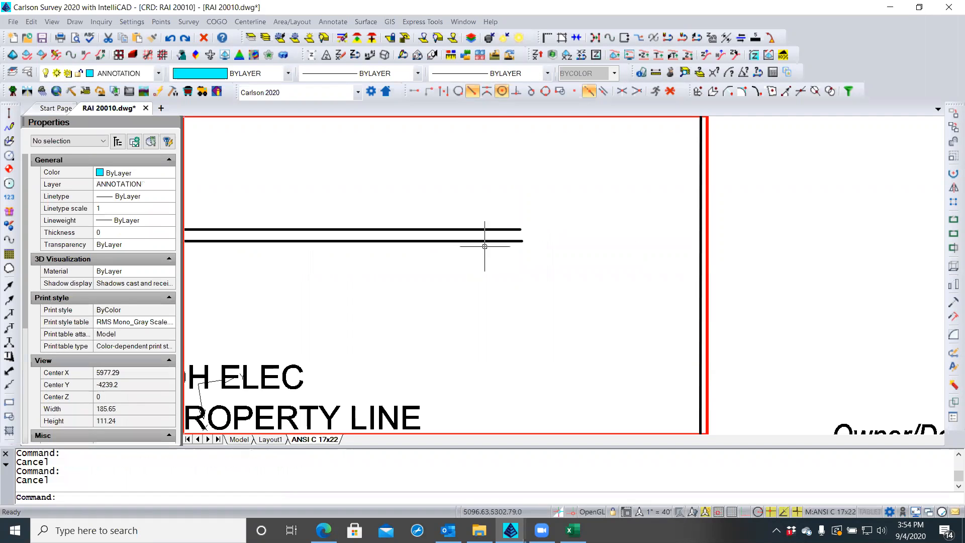
Lengthen the lower LEGEND underline to the right, then return to the sheet outside the viewport
click(493, 241)
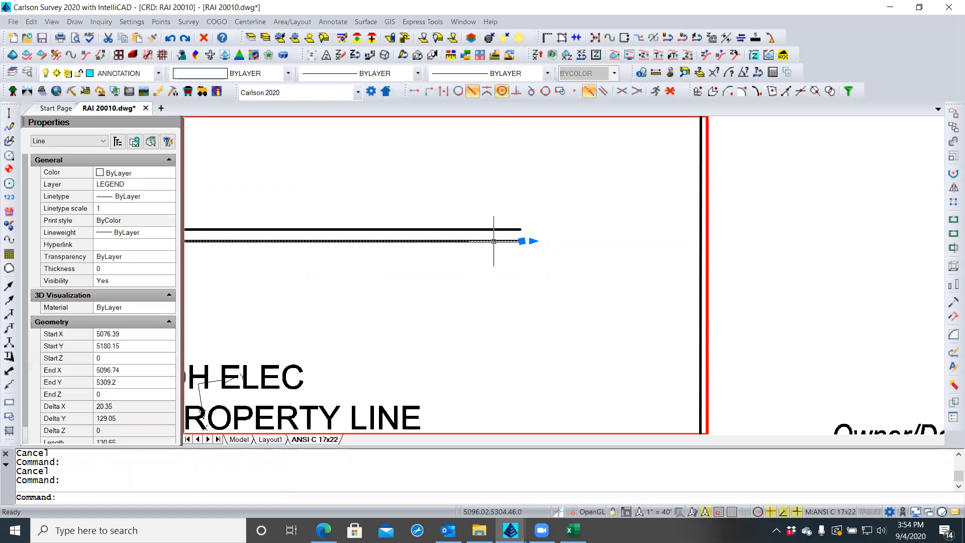
click(522, 241)
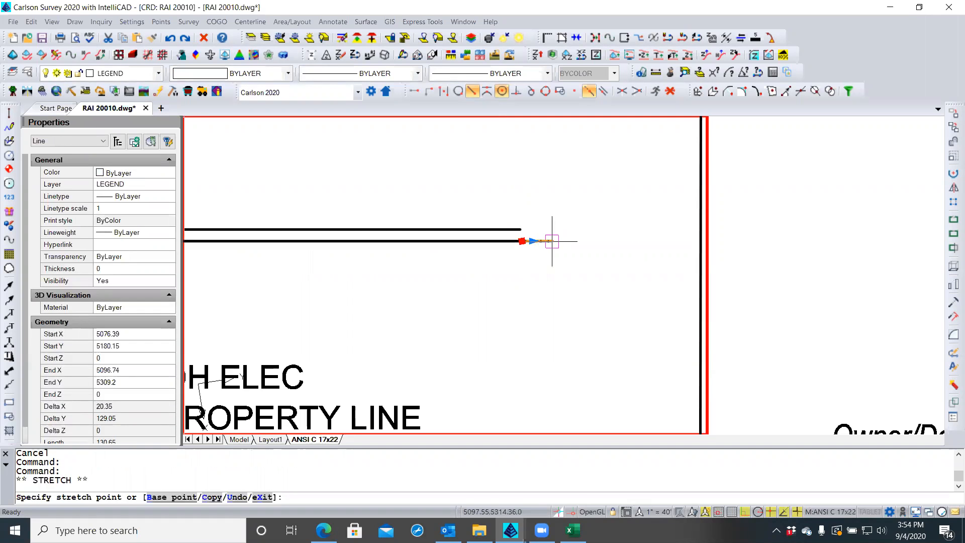
click(554, 241)
key(Escape)
key(Escape)
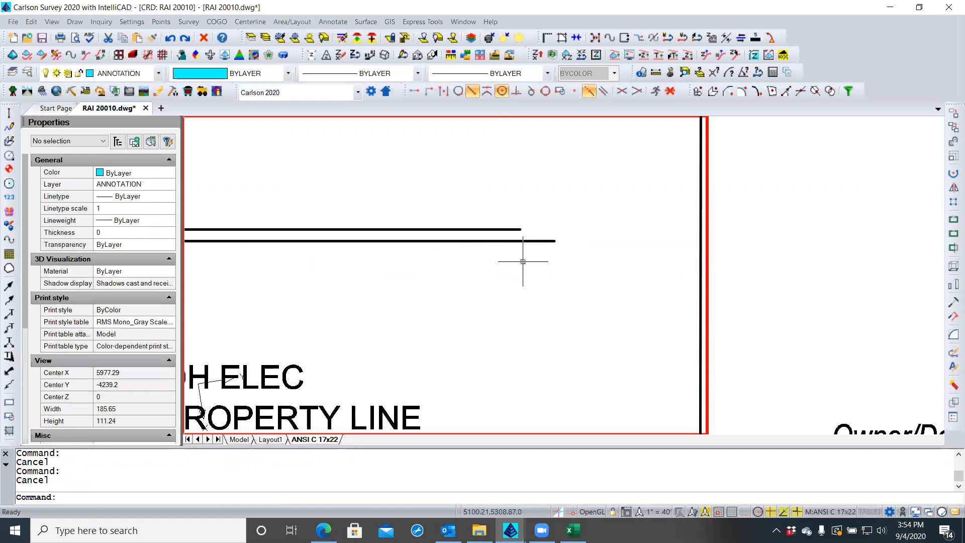
scroll(598, 237, down, 5)
double_click(600, 233)
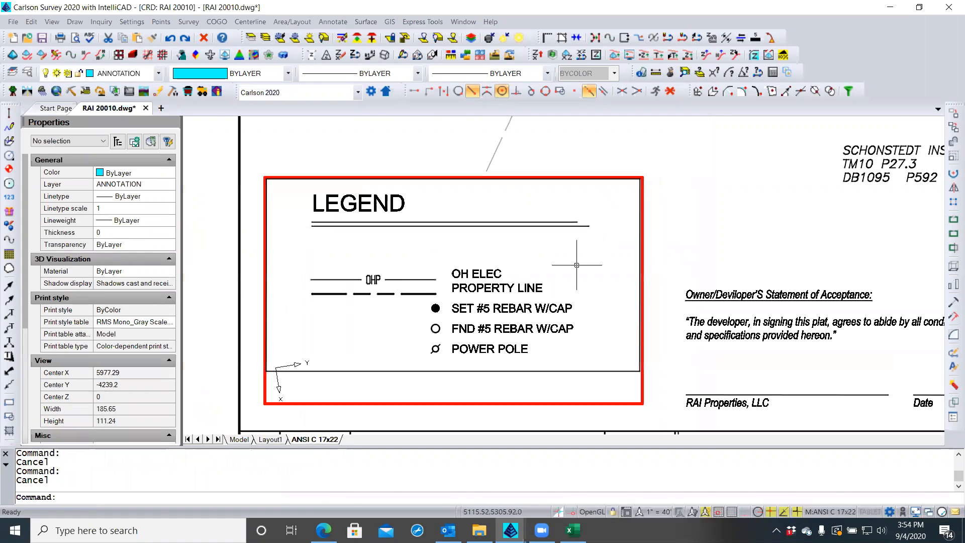
double_click(221, 242)
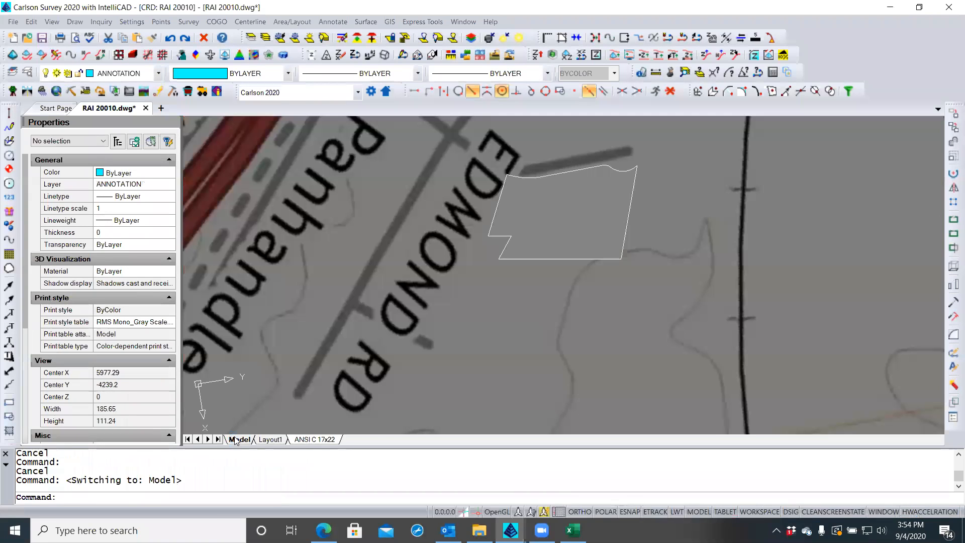
Switch to model space and restore the SITE LOCATION named view with VIEW
click(239, 439)
scroll(417, 243, down, 10)
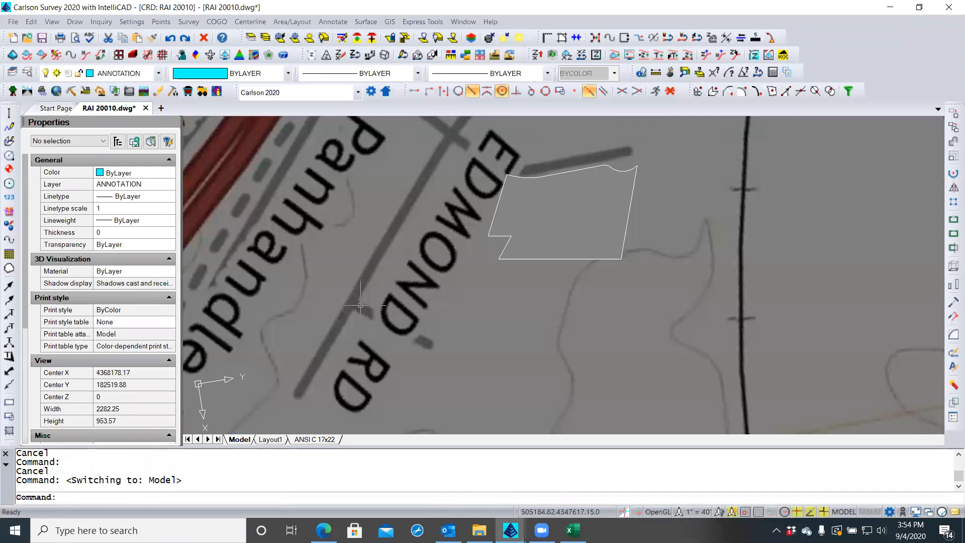
scroll(417, 243, down, 8)
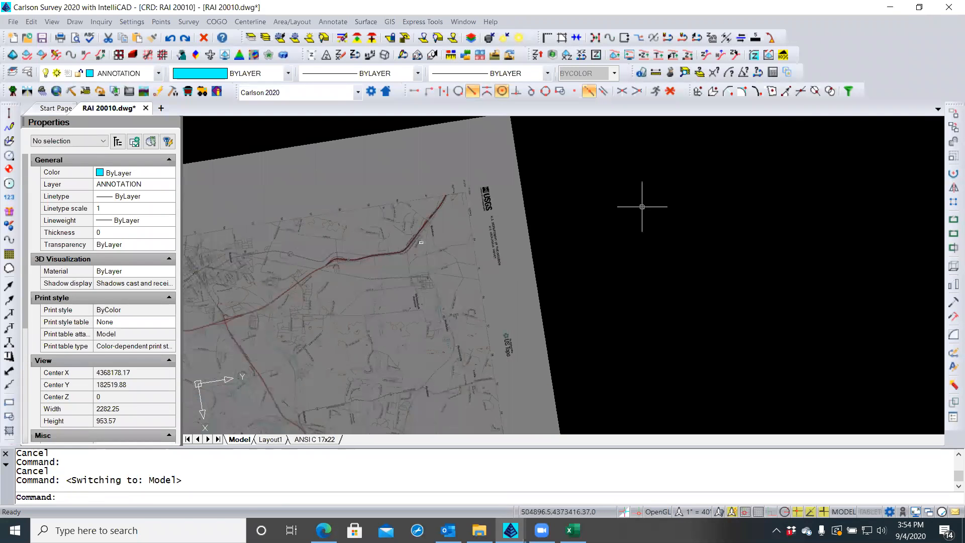
click(638, 211)
click(575, 262)
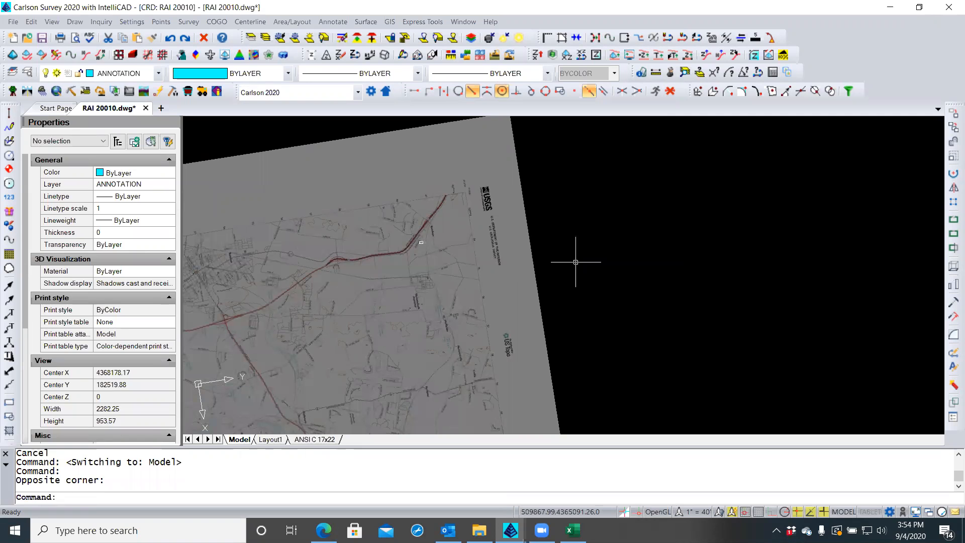
text(VIEW)
key(Return)
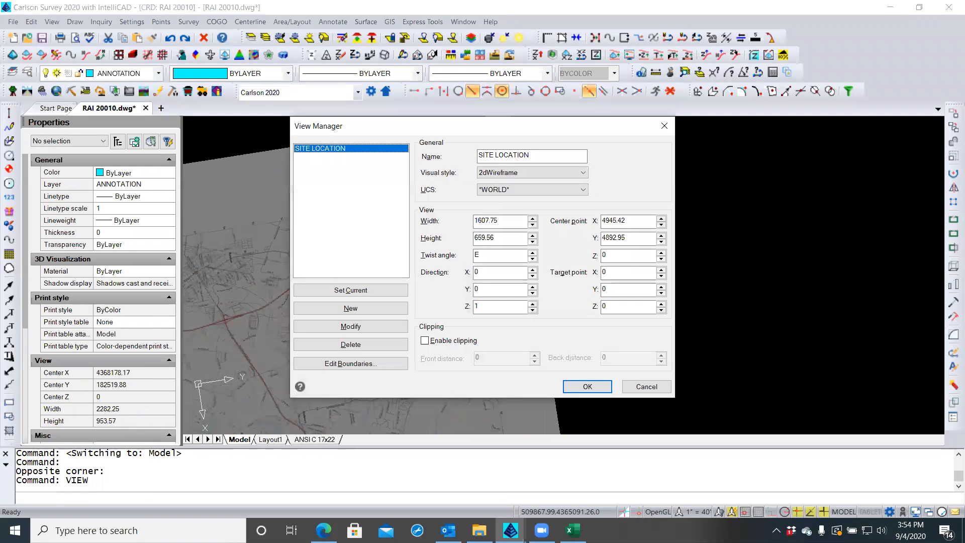
click(587, 387)
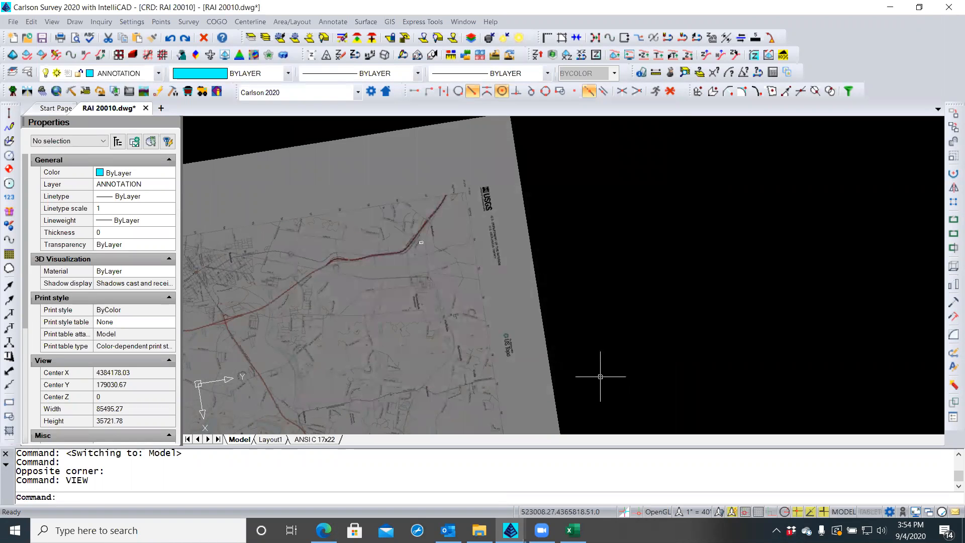
key(Return)
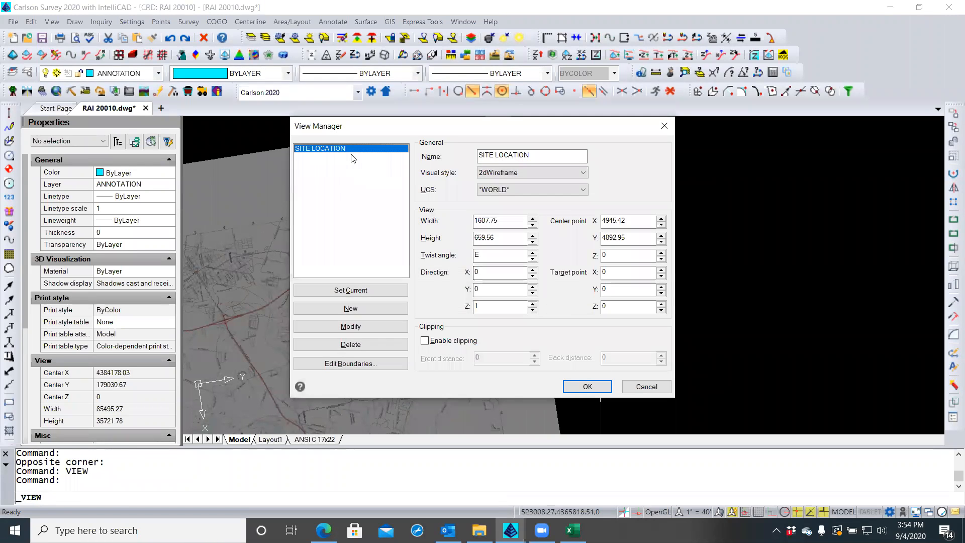
click(355, 290)
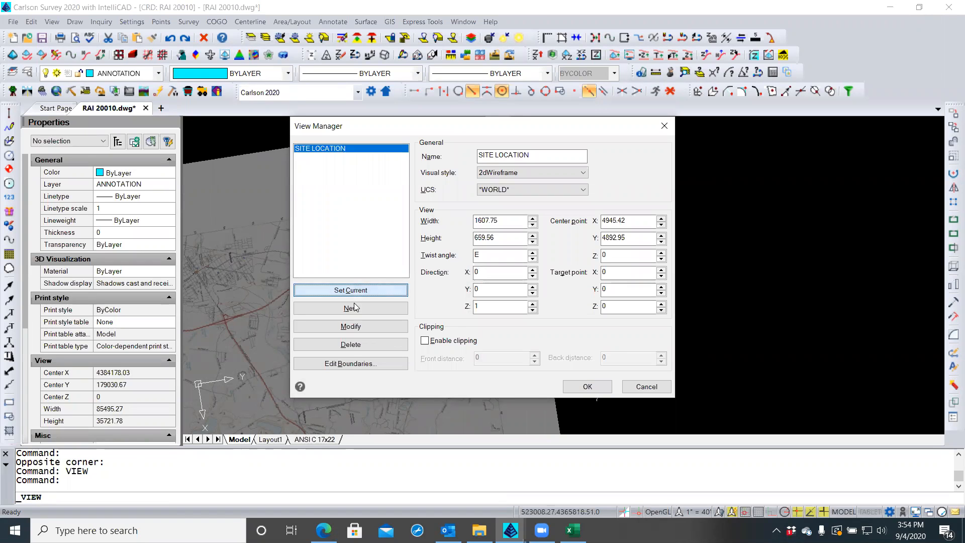
click(587, 386)
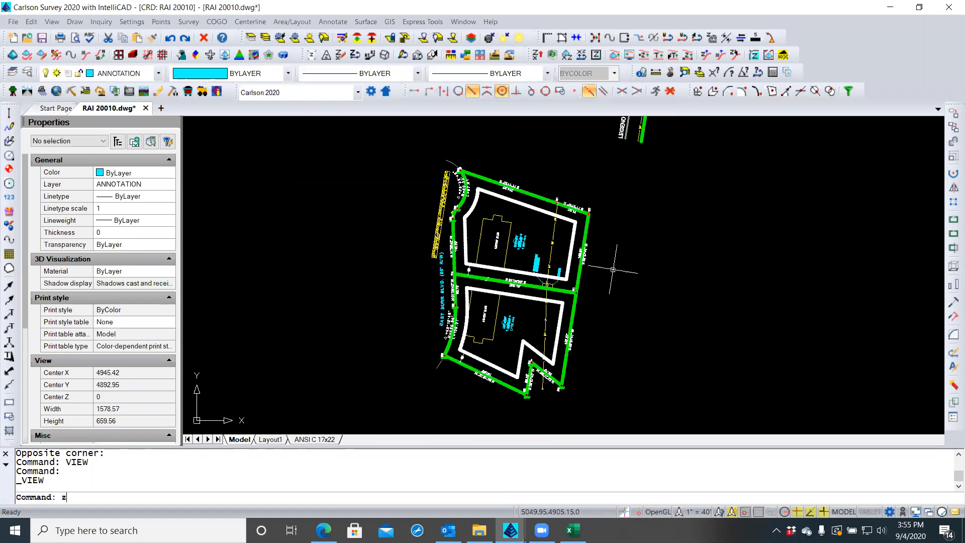
Zoom previous, zoom extents, then zoom and pan until both lots and the legend fill the screen
text(Z)
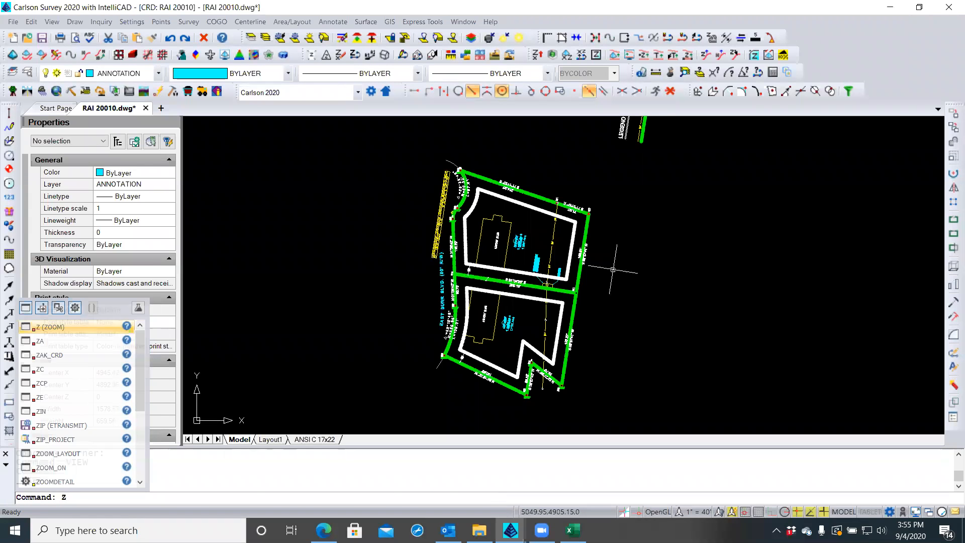
key(Return)
text(p)
key(Return)
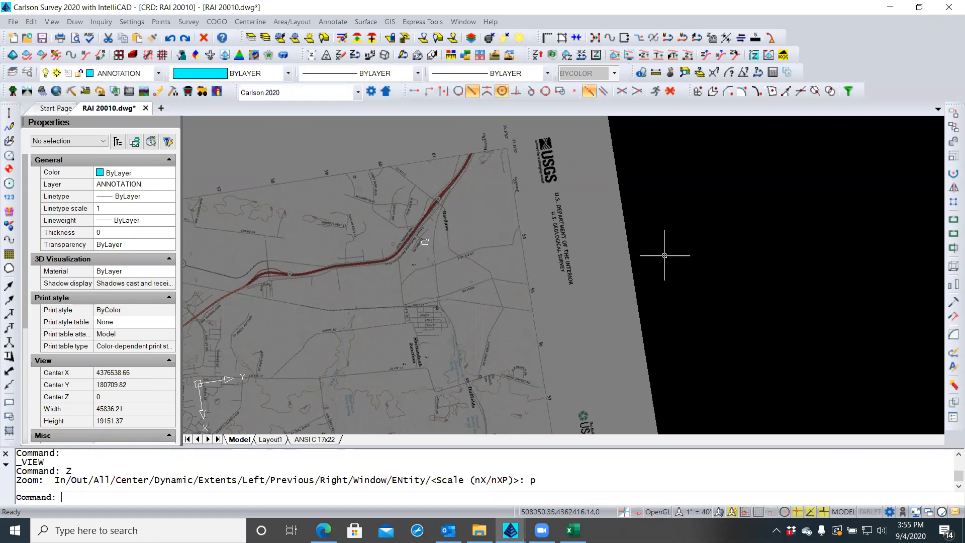
middle_click(667, 220)
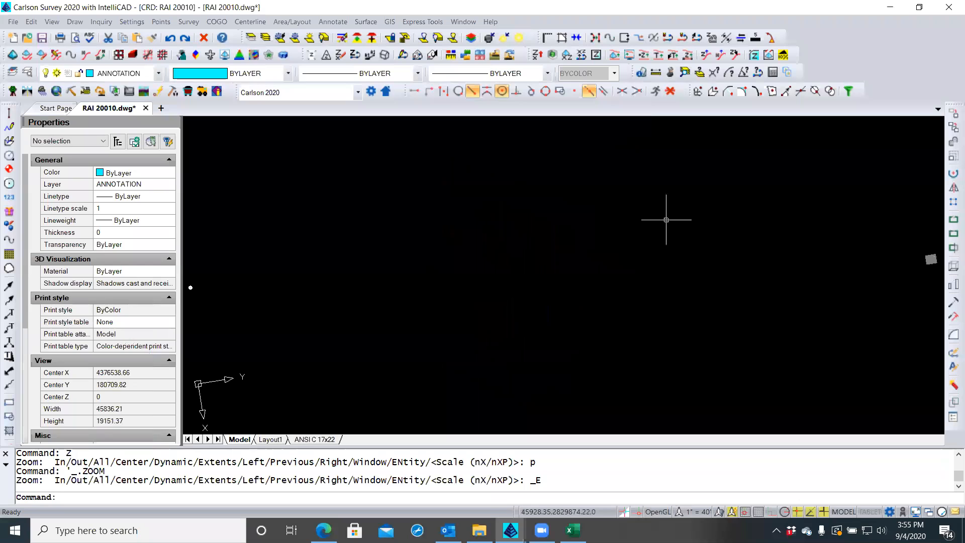
scroll(319, 263, up, 3)
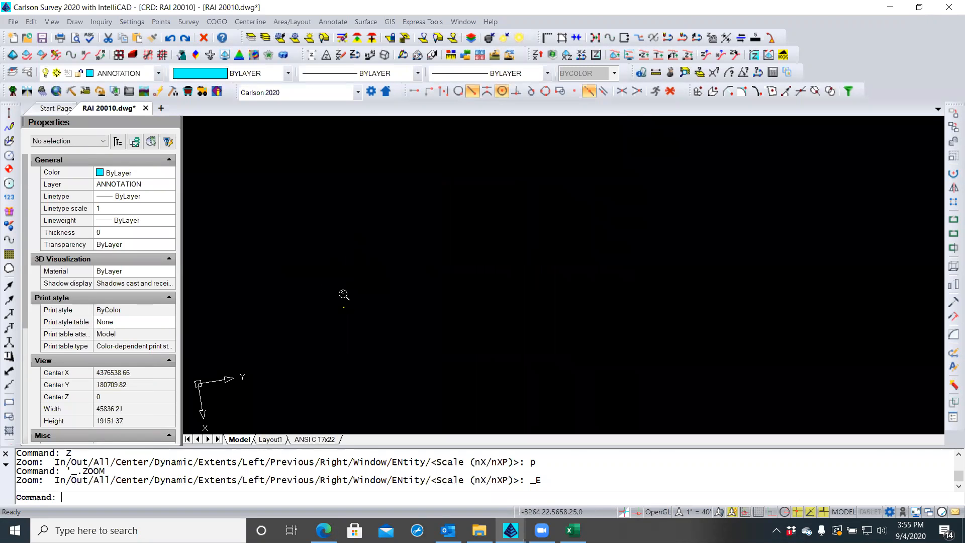
scroll(361, 276, up, 8)
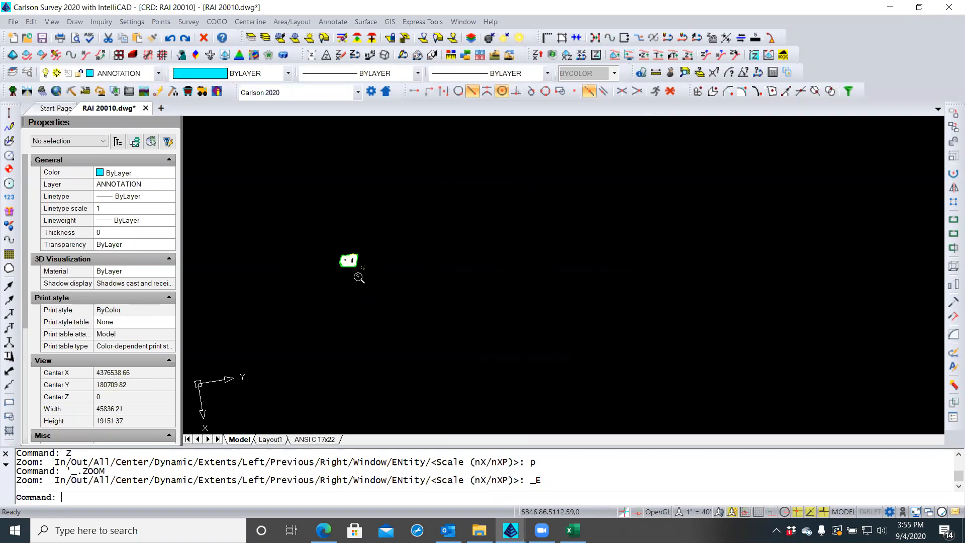
scroll(327, 231, up, 6)
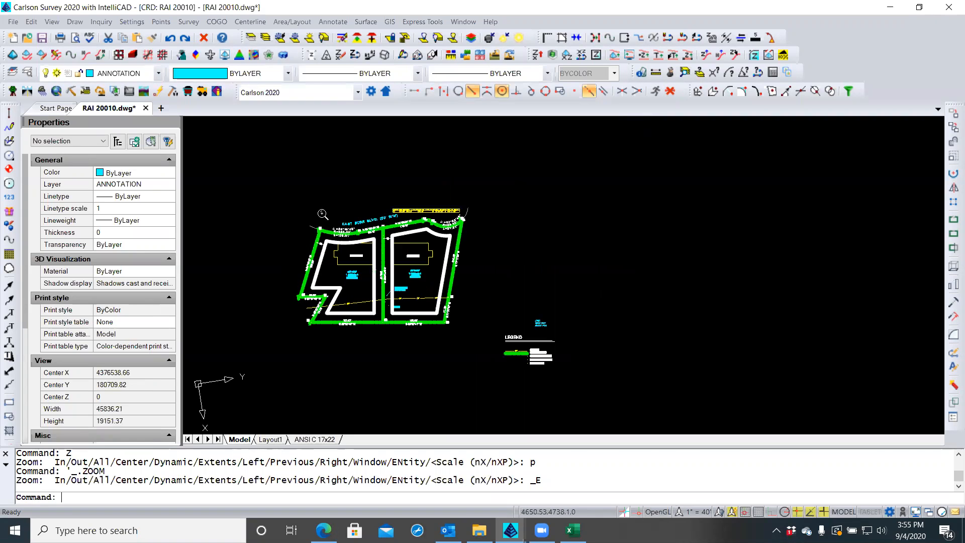
middle_drag(296, 237, 315, 201)
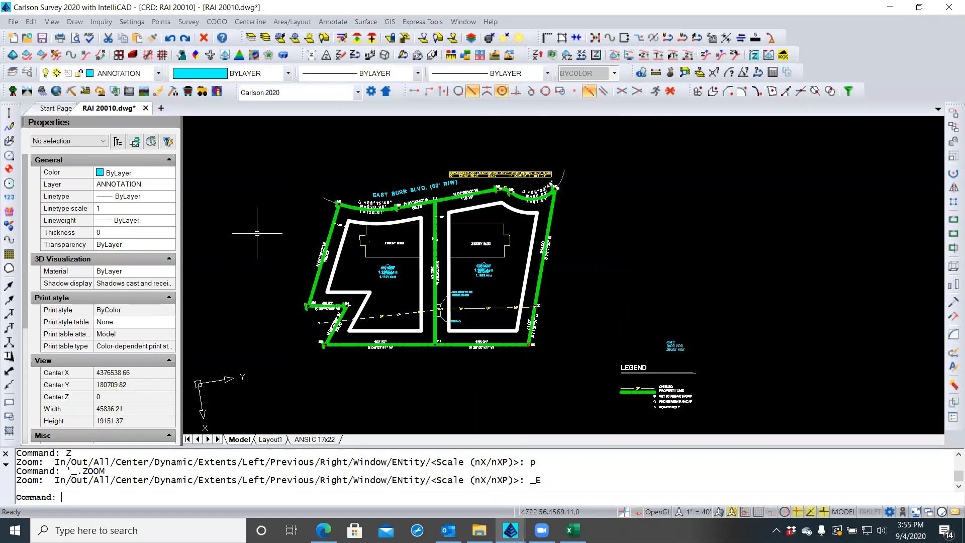
In the named views manager, try updating SITE LOCATION, then restore that view
text(VIEW)
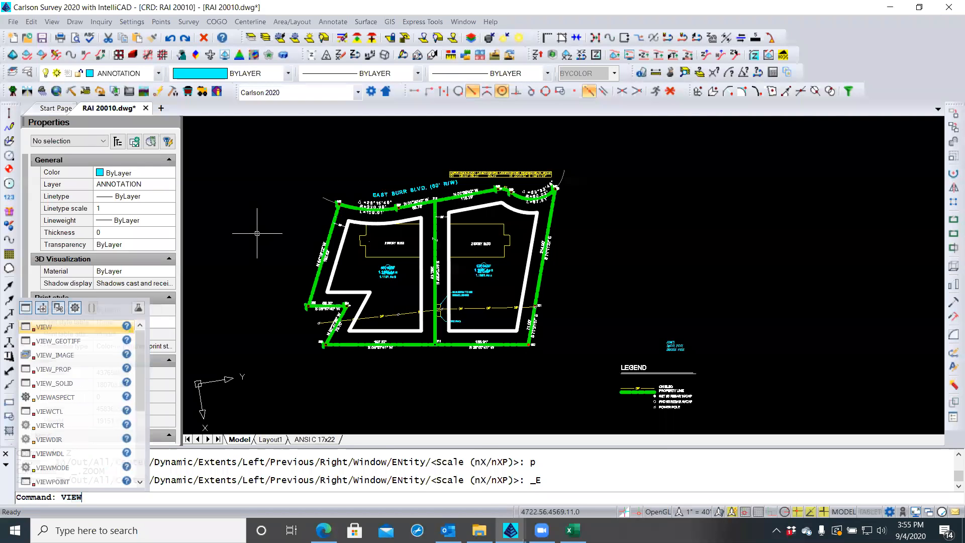
key(Return)
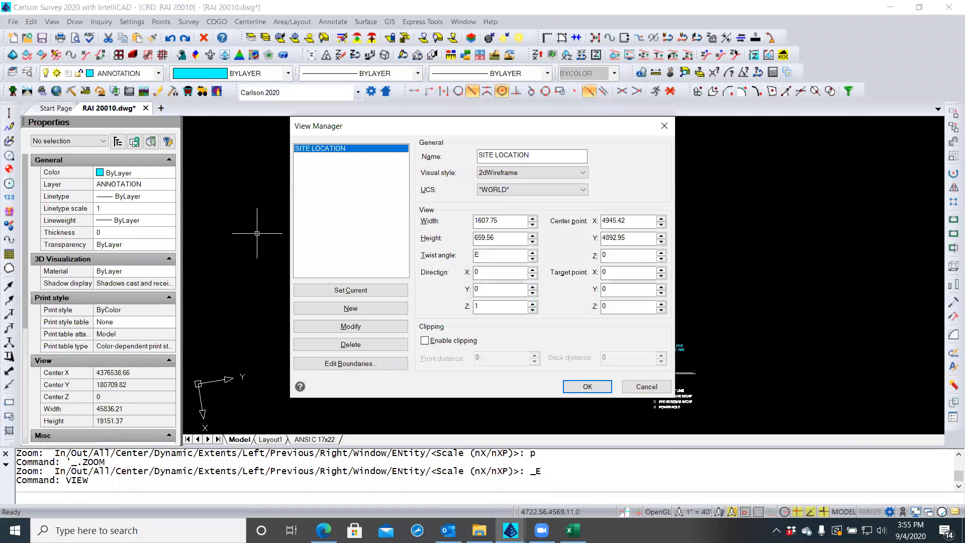
click(361, 328)
click(341, 150)
click(347, 326)
click(585, 387)
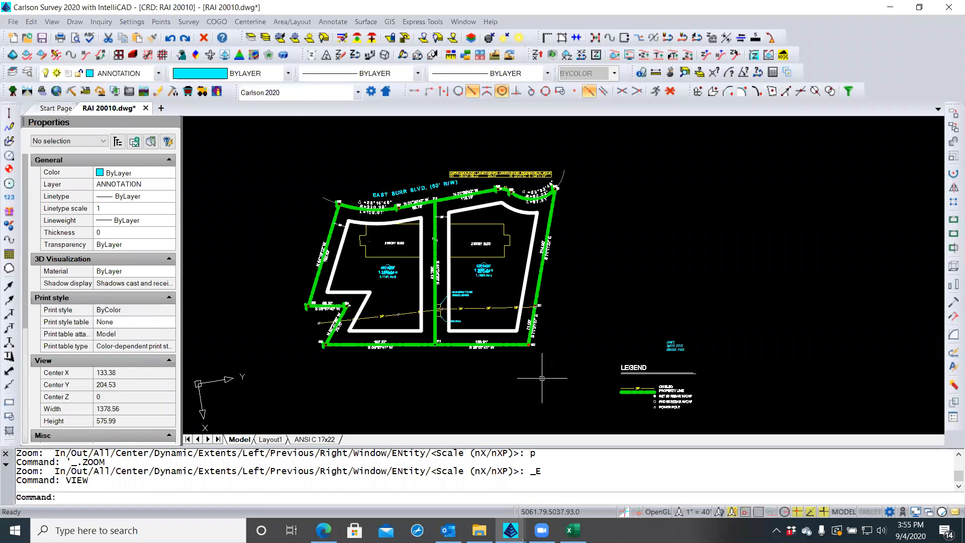
Delete the old SITE LOCATION view, recreate it from the current framing, and save
key(Return)
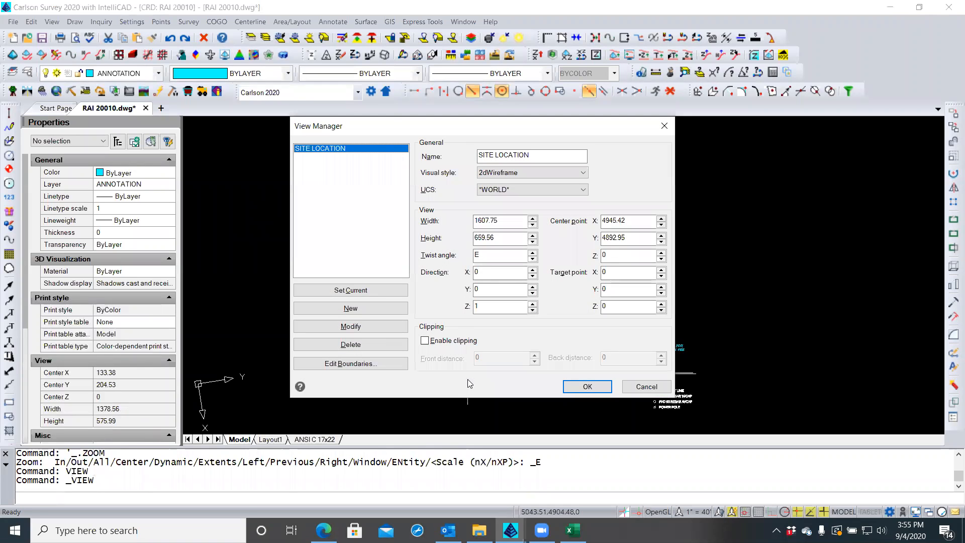
click(360, 344)
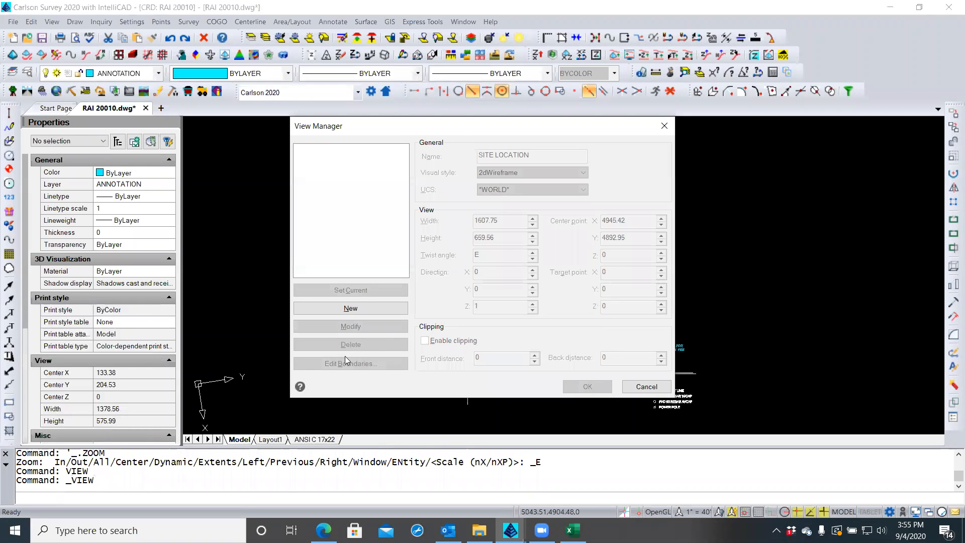
click(352, 308)
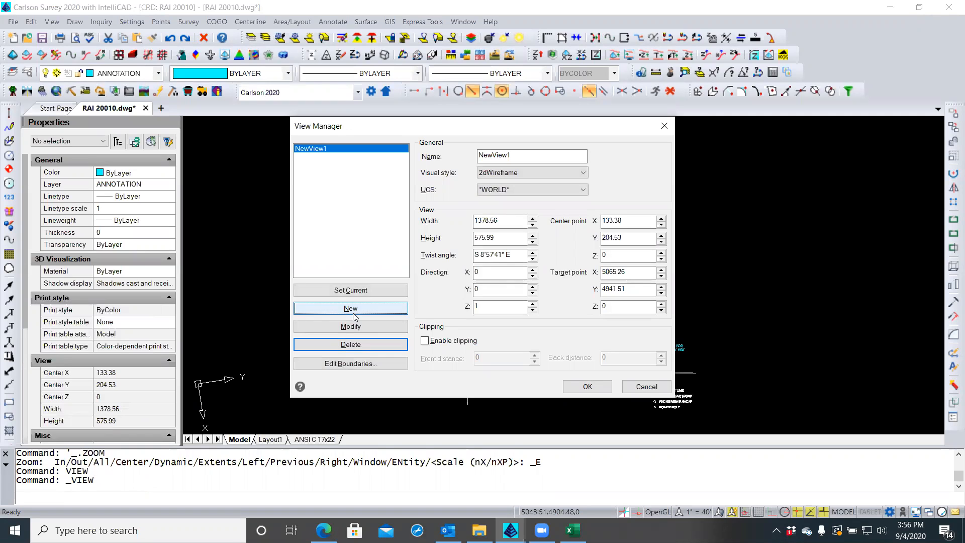
drag(533, 156, 441, 160)
text(SITE L)
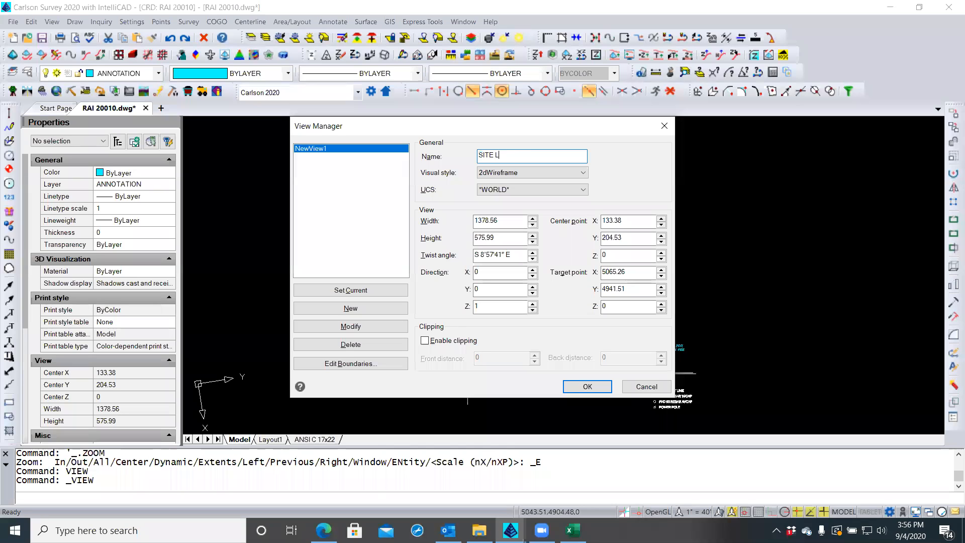
text(OCATION)
key(Return)
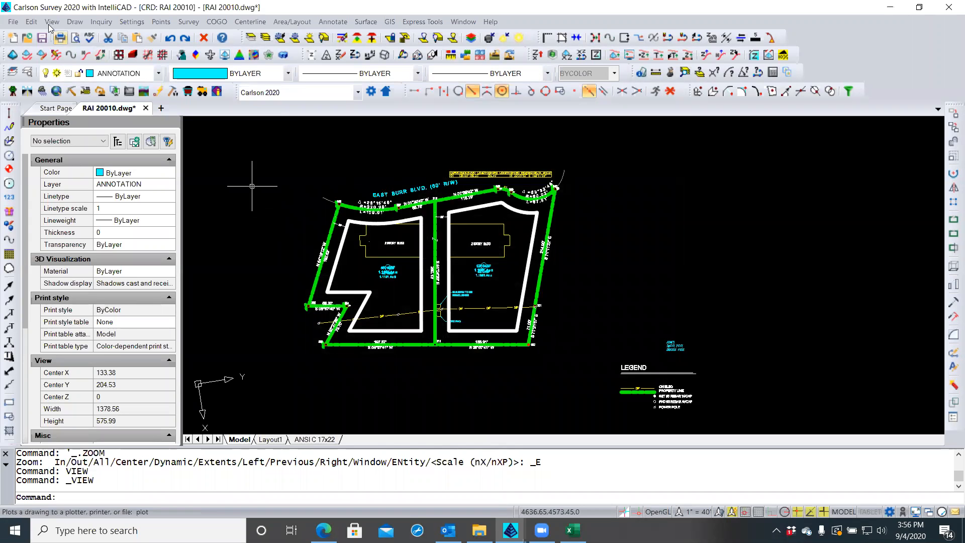
click(42, 38)
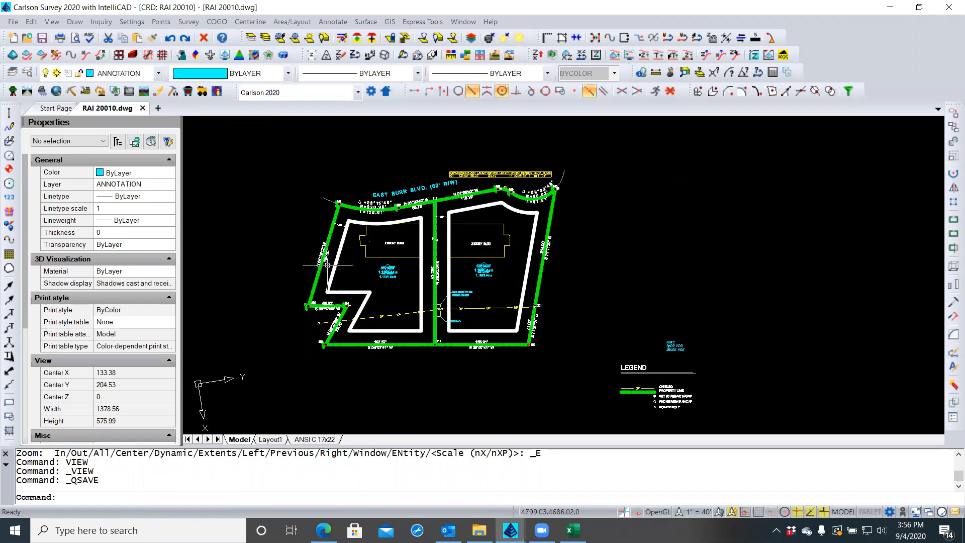
Open the ANSI C 17x22 layout, window-zoom from the sheet's lower left to its upper right, and save
click(314, 440)
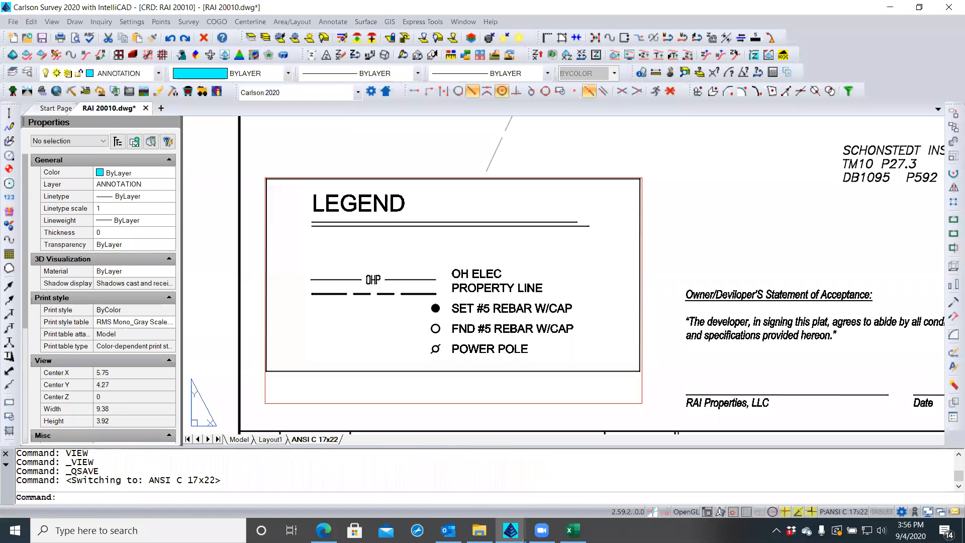
click(43, 38)
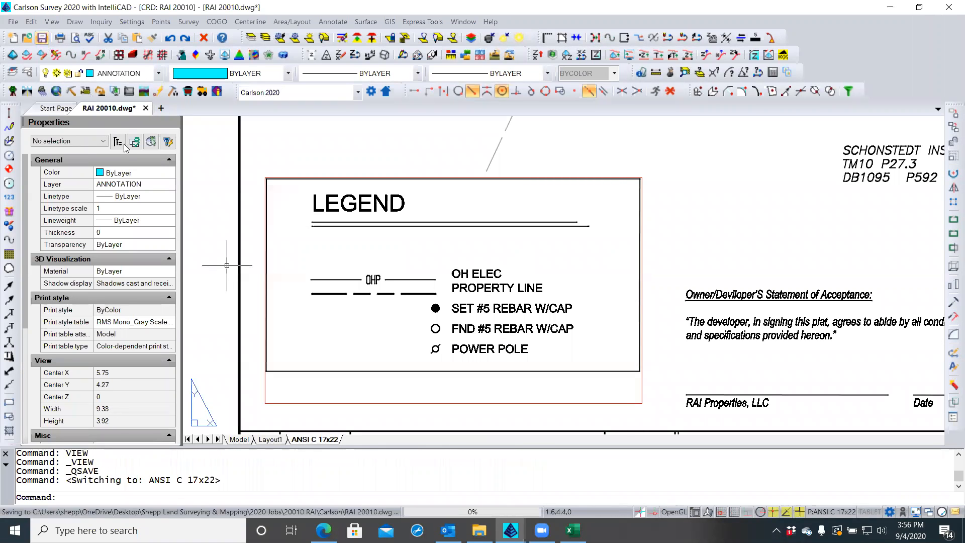
middle_click(195, 229)
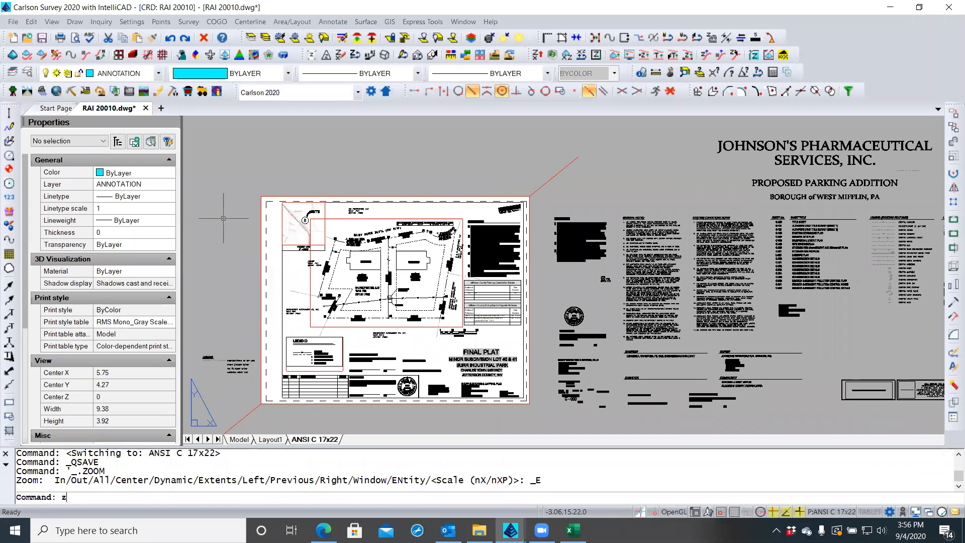
text(z)
key(Return)
text(w)
key(Return)
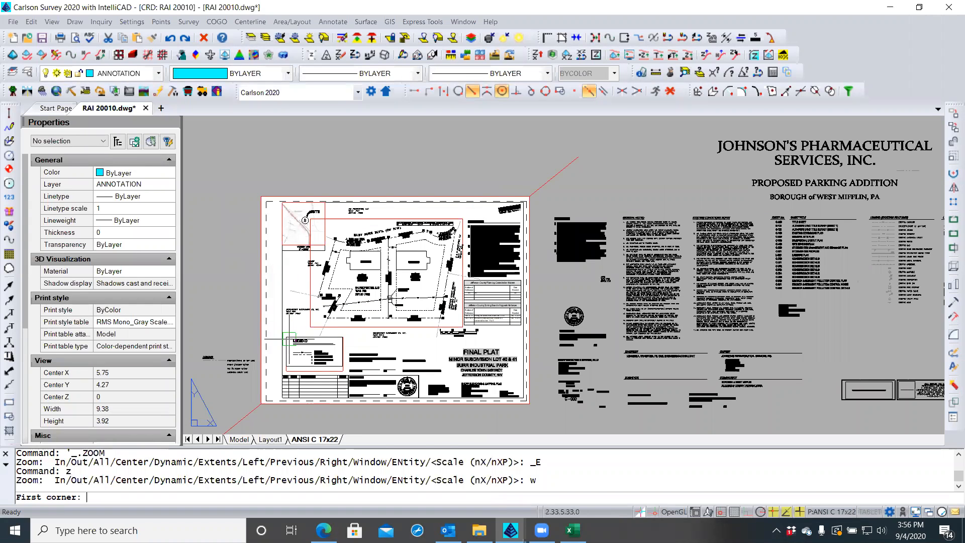
click(254, 409)
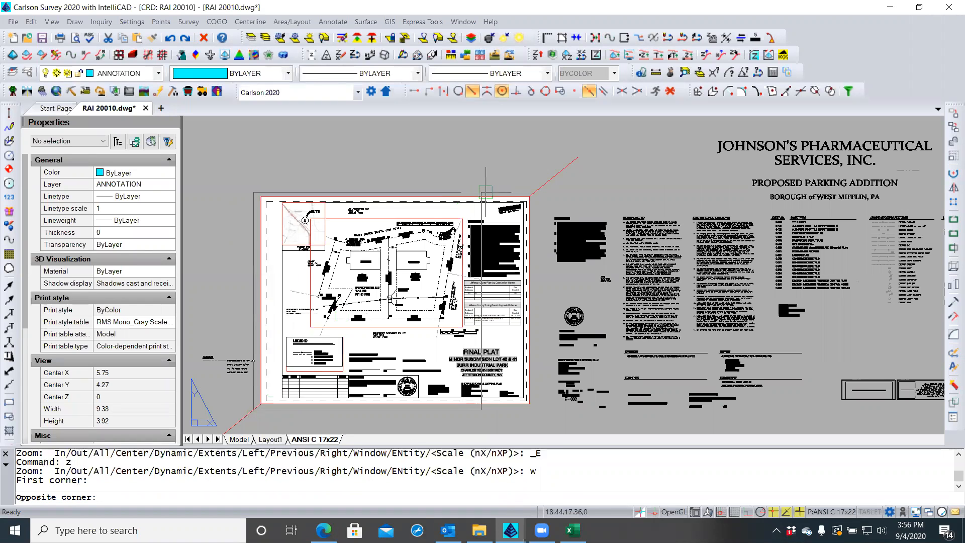
click(541, 188)
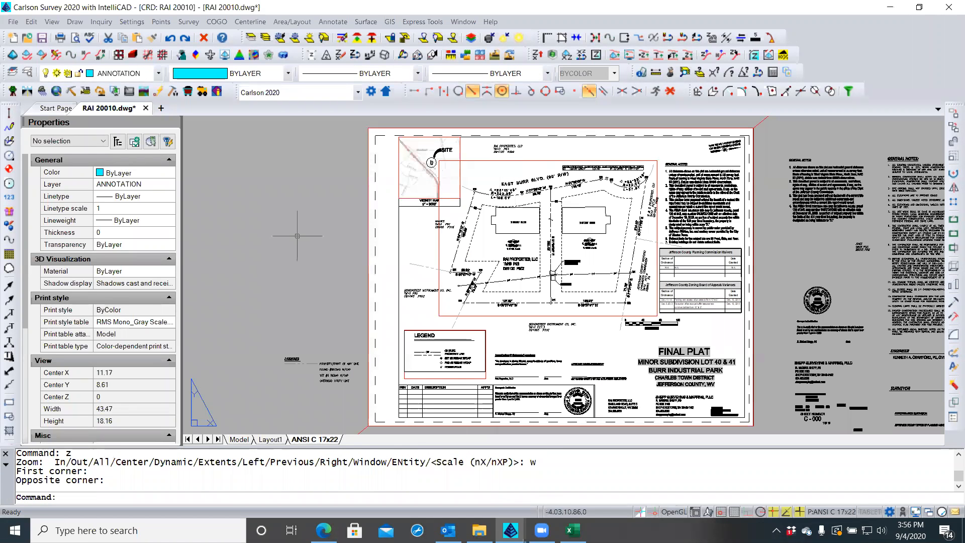
click(42, 37)
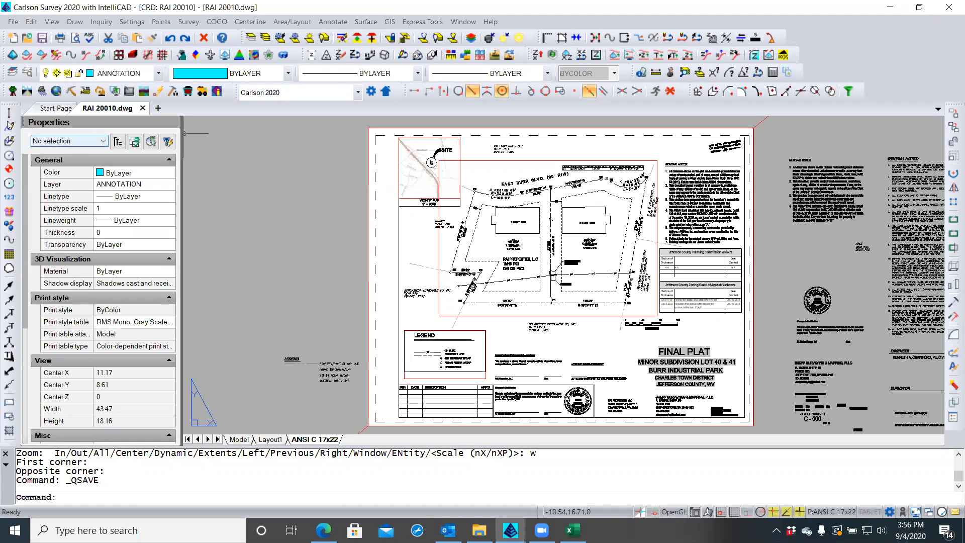
Choose Plot Preview from the File menu's Plot submenu
click(12, 22)
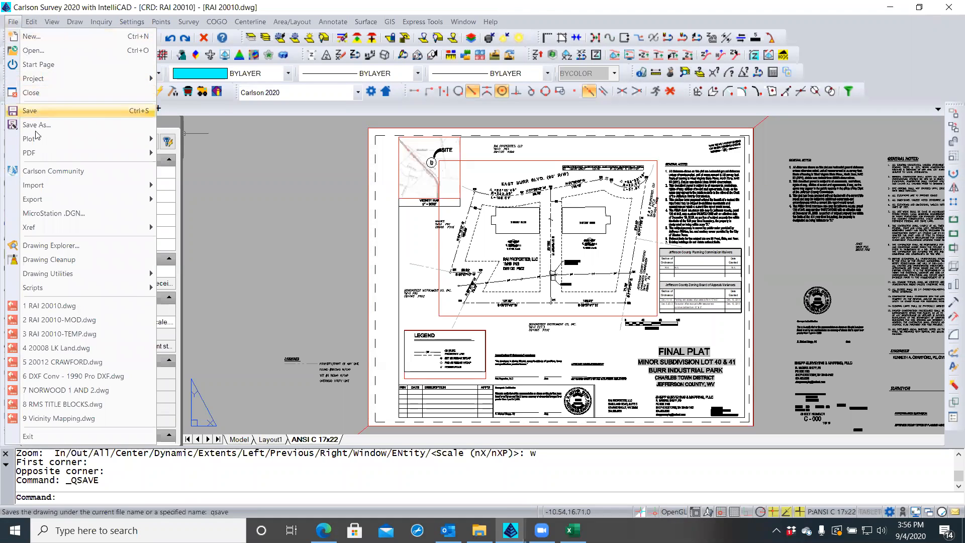
mouse_move(38, 140)
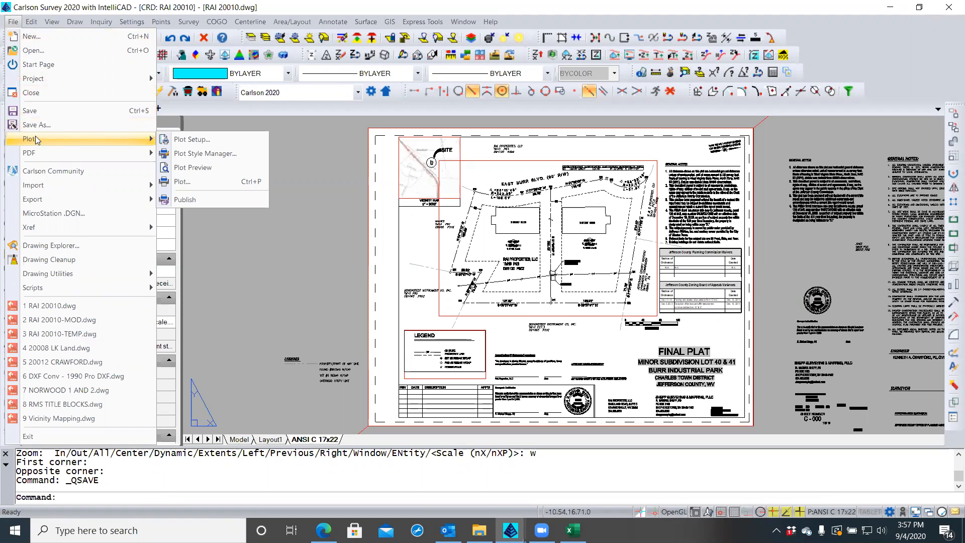
click(194, 167)
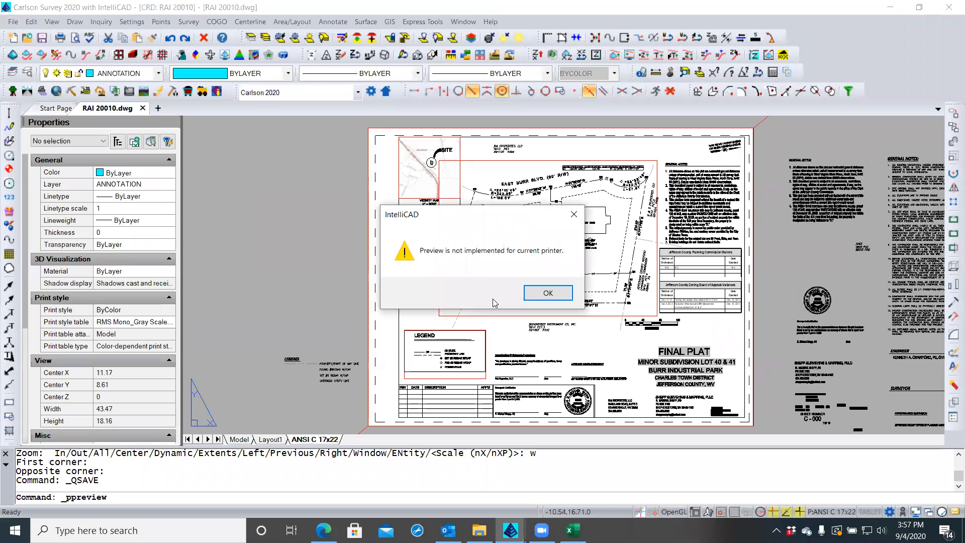
Dismiss the preview warning and check the ANSI C 17x22 page setup in Page Setup Manager
click(543, 294)
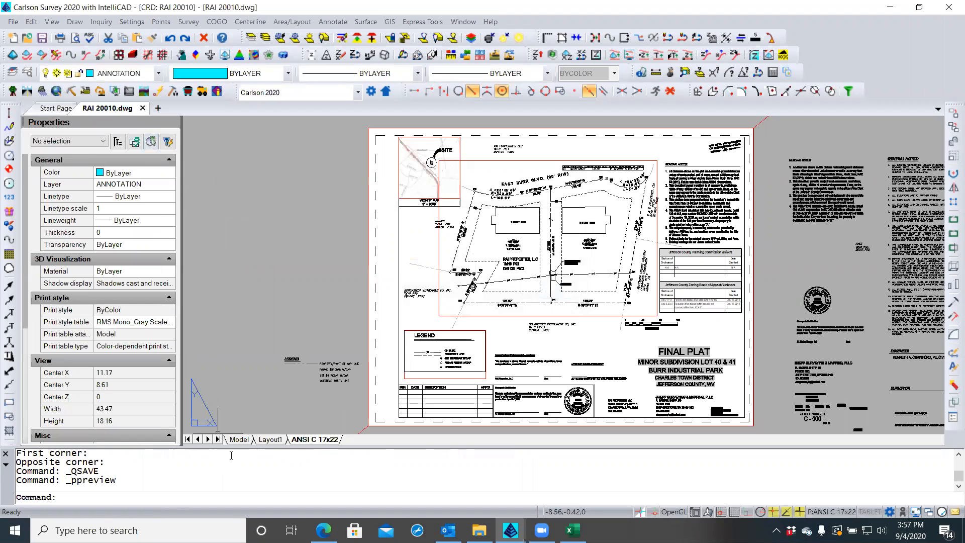
right_click(300, 441)
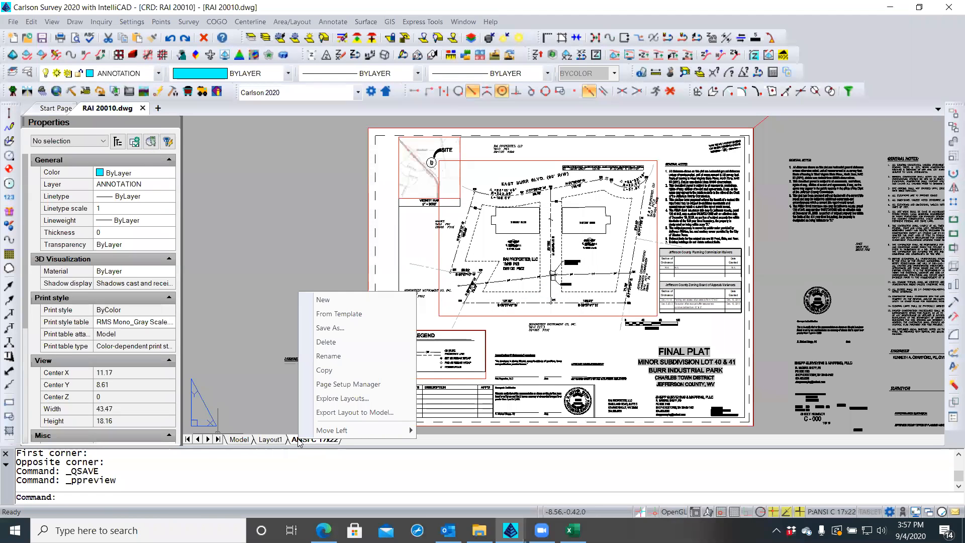
click(321, 385)
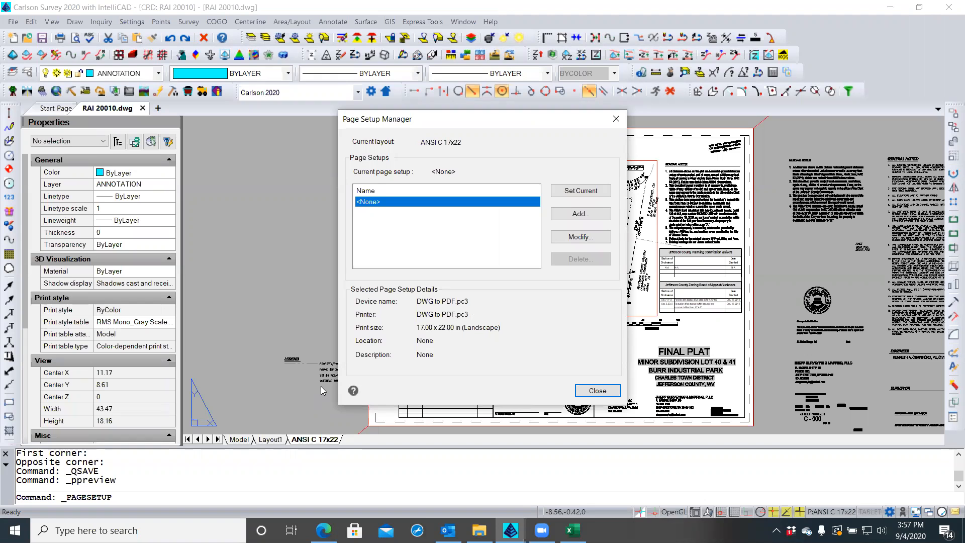
click(580, 236)
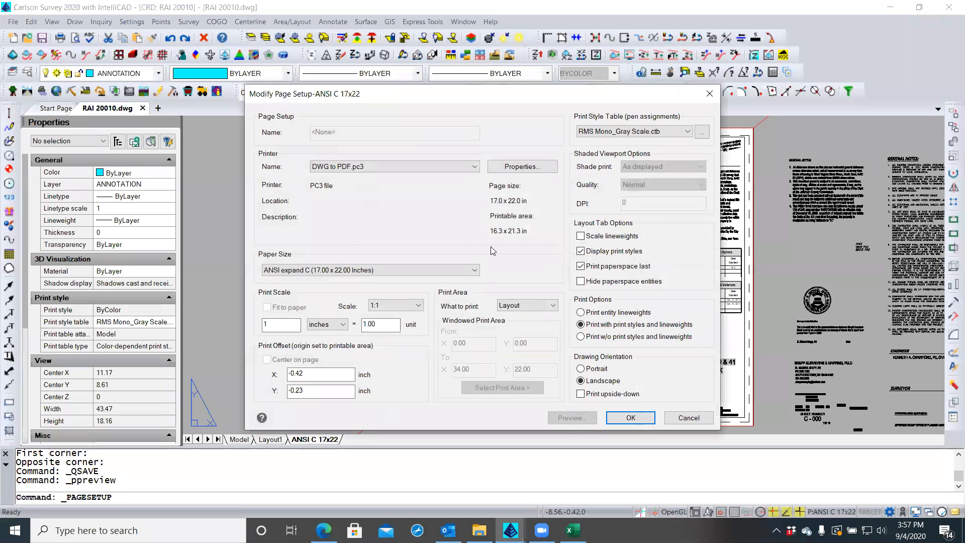
click(647, 416)
click(596, 389)
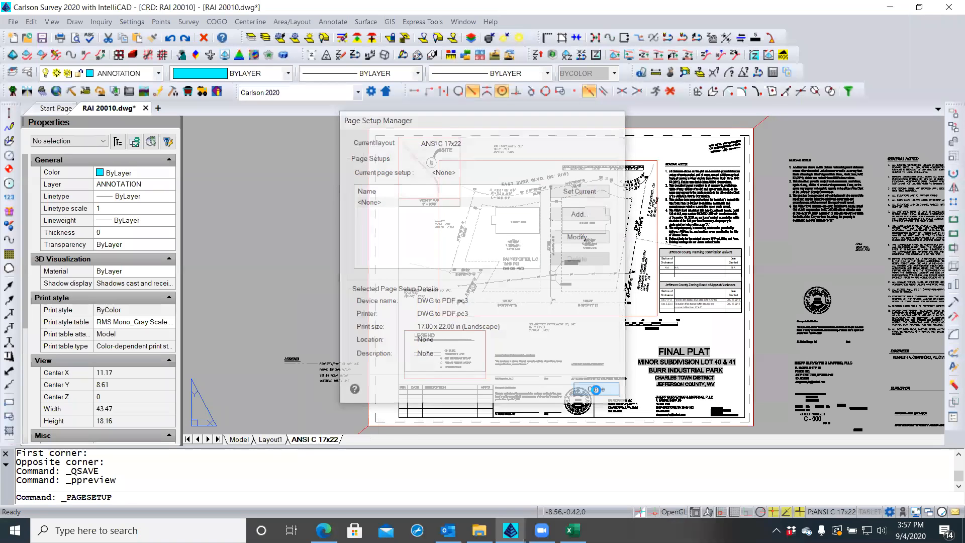
right_click(317, 441)
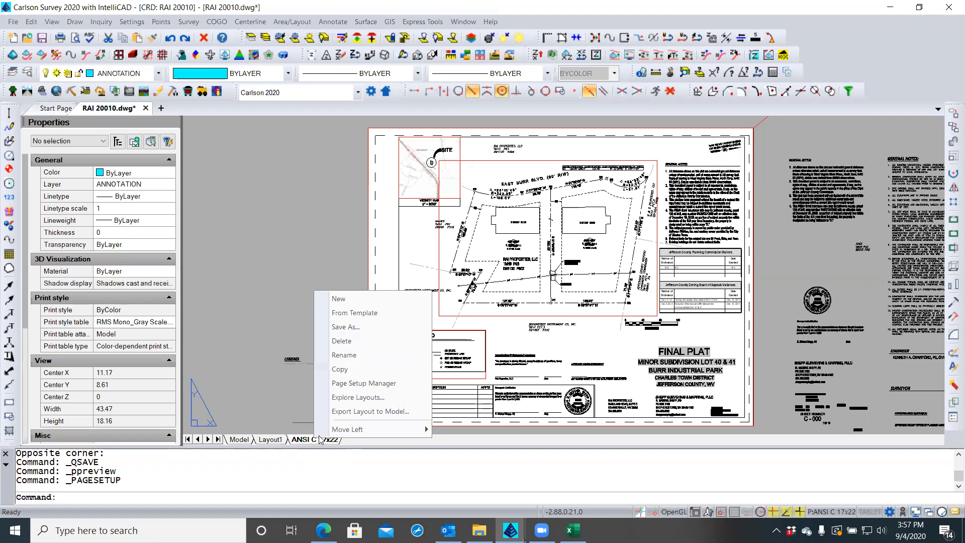
click(259, 293)
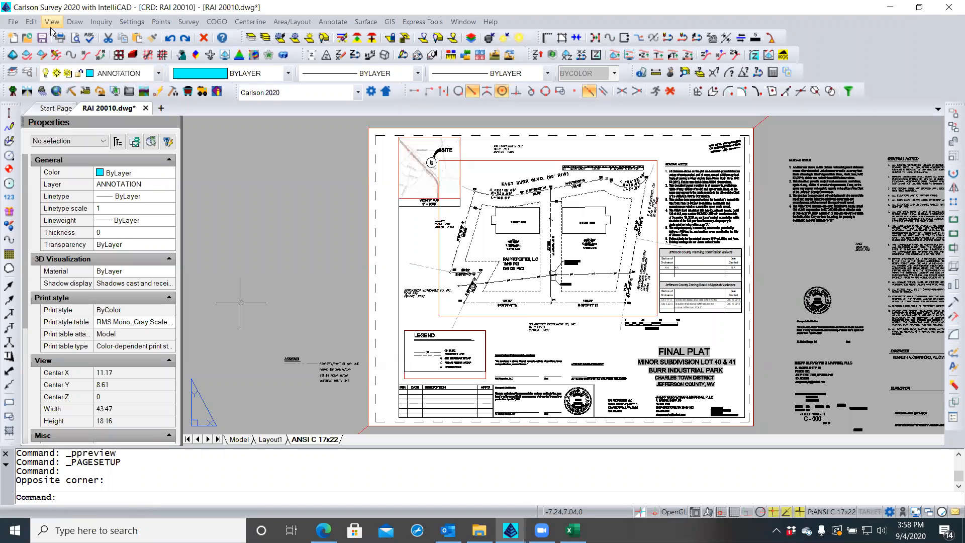
Open the Print dialog for ANSI C 17x22 and check the Page Setup Name list, still <None>
click(7, 22)
mouse_move(52, 144)
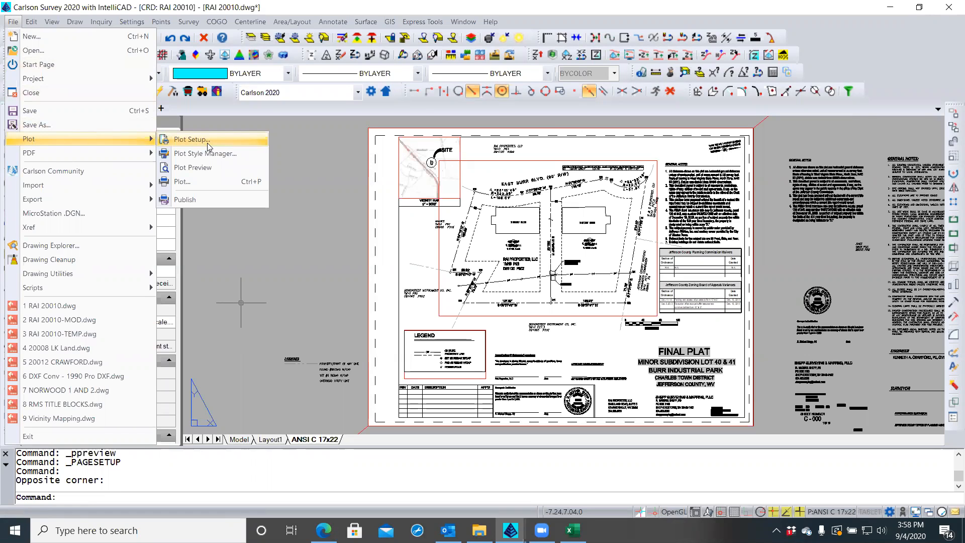
click(191, 181)
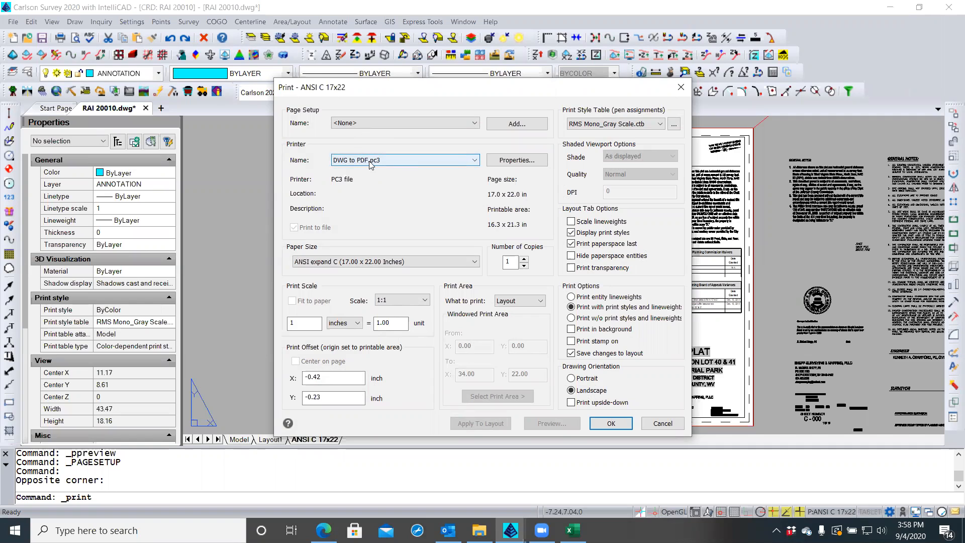
click(475, 123)
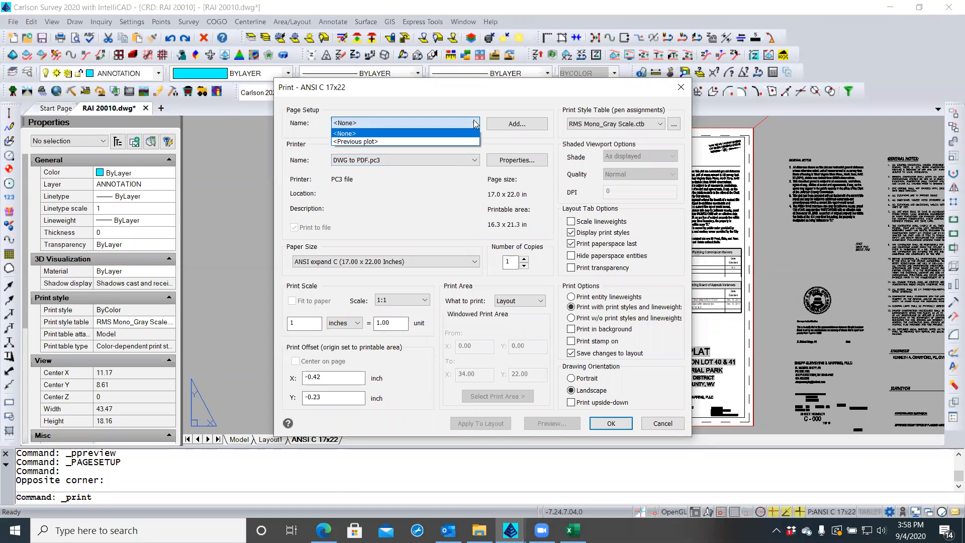
click(404, 108)
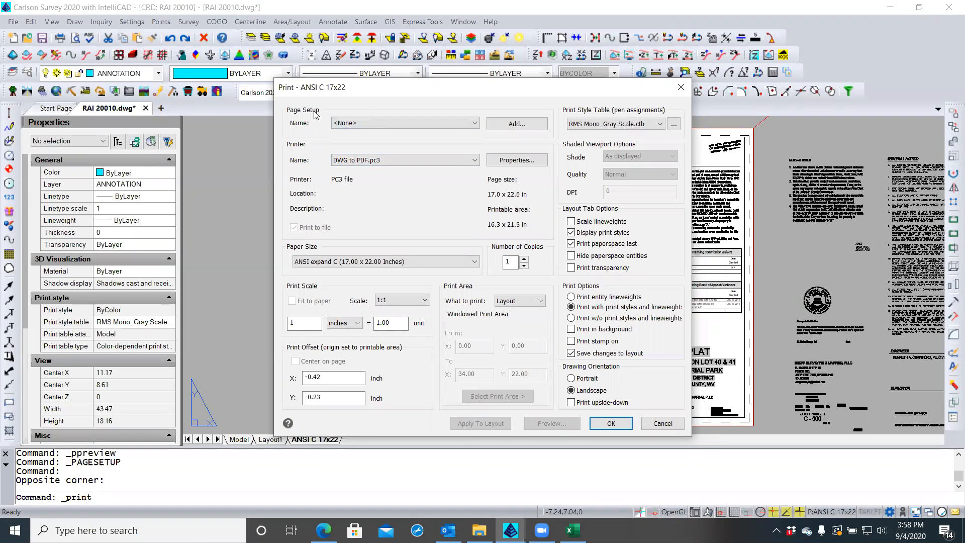
Add a page setup named 'Default ANSI C Landscape (17x22)' and confirm the name
click(527, 124)
drag(419, 267, 384, 272)
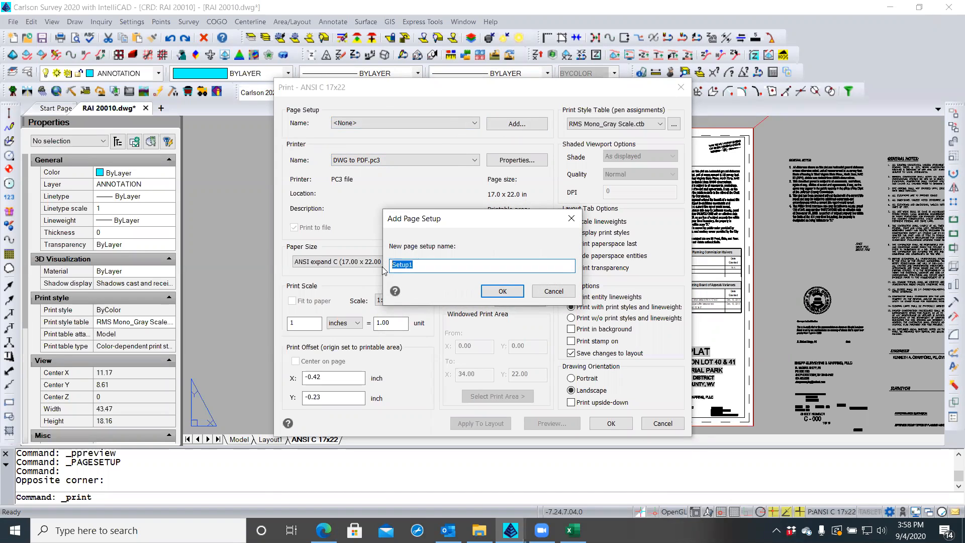
text(Standa)
key(BackSpace)
key(BackSpace)
key(BackSpace)
key(BackSpace)
key(BackSpace)
key(BackSpace)
text(Default ANSI C)
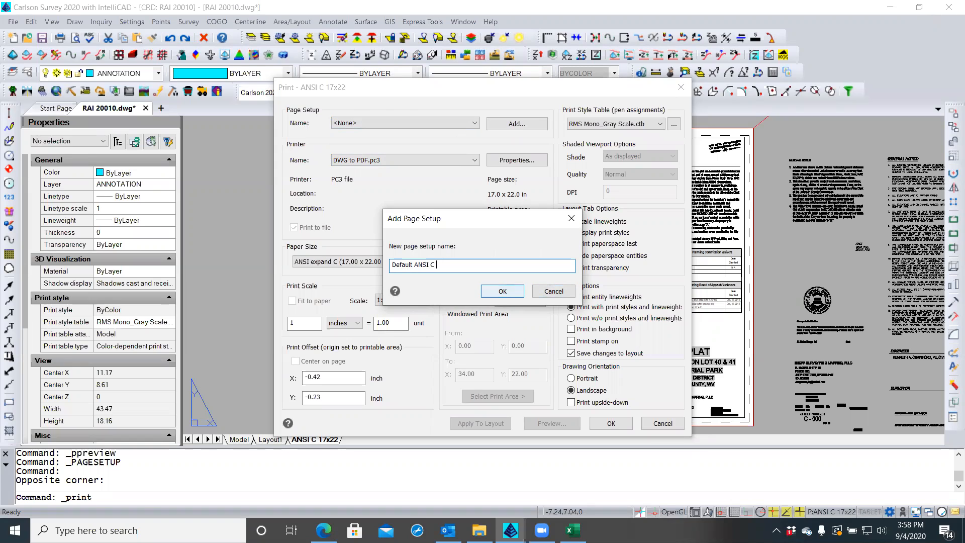
text( Landscape)
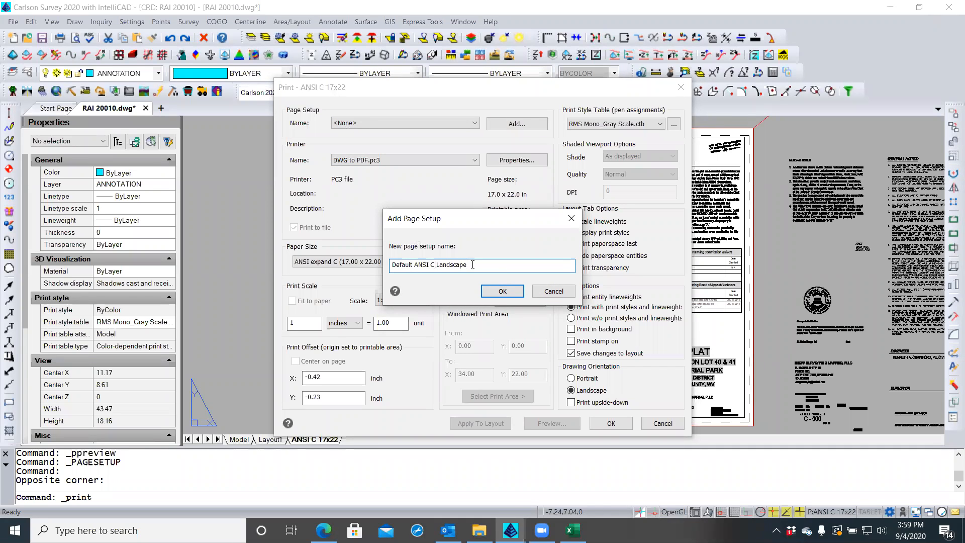
text((17x22))
click(501, 292)
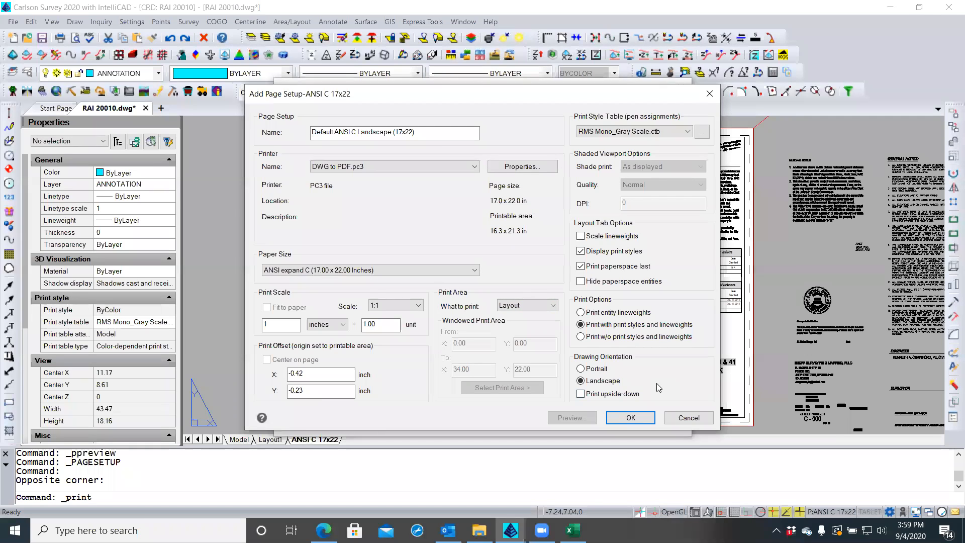
Accept the Default ANSI C Landscape (17x22) page setup and print the layout to PDF
click(631, 419)
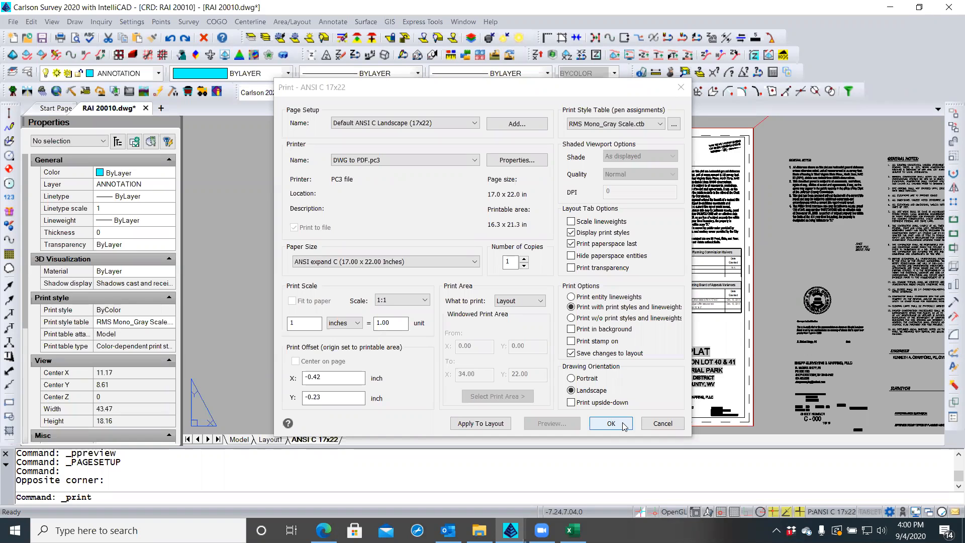
click(610, 425)
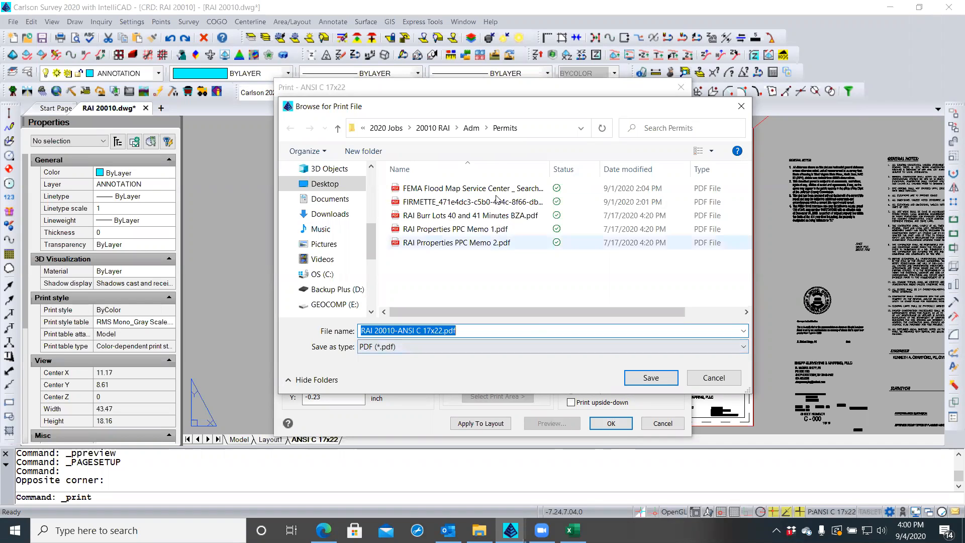
Go from Permits up to the 20010 RAI job folder and create a new folder there
click(472, 128)
click(424, 129)
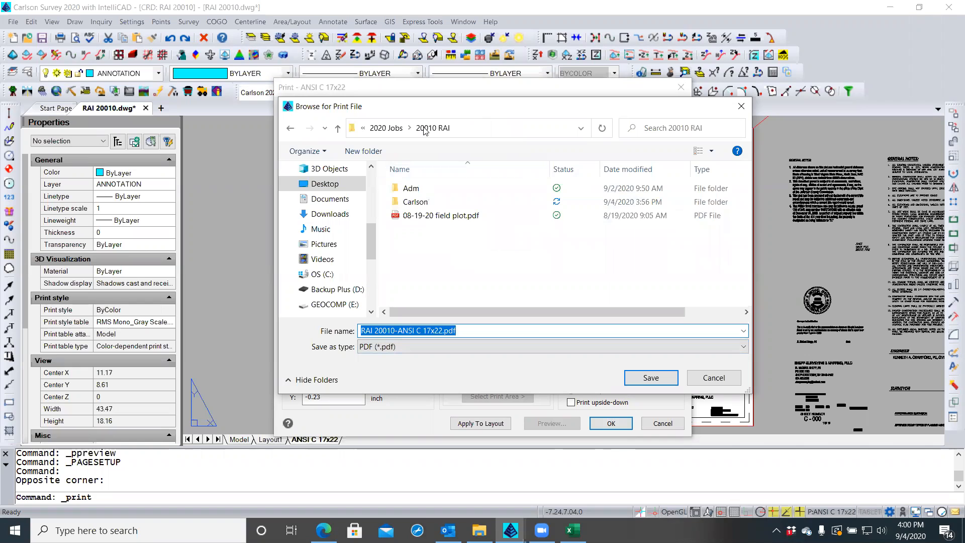
right_click(426, 249)
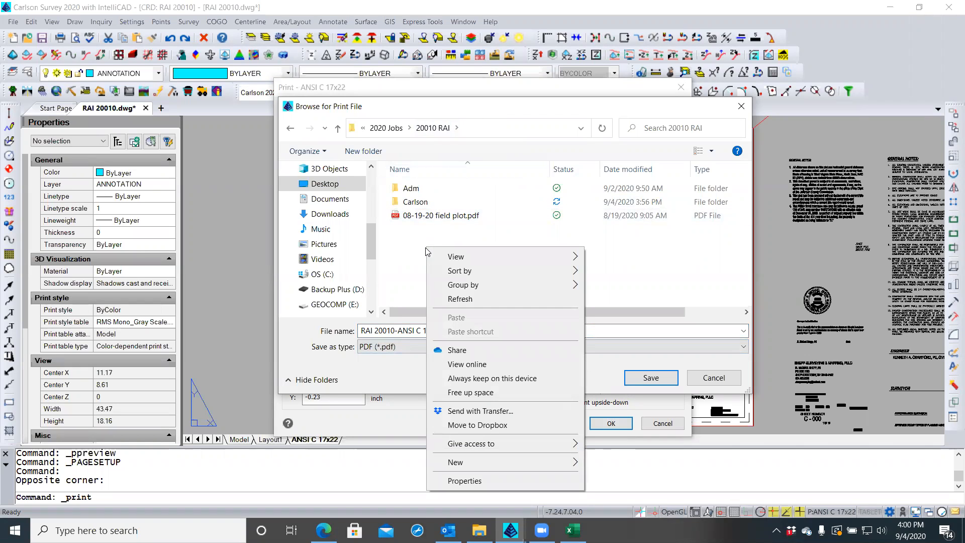
mouse_move(473, 464)
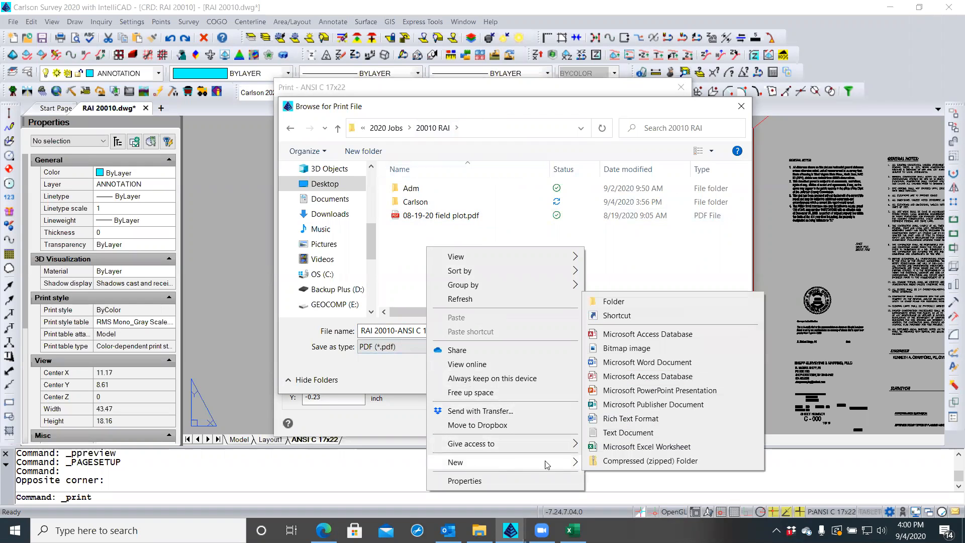
click(635, 304)
click(634, 304)
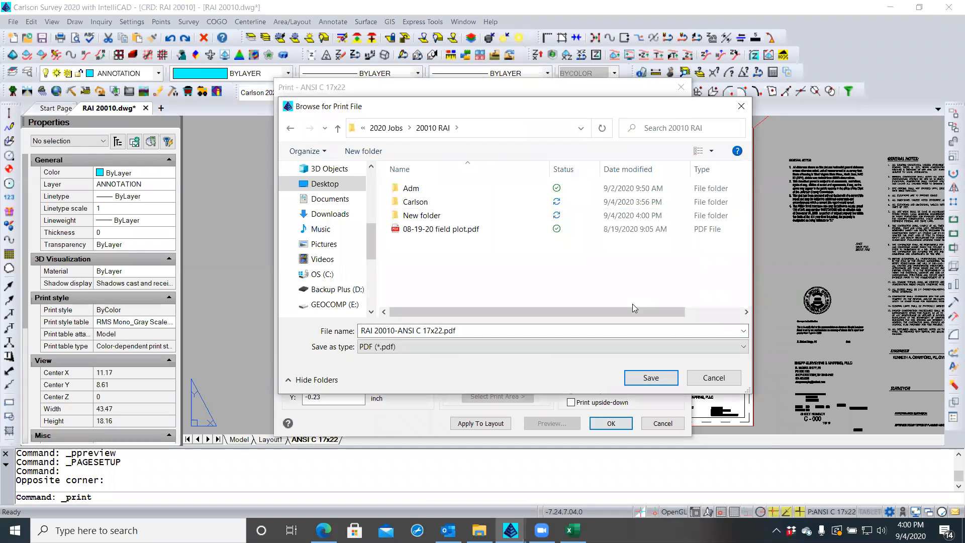
Rename the new folder to 'plots' and open it as the save location
click(432, 217)
click(431, 216)
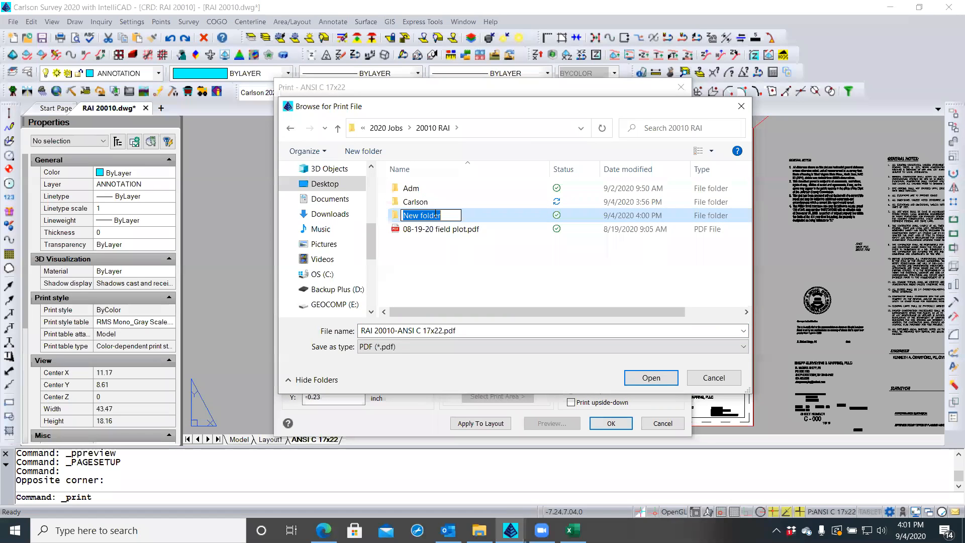
key(BackSpace)
text(plots)
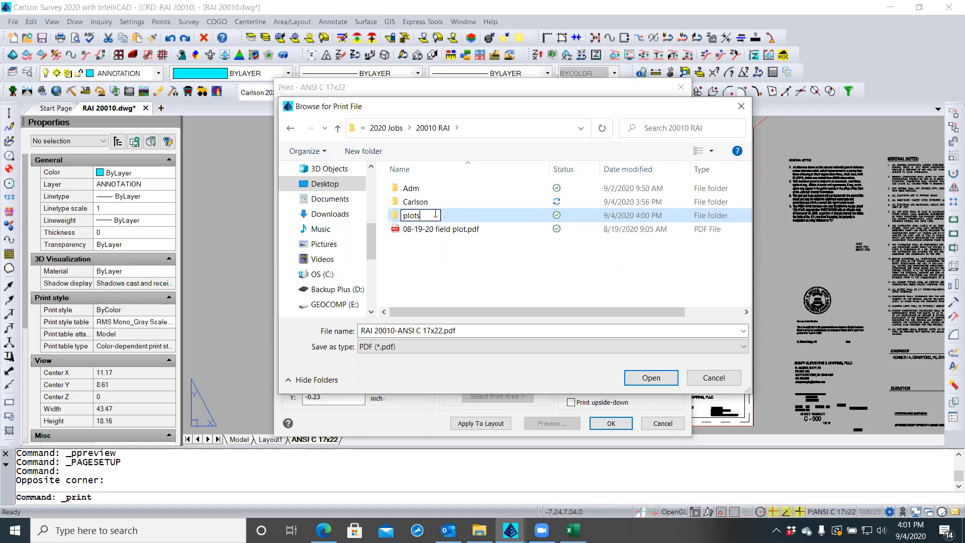
click(438, 249)
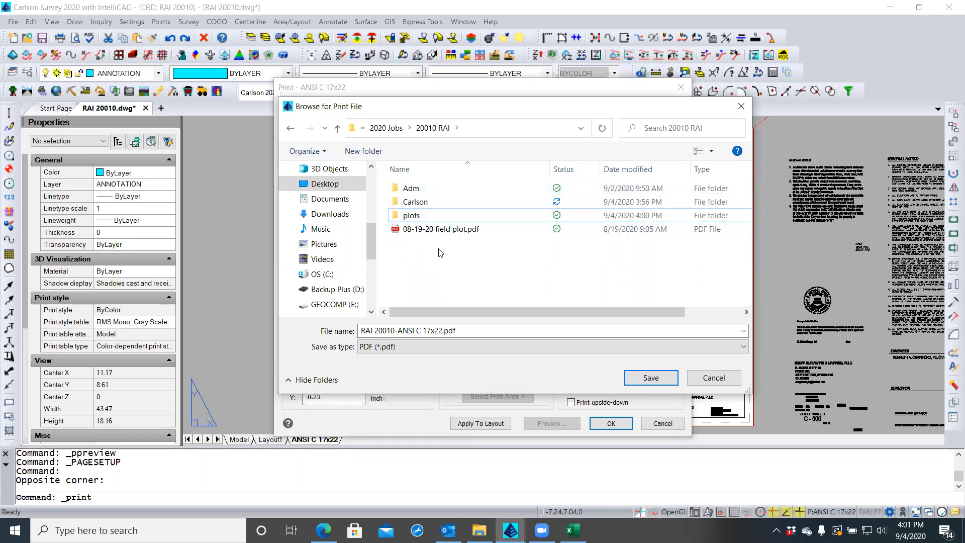
double_click(410, 217)
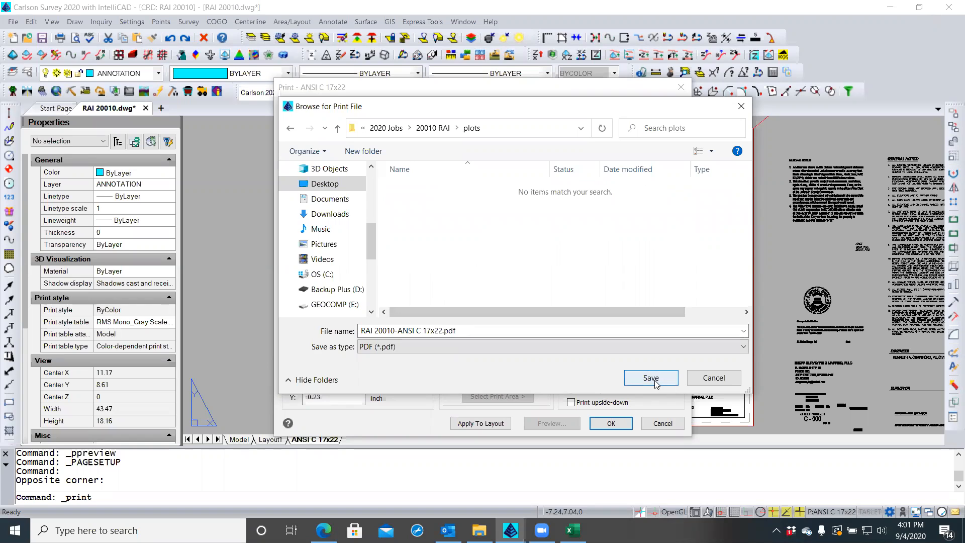
Name the PDF 'RAI FINAL PLAT 9 04 20' and save it in the plots folder
triple_click(442, 331)
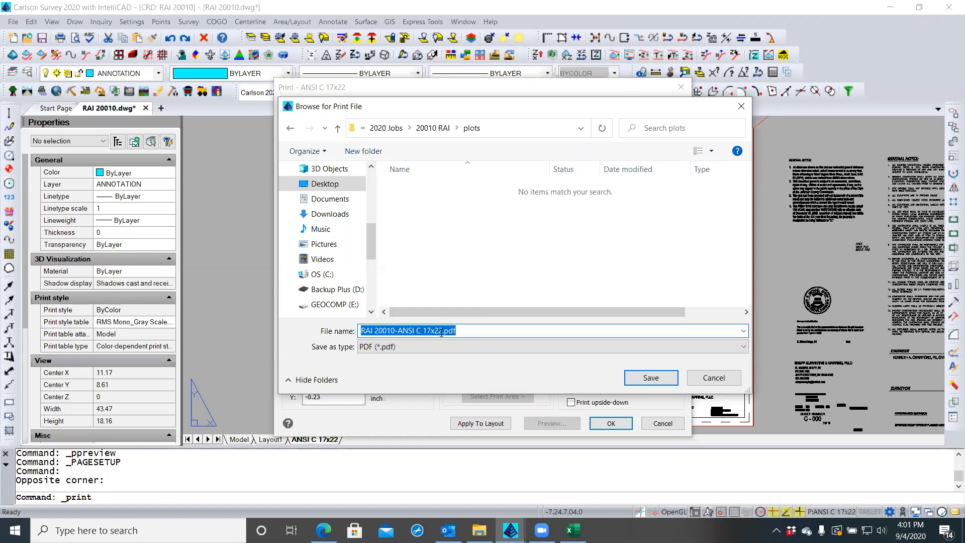
text(fin)
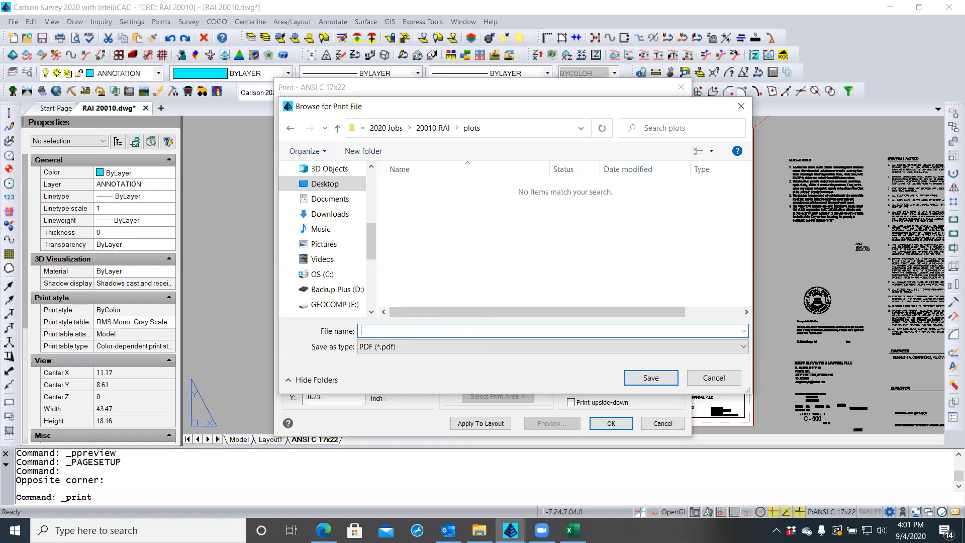
text(RAI FIN)
text(AL PL)
text(AT 8)
text(9)
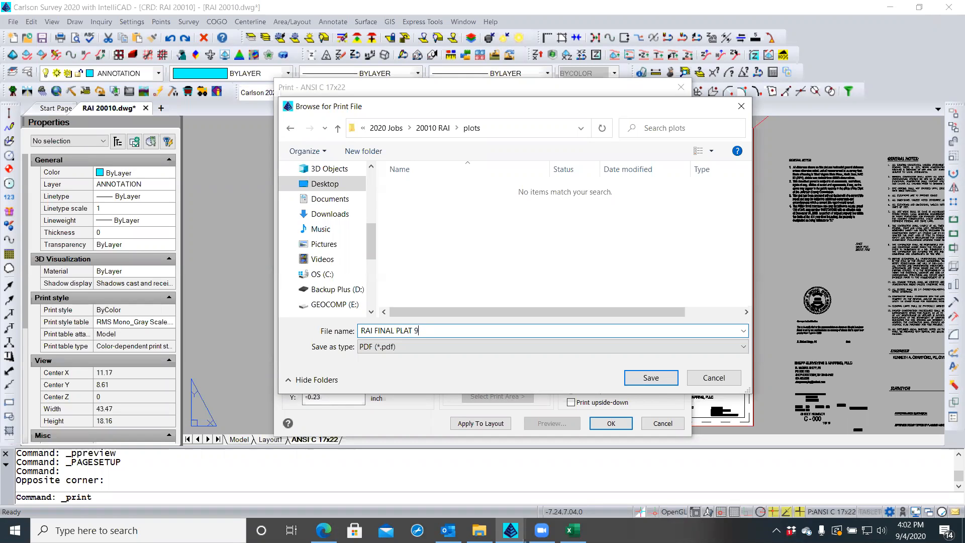
text( 04 20)
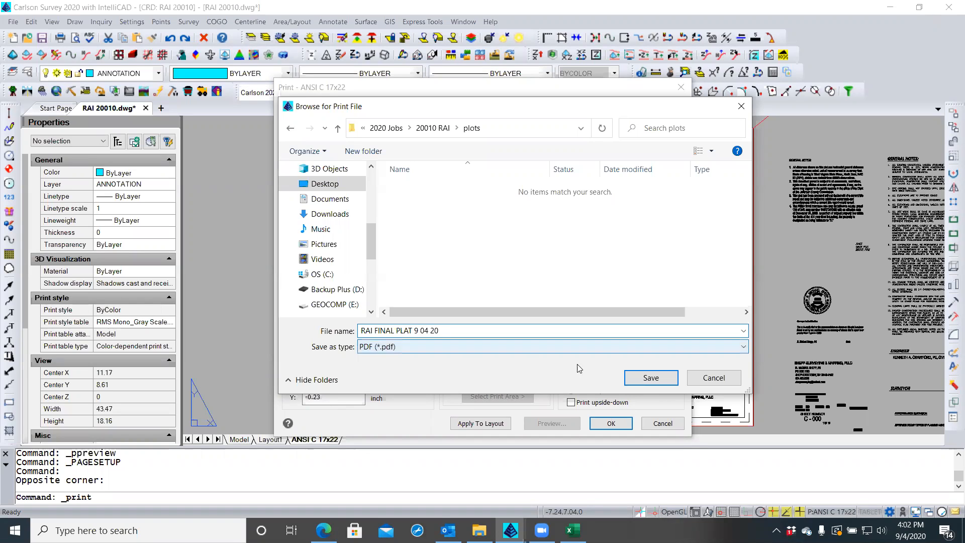
click(633, 378)
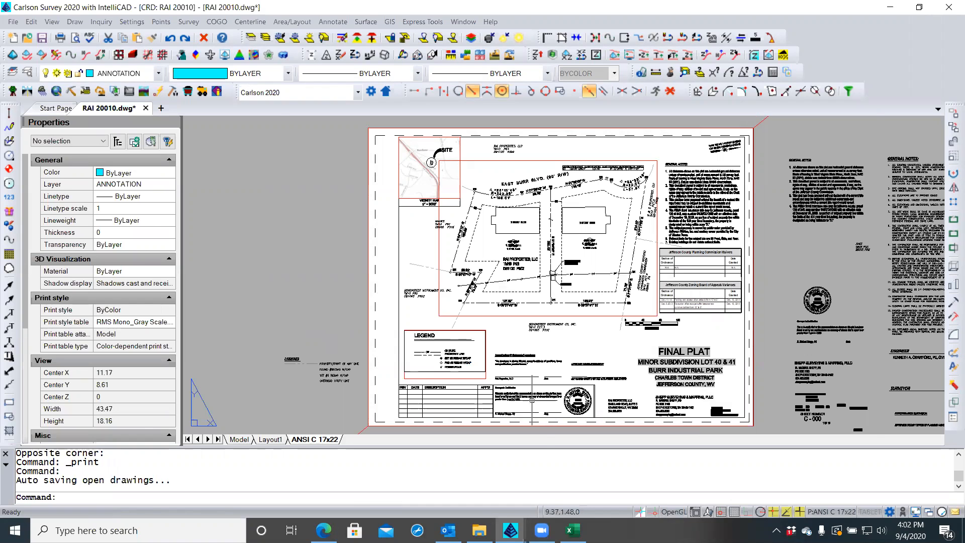
In File Explorer, browse through 2020 Jobs > 20010 RAI > plots and open RAI FINAL PLAT 9 04 20.pdf
click(479, 531)
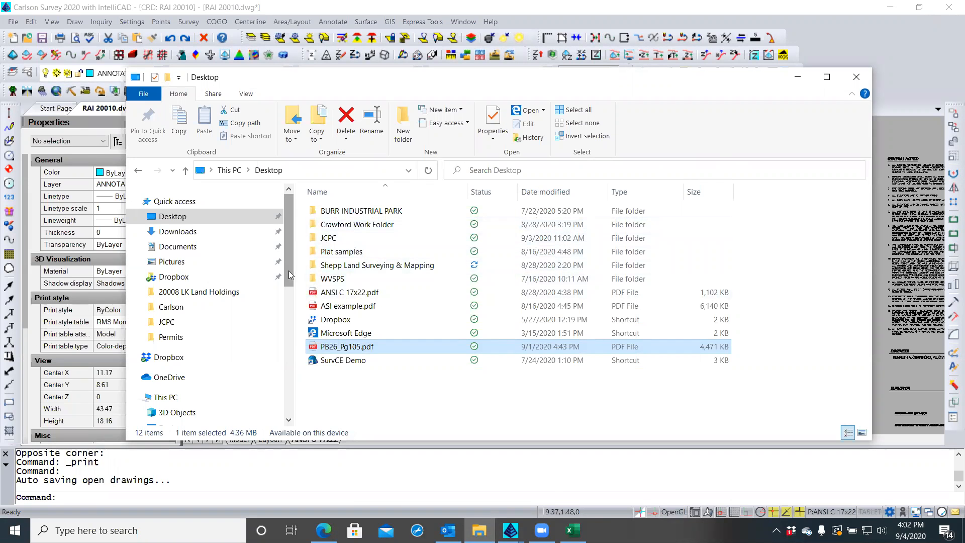
double_click(324, 267)
click(338, 212)
double_click(338, 212)
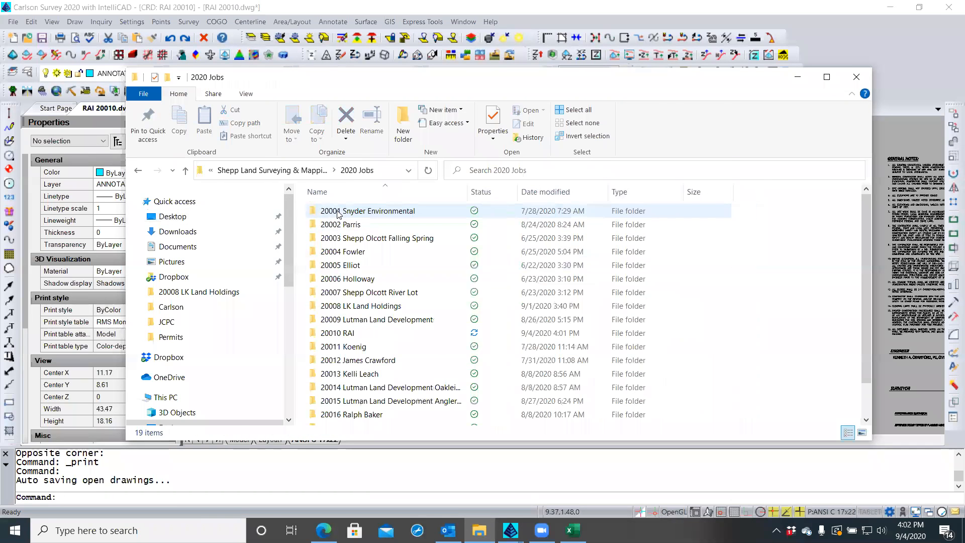
double_click(348, 332)
click(334, 240)
double_click(335, 240)
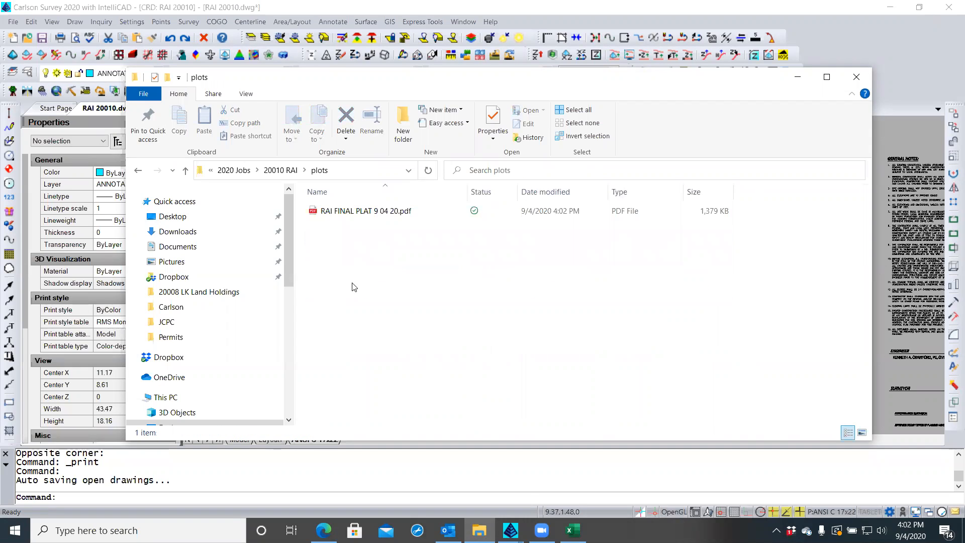
click(352, 214)
double_click(352, 213)
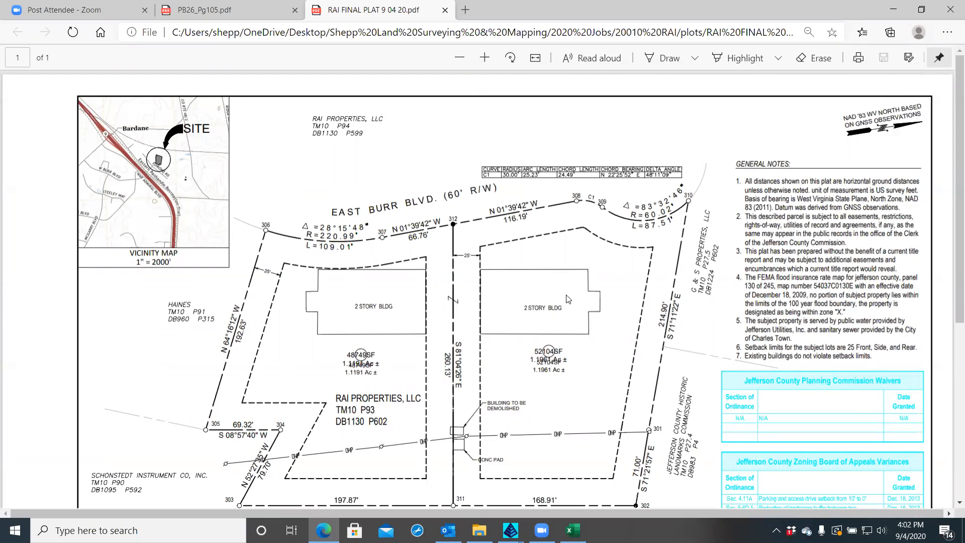
Scroll through the plat PDF in Edge, then close Edge and the plots folder window
scroll(567, 299, down, 5)
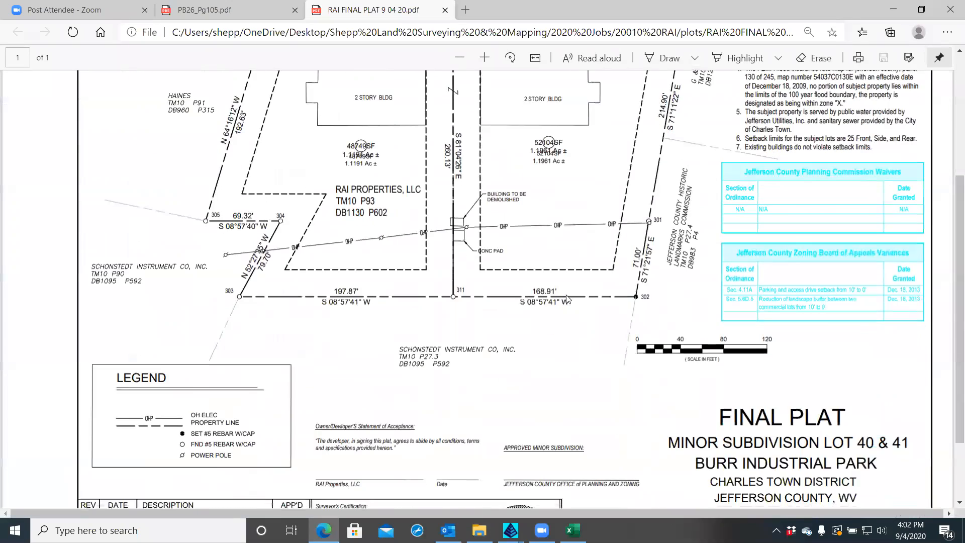
scroll(568, 299, down, 2)
scroll(570, 295, up, 3)
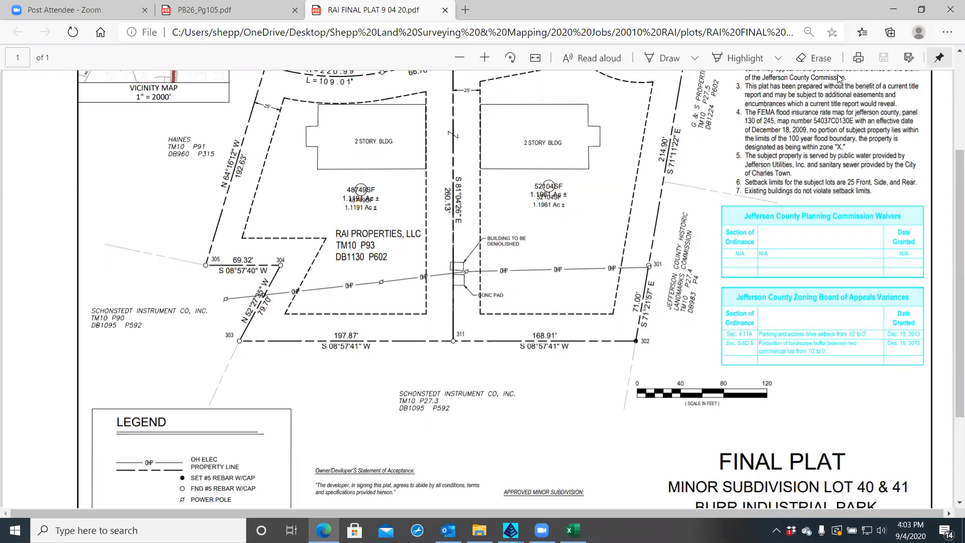
click(948, 12)
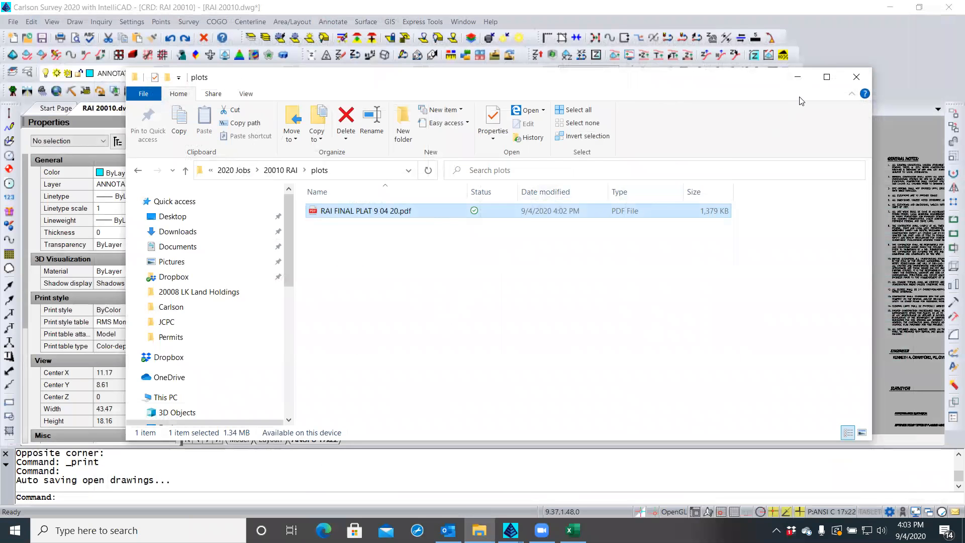
click(856, 76)
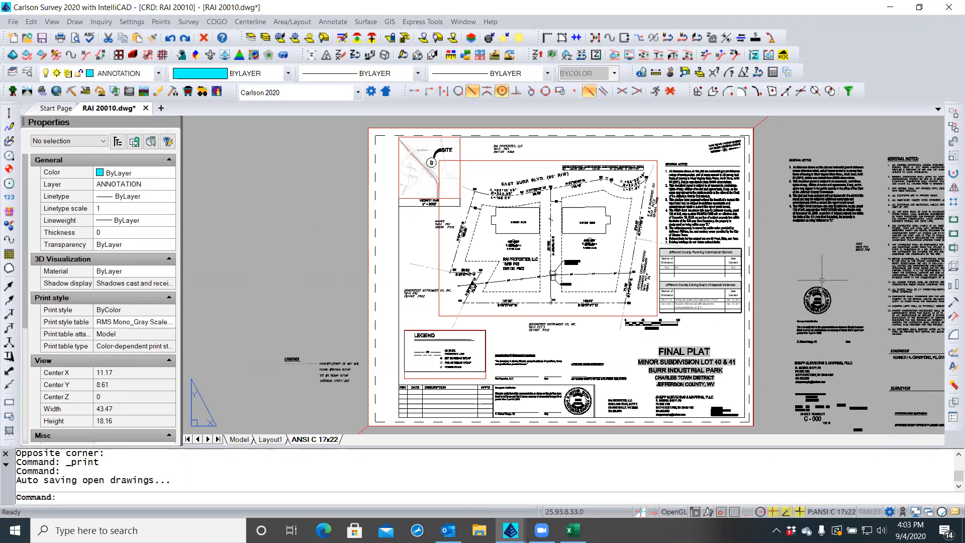
Zoom in on the embedded Excel approvals table, select it, and open the Layer Explorer
scroll(731, 305, up, 5)
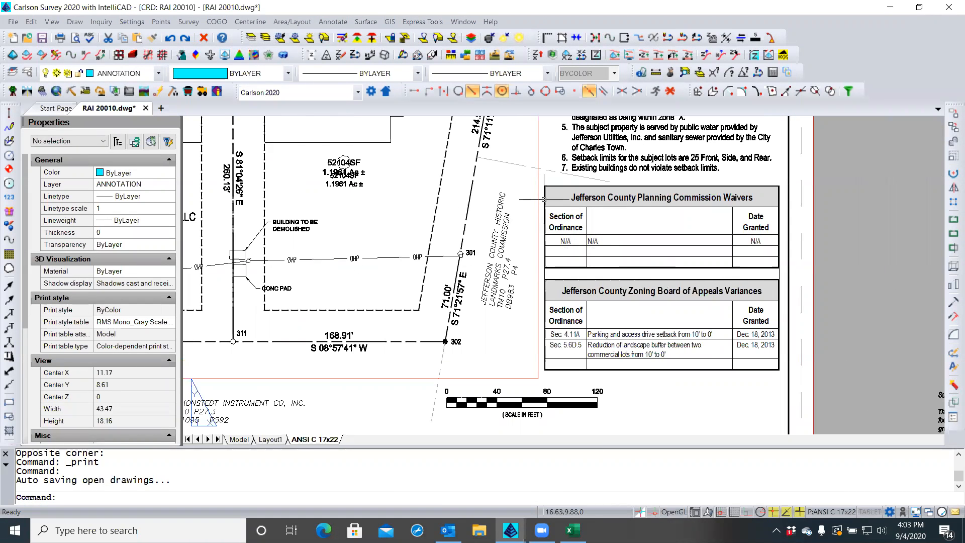
click(544, 199)
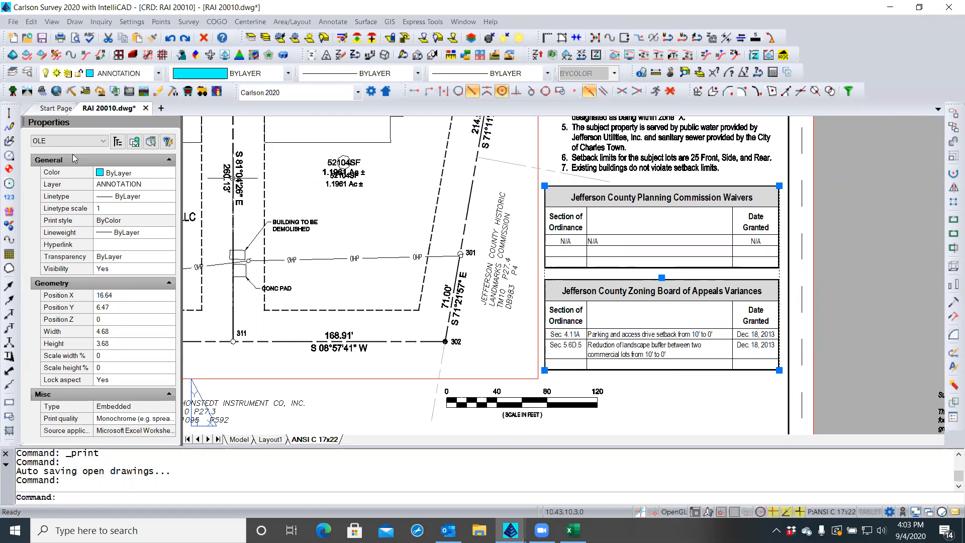
click(29, 73)
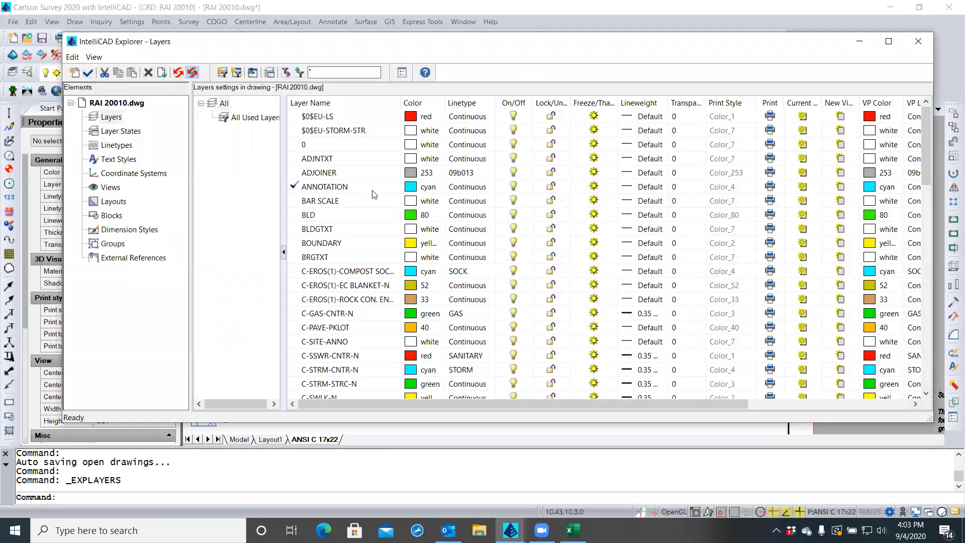
Change the ANNOTATION layer colour from cyan to white (7) and close the Layer Explorer
click(432, 189)
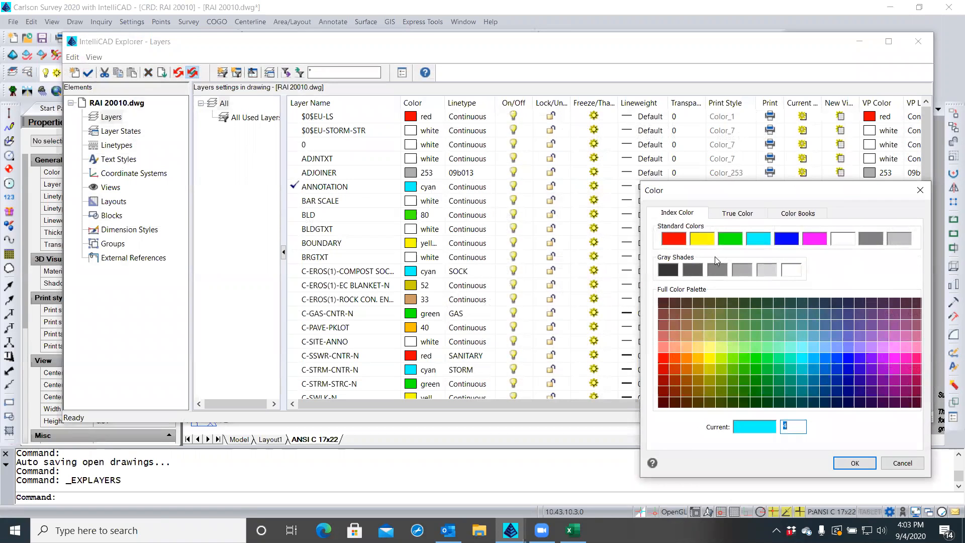
click(845, 241)
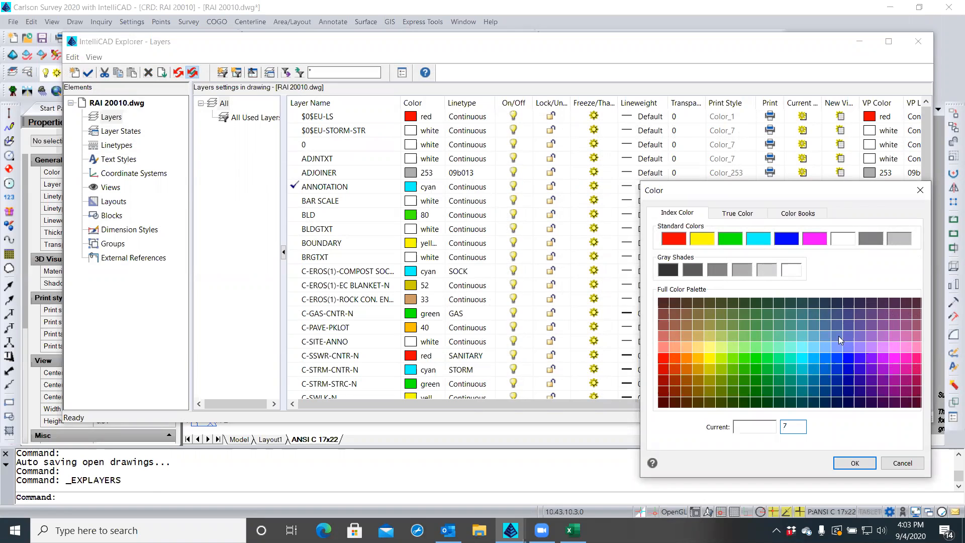
click(855, 462)
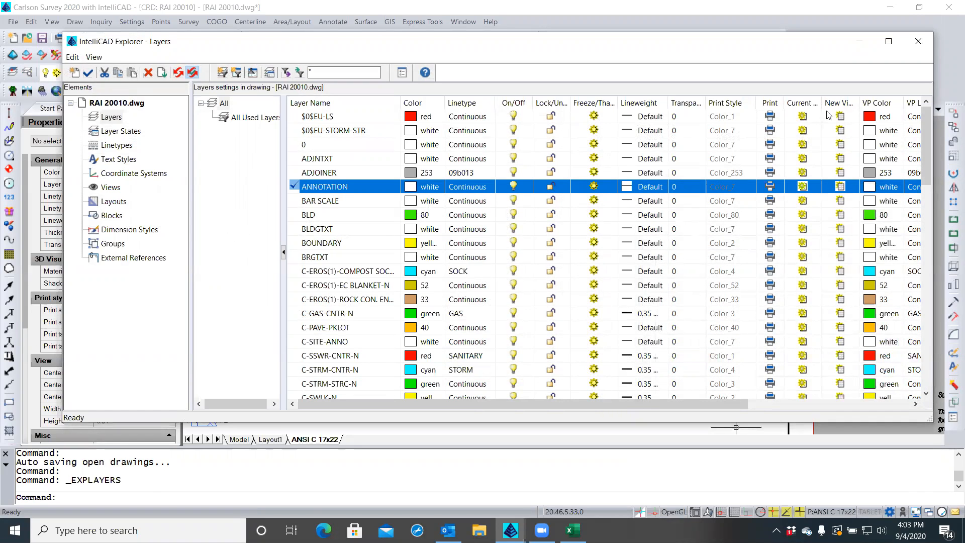
click(918, 41)
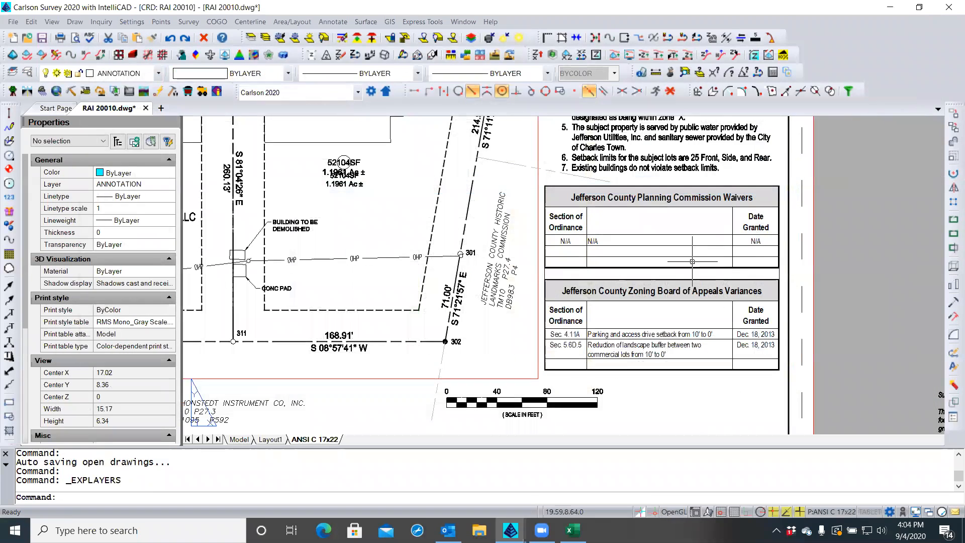
Save the RAI 20010 drawing
click(42, 38)
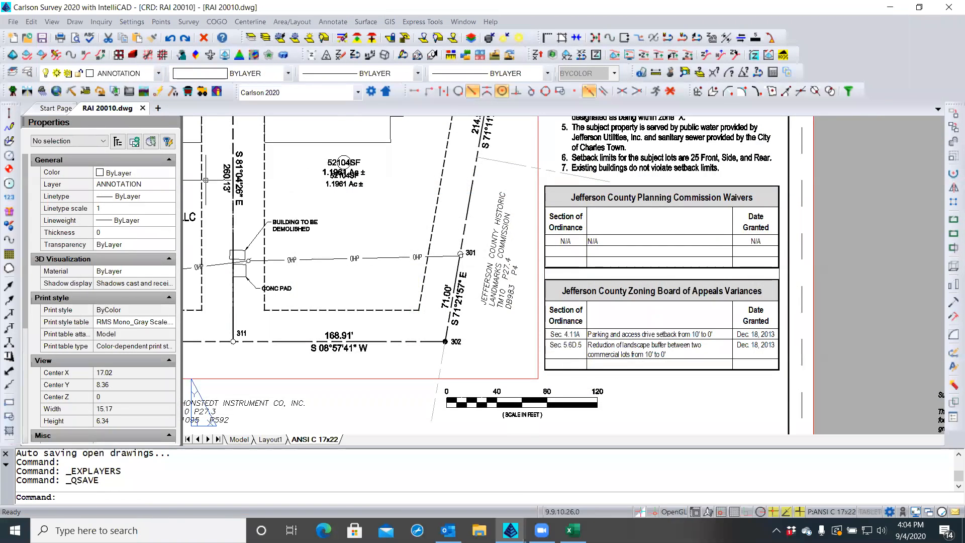
scroll(509, 241, down, 2)
scroll(510, 240, up, 3)
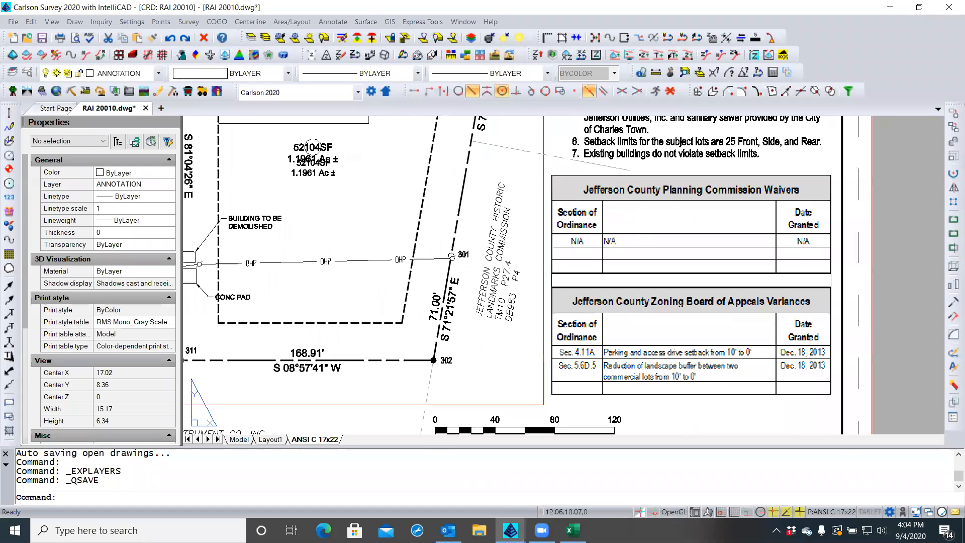
Re-plot the sheet from File > Plot, overwriting RAI FINAL PLAT 9 04 20.pdf in the plots folder
click(13, 22)
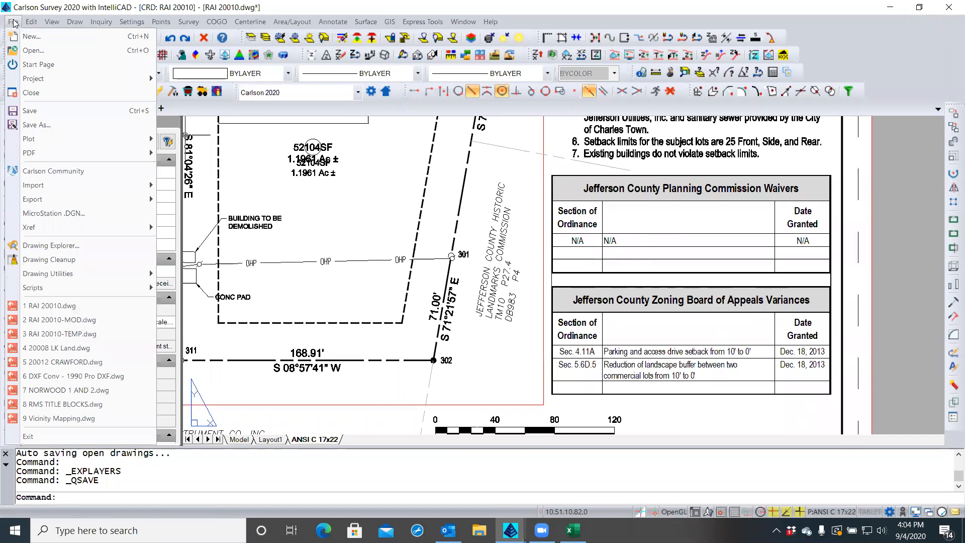
mouse_move(31, 139)
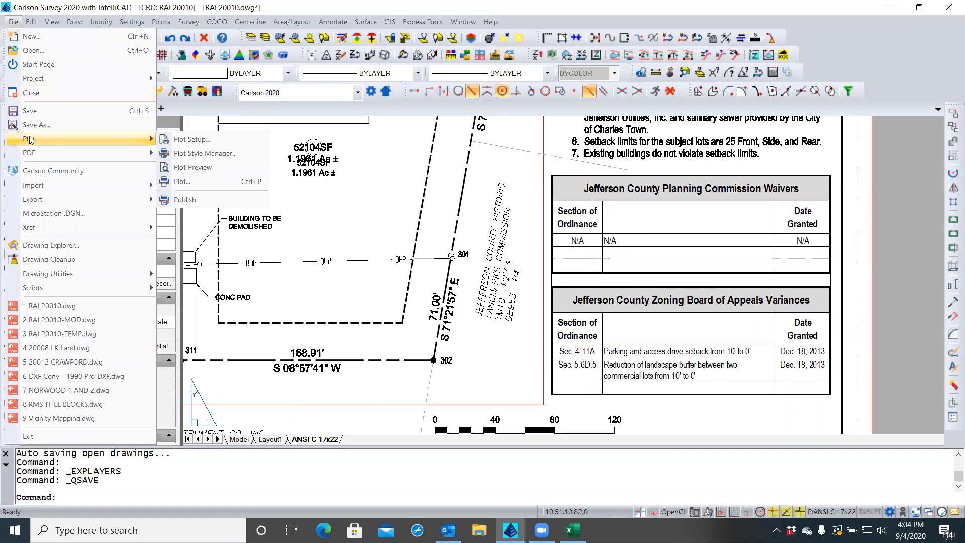
click(185, 182)
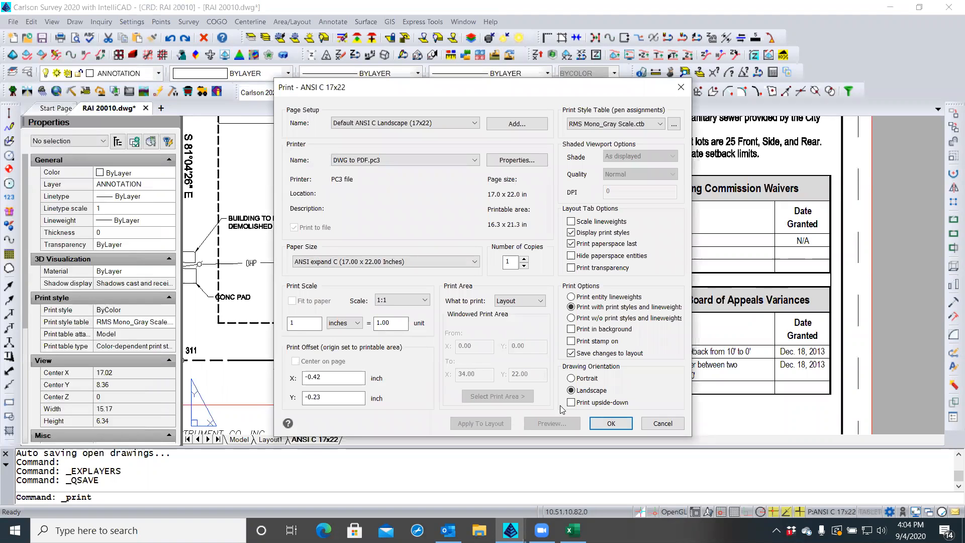
click(609, 425)
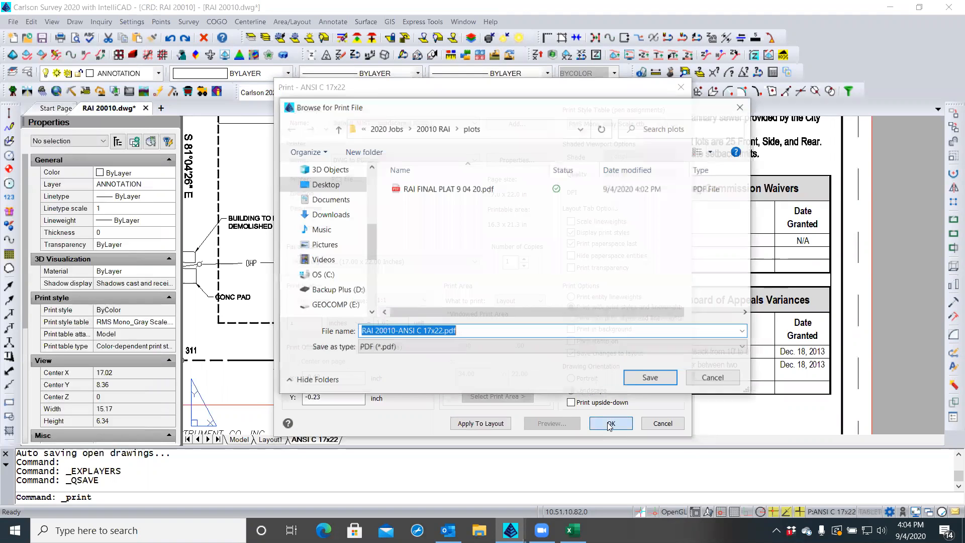
click(443, 190)
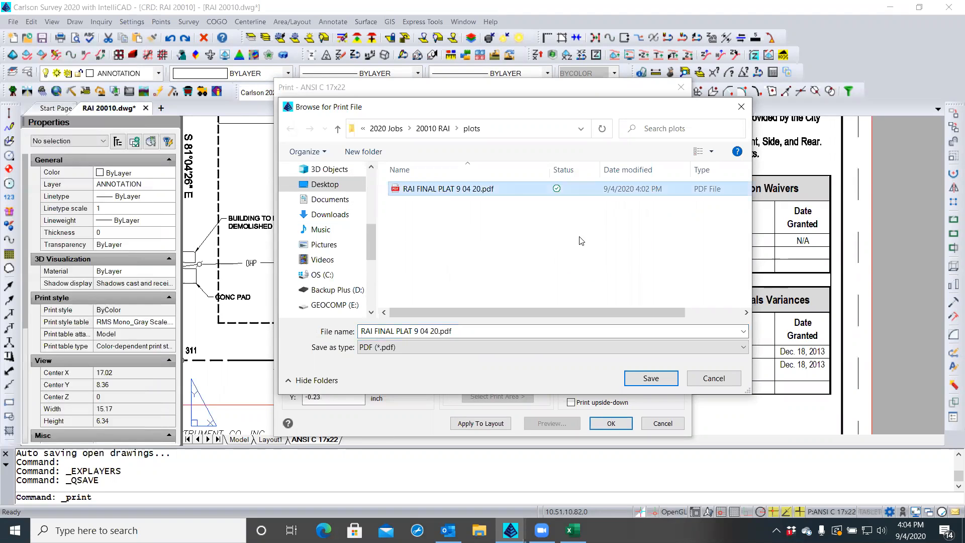
click(653, 386)
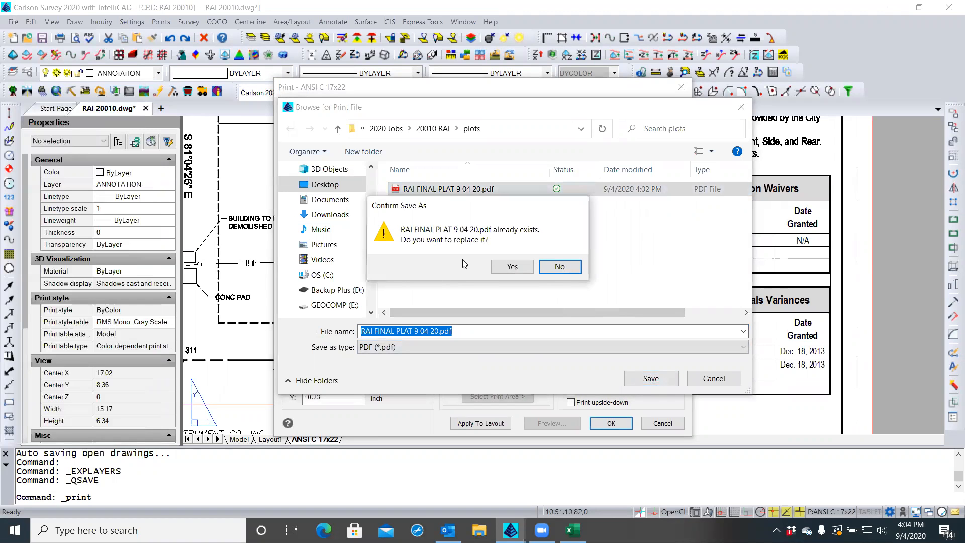
click(513, 267)
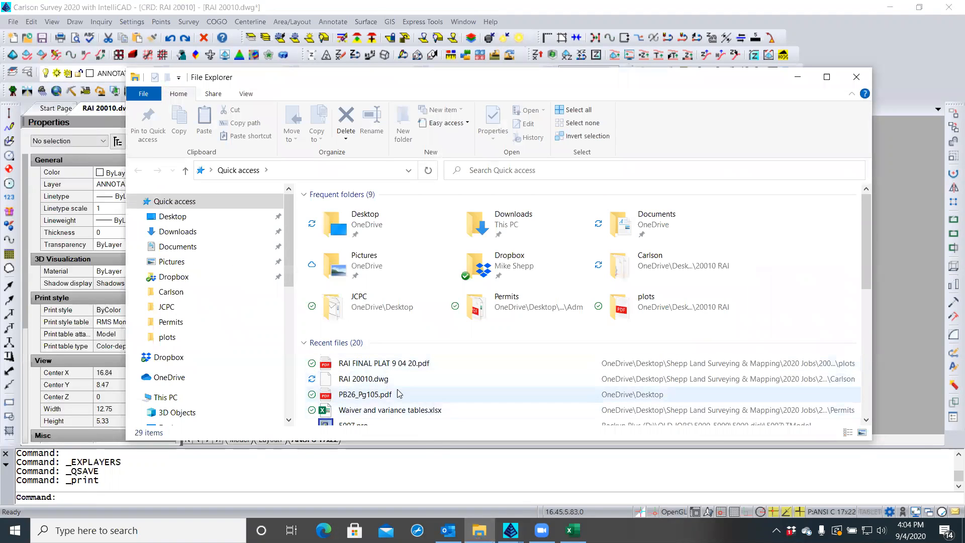
Open the re-plotted RAI FINAL PLAT 9 04 20.pdf in Edge, check the plat and tables, then close it
double_click(397, 368)
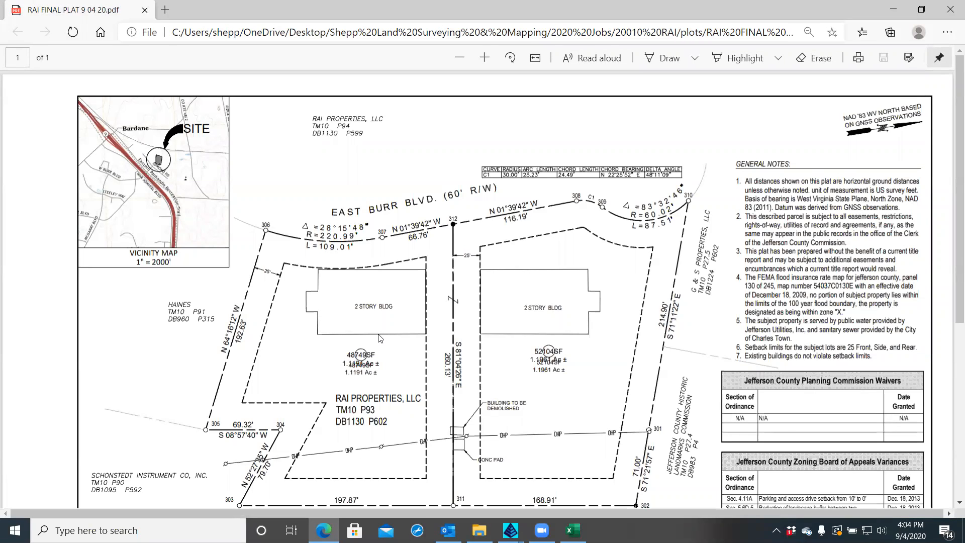
scroll(381, 339, down, 3)
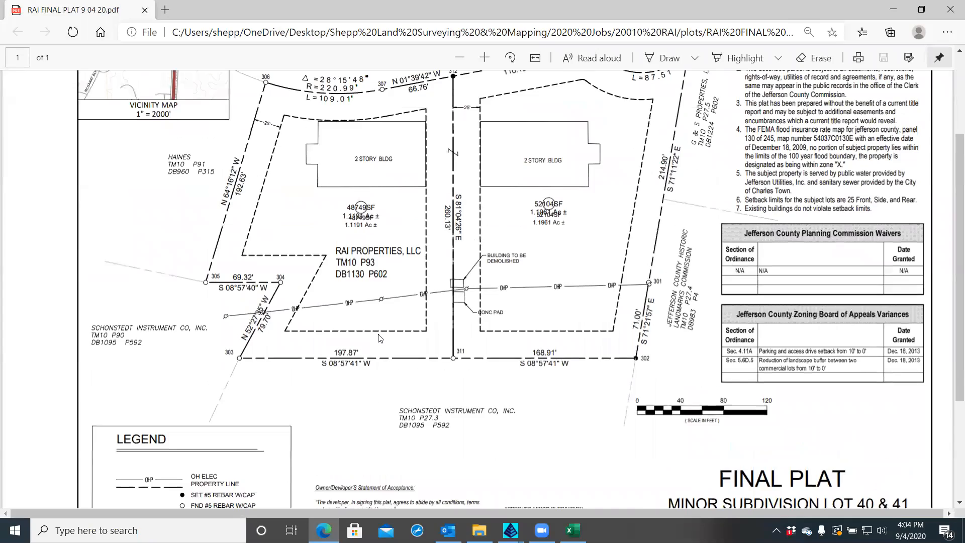
scroll(381, 338, up, 2)
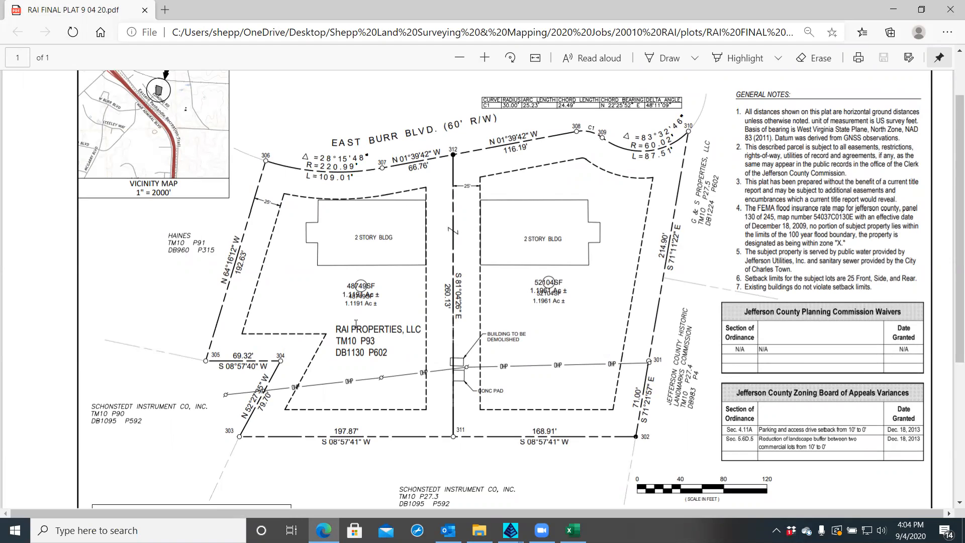
scroll(709, 329, up, 2)
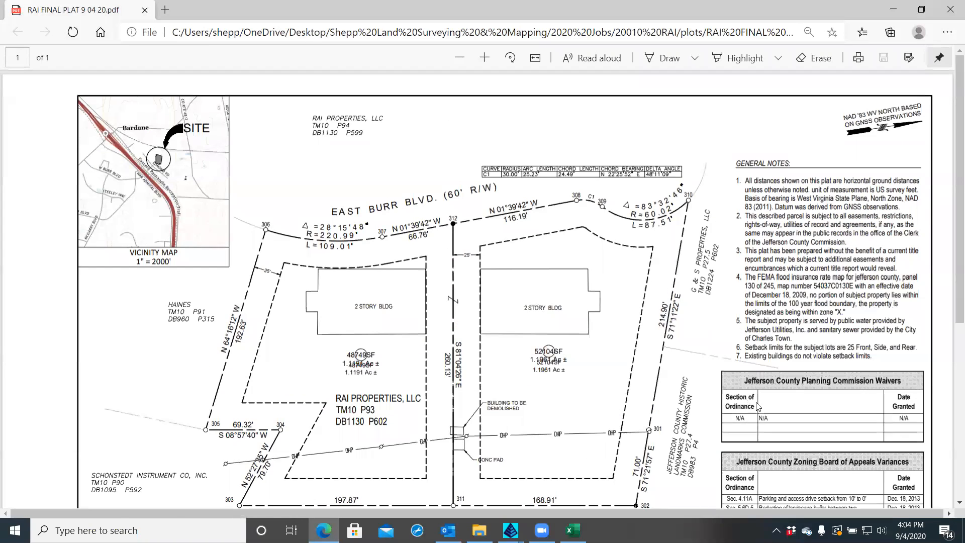
scroll(758, 407, down, 5)
ctrl+scroll(640, 344, up, 3)
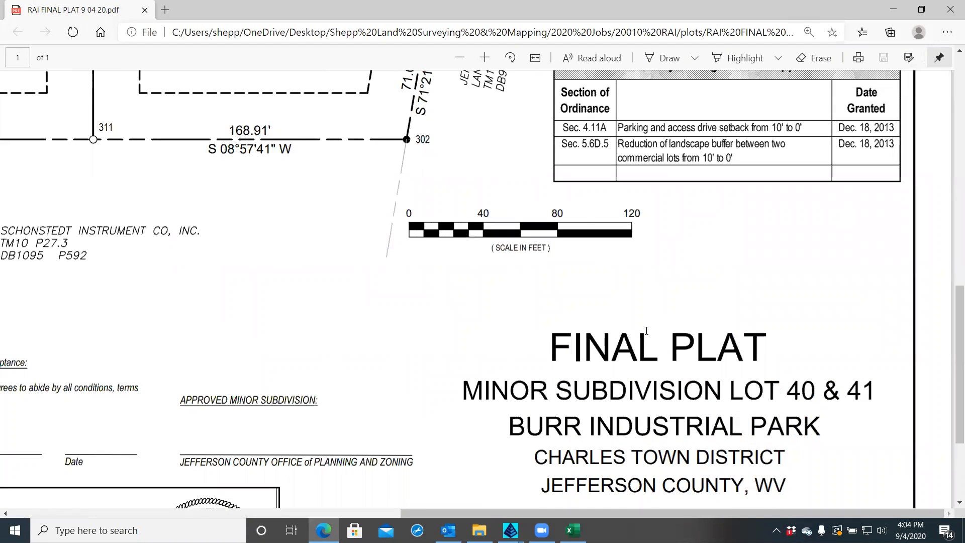
scroll(591, 322, up, 10)
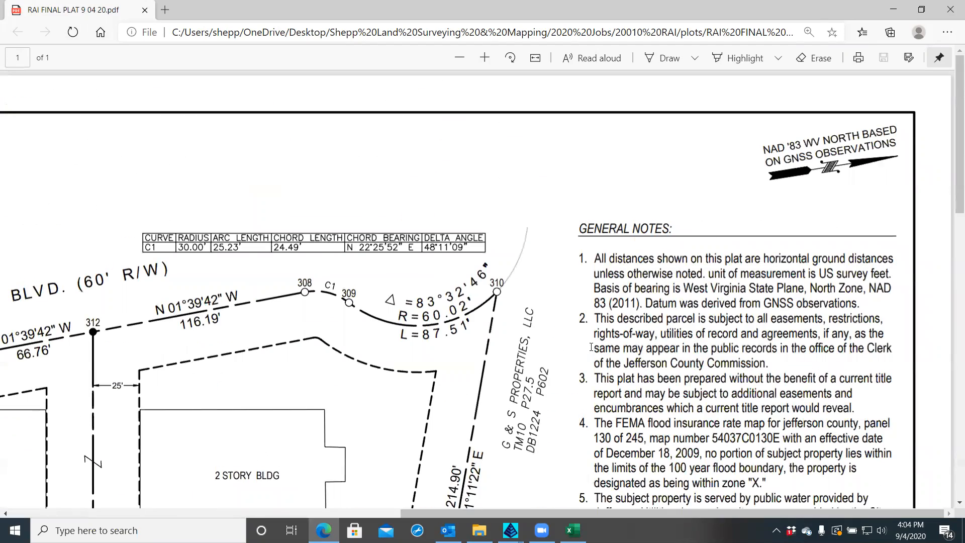
scroll(610, 331, down, 10)
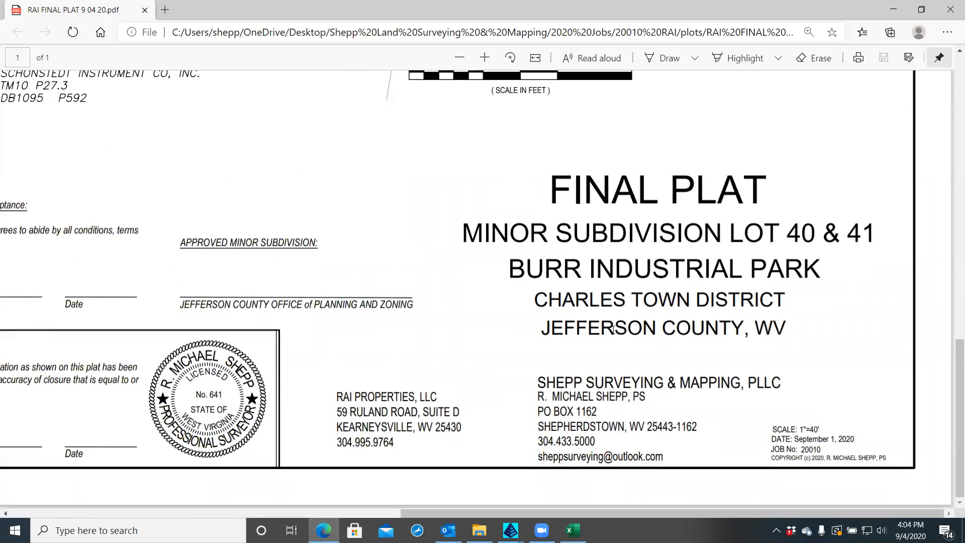
scroll(610, 331, up, 3)
scroll(610, 330, up, 3)
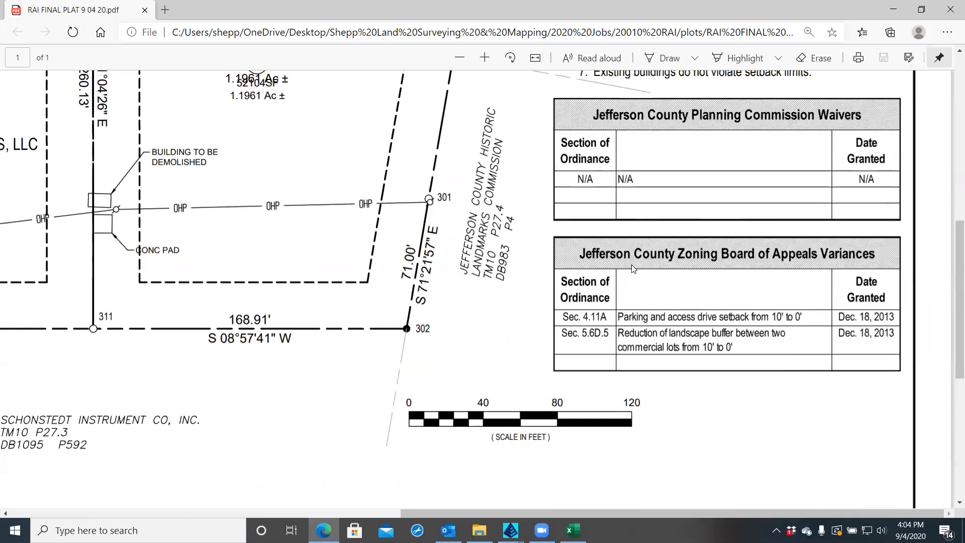
ctrl+scroll(633, 268, up, 4)
ctrl+scroll(633, 268, up, 2)
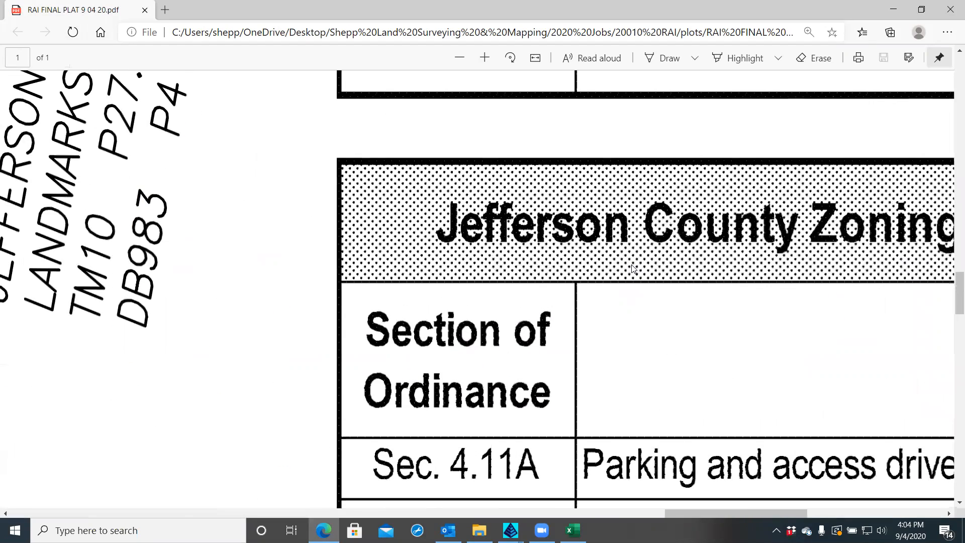
ctrl+scroll(628, 281, down, 1)
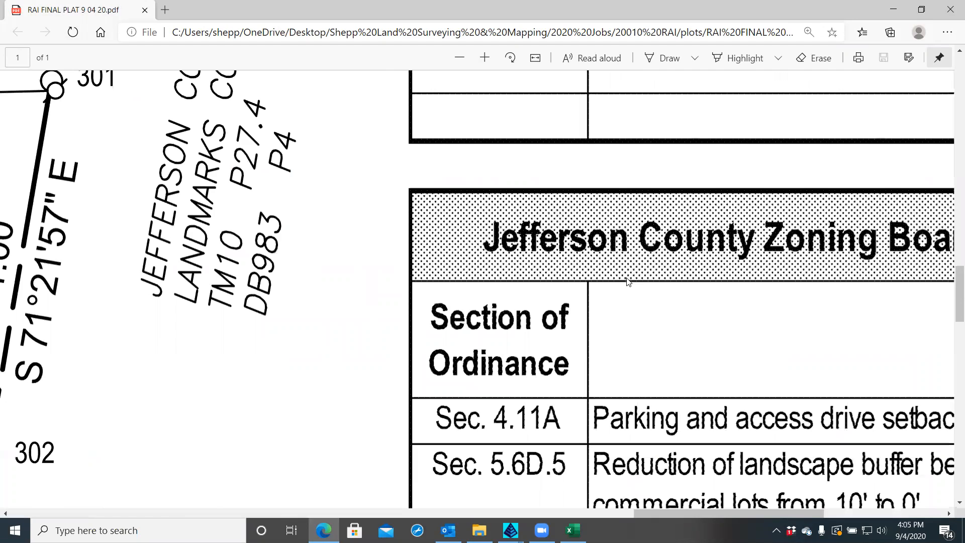
ctrl+scroll(628, 282, down, 3)
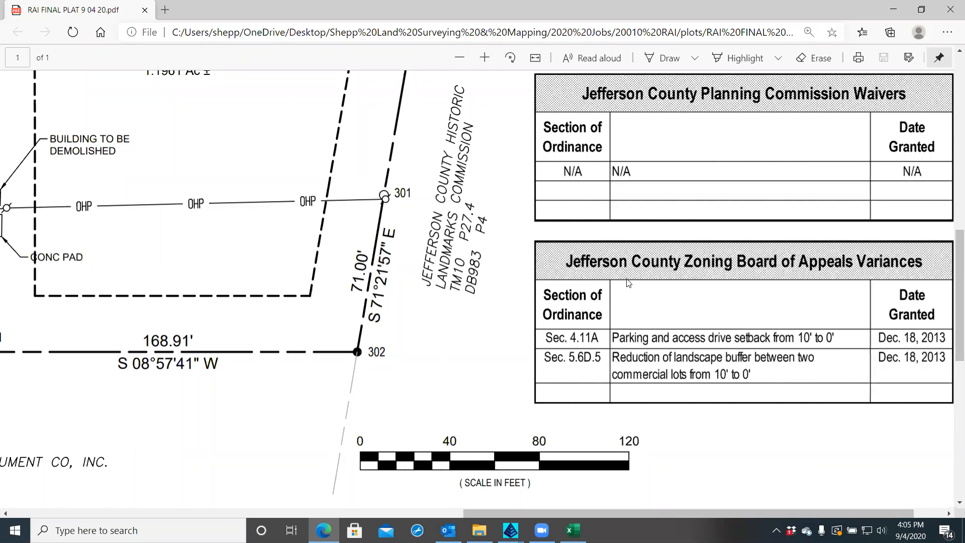
ctrl+scroll(628, 284, down, 3)
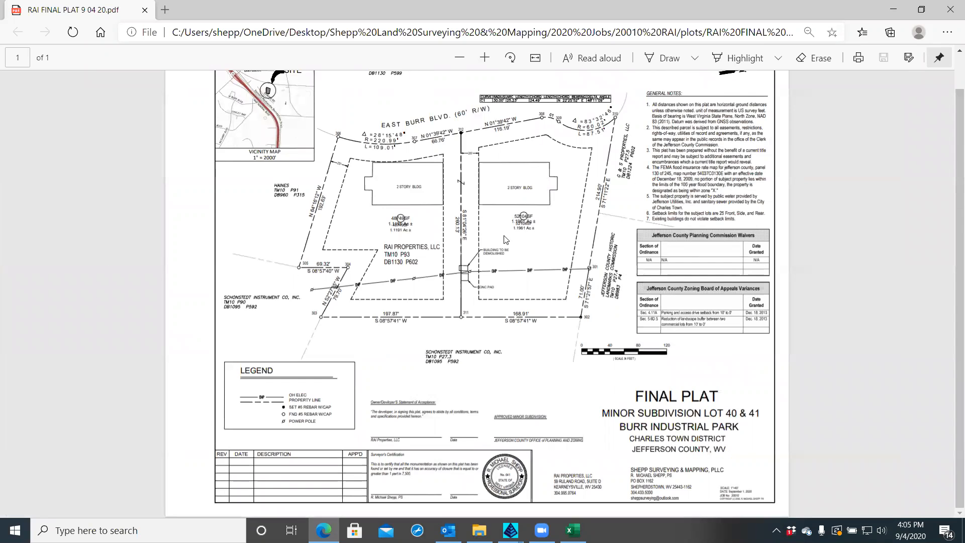
ctrl+scroll(505, 239, up, 5)
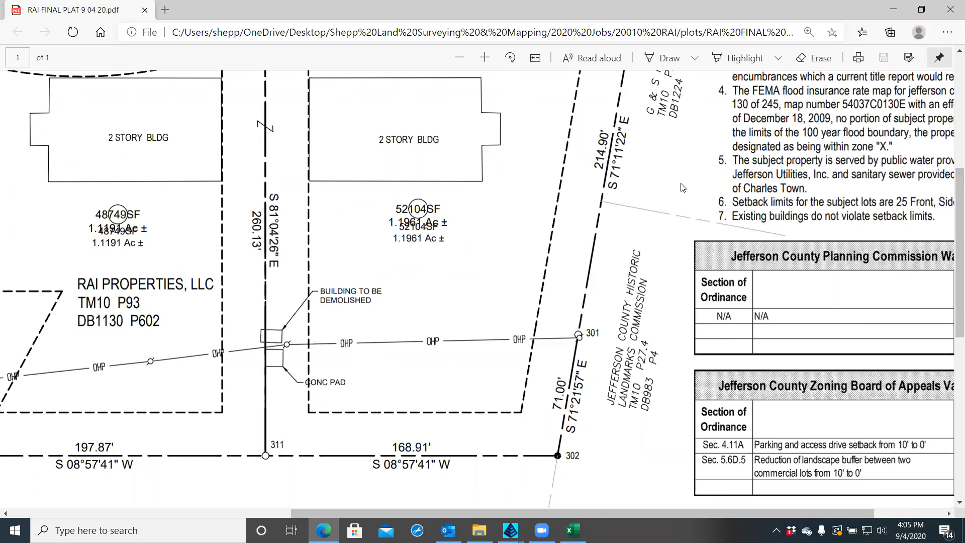
click(950, 10)
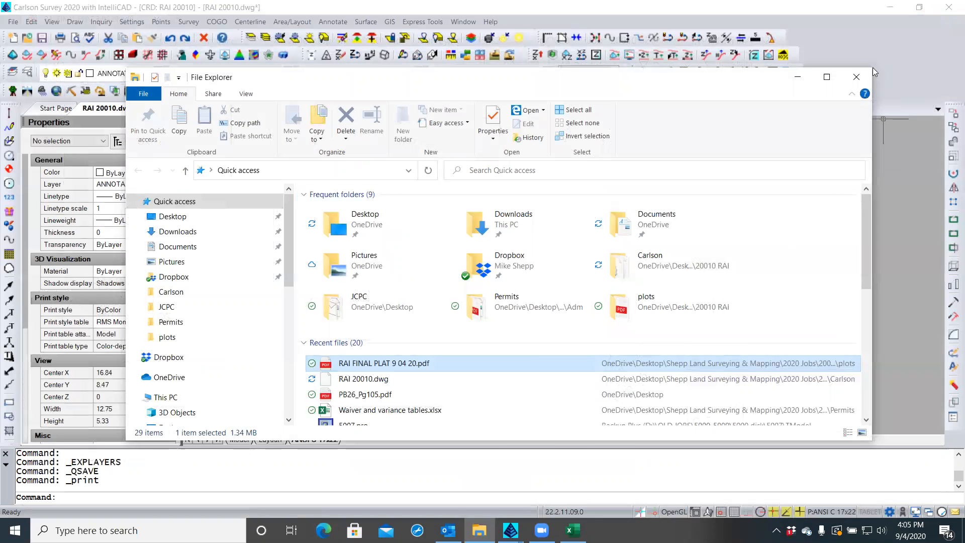
Close File Explorer and zoom in on the right lot's 52104SF area labels
click(857, 77)
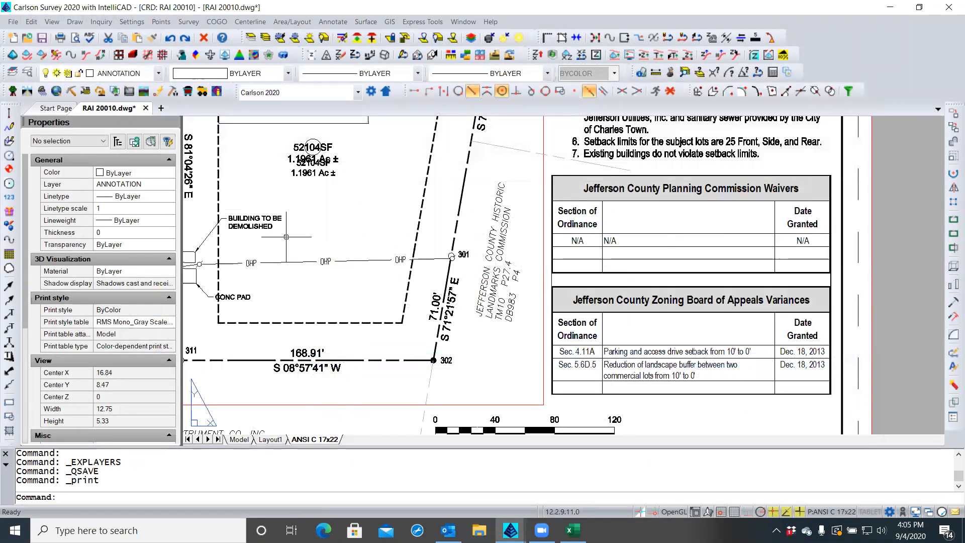
click(308, 202)
middle_drag(304, 201, 442, 235)
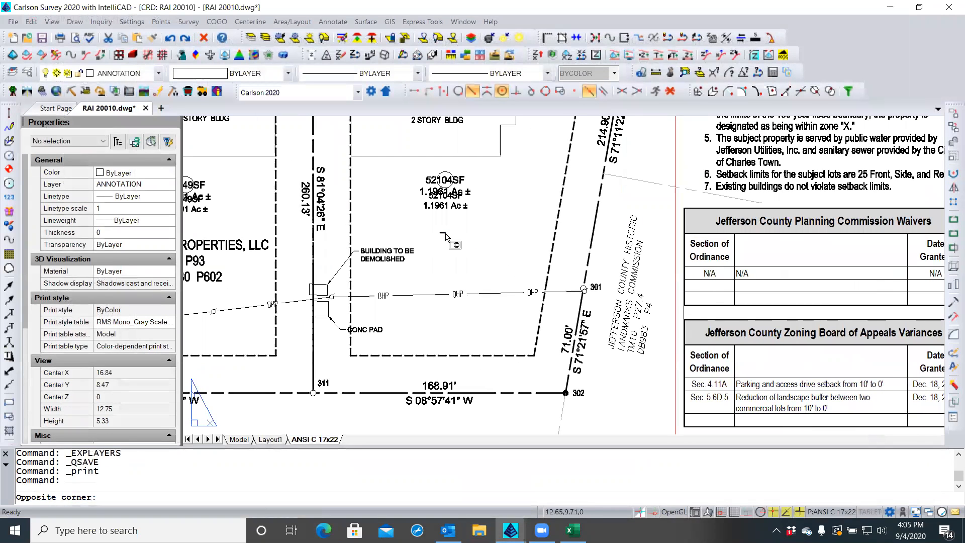
key(Escape)
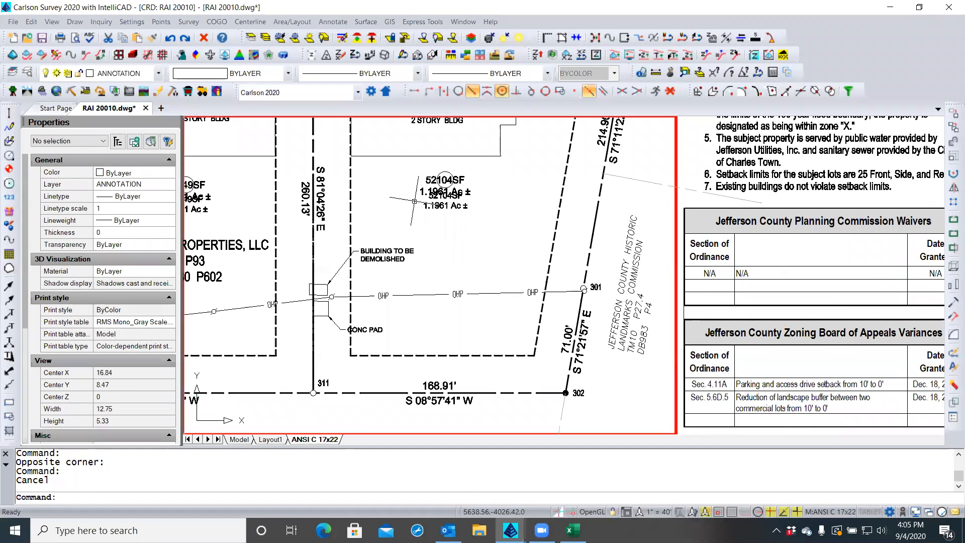
scroll(417, 184, up, 3)
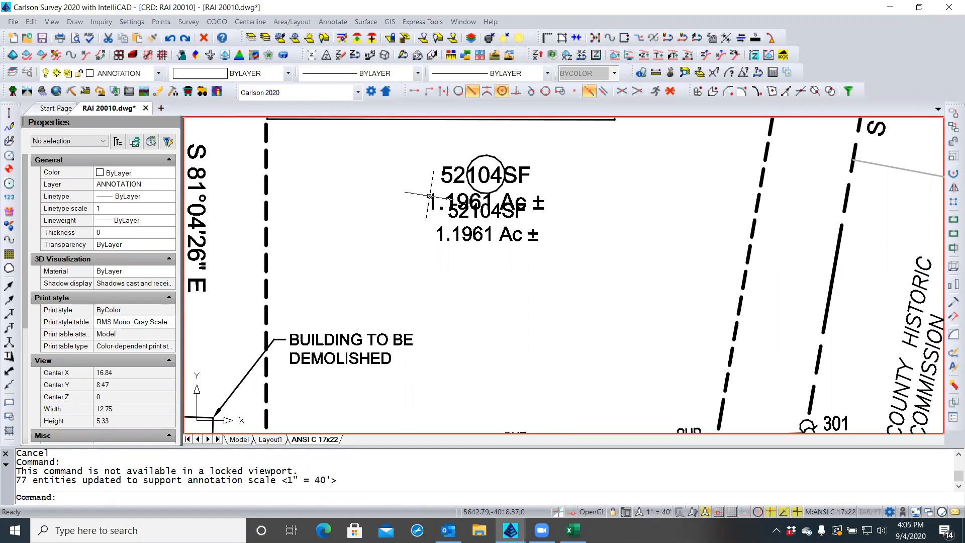
Delete the upper duplicate 52104SF label, keeping the one below the lot circle
click(427, 198)
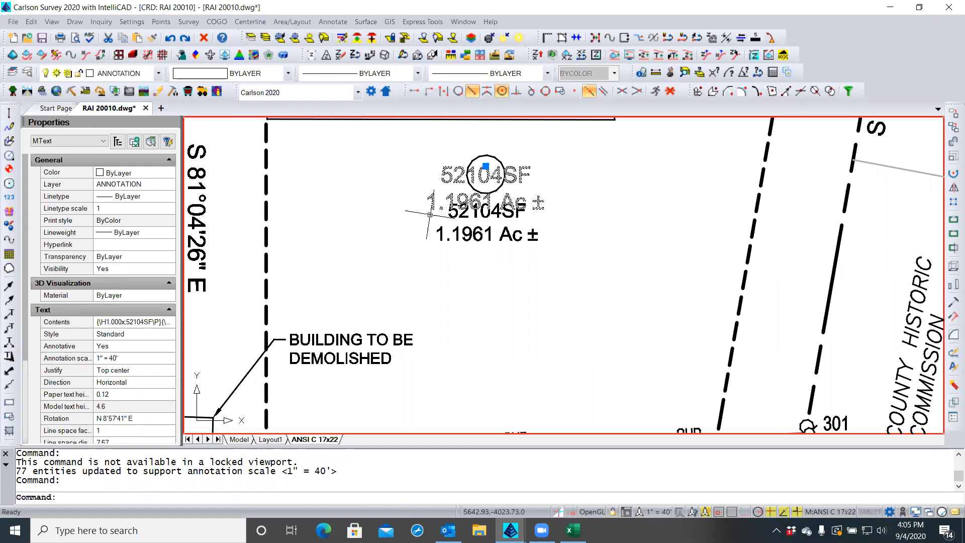
key(Escape)
key(Escape)
click(433, 232)
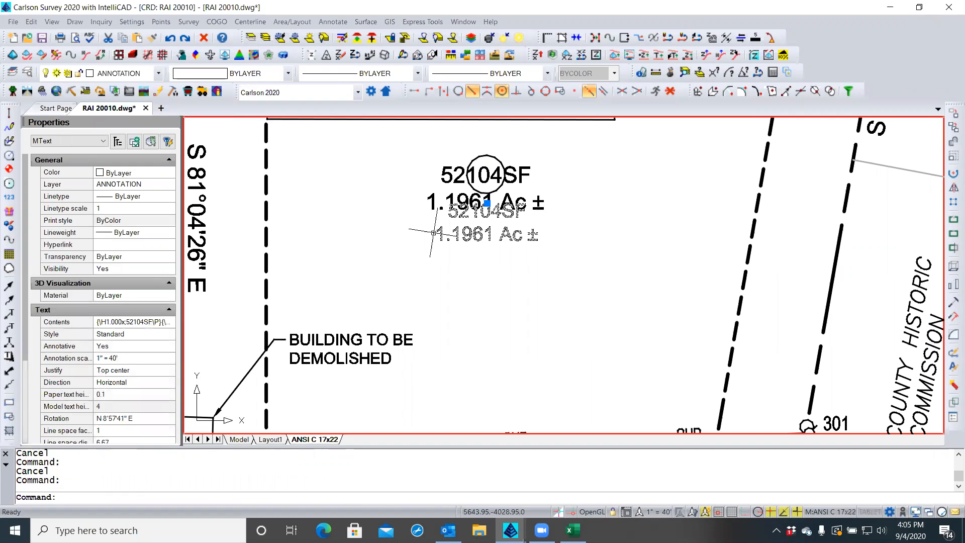
key(Escape)
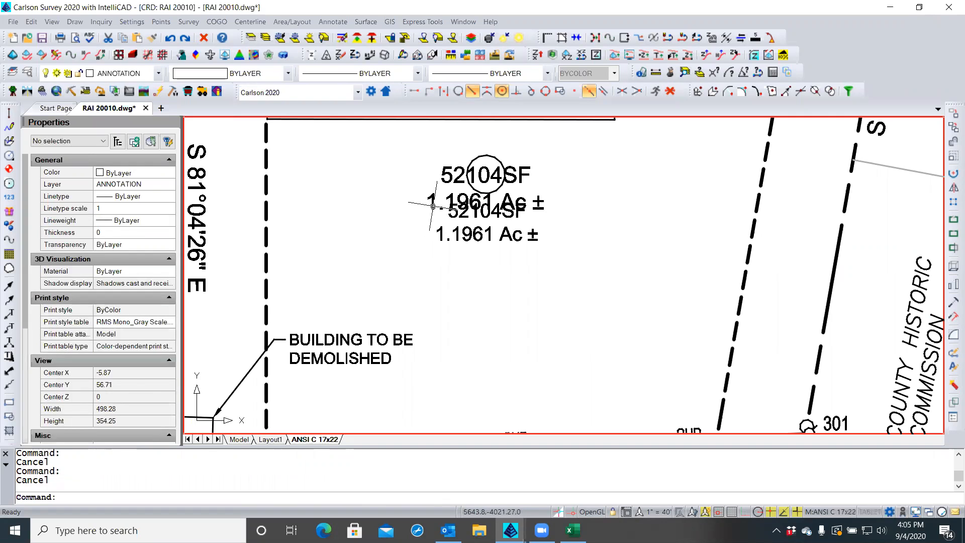
click(433, 207)
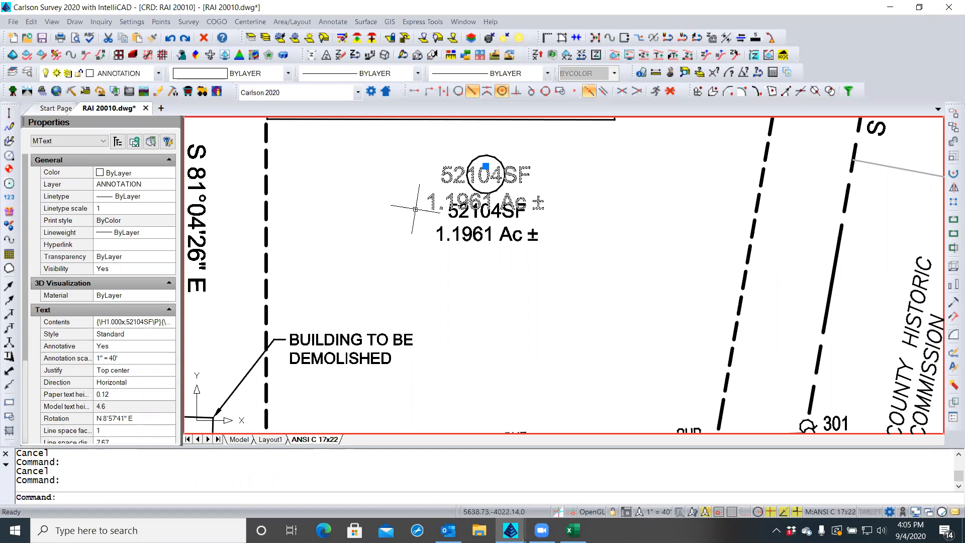
key(Delete)
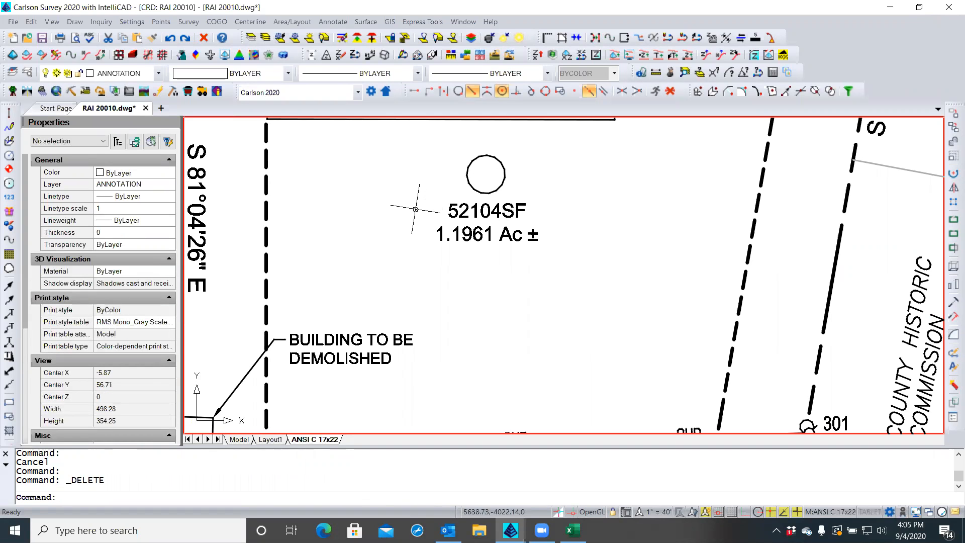
scroll(485, 261, down, 2)
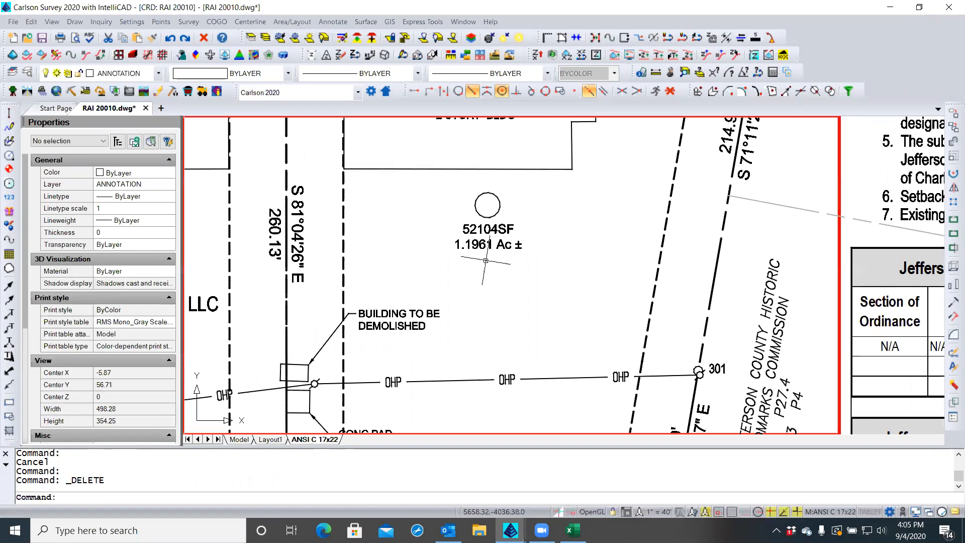
scroll(486, 260, down, 2)
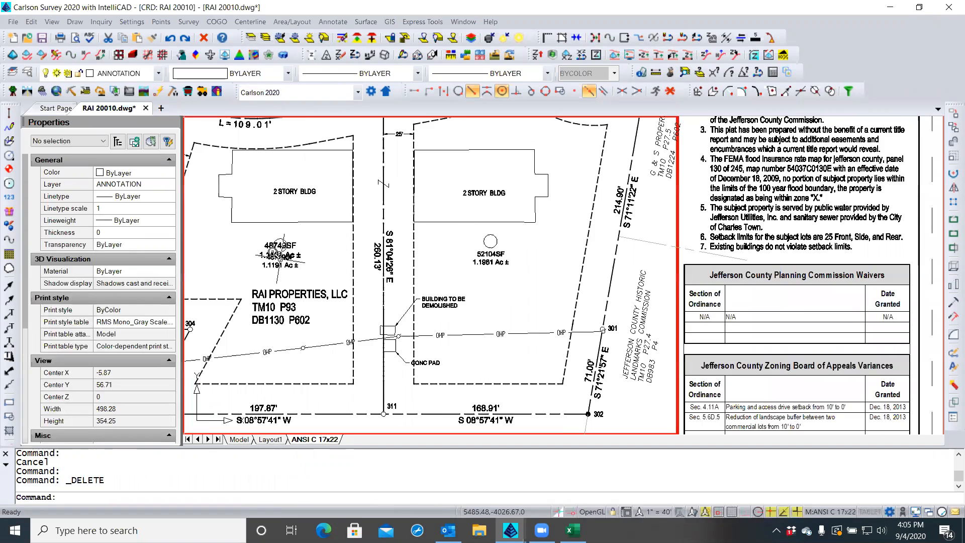
scroll(280, 250, up, 3)
Delete the duplicate 48749SF label and change the remaining one to read 48,749 SF
click(263, 241)
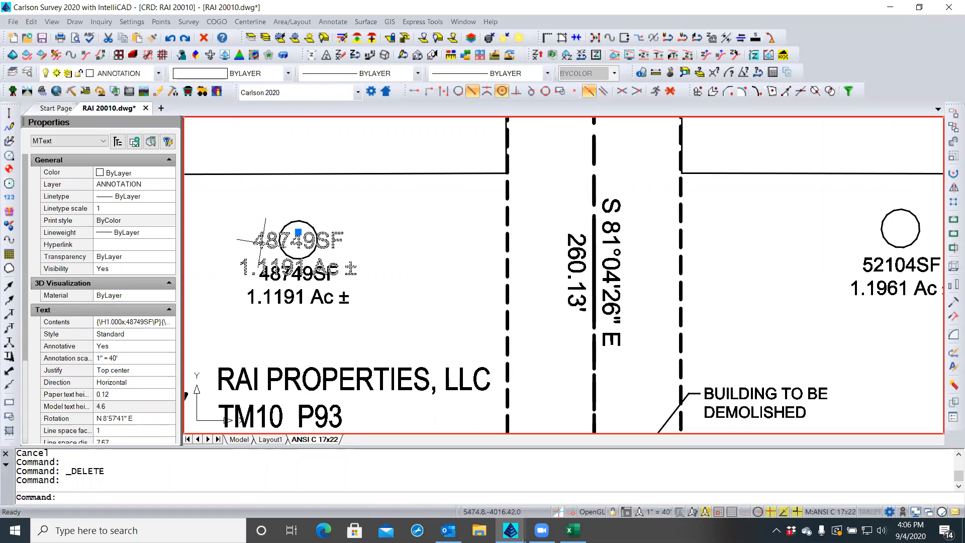
key(Delete)
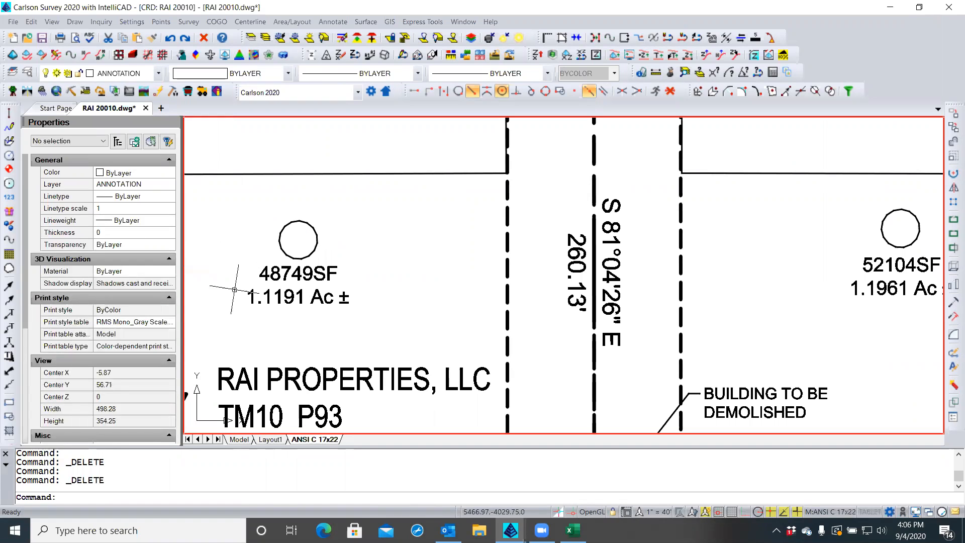
click(276, 276)
double_click(276, 276)
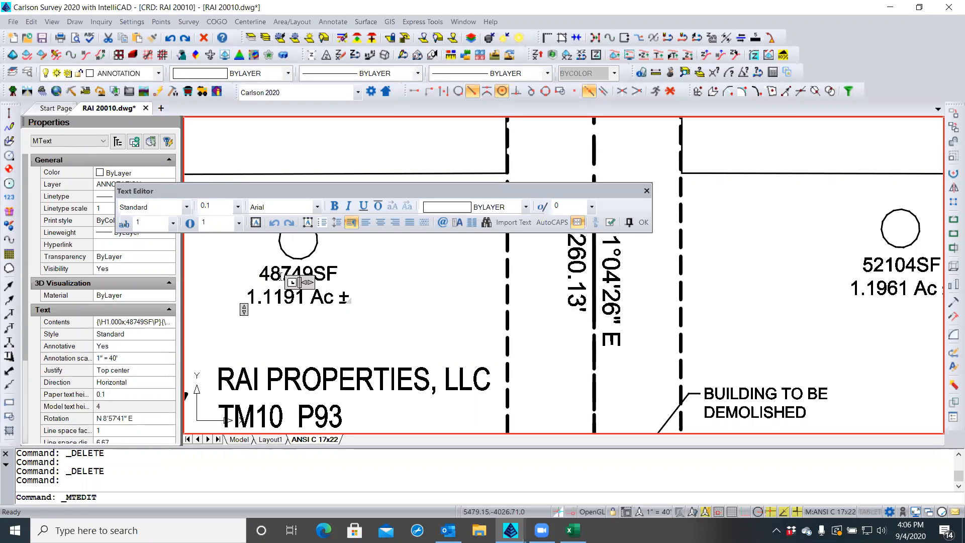
text(,)
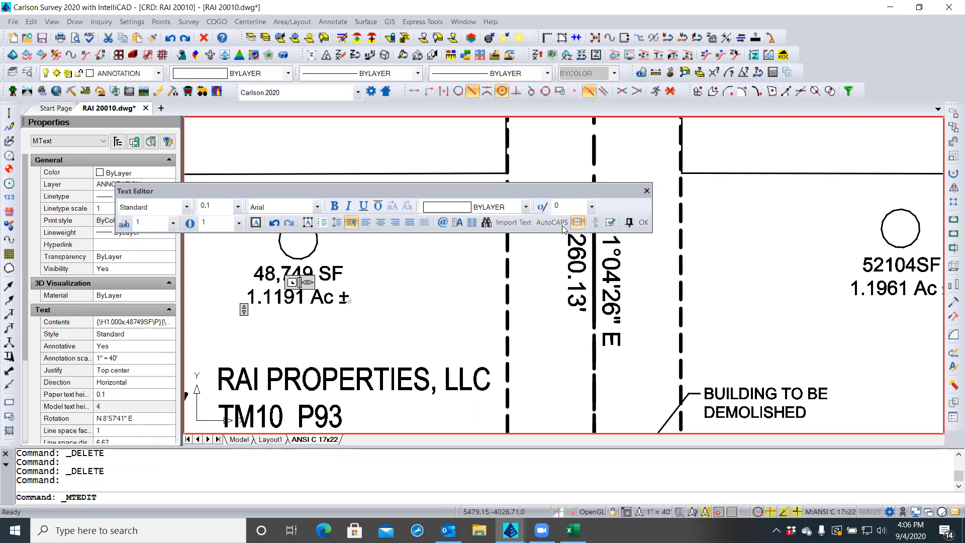
click(645, 223)
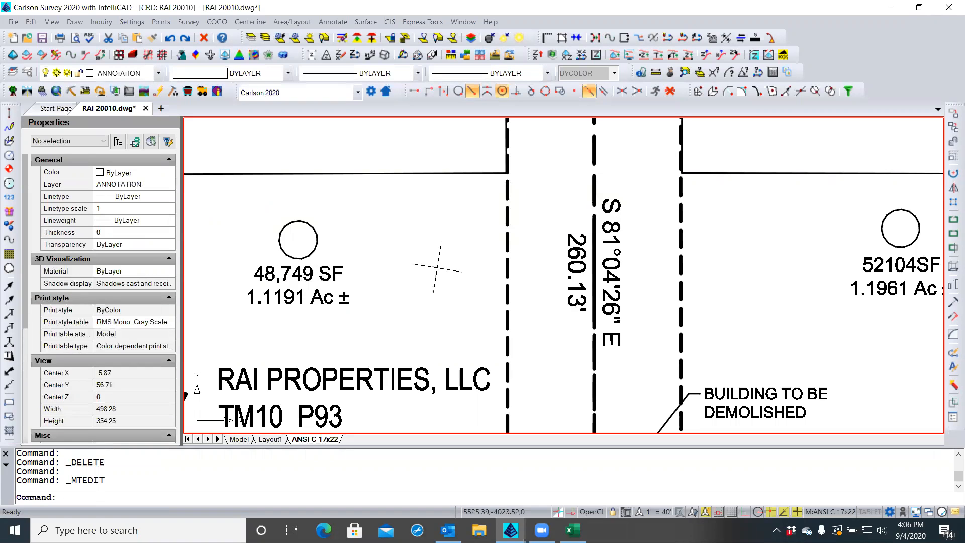
scroll(237, 260, down, 2)
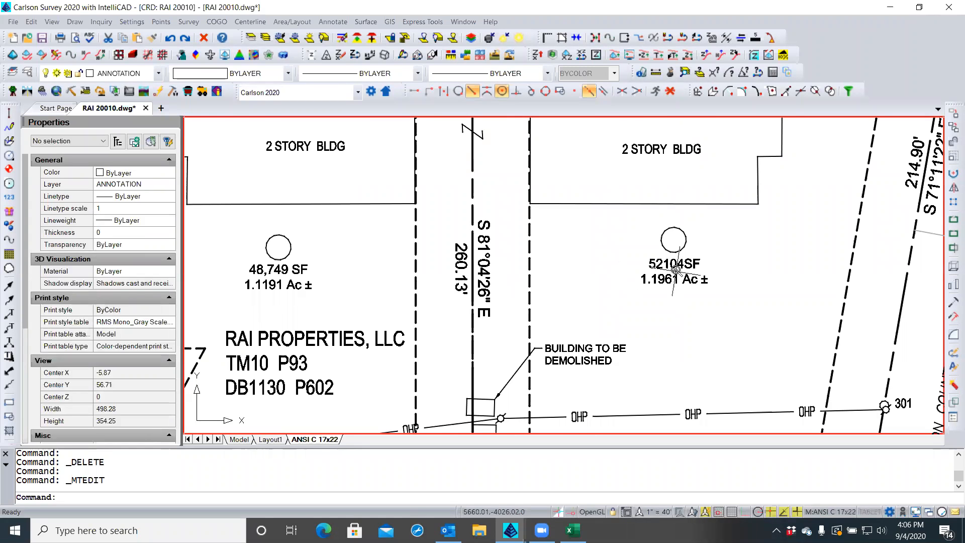
scroll(676, 264, up, 1)
double_click(675, 263)
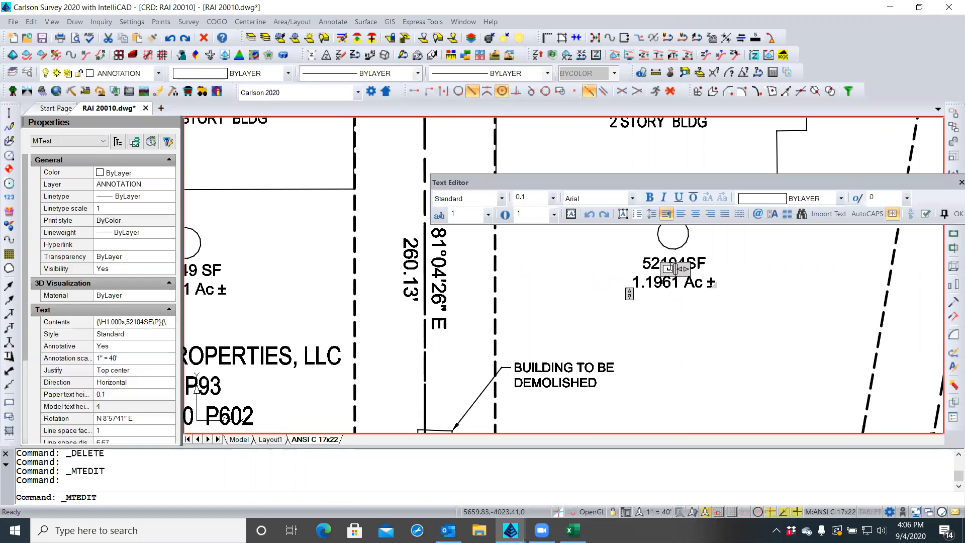
key(Escape)
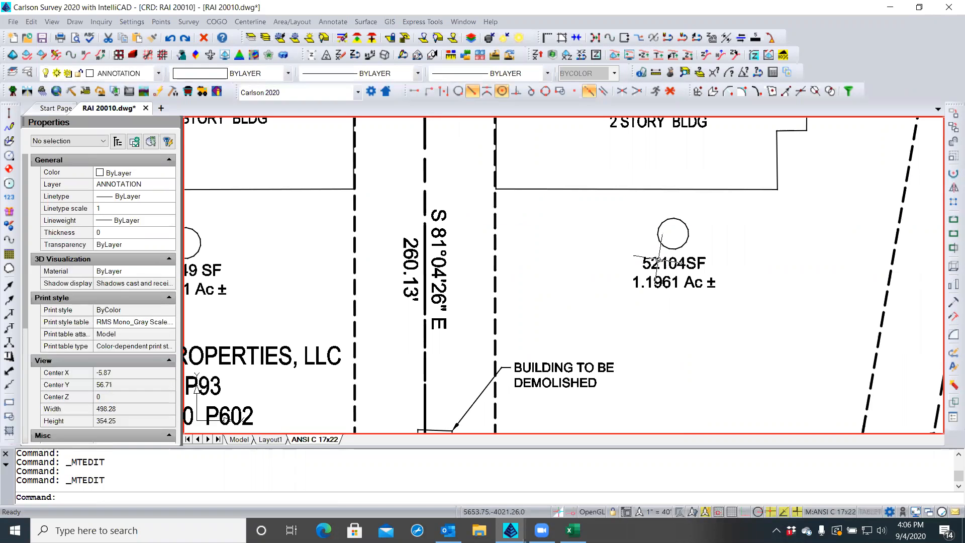
double_click(658, 258)
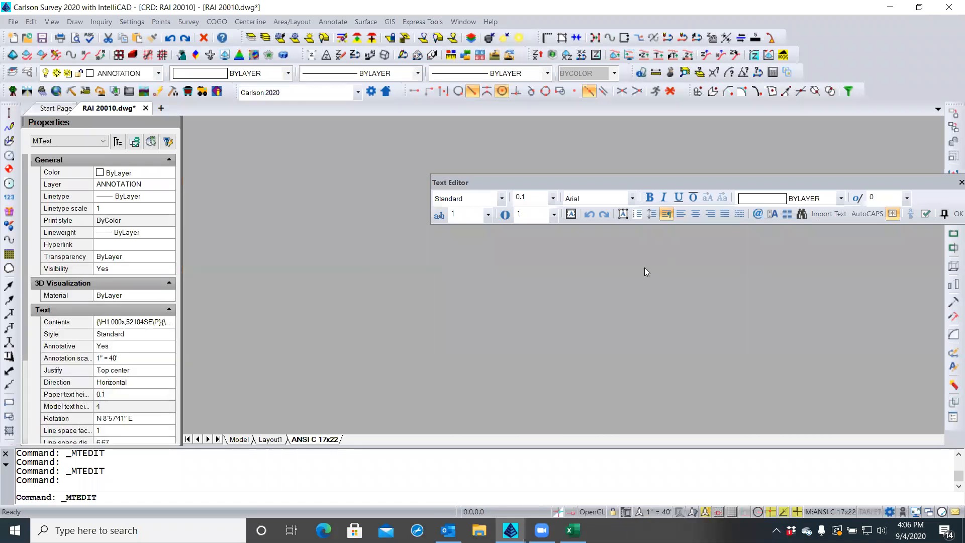
scroll(647, 267, down, 10)
click(614, 286)
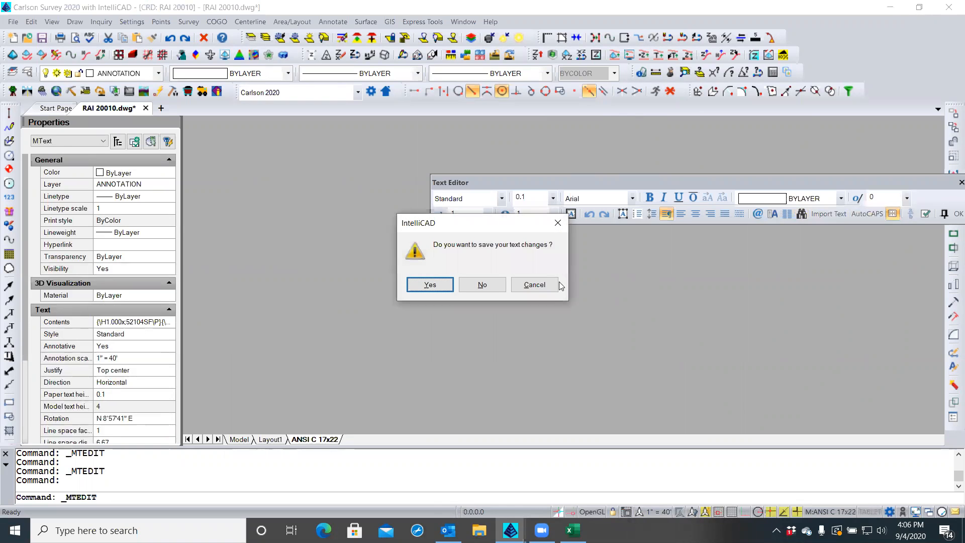
click(494, 284)
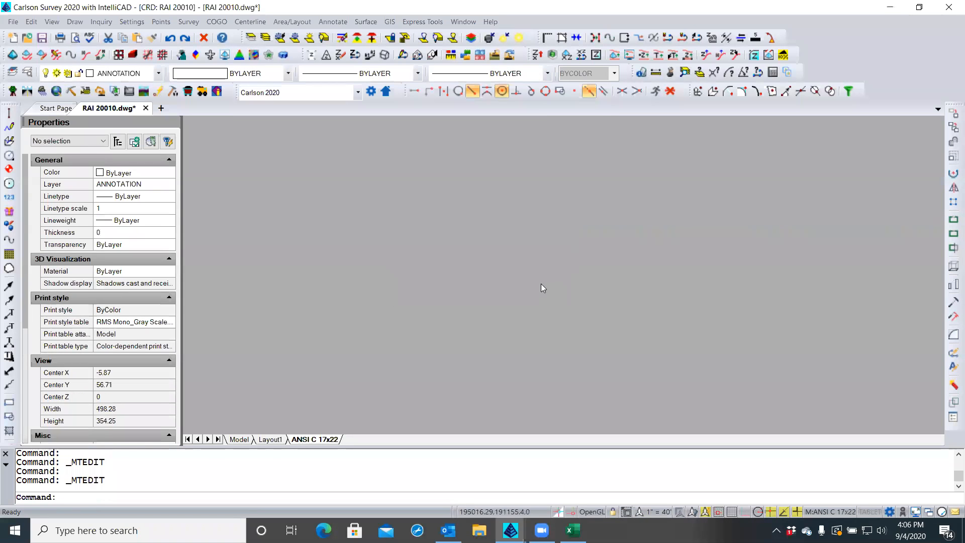
scroll(519, 274, down, 5)
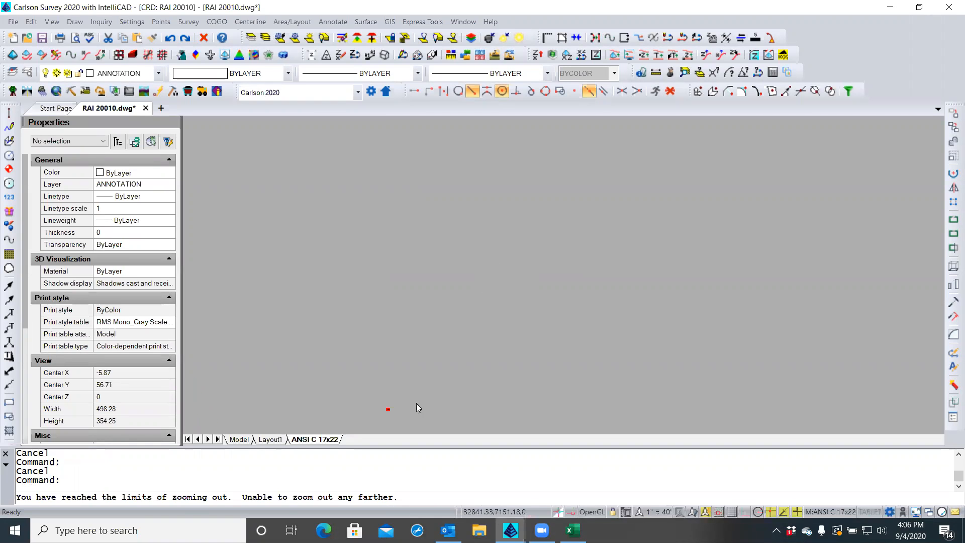
Zoom to the whole plat, regenerate it with REA, and zoom back in on the two lots
middle_click(464, 330)
middle_click(463, 330)
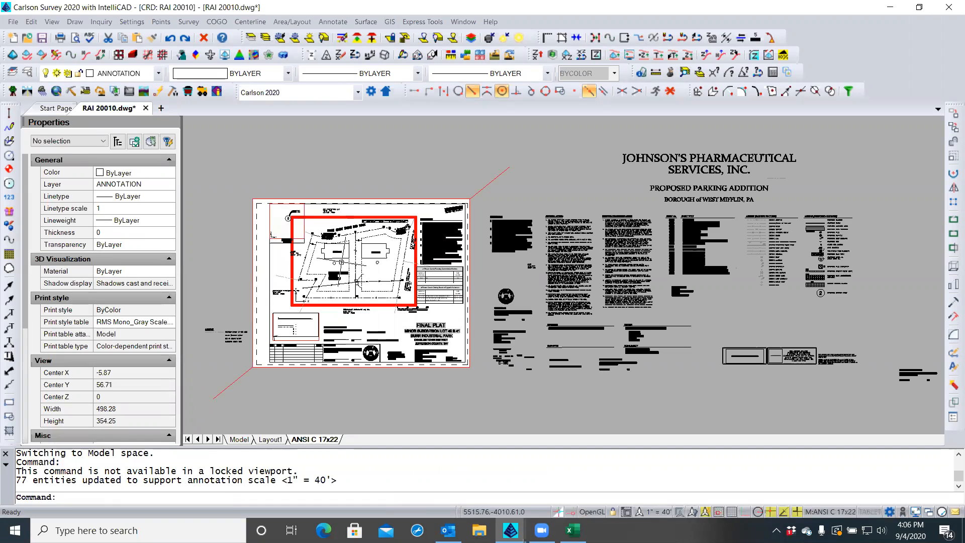
scroll(329, 263, up, 3)
scroll(329, 263, up, 1)
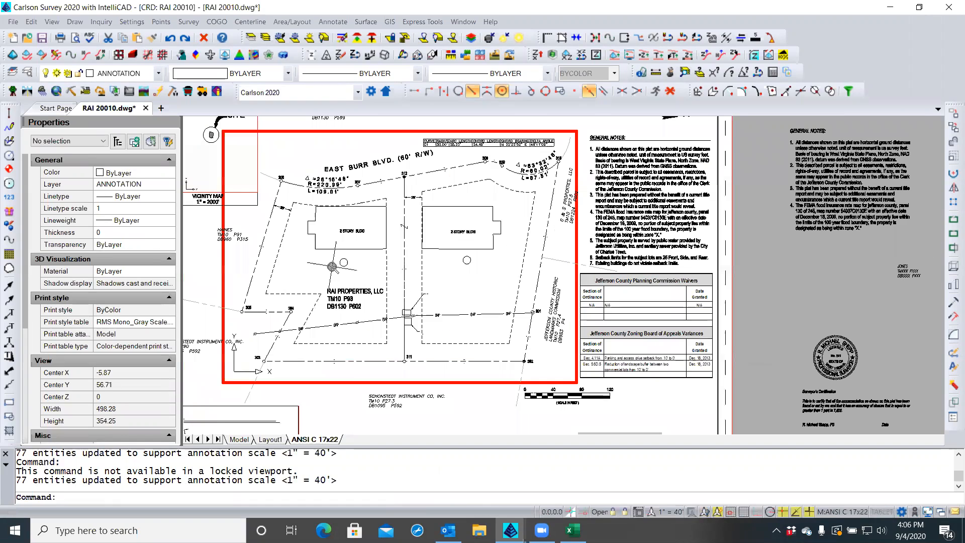
scroll(334, 267, down, 1)
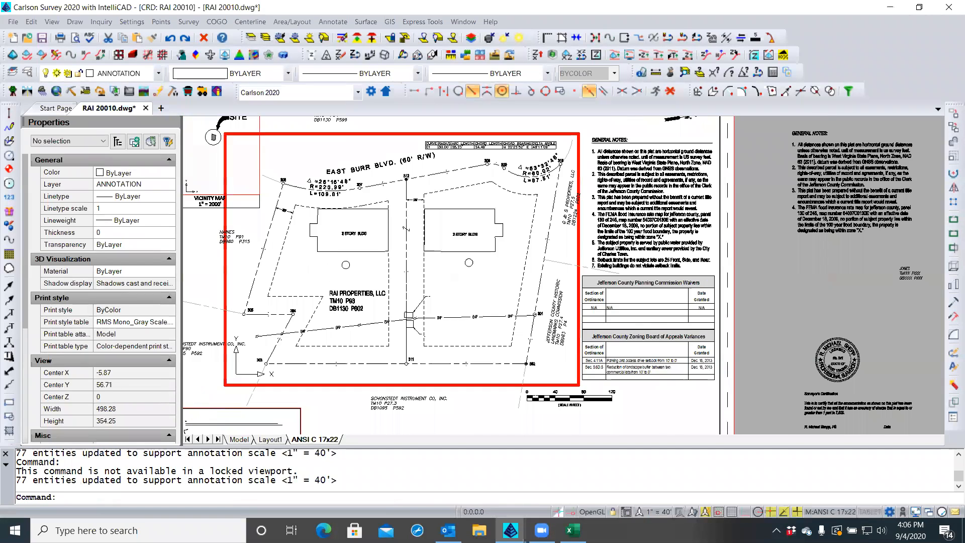
text(REA)
key(Return)
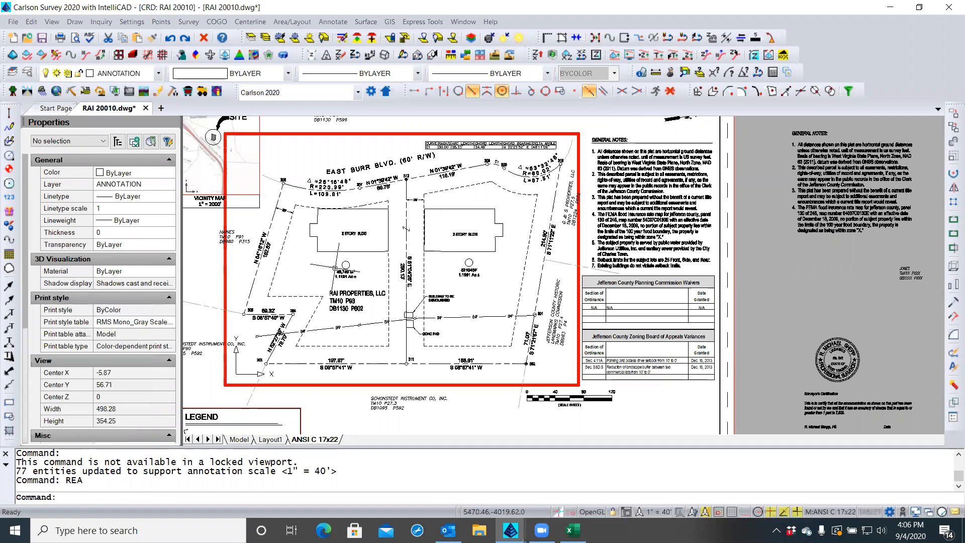
scroll(337, 268, up, 3)
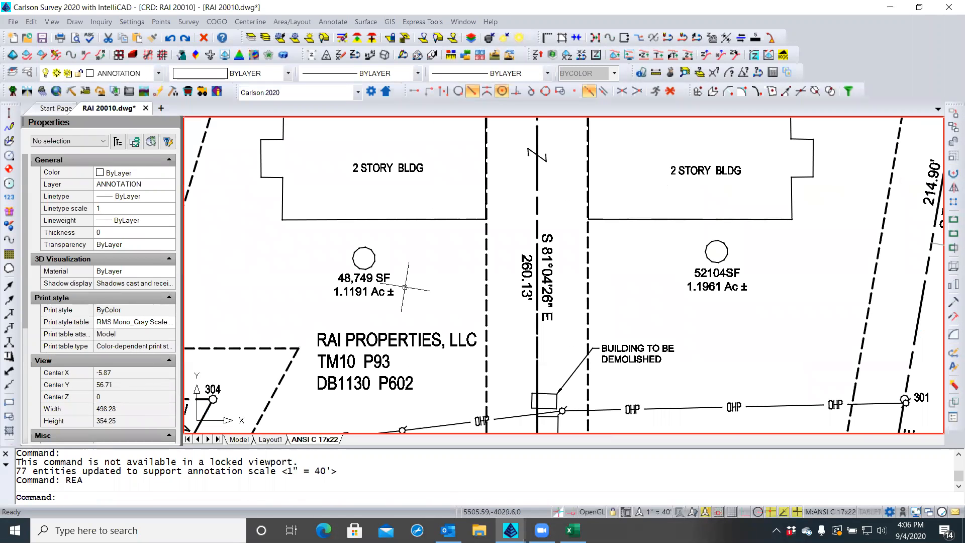
scroll(742, 274, up, 2)
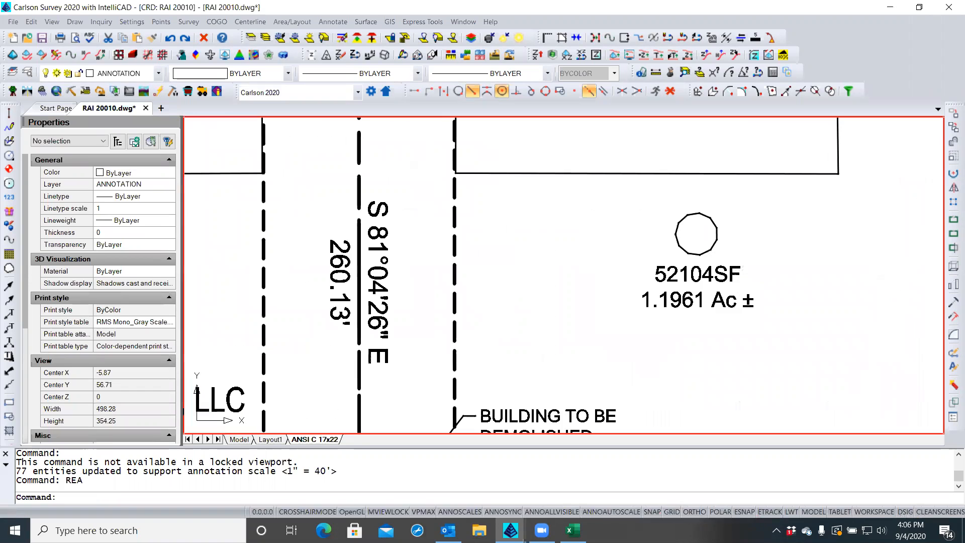
Edit the 52104SF label to read 52,104 SF, adding the comma and space
double_click(710, 275)
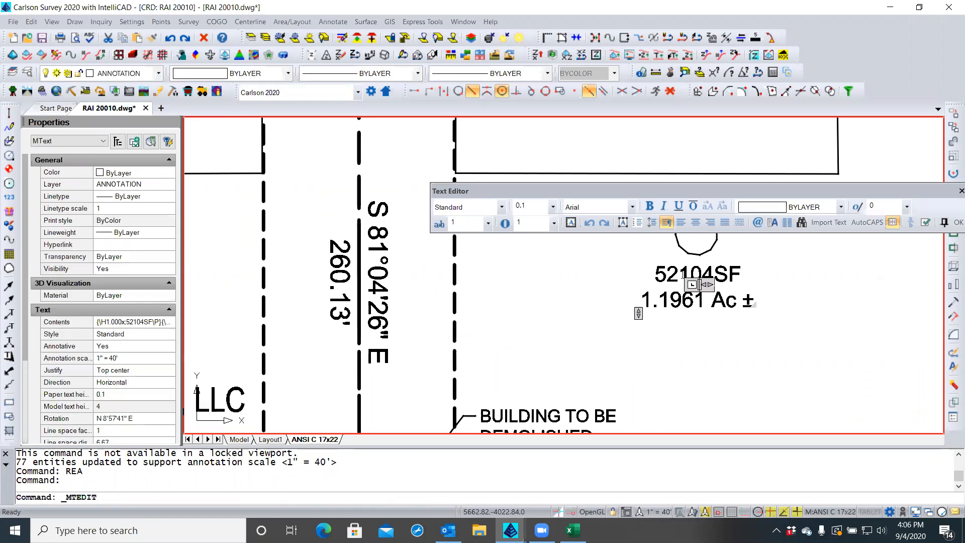
click(681, 272)
text(,)
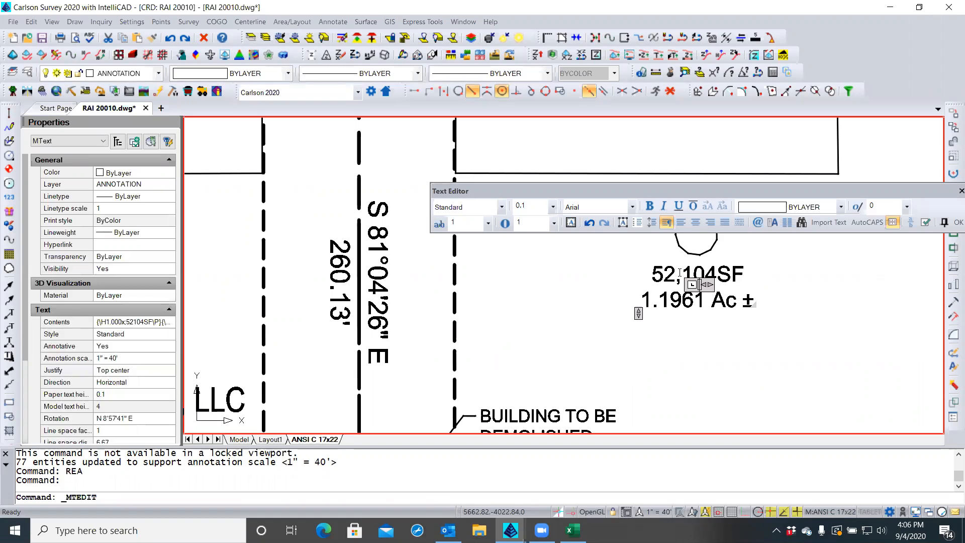
click(714, 273)
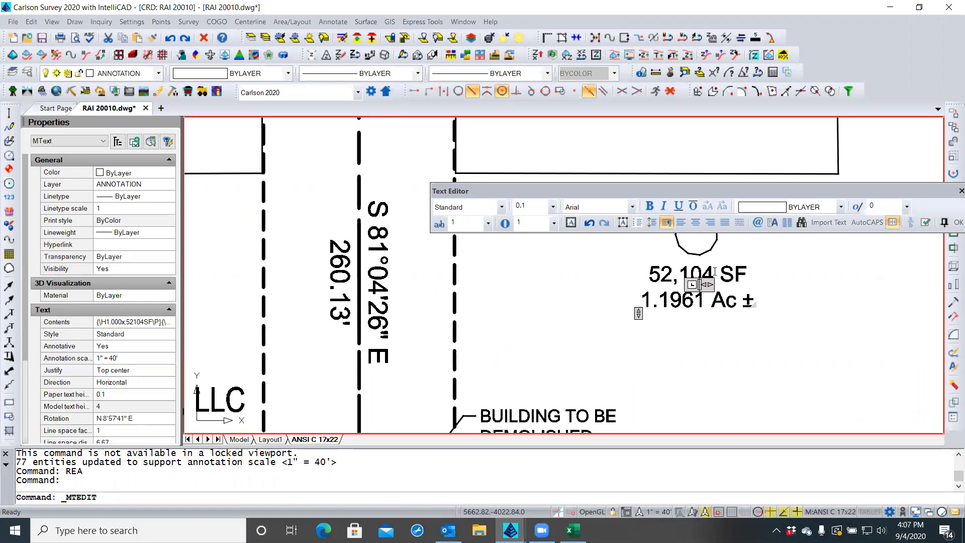
click(956, 222)
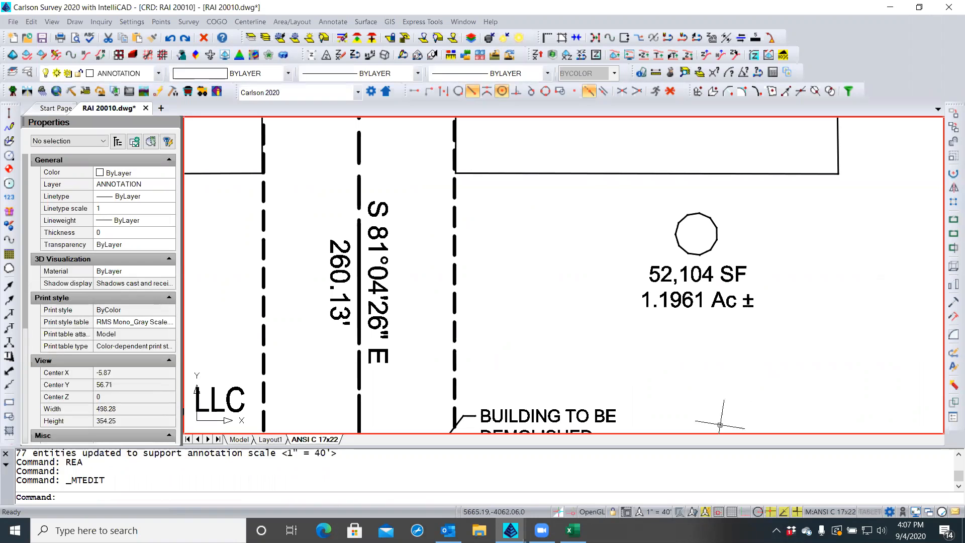
scroll(427, 234, down, 5)
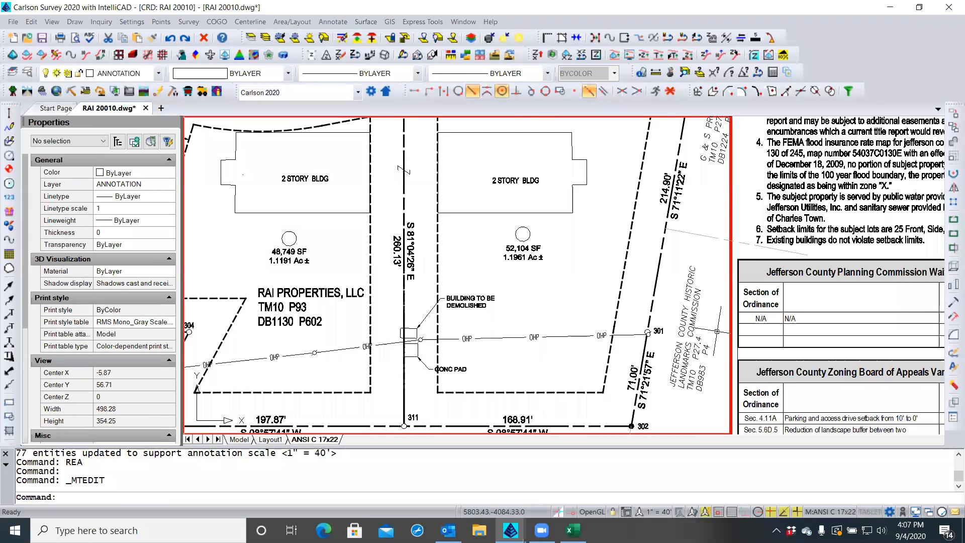
scroll(601, 251, down, 2)
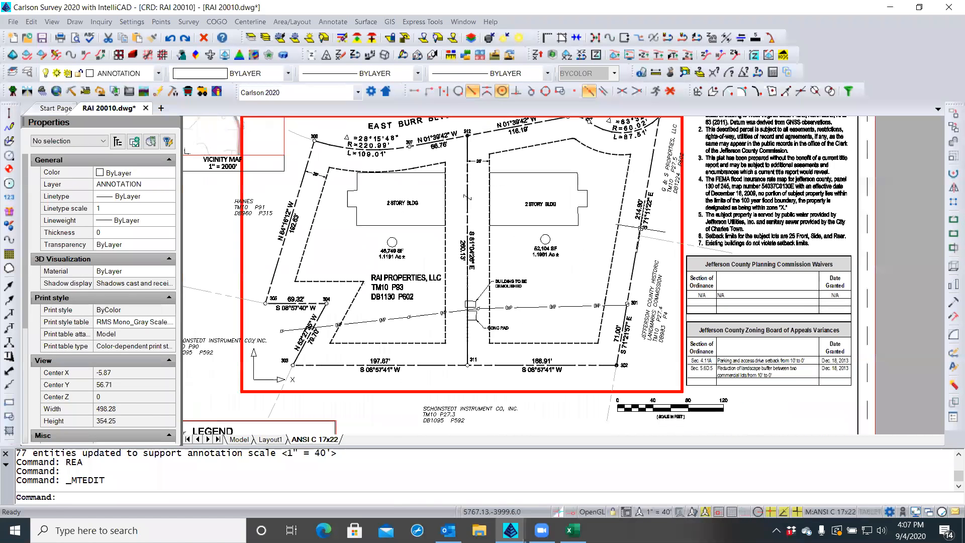
Leave the viewport to return to paper space
double_click(695, 203)
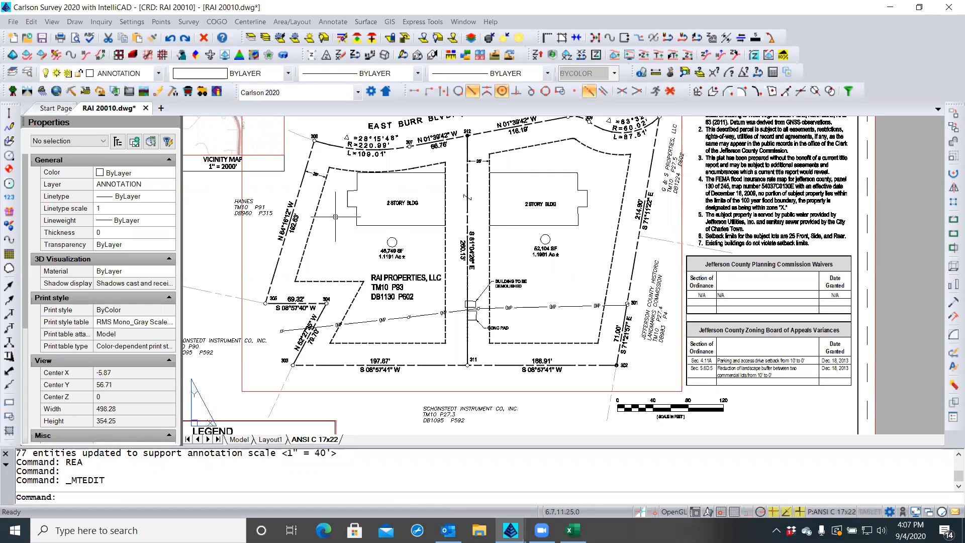
scroll(408, 248, up, 2)
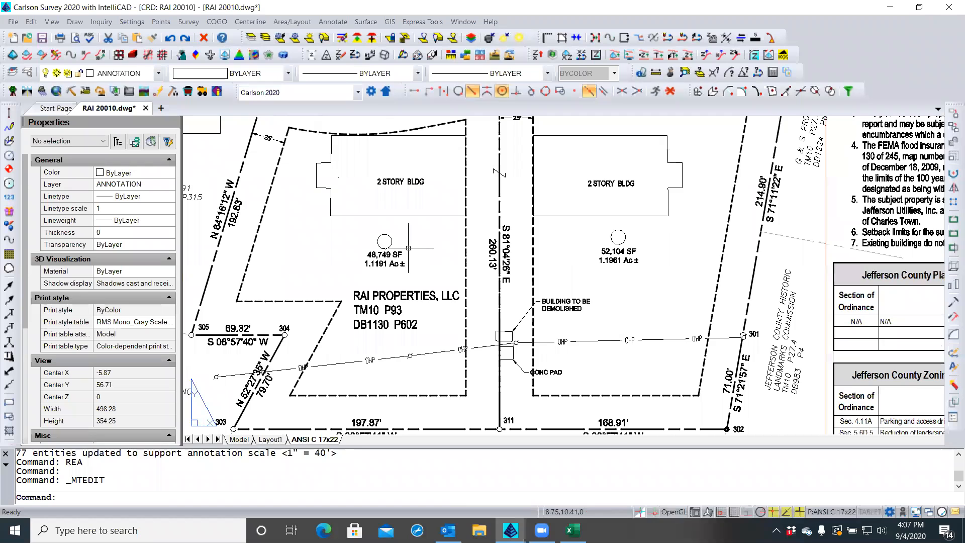
scroll(408, 248, up, 2)
Regenerate the drawing with REA, cancelling a stray window selection
text(REA)
key(Return)
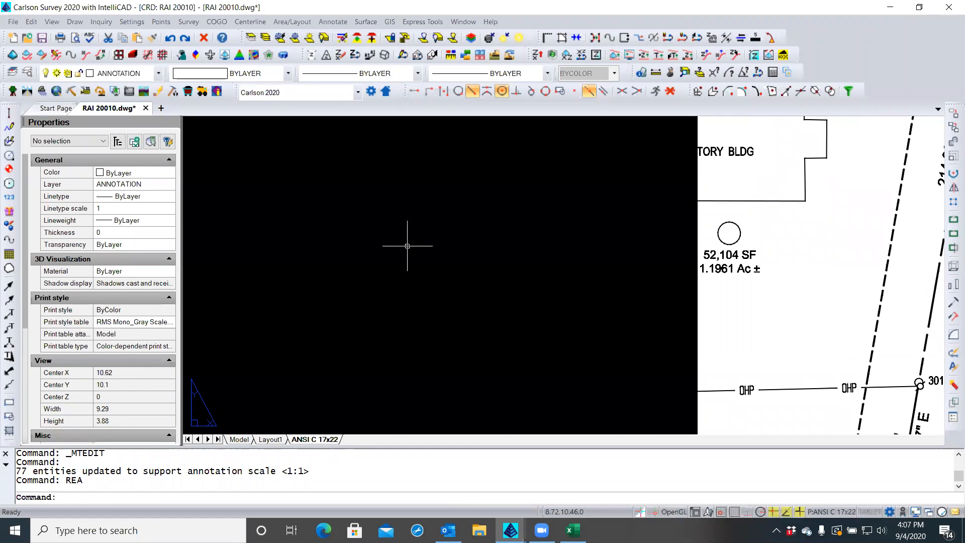
scroll(525, 264, down, 5)
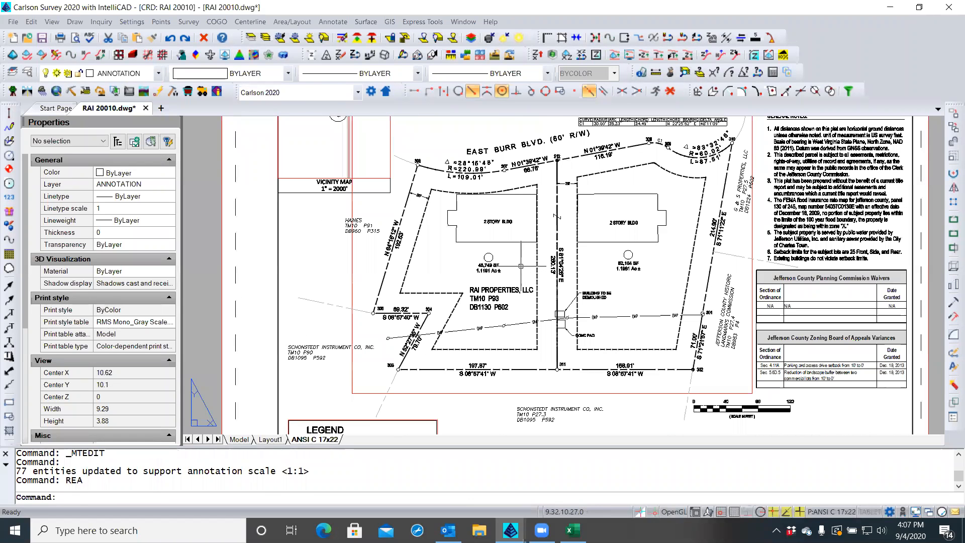
click(236, 261)
key(Escape)
key(Escape)
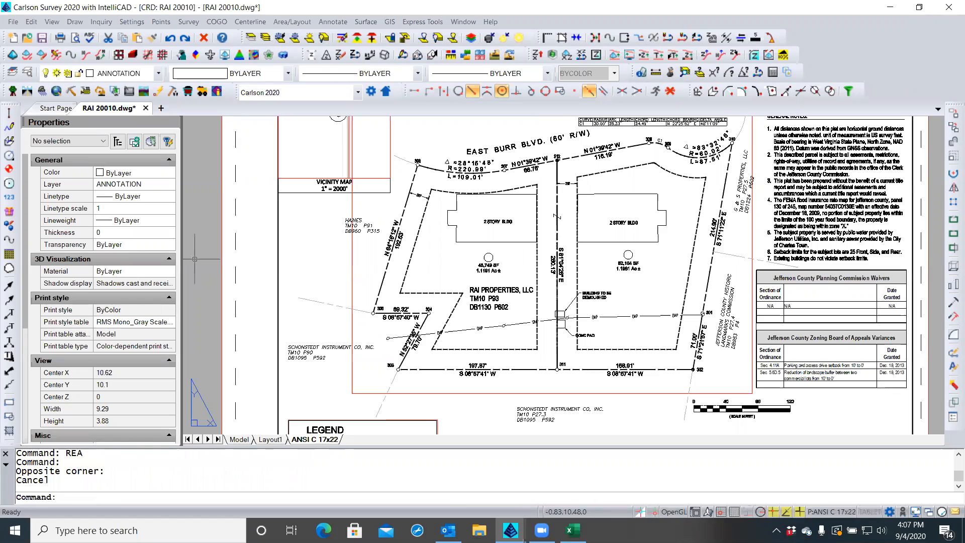
text(REA)
key(Return)
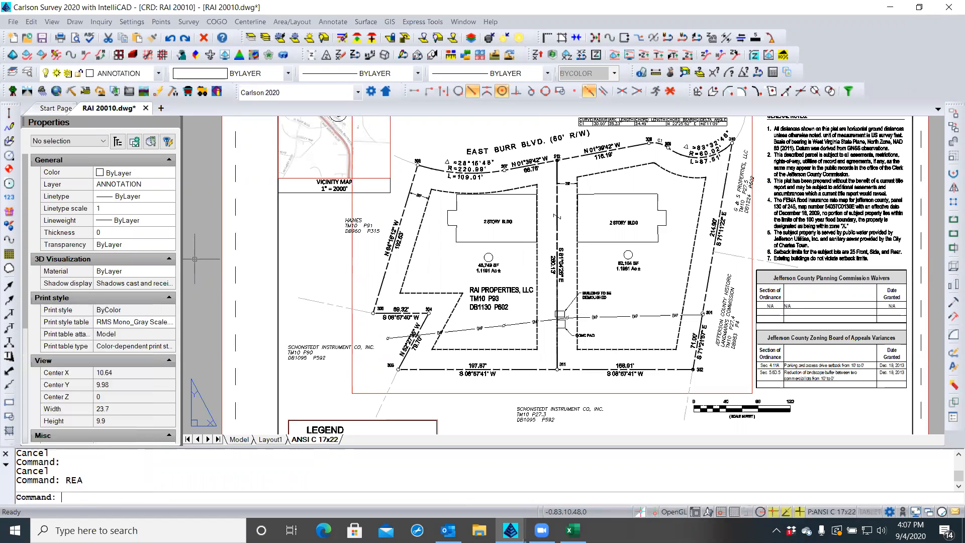
Set VIEWRES to fast zooms with curve quality 20000, then zoom in on the lot circles
text(viewres)
key(Return)
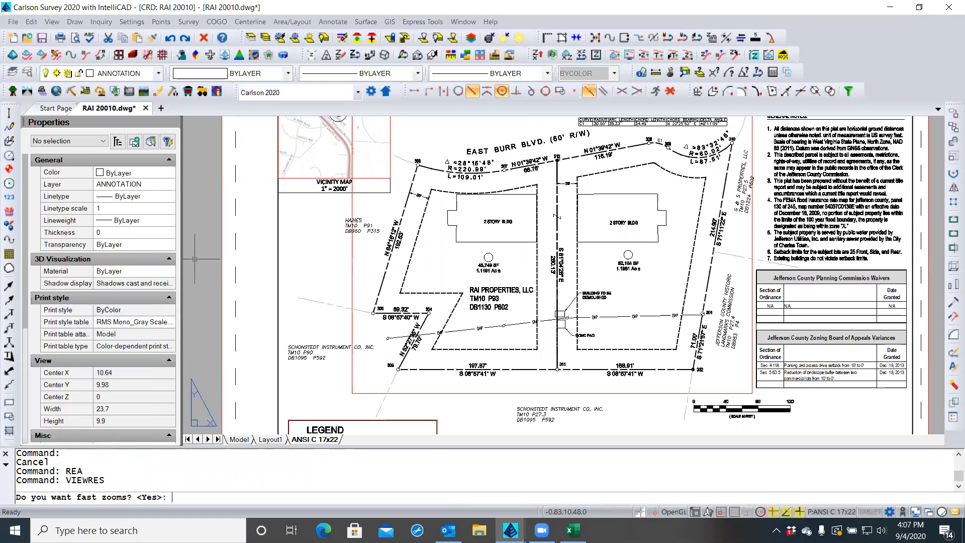
key(Return)
key(Return)
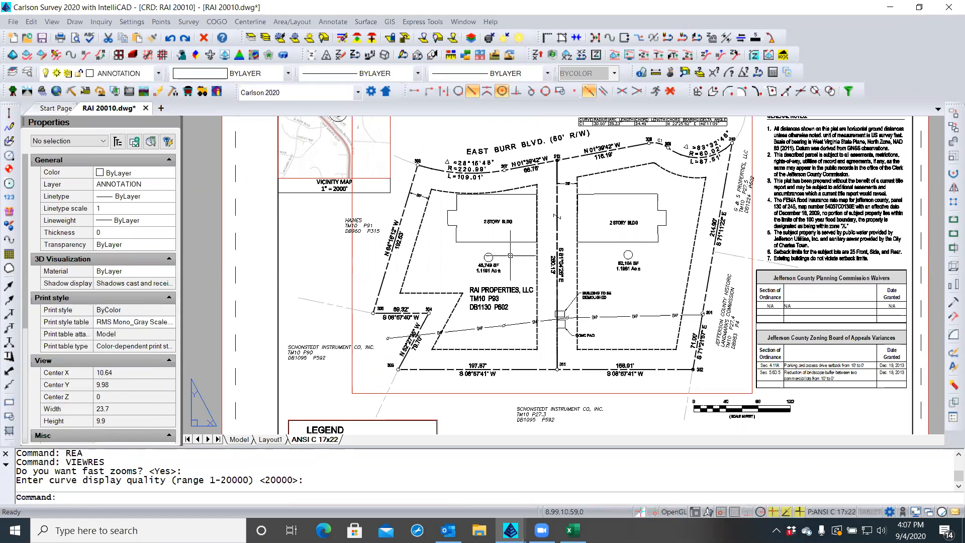
scroll(575, 261, up, 3)
scroll(576, 261, up, 2)
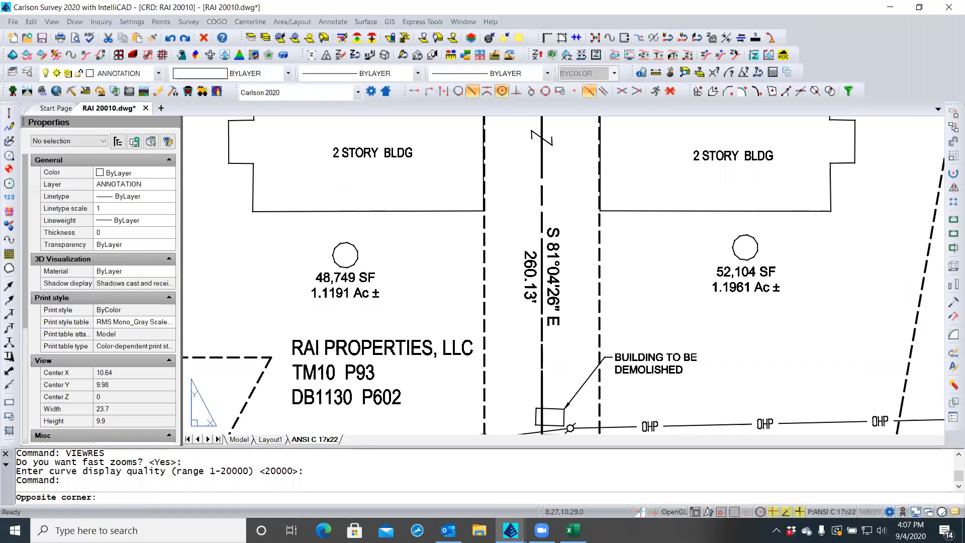
click(343, 277)
click(348, 268)
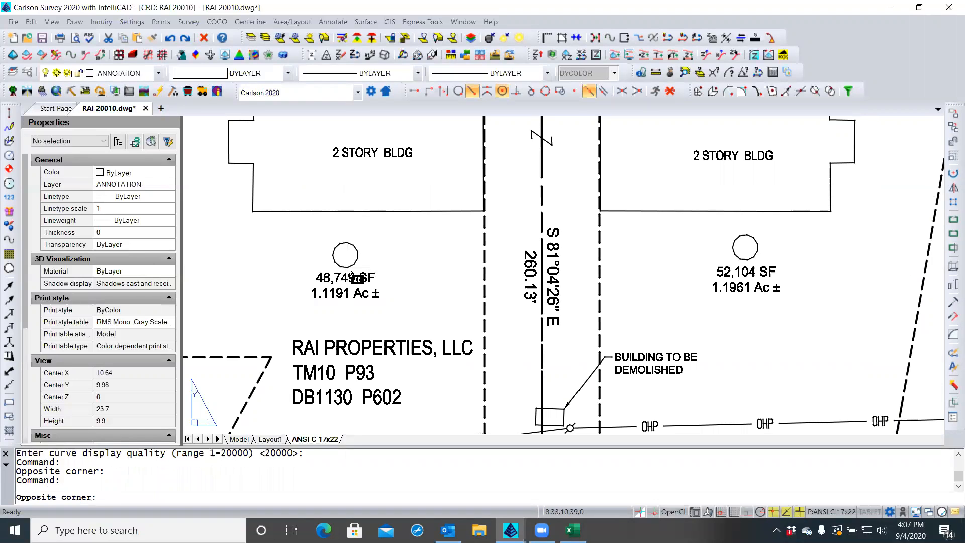
key(Escape)
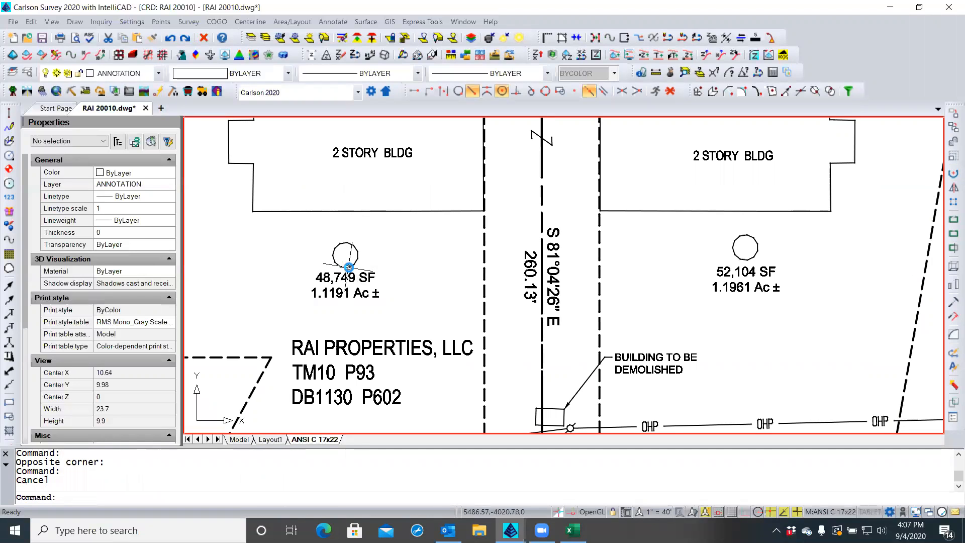
click(350, 267)
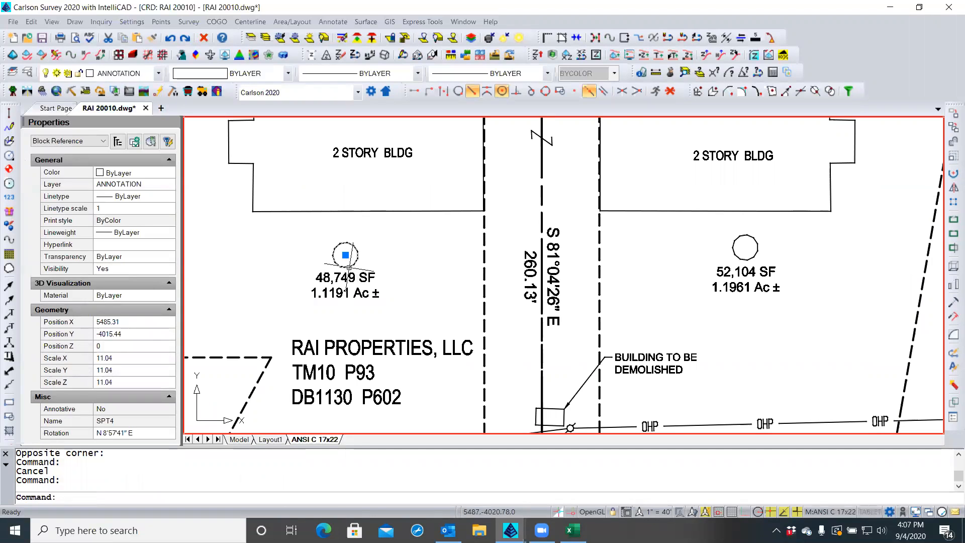
double_click(350, 267)
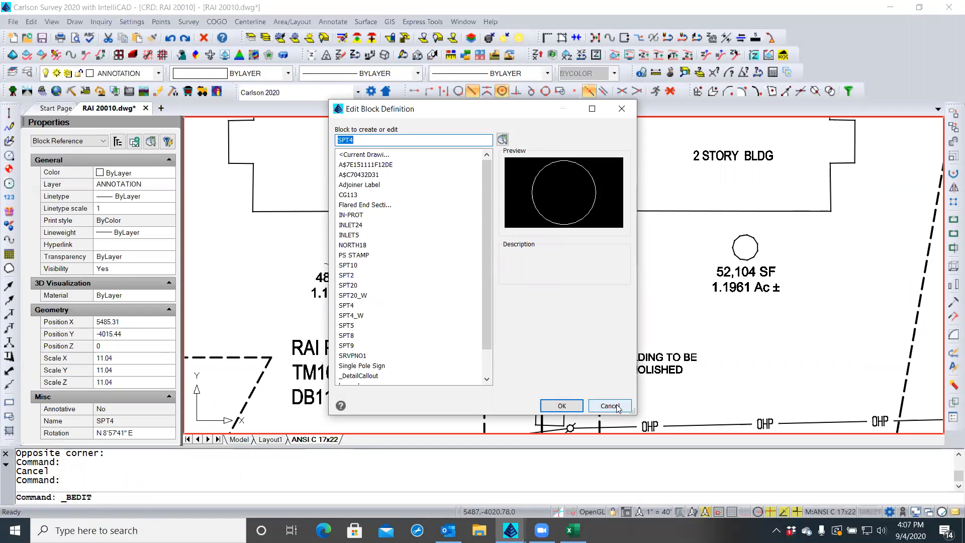
click(610, 406)
key(Escape)
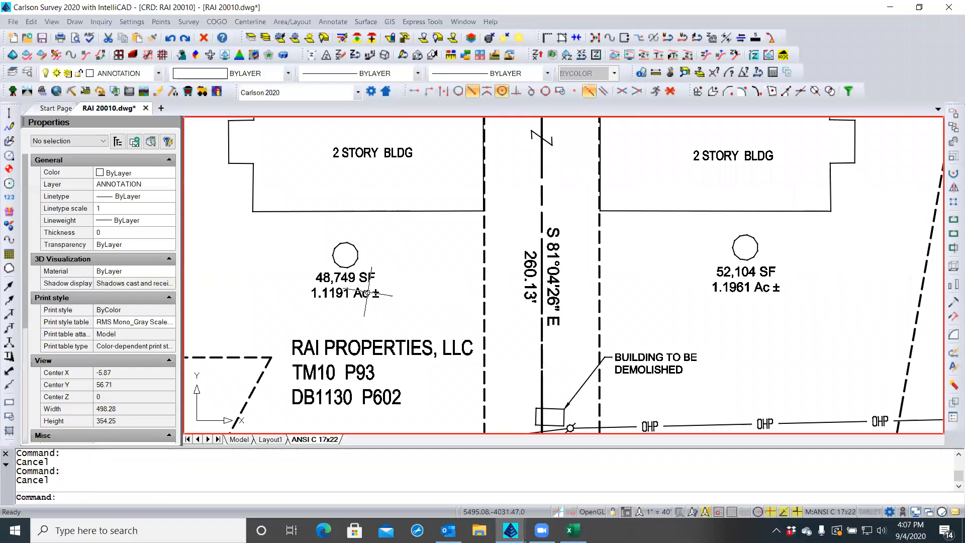
click(352, 263)
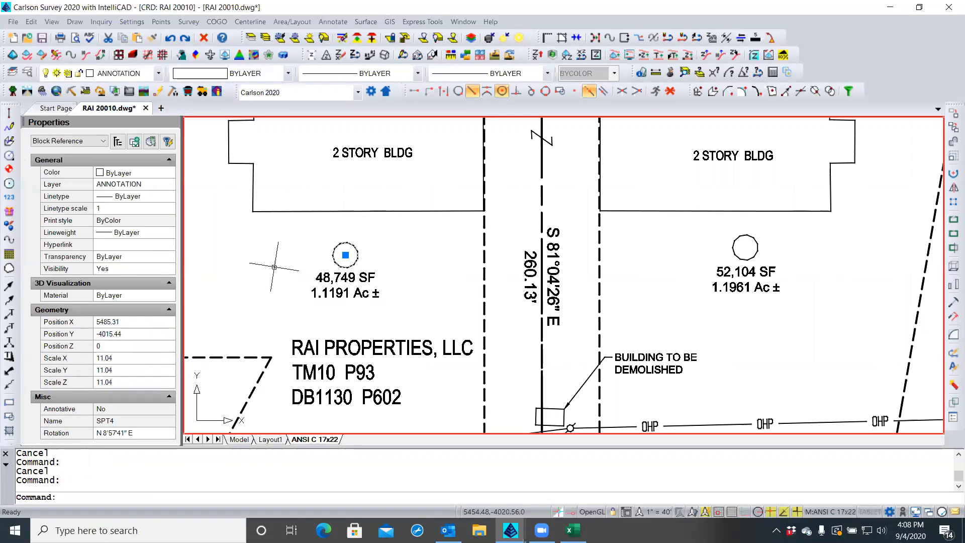
key(Escape)
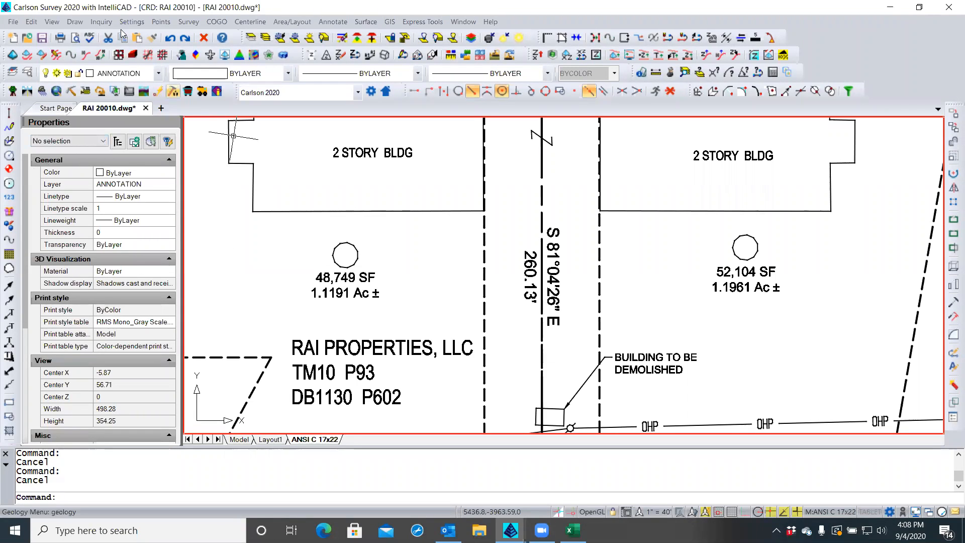
Start single-line text from the Draw > Text menu, cancelling a first pick at the circle
click(76, 22)
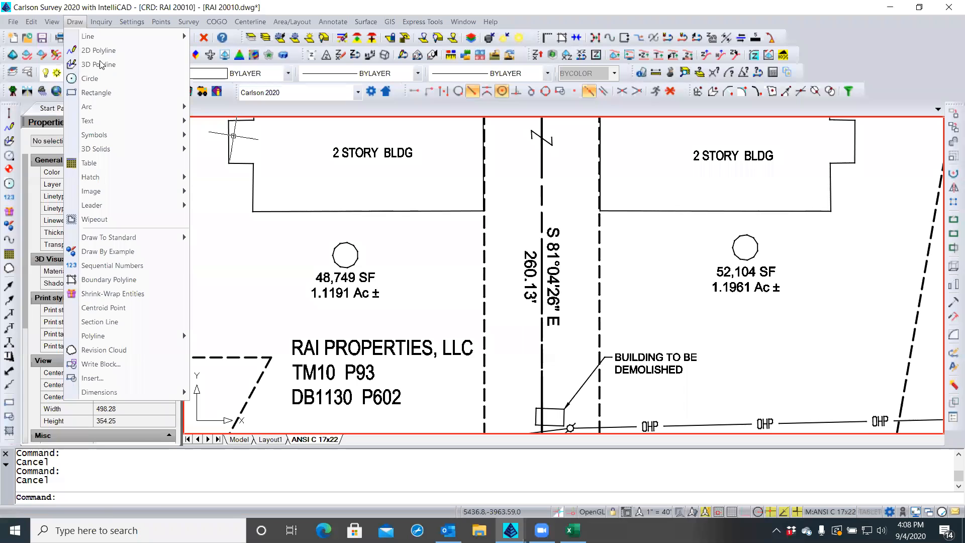
mouse_move(115, 125)
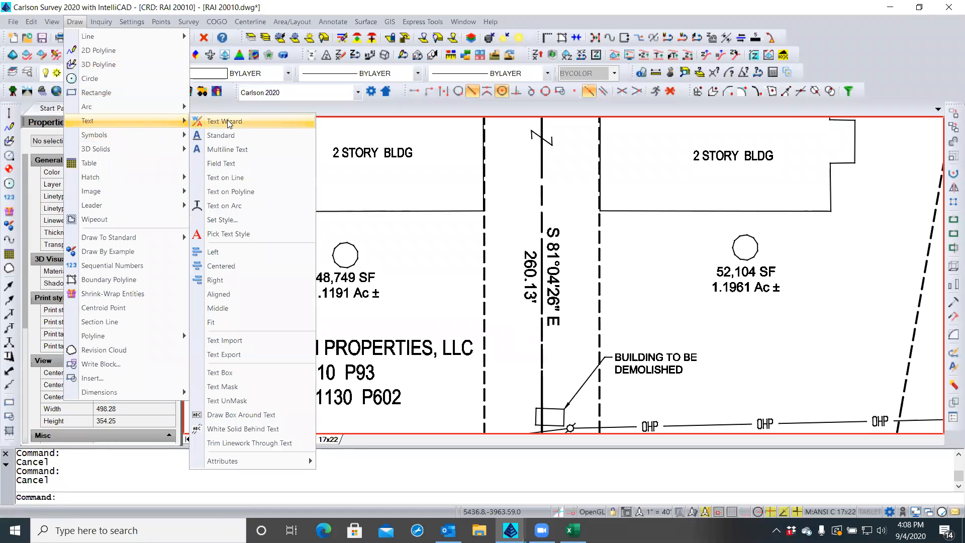
click(219, 136)
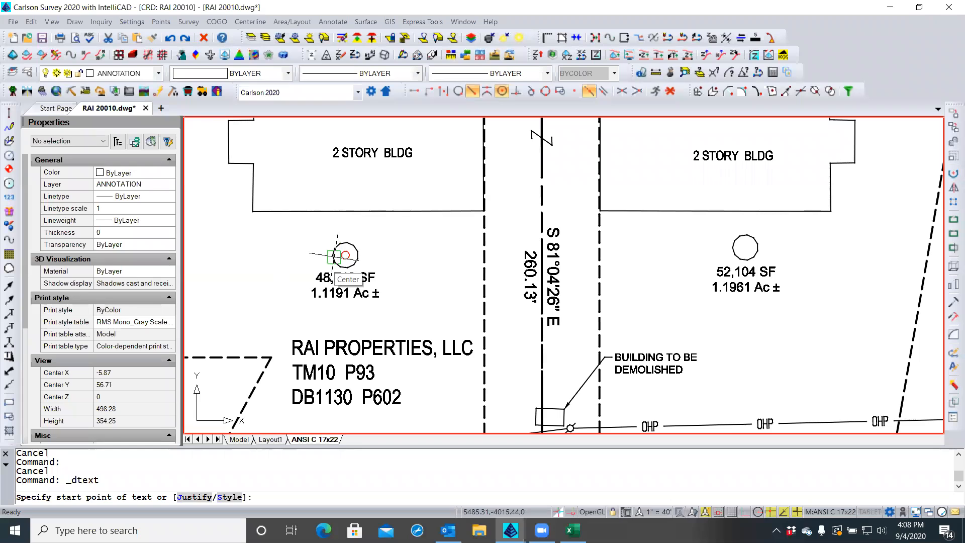
click(334, 256)
key(Escape)
key(Escape)
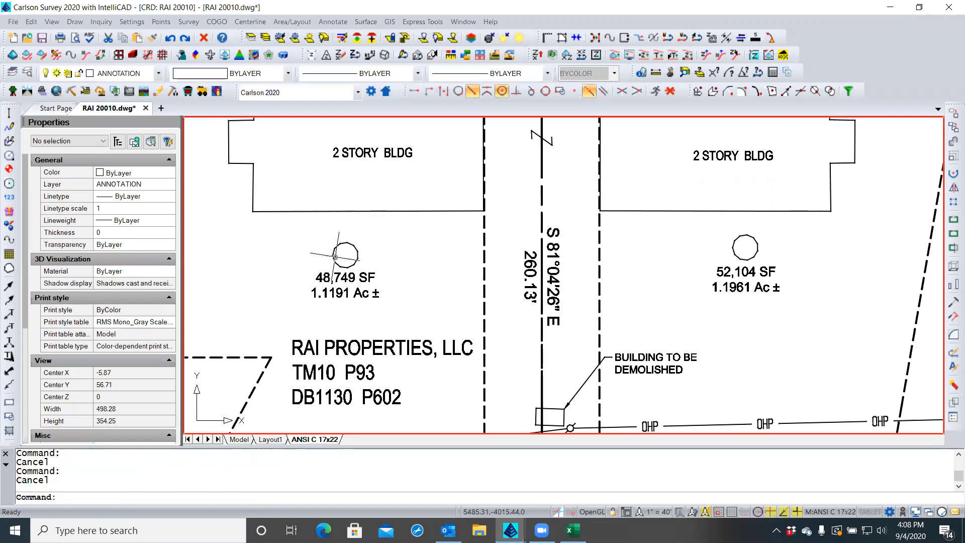
key(Return)
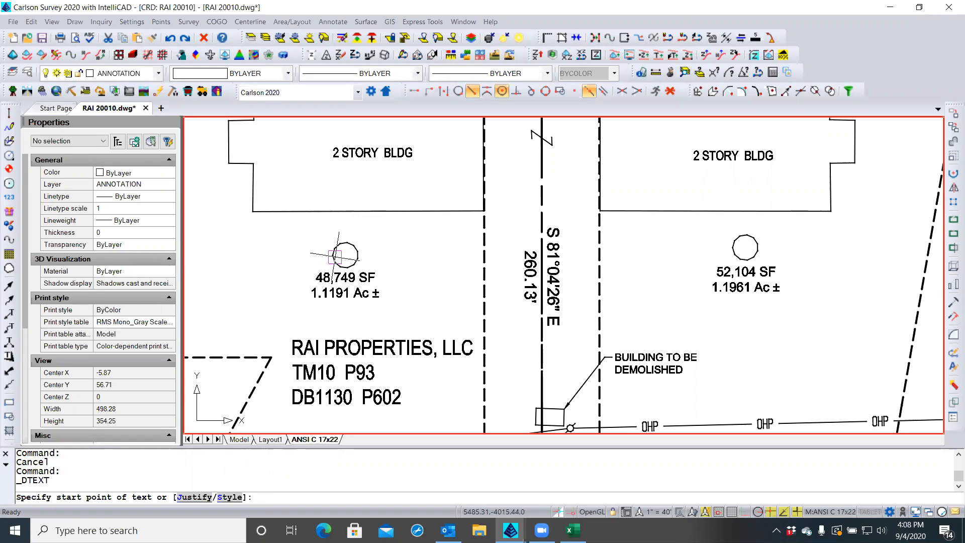
Set the text style to Standard and the justification to middle-center (MC)
text(s)
key(Return)
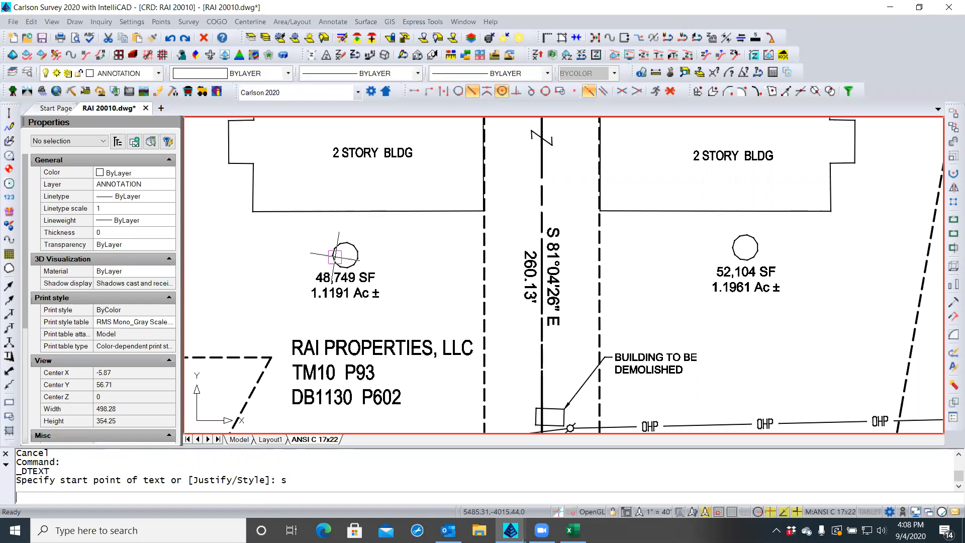
text(standard)
key(Return)
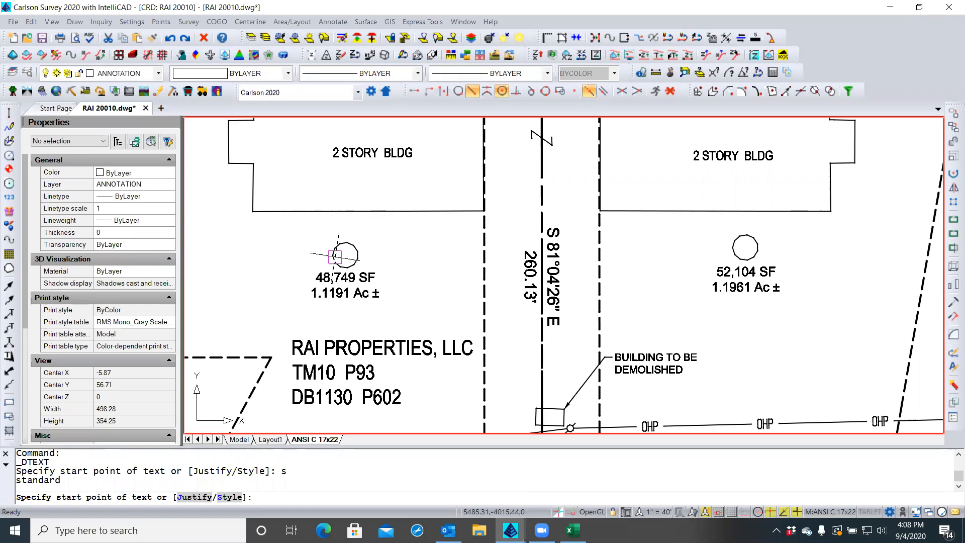
text(j)
key(Return)
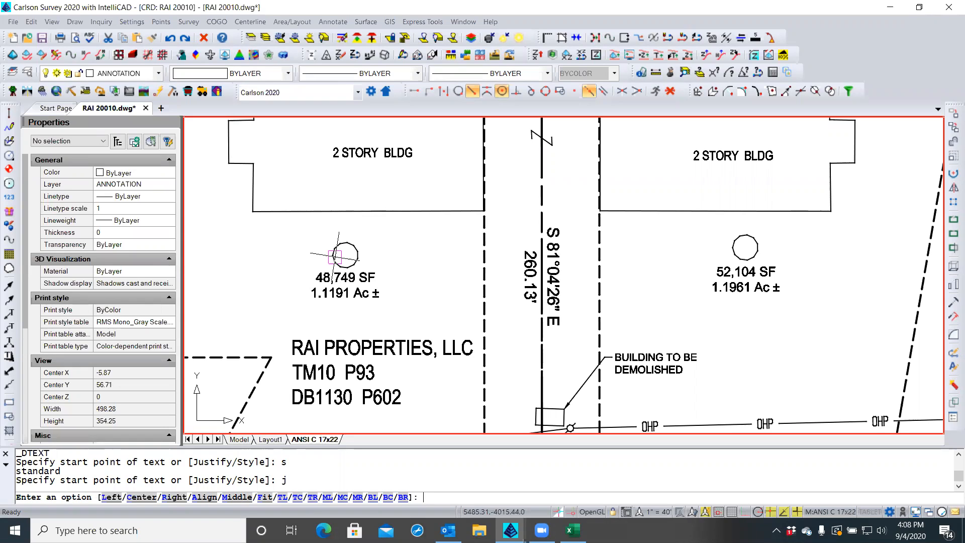
text(mc)
key(Return)
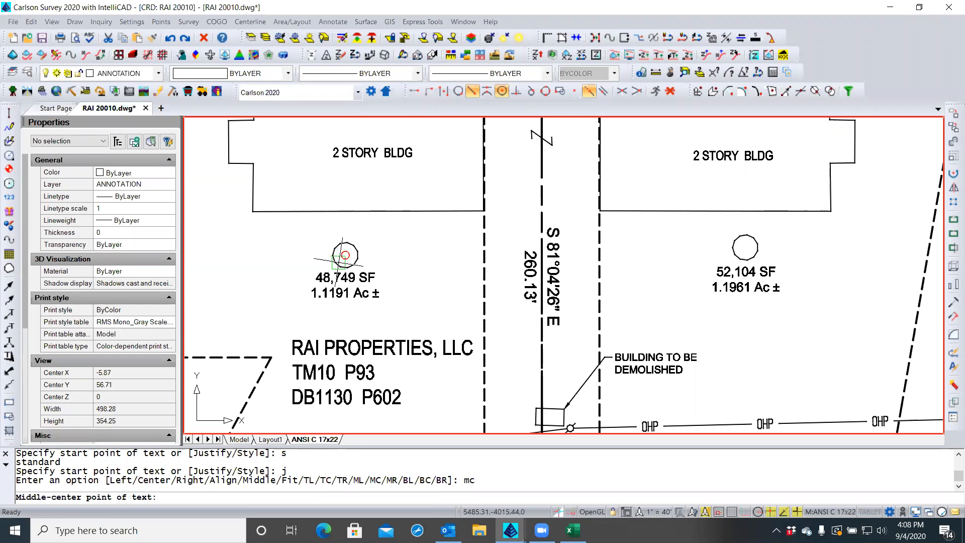
Place '40' at the left circle's centre with height 4 and default rotation
click(339, 261)
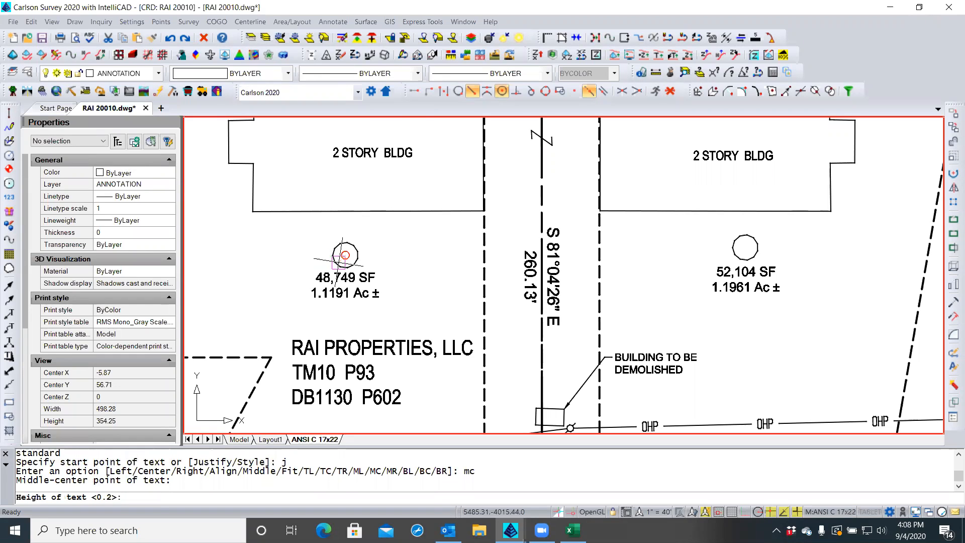
text(.)
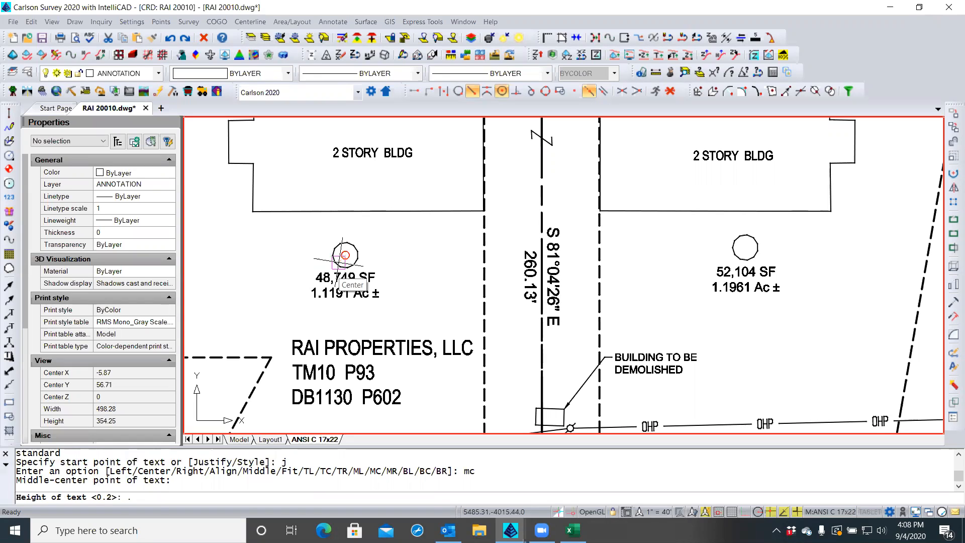
text(08)
key(BackSpace)
key(BackSpace)
text(1)
key(BackSpace)
key(BackSpace)
text(4)
key(Return)
key(Return)
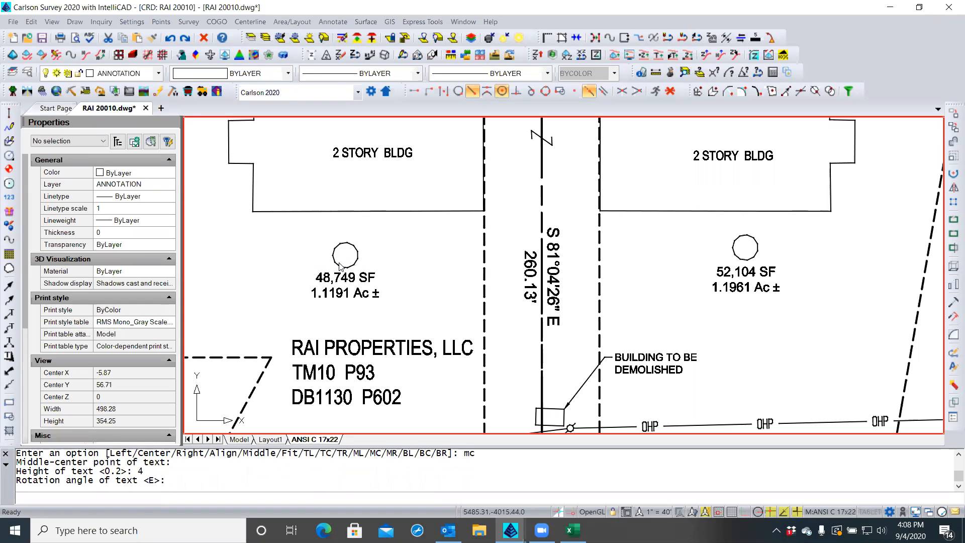
text(40)
key(Return)
key(Return)
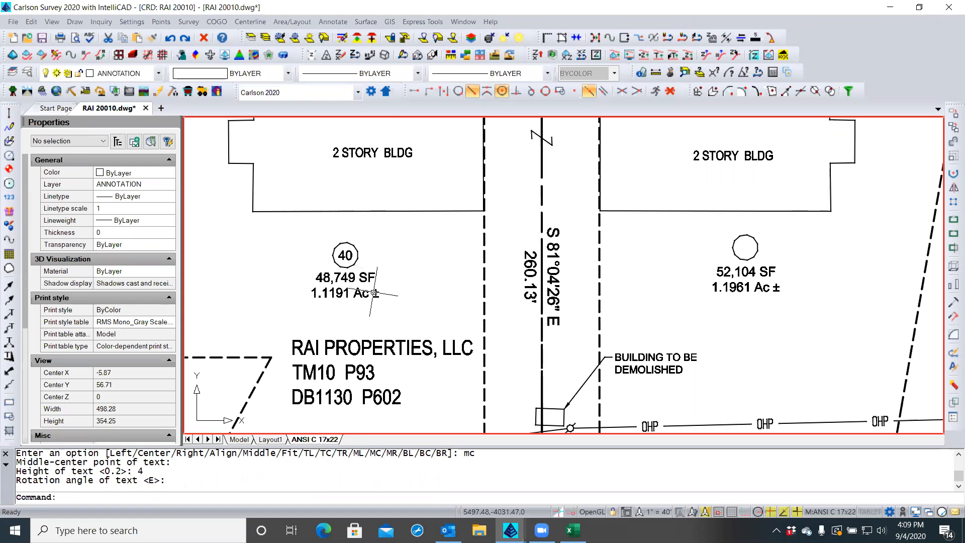
key(Return)
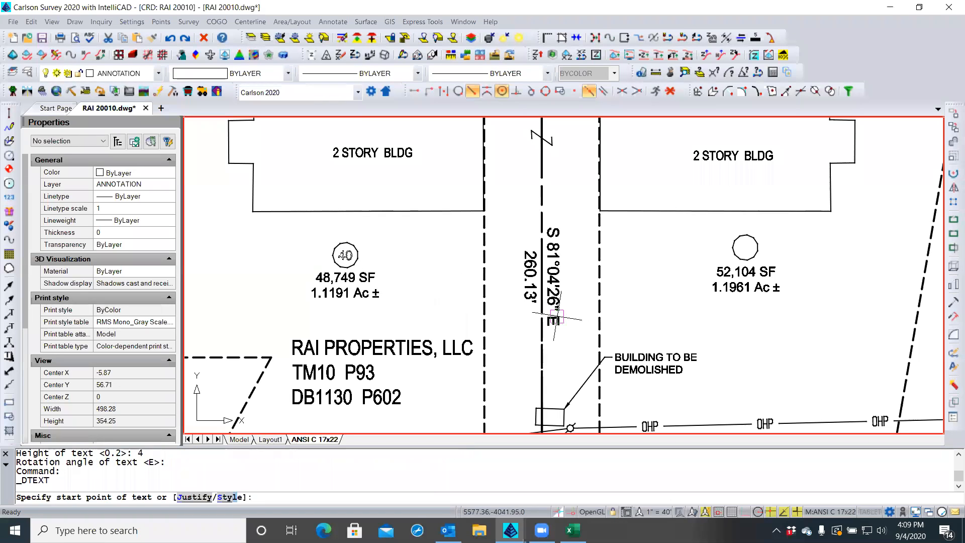
Place '41' at the right circle with height 4 and default rotation
click(740, 257)
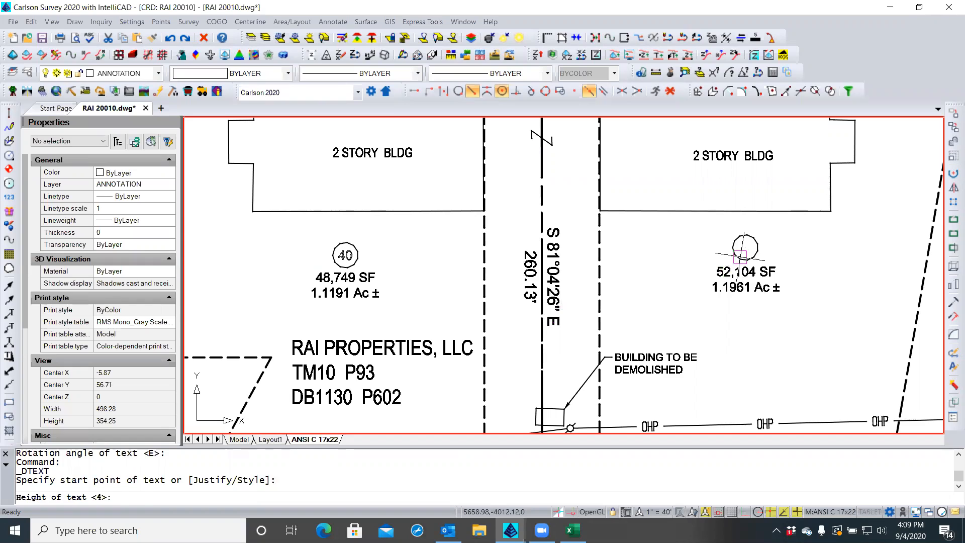
key(Return)
key(Return)
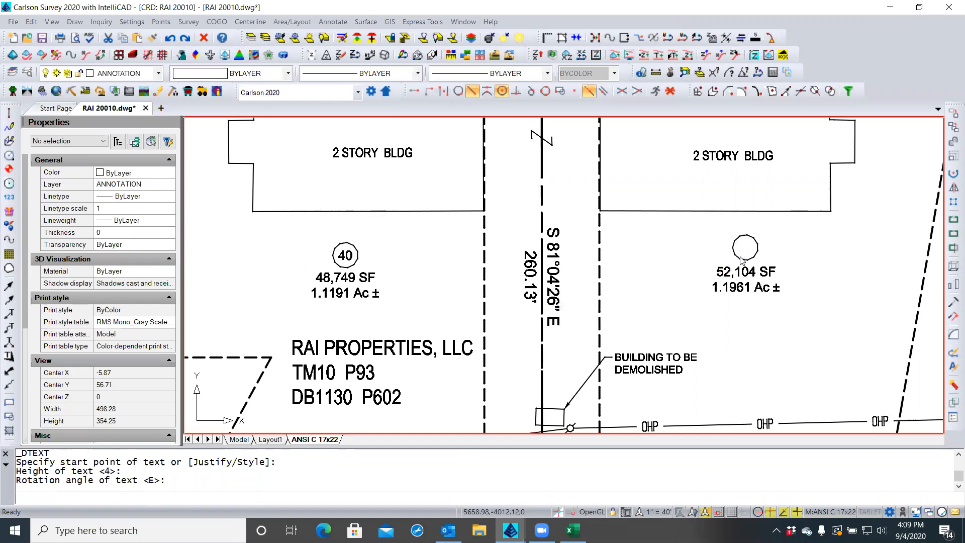
text(41)
key(Return)
key(Return)
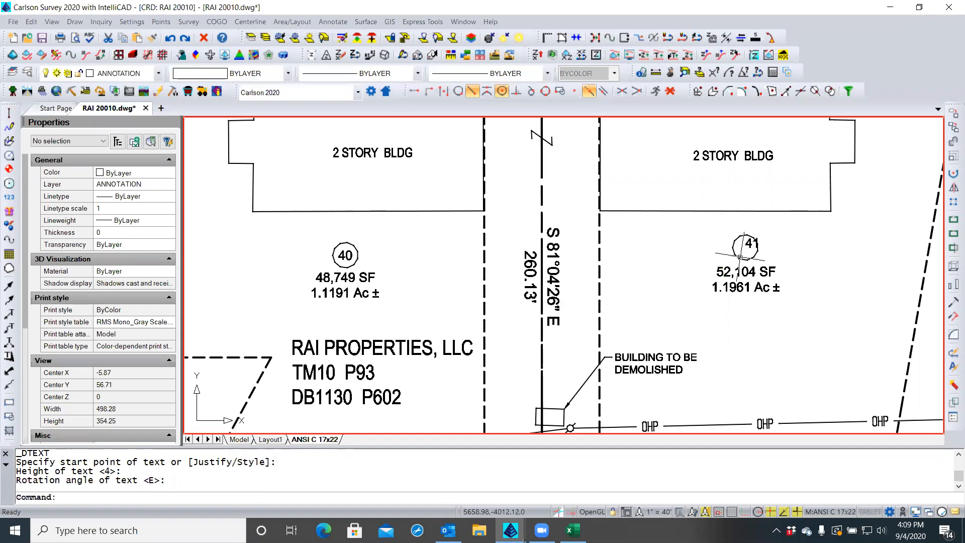
Change the 41 text's Justify property from Left to Middle center in Properties
click(750, 246)
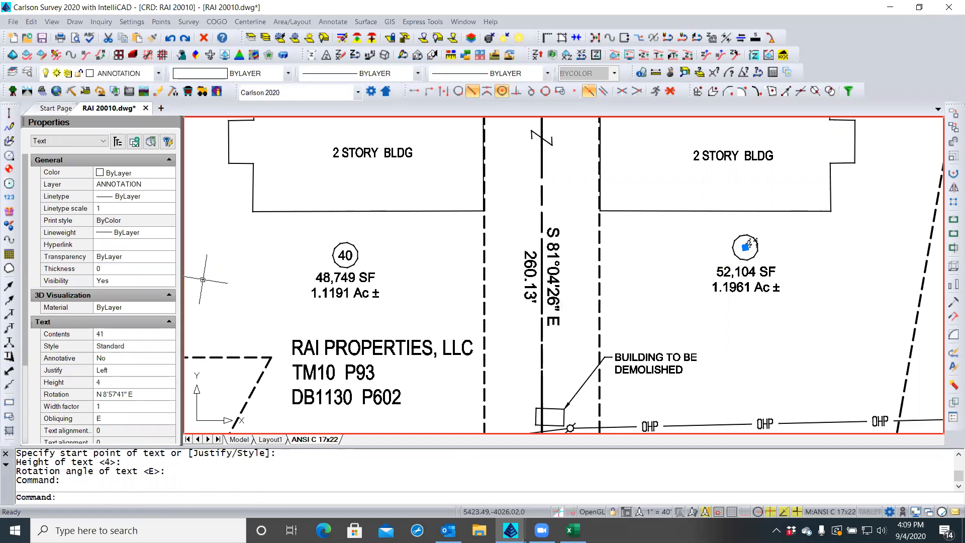
click(114, 372)
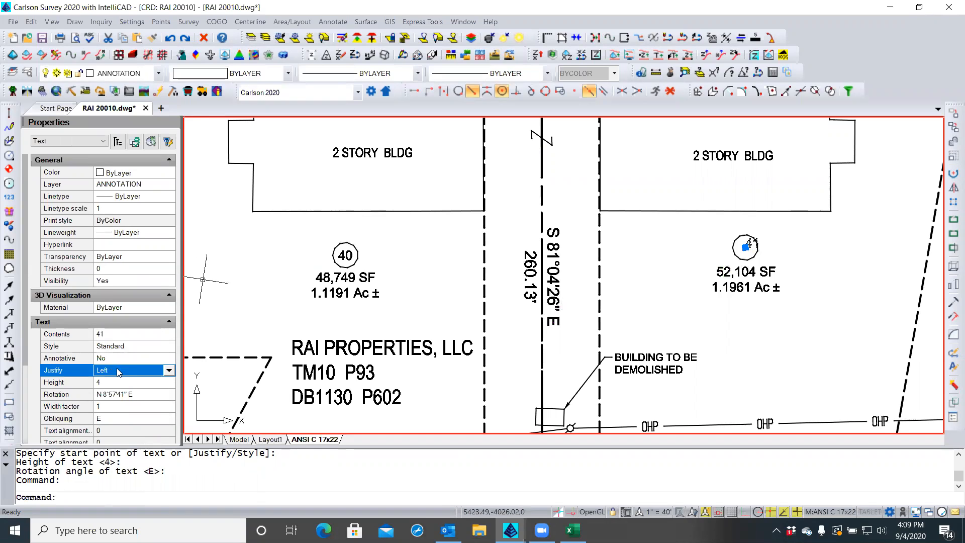
click(169, 371)
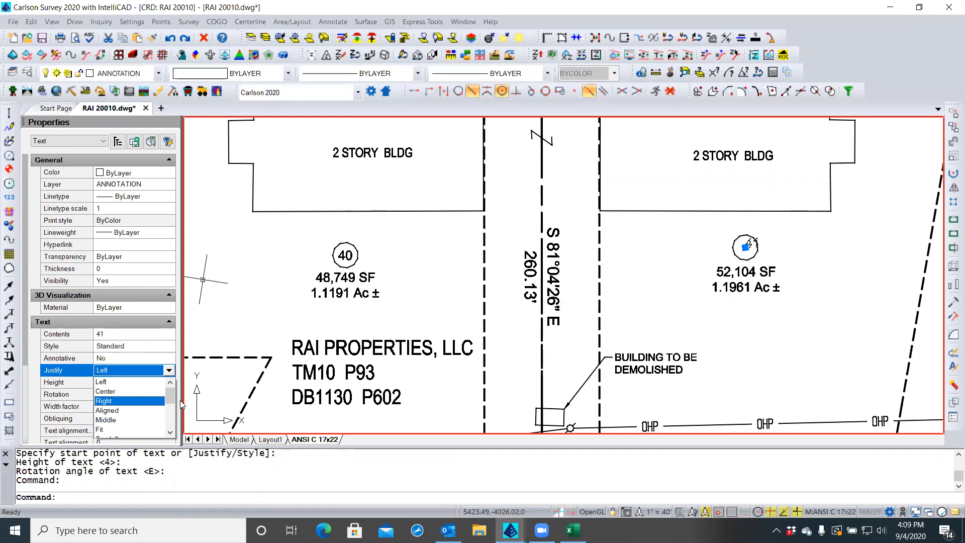
drag(172, 407, 172, 420)
click(136, 410)
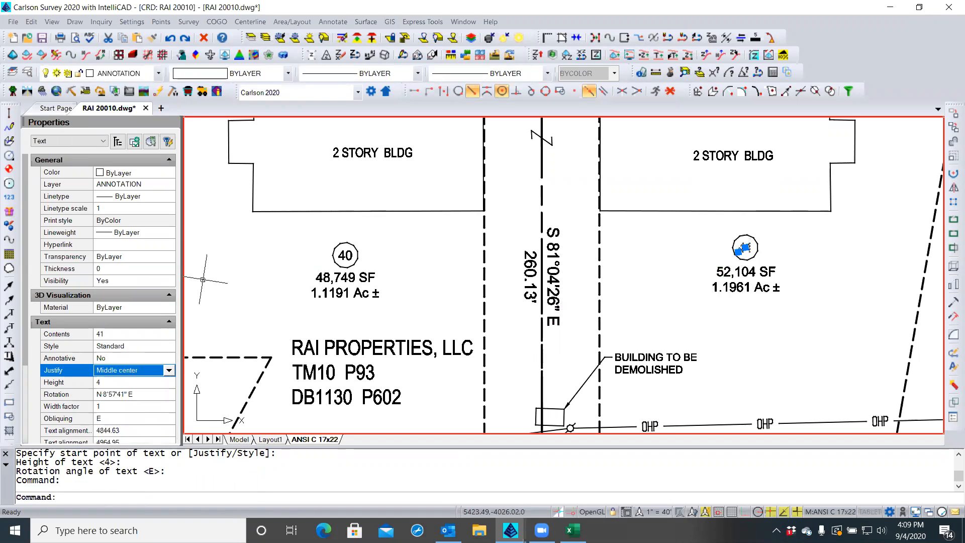
key(Escape)
key(Escape)
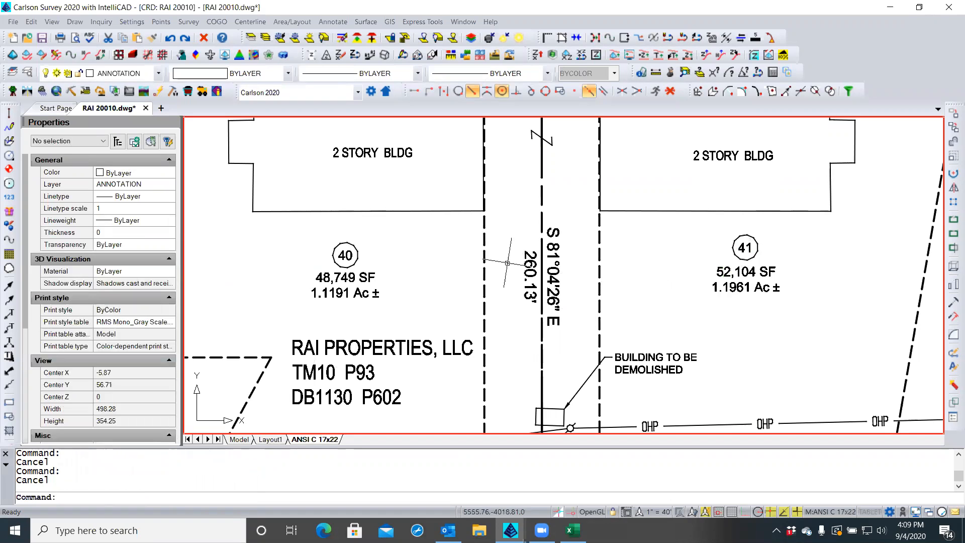
Return to paper space, zoom out to the full sheet, and save RAI 20010.dwg
click(808, 512)
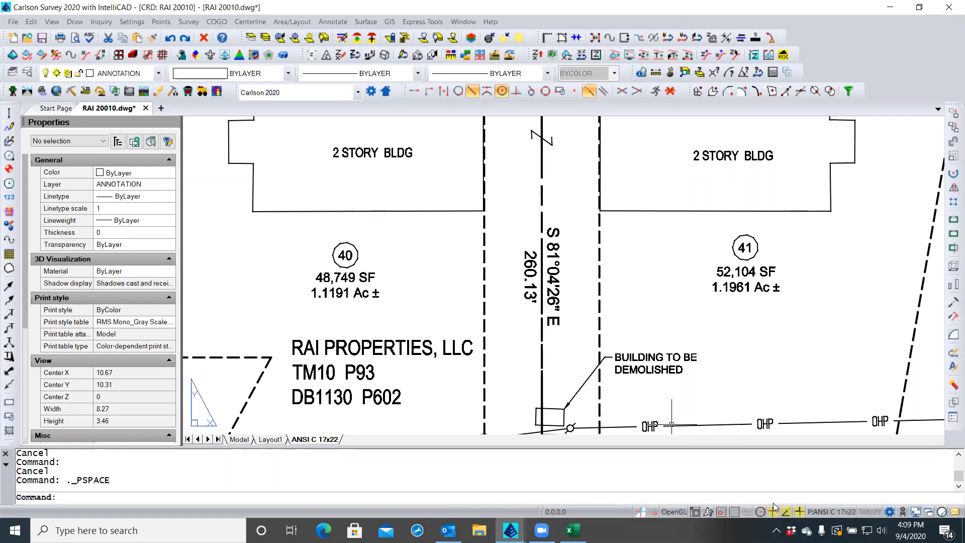
scroll(666, 312, down, 5)
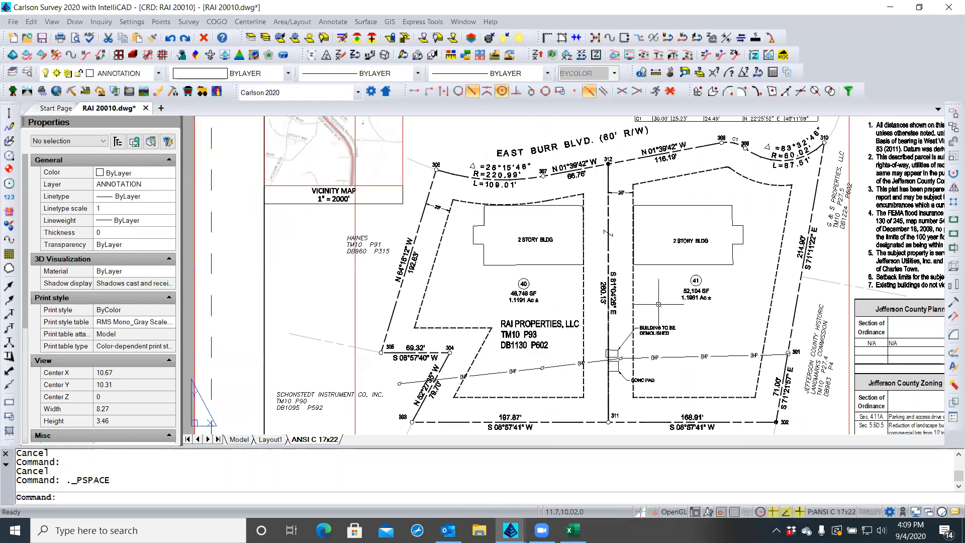
scroll(666, 312, down, 4)
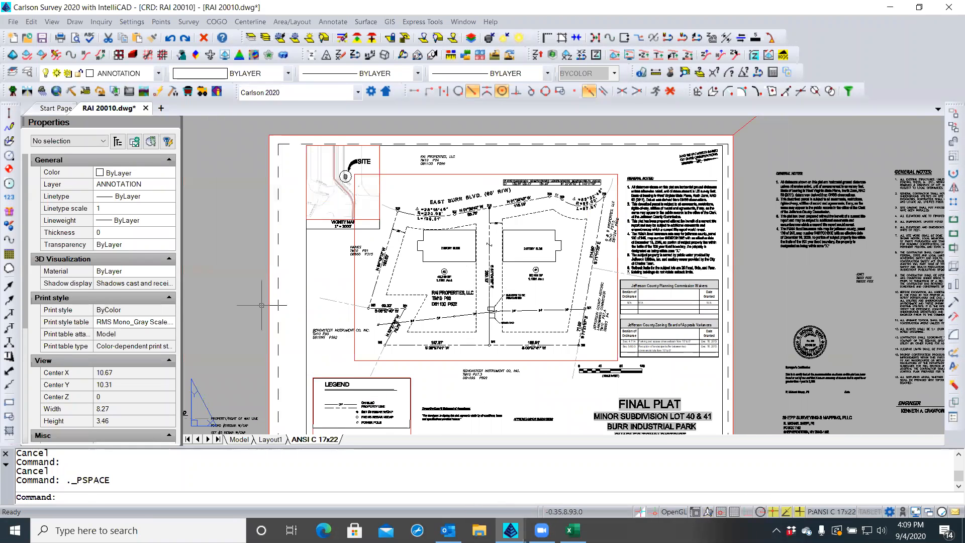
click(231, 312)
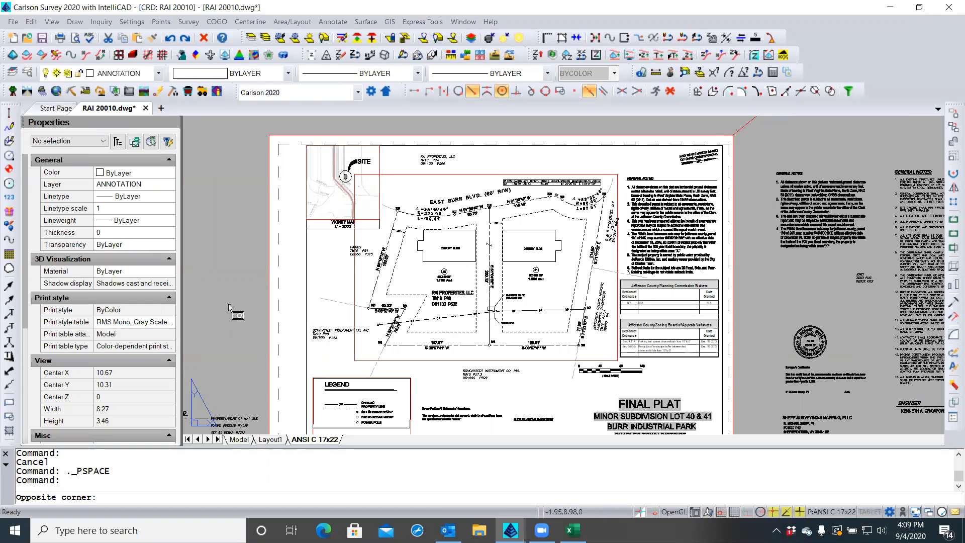
key(Escape)
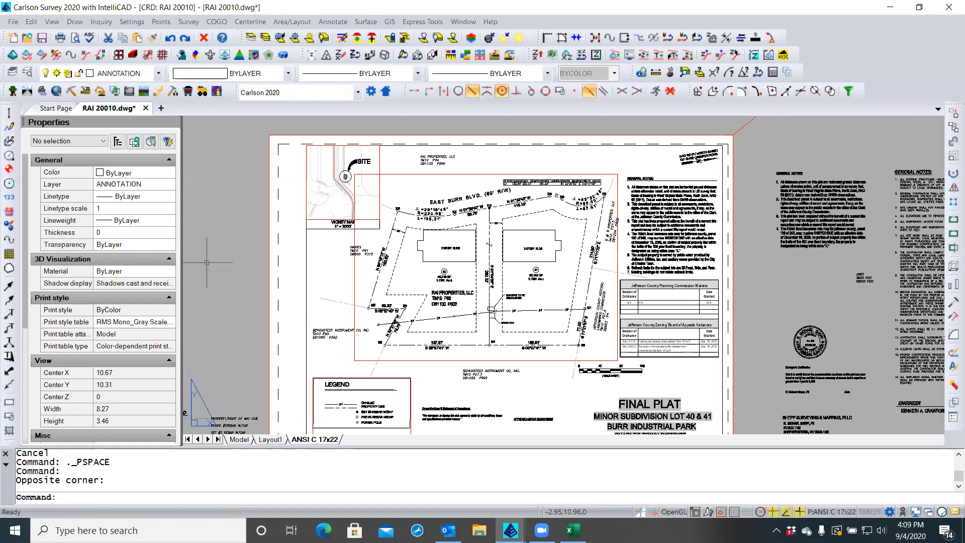
click(43, 37)
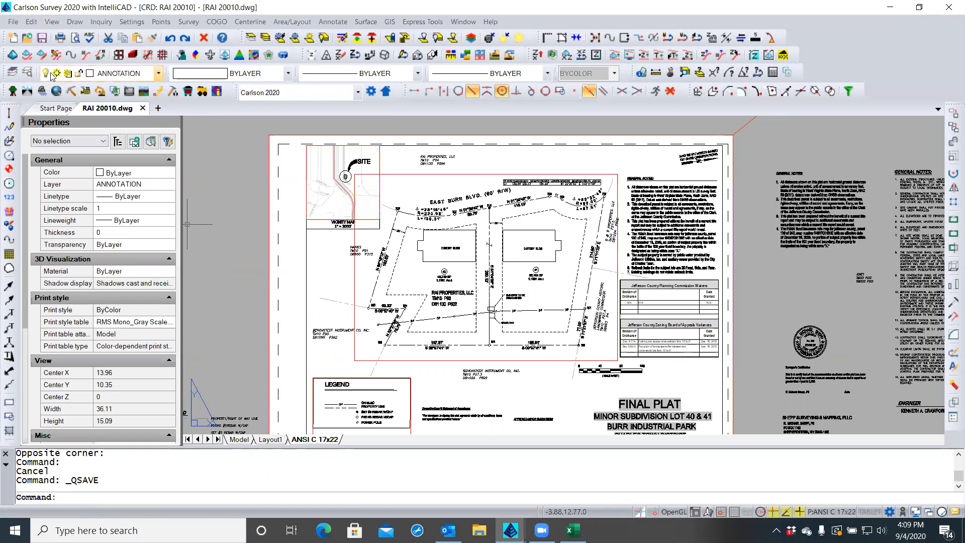
click(42, 38)
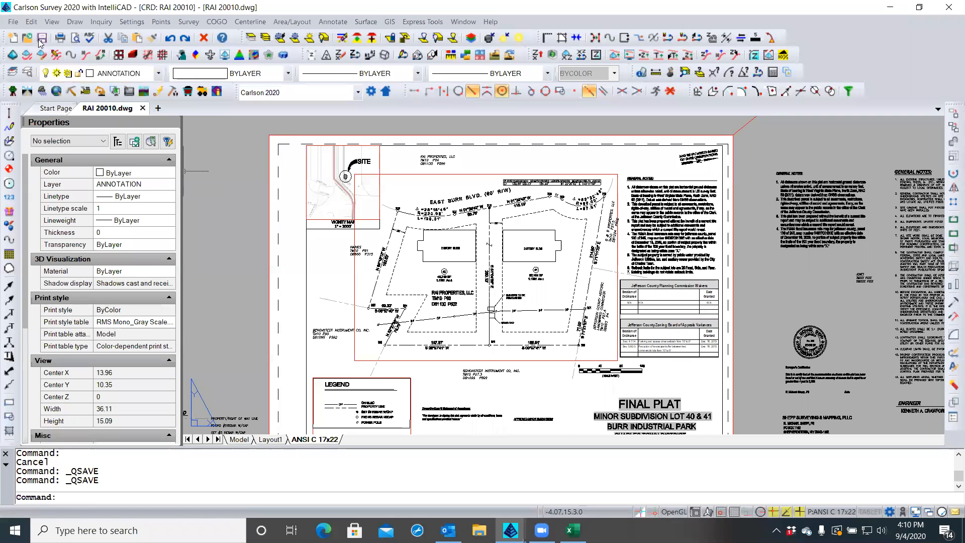
Plot the sheet with DWG to PDF, targeting RAI FINAL PLAT 9 04 20.pdf in the plots folder
click(13, 23)
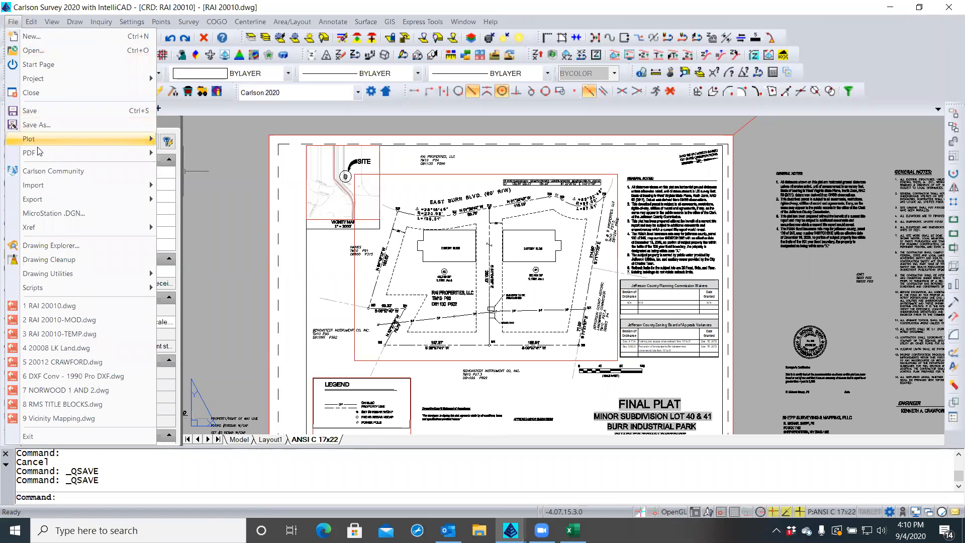
mouse_move(37, 151)
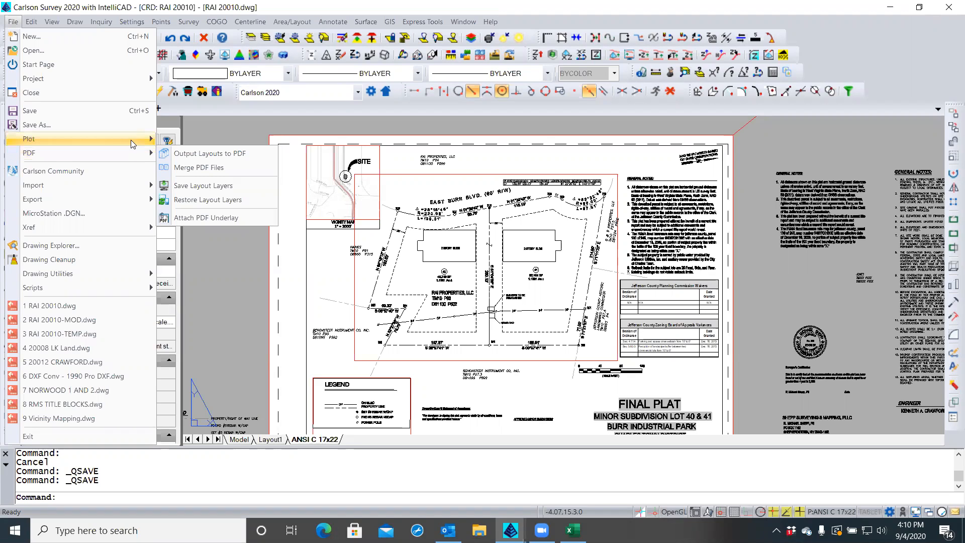
mouse_move(131, 138)
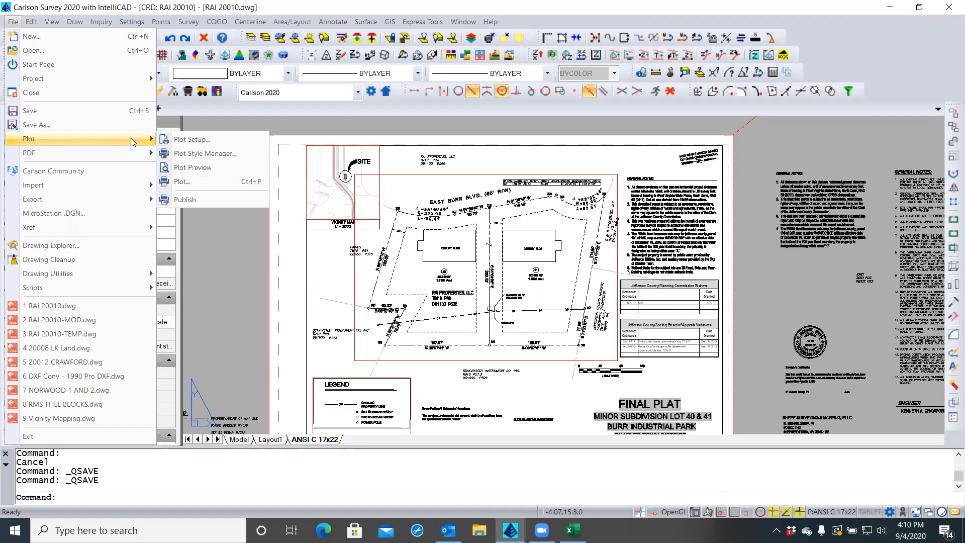
click(235, 181)
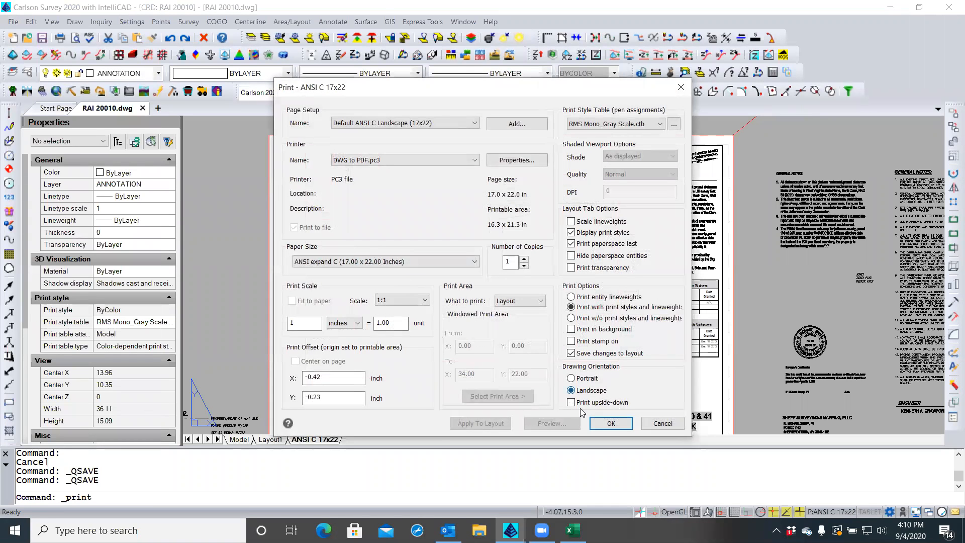
click(600, 424)
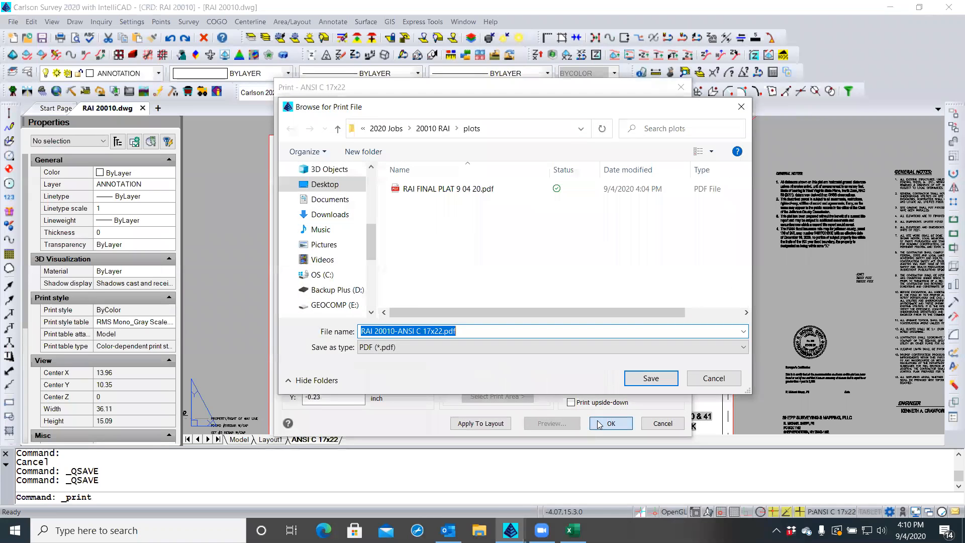
click(430, 189)
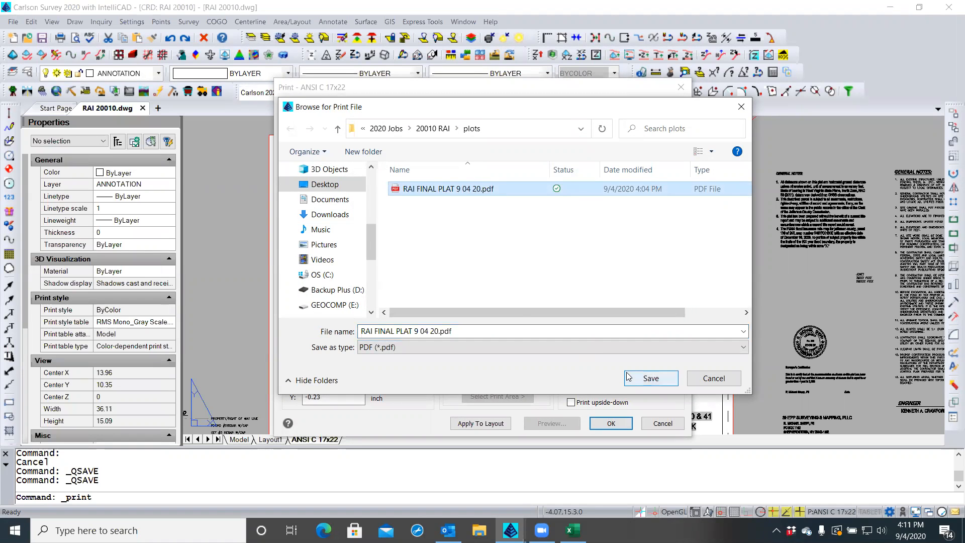
click(649, 378)
Replace the existing PDF, then open RAI FINAL PLAT 9 04 20.pdf from Recent files
click(512, 266)
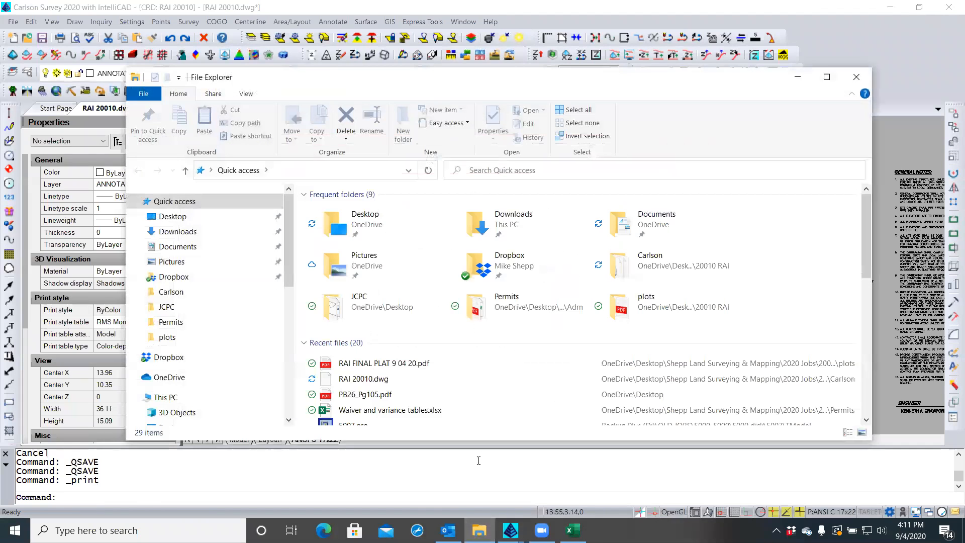
double_click(380, 362)
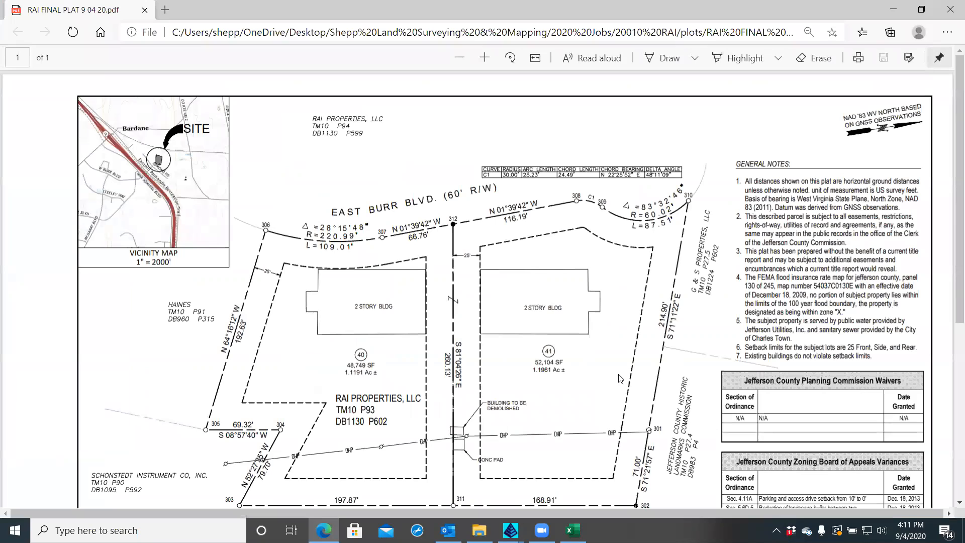
Scroll through the PDF to check lots 40 and 41, the legend, and the title block
scroll(621, 379, down, 5)
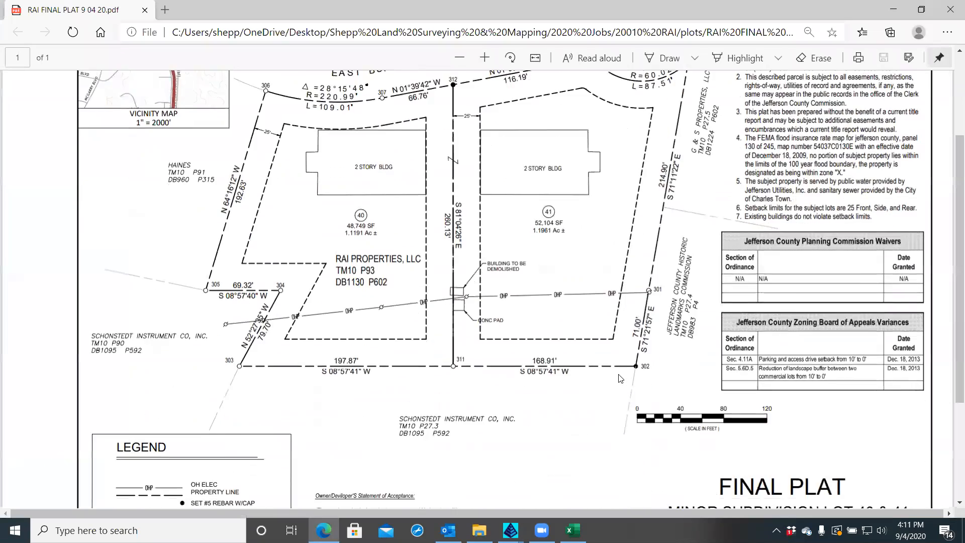
scroll(621, 379, up, 3)
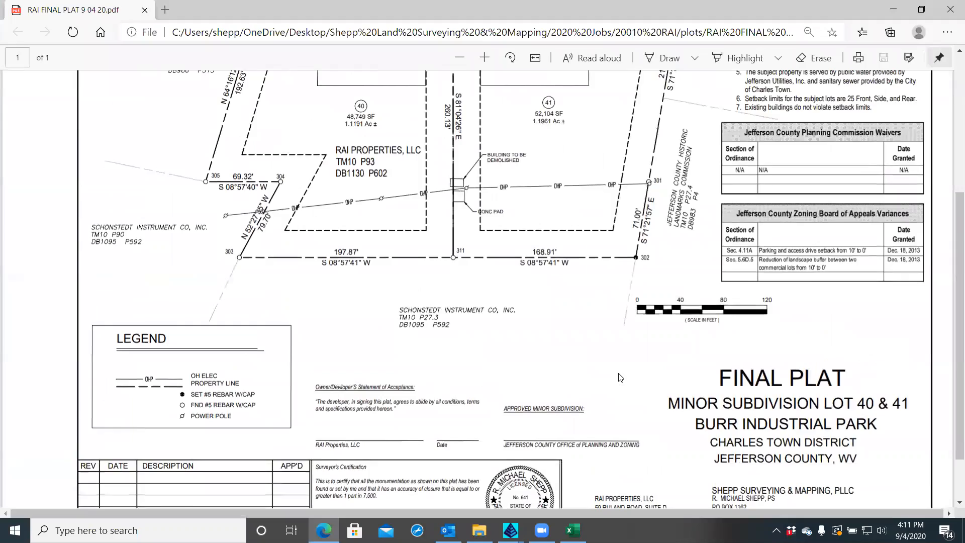
scroll(621, 378, up, 4)
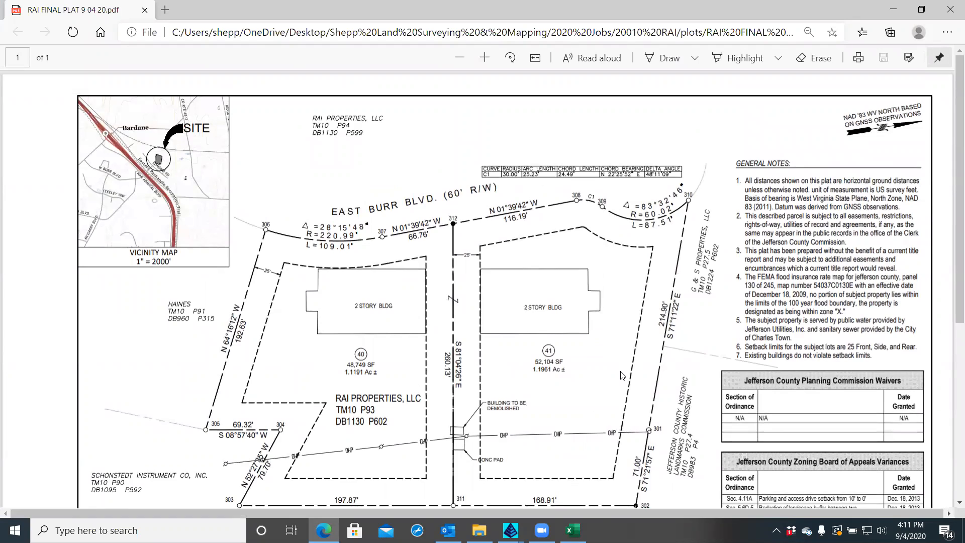
scroll(622, 375, down, 5)
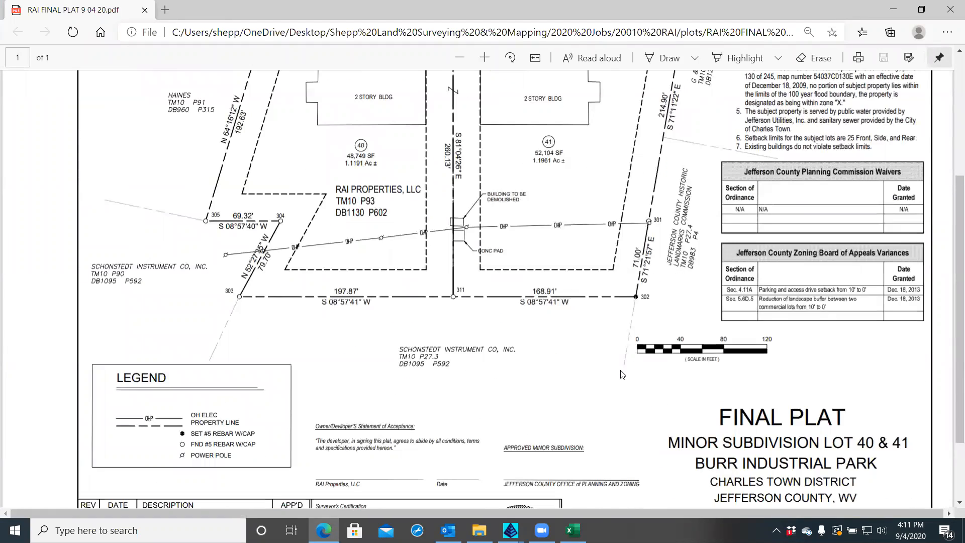
scroll(622, 375, down, 2)
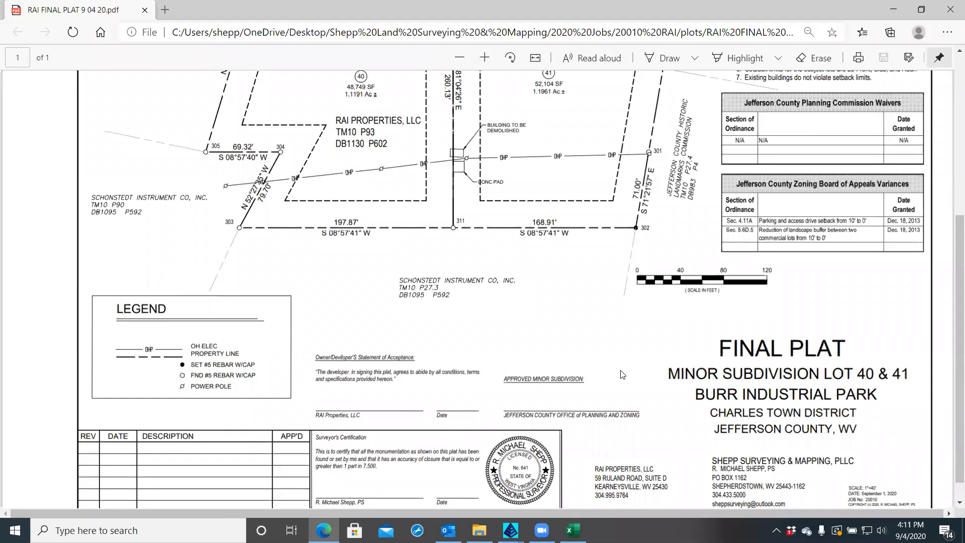
scroll(622, 375, down, 1)
scroll(622, 375, up, 6)
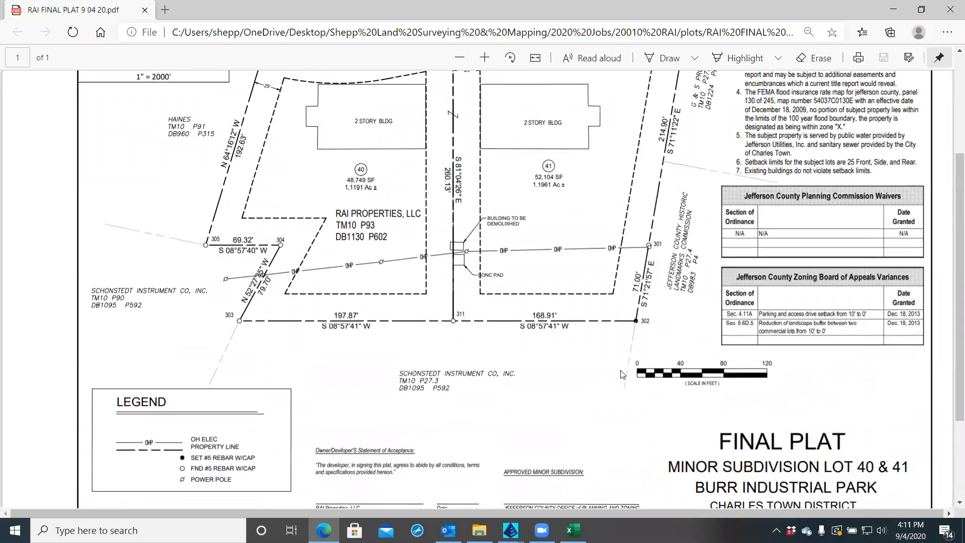
scroll(622, 375, up, 3)
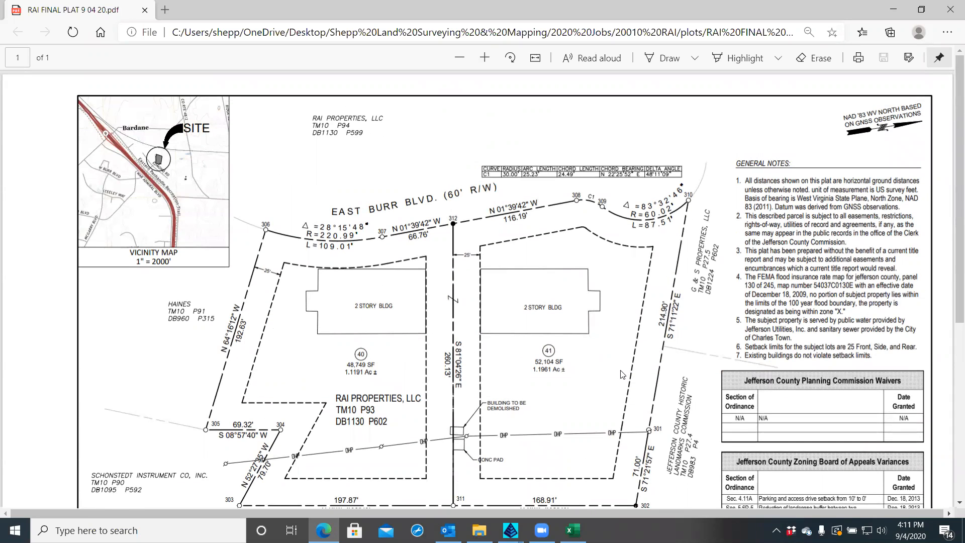
scroll(622, 375, down, 2)
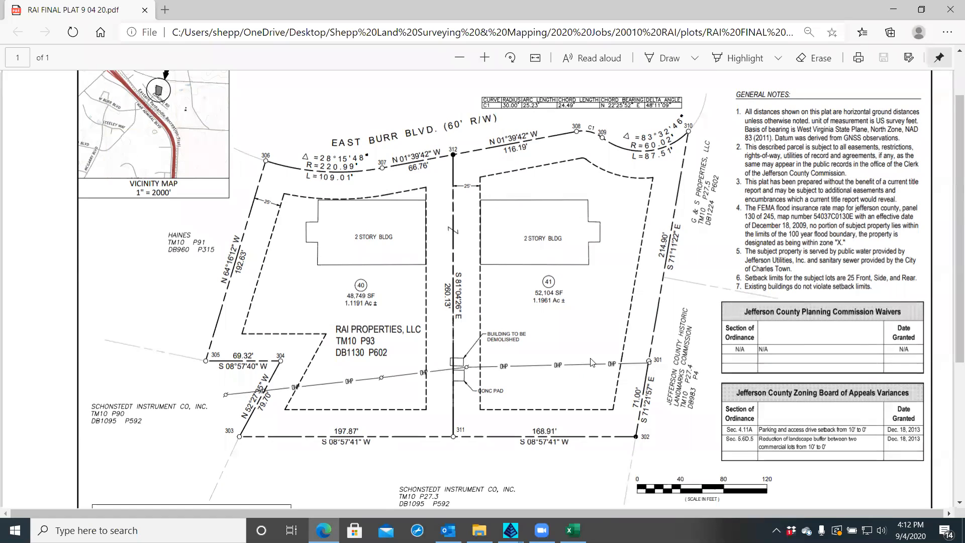
scroll(591, 361, up, 1)
scroll(592, 360, down, 1)
scroll(557, 298, down, 4)
scroll(557, 297, up, 5)
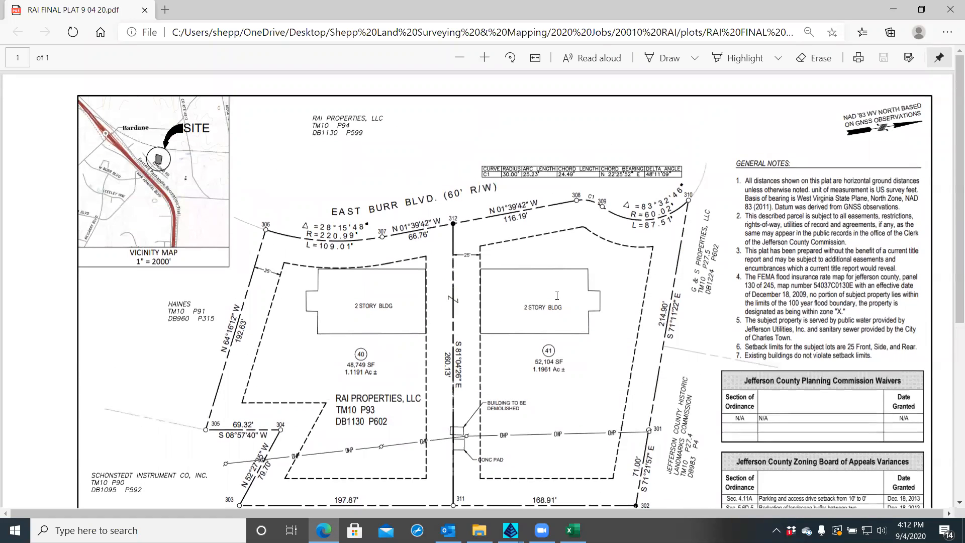
scroll(557, 296, down, 4)
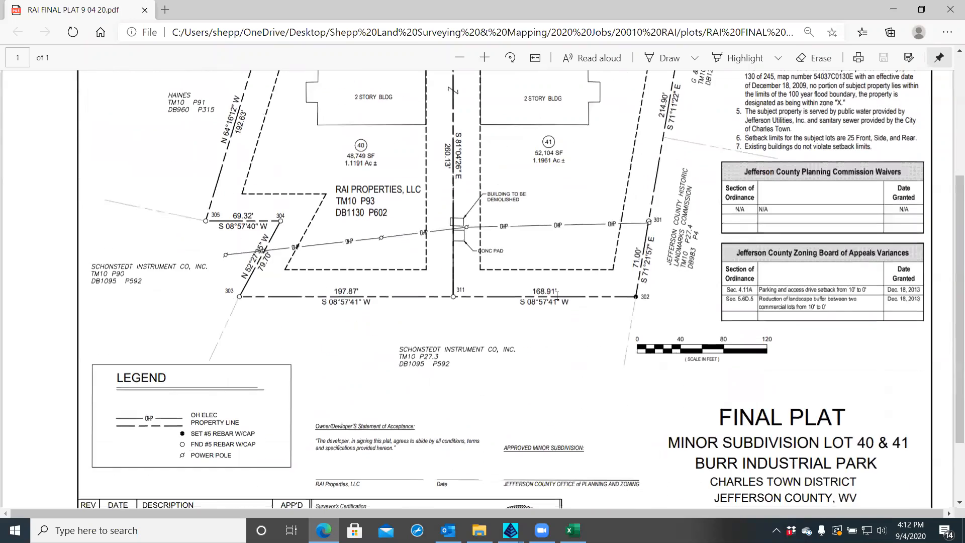
scroll(558, 297, up, 4)
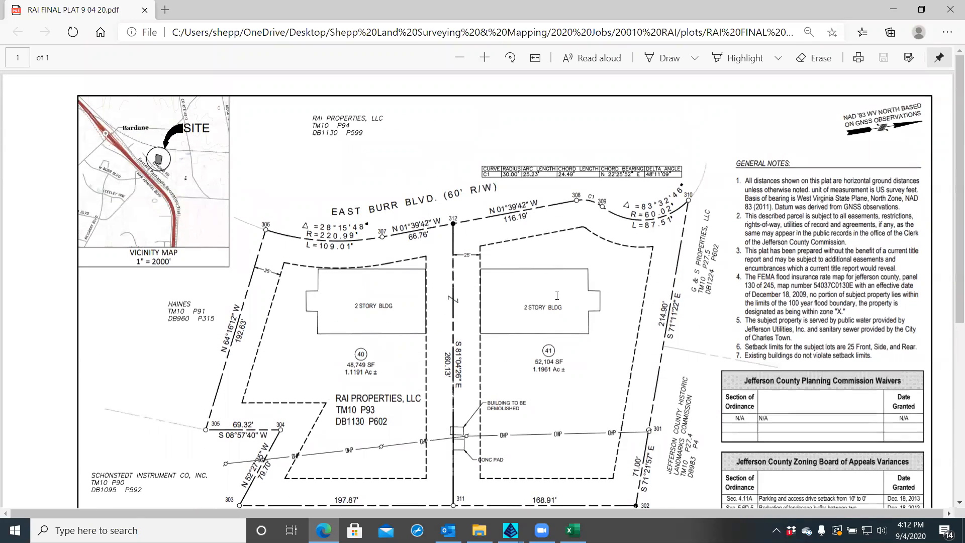
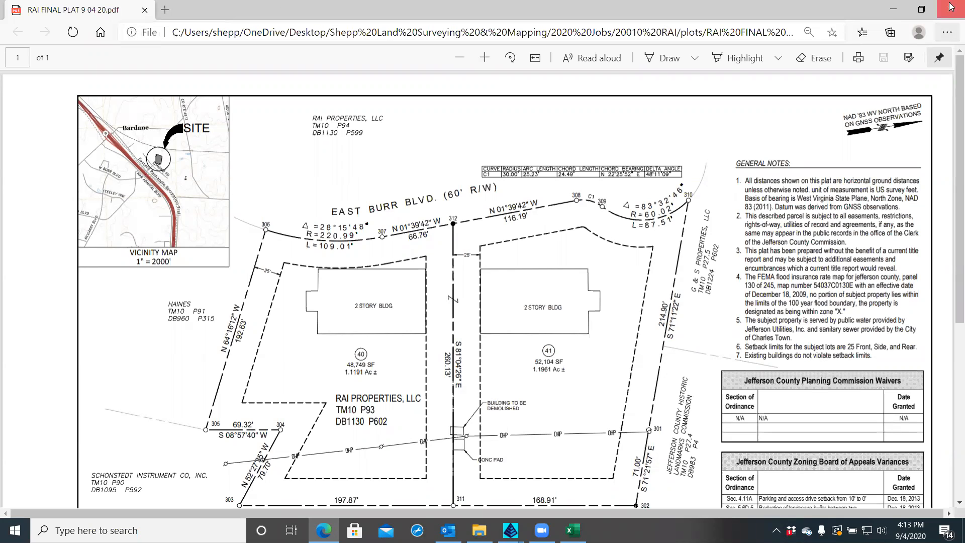
Close the RAI FINAL PLAT 9 04 20 PDF in Edge
key(ctrl+w)
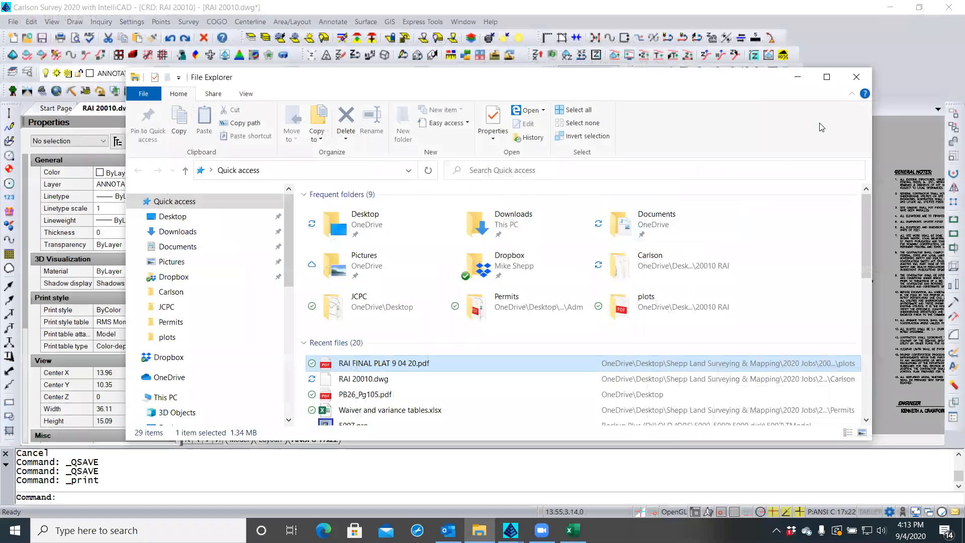
Bring File Explorer back up and select PB26_Pg105.pdf under Recent files
key(ctrl+w)
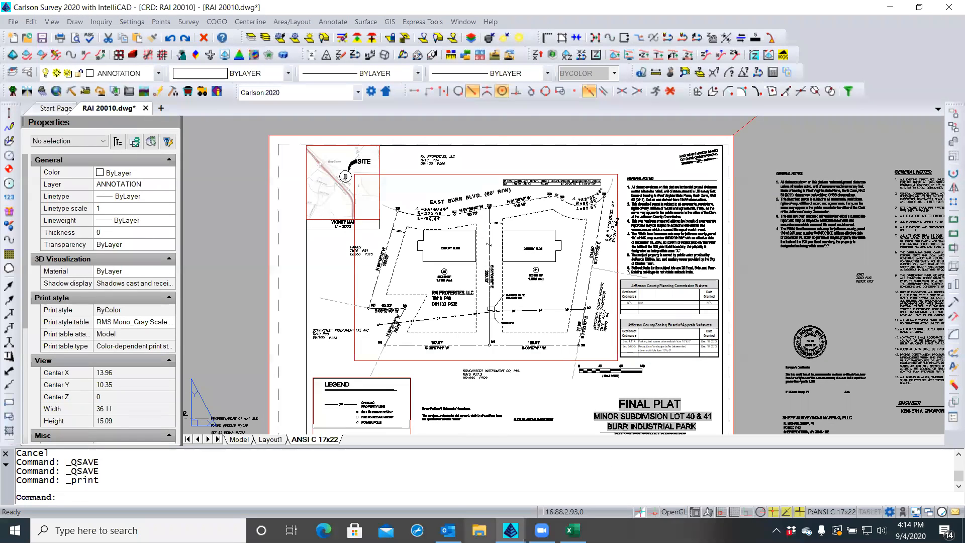
click(479, 531)
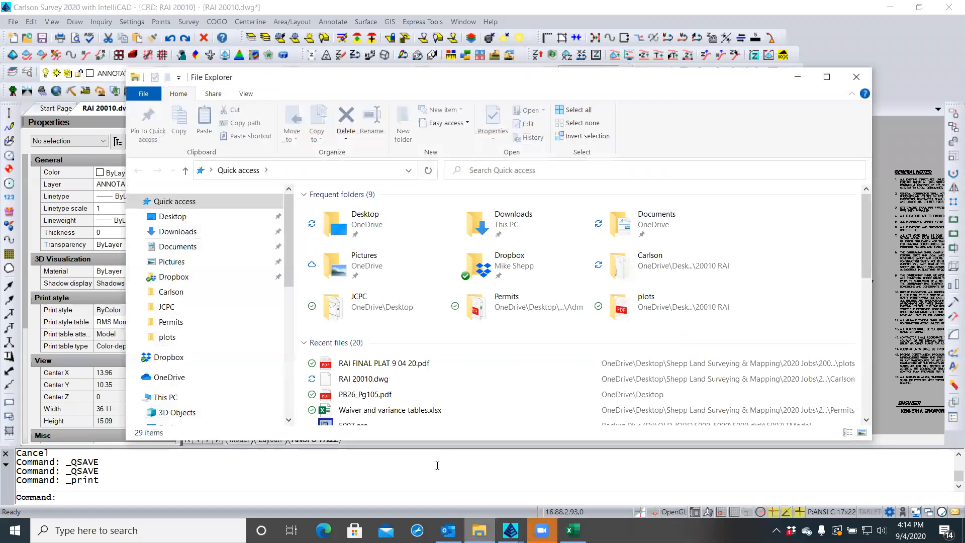
click(372, 394)
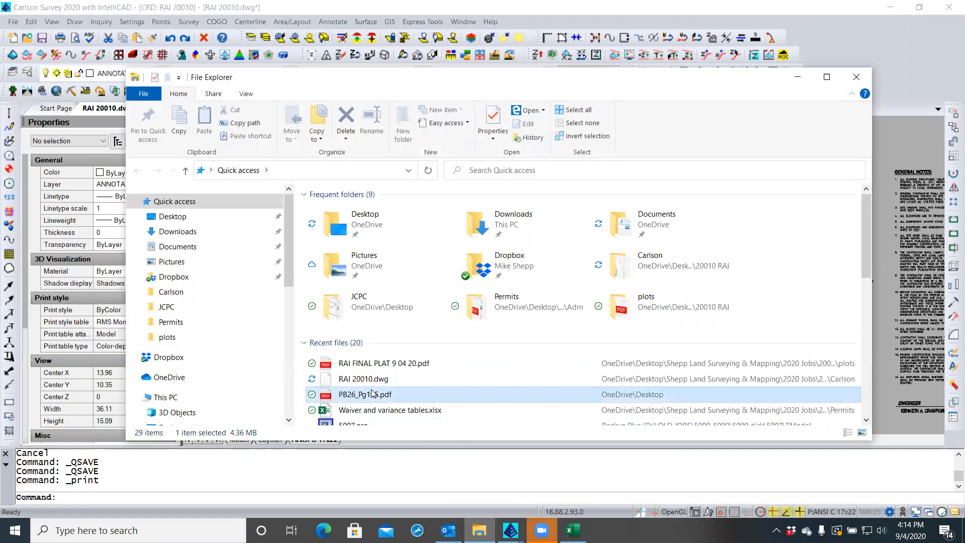
Open PB26_Pg105.pdf, zoom in to read its Area Tabulation (23.43-acre total), then close it
double_click(372, 395)
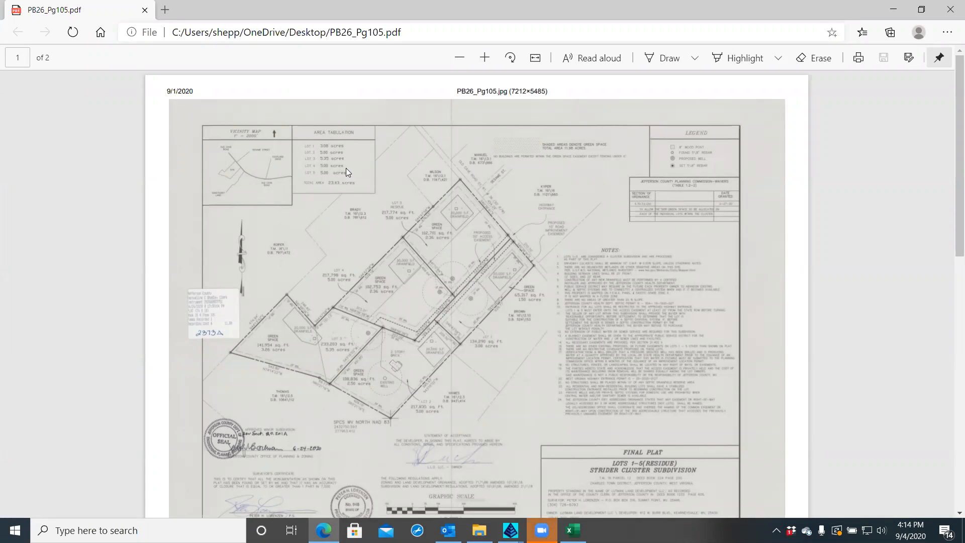
click(484, 59)
click(484, 59)
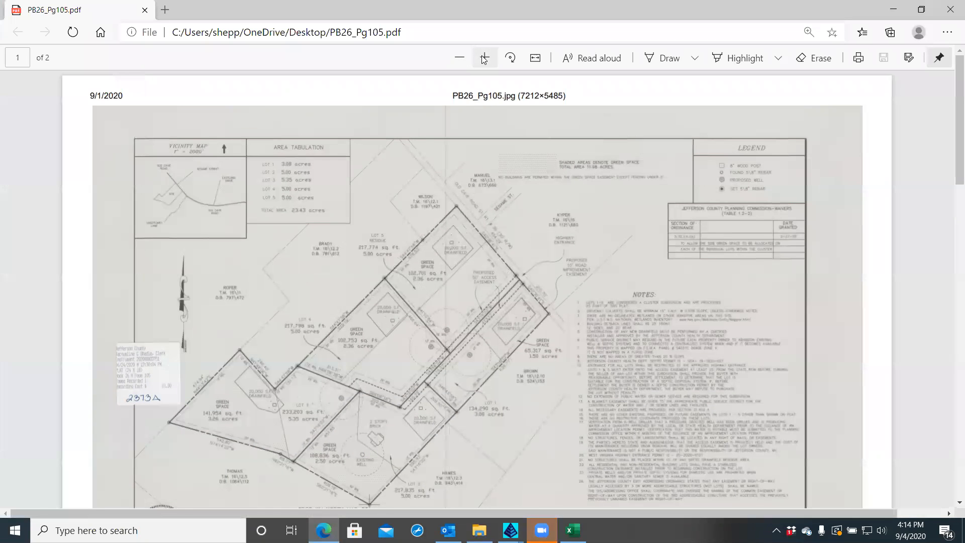
click(485, 59)
click(485, 60)
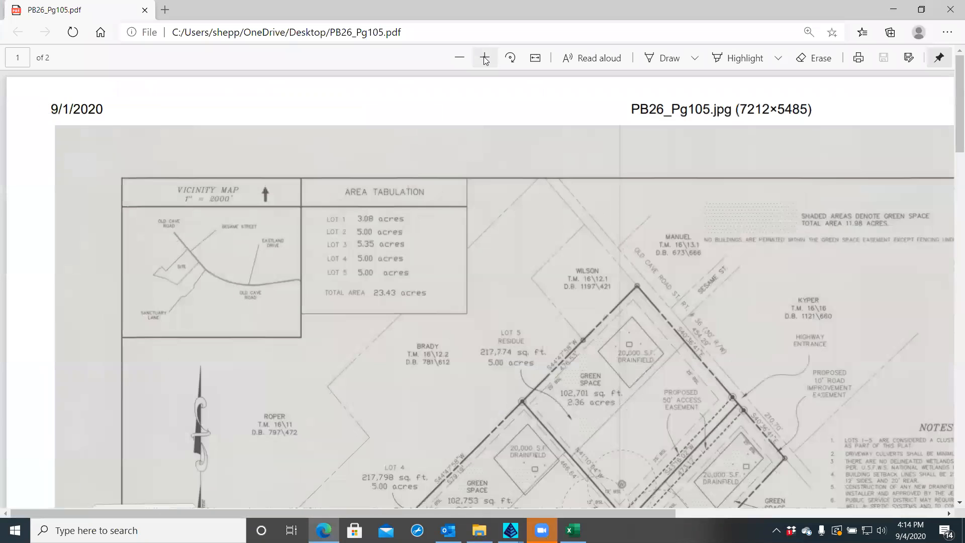
click(485, 59)
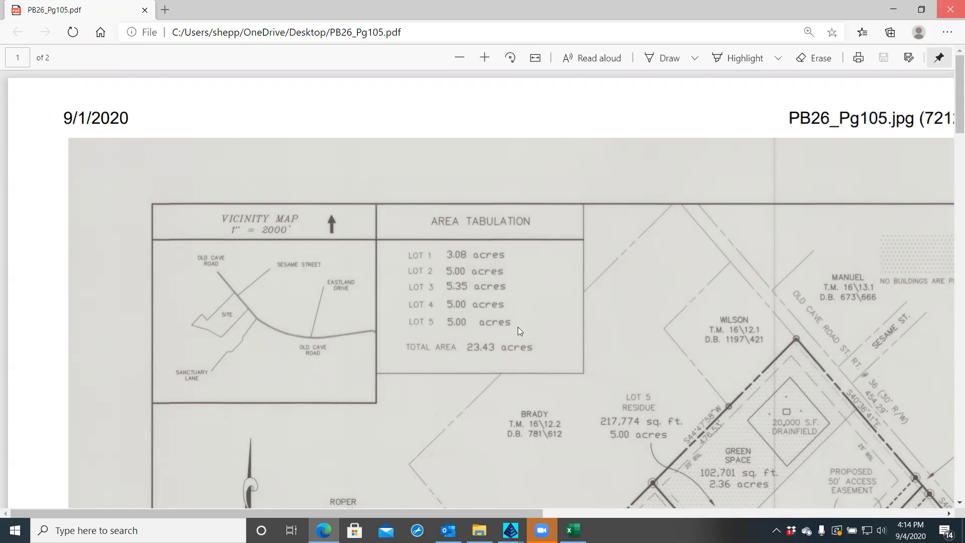
click(951, 16)
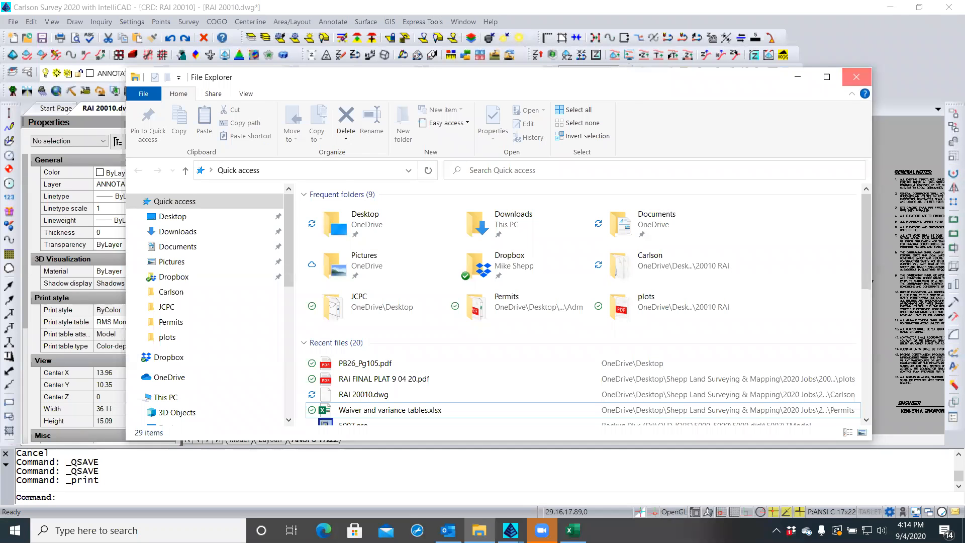
Close File Explorer and switch to the 'Worksheet in RAI 20010.dwg' window in Excel
click(856, 77)
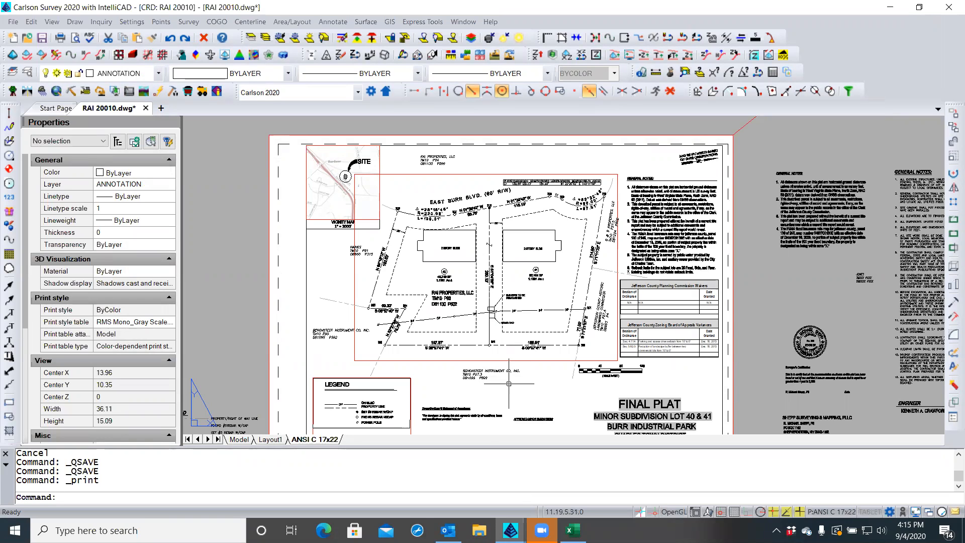
mouse_move(573, 530)
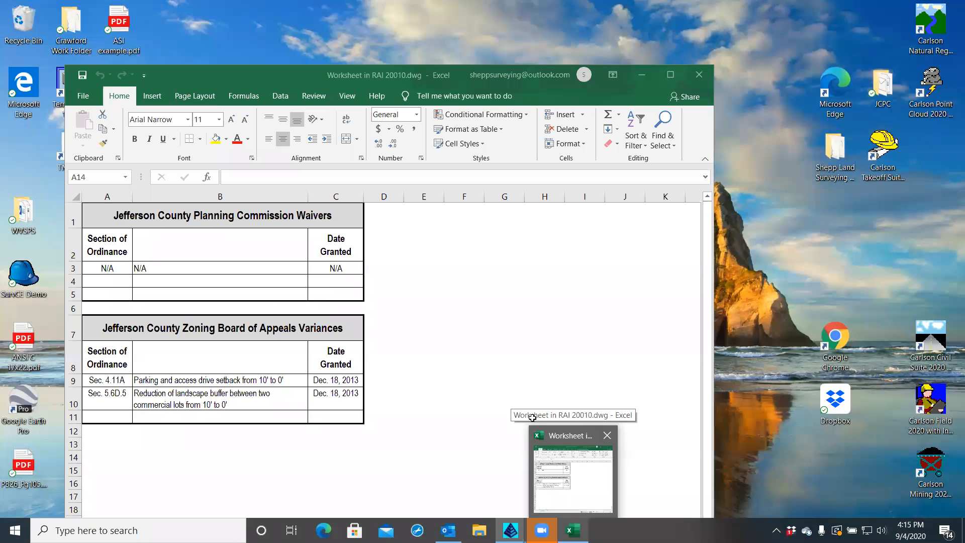
click(583, 508)
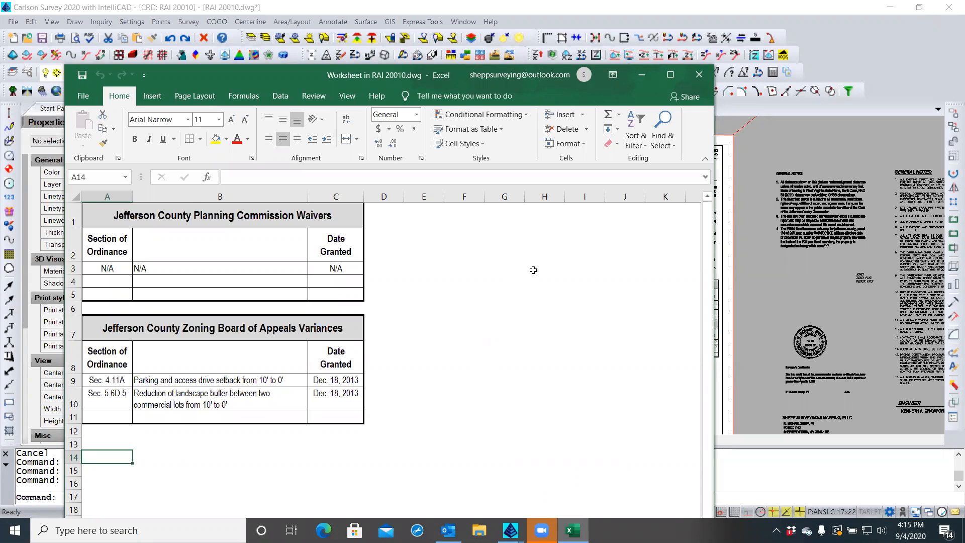
Save a copy of the worksheet as AREA TABULATION.xlsx in the 20010 RAI Permits folder
click(83, 95)
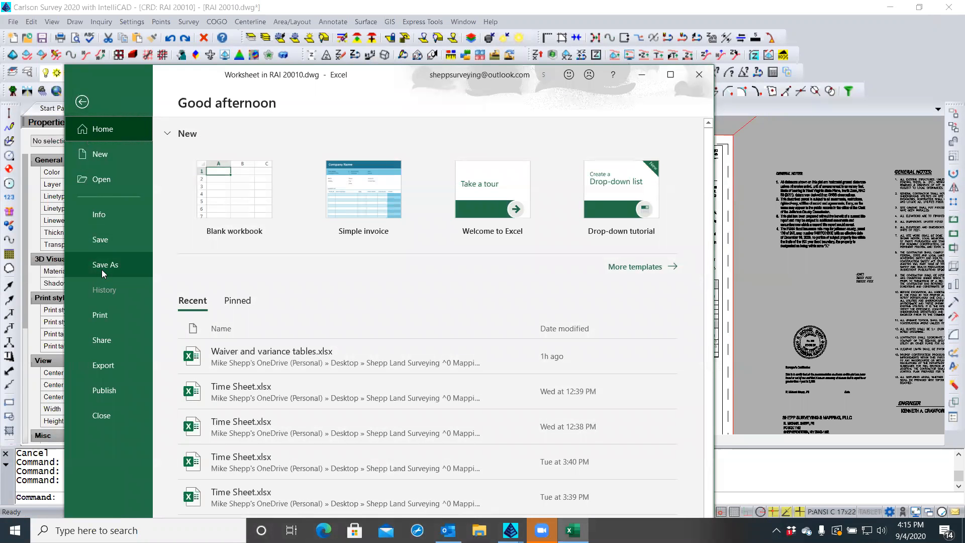
click(101, 269)
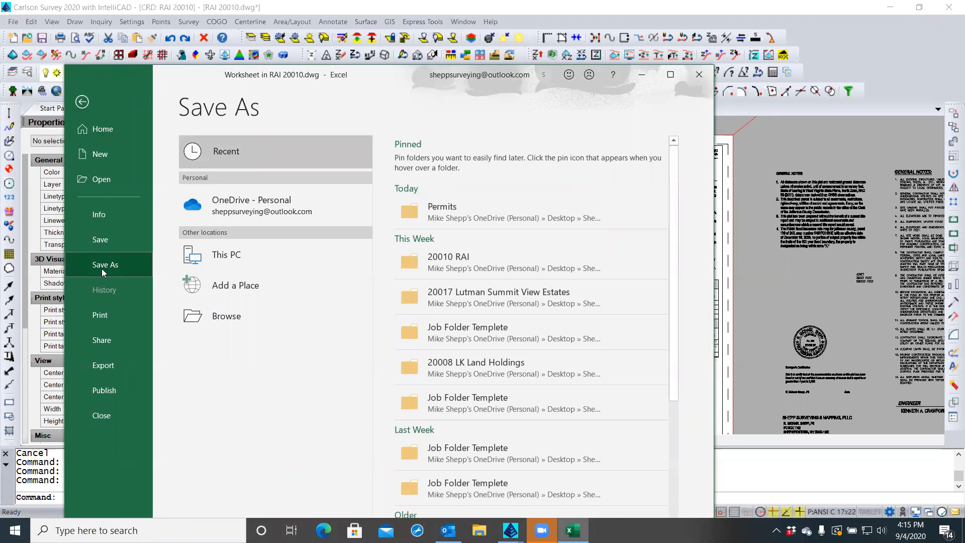
click(433, 213)
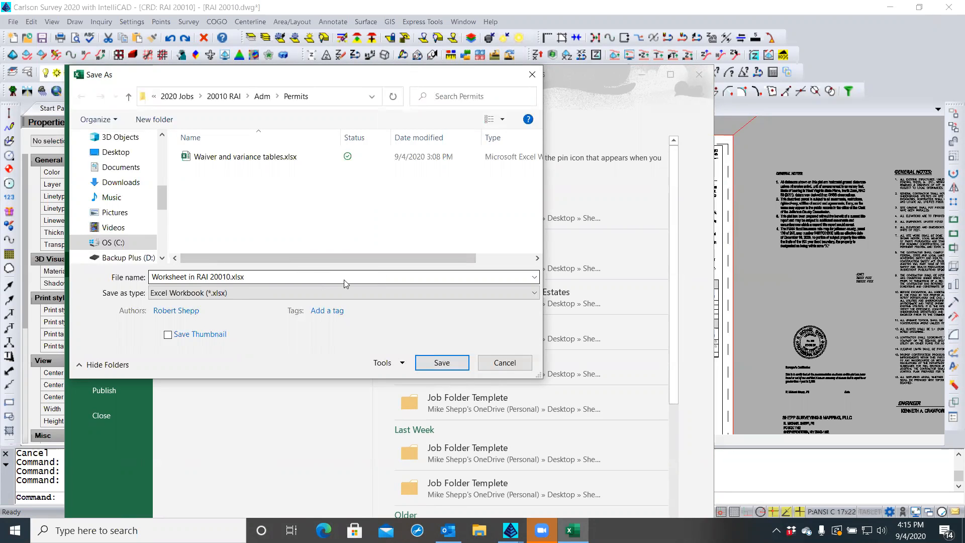
click(278, 276)
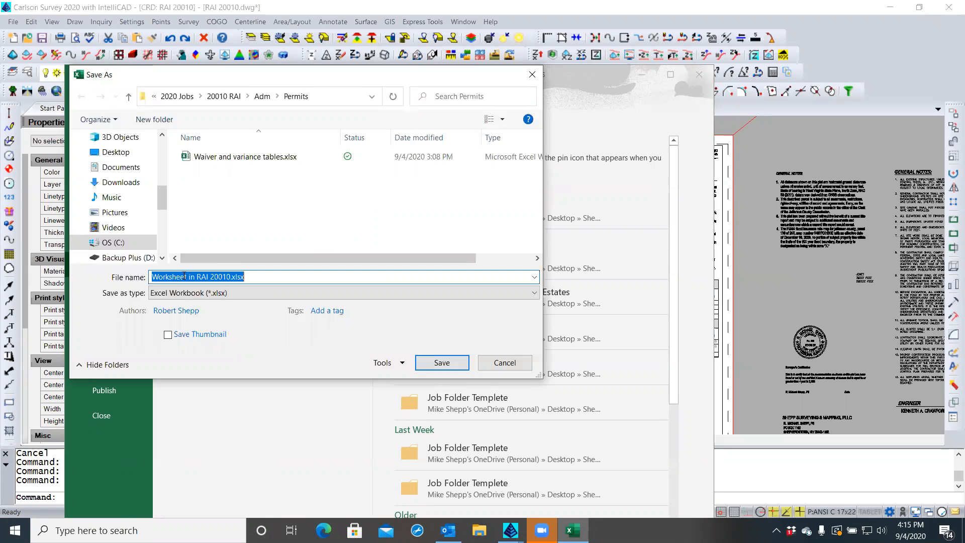
text(AREA )
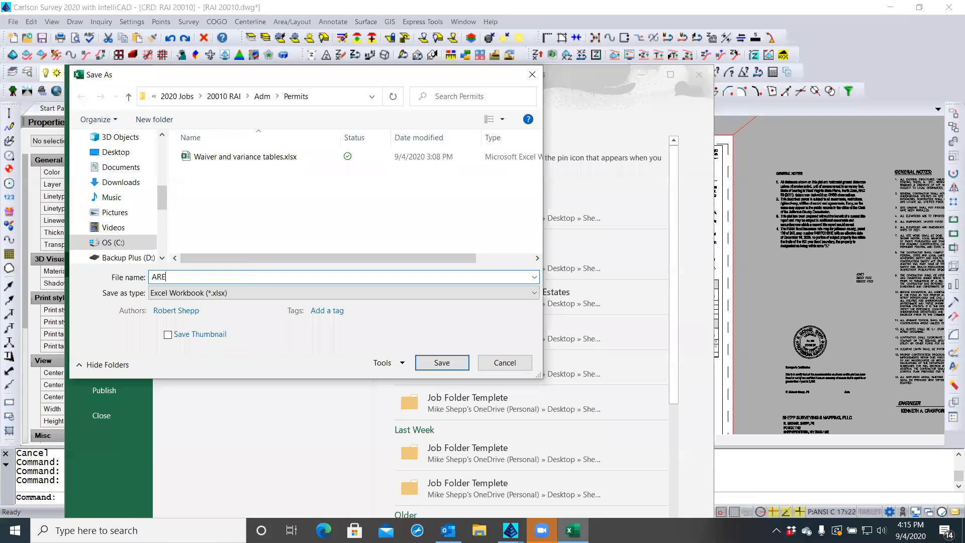
text(TABULATION)
click(430, 363)
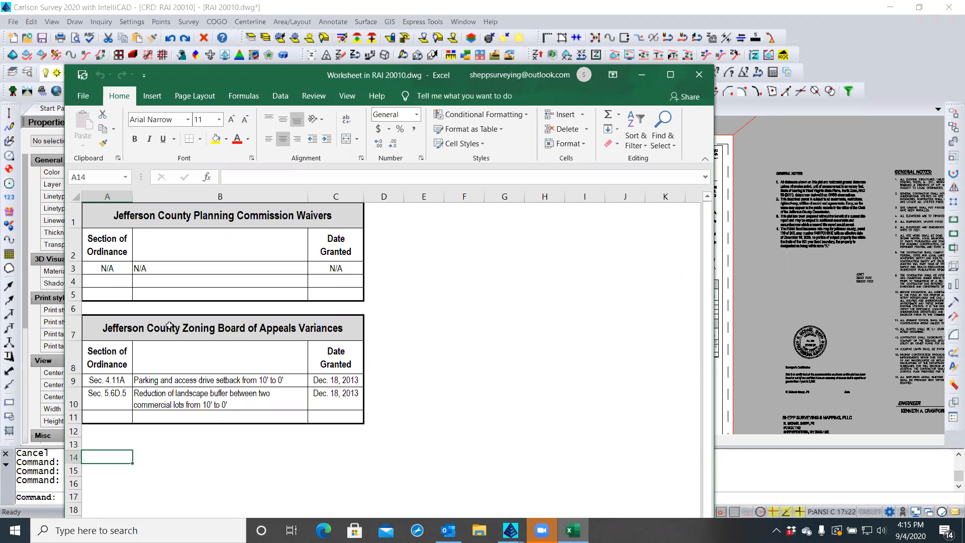
Delete the variances table rows 7–12 and retitle cell A1 'Area Tabulation'
drag(69, 324, 74, 431)
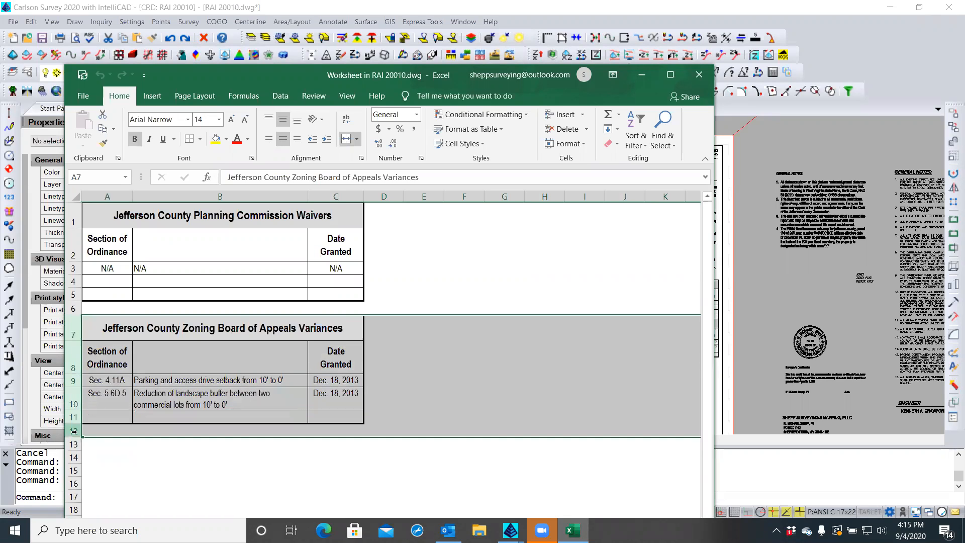
right_click(74, 383)
click(104, 294)
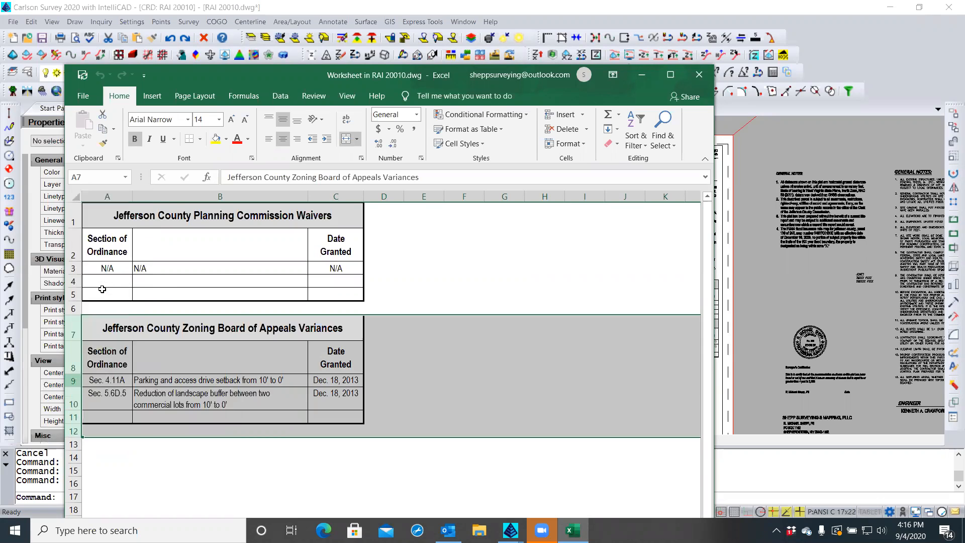
double_click(129, 217)
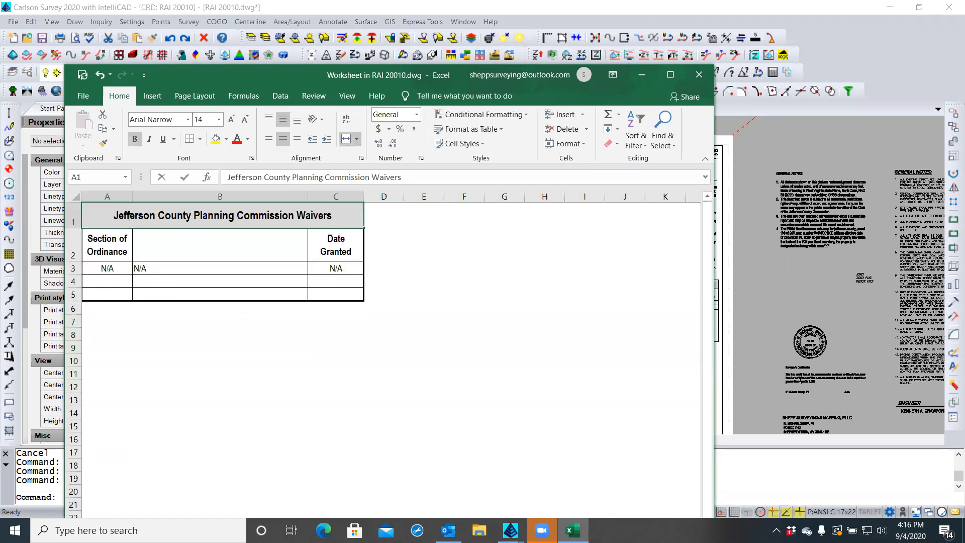
drag(114, 216, 333, 216)
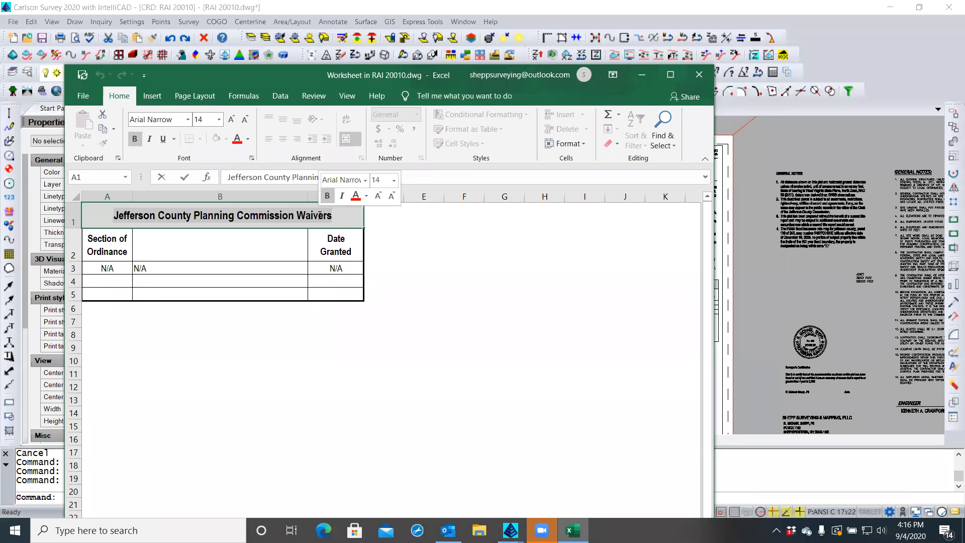
text(Area Tabu)
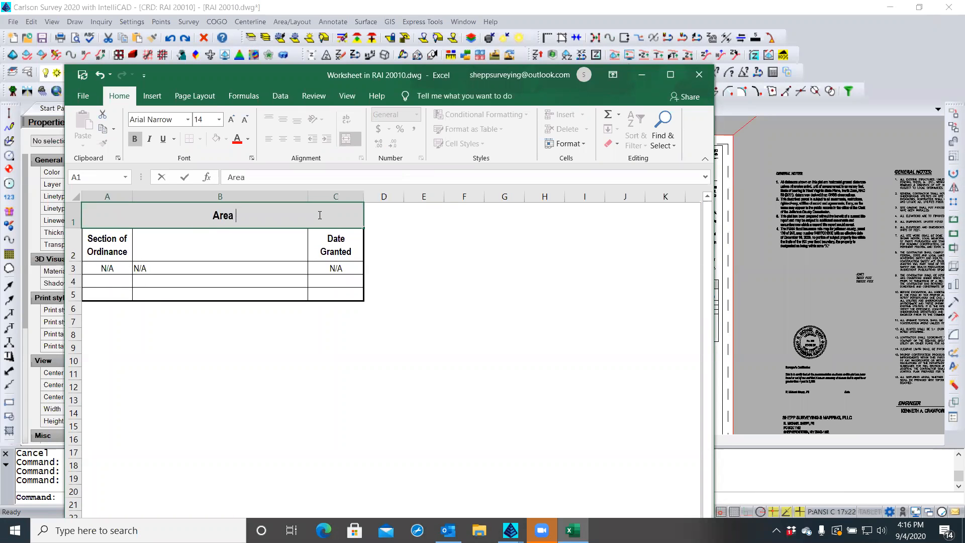
text(lation)
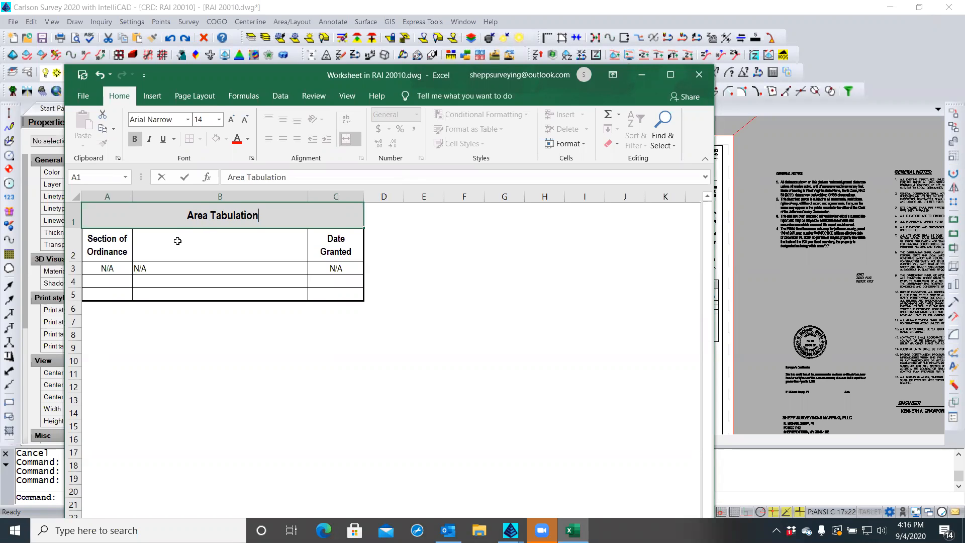
Delete the Date Granted column C and enter 'LOT No.' in A2
click(336, 196)
right_click(336, 196)
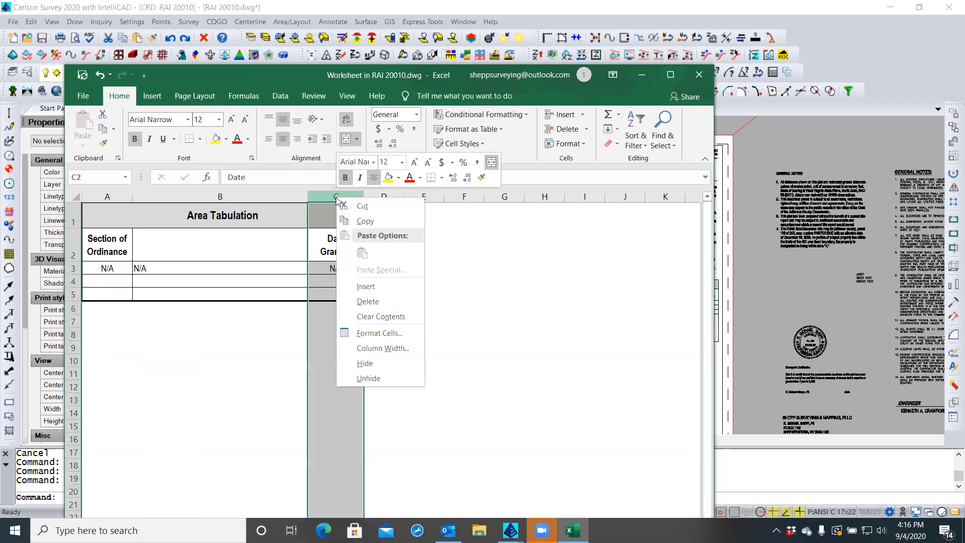
click(366, 302)
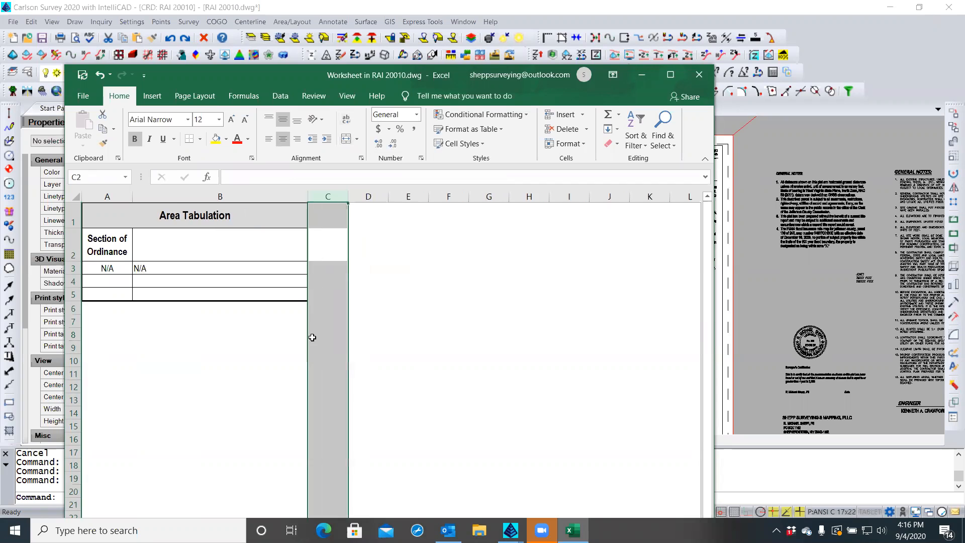
click(282, 342)
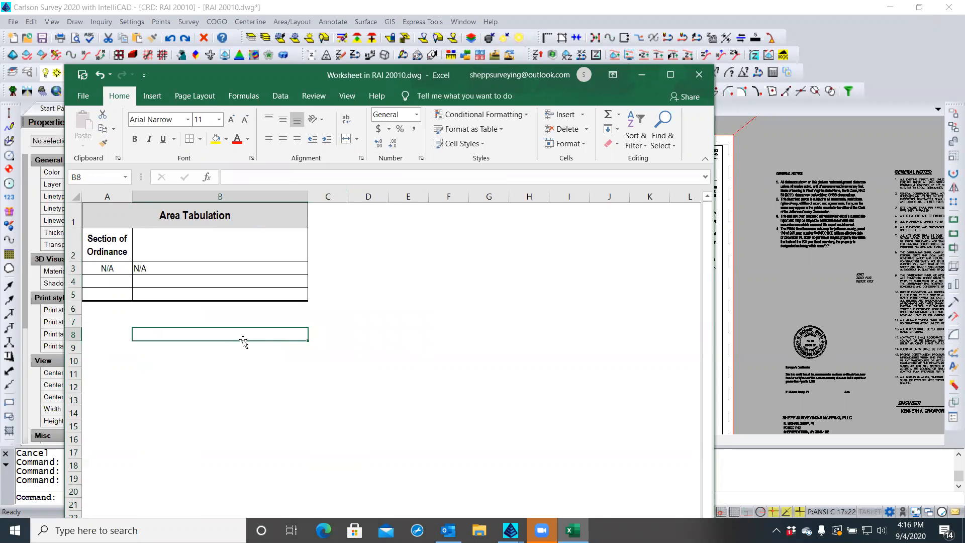
click(97, 242)
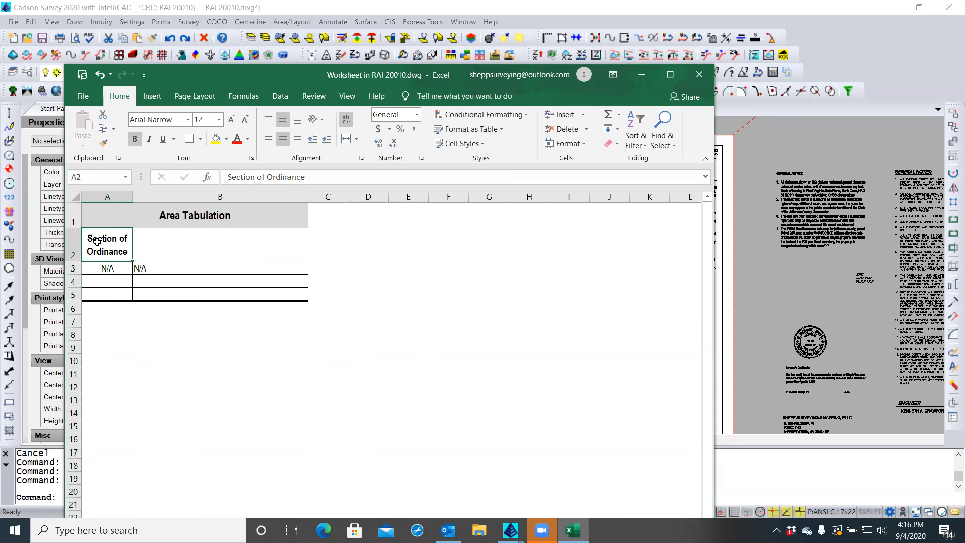
text(LOT No.)
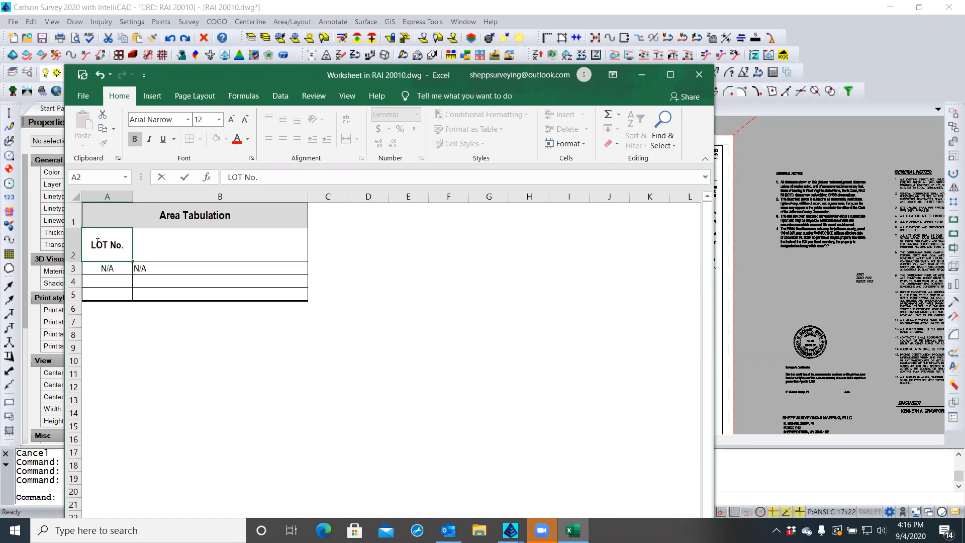
Delete the LOT No. row 2 and right-align column A
click(69, 245)
right_click(70, 245)
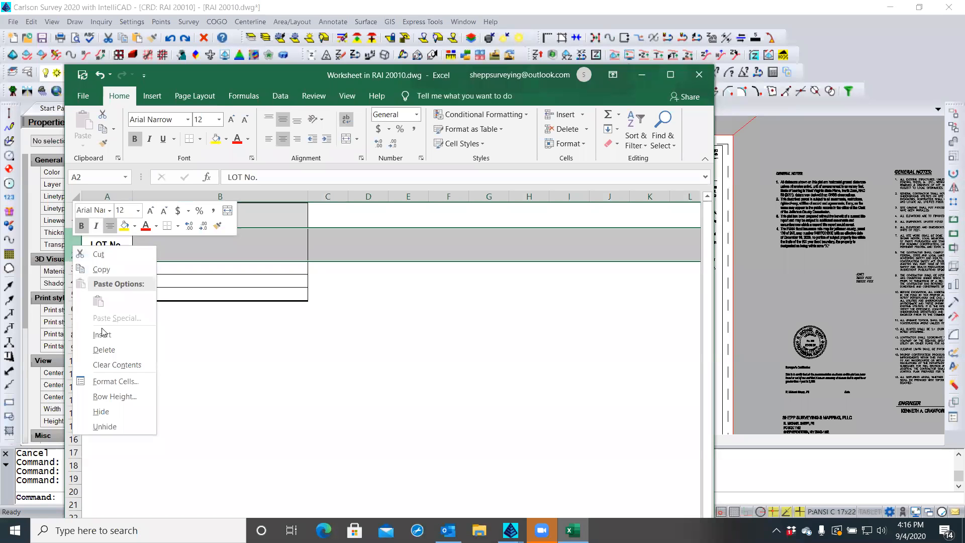
click(104, 351)
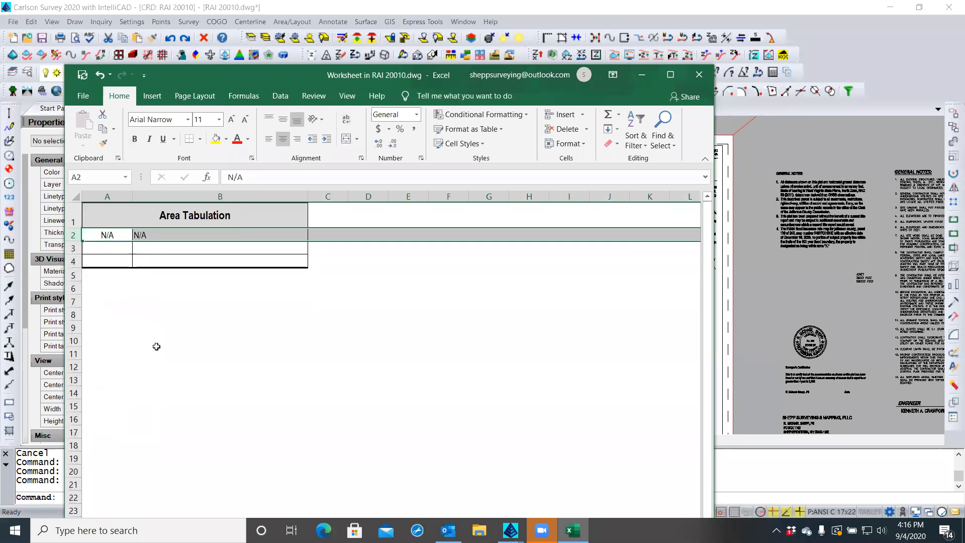
click(108, 233)
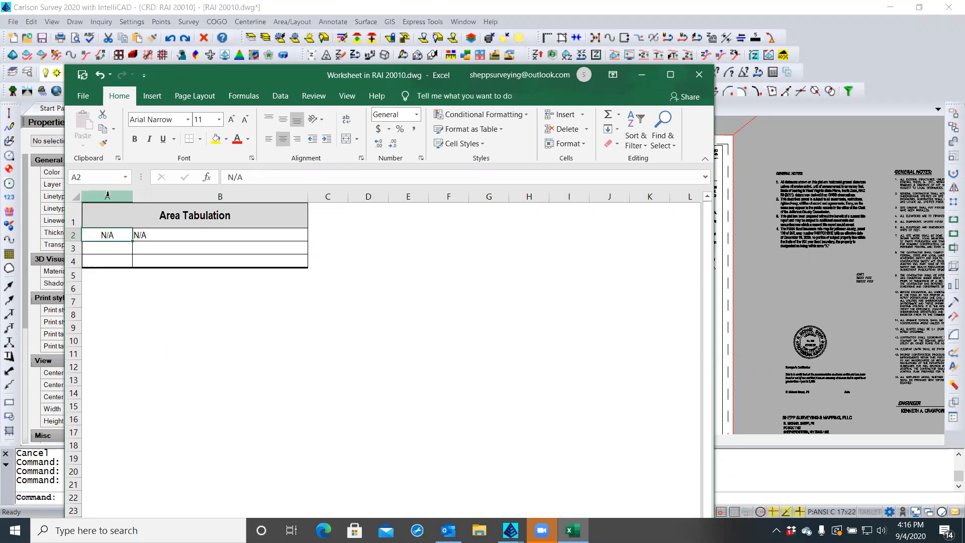
click(108, 196)
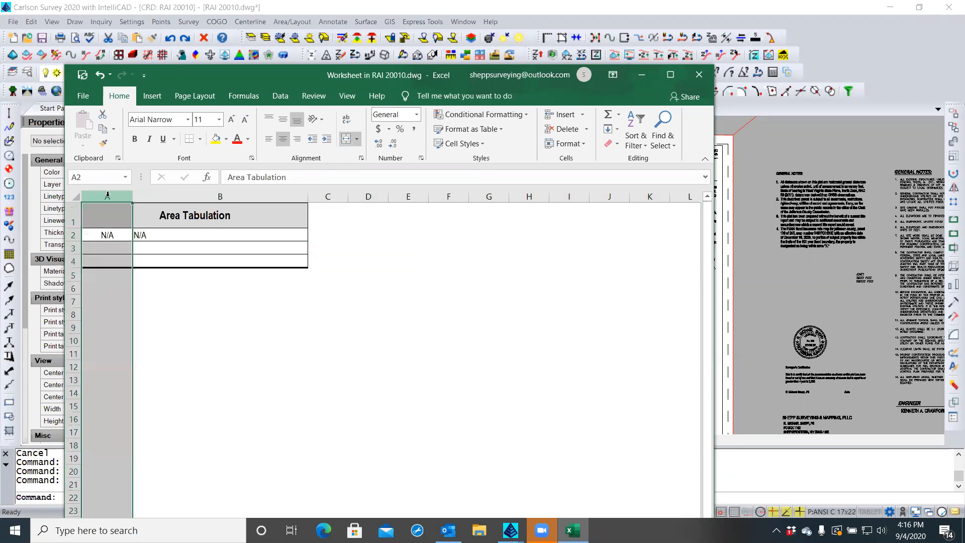
click(297, 139)
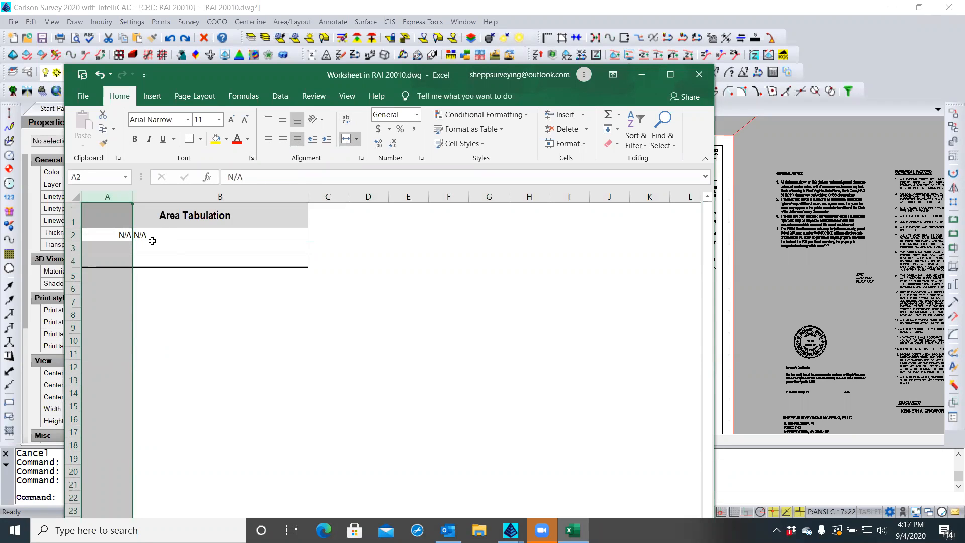
Narrow column B to about 21.67 width
click(189, 196)
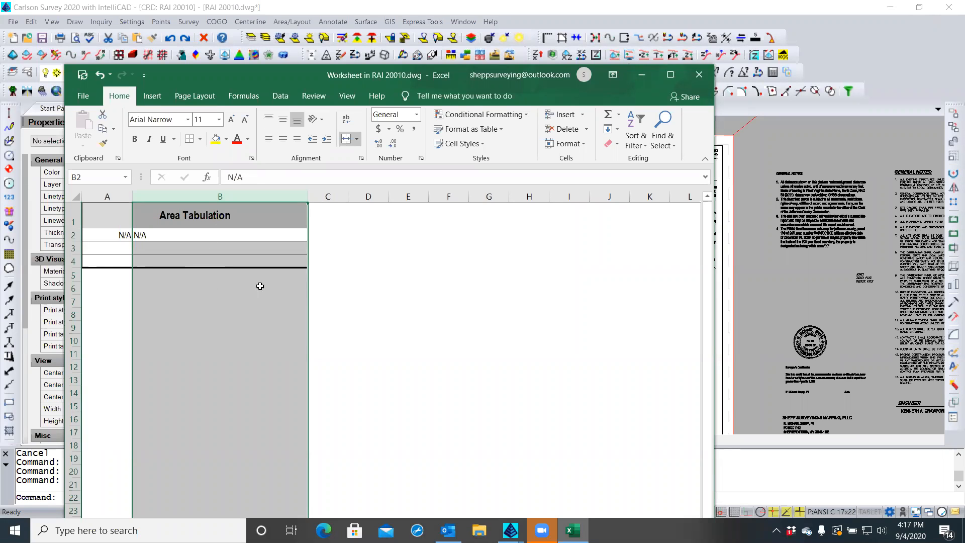
click(366, 288)
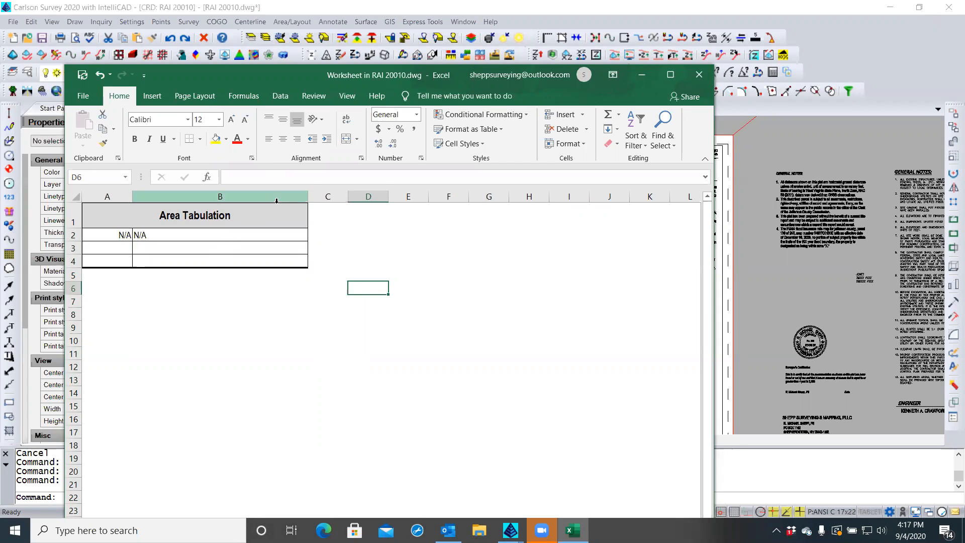
drag(308, 196, 234, 193)
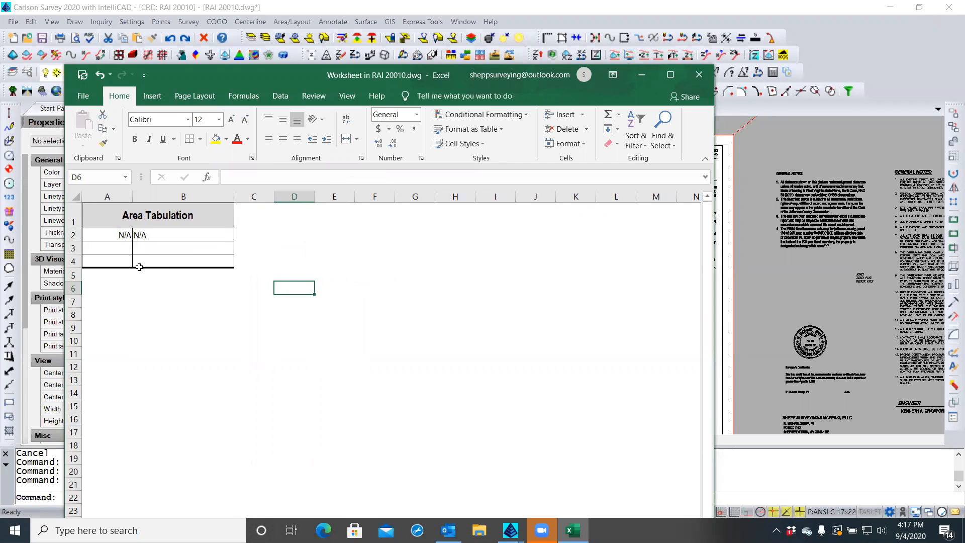
click(105, 196)
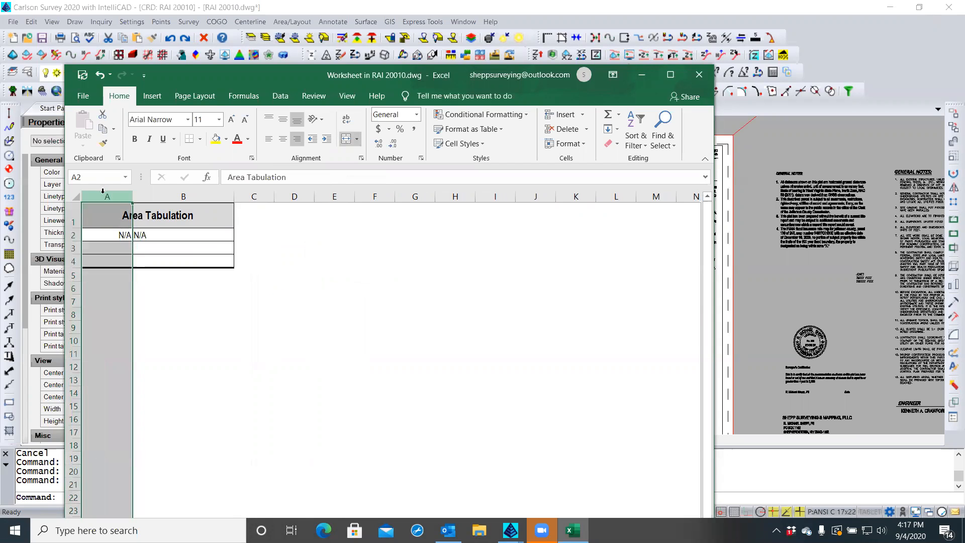
right_click(106, 262)
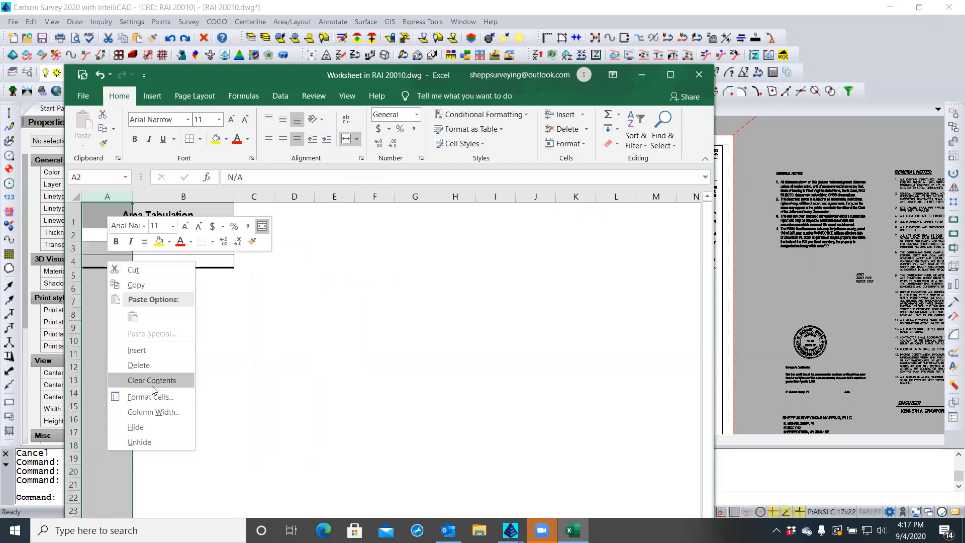
key(Escape)
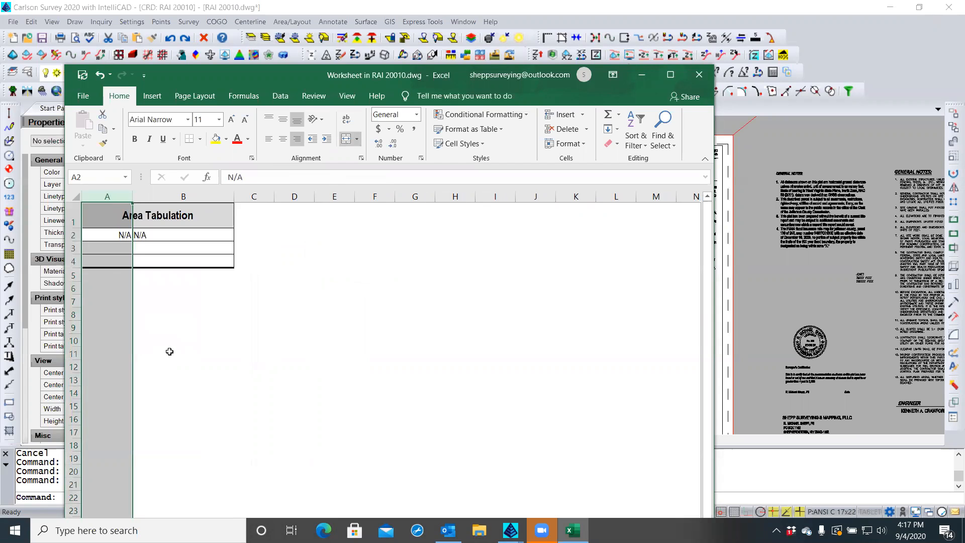
Format column A as Right (Indent) 1, vertically centered, with merging turned off
key(ctrl+1)
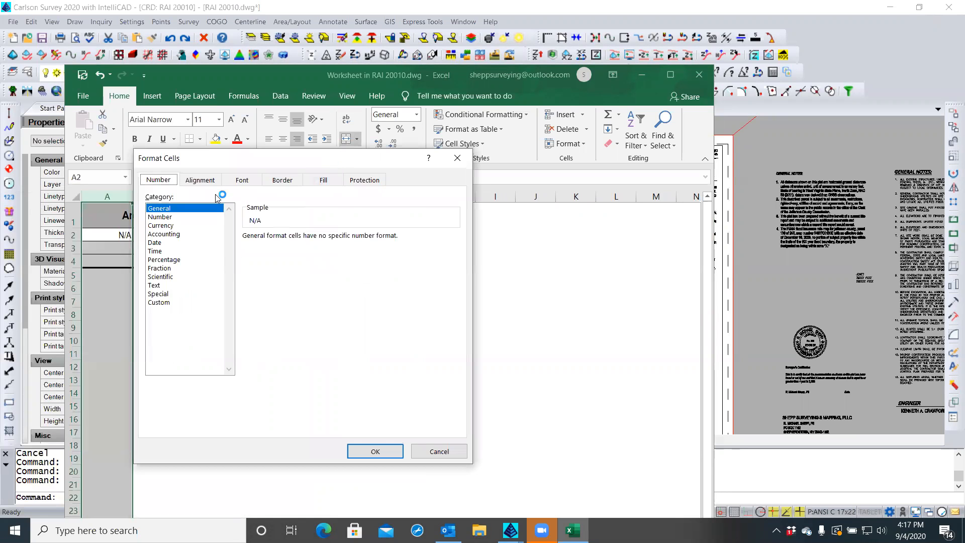
click(215, 181)
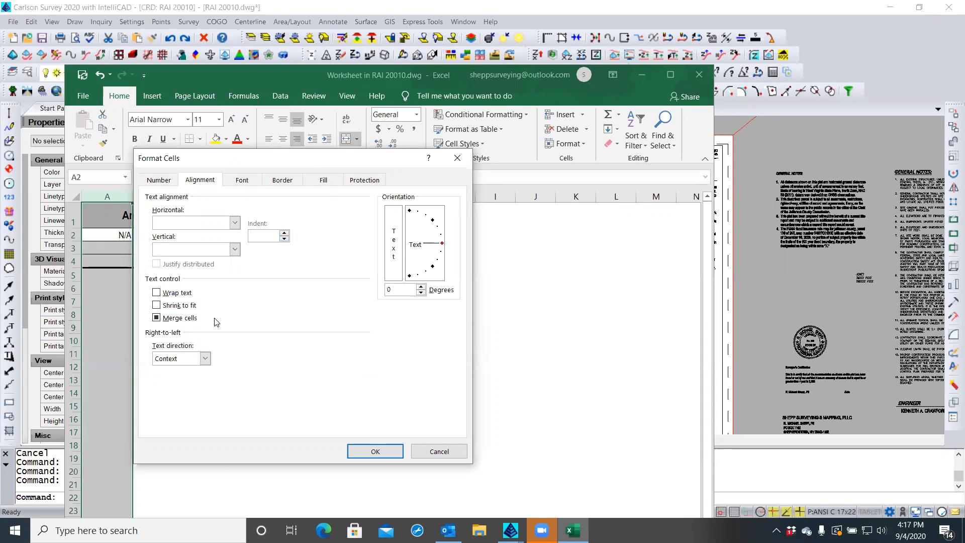
click(159, 318)
click(159, 317)
click(284, 236)
click(234, 223)
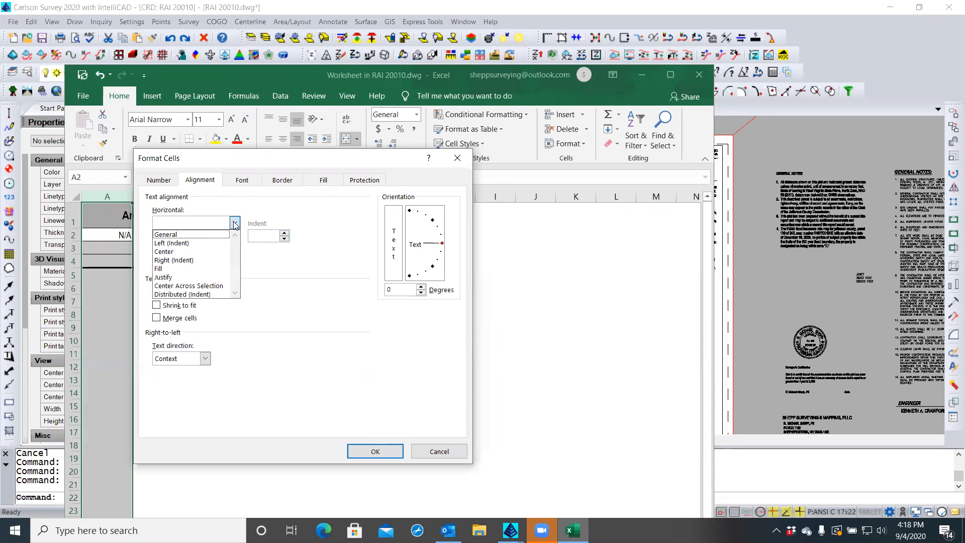
click(192, 261)
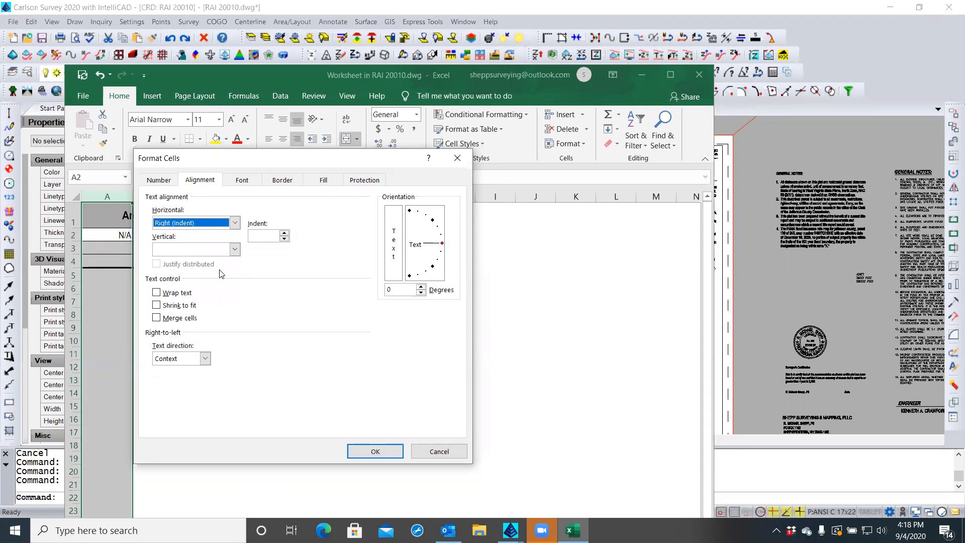
click(284, 234)
click(284, 234)
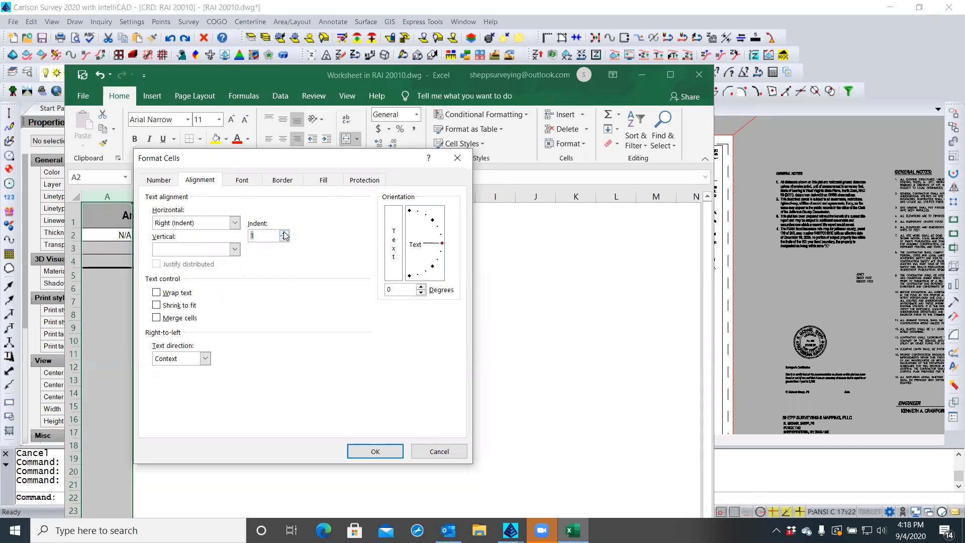
click(235, 250)
click(174, 270)
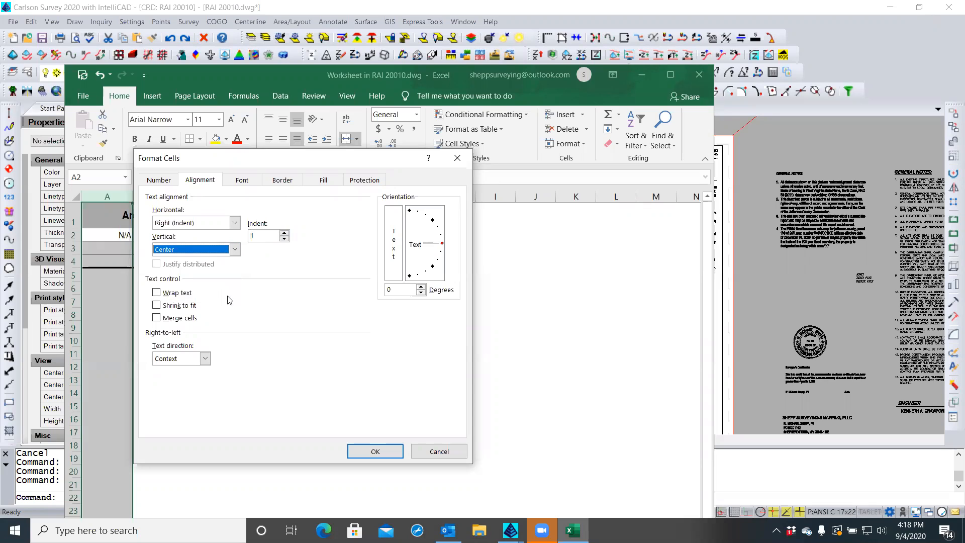
click(371, 449)
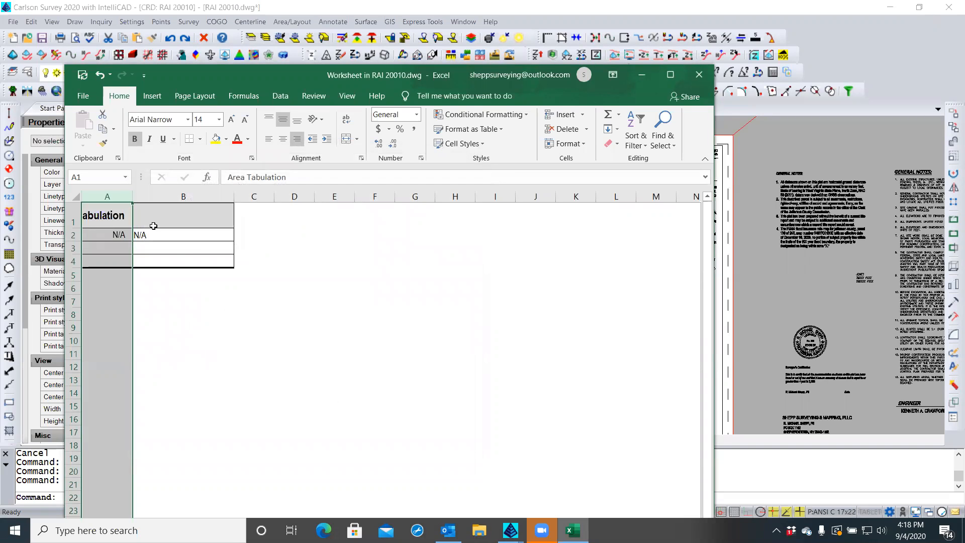
Format column B as Left (Indent) with an indent of 1
click(177, 192)
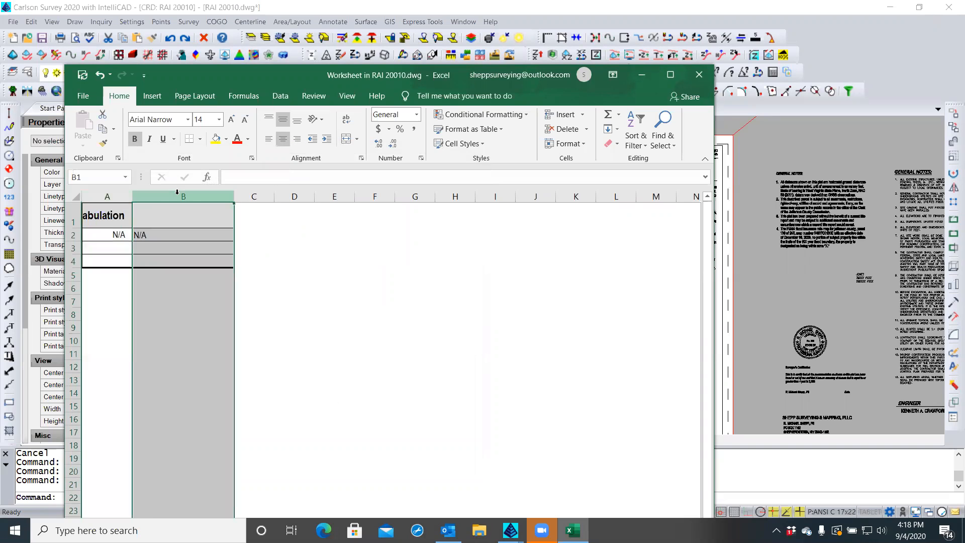
right_click(175, 235)
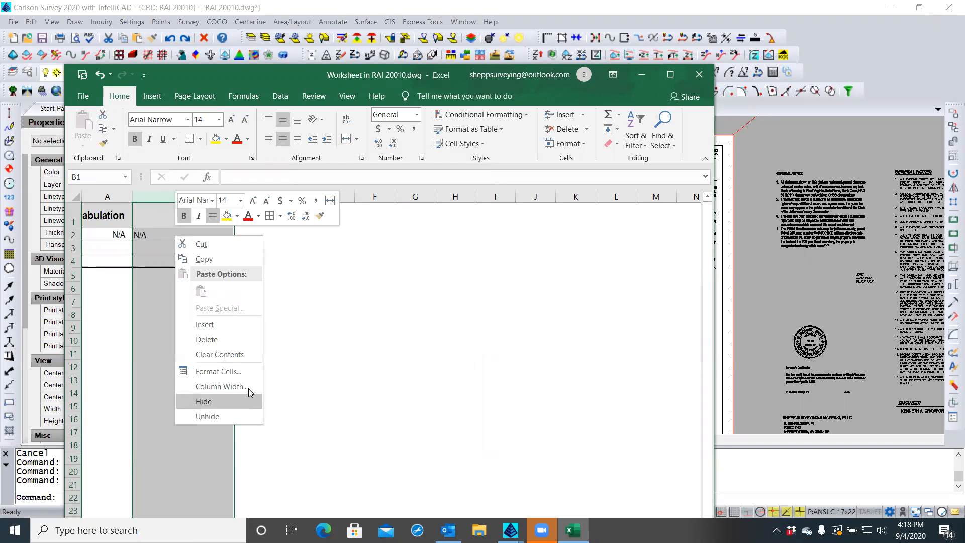
click(240, 371)
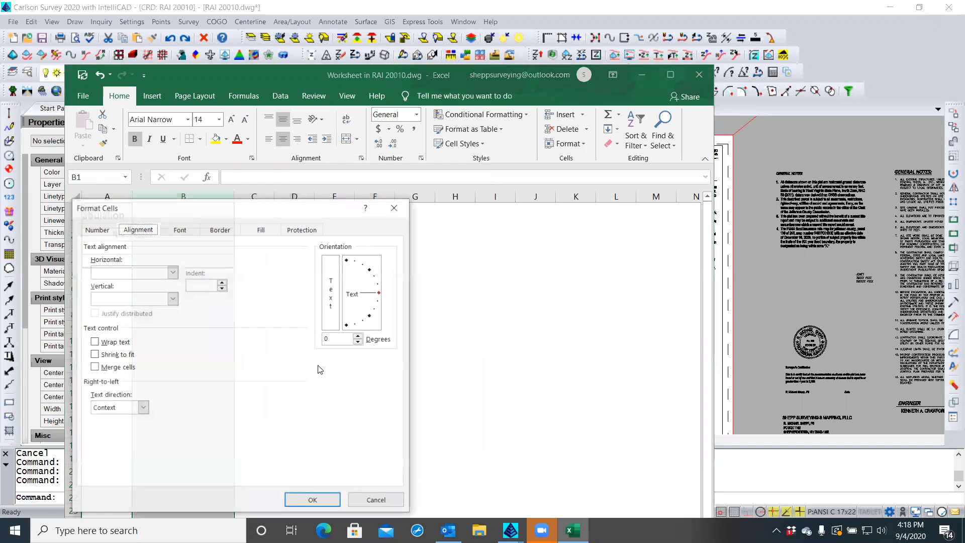
click(172, 272)
click(123, 293)
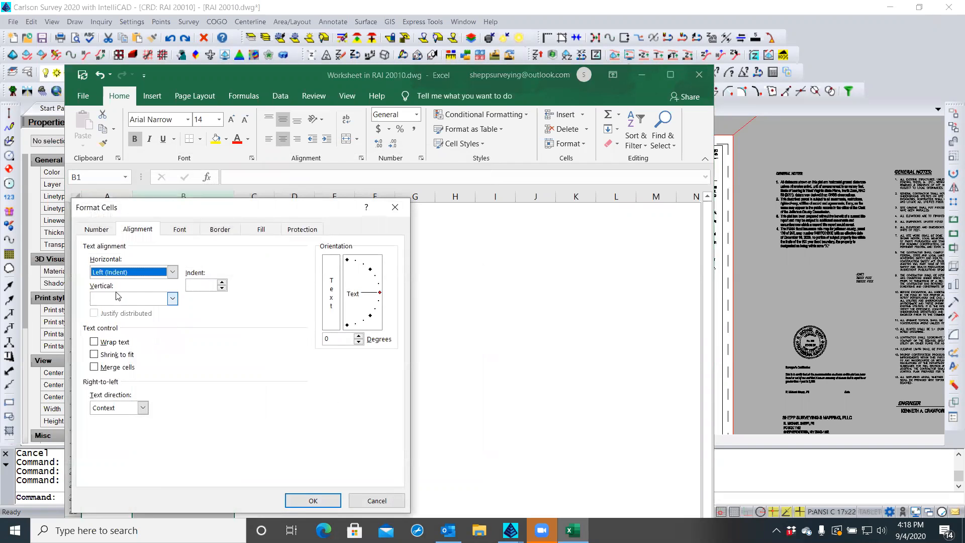
click(223, 285)
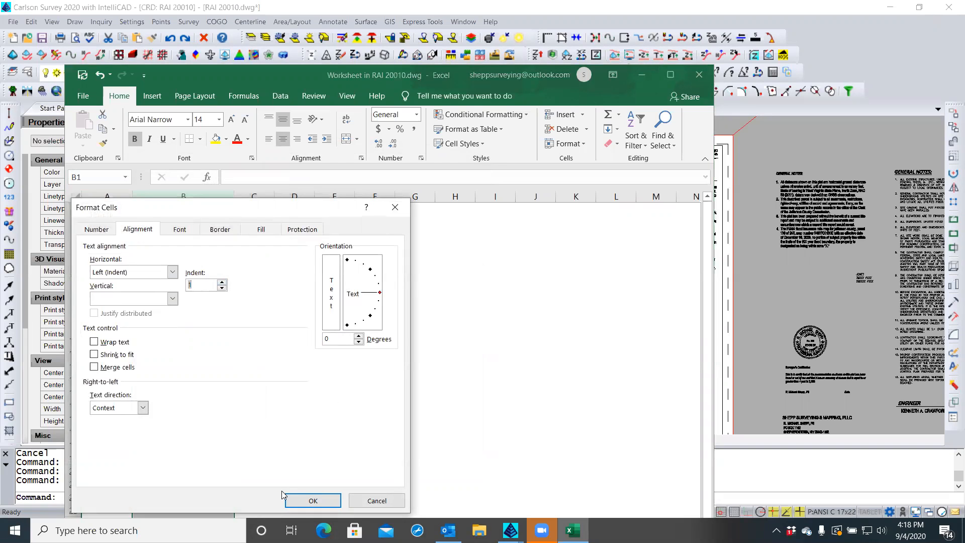
click(300, 500)
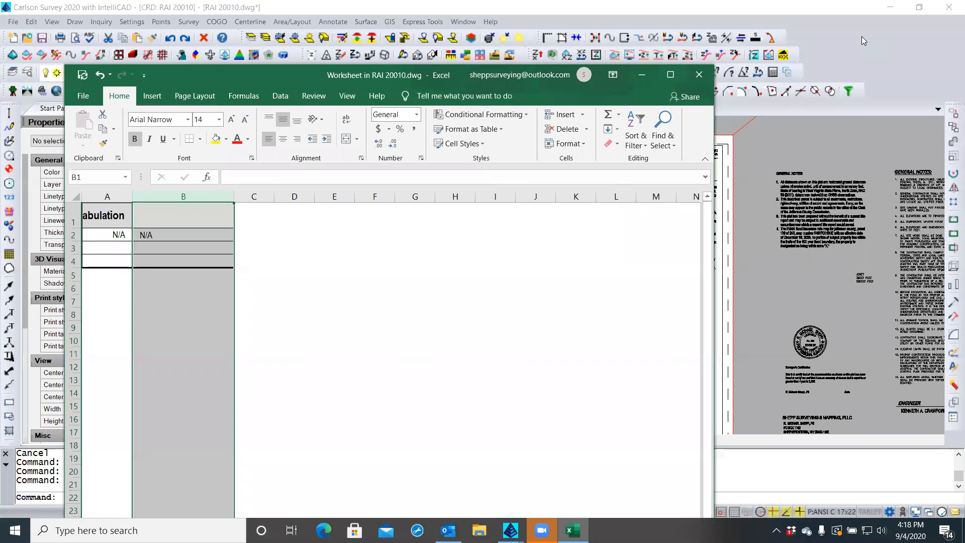
Merge and center the Area Tabulation title across A1:B1
click(301, 248)
scroll(445, 280, down, 3)
scroll(443, 281, up, 3)
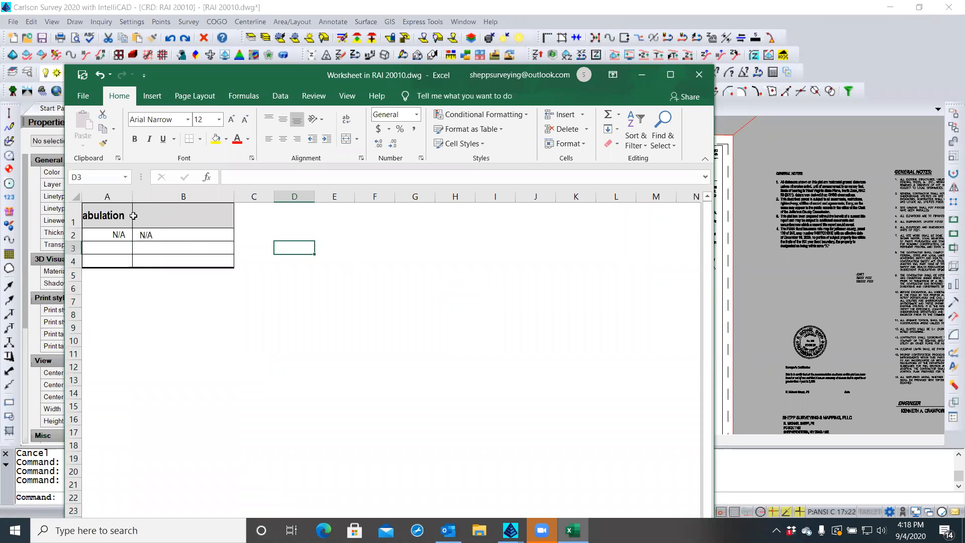
click(112, 216)
drag(112, 216, 177, 217)
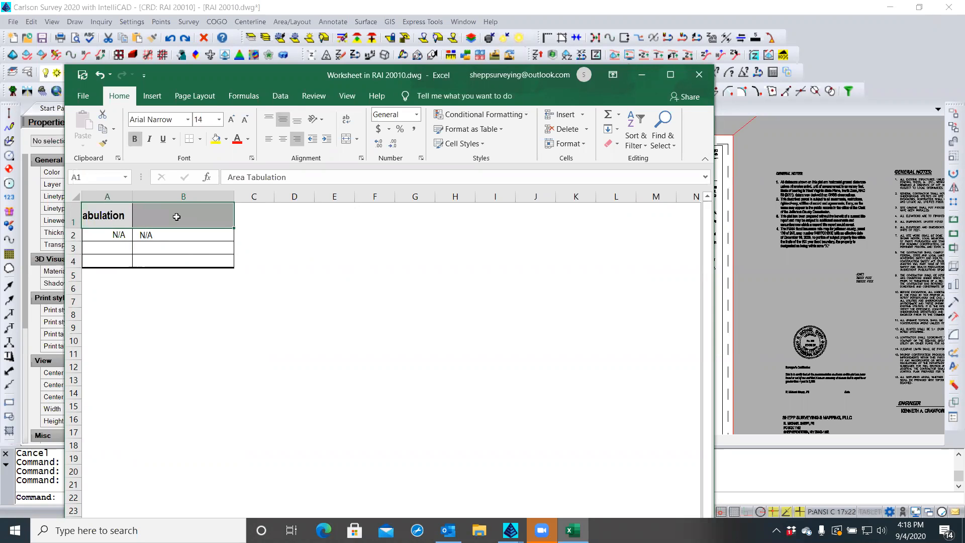
click(346, 140)
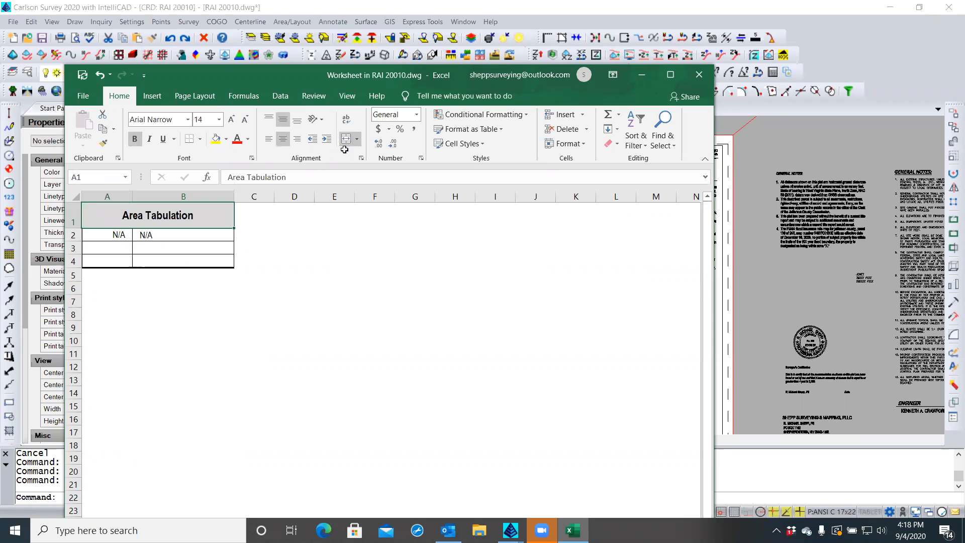
click(327, 261)
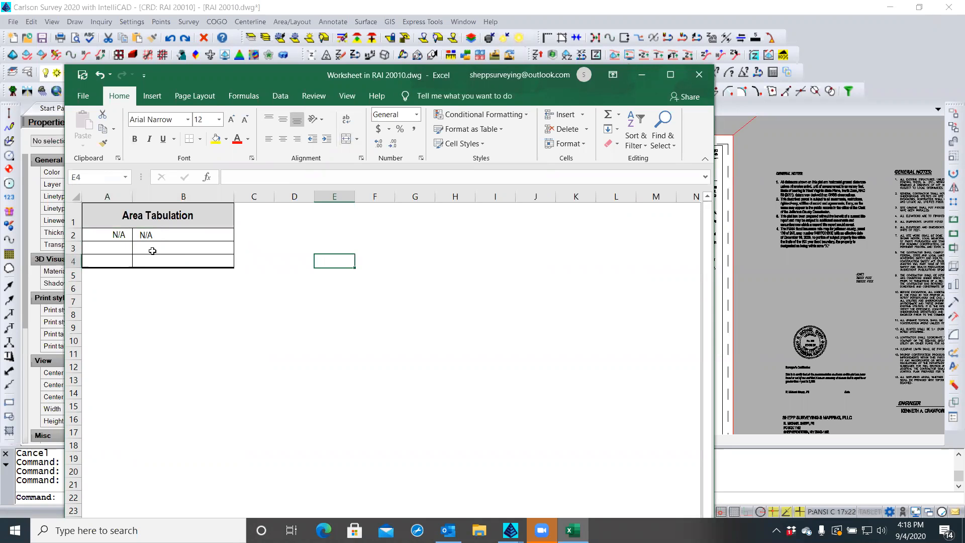
Enter the labels Lot 40 and Lot 41 in A2:A3
click(119, 237)
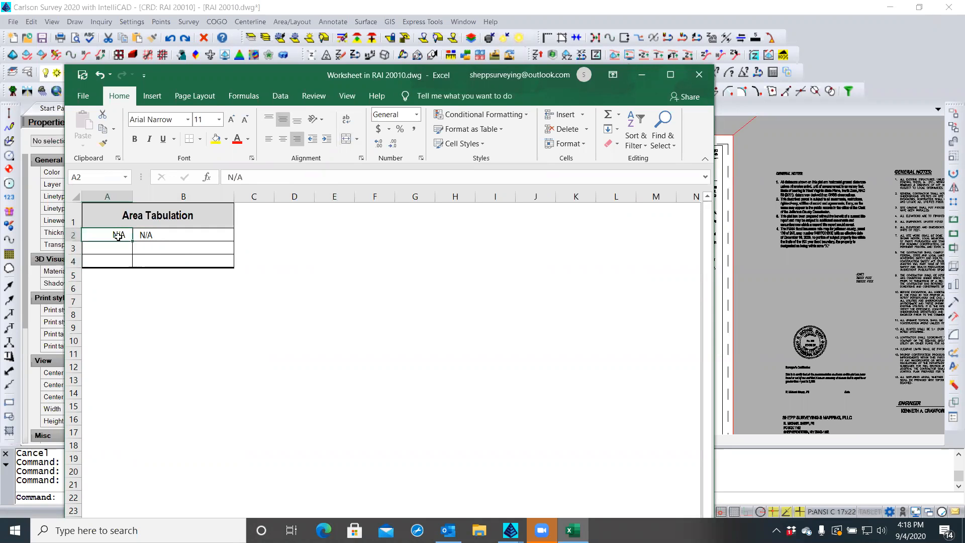
text(Lo)
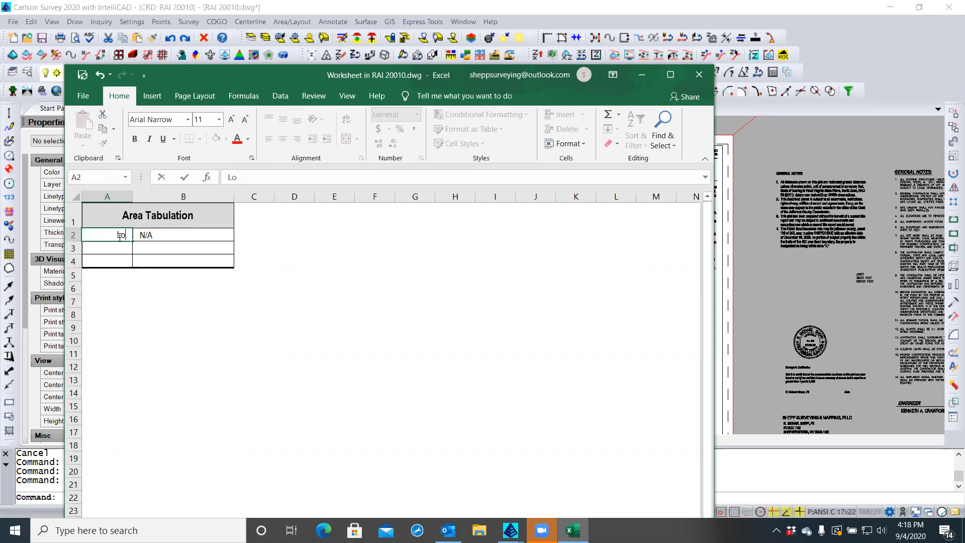
text(t 40)
key(Return)
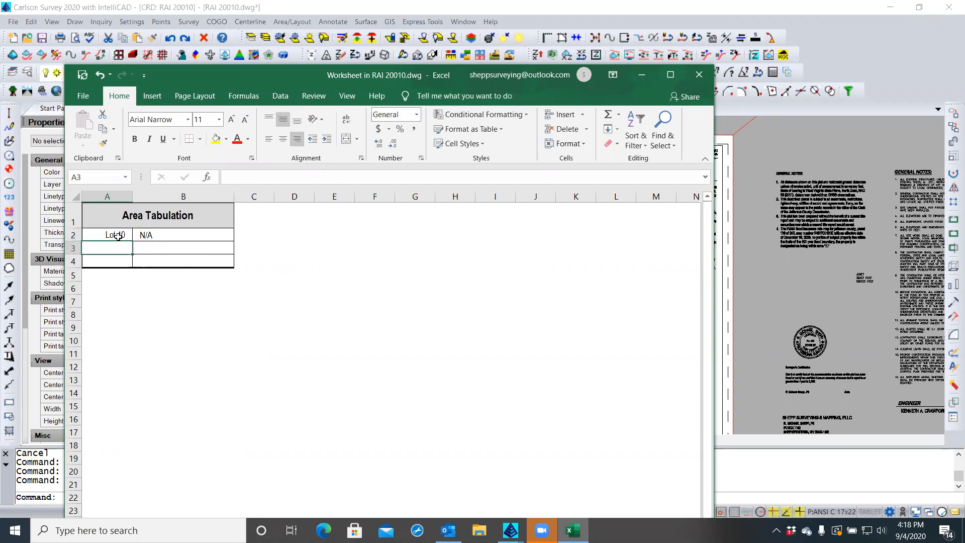
text(Lot 41)
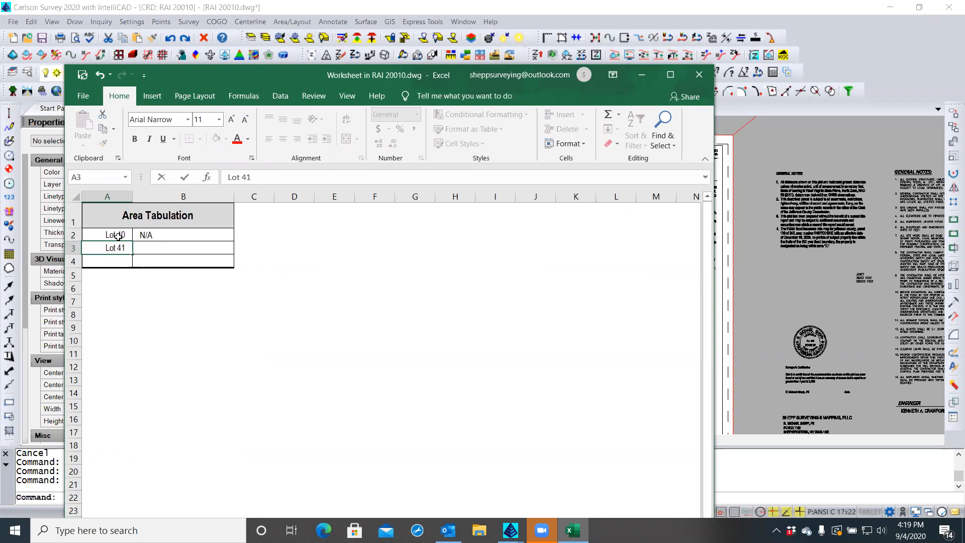
key(Up)
key(Right)
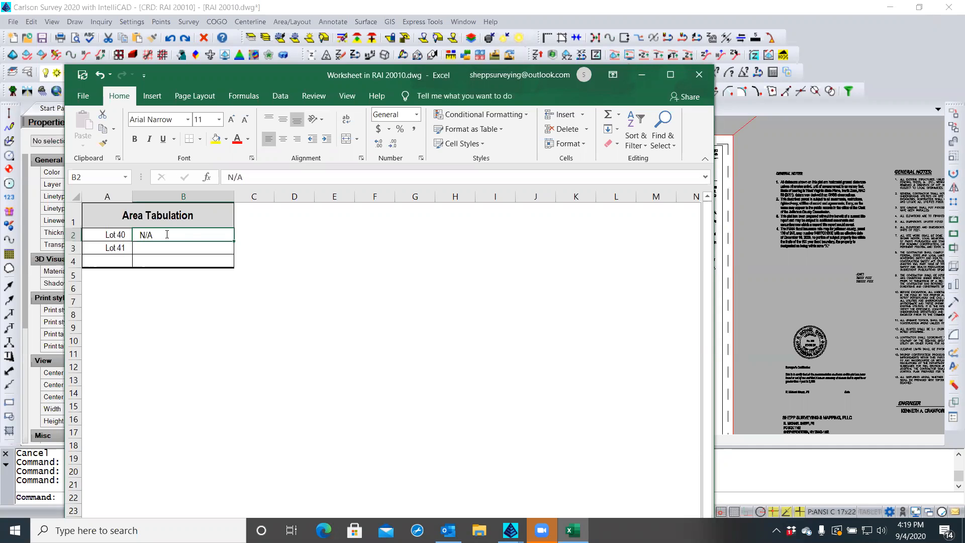
Enter the areas 1.1191 acres and 1.1961 acre in B2:B3
text(1.1191 ACRE)
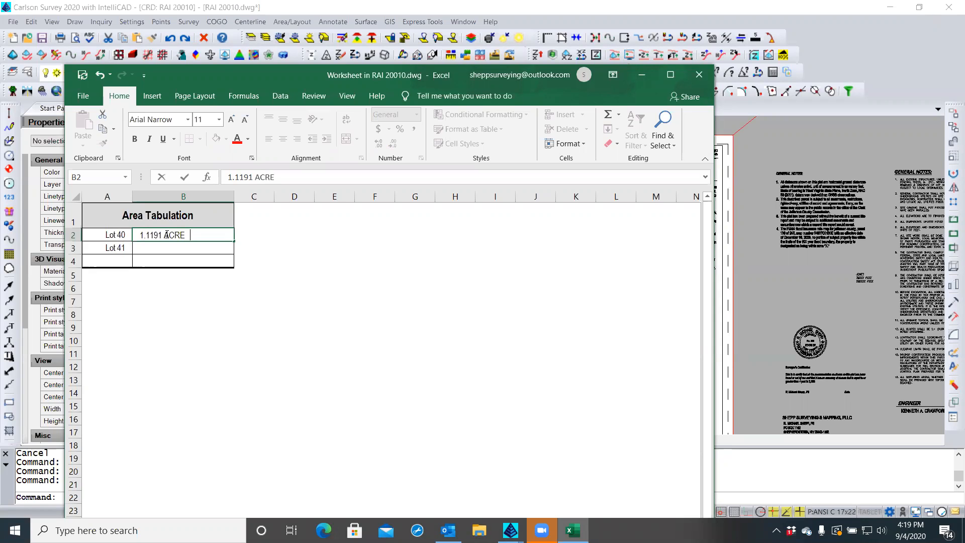
key(BackSpace)
key(BackSpace)
key(BackSpace)
key(BackSpace)
key(BackSpace)
text(acres)
click(156, 250)
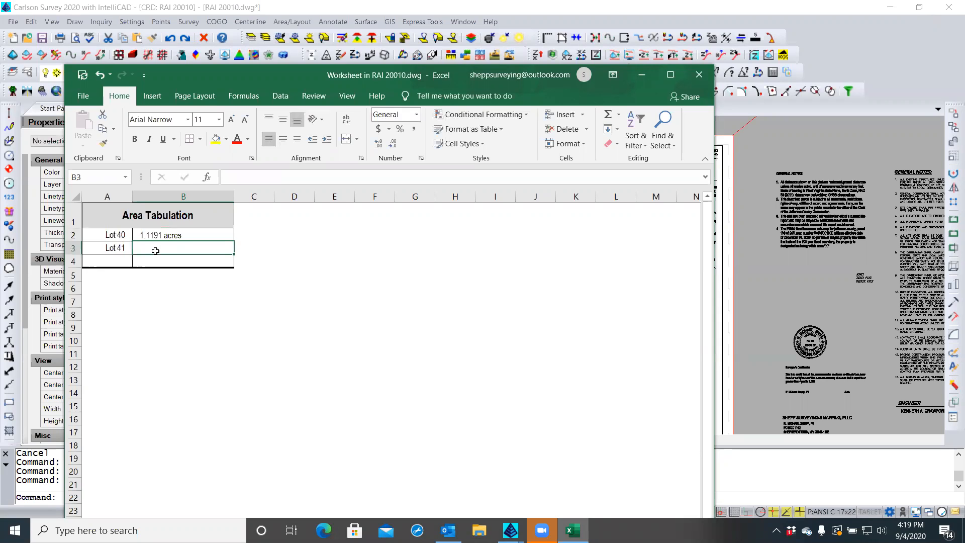
text(1.196)
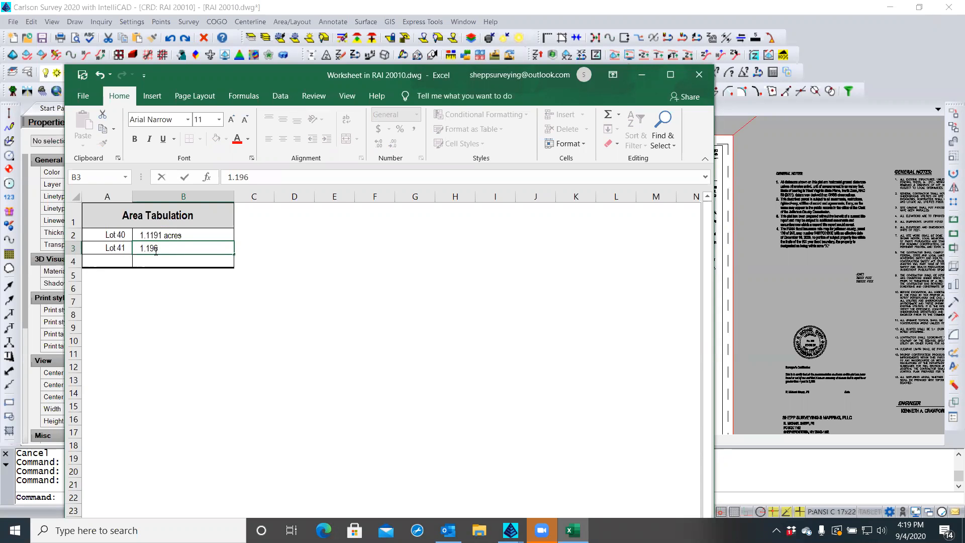
text(1 acres)
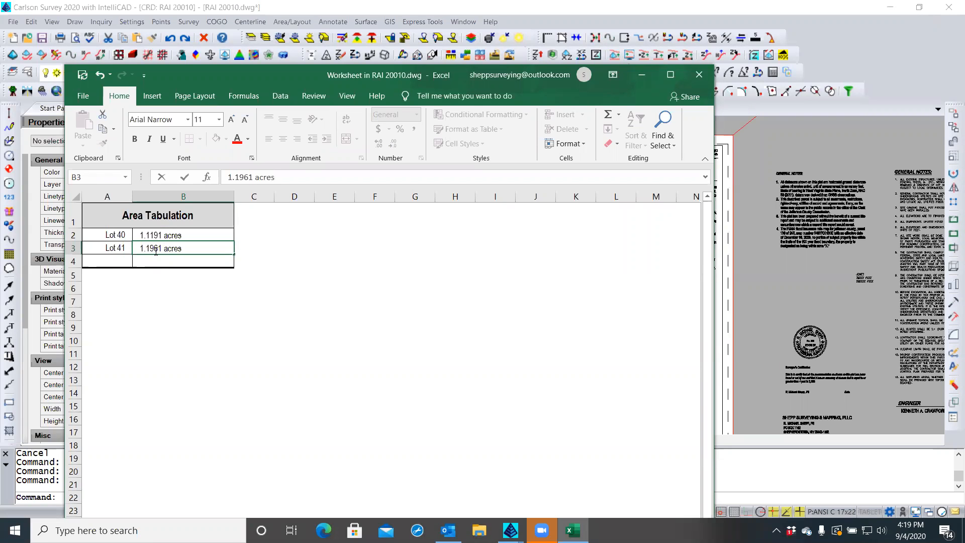
click(124, 262)
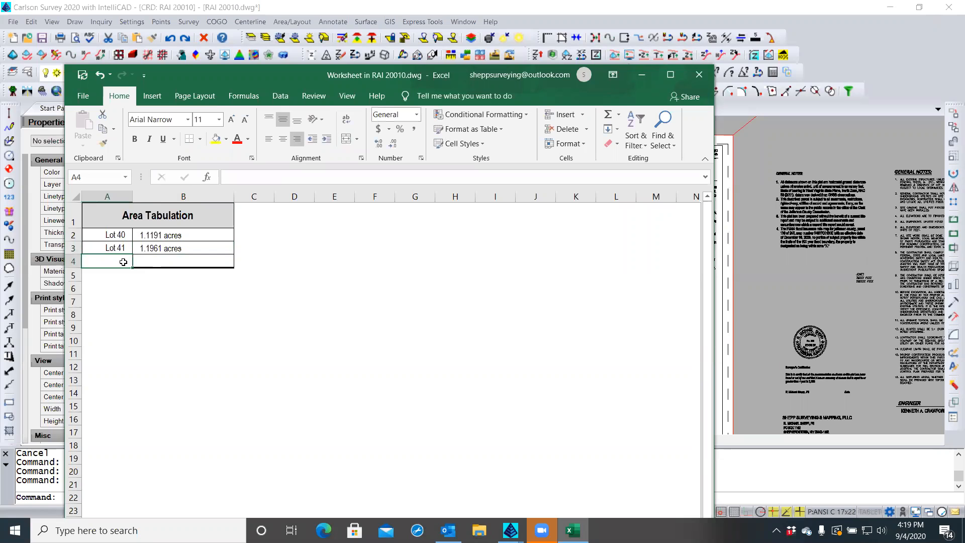
Label A4 'Total Area', leaving B4 empty after a mistyped value
text(Tot)
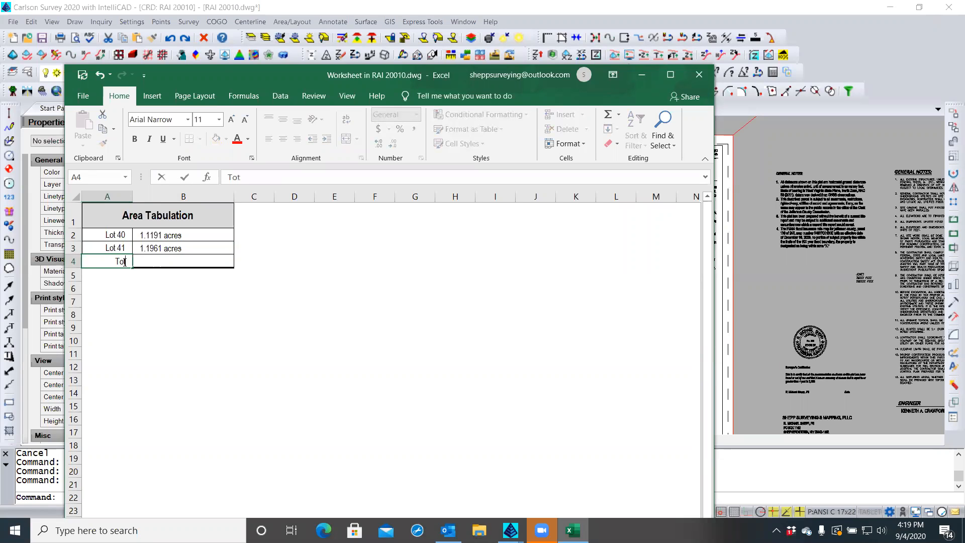
text(al Area)
click(178, 262)
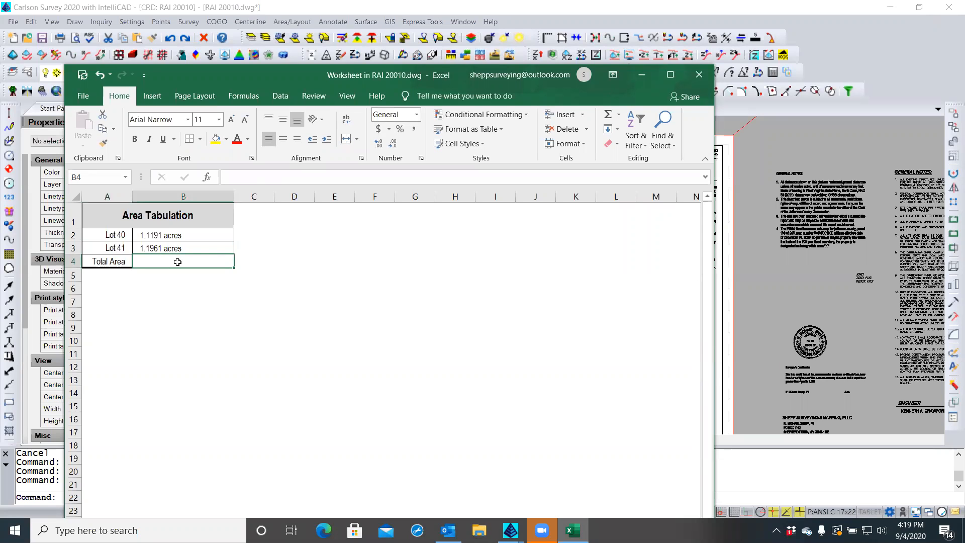
text(2.)
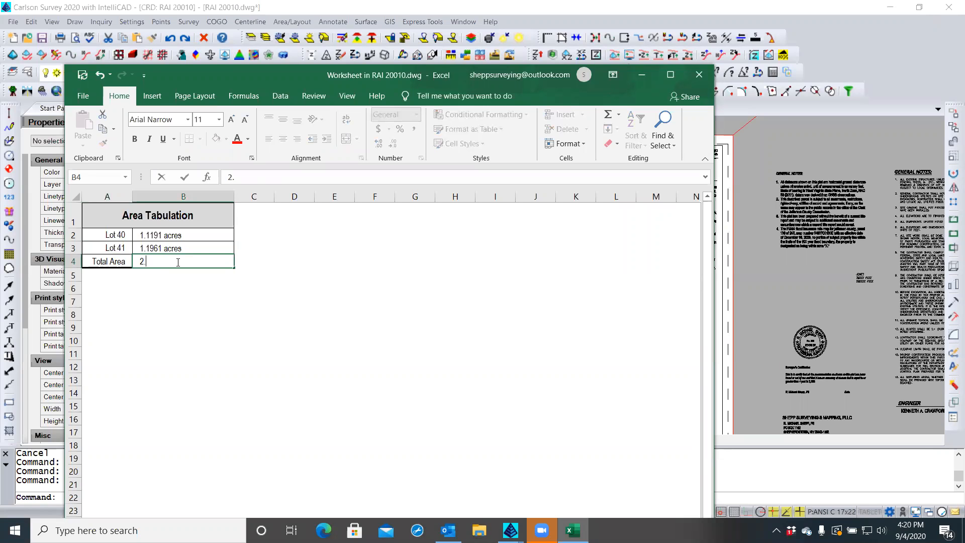
key(BackSpace)
key(BackSpace)
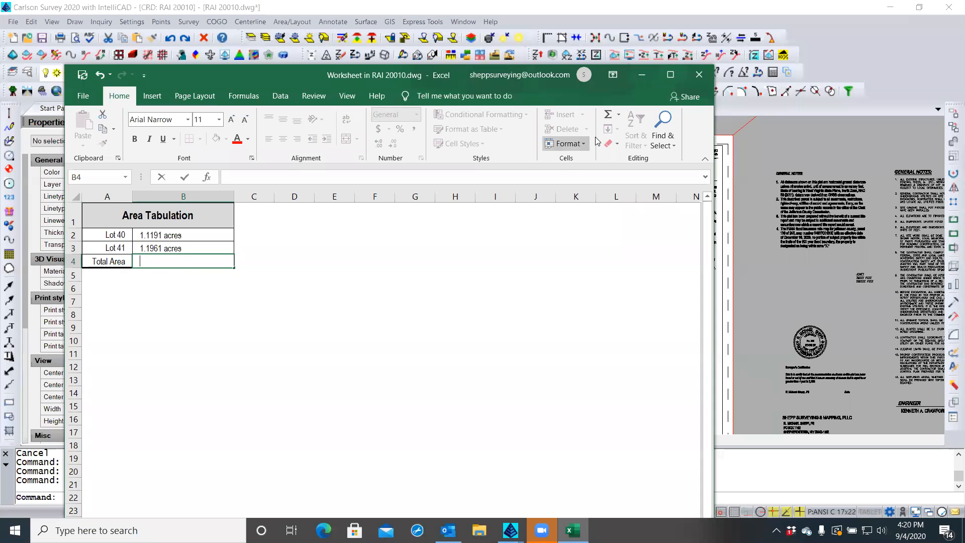
key(Escape)
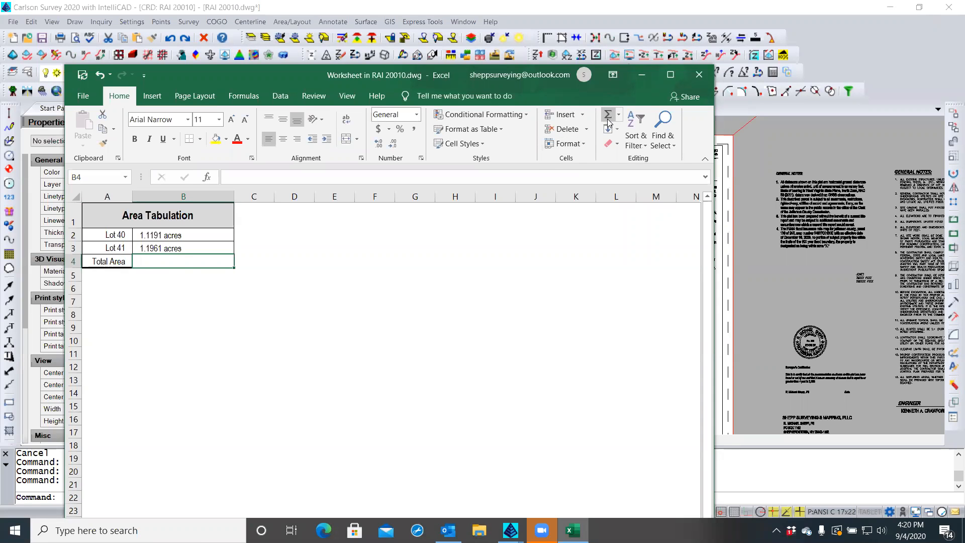
Try AutoSum over B2:B4, cancel it, and start an '=' formula in B4
drag(216, 235, 215, 246)
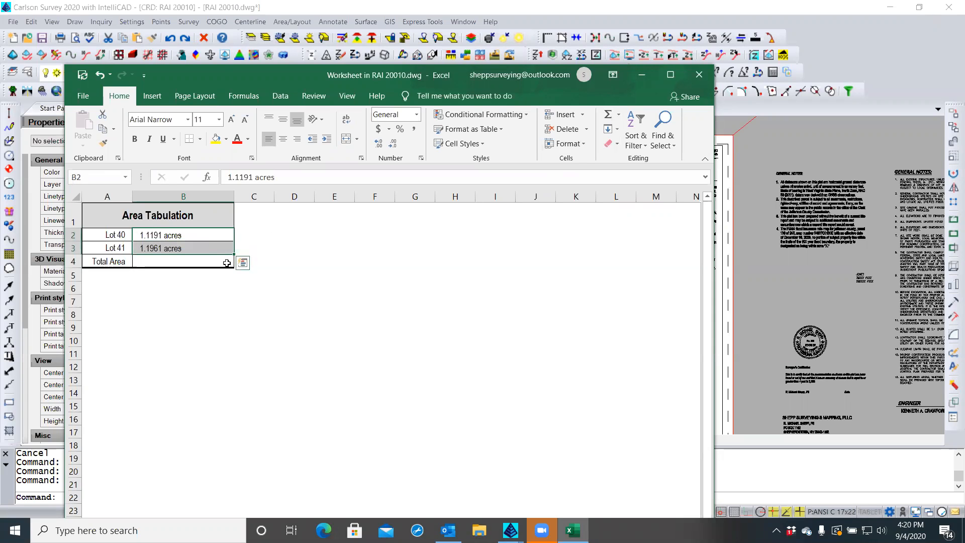
drag(214, 237, 212, 266)
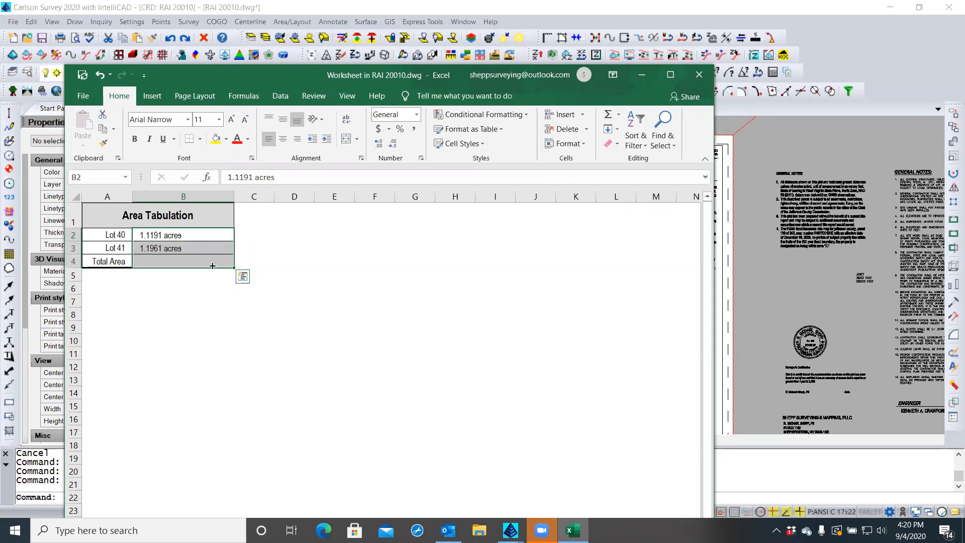
click(609, 116)
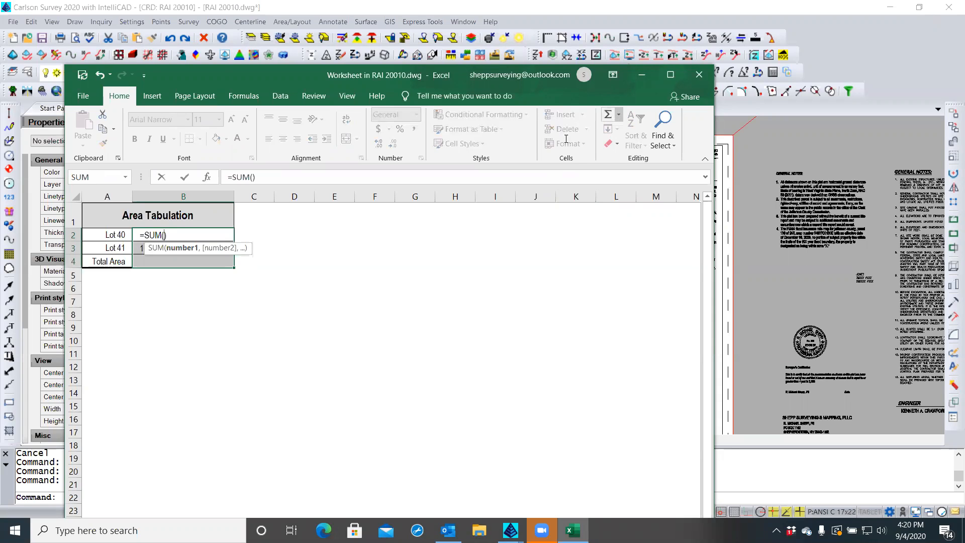
key(Escape)
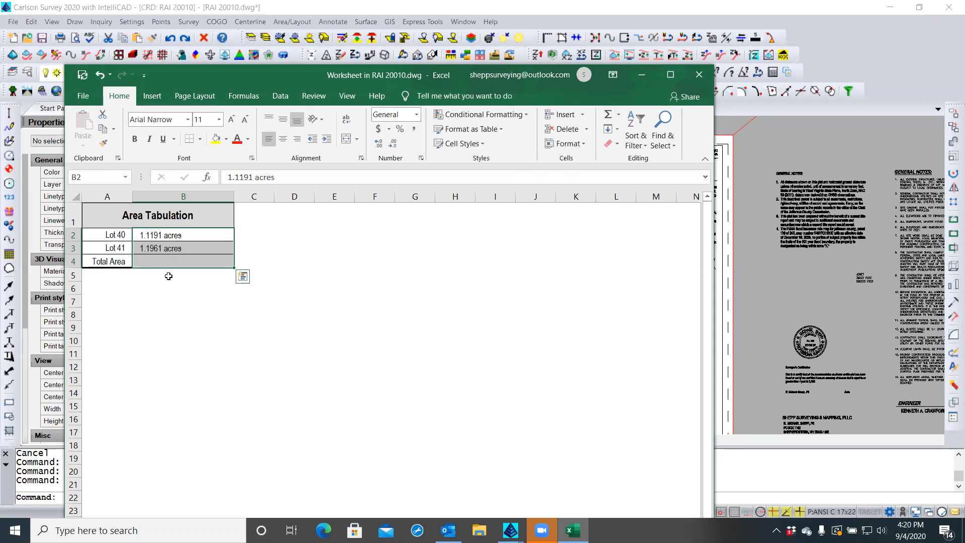
click(160, 262)
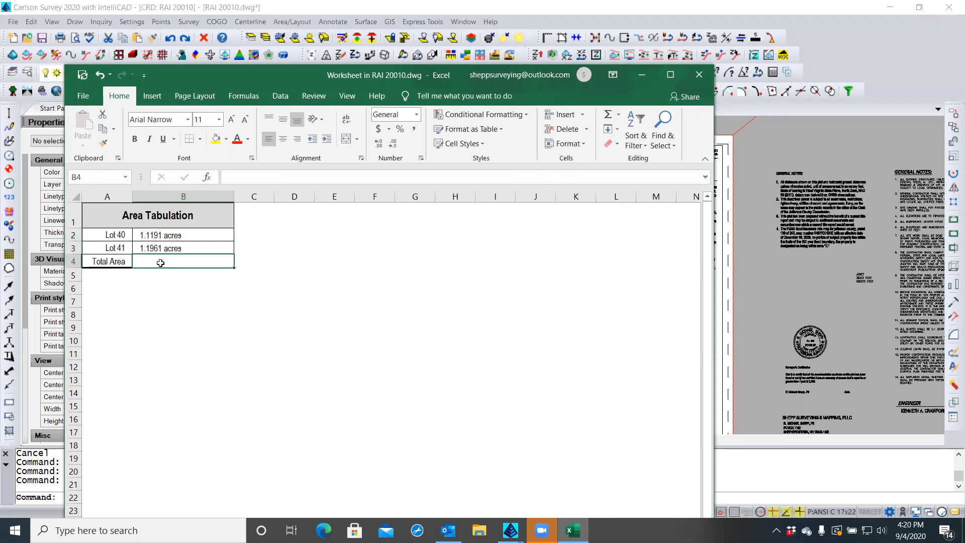
click(231, 175)
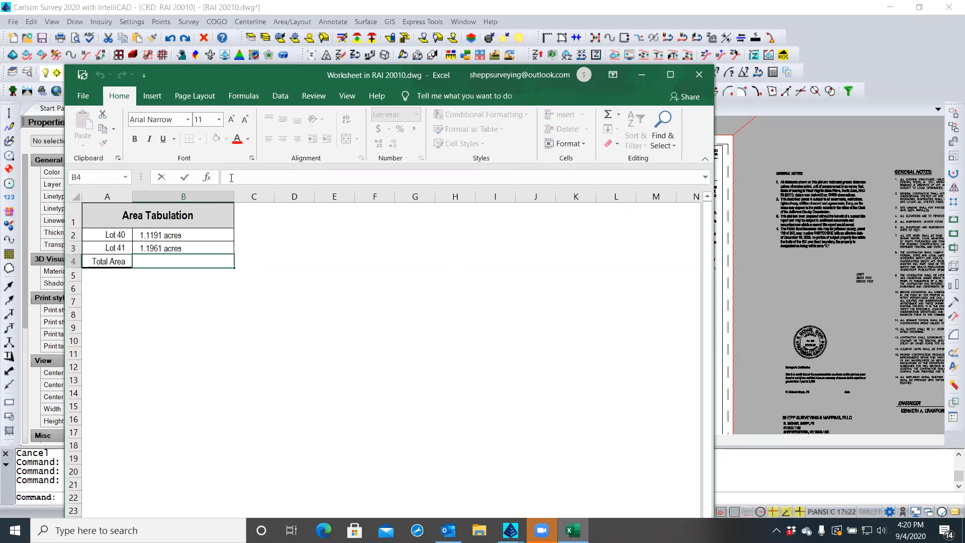
text(=)
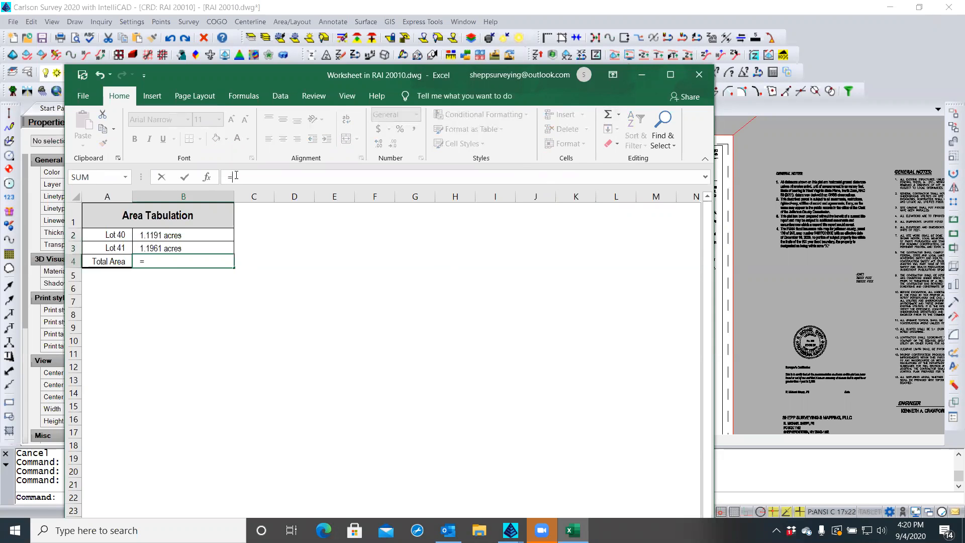
Enter a Total Area formula =SUM(B2:B3) in cell B4
click(607, 117)
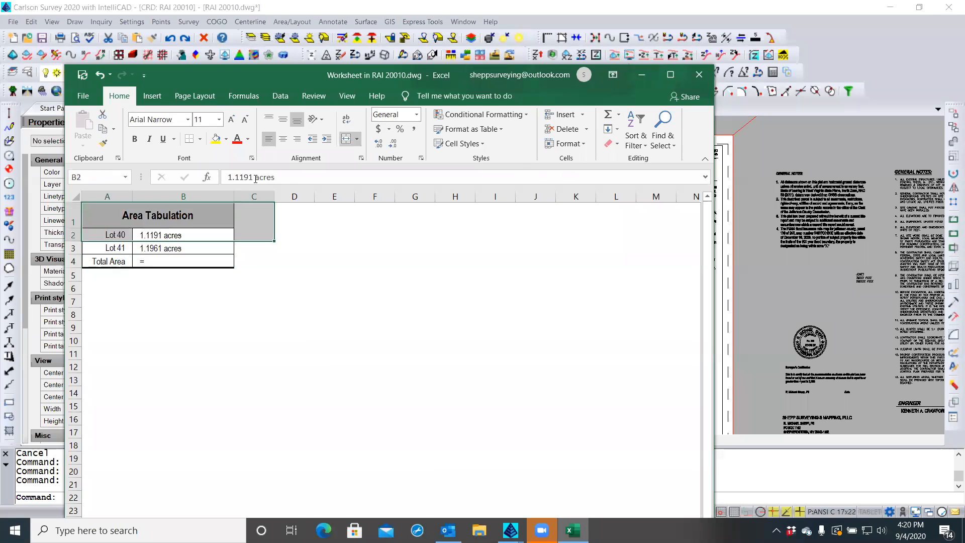
click(263, 263)
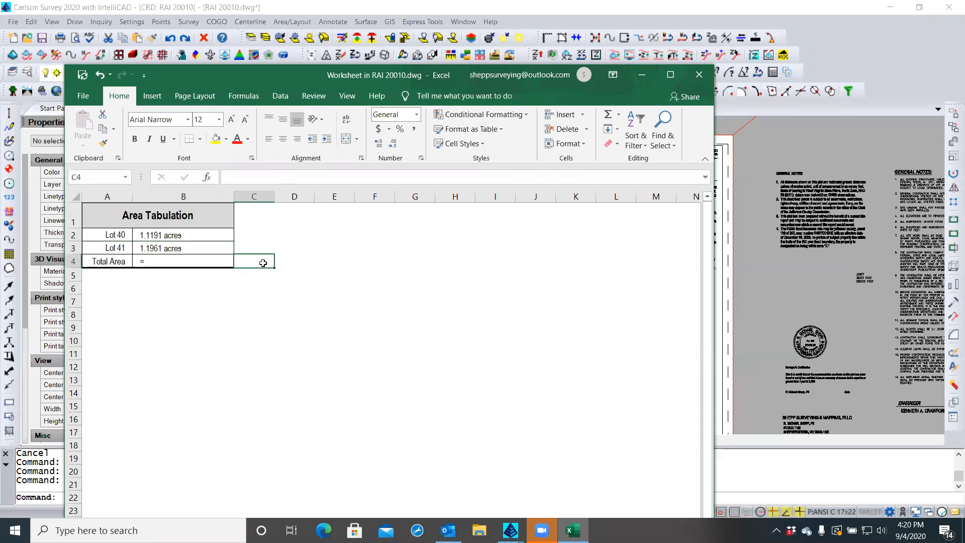
click(150, 262)
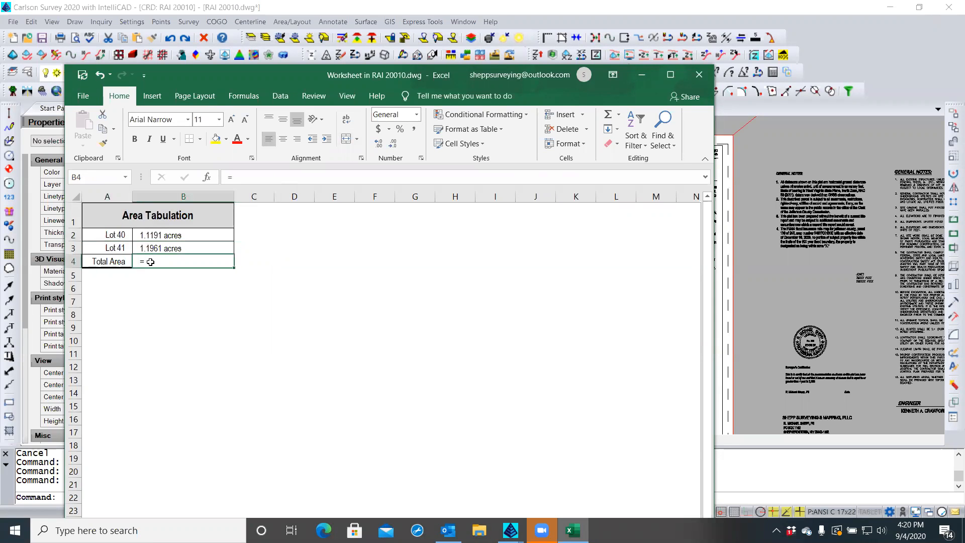
key(BackSpace)
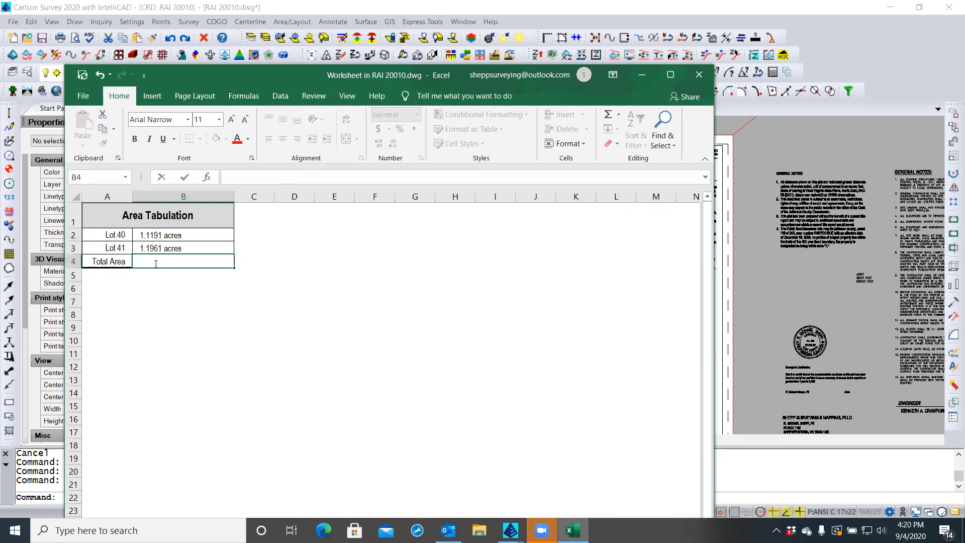
text(=sum()
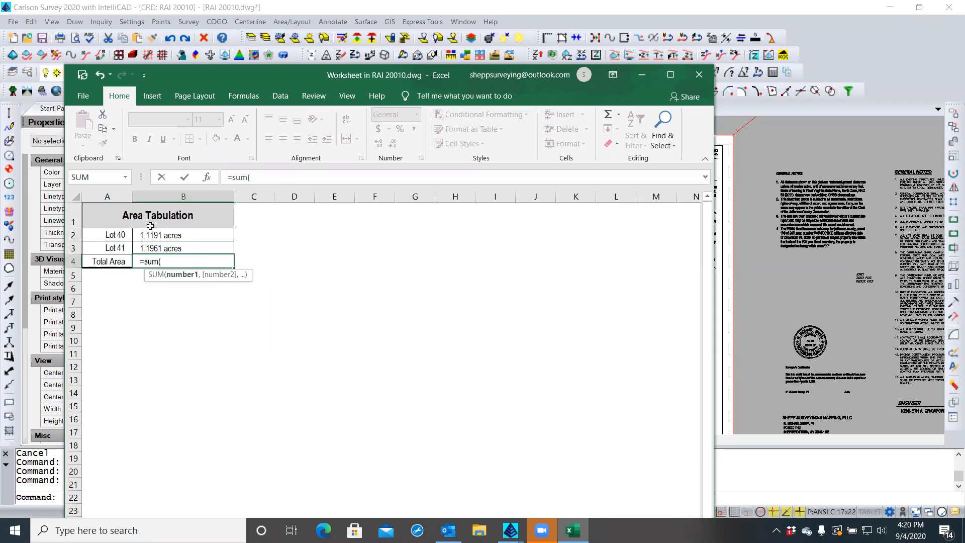
drag(151, 231, 150, 248)
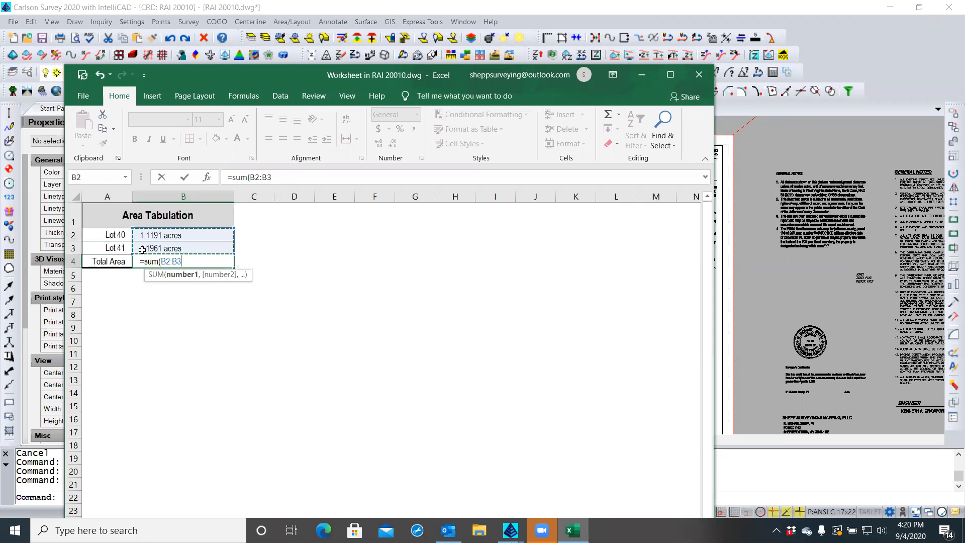
text())
key(Return)
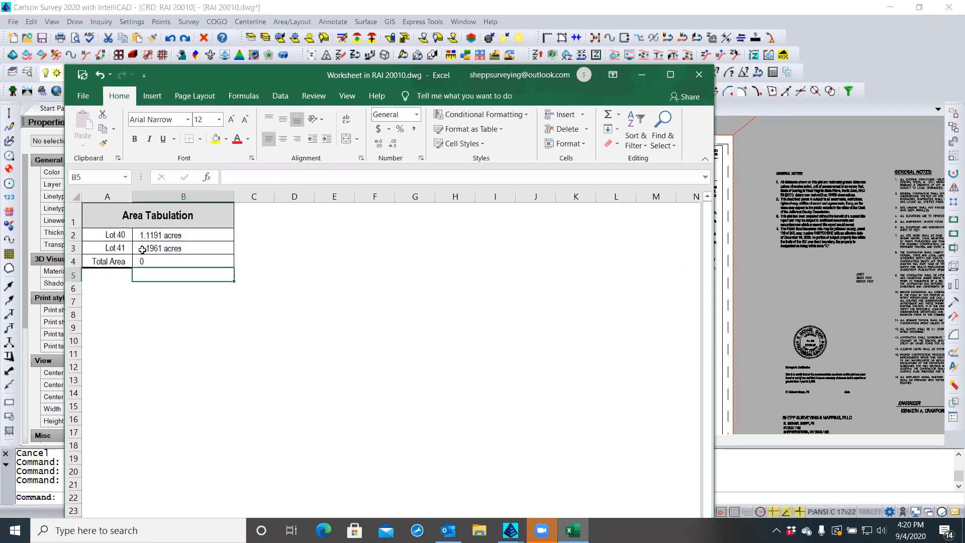
Rewrite the B4 total formula using num(B2):num(), which yields #NAME?
click(165, 235)
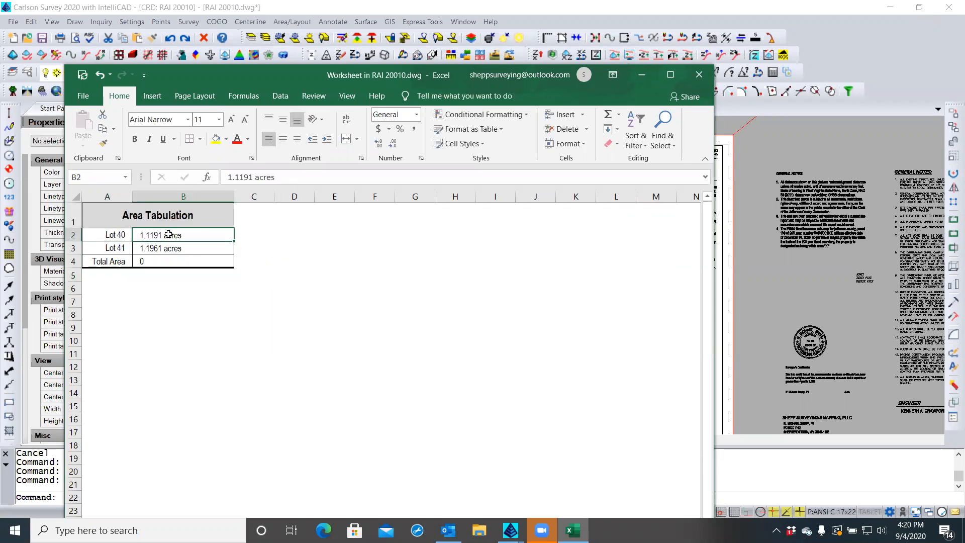
click(153, 263)
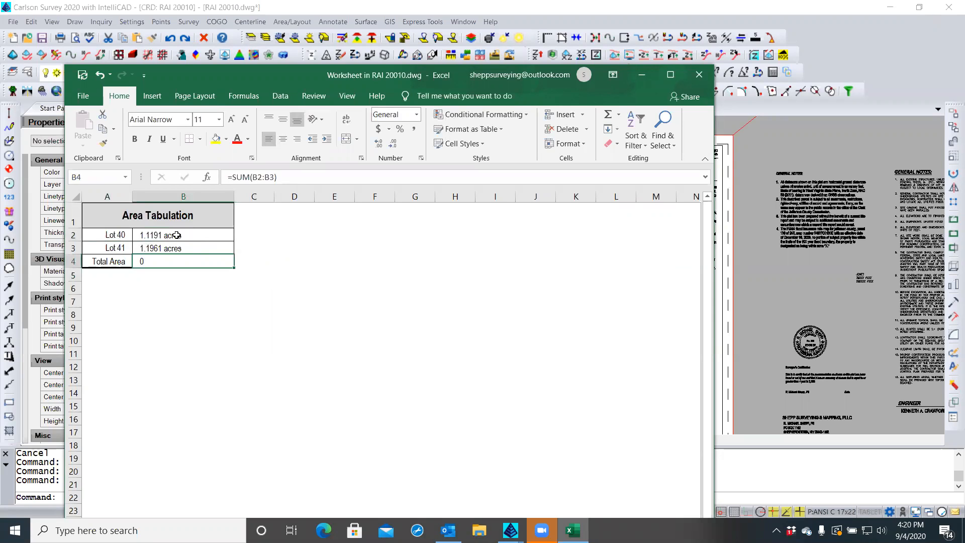
double_click(167, 259)
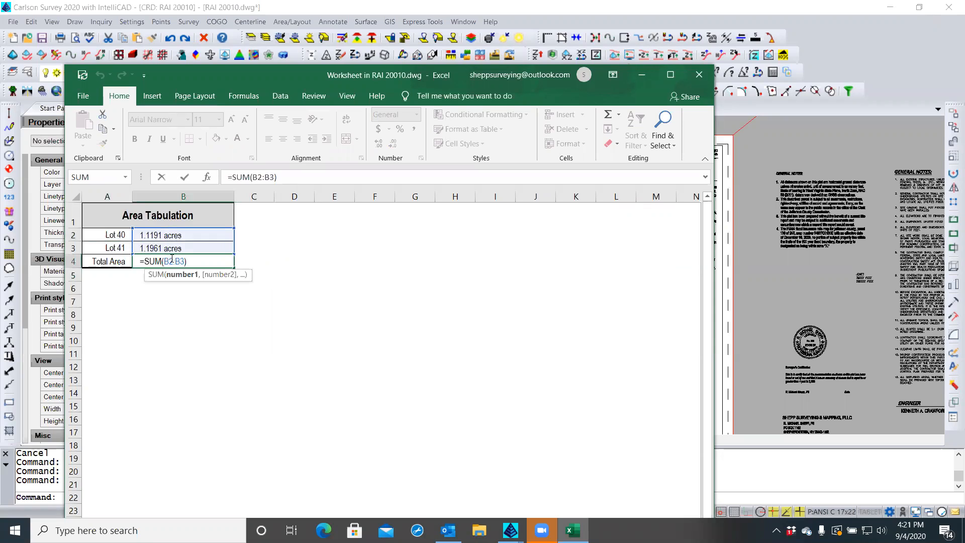
drag(164, 261, 171, 262)
text(num)
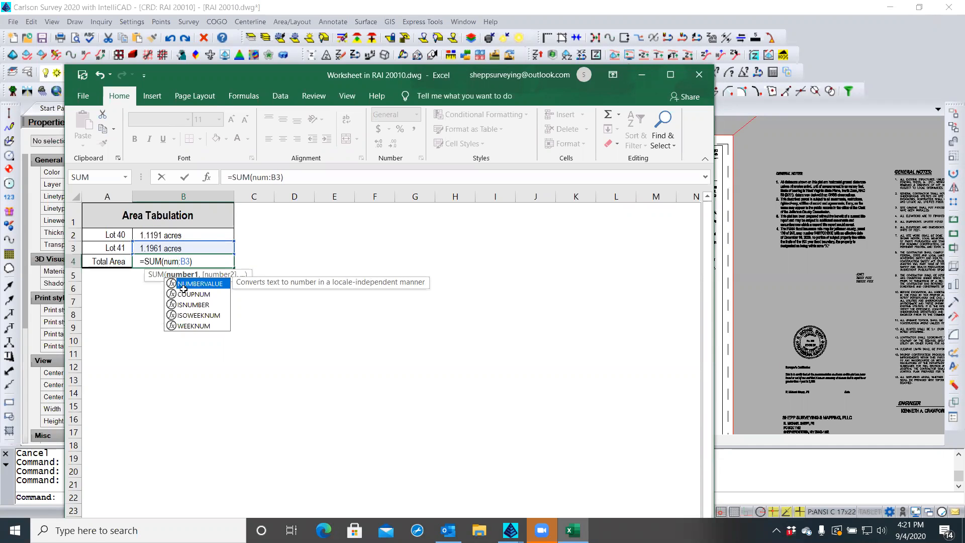
key(Escape)
key(Escape)
double_click(149, 261)
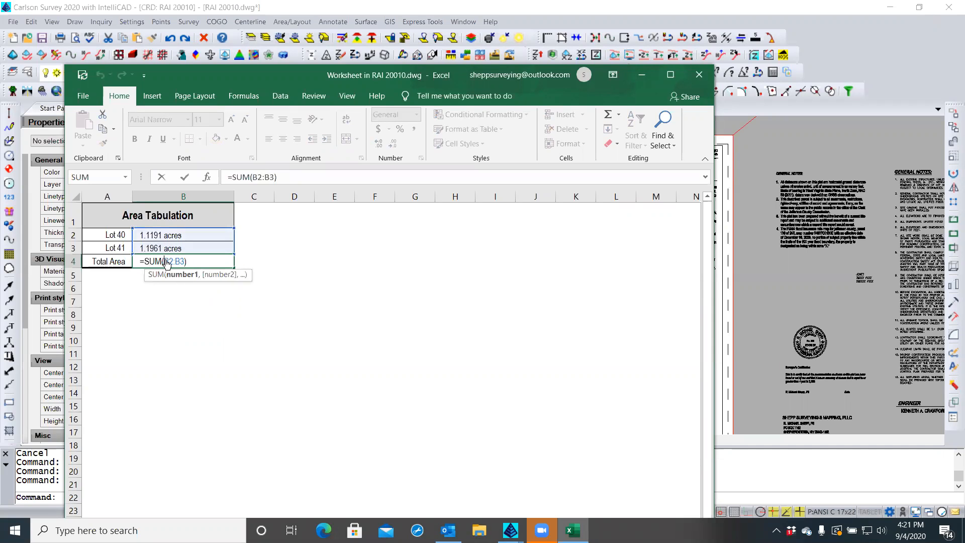
text(num(B2)
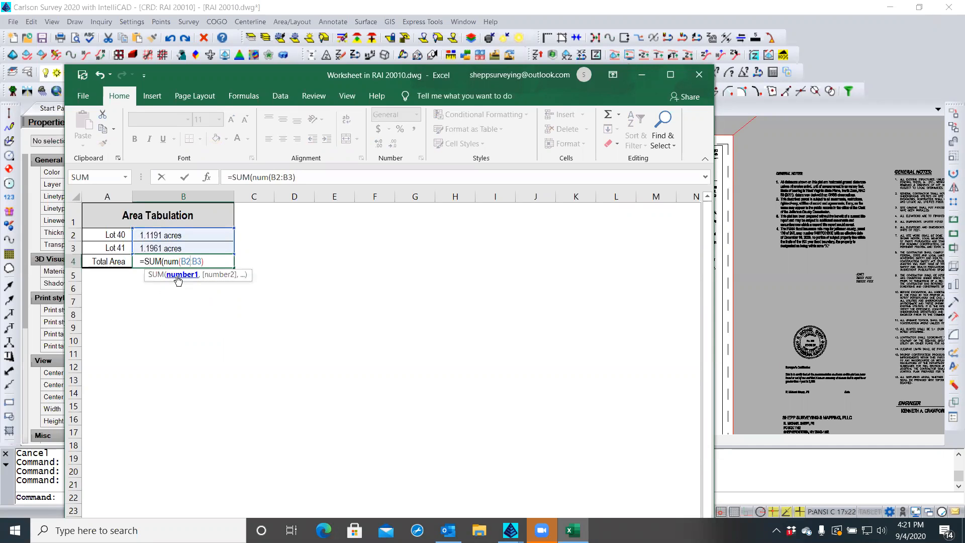
text():)
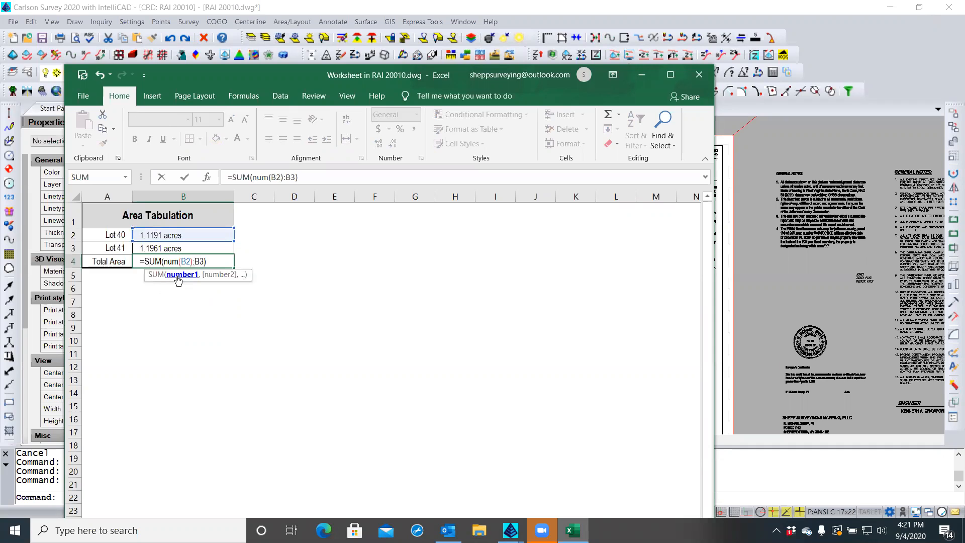
text(num()
key(Return)
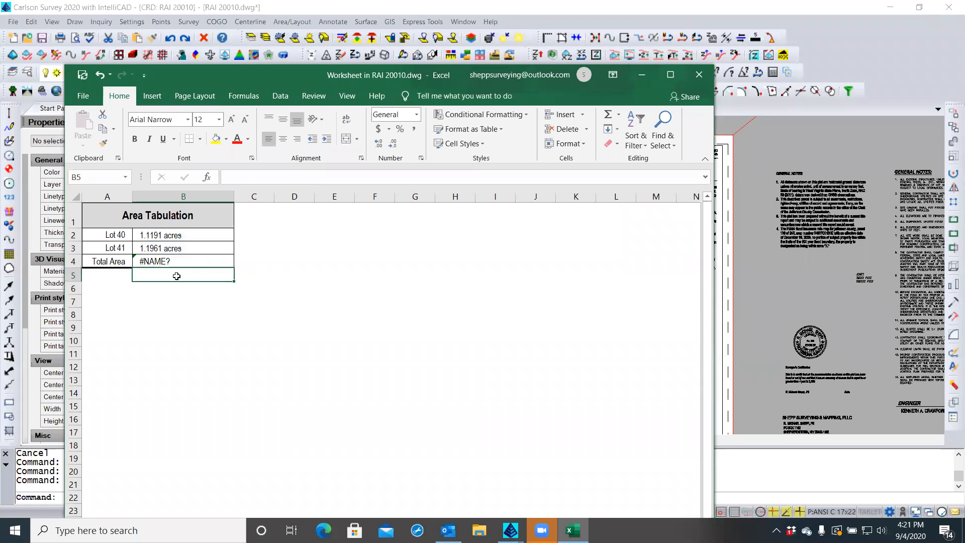
Erase the failing #NAME? formula so Total Area cell B4 is blank
click(140, 259)
double_click(139, 260)
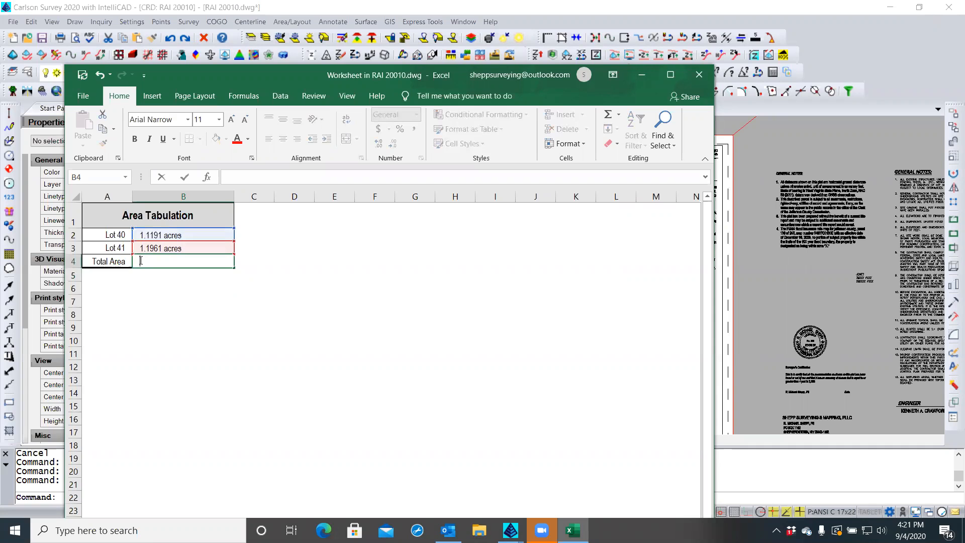
key(Escape)
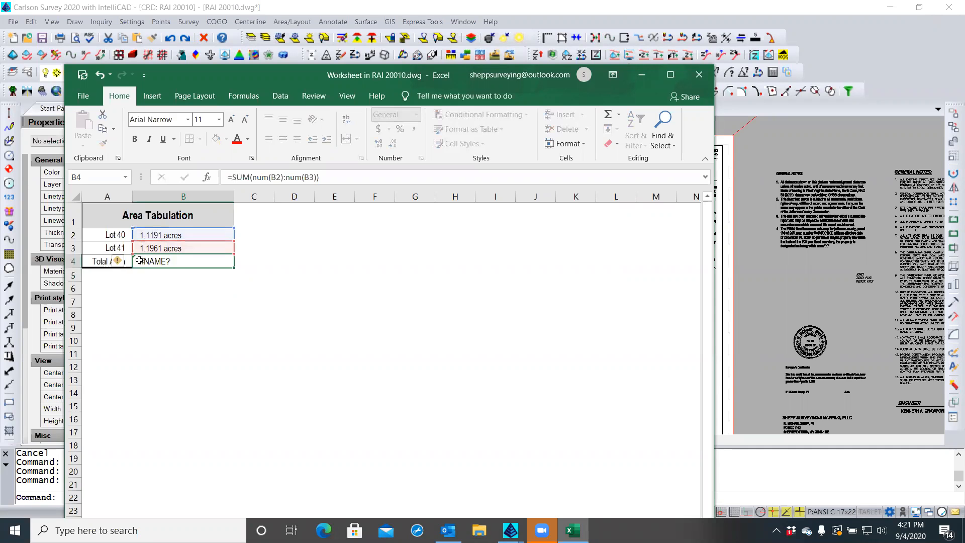
double_click(142, 260)
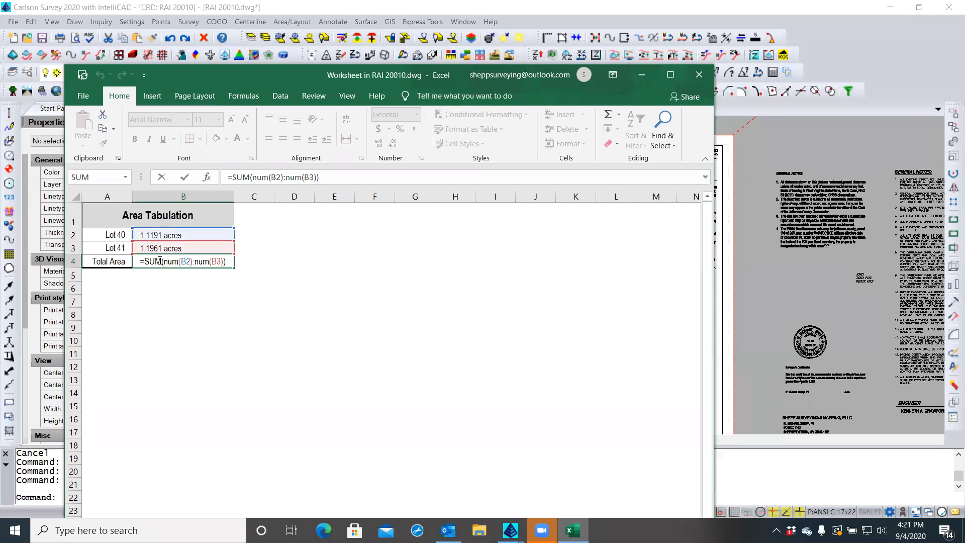
key(Escape)
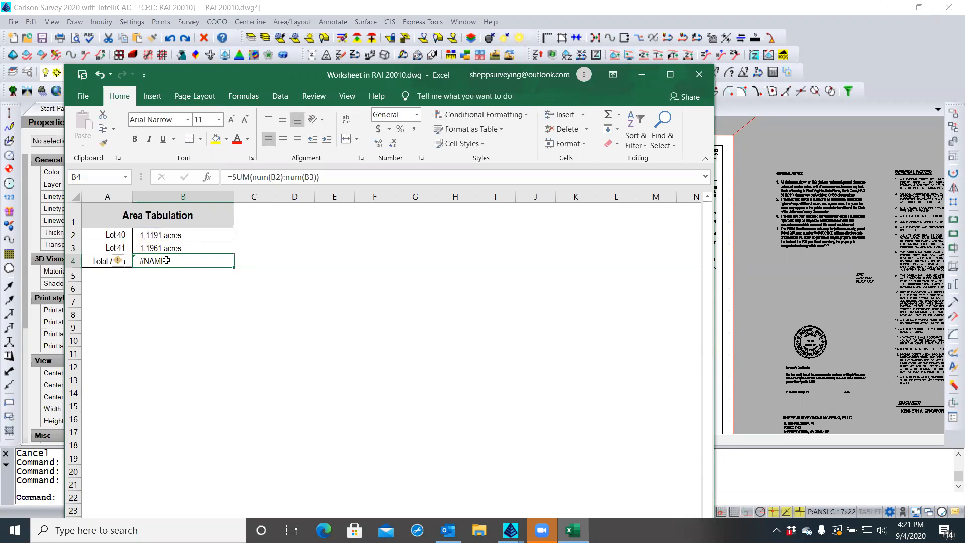
key(BackSpace)
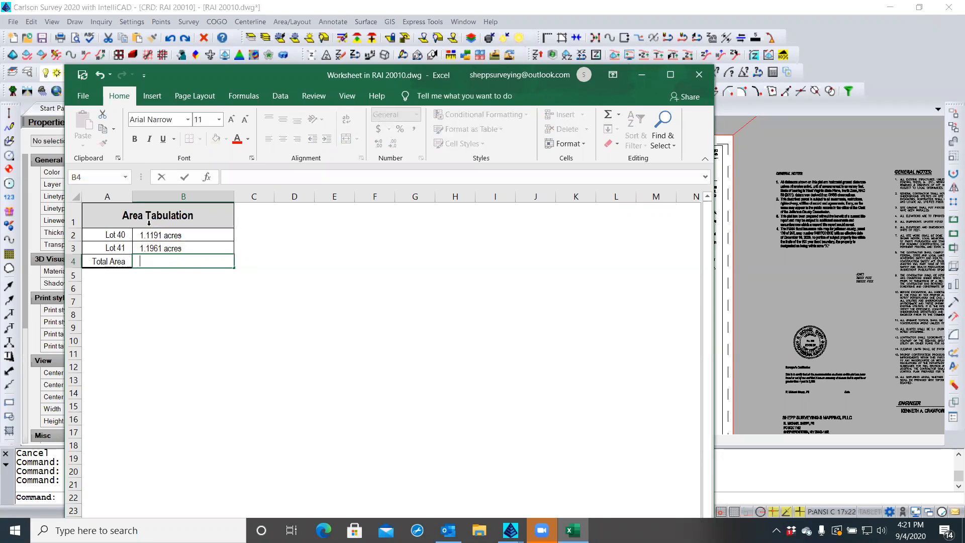
click(164, 181)
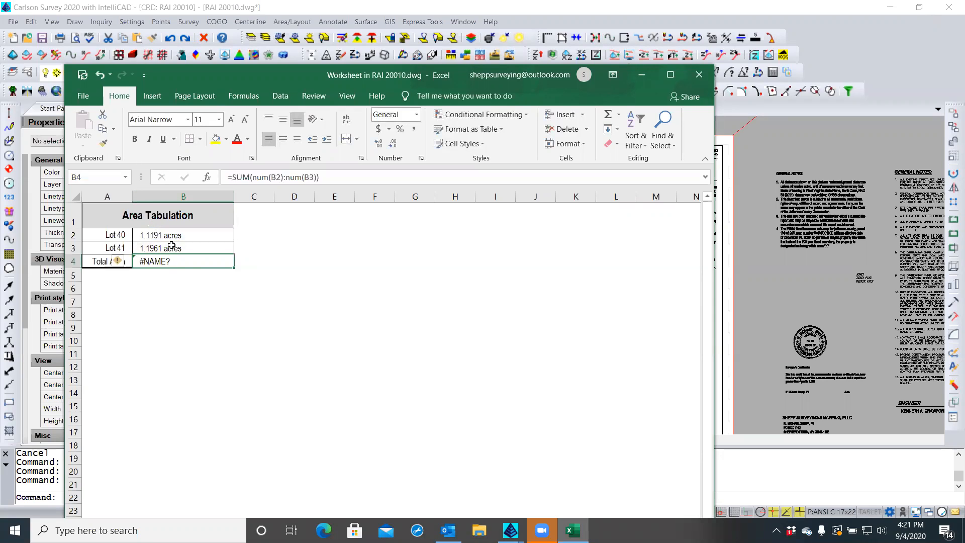
click(173, 300)
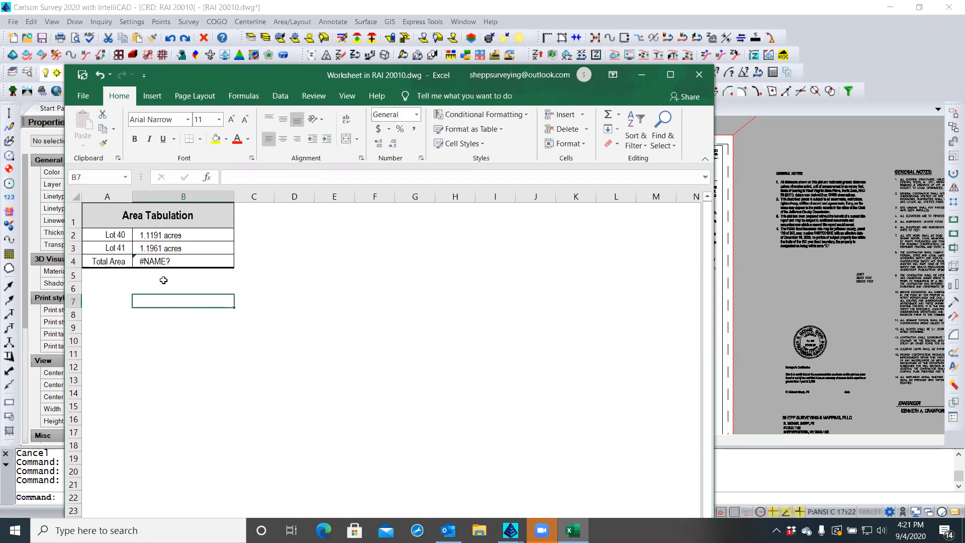
click(168, 261)
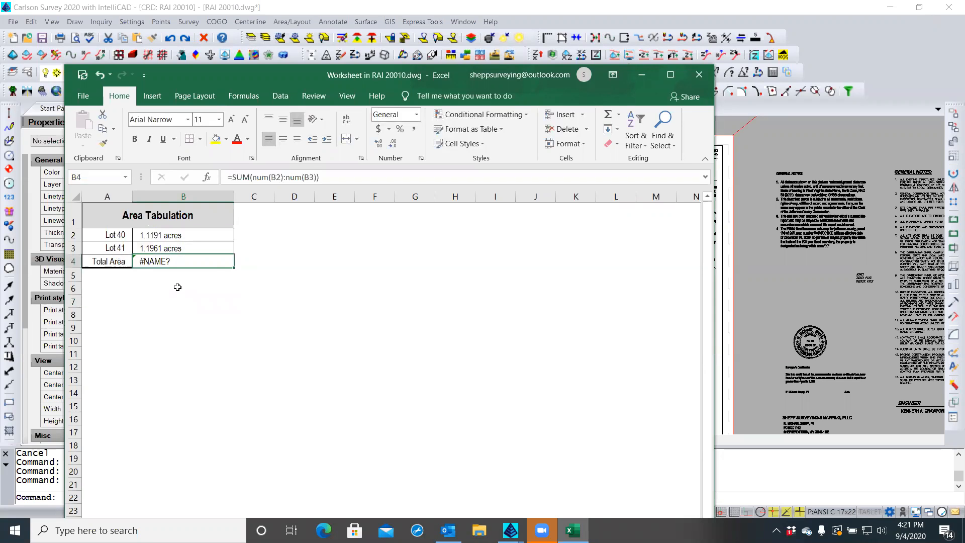
key(BackSpace)
key(Return)
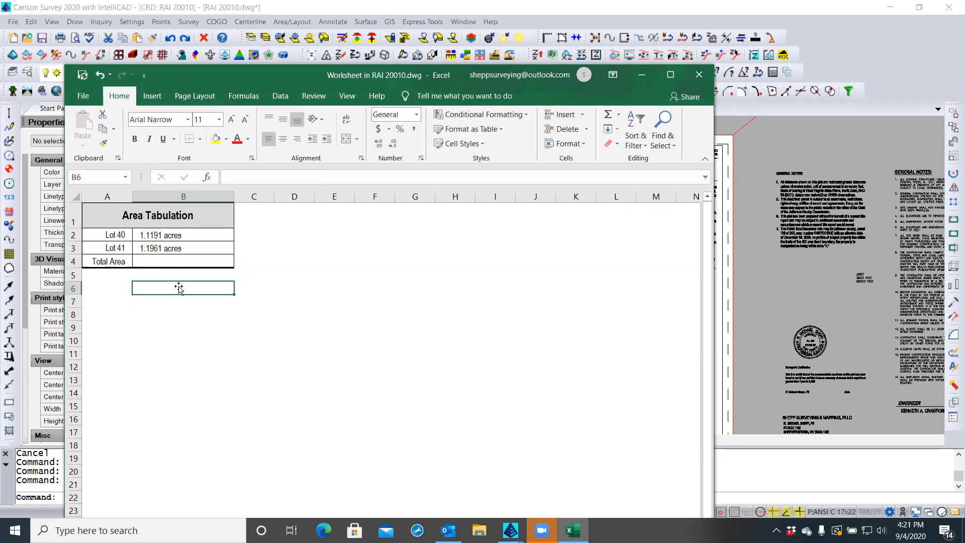
Type 2.31 into B4, then backspace it out, leaving the total empty
click(168, 260)
click(169, 280)
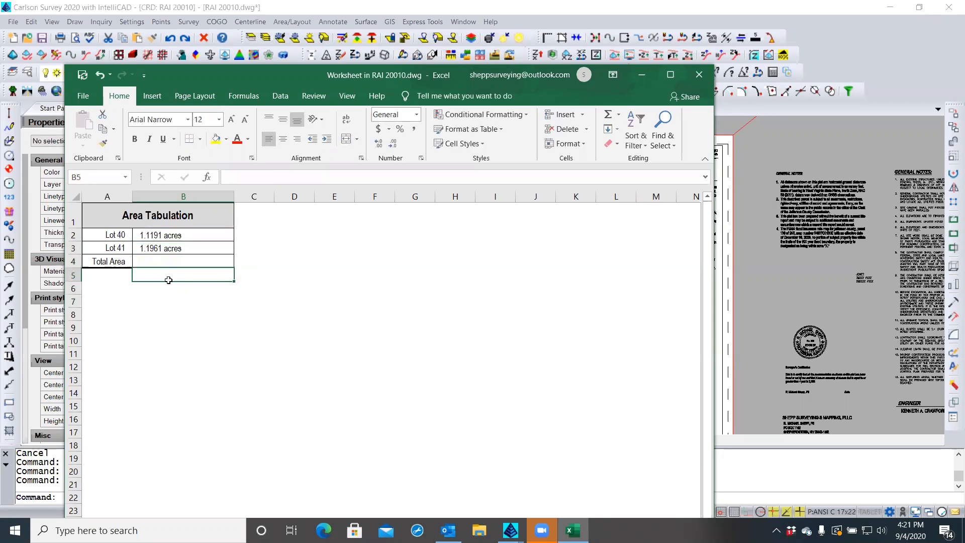
click(170, 262)
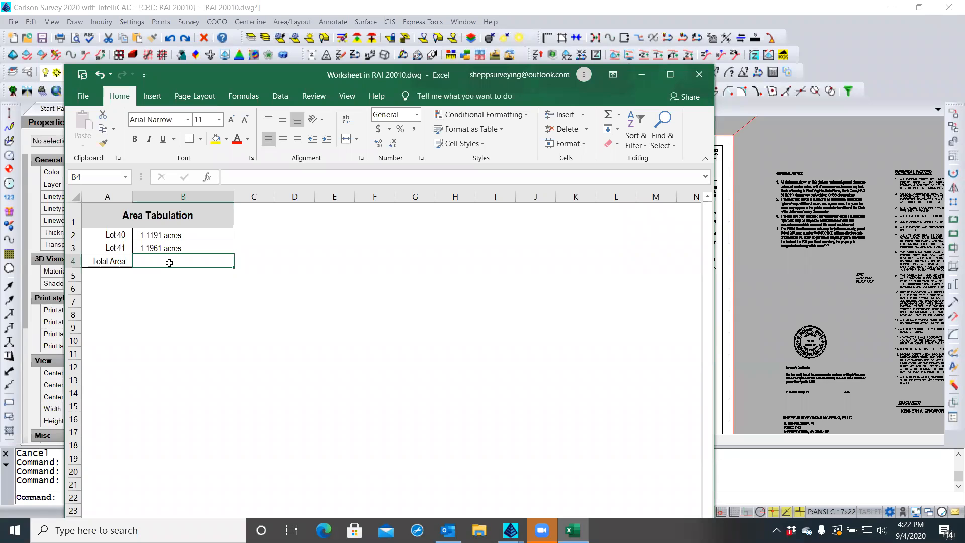
text(2.3152)
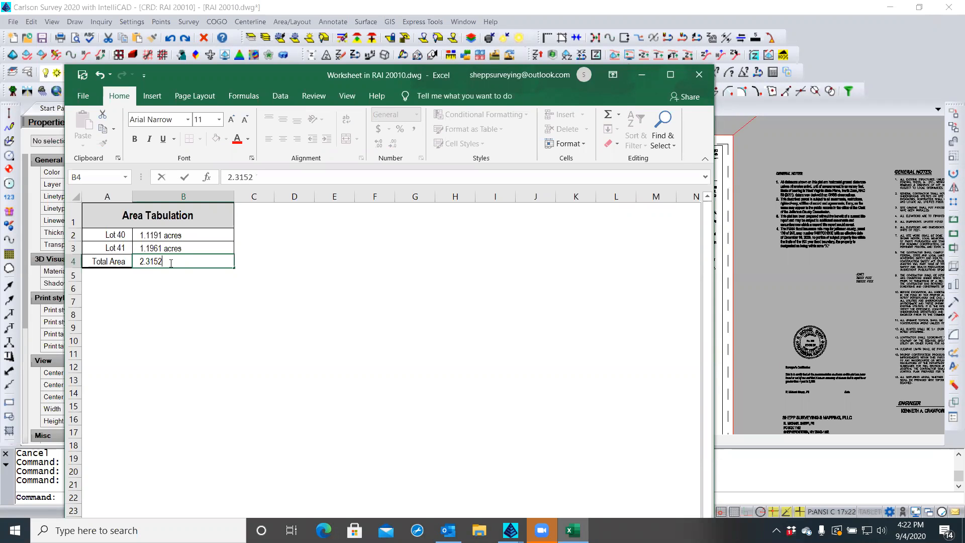
key(BackSpace)
key(BackSpace)
key(BackSpace)
key(BackSpace)
key(BackSpace)
click(161, 234)
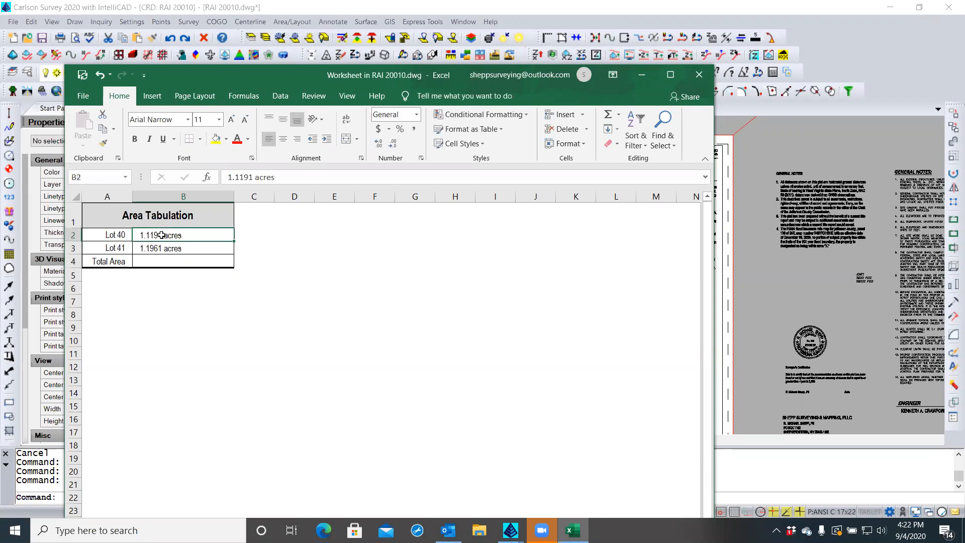
Format column B with Right (Indent) horizontal alignment and indent 0
click(171, 195)
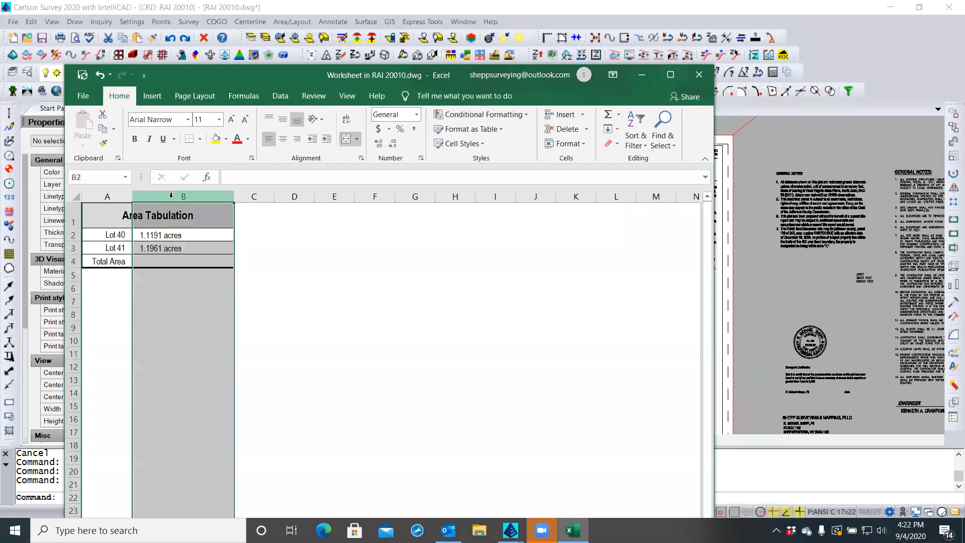
right_click(173, 260)
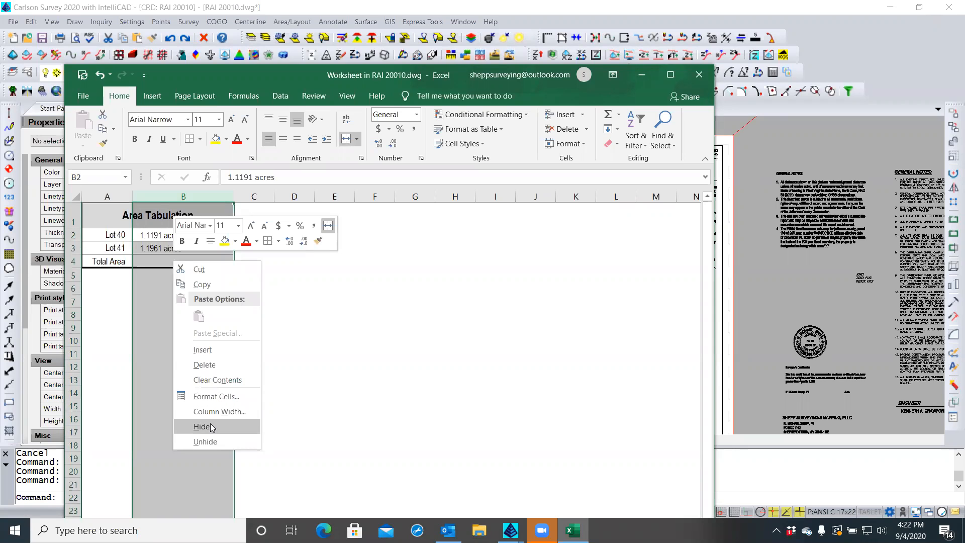
click(214, 396)
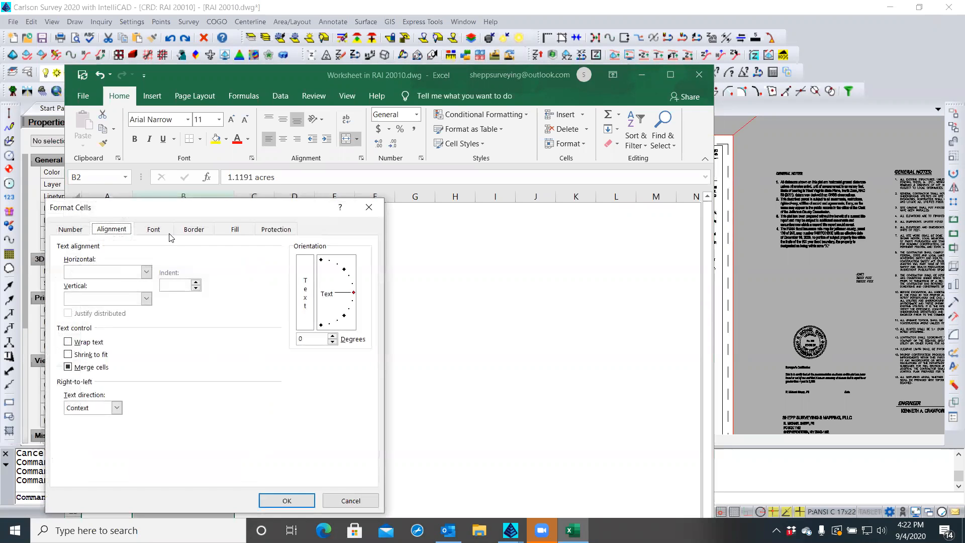
click(145, 272)
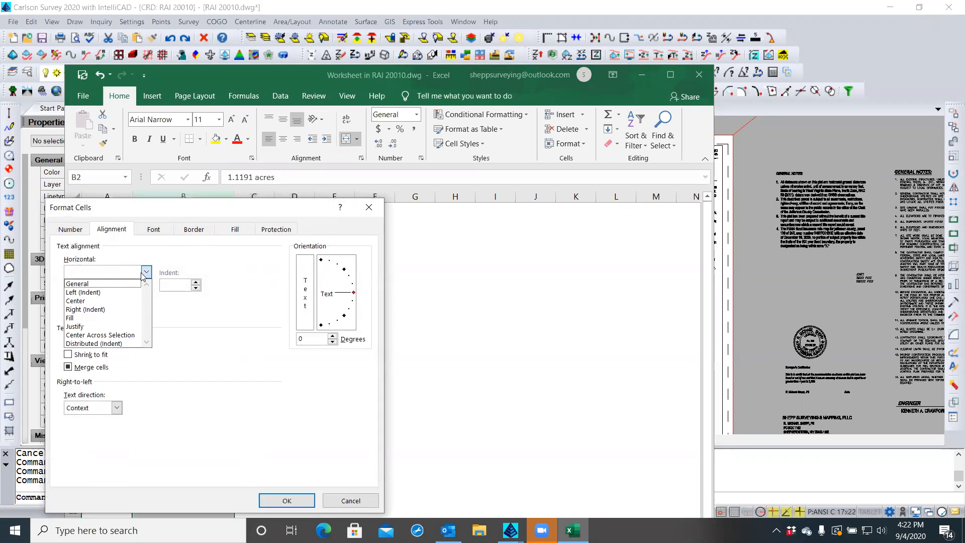
click(90, 310)
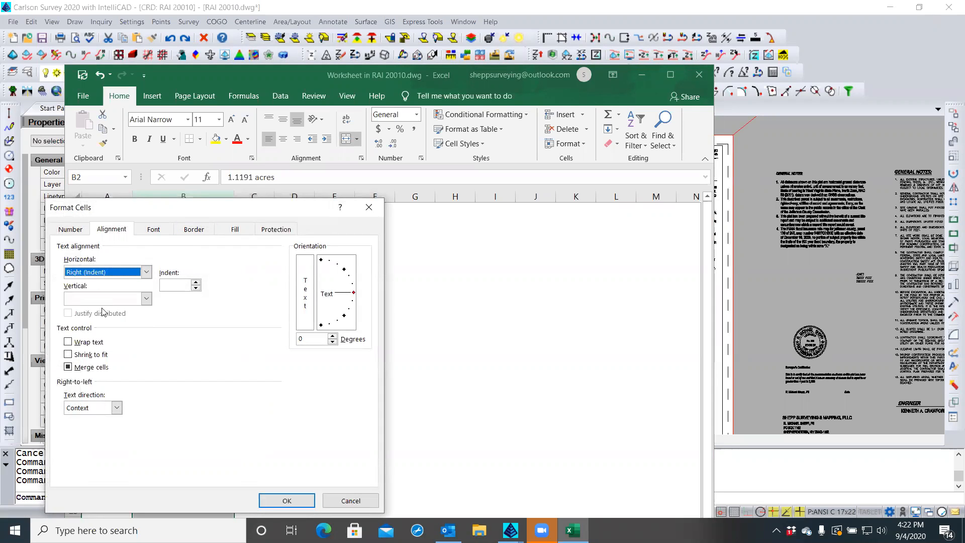
click(196, 288)
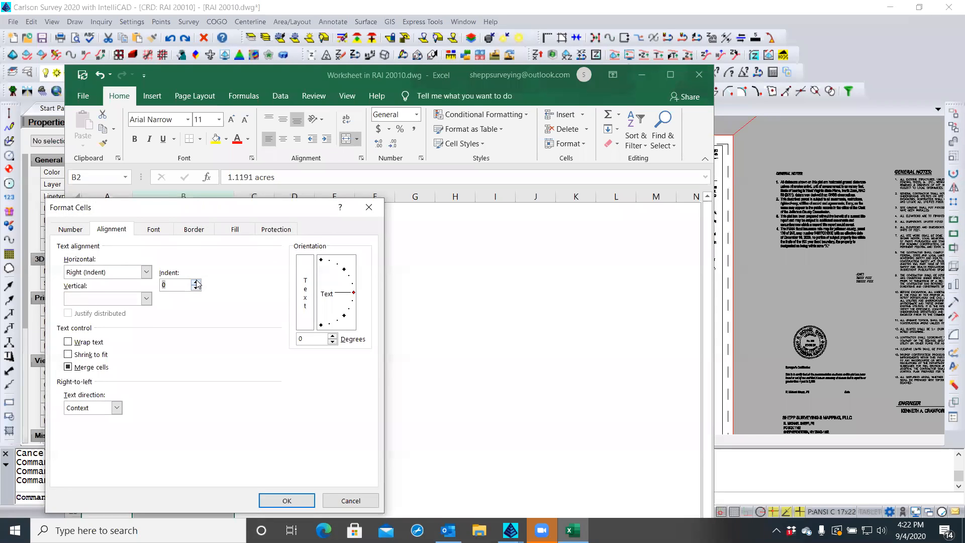
click(196, 288)
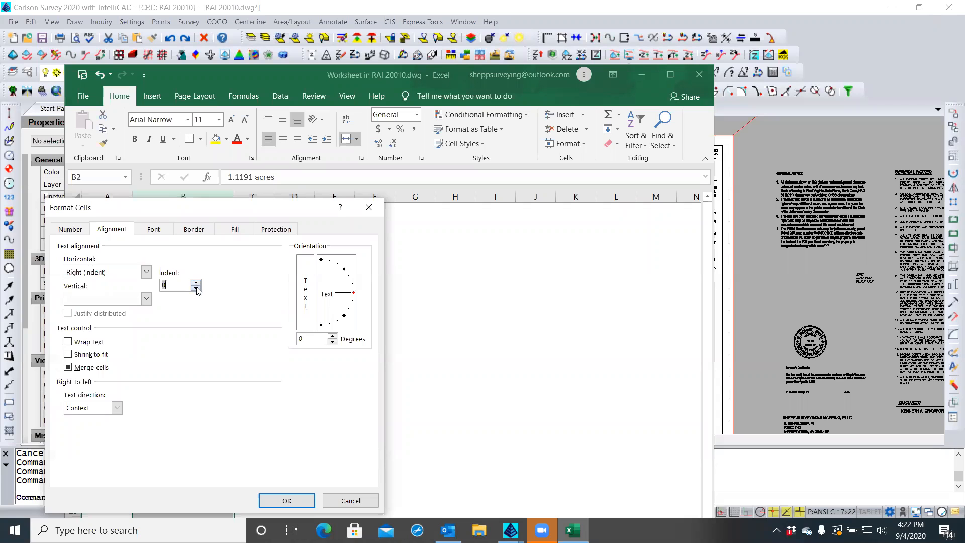
click(282, 500)
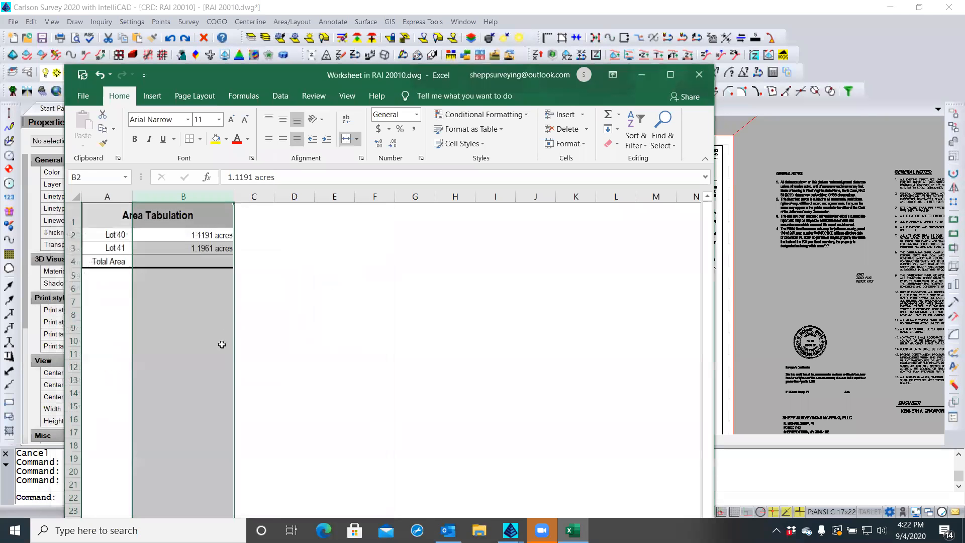
Insert a blank column C and format it Left (Indent) with indent 1
right_click(247, 199)
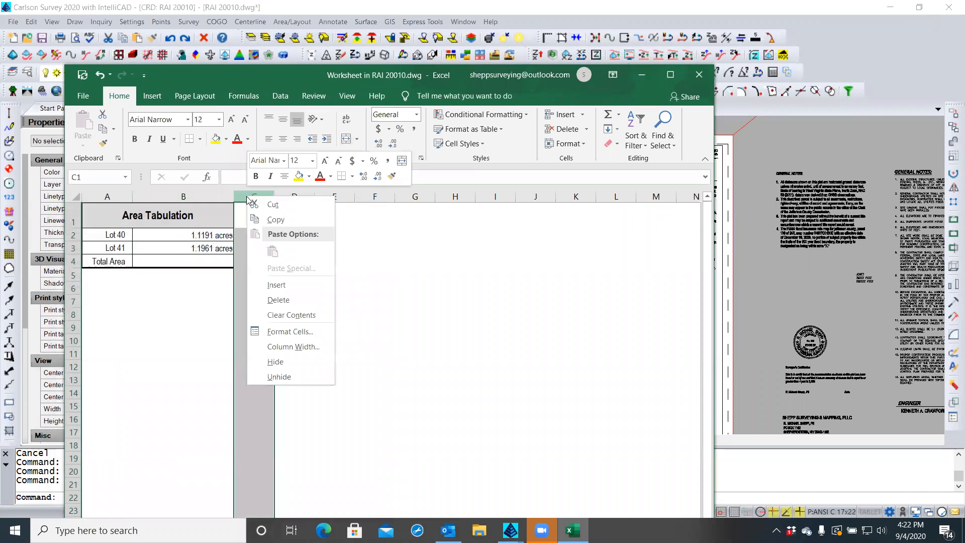
click(267, 286)
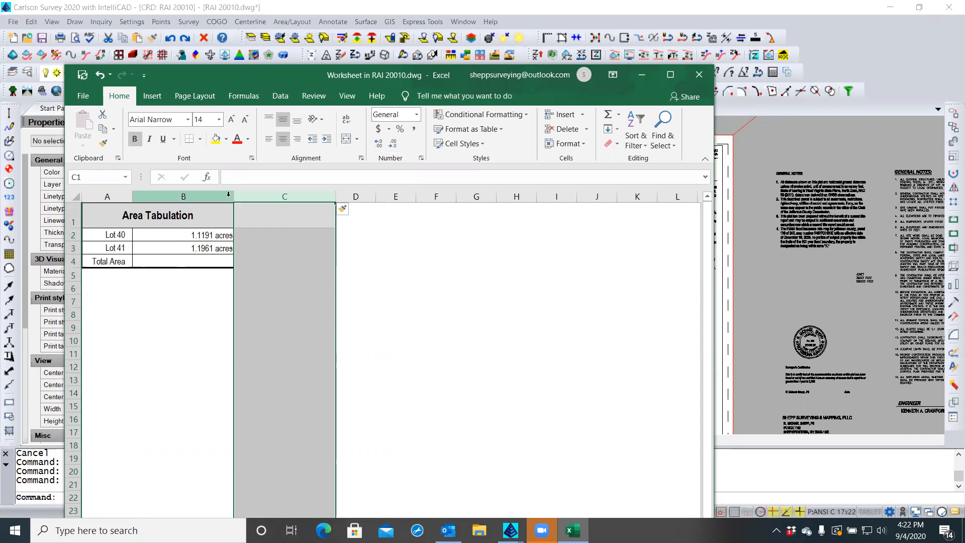
right_click(256, 198)
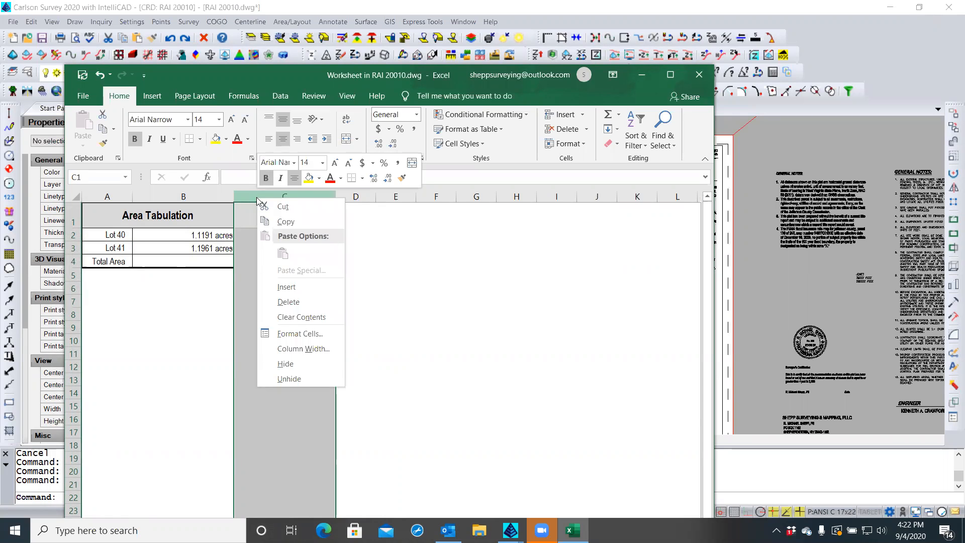
click(298, 334)
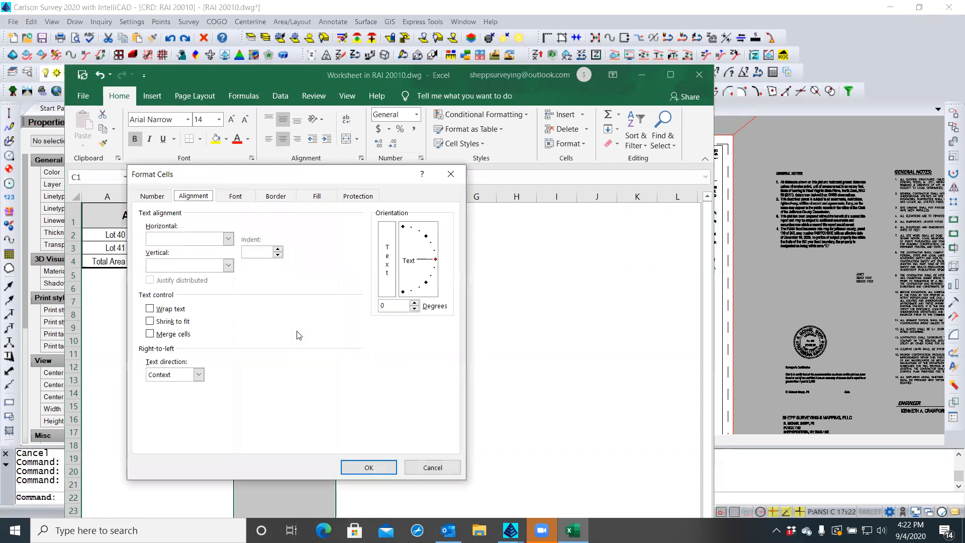
click(229, 237)
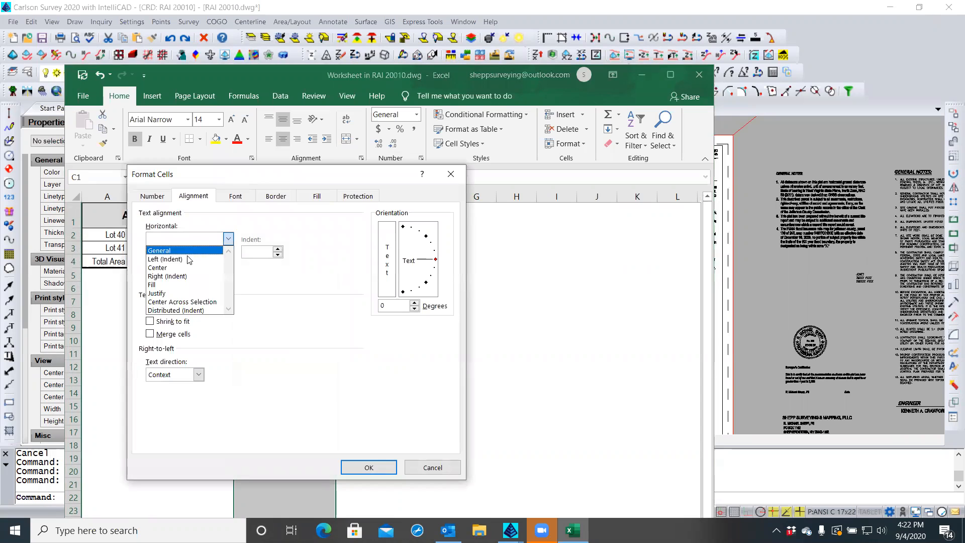
click(184, 259)
click(278, 255)
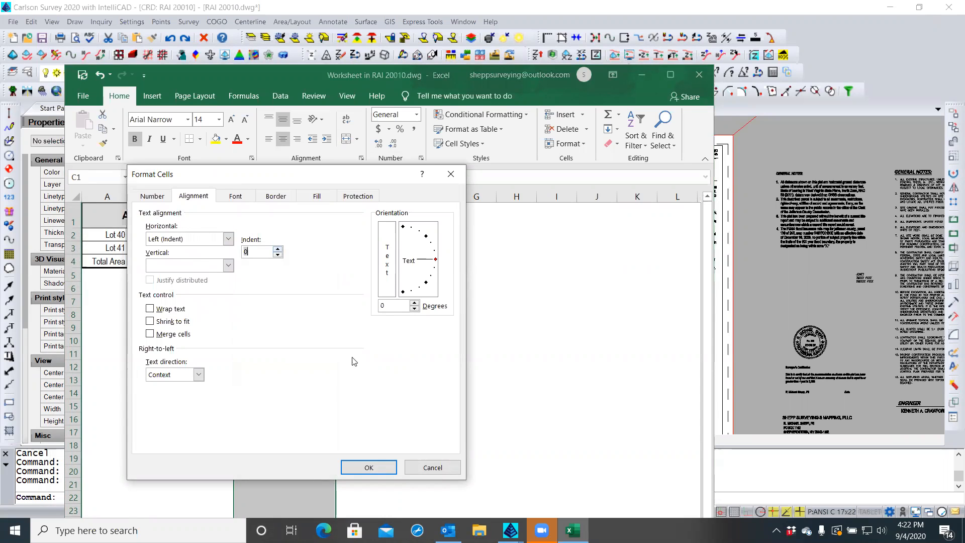
click(278, 249)
click(356, 467)
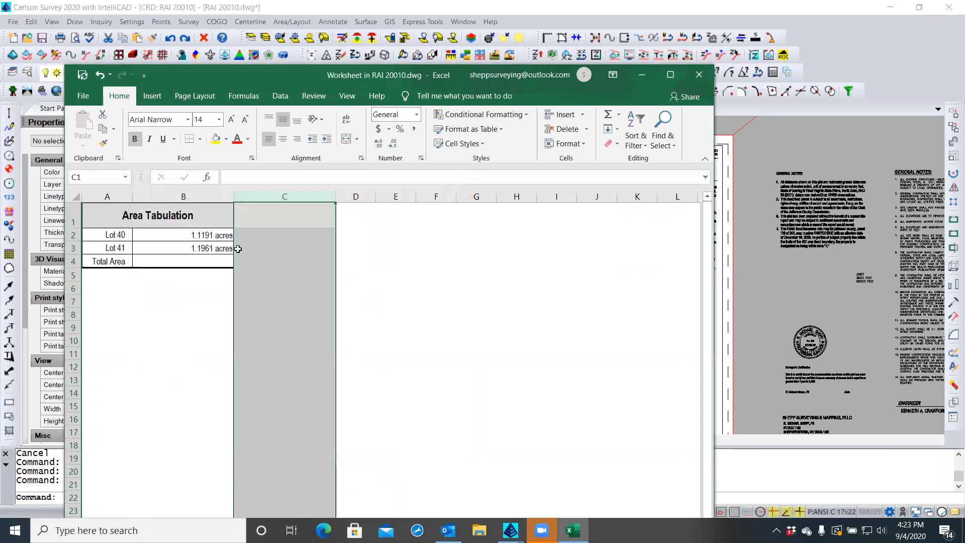
click(196, 238)
drag(196, 238, 197, 262)
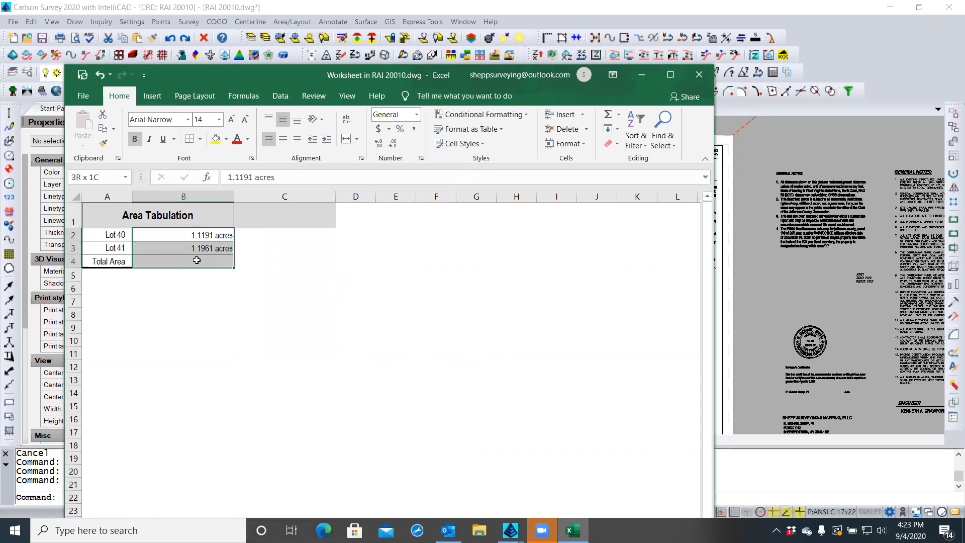
Unmerge the Area Tabulation title cell in A1
right_click(198, 264)
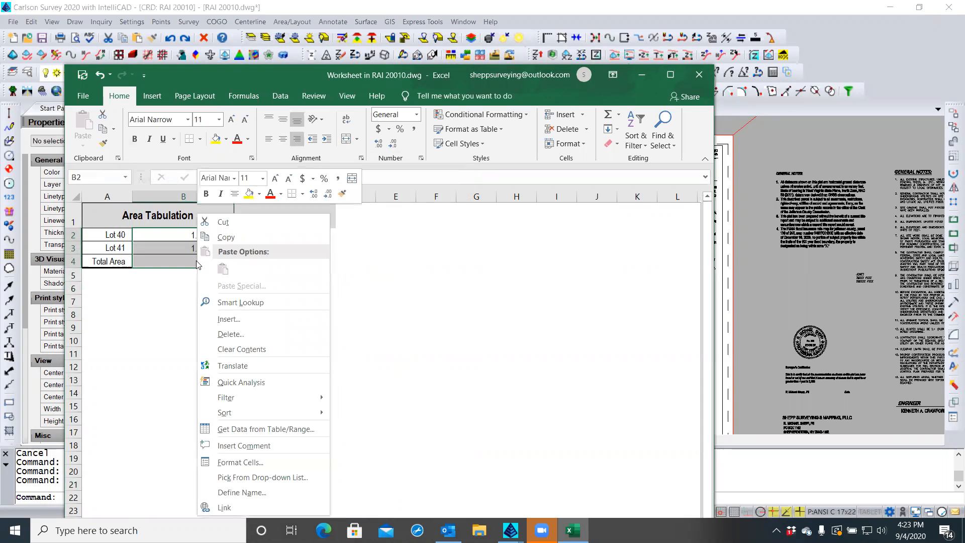
click(173, 286)
click(174, 285)
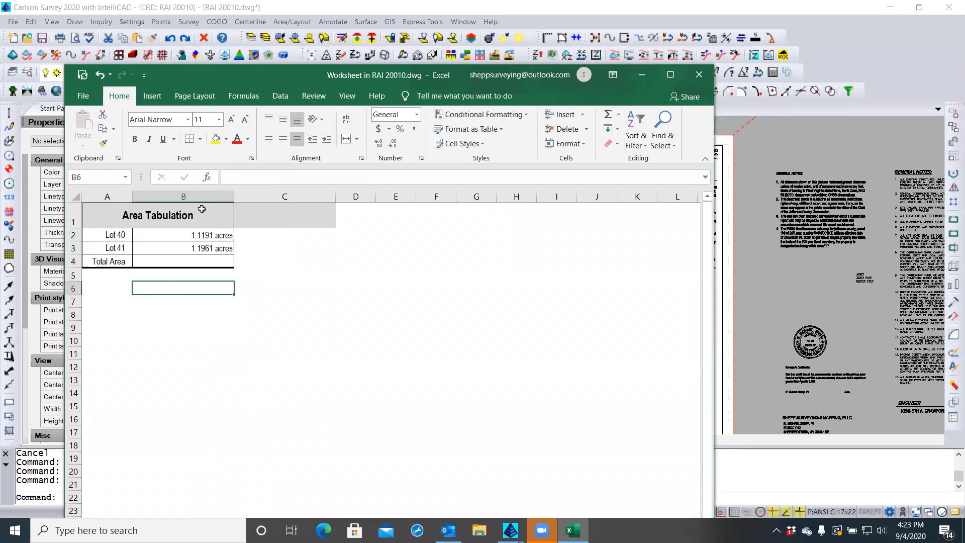
click(112, 217)
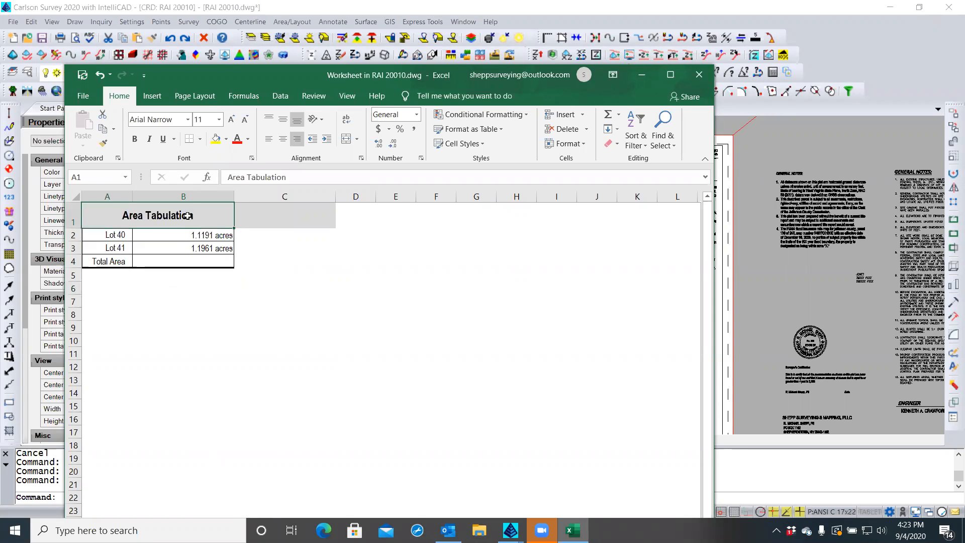
click(342, 140)
Give column B the Number format with 4 decimal places
click(183, 196)
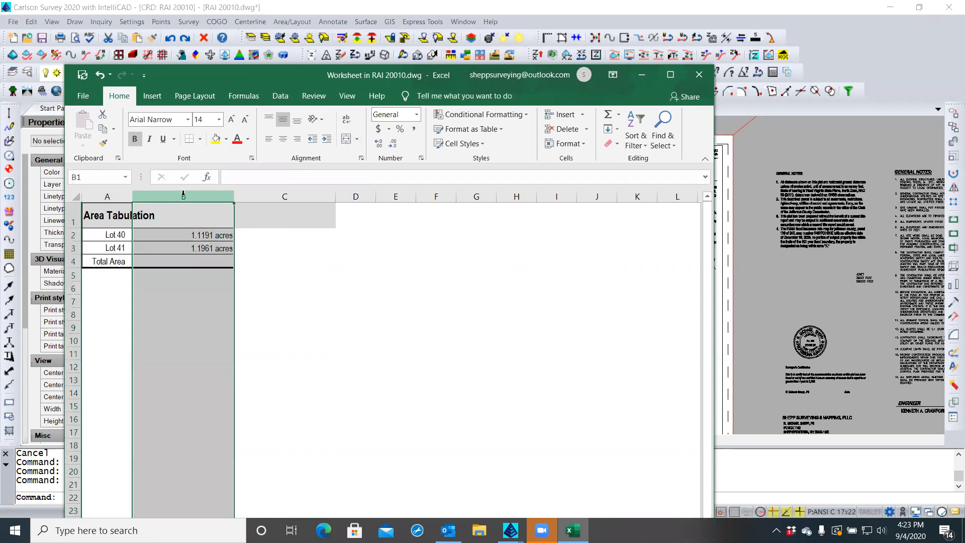
right_click(183, 196)
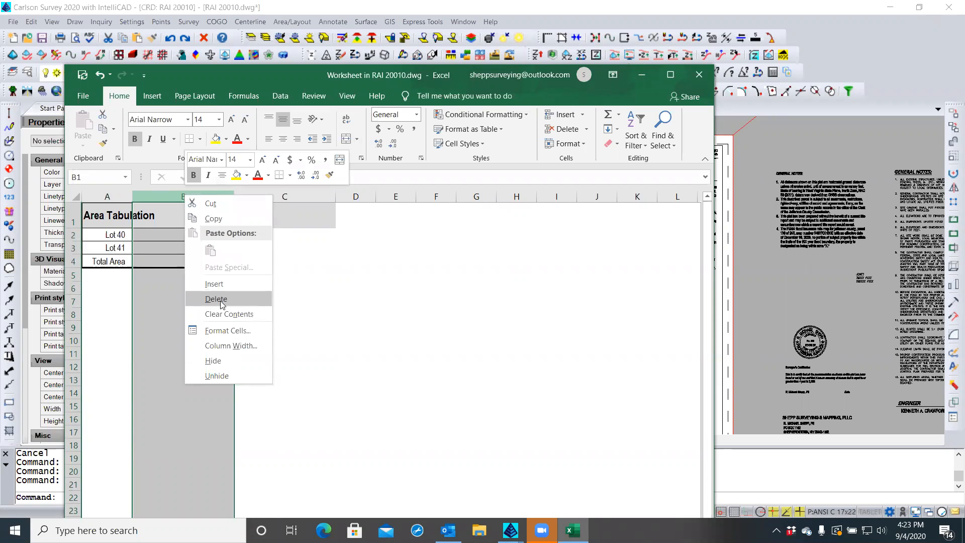
click(224, 331)
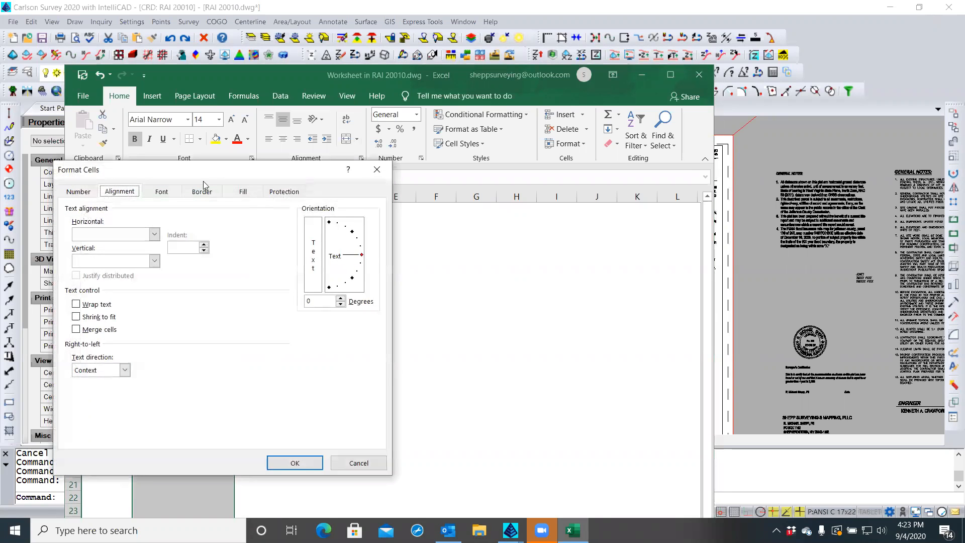
click(92, 195)
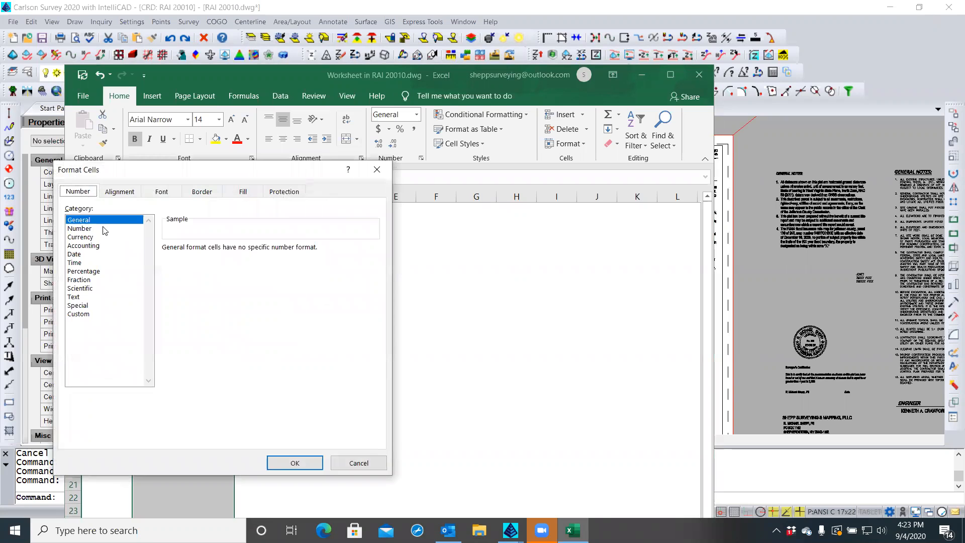
click(79, 230)
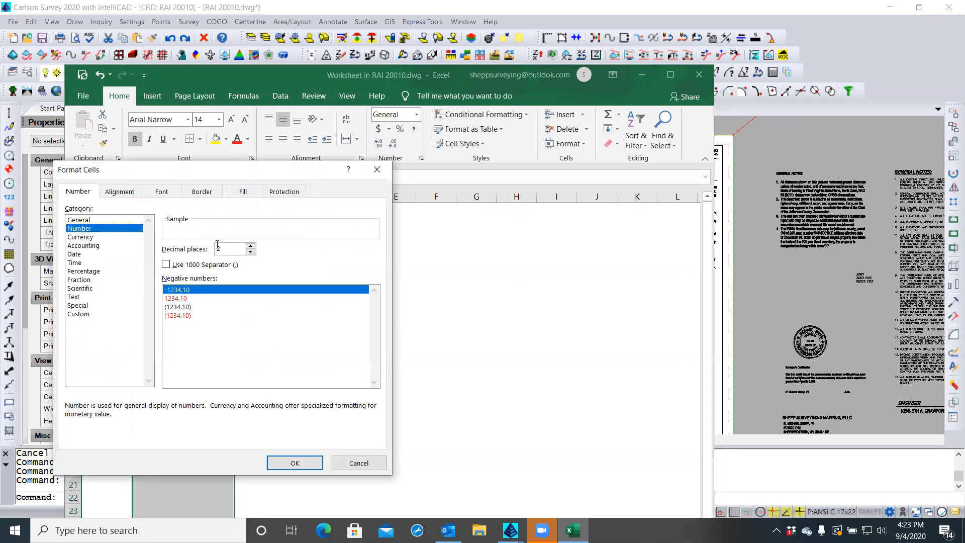
click(251, 247)
click(251, 246)
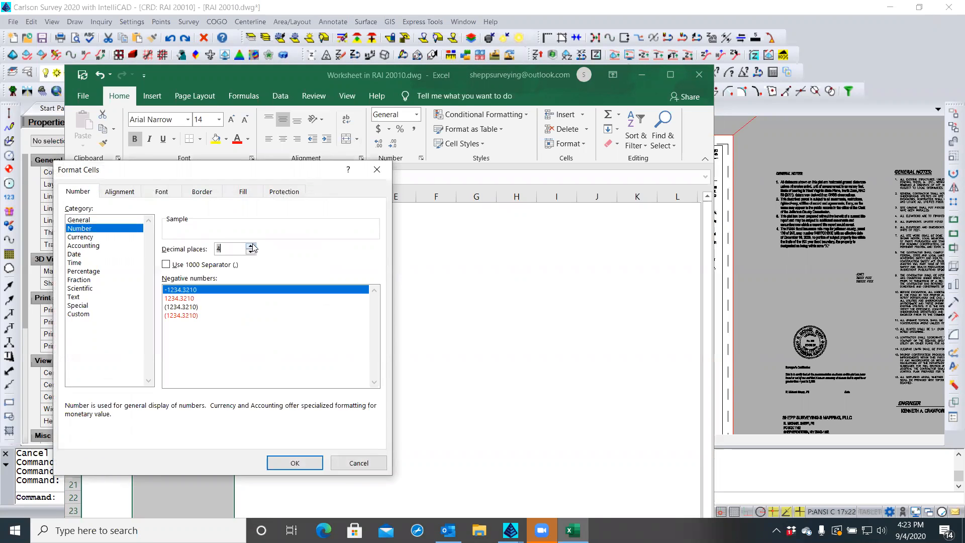
click(291, 463)
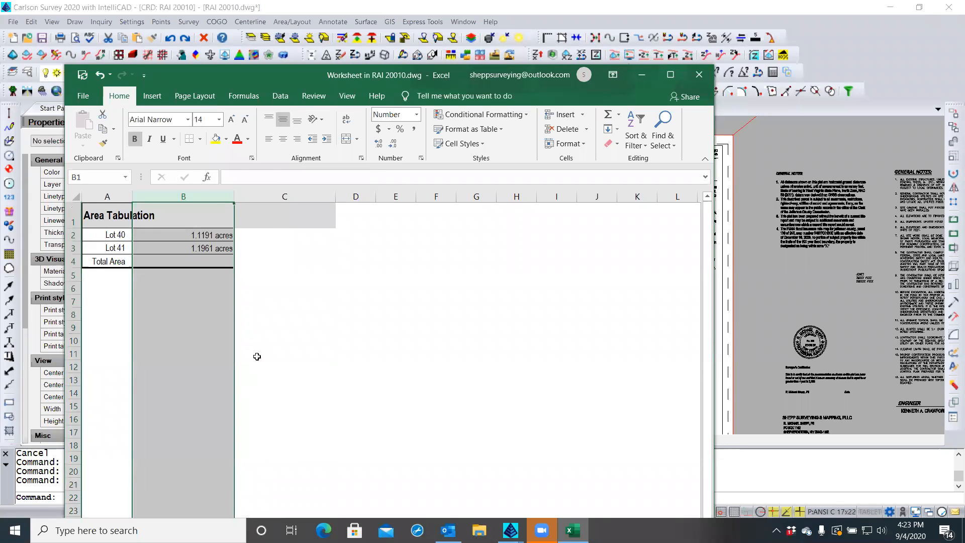
Delete ' acres' from B2 and B3, leaving 1.1191 and 1.1961
double_click(209, 235)
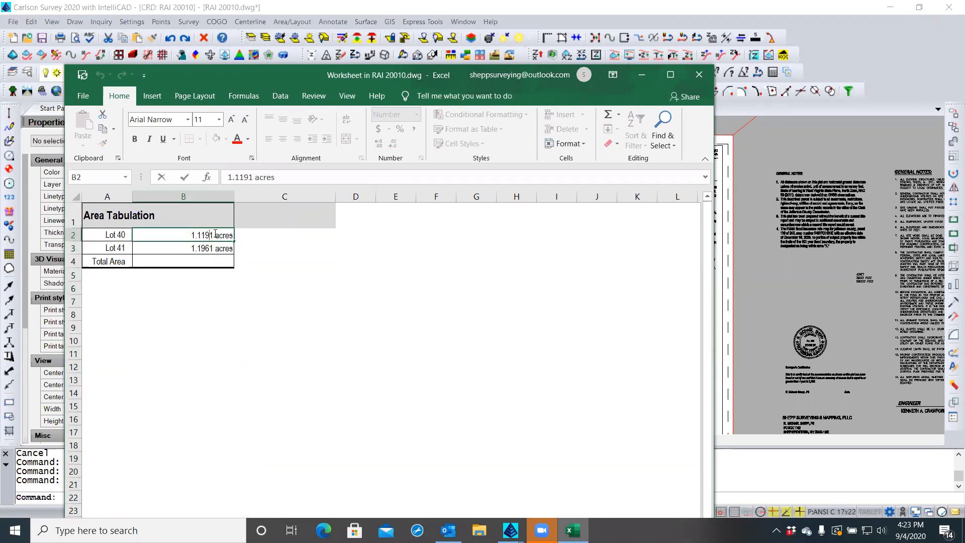
drag(216, 234, 239, 233)
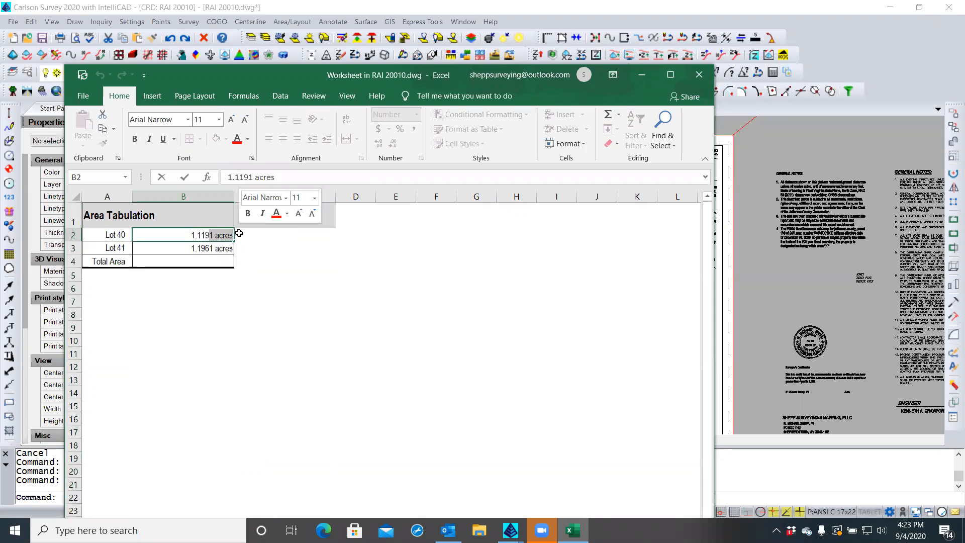
key(BackSpace)
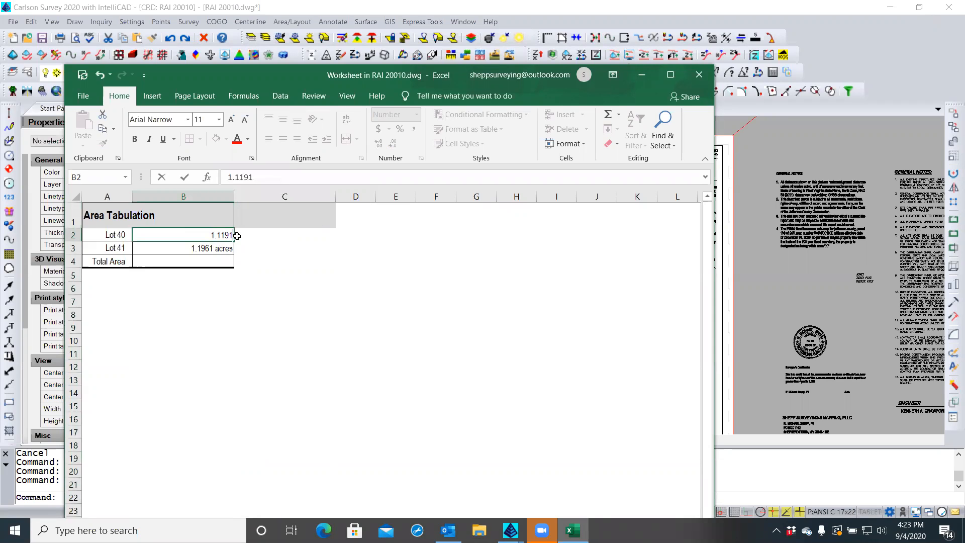
key(Return)
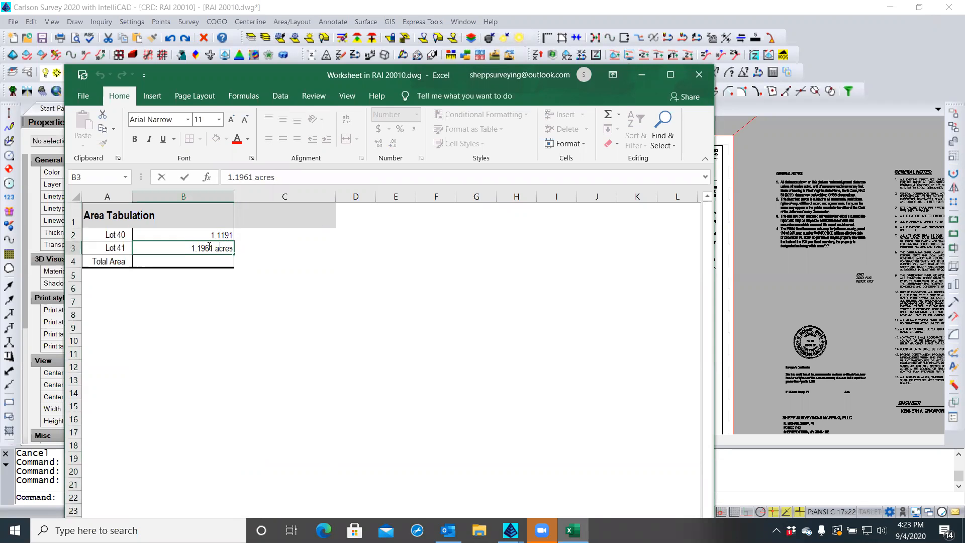
drag(211, 246, 239, 247)
key(BackSpace)
key(Return)
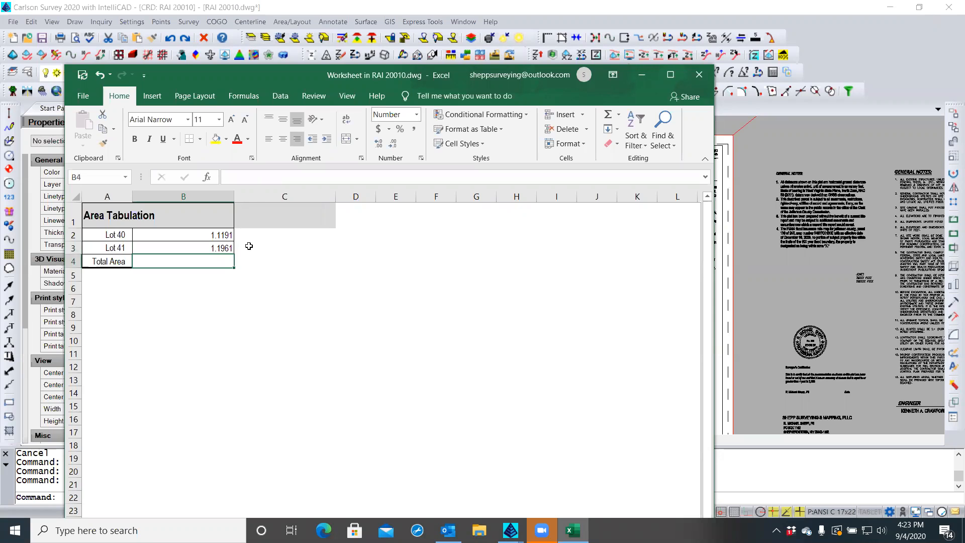
Narrow column B to fit the numeric area values
drag(233, 193, 173, 195)
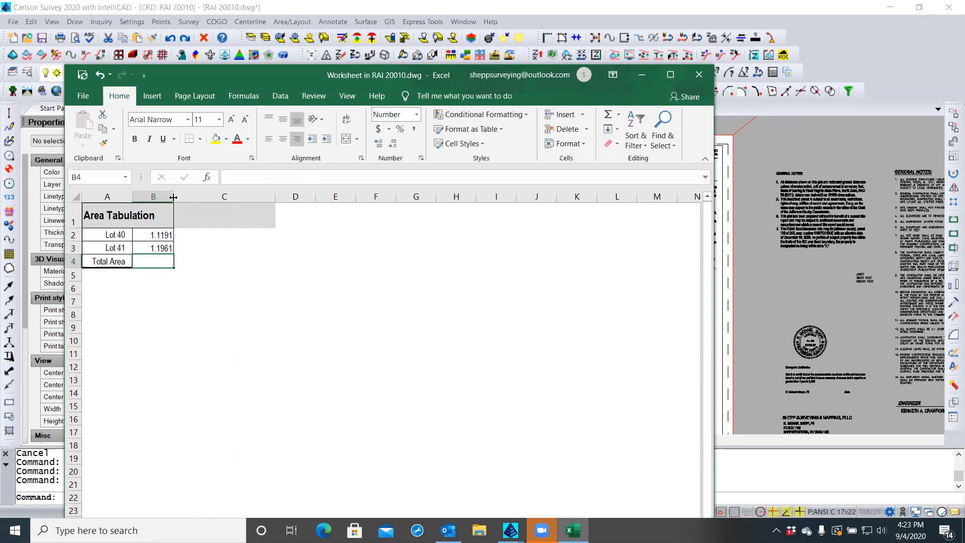
click(161, 193)
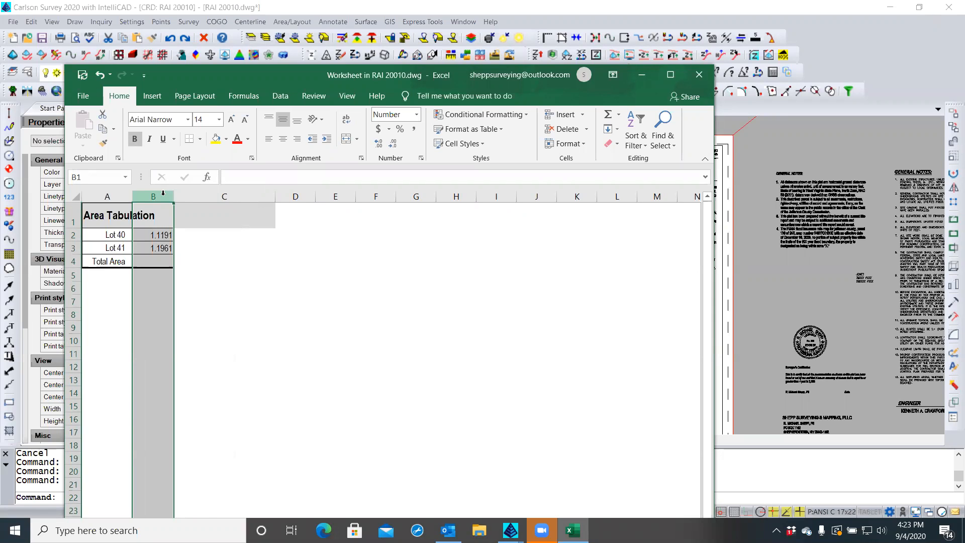
click(189, 196)
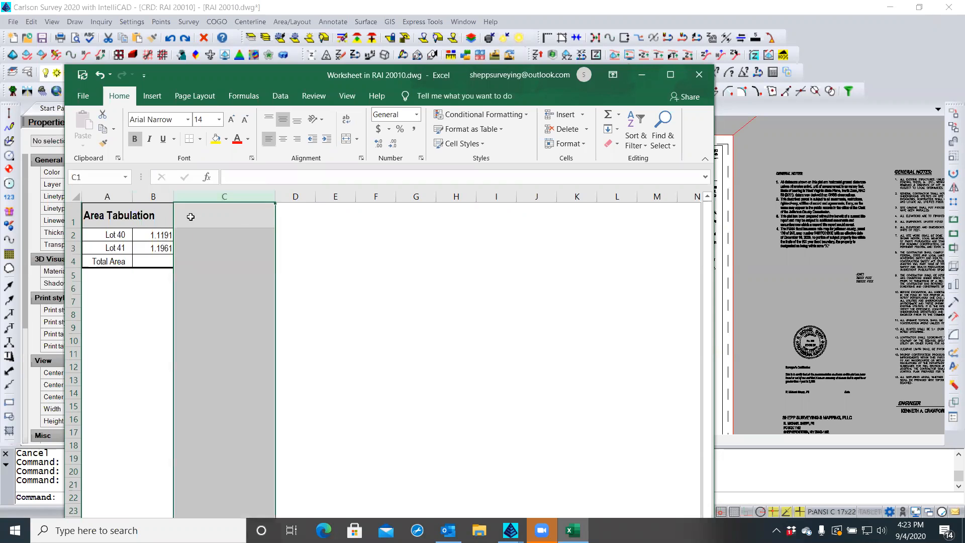
click(190, 235)
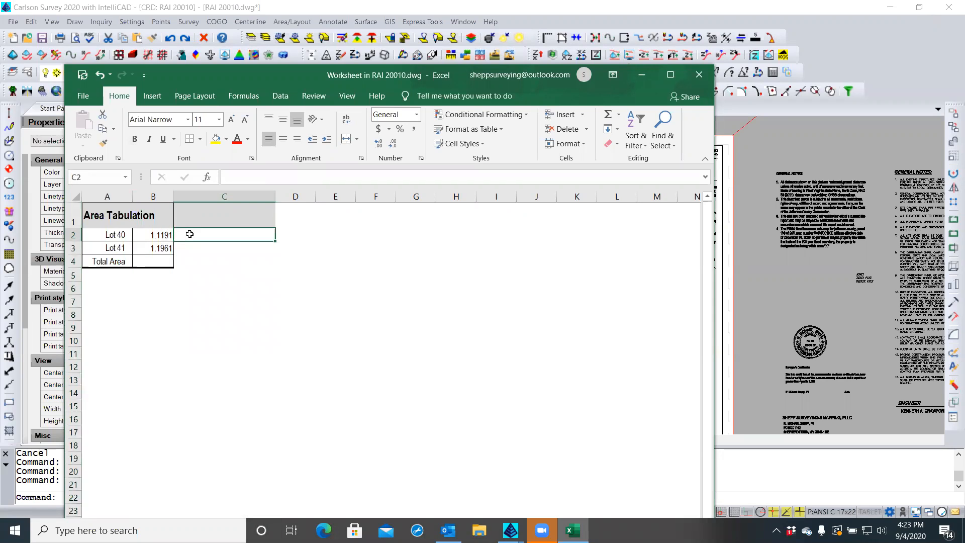
Enter 'Acres' in C2 through C4 and narrow column C to fit
text(Acres)
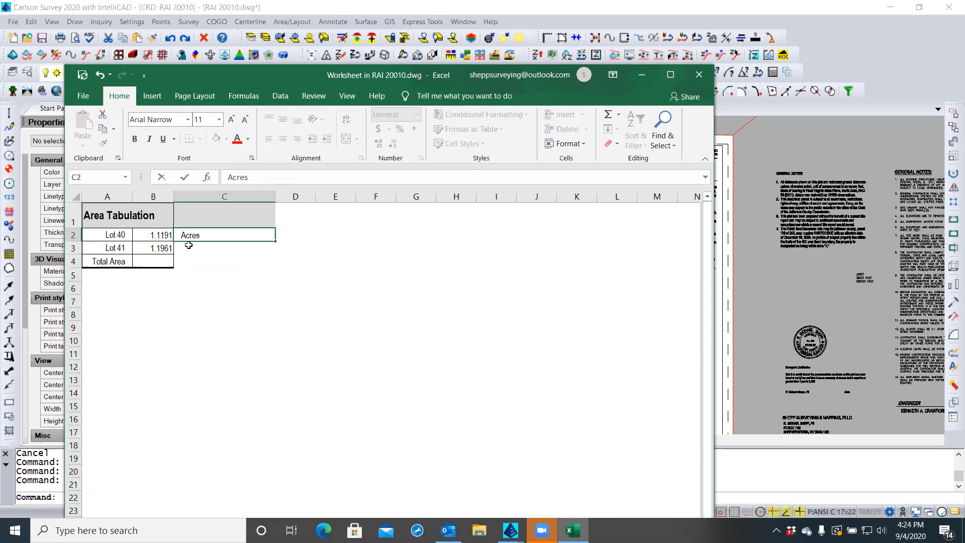
key(Return)
text(A)
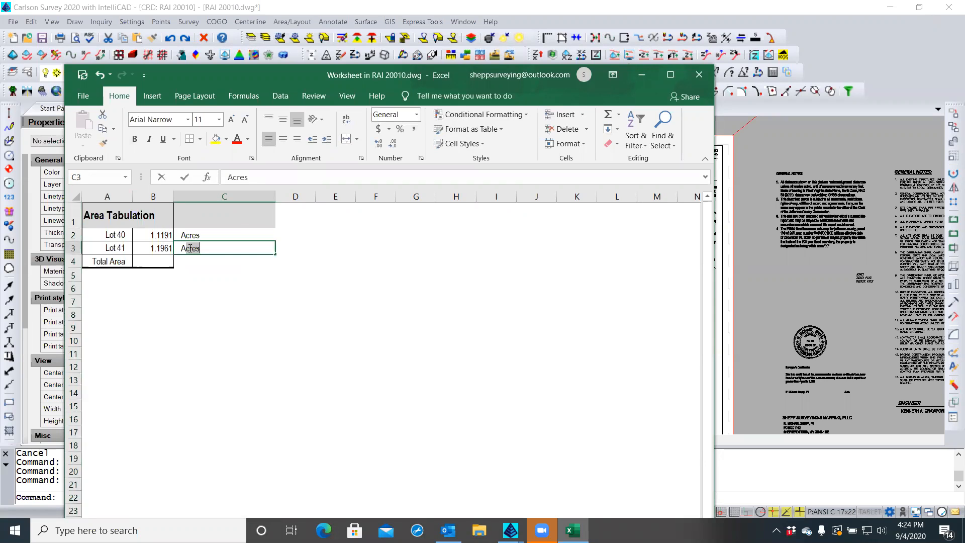
text(cres)
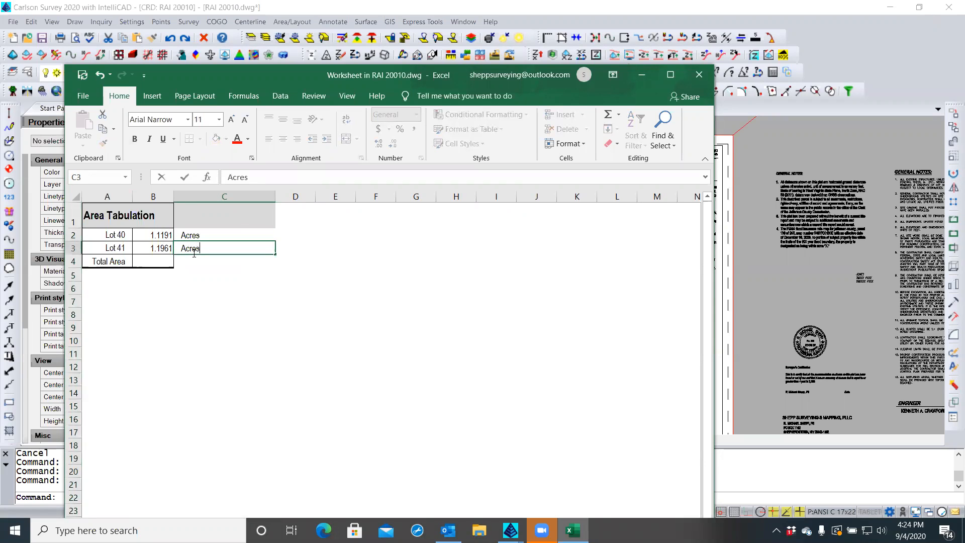
key(Return)
text(Acres)
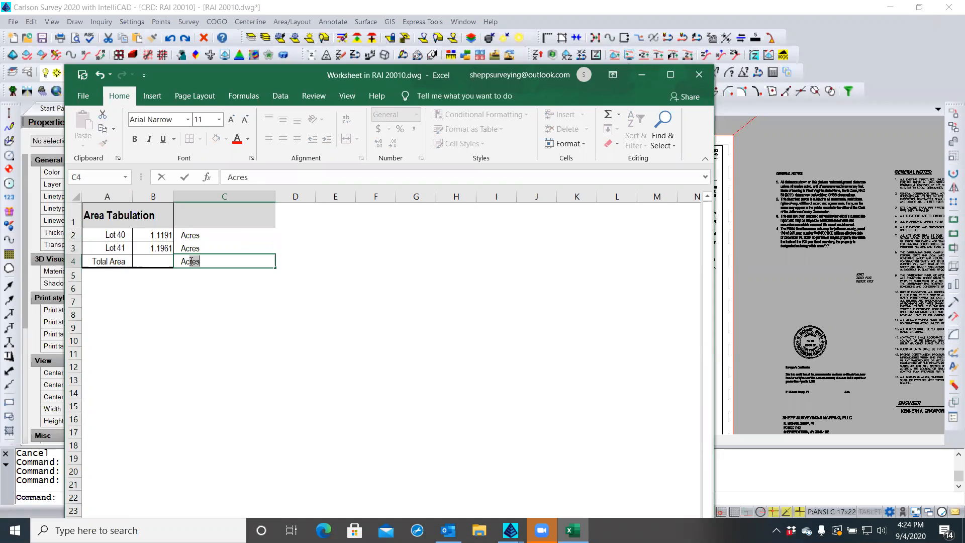
click(214, 232)
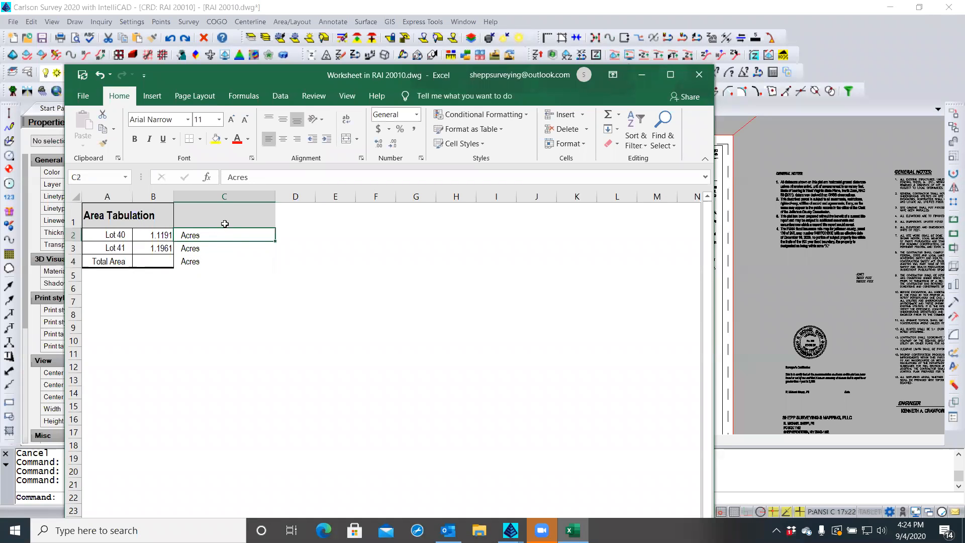
drag(276, 197, 206, 200)
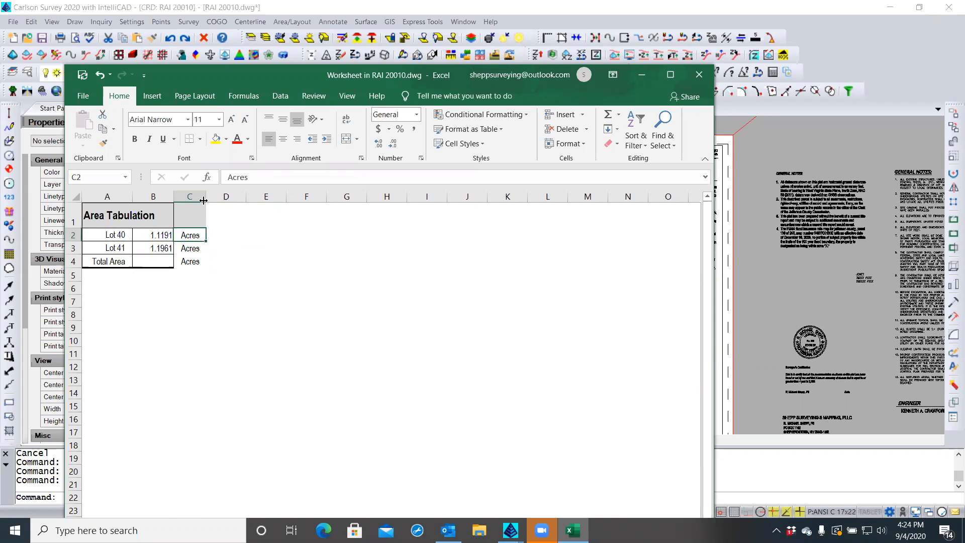
click(220, 315)
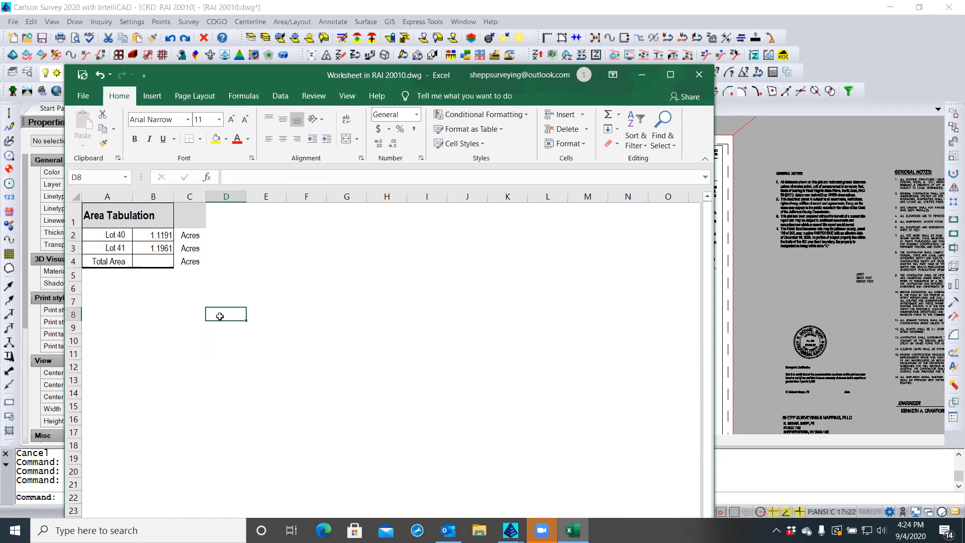
AutoSum B4 as =SUM(B2:B3), showing a 2.3152 acre total
click(162, 262)
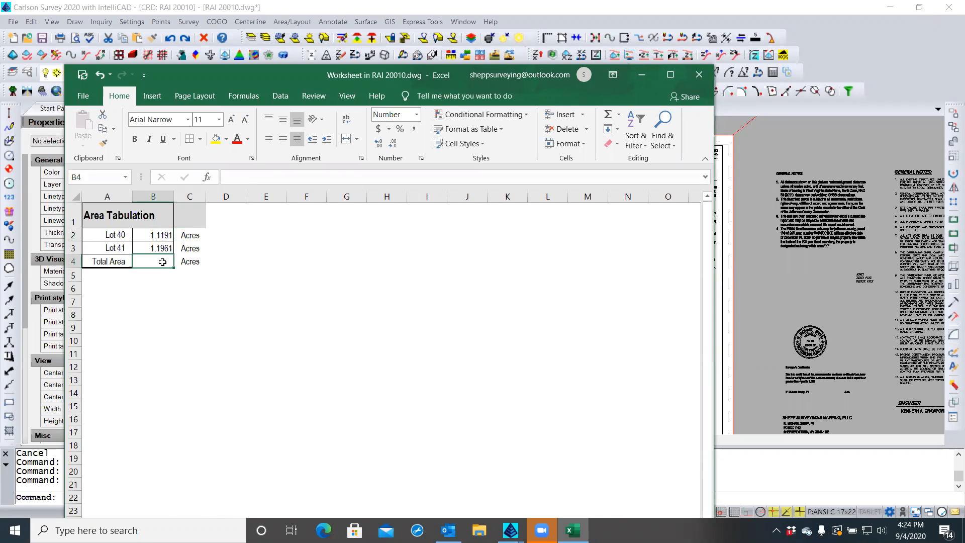
click(606, 115)
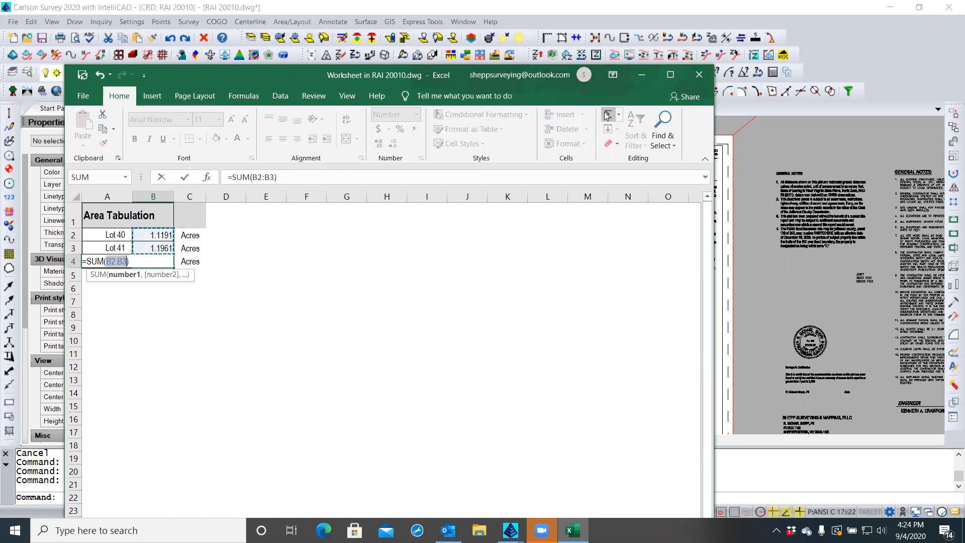
key(Return)
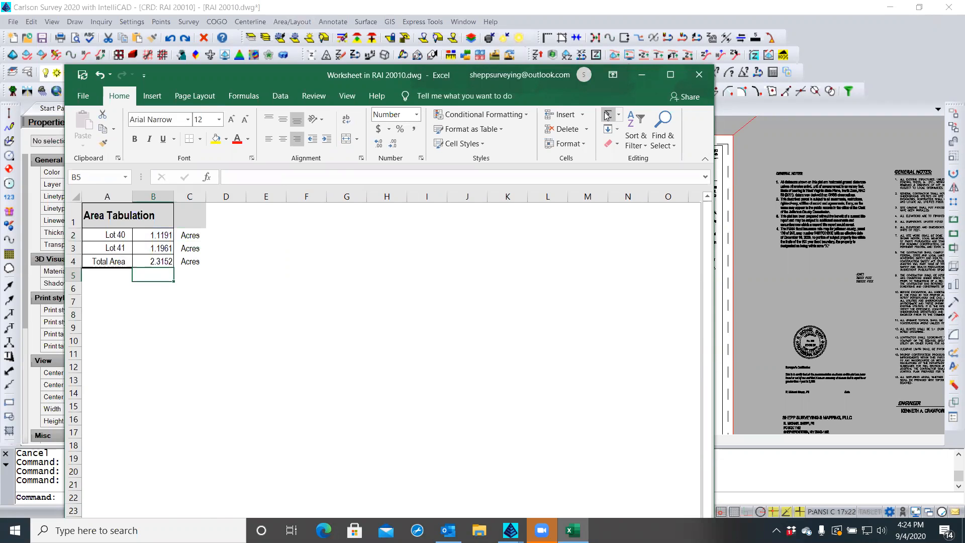
click(98, 327)
drag(102, 218, 198, 216)
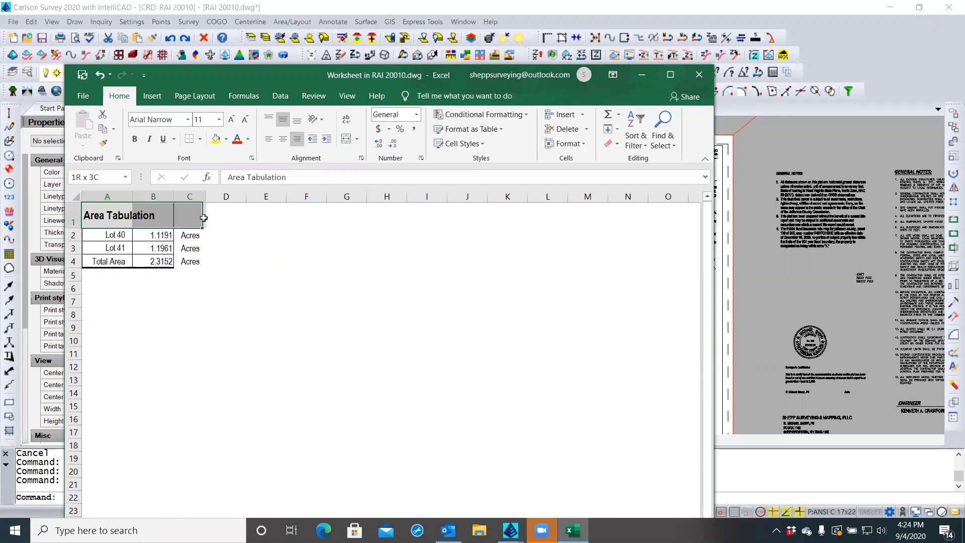
Merge and center the title over A1:C1; give A1:C4 a thick outline, no inside lines
click(347, 138)
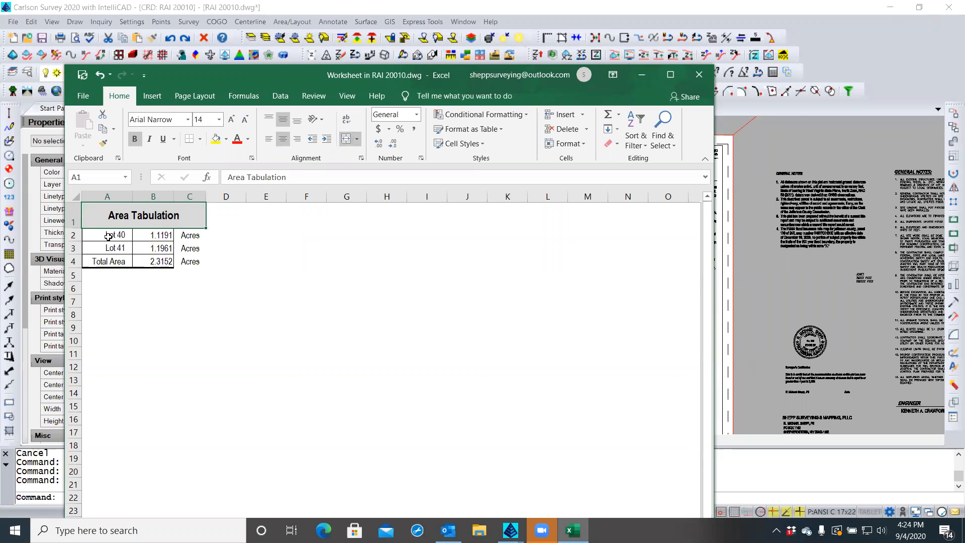
drag(112, 221, 177, 260)
right_click(182, 262)
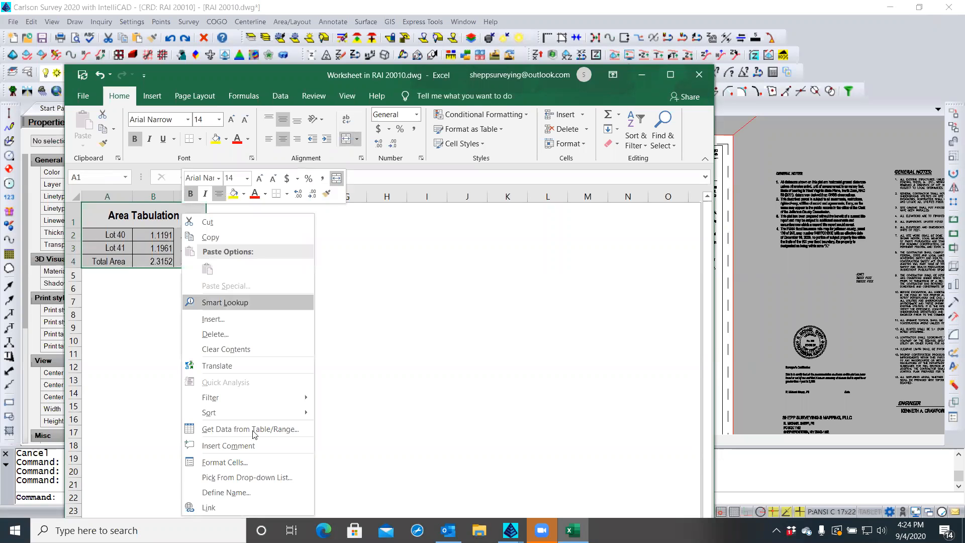
click(245, 462)
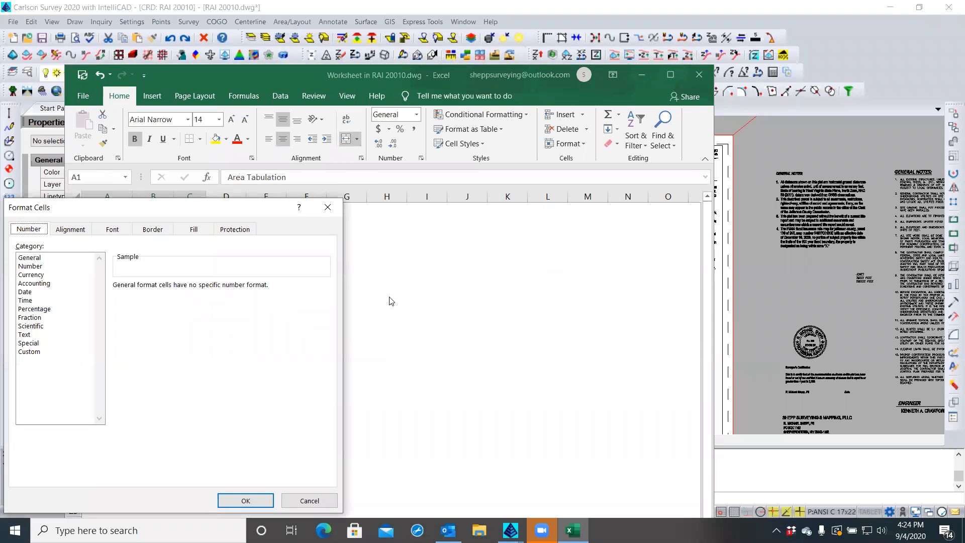
click(153, 230)
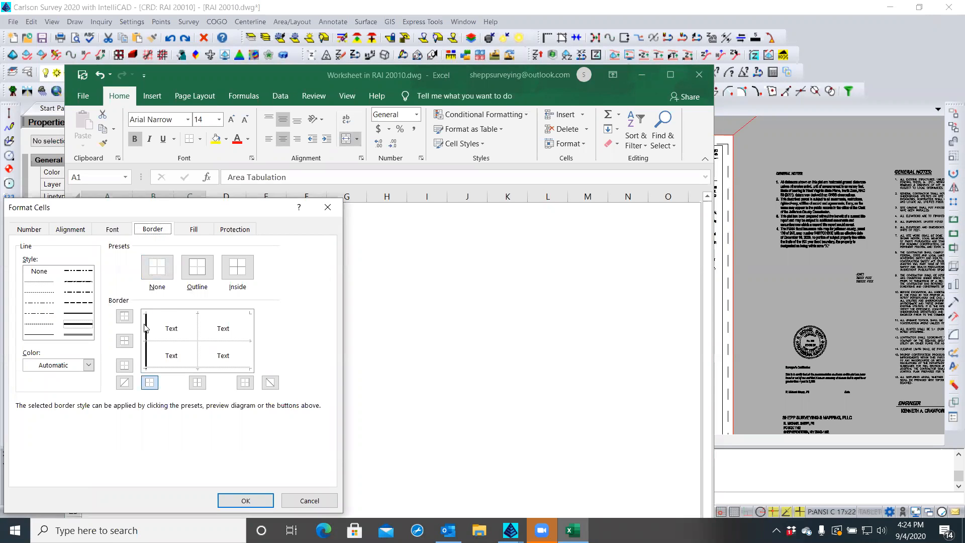
click(86, 324)
click(197, 267)
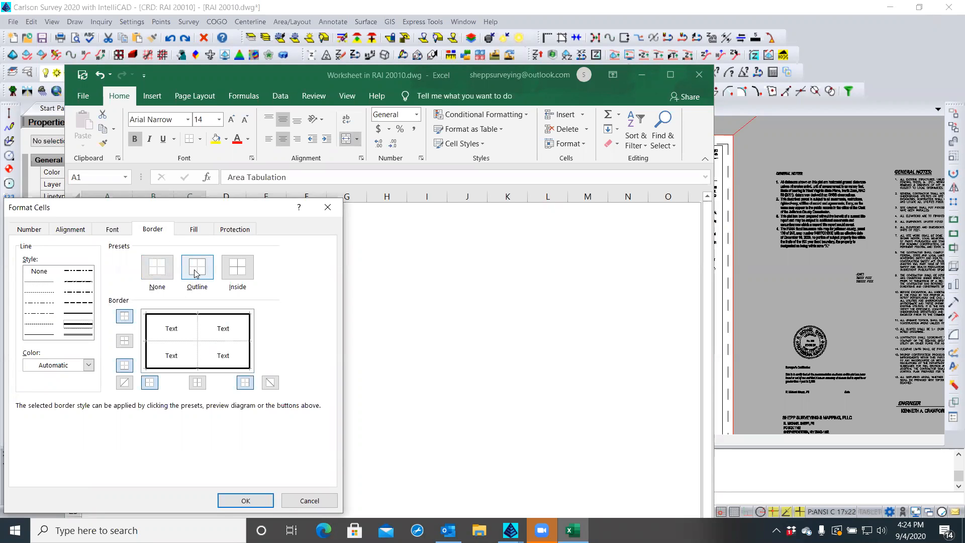
click(40, 272)
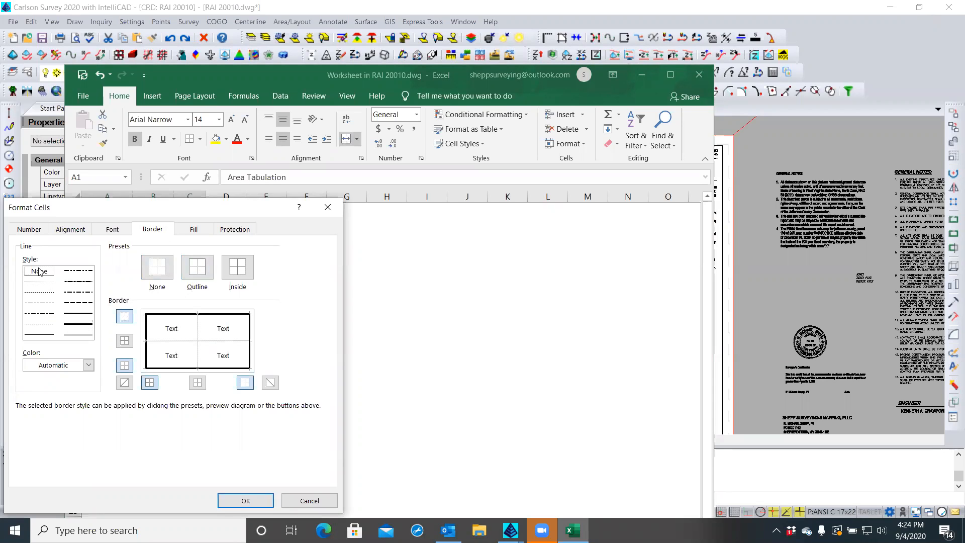
click(236, 273)
click(234, 498)
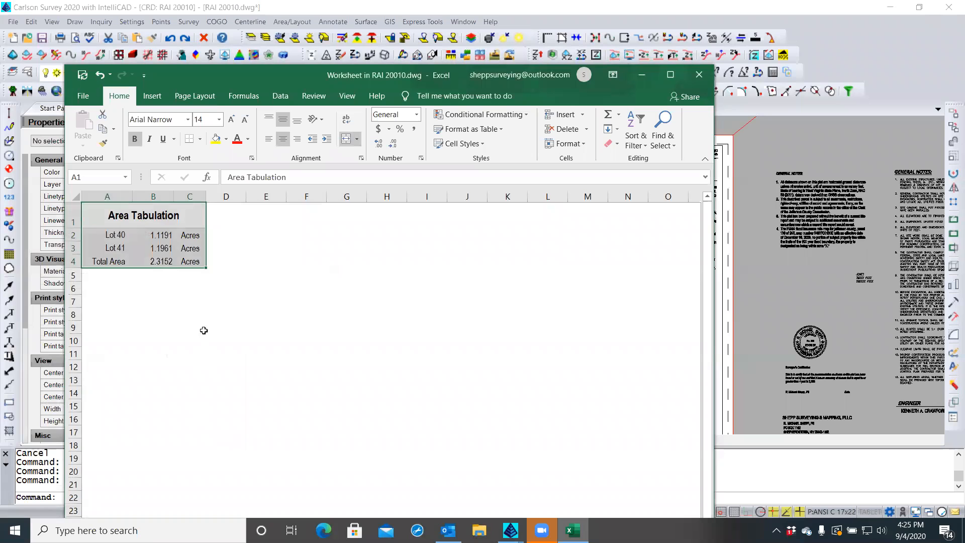
click(140, 220)
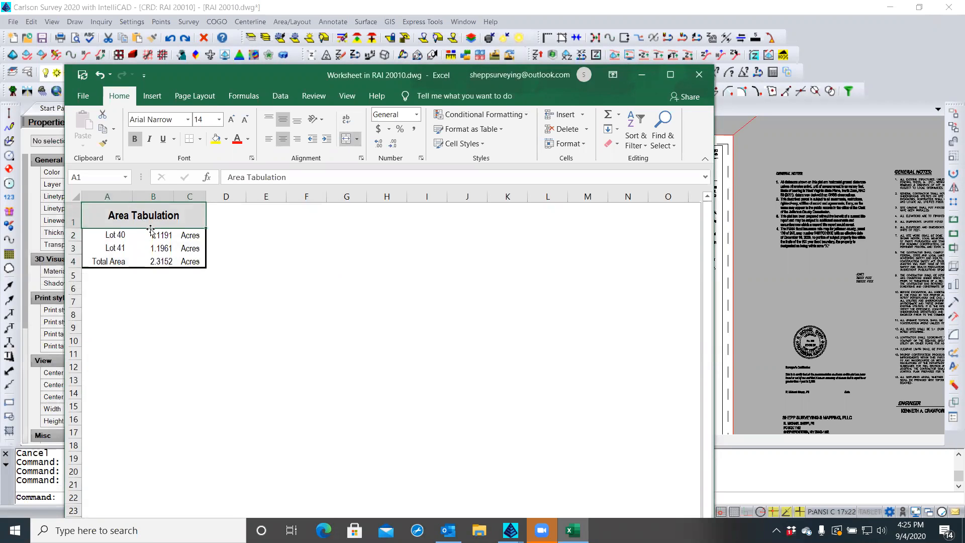
Put a thin bottom border on the merged Area Tabulation title cell
right_click(201, 324)
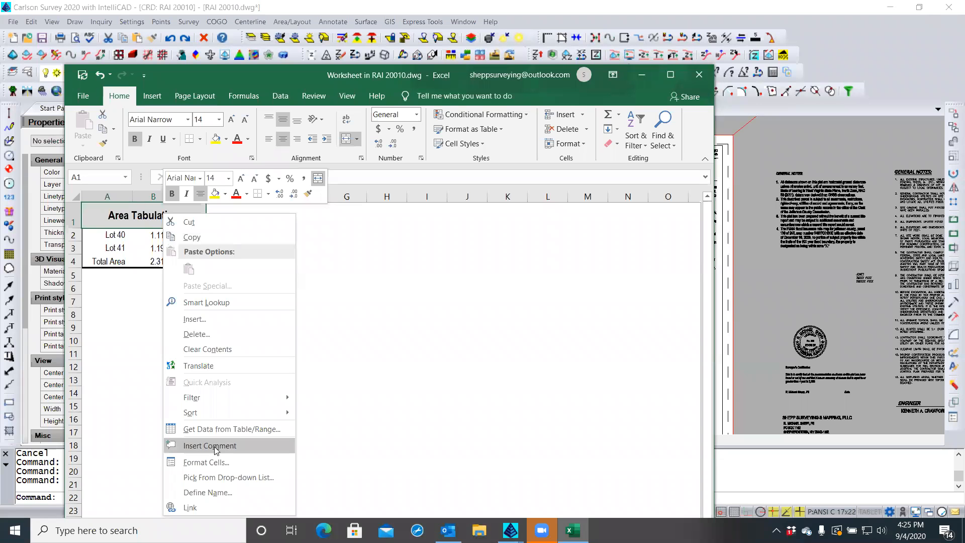
click(216, 463)
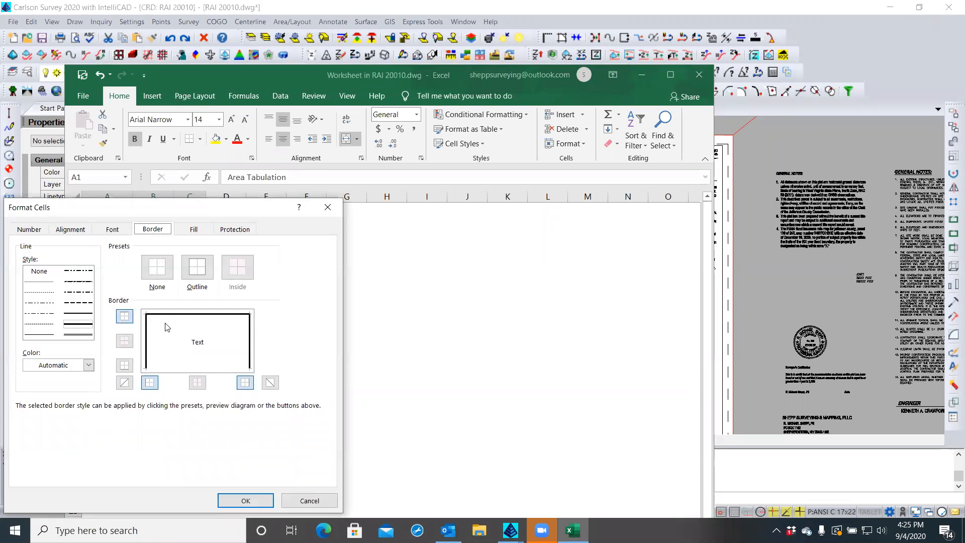
click(50, 333)
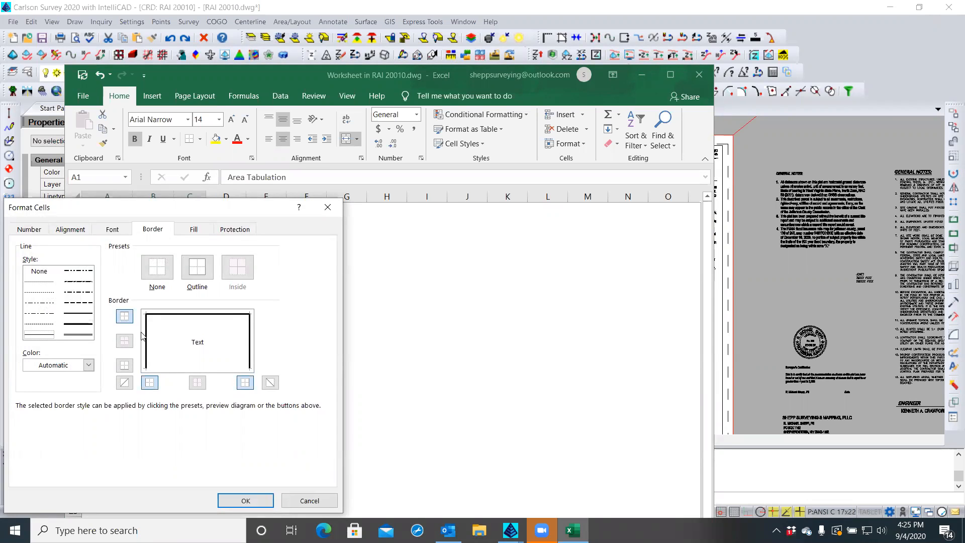
click(163, 369)
click(251, 499)
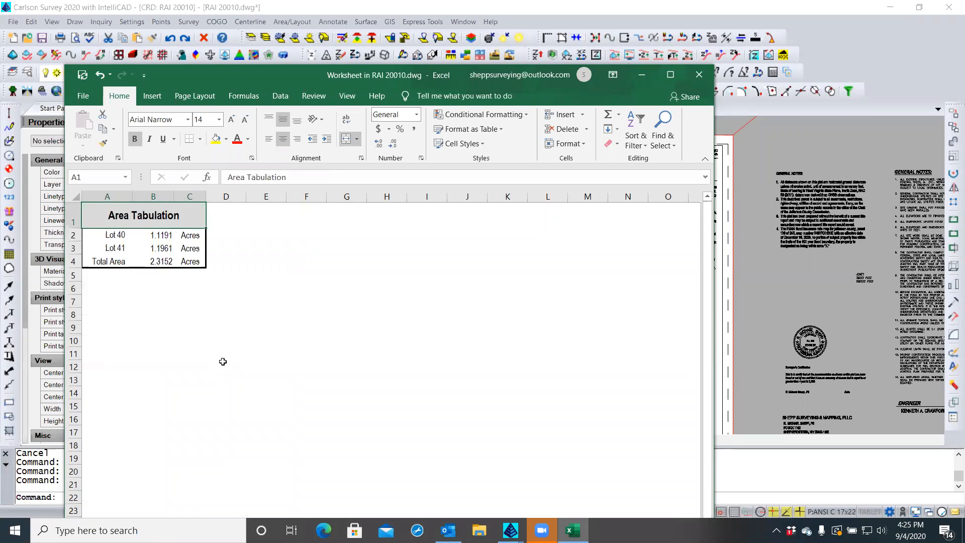
click(223, 362)
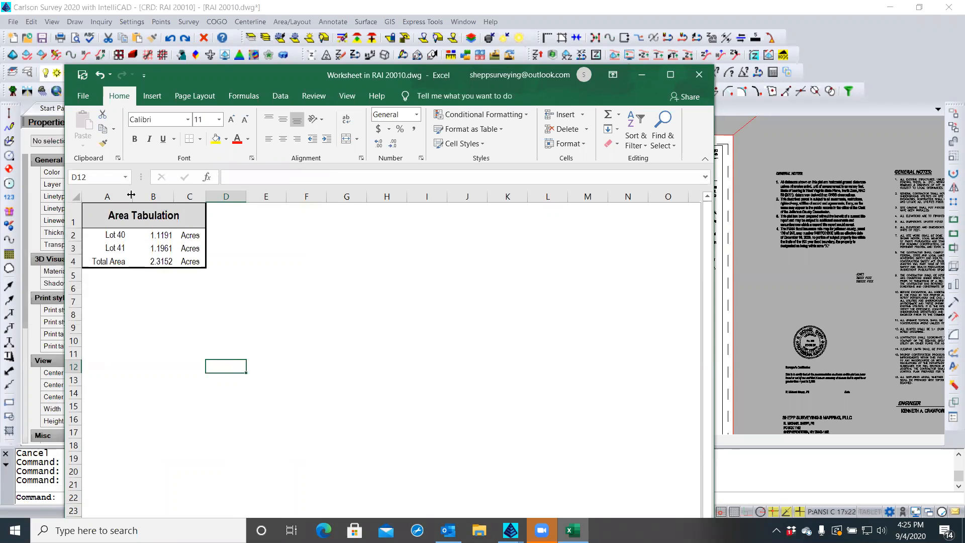
Make the Total Area label in A4 bold
click(112, 261)
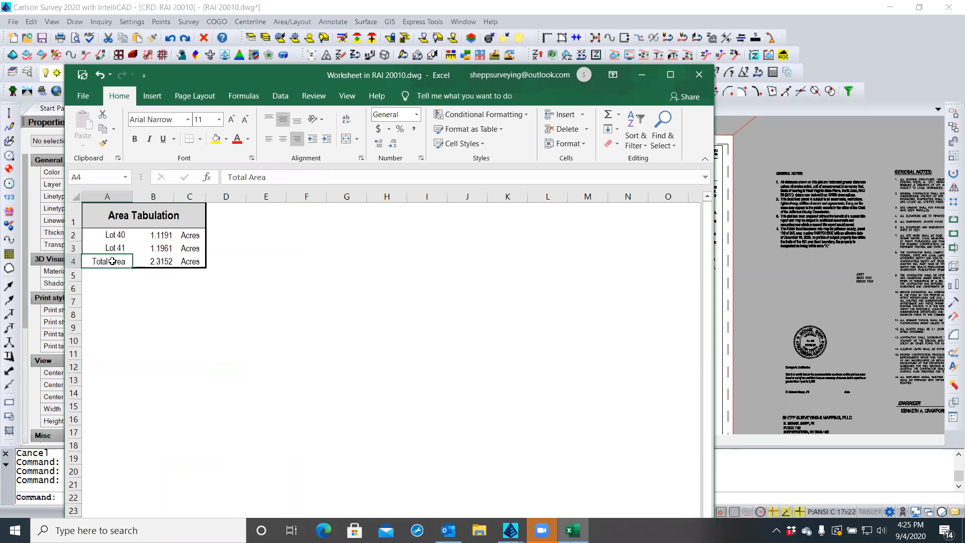
click(134, 139)
shift+click(167, 260)
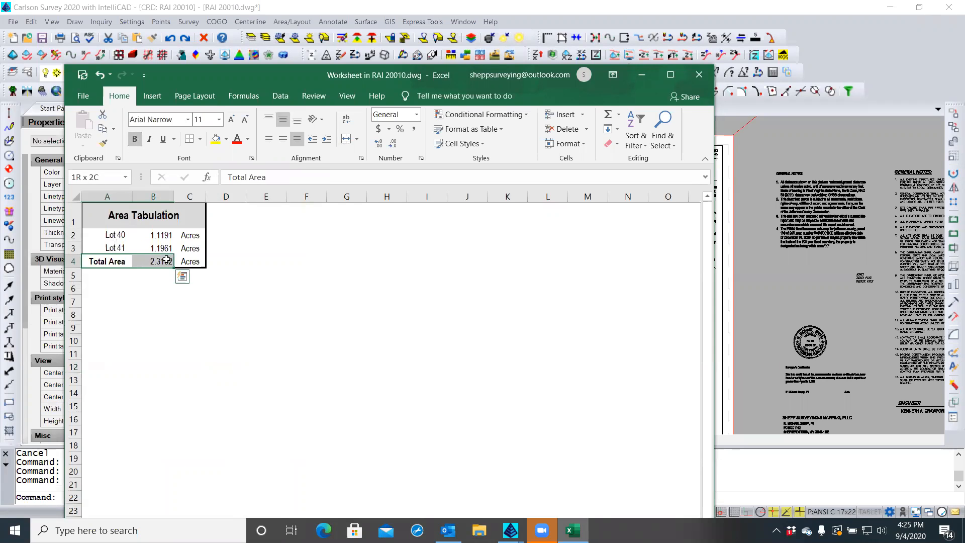
click(162, 285)
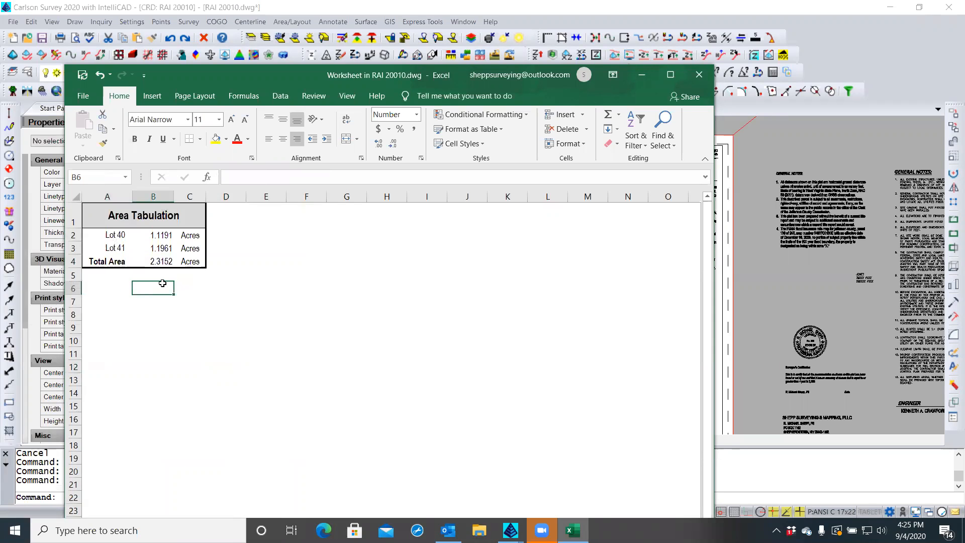
Add a top border above the 2.3152 total in B4
click(163, 261)
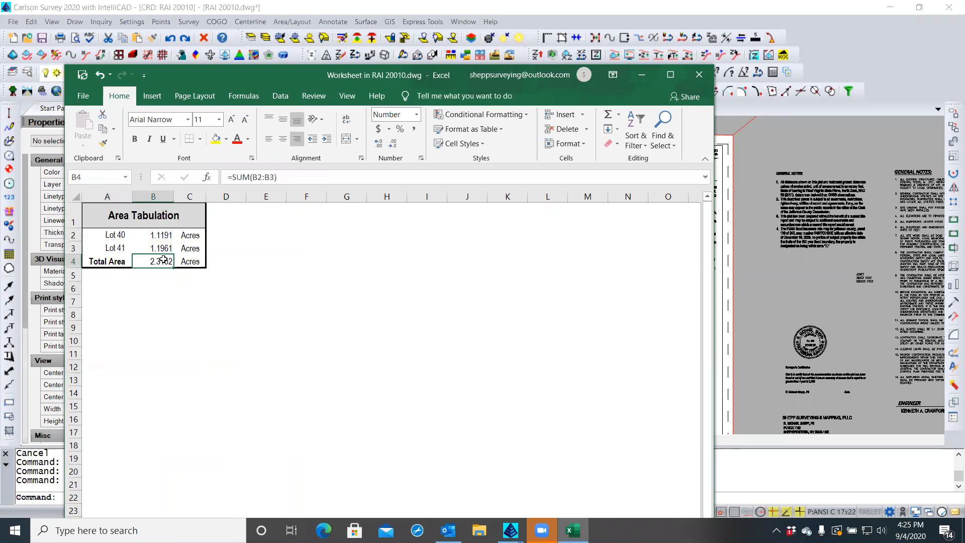
click(199, 139)
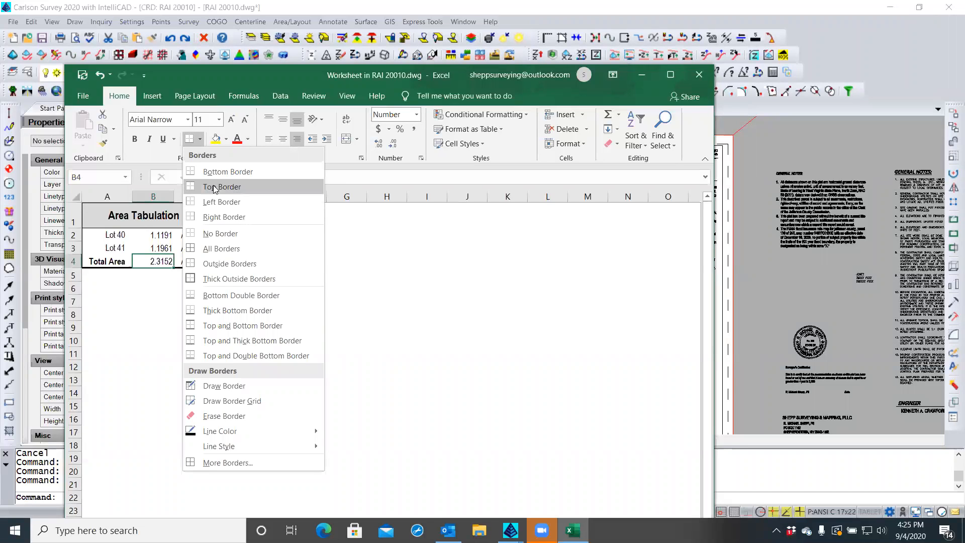
click(157, 301)
click(163, 310)
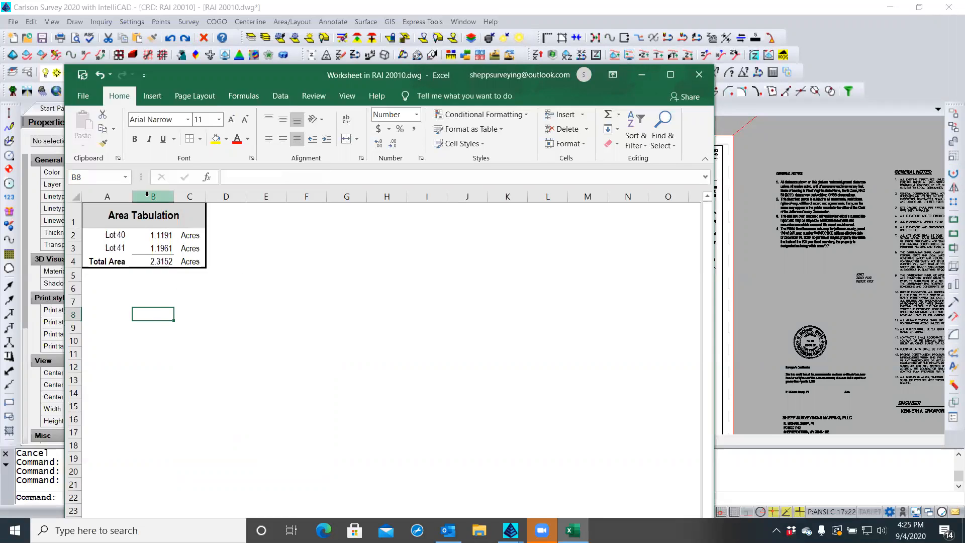
Resize columns A, B and C of the Area Tabulation table so the labels and acreages fit compactly
drag(173, 197, 165, 196)
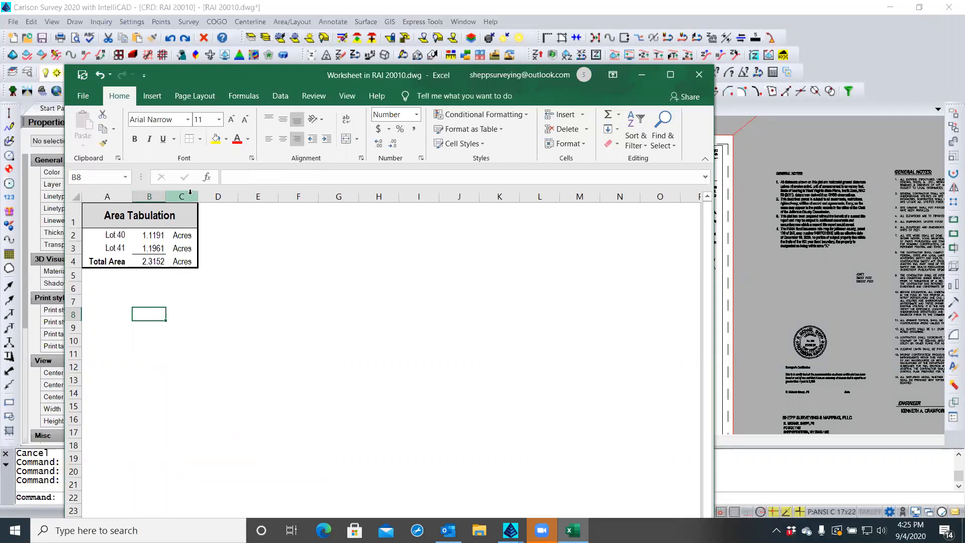
drag(197, 194, 214, 194)
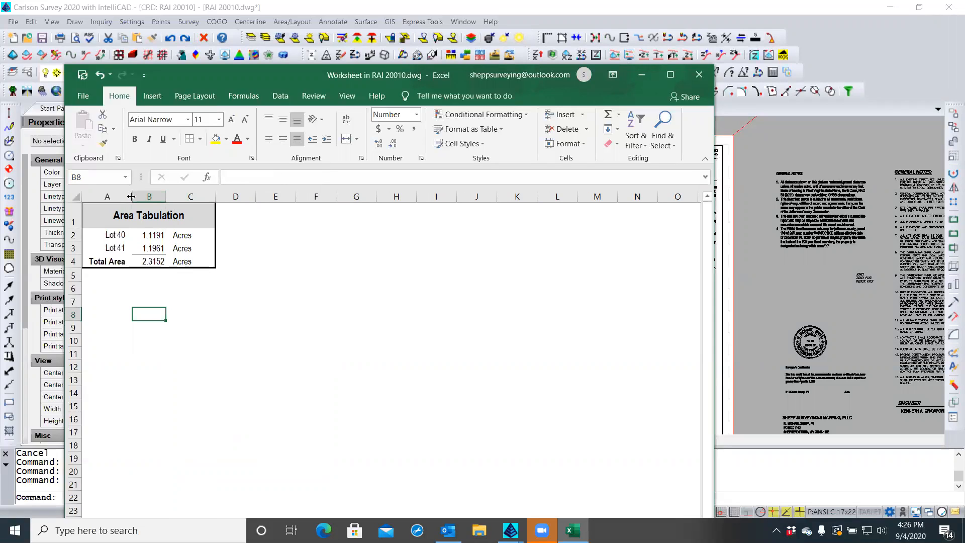
drag(131, 196, 143, 196)
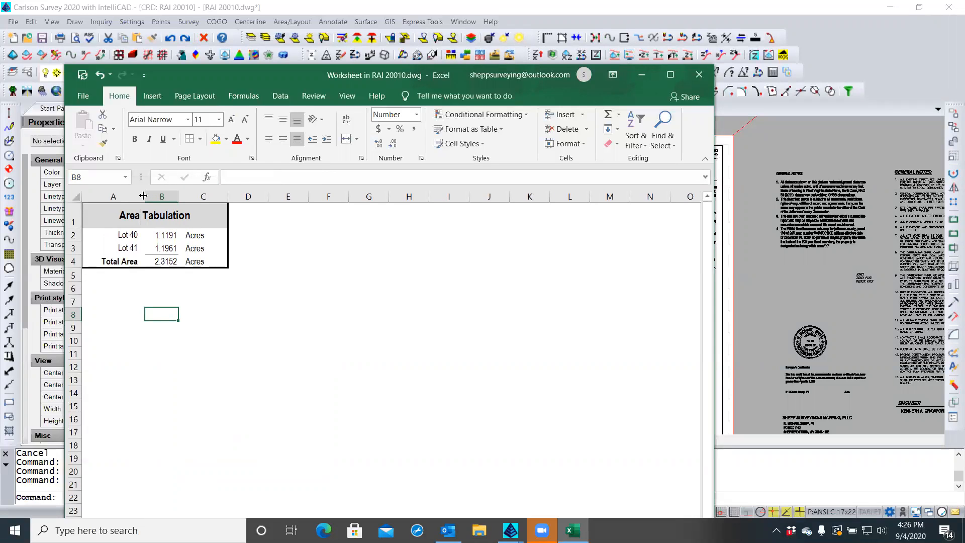
drag(140, 196, 140, 196)
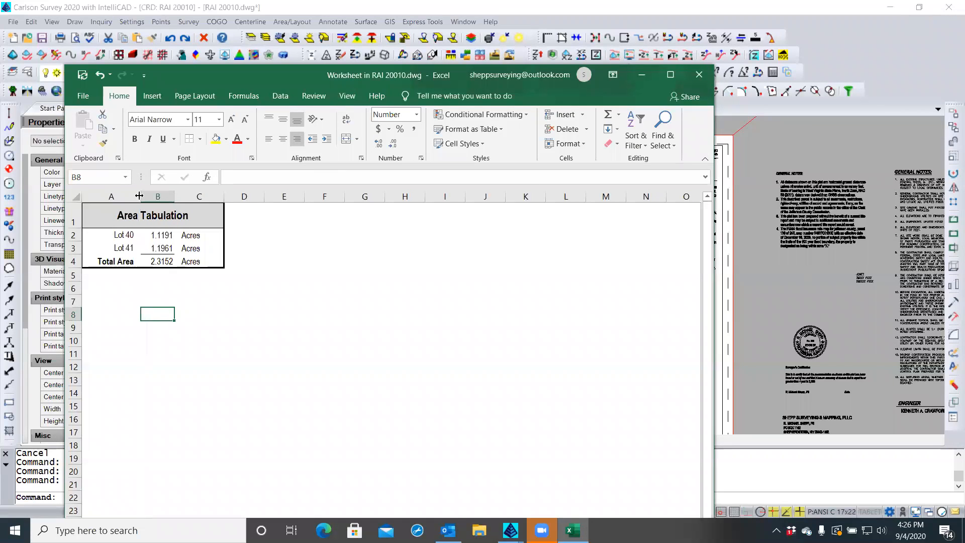
drag(224, 196, 225, 196)
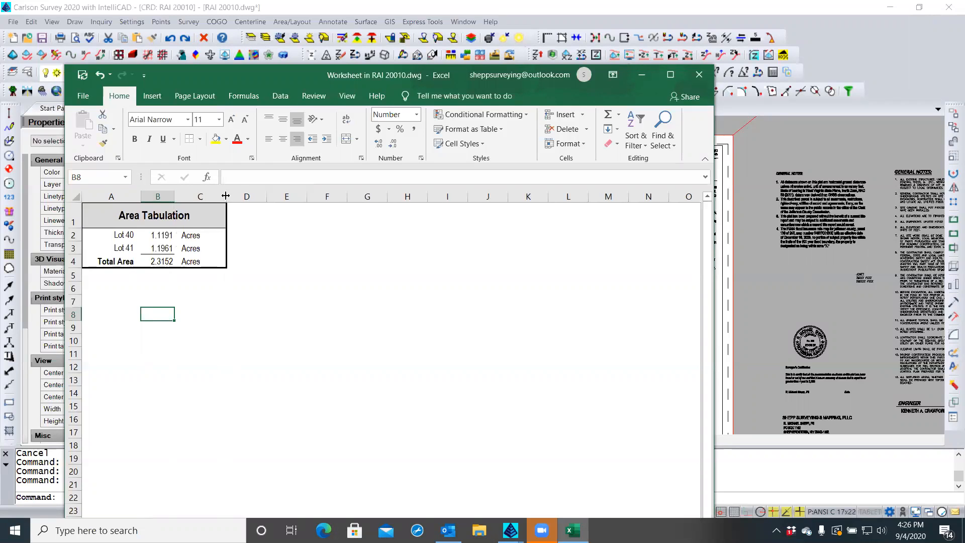
click(116, 289)
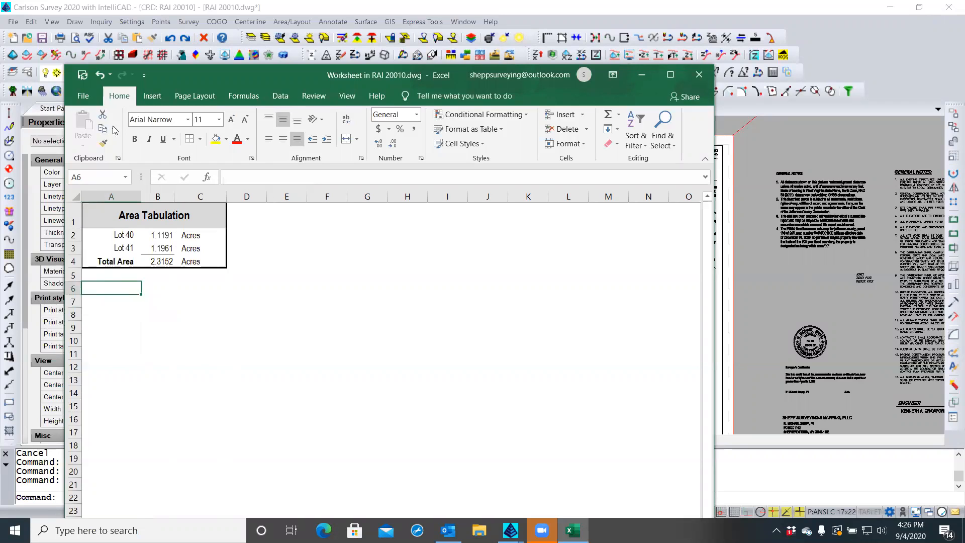
Update the Area Tabulation into the drawing, copy range A1:C4, and close the embedded worksheet
click(83, 76)
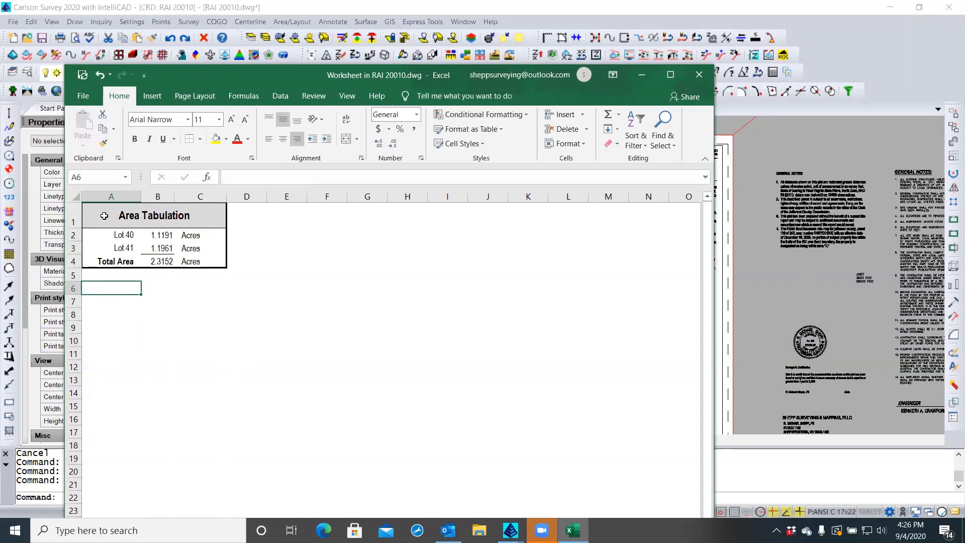
drag(100, 211, 153, 260)
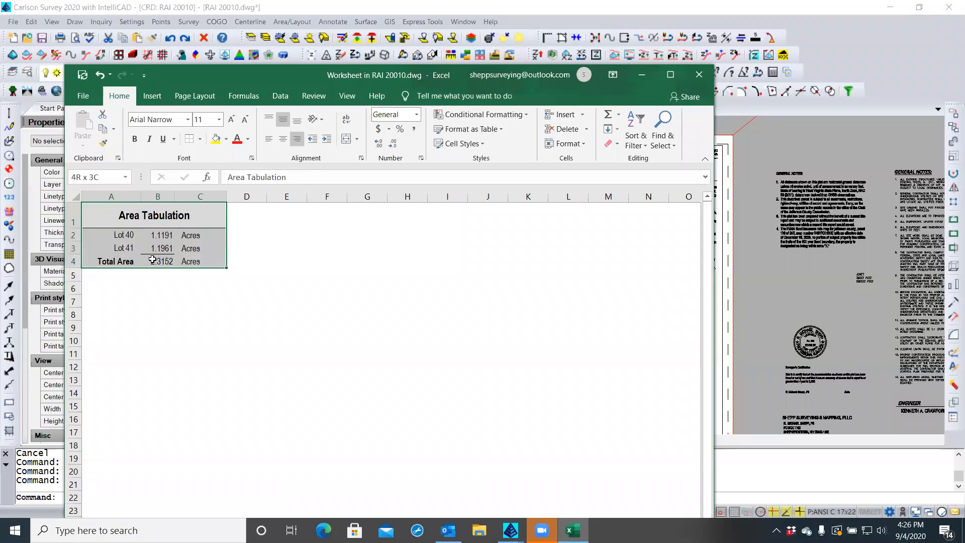
right_click(153, 261)
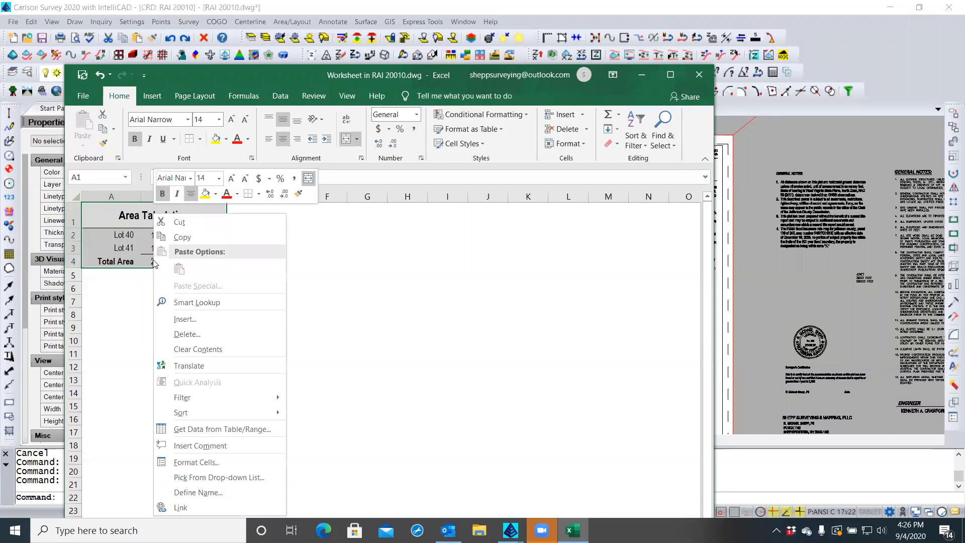
click(177, 238)
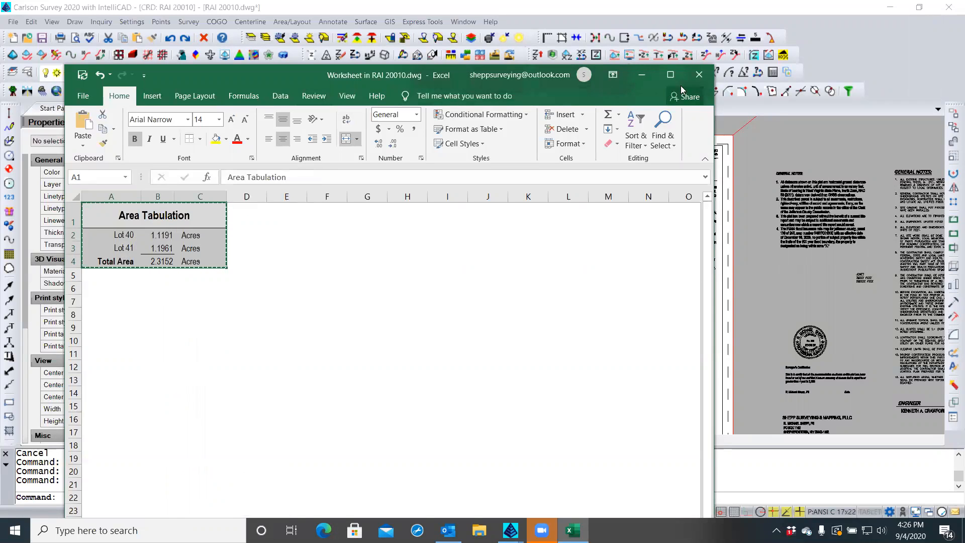
click(698, 75)
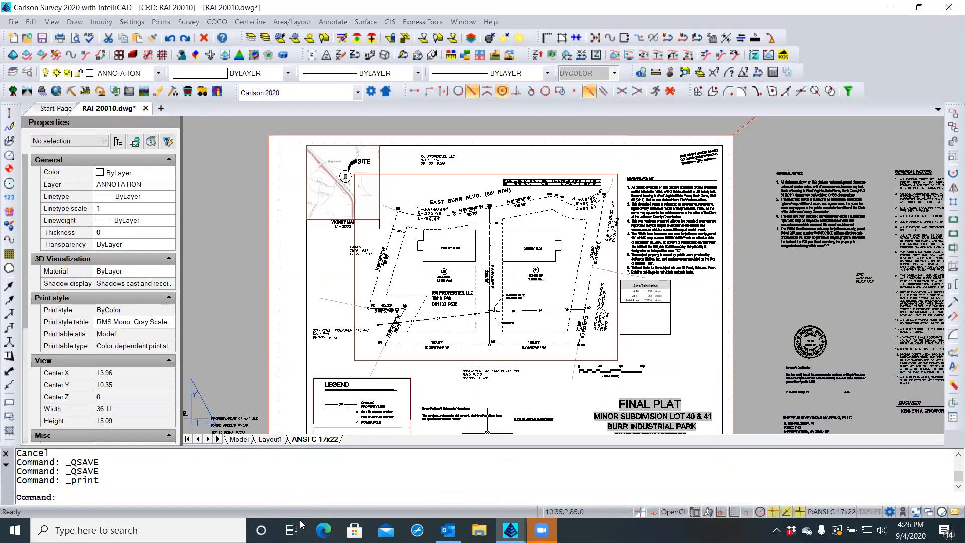
Zoom in on the plat's Area Tabulation showing Lot 40, Lot 41 and the 2.3152-acre total
mouse_move(448, 531)
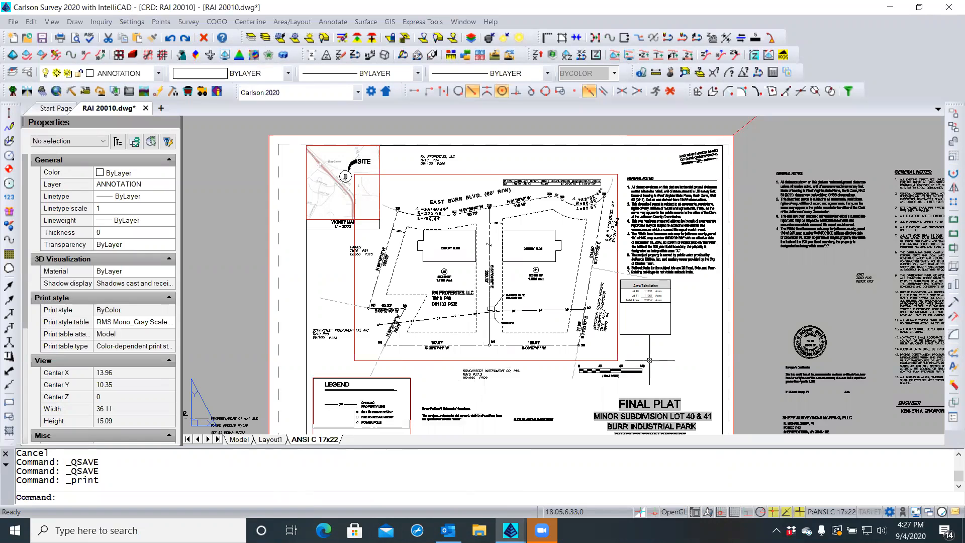
scroll(651, 360, up, 3)
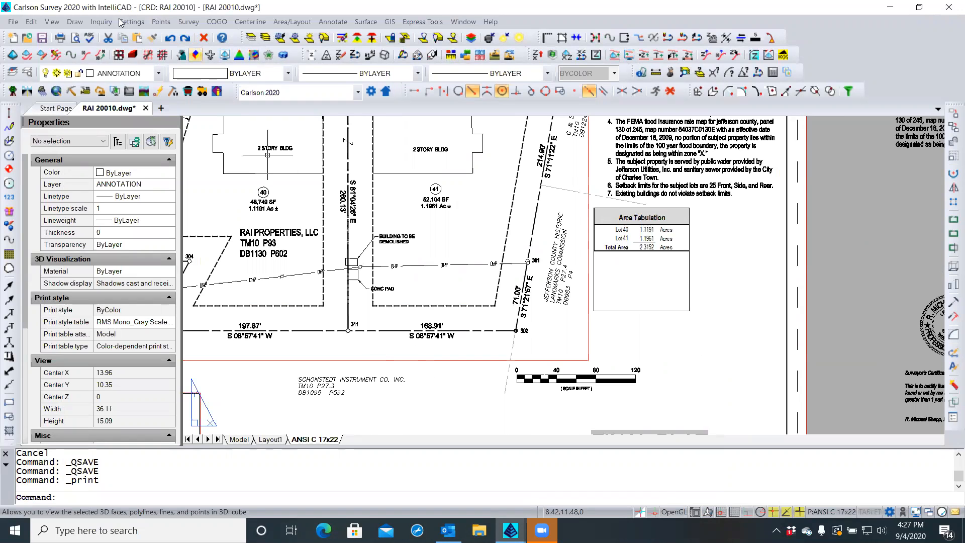
Undo twice to restore the waiver and variance tables, then open and close them in Excel
click(170, 39)
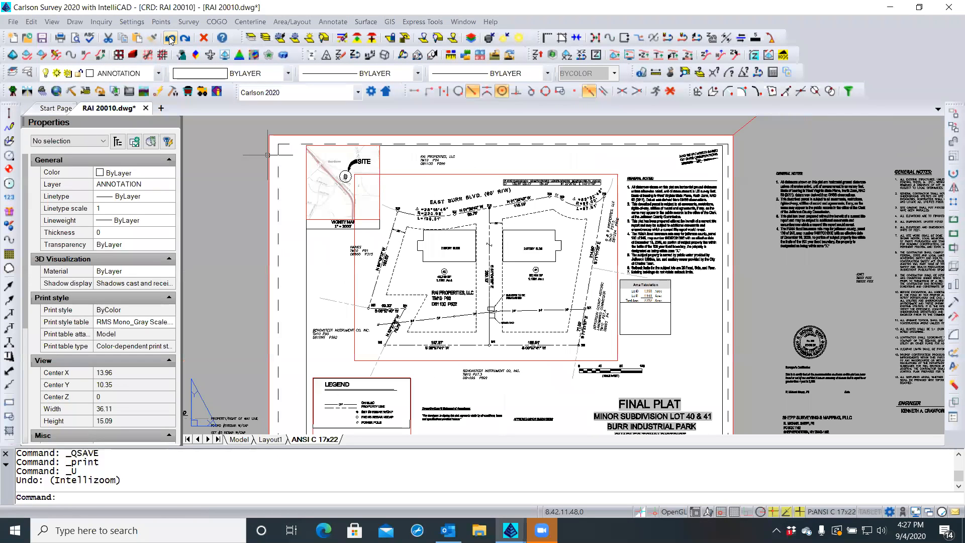
click(170, 38)
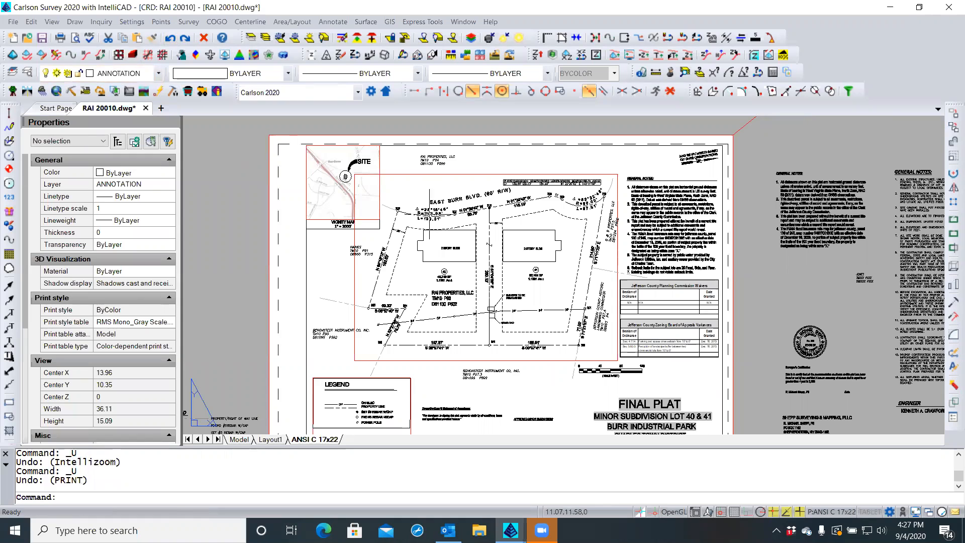
click(672, 355)
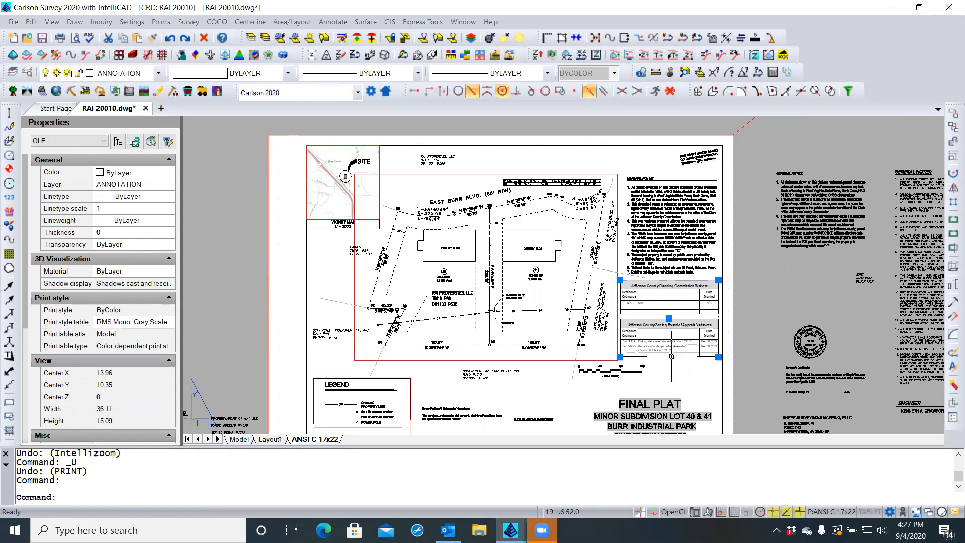
double_click(672, 356)
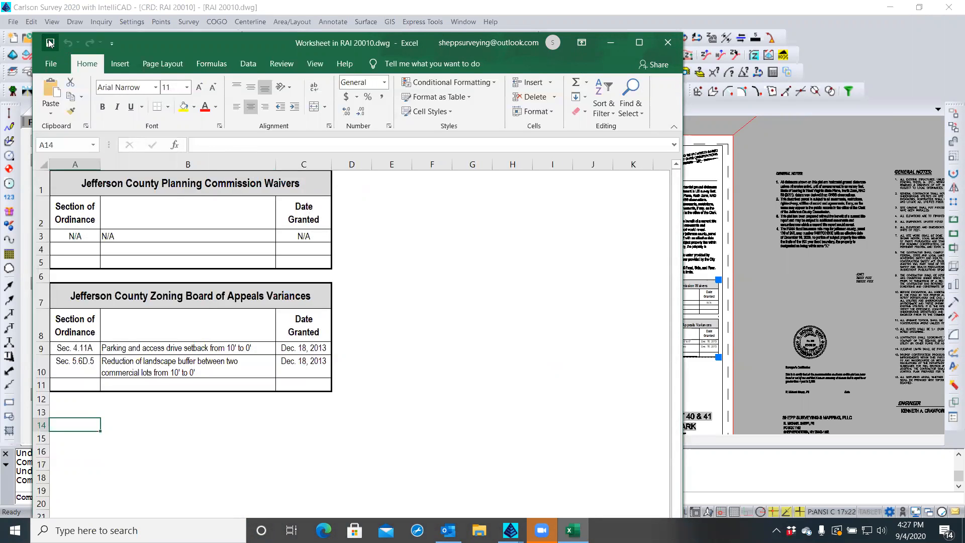
click(655, 45)
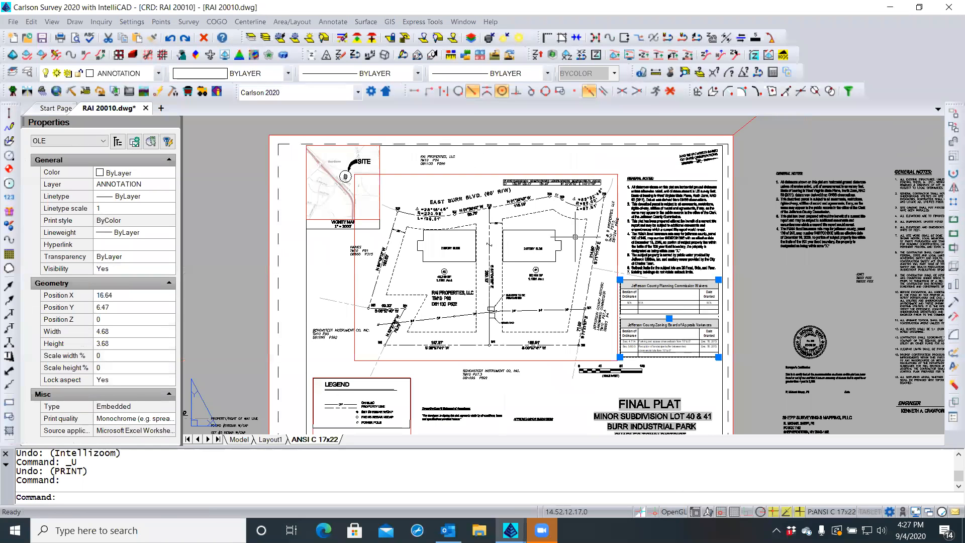
Clear the drawing selection and switch to File Explorer
click(243, 320)
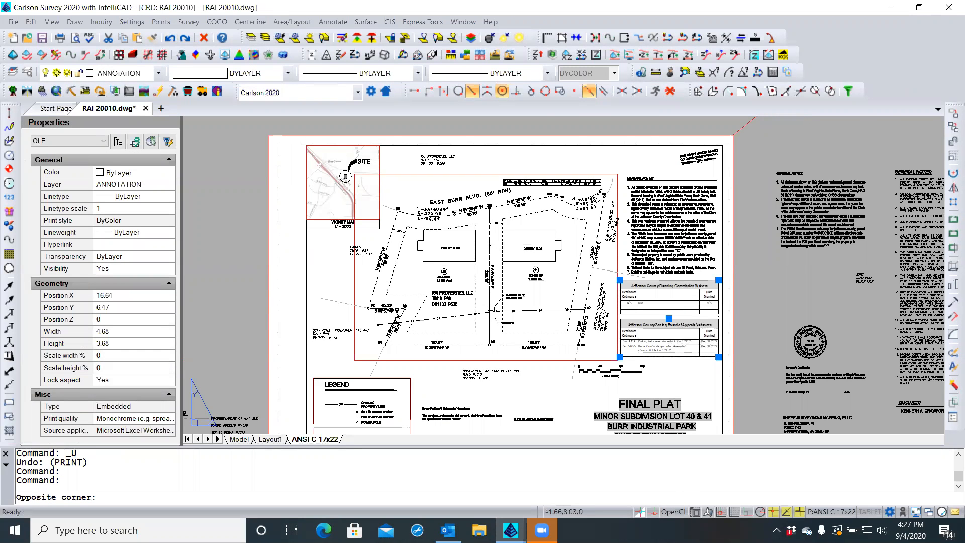
key(Escape)
key(Escape)
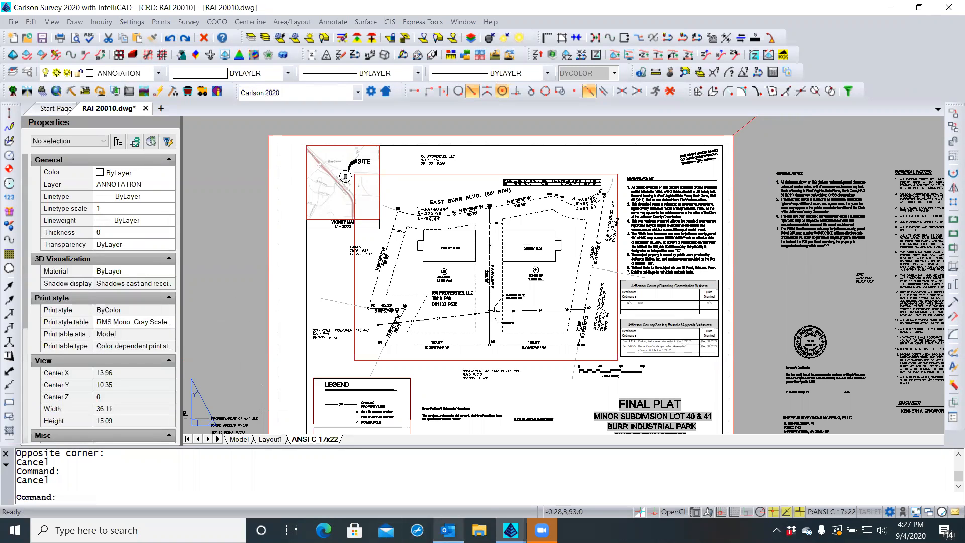
click(480, 530)
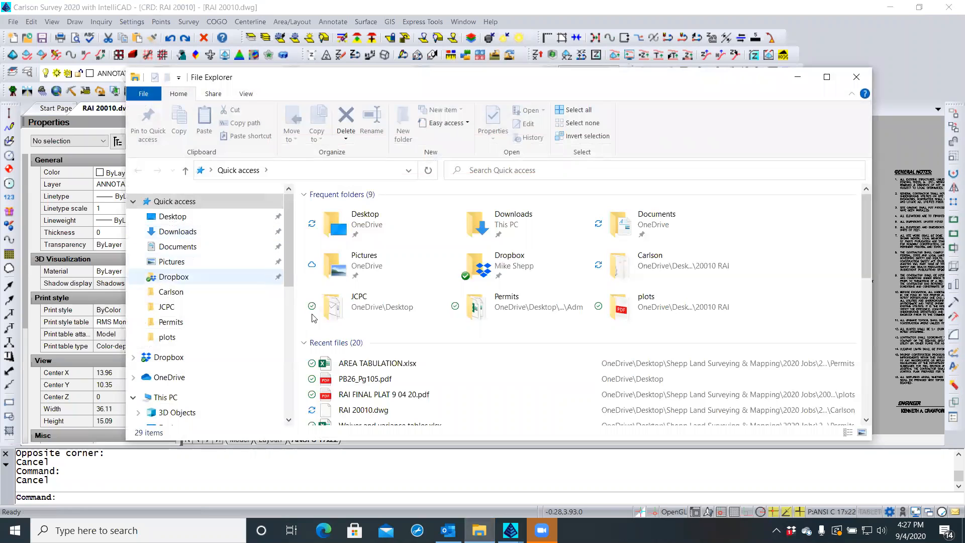
Open AREA TABULATION.xlsx from Quick access recent files to check it, then close it
click(373, 371)
double_click(372, 367)
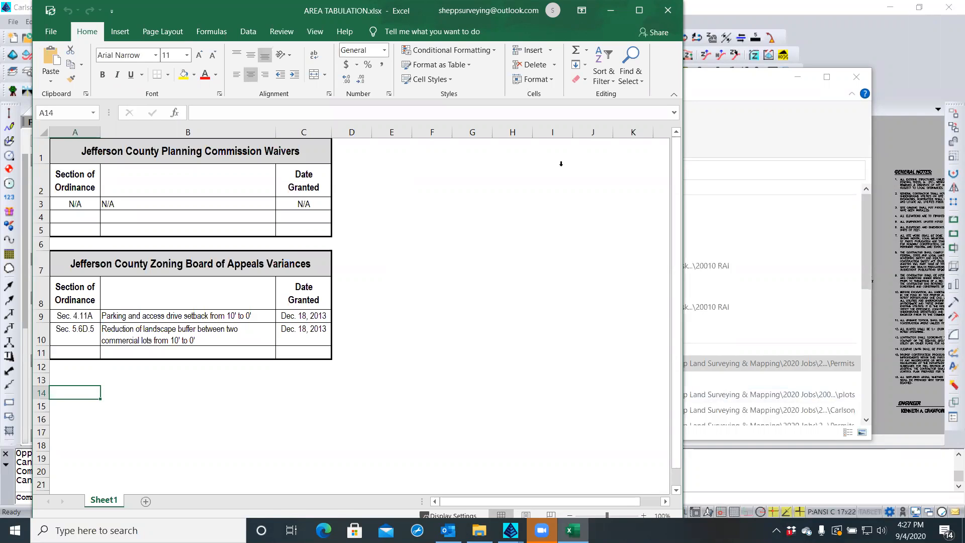
click(669, 13)
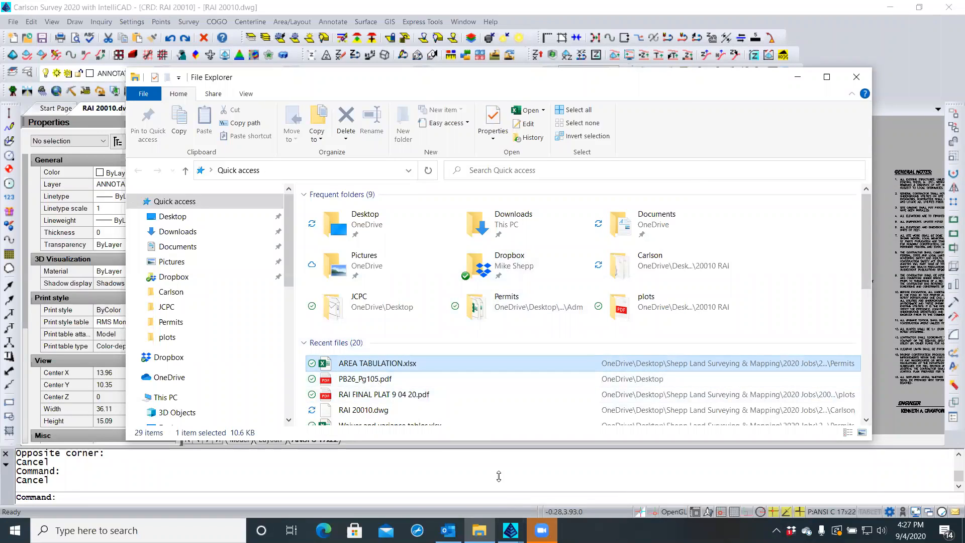
Review the recent files, reopen and close the AREA TABULATION workbook, and check its file actions without acting
click(349, 395)
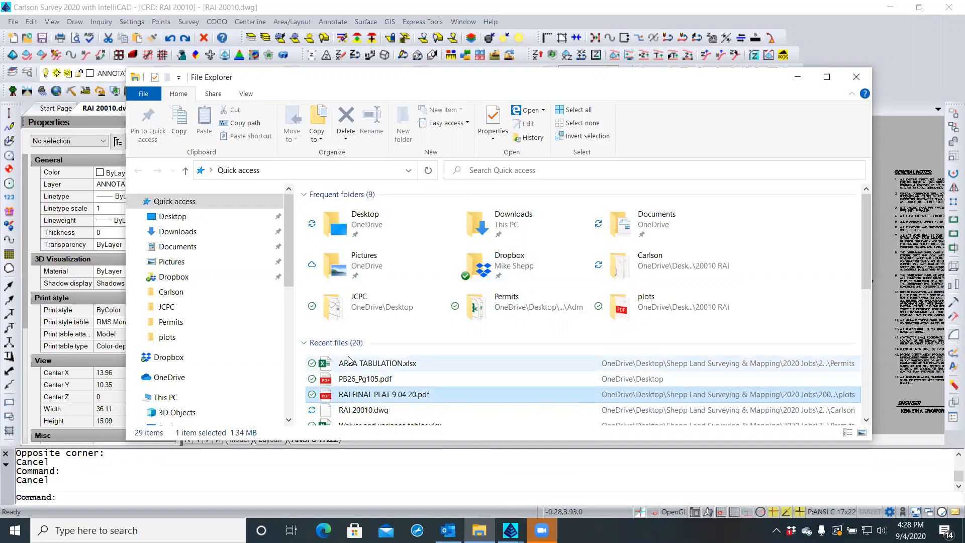
scroll(350, 372, down, 4)
scroll(350, 359, up, 2)
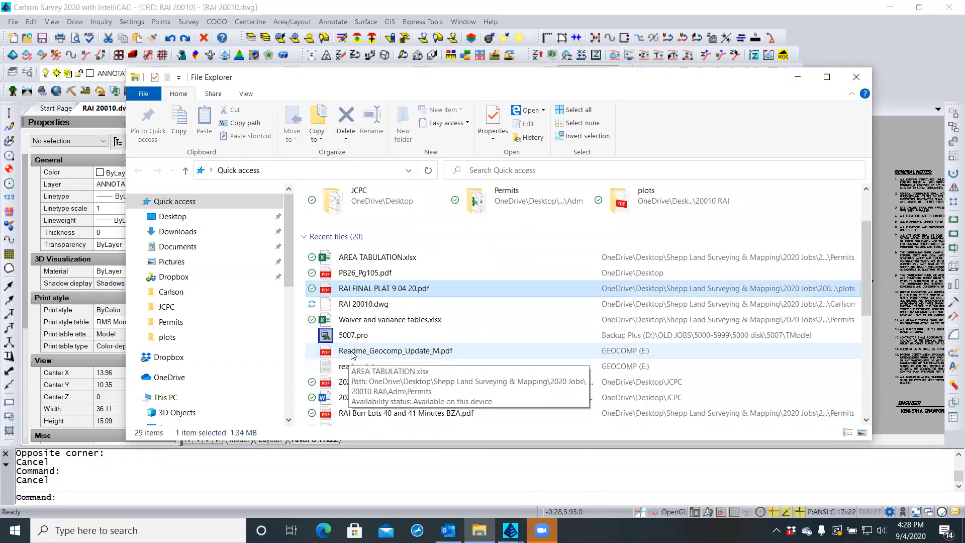
click(363, 322)
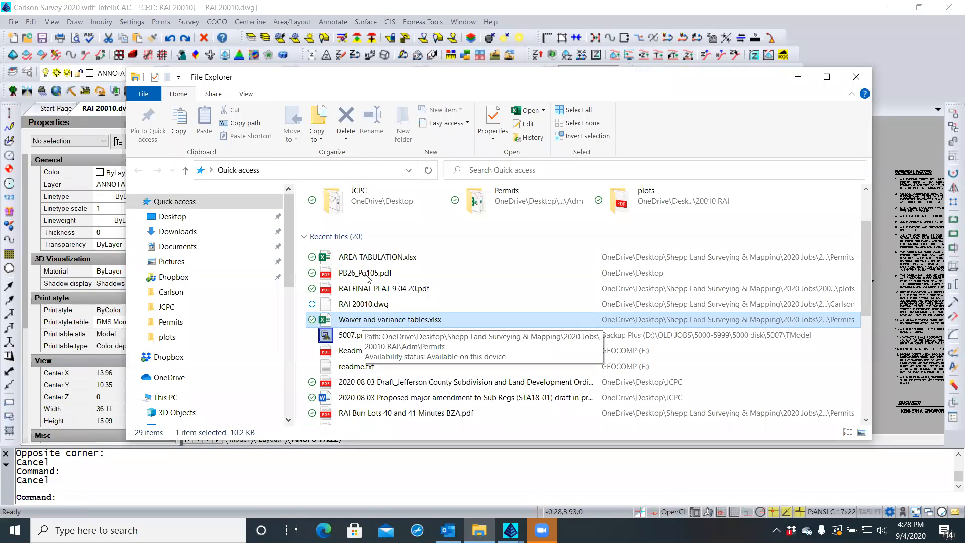
click(371, 260)
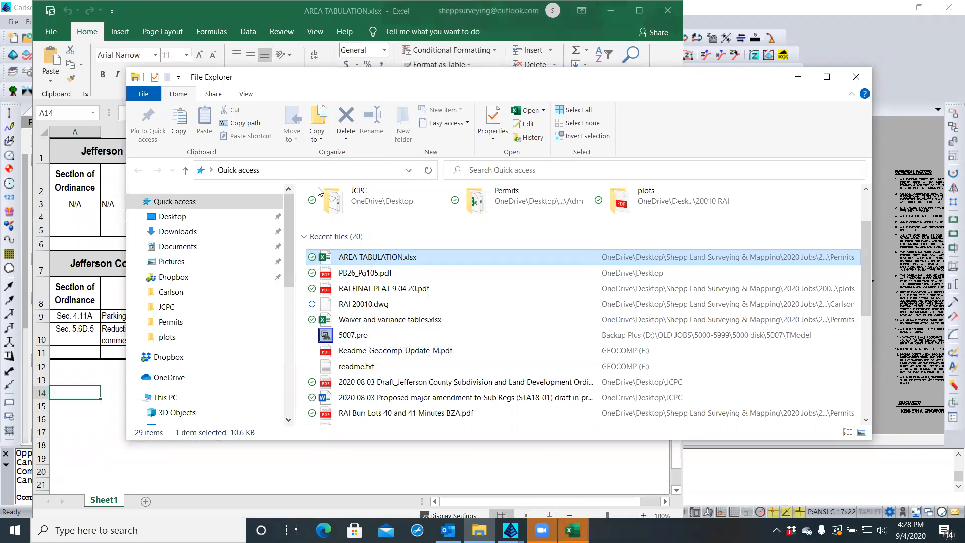
click(243, 18)
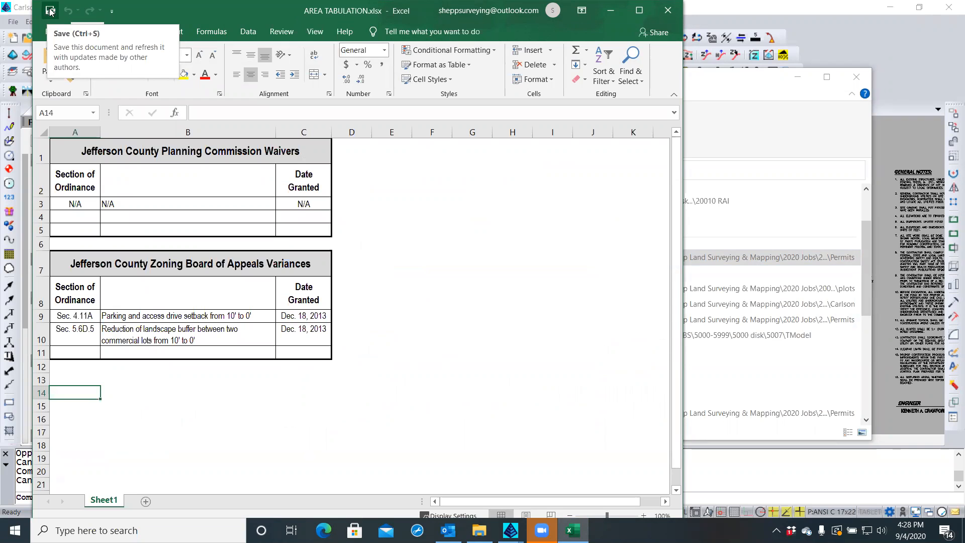
mouse_move(147, 10)
mouse_down()
mouse_move(251, 24)
mouse_move(151, 26)
mouse_up()
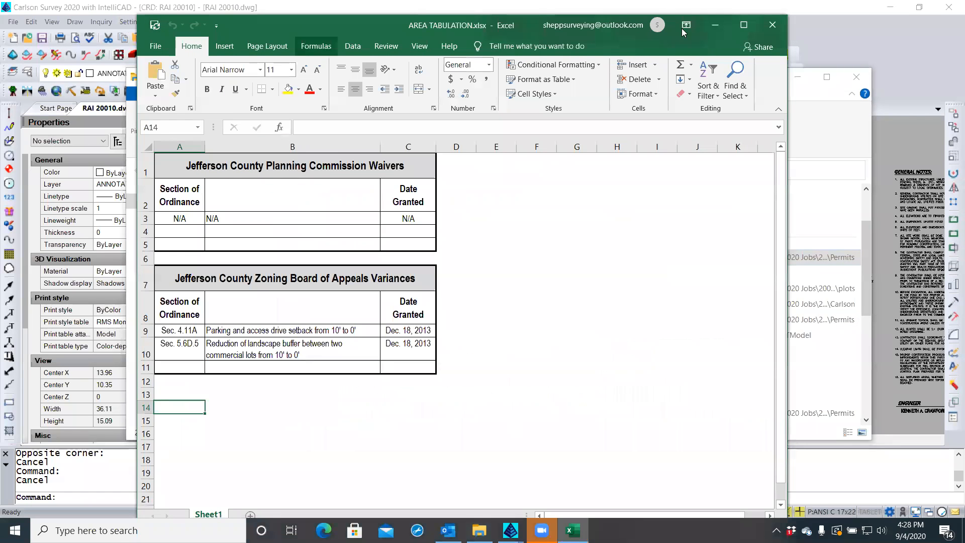
click(773, 25)
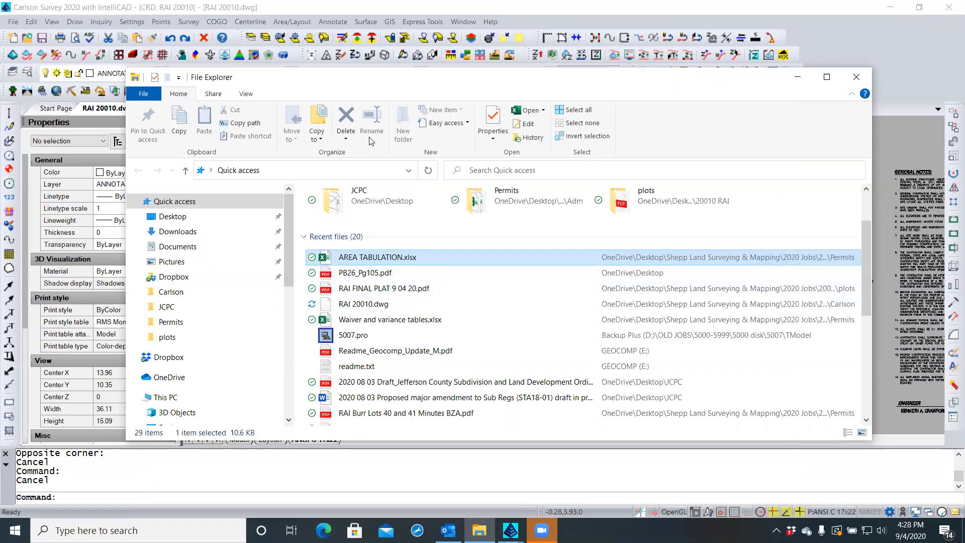
right_click(325, 259)
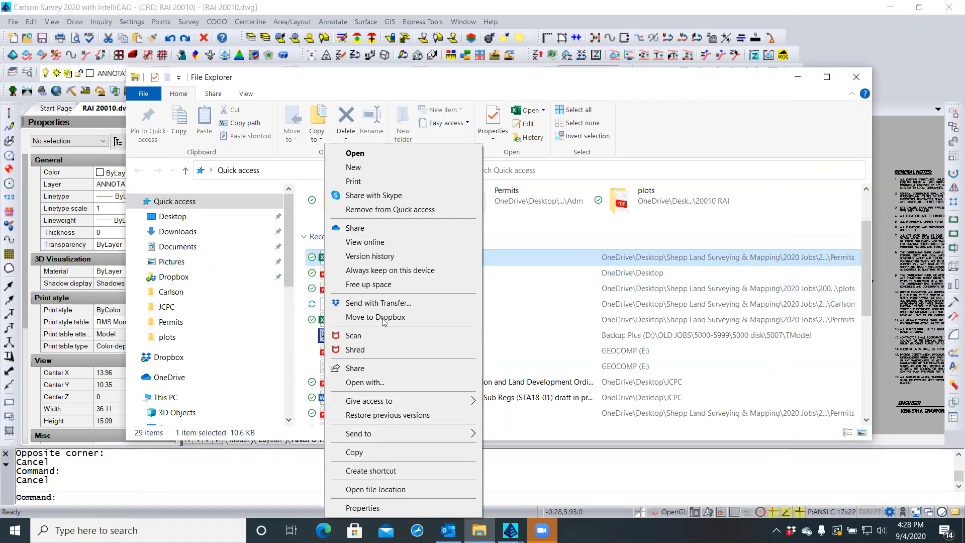
click(526, 280)
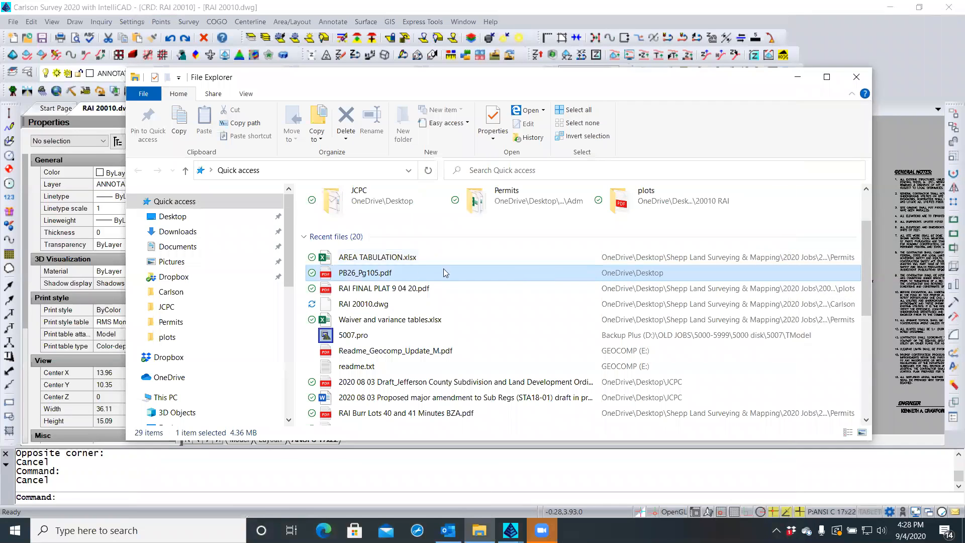
Browse from Desktop through Shepp Land Surveying & Mapping > 2020 Jobs > 20010 RAI > Adm > Permits
click(364, 258)
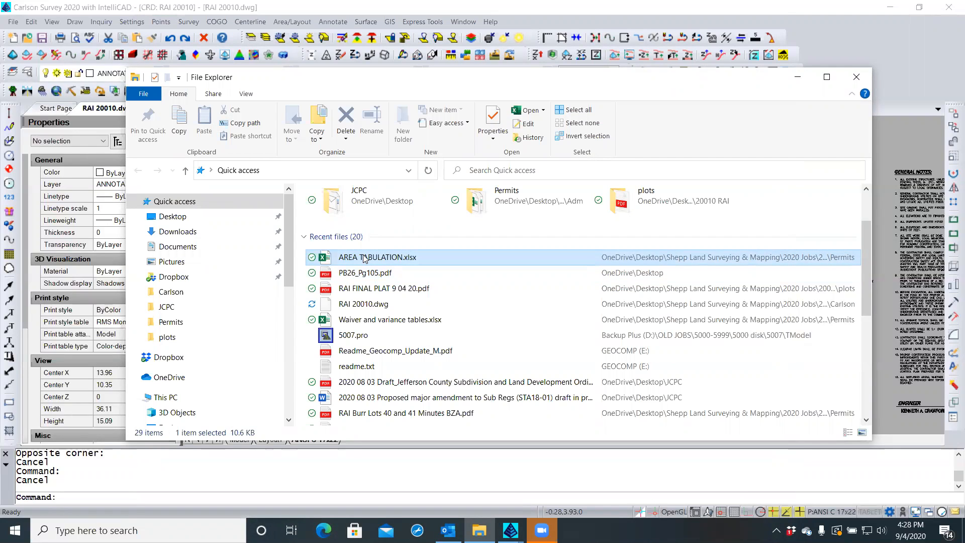
key(alt+Up)
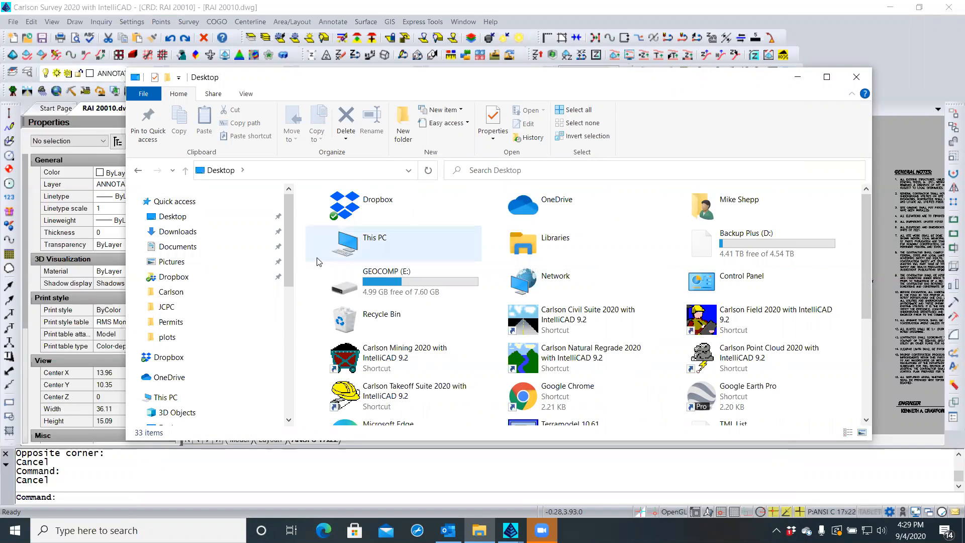
scroll(317, 262, down, 3)
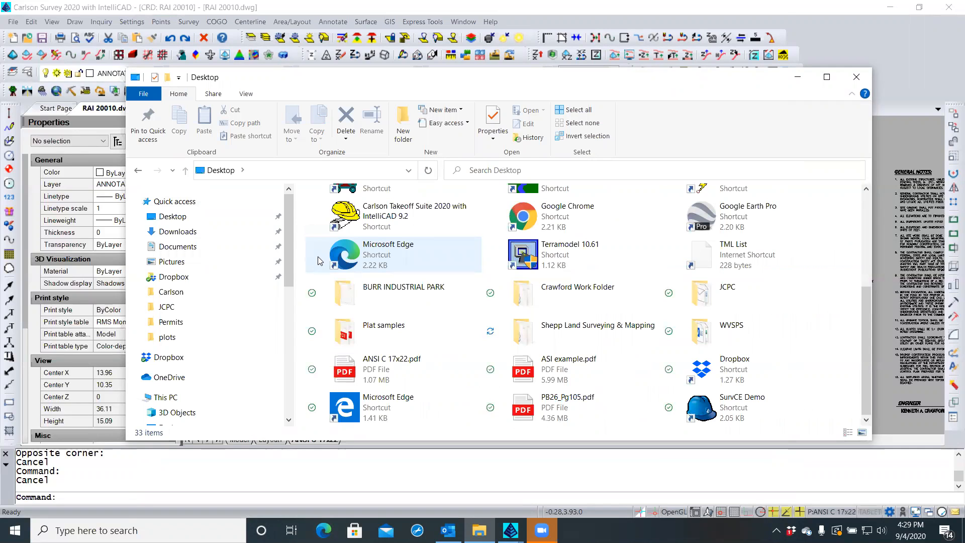
click(208, 221)
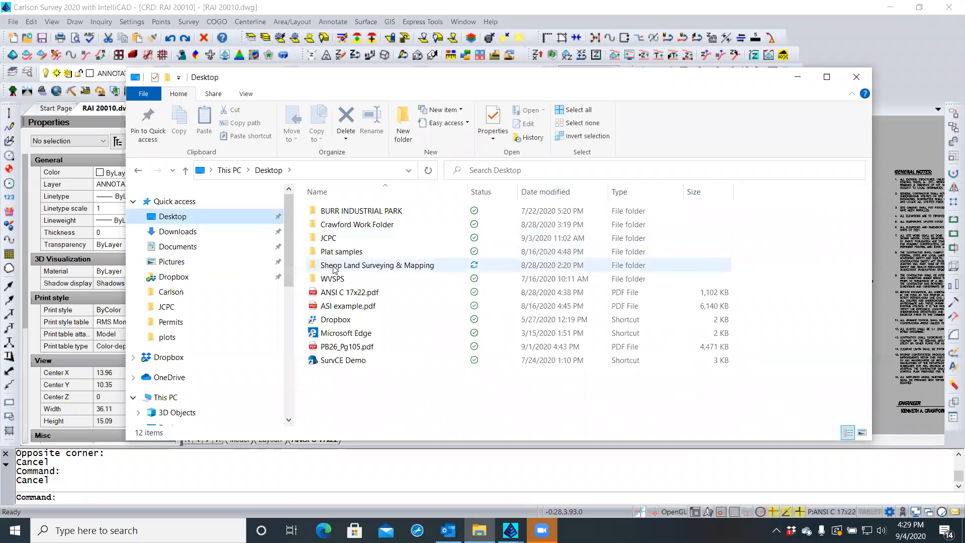
double_click(335, 266)
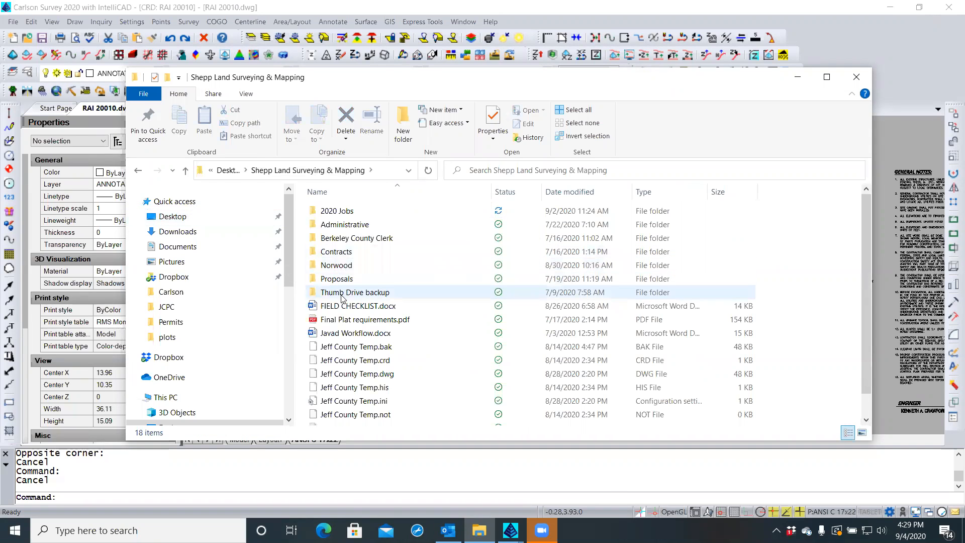
double_click(348, 213)
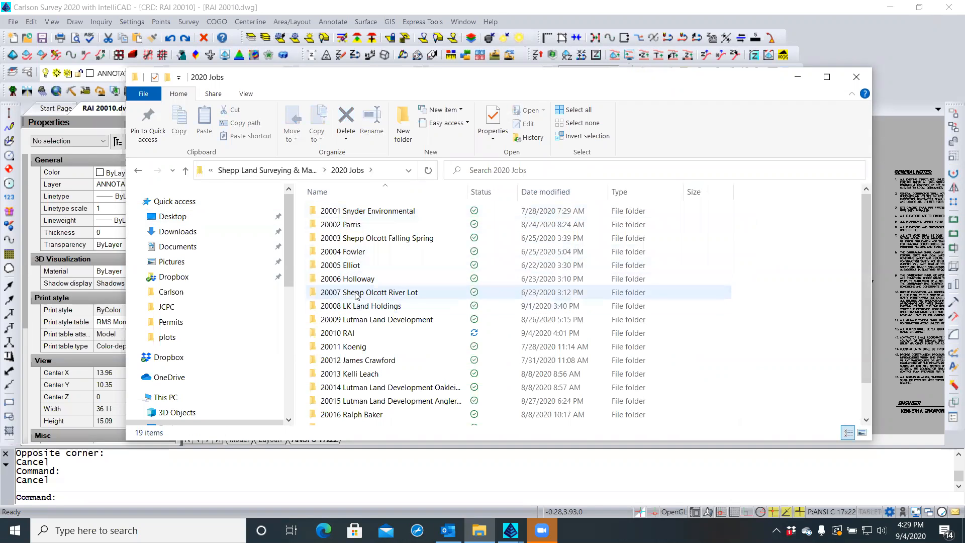
double_click(353, 336)
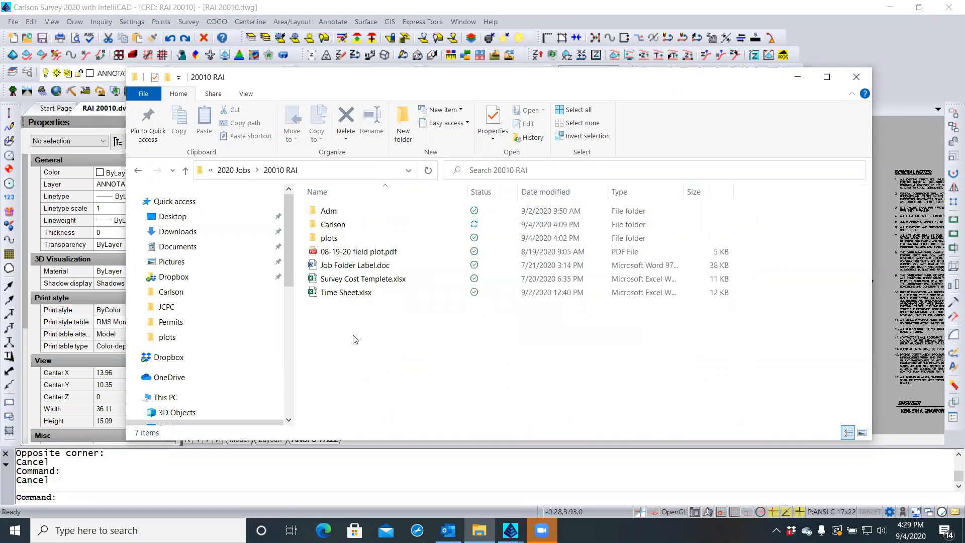
double_click(345, 212)
double_click(336, 267)
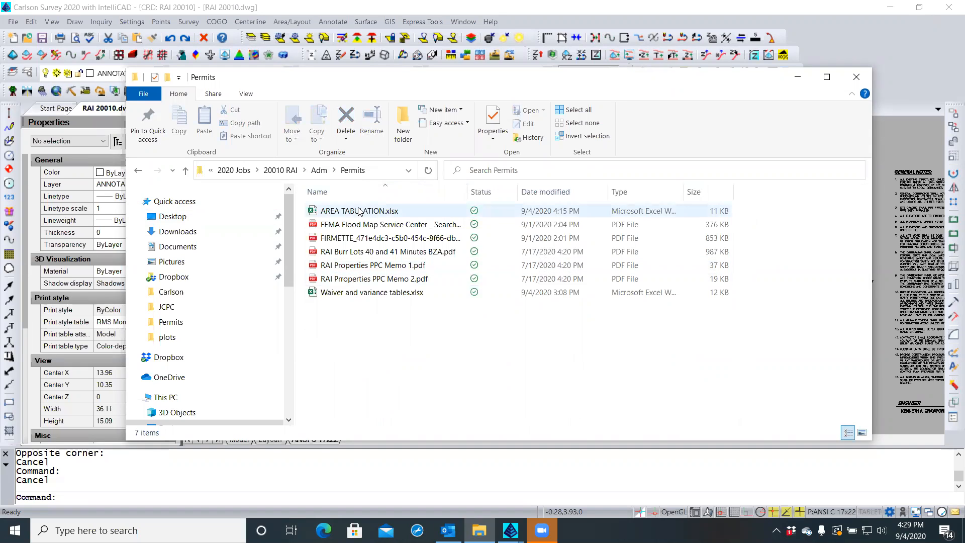
Delete AREA TABULATION.xlsx, then open and close Waiver and variance tables.xlsx
click(312, 213)
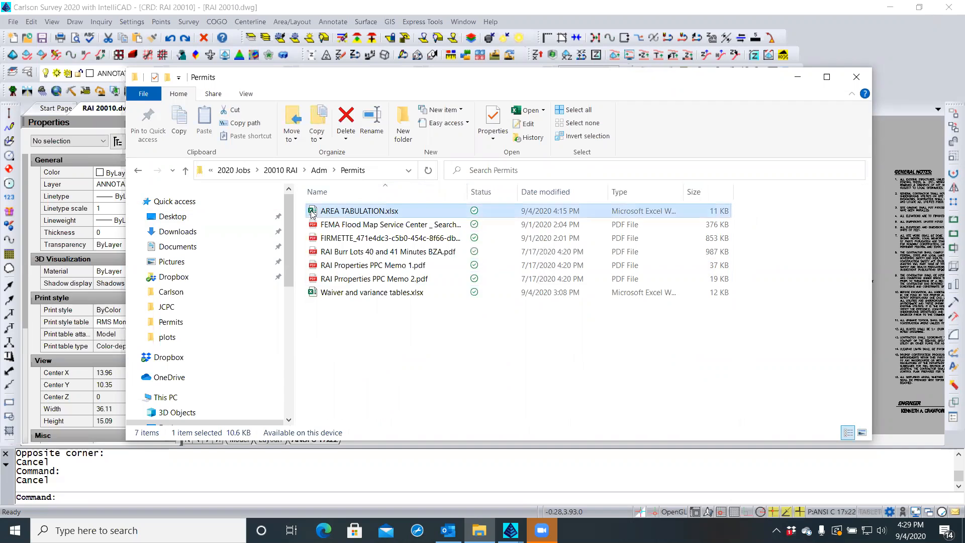
click(345, 124)
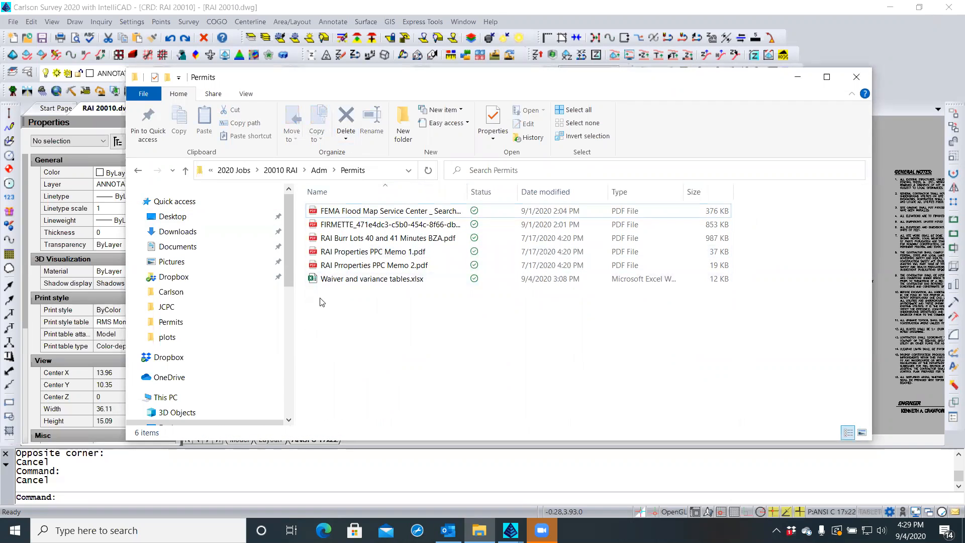
double_click(314, 281)
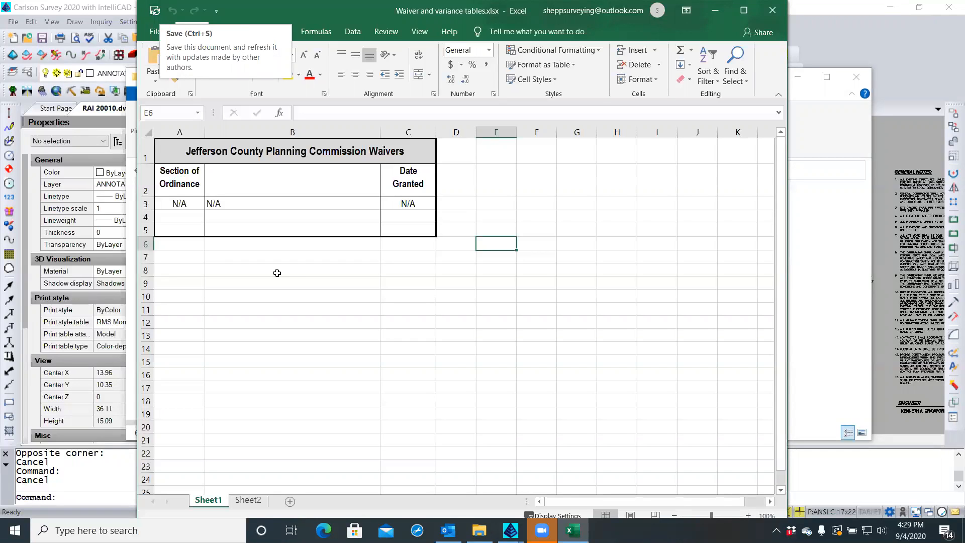
click(773, 10)
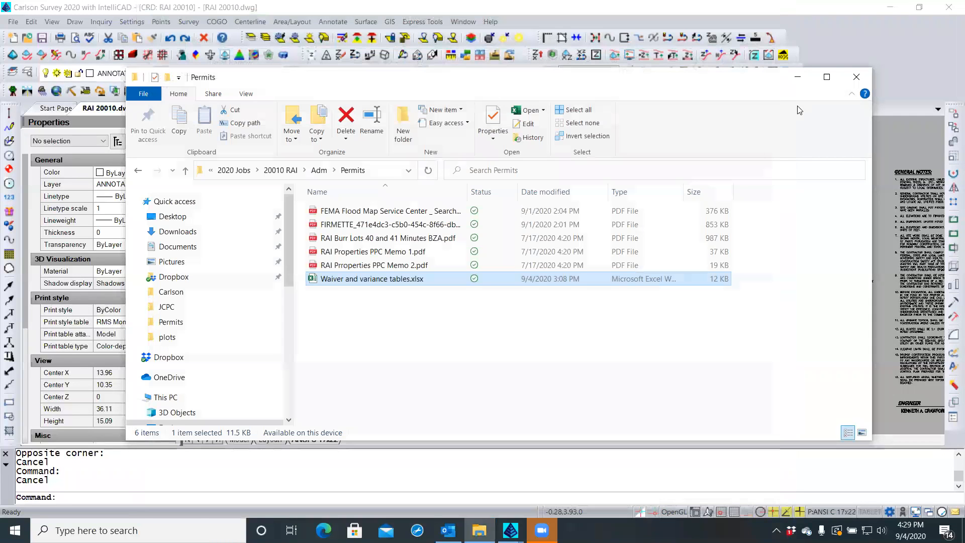
Return to the plat, cancel the stray selection window, and open the embedded waiver and variance tables in Excel
click(892, 122)
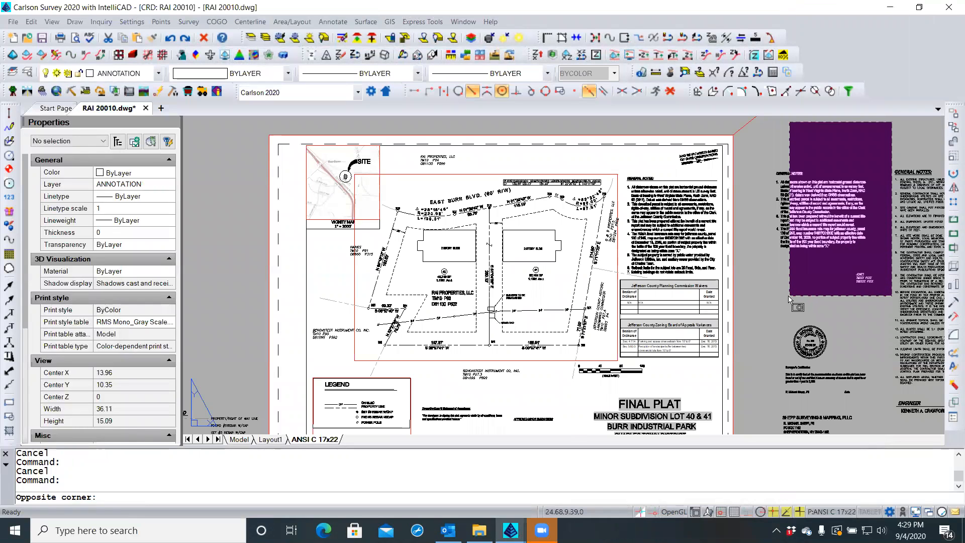
key(Escape)
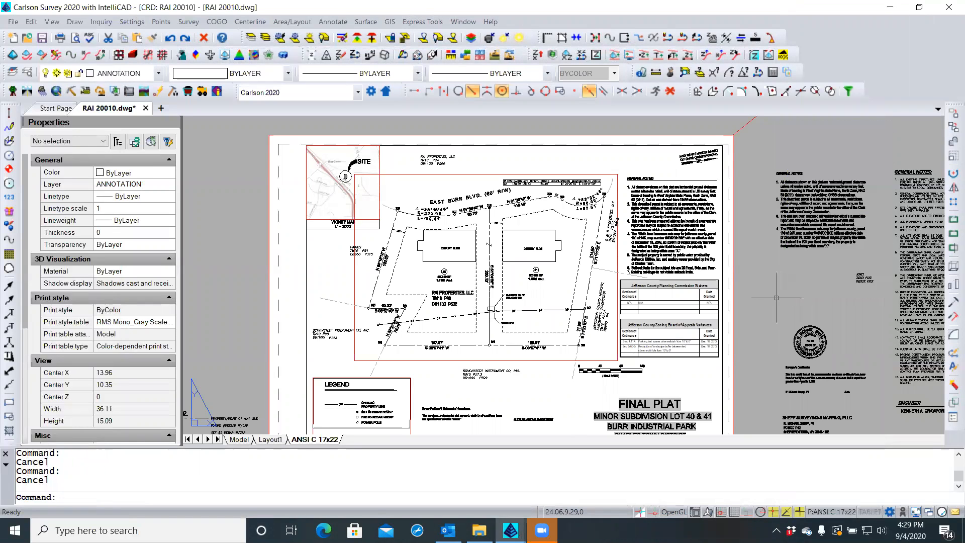
click(687, 356)
double_click(687, 356)
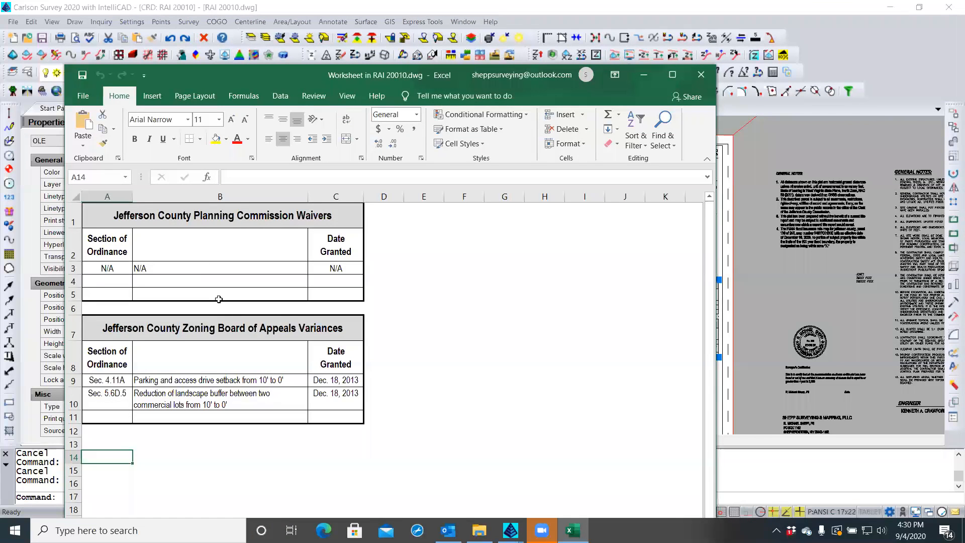
Save the embedded worksheet, cancel a Save As to the Permits folder, and close Excel
click(83, 77)
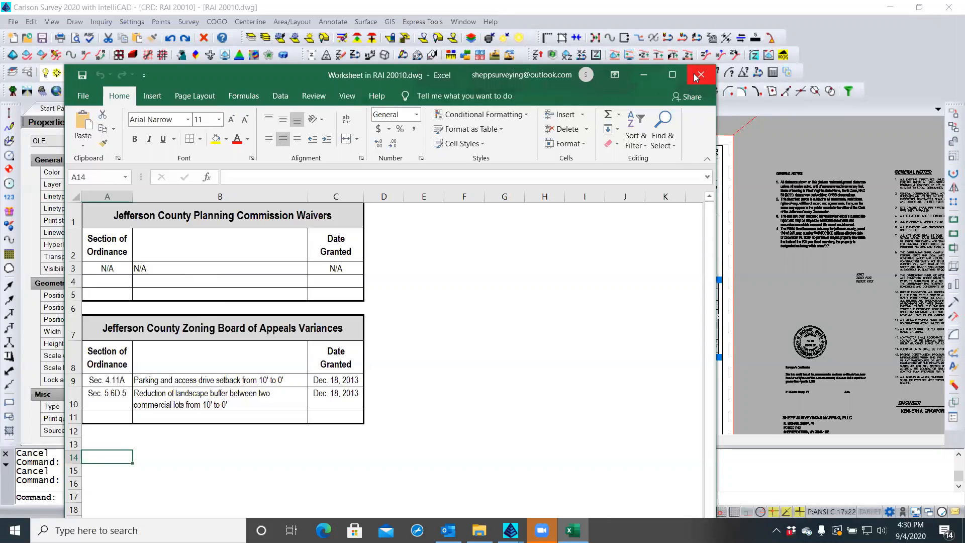
click(81, 96)
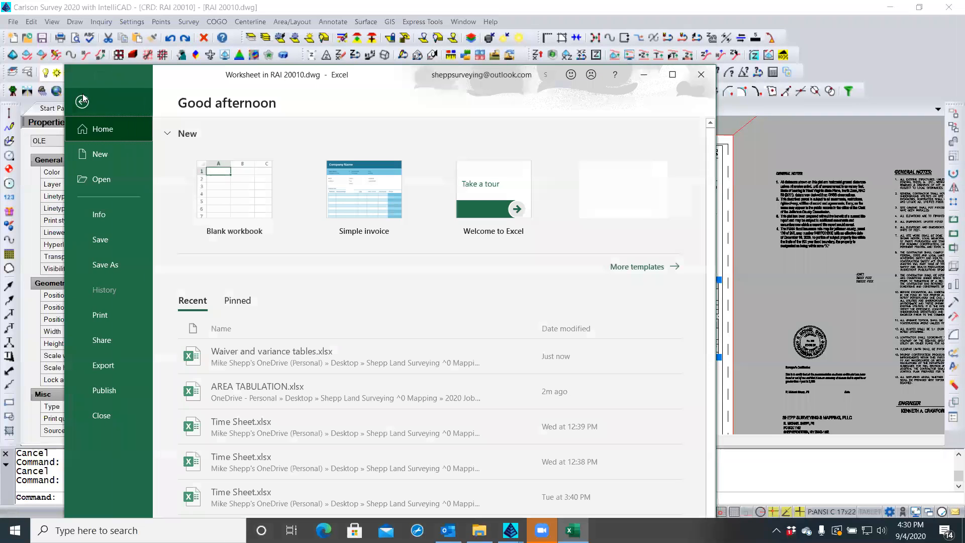
click(99, 265)
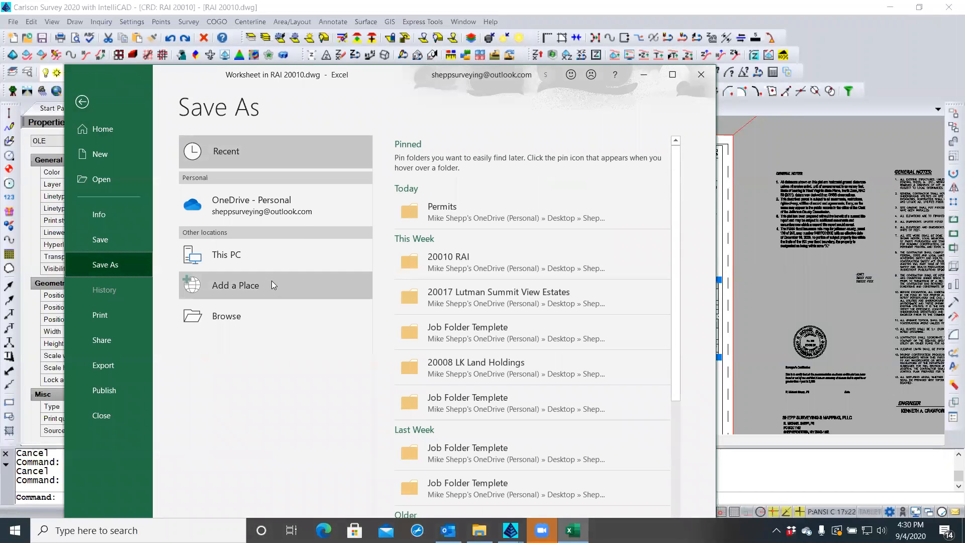
click(412, 213)
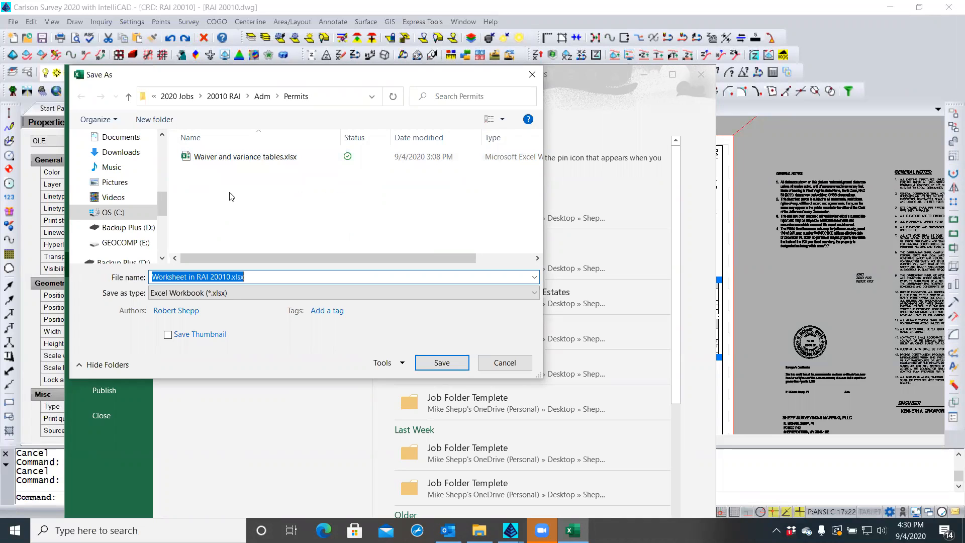
click(494, 364)
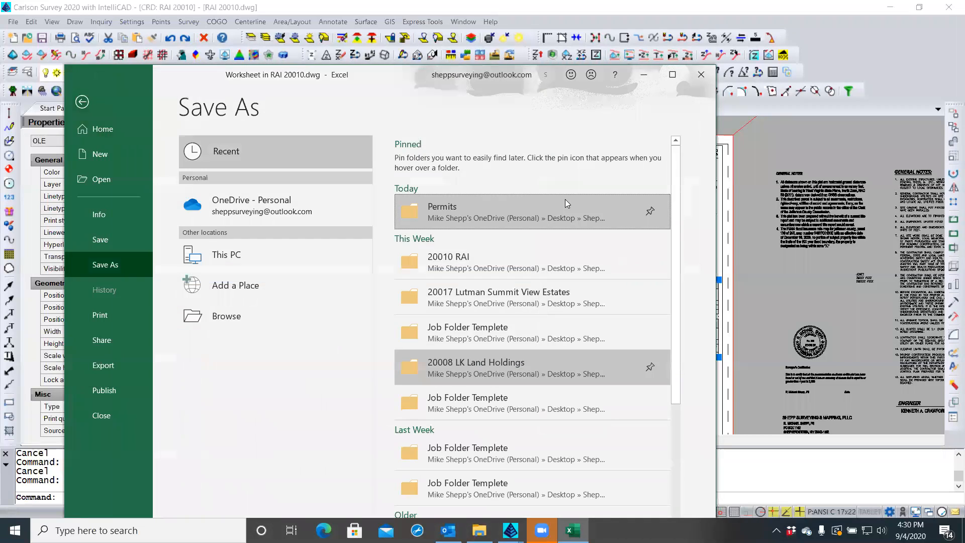
click(701, 76)
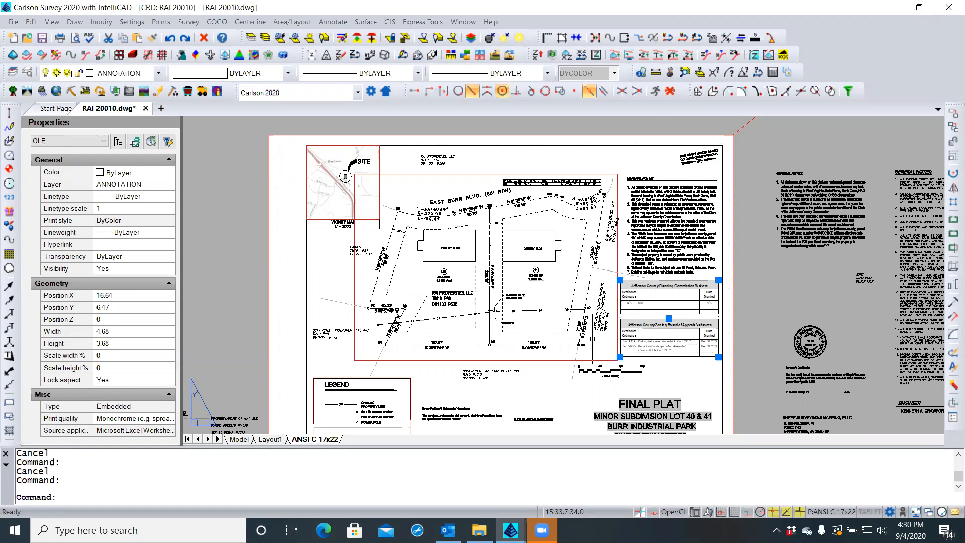
Open Waiver and variance tables.xlsx from Permits and review the Sheet2 variances and Sheet1 waivers tables
key(Escape)
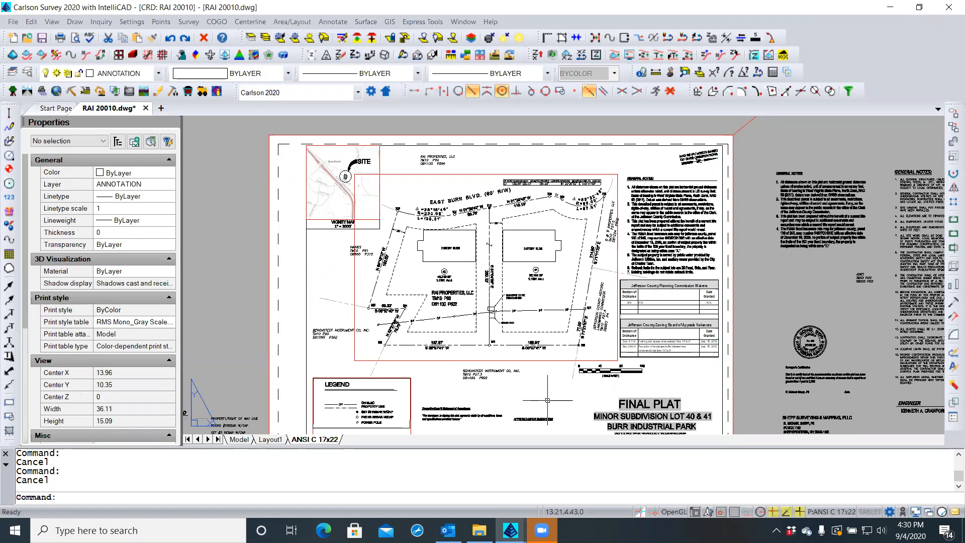
click(479, 531)
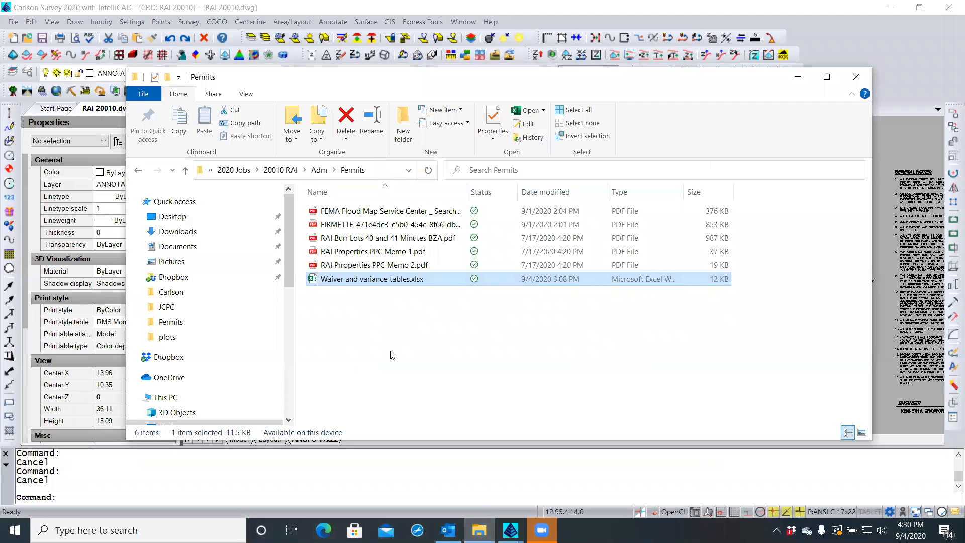
click(372, 328)
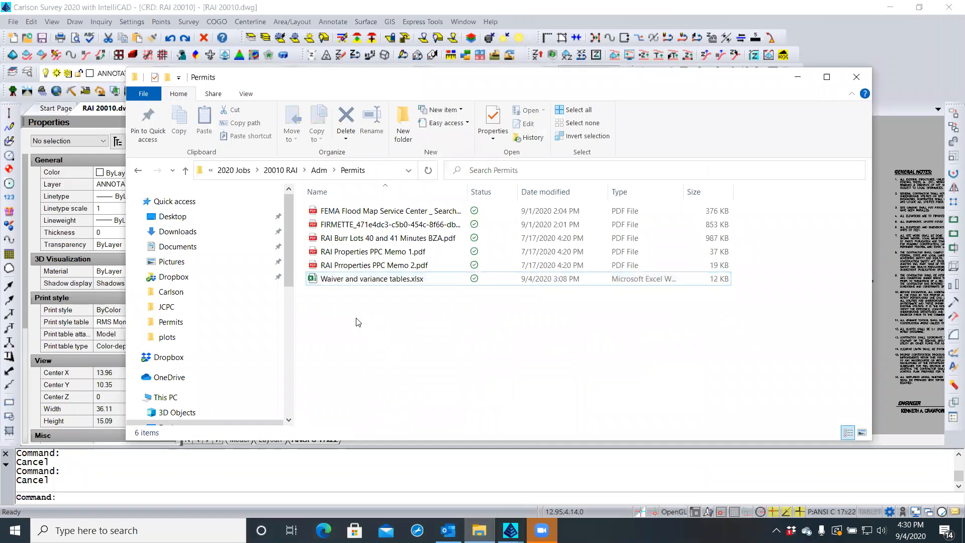
double_click(314, 279)
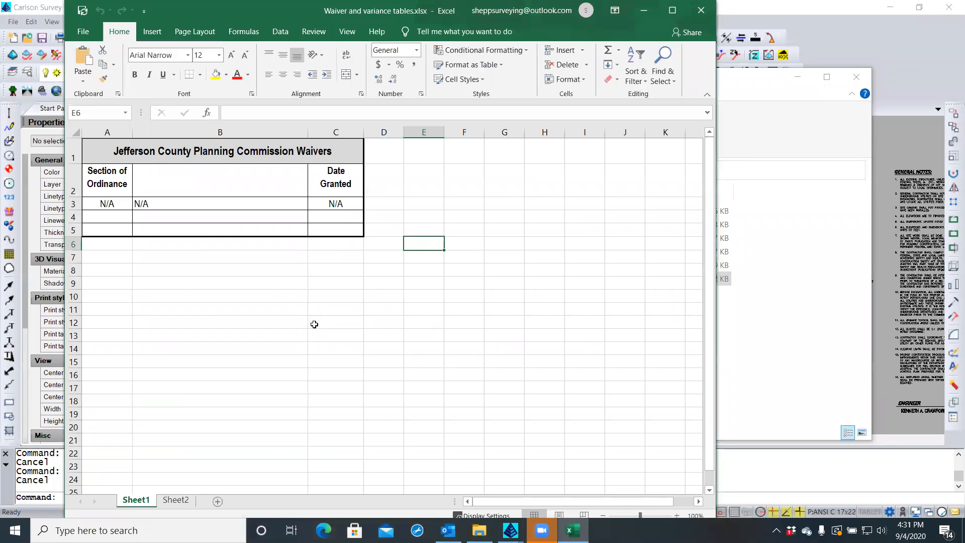
click(172, 501)
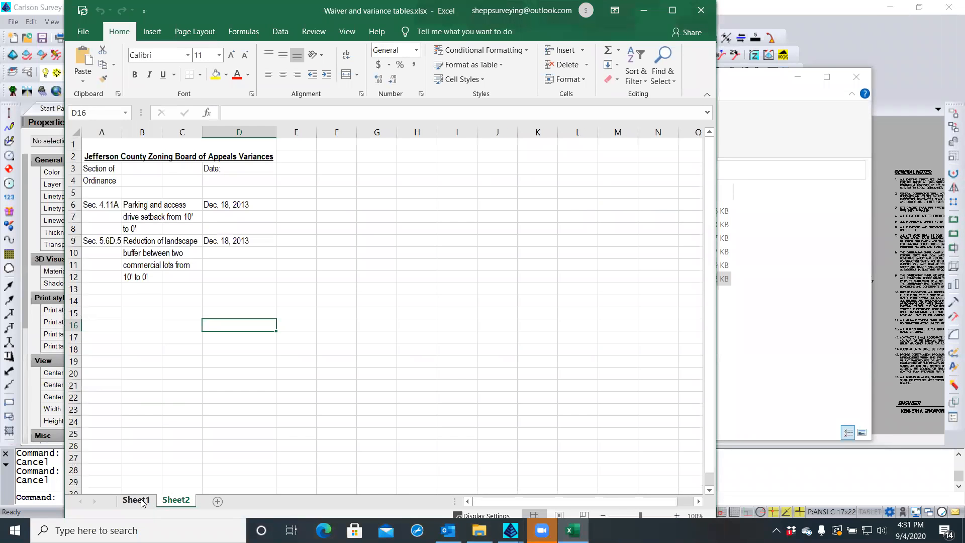
click(139, 501)
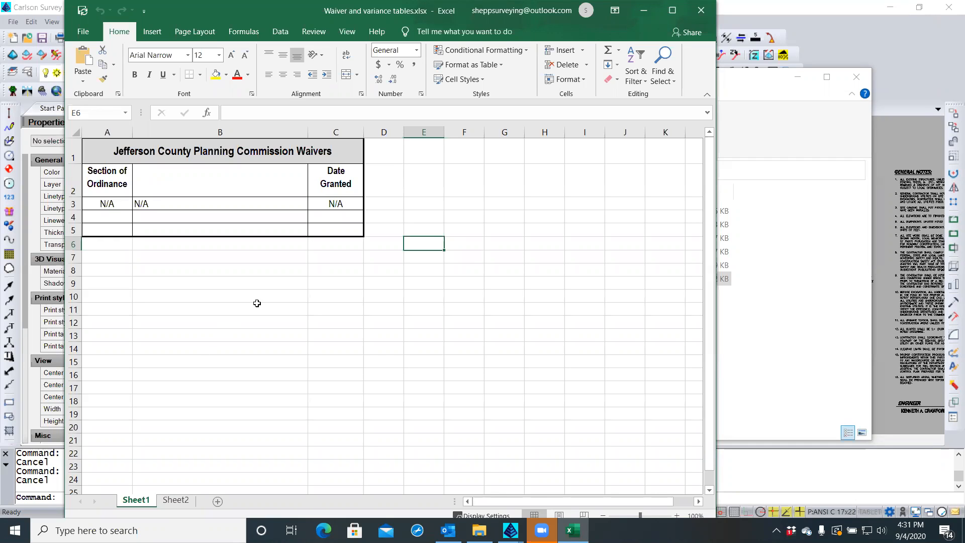
Close the Waiver and variance tables workbook and the Permits window to return to the plat
drag(346, 14, 374, 17)
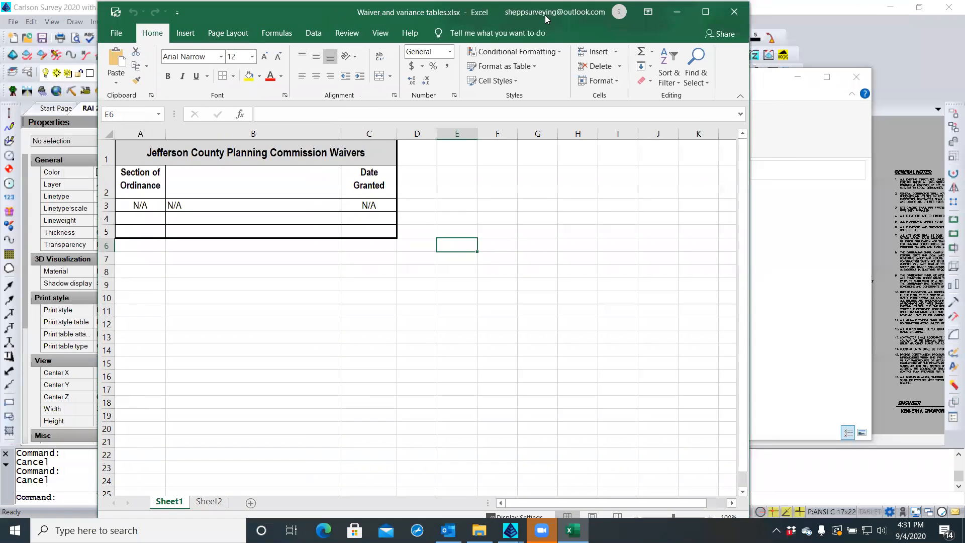
click(732, 13)
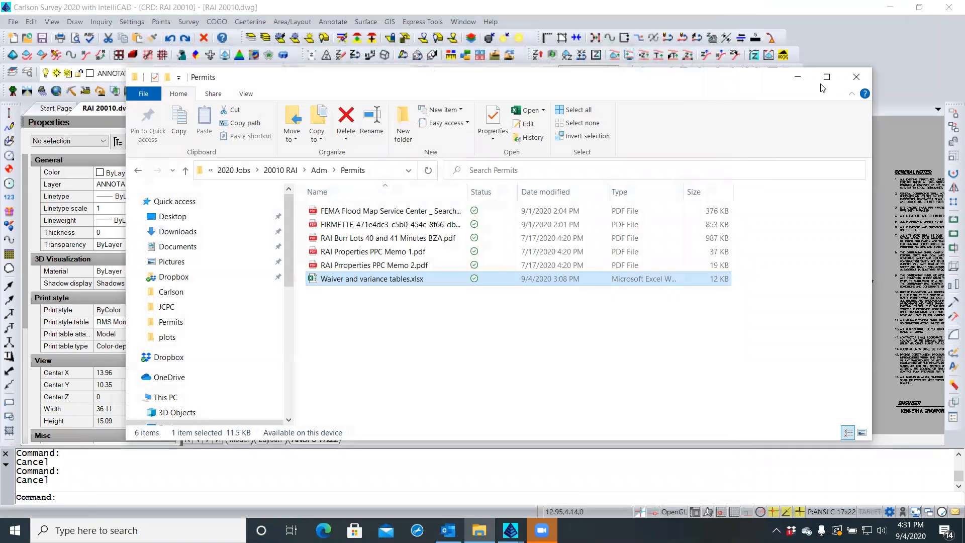
click(878, 45)
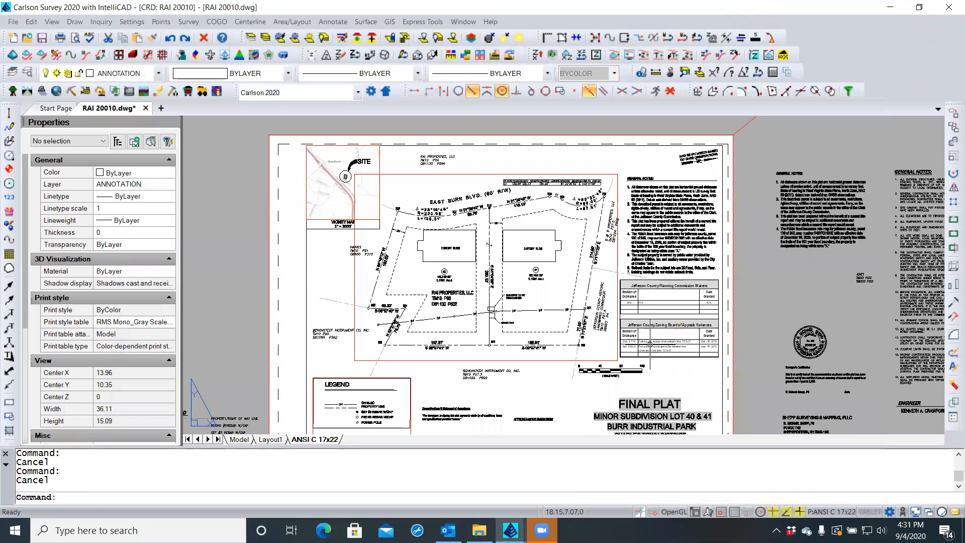
Open the drawing's embedded waiver and variance table for editing in Excel
click(653, 354)
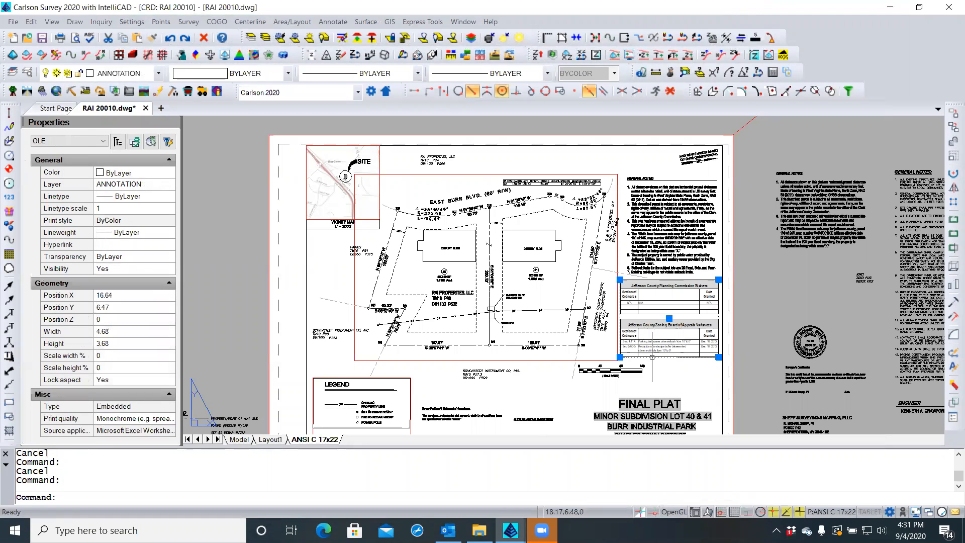
double_click(652, 356)
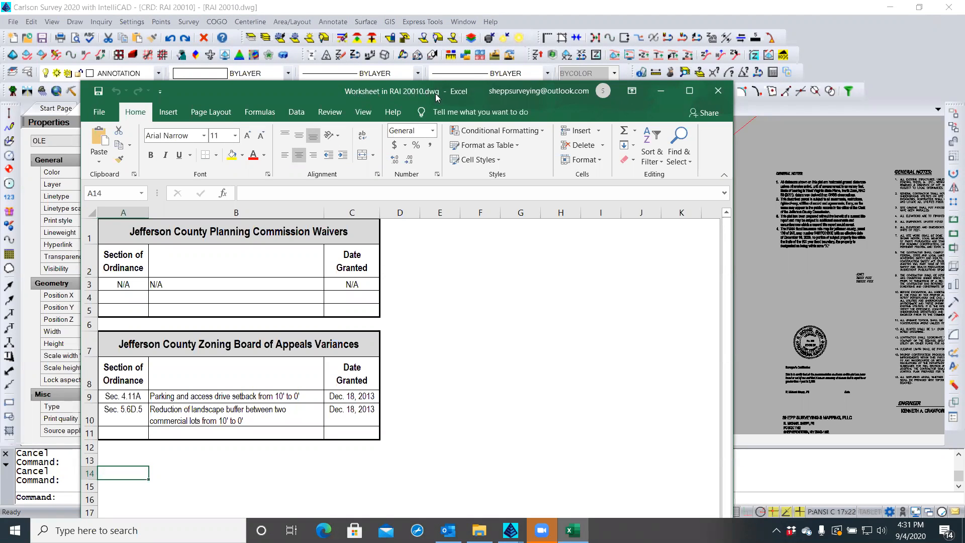
drag(309, 87, 311, 73)
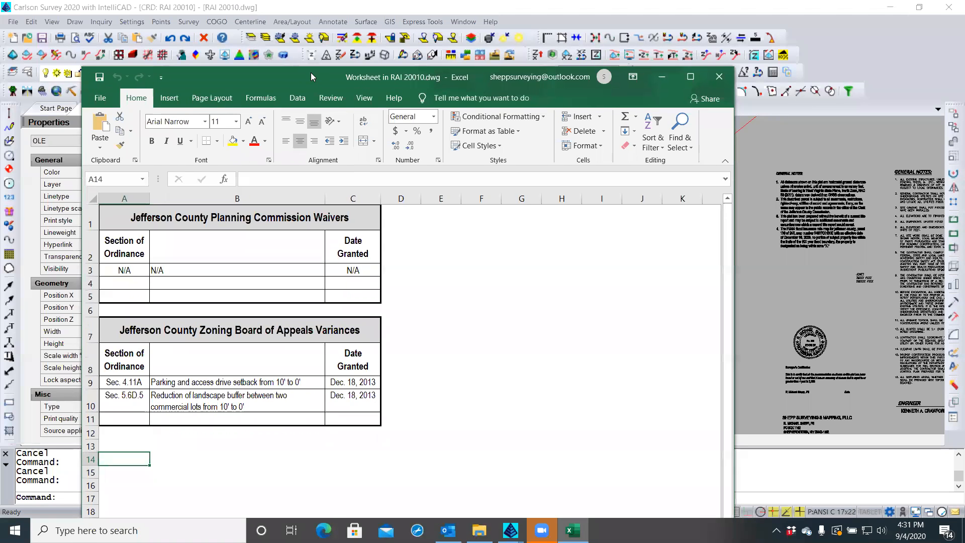
Save the worksheet over Waiver and variance tables.xlsx in Permits, replacing it, and bring Permits forward
click(99, 100)
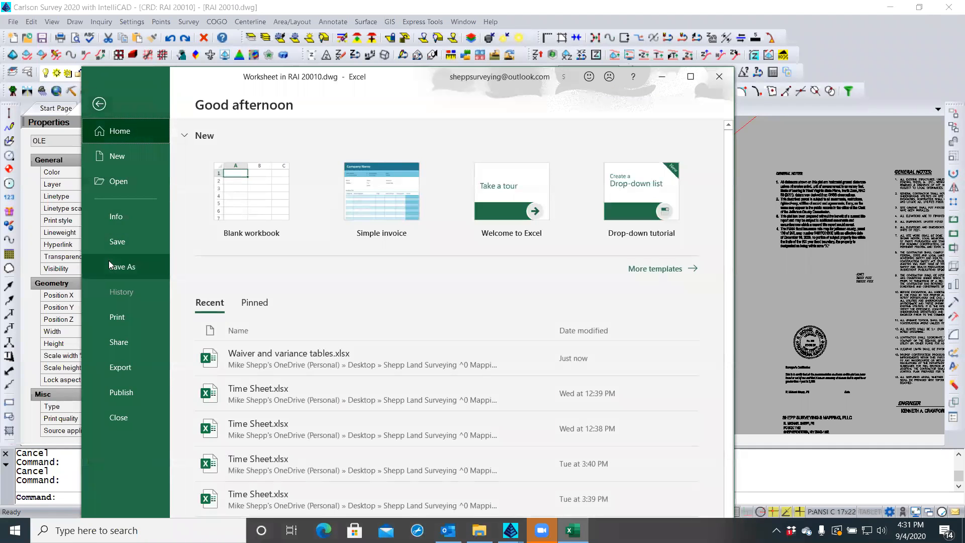
click(113, 242)
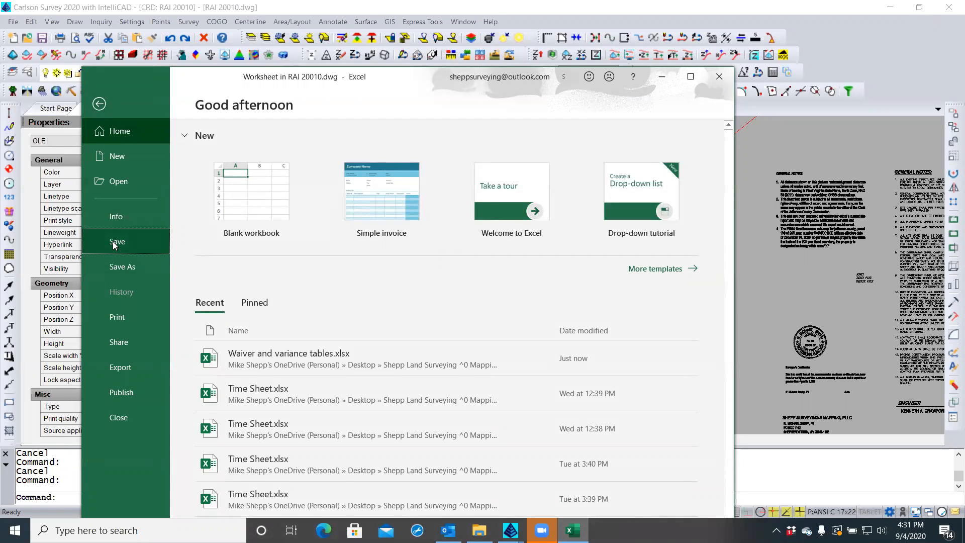
click(116, 267)
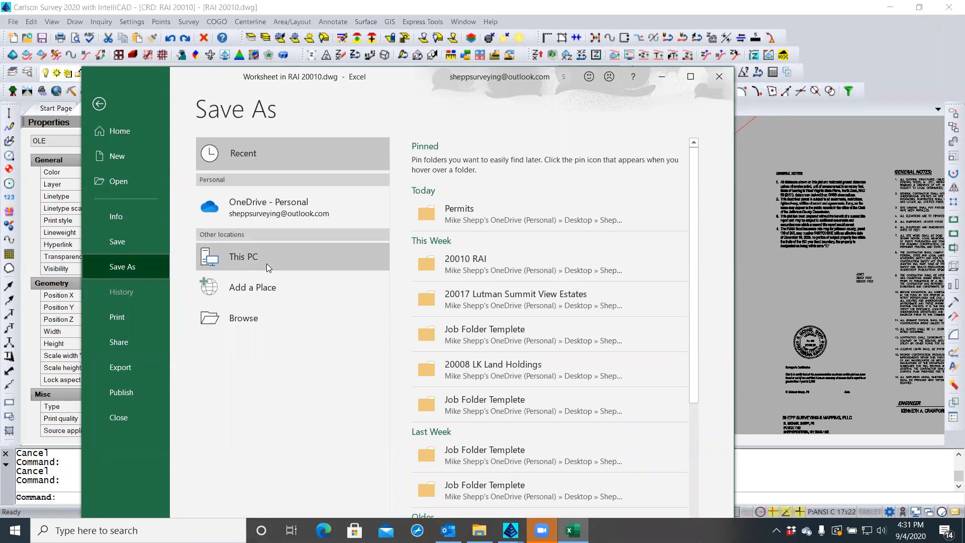
click(424, 220)
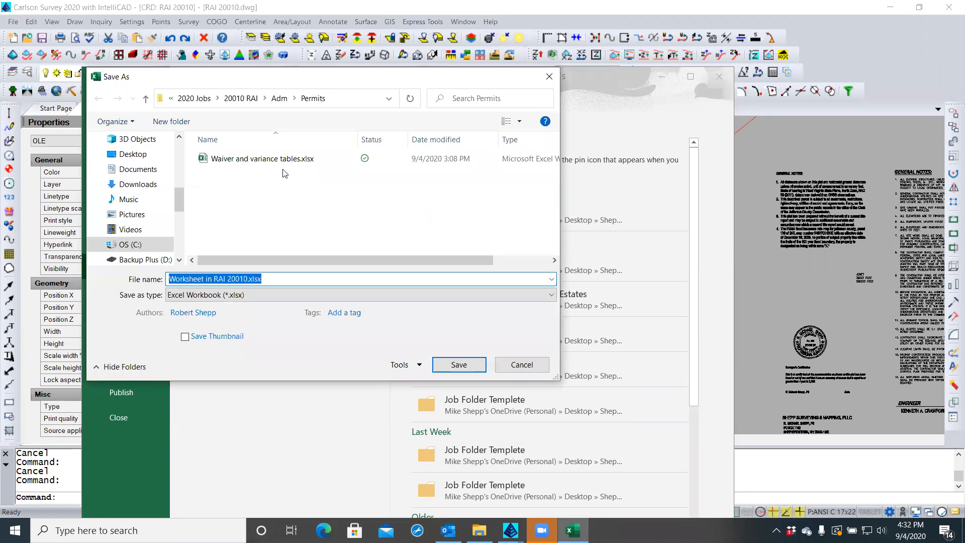
click(251, 159)
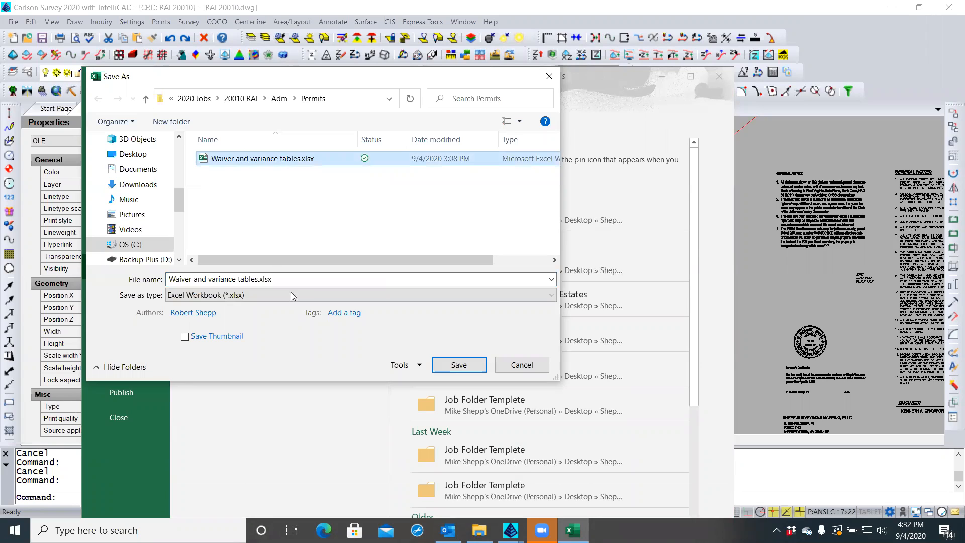
click(444, 366)
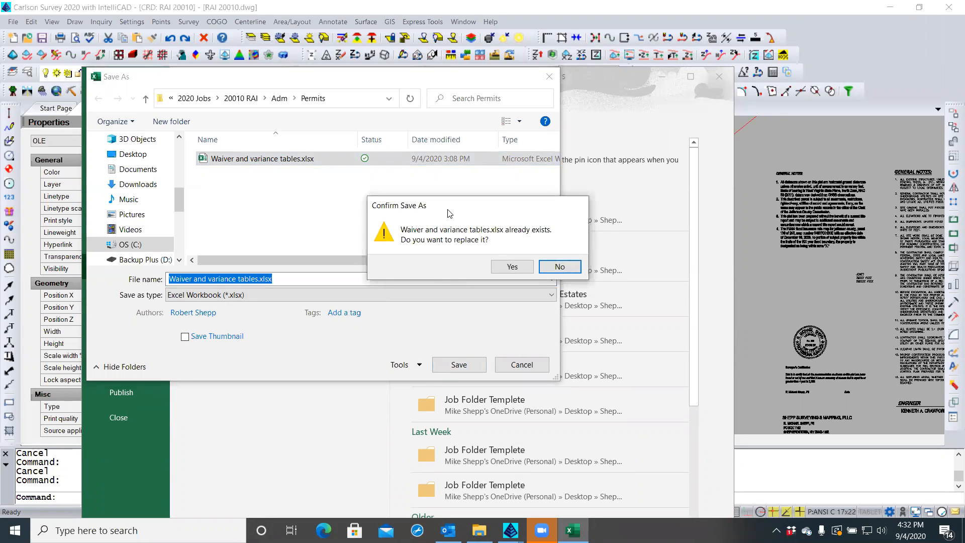
click(522, 269)
click(522, 268)
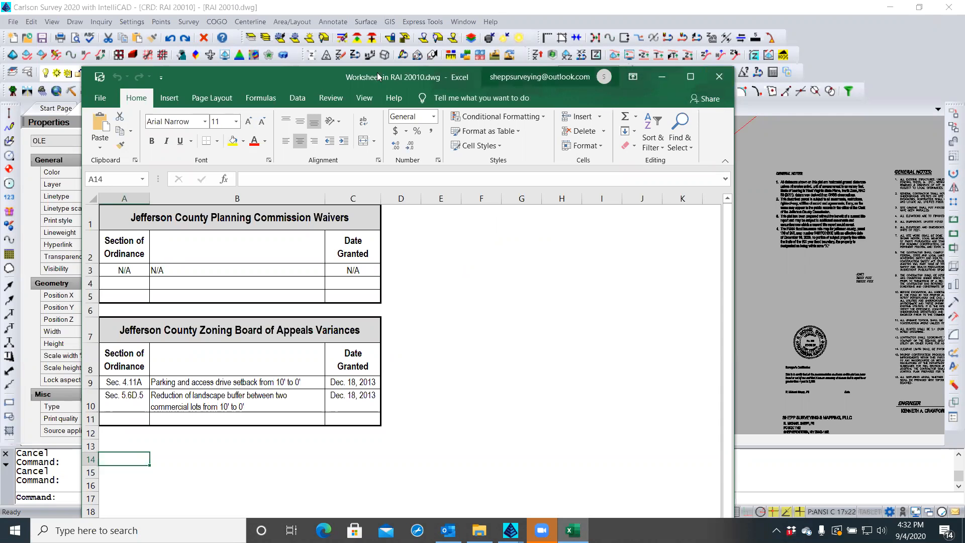
drag(312, 75, 435, 45)
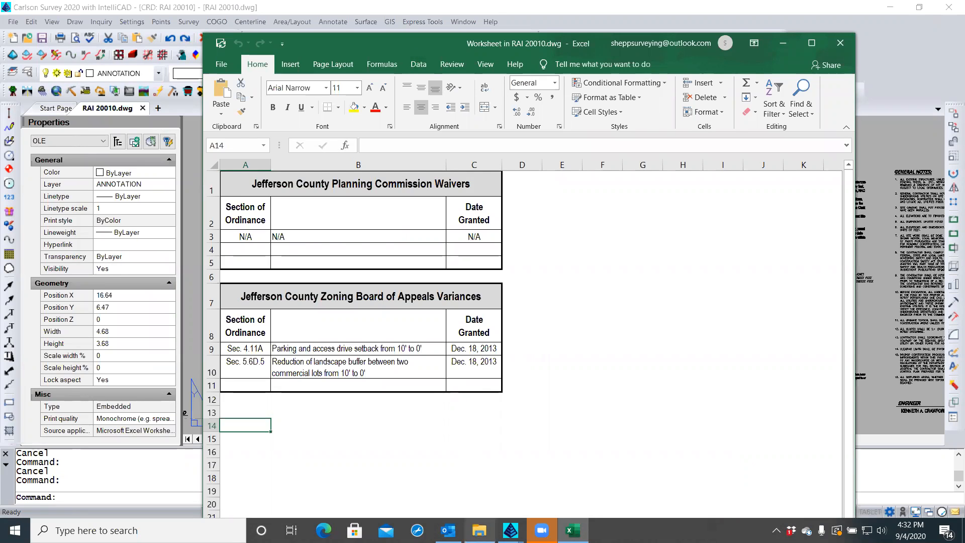
click(480, 531)
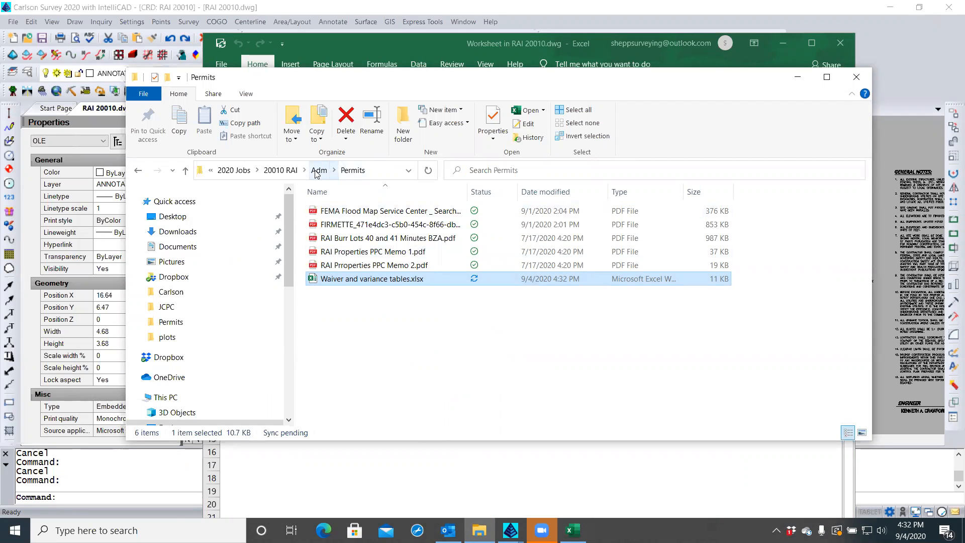
Add a new Excel worksheet named Area Tabulation to the Permits folder and open it
right_click(334, 308)
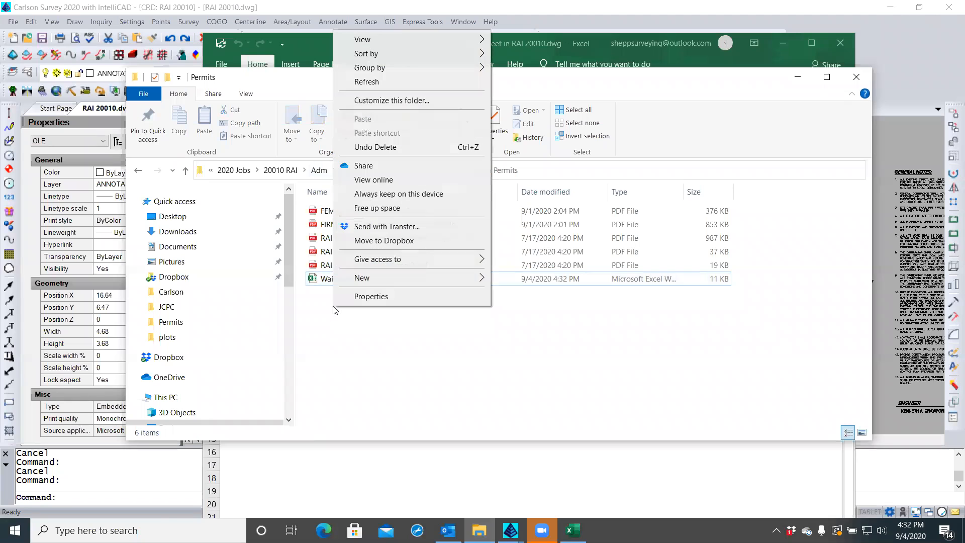
mouse_move(360, 282)
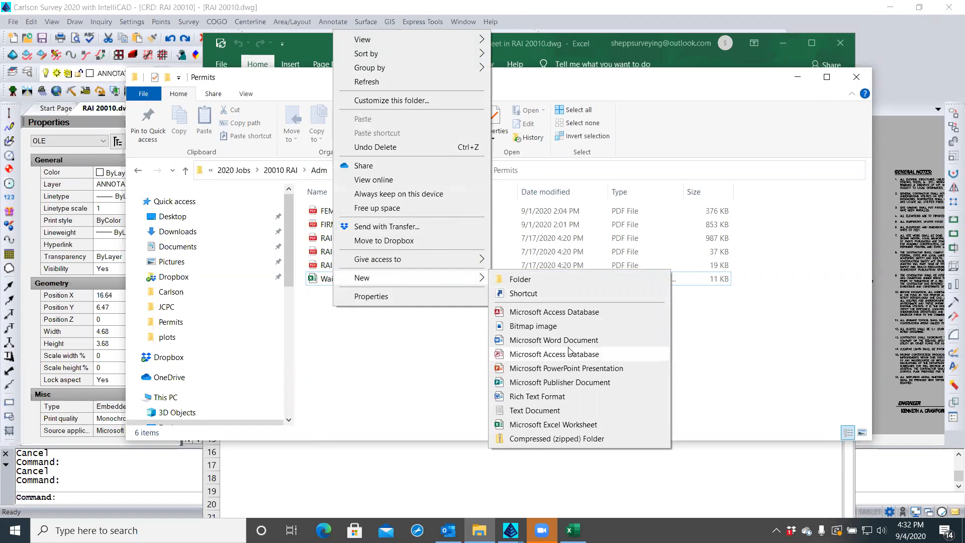
click(554, 424)
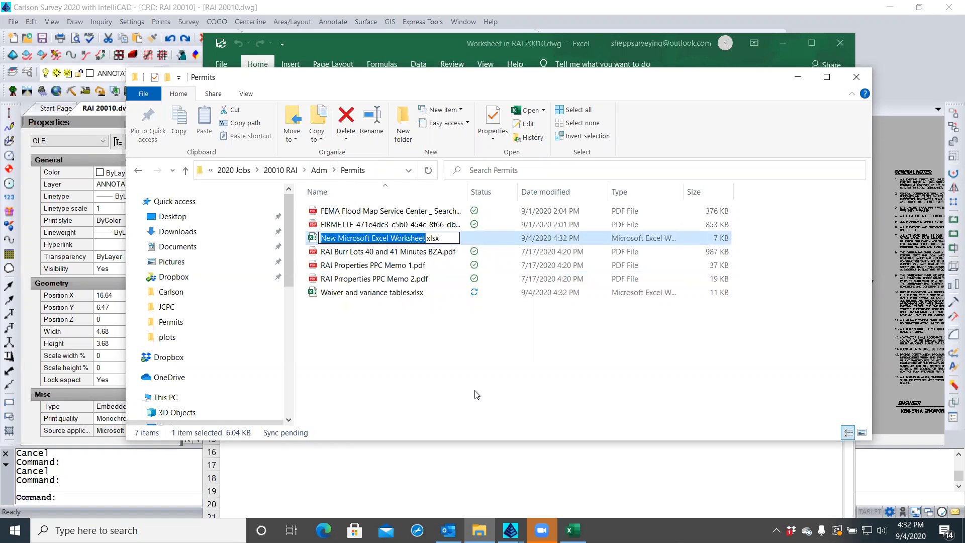
text(Area Tabulation)
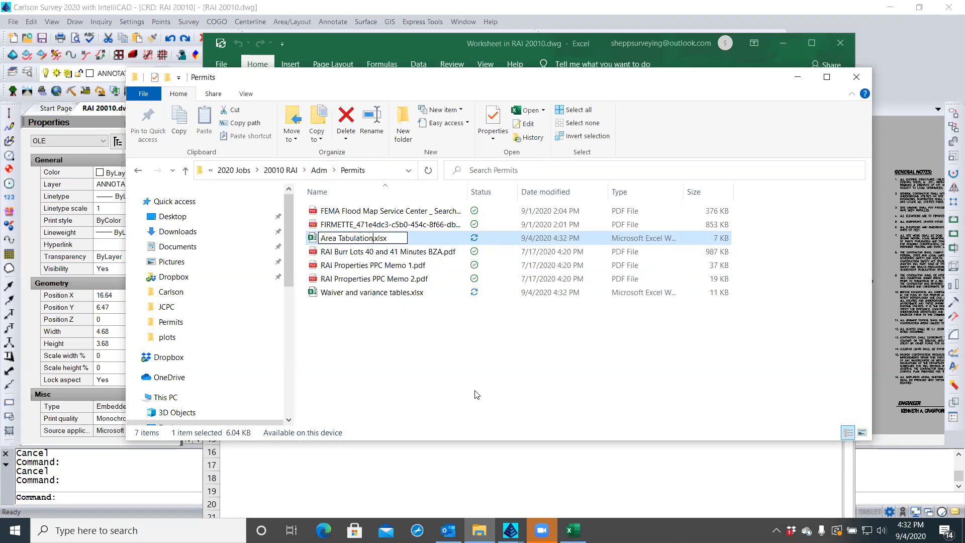
key(Return)
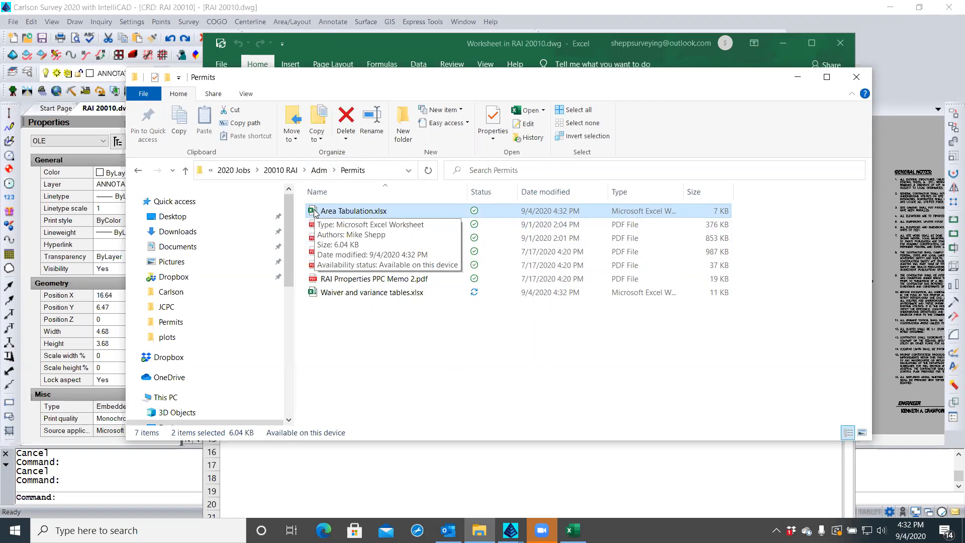
double_click(314, 211)
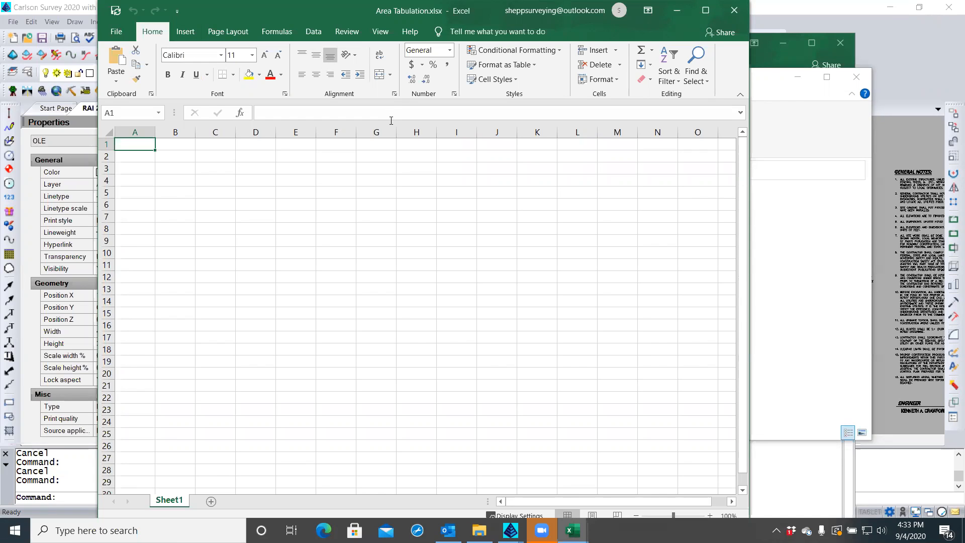
Copy the Planning Commission Waivers table from the embedded worksheet into A1 of Area Tabulation
click(794, 57)
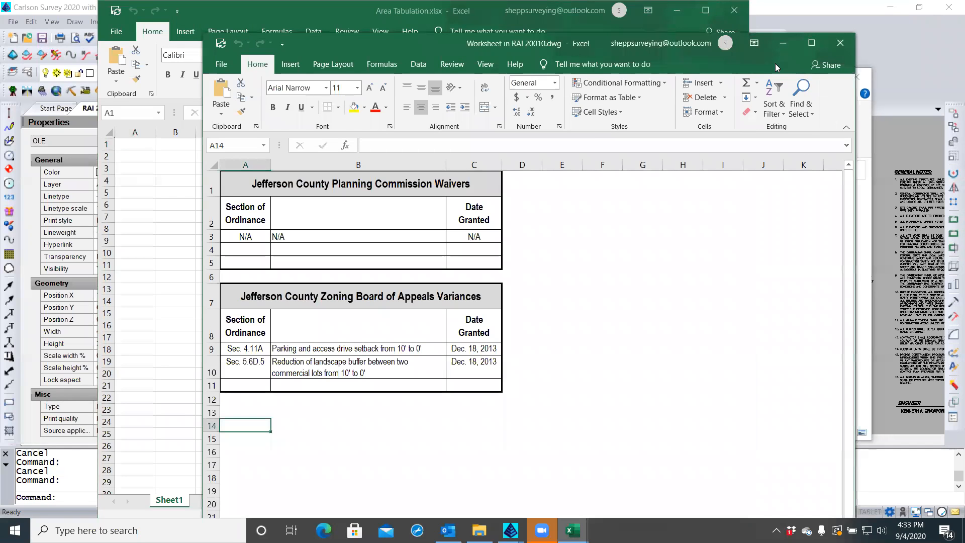
drag(280, 196, 461, 260)
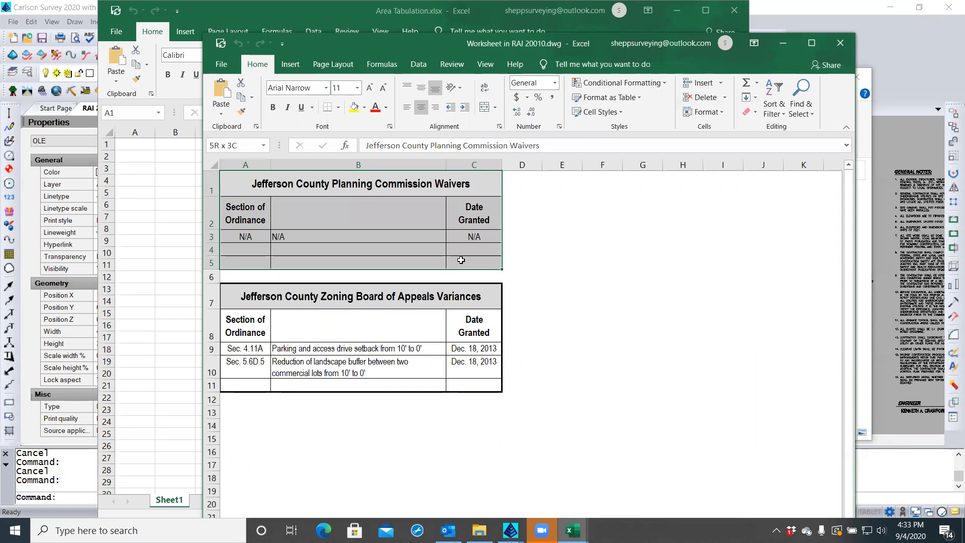
right_click(408, 213)
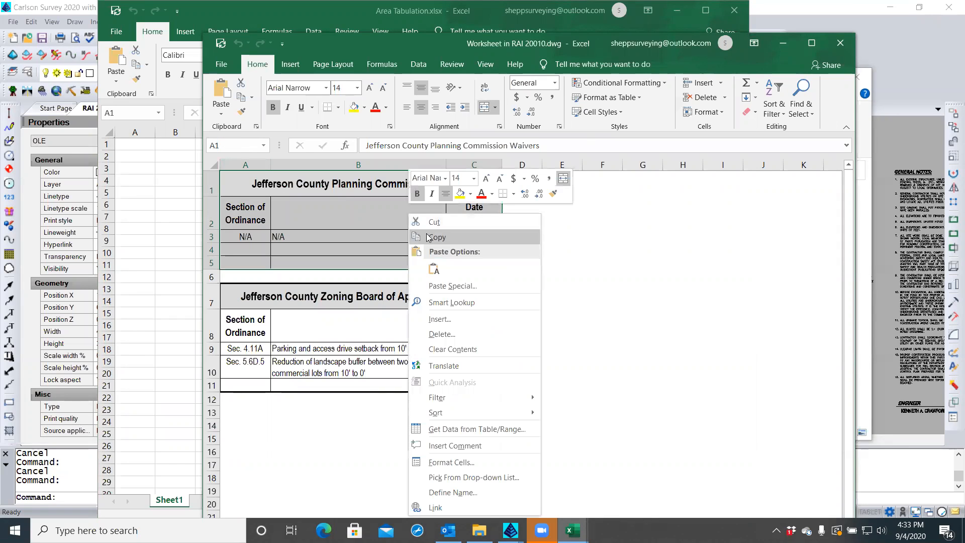
click(428, 237)
click(141, 144)
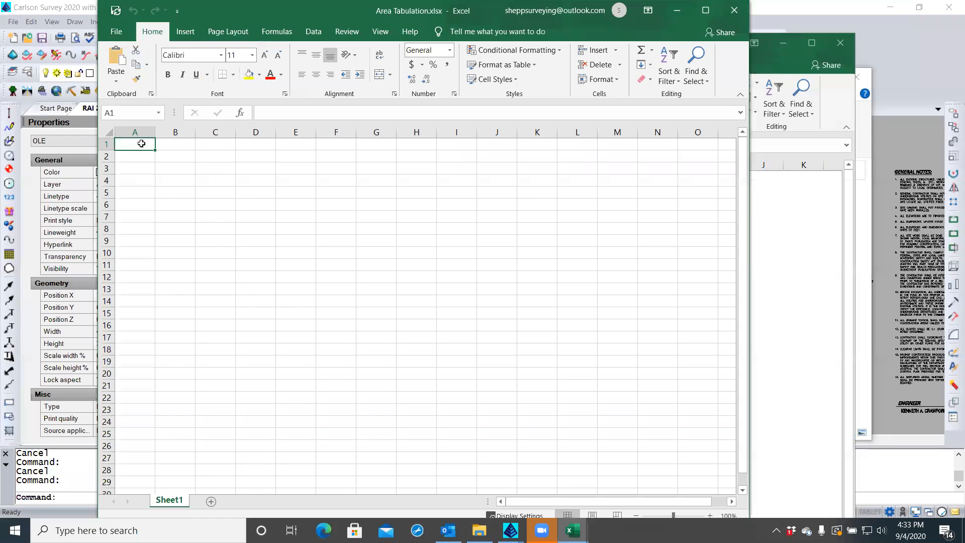
right_click(141, 144)
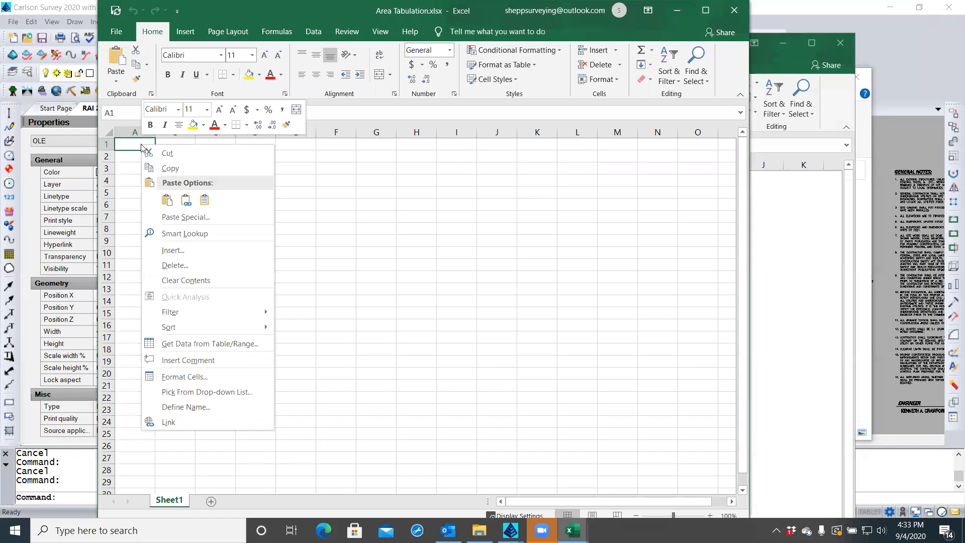
click(168, 200)
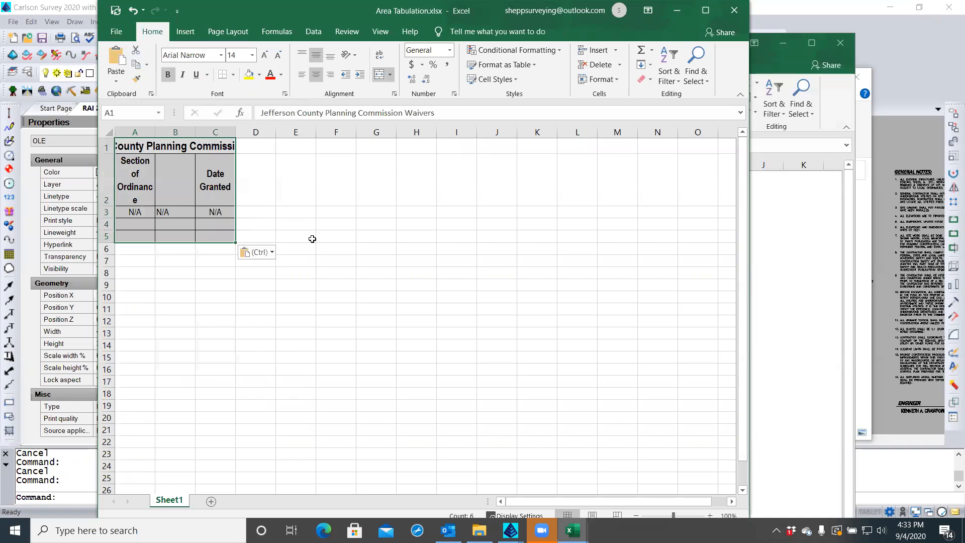
Close the embedded worksheet and open Waiver and variance tables.xlsx from Permits
click(841, 45)
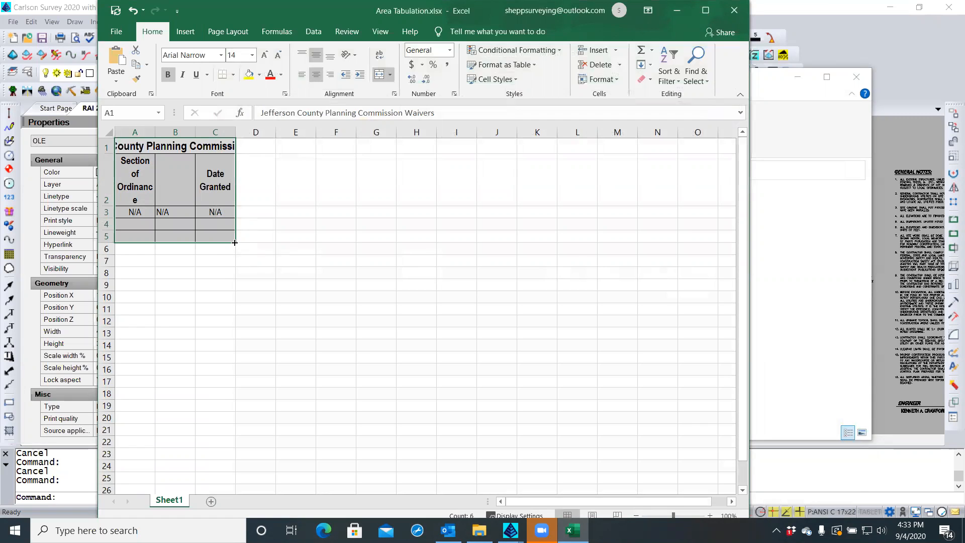
double_click(159, 146)
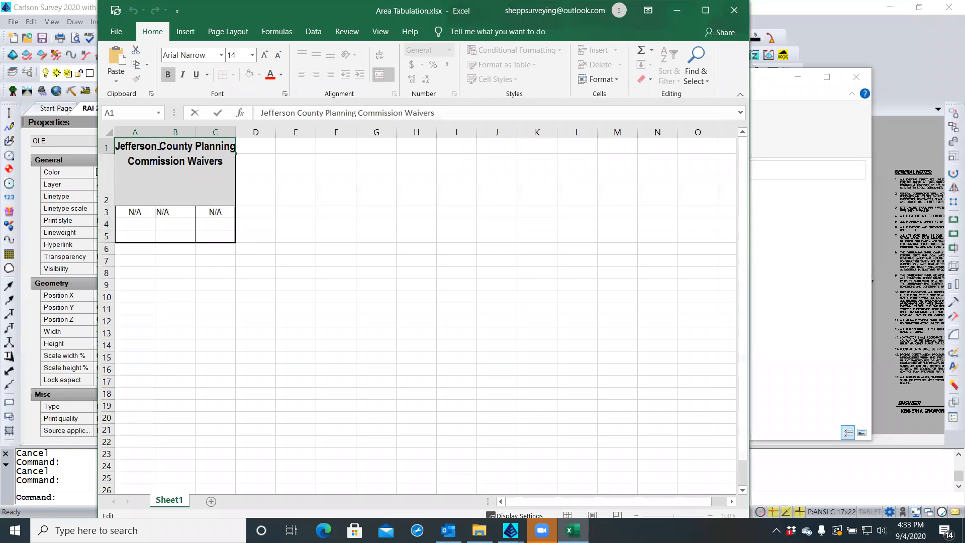
key(Escape)
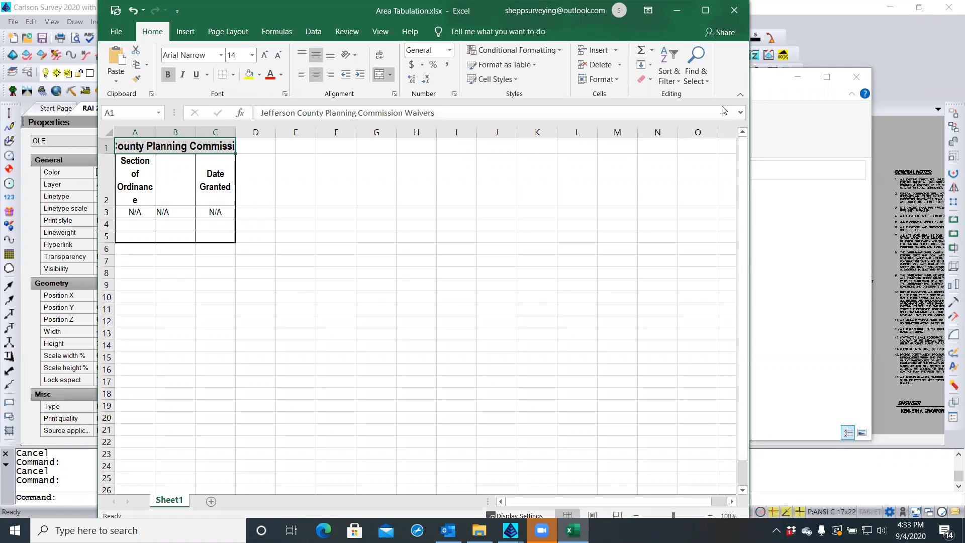
click(781, 90)
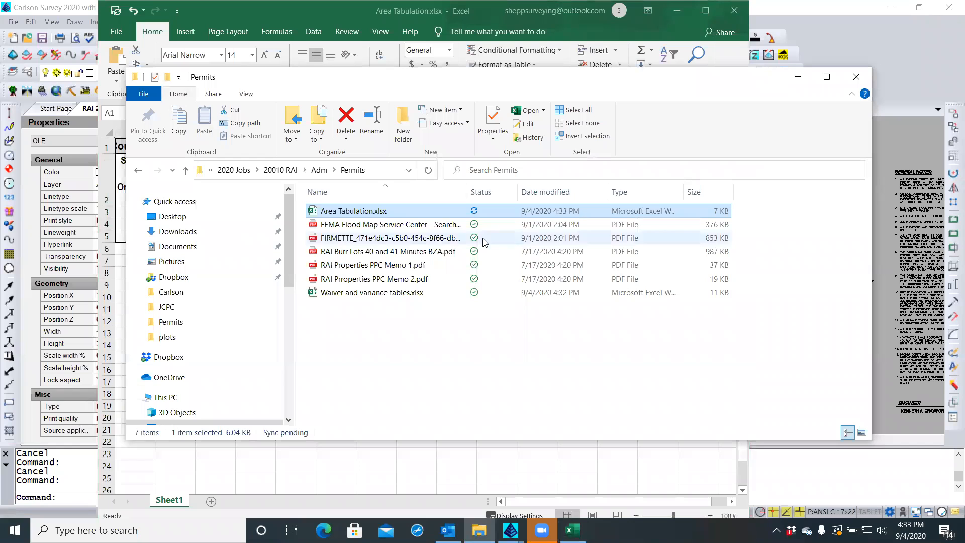
click(317, 293)
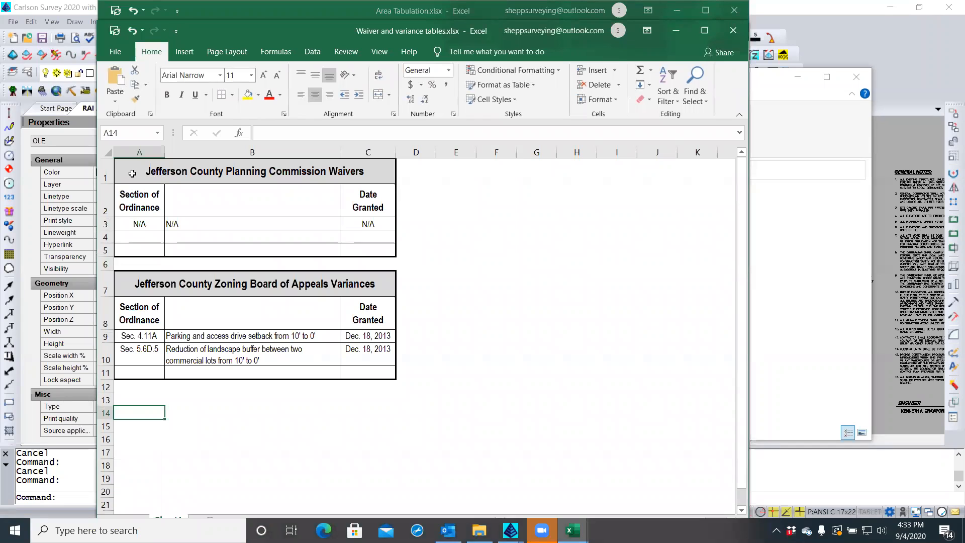
Copy the Planning Commission Waivers table A1:C5 from the Waiver workbook
drag(132, 174, 355, 244)
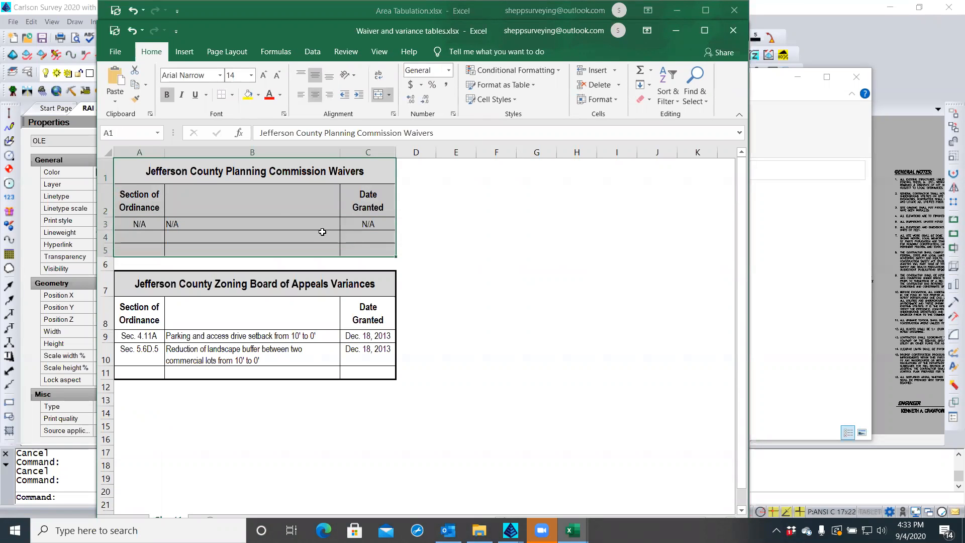
right_click(247, 193)
click(275, 217)
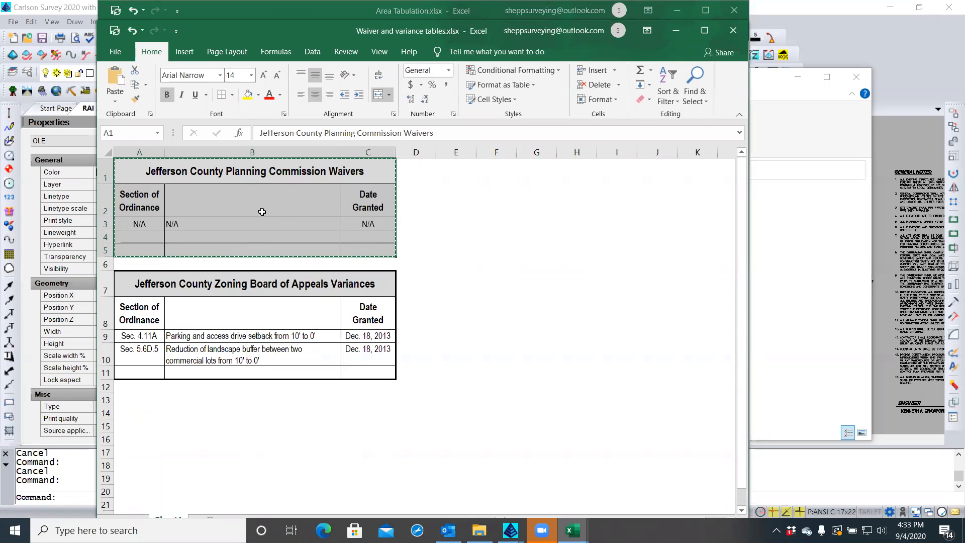
drag(298, 24, 474, 25)
click(245, 8)
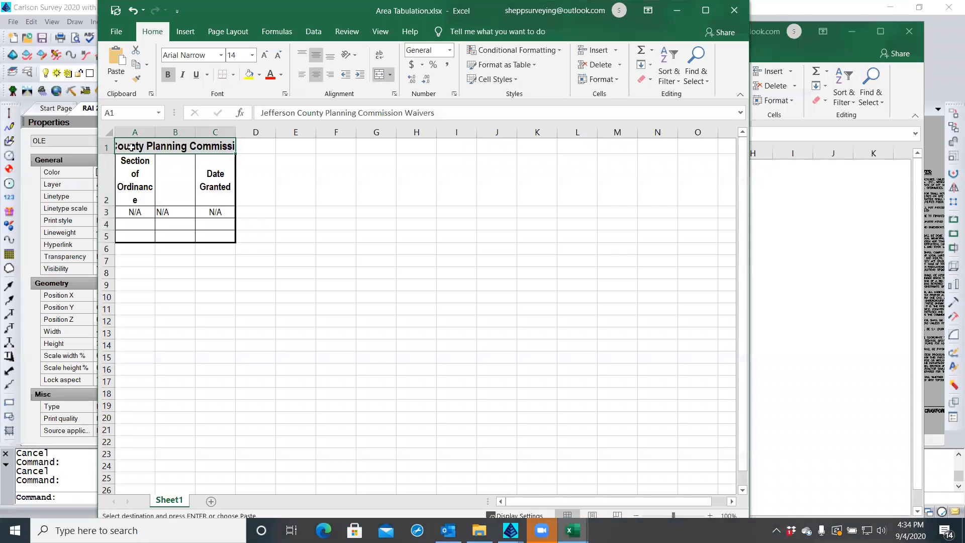
Paste it into A1:C5 of Area Tabulation with Keep Source Formatting and Keep Source Column Widths
drag(130, 146, 218, 233)
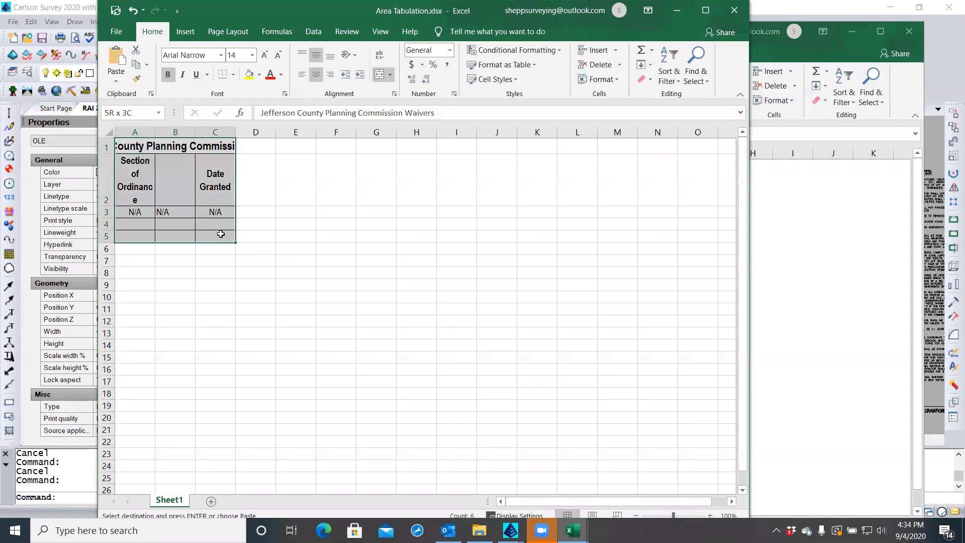
right_click(225, 238)
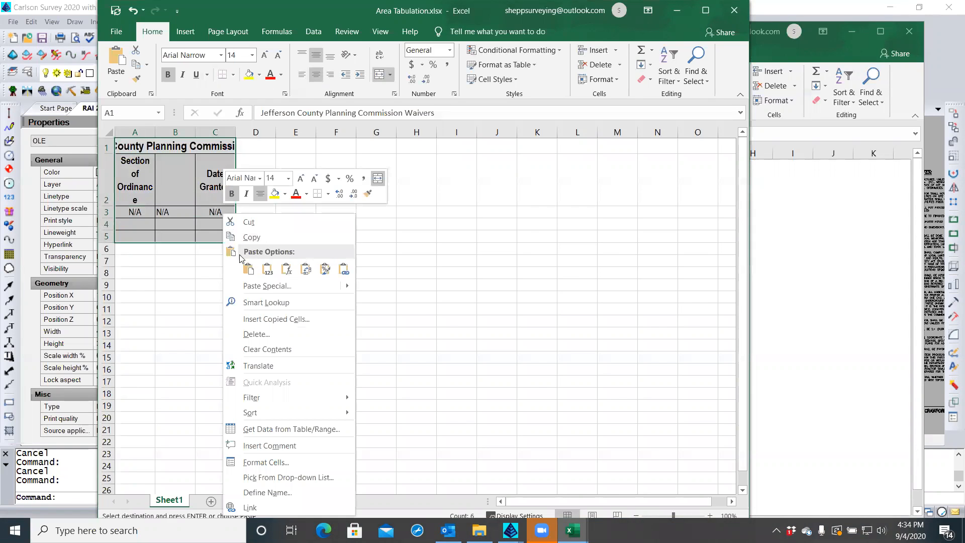
click(248, 269)
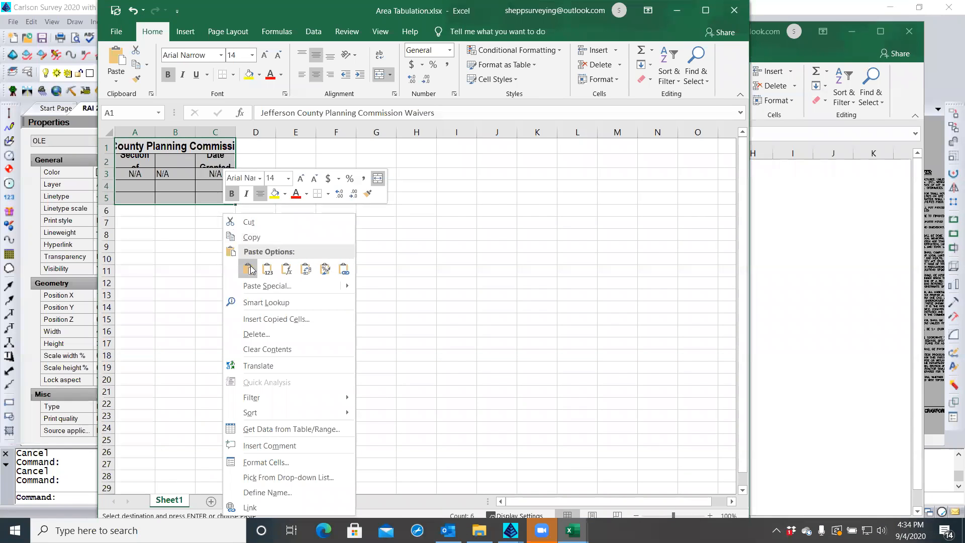
mouse_move(348, 290)
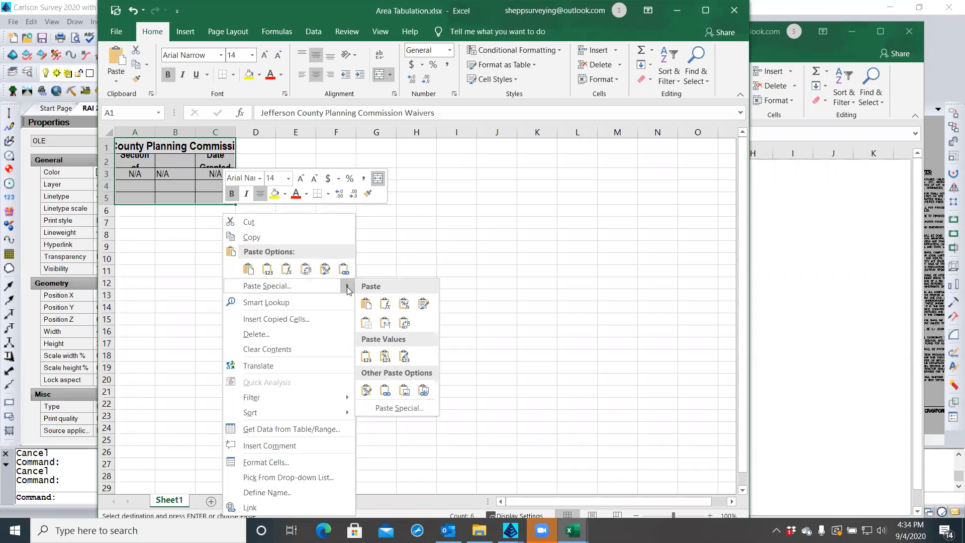
click(424, 305)
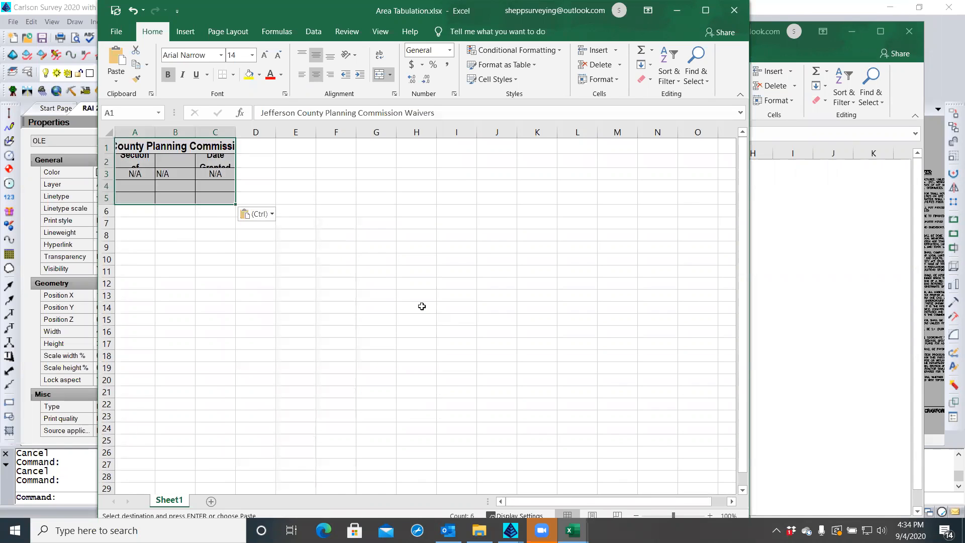
click(272, 214)
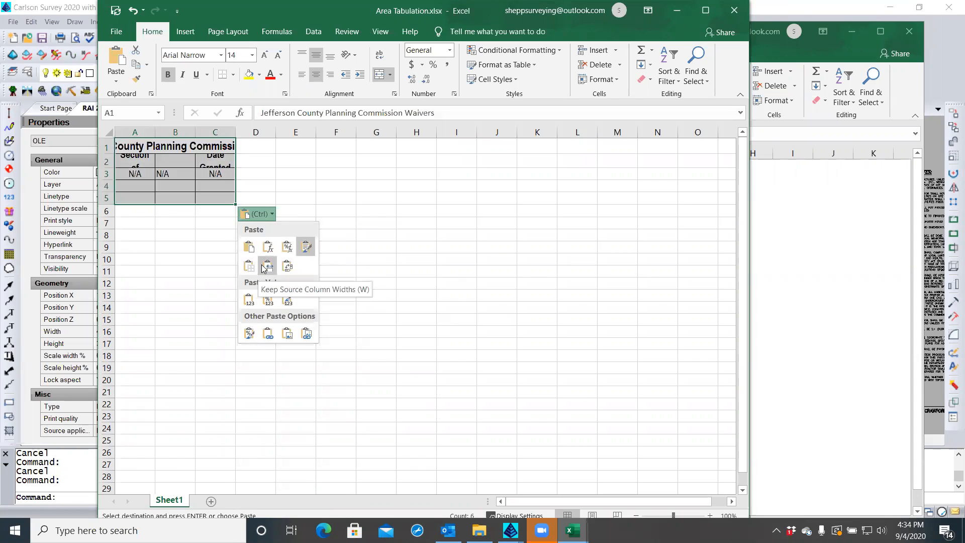
key(ctrl+v)
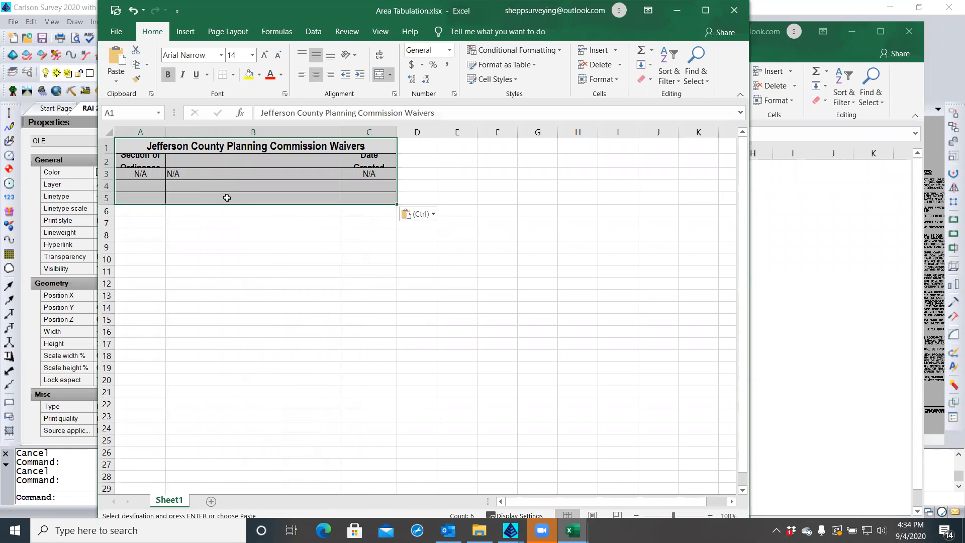
Check the title and body row heights in the Waiver workbook, then close it
click(788, 52)
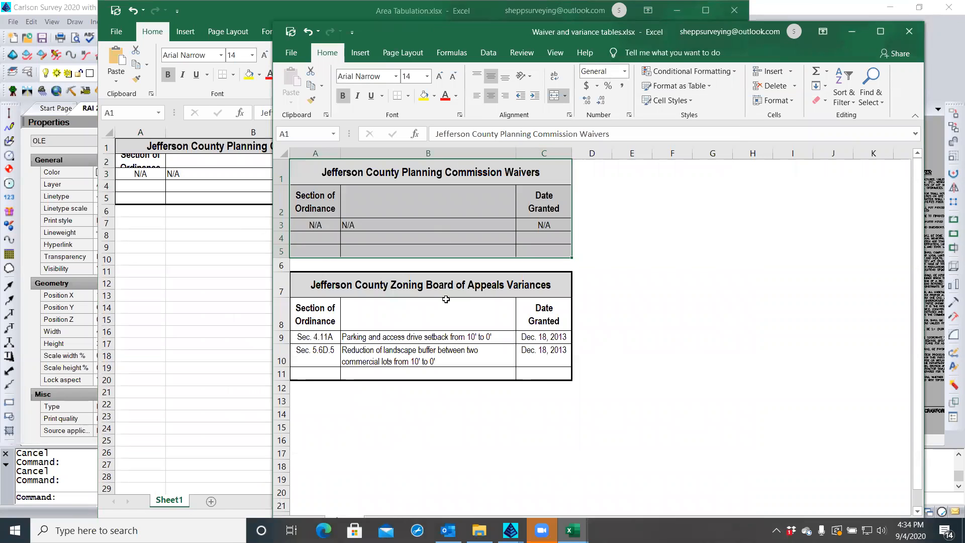
click(654, 246)
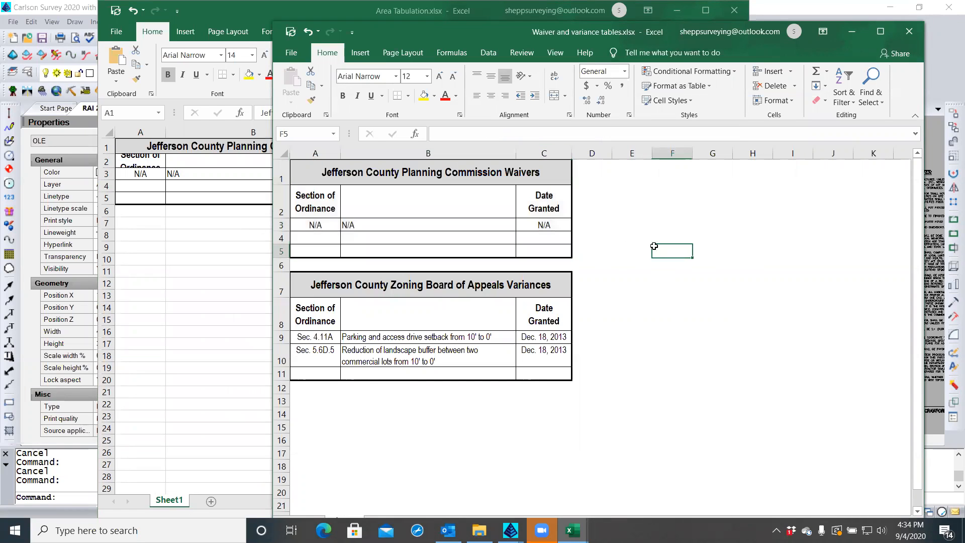
click(281, 179)
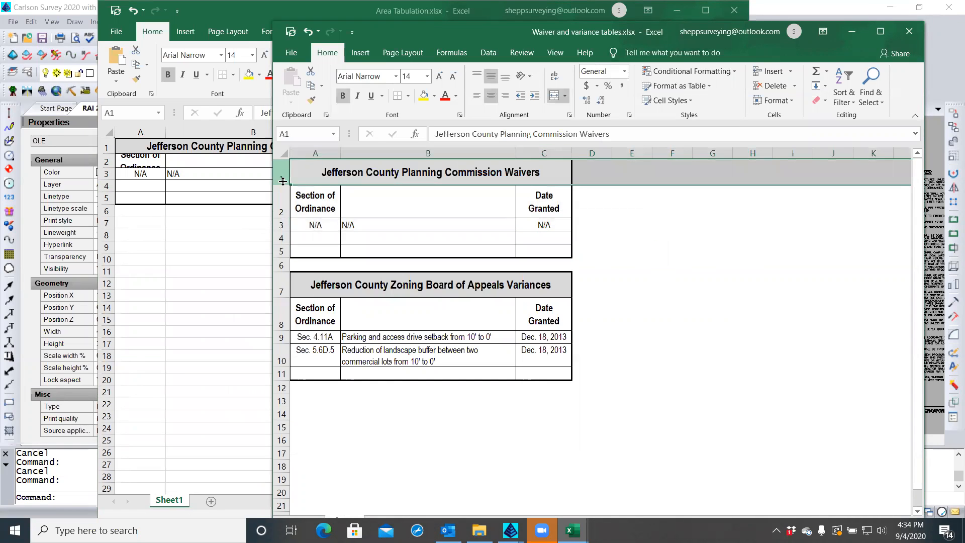
drag(283, 183, 282, 183)
drag(283, 230, 283, 231)
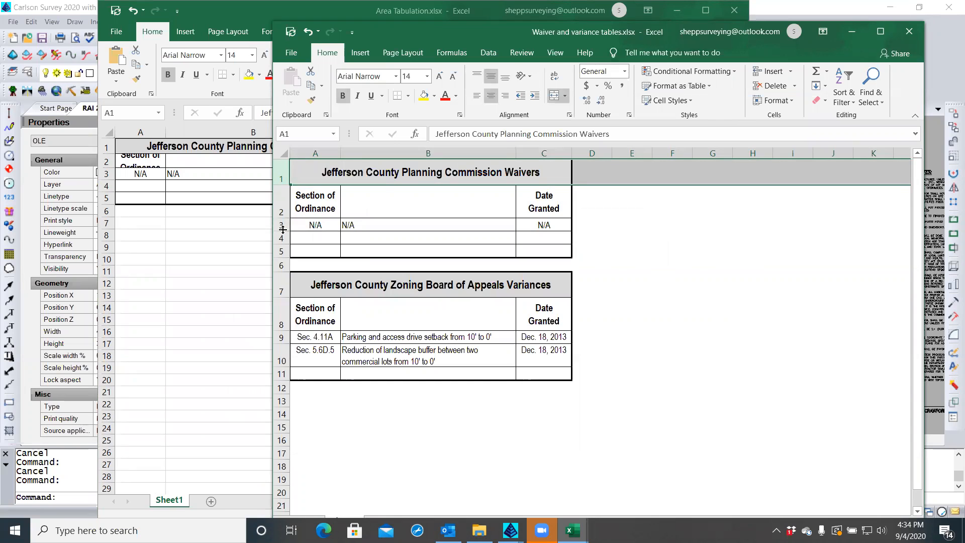
click(629, 236)
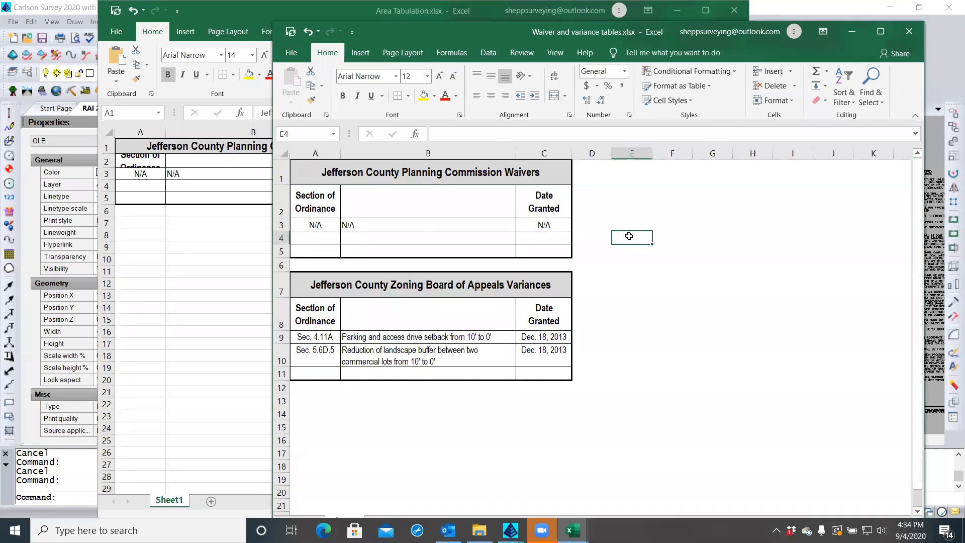
click(909, 31)
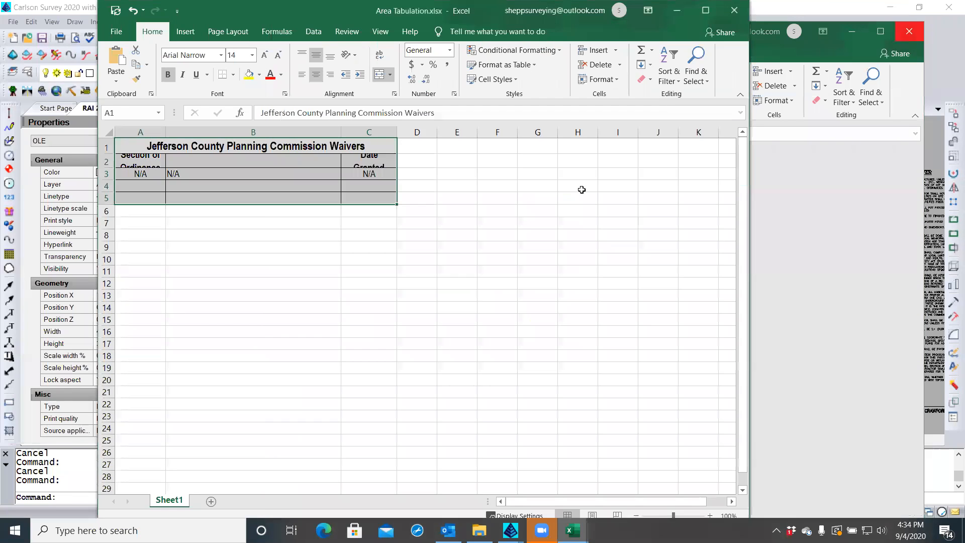
Make row 1 about 28.20 high and set rows 2–5 to a 15.5 row height
click(105, 146)
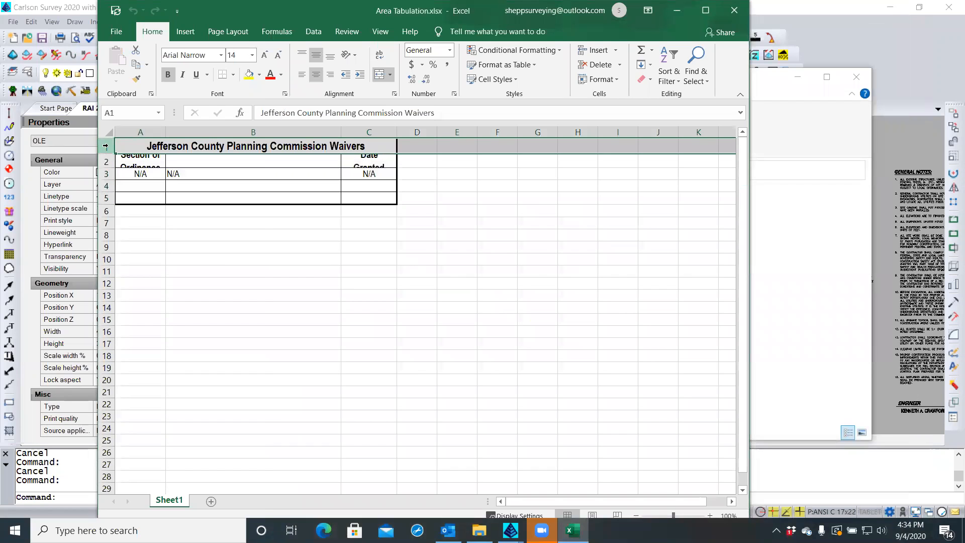
drag(106, 153, 106, 201)
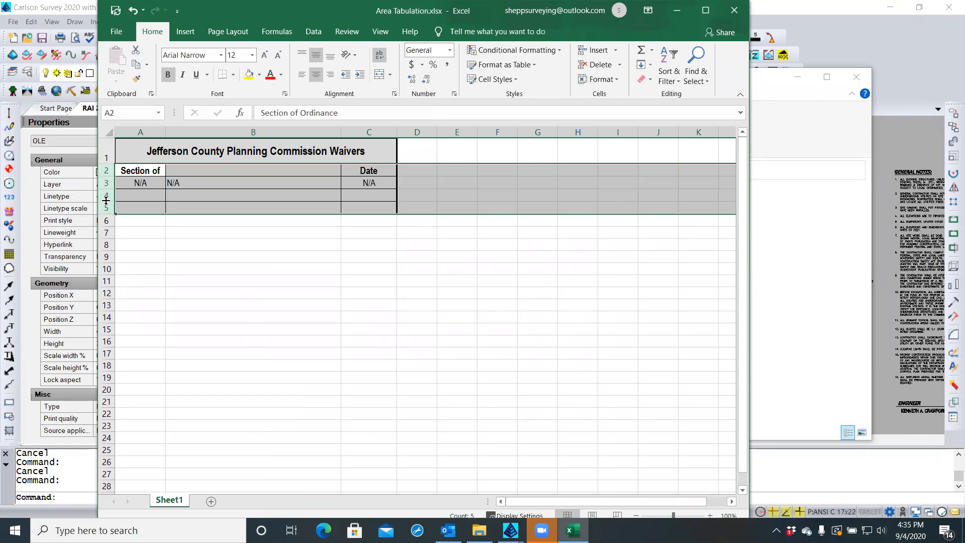
right_click(105, 207)
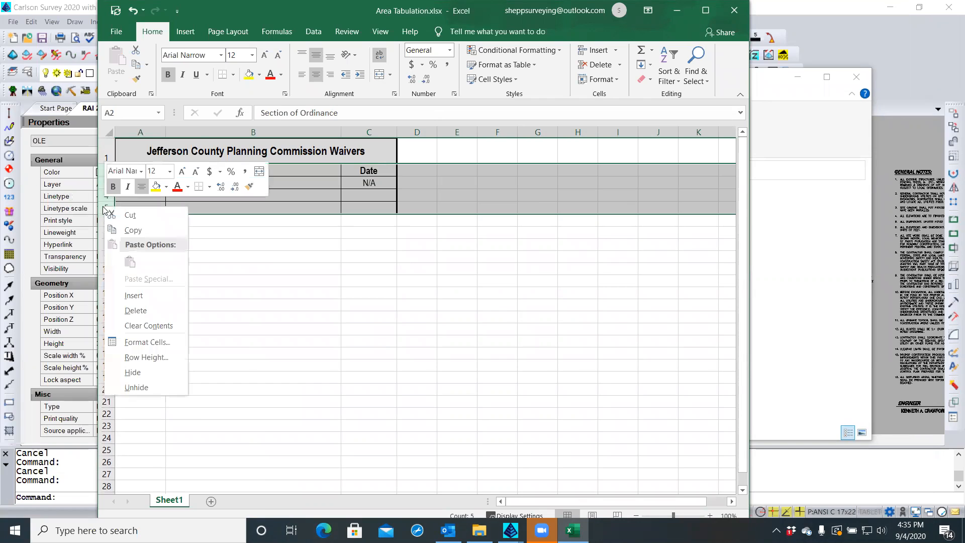
click(148, 357)
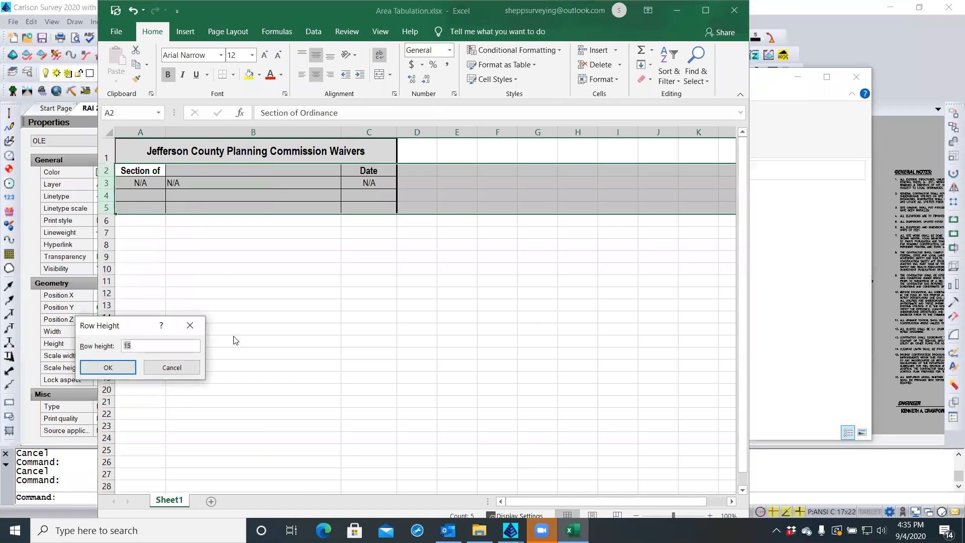
text(15.5)
key(Return)
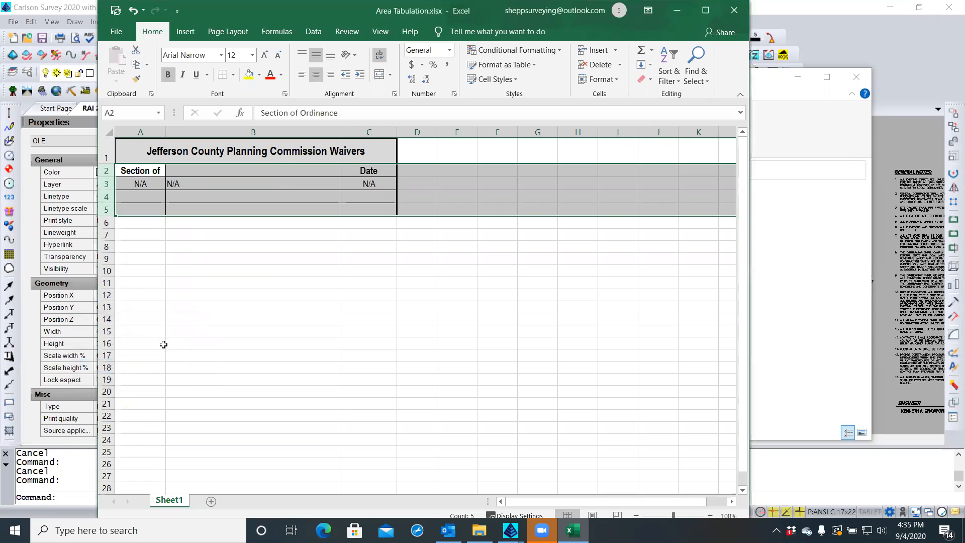
click(183, 298)
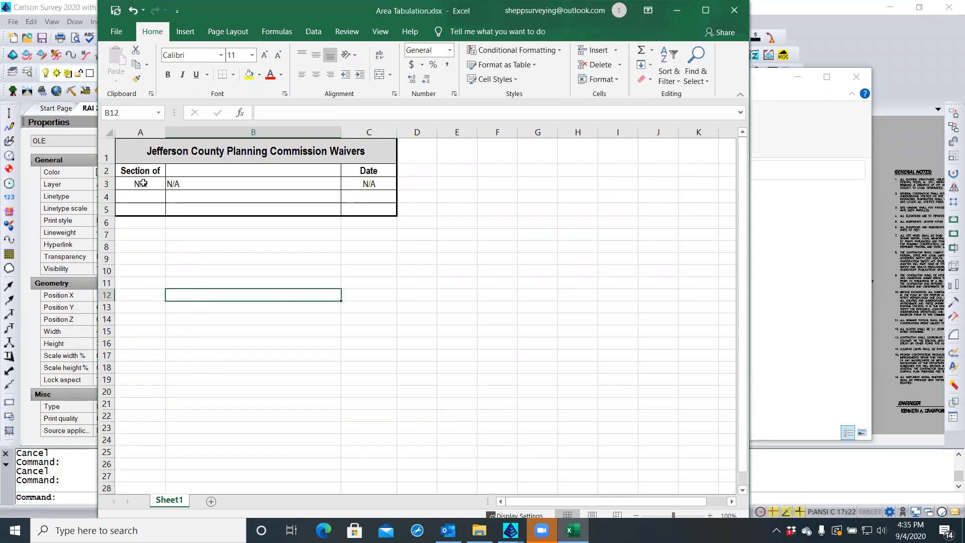
Retitle the table in A1 to 'Area Tabulation'
double_click(193, 152)
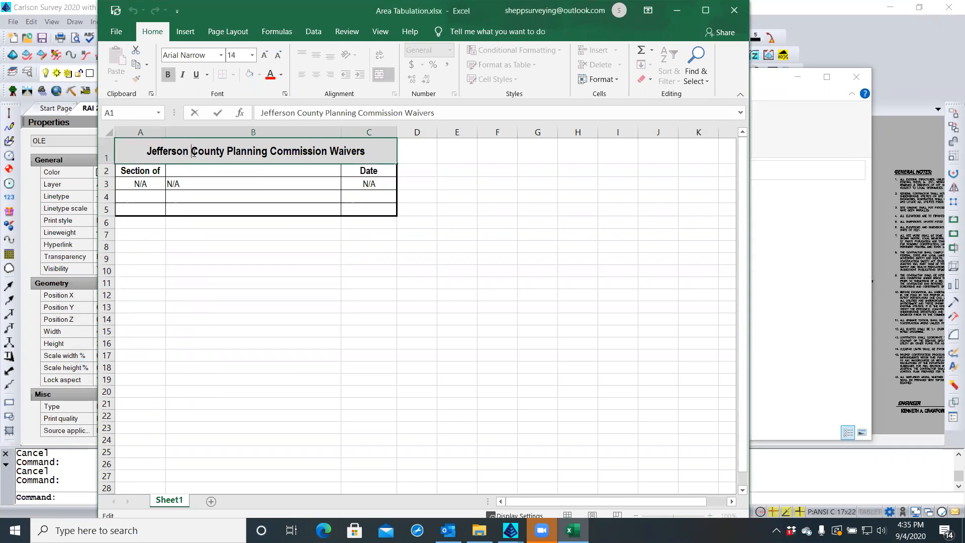
drag(186, 152, 345, 149)
text(A)
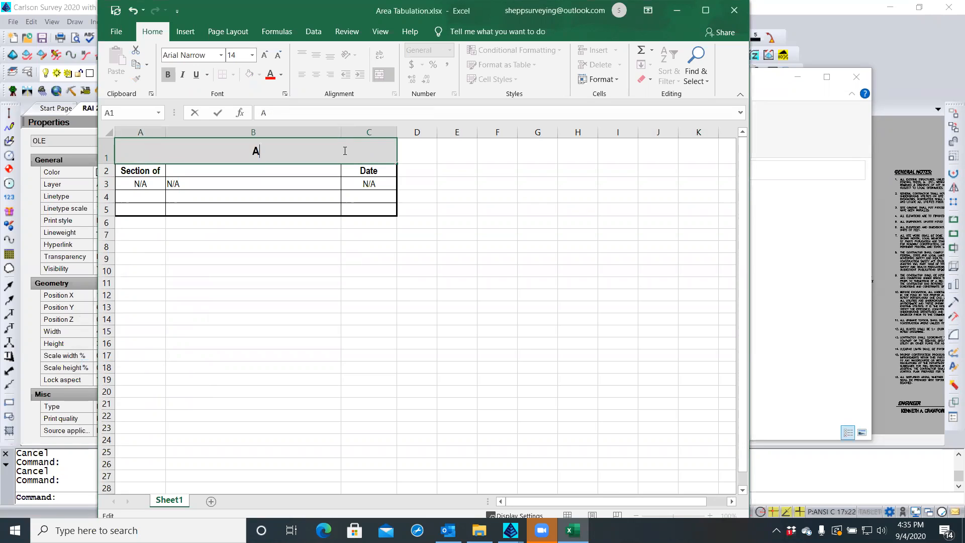
text(rea Tabulation)
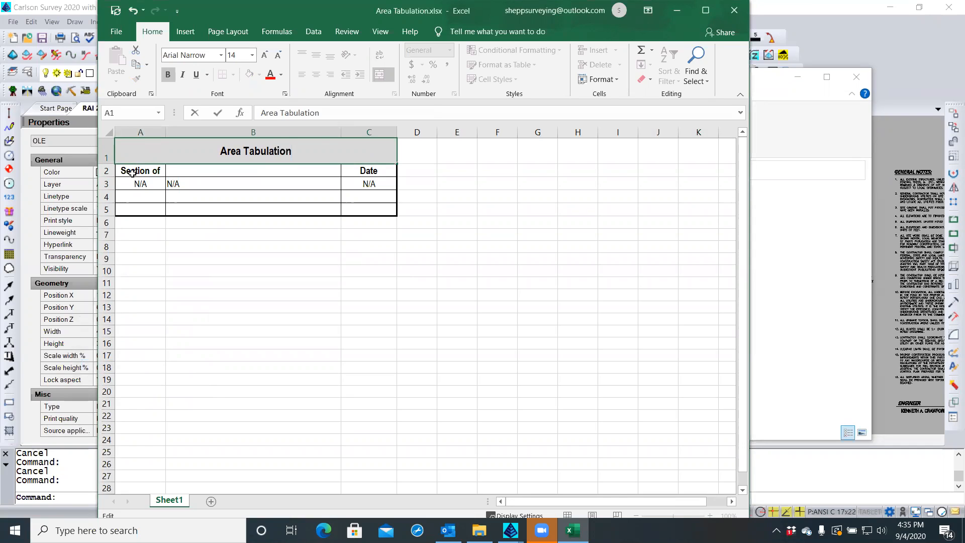
click(133, 172)
Clear the old N/A entries and enter Lot 40, Lot 41 and Total Area in A2:A4
drag(132, 172, 381, 185)
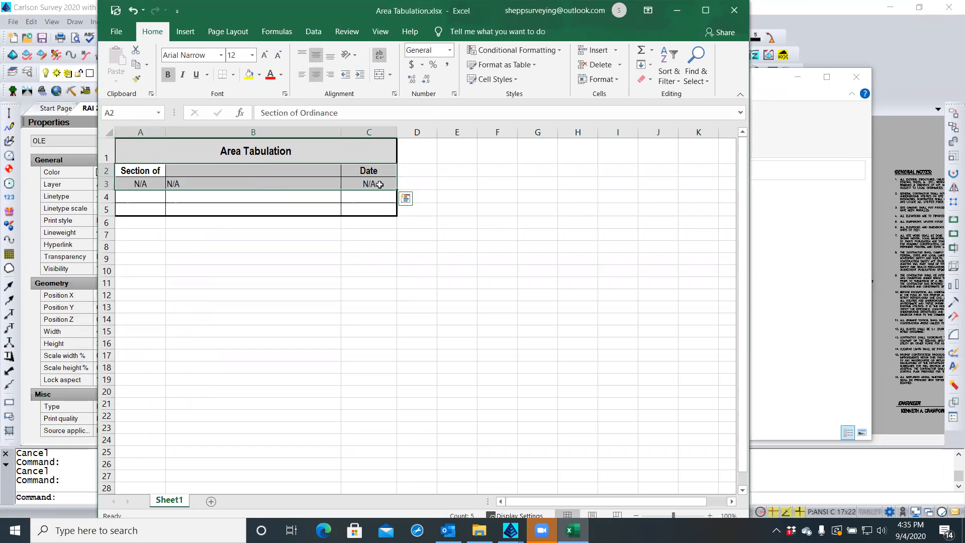
right_click(371, 185)
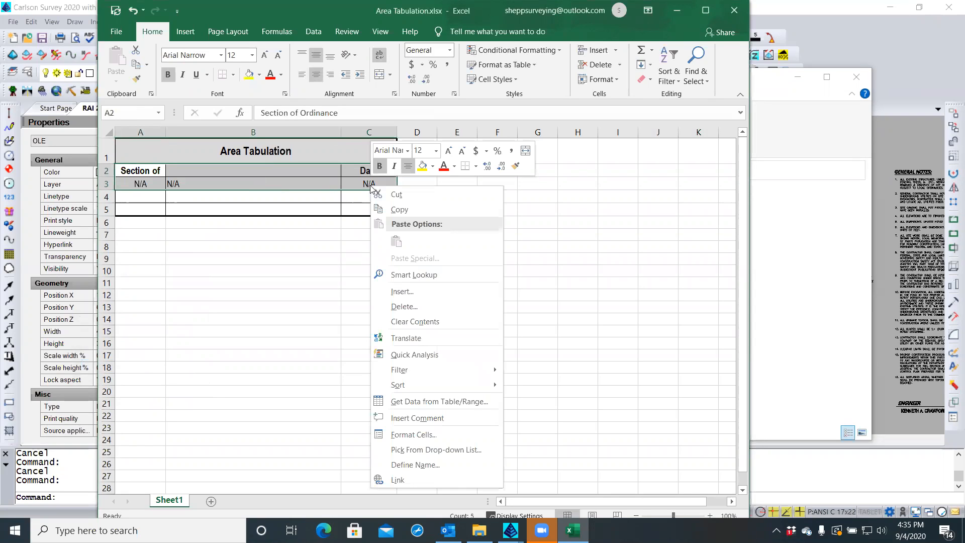
click(414, 322)
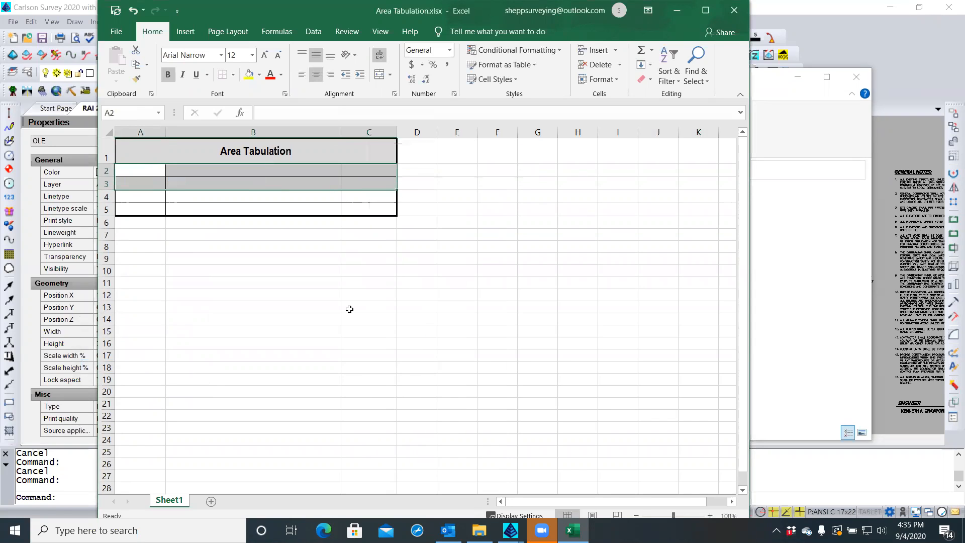
click(158, 170)
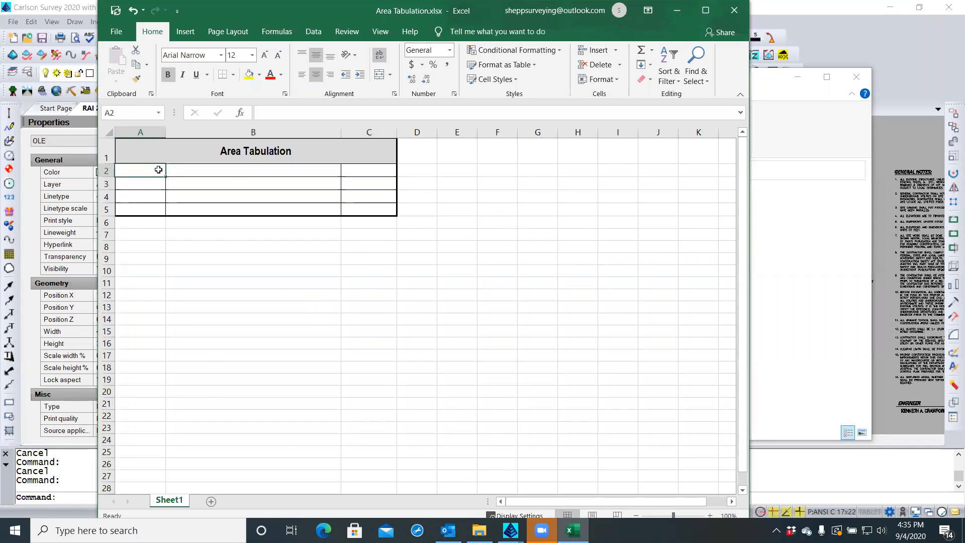
text(Lot 40)
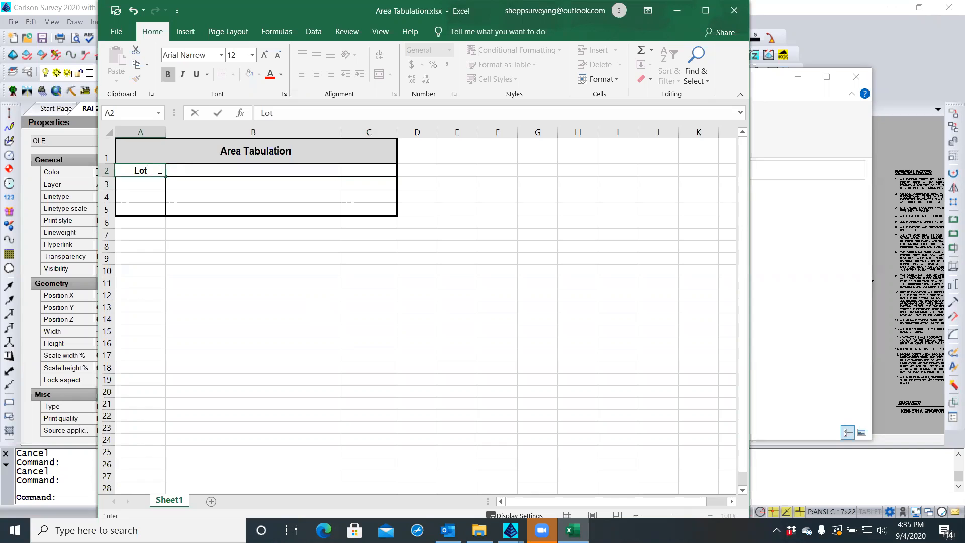
key(Return)
text(Lot 41)
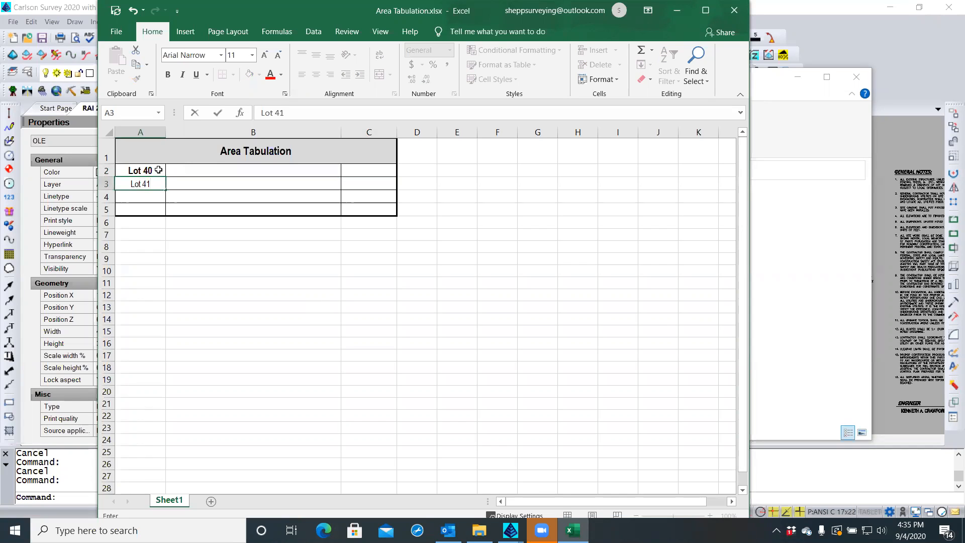
key(Return)
text(Total Area)
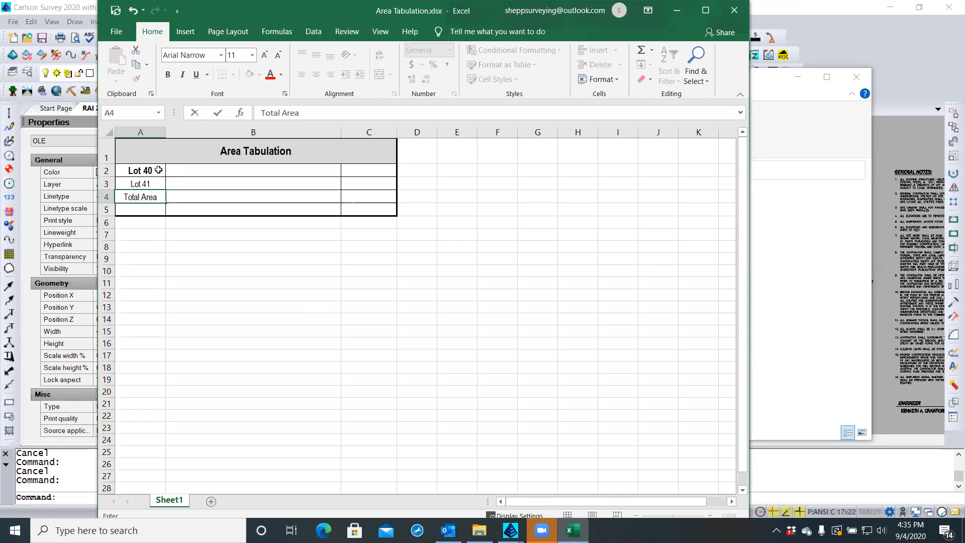
Right-align columns A and B and change column C away from centred alignment
click(149, 132)
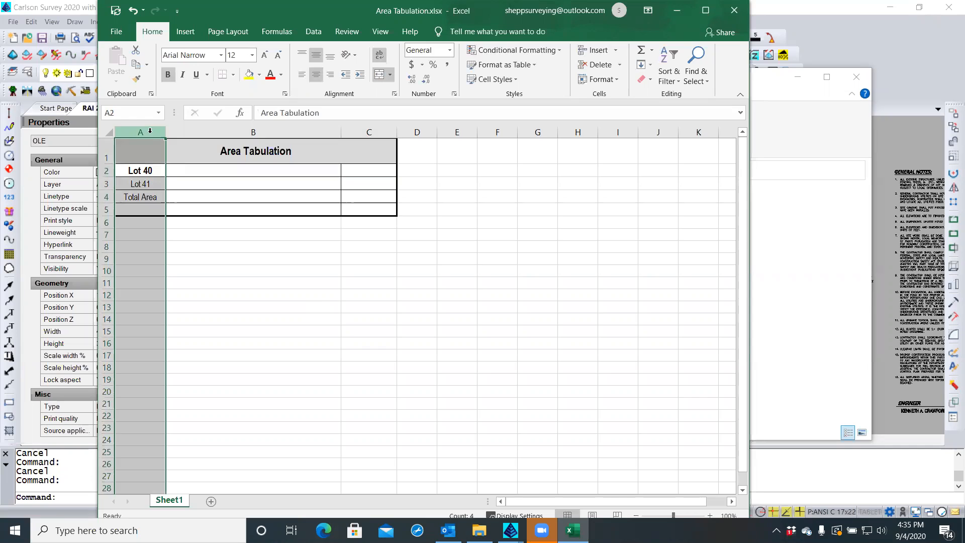
click(330, 75)
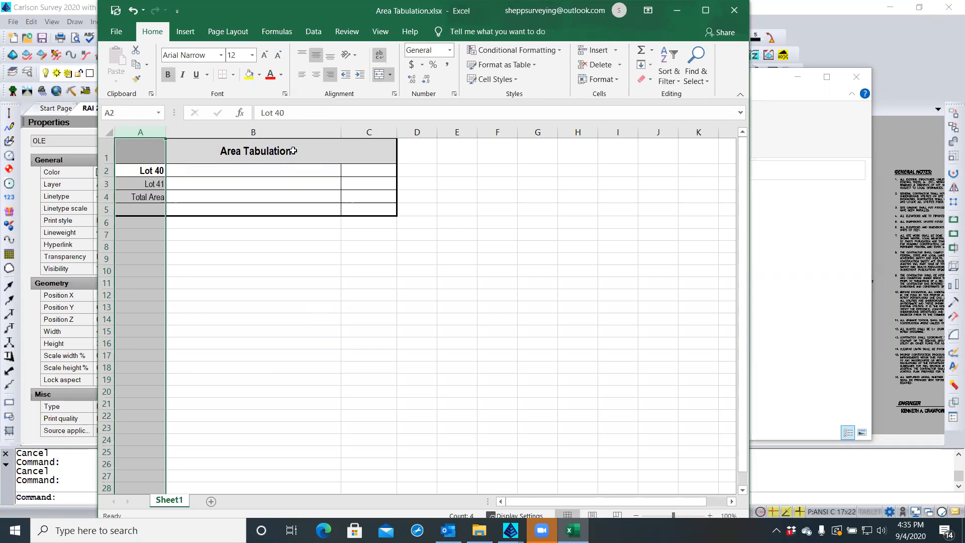
click(359, 75)
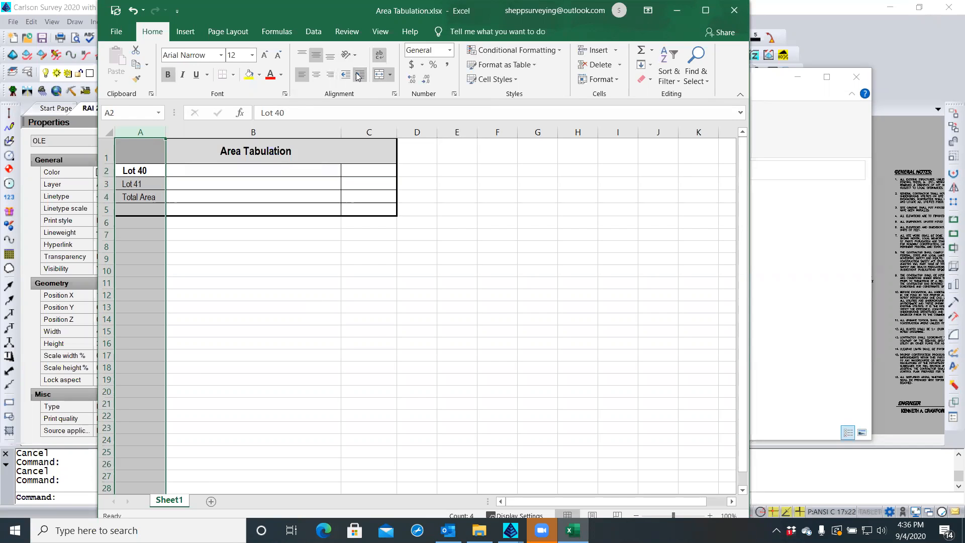
click(330, 75)
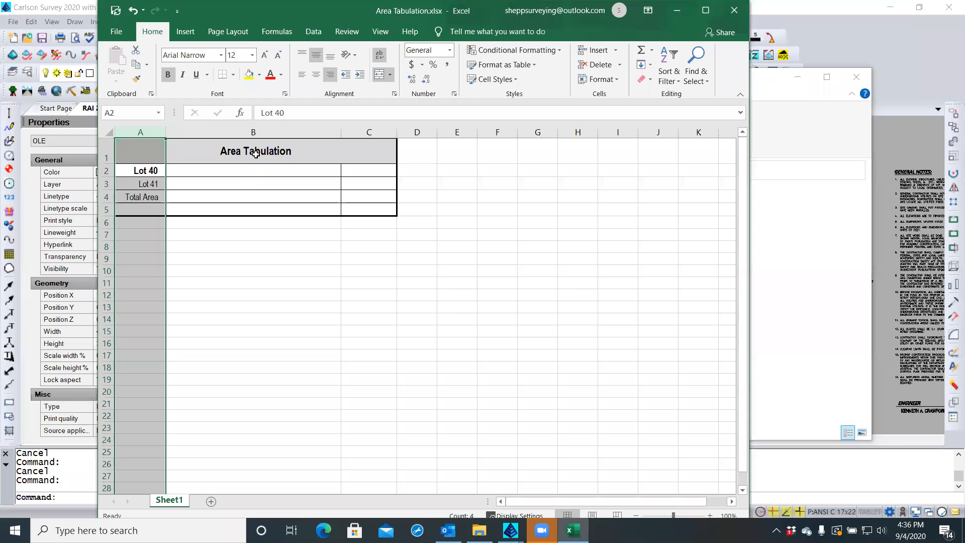
click(254, 130)
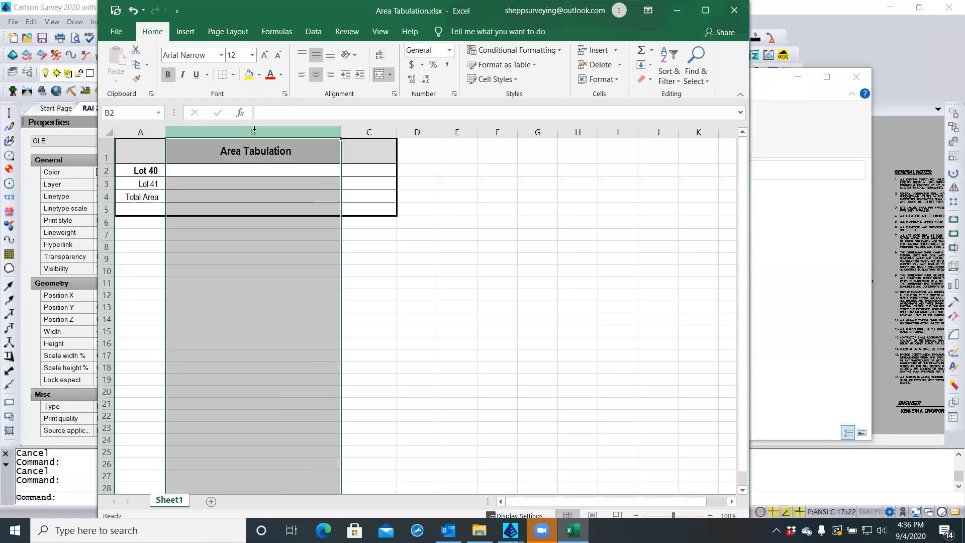
click(330, 76)
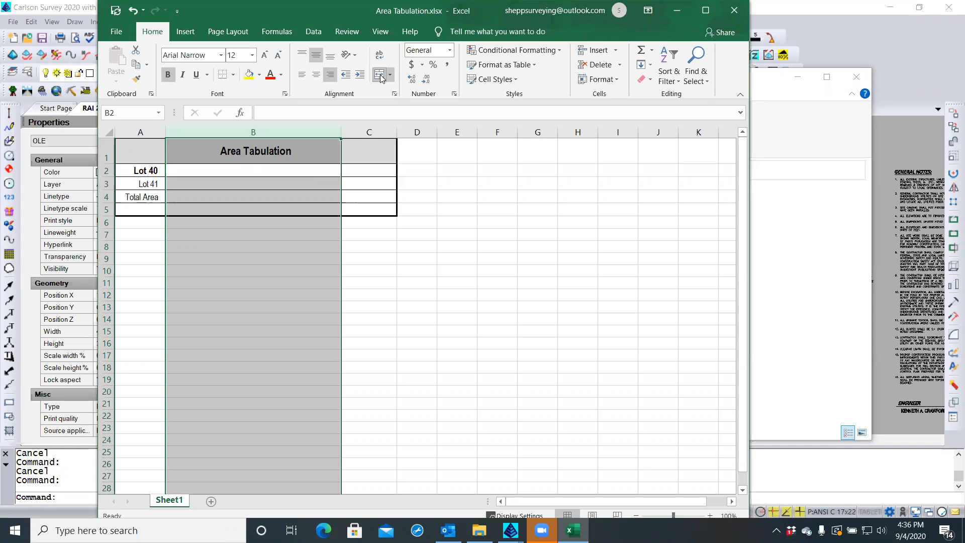
click(364, 131)
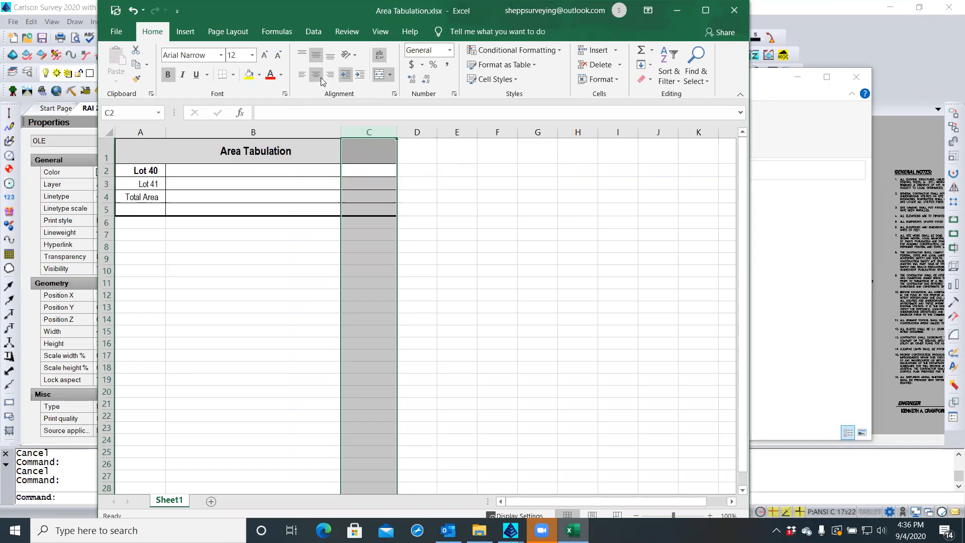
click(360, 77)
Enter Acres in C2 and copy it down to C3:C5
click(363, 196)
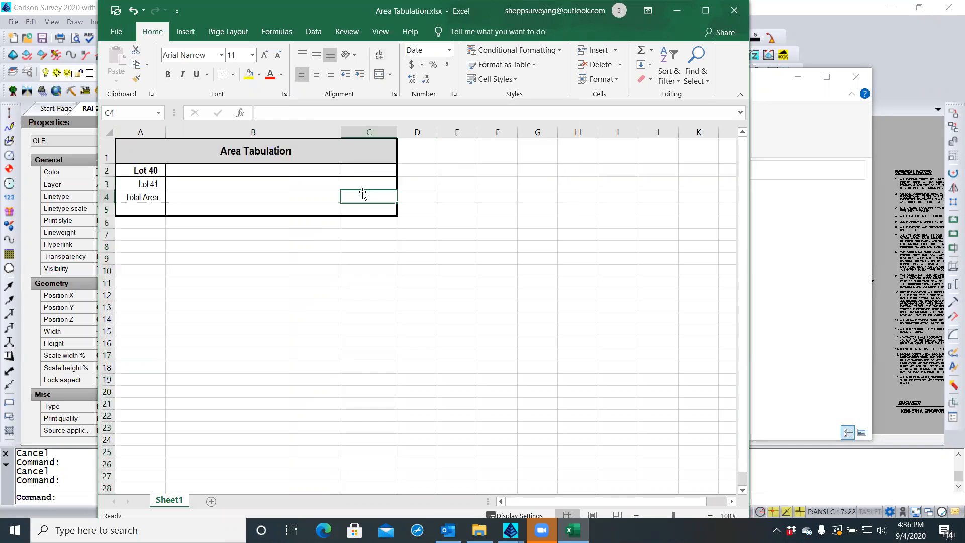
click(363, 172)
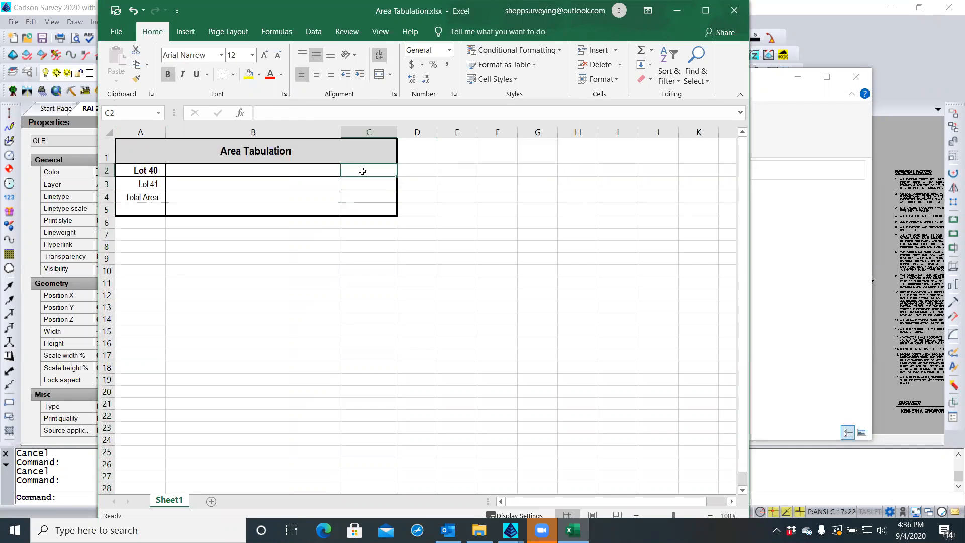
text(Acre)
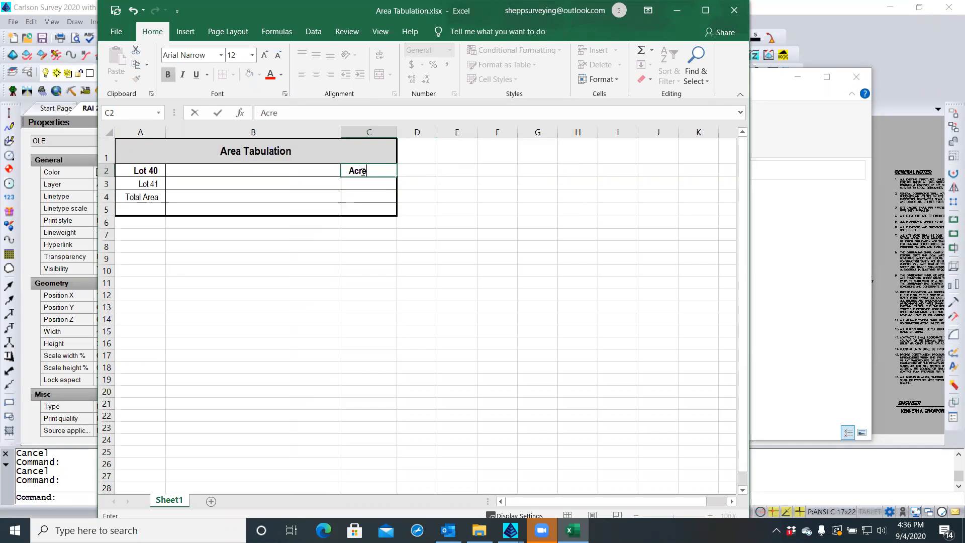
text(s)
click(360, 182)
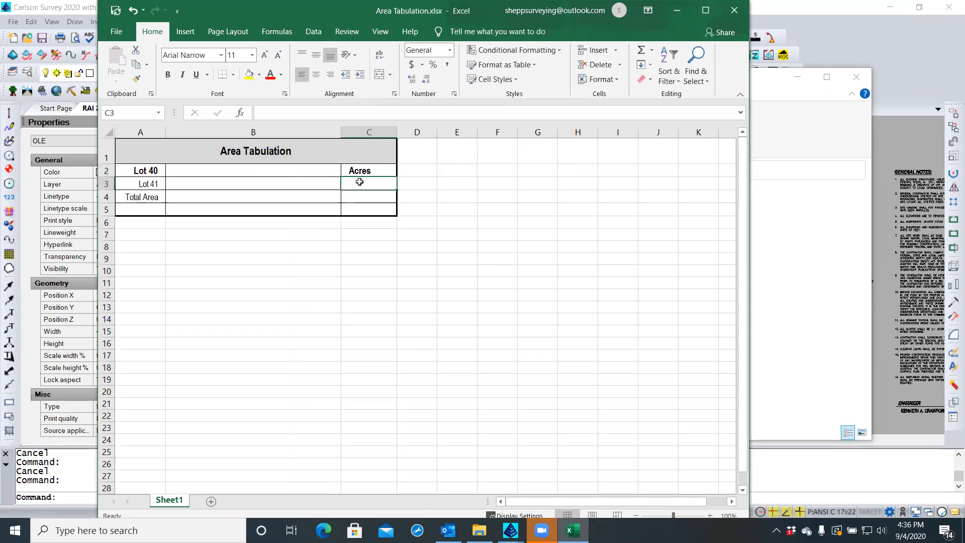
click(362, 171)
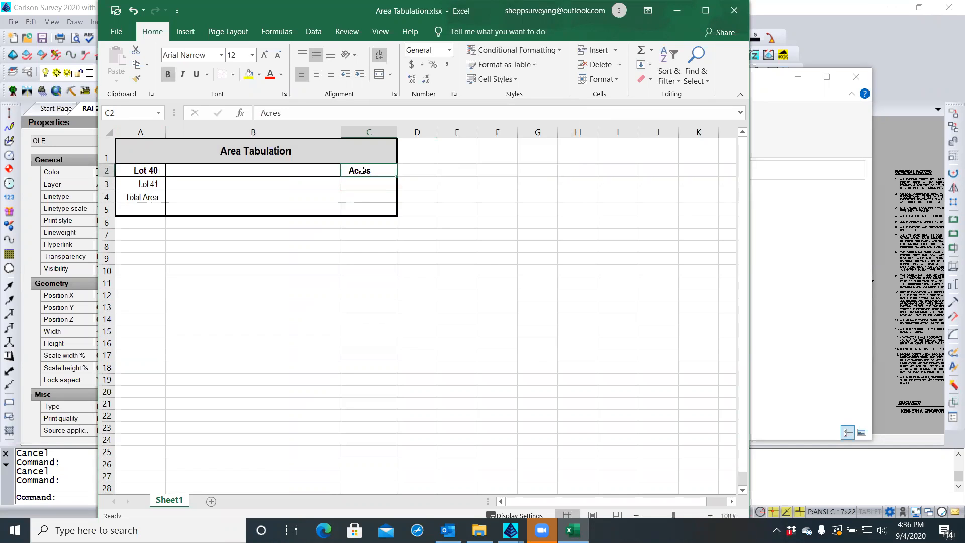
key(ctrl+c)
drag(362, 182, 364, 212)
key(ctrl+v)
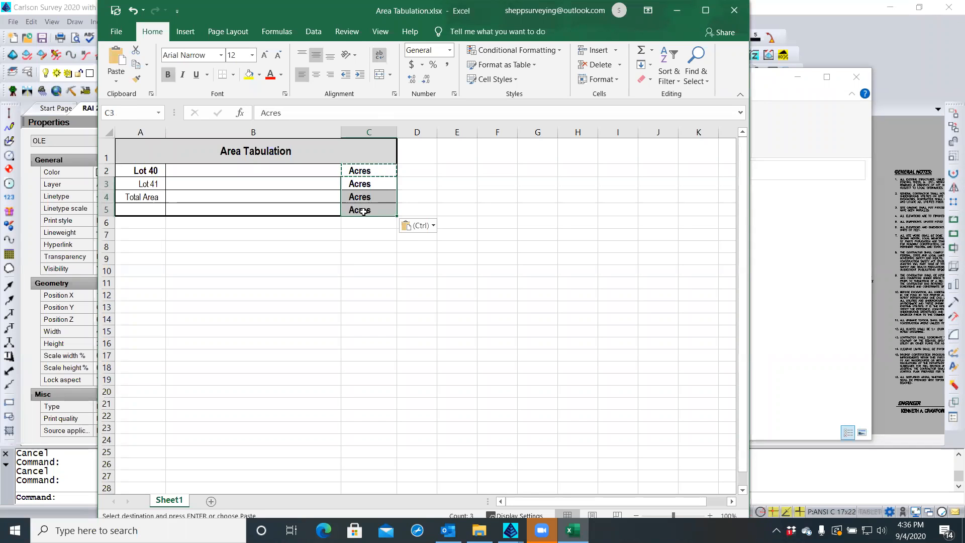
click(371, 232)
key(Escape)
Remove bold from the table body and make only Total Area bold
drag(133, 170, 370, 210)
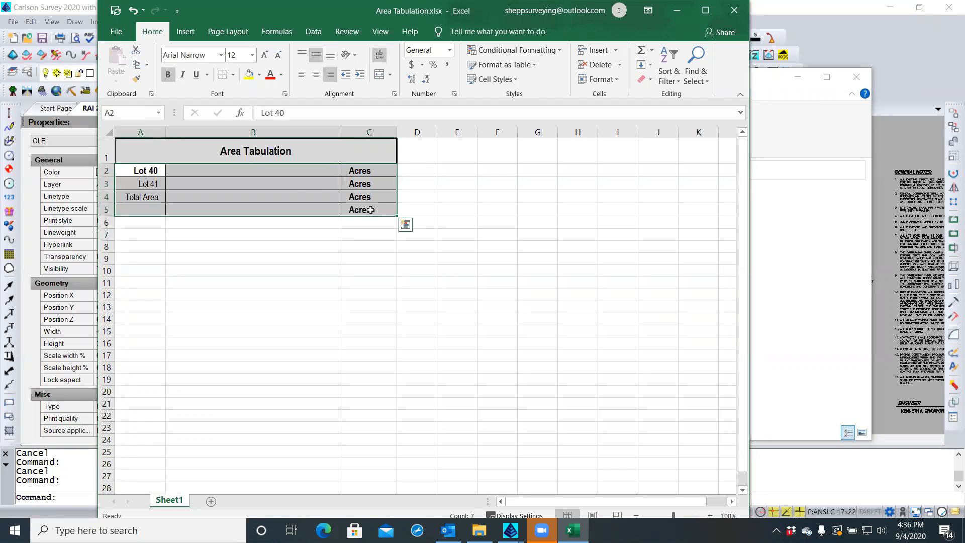
click(167, 75)
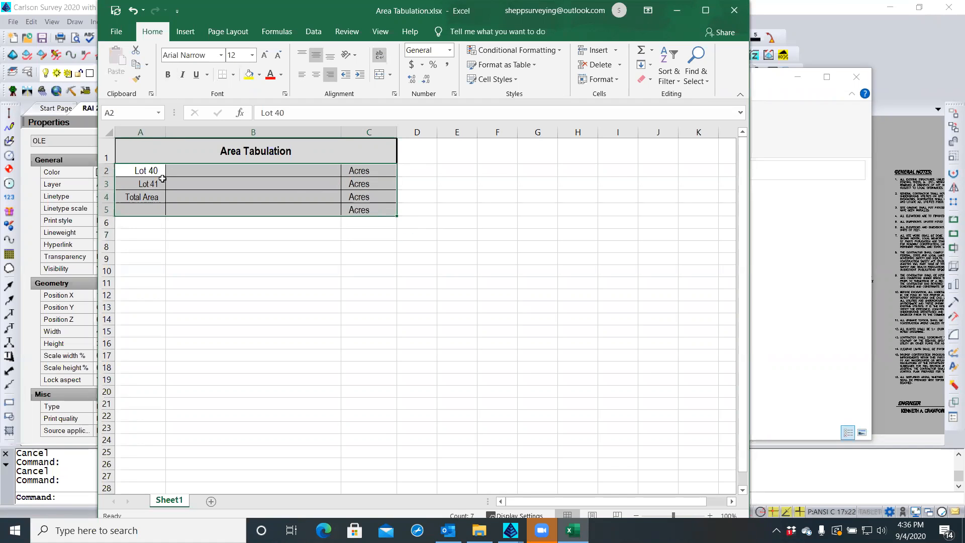
click(154, 196)
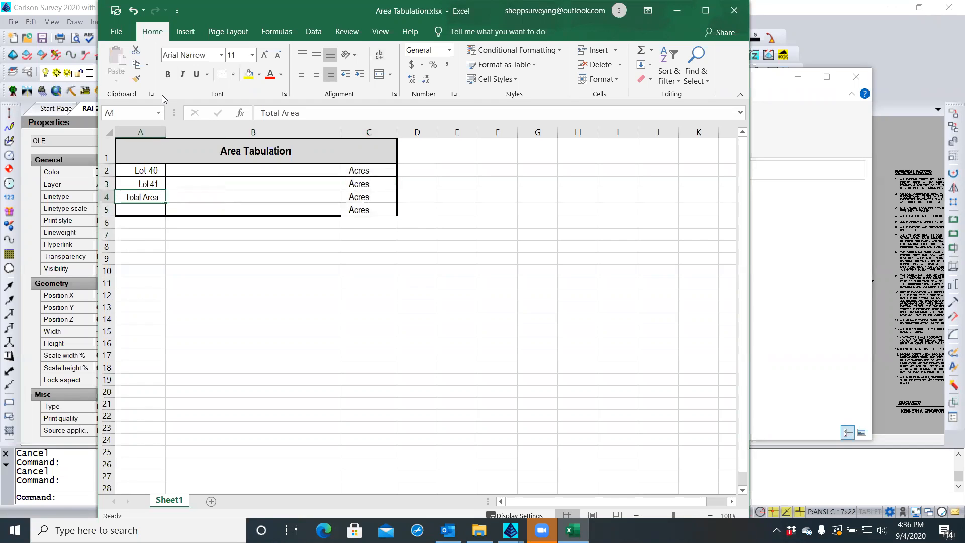
click(167, 75)
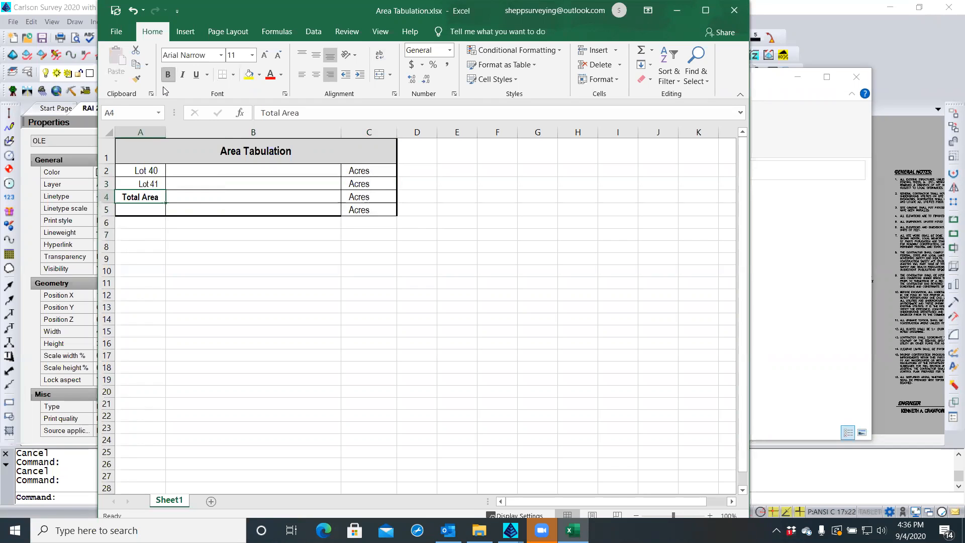
Delete the spare row 5 from the table
click(107, 210)
right_click(108, 209)
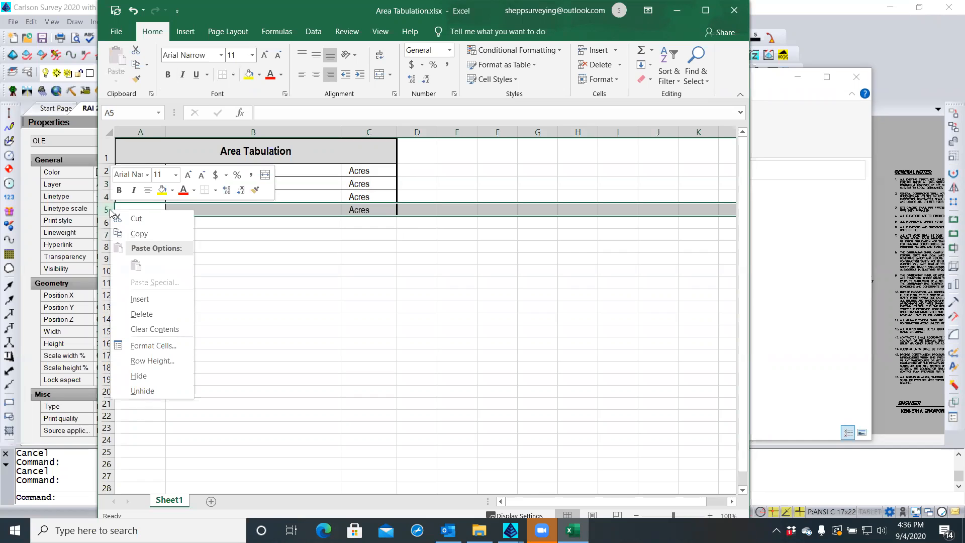
click(152, 313)
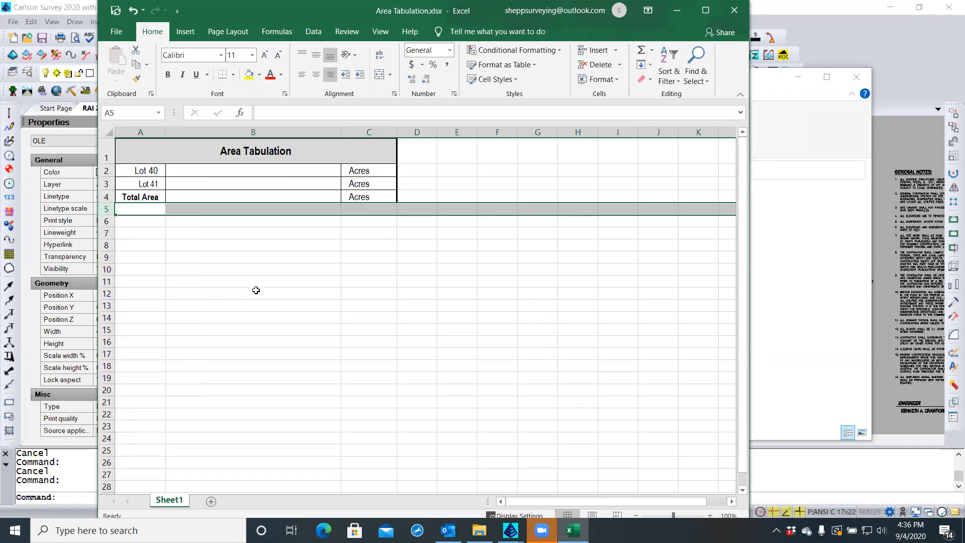
click(256, 286)
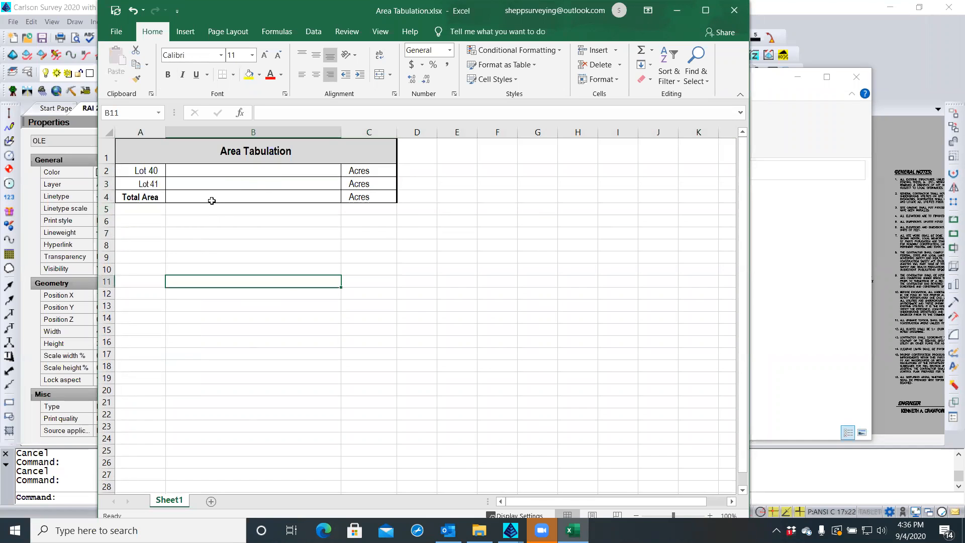
click(314, 195)
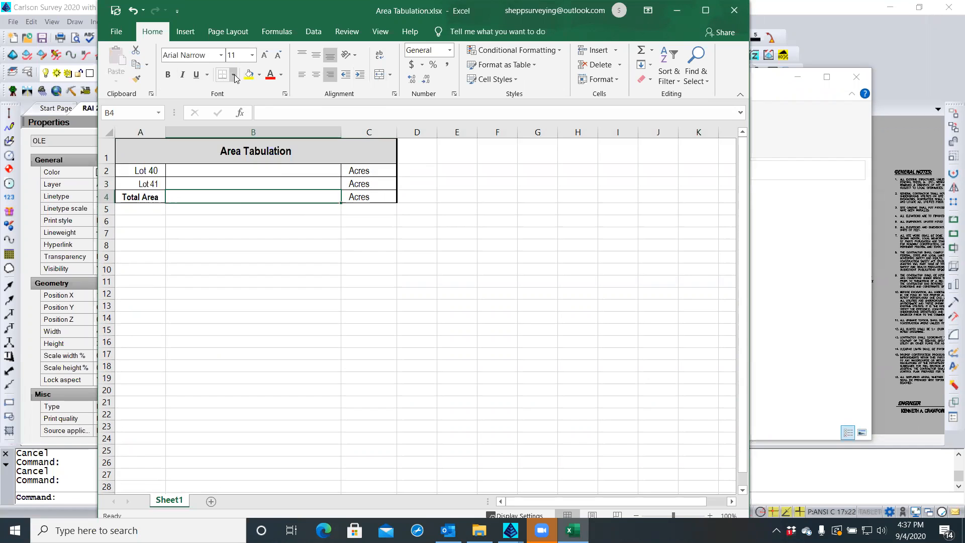
Add a top border to B4, narrow column B, and move the Excel window left
click(234, 75)
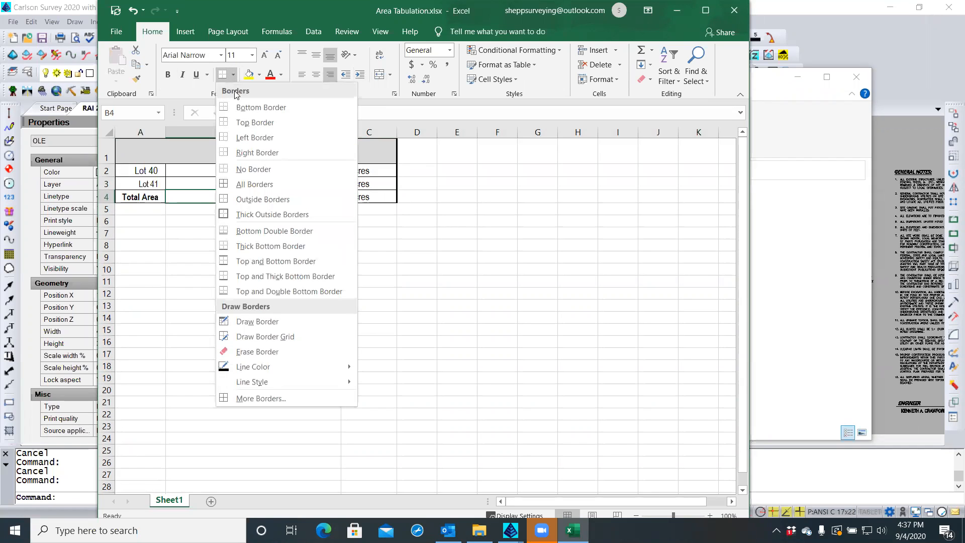
click(242, 124)
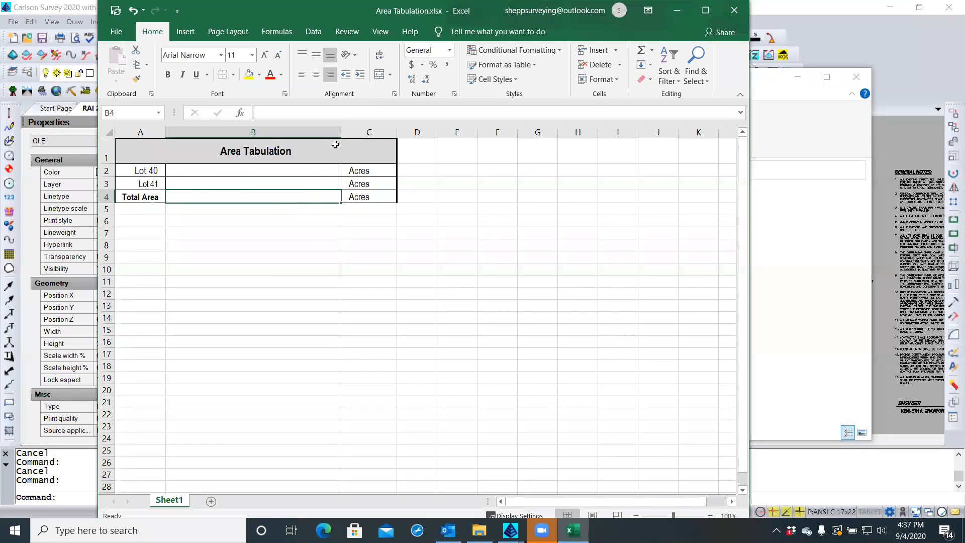
drag(340, 133, 222, 137)
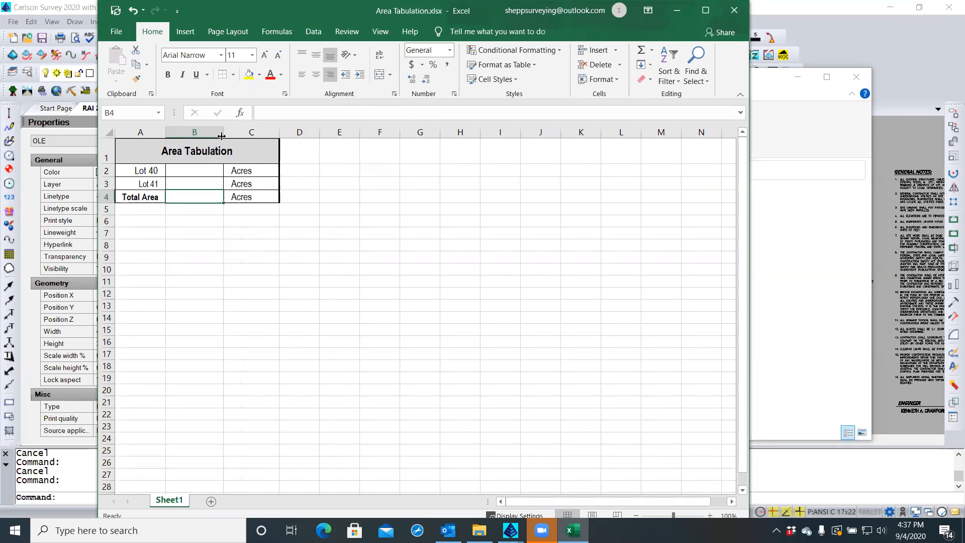
click(206, 170)
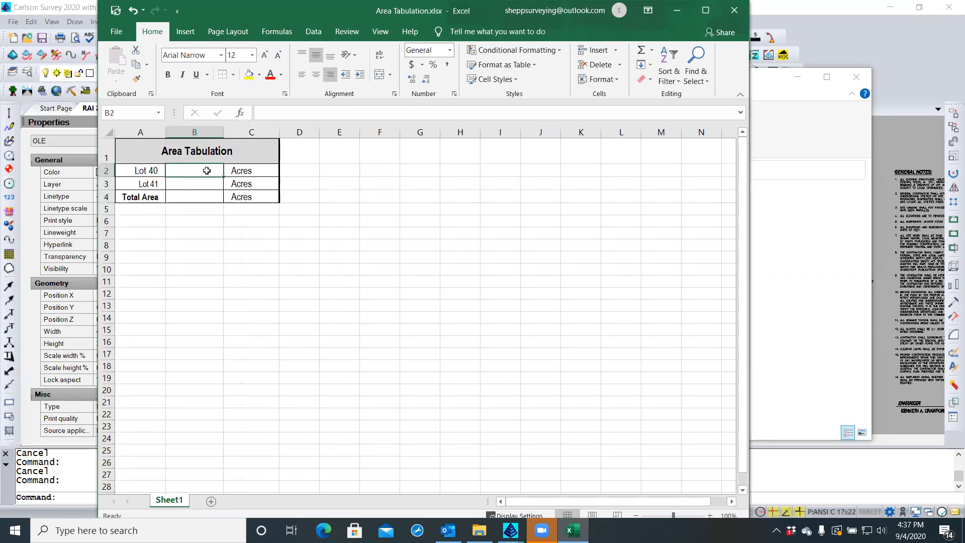
drag(272, 16, 207, 11)
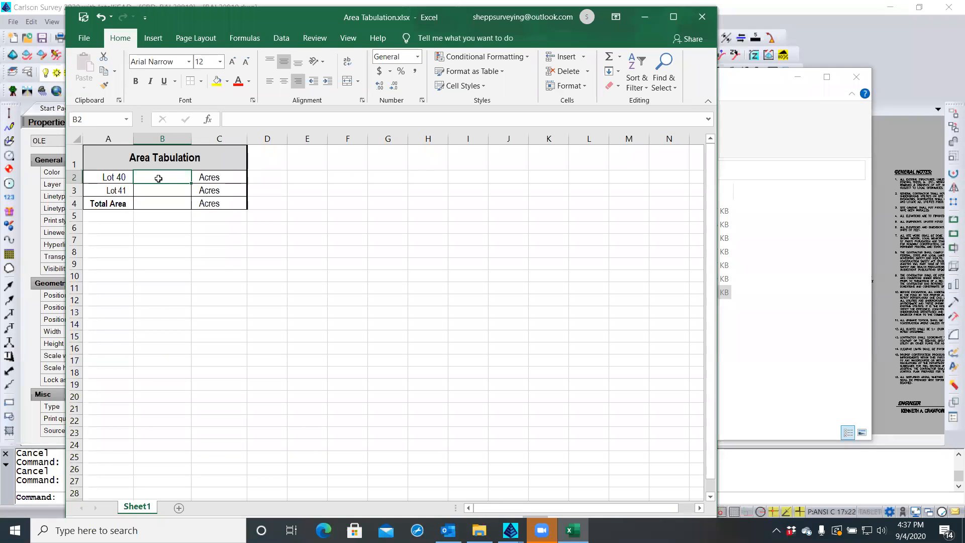
Enter 1.1191 for Lot 40 and 1.1961 for Lot 41, then AutoSum B2:B3 in B4
text(1.1191)
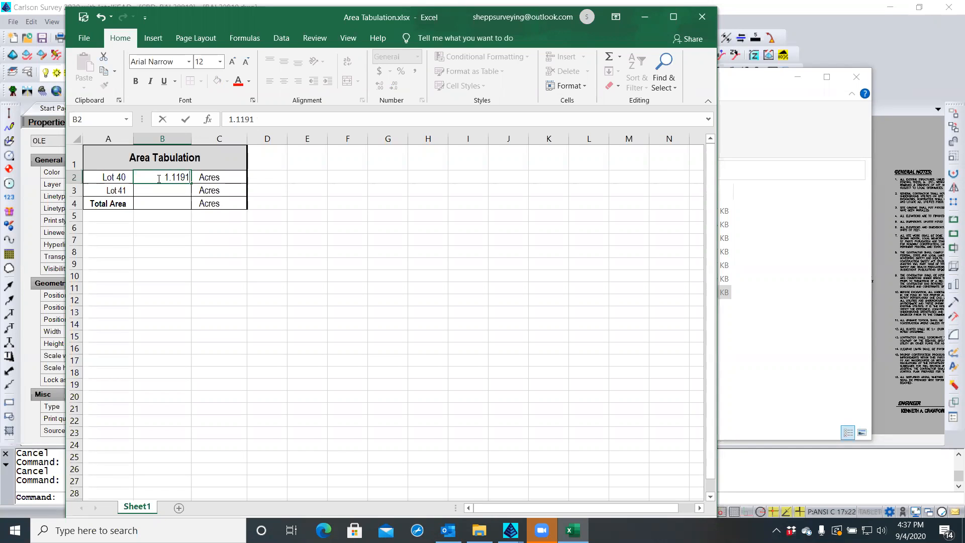
key(Return)
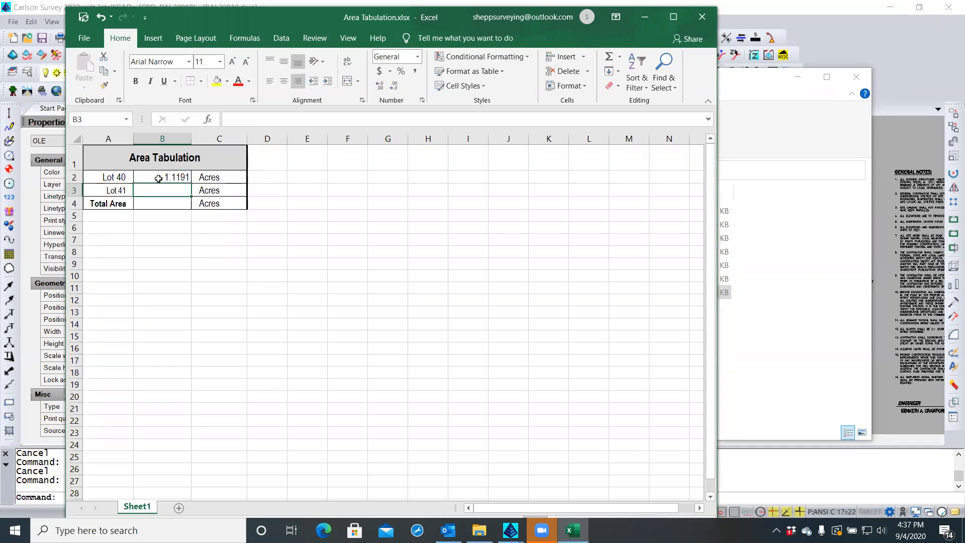
text(1)
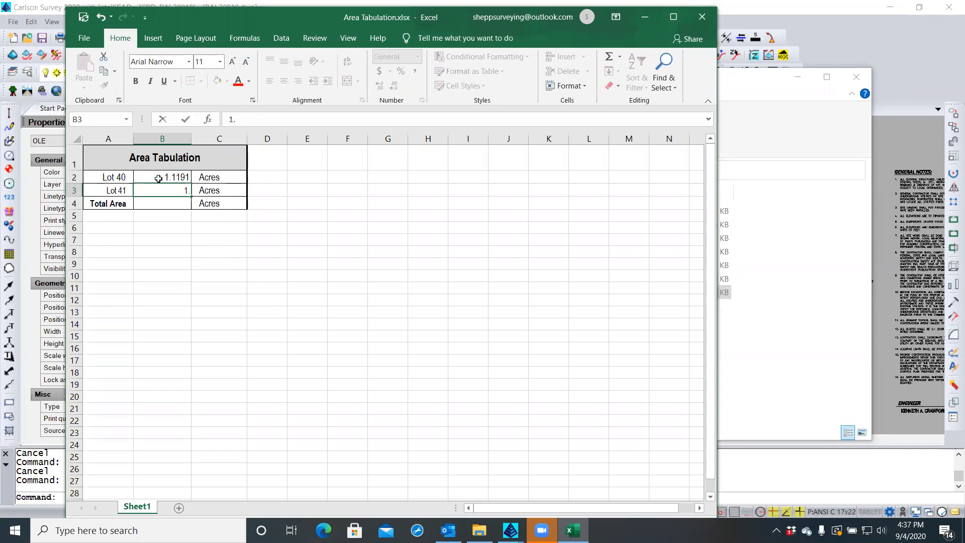
text(.1961)
click(163, 200)
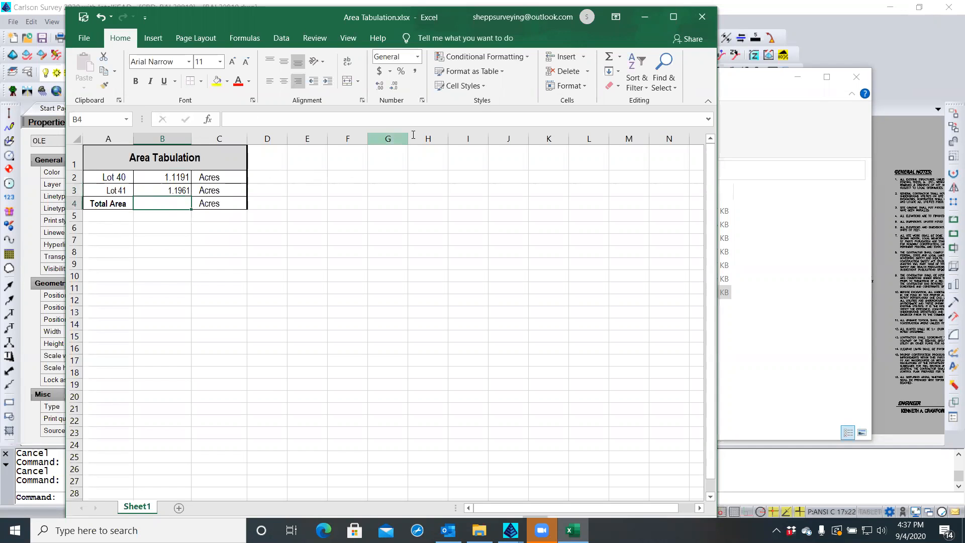
click(610, 56)
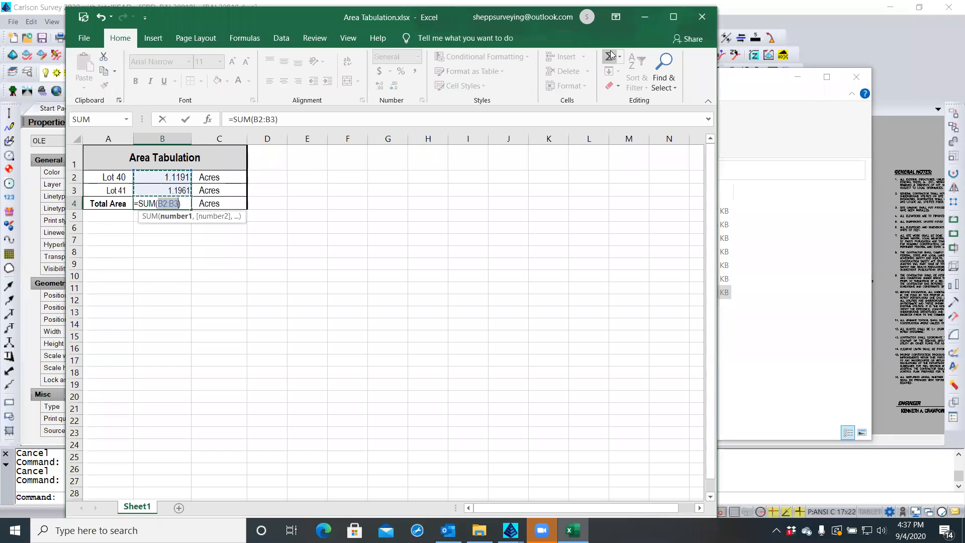
key(Return)
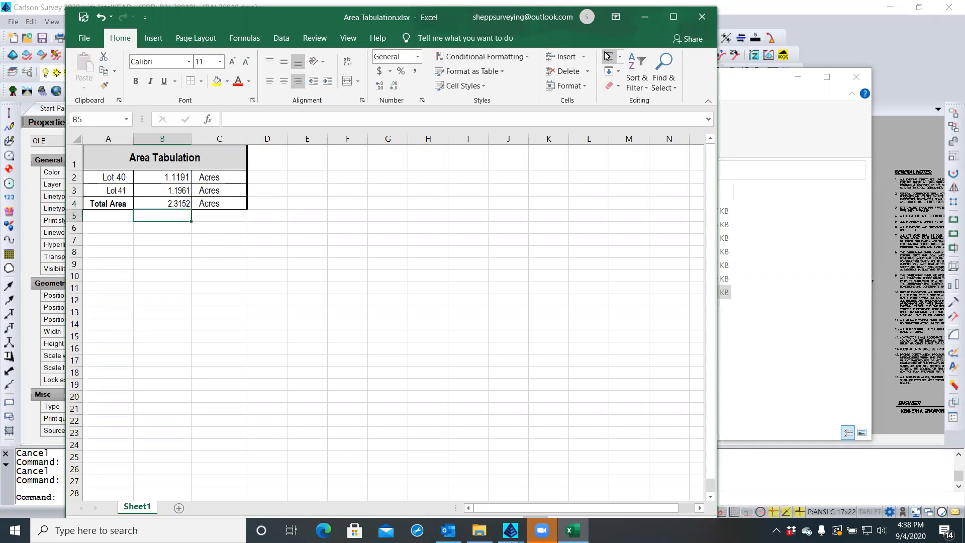
Set the lot rows A2:C4 to font size 11
click(104, 159)
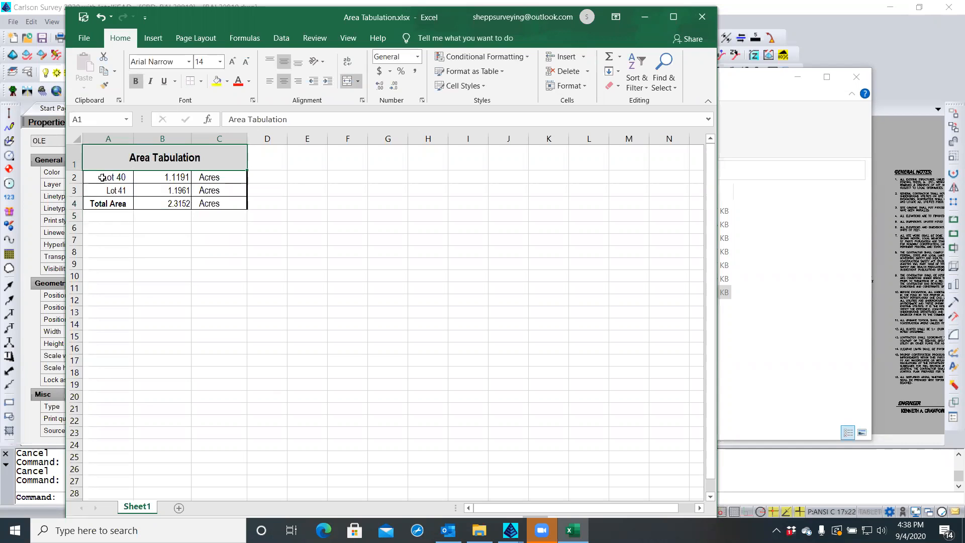
click(98, 178)
drag(98, 178, 208, 201)
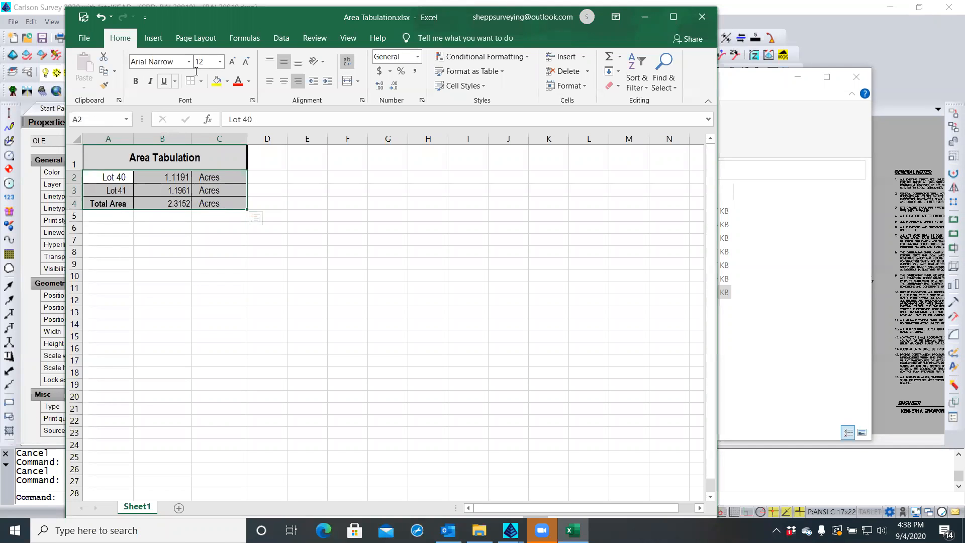
click(219, 61)
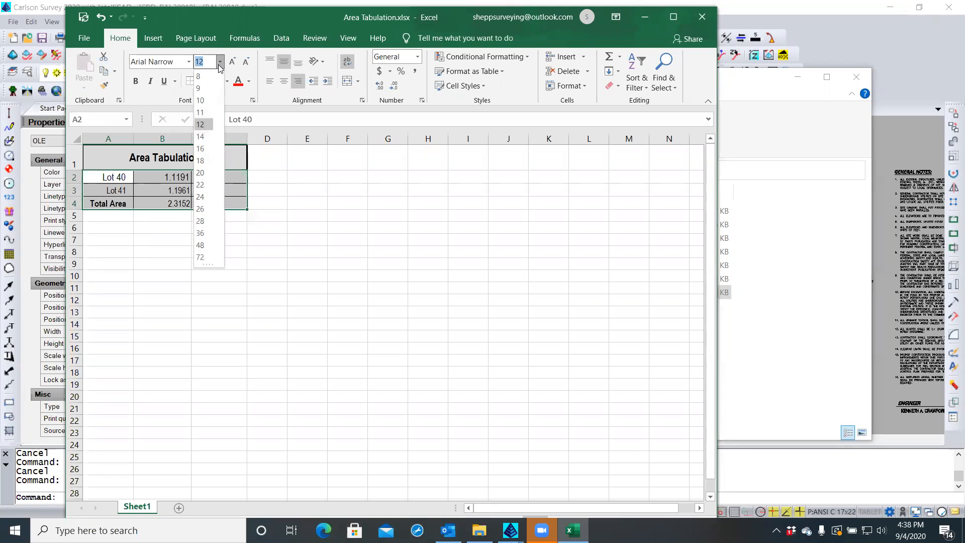
click(200, 113)
click(184, 255)
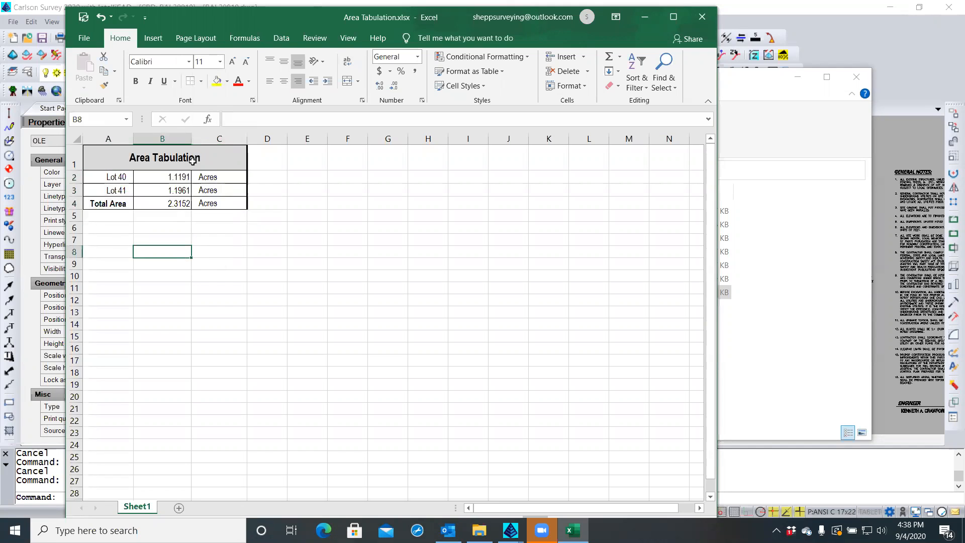
Narrow columns B and C, hide the gridlines, save, and return to Carlson
drag(188, 137, 172, 137)
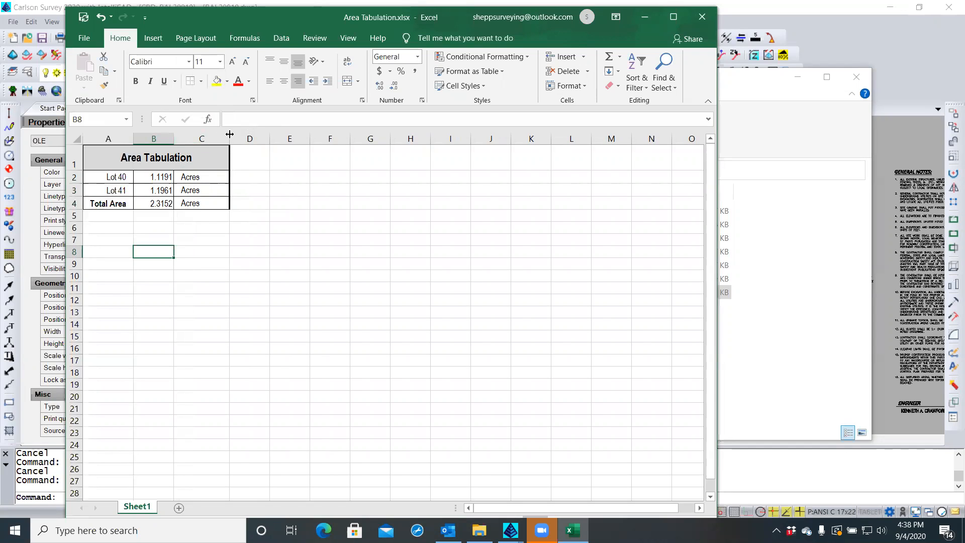
drag(229, 136, 223, 135)
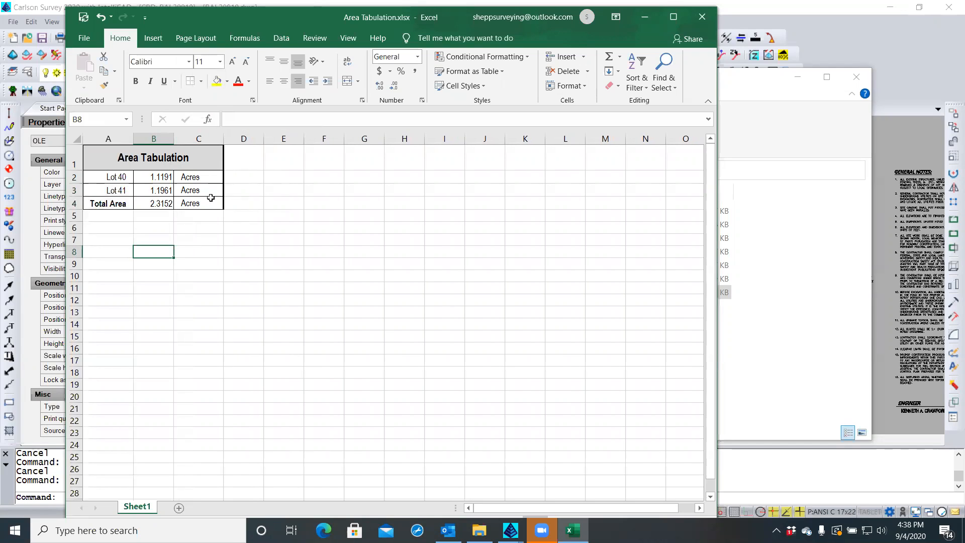
click(187, 253)
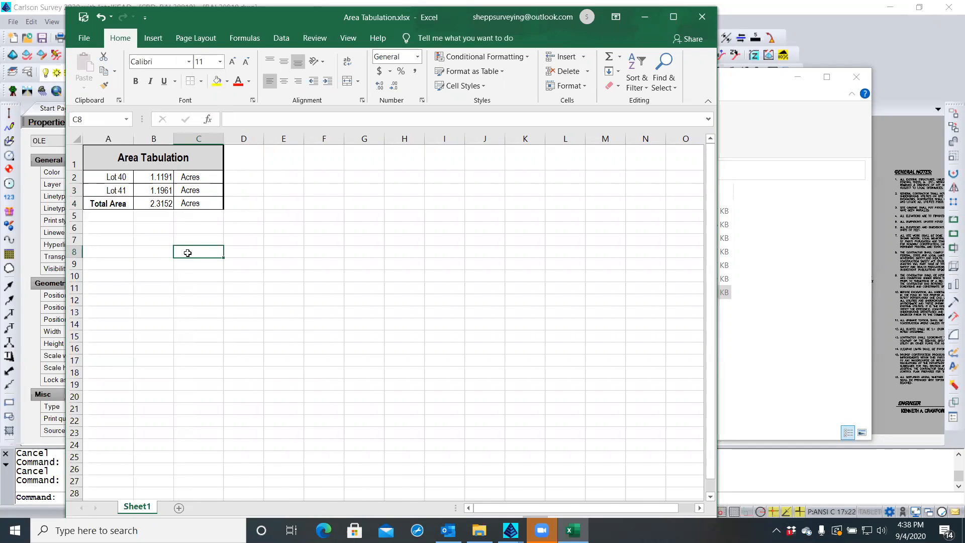
click(156, 239)
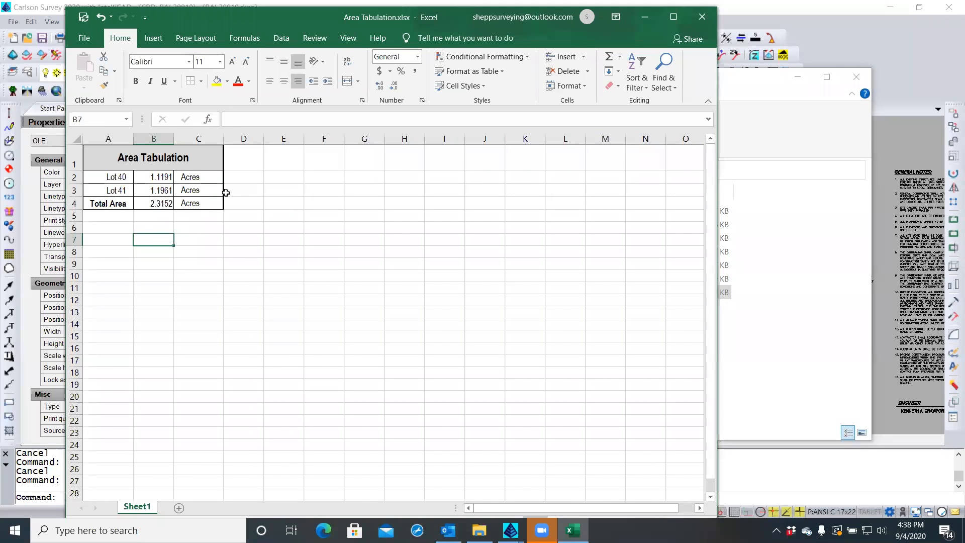
click(348, 39)
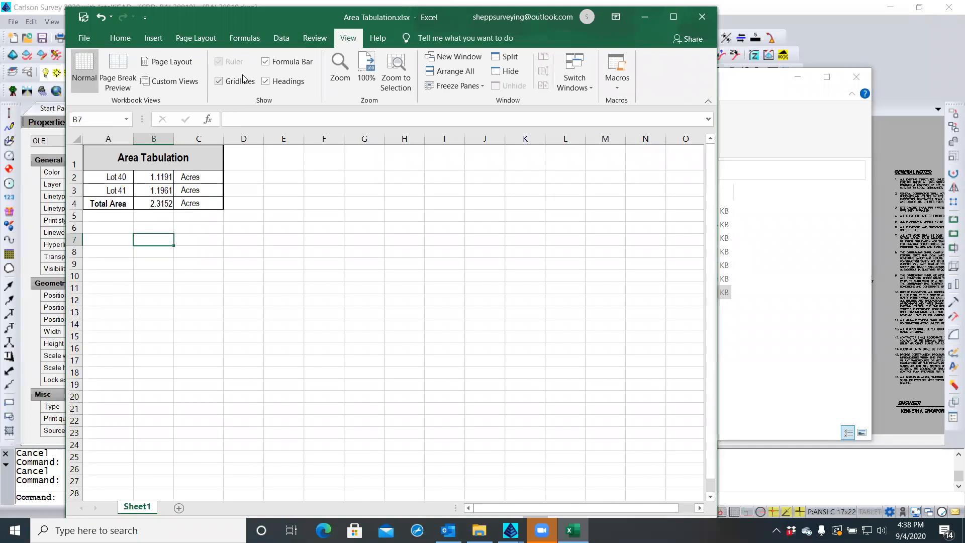
click(219, 81)
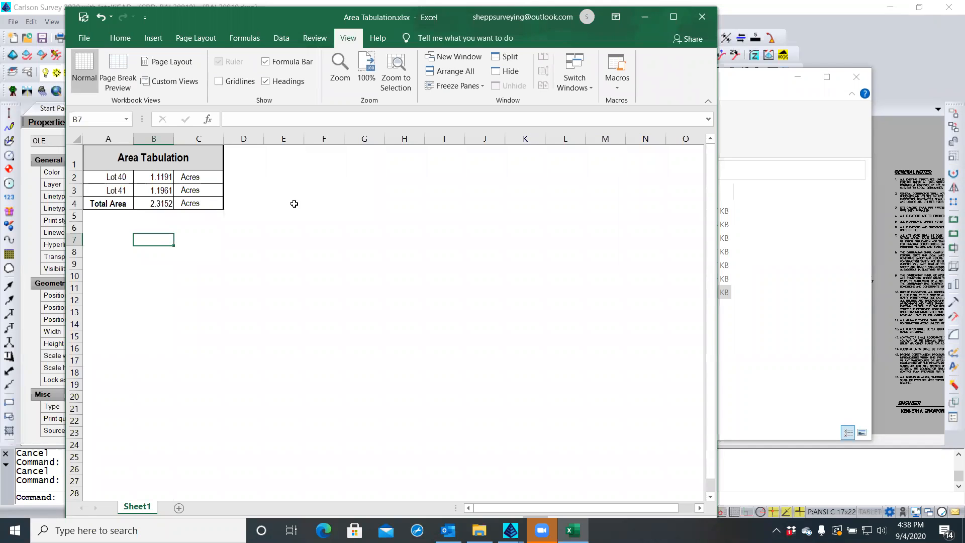
click(83, 19)
click(911, 80)
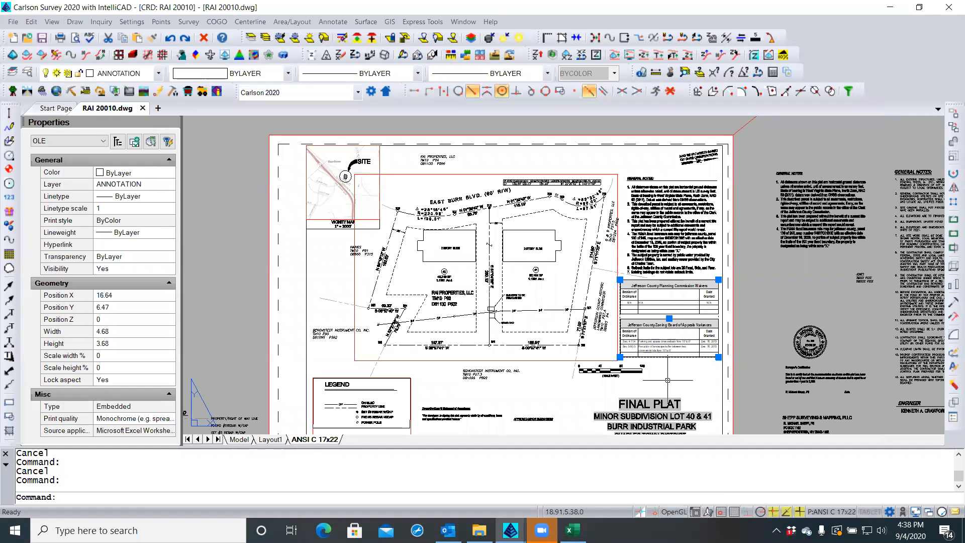
Clear the table selection, regenerate the drawing, and bring the Area Tabulation workbook forward
key(Escape)
text(re)
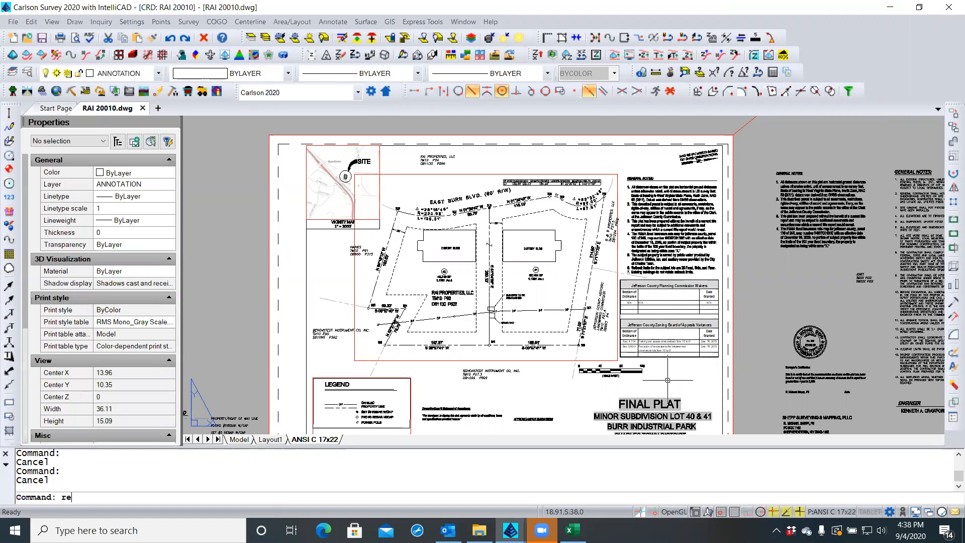
key(Return)
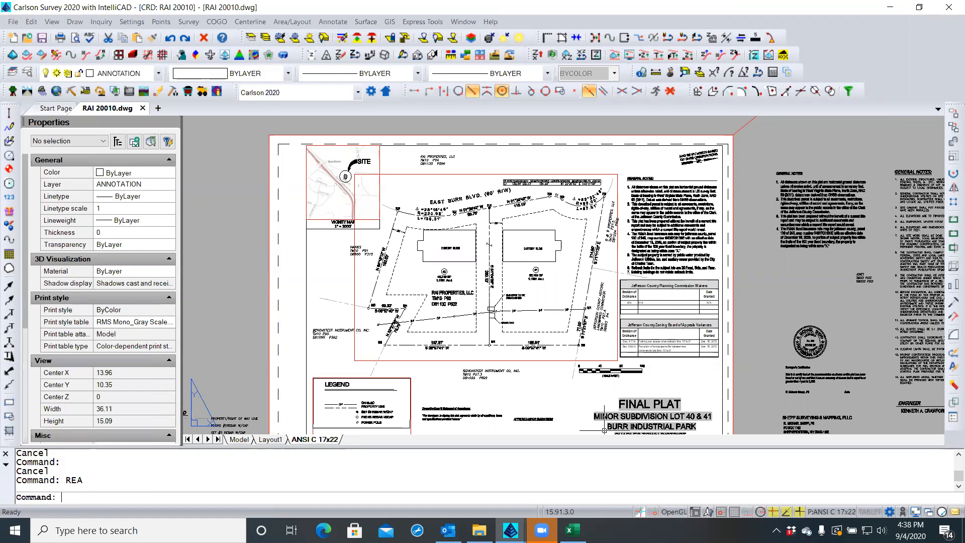
click(570, 531)
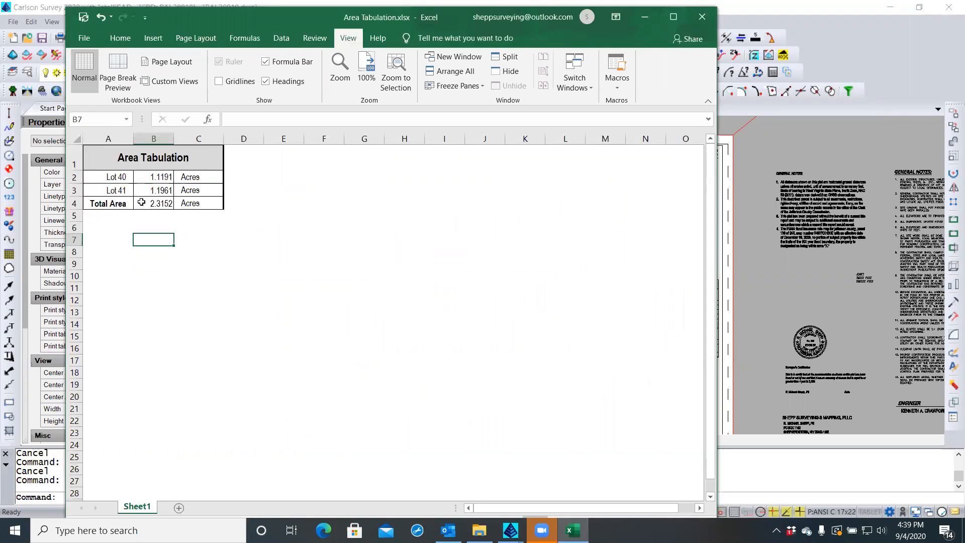
Remove inside borders from table A1:C4 and give it a thick solid outline
click(102, 161)
drag(102, 161, 183, 201)
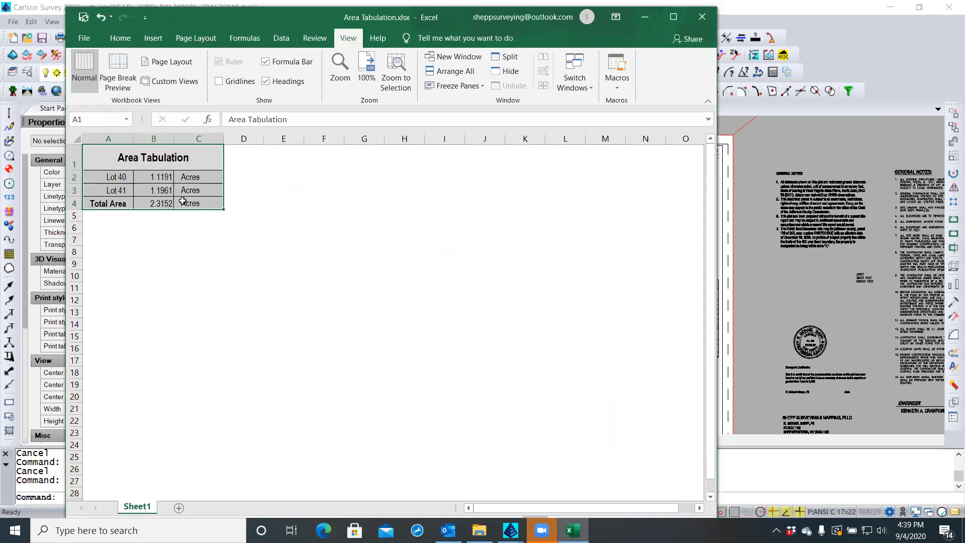
click(100, 158)
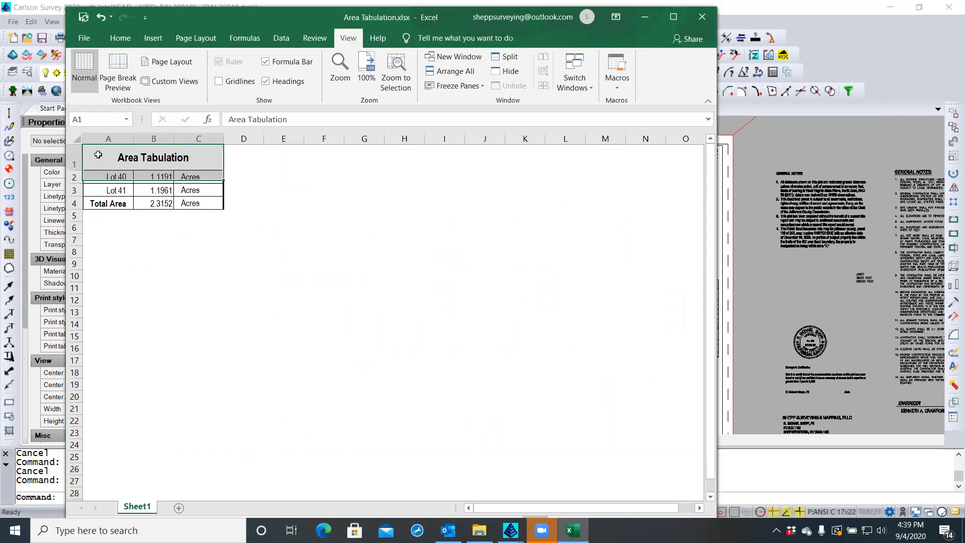
shift+click(196, 204)
right_click(195, 204)
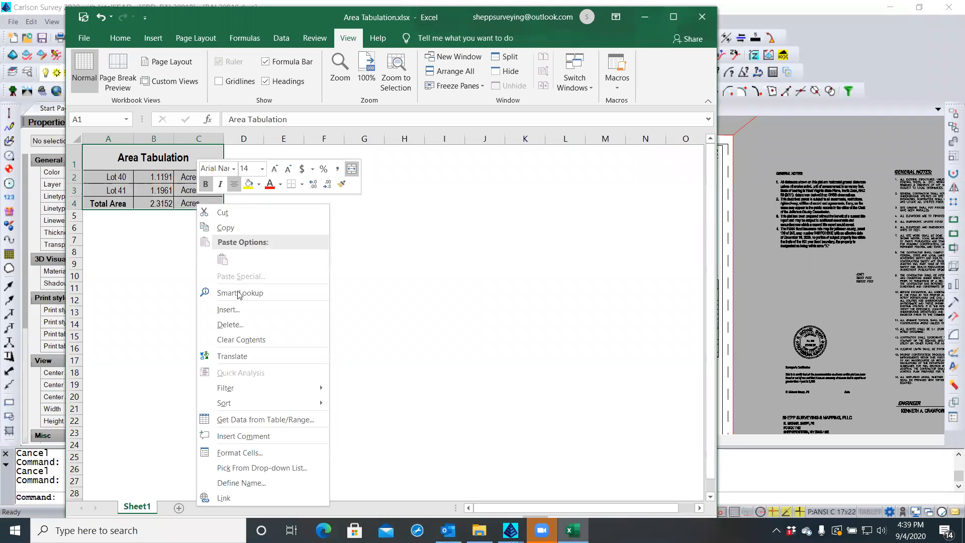
click(247, 453)
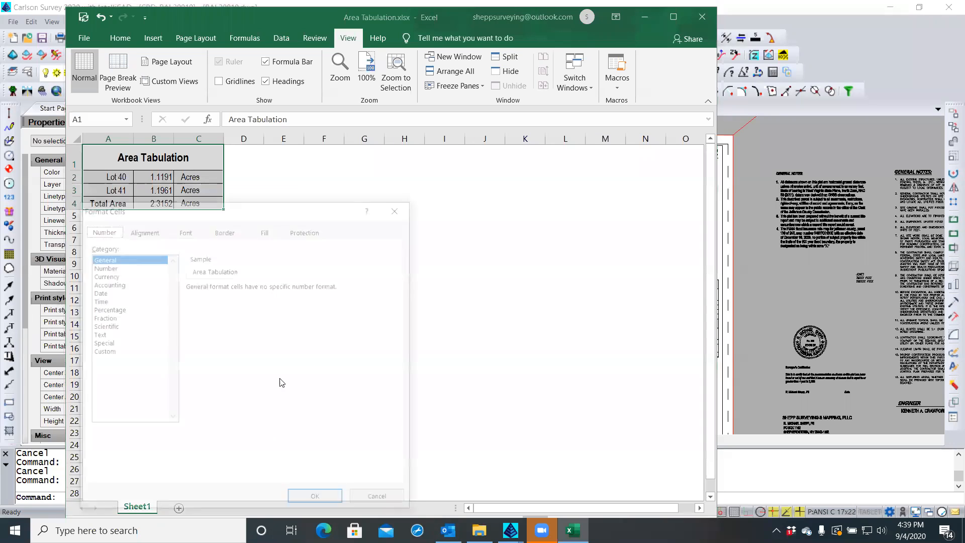
click(225, 231)
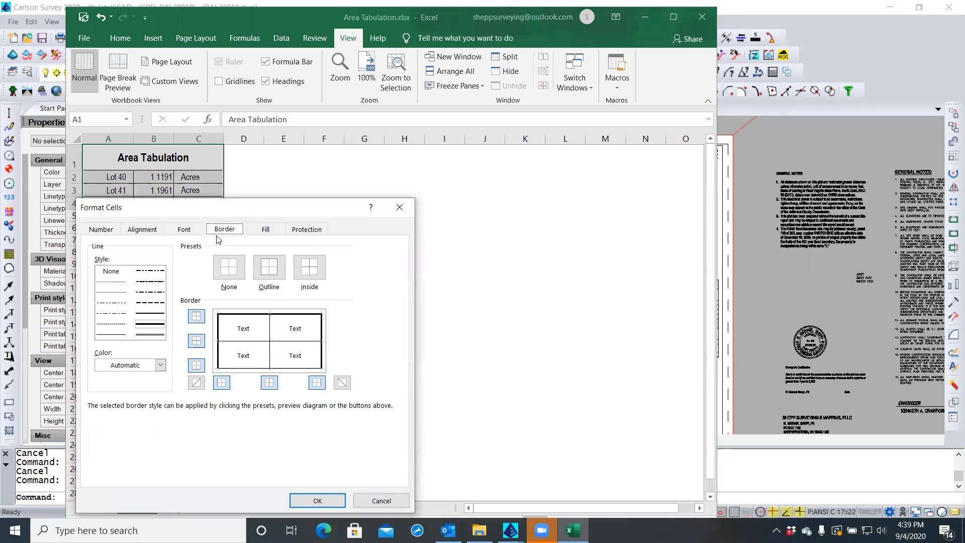
click(116, 272)
click(309, 272)
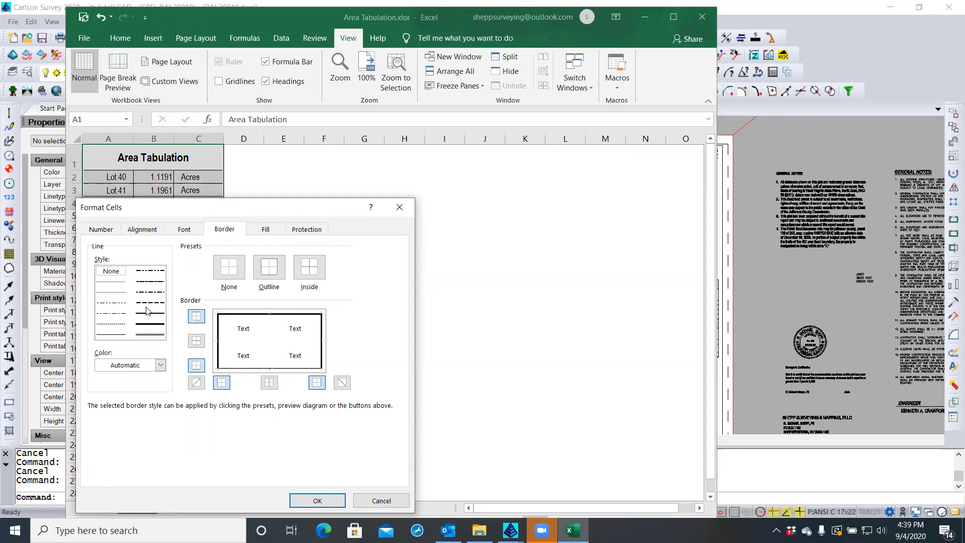
click(150, 327)
click(269, 271)
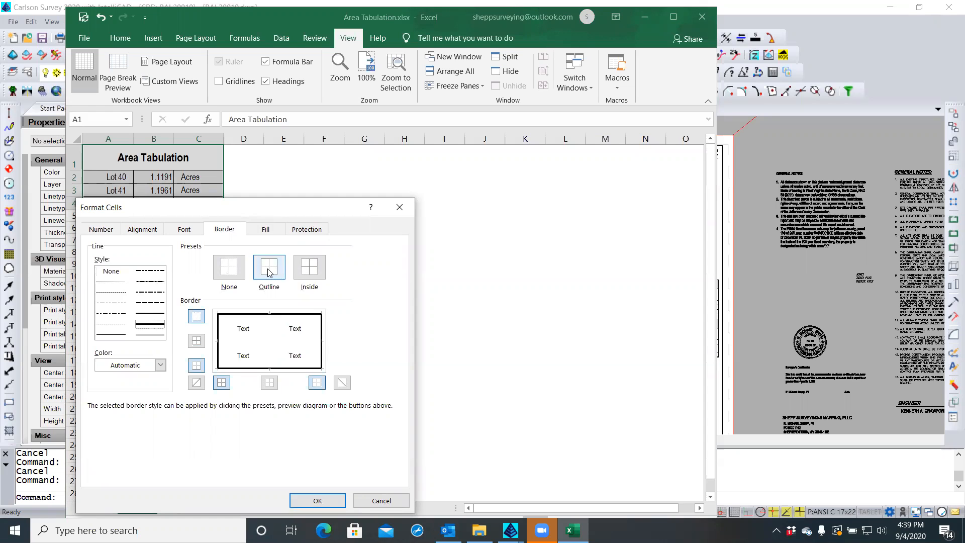
click(318, 501)
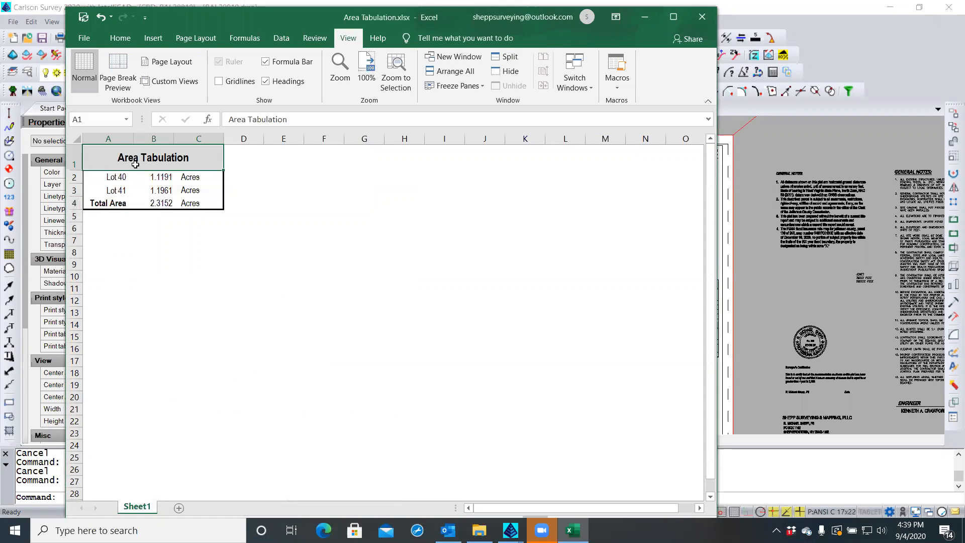
Add a thin solid bottom border under the Area Tabulation title cell
right_click(136, 165)
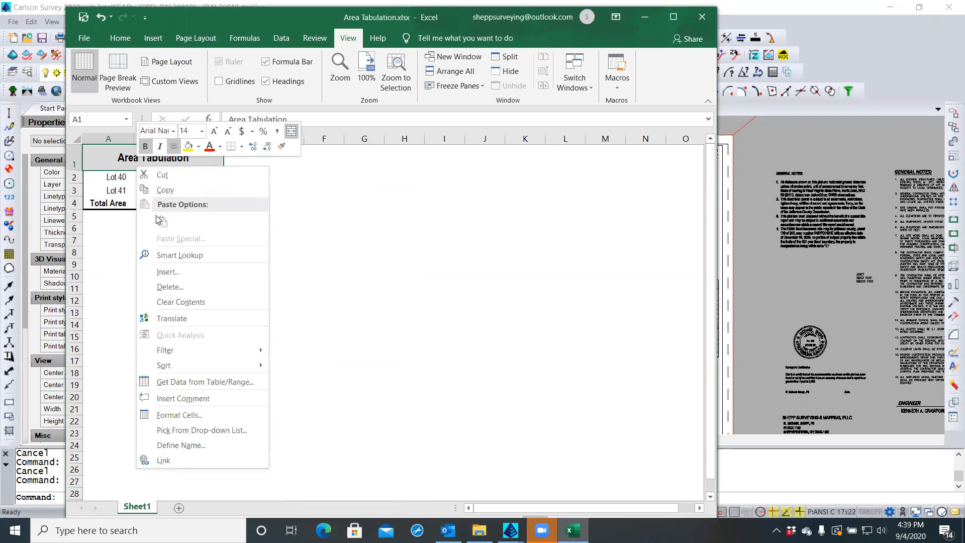
click(179, 415)
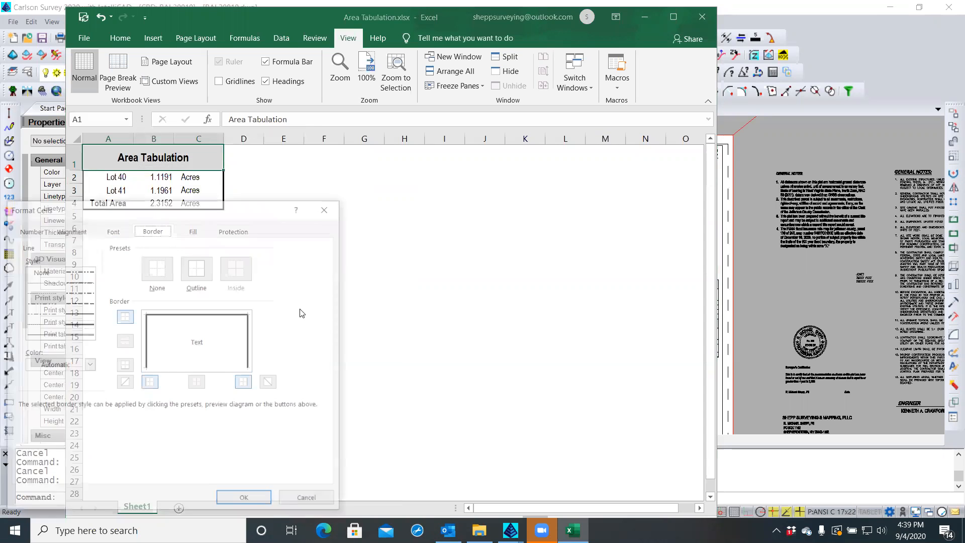
click(44, 335)
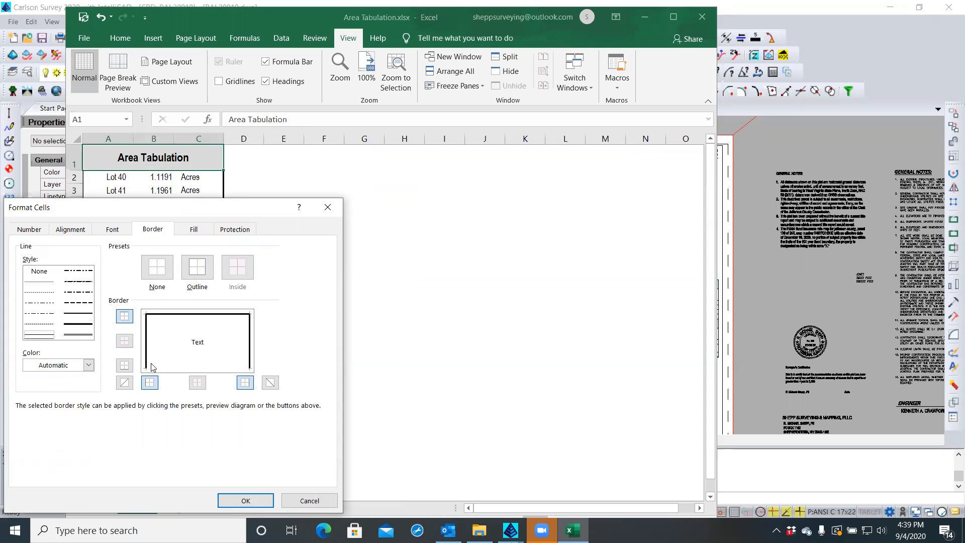
click(170, 370)
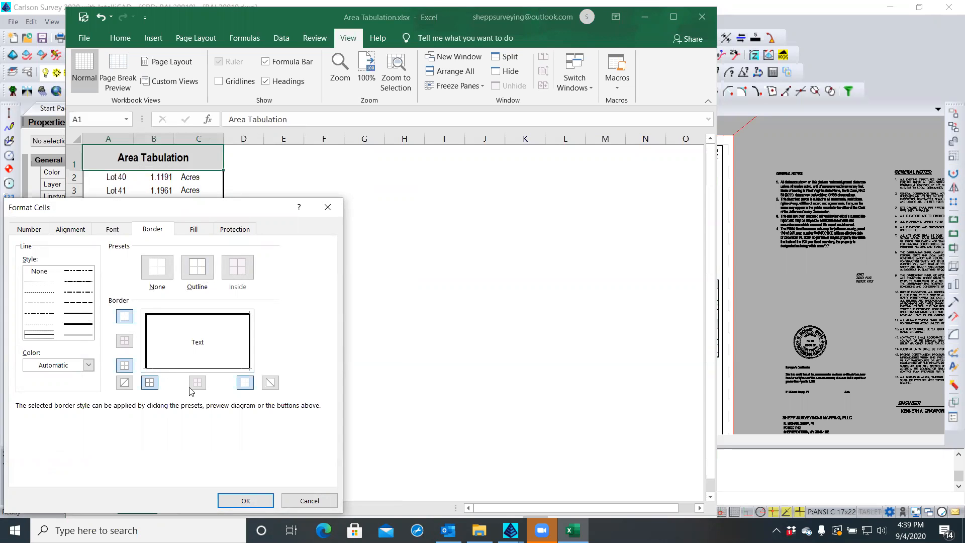
click(246, 500)
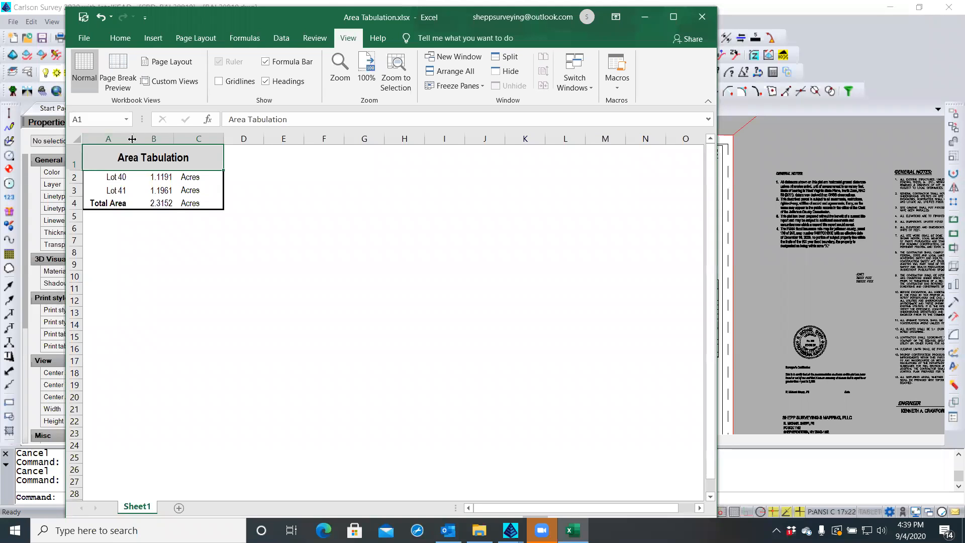
Widen column A and bring up alignment settings for the lot labels A2:A4
drag(132, 139, 167, 138)
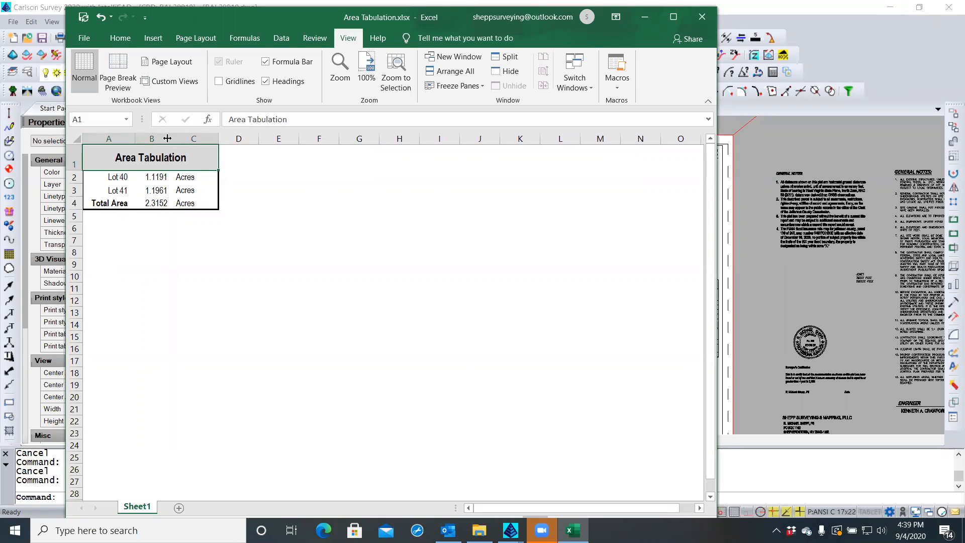
click(109, 178)
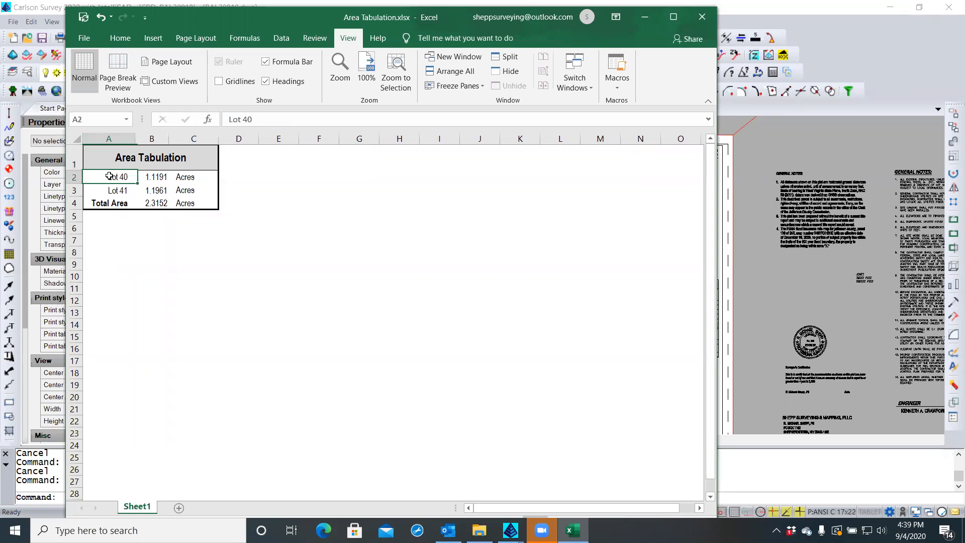
shift+click(113, 203)
right_click(115, 207)
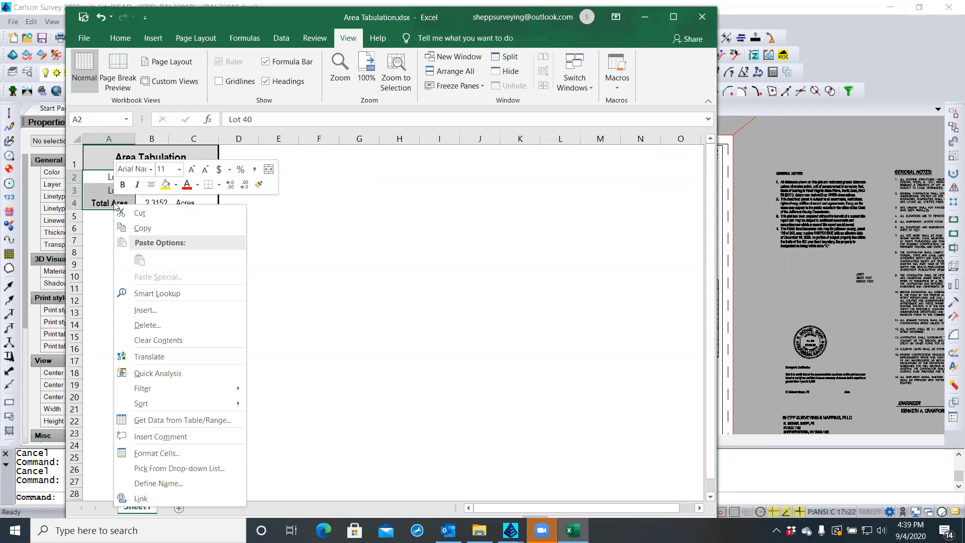
click(156, 453)
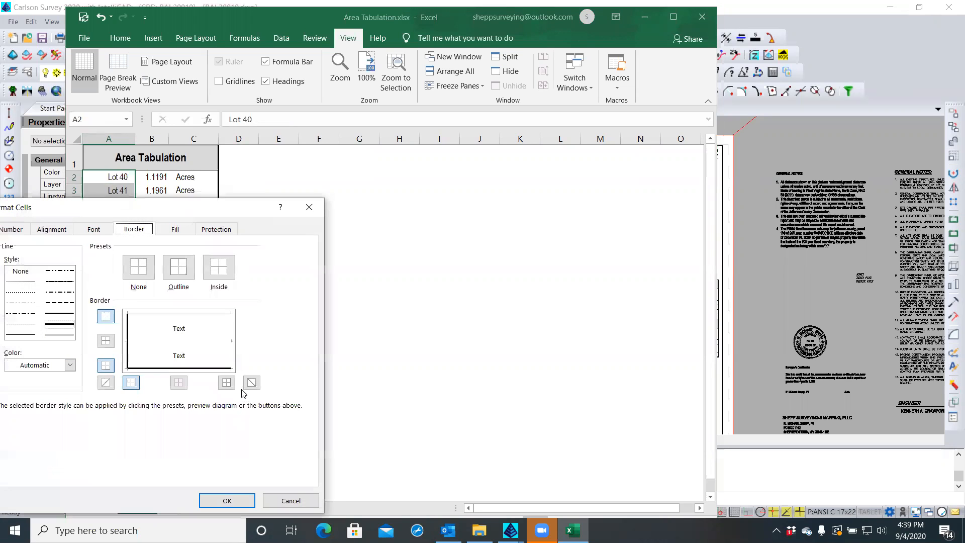
click(52, 229)
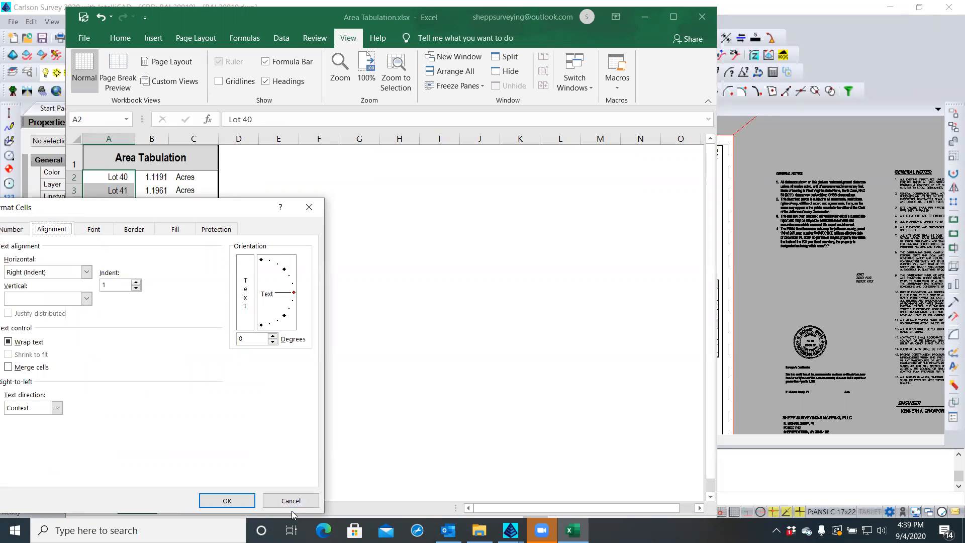
Apply the lot label alignment and turn off text wrapping for Acres cells C2:C4
click(9, 343)
click(9, 342)
click(213, 500)
click(190, 177)
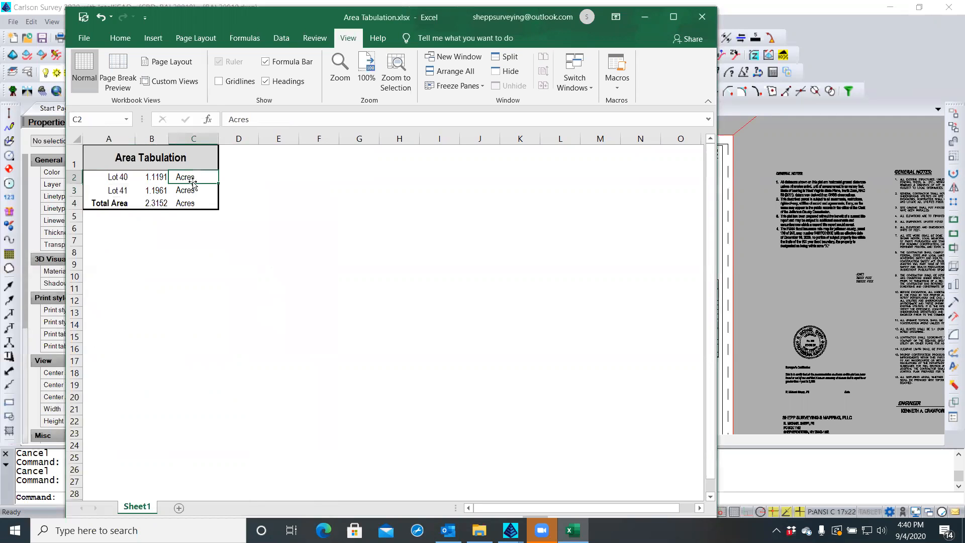
drag(190, 197, 190, 202)
right_click(191, 201)
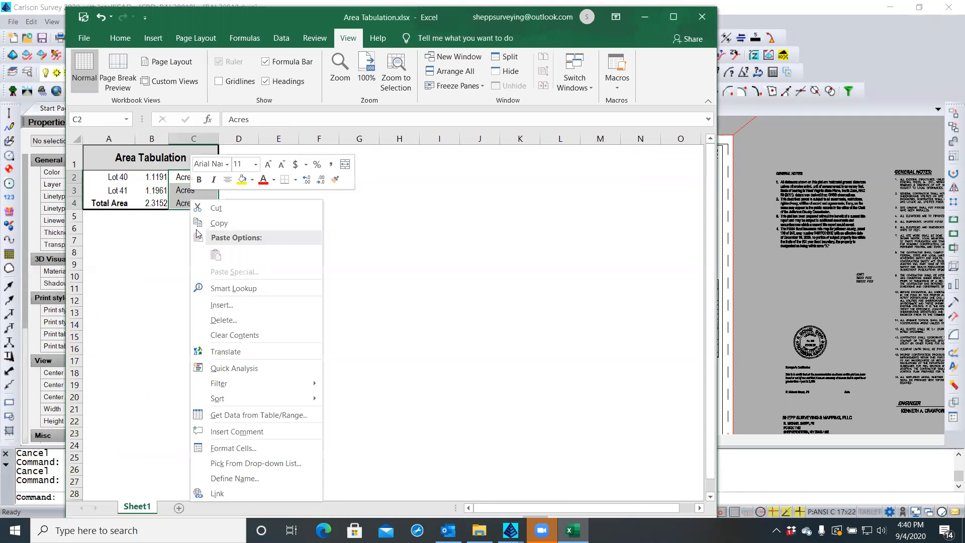
click(233, 448)
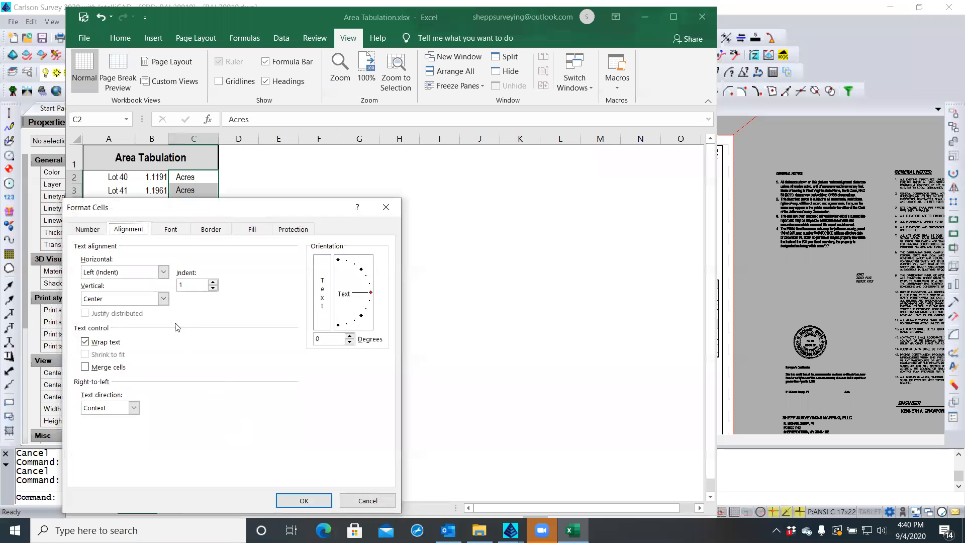
click(92, 341)
click(303, 501)
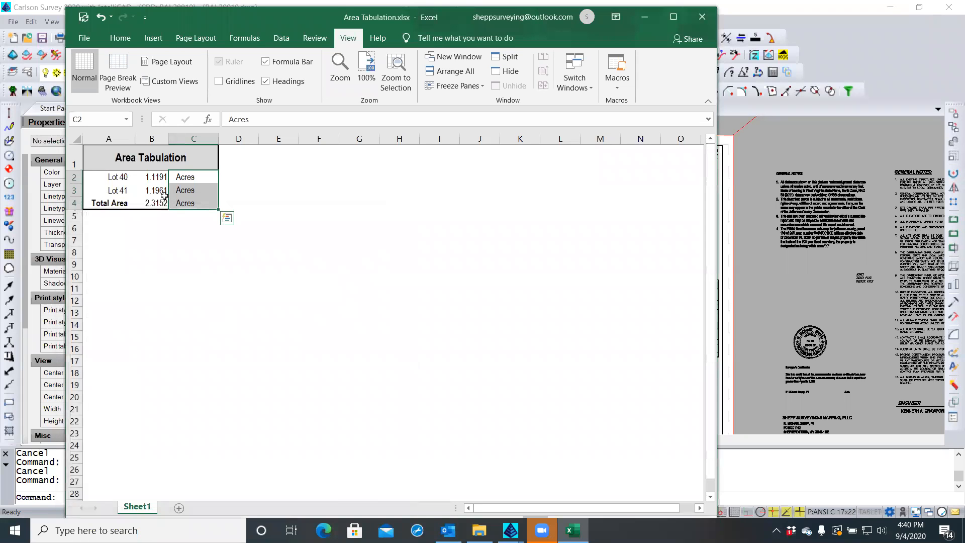
Check the formatting of area values B2:B4, leaving it unchanged
drag(155, 177, 155, 204)
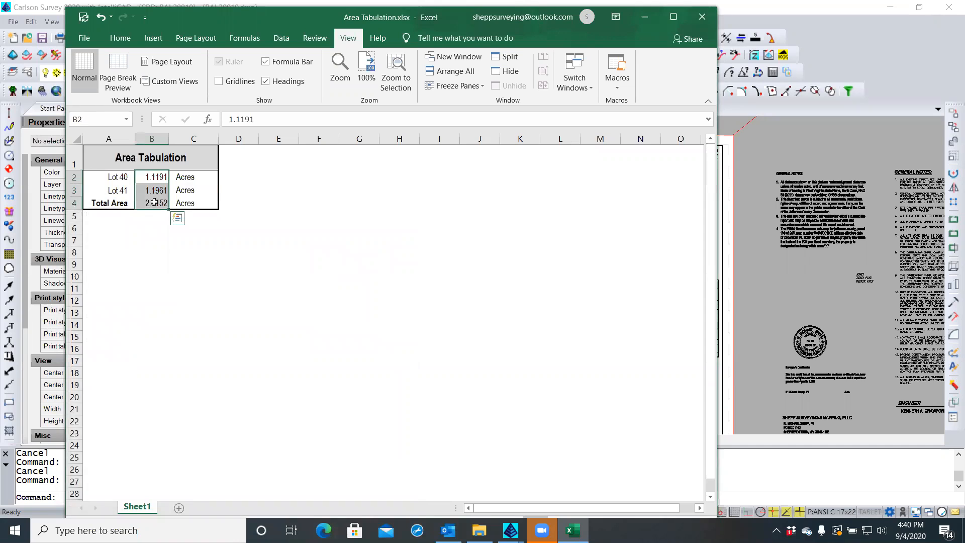
right_click(155, 204)
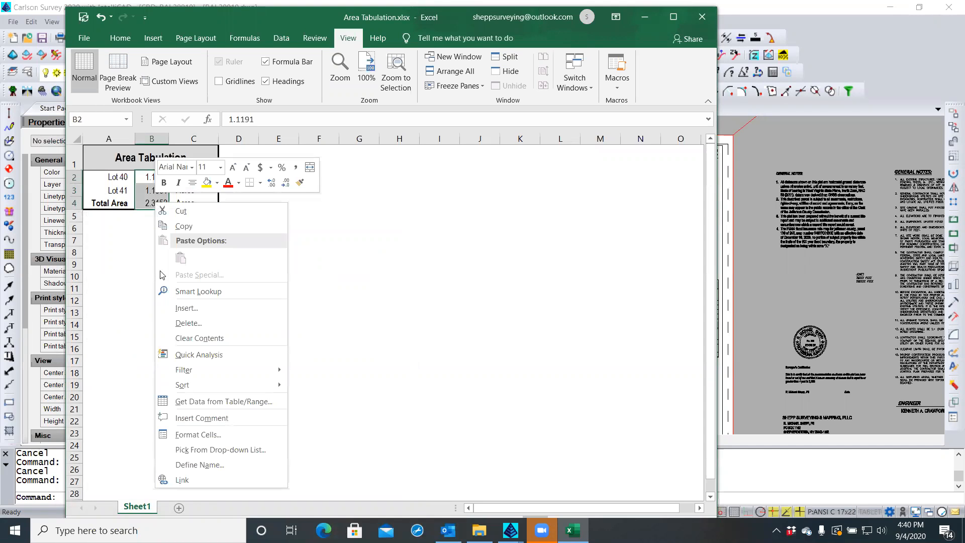
click(194, 434)
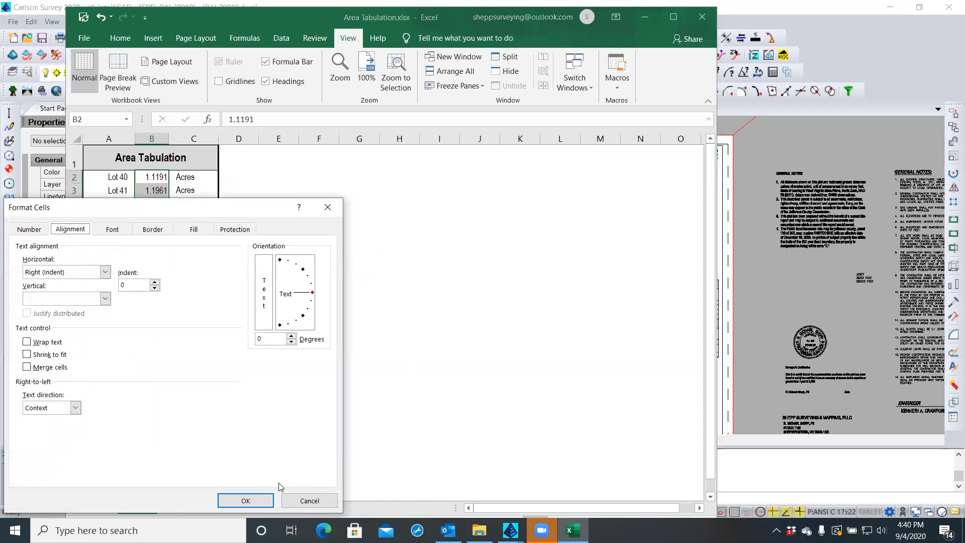
click(300, 501)
click(155, 204)
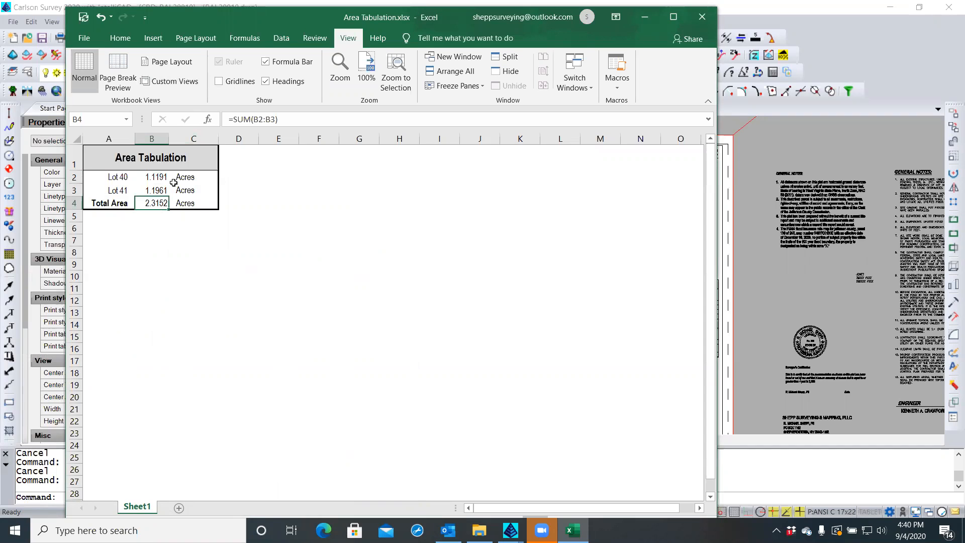
click(84, 39)
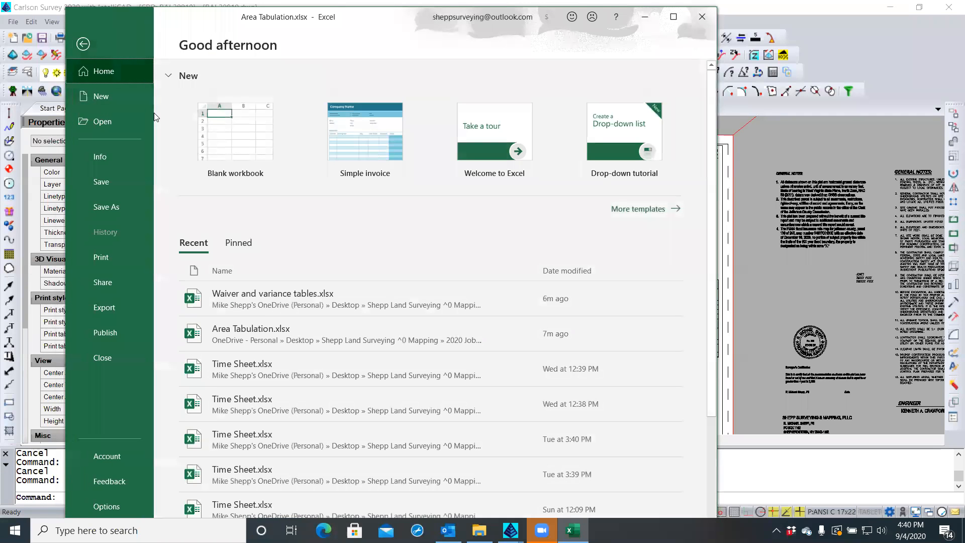
click(83, 44)
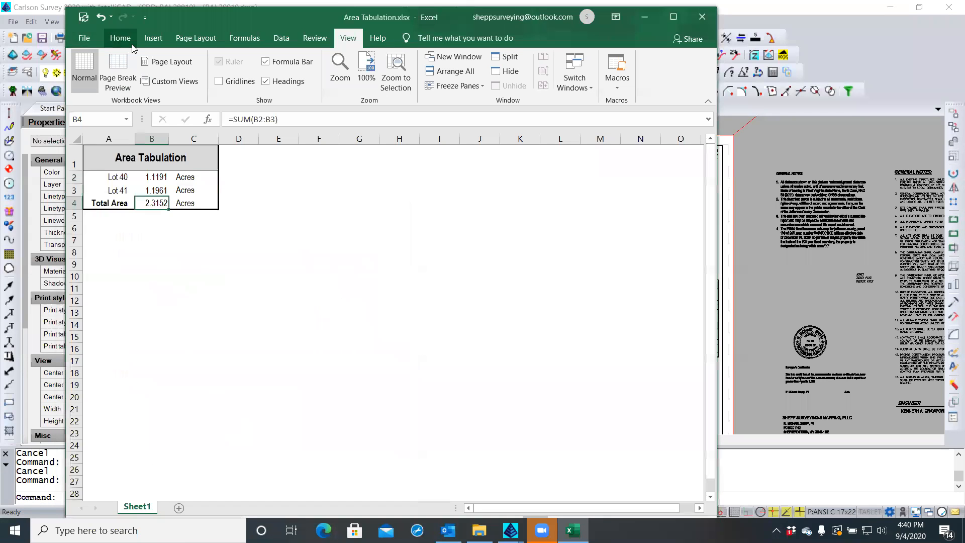
click(128, 44)
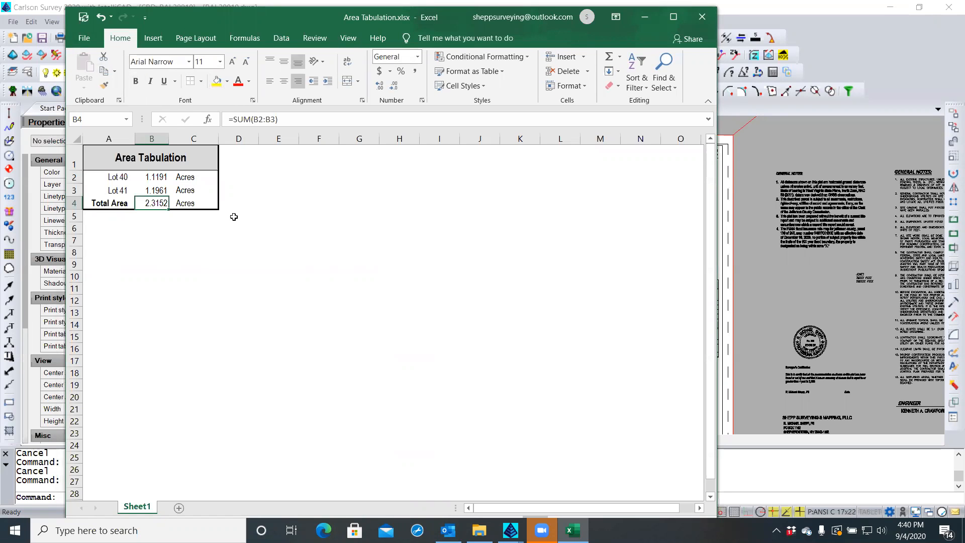
click(246, 251)
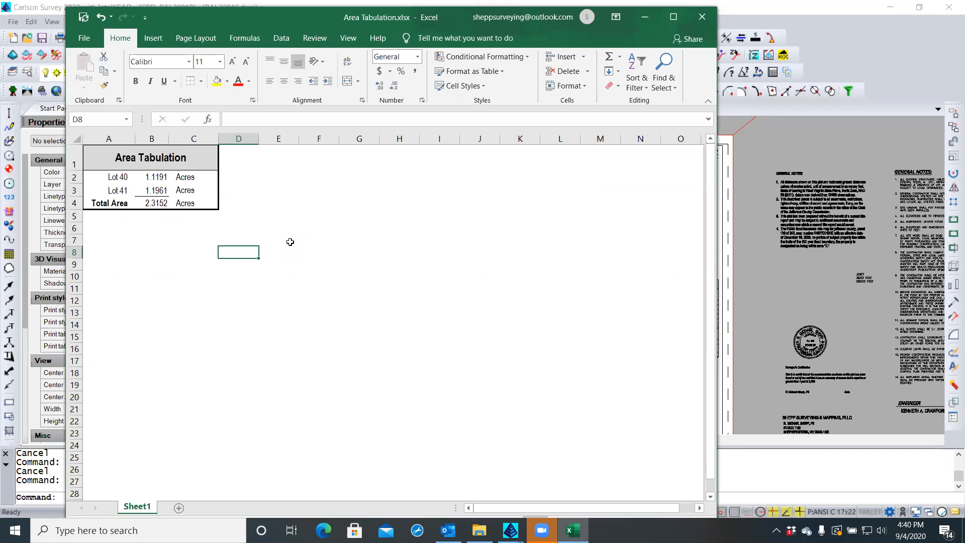
Copy the whole Area Tabulation table A1:C4 and return to the Final Plat drawing
click(152, 169)
drag(152, 171, 174, 197)
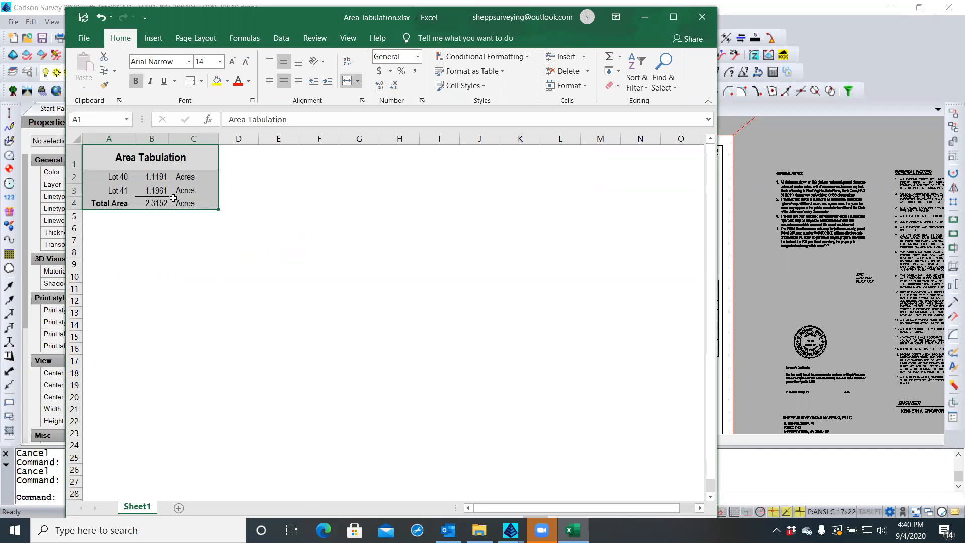
right_click(174, 197)
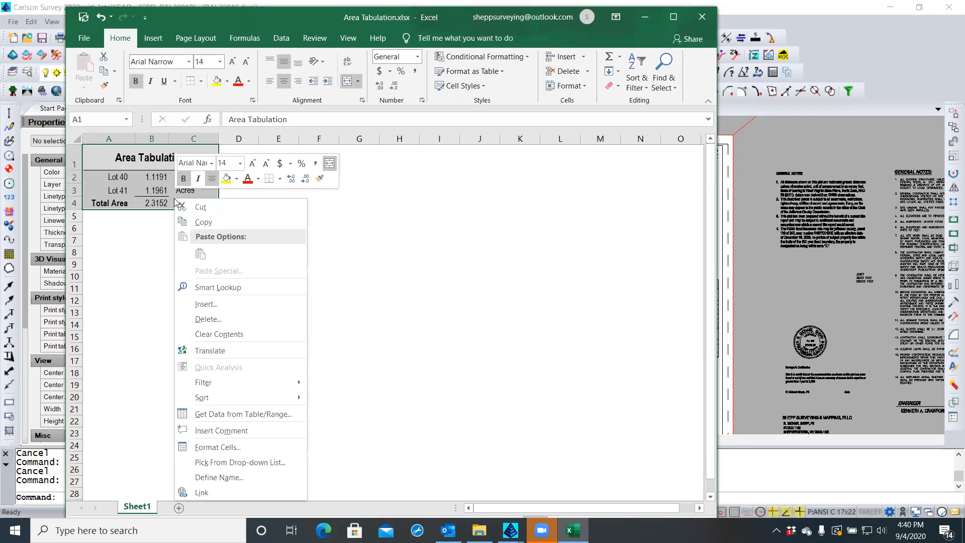
click(199, 222)
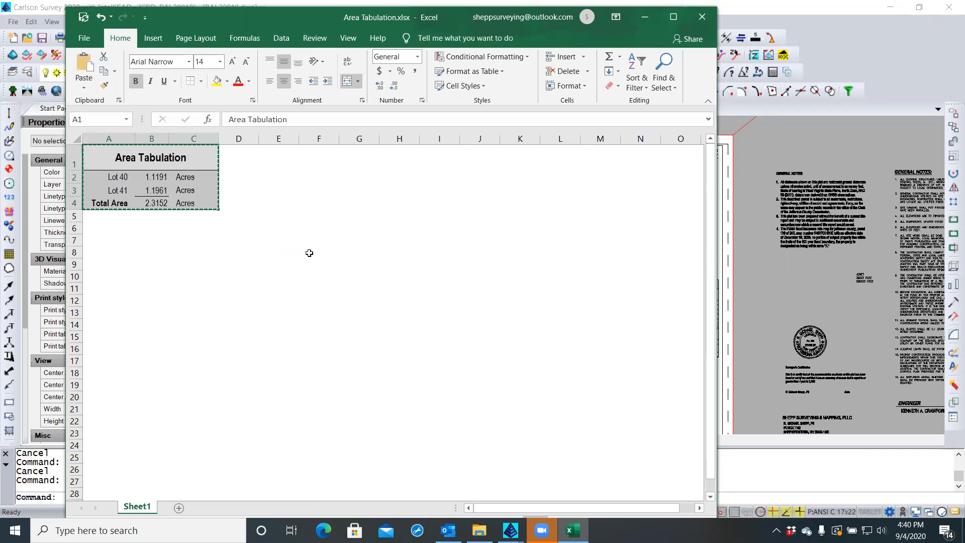
click(754, 291)
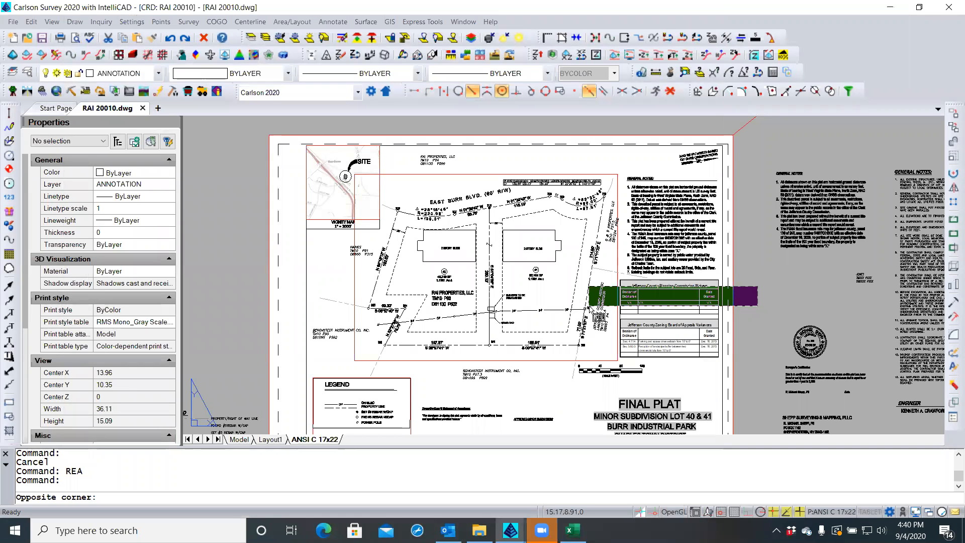
Turn off object snaps and pan to the open space beside the Zoning Board variances table
key(Escape)
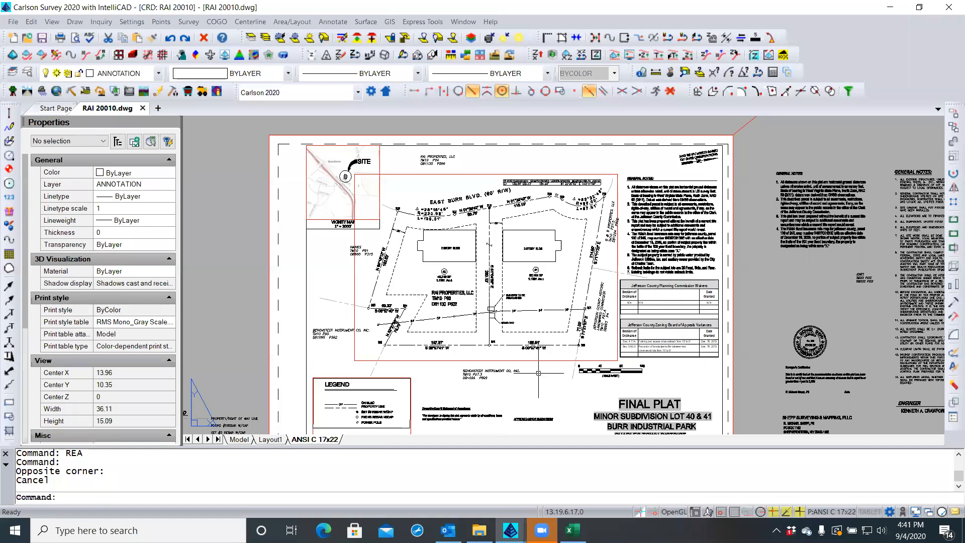
click(674, 91)
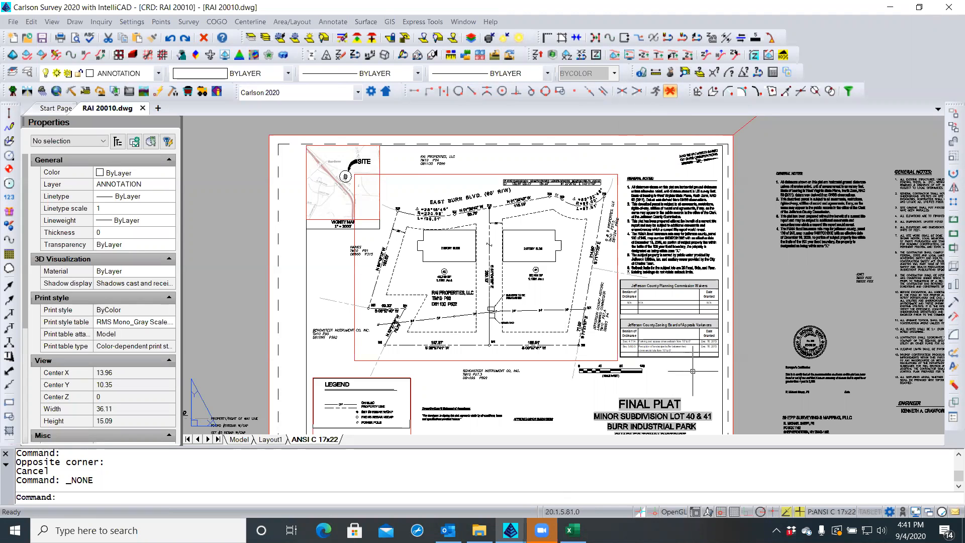
scroll(696, 371, up, 3)
scroll(696, 371, up, 1)
middle_drag(696, 371, 460, 263)
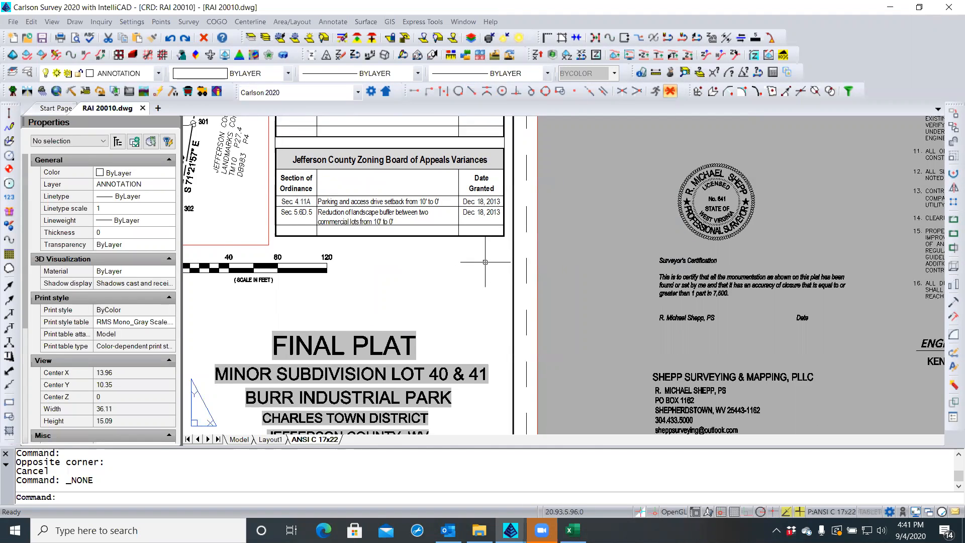
click(364, 255)
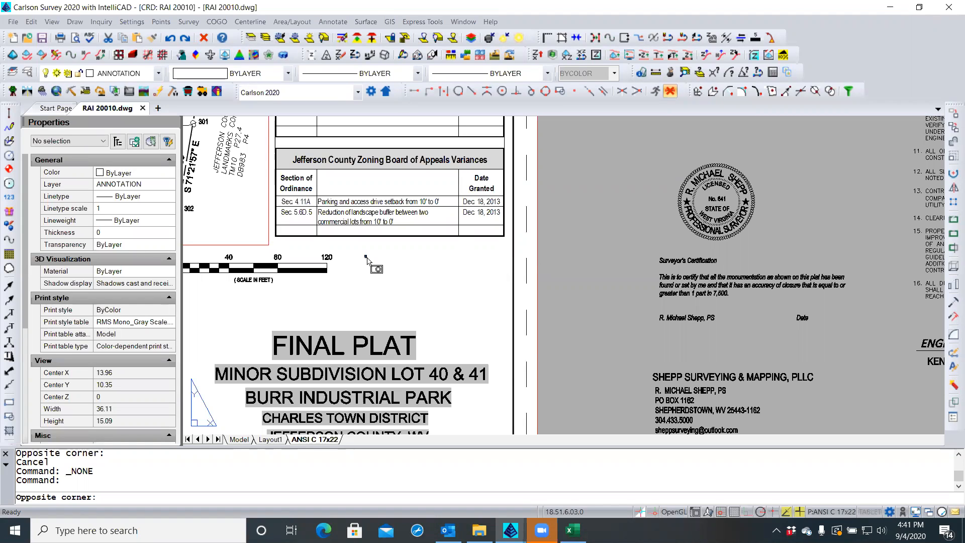
key(Escape)
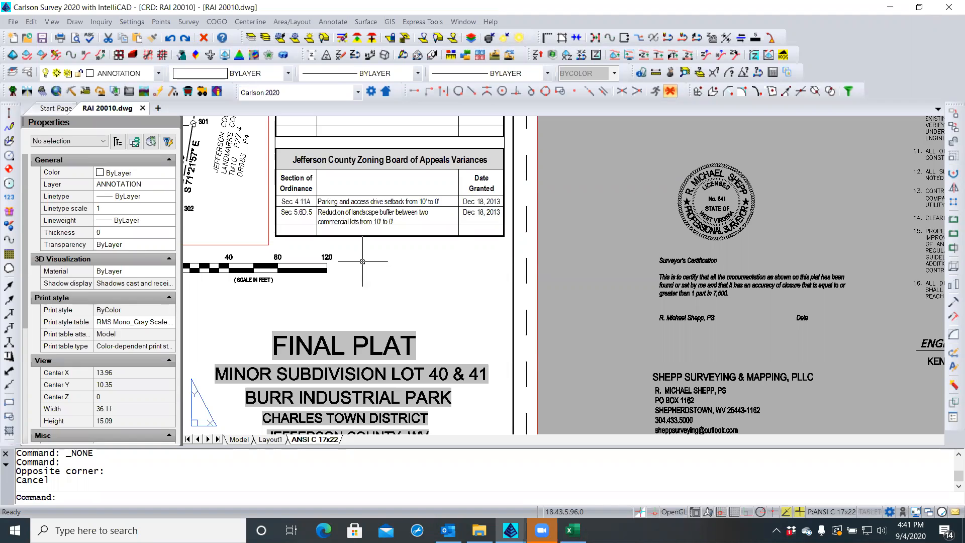
Paste Special the table as a Microsoft Excel Worksheet below the variances table
right_click(363, 261)
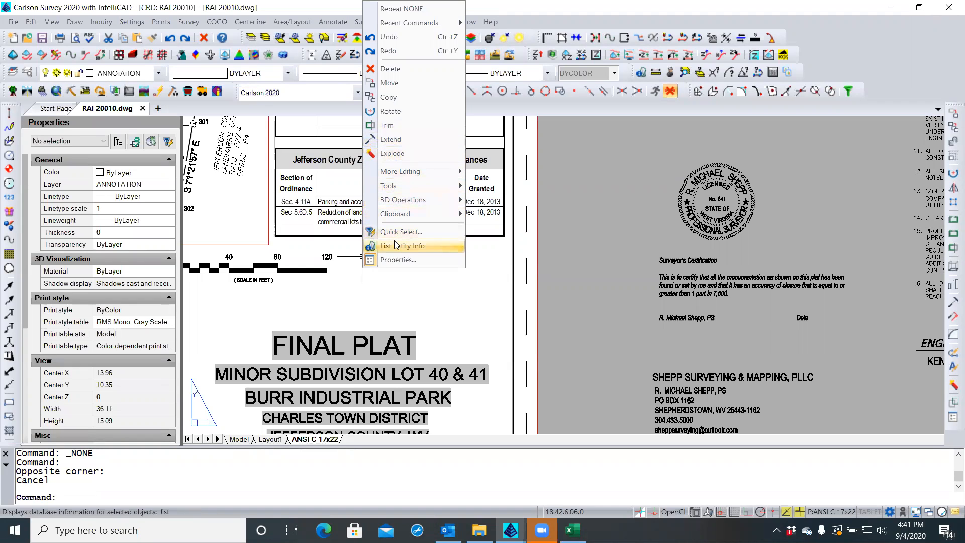
mouse_move(397, 214)
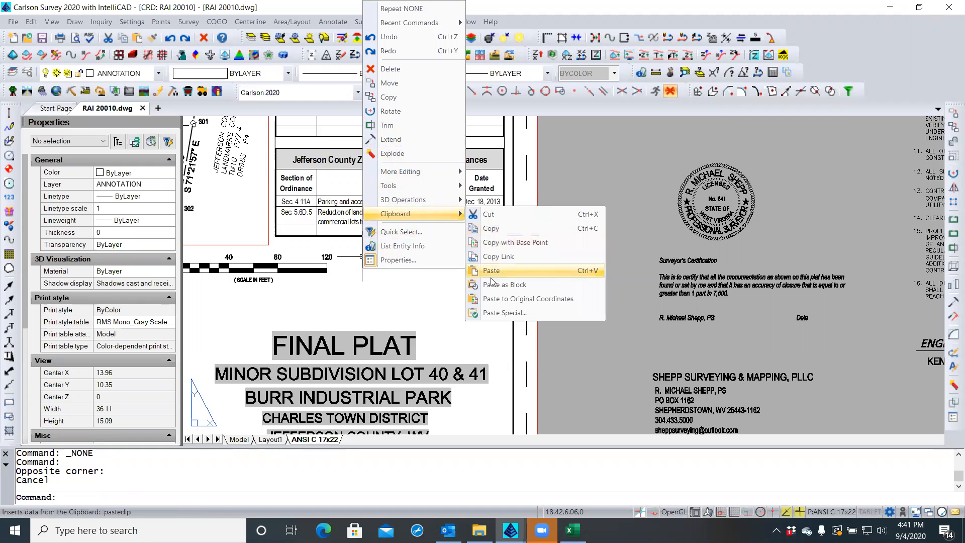
click(497, 314)
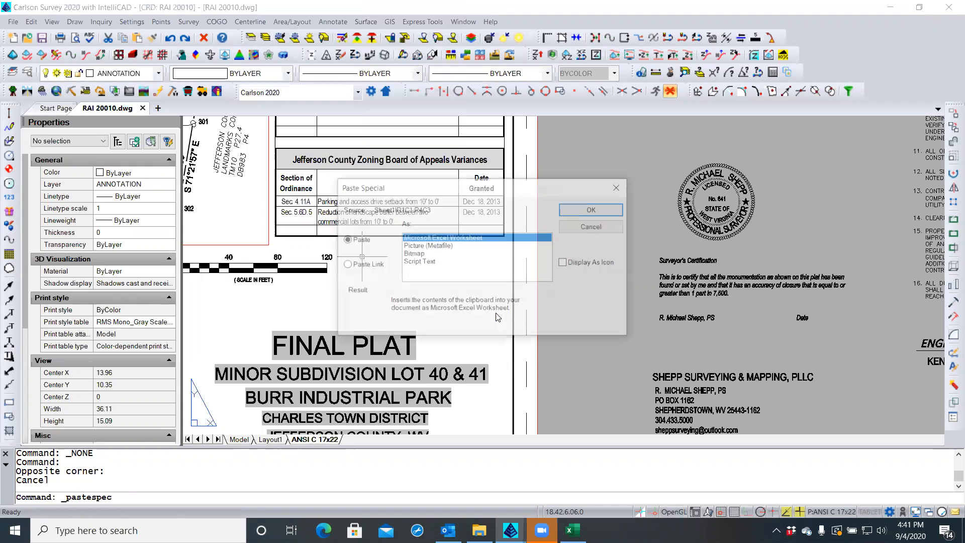
click(577, 210)
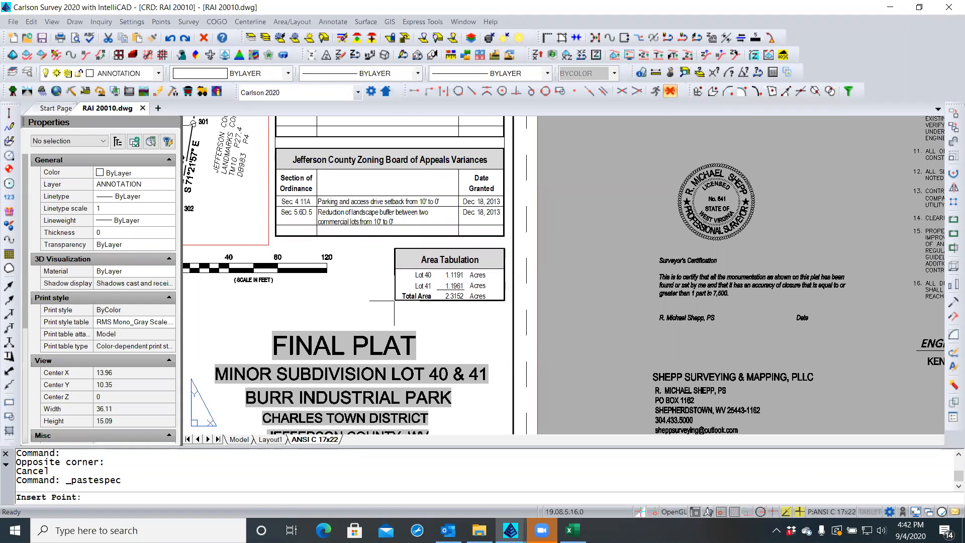
click(395, 300)
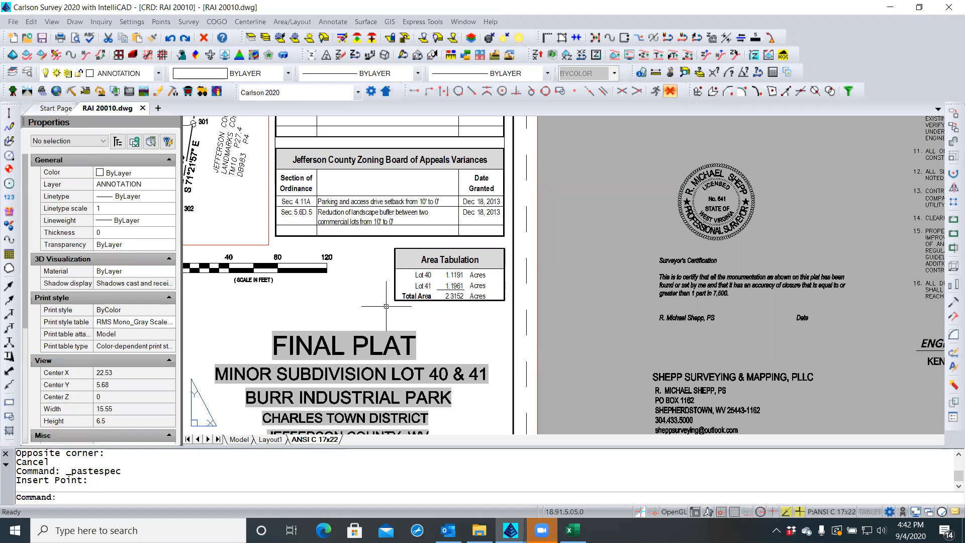
click(556, 264)
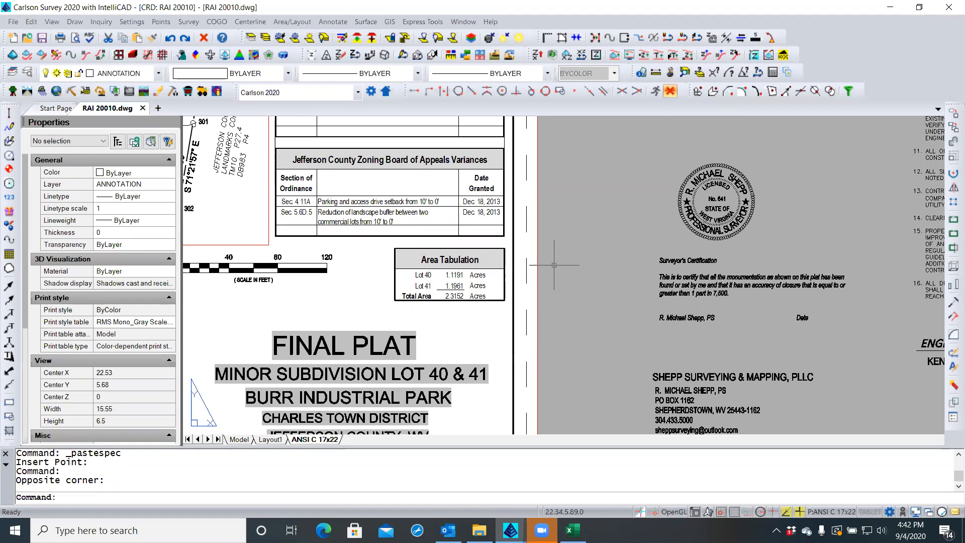
Zoom out to check the sheet, then save the plat with the Area Tabulation table
scroll(553, 257, down, 2)
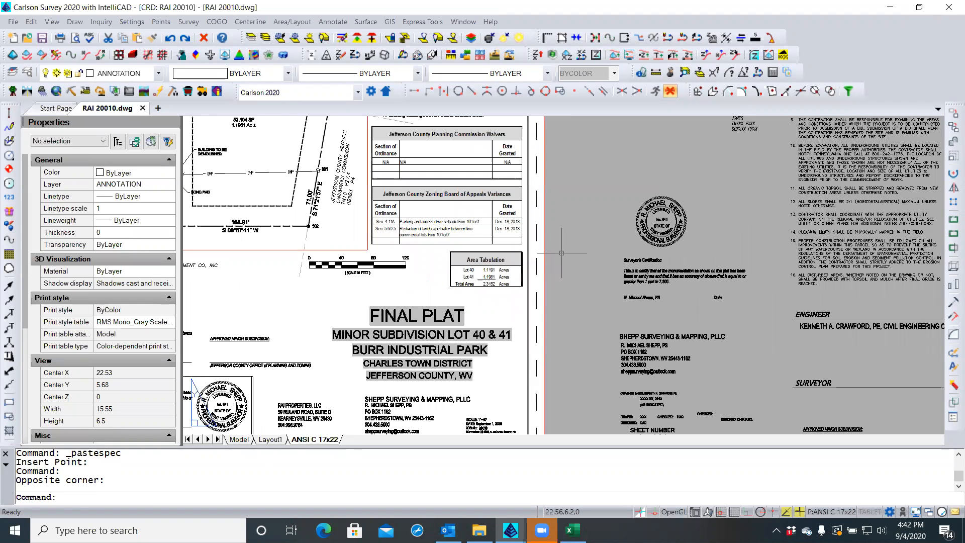
scroll(562, 253, down, 1)
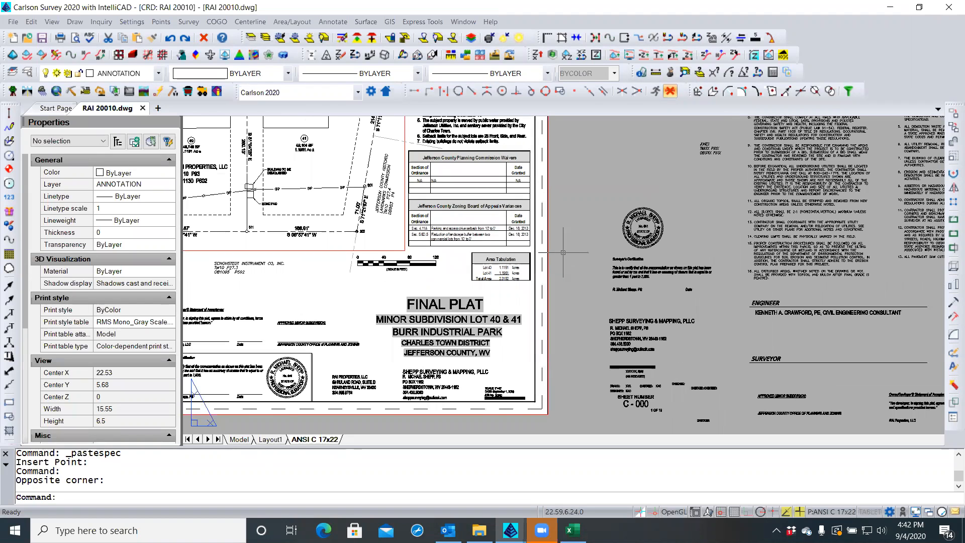
scroll(566, 252, down, 1)
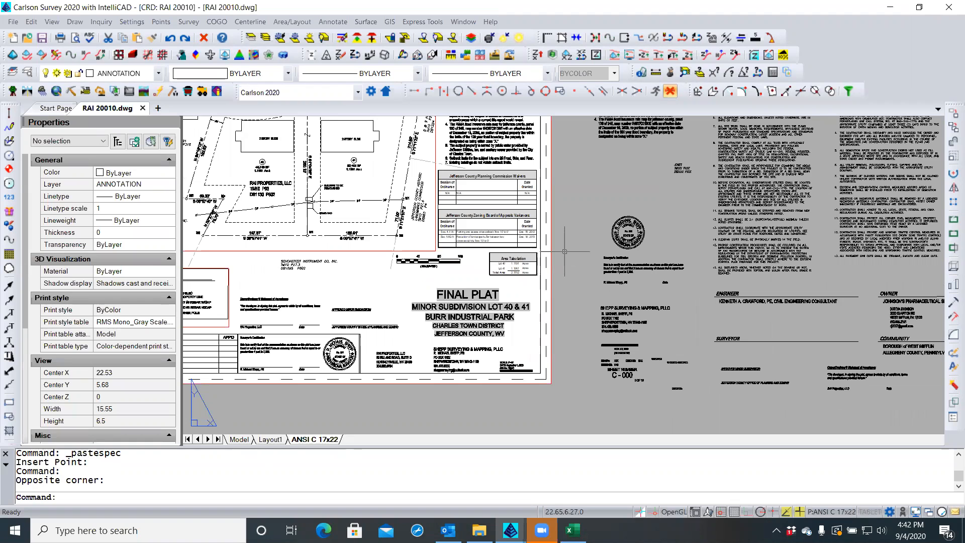
scroll(503, 254, up, 4)
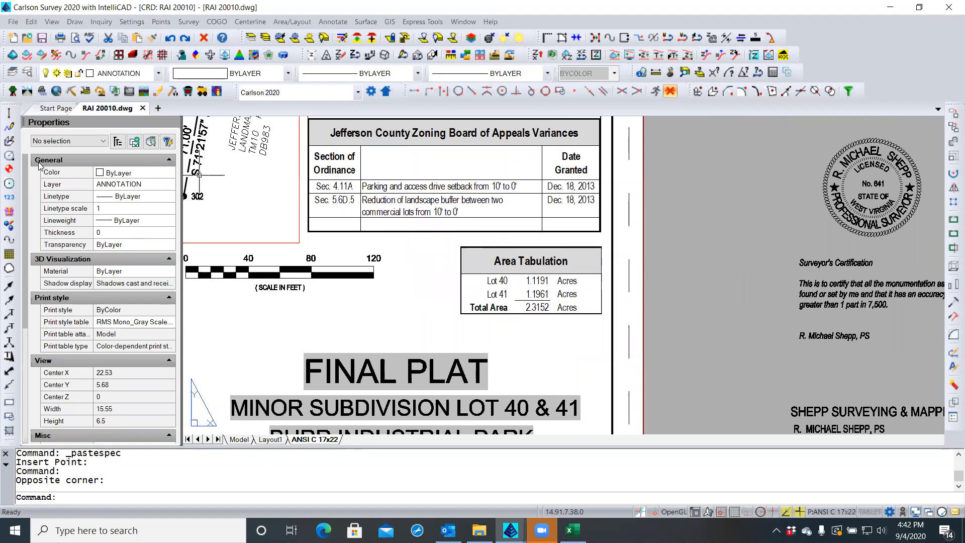
click(43, 39)
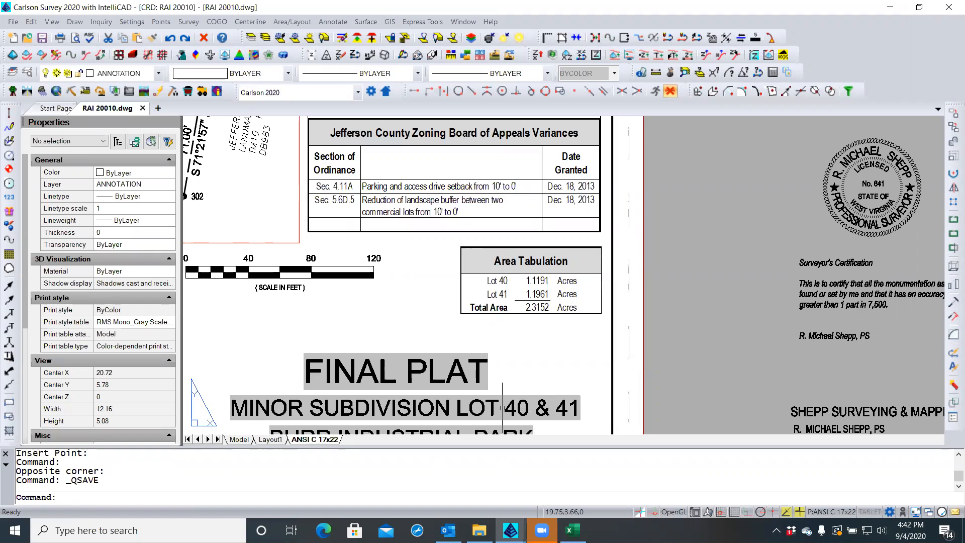
click(427, 309)
click(426, 309)
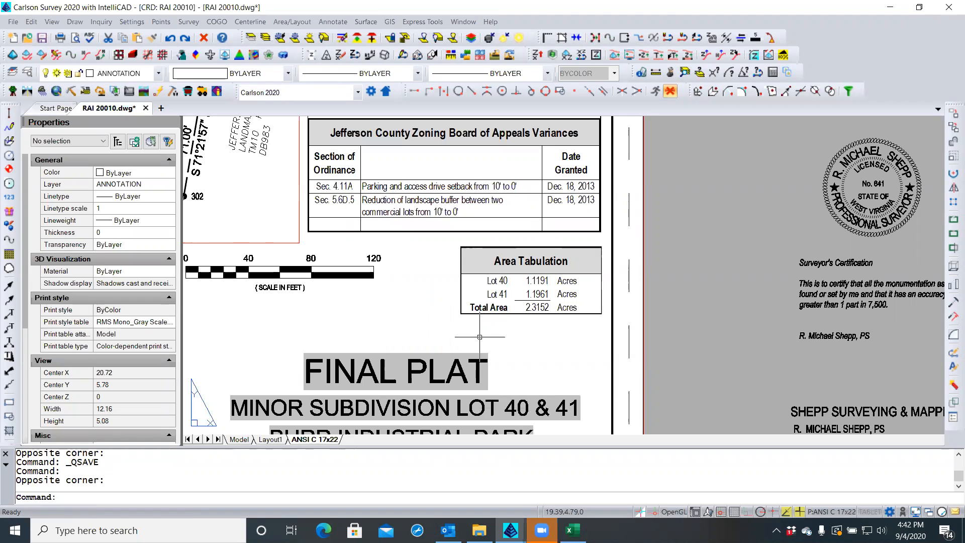
scroll(509, 332, down, 3)
scroll(508, 333, down, 2)
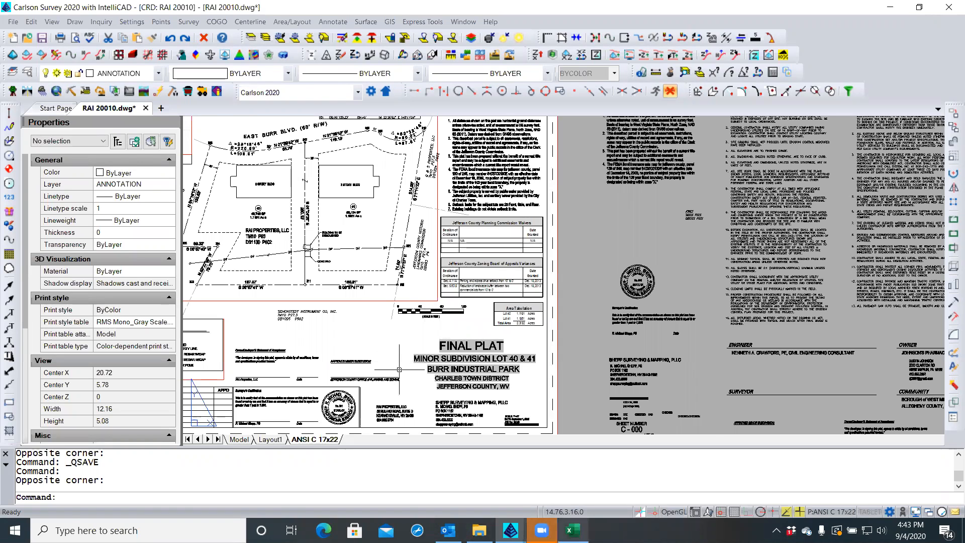
Switch to Excel, clear the copy marquee, and close the Area Tabulation workbook
key(alt+Tab)
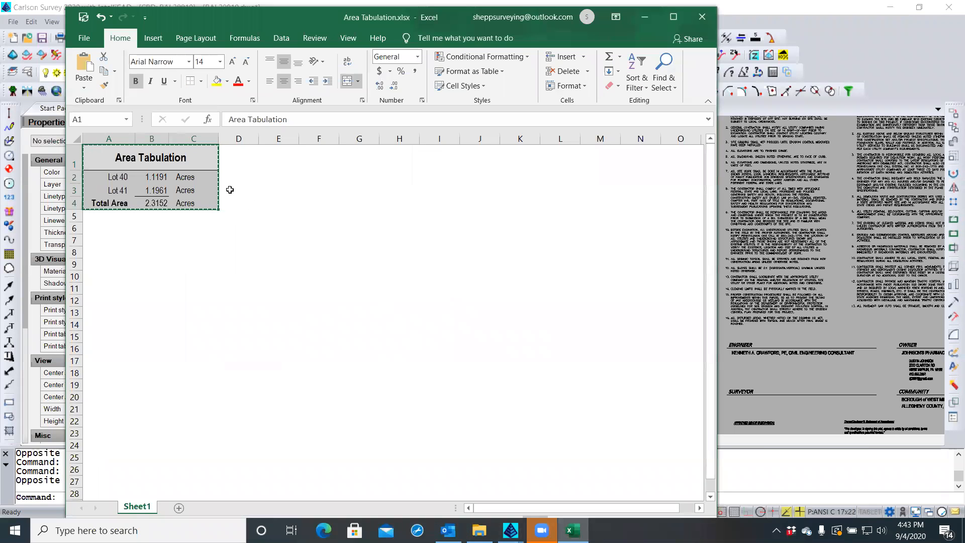
key(Escape)
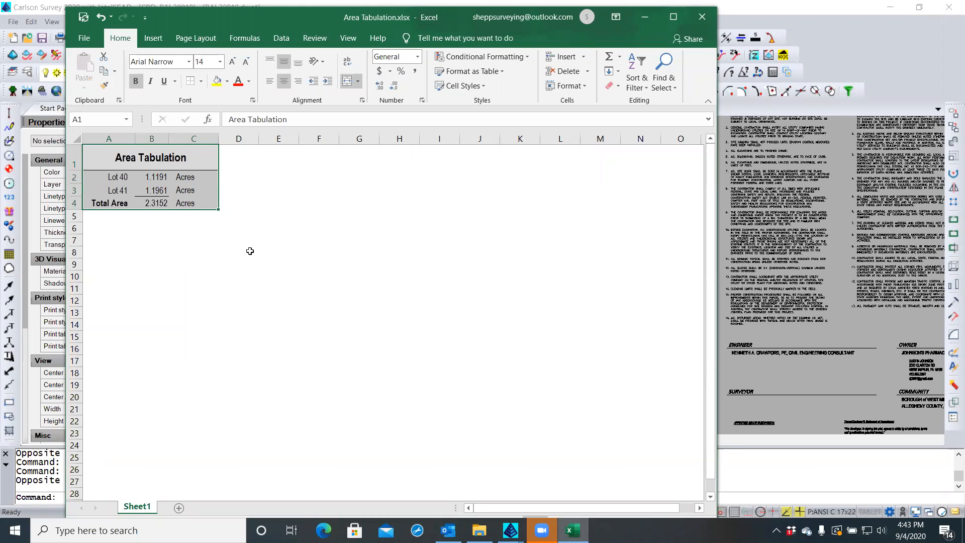
click(702, 17)
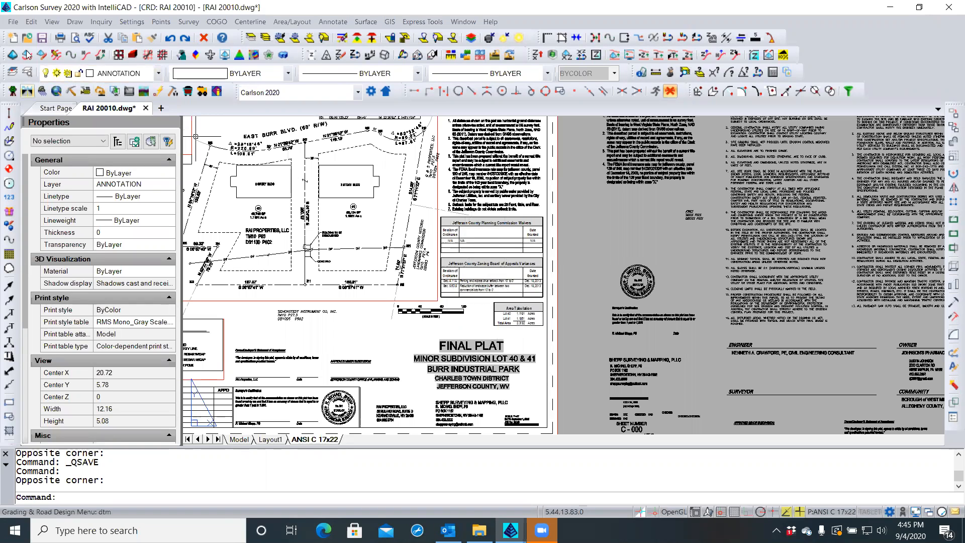
Save the drawing, then cancel Publish without publishing the three RAI 20010 sheets
click(42, 40)
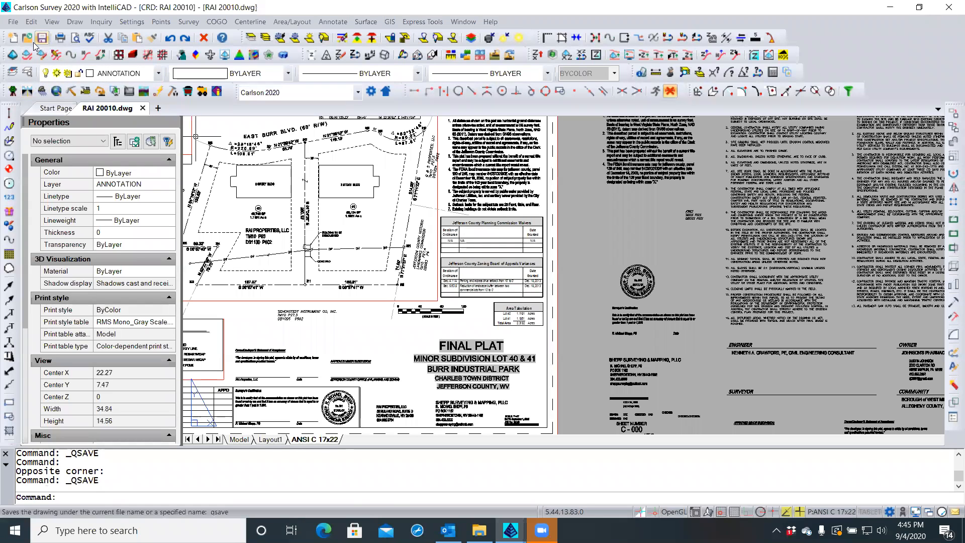
click(14, 22)
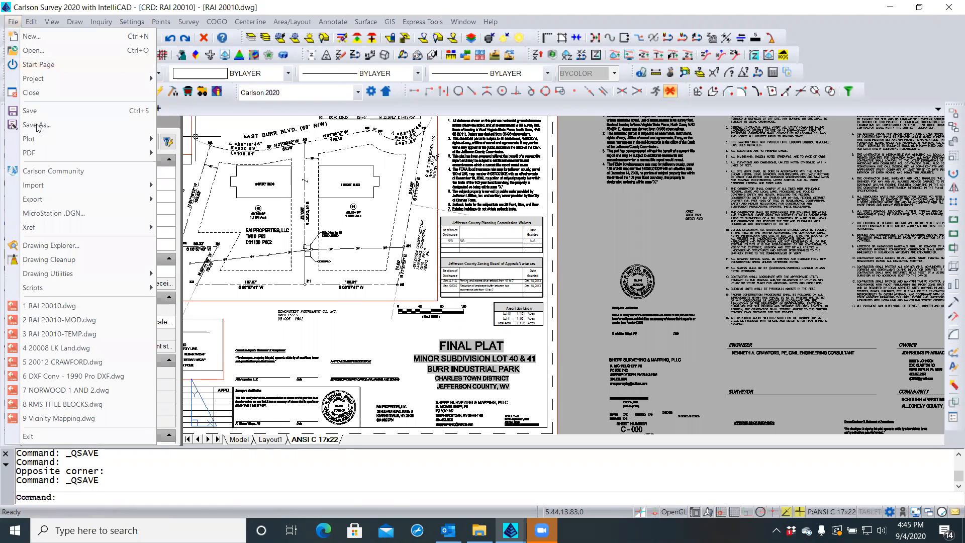
mouse_move(41, 139)
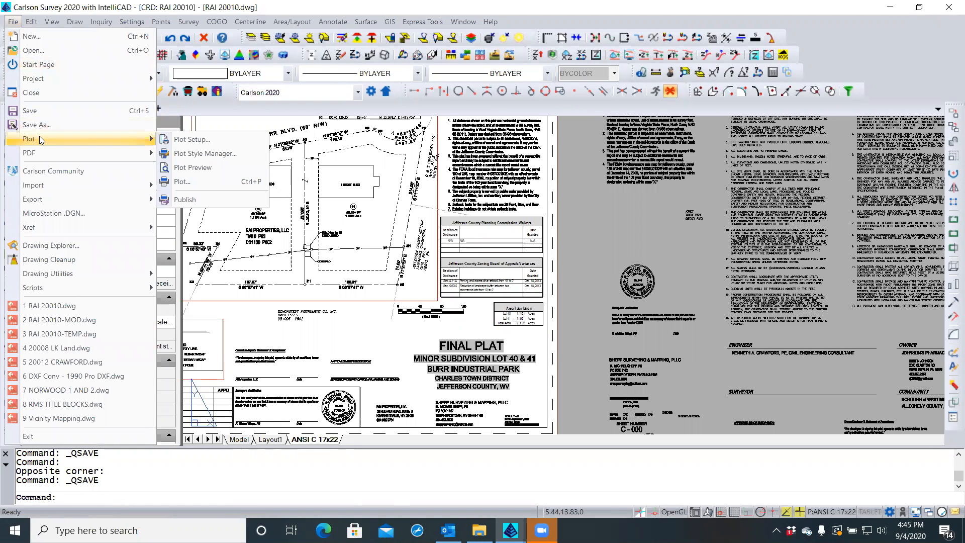
click(194, 197)
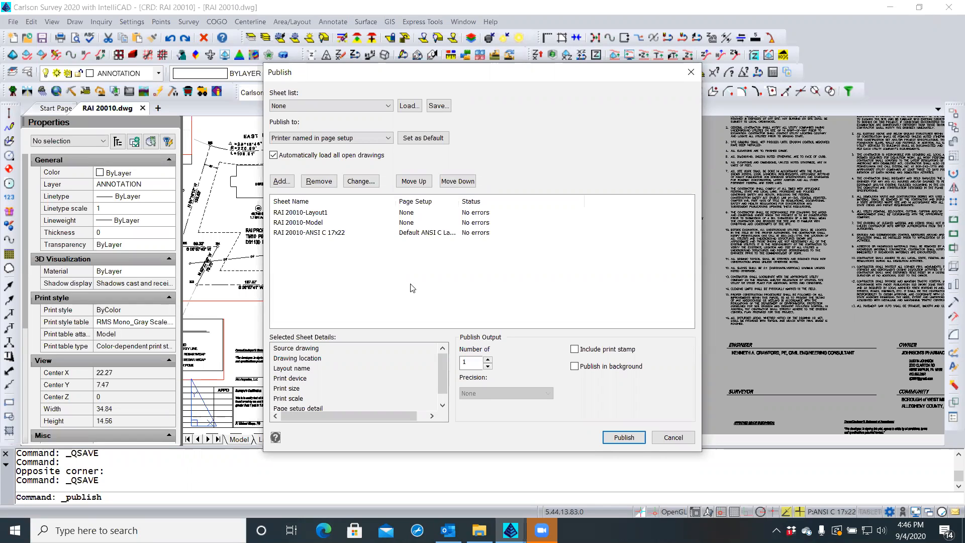
click(679, 439)
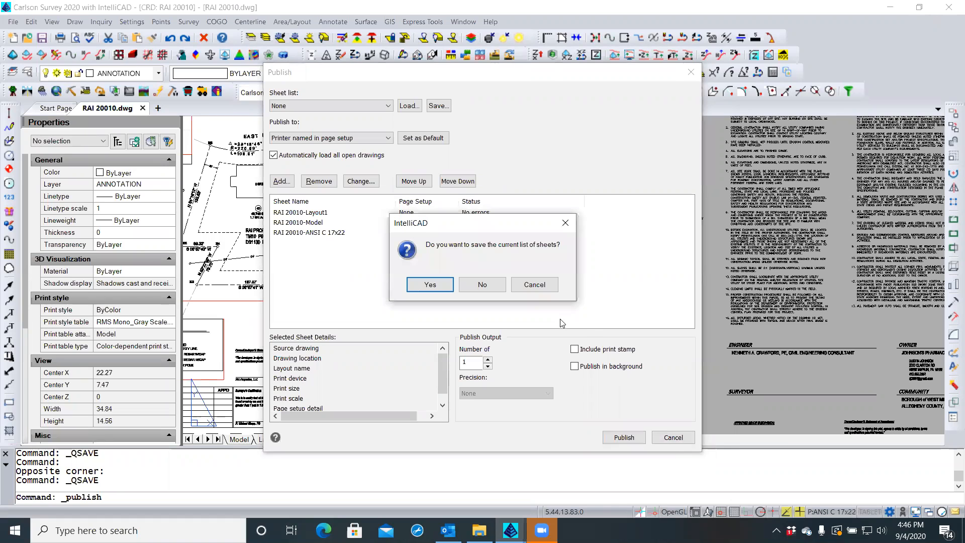
Discard the sheet list and plot the sheet to PDF, overwriting RAI FINAL PLAT 9 04 20.pdf
click(501, 286)
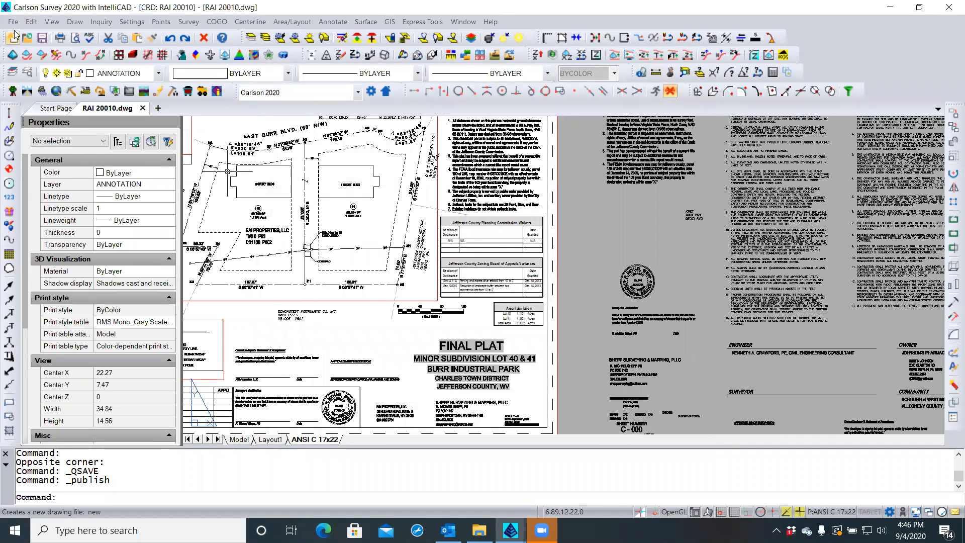
click(14, 22)
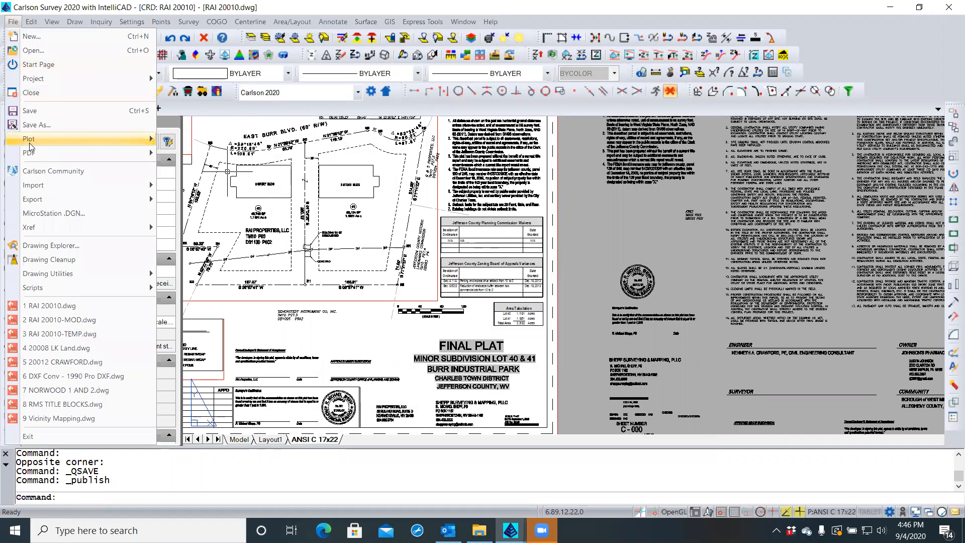
mouse_move(30, 146)
click(174, 184)
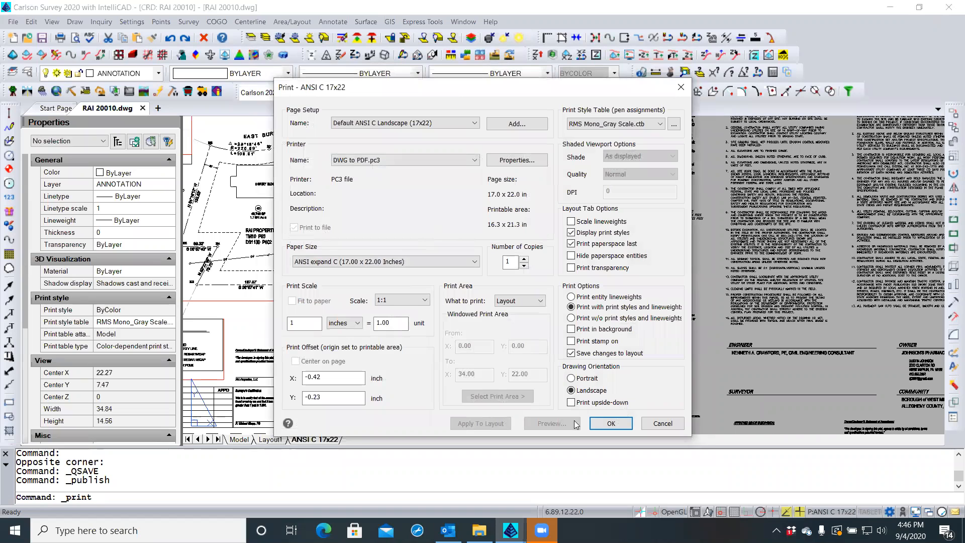
click(610, 423)
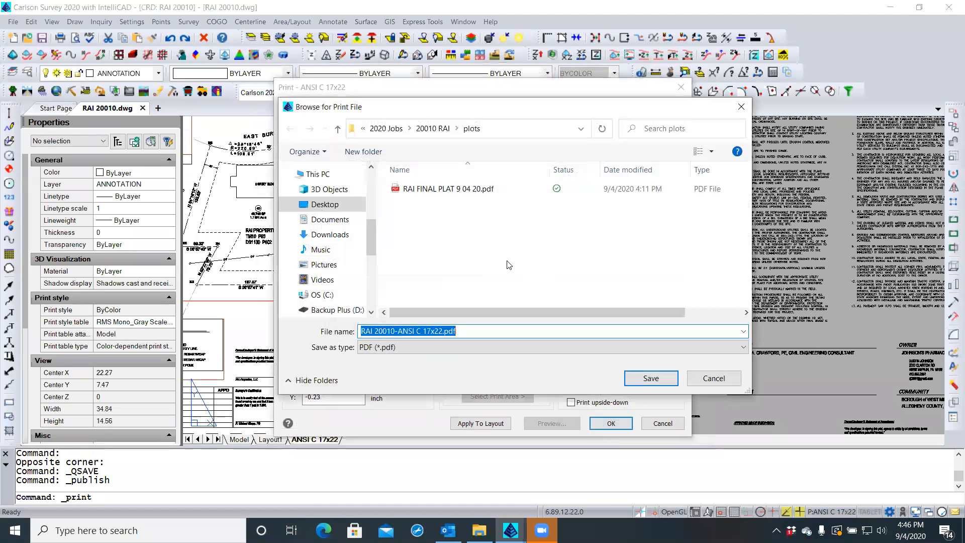
click(446, 190)
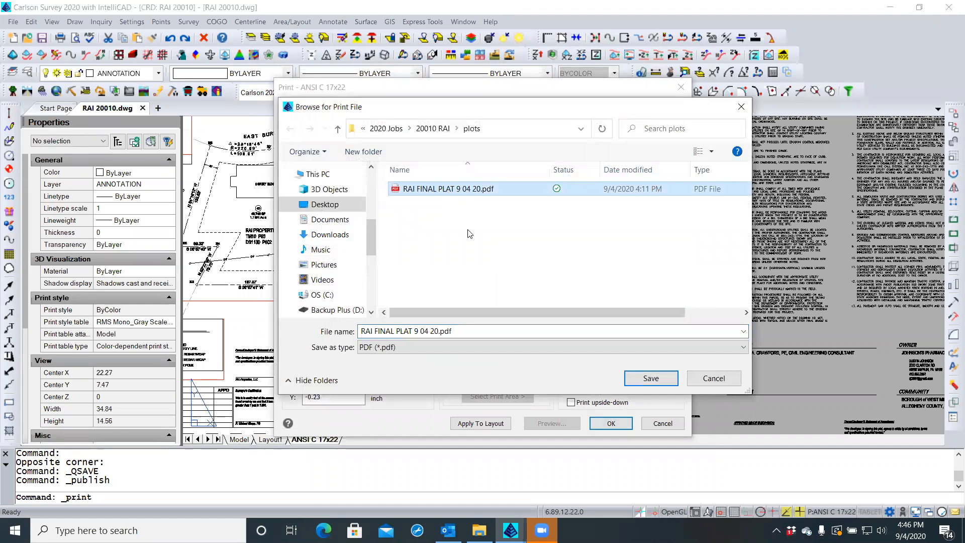
click(650, 379)
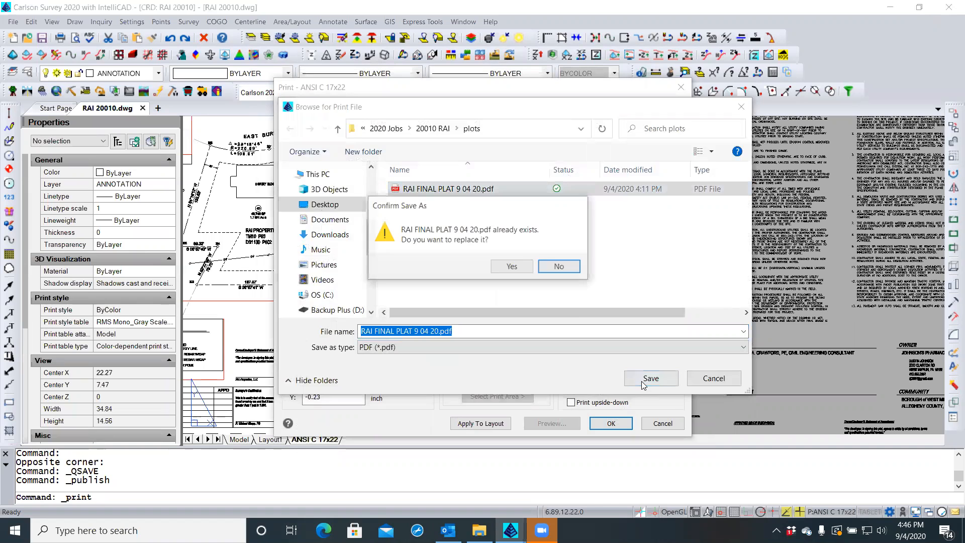
click(519, 268)
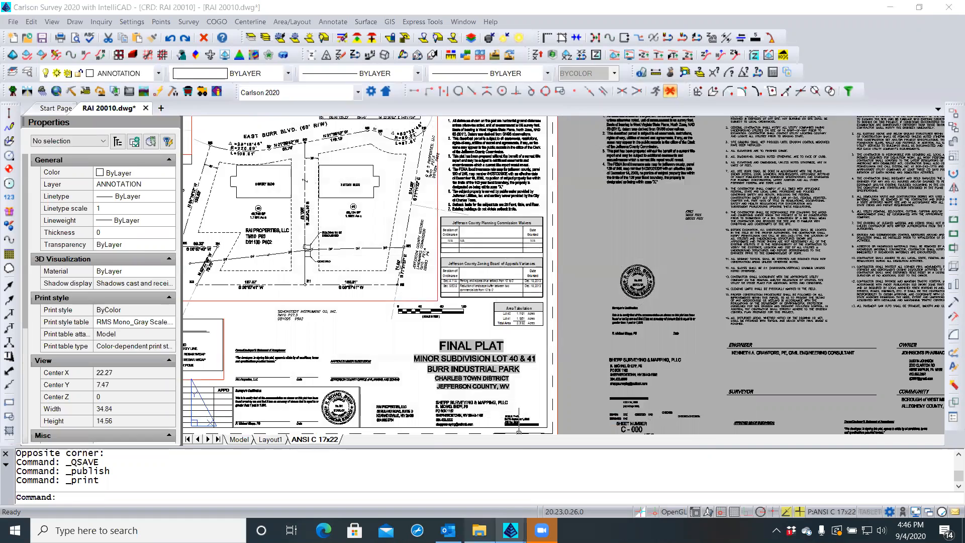
Open RAI FINAL PLAT 9 04 20.pdf from the 20010 RAI job's plots folder in File Explorer
click(479, 530)
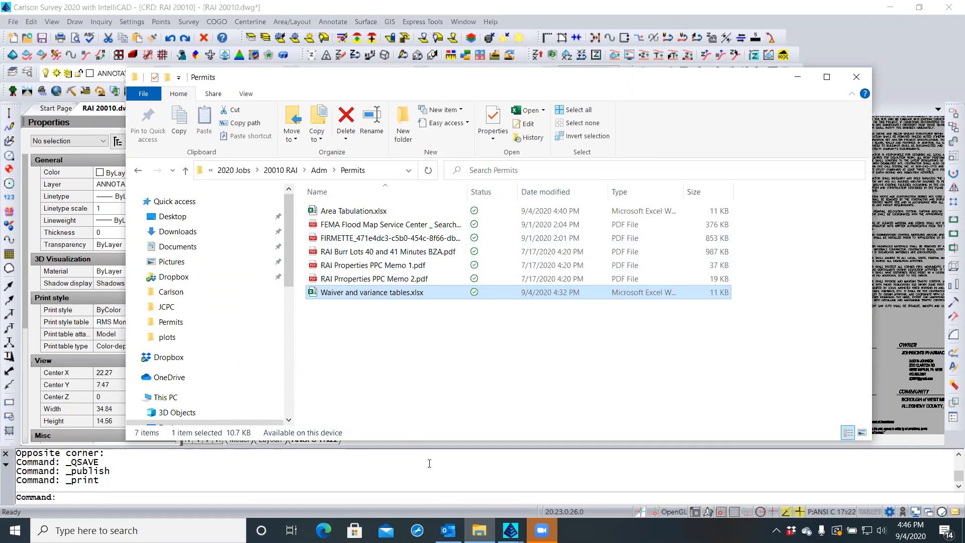
click(479, 531)
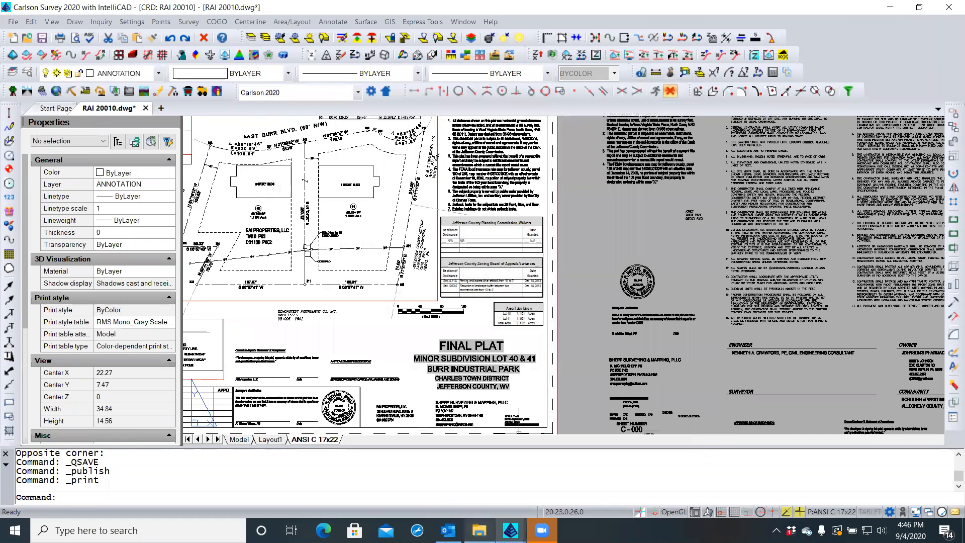
click(479, 530)
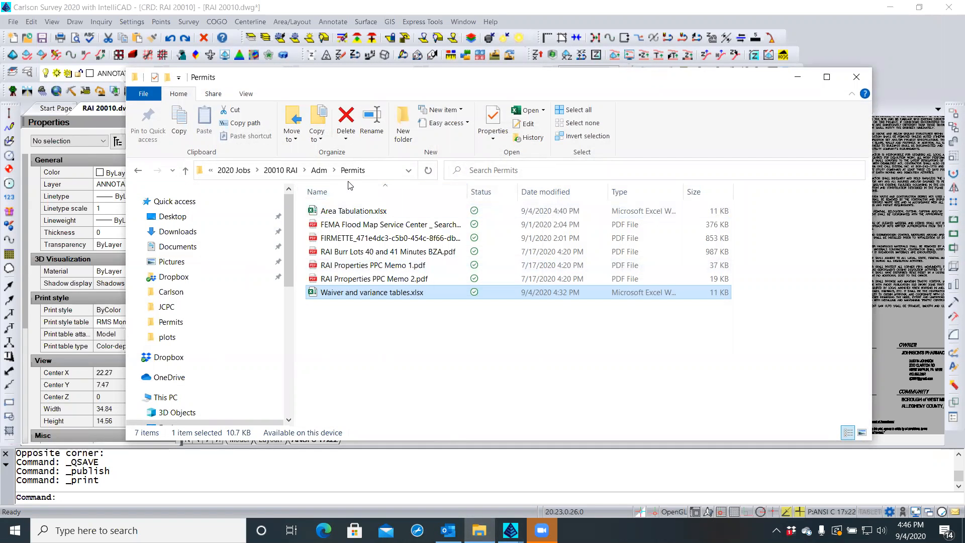
click(322, 171)
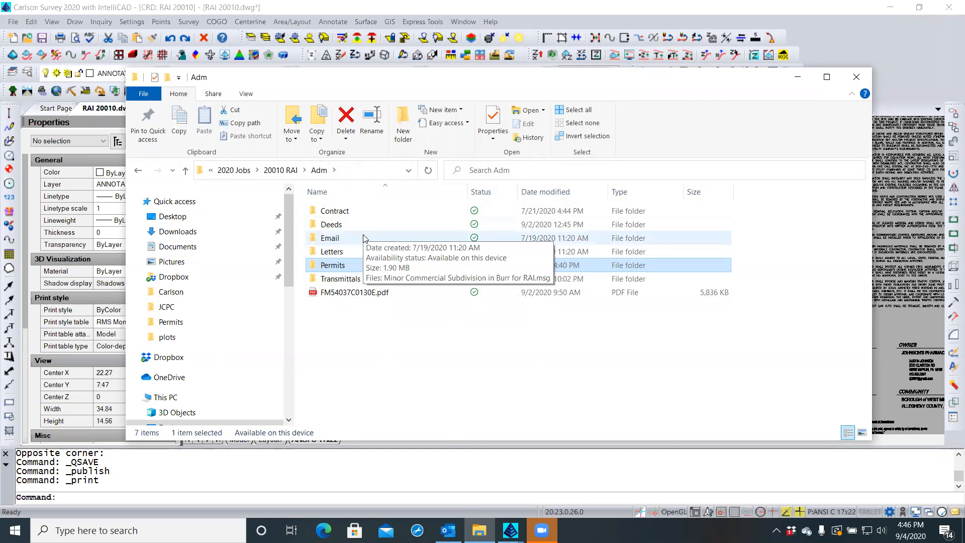
click(288, 170)
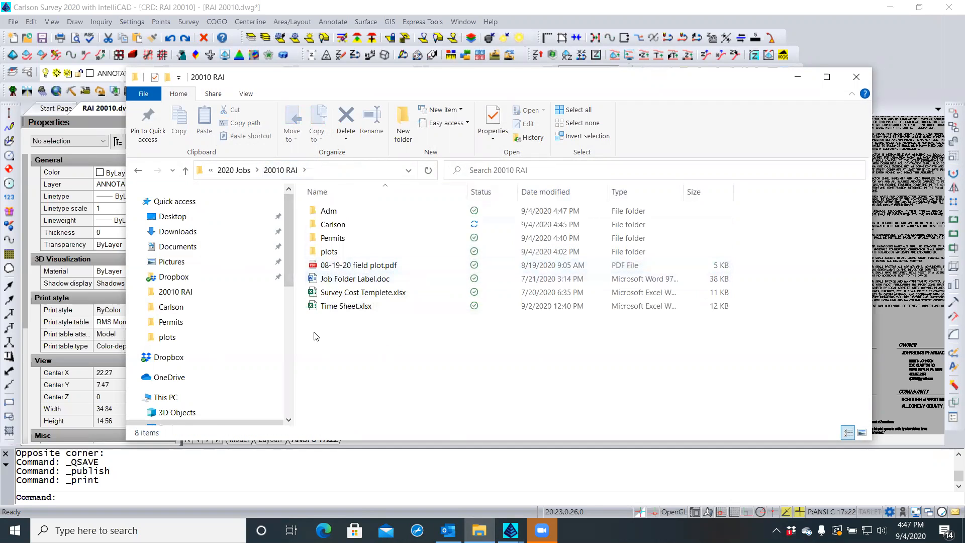
double_click(324, 253)
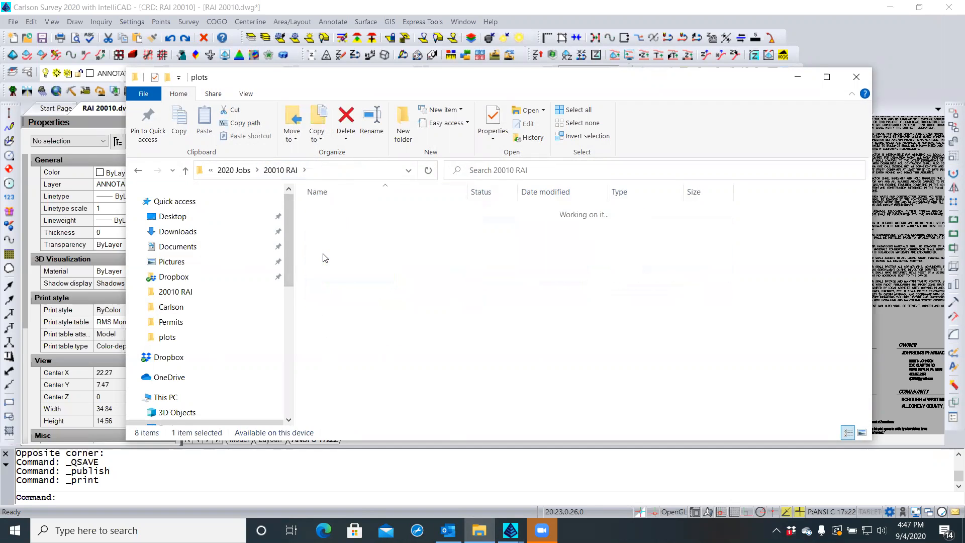
click(330, 212)
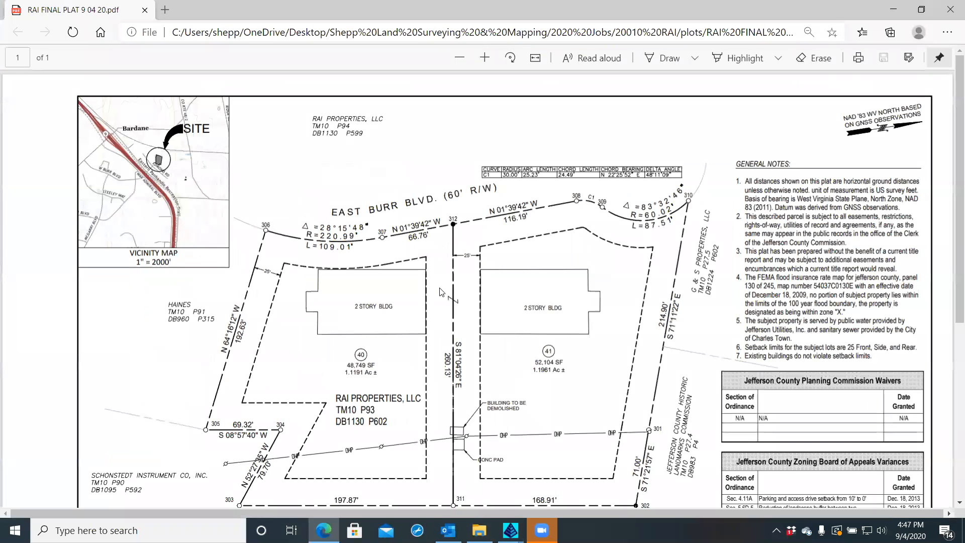
Scroll and zoom through the plat PDF, checking the vicinity map, title block and points 301–302
scroll(441, 292, down, 2)
scroll(441, 290, down, 2)
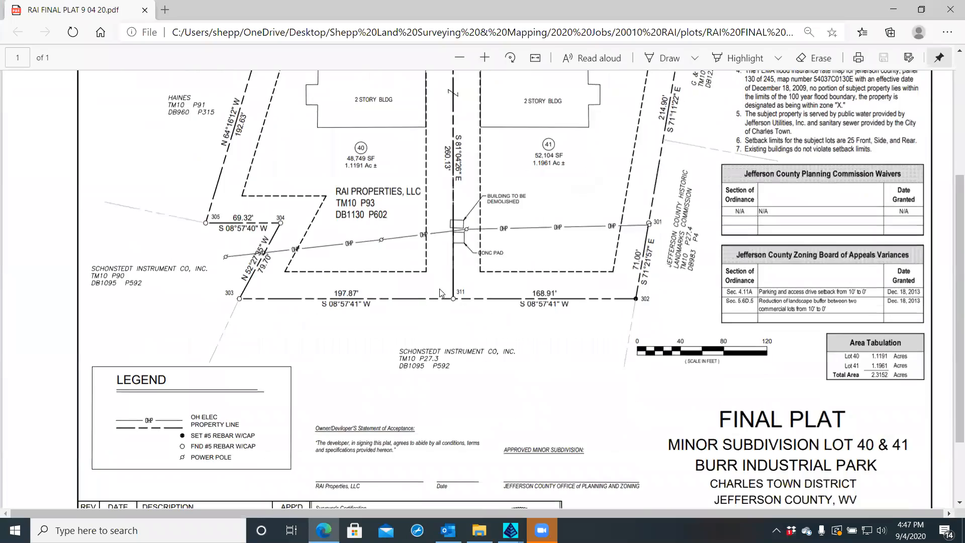
scroll(441, 290, down, 1)
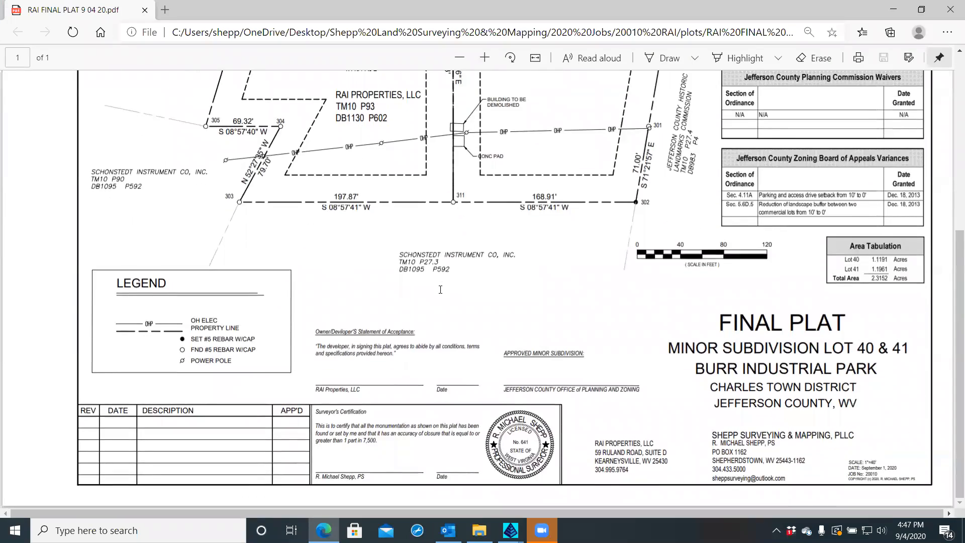
scroll(440, 290, up, 3)
scroll(440, 290, up, 7)
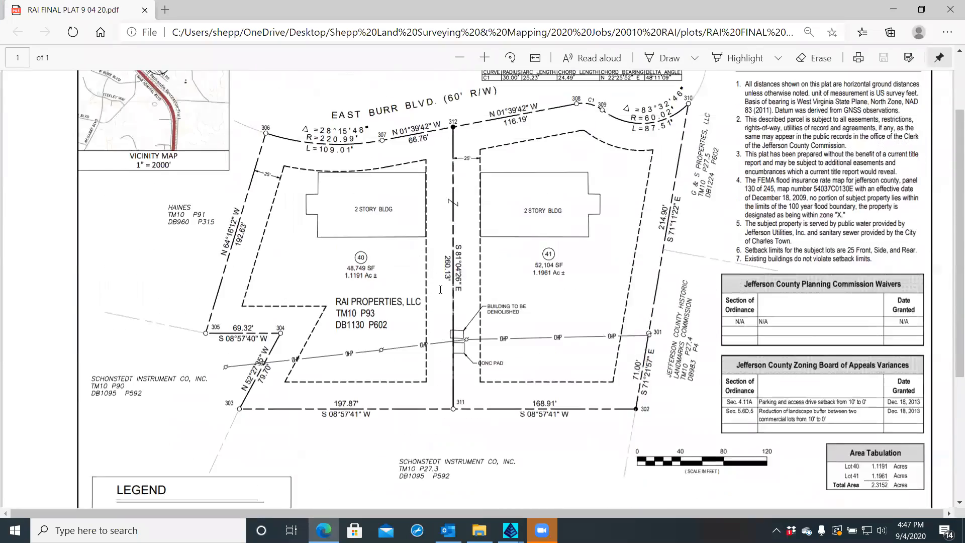
scroll(441, 290, down, 3)
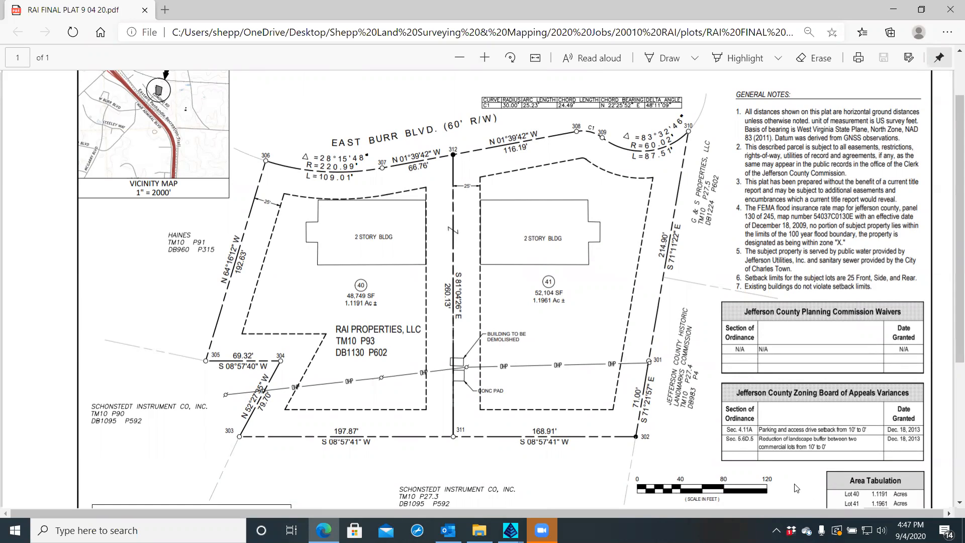
ctrl+scroll(835, 488, up, 5)
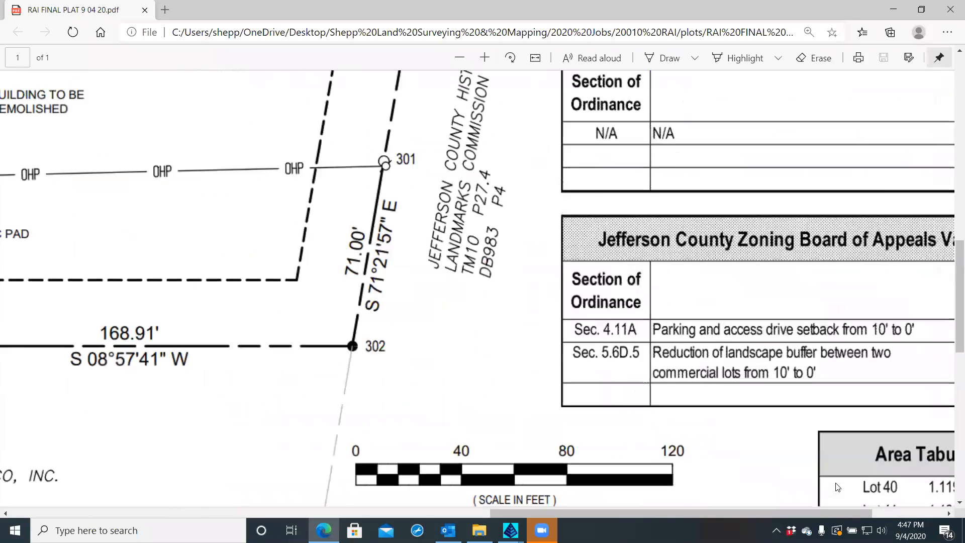
ctrl+scroll(837, 487, up, 5)
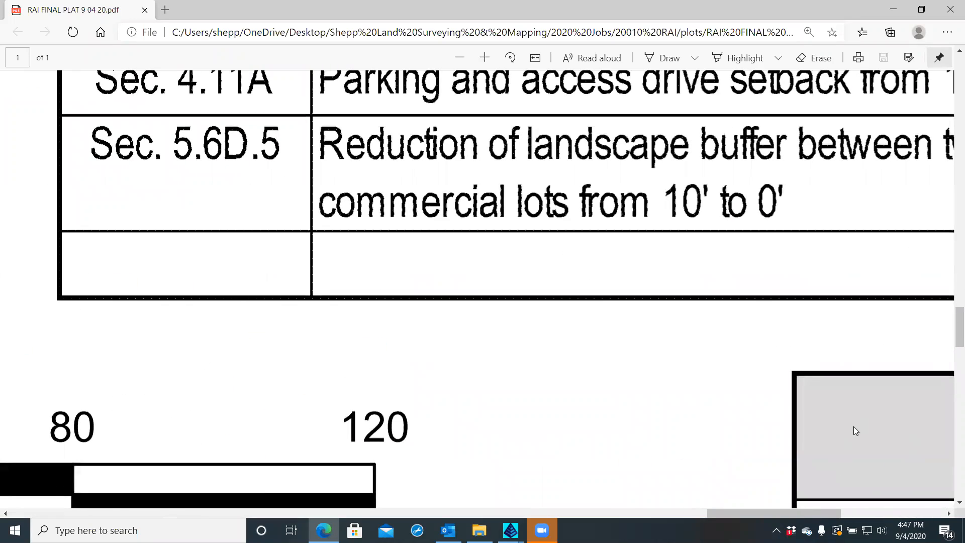
ctrl+scroll(815, 433, down, 5)
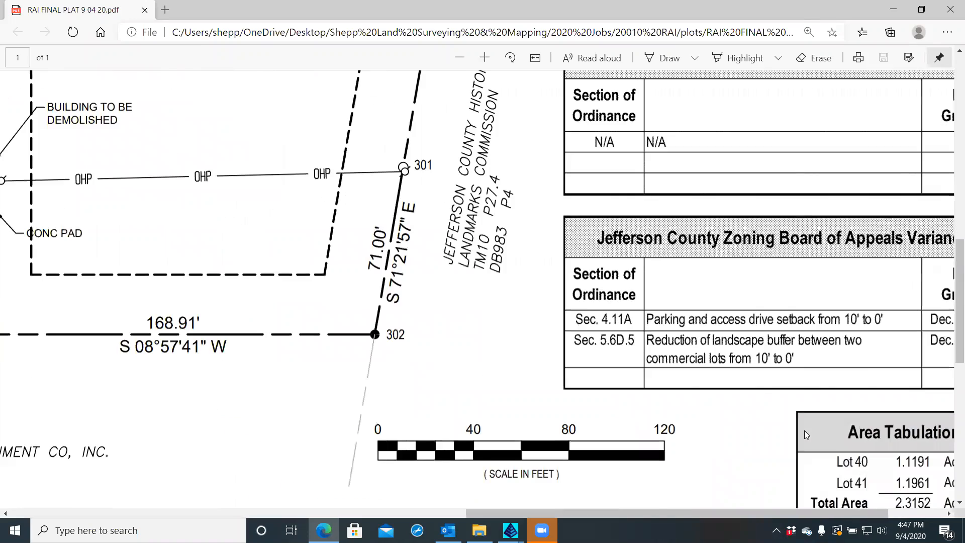
scroll(576, 274, down, 3)
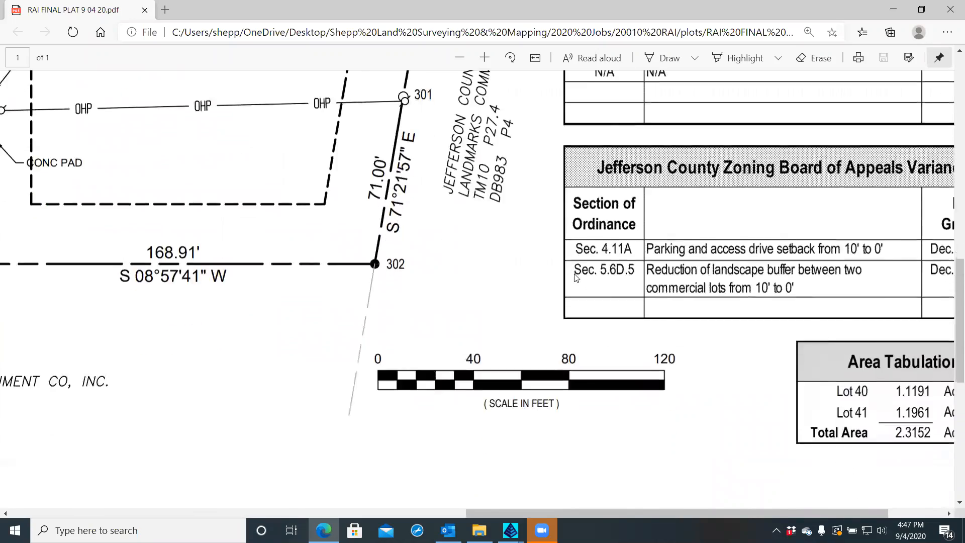
scroll(575, 275, up, 10)
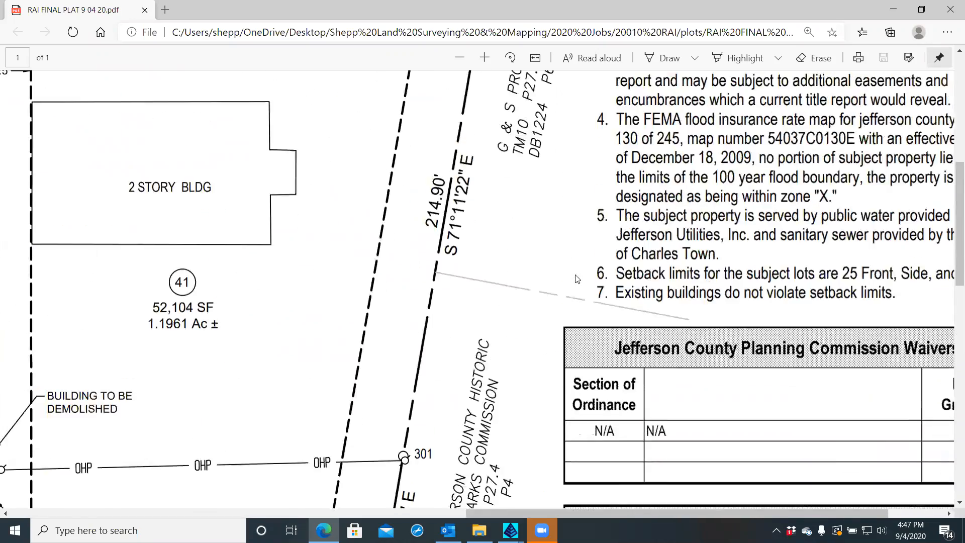
scroll(586, 280, down, 2)
scroll(584, 280, down, 5)
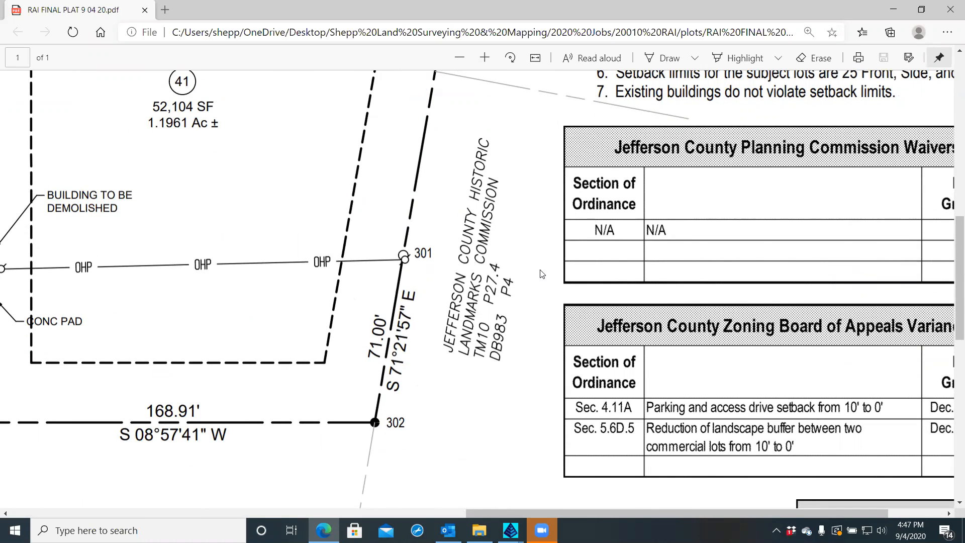
scroll(536, 272, down, 5)
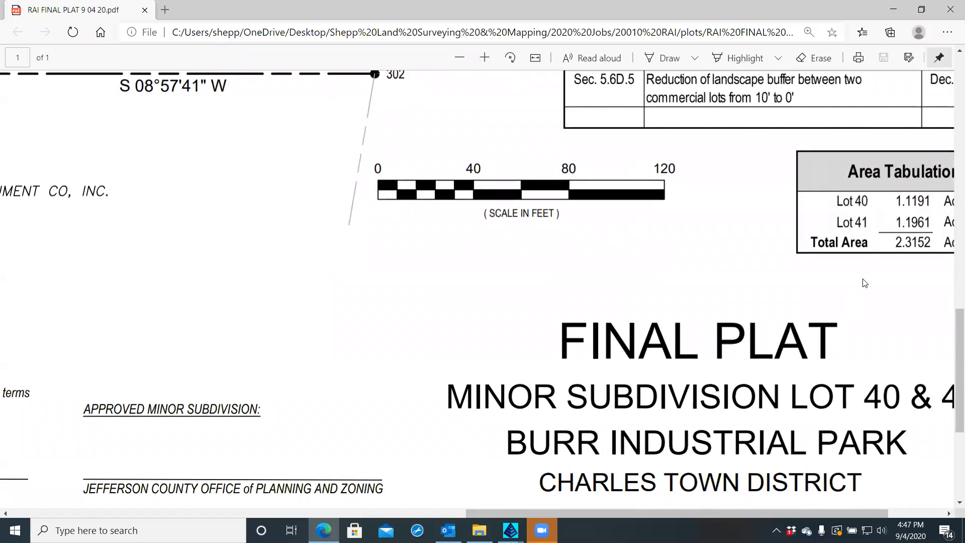
scroll(825, 194, up, 5)
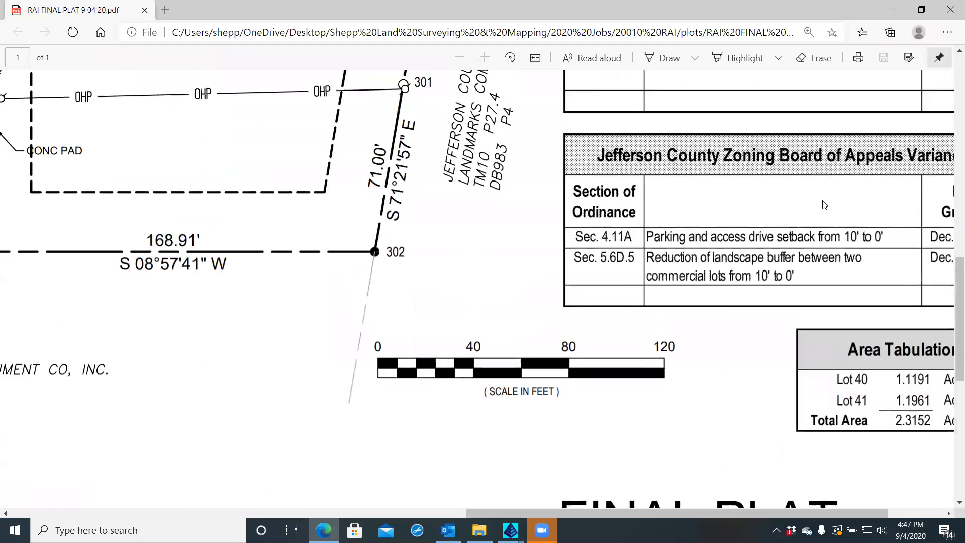
scroll(825, 207, up, 3)
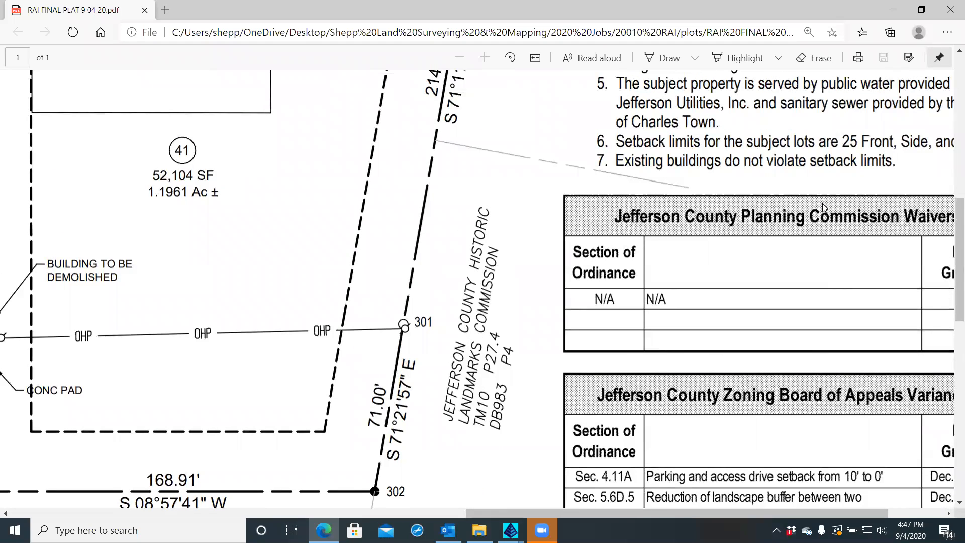
scroll(825, 206, down, 1)
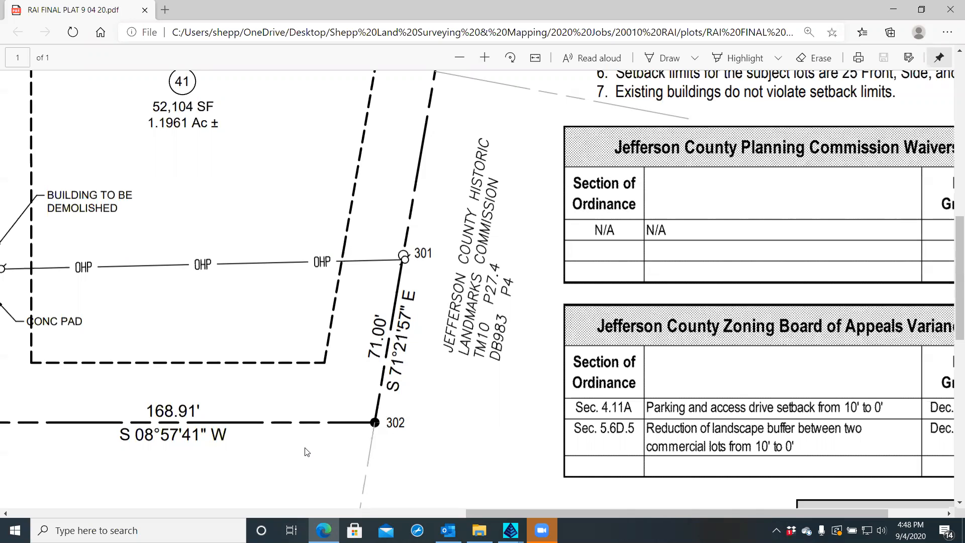
Scroll across the plat to inspect adjoiners at points 303, 304, 305 and 311, then close the PDF
scroll(334, 442, right, 1)
scroll(251, 444, left, 15)
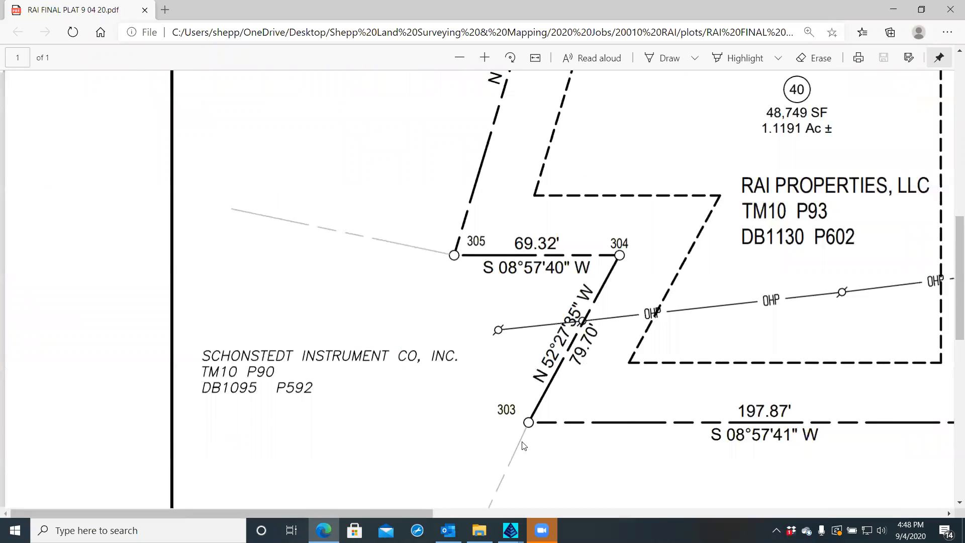
scroll(555, 442, right, 10)
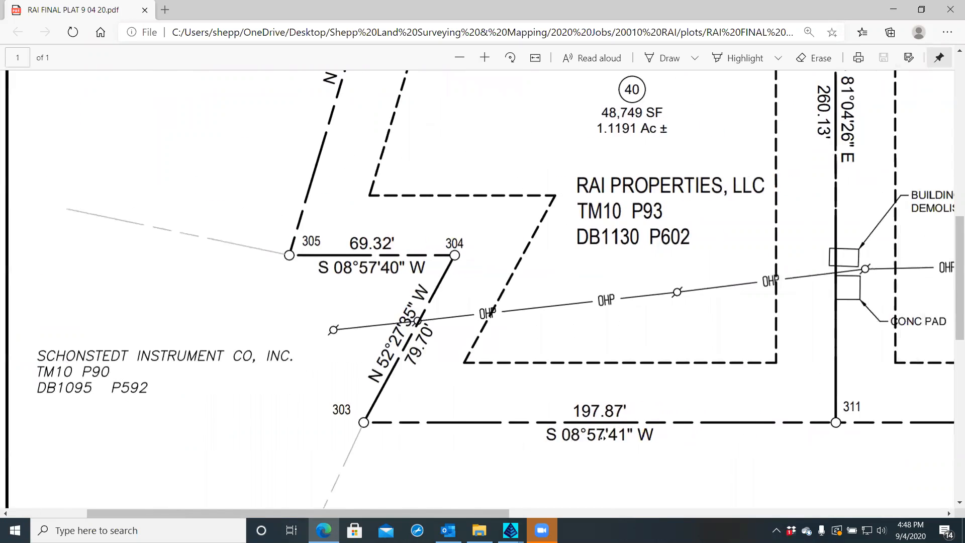
scroll(635, 433, right, 12)
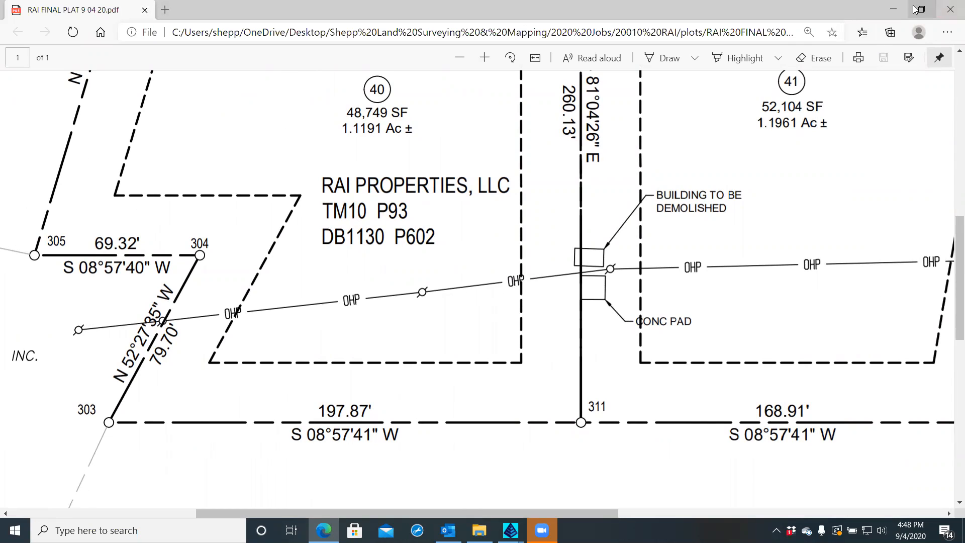
click(951, 12)
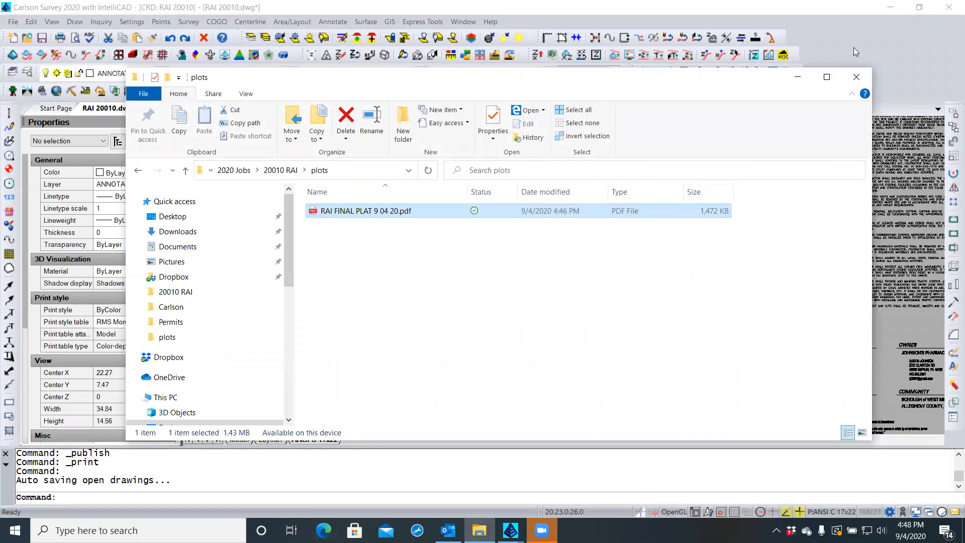
Close the plots folder window and regenerate the plat drawing with REA
click(857, 77)
click(370, 319)
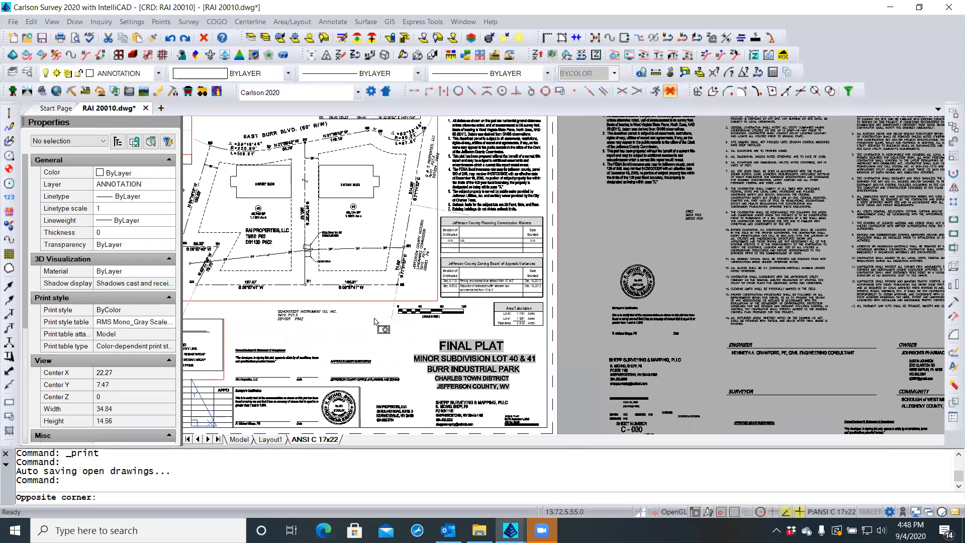
click(370, 317)
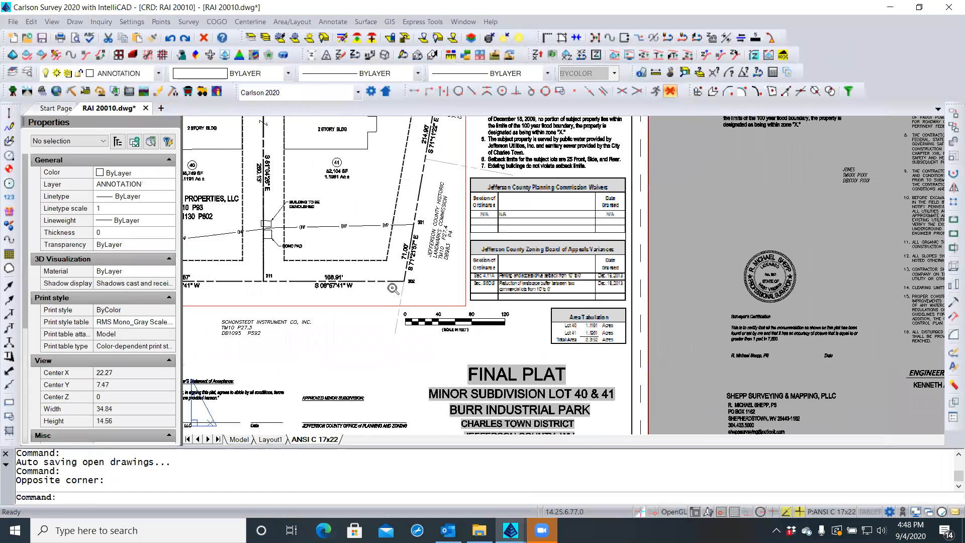
scroll(396, 287, up, 3)
scroll(396, 287, up, 5)
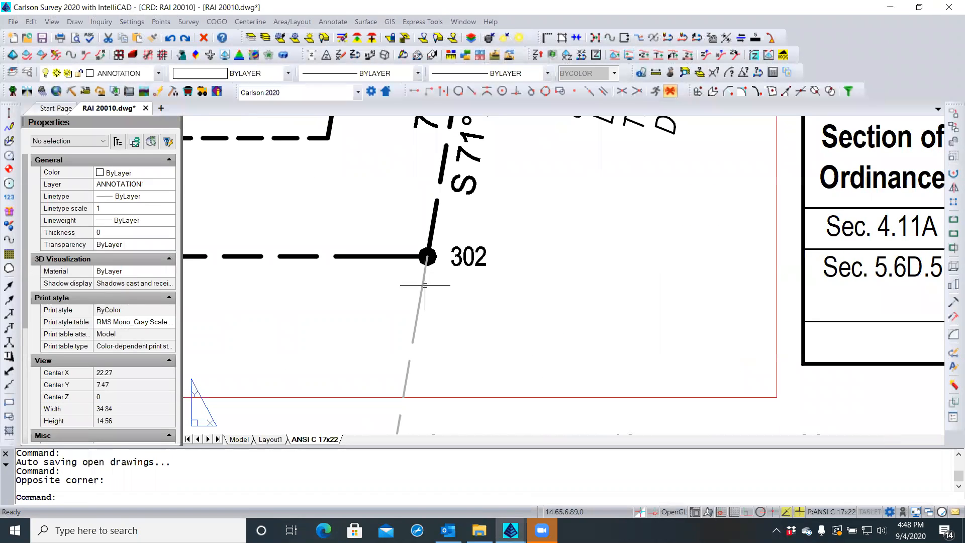
text(REA)
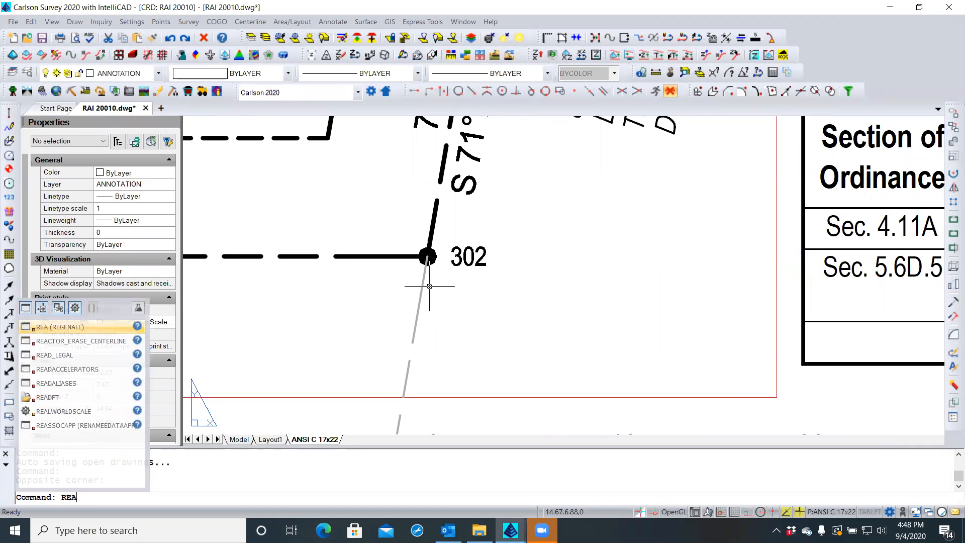
key(Return)
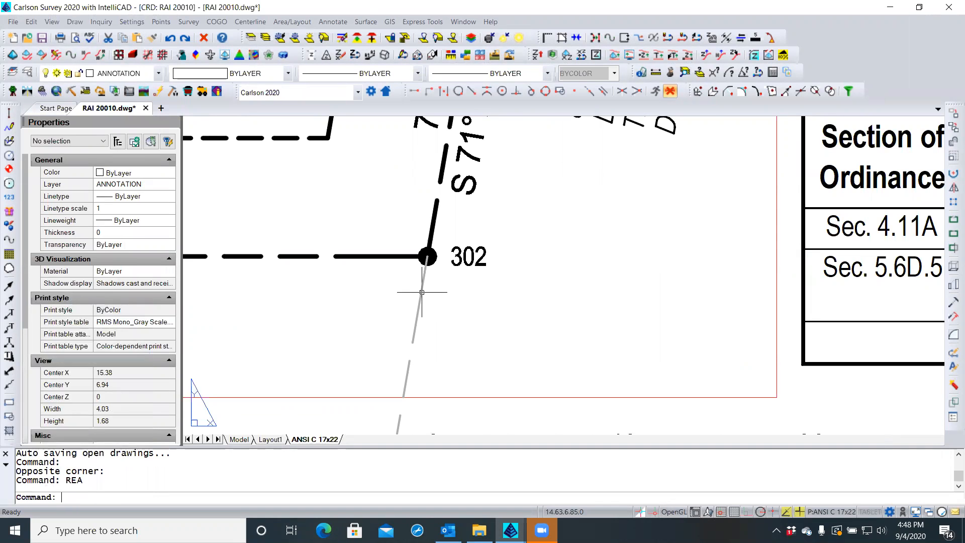
Send the grey adjoiner line below point 302 to the back and regenerate
click(422, 292)
right_click(422, 292)
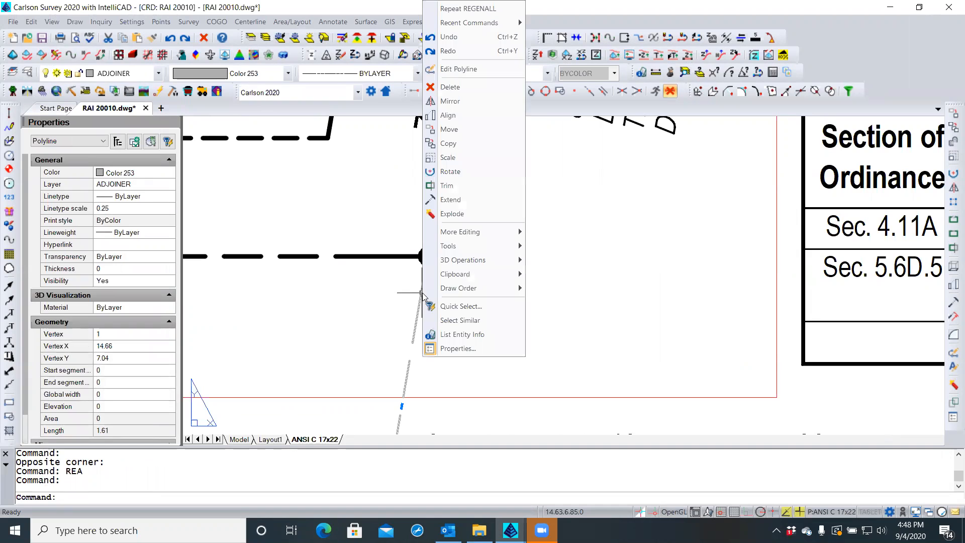
mouse_move(475, 288)
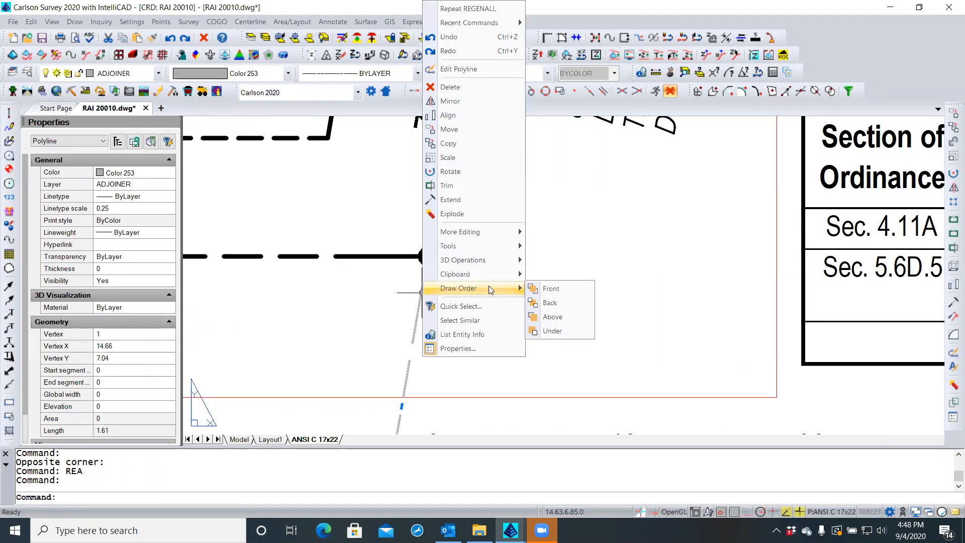
click(537, 303)
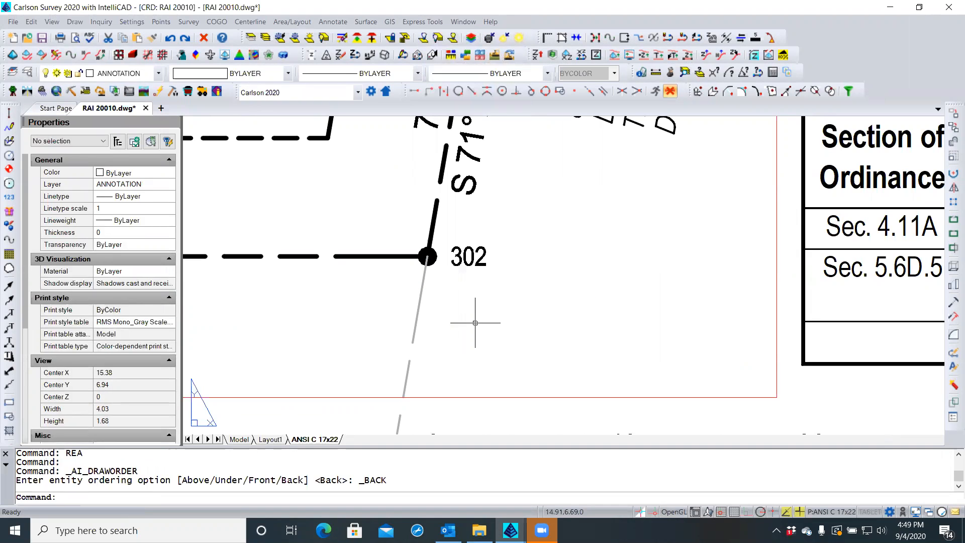
key(Escape)
key(Escape)
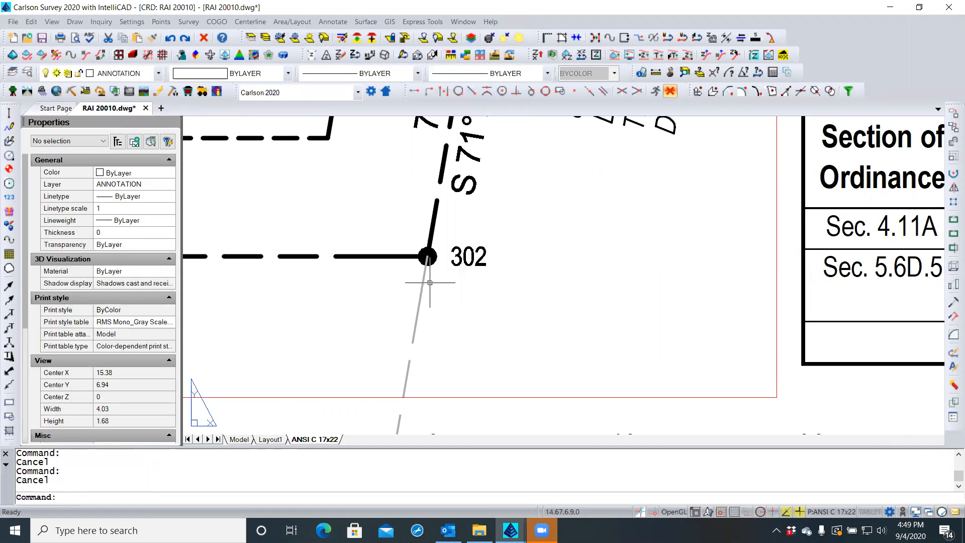
text(REAS)
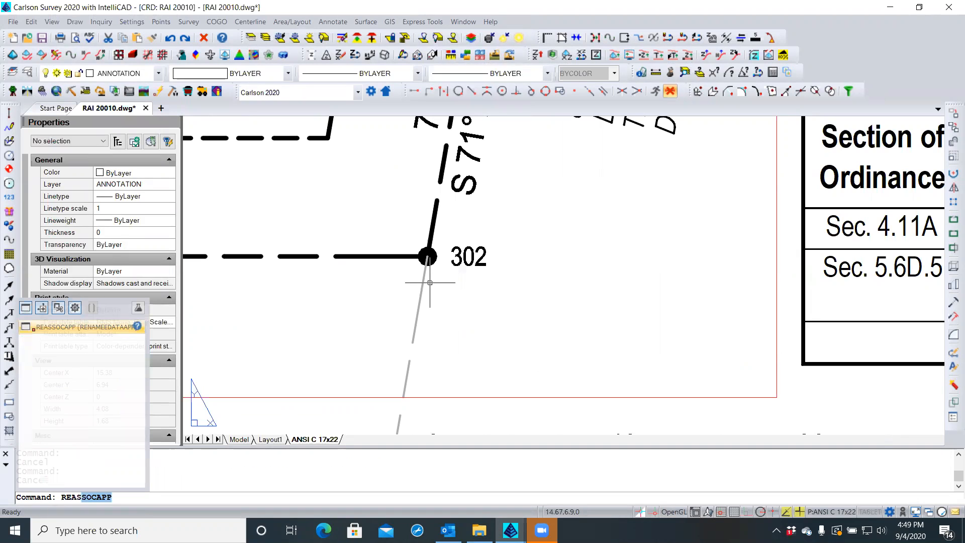
key(BackSpace)
key(BackSpace)
text(a)
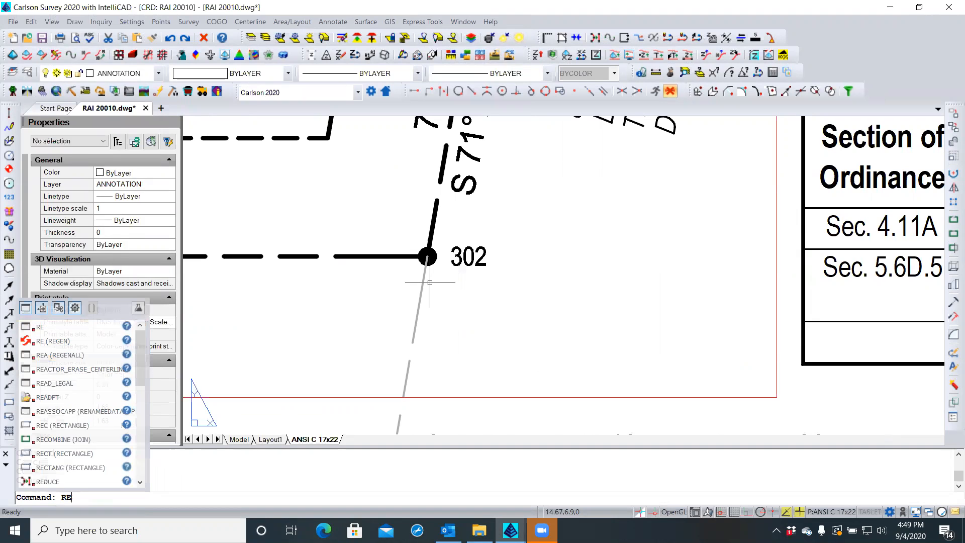
key(Return)
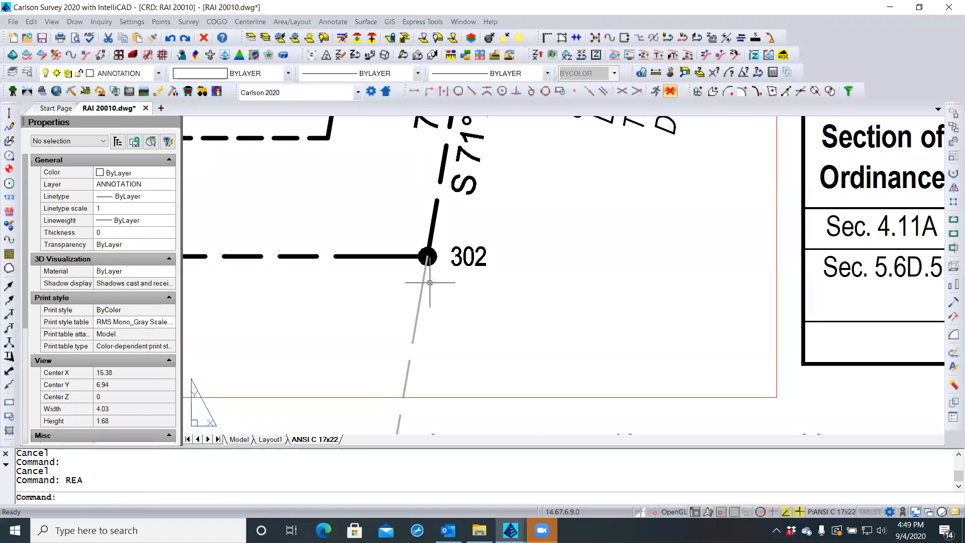
Bring boundary point 302 to the front of the draw order
click(430, 283)
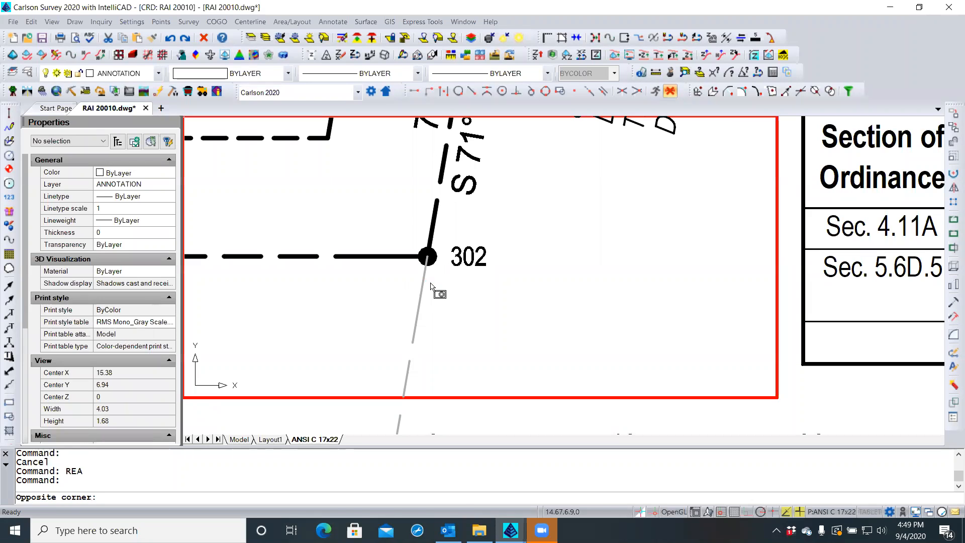
key(Escape)
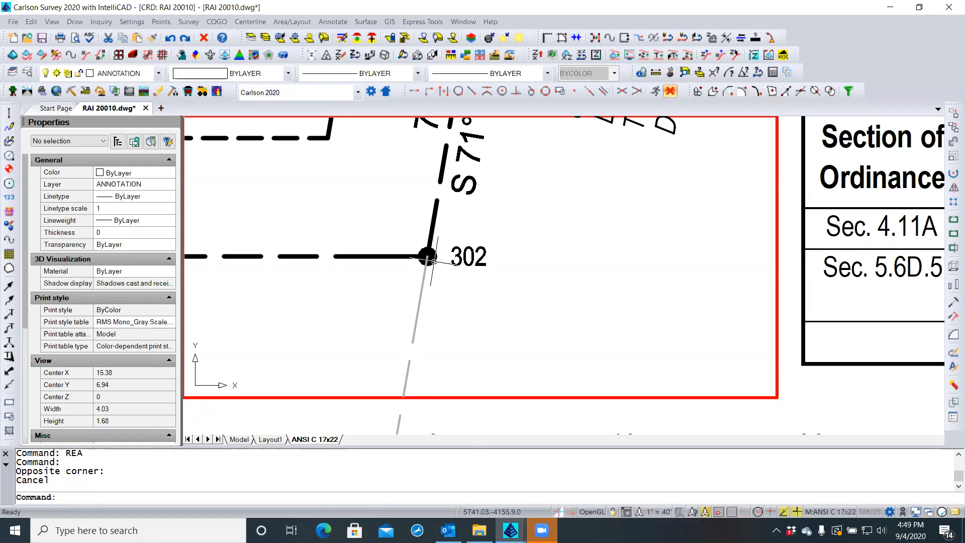
click(432, 259)
right_click(432, 259)
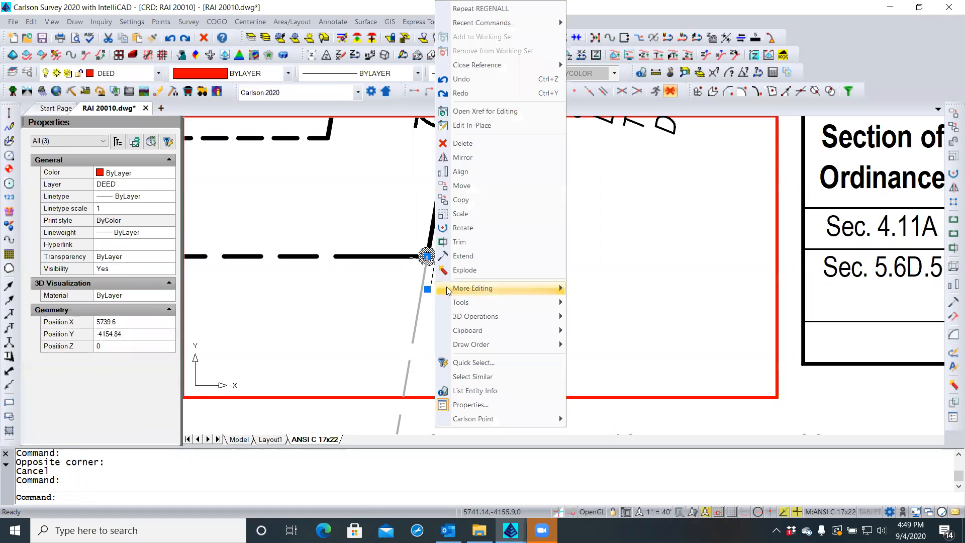
mouse_move(457, 344)
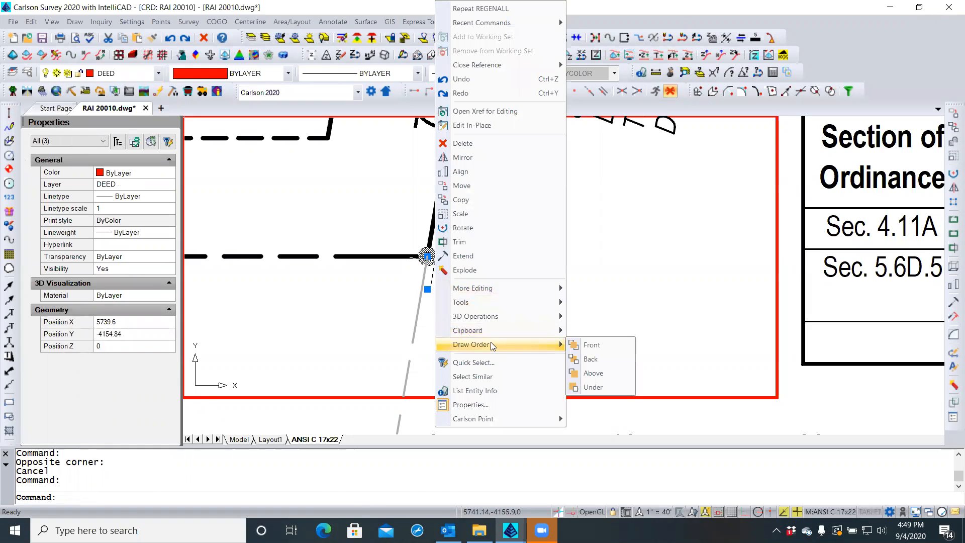
click(585, 347)
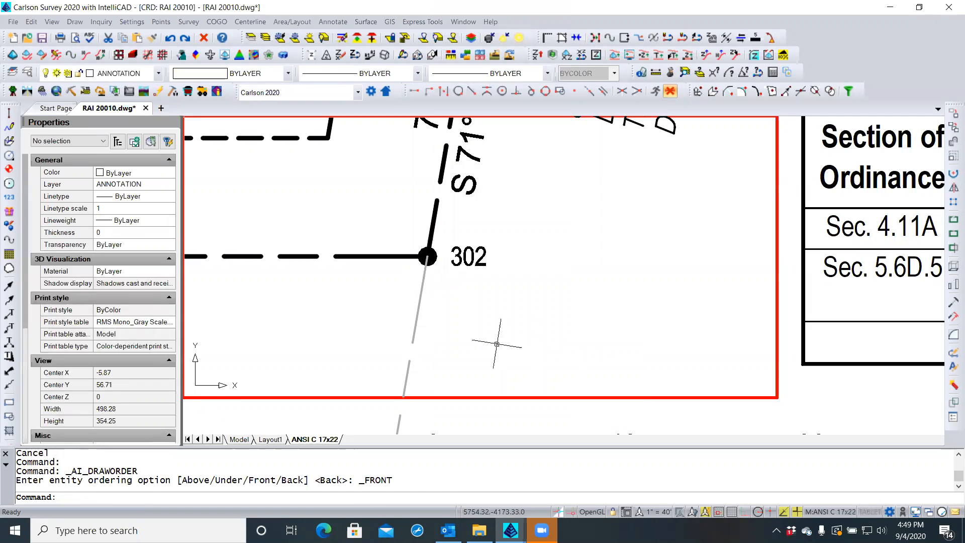
key(Escape)
key(Escape)
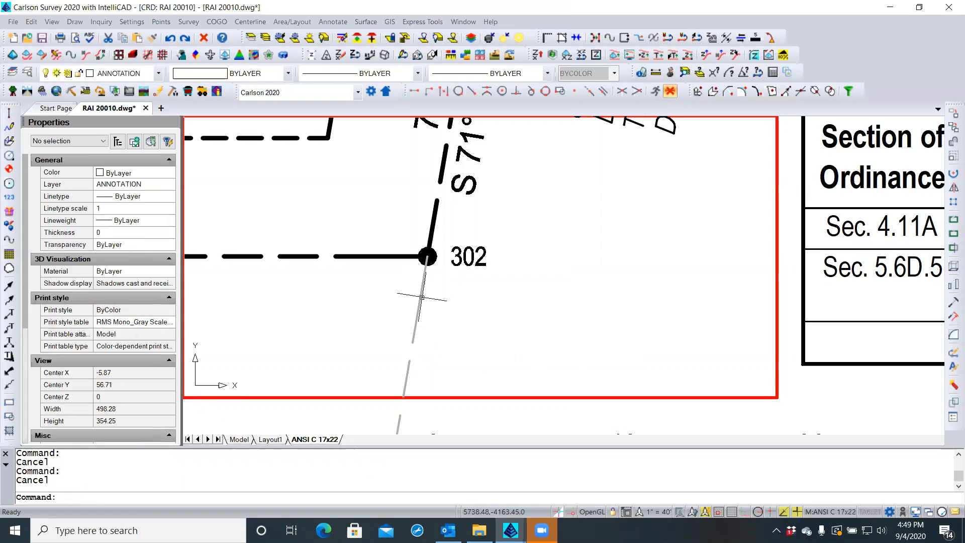
Back in paper space, send the adjoiner line to the back again and regenerate with REA
click(422, 298)
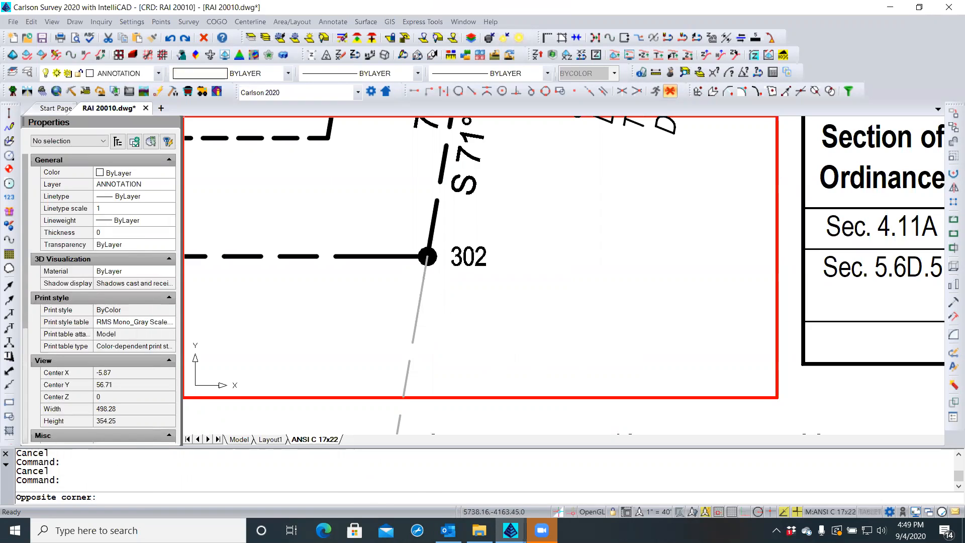
double_click(575, 413)
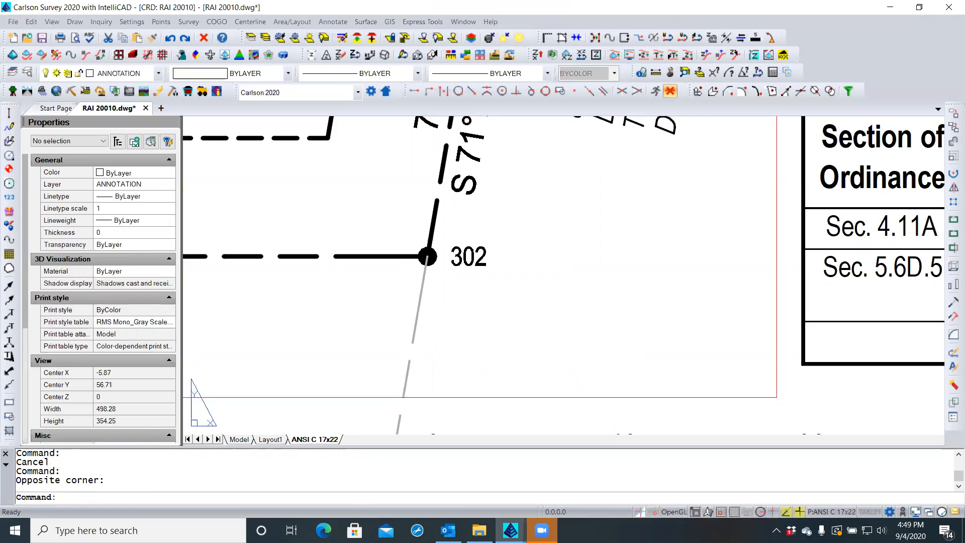
click(421, 294)
right_click(421, 295)
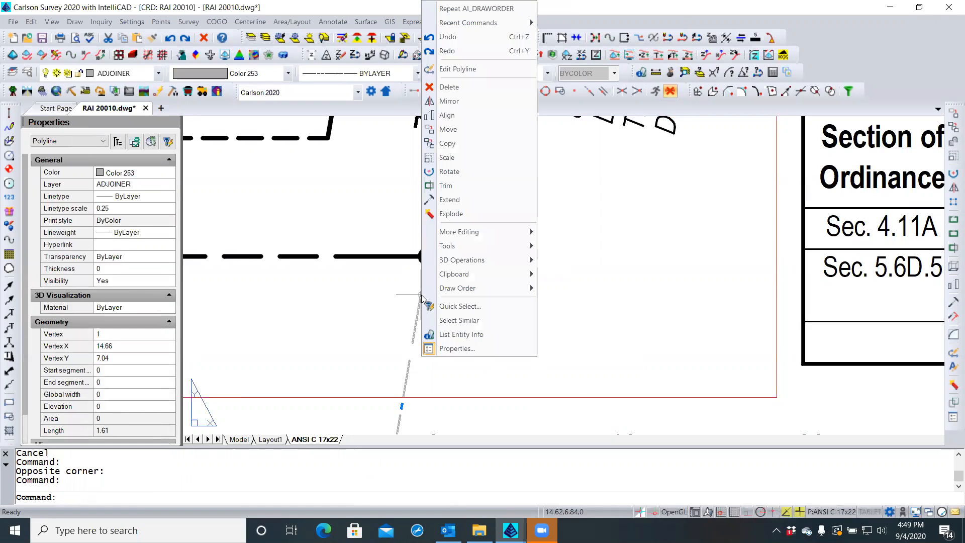
mouse_move(445, 289)
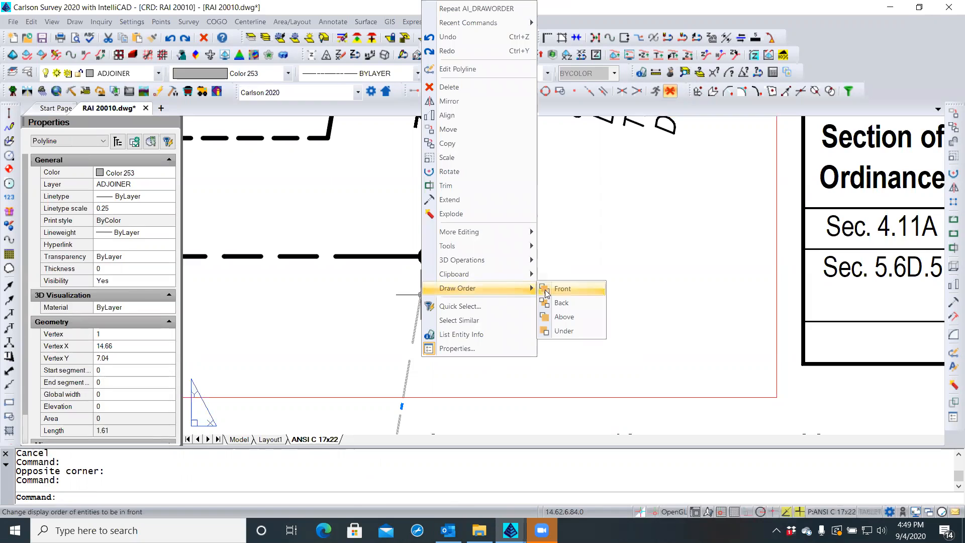
click(561, 303)
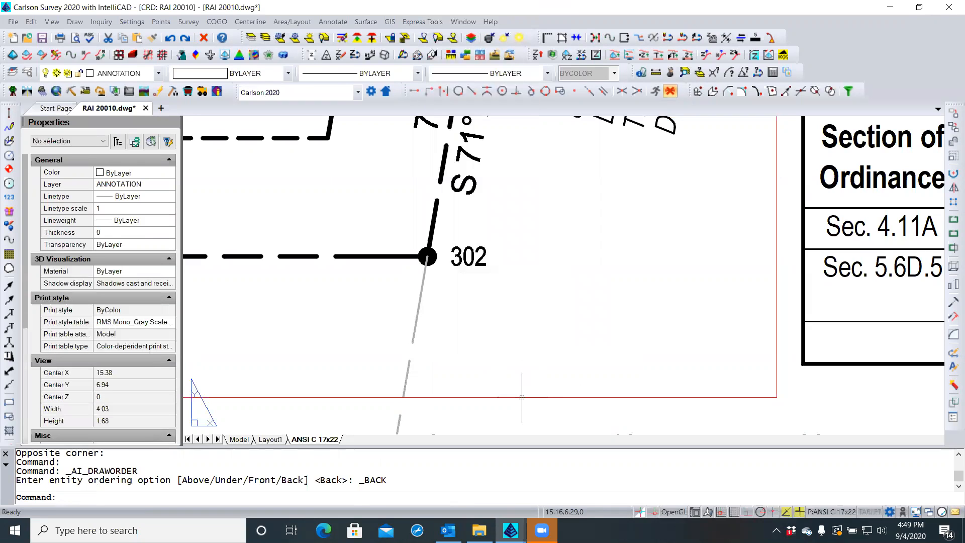
key(Escape)
key(Escape)
text(REA)
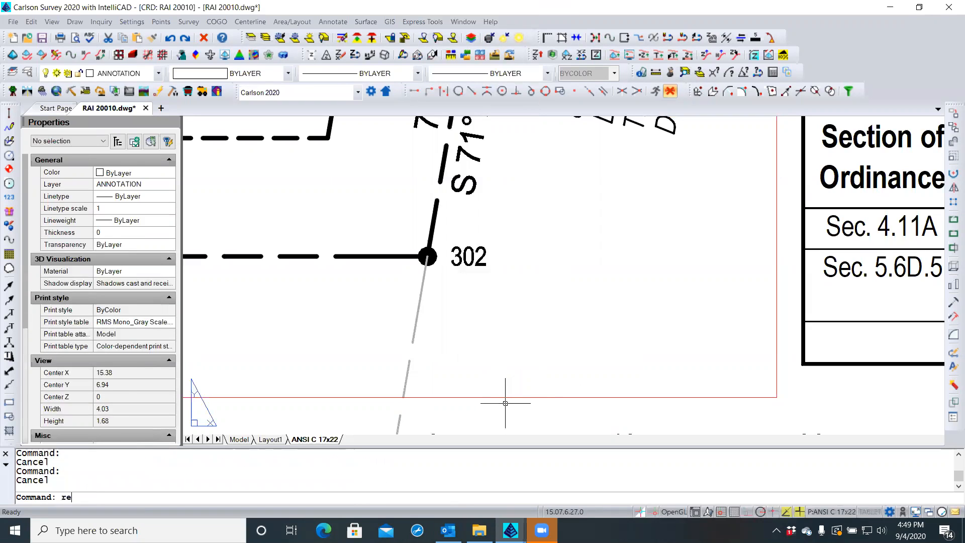
key(Return)
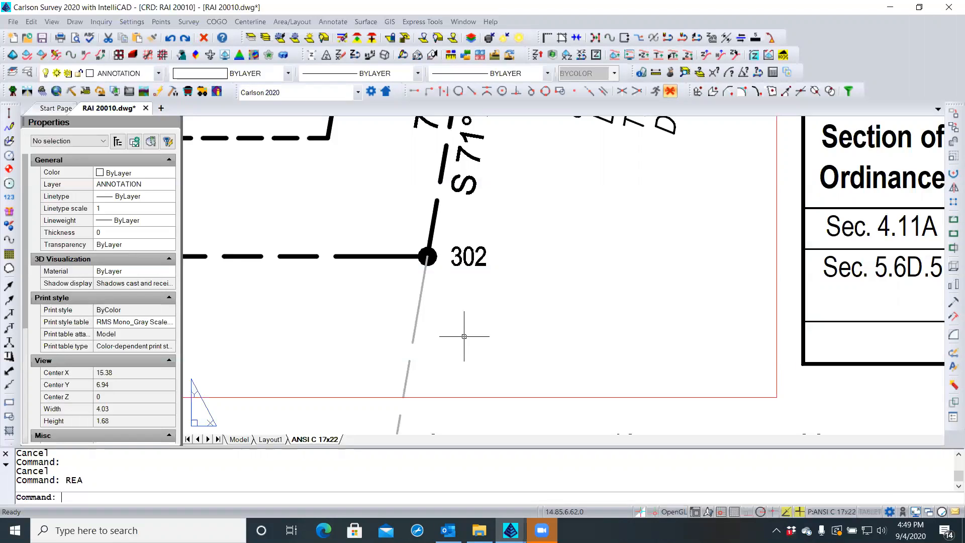
Zoom to points 303 and 305 and confirm the adjoiner line vertices end on the boundary points
scroll(427, 315, down, 4)
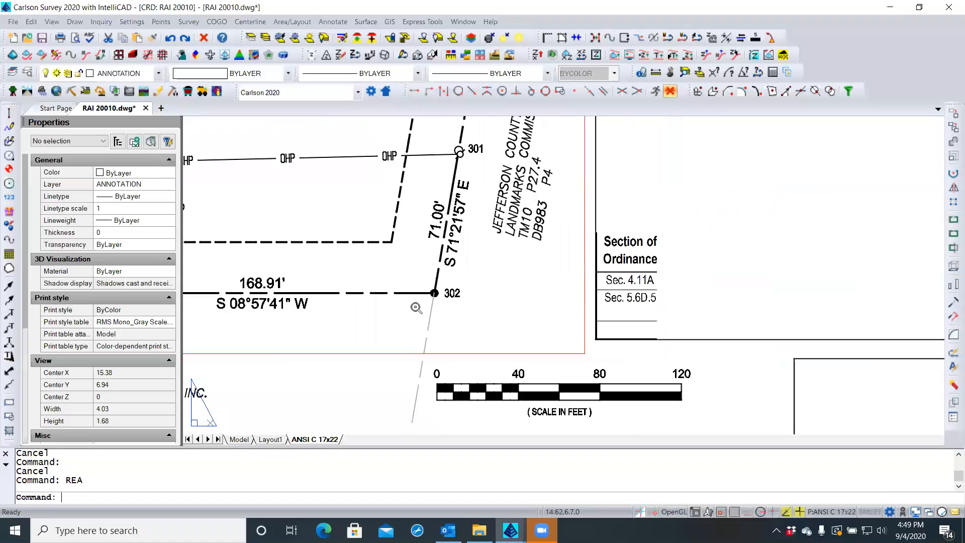
scroll(503, 311, down, 4)
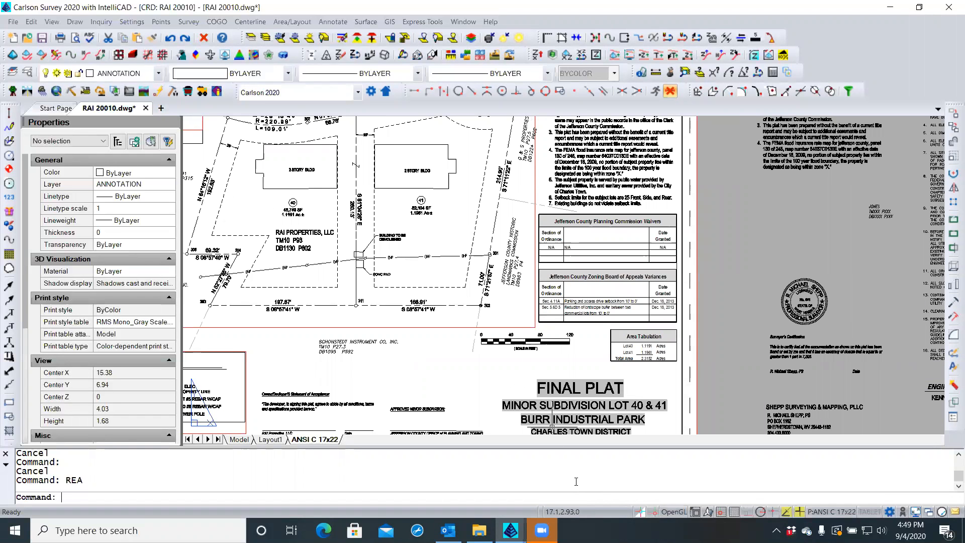
scroll(347, 299, up, 2)
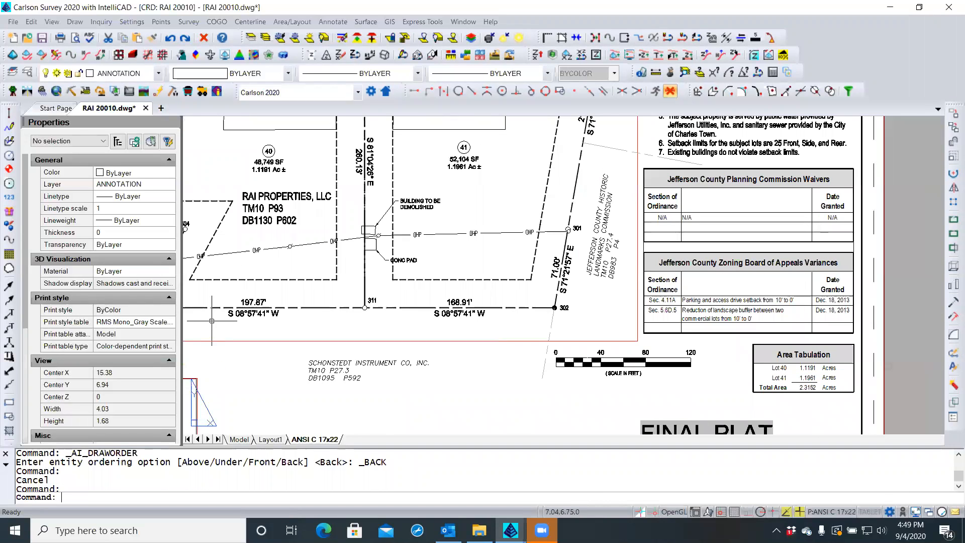
middle_drag(212, 321, 411, 316)
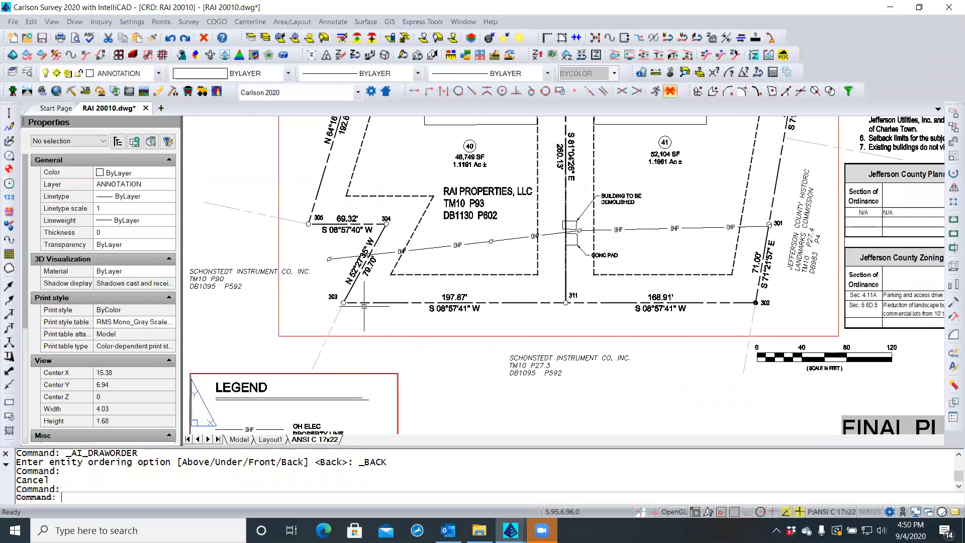
scroll(364, 306, up, 5)
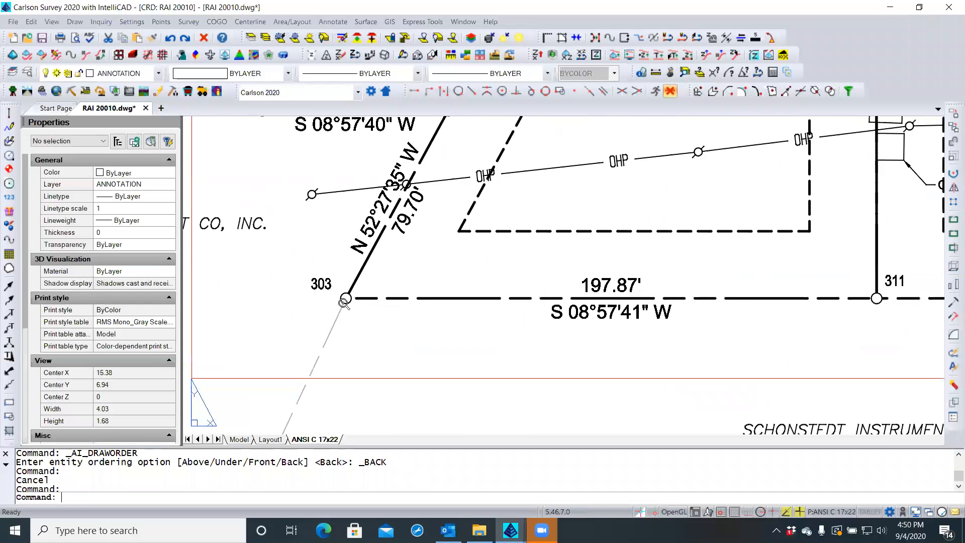
click(334, 331)
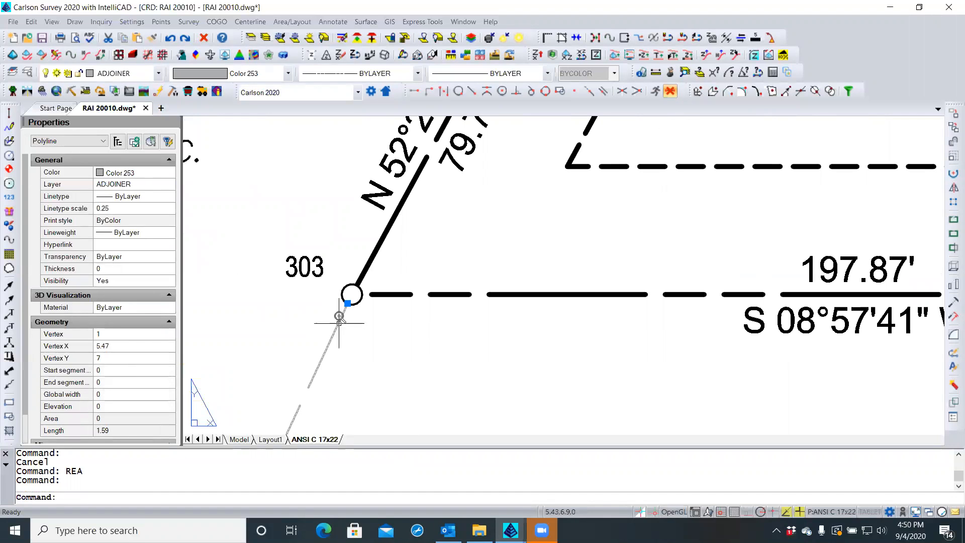
scroll(337, 317, up, 3)
scroll(307, 342, down, 8)
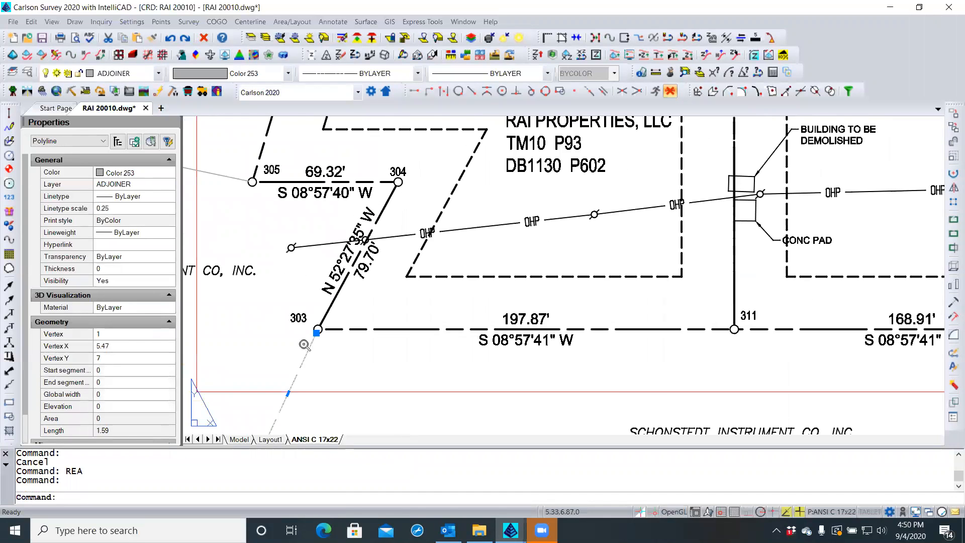
scroll(274, 262, up, 6)
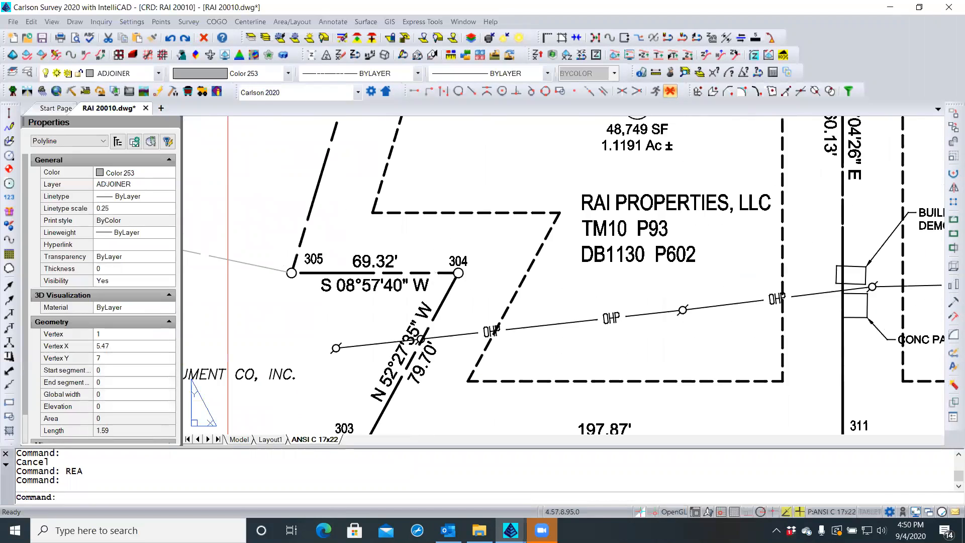
key(Escape)
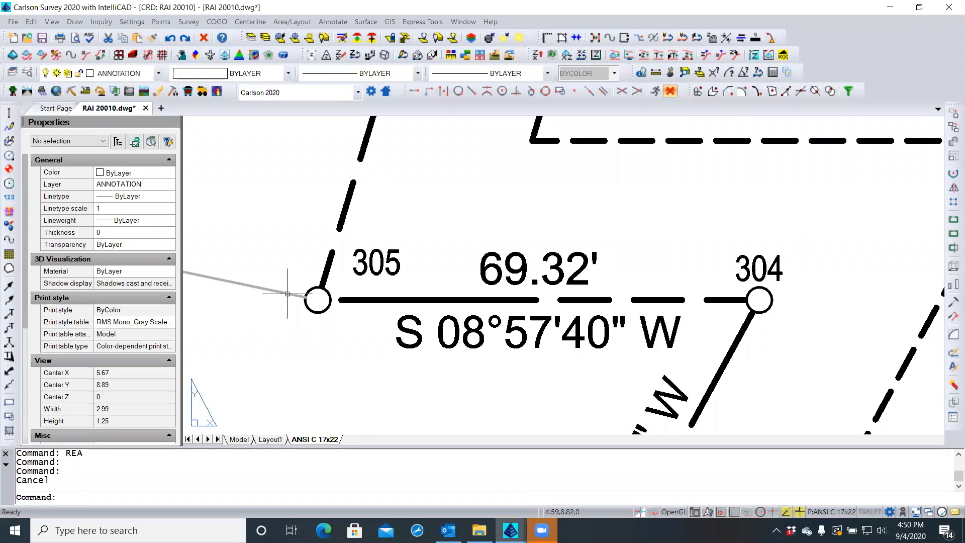
scroll(285, 298, up, 2)
scroll(309, 307, up, 3)
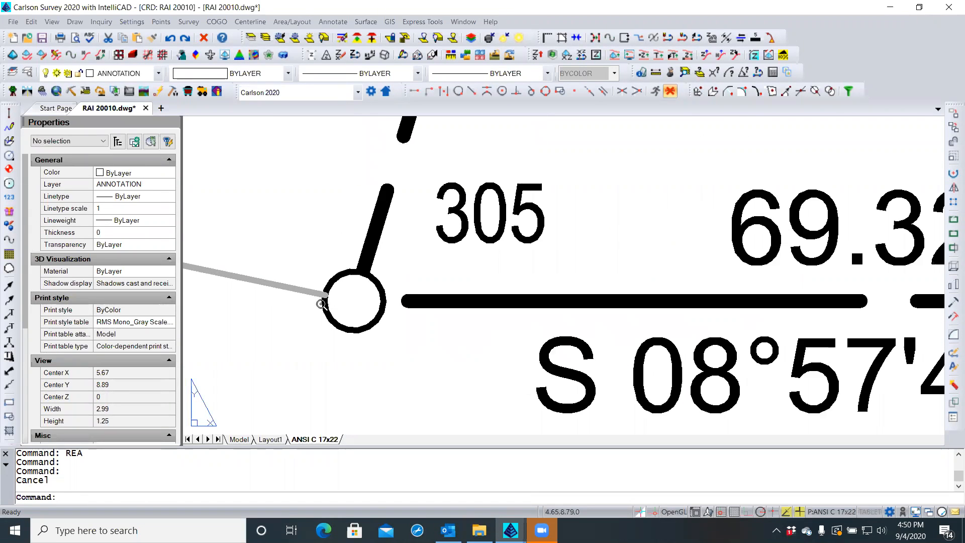
scroll(300, 297, down, 10)
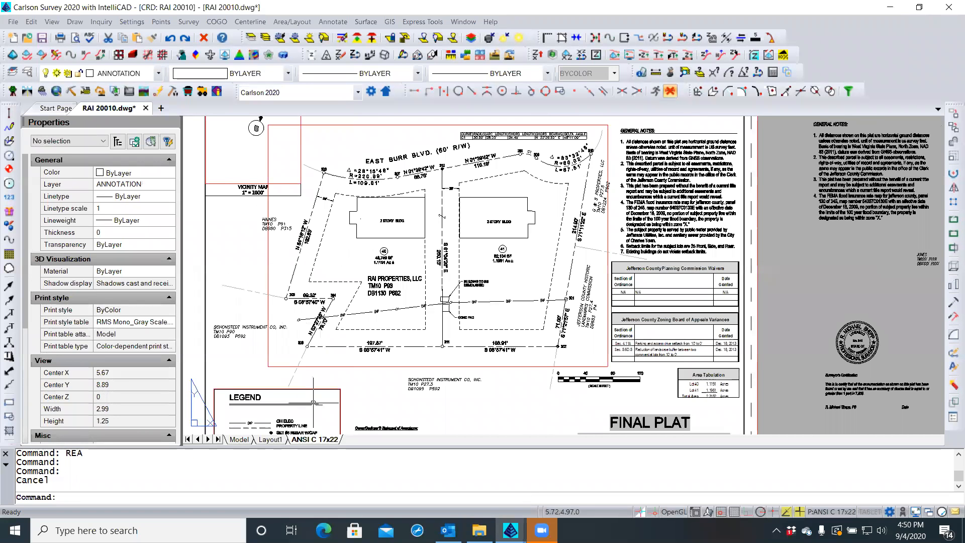
Uncheck Print paperspace last in the ANSI C 17x22 layout's current page setup
right_click(309, 440)
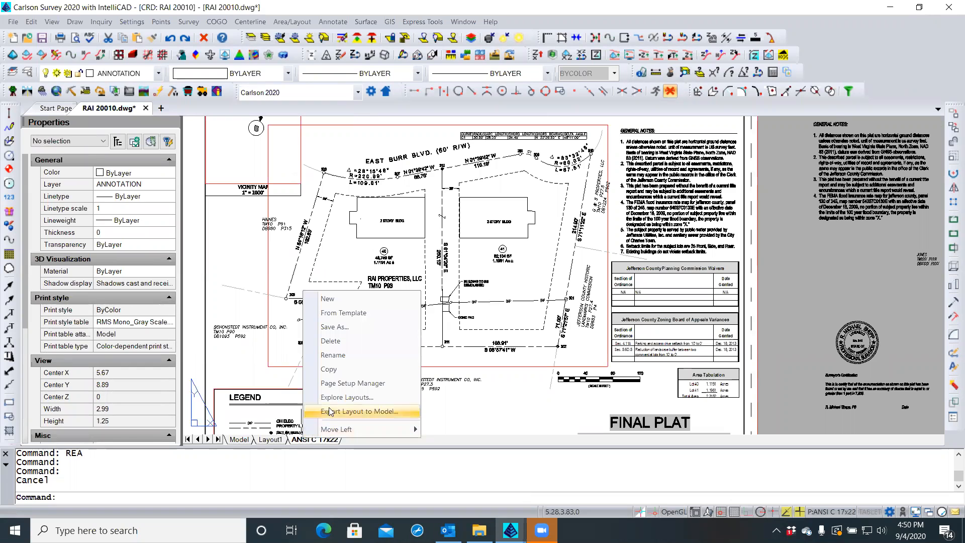
click(352, 383)
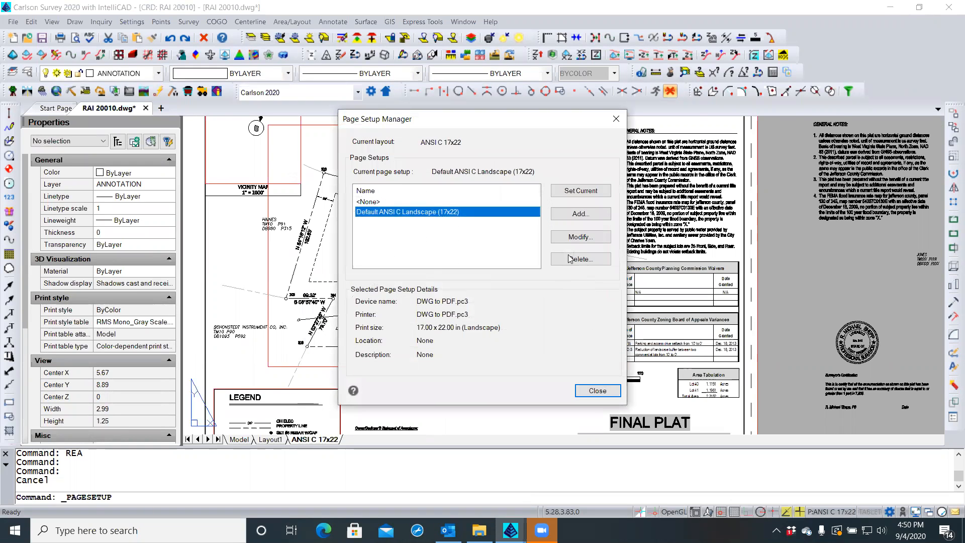
click(577, 239)
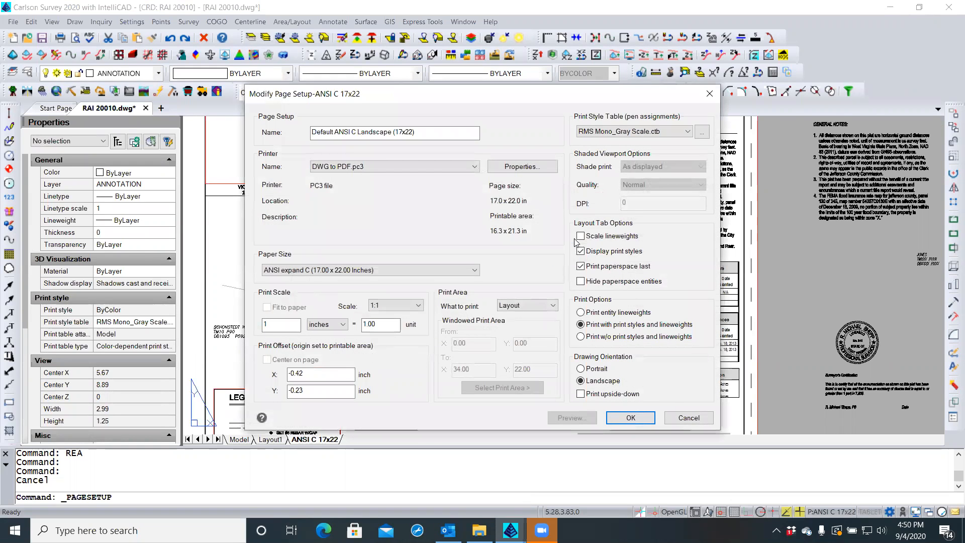
click(581, 266)
click(631, 419)
click(596, 391)
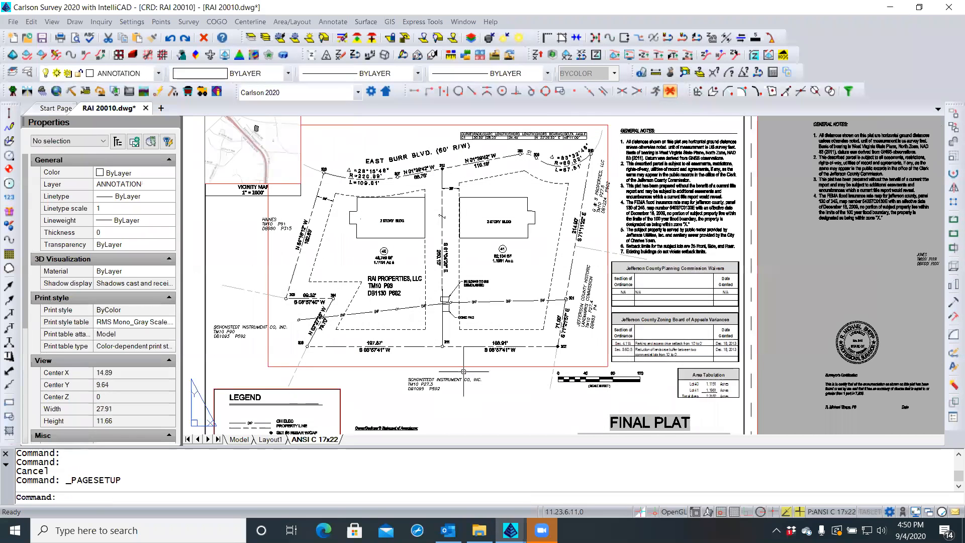
Check the adjoiner line ending at point 302, then regenerate the drawing with REA
text(RES)
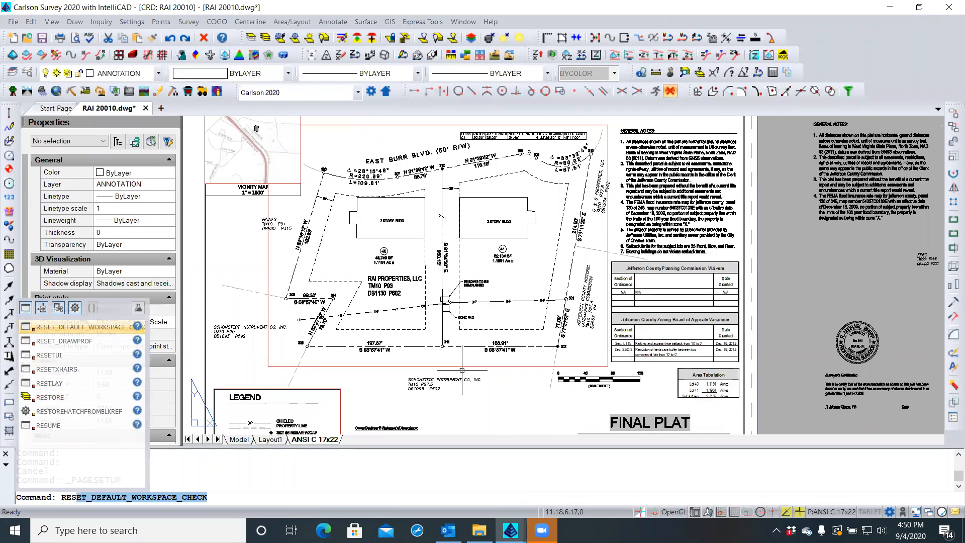
text(a)
key(Return)
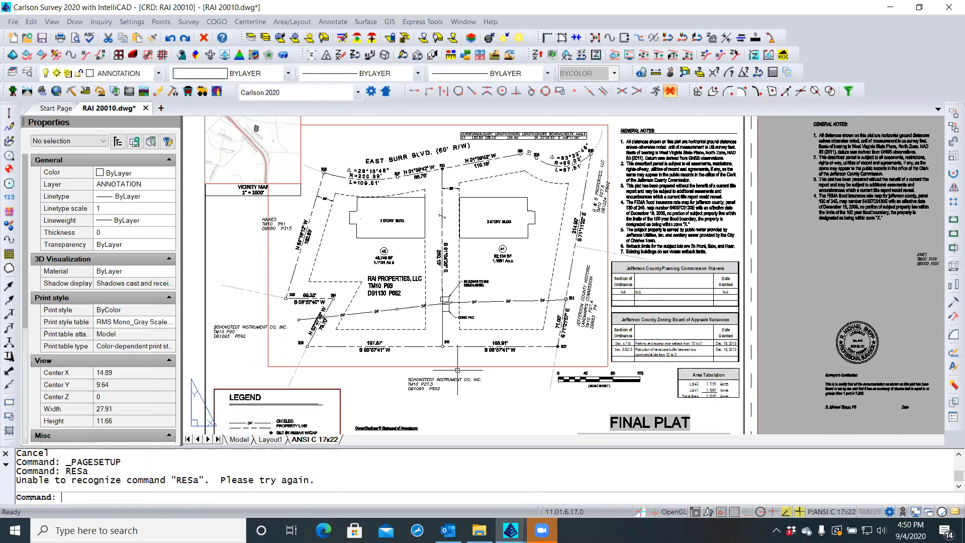
scroll(570, 358, up, 5)
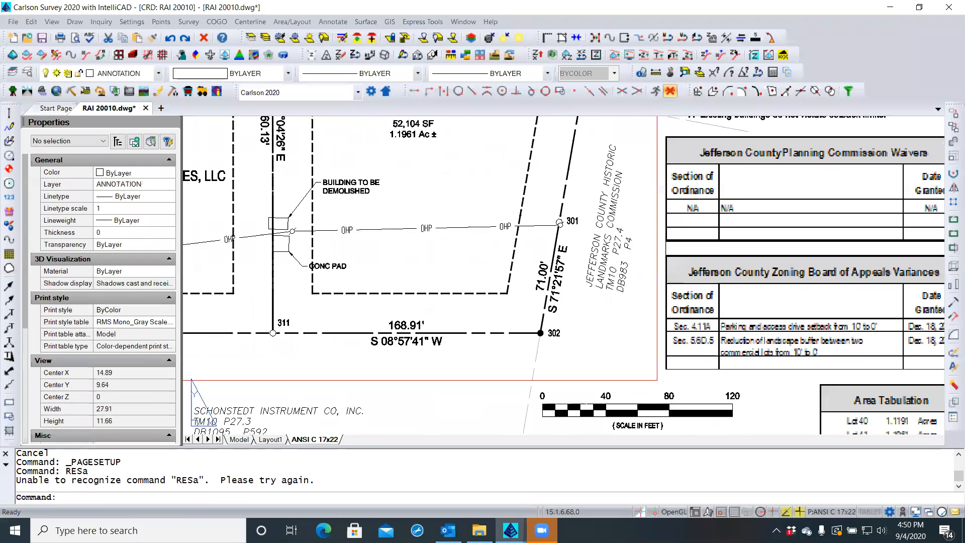
scroll(564, 355, up, 2)
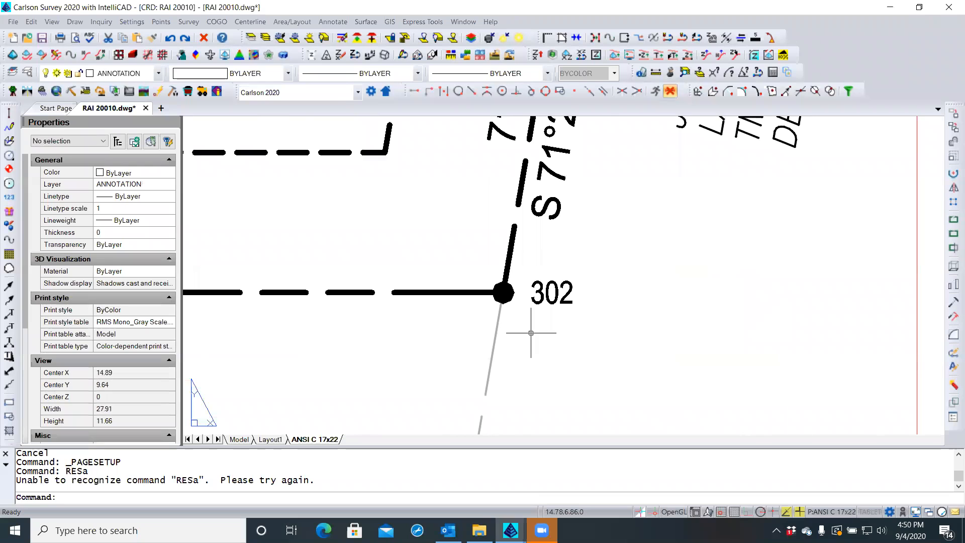
click(495, 334)
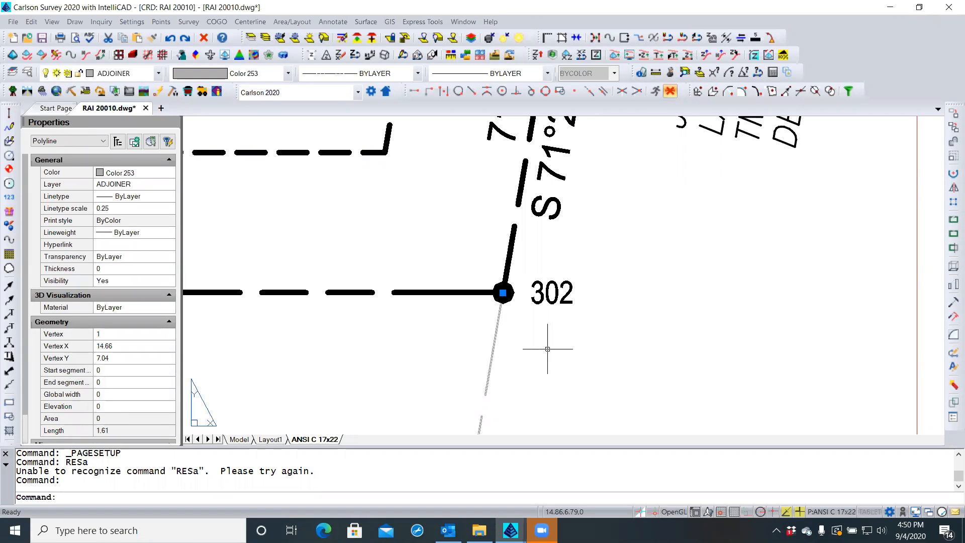
key(Escape)
key(Escape)
scroll(549, 349, down, 3)
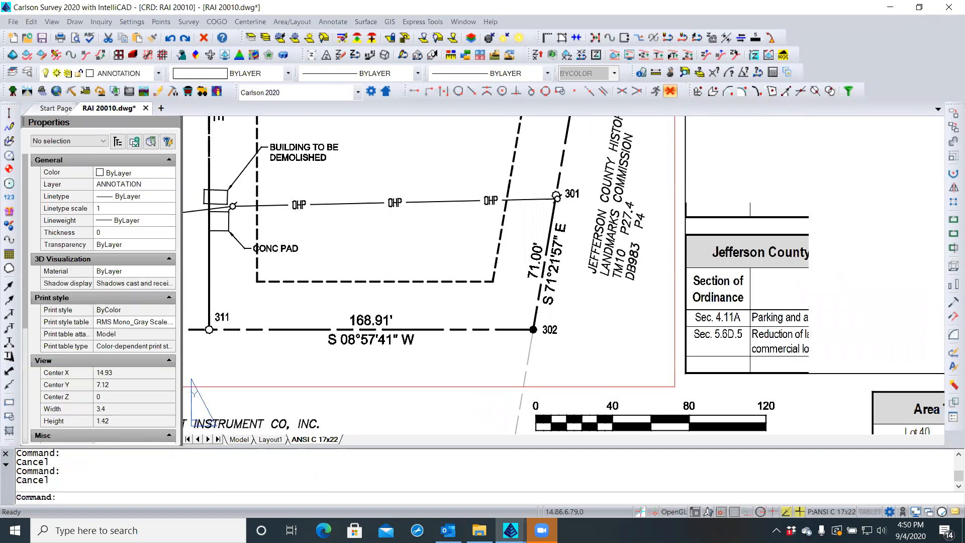
scroll(549, 349, down, 2)
scroll(549, 349, down, 2)
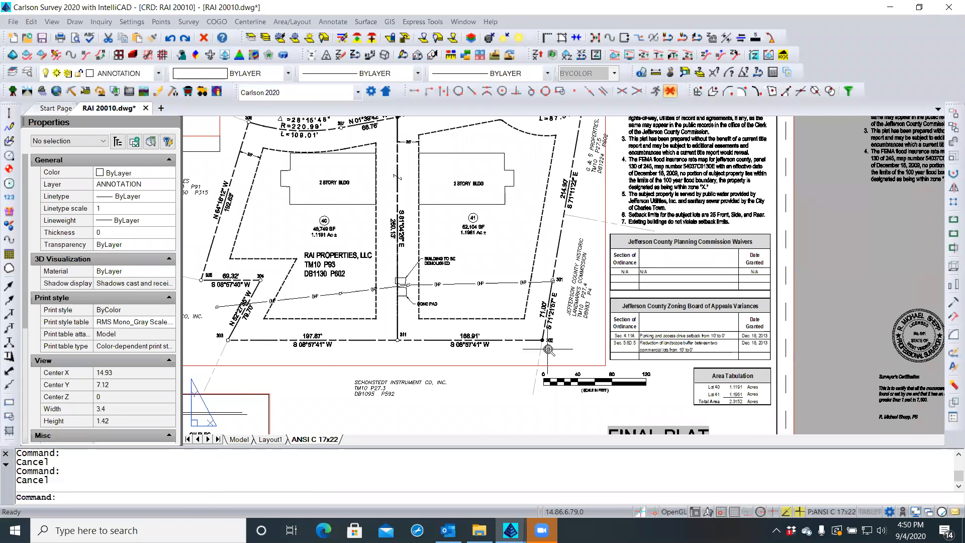
scroll(549, 350, down, 2)
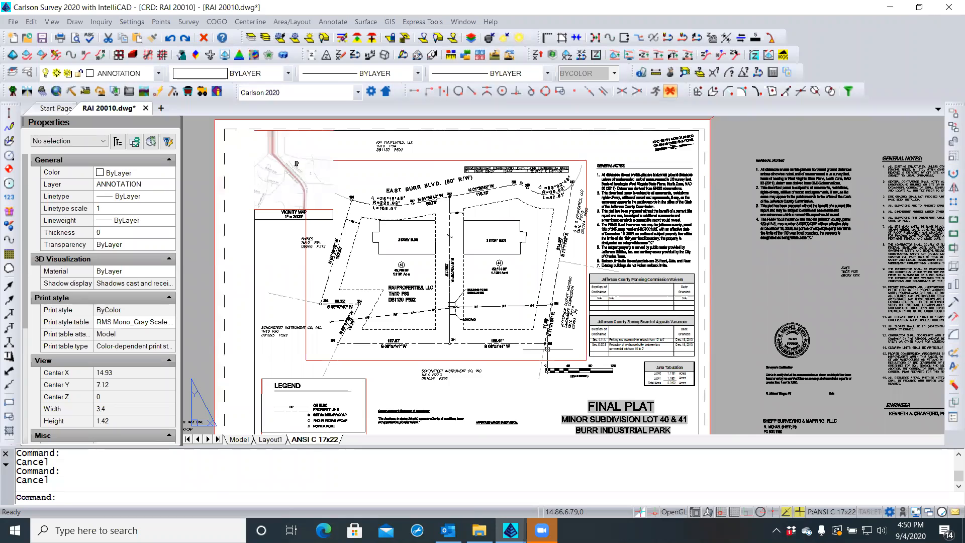
text(rea)
key(Return)
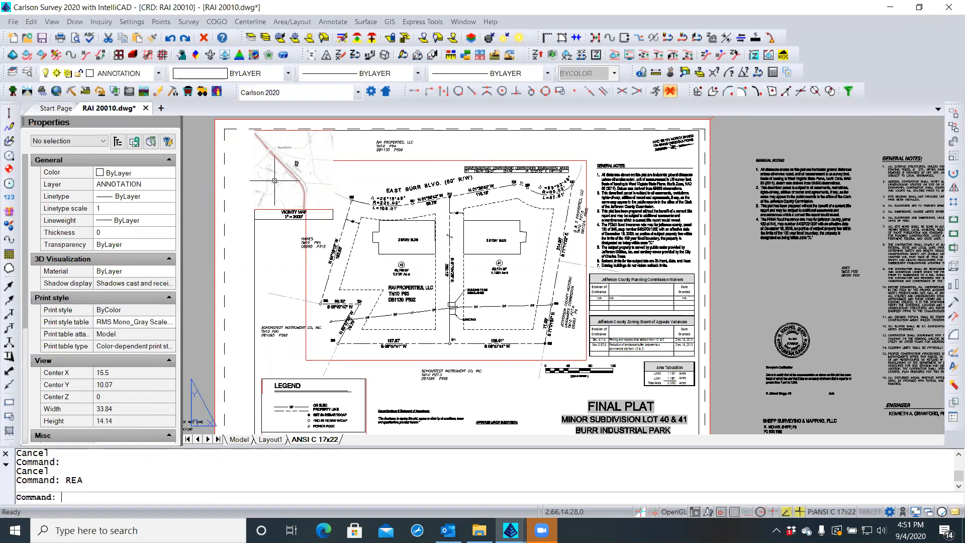
Window-select the vicinity map objects and list them by type in Properties
click(348, 145)
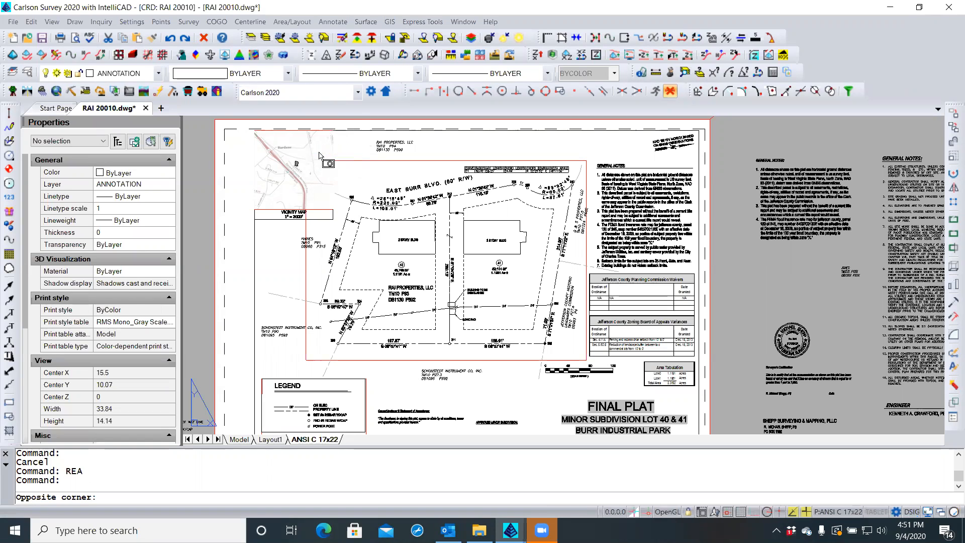
click(319, 156)
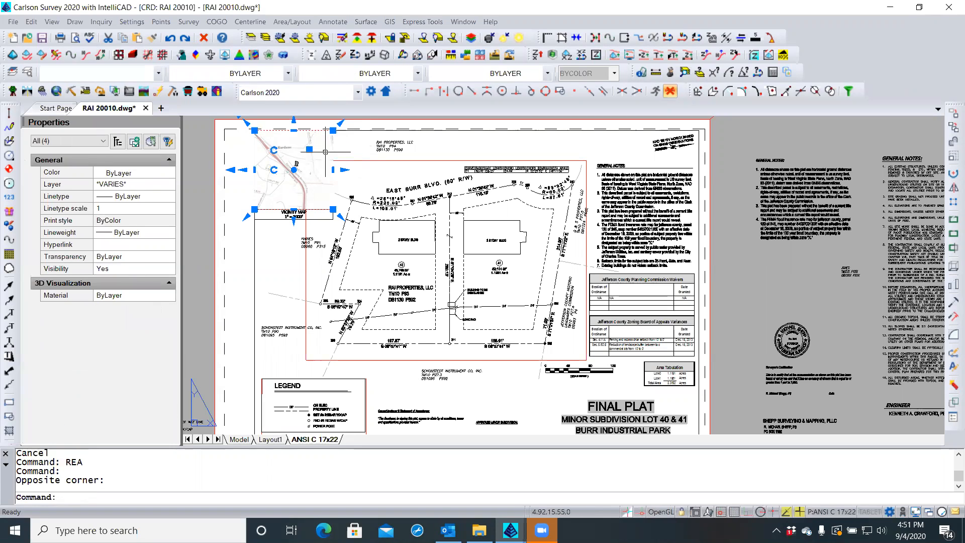
click(46, 141)
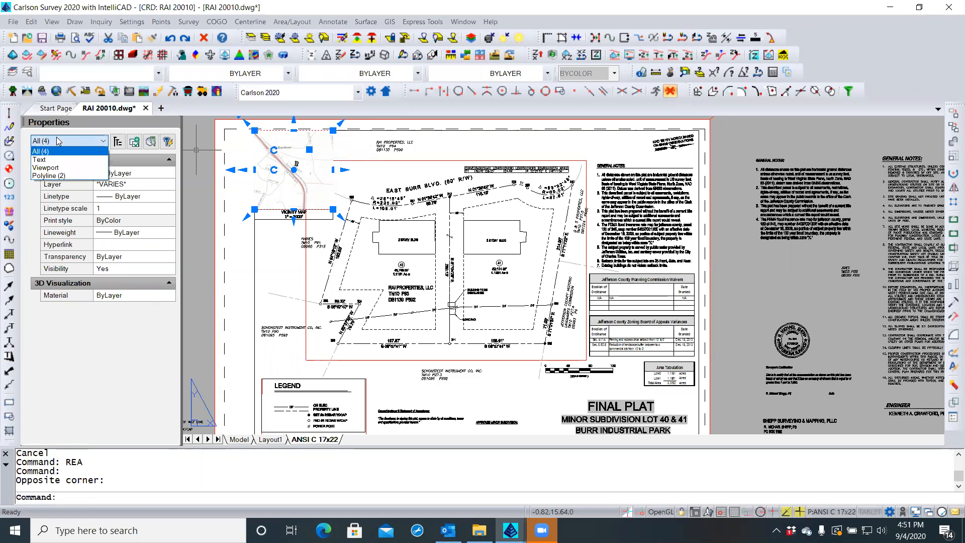
Crossing-select the five vicinity map objects, bring them to the front, and regenerate with REA
click(51, 176)
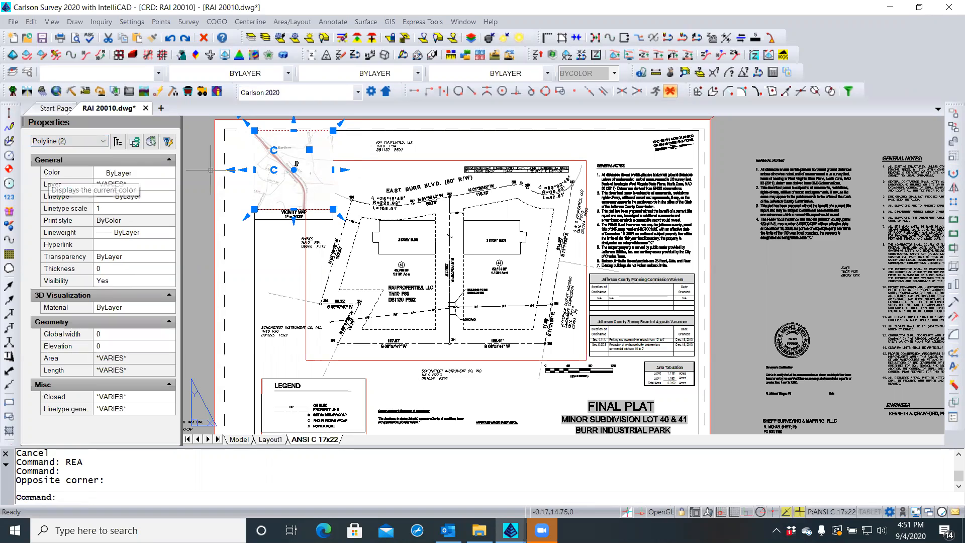
key(Escape)
click(344, 140)
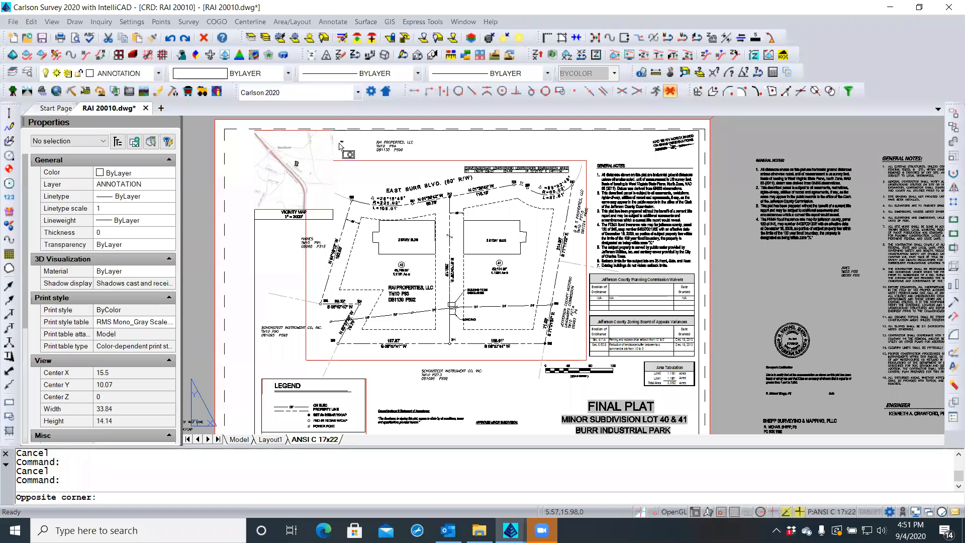
click(297, 159)
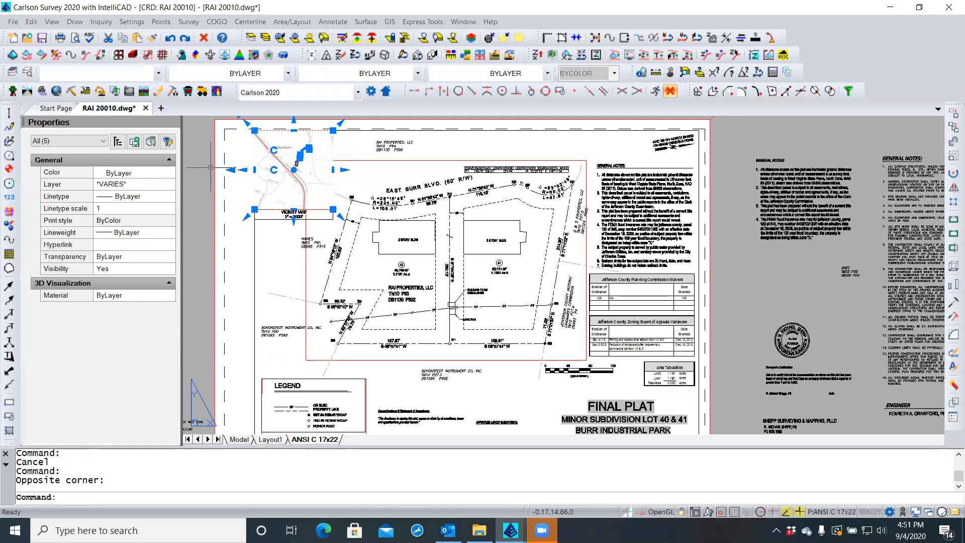
right_click(344, 151)
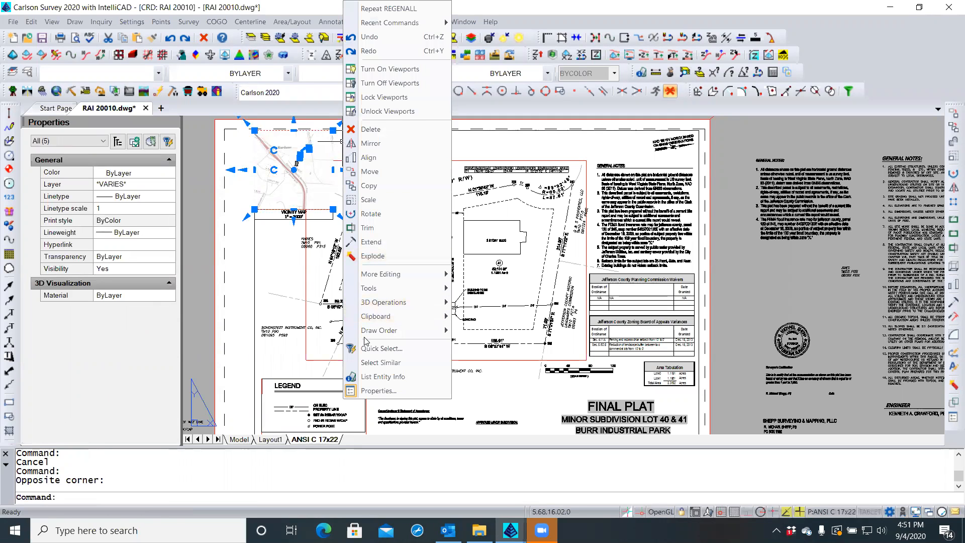
mouse_move(402, 332)
click(475, 333)
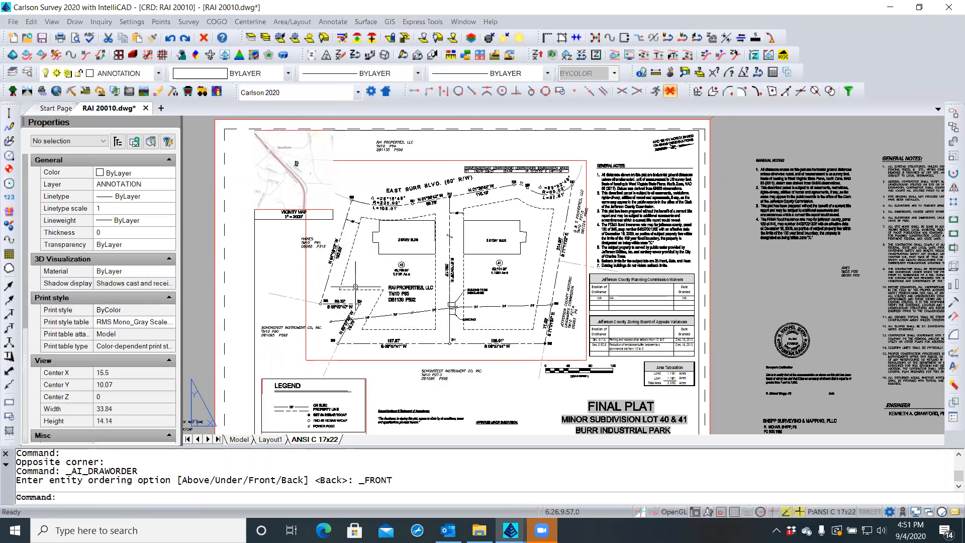
key(Escape)
key(Escape)
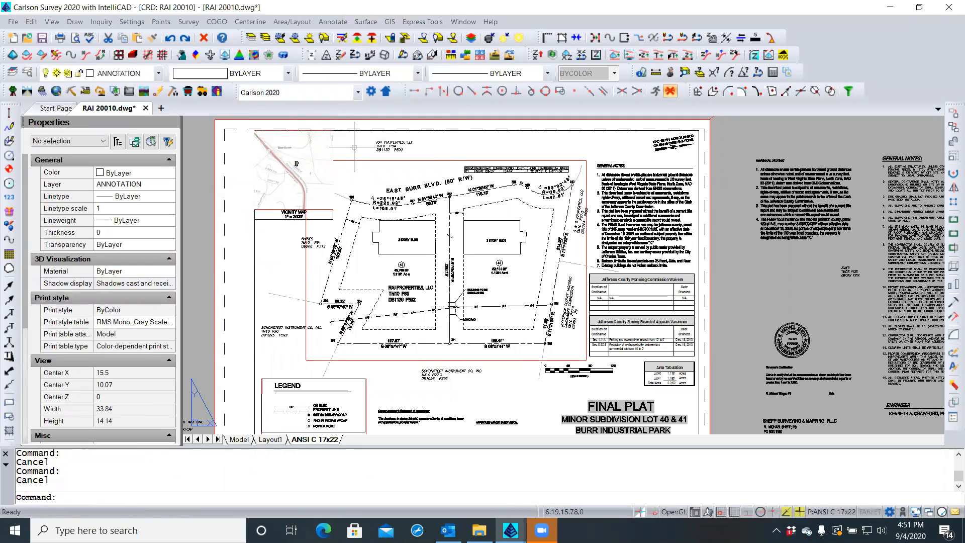
text(rea)
key(Return)
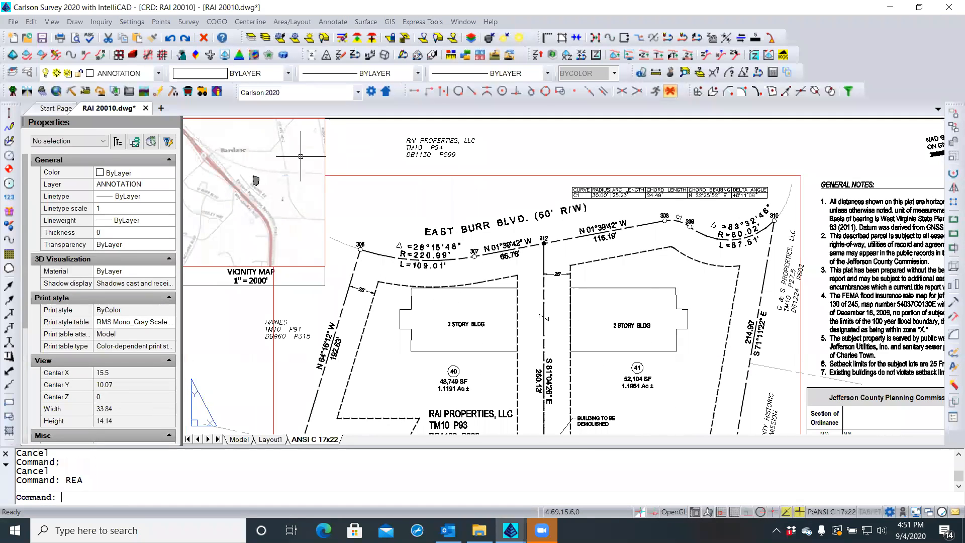
Turn Print paperspace last back on in the ANSI C 17x22 page setup so SITE draws on top
scroll(223, 171, up, 2)
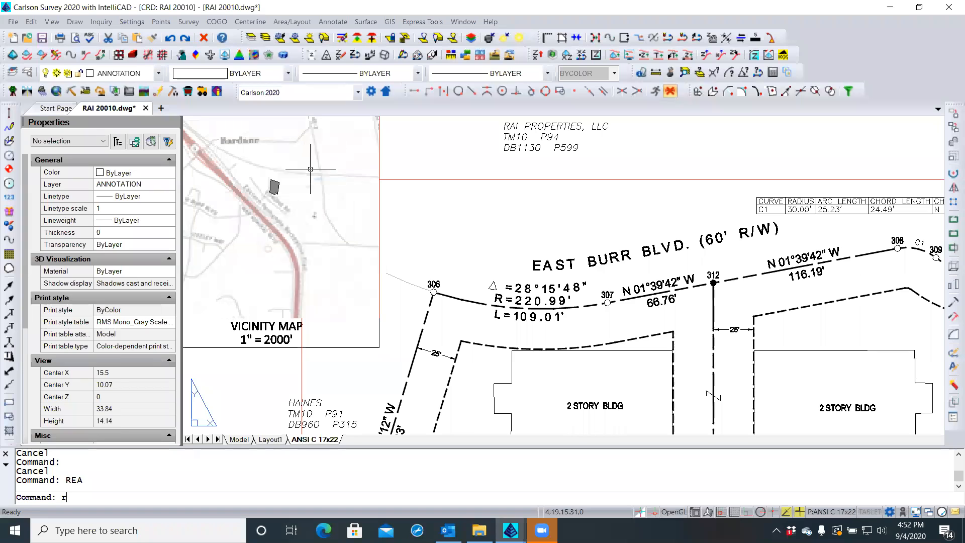
text(REA)
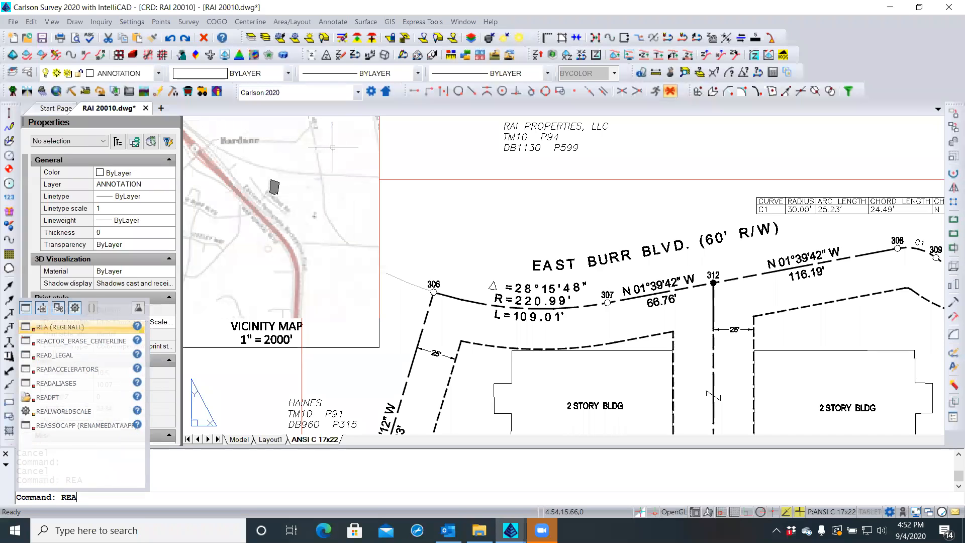
key(Return)
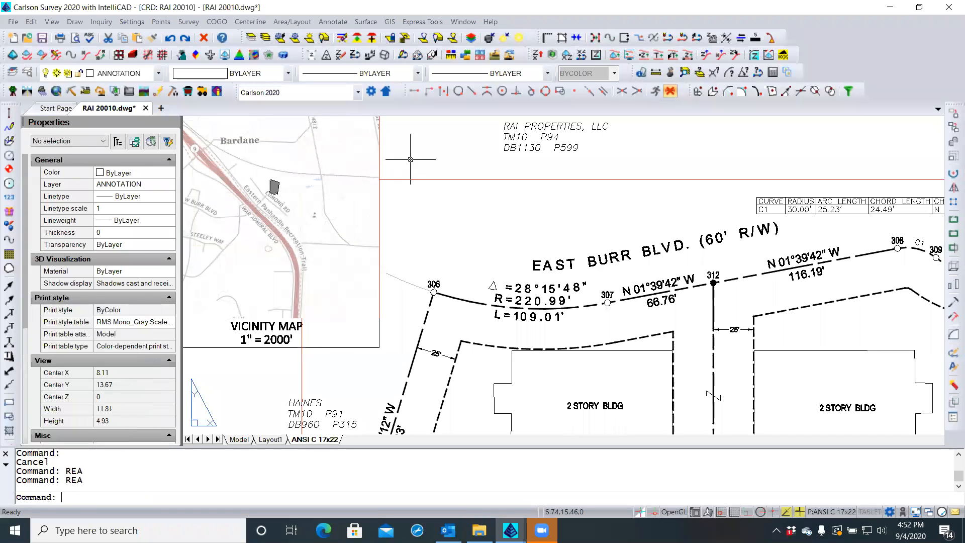
right_click(326, 440)
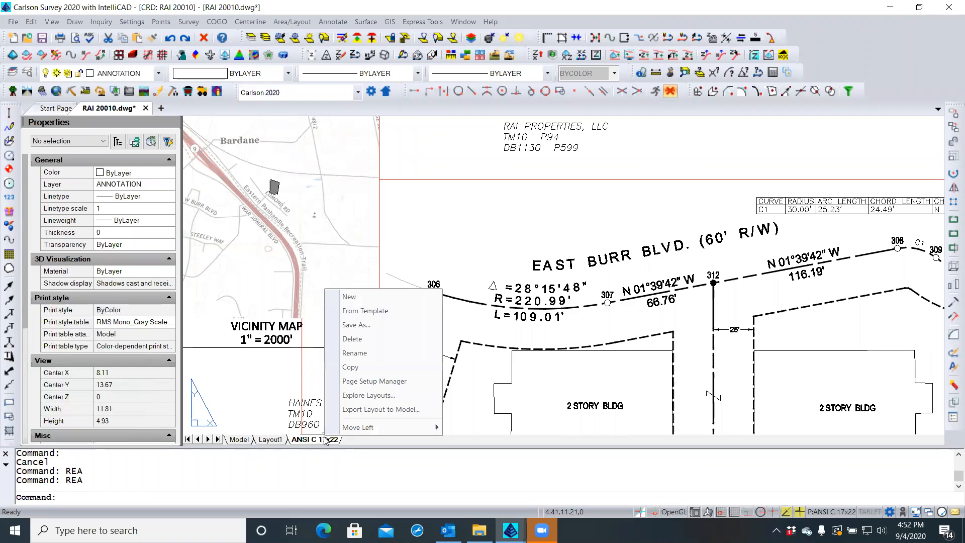
click(381, 382)
click(572, 239)
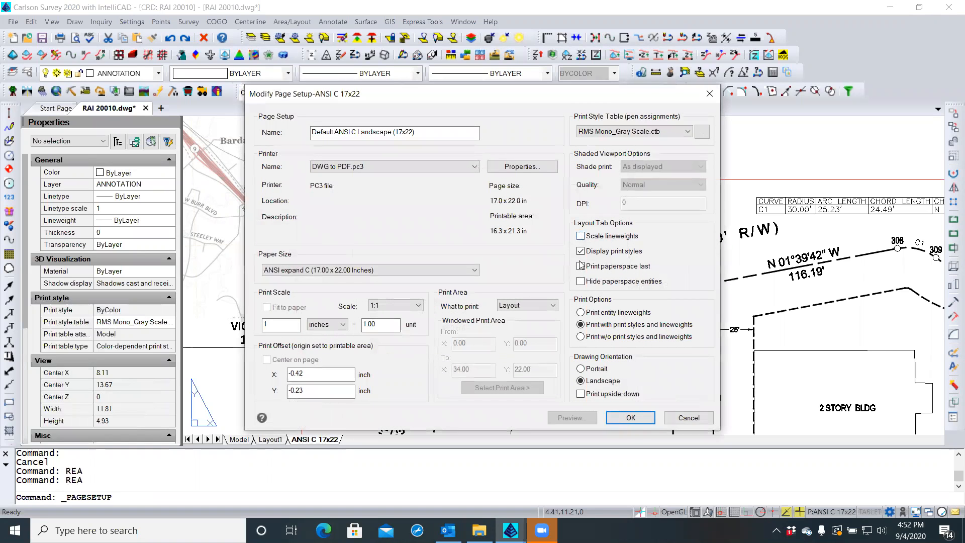
click(636, 418)
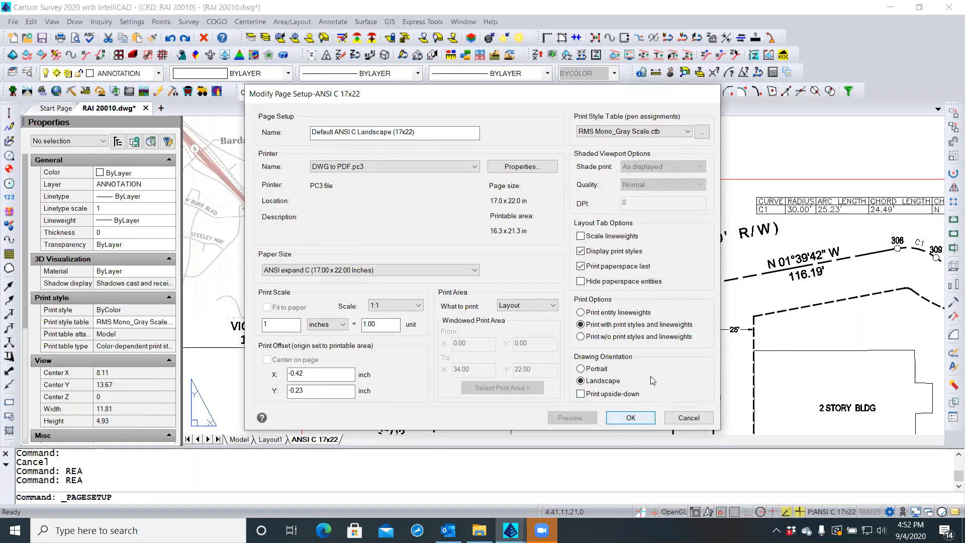
click(599, 390)
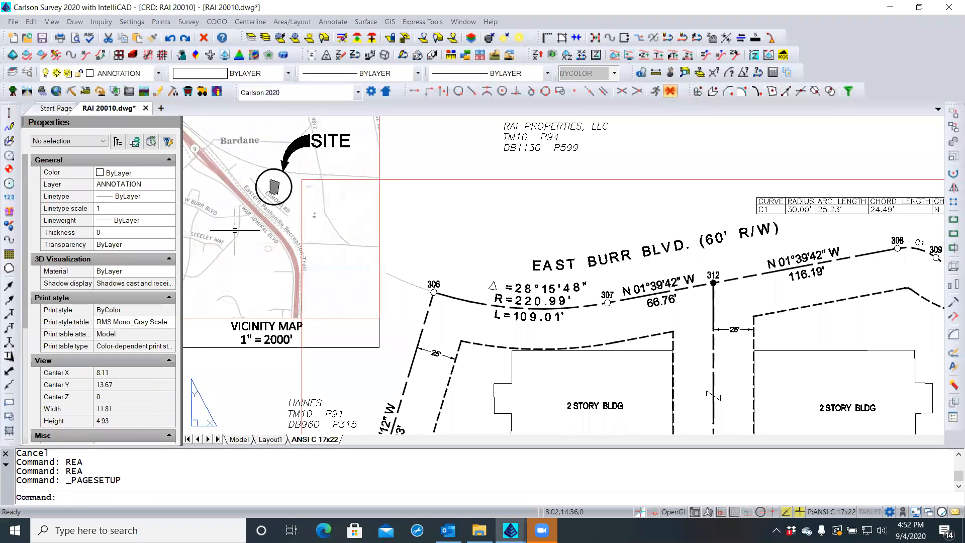
Stretch the SITE label's grip slightly right so it clears the vicinity map arrow
click(340, 144)
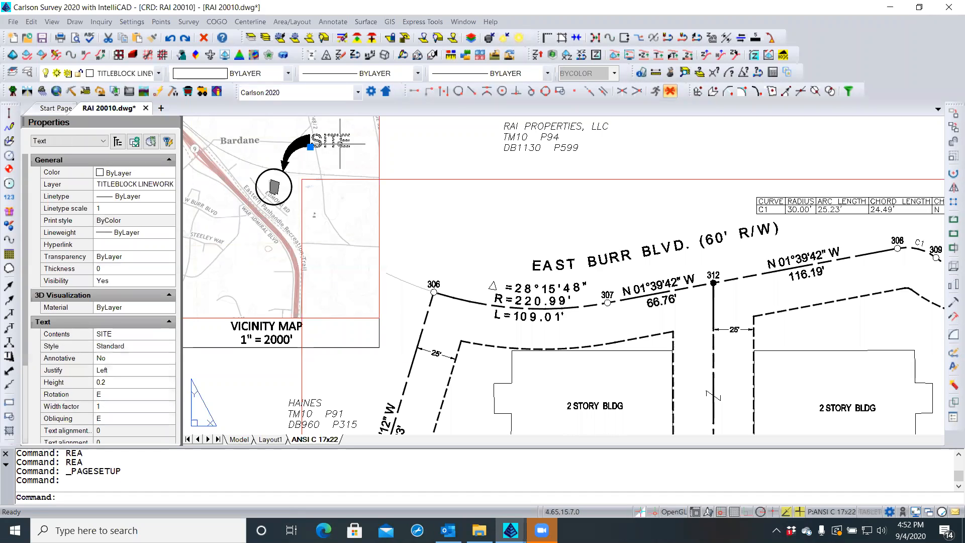
click(310, 147)
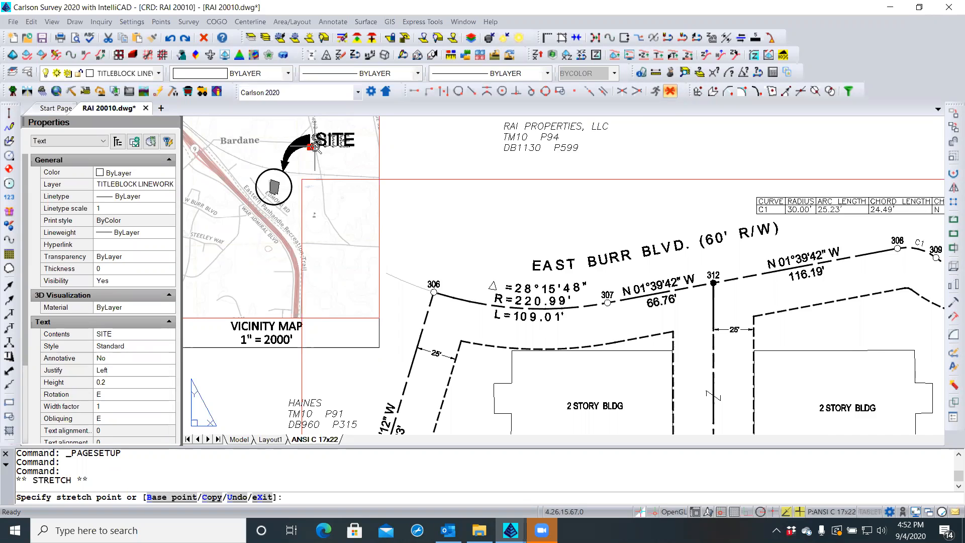
scroll(315, 147, up, 2)
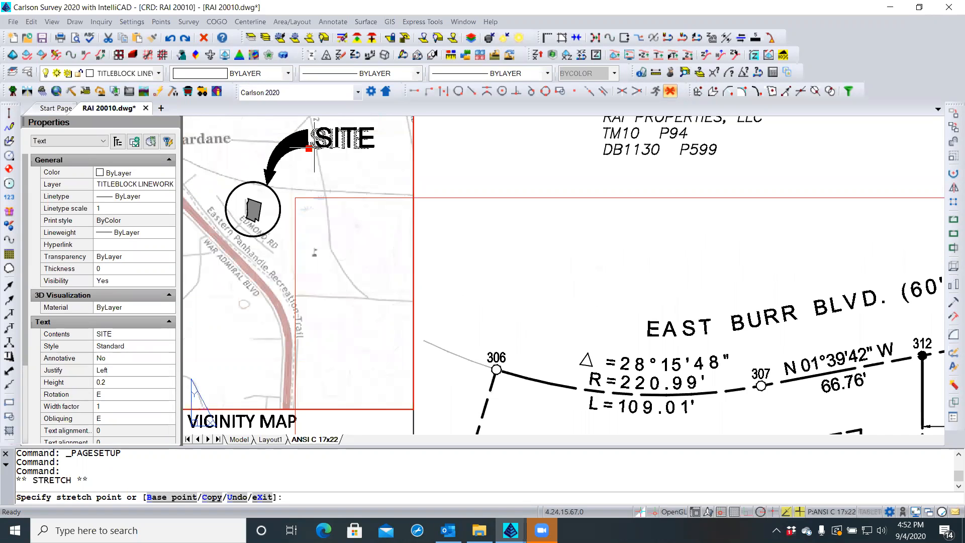
click(317, 148)
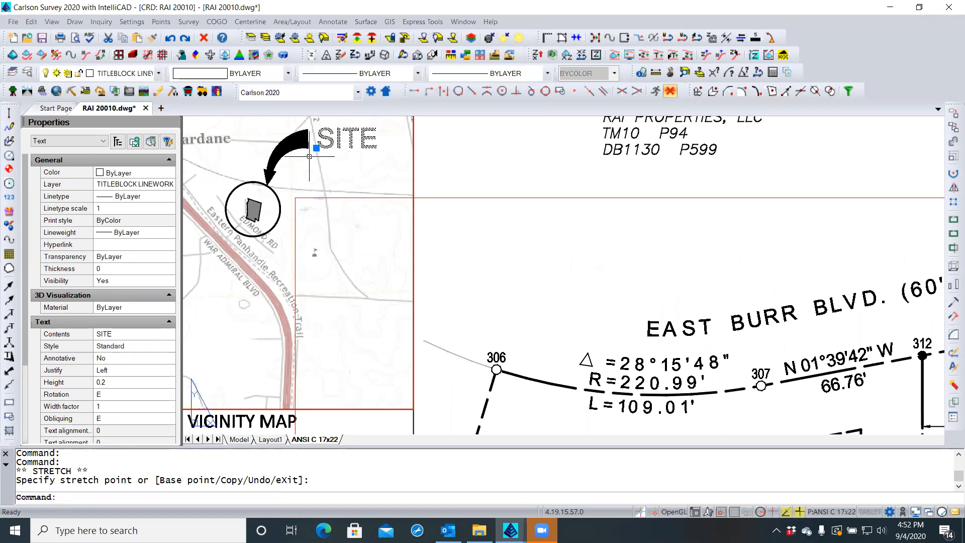
key(Escape)
key(Escape)
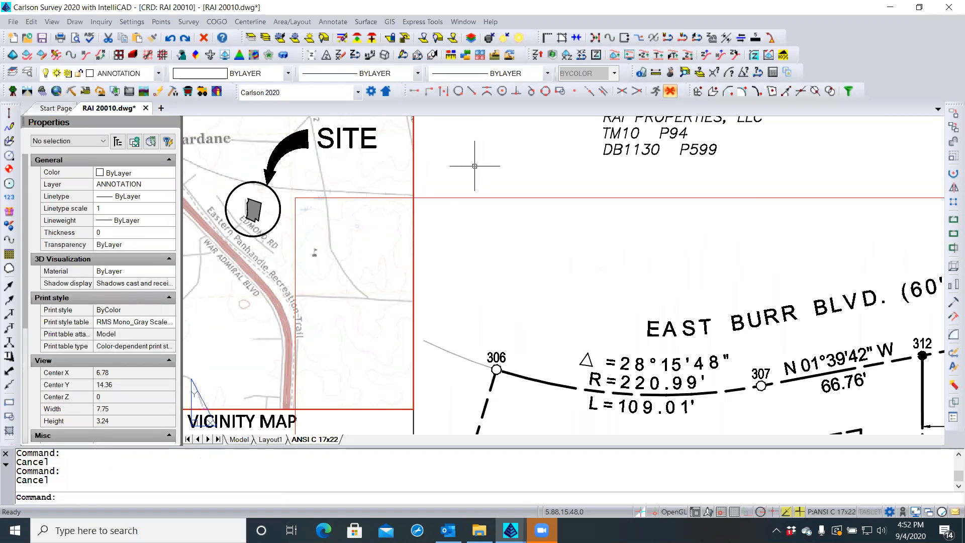
scroll(475, 166, down, 4)
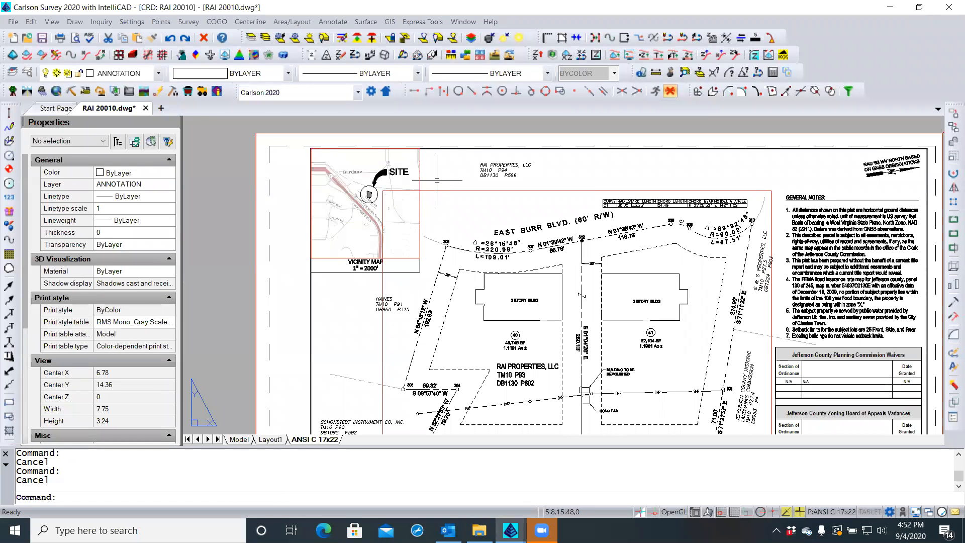
middle_drag(437, 180, 412, 167)
scroll(411, 167, down, 2)
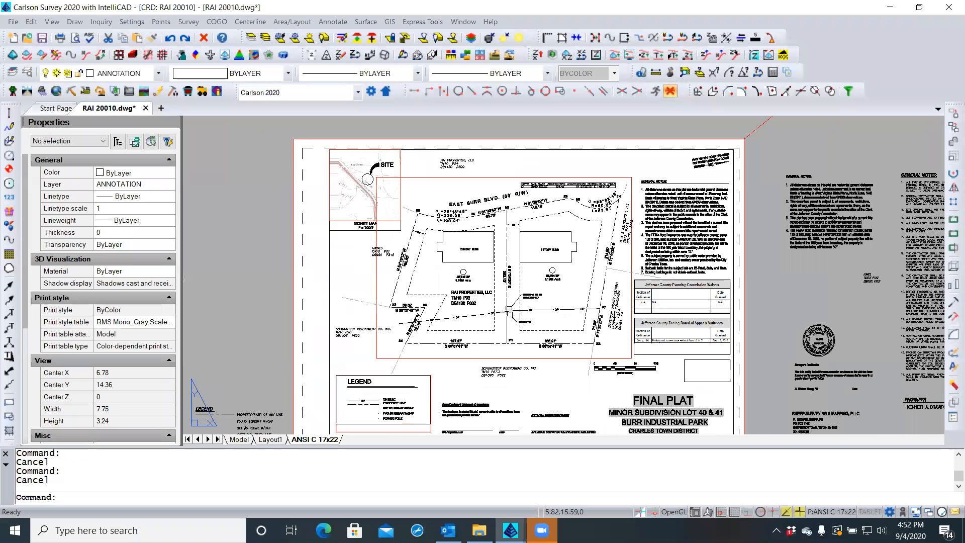
scroll(585, 345, up, 4)
scroll(585, 346, up, 5)
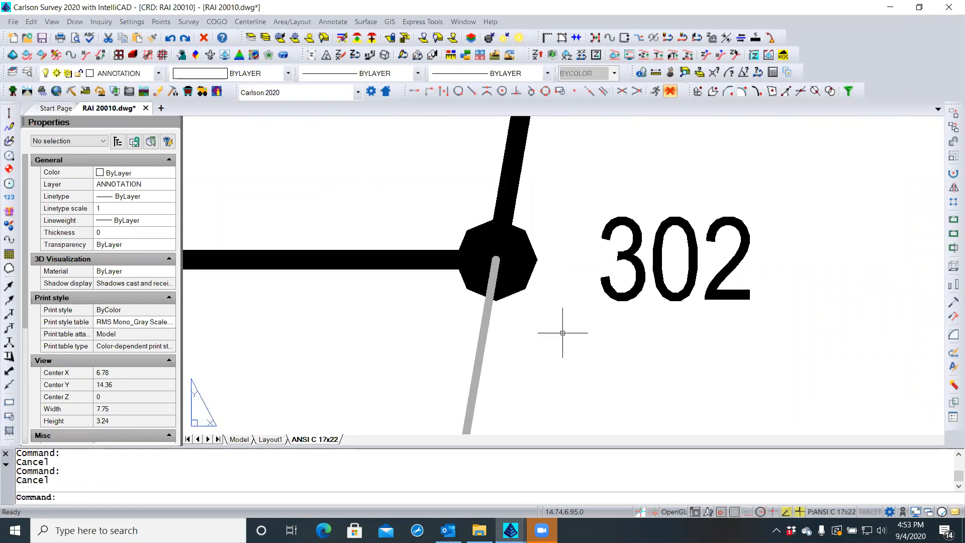
Regenerate the drawing, then try stretching the adjoiner's end at point 302 to an apparent intersection, and cancel
text(re)
key(Return)
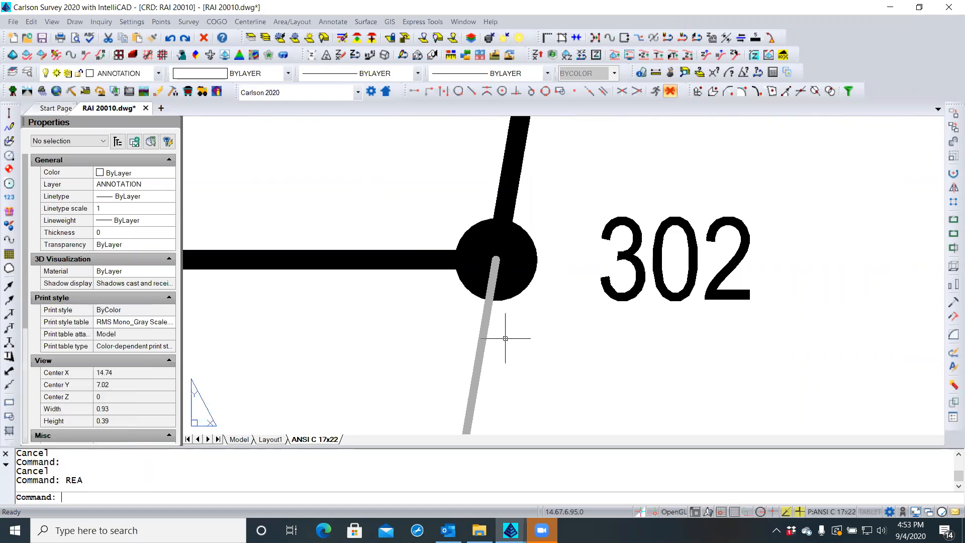
click(483, 350)
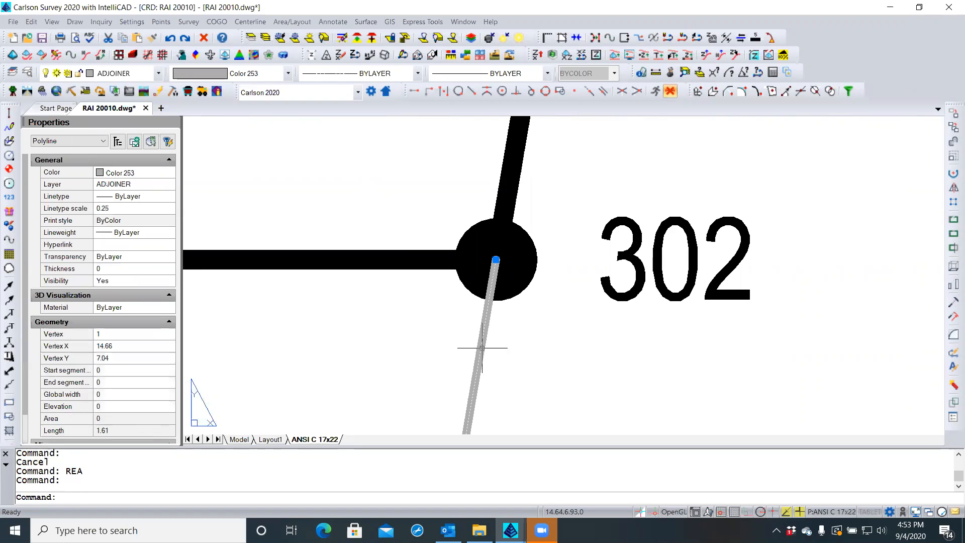
click(496, 259)
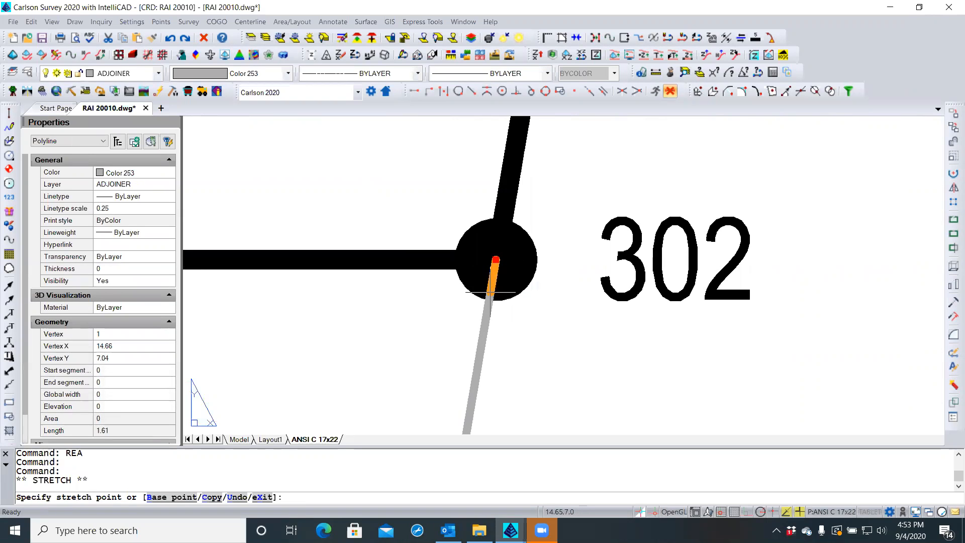
shift+right_click(518, 334)
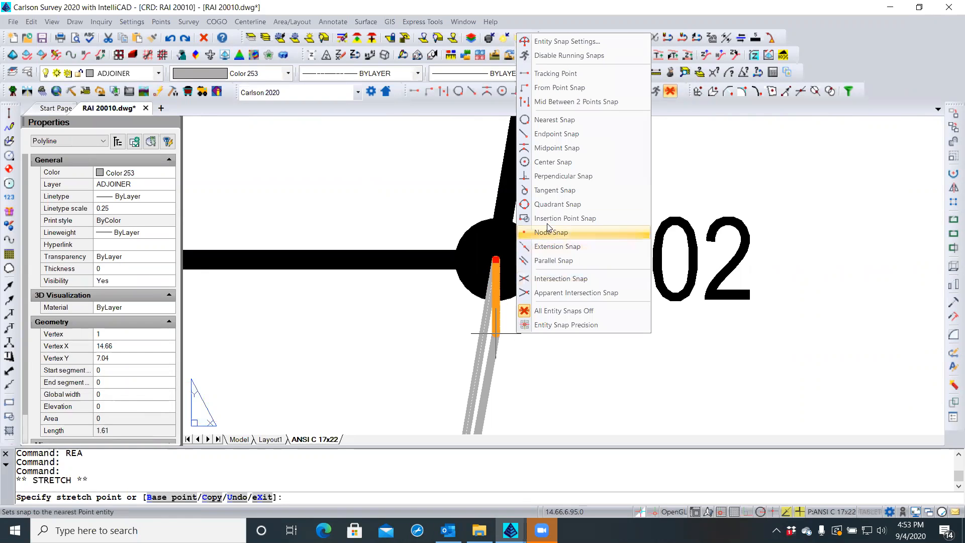
click(575, 293)
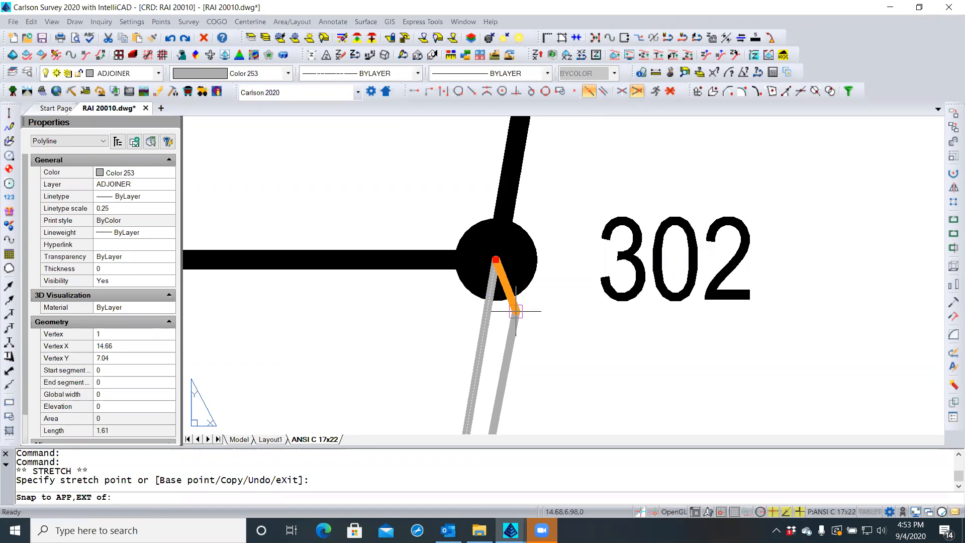
key(Escape)
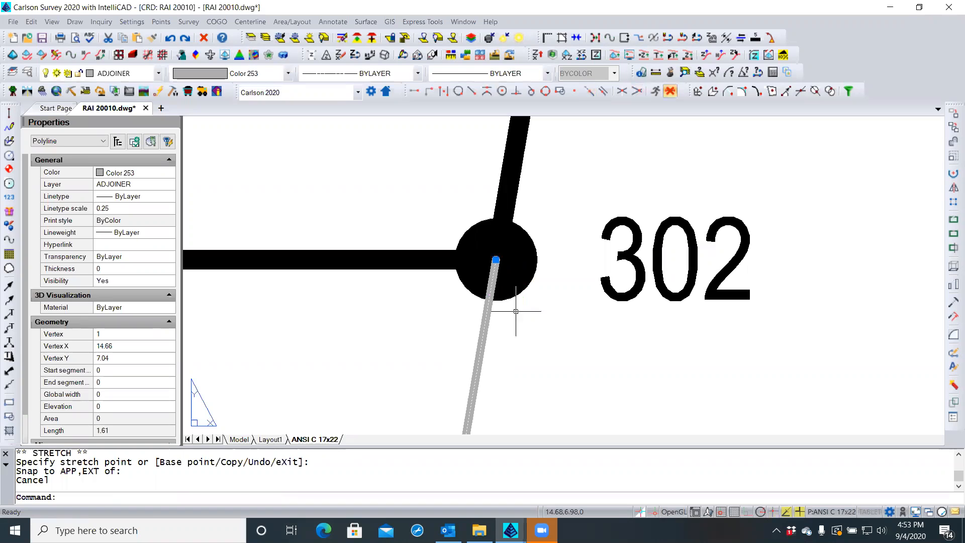
Retry the stretch with an Intersection snap where the line meets point 302's circle, then cancel
click(496, 260)
shift+right_click(497, 314)
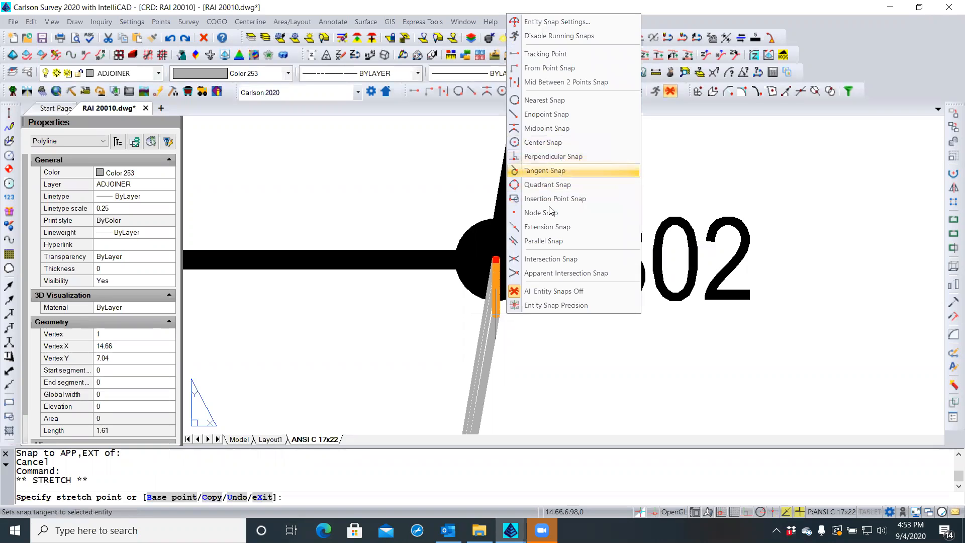
click(548, 259)
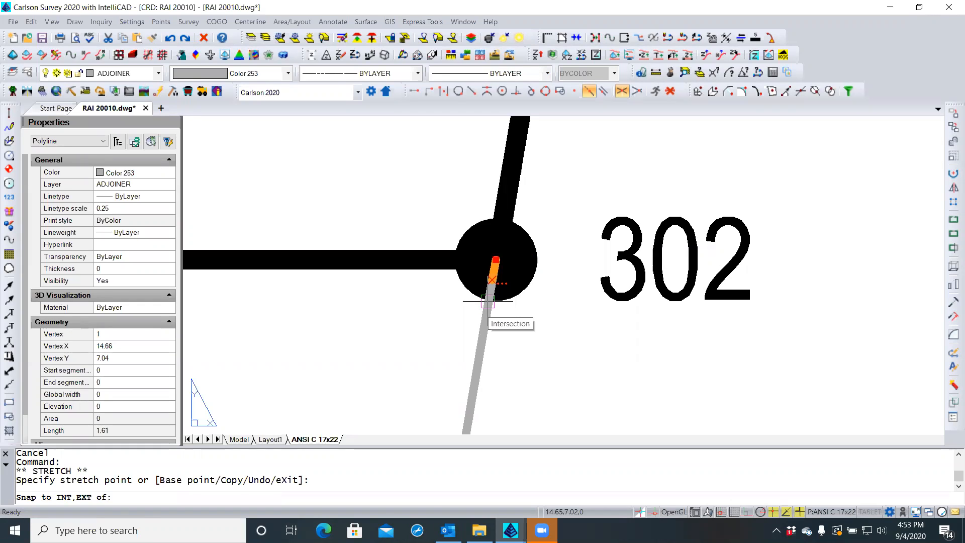
click(488, 300)
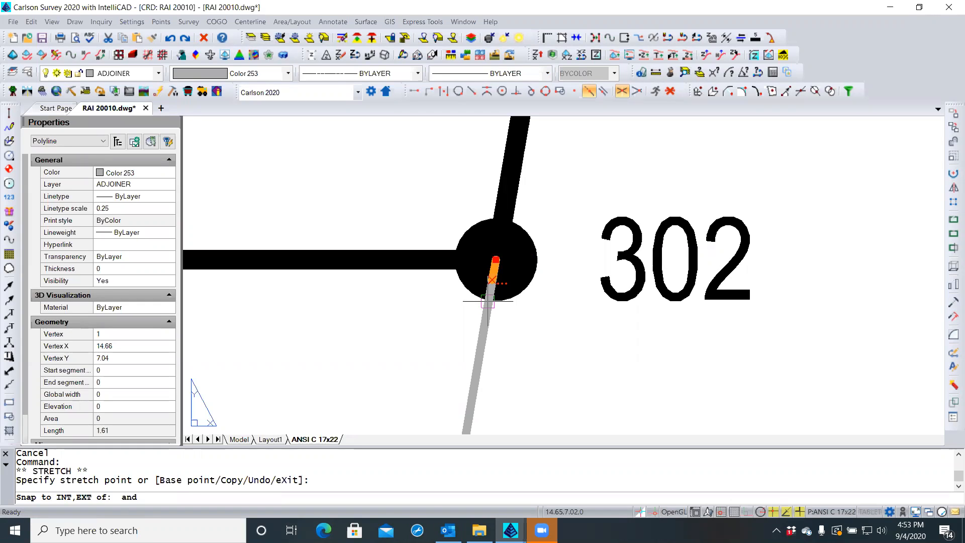
key(Escape)
key(Escape)
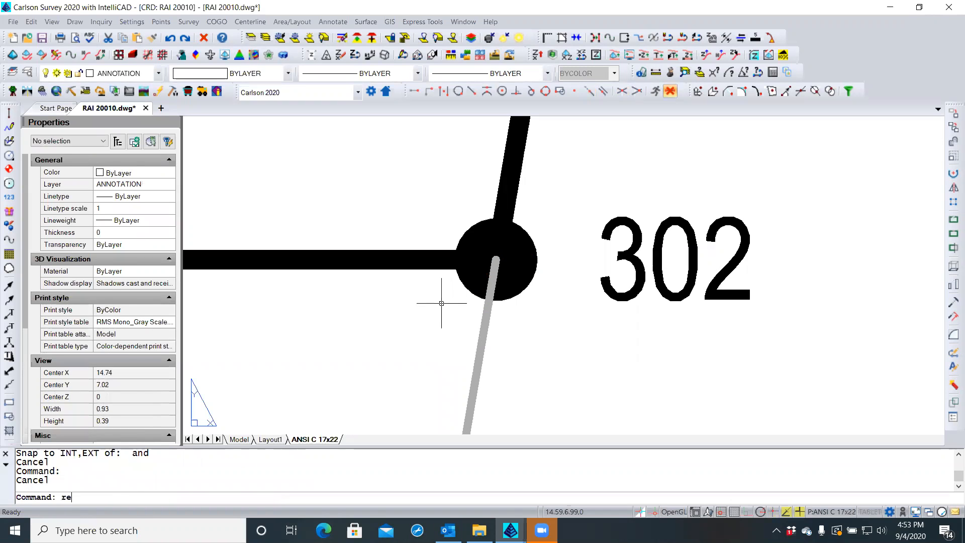
Reselect the adjoiner line and stretch its end at point 302 toward the nearest point on the circle
text(RESa)
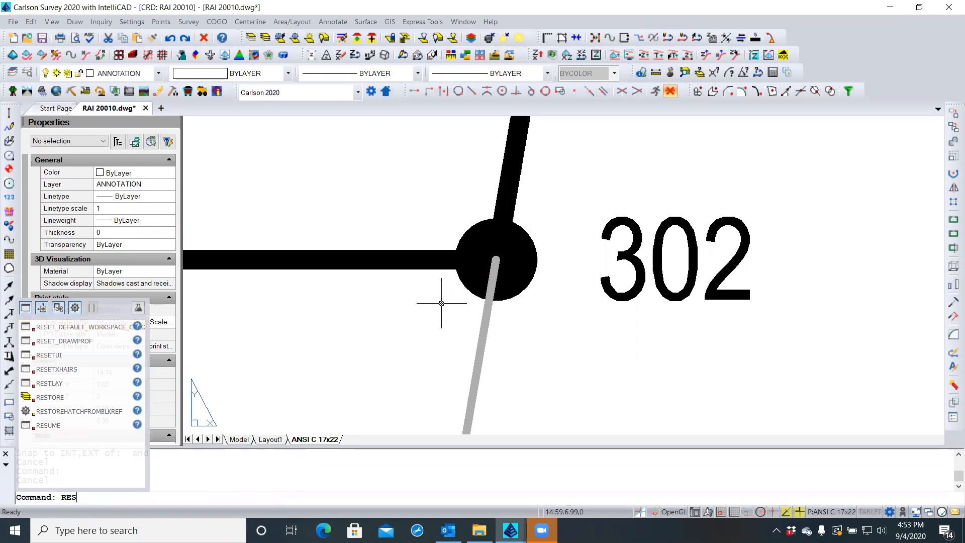
key(Return)
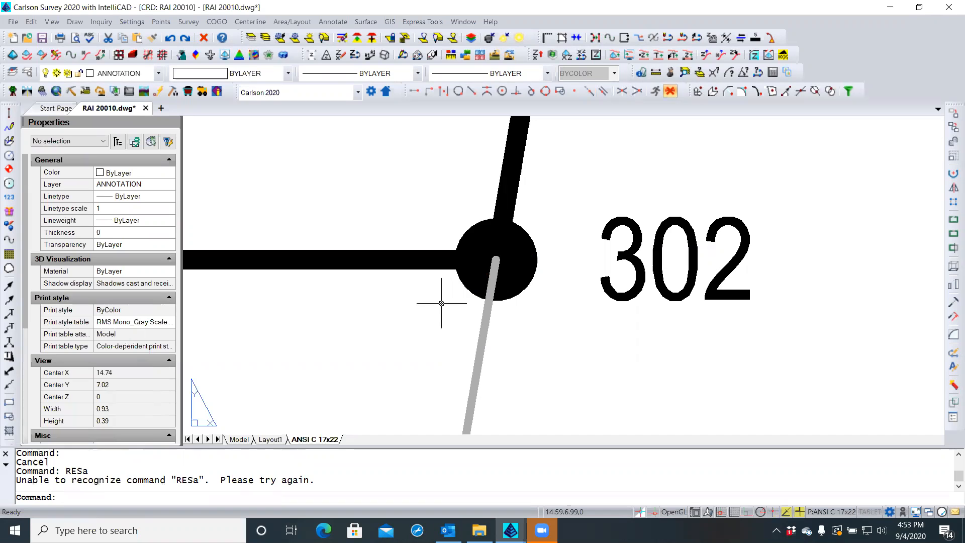
click(489, 305)
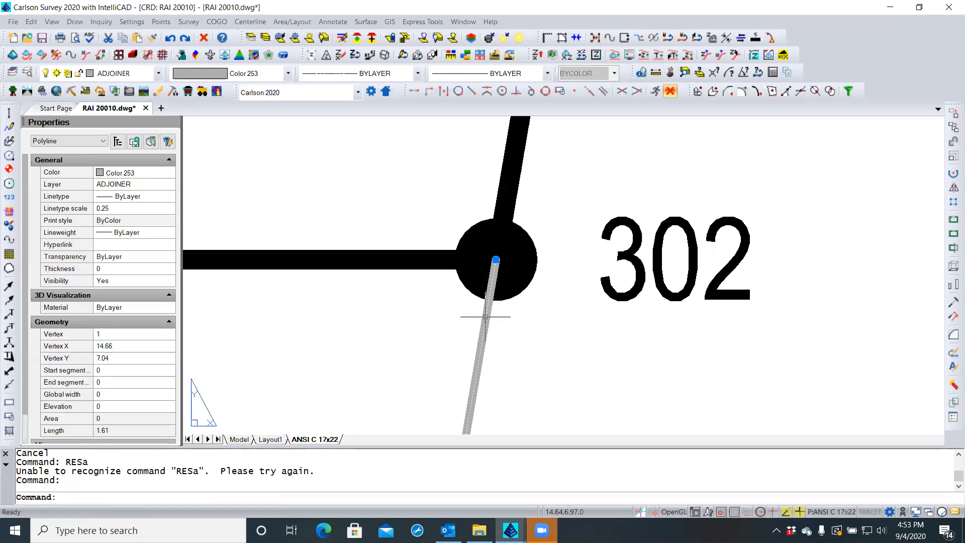
click(495, 260)
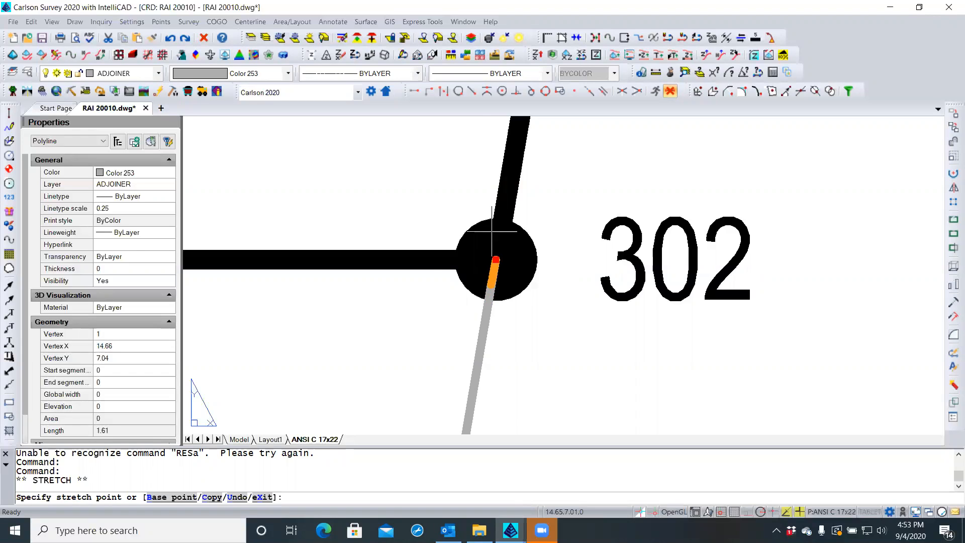
click(458, 91)
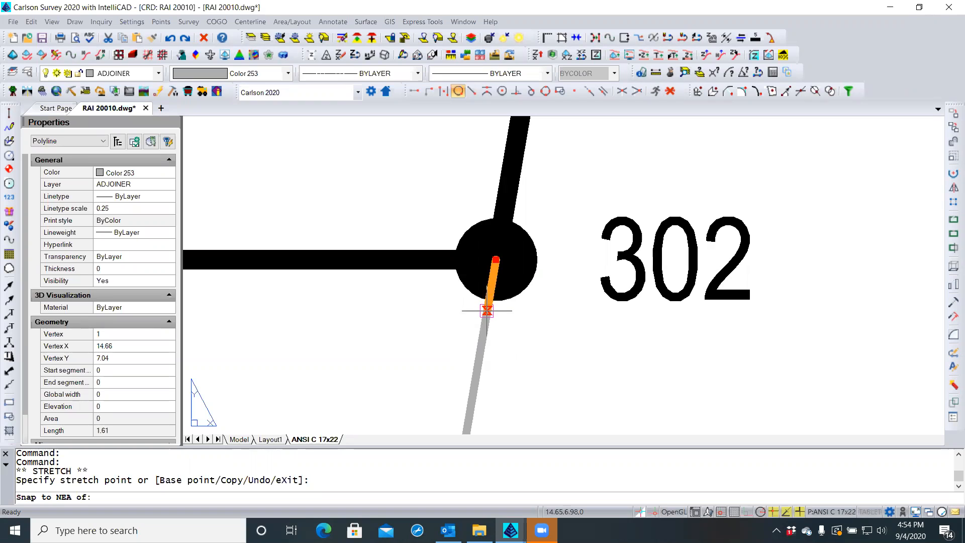
Snap the adjoiner's end to the nearest point on point 302's circle, shortening it to 1.55, then clear the selection
scroll(487, 309, up, 5)
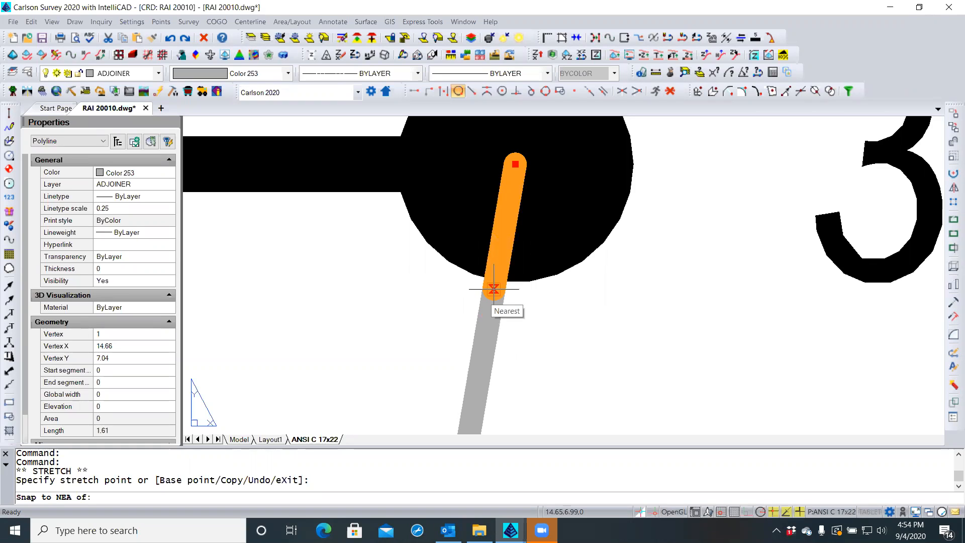
click(494, 289)
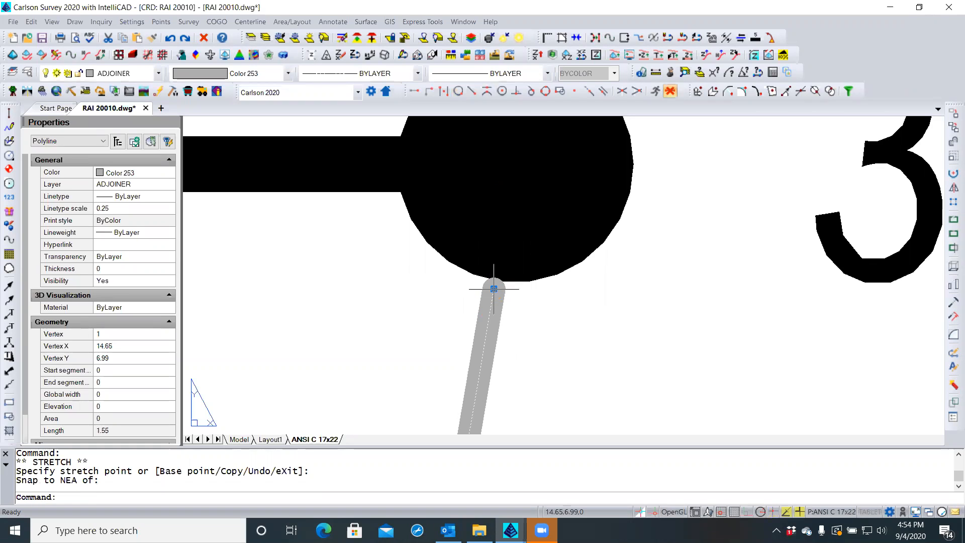
scroll(491, 289, down, 6)
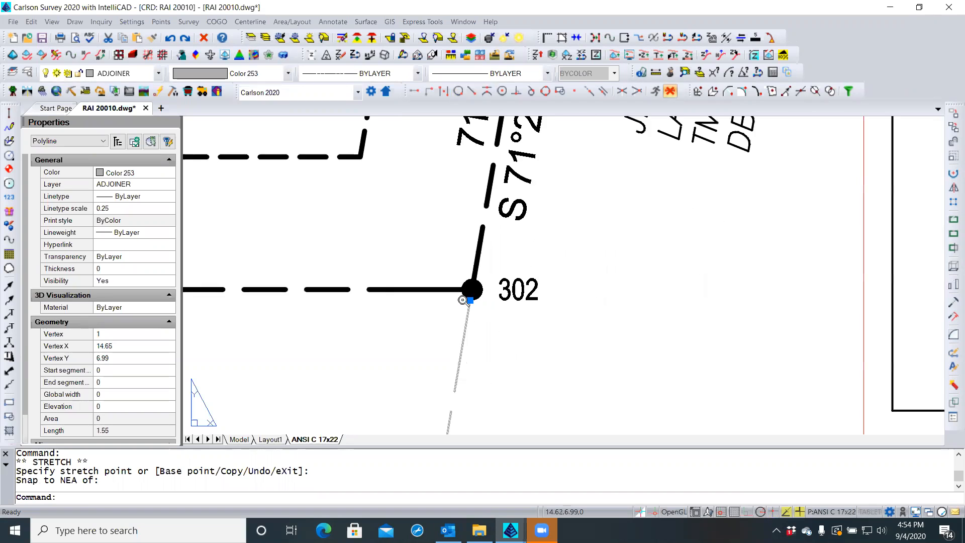
key(Escape)
key(Escape)
Zoom out to the full Final Plat sheet, passing point 311 and the waiver table
scroll(442, 326, down, 2)
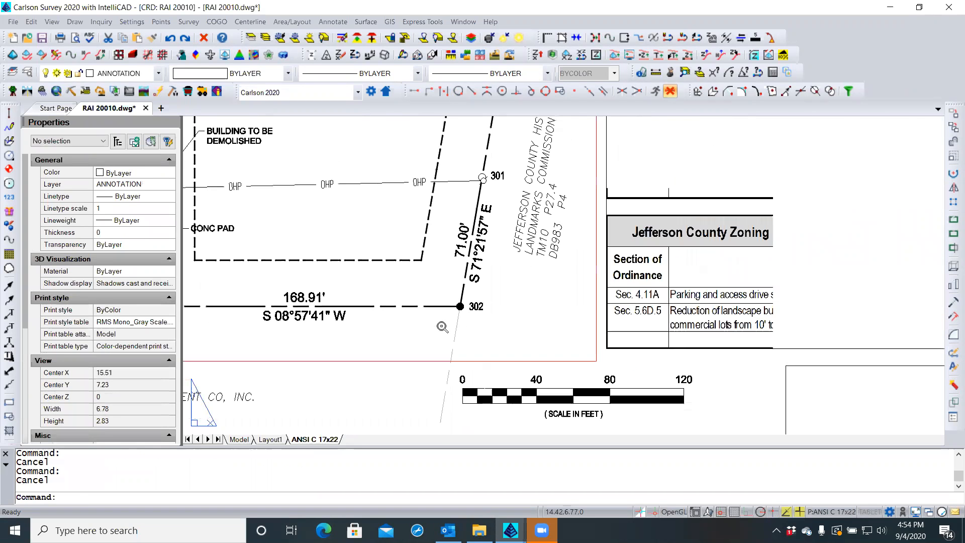
scroll(441, 327, down, 1)
middle_drag(441, 326, 486, 317)
scroll(486, 315, down, 1)
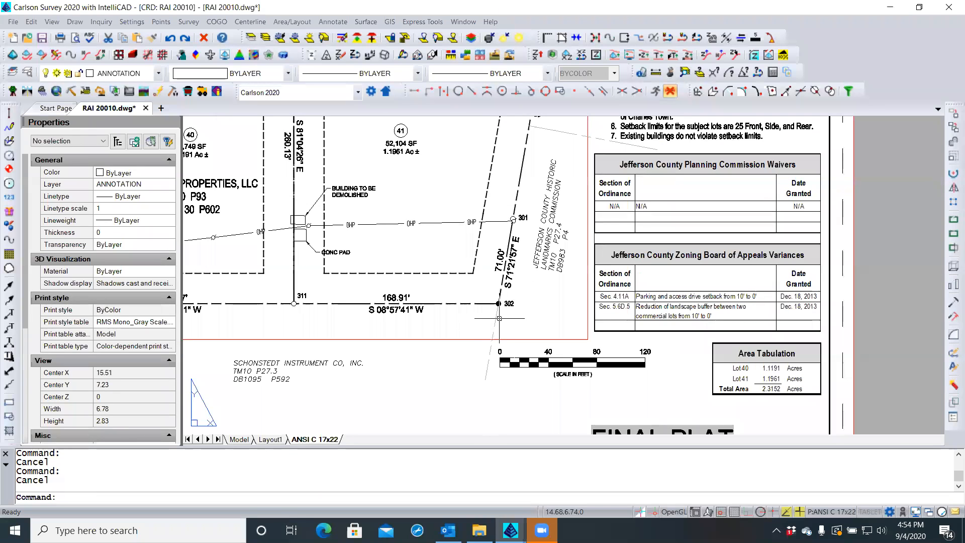
scroll(508, 316, down, 1)
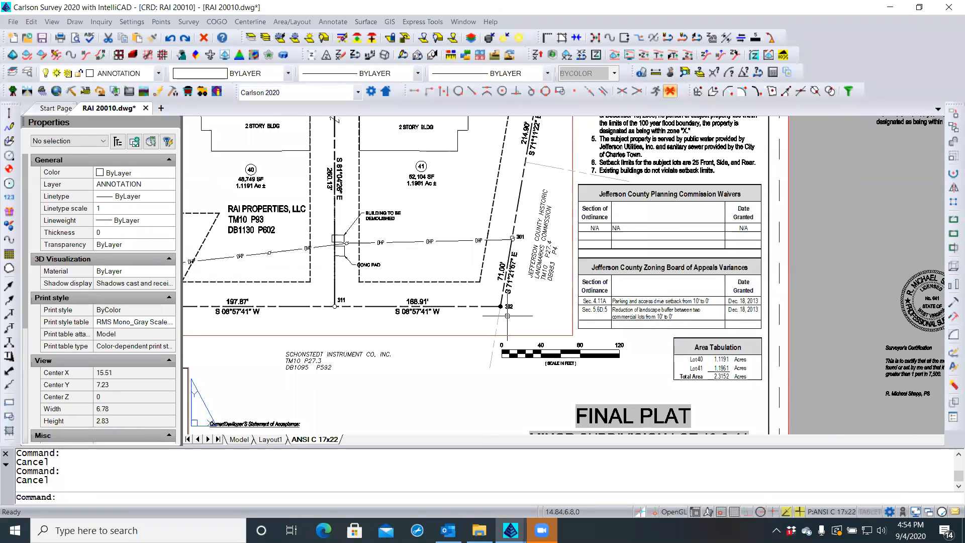
scroll(512, 316, down, 1)
scroll(512, 316, down, 1)
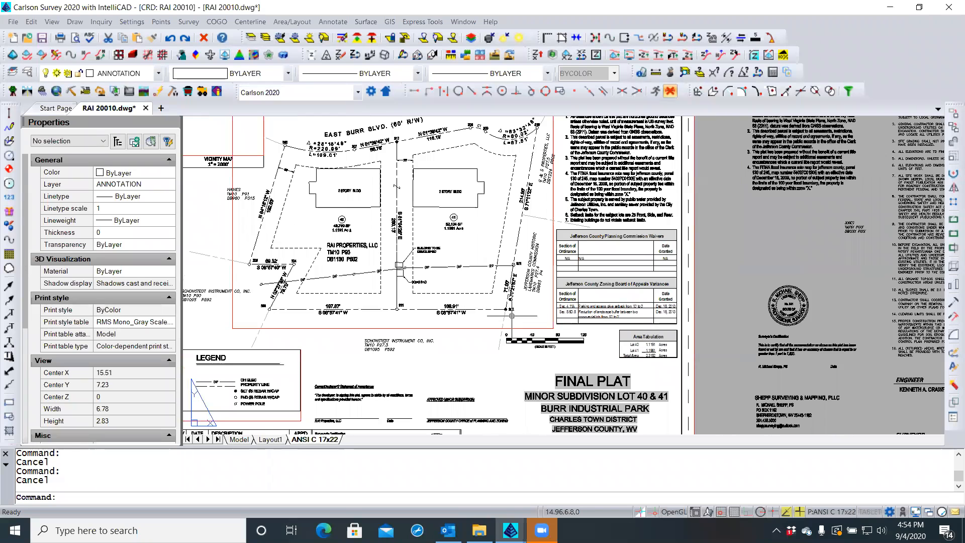
scroll(557, 213, up, 2)
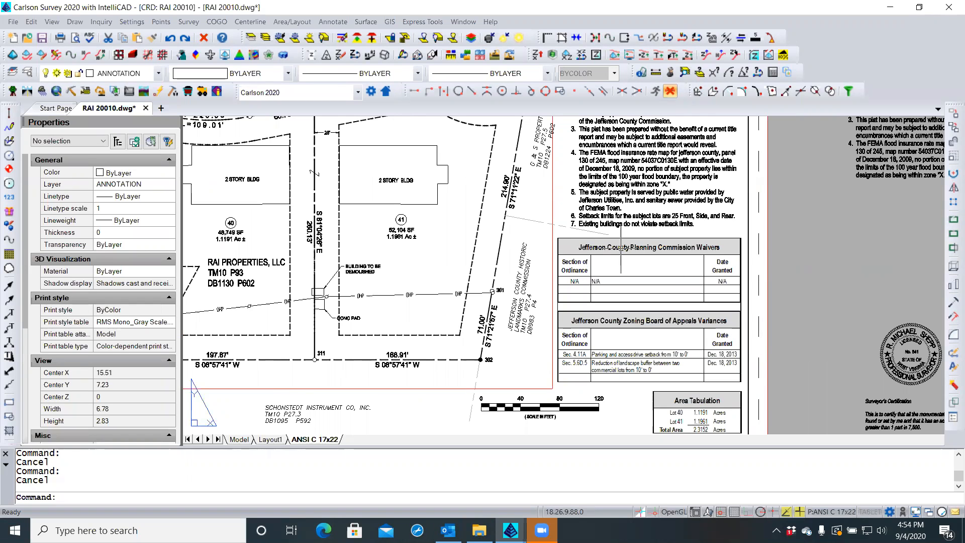
scroll(524, 228, down, 1)
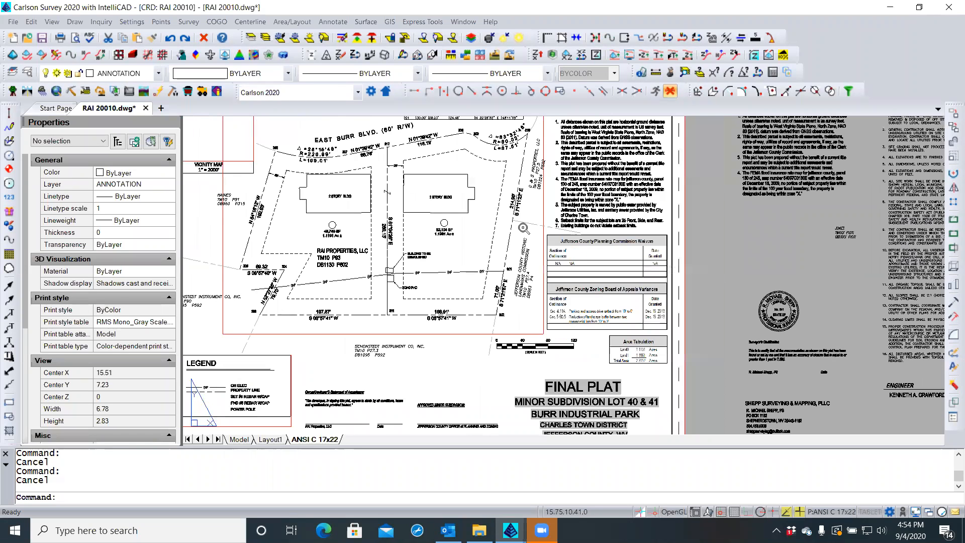
scroll(524, 229, down, 1)
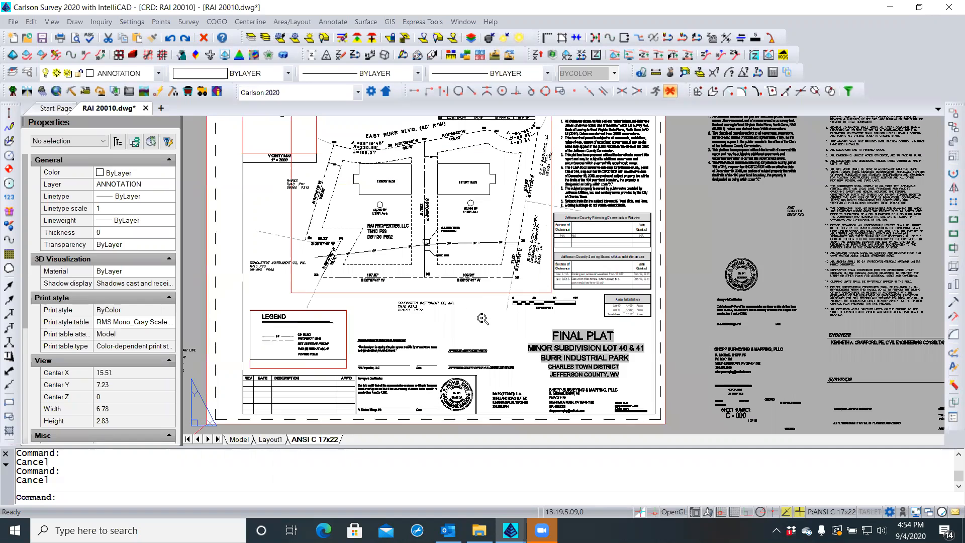
middle_drag(483, 319, 478, 326)
Regenerate the drawing with REA and save RAI 20010.dwg
text(rea)
key(Return)
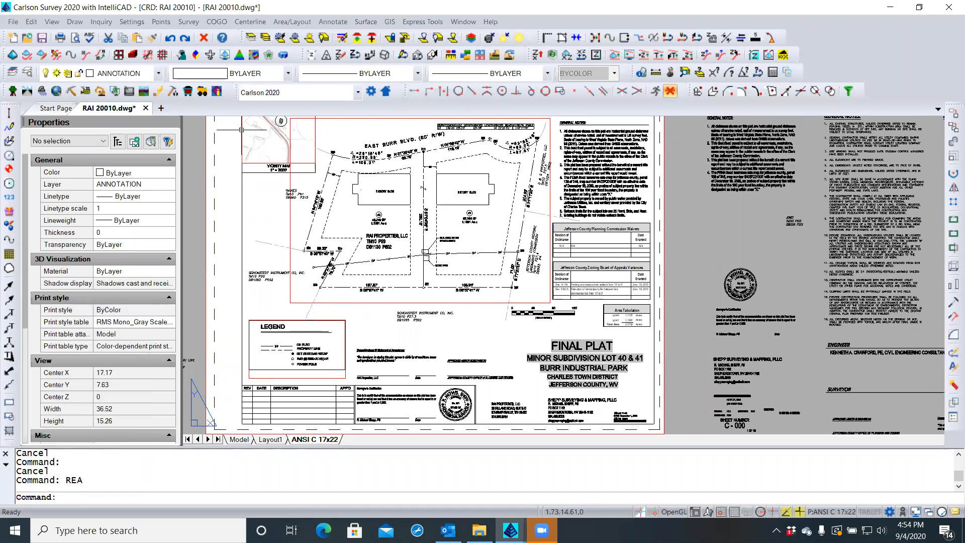
click(43, 39)
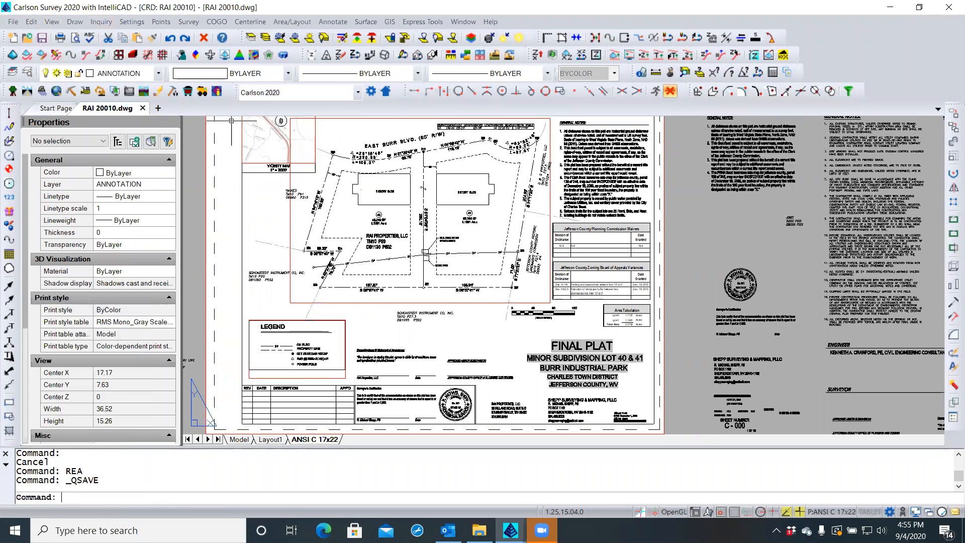
scroll(627, 282, up, 3)
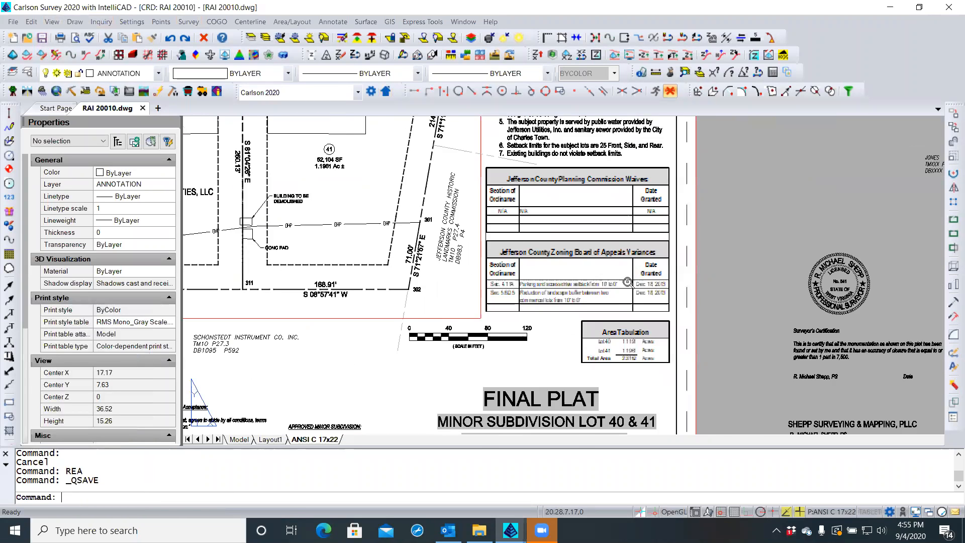
scroll(628, 282, up, 5)
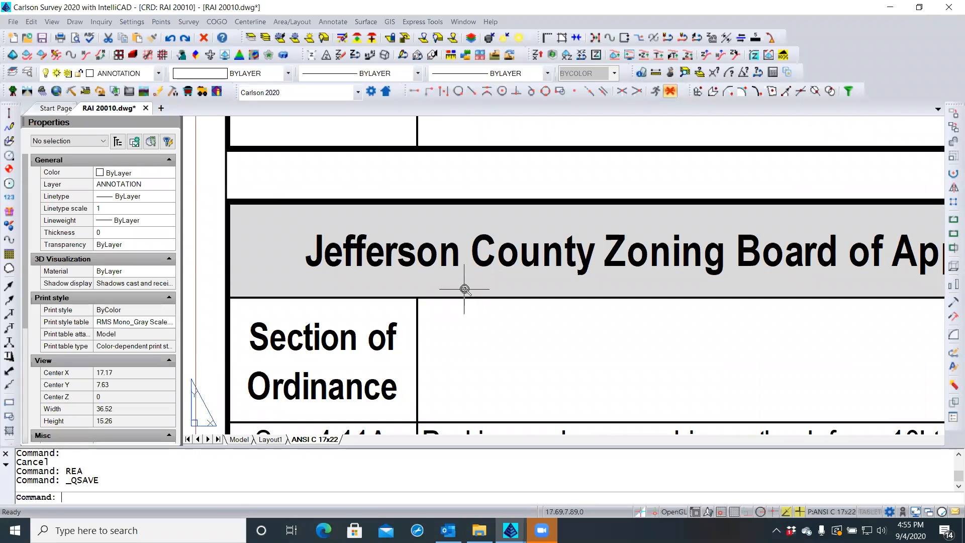
scroll(502, 287, down, 5)
scroll(544, 369, up, 4)
scroll(544, 368, down, 3)
scroll(546, 371, up, 1)
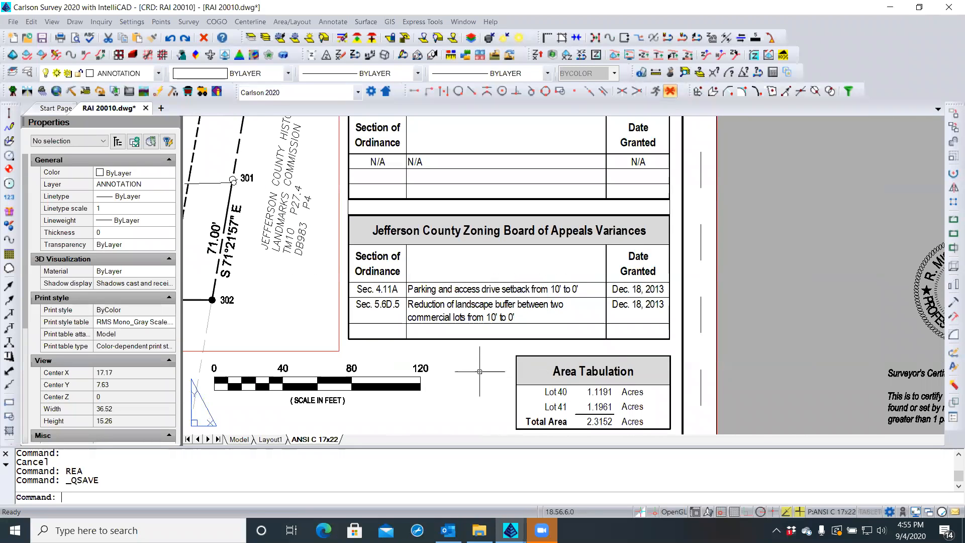
scroll(480, 371, down, 2)
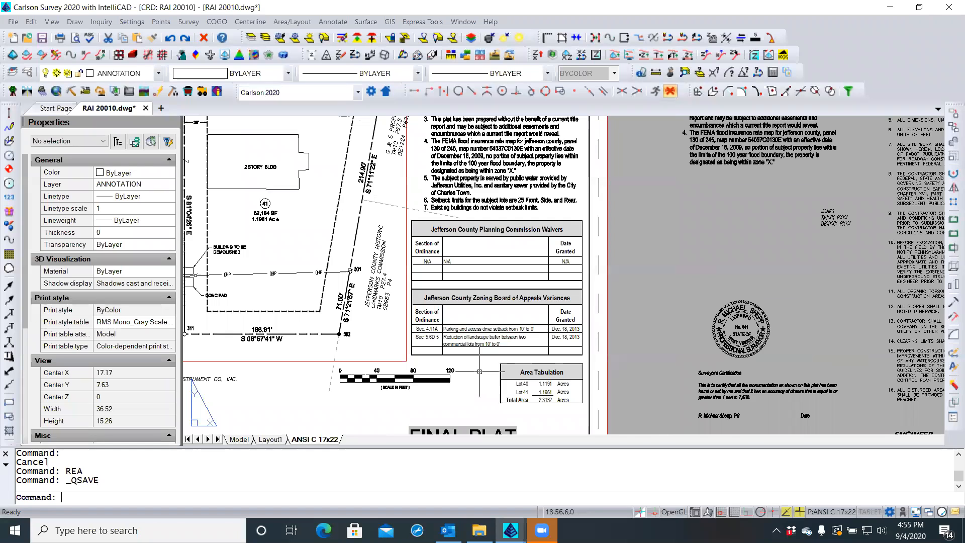
scroll(480, 371, up, 1)
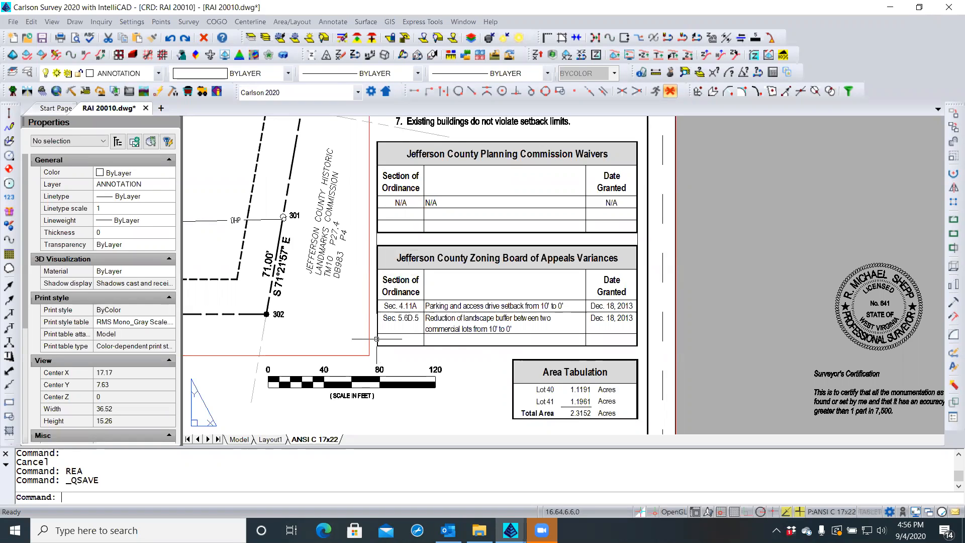
Open the embedded waiver and variance tables in Excel and select column B
click(376, 339)
double_click(377, 339)
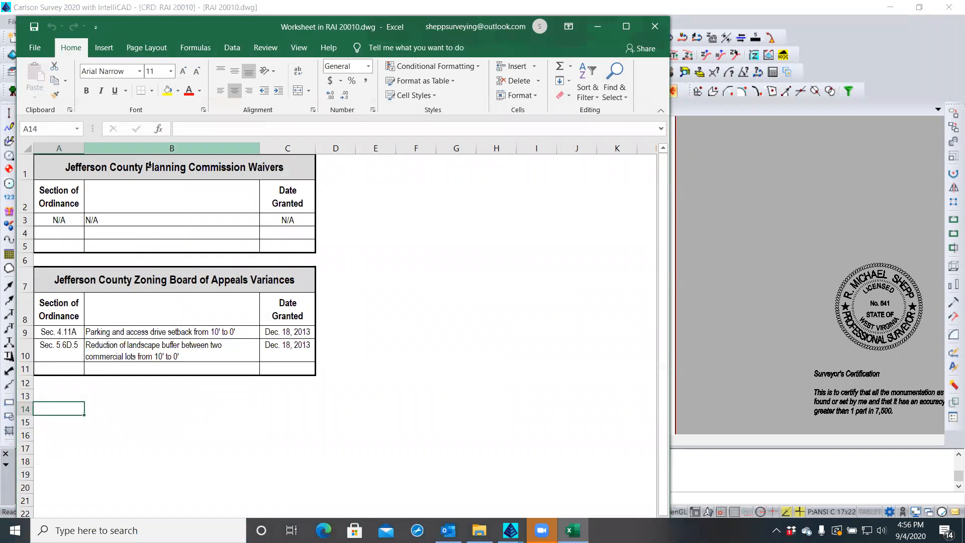
click(158, 147)
right_click(159, 149)
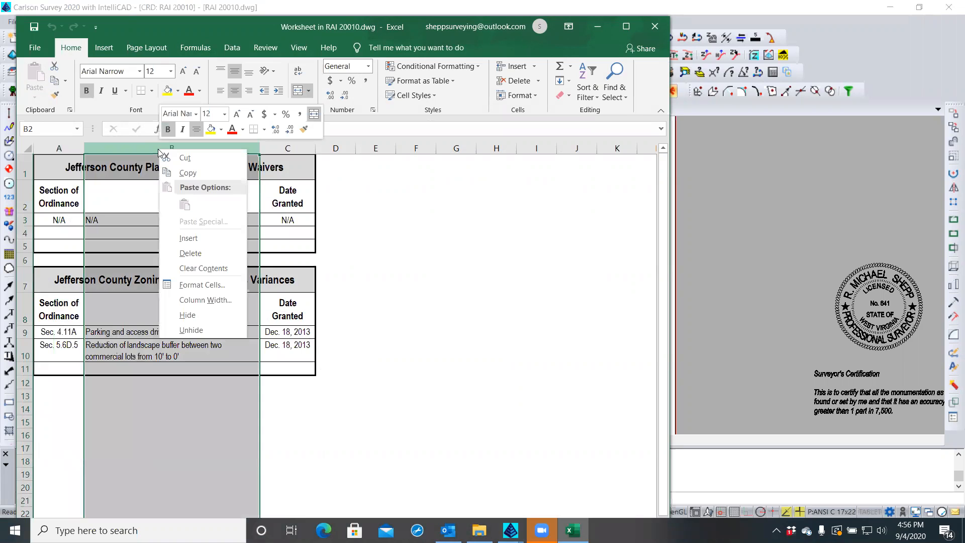
Give column B left (indent) horizontal alignment with indent 0, then close the worksheet
click(192, 285)
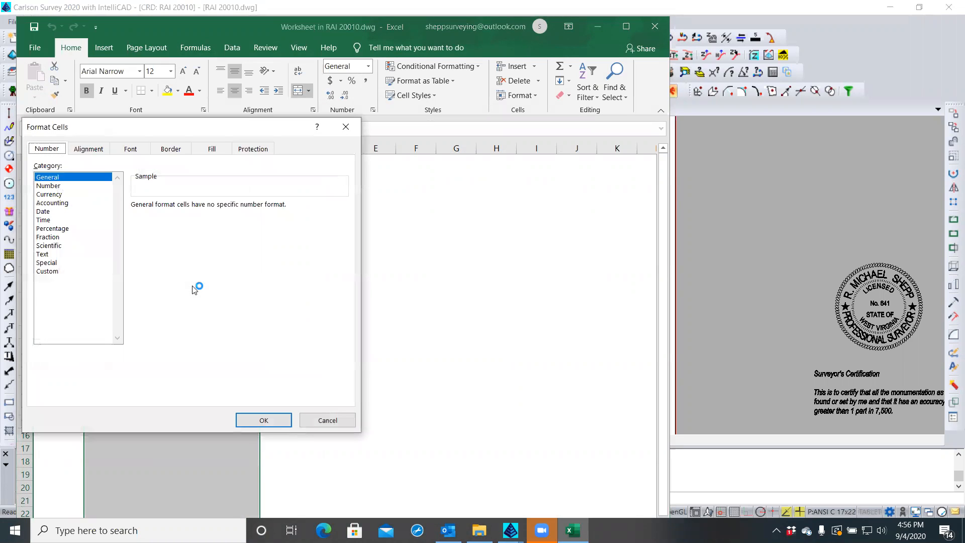
click(98, 149)
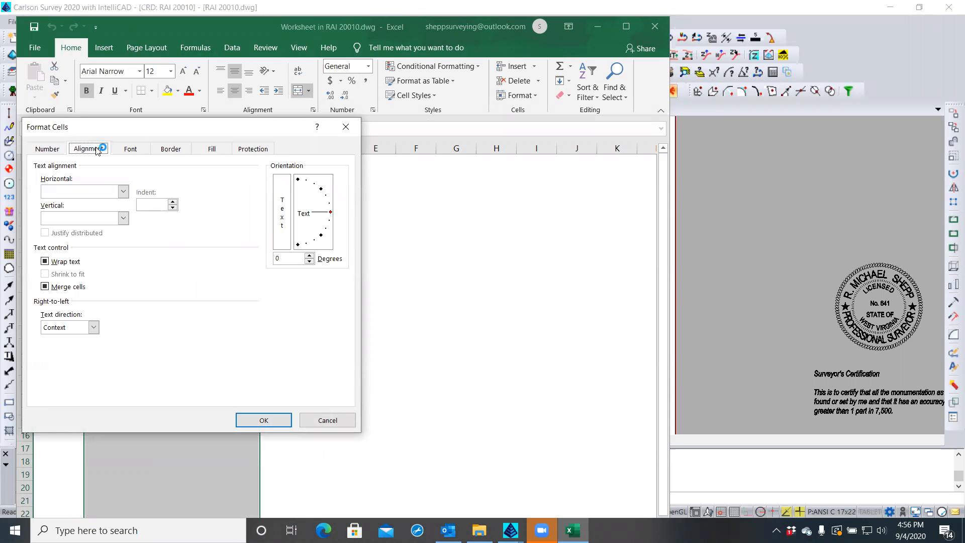
click(122, 192)
click(75, 212)
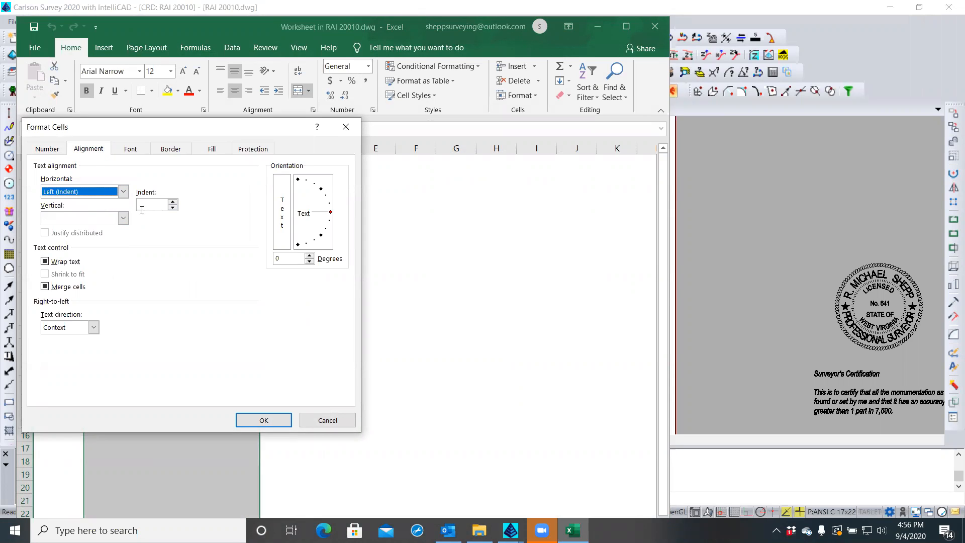
click(173, 201)
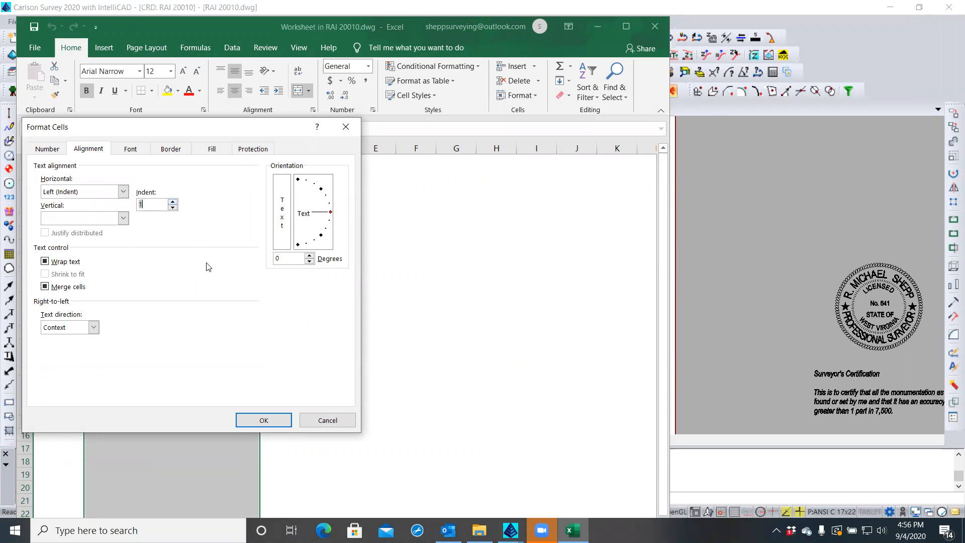
click(259, 421)
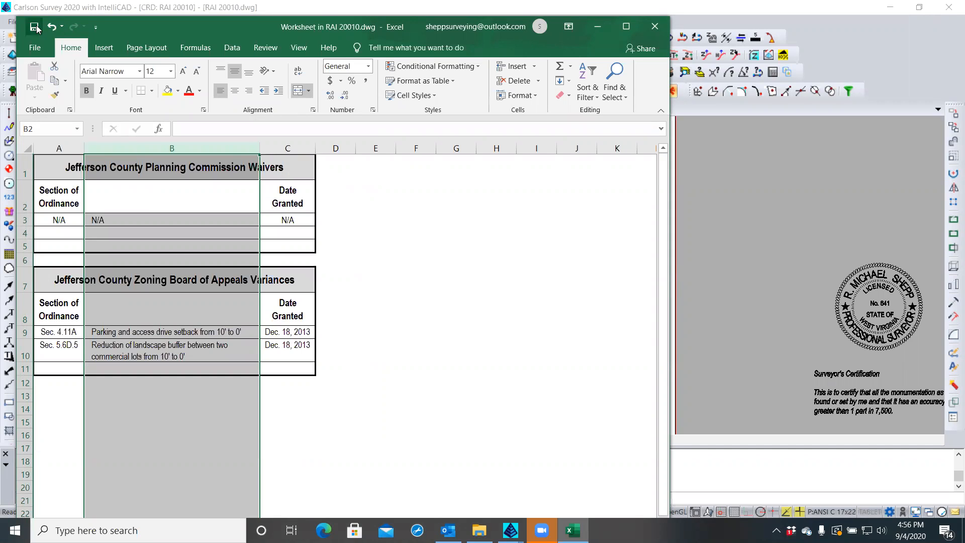
click(655, 26)
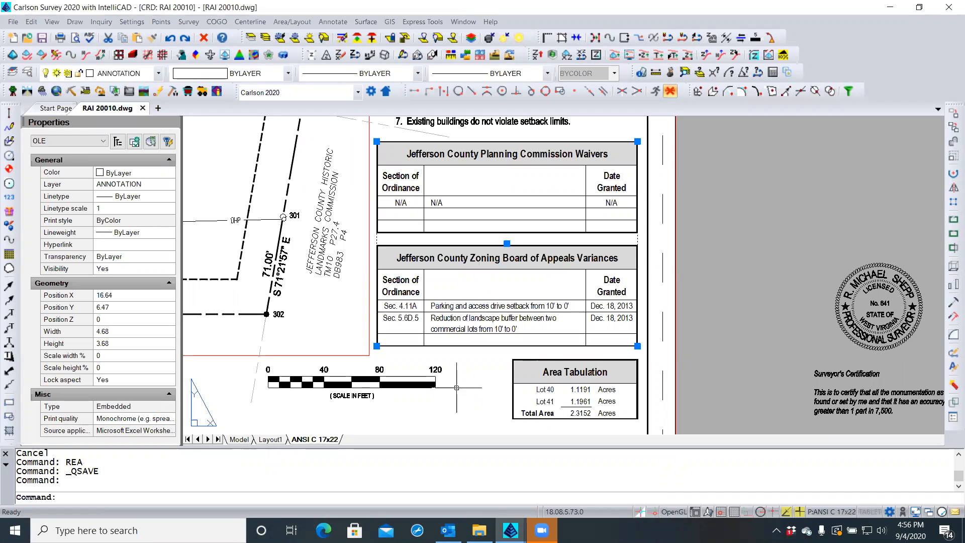
Deselect the embedded table, zoom out to the full sheet, and save RAI 20010.dwg
key(Escape)
key(Escape)
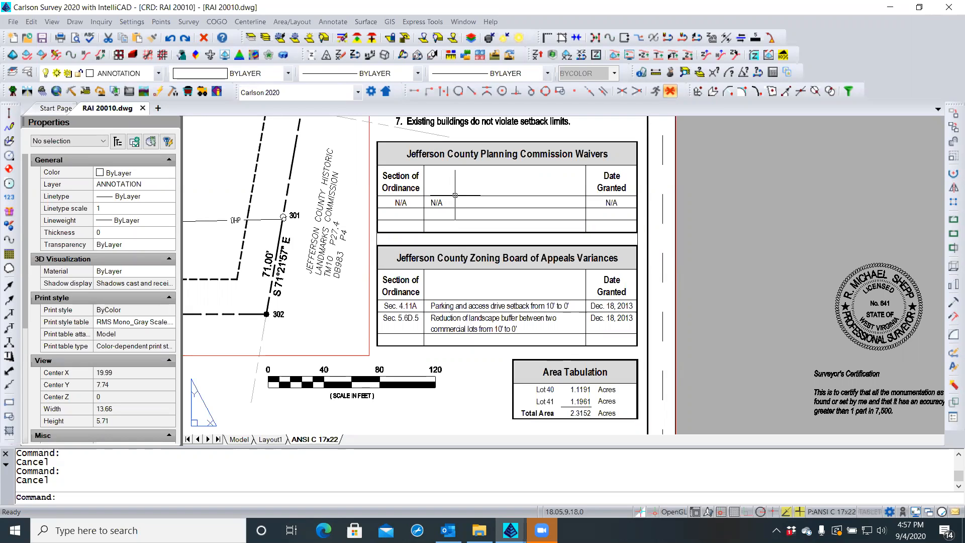
scroll(603, 278, down, 3)
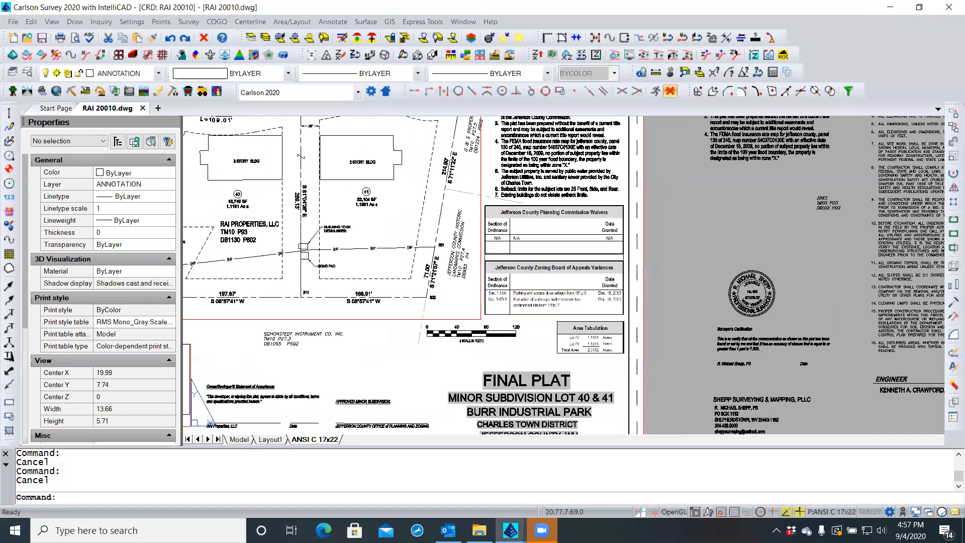
scroll(564, 260, down, 2)
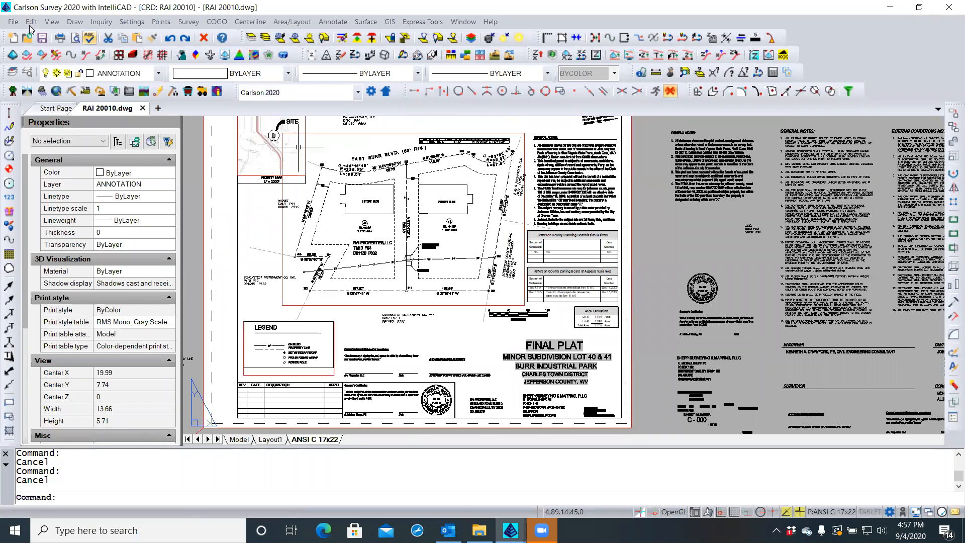
click(43, 39)
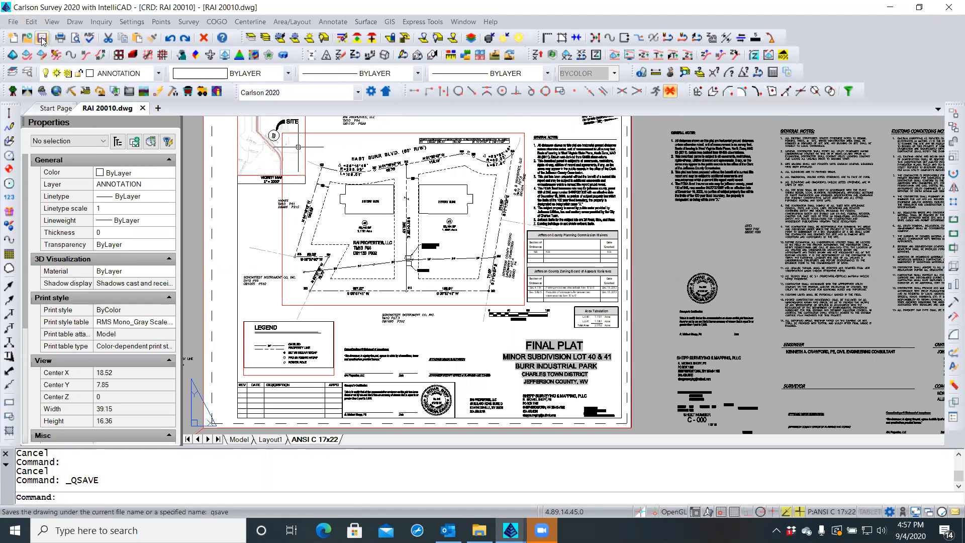
Plot the sheet to RAI FINAL PLAT 9 04 20.pdf, replacing the existing file, and open the PDF
click(12, 22)
mouse_move(58, 139)
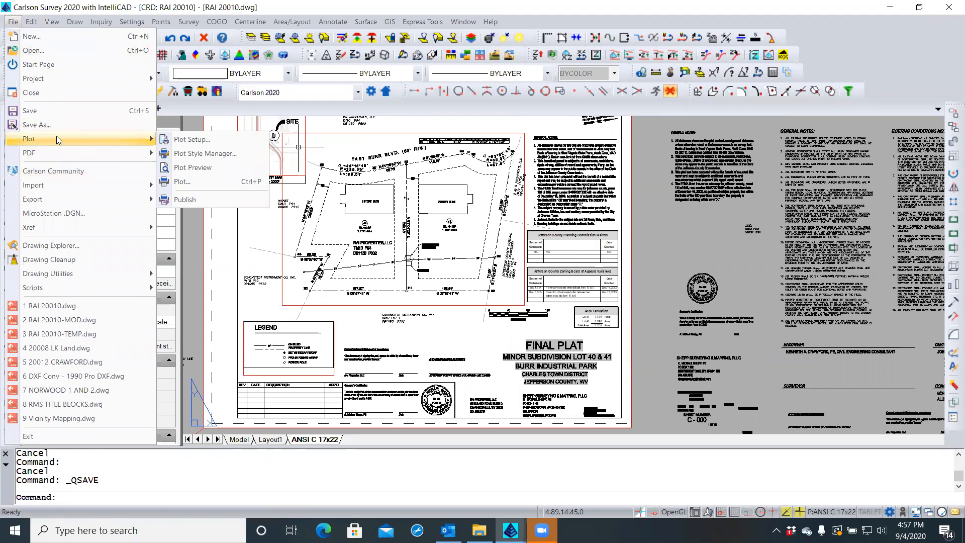
click(185, 182)
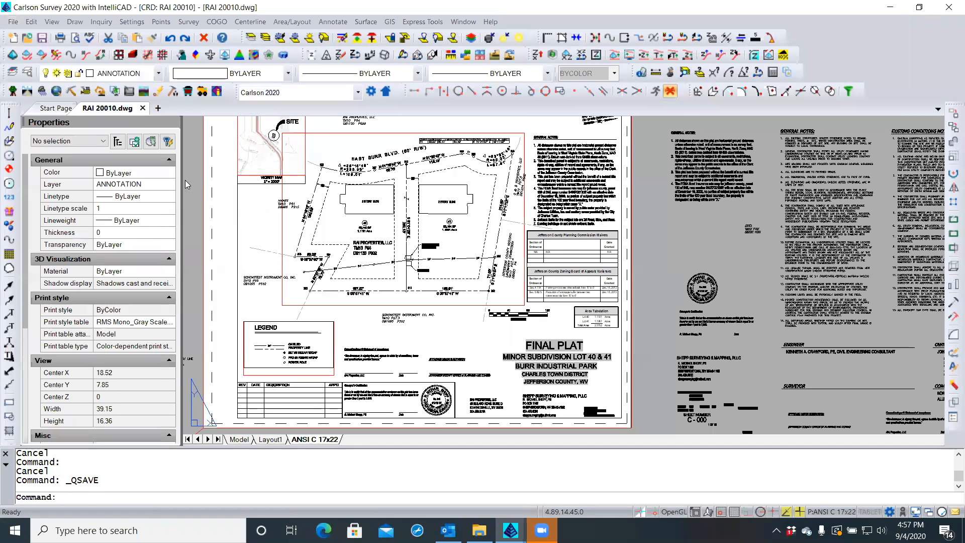
click(620, 425)
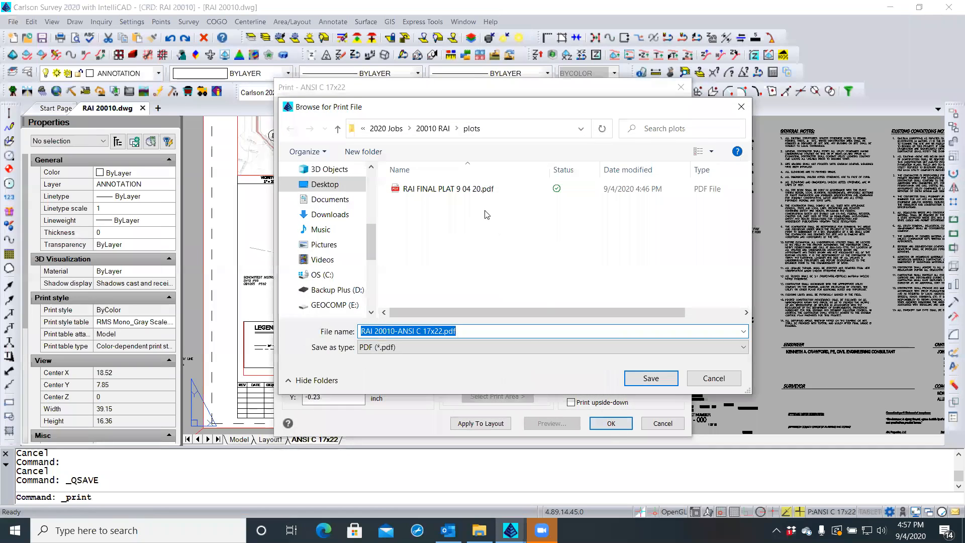
click(465, 191)
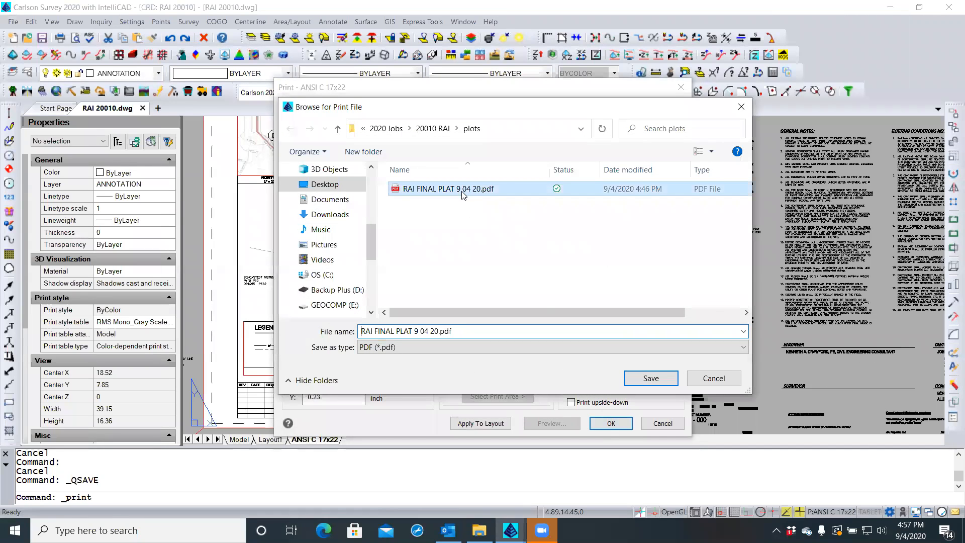
click(650, 378)
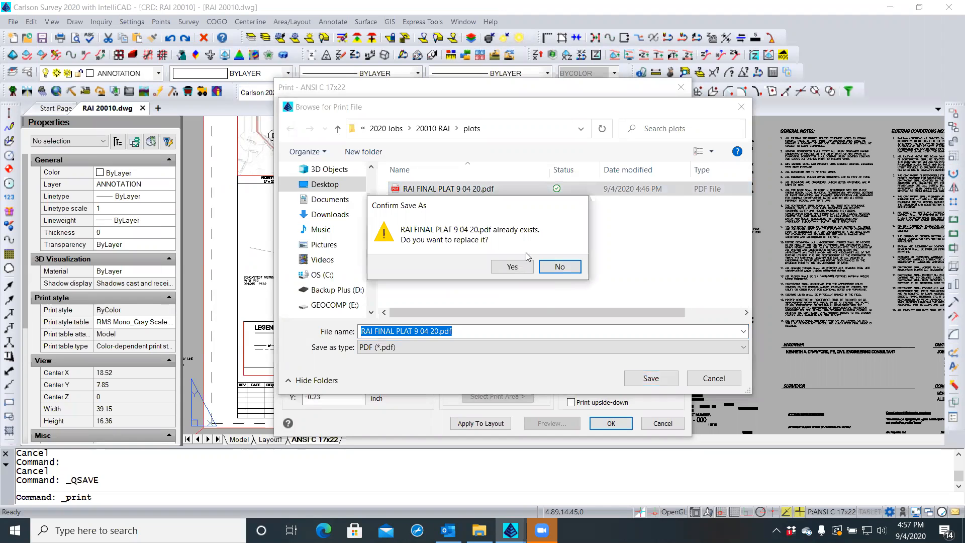
click(521, 270)
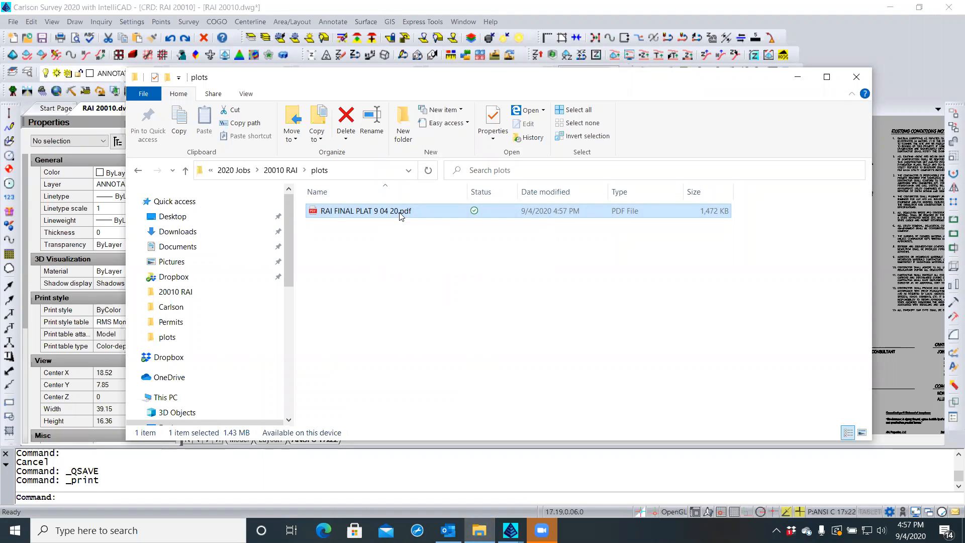
double_click(405, 211)
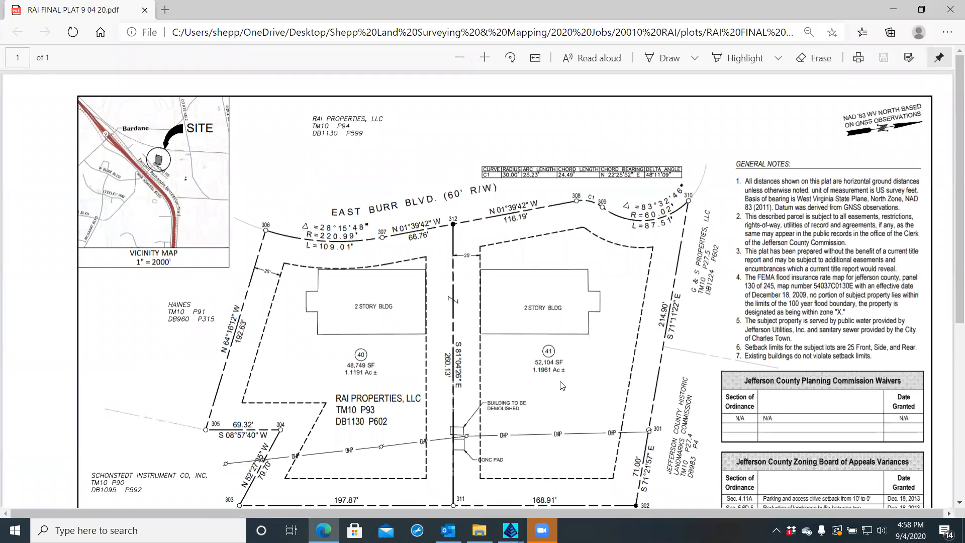
Scroll through the Final Plat PDF to check the tables and title block, then close Edge
scroll(562, 372, down, 5)
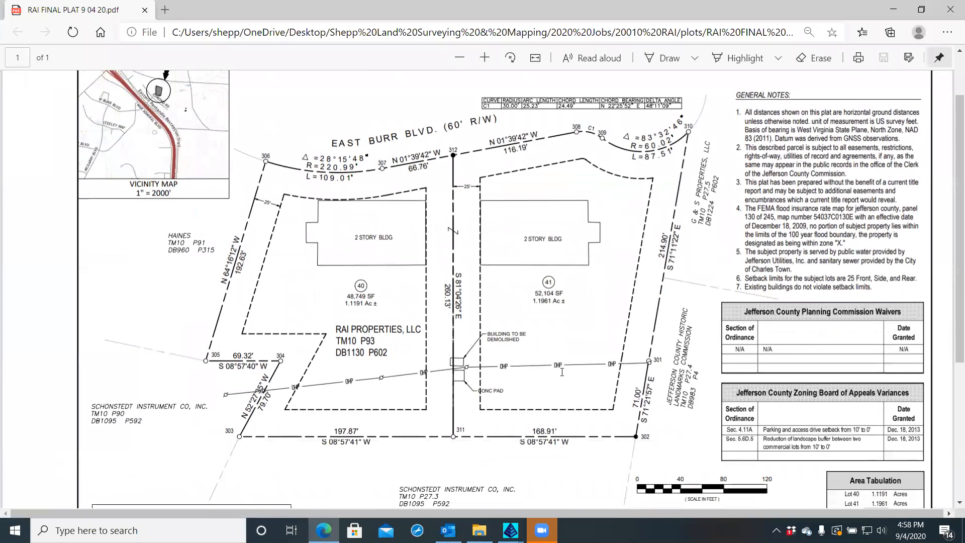
scroll(564, 376, down, 2)
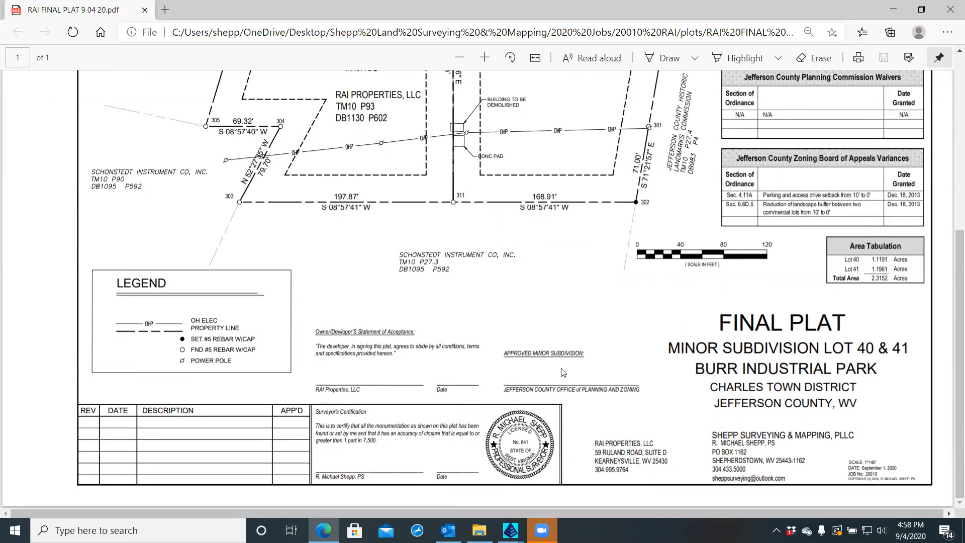
scroll(563, 372, up, 3)
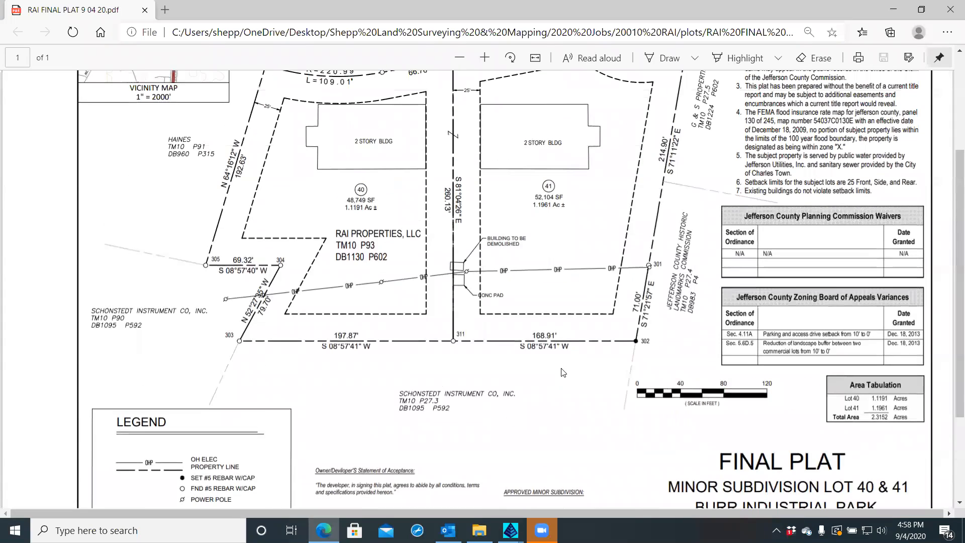
scroll(563, 372, up, 3)
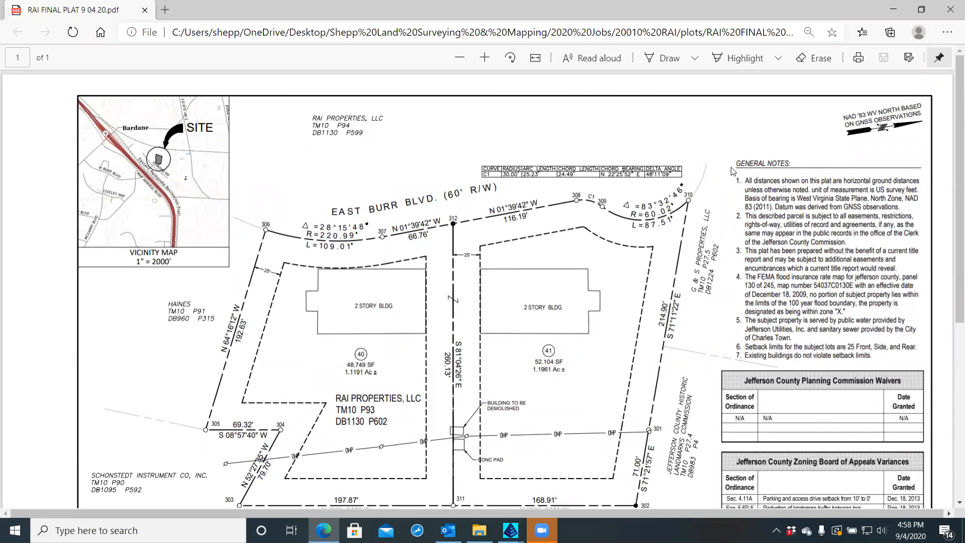
click(950, 10)
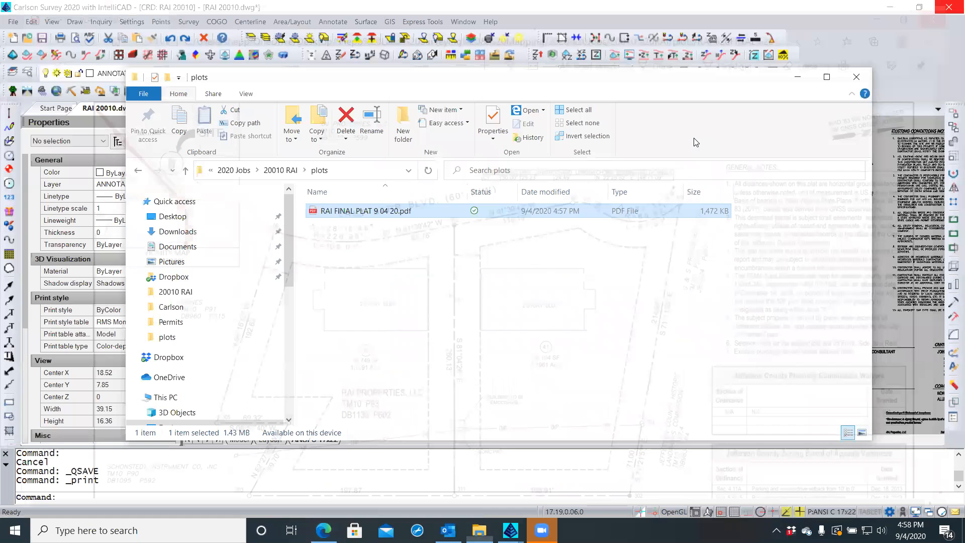
Close the plots folder, save RAI 20010.dwg again, and exit Carlson Survey
click(858, 76)
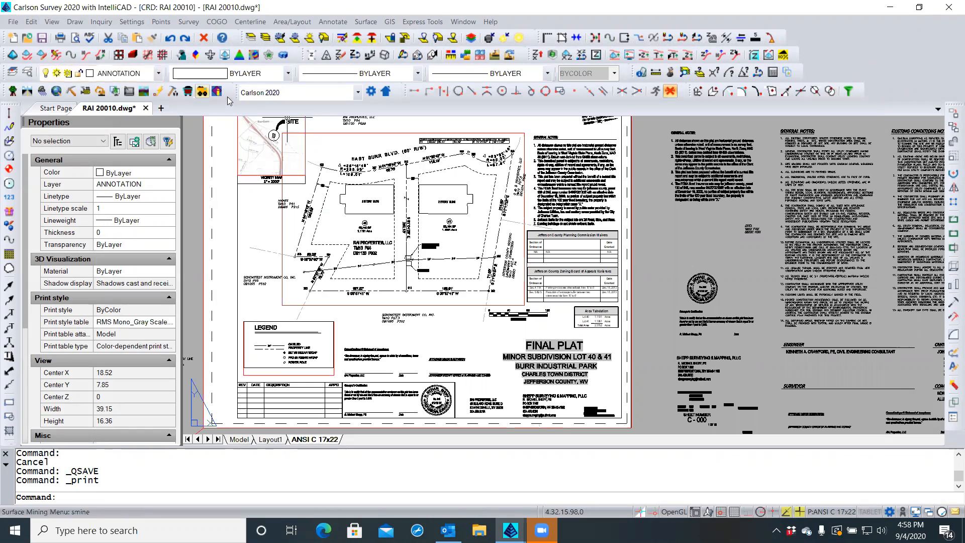
click(44, 38)
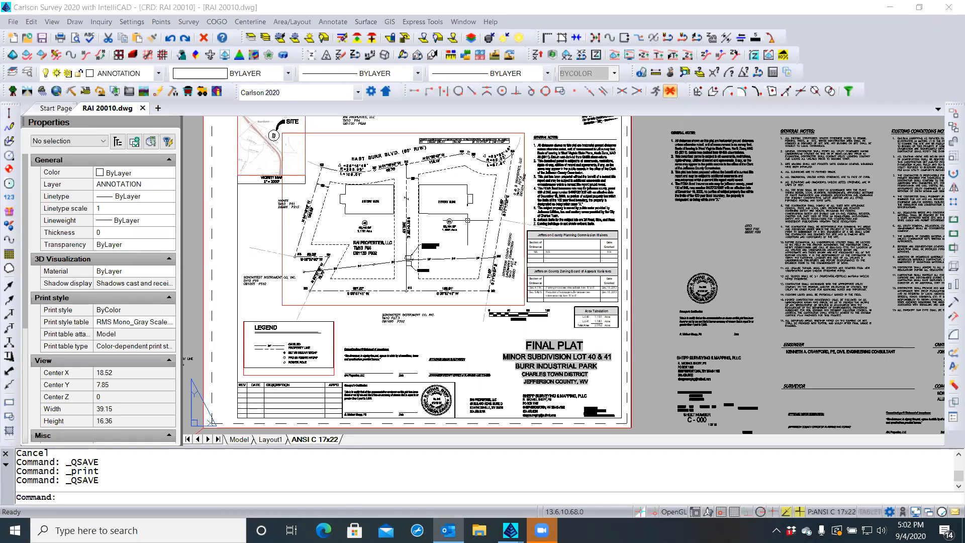
click(949, 12)
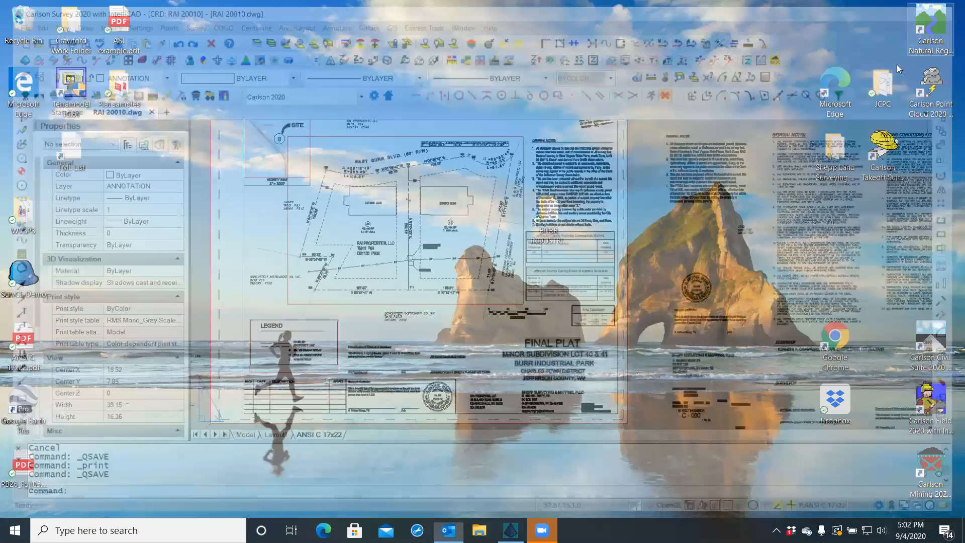